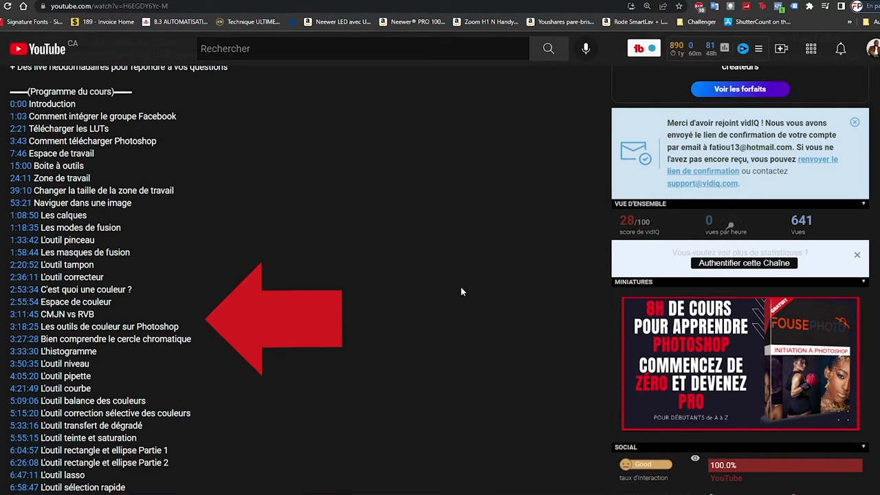
scroll(461, 293, down, 2)
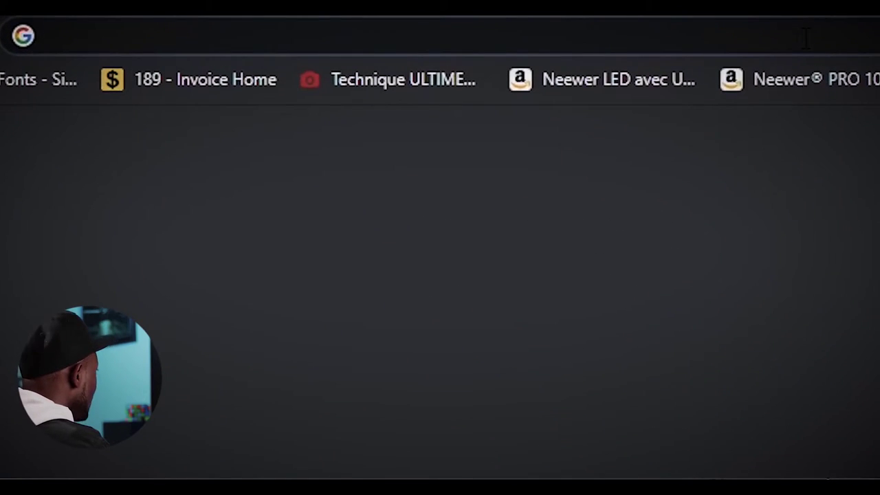
Open the Google home page and search for adobe photoshop
text(goo)
key(Return)
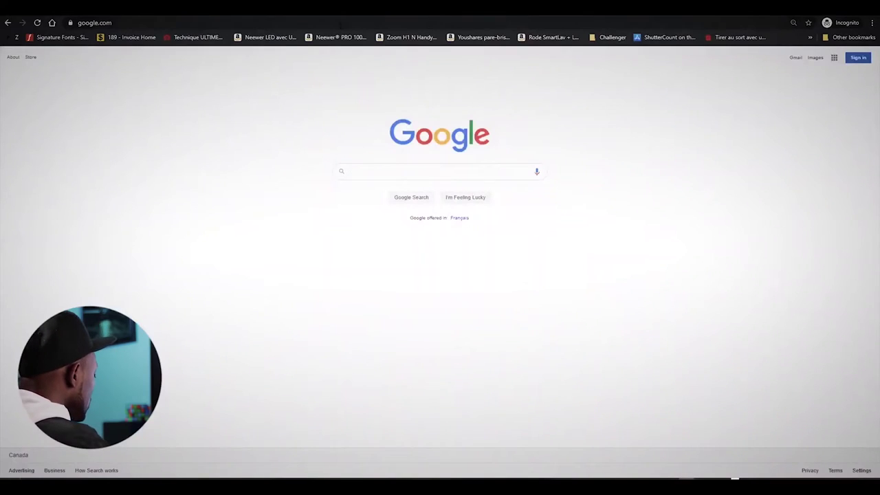
text(adobe)
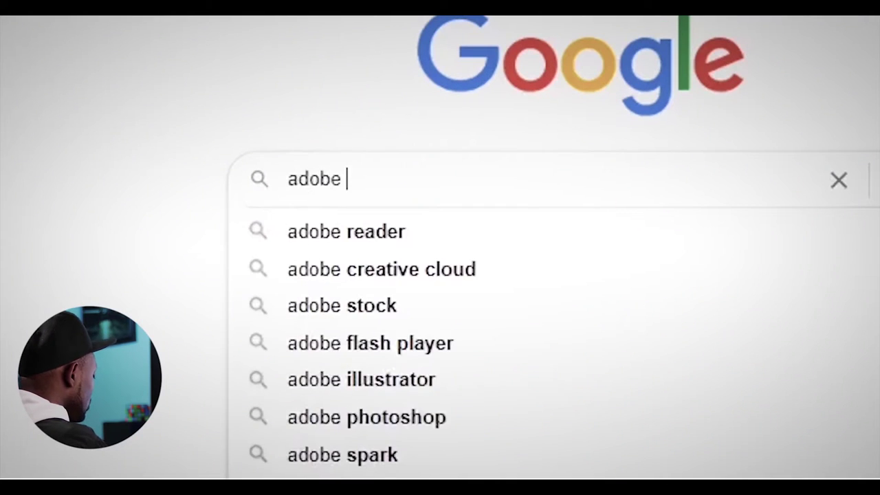
text( pho)
key(Down)
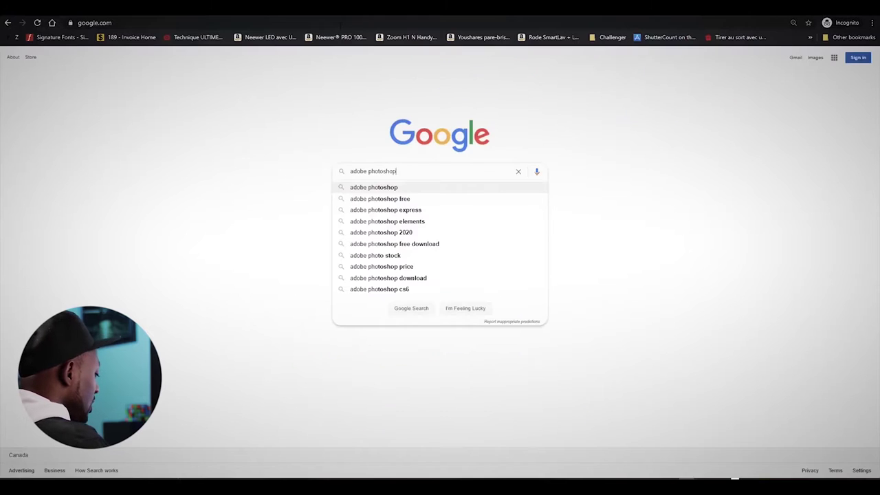
key(Return)
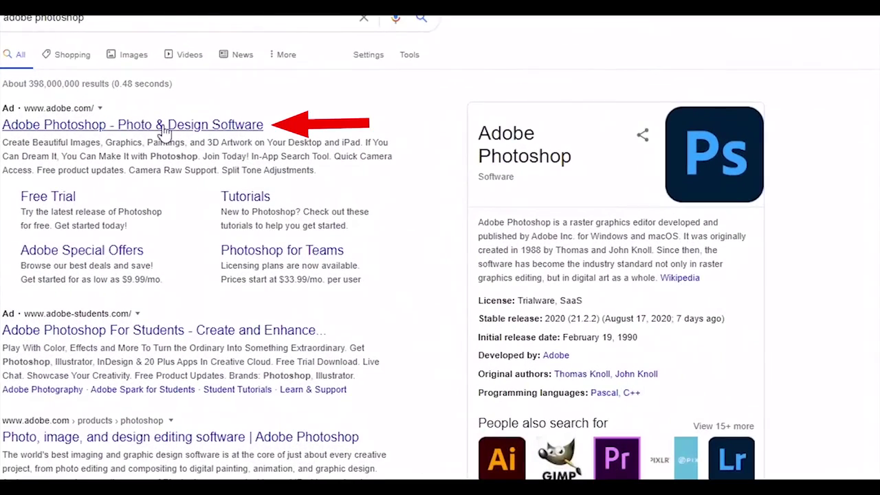
Open Adobe's Photoshop page on the English Canadian site and start a purchase, declining the Adobe Stock offer
click(156, 128)
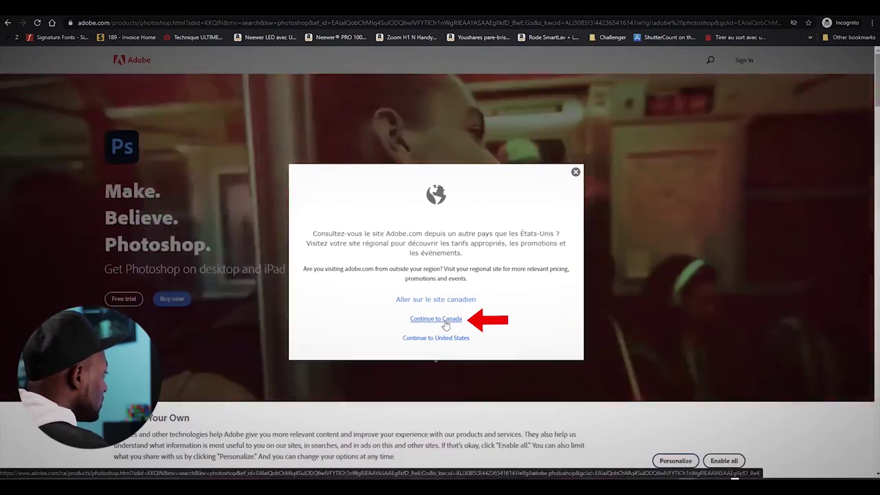
click(435, 320)
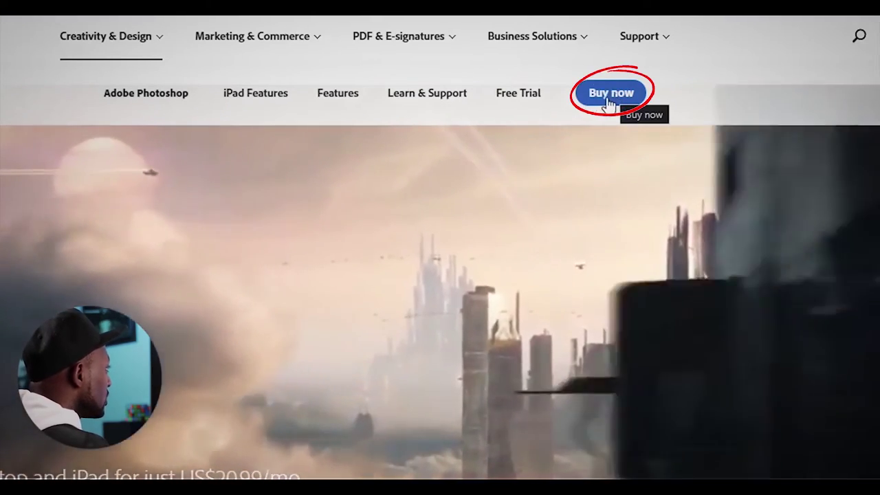
click(590, 101)
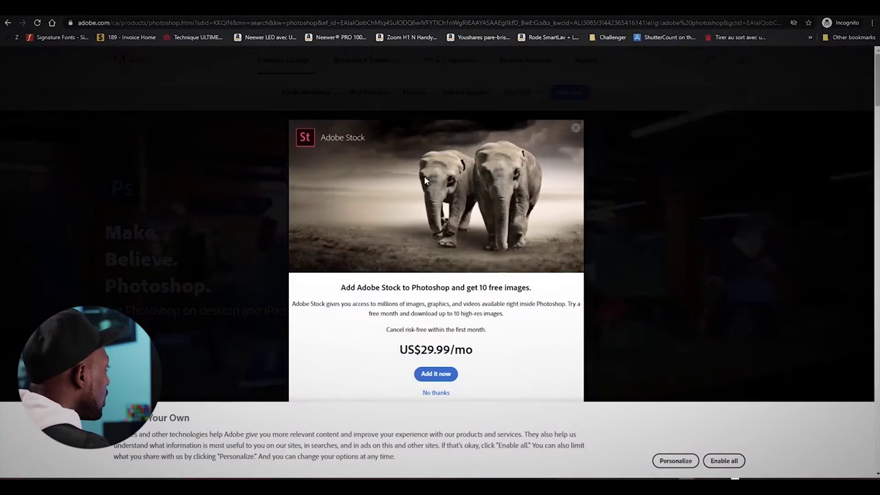
scroll(405, 172, down, 1)
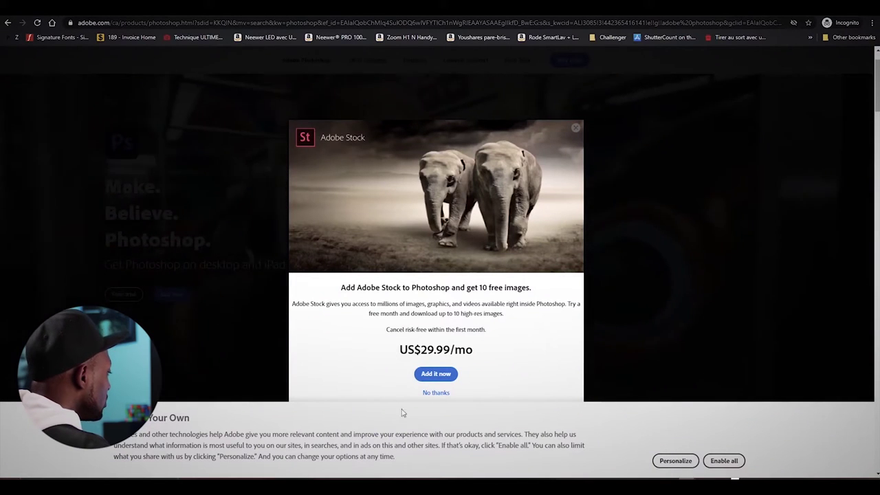
click(436, 393)
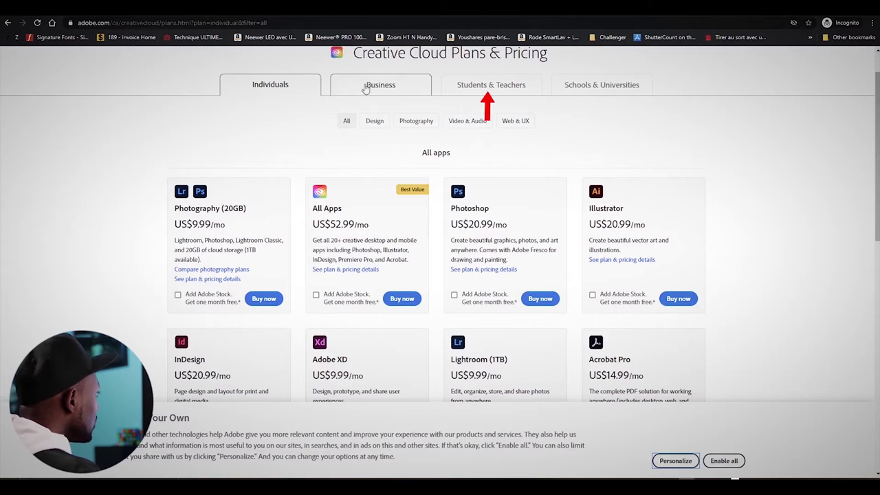
Compare the Creative Cloud pricing for Students & Teachers with the plans for Individuals
click(480, 89)
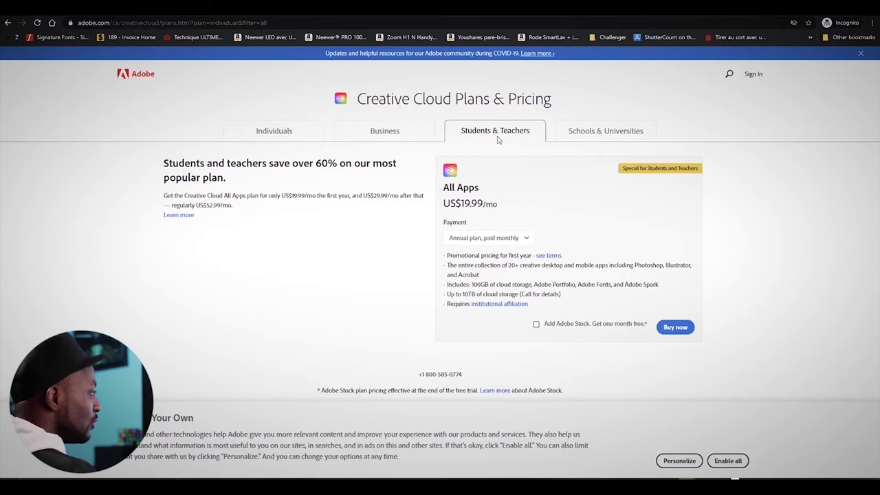
click(287, 137)
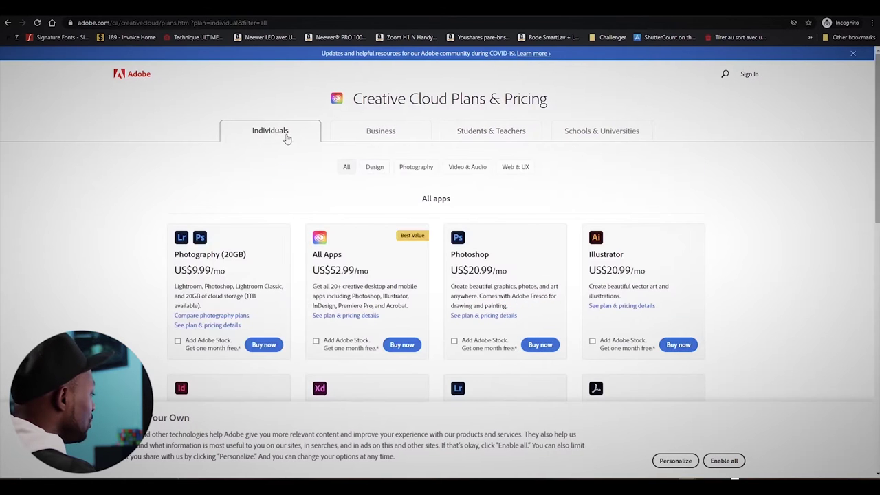
scroll(256, 260, down, 1)
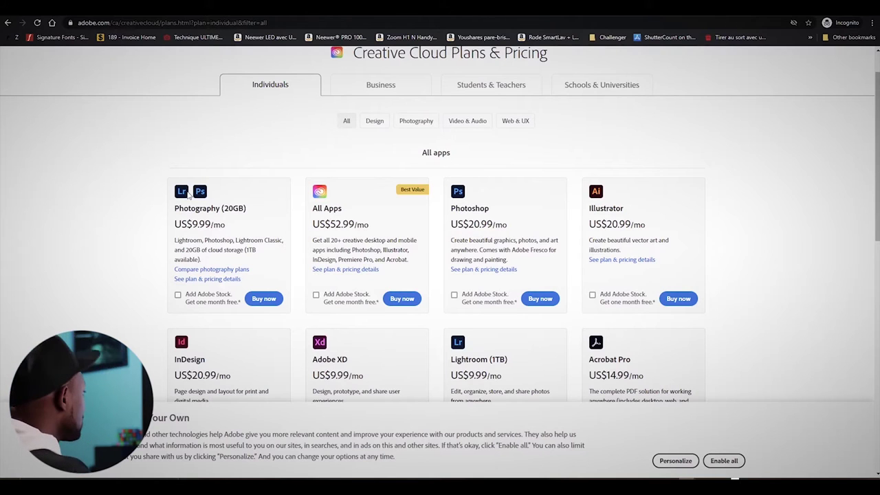
Choose the Photography (20GB) plan, fill in the buyer's e-mail and continue to payment
click(264, 301)
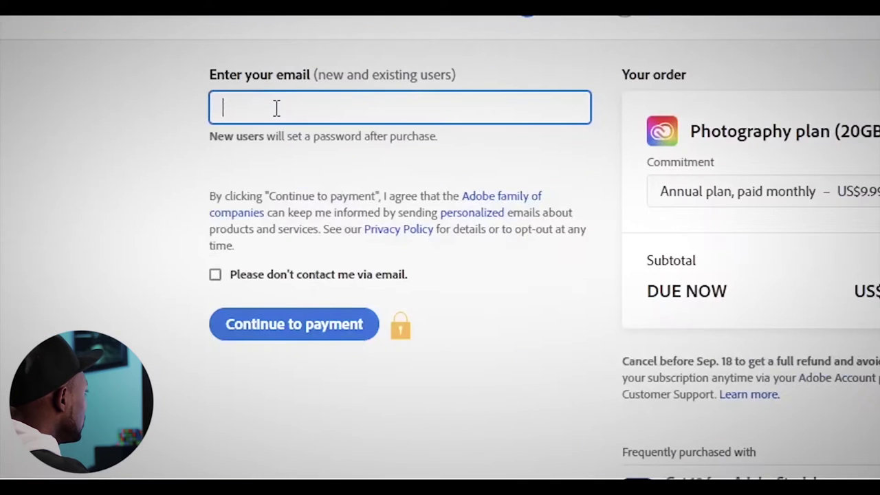
click(276, 108)
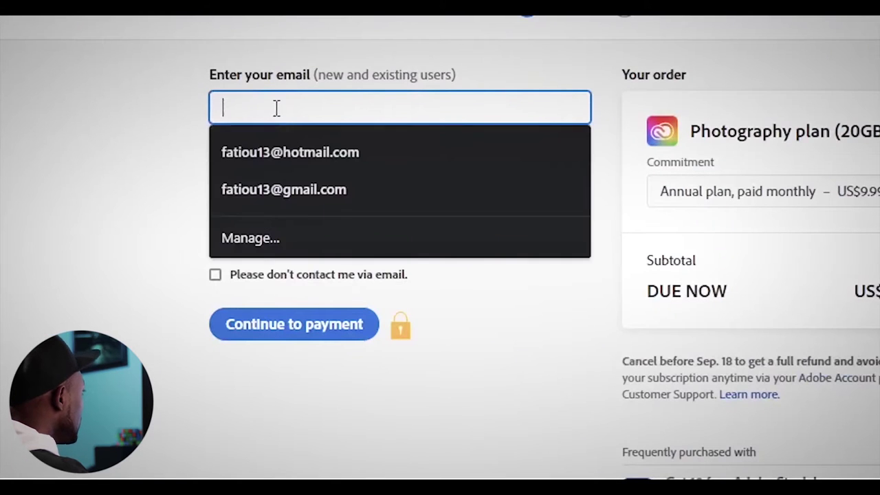
click(290, 190)
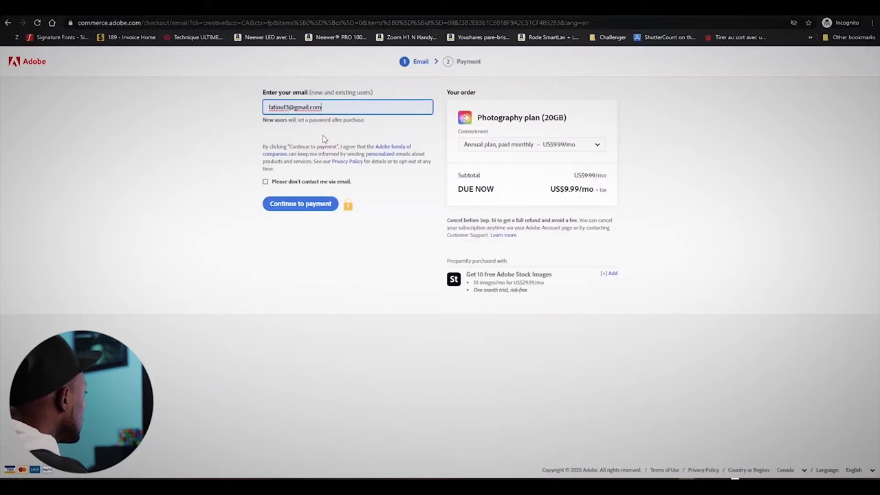
click(300, 205)
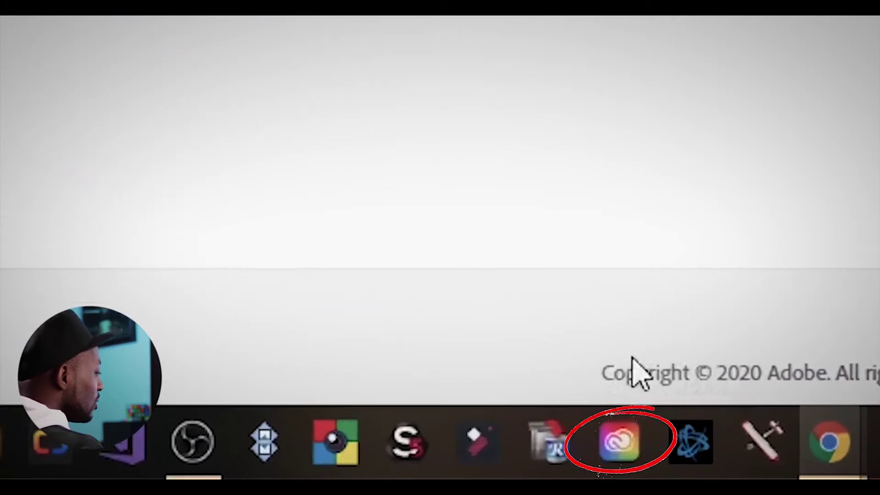
Switch to Creative Cloud Desktop and examine the installed applications and those available in the subscription, then minimize it
click(629, 446)
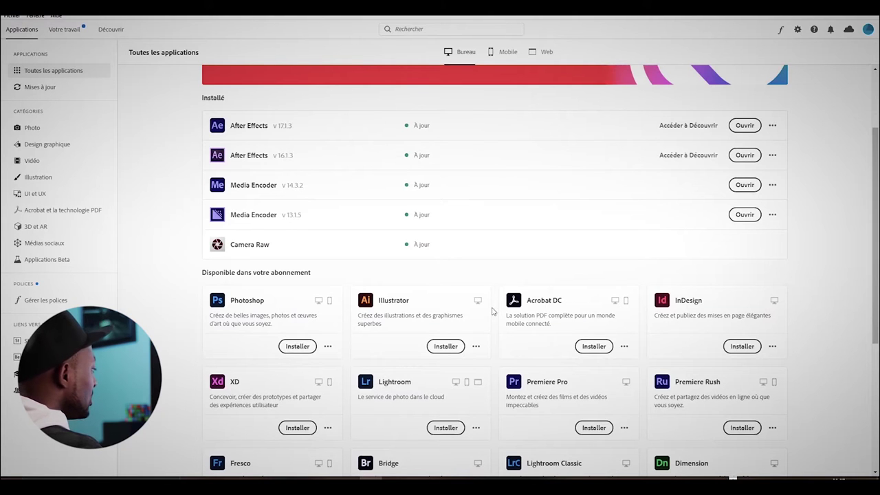
scroll(493, 311, down, 1)
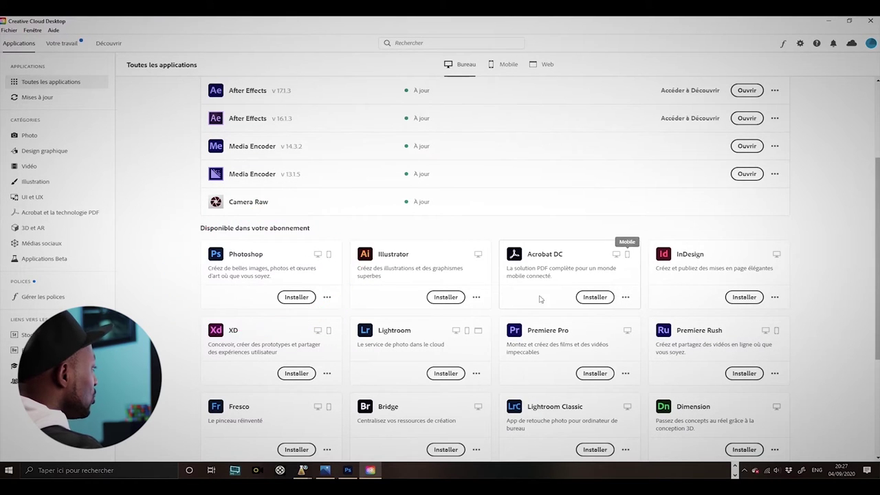
scroll(562, 338, down, 2)
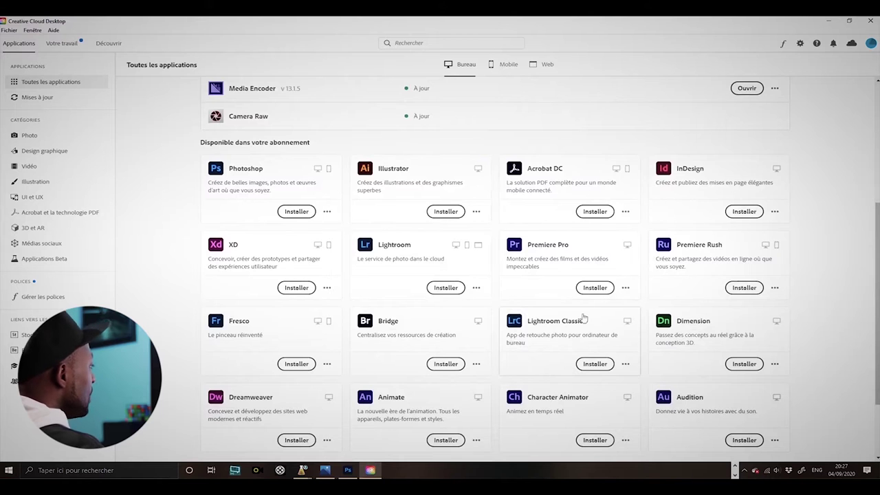
scroll(543, 355, up, 2)
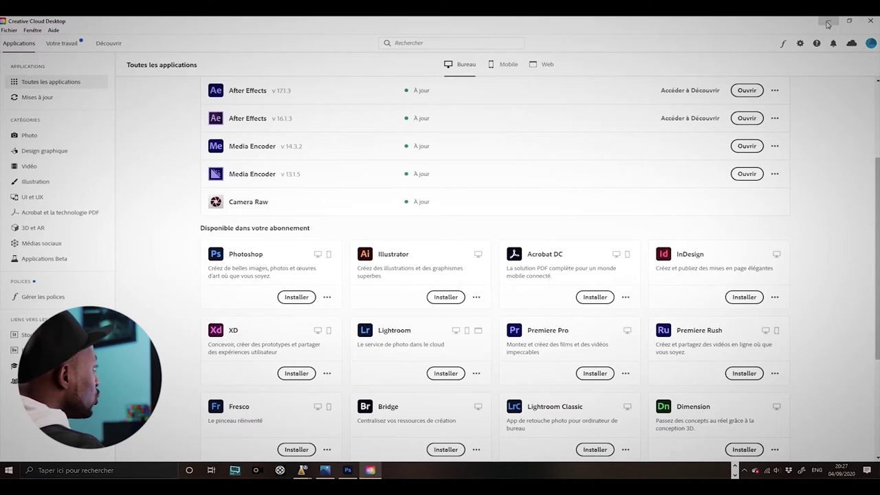
click(829, 21)
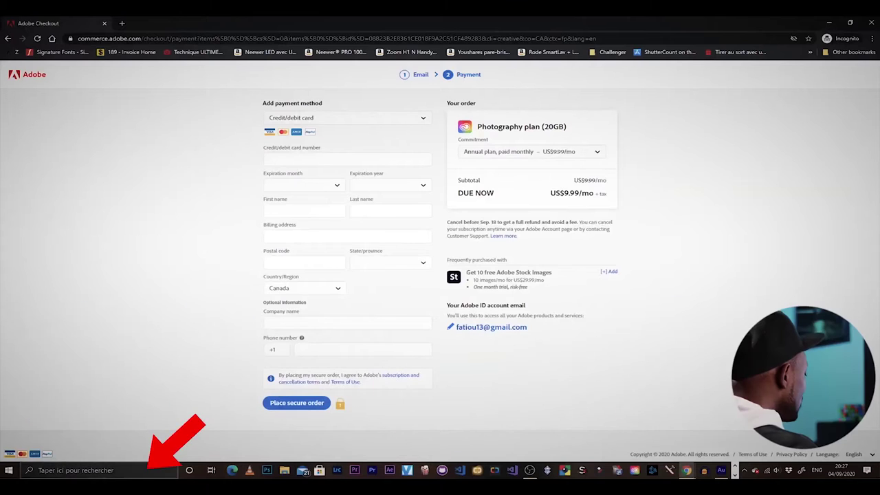
Search Windows for photo and launch Adobe Photoshop 2020
click(121, 470)
text(photo)
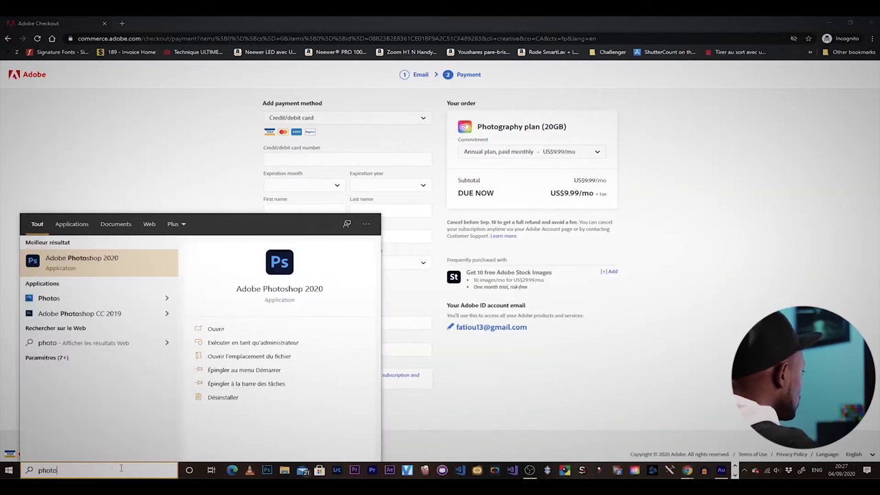
click(103, 261)
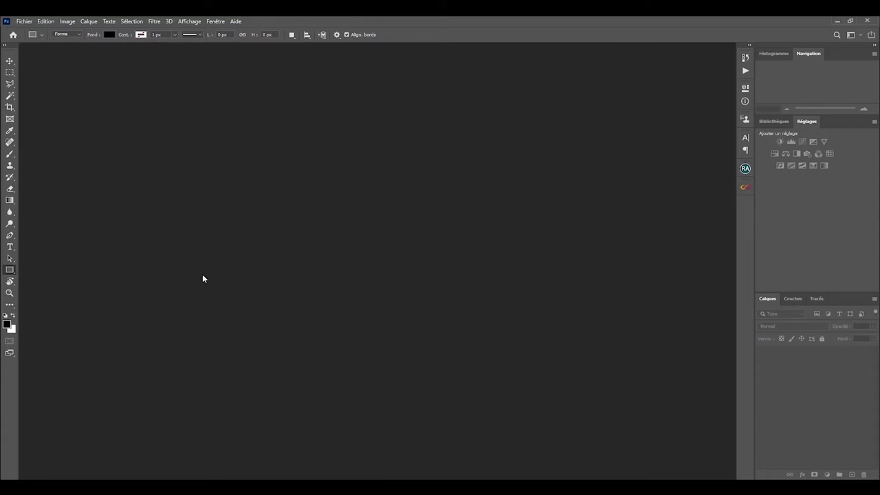
Set the Photoshop workspace to Photographie
click(215, 23)
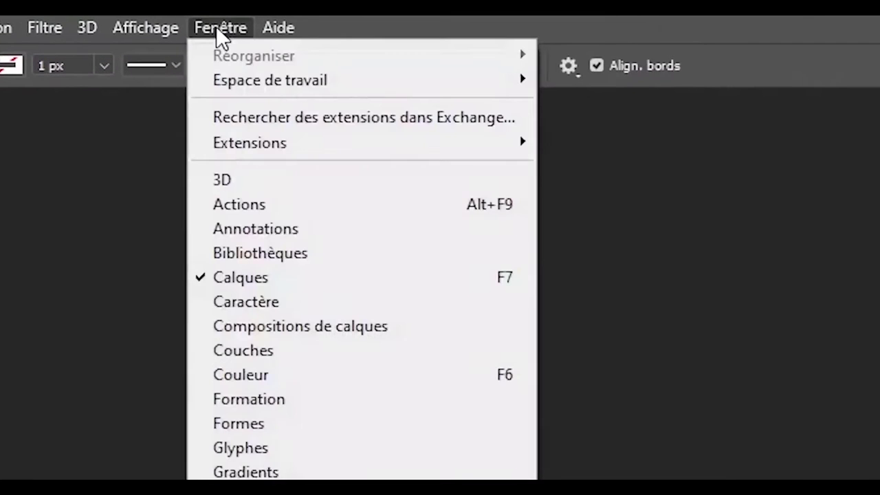
mouse_move(388, 79)
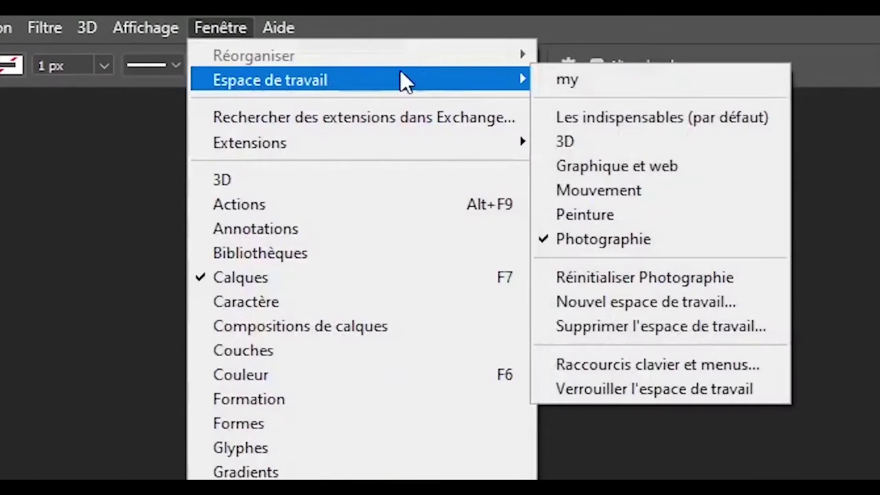
click(658, 239)
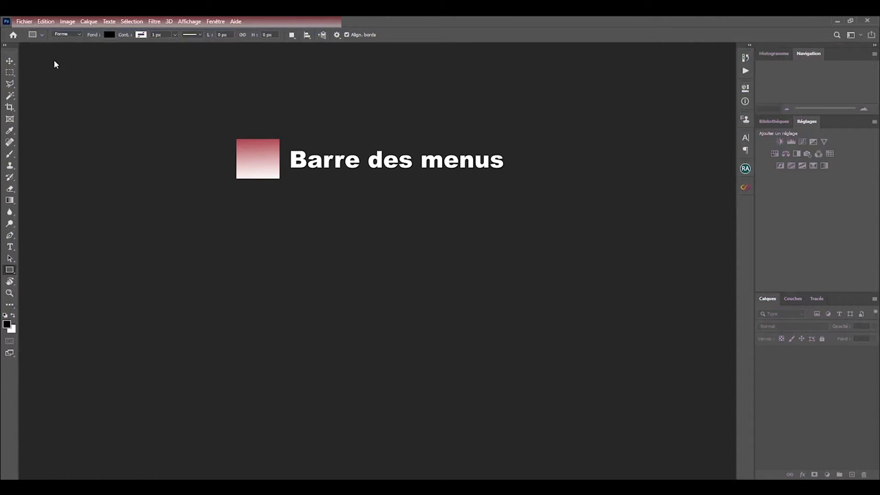
Examine the available file, edit, image and layer commands one group at a time without running any
click(25, 22)
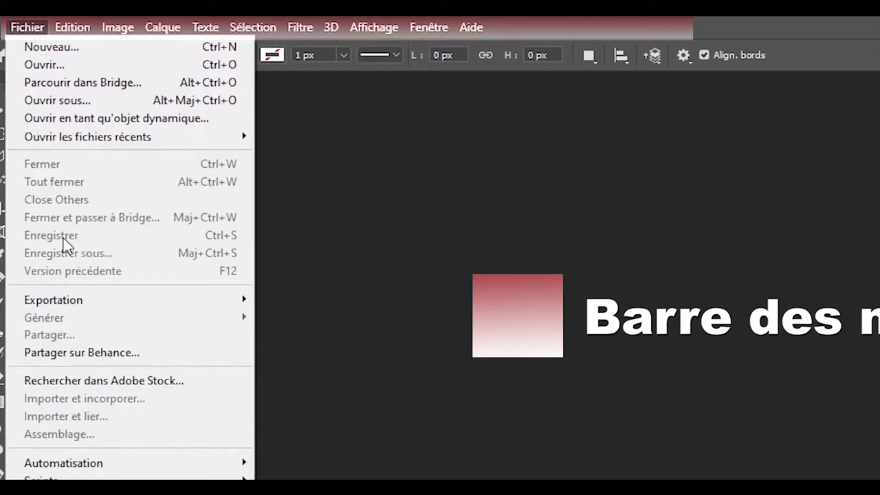
click(383, 243)
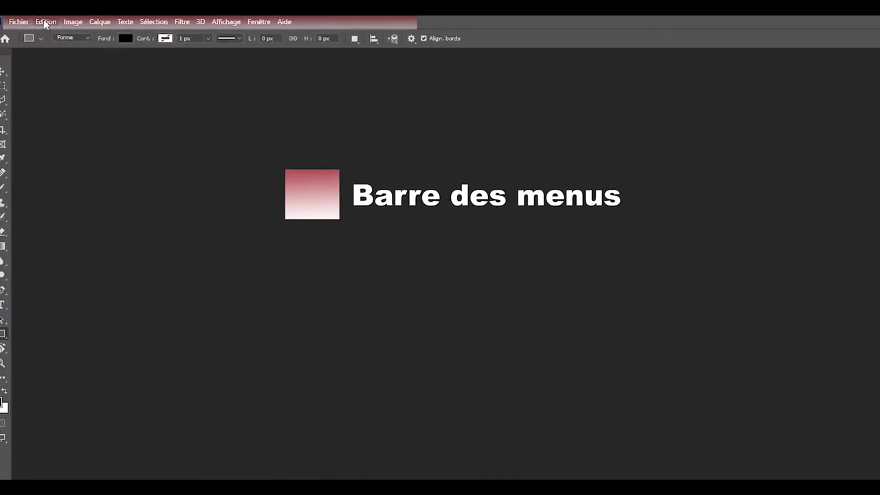
click(45, 22)
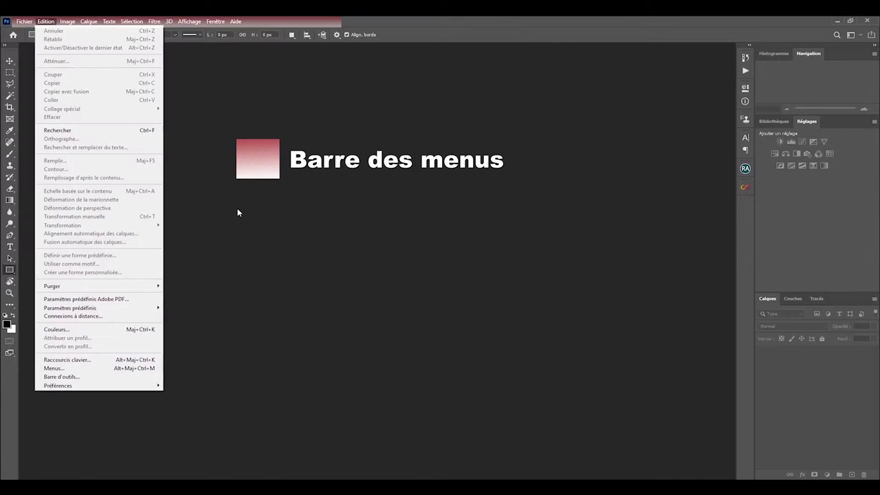
click(238, 212)
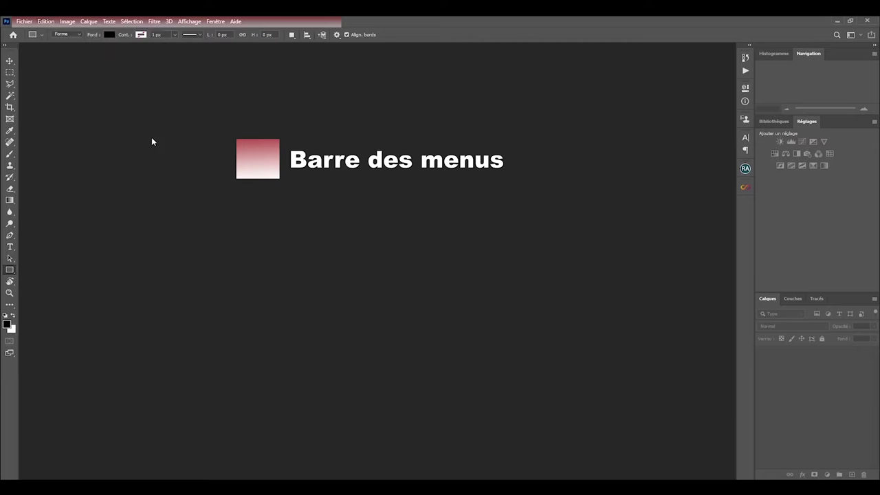
click(68, 22)
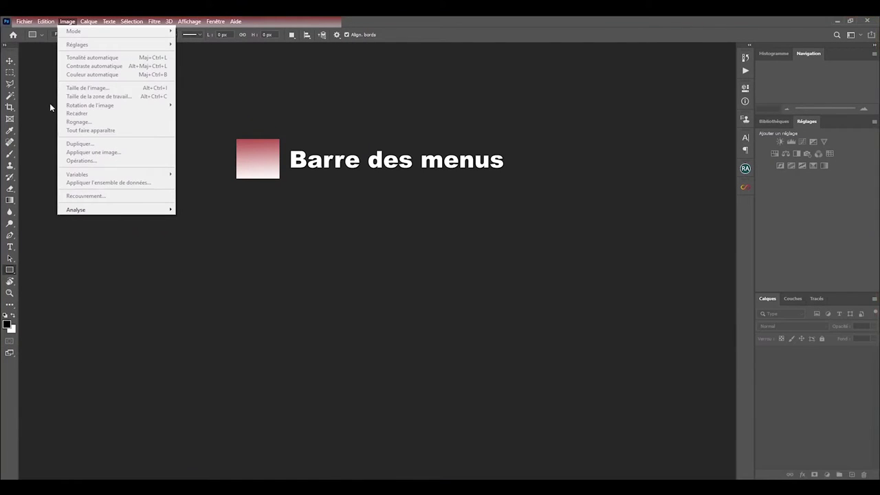
click(51, 107)
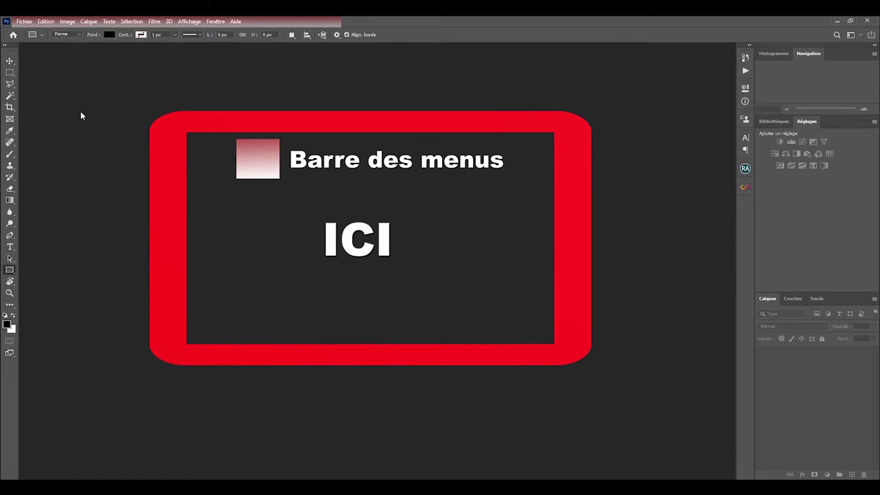
click(89, 21)
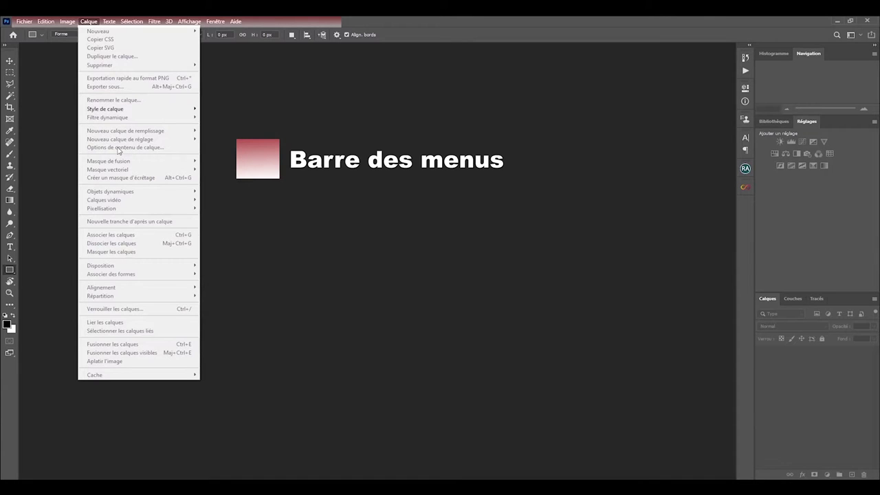
click(62, 143)
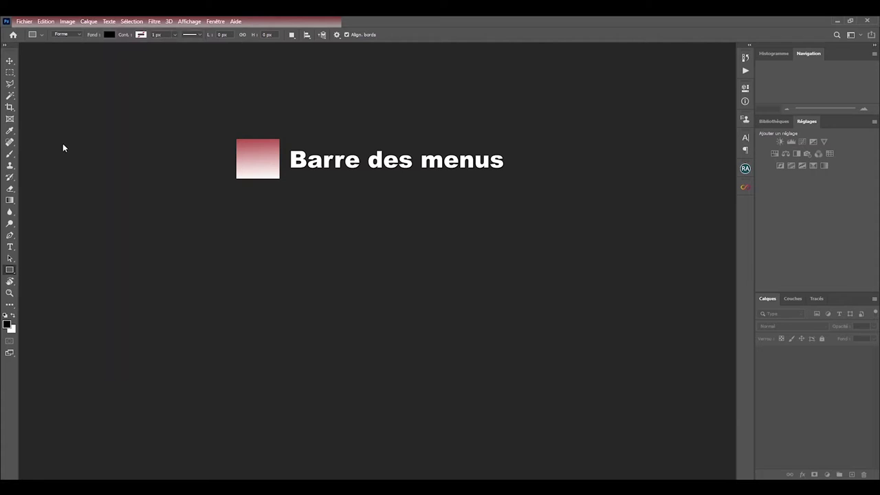
Examine the available selection, filter, view, window and help commands, including the workspace list, without running any
click(130, 22)
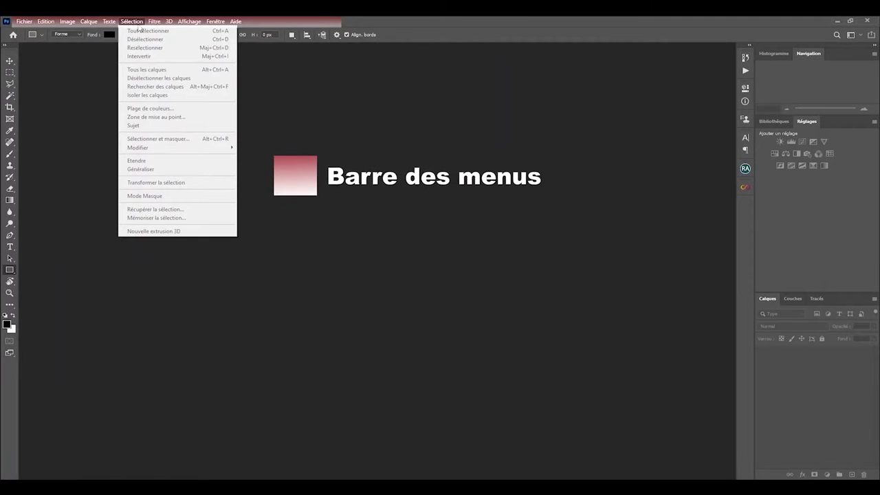
mouse_move(154, 21)
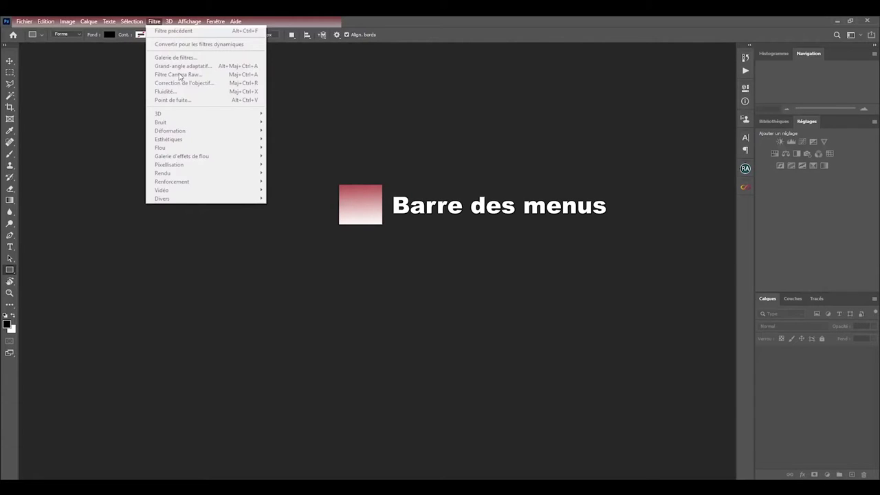
mouse_move(189, 22)
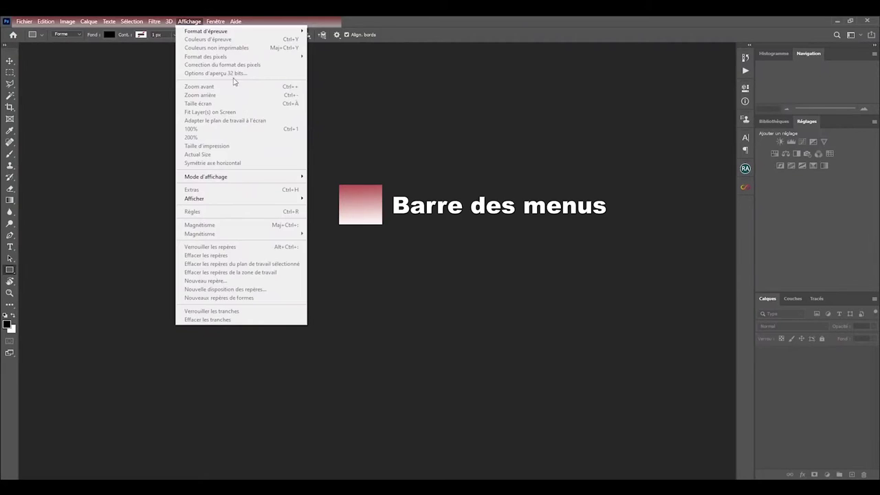
mouse_move(211, 23)
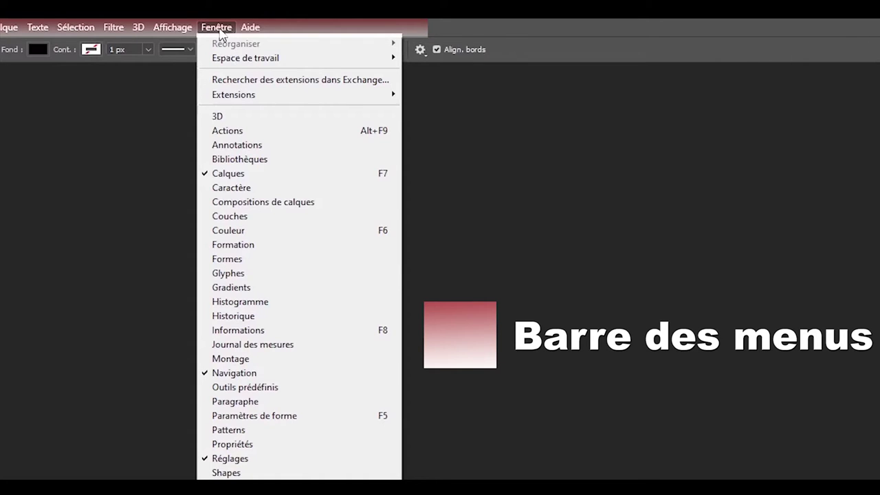
mouse_move(237, 58)
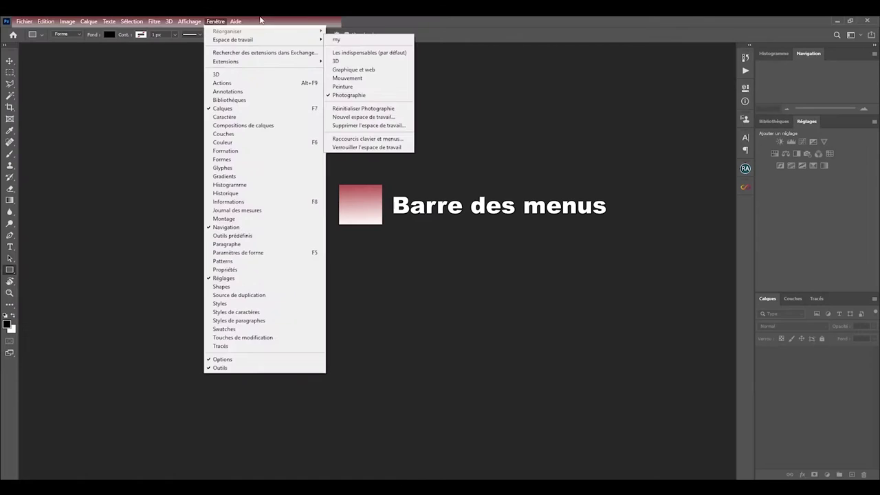
mouse_move(249, 27)
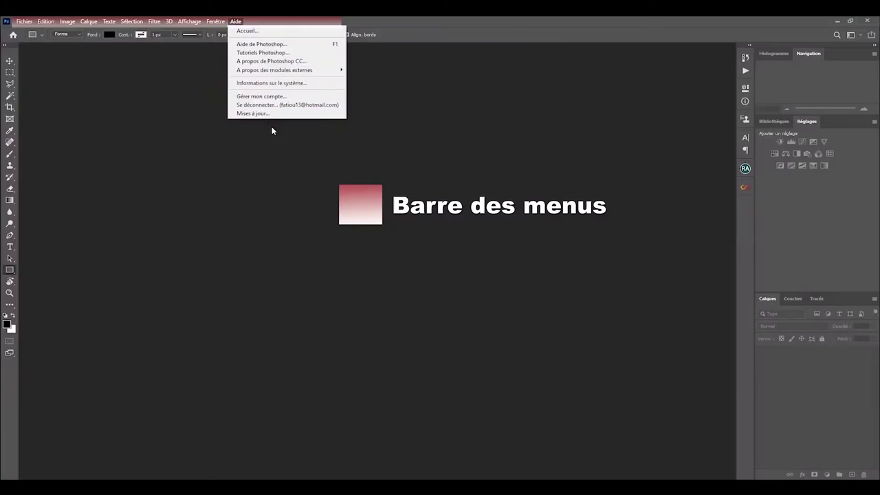
click(260, 165)
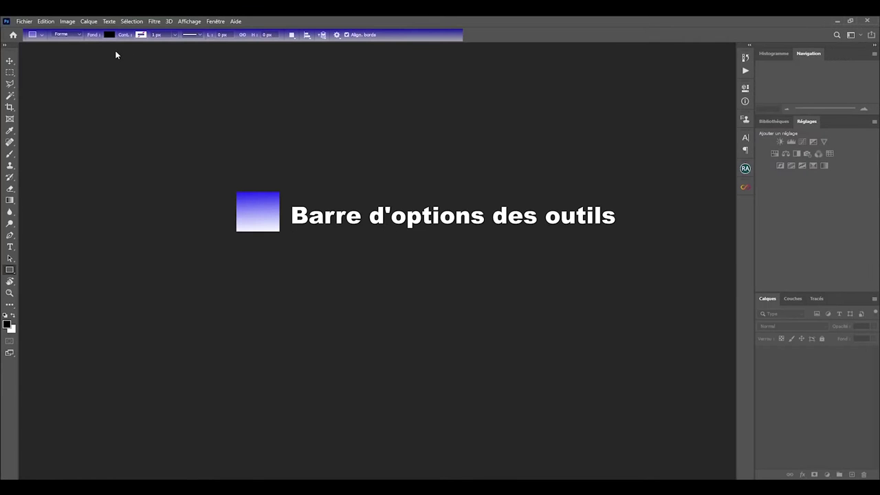
Compare the options of the Brush and Rectangle tools, and bring the Histogramme panel forward
click(10, 156)
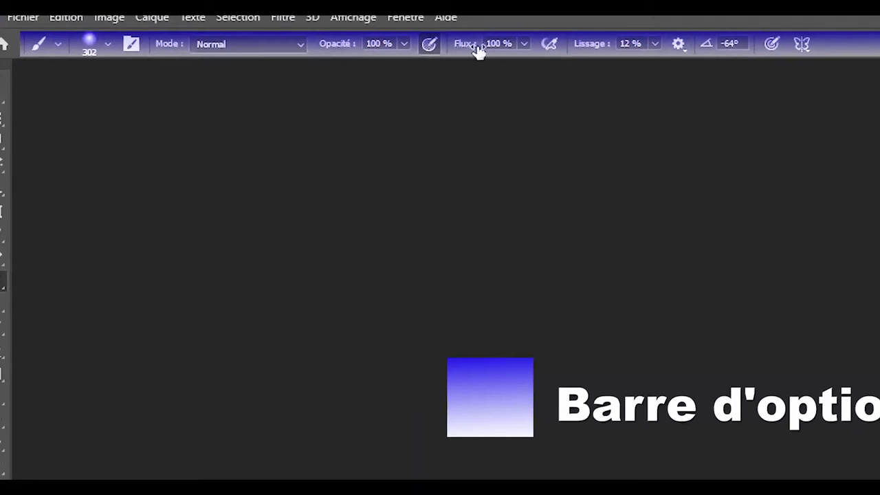
click(10, 269)
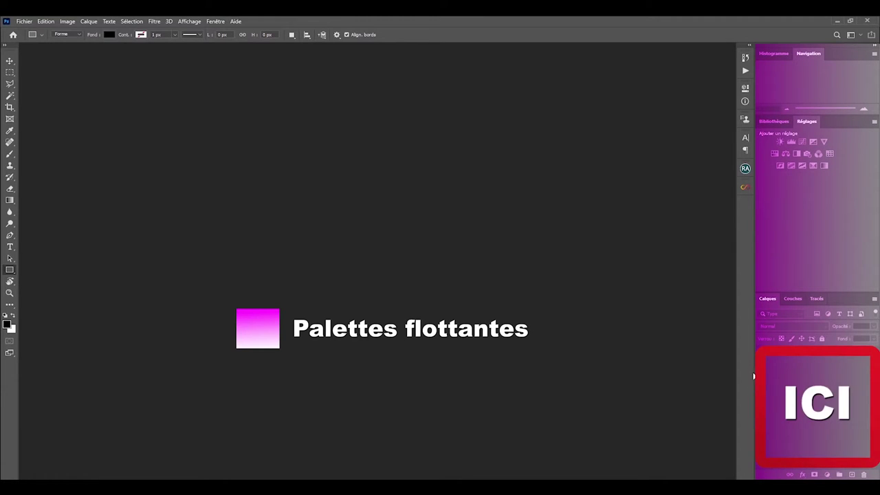
click(770, 54)
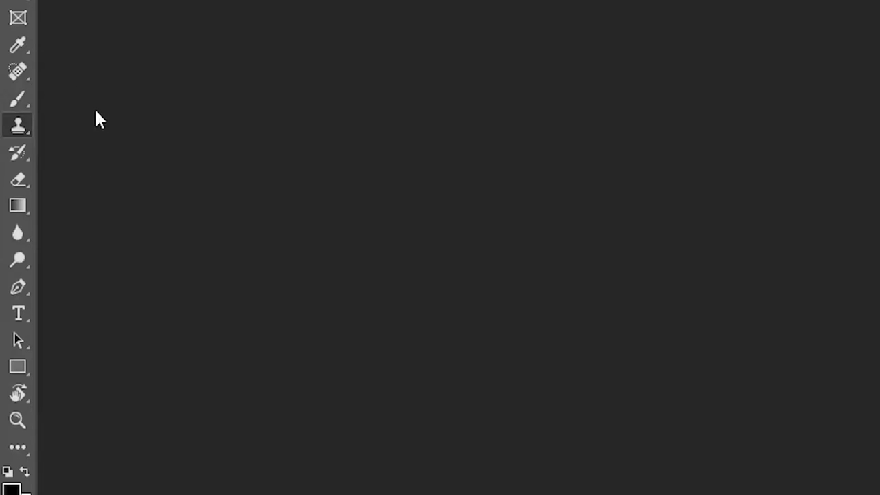
Look through the variants grouped under the stamp and brush tools, and activate the Outil Pinceau
right_click(28, 126)
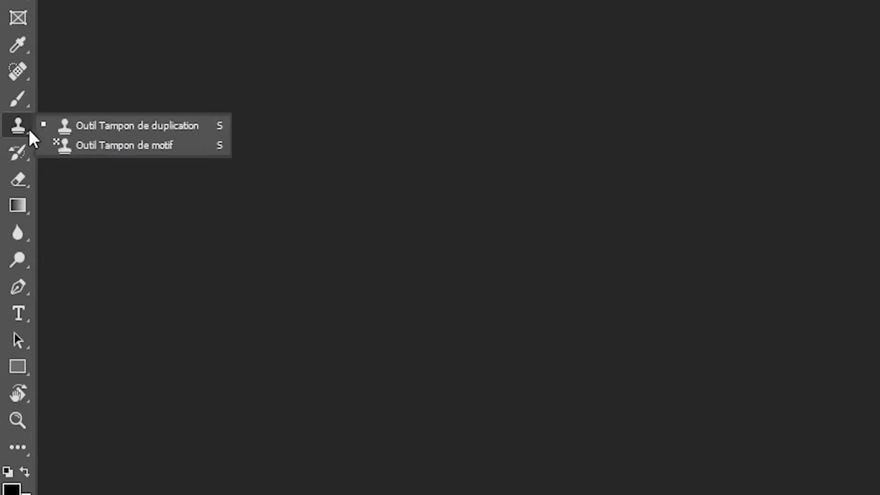
click(163, 145)
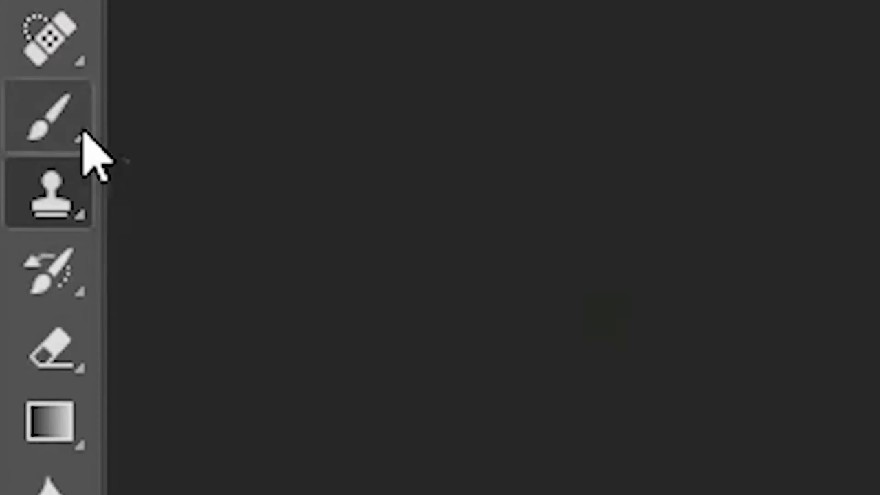
right_click(10, 144)
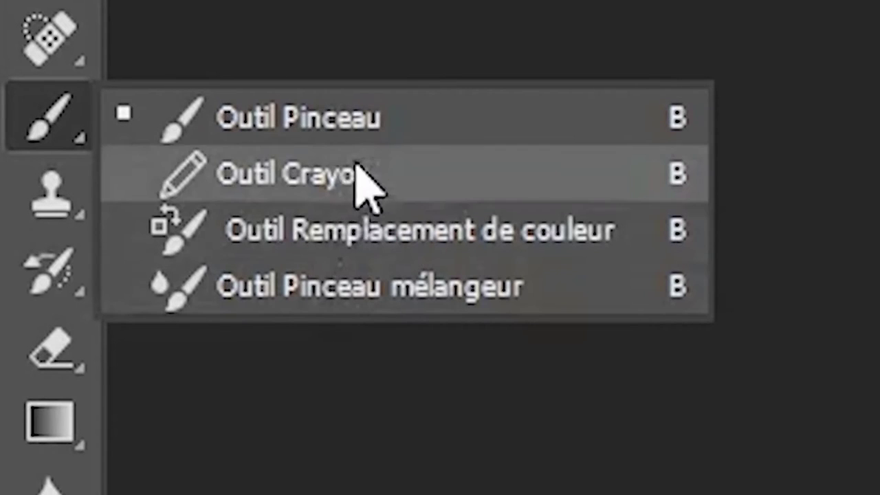
click(378, 122)
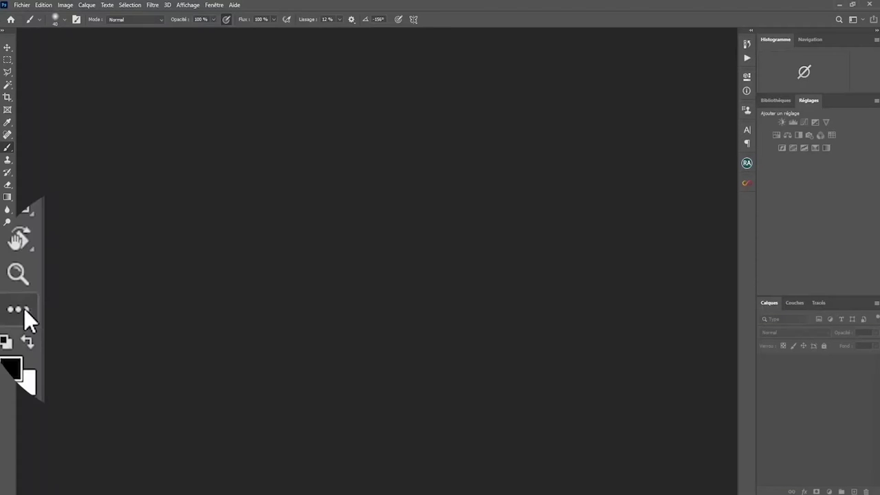
Customize the toolbar by moving Outil Tampon de duplication and Outil Tampon de motif to the extra tools
click(8, 311)
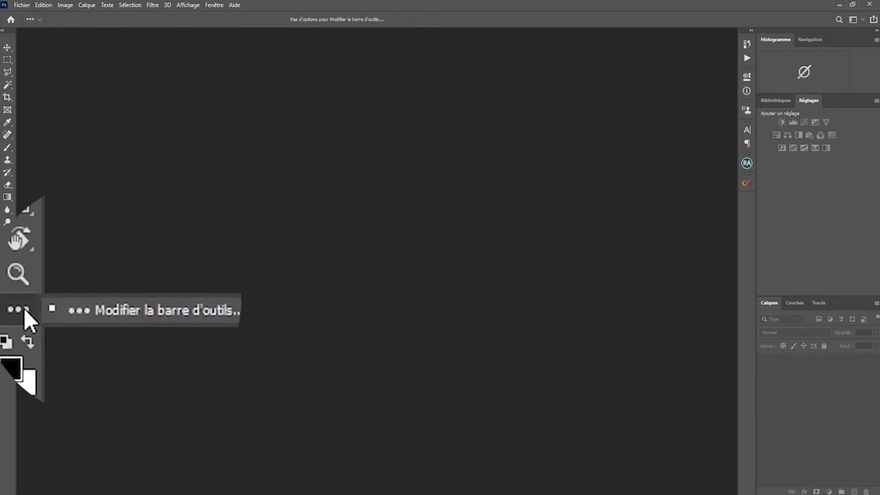
click(166, 308)
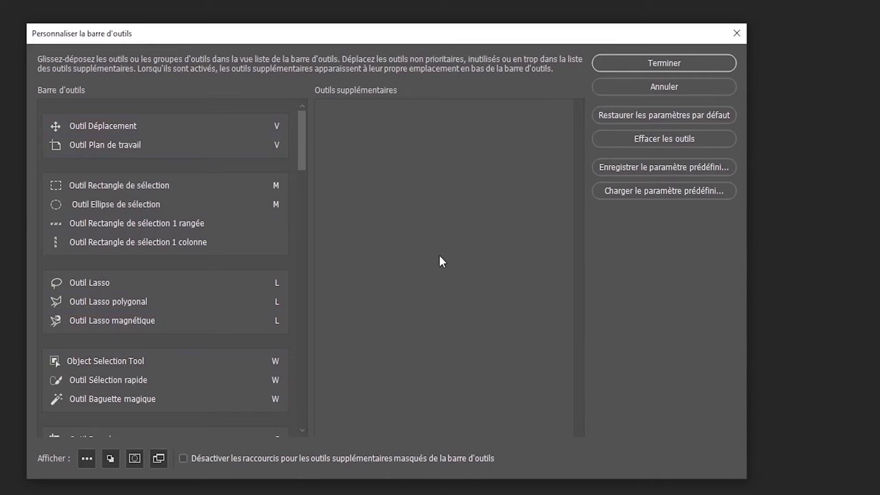
scroll(267, 231, down, 1)
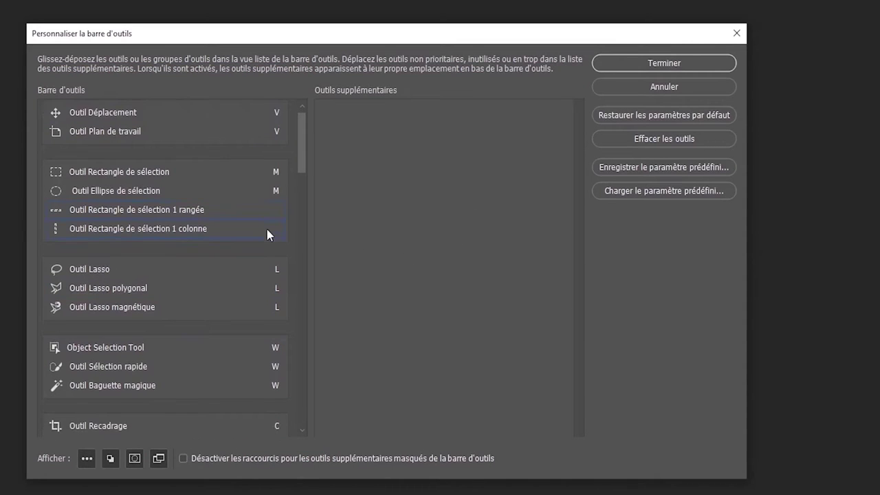
scroll(267, 234, down, 5)
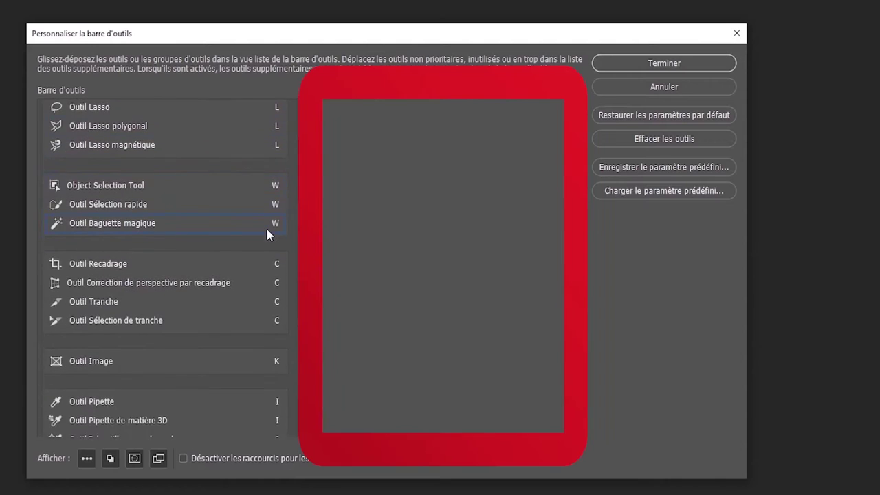
scroll(267, 233, down, 8)
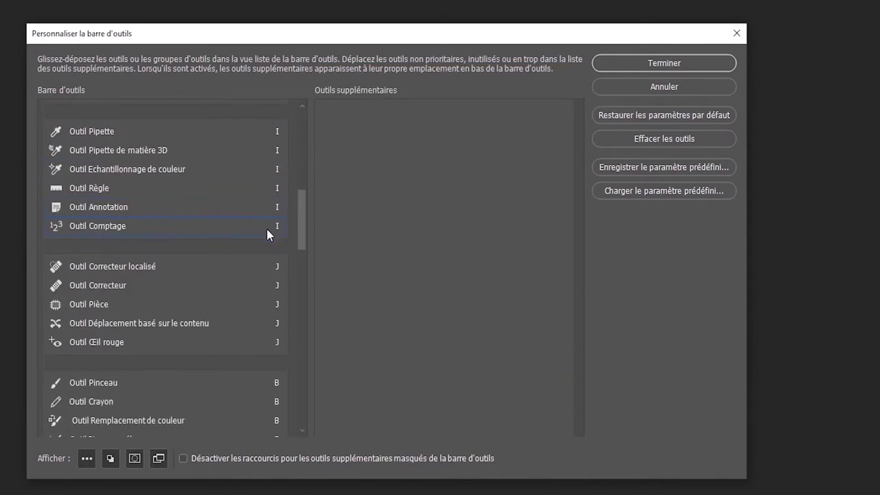
scroll(267, 231, down, 3)
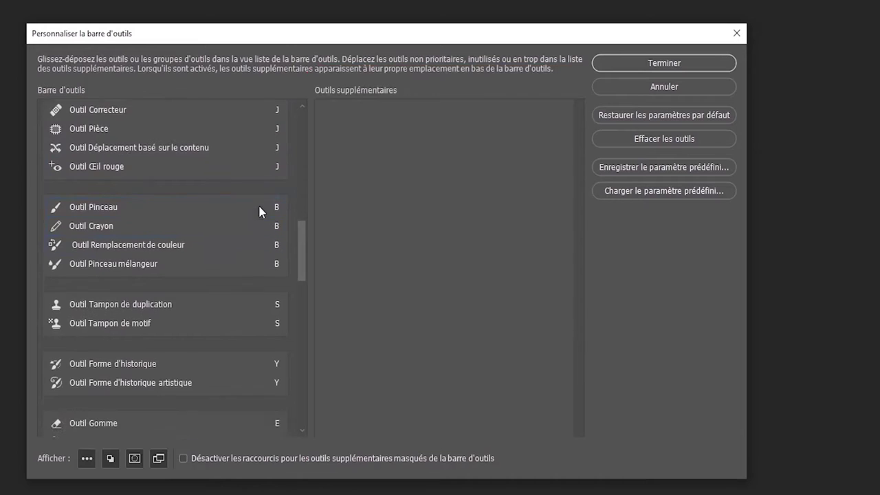
drag(110, 292, 426, 282)
drag(93, 292, 398, 261)
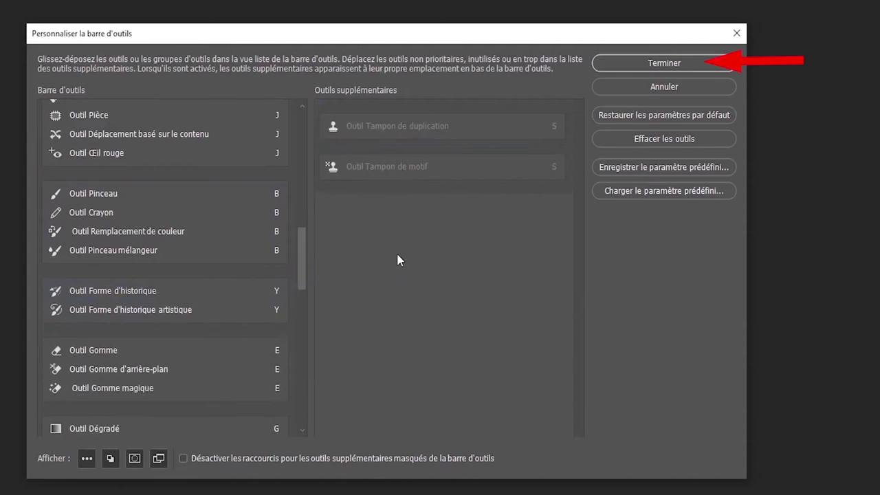
click(671, 63)
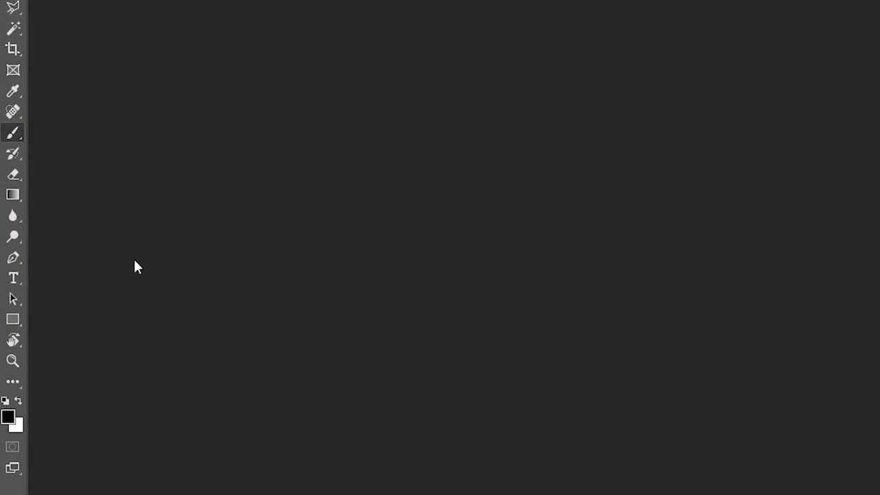
Activate the Outil Tampon de duplication from the extra tools group of the toolbar
click(16, 384)
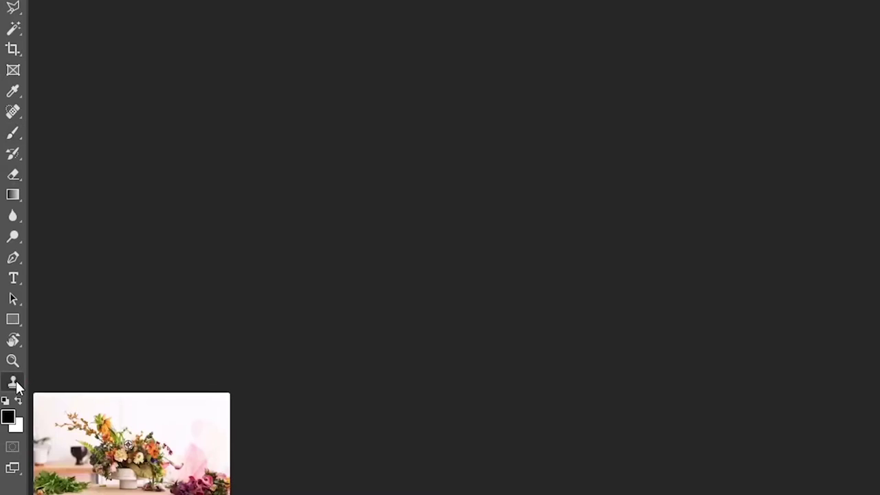
right_click(16, 387)
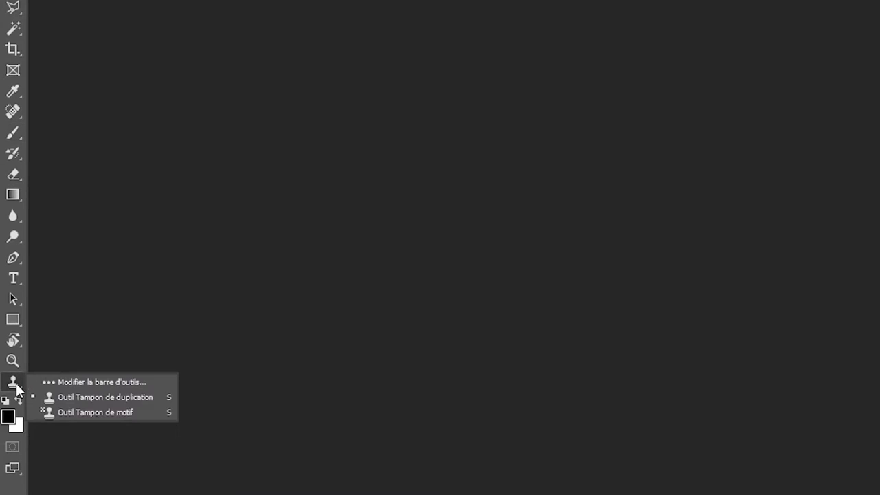
click(78, 399)
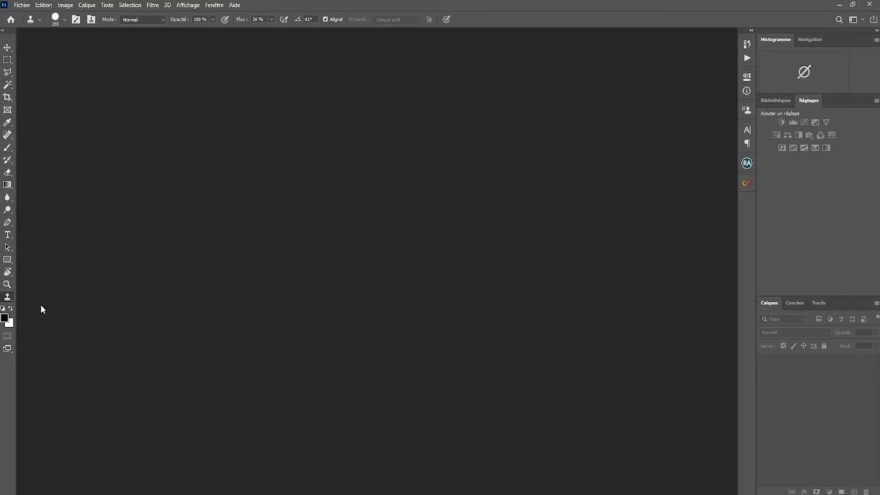
Restore the toolbar's default tool arrangement and apply it
right_click(12, 300)
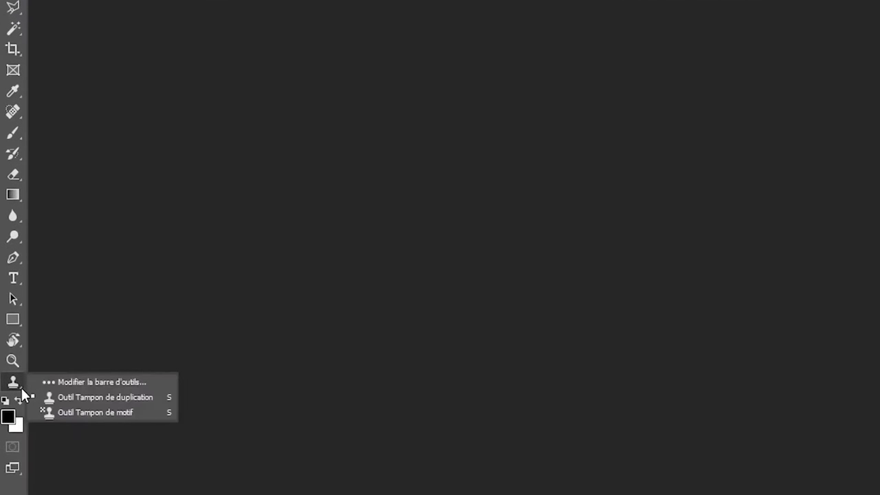
click(100, 383)
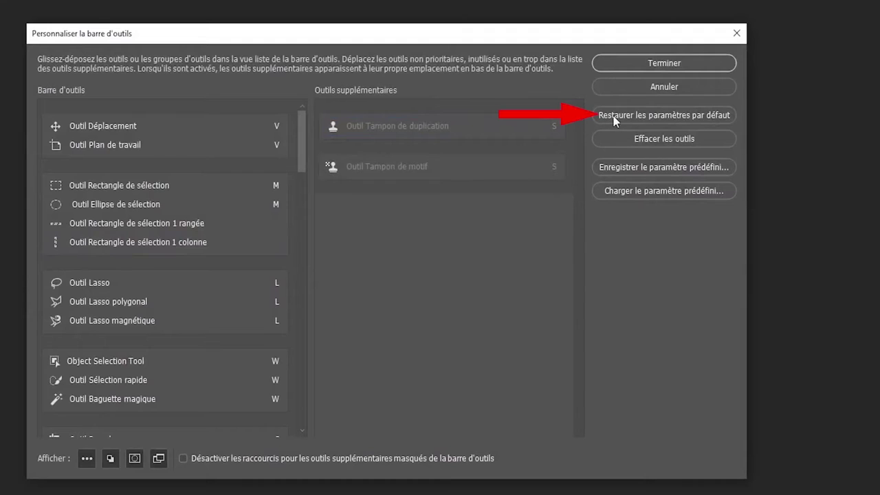
click(624, 115)
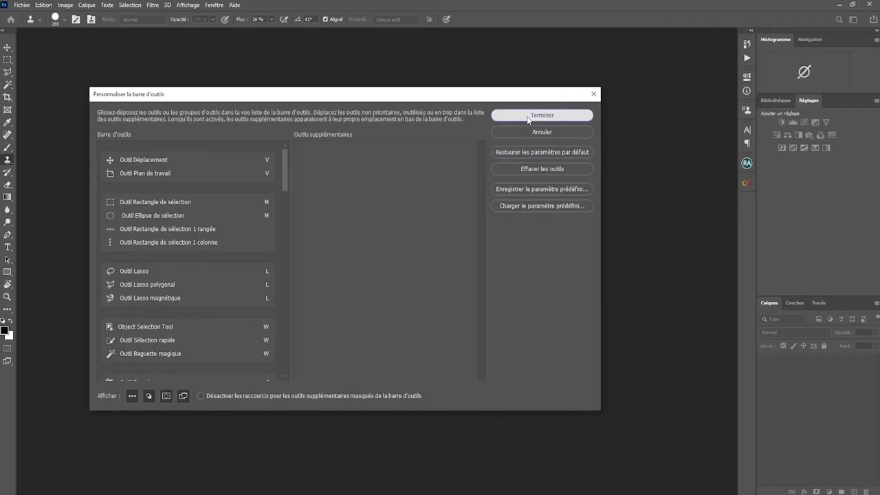
click(642, 65)
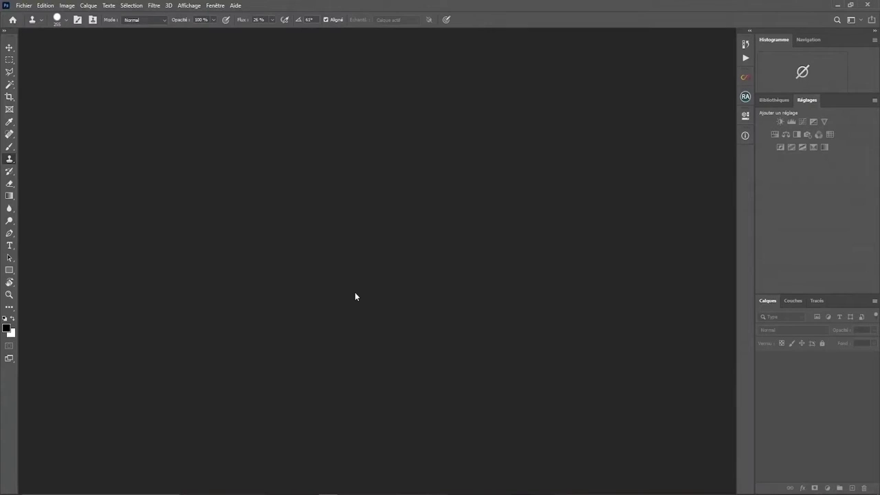
Choose Photographie among the available workspaces
click(215, 5)
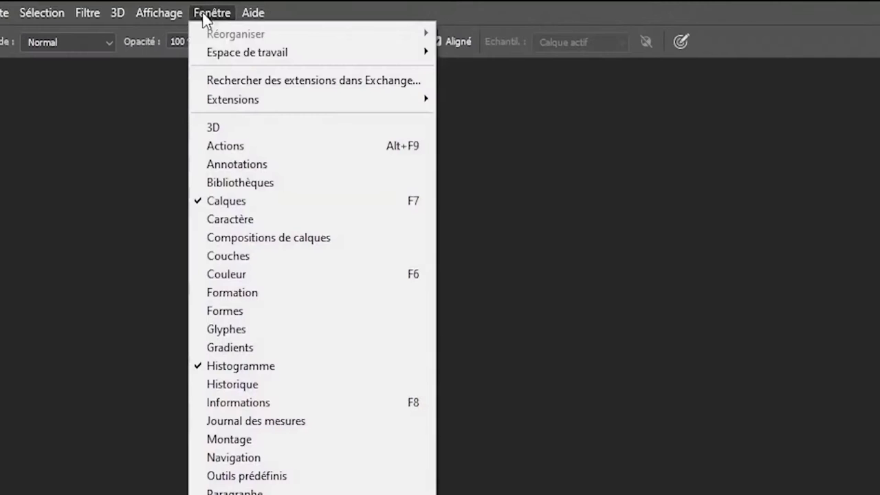
mouse_move(266, 26)
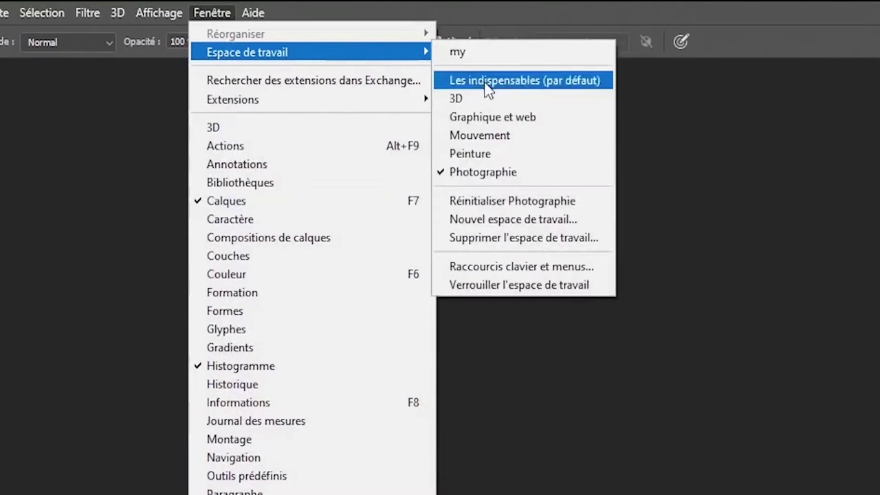
click(490, 172)
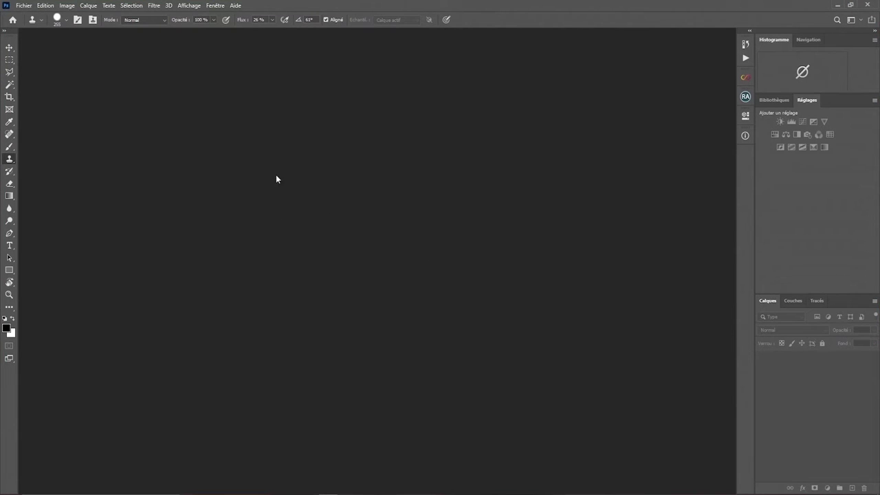
Switch the workspace to Peinture
click(216, 5)
mouse_move(230, 28)
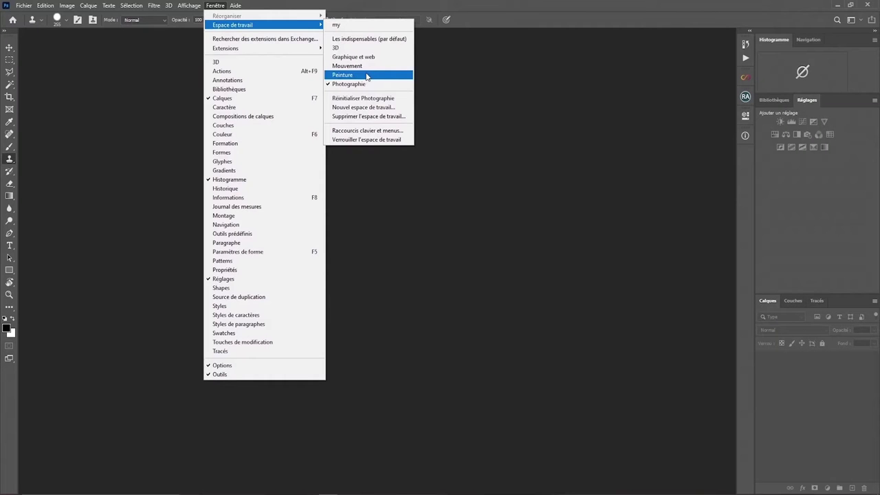
click(350, 74)
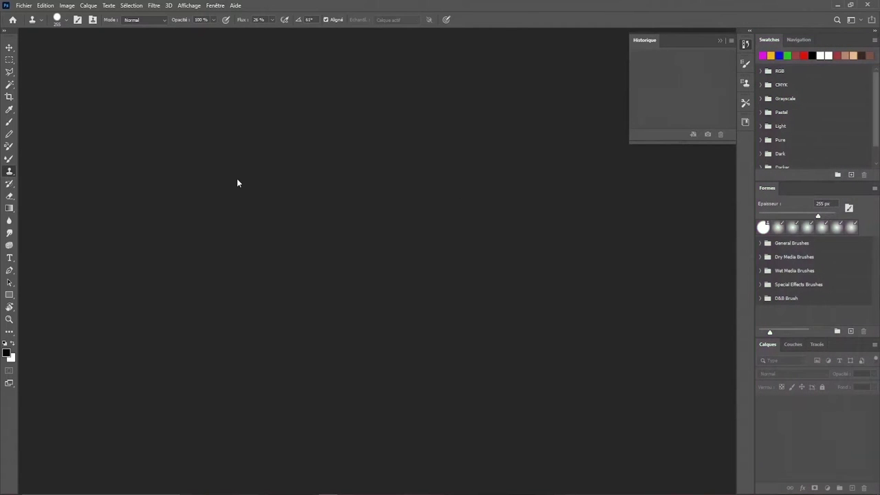
Switch the workspace to Photographie
click(216, 5)
mouse_move(273, 27)
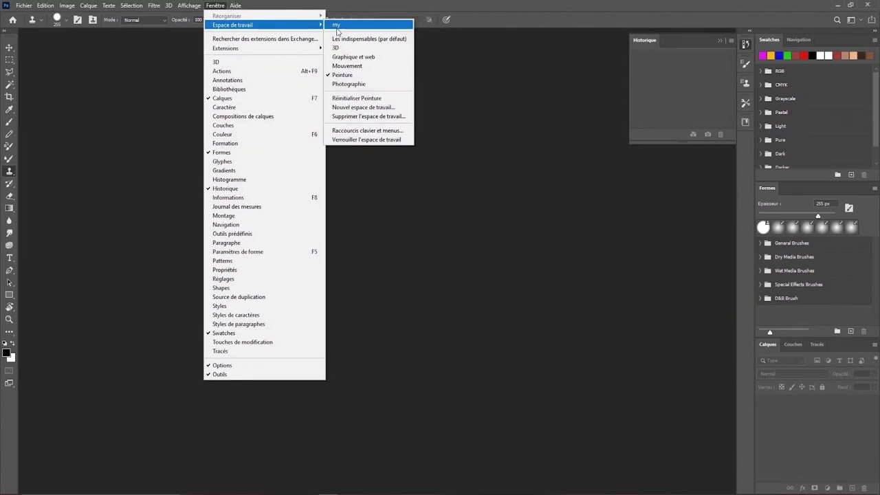
click(344, 83)
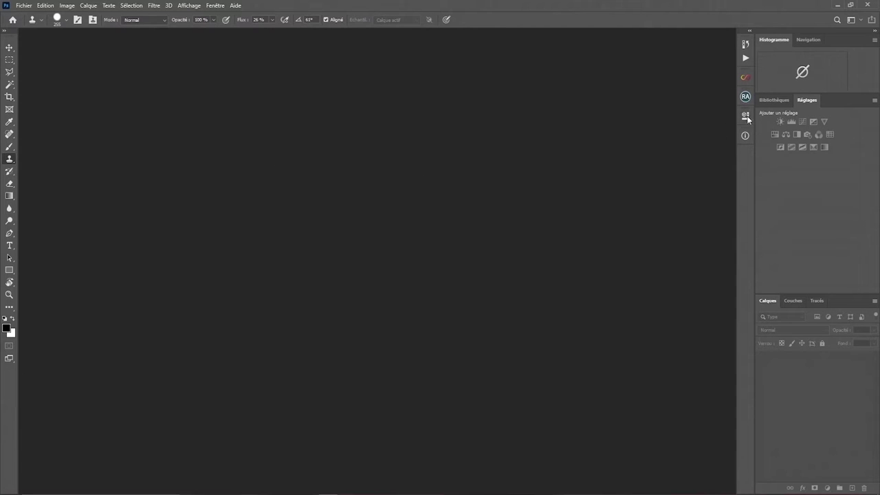
Hide the Calques panel and bring it back into the workspace
click(215, 5)
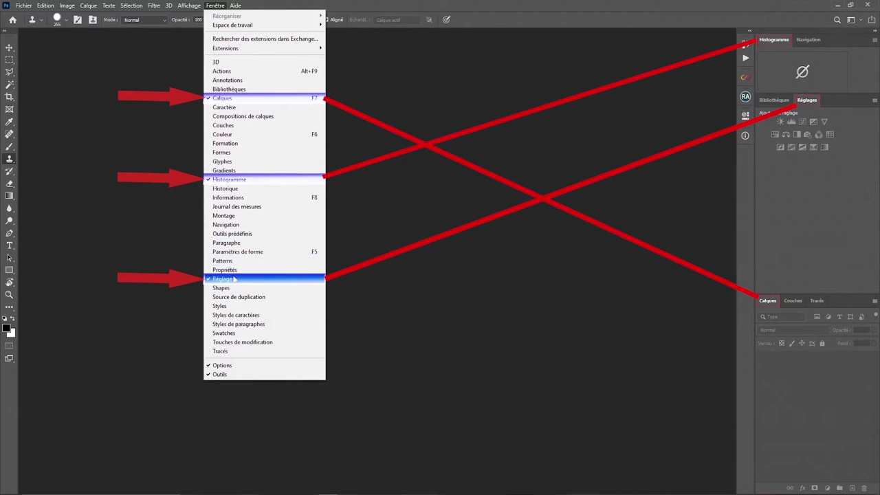
click(230, 101)
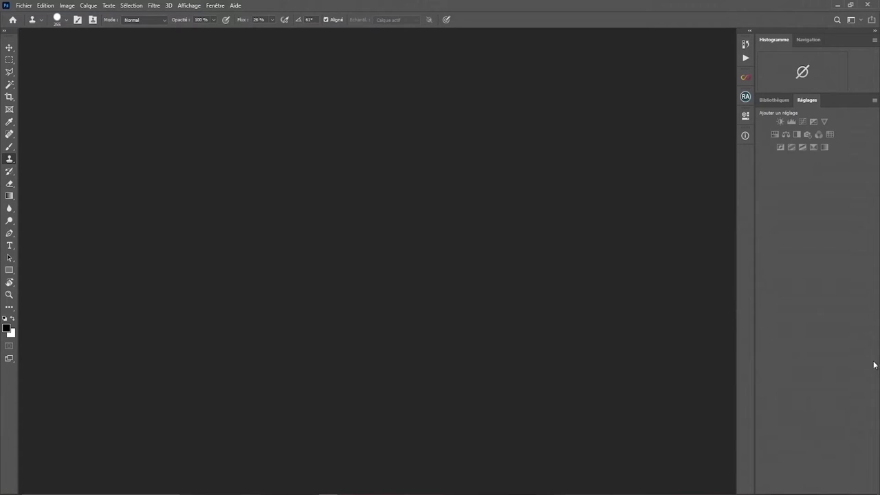
click(211, 6)
click(219, 98)
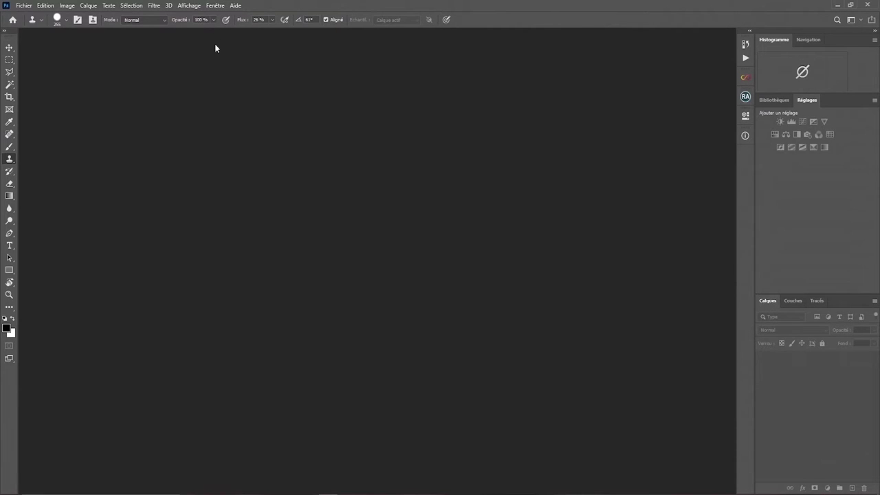
Show the Informations panel and collapse it back to its icon
click(215, 6)
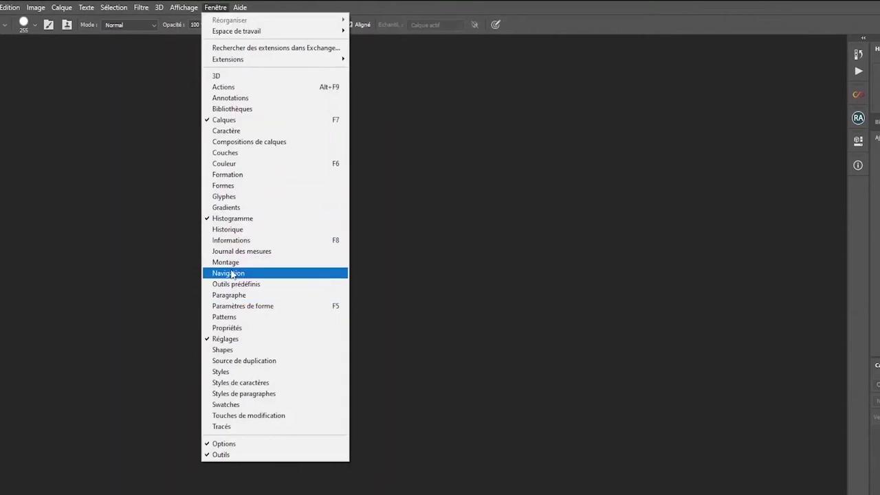
click(230, 245)
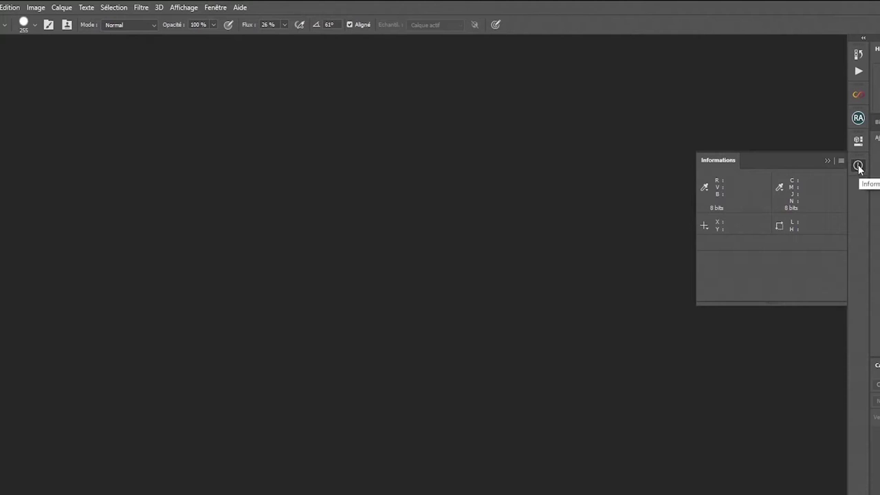
click(828, 161)
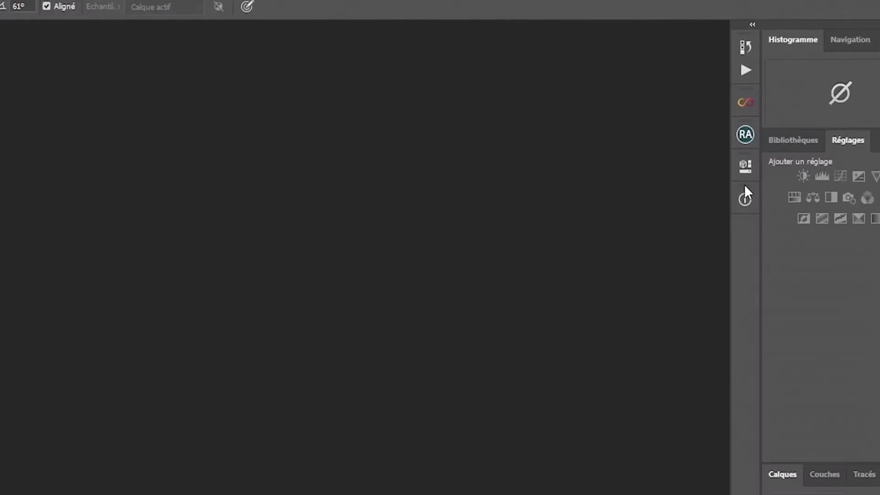
Dock the Informations panel in the Bibliothèques and Réglages group, and return it to the column of collapsed panels below Propriétés
drag(746, 193, 746, 298)
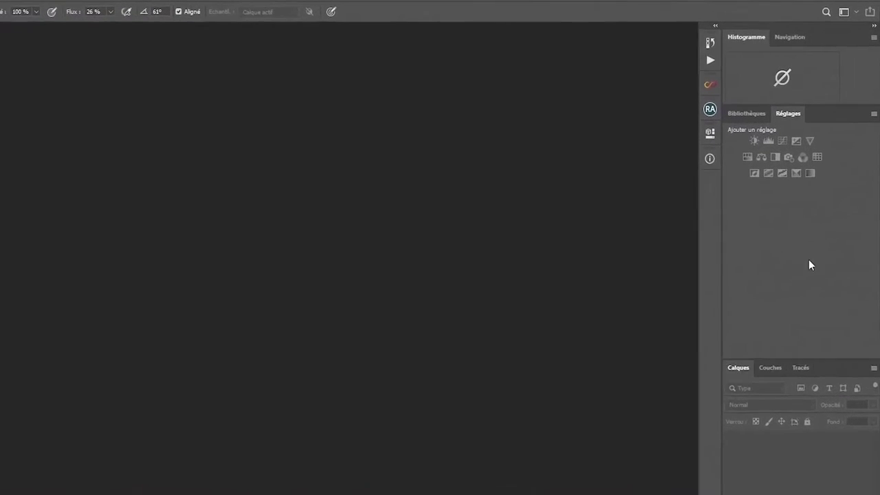
drag(681, 175, 822, 131)
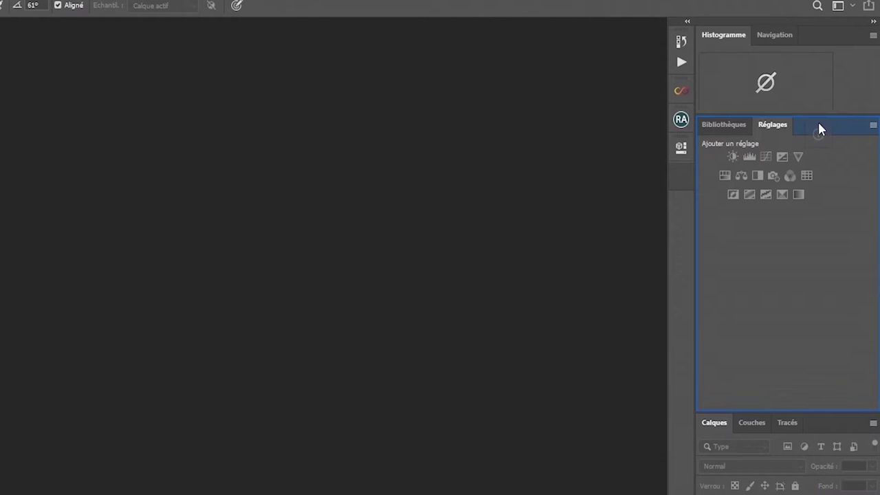
drag(820, 129, 820, 129)
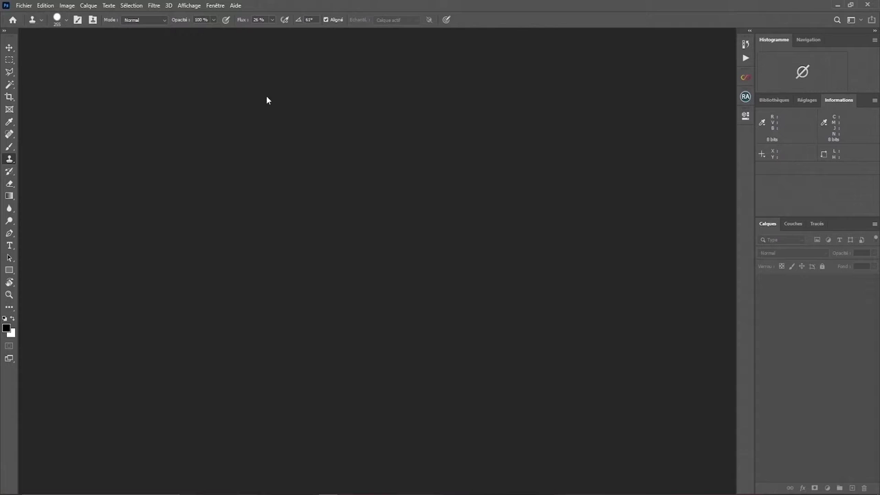
drag(842, 99, 738, 130)
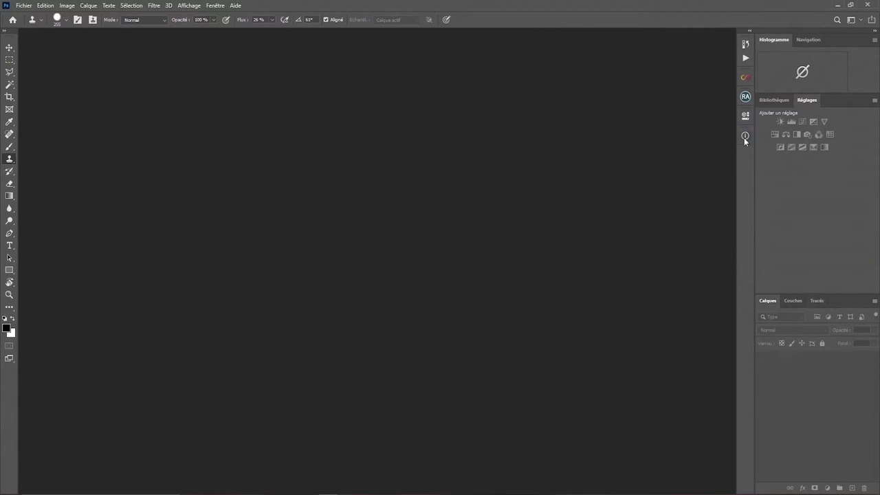
Expand the Informations panel from its icon, collapse it and expand it again
click(745, 137)
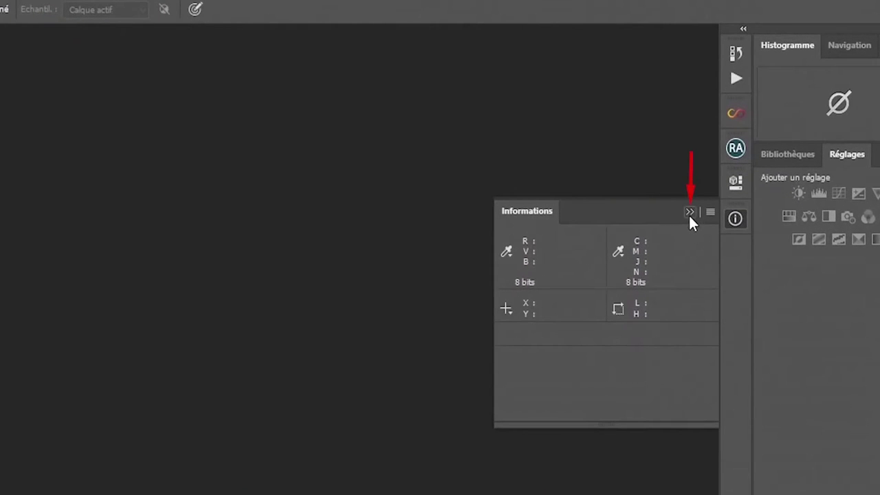
click(690, 213)
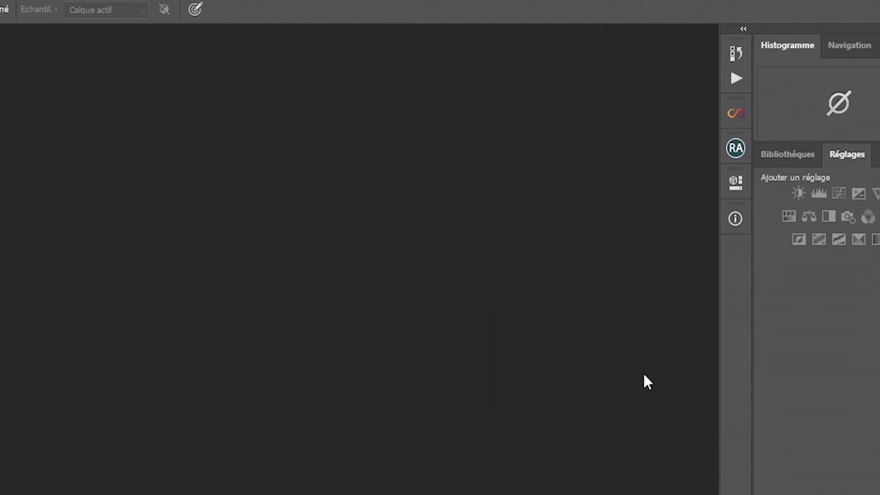
click(734, 220)
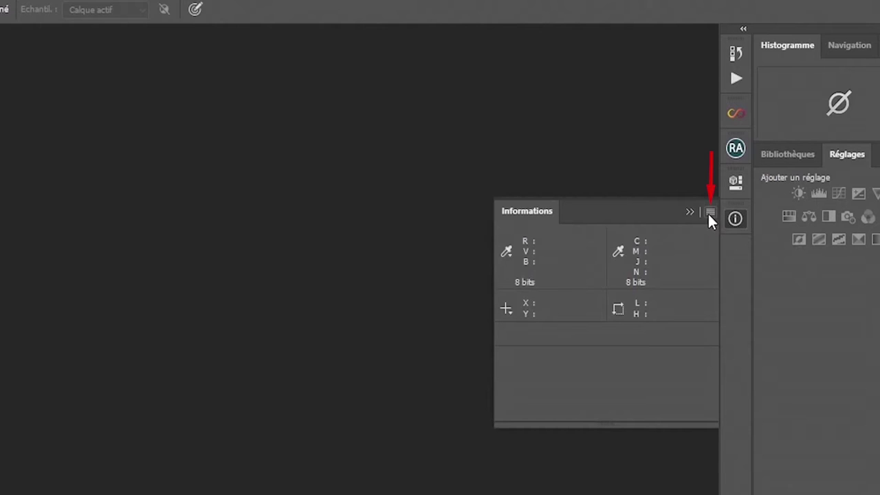
Close the Informations panel with its Fermer option, removing it from the column of collapsed panels
click(711, 213)
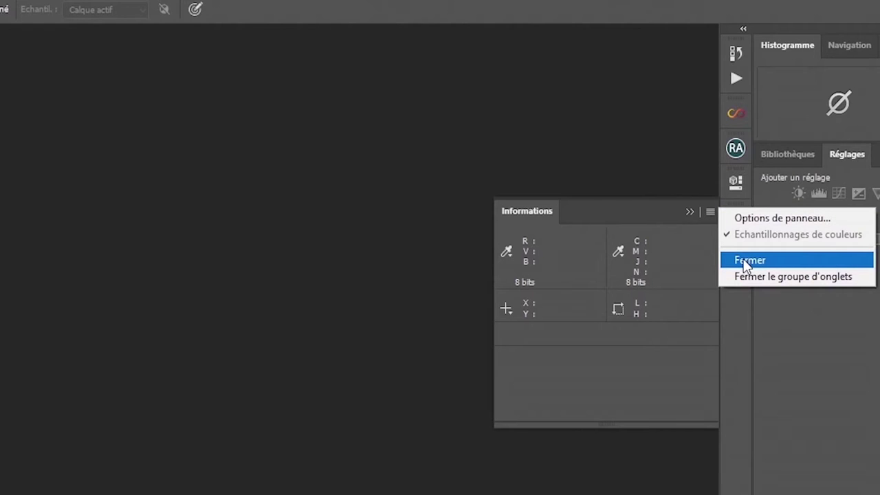
key(Escape)
click(733, 218)
click(734, 219)
click(711, 213)
click(751, 260)
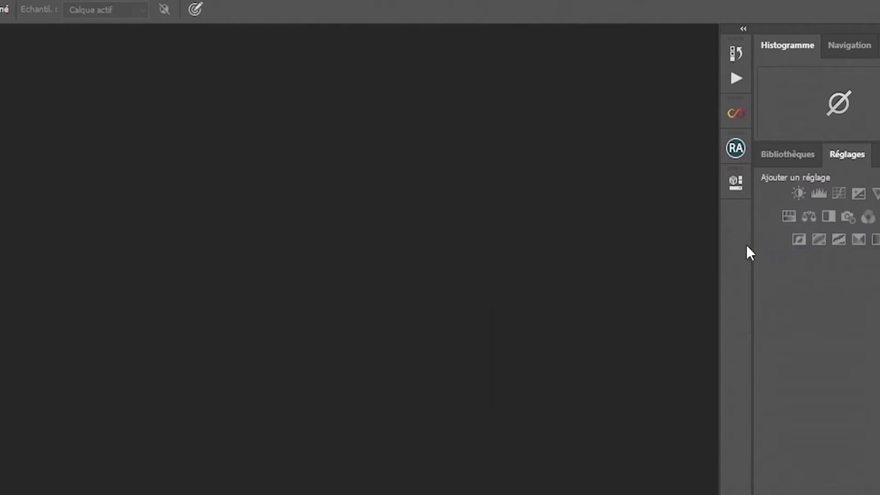
Expand the Propriétés panel, view its closing options and collapse it without closing it
click(733, 190)
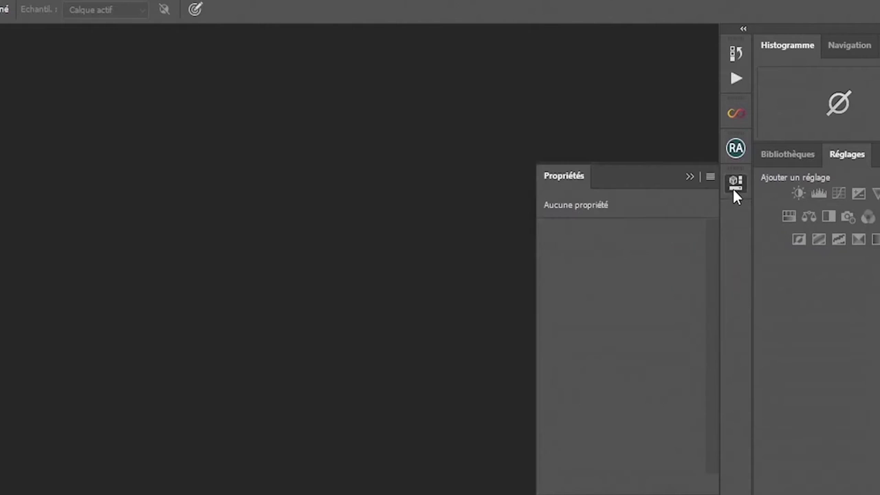
click(712, 177)
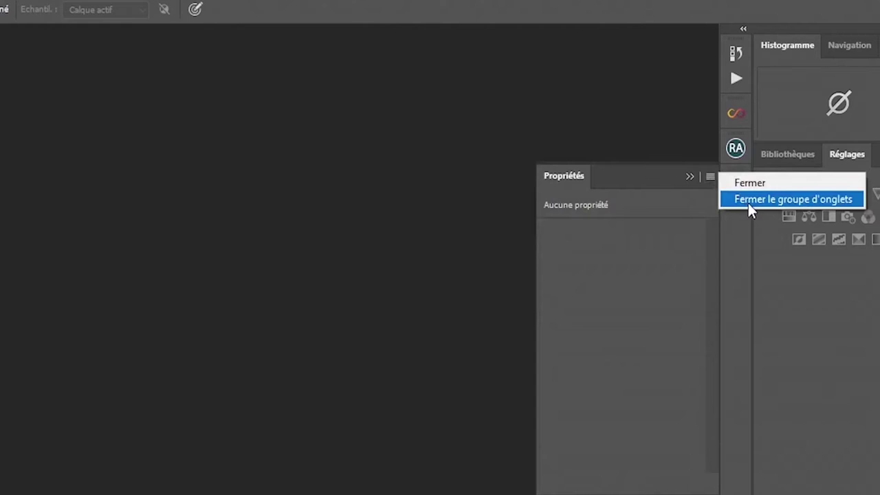
click(736, 352)
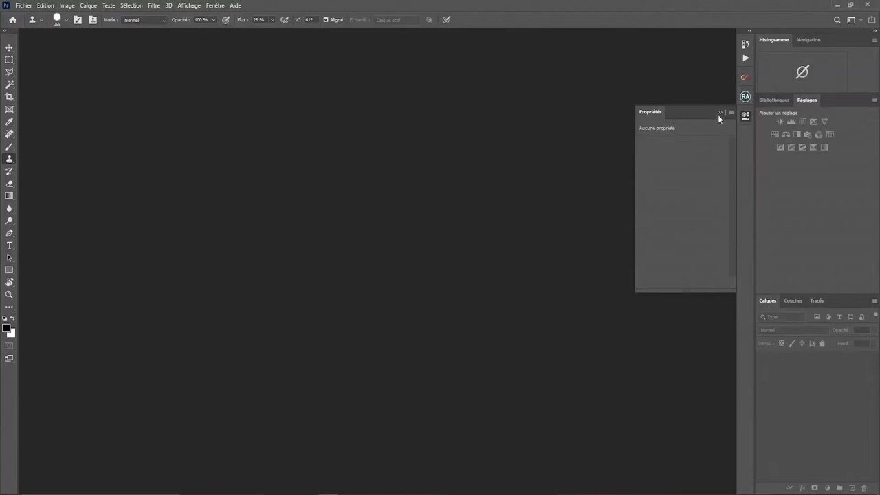
click(720, 113)
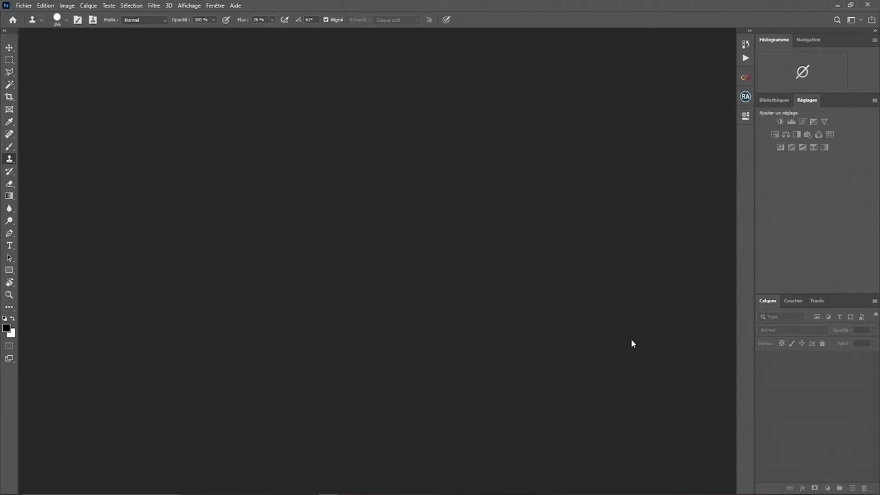
Save the current panel layout as a new workspace named fousephoto, without capturing keyboard shortcuts, menus or the toolbar
click(215, 5)
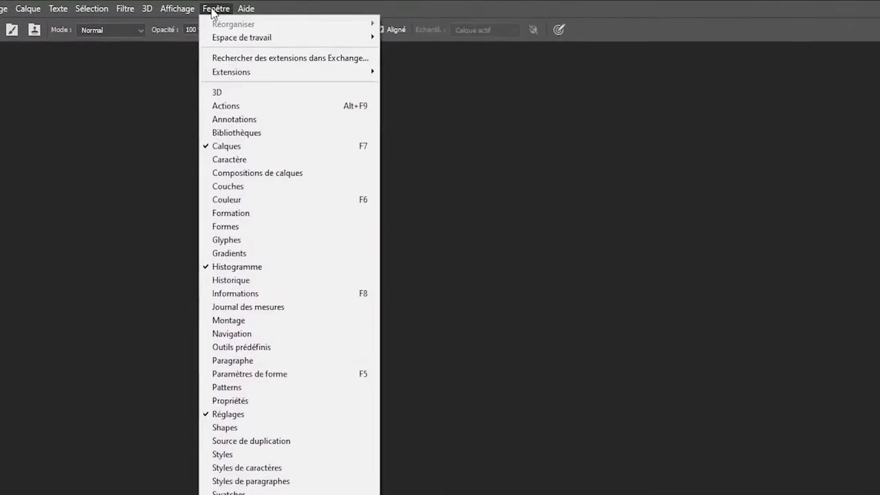
mouse_move(313, 24)
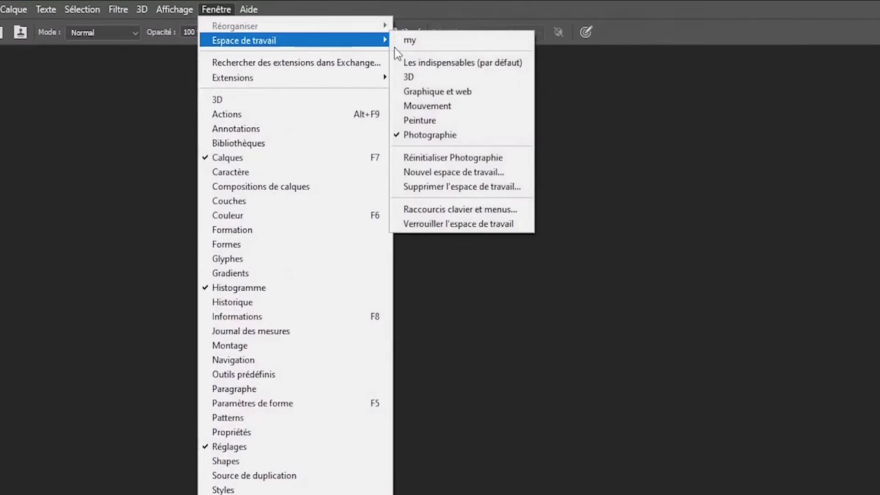
click(457, 175)
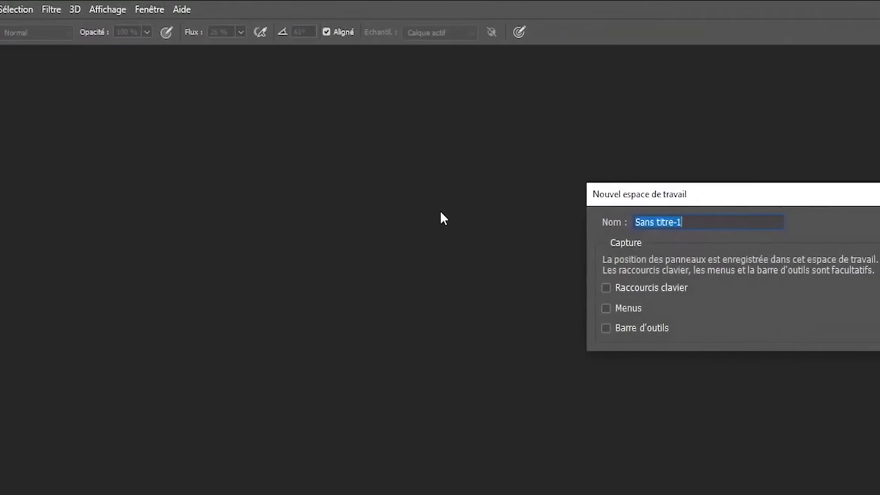
text(fouseph)
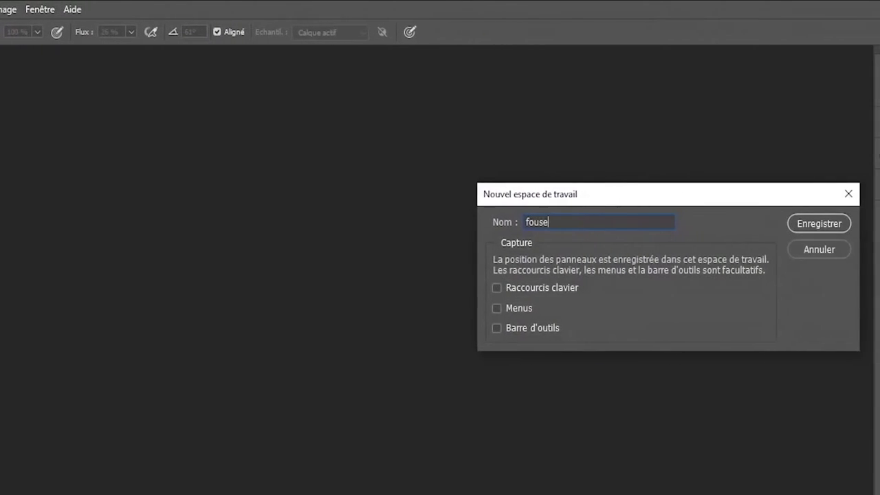
text(oto)
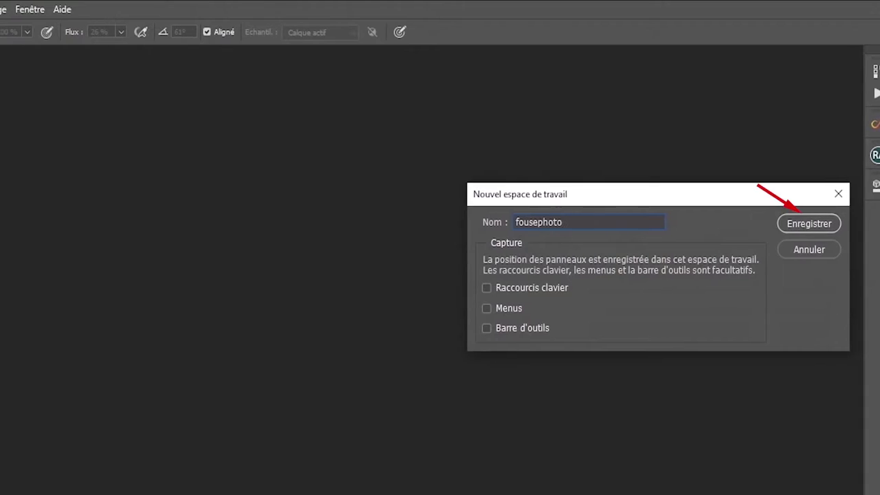
click(818, 224)
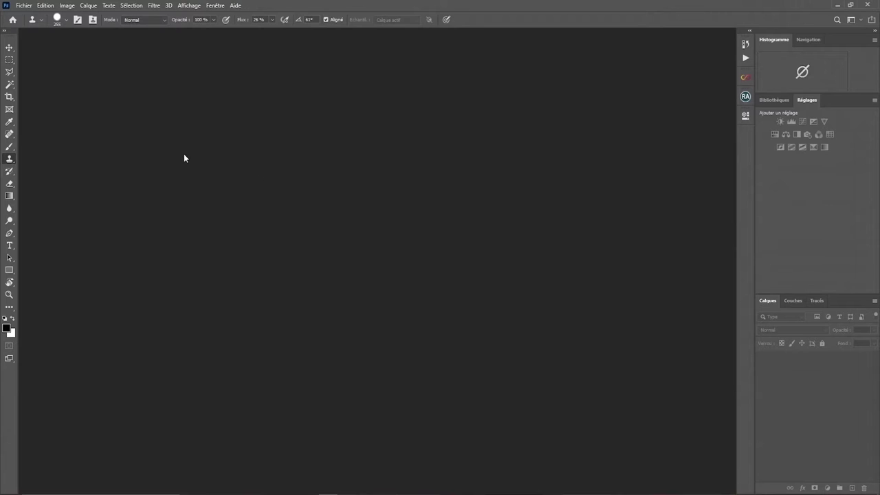
Display the list of available workspaces
click(212, 7)
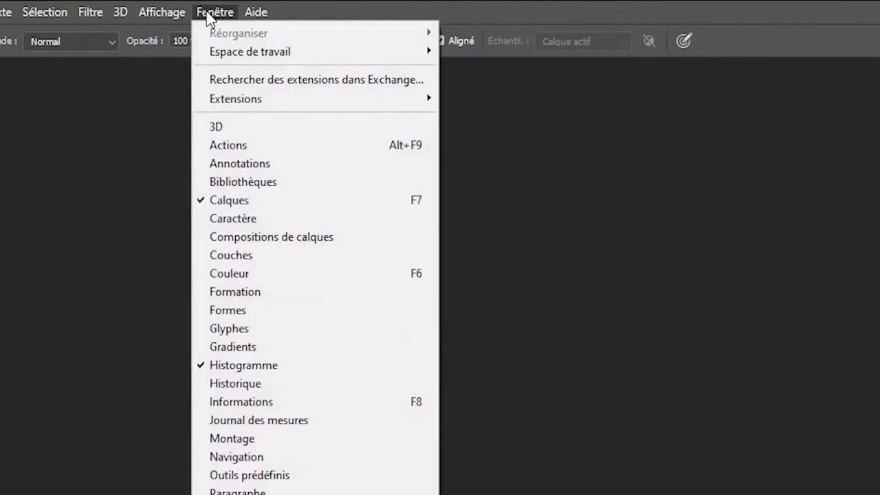
mouse_move(272, 53)
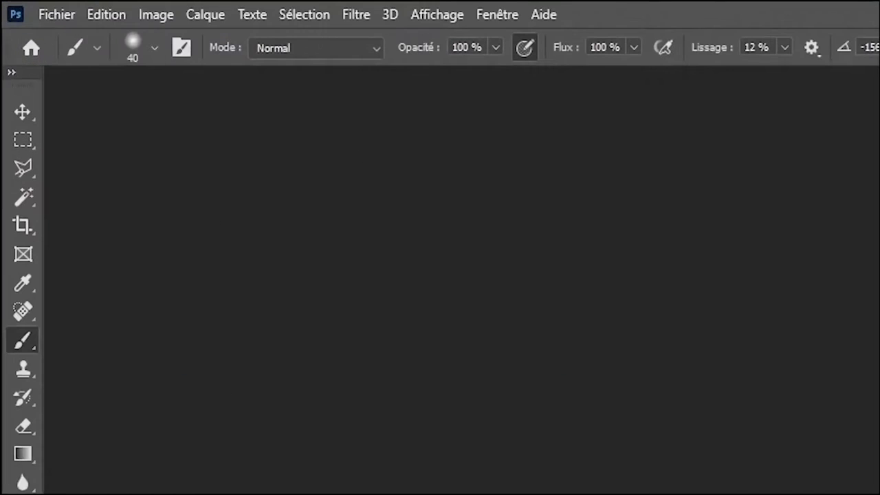
click(57, 11)
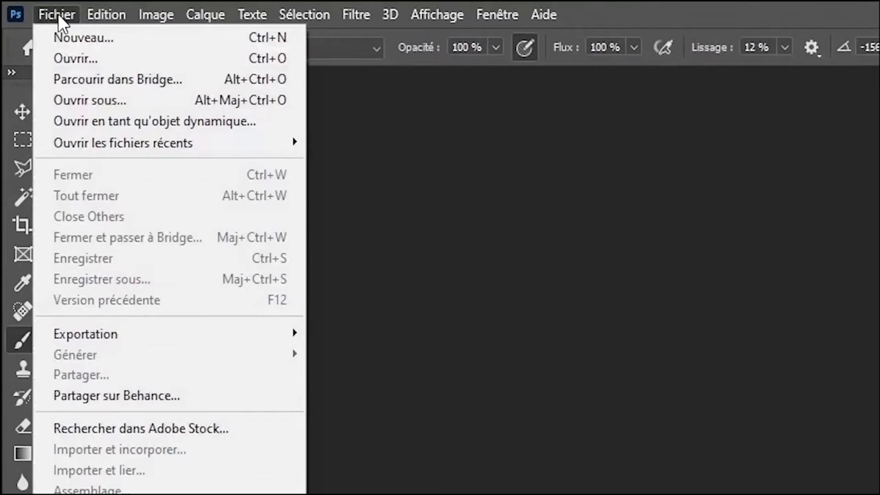
click(62, 33)
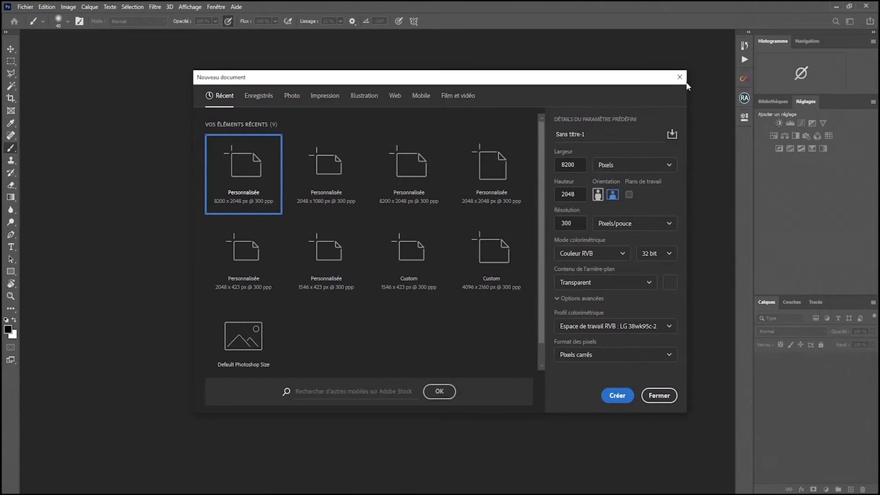
click(679, 77)
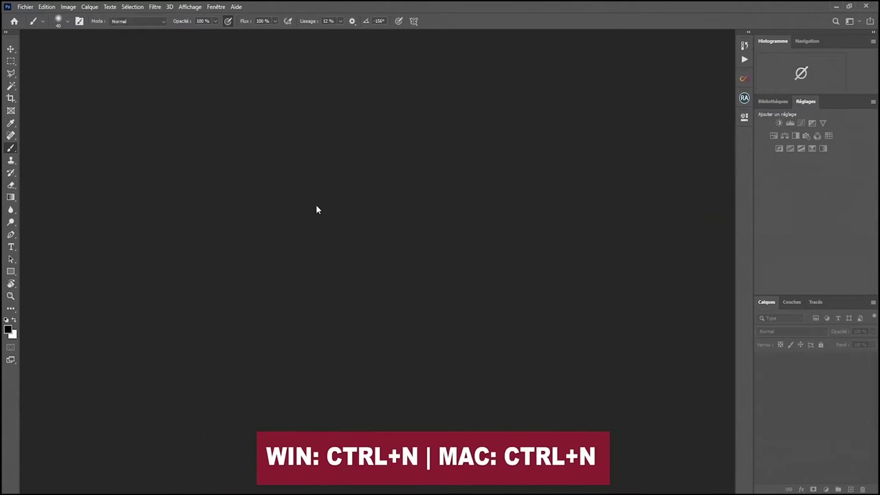
Start a new document and view the Enregistrés category of document presets
key(ctrl+n)
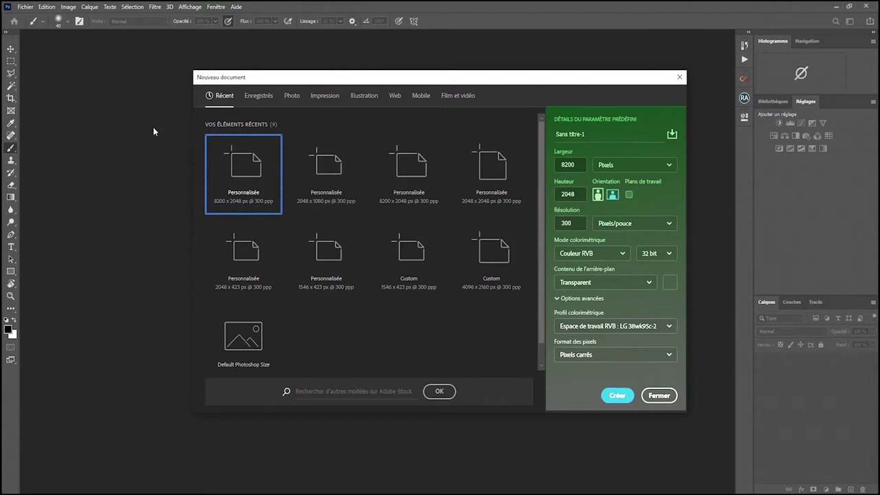
drag(432, 80, 365, 81)
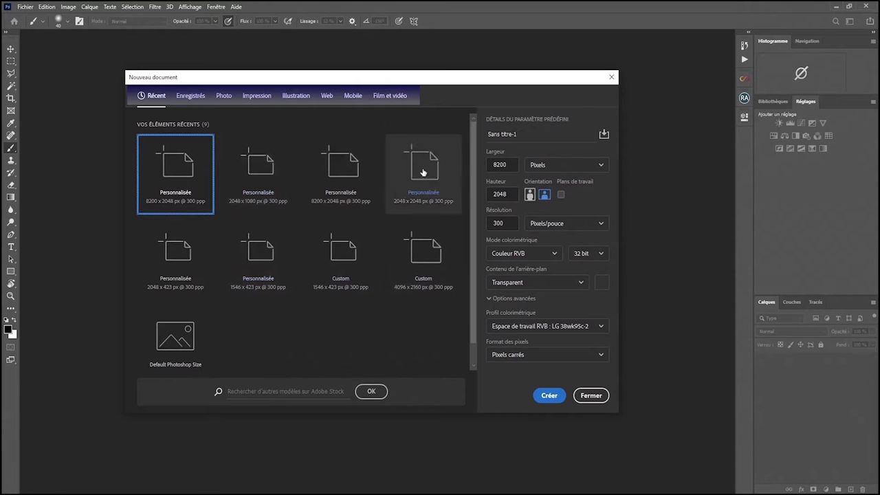
click(190, 96)
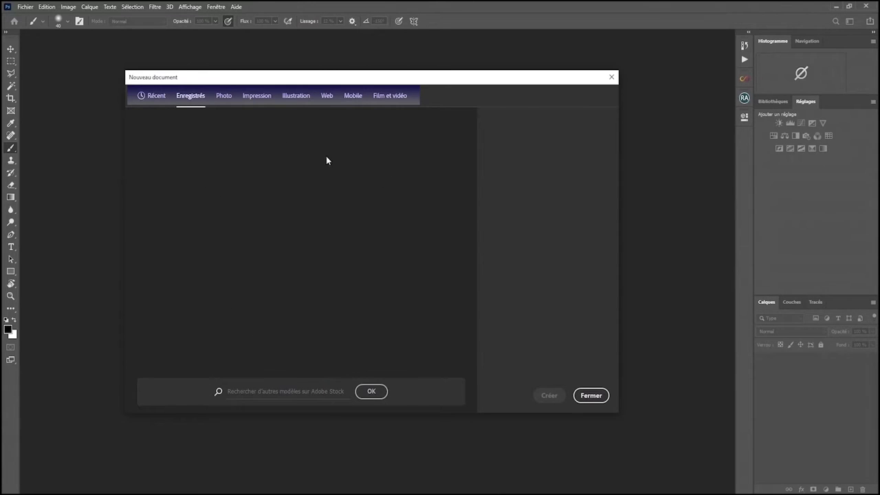
Show the recent document presets and name the new document zone 1
click(156, 100)
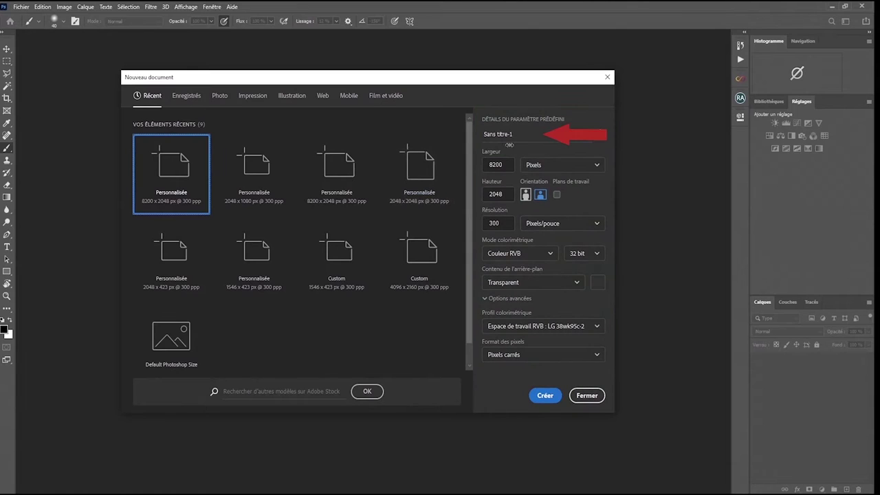
drag(515, 134, 484, 134)
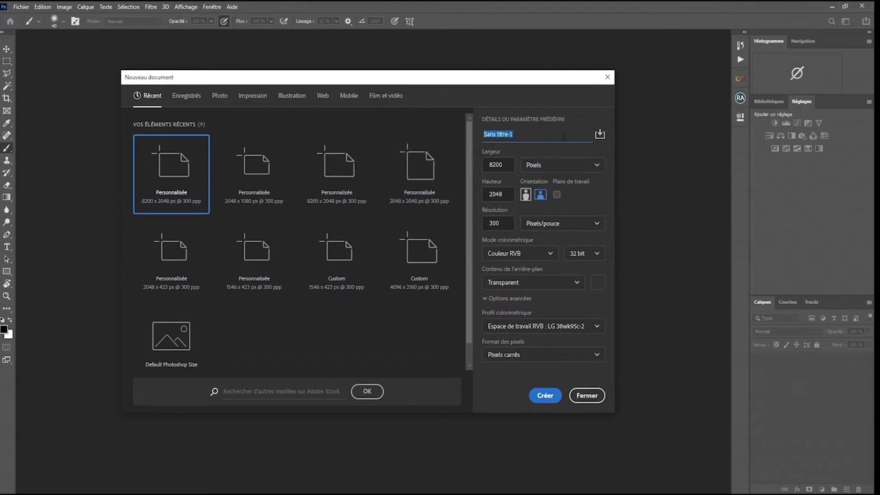
text(zone 1)
Set the new document's width to 2048 and height to 1080, keeping Pixels as the unit
click(496, 165)
text(20548)
key(BackSpace)
key(BackSpace)
key(BackSpace)
key(BackSpace)
key(BackSpace)
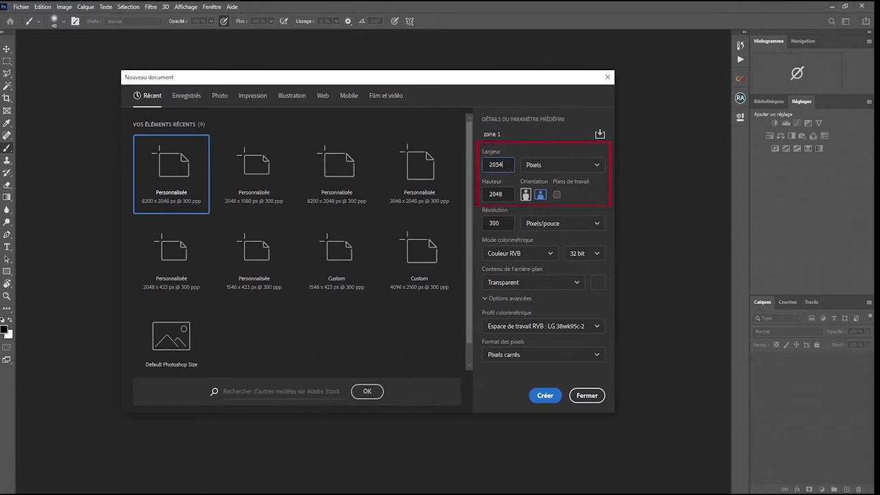
text(248)
key(BackSpace)
key(BackSpace)
key(BackSpace)
text(2048)
key(Tab)
text(1080)
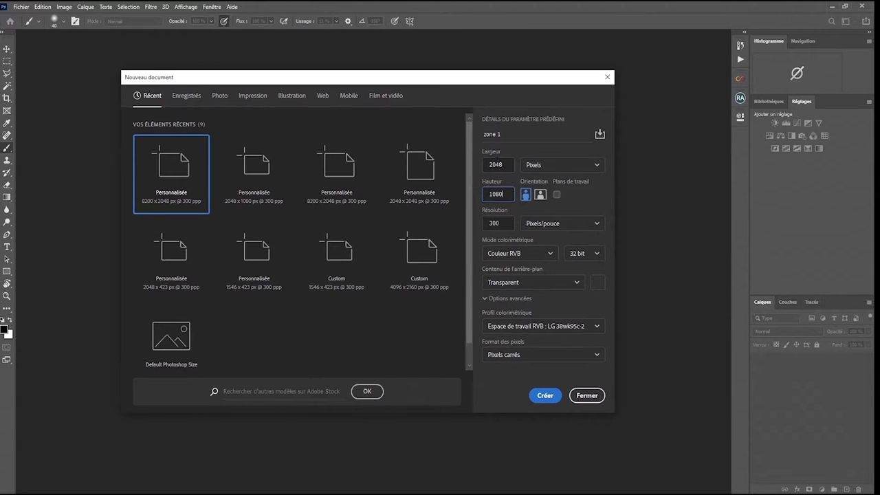
click(597, 165)
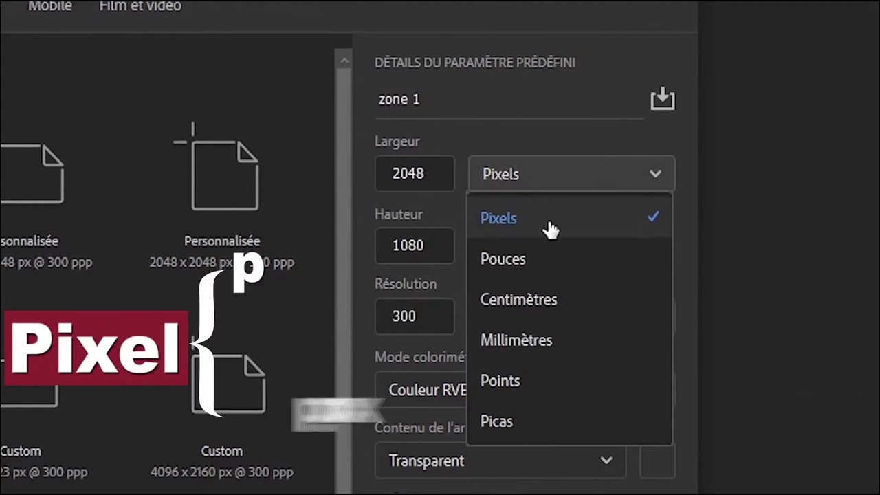
click(661, 176)
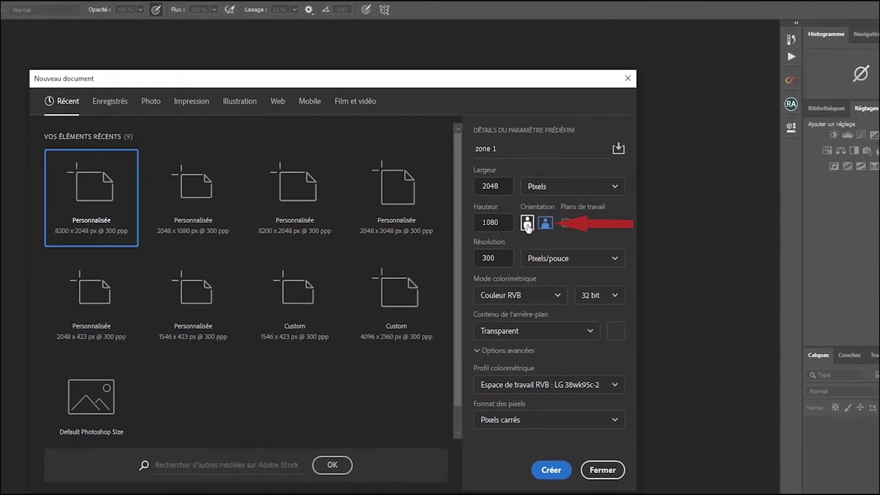
Switch the document orientation back and forth between portrait and landscape, finishing on landscape
click(528, 226)
click(544, 226)
click(530, 226)
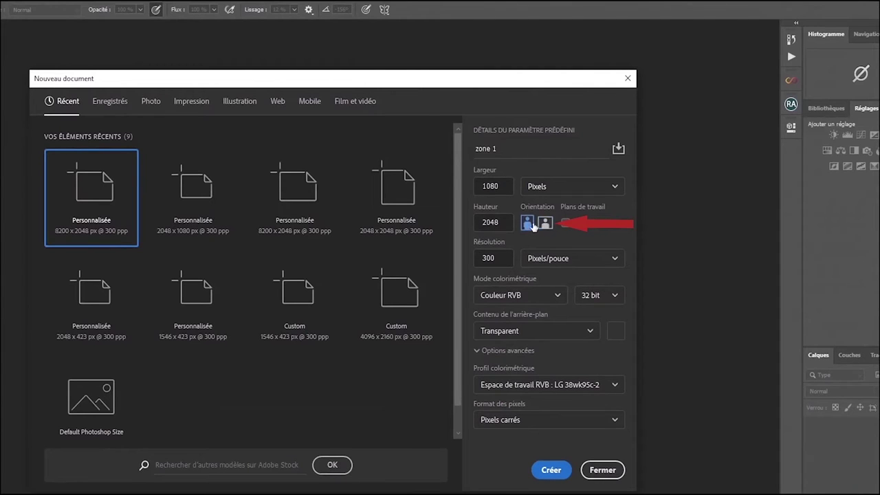
click(544, 223)
click(528, 224)
click(545, 225)
click(527, 225)
click(545, 225)
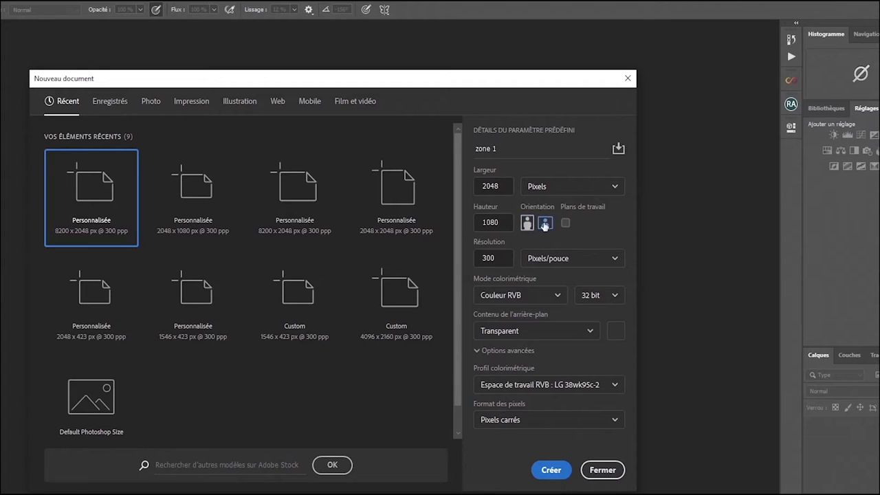
click(527, 225)
click(545, 224)
click(528, 225)
click(545, 225)
click(527, 225)
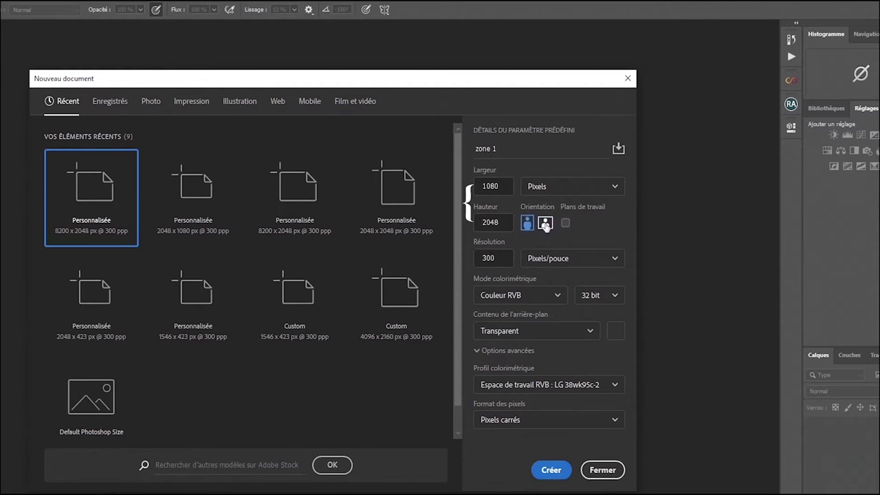
click(545, 225)
click(528, 224)
click(545, 224)
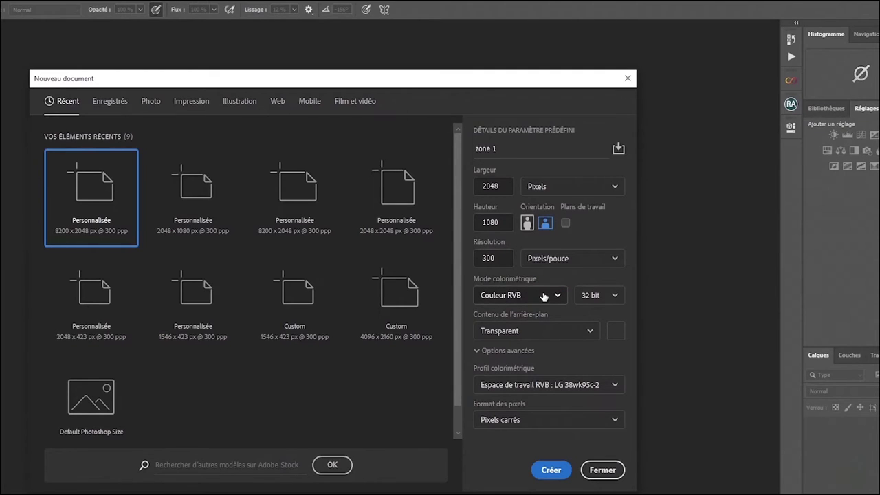
Try the Niveaux de gris and Couleur CMJN color modes for the new document
click(550, 298)
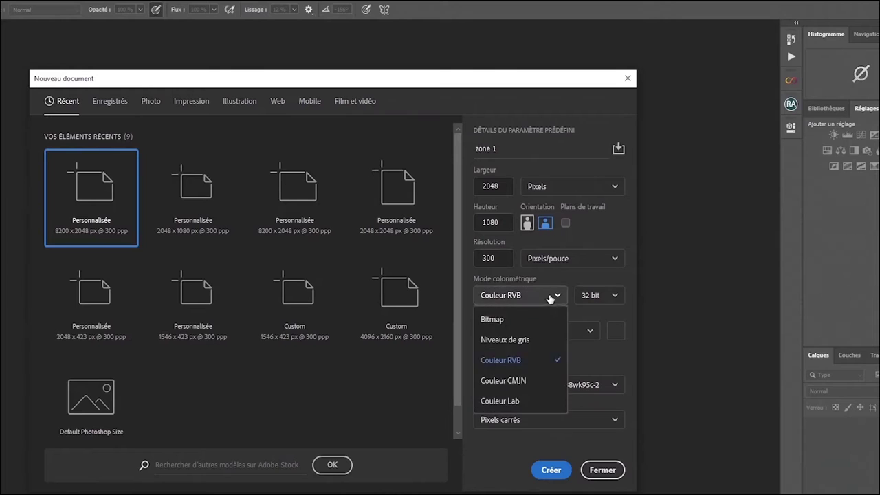
click(511, 342)
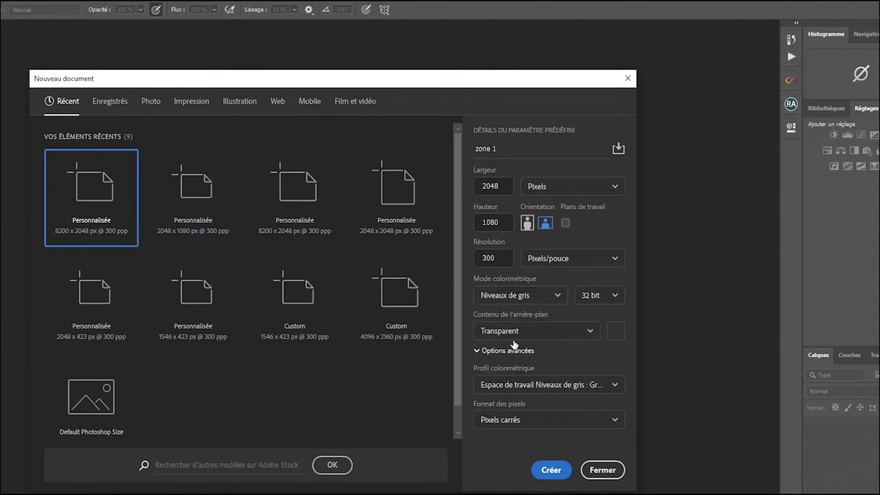
click(557, 302)
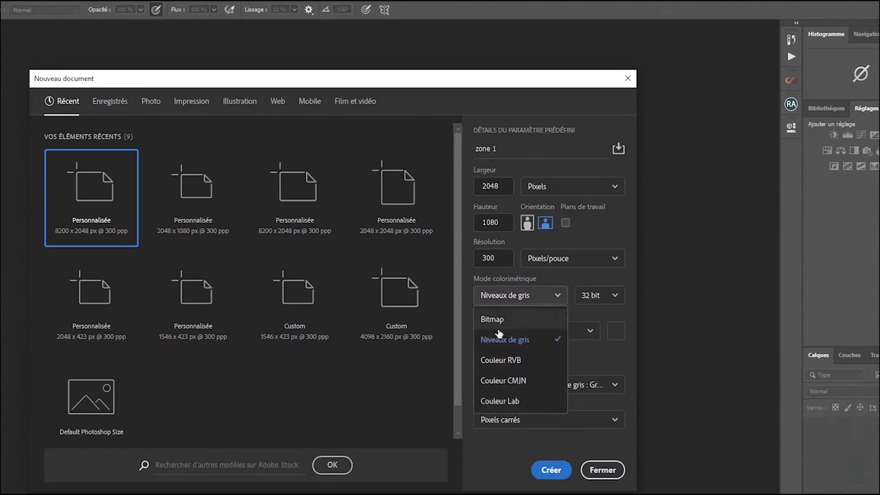
click(512, 381)
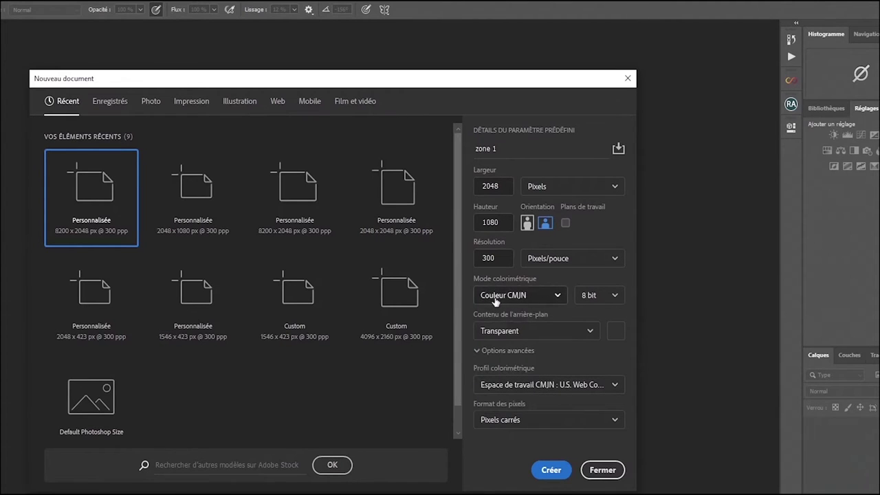
Set the new document's color mode to Couleur RVB with a 32 bit depth
click(554, 296)
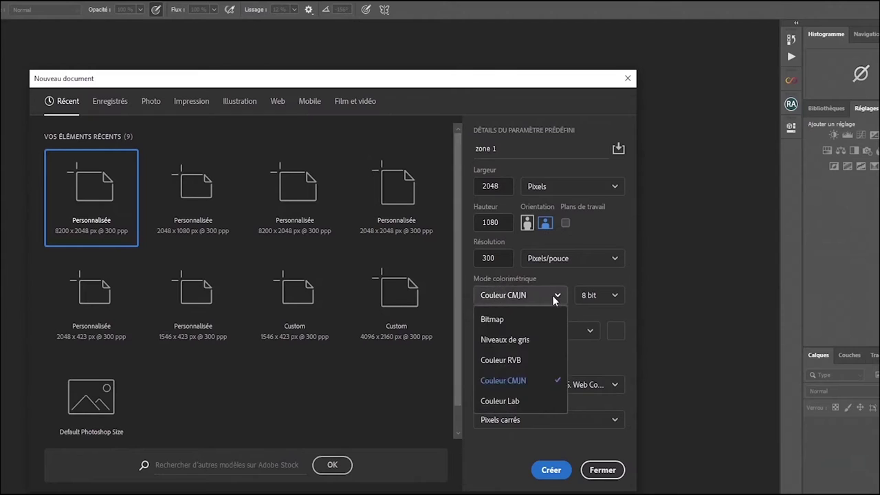
click(518, 361)
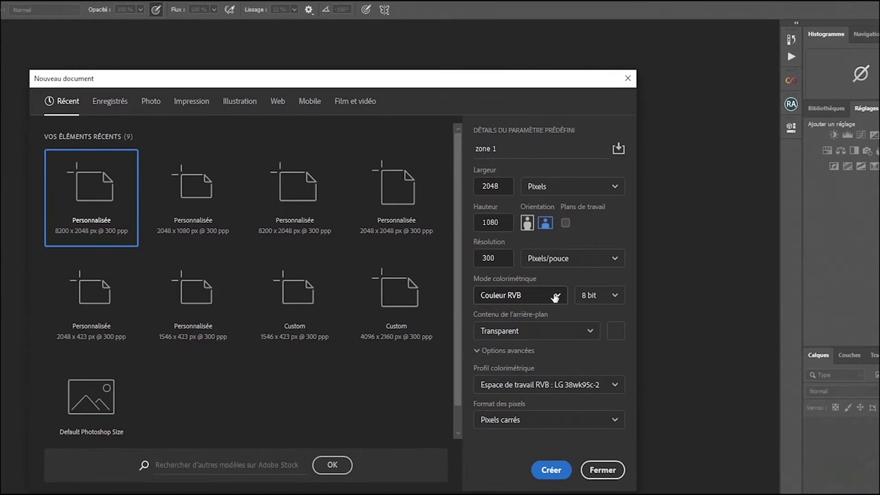
click(609, 296)
click(604, 360)
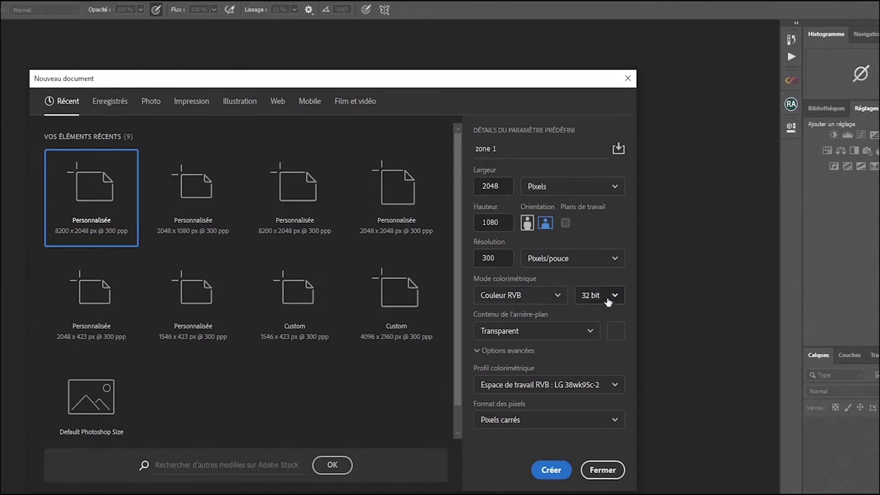
Try Blanc, Noir and Couleur d'arrière-plan as the new document's background contents
click(581, 334)
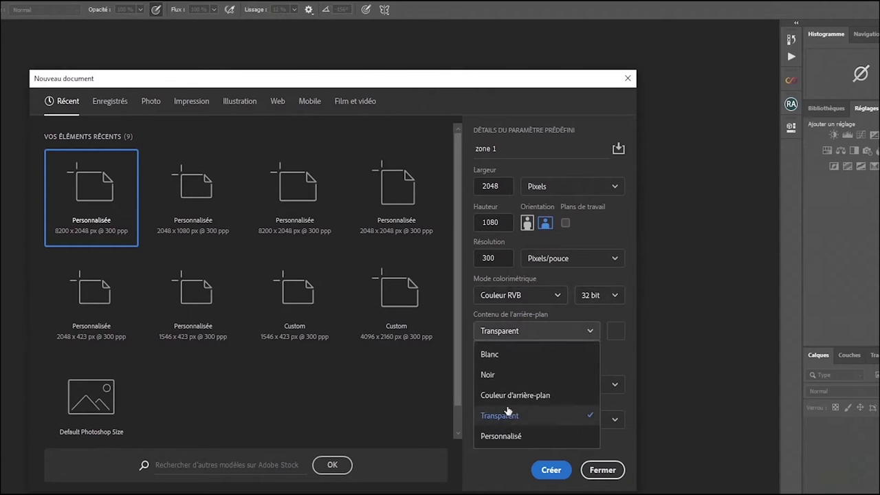
click(513, 355)
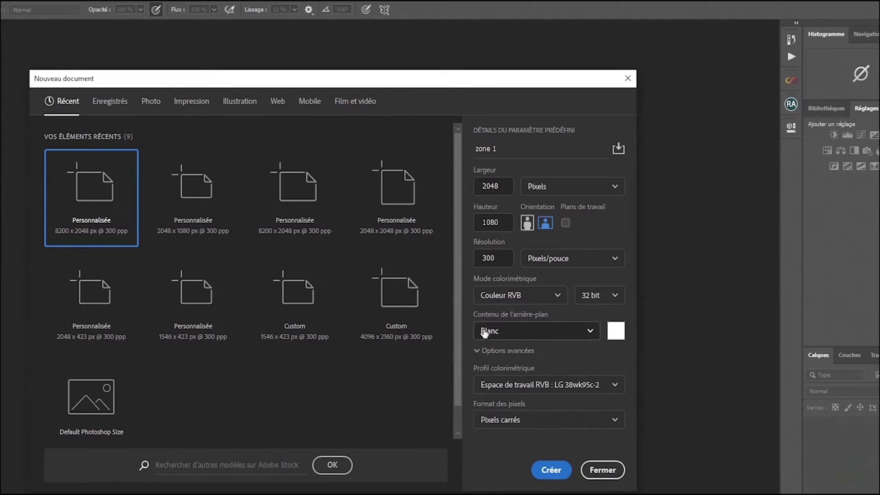
click(585, 332)
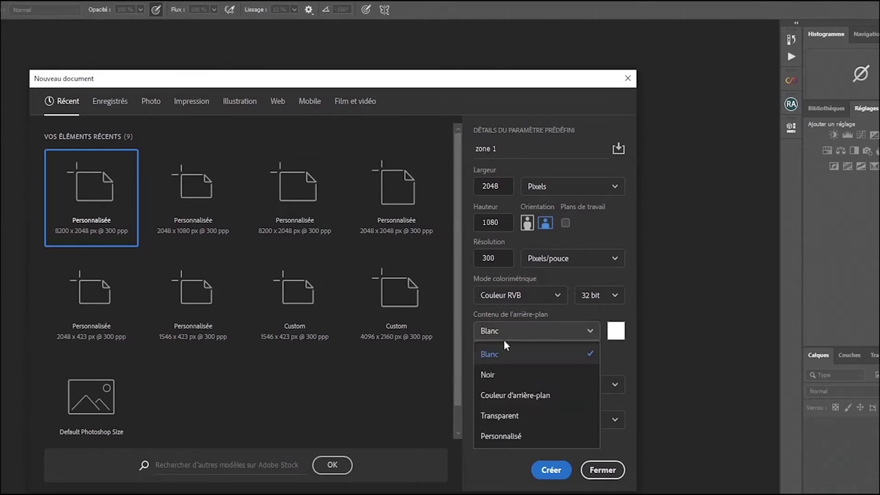
click(493, 375)
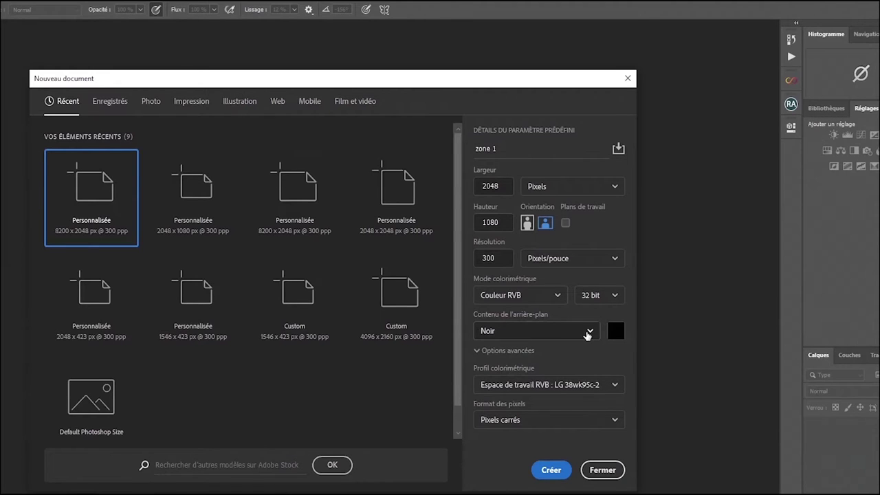
click(589, 333)
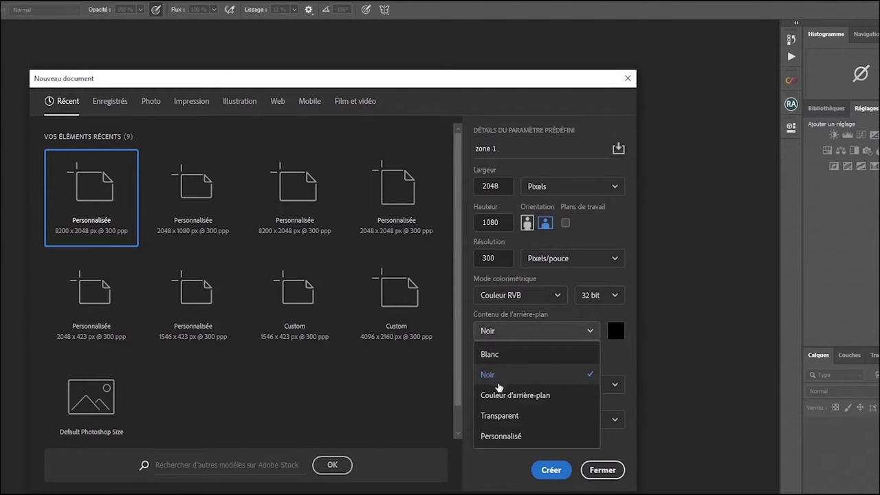
click(515, 396)
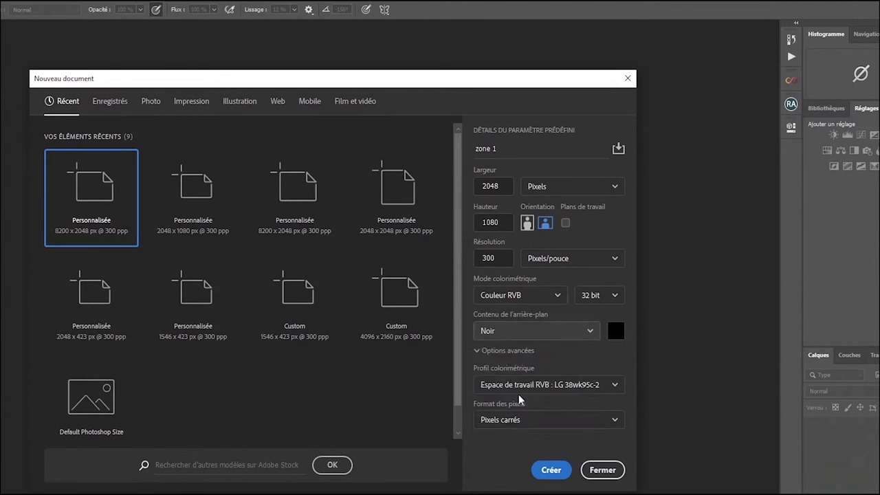
Sample several custom background colors in the color picker and accept white
click(616, 331)
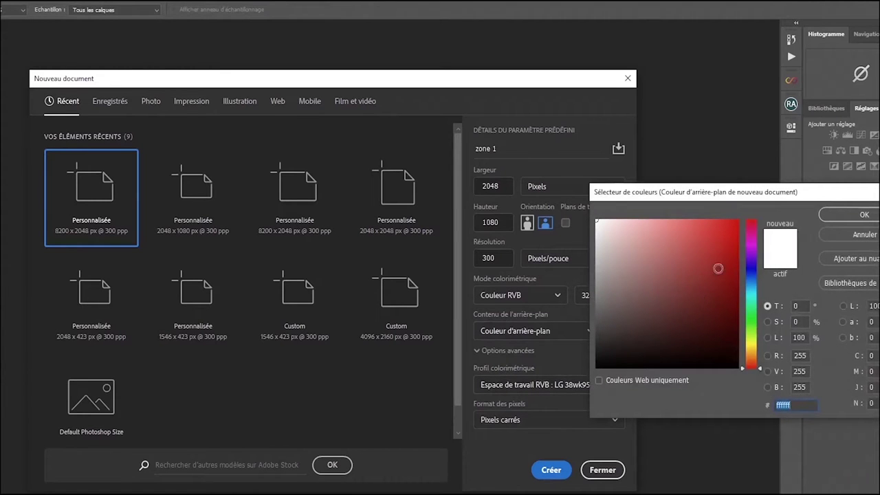
click(730, 230)
click(709, 317)
click(638, 315)
click(662, 271)
click(700, 316)
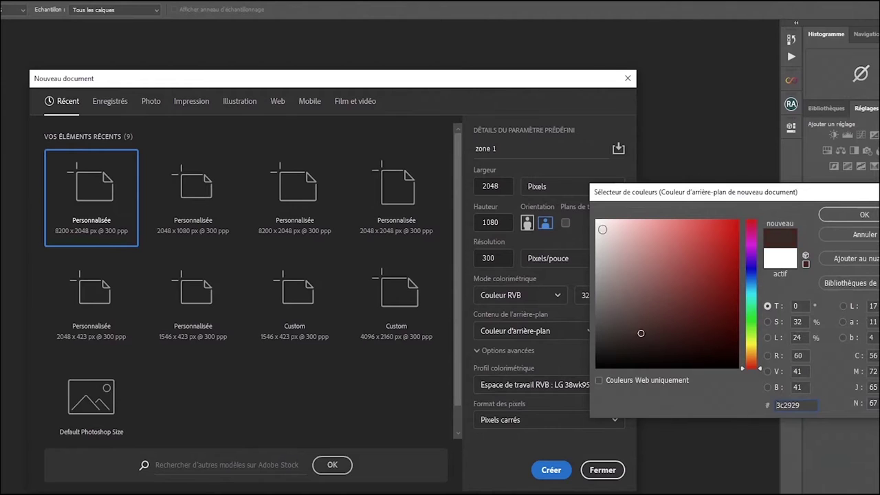
click(597, 221)
click(842, 216)
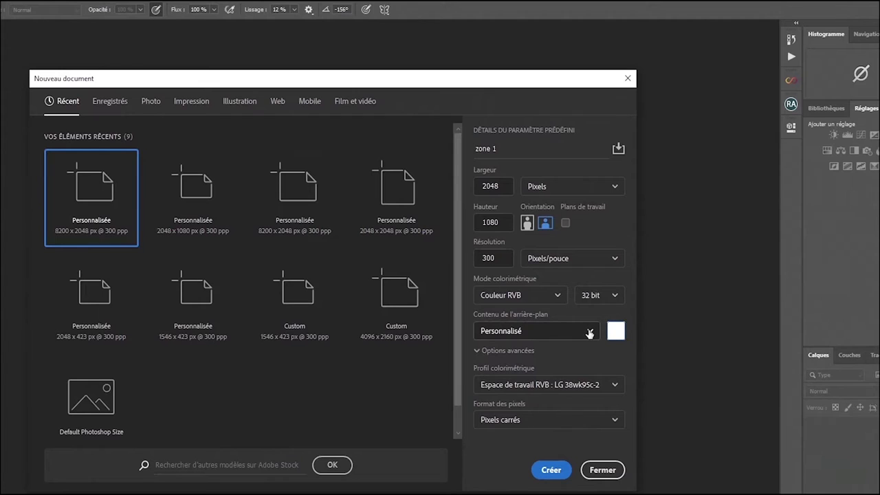
Try a Transparent background, set the background contents to Blanc and create the zone 1 document
click(589, 333)
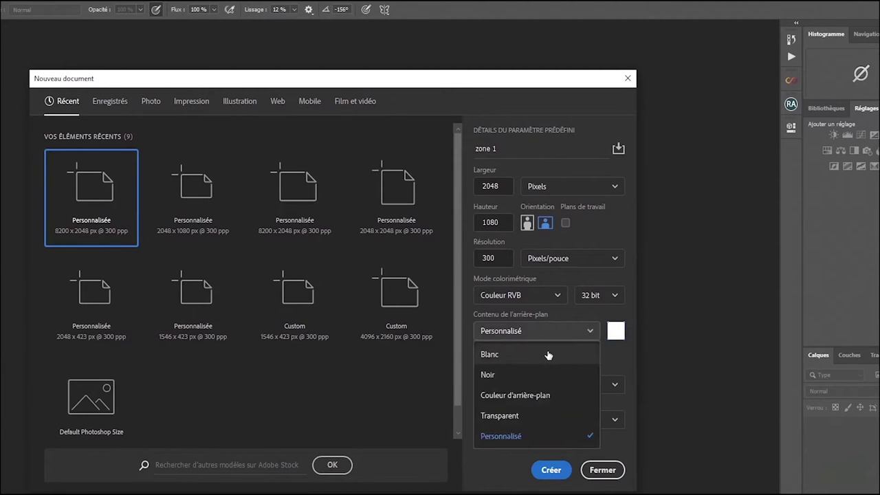
click(516, 416)
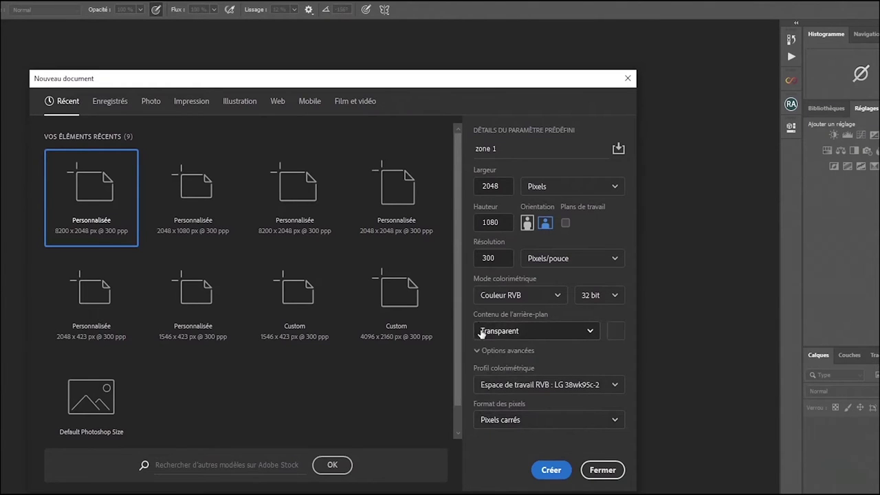
click(556, 332)
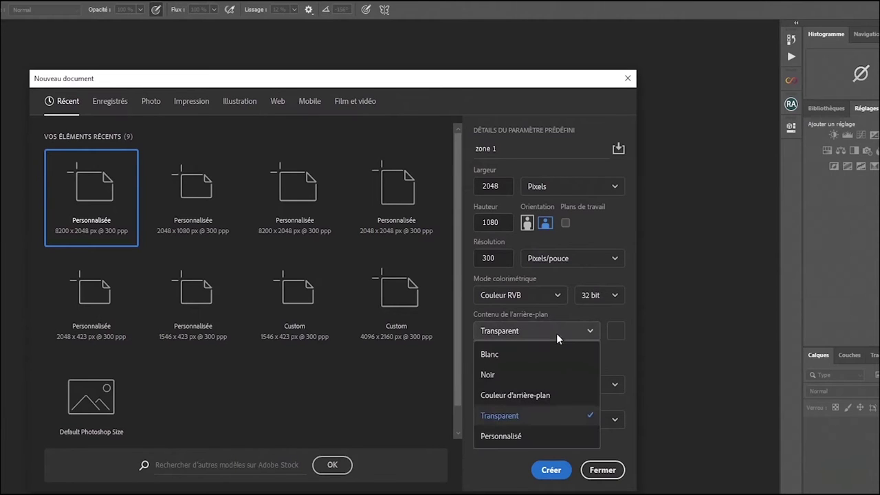
click(515, 356)
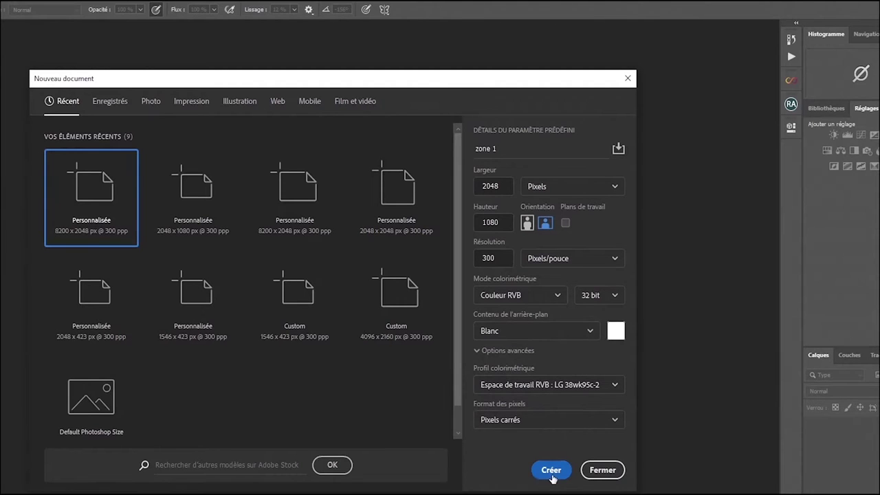
click(552, 473)
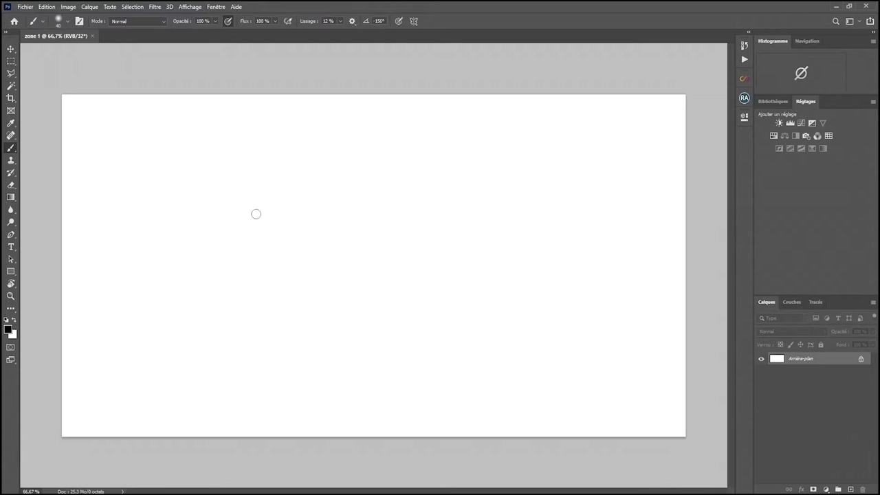
Raise the brush's hardness to its maximum and place a first black dot in the canvas's upper left area
right_click(104, 172)
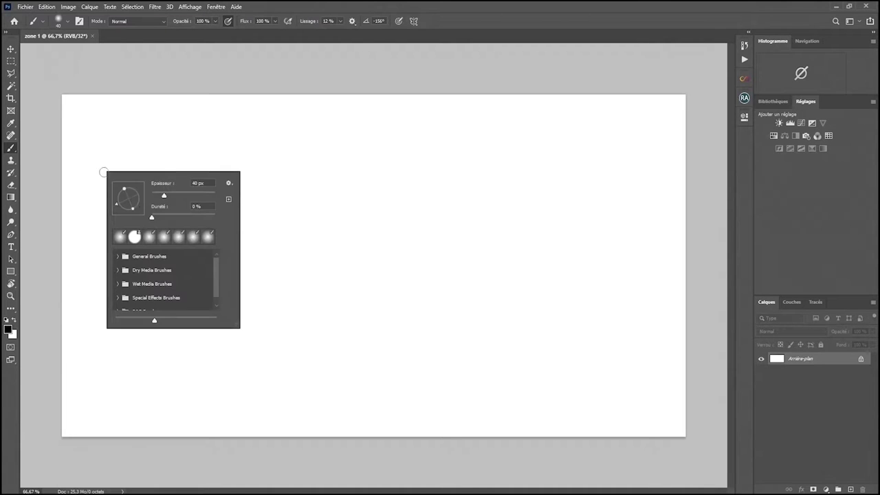
drag(151, 218, 265, 223)
click(122, 156)
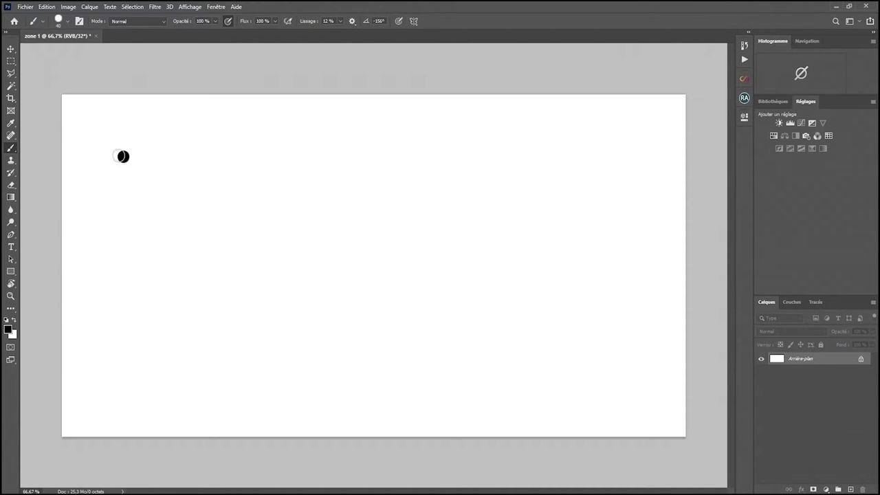
Hand-paint FOUSE in large black letters across the canvas with the brush, adding a second word beneath it
mouse_move(122, 156)
mouse_down()
mouse_move(130, 347)
mouse_move(207, 158)
mouse_up()
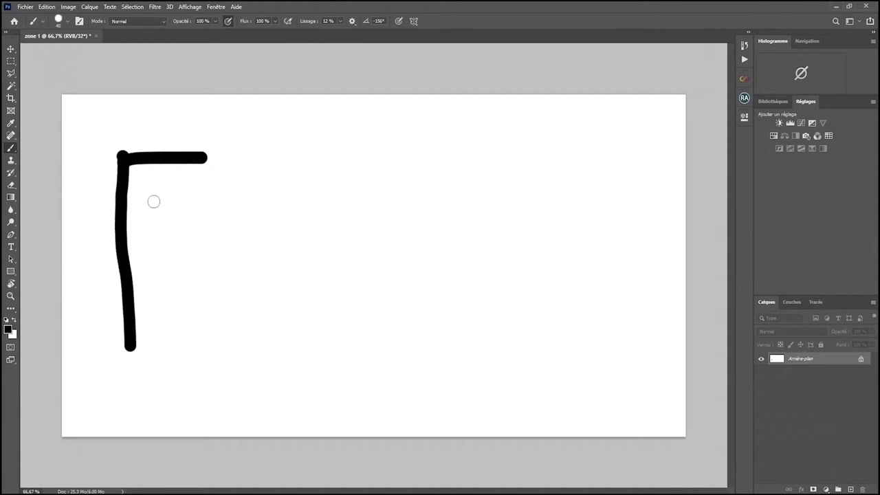
drag(112, 208, 160, 208)
mouse_move(246, 236)
mouse_down()
mouse_move(250, 311)
mouse_move(237, 239)
mouse_up()
drag(302, 245, 351, 236)
mouse_move(407, 247)
mouse_down()
mouse_move(379, 275)
mouse_move(375, 311)
mouse_up()
mouse_move(468, 259)
mouse_down()
mouse_move(470, 314)
mouse_move(494, 288)
mouse_move(468, 261)
mouse_move(525, 259)
mouse_up()
drag(234, 348, 240, 391)
drag(231, 333, 283, 390)
mouse_move(324, 359)
mouse_down()
mouse_move(320, 383)
mouse_move(324, 375)
mouse_up()
drag(377, 365, 387, 371)
drag(440, 369, 441, 406)
drag(413, 370, 468, 366)
mouse_move(523, 363)
mouse_down()
mouse_move(552, 380)
mouse_move(514, 358)
mouse_up()
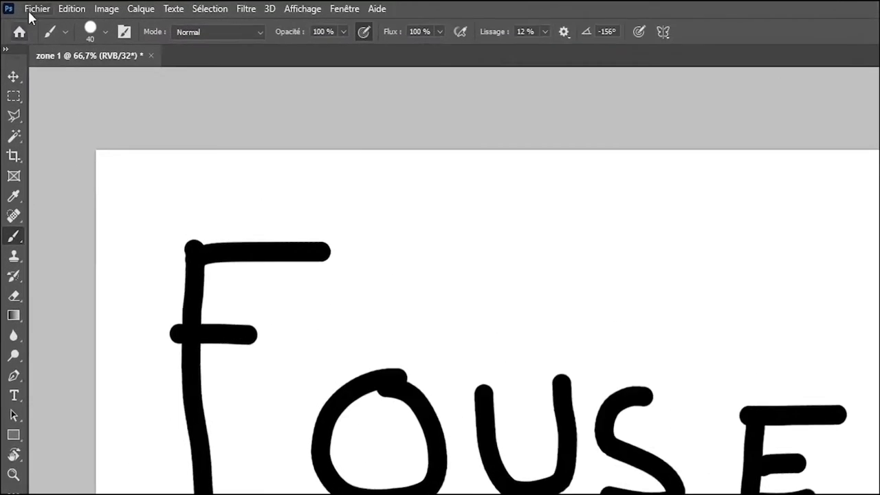
Save the document on the computer in Photoshop PSD format as mon fichier photoshop in the Initiation a photoshop folder
click(52, 12)
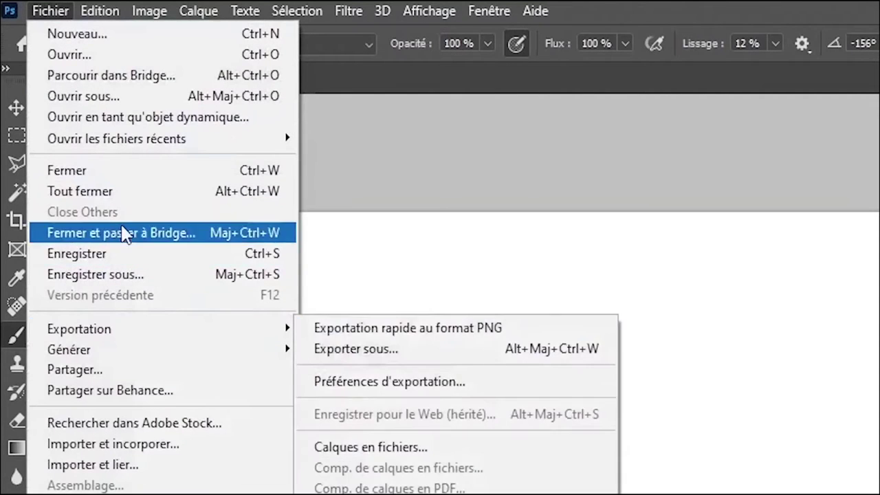
click(123, 277)
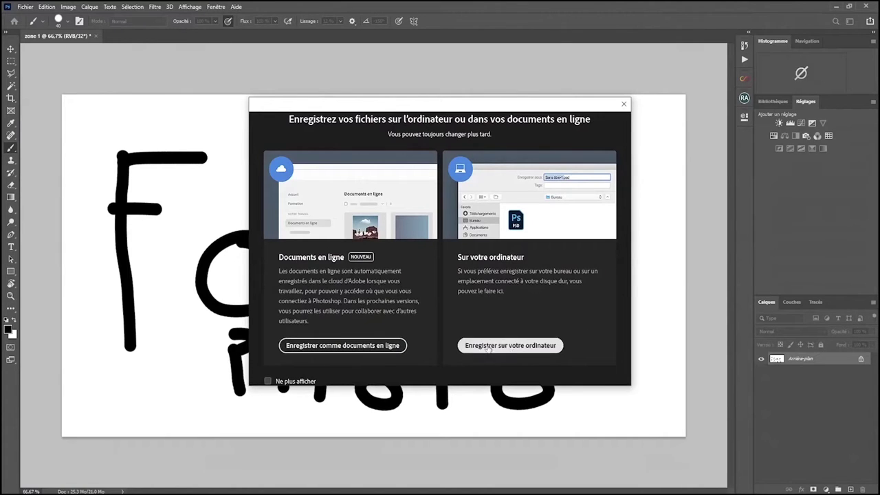
click(511, 349)
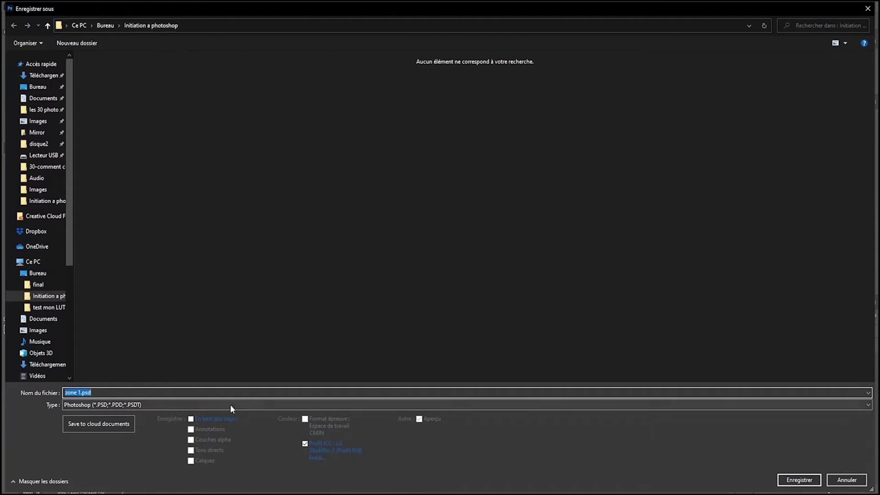
click(176, 406)
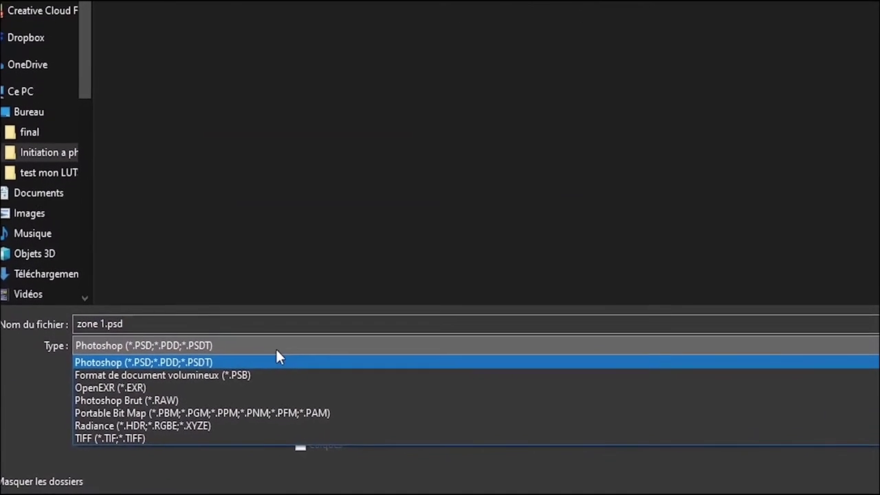
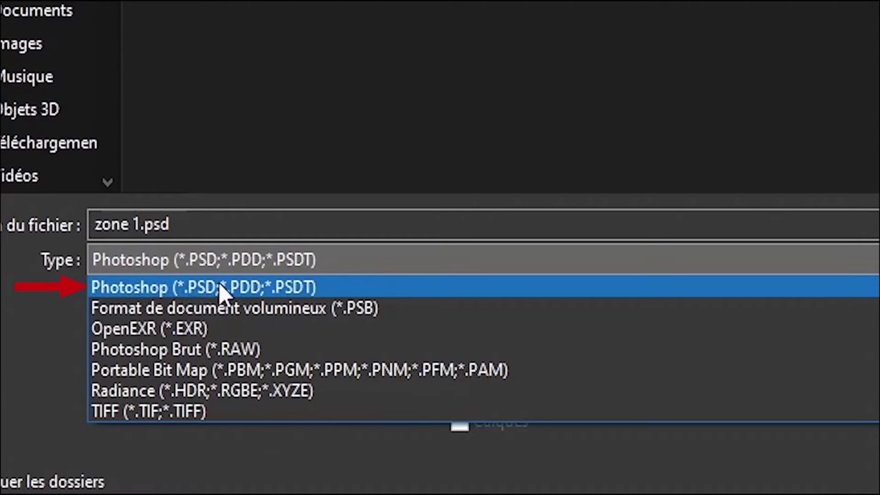
click(221, 289)
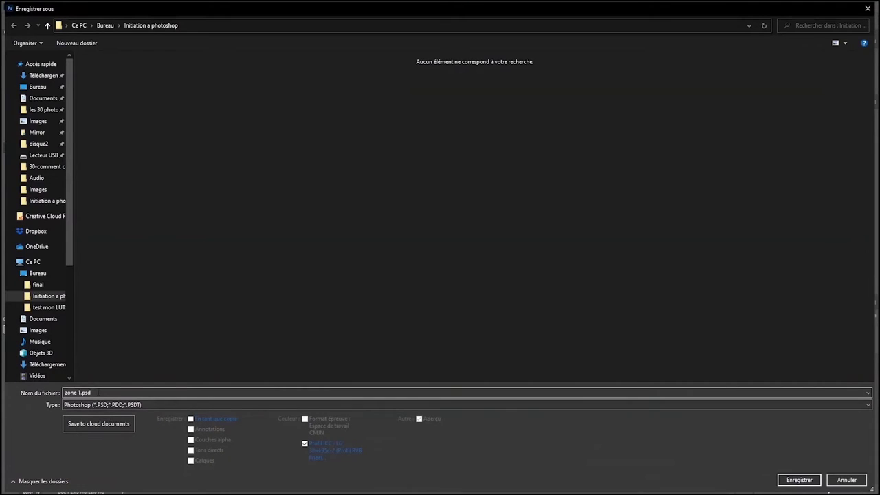
text(mon fich)
text(ier photoshop)
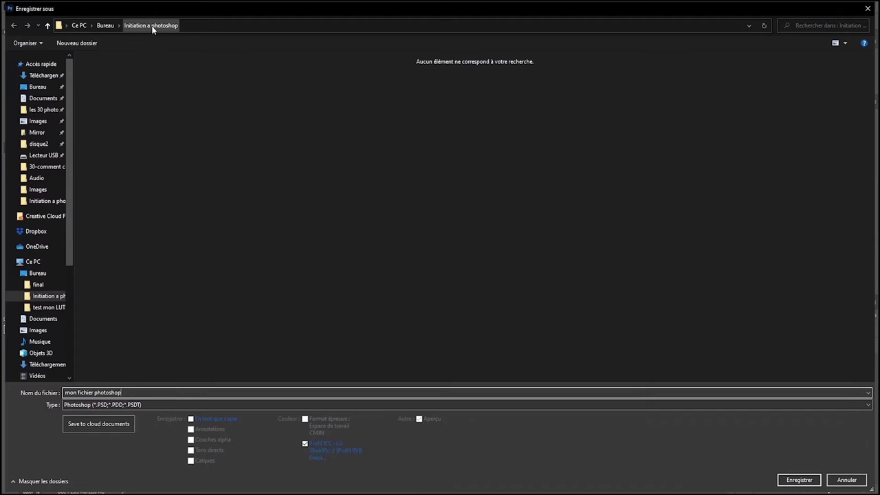
click(800, 480)
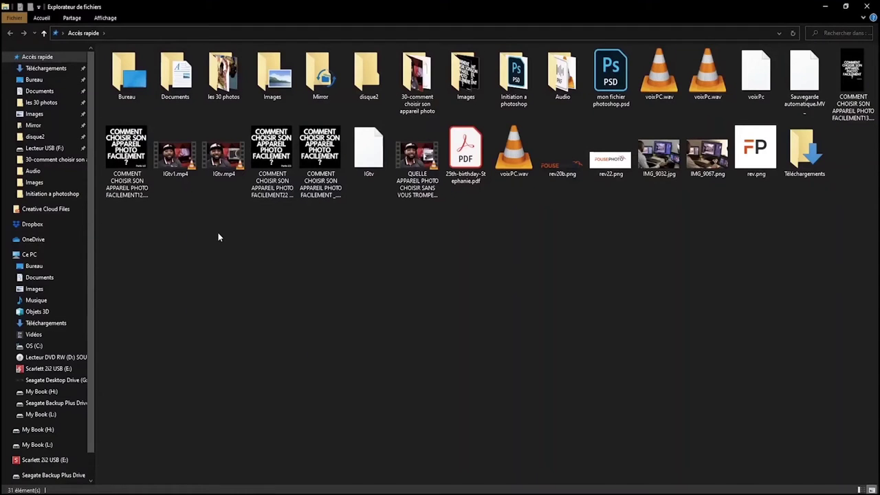
In File Explorer, open the Initiation a photoshop folder and reopen mon fichier photoshop.psd from it
double_click(510, 77)
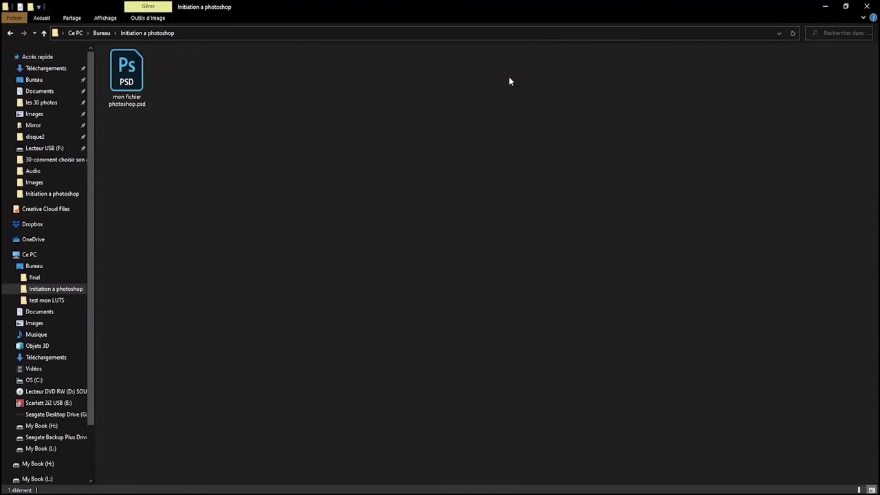
double_click(135, 82)
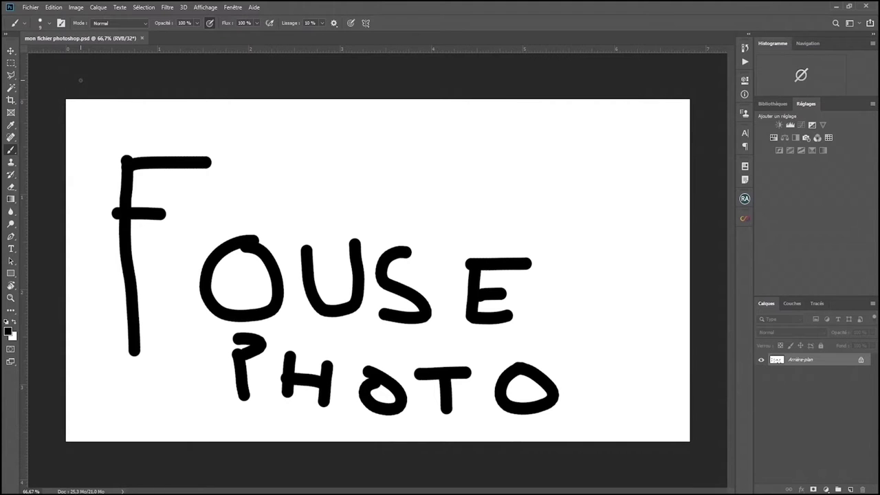
Save a TIFF version of the document as mon image tiff in the same folder, accepting the default TIFF options
click(31, 7)
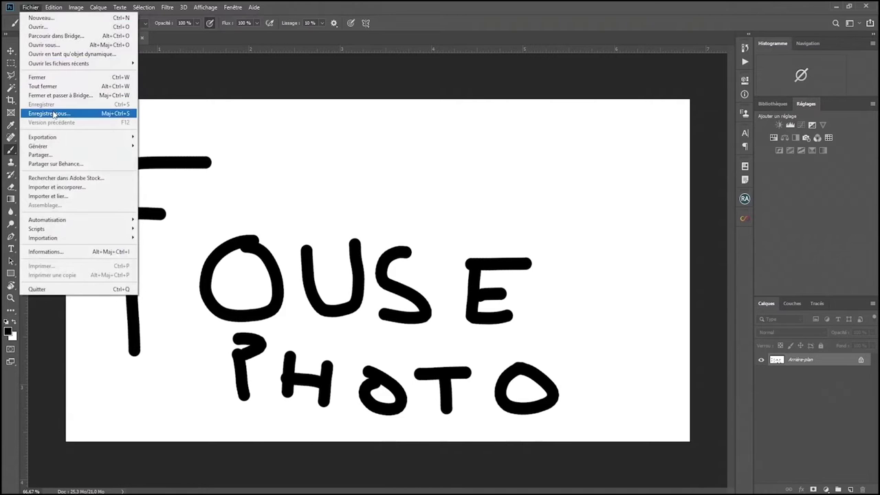
click(67, 114)
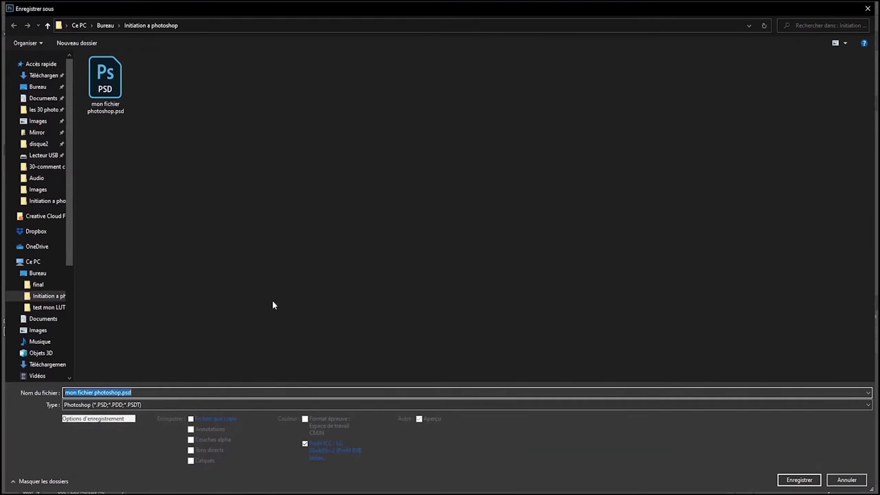
click(245, 407)
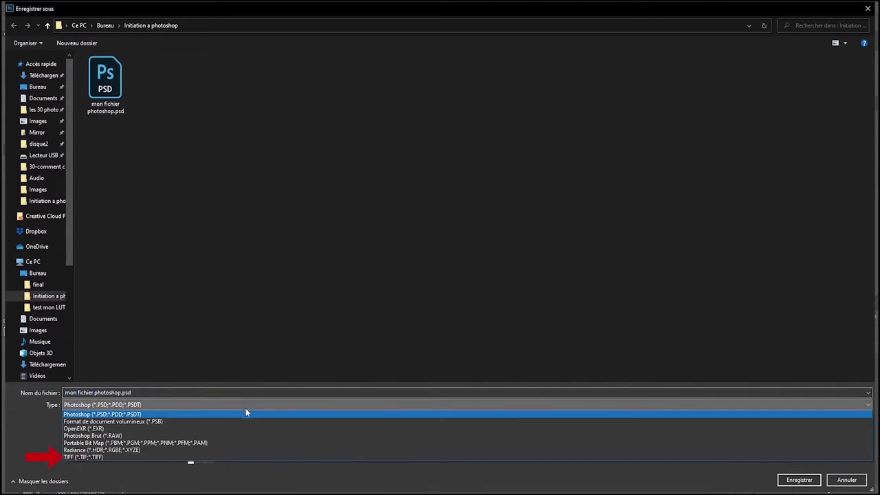
click(212, 457)
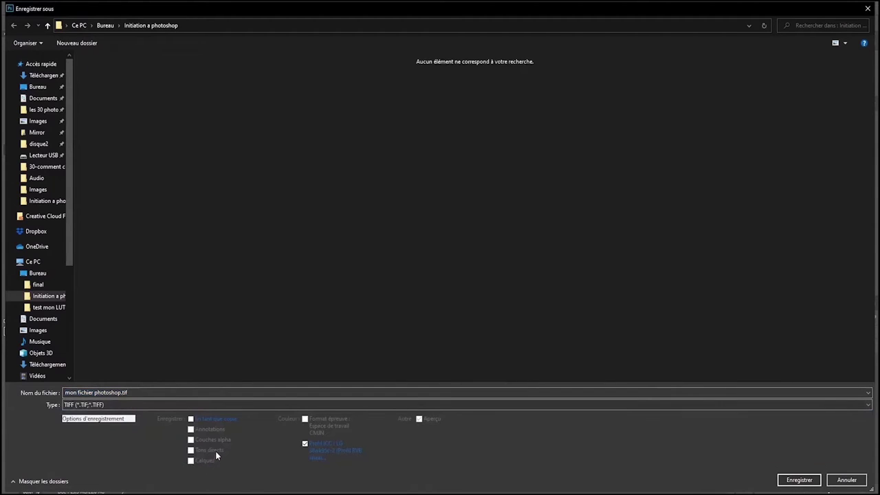
click(128, 392)
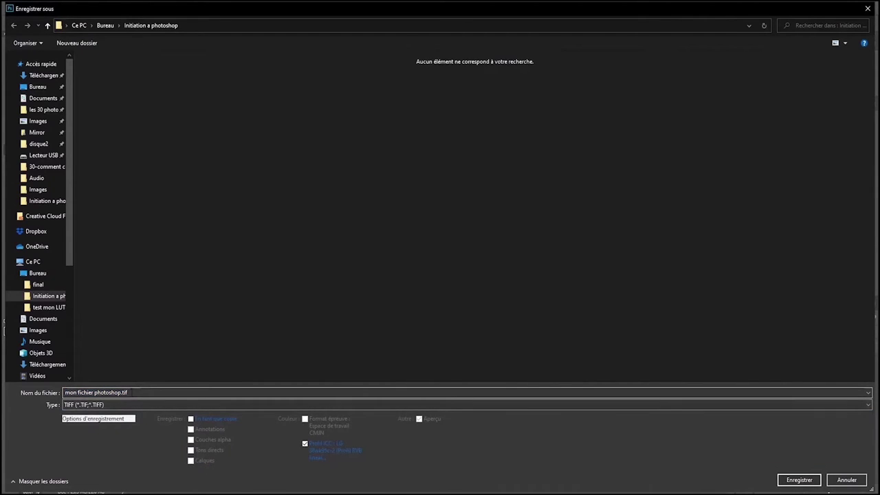
key(ctrl+a)
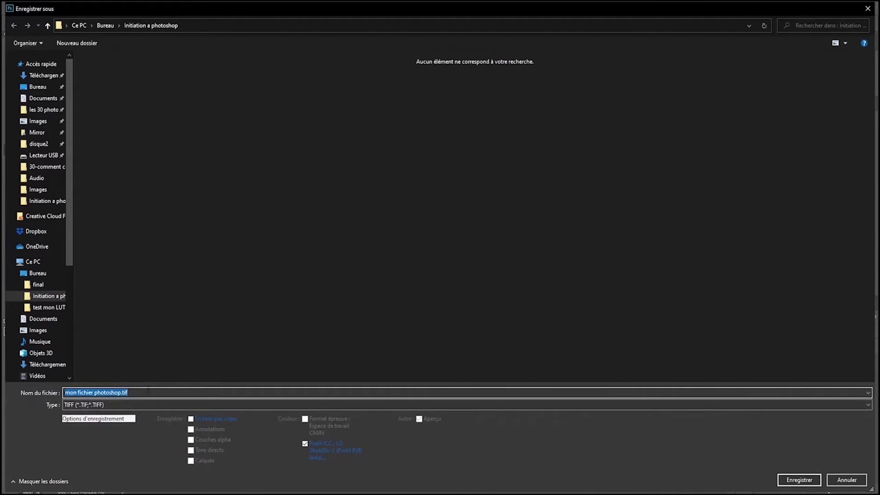
text(mon image tiff)
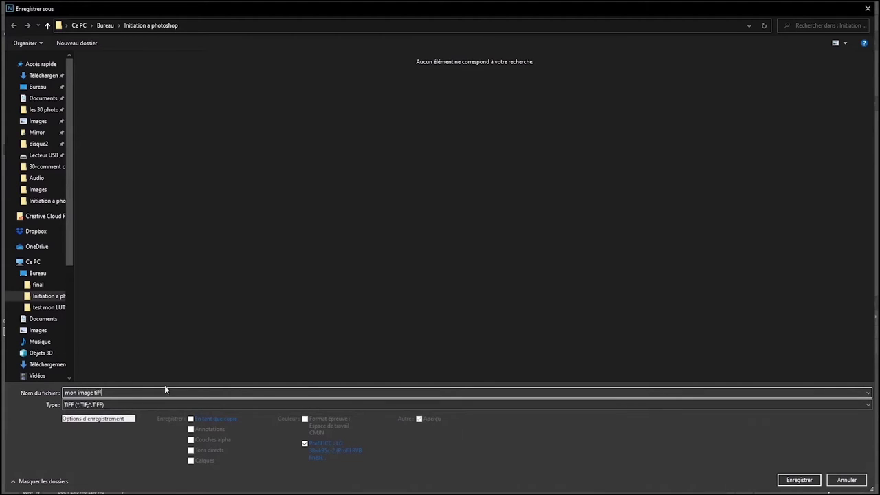
click(798, 484)
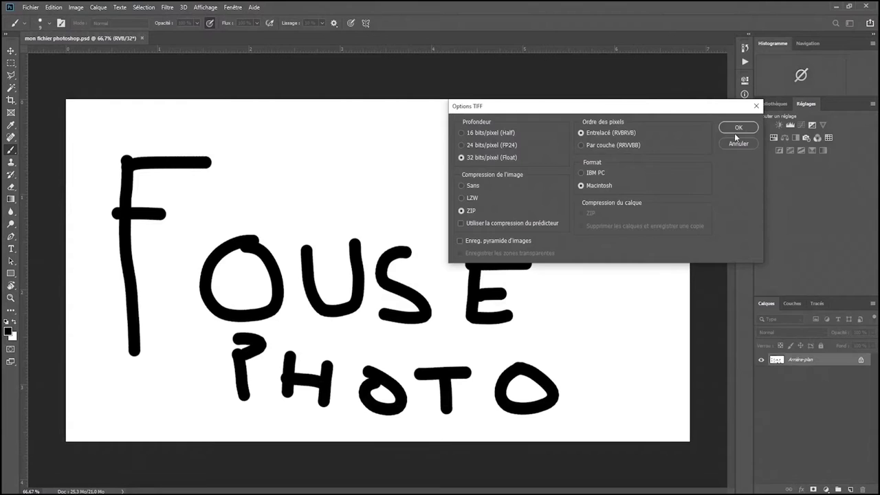
click(733, 131)
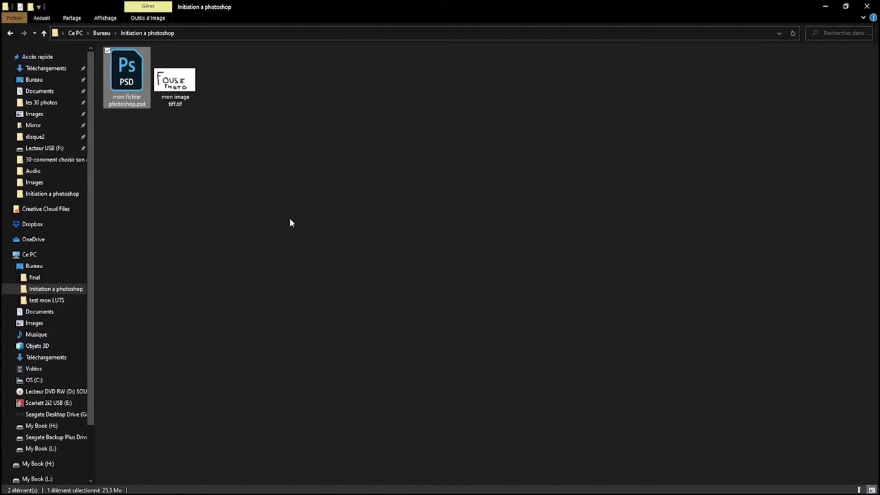
View mon image tiff.tif from the Initiation a photoshop folder in the Windows photo viewer, then close the viewer
click(179, 85)
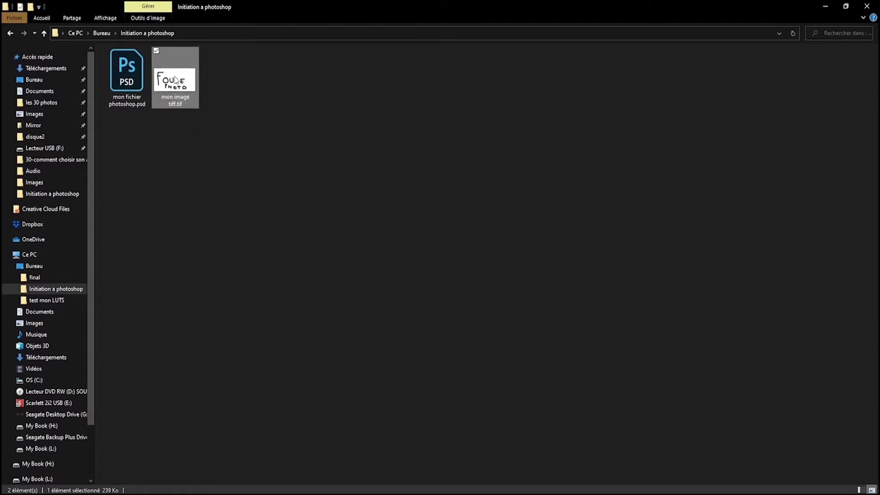
double_click(177, 79)
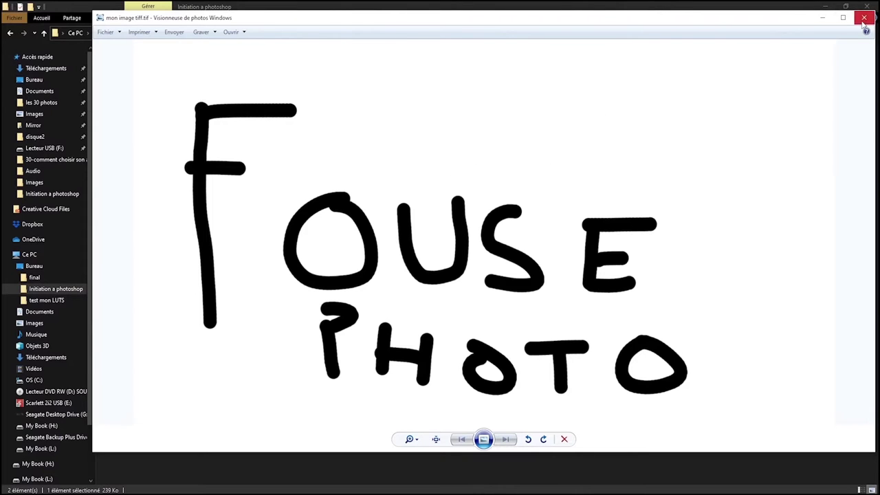
drag(767, 20, 713, 53)
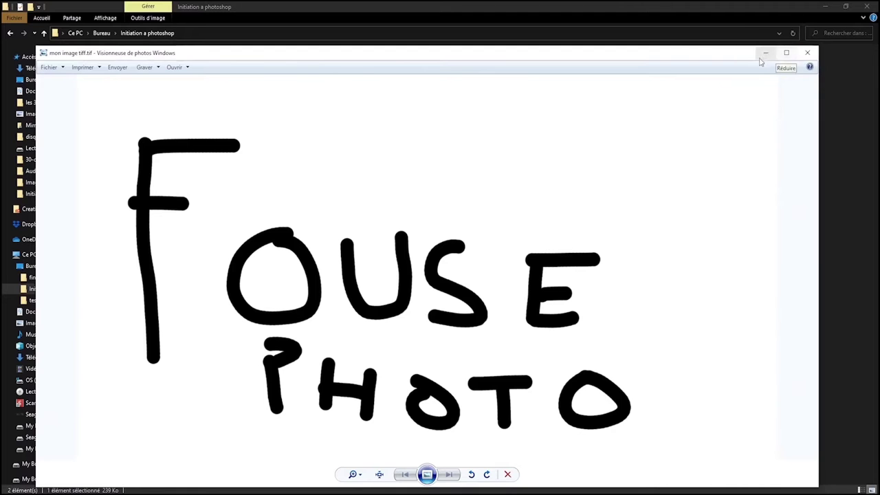
drag(527, 46, 555, 32)
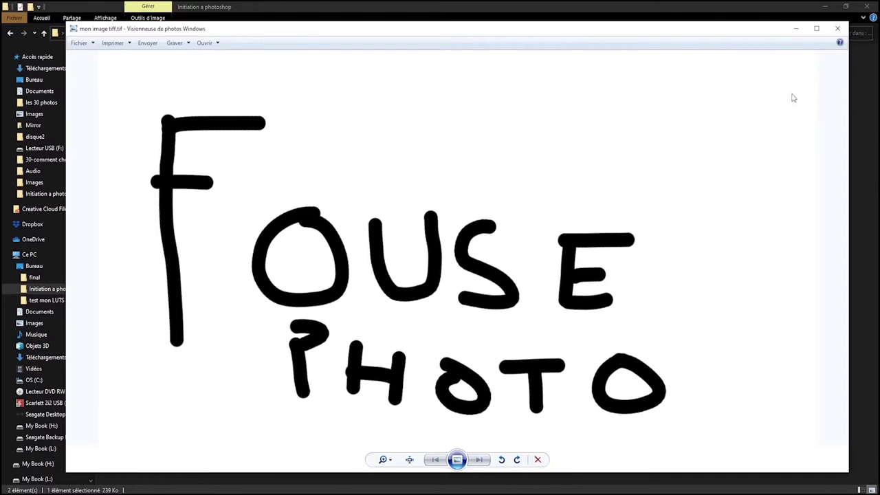
click(838, 30)
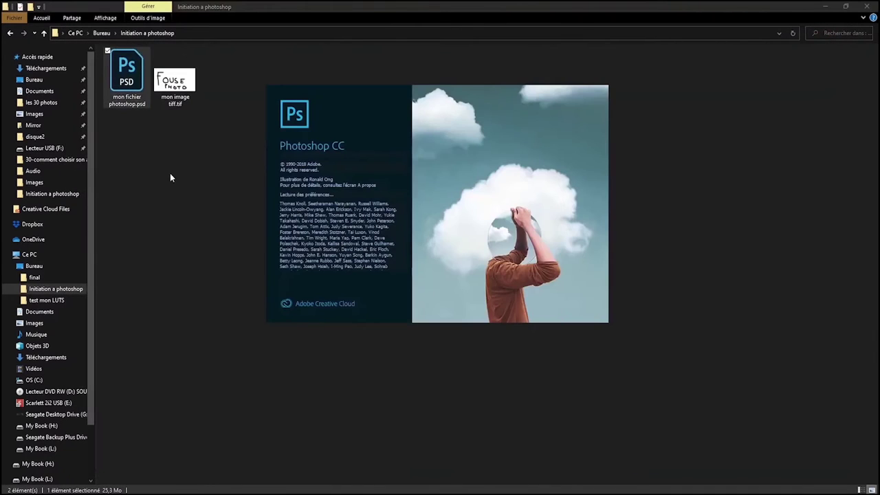
Reopen mon fichier photoshop.psd in Photoshop, start an Export As and set the file format to JPG
click(126, 81)
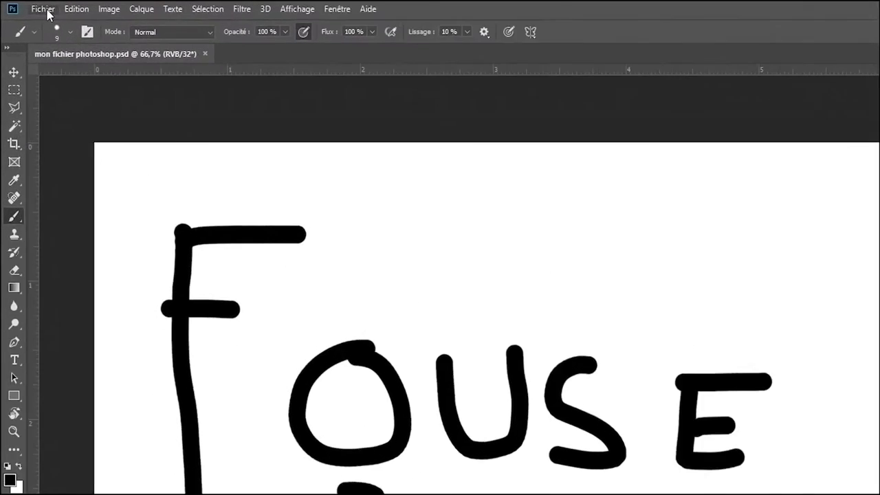
click(33, 8)
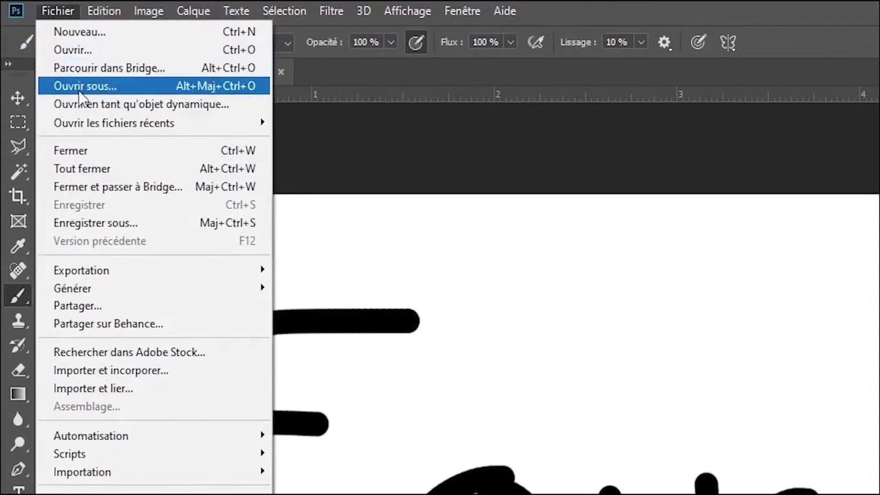
mouse_move(181, 275)
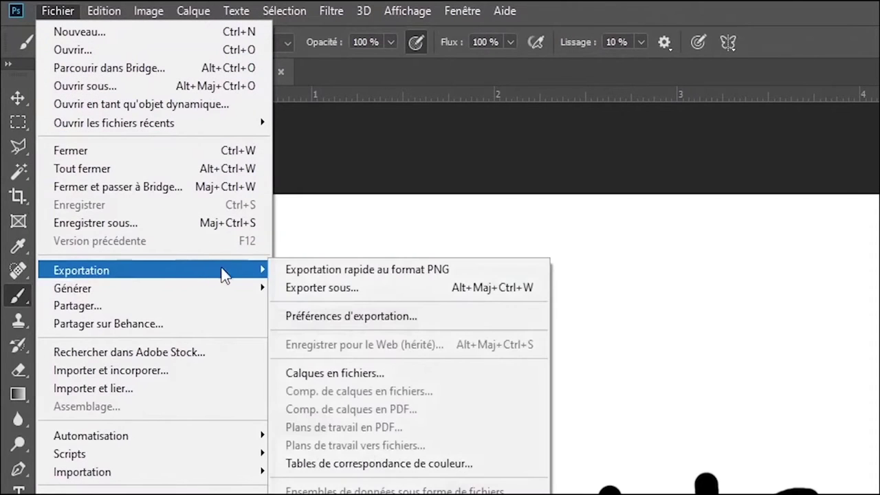
click(369, 288)
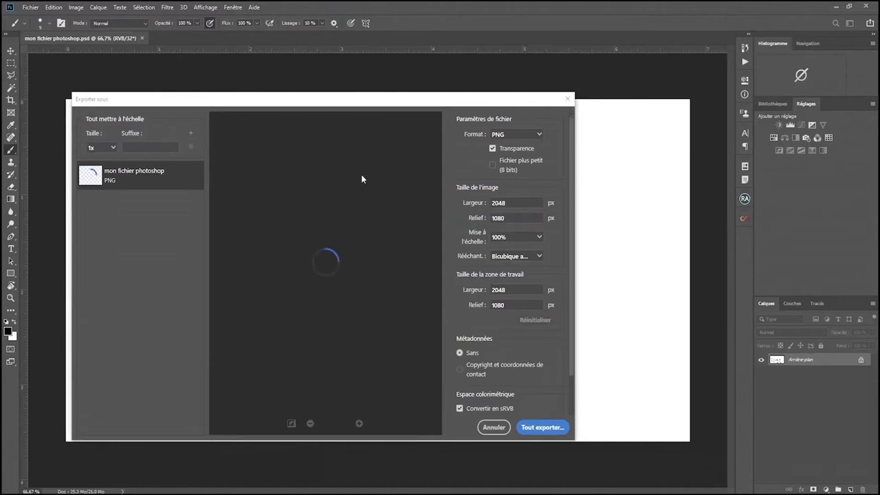
click(540, 136)
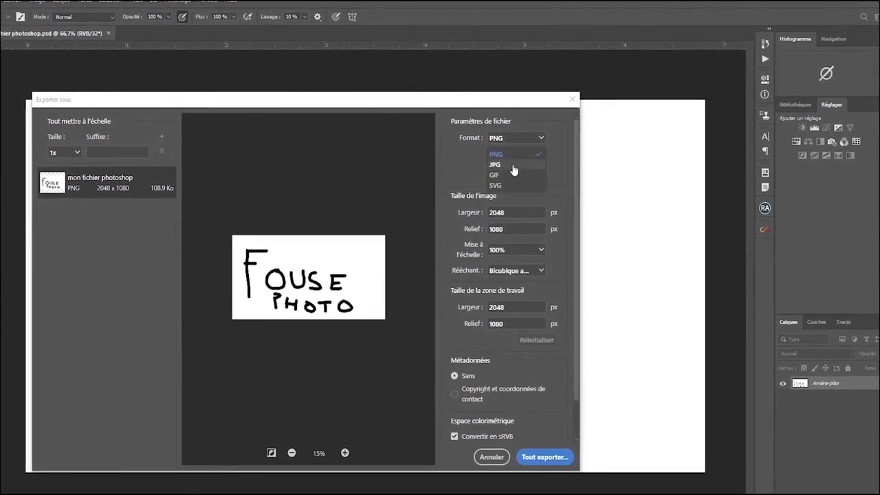
click(537, 139)
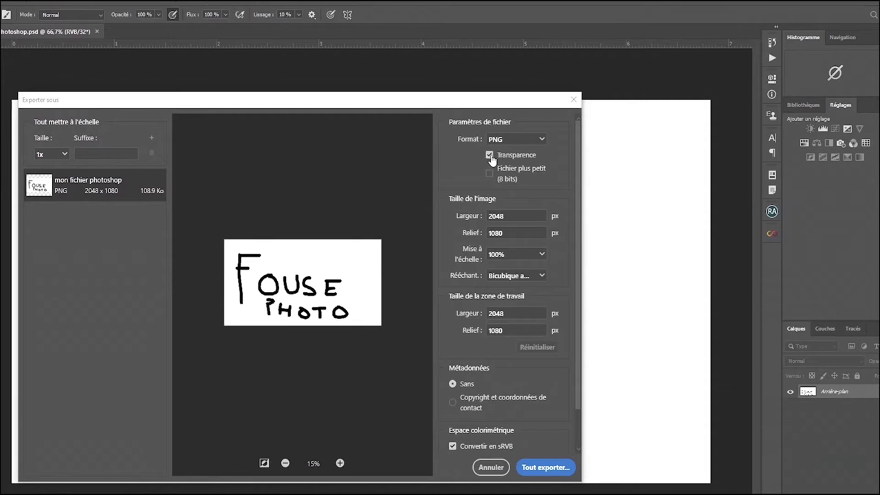
click(531, 143)
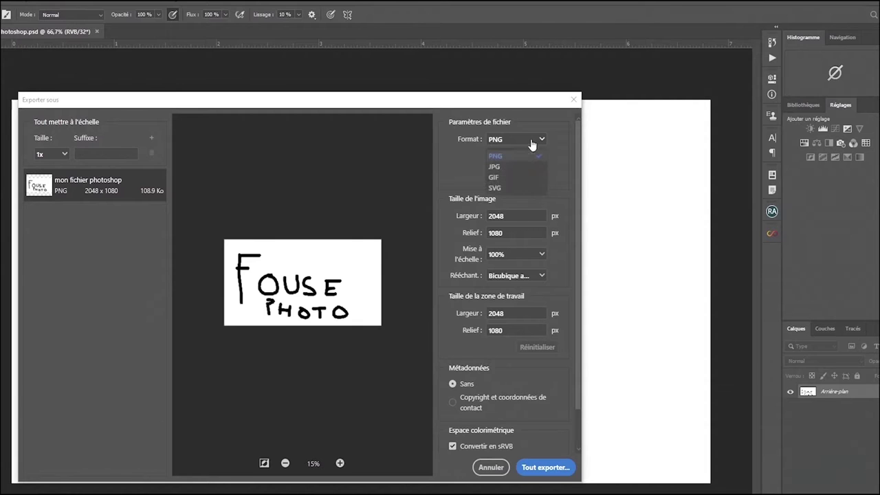
click(496, 168)
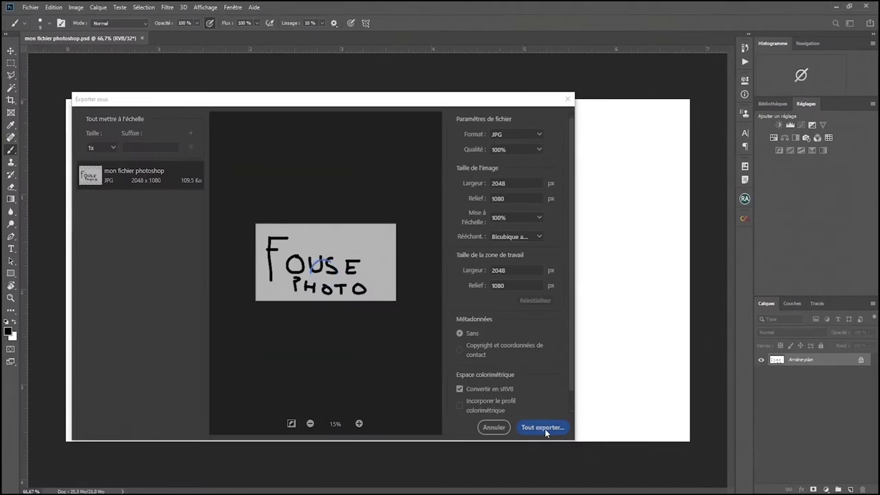
Export the JPG under the file name image into the Initiation a photoshop folder
click(548, 472)
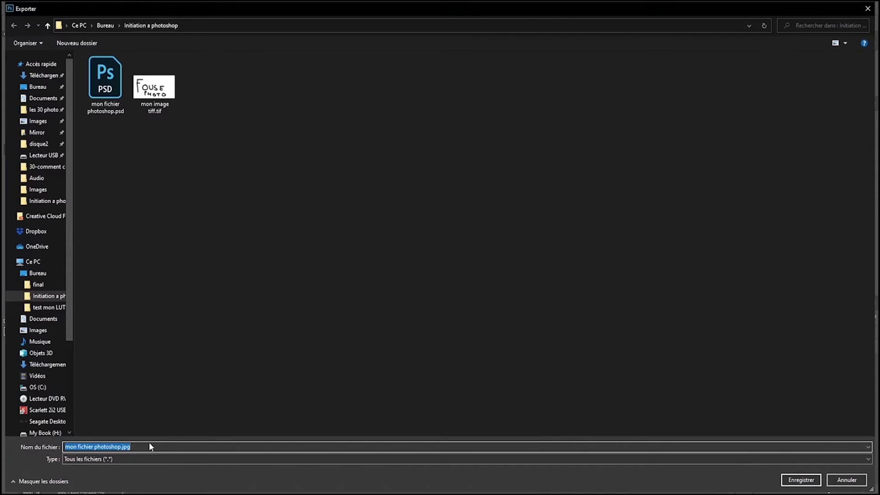
text(image)
key(Return)
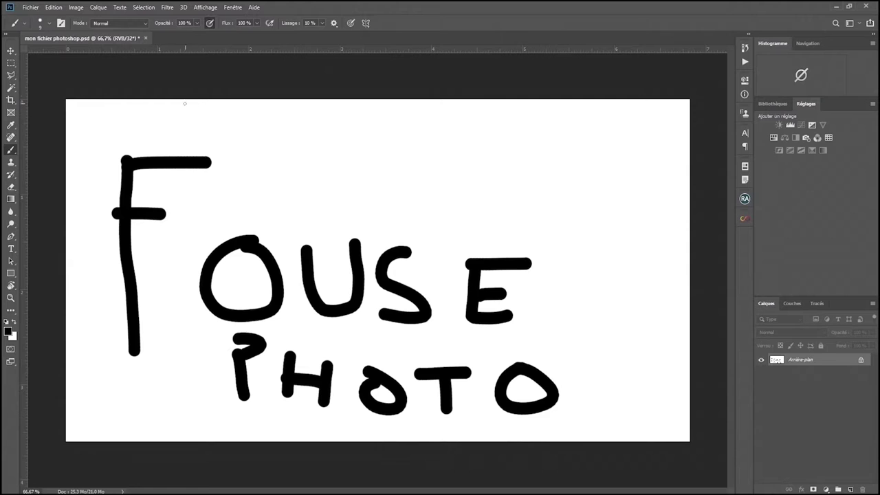
Close the mon fichier photoshop.psd document
click(146, 38)
click(452, 189)
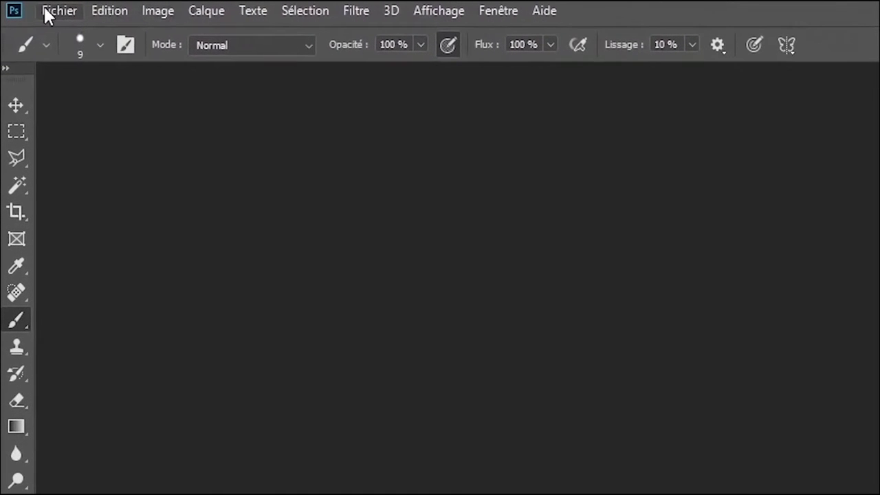
Open the photo img (1).jpg from the images folder inside A telecharger
click(61, 12)
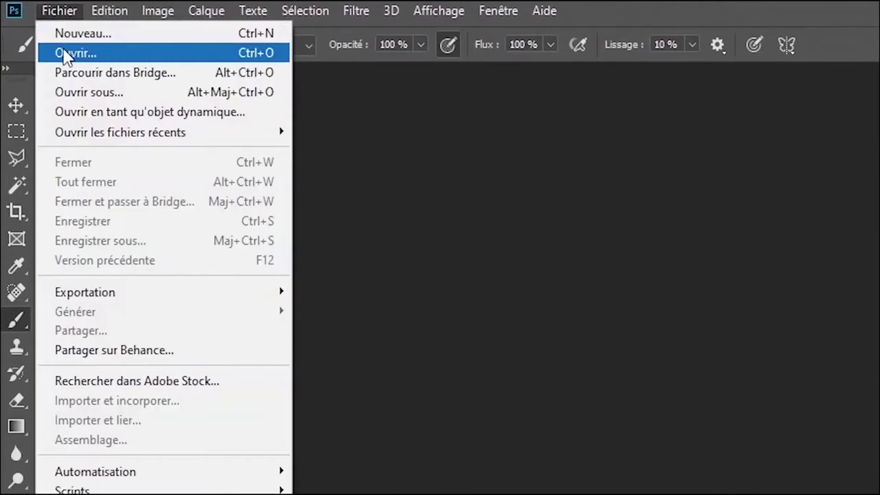
click(71, 55)
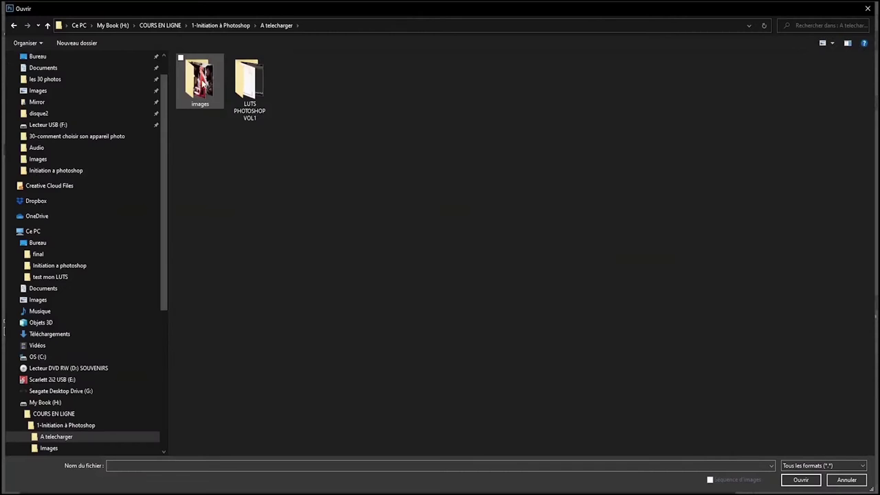
double_click(200, 81)
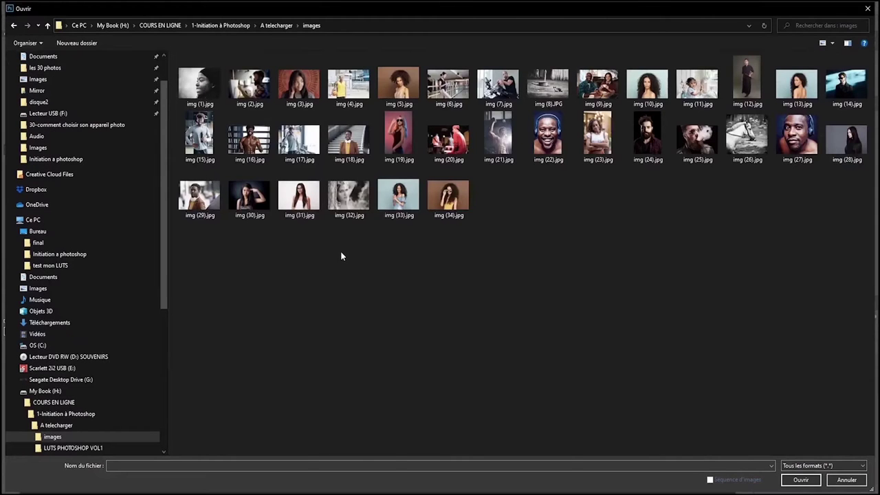
click(203, 88)
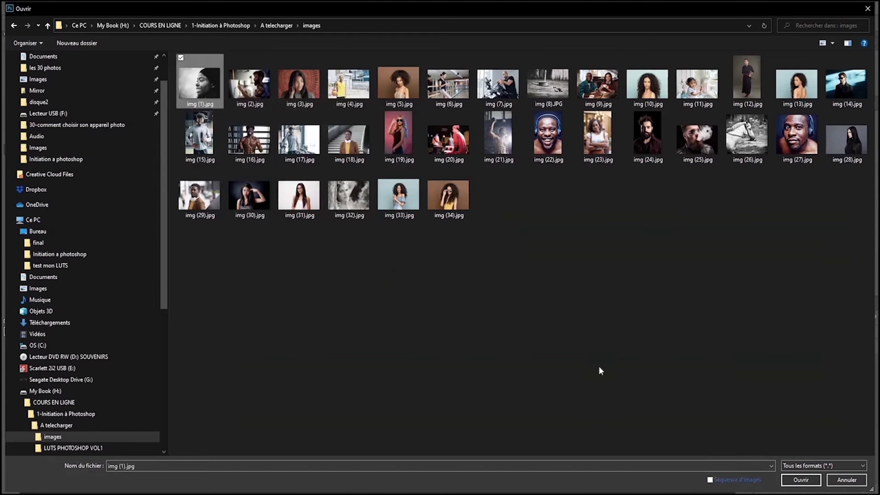
click(801, 481)
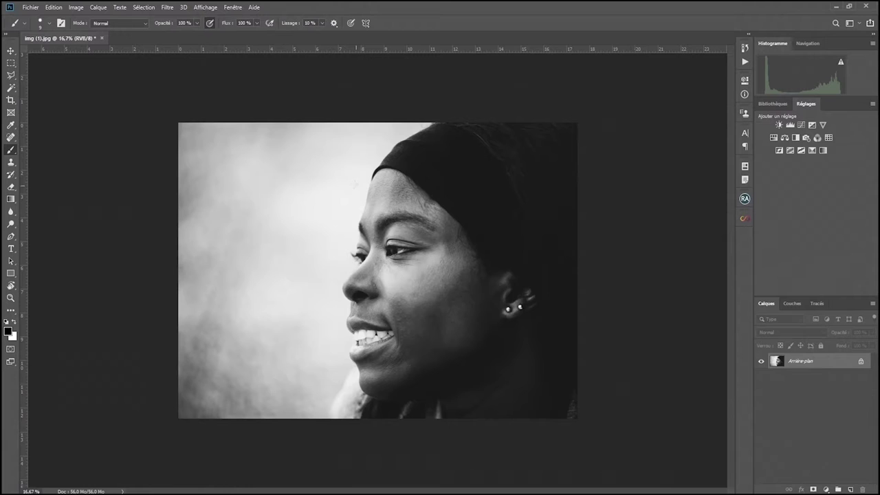
Open img (13).jpg from the same images folder as a second document
click(31, 8)
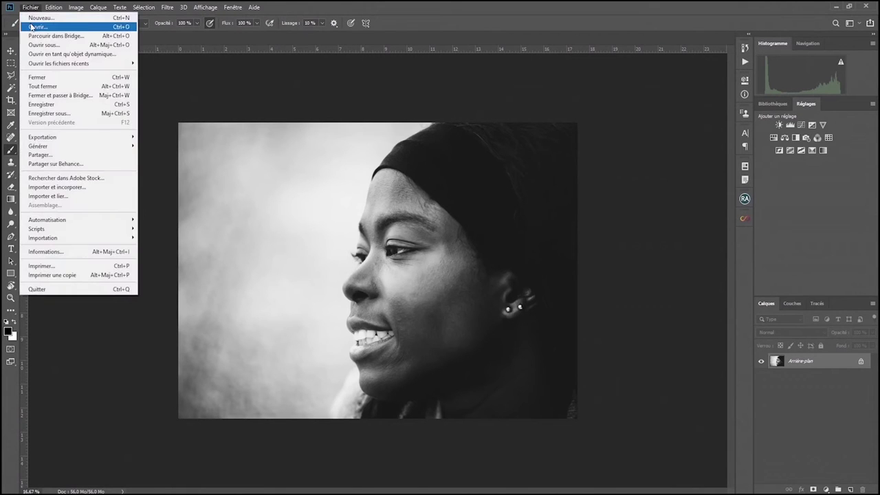
click(32, 27)
click(790, 96)
click(799, 480)
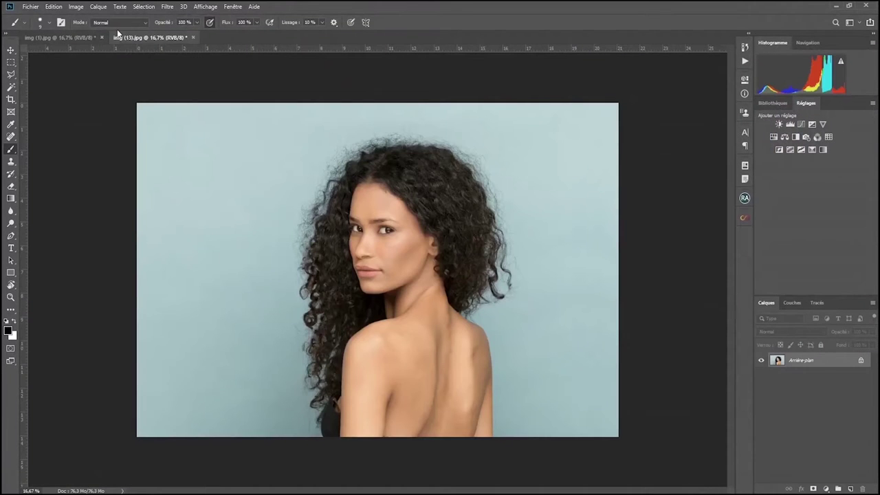
Switch back and forth between the open documents img (1).jpg and img (13).jpg to compare their work areas
click(74, 37)
click(148, 37)
click(74, 38)
click(144, 37)
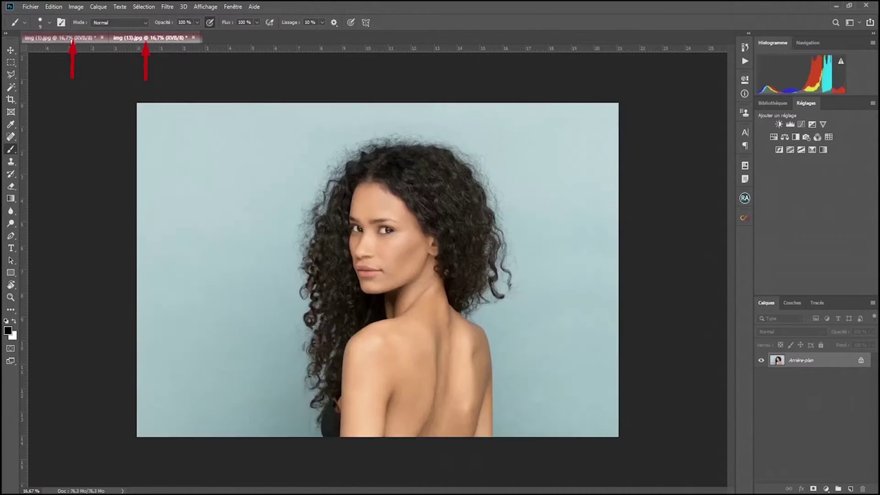
click(73, 39)
click(135, 38)
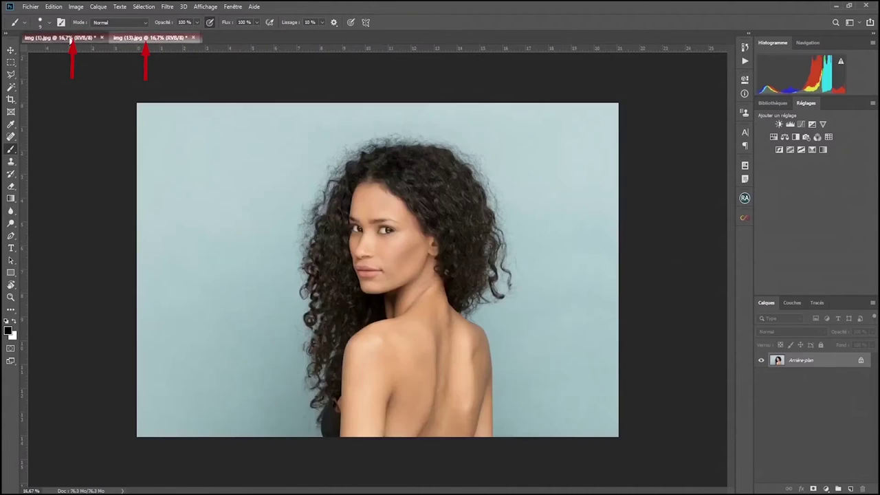
click(71, 39)
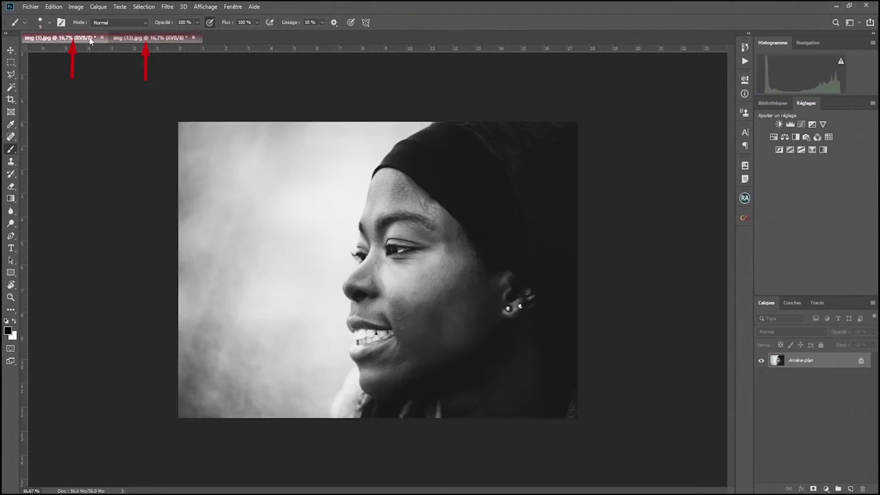
click(146, 40)
click(75, 39)
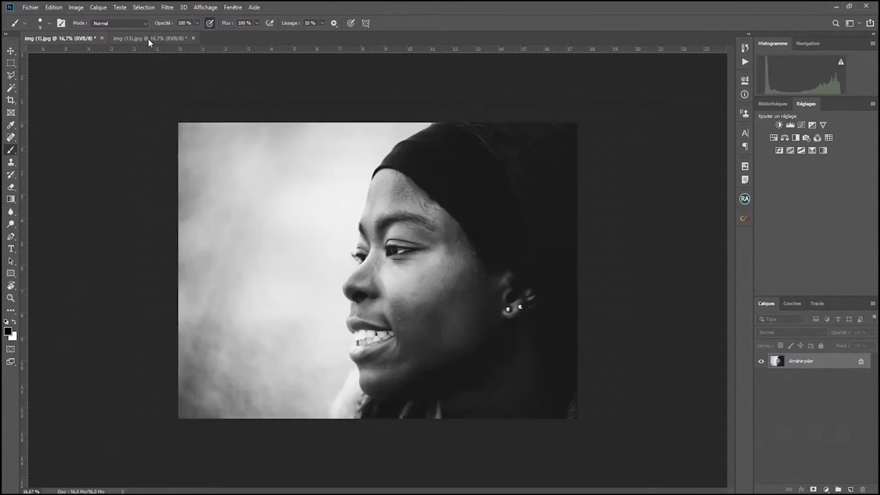
click(151, 39)
click(80, 41)
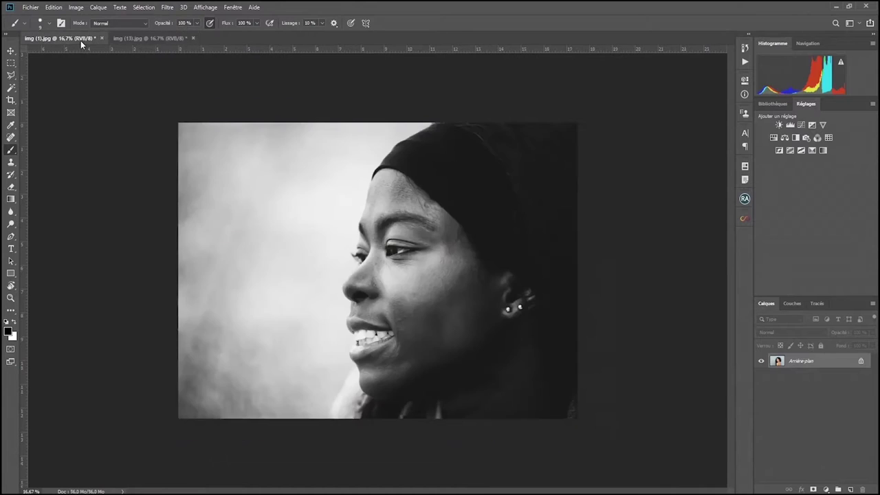
click(158, 38)
Create a new 2160 x 4096 px document named zone 3 with a black (Noir) background
click(29, 8)
click(65, 16)
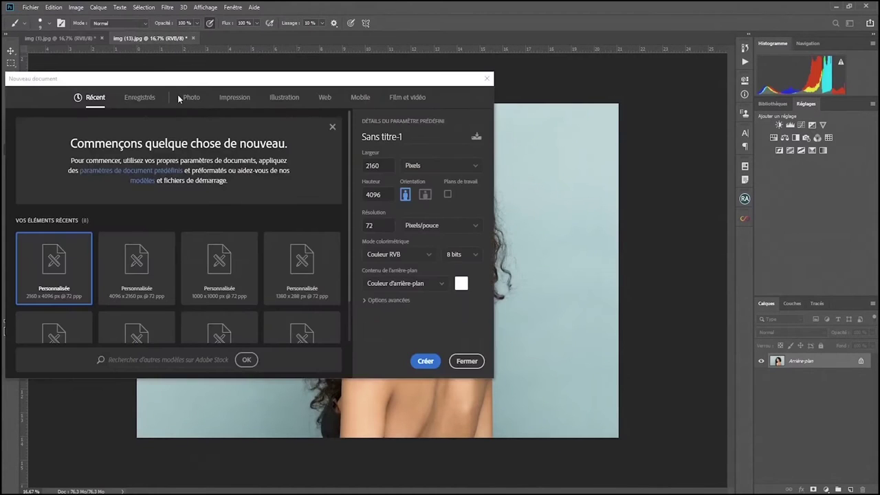
drag(403, 136, 354, 136)
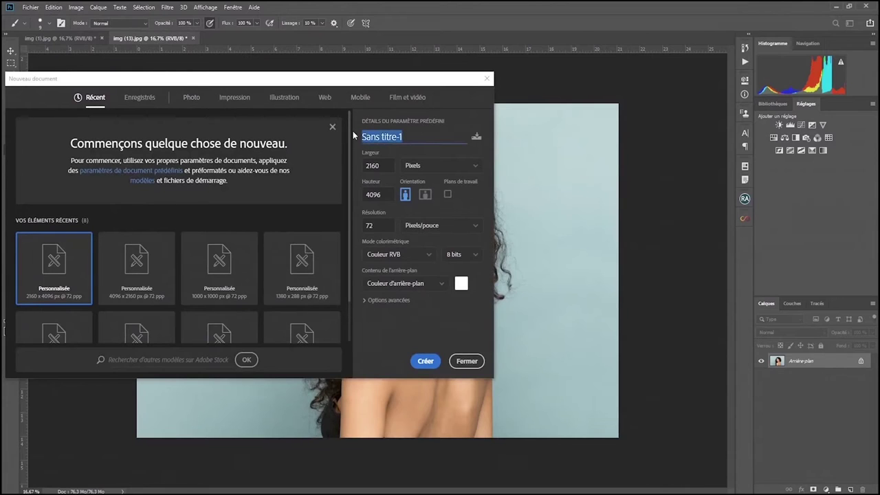
text(Zone 3)
click(441, 283)
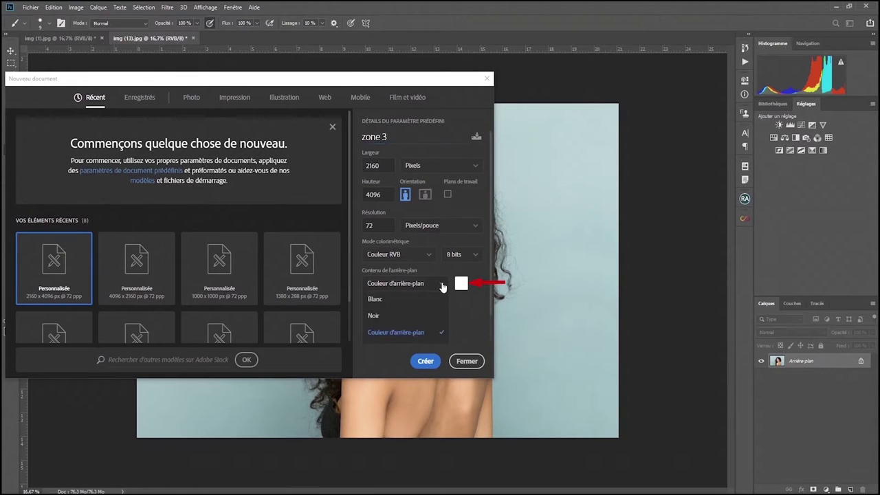
click(386, 315)
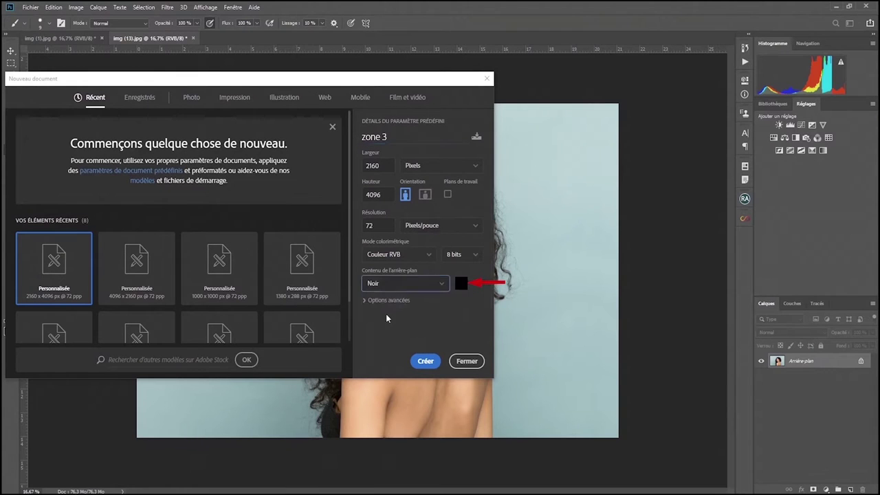
click(426, 363)
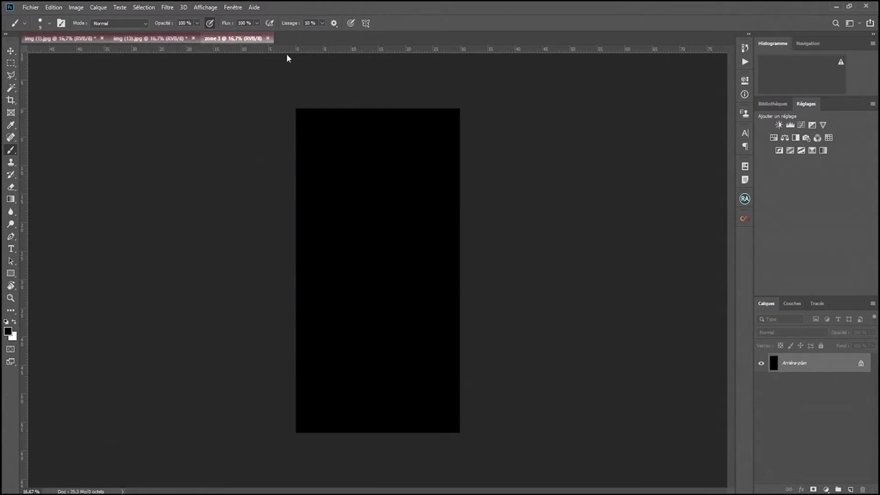
Display each of the three open documents in turn: img (1).jpg, img (13).jpg and zone 3
click(150, 39)
click(99, 39)
click(128, 38)
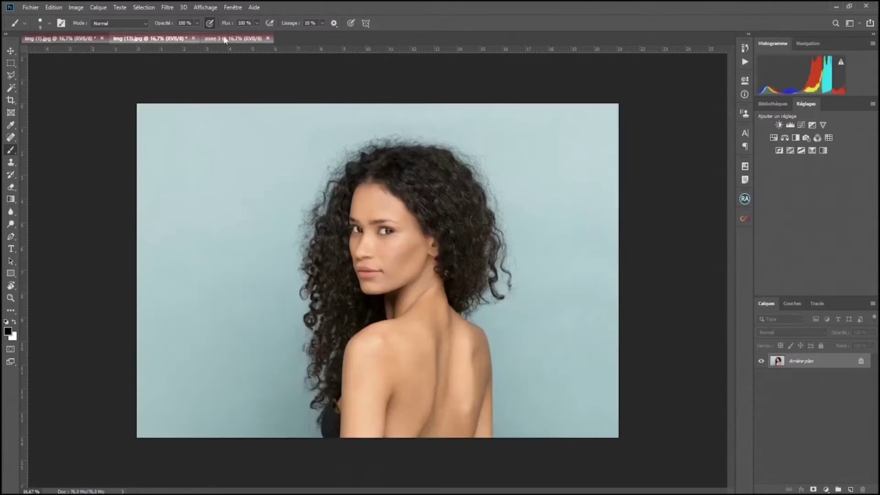
click(246, 39)
click(150, 38)
click(88, 38)
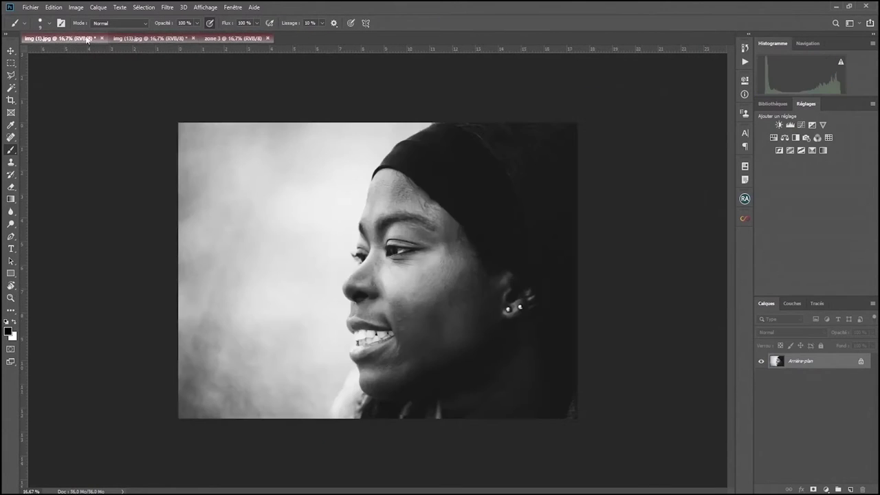
click(149, 39)
click(233, 38)
click(169, 38)
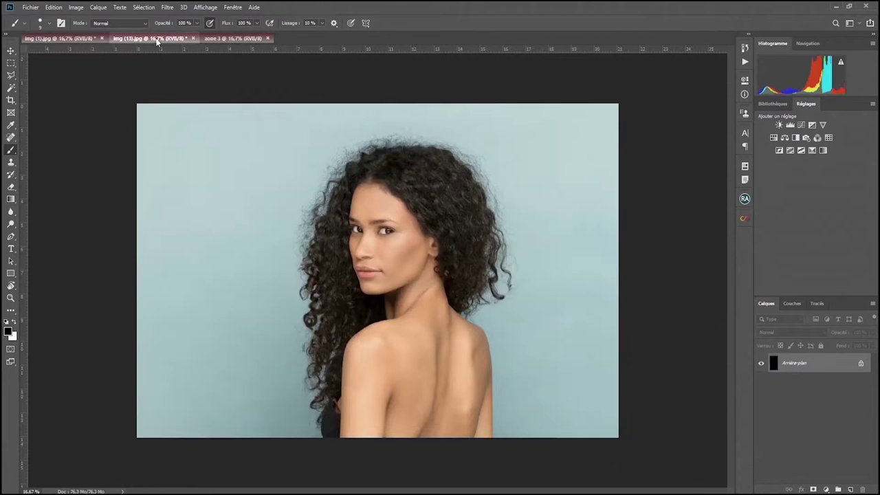
click(81, 40)
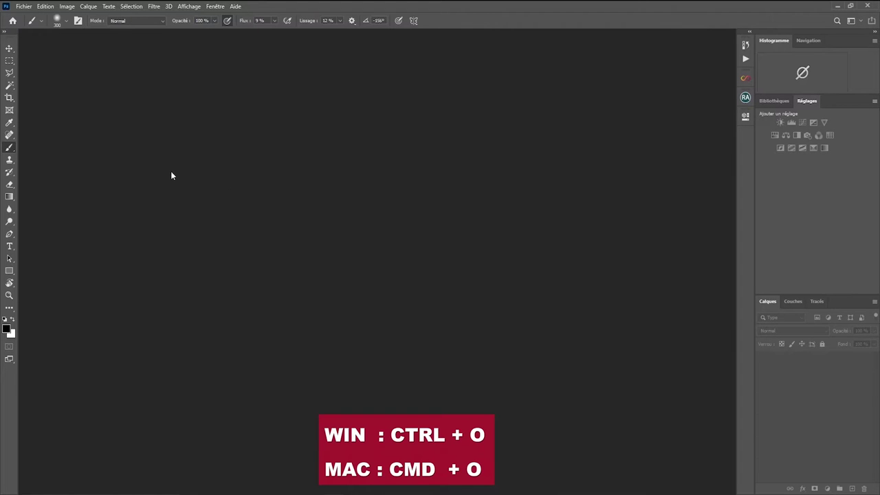
Open the photo img (11).jpg from the images folder
key(ctrl+o)
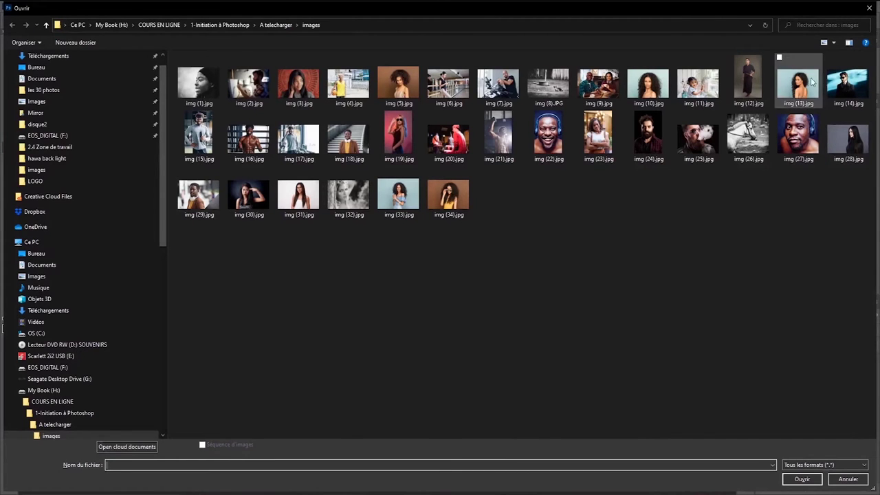
key(Escape)
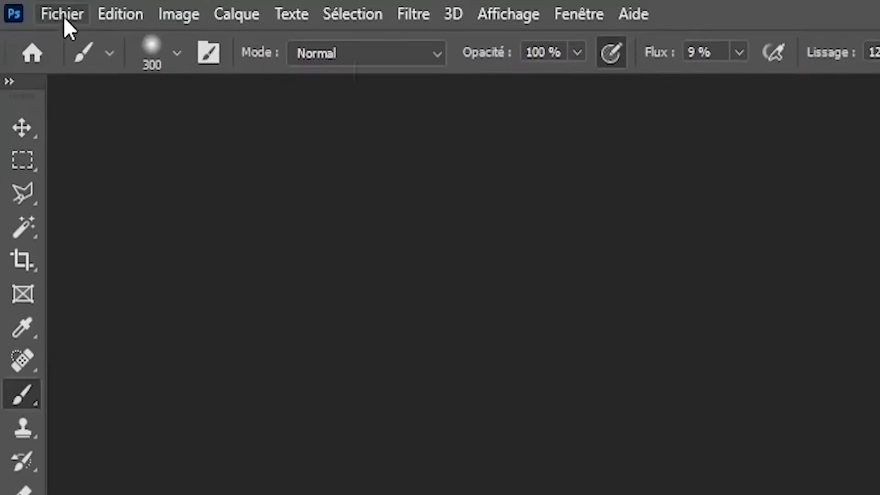
click(64, 16)
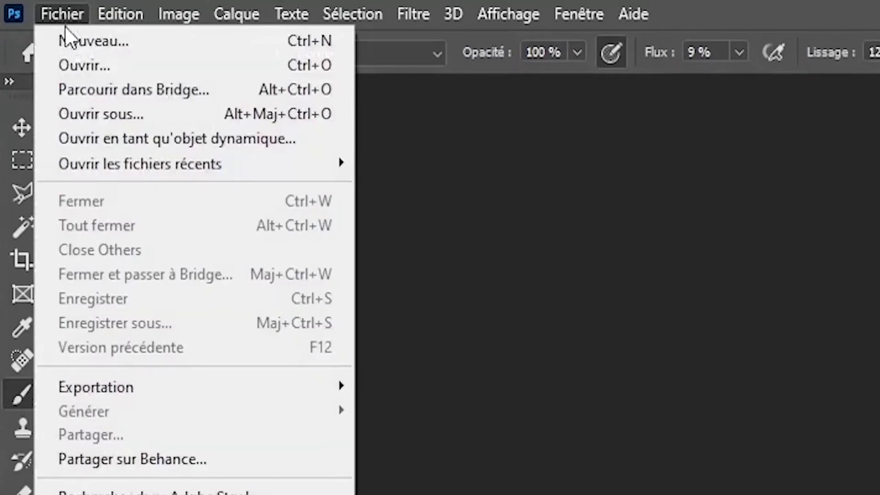
click(93, 63)
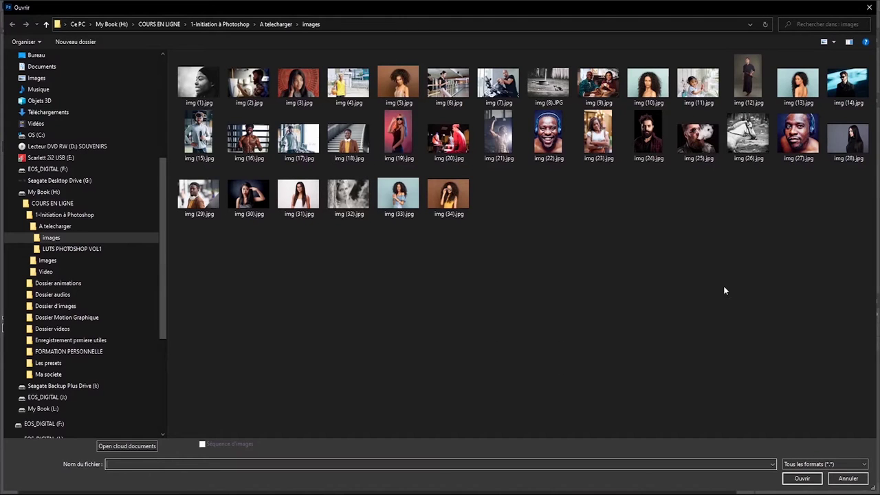
click(696, 91)
click(802, 478)
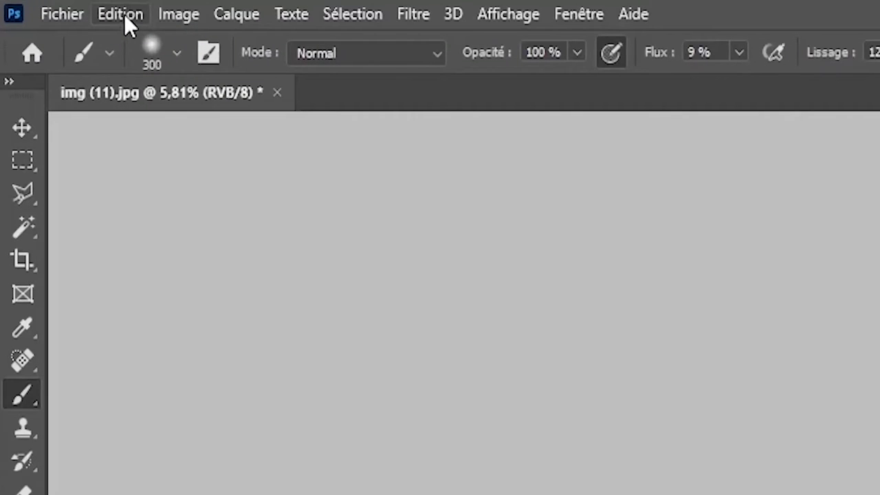
Enlarge the canvas of img (11).jpg to 9000 x 7000 pixels with a white extension colour, and undo the resize
click(175, 15)
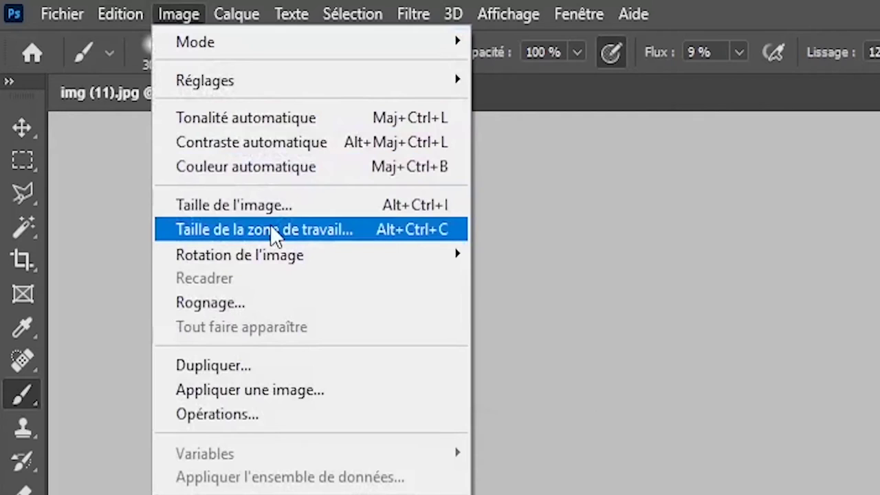
click(271, 224)
drag(169, 120, 236, 122)
double_click(222, 183)
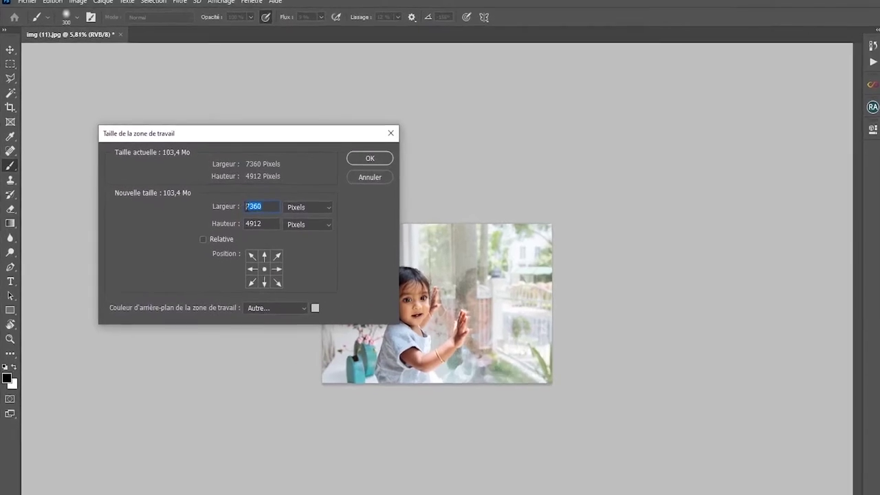
text(9000)
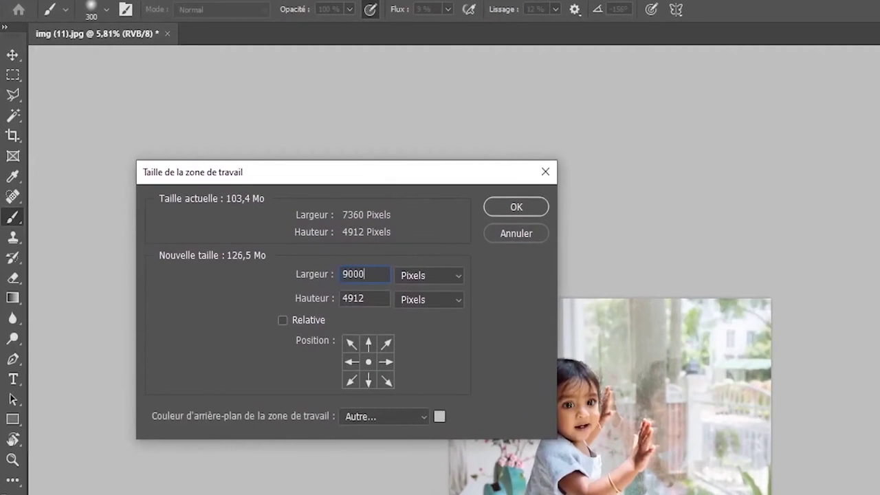
key(Tab)
text(7000)
click(439, 416)
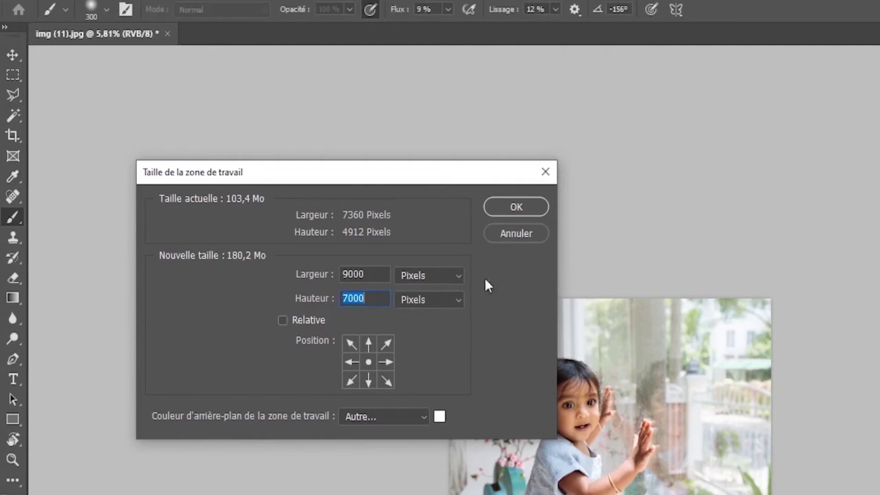
click(517, 208)
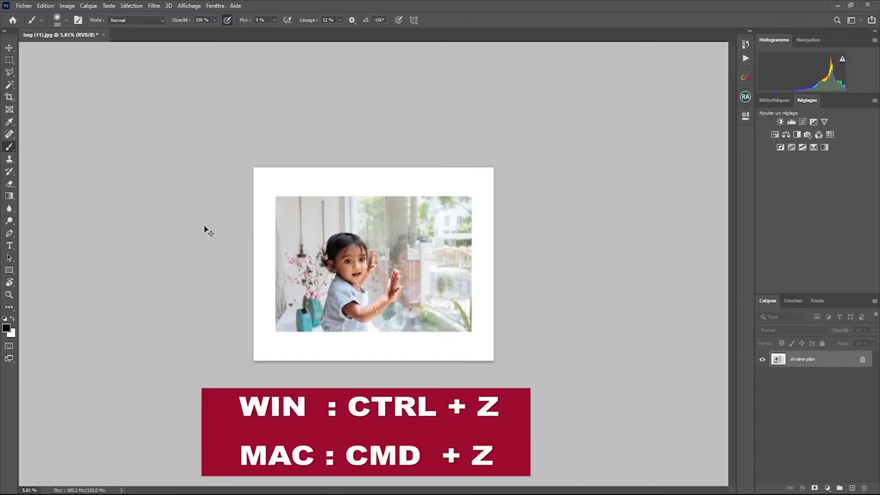
key(ctrl+z)
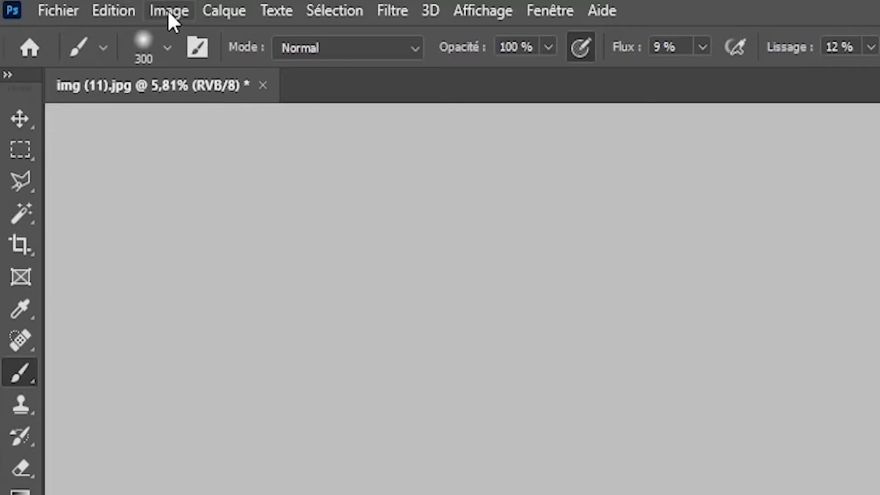
Enlarge the canvas to 9000 x 7000 pixels with the photo anchored in the centre, and undo the resize
click(167, 10)
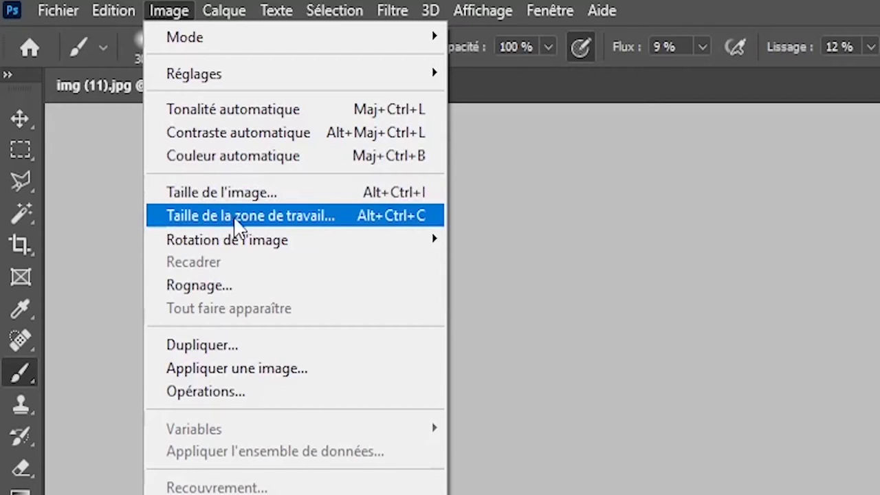
click(273, 217)
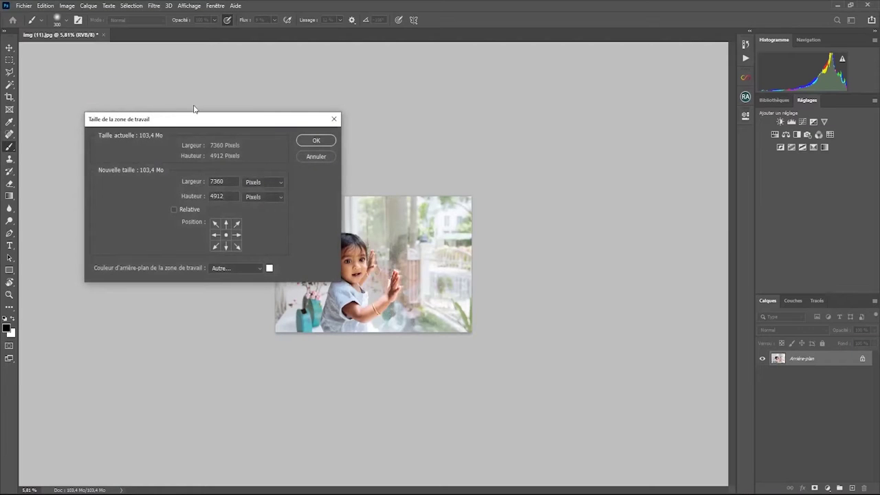
drag(213, 120, 147, 134)
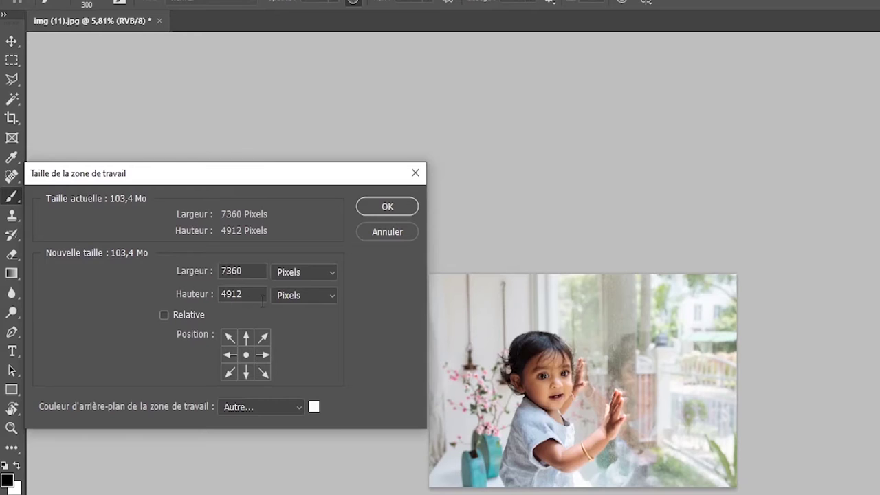
click(332, 277)
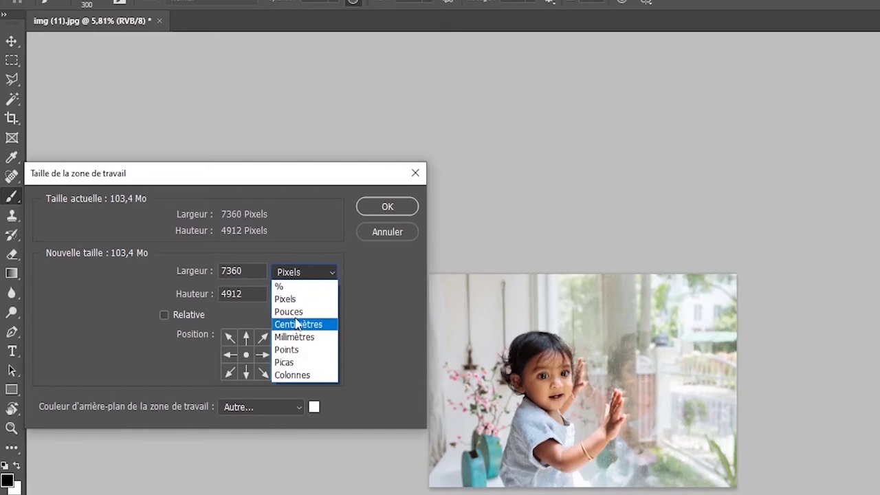
click(325, 273)
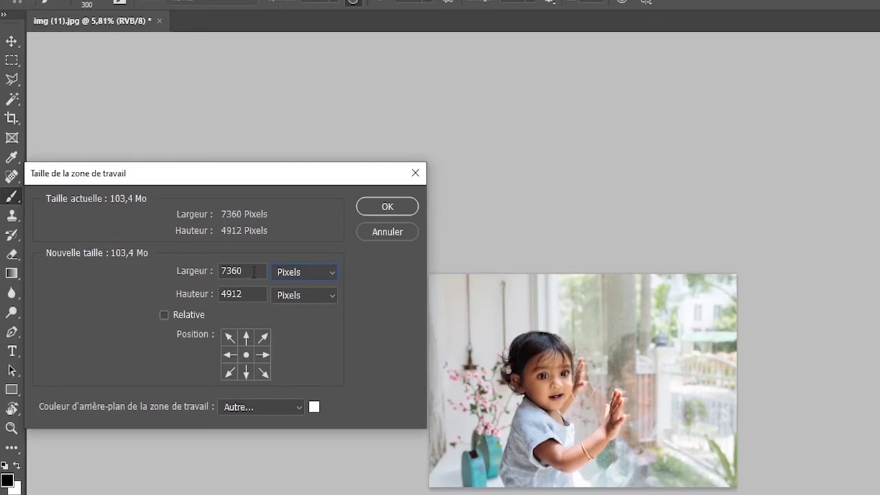
drag(253, 273, 221, 271)
text(9000)
drag(255, 295, 224, 295)
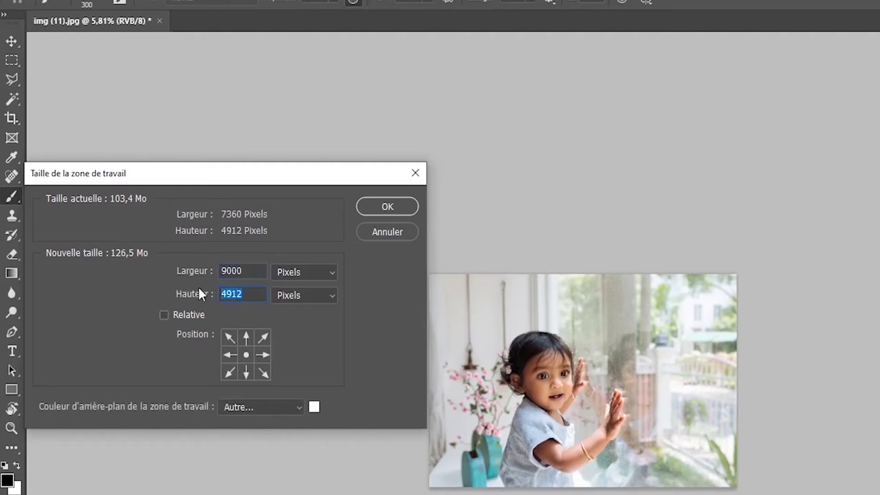
text(7000)
click(385, 209)
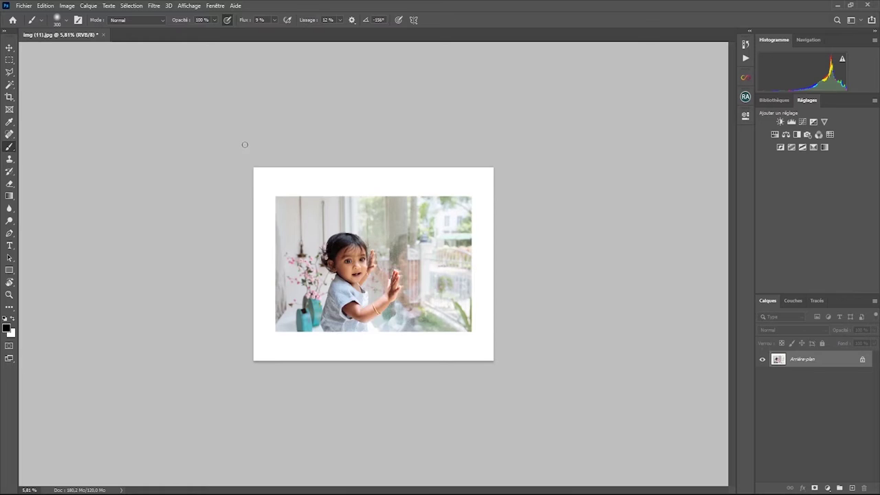
key(ctrl+z)
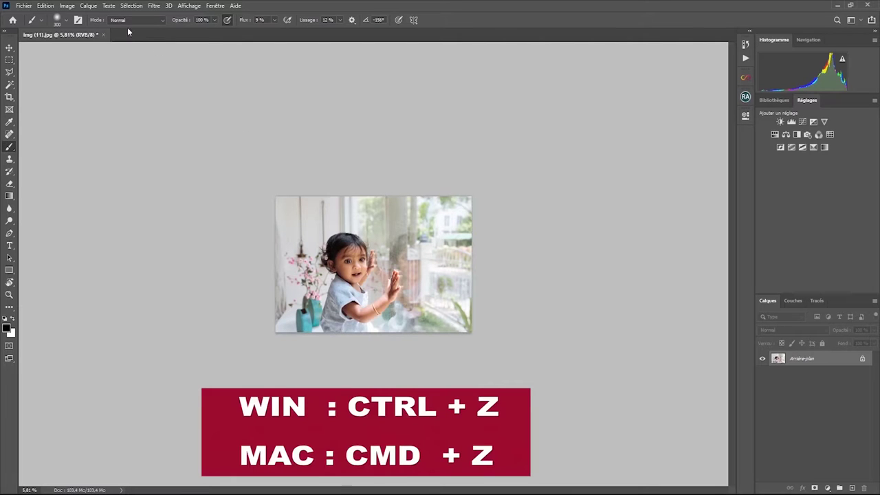
Widen the canvas to 9000 pixels with the photo anchored at the middle of its left edge, and undo the resize
click(67, 5)
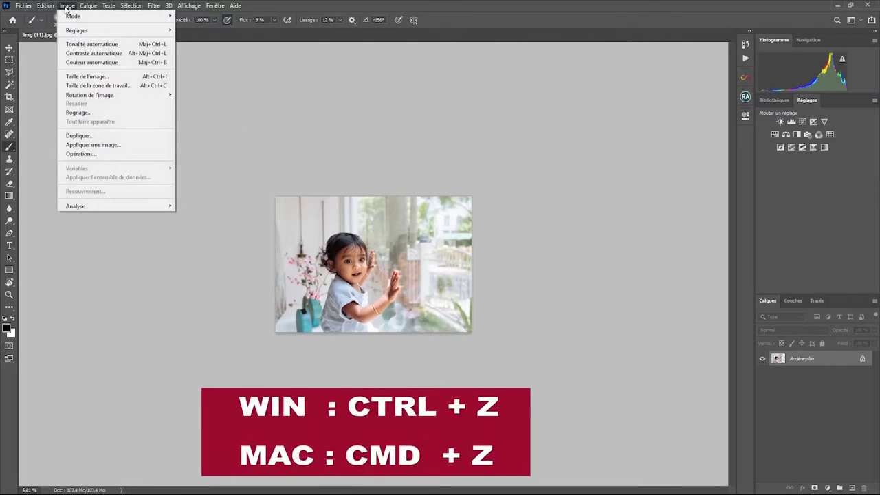
click(90, 86)
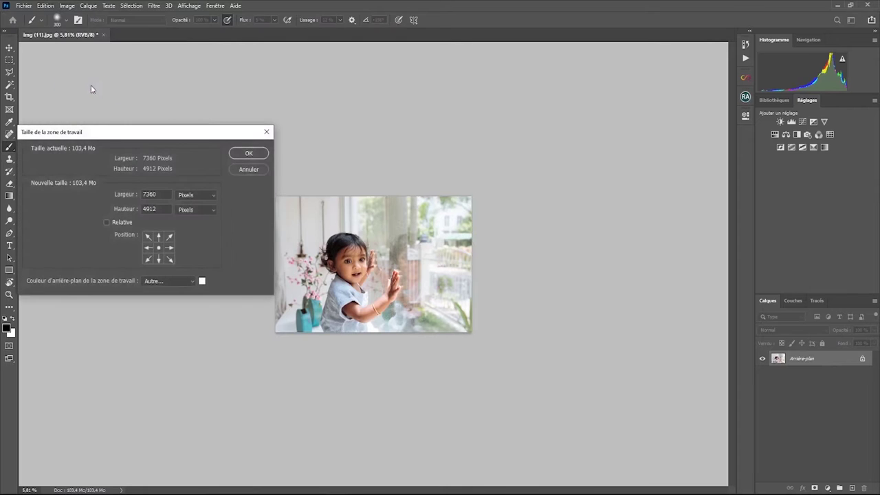
drag(117, 139, 114, 121)
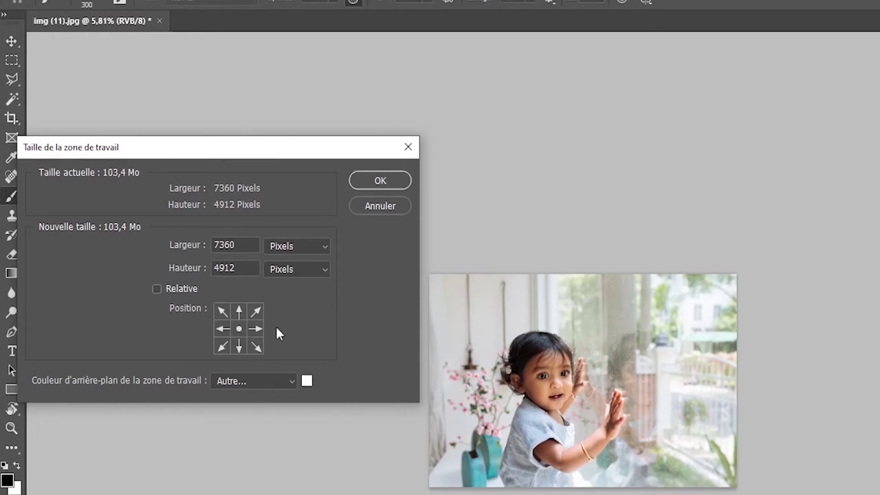
click(221, 330)
click(220, 330)
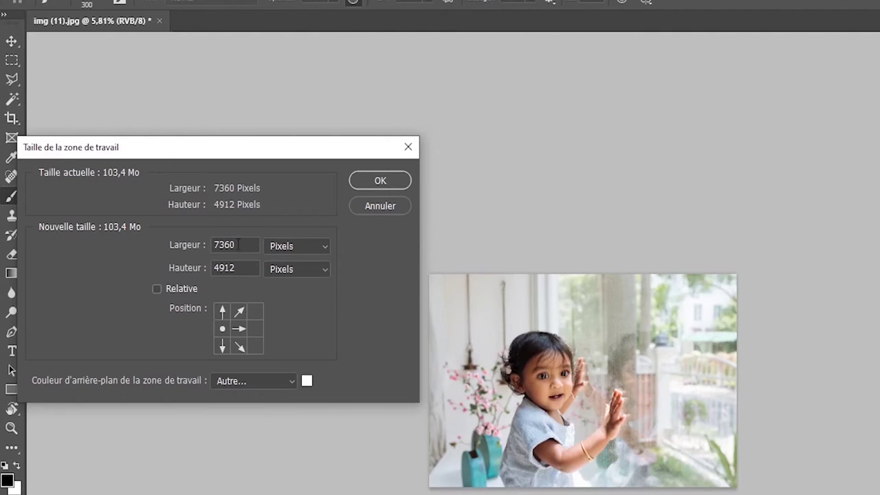
drag(238, 245, 206, 245)
text(9000)
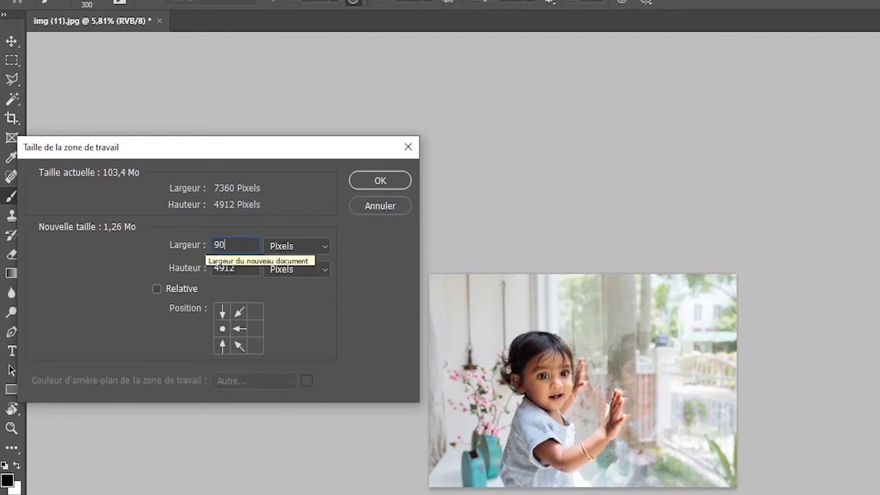
click(373, 181)
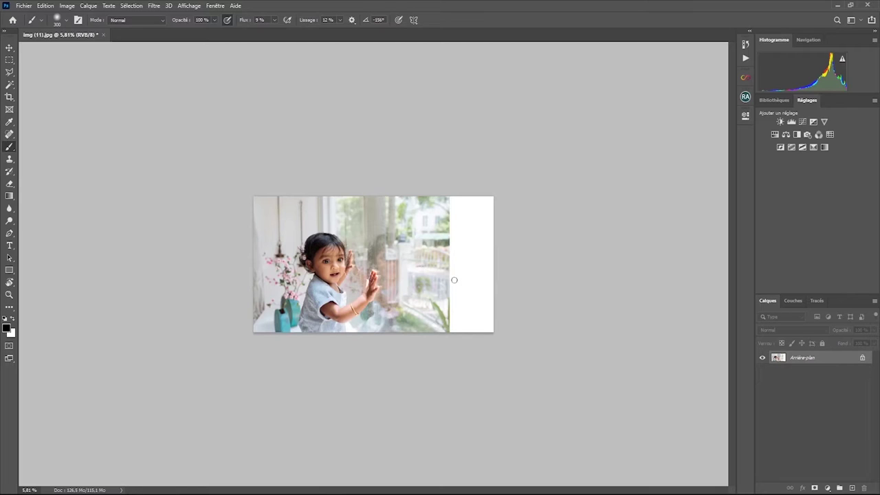
key(ctrl+z)
Widen the canvas to 9000 pixels with the photo anchored in the centre, and undo the resize
click(67, 5)
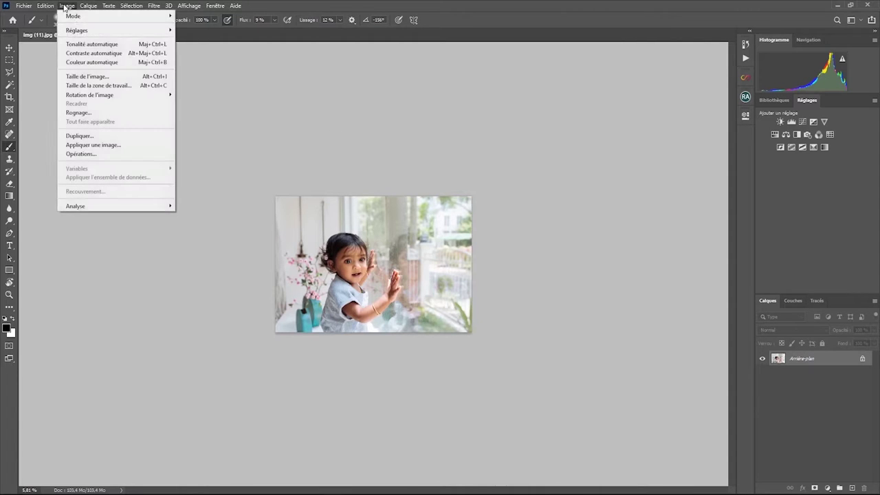
click(98, 85)
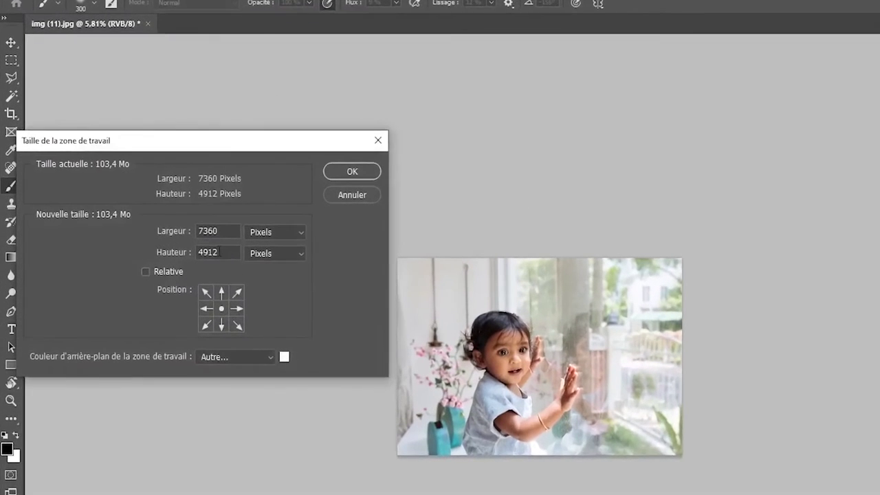
double_click(217, 230)
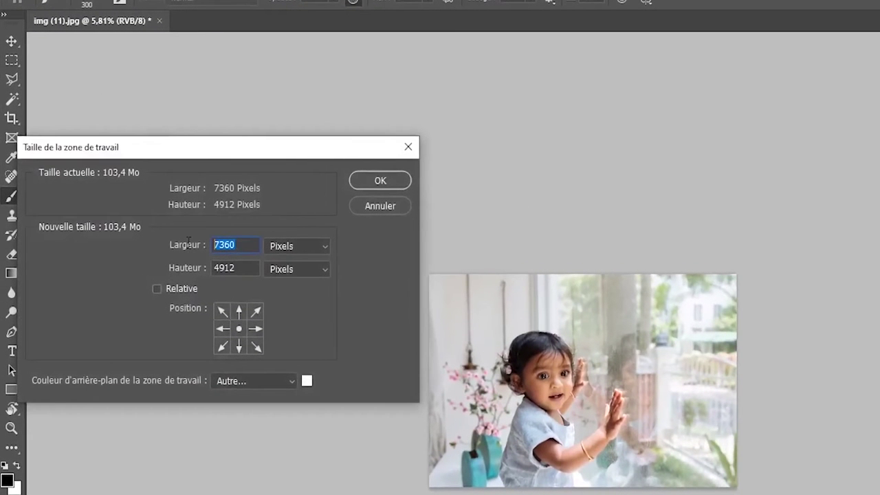
text(9000)
click(381, 182)
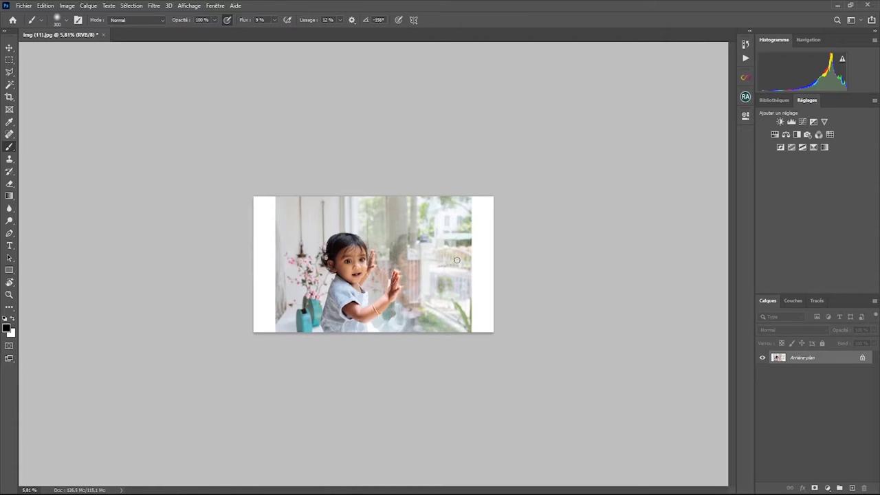
key(ctrl+z)
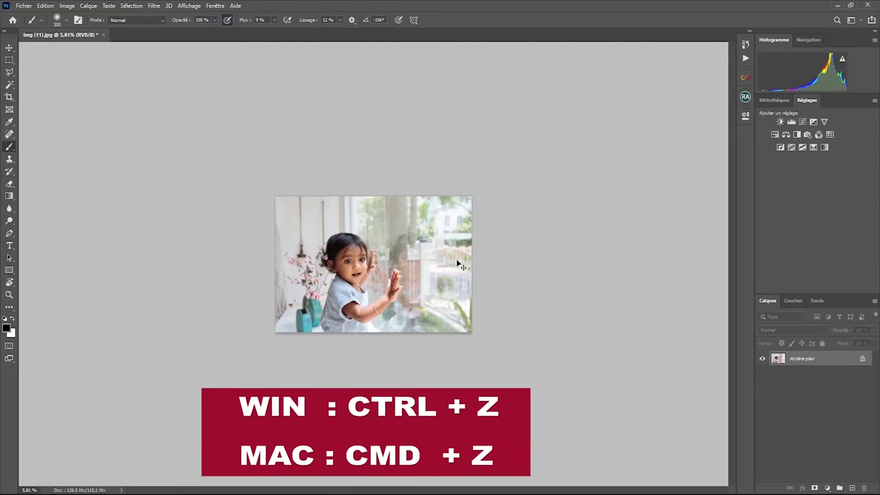
Increase the canvas height to 7000 pixels with the photo anchored at the middle of its bottom edge, and undo the resize
click(67, 6)
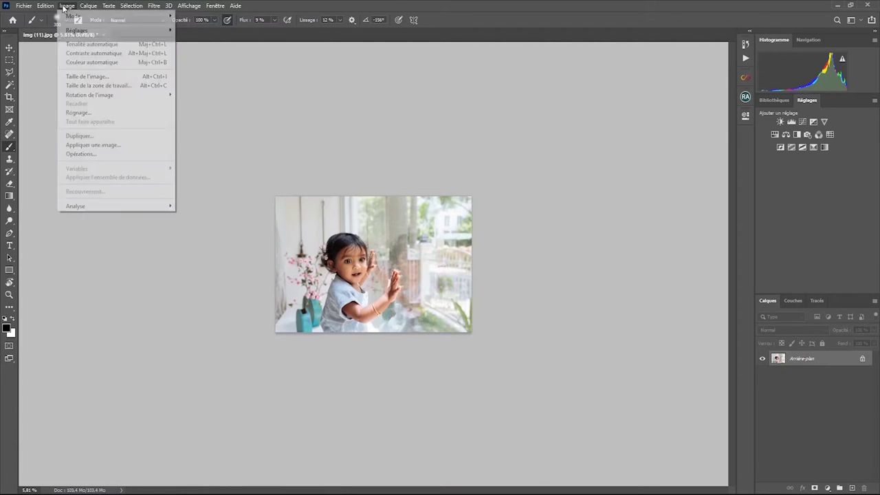
click(88, 85)
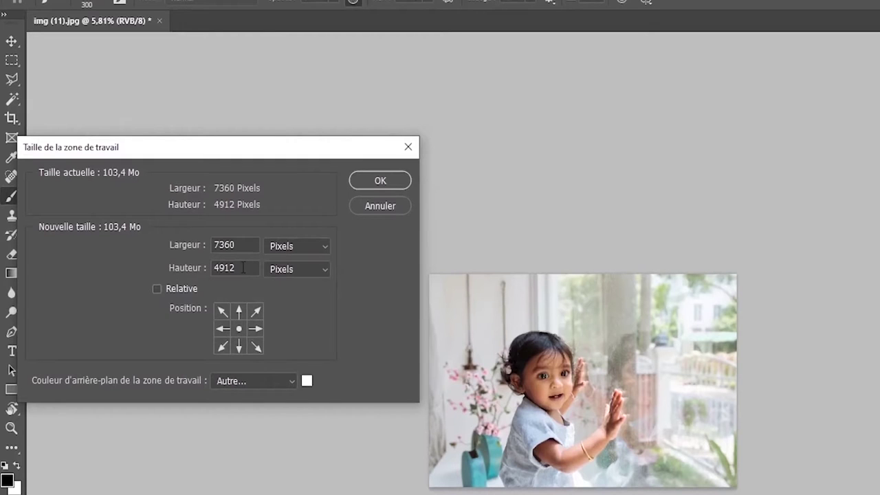
drag(243, 268, 203, 268)
text(7000)
click(239, 347)
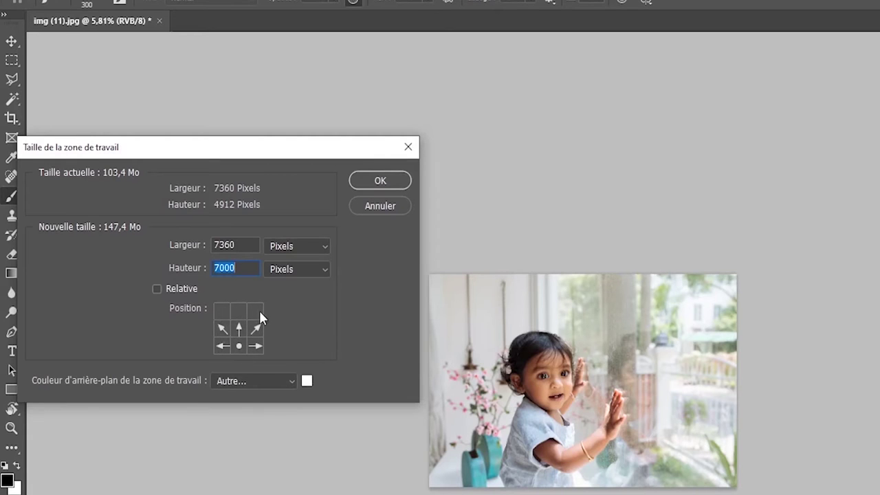
click(384, 181)
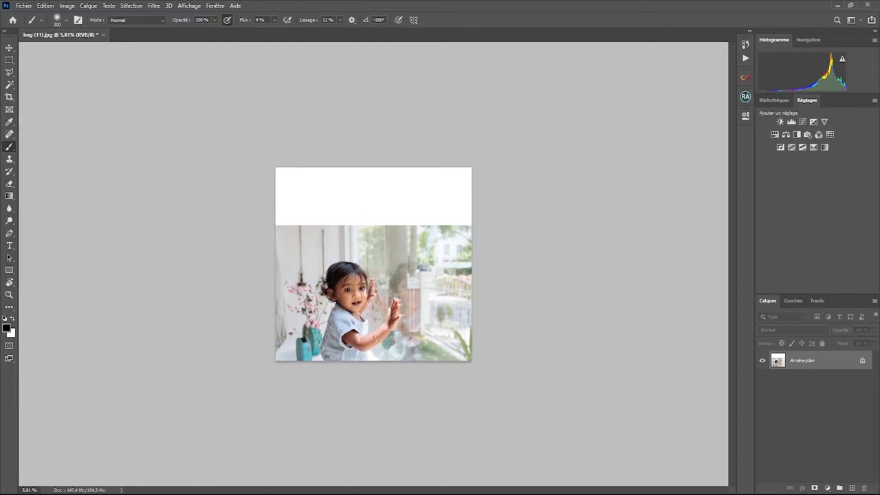
key(ctrl+z)
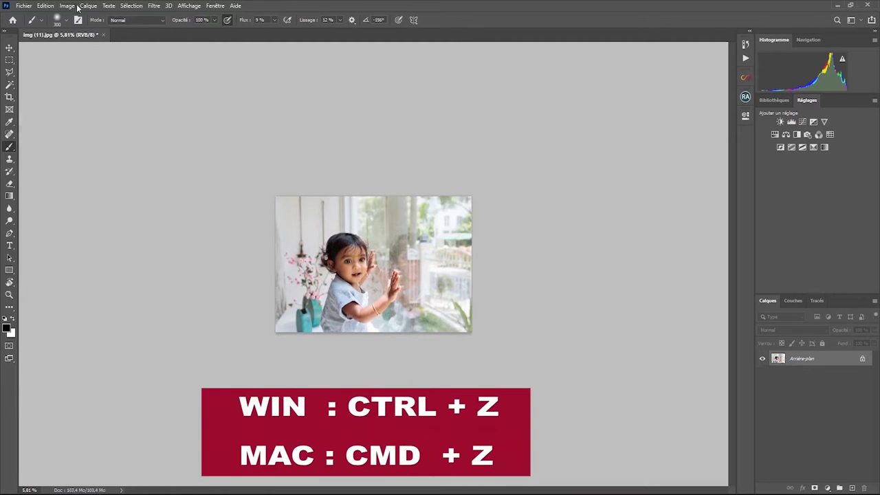
Enlarge the canvas to 9000 x 7000 pixels with the photo anchored in its bottom-left corner, and undo the resize
click(66, 6)
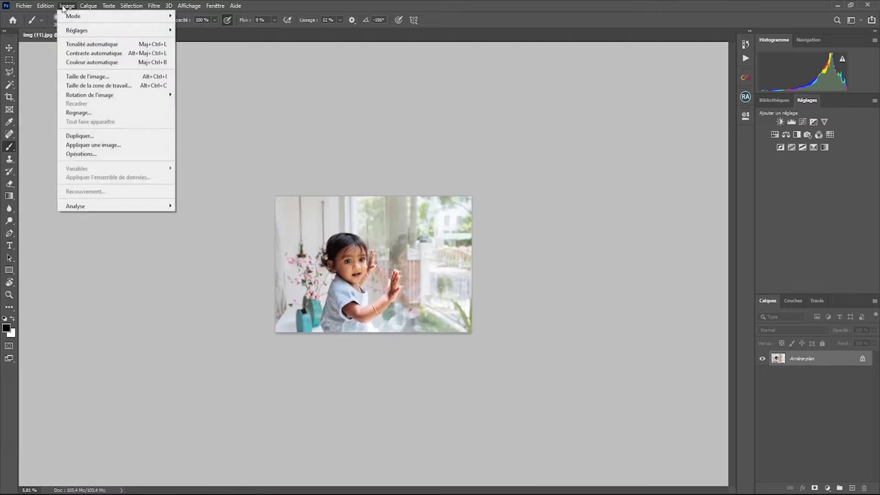
click(90, 86)
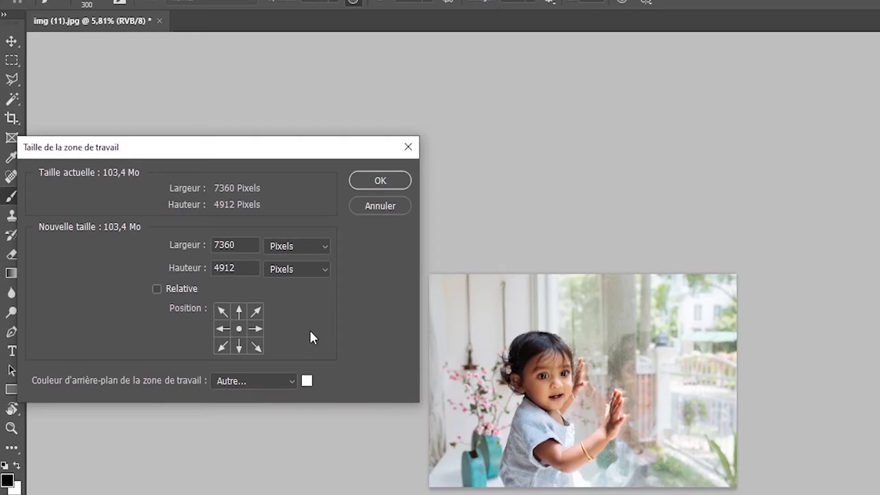
drag(246, 240, 195, 237)
text(9000)
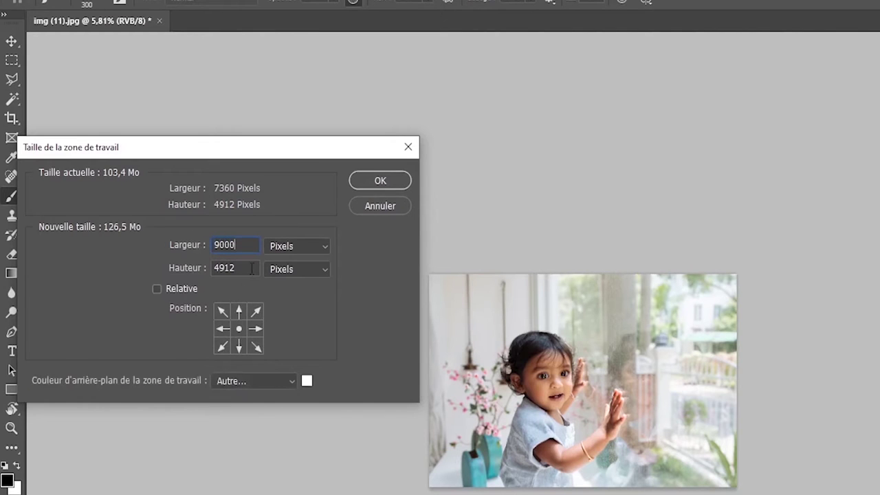
drag(252, 268, 175, 268)
text(7000)
click(222, 348)
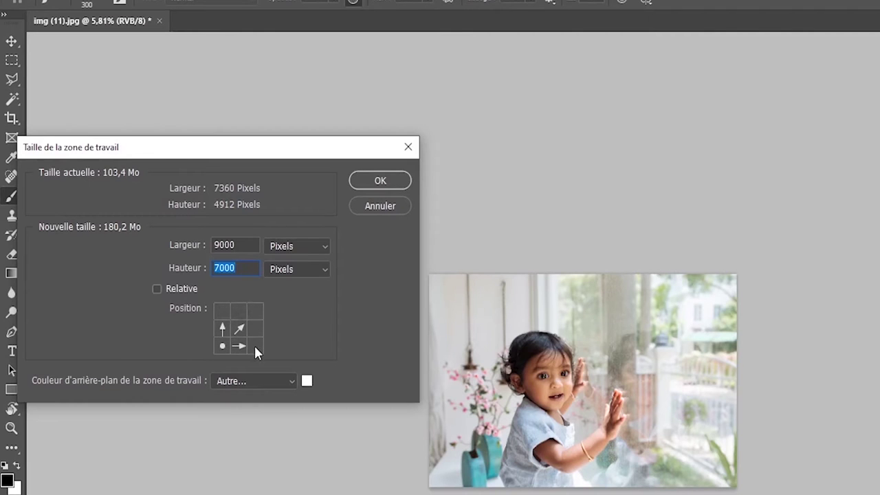
click(250, 244)
click(374, 181)
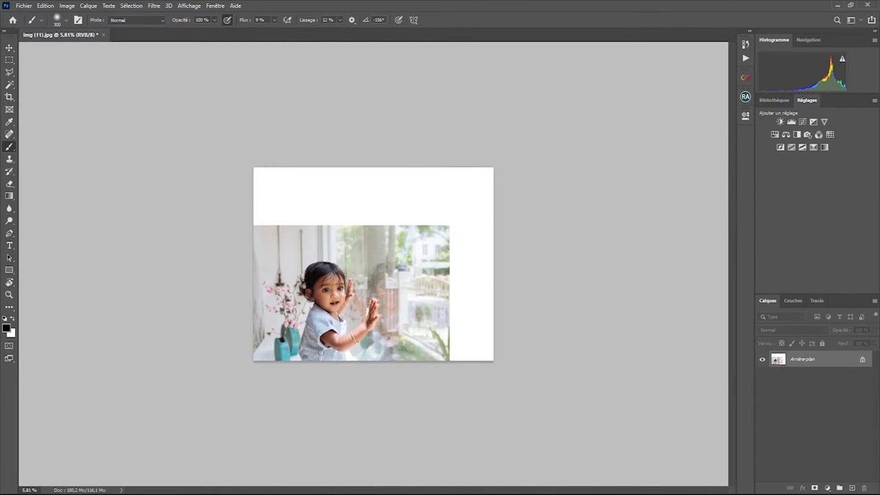
key(ctrl+z)
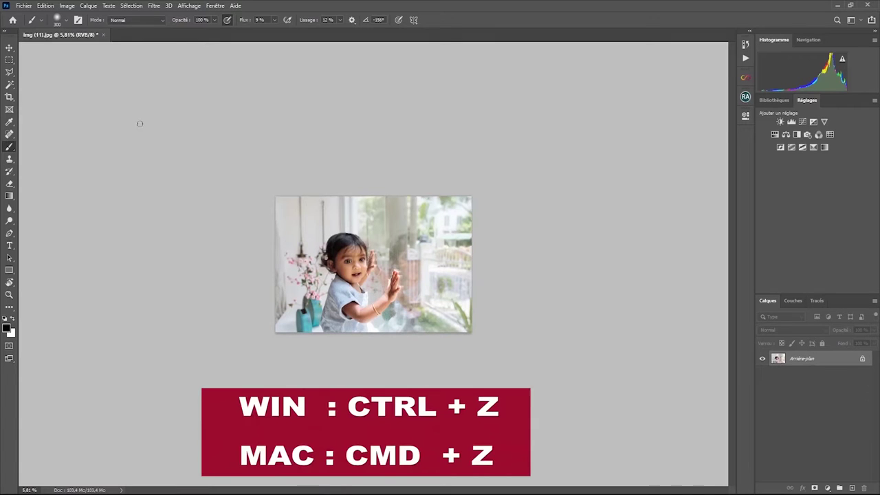
click(88, 6)
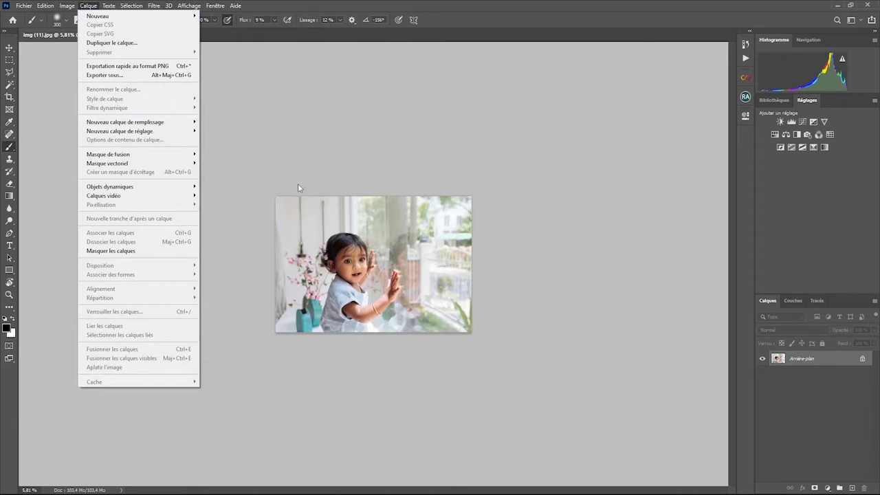
click(368, 379)
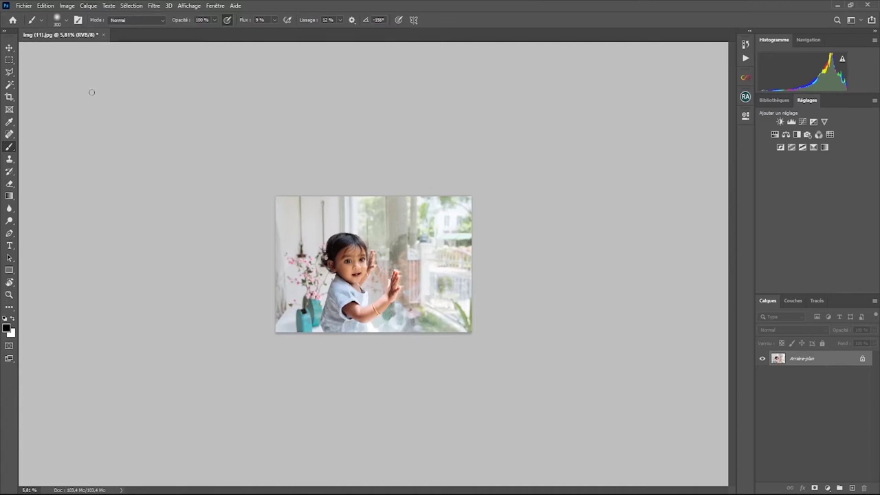
Open the photo's canvas size settings and switch the Relative option on and off to compare absolute and relative dimensions
click(87, 6)
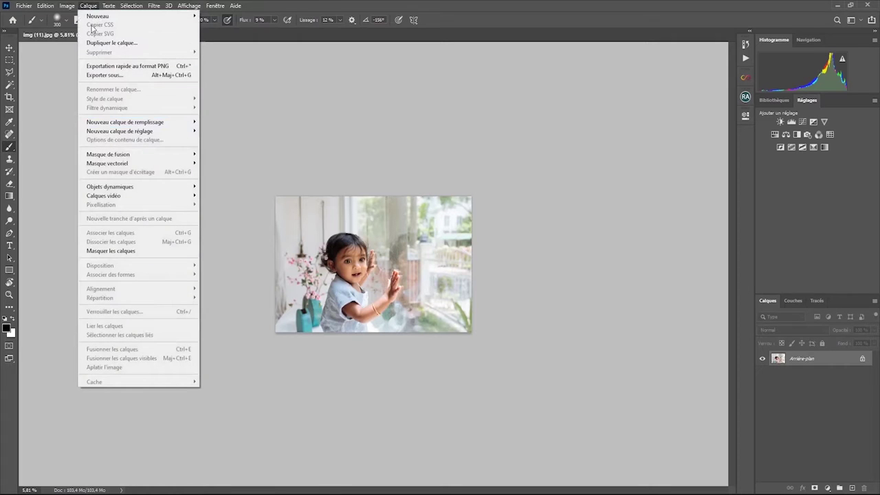
mouse_move(66, 8)
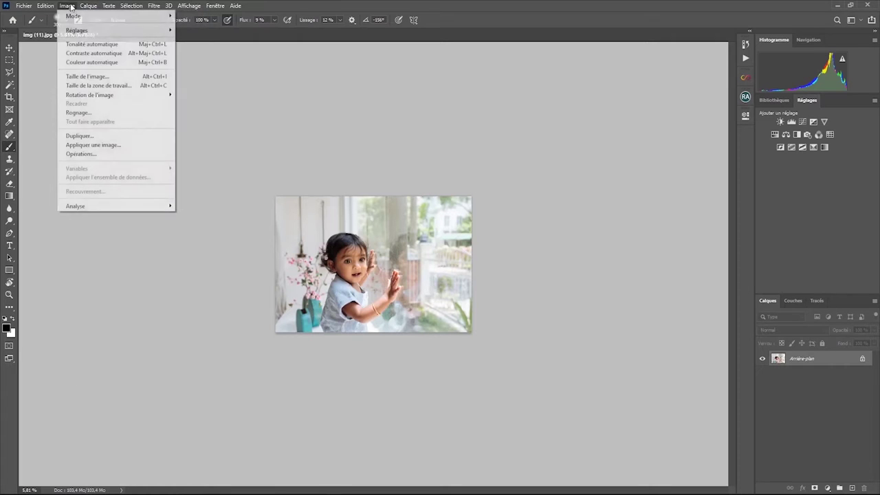
click(93, 85)
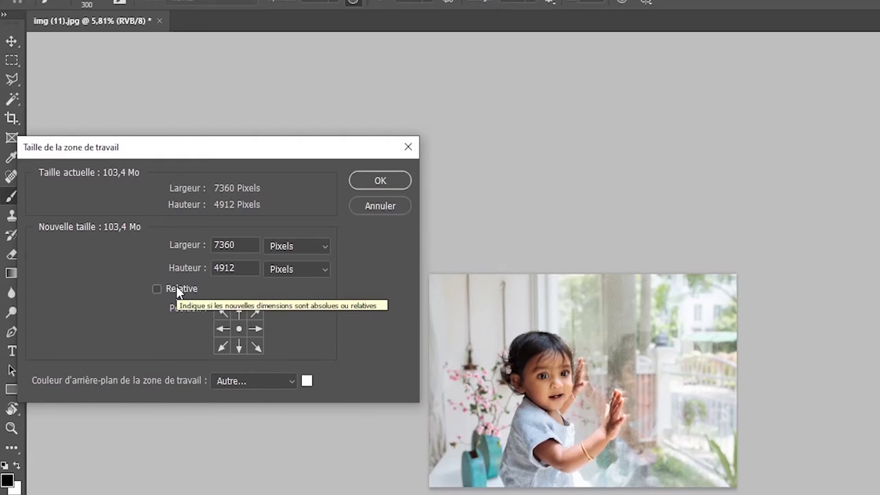
click(156, 288)
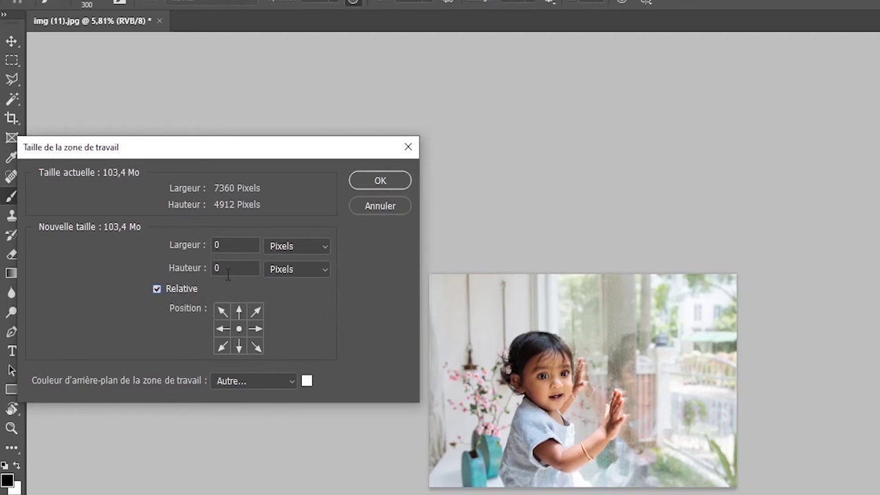
click(156, 289)
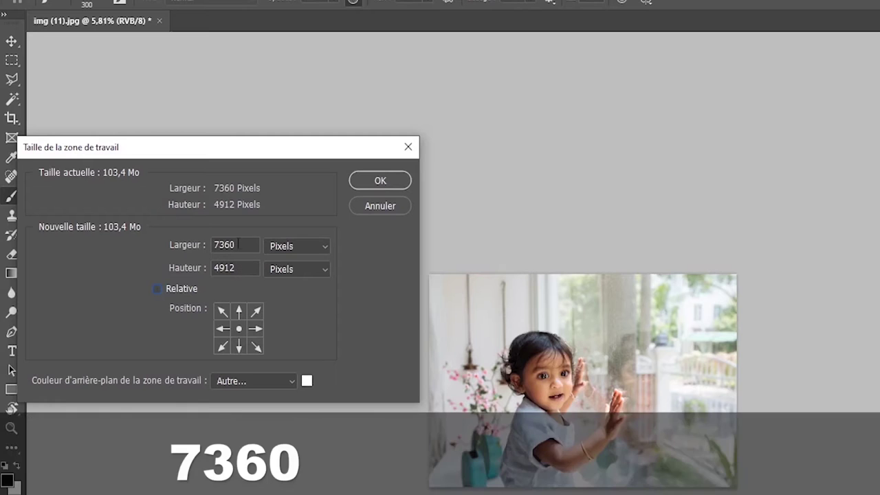
Enlarge the canvas using relative dimensions, adding 1640 pixels to the width and 2088 pixels to the height with the photo centred
click(242, 267)
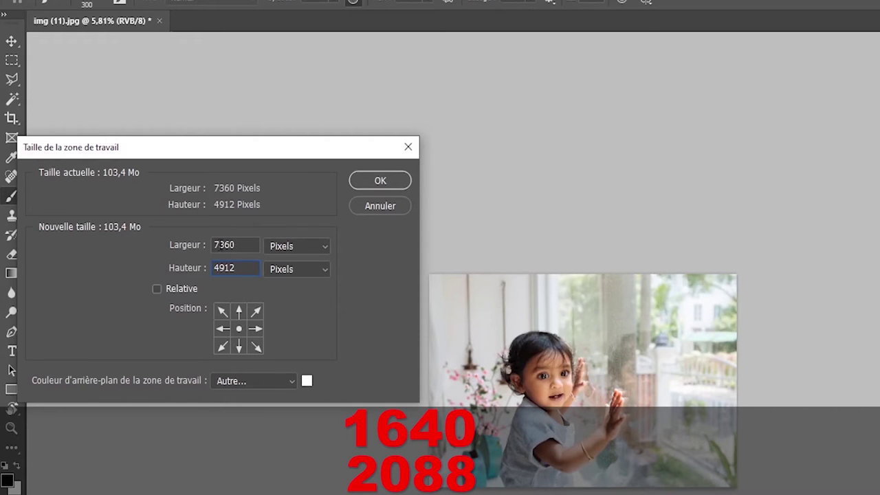
double_click(242, 245)
click(158, 290)
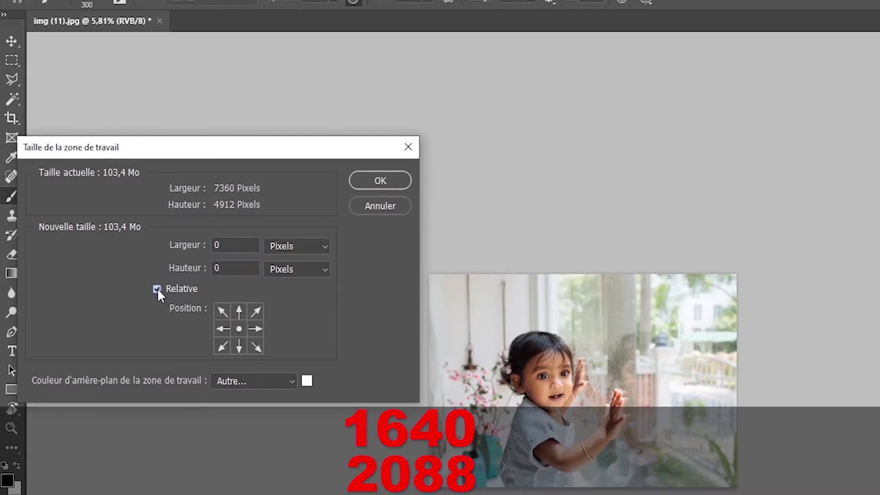
click(233, 245)
text(1640)
click(238, 269)
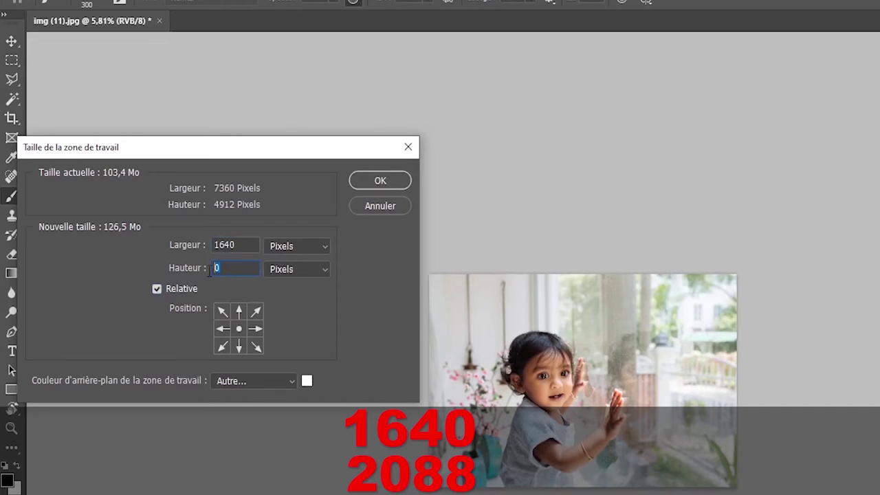
text(2088)
click(238, 244)
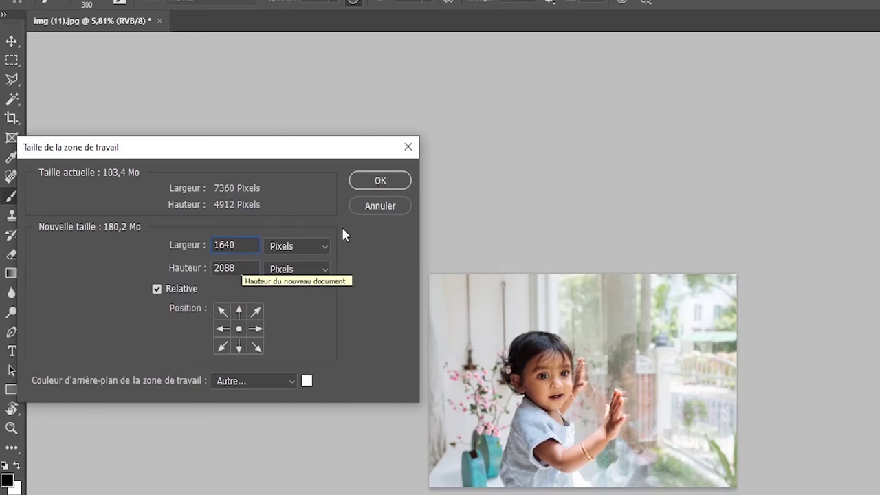
click(388, 179)
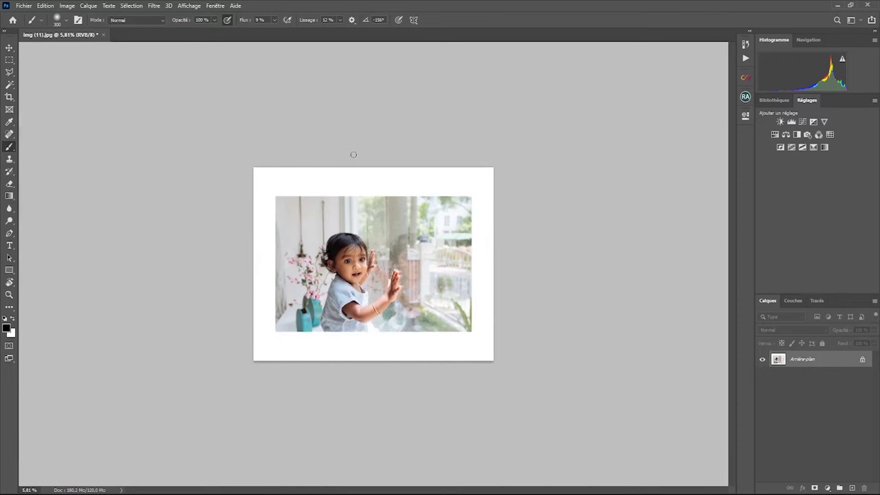
Compare the enlarged canvas's dimensions with the Relative option on and off, and undo the canvas enlargement
click(67, 5)
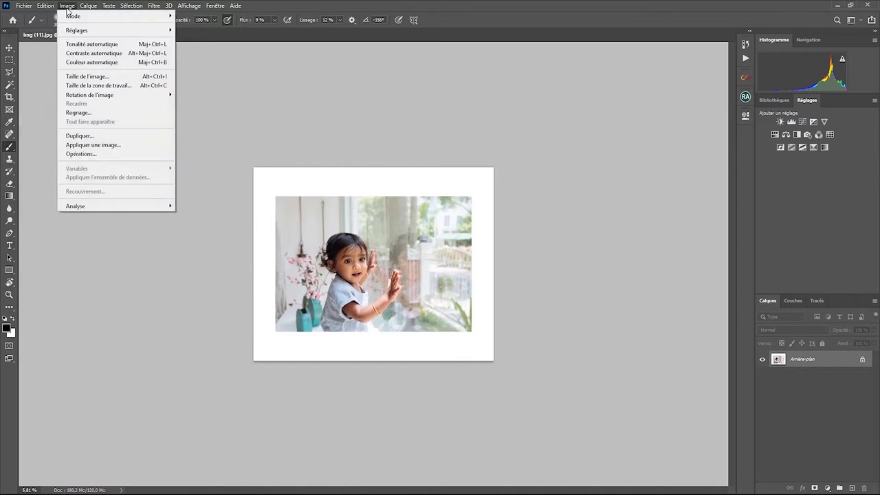
click(89, 86)
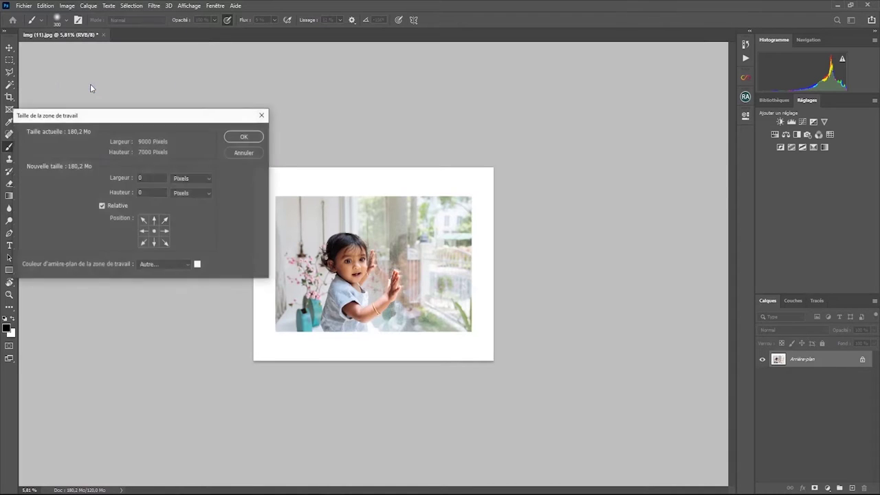
click(102, 206)
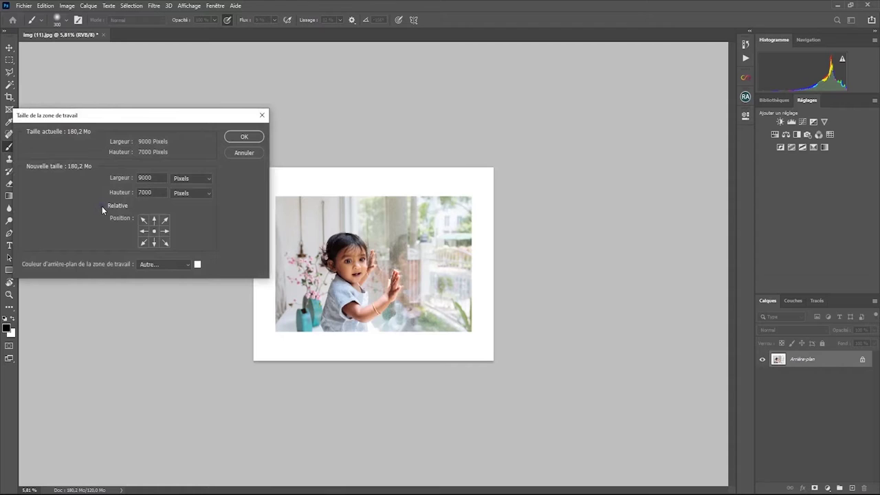
double_click(147, 178)
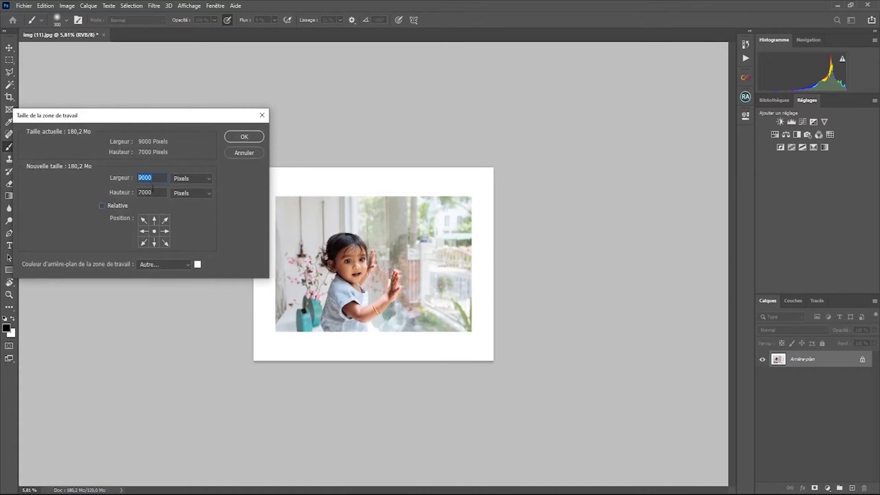
key(Tab)
click(102, 206)
double_click(142, 193)
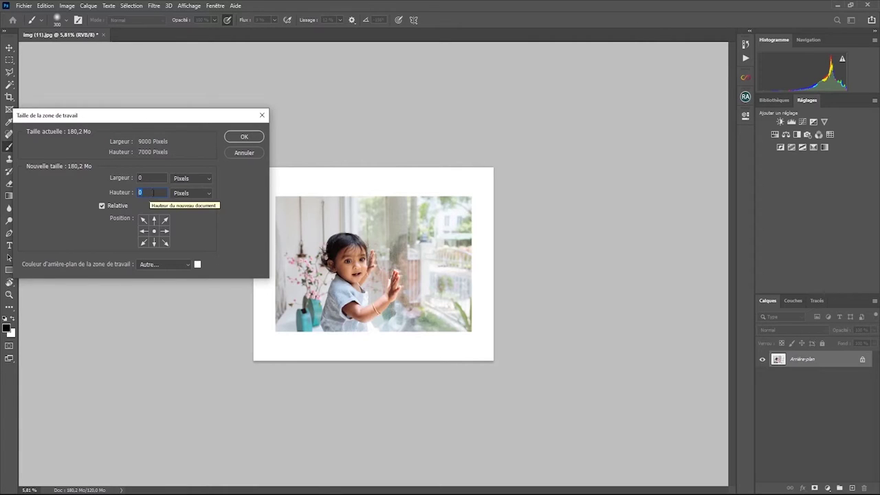
click(102, 205)
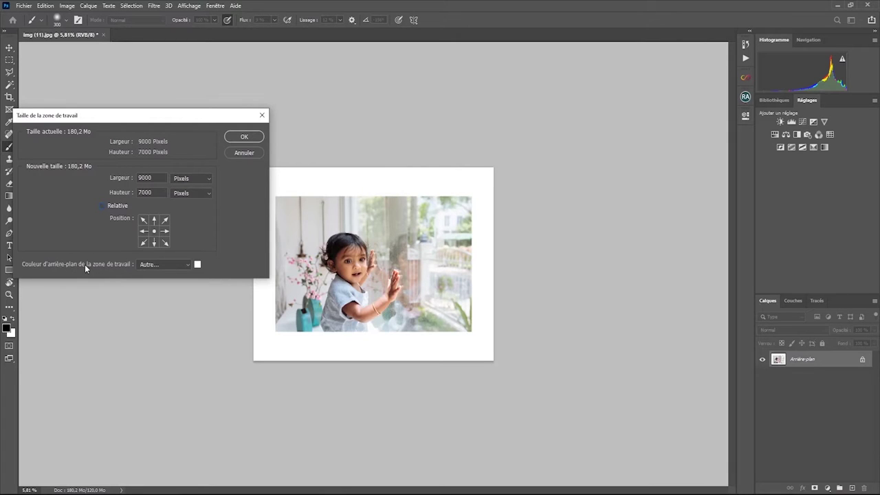
click(244, 136)
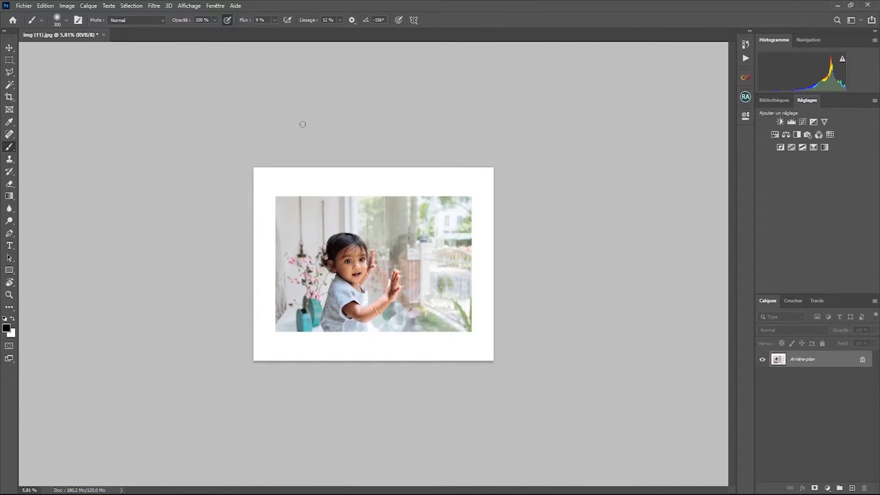
key(ctrl+z)
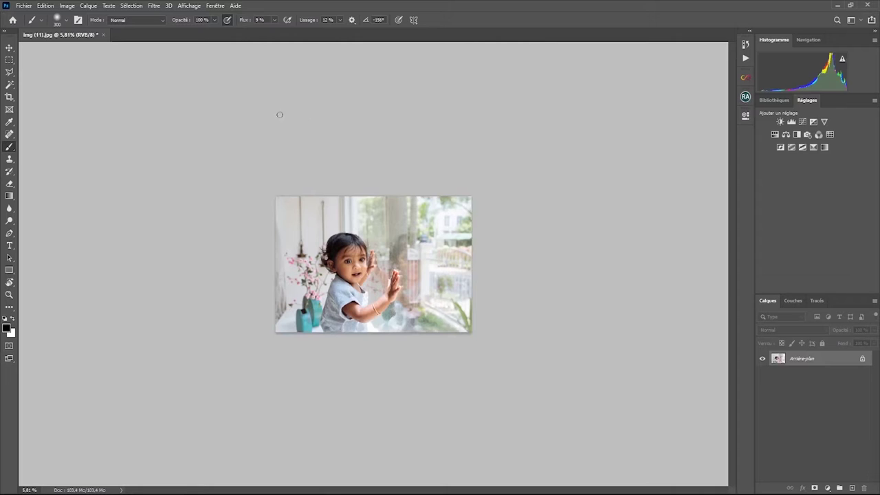
Enlarge the canvas to 9000 x 7000 pixels with blue as the canvas extension colour
click(88, 6)
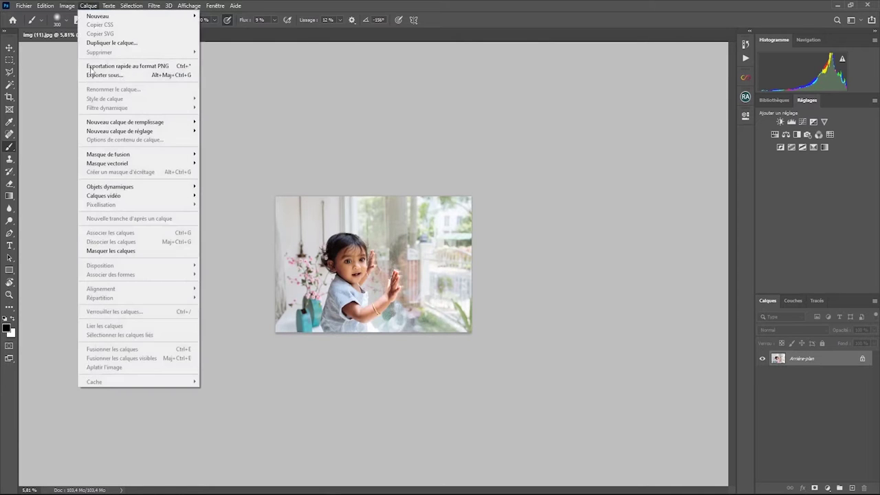
mouse_move(66, 6)
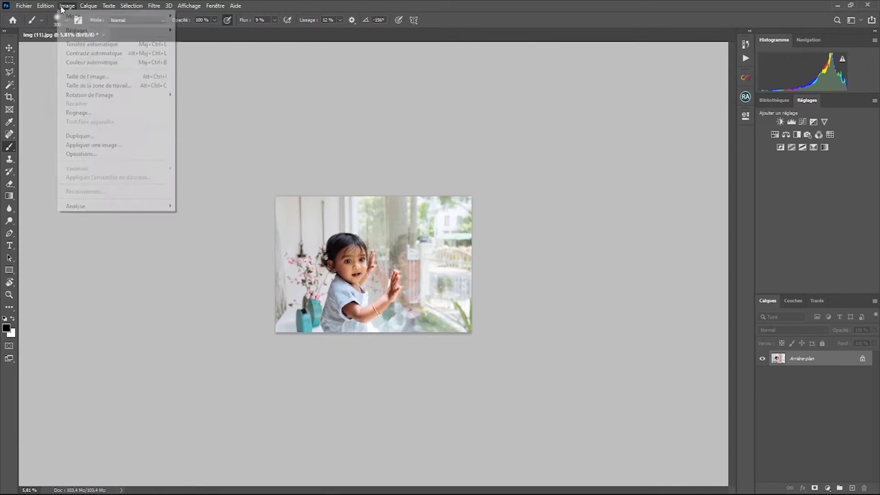
click(94, 86)
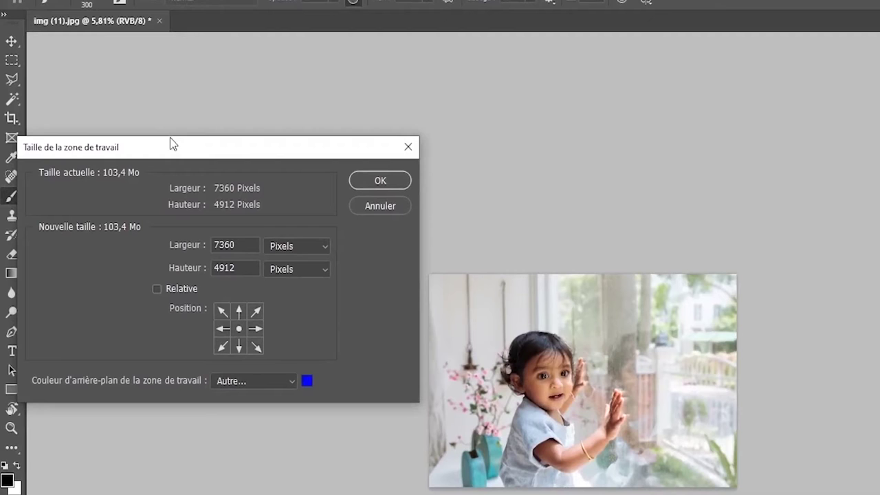
double_click(227, 247)
text(9000)
double_click(230, 268)
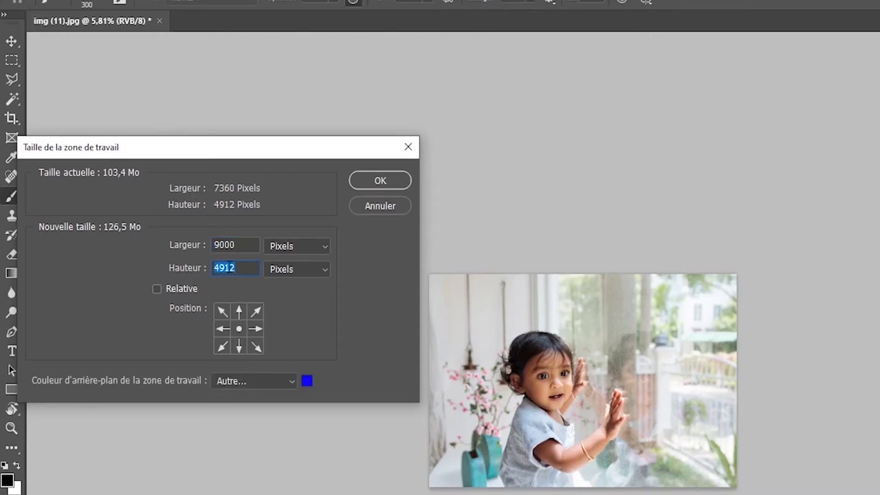
text(7000)
click(714, 369)
click(368, 180)
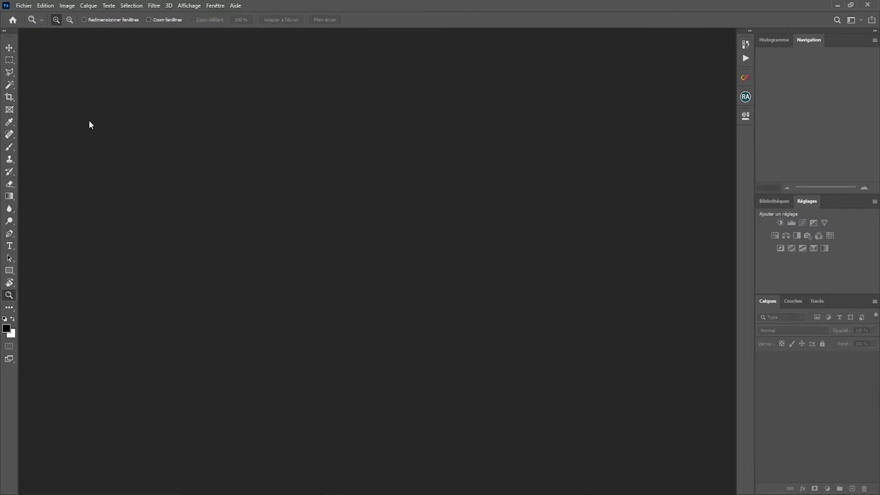
Open the photos img (16).jpg and img (34).jpg from the images folder
click(23, 6)
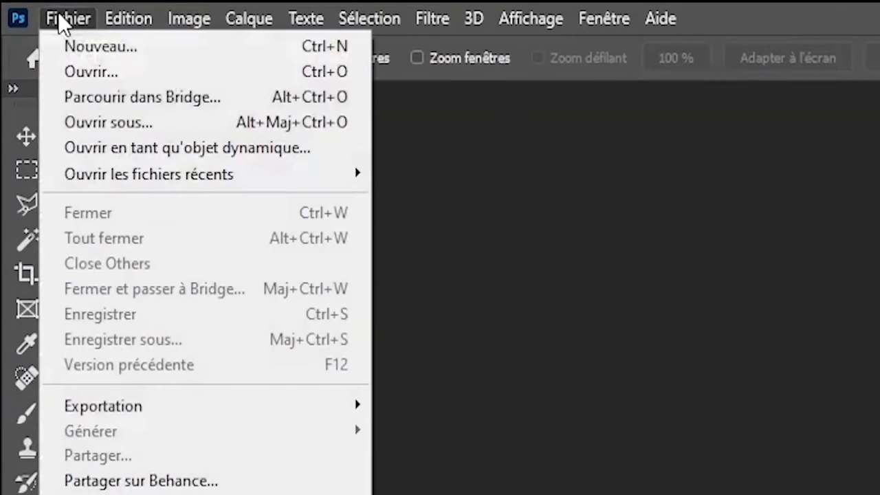
click(71, 71)
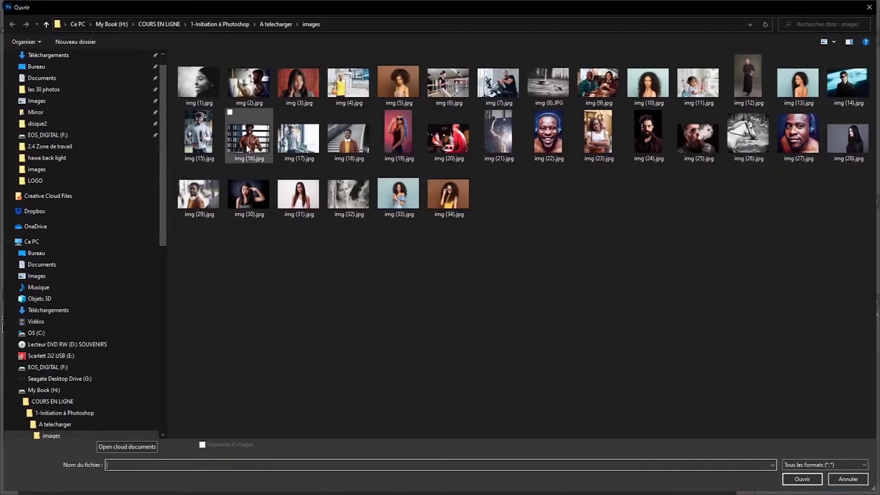
double_click(247, 141)
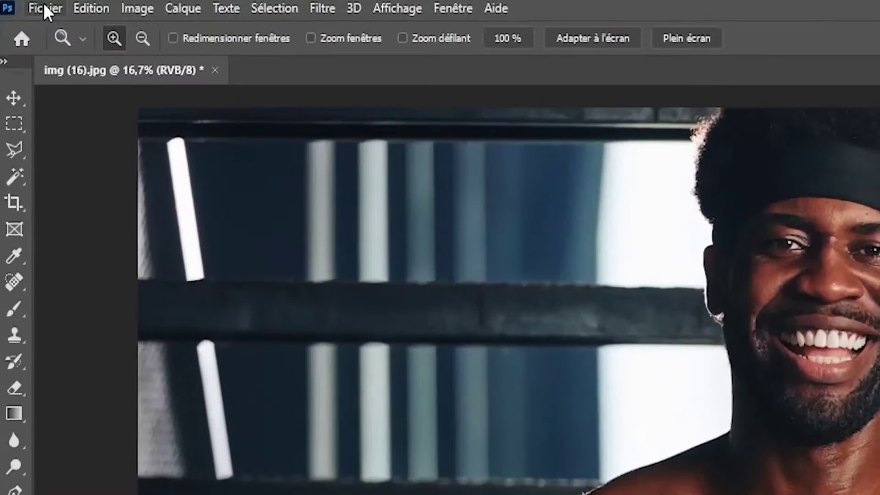
click(24, 6)
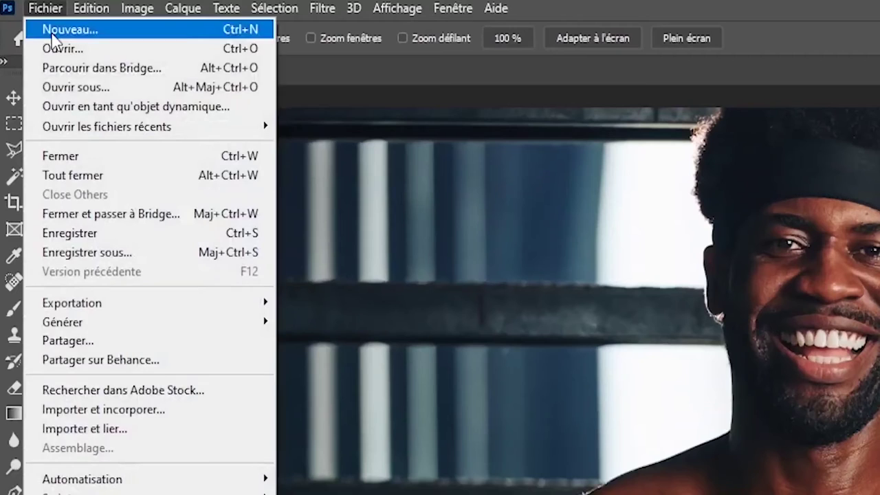
click(30, 25)
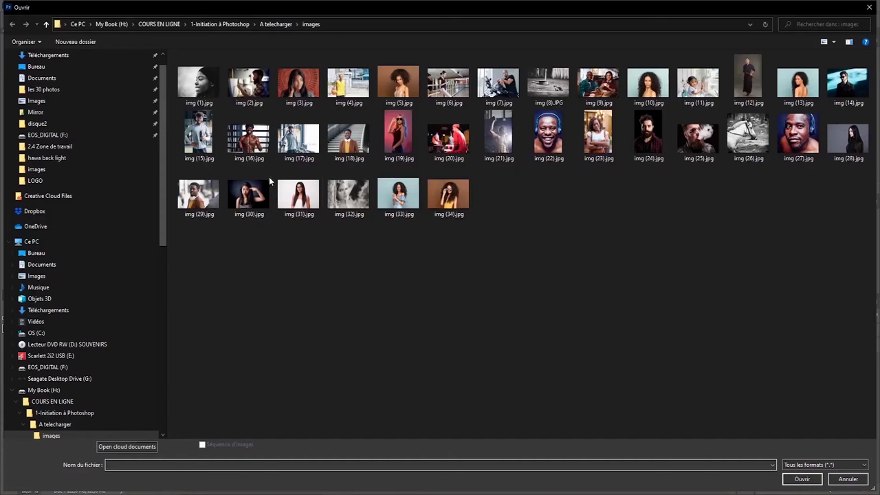
double_click(449, 195)
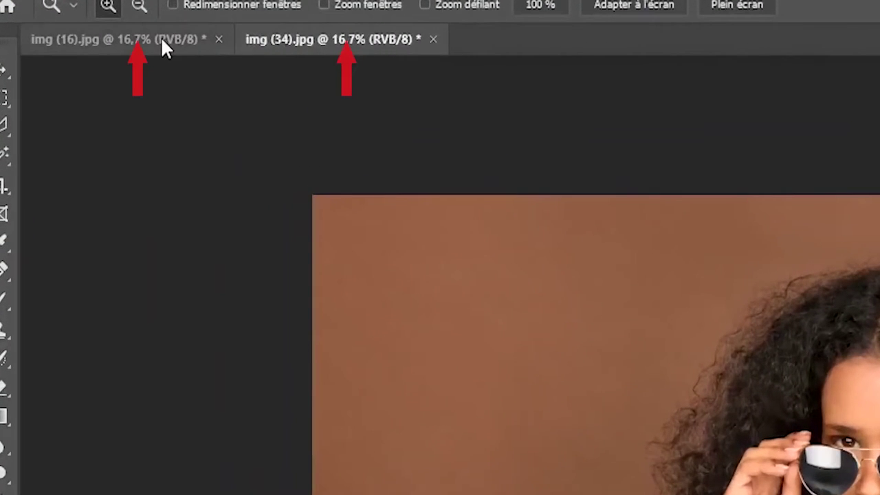
Switch back and forth between the open img (16).jpg and img (34).jpg documents to view both photos
click(162, 40)
click(296, 39)
click(196, 39)
click(301, 39)
click(173, 39)
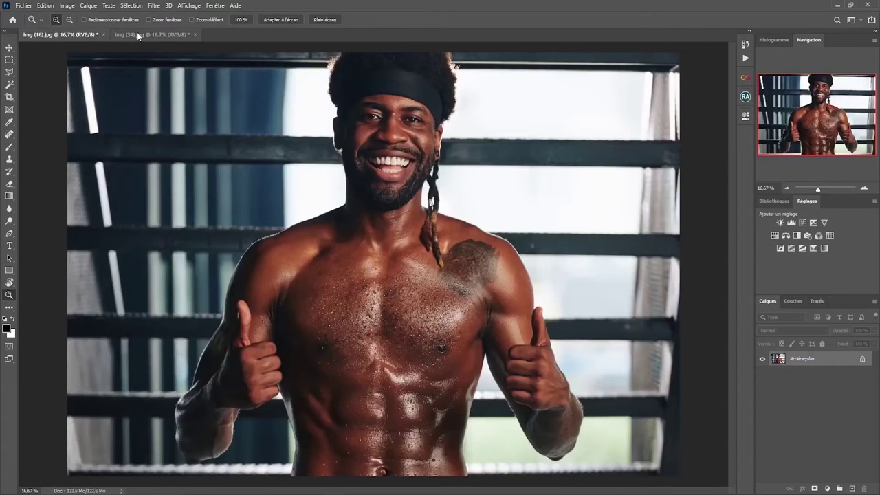
click(137, 33)
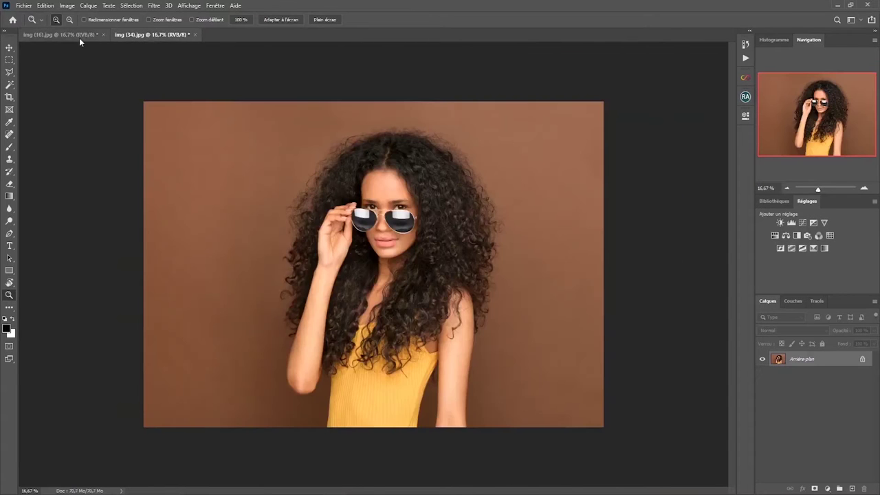
Bring img (16).jpg to the front and zoom in on the man's chest to 33.3%
click(78, 36)
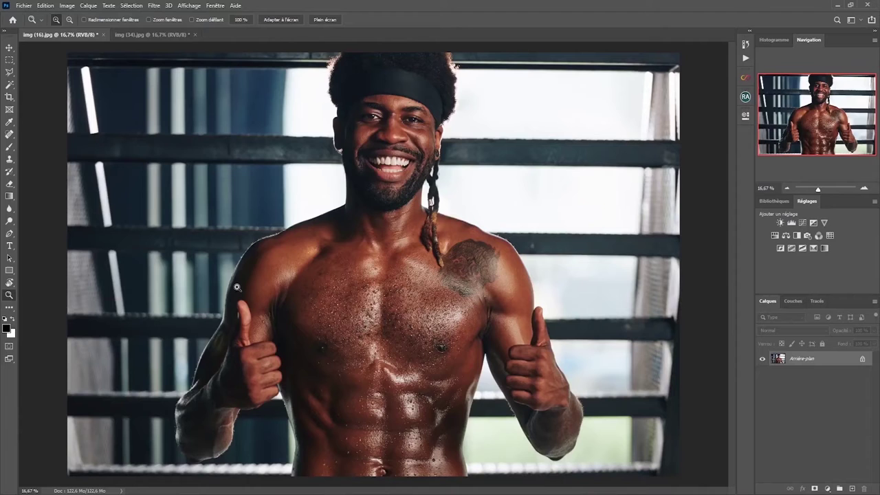
click(388, 278)
click(388, 279)
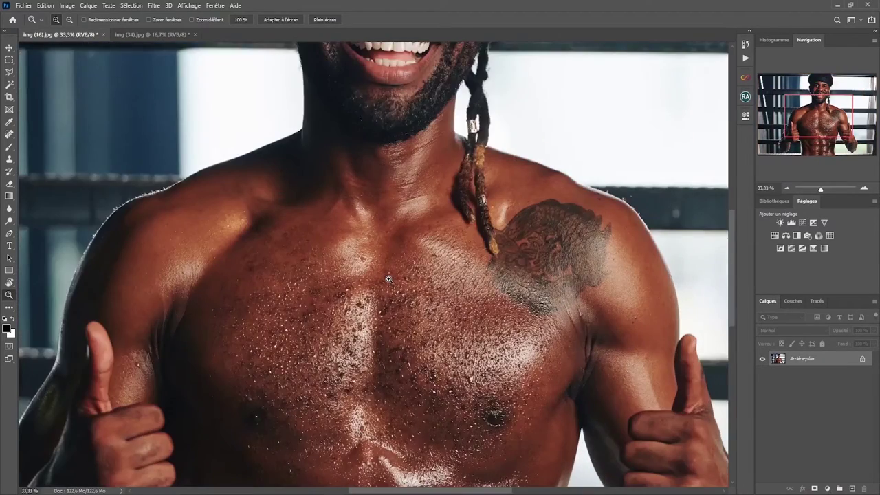
Zoom in on the man's chest in img (16).jpg to 600% until the pixel grid shows
click(389, 278)
click(388, 279)
click(389, 278)
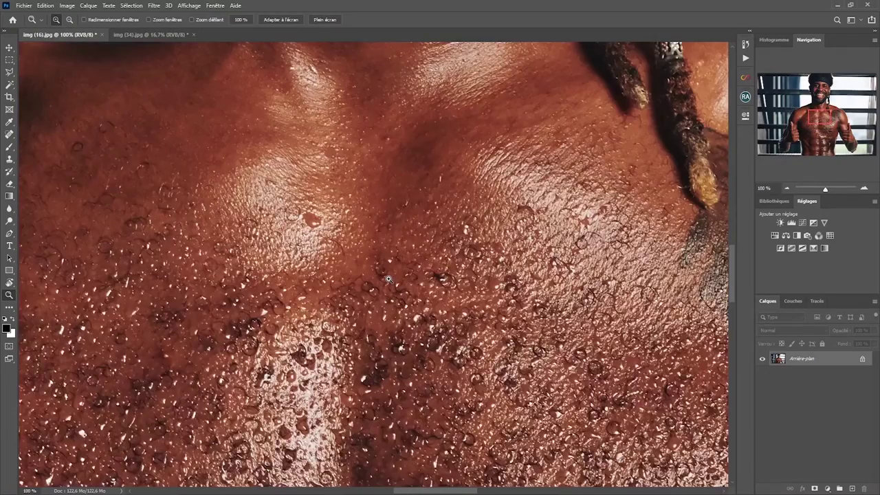
click(388, 278)
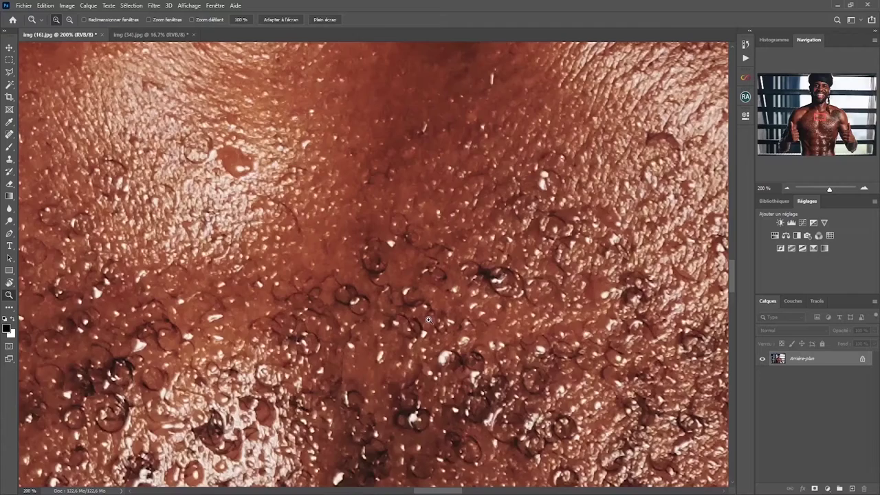
click(428, 320)
click(428, 319)
click(428, 320)
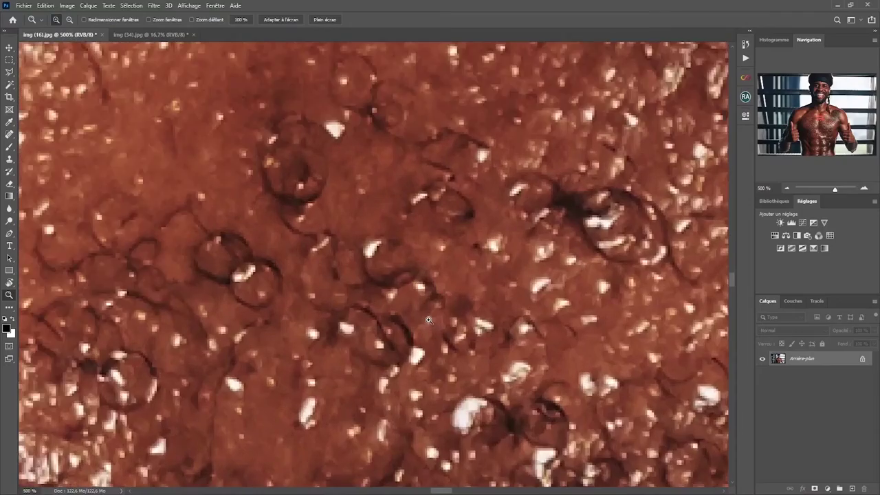
click(428, 320)
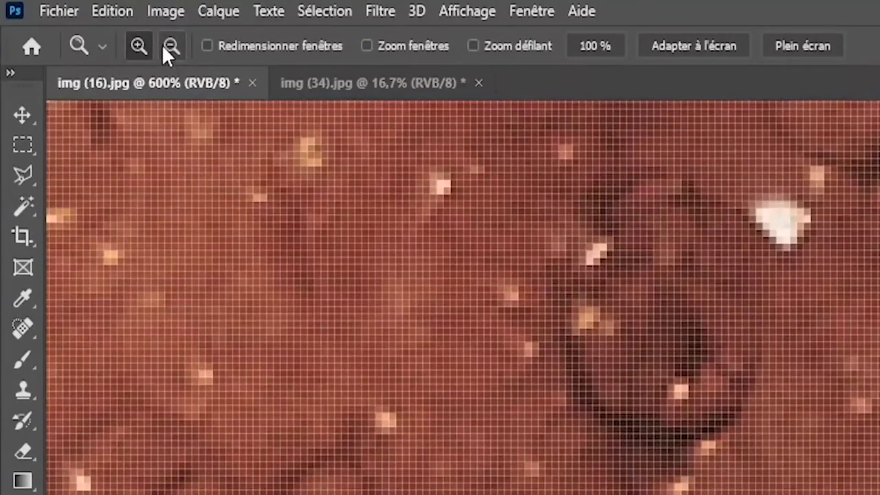
Switch the Zoom tool to zooming out and reduce img (16).jpg to 12.5%
click(172, 43)
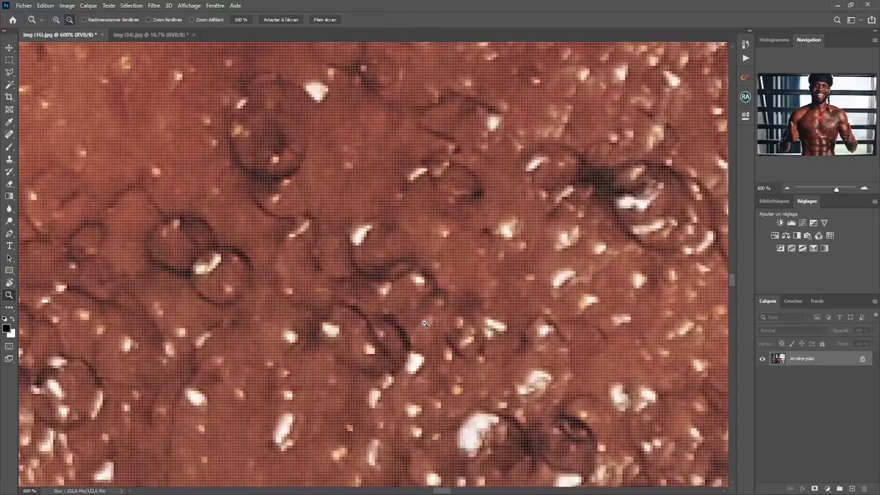
click(424, 323)
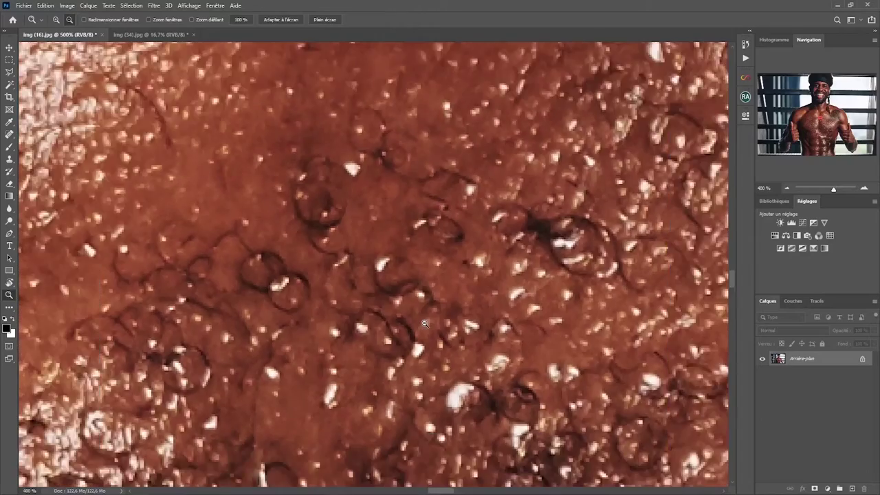
click(424, 323)
click(425, 323)
click(424, 323)
click(424, 323)
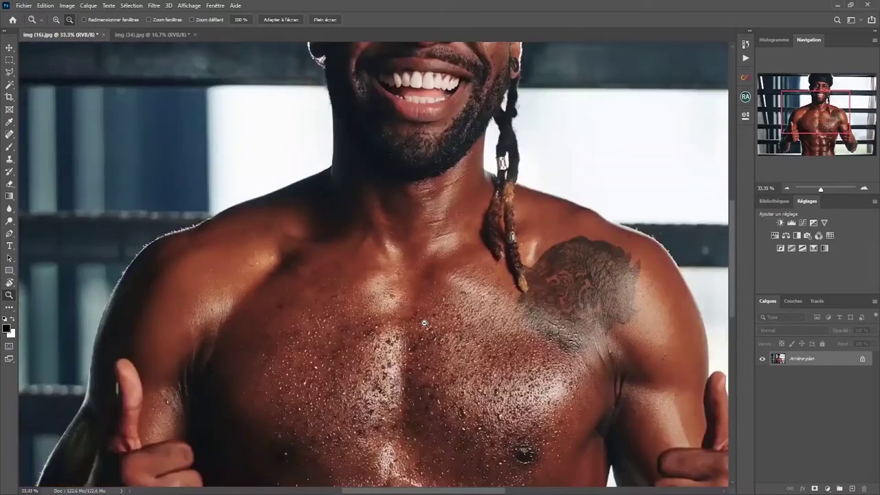
click(424, 323)
click(425, 323)
click(424, 323)
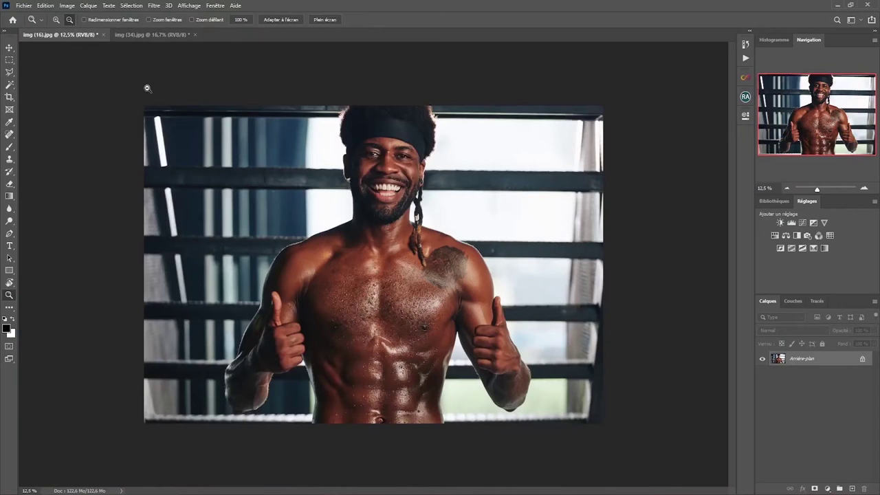
Temporarily invert the zoom-out mode to enlarge the tattooed side of the man's chest to 50%
key(alt)
click(442, 295)
click(441, 294)
click(441, 294)
click(442, 294)
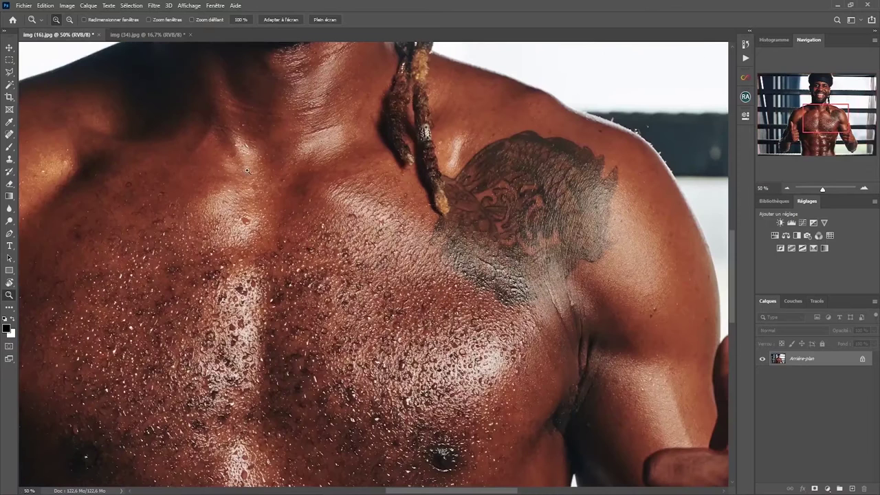
Zoom back out from the man's chest in img (16).jpg to below 25%
click(69, 19)
click(381, 338)
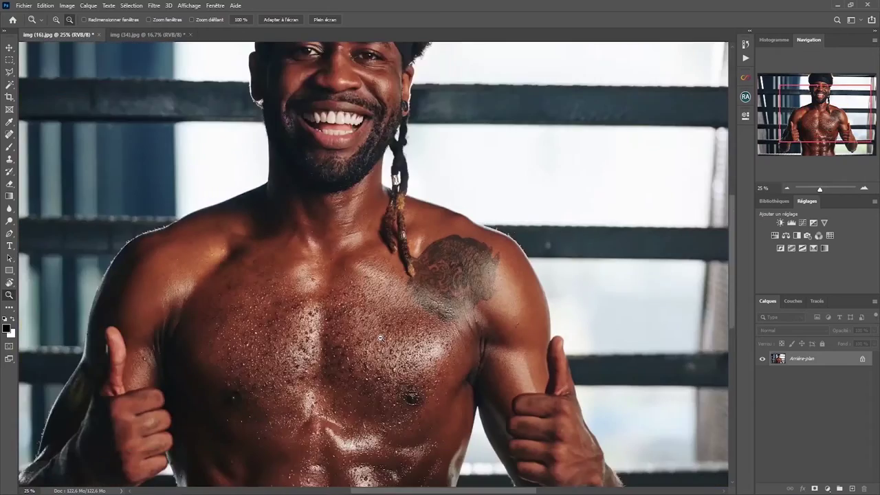
click(380, 338)
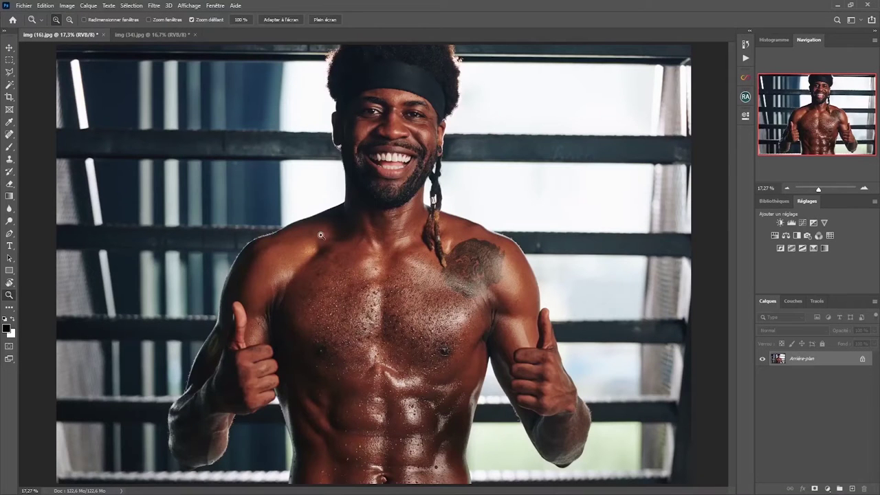
With Scrubby Zoom enabled, scrub the zoom around the man's shoulder and reduce the photo to 4%
drag(290, 204, 327, 218)
mouse_move(282, 221)
mouse_down()
mouse_move(330, 216)
mouse_move(272, 220)
mouse_move(328, 213)
mouse_move(281, 216)
mouse_up()
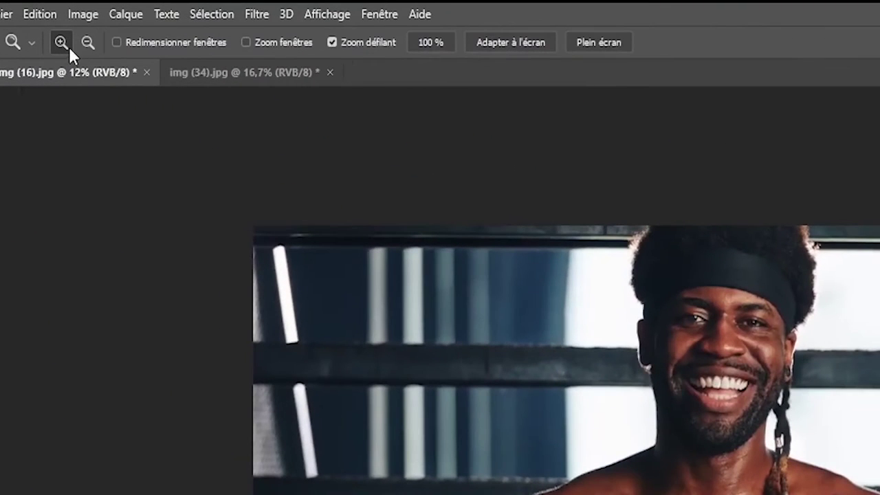
alt+click(165, 117)
alt+click(165, 118)
alt+click(165, 117)
Set the Zoom tool to zooming in and scrub the zoom on the man's chest to 14.16%
click(56, 21)
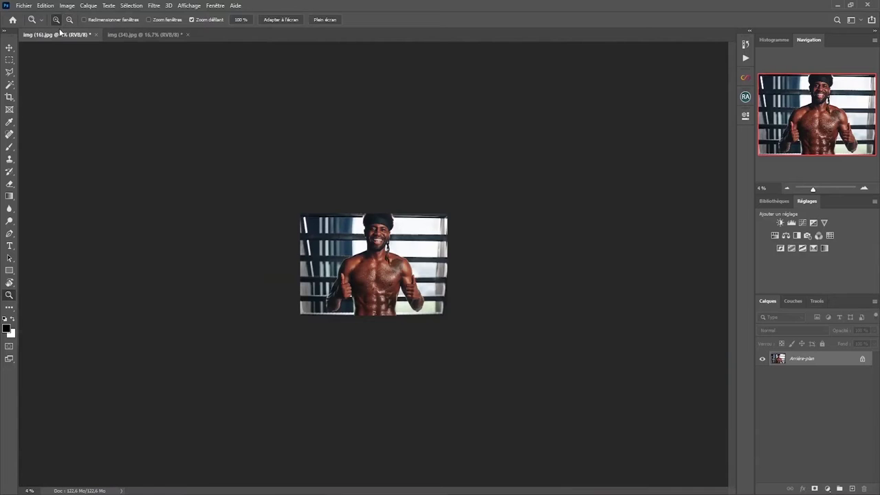
mouse_move(378, 270)
mouse_down()
mouse_move(425, 262)
mouse_move(400, 279)
mouse_move(366, 278)
mouse_move(425, 275)
mouse_move(347, 269)
mouse_move(435, 267)
mouse_move(348, 268)
mouse_move(387, 266)
mouse_up()
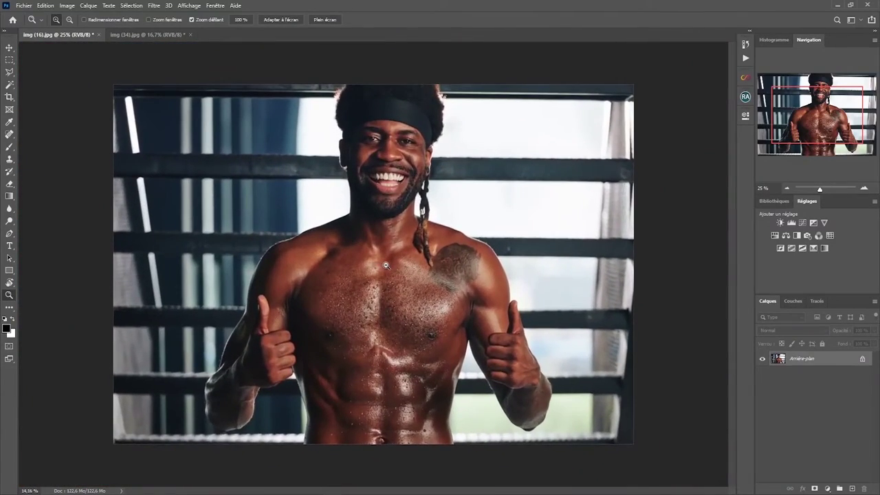
drag(387, 265, 386, 266)
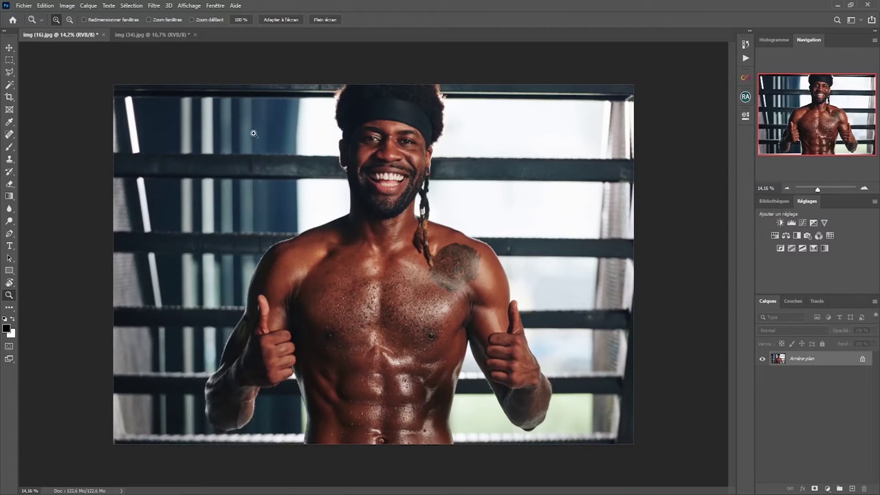
With Scrubby Zoom off, enlarge the man's face to 37.18% and his mouth to 98.73% using zoom rectangles
drag(272, 136, 517, 273)
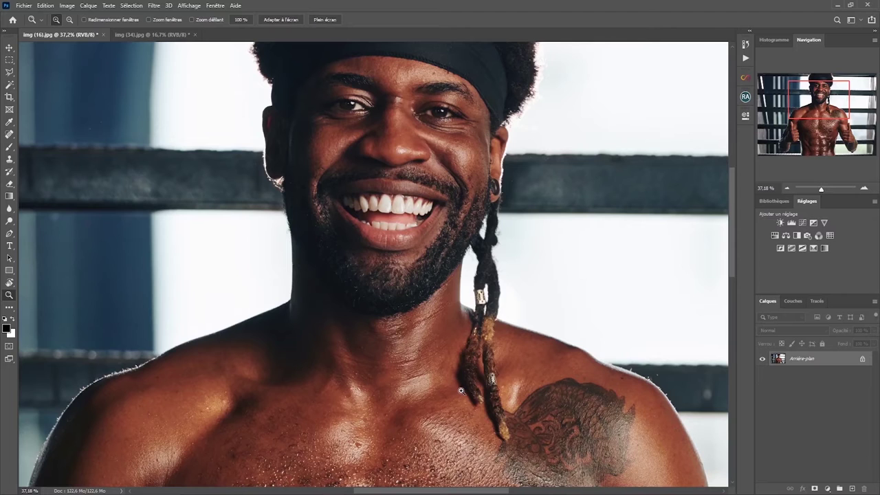
drag(297, 122, 480, 289)
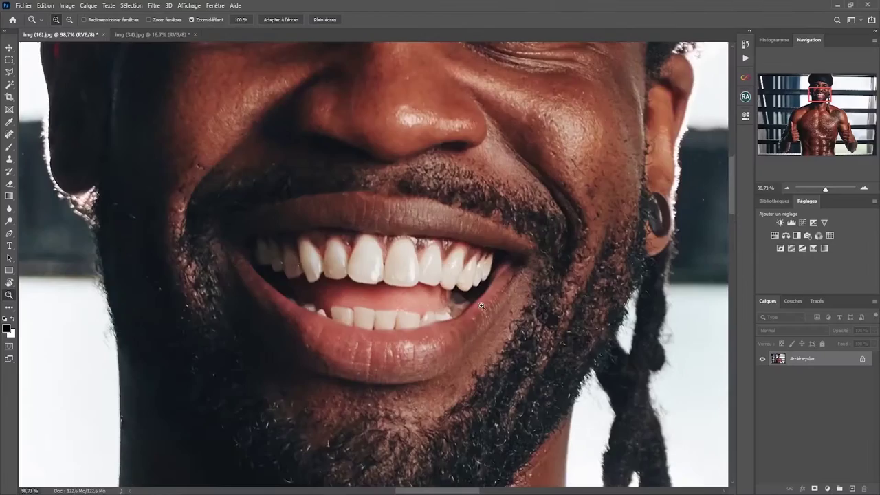
With Scrubby Zoom on, zoom img (16).jpg repeatedly in and out around the chest, finishing at 16.06%
scroll(734, 494, down, 5)
scroll(392, 308, down, 2)
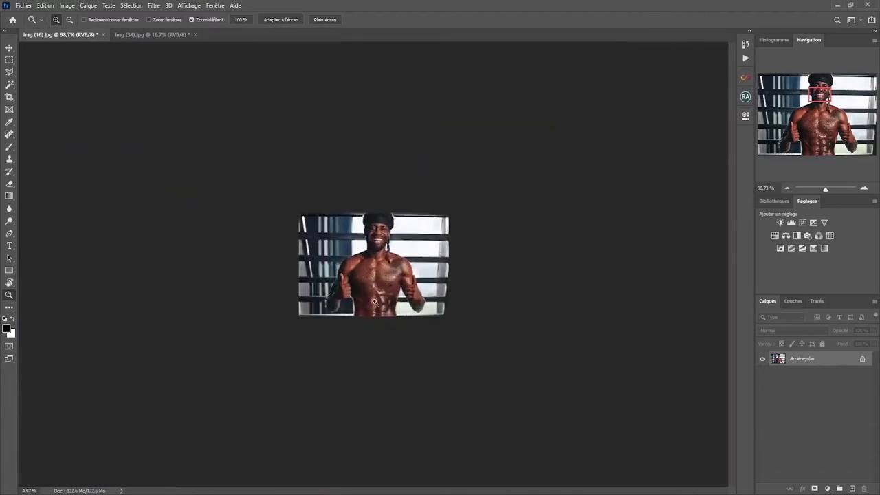
scroll(392, 303, up, 5)
scroll(413, 296, down, 4)
scroll(431, 288, up, 3)
scroll(419, 287, down, 4)
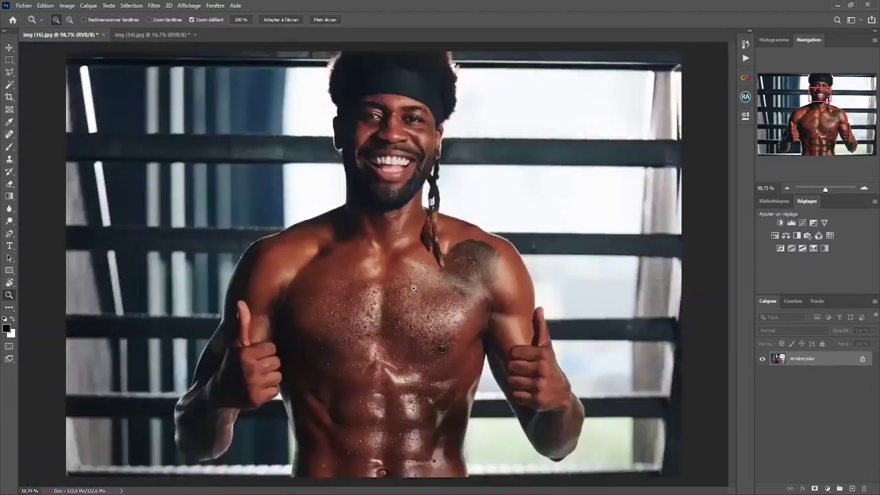
scroll(405, 285, up, 4)
scroll(397, 284, down, 4)
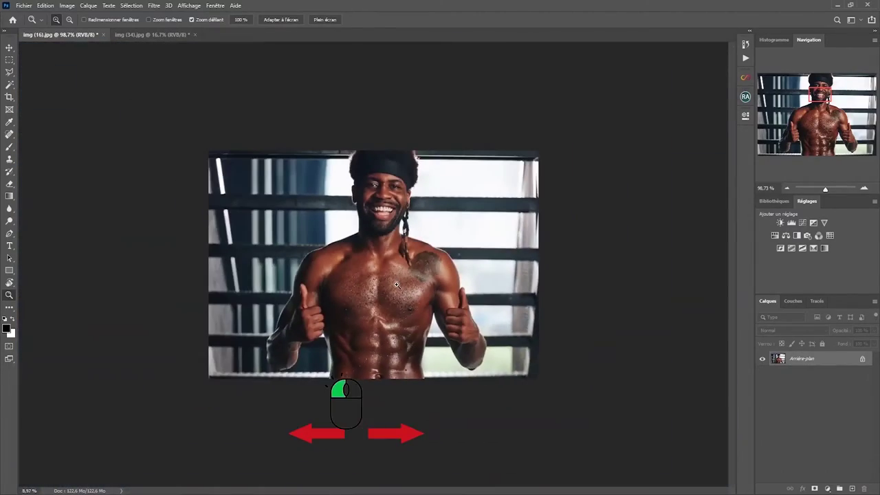
drag(396, 284, 415, 279)
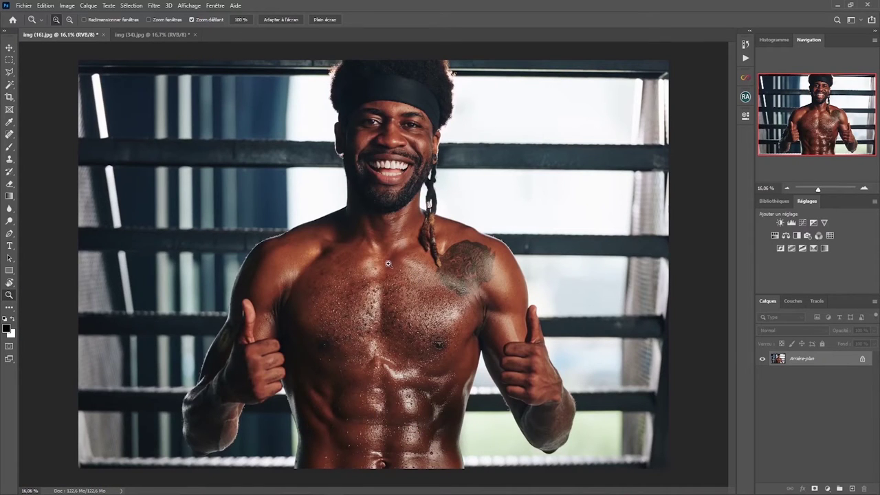
Compare the fit-to-screen, fill-screen and 100% views of img (16).jpg, enlarging the man's face in between
drag(331, 170, 374, 168)
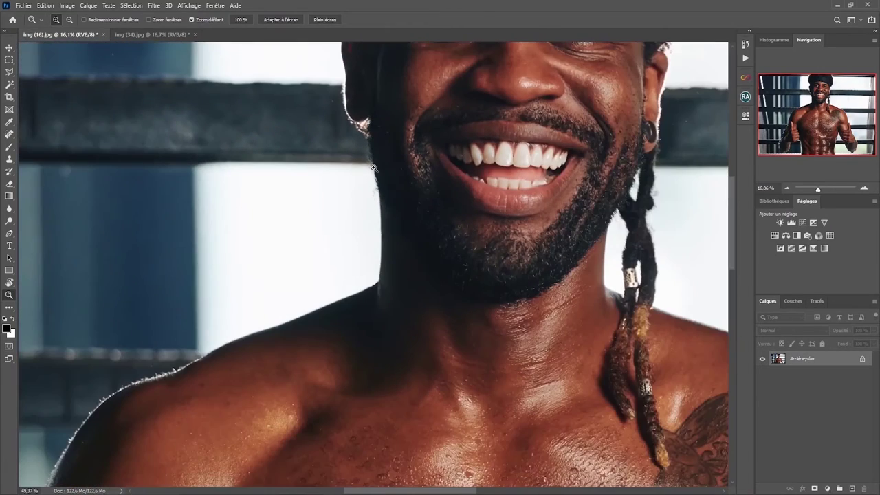
click(281, 20)
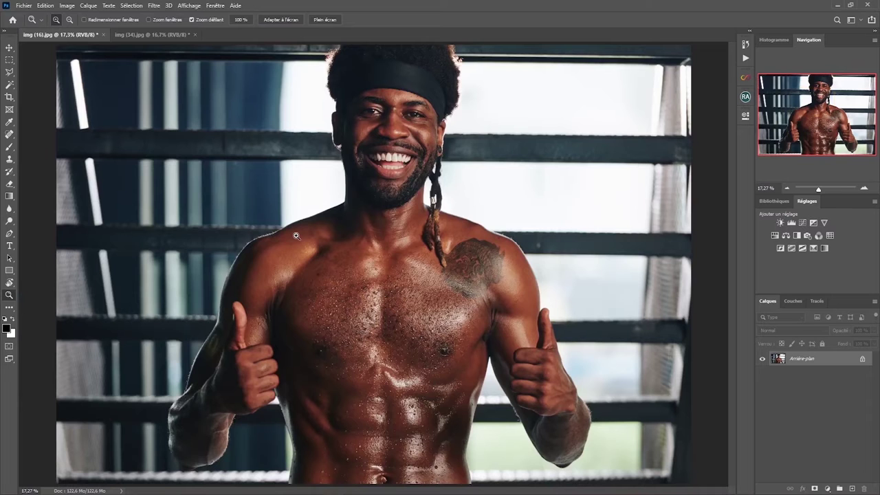
drag(328, 133, 396, 131)
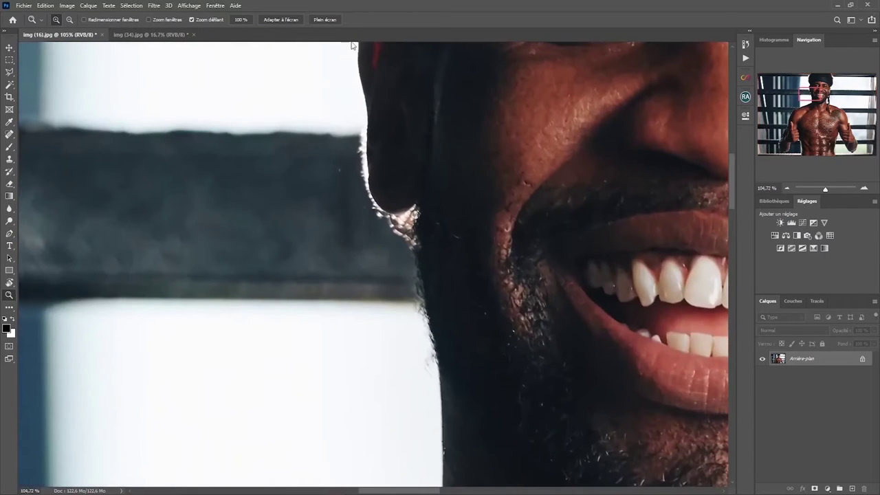
click(324, 20)
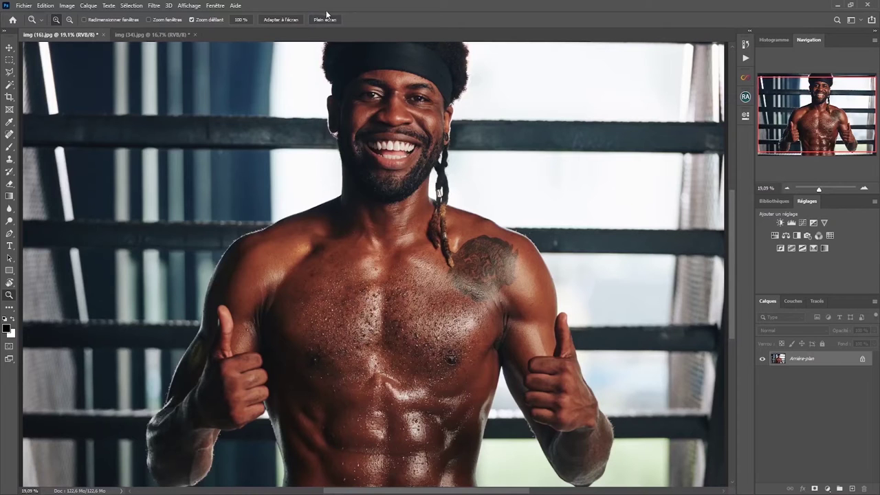
click(289, 22)
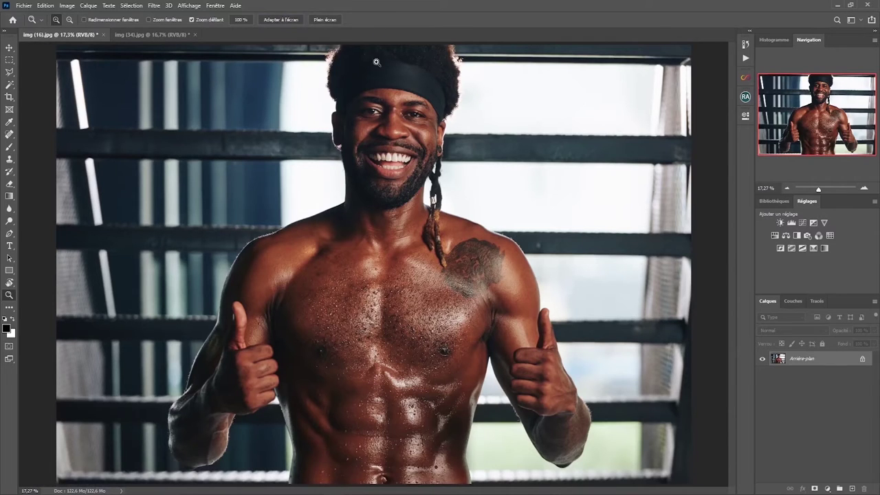
click(325, 20)
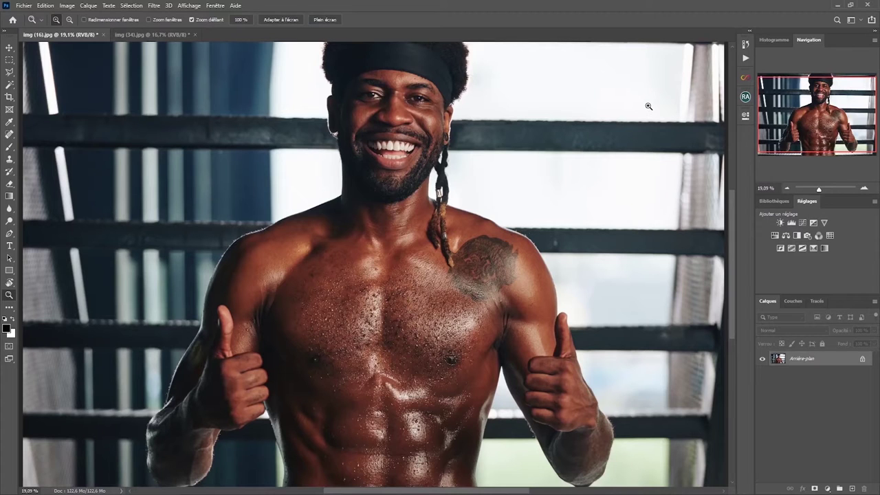
click(247, 20)
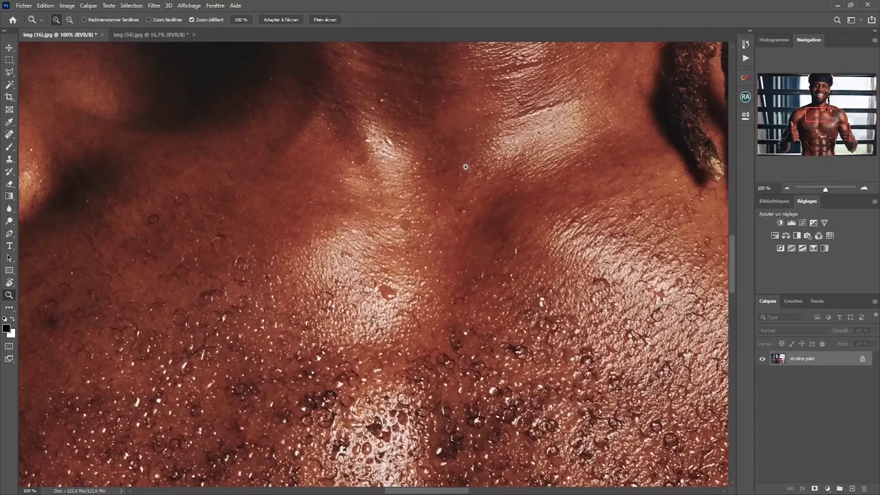
Turn on window resizing for the Zoom tool and detach img (16).jpg into a floating window
click(451, 142)
drag(471, 362, 501, 199)
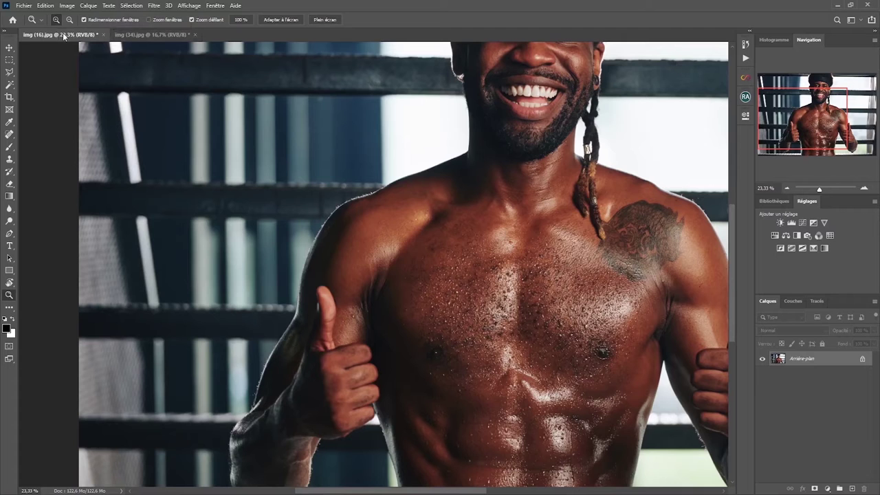
drag(62, 33, 78, 51)
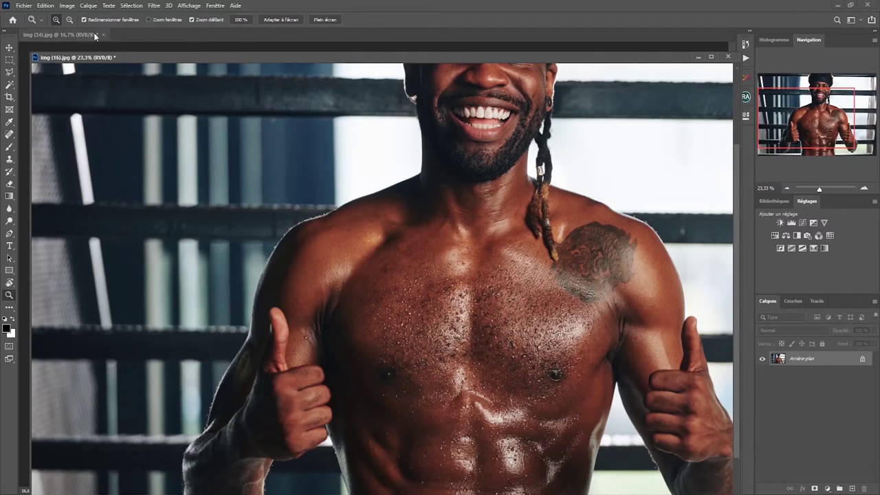
Zoom in on the man's chest in the floating img (16).jpg window to beyond 25%
click(56, 19)
click(393, 280)
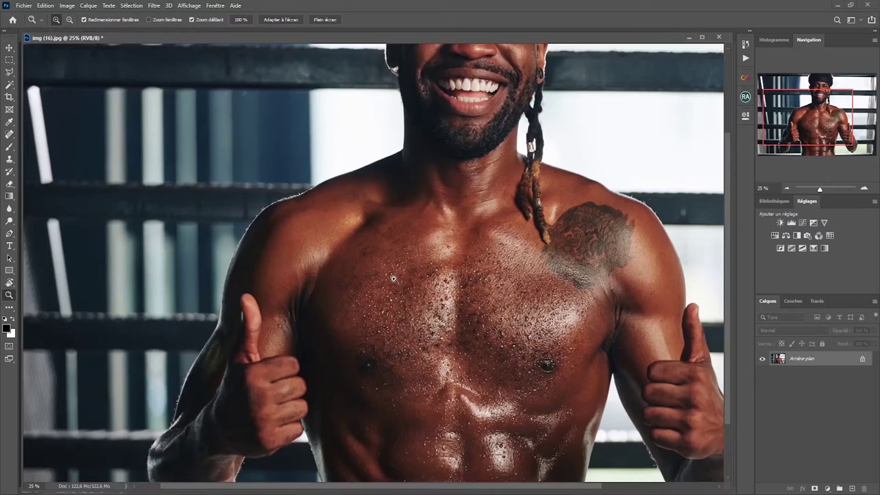
click(394, 279)
Zoom out of the floating img (16).jpg window to 5% so that the window shrinks with the photo
click(70, 19)
click(434, 295)
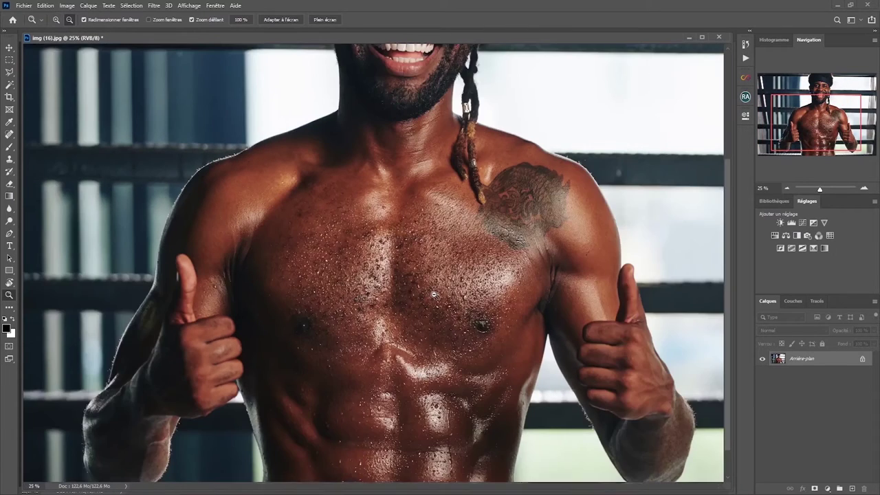
click(429, 294)
click(378, 279)
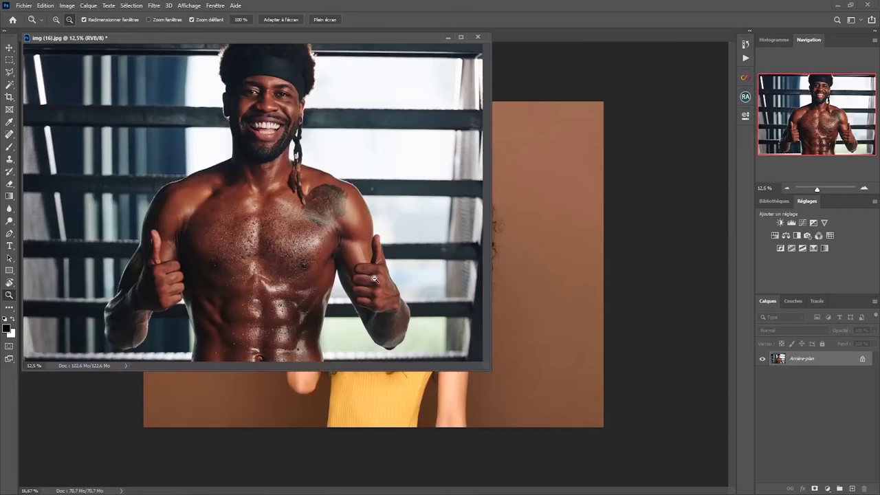
click(343, 262)
click(190, 159)
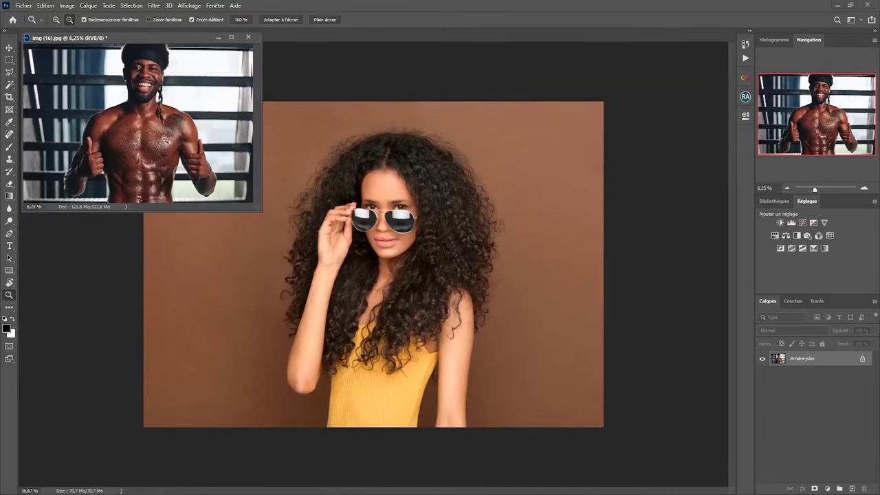
click(145, 127)
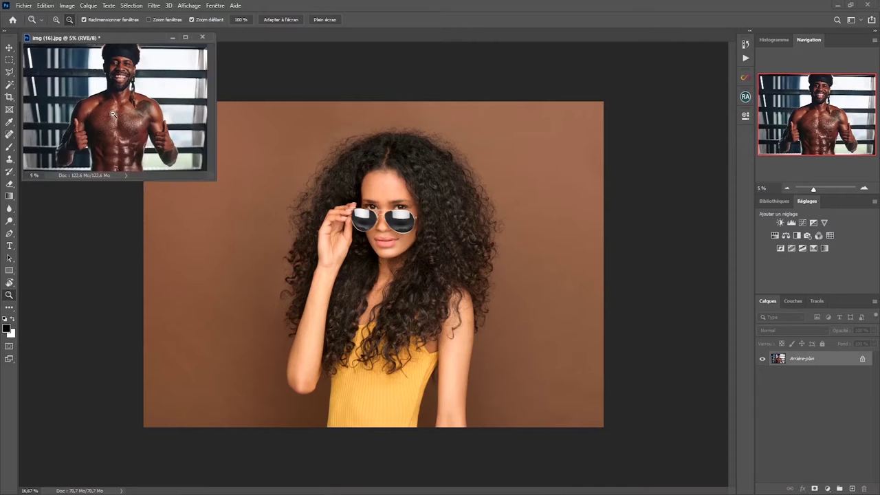
Zoom the floating img (16).jpg window out to 3%, and back in to 16.7% so that the window resizes with the photo
click(114, 114)
click(88, 94)
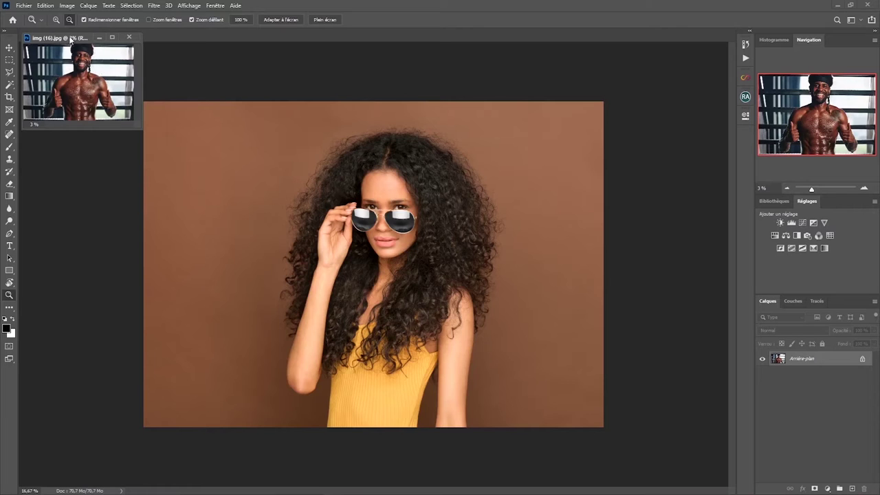
click(76, 68)
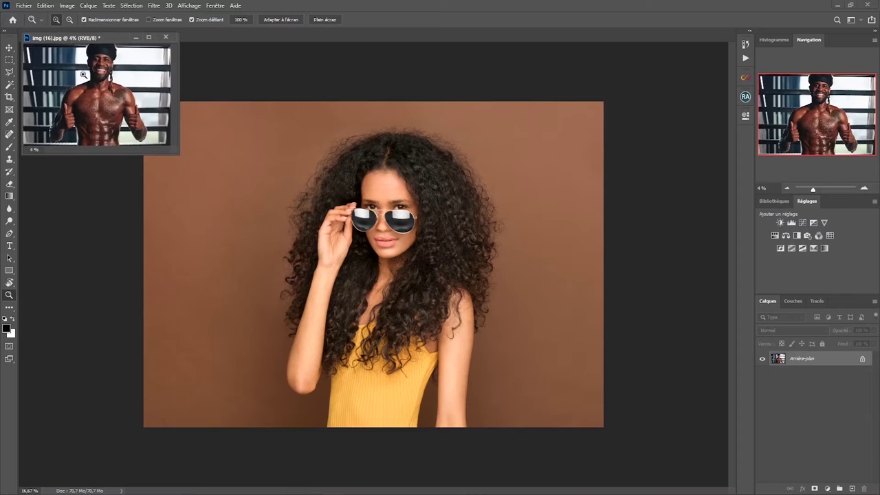
click(86, 76)
click(110, 85)
click(144, 106)
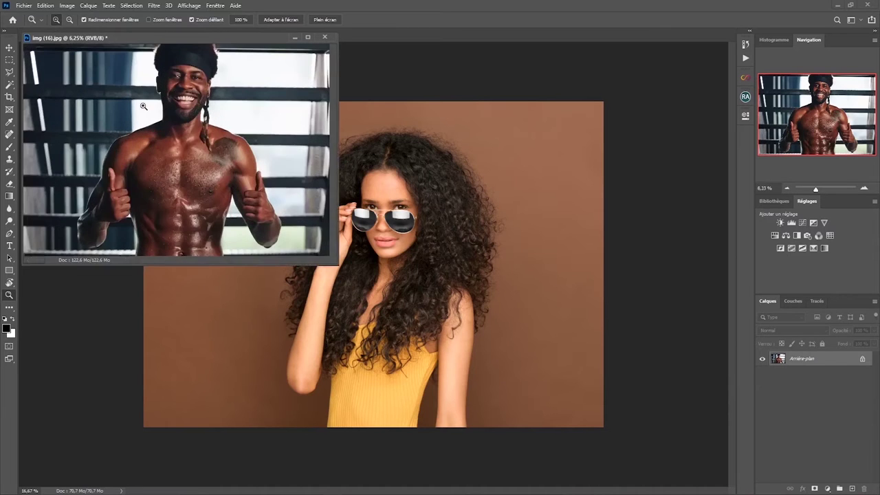
click(205, 145)
click(224, 158)
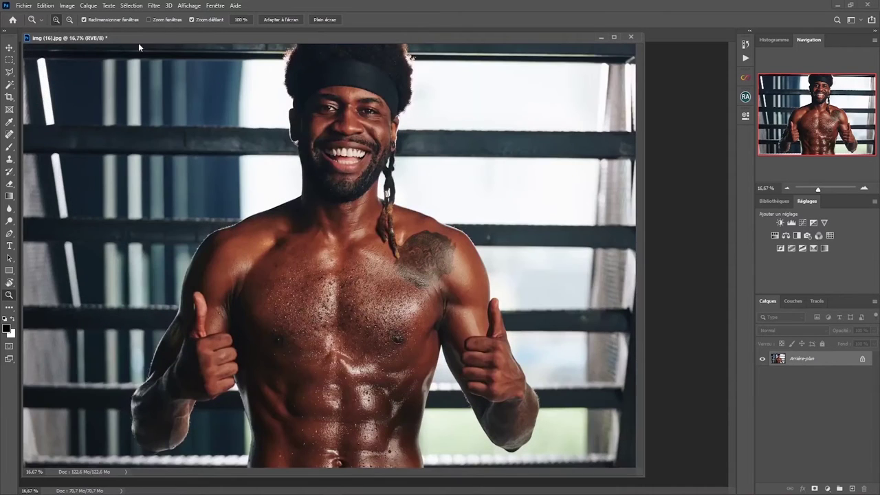
Zoom the floating img (16).jpg window out to 6.25% and turn off window resizing for the Zoom tool
click(70, 20)
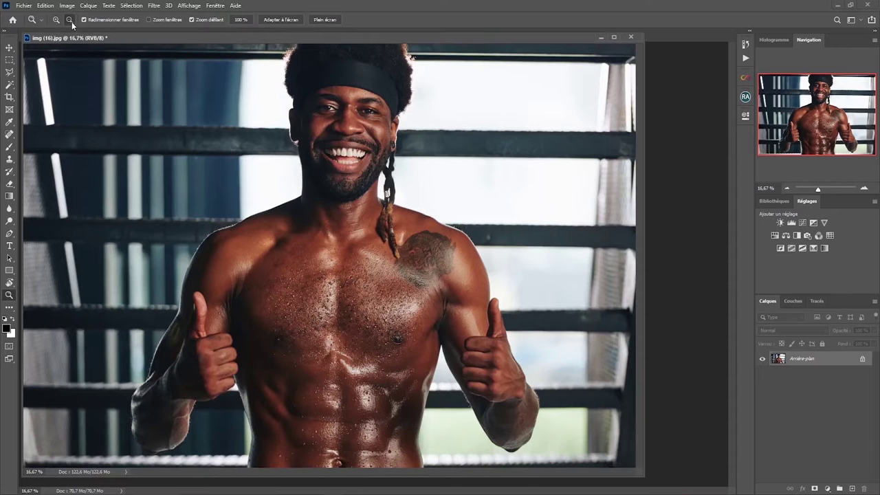
click(376, 283)
click(287, 219)
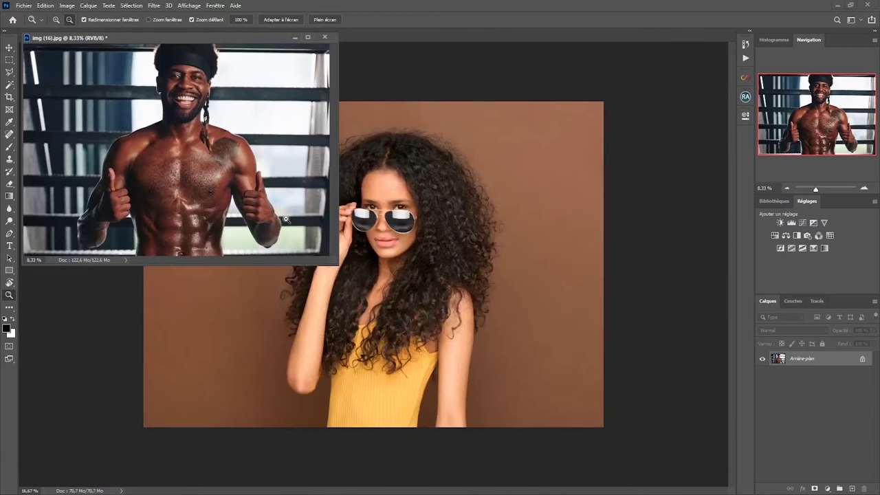
click(193, 151)
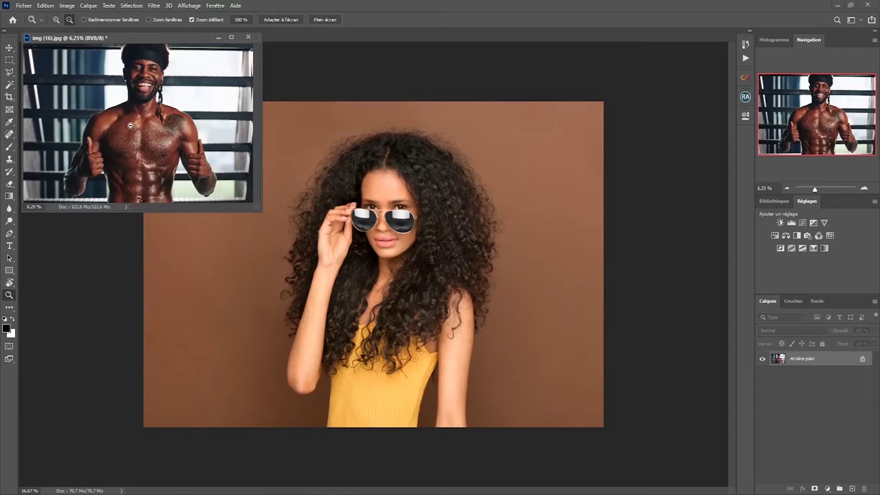
Zoom in on the man's upper chest to 25% while the floating window keeps its size
click(56, 20)
click(148, 135)
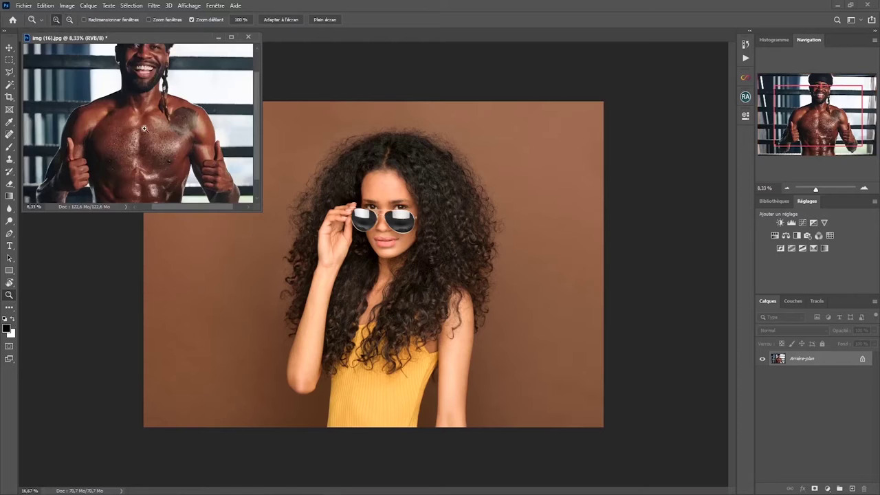
click(138, 115)
click(141, 100)
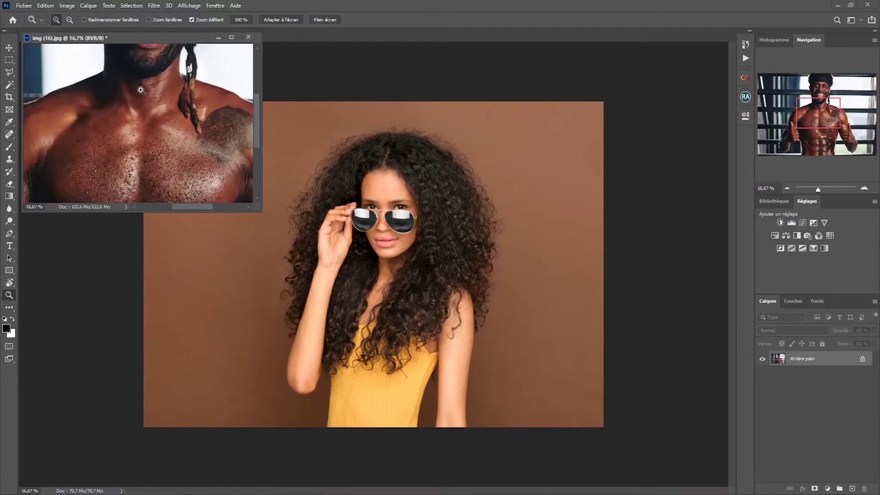
click(138, 83)
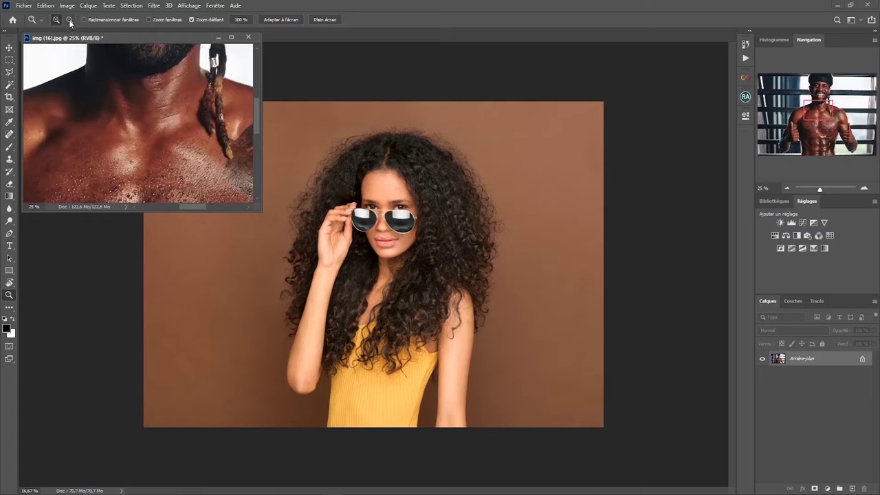
Zoom img (16).jpg out to 0.5% inside the fixed-size floating window
alt+click(145, 126)
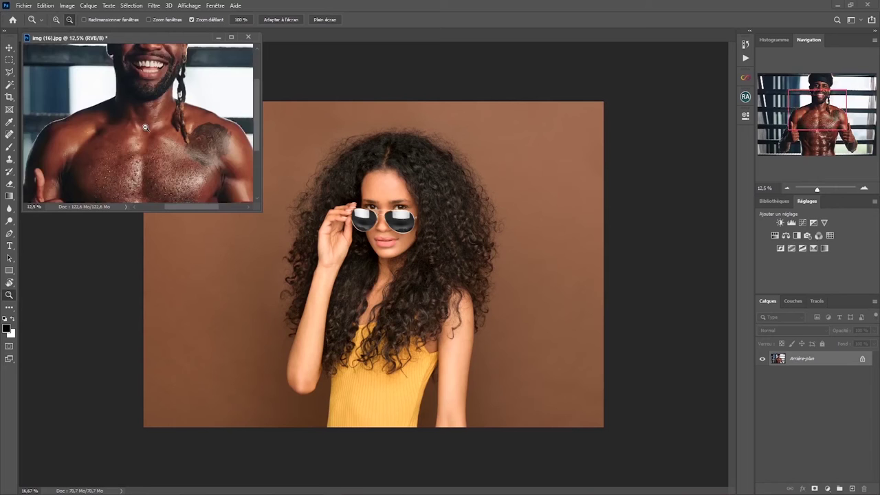
alt+click(145, 127)
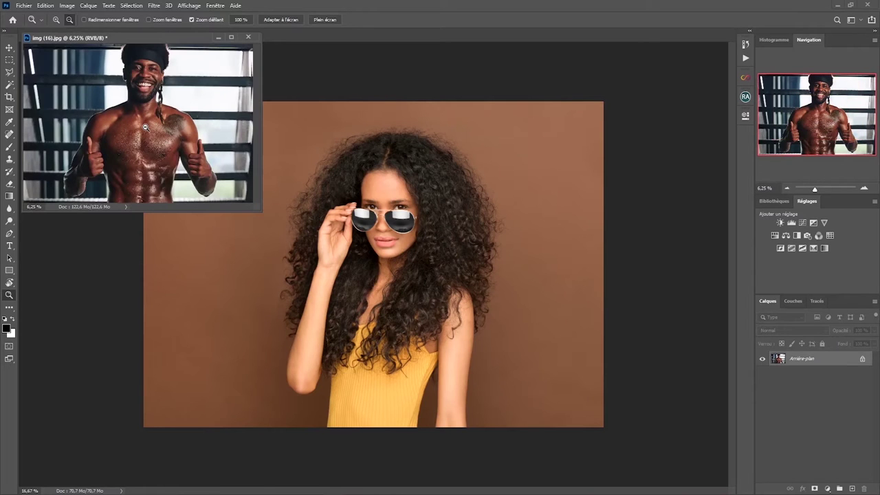
alt+click(145, 127)
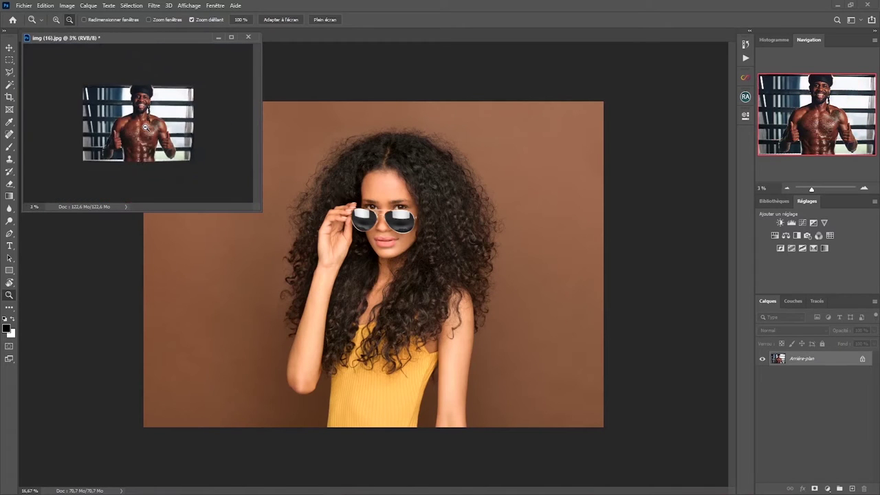
alt+click(145, 127)
alt+click(145, 126)
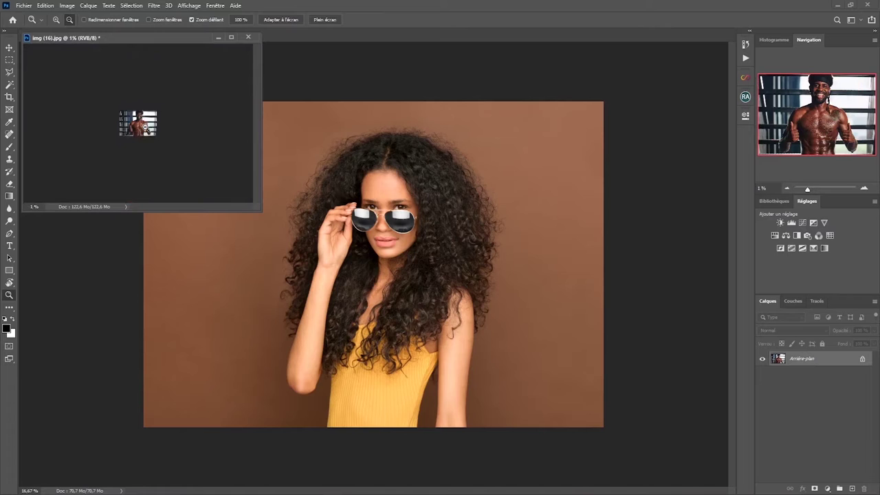
alt+click(145, 126)
alt+click(145, 127)
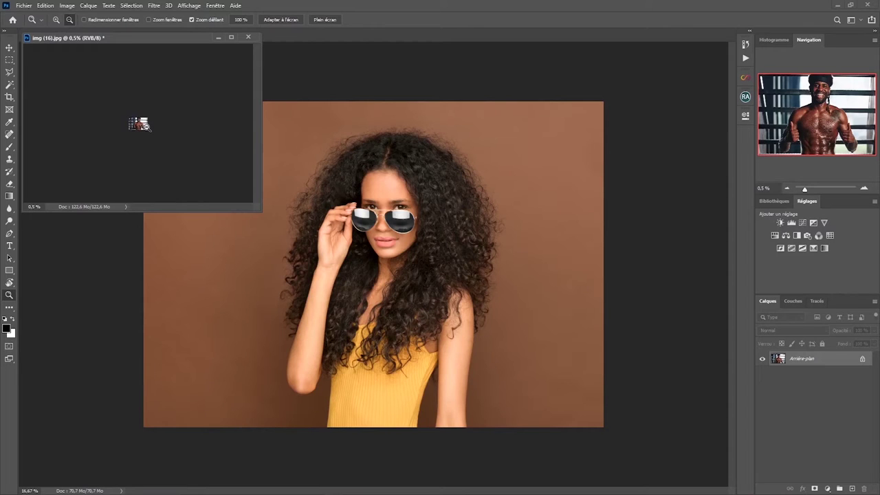
Turn window resizing back on for the Zoom tool and enlarge the floating img (16).jpg window to 12.5%
click(83, 20)
click(127, 109)
click(58, 71)
click(59, 72)
click(62, 72)
click(65, 73)
click(64, 73)
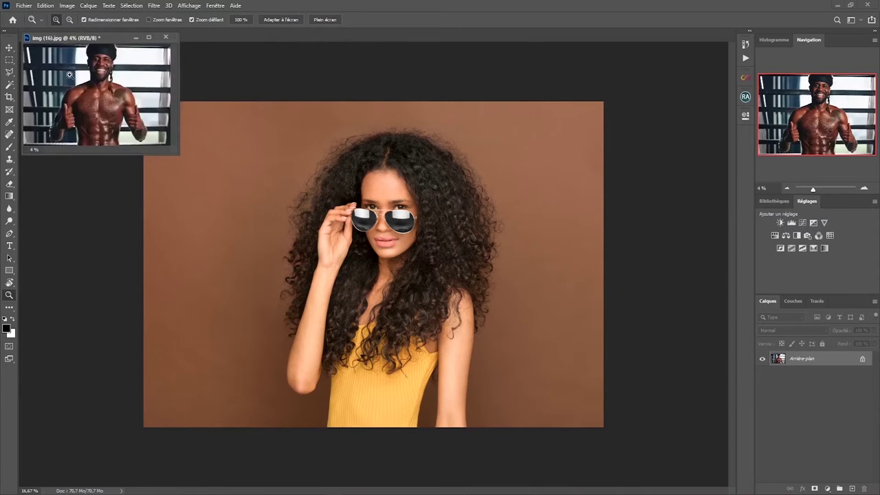
click(69, 75)
click(89, 86)
click(114, 97)
click(117, 100)
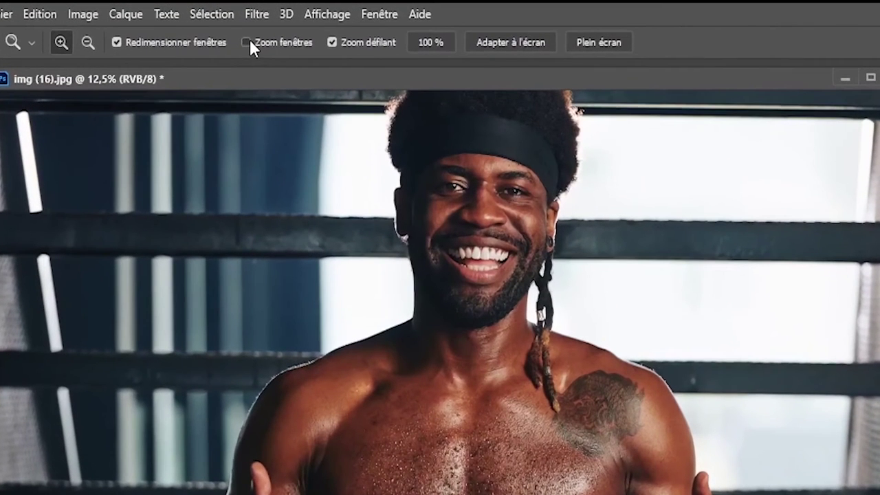
Turn on zooming of all windows and magnify both open photos together until img (16).jpg is at 100%
click(150, 18)
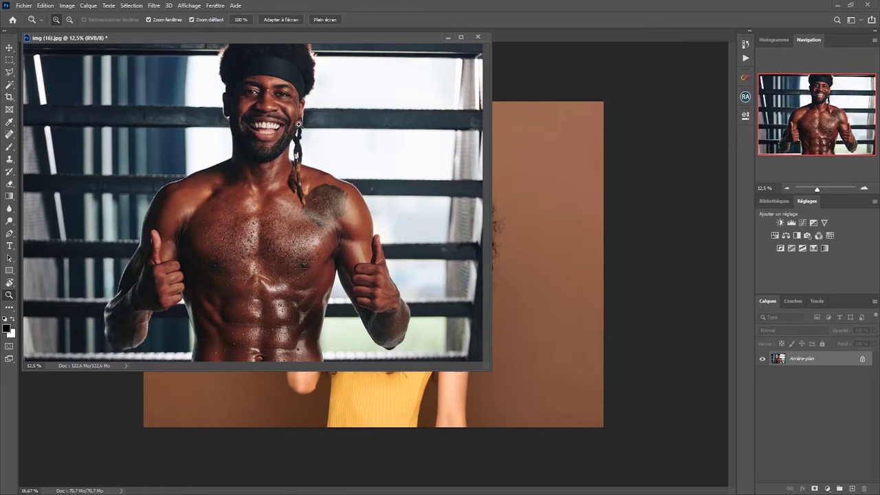
shift+click(258, 186)
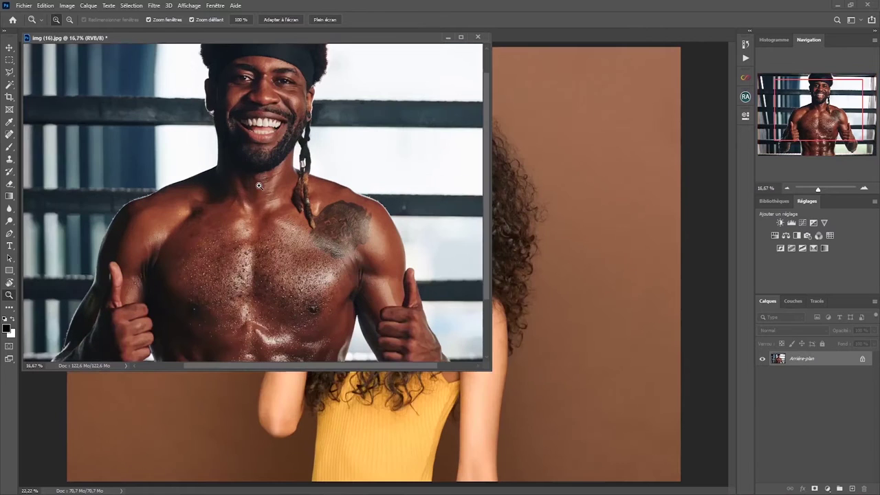
shift+click(259, 186)
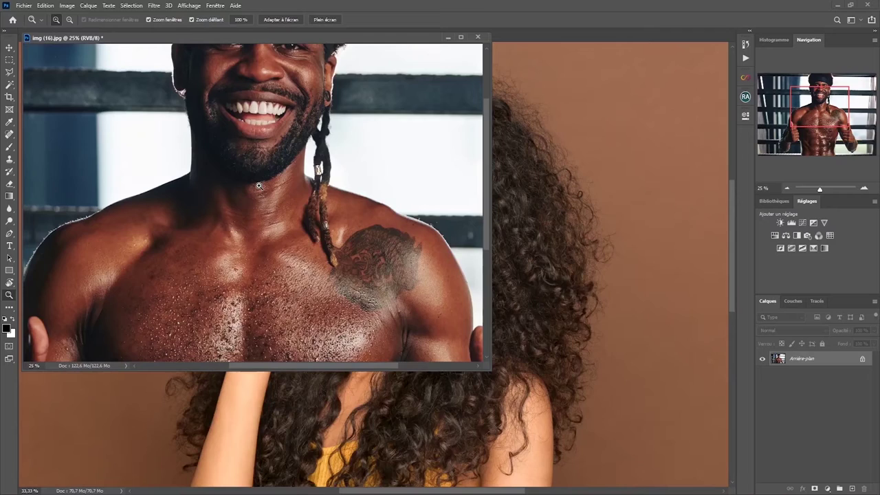
shift+click(258, 186)
shift+click(258, 186)
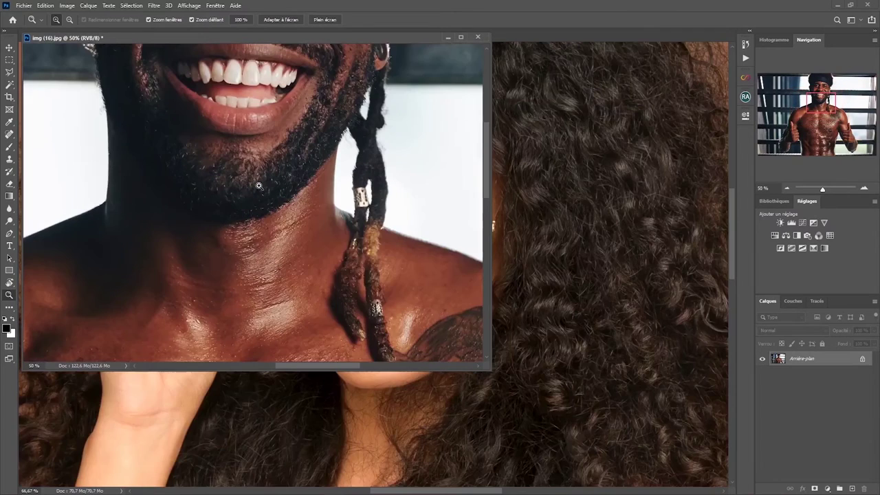
shift+click(259, 186)
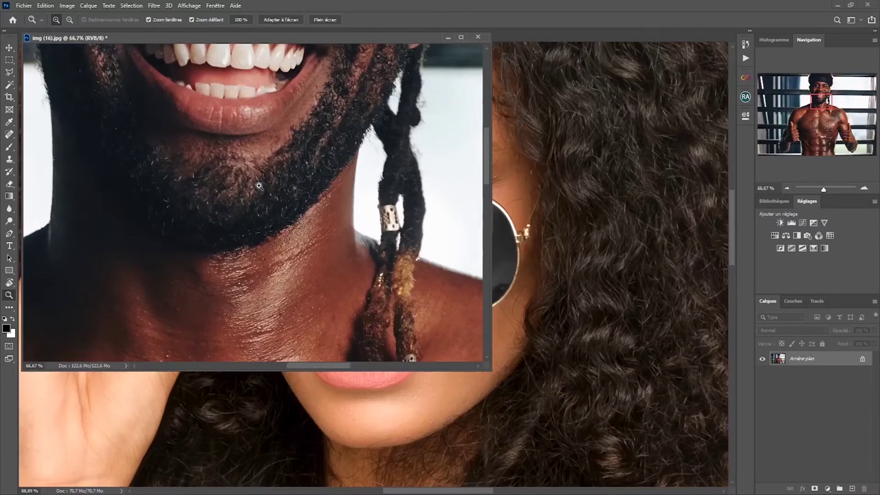
shift+click(259, 186)
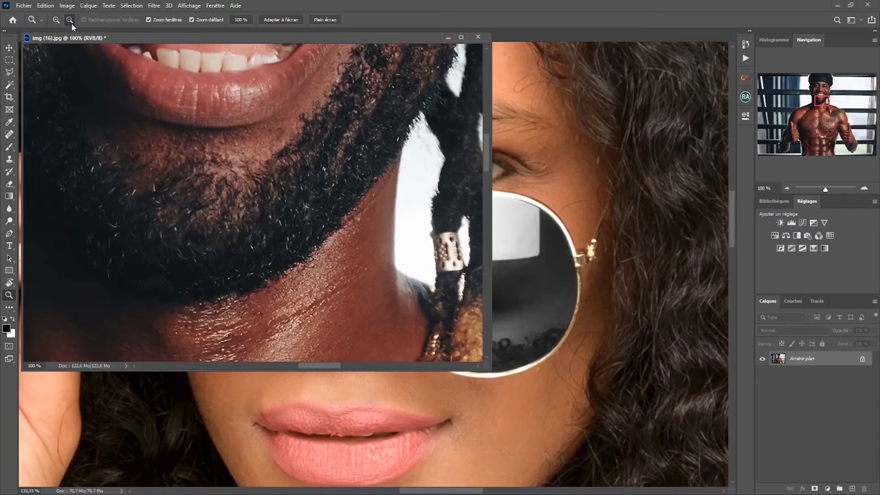
Zoom both open photos out together until img (16).jpg is at 8.33%
click(246, 202)
click(246, 202)
click(246, 202)
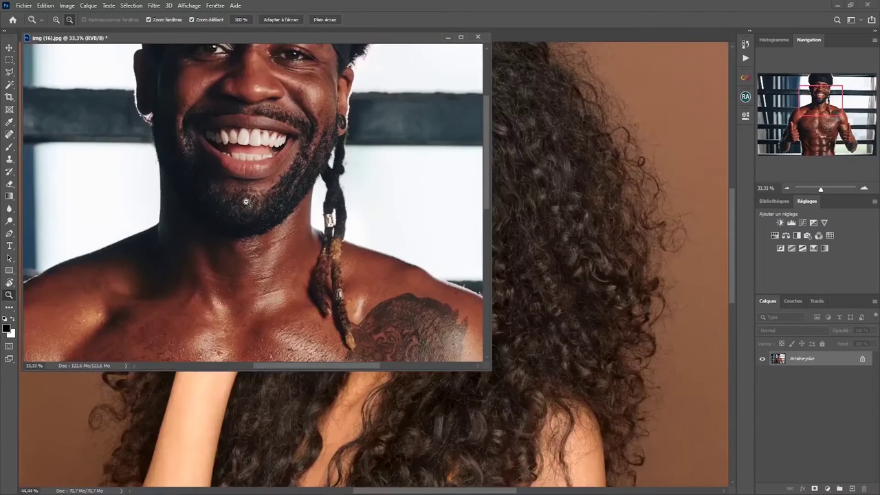
click(246, 202)
click(246, 202)
click(247, 203)
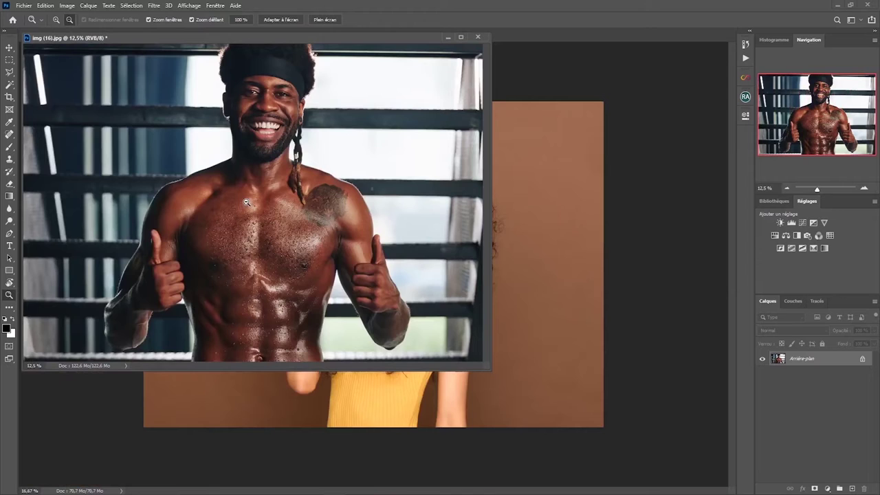
click(246, 202)
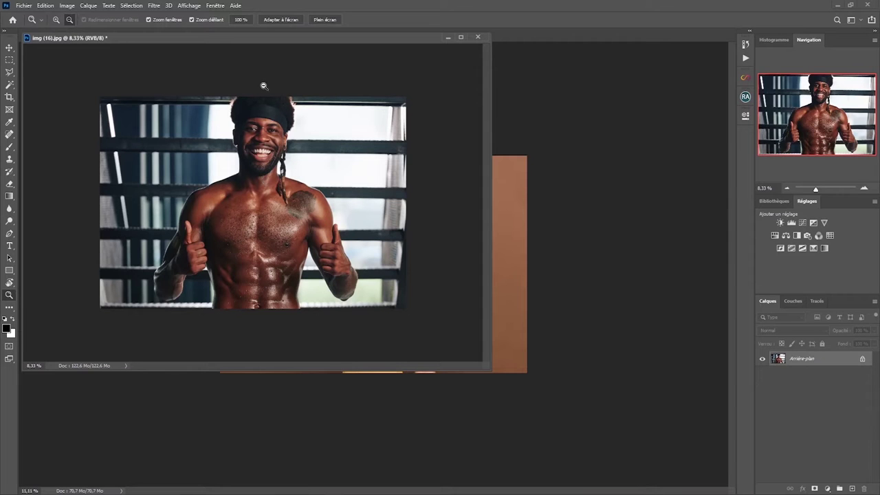
Dock img (16).jpg back as a tab and arrange the two open photos side by side as two vertical tiles
drag(251, 39, 206, 37)
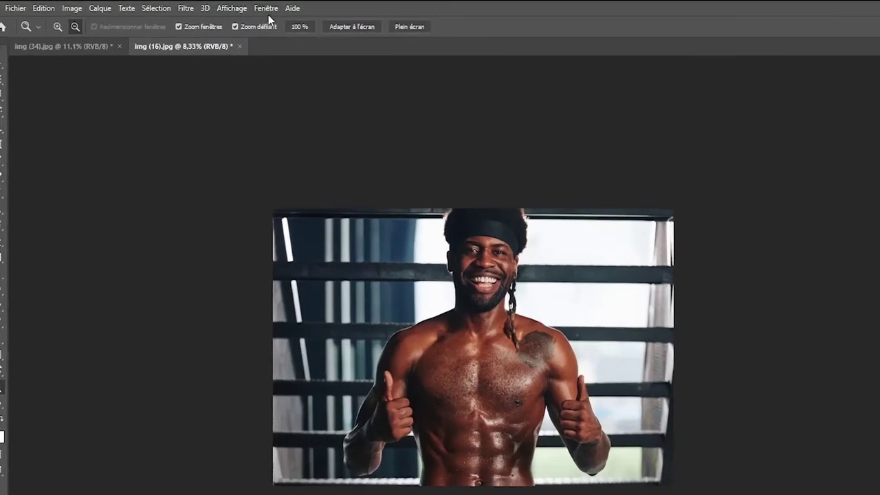
click(217, 6)
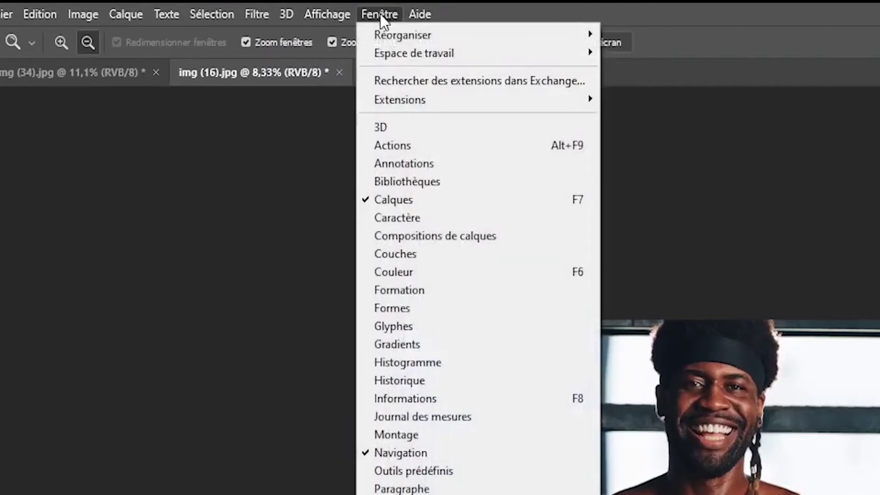
mouse_move(430, 39)
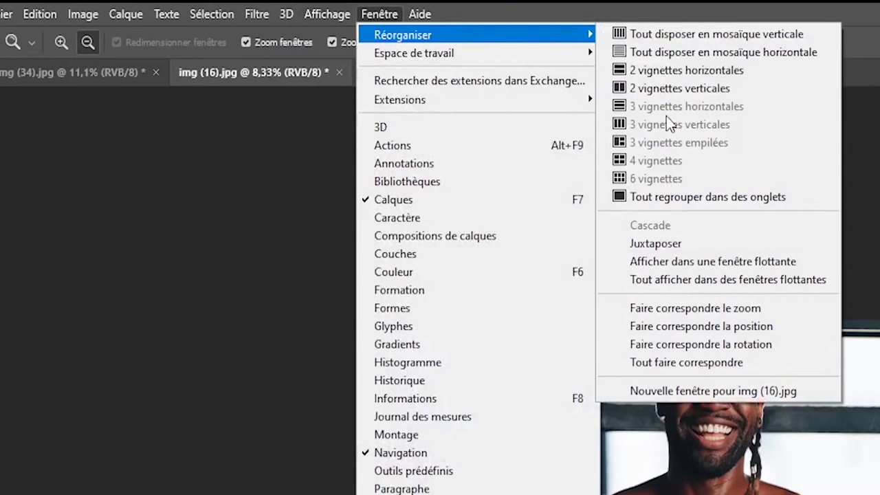
click(665, 88)
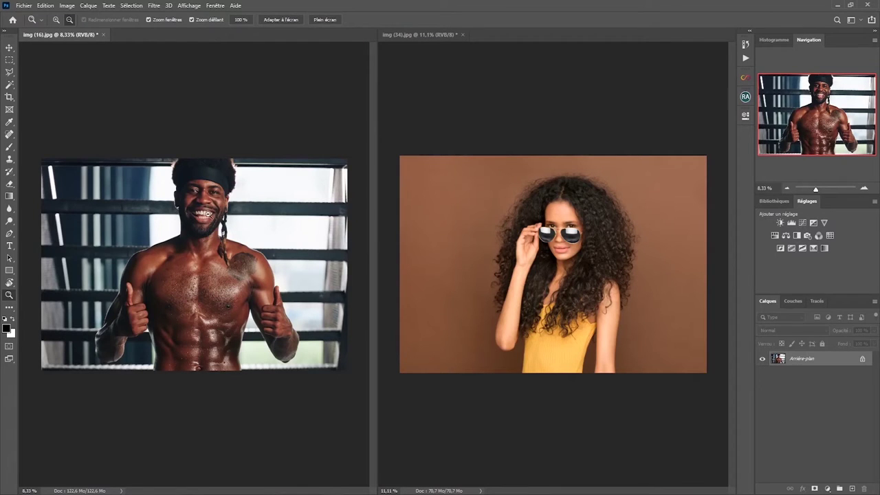
Zoom in on both tiled photos simultaneously until img (16).jpg is at 33.3%
click(57, 20)
shift+click(219, 234)
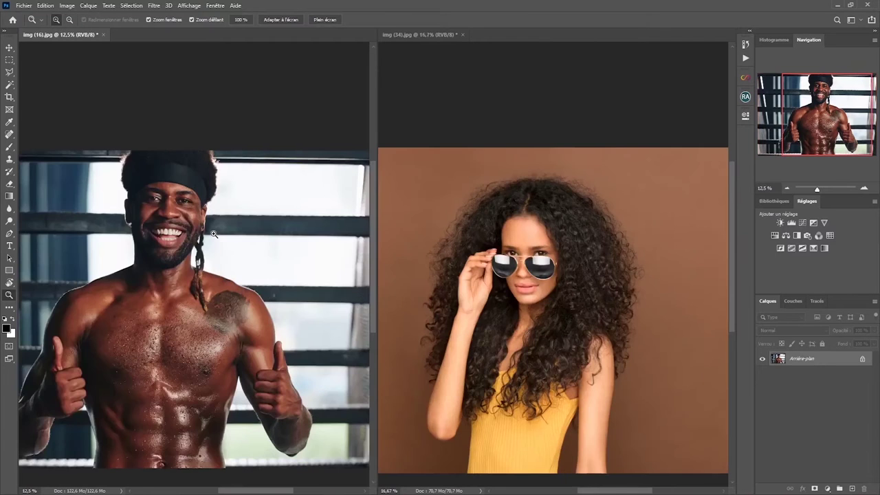
shift+click(214, 235)
shift+click(214, 235)
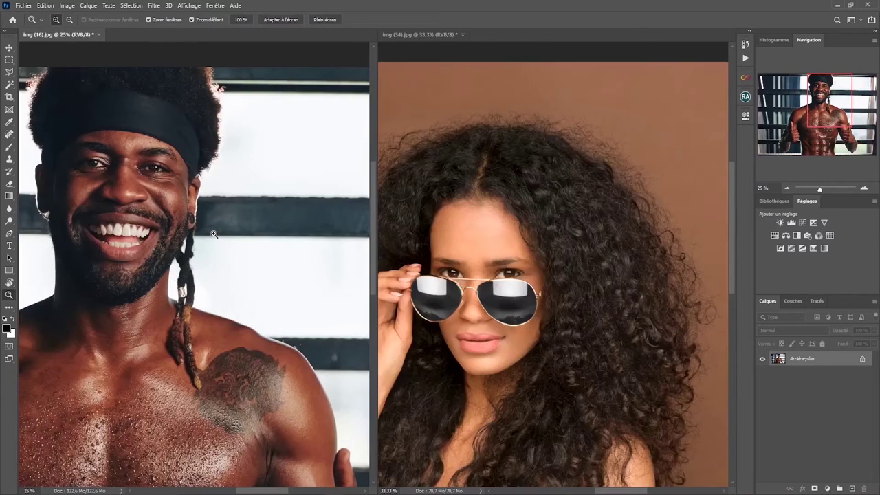
shift+click(206, 235)
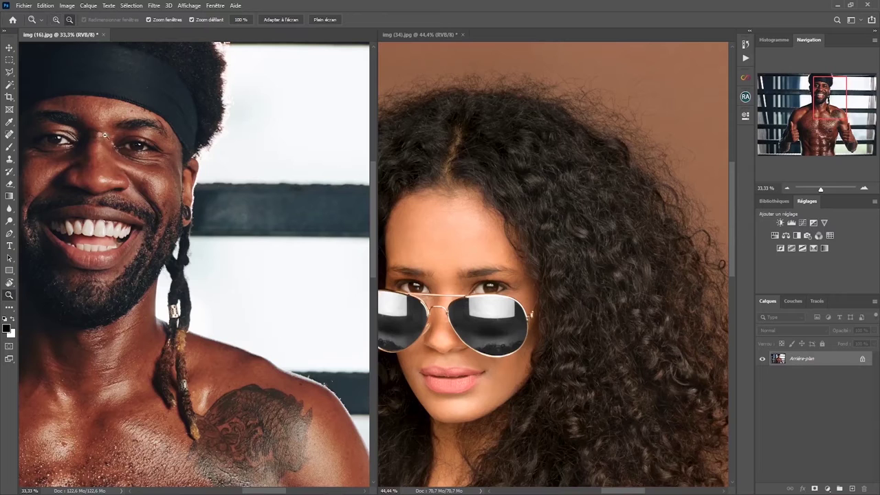
Zoom both tiled photos out together until img (16).jpg is at 8.33% and img (34).jpg at 11.1%
alt+click(106, 194)
alt+click(106, 195)
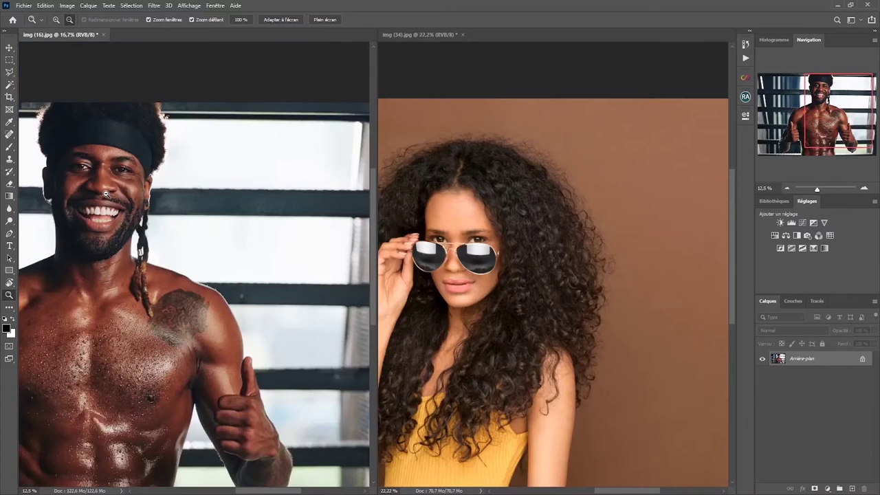
alt+click(106, 195)
click(106, 194)
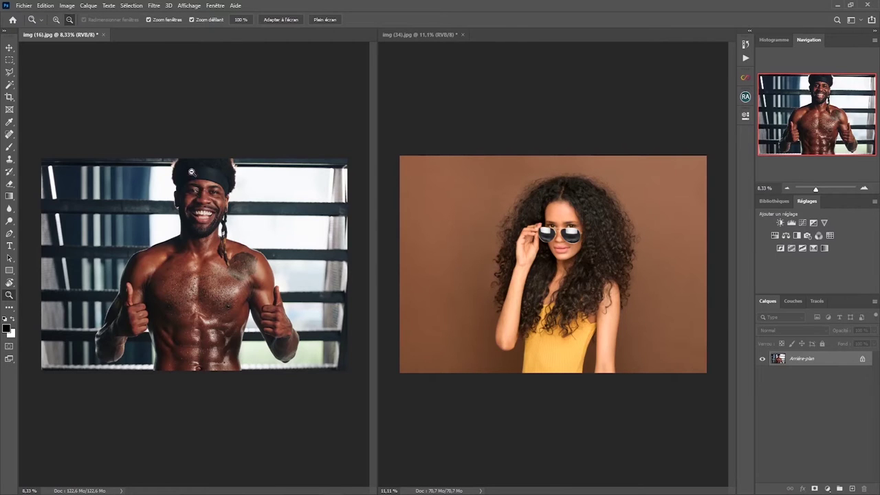
Zoom in on both tiled photos together to 16.7% and 22.2%, and turn off simultaneous zooming of all windows
click(55, 20)
shift+click(241, 277)
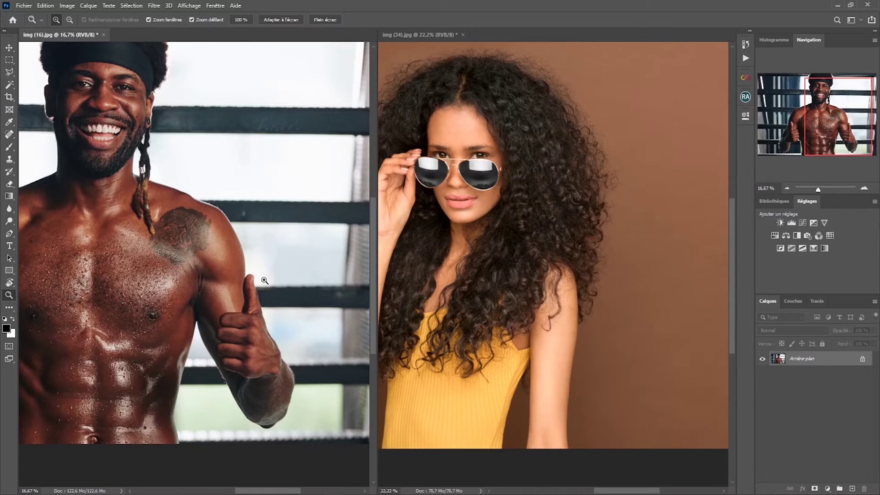
click(149, 20)
Fit img (16).jpg and img (34).jpg individually to their own tiles
click(280, 43)
click(275, 20)
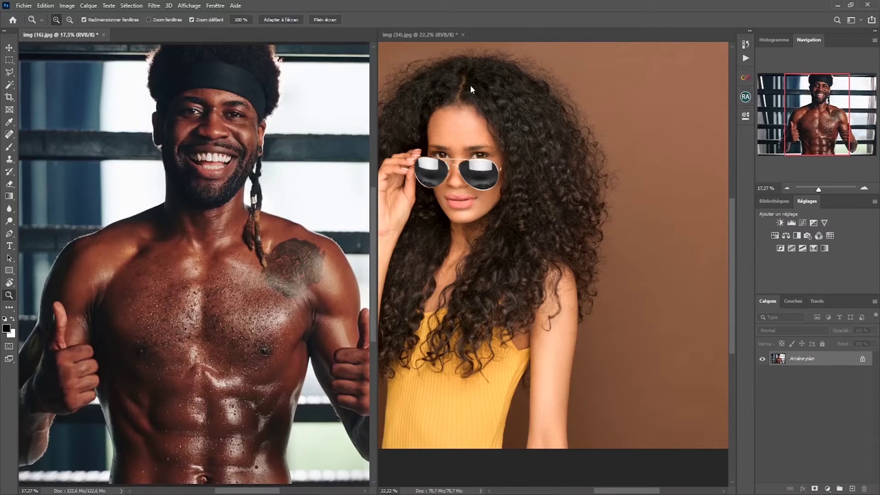
click(512, 101)
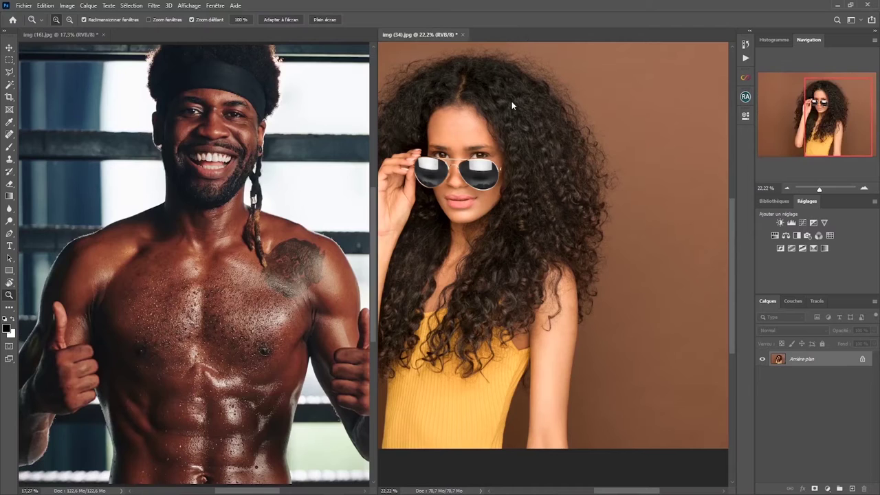
click(282, 20)
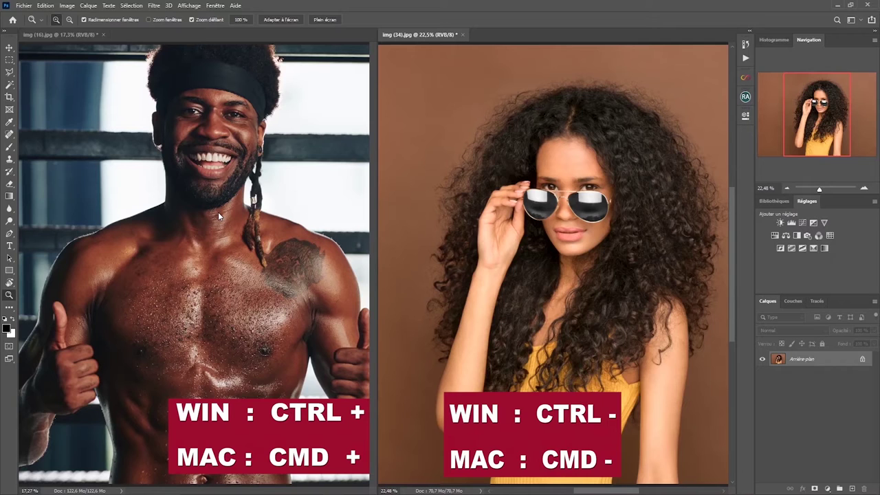
Make img (16).jpg active and zoom in on it alone in increments to at least 300%
click(211, 303)
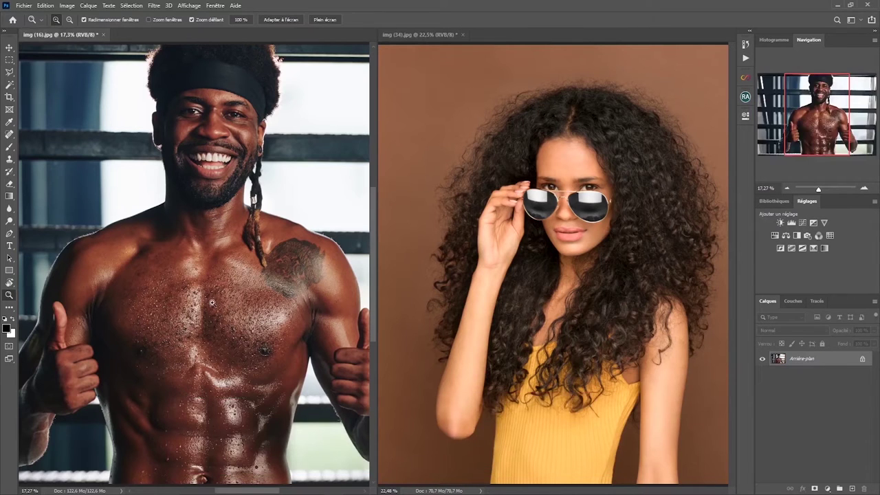
key(ctrl+plus)
key(ctrl+plus)
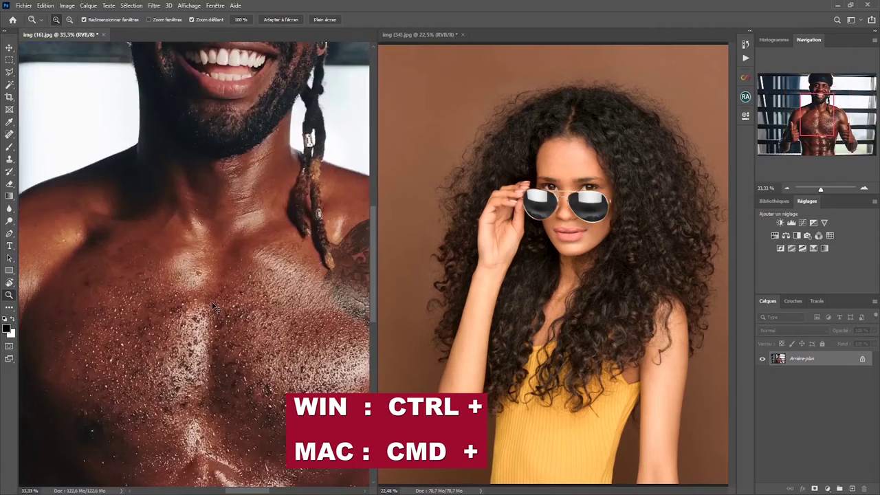
key(ctrl+plus)
key(ctrl+plus)
key(ctrl+plus)
key(ctrl+plus)
key(ctrl+plus)
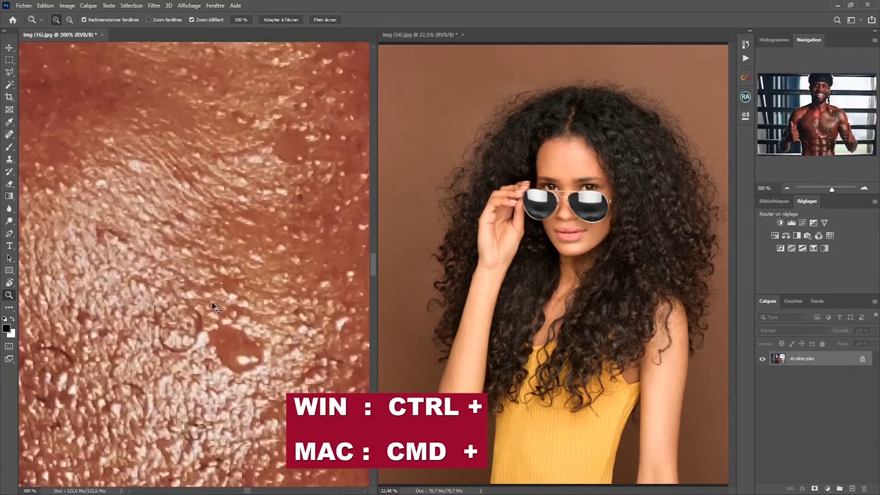
key(ctrl+plus)
Zoom img (16).jpg back out in increments until it is at 16.7%
key(ctrl+minus)
key(ctrl+minus)
key(ctrl+minus)
key(ctrl+minus)
key(ctrl+minus)
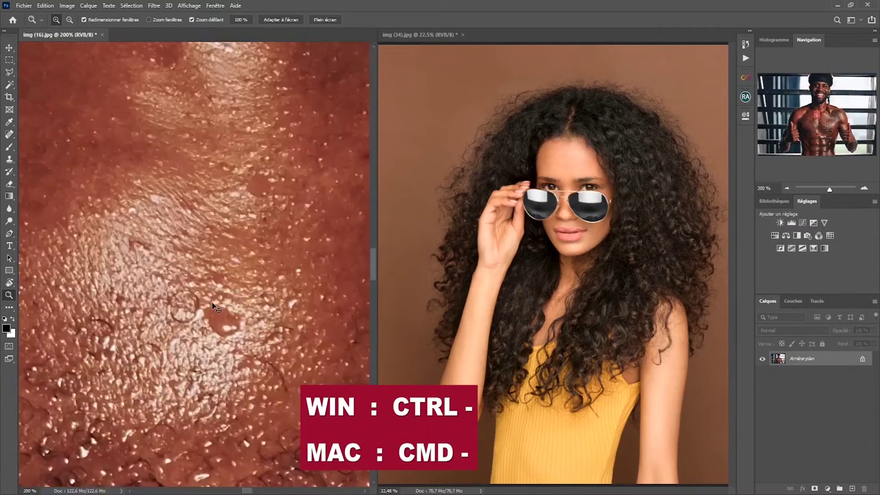
key(ctrl+minus)
key(ctrl+minus)
key(ctrl+minus)
key(ctrl+minus)
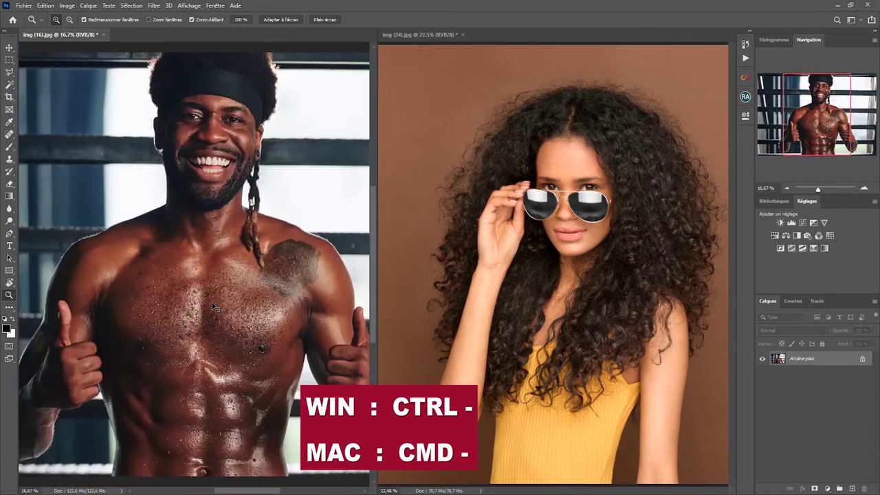
Zoom img (16).jpg in and out repeatedly in increments, ending at 8.33%
key(ctrl+plus)
key(ctrl+minus)
key(ctrl+minus)
key(ctrl+minus)
key(ctrl+minus)
key(ctrl+plus)
key(ctrl+plus)
key(ctrl+plus)
key(ctrl+plus)
key(ctrl+minus)
key(ctrl+minus)
key(ctrl+minus)
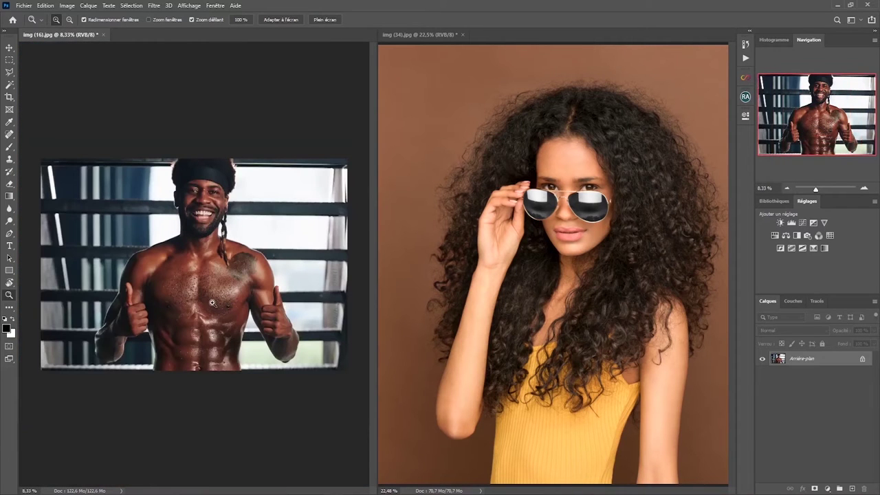
Zoom in on the man's upper chest in img (16).jpg with the Zoom tool to 50%
click(203, 246)
click(203, 246)
click(203, 245)
click(204, 245)
click(204, 245)
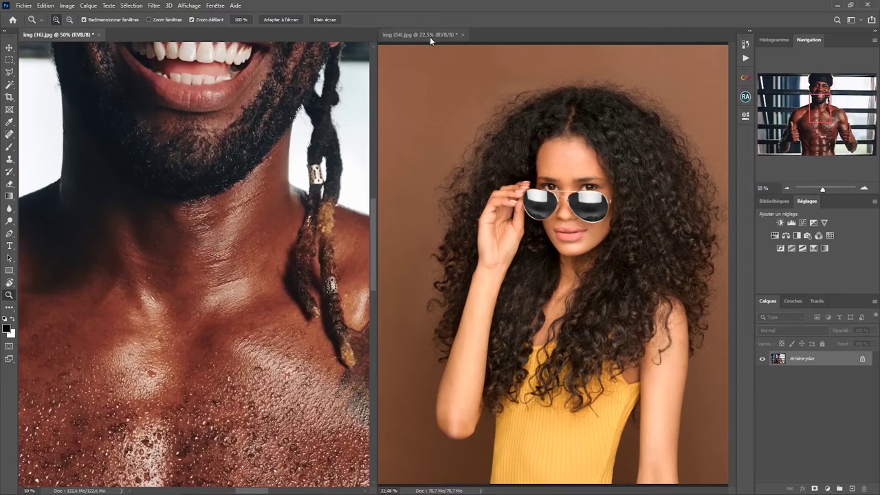
Dock img (34).jpg as a tab beside img (16).jpg and fit img (16).jpg to the screen
drag(413, 36, 192, 38)
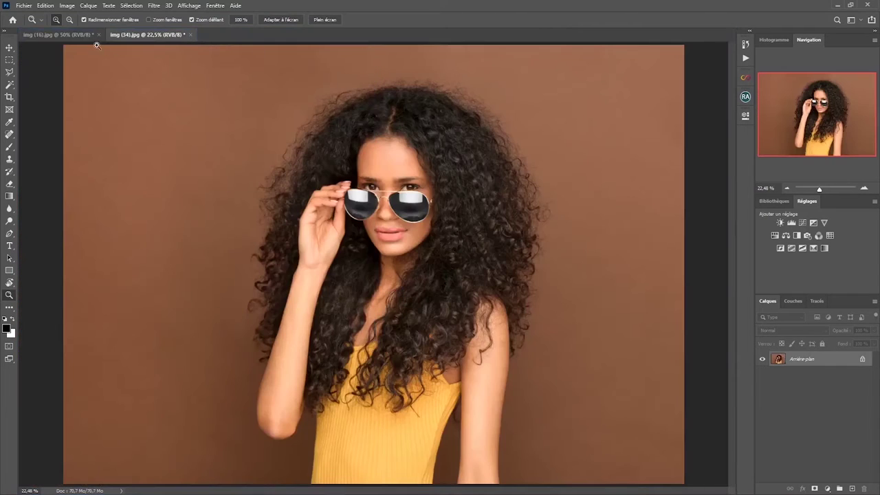
click(79, 35)
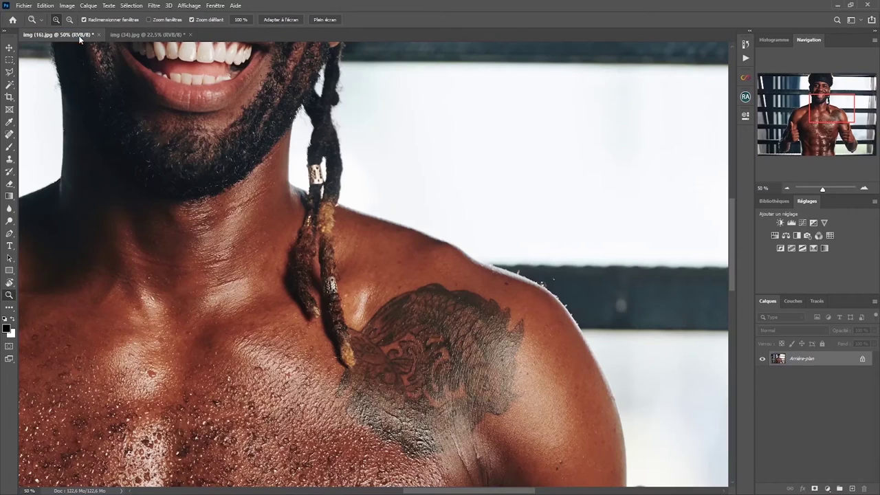
right_click(350, 277)
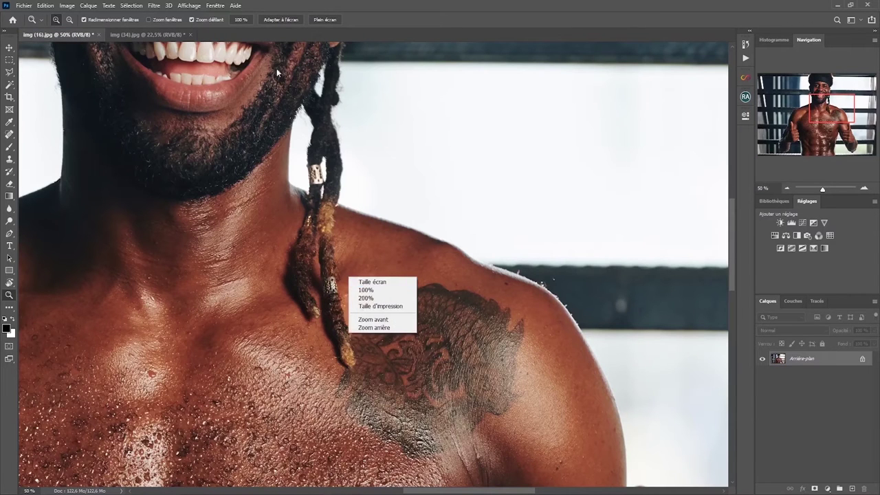
click(276, 21)
click(277, 20)
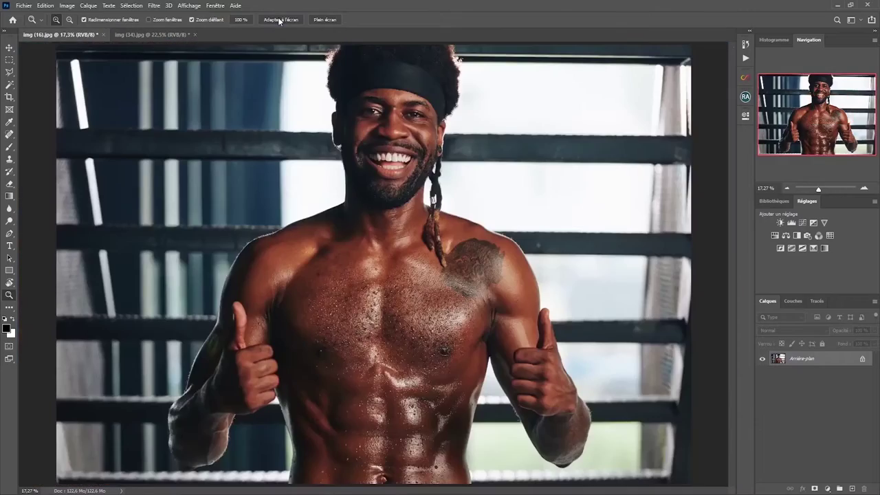
Zoom in on the chest, return the photo to screen size with Taille écran, and zoom in again to 61.83%
drag(352, 285, 420, 280)
right_click(419, 279)
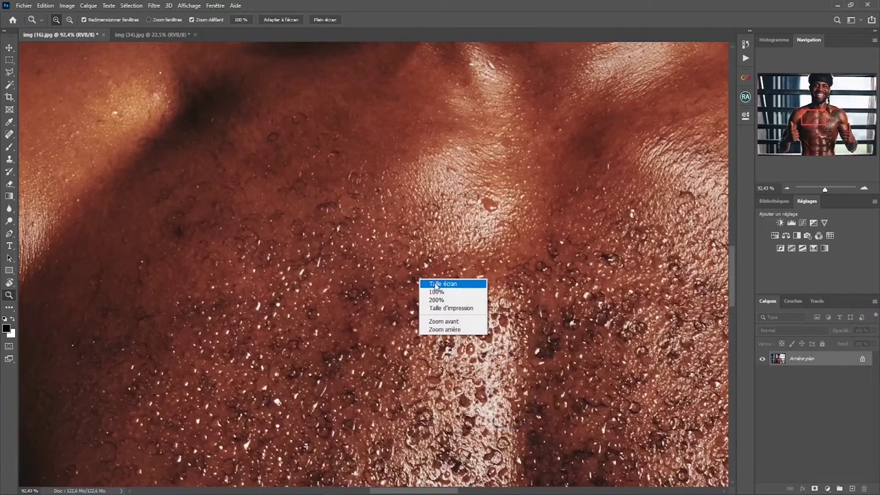
click(435, 283)
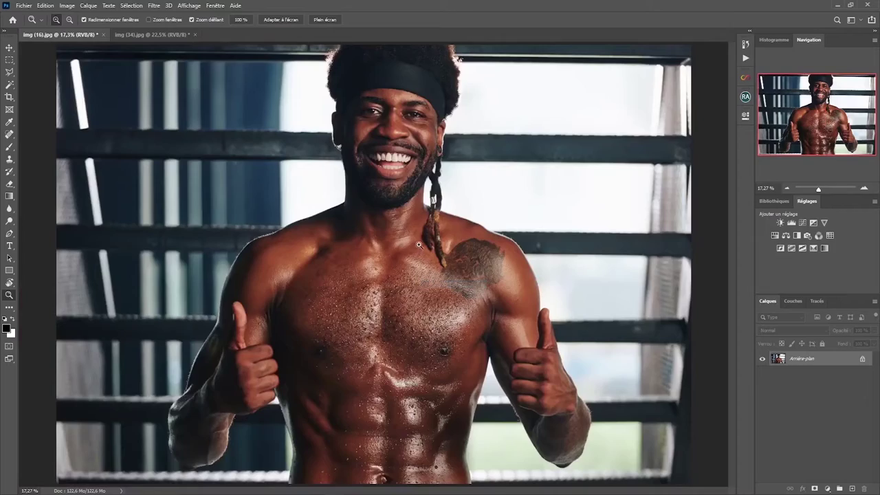
mouse_move(331, 331)
mouse_down()
mouse_move(385, 323)
mouse_move(326, 347)
mouse_up()
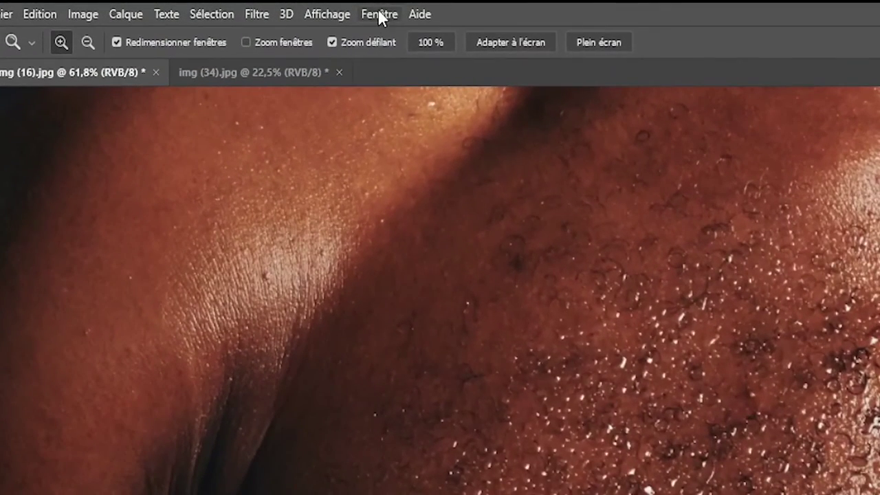
Hide the Navigation panel and display it again
click(380, 15)
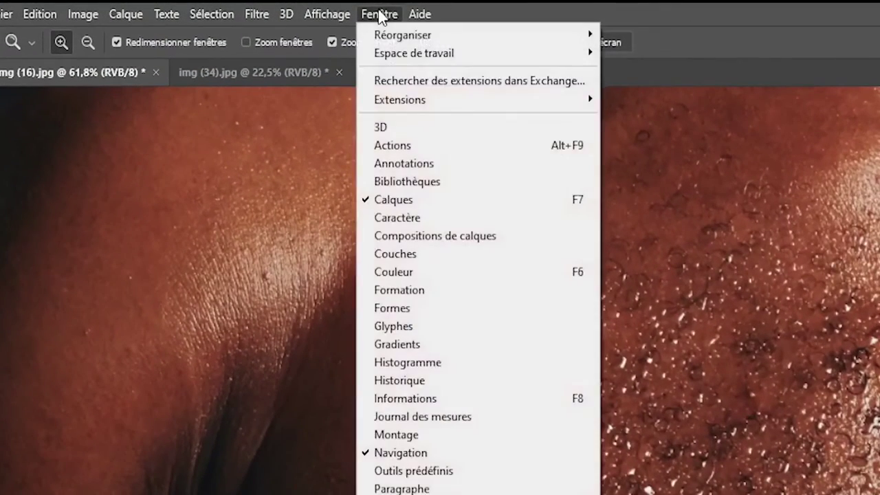
click(423, 459)
click(400, 15)
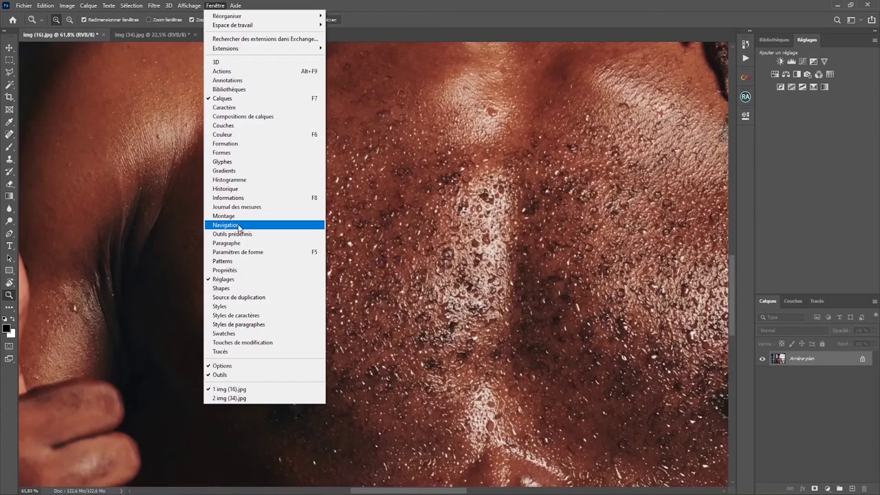
click(238, 225)
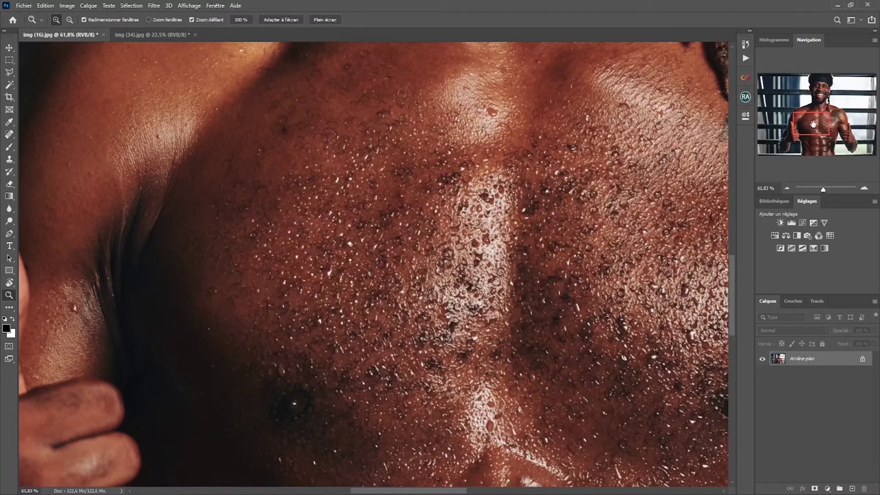
Move the Navigation panel's view frame around the man's torso and up to his face
mouse_move(802, 113)
mouse_down()
mouse_move(815, 119)
mouse_move(812, 113)
mouse_up()
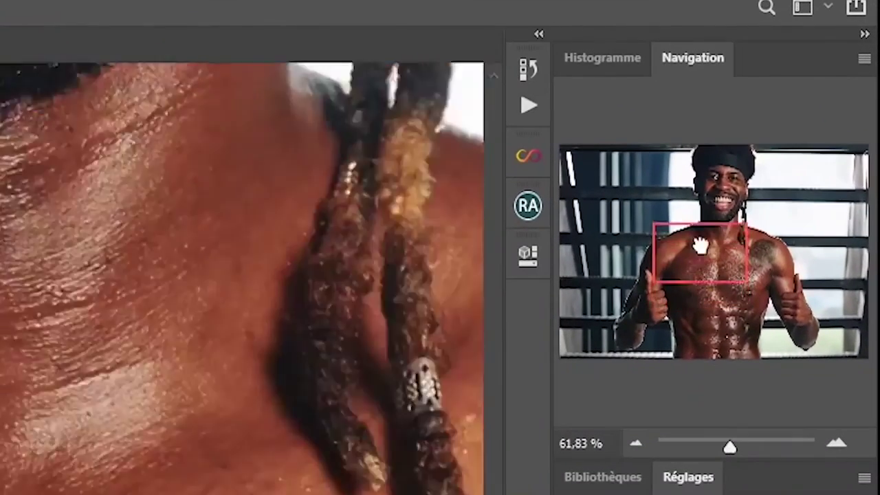
drag(700, 245, 692, 302)
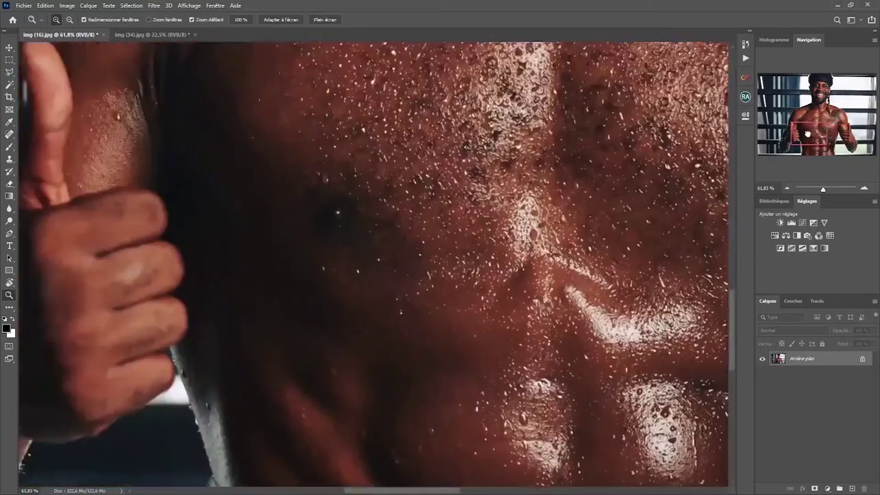
drag(808, 132, 821, 92)
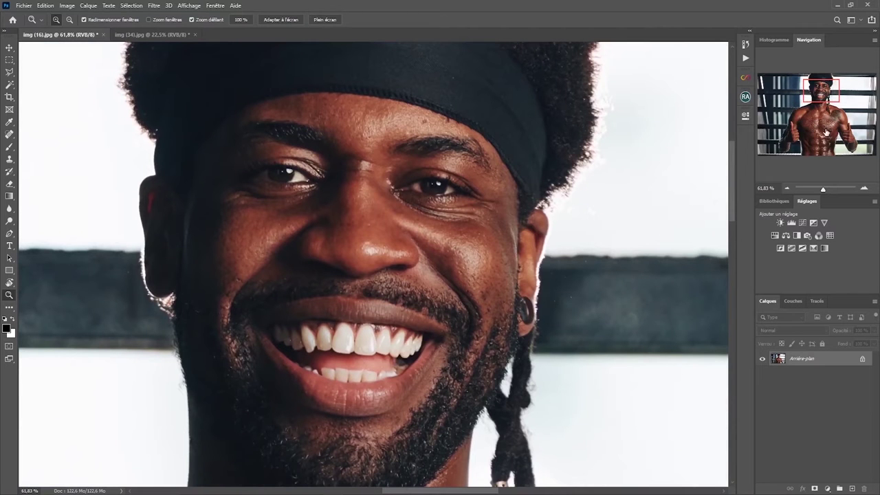
mouse_move(826, 90)
mouse_down()
mouse_move(788, 93)
mouse_move(792, 110)
mouse_move(799, 127)
mouse_move(839, 142)
mouse_move(858, 97)
mouse_move(825, 92)
mouse_up()
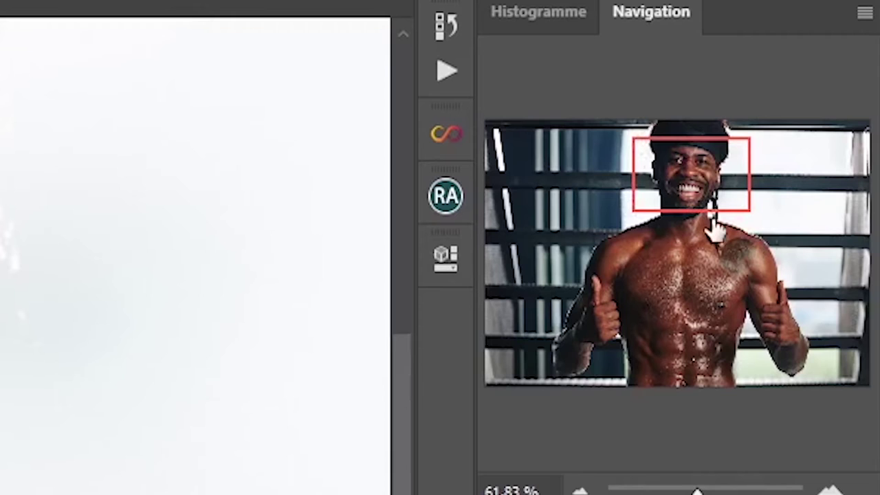
Set the Navigation panel's view frame color to Vert and reactivate the Zoom tool
click(864, 14)
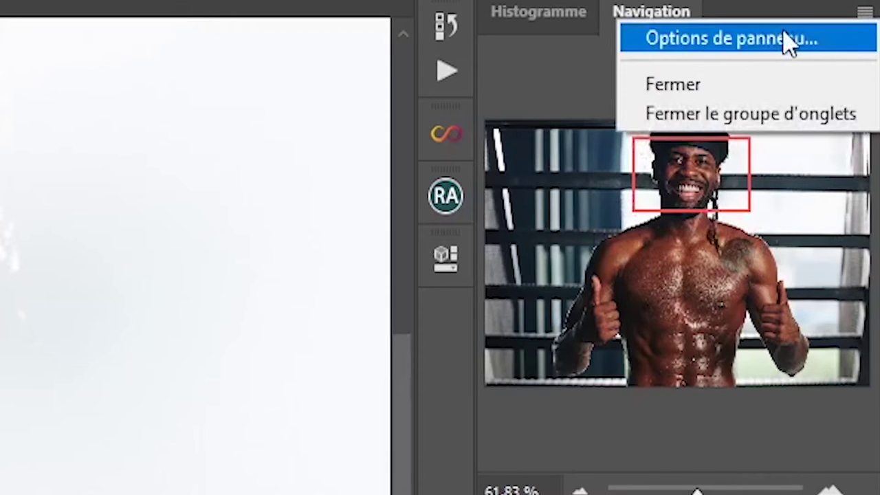
click(766, 41)
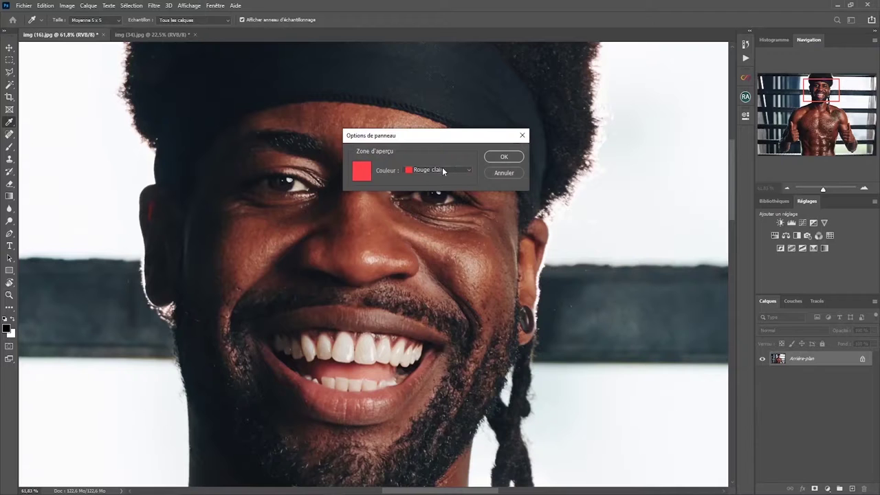
click(454, 170)
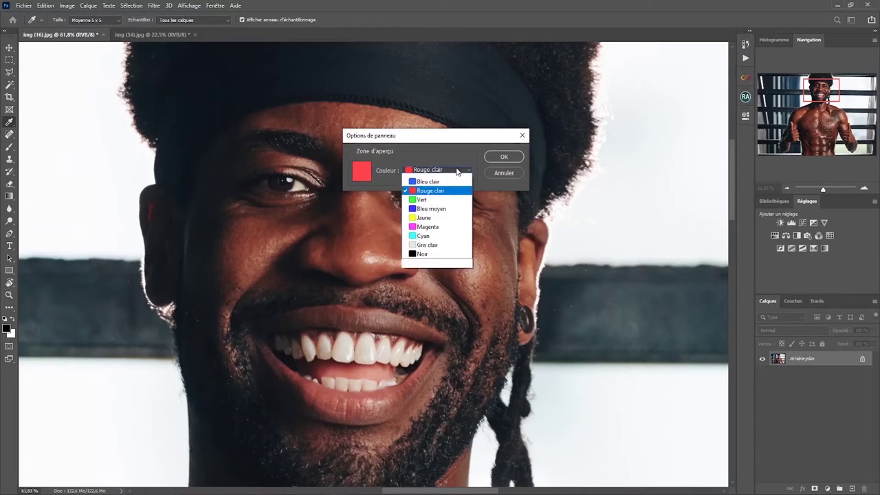
click(441, 217)
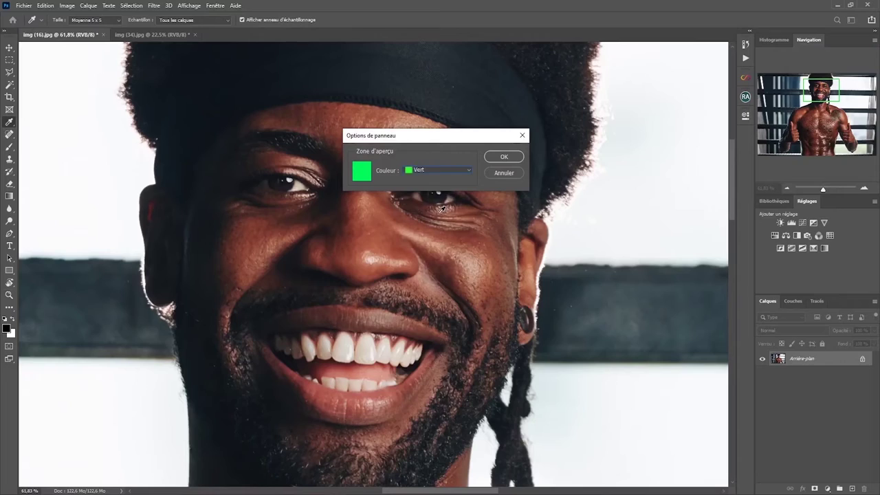
click(504, 157)
key(z)
Pan img (16).jpg by moving the green view frame across the torso and hand, and back to the face
mouse_move(831, 90)
mouse_down()
mouse_move(820, 120)
mouse_move(826, 89)
mouse_move(838, 95)
mouse_up()
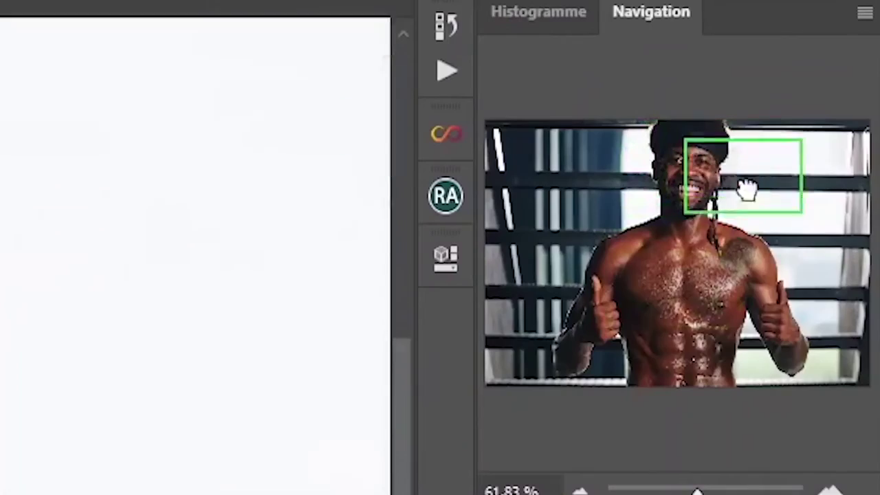
drag(747, 191, 724, 351)
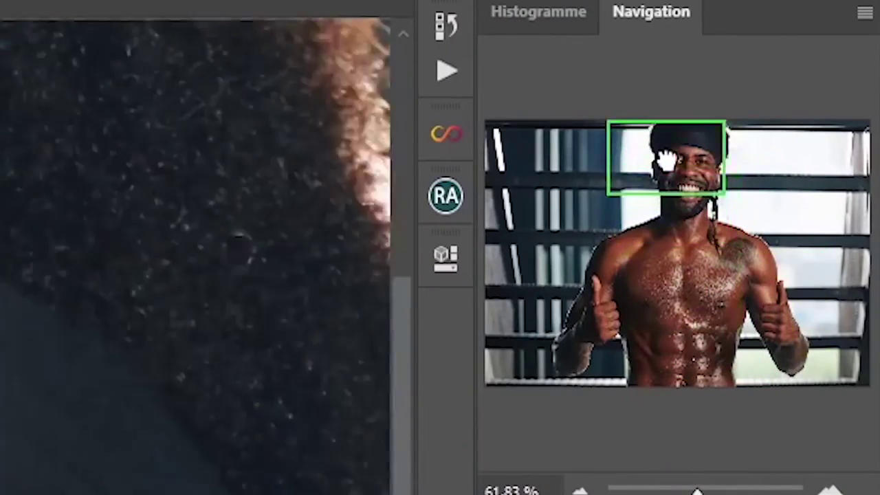
drag(666, 161, 758, 320)
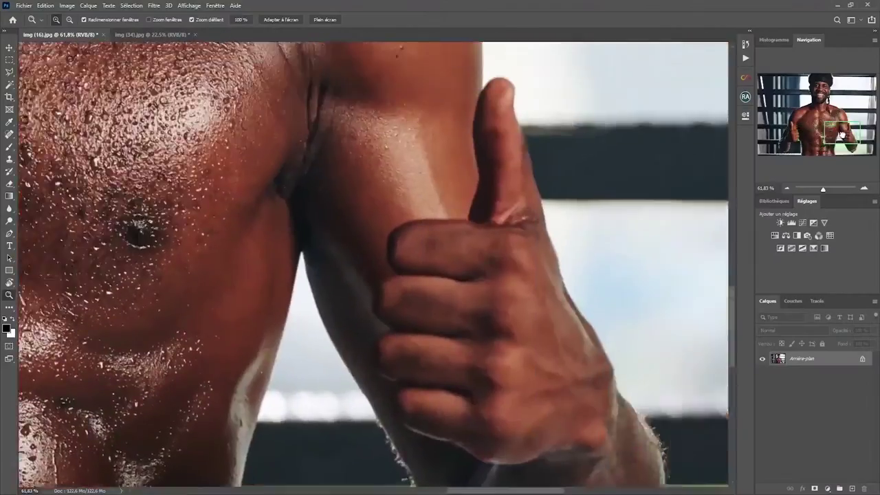
drag(842, 134, 820, 96)
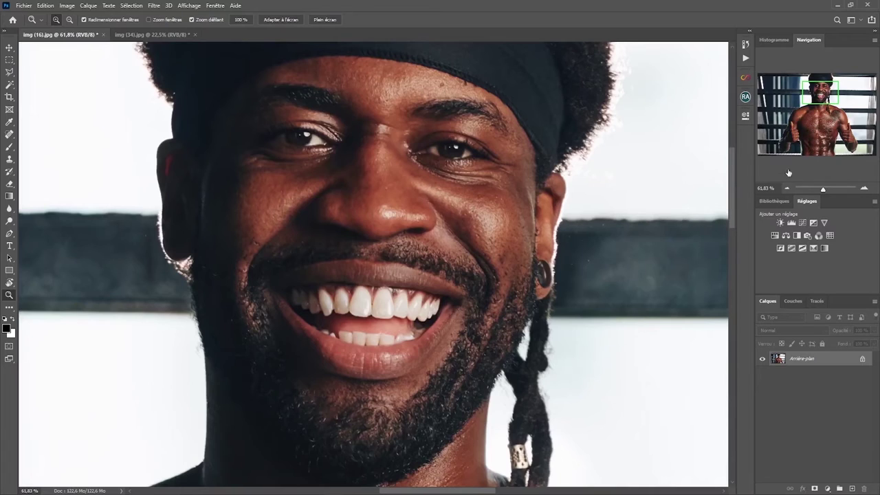
mouse_move(827, 92)
mouse_down()
mouse_move(818, 92)
mouse_move(834, 97)
mouse_move(827, 124)
mouse_move(840, 133)
mouse_move(847, 103)
mouse_move(829, 115)
mouse_move(822, 94)
mouse_up()
Pan the photo down from the man's face to his chest with the Hand tool
key(h)
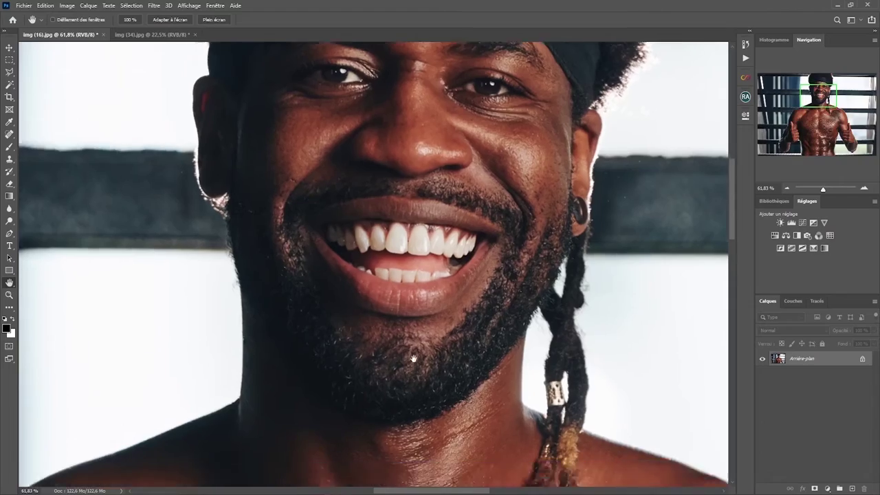
drag(407, 356, 399, 222)
drag(379, 363, 493, 157)
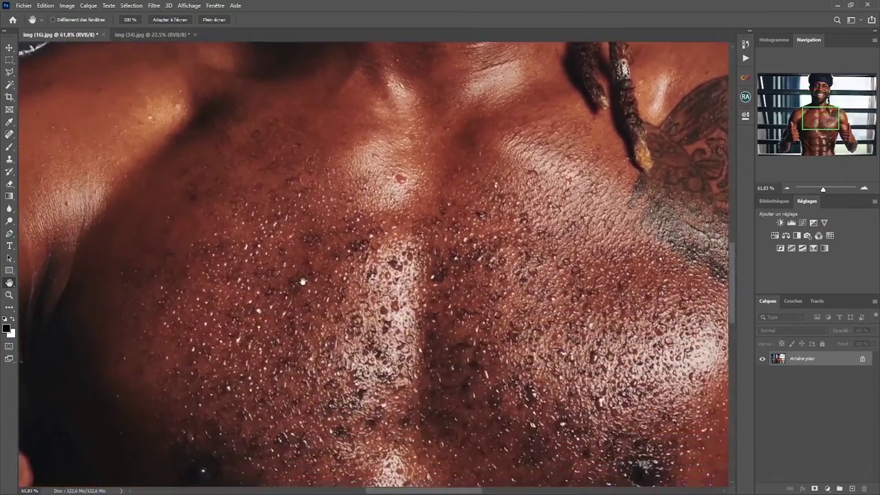
Pan the photo from the man's chest down to his abdomen with the Hand tool
drag(396, 289, 494, 250)
drag(431, 400, 346, 148)
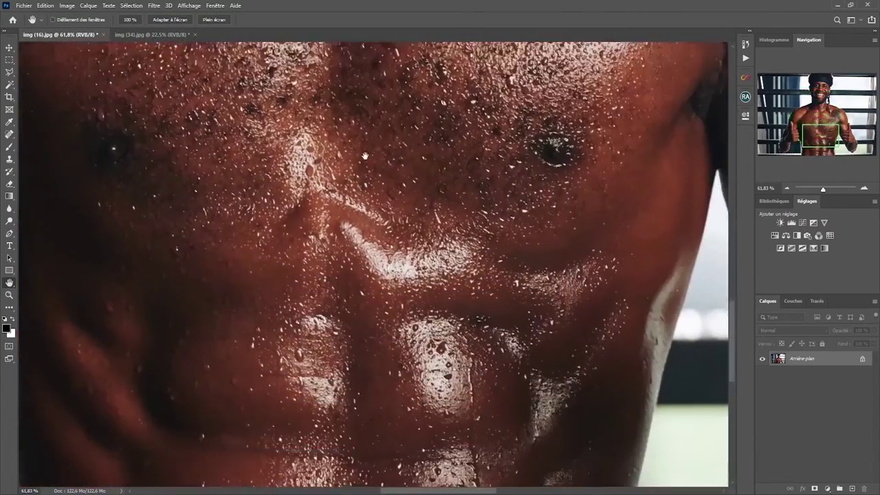
drag(357, 289, 364, 193)
drag(133, 285, 195, 278)
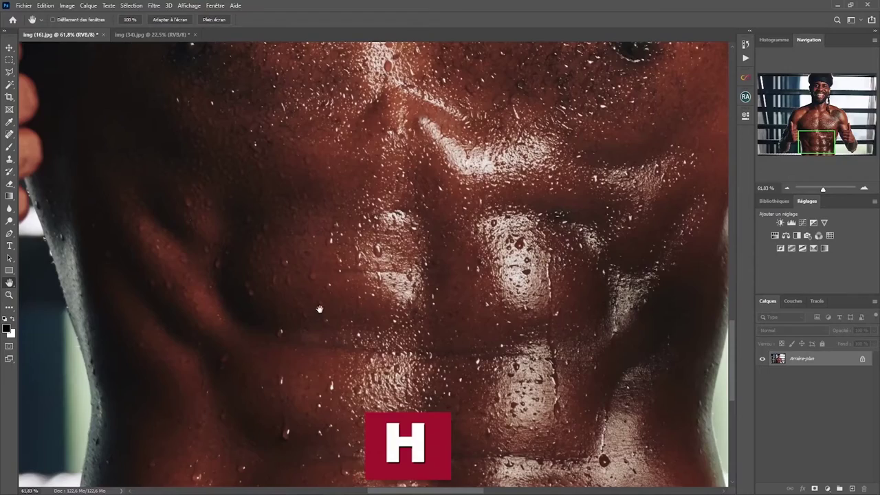
Pan the photo back up to the chest and move around it until the closed hand beside the torso is in view
drag(476, 180, 470, 206)
drag(413, 103, 406, 330)
drag(413, 138, 393, 265)
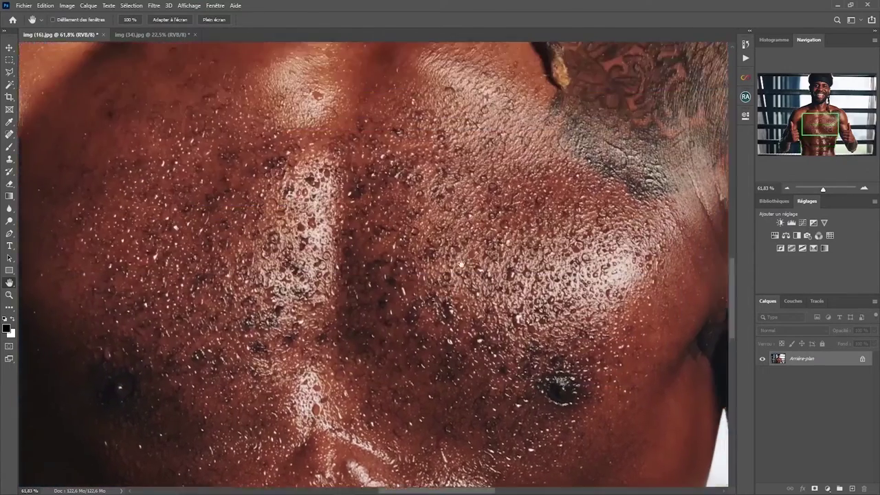
drag(419, 48, 413, 323)
drag(413, 207, 413, 302)
drag(358, 172, 405, 288)
drag(275, 254, 425, 290)
drag(385, 227, 415, 296)
drag(378, 206, 426, 305)
drag(451, 258, 238, 340)
drag(399, 357, 234, 309)
drag(440, 386, 387, 309)
drag(385, 481, 429, 328)
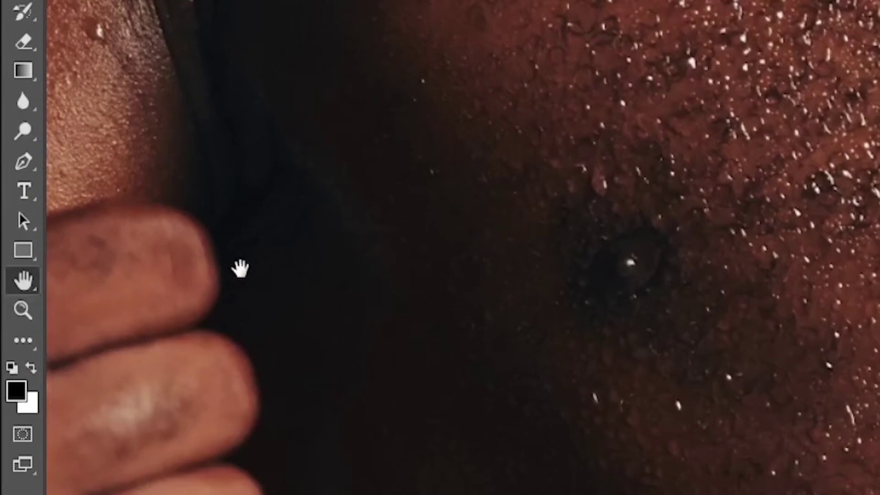
Switch to the Rotate View tool (Outil Rotation de l'affichage) and rotate the canvas view to about -58°
right_click(27, 282)
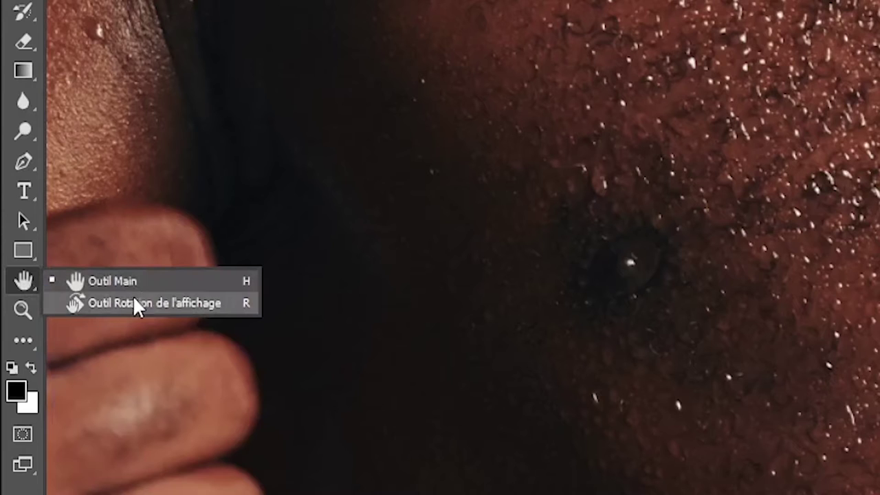
click(170, 301)
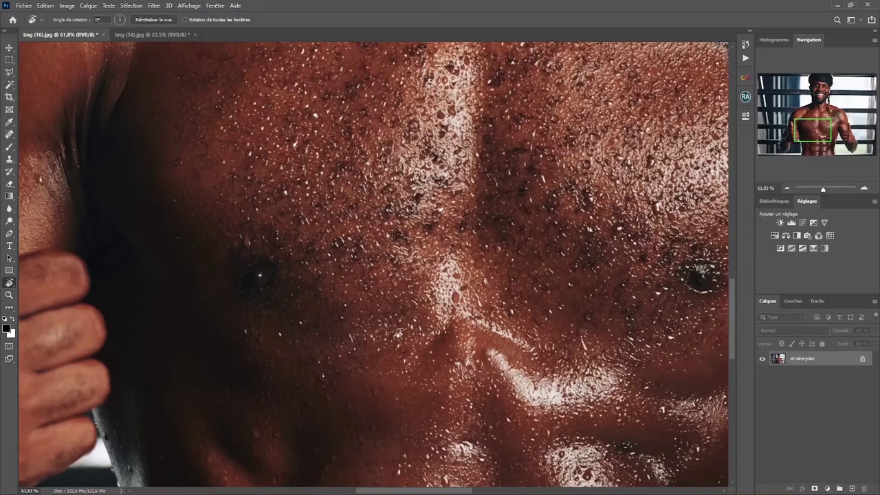
key(r)
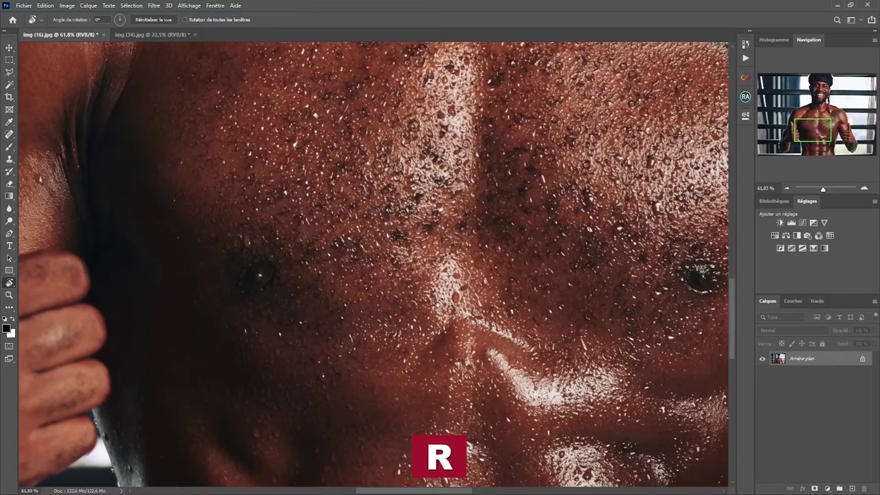
drag(330, 147, 206, 235)
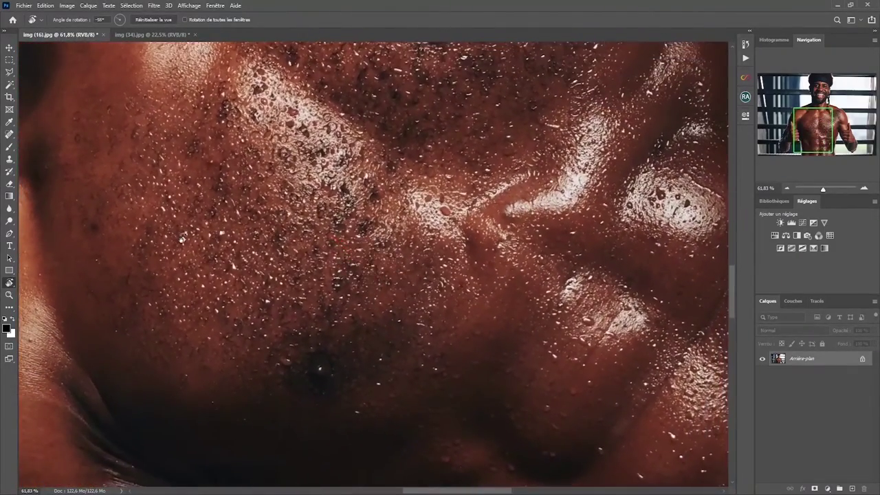
Fit the whole rotated photo on screen and turn the view back to about -3° with the Rotate View tool
click(9, 296)
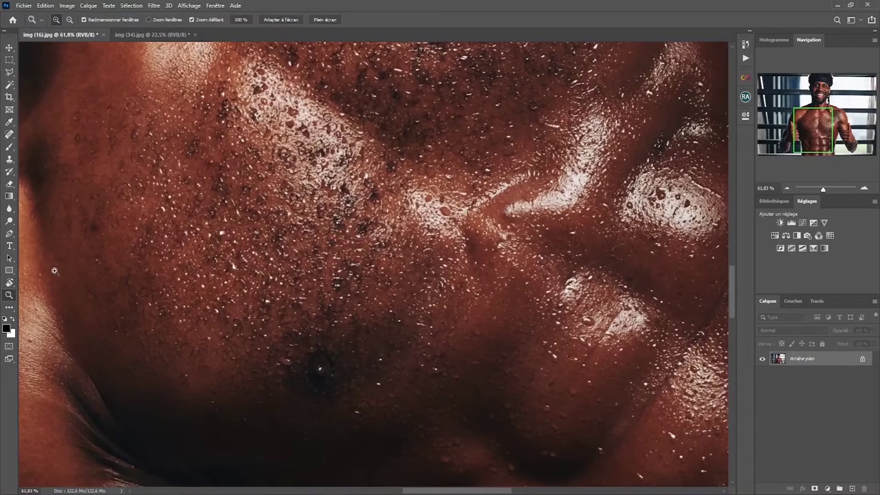
click(280, 20)
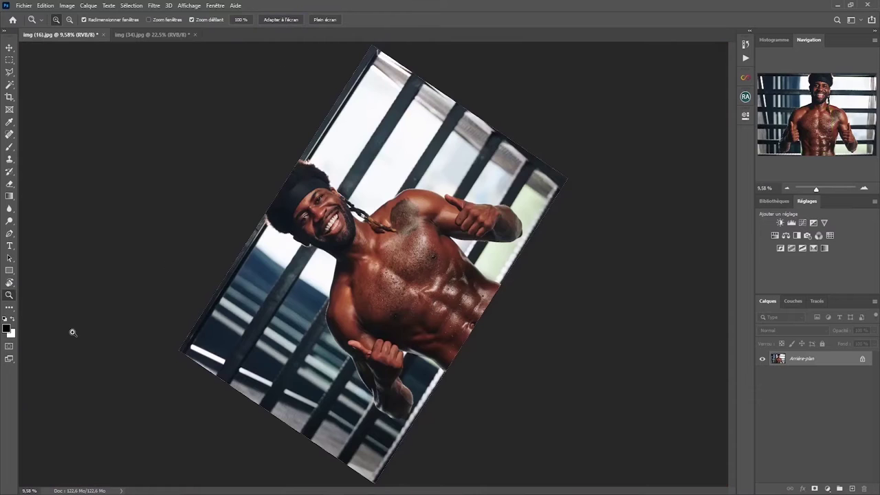
click(9, 284)
mouse_move(234, 236)
mouse_down()
mouse_move(264, 190)
mouse_move(319, 153)
mouse_move(381, 152)
mouse_move(437, 185)
mouse_move(240, 264)
mouse_move(327, 381)
mouse_move(270, 340)
mouse_move(232, 242)
mouse_move(450, 172)
mouse_move(233, 275)
mouse_move(411, 283)
mouse_move(379, 416)
mouse_move(176, 249)
mouse_move(172, 301)
mouse_move(160, 205)
mouse_move(509, 137)
mouse_move(193, 256)
mouse_move(200, 244)
mouse_move(247, 229)
mouse_up()
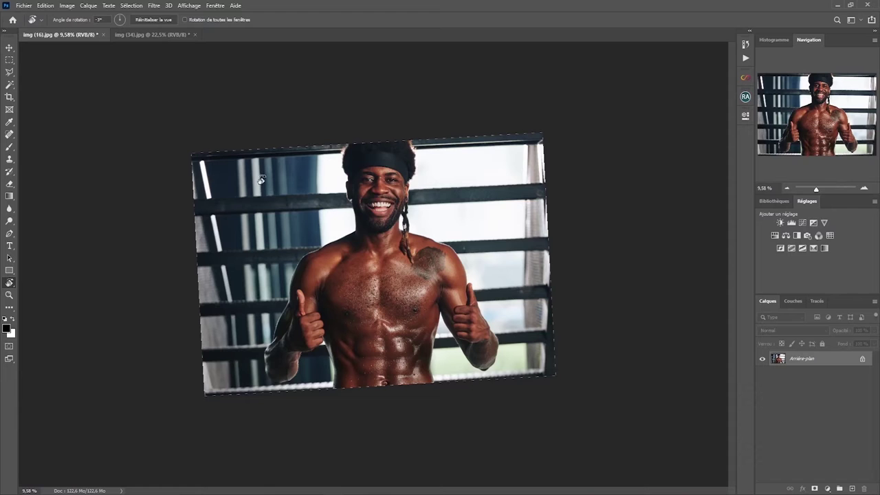
Reset the rotated canvas view of img (16).jpg to 0°
key(Escape)
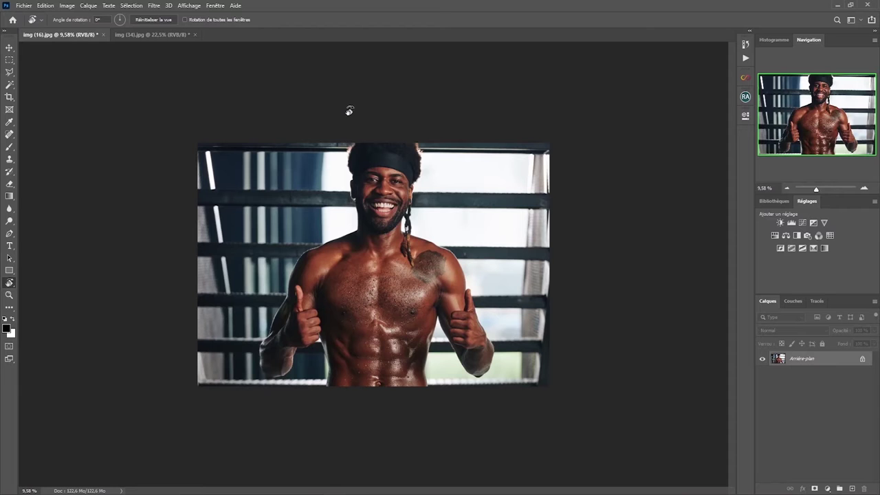
drag(349, 111, 353, 130)
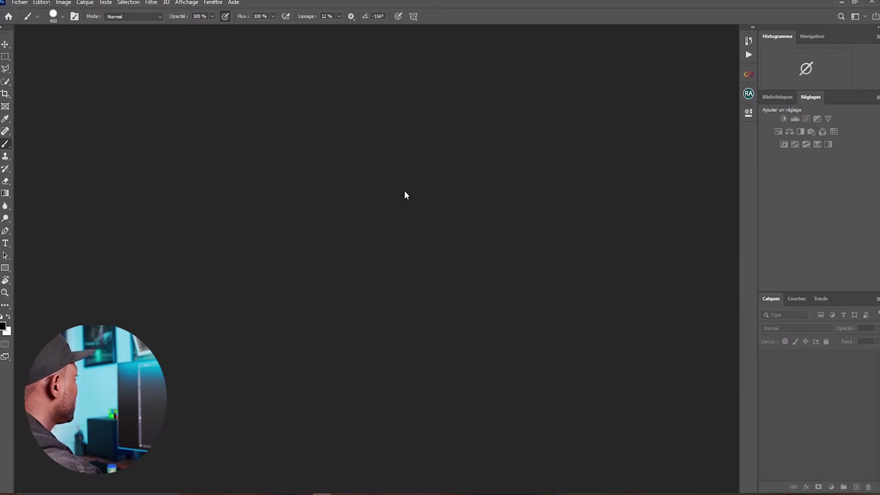
Open the image A.png from the Images calques folder
click(20, 3)
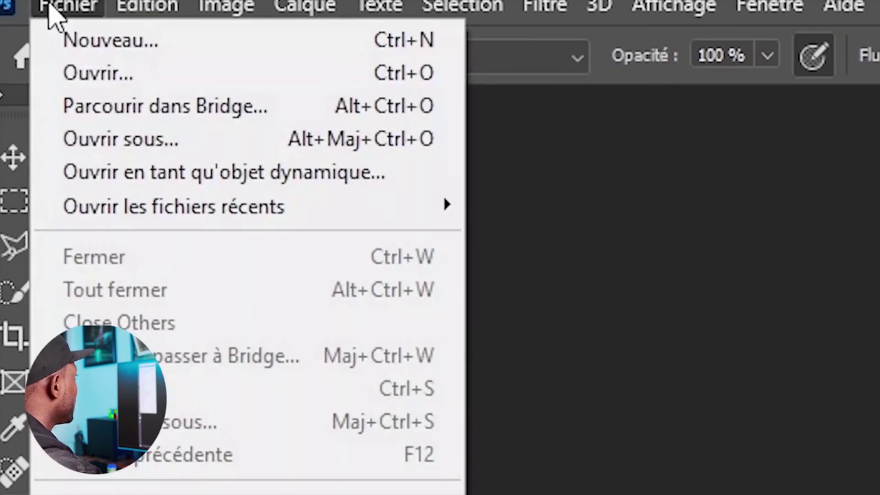
click(110, 77)
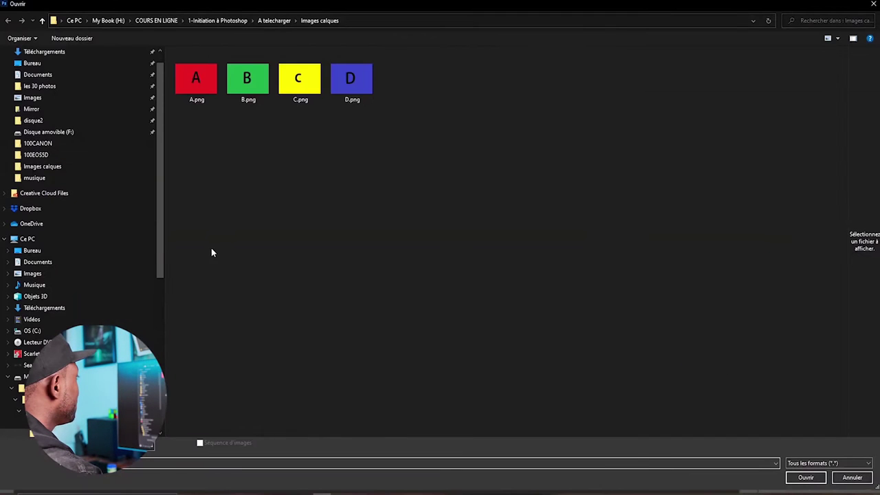
double_click(201, 81)
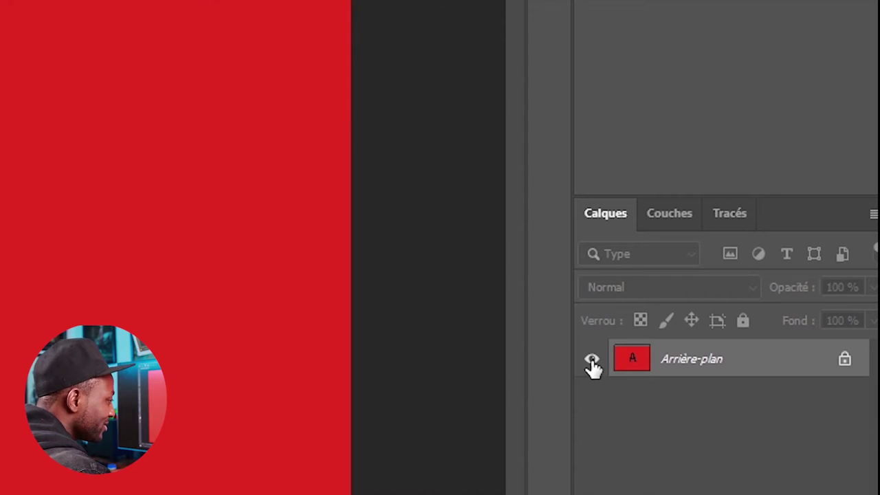
Unlock the Arrière-plan layer of A.png so it becomes a regular editable layer
ctrl+click(639, 369)
key(ctrl+d)
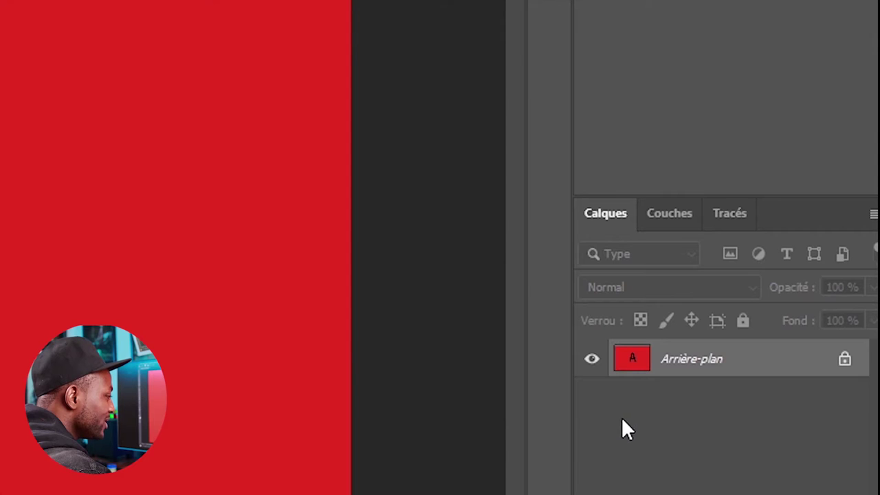
click(845, 361)
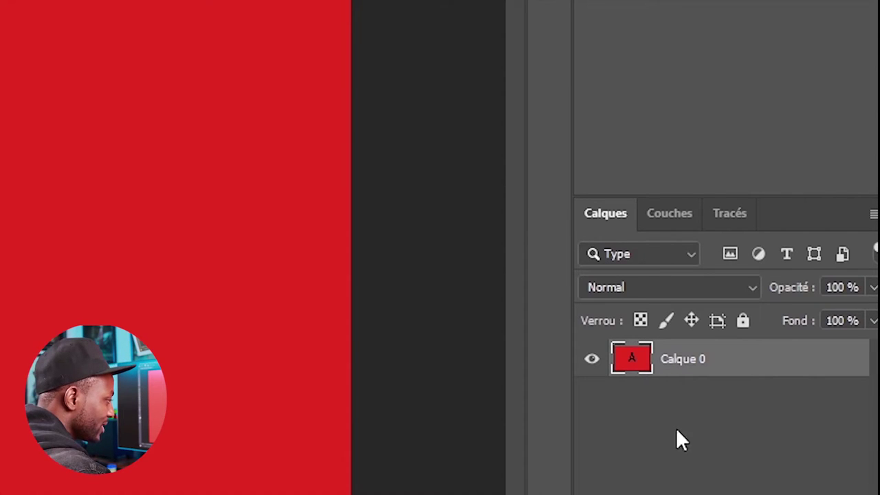
Toggle the visibility of the unlocked red A layer off and on several times, leaving it visible
click(593, 360)
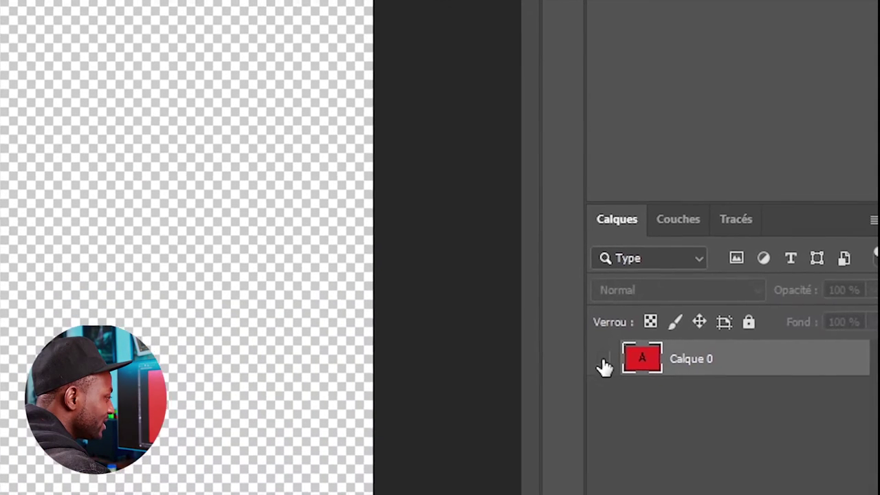
click(592, 359)
click(592, 359)
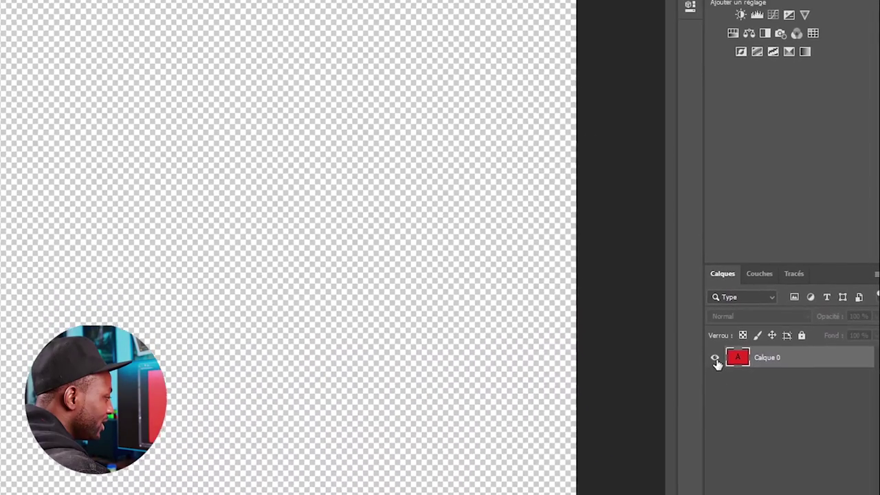
click(663, 358)
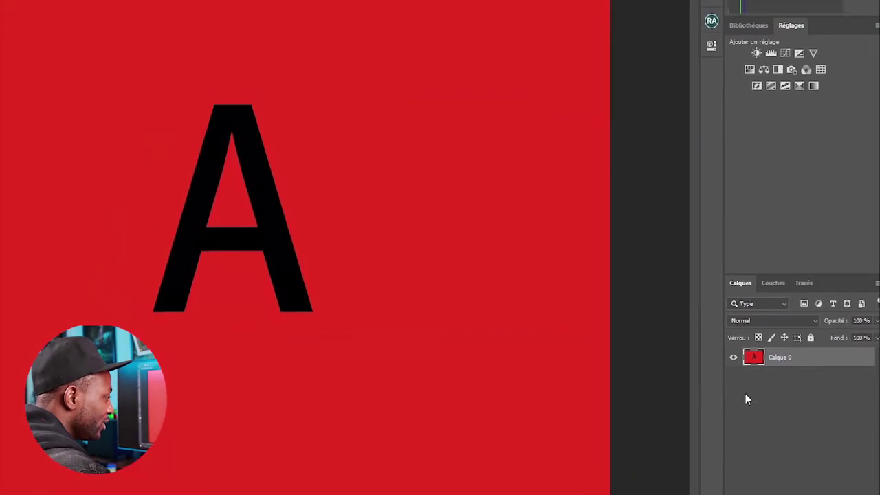
click(734, 357)
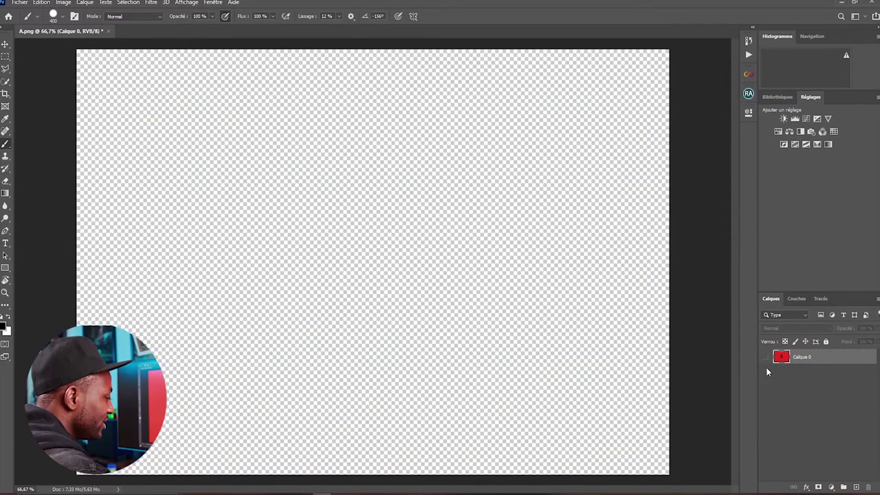
click(766, 357)
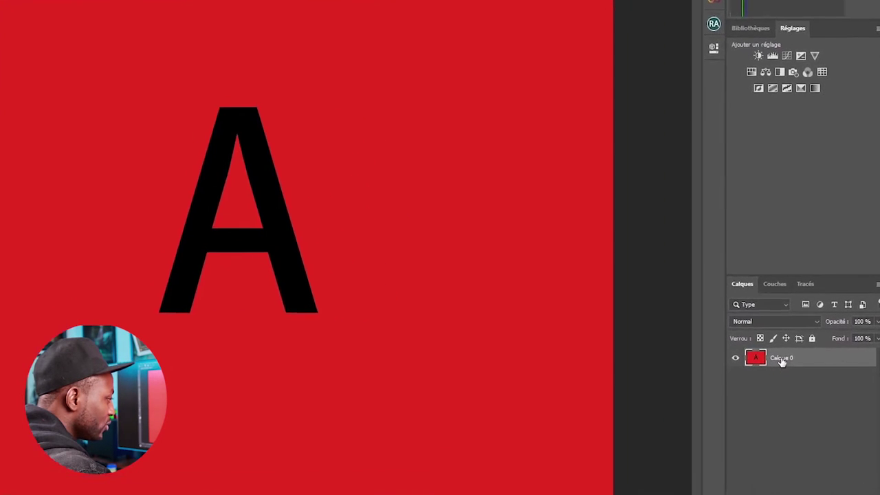
Rename the layer Calque 0 as A and keep it selected
double_click(750, 359)
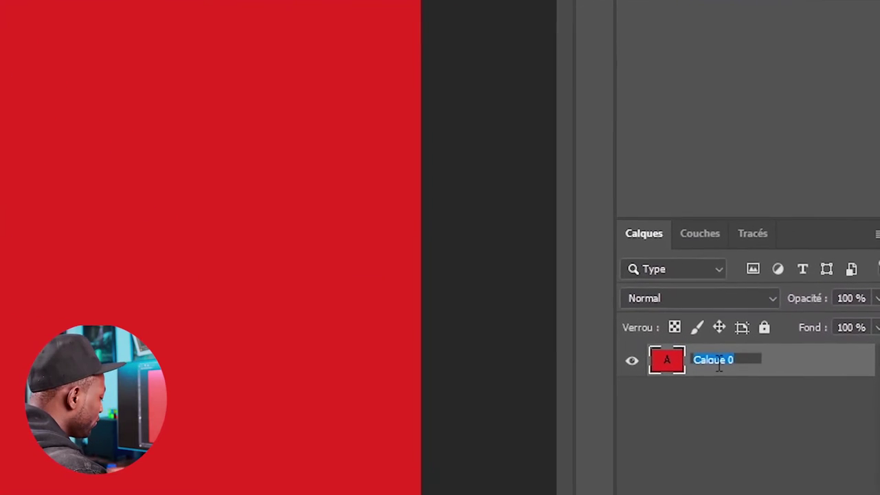
text(A)
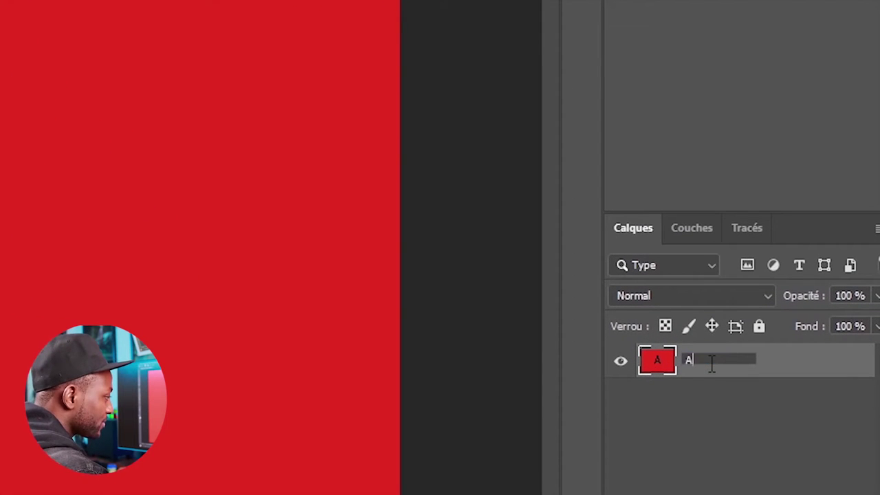
click(748, 407)
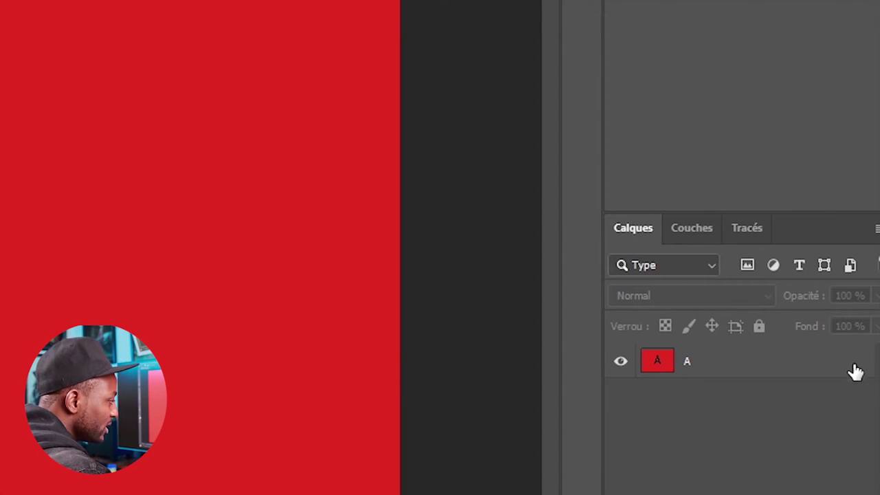
click(763, 369)
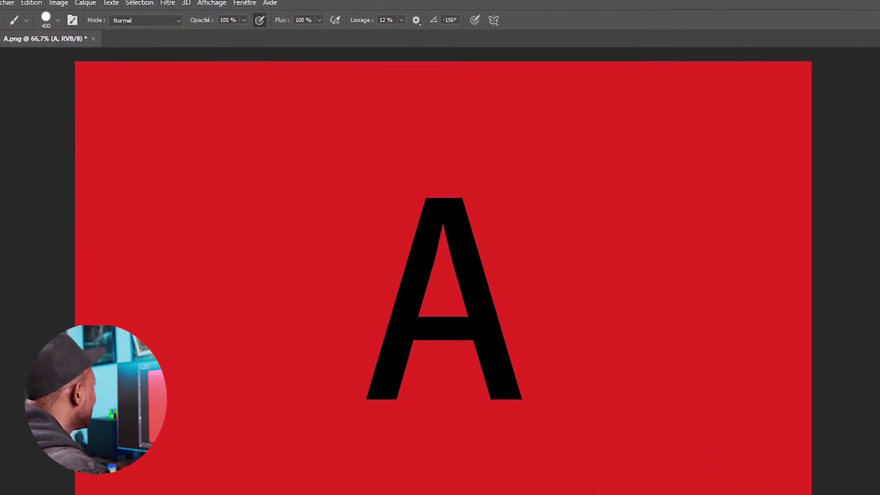
Convert layer A back into a locked background, and close A.png without saving the changes
click(85, 3)
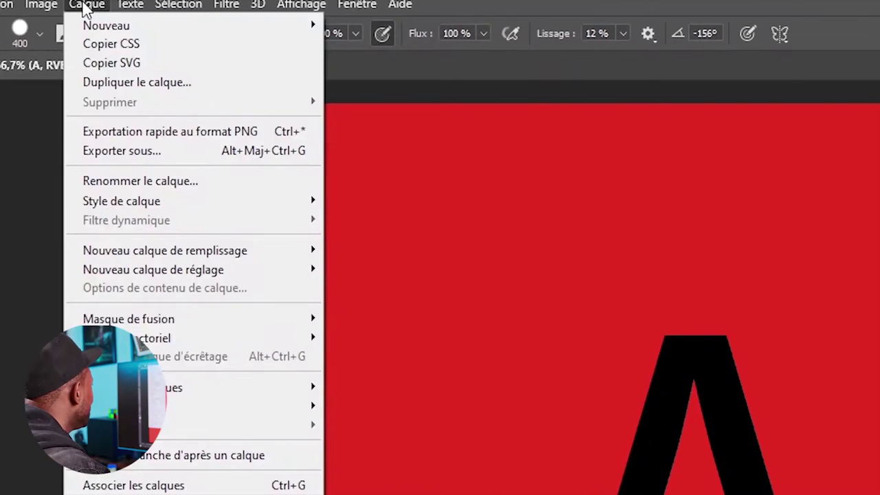
mouse_move(99, 25)
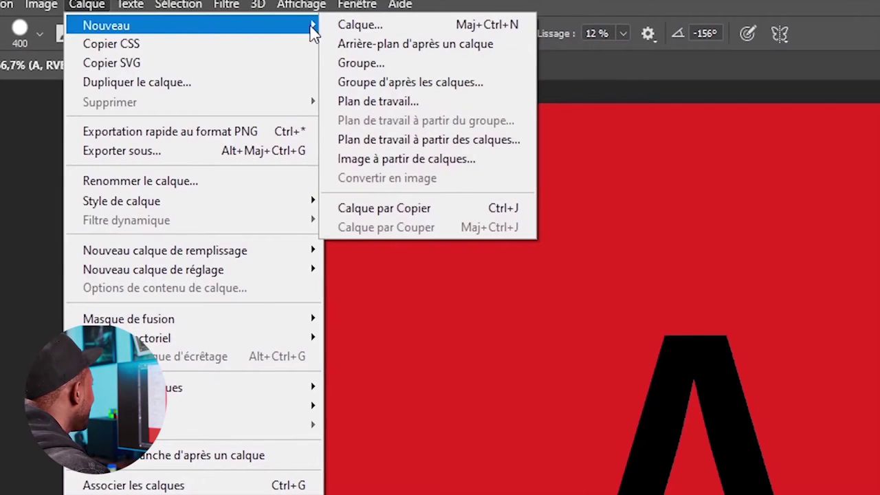
click(428, 48)
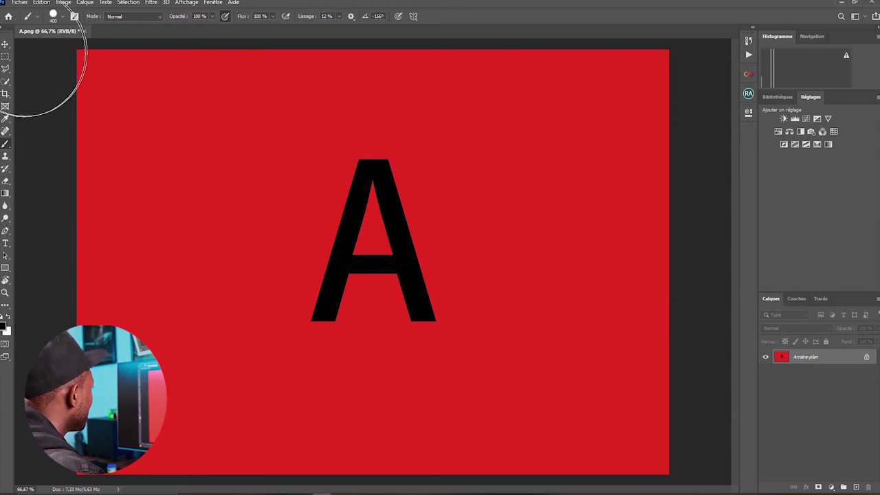
key(ctrl+q)
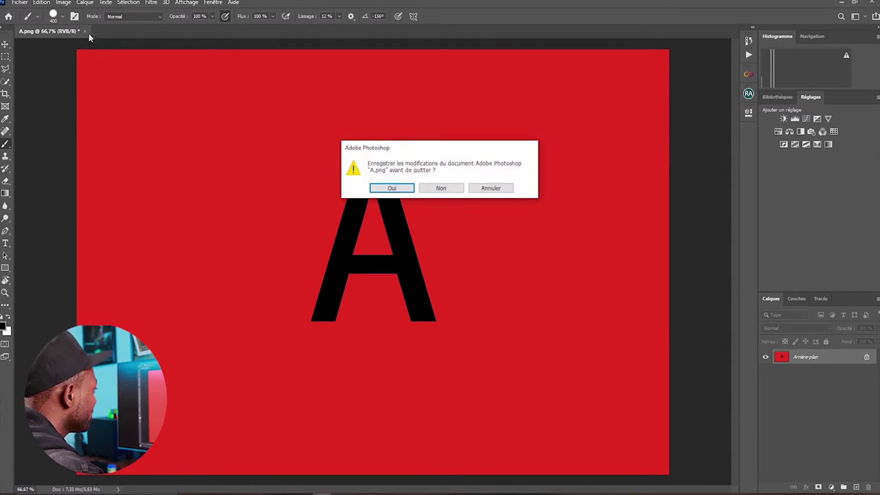
click(441, 188)
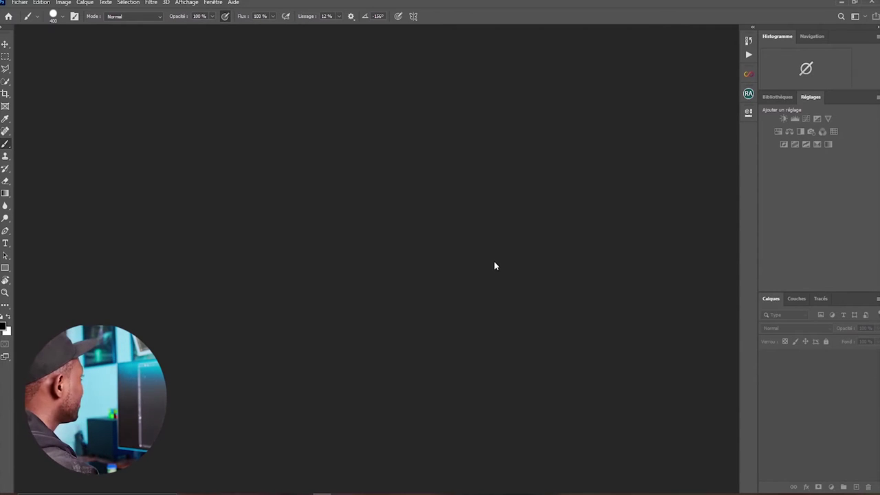
Load A.png, B.png, C.png and D.png as layers of one document with the script for loading files into a stack
click(19, 3)
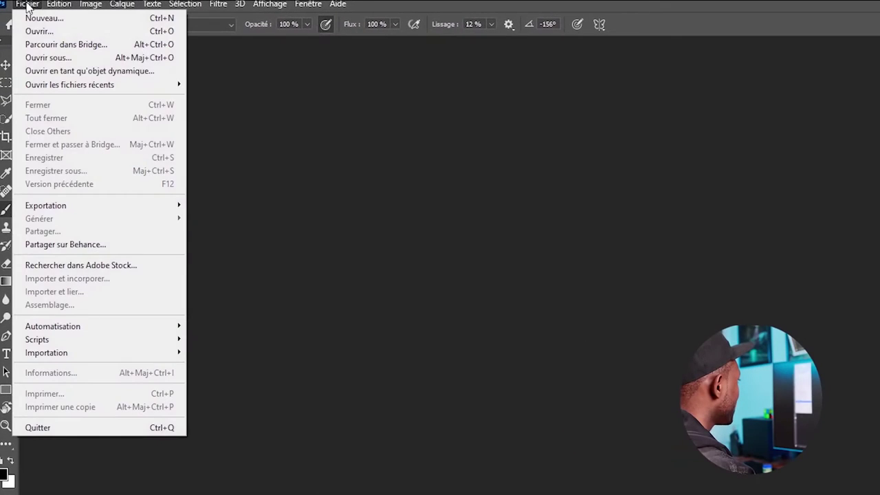
mouse_move(122, 342)
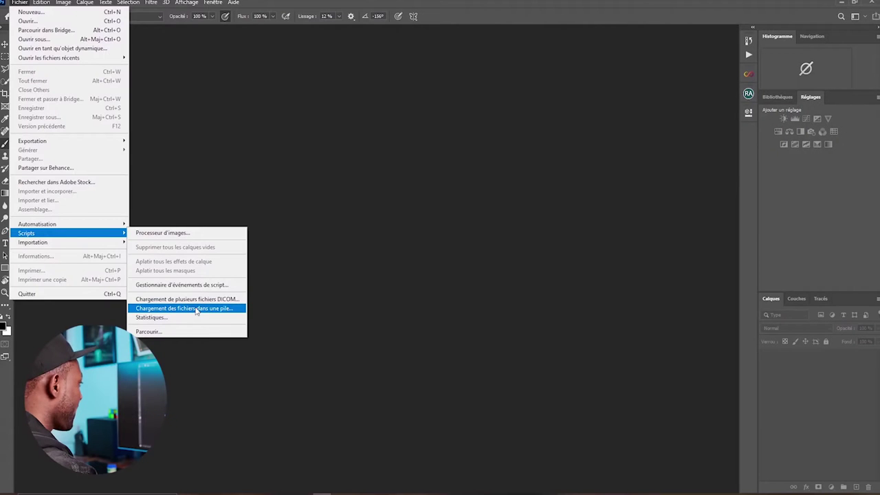
click(197, 311)
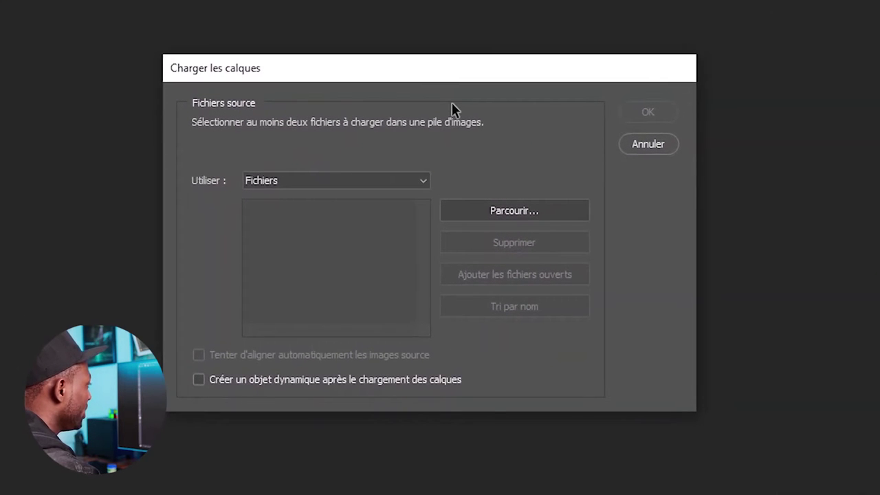
click(512, 211)
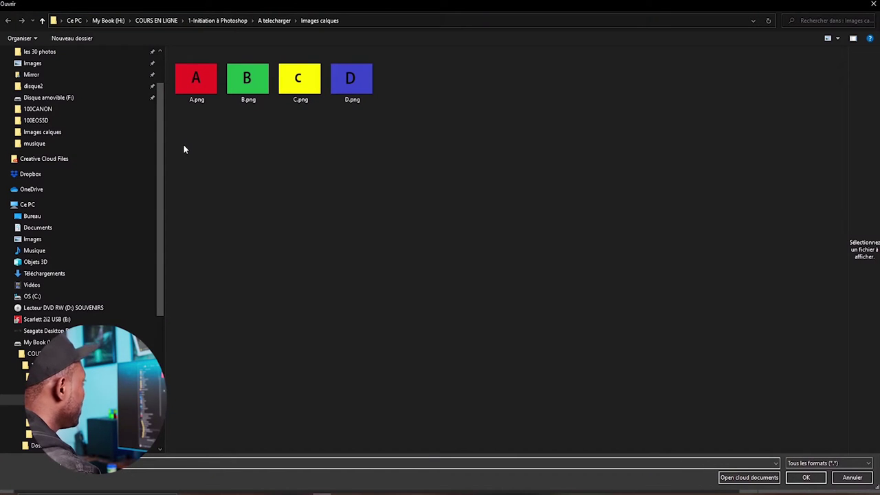
drag(188, 165, 377, 47)
click(806, 478)
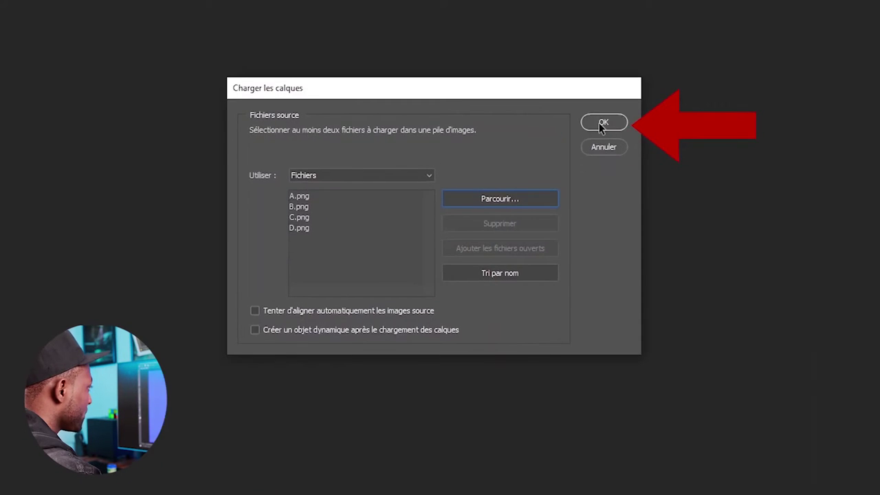
click(551, 163)
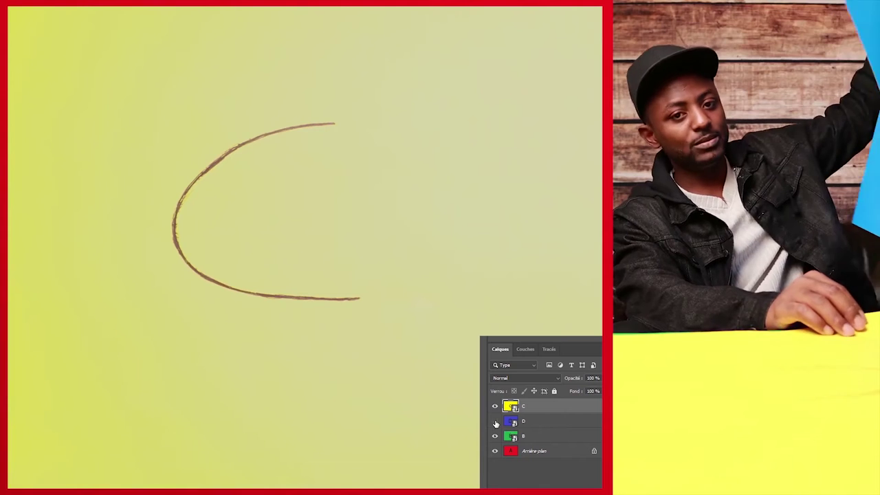
In the four-layer example, show the blue layer D and hide the yellow layer C above it
click(495, 422)
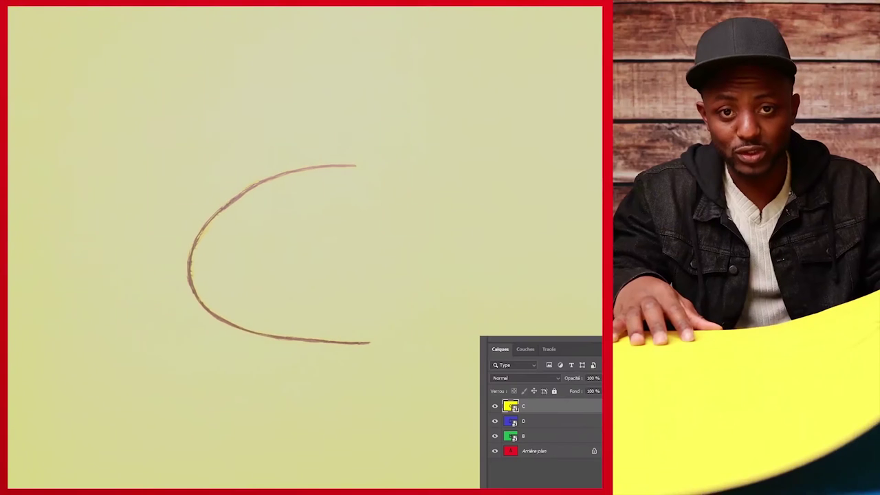
click(495, 407)
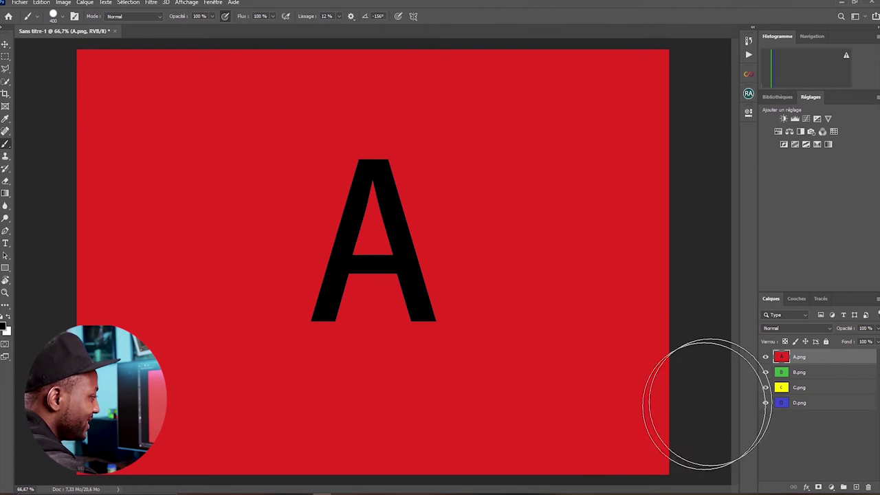
Hide layers A.png, C.png, B.png and D.png one by one until only the transparent canvas is left
click(767, 358)
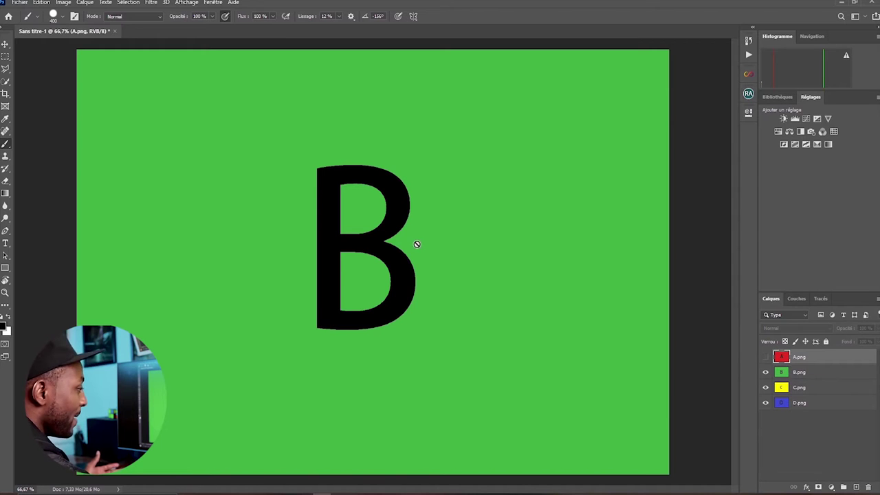
click(767, 389)
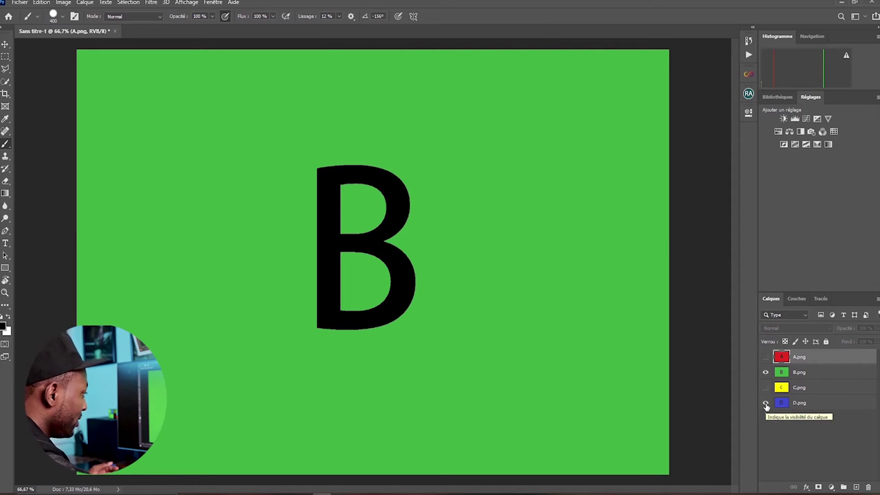
click(766, 404)
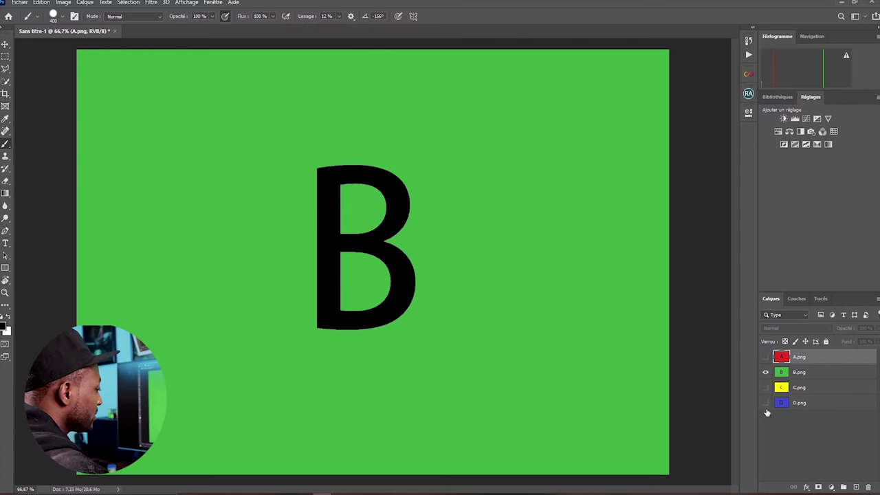
click(766, 403)
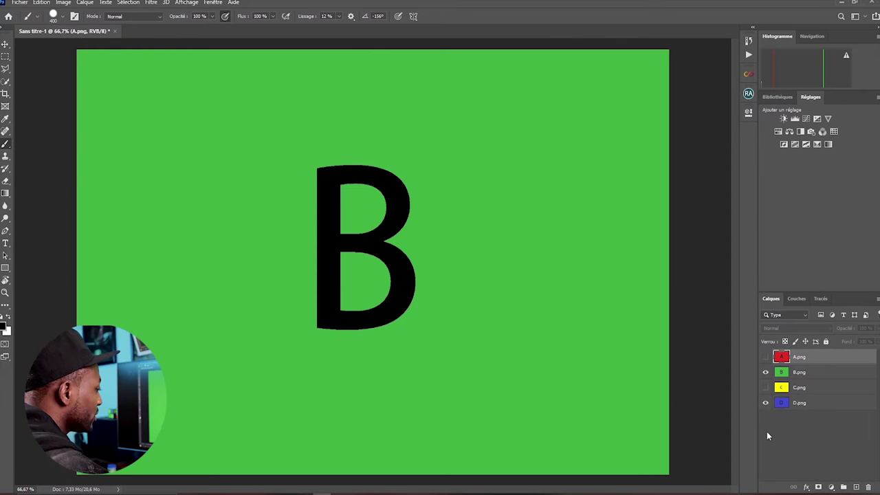
click(766, 373)
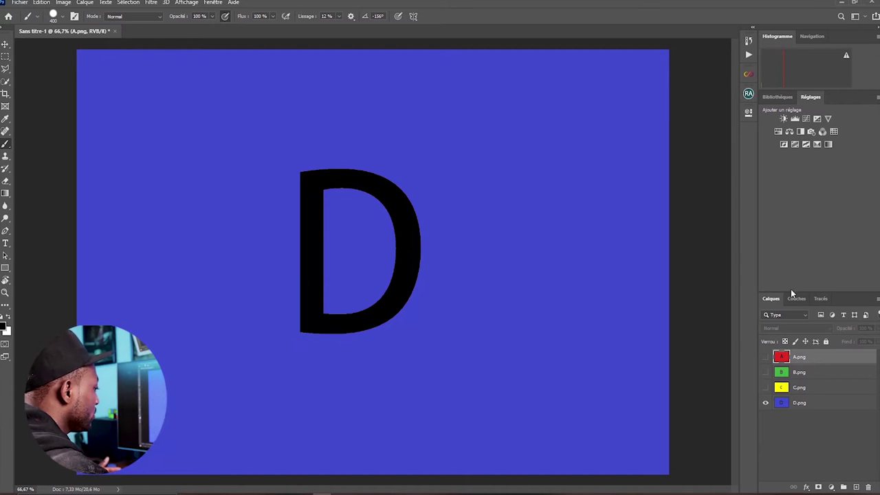
click(766, 404)
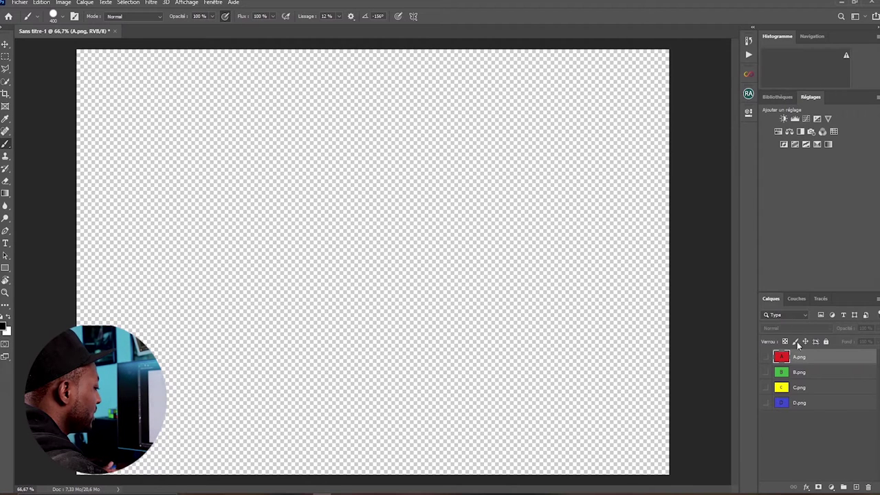
Show the hidden layers A.png, D.png, B.png and C.png again
click(765, 357)
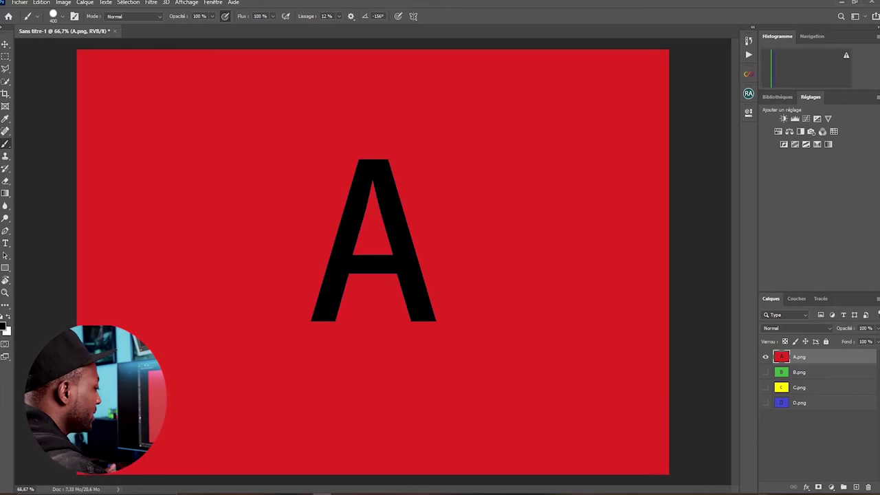
click(766, 403)
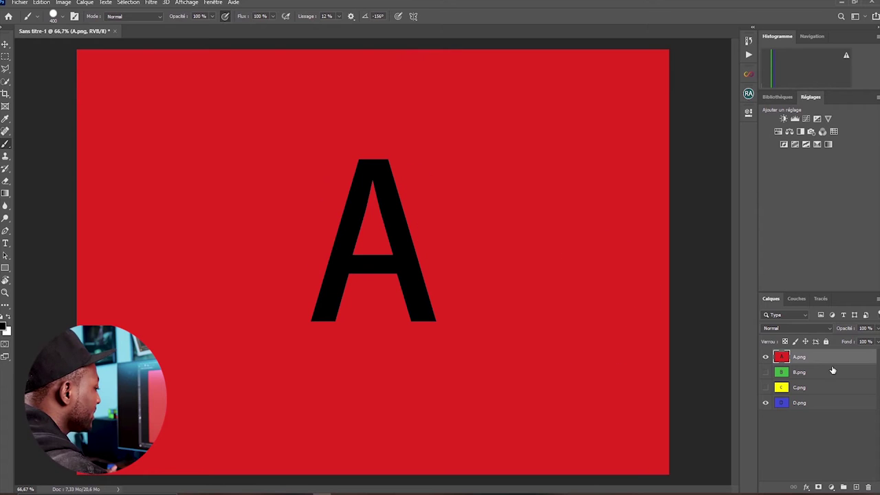
click(768, 375)
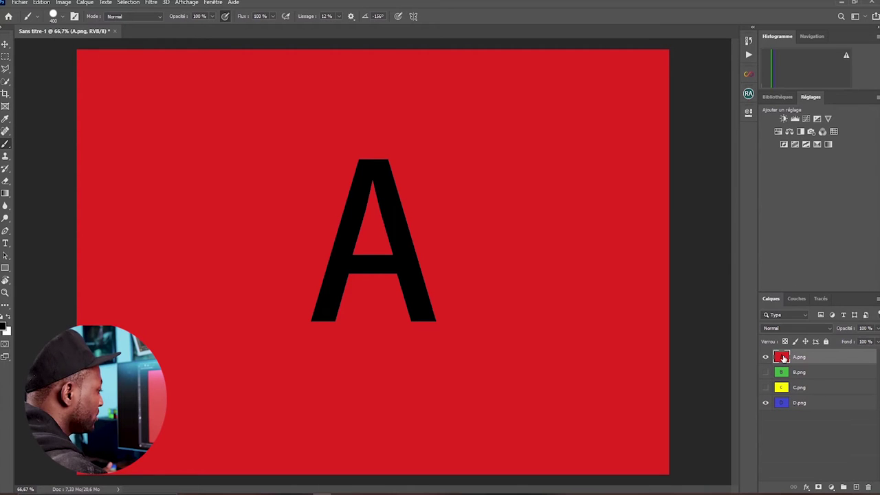
click(766, 388)
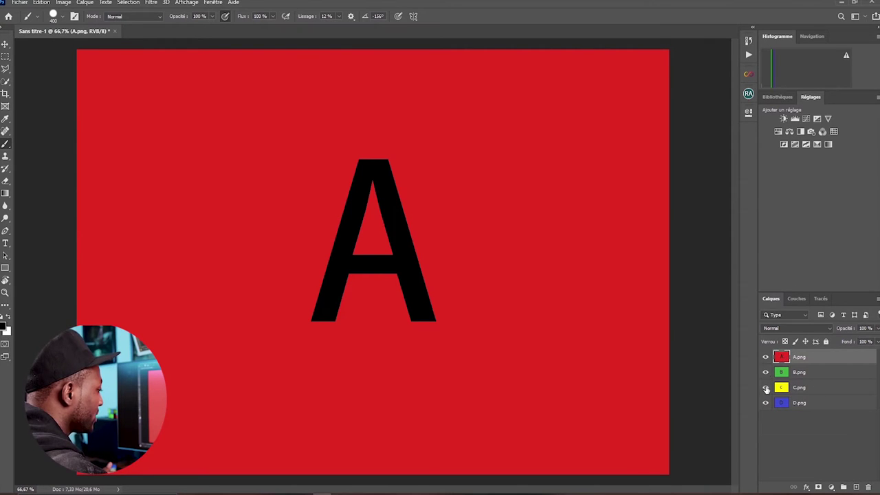
Toggle the visibility of layers B.png, C.png and D.png beneath the visible layer A.png, leaving all of them shown
click(765, 372)
click(766, 388)
click(767, 403)
click(766, 388)
click(765, 372)
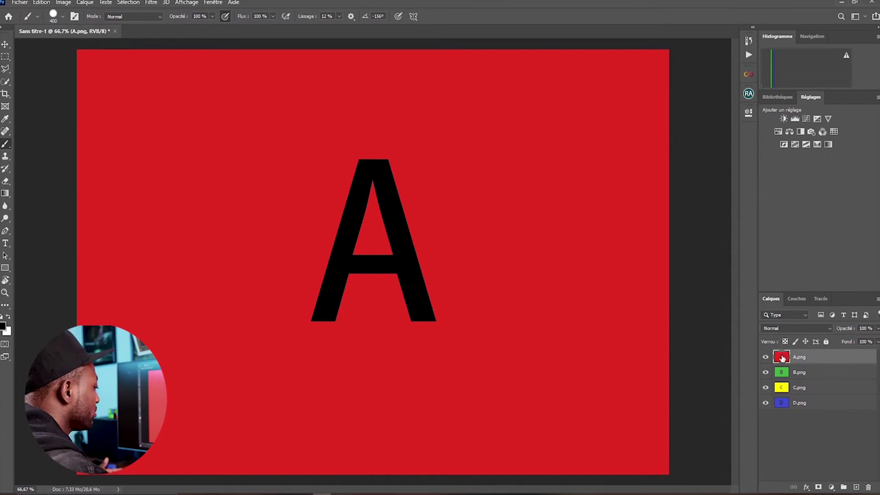
Hide layer A.png and move the blue layer D.png up the stack to the position of layer B.png
click(783, 401)
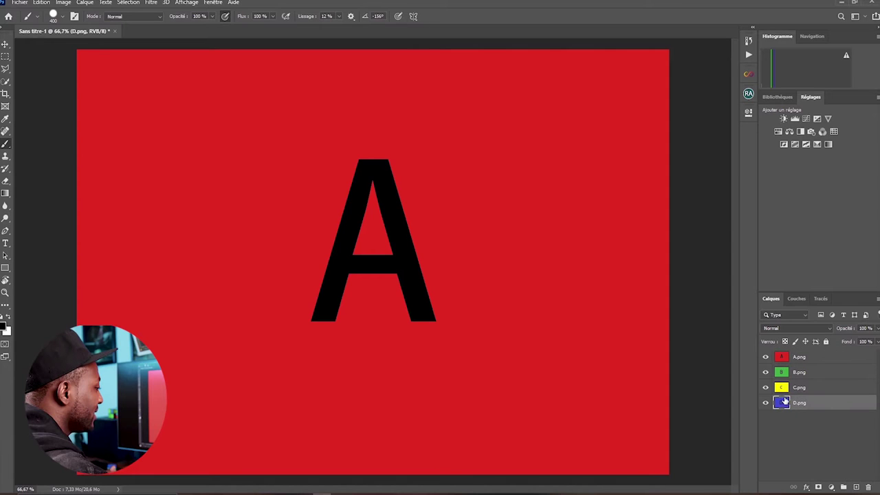
click(765, 357)
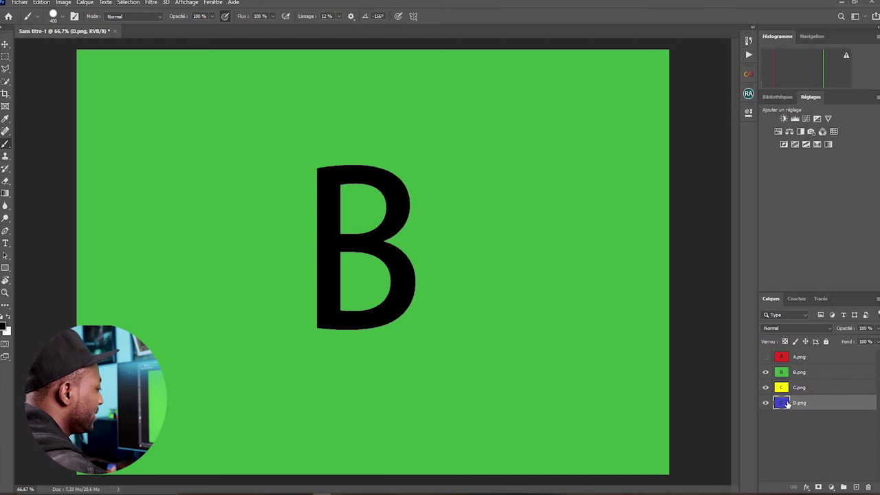
drag(782, 404, 795, 372)
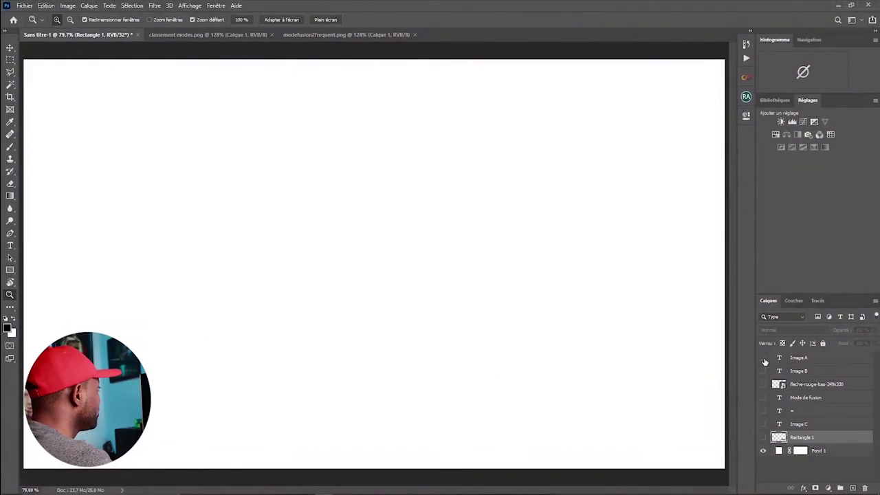
In the blend mode diagram, show Image A, Image B, the red arrow, Mode de fusion, the equals sign, Image C and Rectangle 1
click(764, 358)
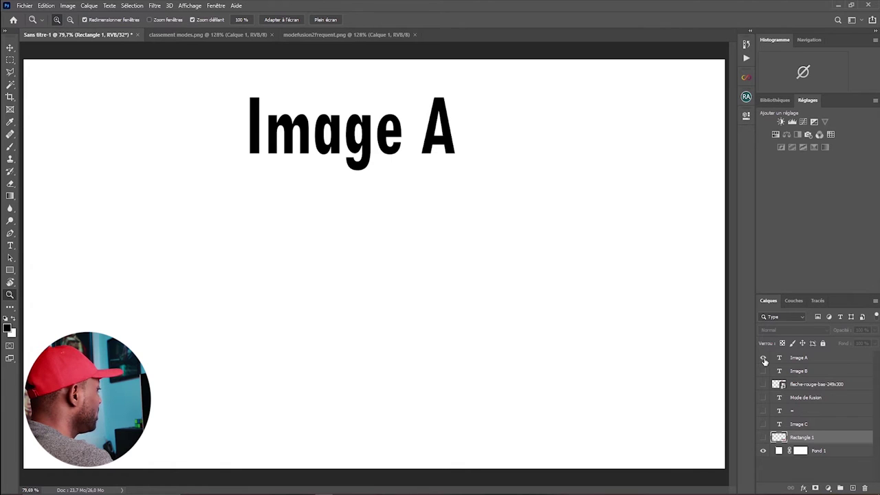
click(762, 372)
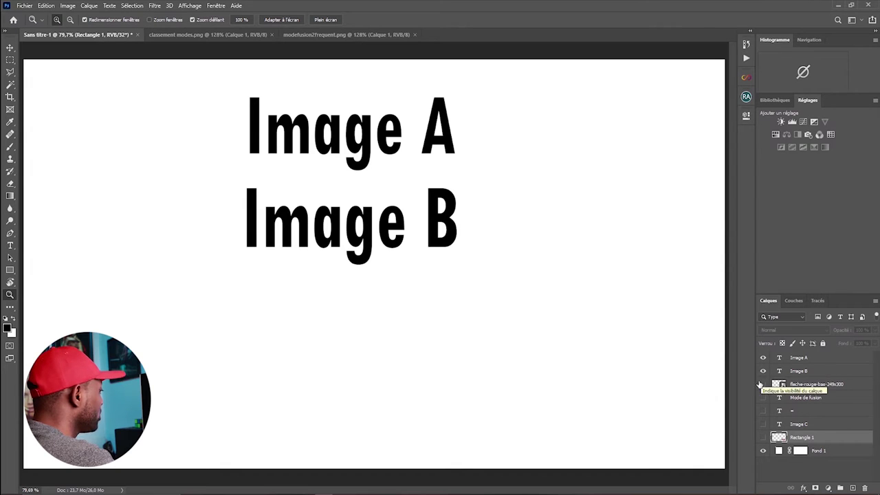
click(764, 385)
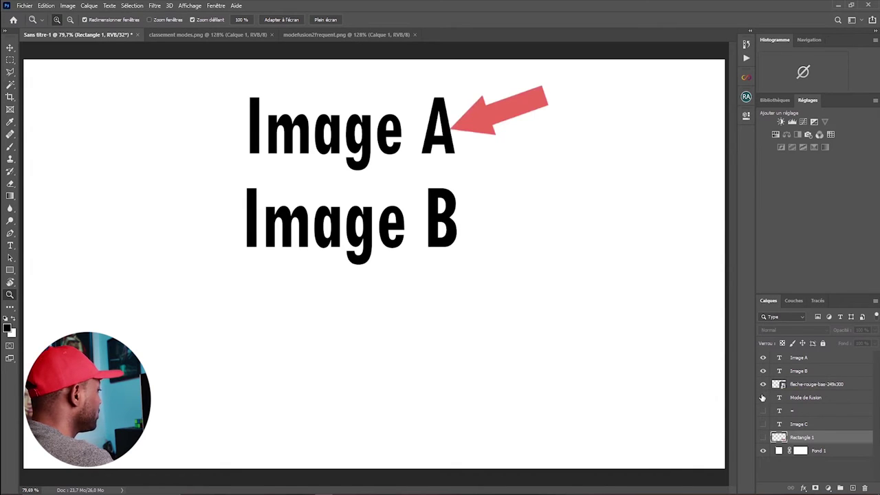
click(762, 397)
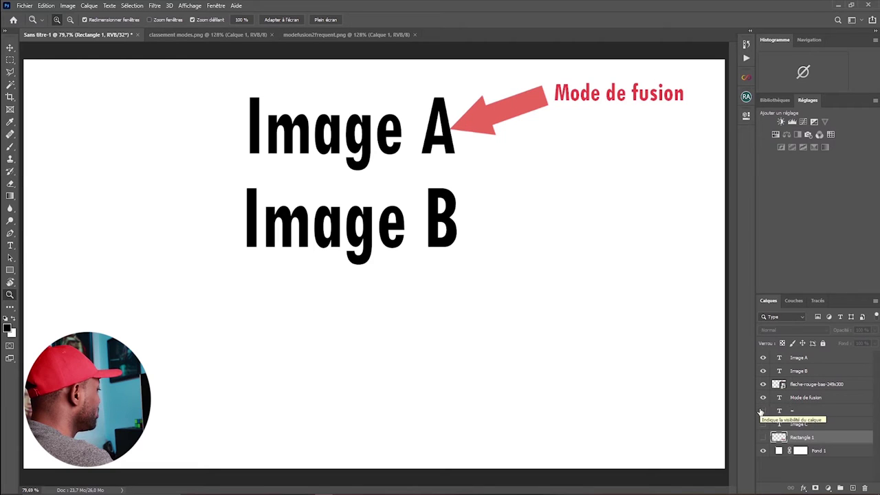
click(763, 411)
click(763, 425)
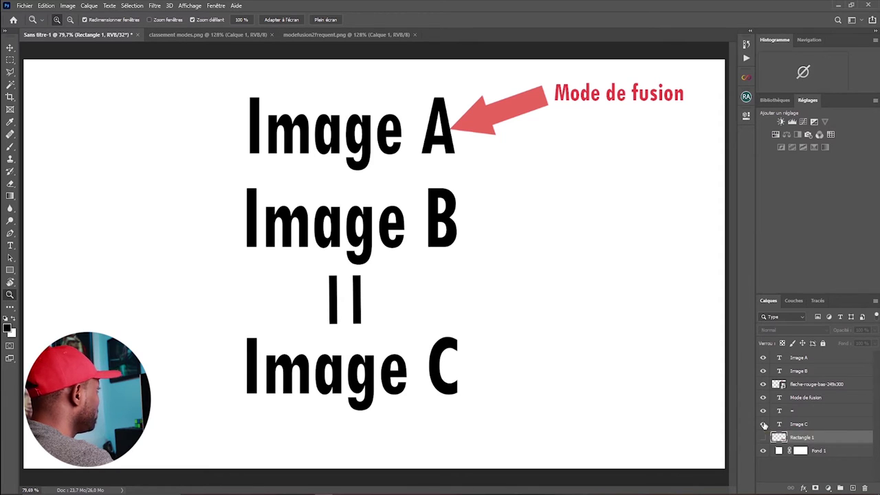
click(763, 438)
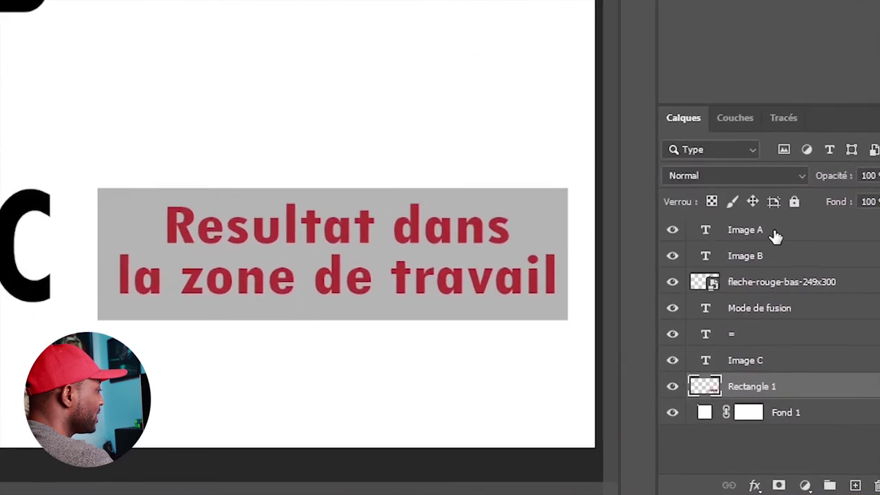
Preview the blend modes on layer Rectangle 1, including Différence, and leave the layer on Normal
click(799, 169)
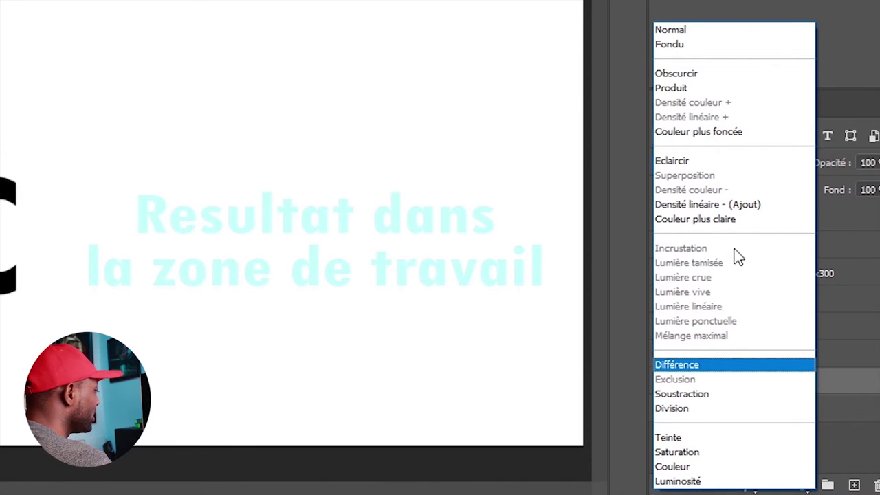
click(670, 30)
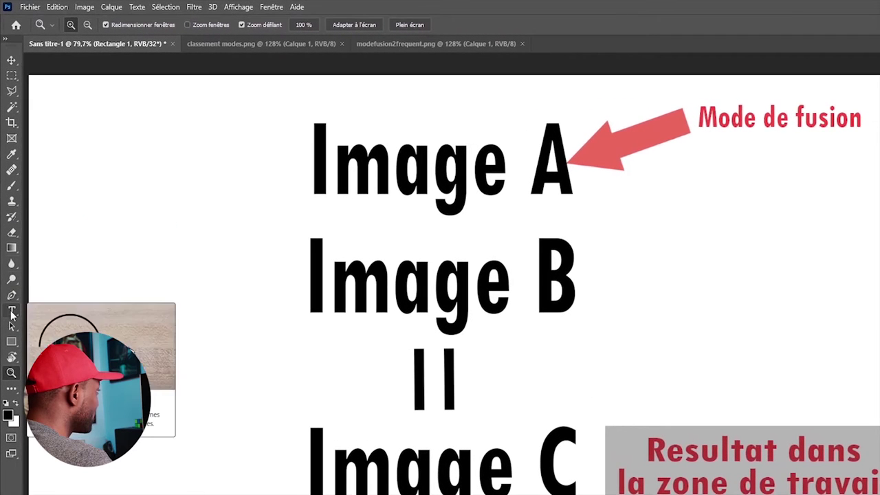
Examine the blend mode lists of the Brush, Clone Stamp and Gradient tools without changing their mode
click(12, 187)
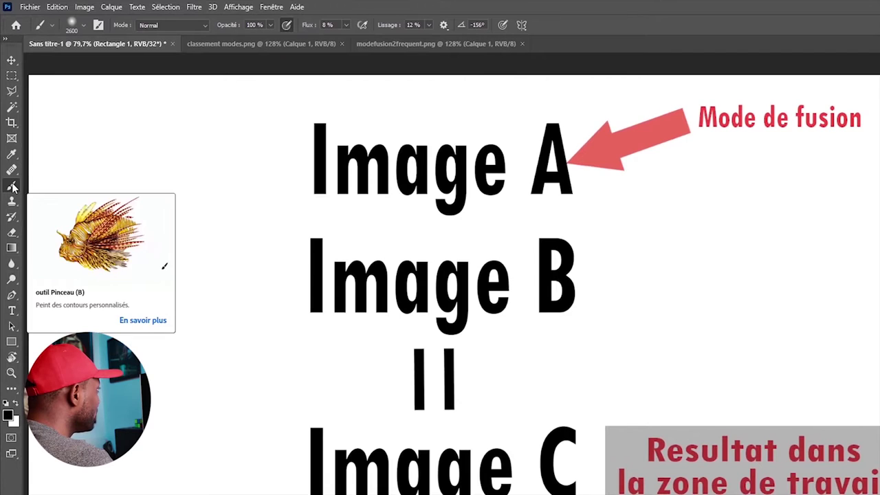
click(206, 25)
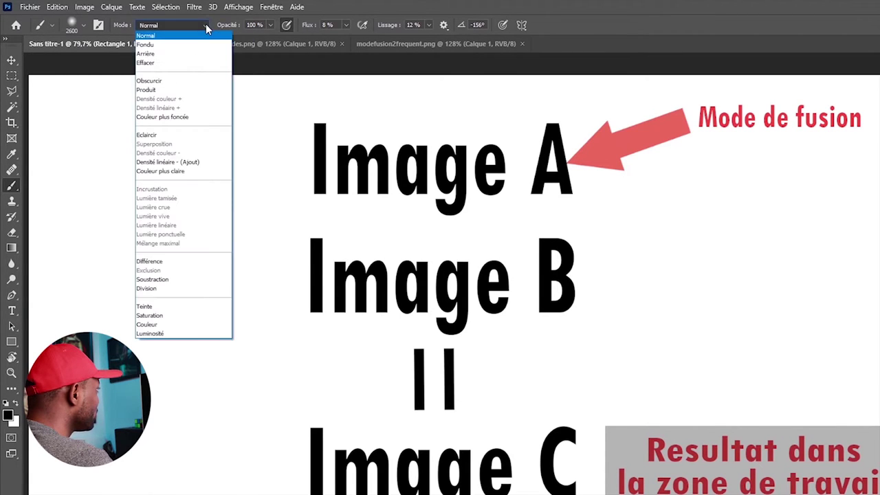
click(206, 27)
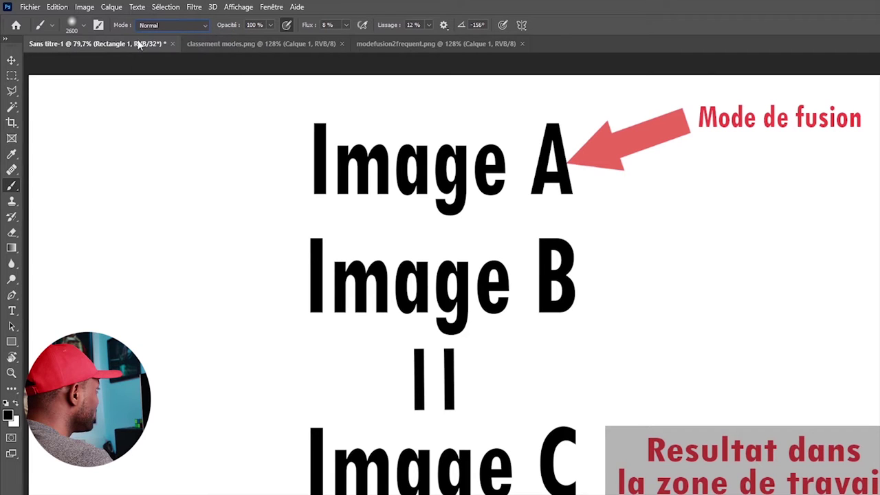
click(14, 202)
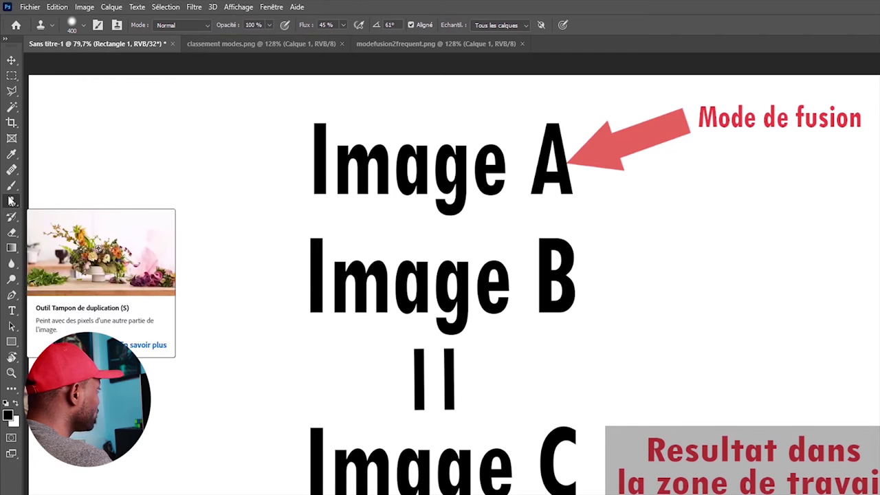
click(204, 28)
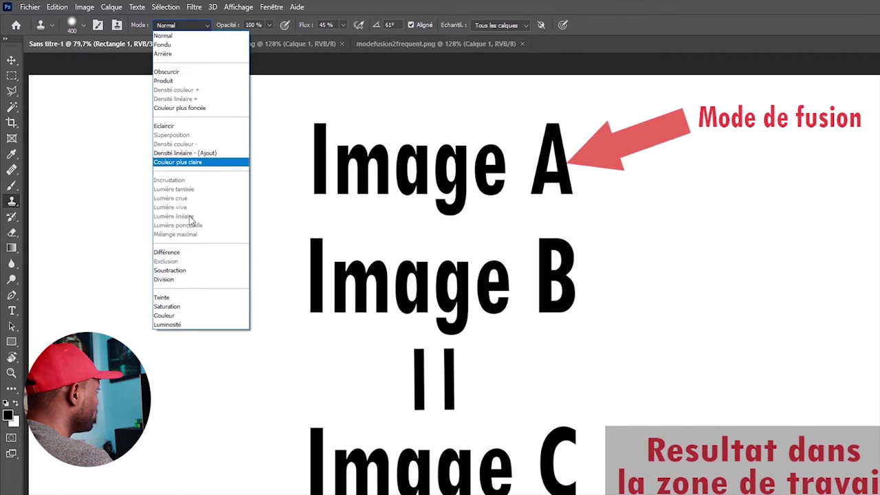
click(204, 28)
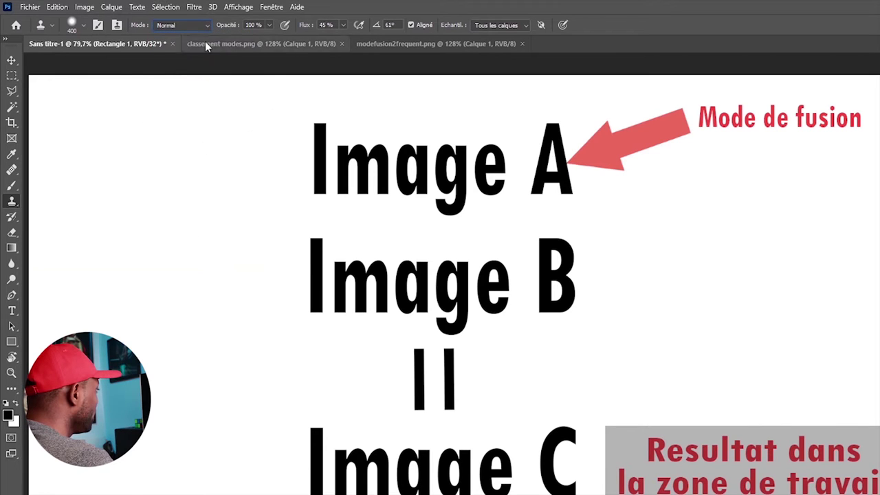
click(12, 248)
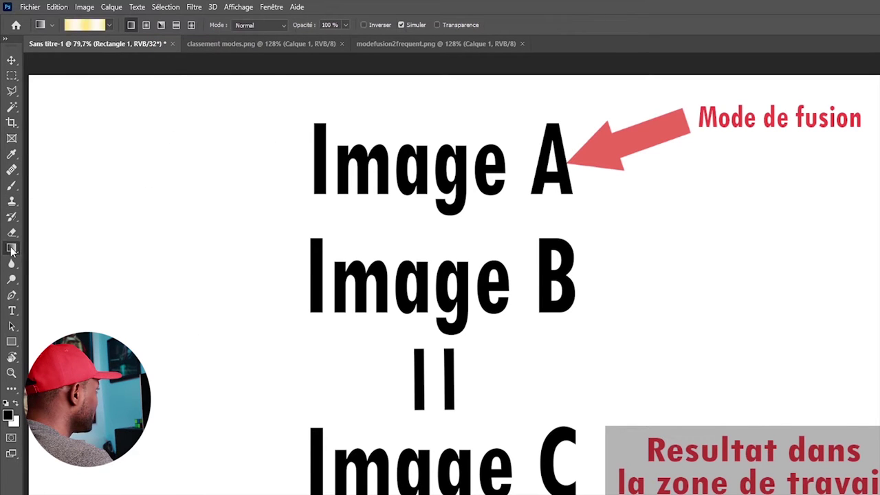
click(283, 24)
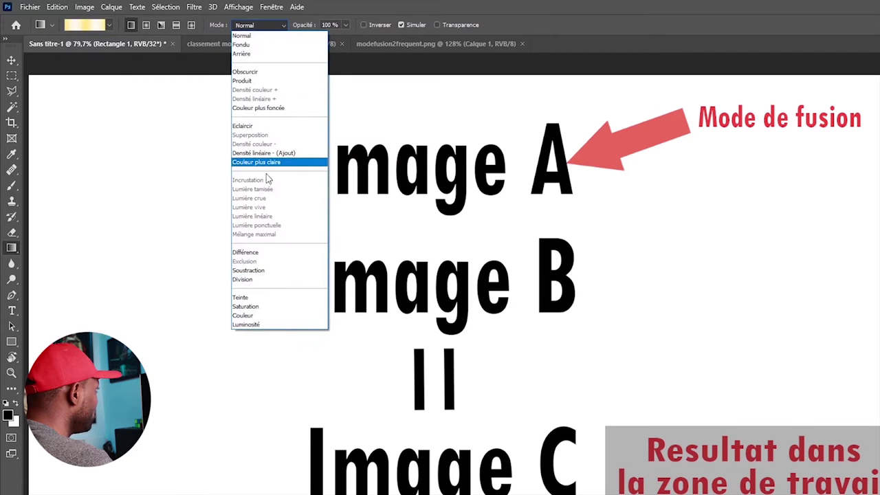
click(197, 168)
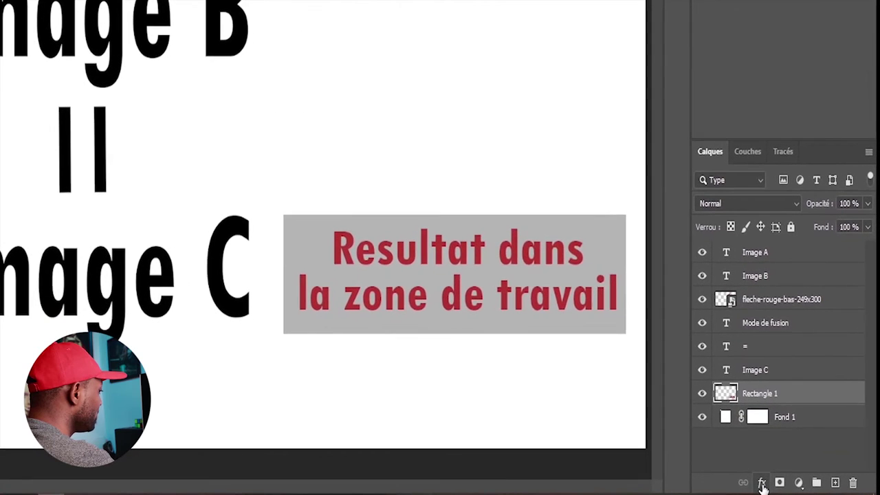
Examine the blend mode list of the drop shadow style (Ombre portée) for Rectangle 1, and cancel the effect
click(762, 484)
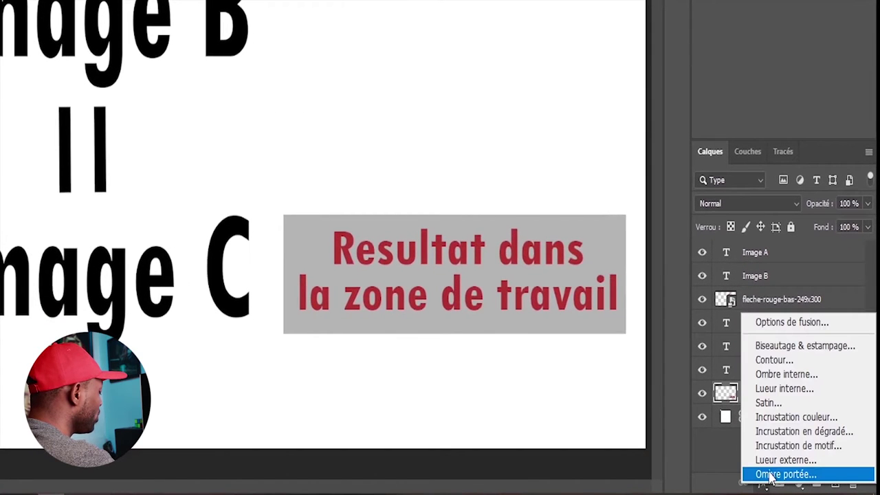
click(777, 475)
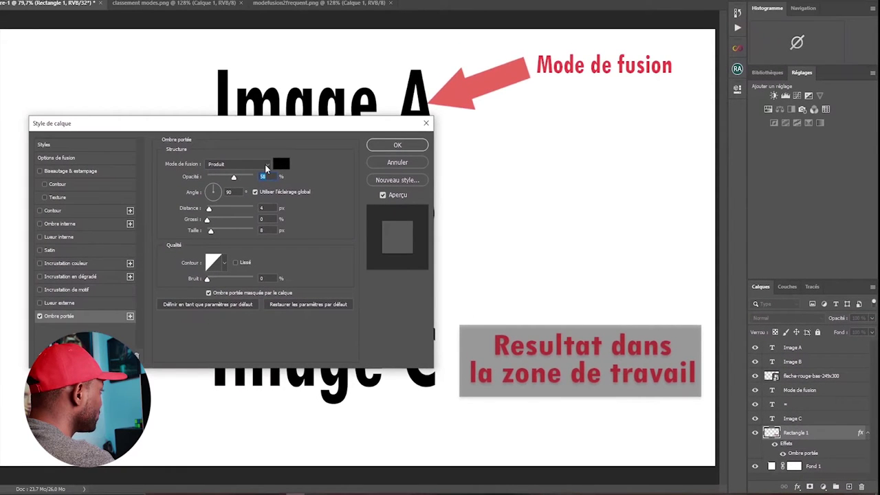
click(266, 165)
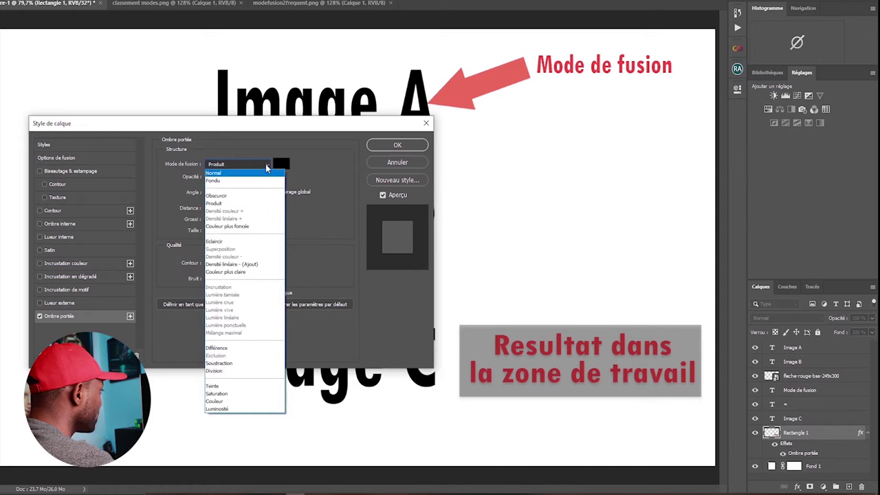
click(266, 164)
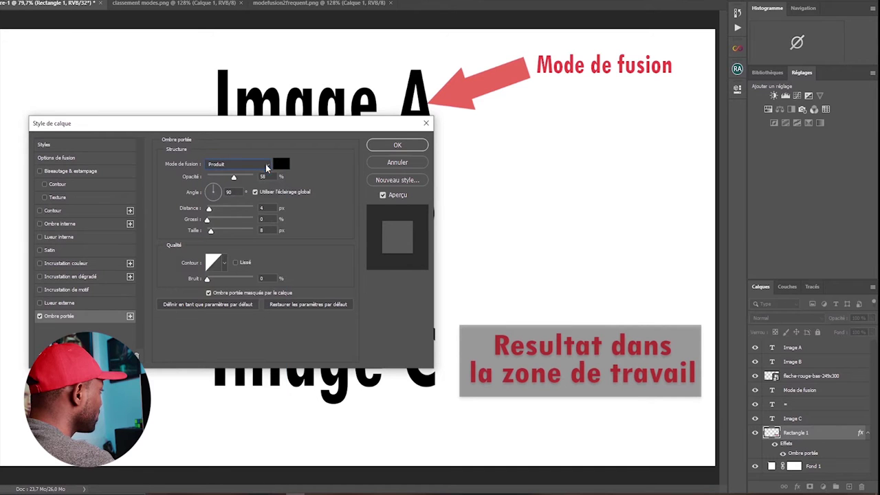
click(427, 123)
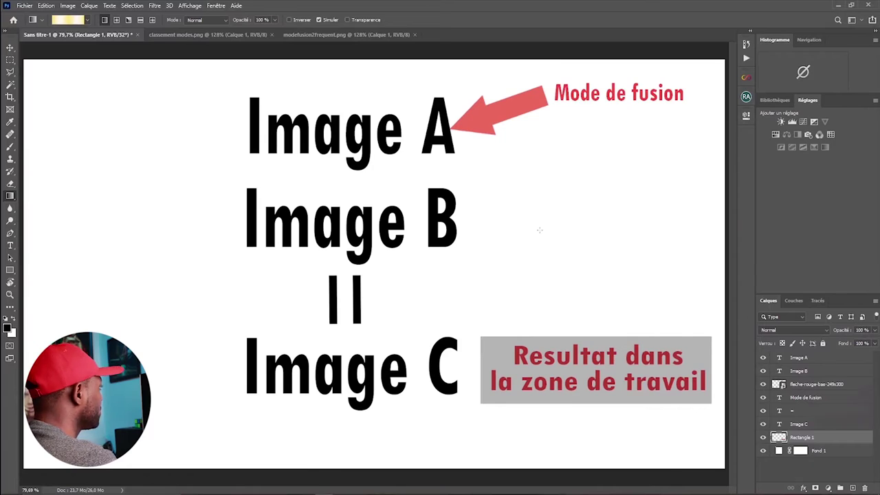
Switch to classement modes.png and examine how the blend modes are grouped by effect
click(208, 34)
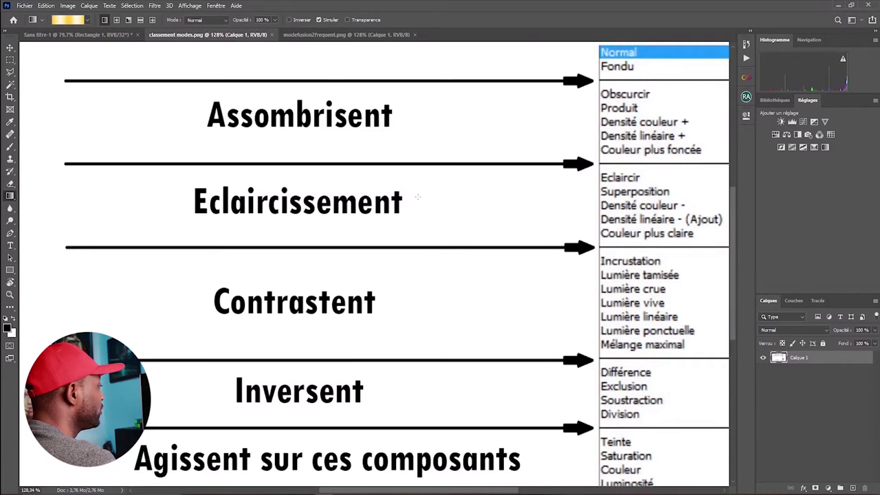
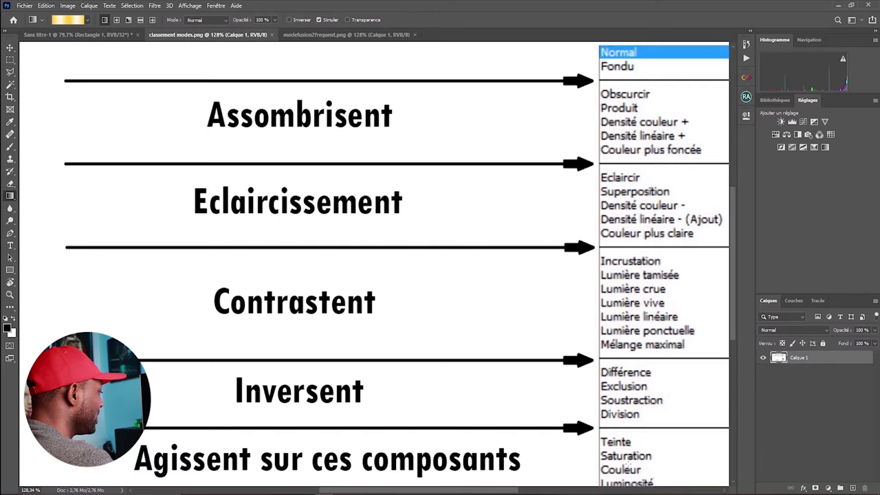
scroll(374, 265, down, 1)
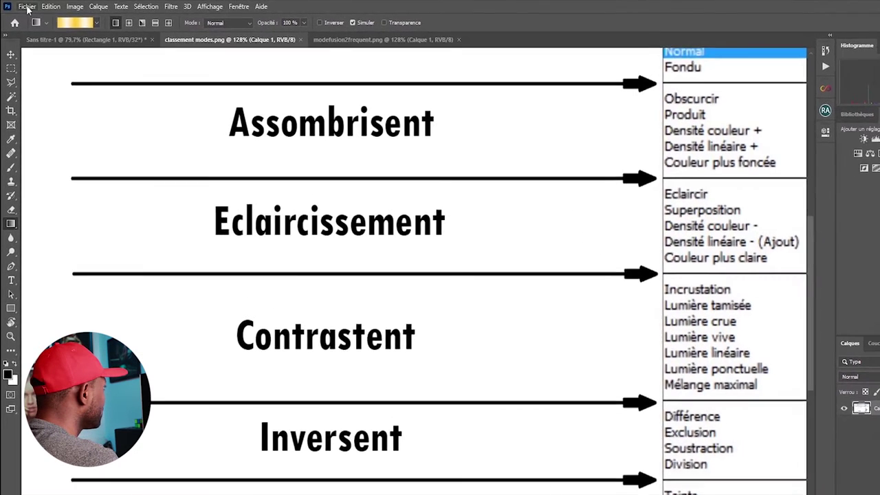
Load a.png and a1.png from the final folder into a single document as stacked layers
click(25, 6)
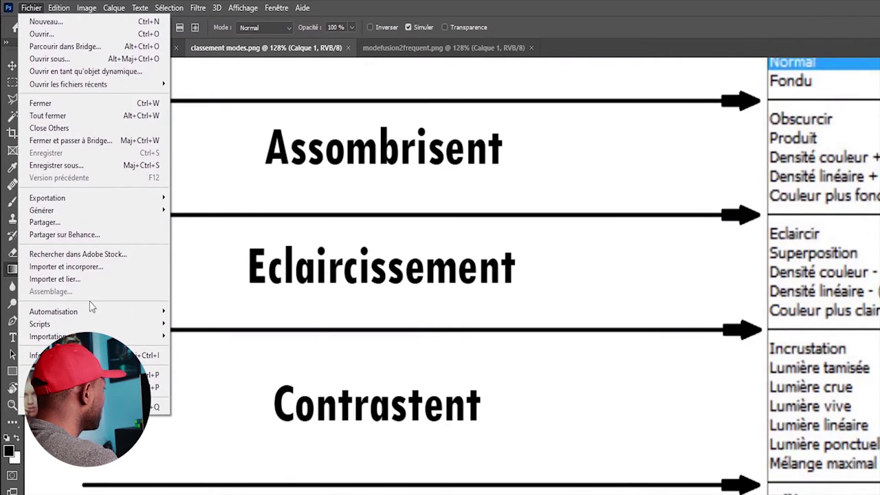
mouse_move(94, 324)
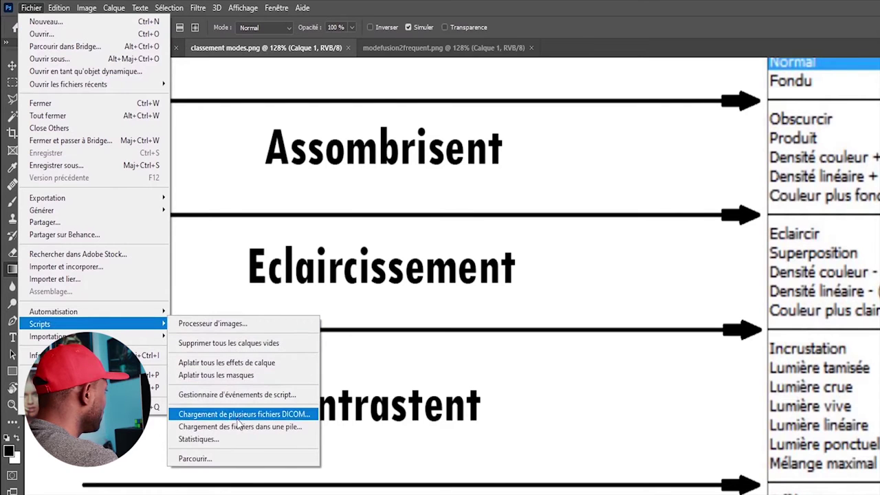
click(278, 428)
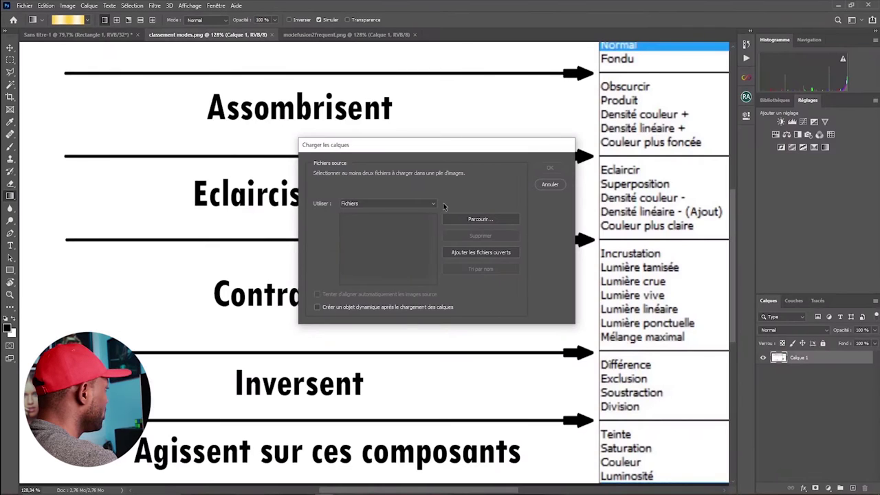
click(486, 220)
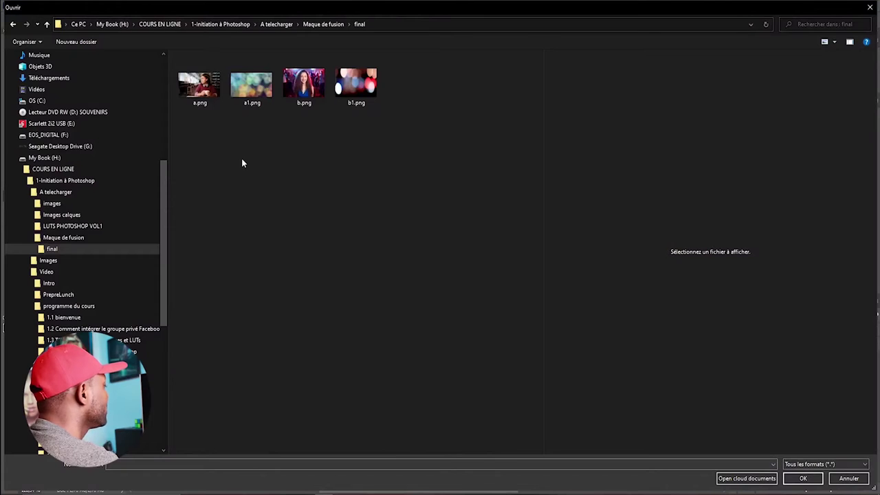
click(250, 93)
ctrl+click(204, 93)
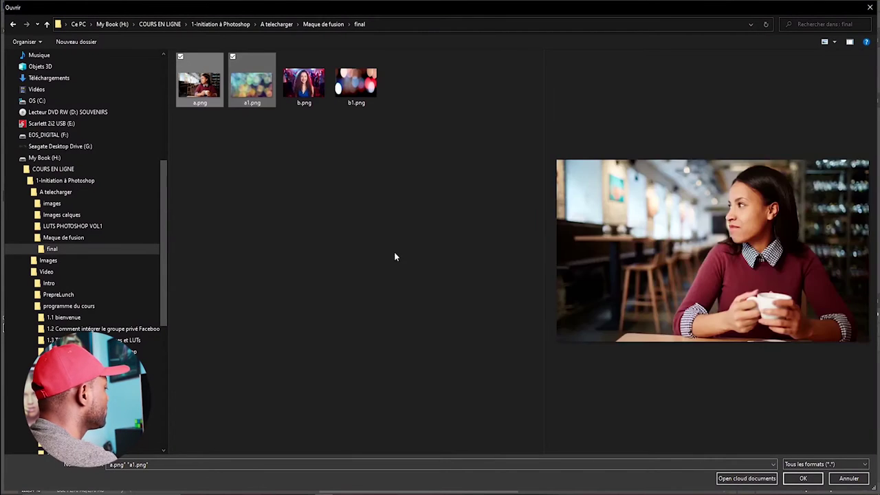
click(803, 480)
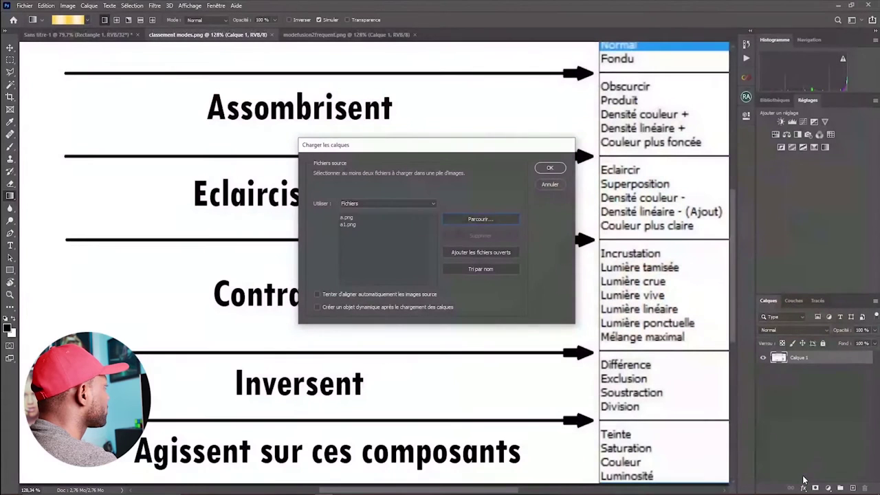
click(550, 168)
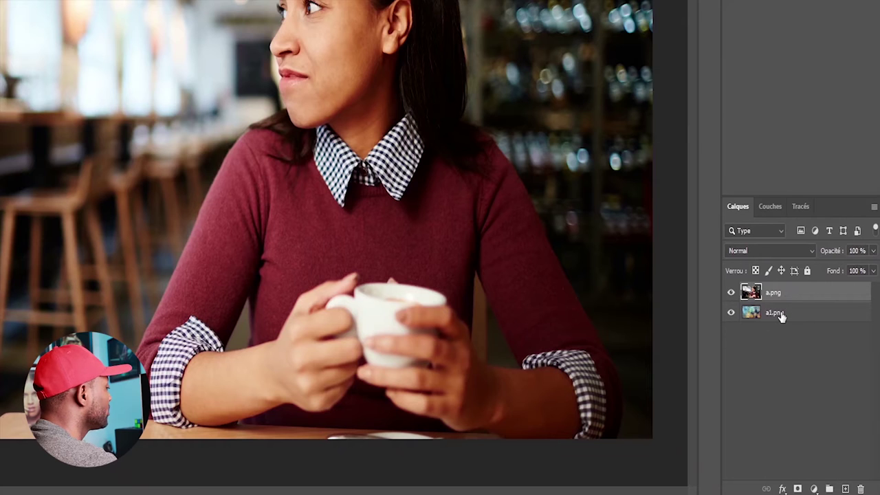
Move layer a1.png above a.png and set its blend mode to Lumière tamisée
click(802, 315)
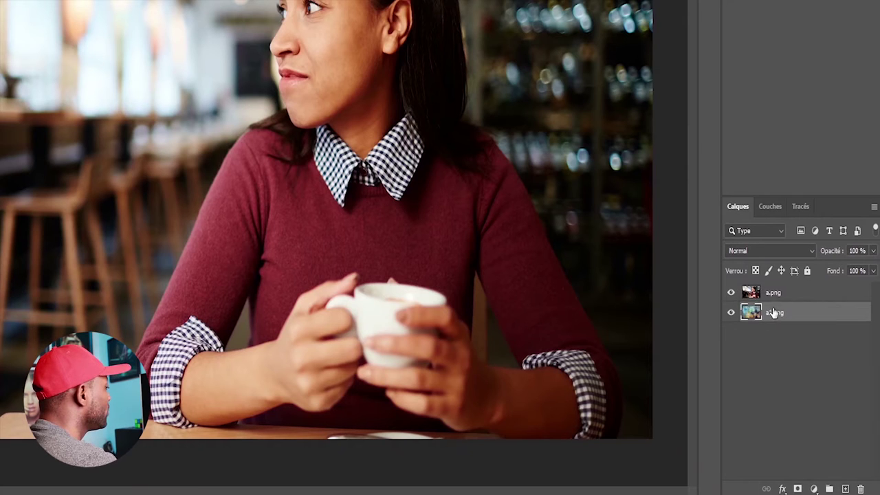
drag(802, 315, 804, 294)
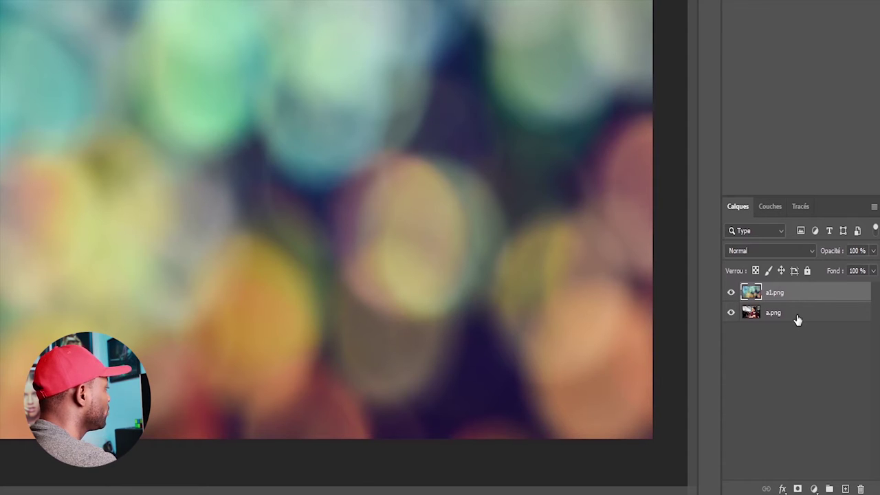
click(810, 251)
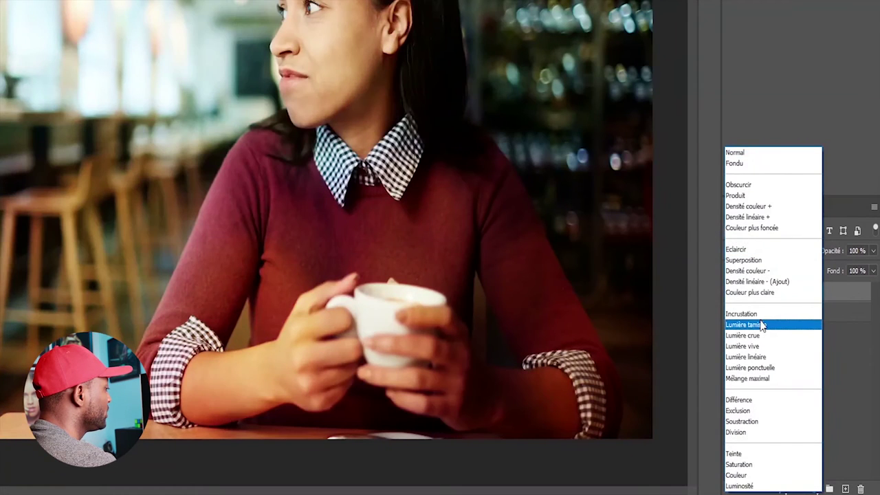
click(761, 325)
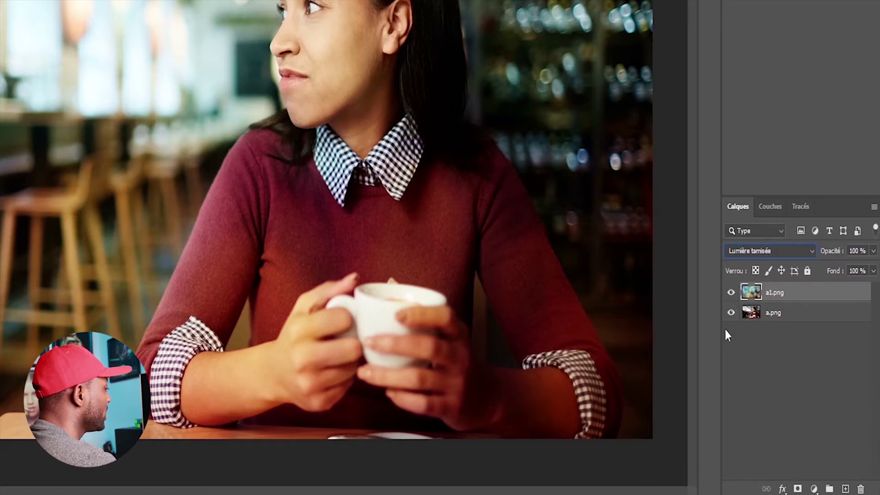
Compare the photo with and without the Lumière tamisée layer a1.png, and view each layer on its own
click(732, 293)
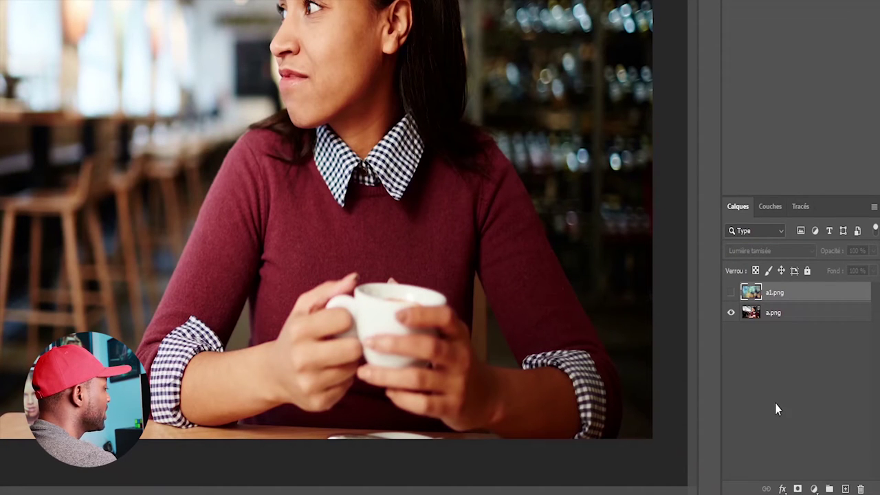
click(732, 294)
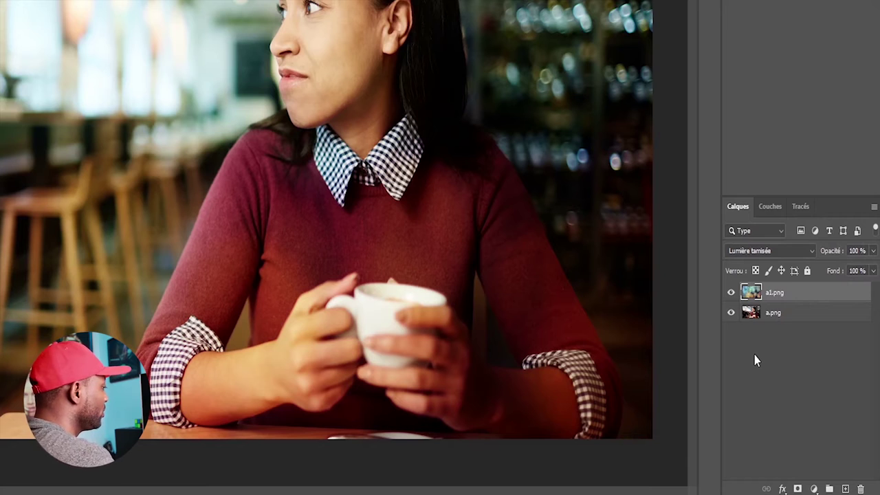
click(813, 255)
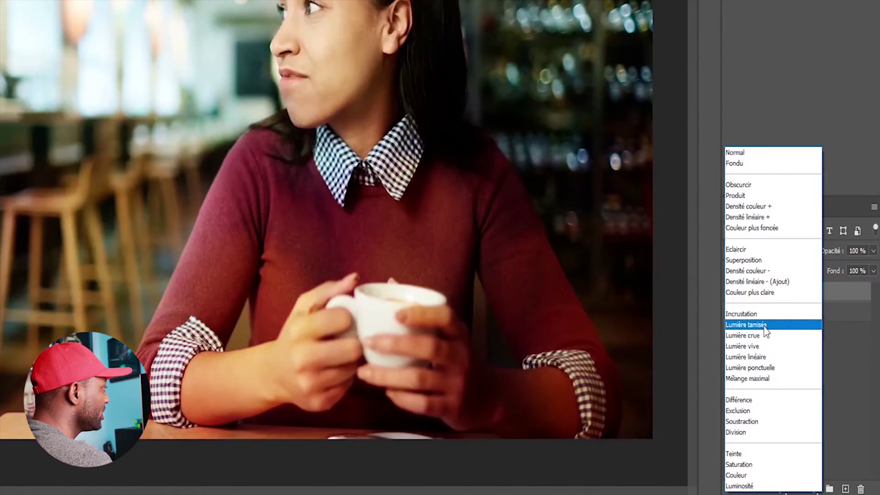
click(765, 326)
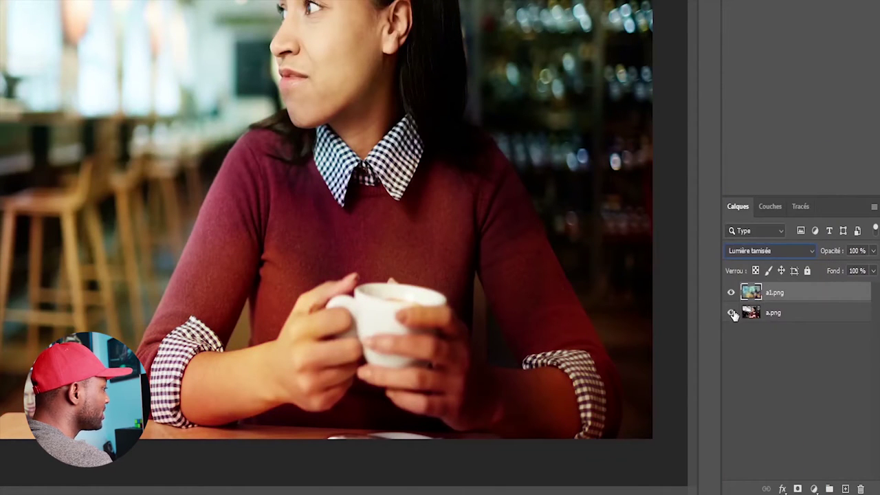
click(731, 313)
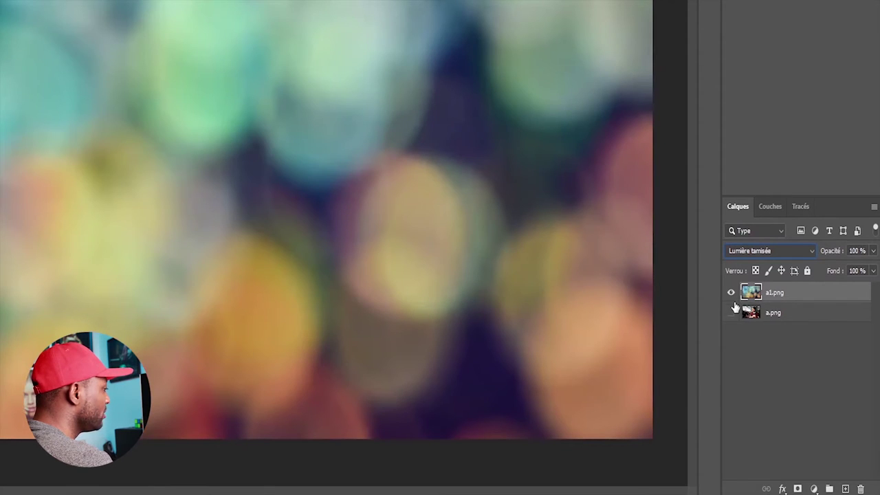
click(732, 293)
click(731, 313)
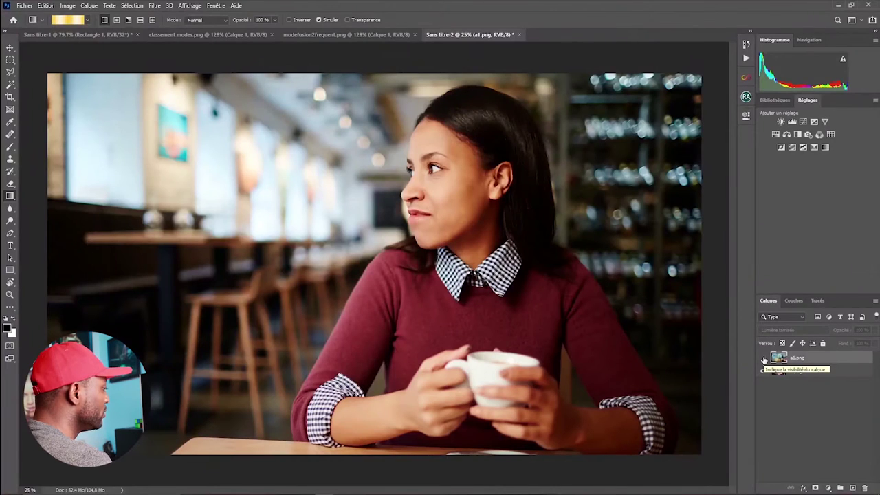
click(764, 358)
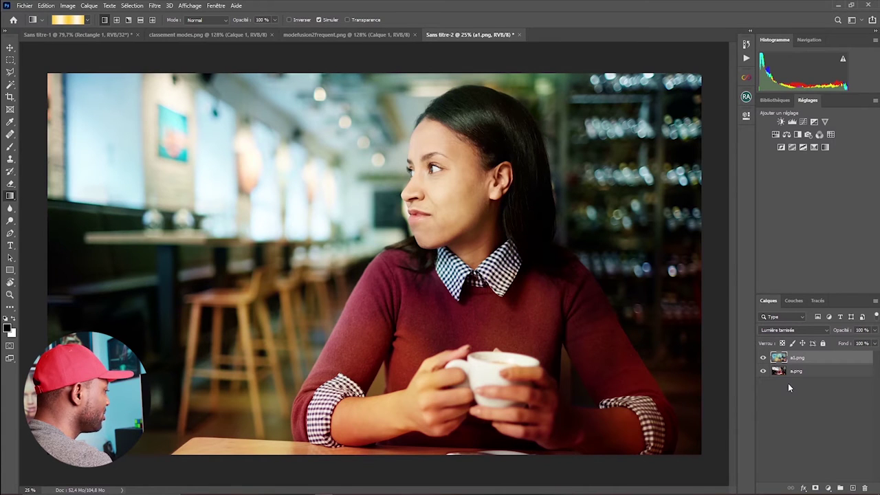
Load b.png and b1.png from the final folder into another new document as stacked layers
click(25, 8)
mouse_move(69, 235)
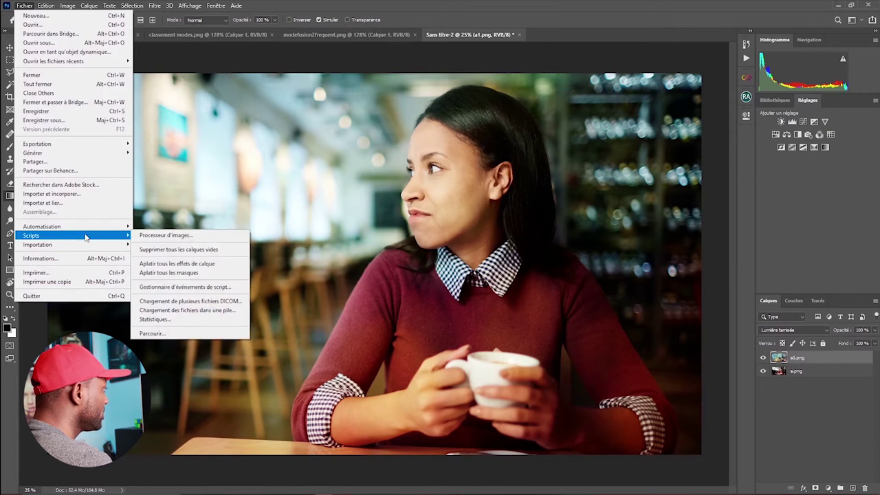
click(194, 311)
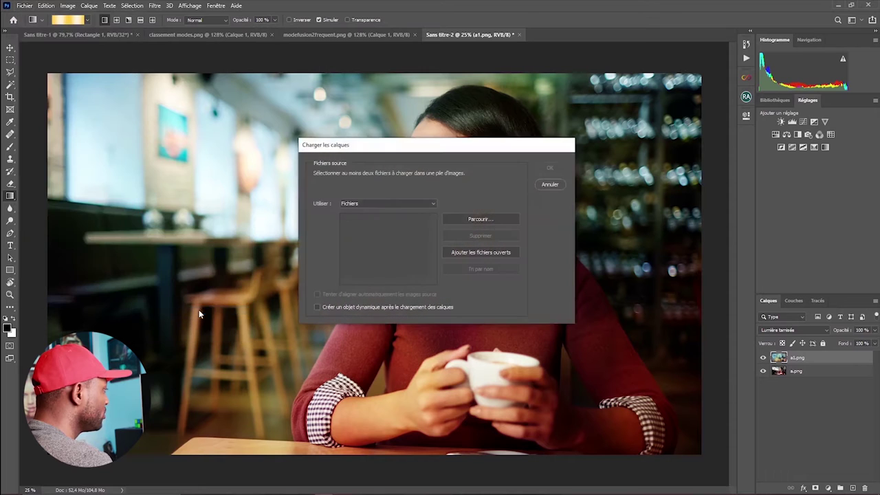
click(495, 219)
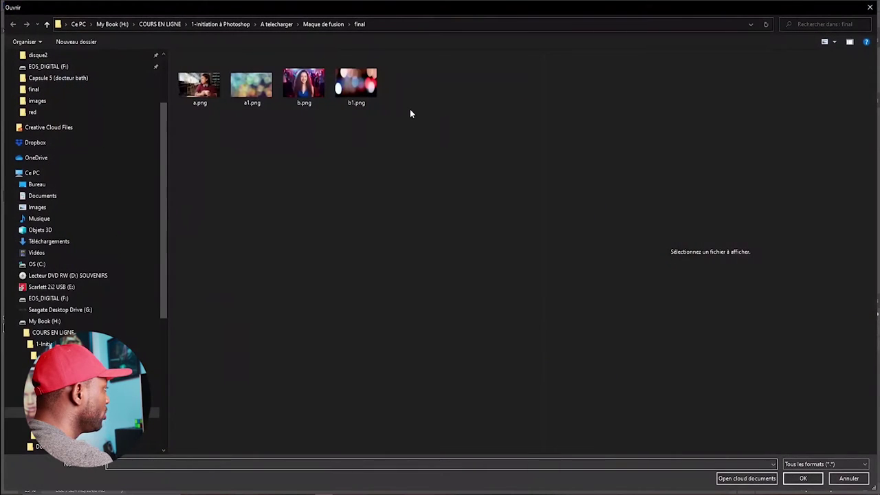
drag(305, 110, 375, 81)
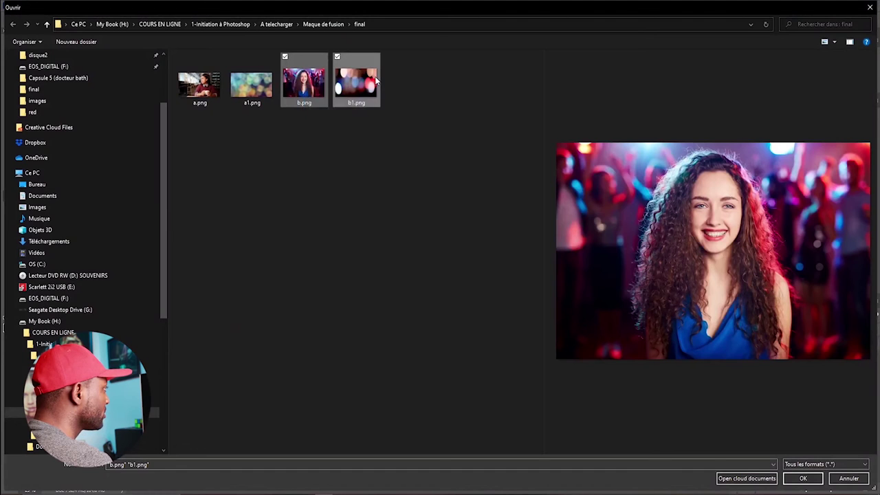
click(802, 478)
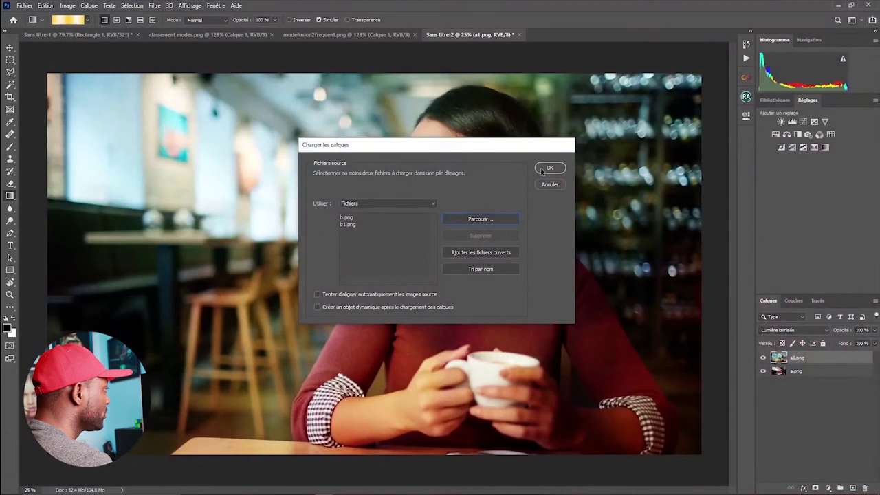
click(544, 170)
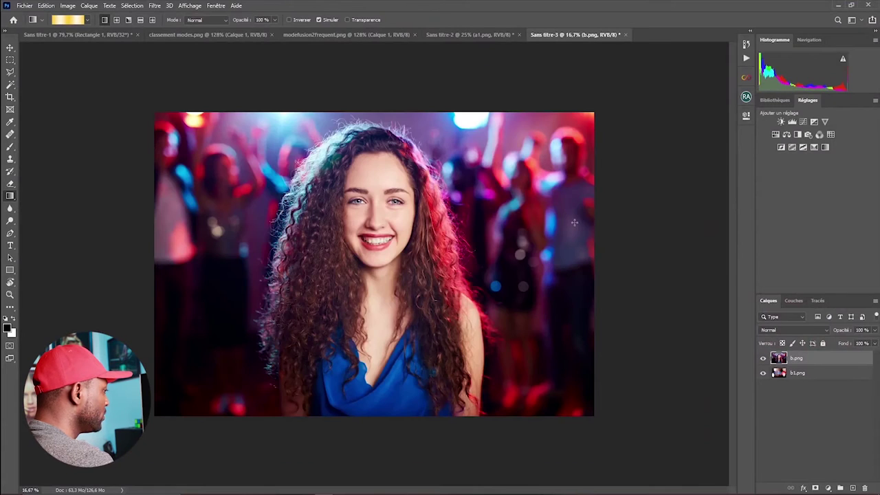
View the bokeh layer b1.png without b.png, and move b1.png above b.png with both layers shown
click(762, 359)
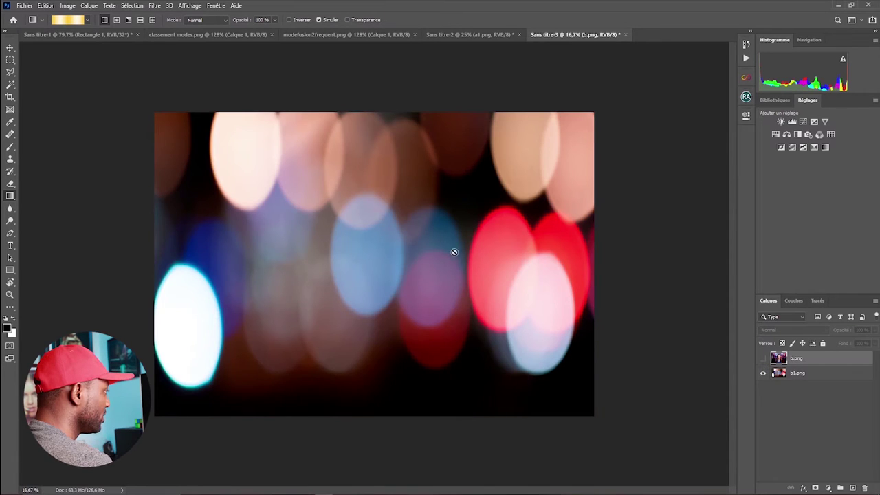
click(762, 359)
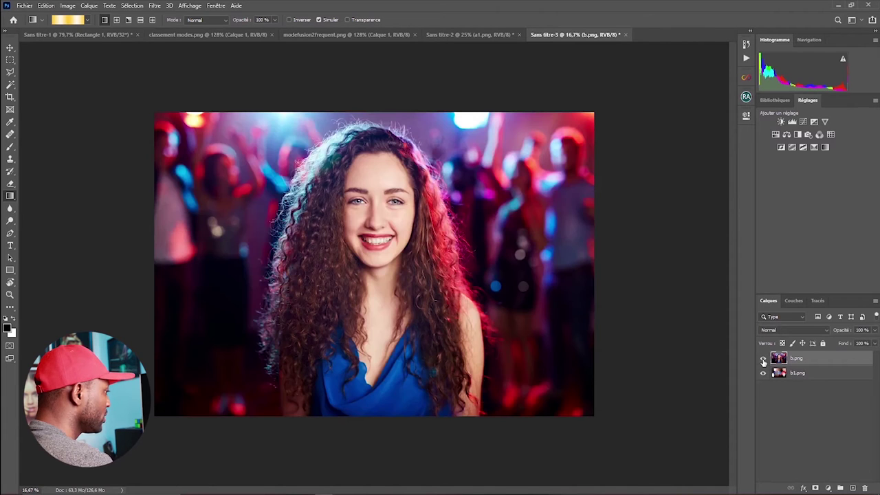
click(804, 373)
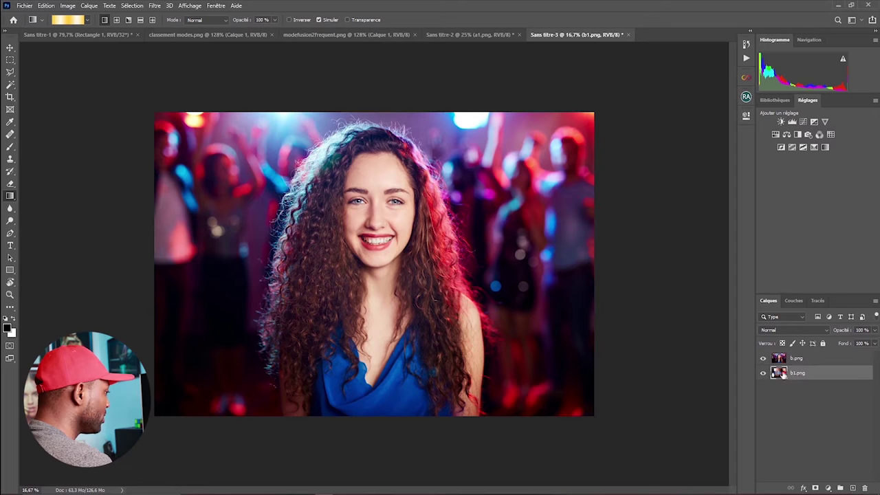
mouse_move(801, 373)
mouse_down()
mouse_move(811, 371)
mouse_move(811, 360)
mouse_up()
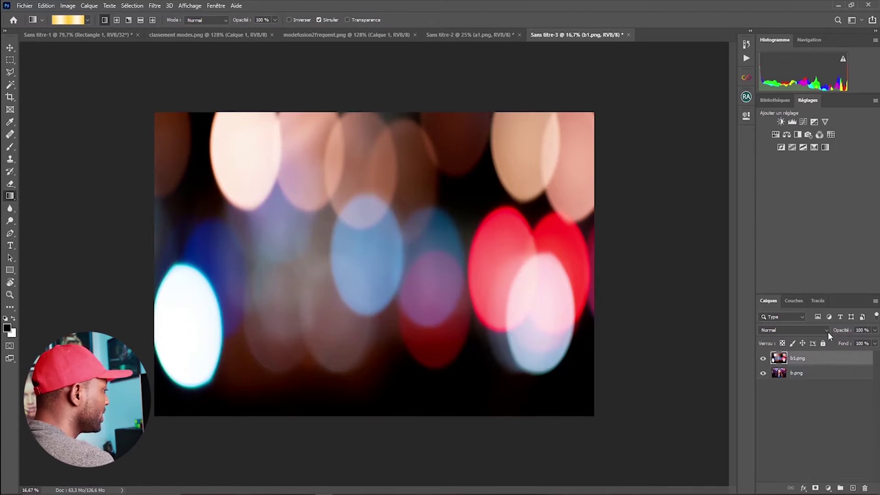
Try the Produit blend mode on layer b1.png and compare the image with and without that layer
click(828, 331)
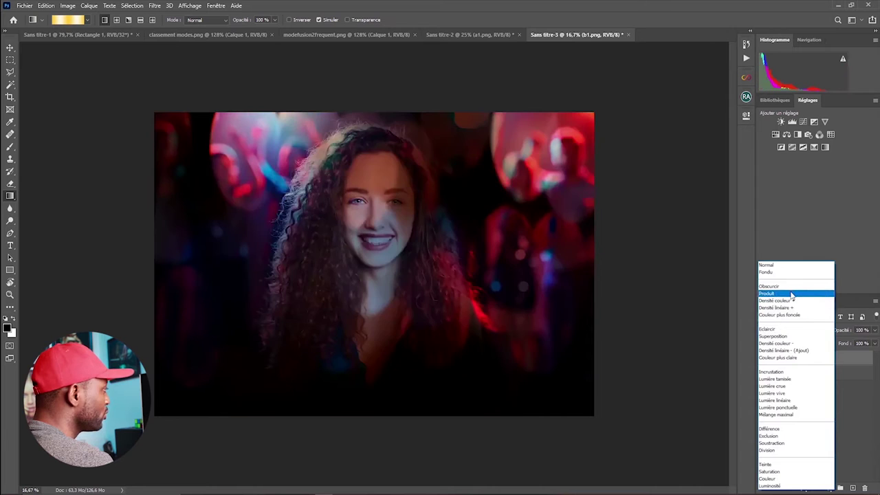
click(791, 295)
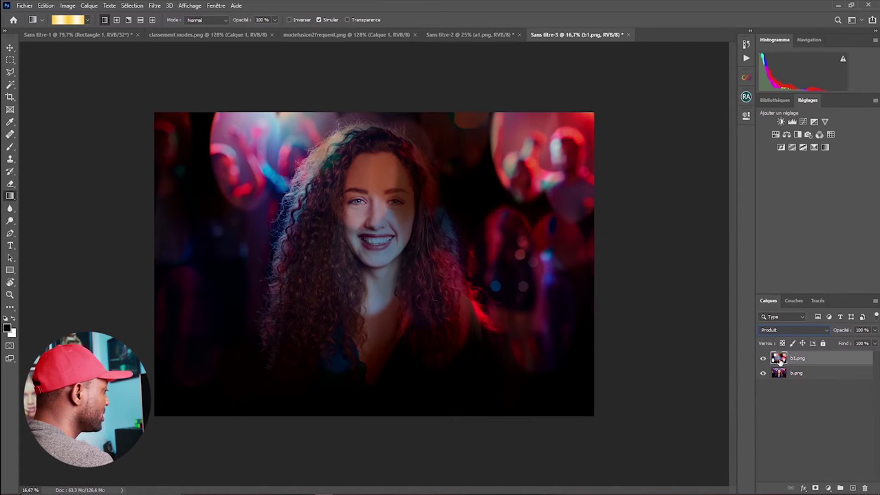
click(763, 360)
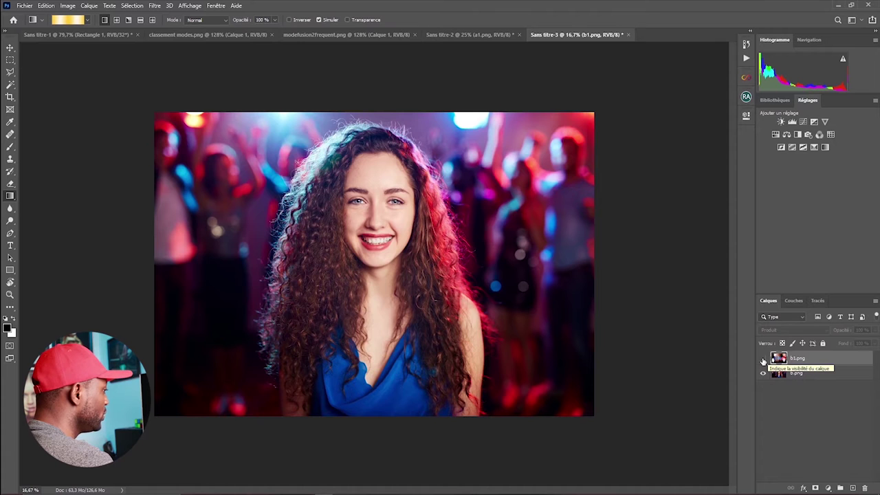
click(763, 360)
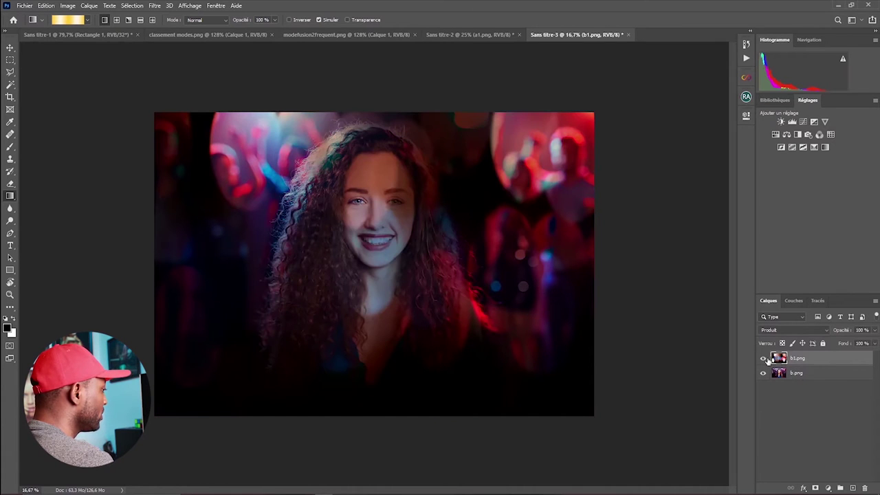
Set layer b1.png's blend mode to Lumière tamisée, then hide it and select layer b.png to view the original photo
click(822, 331)
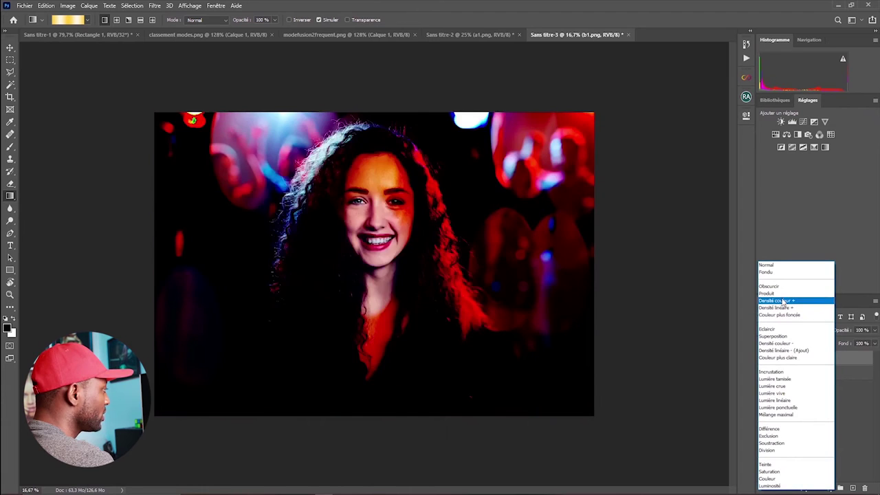
click(782, 381)
click(763, 361)
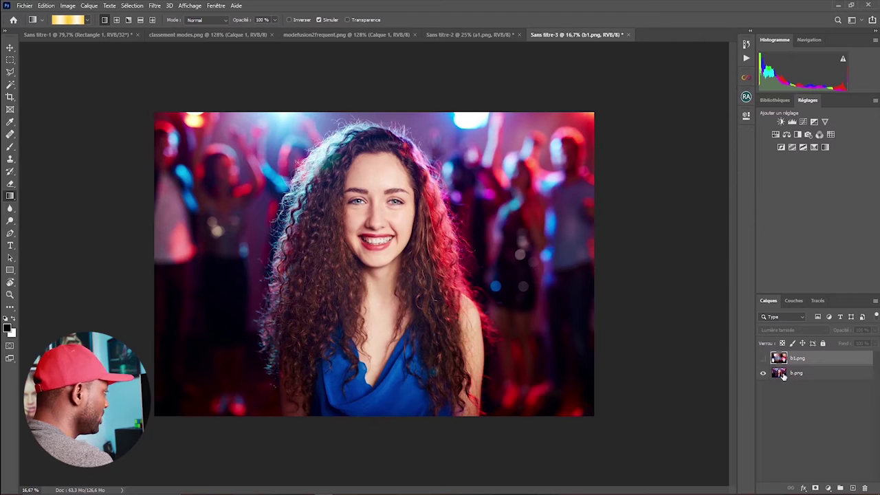
click(783, 375)
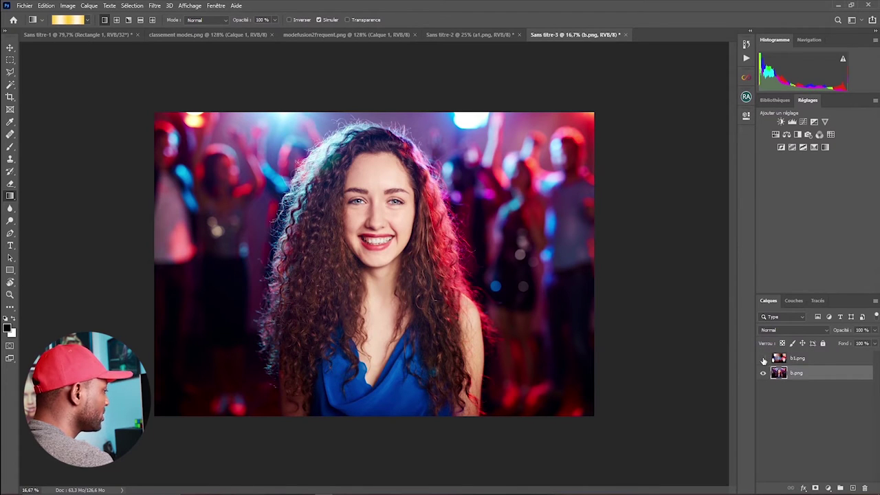
Show and select layer b1.png above the portrait, and compare the image with and without it
click(764, 359)
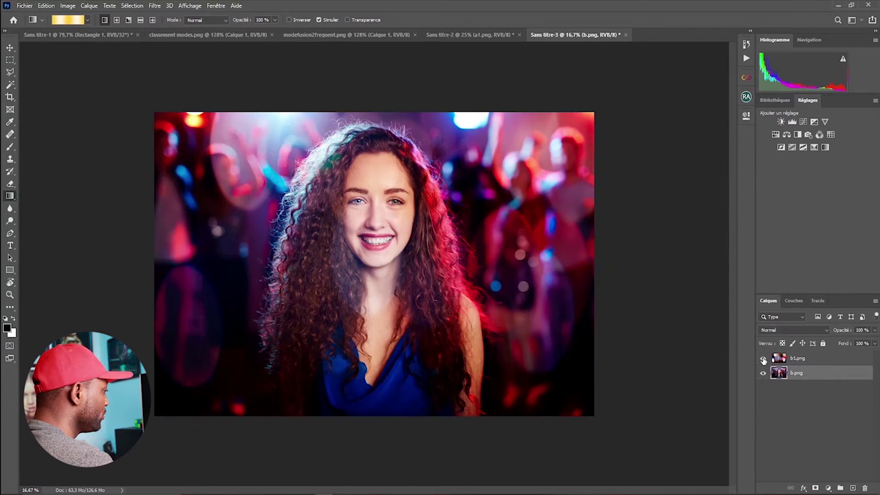
click(779, 358)
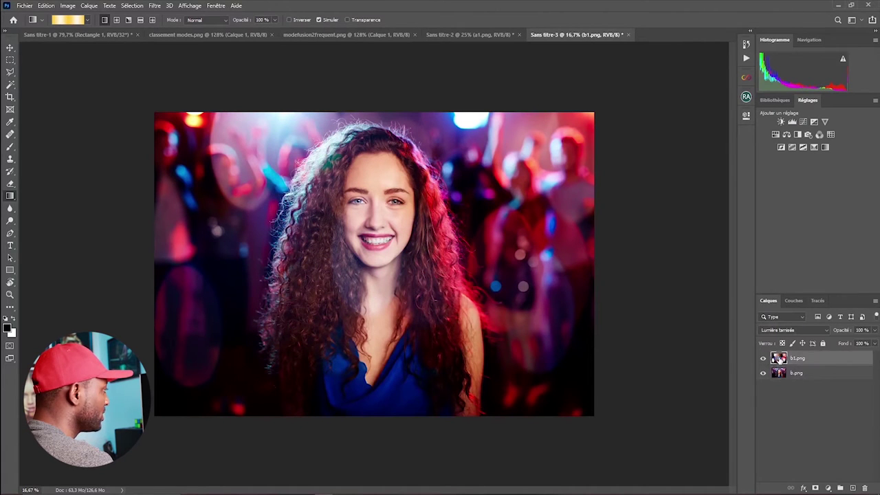
click(763, 359)
click(764, 359)
click(764, 359)
click(764, 359)
Review the available blend modes for layer b1.png, keeping Lumière tamisée as its mode
click(827, 330)
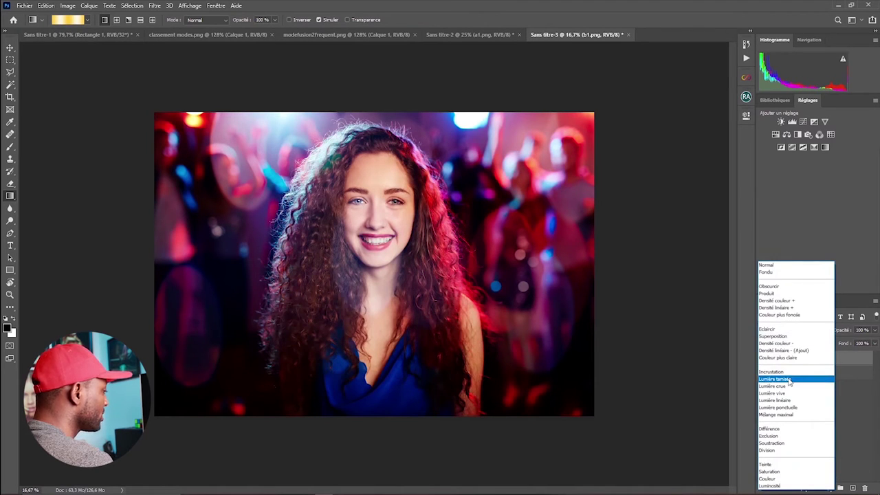
click(790, 379)
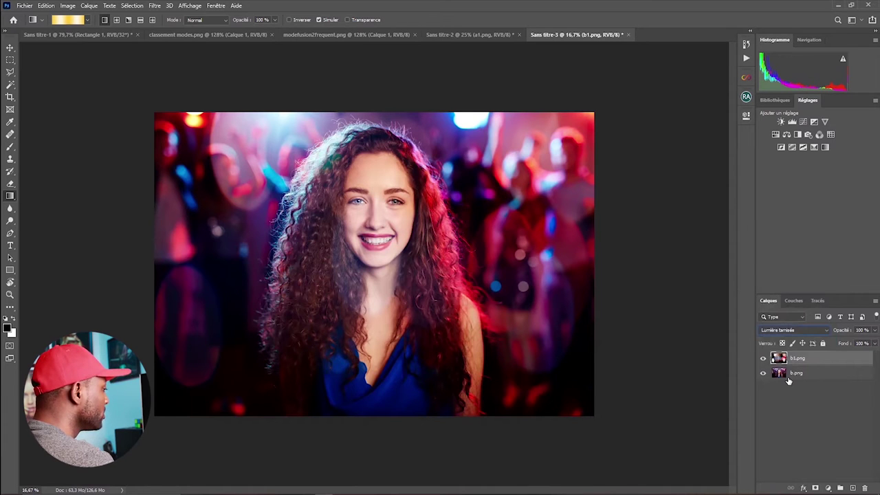
click(826, 330)
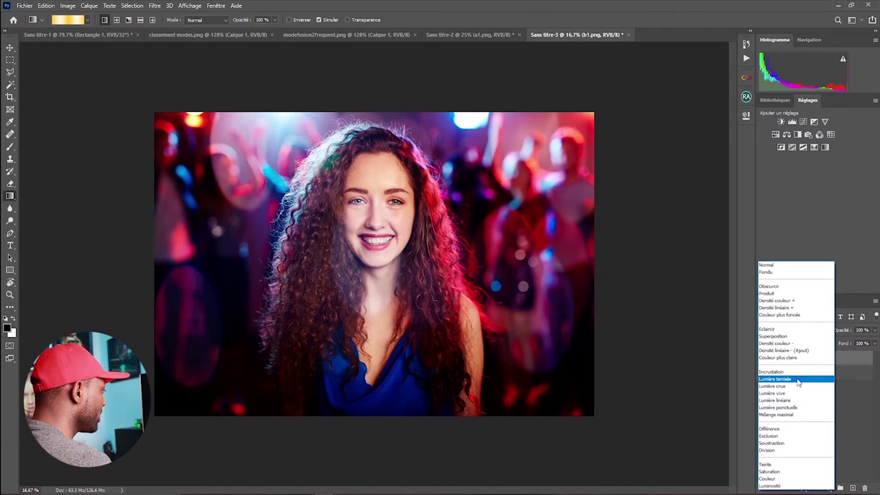
click(799, 383)
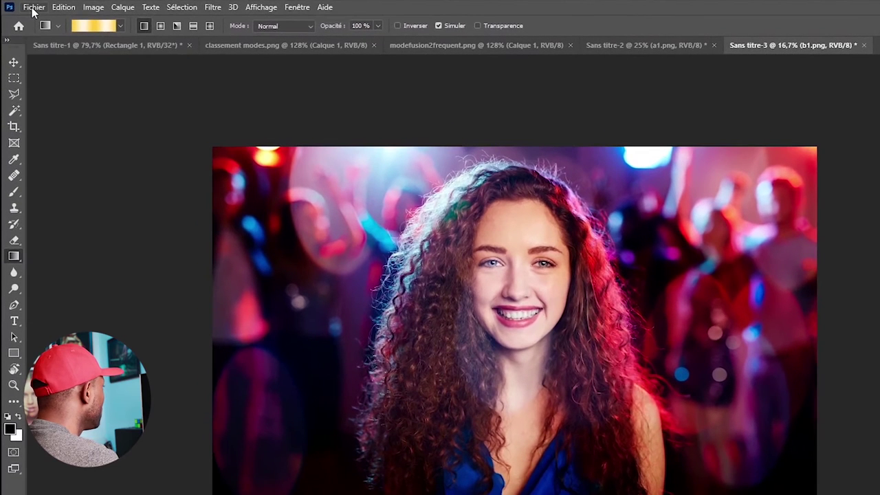
Open img (4).jpg from the images folder inside A telecharger
click(32, 9)
click(45, 33)
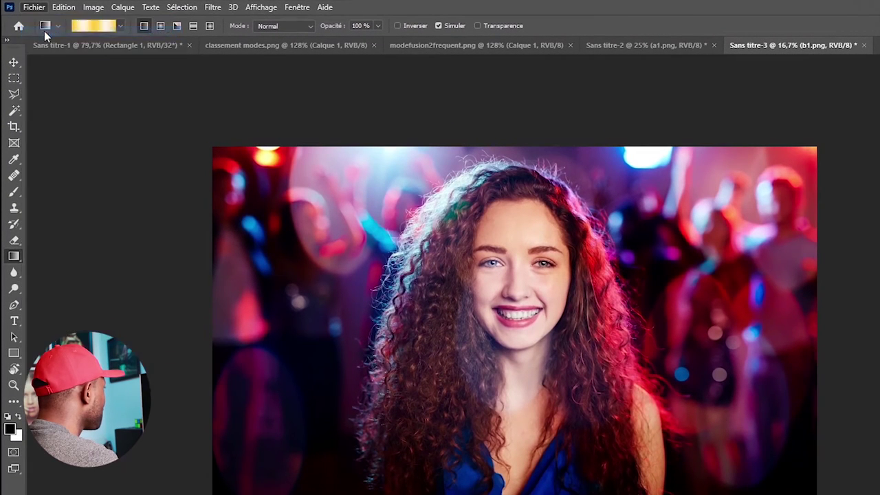
click(454, 35)
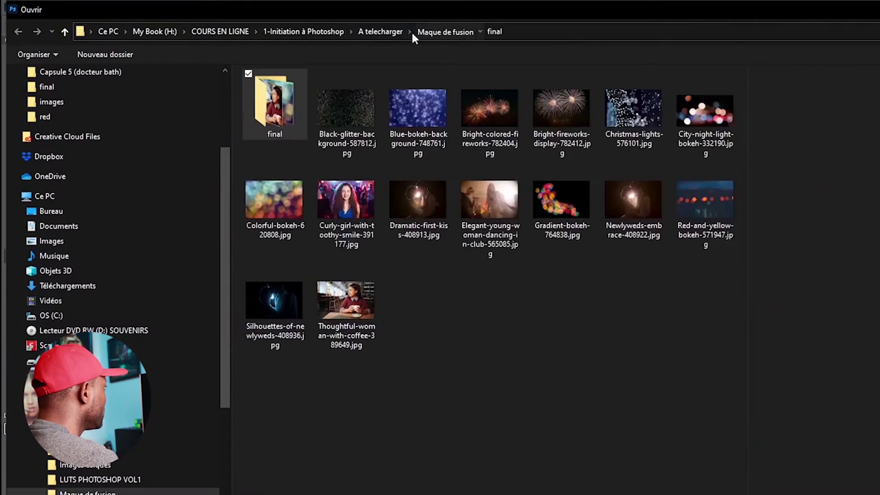
click(390, 33)
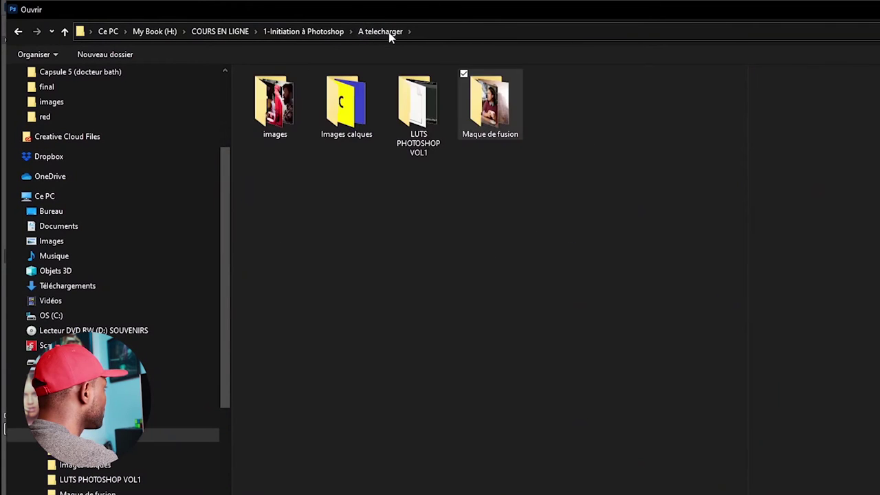
click(278, 107)
double_click(278, 107)
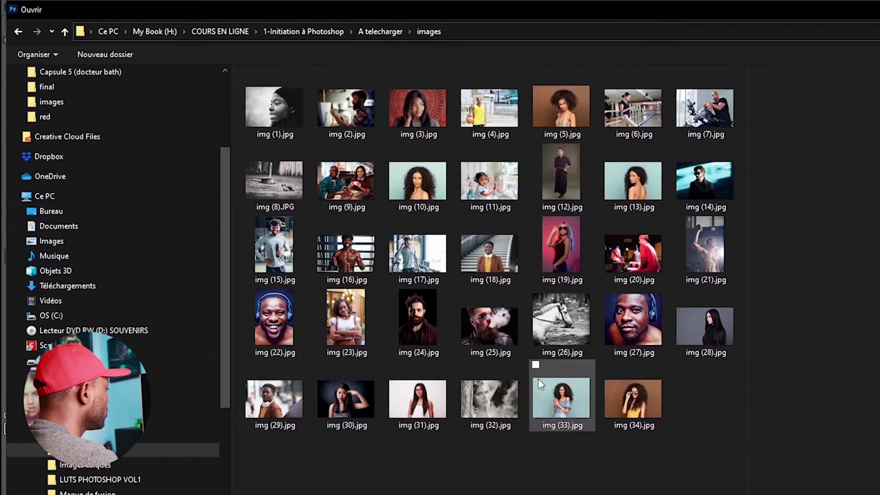
mouse_move(535, 244)
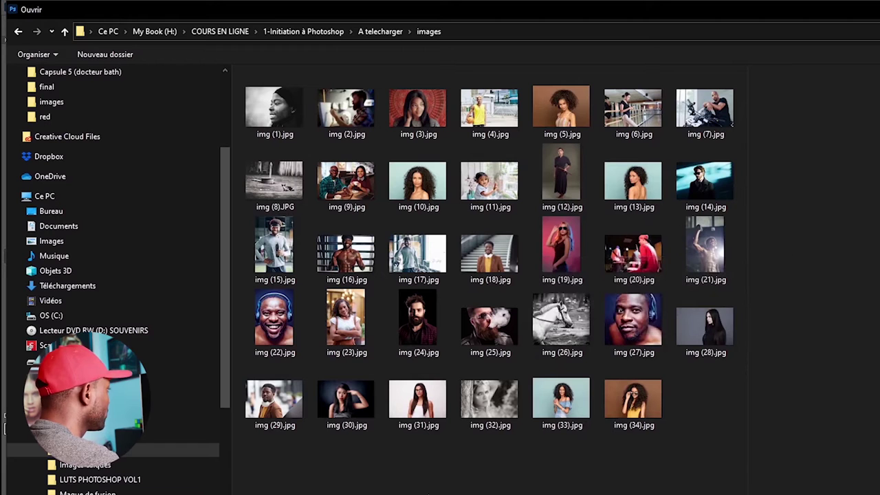
click(491, 116)
double_click(491, 117)
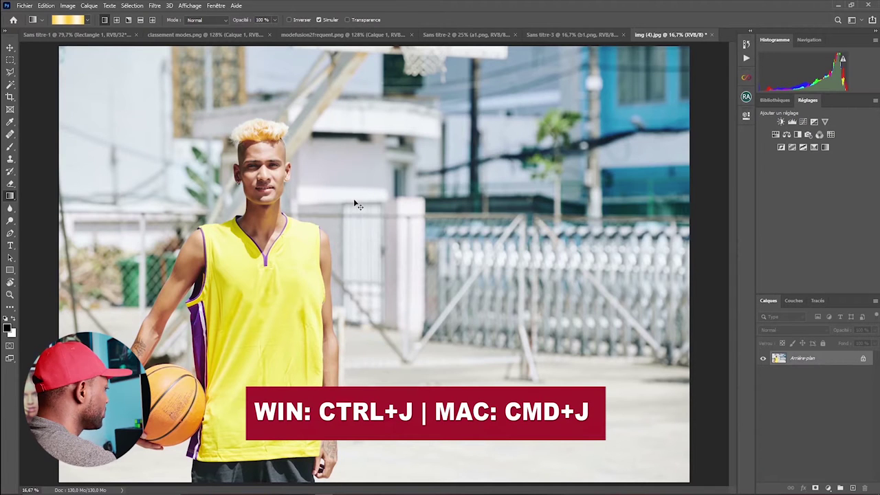
Duplicate the background layer with the copy set to Produit, and compare the photo with and without the copy
key(ctrl+j)
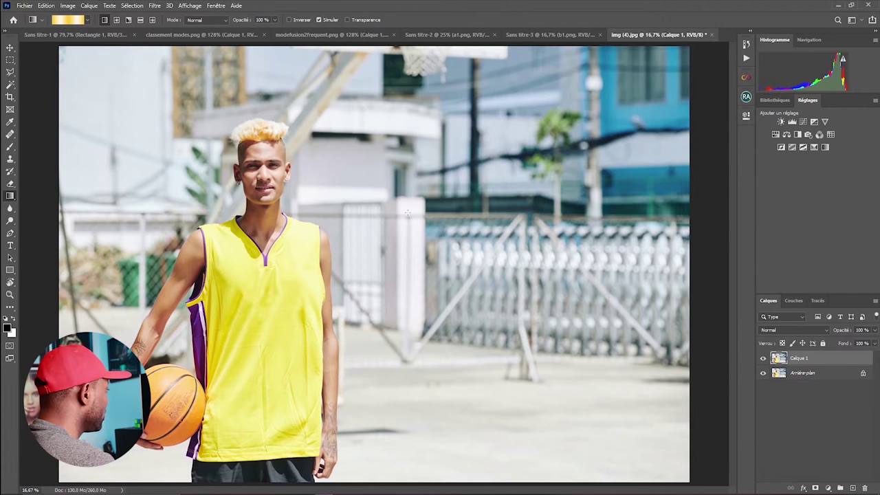
click(826, 330)
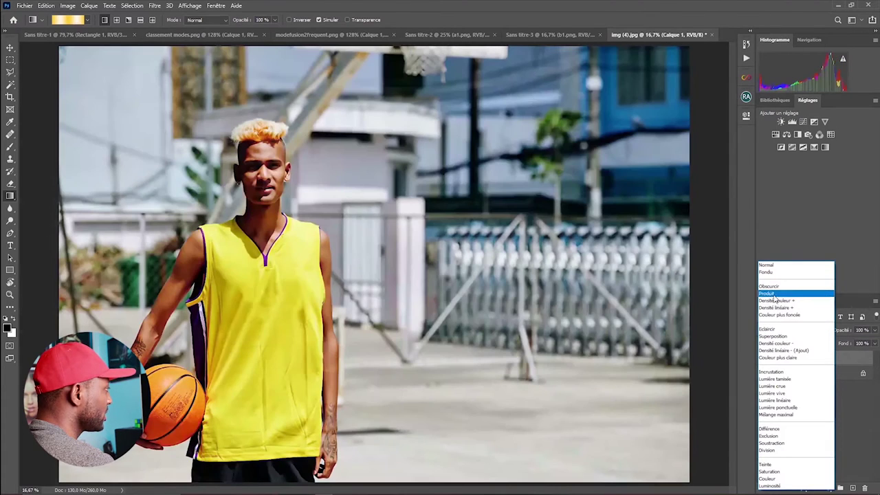
click(774, 296)
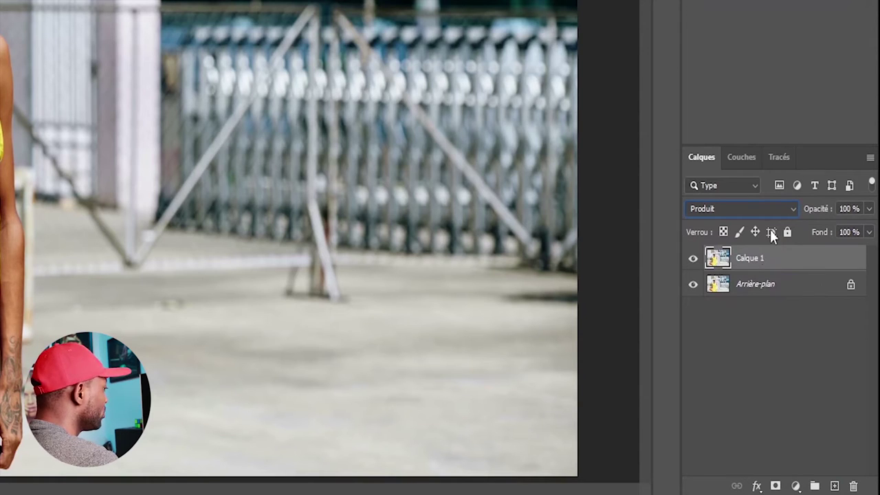
click(694, 259)
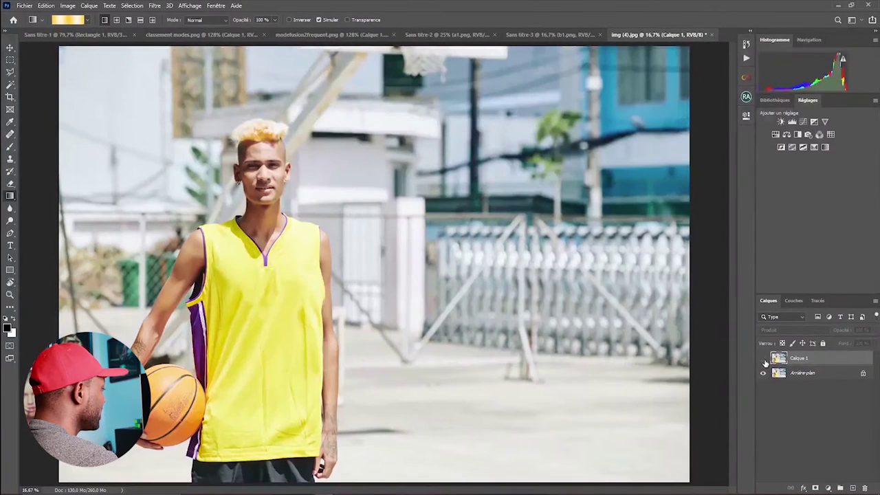
click(763, 359)
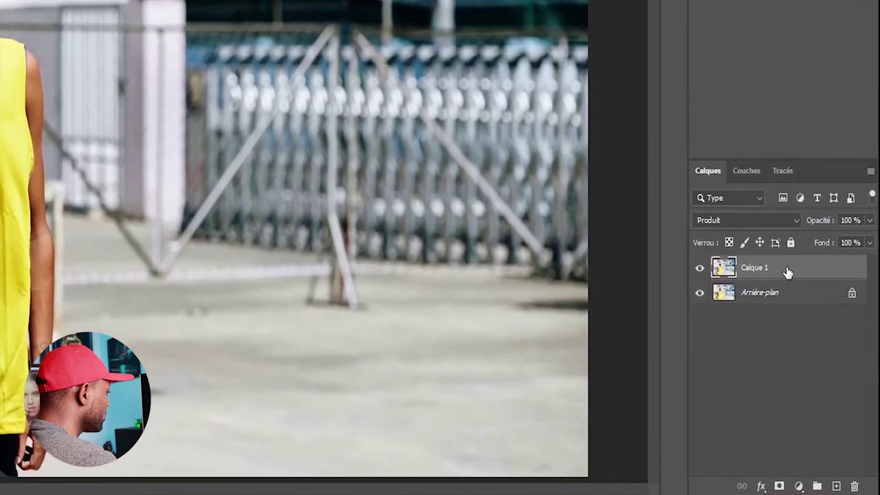
Replace the duplicate layer with a Niveaux adjustment layer in Produit blend mode, keeping the default levels
drag(788, 272, 854, 485)
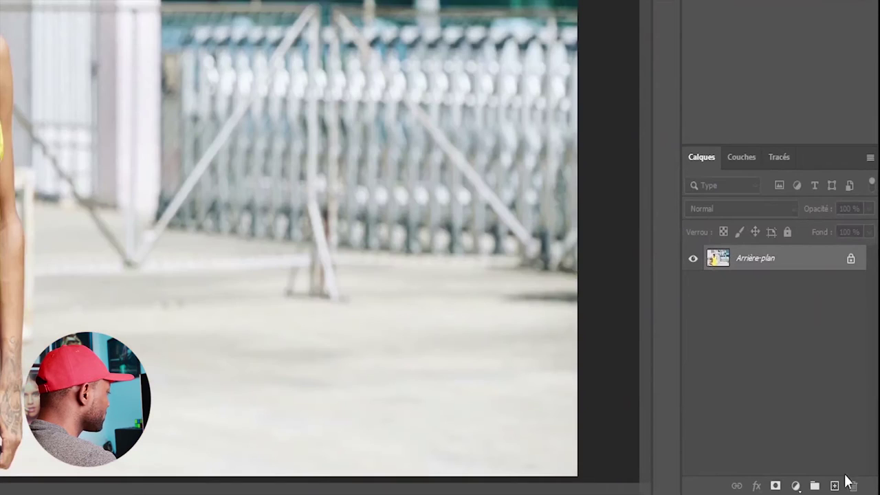
click(796, 485)
click(763, 261)
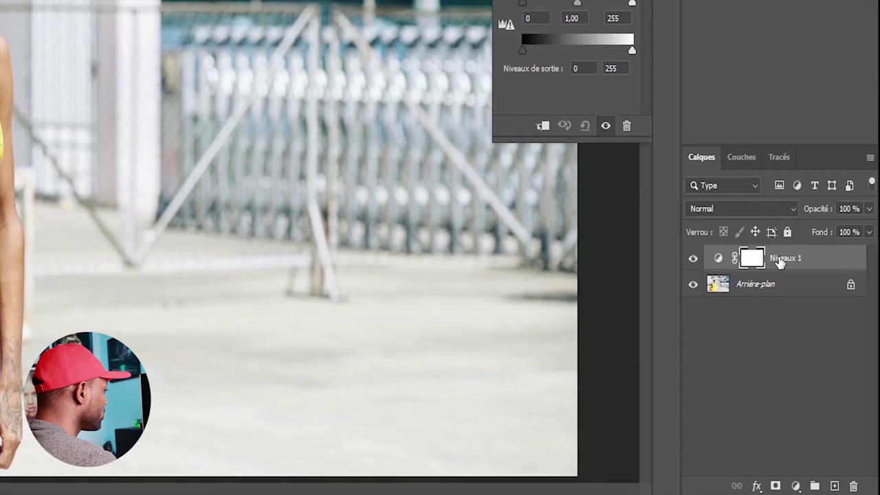
click(791, 212)
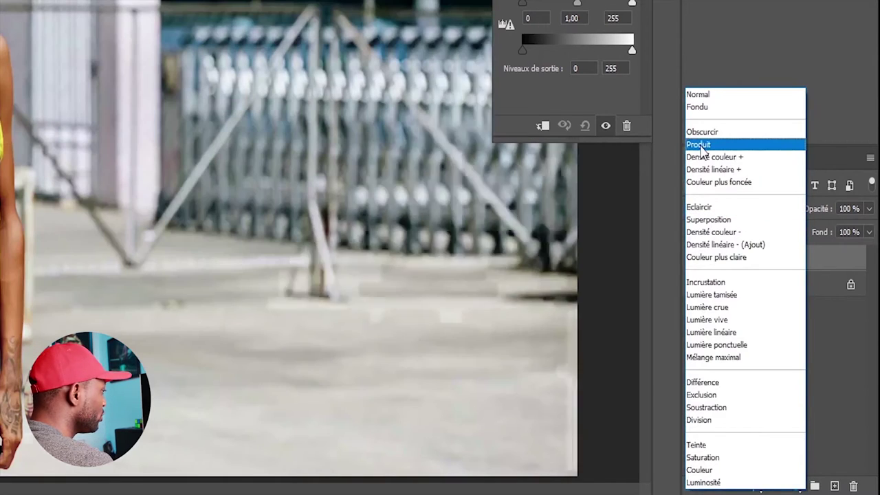
click(699, 145)
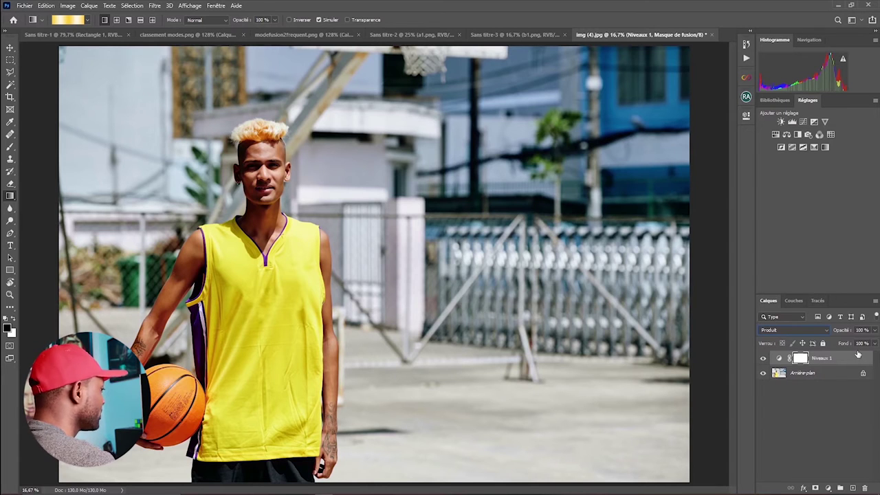
Delete the Niveaux adjustment layer and use a duplicate of the background layer set to Produit instead
drag(846, 359, 865, 487)
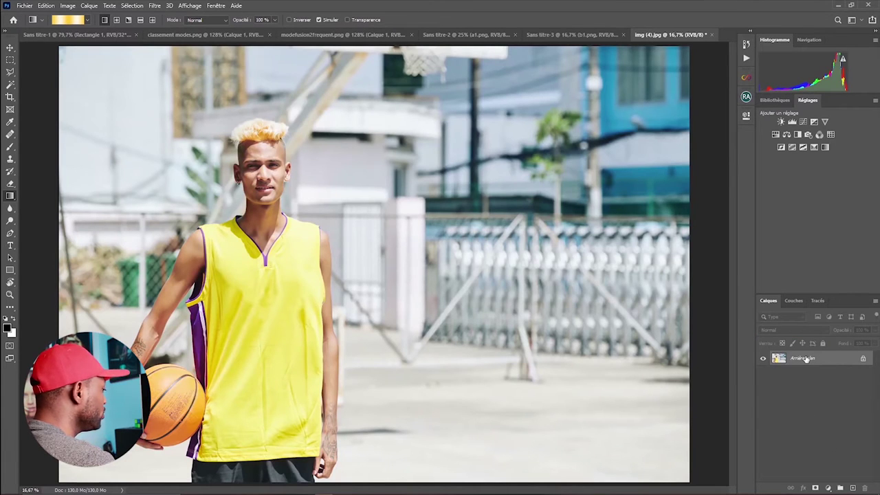
key(ctrl+j)
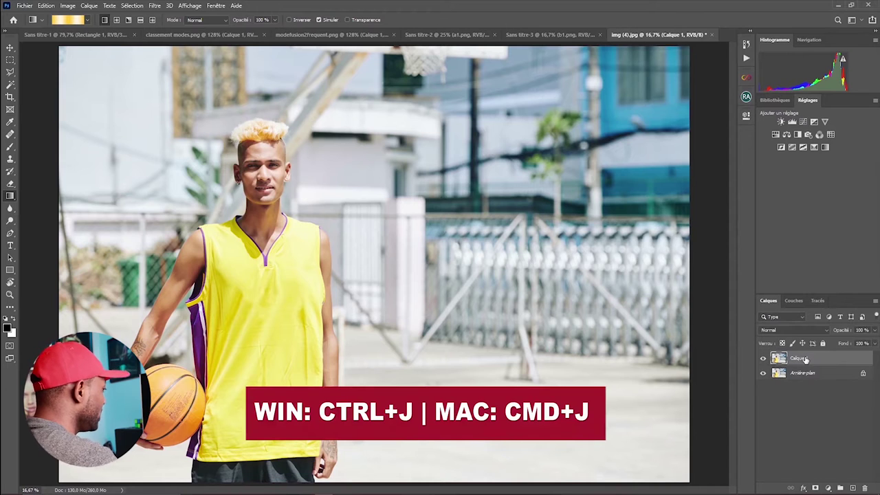
click(808, 330)
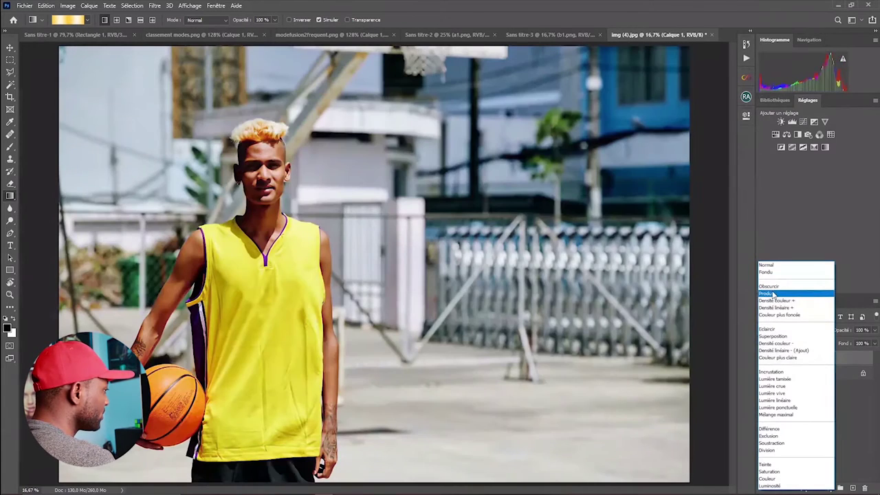
click(773, 294)
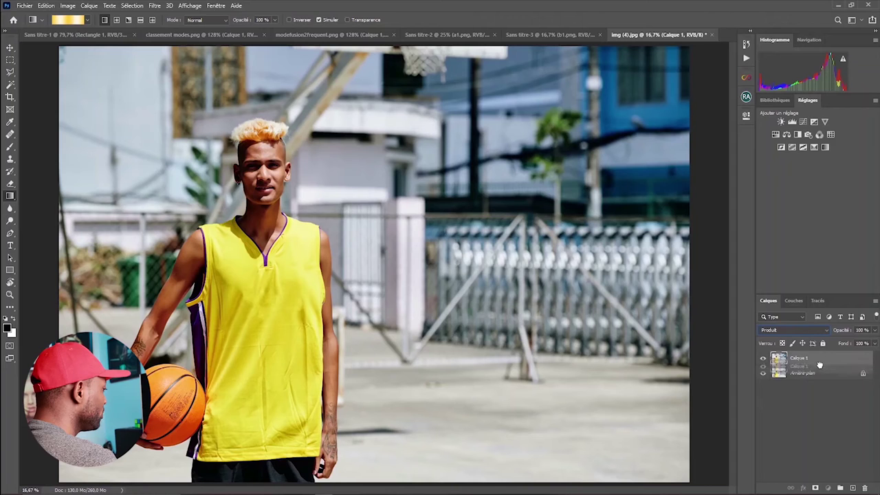
Delete the background duplicate and add a Niveaux adjustment layer in its place, set to the Produit blend mode
drag(879, 228, 879, 480)
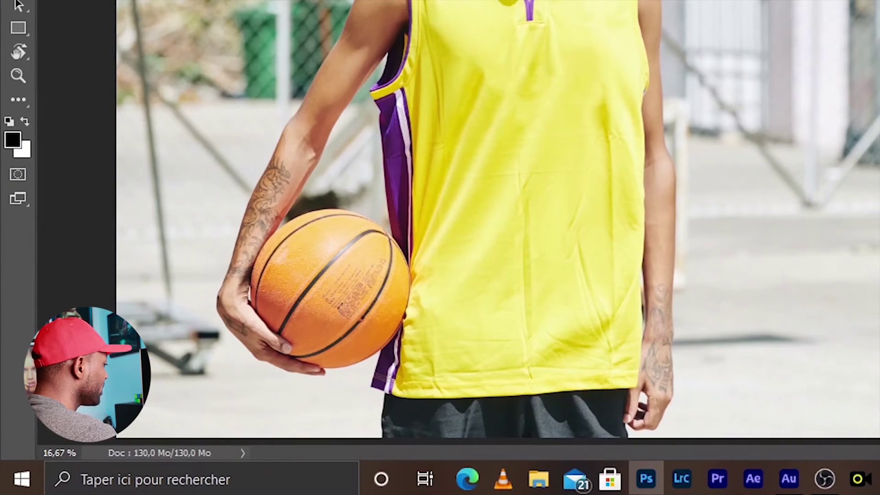
click(879, 452)
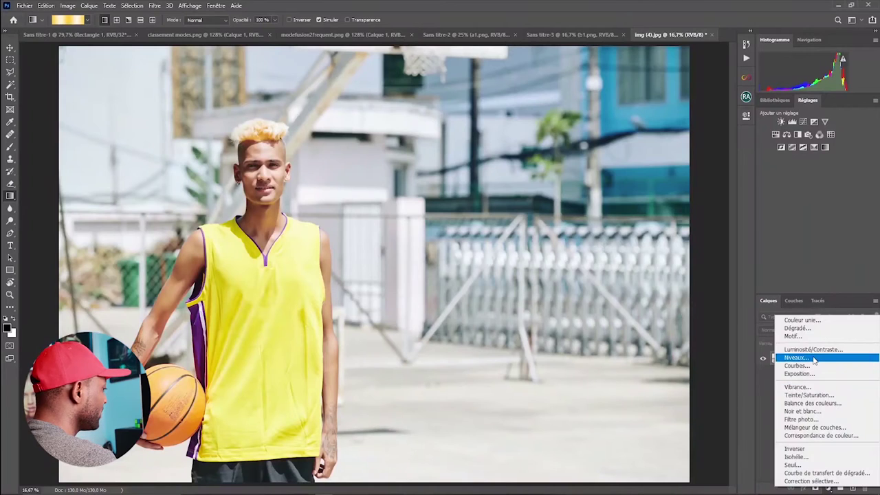
click(814, 359)
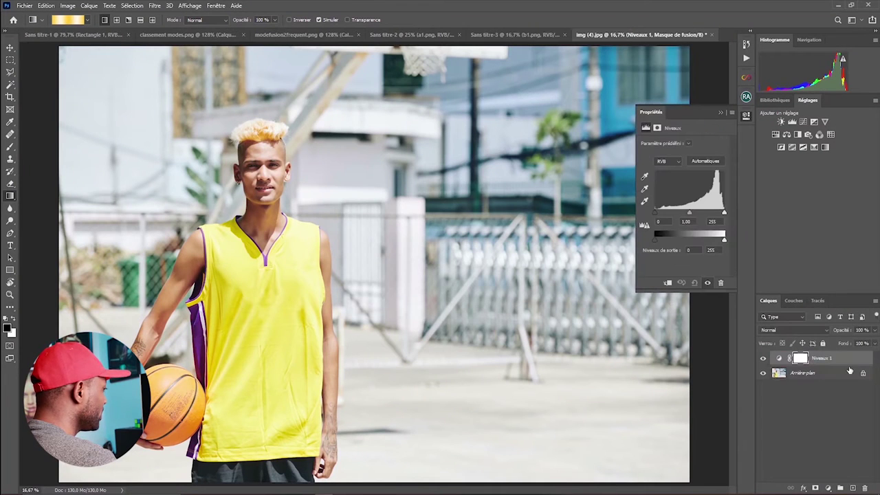
click(822, 332)
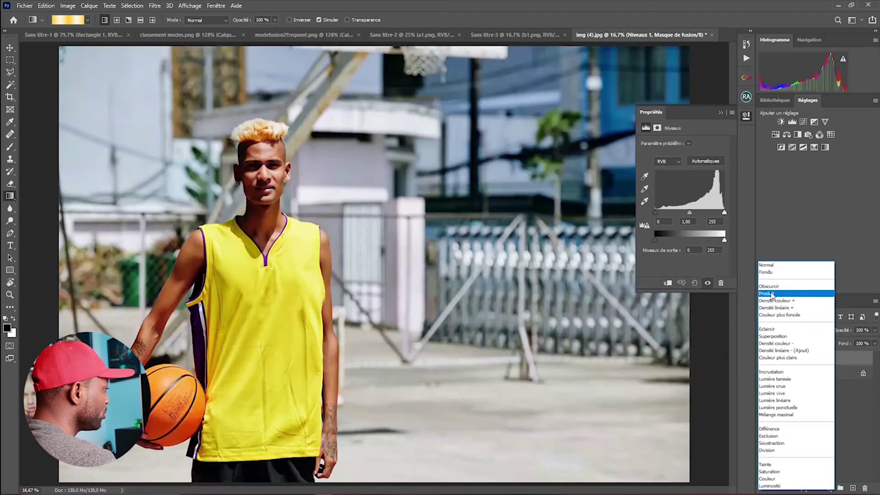
click(773, 295)
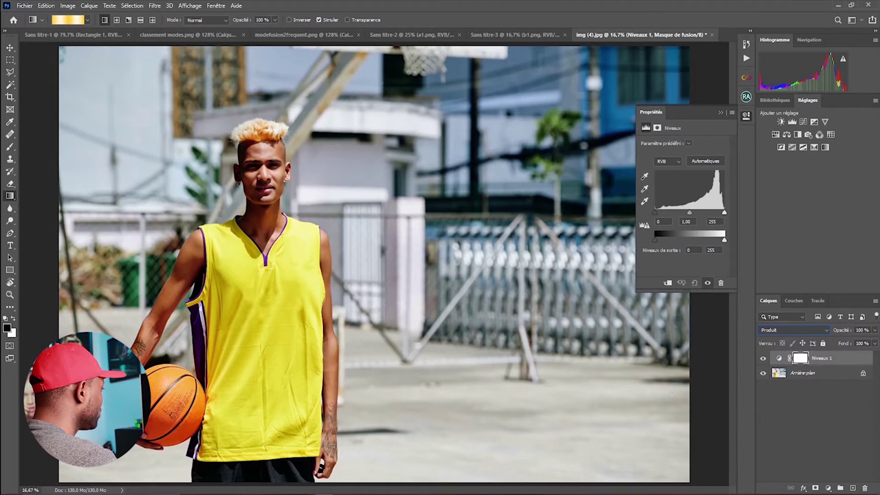
click(722, 113)
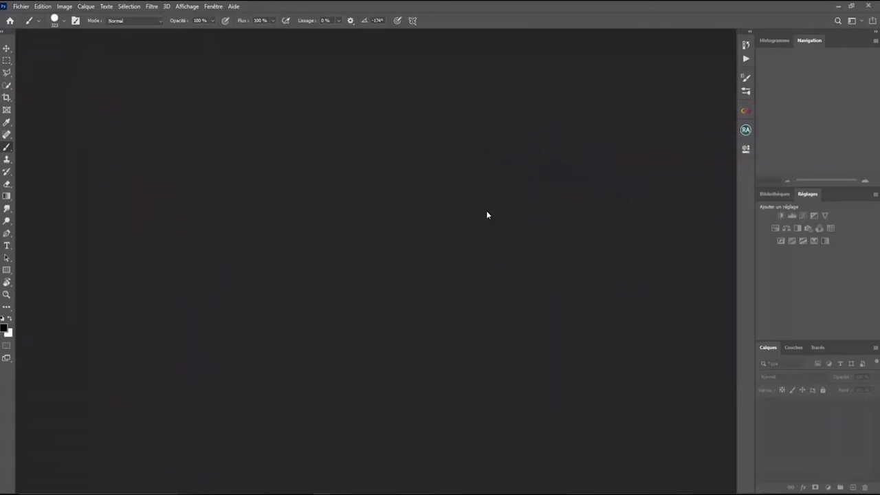
Create a 1920 x 1080 pixel RGB document at 300 pixels per inch with a white background, and activate the Brush tool
click(20, 9)
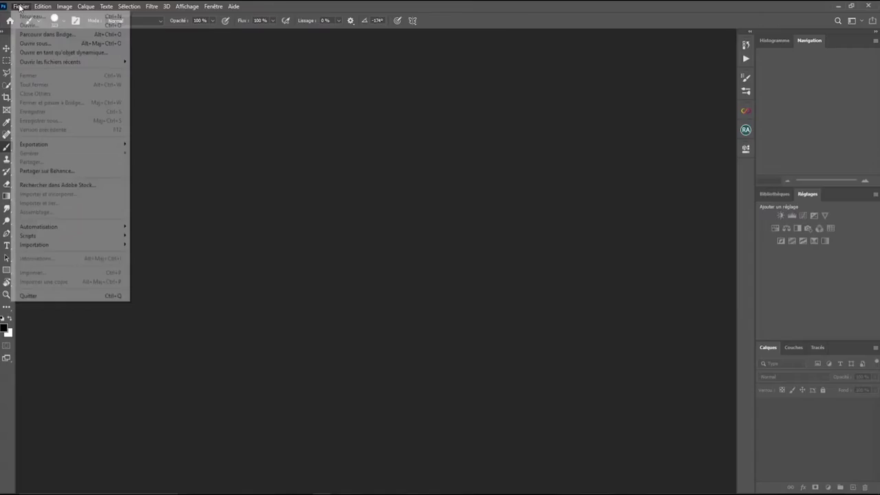
click(38, 16)
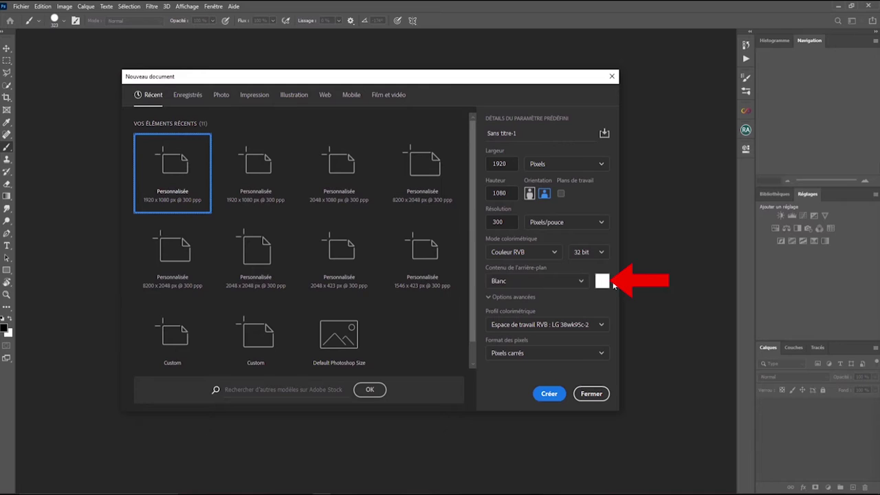
click(549, 394)
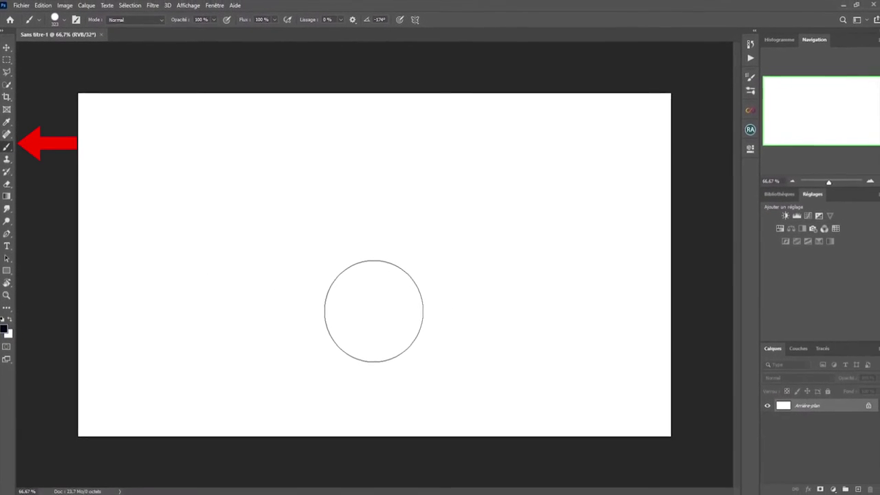
key(b)
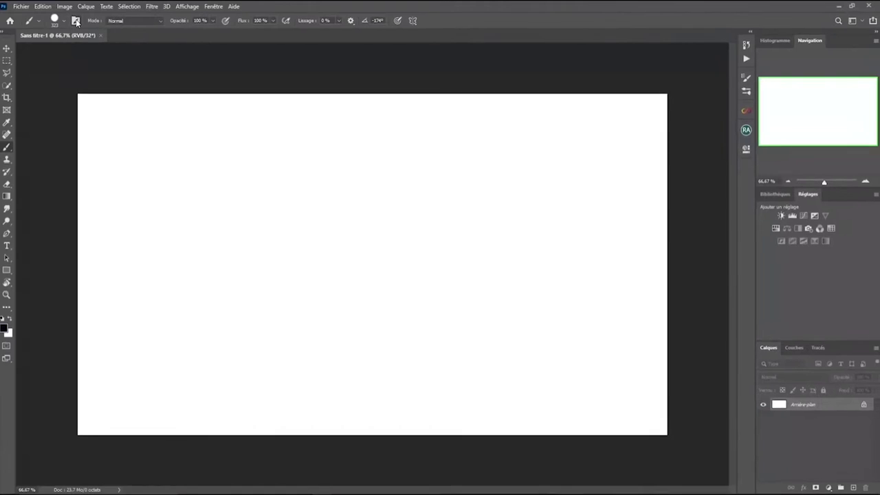
Look through the Brush tool options, including the blend mode choices and the smoothing settings
click(130, 38)
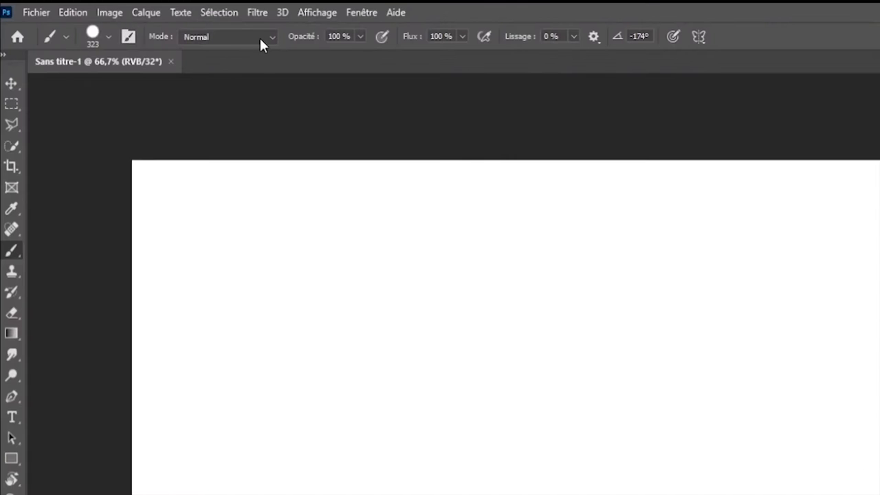
click(269, 40)
click(270, 40)
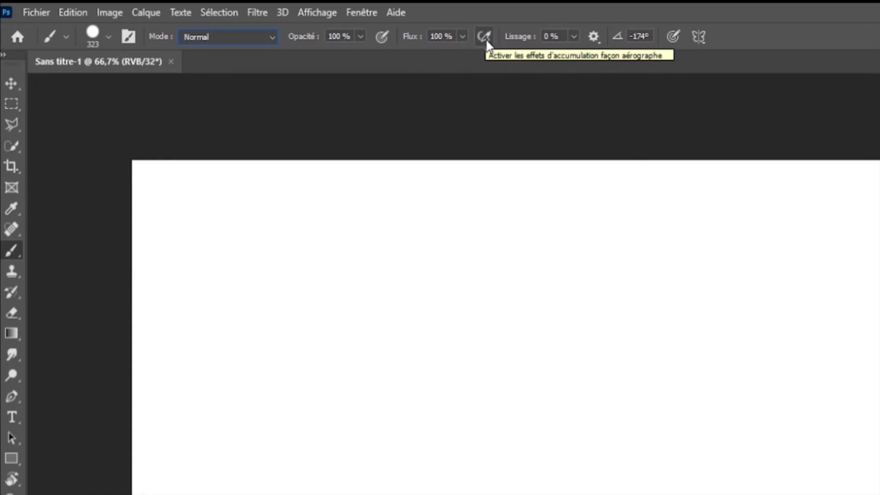
click(596, 37)
click(598, 36)
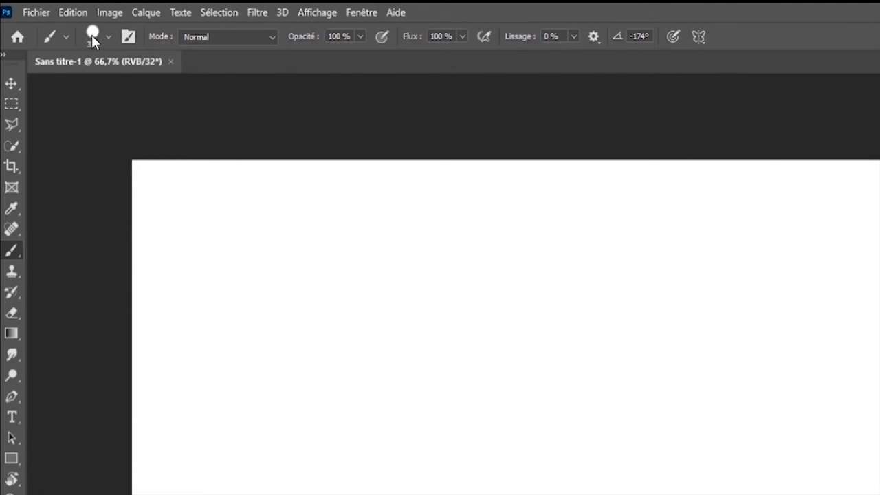
Examine the available brush presets, including the General Brushes and Wet Media Brushes folders
click(109, 38)
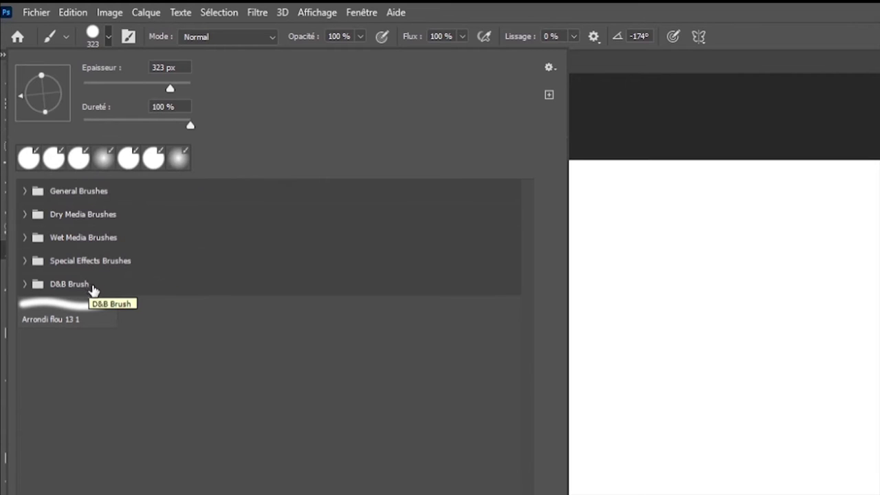
click(25, 191)
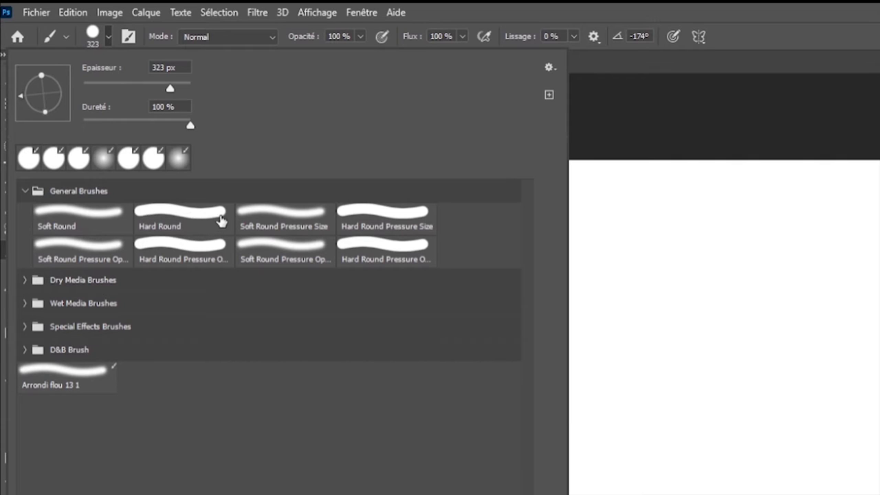
click(26, 190)
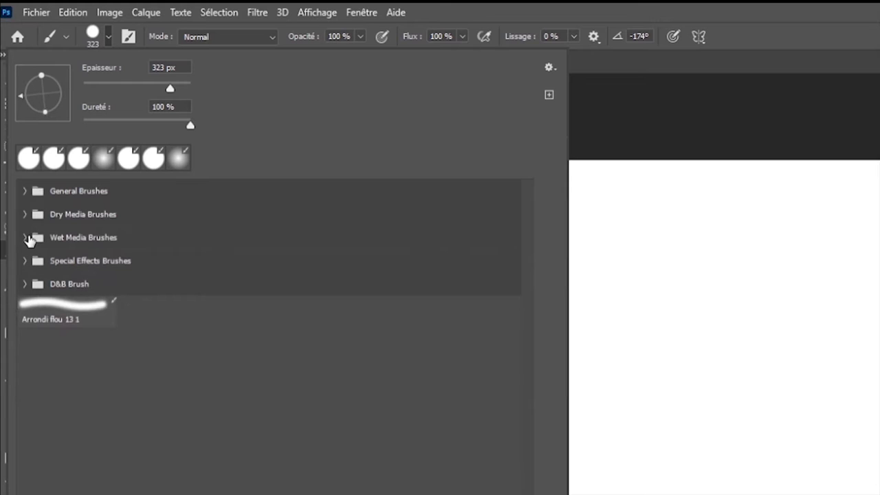
click(26, 237)
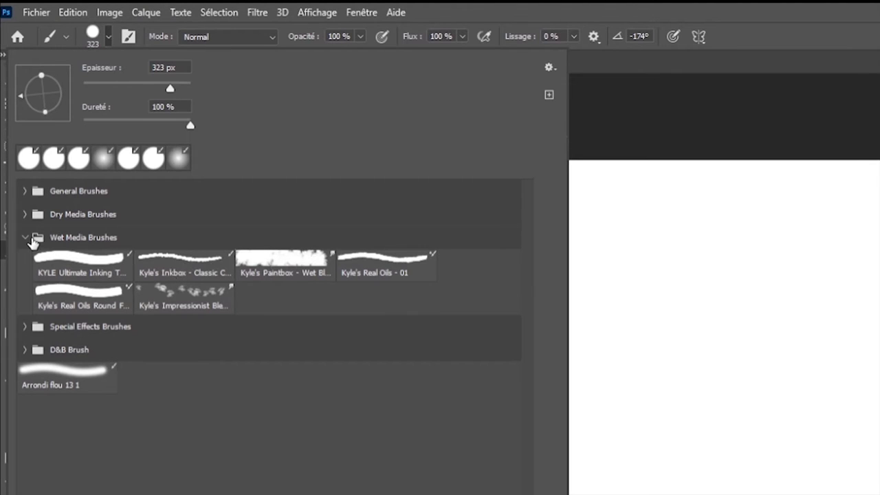
key(Escape)
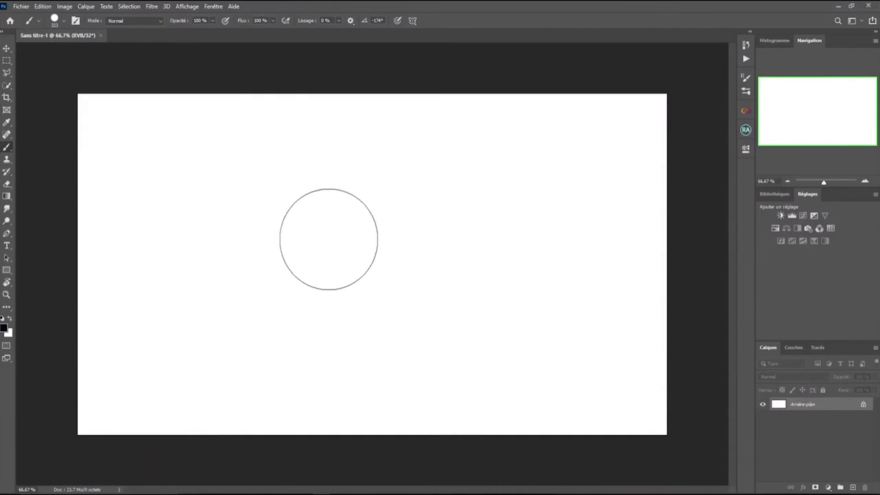
Paint a thin horizontal stroke with a 29 px brush and a thick one below it at 201 px
right_click(337, 213)
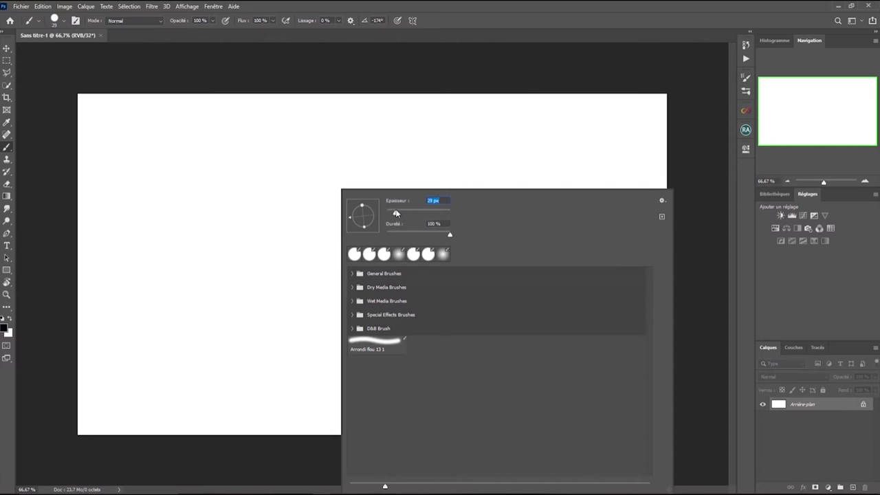
drag(125, 136, 525, 149)
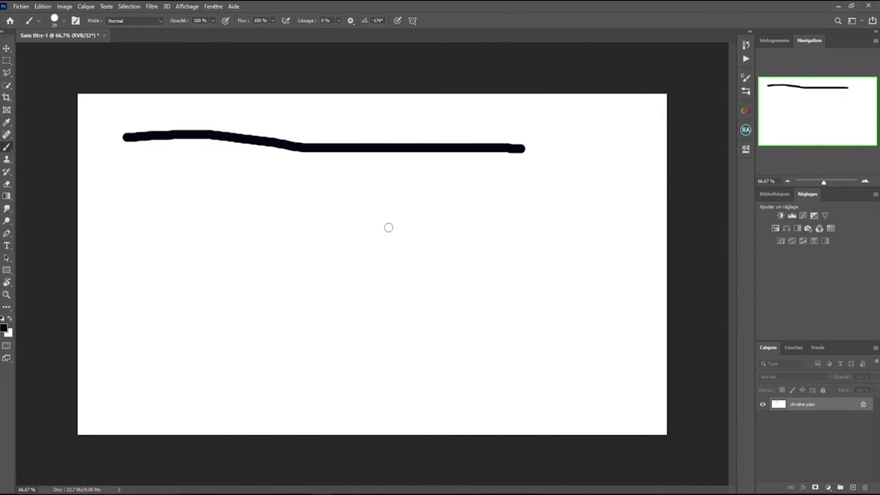
right_click(308, 213)
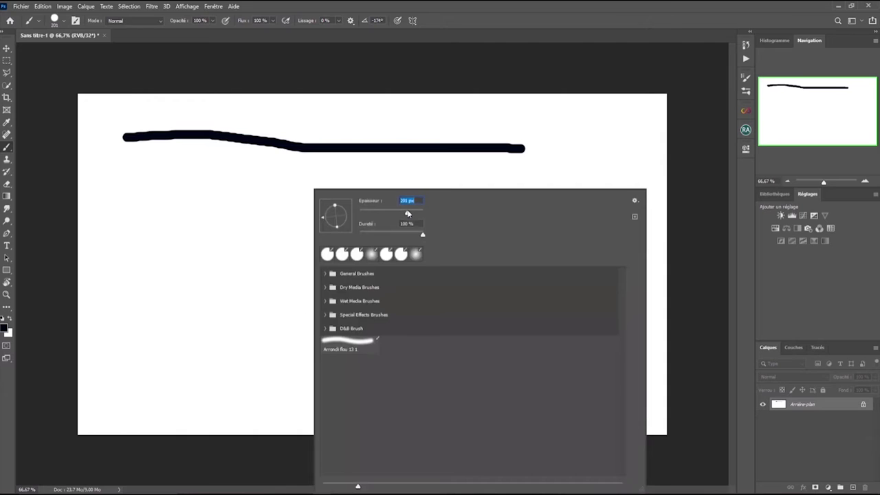
drag(129, 289, 558, 293)
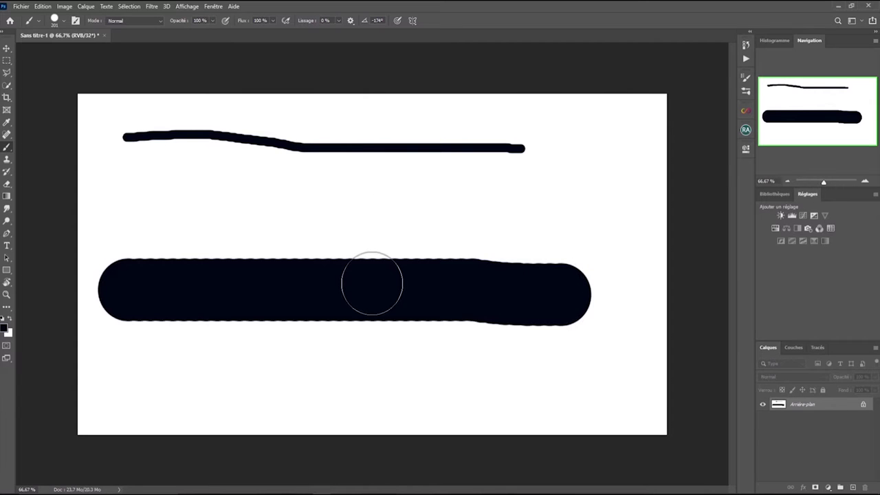
right_click(375, 218)
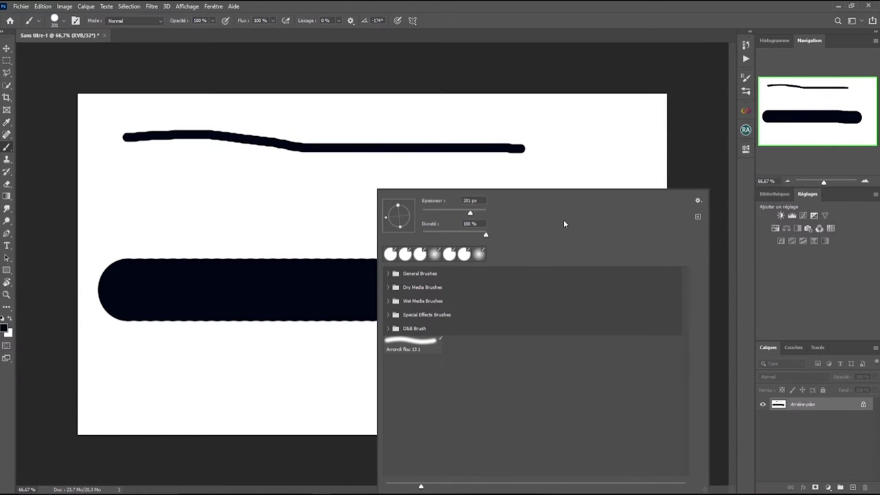
click(692, 142)
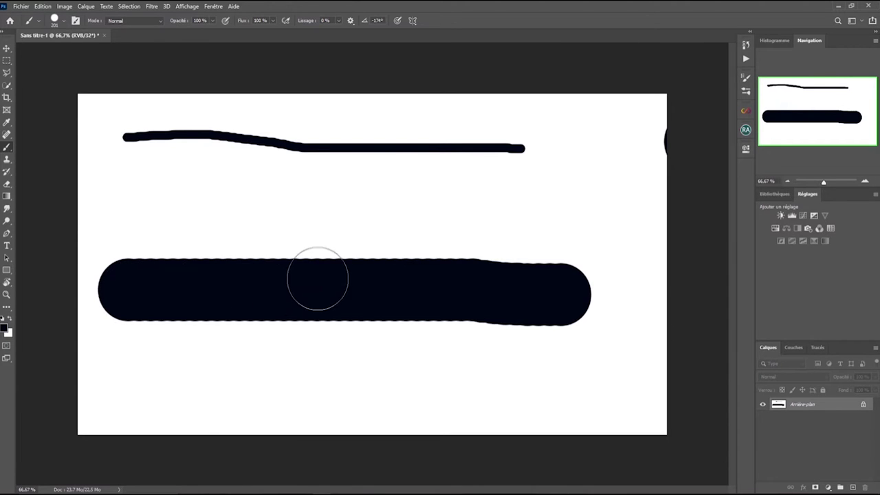
Paint comparison strokes with the brush spacing (Pas) at 57 % and 2 %, above and below the thick stroke
click(76, 21)
click(645, 245)
mouse_move(647, 245)
mouse_down()
mouse_move(684, 245)
mouse_move(651, 246)
mouse_up()
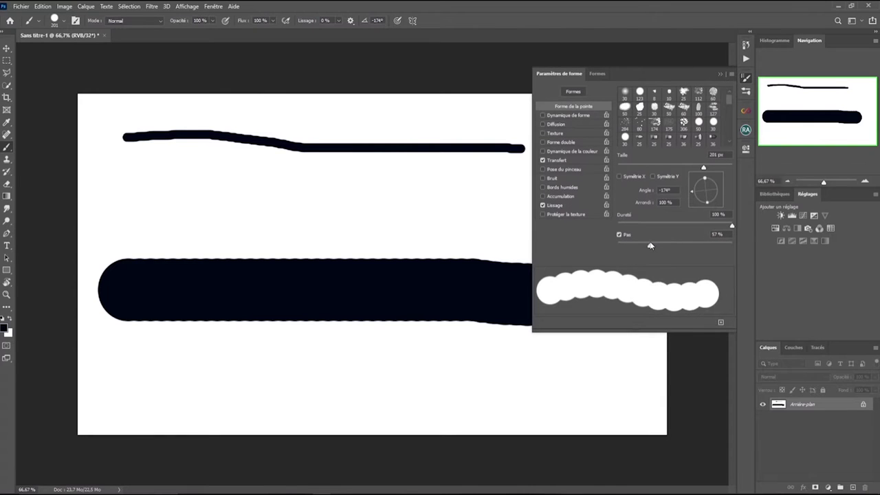
drag(138, 208, 489, 215)
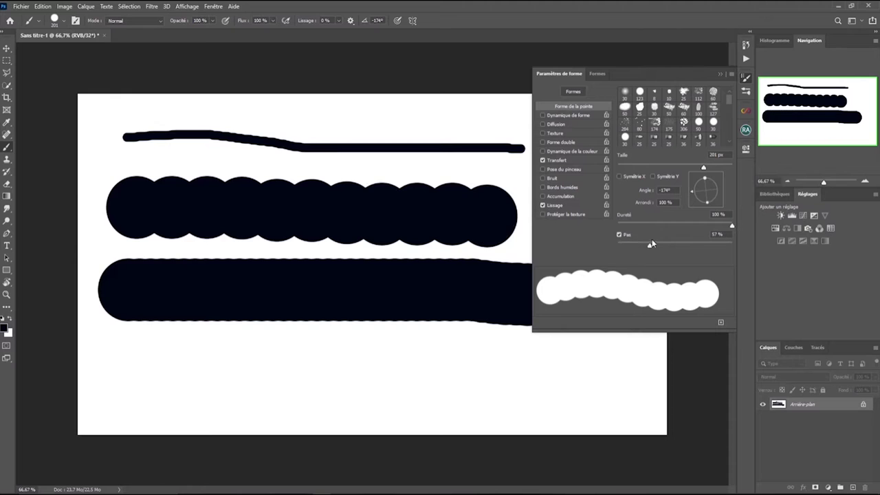
drag(650, 248, 618, 246)
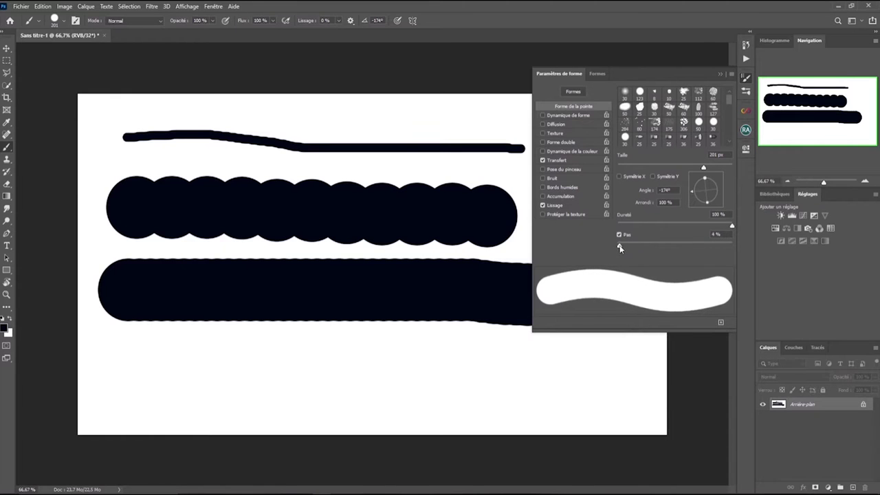
drag(153, 370, 481, 369)
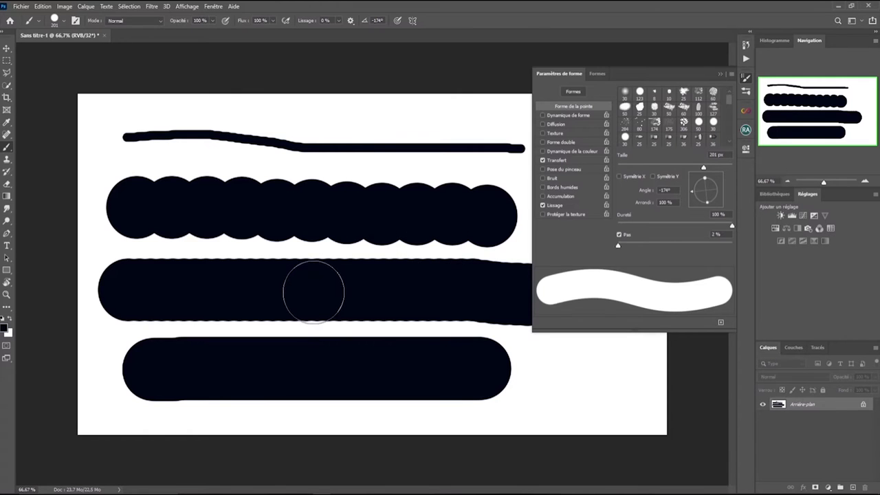
Set the brush spacing (Pas) to 22 % and undo all the painted strokes
drag(618, 245, 630, 245)
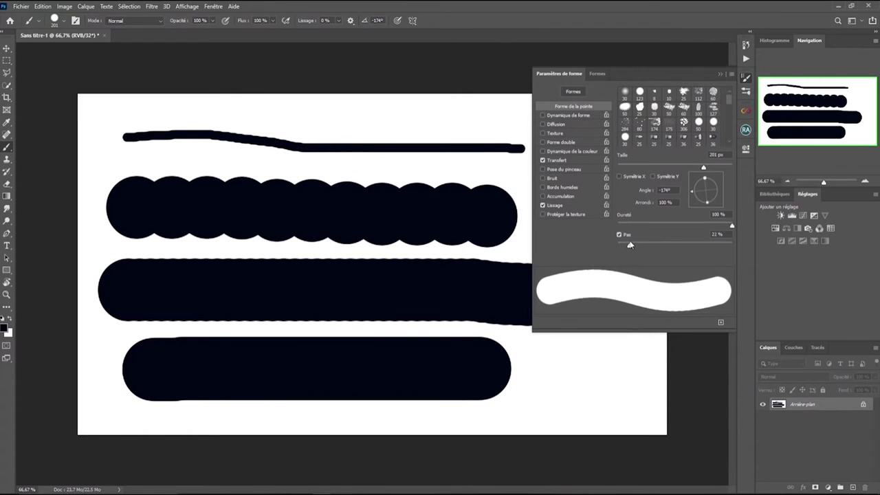
click(721, 77)
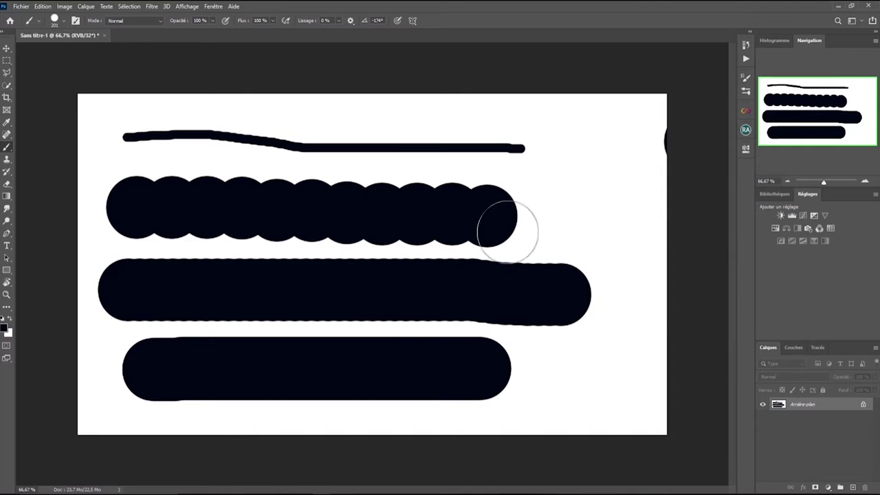
key(ctrl+z)
key(ctrl+z)
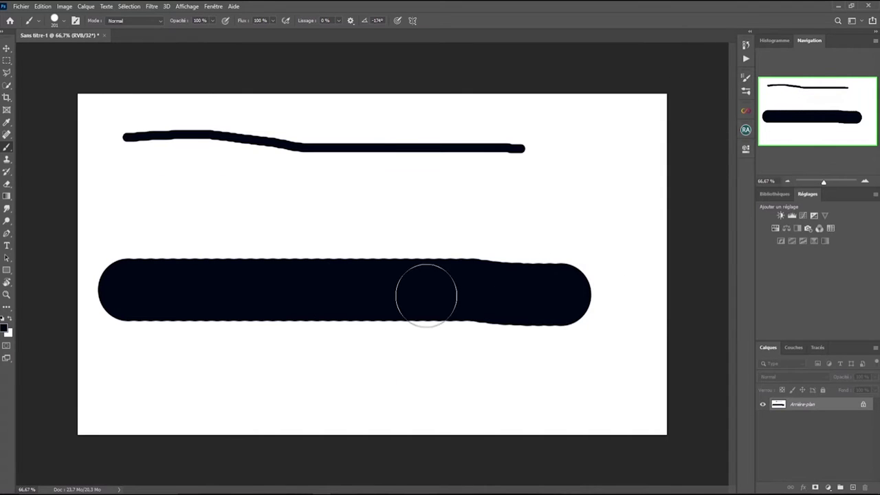
key(ctrl+z)
key(ctrl+z)
Paint three horizontal strokes with the 201 px brush to compare 100 %, 0 % and 45 % hardness
right_click(373, 232)
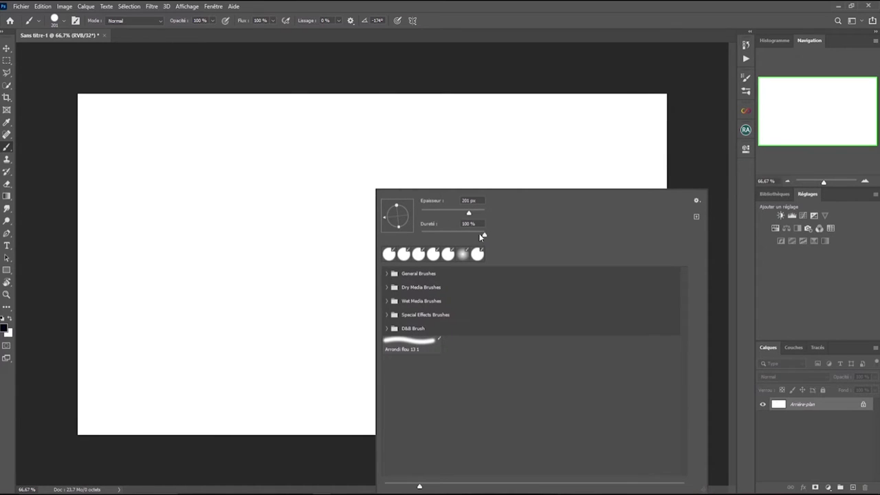
drag(136, 148, 551, 161)
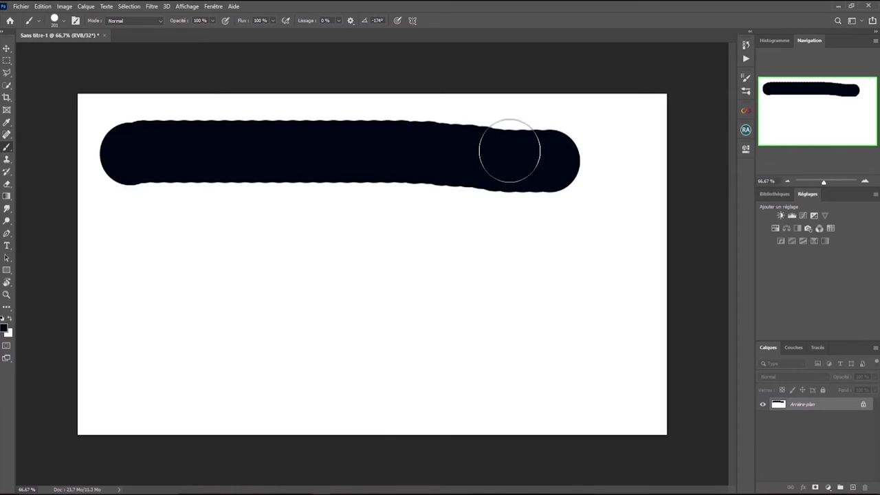
right_click(480, 238)
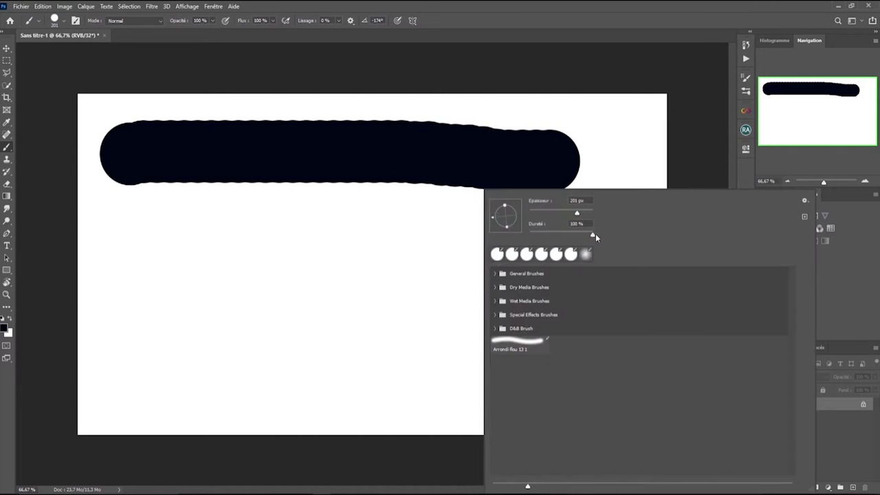
drag(594, 234, 553, 236)
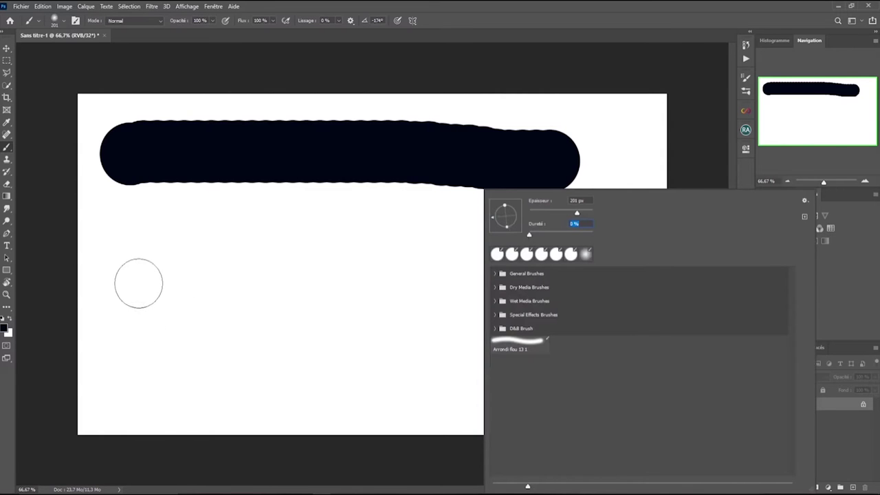
mouse_move(118, 295)
mouse_down()
mouse_move(540, 291)
mouse_move(107, 292)
mouse_up()
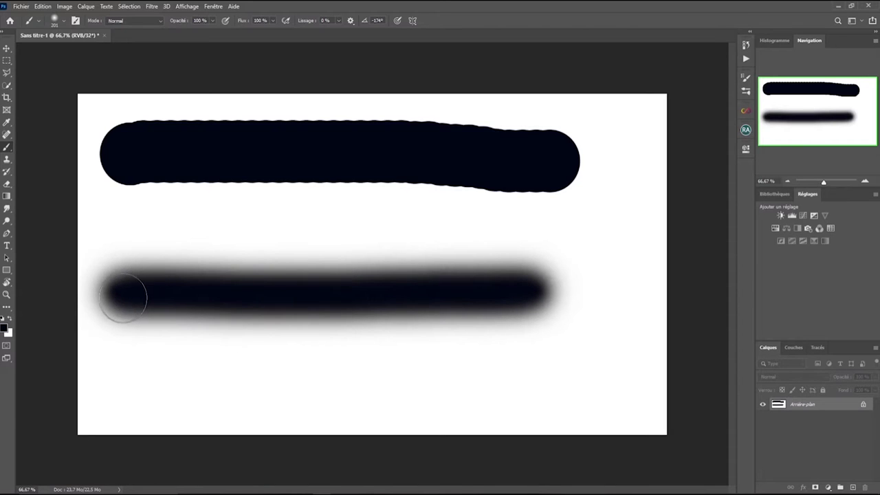
right_click(393, 254)
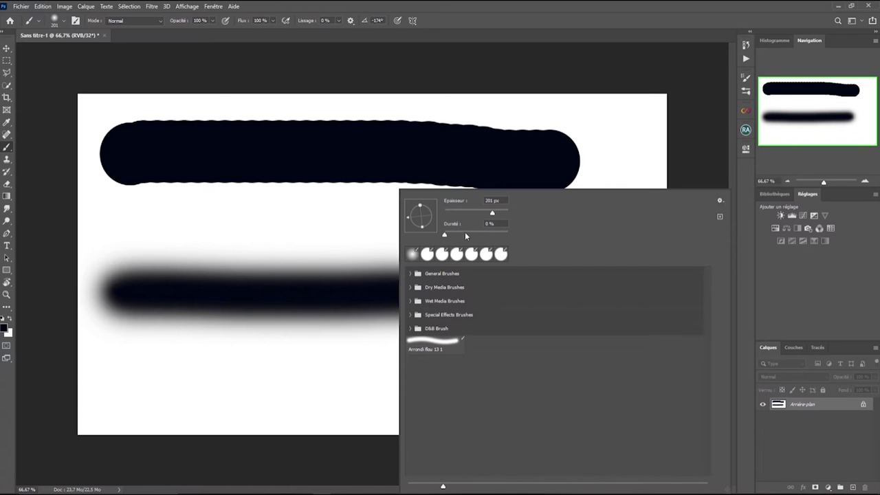
drag(132, 380, 568, 379)
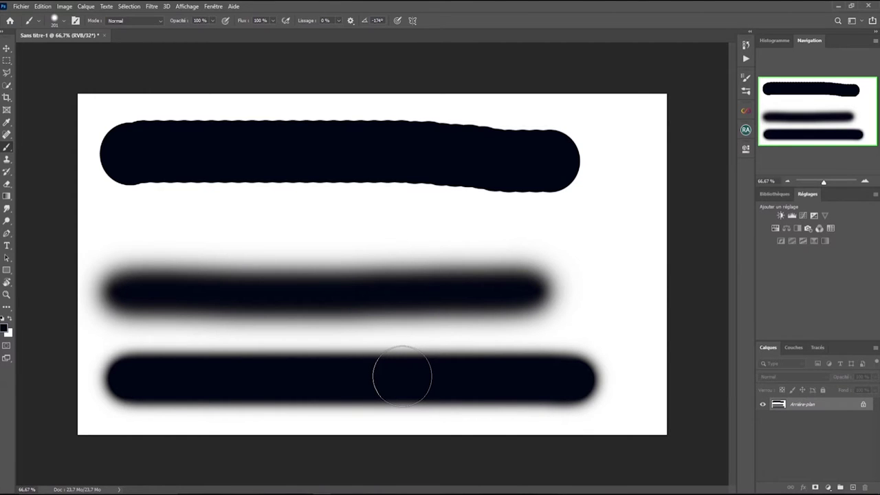
Rotate the round brush tip to about -9° and paint a stroke between the upper two strokes
right_click(344, 206)
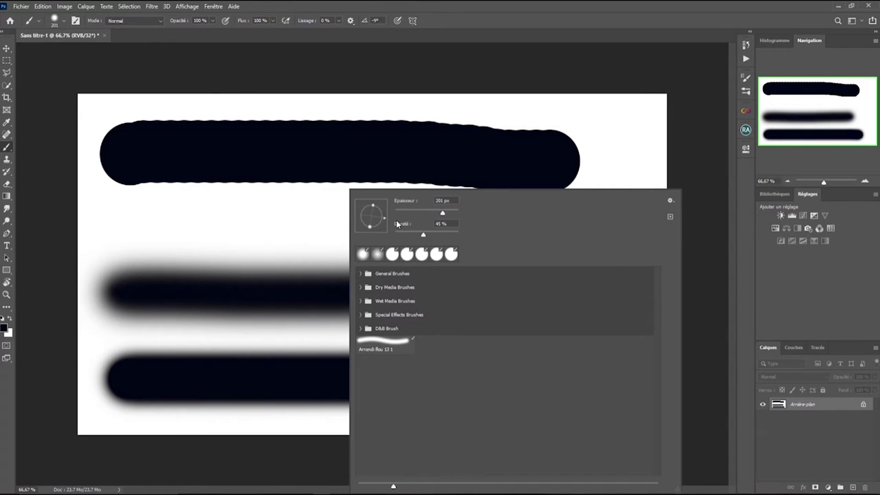
click(277, 226)
mouse_move(275, 224)
mouse_down()
mouse_move(122, 221)
mouse_move(422, 216)
mouse_up()
Flatten the brush tip into a narrow ellipse angled at 41° and undo the painted strokes
right_click(375, 249)
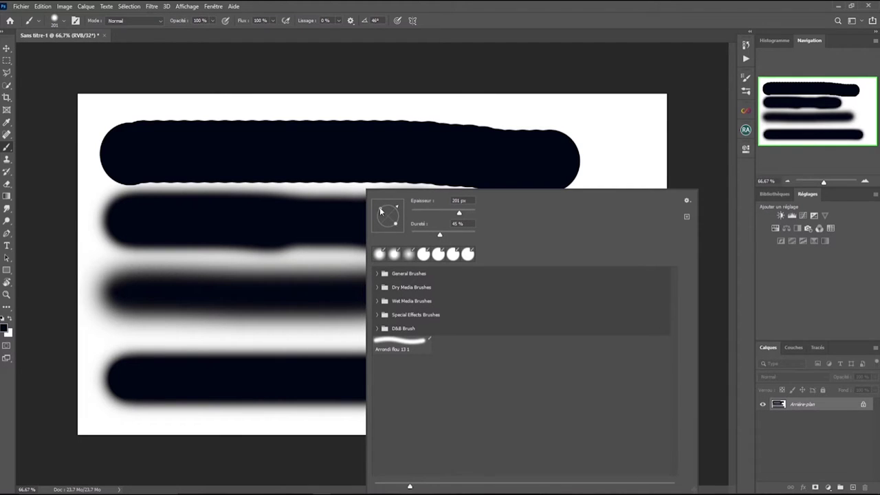
drag(384, 213, 389, 224)
drag(397, 209, 378, 203)
click(361, 158)
key(ctrl+z)
key(ctrl+z)
key(ctrl+z)
key(ctrl+z)
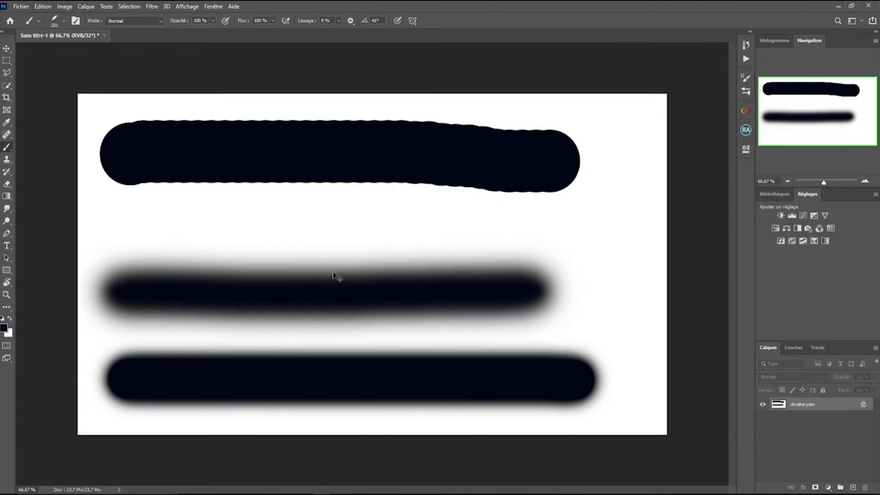
Write two large figure 2s and the word "LiVE" beneath them with the flattened brush
mouse_move(121, 143)
mouse_down()
mouse_move(176, 135)
mouse_move(194, 163)
mouse_move(182, 196)
mouse_move(289, 212)
mouse_move(436, 154)
mouse_move(393, 253)
mouse_move(466, 271)
mouse_move(526, 244)
mouse_up()
mouse_move(153, 256)
mouse_down()
mouse_move(206, 377)
mouse_move(219, 377)
mouse_up()
drag(297, 306, 277, 389)
drag(280, 273, 256, 295)
drag(365, 303, 377, 354)
drag(395, 385, 472, 303)
drag(556, 319, 612, 382)
drag(533, 343, 588, 337)
drag(550, 302, 627, 261)
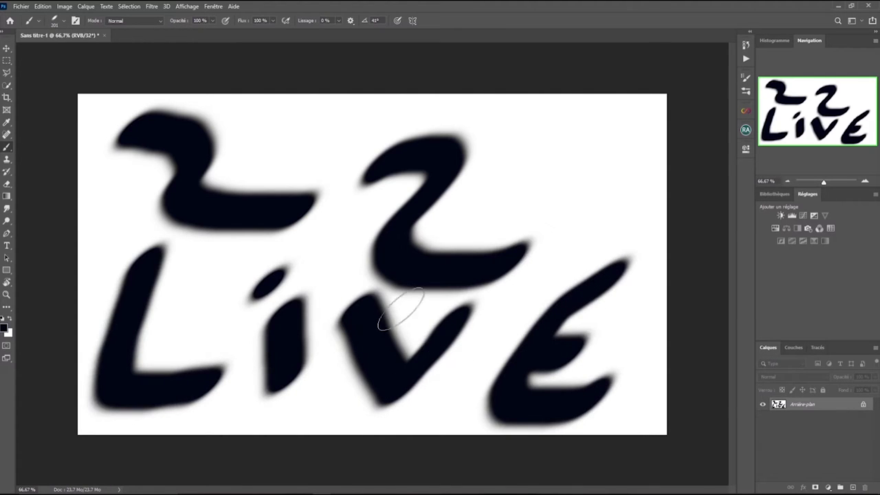
Change the flattened brush tip's angle to 127° and paint curved strokes beside the two figure 2s
right_click(334, 213)
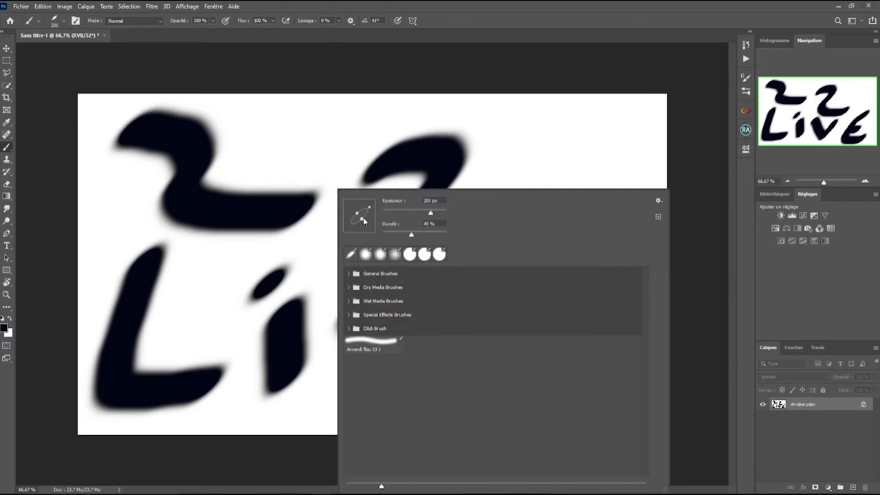
drag(351, 204, 357, 207)
mouse_move(550, 196)
mouse_down()
mouse_move(534, 147)
mouse_move(496, 204)
mouse_move(570, 147)
mouse_move(574, 226)
mouse_move(543, 230)
mouse_up()
mouse_move(334, 255)
mouse_down()
mouse_move(320, 153)
mouse_move(220, 131)
mouse_move(237, 162)
mouse_up()
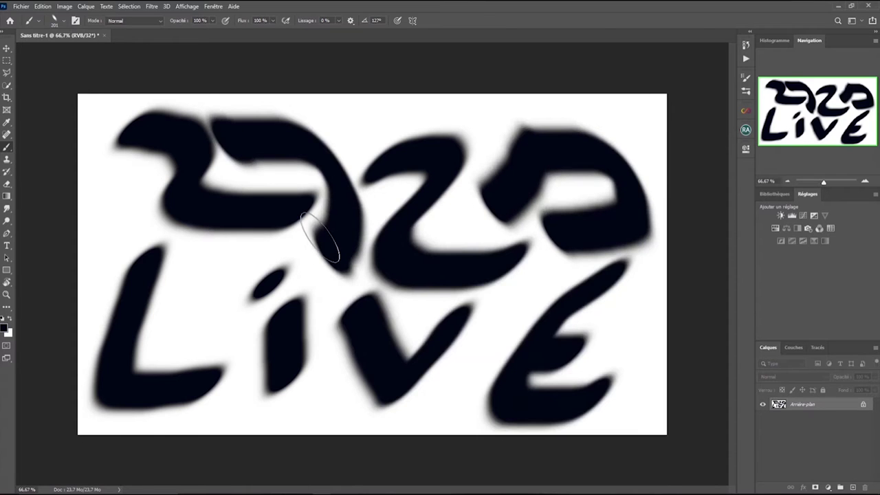
Restore the flattened brush tip to a full circle with a 44° angle and paint a test dab near the canvas's upper middle
right_click(261, 208)
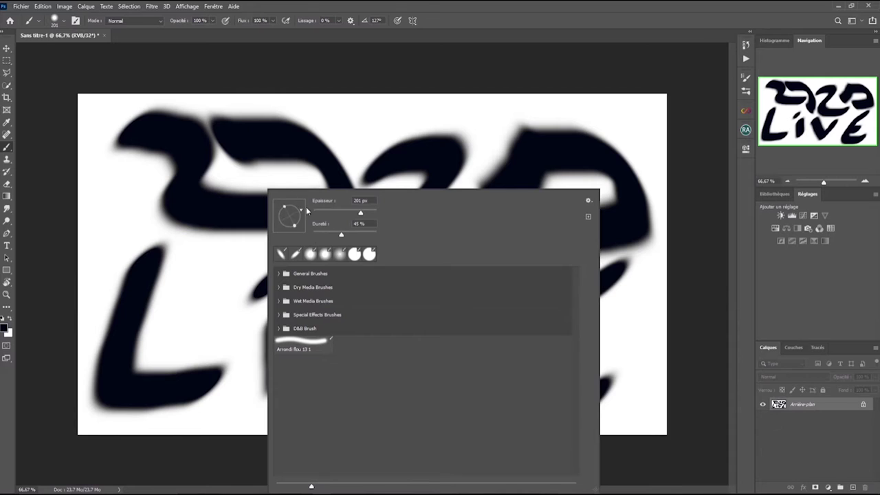
mouse_move(306, 206)
mouse_down()
mouse_move(283, 215)
mouse_move(290, 219)
mouse_move(273, 203)
mouse_up()
click(377, 145)
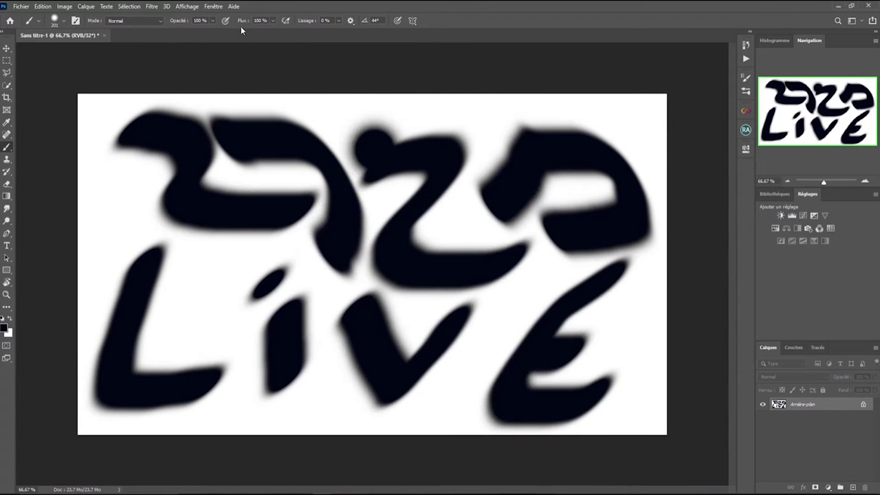
Undo the test dab and all the painted figures and letters until the canvas is blank
key(ctrl+z)
key(ctrl+z)
key(ctrl+z)
key(ctrl+z)
key(ctrl+z)
key(ctrl+z)
key(ctrl+z)
key(ctrl+z)
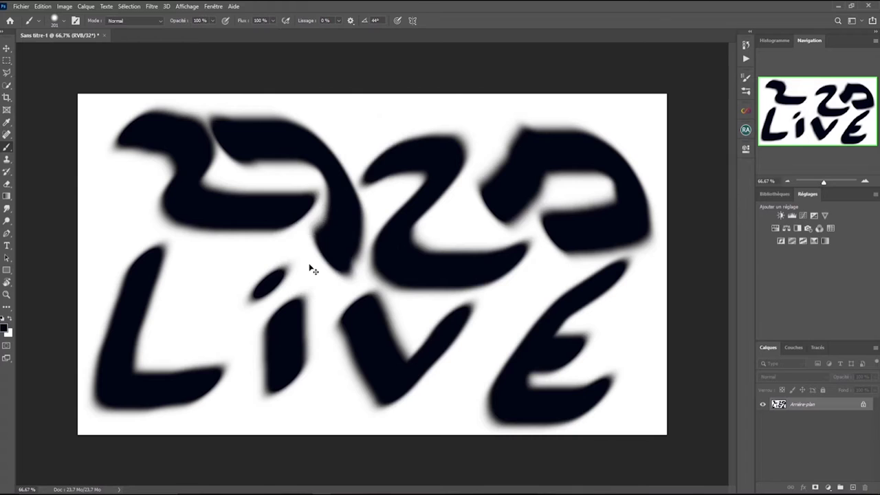
key(ctrl+z)
key(ctrl+z)
key(ctrl+z)
key(ctrl+z)
key(ctrl+z)
key(ctrl+z)
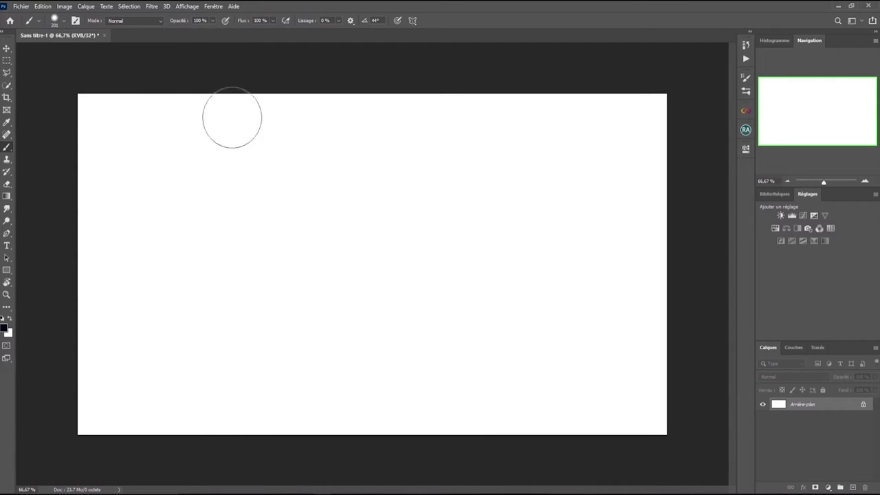
Paint a horizontal stroke at 100% opacity, then lower the brush opacity to 53% and paint a second stroke below it
drag(144, 156, 595, 157)
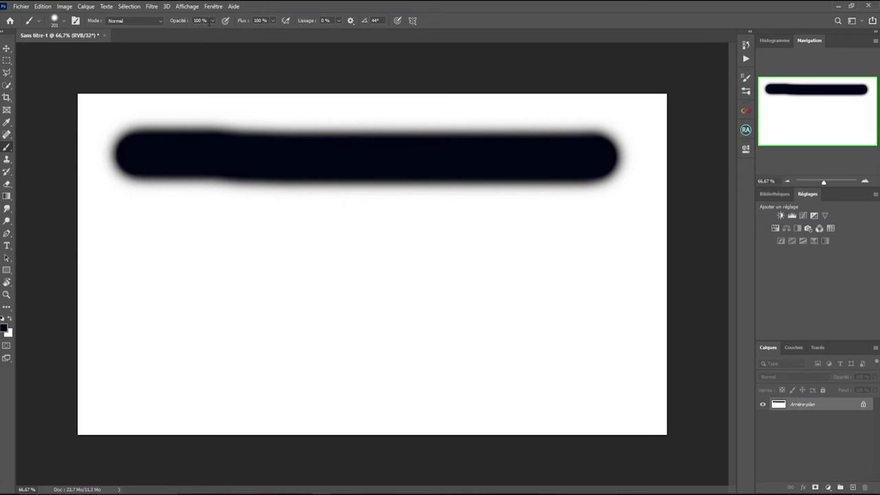
click(212, 21)
drag(140, 282, 595, 287)
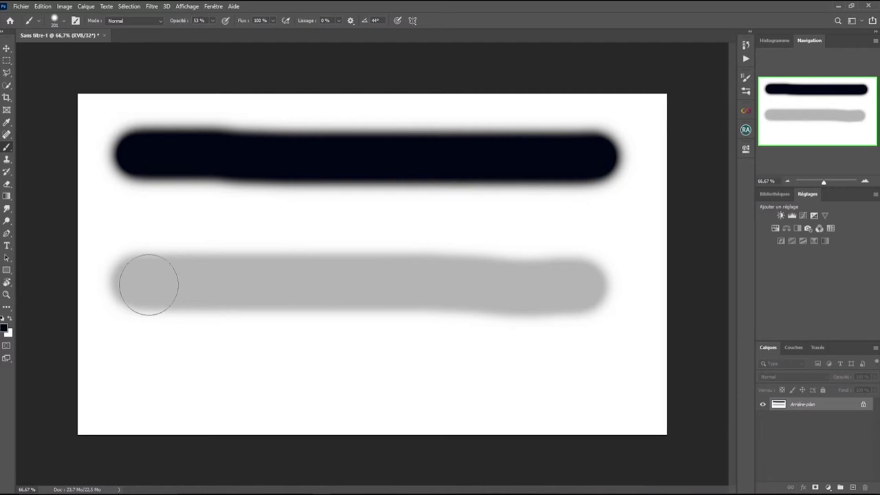
Build up the 53% opacity stroke with repeated separate overlapping strokes, and paint one single grey stroke beneath it
mouse_move(149, 285)
mouse_down()
mouse_move(578, 282)
mouse_move(199, 282)
mouse_up()
drag(265, 278, 551, 282)
mouse_move(151, 282)
mouse_down()
mouse_move(540, 282)
mouse_move(137, 287)
mouse_move(529, 283)
mouse_up()
mouse_move(199, 284)
mouse_down()
mouse_move(480, 282)
mouse_move(173, 296)
mouse_move(475, 297)
mouse_move(440, 275)
mouse_up()
mouse_move(171, 283)
mouse_down()
mouse_move(522, 283)
mouse_move(179, 289)
mouse_move(491, 292)
mouse_move(204, 295)
mouse_move(189, 292)
mouse_move(516, 281)
mouse_up()
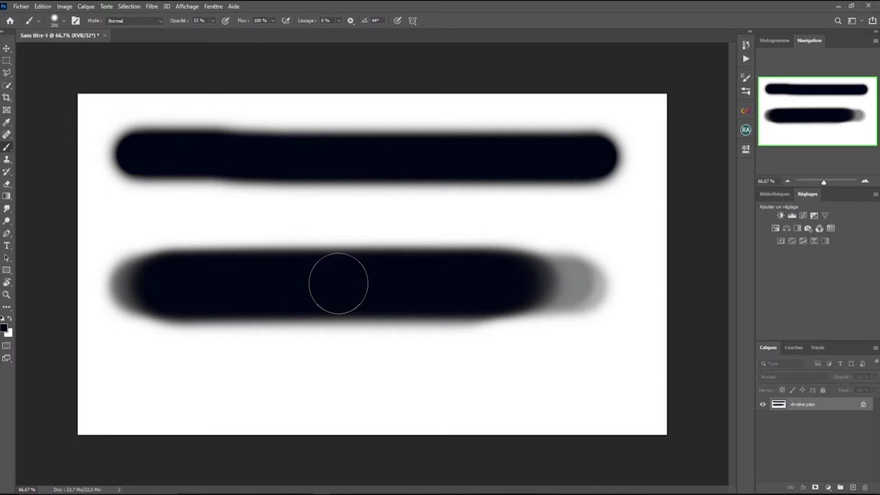
drag(144, 389, 621, 383)
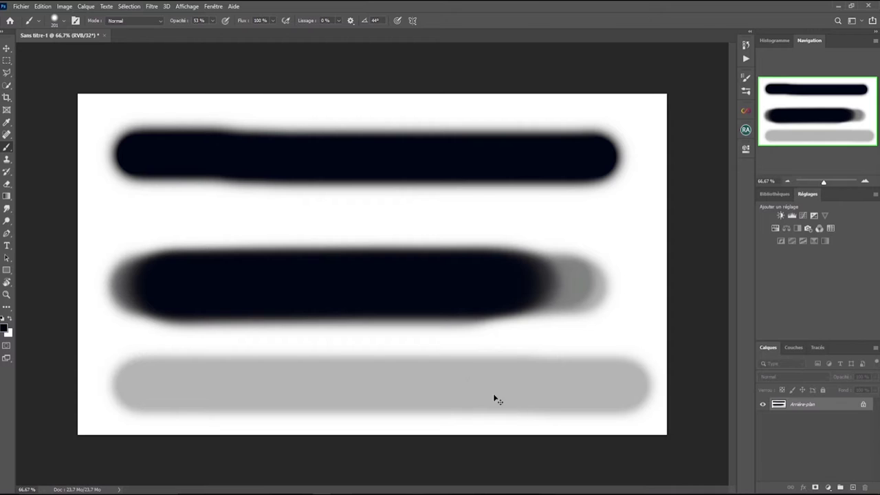
Undo all the 53% opacity strokes, keeping only the full-opacity stroke at the top
key(ctrl+z)
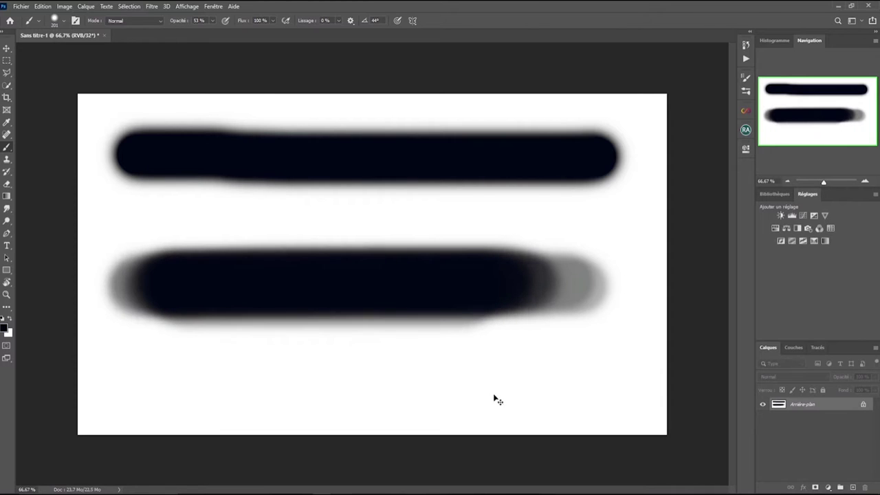
key(ctrl+z)
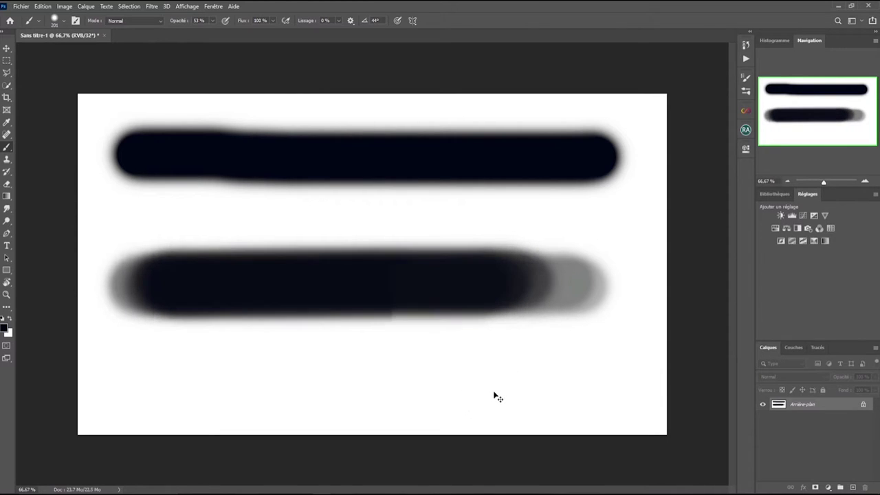
key(ctrl+z)
key(ctrl+z)
key(ctrl+z)
key(ctrl+z)
key(ctrl+z)
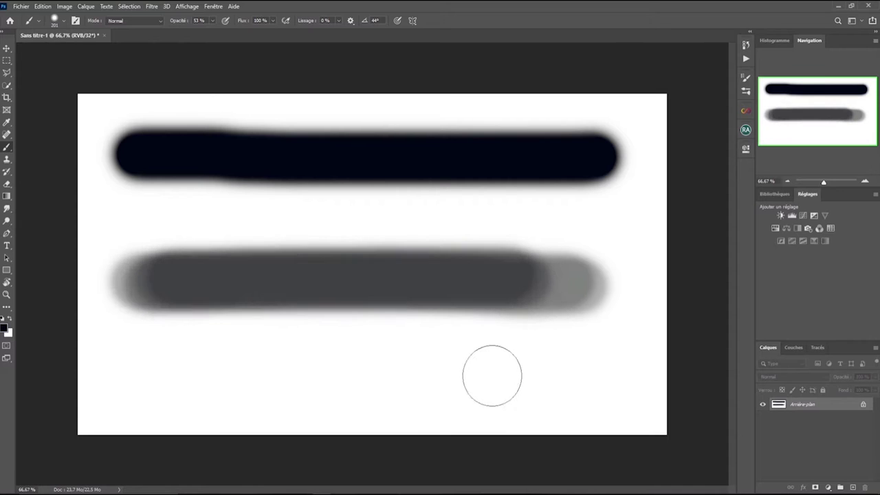
key(ctrl+z)
key(ctrl+z)
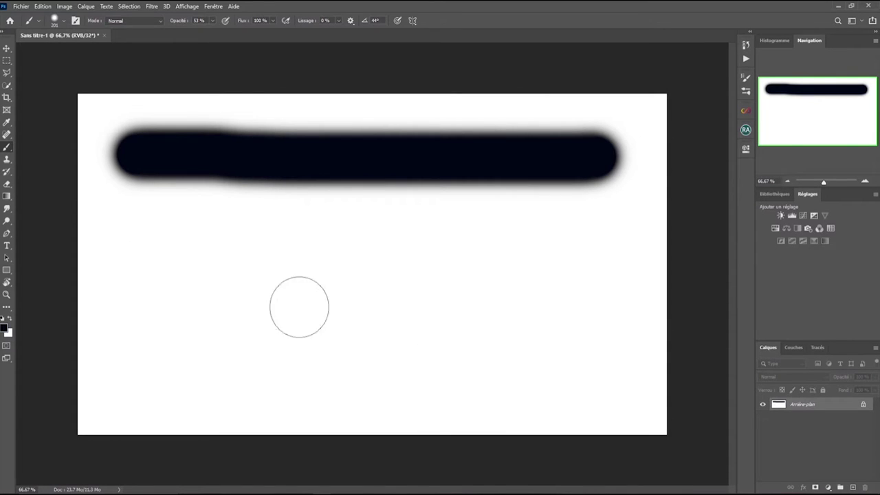
Paint below the dark stroke at 53% opacity with continuous back-and-forth motions, overlaying further passes on the same area
mouse_move(130, 280)
mouse_down()
mouse_move(556, 276)
mouse_move(146, 274)
mouse_move(363, 280)
mouse_move(164, 286)
mouse_move(508, 280)
mouse_move(162, 278)
mouse_up()
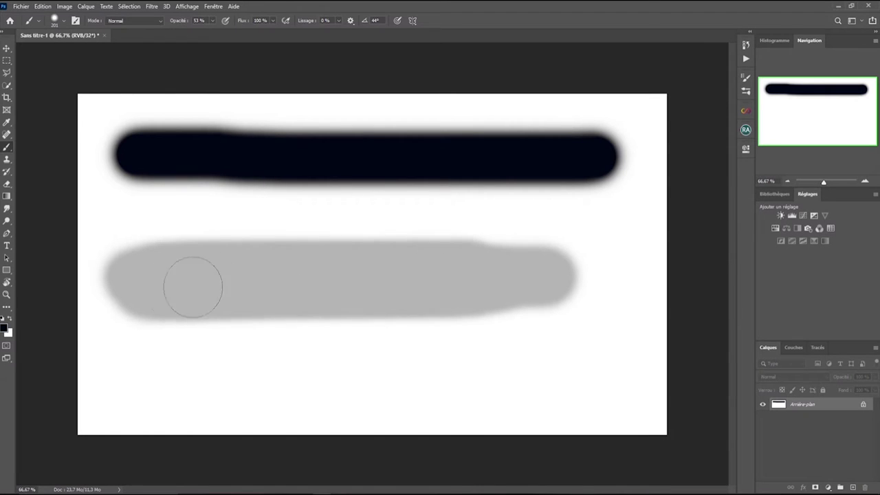
mouse_move(210, 277)
mouse_down()
mouse_move(458, 285)
mouse_move(165, 285)
mouse_move(483, 273)
mouse_move(451, 272)
mouse_move(523, 281)
mouse_move(292, 282)
mouse_up()
mouse_move(201, 281)
mouse_down()
mouse_move(331, 281)
mouse_move(138, 283)
mouse_move(475, 282)
mouse_up()
mouse_move(310, 286)
mouse_down()
mouse_move(536, 282)
mouse_move(152, 279)
mouse_move(275, 281)
mouse_up()
drag(364, 270, 250, 275)
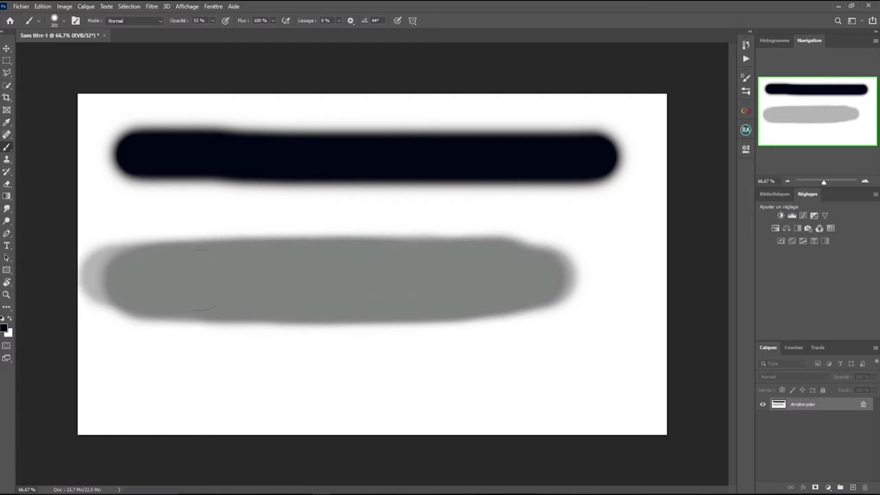
mouse_move(328, 277)
mouse_down()
mouse_move(172, 279)
mouse_move(421, 282)
mouse_move(381, 274)
mouse_move(463, 284)
mouse_move(207, 279)
mouse_move(282, 280)
mouse_up()
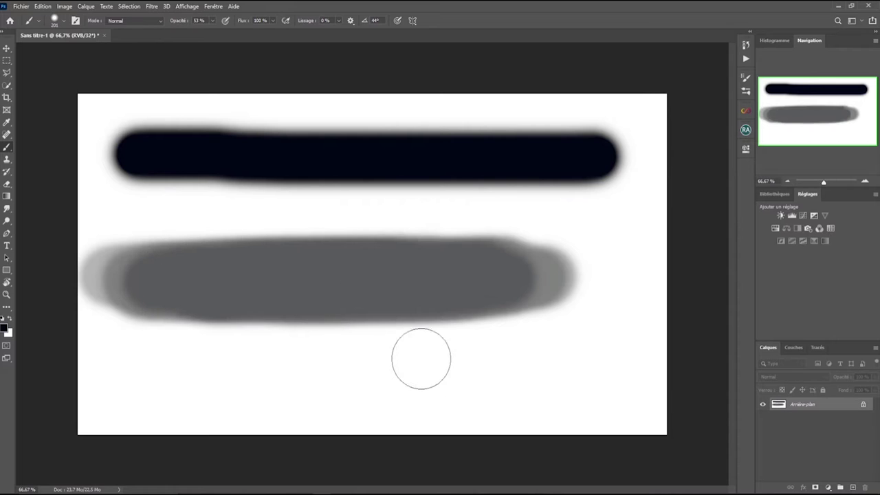
Undo the layered grey passes and the full-opacity stroke to empty the canvas
key(ctrl+z)
key(ctrl+z)
key(ctrl+z)
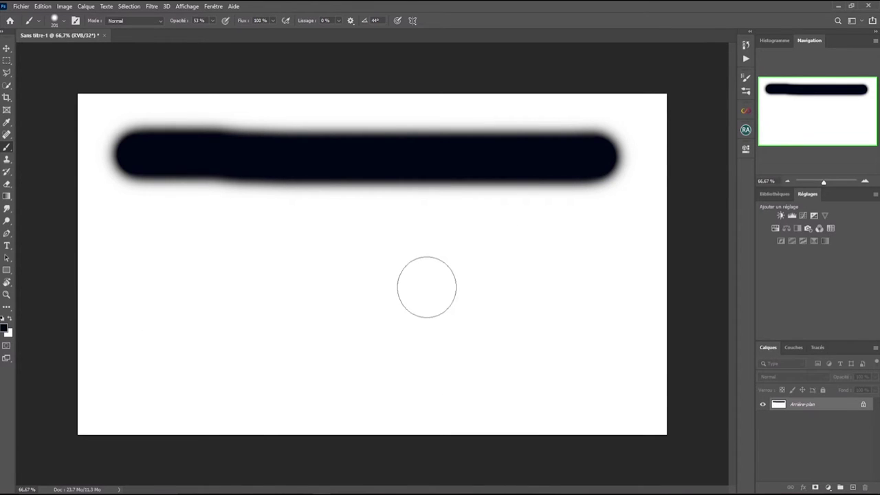
key(ctrl+z)
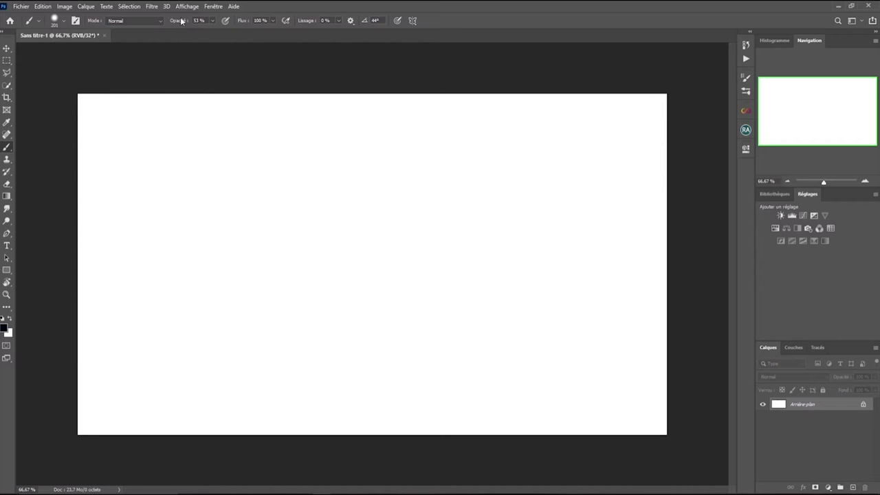
Set the brush opacity to 100% and flow to 52%, and paint two horizontal rows with continuous back-and-forth strokes
drag(182, 21, 213, 23)
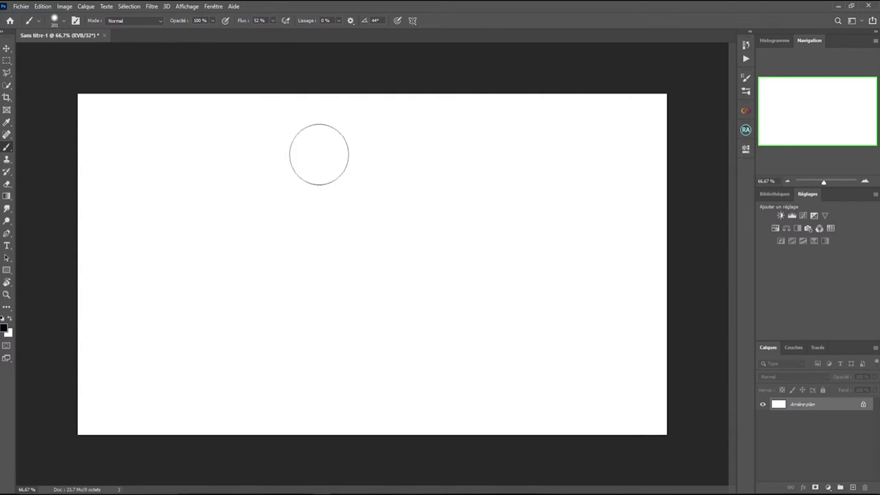
drag(136, 225, 571, 229)
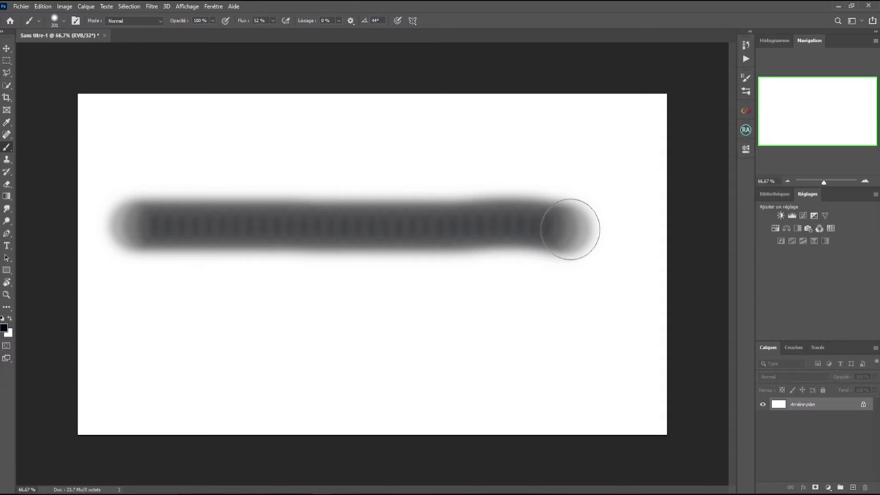
mouse_move(570, 229)
mouse_down()
mouse_move(131, 230)
mouse_move(570, 231)
mouse_move(129, 235)
mouse_move(557, 229)
mouse_move(136, 229)
mouse_move(551, 228)
mouse_move(136, 229)
mouse_move(514, 232)
mouse_move(552, 229)
mouse_move(138, 228)
mouse_move(555, 223)
mouse_move(152, 230)
mouse_up()
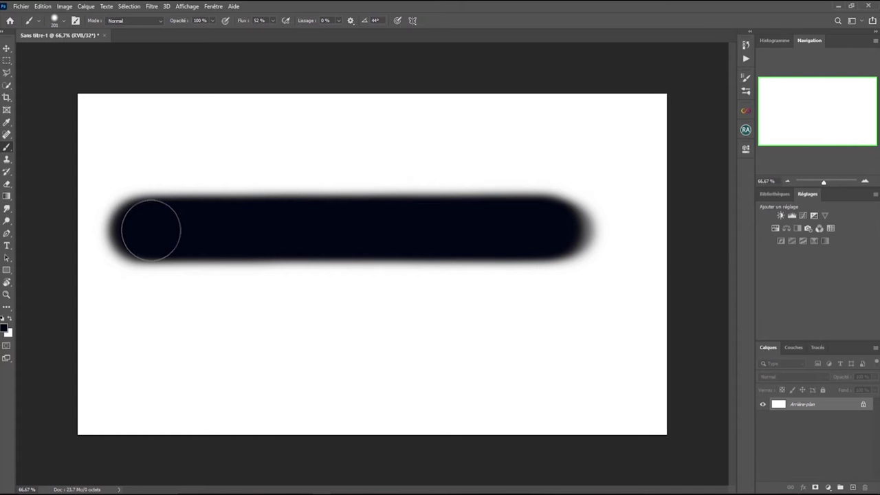
drag(151, 229, 152, 231)
mouse_move(159, 322)
mouse_down()
mouse_move(469, 321)
mouse_move(148, 321)
mouse_move(500, 321)
mouse_move(143, 321)
mouse_move(504, 320)
mouse_move(156, 318)
mouse_move(500, 316)
mouse_move(195, 314)
mouse_up()
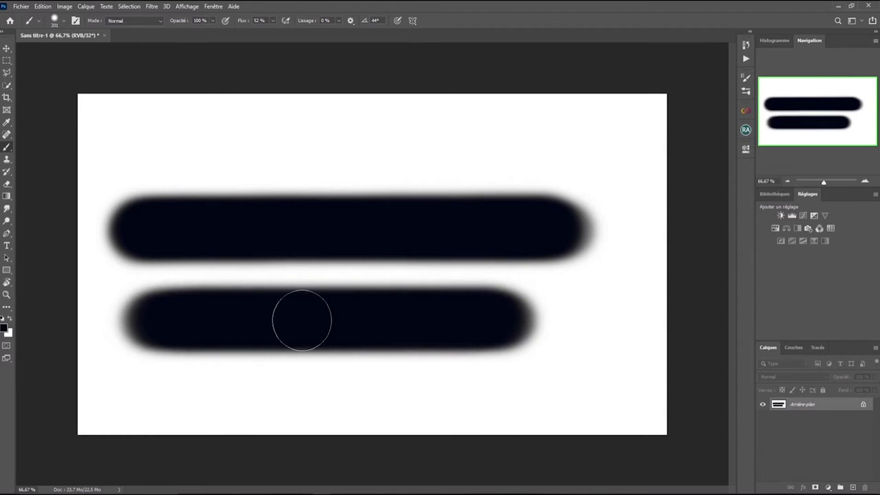
Undo both dark rows, set opacity to 55% and flow to 25%, and paint two overlapping passes across the upper canvas
key(ctrl+z)
key(ctrl+z)
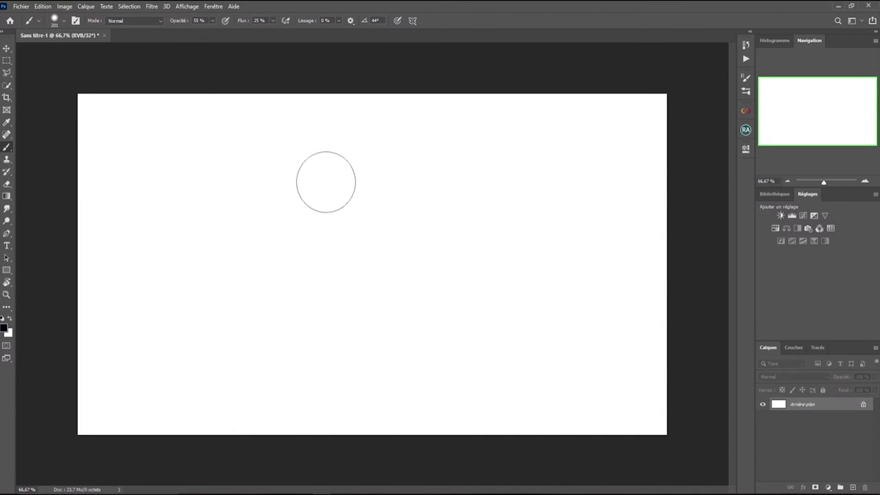
mouse_move(314, 179)
mouse_down()
mouse_move(472, 177)
mouse_move(151, 183)
mouse_move(454, 173)
mouse_move(169, 167)
mouse_move(321, 187)
mouse_move(144, 183)
mouse_move(481, 179)
mouse_move(138, 193)
mouse_move(493, 179)
mouse_move(228, 189)
mouse_move(428, 161)
mouse_move(477, 169)
mouse_move(174, 179)
mouse_up()
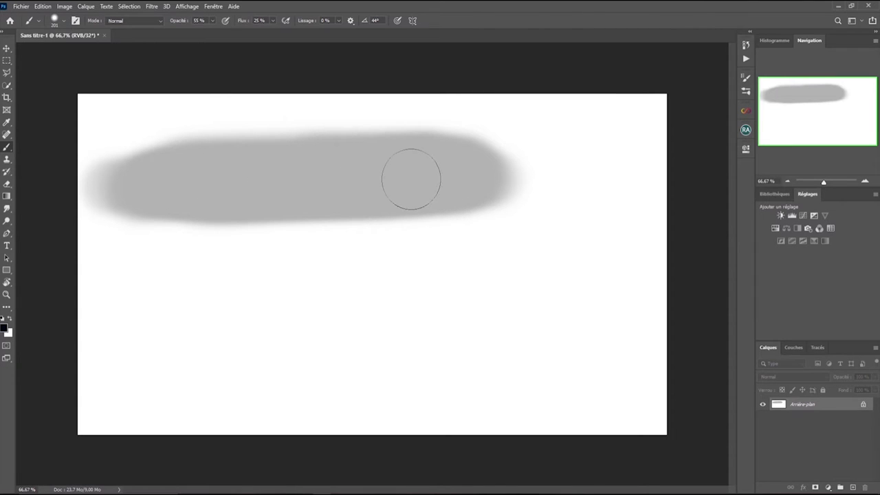
mouse_move(387, 177)
mouse_down()
mouse_move(165, 186)
mouse_move(422, 197)
mouse_move(456, 167)
mouse_move(163, 180)
mouse_up()
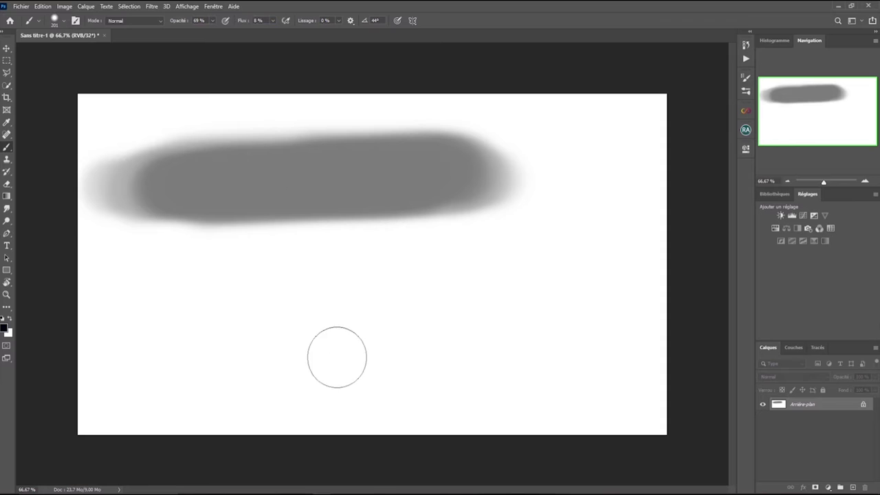
Set opacity to 69% and flow to 8%, and build up a second row below with repeated back-and-forth strokes
mouse_move(332, 297)
mouse_down()
mouse_move(282, 302)
mouse_move(361, 304)
mouse_move(212, 295)
mouse_move(323, 305)
mouse_move(144, 310)
mouse_move(387, 309)
mouse_move(393, 281)
mouse_move(338, 275)
mouse_move(428, 275)
mouse_move(195, 290)
mouse_move(445, 288)
mouse_up()
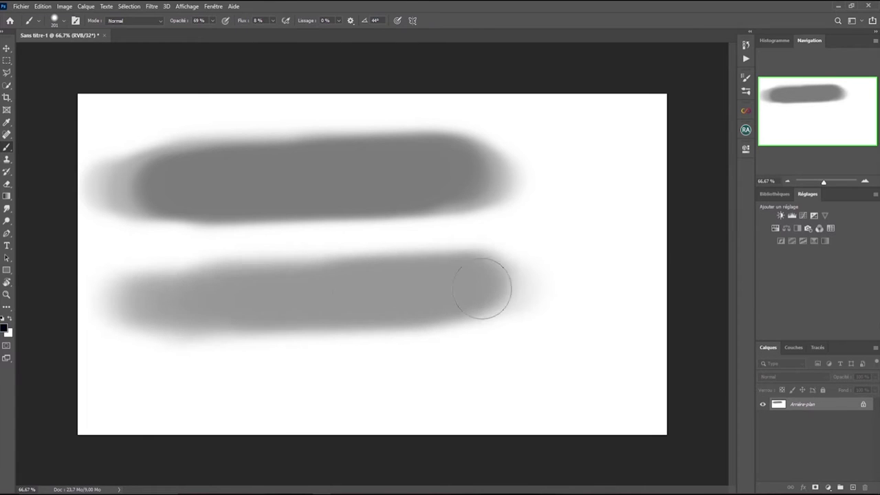
mouse_move(185, 292)
mouse_down()
mouse_move(346, 313)
mouse_move(210, 304)
mouse_move(448, 286)
mouse_move(201, 288)
mouse_move(359, 295)
mouse_move(448, 293)
mouse_up()
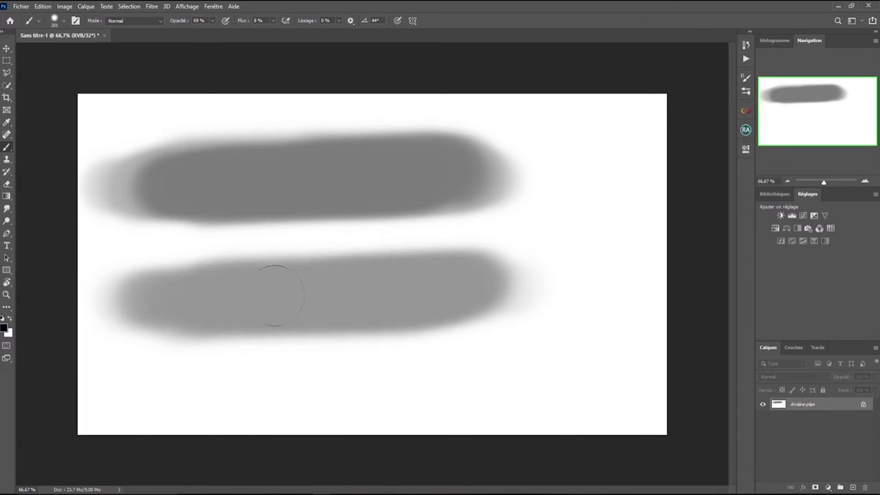
mouse_move(442, 289)
mouse_down()
mouse_move(409, 311)
mouse_move(404, 301)
mouse_up()
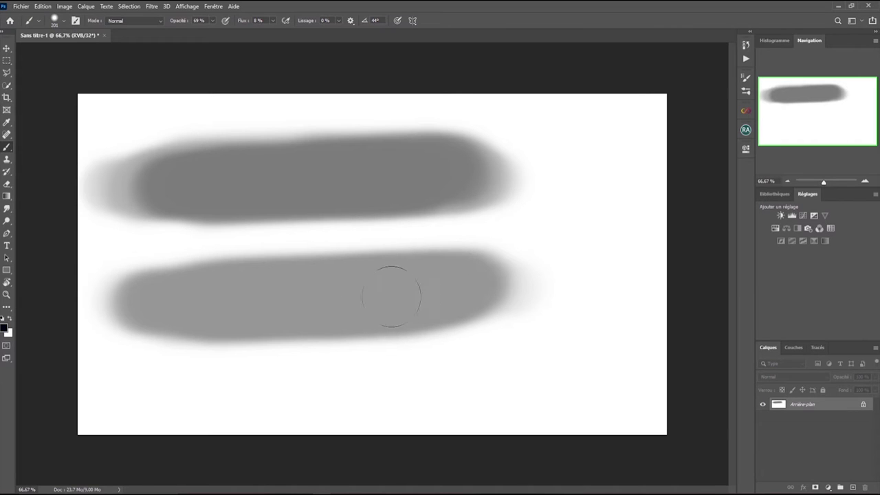
mouse_move(387, 296)
mouse_down()
mouse_move(430, 291)
mouse_move(348, 300)
mouse_move(381, 282)
mouse_move(330, 286)
mouse_move(458, 283)
mouse_move(399, 280)
mouse_move(418, 290)
mouse_move(238, 311)
mouse_move(334, 293)
mouse_move(364, 299)
mouse_move(204, 309)
mouse_move(143, 299)
mouse_move(255, 303)
mouse_move(460, 277)
mouse_move(242, 291)
mouse_move(388, 290)
mouse_move(188, 309)
mouse_move(203, 312)
mouse_move(469, 288)
mouse_move(205, 308)
mouse_move(216, 300)
mouse_move(237, 309)
mouse_move(177, 301)
mouse_move(359, 277)
mouse_move(406, 282)
mouse_move(224, 305)
mouse_move(507, 281)
mouse_up()
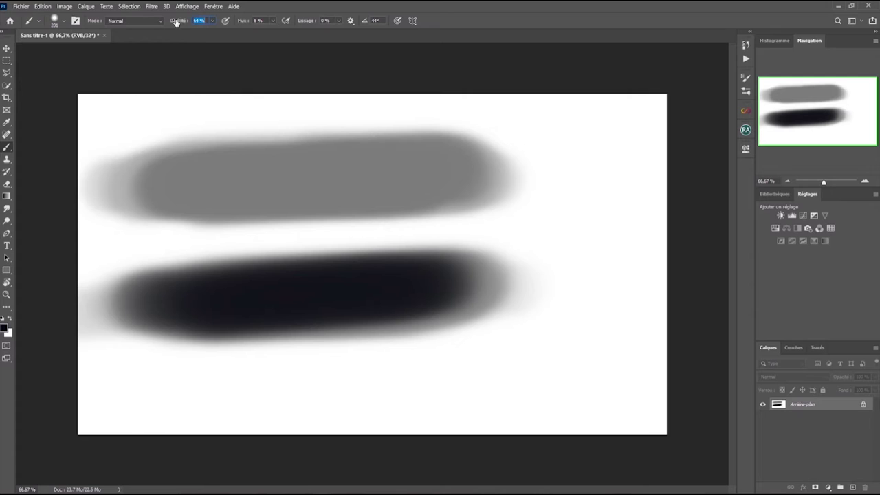
Try brush opacity values of 25% and 52%
mouse_move(178, 22)
mouse_down()
mouse_move(190, 23)
mouse_move(165, 23)
mouse_move(180, 22)
mouse_up()
key(2)
key(5)
drag(178, 23, 180, 23)
key(5)
key(2)
key(2)
key(5)
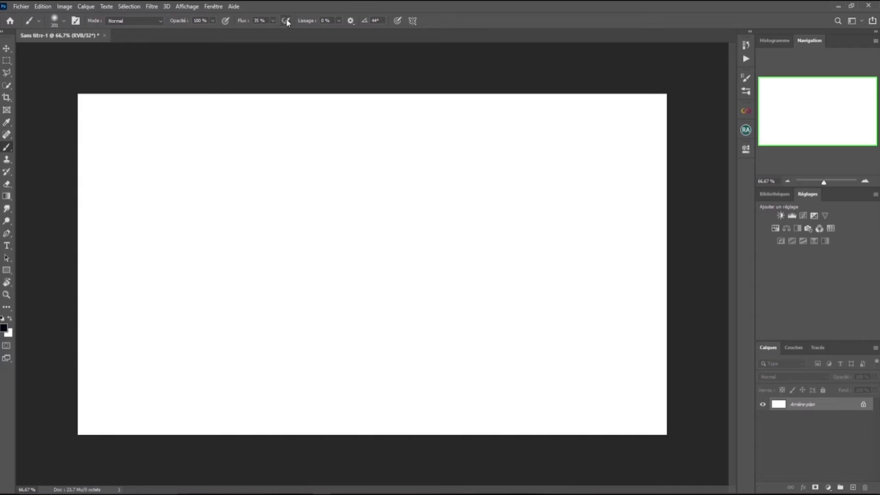
At 100% opacity and 35% flow, paint one soft stroke without airbrush build-up and two with it enabled, holding the brush still at their ends
drag(116, 145, 493, 150)
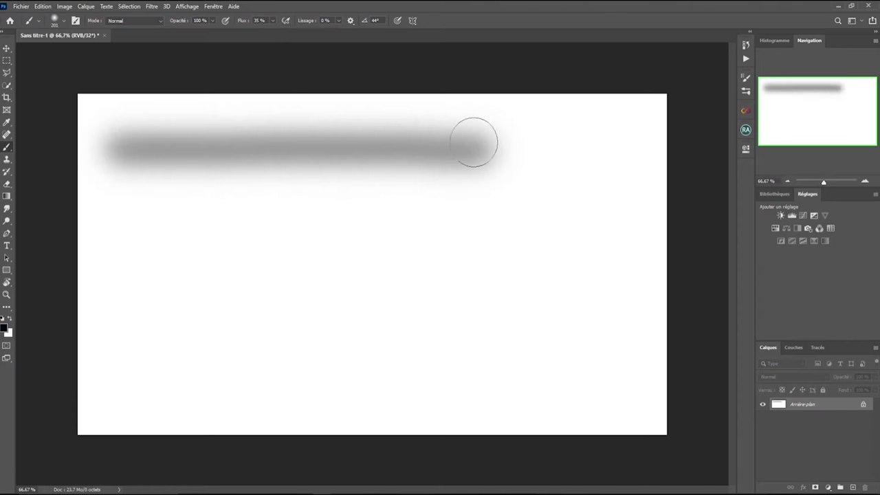
click(288, 21)
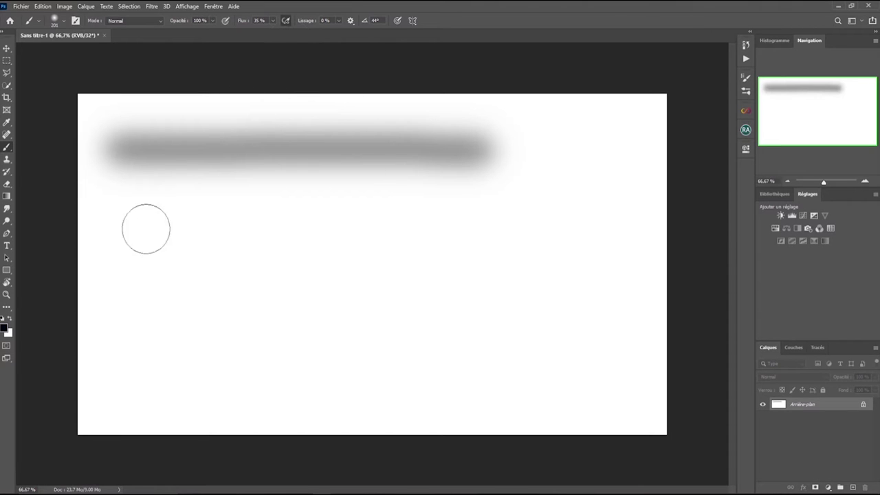
drag(120, 260, 487, 263)
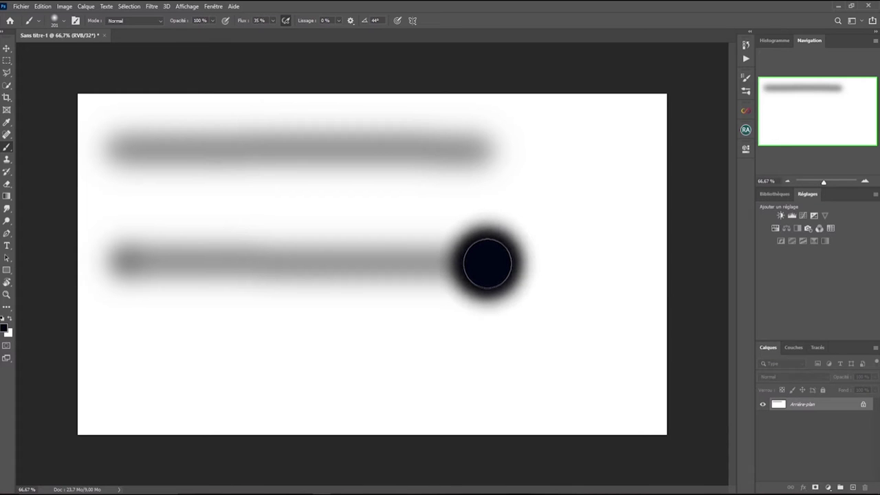
drag(487, 263, 487, 263)
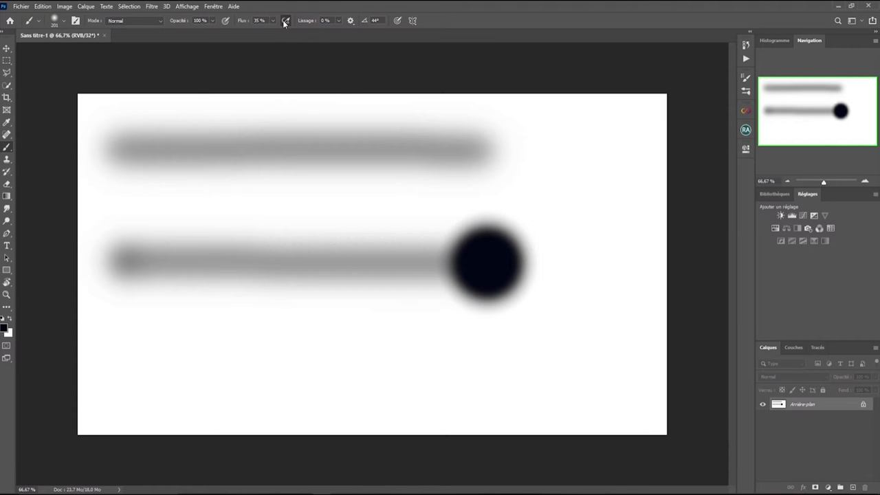
drag(115, 344, 527, 361)
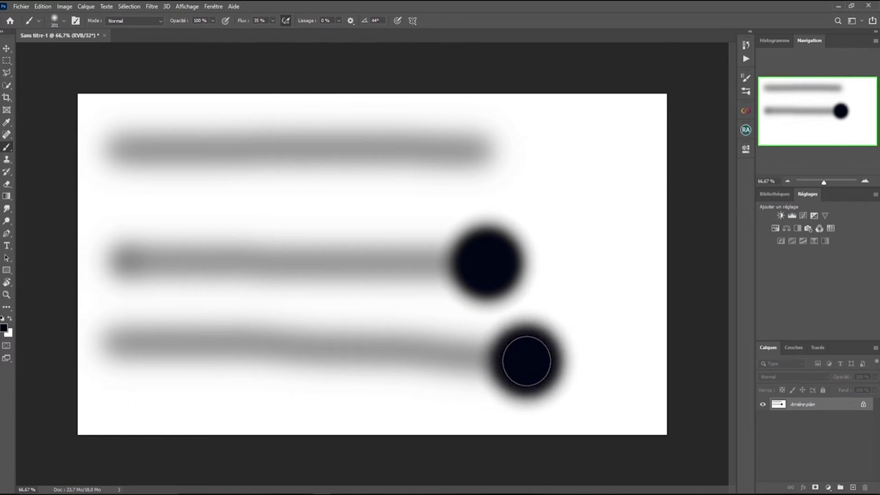
drag(527, 361, 527, 361)
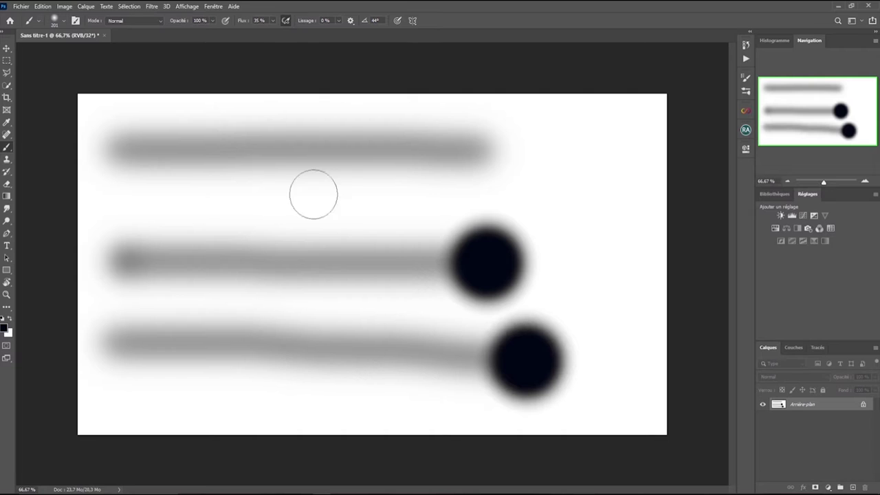
Undo the three airbrush comparison strokes to clear the canvas
key(ctrl+z)
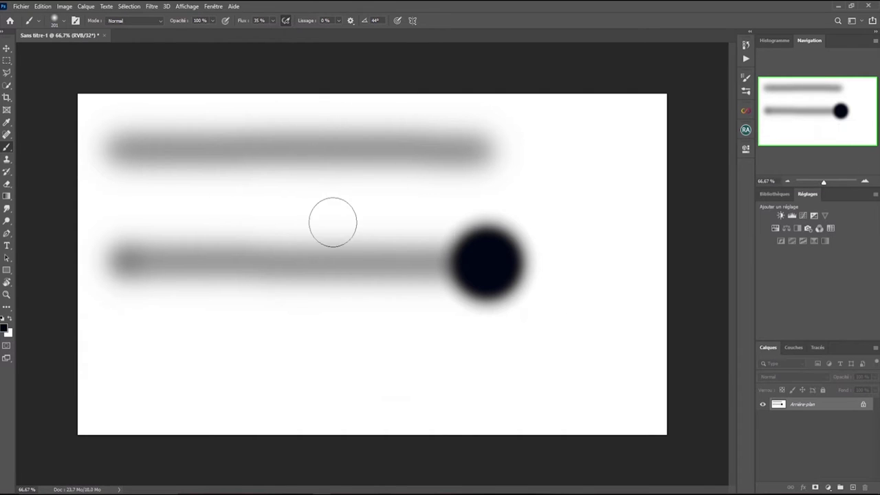
key(ctrl+z)
key(ctrl+z)
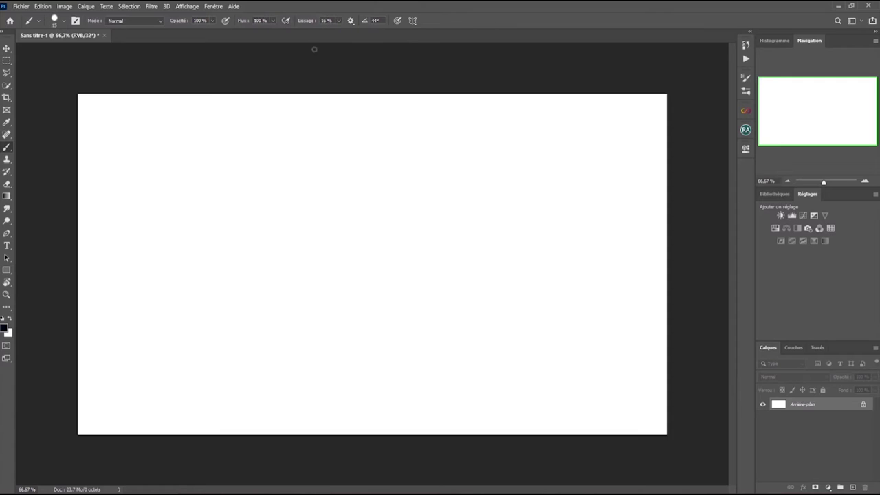
Set the brush smoothing to 0% and draw two freehand circles side by side on the upper canvas
click(339, 20)
click(317, 27)
mouse_move(251, 142)
mouse_down()
mouse_move(232, 142)
mouse_move(200, 166)
mouse_move(195, 201)
mouse_move(206, 225)
mouse_move(246, 253)
mouse_move(290, 255)
mouse_move(306, 245)
mouse_move(321, 200)
mouse_up()
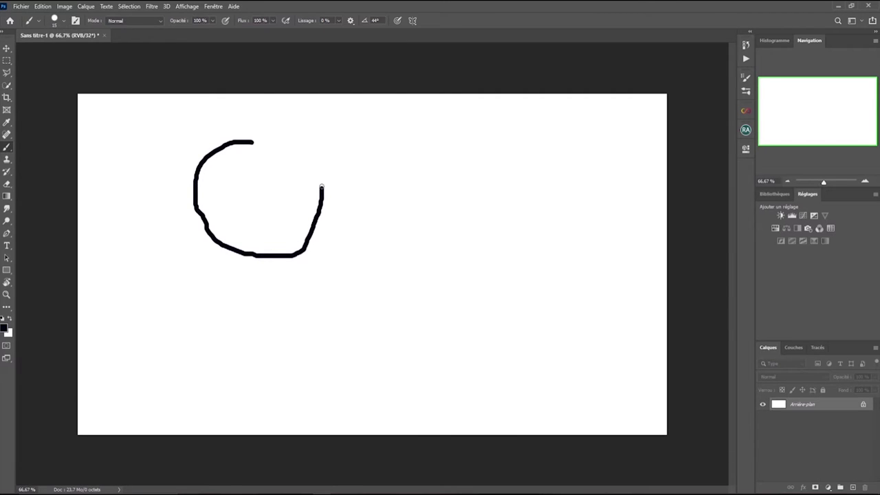
drag(307, 161, 249, 141)
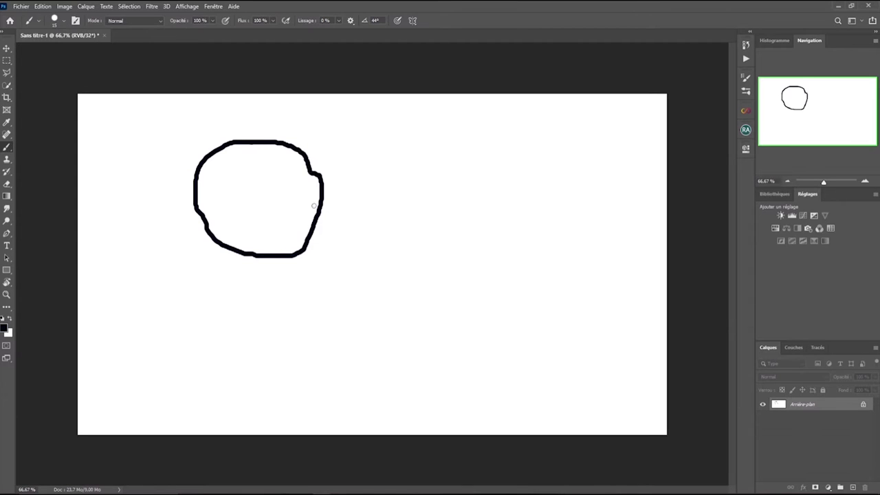
mouse_move(465, 146)
mouse_down()
mouse_move(379, 145)
mouse_move(344, 163)
mouse_move(340, 228)
mouse_move(364, 282)
mouse_move(419, 296)
mouse_move(473, 277)
mouse_move(491, 244)
mouse_move(493, 188)
mouse_move(448, 147)
mouse_up()
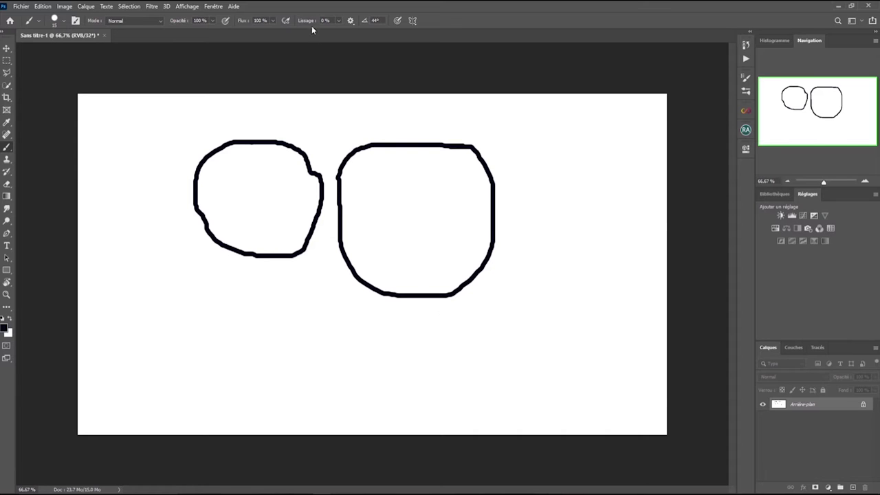
Undo both circles, set smoothing to 38%, and draw a large circle with a second loop ending in a wavy line beside it
drag(309, 23, 330, 22)
key(ctrl+z)
key(ctrl+z)
key(ctrl+z)
key(ctrl+z)
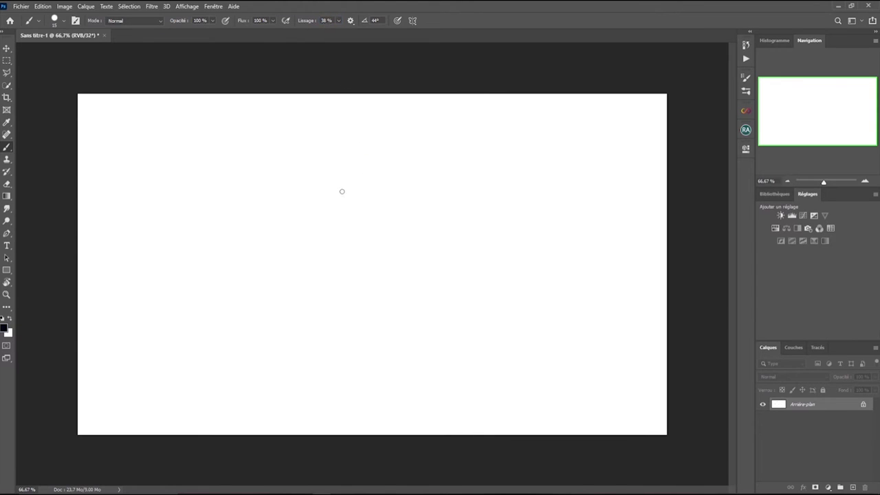
mouse_move(267, 128)
mouse_down()
mouse_move(191, 147)
mouse_move(166, 185)
mouse_move(170, 273)
mouse_move(214, 315)
mouse_move(289, 329)
mouse_move(349, 319)
mouse_move(372, 302)
mouse_move(386, 258)
mouse_move(370, 176)
mouse_move(328, 138)
mouse_move(265, 128)
mouse_up()
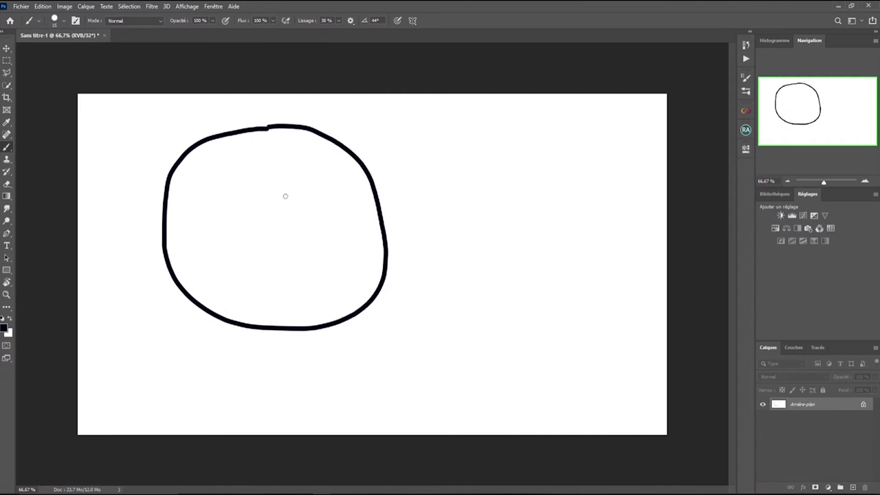
mouse_move(540, 161)
mouse_down()
mouse_move(467, 171)
mouse_move(439, 202)
mouse_move(436, 247)
mouse_move(450, 291)
mouse_move(475, 309)
mouse_move(518, 324)
mouse_move(569, 320)
mouse_move(620, 259)
mouse_move(612, 207)
mouse_move(580, 169)
mouse_move(614, 145)
mouse_move(611, 131)
mouse_move(575, 123)
mouse_move(530, 141)
mouse_move(482, 117)
mouse_move(447, 119)
mouse_move(436, 141)
mouse_move(403, 117)
mouse_move(381, 158)
mouse_move(392, 181)
mouse_move(425, 163)
mouse_move(421, 199)
mouse_move(404, 219)
mouse_up()
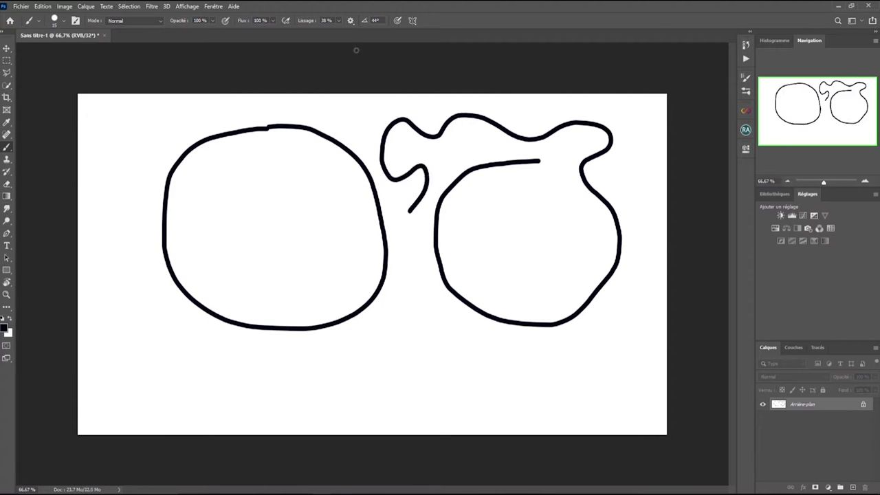
Draw a wavy line across the lower canvas at 1% smoothing and long flowing curves at 84% smoothing
drag(307, 22, 291, 22)
mouse_move(472, 386)
mouse_down()
mouse_move(416, 362)
mouse_move(391, 386)
mouse_move(365, 364)
mouse_move(344, 385)
mouse_move(321, 386)
mouse_move(306, 367)
mouse_move(274, 387)
mouse_move(253, 366)
mouse_move(229, 394)
mouse_move(216, 367)
mouse_move(189, 361)
mouse_move(167, 381)
mouse_move(144, 340)
mouse_move(104, 334)
mouse_move(97, 296)
mouse_up()
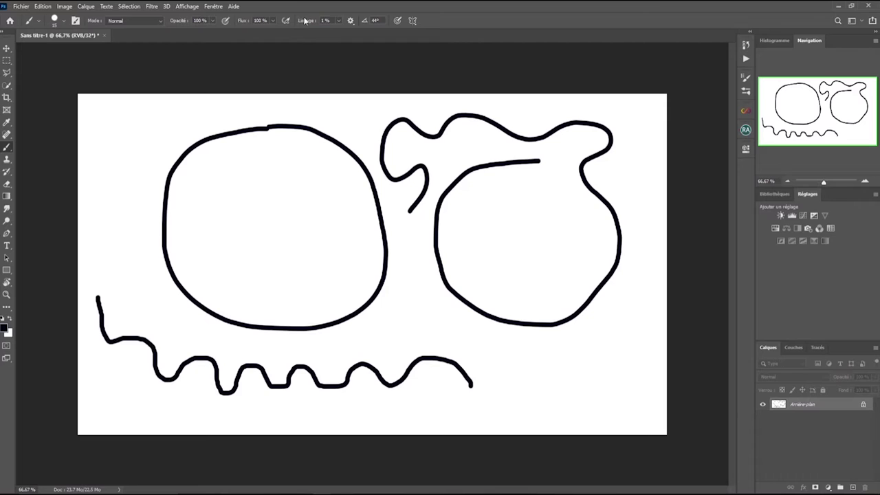
drag(305, 22, 347, 32)
mouse_move(318, 352)
mouse_down()
mouse_move(368, 326)
mouse_move(386, 327)
mouse_move(399, 350)
mouse_move(437, 341)
mouse_move(457, 323)
mouse_move(479, 330)
mouse_move(495, 357)
mouse_move(533, 364)
mouse_move(559, 336)
mouse_move(593, 383)
mouse_move(618, 339)
mouse_move(631, 346)
mouse_move(646, 390)
mouse_move(625, 412)
mouse_move(580, 397)
mouse_move(556, 406)
mouse_move(545, 429)
mouse_move(505, 419)
mouse_move(483, 400)
mouse_move(436, 428)
mouse_move(419, 417)
mouse_move(409, 394)
mouse_move(375, 405)
mouse_move(361, 426)
mouse_move(340, 422)
mouse_move(316, 397)
mouse_move(289, 400)
mouse_move(287, 420)
mouse_move(270, 428)
mouse_move(216, 399)
mouse_move(187, 428)
mouse_move(154, 397)
mouse_move(93, 417)
mouse_move(74, 364)
mouse_move(112, 336)
mouse_move(91, 293)
mouse_move(120, 222)
mouse_move(162, 308)
mouse_move(212, 342)
mouse_move(253, 285)
mouse_move(264, 236)
mouse_move(276, 239)
mouse_move(291, 223)
mouse_move(329, 252)
mouse_move(325, 278)
mouse_move(391, 308)
mouse_move(420, 270)
mouse_move(466, 298)
mouse_move(485, 259)
mouse_move(524, 266)
mouse_move(531, 231)
mouse_move(506, 216)
mouse_move(513, 197)
mouse_move(551, 223)
mouse_move(553, 248)
mouse_up()
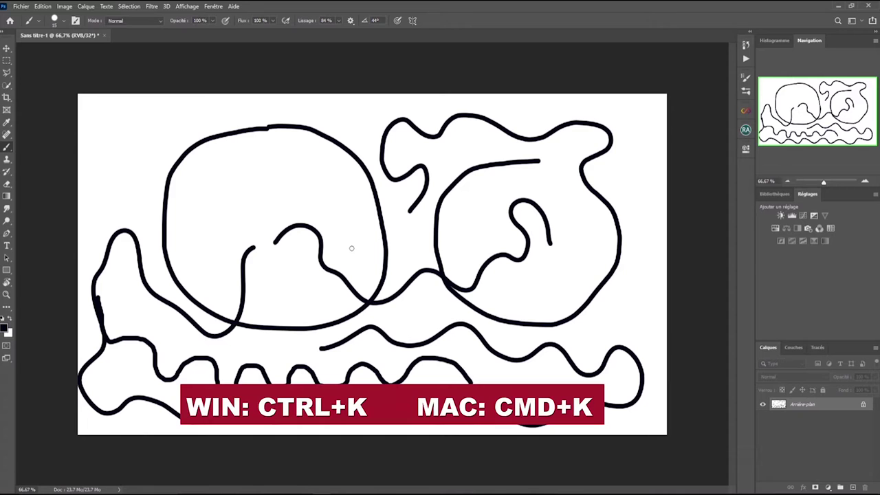
Change the brush leash colour shown during smoothing to red in the cursor preferences
key(ctrl+k)
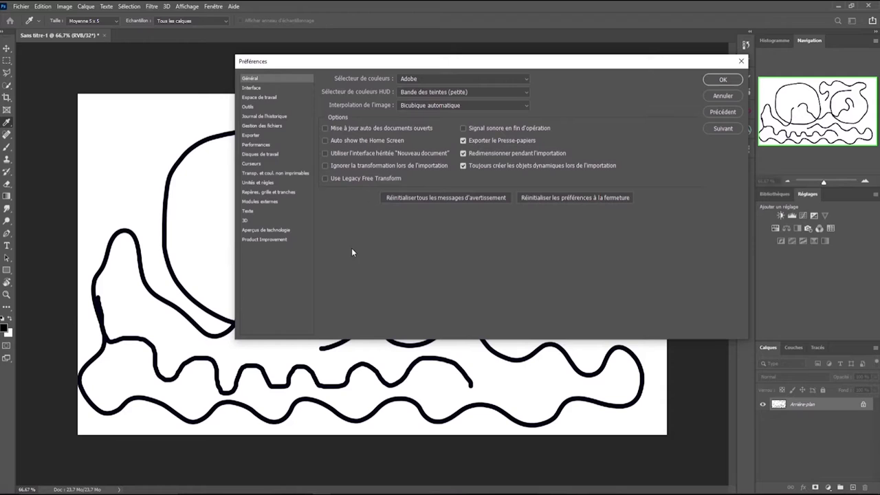
click(252, 164)
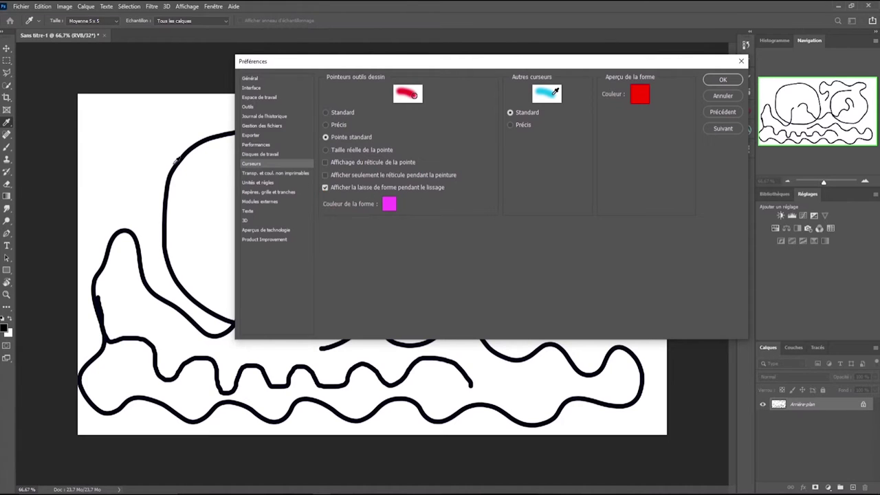
click(389, 205)
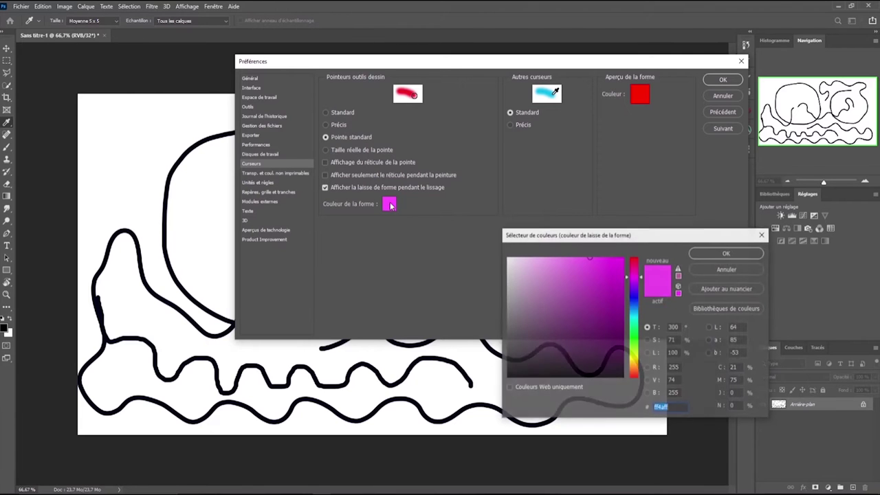
click(634, 373)
click(611, 334)
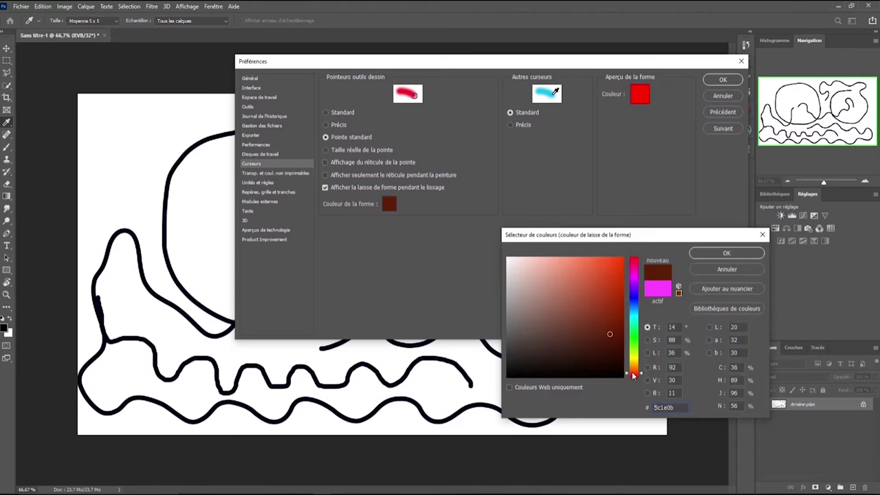
click(634, 378)
click(610, 268)
click(728, 254)
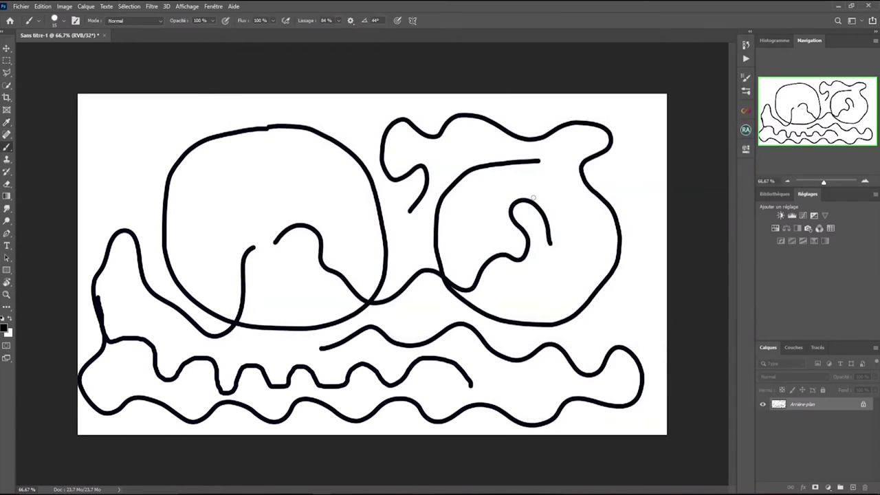
Draw a long looping test stroke with the new leash colour and undo all strokes back to a blank canvas
mouse_move(554, 184)
mouse_down()
mouse_move(473, 206)
mouse_move(457, 231)
mouse_move(539, 289)
mouse_move(557, 268)
mouse_move(592, 275)
mouse_move(557, 286)
mouse_move(537, 304)
mouse_move(561, 316)
mouse_move(606, 283)
mouse_move(475, 324)
mouse_move(438, 298)
mouse_move(396, 329)
mouse_move(377, 310)
mouse_move(320, 343)
mouse_move(270, 323)
mouse_move(276, 260)
mouse_move(255, 238)
mouse_move(248, 208)
mouse_move(318, 200)
mouse_move(333, 172)
mouse_move(305, 154)
mouse_move(290, 180)
mouse_move(266, 187)
mouse_move(264, 167)
mouse_move(221, 161)
mouse_move(220, 193)
mouse_move(185, 223)
mouse_move(198, 271)
mouse_move(231, 214)
mouse_move(277, 194)
mouse_move(327, 235)
mouse_move(360, 220)
mouse_move(394, 222)
mouse_move(406, 249)
mouse_move(430, 244)
mouse_move(499, 178)
mouse_move(557, 180)
mouse_move(576, 232)
mouse_up()
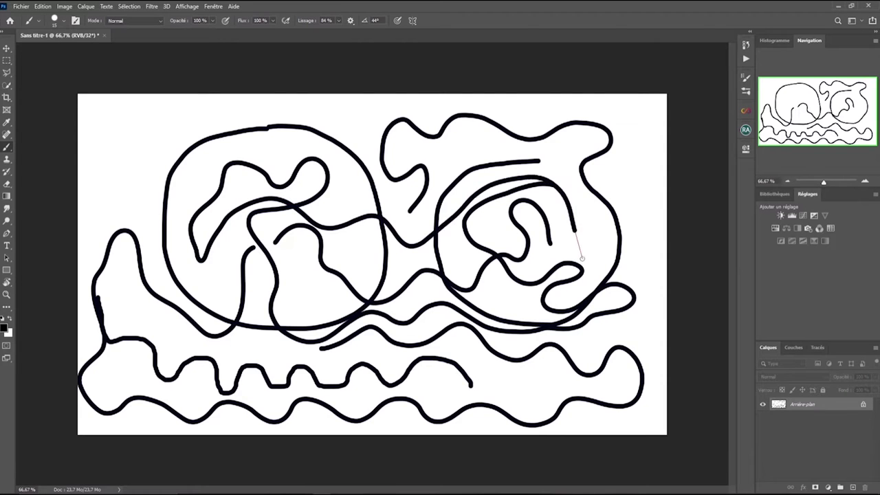
key(ctrl+z)
key(ctrl+z)
key(ctrl+z)
key(ctrl+z)
key(ctrl+z)
key(ctrl+z)
key(ctrl+z)
key(ctrl+z)
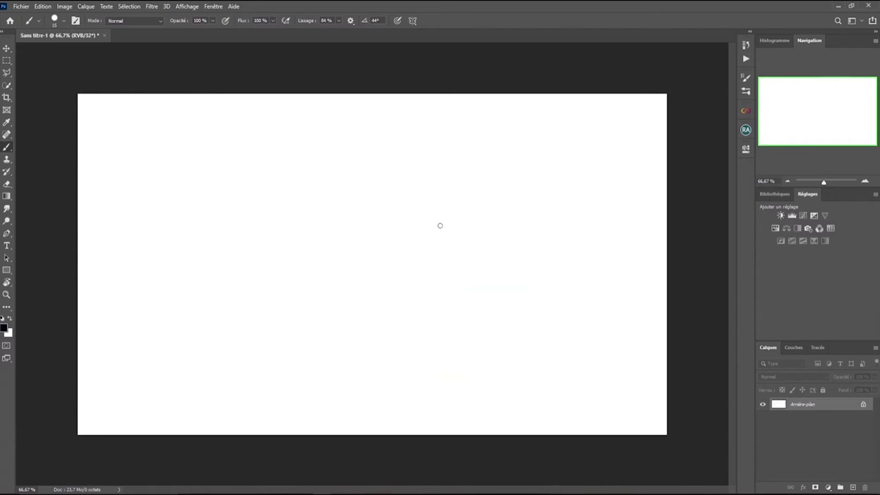
Enable the Mode ficelle tirée smoothing option, set the brush size to 181 px, and paint a large spiral stroke
click(350, 22)
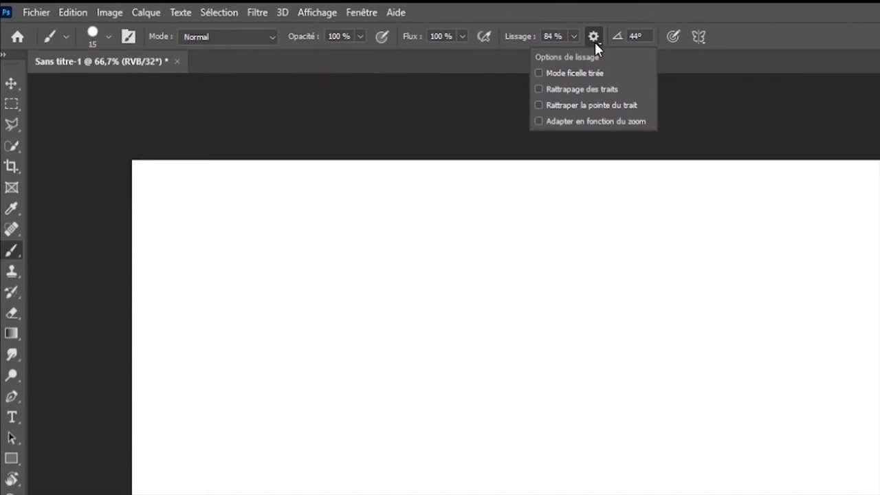
click(542, 71)
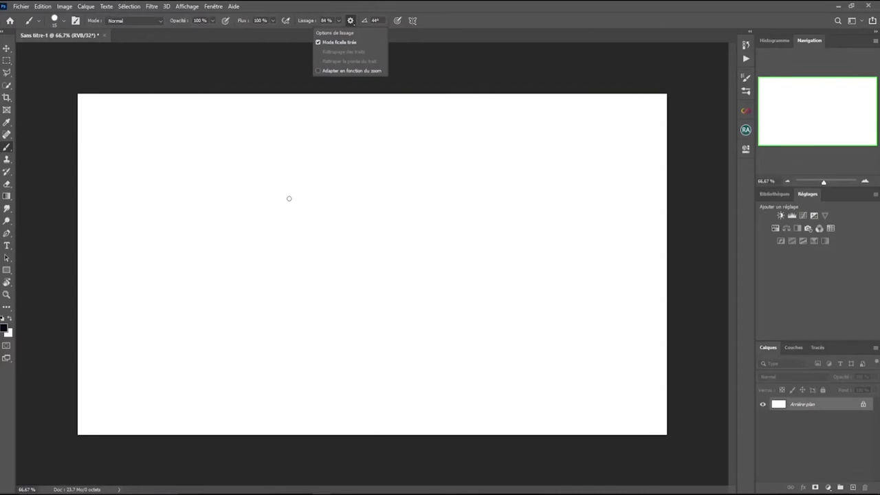
right_click(290, 199)
drag(351, 215, 383, 215)
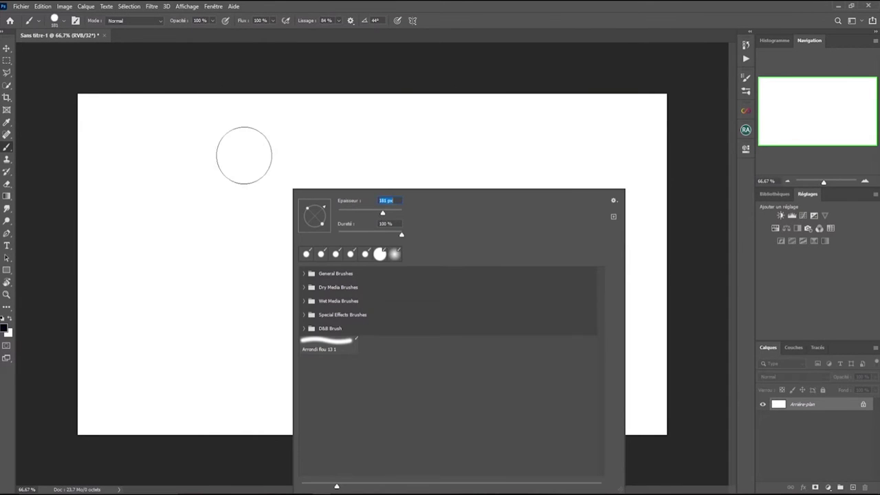
click(238, 172)
mouse_move(238, 172)
mouse_down()
mouse_move(278, 196)
mouse_move(284, 152)
mouse_move(233, 139)
mouse_move(207, 156)
mouse_move(220, 214)
mouse_move(265, 192)
mouse_move(242, 143)
mouse_move(251, 138)
mouse_move(213, 172)
mouse_move(211, 190)
mouse_move(239, 212)
mouse_move(189, 182)
mouse_move(185, 145)
mouse_move(234, 133)
mouse_move(287, 165)
mouse_move(279, 192)
mouse_move(223, 204)
mouse_move(172, 168)
mouse_move(230, 126)
mouse_move(255, 173)
mouse_move(276, 187)
mouse_move(274, 143)
mouse_move(243, 123)
mouse_move(207, 135)
mouse_move(192, 181)
mouse_move(233, 212)
mouse_move(280, 188)
mouse_move(289, 149)
mouse_move(249, 127)
mouse_move(208, 137)
mouse_move(196, 181)
mouse_move(211, 206)
mouse_move(260, 195)
mouse_move(263, 134)
mouse_move(221, 122)
mouse_move(182, 161)
mouse_move(221, 203)
mouse_move(223, 153)
mouse_move(485, 222)
mouse_move(522, 255)
mouse_move(533, 308)
mouse_move(532, 341)
mouse_move(517, 360)
mouse_move(425, 374)
mouse_move(376, 350)
mouse_move(277, 265)
mouse_move(199, 234)
mouse_move(165, 256)
mouse_move(169, 327)
mouse_move(249, 390)
mouse_move(338, 408)
mouse_move(516, 398)
mouse_move(576, 355)
mouse_move(608, 267)
mouse_move(600, 168)
mouse_move(521, 121)
mouse_move(427, 122)
mouse_move(527, 142)
mouse_move(515, 121)
mouse_move(480, 151)
mouse_move(507, 150)
mouse_move(442, 122)
mouse_move(364, 114)
mouse_move(326, 122)
mouse_move(251, 108)
mouse_move(153, 118)
mouse_move(115, 232)
mouse_move(147, 316)
mouse_up()
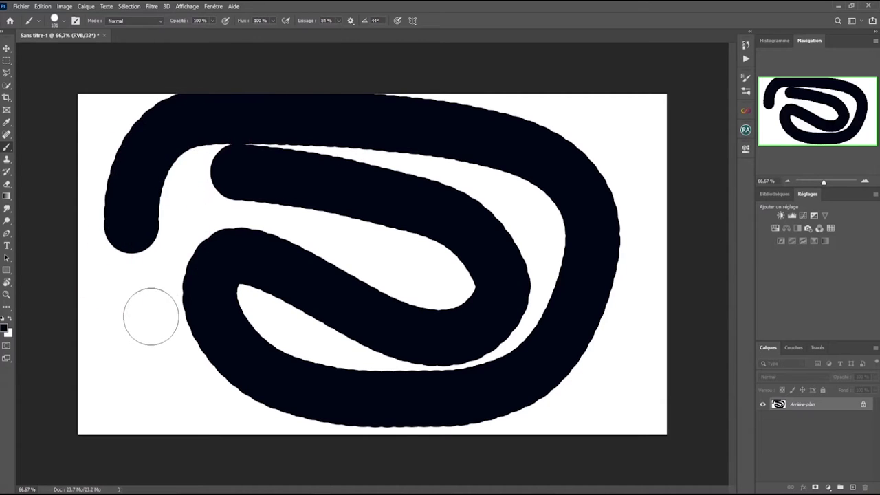
Undo the spiral, replace Mode ficelle tirée with Rattrapage des traits, and paint a thick horizontal stroke across the upper canvas
key(ctrl+z)
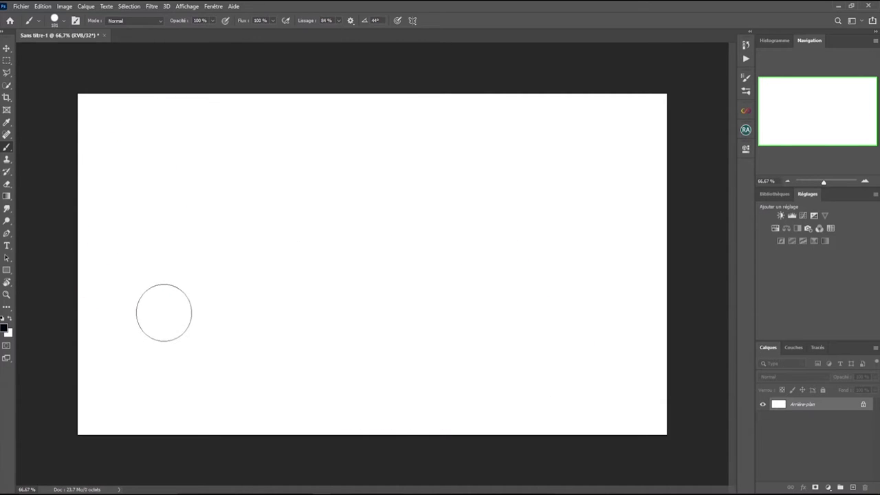
click(350, 20)
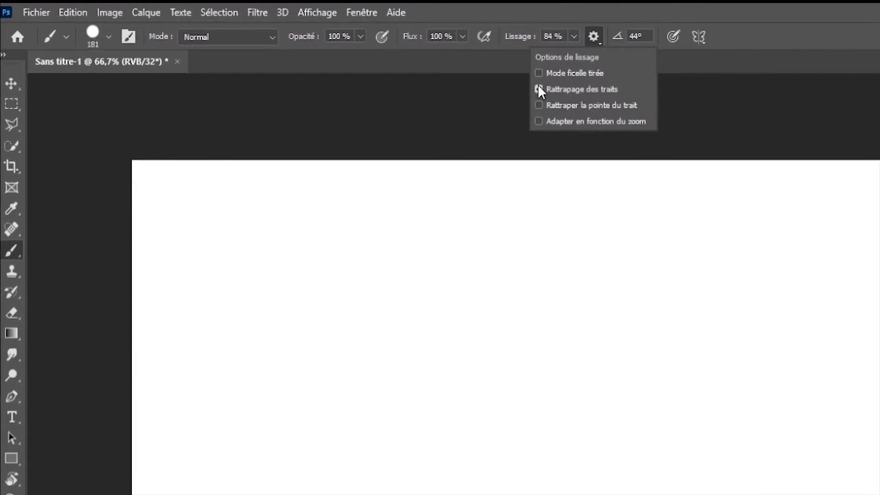
click(539, 89)
drag(119, 191, 511, 209)
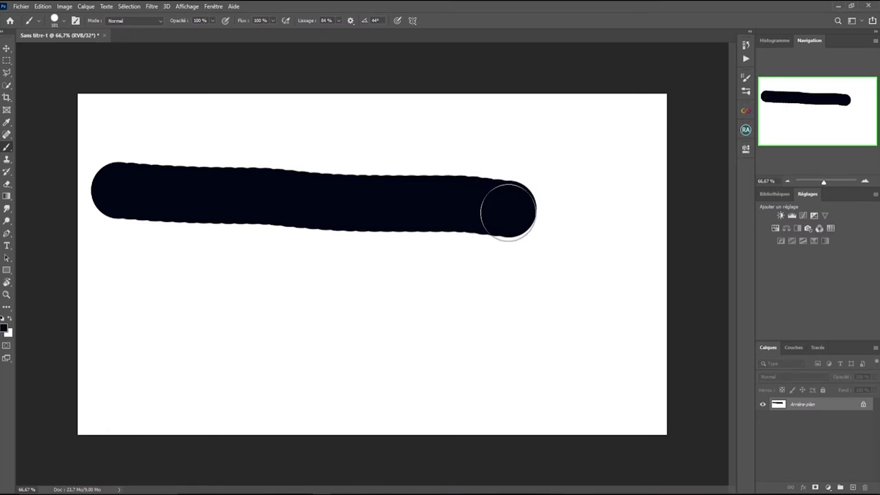
Set the brush size to 13 px and draw two thin horizontal lines below the thick stroke
right_click(324, 259)
click(379, 214)
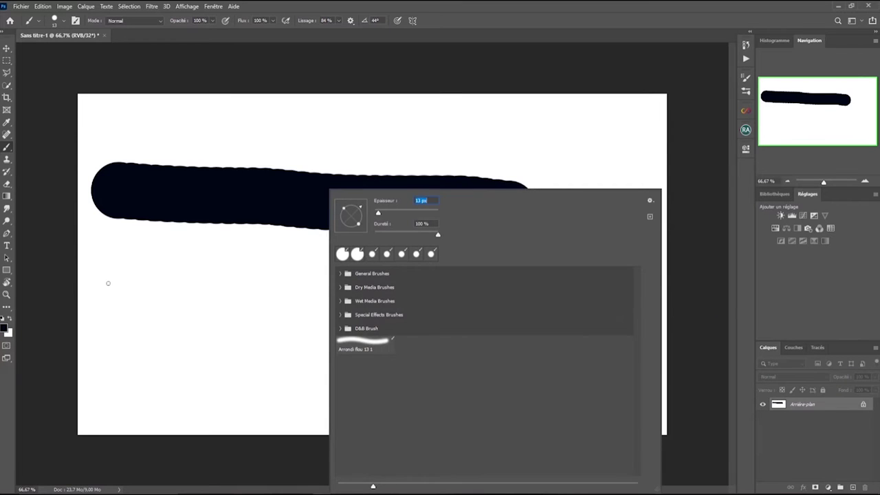
click(108, 283)
drag(110, 298, 521, 300)
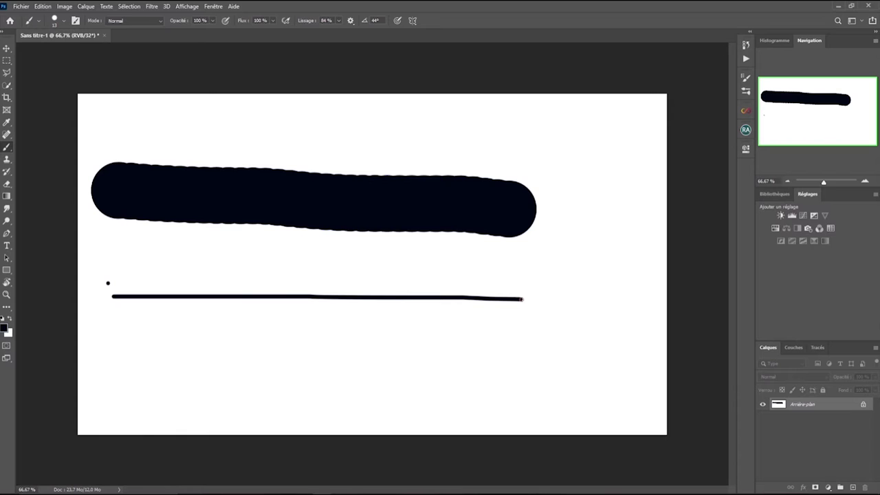
drag(118, 330, 463, 330)
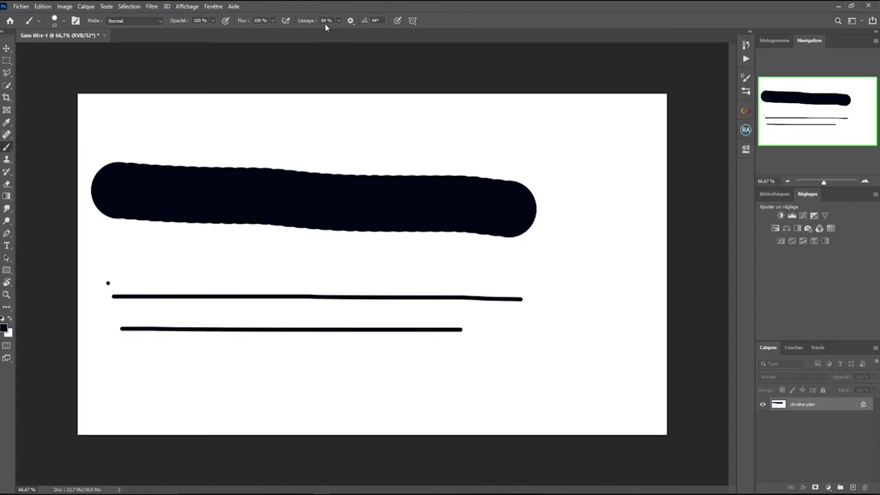
Switch the smoothing option from Rattrapage des traits to Rattraper la pointe du trait and draw two more thin lines below
click(352, 21)
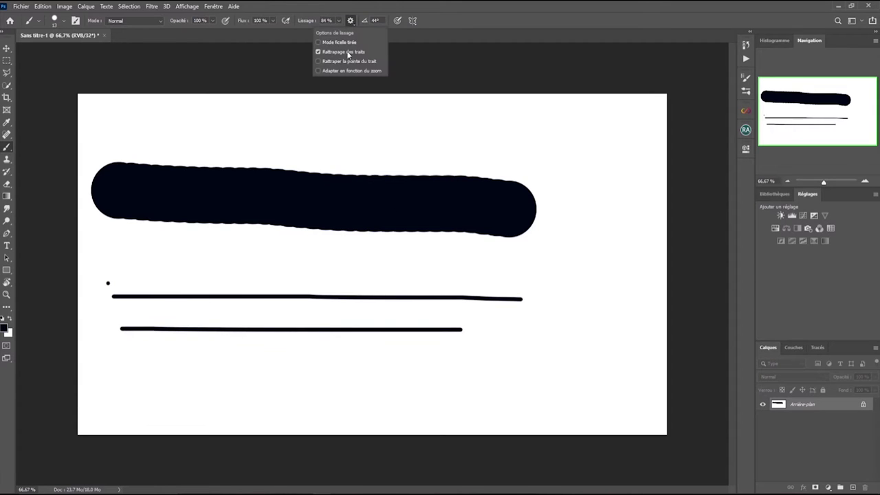
click(319, 52)
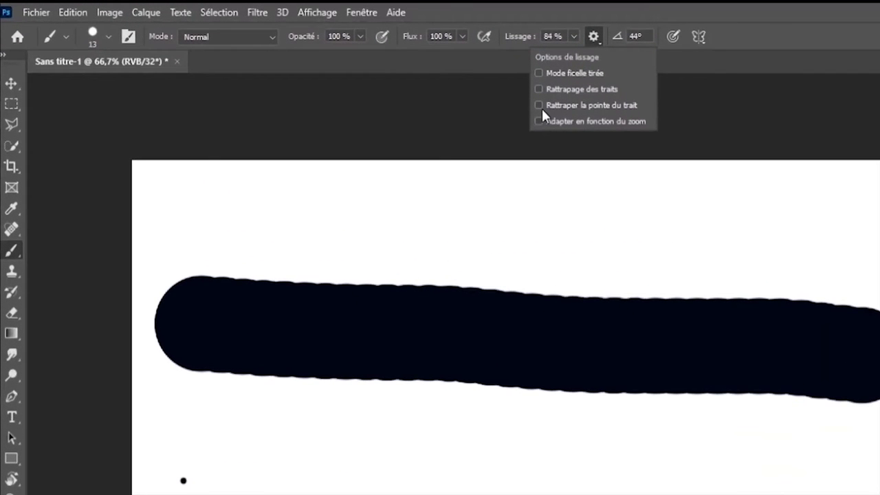
drag(122, 354, 528, 358)
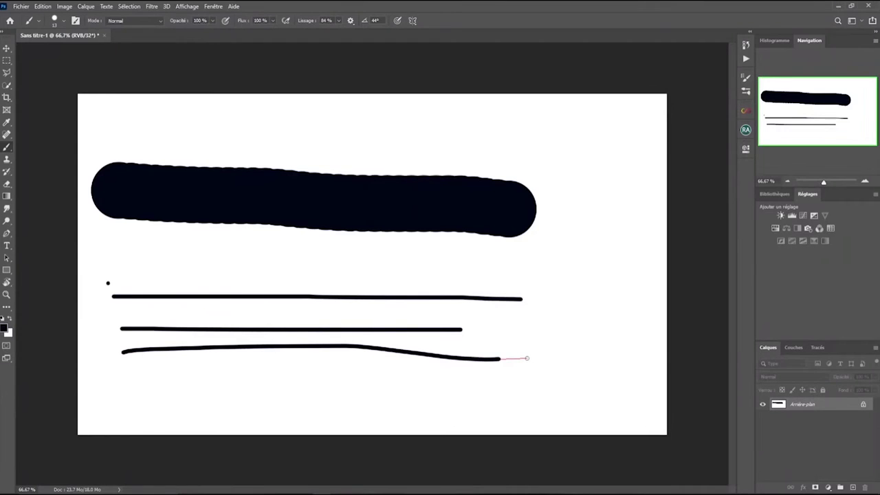
drag(527, 359, 529, 358)
drag(117, 378, 545, 383)
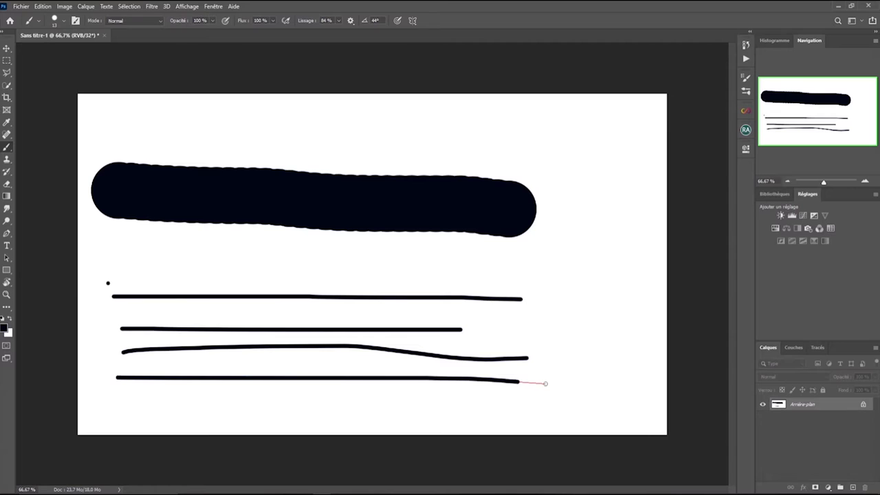
drag(545, 383, 546, 383)
Disable Rattraper la pointe du trait, draw a short curve beside the thick stroke, and enable Adapter en fonction du zoom
click(350, 20)
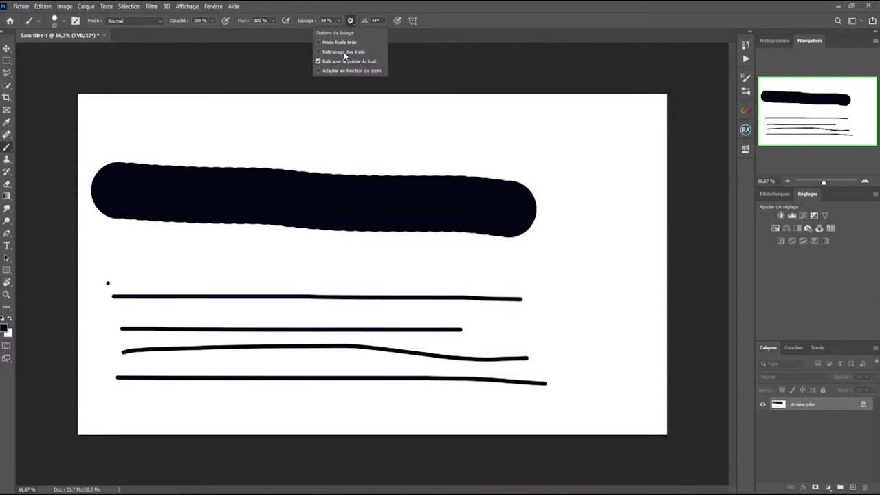
click(318, 62)
mouse_move(562, 155)
mouse_down()
mouse_move(582, 193)
mouse_move(590, 271)
mouse_up()
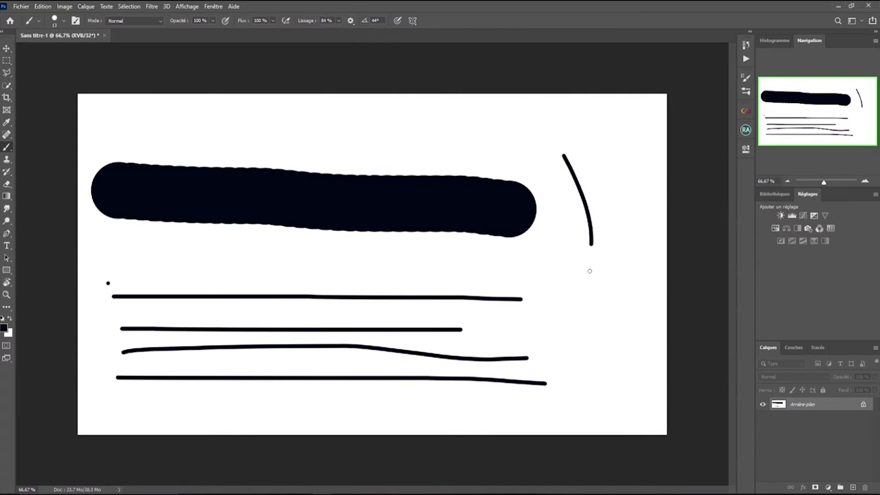
click(350, 20)
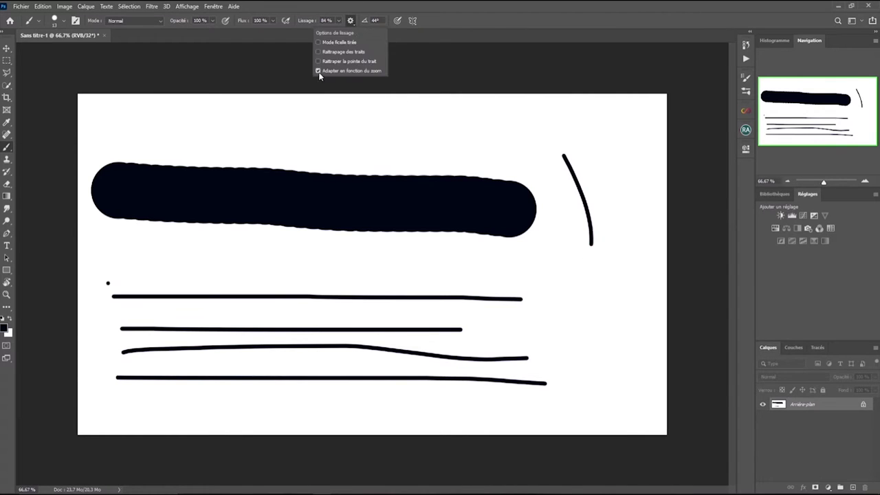
click(319, 71)
click(351, 21)
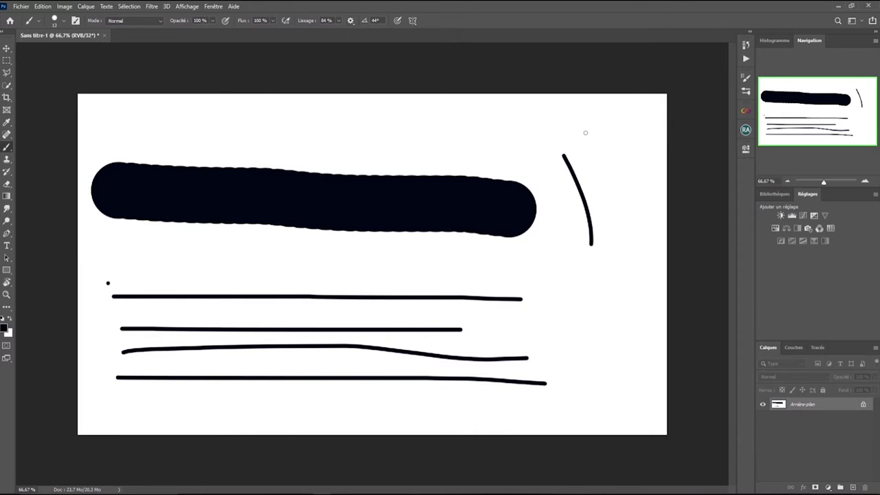
Undo the remaining sample strokes until the canvas is blank
key(ctrl+z)
key(ctrl+z)
key(ctrl+z)
key(ctrl+z)
key(ctrl+z)
key(ctrl+z)
key(ctrl+z)
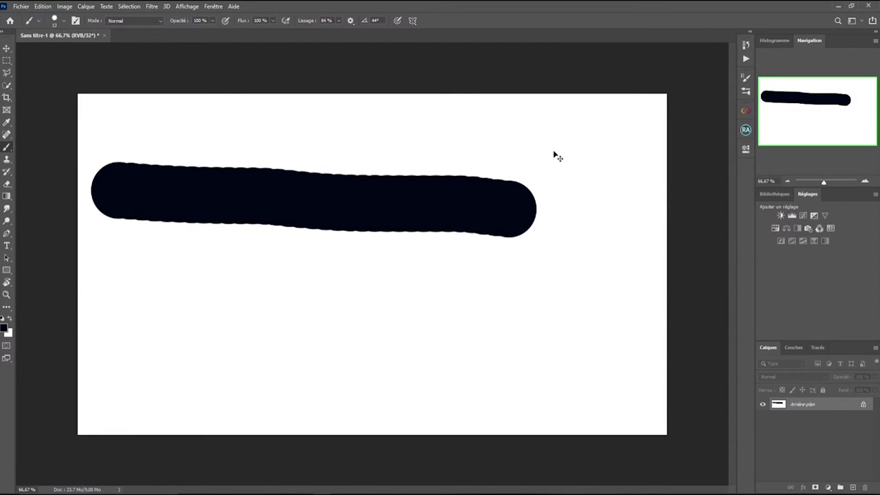
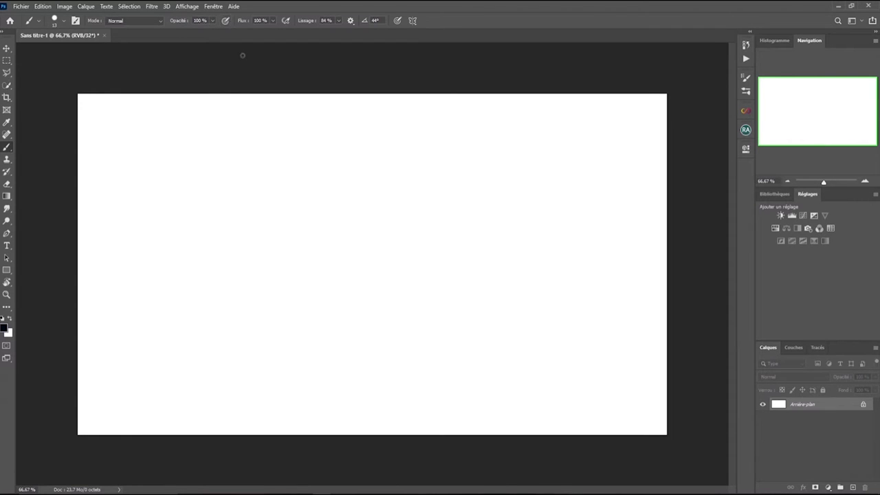
Enable pen pressure for opacity, enlarge the brush to 90 px, and paint a light horizontal stroke across the upper canvas
click(225, 21)
key(bracketright)
key(bracketright)
key(bracketright)
key(bracketright)
key(bracketright)
key(bracketright)
key(bracketright)
key(bracketright)
key(bracketright)
key(bracketright)
key(bracketright)
key(bracketright)
mouse_move(190, 146)
mouse_down()
mouse_move(206, 156)
mouse_move(382, 151)
mouse_up()
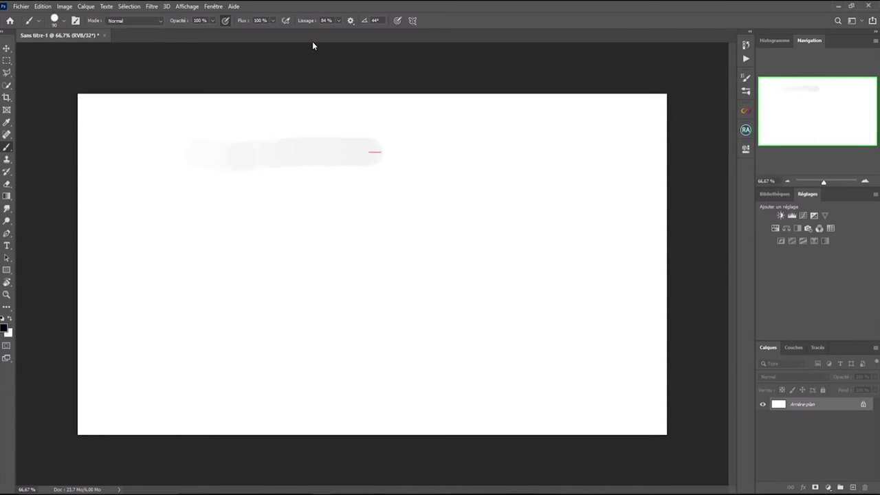
Lower Lissage to 51 % and paint long winding strokes with varying pen pressure below the faint stroke
drag(305, 25, 292, 24)
mouse_move(228, 208)
mouse_down()
mouse_move(405, 183)
mouse_move(507, 151)
mouse_move(527, 161)
mouse_move(530, 181)
mouse_move(530, 202)
mouse_move(515, 218)
mouse_move(388, 258)
mouse_move(336, 258)
mouse_move(301, 272)
mouse_move(277, 256)
mouse_move(252, 274)
mouse_move(227, 251)
mouse_move(204, 253)
mouse_up()
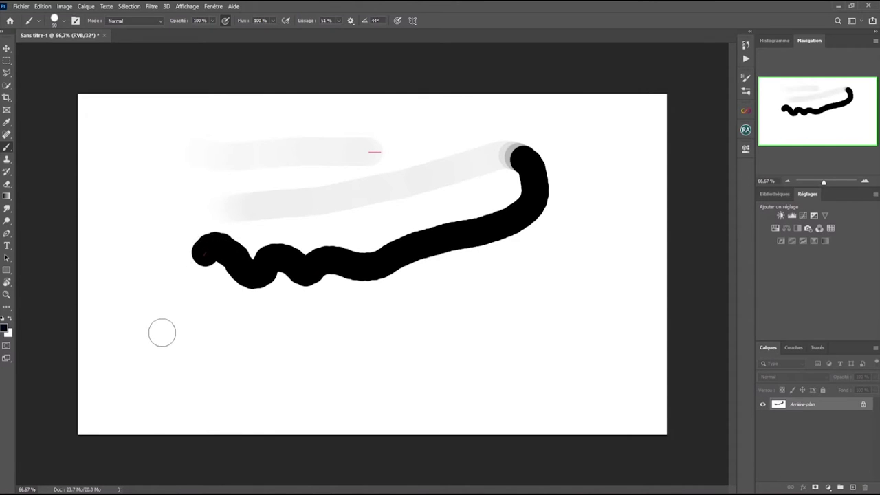
mouse_move(167, 337)
mouse_down()
mouse_move(412, 304)
mouse_move(518, 277)
mouse_move(537, 295)
mouse_move(522, 311)
mouse_move(545, 330)
mouse_move(575, 309)
mouse_move(606, 154)
mouse_move(521, 112)
mouse_up()
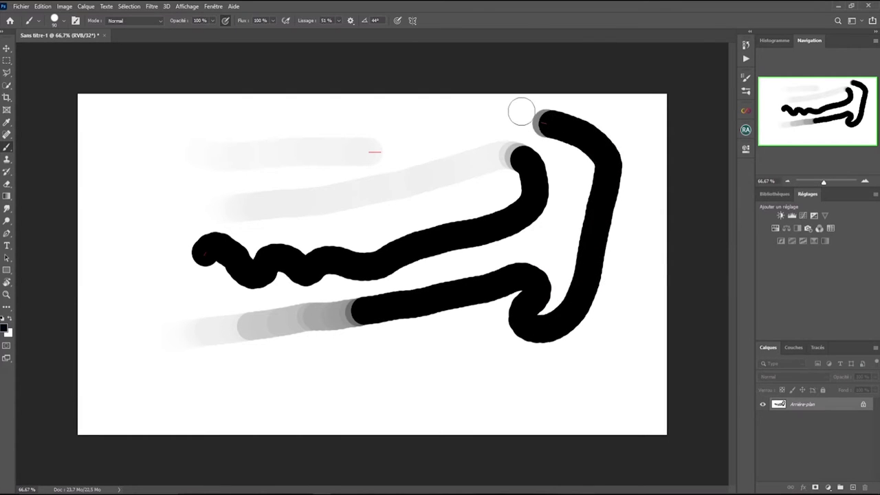
Undo the winding strokes back to the faint upper one and enable pen pressure for brush size
key(ctrl+z)
key(ctrl+z)
key(ctrl+z)
key(ctrl+z)
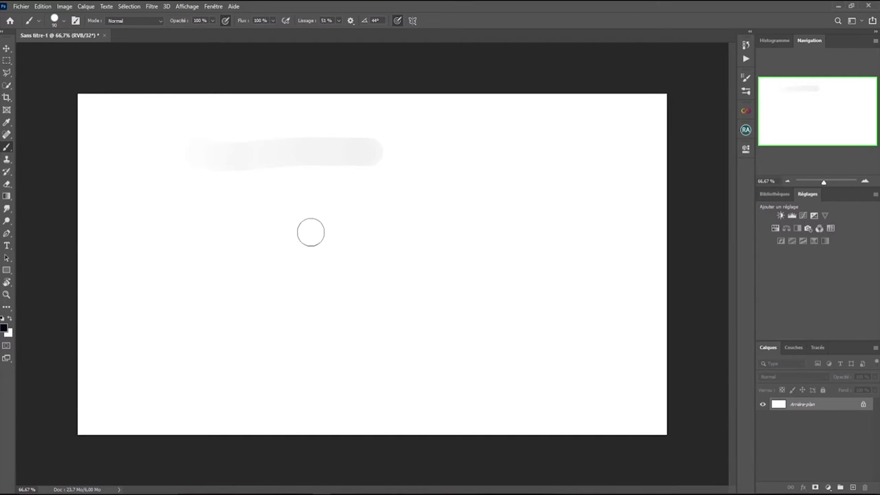
Set the brush size to 201 px and paint a pressure-sensitive sample stroke down the canvas
right_click(289, 206)
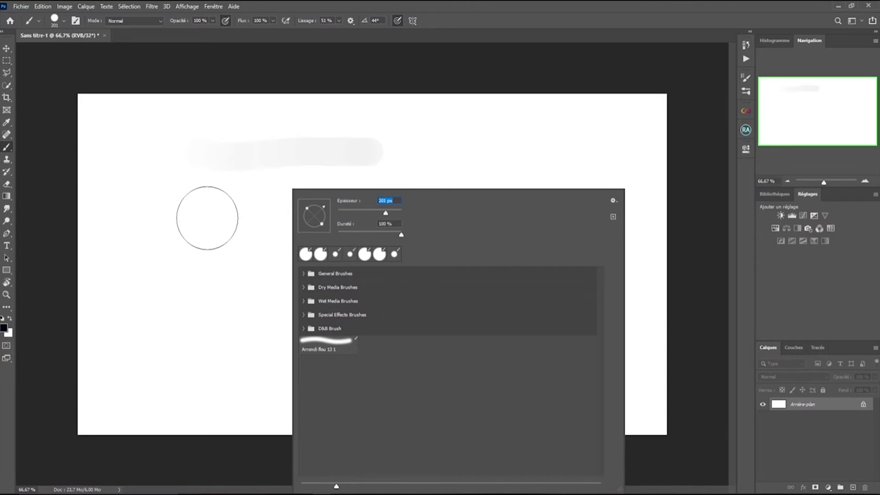
key(Return)
mouse_move(205, 218)
mouse_down()
mouse_move(359, 220)
mouse_move(478, 203)
mouse_move(538, 227)
mouse_move(550, 269)
mouse_move(533, 281)
mouse_move(387, 298)
mouse_move(258, 289)
mouse_move(221, 302)
mouse_move(225, 318)
mouse_move(244, 329)
mouse_move(383, 371)
mouse_move(580, 348)
mouse_move(607, 236)
mouse_move(563, 142)
mouse_move(165, 145)
mouse_move(134, 237)
mouse_move(141, 318)
mouse_move(157, 351)
mouse_up()
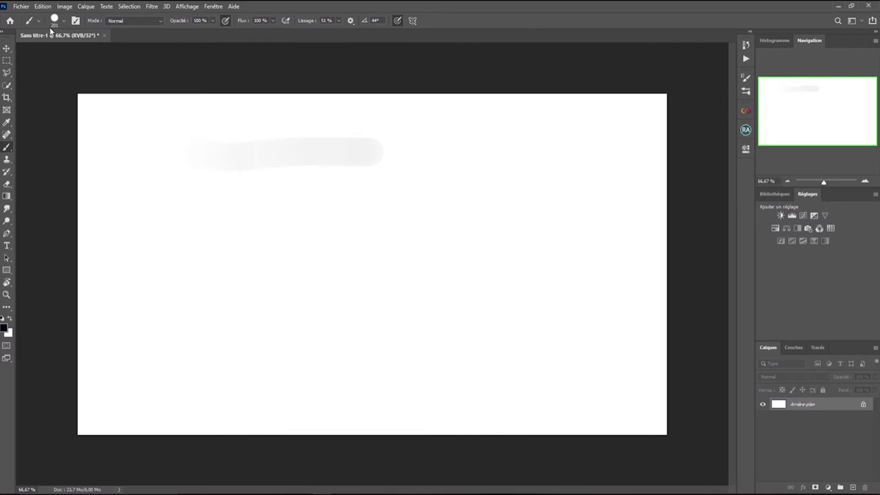
Open the brush settings and choose Pression de la plume as the size variation control under Dynamique de forme
click(76, 21)
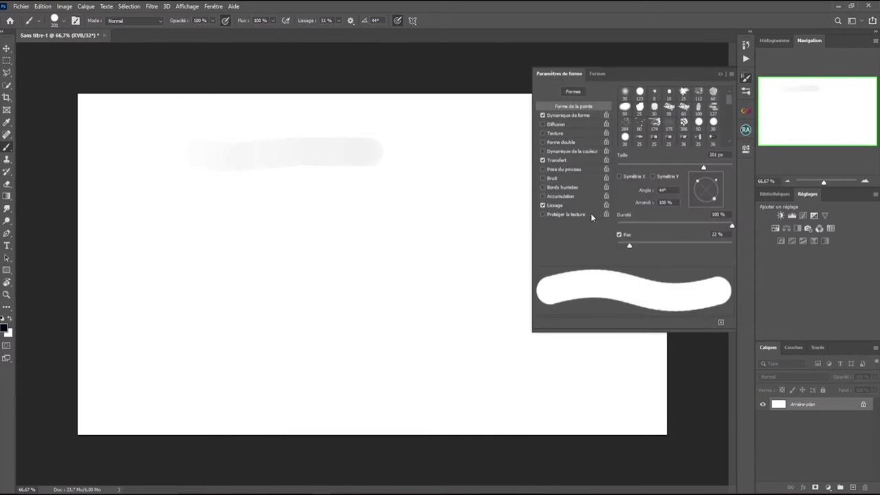
click(570, 115)
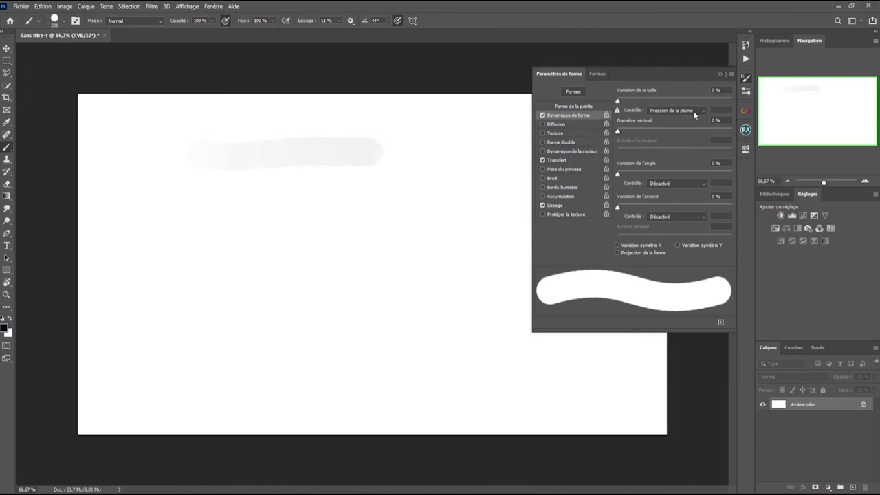
click(680, 113)
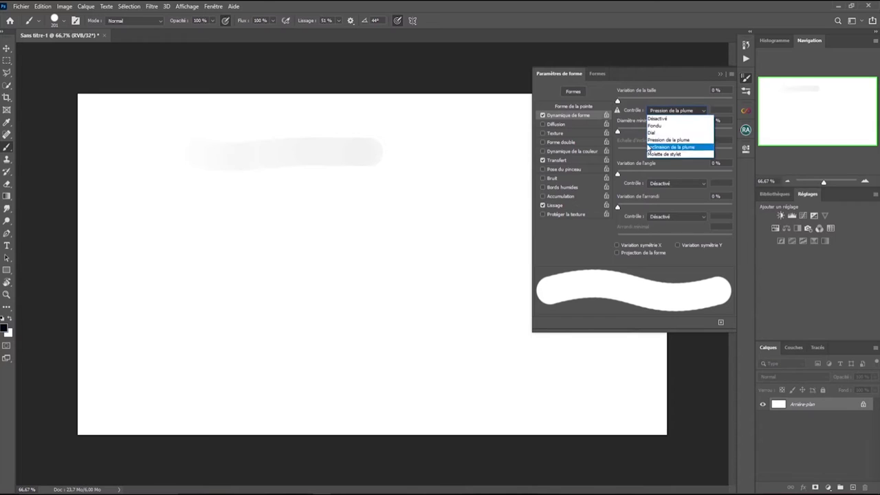
click(659, 138)
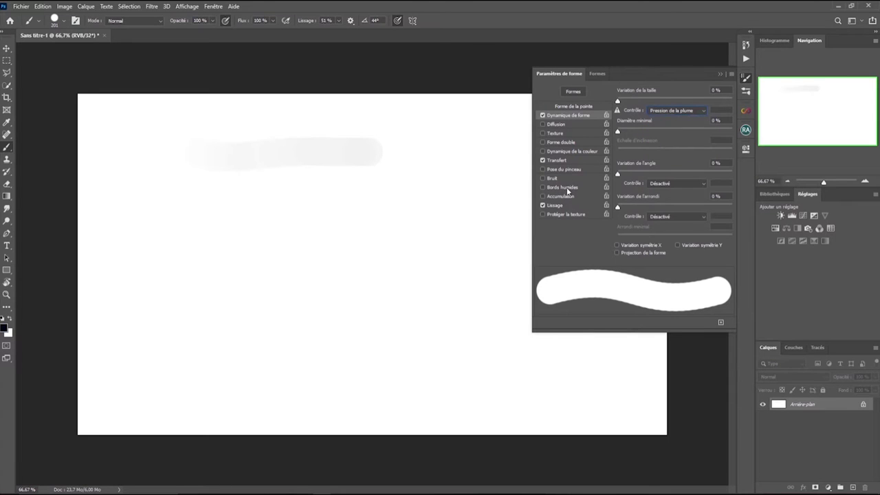
Choose Pression de la plume as the opacity variation control under Transfert
click(567, 159)
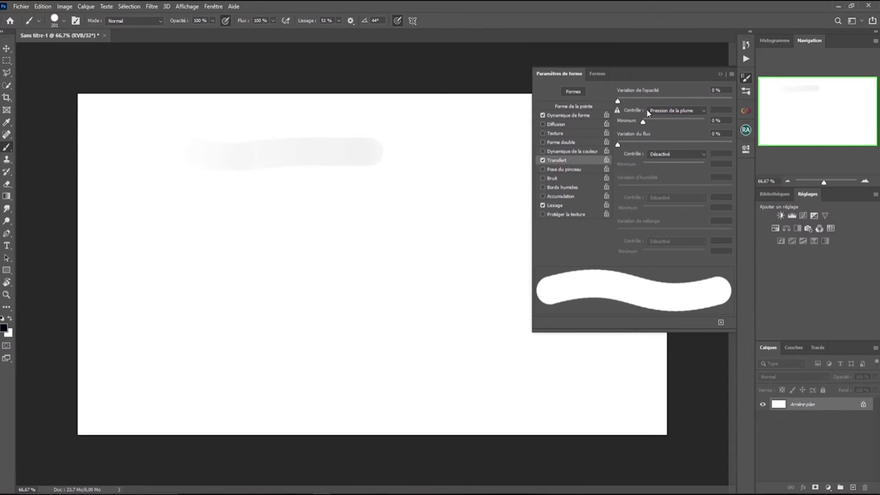
click(695, 112)
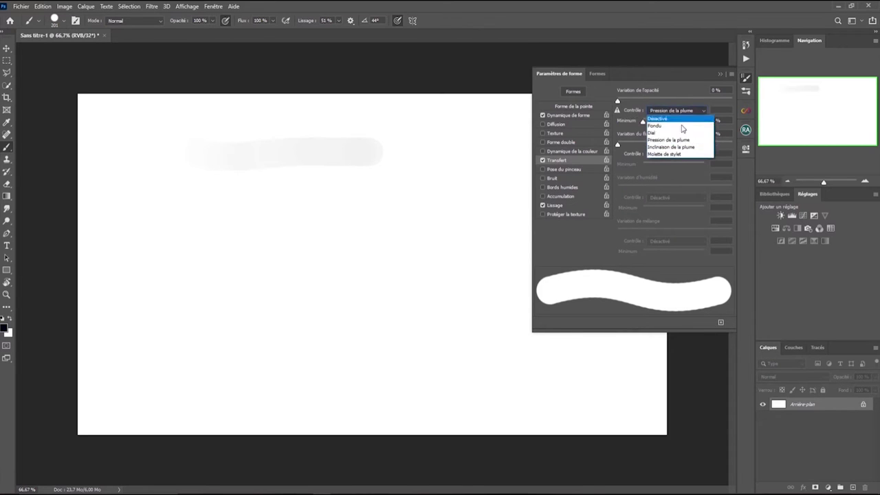
click(679, 141)
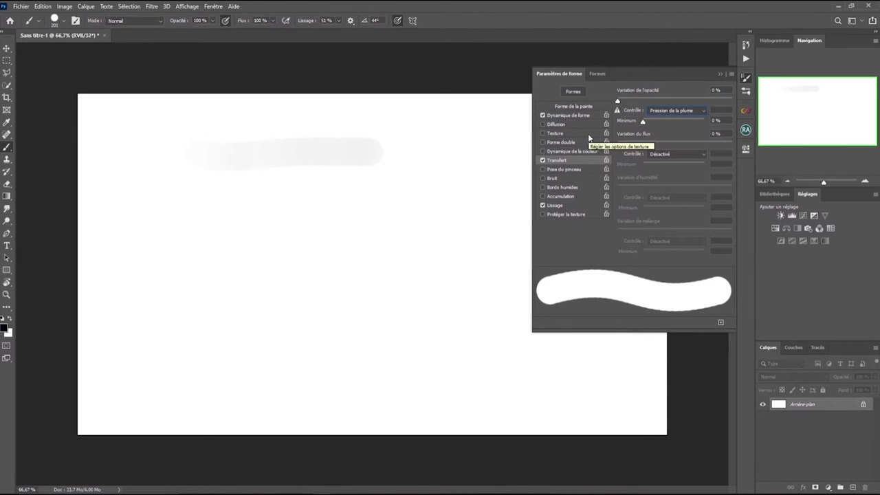
Paint a thick horizontal stroke with the current tip spacing, then set Pas to 1 % and paint another below it
click(574, 106)
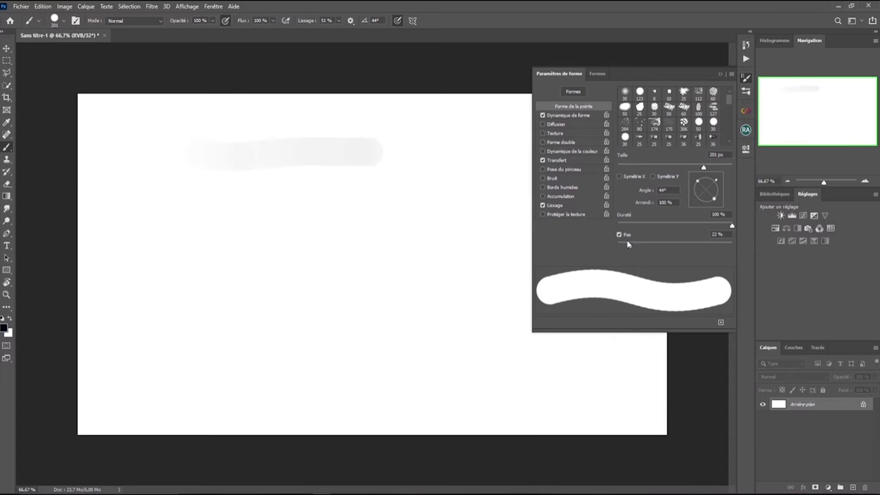
drag(141, 256, 450, 255)
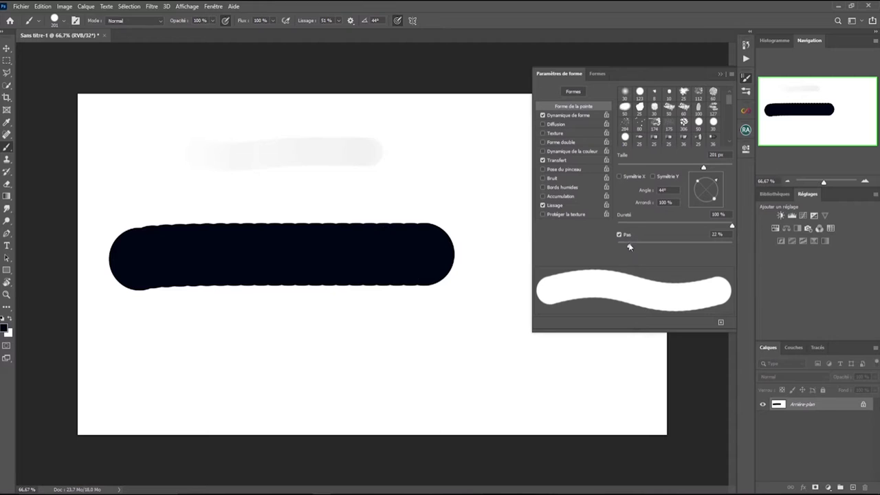
drag(627, 245, 618, 245)
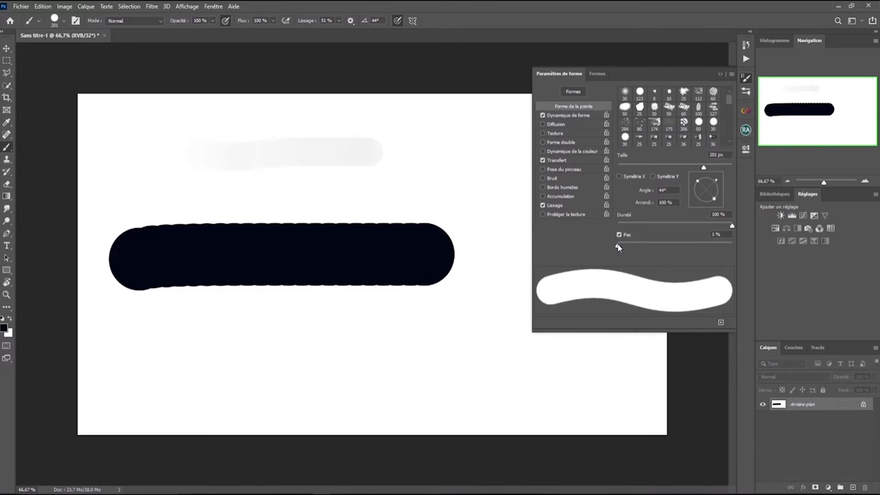
drag(122, 338, 475, 336)
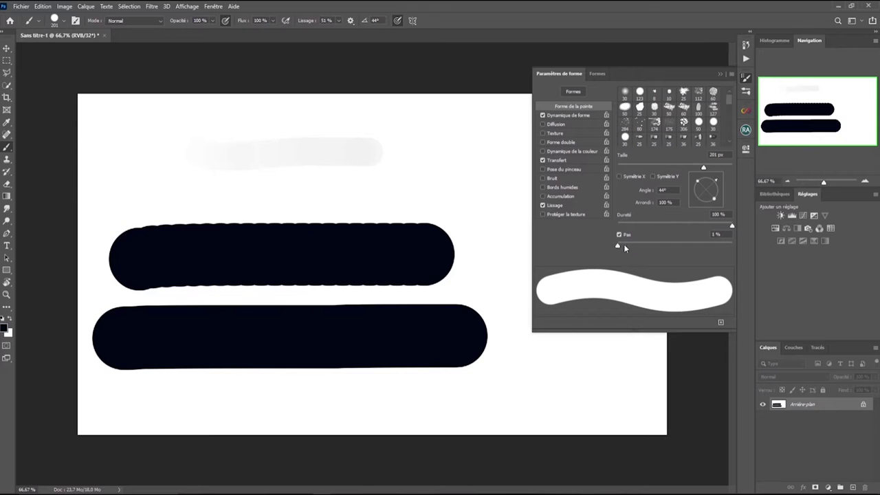
Set Pas to 94 % and paint a row of dots above, then return Pas to 1 % and paint along the lower canvas
drag(617, 248, 670, 248)
drag(134, 167, 480, 170)
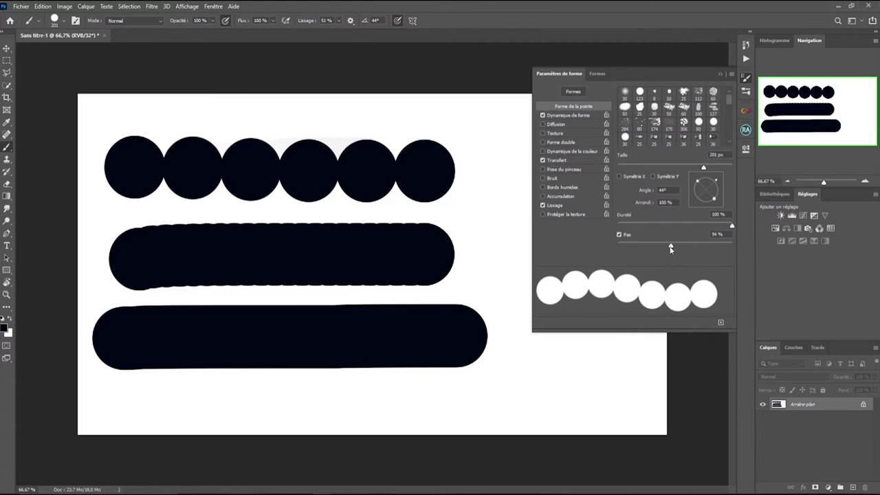
drag(671, 248, 614, 249)
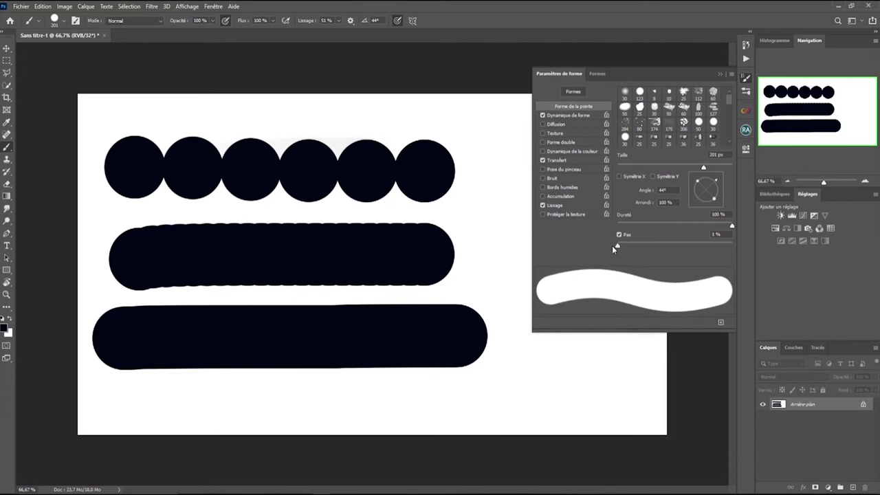
mouse_move(187, 400)
mouse_down()
mouse_move(553, 390)
mouse_move(585, 360)
mouse_up()
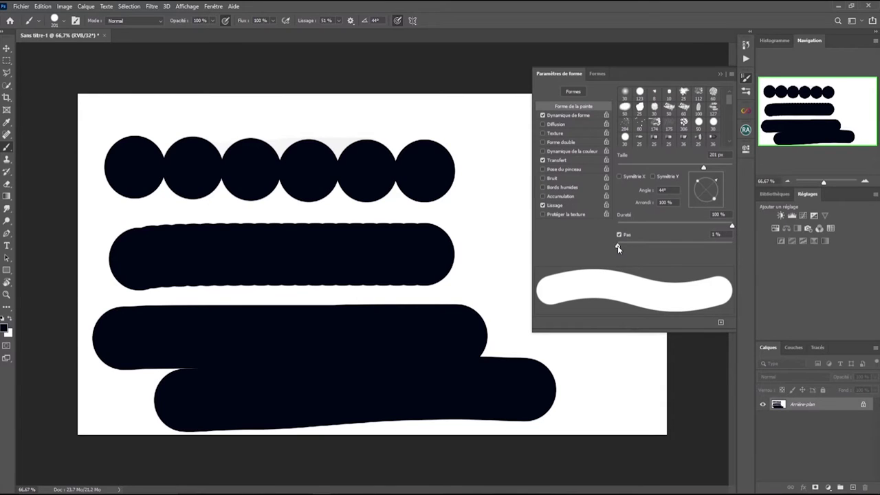
Raise the tip's Pas slightly above 1 % and paint a short vertical stroke beside the horizontal ones
drag(617, 246, 625, 248)
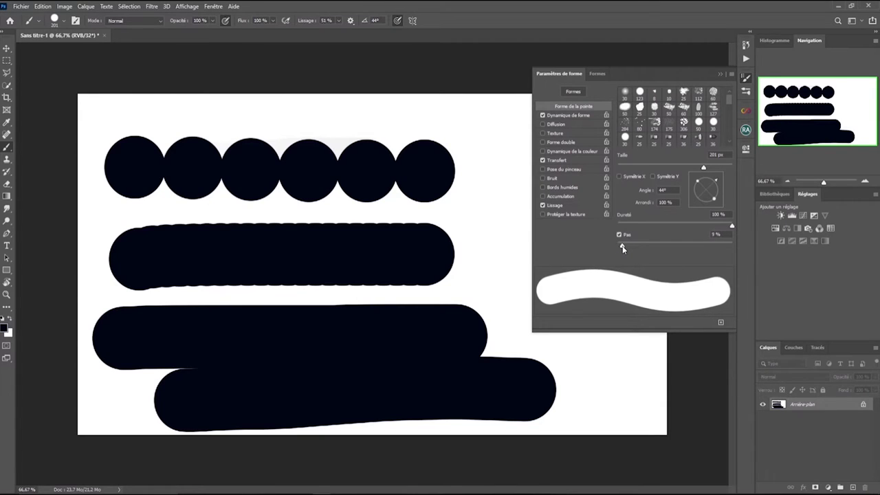
drag(504, 180, 500, 315)
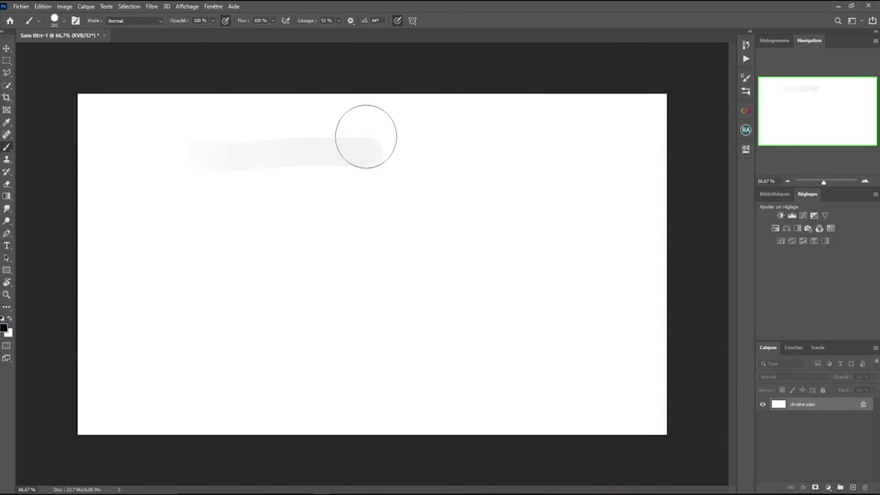
Add a Vertical paint symmetry axis at the canvas centre, extend its upper end upward, and apply it
click(413, 20)
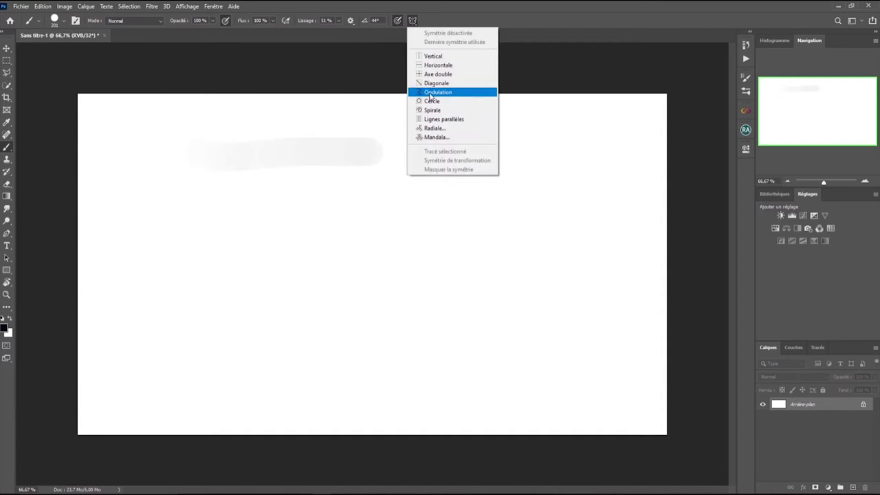
click(444, 57)
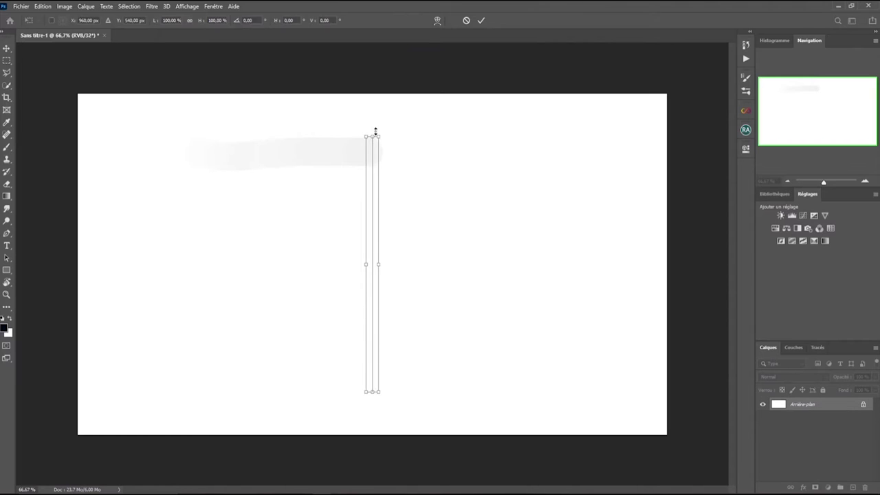
drag(370, 134, 371, 120)
click(481, 20)
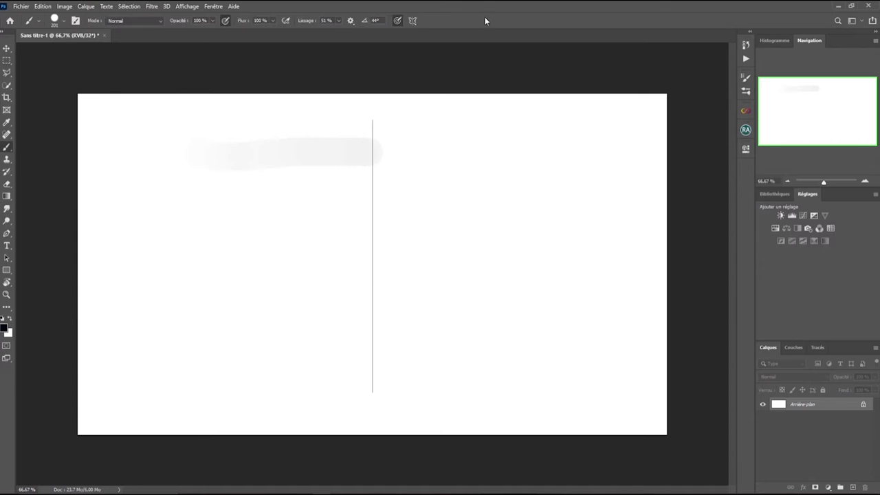
Set the brush size to 30 px and paint looping mirrored strokes around and along the vertical symmetry axis
right_click(509, 207)
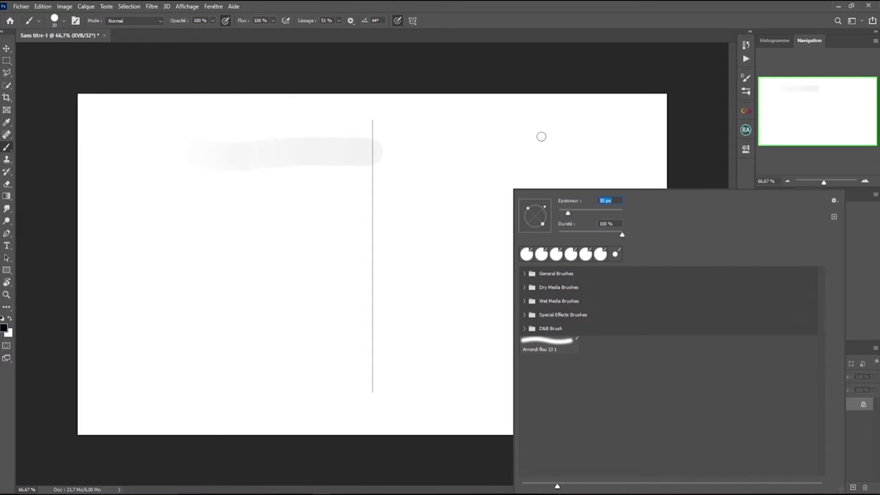
key(Return)
mouse_move(541, 136)
mouse_down()
mouse_move(519, 183)
mouse_move(572, 214)
mouse_move(584, 266)
mouse_move(527, 267)
mouse_move(454, 131)
mouse_move(409, 180)
mouse_move(414, 266)
mouse_move(493, 297)
mouse_move(508, 358)
mouse_move(431, 310)
mouse_move(403, 328)
mouse_move(408, 384)
mouse_move(488, 406)
mouse_move(575, 396)
mouse_move(596, 347)
mouse_move(557, 301)
mouse_move(615, 277)
mouse_move(615, 210)
mouse_move(584, 172)
mouse_move(616, 144)
mouse_move(596, 124)
mouse_move(429, 112)
mouse_move(373, 180)
mouse_up()
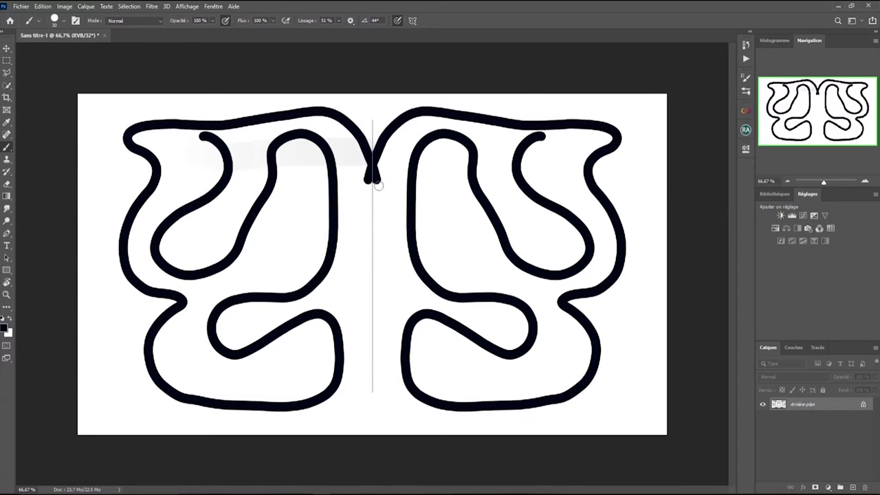
mouse_move(380, 197)
mouse_down()
mouse_move(391, 246)
mouse_move(383, 337)
mouse_move(391, 392)
mouse_up()
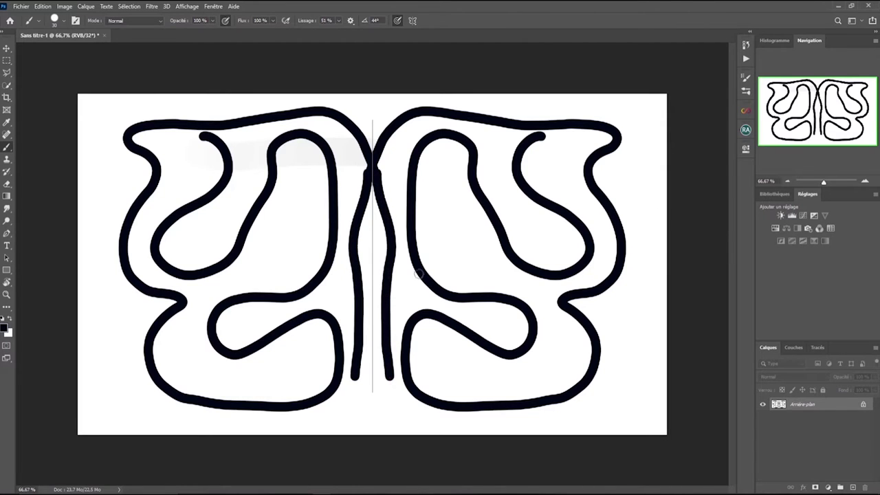
Undo the mirrored strokes and the vertical symmetry axis
key(ctrl+z)
key(ctrl+z)
key(ctrl+z)
key(ctrl+z)
key(ctrl+z)
key(ctrl+z)
Try a Diagonale symmetry axis with a looping mirrored stroke, then undo both
click(413, 21)
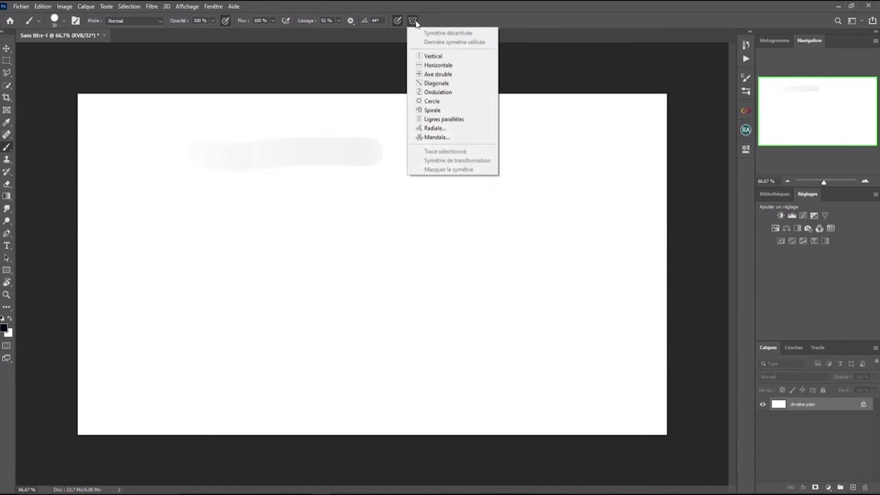
click(440, 86)
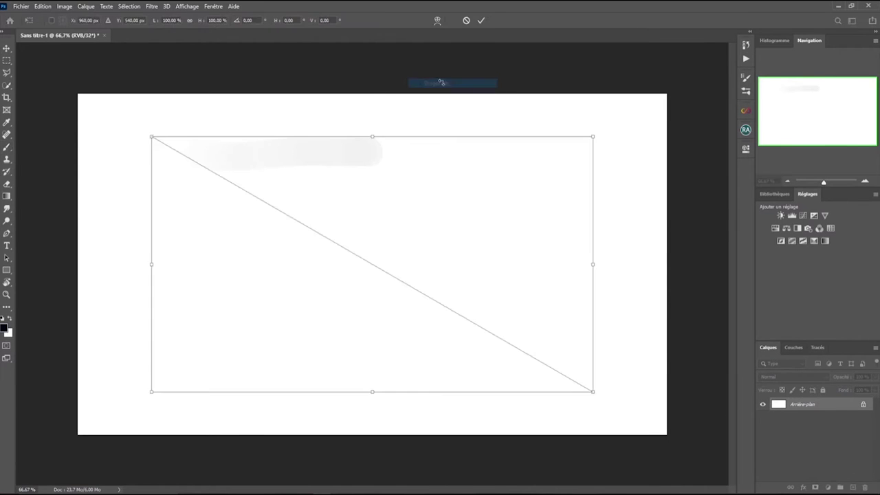
click(482, 20)
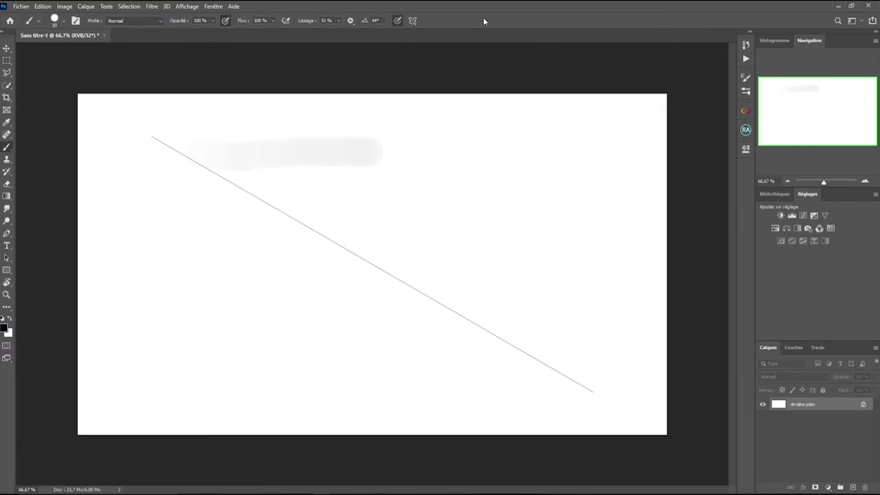
mouse_move(527, 229)
mouse_down()
mouse_move(564, 198)
mouse_move(615, 200)
mouse_move(568, 156)
mouse_move(473, 191)
mouse_move(441, 256)
mouse_move(358, 176)
mouse_move(324, 200)
mouse_move(278, 156)
mouse_move(242, 172)
mouse_move(171, 118)
mouse_move(212, 119)
mouse_move(261, 138)
mouse_move(328, 119)
mouse_move(359, 146)
mouse_move(404, 130)
mouse_move(454, 153)
mouse_move(498, 121)
mouse_move(540, 128)
mouse_move(525, 112)
mouse_move(418, 173)
mouse_move(385, 168)
mouse_move(400, 199)
mouse_move(428, 195)
mouse_move(495, 212)
mouse_move(509, 247)
mouse_move(463, 257)
mouse_move(460, 243)
mouse_move(487, 288)
mouse_move(526, 298)
mouse_move(562, 271)
mouse_move(580, 284)
mouse_move(586, 257)
mouse_move(554, 247)
mouse_move(456, 246)
mouse_move(389, 258)
mouse_move(372, 243)
mouse_move(367, 212)
mouse_move(391, 185)
mouse_move(400, 154)
mouse_move(345, 122)
mouse_move(322, 166)
mouse_move(290, 192)
mouse_move(276, 159)
mouse_move(308, 133)
mouse_move(276, 109)
mouse_move(229, 132)
mouse_move(215, 125)
mouse_move(411, 144)
mouse_up()
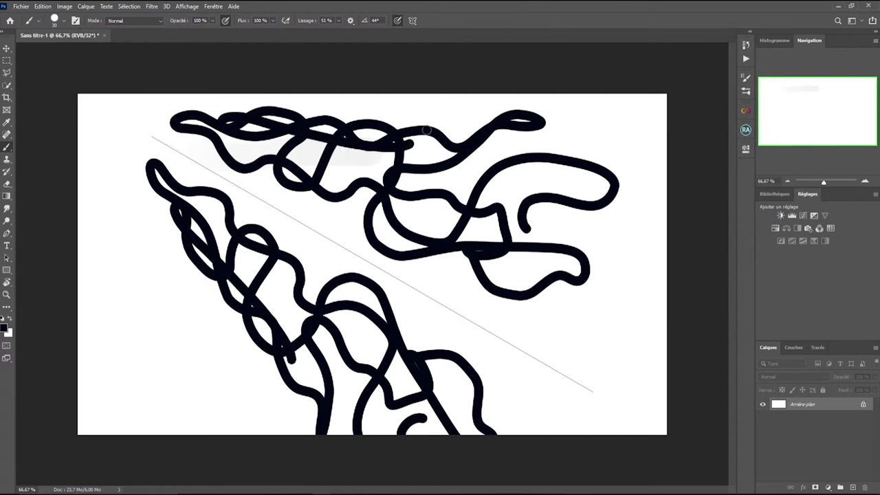
key(ctrl+z)
key(ctrl+z)
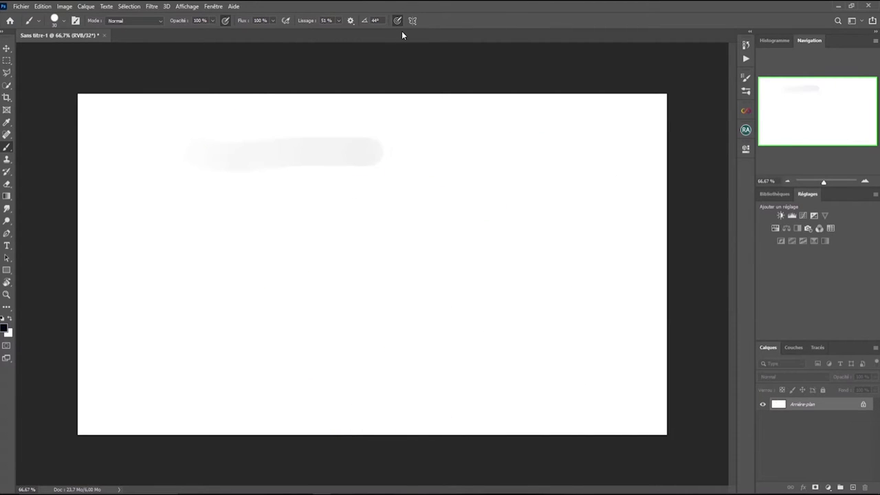
Apply an Axe double symmetry at the canvas centre and paint a mirrored stroke in the upper-right quadrant
click(413, 21)
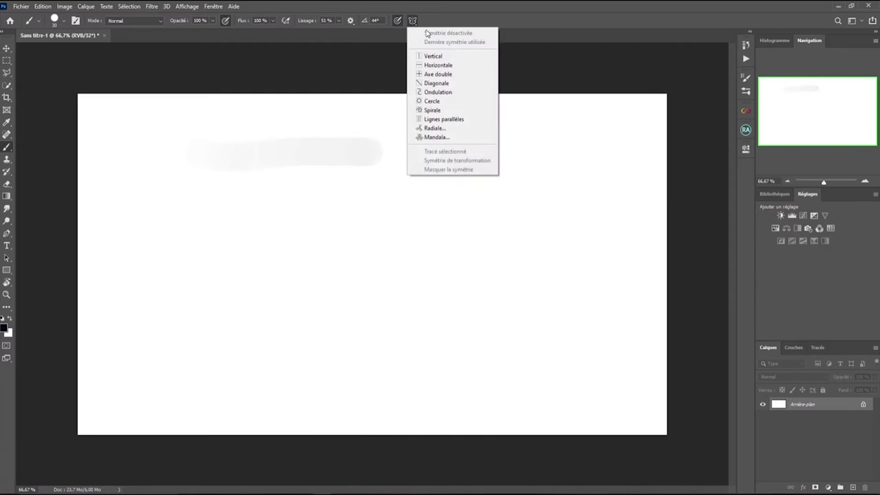
click(459, 75)
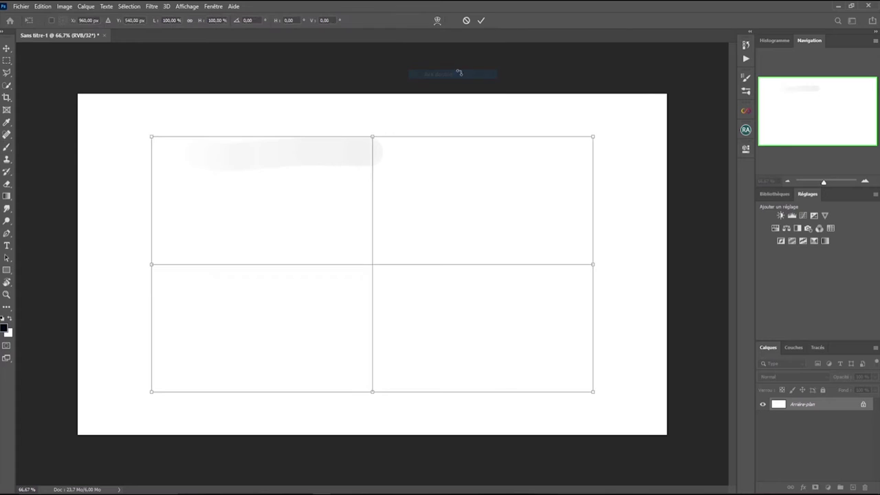
click(482, 21)
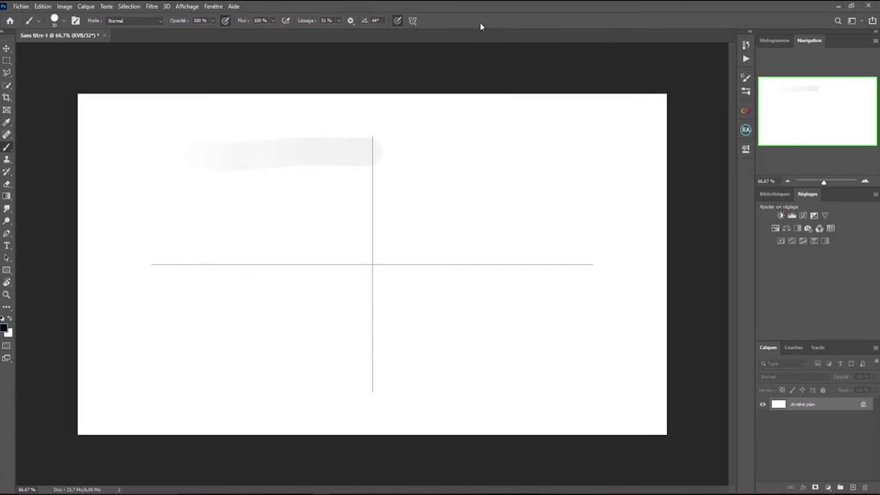
mouse_move(492, 150)
mouse_down()
mouse_move(449, 145)
mouse_move(434, 172)
mouse_move(440, 199)
mouse_move(473, 203)
mouse_move(474, 174)
mouse_move(504, 180)
mouse_move(510, 211)
mouse_move(492, 229)
mouse_move(404, 220)
mouse_move(388, 247)
mouse_move(368, 244)
mouse_move(378, 260)
mouse_move(368, 267)
mouse_move(454, 241)
mouse_move(487, 254)
mouse_move(539, 231)
mouse_move(573, 242)
mouse_move(557, 154)
mouse_move(522, 127)
mouse_move(502, 139)
mouse_move(515, 166)
mouse_move(502, 138)
mouse_move(461, 113)
mouse_move(393, 118)
mouse_move(383, 148)
mouse_move(405, 185)
mouse_move(392, 202)
mouse_move(436, 201)
mouse_move(409, 252)
mouse_move(481, 226)
mouse_move(596, 254)
mouse_move(615, 211)
mouse_move(606, 179)
mouse_move(542, 120)
mouse_move(542, 103)
mouse_move(606, 129)
mouse_up()
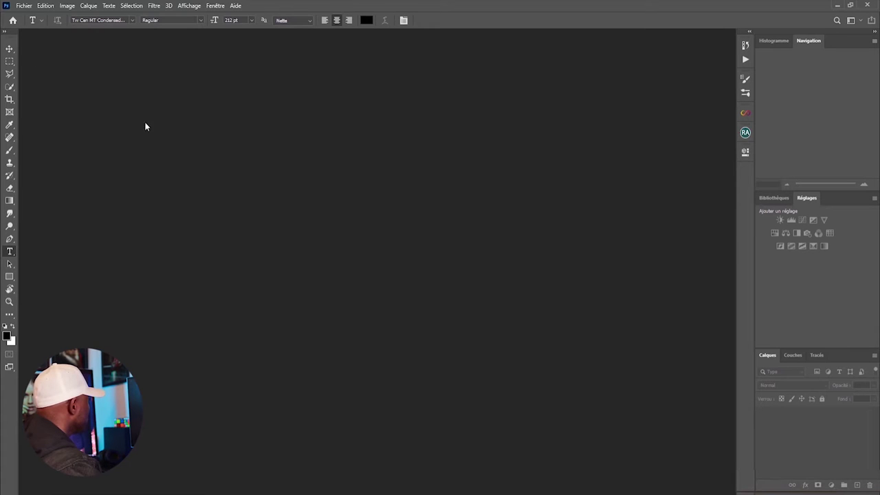
Load A.png, B.png, C.png and D.png from the Images calques folder into a single document as stacked layers
click(24, 7)
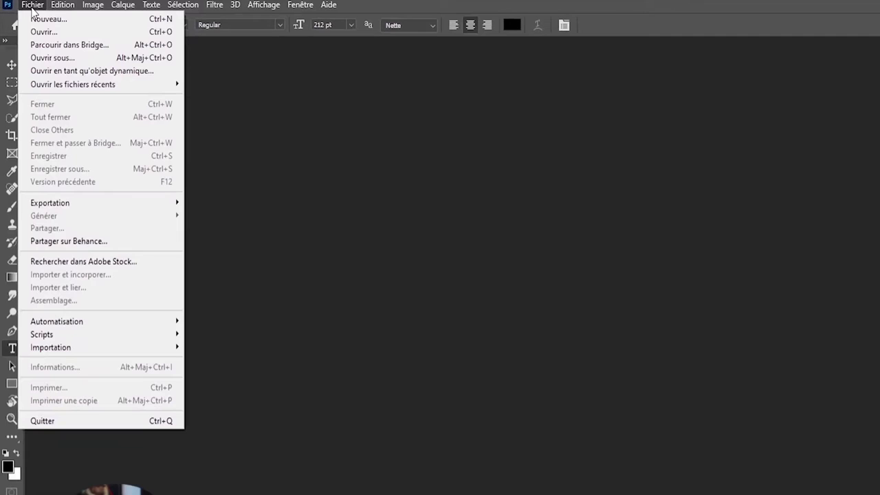
mouse_move(131, 334)
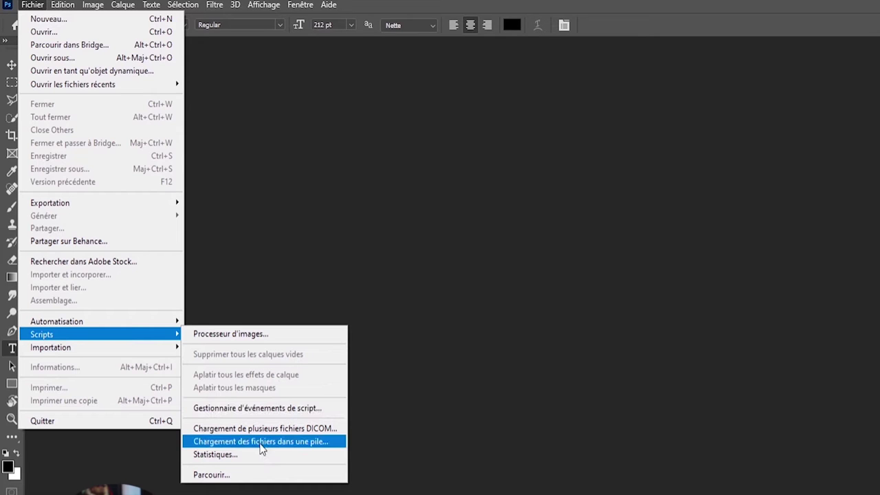
click(306, 444)
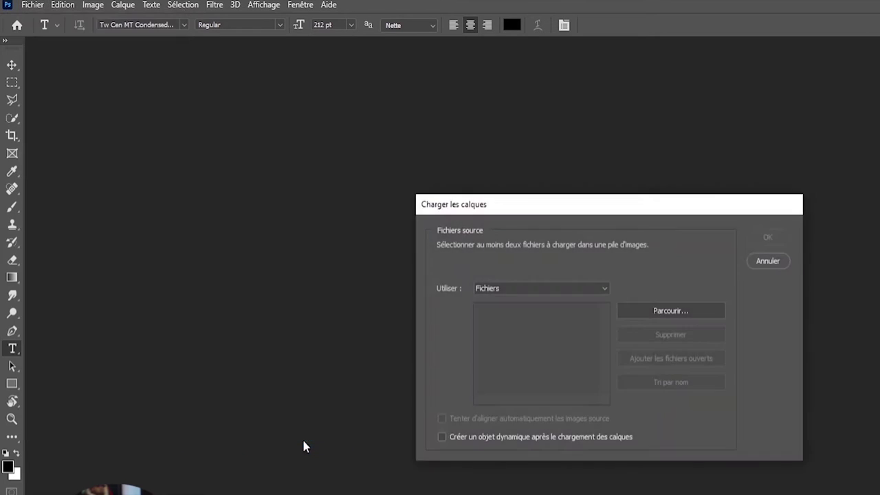
click(672, 312)
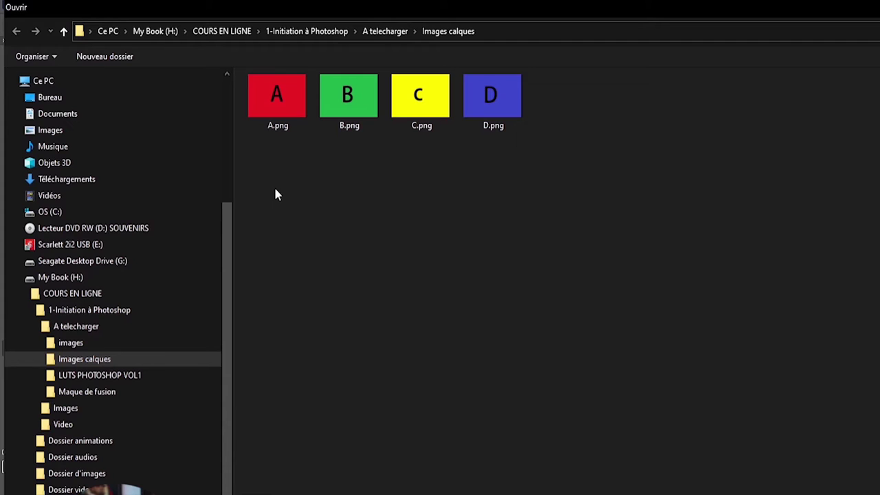
drag(265, 212, 539, 75)
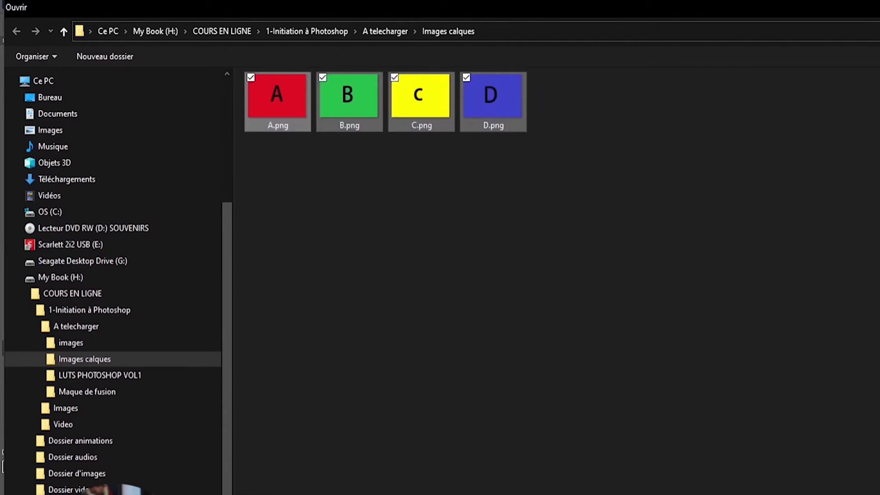
click(802, 487)
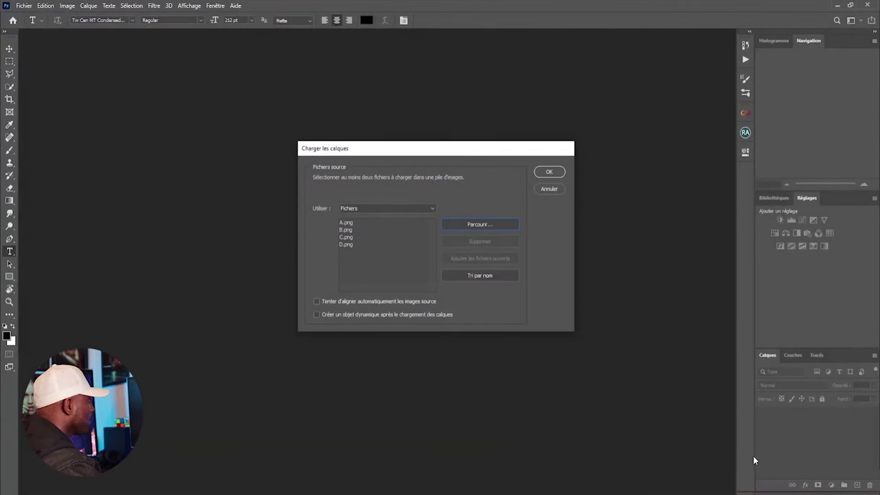
click(549, 173)
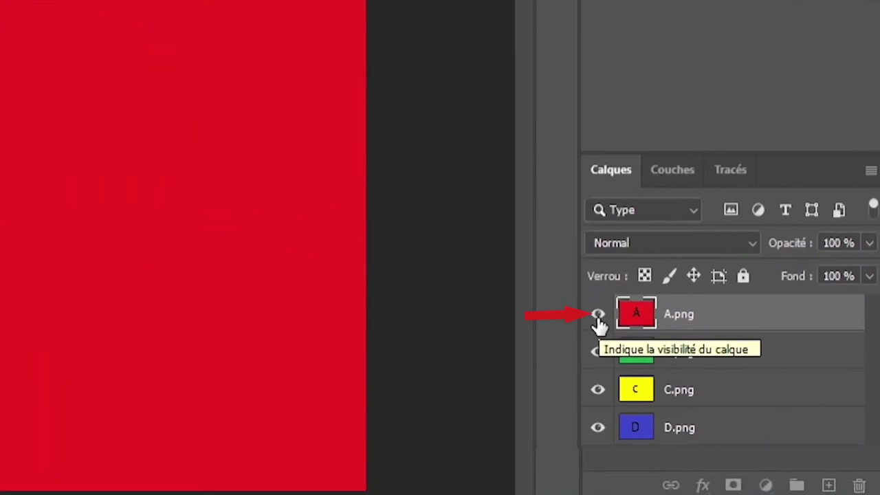
Hide the A.png layer to expose the layer beneath, and show it again
click(598, 316)
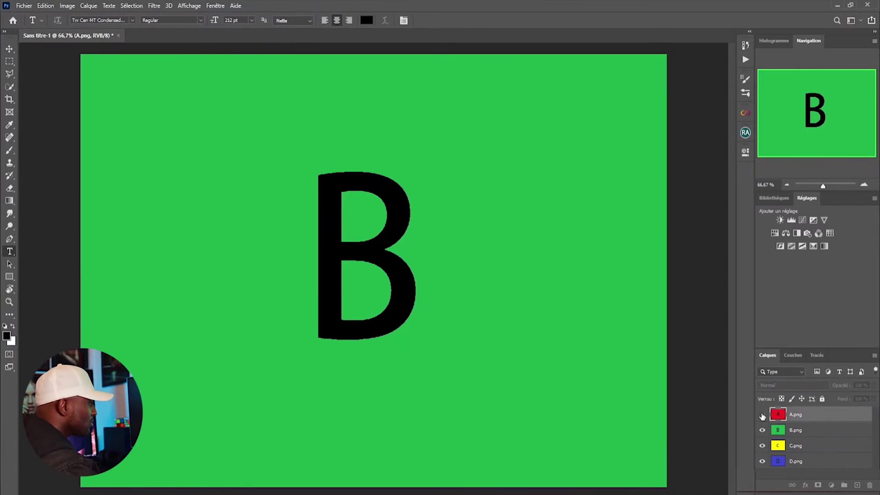
click(762, 414)
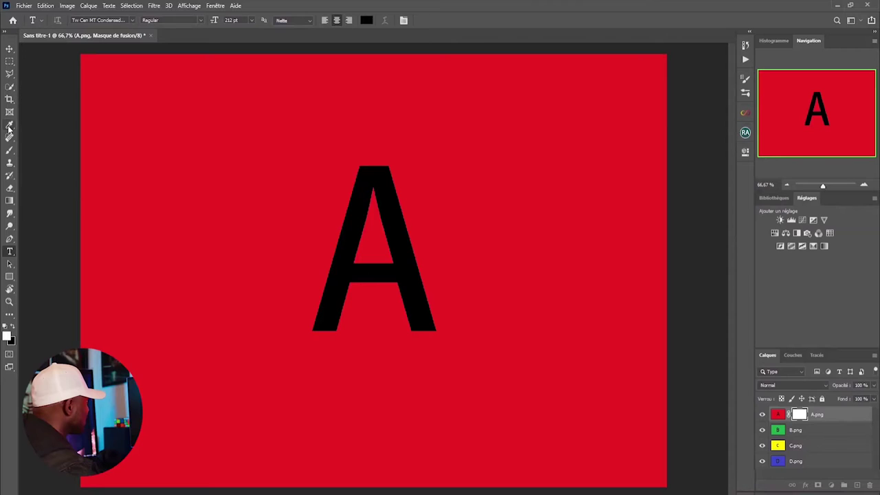
Choose the Brush tool and enlarge its size to 500 px for painting on A.png's layer mask
click(8, 153)
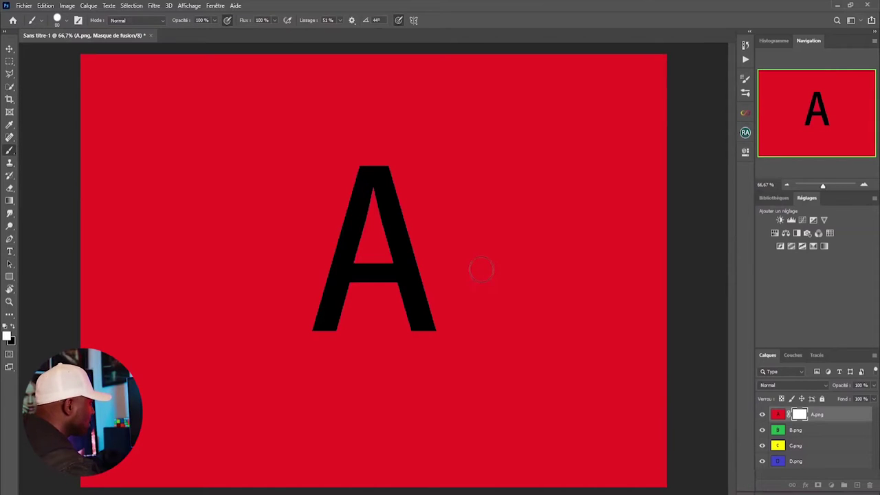
key(bracketright)
key(bracketright)
key(bracketright)
key(bracketright)
key(bracketright)
key(bracketright)
key(bracketright)
key(bracketright)
key(bracketright)
key(bracketright)
key(bracketright)
key(bracketright)
key(bracketright)
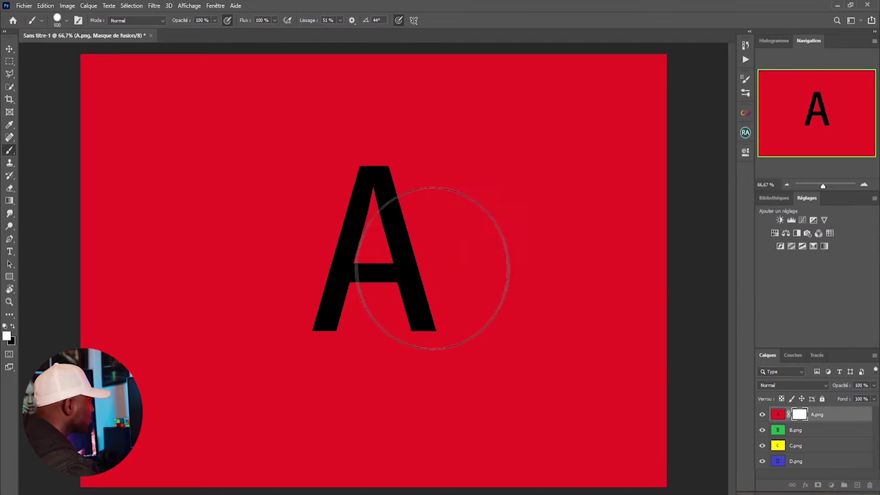
Try painting a large black area over the centre of A.png's layer mask, and remove the painting and the mask
key(x)
mouse_move(446, 287)
mouse_down()
mouse_move(420, 275)
mouse_move(440, 289)
mouse_move(452, 244)
mouse_move(422, 265)
mouse_up()
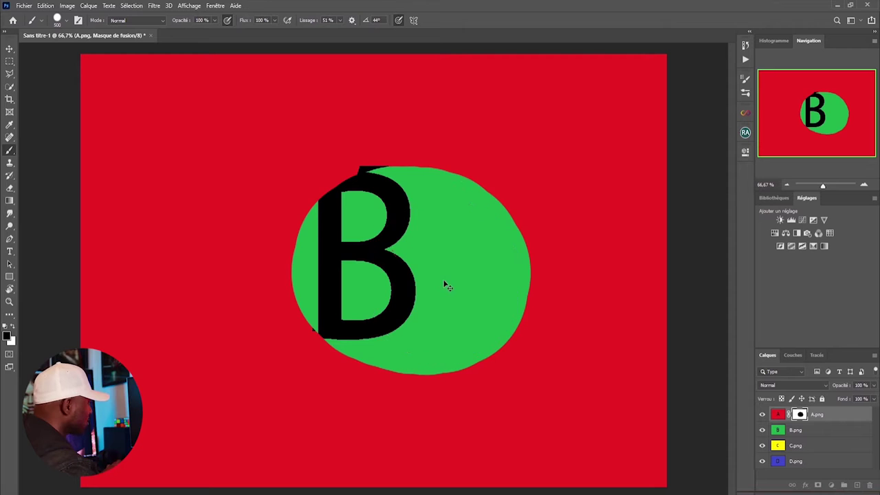
key(ctrl+BackSpace)
key(ctrl+z)
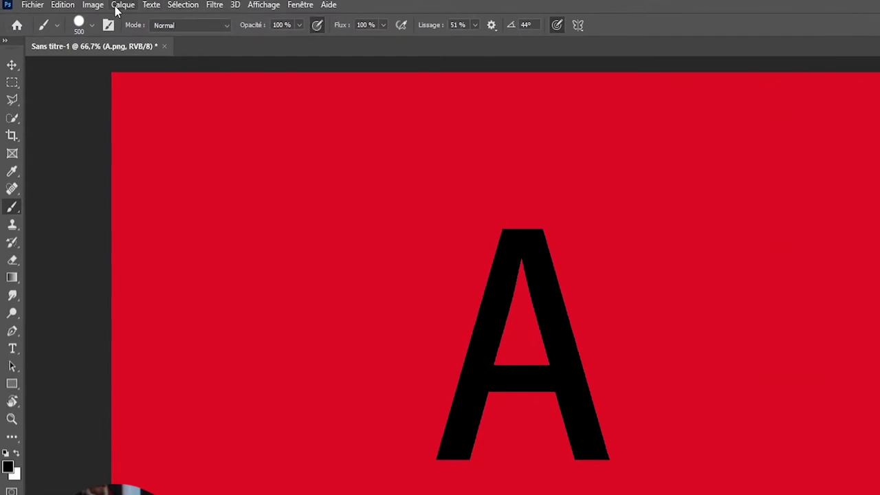
Try a Tout faire apparaître layer mask on A.png and undo it
click(122, 5)
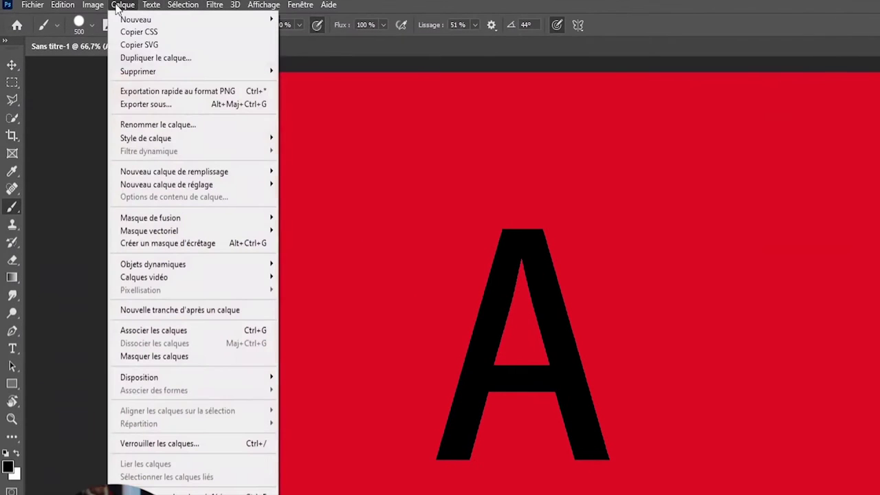
mouse_move(195, 223)
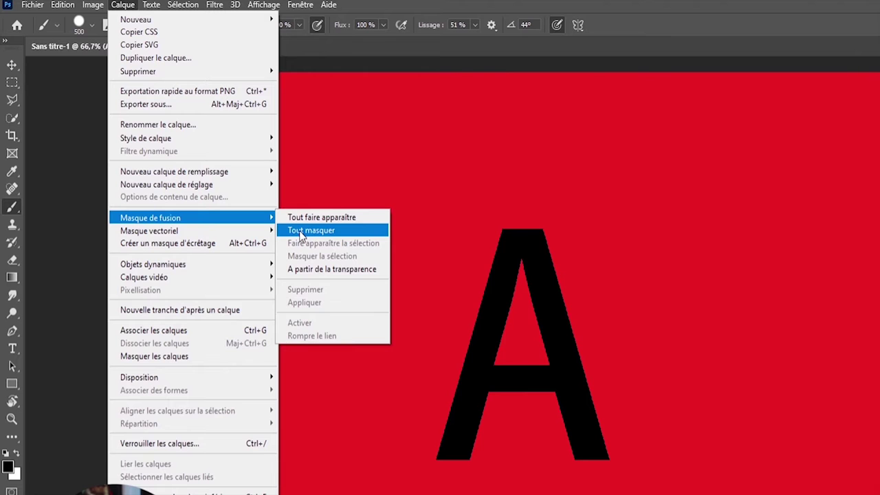
click(303, 218)
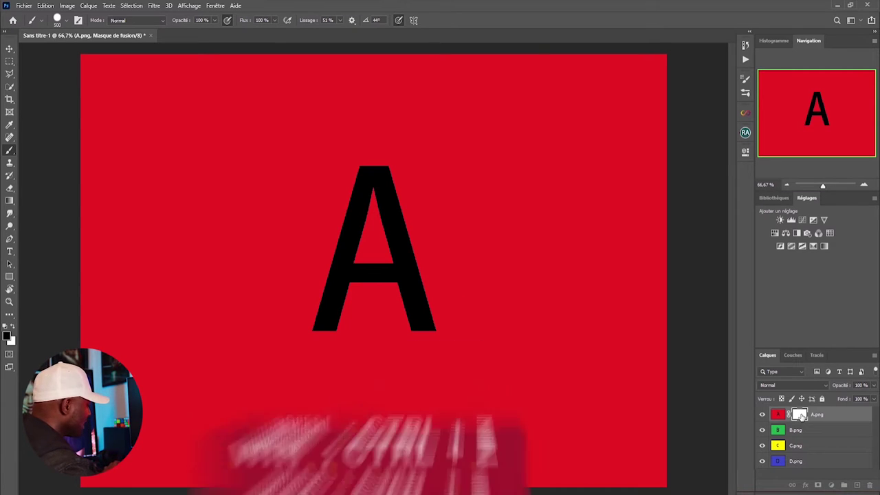
key(ctrl+z)
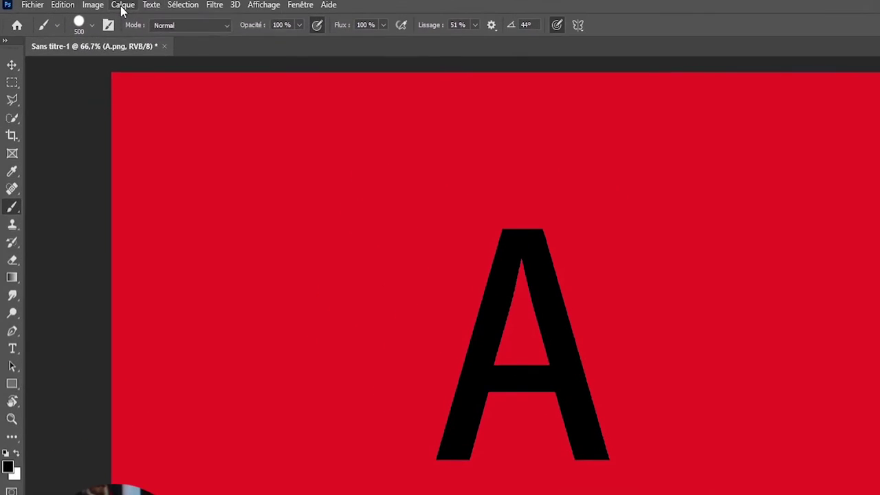
Try a Tout masquer layer mask on A.png and undo it
click(123, 6)
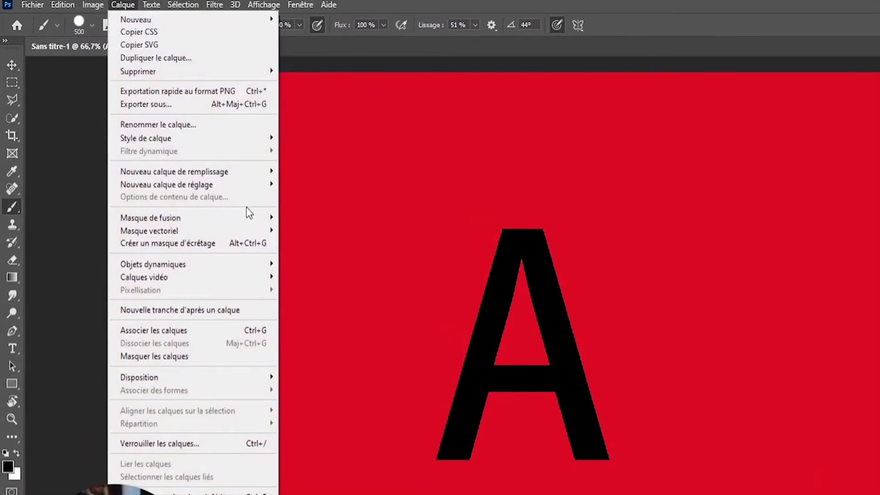
mouse_move(246, 218)
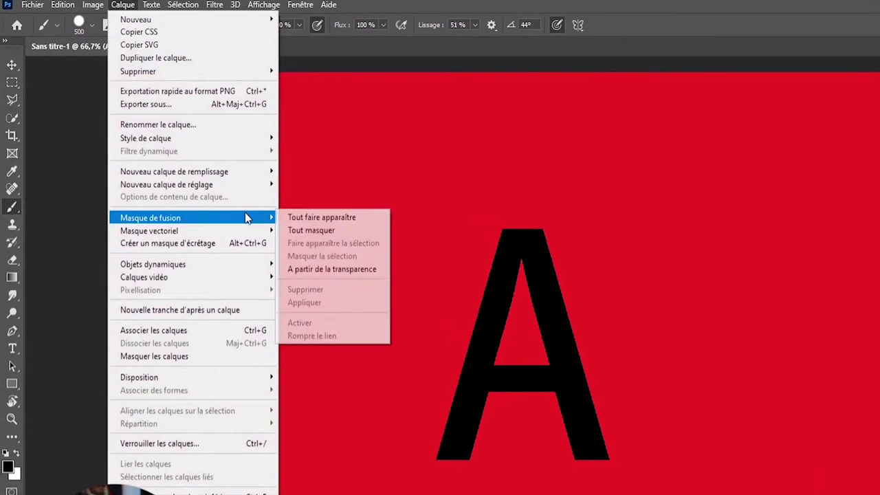
click(324, 231)
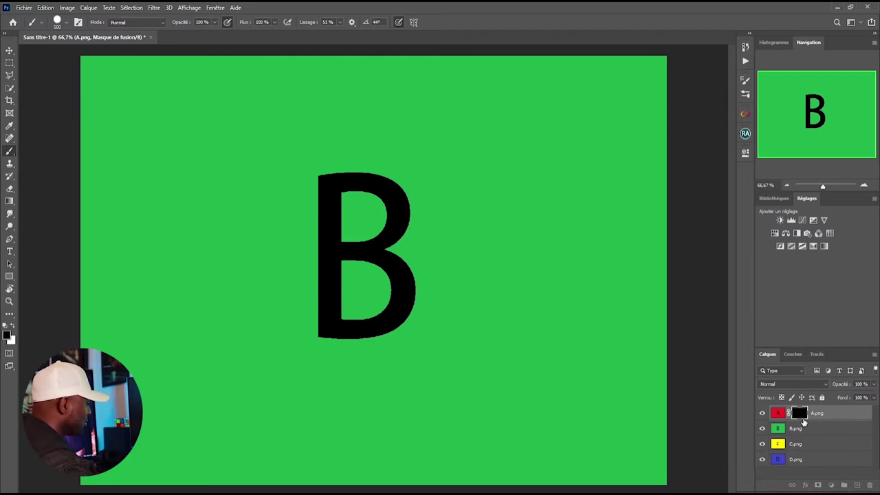
key(ctrl+z)
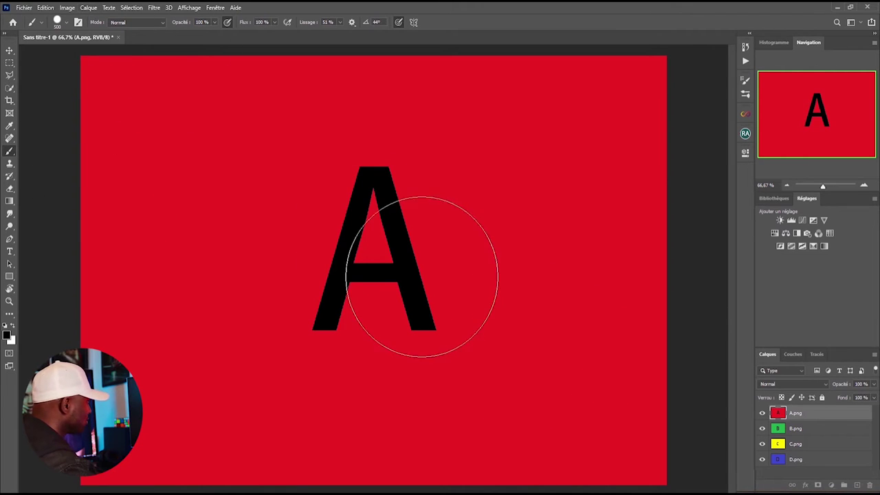
click(93, 10)
mouse_move(175, 159)
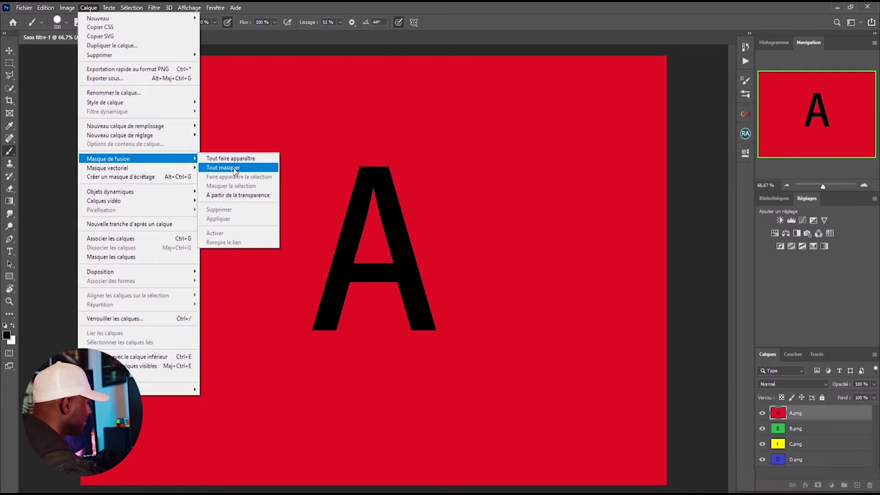
click(700, 375)
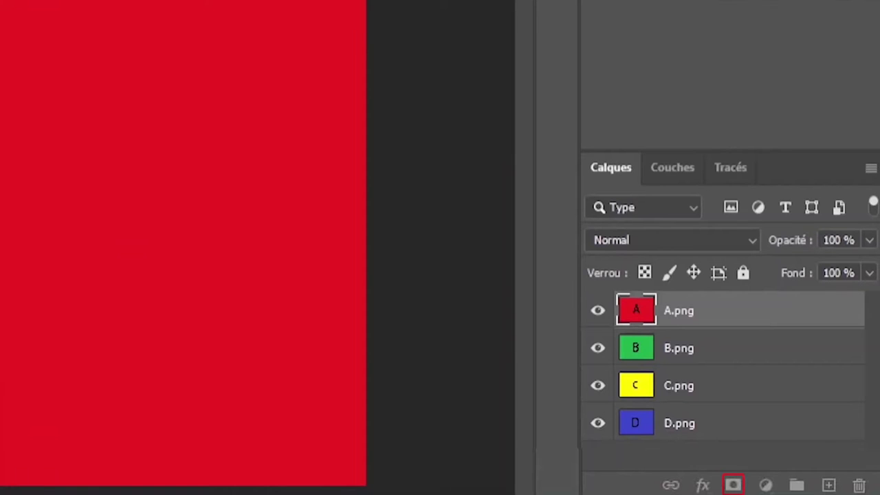
Try a white layer mask and a black layer mask on A.png in turn, removing each one
click(733, 485)
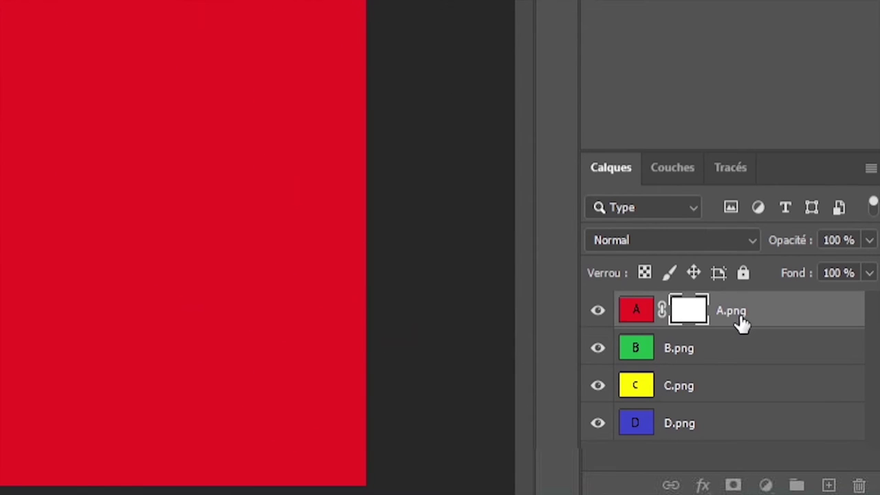
key(Delete)
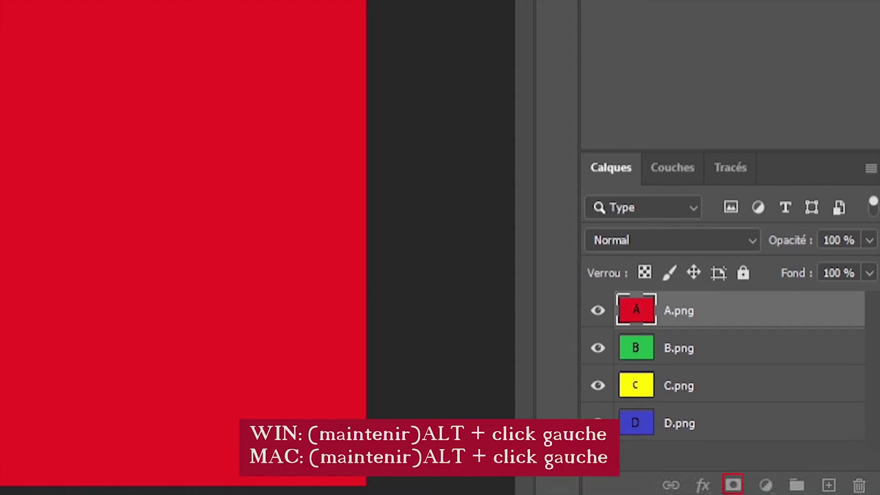
alt+click(733, 484)
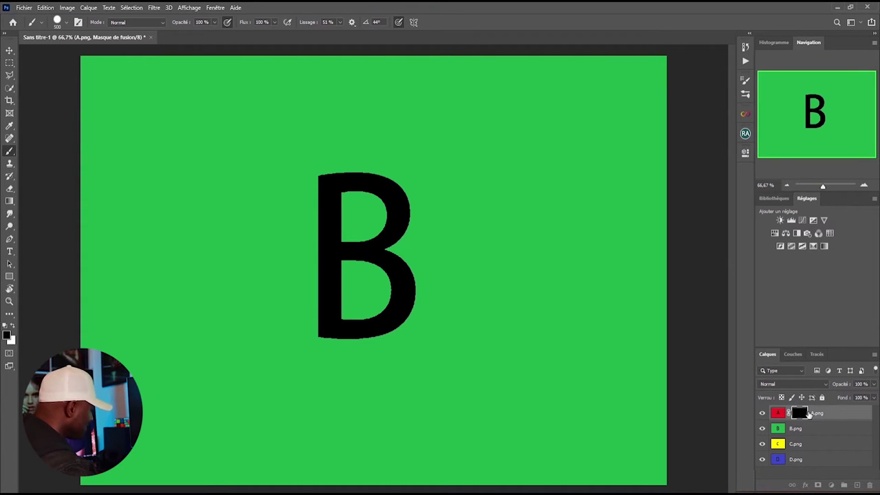
key(ctrl+z)
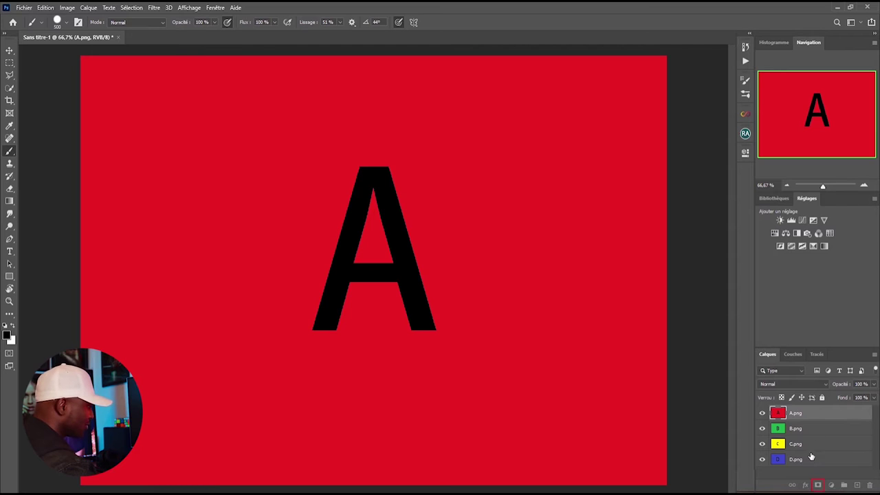
Add a white layer mask to A.png, choose the Brush tool, and reset the colours to the default white and black
click(818, 485)
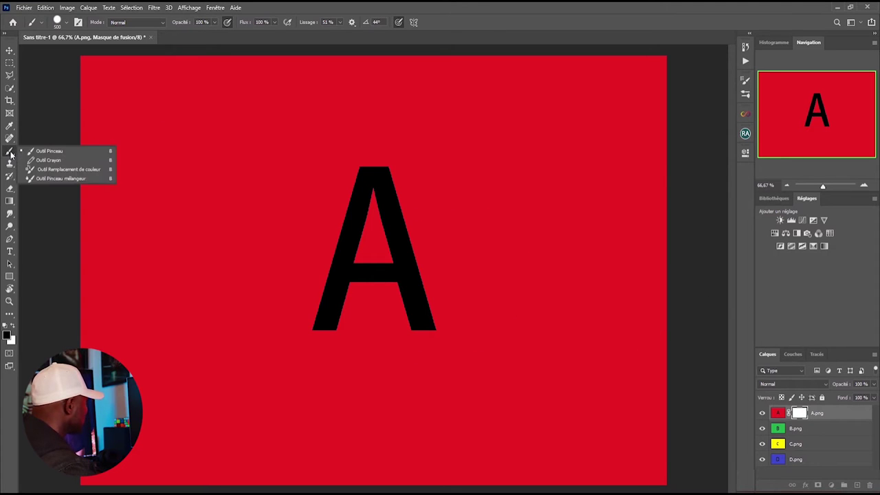
click(11, 155)
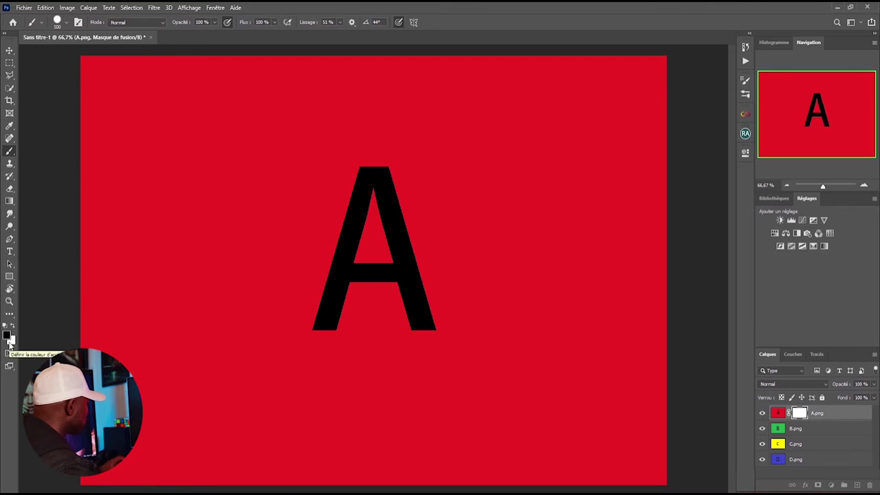
key(d)
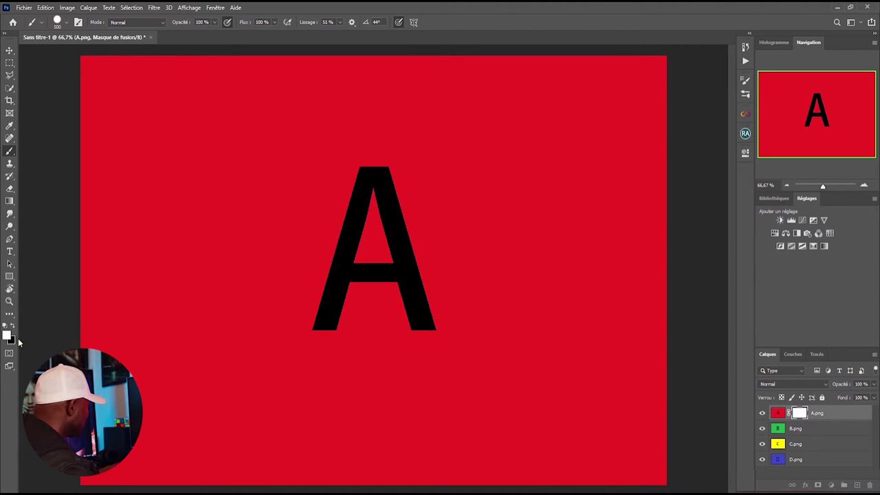
Swap the foreground and background colours repeatedly, ending with black as the foreground colour
key(x)
key(x)
key(x)
key(x)
key(x)
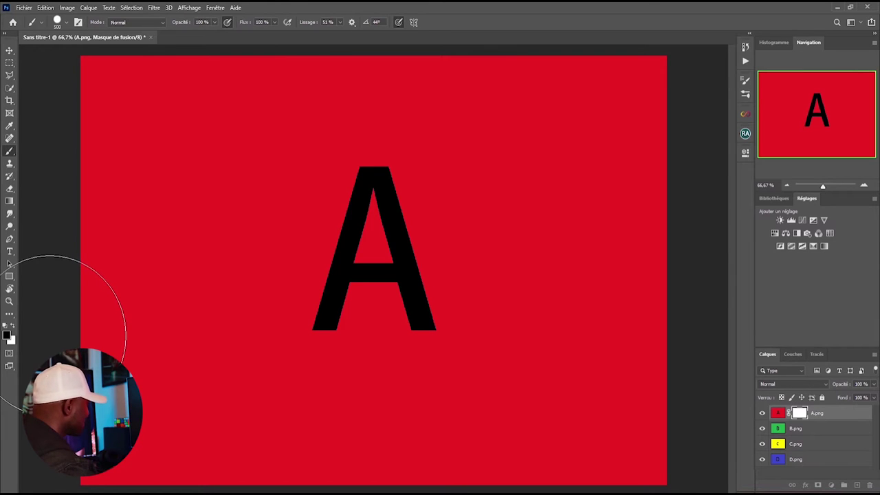
Swap the foreground and background colours twice, returning to black, and paint A.png's white mask entirely black
key(x)
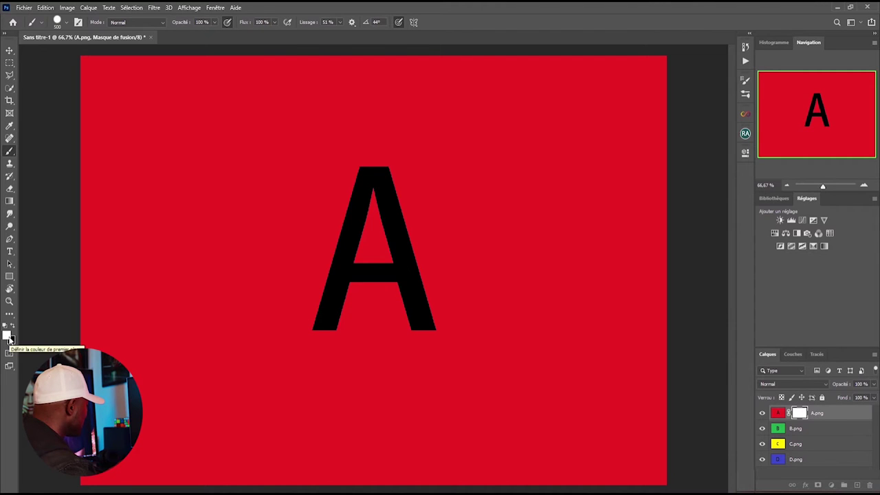
key(x)
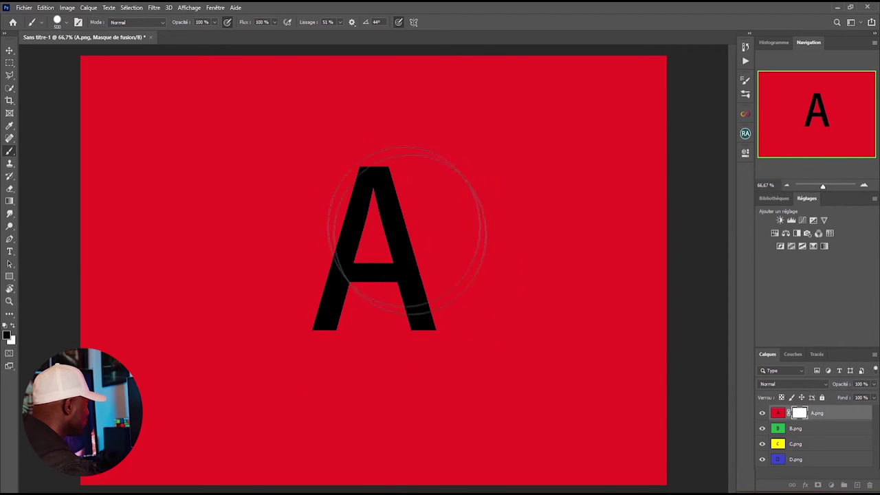
mouse_move(387, 216)
mouse_down()
mouse_move(373, 234)
mouse_move(364, 226)
mouse_move(390, 264)
mouse_move(343, 265)
mouse_move(376, 271)
mouse_move(355, 303)
mouse_move(362, 282)
mouse_move(427, 283)
mouse_move(369, 284)
mouse_move(430, 252)
mouse_move(378, 267)
mouse_move(414, 242)
mouse_move(415, 225)
mouse_move(317, 216)
mouse_move(294, 274)
mouse_move(322, 319)
mouse_move(383, 267)
mouse_up()
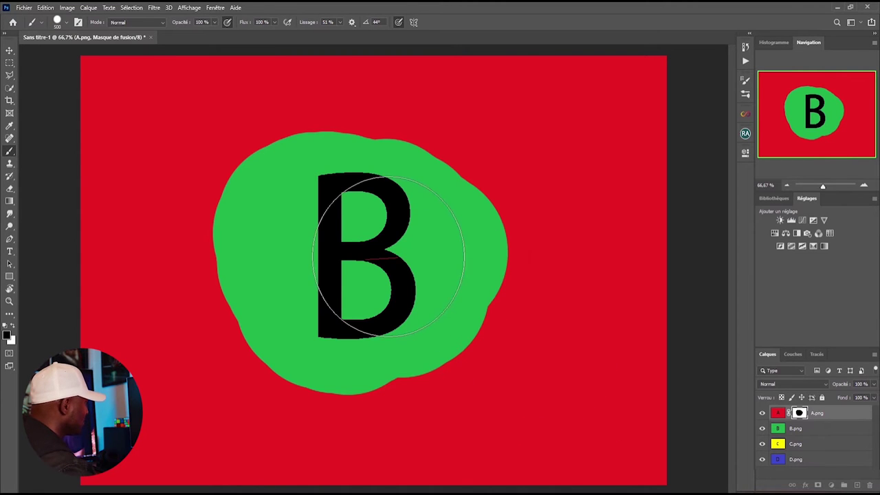
mouse_move(494, 172)
mouse_down()
mouse_move(397, 142)
mouse_move(169, 122)
mouse_move(48, 89)
mouse_move(69, 229)
mouse_move(220, 240)
mouse_move(148, 364)
mouse_move(216, 442)
mouse_move(335, 416)
mouse_move(371, 430)
mouse_move(667, 442)
mouse_move(452, 314)
mouse_move(770, 342)
mouse_move(623, 218)
mouse_move(580, 89)
mouse_move(266, 52)
mouse_move(346, 234)
mouse_up()
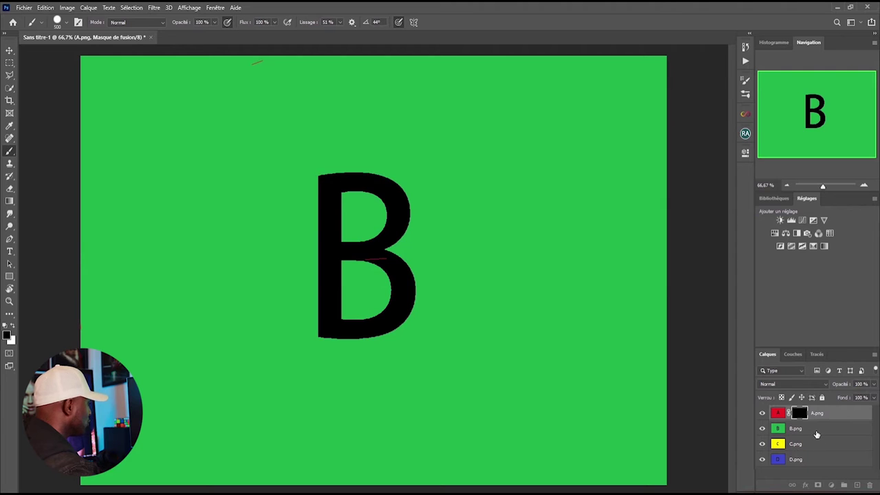
Try a white layer mask on B.png by painting its centre black and back to white, and delete the mask without applying it
click(819, 433)
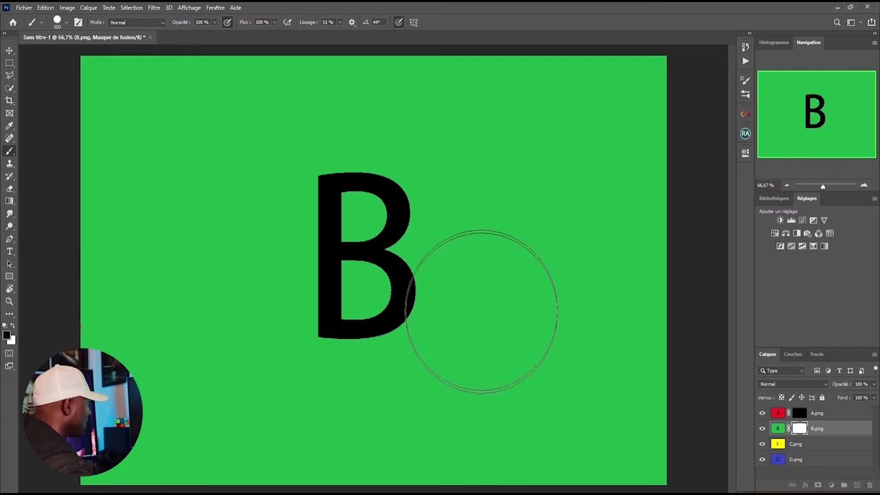
mouse_move(375, 295)
mouse_down()
mouse_move(483, 311)
mouse_move(429, 317)
mouse_move(339, 264)
mouse_move(316, 224)
mouse_move(379, 218)
mouse_move(395, 278)
mouse_up()
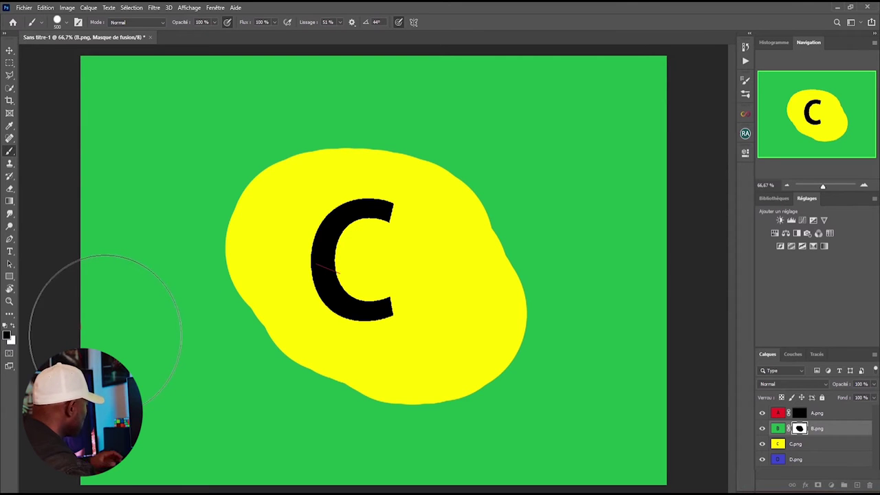
key(x)
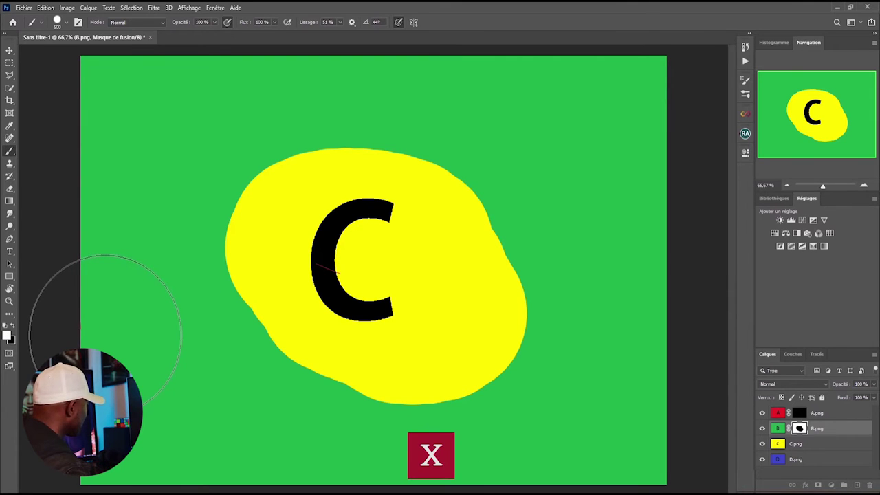
mouse_move(422, 354)
mouse_down()
mouse_move(459, 353)
mouse_move(416, 351)
mouse_move(497, 326)
mouse_move(436, 312)
mouse_move(506, 302)
mouse_move(434, 272)
mouse_move(482, 301)
mouse_move(447, 226)
mouse_move(418, 272)
mouse_move(448, 223)
mouse_move(381, 227)
mouse_move(424, 218)
mouse_move(332, 211)
mouse_move(359, 191)
mouse_move(294, 218)
mouse_move(317, 196)
mouse_move(264, 227)
mouse_move(299, 221)
mouse_move(265, 262)
mouse_move(294, 256)
mouse_move(305, 325)
mouse_move(314, 313)
mouse_move(367, 342)
mouse_move(334, 321)
mouse_move(373, 314)
mouse_up()
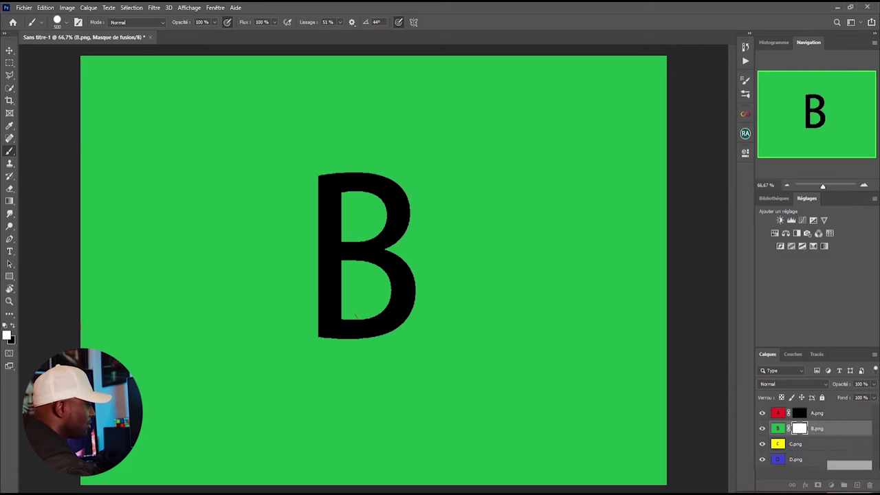
click(868, 485)
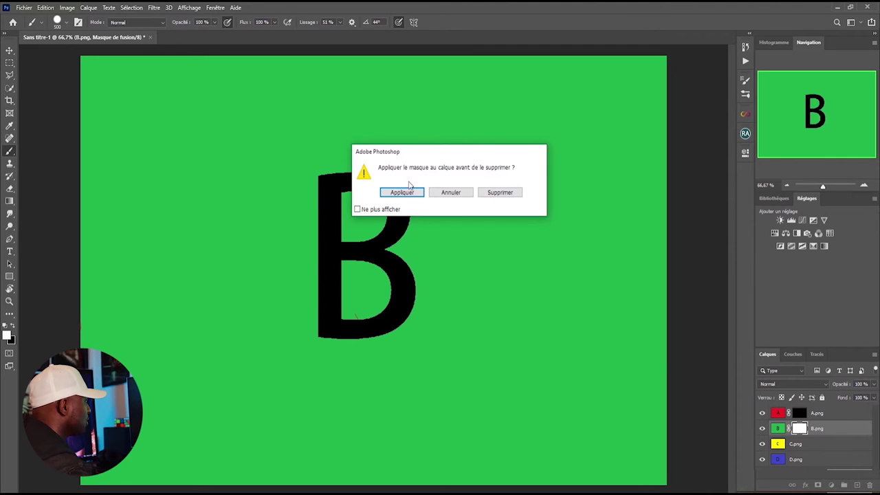
click(512, 197)
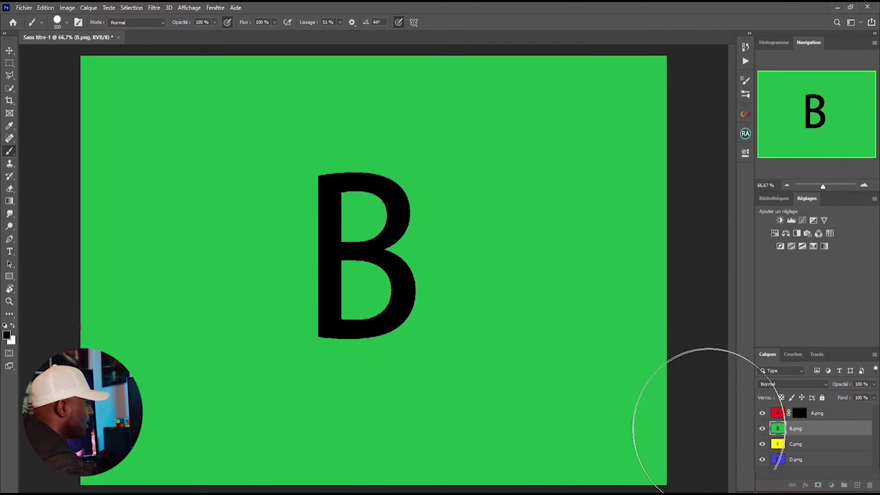
Invert A.png's black mask to white and paint a black area in its centre with the Brush
key(alt+bracketright)
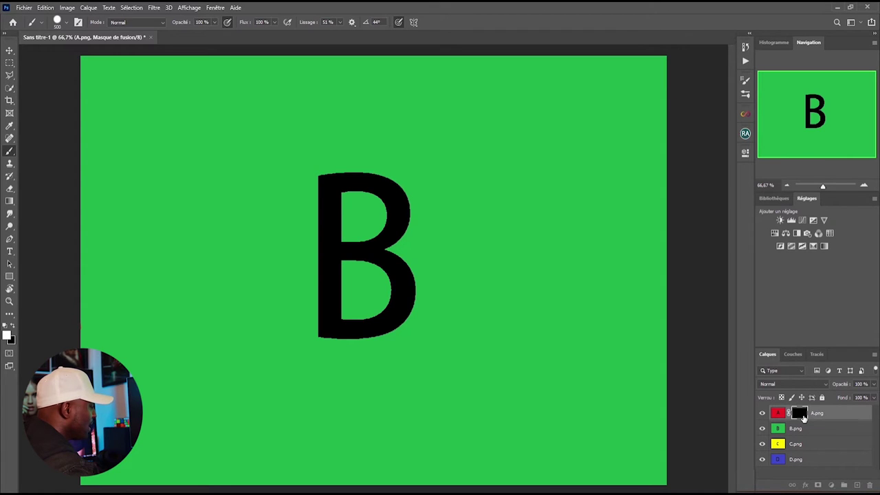
key(ctrl+z)
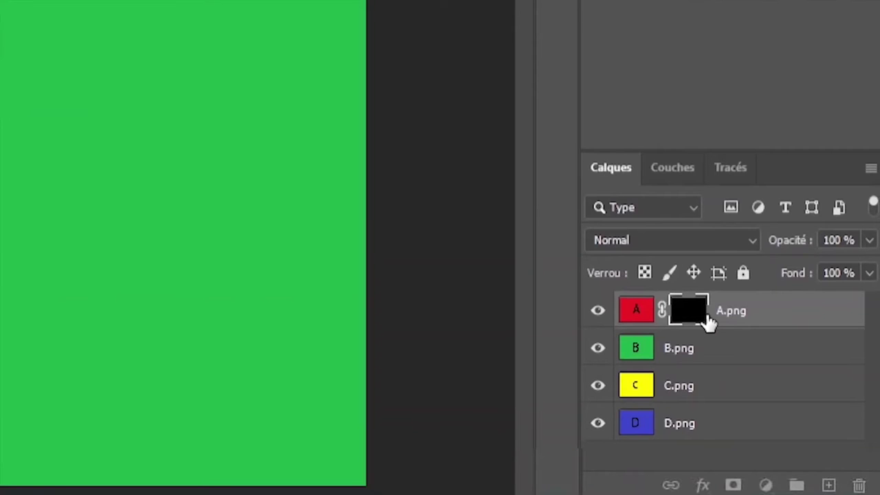
key(ctrl+i)
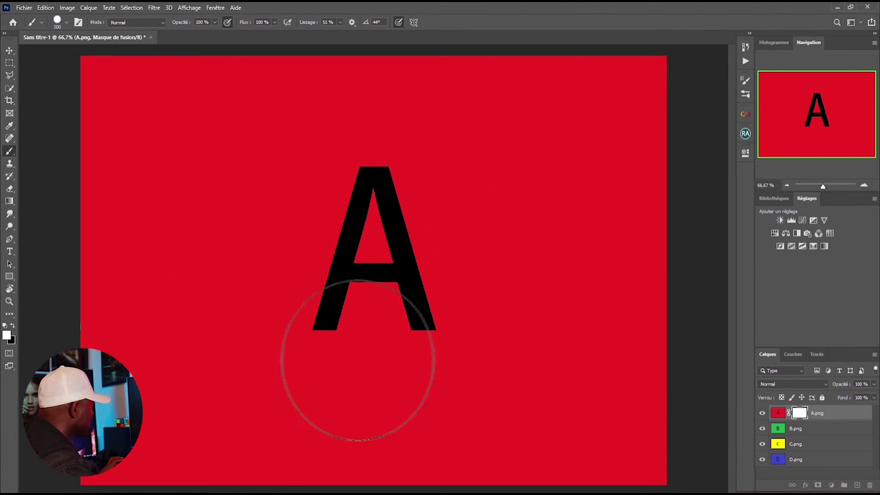
click(13, 326)
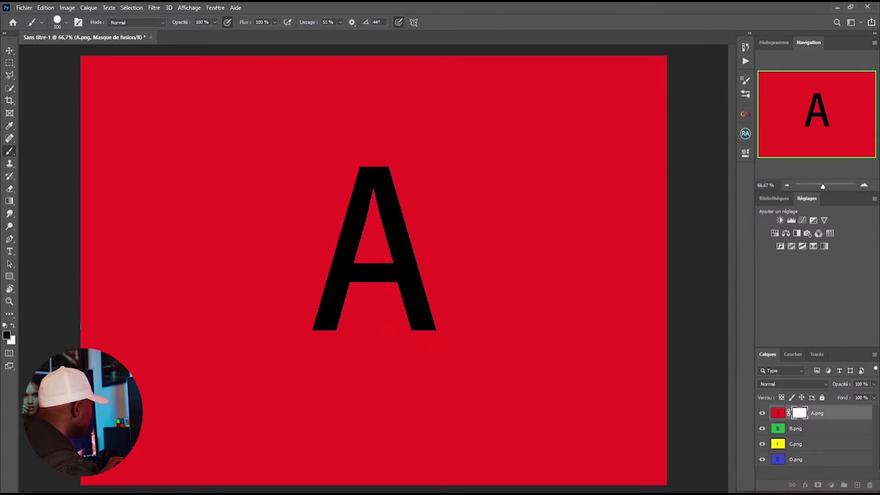
mouse_move(385, 240)
mouse_down()
mouse_move(386, 268)
mouse_move(322, 282)
mouse_move(329, 289)
mouse_move(340, 289)
mouse_move(320, 232)
mouse_move(392, 247)
mouse_move(393, 300)
mouse_move(354, 295)
mouse_up()
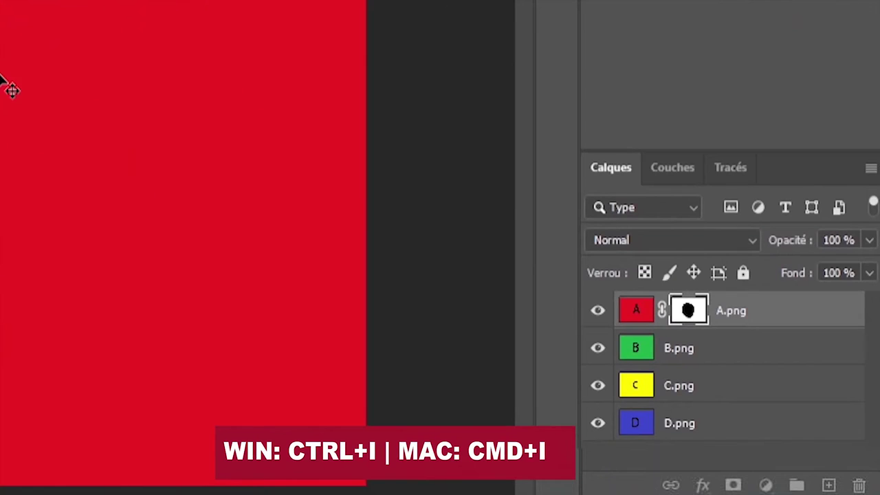
Invert A.png's painted mask back and forth repeatedly, ending with the black area on white
key(ctrl+i)
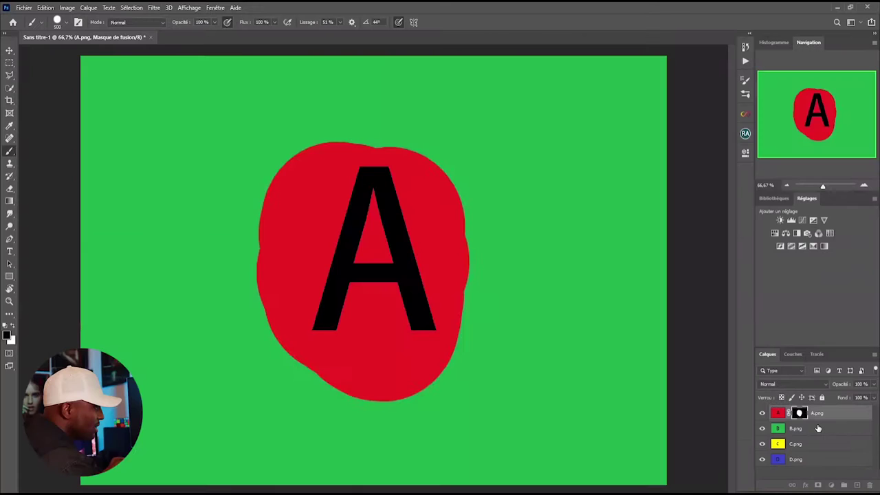
key(ctrl+i)
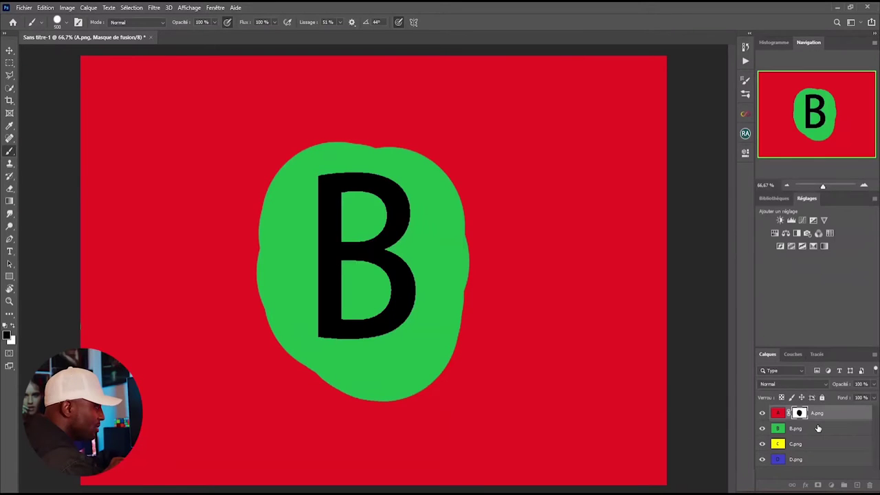
key(ctrl+i)
key(ctrl+i)
key(ctrl+i)
key(ctrl+i)
key(ctrl+i)
key(ctrl+i)
key(ctrl+i)
key(ctrl+i)
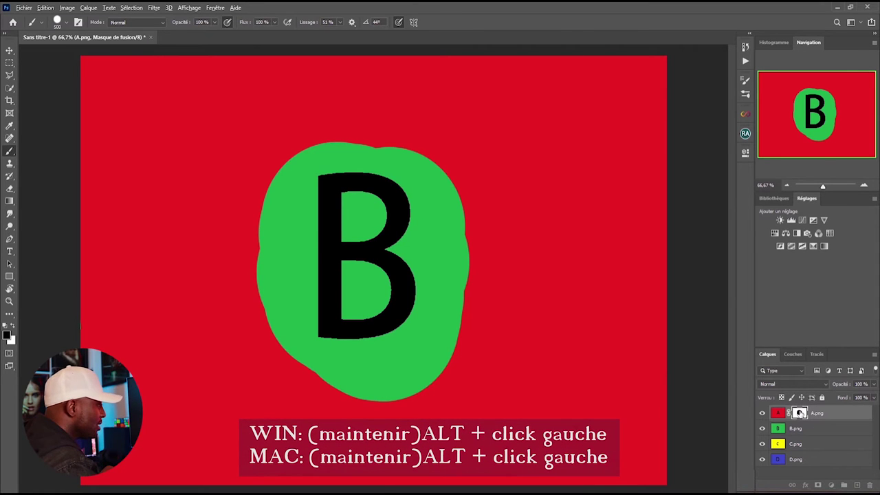
Display A.png's mask alone on the canvas and invert it repeatedly, ending with a white area on black
alt+click(800, 413)
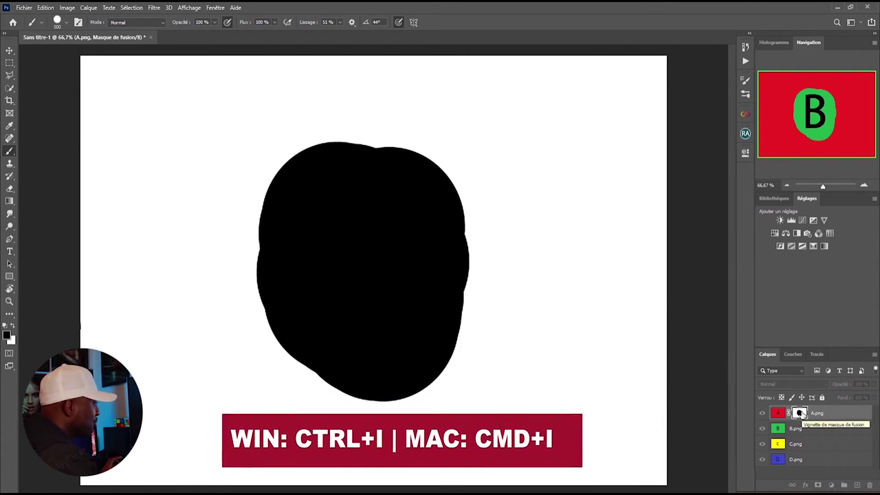
key(ctrl+i)
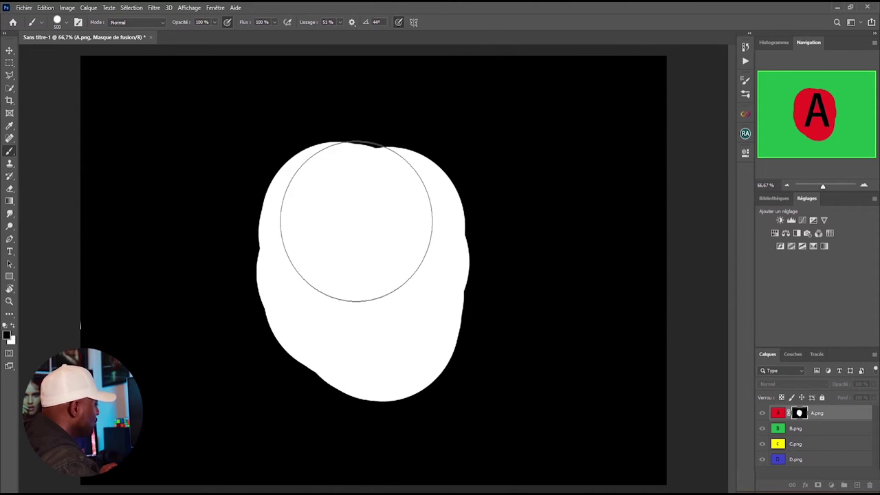
key(ctrl+i)
key(ctrl+i)
key(ctrl+i)
key(ctrl+i)
key(ctrl+i)
key(ctrl+i)
key(ctrl+i)
key(ctrl+i)
key(ctrl+i)
key(ctrl+i)
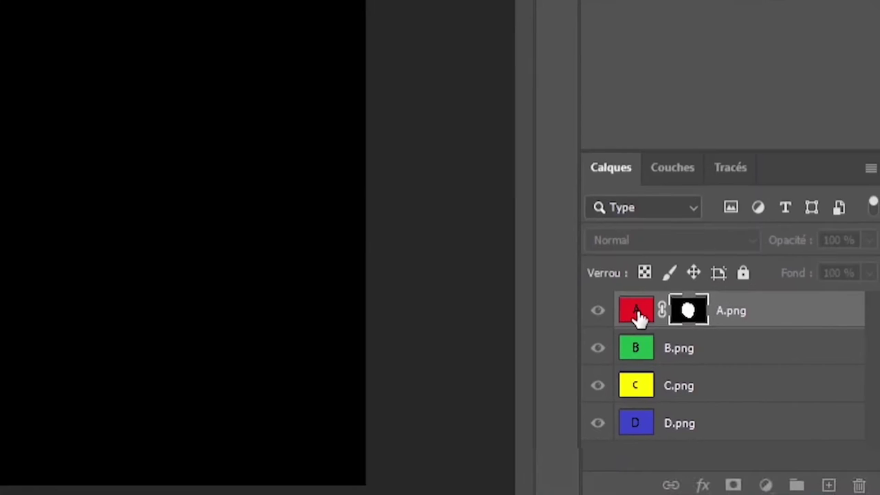
Return to the normal image view, show A.png's mask alone once more, and go back to the image
click(779, 415)
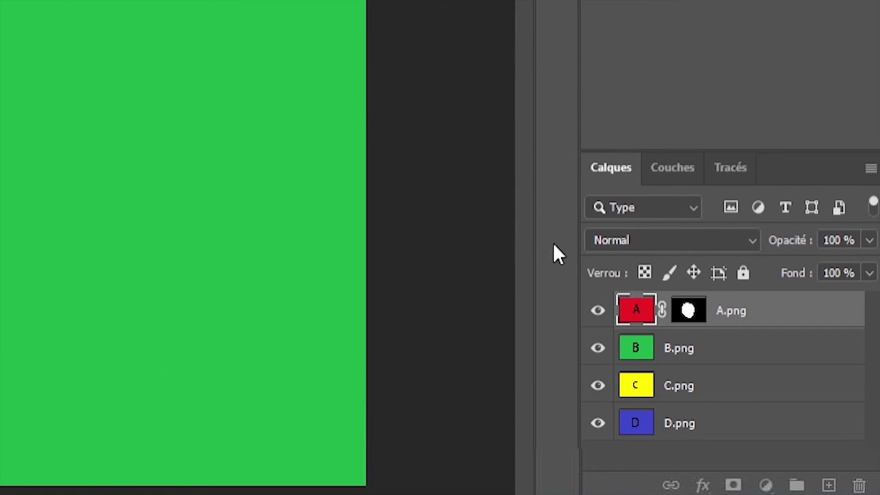
alt+click(694, 318)
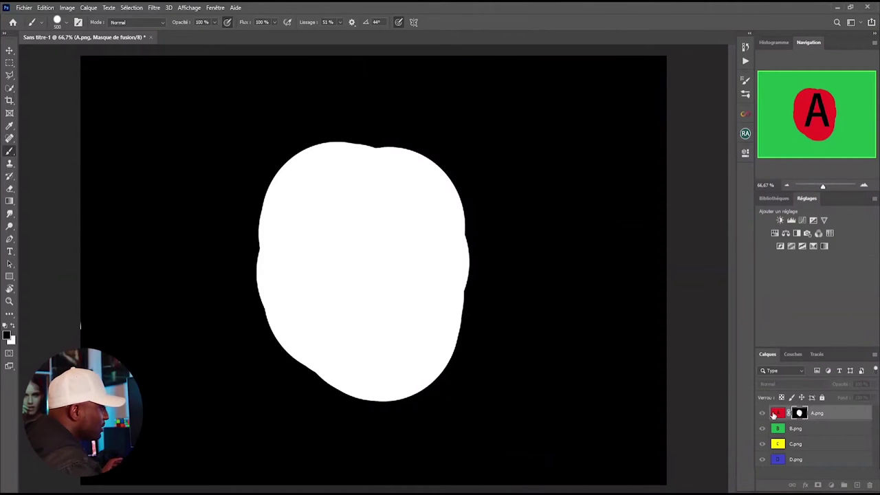
click(780, 415)
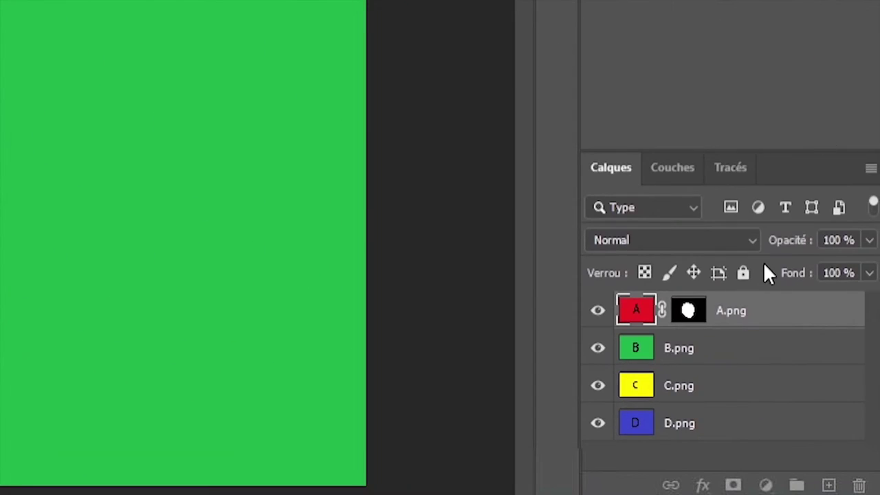
Alternate the active target between A.png's mask and its image, ending with the mask selected
click(693, 318)
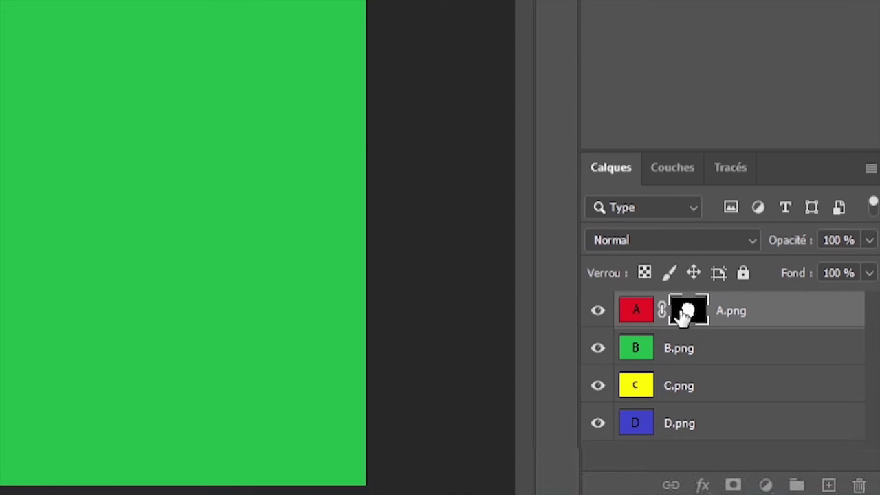
click(637, 323)
click(688, 320)
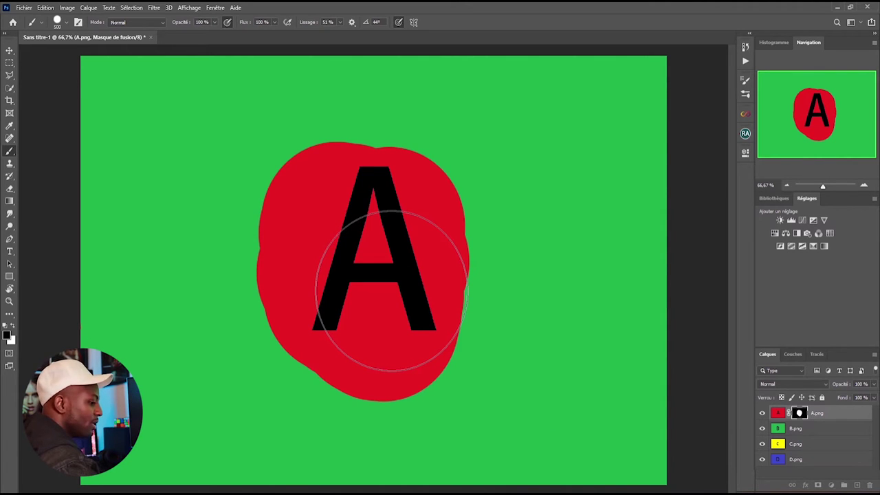
click(214, 9)
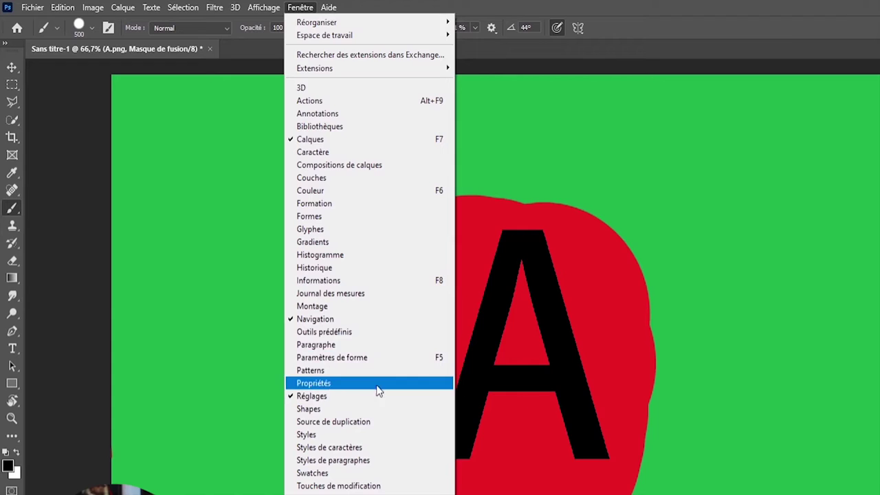
click(766, 436)
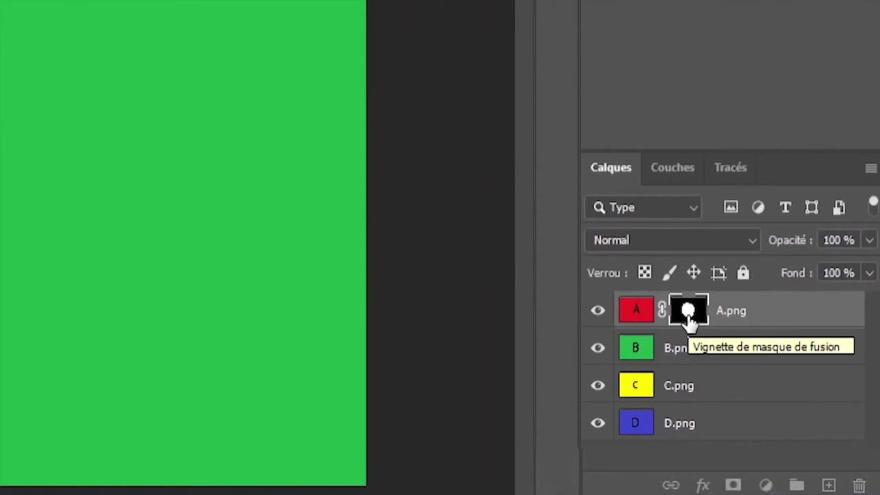
double_click(694, 310)
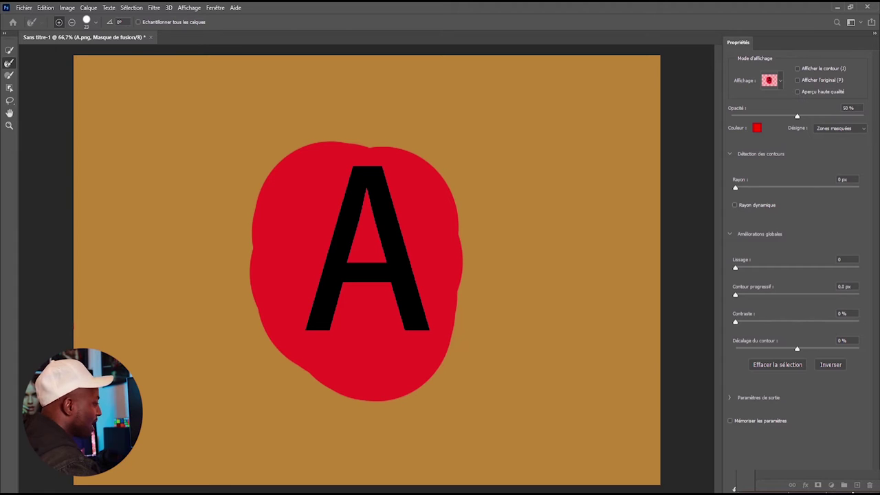
key(Return)
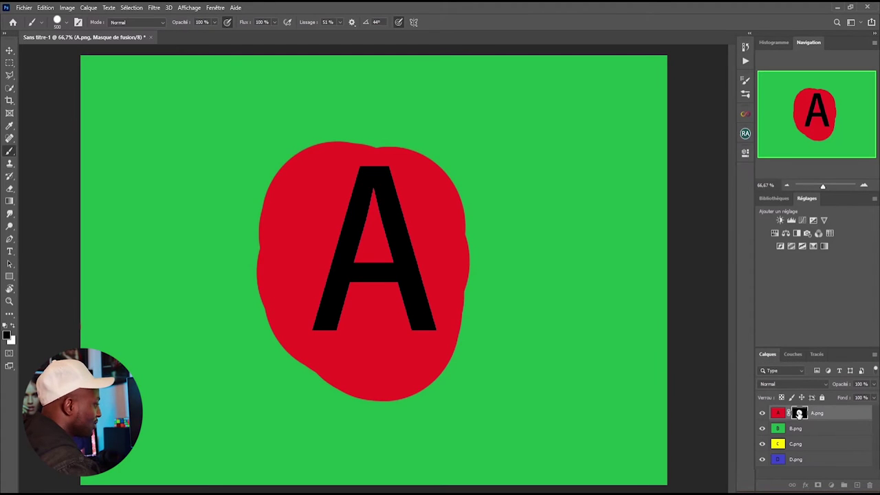
Show the mask properties and try feather (Contour progressif) values up to 1000 px on A.png's mask, ending at 0 px
click(214, 10)
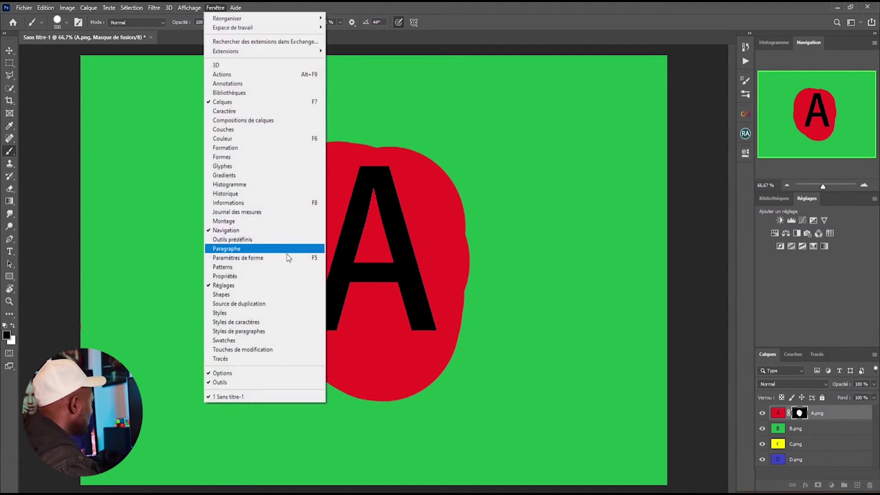
click(247, 275)
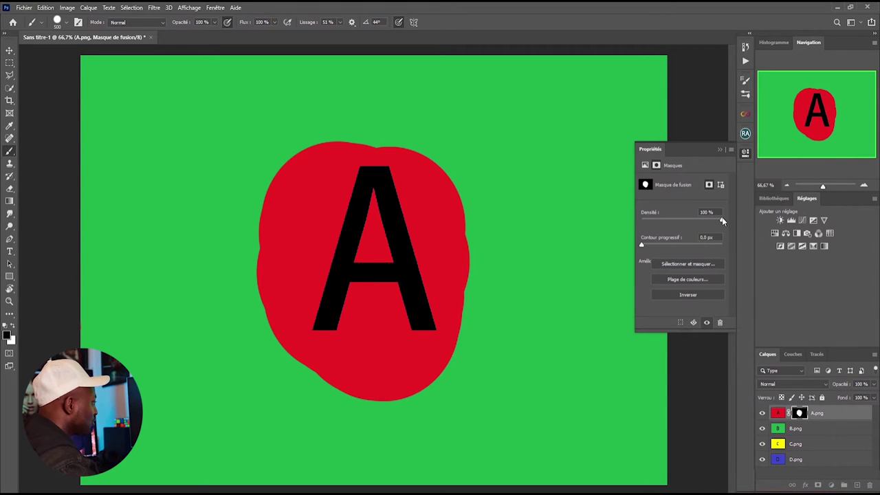
drag(642, 244, 650, 246)
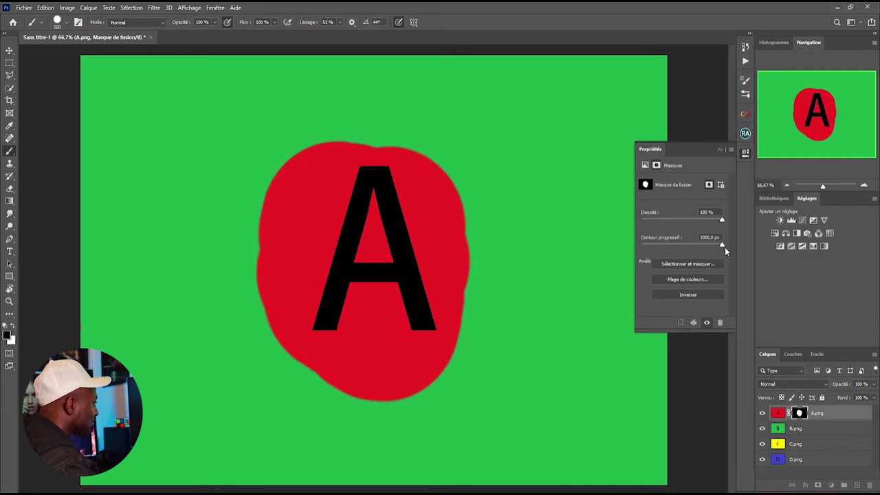
drag(676, 248, 634, 249)
drag(667, 249, 675, 249)
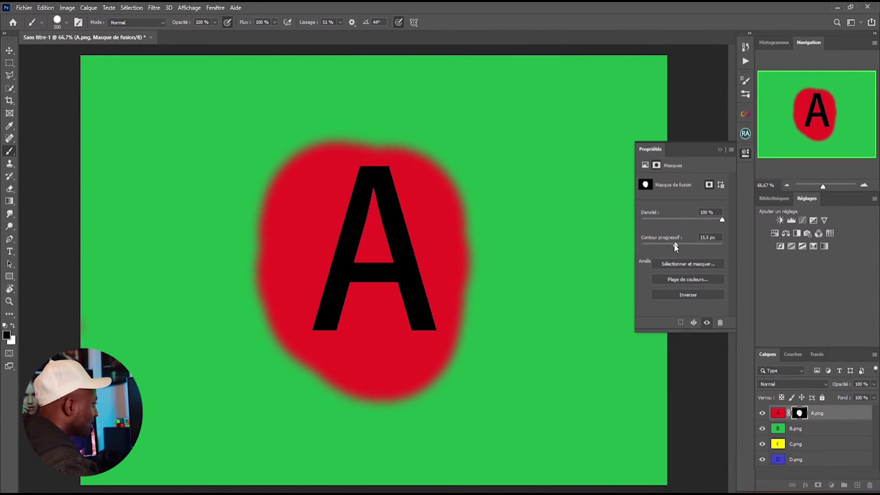
drag(677, 244, 679, 245)
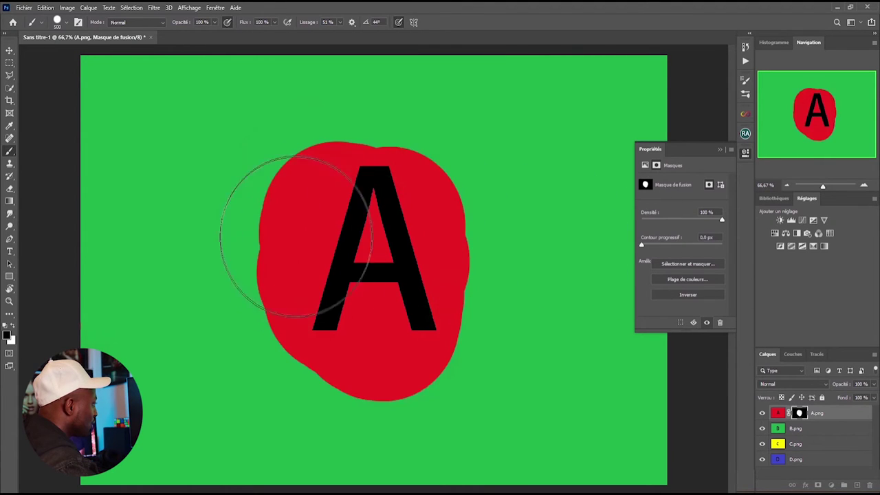
Try a 30.6 px feather and reduced densities on A.png's mask, return to 0 px and 100 %, and hide the mask properties
click(680, 244)
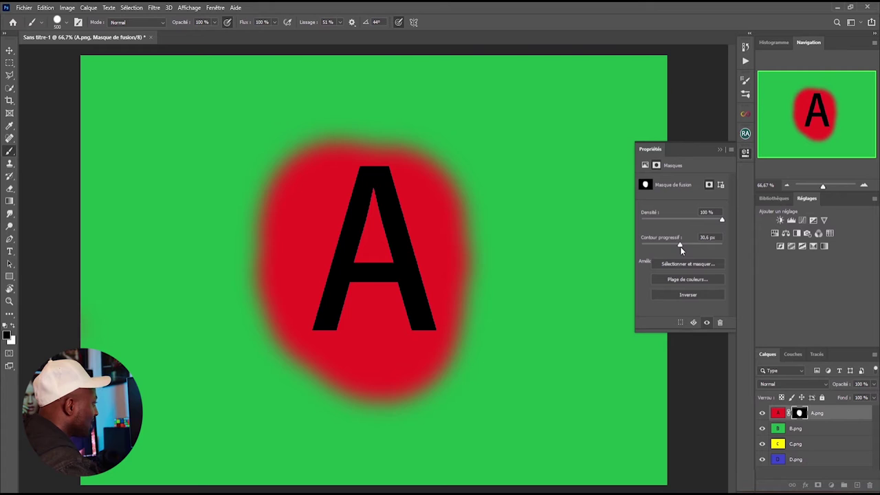
drag(680, 245, 681, 244)
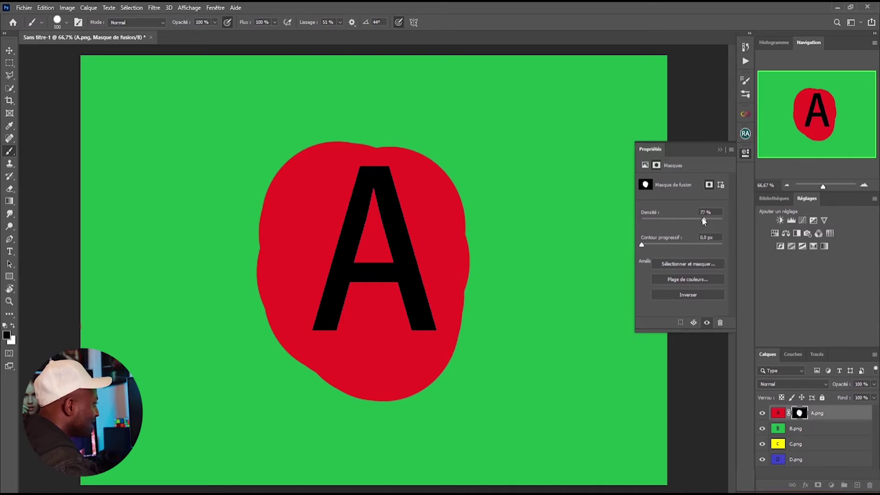
drag(722, 219, 679, 220)
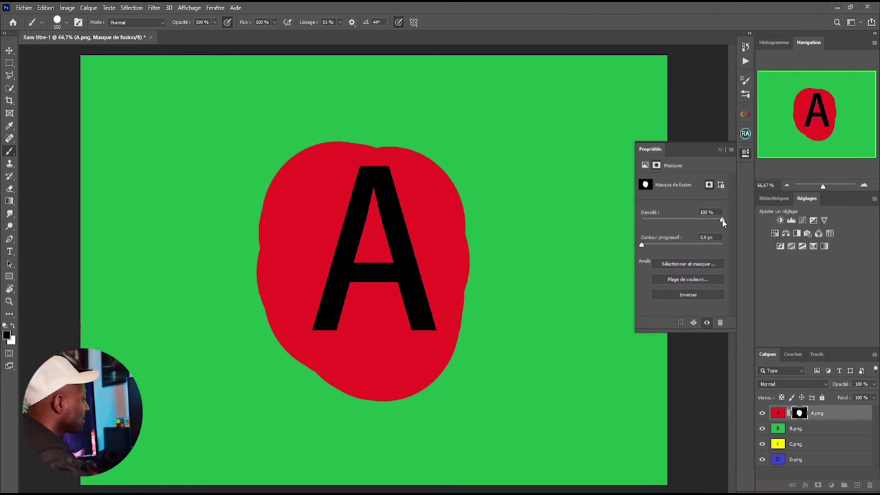
drag(682, 221, 654, 223)
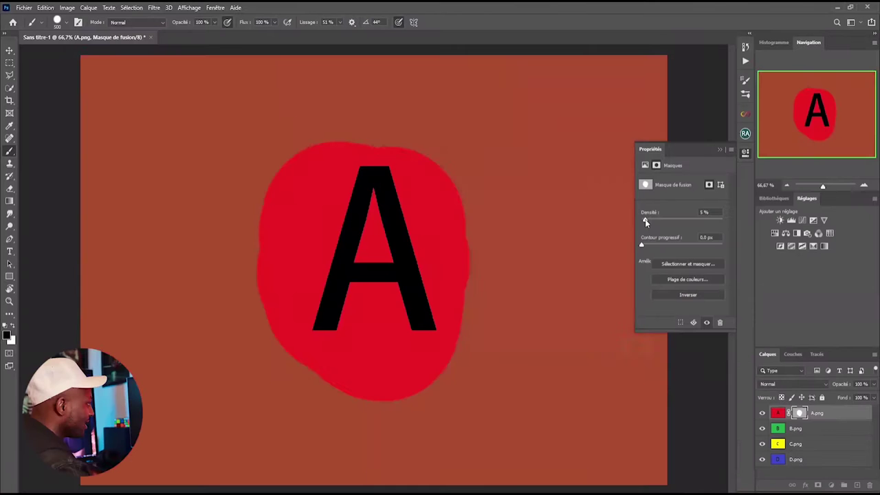
drag(643, 221, 725, 223)
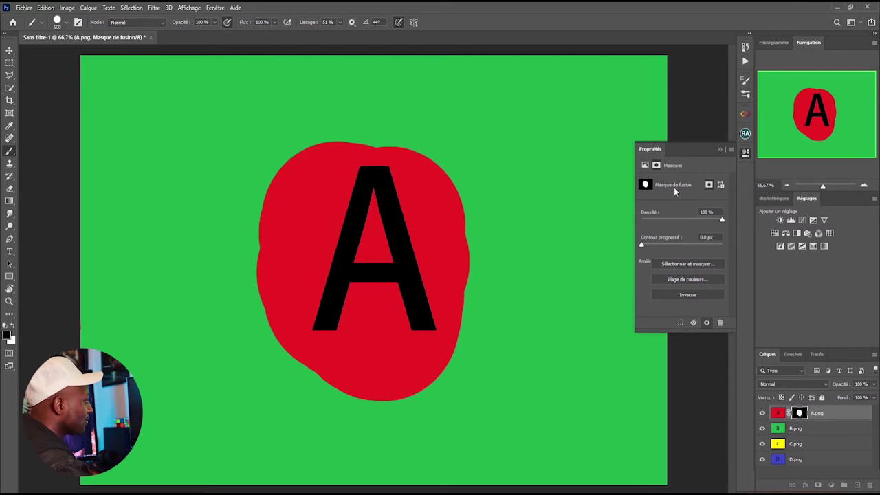
click(720, 149)
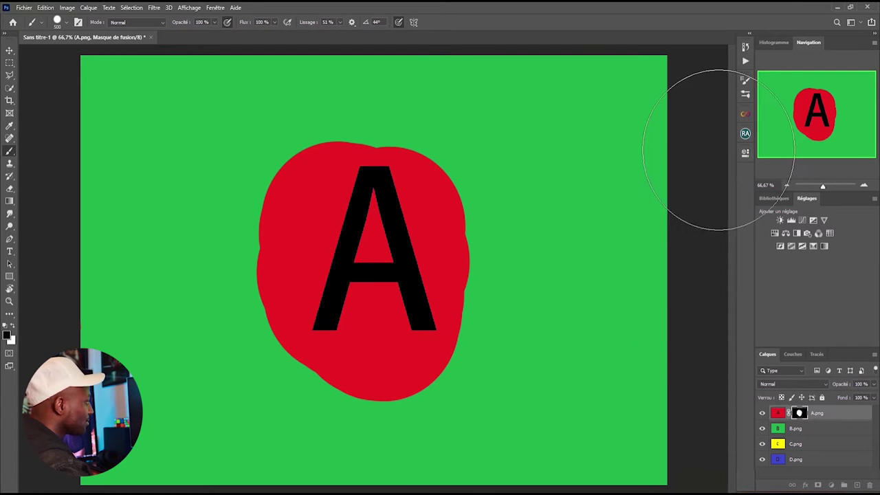
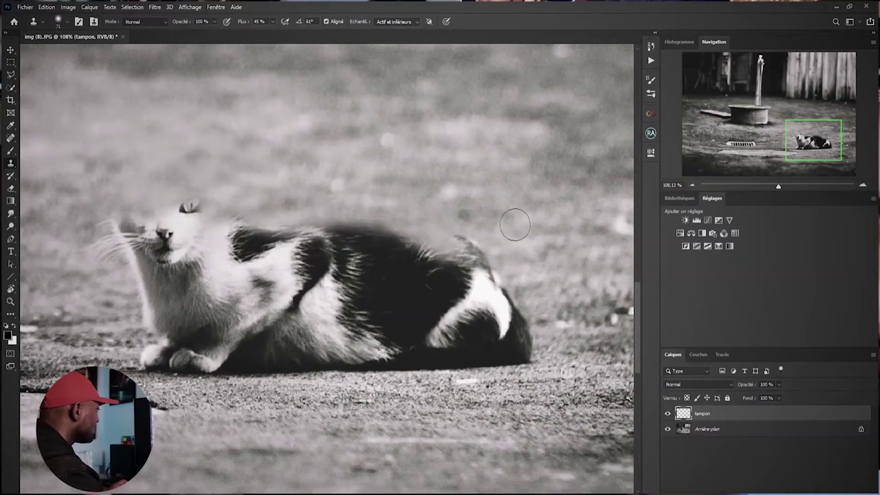
Clone surrounding grass over the cat's back and head on the tampon layer
mouse_move(516, 224)
mouse_down()
mouse_move(496, 286)
mouse_move(561, 367)
mouse_move(237, 365)
mouse_move(158, 337)
mouse_move(128, 285)
mouse_move(138, 254)
mouse_up()
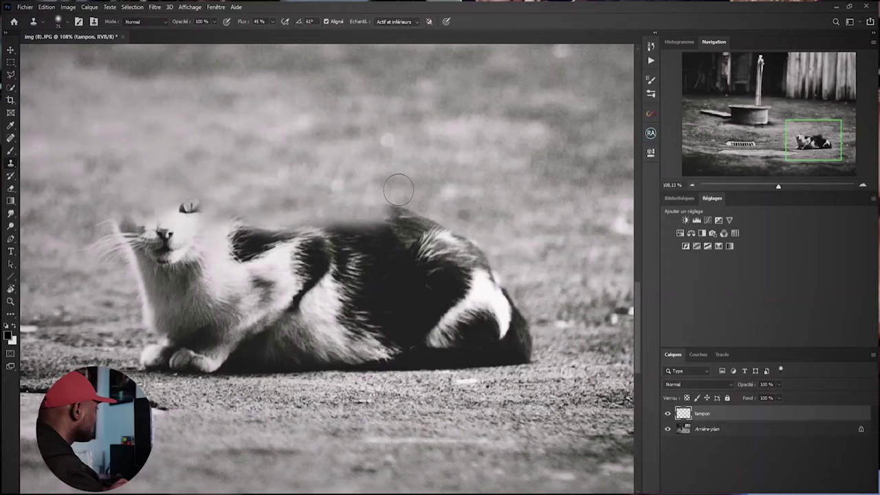
mouse_move(398, 189)
mouse_down()
mouse_move(447, 234)
mouse_move(533, 347)
mouse_move(412, 364)
mouse_move(213, 361)
mouse_move(127, 344)
mouse_move(147, 296)
mouse_move(128, 227)
mouse_up()
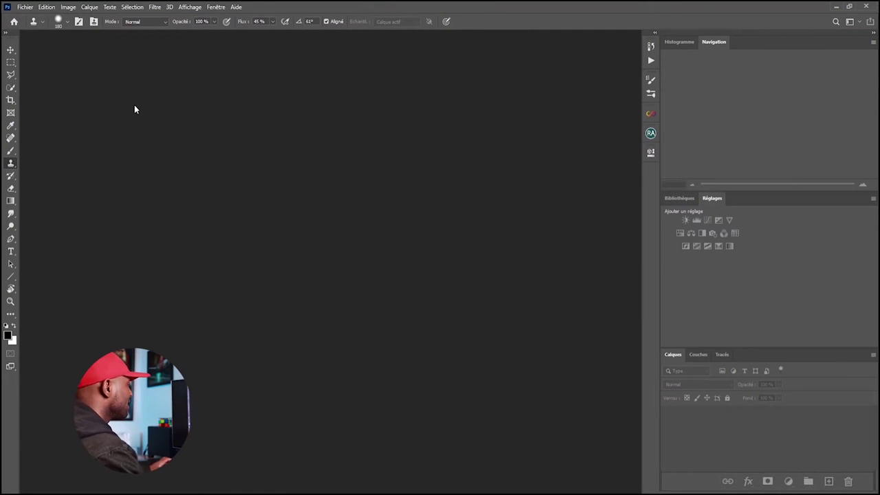
Open the photo img (8).JPG from the images folder
click(24, 7)
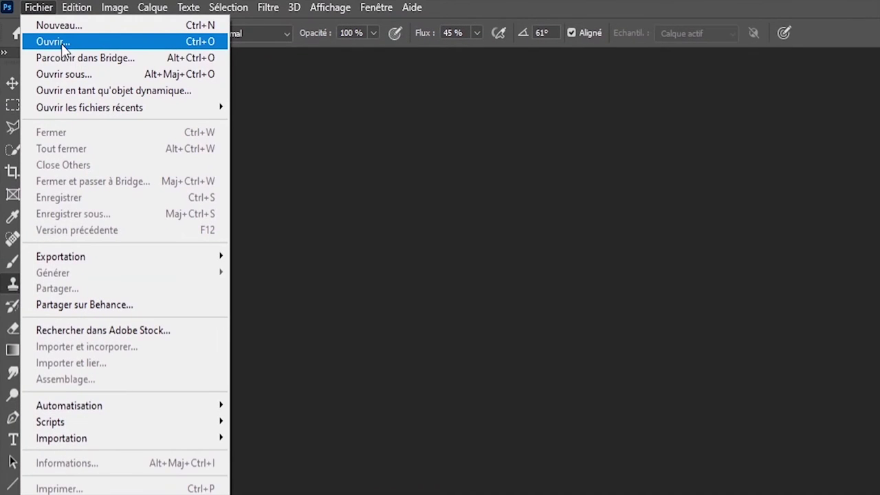
click(66, 43)
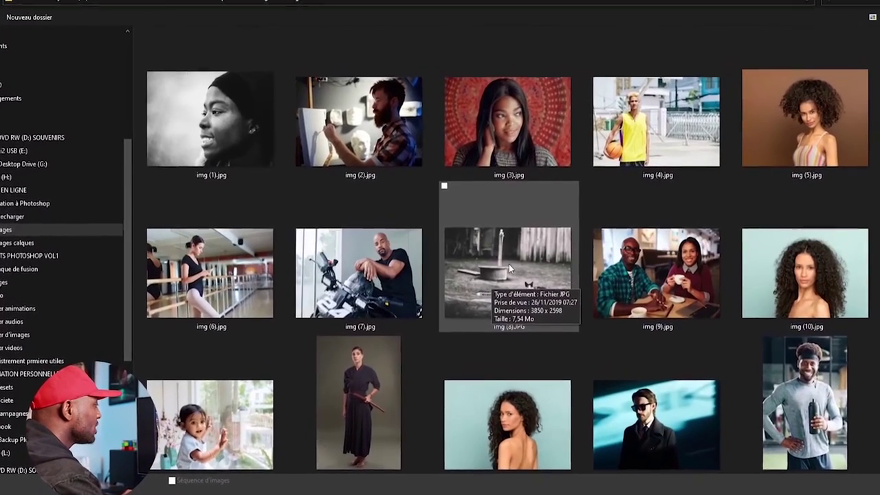
click(527, 275)
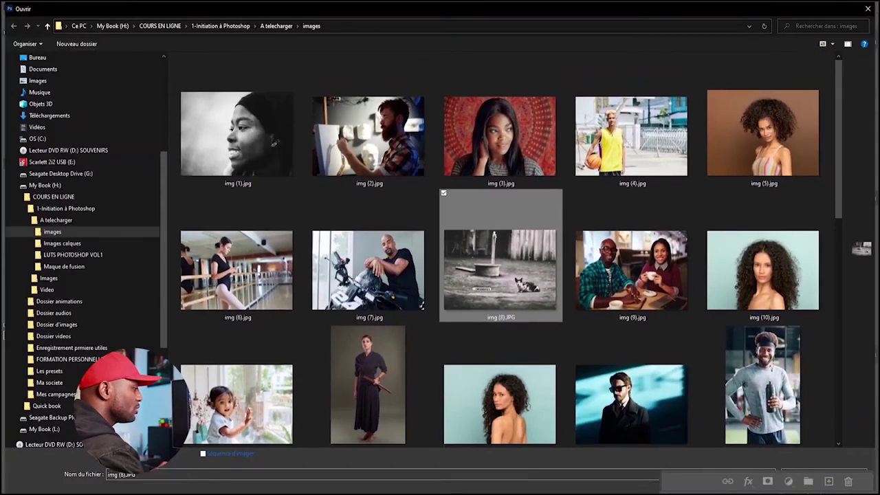
key(Return)
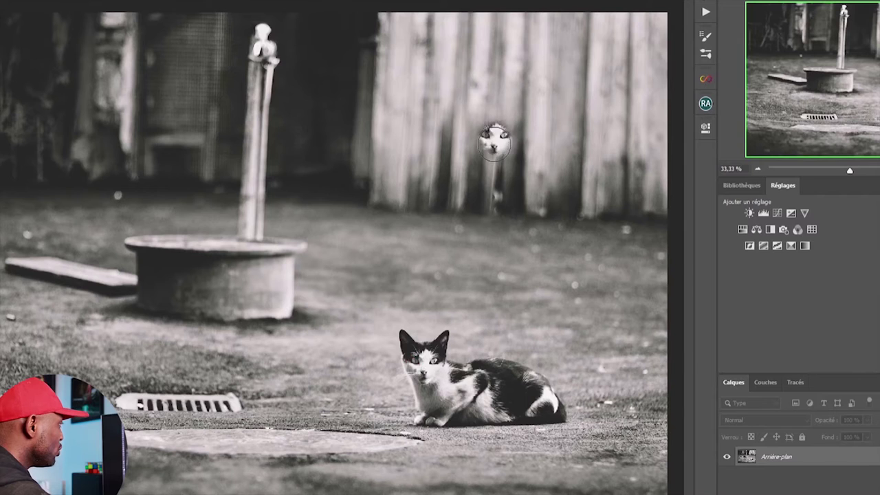
Clone the whole cat onto the wooden fence with the Clone Stamp, and undo the copy
mouse_move(517, 157)
mouse_down()
mouse_move(481, 164)
mouse_move(510, 141)
mouse_move(529, 141)
mouse_move(490, 167)
mouse_move(486, 153)
mouse_move(521, 157)
mouse_move(508, 162)
mouse_move(489, 154)
mouse_move(515, 159)
mouse_up()
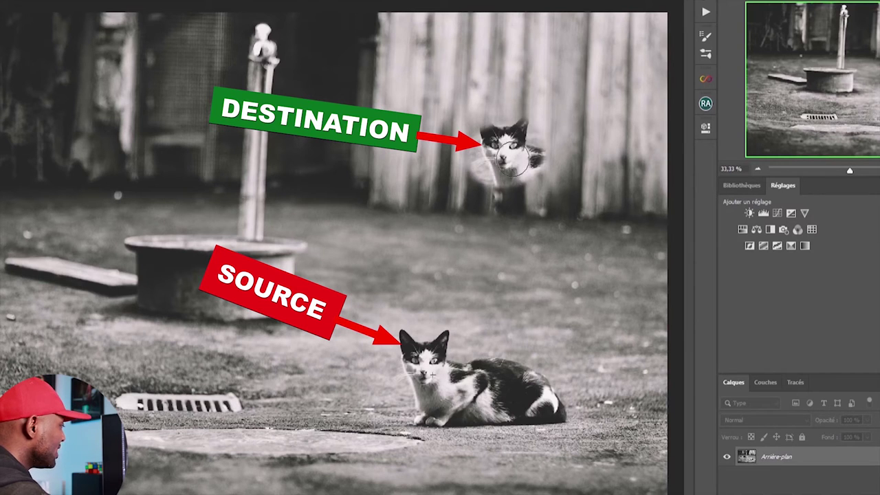
mouse_move(520, 178)
mouse_down()
mouse_move(579, 180)
mouse_move(533, 191)
mouse_move(493, 179)
mouse_move(494, 203)
mouse_move(520, 220)
mouse_move(624, 215)
mouse_move(615, 178)
mouse_move(533, 157)
mouse_move(527, 136)
mouse_move(502, 126)
mouse_move(479, 153)
mouse_up()
drag(506, 192, 585, 203)
mouse_move(626, 193)
mouse_down()
mouse_move(541, 157)
mouse_move(504, 124)
mouse_move(483, 130)
mouse_move(486, 153)
mouse_move(524, 185)
mouse_move(636, 196)
mouse_up()
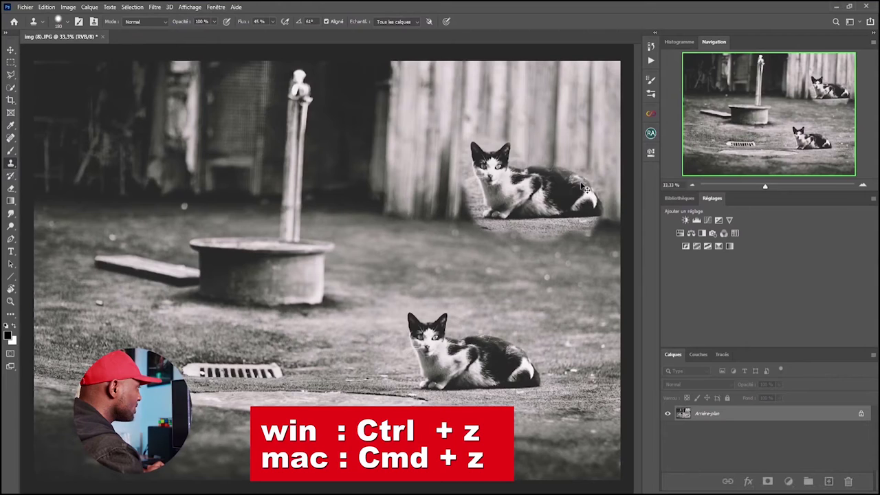
key(ctrl+z)
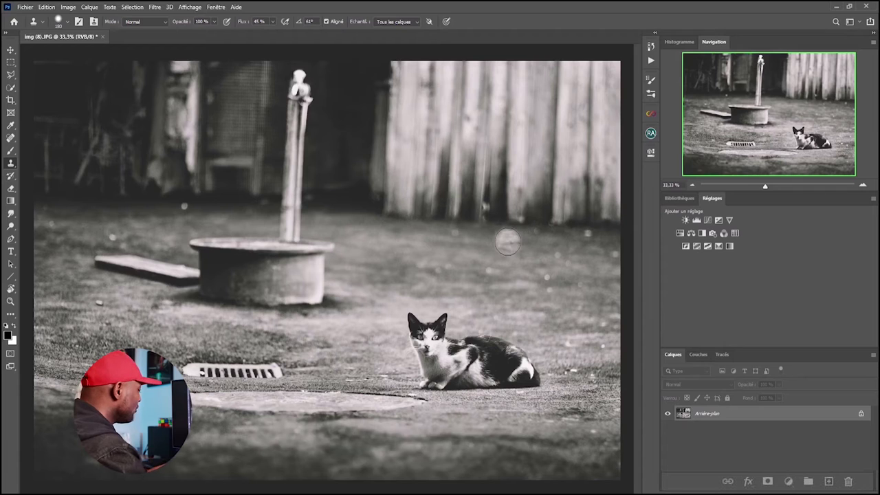
Sample the cat's face, clone the cat onto the dark background beside the water pump, and undo the copy
key(alt)
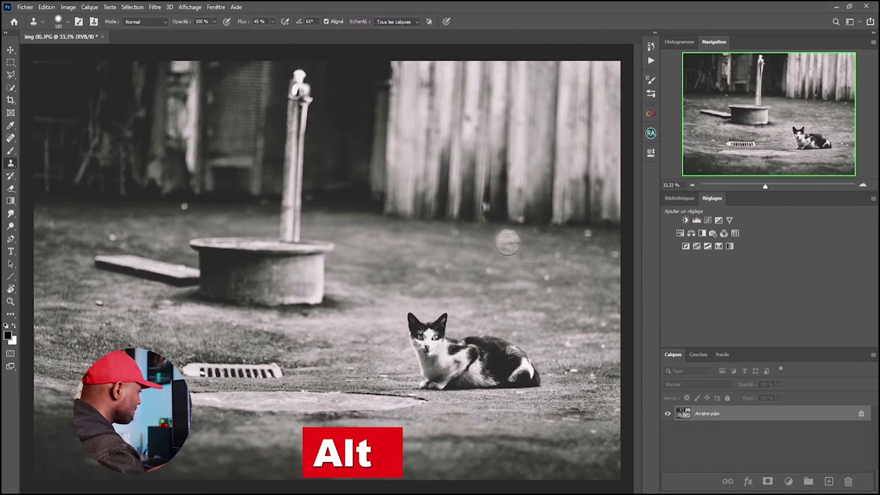
alt+click(436, 345)
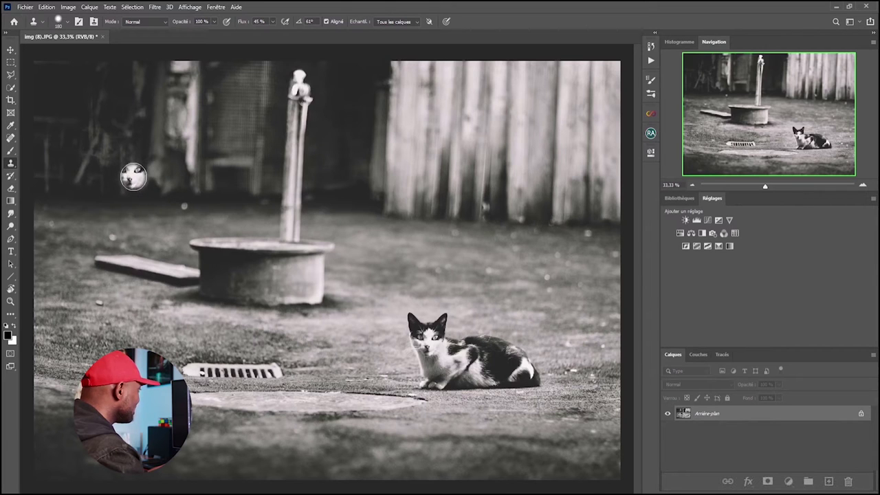
mouse_move(139, 172)
mouse_down()
mouse_move(134, 183)
mouse_move(141, 162)
mouse_up()
mouse_move(165, 191)
mouse_down()
mouse_move(149, 217)
mouse_move(145, 206)
mouse_move(178, 224)
mouse_move(169, 213)
mouse_move(253, 201)
mouse_move(224, 206)
mouse_move(187, 193)
mouse_move(169, 172)
mouse_move(236, 191)
mouse_move(234, 204)
mouse_move(255, 219)
mouse_move(121, 198)
mouse_move(151, 218)
mouse_move(124, 201)
mouse_move(160, 214)
mouse_move(190, 207)
mouse_up()
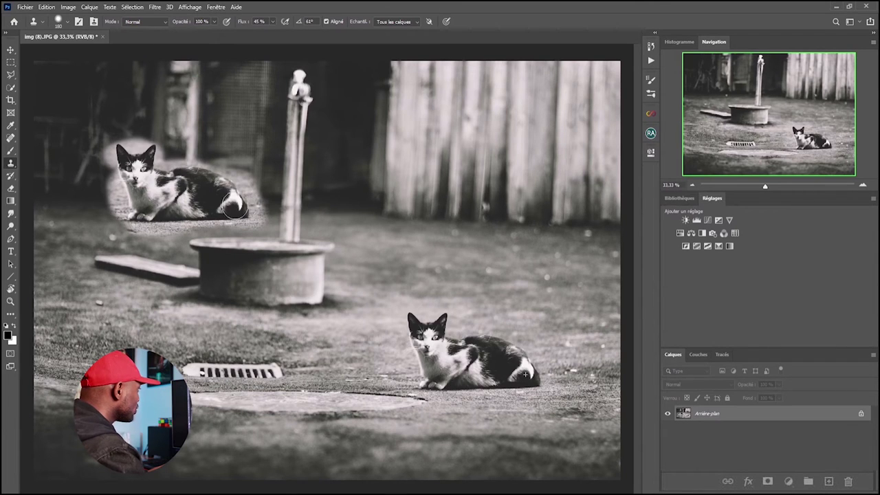
drag(126, 158, 118, 185)
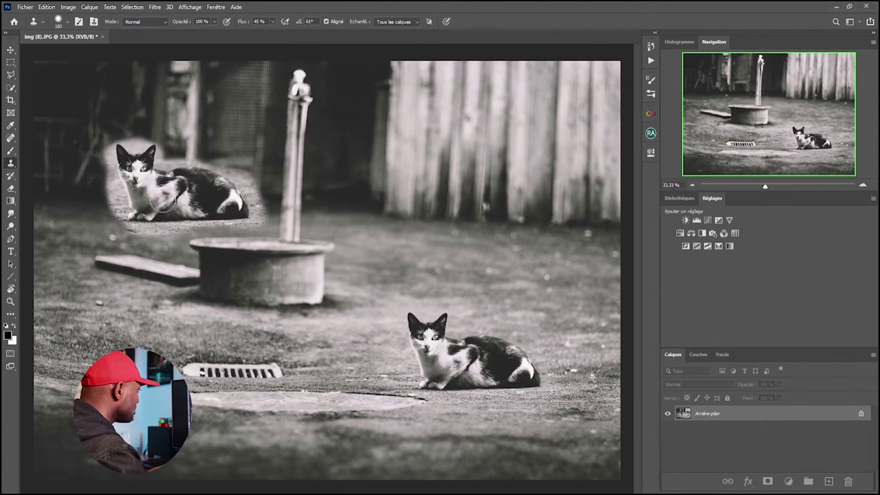
mouse_move(186, 185)
mouse_down()
mouse_move(216, 171)
mouse_move(145, 166)
mouse_up()
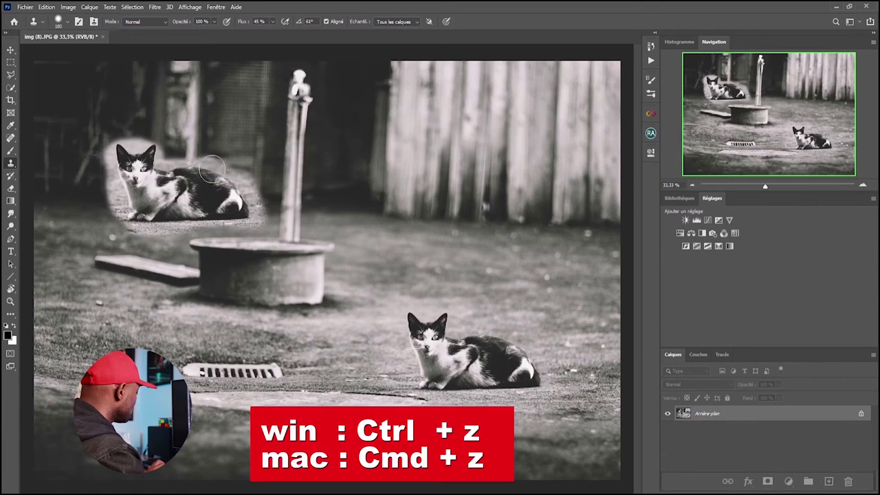
key(ctrl+z)
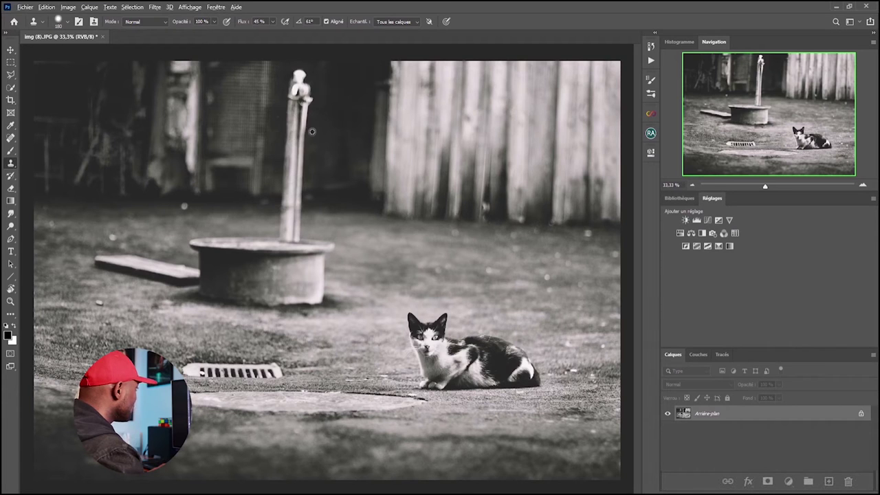
Sample the water pump's post, clone it onto the ground behind the cat's tail, and undo the copy
alt+click(295, 151)
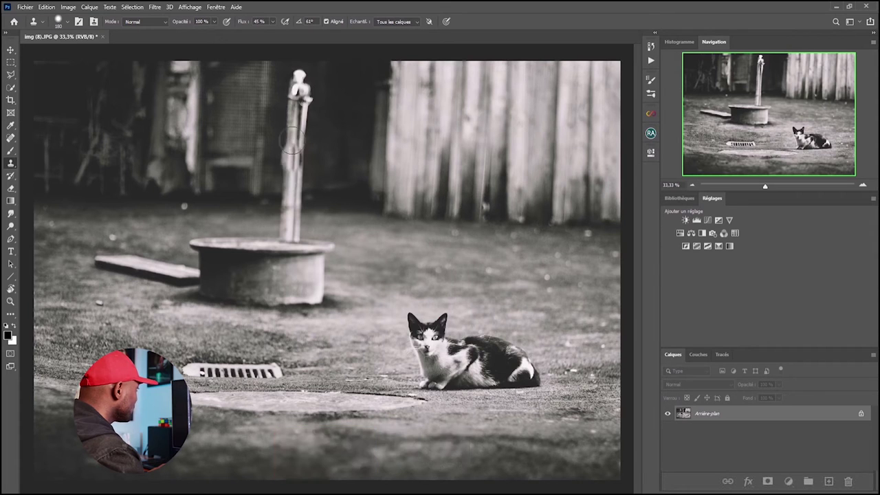
click(416, 240)
key(ctrl+z)
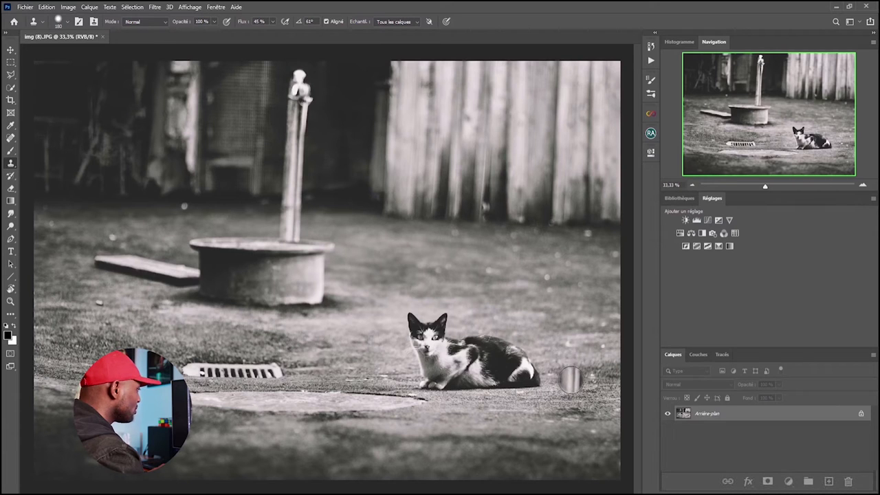
mouse_move(567, 364)
mouse_down()
mouse_move(576, 299)
mouse_move(565, 388)
mouse_move(574, 431)
mouse_move(578, 405)
mouse_move(559, 431)
mouse_up()
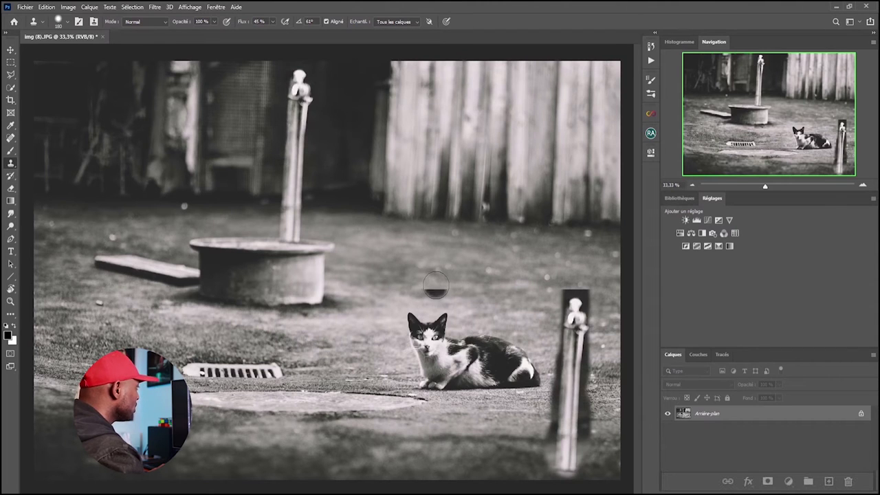
key(ctrl+z)
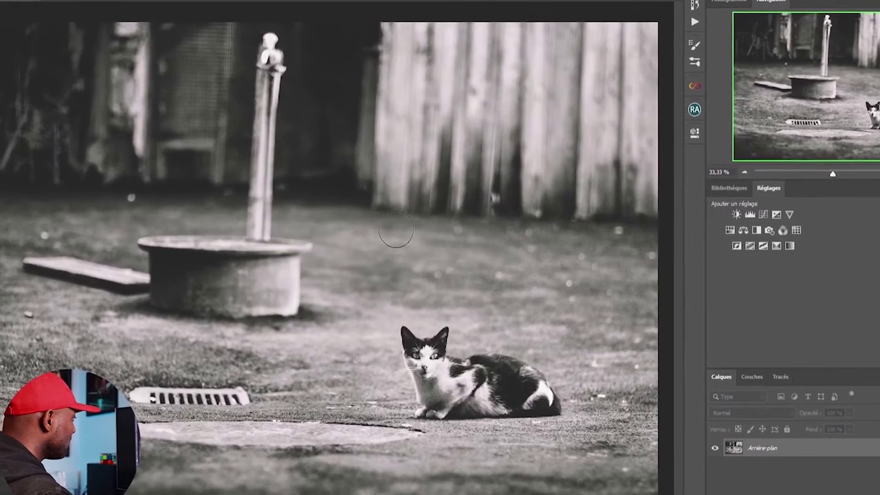
Set the Clone Stamp brush to 102 px and 59 % hardness, looking through the General Brushes presets
right_click(397, 230)
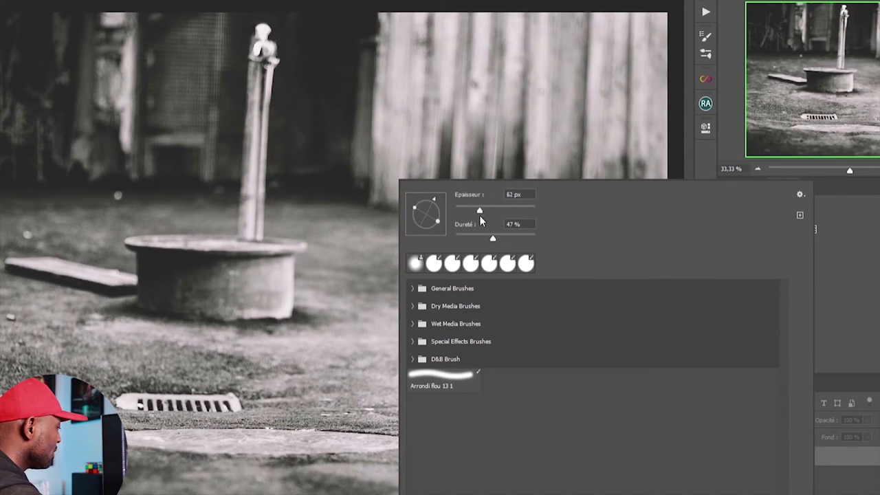
click(415, 290)
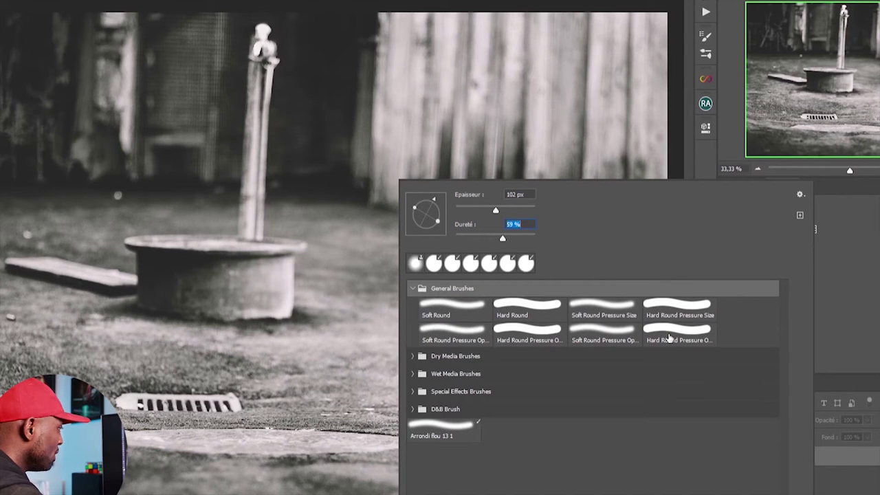
click(411, 289)
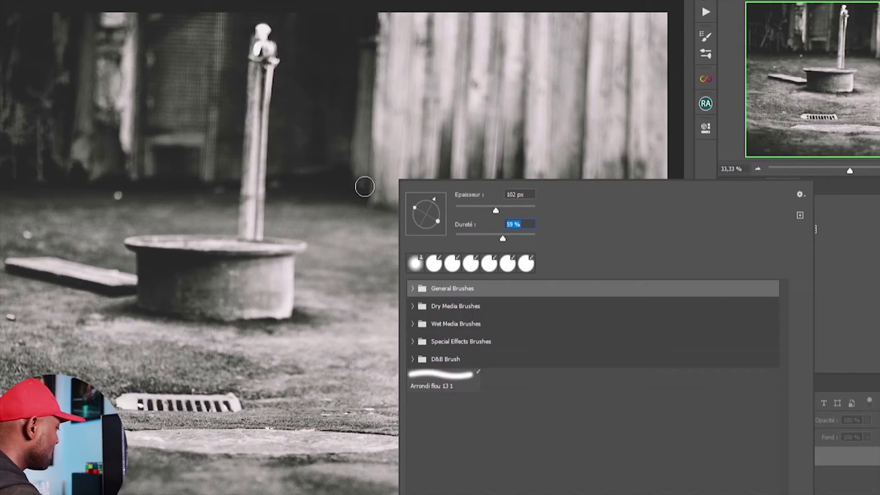
key(Return)
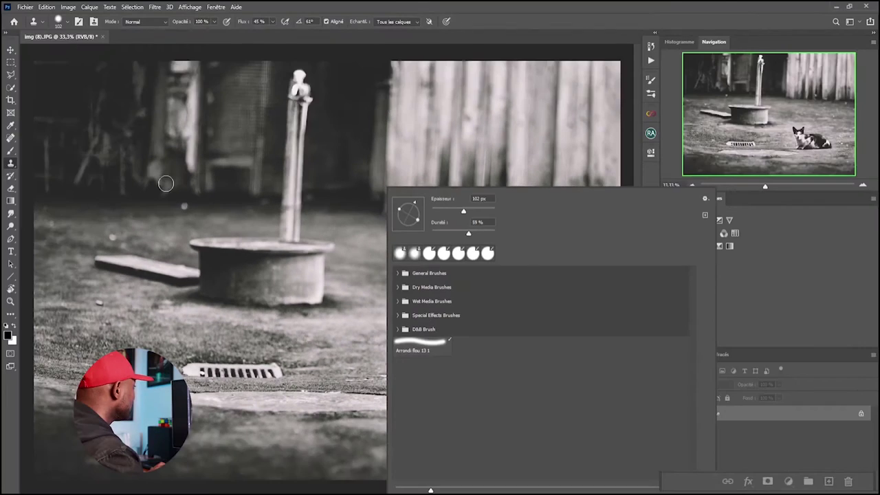
key(Return)
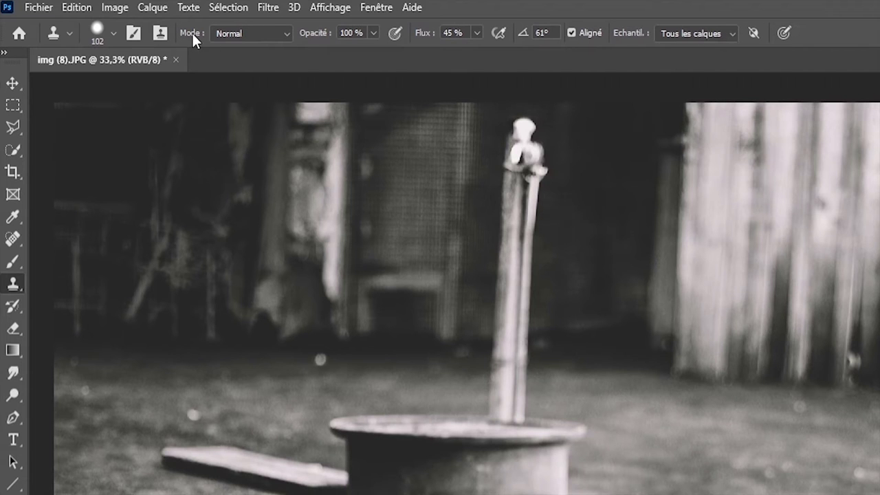
Enlarge the Clone Stamp brush to 186 px
key(bracketright)
key(bracketright)
key(bracketright)
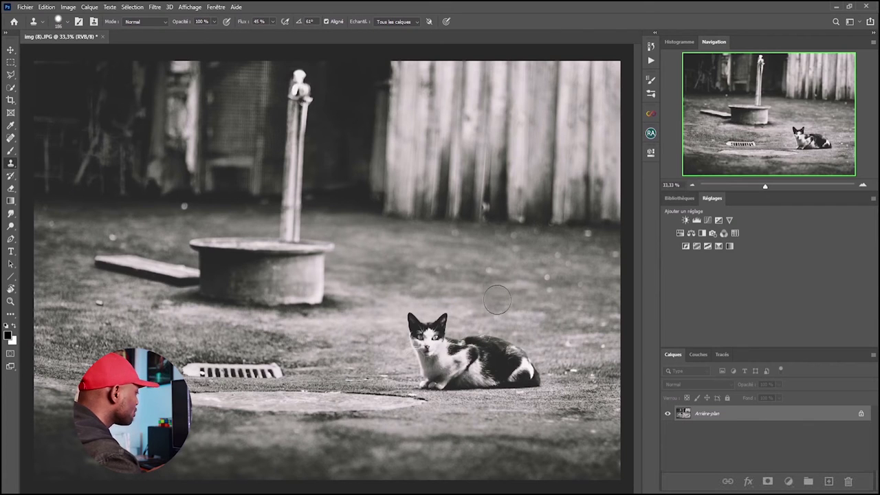
Sample the grass above the cat and clone it over the cat's body, head and paws
key(alt)
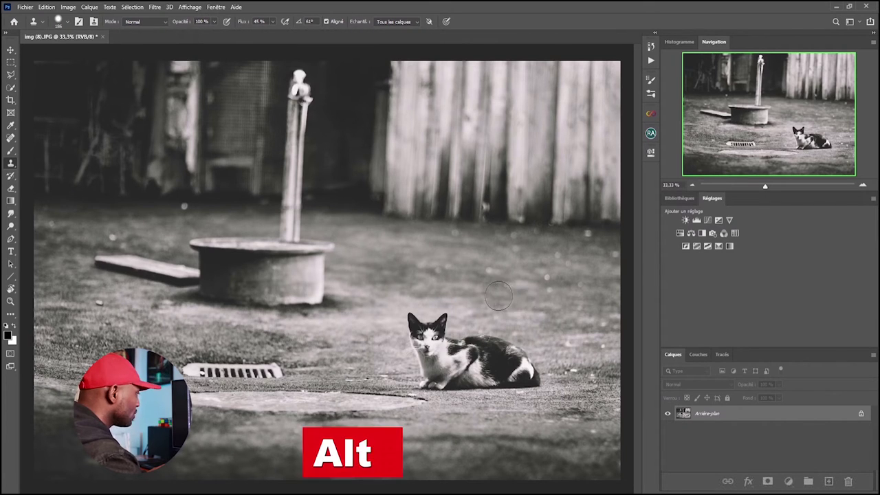
alt+click(501, 296)
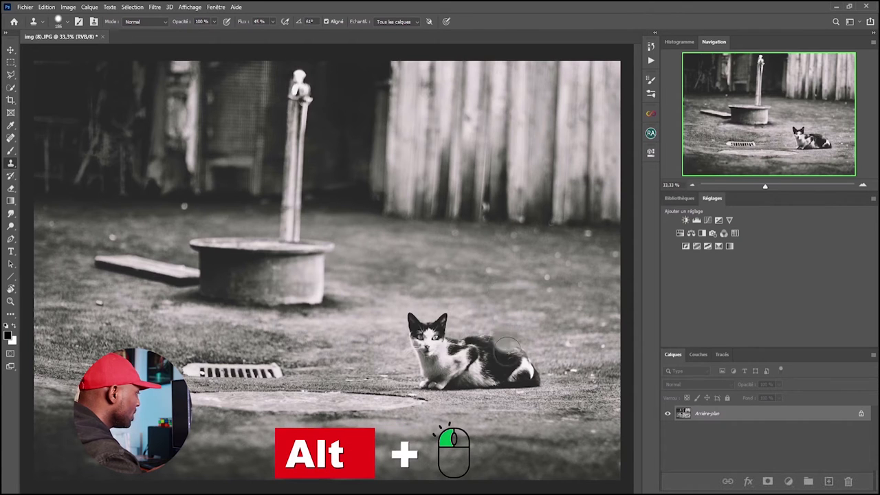
mouse_move(485, 343)
mouse_down()
mouse_move(443, 345)
mouse_move(438, 317)
mouse_move(421, 319)
mouse_move(436, 329)
mouse_move(418, 336)
mouse_move(429, 356)
mouse_move(454, 361)
mouse_move(409, 313)
mouse_up()
mouse_move(526, 371)
mouse_down()
mouse_move(522, 382)
mouse_move(495, 364)
mouse_move(543, 361)
mouse_move(533, 357)
mouse_up()
mouse_move(504, 385)
mouse_down()
mouse_move(425, 386)
mouse_move(436, 383)
mouse_move(422, 367)
mouse_move(517, 385)
mouse_move(556, 406)
mouse_move(430, 388)
mouse_move(464, 393)
mouse_up()
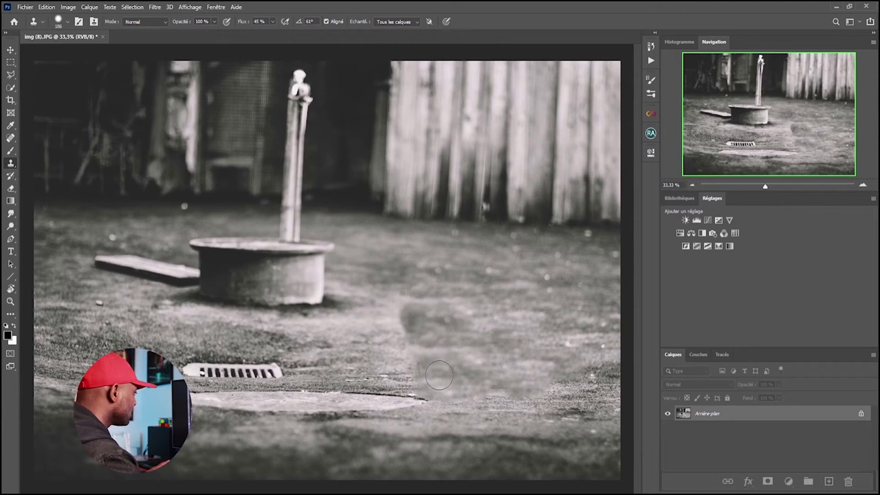
drag(440, 374, 454, 380)
Undo the grass cloning strokes, redo a few, and undo them all to restore the full cat
key(ctrl+z)
key(ctrl+z)
key(ctrl+z)
key(ctrl+z)
key(ctrl+z)
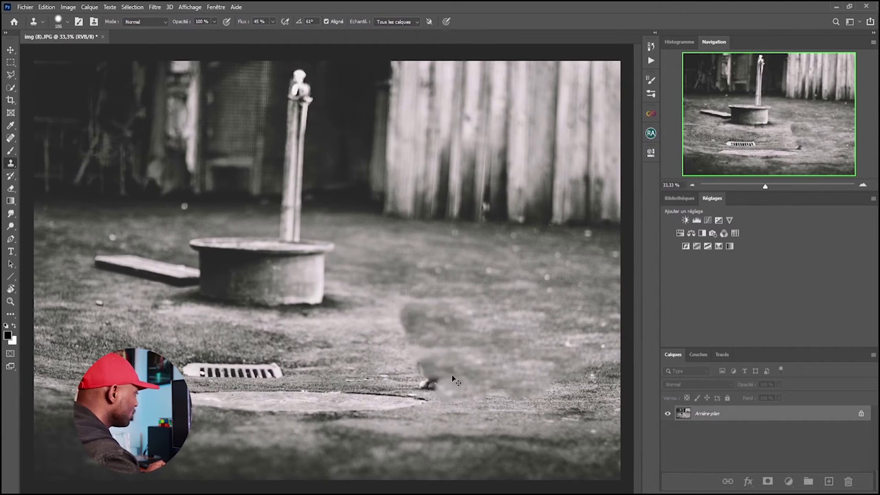
key(ctrl+z)
key(ctrl+z)
key(ctrl+z)
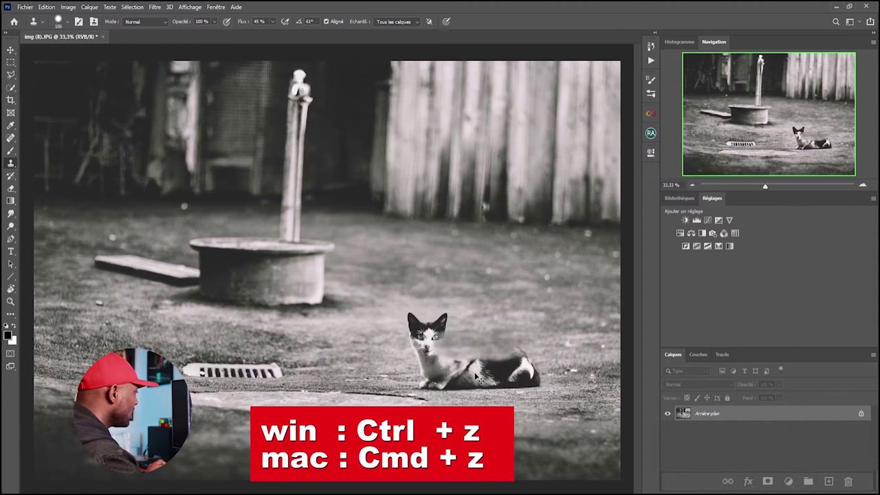
key(ctrl+shift+z)
key(ctrl+shift+z)
key(ctrl+shift+z)
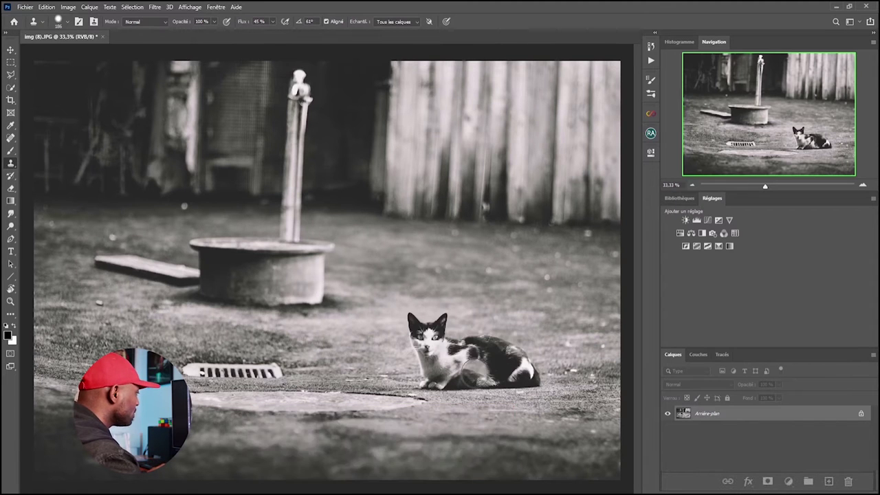
key(ctrl+z)
key(ctrl+z)
key(ctrl+z)
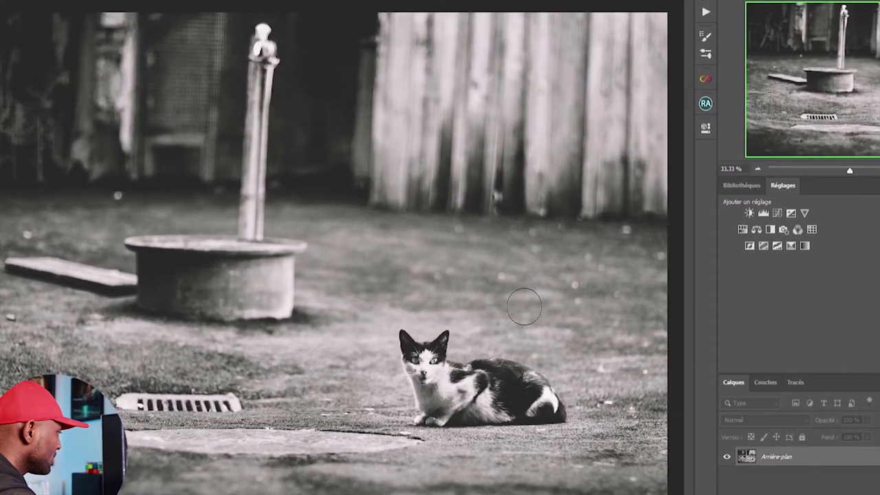
Clone grass over the cat's body and continue the stroke down onto the ground below it
mouse_move(513, 409)
mouse_down()
mouse_move(479, 405)
mouse_move(502, 391)
mouse_move(544, 401)
mouse_move(458, 399)
mouse_move(537, 400)
mouse_move(501, 392)
mouse_up()
mouse_move(506, 353)
mouse_down()
mouse_move(505, 373)
mouse_move(528, 375)
mouse_move(479, 371)
mouse_move(536, 383)
mouse_move(532, 395)
mouse_move(508, 395)
mouse_move(546, 399)
mouse_move(535, 409)
mouse_move(487, 409)
mouse_move(510, 418)
mouse_move(517, 433)
mouse_move(479, 426)
mouse_move(511, 439)
mouse_move(493, 445)
mouse_move(504, 444)
mouse_move(508, 461)
mouse_move(470, 476)
mouse_move(498, 482)
mouse_move(529, 448)
mouse_move(540, 456)
mouse_move(535, 474)
mouse_move(497, 442)
mouse_move(532, 450)
mouse_move(538, 472)
mouse_move(478, 441)
mouse_move(492, 453)
mouse_move(477, 458)
mouse_move(515, 454)
mouse_up()
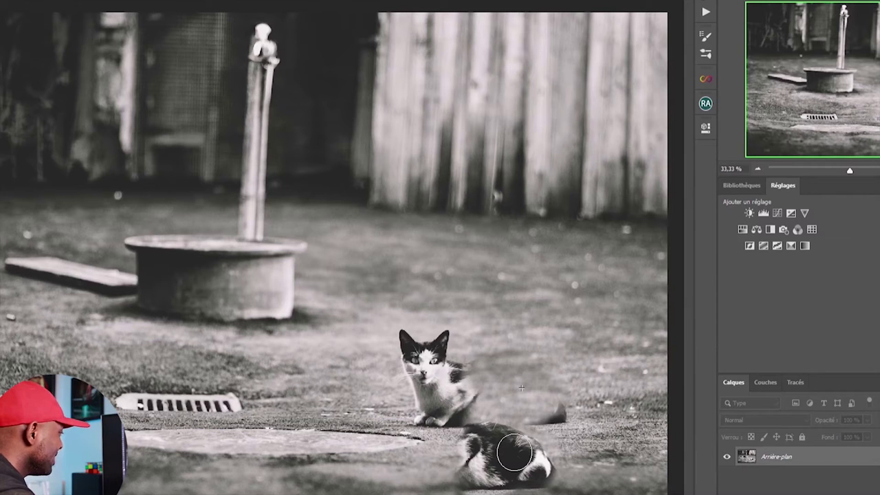
Revert the photo to its last saved version, discarding the clone strokes on and below the cat
mouse_move(514, 454)
mouse_down()
mouse_move(528, 449)
mouse_move(516, 443)
mouse_up()
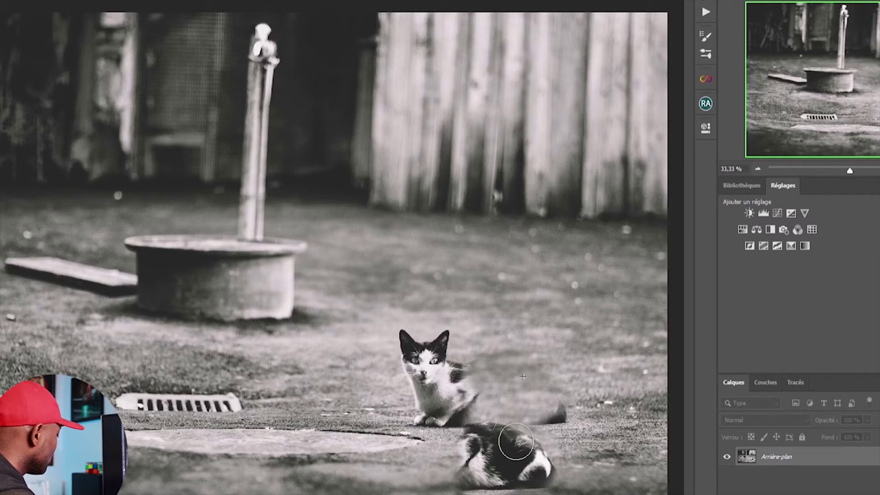
key(F12)
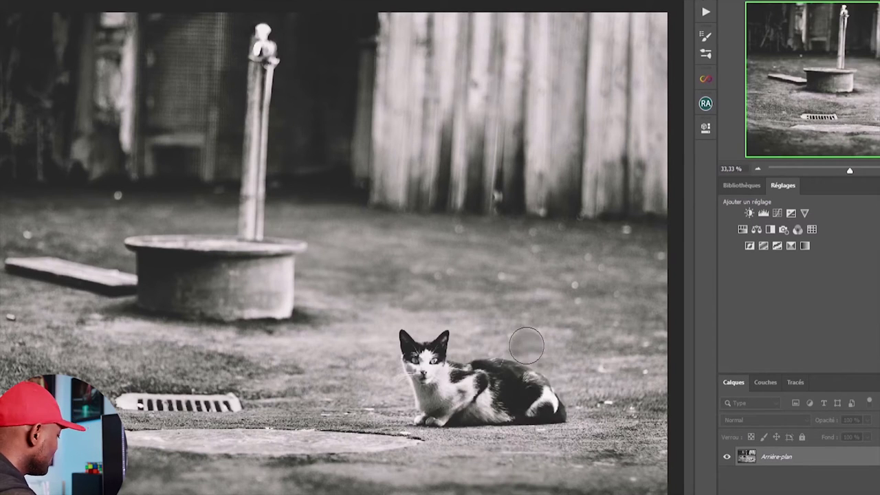
Clone ground texture sampled around the cat over its body, chest and front legs
alt+click(542, 311)
mouse_move(527, 371)
mouse_down()
mouse_move(509, 386)
mouse_move(532, 392)
mouse_move(525, 384)
mouse_move(523, 397)
mouse_move(534, 390)
mouse_move(524, 391)
mouse_move(527, 384)
mouse_move(537, 392)
mouse_move(505, 372)
mouse_move(528, 380)
mouse_move(521, 418)
mouse_move(513, 416)
mouse_move(555, 414)
mouse_move(554, 404)
mouse_move(567, 425)
mouse_move(516, 431)
mouse_move(528, 427)
mouse_move(487, 417)
mouse_move(553, 410)
mouse_move(495, 404)
mouse_move(501, 415)
mouse_move(501, 397)
mouse_move(482, 393)
mouse_move(495, 399)
mouse_move(532, 377)
mouse_move(513, 369)
mouse_move(488, 371)
mouse_move(461, 416)
mouse_move(501, 411)
mouse_up()
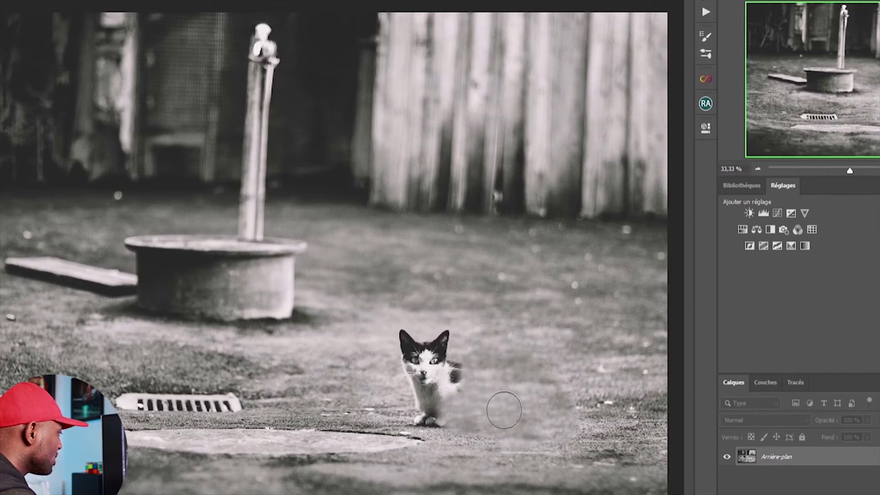
alt+click(389, 390)
mouse_move(412, 381)
mouse_down()
mouse_move(420, 409)
mouse_move(450, 421)
mouse_move(419, 417)
mouse_up()
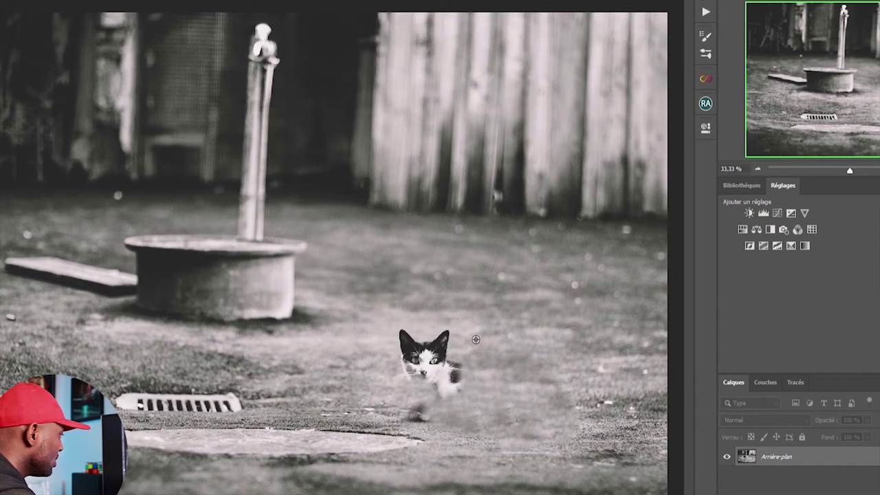
Cover the cat's ears, face and the dark remnant of its paws with cloned ground texture
mouse_move(465, 326)
mouse_down()
mouse_move(448, 338)
mouse_move(457, 344)
mouse_up()
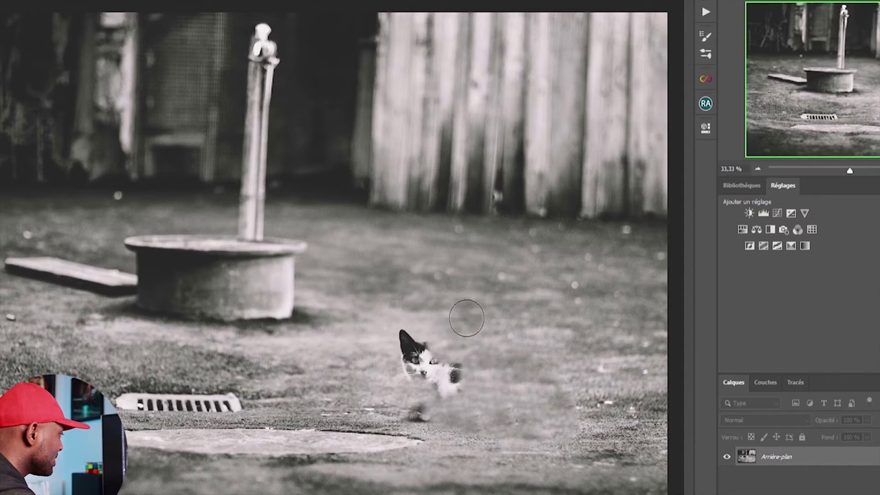
mouse_move(419, 315)
mouse_down()
mouse_move(399, 342)
mouse_move(409, 347)
mouse_up()
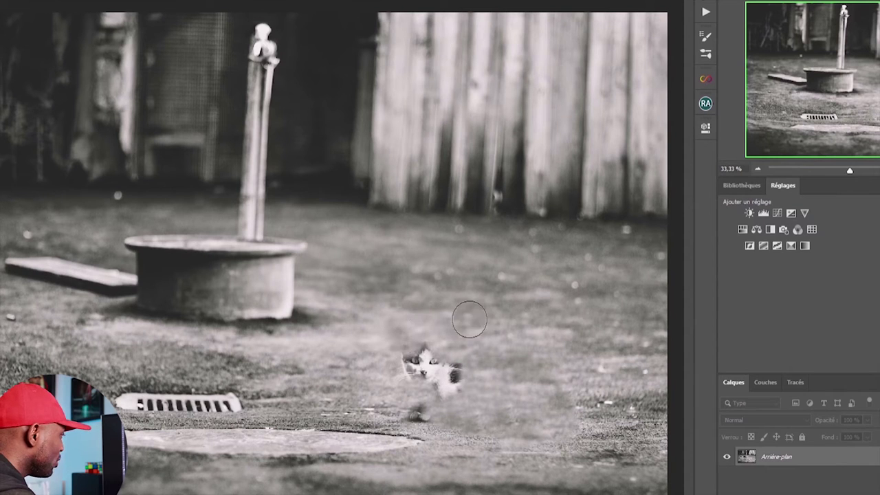
drag(456, 381, 468, 368)
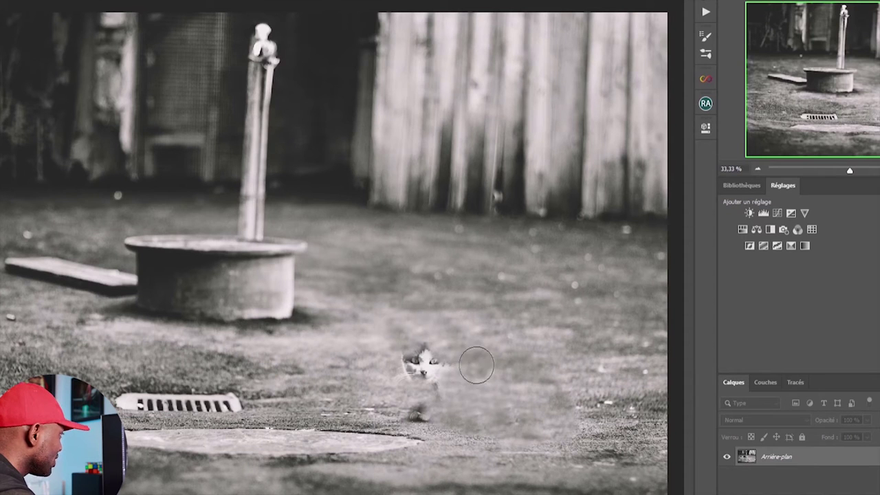
alt+click(474, 363)
drag(447, 364, 419, 372)
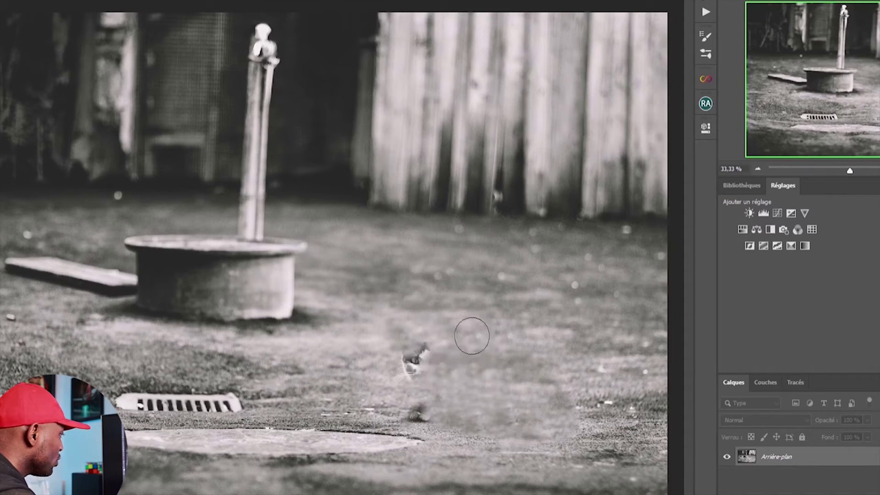
mouse_move(436, 335)
mouse_down()
mouse_move(441, 354)
mouse_move(414, 365)
mouse_up()
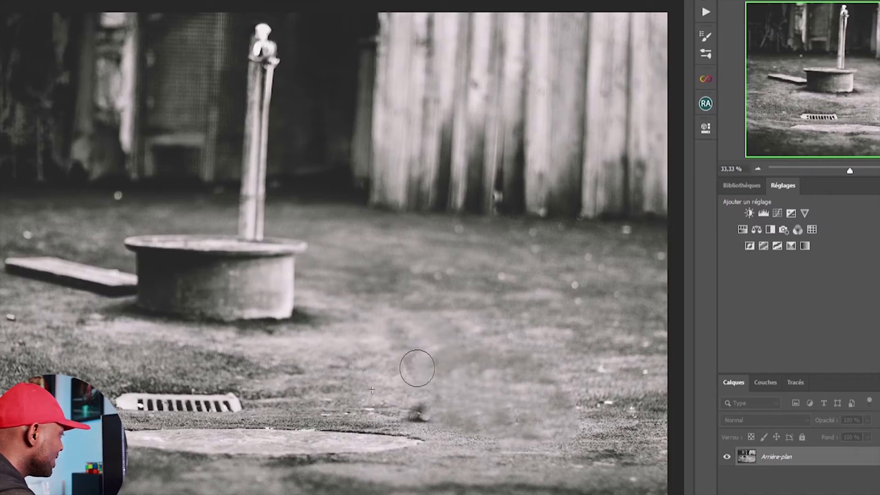
drag(387, 391, 428, 409)
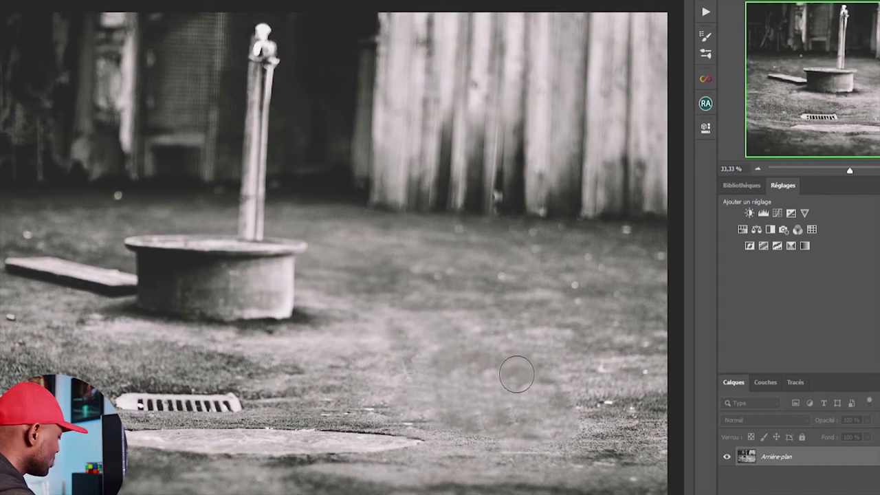
Undo all the clone strokes that removed the cat
key(ctrl+z)
key(ctrl+z)
key(ctrl+z)
key(ctrl+z)
key(ctrl+z)
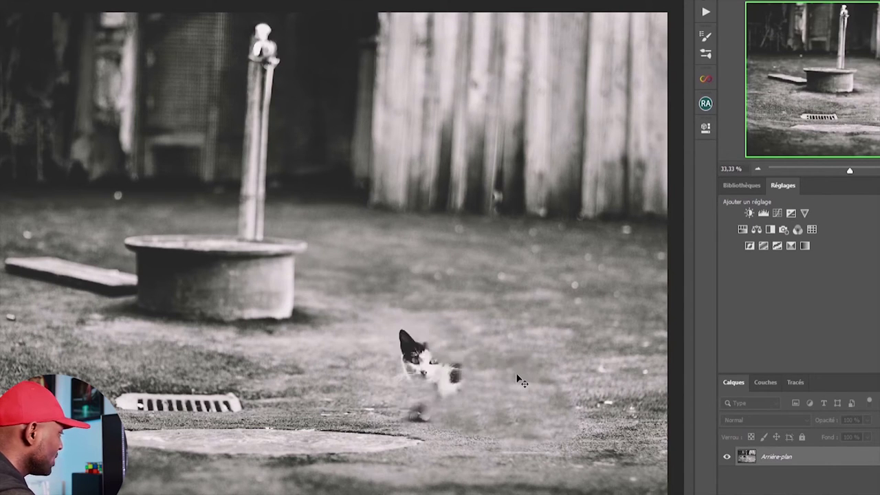
key(ctrl+z)
key(ctrl+z)
key(ctrl+z)
key(ctrl+z)
key(ctrl+z)
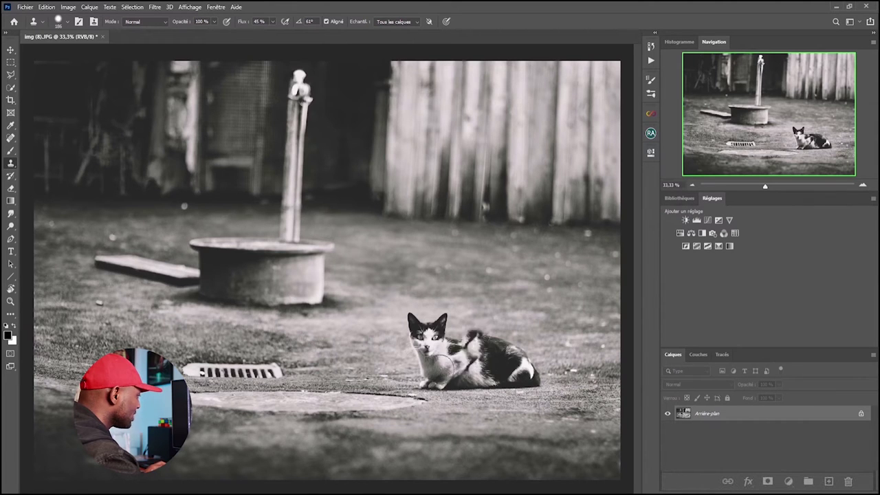
Try cloning a second cat onto the dark background beside the pump and onto the ground behind the original, undoing each copy
alt+click(476, 366)
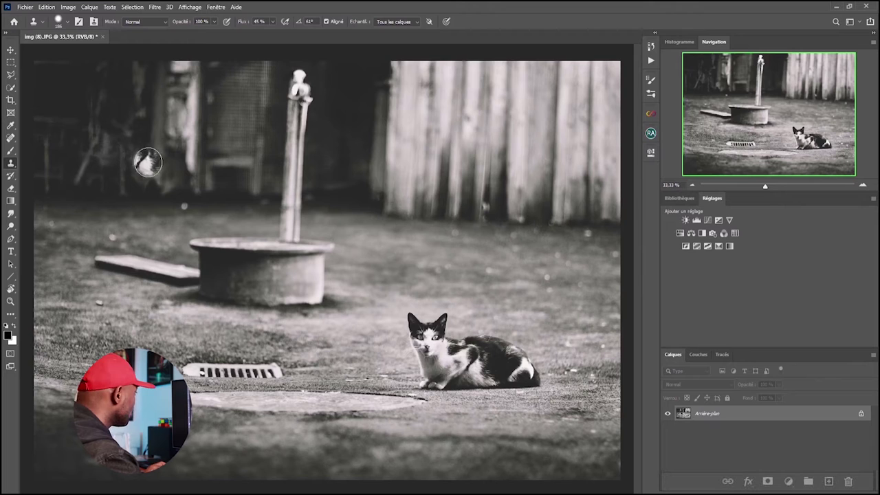
mouse_move(145, 165)
mouse_down()
mouse_move(120, 150)
mouse_move(98, 163)
mouse_move(137, 185)
mouse_move(191, 187)
mouse_move(200, 161)
mouse_move(223, 165)
mouse_move(188, 167)
mouse_move(213, 188)
mouse_move(151, 157)
mouse_move(174, 147)
mouse_move(119, 143)
mouse_move(104, 133)
mouse_move(110, 141)
mouse_move(100, 135)
mouse_move(120, 127)
mouse_move(94, 122)
mouse_move(139, 129)
mouse_move(108, 121)
mouse_move(86, 134)
mouse_up()
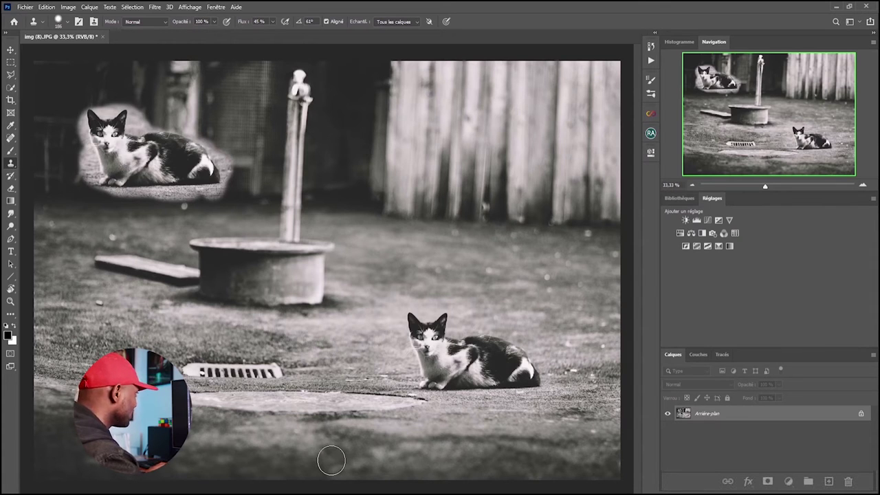
key(ctrl+z)
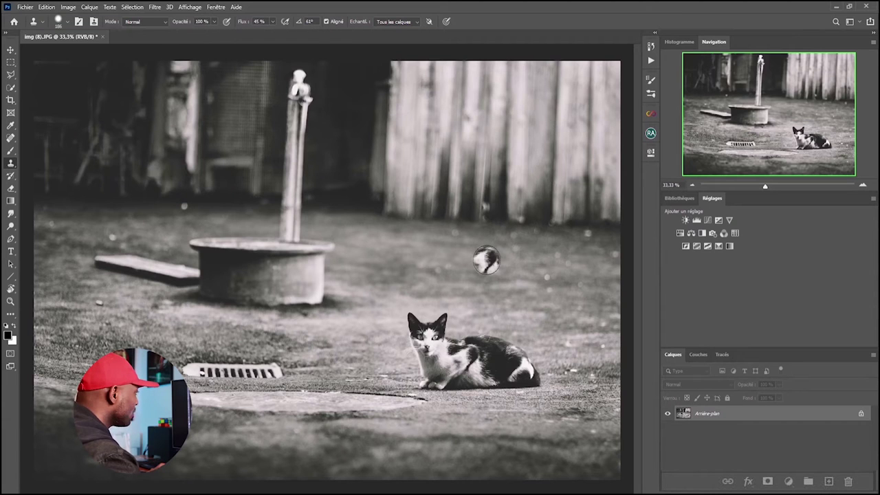
mouse_move(486, 260)
mouse_down()
mouse_move(465, 276)
mouse_move(494, 292)
mouse_move(465, 285)
mouse_move(491, 304)
mouse_move(517, 284)
mouse_move(534, 283)
mouse_move(535, 300)
mouse_move(566, 289)
mouse_move(566, 279)
mouse_move(539, 263)
mouse_move(440, 238)
mouse_move(493, 248)
mouse_move(532, 302)
mouse_up()
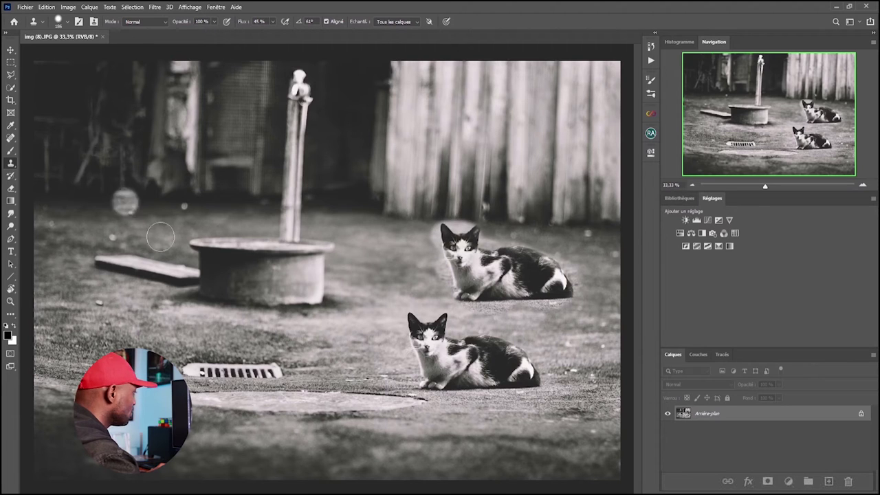
key(ctrl+z)
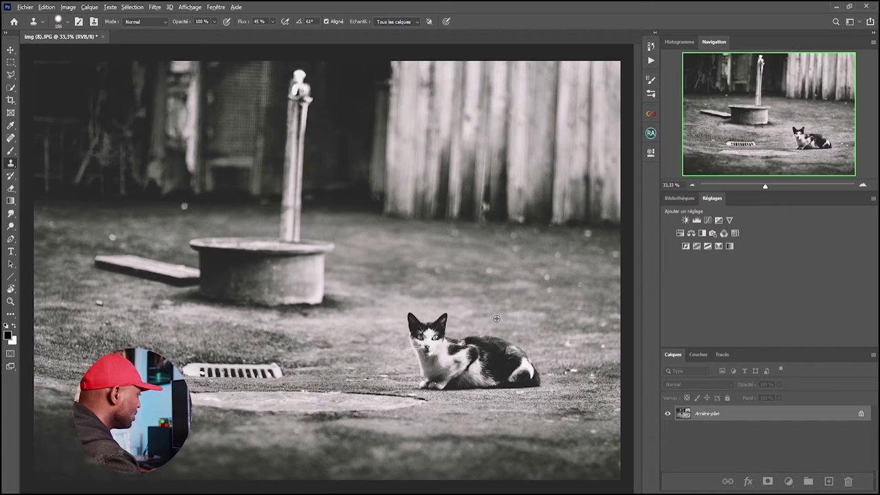
Clone surrounding ground over the cat's back and head directly on the Arrière-plan layer
alt+click(539, 342)
mouse_move(533, 347)
mouse_down()
mouse_move(516, 358)
mouse_move(529, 357)
mouse_up()
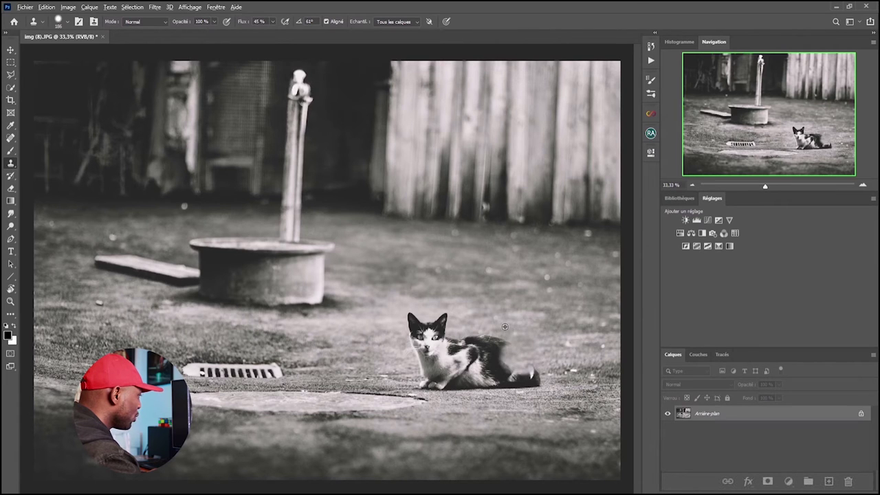
mouse_move(498, 338)
mouse_down()
mouse_move(502, 349)
mouse_move(472, 341)
mouse_up()
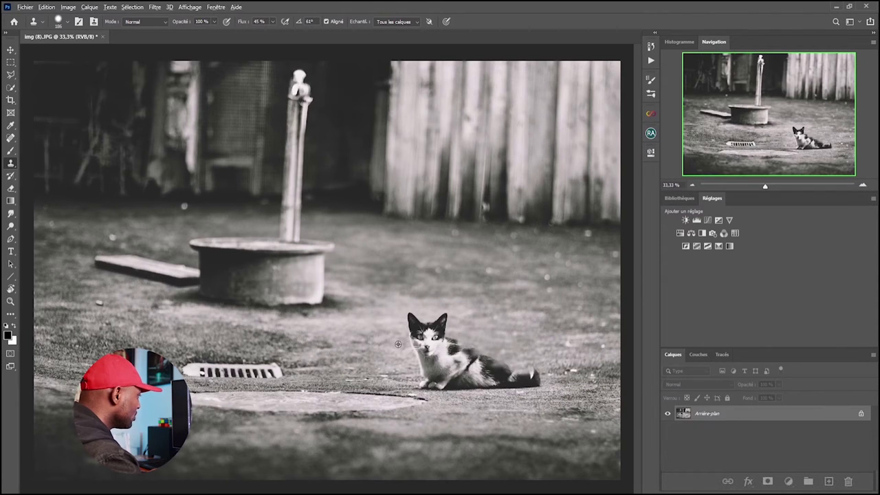
mouse_move(408, 332)
mouse_down()
mouse_move(412, 342)
mouse_move(405, 328)
mouse_move(412, 322)
mouse_move(447, 322)
mouse_move(418, 315)
mouse_move(431, 342)
mouse_move(416, 337)
mouse_move(421, 358)
mouse_move(436, 334)
mouse_up()
alt+click(394, 325)
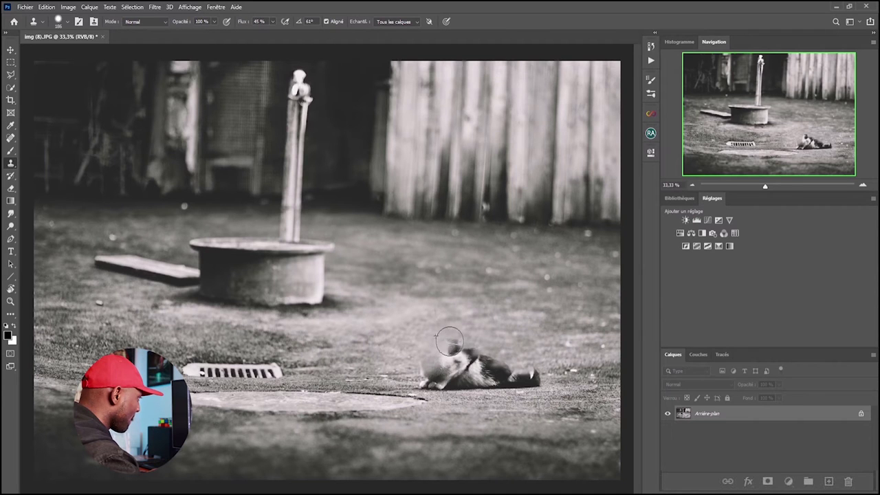
Undo the clone strokes over the cat's back and head
key(ctrl+z)
key(ctrl+z)
key(ctrl+z)
key(ctrl+z)
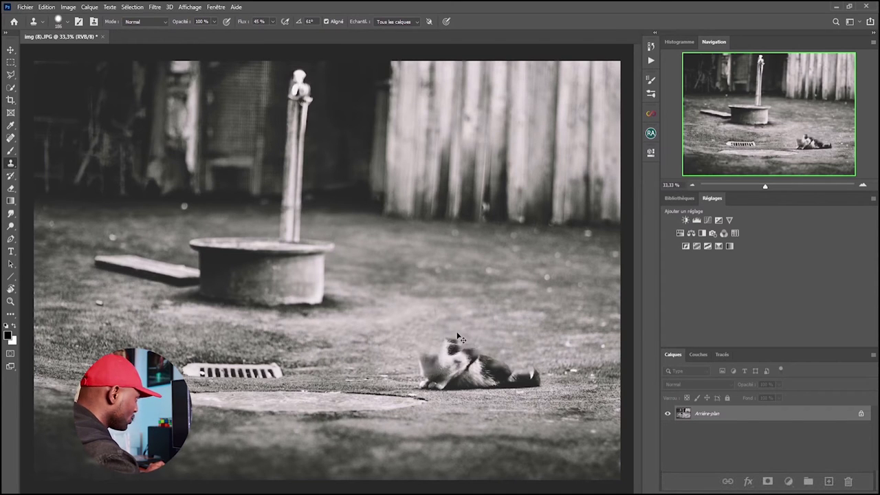
key(ctrl+z)
key(ctrl+z)
key(ctrl+z)
key(ctrl+z)
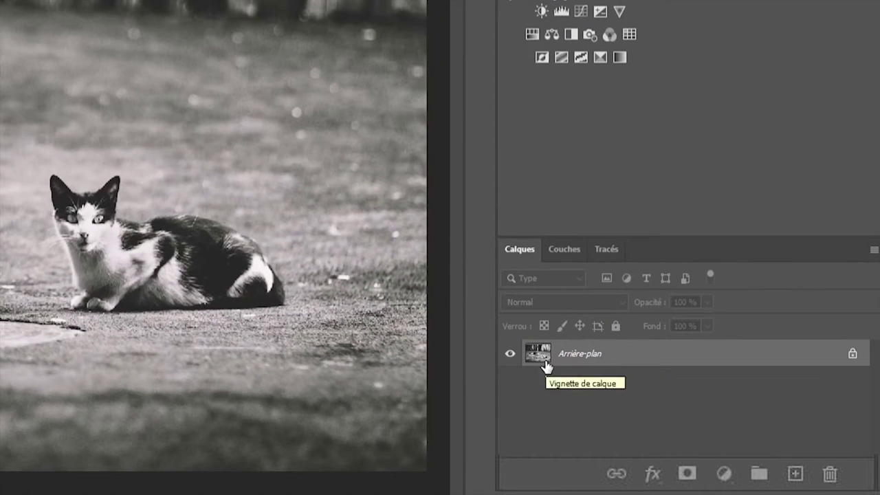
Sample the ground behind the cat and clone it over the cat's back on the Arrière-plan layer
alt+click(190, 170)
mouse_move(186, 220)
mouse_down()
mouse_move(218, 250)
mouse_move(218, 241)
mouse_move(217, 271)
mouse_move(247, 272)
mouse_up()
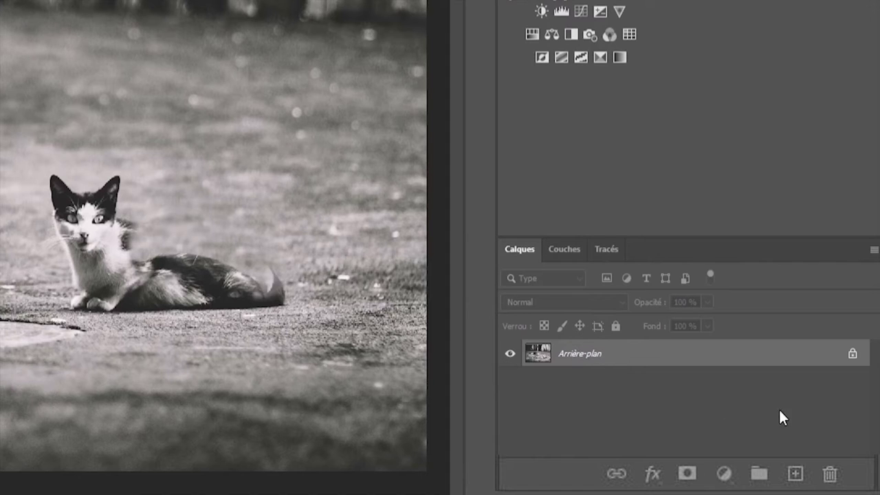
Create a new layer named tampon above Arrière-plan, and discard it together with the clone strokes on the cat
key(ctrl+shift+alt+n)
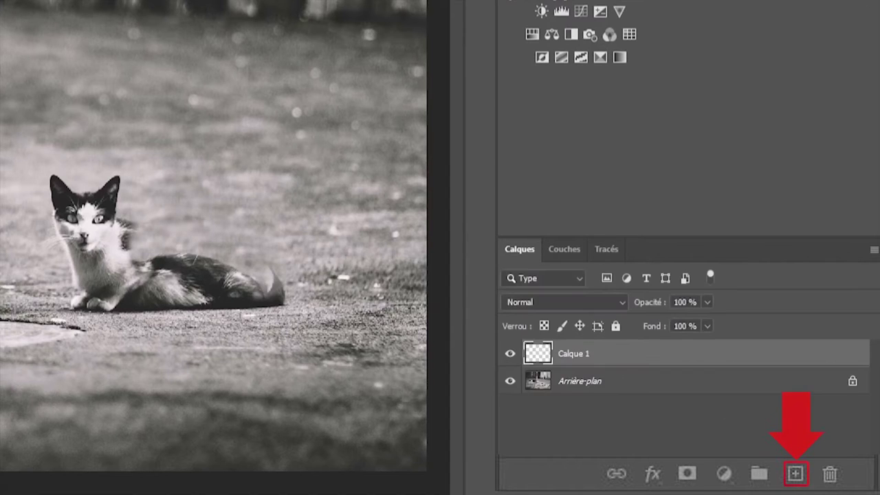
double_click(576, 354)
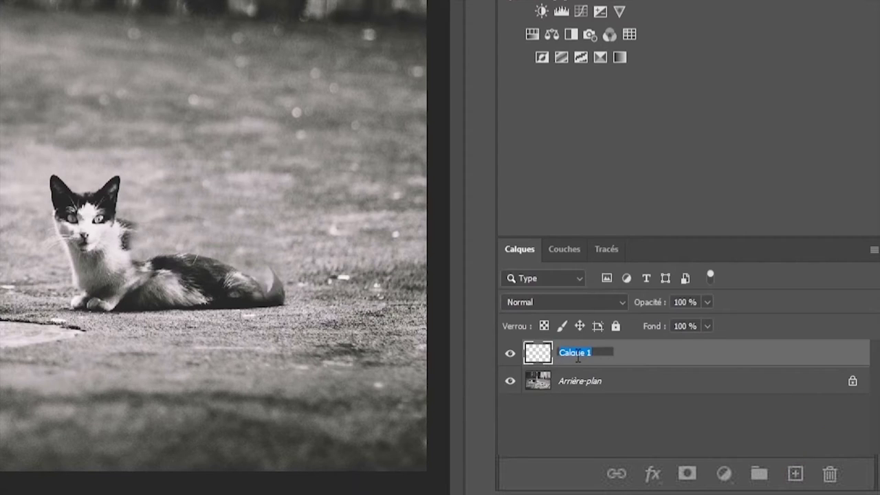
text(tampon)
key(Return)
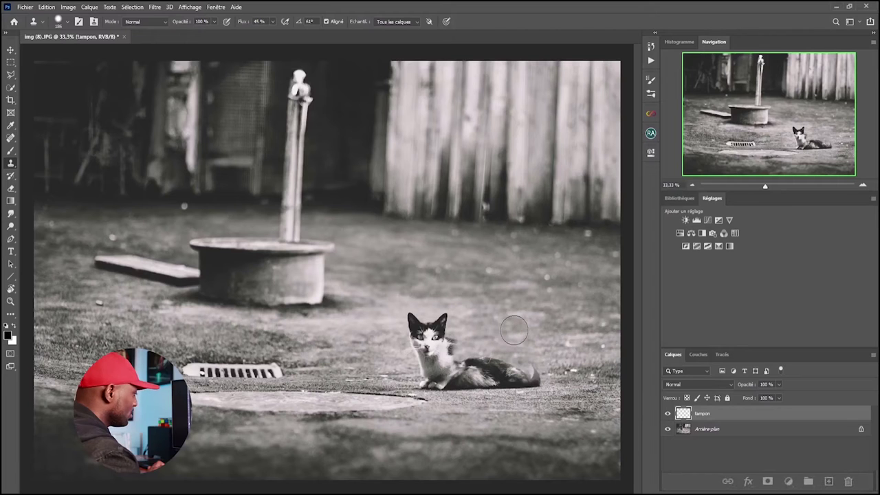
key(Delete)
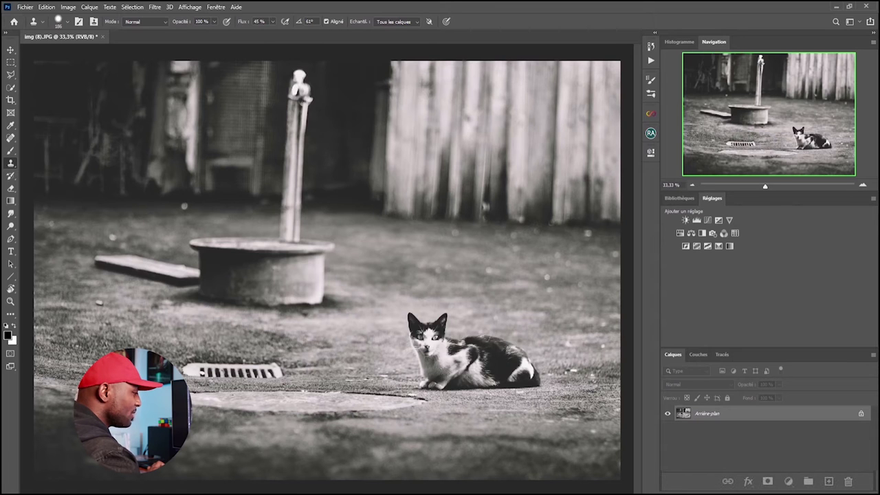
Add a new empty layer above Arrière-plan and name it tampon
key(ctrl+shift+alt+n)
double_click(704, 415)
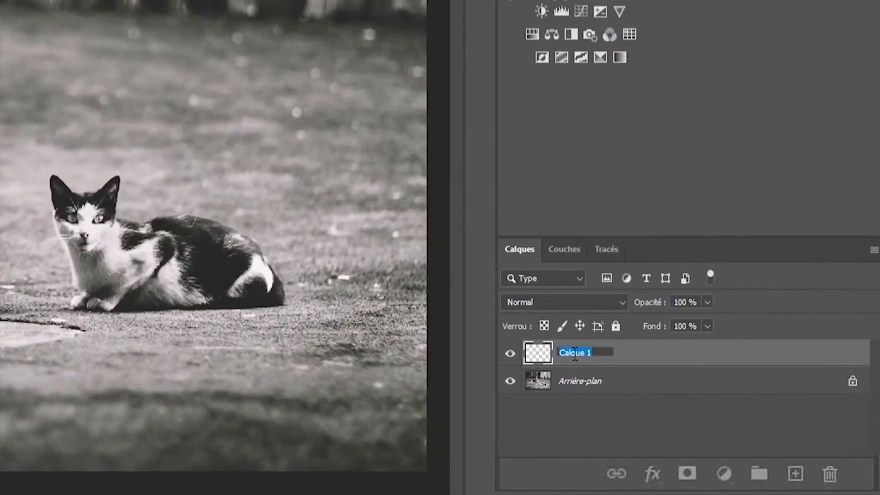
text(tampon)
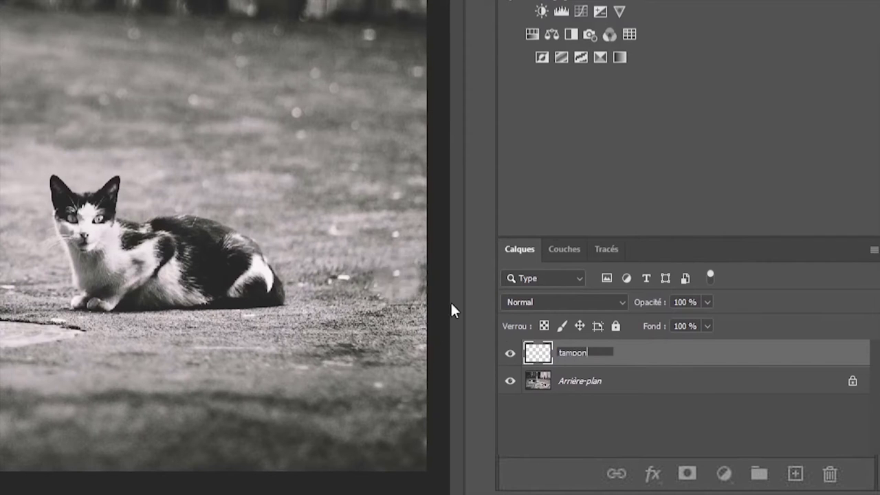
click(679, 354)
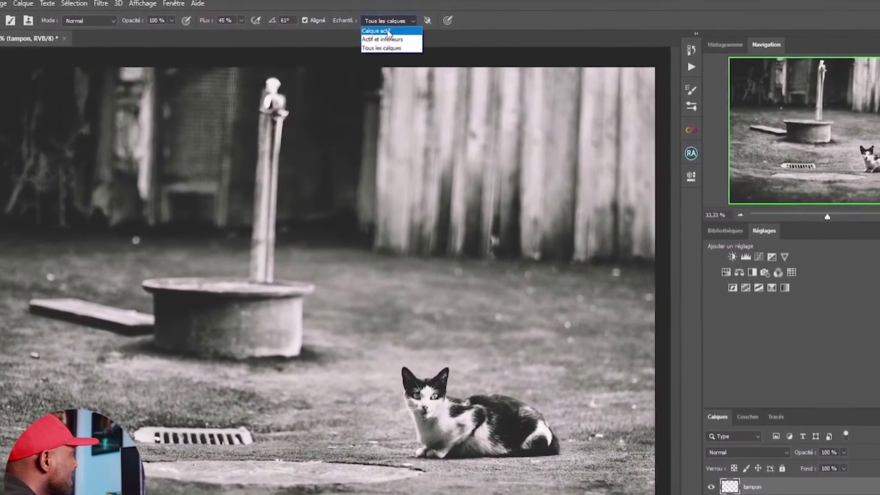
Set the Clone Stamp's sampling to Calque actif, and switch it to Actif et inférieurs
click(379, 29)
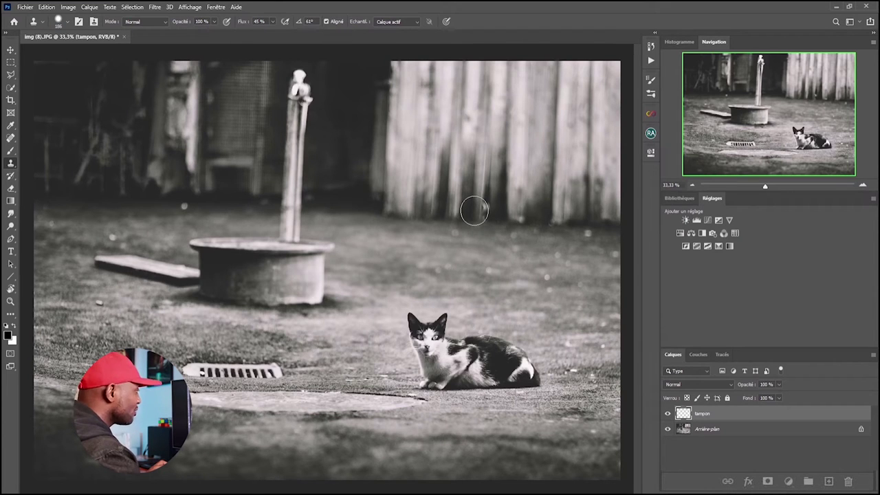
click(415, 22)
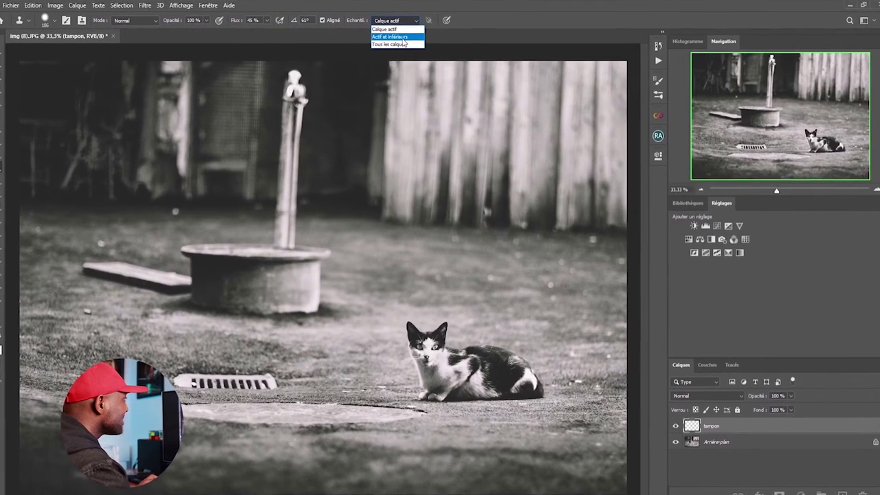
click(403, 38)
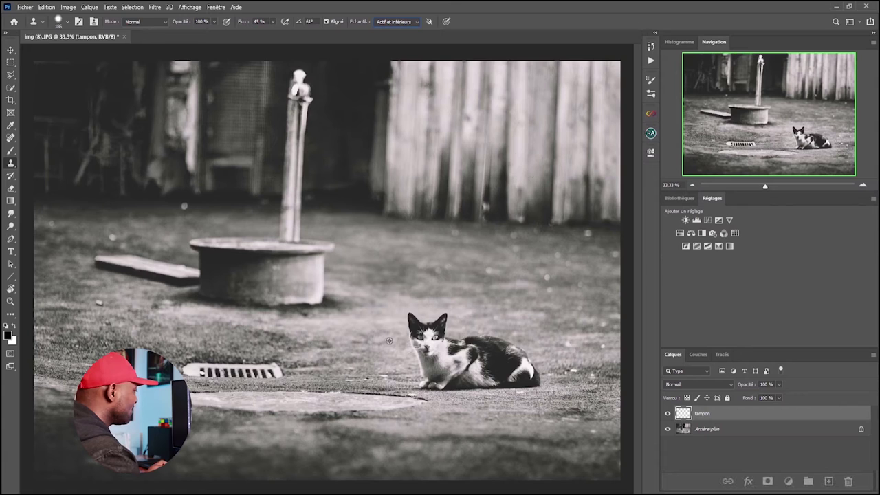
Try cloning the cat onto the ground behind the original on the tampon layer, and undo the copy
alt+click(428, 342)
mouse_move(471, 254)
mouse_down()
mouse_move(485, 250)
mouse_move(475, 233)
mouse_move(542, 259)
mouse_move(559, 251)
mouse_move(568, 275)
mouse_move(558, 295)
mouse_move(518, 289)
mouse_move(510, 273)
mouse_move(482, 289)
mouse_move(488, 284)
mouse_up()
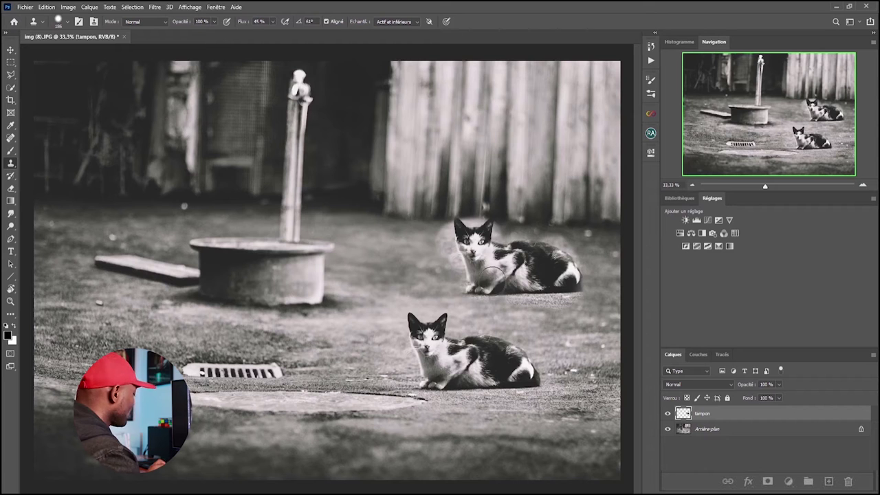
key(ctrl+z)
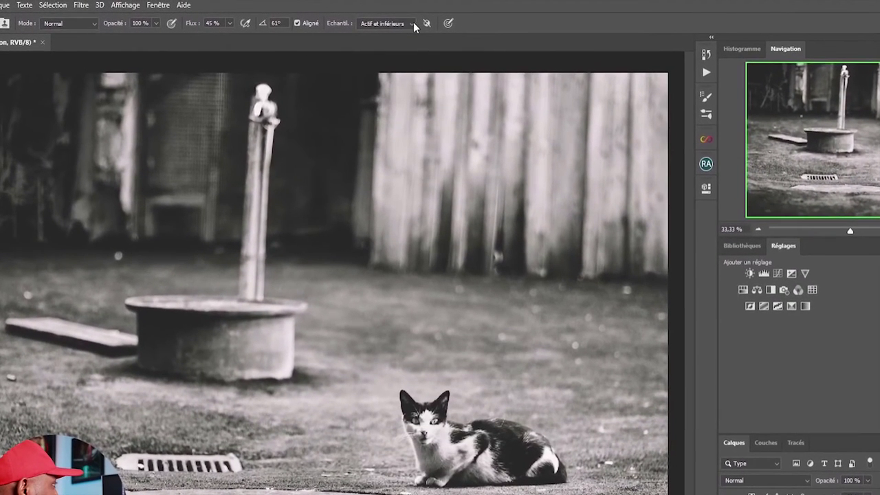
Review the Clone Stamp's sampling options and keep Actif et inférieurs selected
click(411, 24)
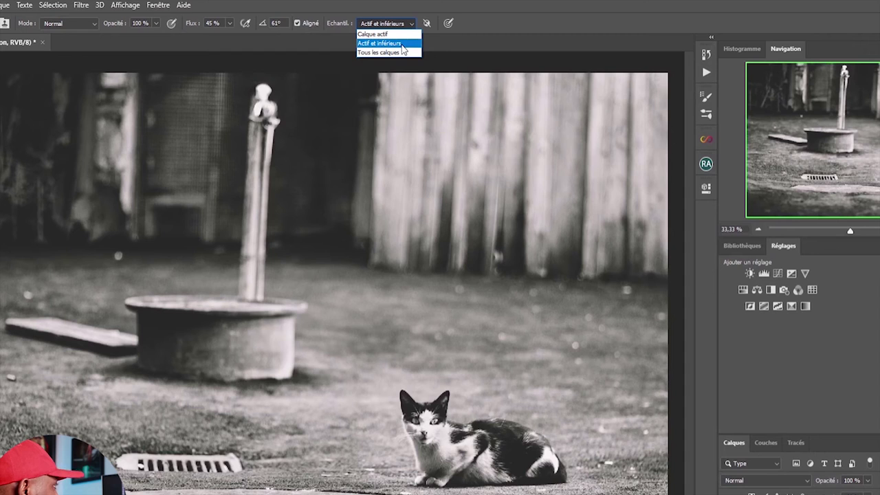
click(404, 50)
click(410, 23)
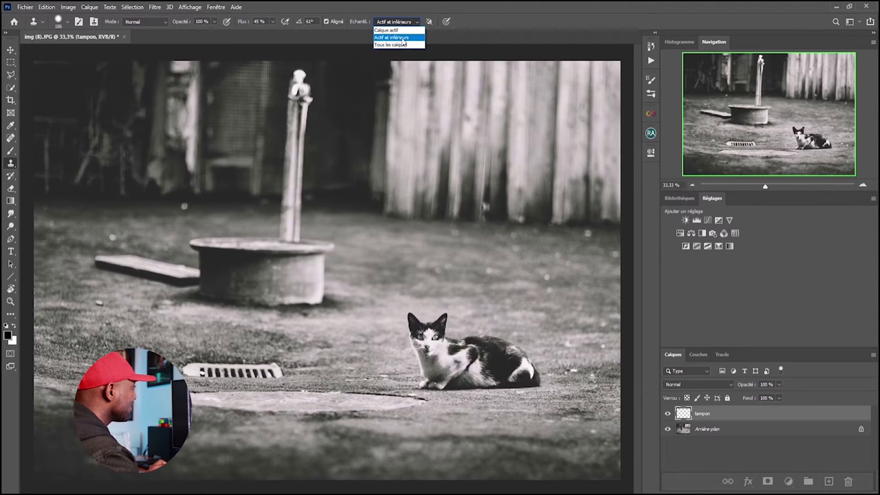
click(412, 38)
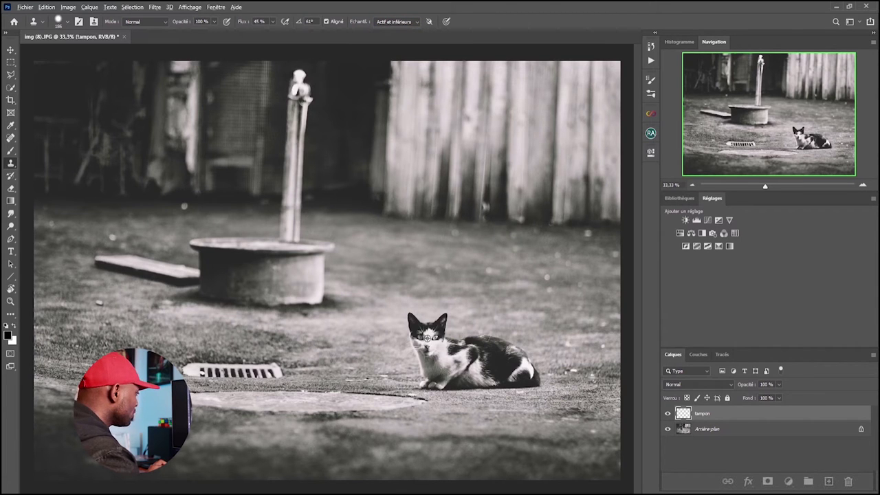
Try cloning the cat in front of the fence and further aligned strokes over the dark background, and undo them
mouse_move(498, 201)
mouse_down()
mouse_move(480, 216)
mouse_move(525, 212)
mouse_move(478, 195)
mouse_move(529, 216)
mouse_move(521, 199)
mouse_move(479, 217)
mouse_move(523, 233)
mouse_move(560, 213)
mouse_move(546, 237)
mouse_move(519, 230)
mouse_move(488, 199)
mouse_up()
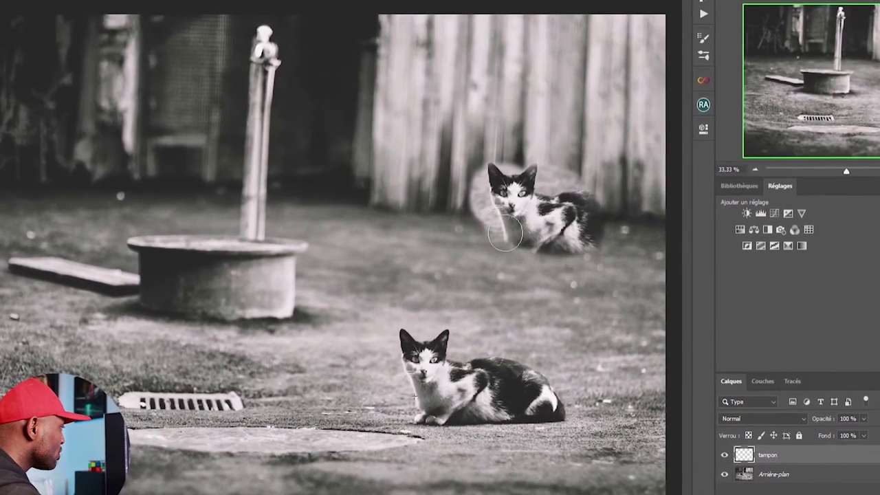
mouse_move(408, 207)
mouse_down()
mouse_move(561, 177)
mouse_move(562, 164)
mouse_move(544, 186)
mouse_move(568, 230)
mouse_move(573, 197)
mouse_move(592, 195)
mouse_move(591, 240)
mouse_move(550, 236)
mouse_move(545, 225)
mouse_move(570, 245)
mouse_move(588, 215)
mouse_move(550, 227)
mouse_move(564, 205)
mouse_move(584, 241)
mouse_move(603, 236)
mouse_move(603, 216)
mouse_move(619, 208)
mouse_move(624, 244)
mouse_move(553, 252)
mouse_move(530, 239)
mouse_move(510, 190)
mouse_move(536, 228)
mouse_move(586, 239)
mouse_move(612, 229)
mouse_move(607, 213)
mouse_move(549, 201)
mouse_move(538, 184)
mouse_move(514, 177)
mouse_move(510, 193)
mouse_move(544, 229)
mouse_move(597, 230)
mouse_move(610, 212)
mouse_move(637, 218)
mouse_move(636, 250)
mouse_move(547, 242)
mouse_move(526, 232)
mouse_move(495, 176)
mouse_move(523, 178)
mouse_move(618, 237)
mouse_up()
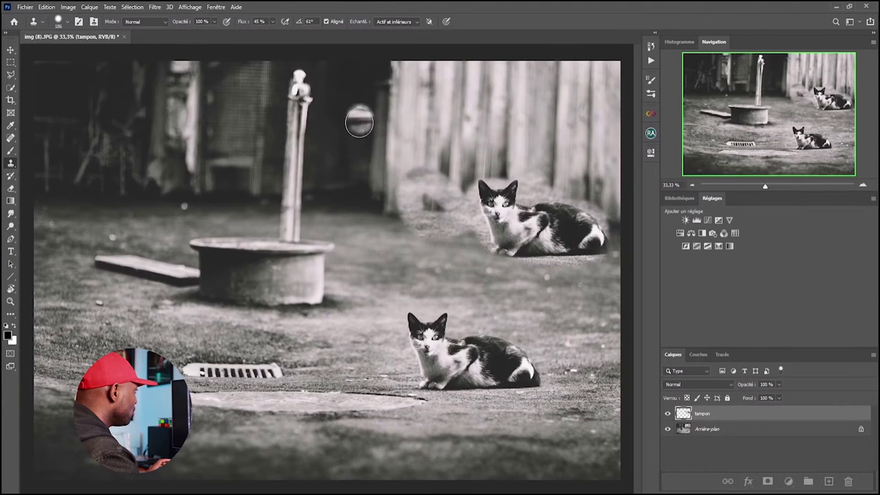
mouse_move(135, 123)
mouse_down()
mouse_move(135, 134)
mouse_move(173, 126)
mouse_move(146, 116)
mouse_move(123, 133)
mouse_move(144, 147)
mouse_up()
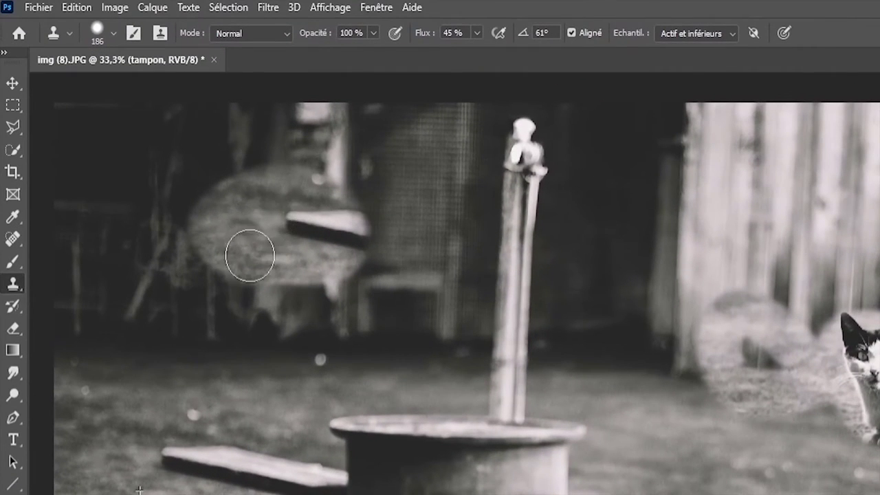
mouse_move(250, 255)
mouse_down()
mouse_move(275, 234)
mouse_move(257, 247)
mouse_move(281, 257)
mouse_move(273, 273)
mouse_move(264, 268)
mouse_up()
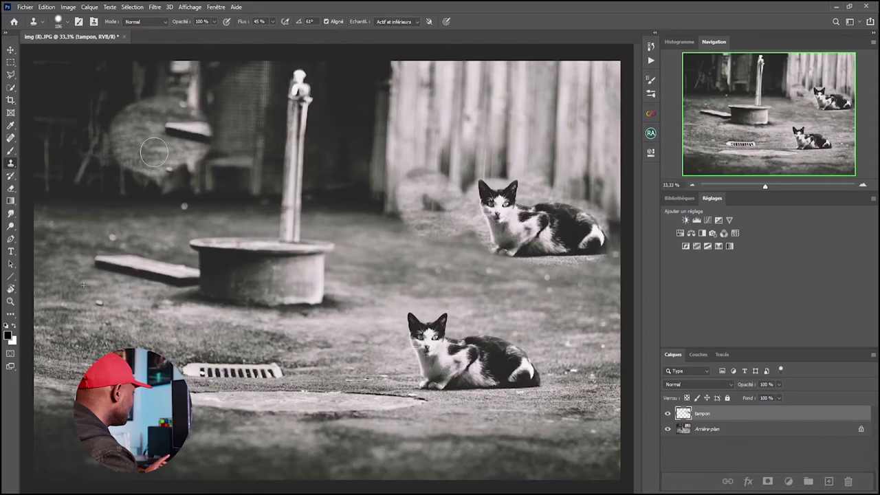
drag(154, 150, 152, 143)
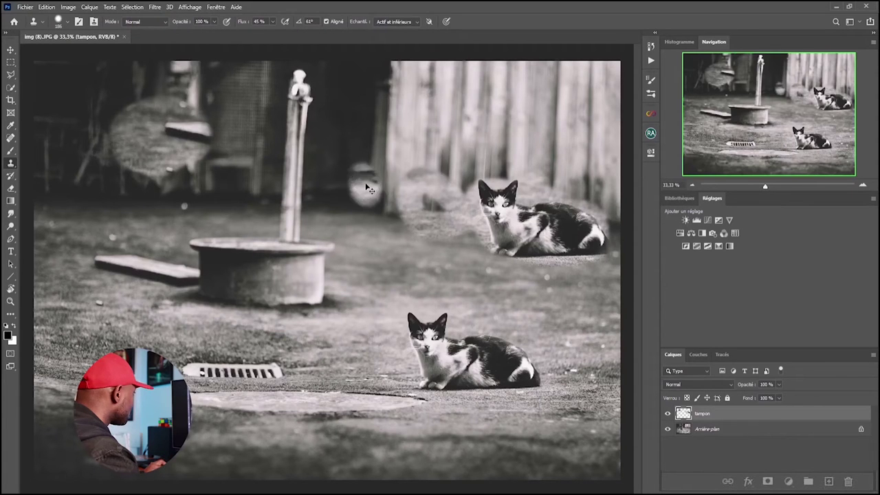
mouse_move(362, 183)
mouse_down()
mouse_move(359, 207)
mouse_move(374, 199)
mouse_move(374, 185)
mouse_move(382, 212)
mouse_move(343, 194)
mouse_move(368, 214)
mouse_move(382, 198)
mouse_move(353, 216)
mouse_move(344, 194)
mouse_move(354, 211)
mouse_move(382, 203)
mouse_move(374, 210)
mouse_move(336, 183)
mouse_move(378, 201)
mouse_up()
key(ctrl+z)
key(ctrl+z)
key(ctrl+z)
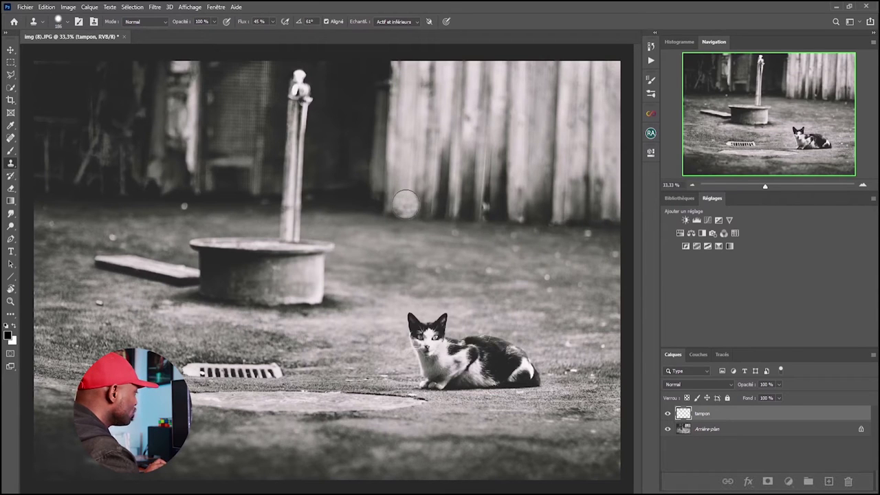
Try single aligned clone dabs on the ground and the dark background, and undo them
click(182, 333)
key(ctrl+z)
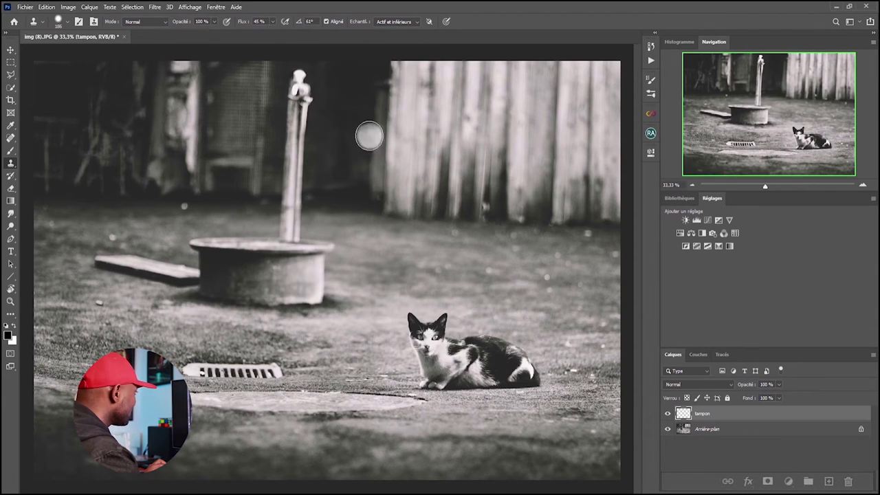
click(113, 96)
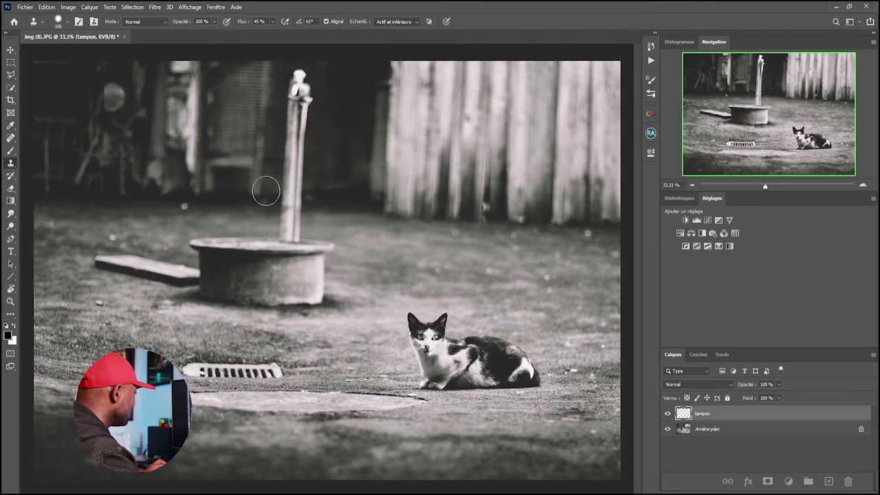
key(ctrl+z)
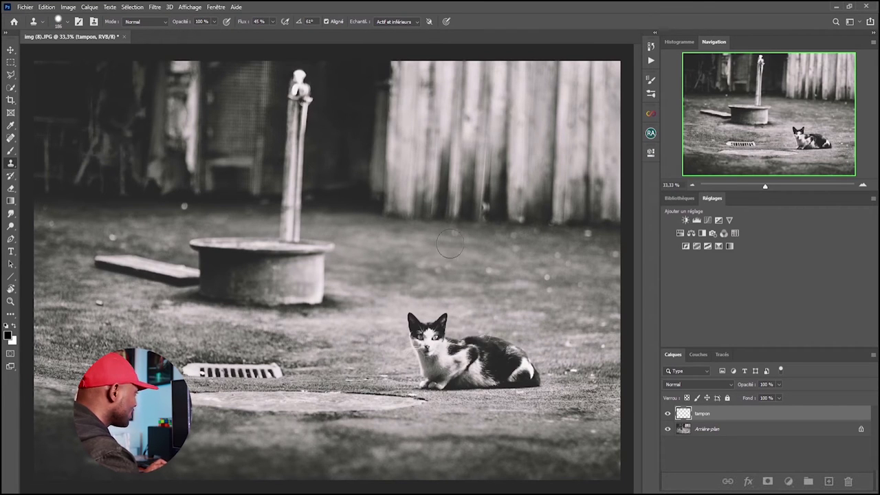
click(463, 207)
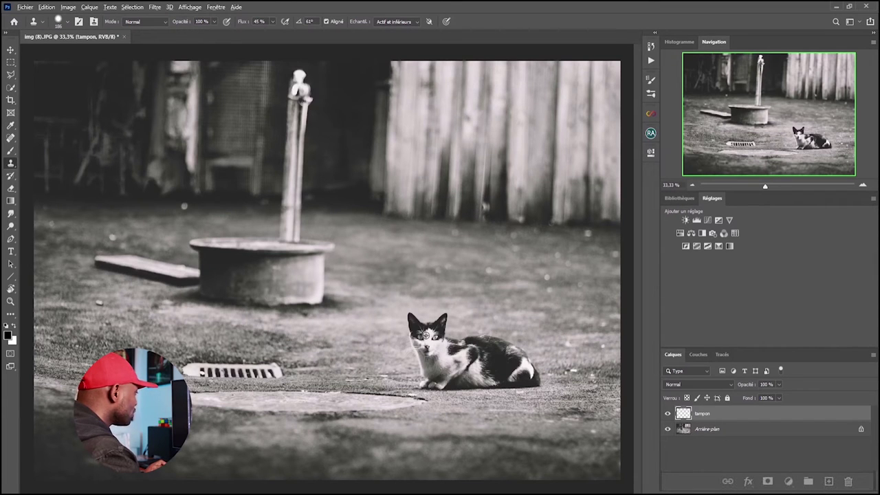
Try cloning the cat at the fence's edge and resampling its face for the dark background with Aligné on, and undo the strokes
mouse_move(385, 121)
mouse_down()
mouse_move(397, 150)
mouse_move(387, 127)
mouse_move(400, 119)
mouse_move(433, 155)
mouse_up()
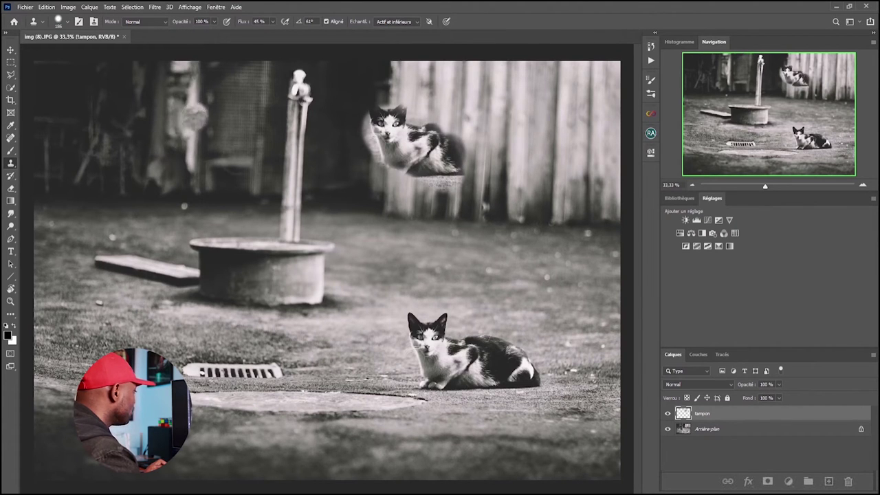
alt+click(425, 342)
mouse_move(152, 122)
mouse_down()
mouse_move(161, 96)
mouse_move(211, 132)
mouse_move(199, 94)
mouse_move(184, 110)
mouse_up()
key(ctrl+z)
key(ctrl+z)
key(ctrl+z)
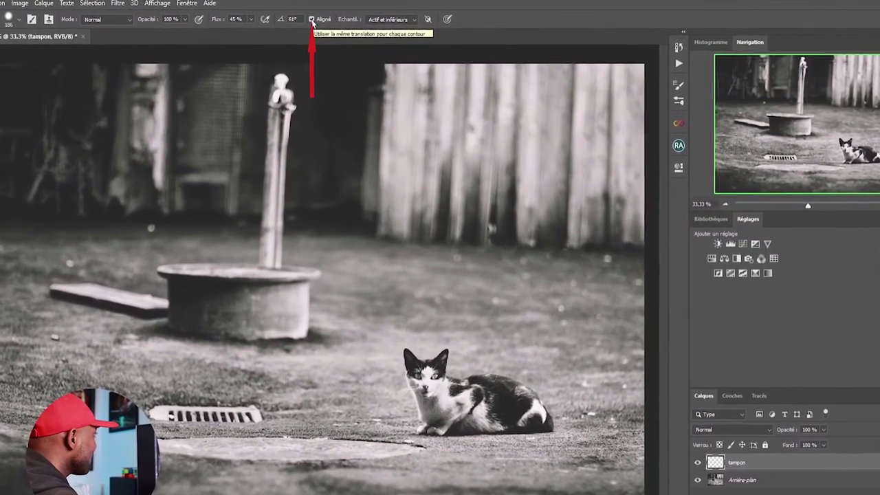
Turn off Aligné, sample the cat's face, and clone copies onto the fence, the dark background, the ground beside the grate, and the fence's edge
click(316, 19)
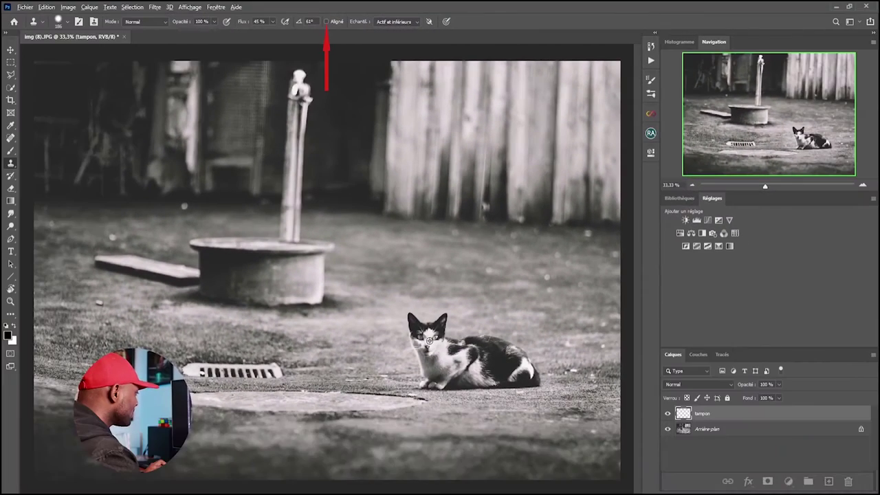
alt+click(430, 338)
mouse_move(487, 210)
mouse_down()
mouse_move(484, 155)
mouse_move(467, 151)
mouse_move(480, 173)
mouse_move(522, 196)
mouse_move(571, 185)
mouse_move(577, 165)
mouse_move(519, 164)
mouse_move(478, 129)
mouse_move(495, 190)
mouse_up()
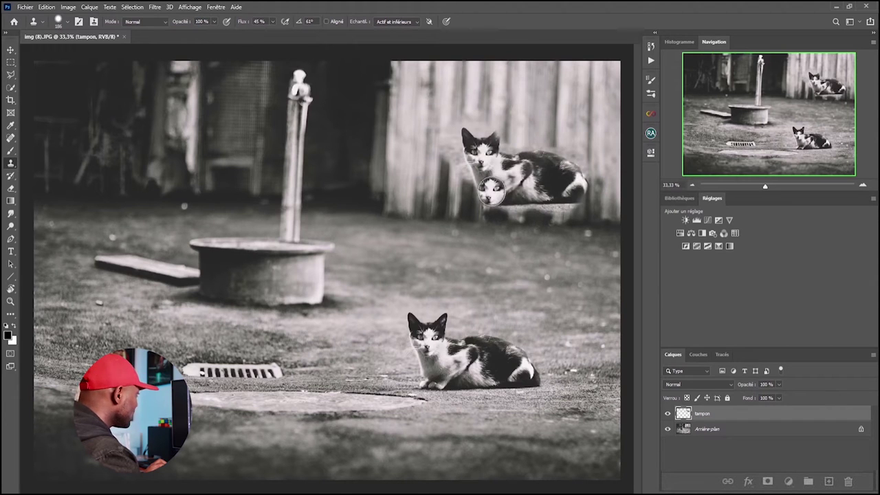
mouse_move(137, 134)
mouse_down()
mouse_move(142, 128)
mouse_move(133, 130)
mouse_move(147, 144)
mouse_up()
mouse_move(136, 142)
mouse_down()
mouse_move(156, 155)
mouse_move(141, 162)
mouse_move(153, 174)
mouse_move(189, 174)
mouse_move(230, 157)
mouse_move(207, 142)
mouse_move(216, 136)
mouse_move(135, 115)
mouse_up()
mouse_move(94, 354)
mouse_down()
mouse_move(86, 327)
mouse_move(65, 340)
mouse_move(141, 397)
mouse_move(148, 364)
mouse_move(185, 381)
mouse_move(134, 328)
mouse_up()
drag(88, 392, 159, 396)
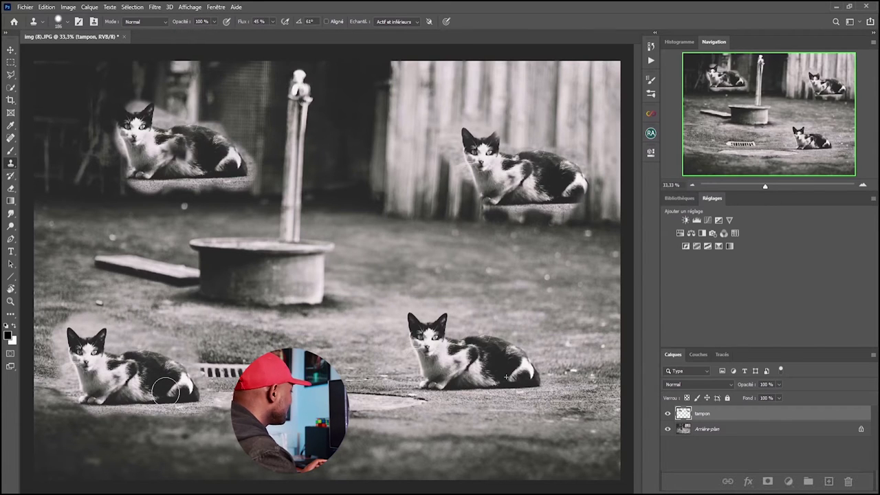
mouse_move(351, 156)
mouse_down()
mouse_move(367, 193)
mouse_move(350, 142)
mouse_move(356, 172)
mouse_move(384, 210)
mouse_move(358, 206)
mouse_move(396, 206)
mouse_move(407, 215)
mouse_move(428, 195)
mouse_move(396, 192)
mouse_move(390, 180)
mouse_move(400, 173)
mouse_move(387, 154)
mouse_move(331, 135)
mouse_move(377, 153)
mouse_up()
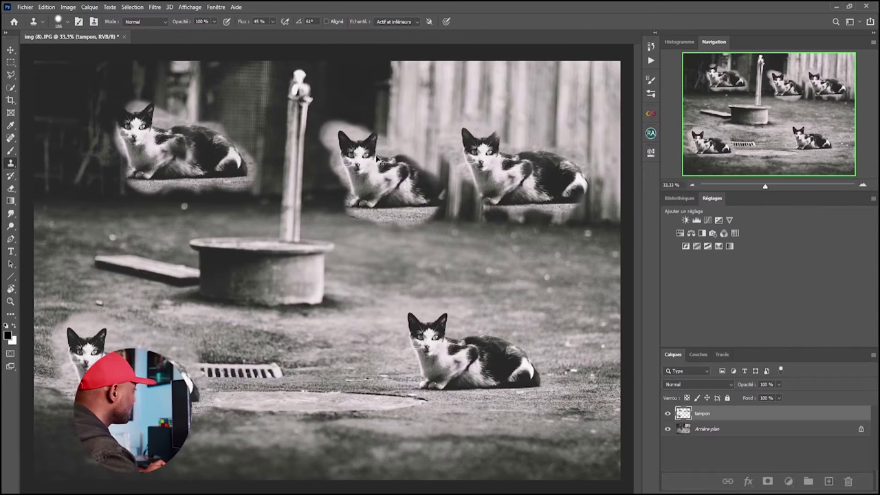
Undo all the cat copies made with Aligné off
key(ctrl+z)
key(ctrl+z)
key(ctrl+z)
key(ctrl+z)
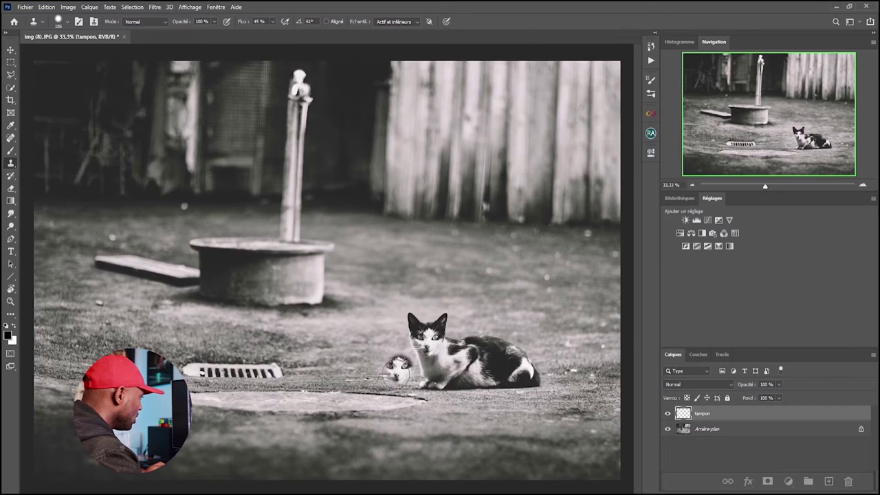
Set the Clone Stamp brush to a size of 71 px and a hardness of 18 %
right_click(394, 344)
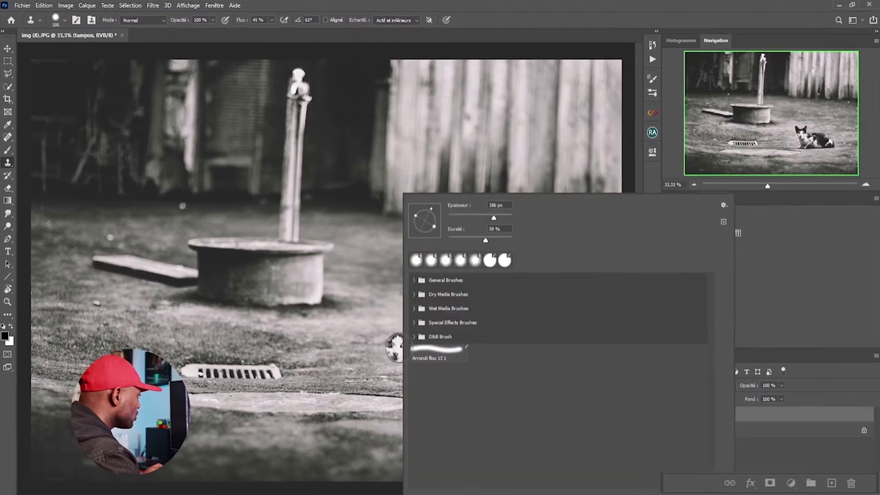
drag(497, 216, 477, 214)
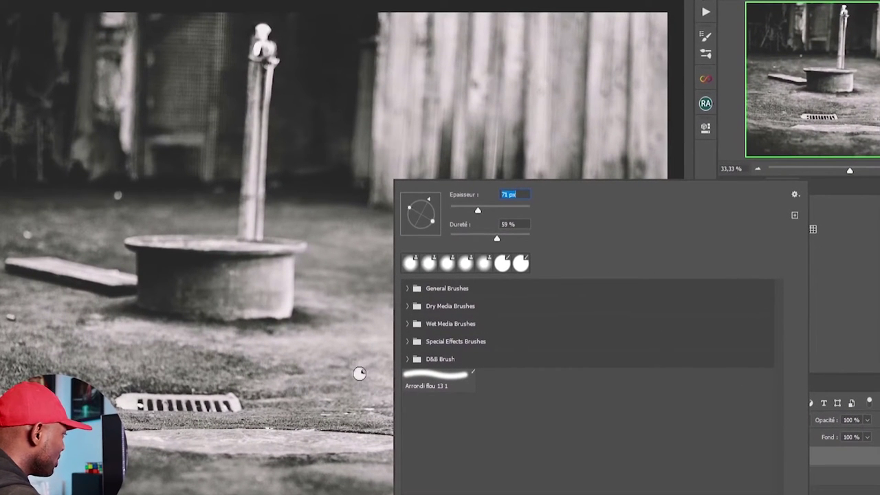
click(465, 238)
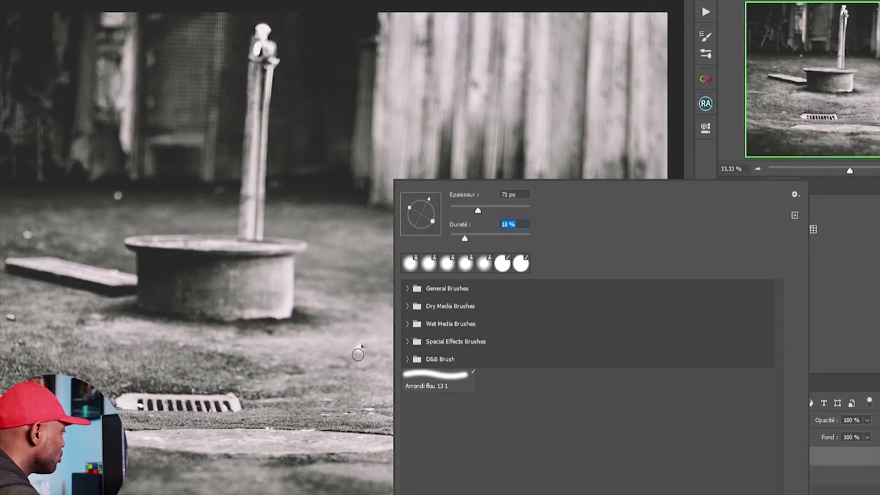
click(350, 358)
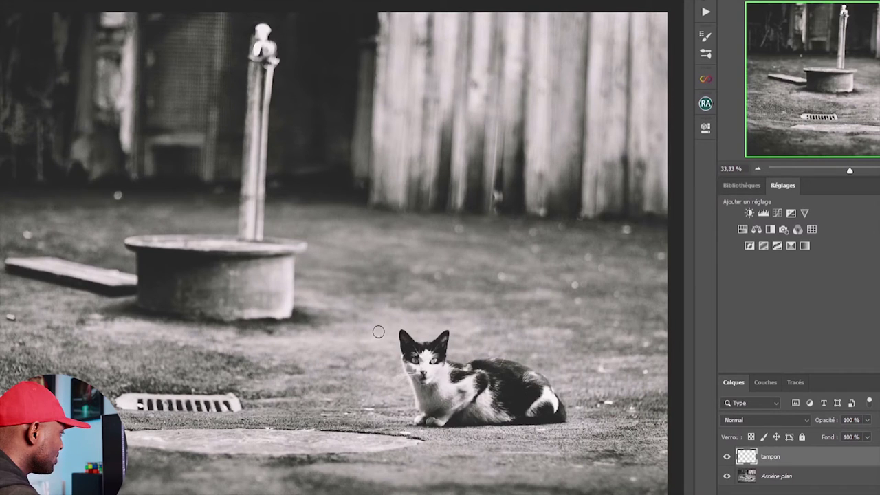
Clone ground sampled beside the cat's head over the ear on the image's left side, working on the tampon layer
key(z)
mouse_move(442, 385)
mouse_down()
mouse_move(475, 386)
mouse_move(507, 363)
mouse_move(579, 418)
mouse_up()
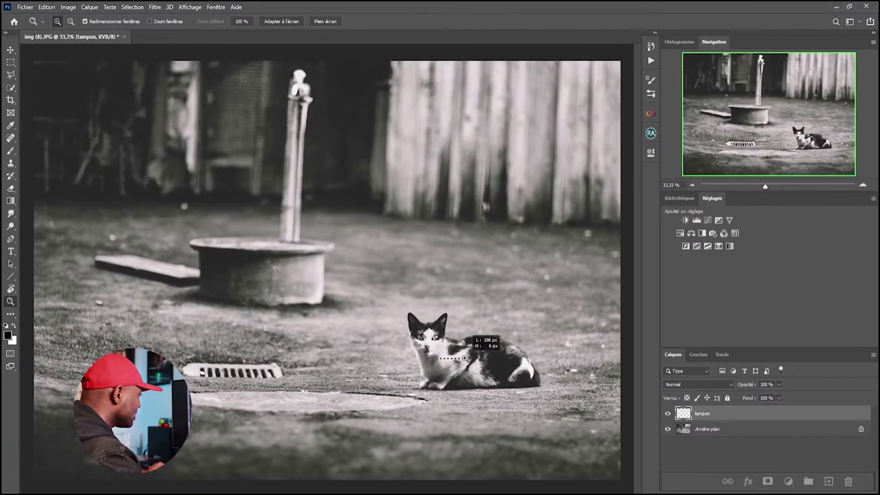
key(s)
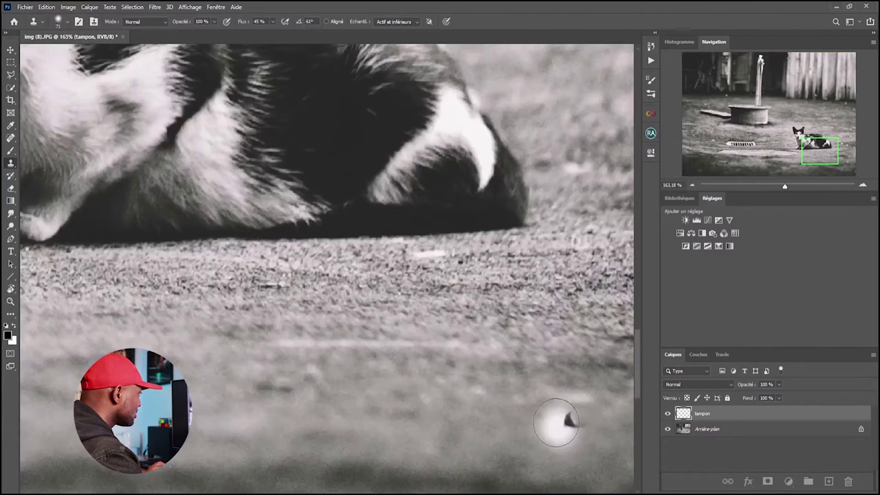
mouse_move(306, 196)
mouse_down()
mouse_move(534, 419)
mouse_move(548, 378)
mouse_up()
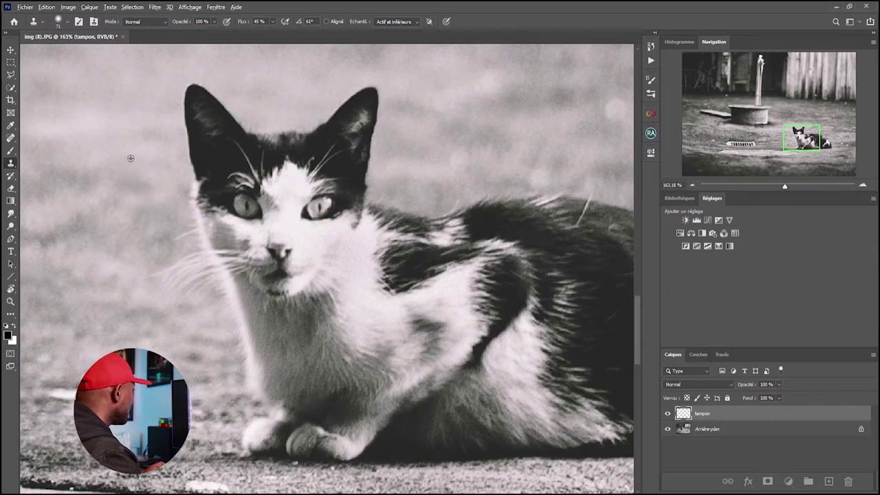
alt+click(112, 139)
mouse_move(173, 108)
mouse_down()
mouse_move(189, 140)
mouse_move(192, 128)
mouse_move(198, 135)
mouse_move(199, 178)
mouse_move(202, 152)
mouse_move(188, 114)
mouse_move(211, 97)
mouse_move(205, 132)
mouse_move(182, 162)
mouse_move(201, 202)
mouse_move(197, 185)
mouse_move(222, 105)
mouse_move(236, 138)
mouse_up()
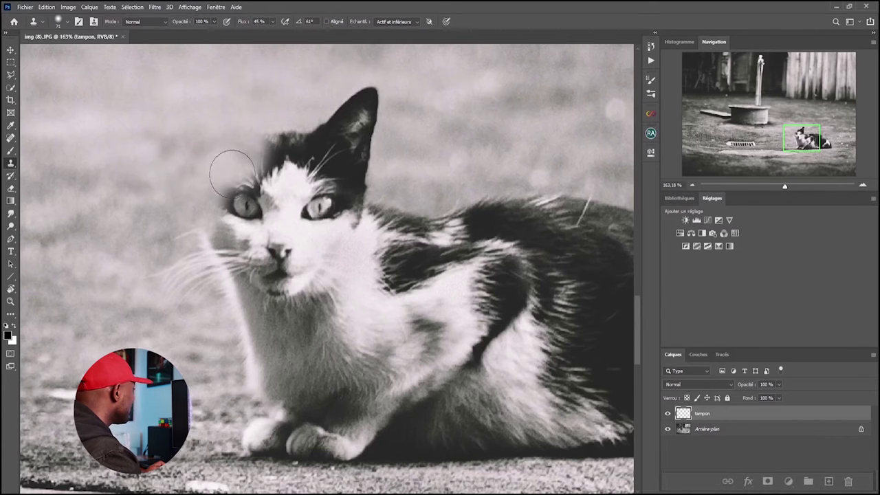
Turn on Aligné and continue cloning ground over the top of the cat's head and part of the remaining ear
click(327, 21)
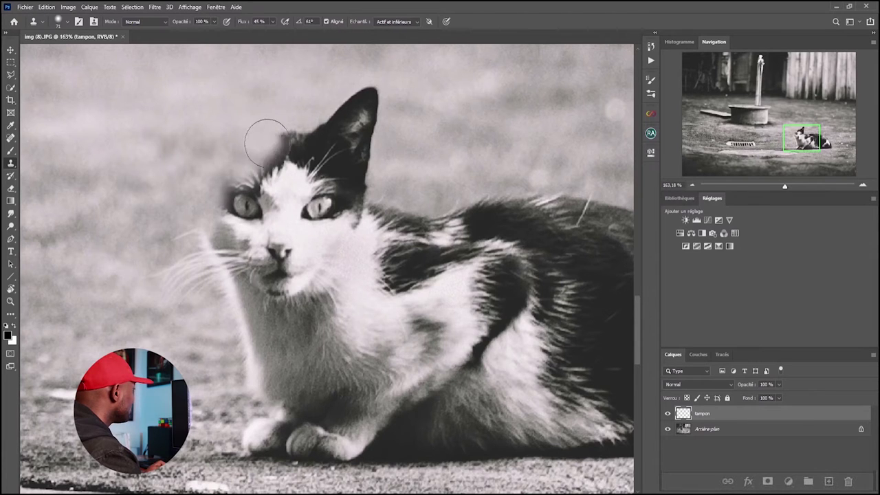
mouse_move(303, 148)
mouse_down()
mouse_move(313, 141)
mouse_move(309, 155)
mouse_up()
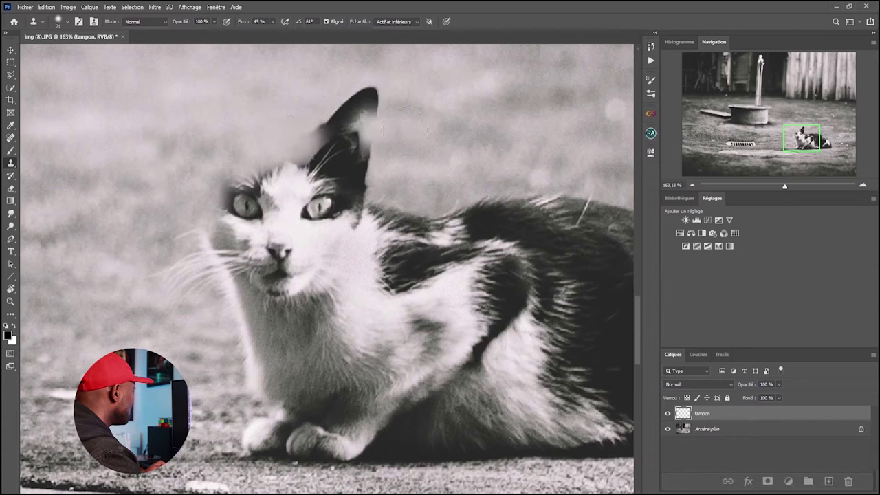
mouse_move(385, 110)
mouse_down()
mouse_move(363, 108)
mouse_move(363, 100)
mouse_move(359, 112)
mouse_move(377, 152)
mouse_up()
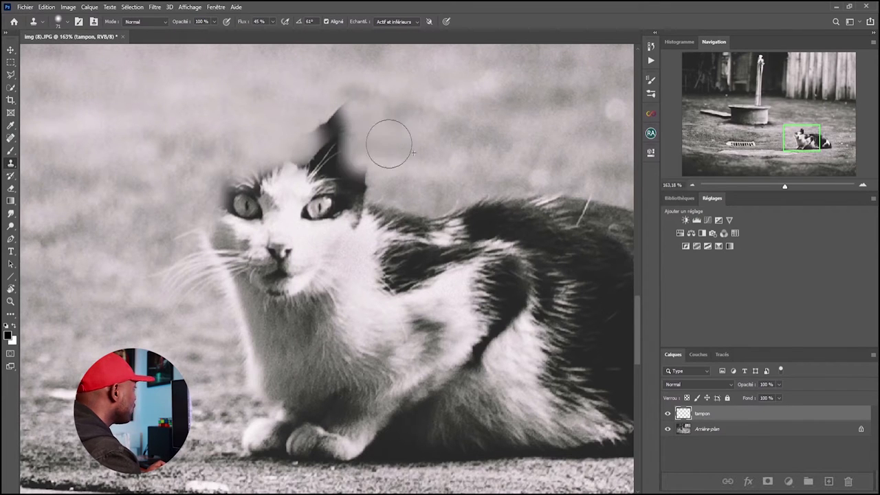
Sample fresh ground above and beside the cat's head, and clone it over the rest of the remaining ear
alt+click(323, 85)
mouse_move(337, 104)
mouse_down()
mouse_move(408, 108)
mouse_move(435, 119)
mouse_move(341, 140)
mouse_move(388, 146)
mouse_move(366, 164)
mouse_move(366, 183)
mouse_move(380, 169)
mouse_move(330, 131)
mouse_move(341, 140)
mouse_move(324, 151)
mouse_move(383, 137)
mouse_move(406, 144)
mouse_move(315, 175)
mouse_move(368, 172)
mouse_up()
alt+click(421, 143)
alt+click(424, 143)
drag(482, 203, 439, 200)
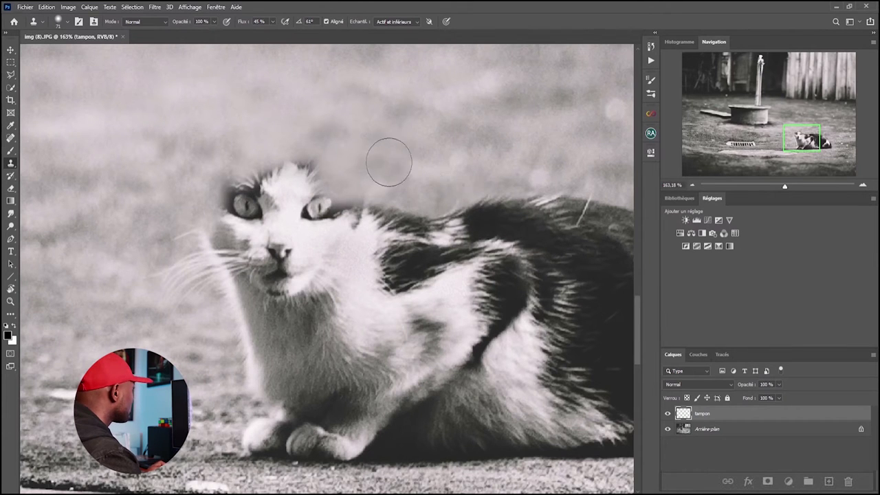
Check the cloned area in the whole image fitted to the screen, and up close around the entire cat
click(10, 302)
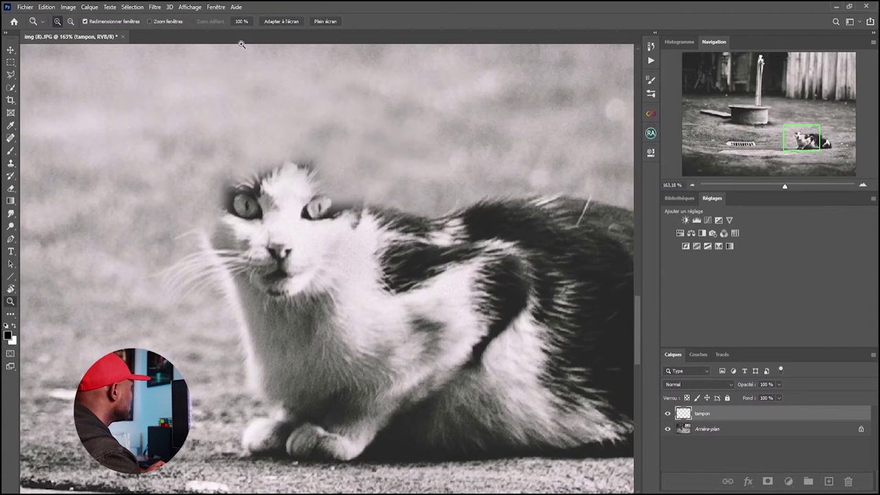
drag(424, 170, 392, 183)
right_click(392, 183)
click(403, 187)
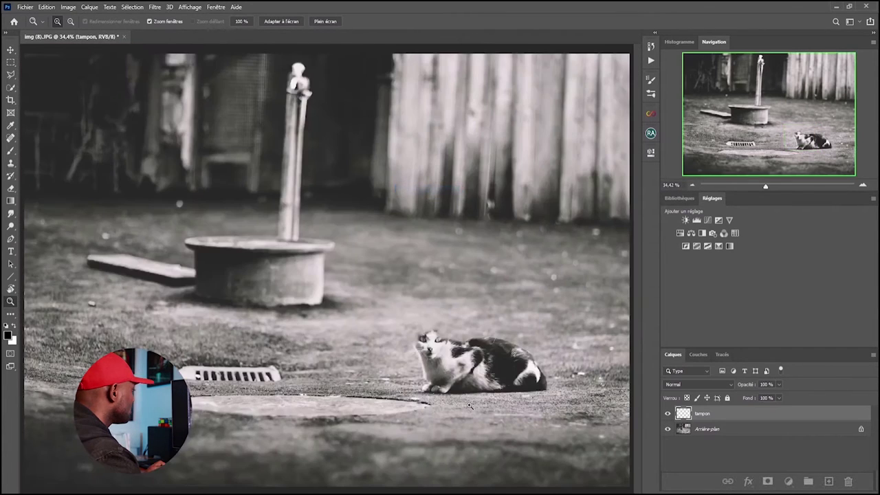
drag(385, 276, 578, 442)
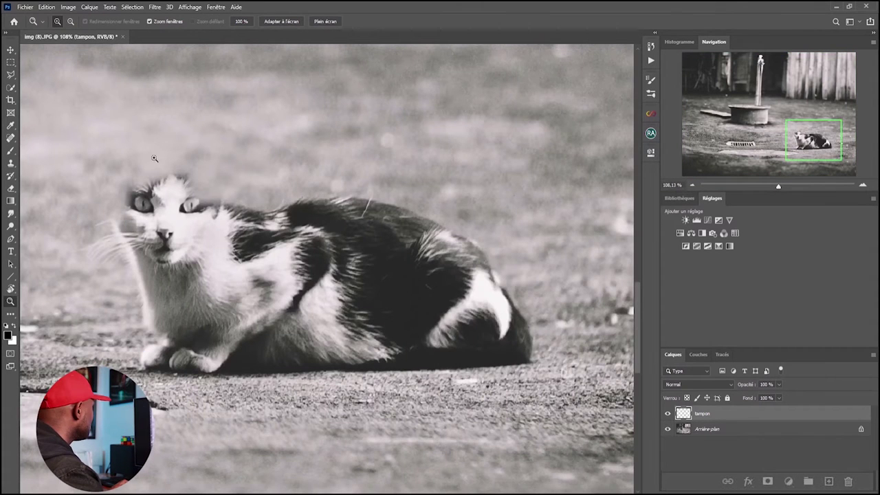
Clone ground sampled above the cat over its head, paws, tail and most of its body on the tampon layer
click(10, 162)
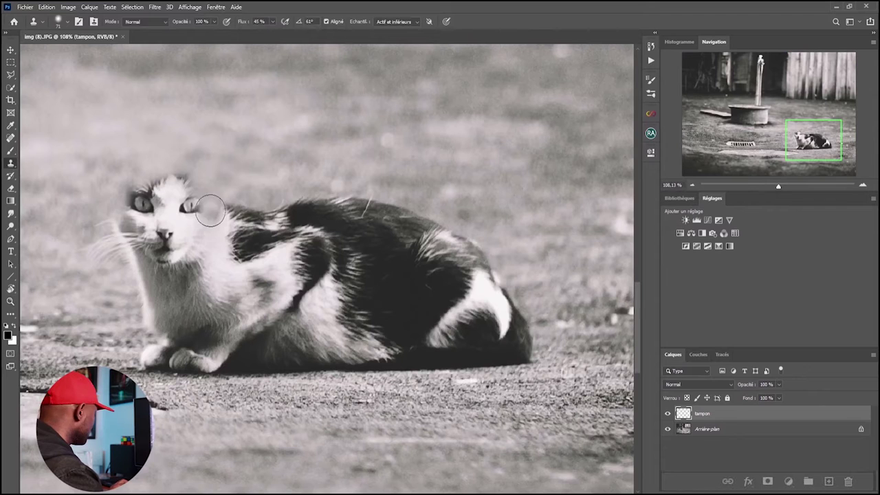
mouse_move(176, 190)
mouse_down()
mouse_move(182, 138)
mouse_move(155, 193)
mouse_move(165, 194)
mouse_move(165, 186)
mouse_move(148, 206)
mouse_up()
alt+click(126, 129)
mouse_move(236, 189)
mouse_down()
mouse_move(213, 213)
mouse_move(253, 171)
mouse_move(229, 212)
mouse_move(256, 213)
mouse_move(255, 194)
mouse_move(370, 199)
mouse_move(377, 212)
mouse_move(437, 218)
mouse_move(479, 239)
mouse_move(540, 361)
mouse_move(523, 333)
mouse_move(492, 357)
mouse_move(499, 365)
mouse_move(501, 341)
mouse_move(490, 374)
mouse_move(394, 360)
mouse_move(208, 361)
mouse_move(264, 371)
mouse_move(169, 324)
mouse_move(154, 280)
mouse_move(104, 260)
mouse_move(109, 204)
mouse_move(148, 250)
mouse_move(217, 185)
mouse_move(171, 249)
mouse_move(224, 251)
mouse_move(200, 343)
mouse_up()
mouse_move(447, 302)
mouse_down()
mouse_move(504, 324)
mouse_move(436, 261)
mouse_move(413, 289)
mouse_move(331, 323)
mouse_move(141, 319)
mouse_up()
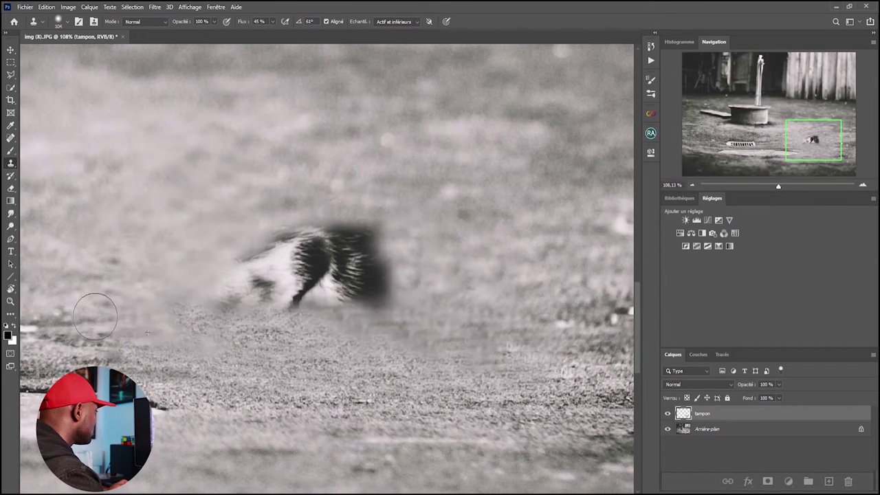
drag(371, 242, 289, 242)
Enlarge the Clone Stamp brush to 211 px and clone ground over the remaining middle part of the cat's body
key(z)
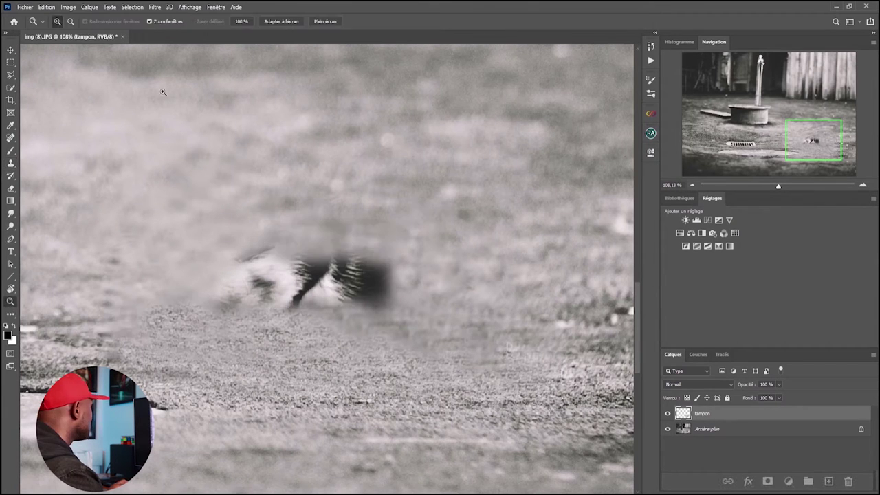
click(326, 21)
key(s)
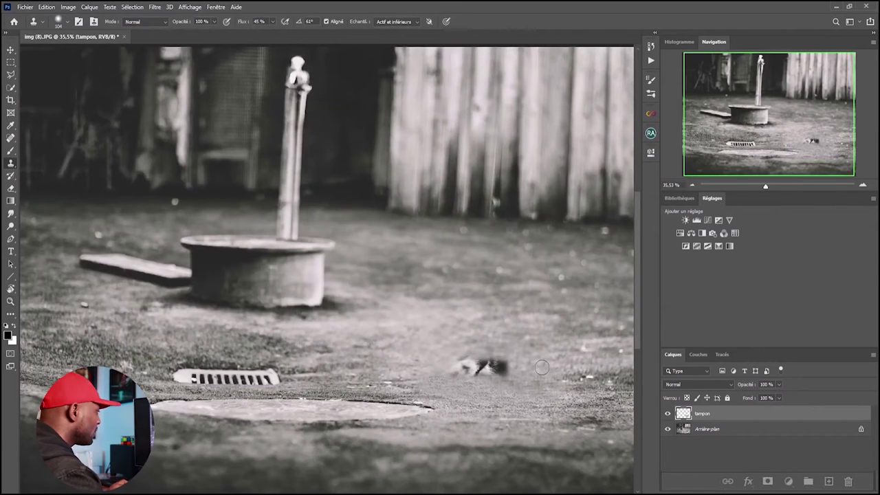
key(bracketright)
key(bracketright)
key(bracketright)
key(bracketright)
key(bracketright)
key(bracketright)
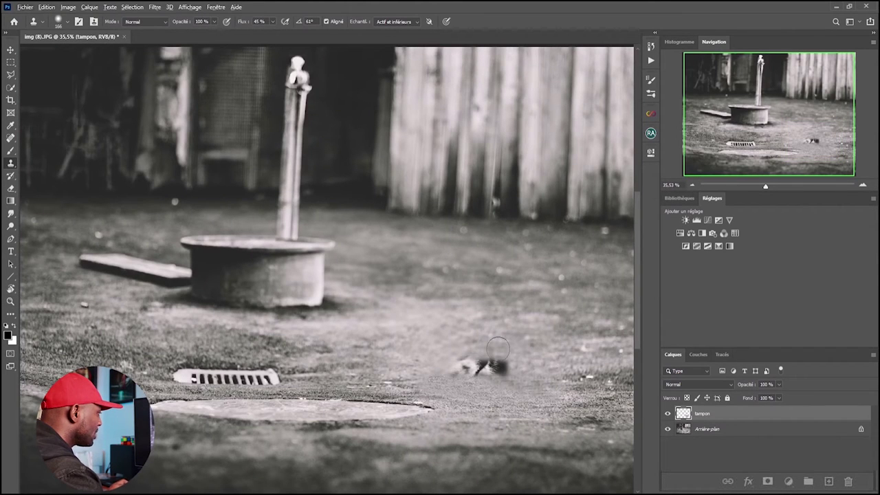
key(bracketright)
key(bracketright)
drag(517, 372, 467, 368)
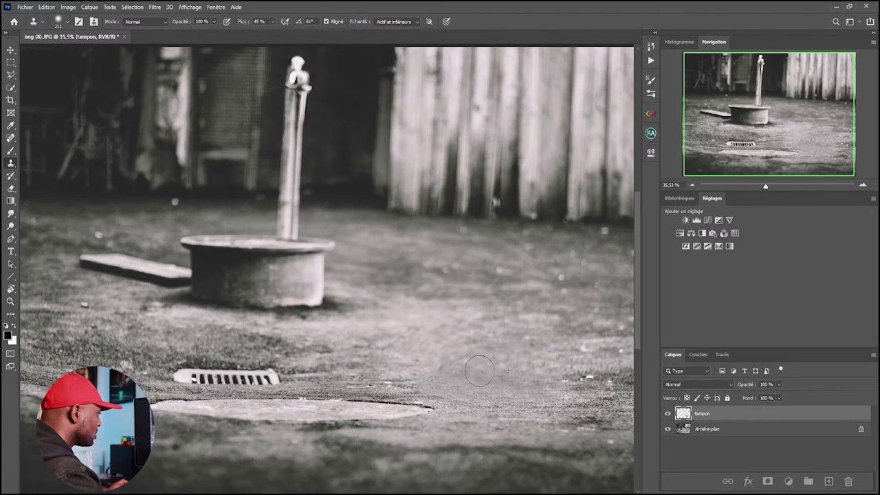
Compare the whole image before and after the cat's removal by repeatedly hiding and showing the tampon layer
key(z)
scroll(446, 371, down, 1)
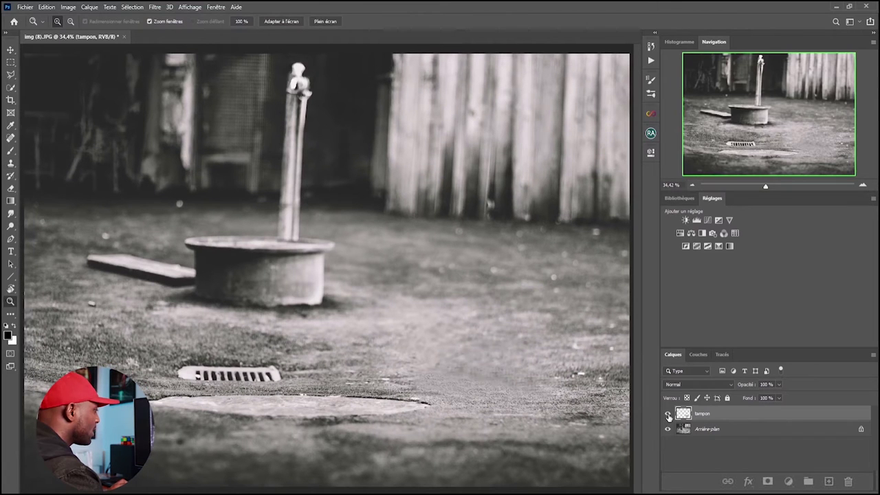
click(668, 415)
click(668, 414)
click(668, 415)
click(667, 415)
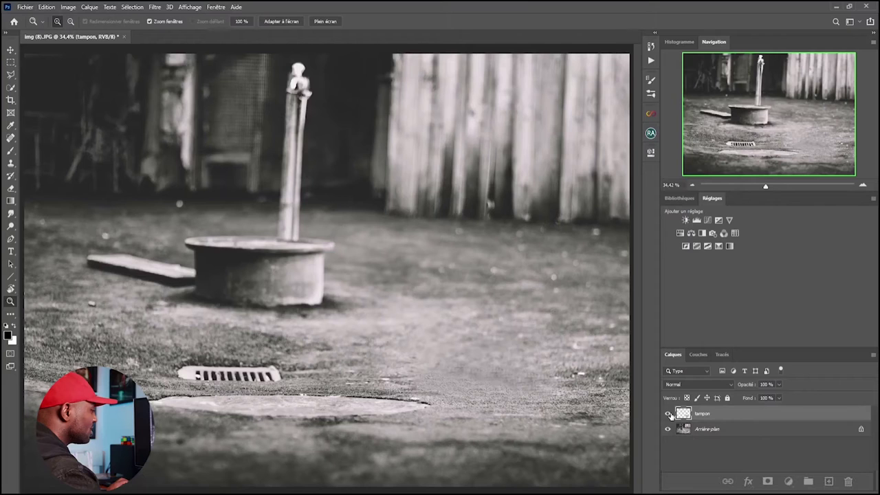
click(667, 414)
click(668, 414)
click(668, 414)
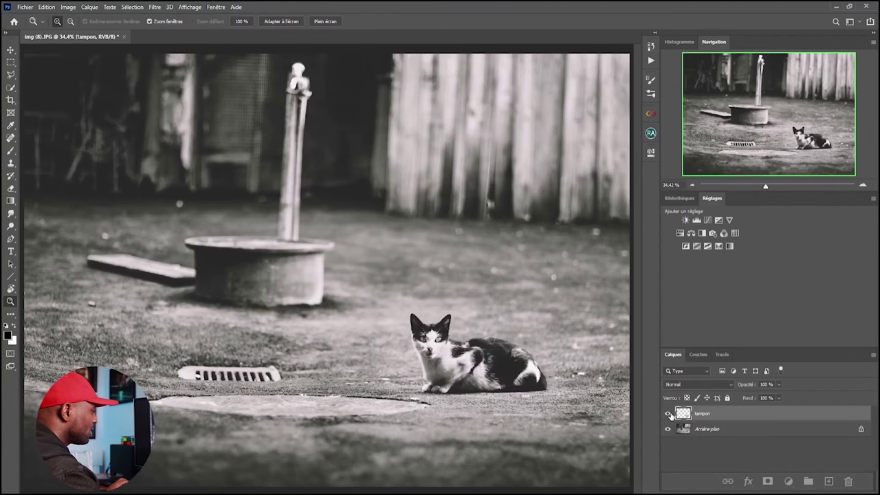
click(668, 414)
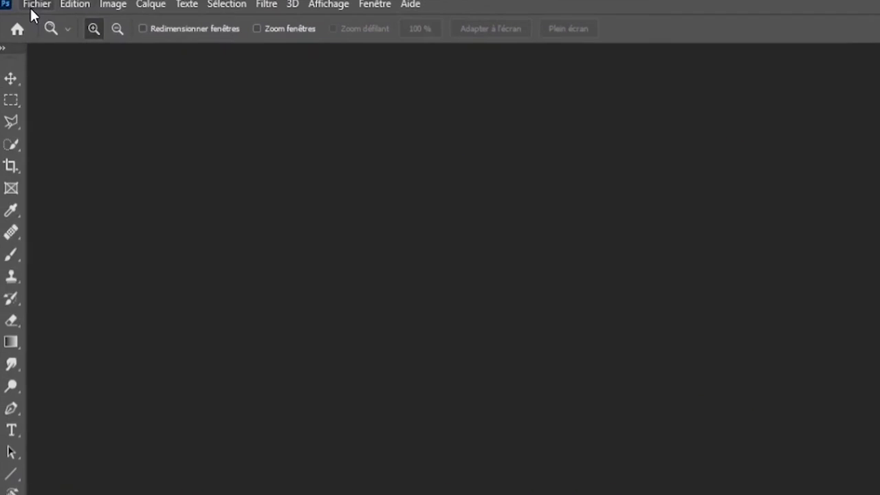
Open the image img (8).JPG from the images folder
click(21, 5)
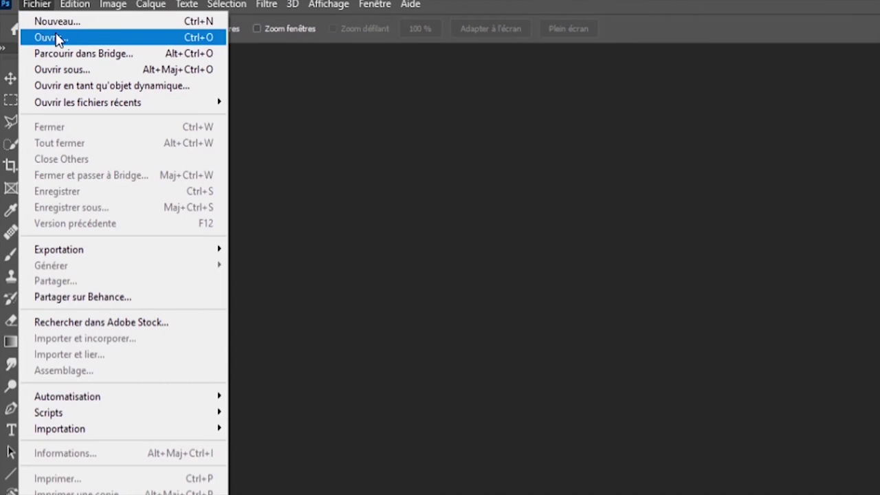
click(58, 40)
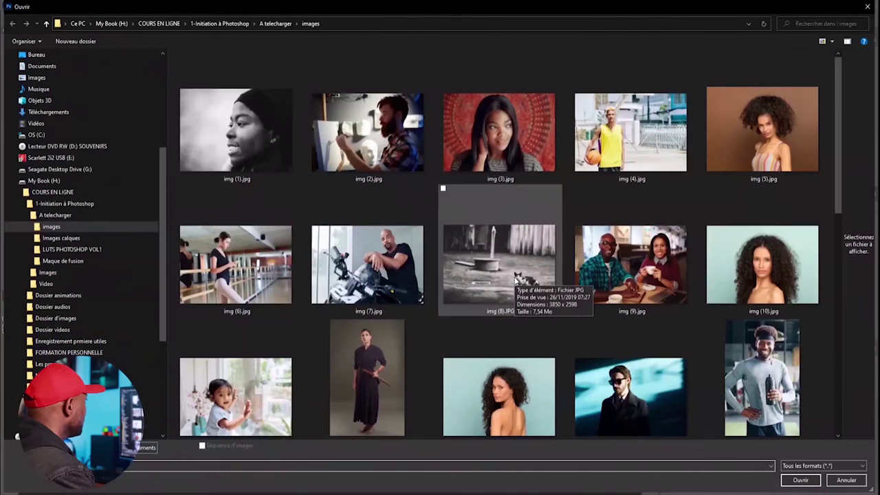
click(515, 279)
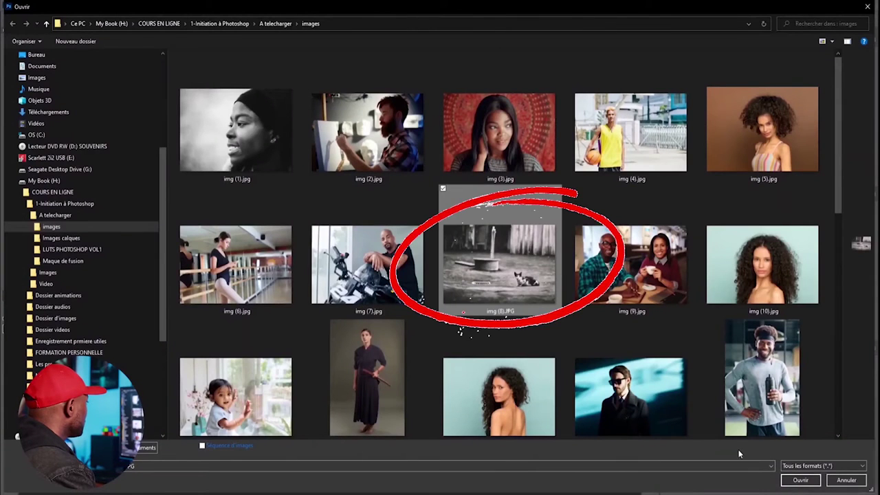
click(797, 481)
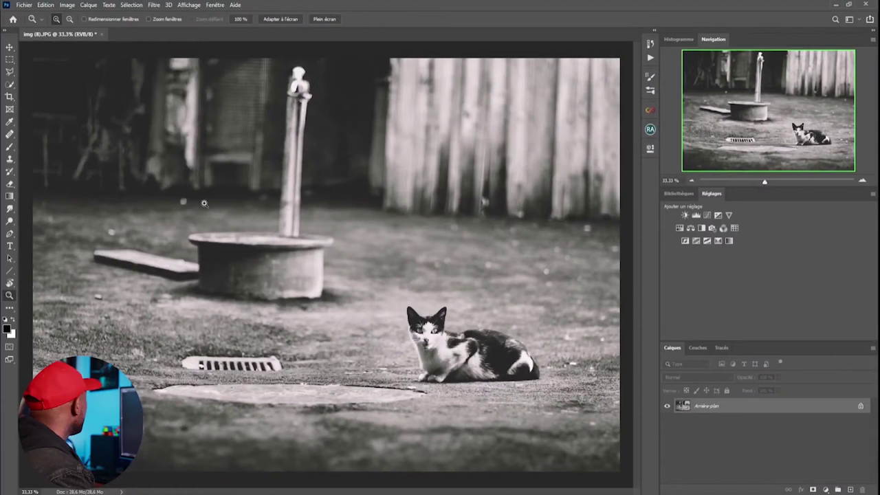
Activate the Healing Brush (Outil Correcteur) with mode Normal and sampling set to Actif et inférieurs
click(10, 135)
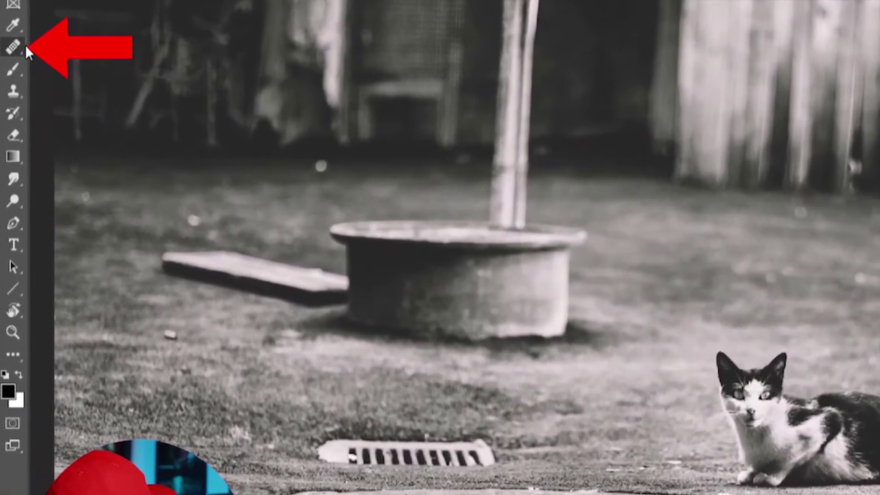
right_click(18, 52)
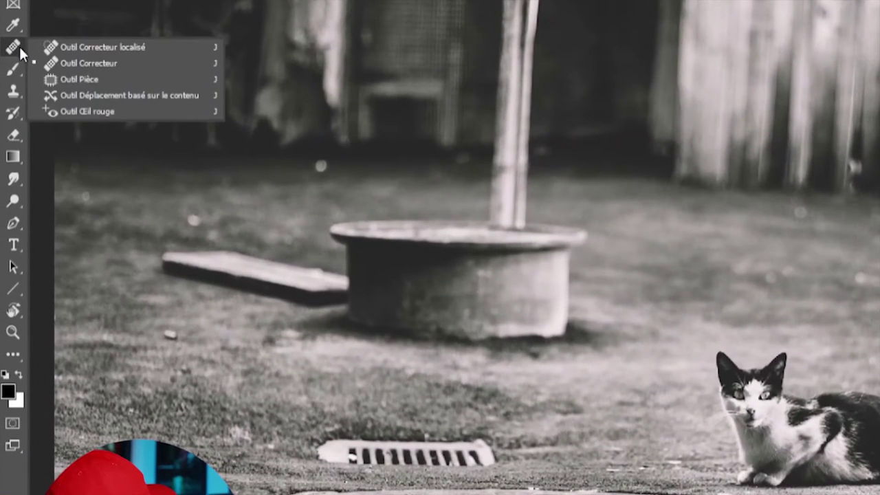
click(117, 62)
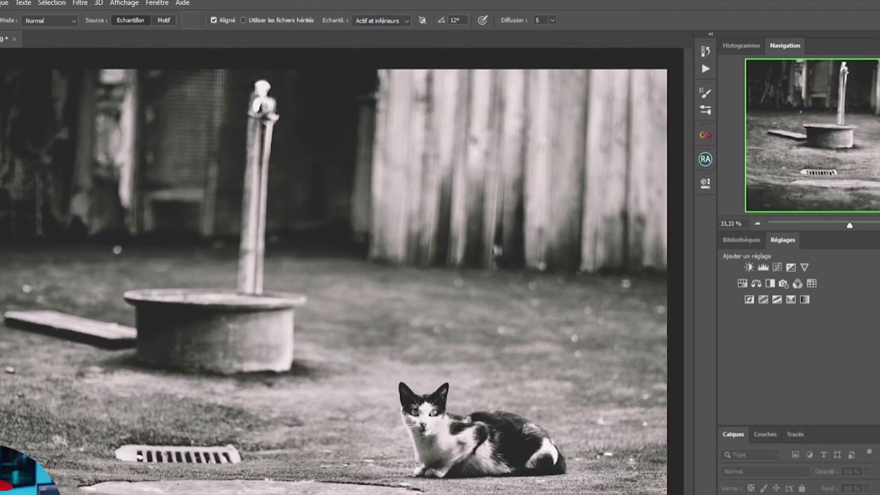
click(75, 26)
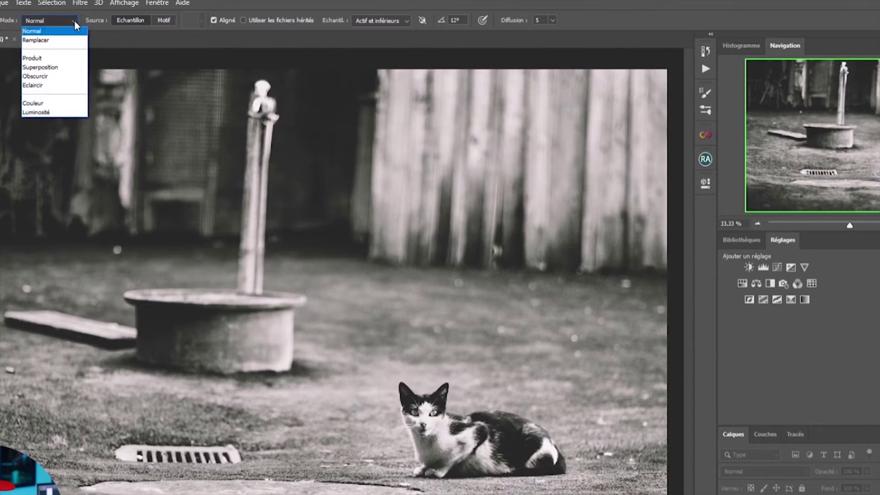
click(61, 26)
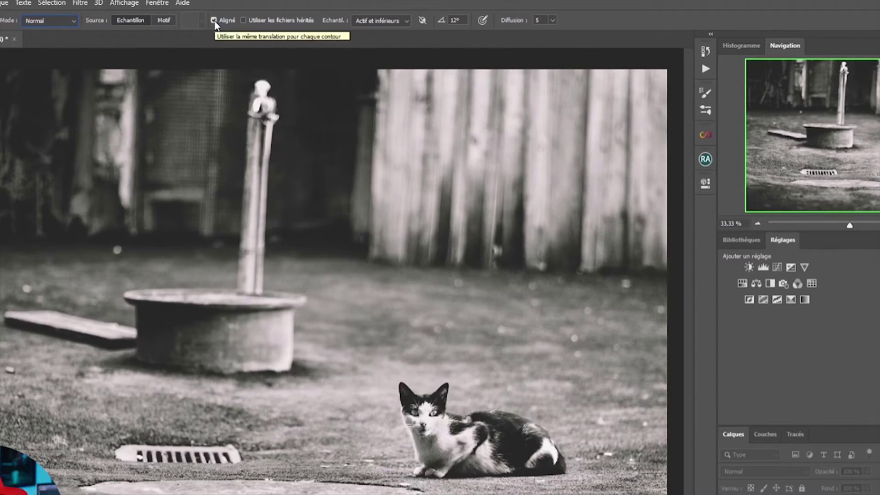
click(391, 22)
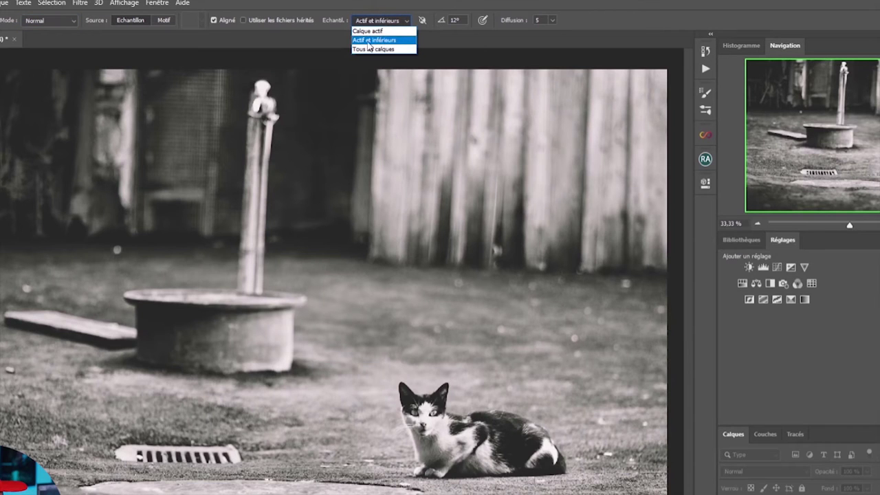
click(381, 42)
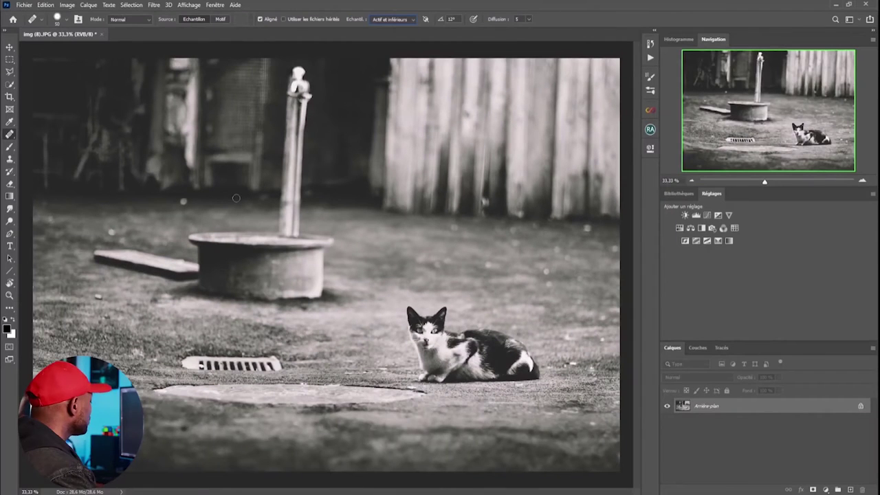
Reselect the Healing Brush and set its brush to 126 px size, 75% hardness and a 166° angle
key(j)
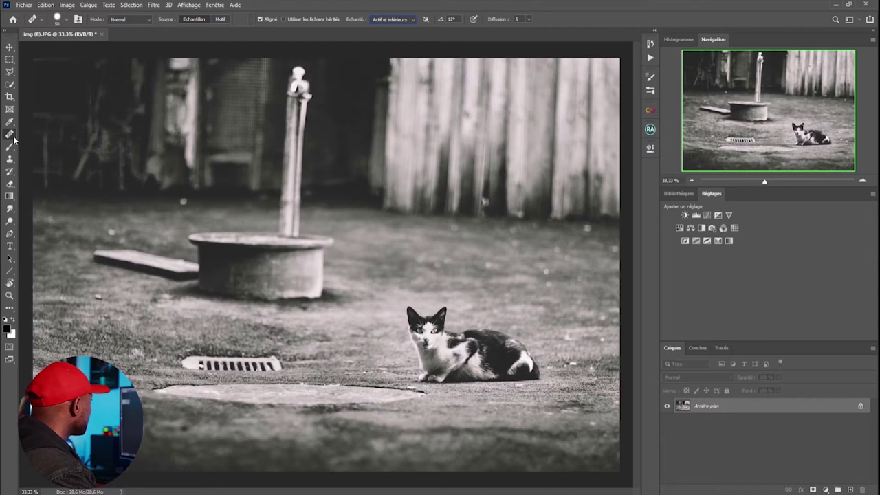
right_click(12, 135)
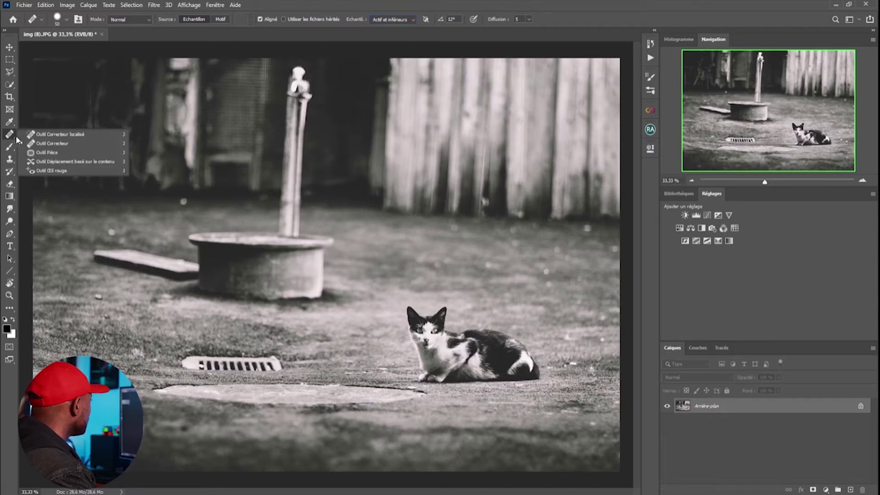
click(68, 143)
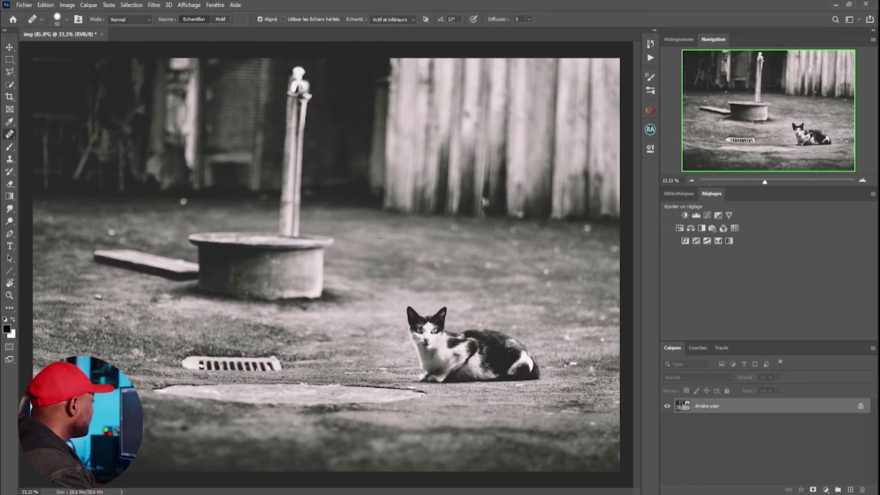
right_click(413, 237)
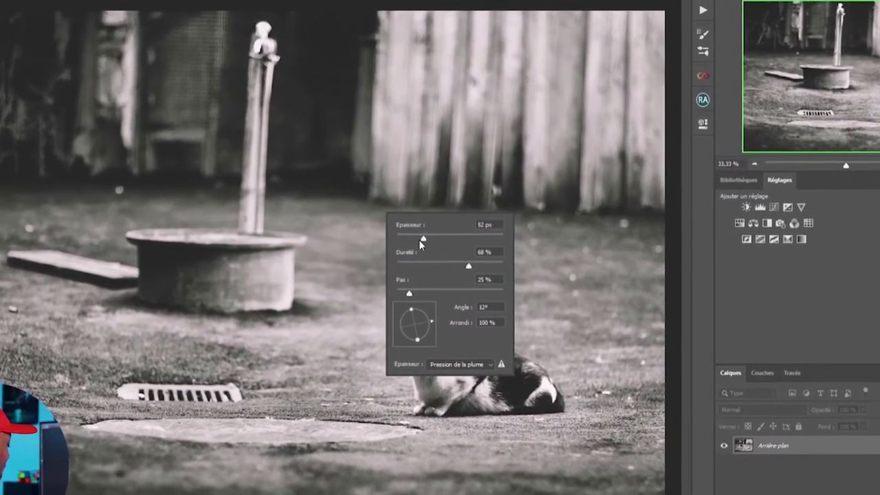
drag(423, 241, 478, 269)
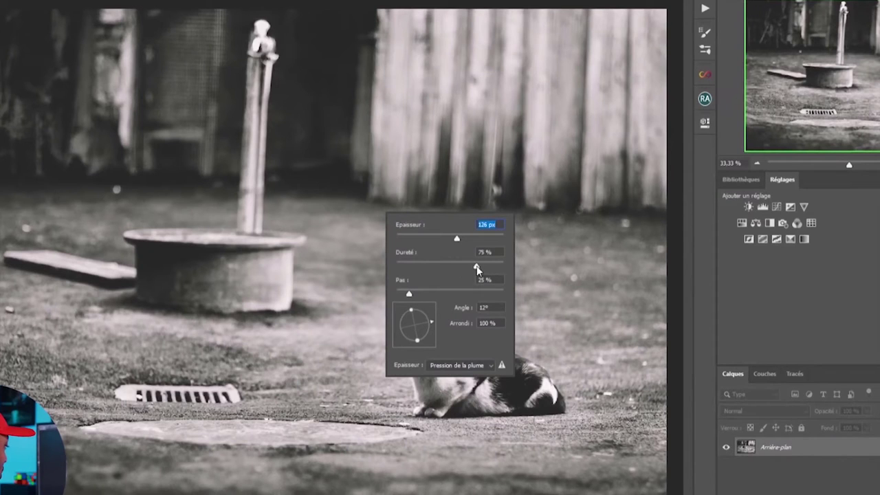
click(478, 269)
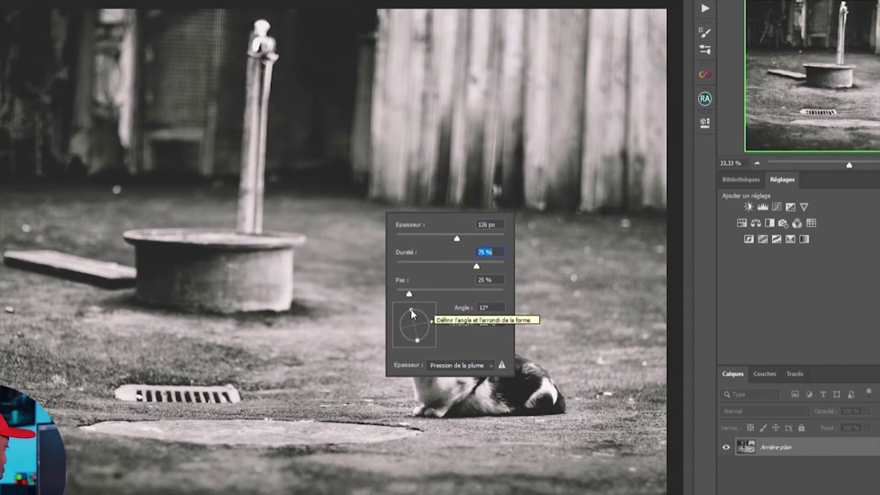
drag(410, 314, 367, 313)
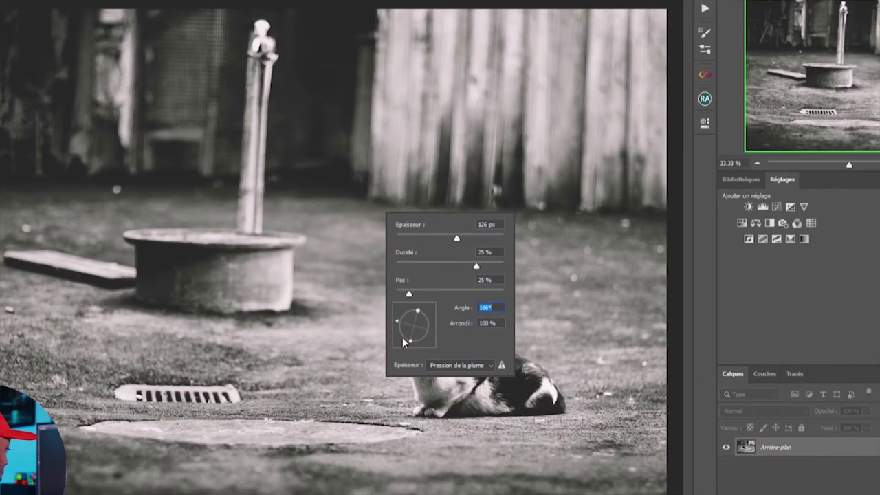
key(Return)
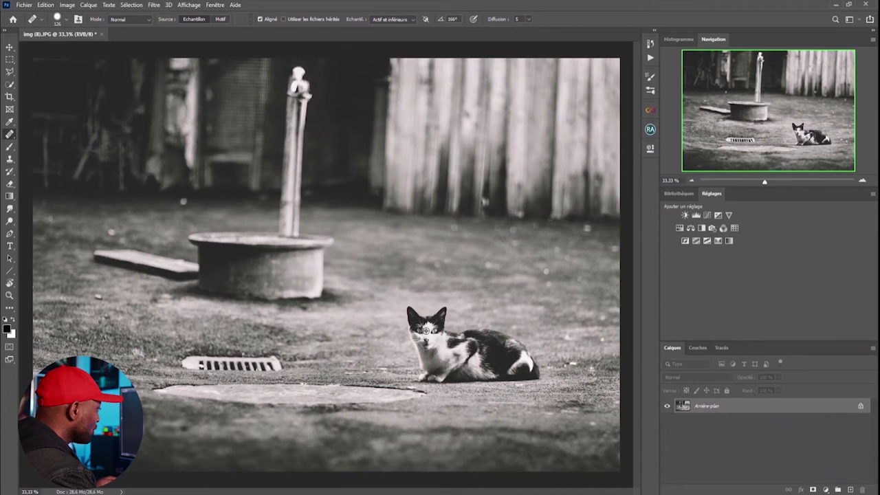
Try duplicating the cat on the ground behind it with the Healing Brush, sampling its face, and undo the copy
alt+click(426, 330)
mouse_move(473, 245)
mouse_down()
mouse_move(502, 268)
mouse_move(474, 256)
mouse_move(522, 275)
mouse_move(540, 265)
mouse_move(571, 271)
mouse_move(485, 292)
mouse_move(473, 285)
mouse_move(496, 293)
mouse_move(578, 282)
mouse_move(589, 293)
mouse_move(568, 269)
mouse_move(457, 220)
mouse_move(481, 234)
mouse_up()
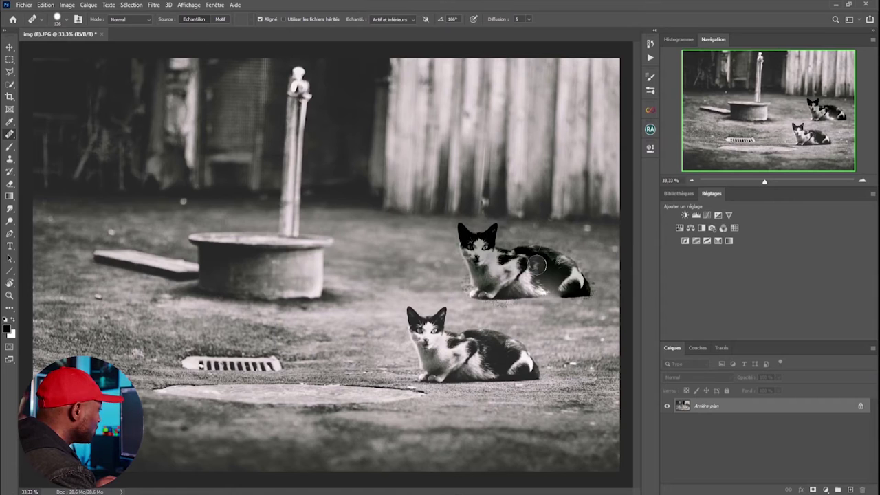
drag(537, 265, 552, 286)
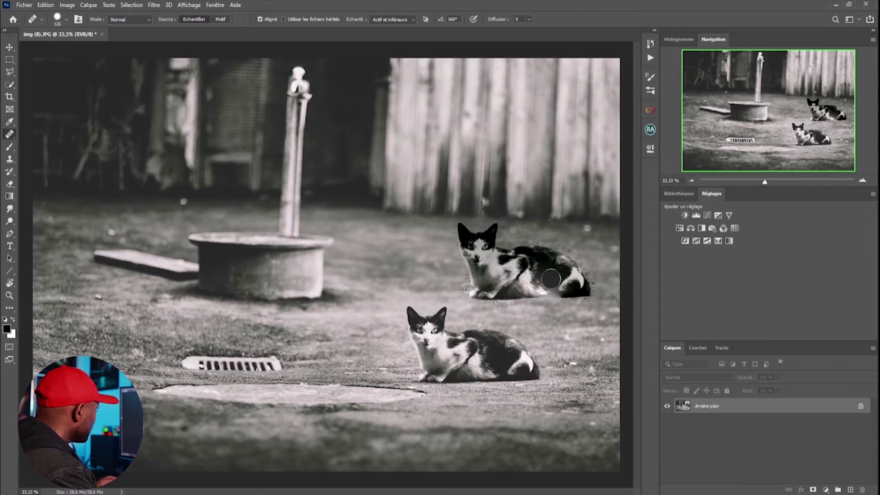
key(ctrl+z)
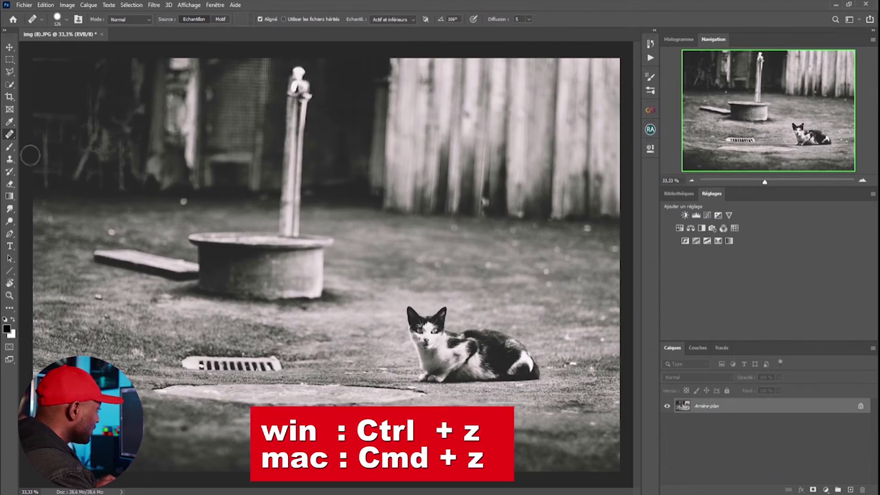
Try copying the cat onto the ground behind it with the Healing Brush, and undo the stroke
click(10, 159)
click(10, 135)
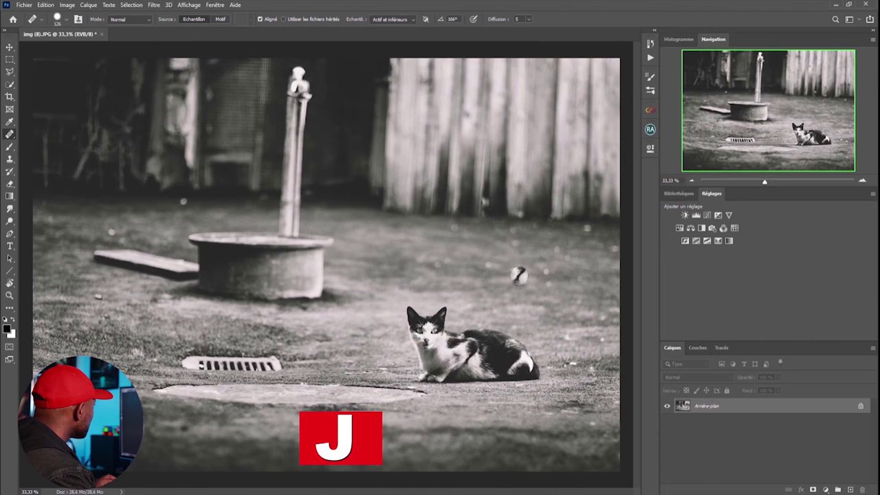
click(519, 277)
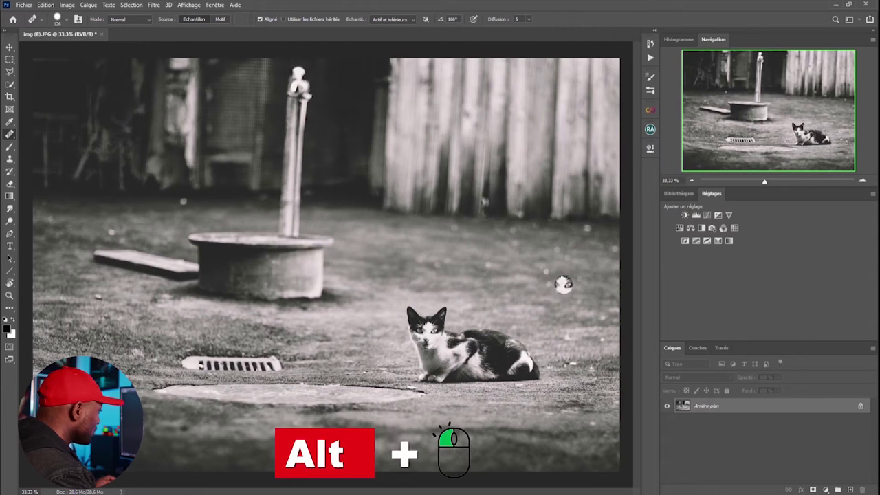
drag(563, 284, 524, 284)
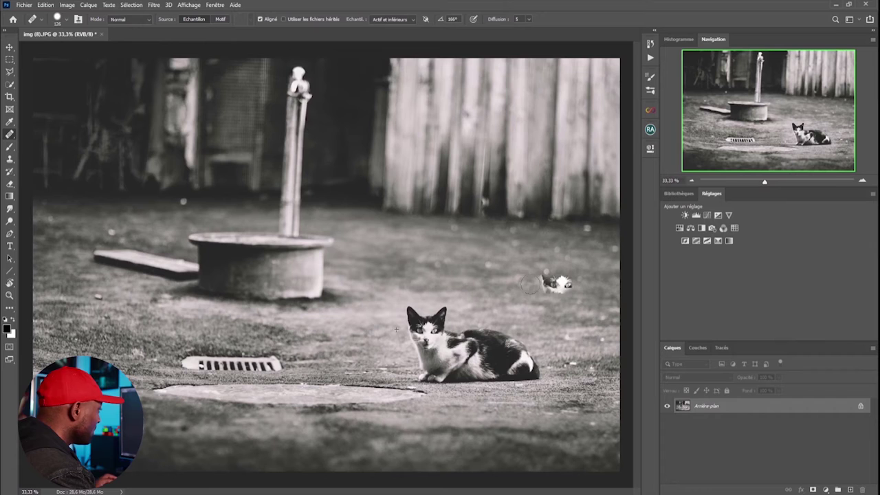
key(ctrl+z)
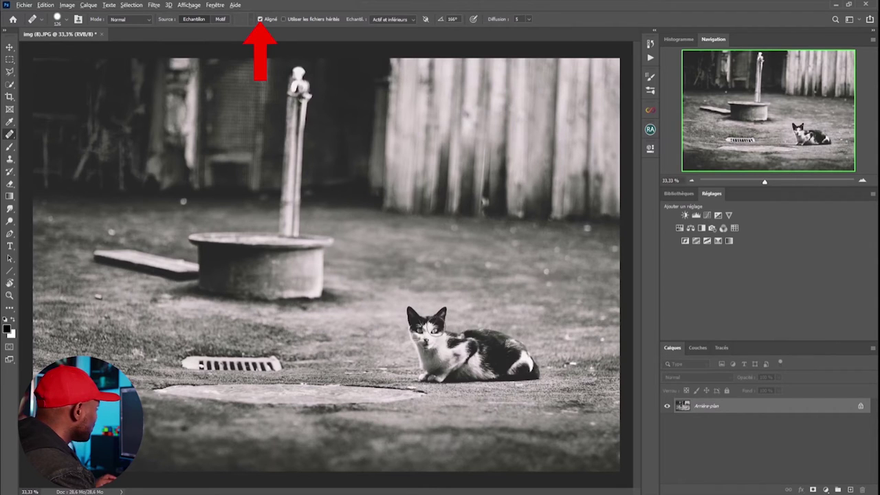
Duplicate the whole cat on the ground behind it with the Healing Brush at a 234 px brush size
mouse_move(481, 245)
mouse_down()
mouse_move(491, 250)
mouse_move(497, 237)
mouse_move(487, 234)
mouse_move(503, 240)
mouse_move(492, 249)
mouse_move(521, 272)
mouse_move(526, 285)
mouse_move(509, 298)
mouse_move(492, 289)
mouse_move(578, 289)
mouse_move(588, 278)
mouse_move(533, 248)
mouse_move(560, 271)
mouse_move(606, 288)
mouse_move(499, 282)
mouse_move(550, 289)
mouse_move(546, 282)
mouse_up()
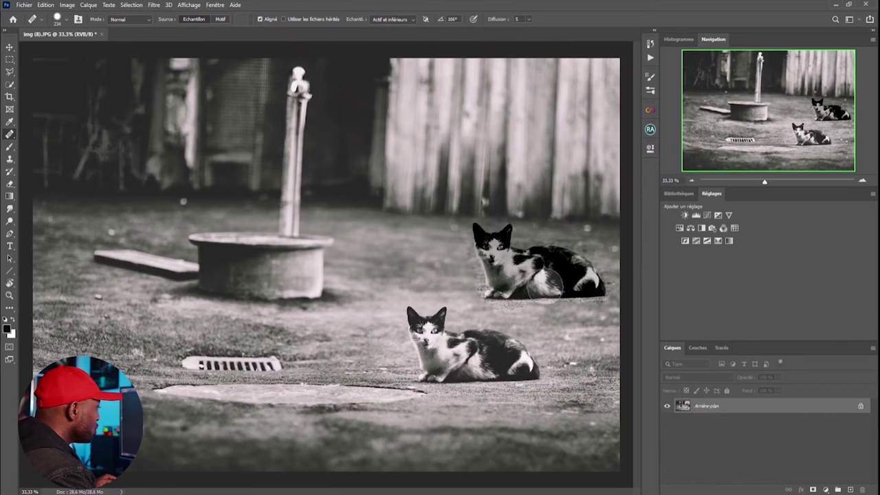
mouse_move(546, 284)
mouse_down()
mouse_move(540, 253)
mouse_move(512, 242)
mouse_move(531, 238)
mouse_move(559, 261)
mouse_up()
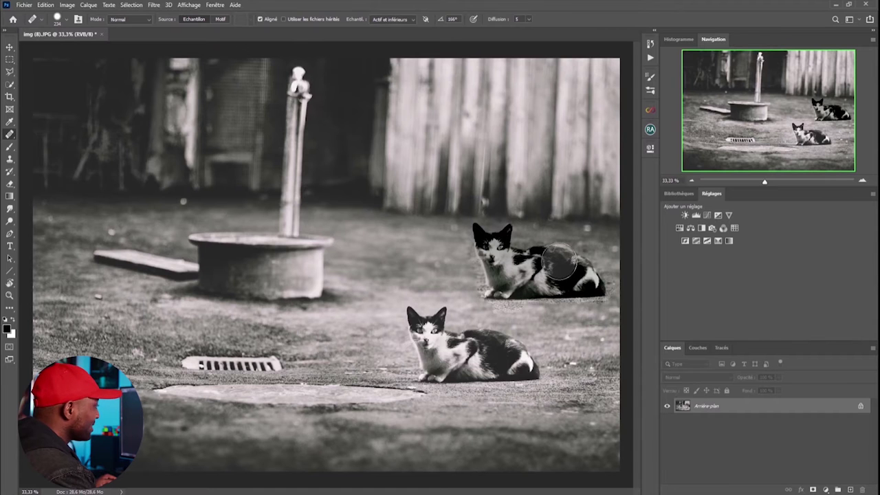
drag(560, 262, 546, 259)
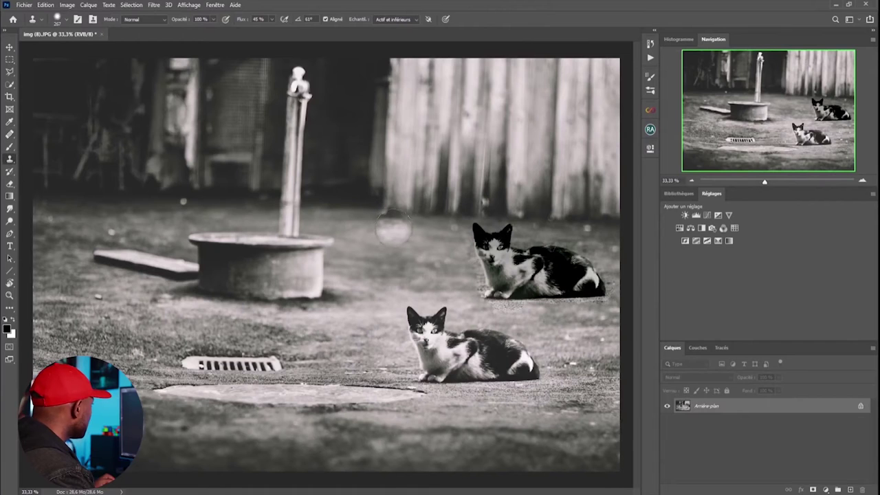
Duplicate the cat beside the healed copy with the Clone Stamp, sampling its face, and compare the two copies up close
alt+click(427, 339)
mouse_move(347, 224)
mouse_down()
mouse_move(363, 247)
mouse_move(359, 228)
mouse_move(375, 239)
mouse_move(367, 248)
mouse_move(377, 272)
mouse_move(448, 281)
mouse_move(441, 260)
mouse_move(411, 261)
mouse_move(376, 240)
mouse_move(370, 293)
mouse_move(355, 237)
mouse_move(373, 220)
mouse_move(375, 276)
mouse_move(357, 276)
mouse_move(397, 239)
mouse_move(385, 205)
mouse_up()
key(z)
mouse_move(287, 142)
mouse_down()
mouse_move(423, 220)
mouse_move(614, 405)
mouse_up()
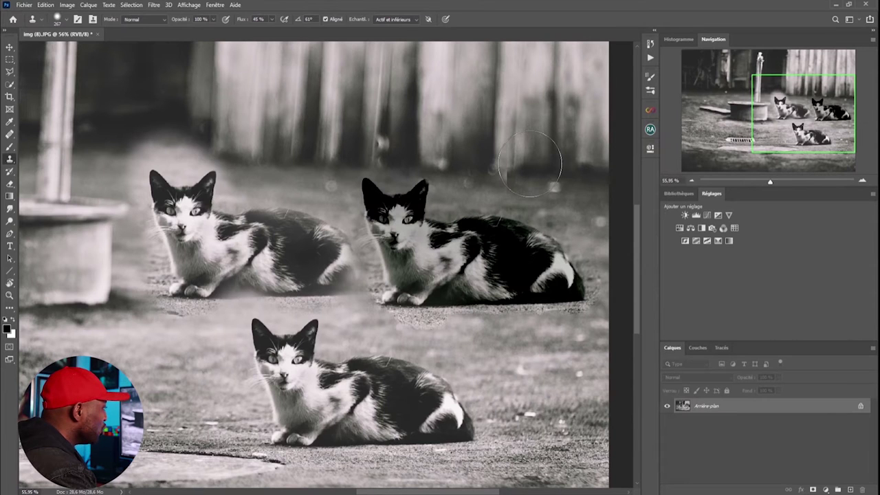
Try extra Clone Stamp strokes over the fence, and undo them together with both cat copies
drag(176, 141, 219, 115)
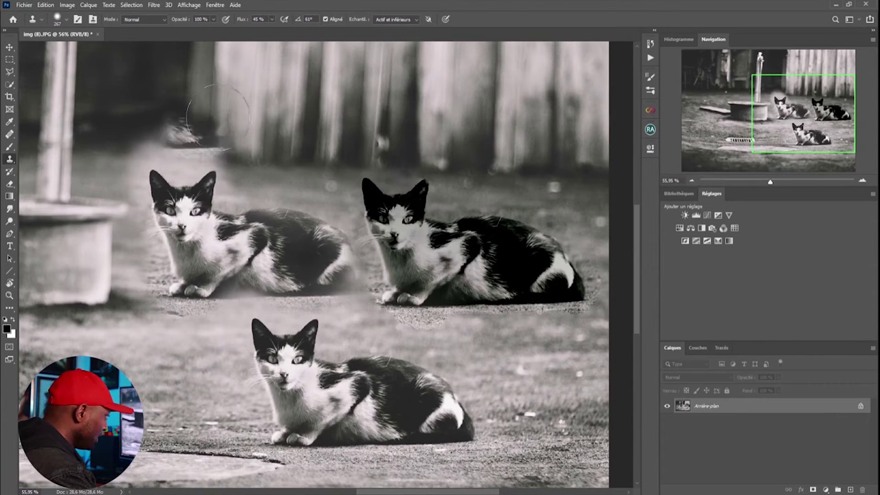
click(313, 82)
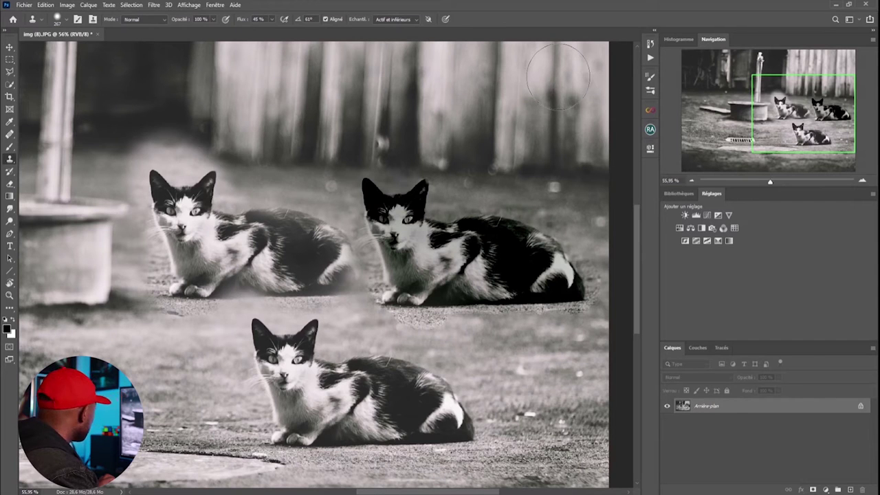
key(ctrl+z)
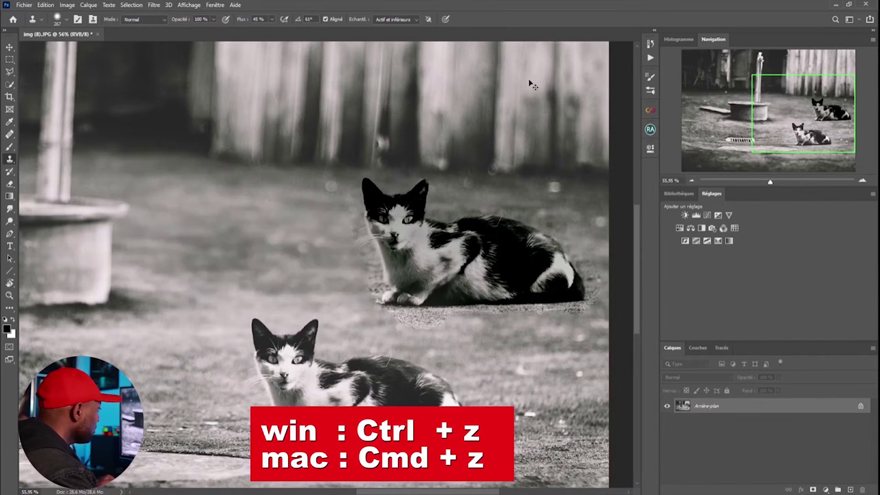
key(ctrl+z)
key(z)
key(ctrl+0)
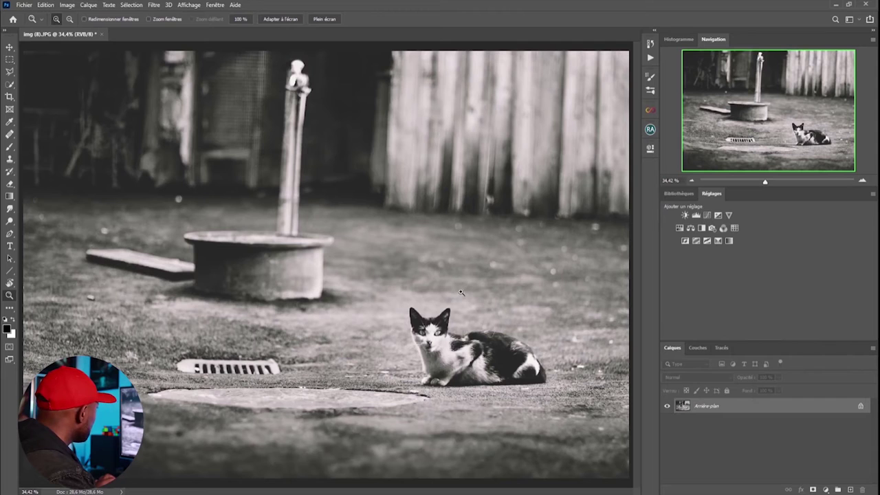
Activate the Healing Brush (Outil Correcteur) and set its mode to Remplacer
click(10, 136)
click(149, 20)
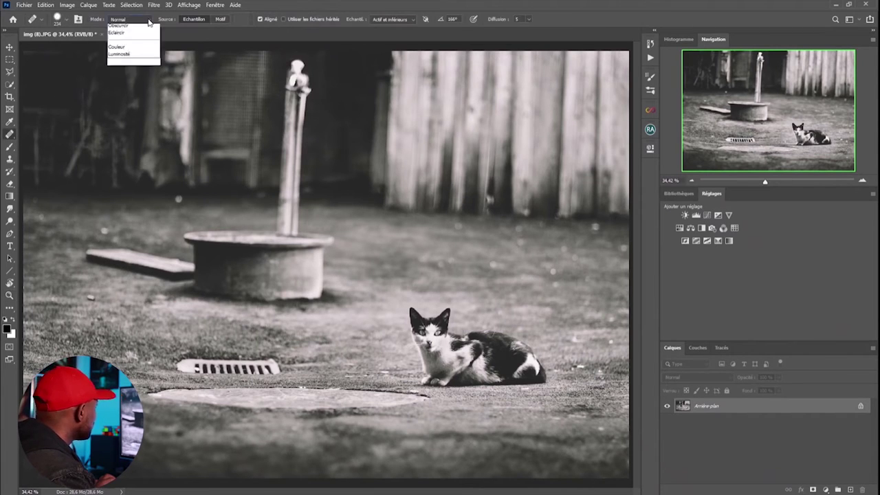
click(142, 27)
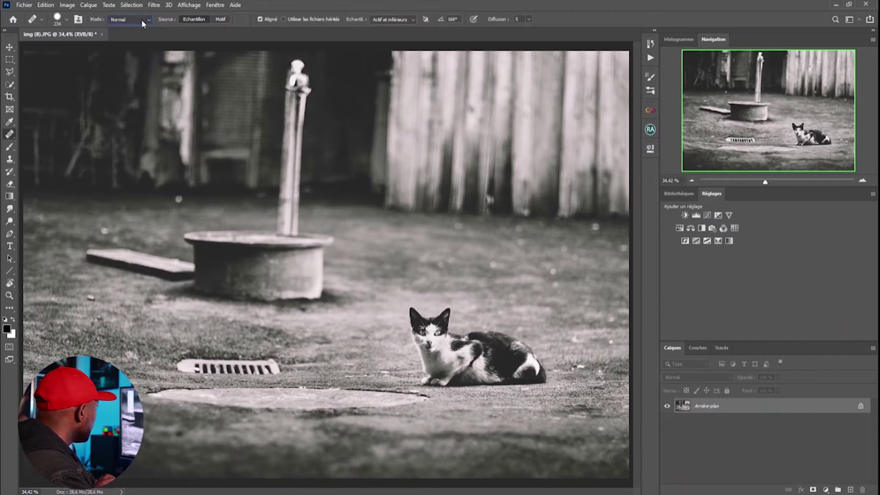
right_click(8, 137)
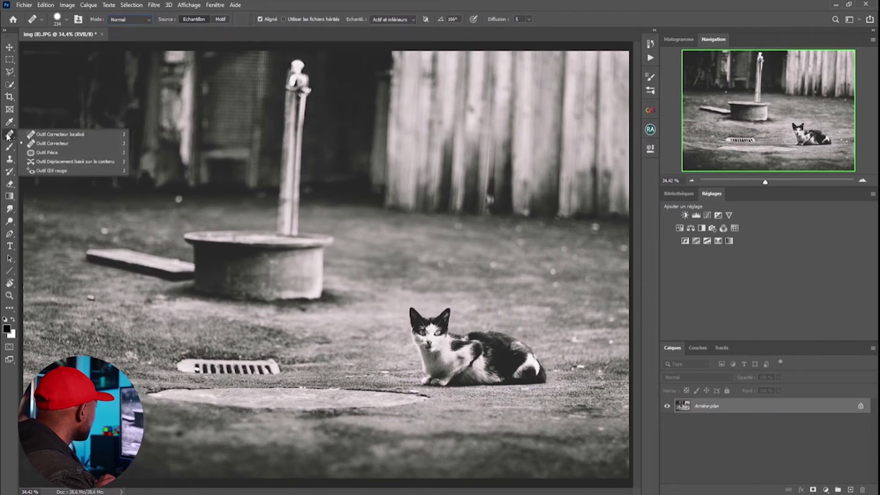
click(48, 144)
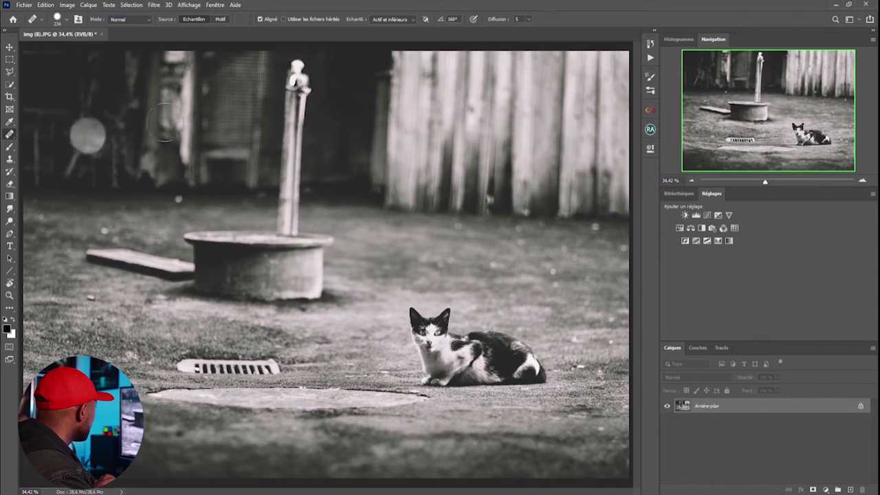
click(149, 20)
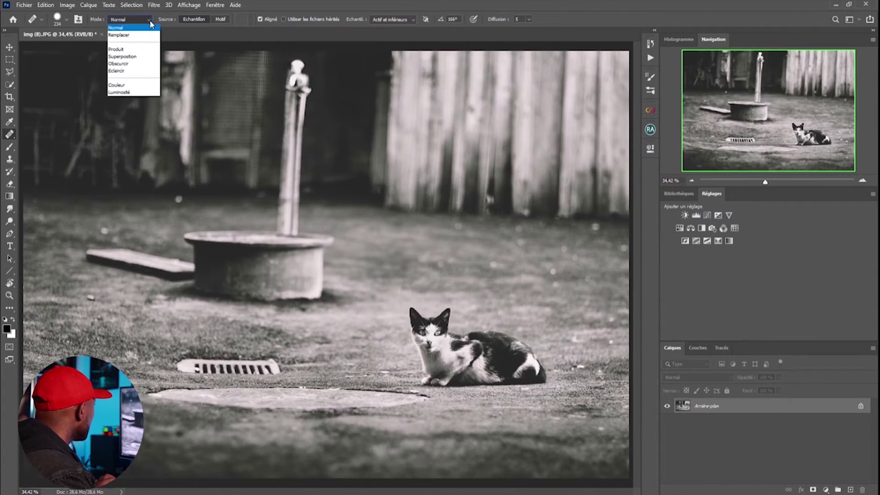
click(127, 35)
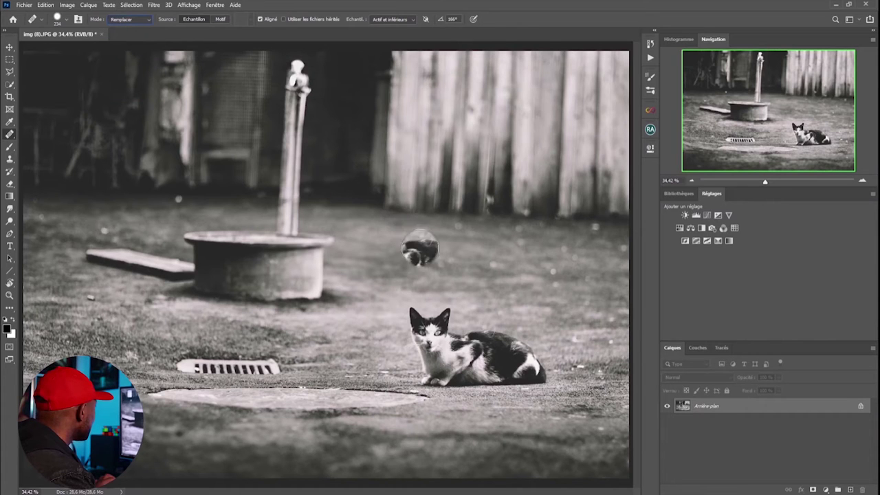
Duplicate the cat behind it in Remplacer mode, sampling its face, and undo the extra stroke across the fence
alt+click(430, 334)
click(417, 236)
mouse_move(417, 236)
mouse_down()
mouse_move(435, 252)
mouse_move(464, 254)
mouse_move(478, 255)
mouse_move(449, 247)
mouse_move(479, 237)
mouse_move(484, 253)
mouse_move(470, 264)
mouse_move(523, 272)
mouse_move(486, 283)
mouse_move(493, 305)
mouse_move(567, 286)
mouse_move(556, 268)
mouse_move(578, 260)
mouse_move(588, 273)
mouse_move(539, 277)
mouse_up()
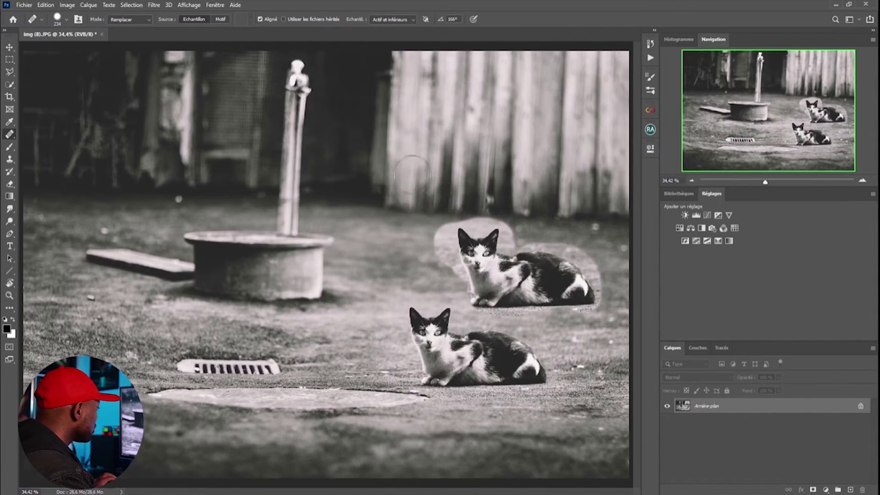
drag(403, 167, 475, 233)
key(s)
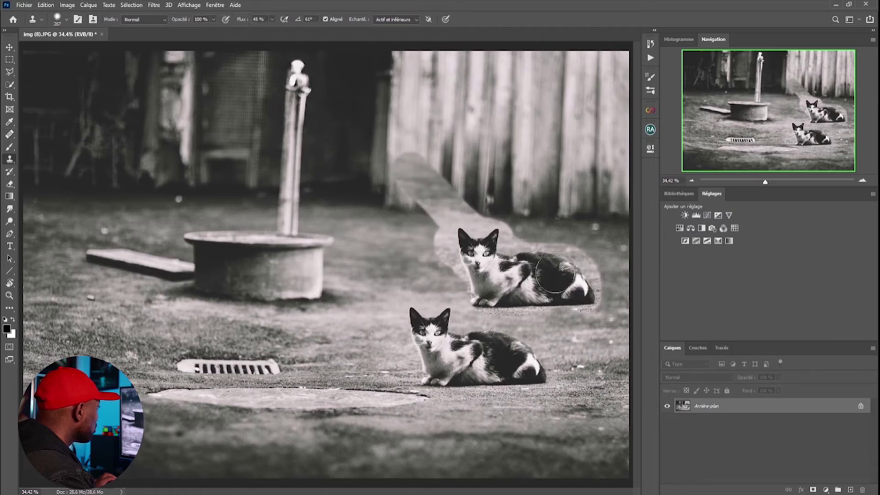
key(ctrl+z)
Examine the edges of the duplicated cat up close, and return to the full image
key(z)
mouse_move(425, 205)
mouse_down()
mouse_move(502, 231)
mouse_move(592, 310)
mouse_up()
key(s)
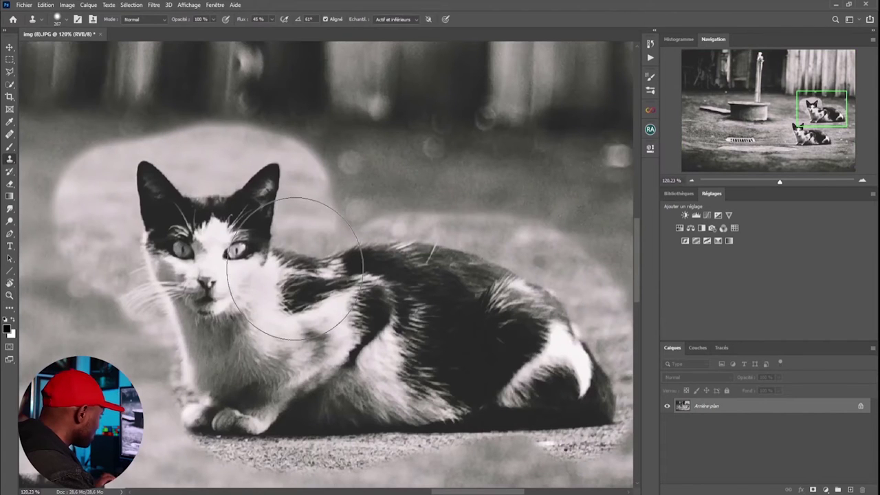
key(z)
right_click(377, 267)
click(399, 270)
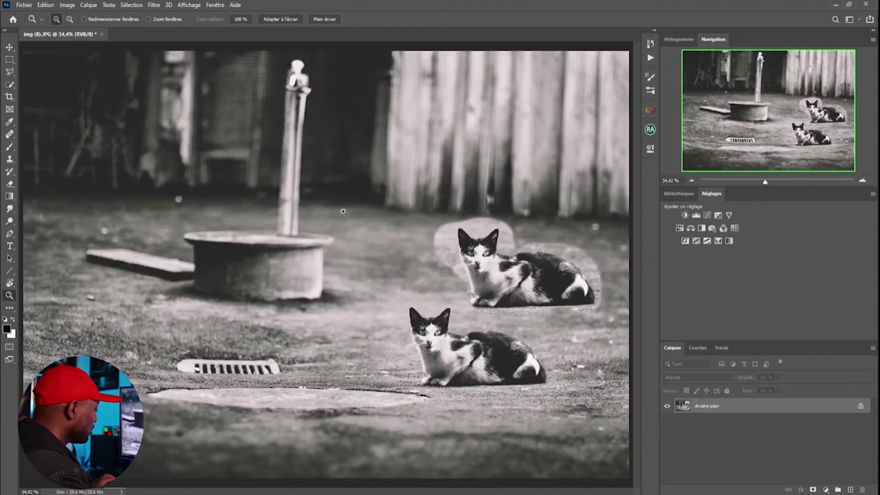
Reselect the Healing Brush and set its mode to Normal
click(10, 134)
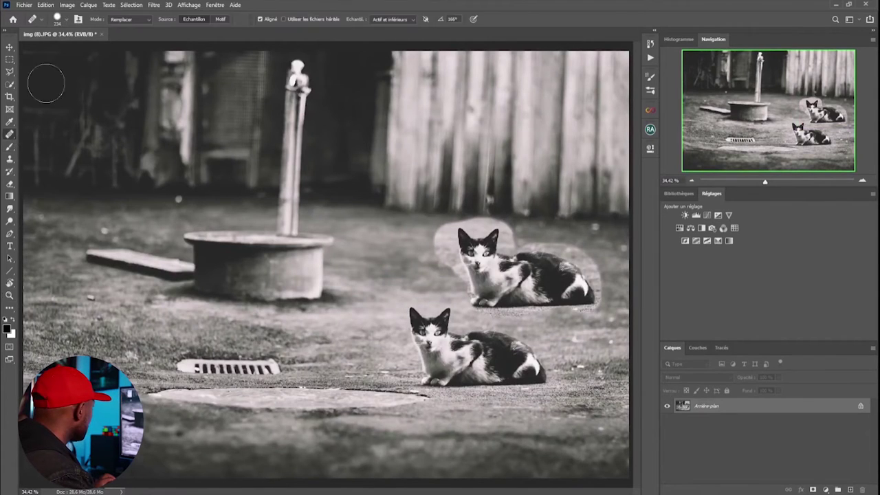
click(130, 20)
click(116, 28)
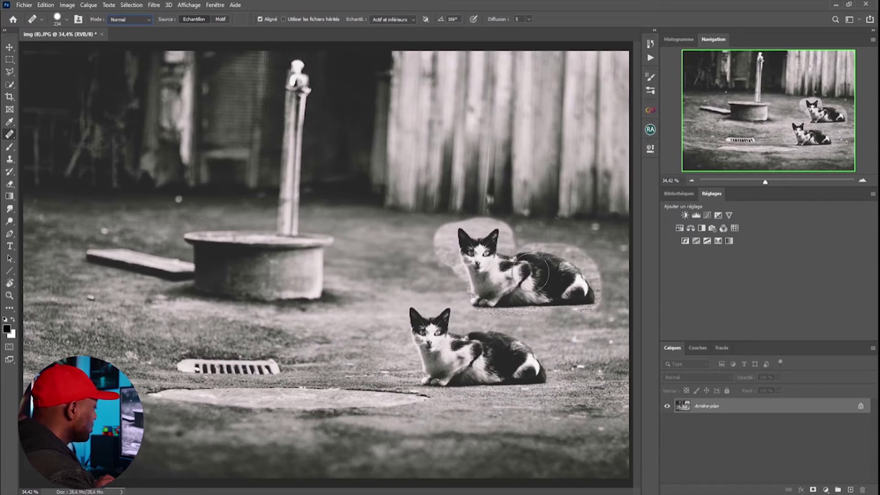
drag(532, 269, 532, 270)
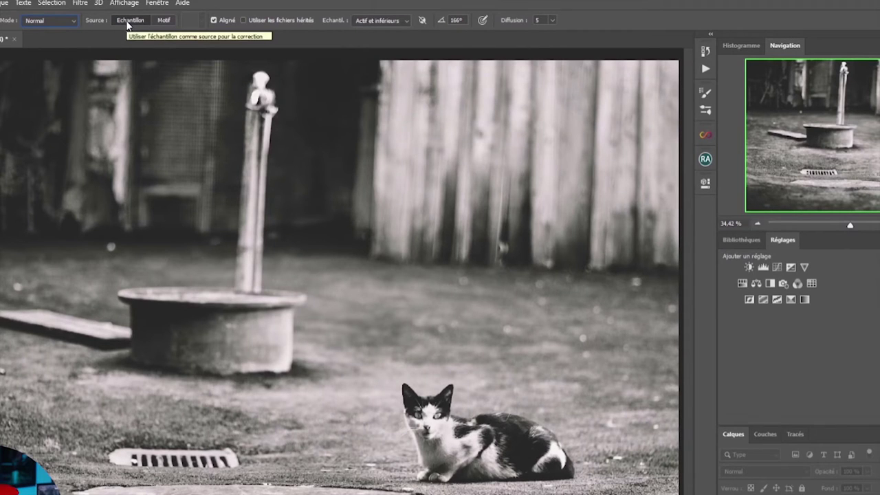
Set the Healing Brush source to Motif with the second Trees pattern, and paint foliage on the ground above the cat
click(163, 20)
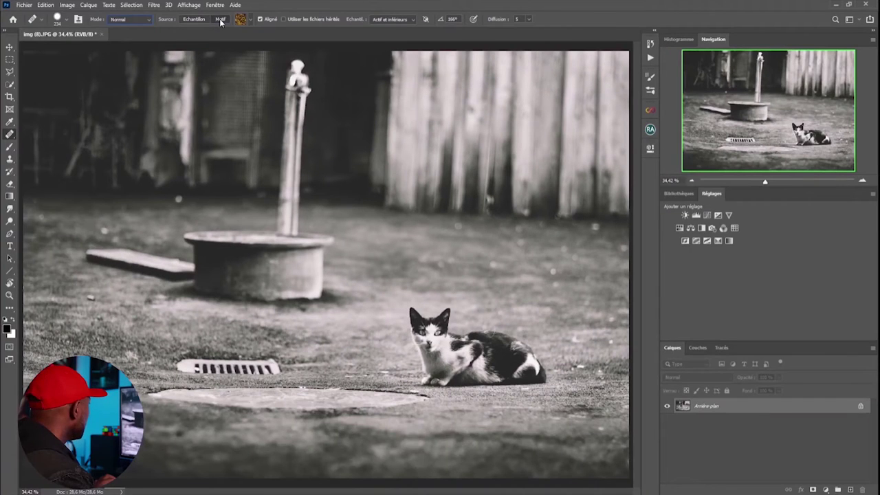
click(247, 22)
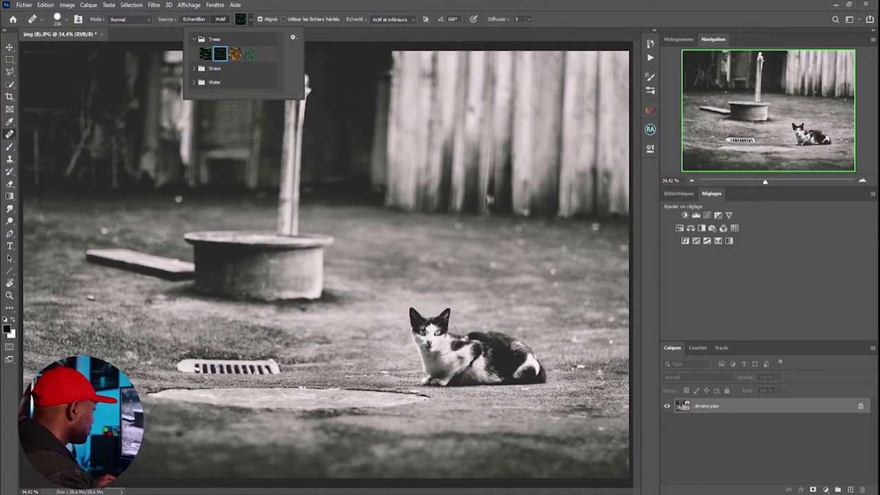
click(423, 331)
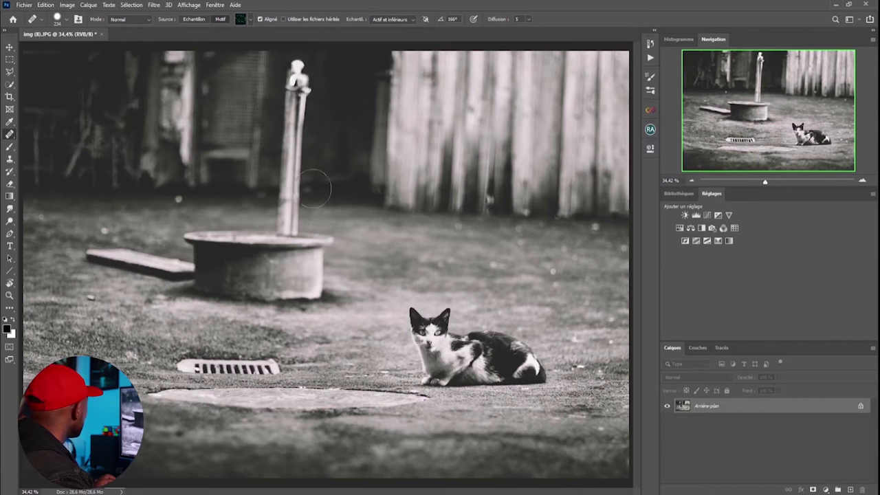
mouse_move(442, 236)
mouse_down()
mouse_move(454, 253)
mouse_move(523, 237)
mouse_move(481, 269)
mouse_move(535, 221)
mouse_move(474, 210)
mouse_move(399, 220)
mouse_move(406, 275)
mouse_move(509, 276)
mouse_move(553, 220)
mouse_move(505, 292)
mouse_up()
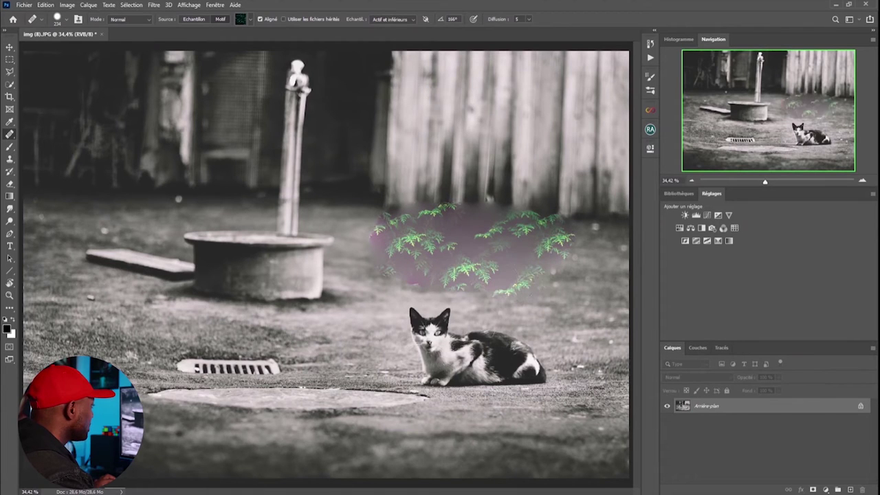
Choose the third Trees pattern, with the yellow trees, and paint it over the wooden fence
click(250, 20)
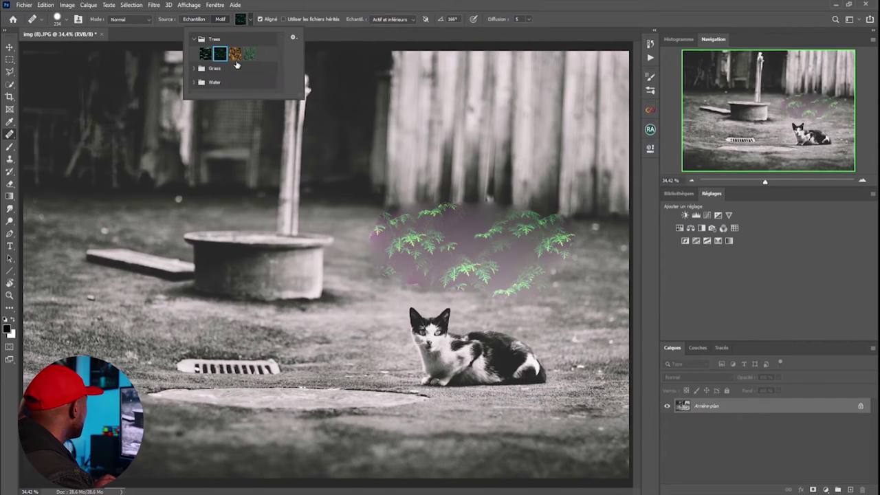
click(235, 53)
click(252, 21)
mouse_move(566, 177)
mouse_down()
mouse_move(378, 138)
mouse_move(536, 175)
mouse_move(582, 148)
mouse_move(403, 107)
mouse_move(454, 89)
mouse_move(361, 147)
mouse_move(375, 182)
mouse_move(536, 189)
mouse_move(544, 199)
mouse_move(419, 196)
mouse_move(337, 176)
mouse_move(457, 212)
mouse_up()
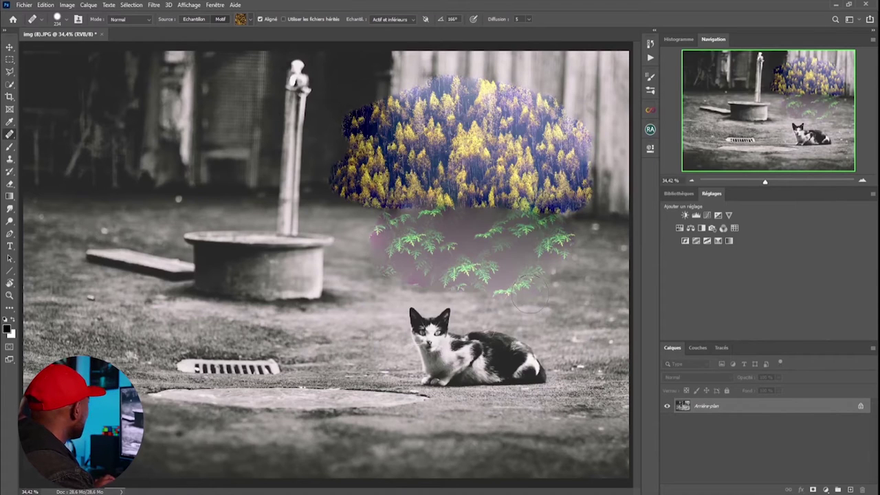
Set the Healing Brush source back to Echantillon and undo the painted patterns
click(201, 20)
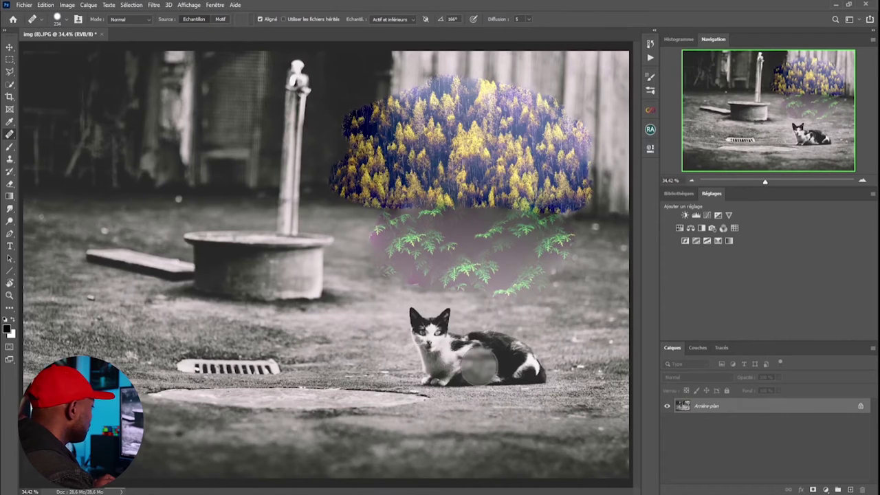
drag(478, 368, 479, 351)
key(ctrl+z)
key(ctrl+z)
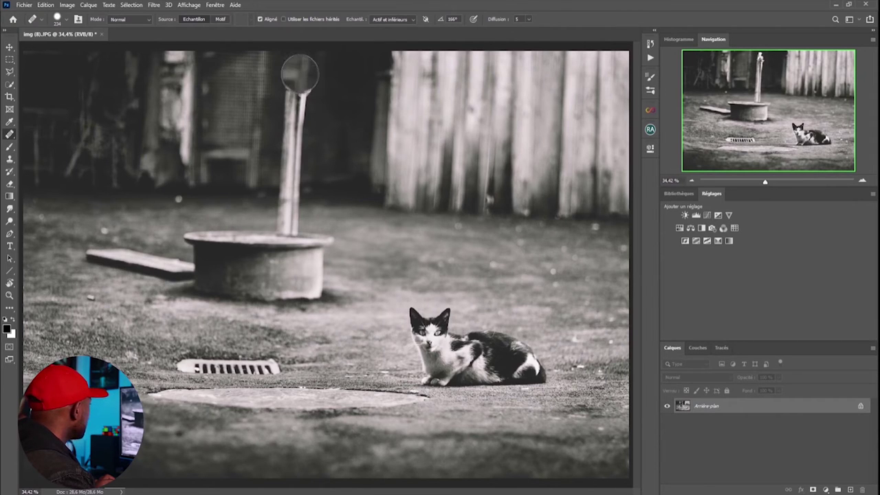
Choose Actif et inférieurs as the layers the Healing Brush samples
click(404, 19)
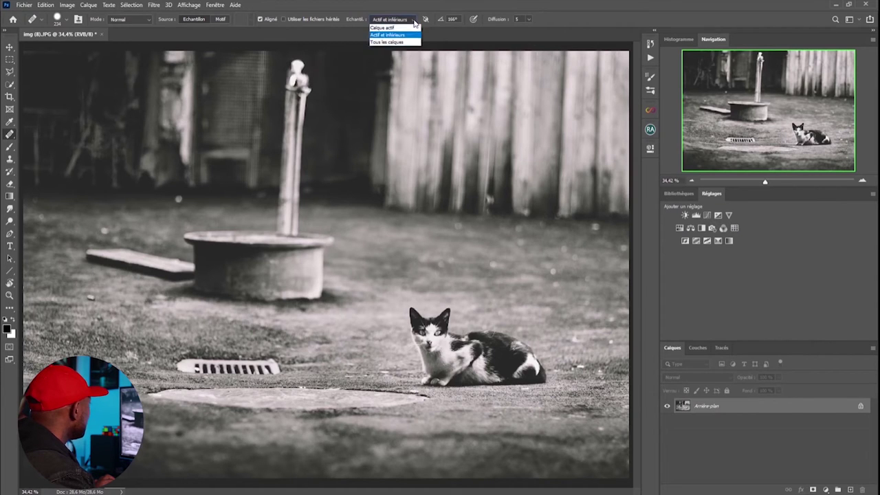
click(384, 35)
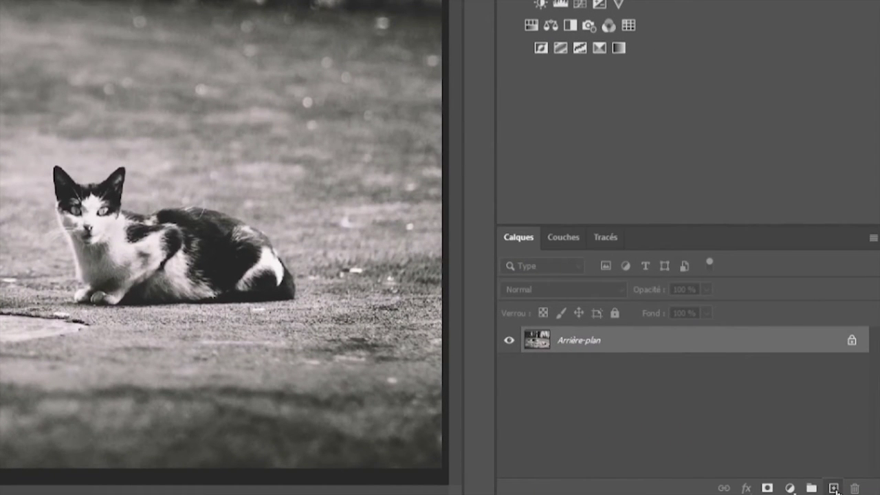
Create a new layer above Arrière-plan and name it outil correcteur
click(833, 489)
double_click(574, 344)
text(outil c)
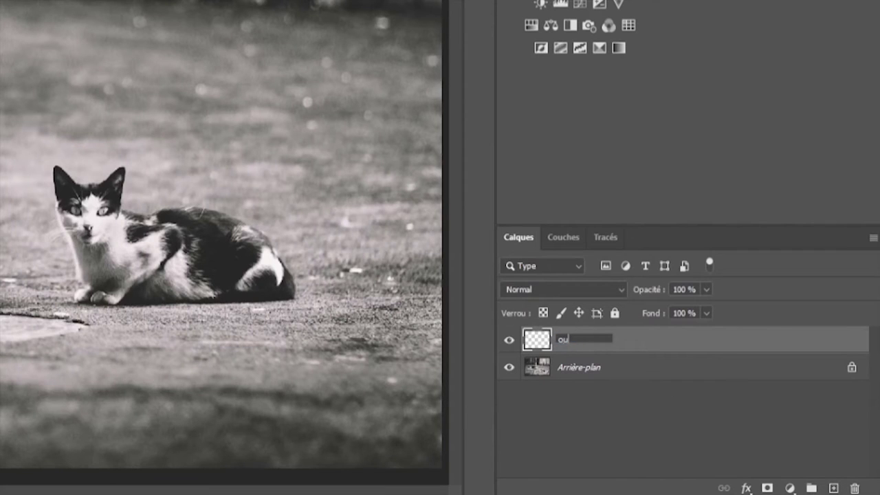
text(orrecteur)
click(681, 340)
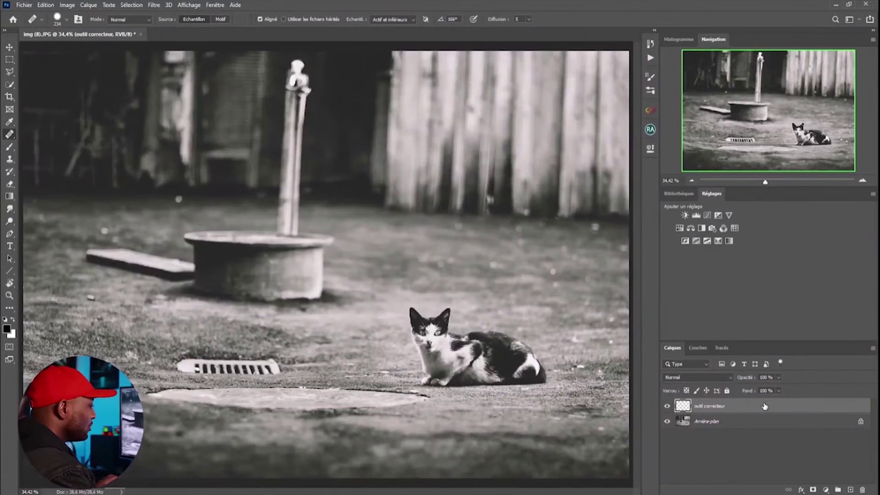
Switch the Healing Brush sampling to Calque actif, and return it to Actif et inférieurs
click(392, 19)
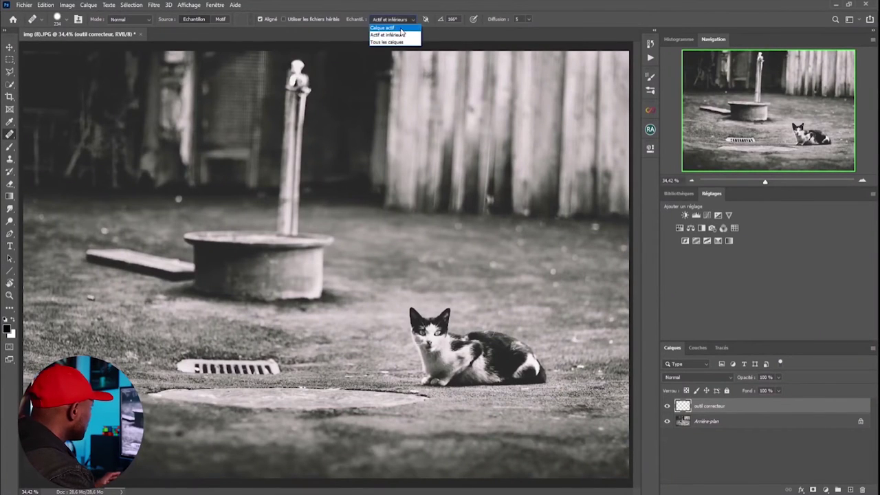
click(389, 29)
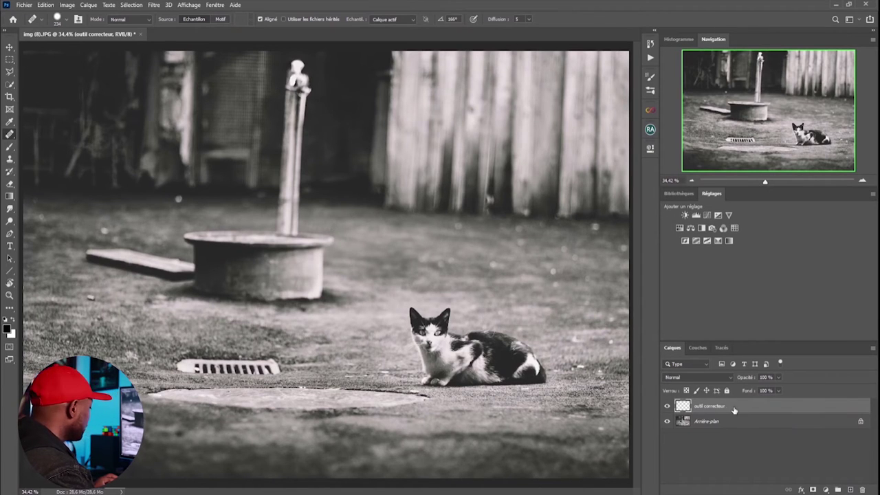
click(410, 22)
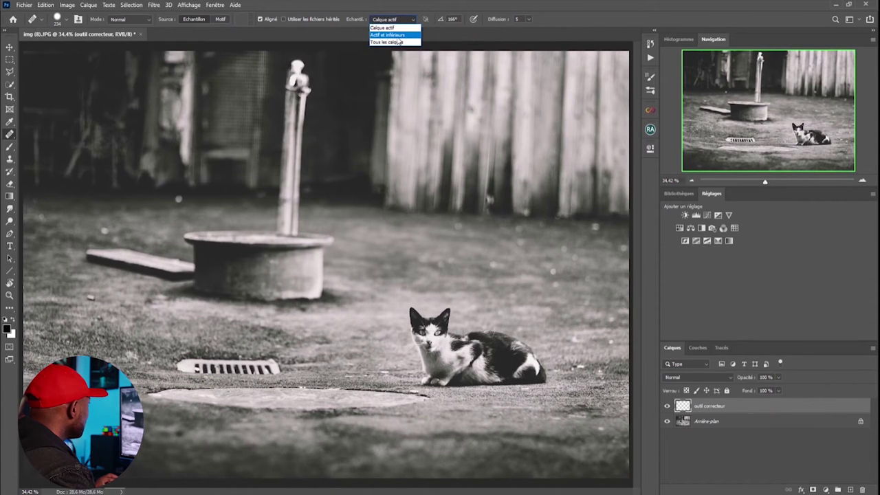
click(400, 35)
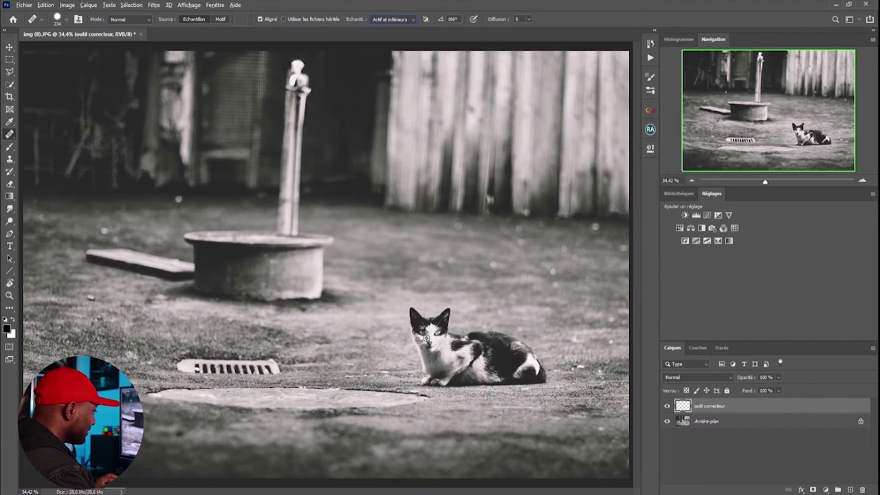
Sample the cat's face and paint a copy of the cat on the ground above it, keeping sampling on Actif et inférieurs
alt+click(434, 335)
mouse_move(462, 243)
mouse_down()
mouse_move(477, 259)
mouse_move(585, 277)
mouse_move(467, 282)
mouse_move(512, 295)
mouse_move(581, 262)
mouse_move(475, 231)
mouse_up()
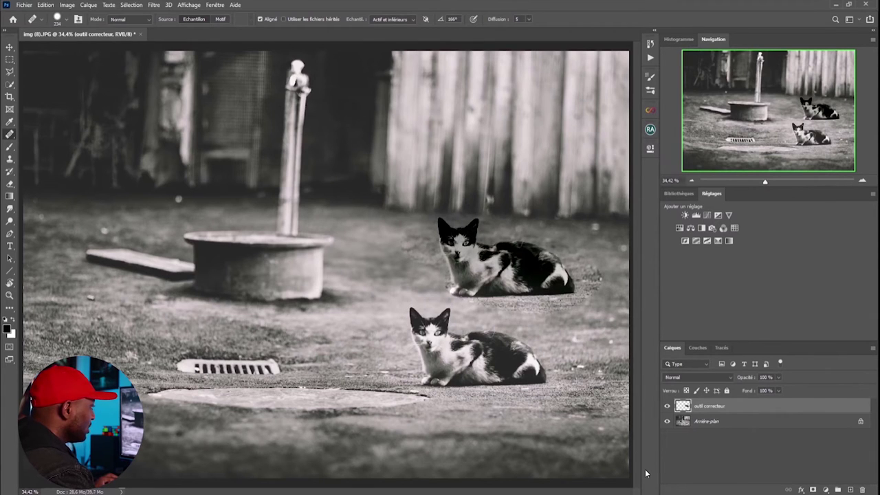
click(410, 22)
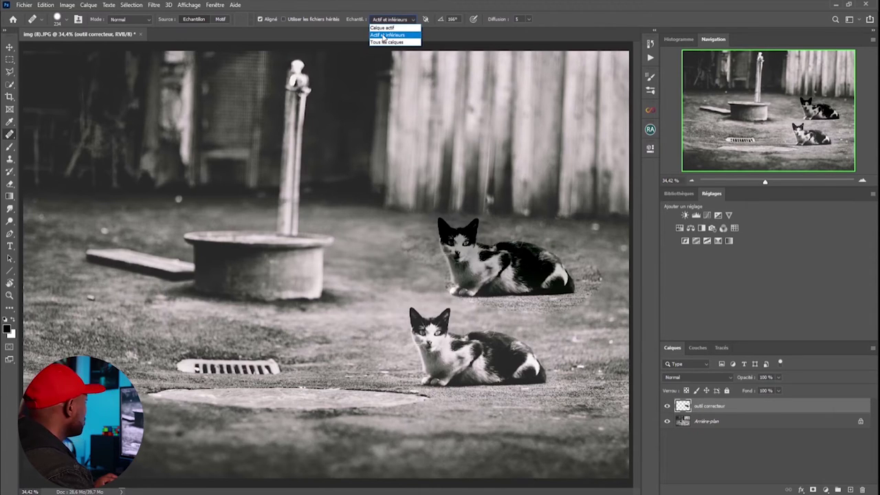
click(383, 36)
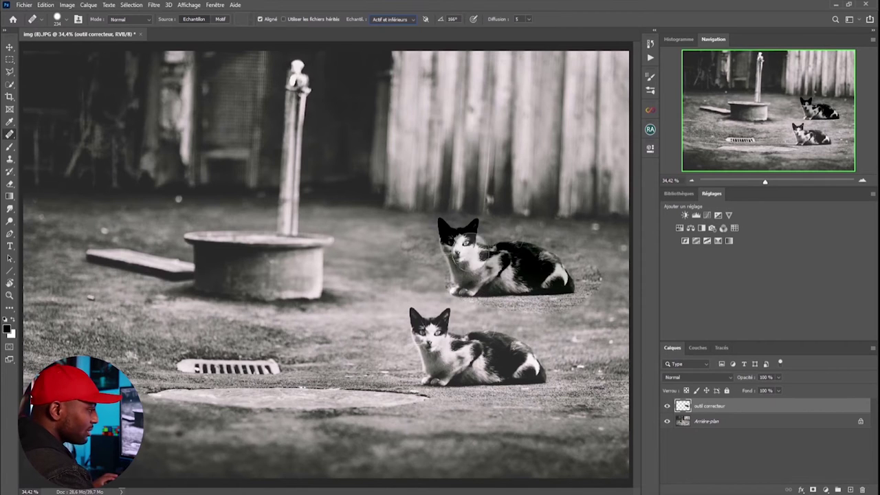
Compare the image with the outil correcteur layer hidden and shown, and undo the painted second cat
click(668, 407)
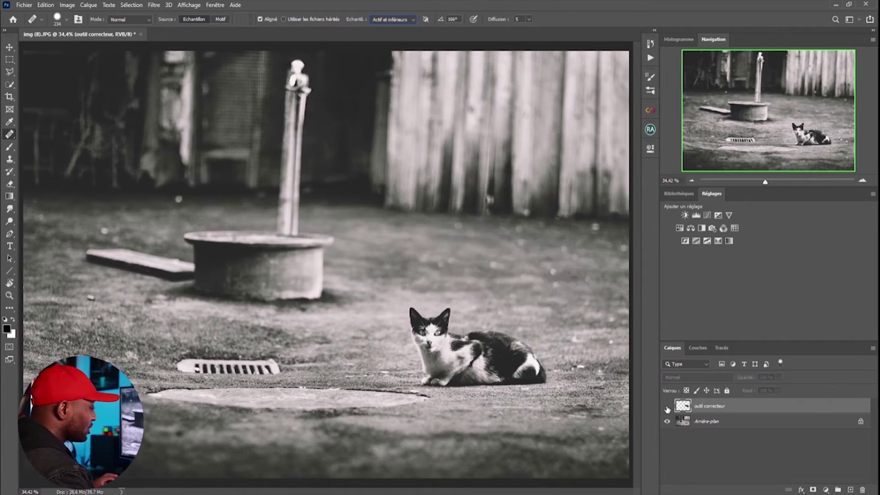
click(667, 409)
click(667, 409)
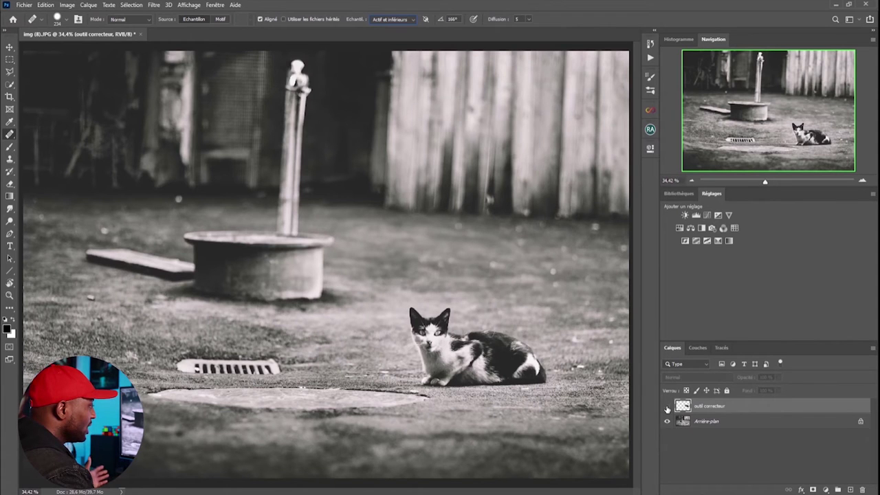
click(667, 408)
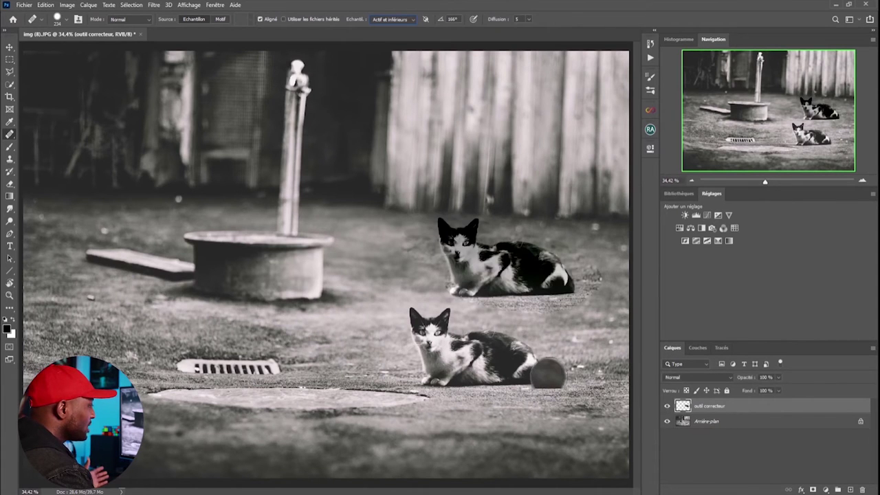
key(ctrl+z)
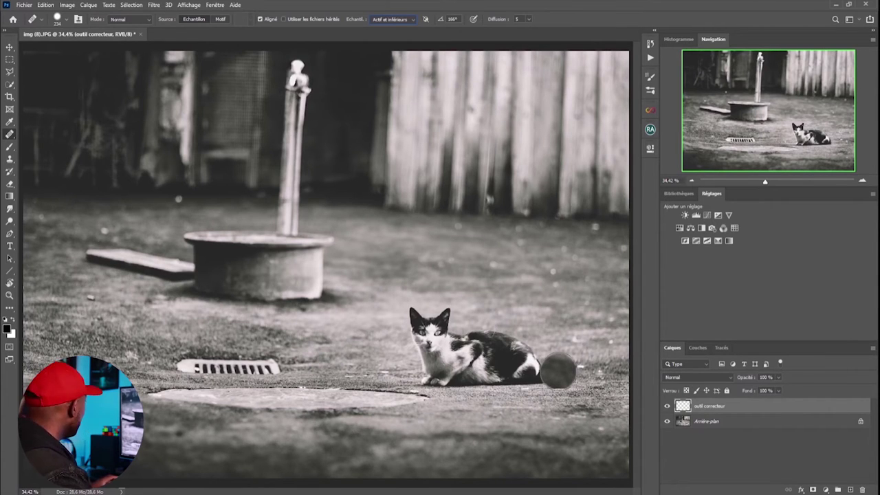
Activate the Spot Healing Brush (Outil Correcteur localisé), switching briefly to the Clone Stamp for comparison
right_click(11, 137)
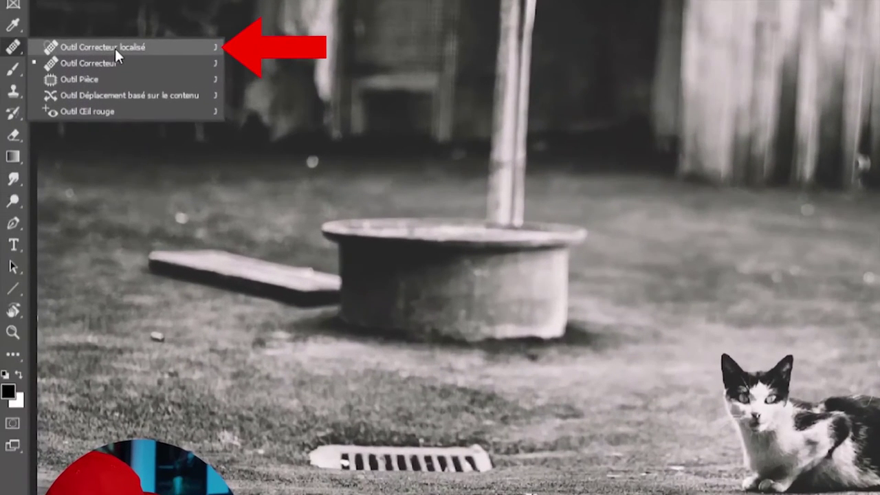
click(114, 48)
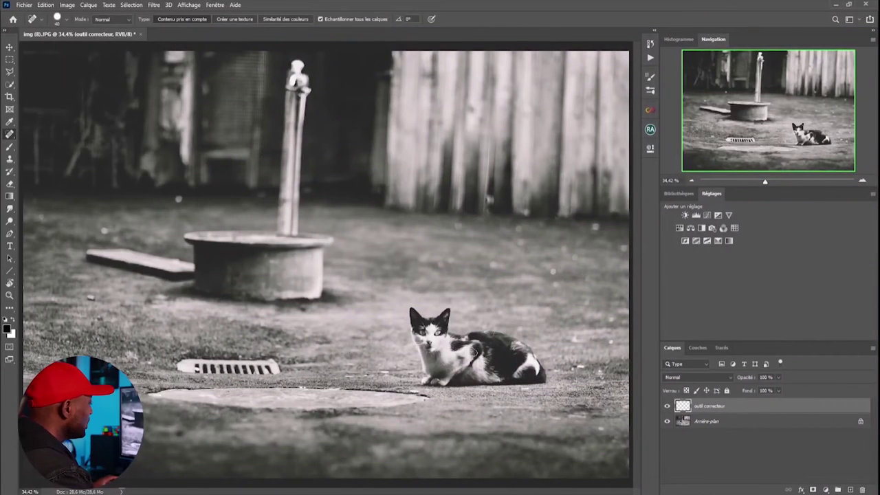
key(s)
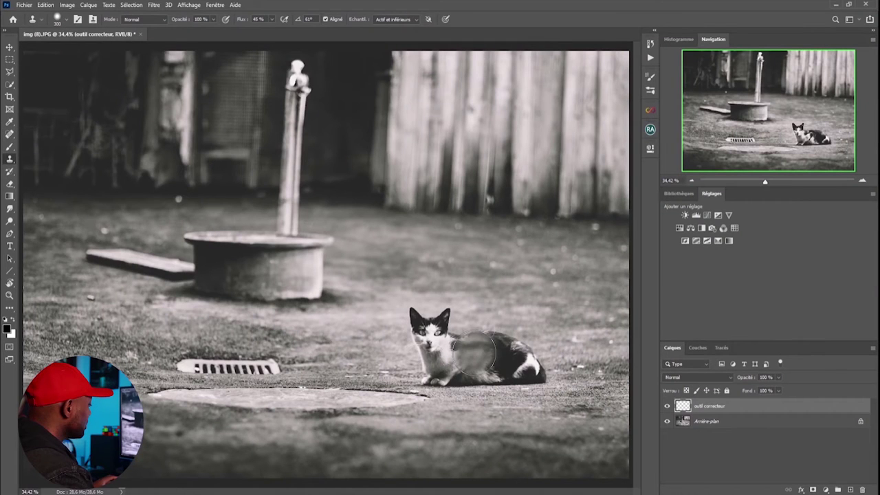
click(10, 134)
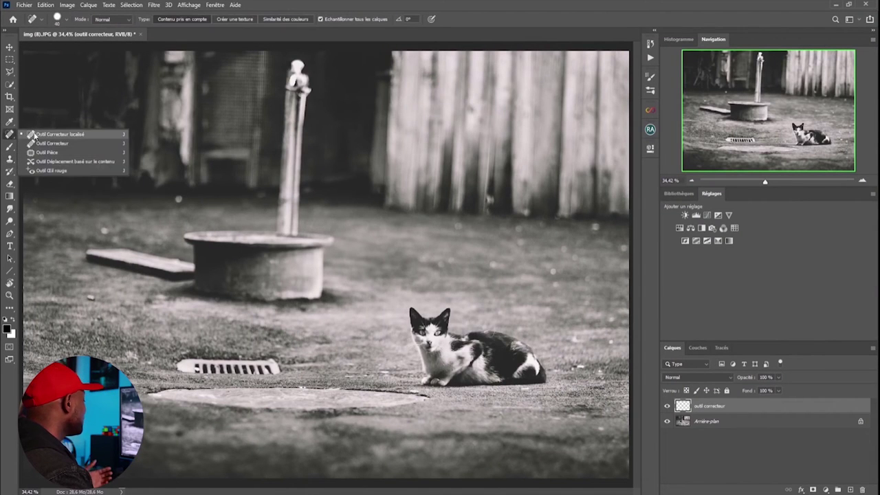
click(45, 134)
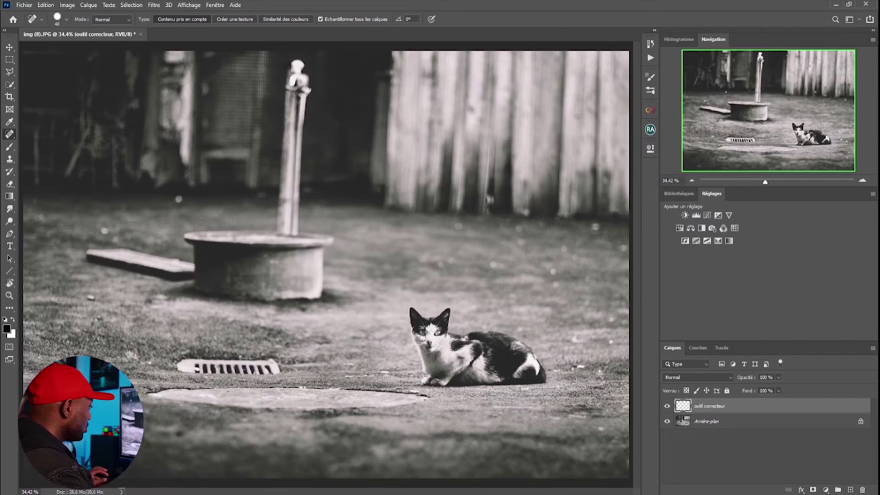
Try to remove the cat by painting over it with Contenu pris en compte and a 290 px brush, and undo the strokes
drag(425, 340, 444, 339)
mouse_move(424, 320)
mouse_down()
mouse_move(435, 317)
mouse_move(413, 348)
mouse_move(533, 364)
mouse_move(473, 348)
mouse_move(527, 365)
mouse_move(502, 375)
mouse_up()
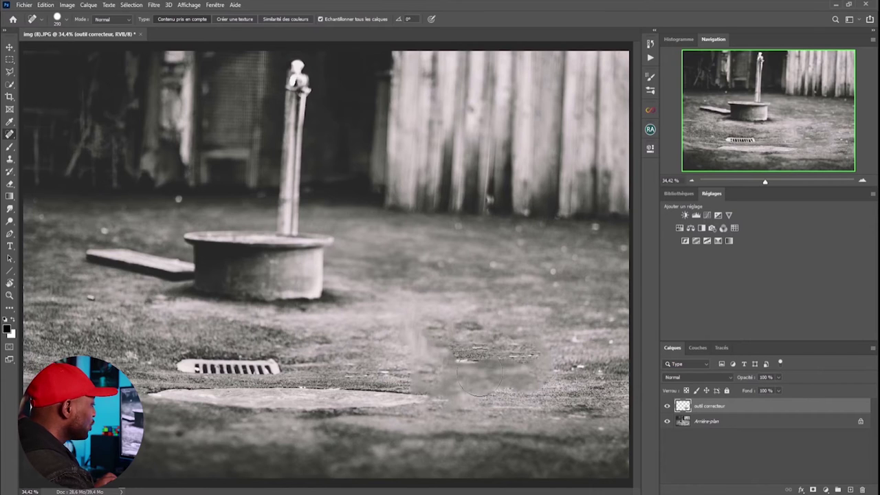
key(ctrl+z)
mouse_move(543, 365)
mouse_down()
mouse_move(491, 342)
mouse_move(445, 341)
mouse_move(433, 322)
mouse_move(414, 320)
mouse_move(430, 329)
mouse_move(437, 370)
mouse_move(523, 368)
mouse_move(414, 320)
mouse_move(424, 360)
mouse_move(444, 371)
mouse_move(530, 367)
mouse_move(422, 322)
mouse_move(434, 373)
mouse_move(515, 374)
mouse_move(524, 400)
mouse_up()
key(ctrl+z)
key(ctrl+z)
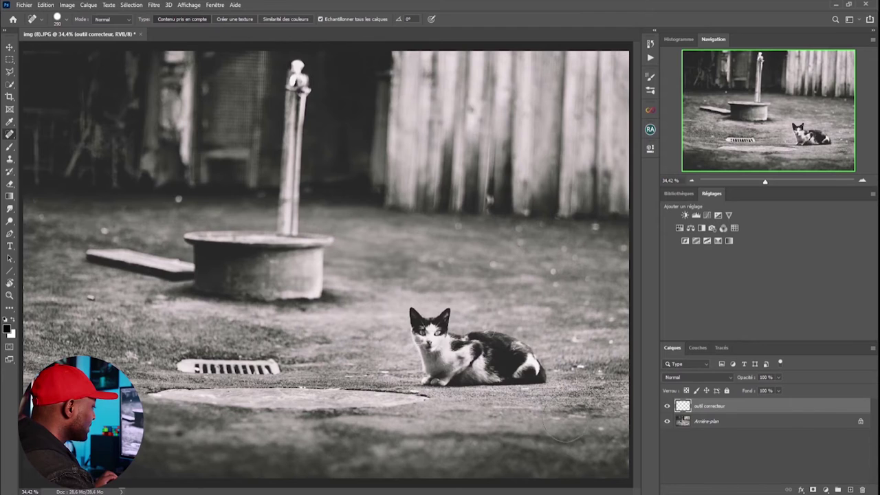
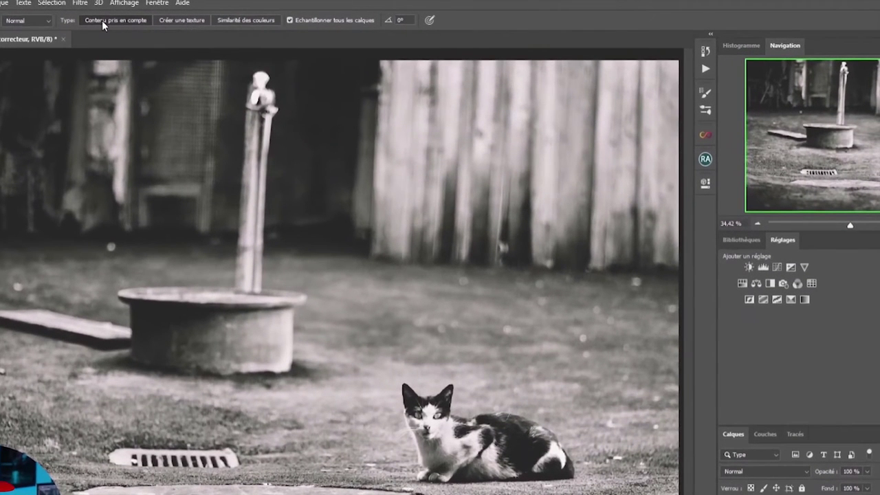
Set the type to Similarité des couleurs, paint over the whole cat, and undo the result
click(241, 20)
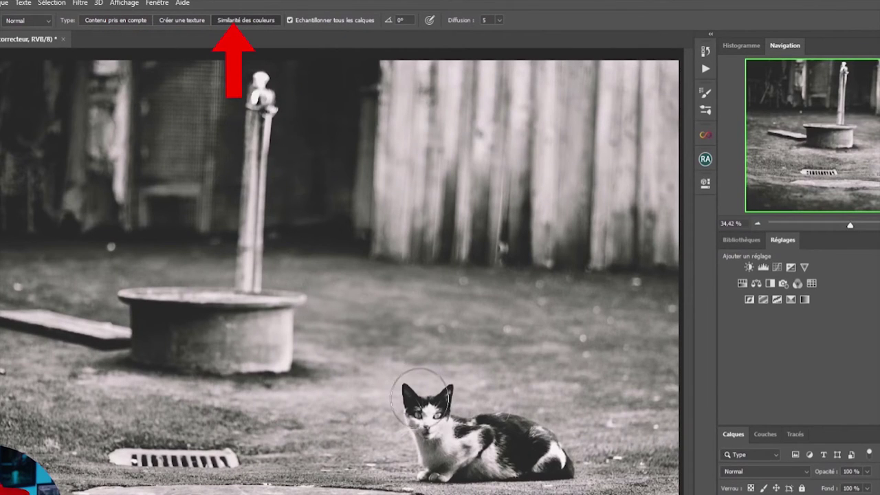
mouse_move(421, 398)
mouse_down()
mouse_move(428, 391)
mouse_move(557, 439)
mouse_move(465, 471)
mouse_up()
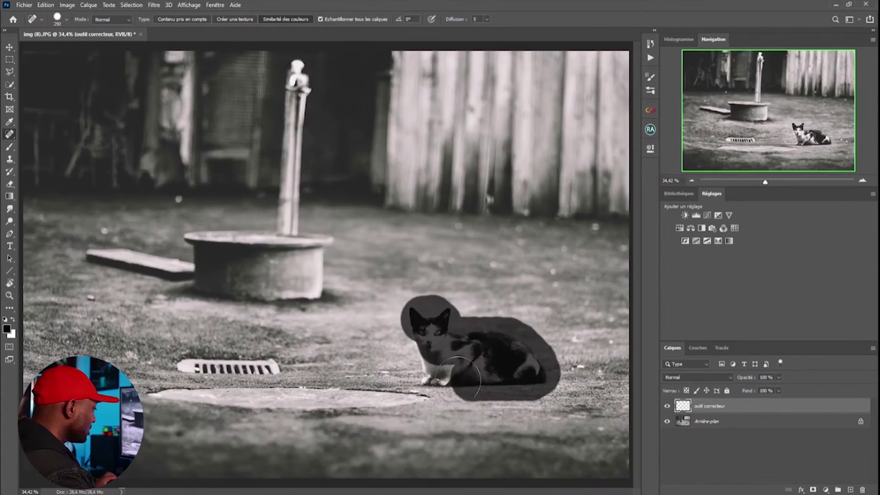
mouse_move(456, 377)
mouse_down()
mouse_move(434, 377)
mouse_move(416, 340)
mouse_up()
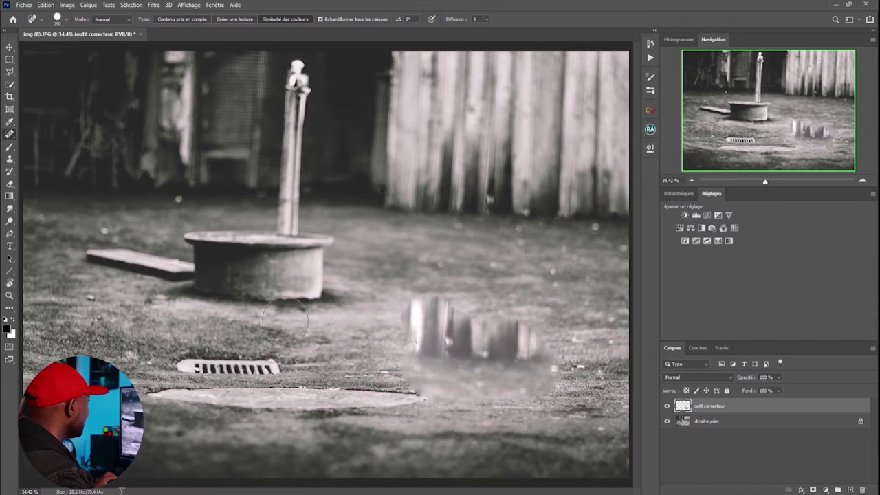
key(ctrl+z)
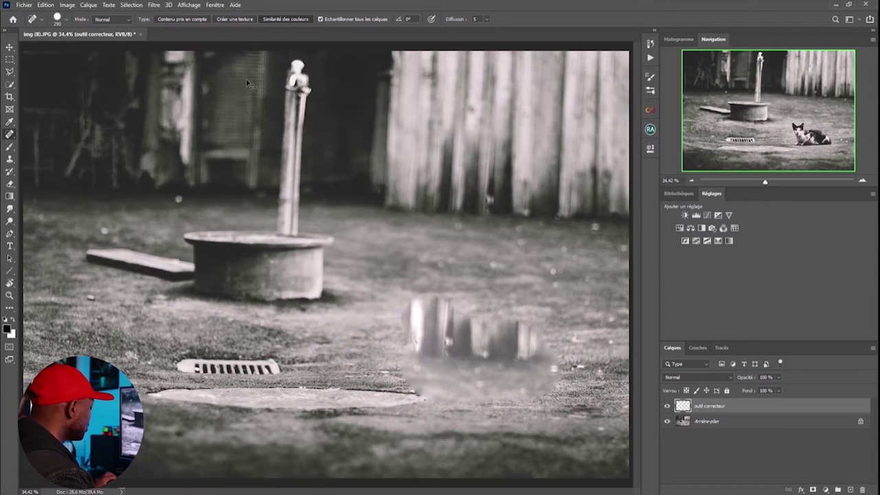
Return the type to Contenu pris en compte, paint over the whole cat in two attempts, and undo each one
click(189, 18)
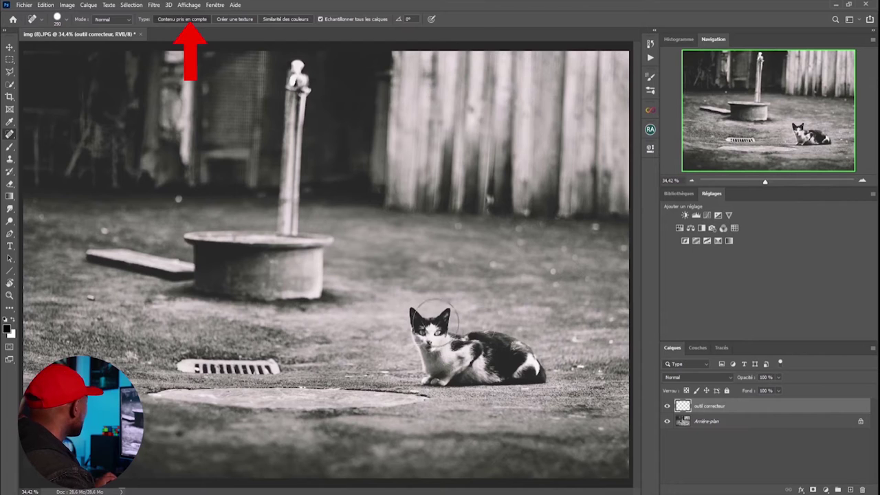
mouse_move(412, 313)
mouse_down()
mouse_move(440, 318)
mouse_move(440, 337)
mouse_move(518, 348)
mouse_move(542, 369)
mouse_move(416, 347)
mouse_up()
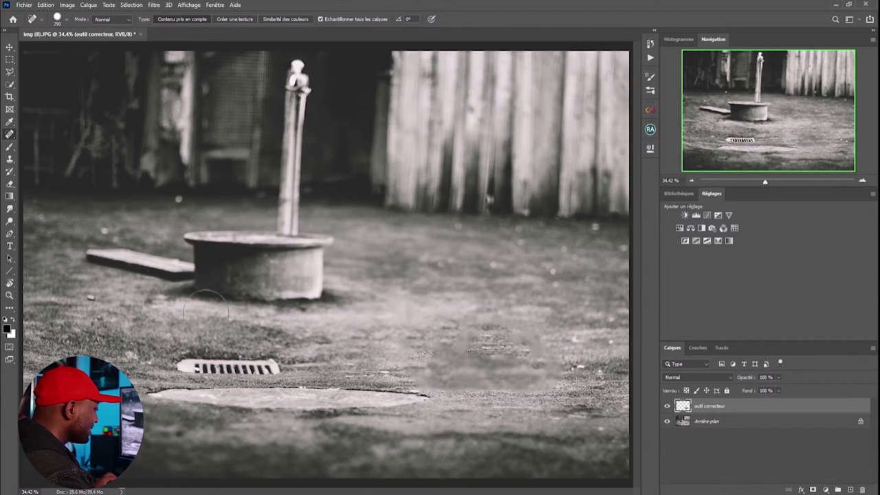
key(ctrl+z)
mouse_move(543, 365)
mouse_down()
mouse_move(441, 334)
mouse_move(443, 323)
mouse_move(423, 321)
mouse_move(416, 334)
mouse_move(428, 362)
mouse_move(506, 369)
mouse_move(543, 371)
mouse_up()
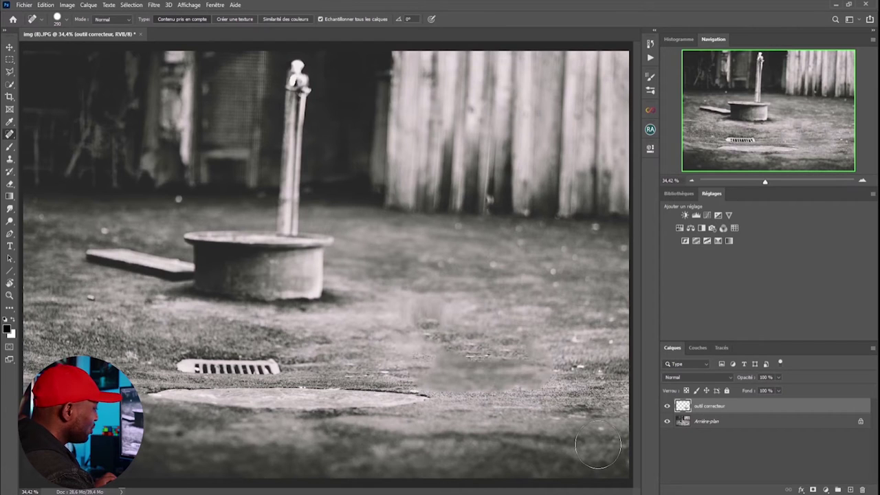
key(ctrl+z)
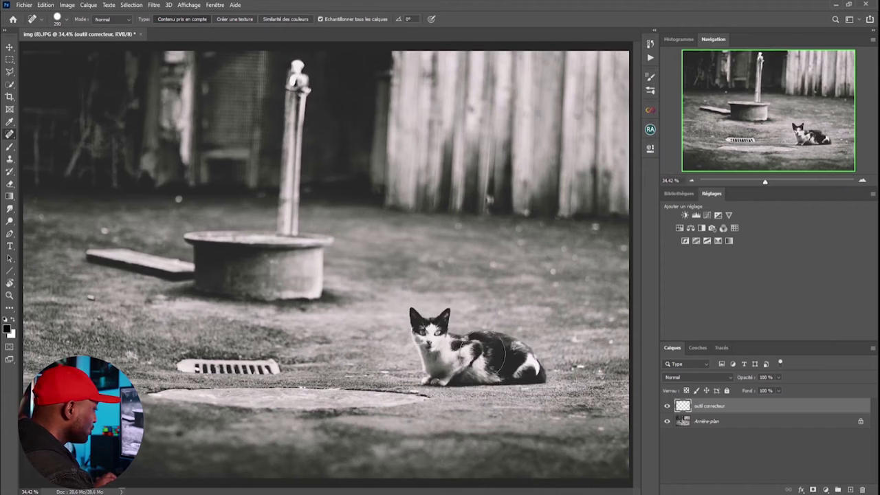
Set the brush hardness to 98 % and reduce its size to 92 px
right_click(485, 352)
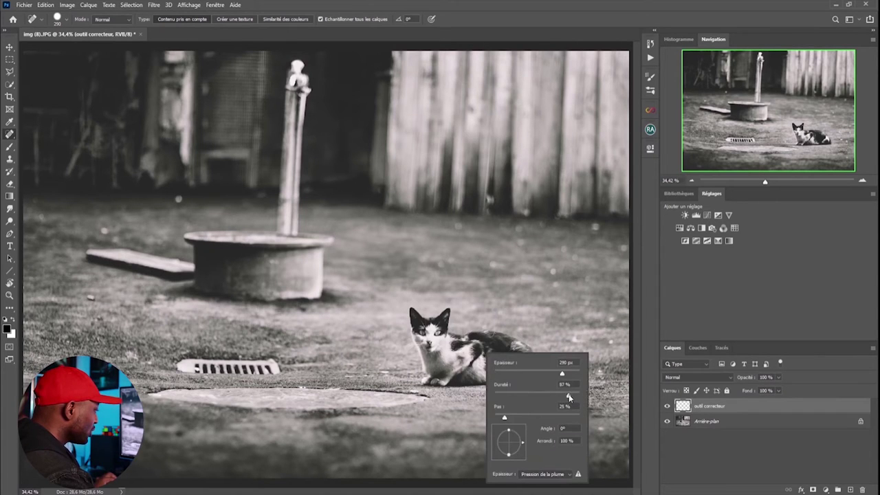
drag(577, 398, 580, 397)
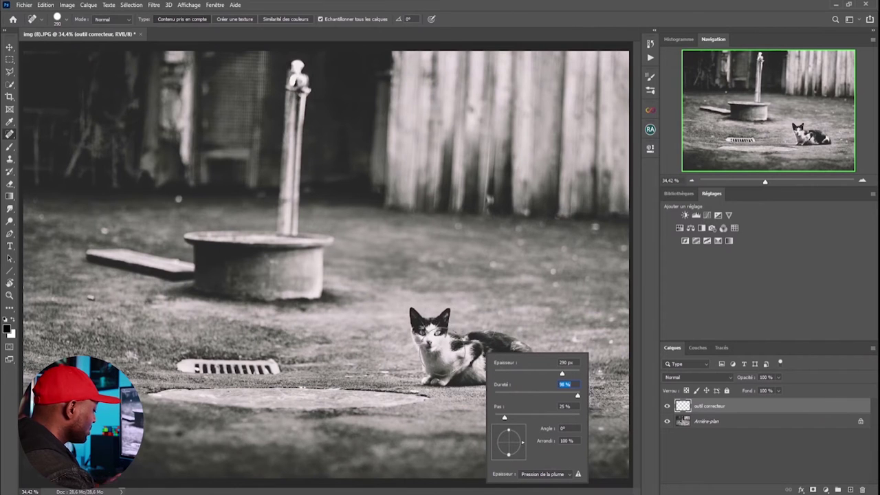
click(533, 372)
key(Return)
Paint over the cat with the smaller, harder brush using Contenu pris en compte, and undo the removal
mouse_move(450, 344)
mouse_down()
mouse_move(447, 315)
mouse_move(437, 325)
mouse_move(414, 313)
mouse_move(427, 379)
mouse_move(541, 377)
mouse_move(513, 339)
mouse_move(430, 337)
mouse_move(433, 351)
mouse_move(507, 346)
mouse_move(441, 350)
mouse_move(439, 370)
mouse_move(525, 365)
mouse_move(520, 352)
mouse_move(443, 360)
mouse_move(421, 339)
mouse_move(437, 343)
mouse_move(450, 365)
mouse_move(511, 363)
mouse_move(476, 358)
mouse_up()
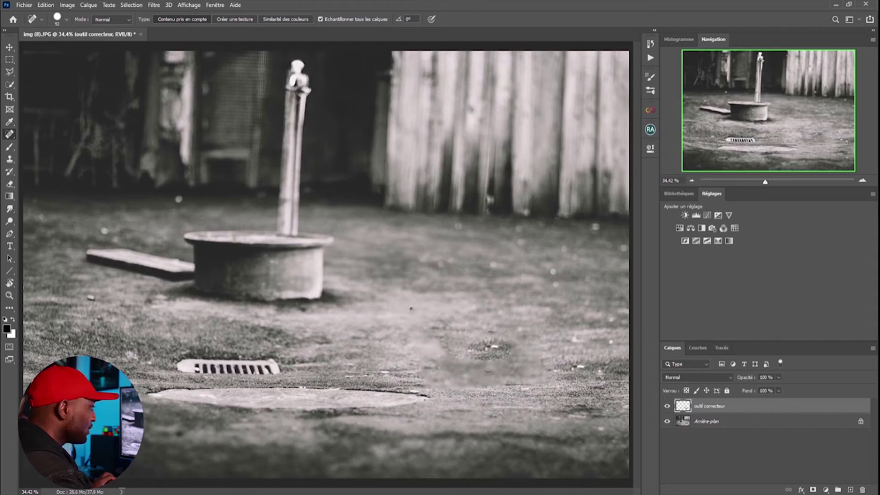
key(ctrl+z)
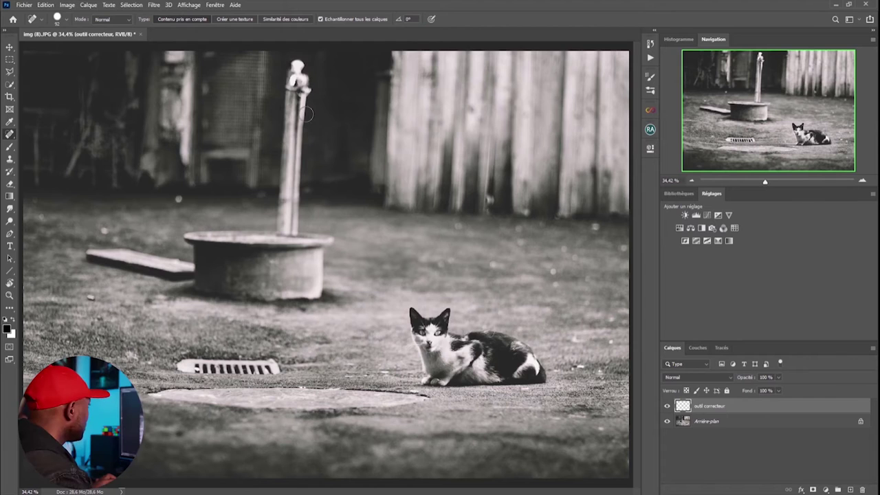
Enlarge the brush to about 250 px, set the type to Similarité des couleurs, and paint over the metal post above the round basin
key(bracketright)
key(bracketright)
key(bracketright)
key(bracketright)
key(bracketright)
key(bracketright)
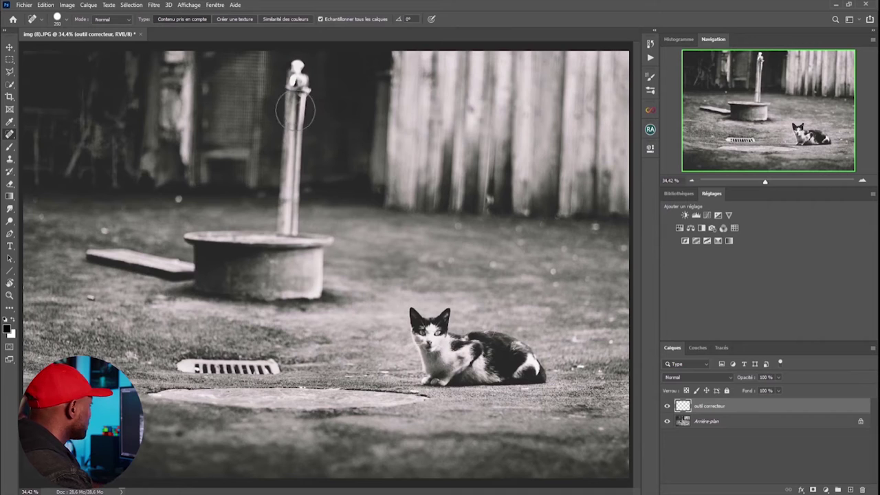
click(286, 19)
mouse_move(298, 70)
mouse_down()
mouse_move(276, 140)
mouse_move(284, 183)
mouse_move(295, 188)
mouse_move(291, 219)
mouse_move(296, 152)
mouse_up()
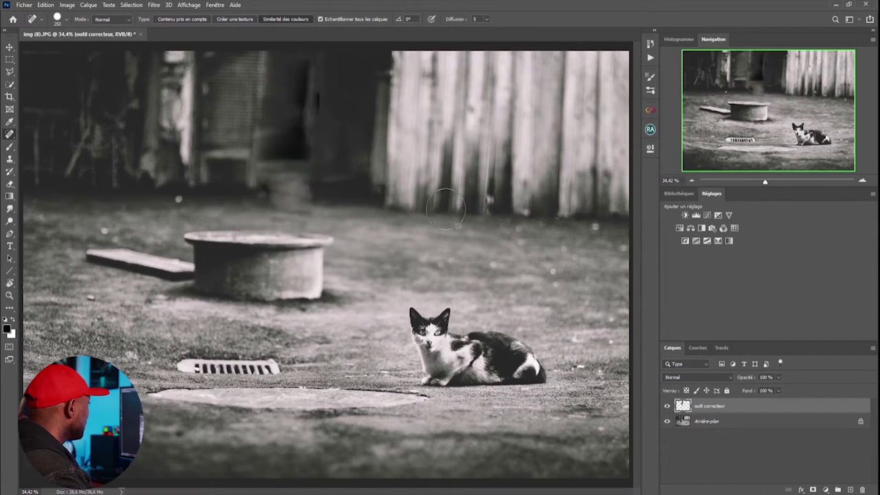
Undo the post removal, try painting over the post again with Similarité des couleurs, and undo that attempt too
key(ctrl+z)
drag(296, 73, 293, 221)
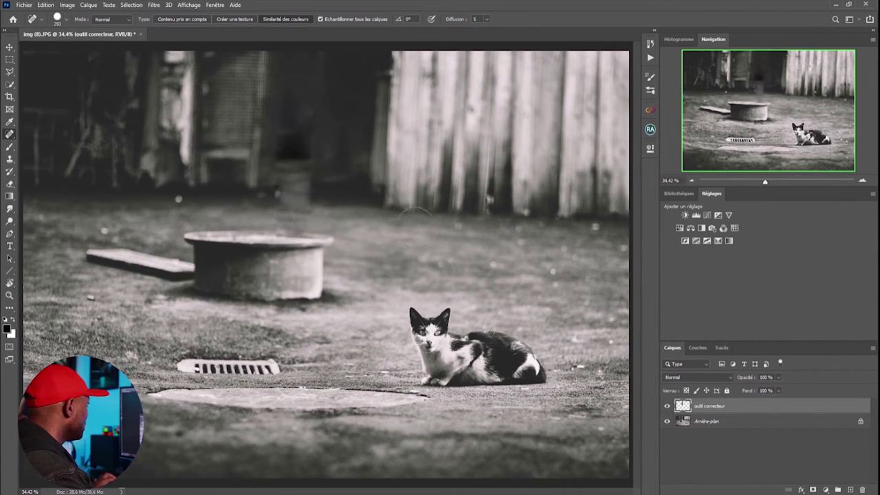
key(ctrl+z)
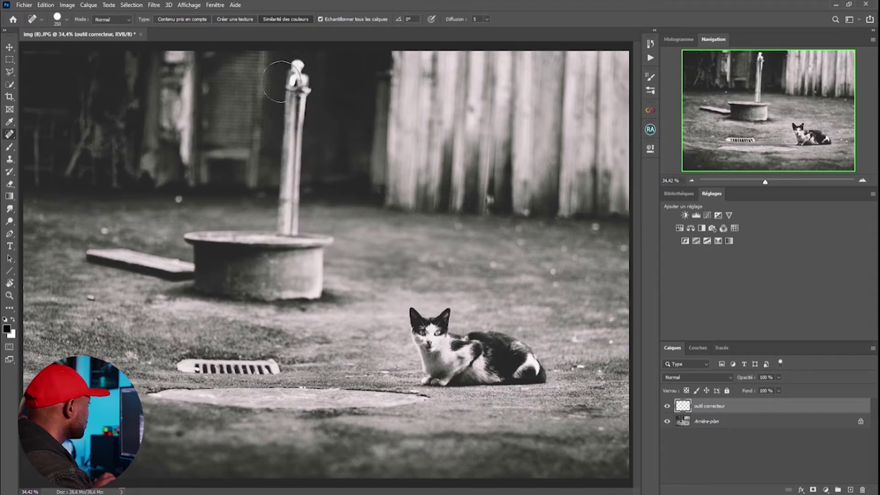
Set the type to Contenu pris en compte, paint over the whole metal post, and undo the removal
click(192, 19)
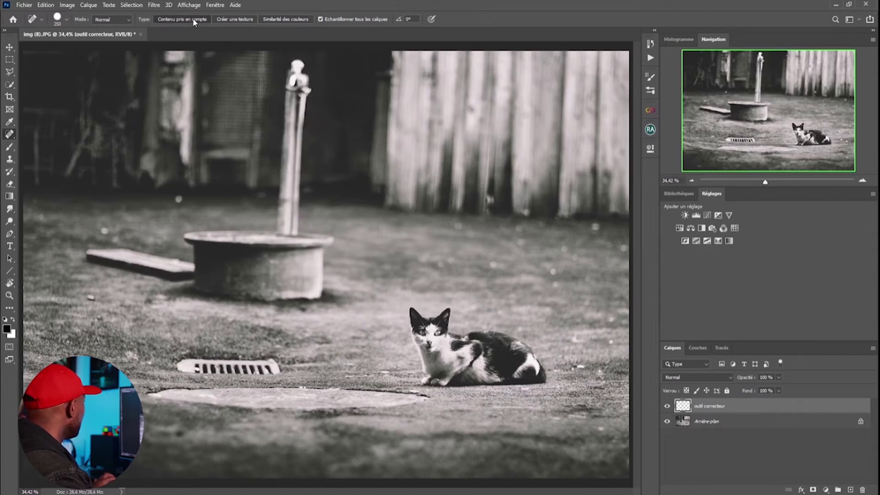
drag(297, 71, 286, 213)
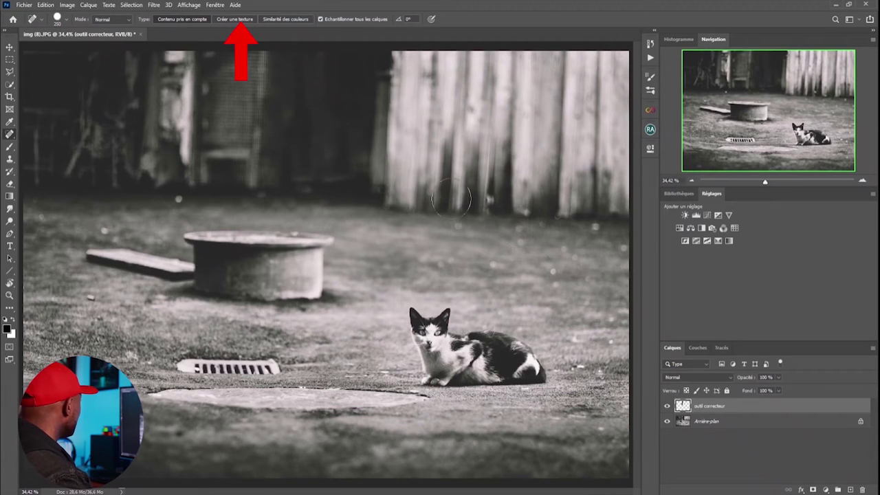
key(ctrl+z)
Switch the type to Créer une texture, paint over the metal post in two attempts, and undo each one
click(229, 21)
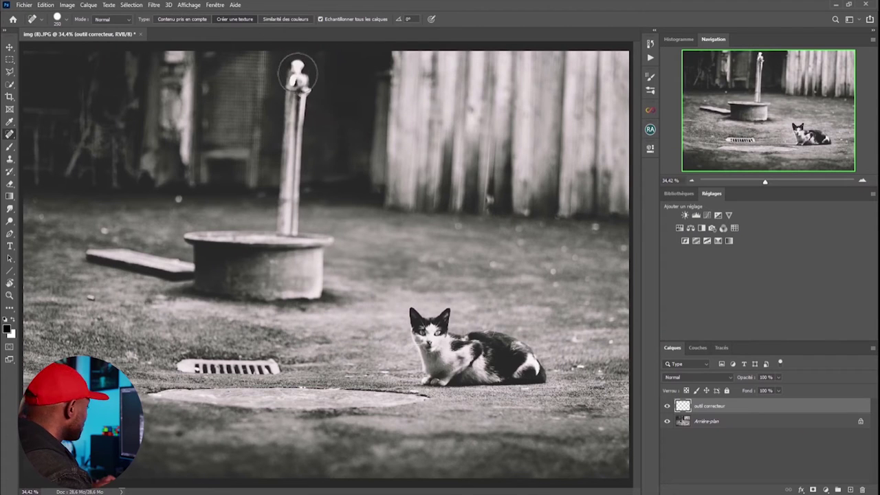
drag(299, 74, 288, 215)
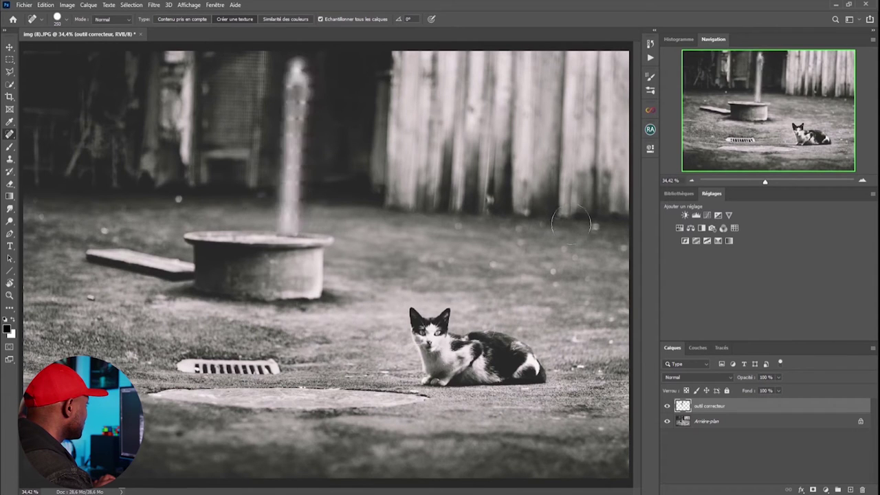
key(ctrl+z)
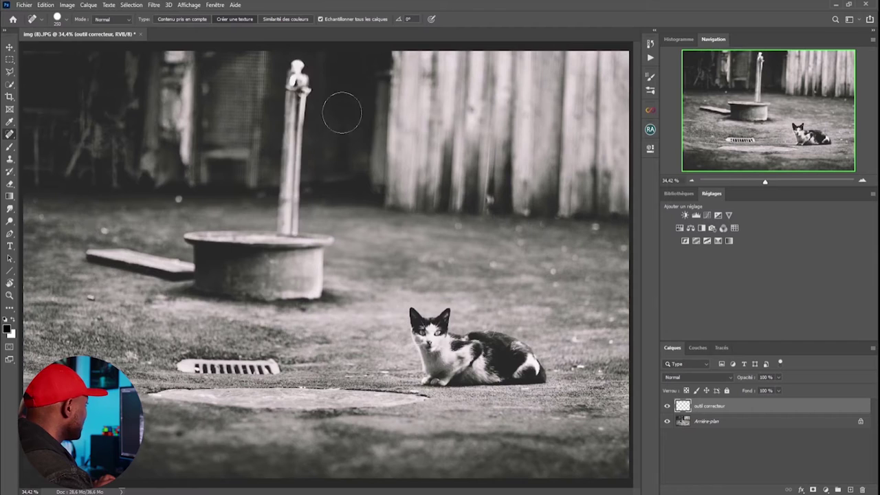
mouse_move(299, 73)
mouse_down()
mouse_move(281, 174)
mouse_move(291, 196)
mouse_move(293, 167)
mouse_move(293, 226)
mouse_up()
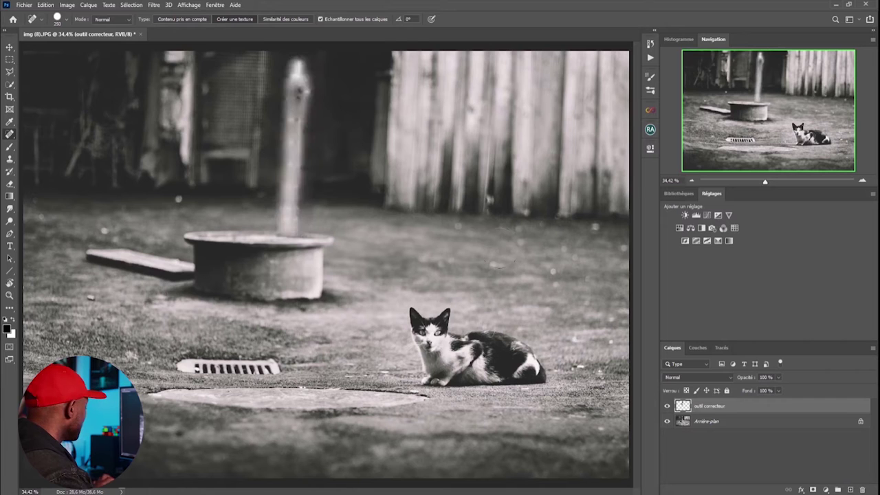
key(ctrl+z)
Paint over the cat using Créer une texture and undo the stroke
mouse_move(416, 321)
mouse_down()
mouse_move(444, 317)
mouse_move(442, 364)
mouse_move(421, 362)
mouse_move(421, 352)
mouse_move(535, 375)
mouse_move(510, 346)
mouse_move(463, 344)
mouse_move(497, 364)
mouse_up()
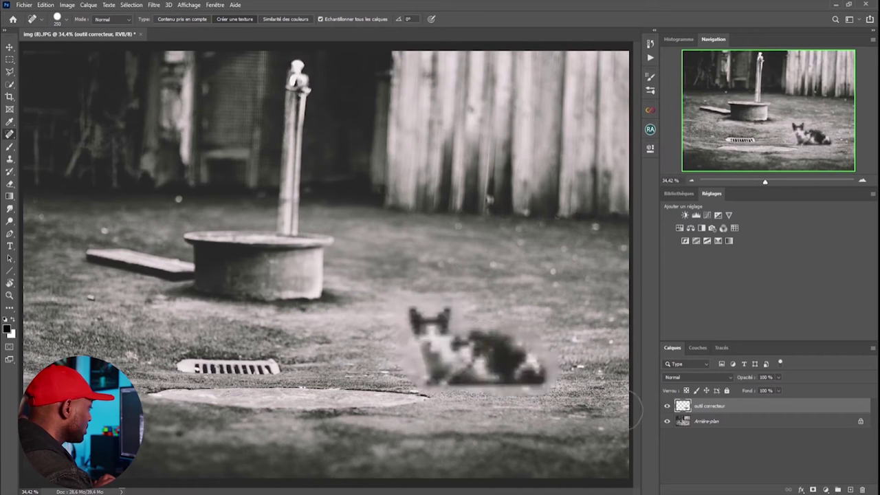
key(ctrl+z)
key(ctrl+shift+z)
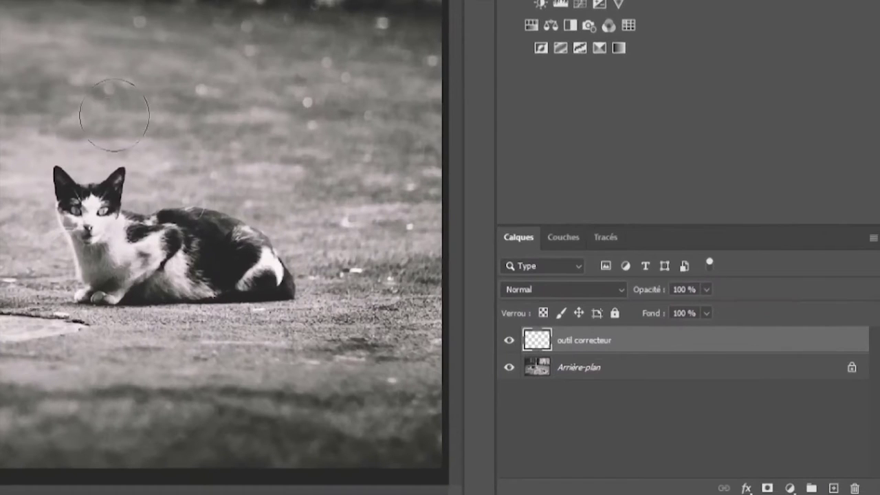
Try painting over the cat with Echantillonner tous les calques off and again with it on, and undo the result
mouse_move(74, 176)
mouse_down()
mouse_move(202, 289)
mouse_move(317, 282)
mouse_move(269, 235)
mouse_up()
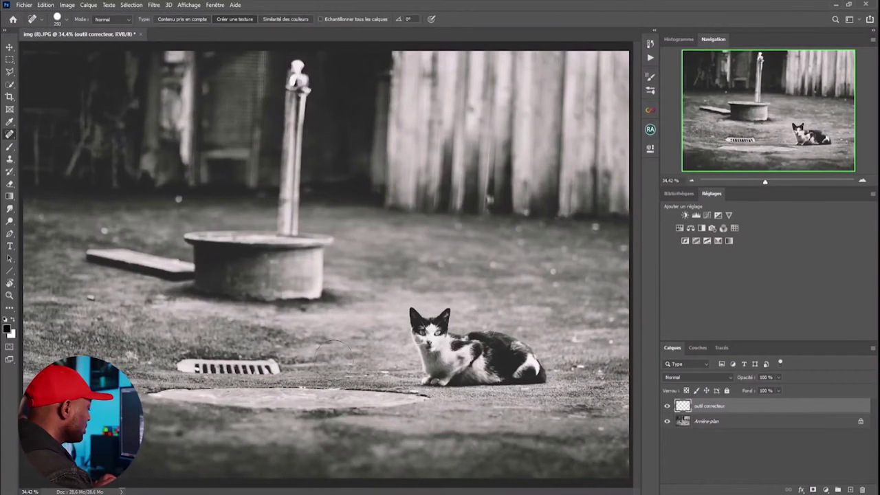
mouse_move(450, 306)
mouse_down()
mouse_move(430, 322)
mouse_move(452, 346)
mouse_move(445, 366)
mouse_move(536, 368)
mouse_move(430, 347)
mouse_move(421, 313)
mouse_move(429, 361)
mouse_move(540, 375)
mouse_up()
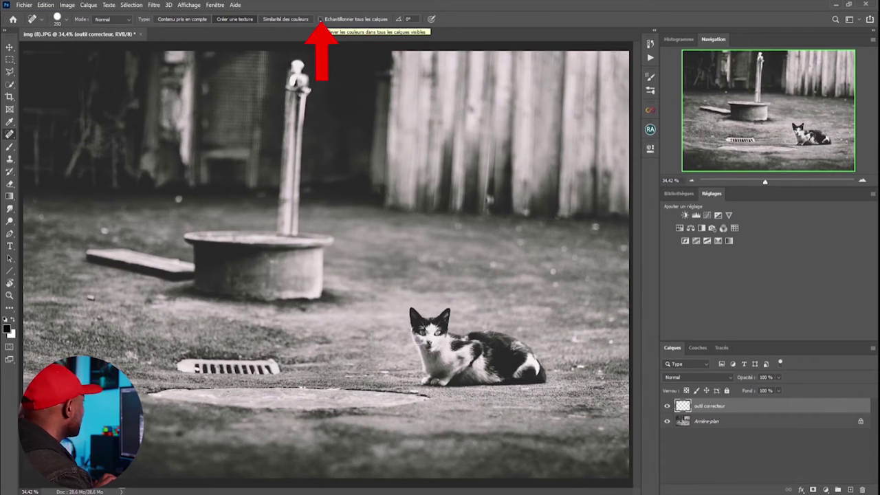
click(320, 20)
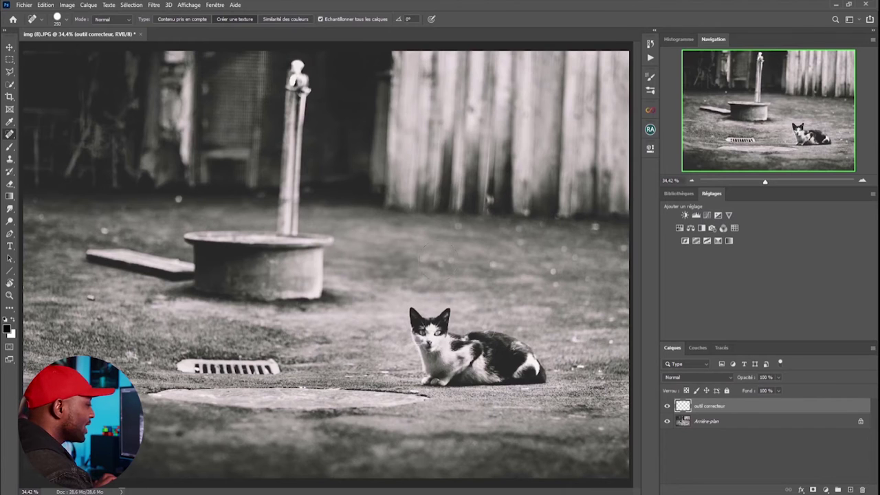
mouse_move(430, 302)
mouse_down()
mouse_move(428, 377)
mouse_move(535, 363)
mouse_up()
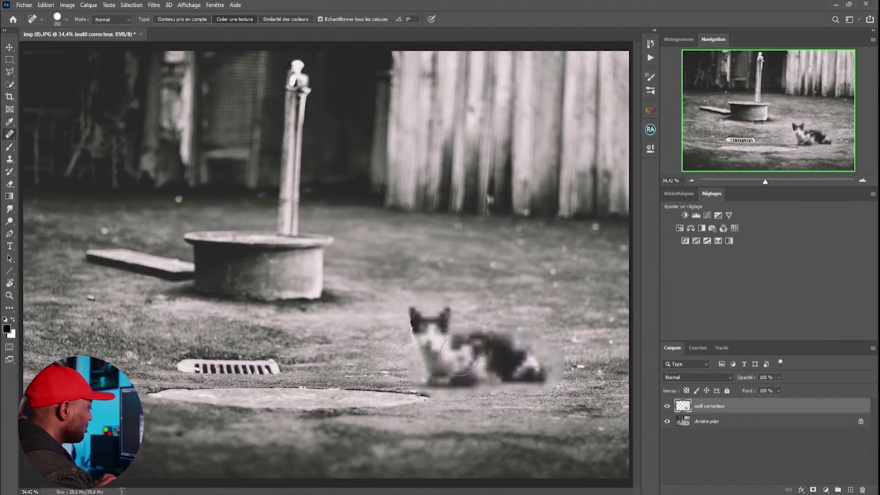
key(ctrl+z)
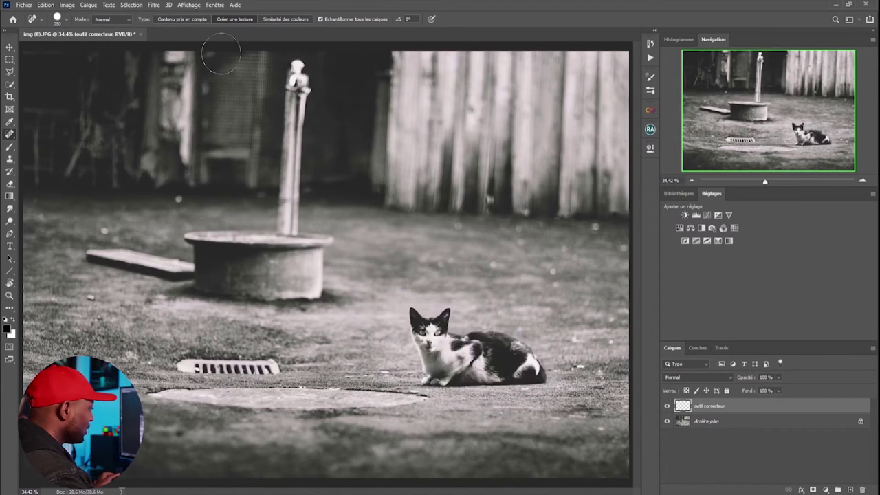
Return the type to Contenu pris en compte and open the portrait img (27).jpg from the images folder
click(182, 20)
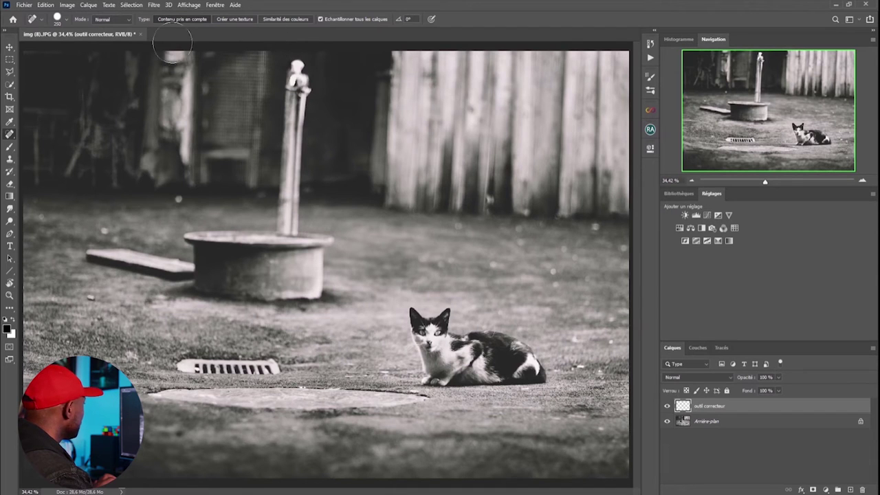
click(26, 5)
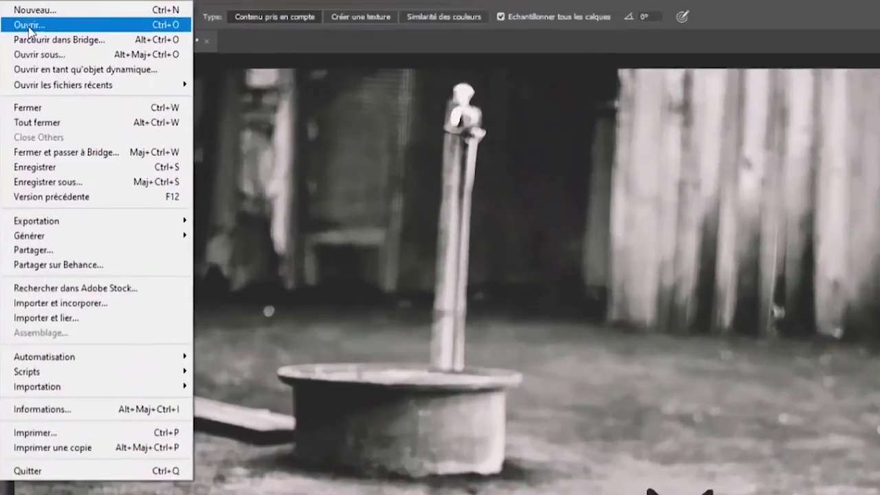
click(31, 24)
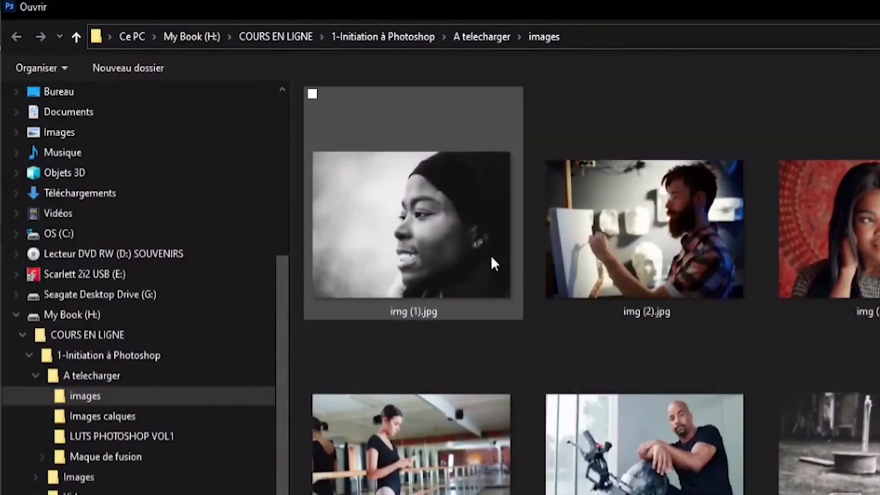
scroll(791, 358, down, 1)
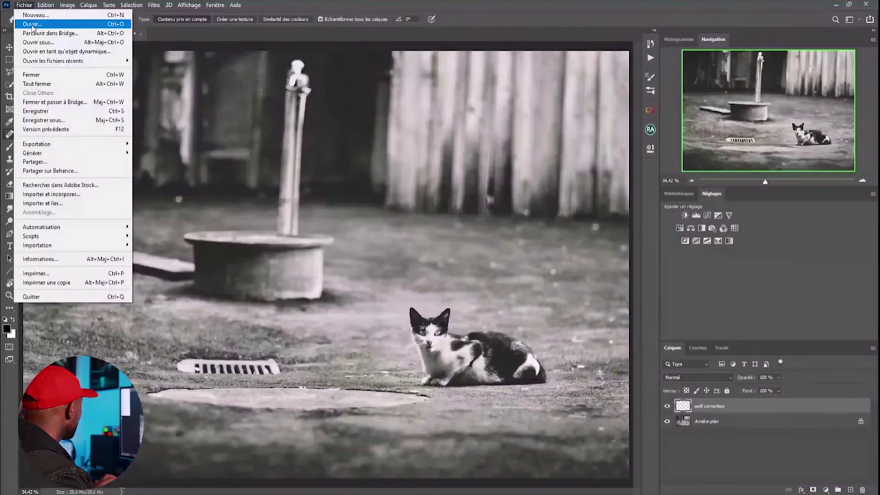
click(32, 24)
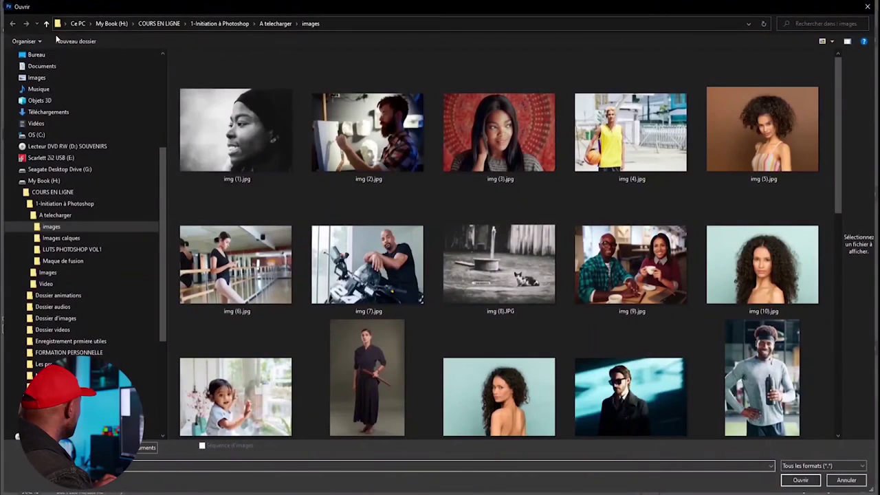
scroll(562, 196, down, 8)
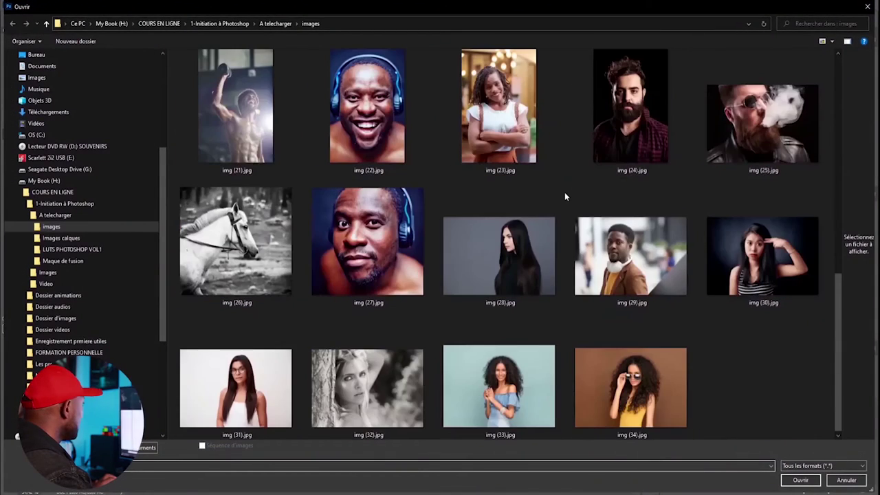
double_click(422, 193)
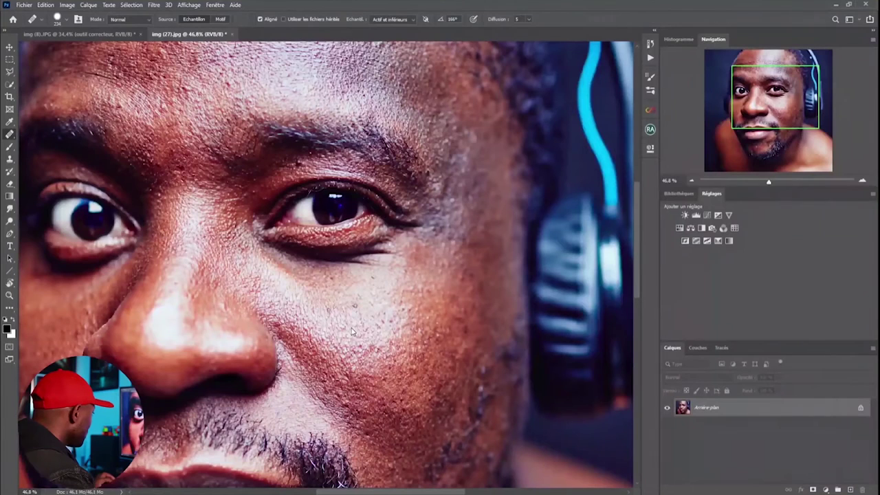
With the Healing Brush, sample clean skin below the eye and heal the dark spots on the cheek, reducing the brush to 70 px
key(alt)
alt+click(337, 292)
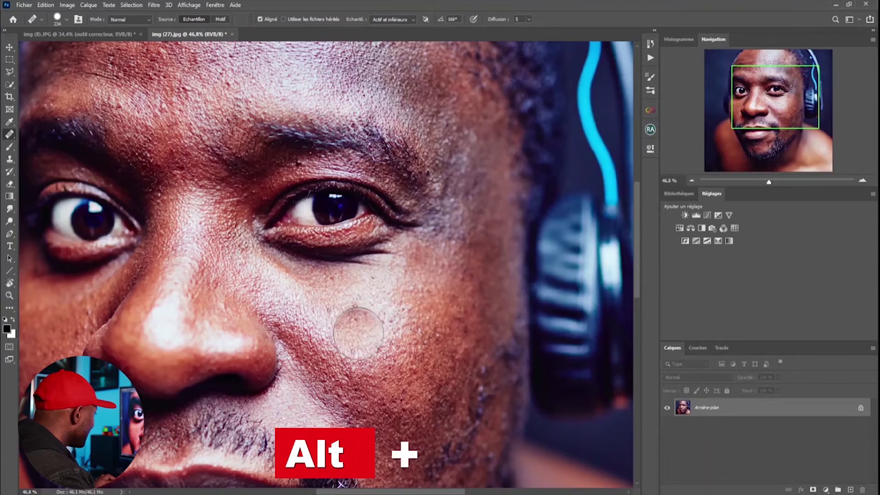
click(350, 335)
click(350, 335)
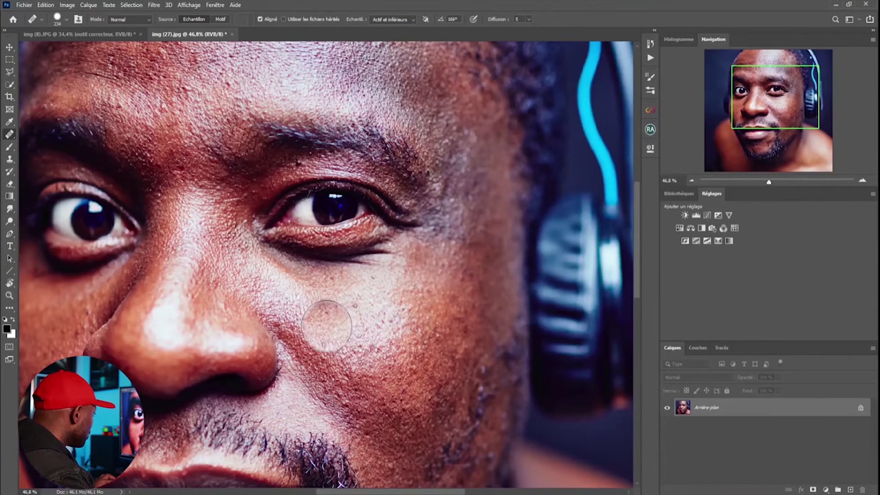
click(325, 325)
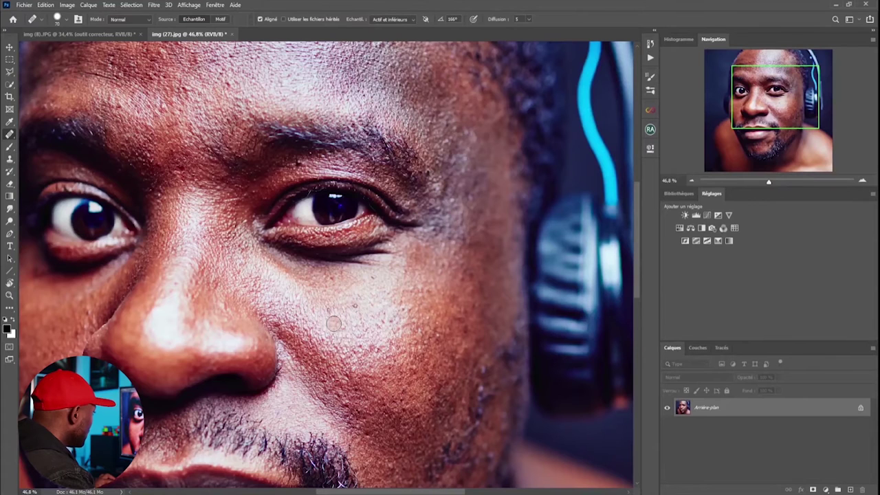
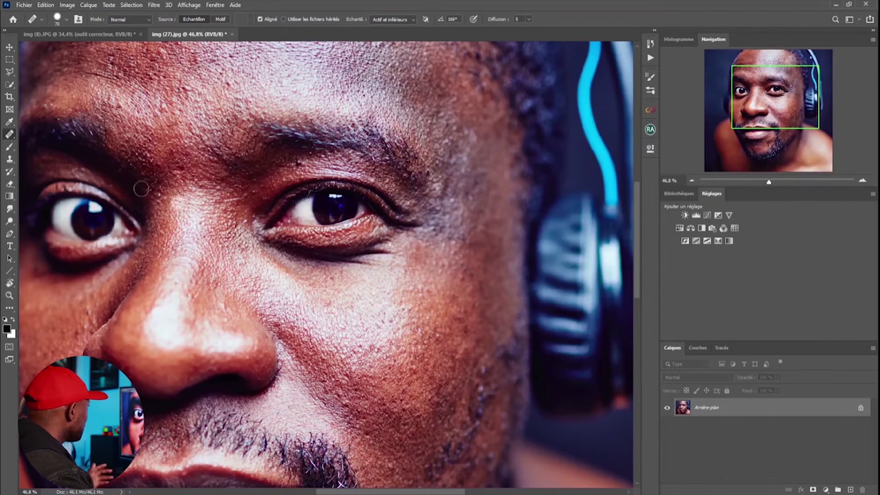
Switch to the Spot Healing Brush and remove the small dark spots on the cheek below the eye
right_click(10, 135)
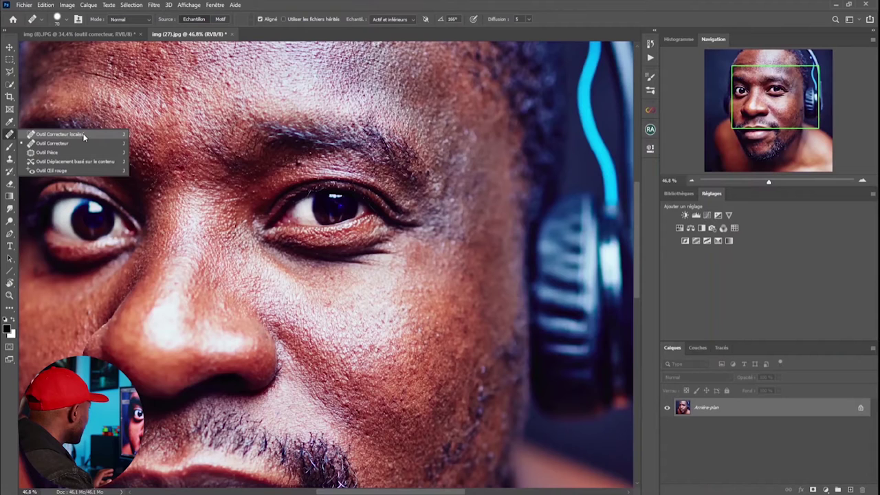
click(83, 135)
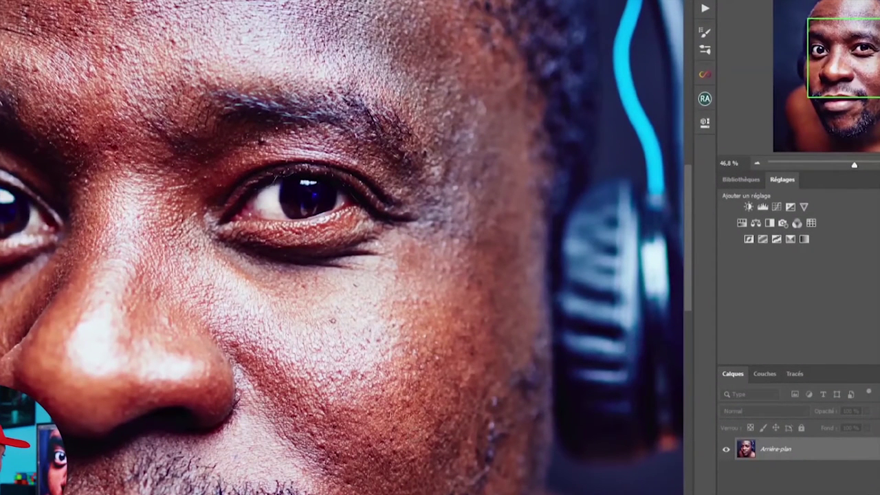
click(334, 320)
click(354, 286)
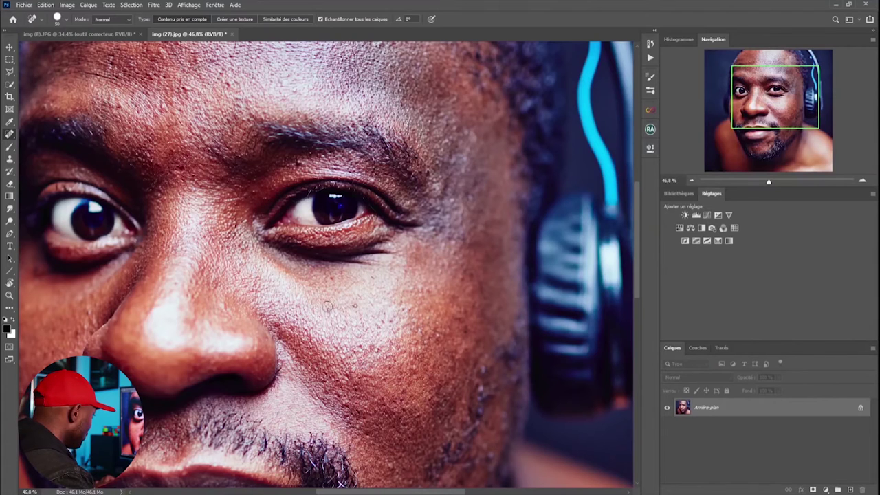
Switch back to the Healing Brush, reduce it to 35 px, and heal the dark spots on the cheek below the eye
right_click(12, 140)
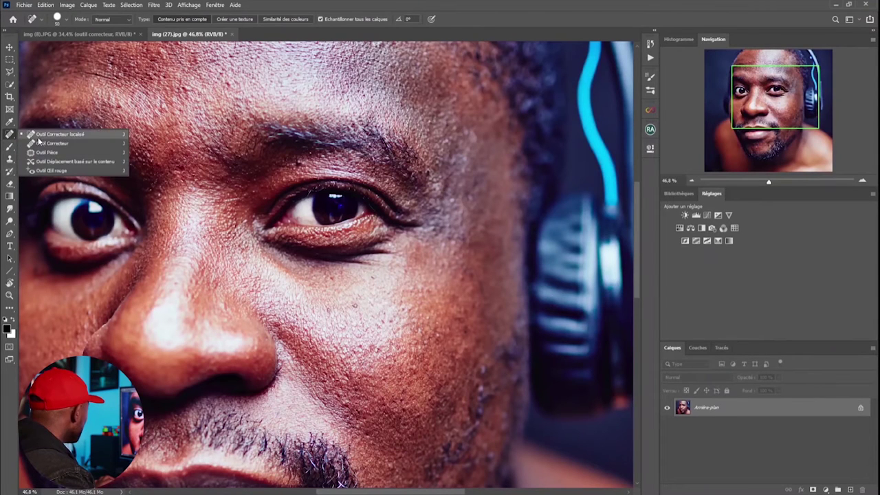
click(48, 144)
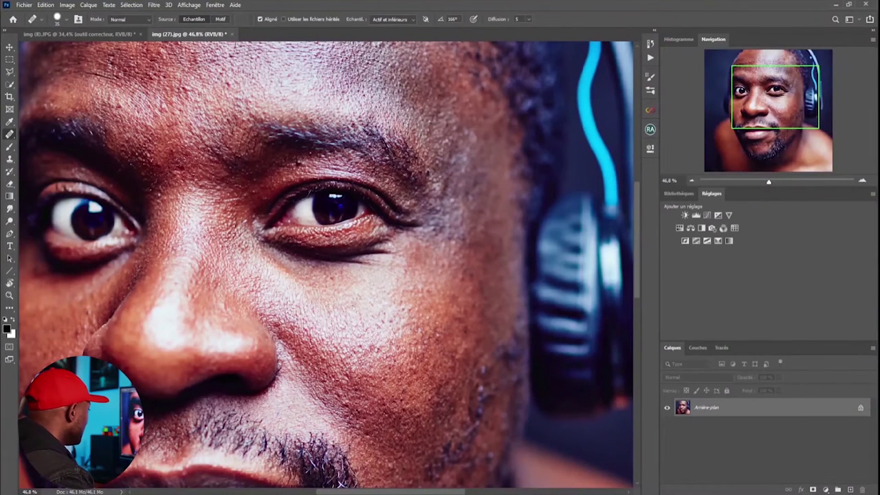
key(z)
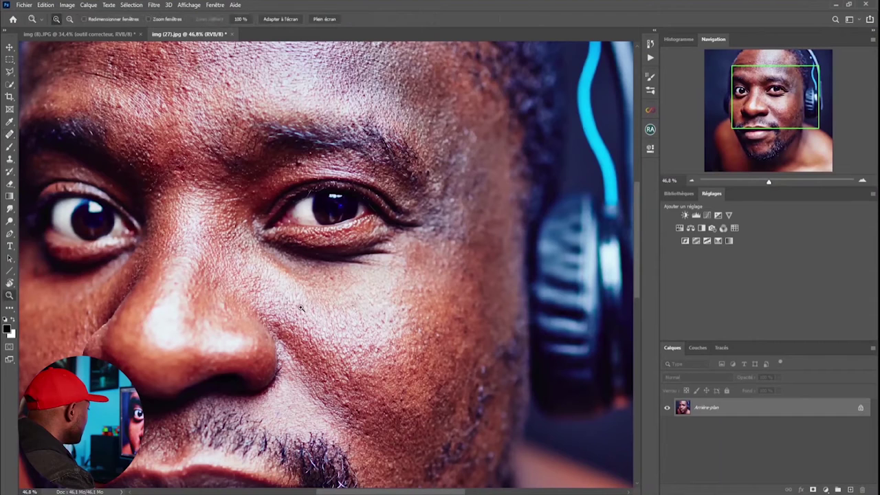
right_click(372, 309)
click(382, 313)
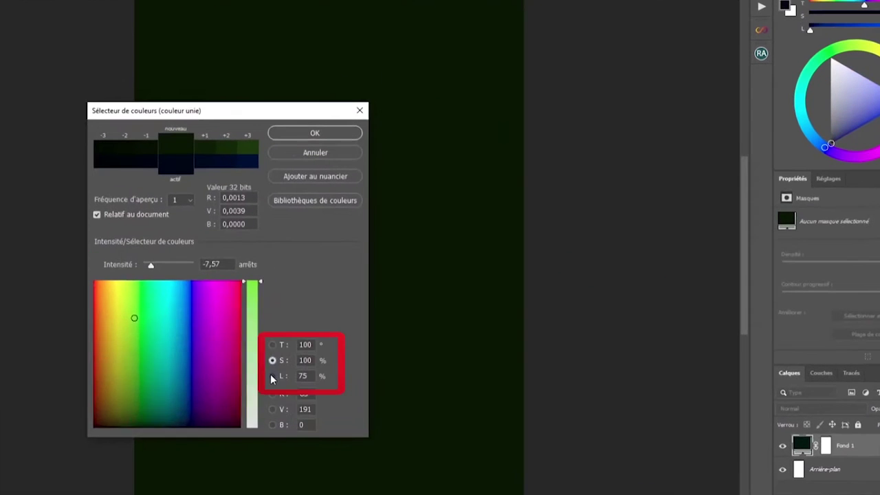
Compare the solid colour picker's spectrum views by switching between brightness (L), hue (T) and saturation (S), ending on brightness
click(272, 375)
click(273, 345)
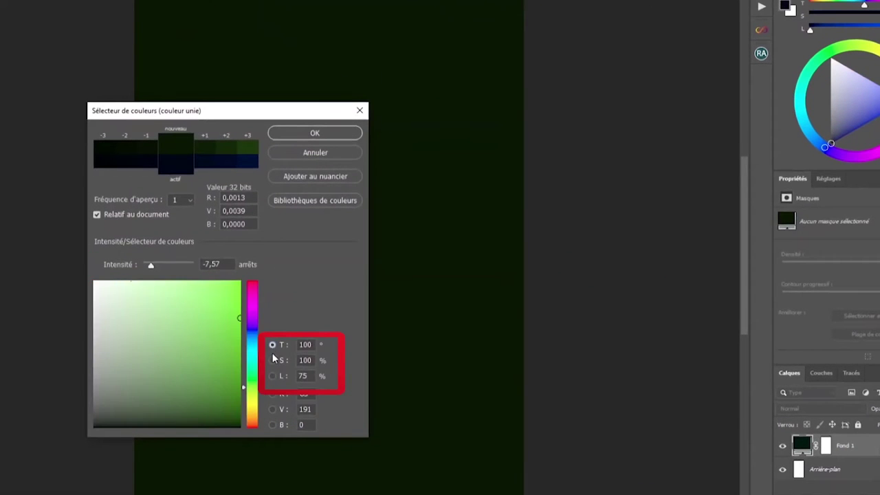
click(273, 360)
click(272, 376)
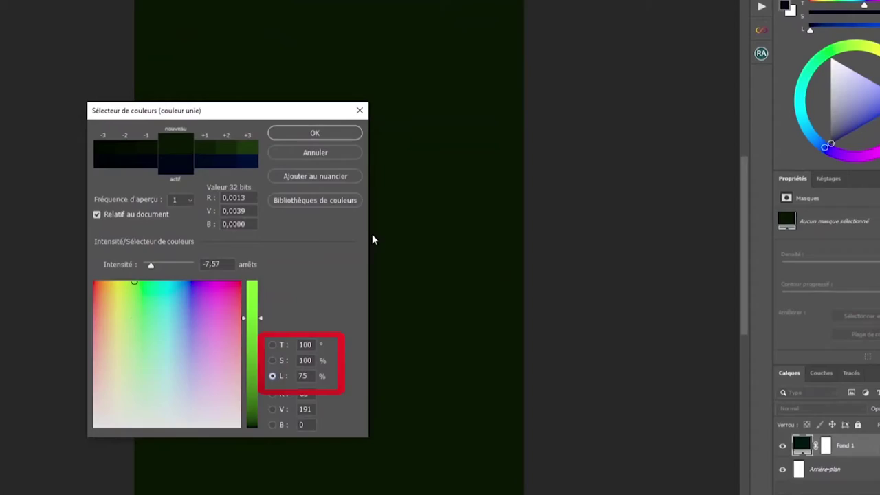
Close the solid colour picker without applying a new colour
click(360, 110)
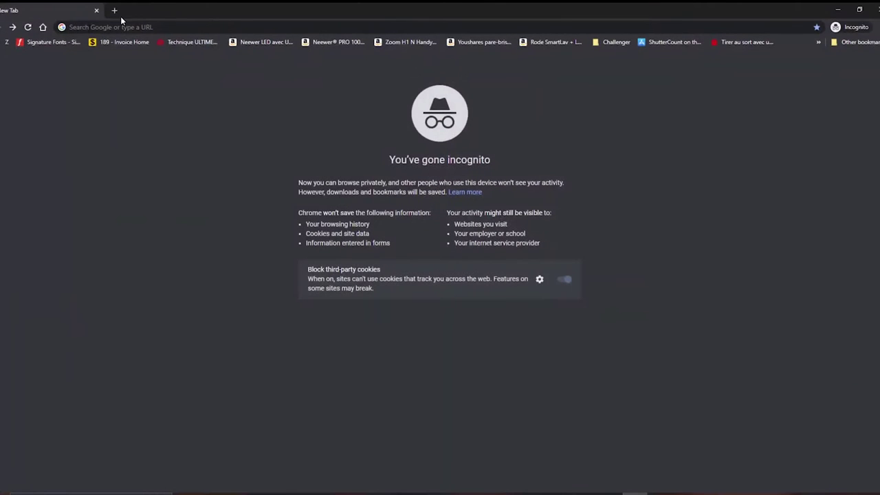
Switch to the Chrome incognito window and search Google for "ostentation"
click(133, 27)
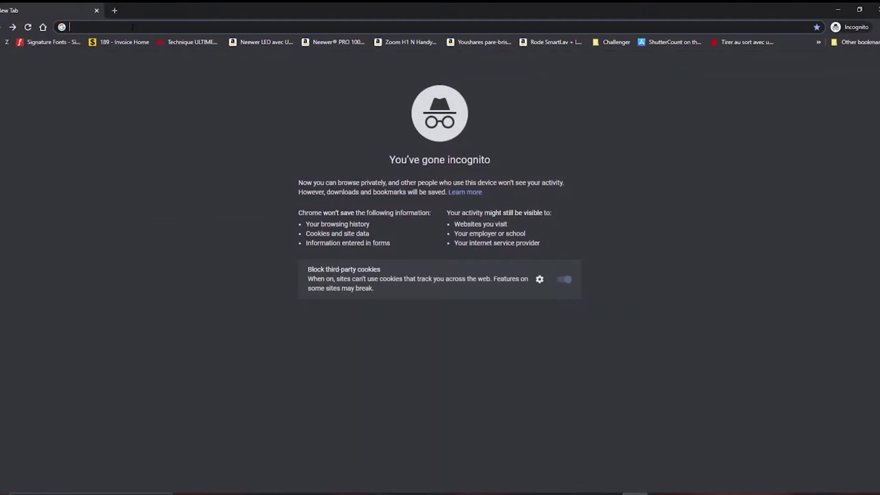
text(ostenta)
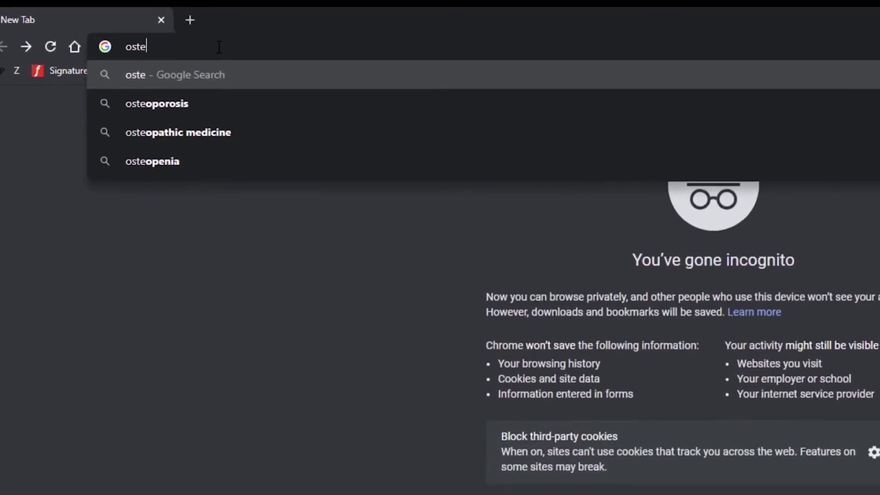
text(tion)
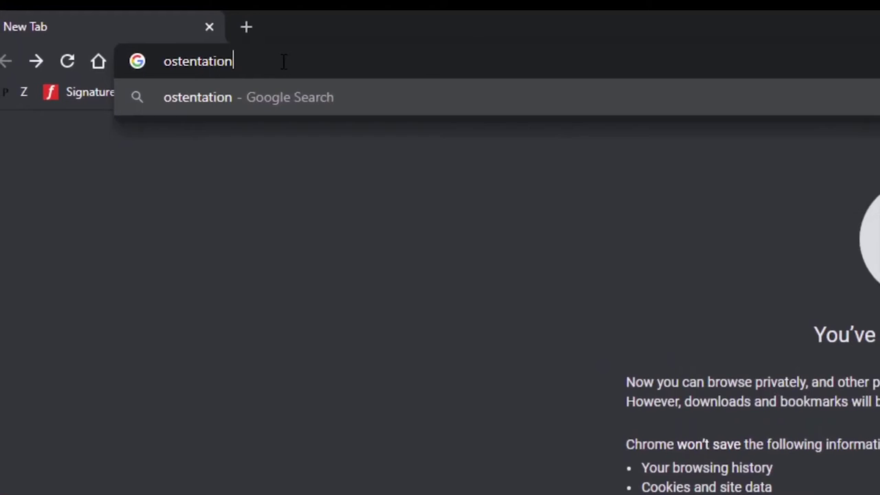
key(Return)
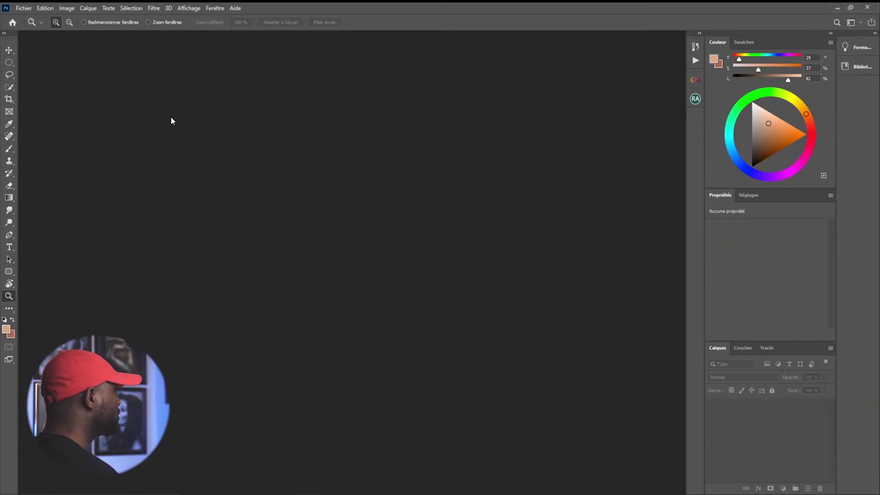
Open the colour settings and look through the available RGB working spaces, keeping Adobe RGB (1998)
click(44, 9)
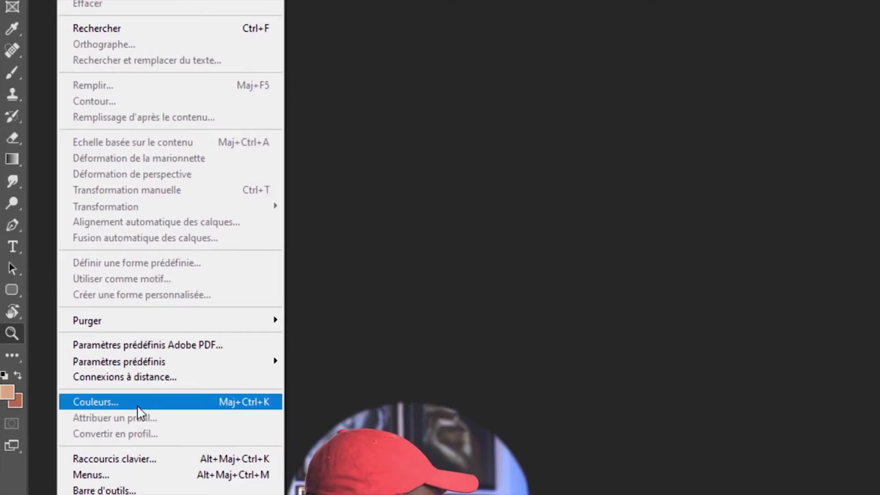
click(155, 407)
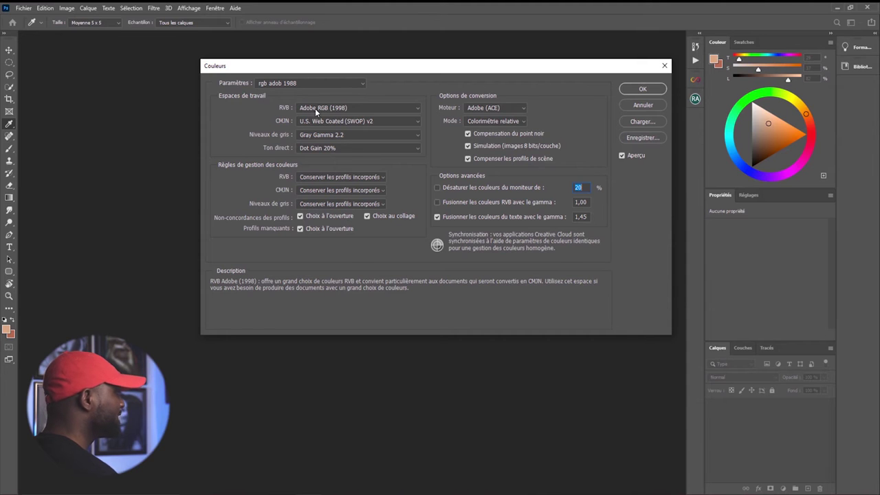
click(418, 110)
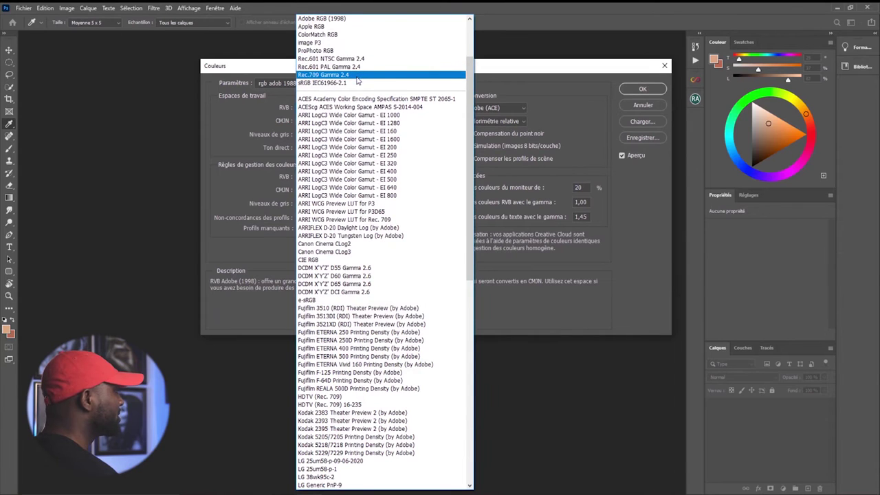
click(257, 112)
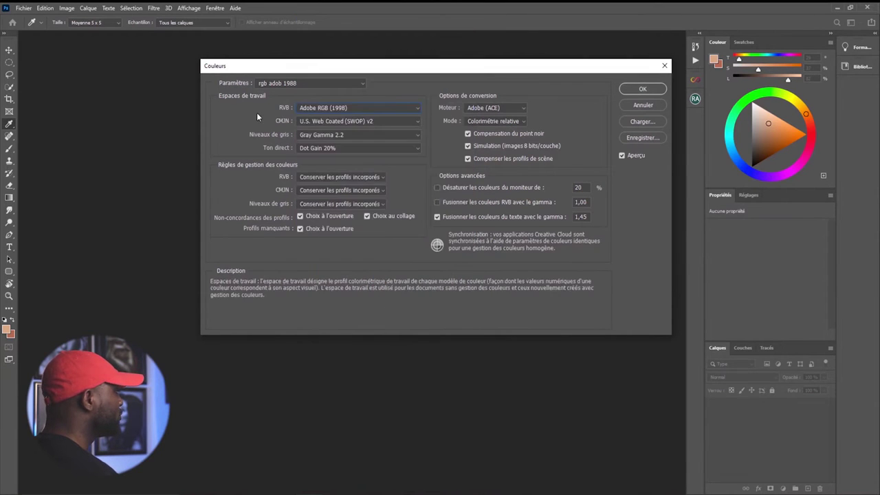
Try sRGB IEC61966-2.1 as the RGB working space and return it to Adobe RGB (1998)
click(409, 110)
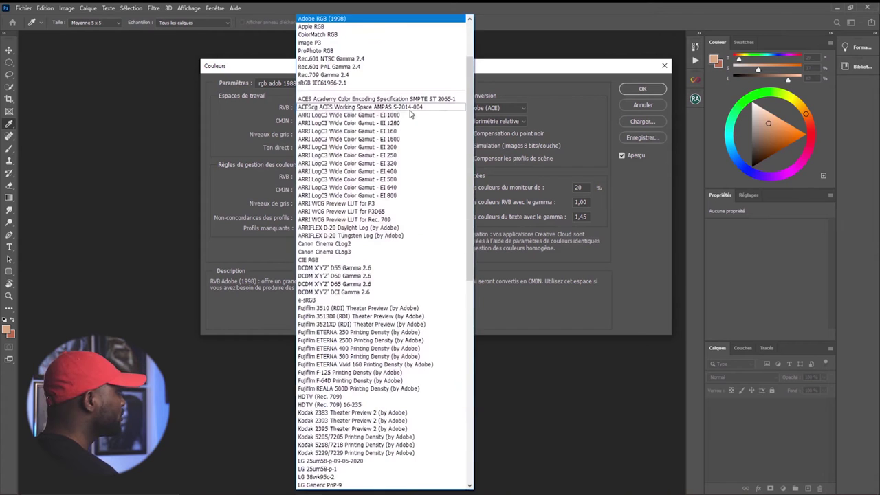
click(342, 84)
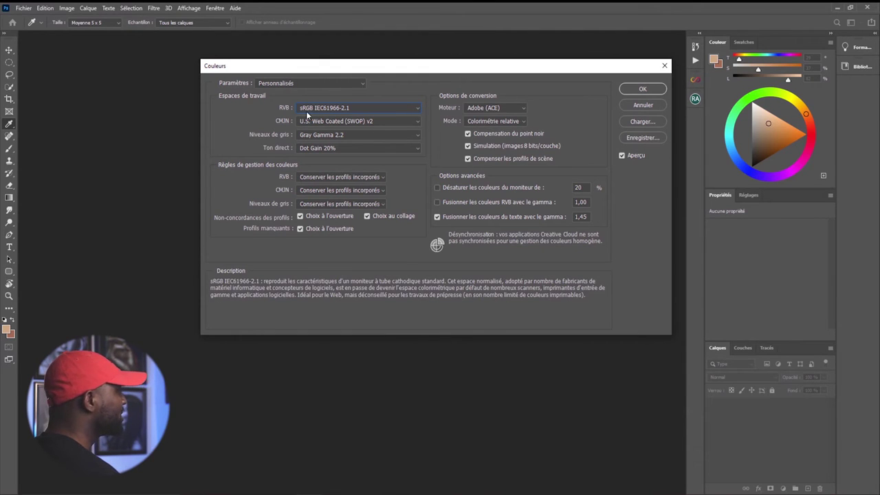
click(411, 108)
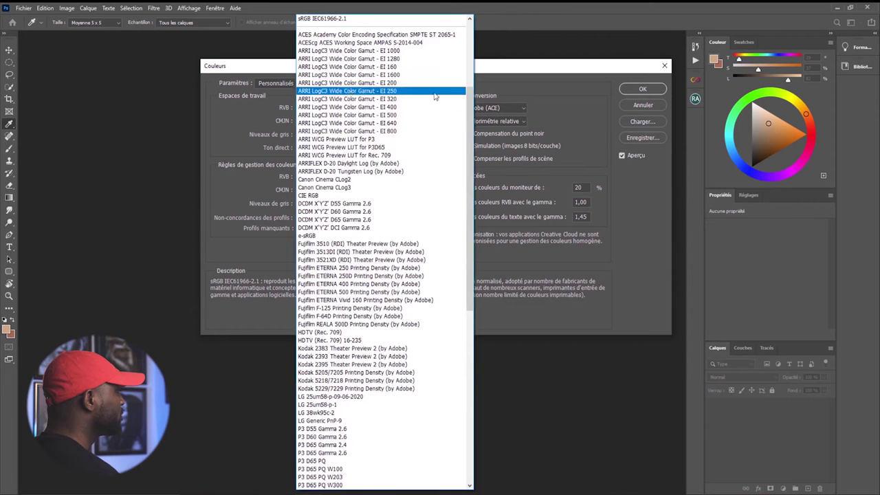
drag(470, 124, 467, 64)
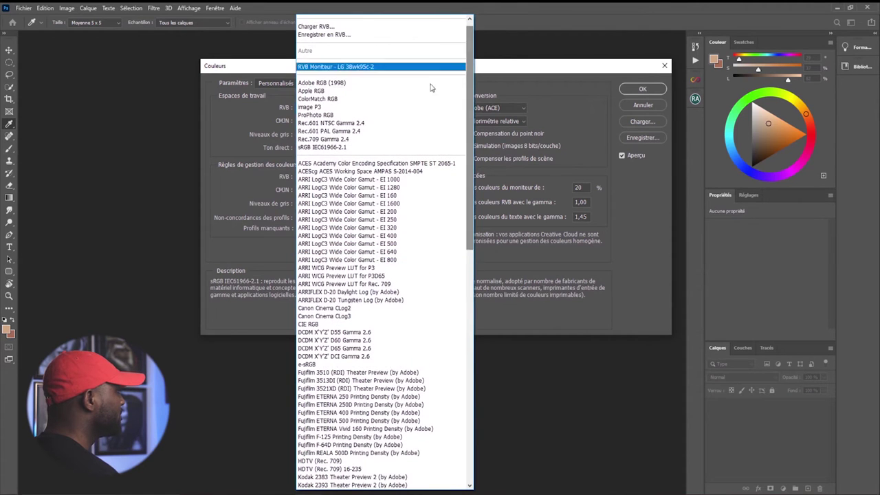
click(331, 83)
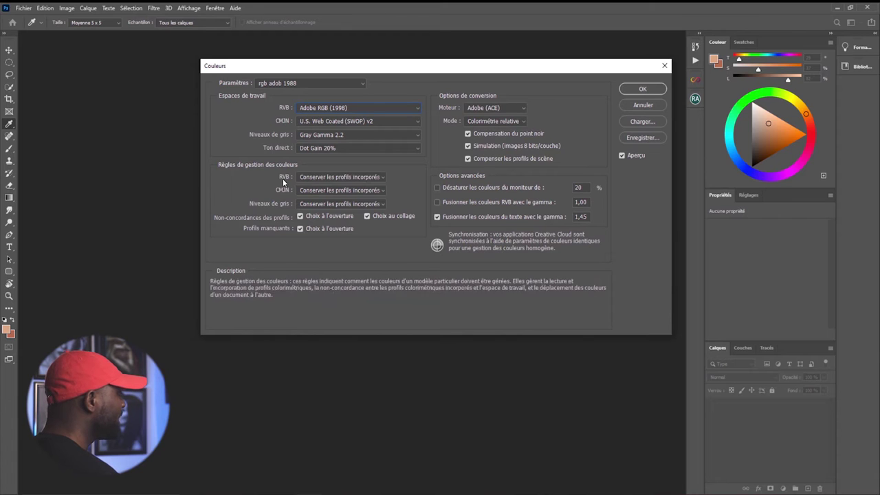
Try "Conversion en RVB" as the RGB colour management policy, and set both RGB and CMYK to "Conserver les profils incorporés"
click(377, 179)
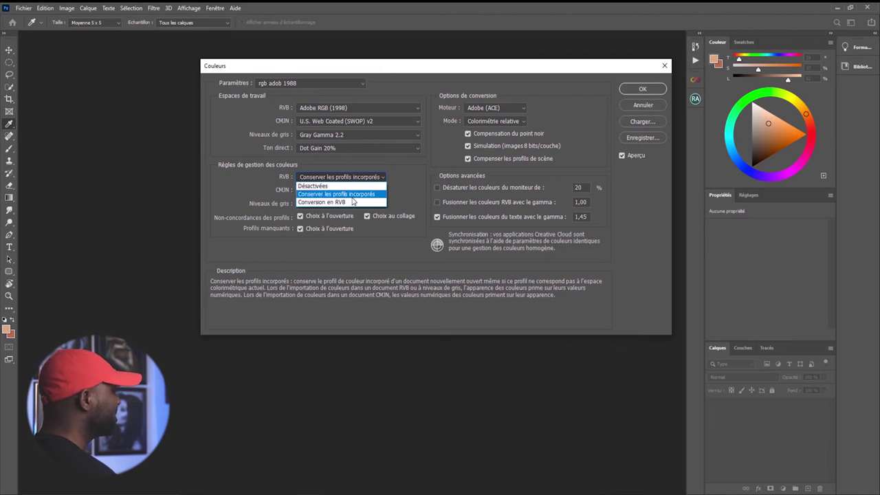
click(329, 203)
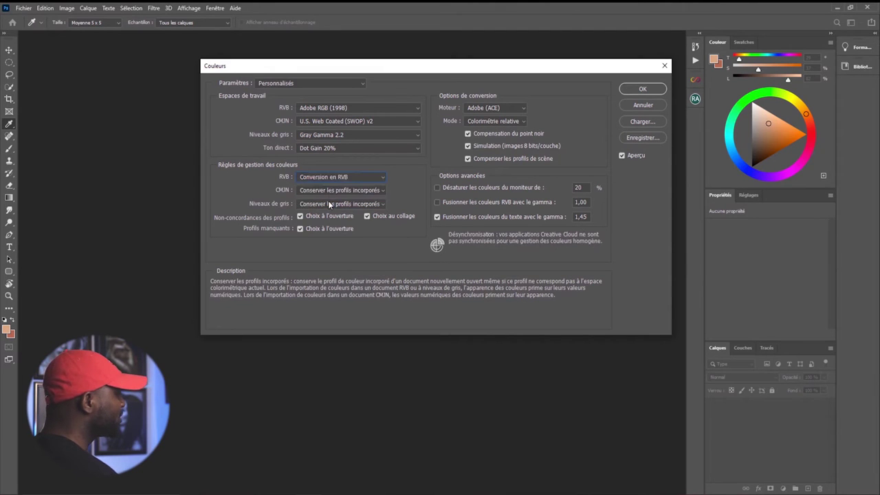
click(373, 180)
click(375, 190)
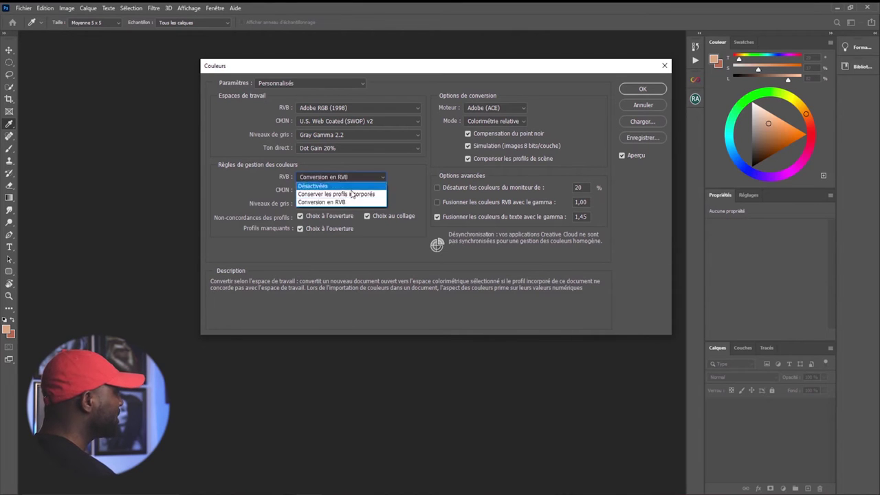
click(344, 204)
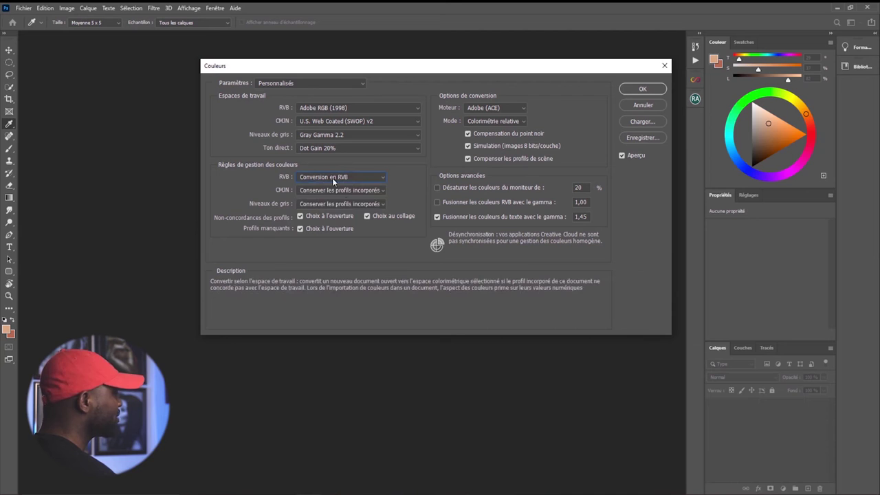
click(383, 179)
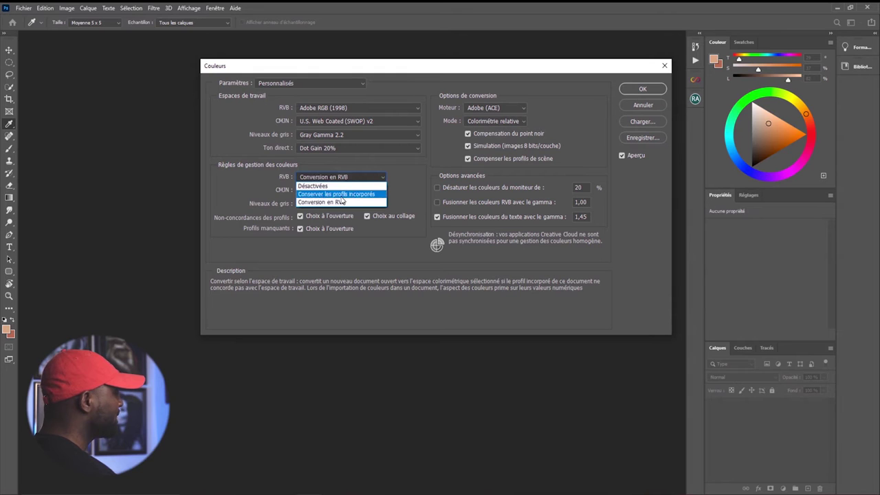
click(347, 195)
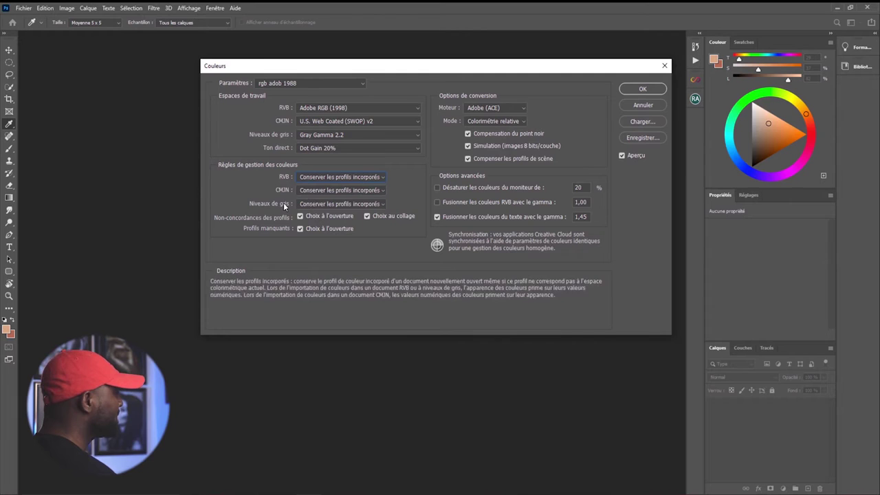
click(383, 192)
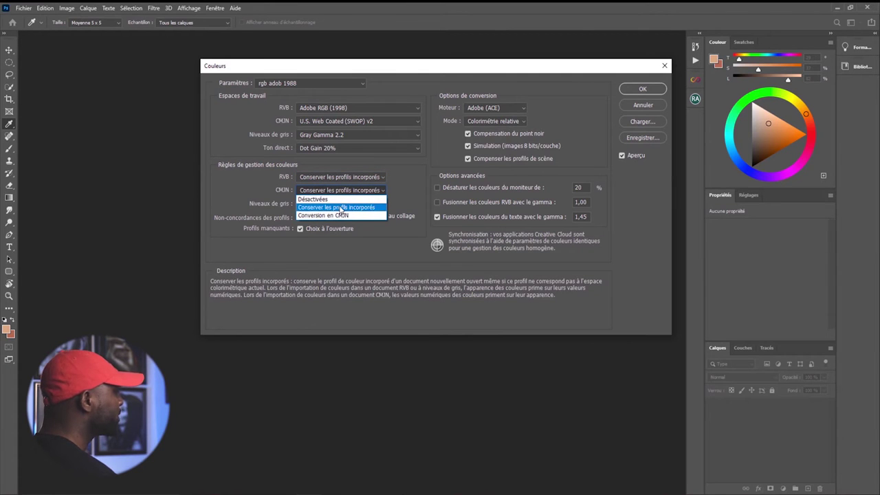
click(339, 207)
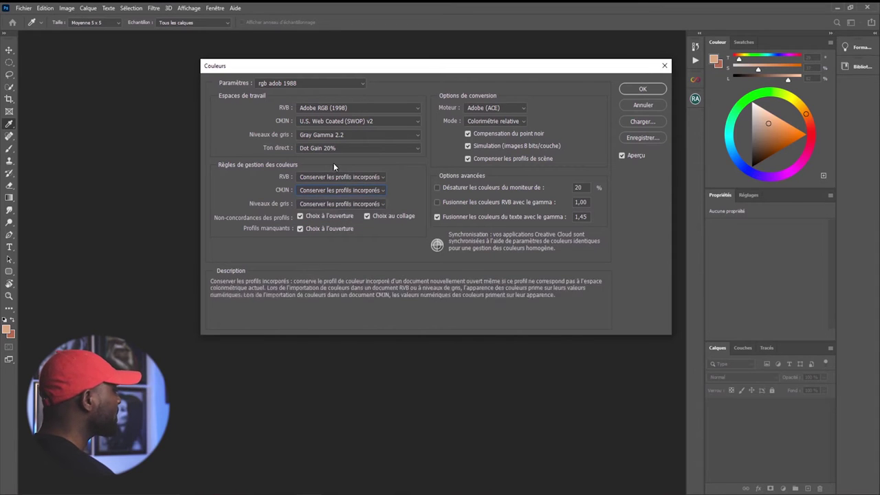
Toggle the profile mismatch and missing profile options, leave all three enabled, and apply the colour settings
click(300, 217)
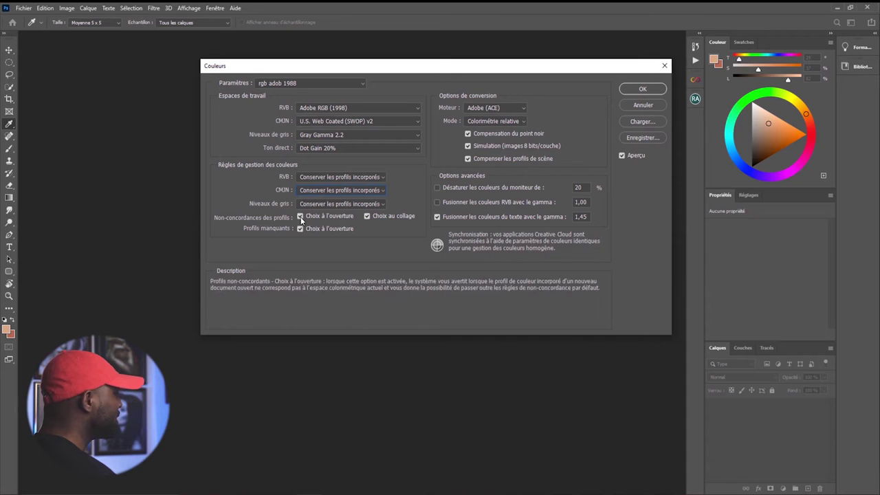
click(300, 228)
click(367, 217)
click(300, 228)
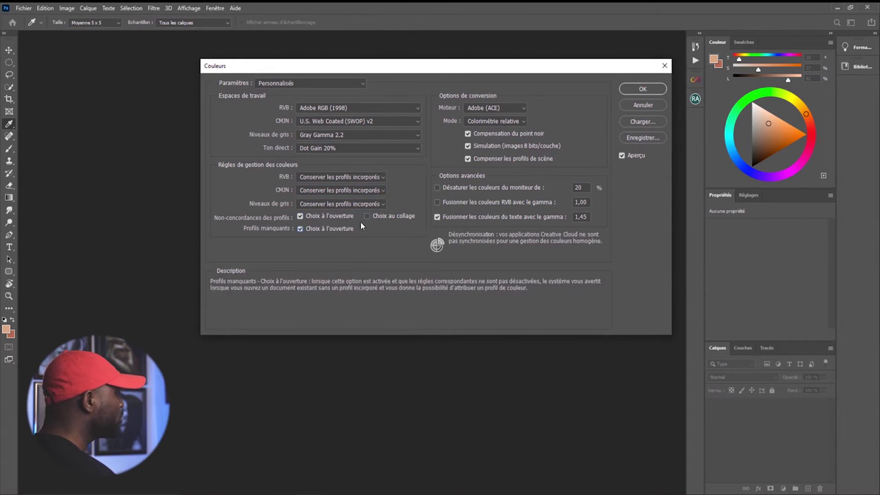
click(367, 217)
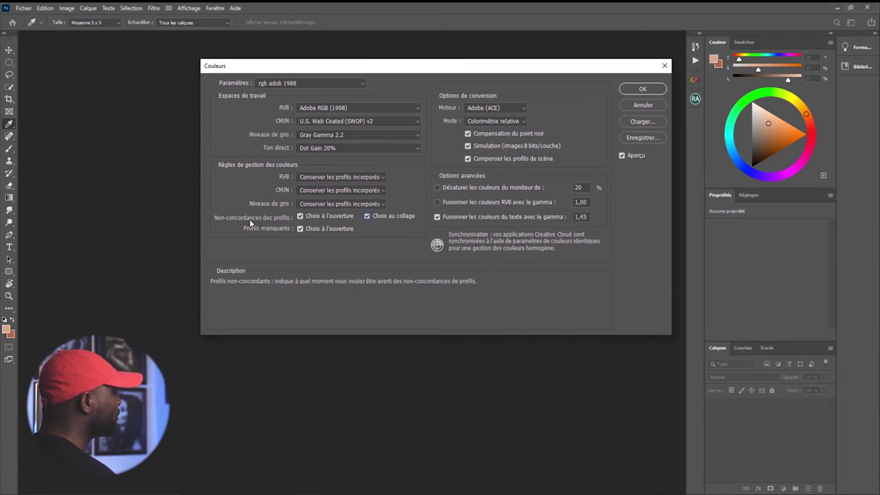
click(299, 229)
click(300, 229)
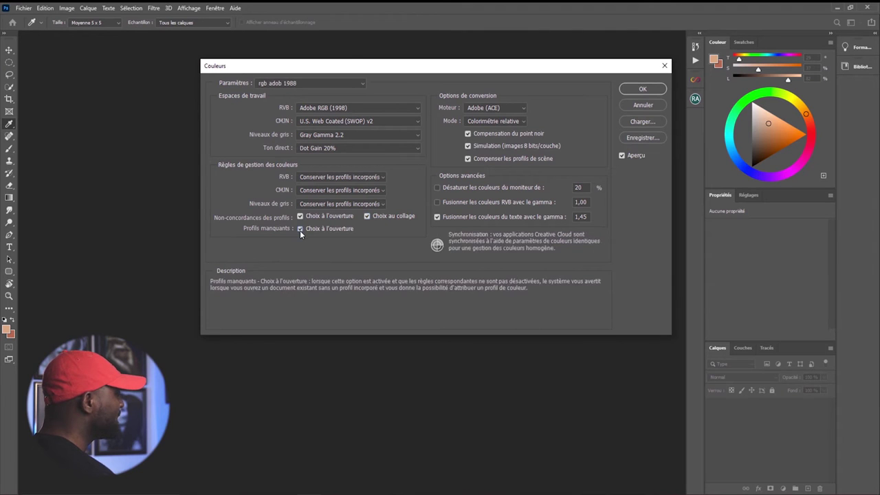
click(299, 230)
click(300, 230)
click(300, 229)
click(300, 229)
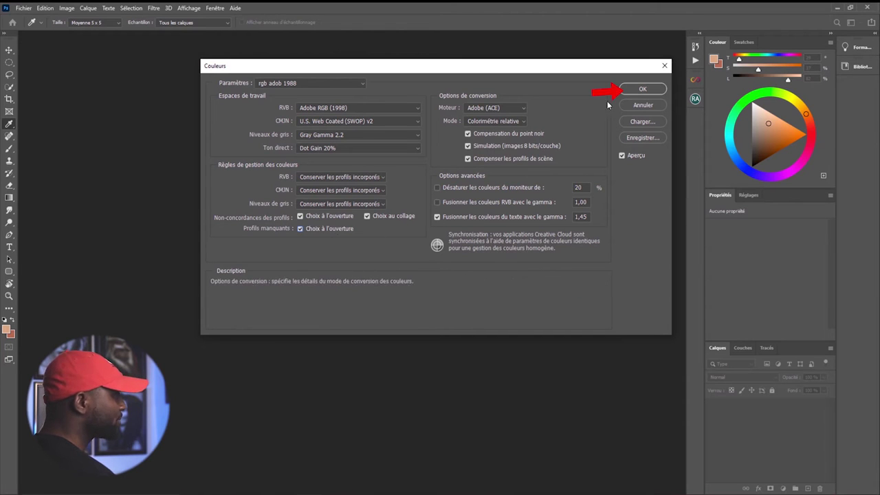
click(635, 90)
key(z)
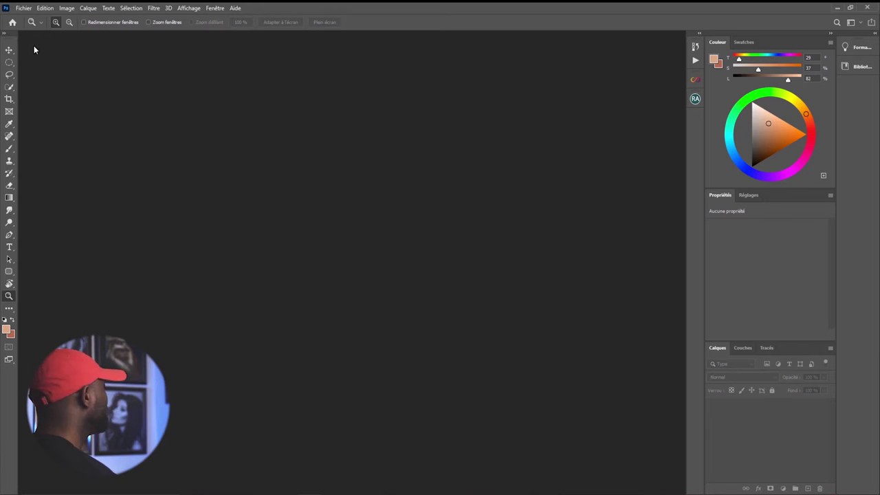
Open "img (13).jpg" from the images folder, preferring its embedded profile over the working space
click(25, 8)
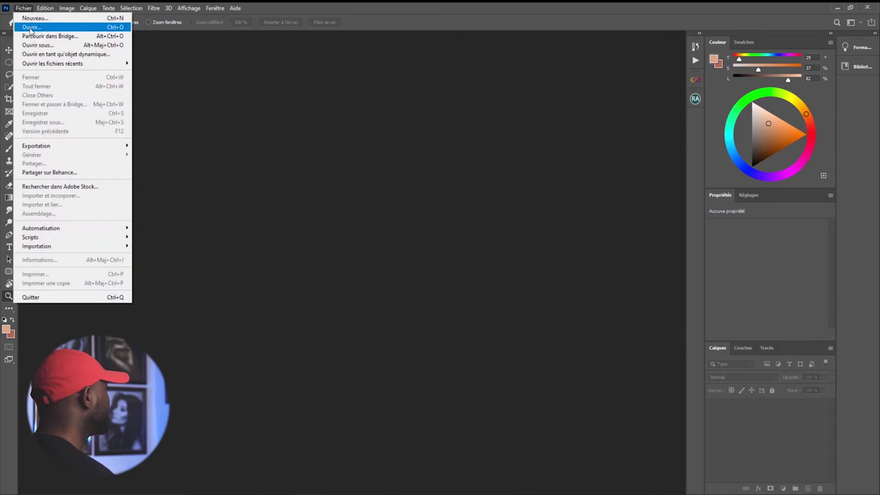
click(36, 27)
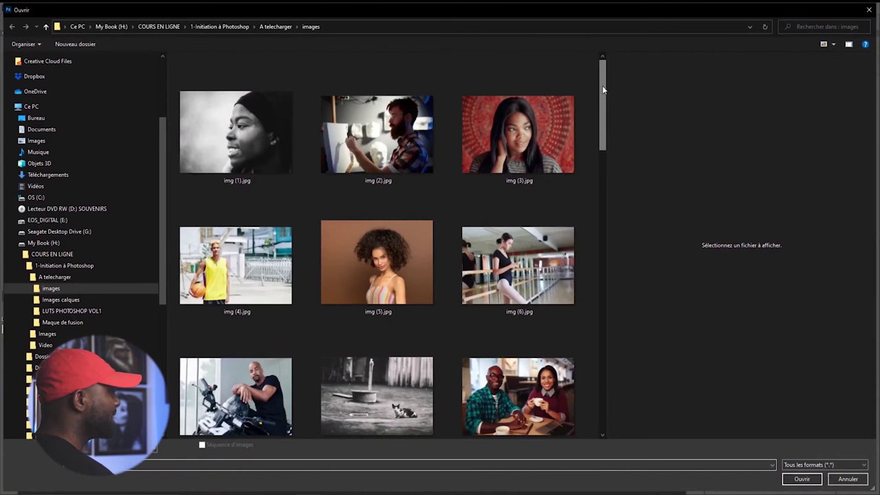
drag(603, 85, 602, 191)
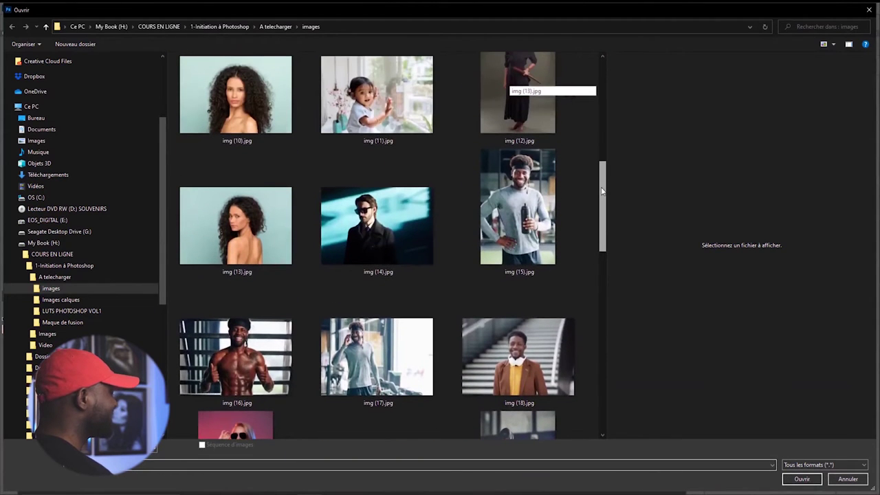
scroll(602, 191, down, 1)
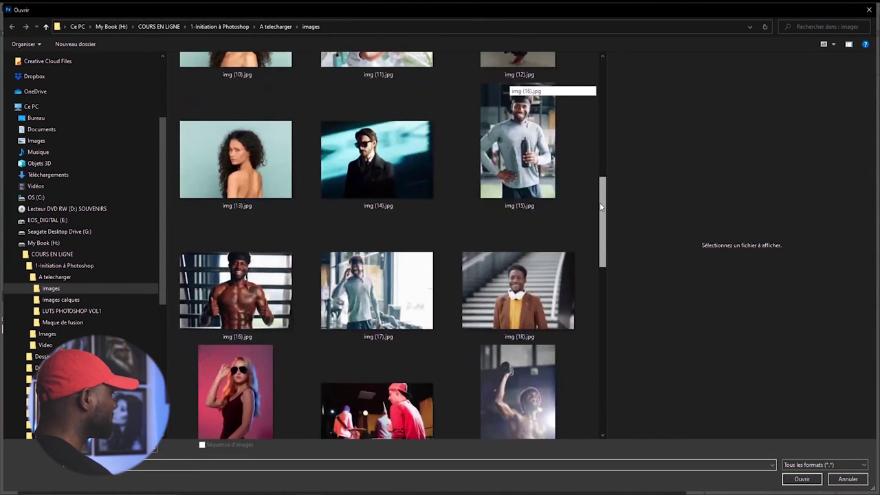
mouse_move(242, 178)
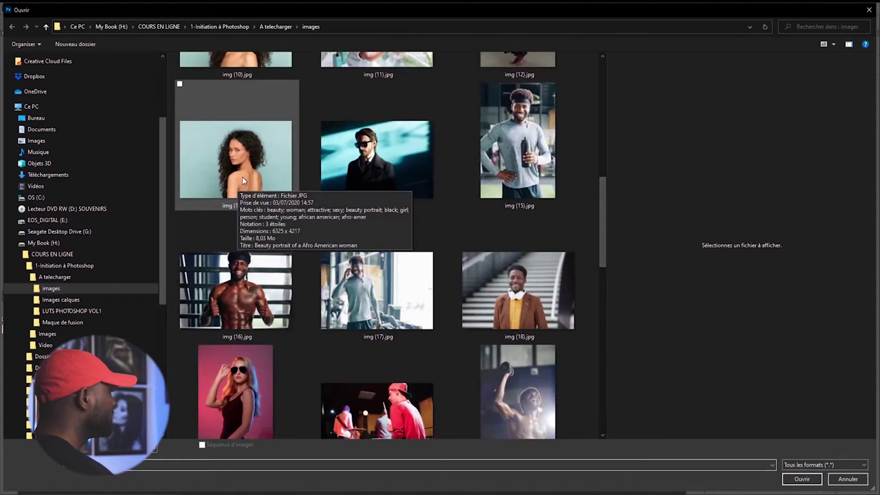
double_click(242, 172)
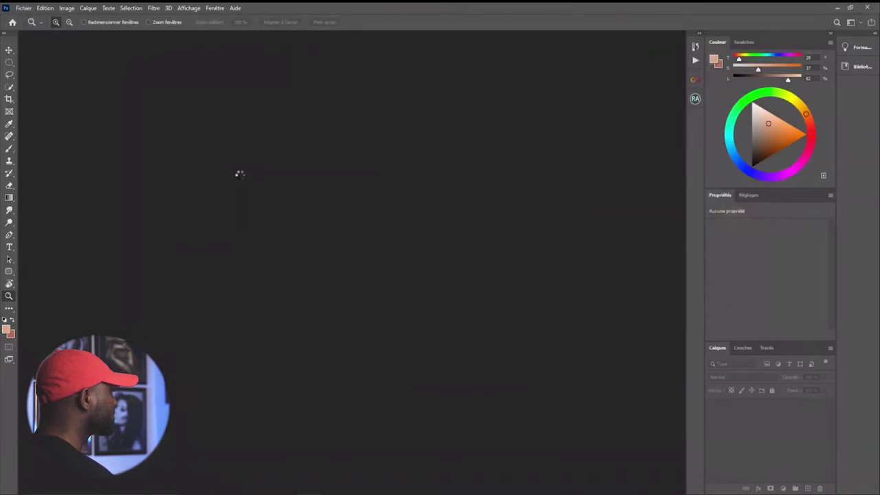
drag(748, 203, 361, 159)
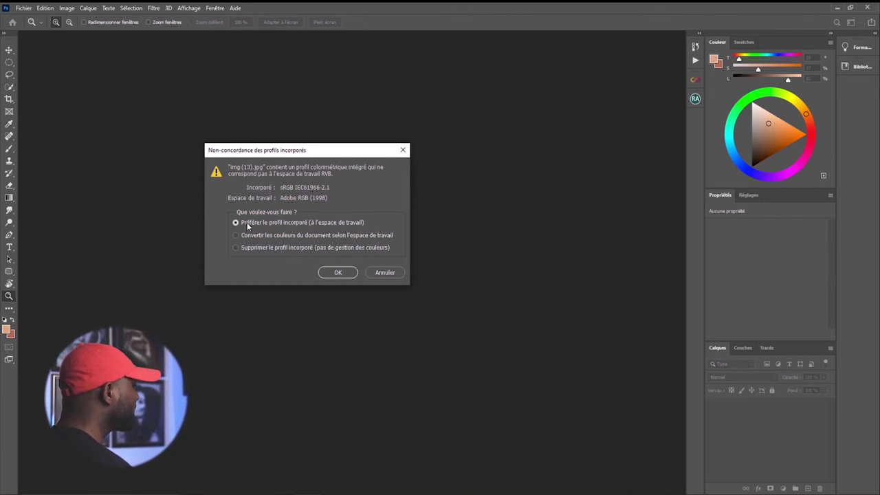
click(339, 273)
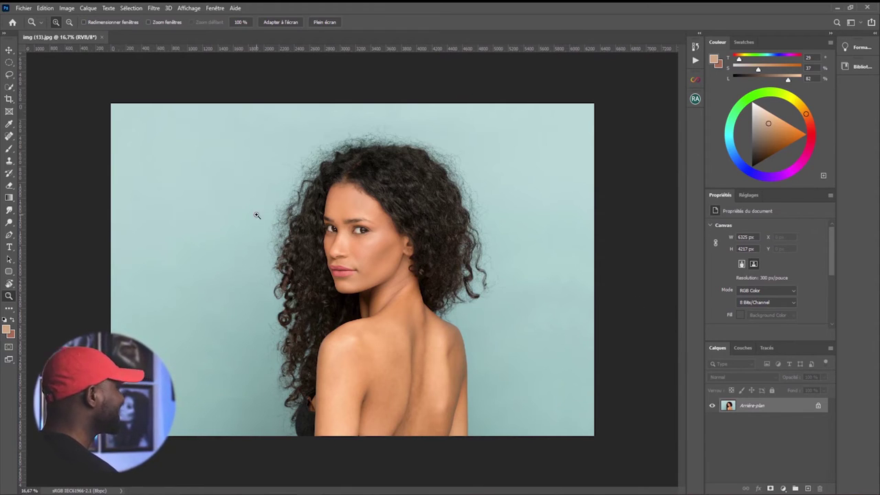
Review the RGB working space in the colour settings and close them without changing anything
click(45, 8)
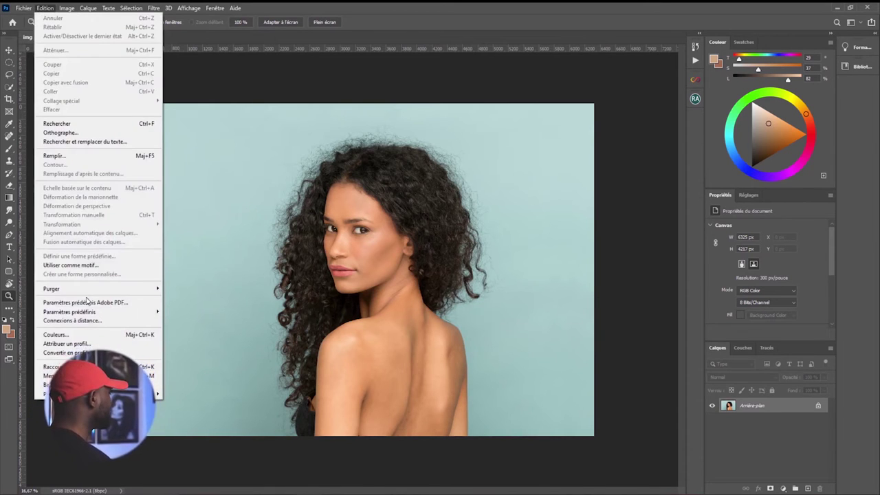
click(73, 335)
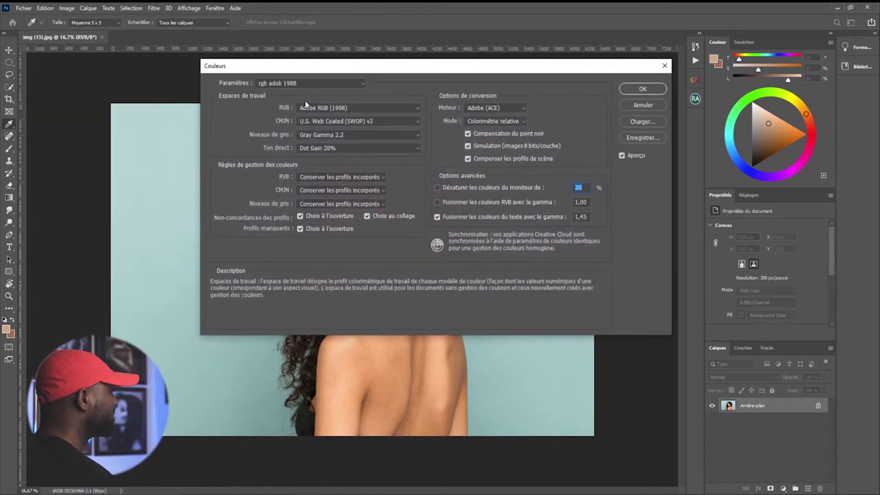
mouse_move(298, 110)
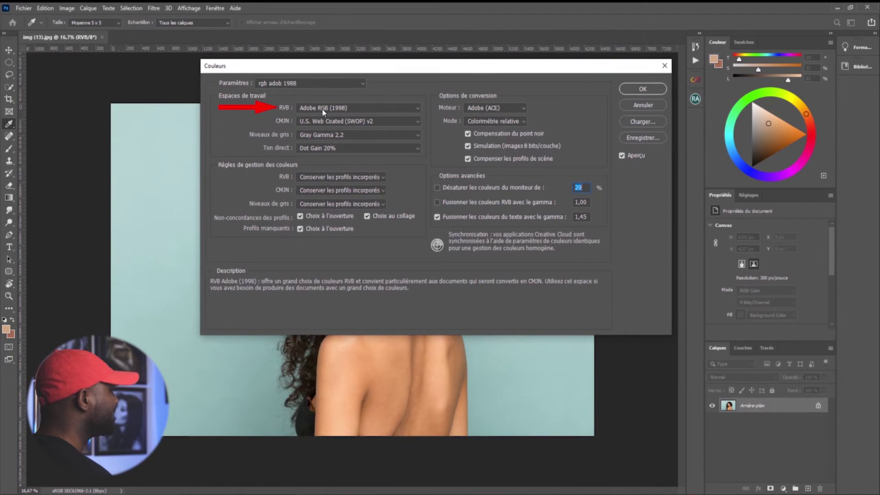
click(642, 90)
key(z)
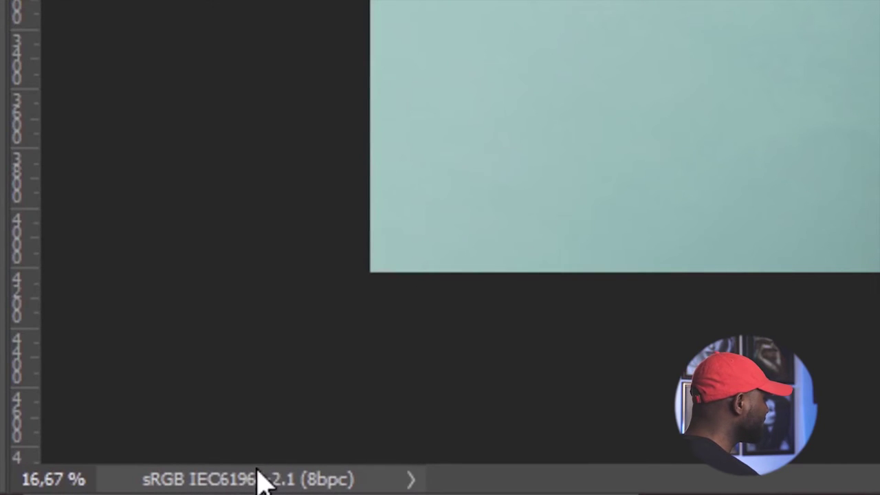
Switch the status bar information to "Tailles du document" and back to "Profil du document"
click(412, 481)
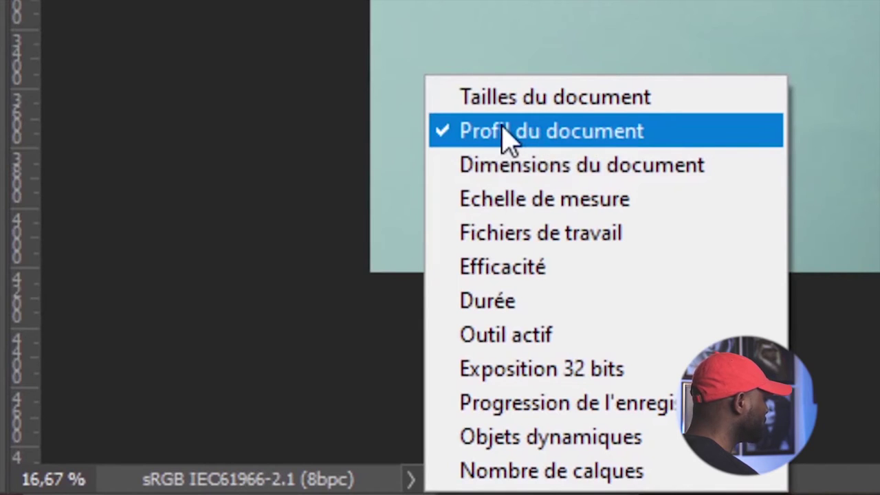
click(262, 261)
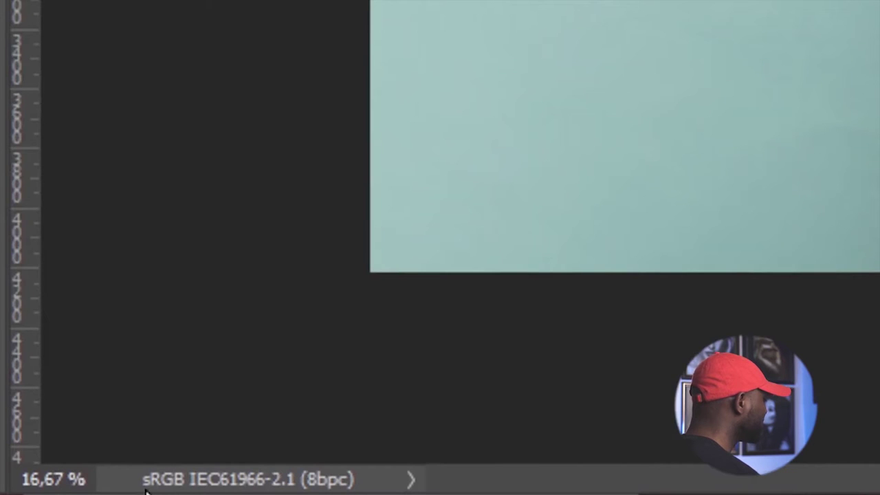
click(410, 481)
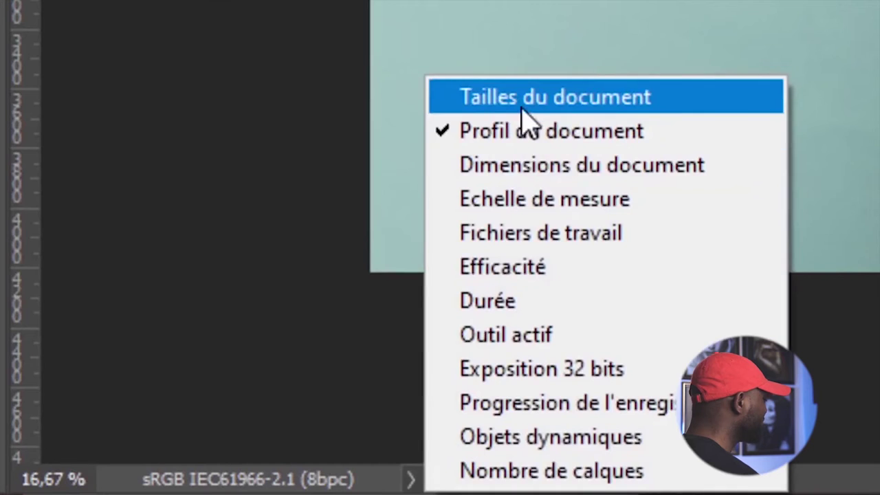
click(523, 99)
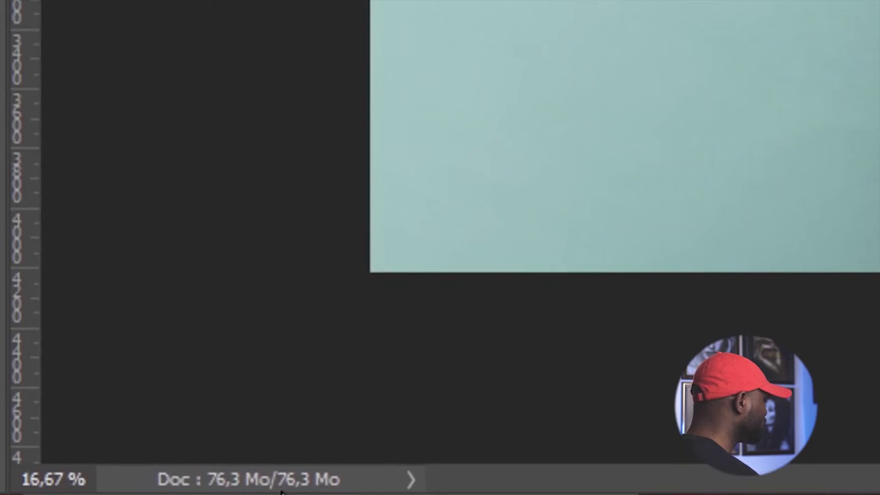
click(407, 482)
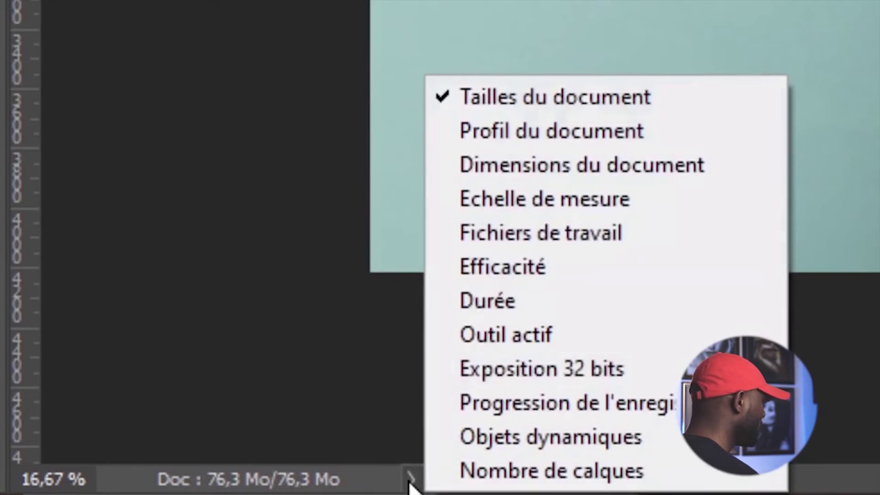
click(534, 136)
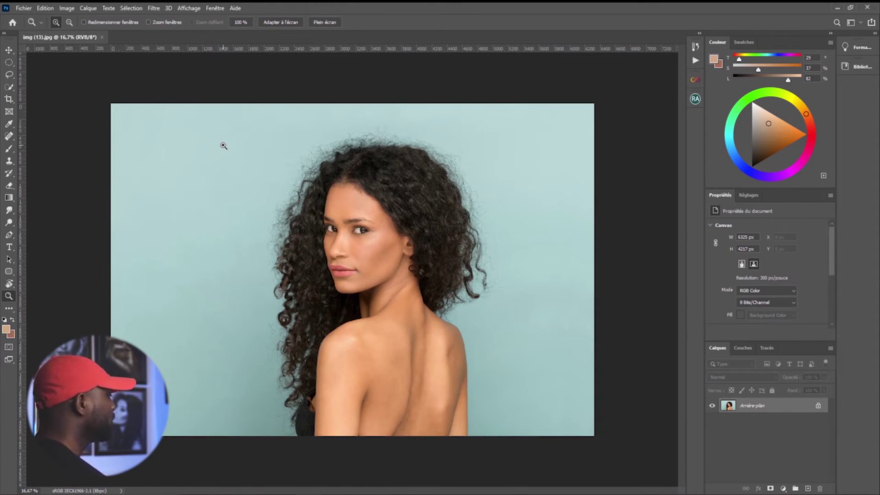
Open "1 (1) - Copie.jpg" from Téléchargements, assigning the sRGB IEC61966-2.1 profile without converting to the working space
click(24, 9)
click(31, 27)
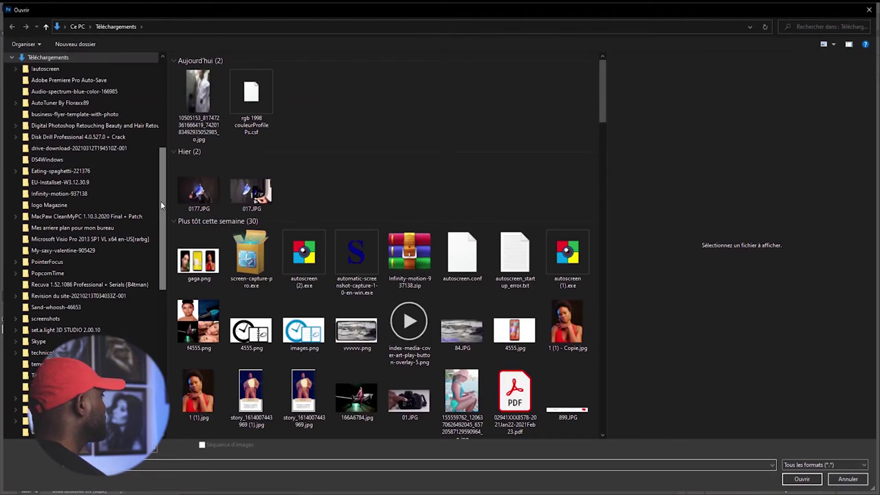
scroll(161, 200, up, 6)
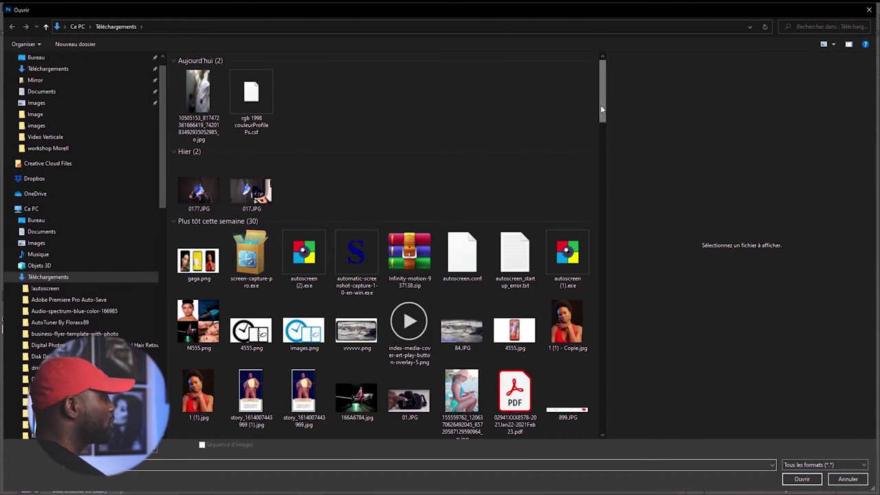
scroll(600, 110, down, 3)
click(565, 158)
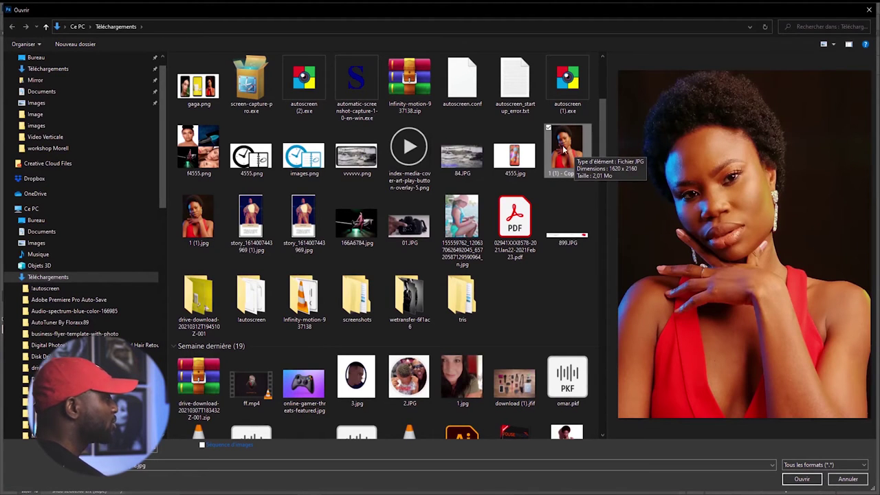
click(789, 481)
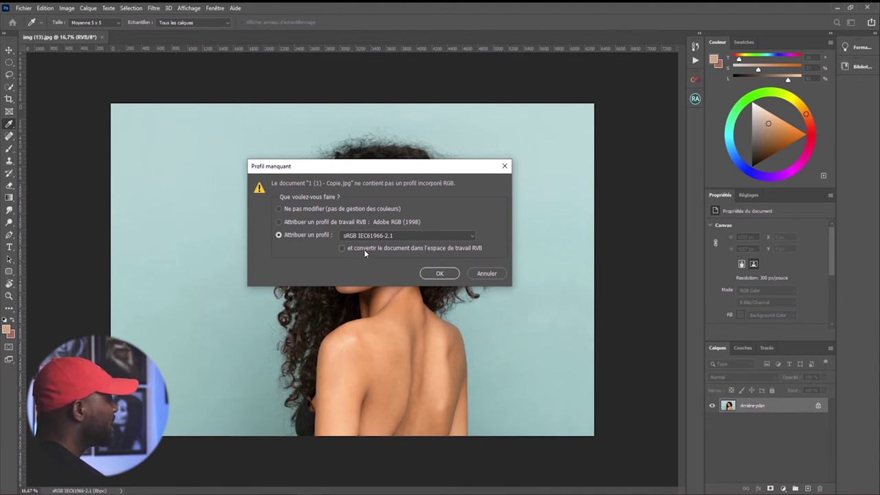
click(440, 273)
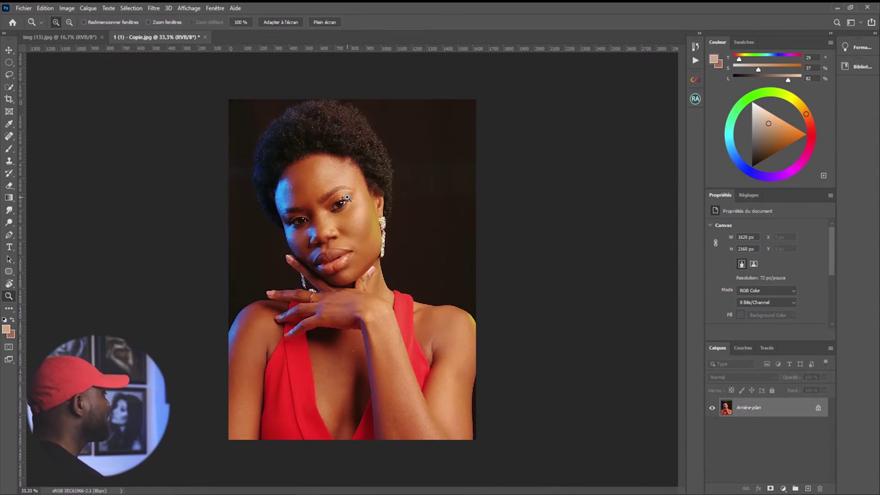
Choose Adobe RGB (1998) as the profile to assign to the portrait, keeping the dialog clear of the face
click(45, 8)
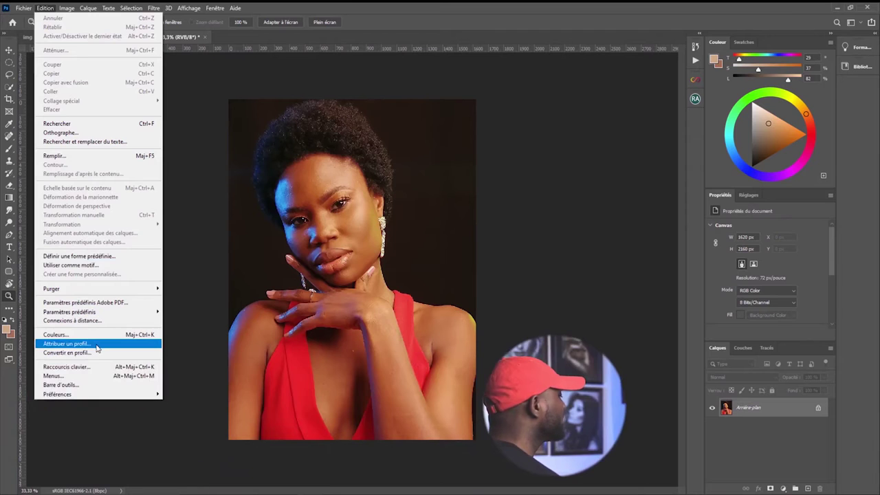
click(97, 345)
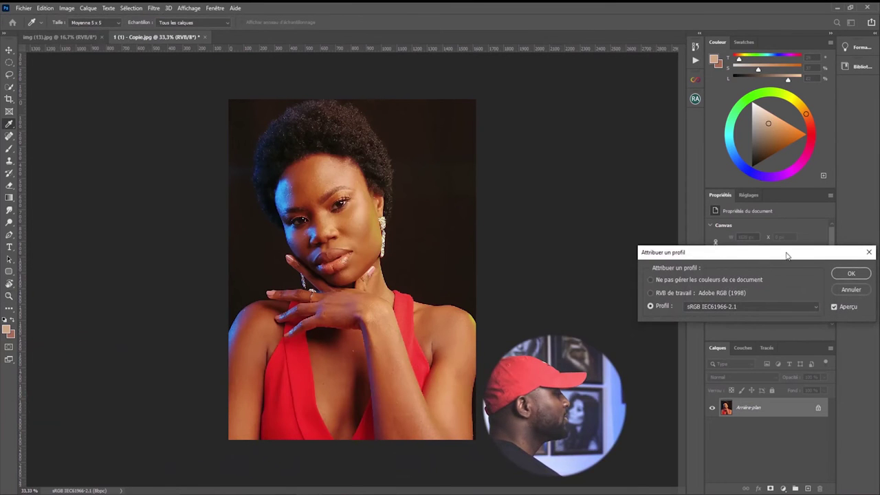
drag(787, 251, 550, 200)
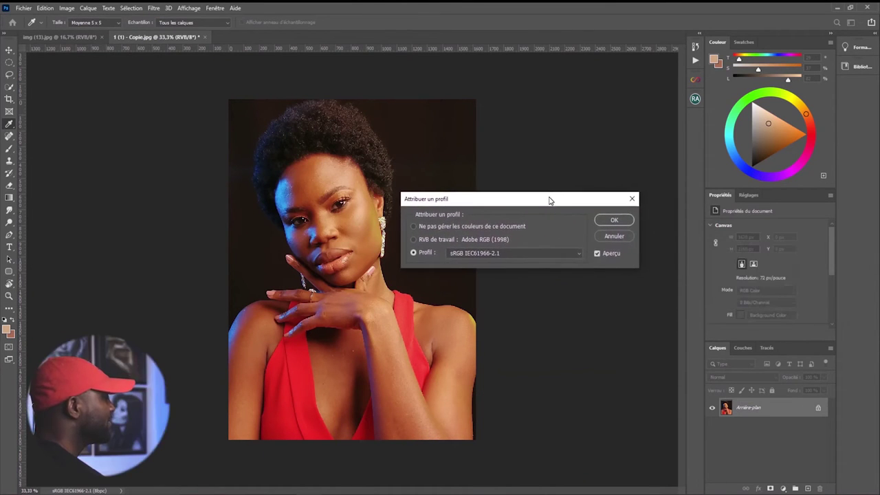
click(579, 254)
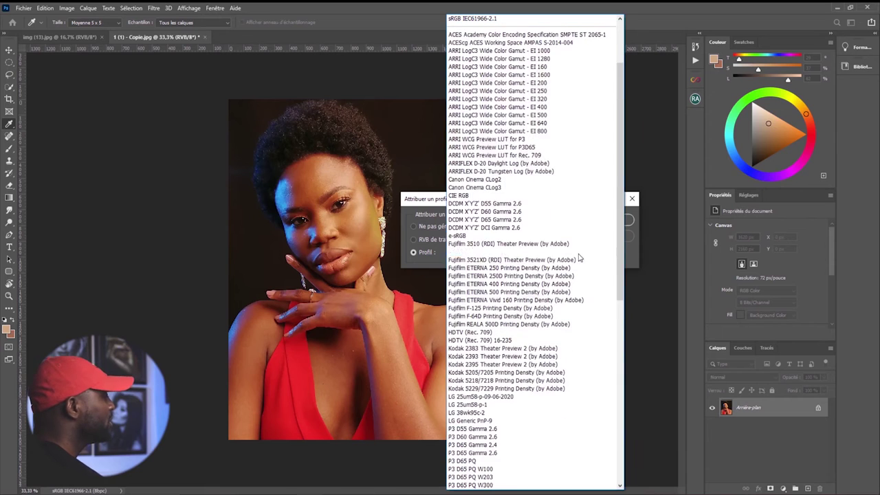
scroll(621, 118, up, 4)
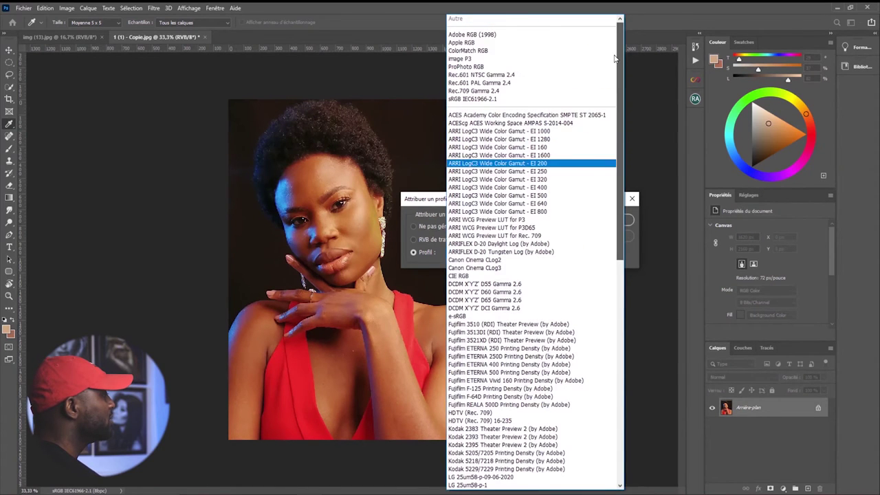
click(503, 34)
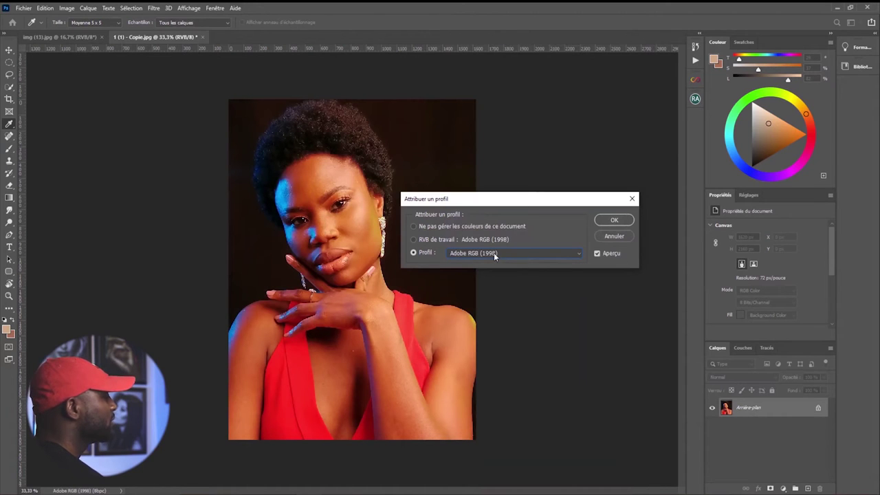
drag(570, 199, 575, 134)
Compare the portrait with and without the Adobe RGB (1998) profile in the preview, and cancel the assignment
click(602, 189)
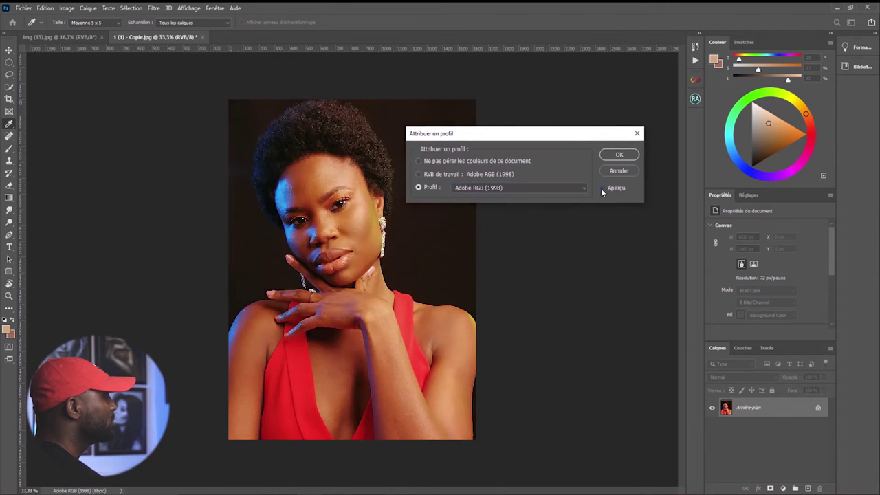
click(602, 189)
click(602, 189)
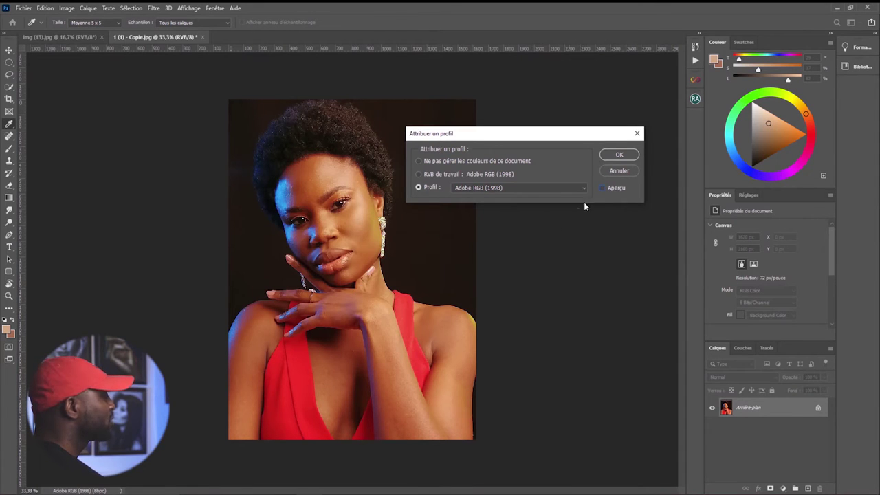
click(602, 188)
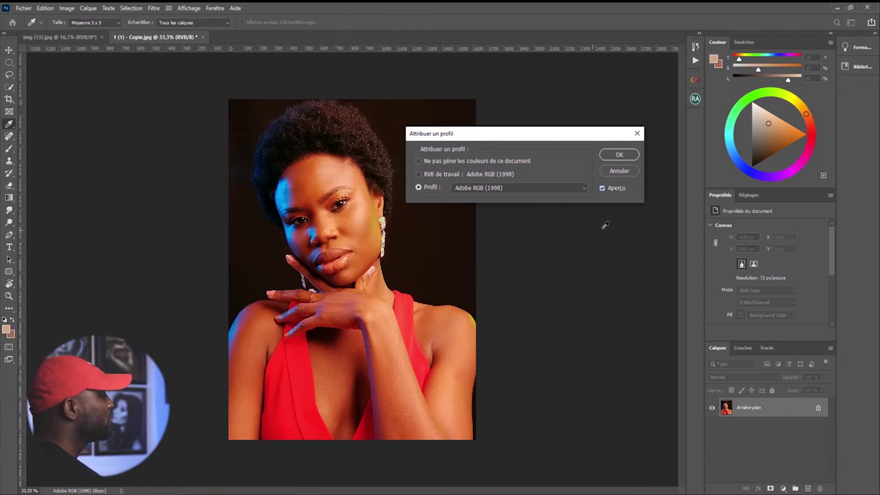
click(603, 190)
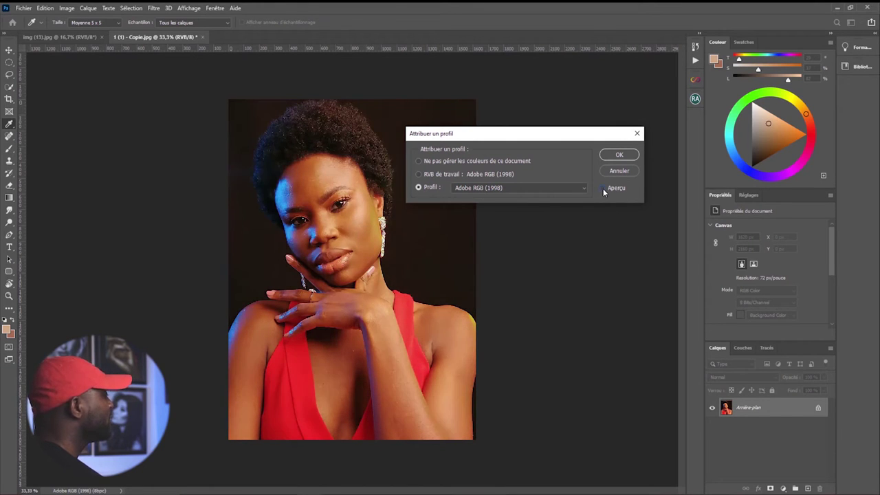
click(604, 189)
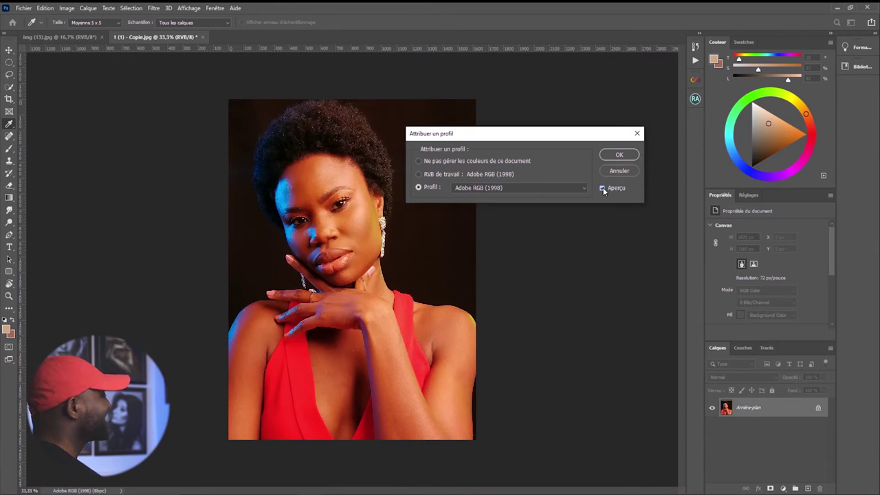
click(604, 189)
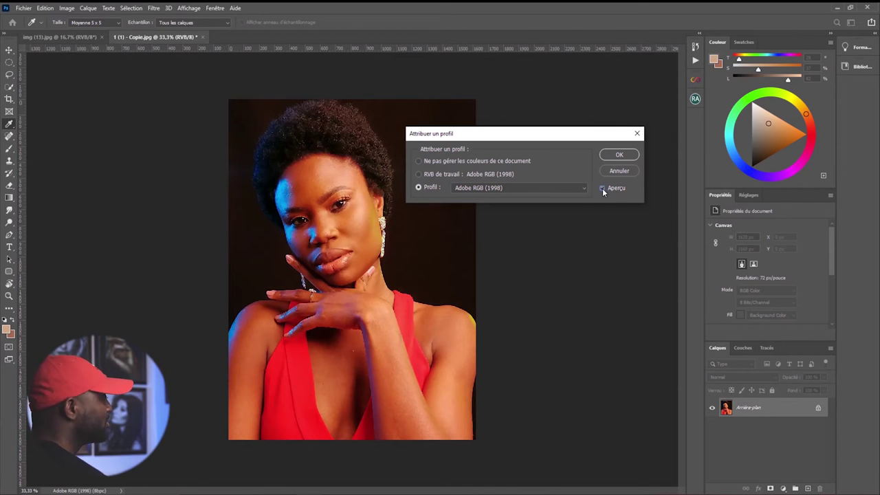
click(604, 189)
click(604, 188)
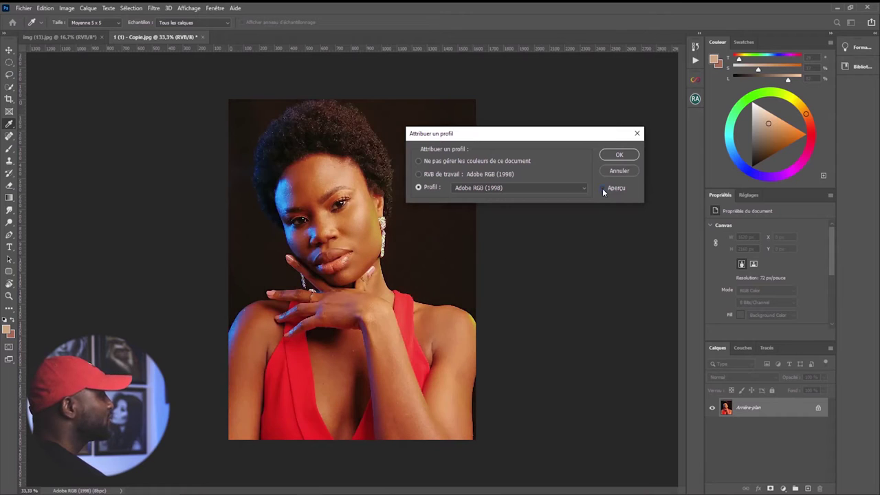
click(603, 189)
click(603, 188)
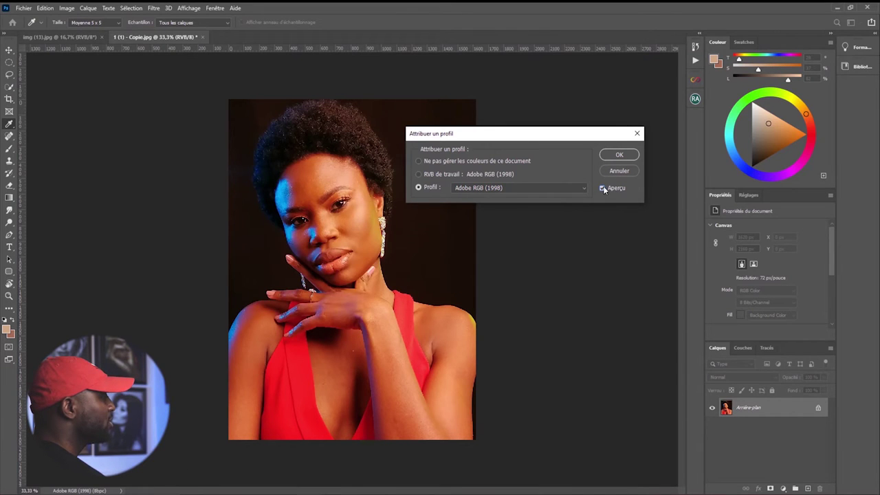
click(621, 169)
key(z)
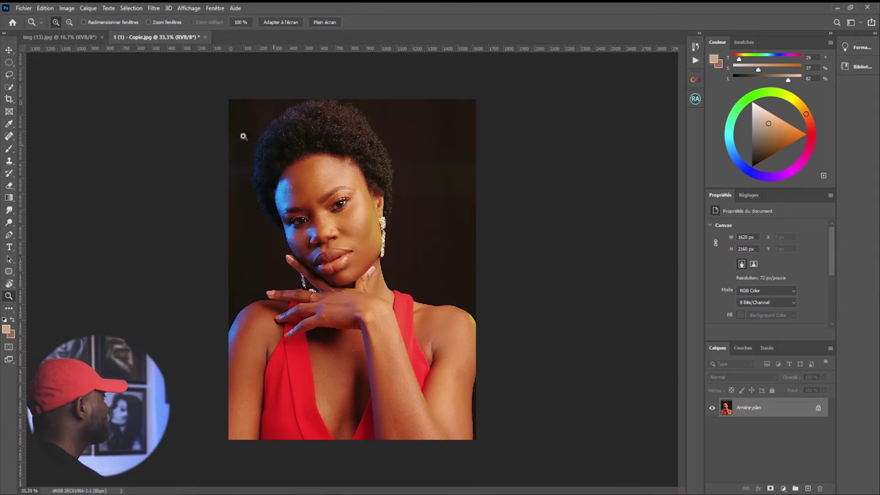
Assign the Adobe RGB (1998) profile to the portrait, checking the preview before confirming
click(44, 8)
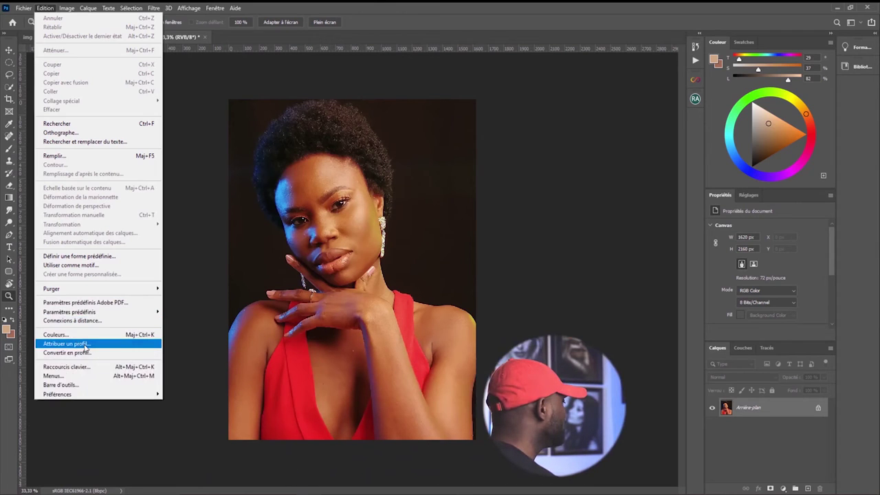
click(80, 344)
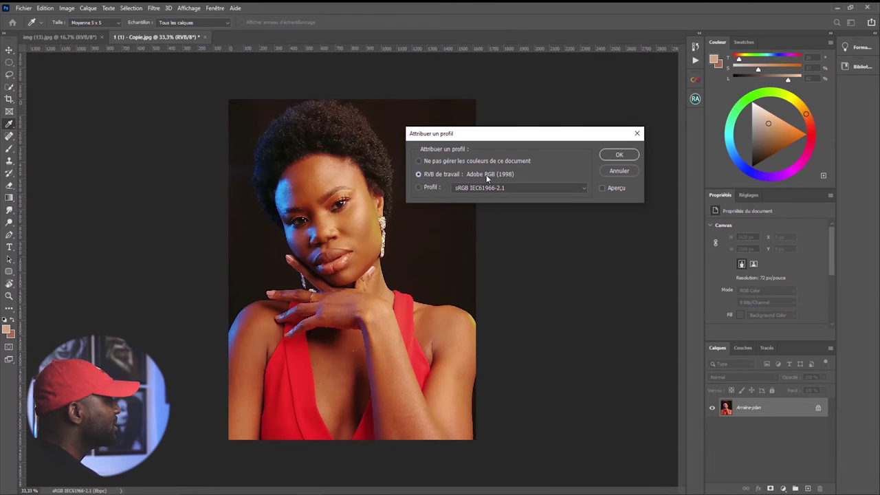
click(418, 188)
click(553, 191)
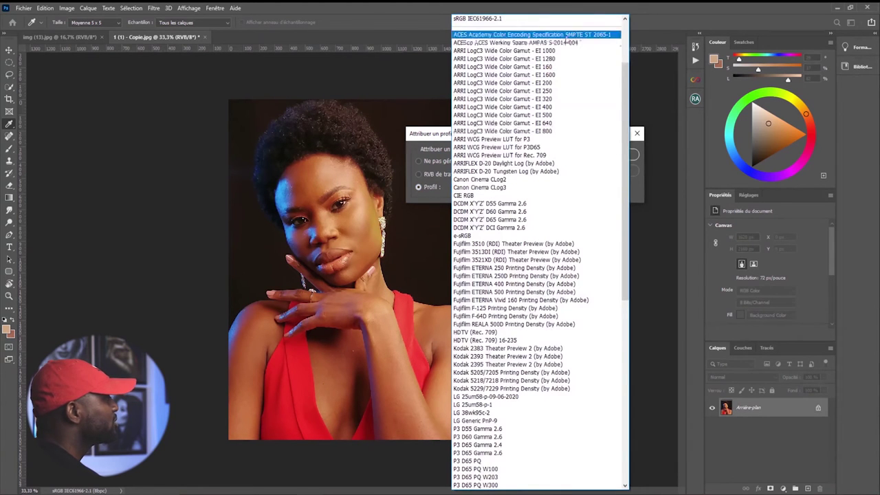
scroll(623, 80, up, 3)
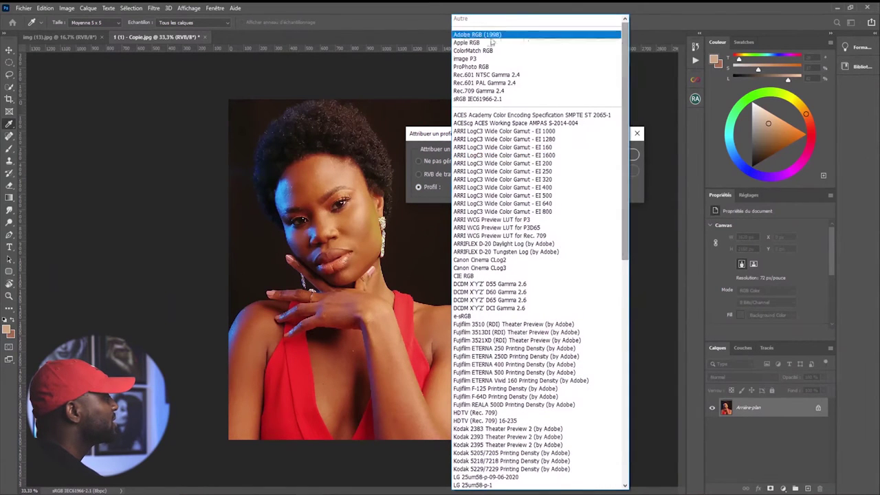
click(488, 36)
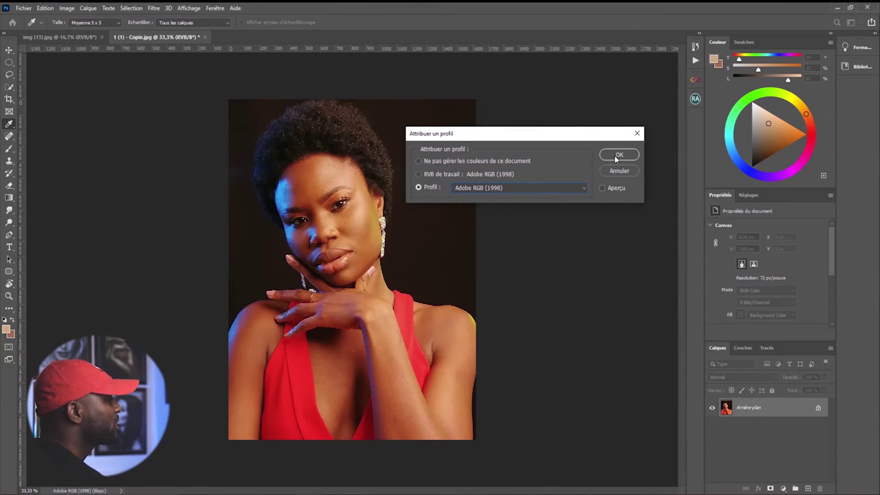
click(602, 189)
click(603, 189)
click(618, 155)
key(z)
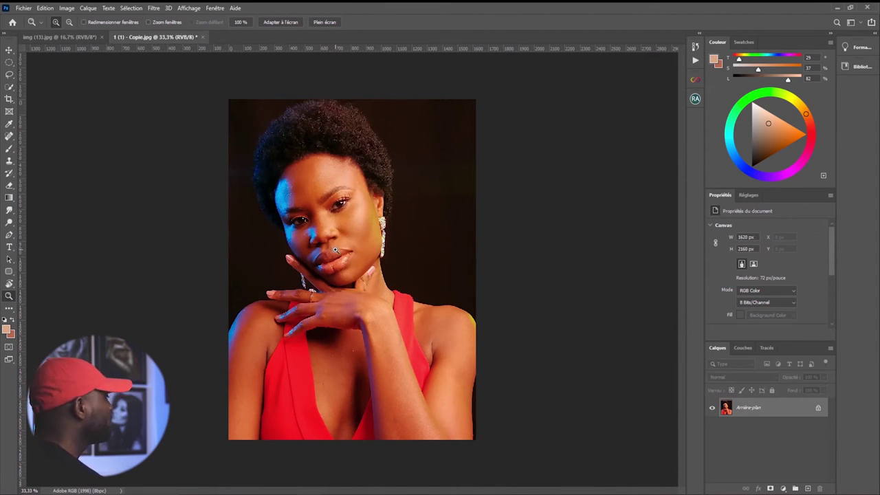
Open the Export As settings for the portrait and enable "Incorporer le profil colorimétrique"
click(24, 10)
mouse_move(45, 147)
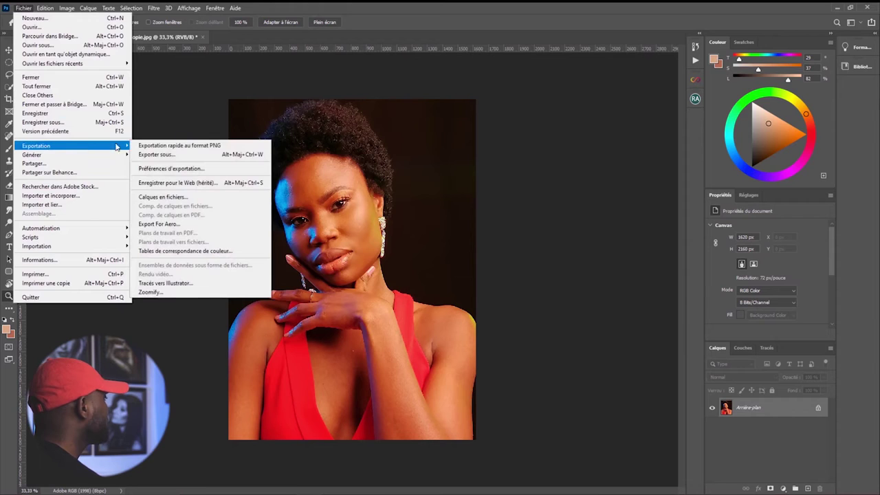
click(178, 155)
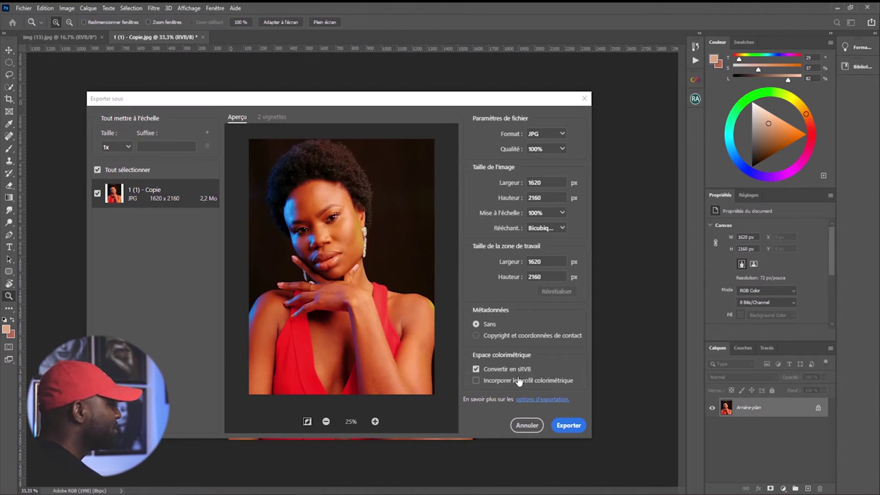
click(477, 383)
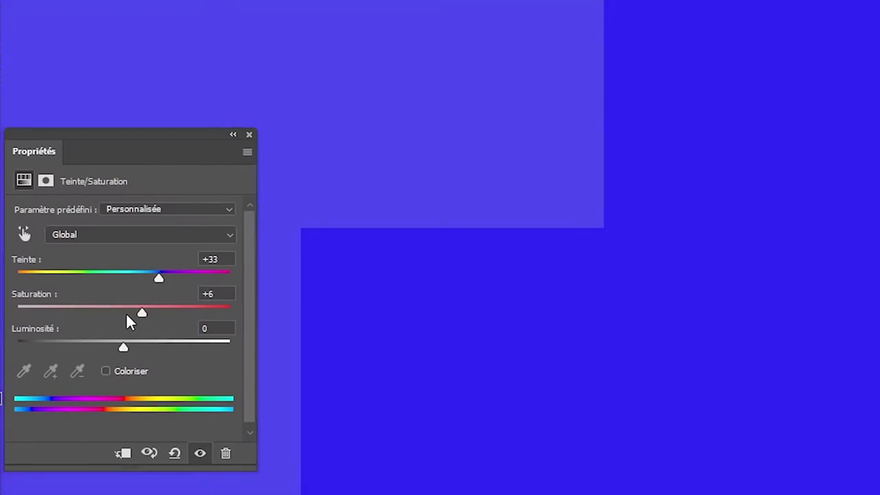
drag(128, 315, 163, 343)
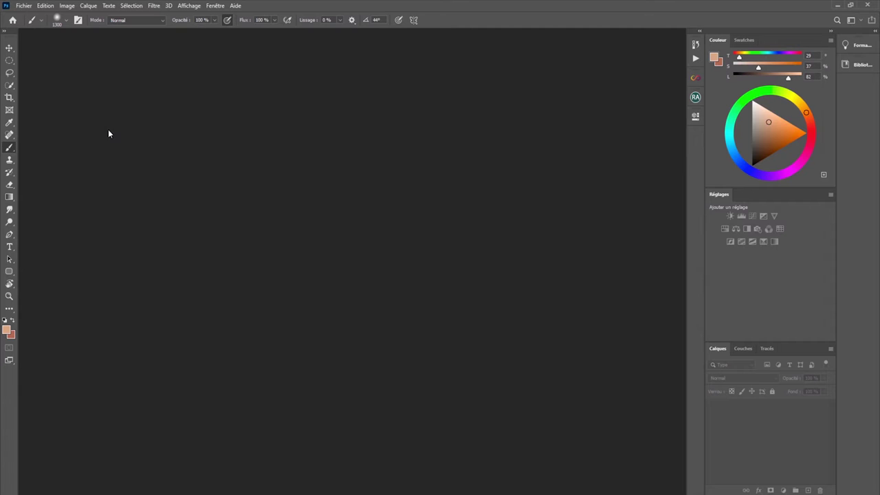
Open "img (9).jpg" from the images folder, keeping its embedded profile instead of the working space
click(24, 6)
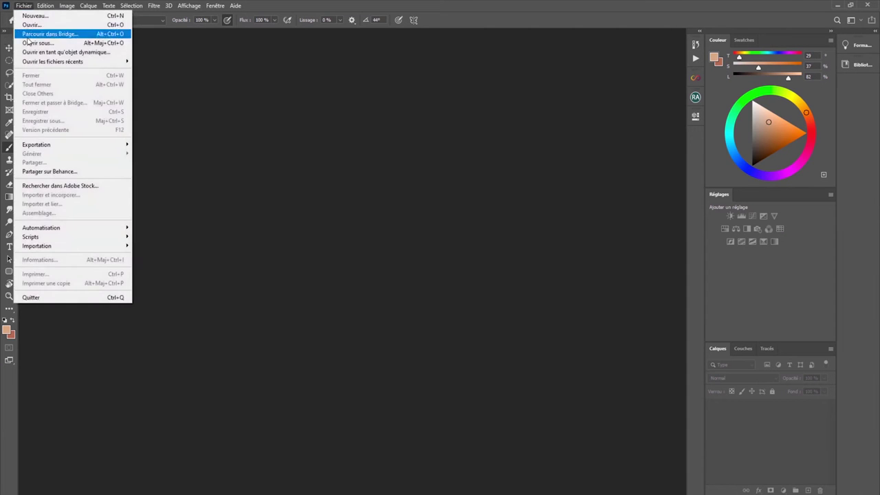
click(31, 24)
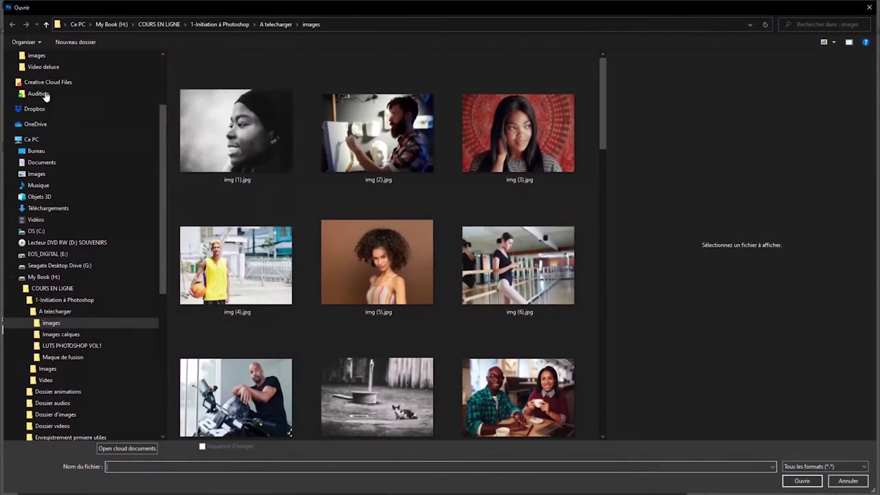
drag(604, 145, 603, 181)
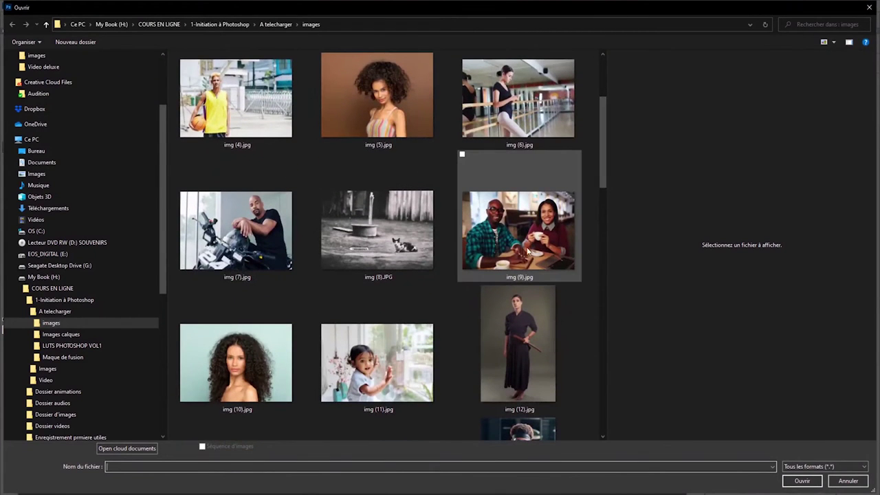
double_click(527, 251)
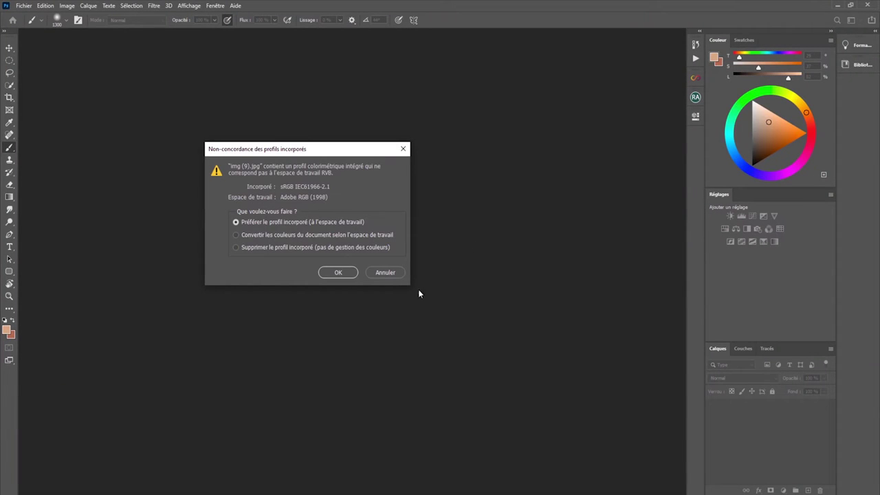
click(339, 273)
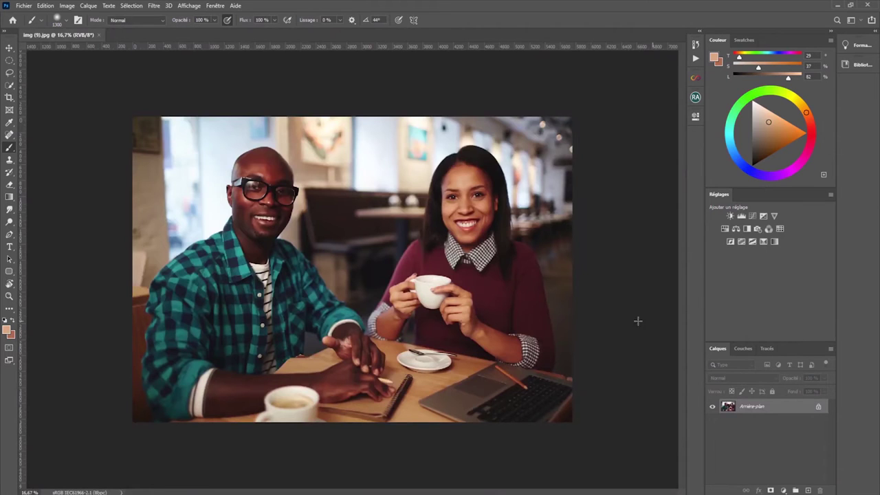
Add a Curves adjustment layer above the background photo of the couple
click(785, 491)
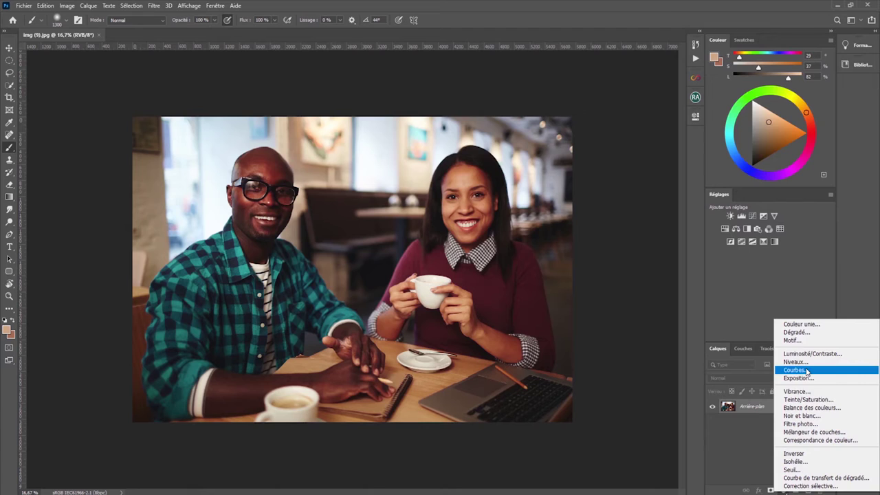
click(738, 446)
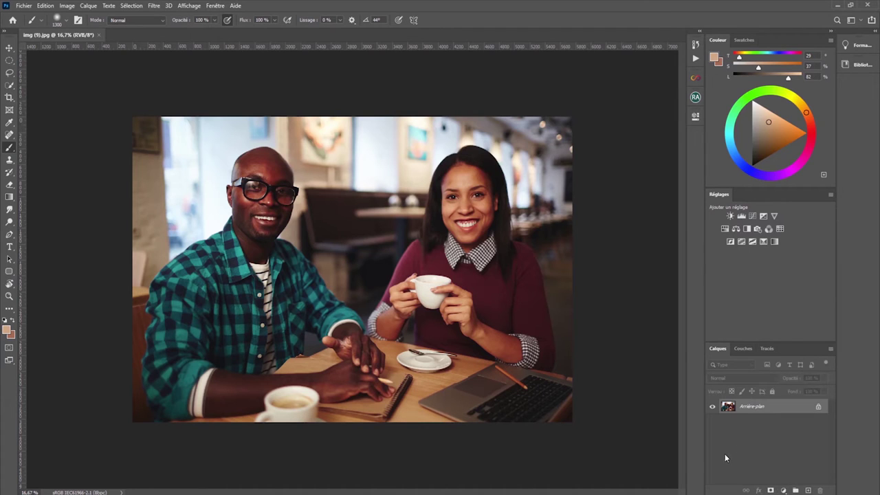
click(785, 491)
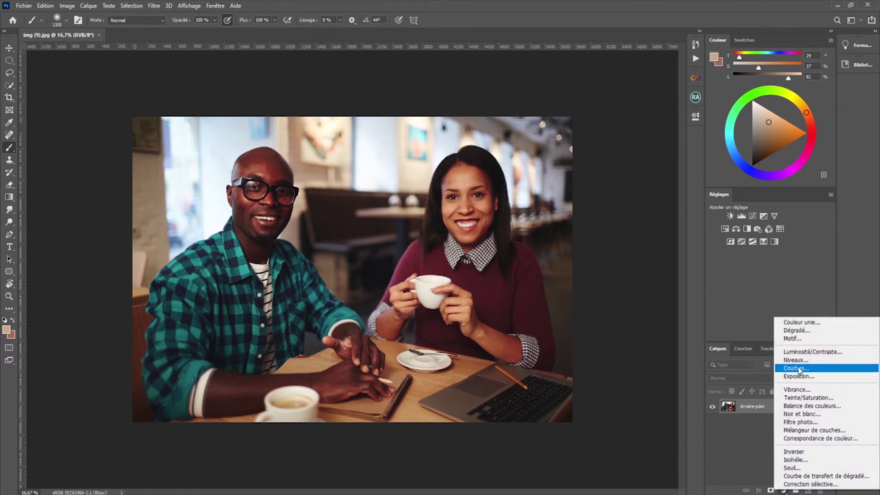
click(800, 369)
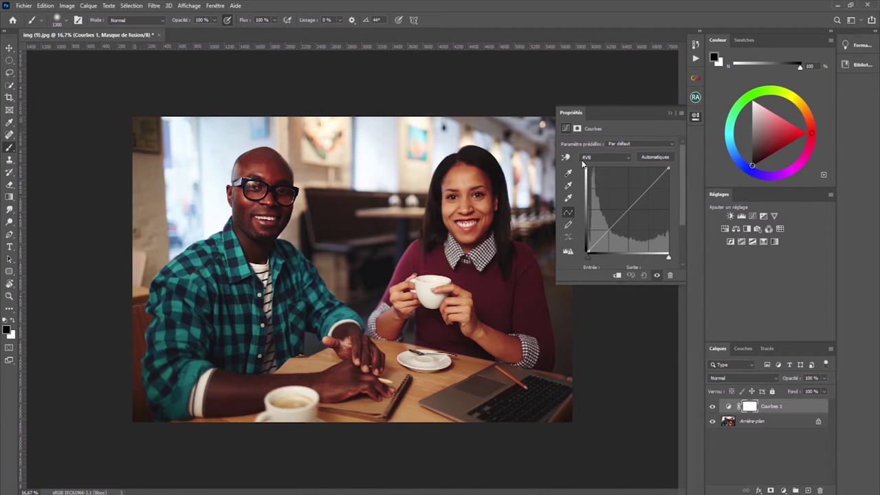
Switch the curve to the Rouge channel and nudge its highlight end point slightly inward
click(629, 158)
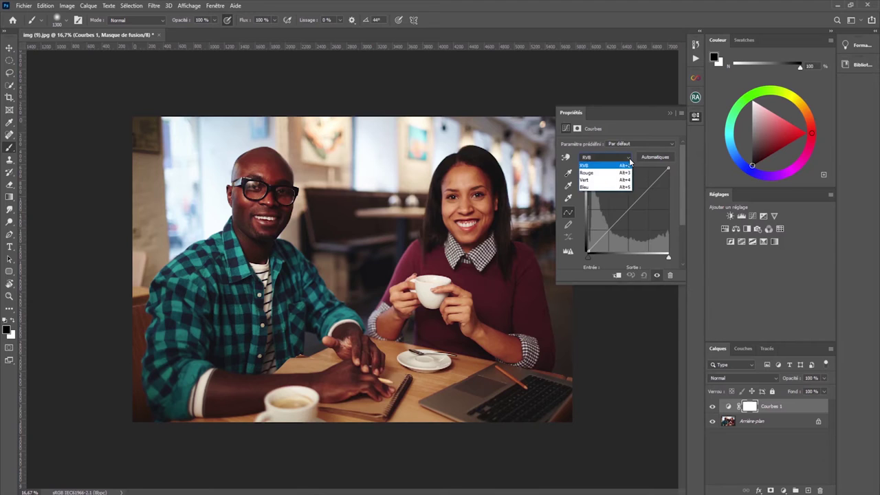
click(594, 174)
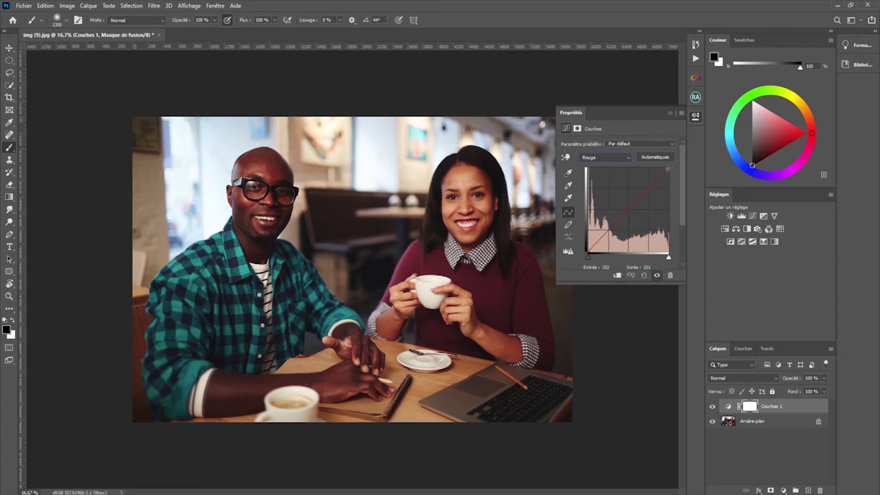
mouse_move(667, 168)
mouse_down()
mouse_move(644, 168)
mouse_move(667, 169)
mouse_up()
mouse_move(589, 250)
mouse_down()
mouse_move(602, 226)
mouse_move(588, 251)
mouse_up()
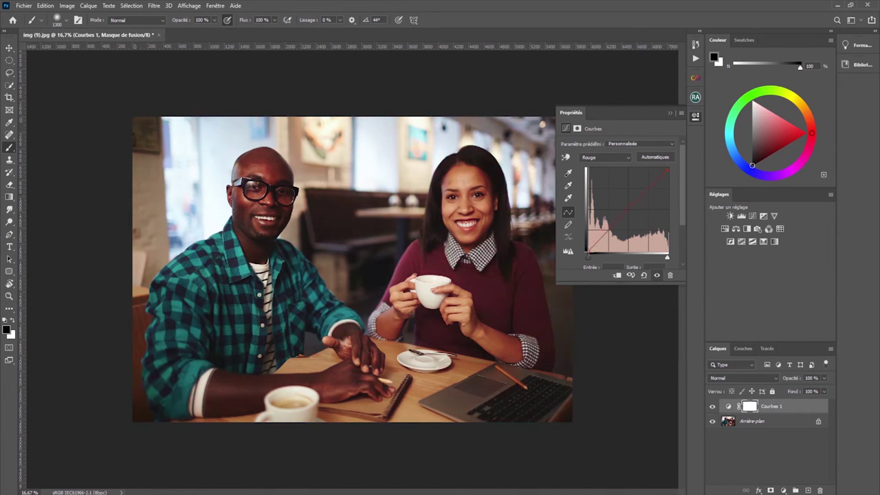
Examine the Vert and Bleu channels of the curve and return to the combined RVB channel
click(619, 158)
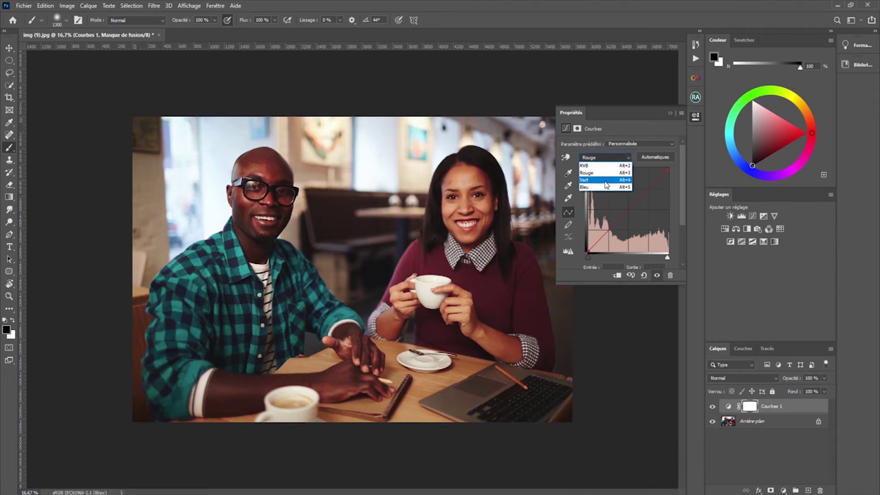
click(595, 181)
click(627, 158)
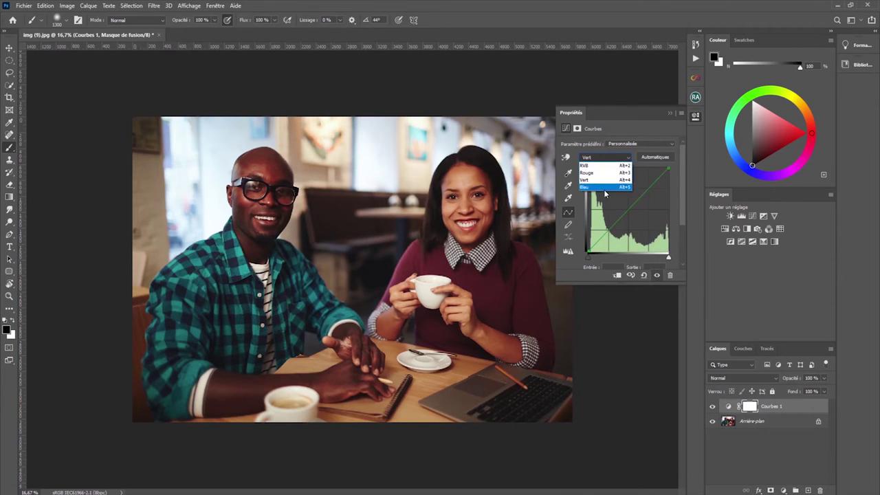
click(593, 187)
click(589, 157)
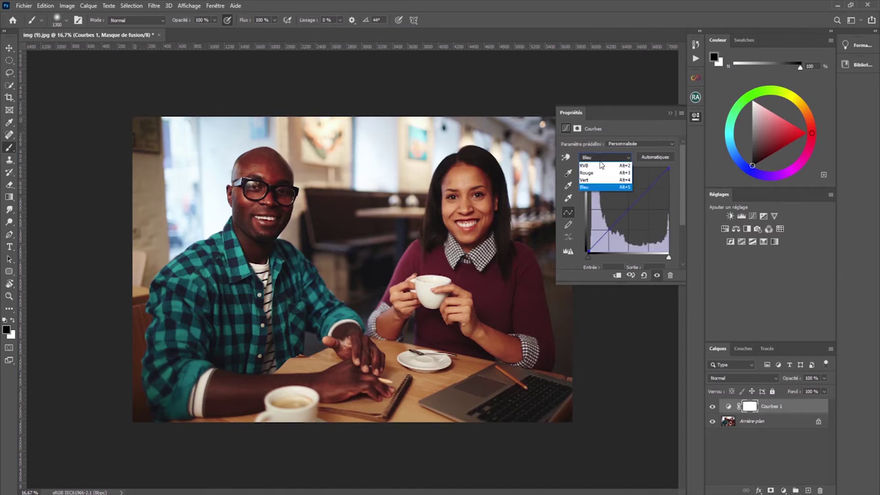
click(586, 168)
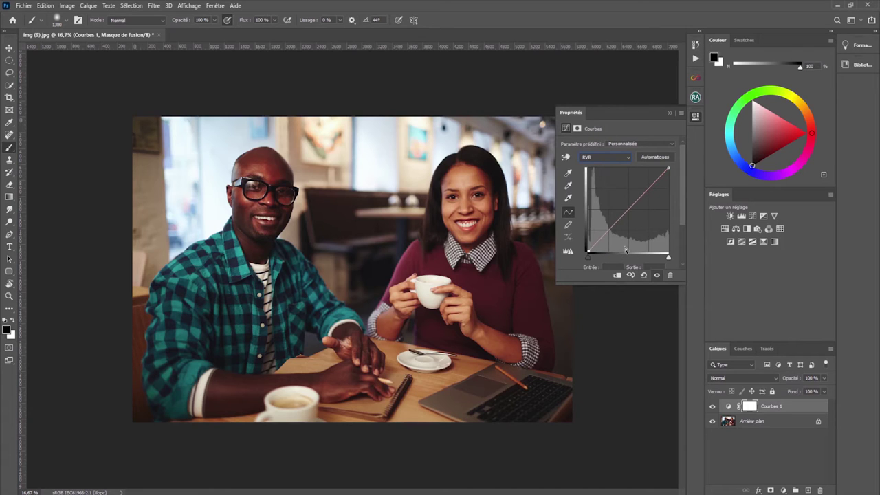
Add a gradient map adjustment layer (Courbe de transfert de dégradé) above the Curves layer
click(670, 113)
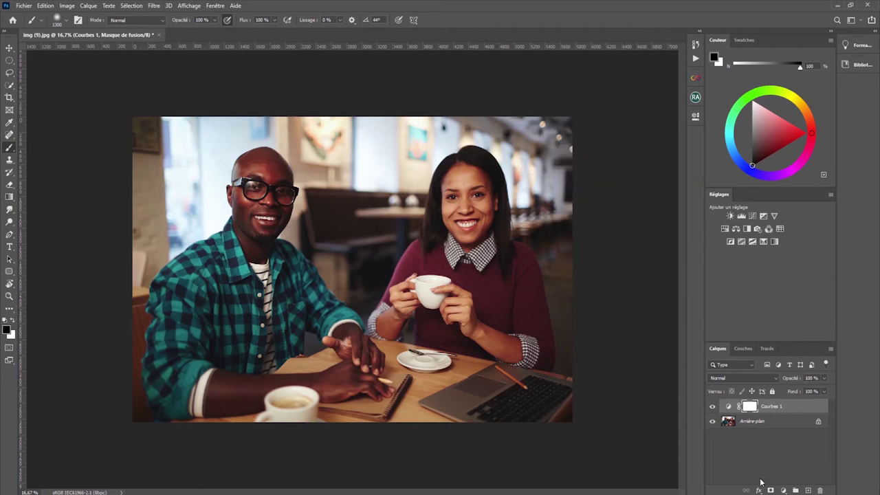
click(784, 490)
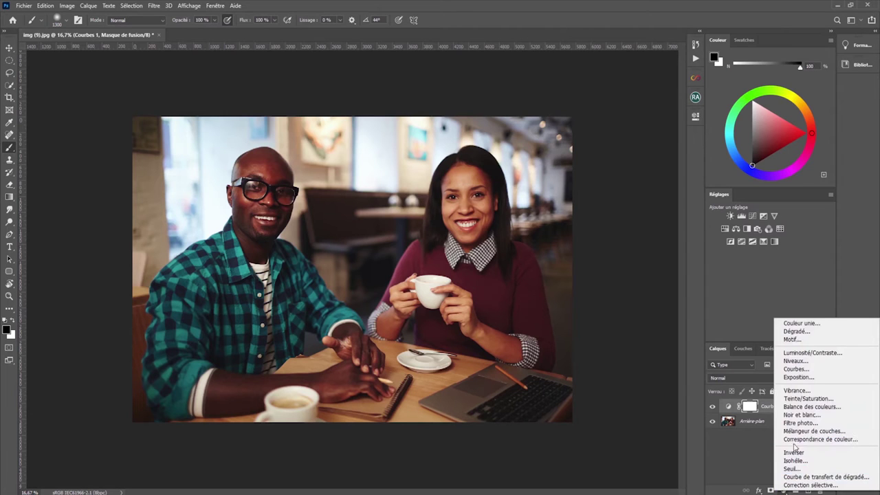
click(809, 476)
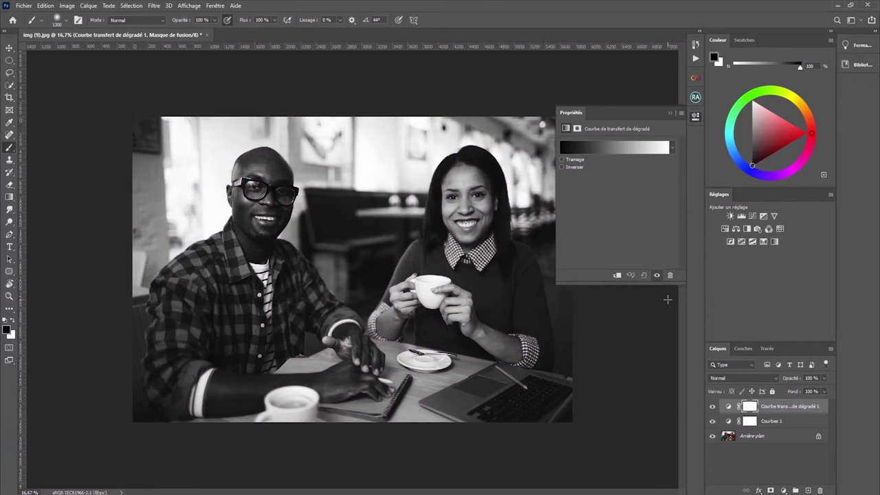
Open the gradient map's gradient for editing and set its starting colour stop to olive 72662f
click(613, 152)
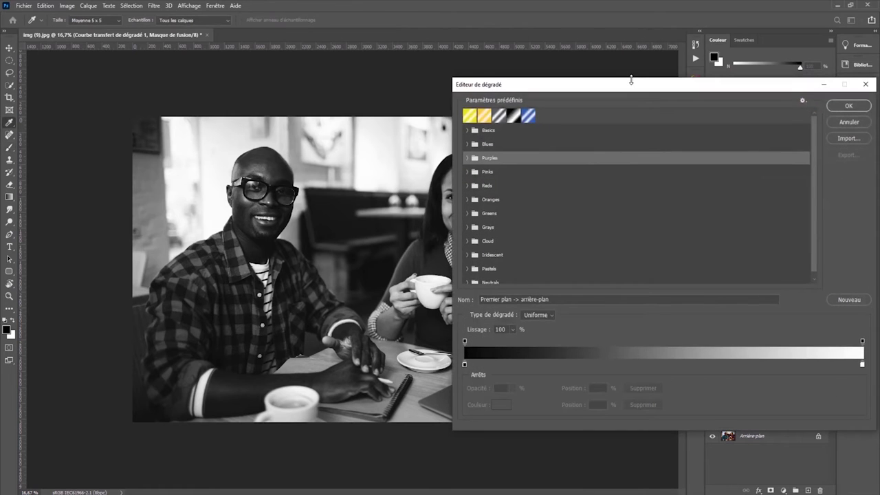
drag(651, 87, 377, 25)
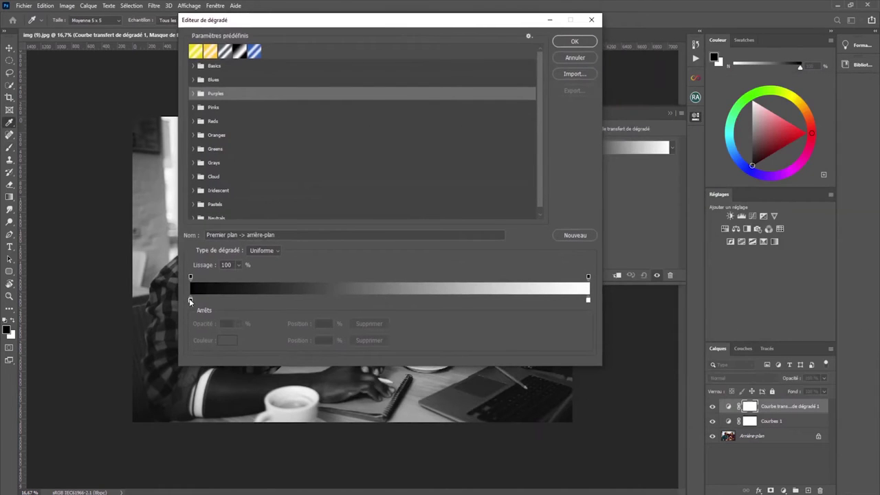
double_click(190, 300)
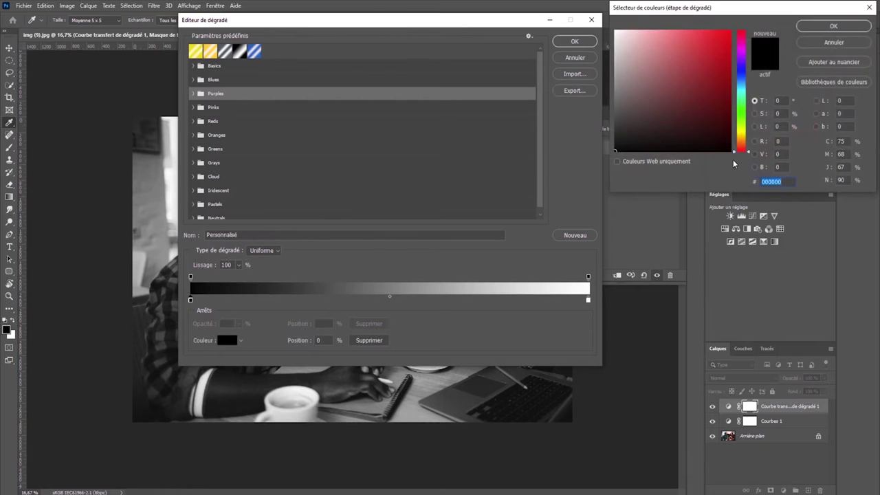
drag(728, 10, 491, 90)
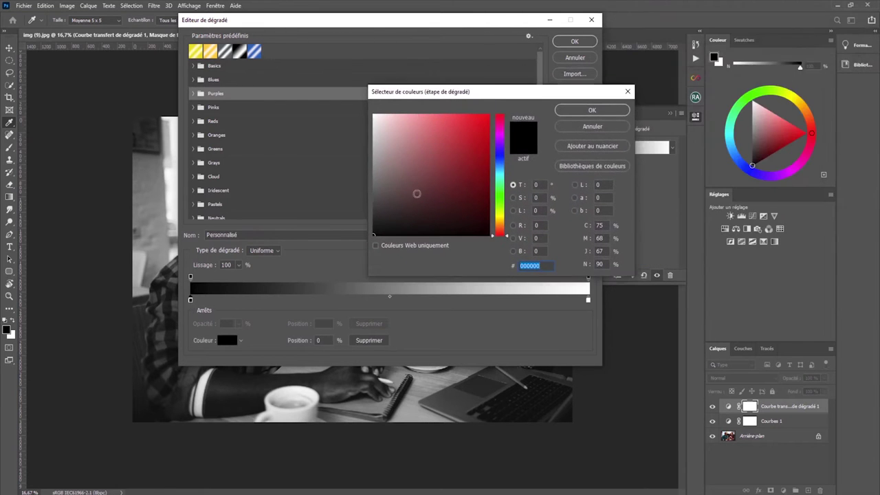
mouse_move(410, 168)
mouse_down()
mouse_move(458, 188)
mouse_move(435, 203)
mouse_move(456, 190)
mouse_move(406, 197)
mouse_move(449, 220)
mouse_move(462, 216)
mouse_up()
click(500, 221)
click(442, 181)
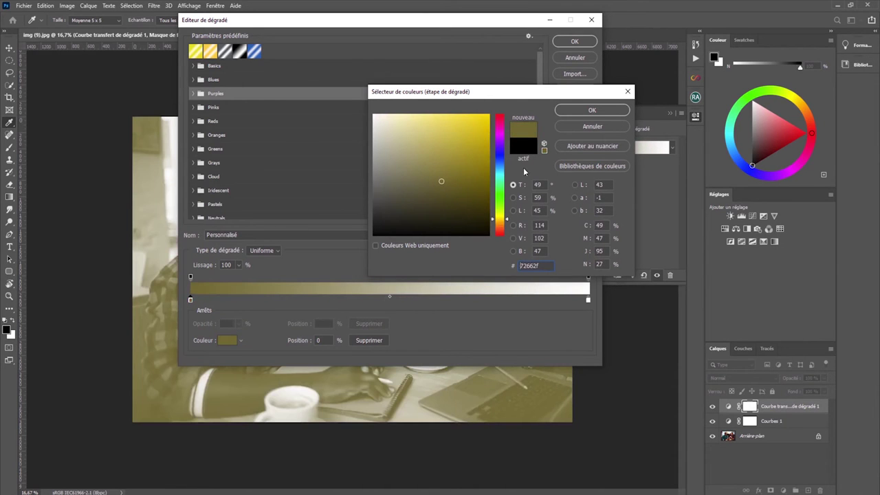
click(599, 111)
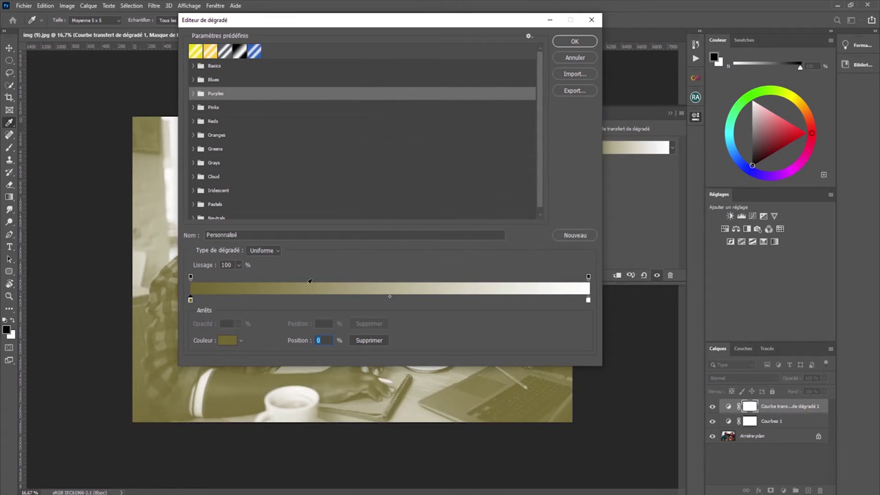
Set the gradient's end colour stop to red d12727
double_click(588, 301)
click(467, 138)
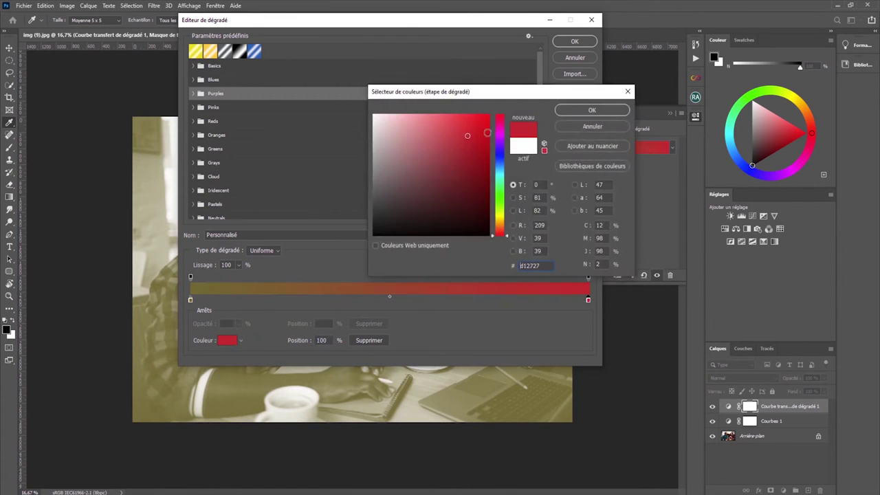
click(591, 111)
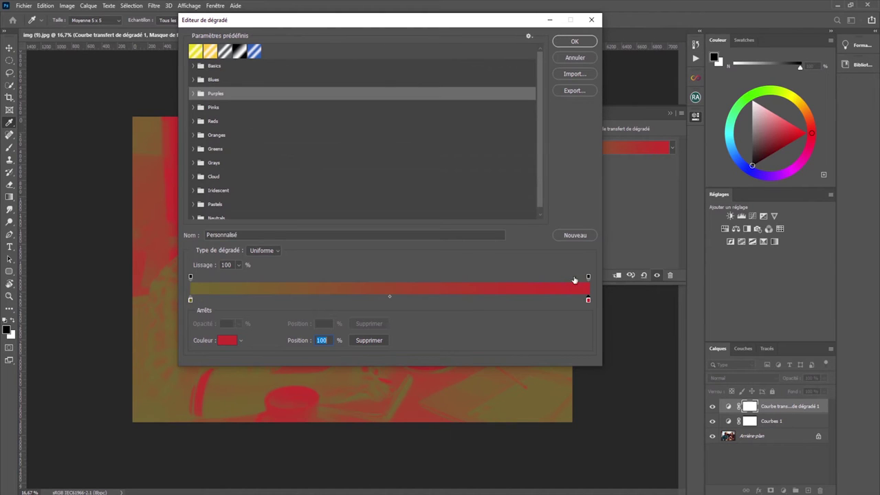
Add a colour stop at 52 % of the gradient and pick the muted pink a16e6e for it
click(390, 297)
click(397, 300)
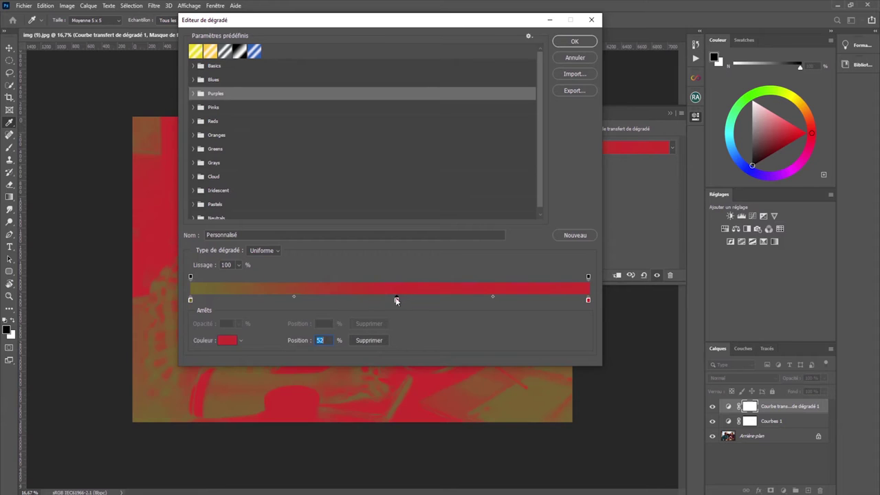
double_click(396, 300)
click(430, 160)
click(455, 214)
drag(409, 164, 410, 159)
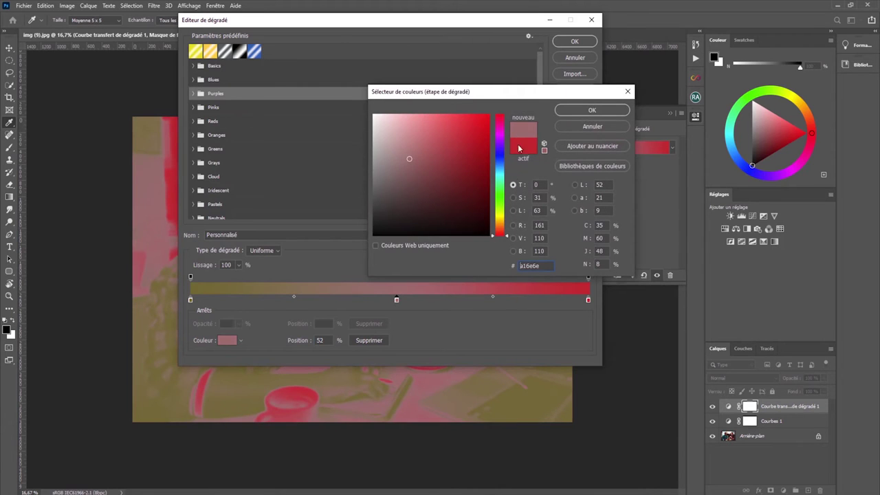
Compare the colour picker's field and slider when based on hue (T), saturation (S) and brightness (L)
drag(540, 92, 535, 92)
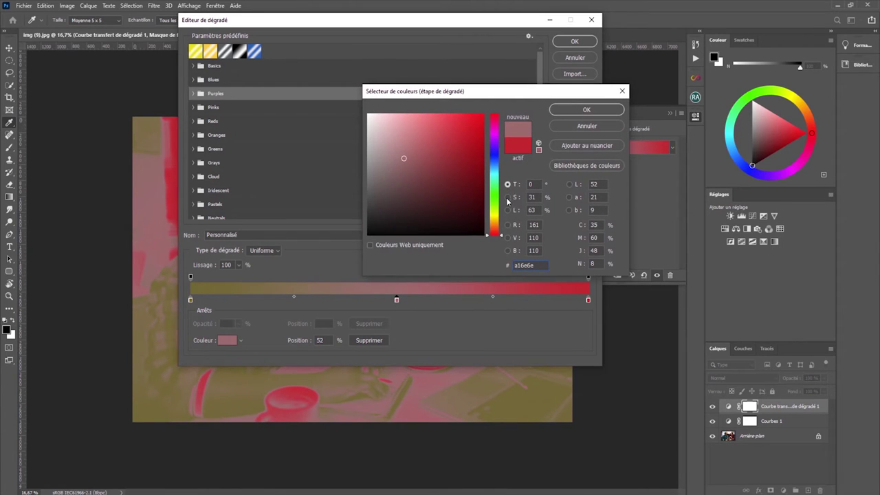
click(507, 197)
click(507, 209)
click(507, 185)
click(507, 197)
click(508, 210)
click(507, 184)
click(507, 198)
click(507, 210)
click(507, 184)
click(508, 210)
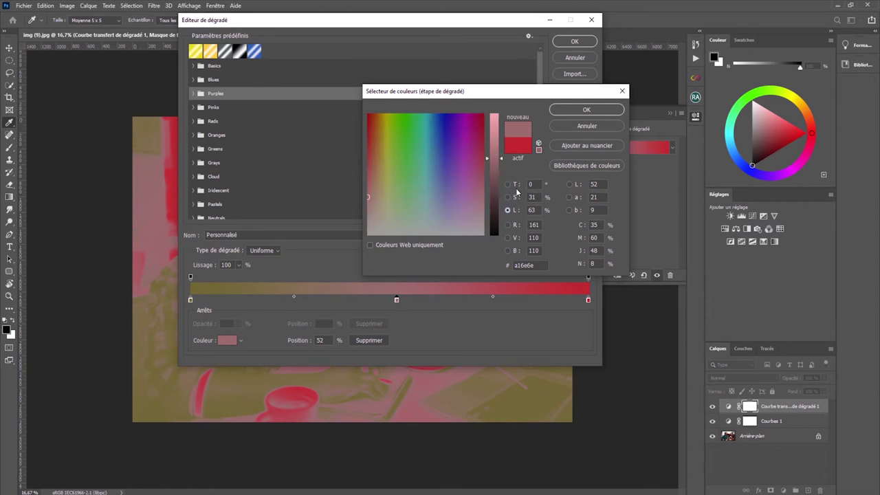
Compare the colour picker's field and slider when based on the red (R), green (V) and blue (B) components
click(508, 225)
click(508, 238)
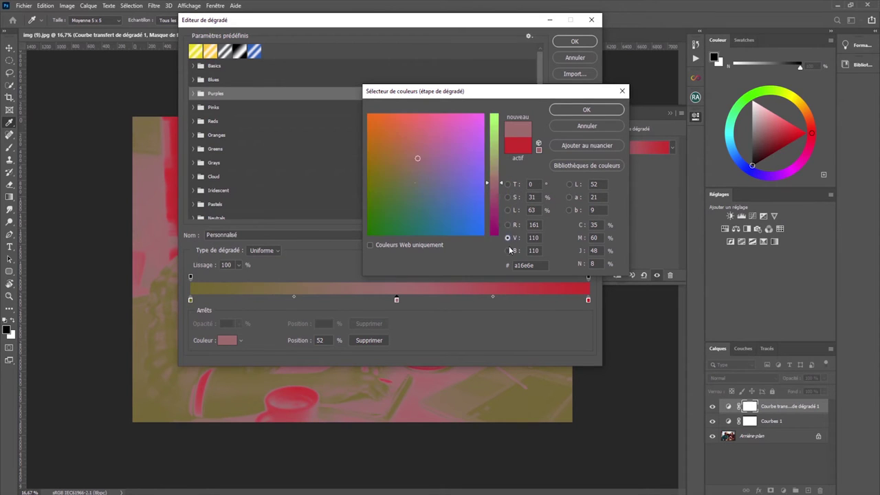
click(507, 250)
click(507, 225)
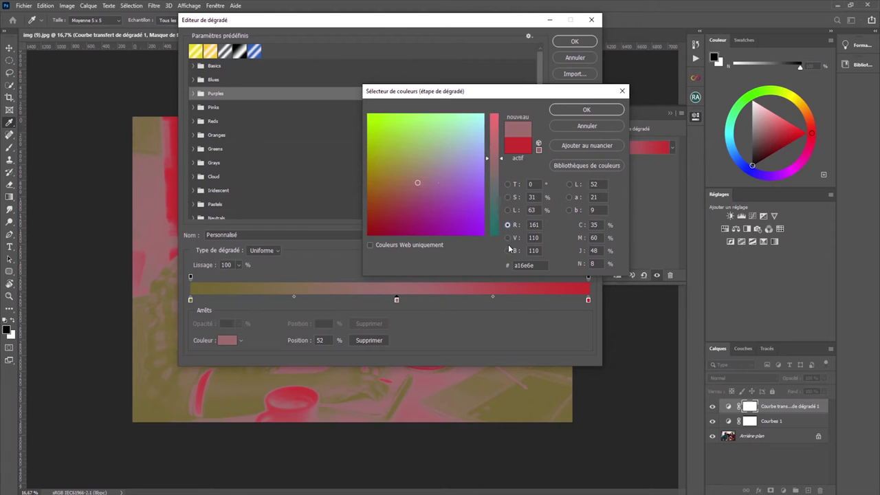
click(507, 250)
click(507, 238)
click(508, 226)
click(507, 238)
click(507, 250)
click(509, 226)
Change the middle stop's colour to RGB values R 12, V 155 and B 56
mouse_move(447, 158)
mouse_down()
mouse_move(440, 134)
mouse_move(436, 161)
mouse_move(442, 130)
mouse_move(395, 147)
mouse_move(408, 206)
mouse_move(415, 169)
mouse_up()
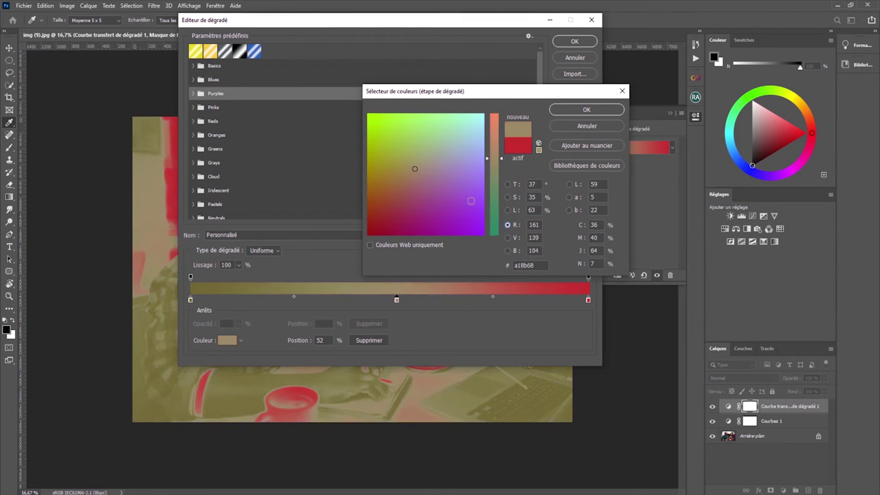
double_click(531, 225)
text(12)
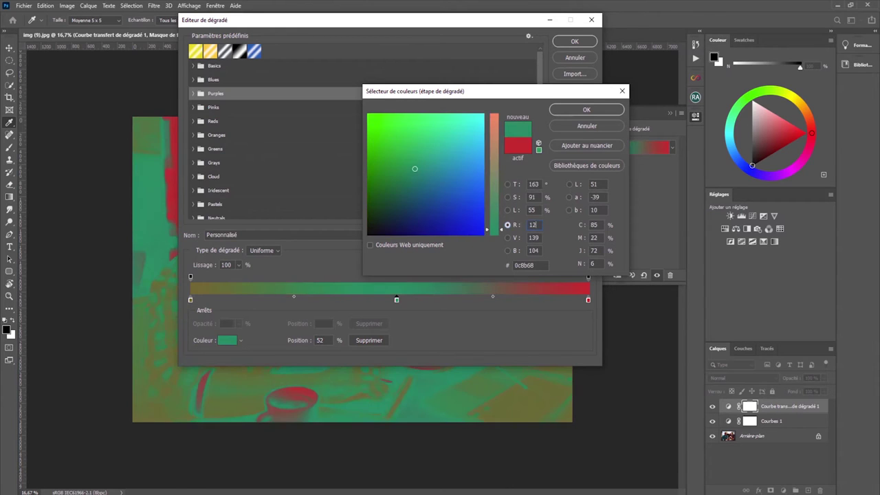
double_click(537, 238)
text(1)
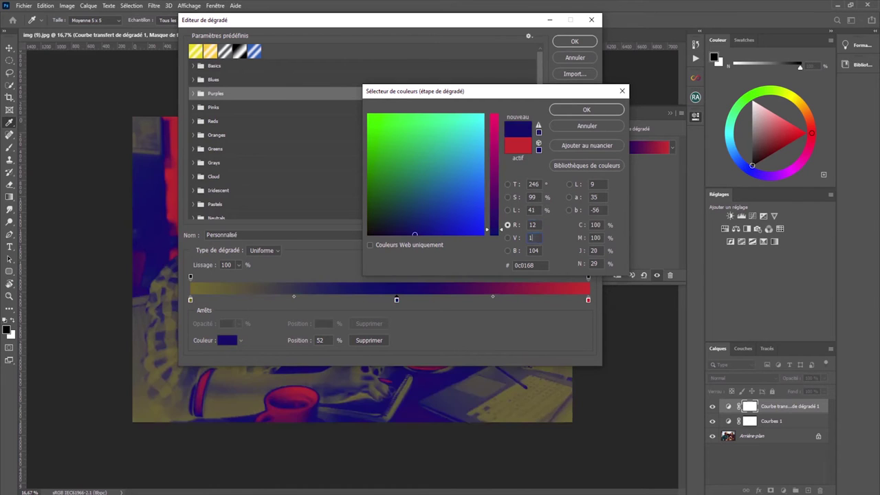
text(55)
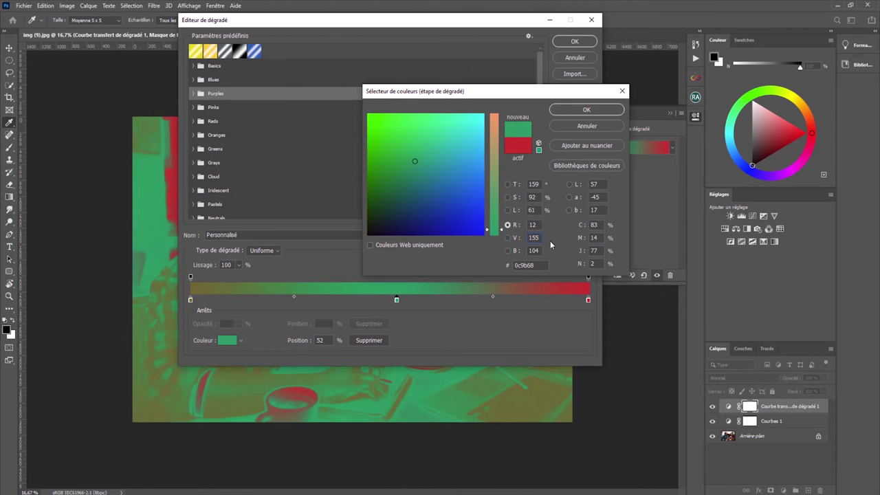
double_click(534, 250)
text(56)
Examine the green colour in the picker's T, S and L modes, ending in hue mode
click(509, 184)
click(508, 197)
click(508, 209)
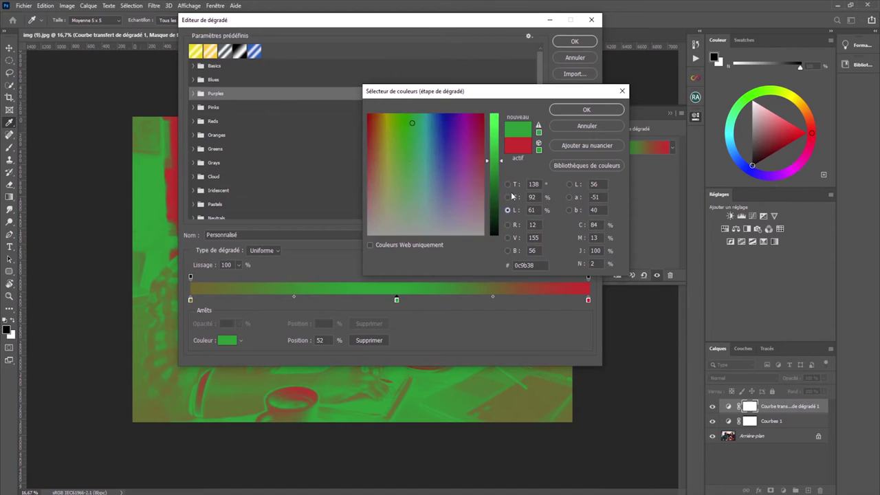
click(508, 197)
click(509, 209)
click(509, 185)
click(509, 198)
click(508, 209)
click(508, 184)
Try the darker green 148c39 for the middle stop, highlight its hex code, and discard all the gradient edits
mouse_move(400, 141)
mouse_down()
mouse_move(450, 138)
mouse_move(466, 179)
mouse_move(403, 197)
mouse_move(442, 143)
mouse_up()
click(468, 167)
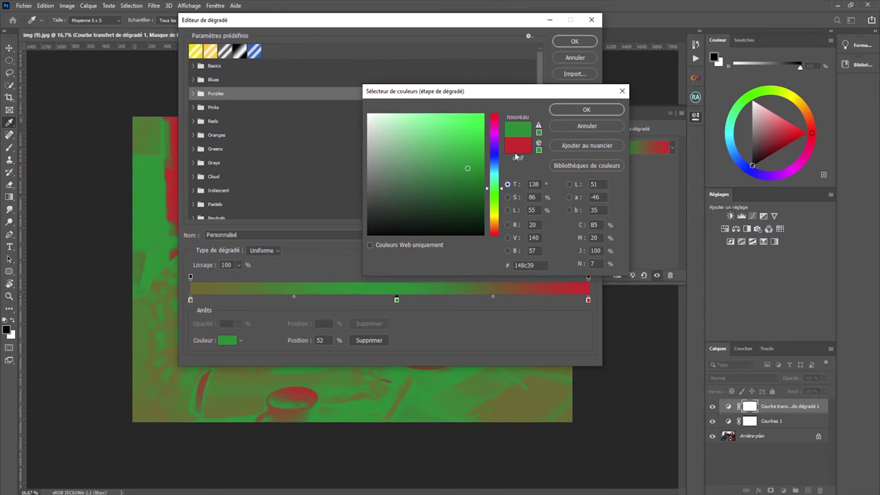
click(522, 265)
click(526, 265)
drag(534, 266, 504, 265)
click(622, 93)
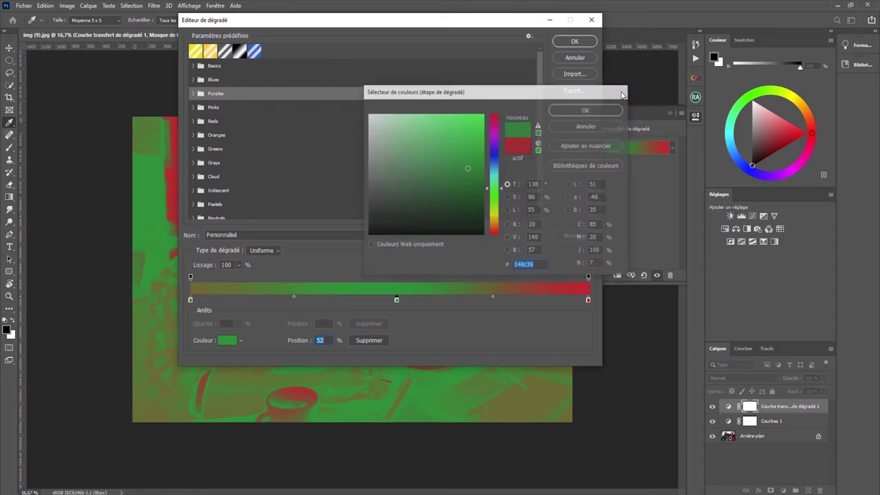
click(592, 19)
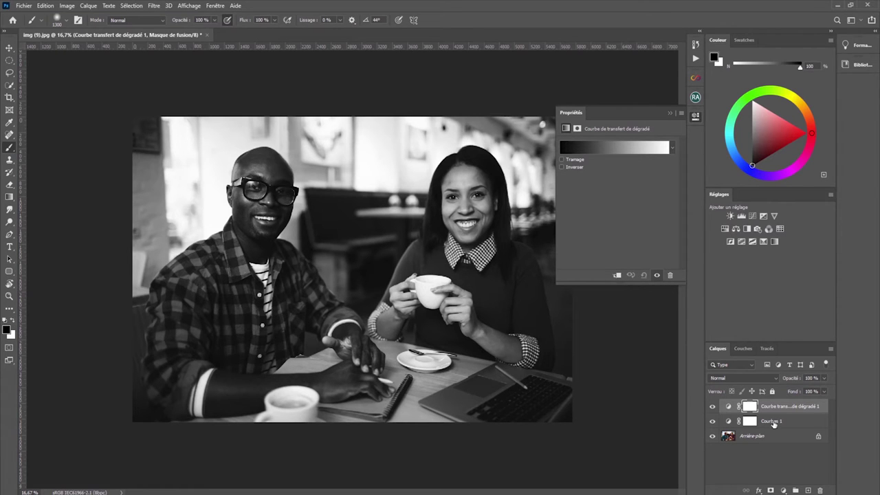
Compare the photo with and without the gradient map by switching that layer's visibility off and on
click(713, 407)
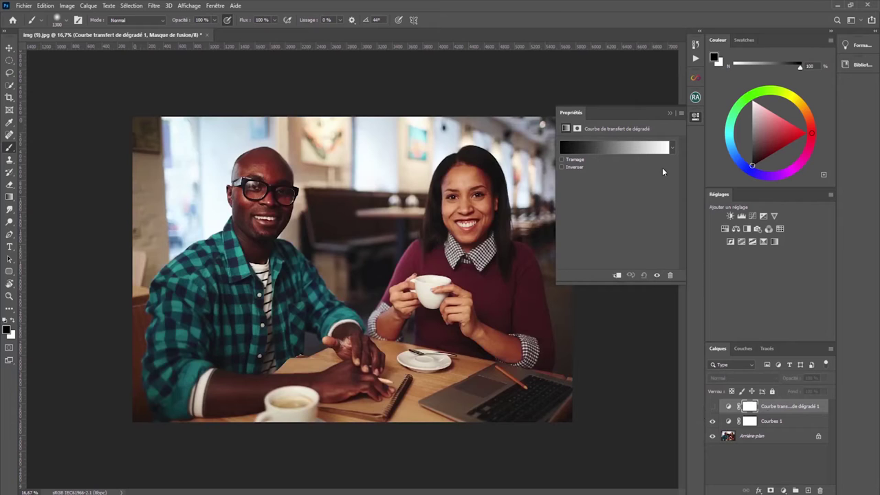
click(670, 112)
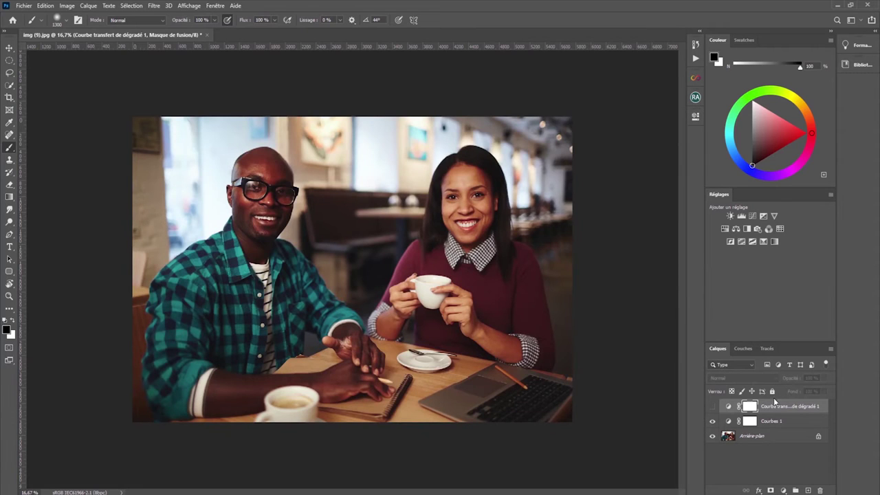
click(713, 407)
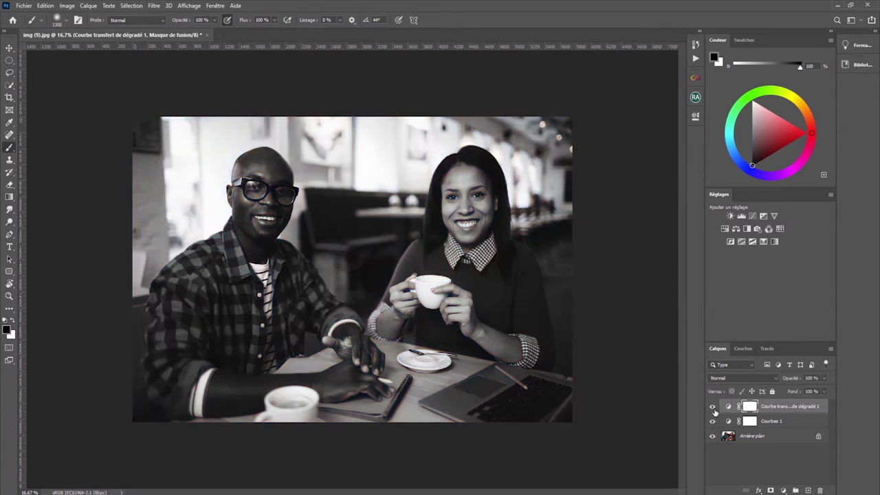
click(713, 407)
click(712, 407)
Reopen the gradient map's gradient and set its starting colour stop to a dark navy blue
click(729, 410)
double_click(729, 409)
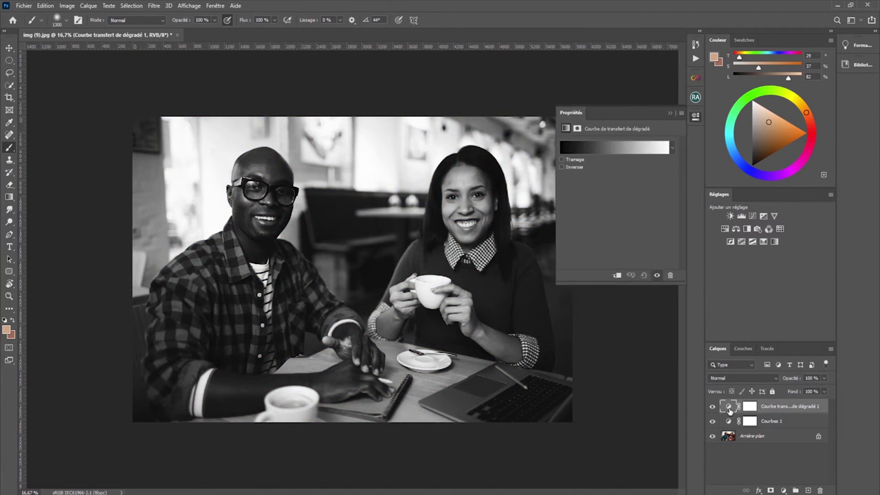
click(633, 149)
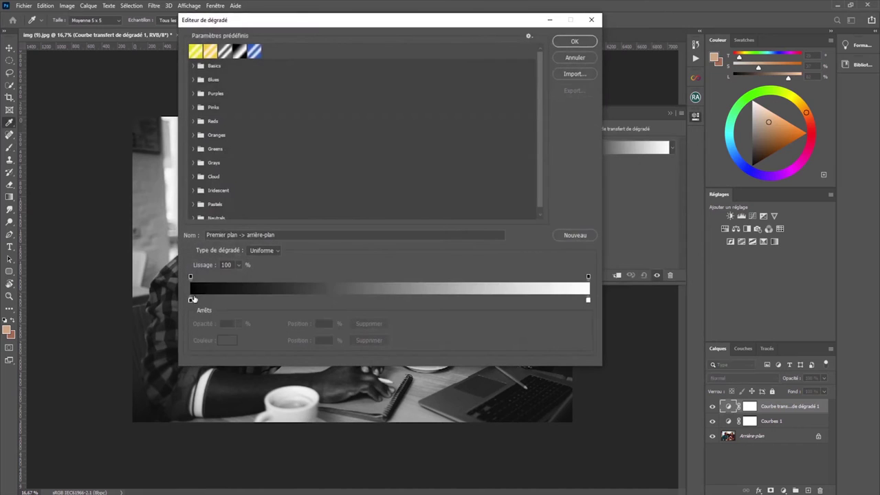
double_click(190, 299)
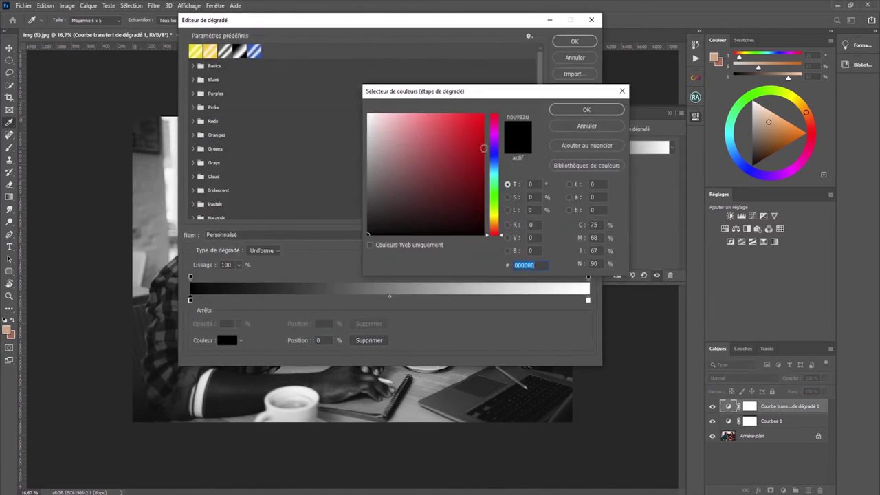
click(494, 160)
drag(456, 143, 474, 194)
click(570, 109)
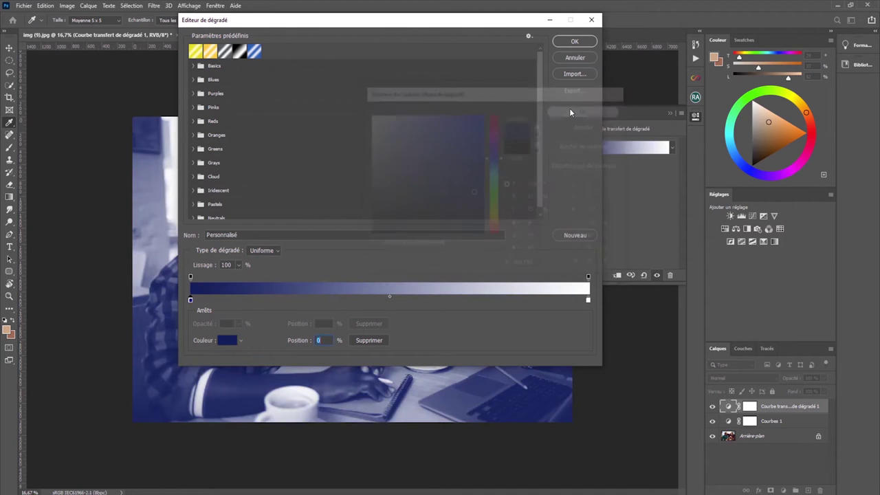
Set the gradient's ending colour stop to golden yellow d4a619 and apply the edited blue-to-yellow gradient
double_click(588, 300)
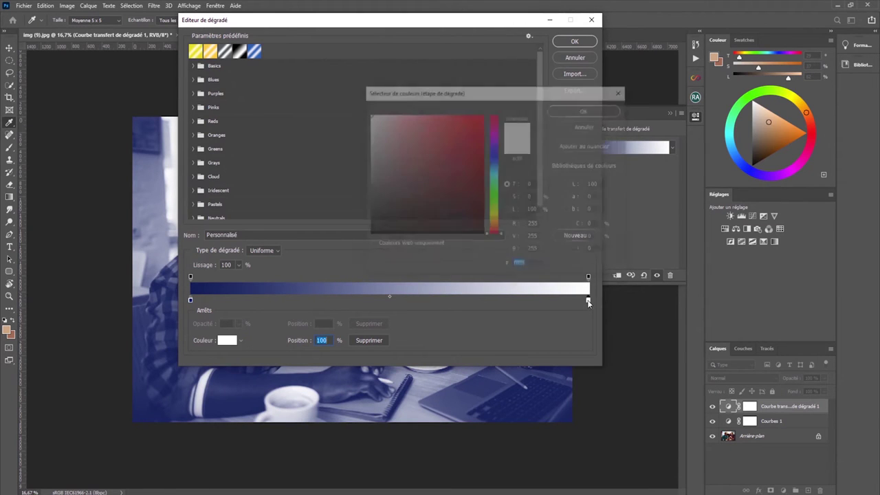
drag(494, 219, 492, 221)
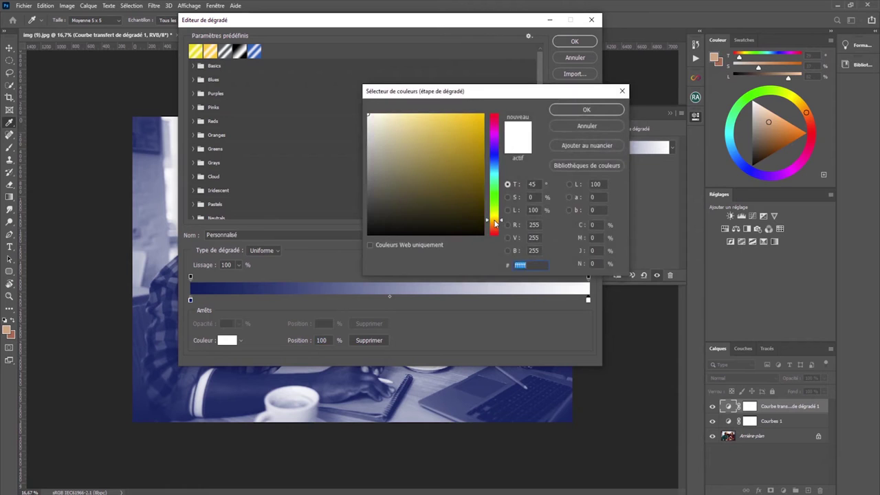
click(471, 134)
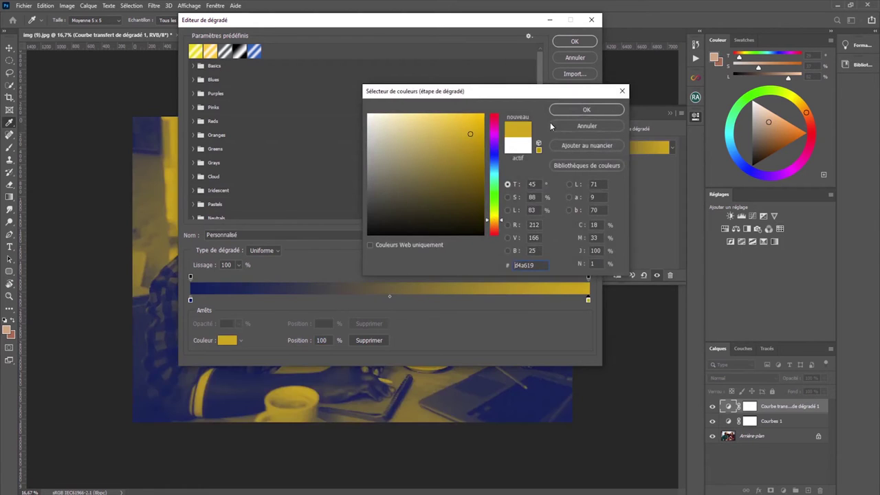
click(587, 109)
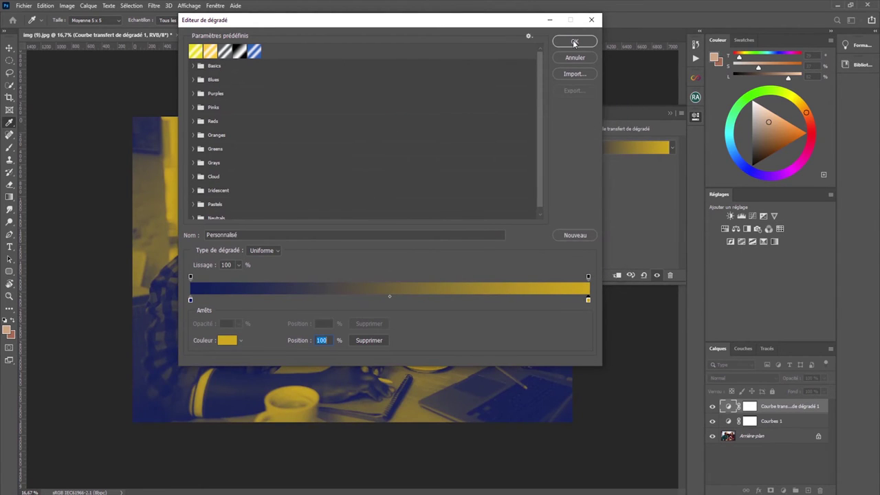
click(574, 42)
Set the gradient map layer's blend mode to Incrustation and lower its opacity to 49%
click(765, 381)
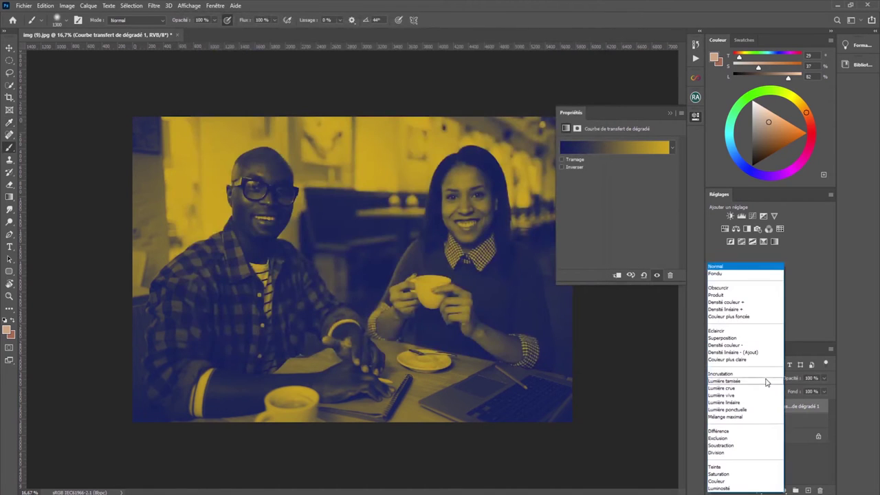
click(745, 366)
drag(792, 379, 768, 382)
key(Return)
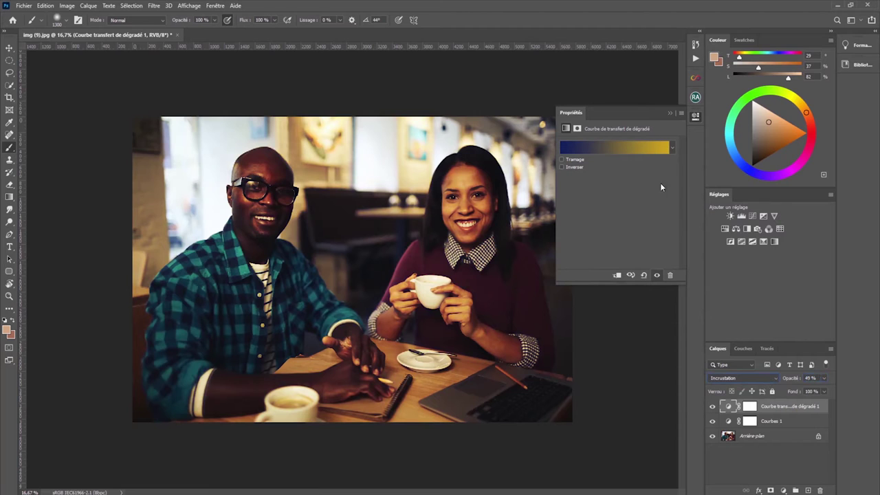
Compare the photo with and without the gradient map, and delete both the gradient map and Curves layers
click(671, 112)
click(713, 407)
click(712, 407)
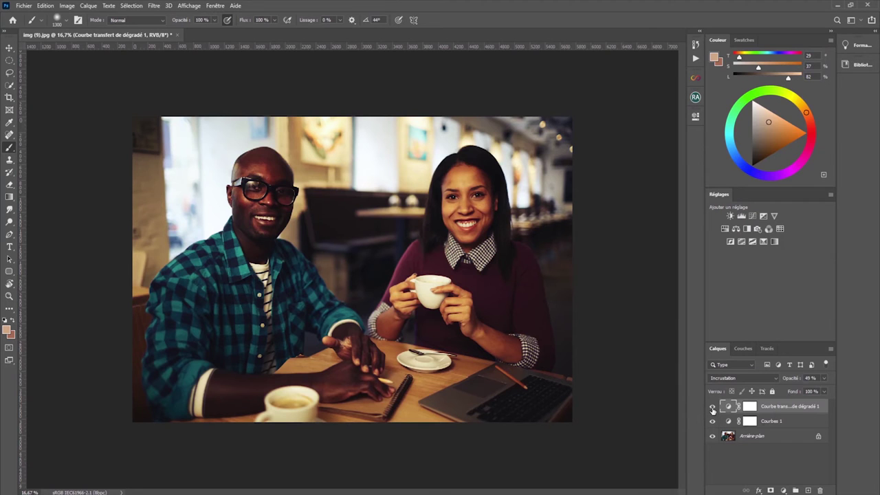
click(713, 407)
drag(784, 410, 823, 491)
drag(802, 411, 820, 490)
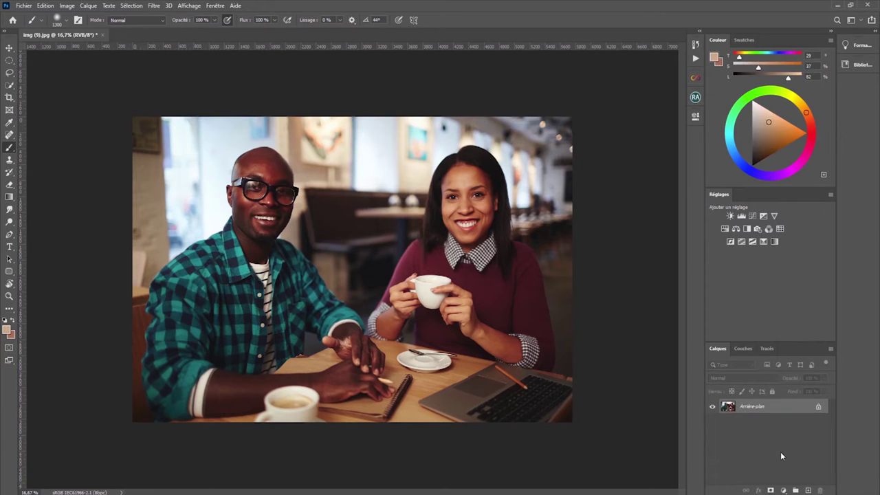
Add a Color Balance adjustment layer and shift its midtones to -1 on magenta–green and +9 on yellow–blue
click(783, 490)
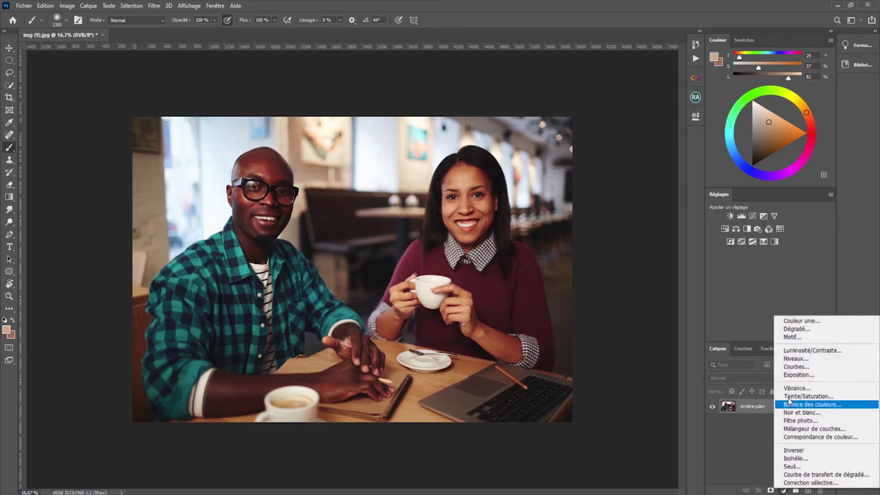
click(800, 404)
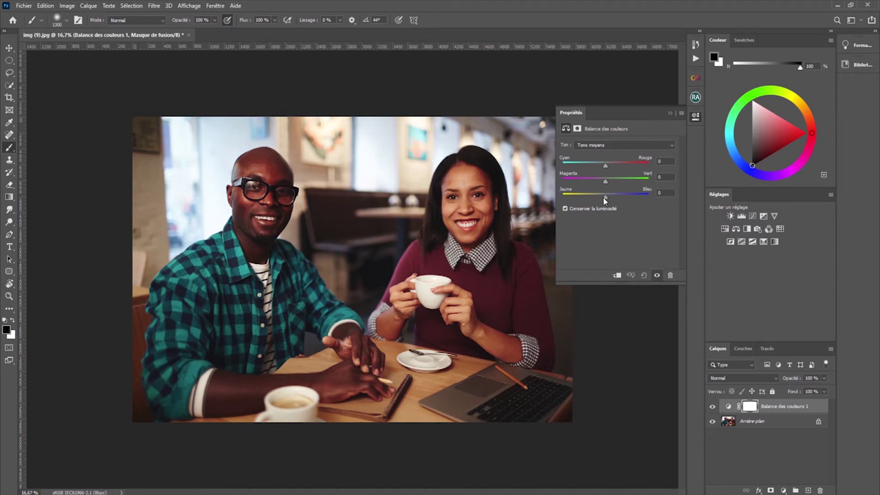
mouse_move(605, 198)
mouse_down()
mouse_move(619, 198)
mouse_move(609, 199)
mouse_up()
drag(597, 165, 603, 188)
Go through the Color Balance tone ranges from shadows and midtones to highlights, and delete the adjustment layer
click(618, 145)
click(633, 154)
click(639, 147)
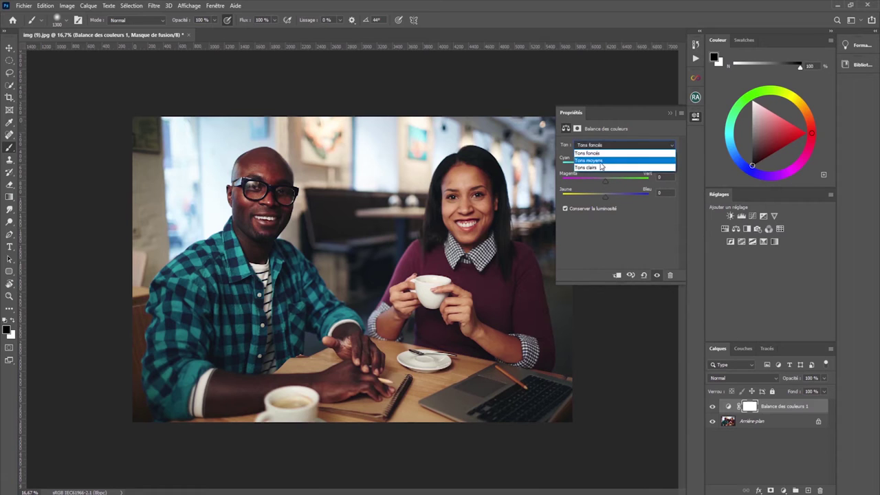
click(639, 154)
click(642, 147)
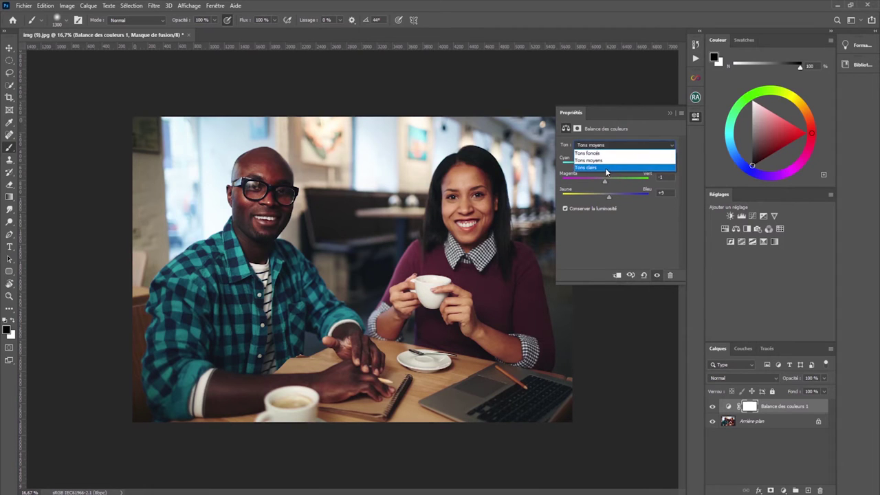
click(608, 169)
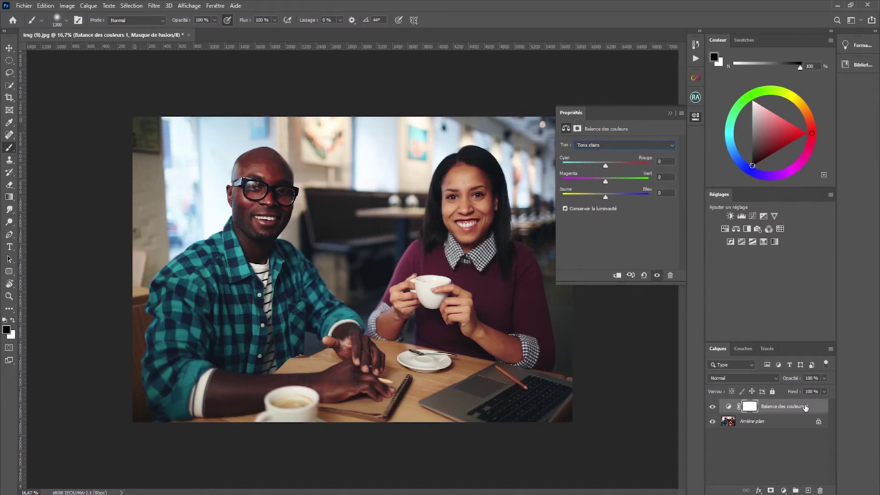
drag(809, 411, 820, 490)
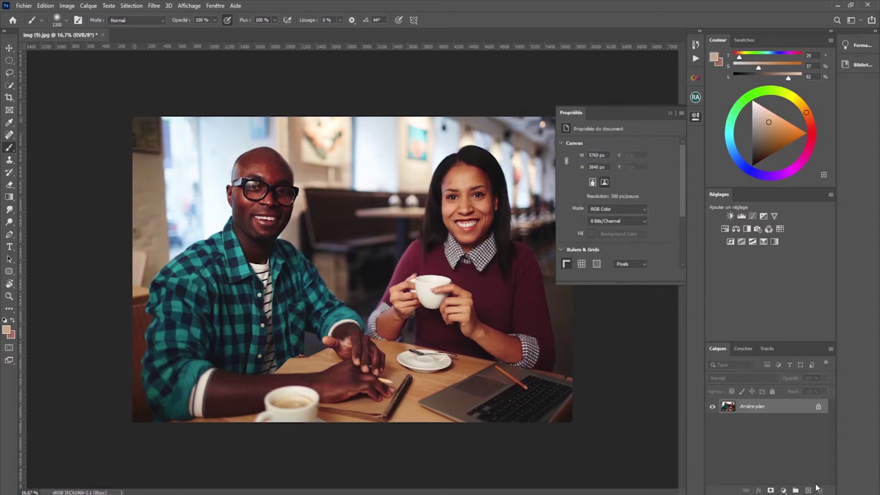
Add a Selective Color adjustment layer and try changing the cyan amount in the reds
click(783, 490)
click(810, 486)
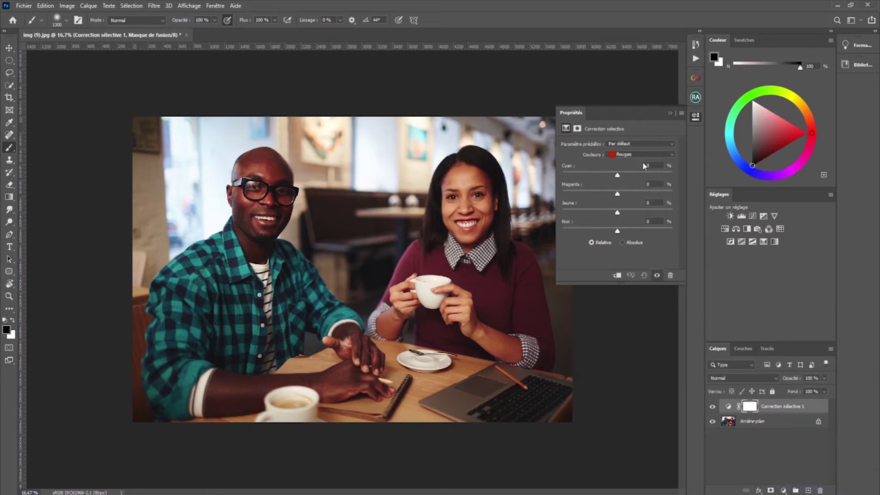
click(653, 155)
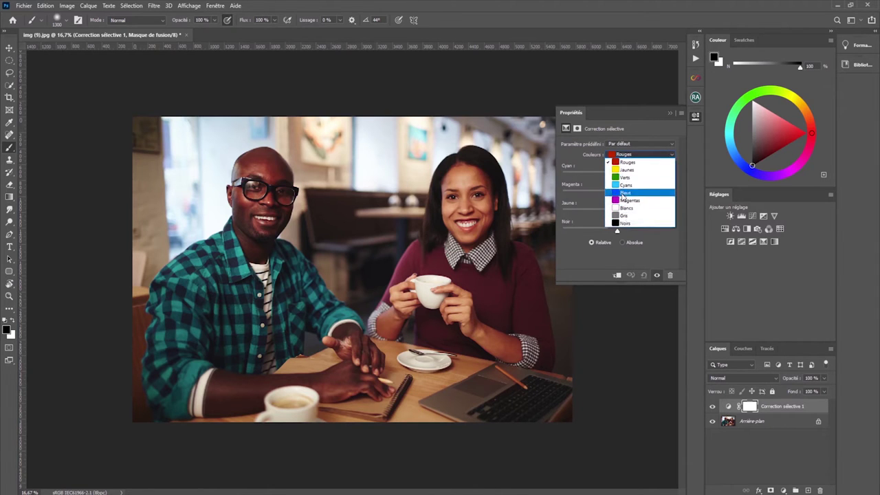
click(636, 157)
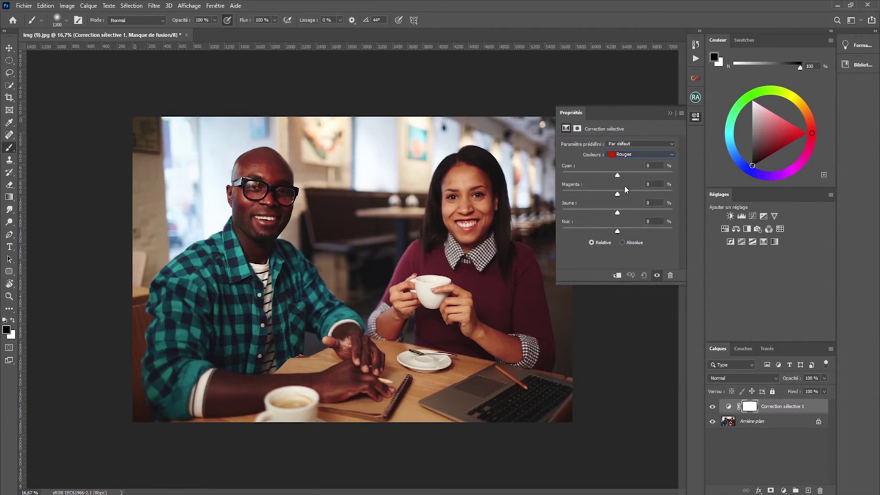
mouse_move(617, 175)
mouse_down()
mouse_move(614, 198)
mouse_move(618, 176)
mouse_up()
Adjust the greens in the Selective Color layer to cyan +64, magenta +2, yellow +8 and black +21%
click(644, 156)
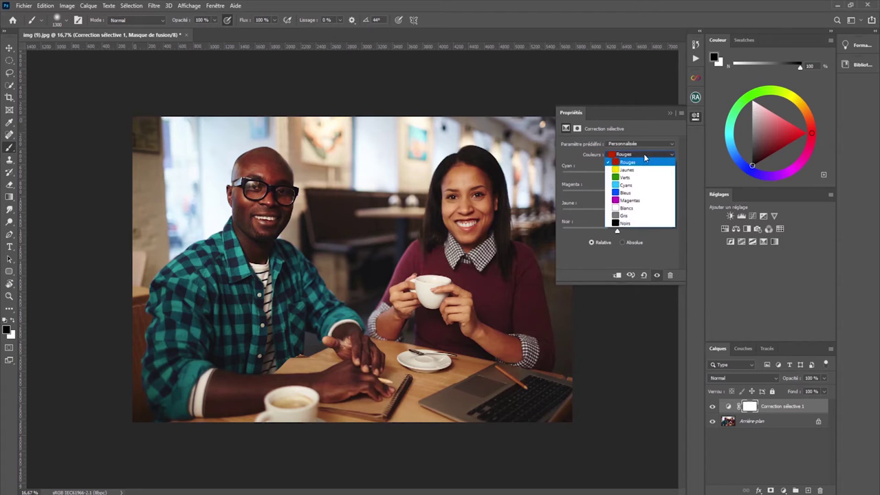
click(630, 172)
mouse_move(617, 194)
mouse_down()
mouse_move(595, 195)
mouse_move(617, 196)
mouse_move(605, 176)
mouse_move(615, 183)
mouse_up()
drag(617, 233, 619, 231)
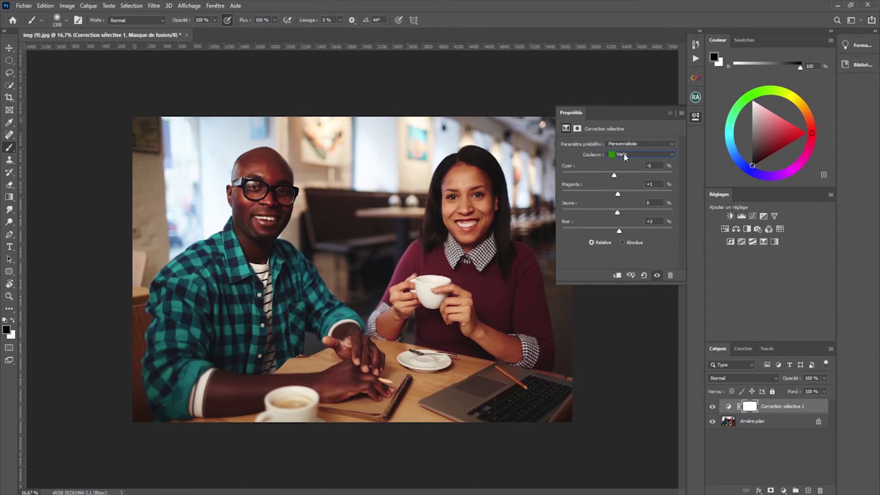
drag(617, 212, 605, 212)
drag(548, 229, 638, 231)
drag(618, 194, 653, 198)
mouse_move(621, 235)
mouse_down()
mouse_move(568, 236)
mouse_move(656, 238)
mouse_move(606, 233)
mouse_up()
Review the available Selective Color ranges and presets, and delete the Selective Color adjustment layer
click(626, 155)
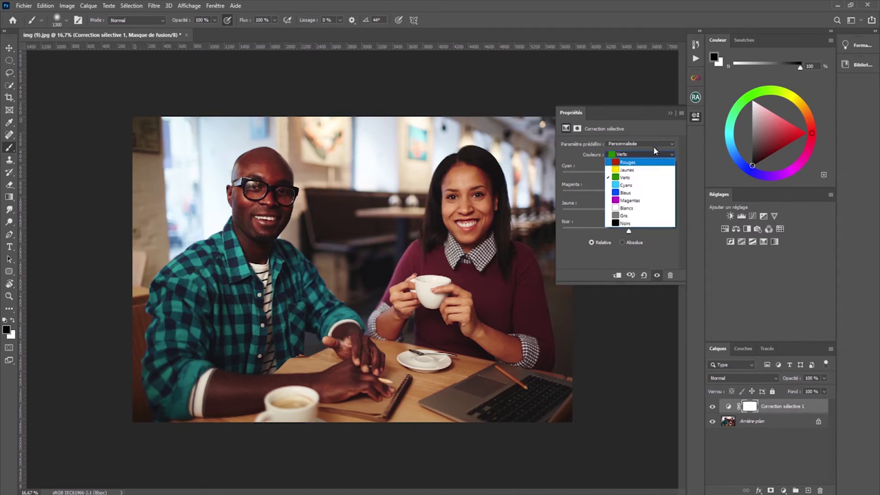
click(659, 153)
click(656, 144)
click(658, 145)
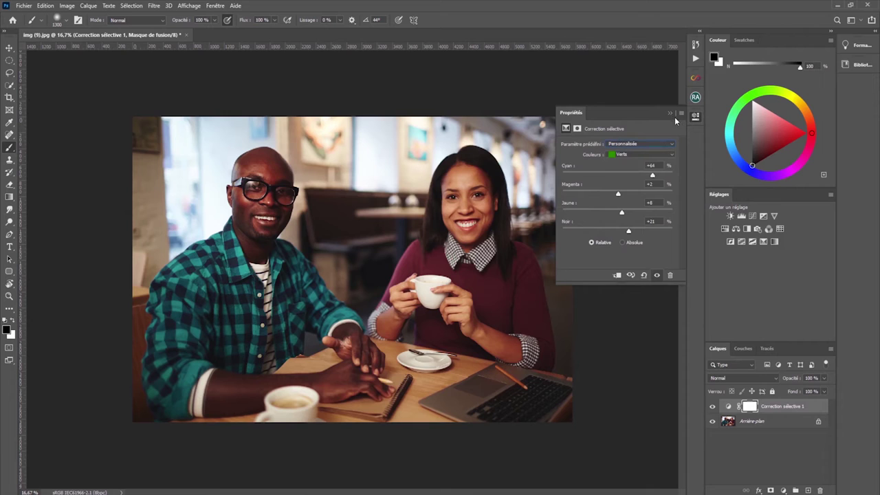
click(671, 113)
drag(815, 411, 822, 490)
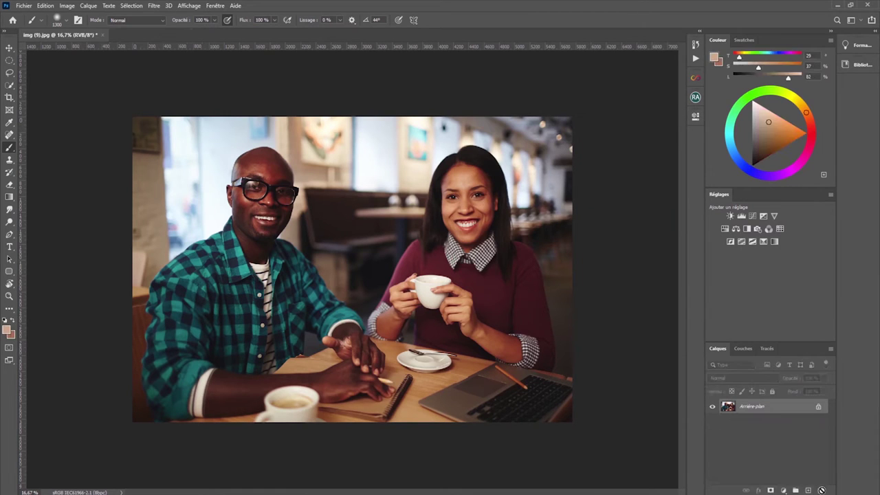
Add a Channel Mixer adjustment layer and set its red output to about +77% red, +3% green and +13% blue
click(784, 489)
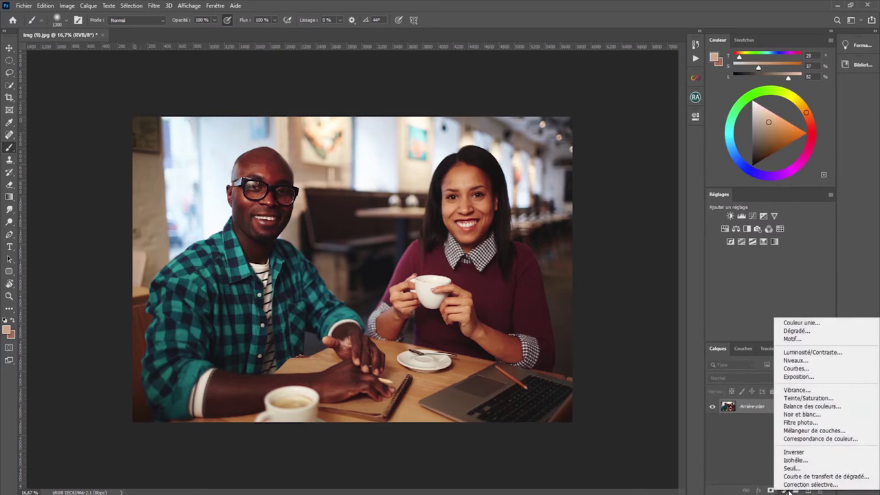
click(810, 431)
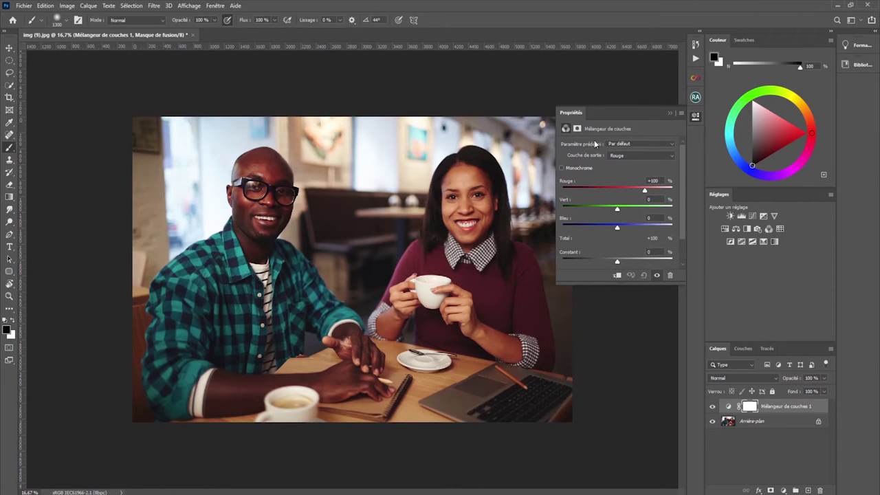
click(659, 144)
click(659, 144)
click(670, 161)
click(670, 160)
drag(642, 188, 622, 233)
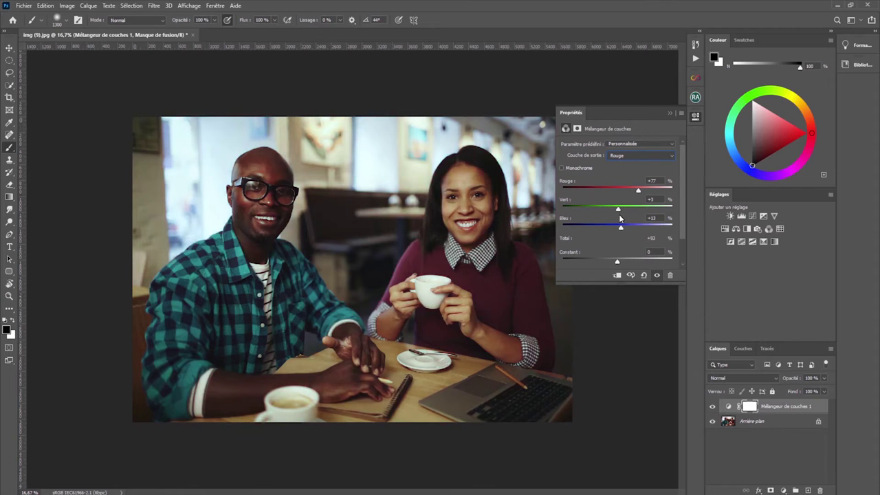
mouse_move(619, 212)
mouse_down()
mouse_move(620, 231)
mouse_move(620, 209)
mouse_up()
Switch the Channel Mixer output to green and on to blue, and set the blue amount to +130%
click(665, 159)
click(639, 171)
click(643, 155)
click(623, 178)
drag(627, 236, 654, 237)
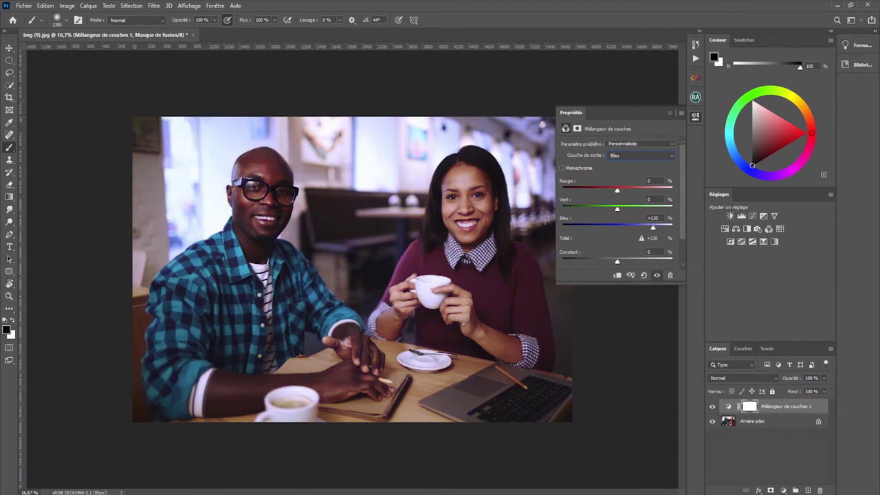
Compare the photo with and without the Channel Mixer effect, and delete that adjustment layer
click(667, 113)
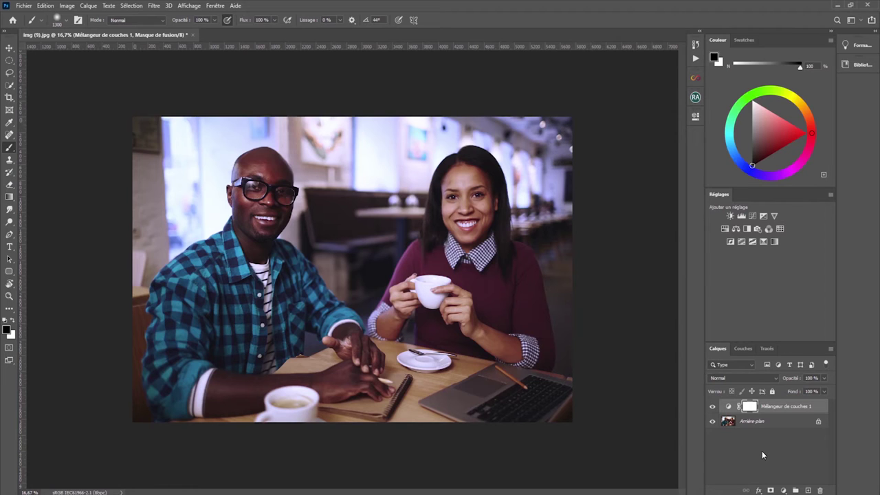
click(713, 407)
click(712, 407)
drag(802, 409, 819, 487)
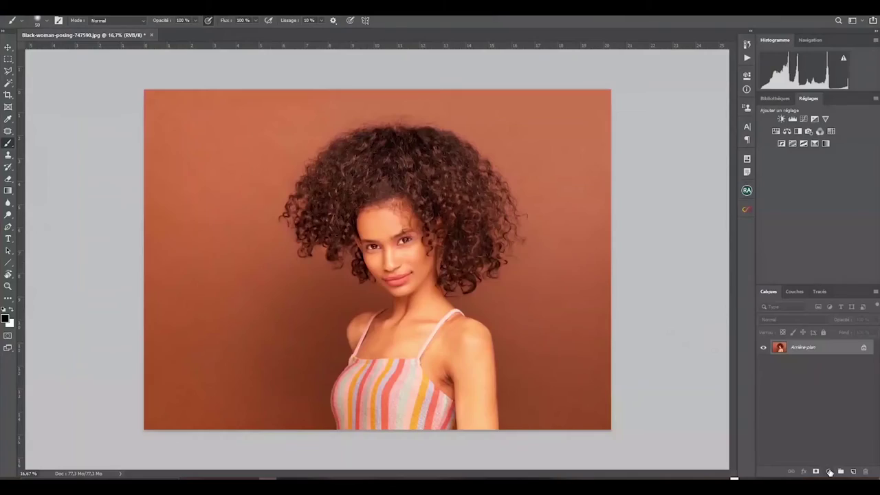
Add a Curves adjustment layer to the portrait of the curly-haired woman and switch it to the green channel
click(829, 472)
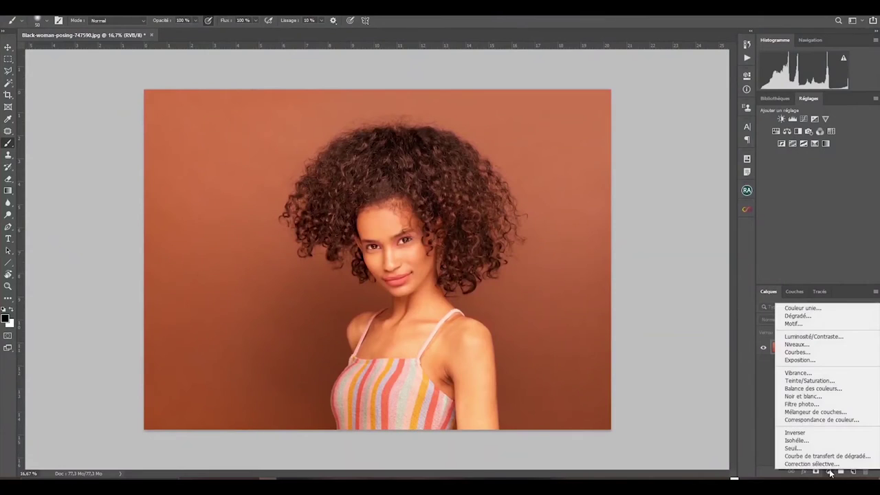
click(825, 354)
click(671, 115)
click(677, 135)
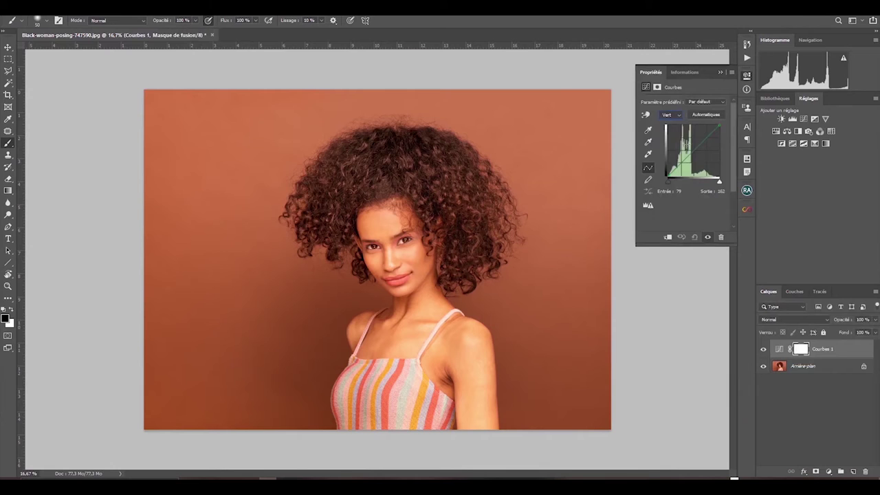
key(shift+Left)
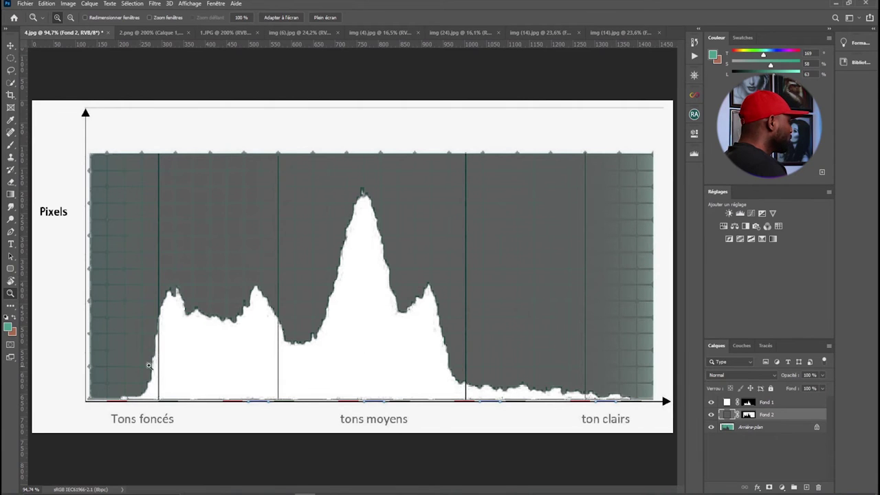
Examine the greyscale histogram in 2.png and the colour histogram in 1.JPG
click(141, 32)
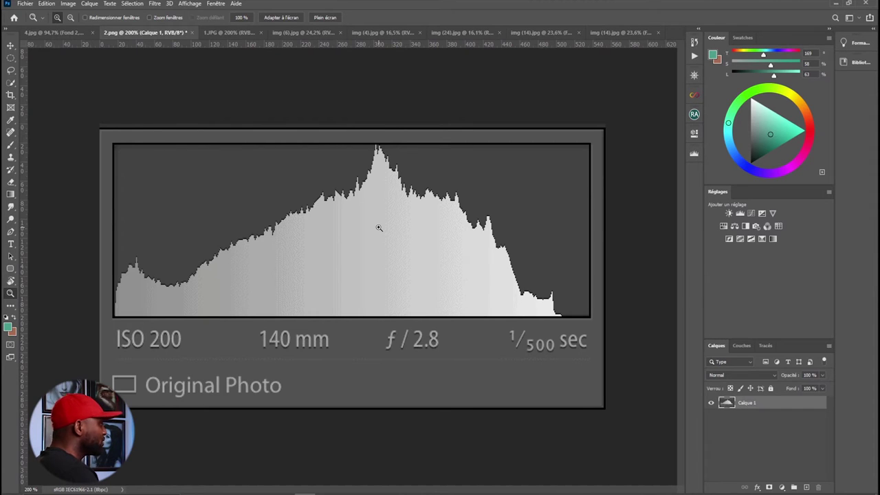
click(228, 33)
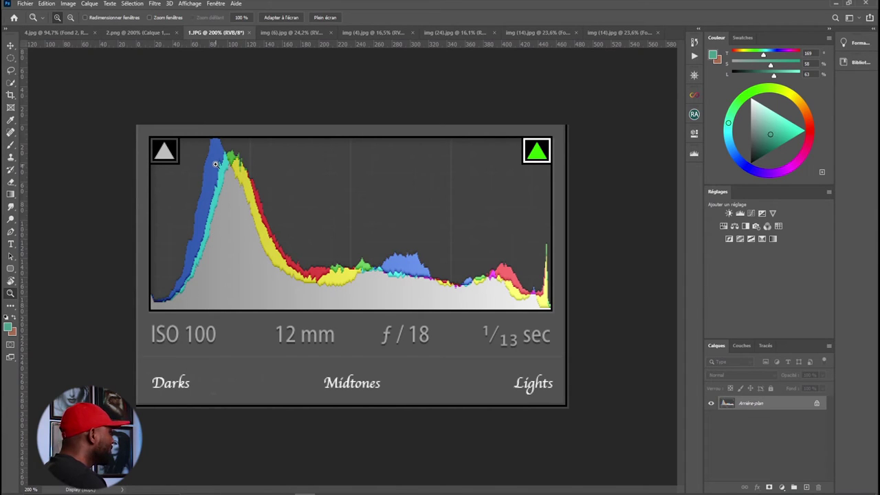
Switch to the img (14).jpg document with the solid colour layers and show its red layer Calque 1
click(615, 32)
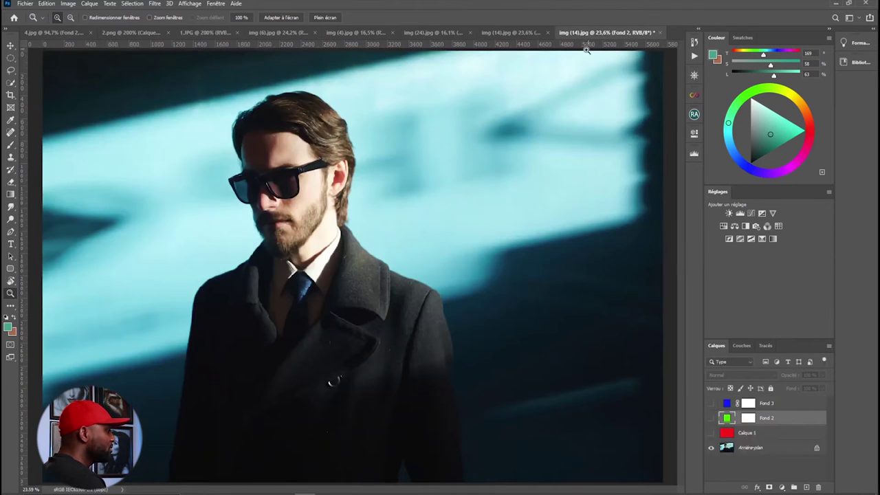
click(712, 434)
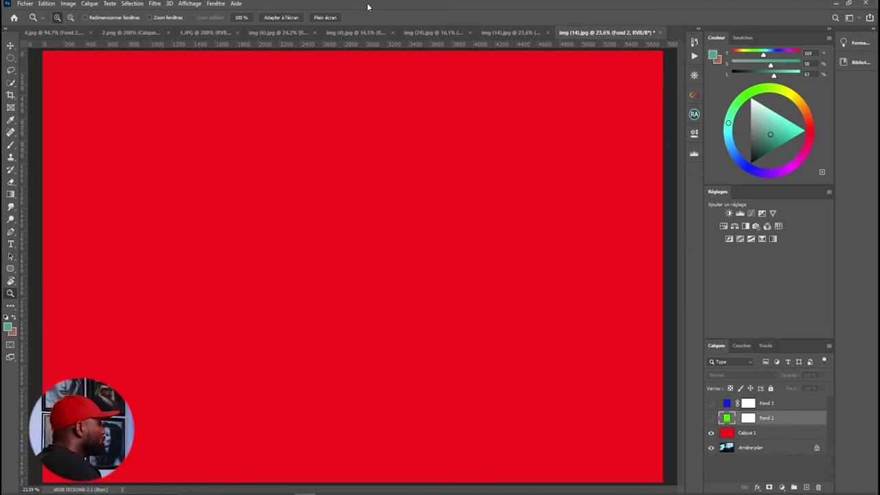
Open the Histogram panel and set it to show all channels, with the channels displayed in colour
click(214, 4)
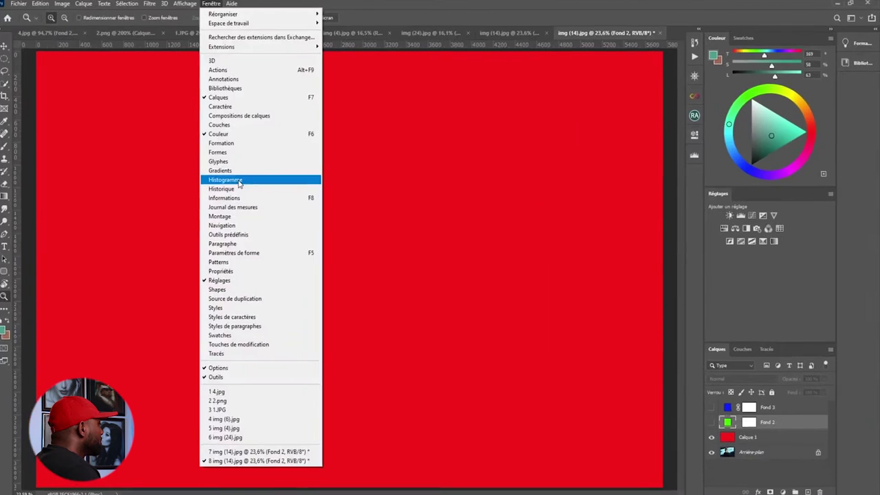
click(666, 484)
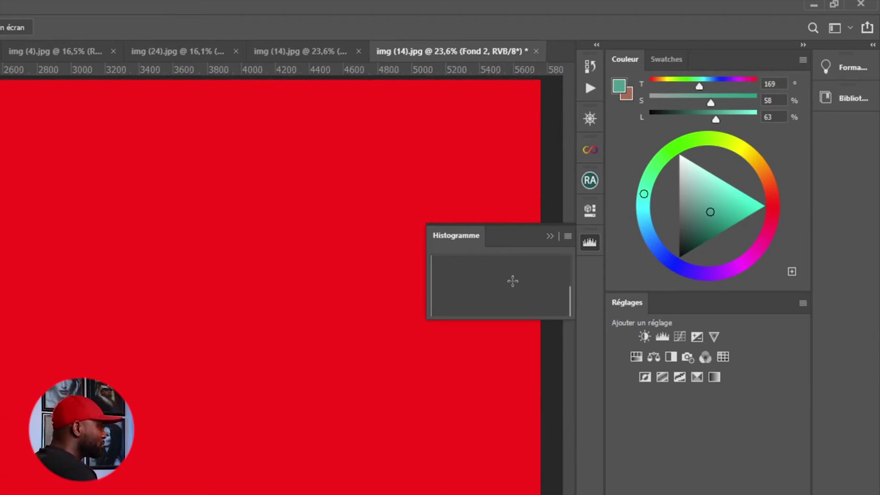
click(567, 236)
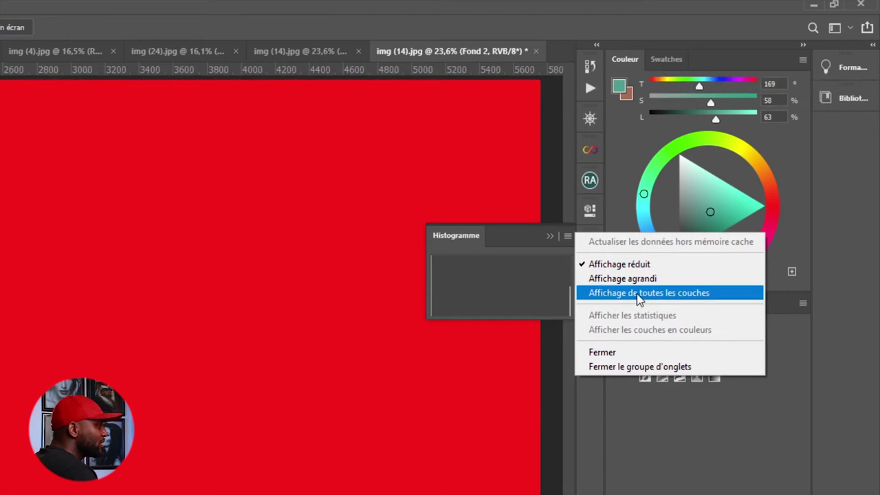
click(638, 298)
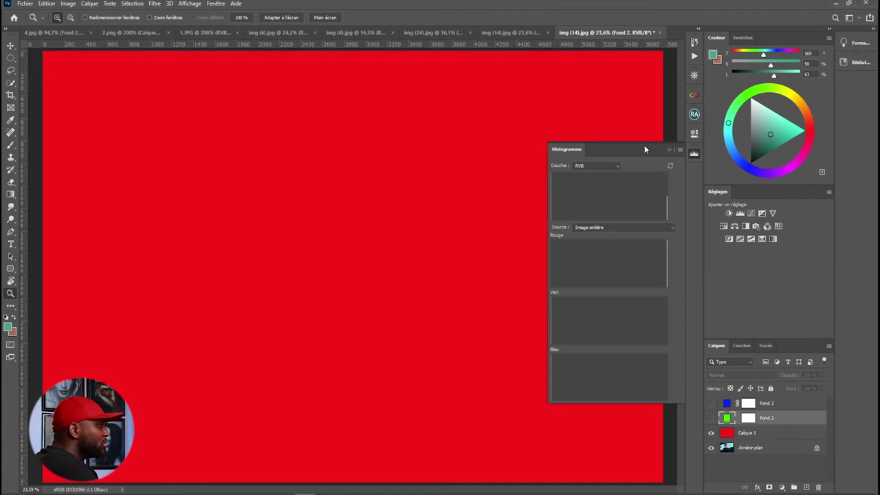
click(681, 150)
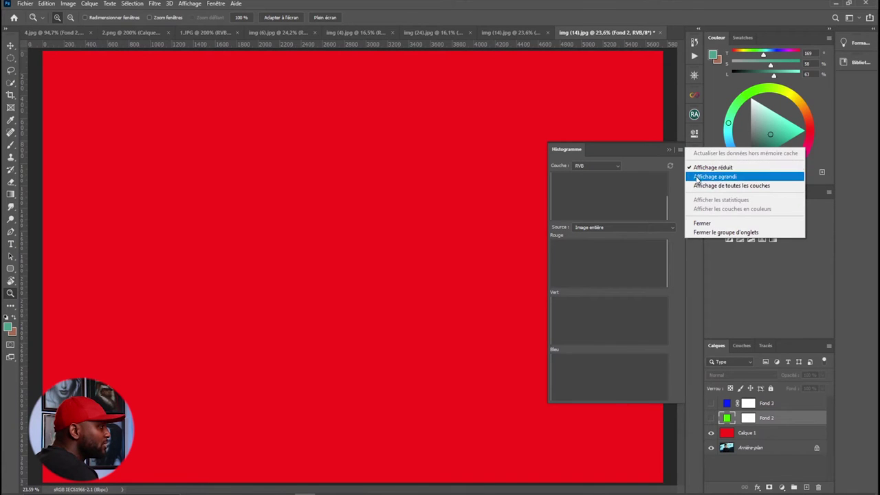
click(698, 186)
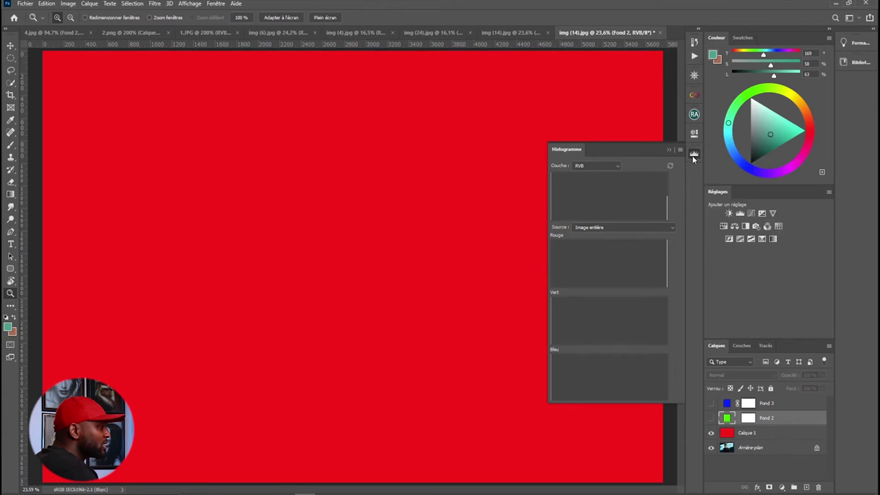
click(694, 153)
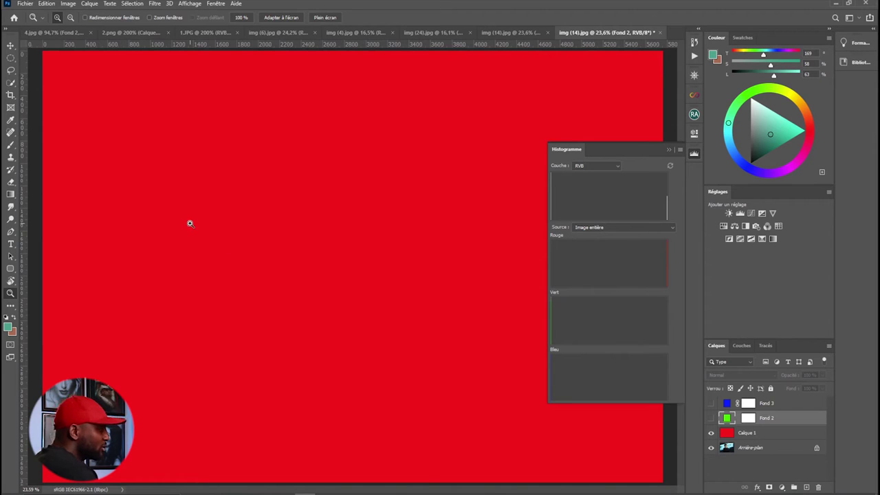
Show the green layer Fond 2 and the blue layer Fond 3, examining the channel histograms for each colour
click(711, 420)
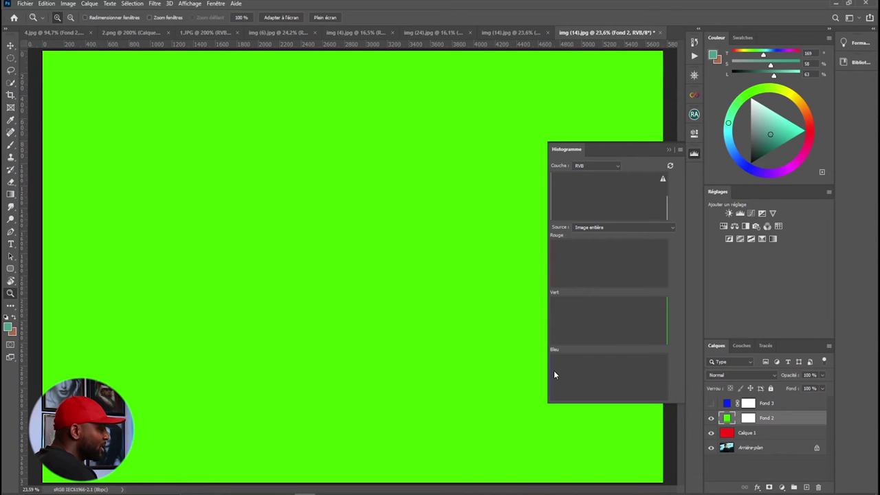
click(711, 403)
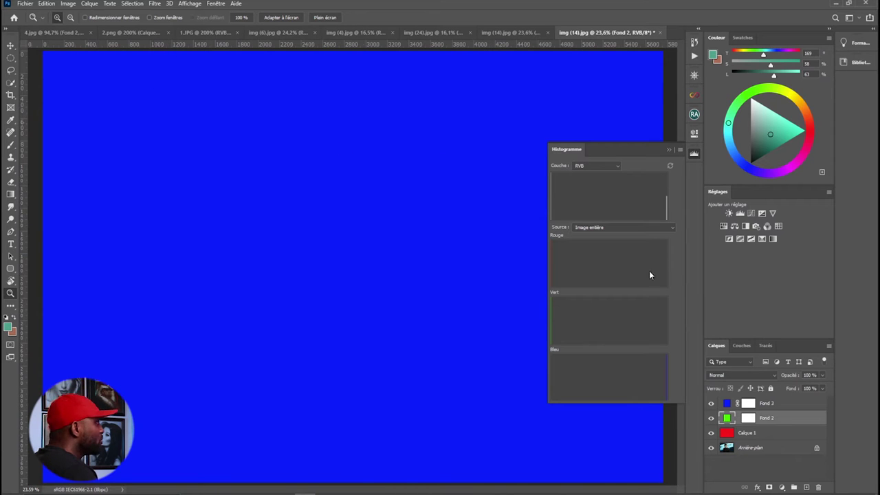
Switch to the dancer photo img (6).jpg and refresh its histograms with uncached data
click(219, 32)
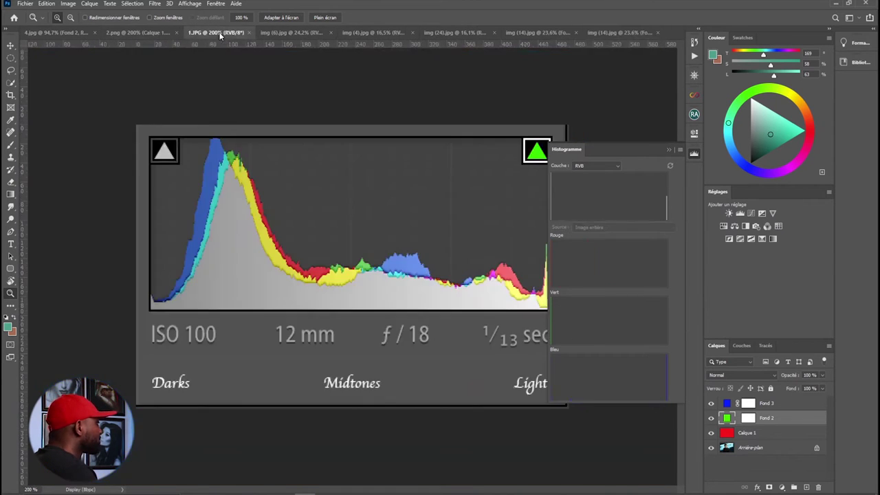
click(270, 32)
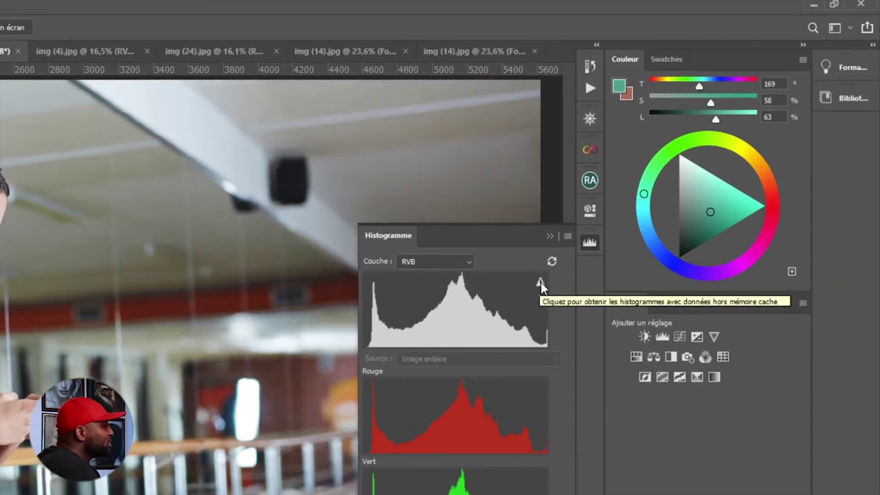
click(540, 285)
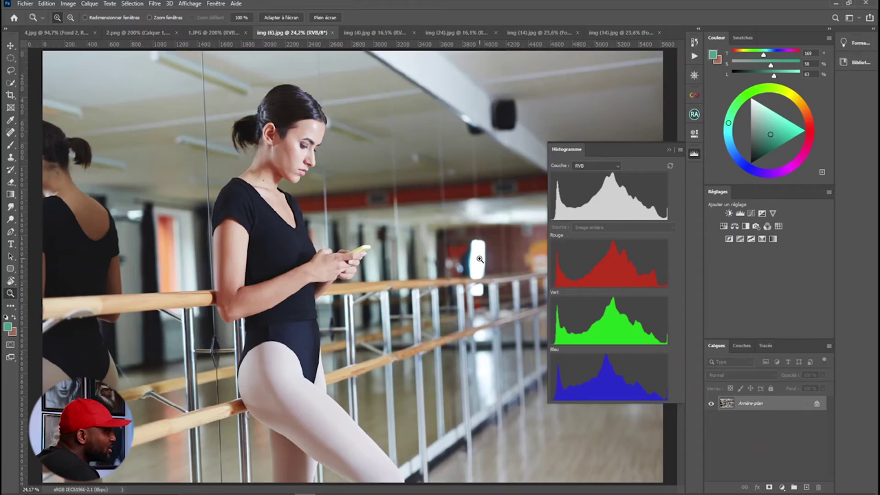
Inspect the bright white area in the dancer photo's background at 200% and return to the fit-to-screen view
click(251, 410)
click(251, 409)
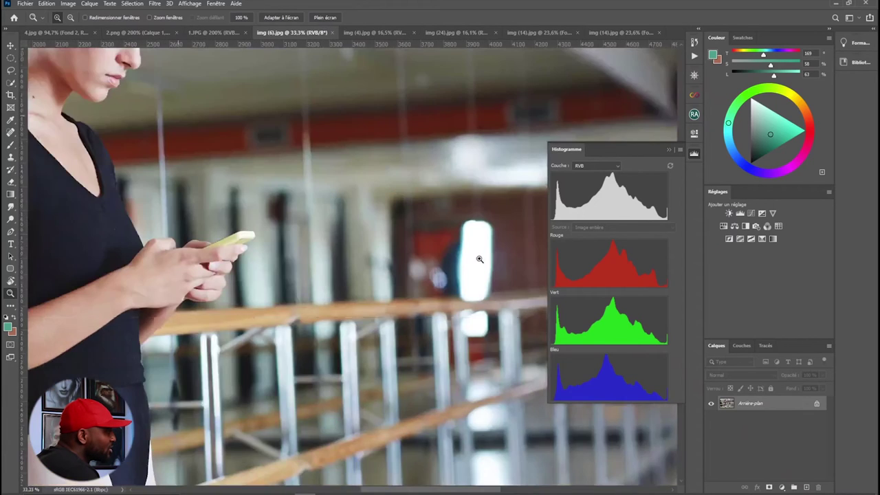
click(479, 258)
click(473, 242)
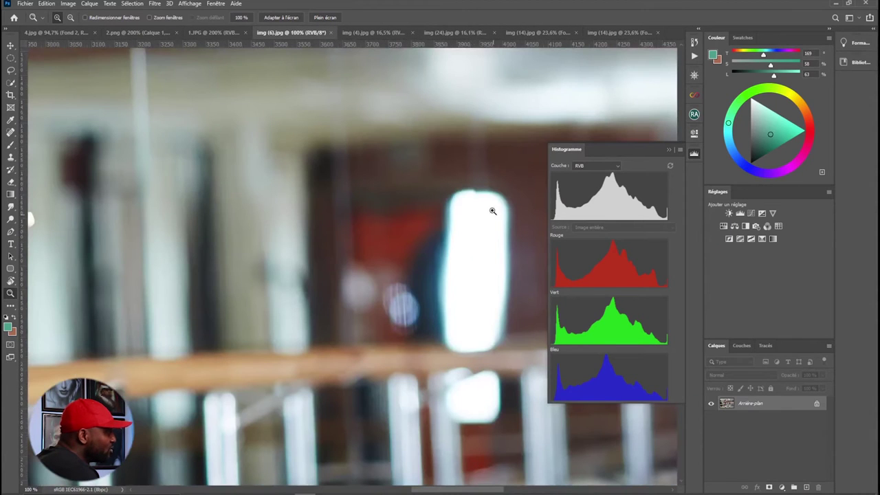
click(477, 262)
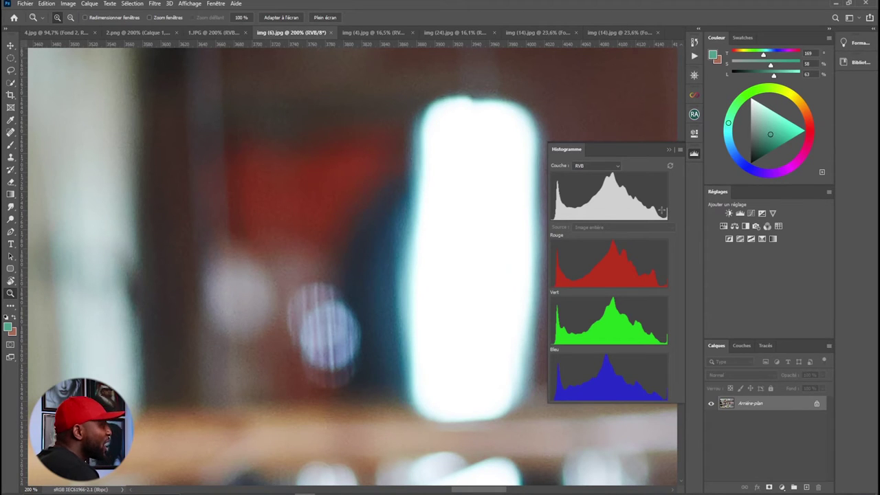
right_click(429, 221)
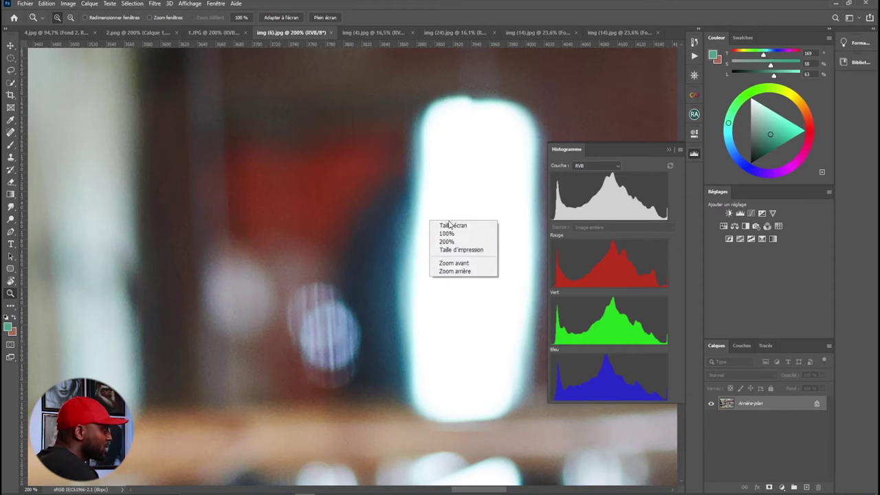
click(444, 225)
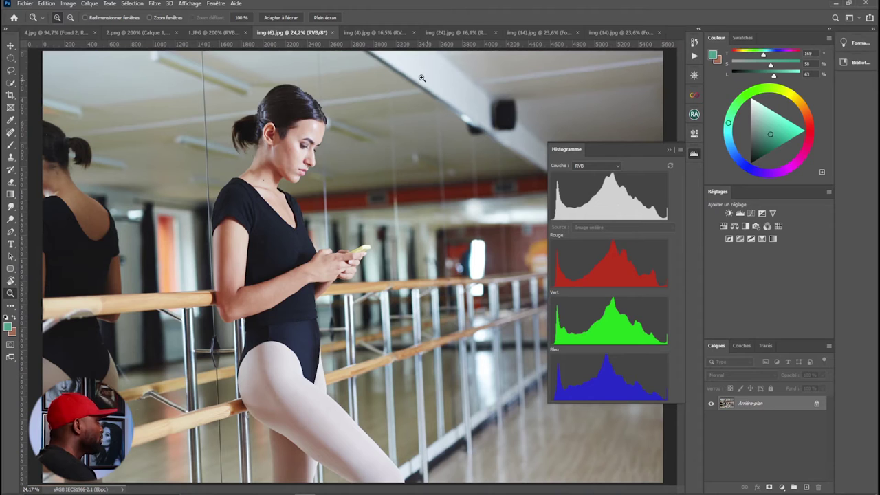
Compare the histograms of img (4).jpg, img (24).jpg and the solid-colour document img (14).jpg, refreshing the uncached data for img (4).jpg
click(370, 33)
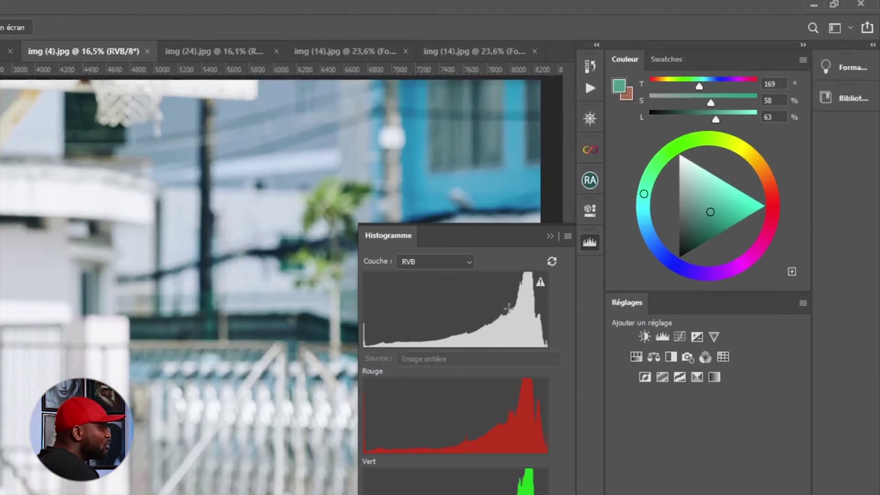
click(541, 282)
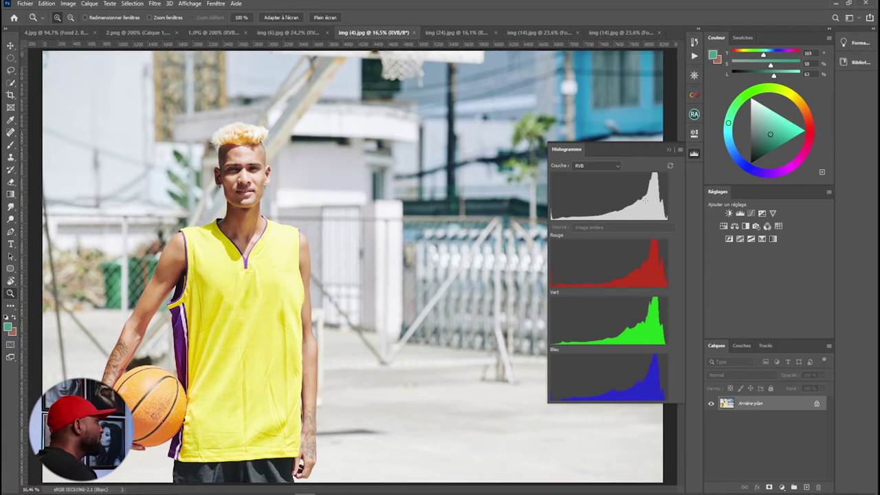
click(444, 34)
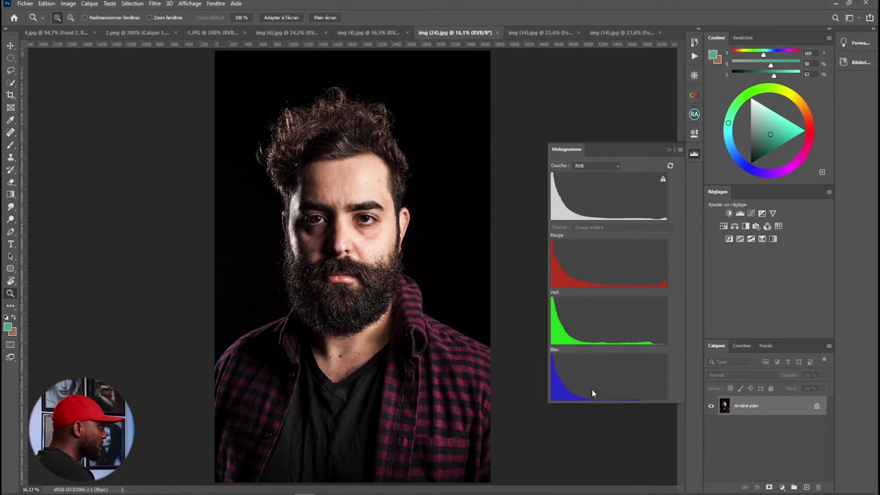
click(532, 33)
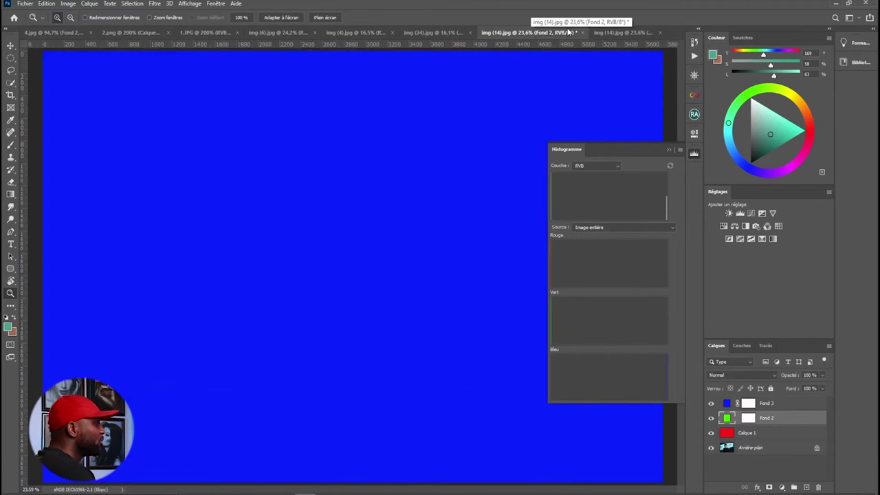
Hide the Fond 3, Fond 2 and Calque 1 layers, select the Arrière-plan layer and refresh its histogram
click(712, 406)
click(712, 418)
click(711, 433)
click(730, 451)
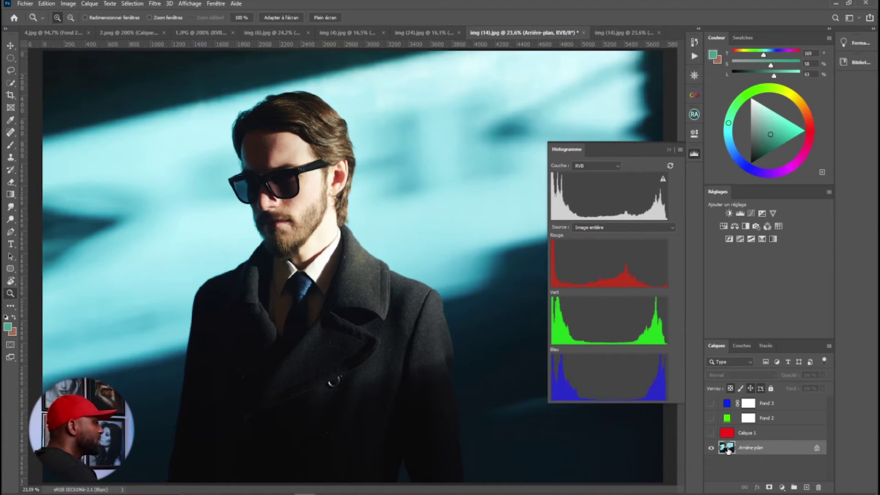
click(663, 179)
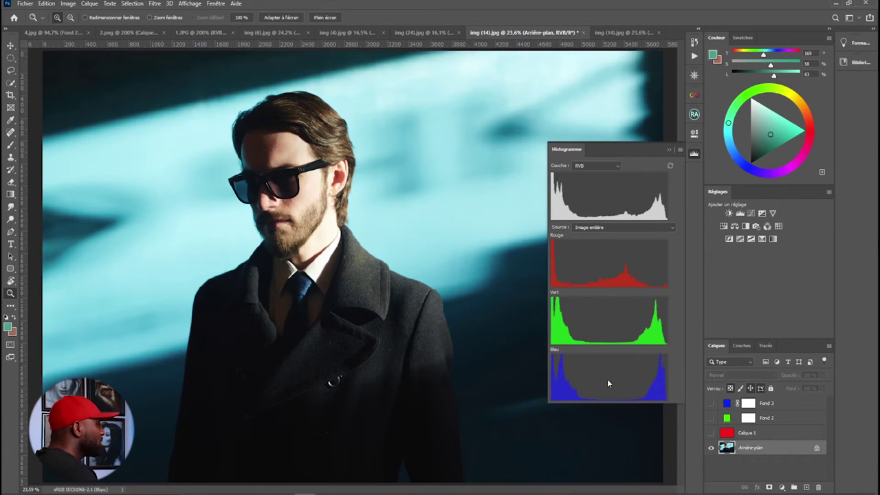
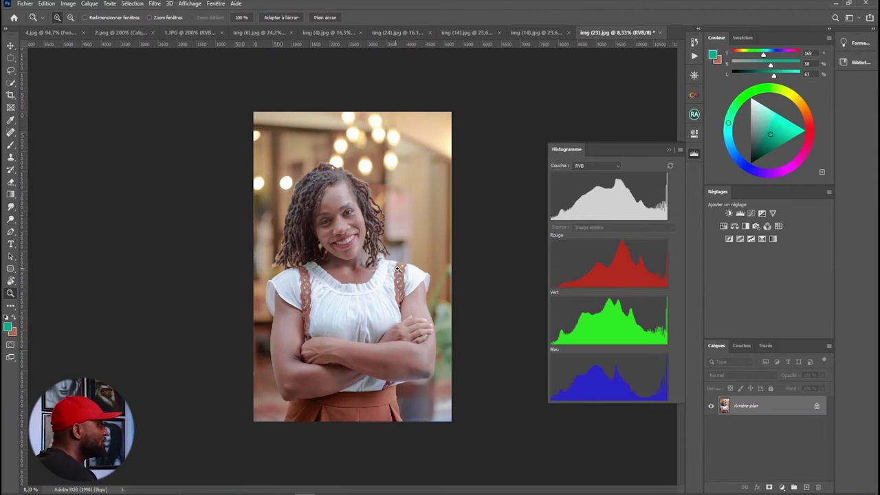
Examine the histogram of the second img (14).jpg document for comparison with img (23).jpg, and return to img (23).jpg
click(548, 32)
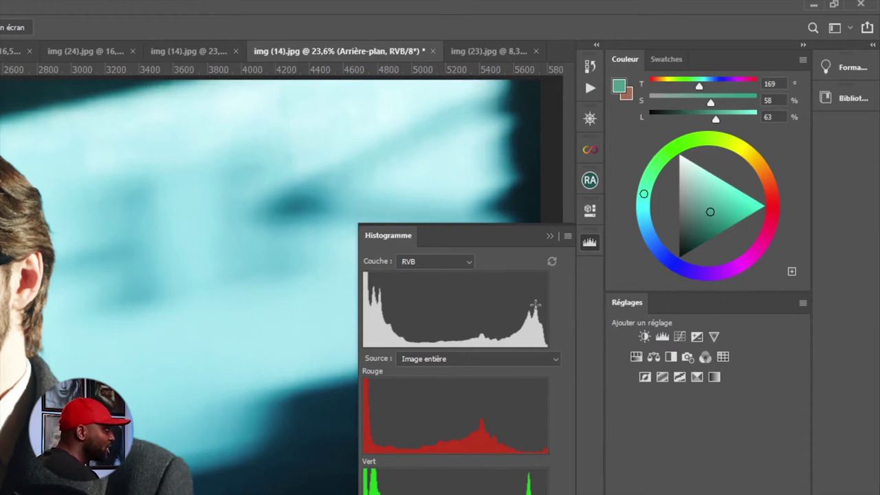
click(497, 55)
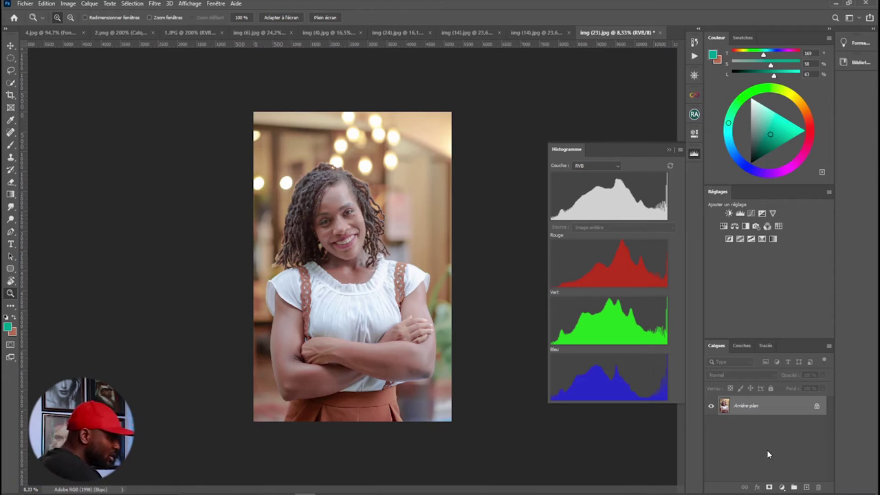
Add a Curves adjustment layer to img (23).jpg and shape an S-curve with raised highlights and lowered shadows
click(784, 487)
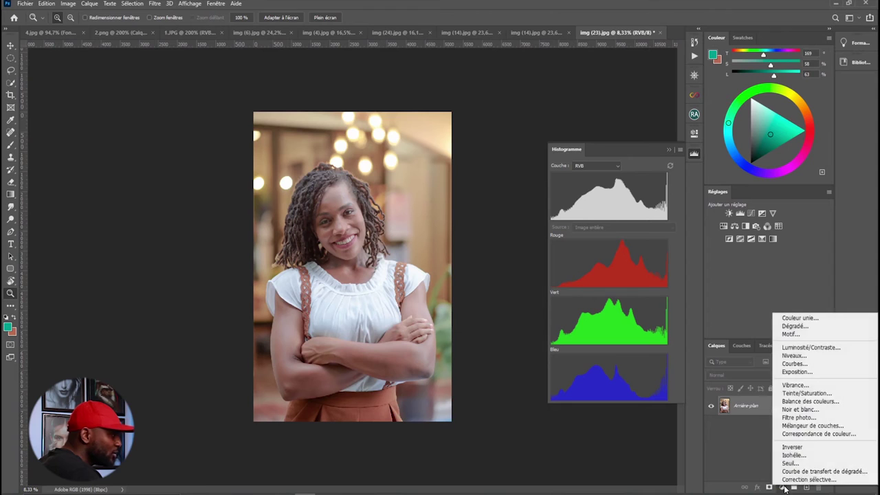
click(795, 364)
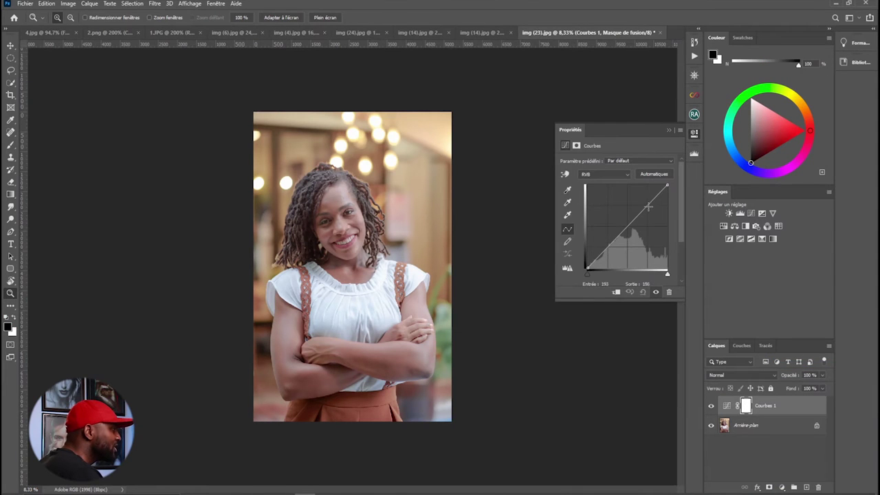
drag(647, 207, 646, 203)
drag(610, 242, 610, 253)
drag(646, 203, 645, 200)
drag(610, 252, 614, 255)
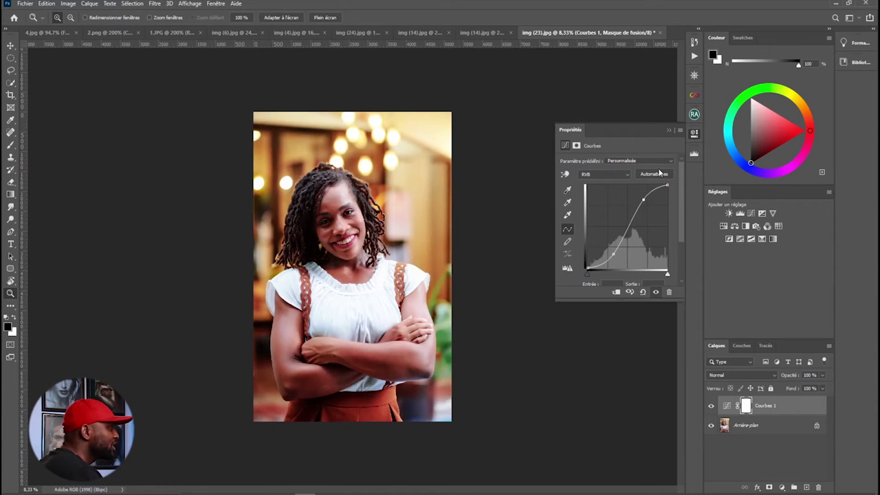
click(668, 132)
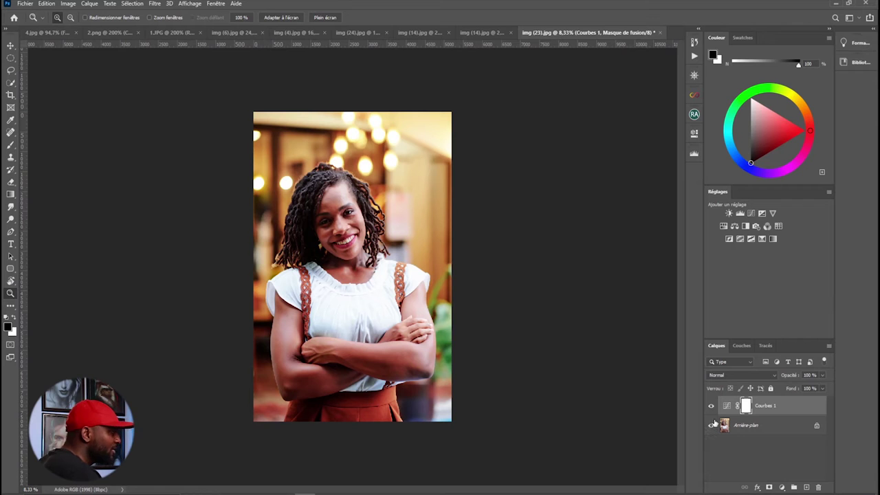
Refresh the histogram and compare the portrait and its tonal distribution with the Courbes 1 layer shown and hidden
click(695, 155)
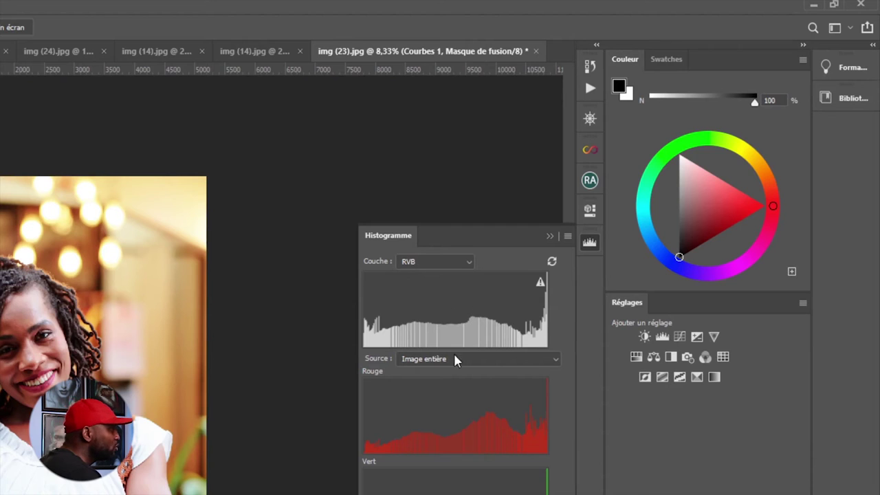
click(541, 284)
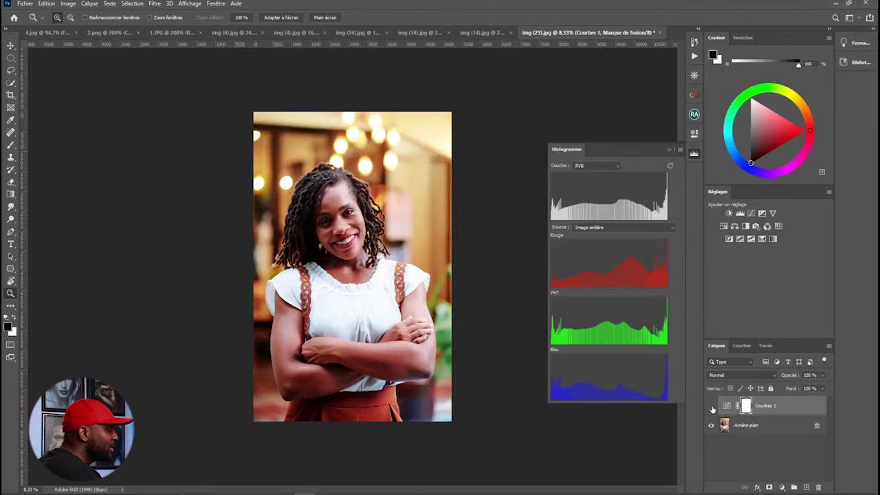
click(711, 406)
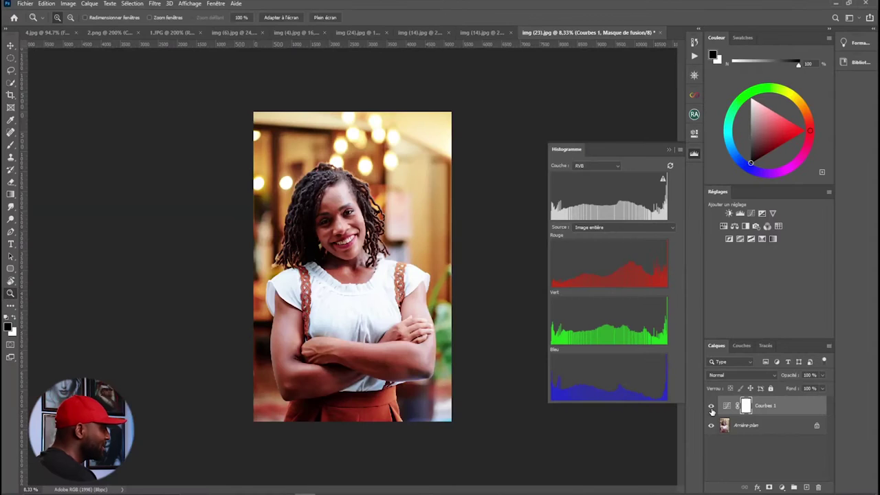
click(711, 407)
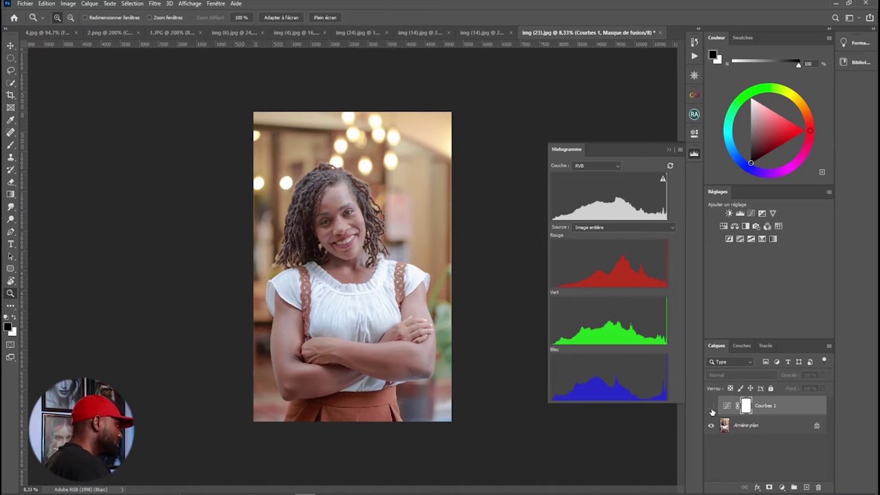
click(712, 407)
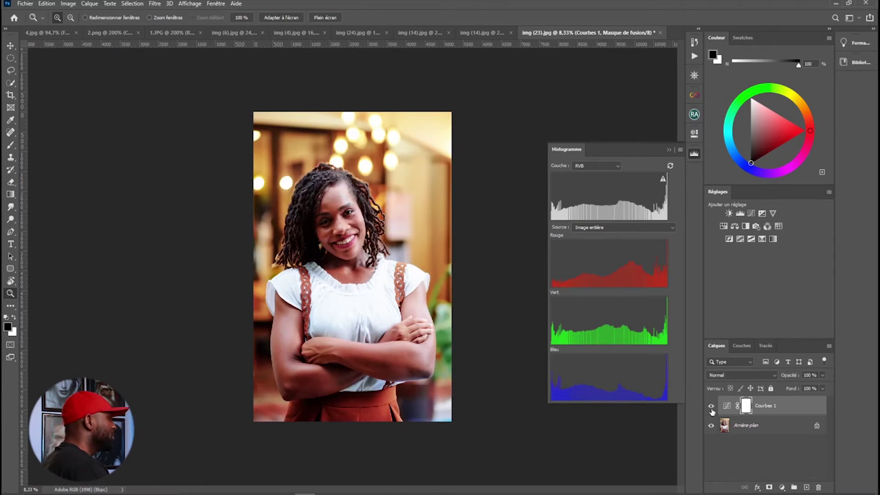
click(713, 410)
click(713, 410)
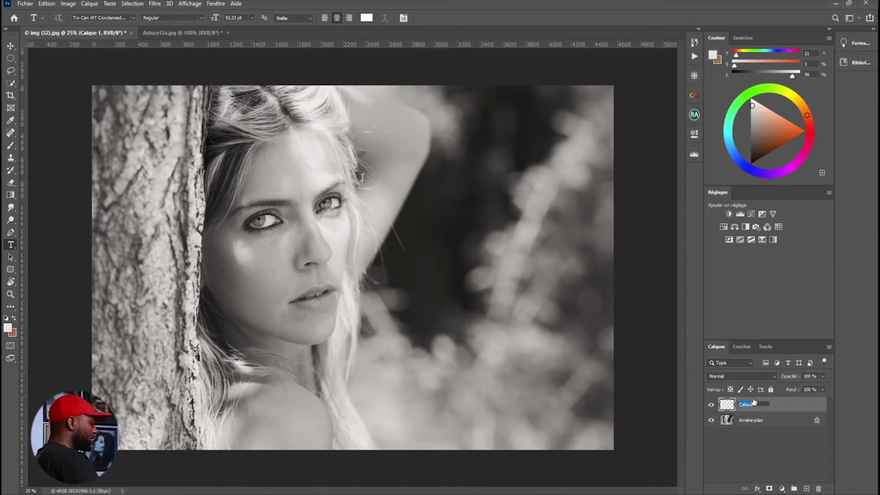
Rename the empty layer above the background in img (32).jpg as "indication"
key(BackSpace)
text(indication)
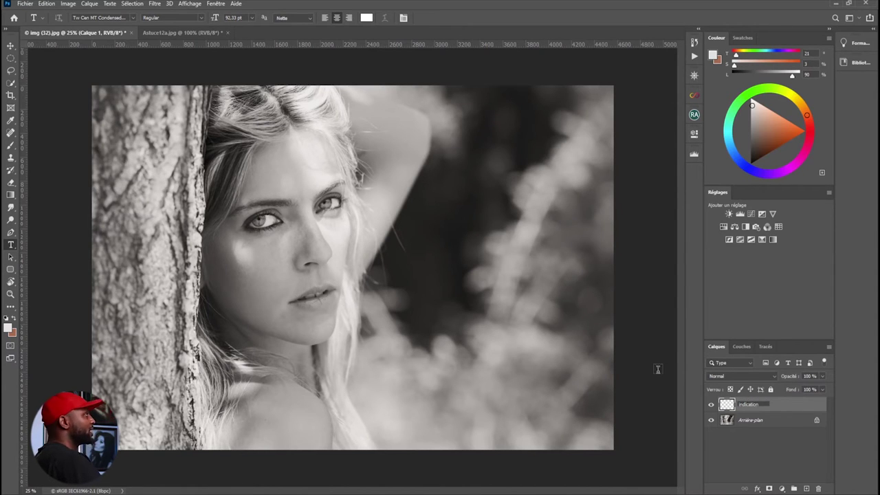
click(777, 413)
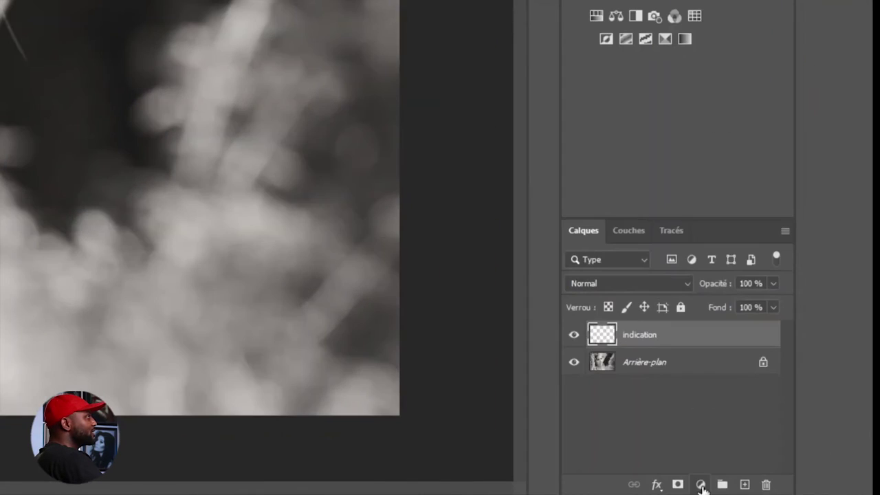
Add a Levels adjustment layer above the indication layer and set its midtone input to 1,02
click(701, 484)
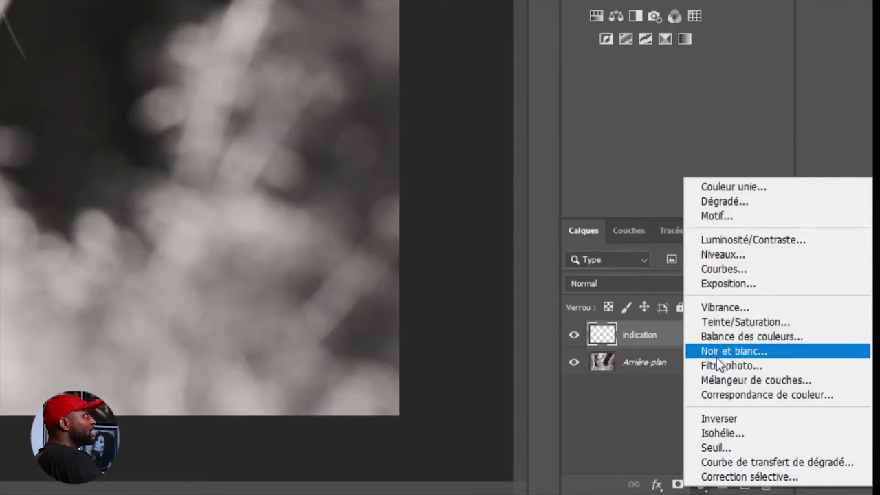
click(722, 255)
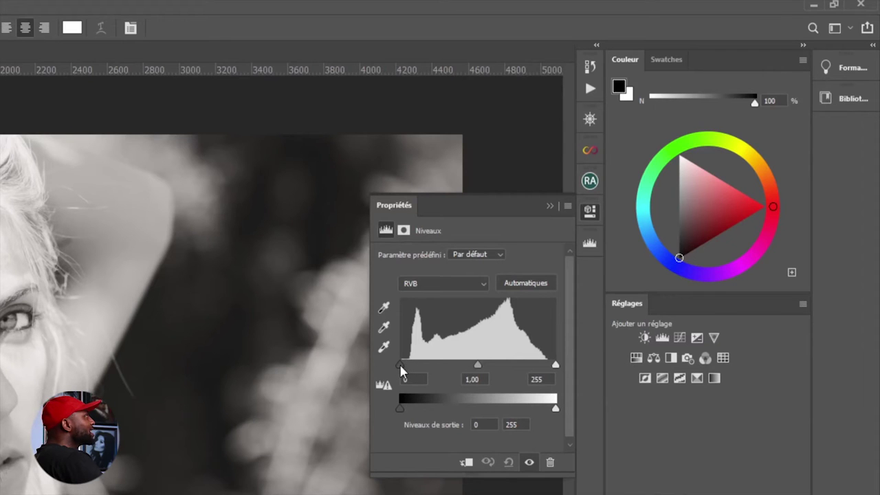
drag(401, 366, 401, 365)
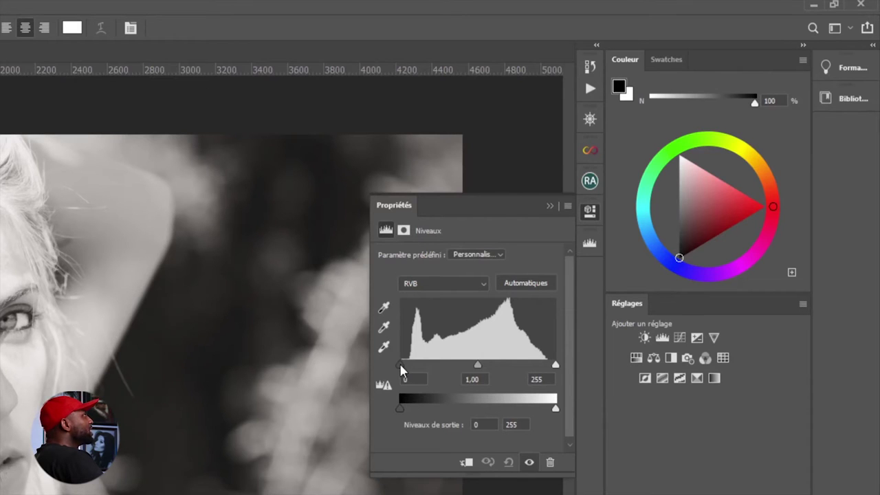
drag(402, 365, 402, 365)
drag(476, 366, 475, 367)
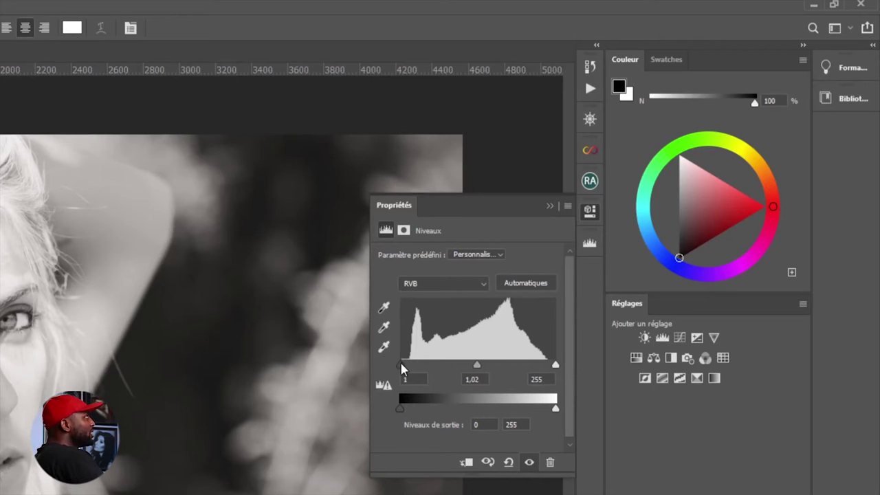
Try raising the Levels black input to 47 and 67, and return it to 0 with the white input at 255
drag(402, 366, 425, 370)
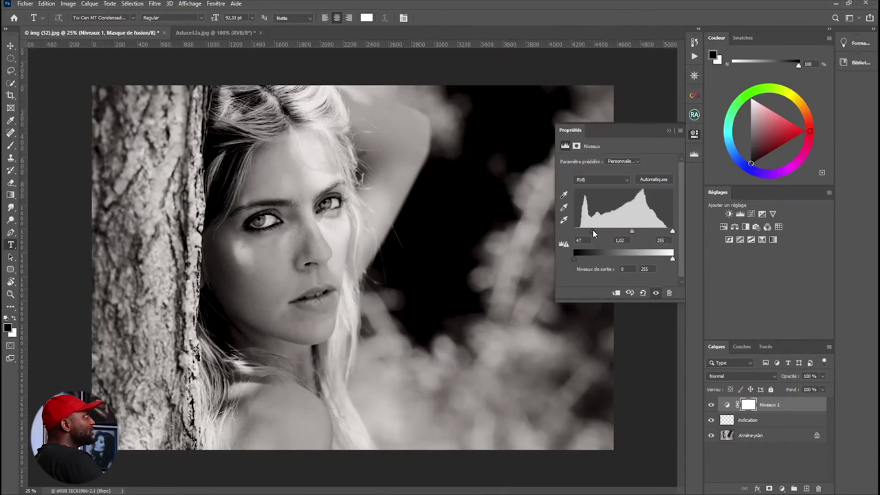
drag(593, 235, 600, 231)
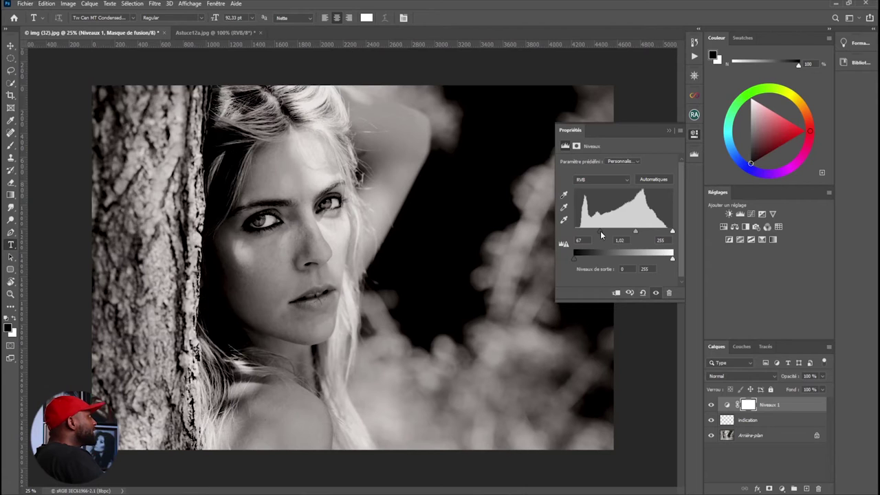
mouse_move(601, 235)
mouse_down()
mouse_move(570, 234)
mouse_move(599, 232)
mouse_move(577, 239)
mouse_move(594, 239)
mouse_move(578, 238)
mouse_move(586, 234)
mouse_up()
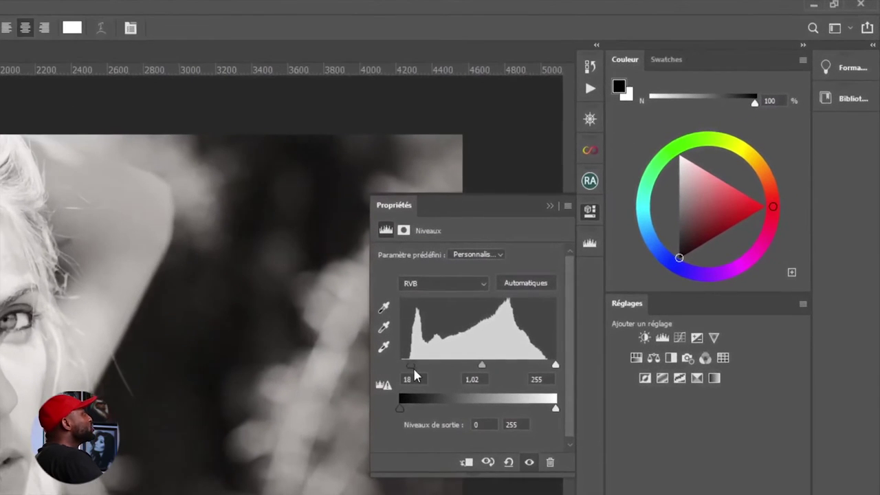
drag(414, 371, 394, 369)
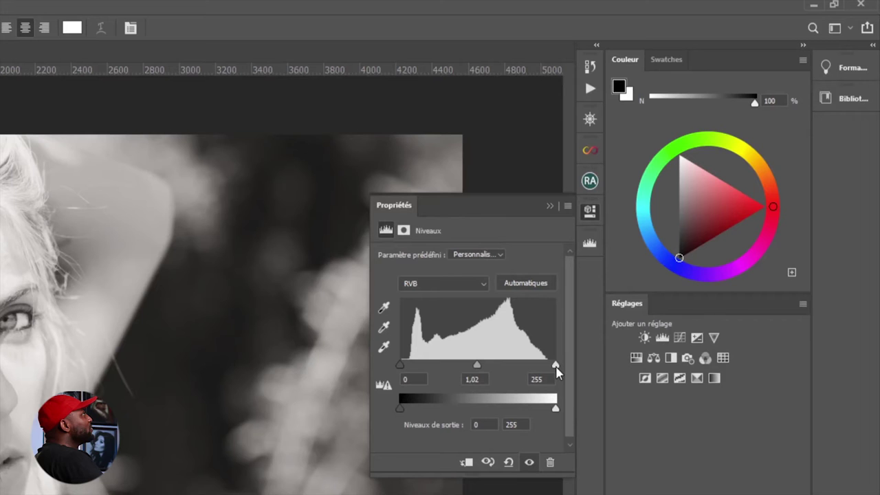
mouse_move(556, 366)
mouse_down()
mouse_move(532, 366)
mouse_move(556, 368)
mouse_up()
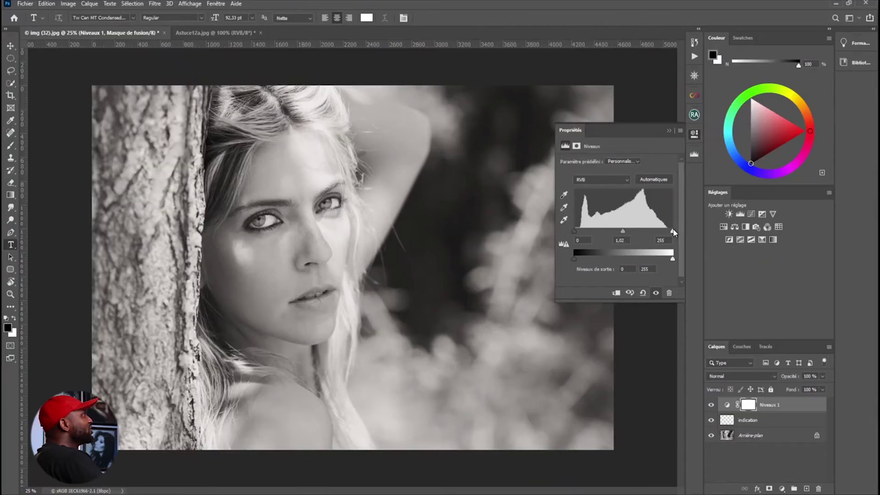
mouse_move(674, 232)
mouse_down()
mouse_move(666, 232)
mouse_move(676, 233)
mouse_up()
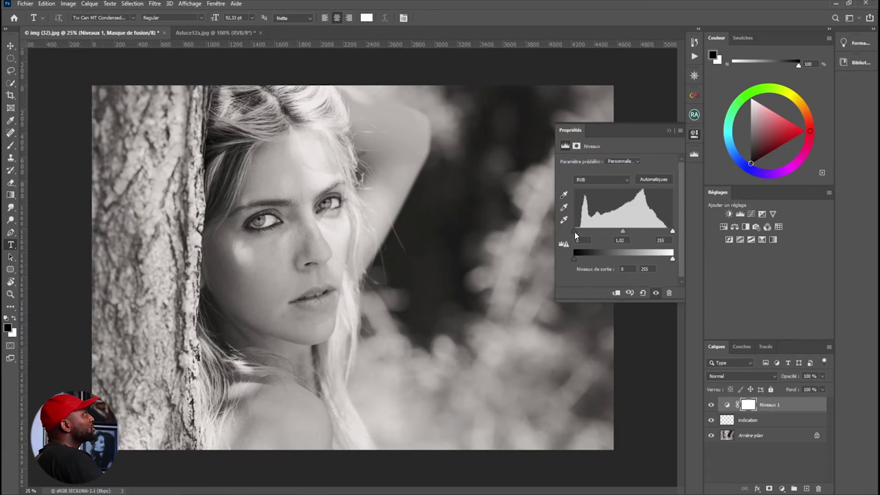
Try a black input of 17 with white inputs of 238 and 228, and reset the levels to 0 and 255
drag(576, 235, 581, 235)
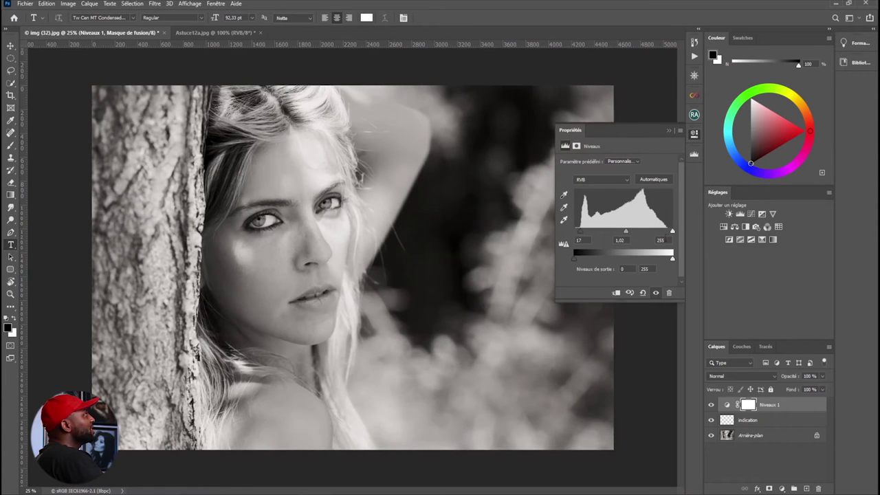
drag(673, 232, 665, 236)
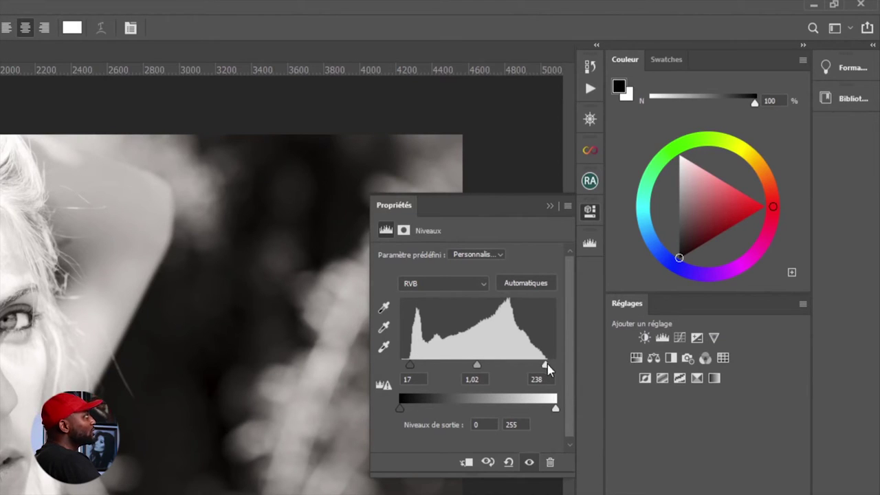
drag(547, 370, 539, 370)
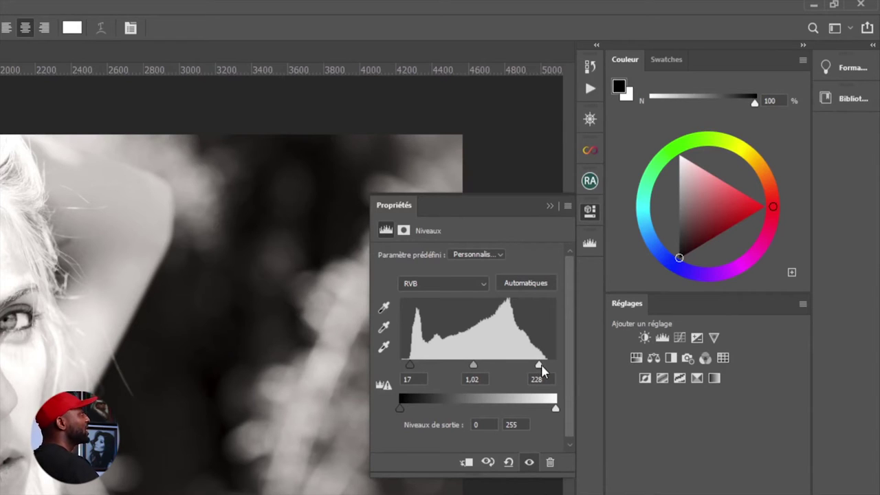
mouse_move(412, 364)
mouse_down()
mouse_move(424, 367)
mouse_move(404, 365)
mouse_up()
drag(540, 370, 557, 366)
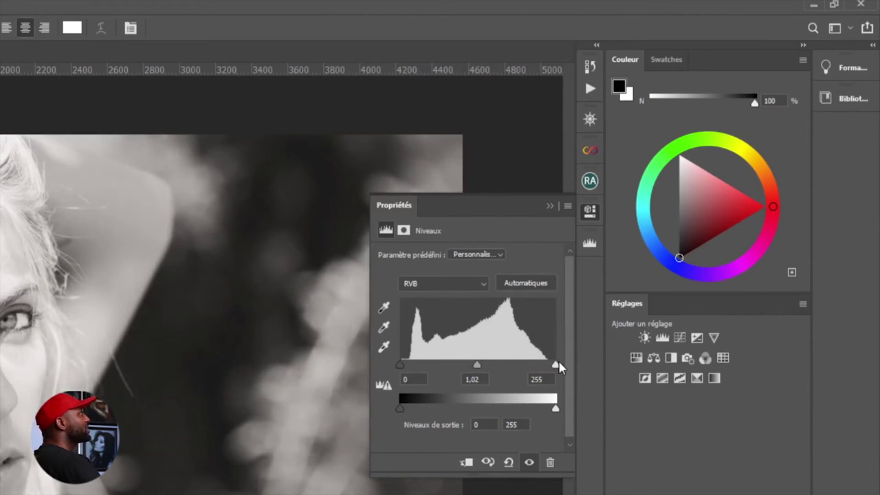
Set the Levels black input to 20 and the white input to 243, around the histogram's ends
drag(399, 363, 413, 367)
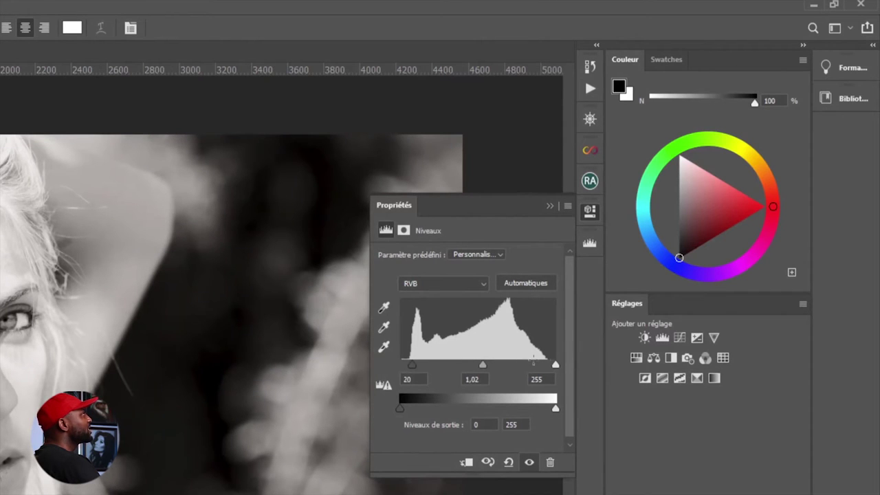
drag(555, 366, 552, 366)
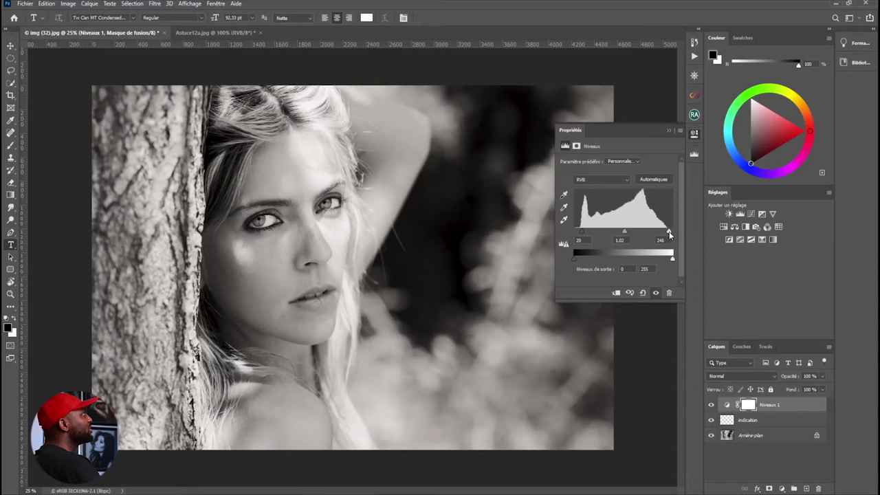
drag(670, 235, 669, 235)
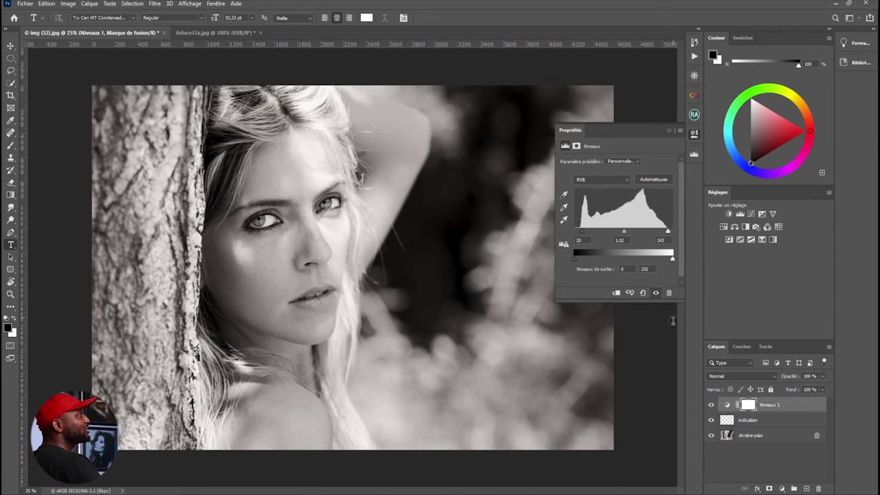
Compare the black-and-white portrait before and after by repeatedly hiding and showing the Niveaux 1 layer
click(712, 407)
click(712, 407)
click(712, 408)
click(712, 407)
click(713, 407)
click(713, 407)
click(713, 407)
click(713, 407)
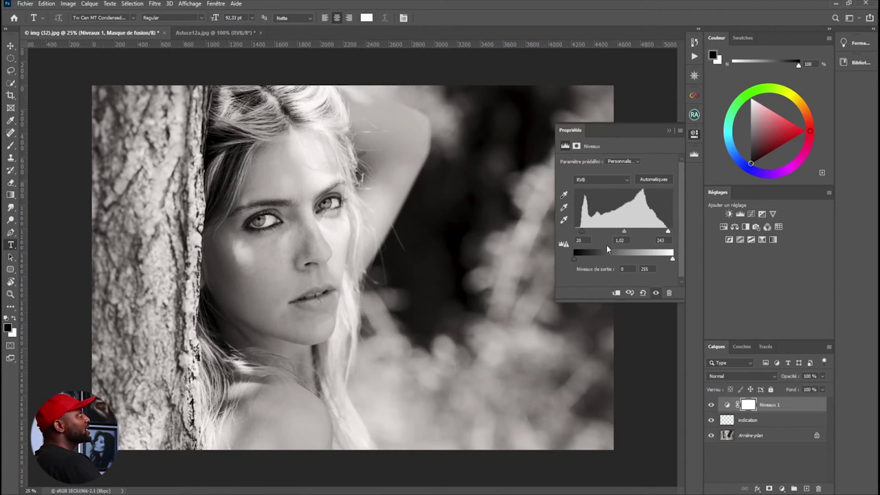
Set the Levels black input to 39 and the white input to 229, and check the result by toggling Niveaux 1
drag(581, 234, 589, 235)
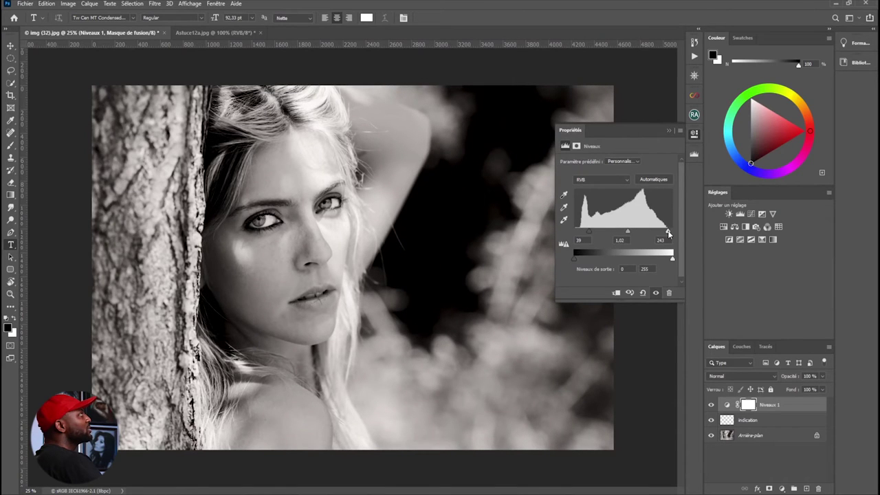
drag(668, 235, 663, 236)
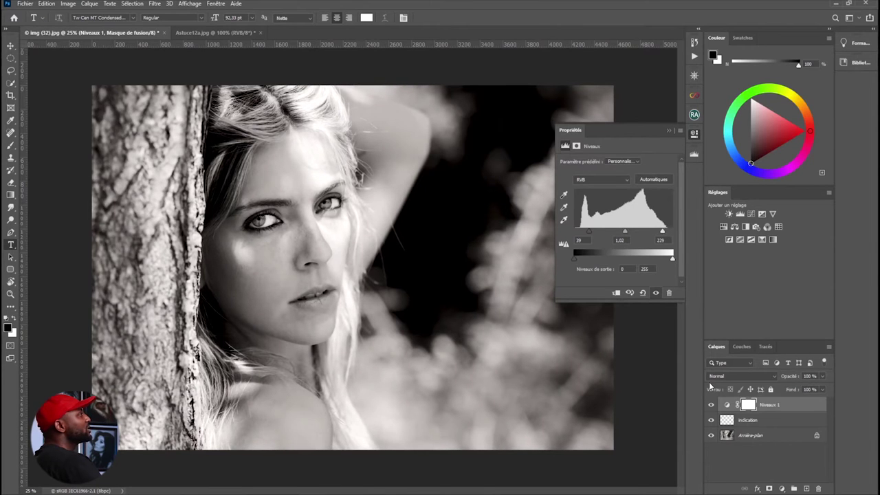
click(710, 405)
click(711, 405)
click(711, 406)
click(710, 405)
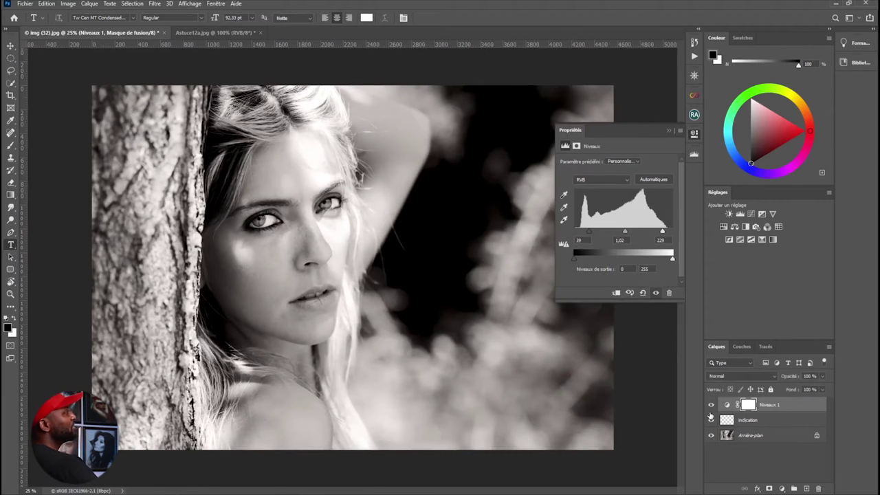
Compare the stronger contrast with the original portrait by repeatedly switching Niveaux 1 off and on, leaving it visible
click(712, 405)
click(712, 406)
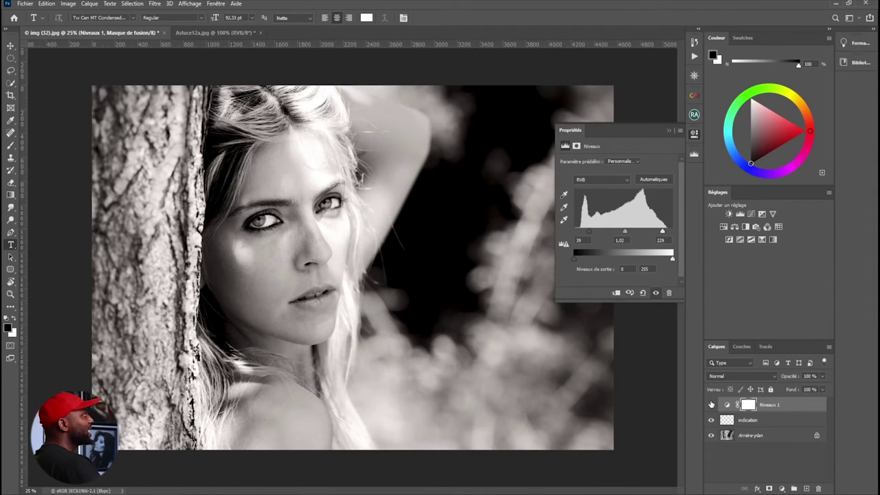
click(712, 405)
click(712, 406)
click(712, 406)
click(712, 405)
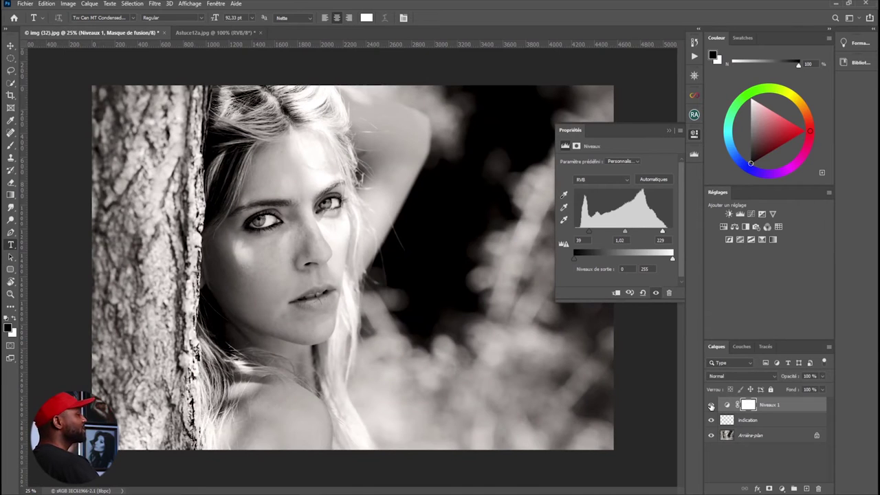
click(711, 406)
click(712, 406)
click(712, 406)
click(711, 406)
click(711, 406)
click(712, 405)
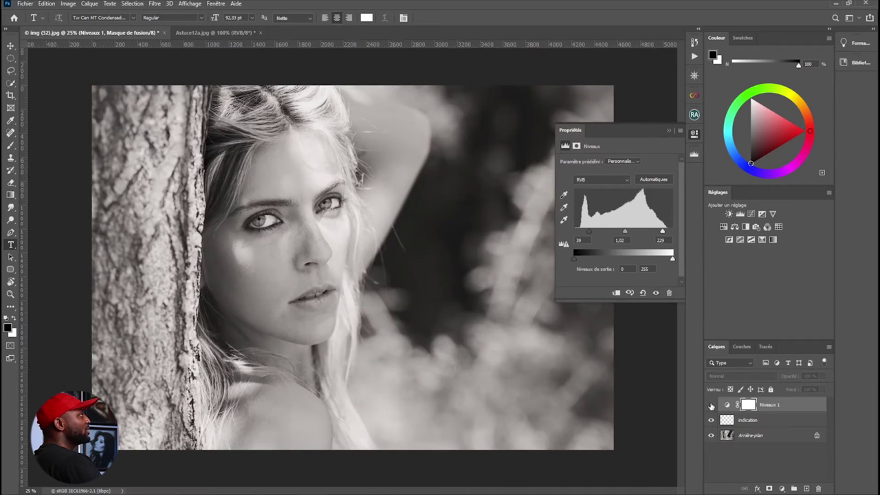
click(712, 406)
click(712, 406)
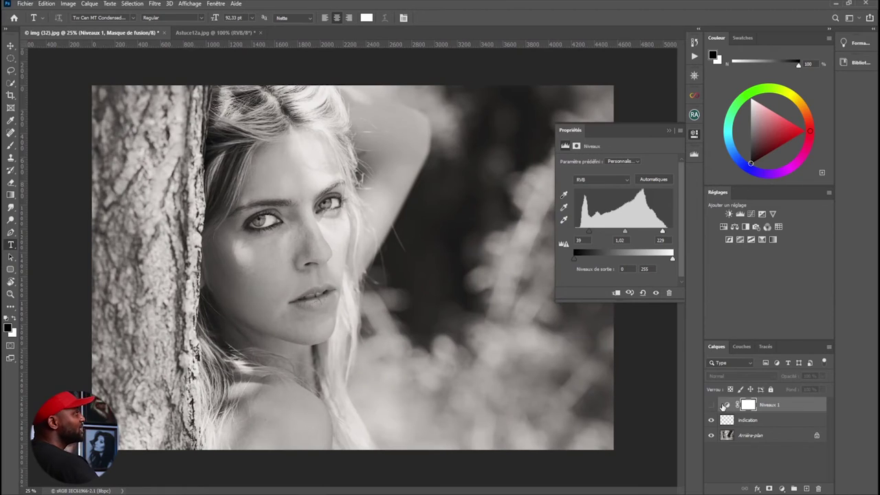
click(712, 406)
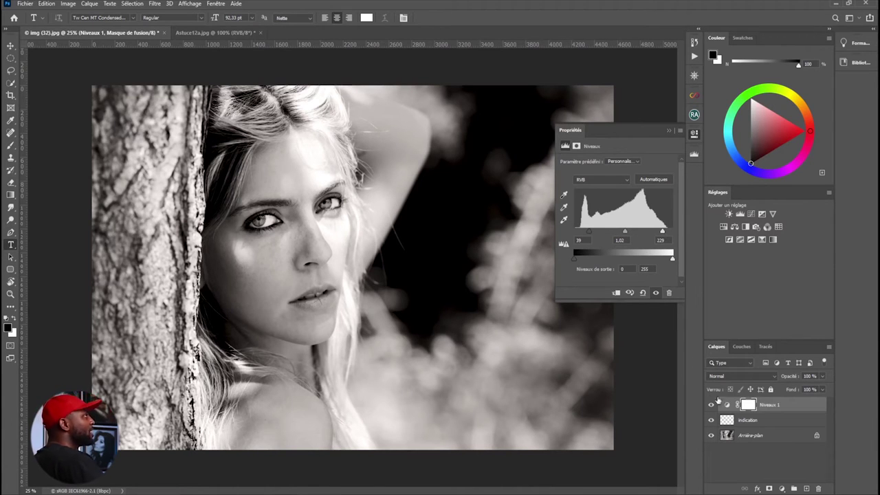
Move the Niveaux 1 layer below the indication layer, select indication, and set the foreground colour to crimson e60649
drag(787, 405, 785, 427)
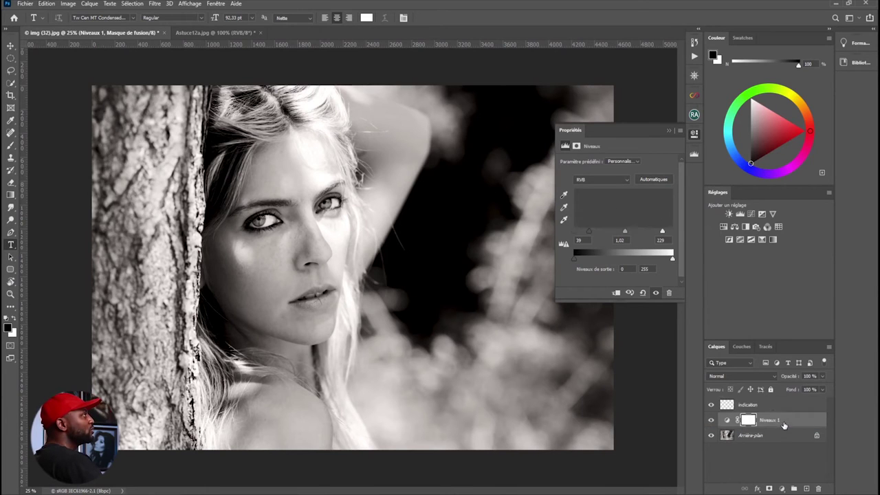
click(729, 404)
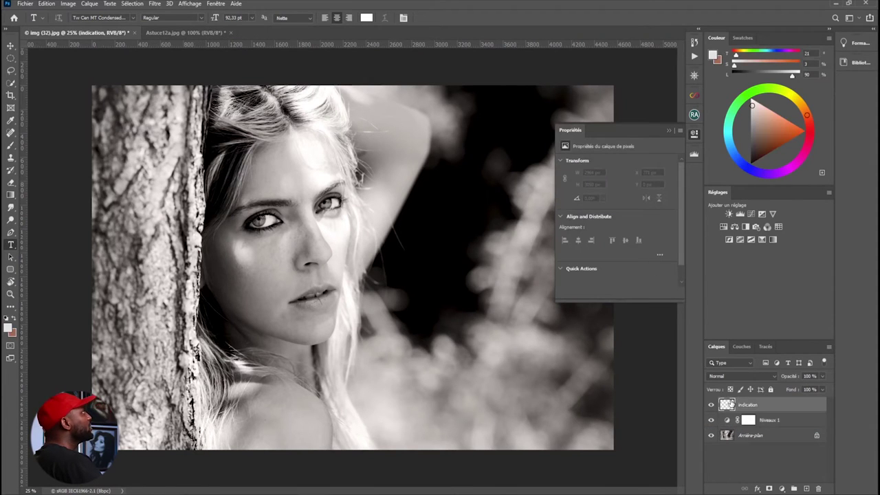
click(8, 332)
click(400, 230)
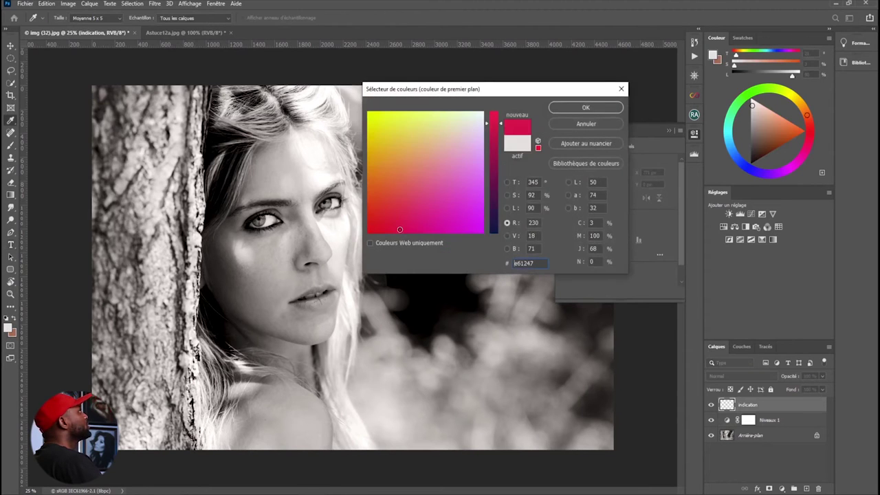
click(568, 108)
key(t)
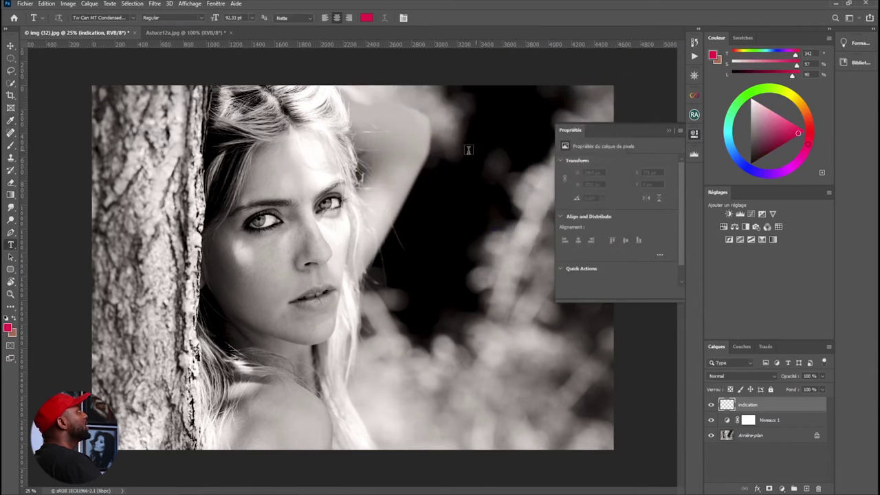
Brush crimson outlines on the indication layer around the dark background, the shadow beside the jaw and the dark hair near the trunk
click(11, 145)
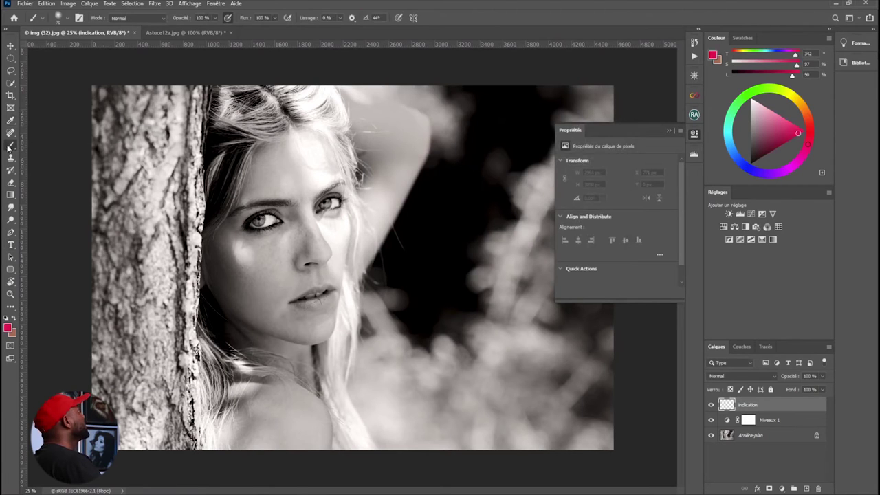
mouse_move(471, 162)
mouse_down()
mouse_move(396, 232)
mouse_move(388, 323)
mouse_move(473, 301)
mouse_move(512, 198)
mouse_move(486, 161)
mouse_move(466, 162)
mouse_up()
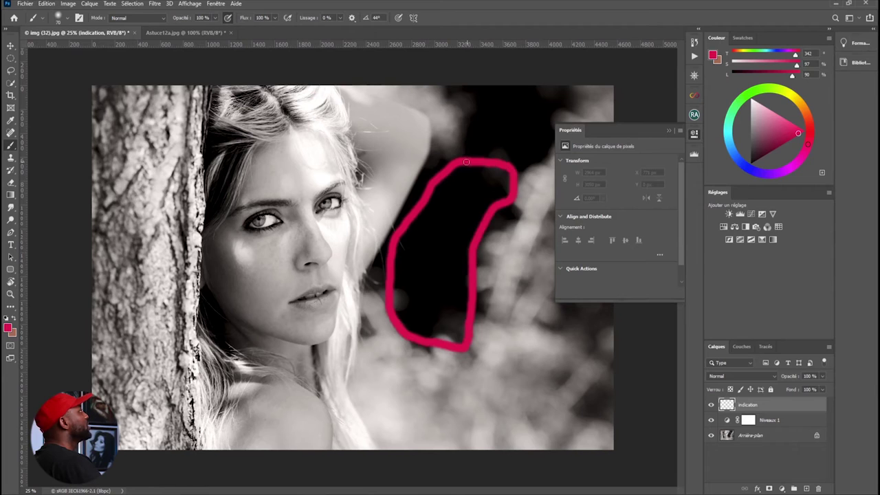
mouse_move(229, 349)
mouse_down()
mouse_move(188, 295)
mouse_move(204, 276)
mouse_move(233, 304)
mouse_move(227, 341)
mouse_up()
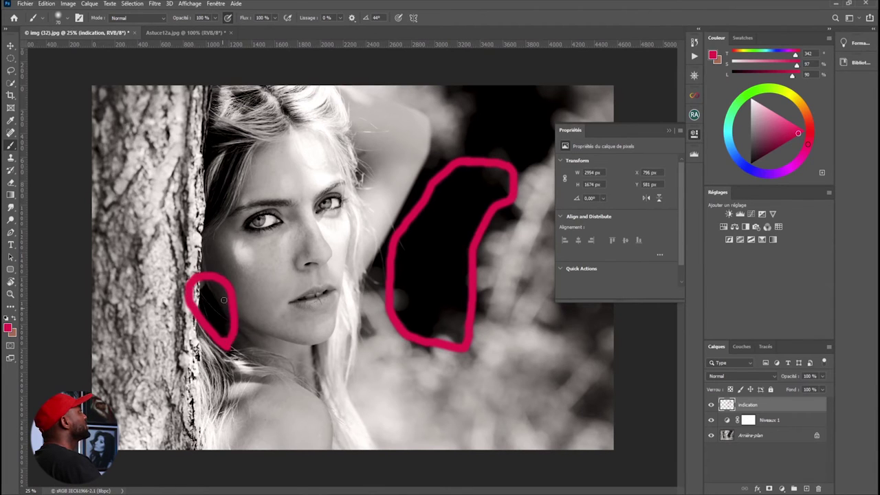
mouse_move(256, 141)
mouse_down()
mouse_move(219, 223)
mouse_move(198, 192)
mouse_move(214, 115)
mouse_move(261, 120)
mouse_move(264, 145)
mouse_up()
Change the foreground colour to pale cream e6e3d0 and outline the bright areas on the lit face and the lower hair strands
click(9, 328)
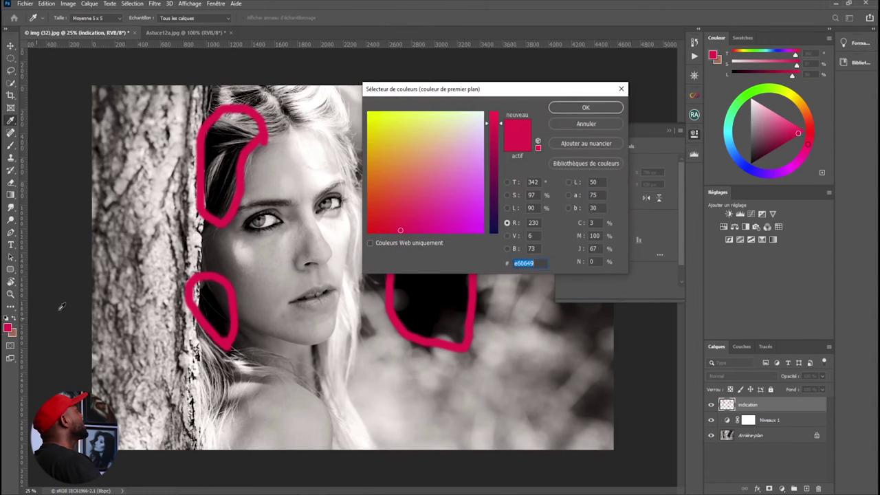
click(466, 123)
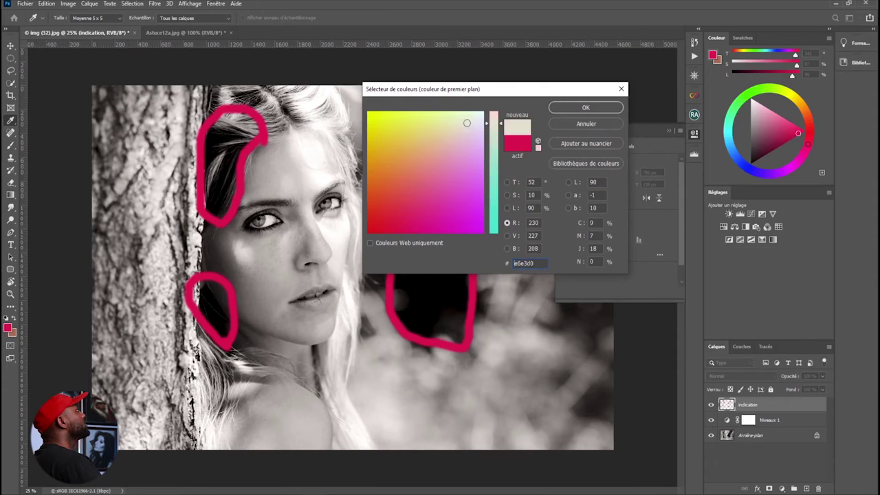
click(586, 107)
mouse_move(300, 131)
mouse_down()
mouse_move(317, 238)
mouse_move(336, 284)
mouse_move(357, 233)
mouse_move(354, 150)
mouse_move(335, 127)
mouse_move(305, 138)
mouse_up()
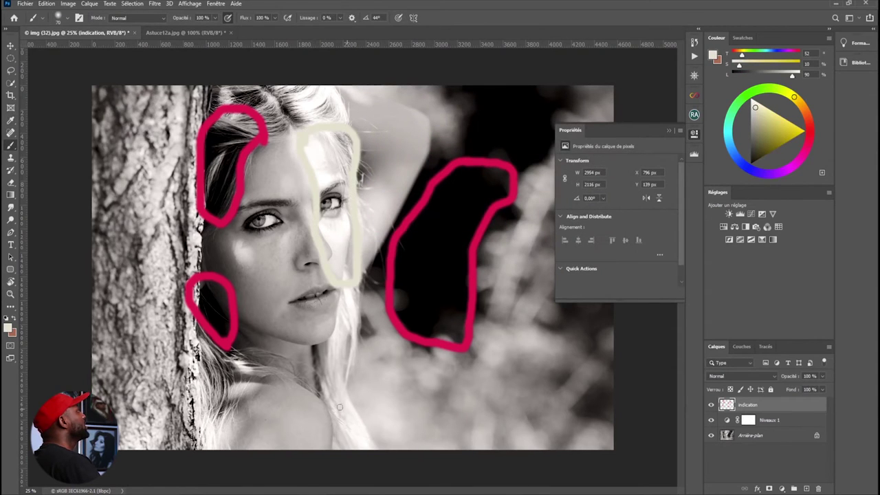
mouse_move(245, 379)
mouse_down()
mouse_move(231, 457)
mouse_move(203, 377)
mouse_move(254, 397)
mouse_up()
mouse_move(317, 370)
mouse_down()
mouse_move(343, 430)
mouse_move(386, 434)
mouse_move(364, 369)
mouse_move(338, 359)
mouse_move(317, 371)
mouse_up()
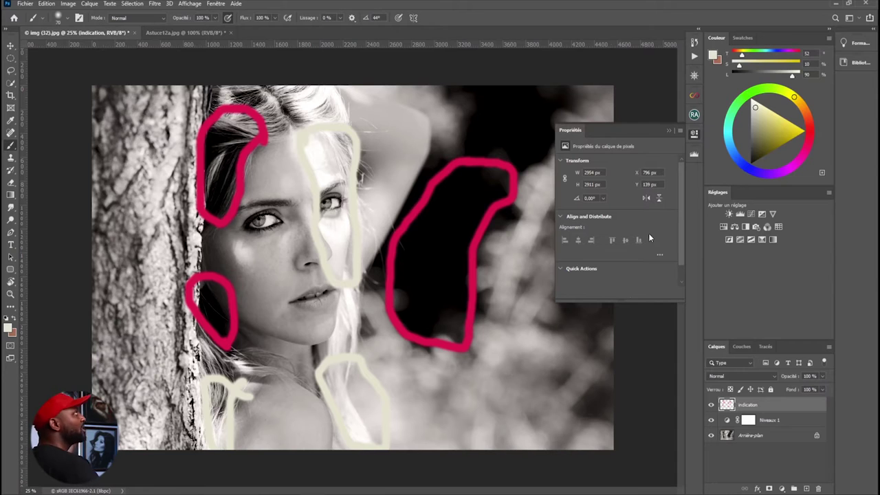
Collapse the properties, hide the indication layer and compare the portrait with Niveaux 1 off and on
click(669, 128)
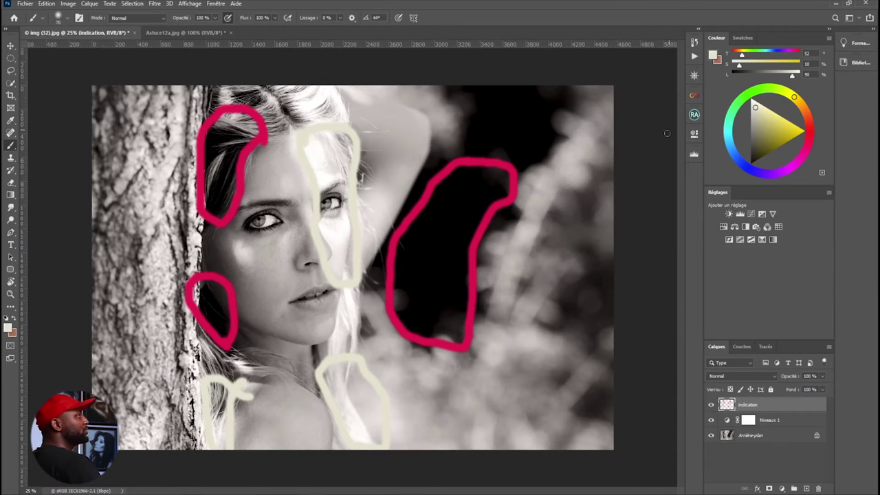
click(712, 406)
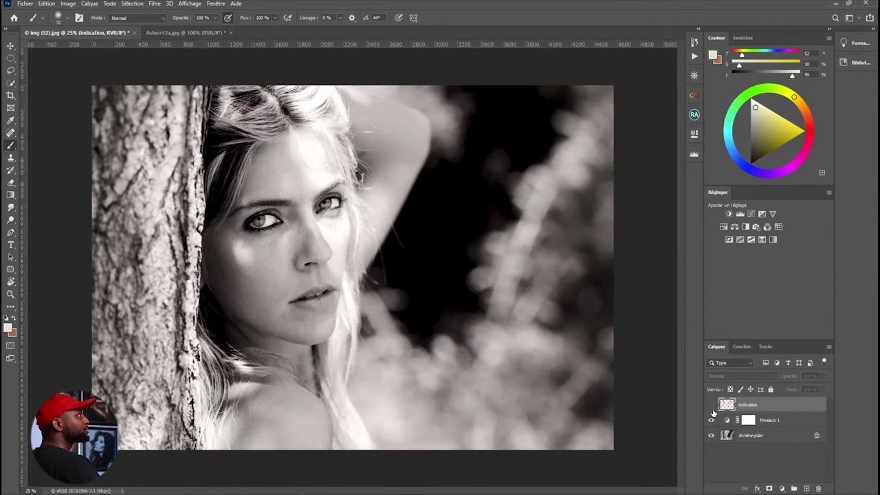
click(711, 420)
click(712, 420)
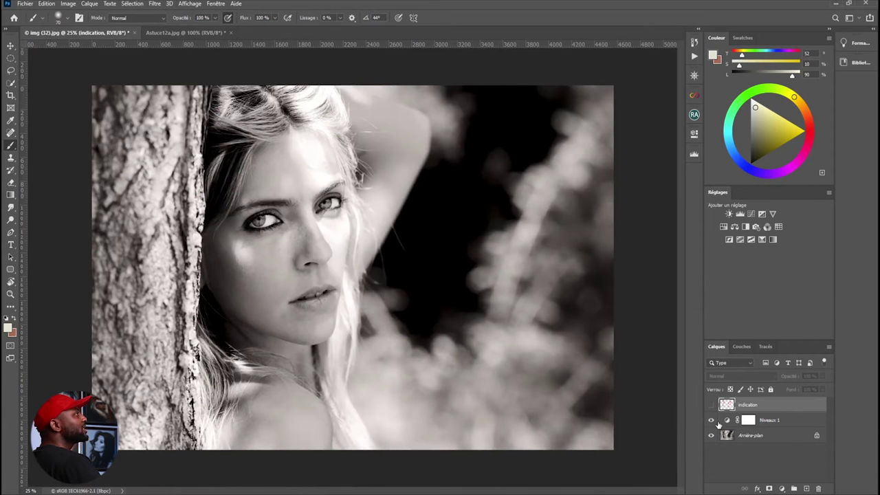
Reopen the Niveaux 1 level settings and delete the indication layer with its marks
click(727, 422)
click(727, 422)
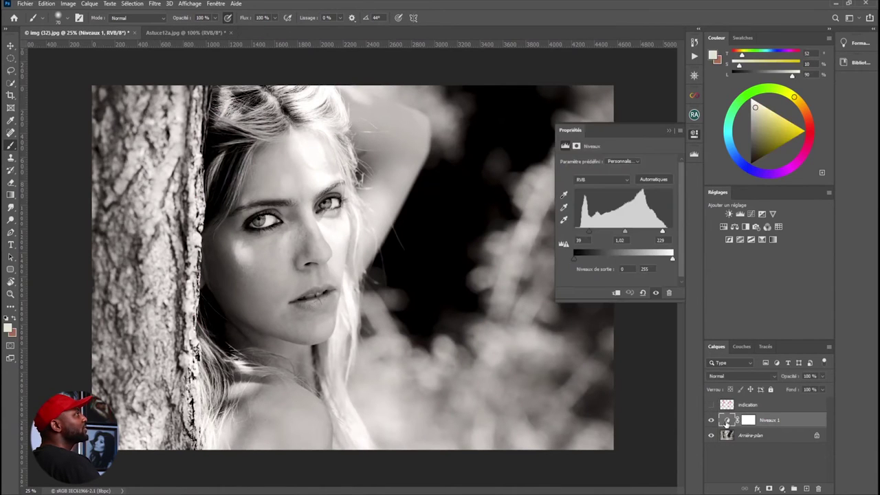
click(763, 407)
drag(784, 407, 819, 489)
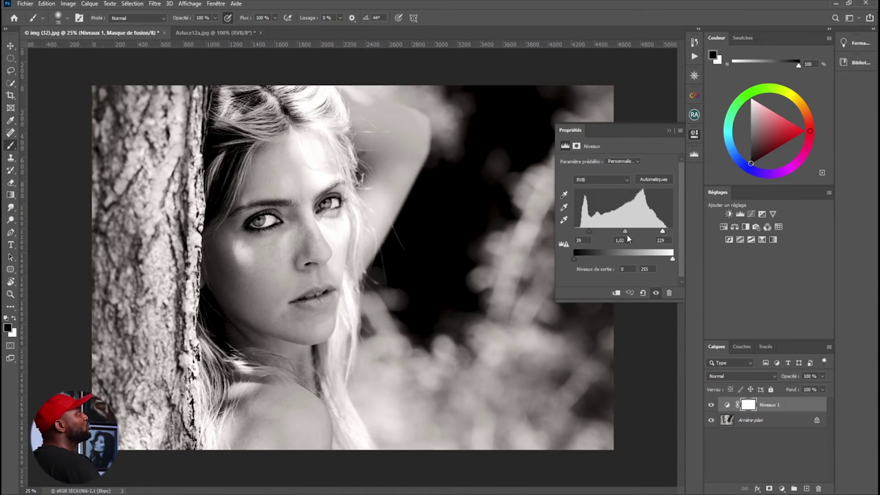
Try Levels midtone values of 1.00, 1.05 and 0.56, and settle on 0.89
drag(625, 231, 627, 231)
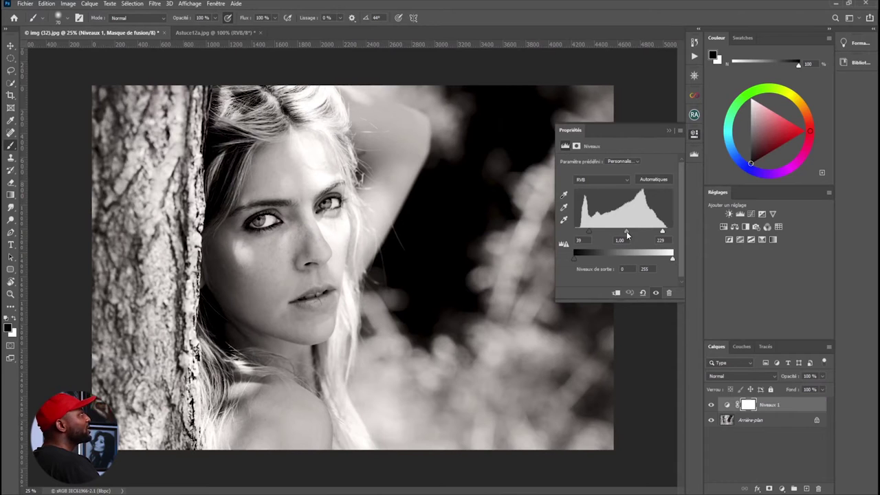
drag(628, 231, 625, 231)
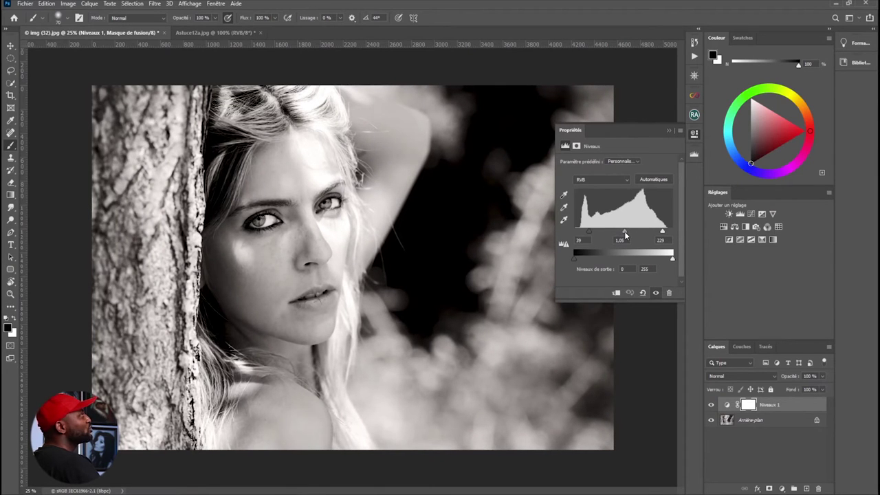
drag(625, 231, 639, 233)
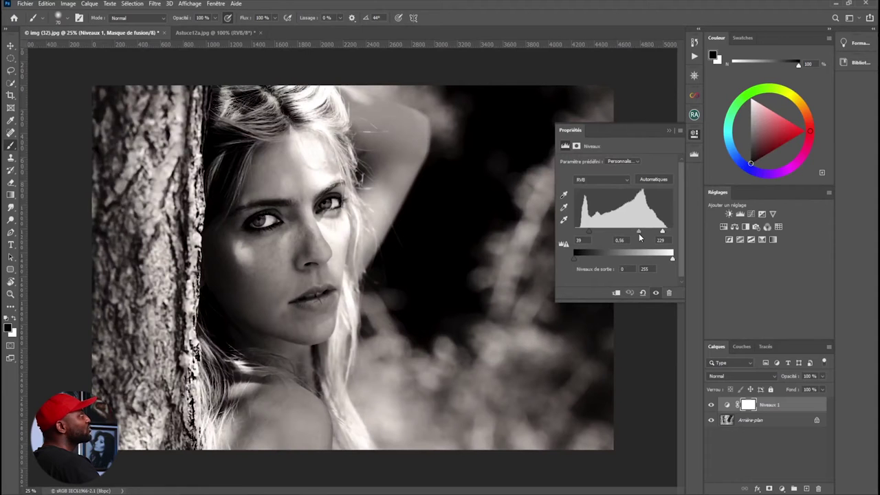
drag(639, 234, 630, 238)
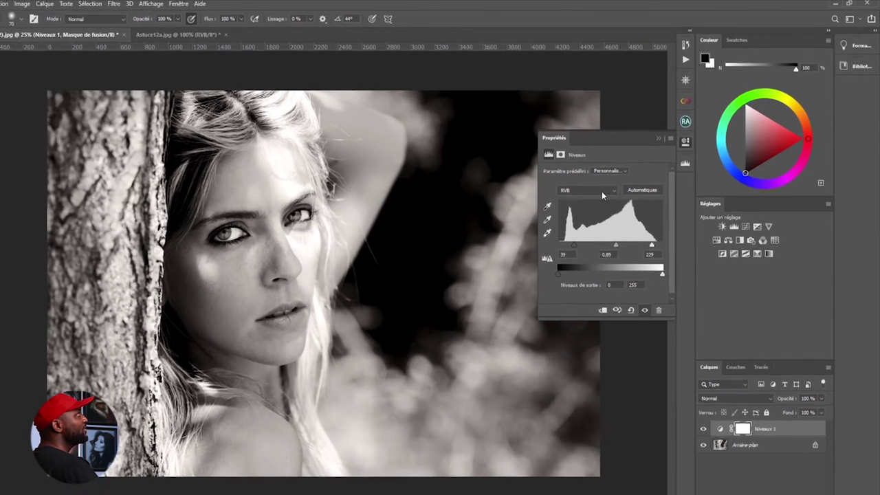
Examine the Levels histograms of the Rouge, Vert and Bleu channels, and return to the RVB channel
click(604, 181)
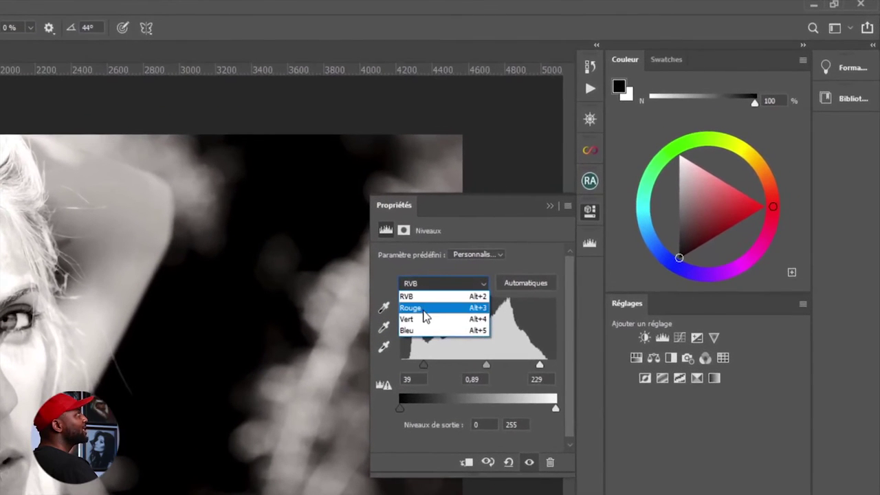
click(426, 308)
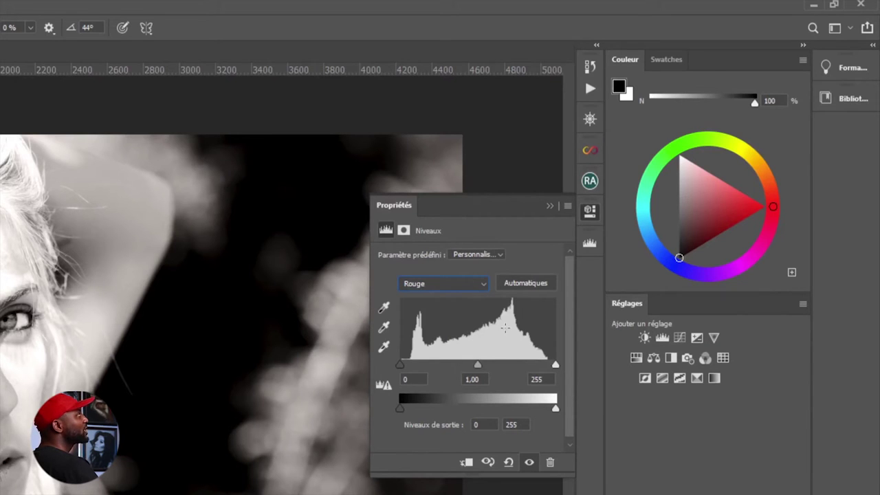
click(465, 286)
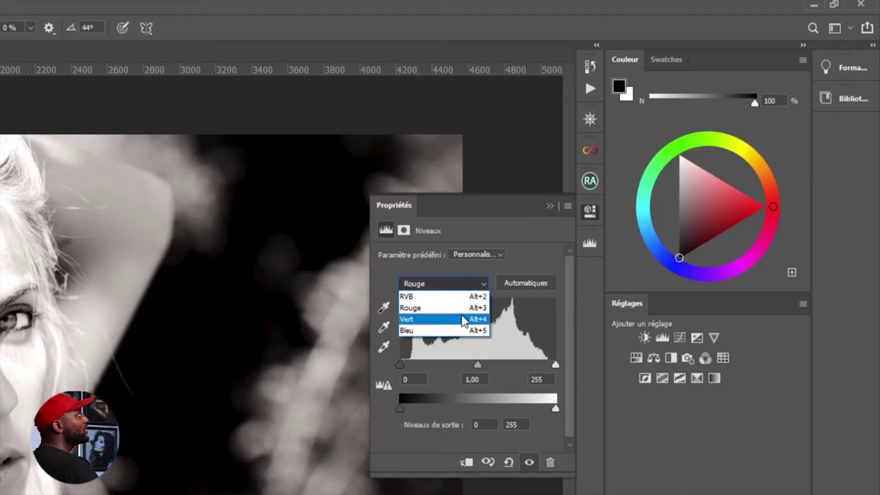
click(466, 319)
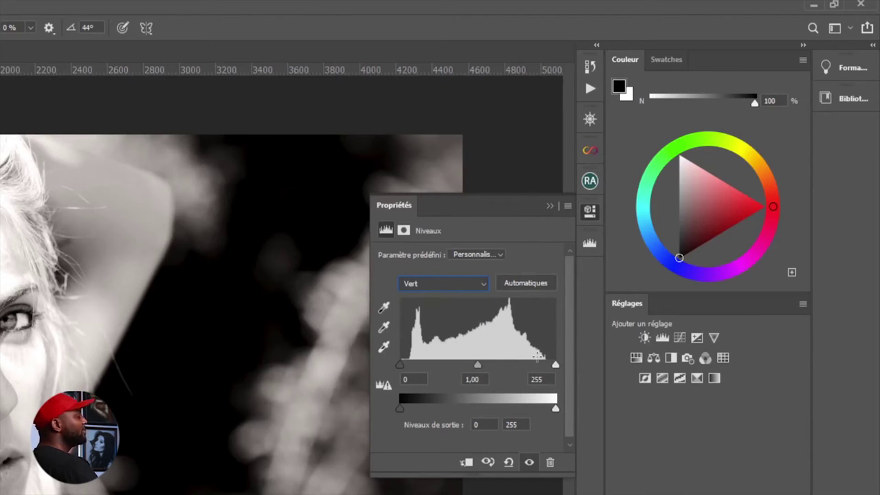
click(478, 286)
click(461, 329)
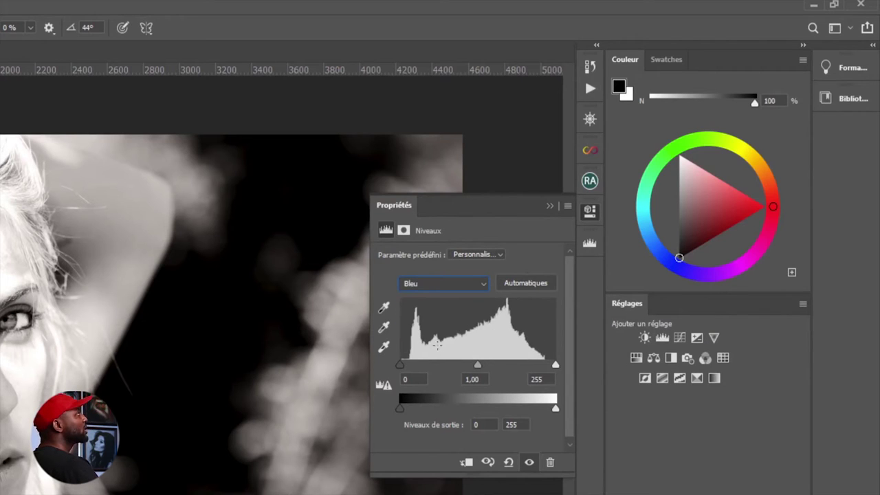
click(476, 286)
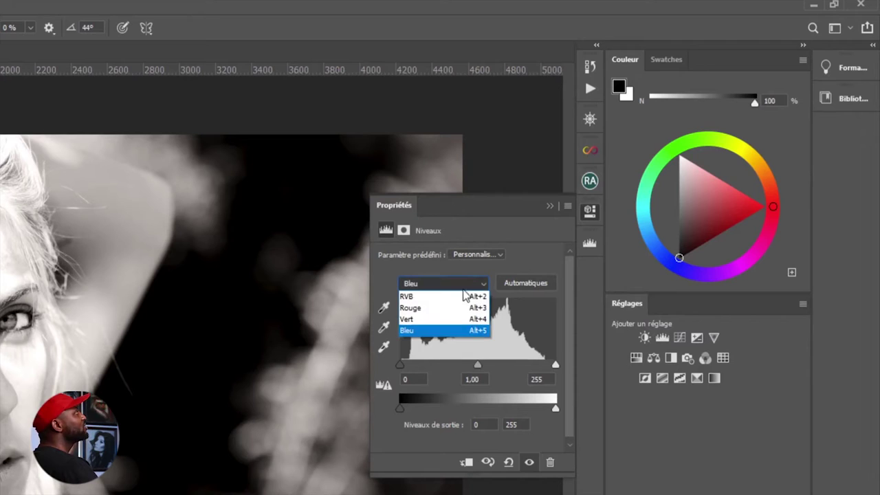
click(457, 297)
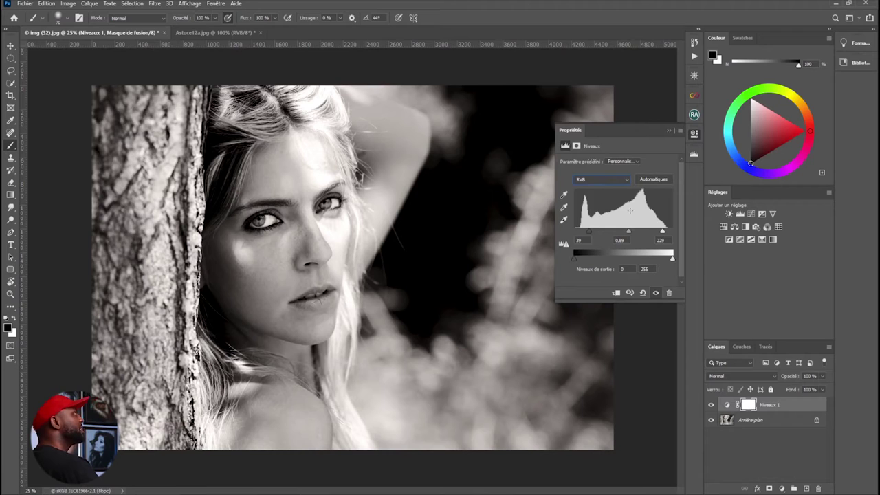
Try the automatic Levels correction, reset it and reapply it, and set the white input level to 255
click(655, 180)
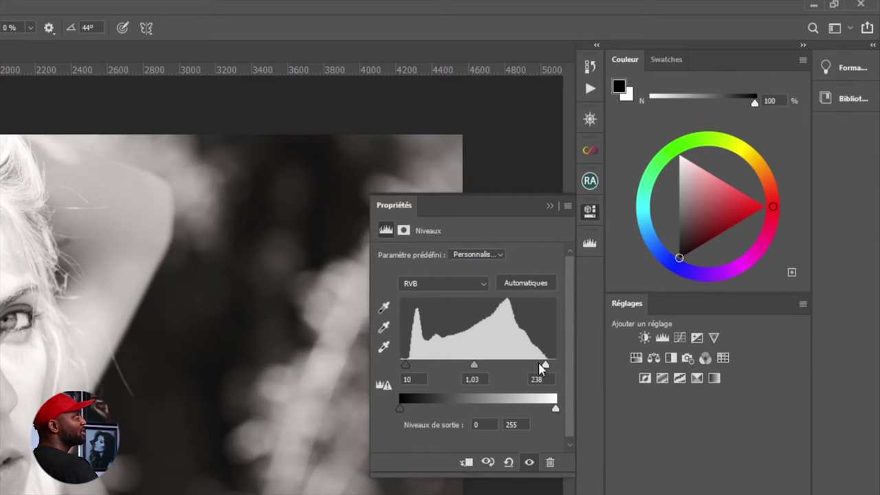
click(509, 462)
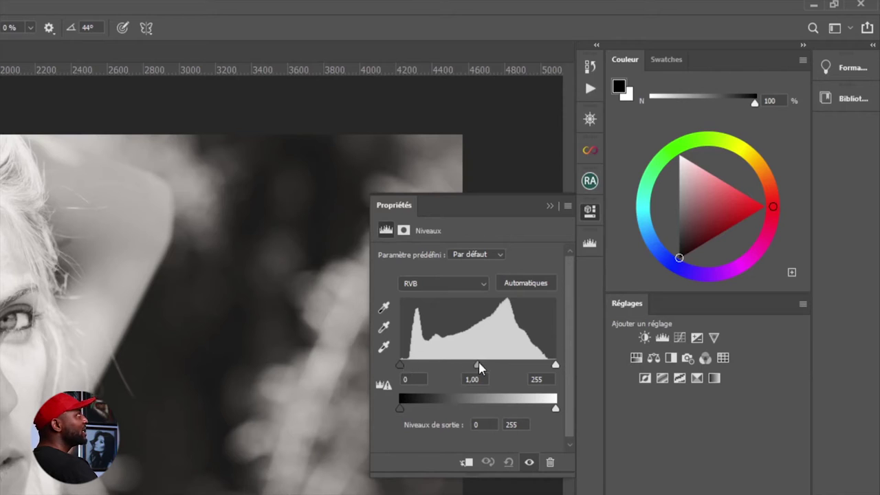
click(527, 283)
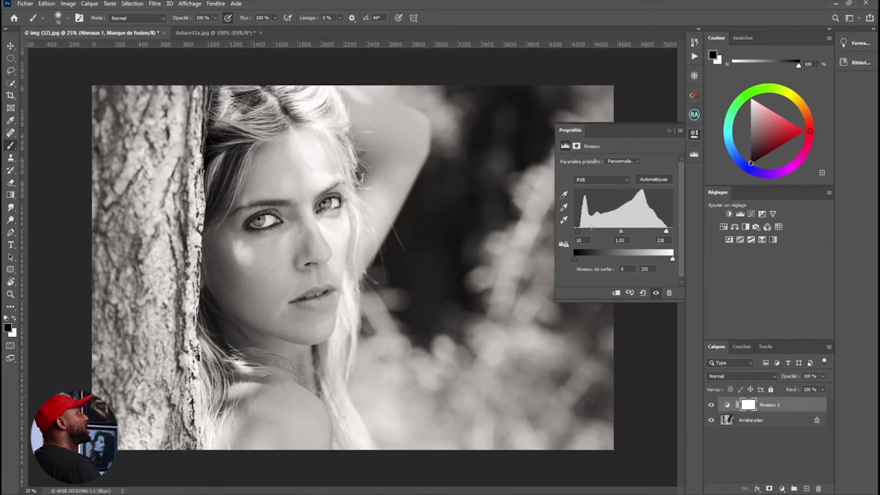
drag(666, 231, 673, 231)
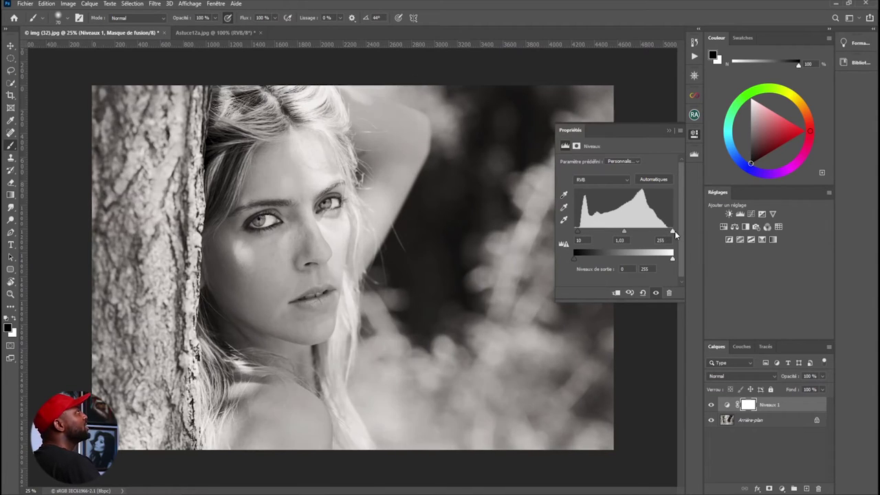
Try the Levels presets Plus foncé and Augmenter le contraste 1, and compare the portrait with its previous state
click(638, 163)
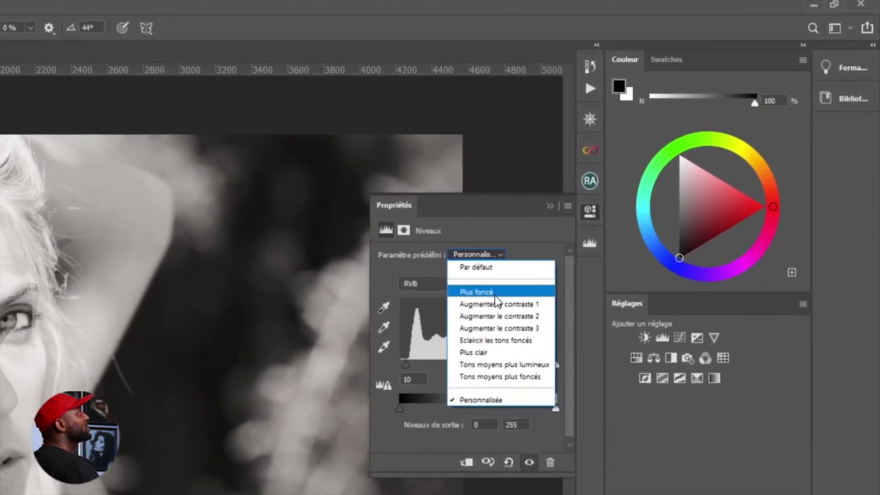
click(543, 226)
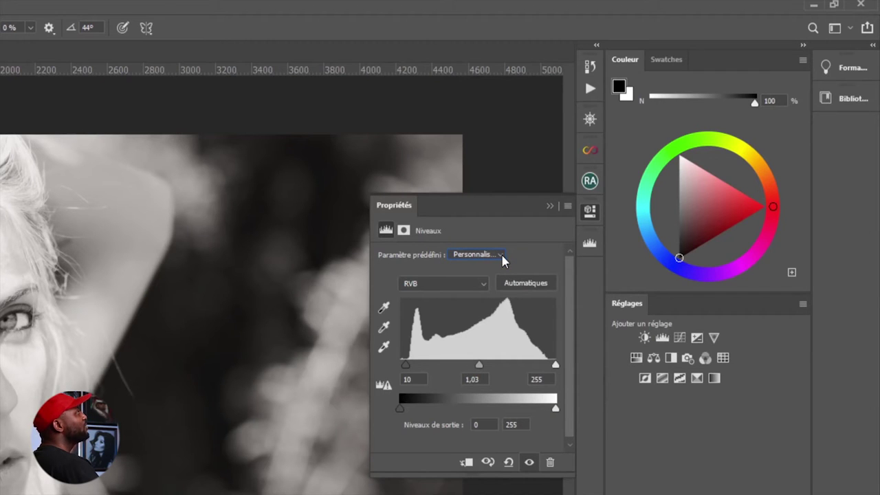
click(502, 254)
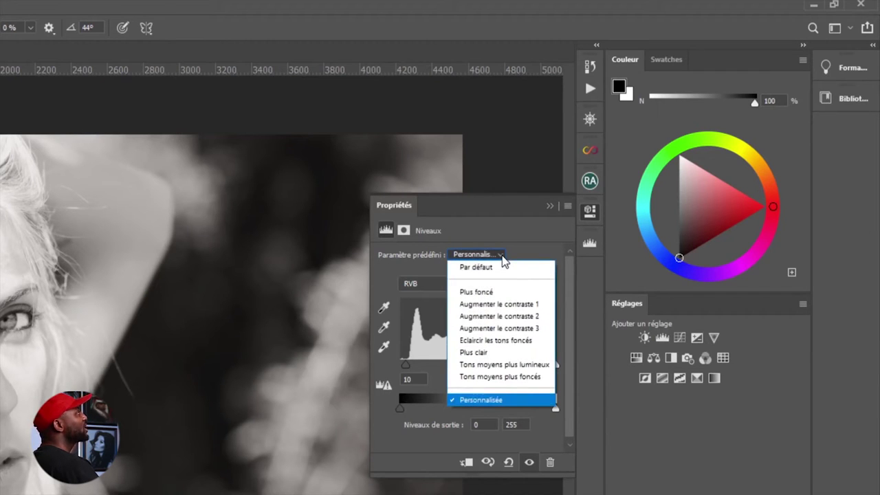
click(485, 292)
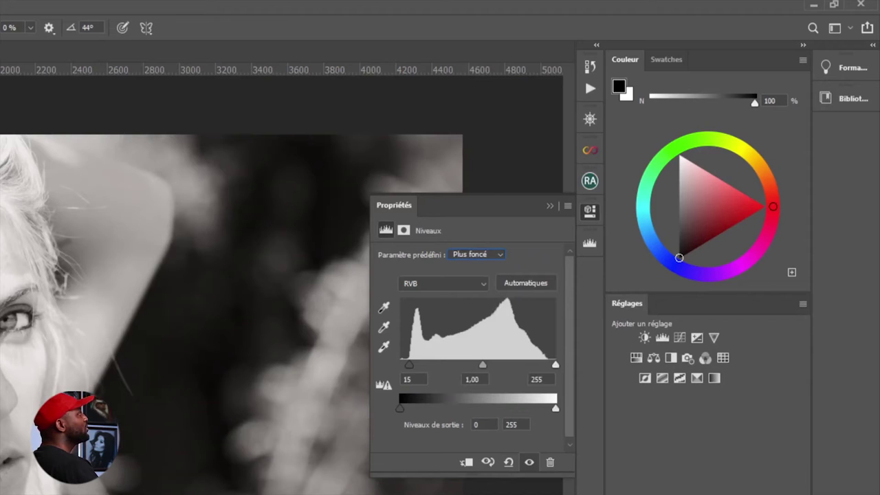
click(489, 255)
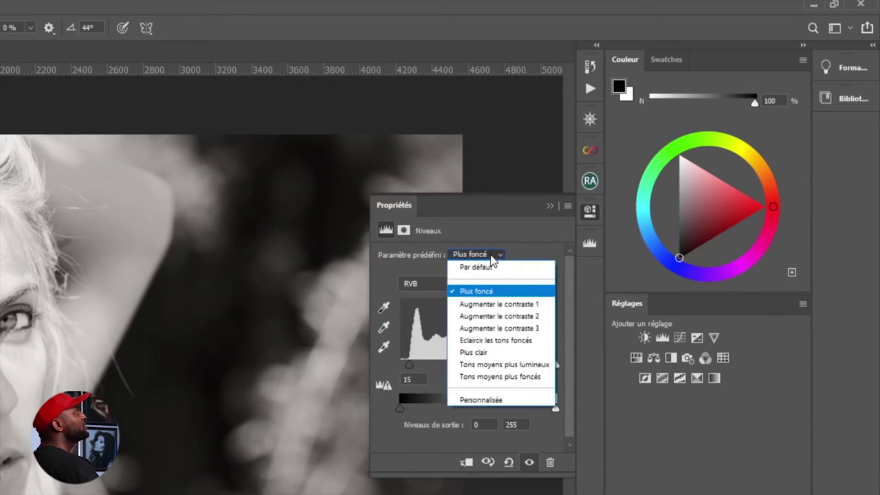
click(492, 306)
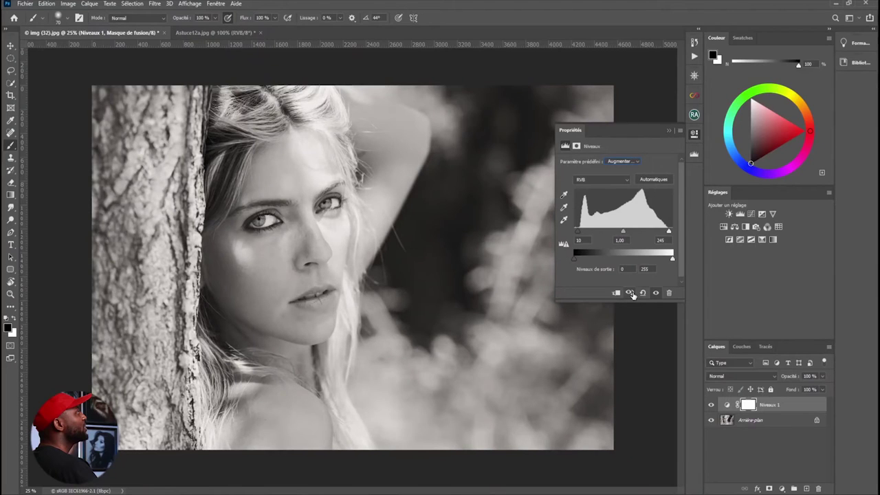
click(631, 294)
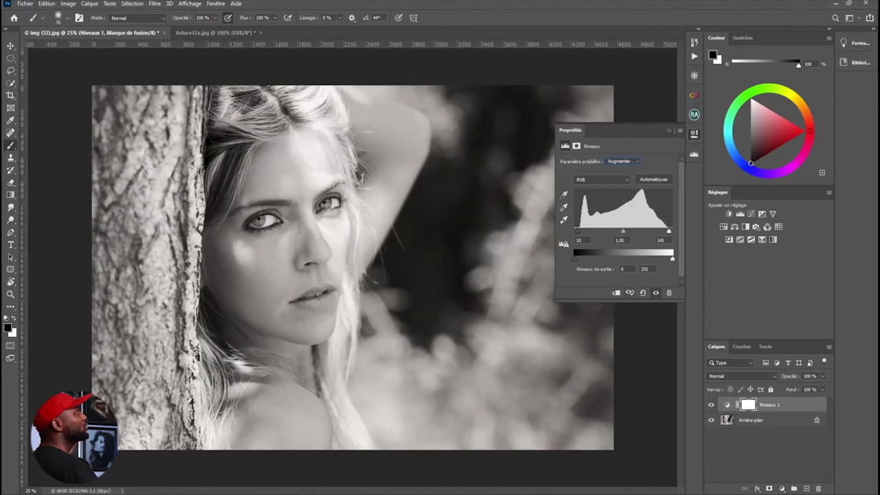
Try the preset Augmenter le contraste 2 with a before/after comparison, and apply Augmenter le contraste 3
click(637, 162)
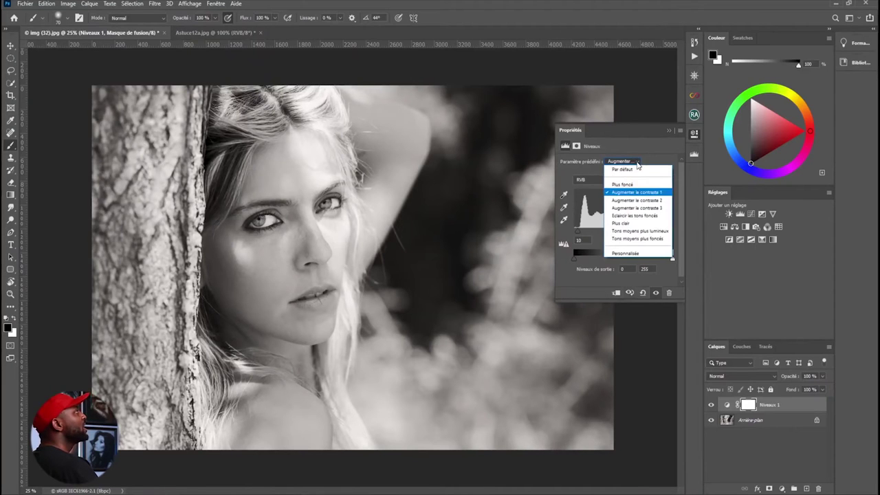
click(637, 201)
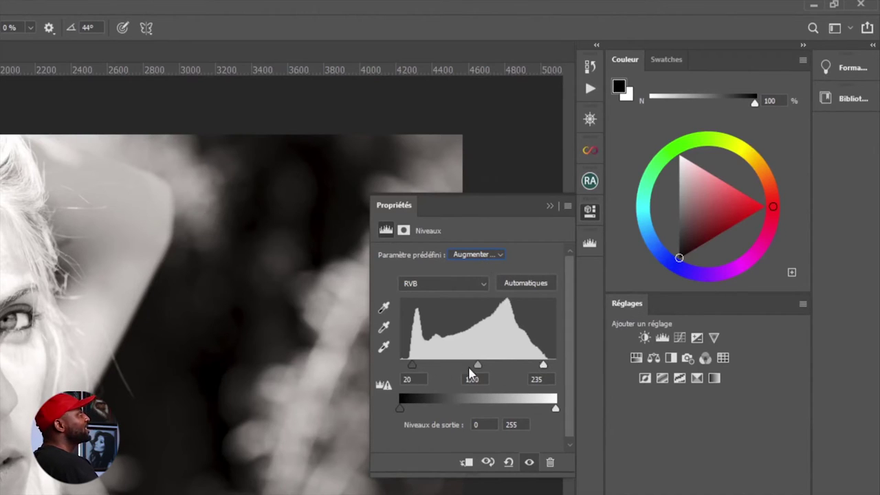
click(488, 462)
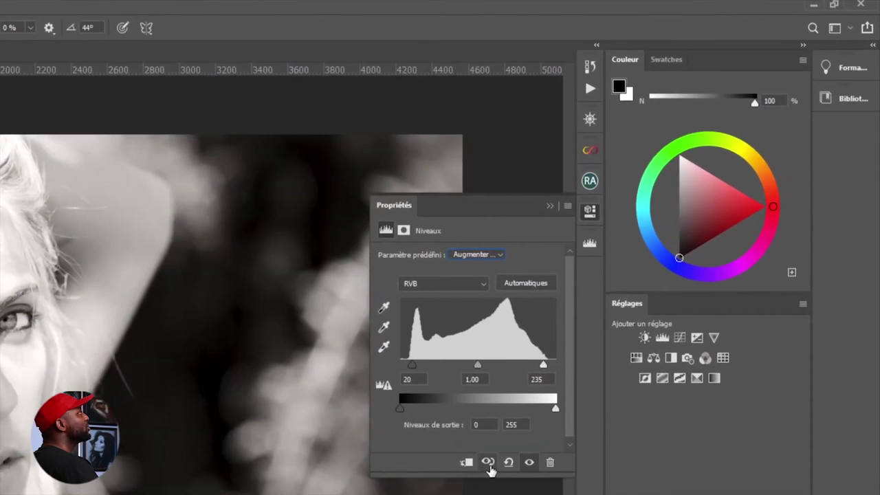
click(571, 372)
click(500, 255)
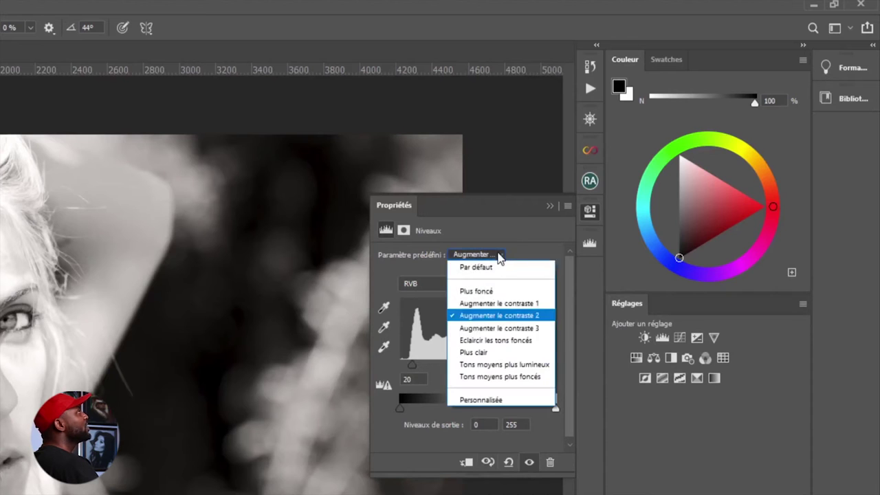
click(486, 329)
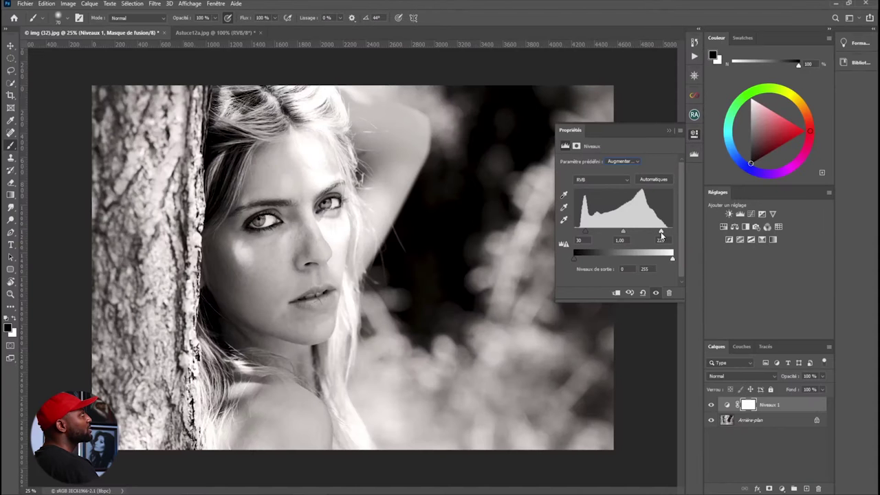
Fine-tune the contrast preset by hand with a black input level of 40 and a white input level of 224
drag(542, 368, 538, 372)
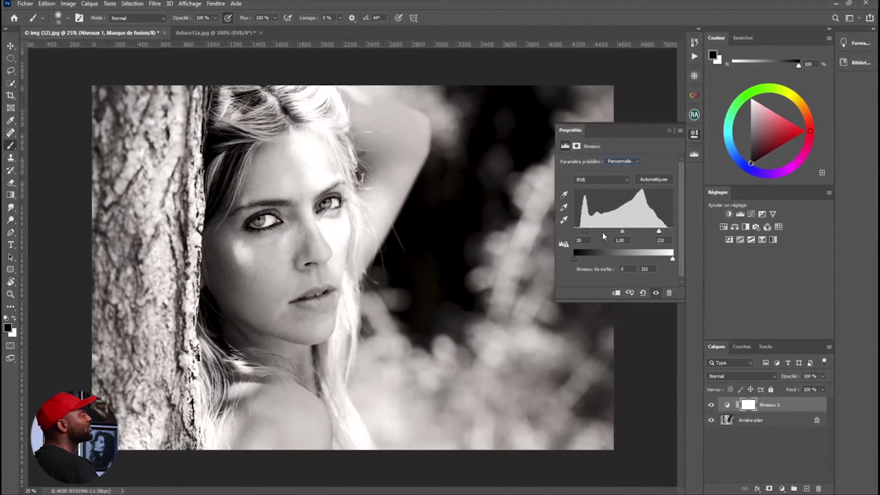
mouse_move(586, 232)
mouse_down()
mouse_move(600, 233)
mouse_move(581, 233)
mouse_move(590, 233)
mouse_up()
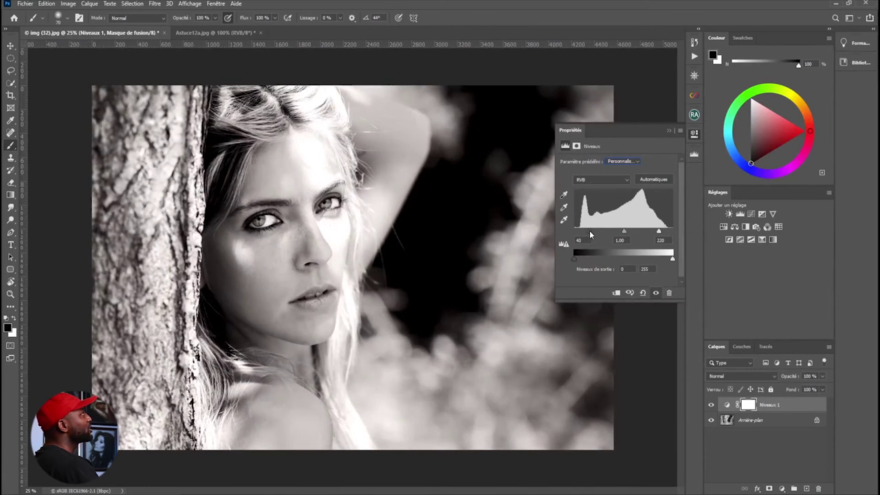
drag(659, 232, 660, 240)
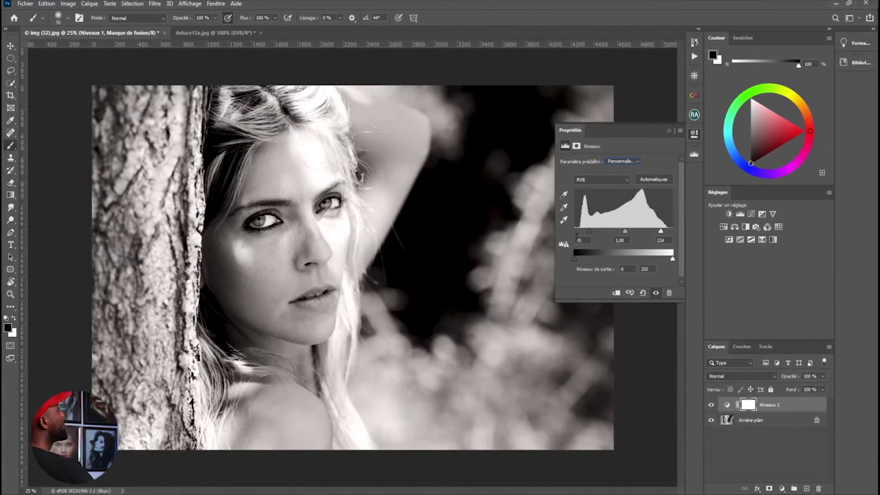
drag(579, 231, 588, 233)
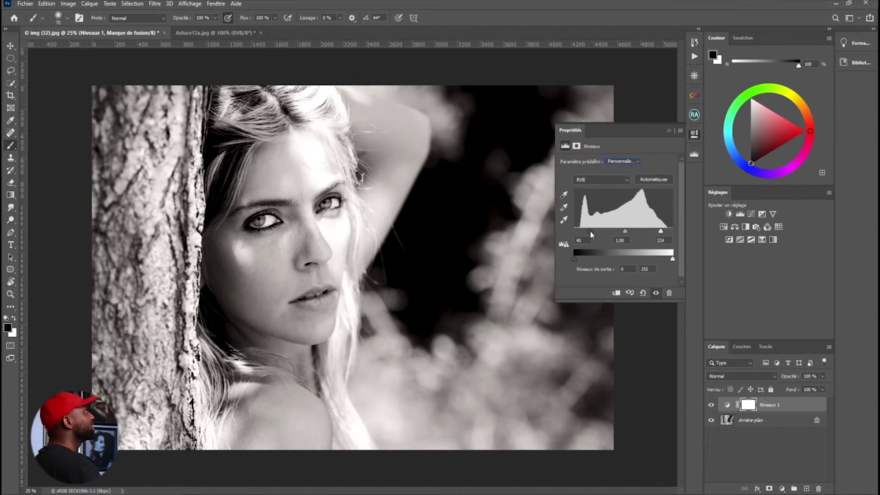
Preview the clipped shadows at a black input level of 20, and return the input levels to 0 and 255
drag(590, 235, 584, 234)
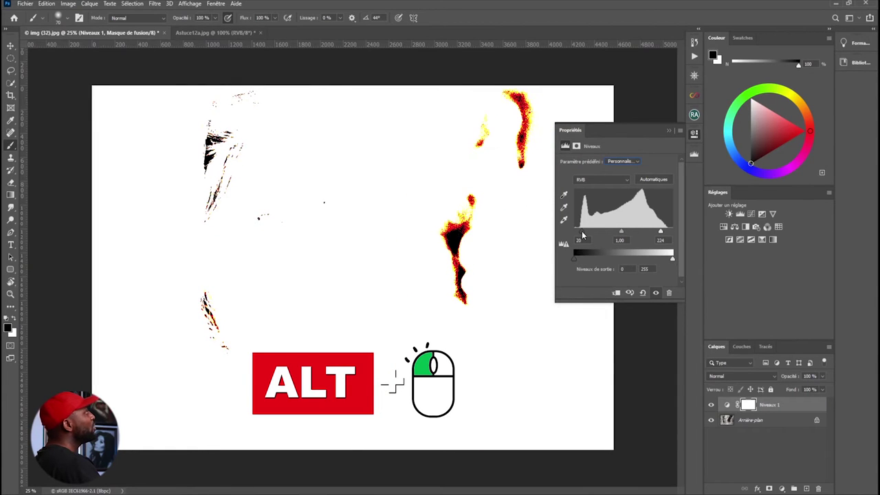
drag(583, 236, 583, 236)
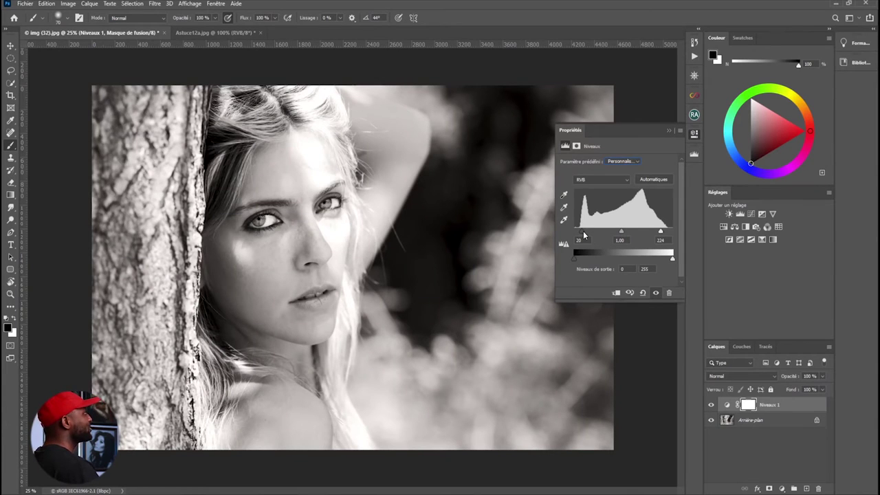
drag(582, 234, 572, 235)
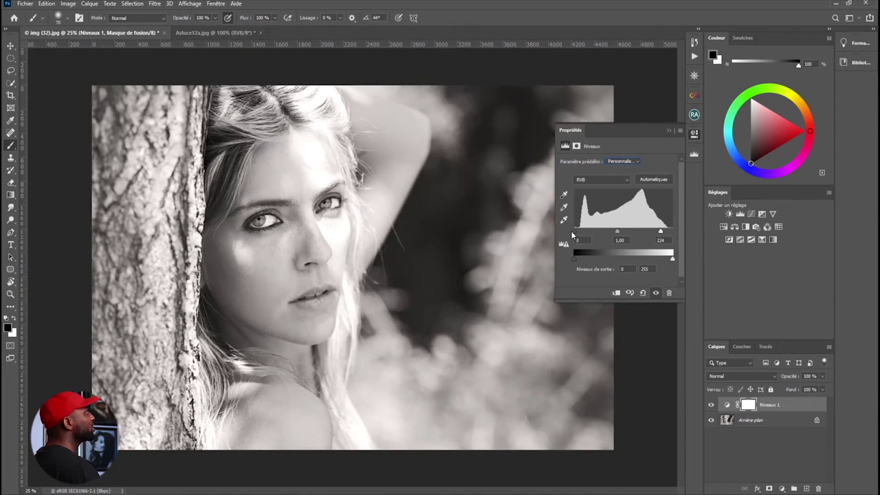
drag(660, 232, 681, 231)
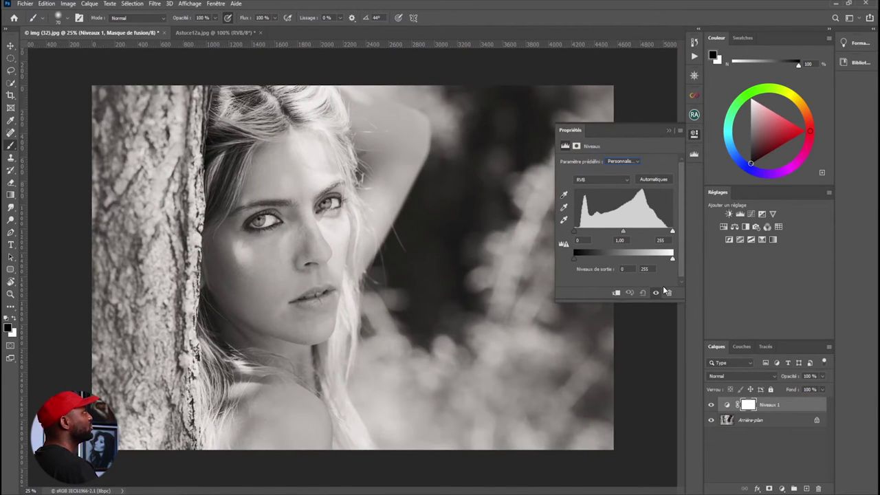
Set the black input level to 30 using the clipping preview, and check the clipped shadow areas
alt+click(574, 235)
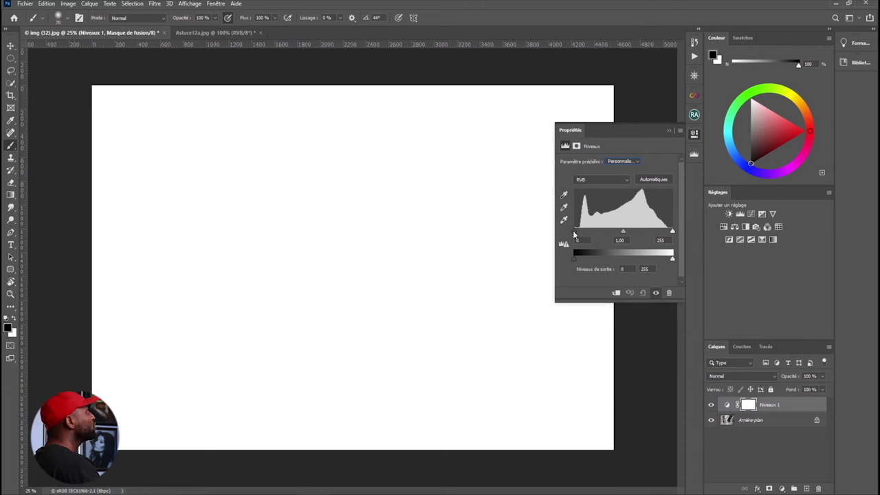
drag(574, 235, 586, 231)
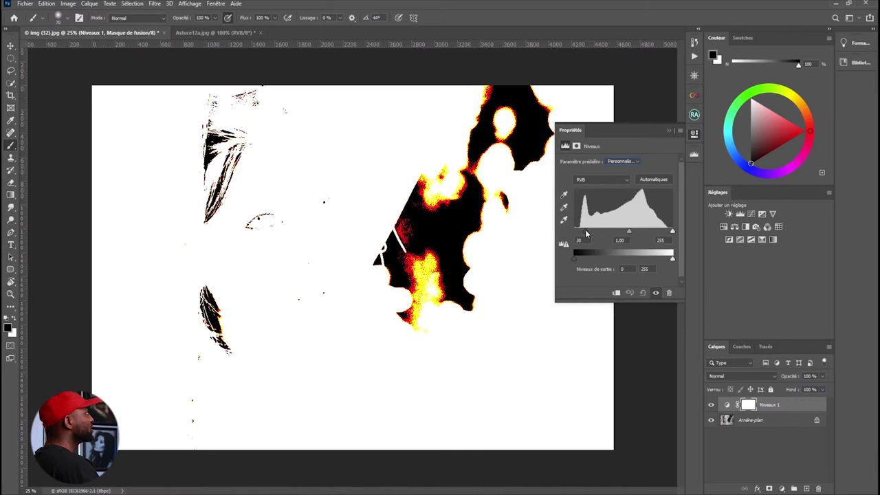
drag(586, 235, 586, 234)
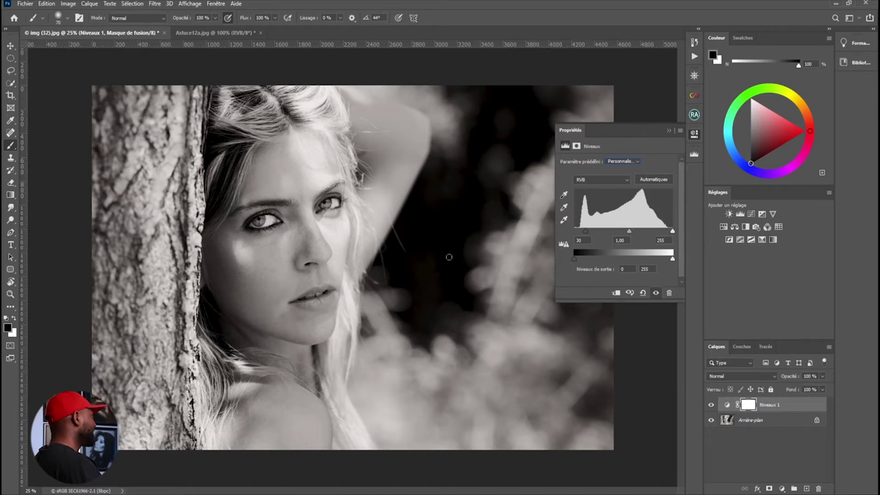
alt+click(586, 236)
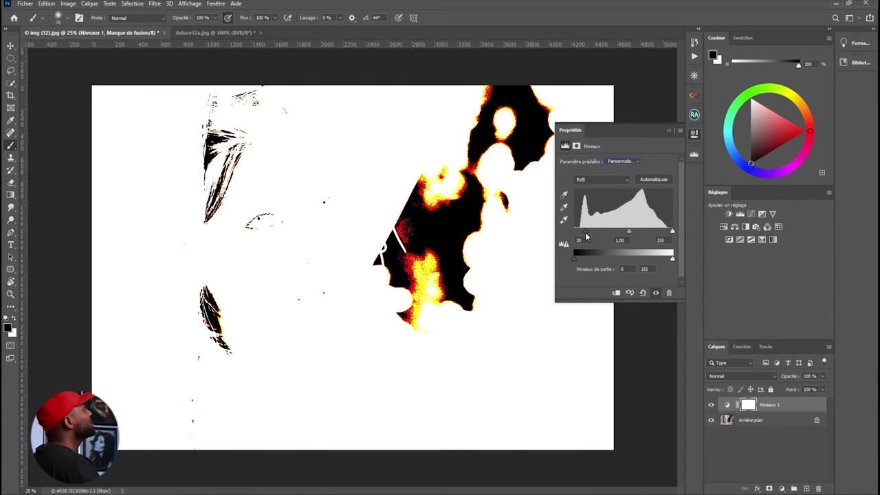
drag(586, 236, 586, 237)
Compare the portrait repeatedly with its previous state to judge the deeper blacks
click(630, 293)
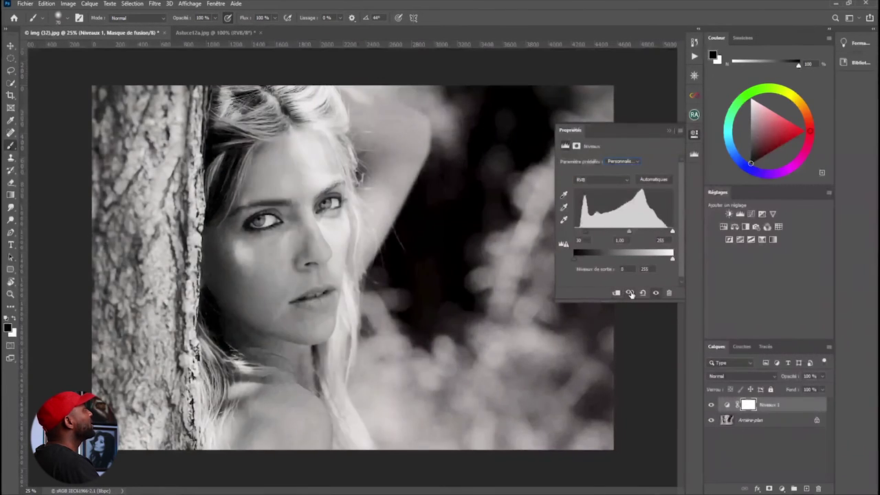
click(630, 293)
click(630, 293)
click(630, 293)
click(630, 293)
click(630, 293)
click(630, 293)
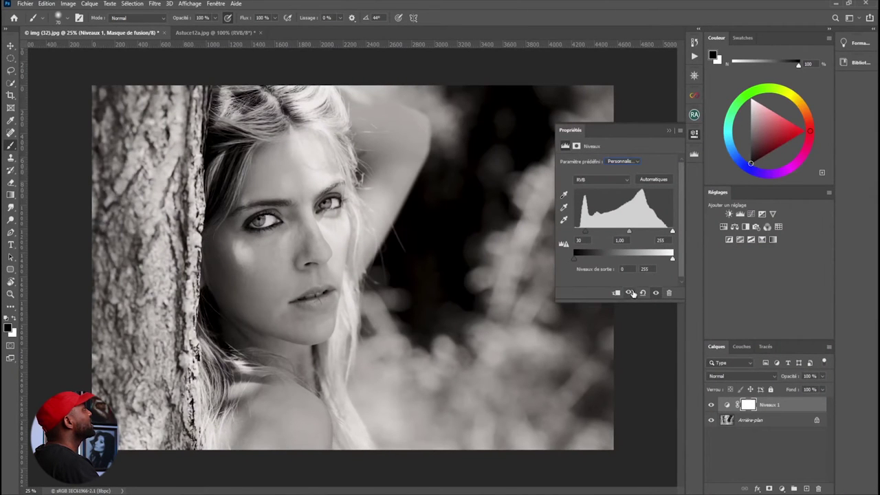
Set the white input level to 233 using the highlight clipping preview, and compare the portrait with its previous state
alt+click(673, 233)
drag(673, 234, 664, 236)
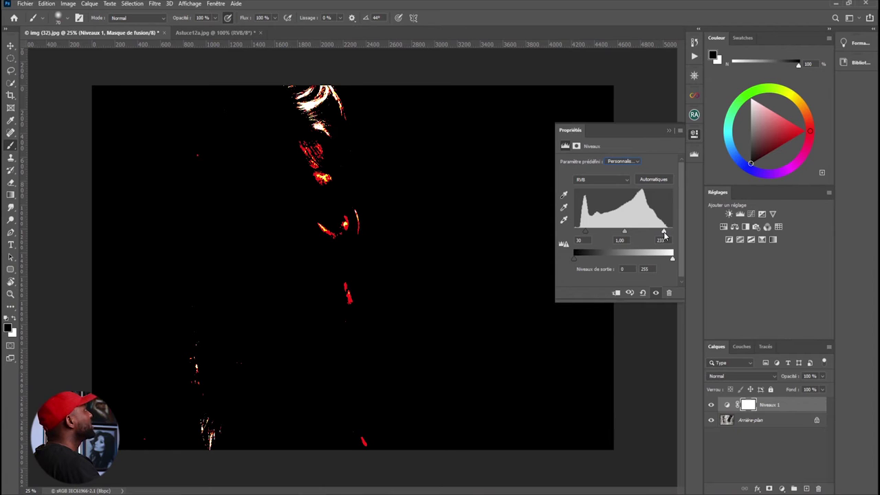
drag(664, 236, 664, 236)
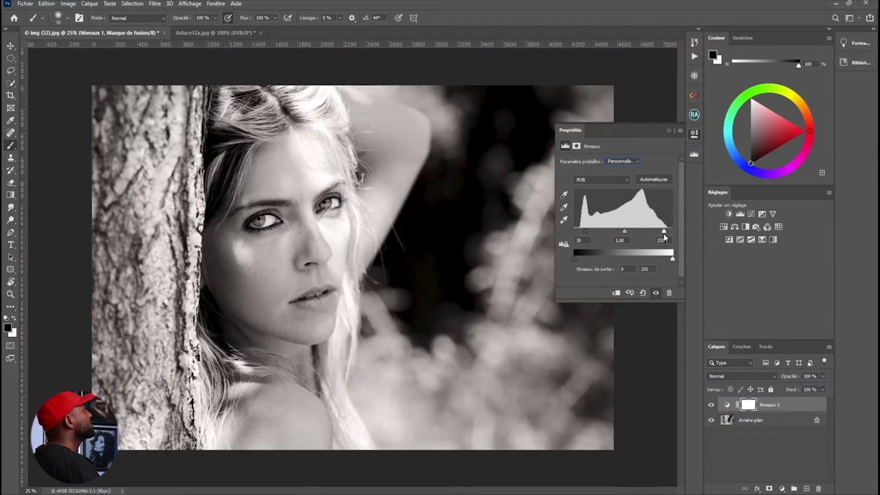
click(630, 293)
click(630, 293)
click(630, 293)
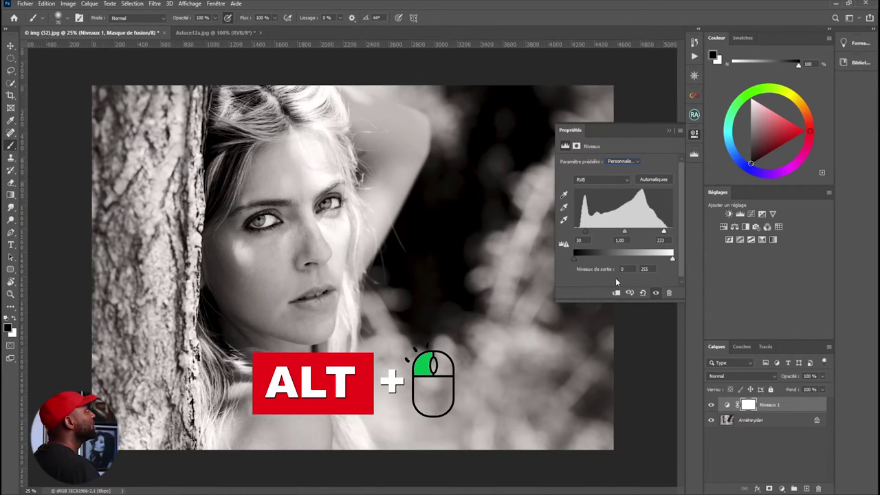
Open the option for saving the current Levels settings as a preset
click(681, 130)
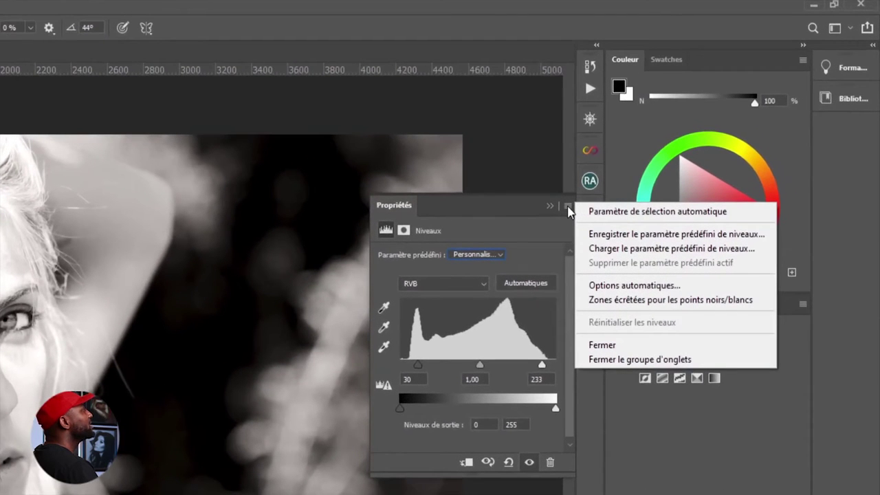
click(633, 235)
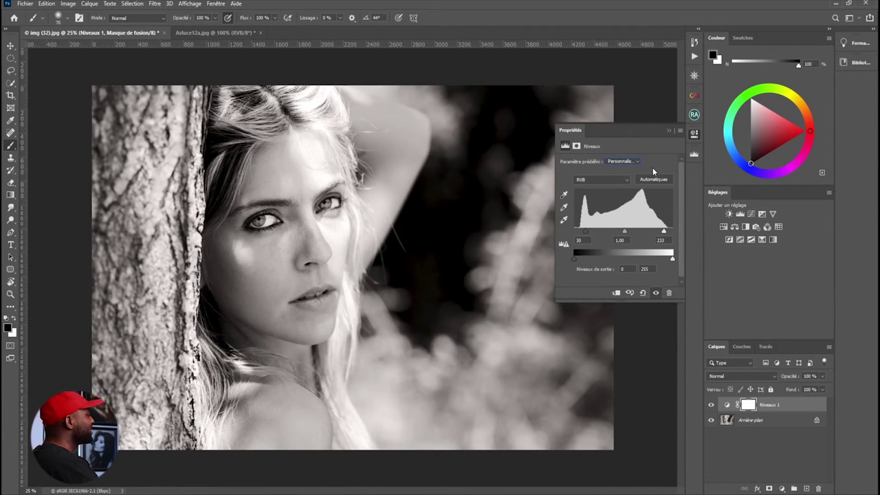
Open the dialog for saving the Levels settings as a preset, cancel it, and look up the option for loading a Levels preset
click(680, 130)
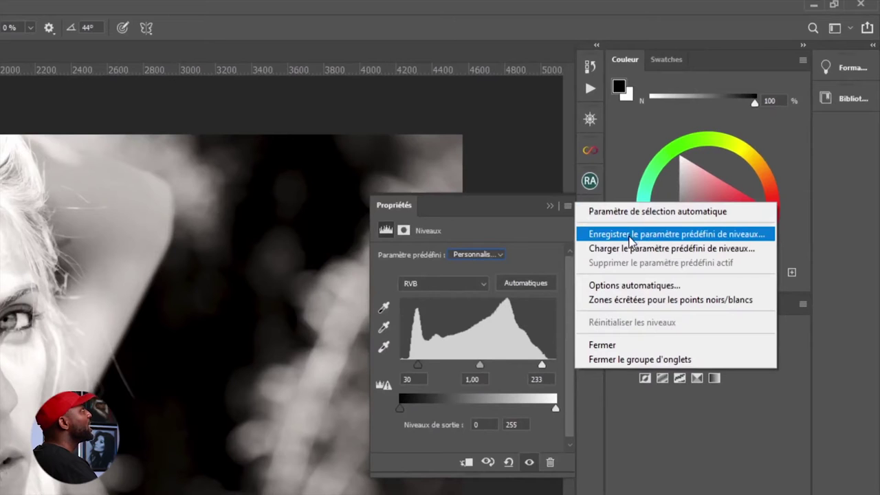
click(630, 234)
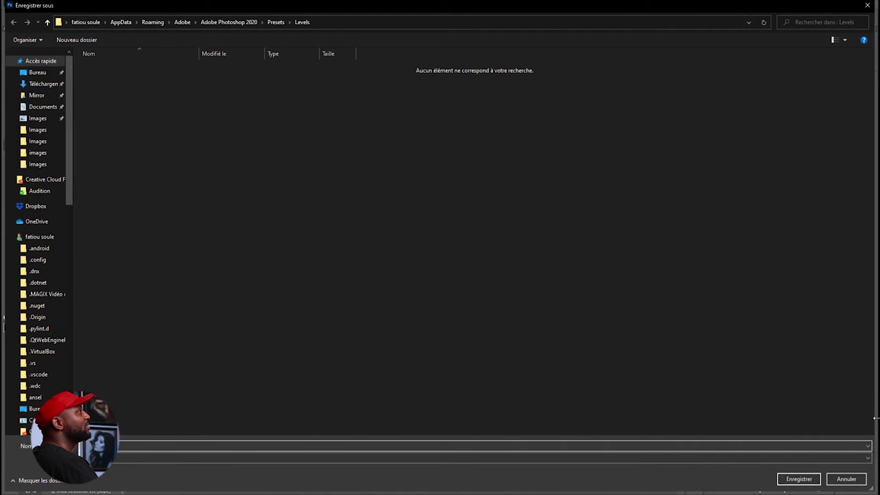
click(847, 480)
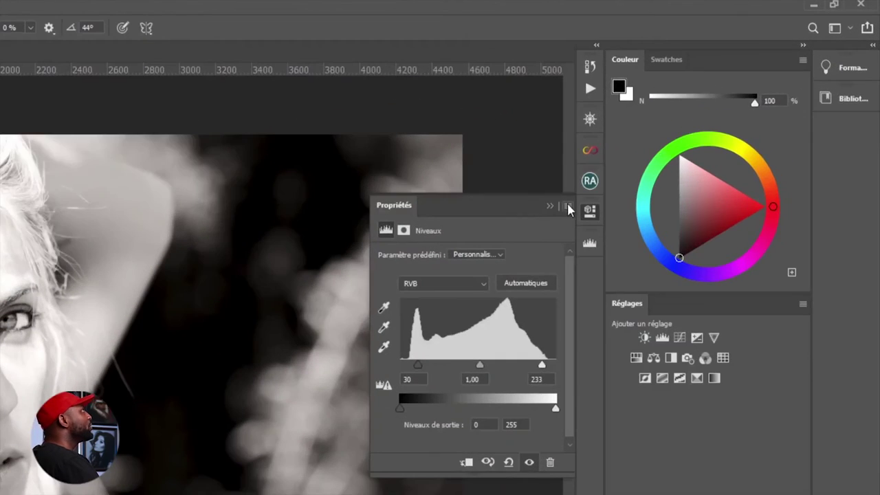
click(680, 130)
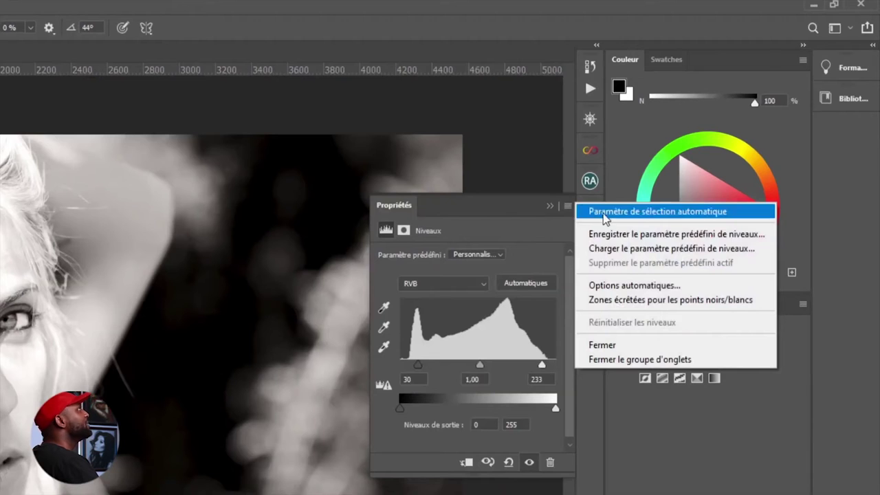
click(623, 249)
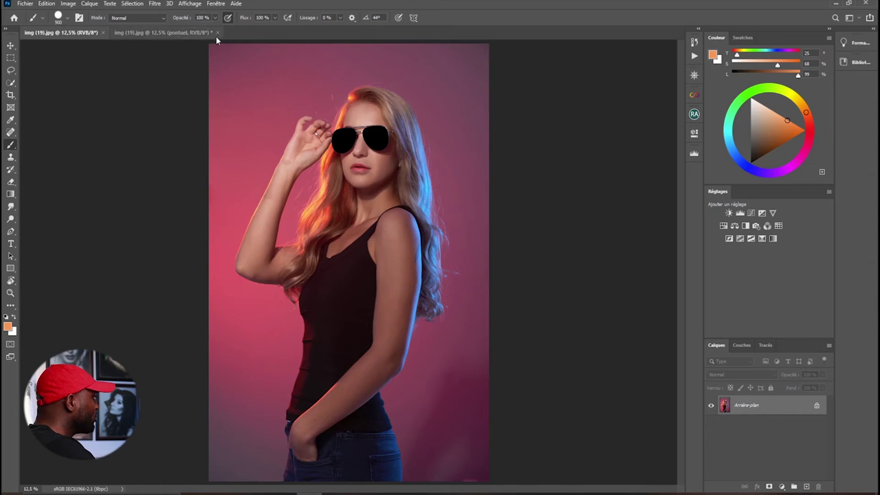
Paint an orange test stroke over the woman's torso and undo it
mouse_move(275, 258)
mouse_down()
mouse_move(332, 182)
mouse_move(343, 334)
mouse_move(310, 289)
mouse_move(304, 216)
mouse_move(345, 282)
mouse_up()
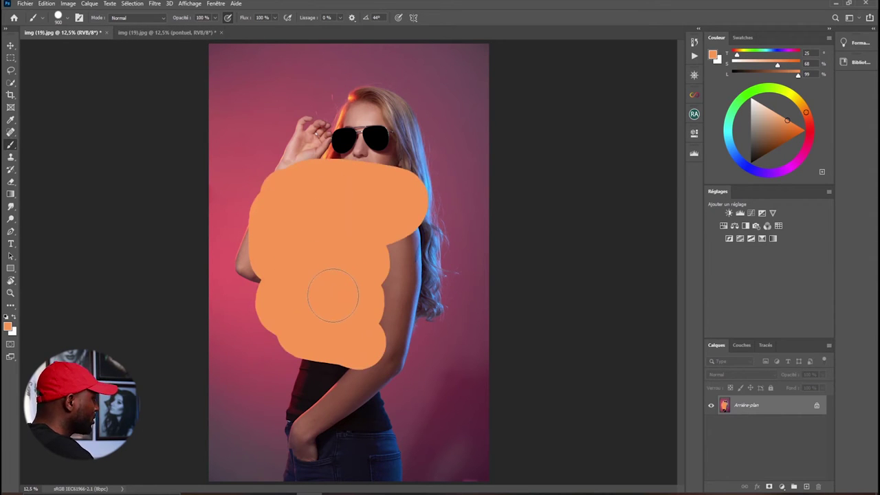
key(ctrl+z)
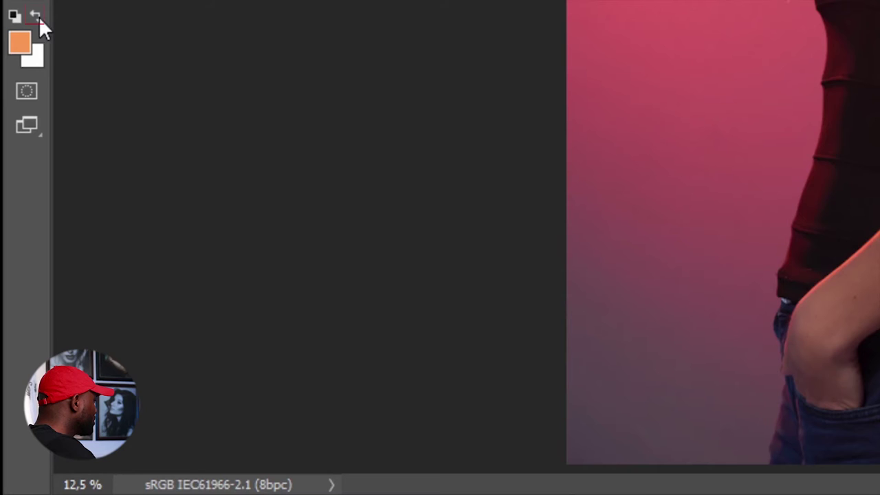
Swap the foreground and background colours repeatedly until white is the foreground, and paint a white test stroke over the woman
click(39, 18)
click(39, 18)
click(39, 18)
click(38, 18)
click(39, 17)
click(38, 16)
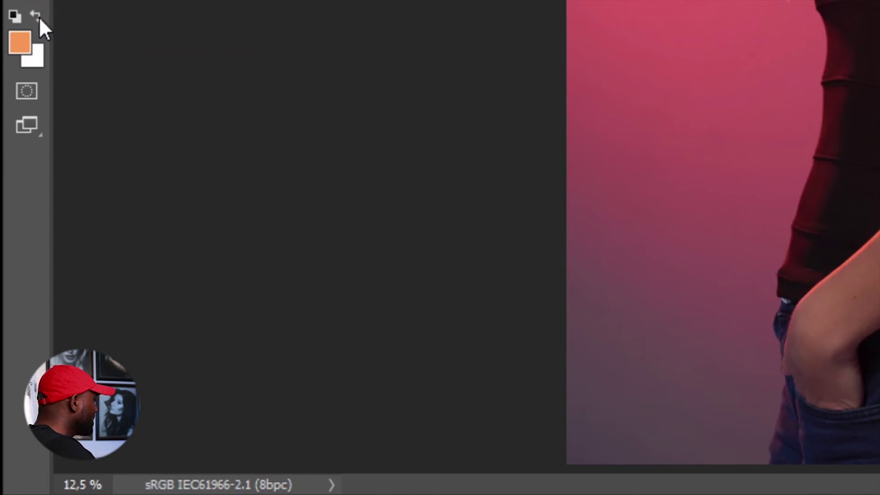
click(38, 16)
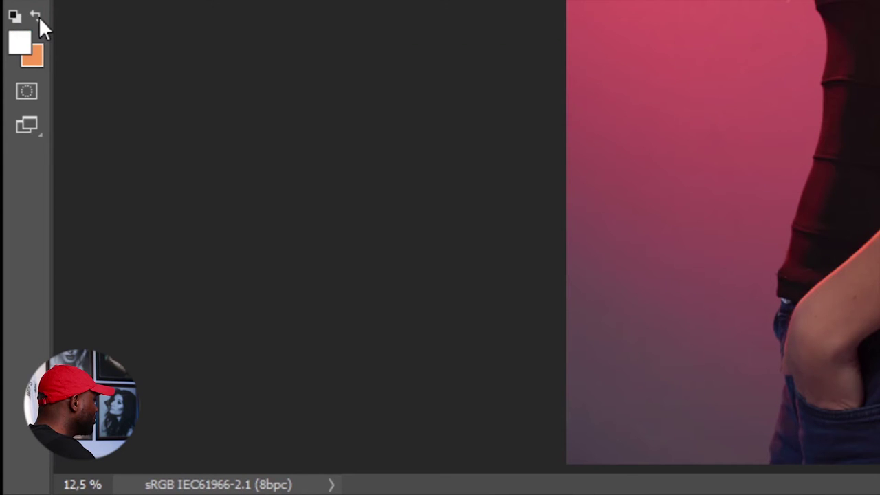
mouse_move(246, 241)
mouse_down()
mouse_move(330, 303)
mouse_move(342, 301)
mouse_move(324, 285)
mouse_move(326, 327)
mouse_up()
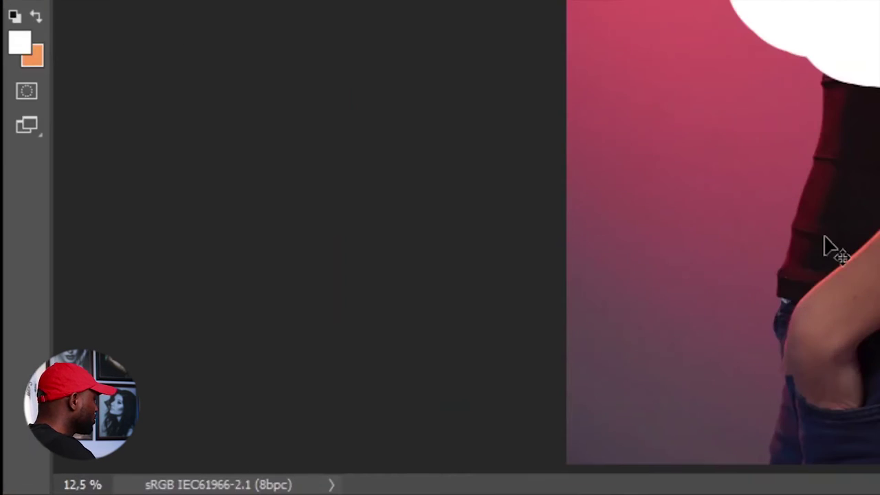
Swap orange back to the foreground, paint a test stroke across the woman's elbow and torso, and undo it
click(39, 13)
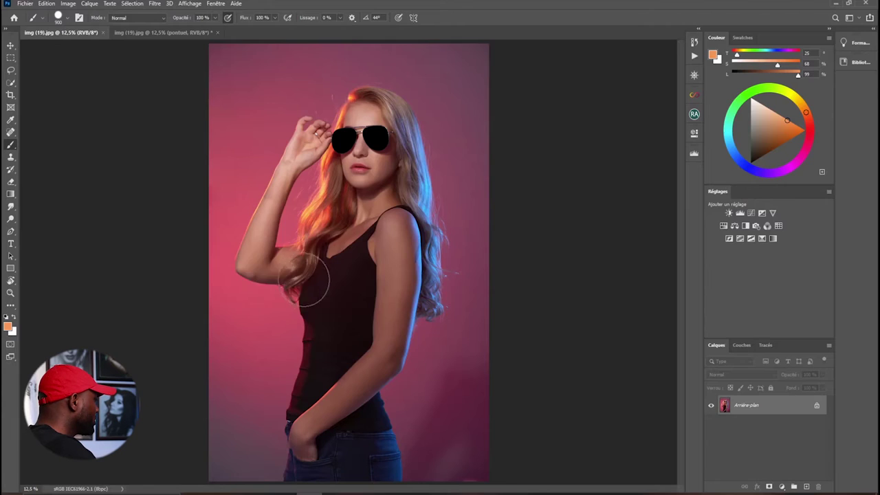
mouse_move(309, 277)
mouse_down()
mouse_move(346, 275)
mouse_move(317, 289)
mouse_up()
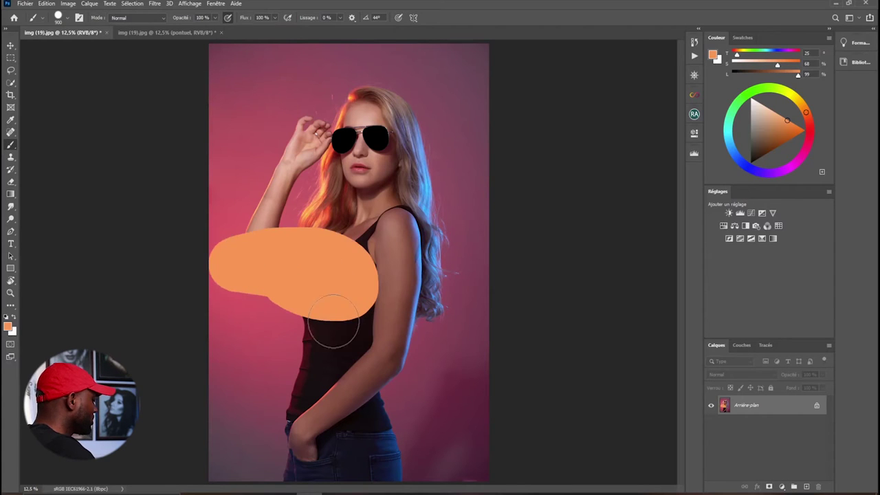
key(ctrl+z)
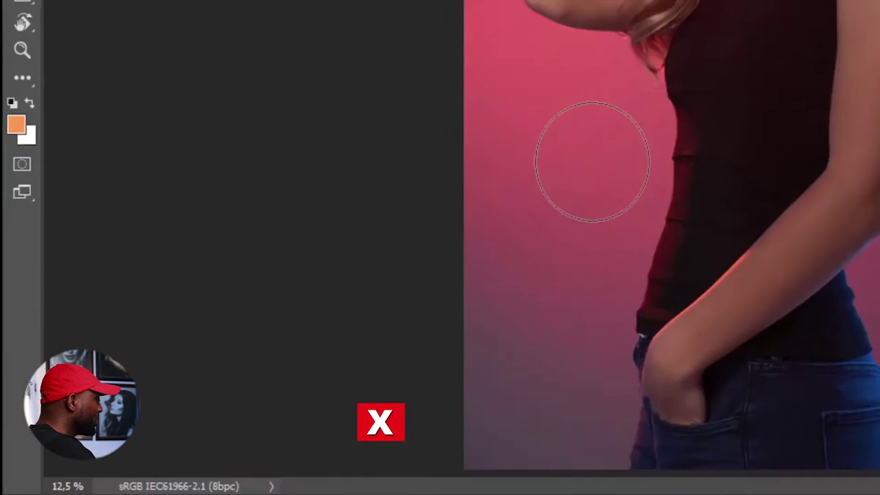
Swap the foreground and background colours back and forth several times, ending with orange as the foreground
key(x)
key(x)
key(x)
key(x)
key(x)
key(x)
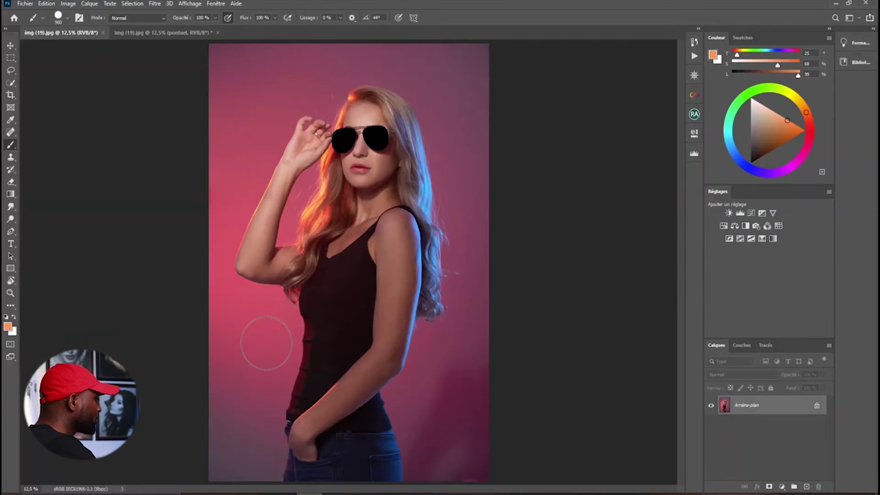
key(x)
key(x)
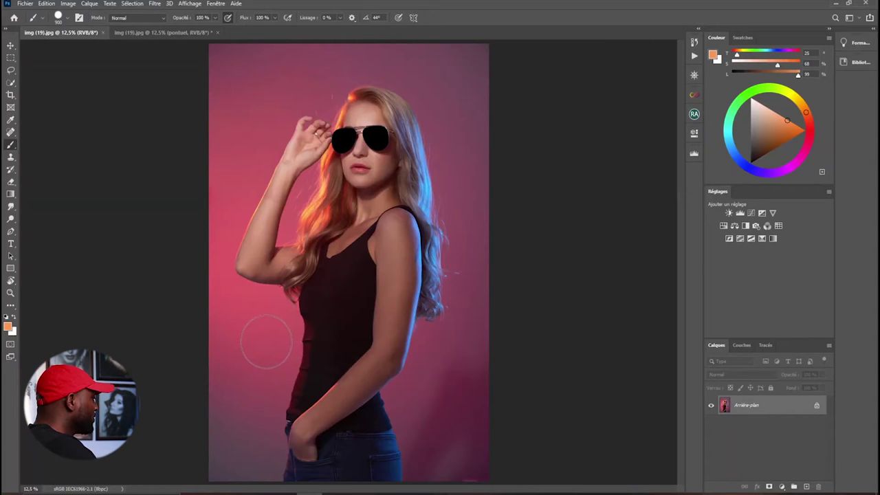
Set the foreground colour's hue to 0° red, try several shades, and apply the dark red 882e2e
click(9, 327)
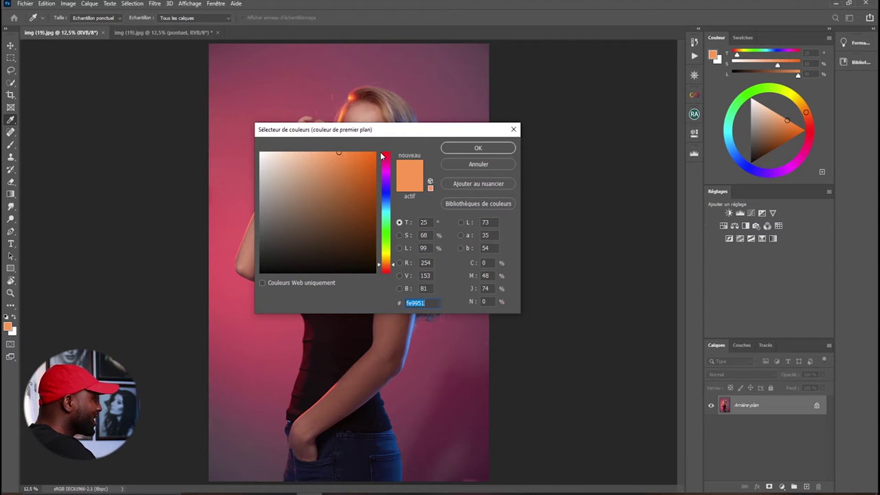
drag(394, 270, 393, 156)
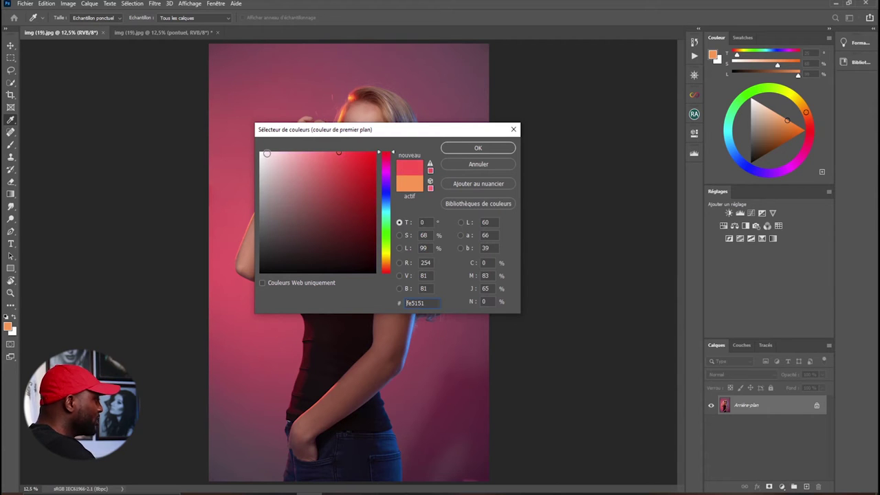
mouse_move(342, 156)
mouse_down()
mouse_move(342, 198)
mouse_move(283, 223)
mouse_up()
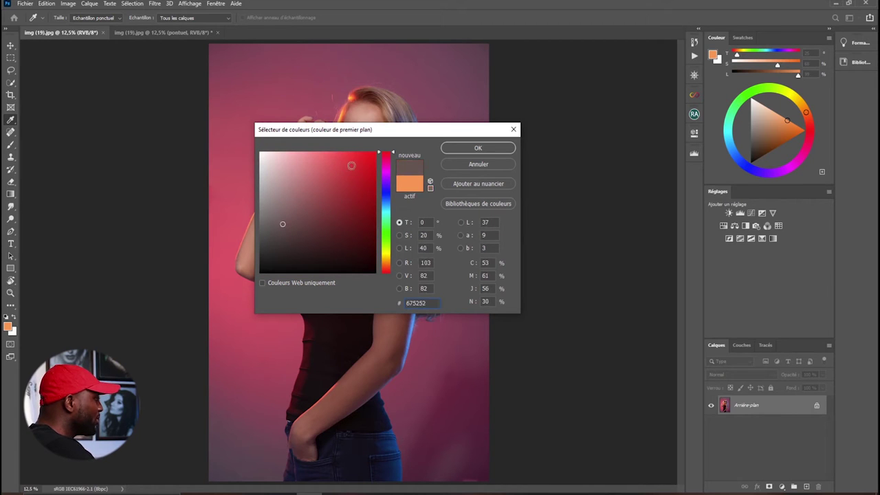
click(372, 157)
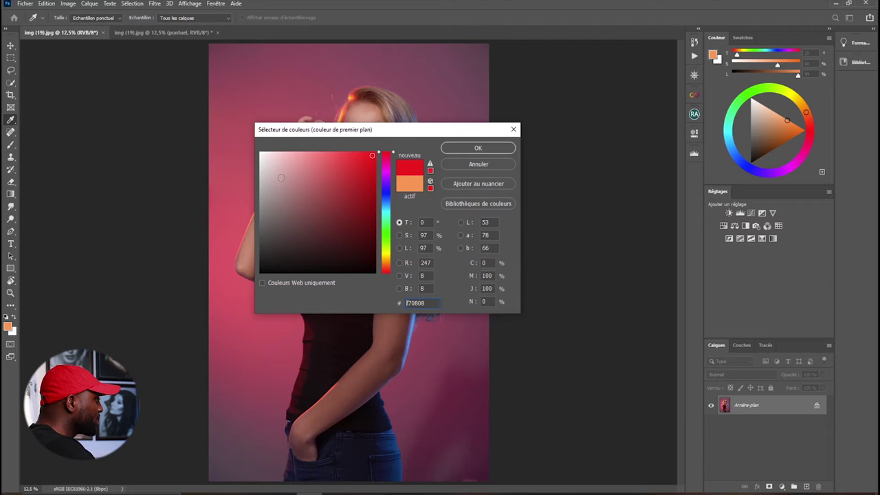
click(280, 177)
click(293, 177)
mouse_move(311, 187)
mouse_down()
mouse_move(295, 163)
mouse_move(333, 177)
mouse_up()
click(336, 209)
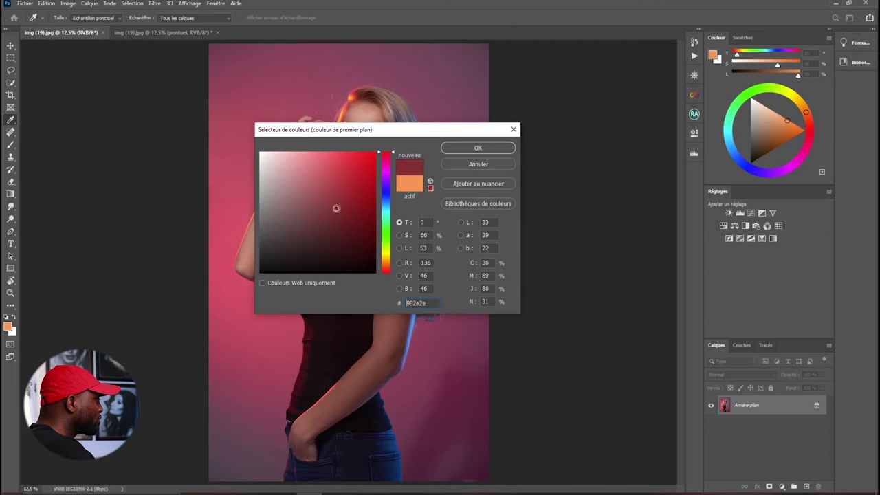
click(475, 148)
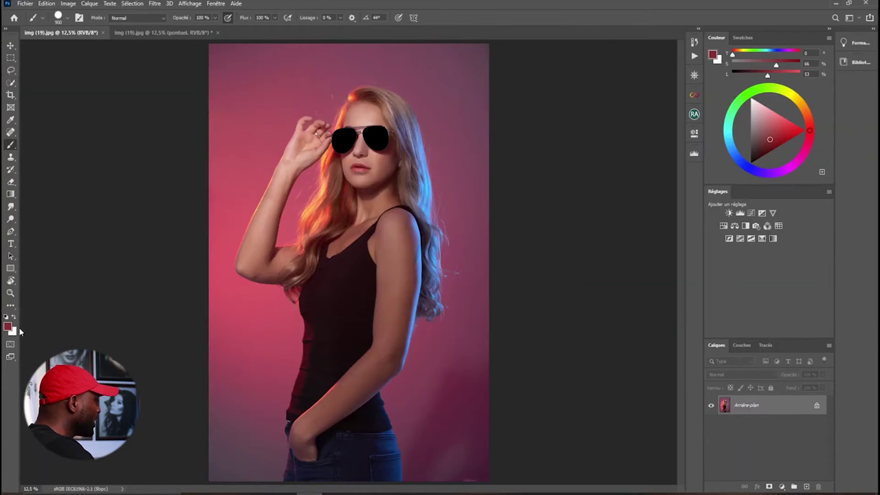
Try other red shades for the foreground colour, shift the hue to 202° blue, and choose the muted blue 517b93
click(9, 328)
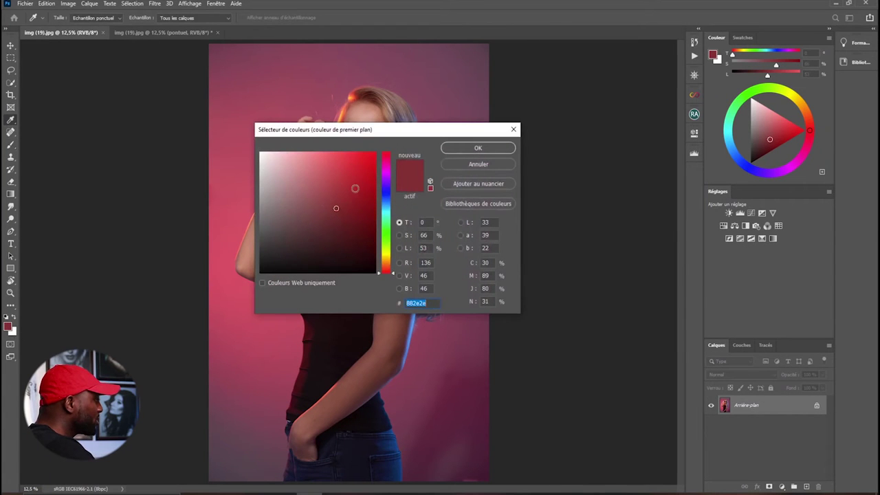
click(343, 176)
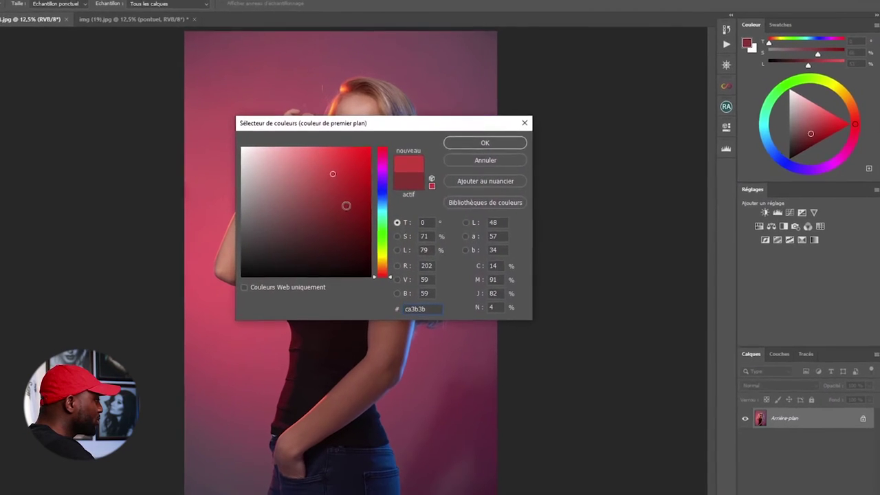
click(346, 206)
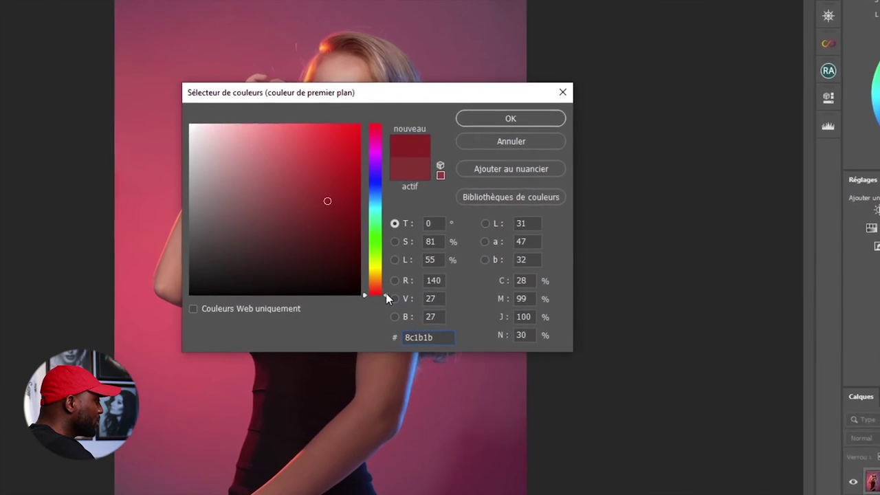
mouse_move(386, 293)
mouse_down()
mouse_move(382, 187)
mouse_move(386, 216)
mouse_move(379, 196)
mouse_up()
click(310, 132)
click(328, 131)
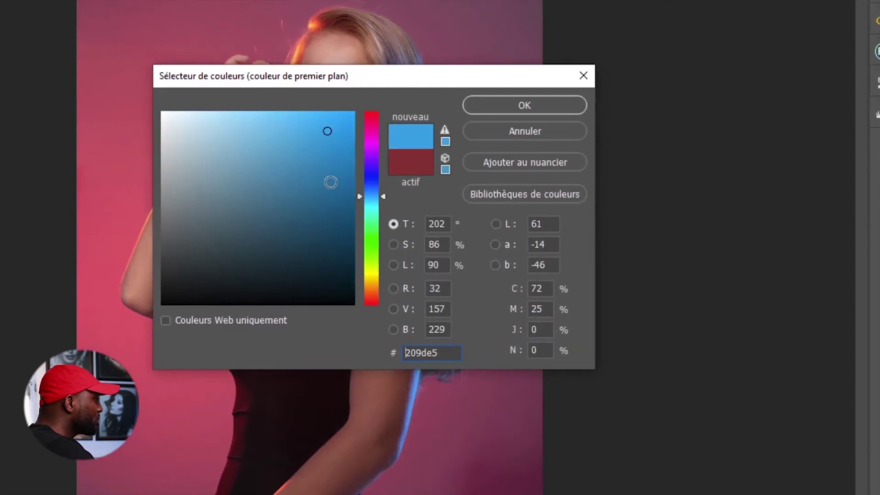
click(330, 185)
click(249, 192)
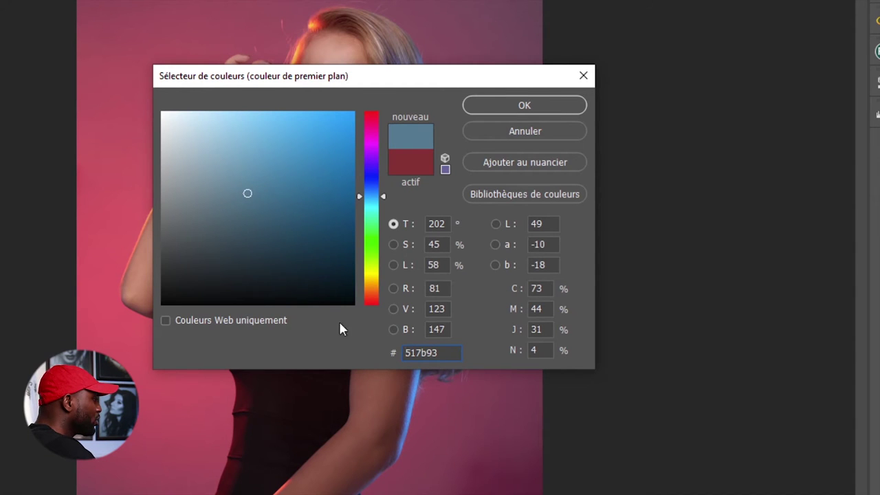
Examine the selected blue's hexadecimal code, its red, green and blue values, and its hue, saturation and brightness values
drag(443, 354, 400, 353)
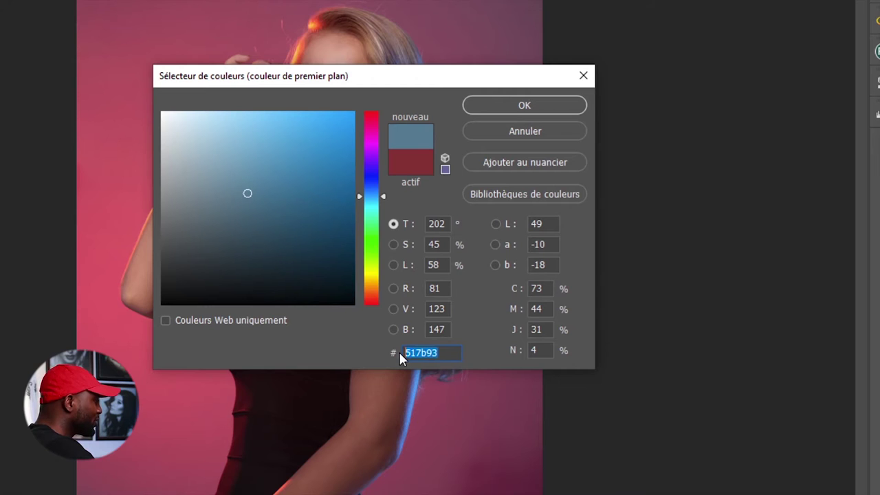
click(434, 289)
click(440, 330)
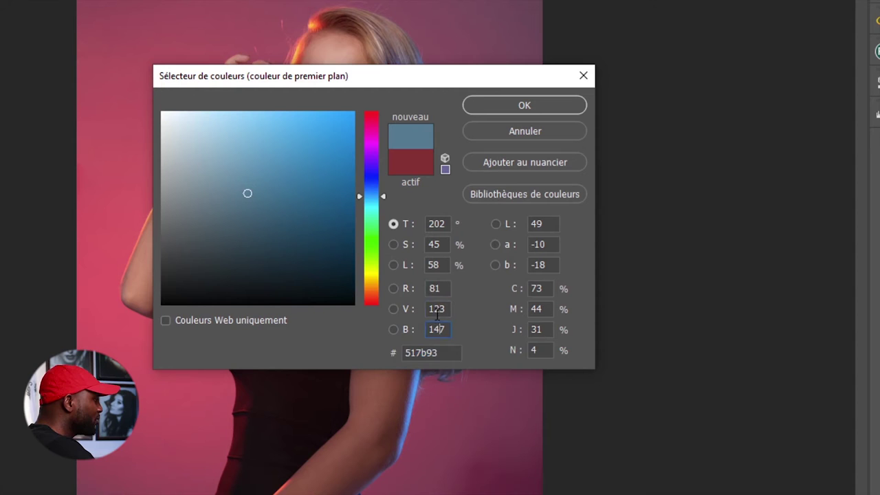
click(438, 310)
click(441, 329)
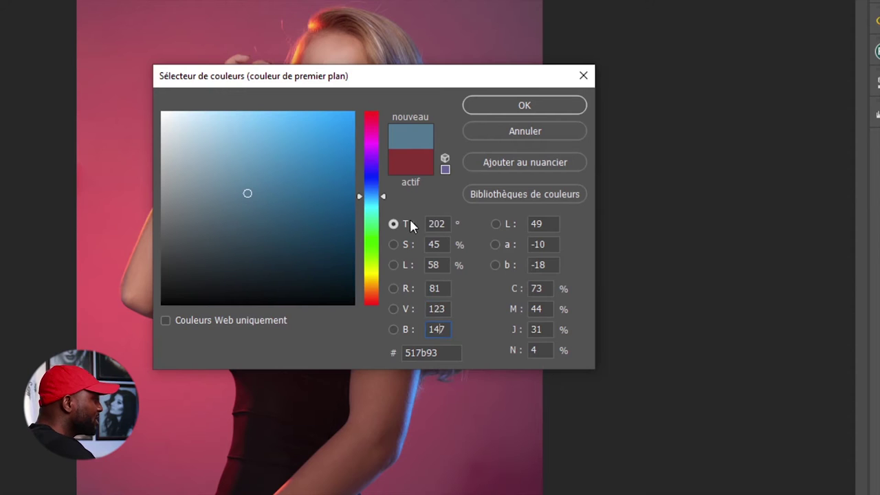
click(436, 246)
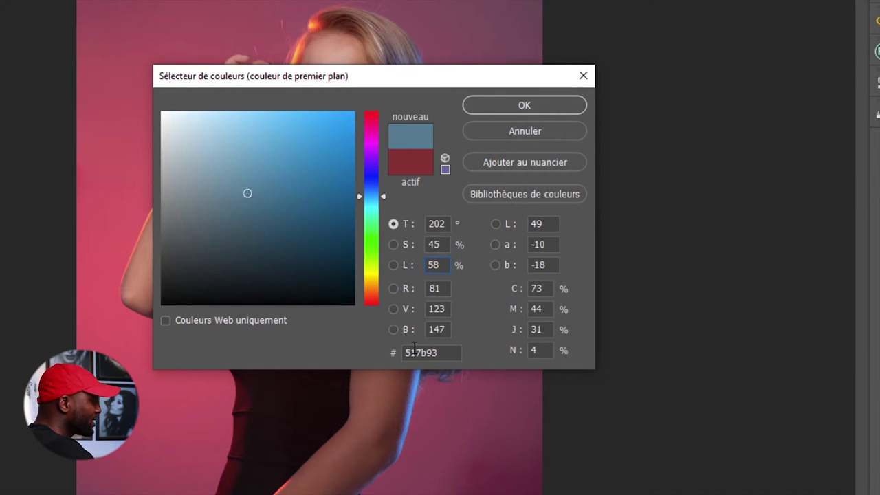
Set the foreground colour to the hexadecimal code ef1414 and apply it
drag(440, 352, 394, 354)
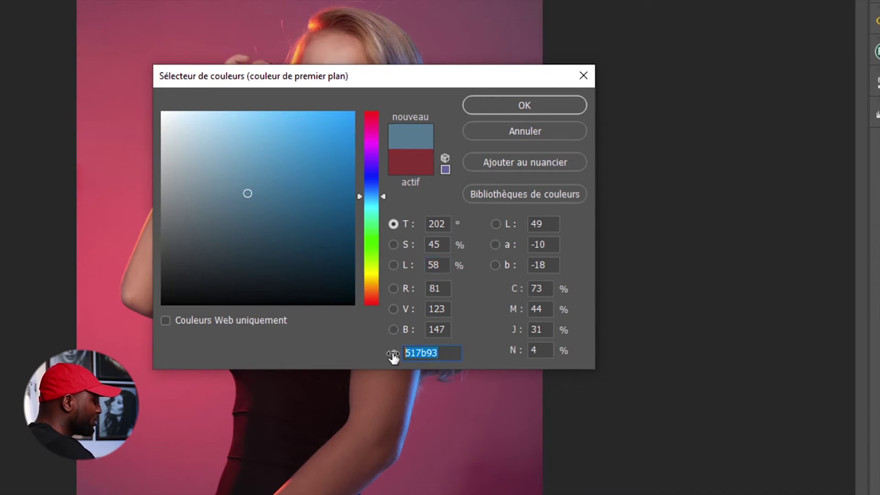
text(ef1414)
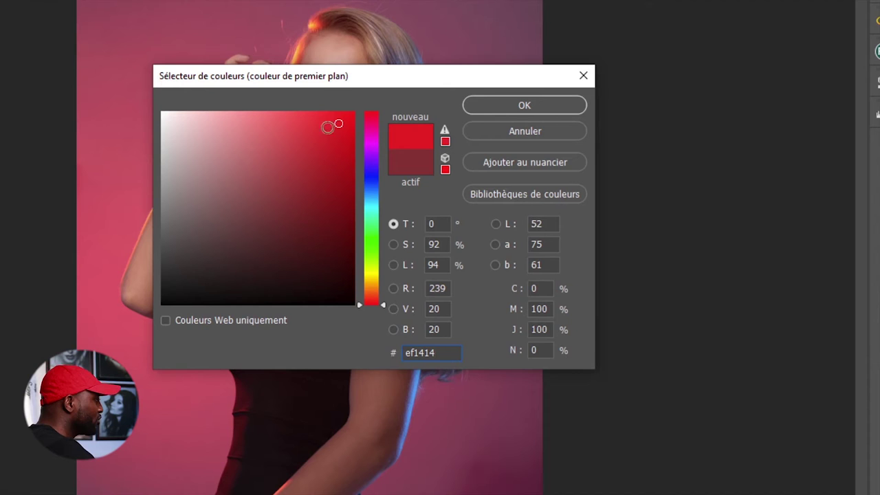
click(548, 109)
Paint red test strokes over the woman's body and revert the image to its unpainted state
drag(316, 322, 160, 315)
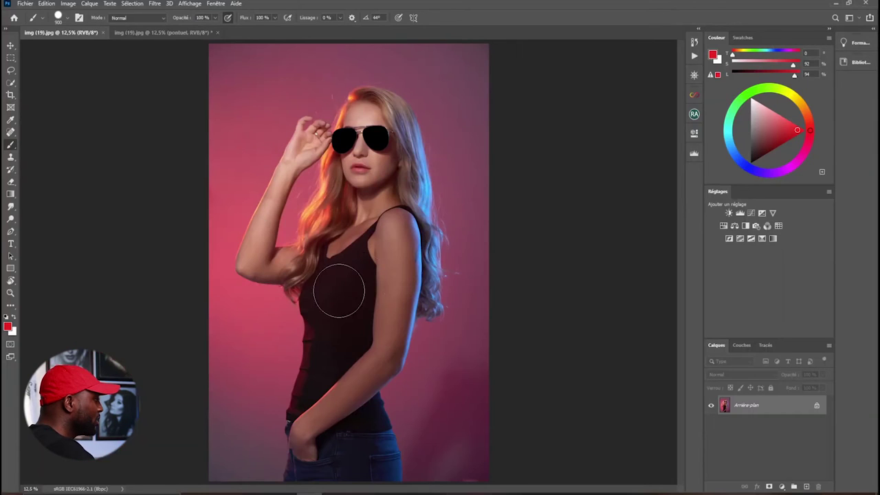
mouse_move(263, 251)
mouse_down()
mouse_move(393, 368)
mouse_move(374, 363)
mouse_move(344, 295)
mouse_move(349, 249)
mouse_up()
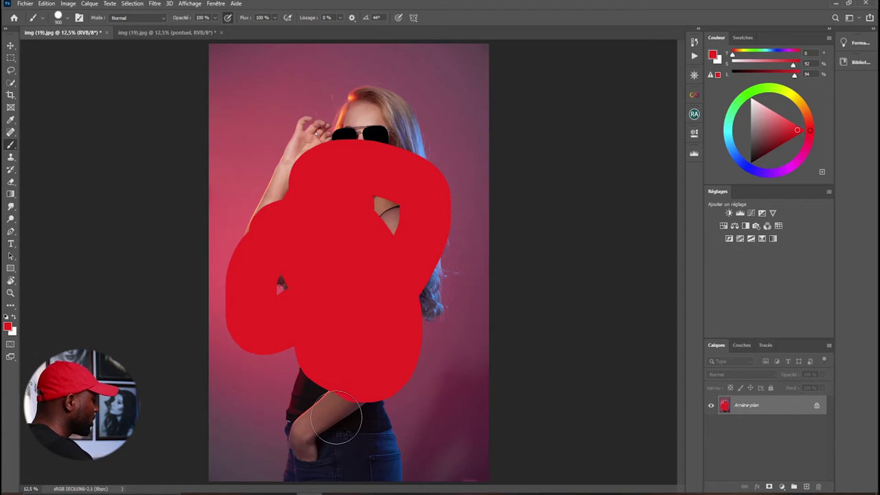
key(F12)
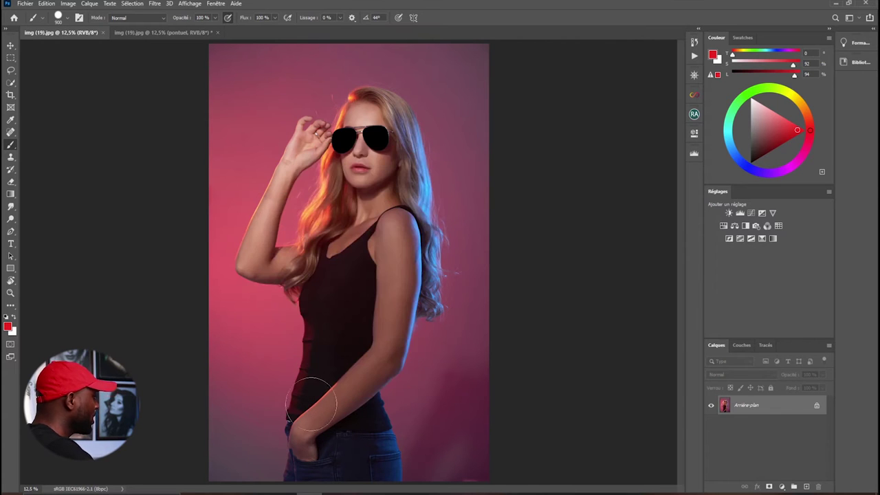
Try darker red shades for the foreground colour, shift the hue to 161° green, and sample a few dark green shades
click(8, 328)
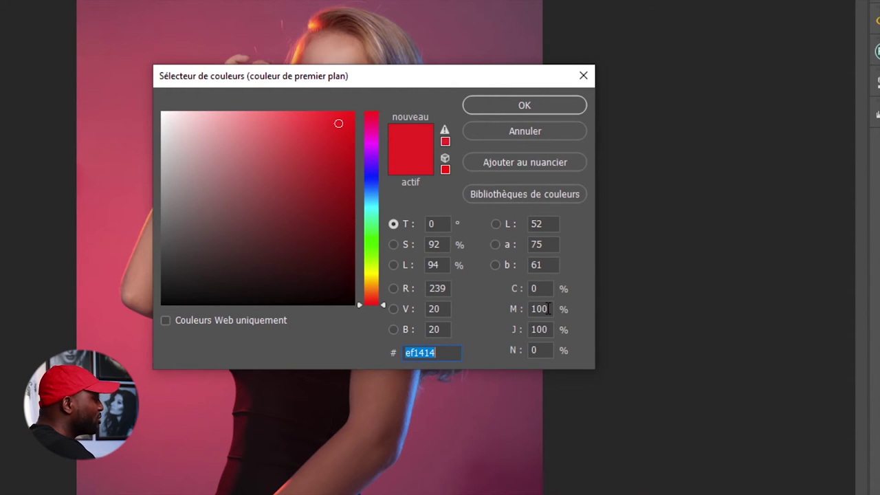
mouse_move(348, 229)
mouse_down()
mouse_move(314, 187)
mouse_move(326, 252)
mouse_move(242, 251)
mouse_up()
mouse_move(236, 214)
mouse_down()
mouse_move(252, 137)
mouse_move(330, 171)
mouse_up()
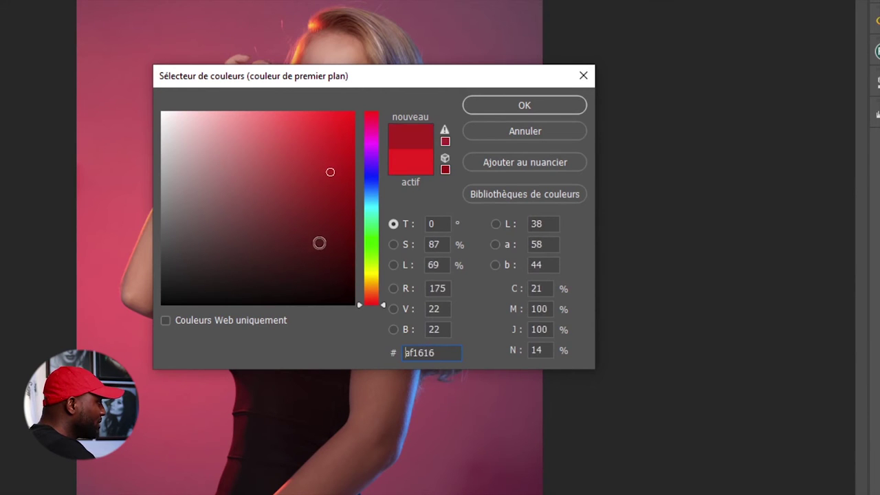
drag(389, 305, 379, 219)
click(315, 231)
click(291, 171)
click(279, 220)
drag(279, 220, 309, 222)
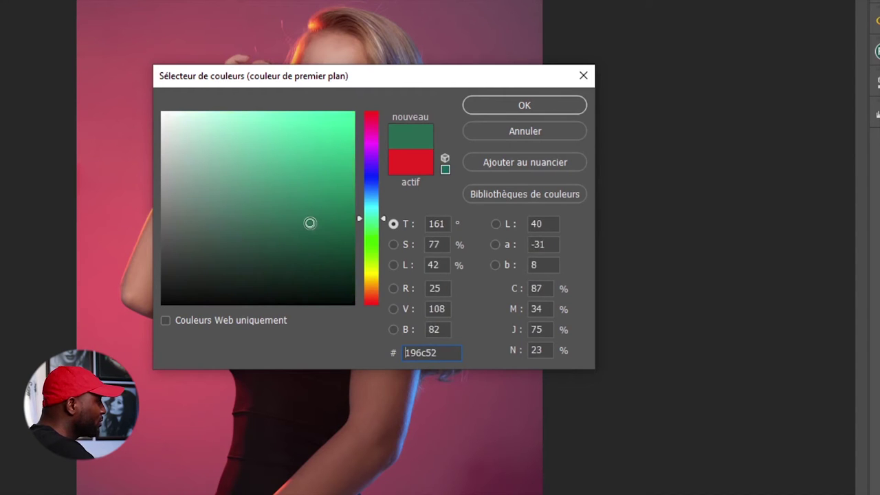
Try lighter and darker greens, choose the green 3db790, and select its hexadecimal code
click(309, 171)
click(318, 220)
click(314, 258)
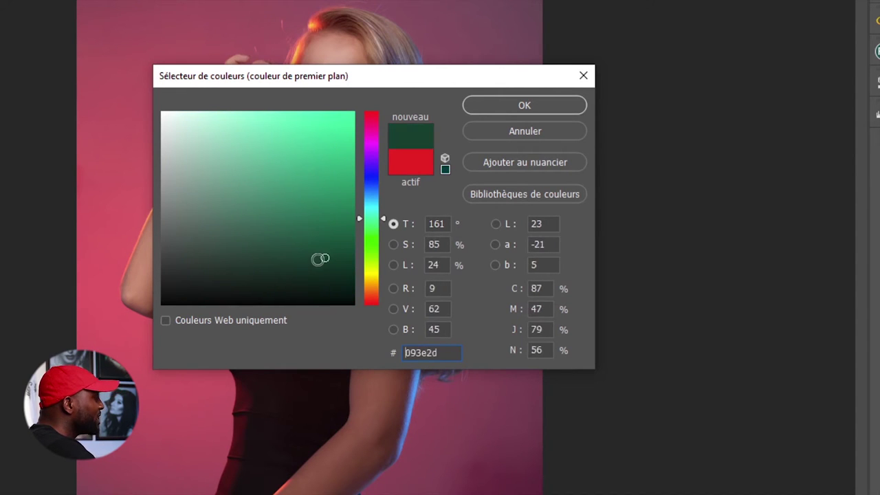
click(282, 250)
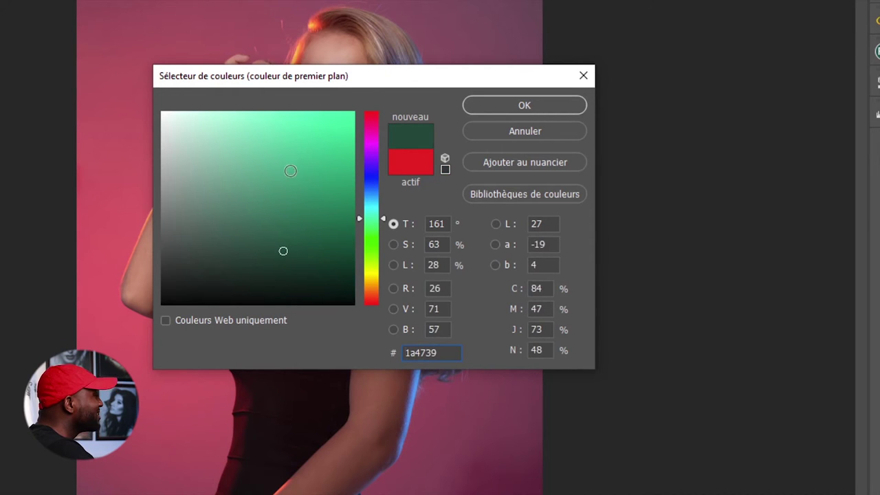
click(290, 166)
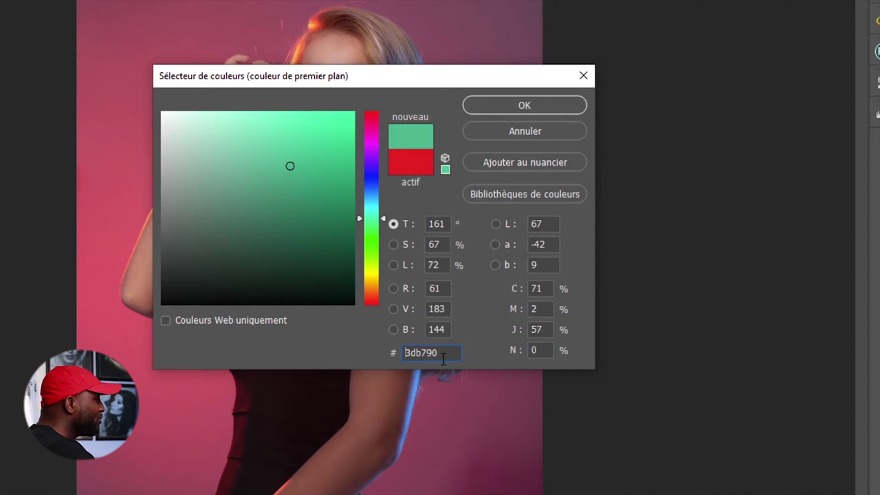
drag(444, 354, 402, 354)
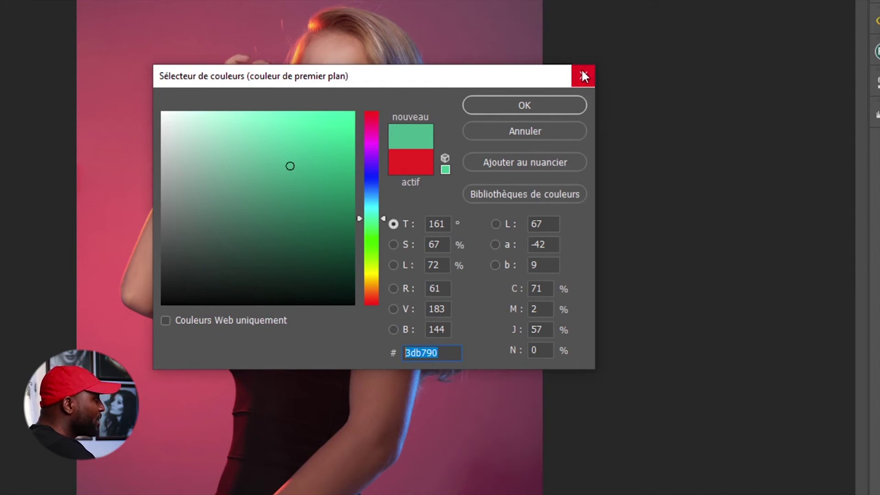
Choose a muted green with 161° hue, 48% saturation and 56% brightness and apply it as the foreground colour
click(298, 239)
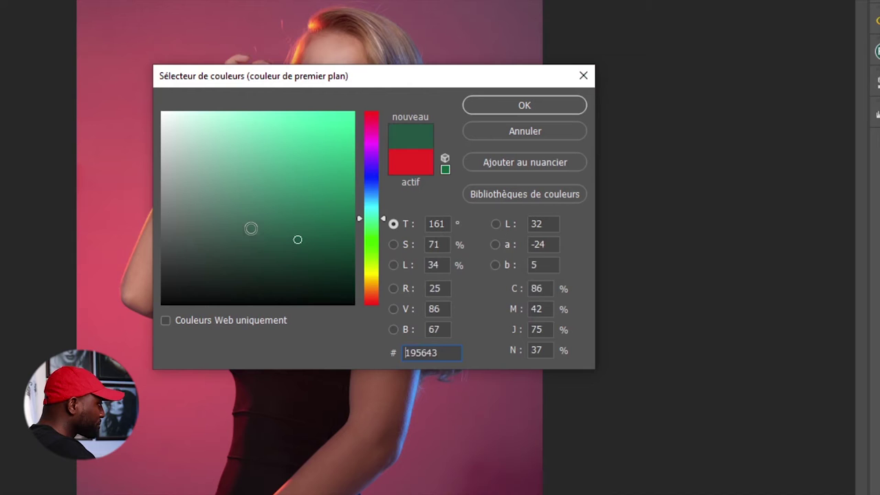
click(254, 196)
click(524, 106)
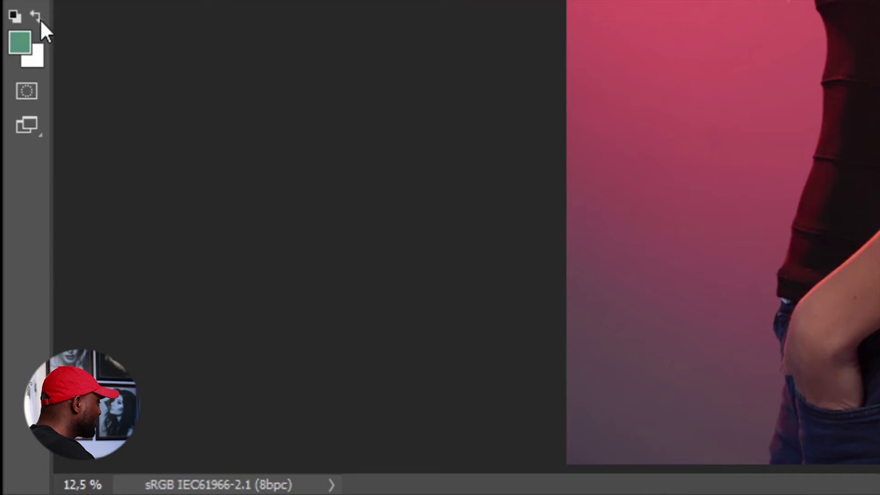
Swap the green to the background and set the foreground colour to a vivid red with 0° hue, 98% saturation and 97% brightness
click(39, 19)
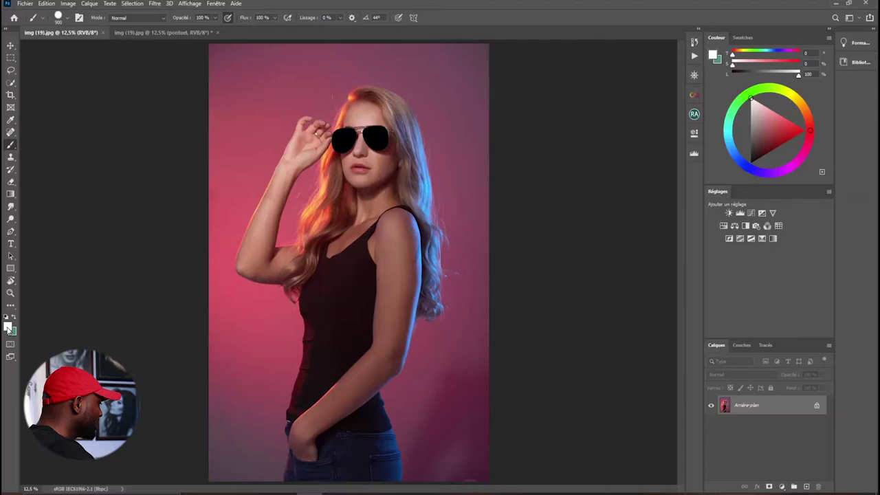
click(22, 50)
mouse_move(352, 198)
mouse_down()
mouse_move(359, 169)
mouse_move(360, 198)
mouse_up()
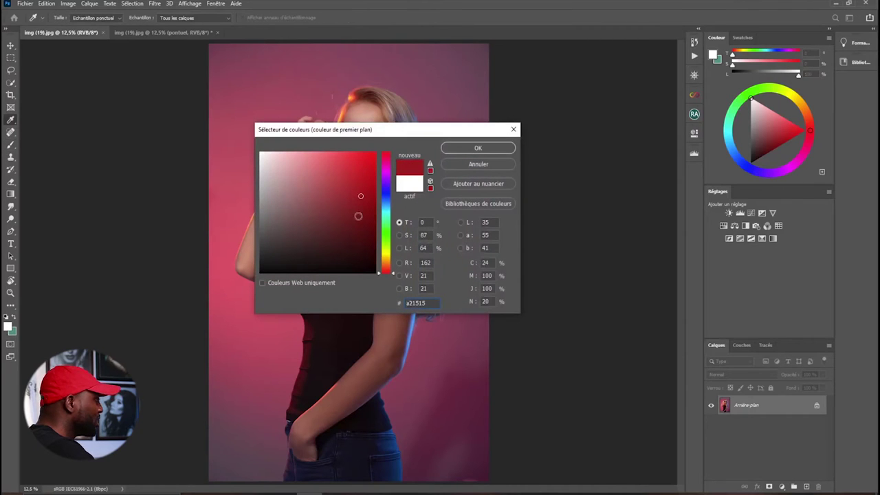
click(374, 156)
click(470, 148)
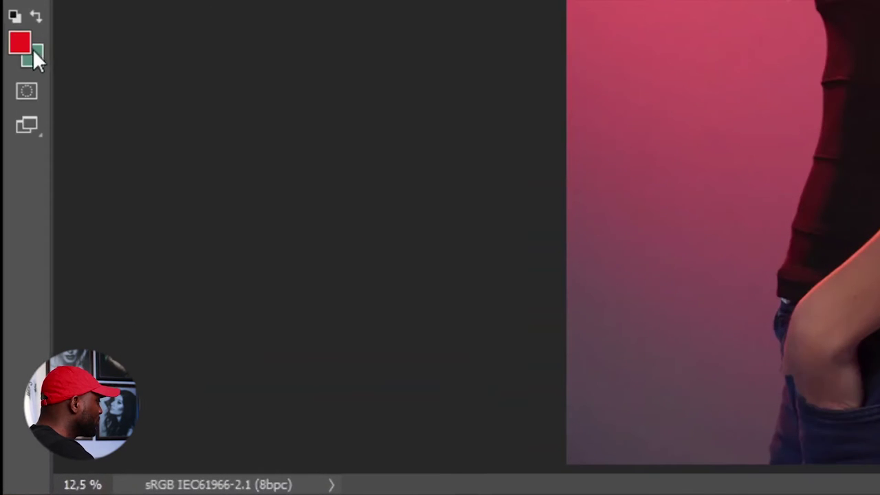
Swap the red and green foreground and background colours back and forth repeatedly, ending with red in the foreground
click(36, 17)
click(36, 16)
click(36, 17)
click(36, 17)
click(35, 16)
click(35, 17)
click(36, 17)
click(36, 17)
click(36, 17)
click(36, 17)
click(36, 16)
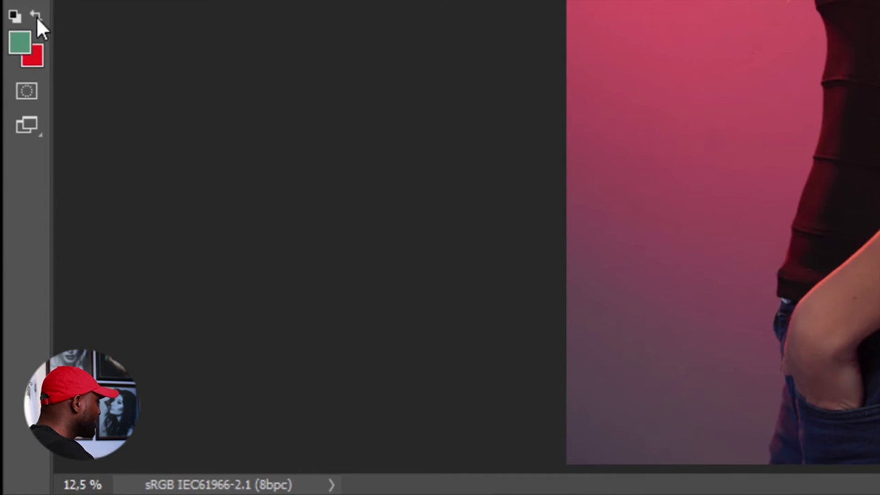
click(36, 16)
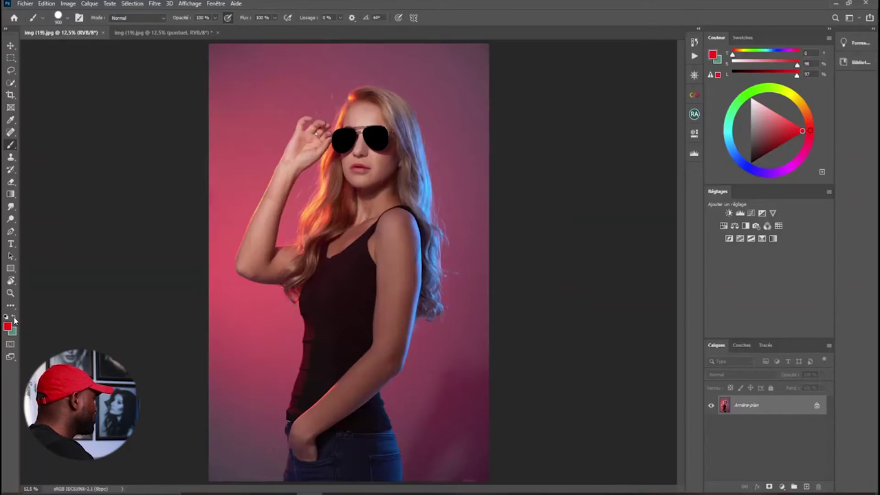
click(15, 319)
click(14, 319)
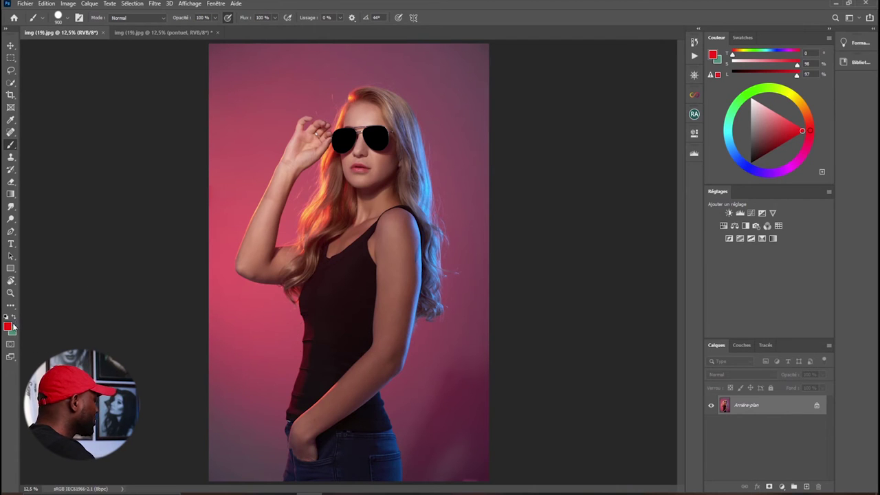
Paint a large looping red stroke and a short red stroke over the woman, undoing each one
mouse_move(317, 288)
mouse_down()
mouse_move(313, 244)
mouse_move(382, 222)
mouse_move(385, 176)
mouse_move(368, 142)
mouse_move(313, 130)
mouse_move(265, 156)
mouse_move(245, 348)
mouse_move(297, 393)
mouse_move(349, 376)
mouse_move(412, 317)
mouse_move(424, 328)
mouse_move(450, 280)
mouse_move(445, 138)
mouse_move(405, 110)
mouse_move(340, 90)
mouse_move(256, 88)
mouse_move(255, 183)
mouse_move(422, 296)
mouse_move(396, 298)
mouse_up()
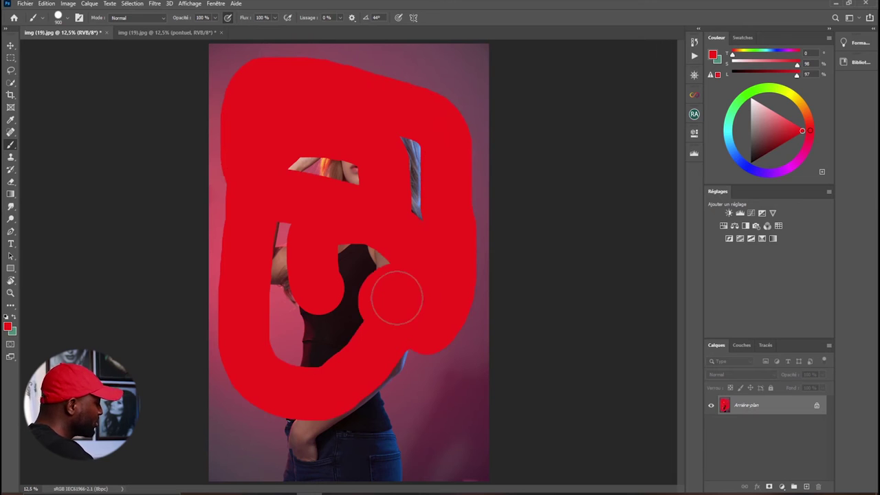
key(ctrl+z)
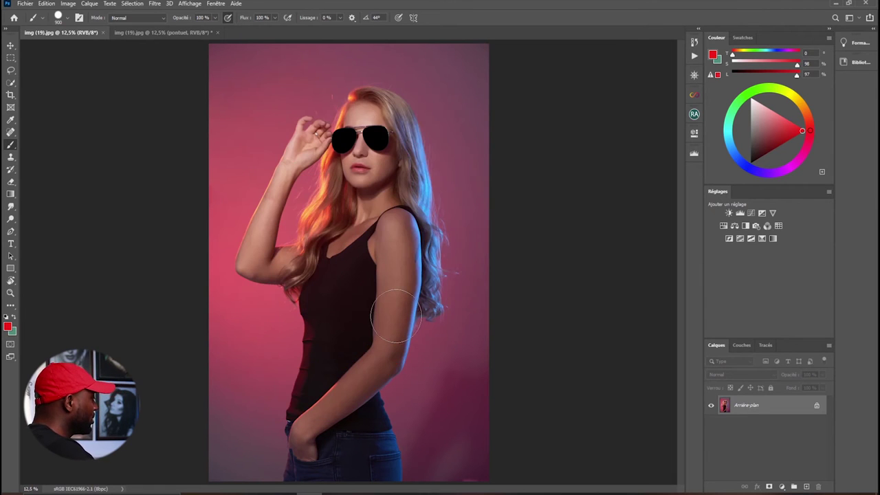
drag(392, 313, 347, 313)
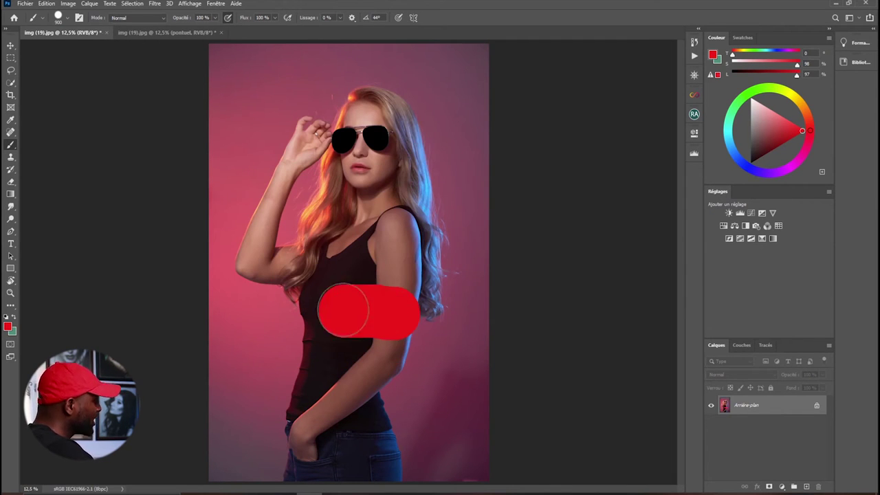
key(ctrl+z)
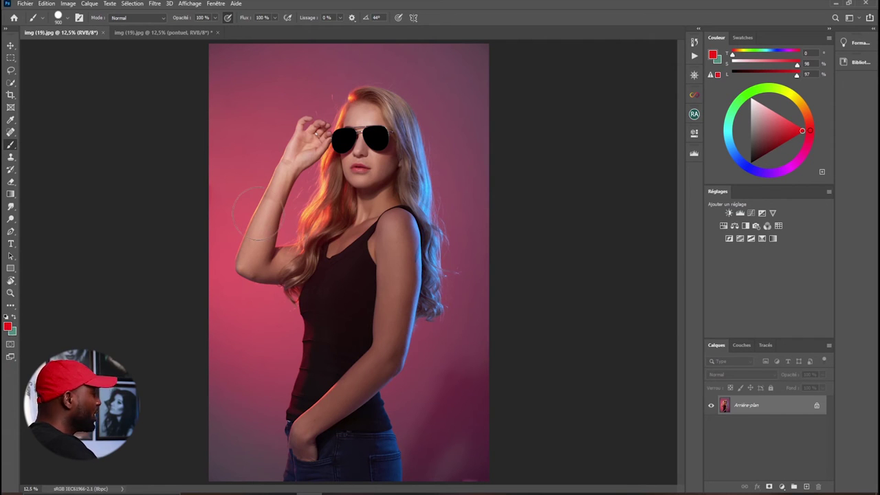
Paint four horizontal bands across the woman, swapping foreground and background between strokes to alternate red and green
drag(240, 215, 445, 216)
key(x)
drag(258, 296, 462, 291)
key(x)
drag(253, 364, 425, 364)
key(x)
drag(268, 145, 443, 144)
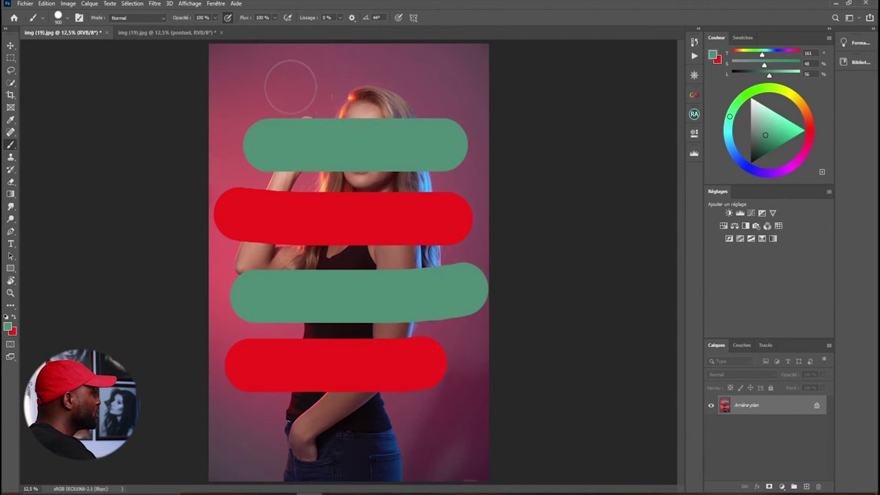
Paint one vertical red band and one vertical green band over the image, swapping the colours before each stroke
key(x)
drag(285, 82, 281, 413)
key(x)
drag(373, 86, 374, 419)
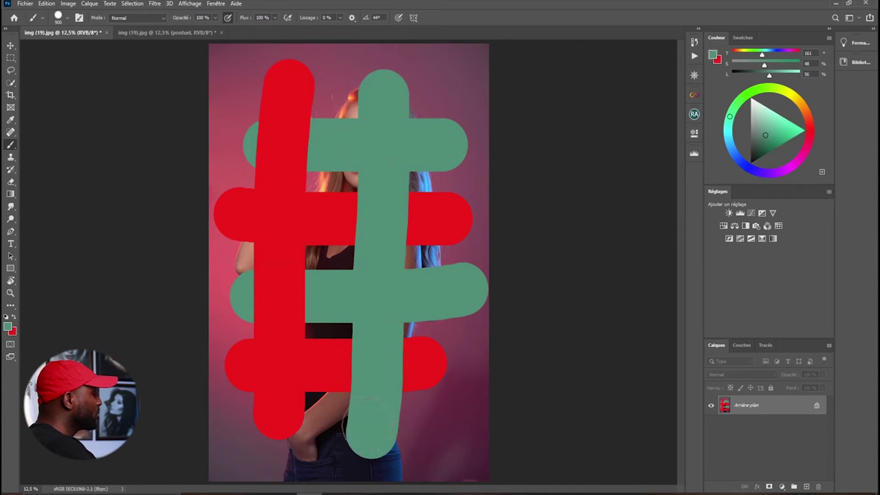
Undo all six red and green brush strokes to restore the unpainted photo
key(ctrl+z)
key(ctrl+z)
key(ctrl+z)
key(ctrl+z)
key(ctrl+z)
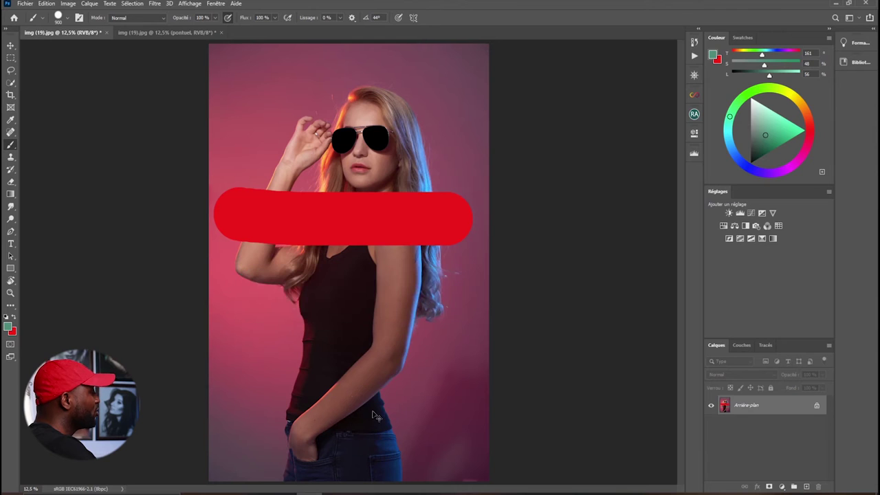
key(ctrl+z)
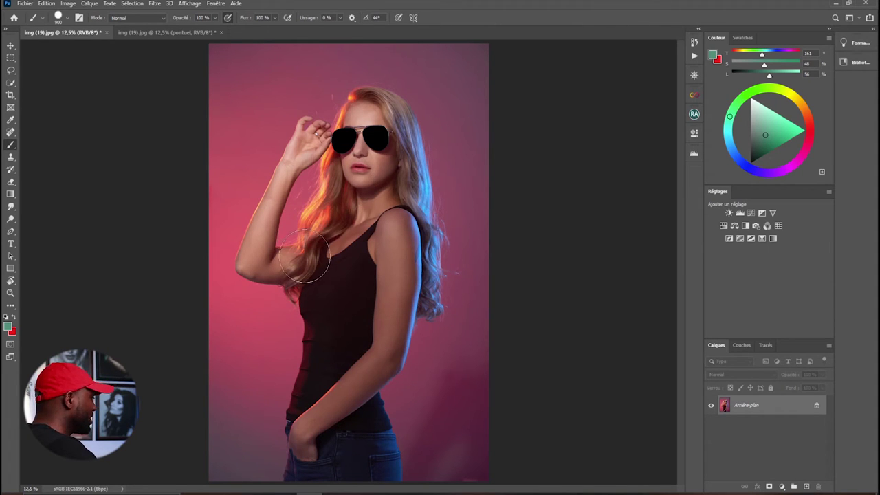
Toggle the foreground and background colours several times, finishing with green in the foreground and red in the background
click(14, 317)
click(14, 318)
click(14, 318)
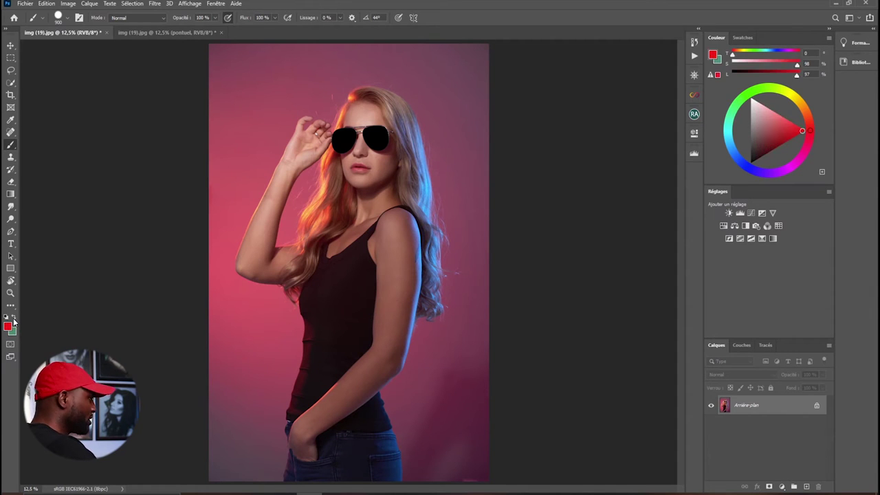
click(14, 318)
click(14, 318)
click(13, 318)
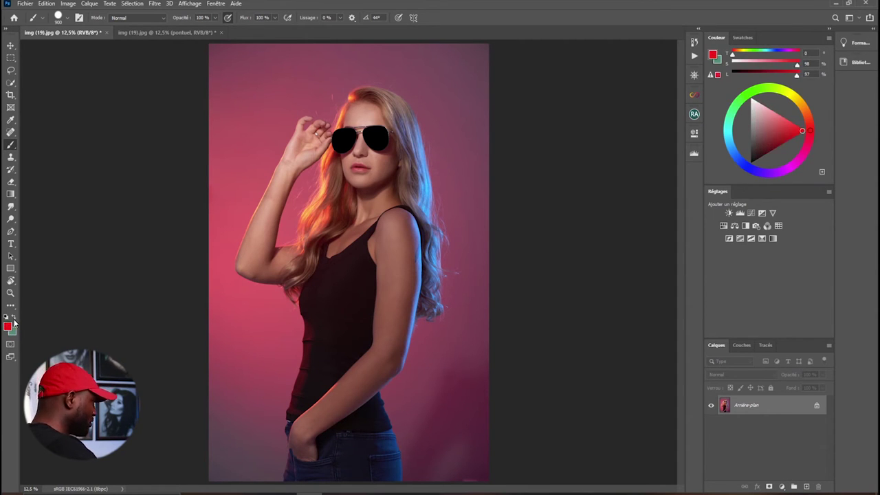
click(14, 318)
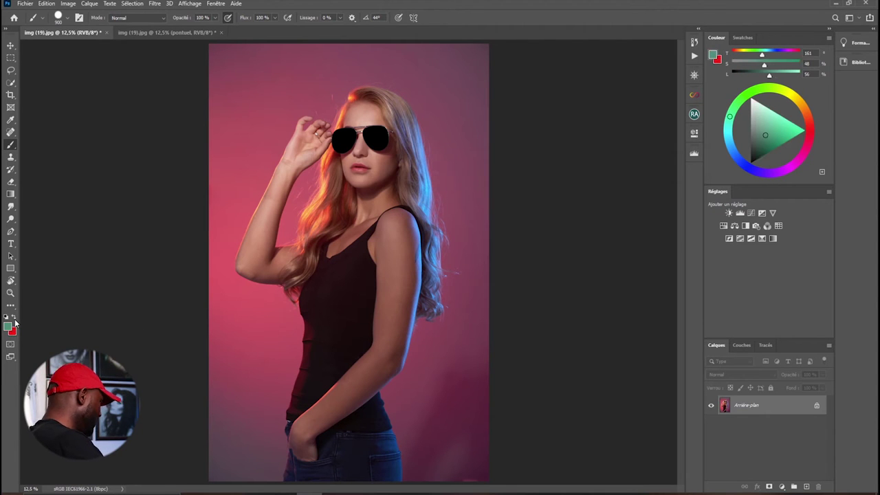
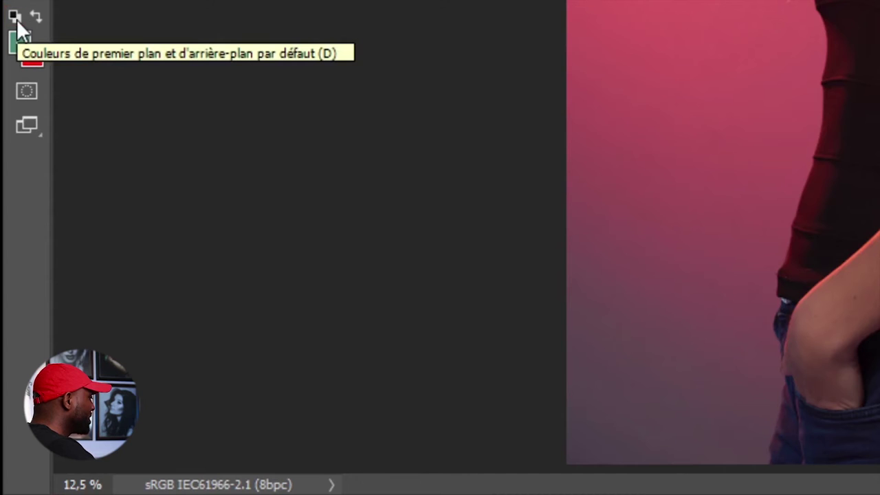
Reset the foreground and background colours to the default black and white
click(17, 19)
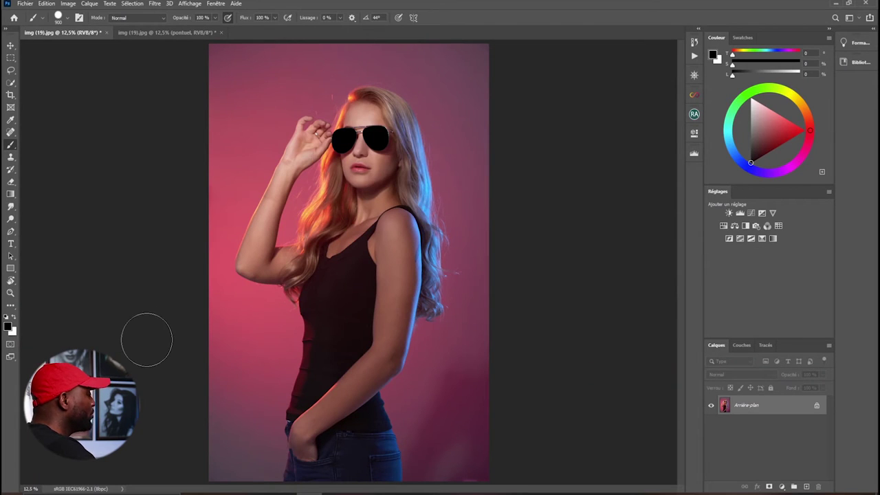
key(d)
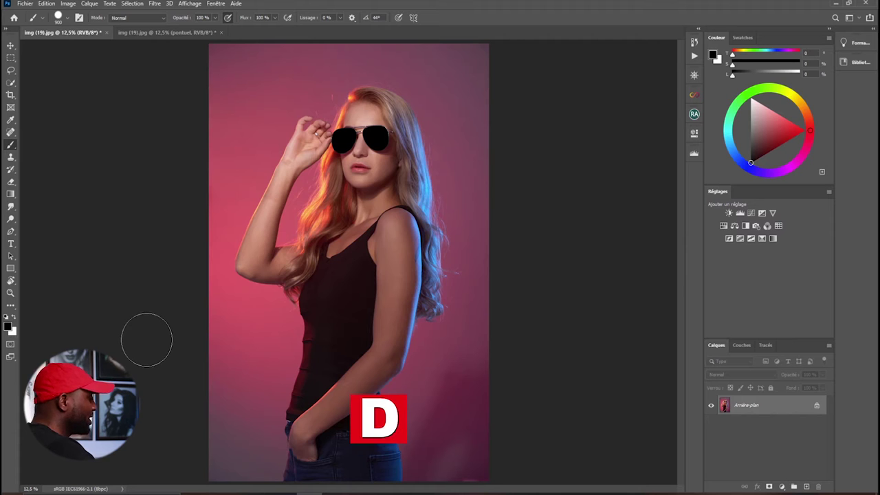
Set the foreground colour to a bright red with 0° hue, 94% saturation and 100% brightness
click(7, 326)
drag(296, 244, 355, 222)
click(372, 154)
click(478, 148)
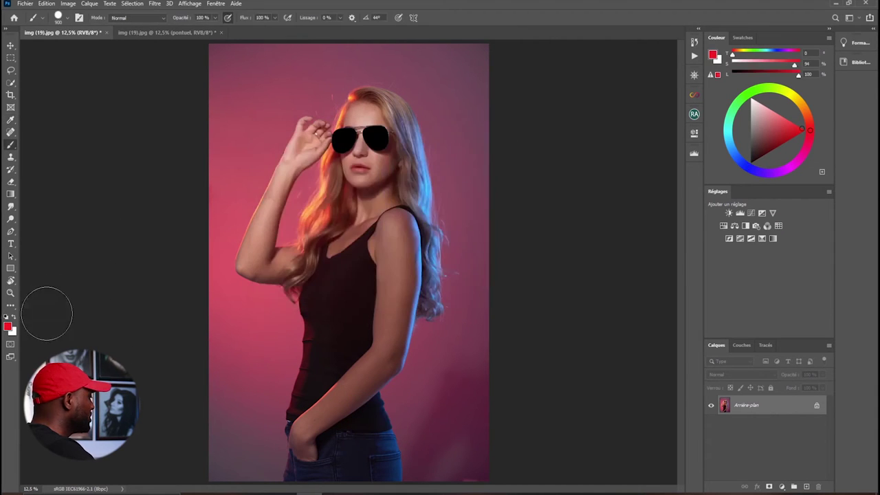
Set the background colour to a bright green with 103° hue, and restore both colours to default black and white
click(13, 332)
click(386, 238)
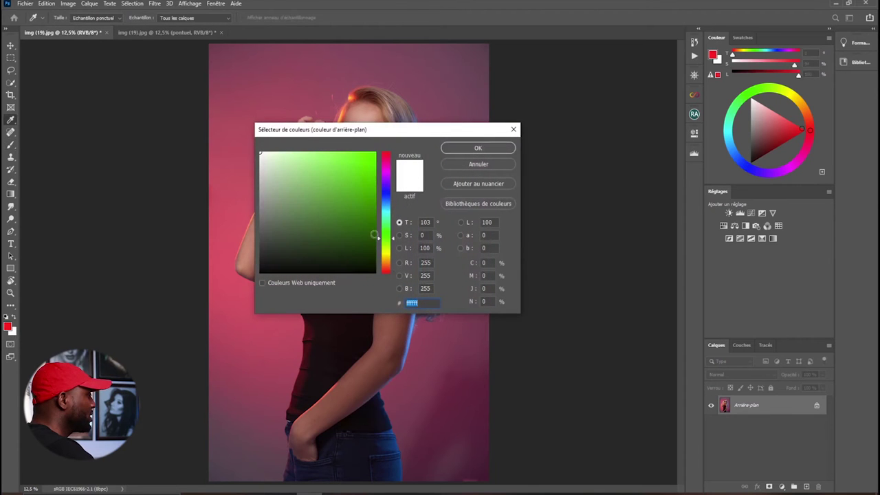
click(373, 174)
click(478, 147)
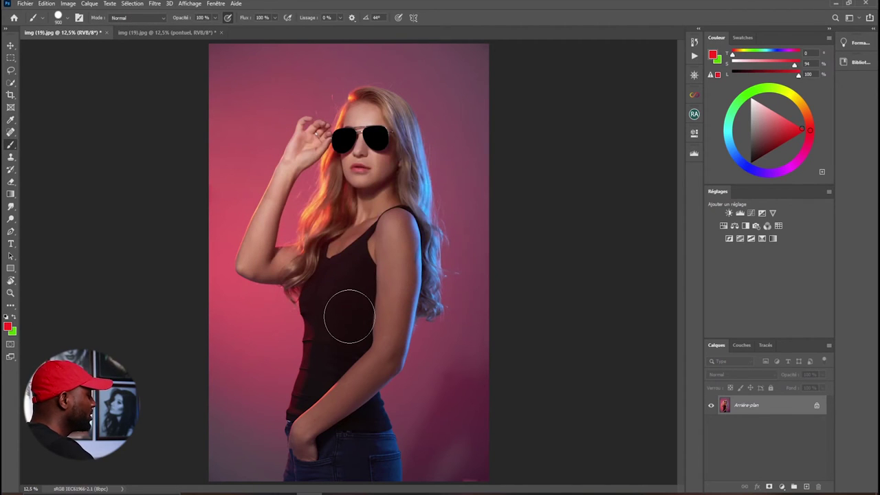
key(d)
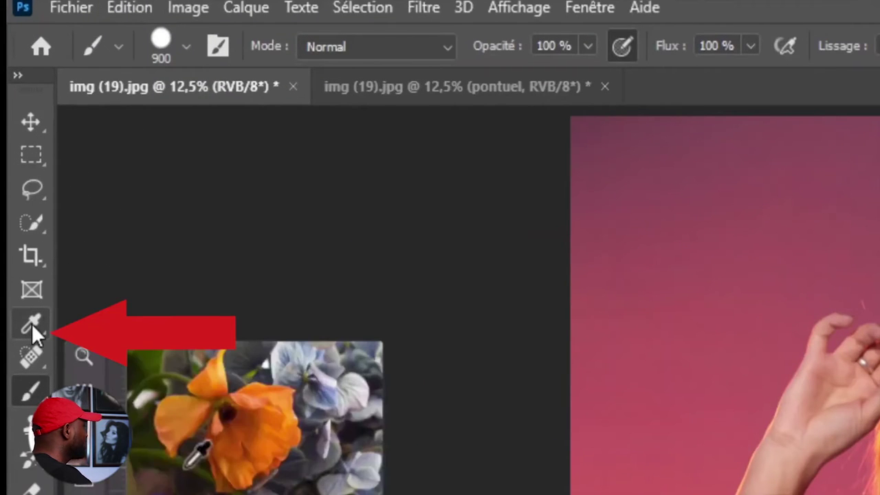
Sample the bright blue light on the edge of the woman's hair with the Eyedropper as the foreground colour
click(31, 323)
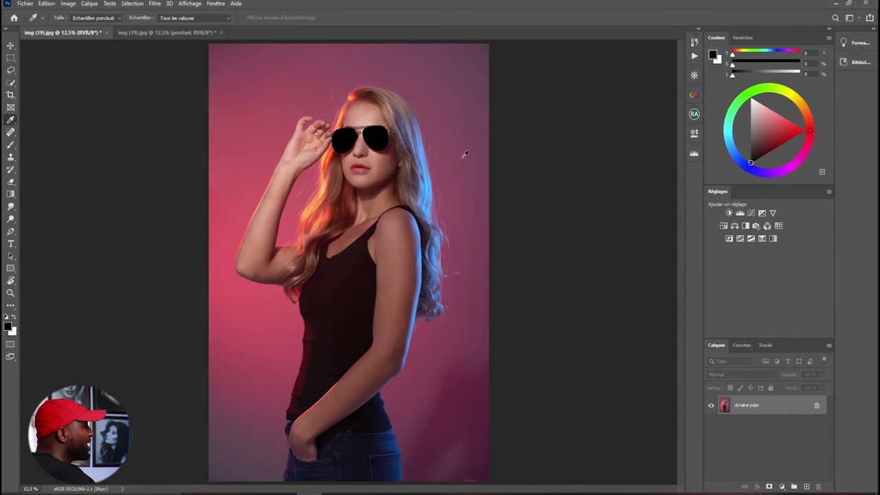
click(427, 155)
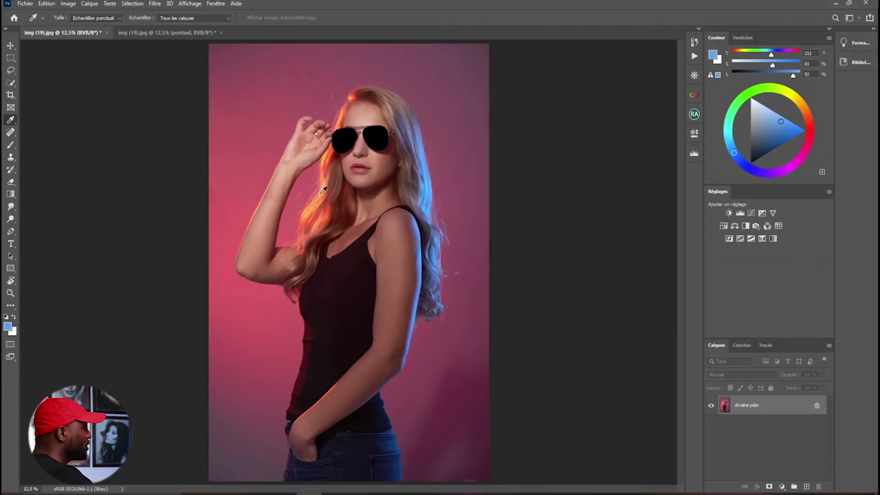
Sample the golden hair beside the raised arm and the bright blue rim light on the hair as foreground colours
click(321, 192)
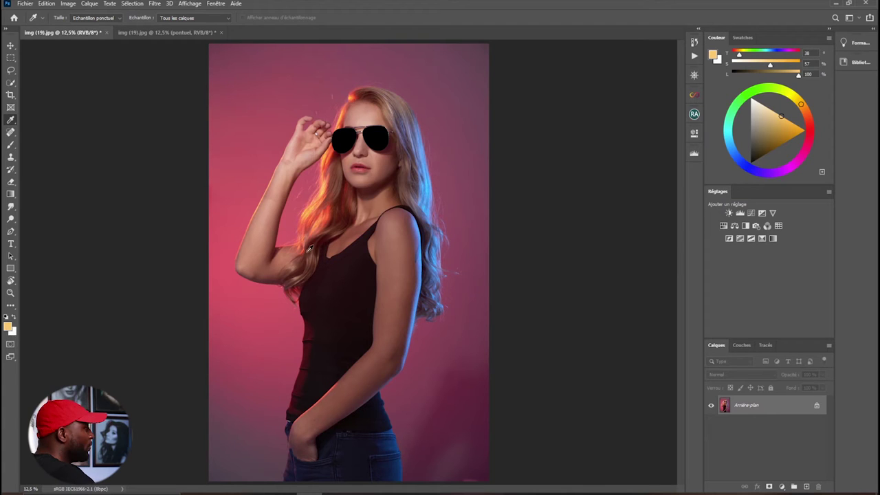
drag(427, 162, 431, 186)
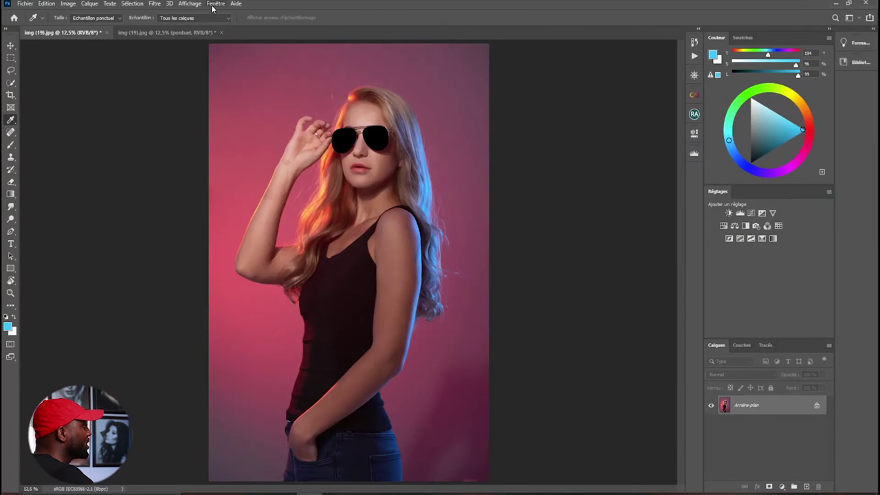
Preview the Color panel as Cube de luminosité and Cube de teinte, and set it back to Roue chromatique
click(213, 4)
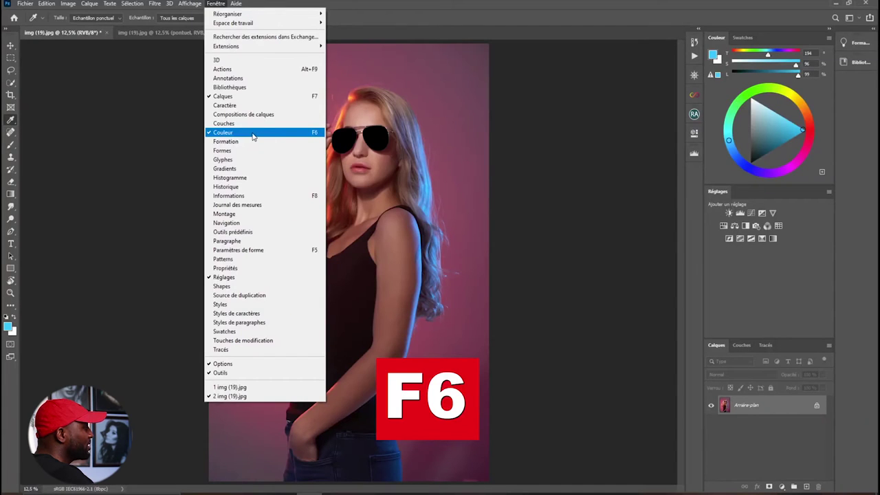
click(575, 172)
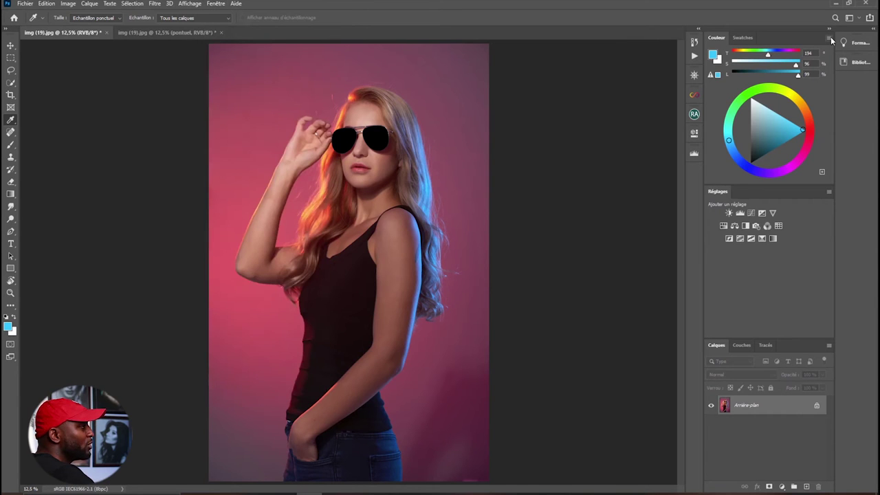
click(830, 38)
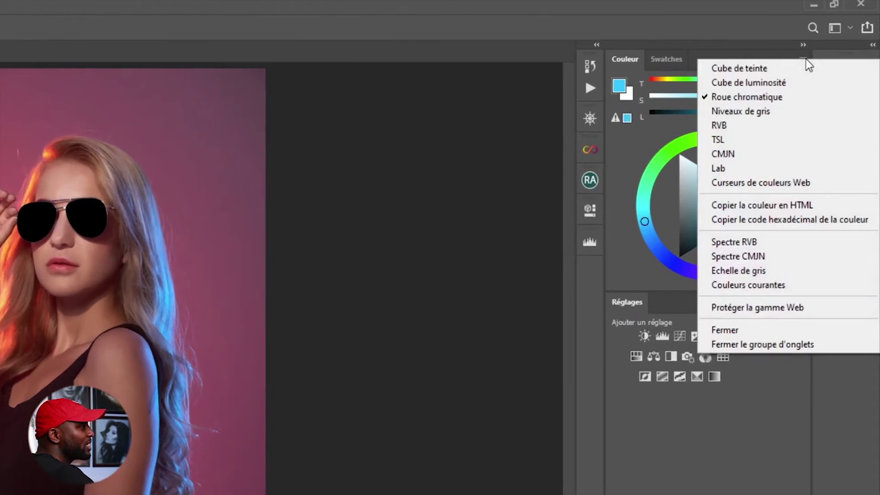
click(754, 81)
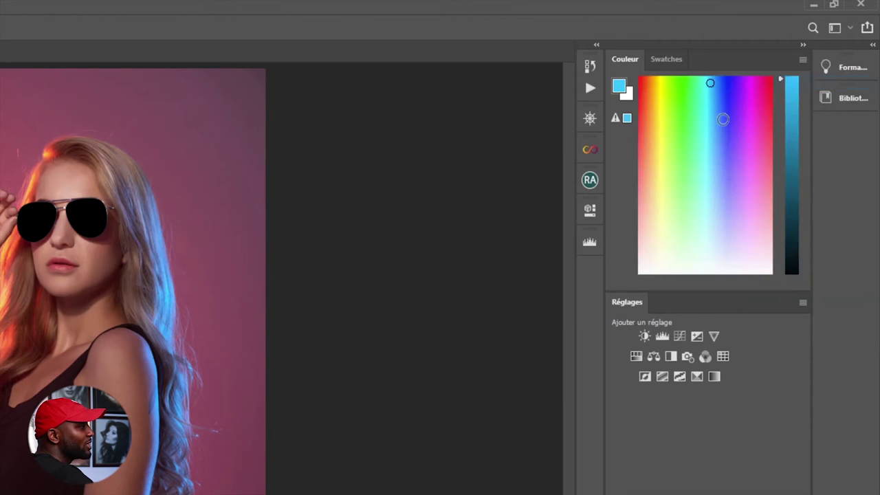
click(804, 62)
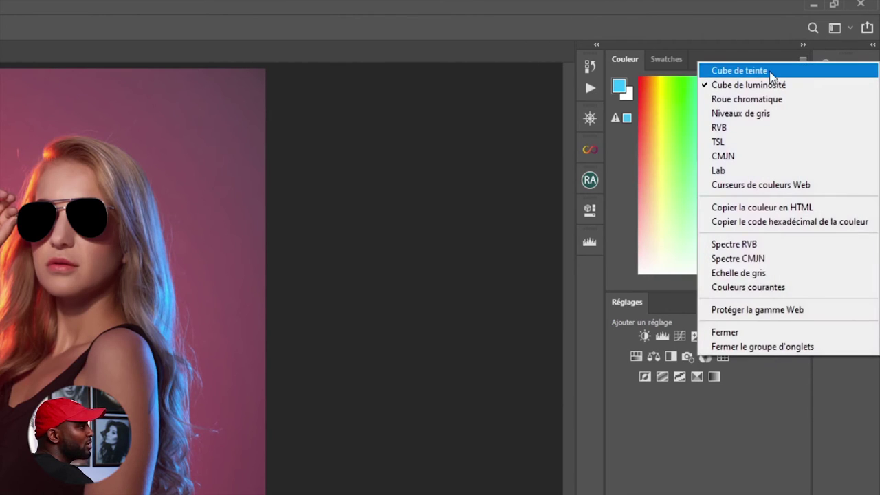
click(770, 71)
click(801, 61)
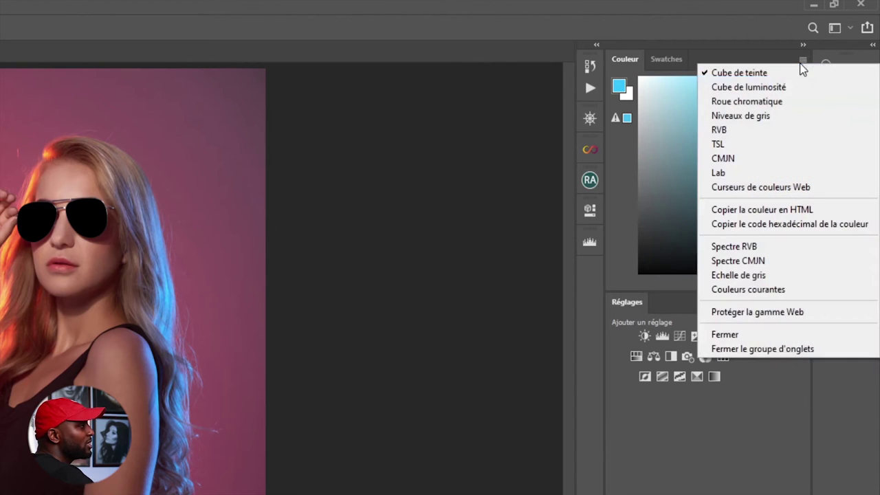
click(746, 103)
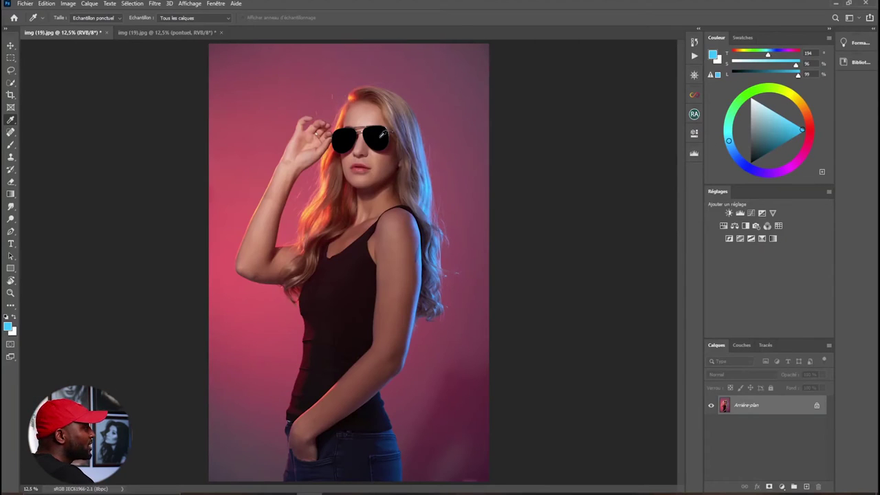
Sample colours across the hair, clothing, skin and background, finishing on the pink-red background beside the woman's raised arm
click(414, 218)
click(435, 253)
click(415, 293)
click(344, 335)
click(262, 234)
click(243, 184)
click(235, 146)
click(241, 198)
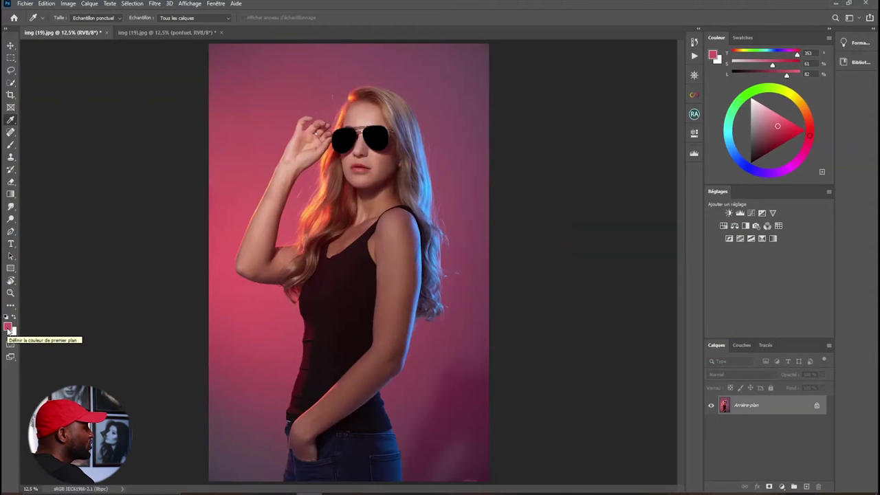
Paint a broad pink-red Brush scribble over the woman and undo it
click(10, 144)
mouse_move(334, 298)
mouse_down()
mouse_move(416, 297)
mouse_move(372, 384)
mouse_move(262, 263)
mouse_move(355, 190)
mouse_move(325, 163)
mouse_up()
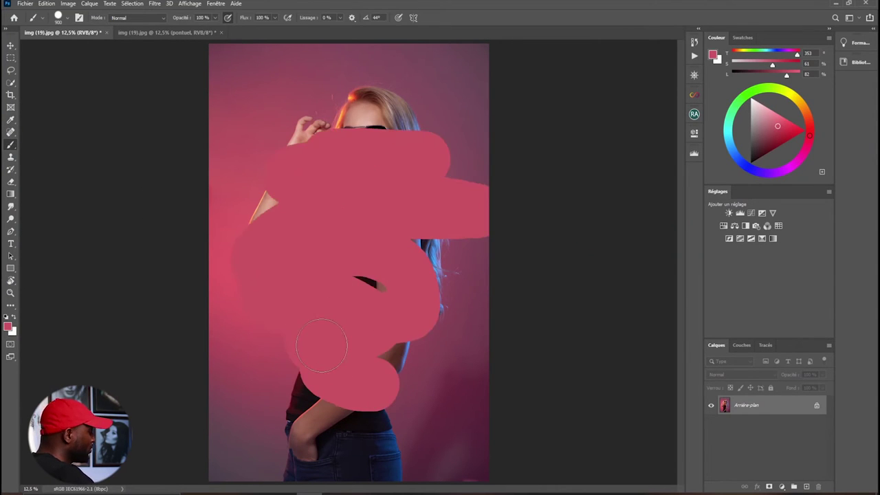
key(ctrl+z)
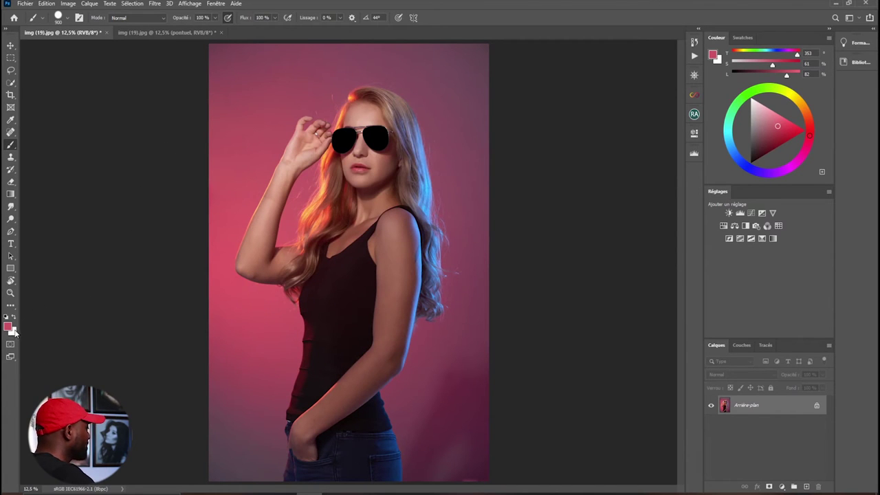
Sample the brown skin tone of the woman's lowered arm with the Eyedropper and return to the Brush
click(11, 120)
drag(406, 248, 408, 300)
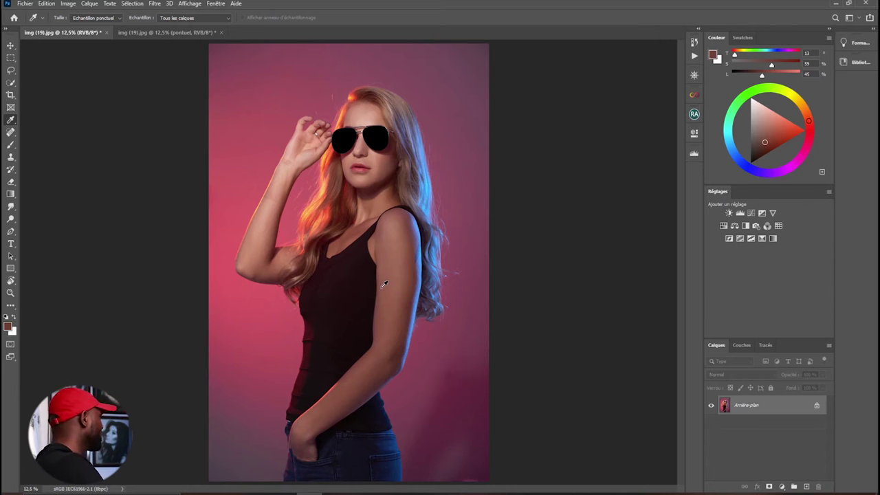
click(10, 144)
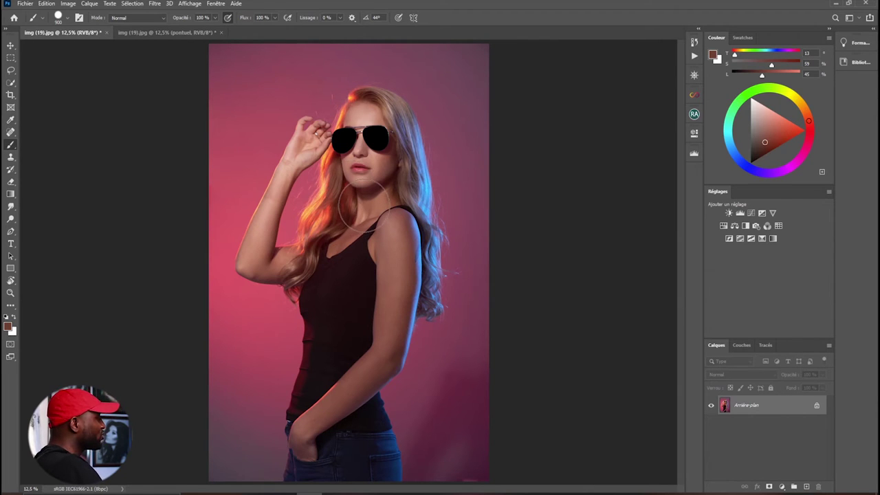
Sample the blue rim light without leaving the Brush, paint a horizontal stroke across the woman's hips and undo it
key(alt)
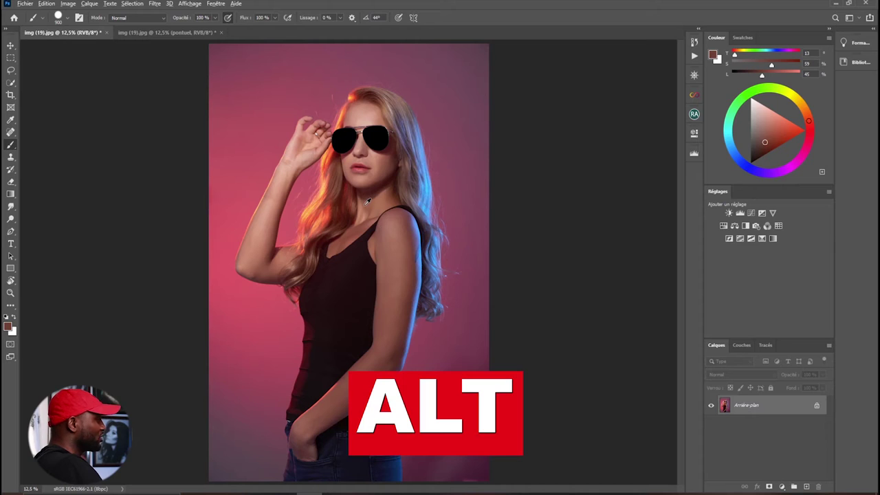
alt+click(424, 259)
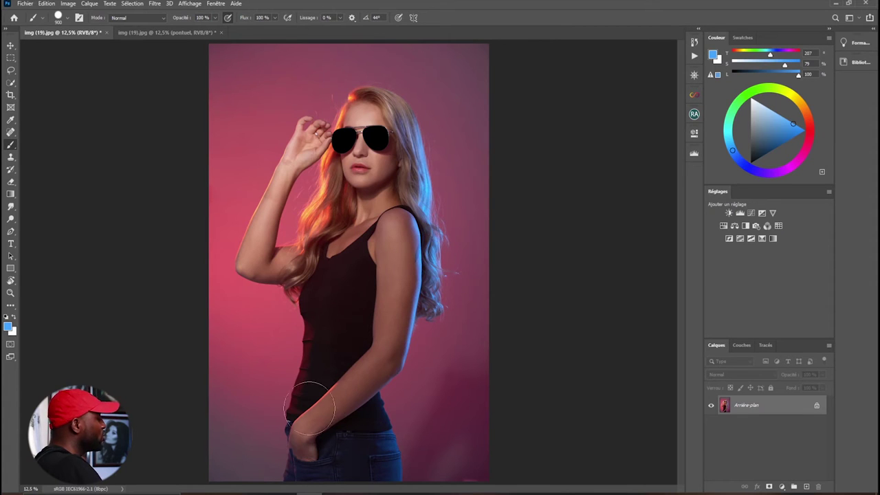
drag(245, 416, 429, 414)
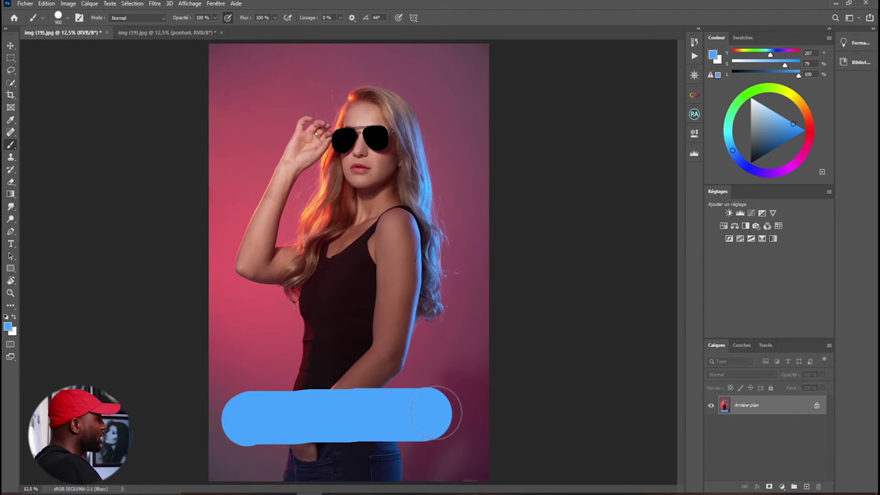
key(ctrl+z)
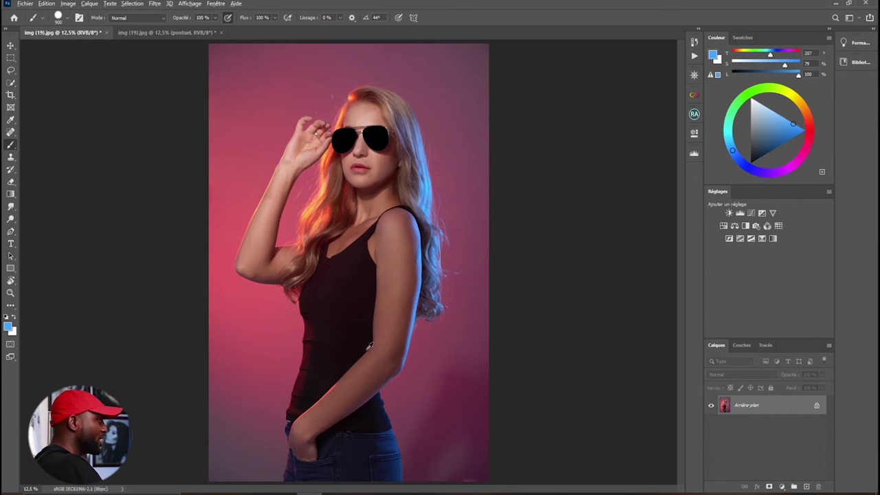
Paint an orange stripe across the waist and a blue stripe above it, using colours sampled from the hair highlights
alt+click(313, 205)
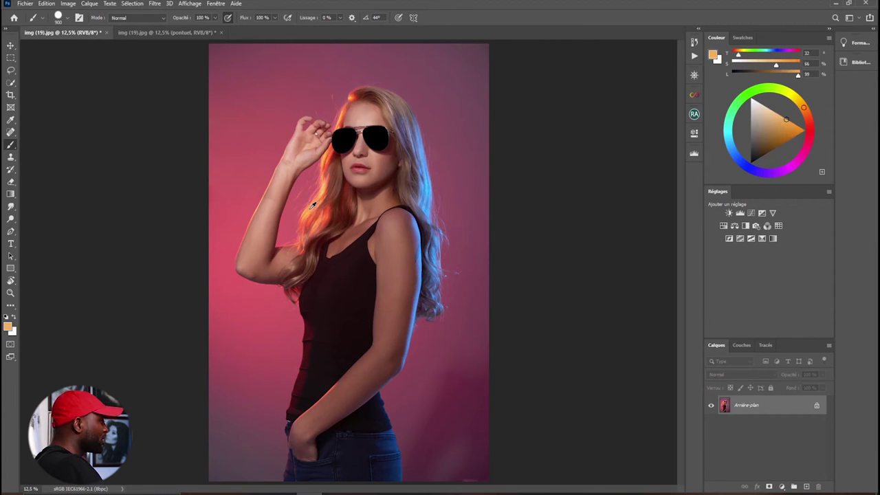
drag(275, 373, 392, 373)
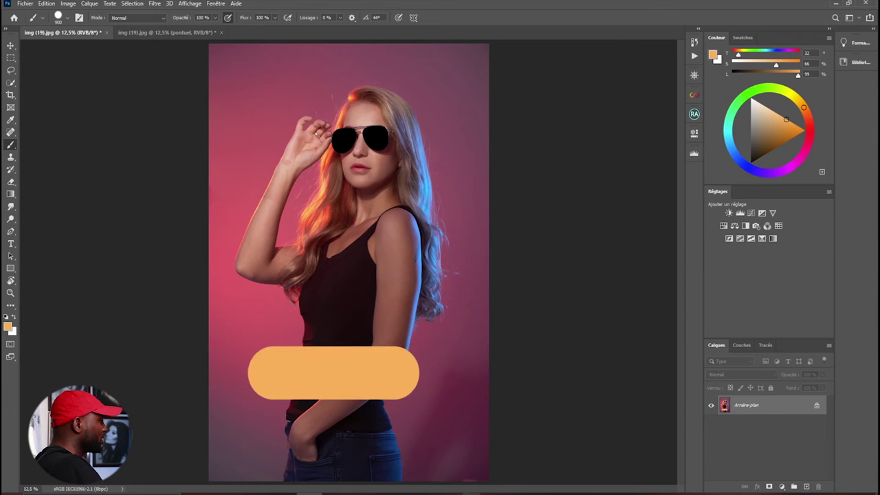
alt+click(435, 184)
drag(354, 296, 458, 294)
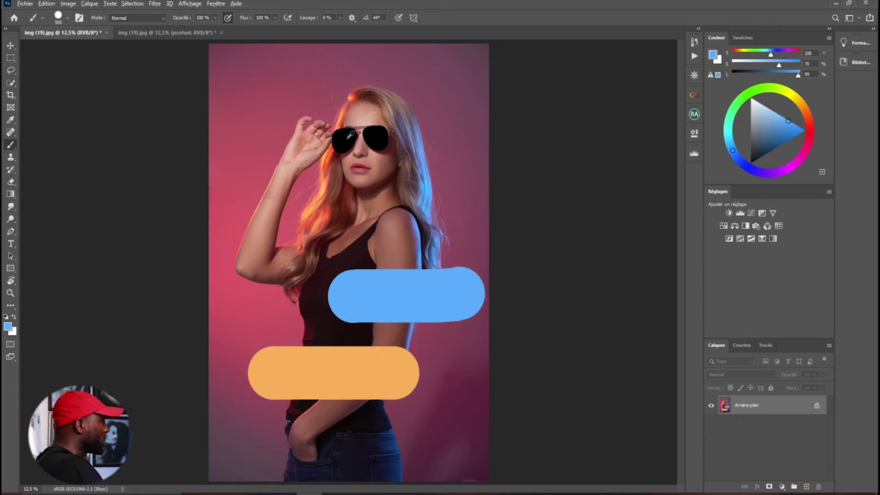
Paint a black stripe sampled from the sunglasses above the face and a skin-toned stripe sampled from the forearm across the shoulders
alt+click(349, 134)
drag(246, 83, 377, 90)
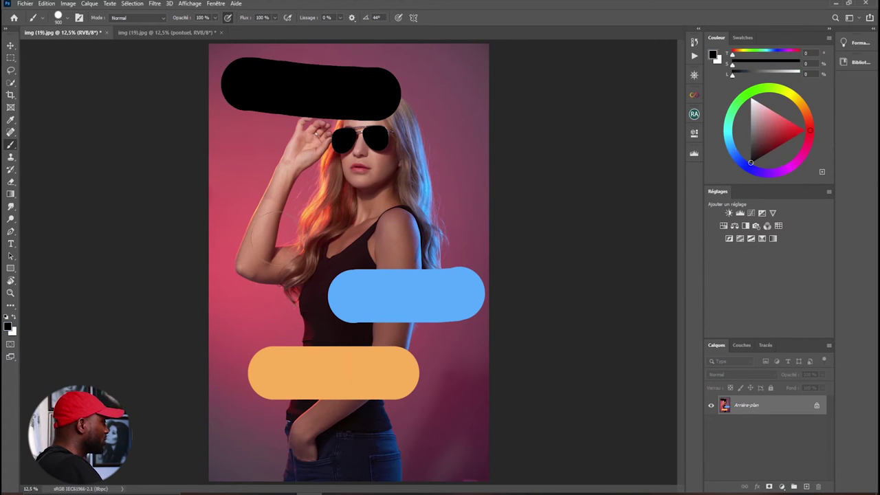
alt+click(268, 216)
drag(254, 209, 415, 210)
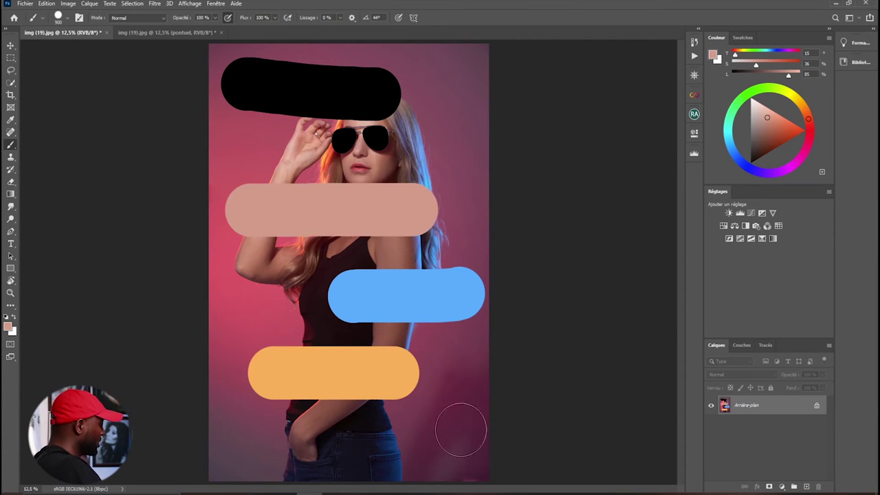
Undo the four brush stripes painted over the photo
key(ctrl+z)
key(ctrl+z)
key(ctrl+z)
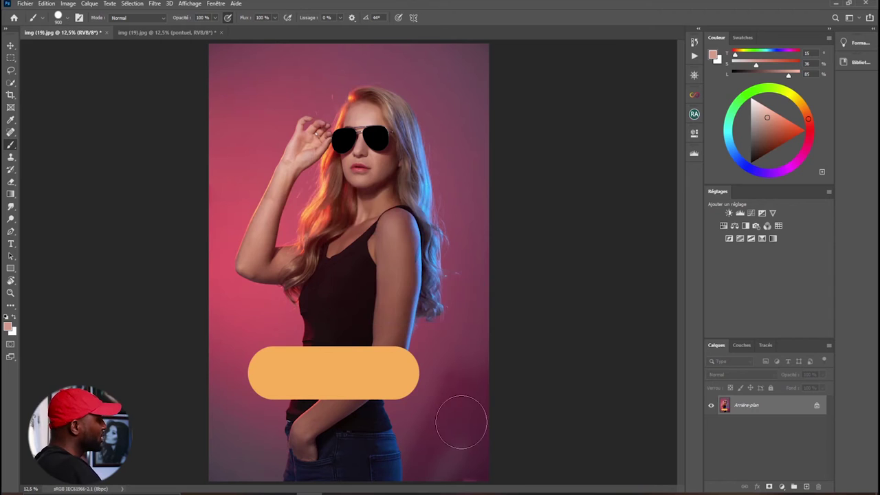
key(ctrl+z)
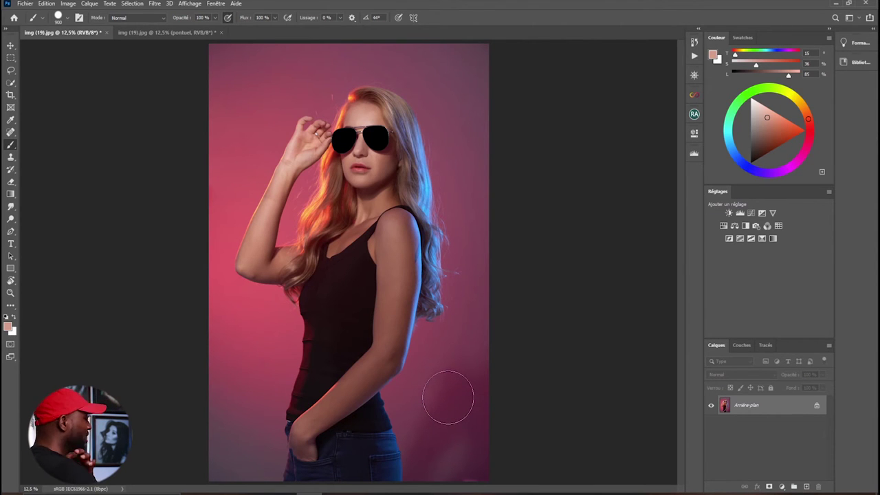
Set the Eyedropper's sample size to Echantillon ponctuel and sample the orange hair highlight near the raised arm
click(12, 121)
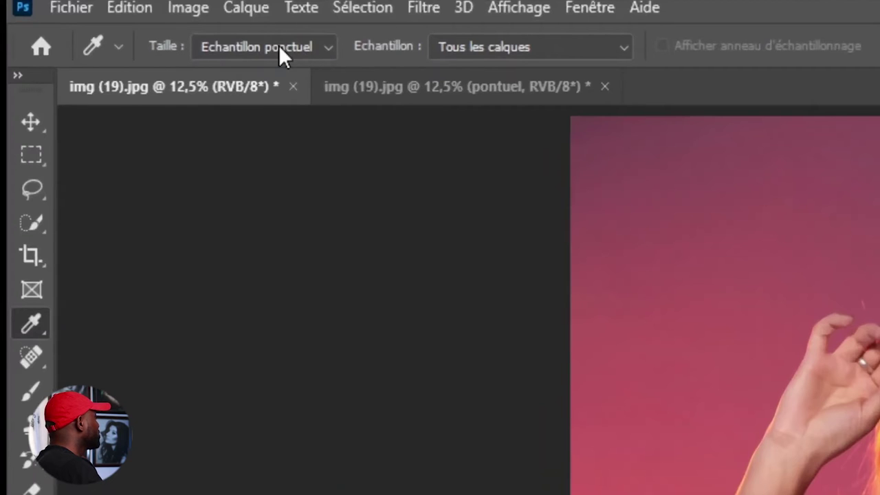
click(322, 49)
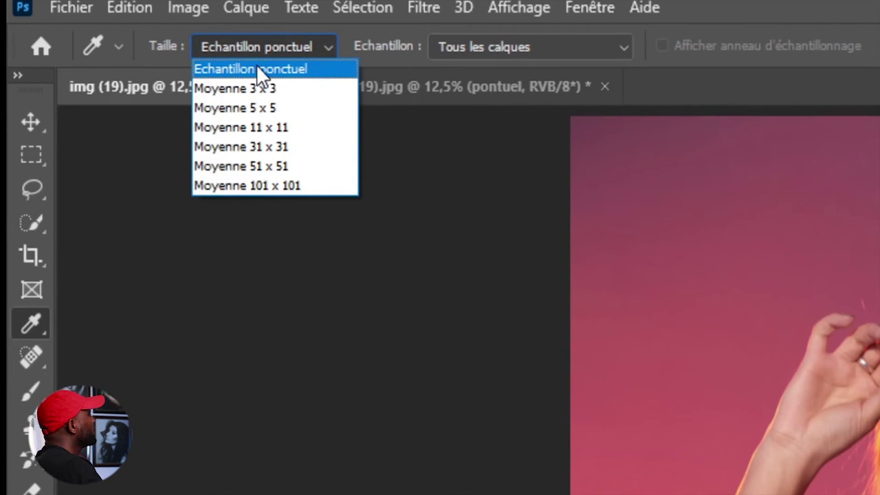
click(294, 68)
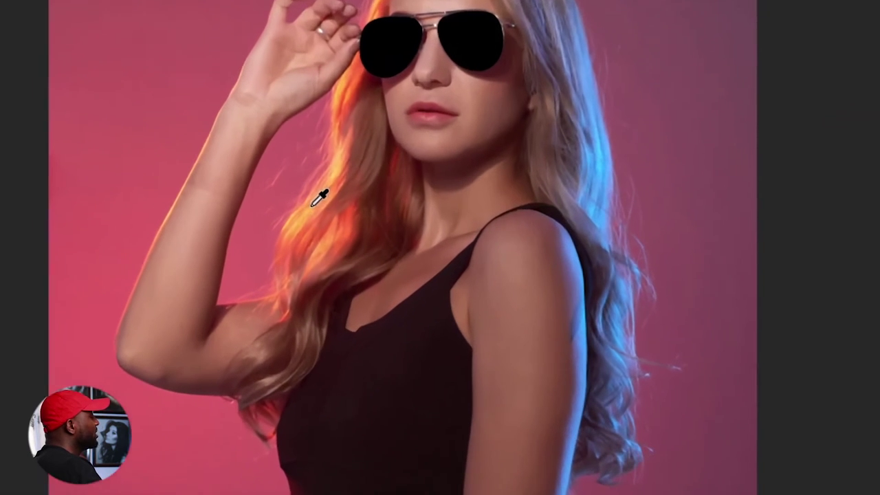
click(313, 206)
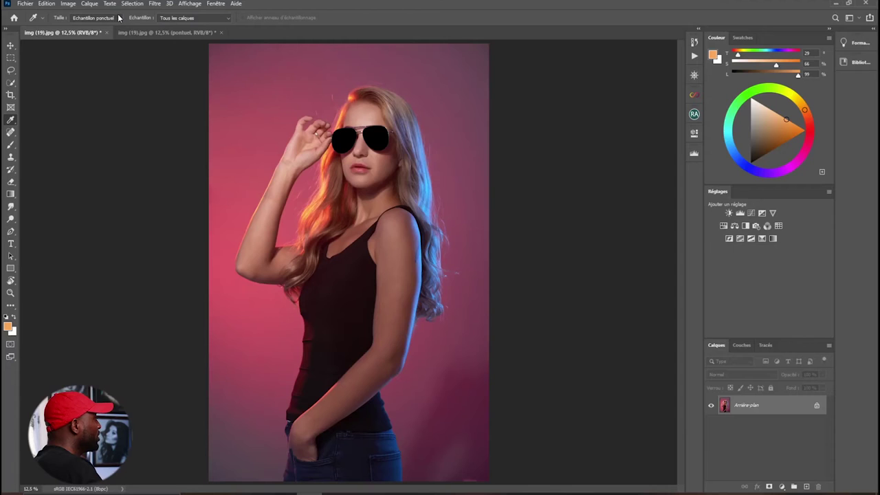
Try the Moyenne 3 x 3 sample size, switch to Moyenne 101 x 101, and sample the orange hair
click(119, 18)
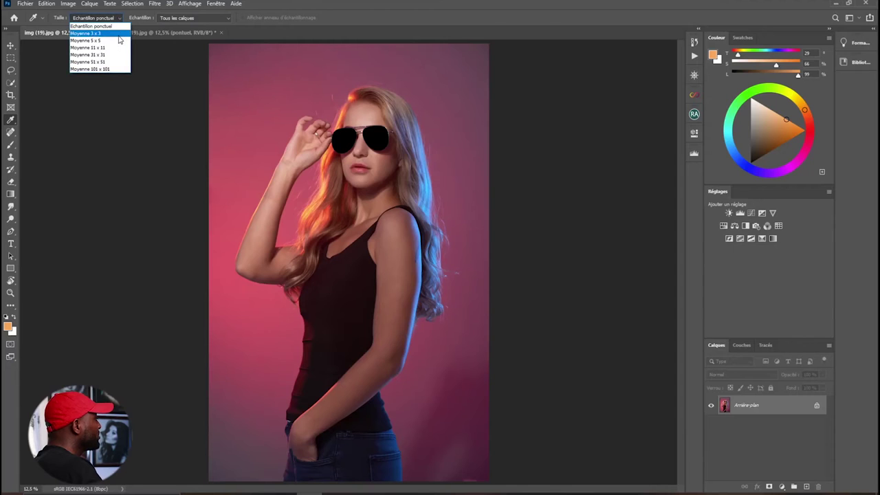
click(119, 34)
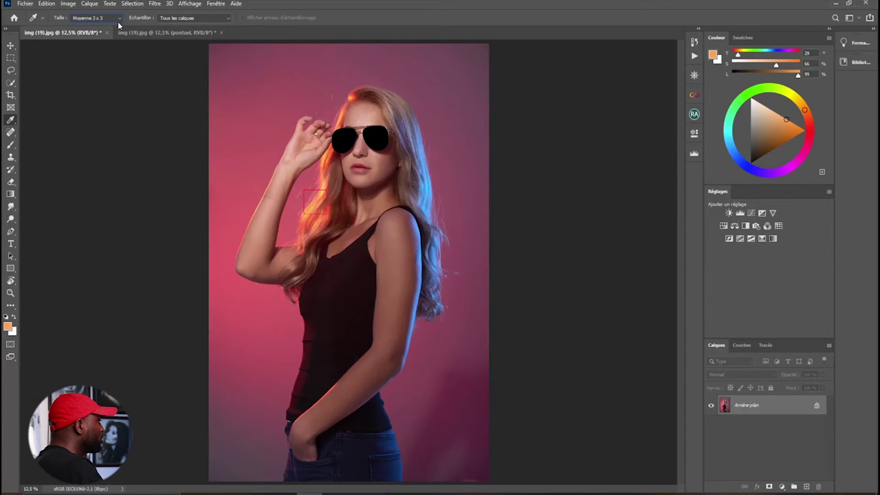
click(118, 19)
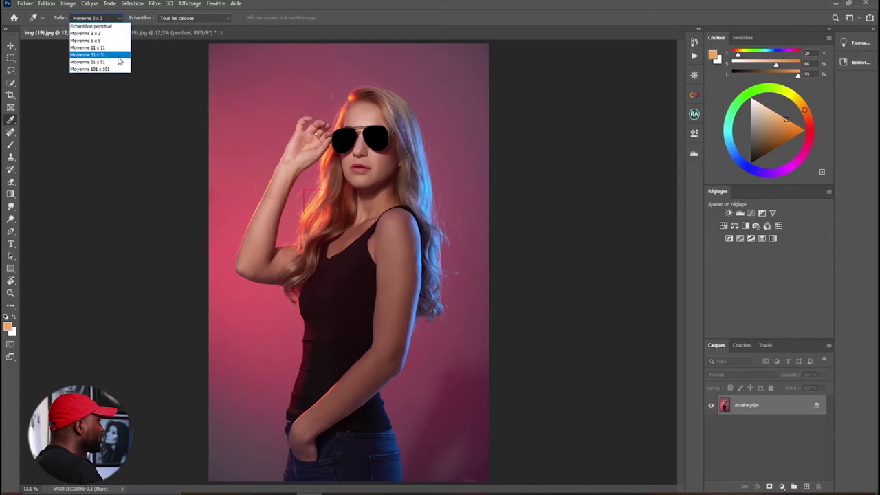
click(119, 68)
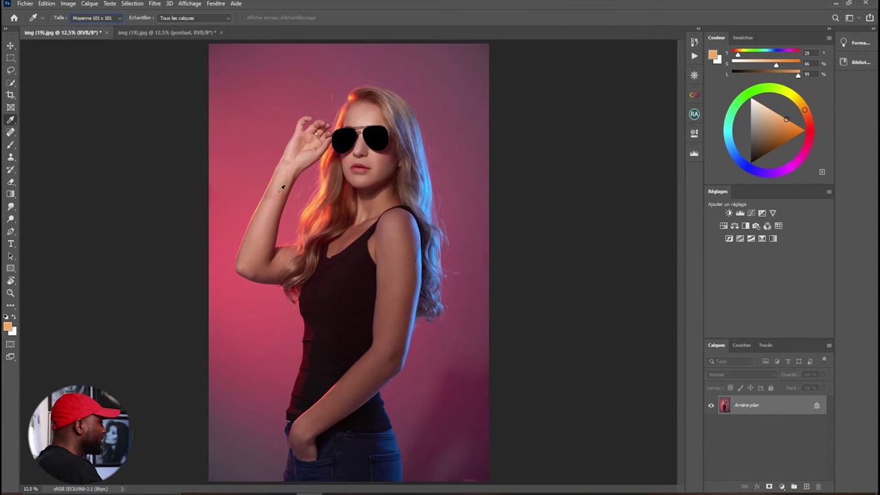
click(322, 202)
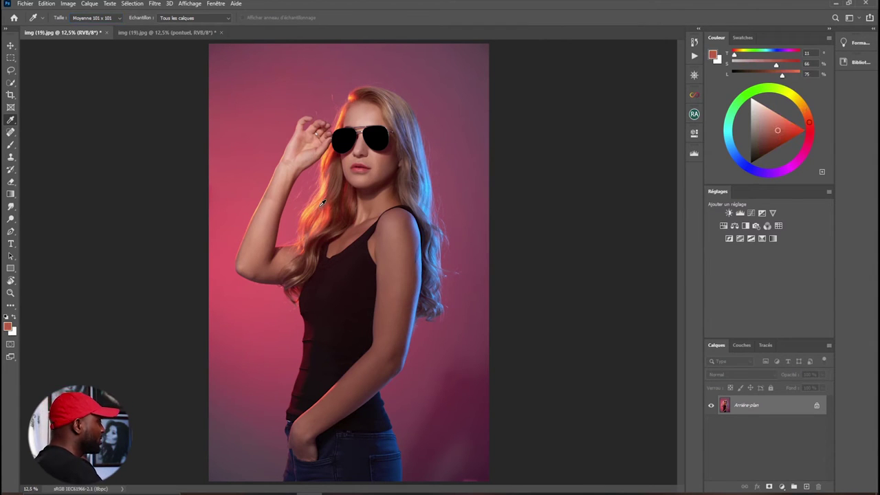
Keep the Eyedropper's sample size at Moyenne 101 x 101 and resample the orange hair near the raised arm several times
click(107, 20)
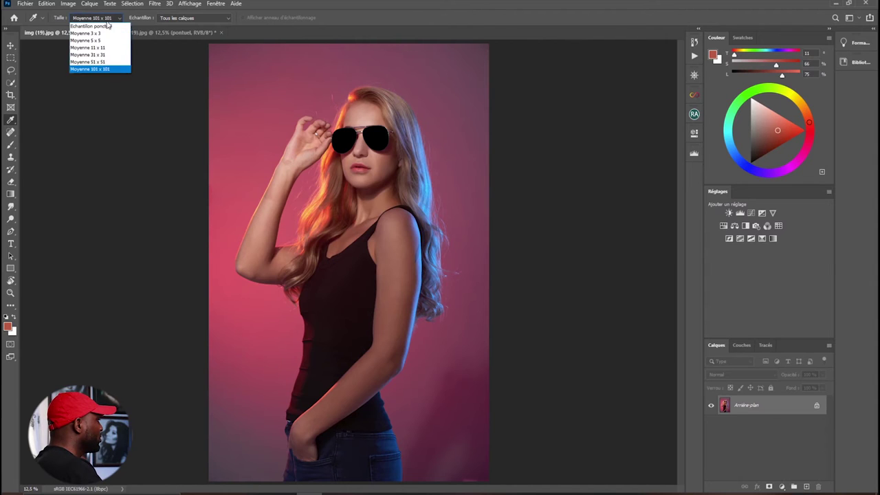
click(110, 61)
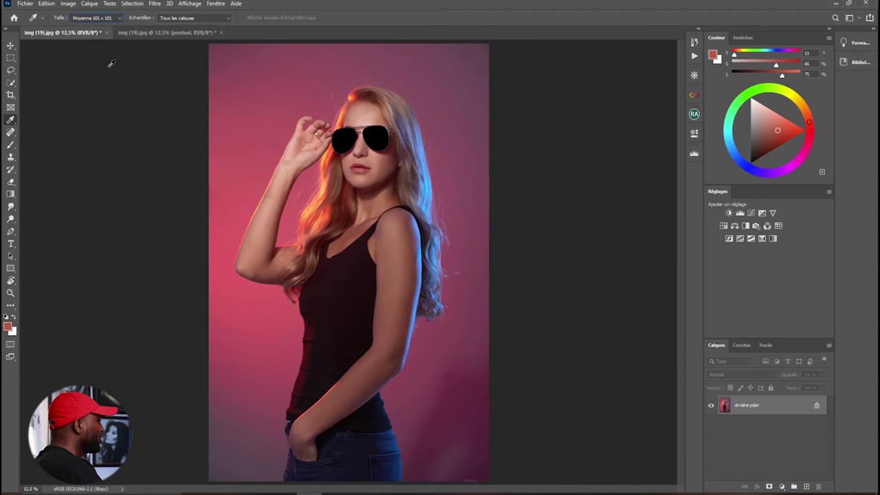
click(325, 198)
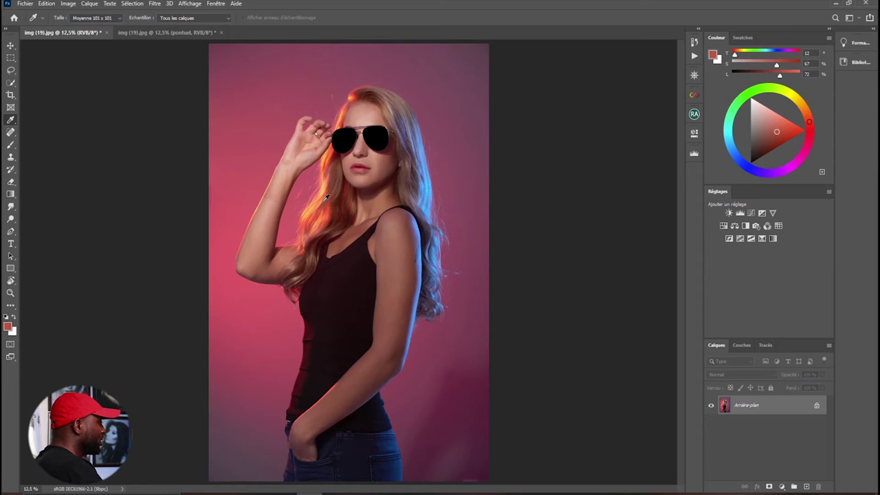
click(323, 202)
click(324, 202)
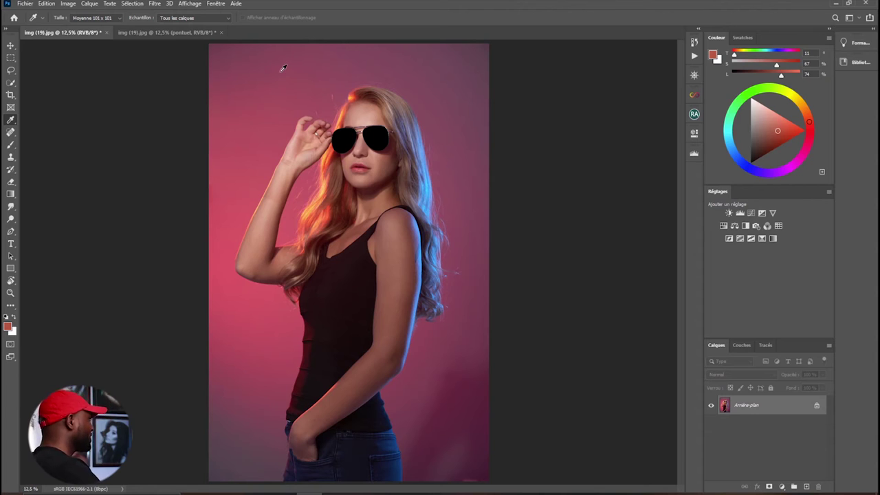
Switch to the document with the coloured squares and hide its "pontuel" layer
click(181, 34)
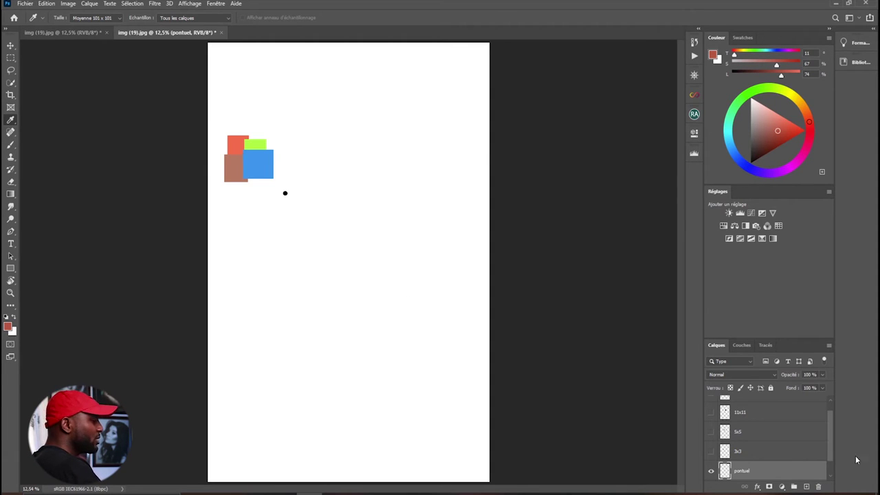
scroll(832, 442, down, 1)
click(712, 452)
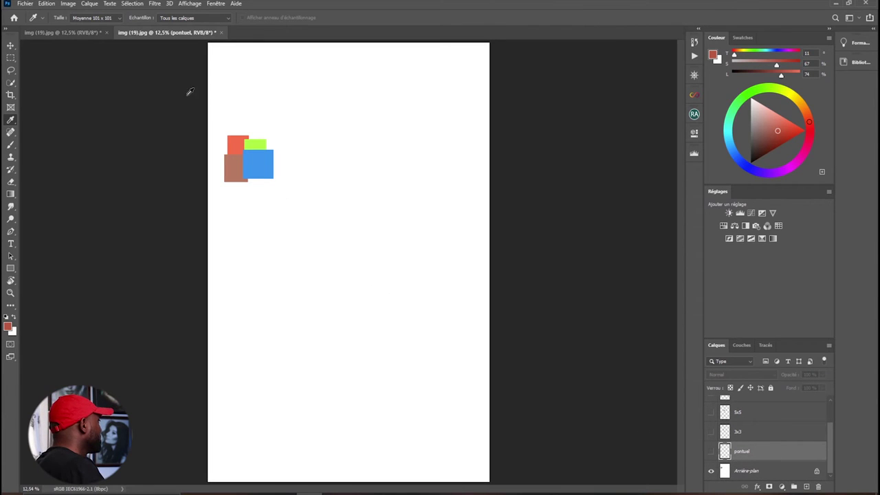
Set the Eyedropper's sample size to Echantillon ponctuel and sample the red-orange, green and brown squares
click(97, 18)
click(92, 27)
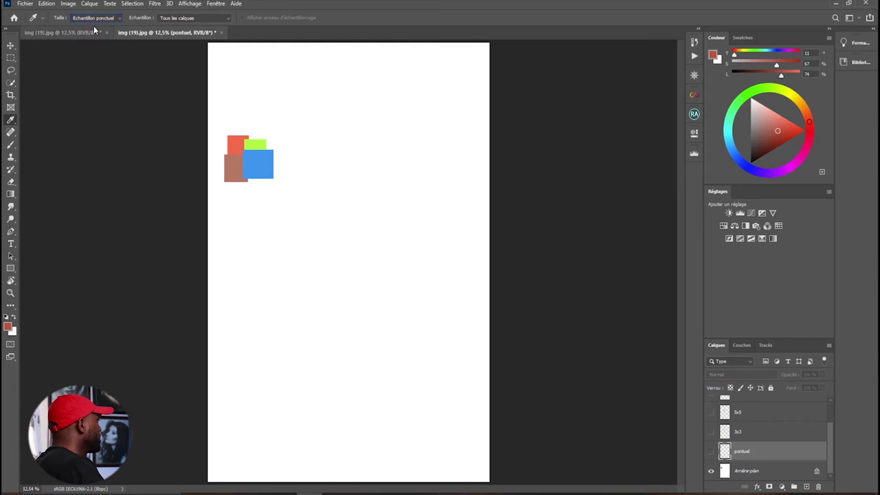
click(236, 142)
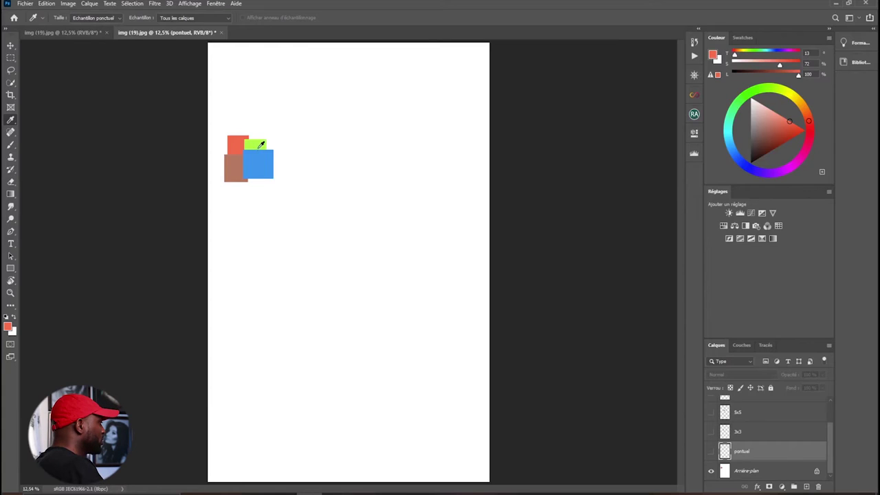
click(260, 143)
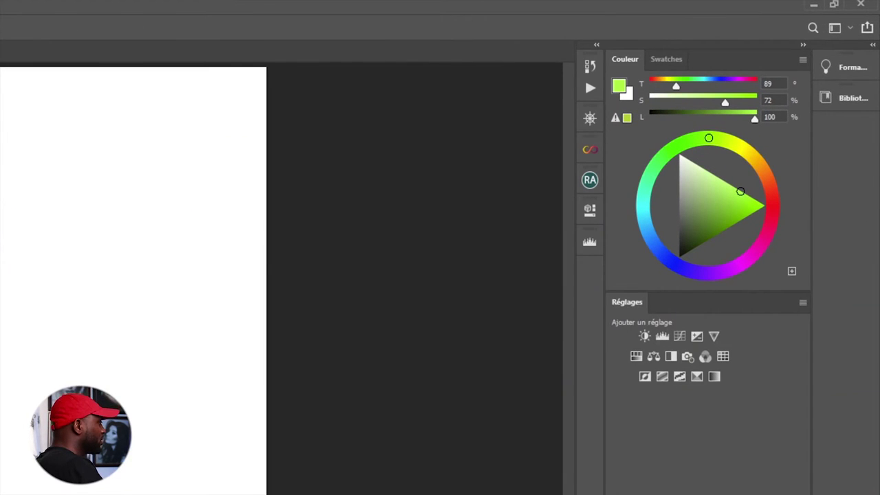
click(650, 237)
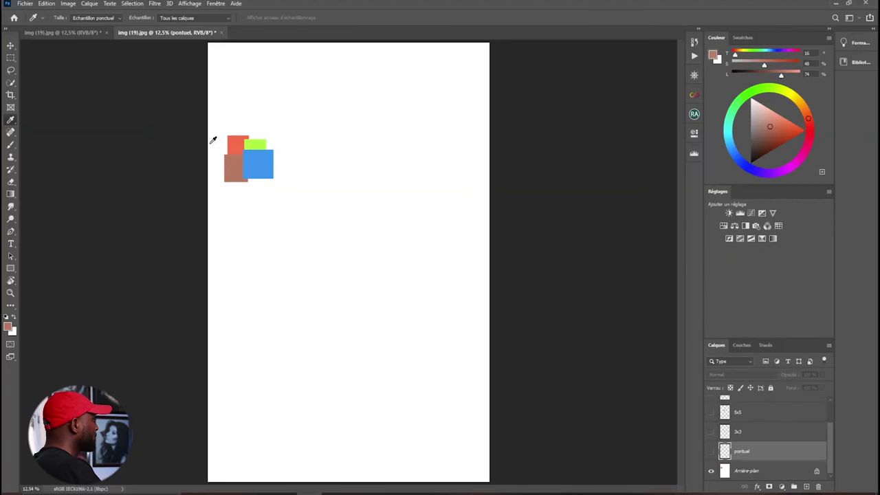
Set the sample size to Moyenne 101 x 101 and sample the red-orange, green, blue and brown squares
click(118, 19)
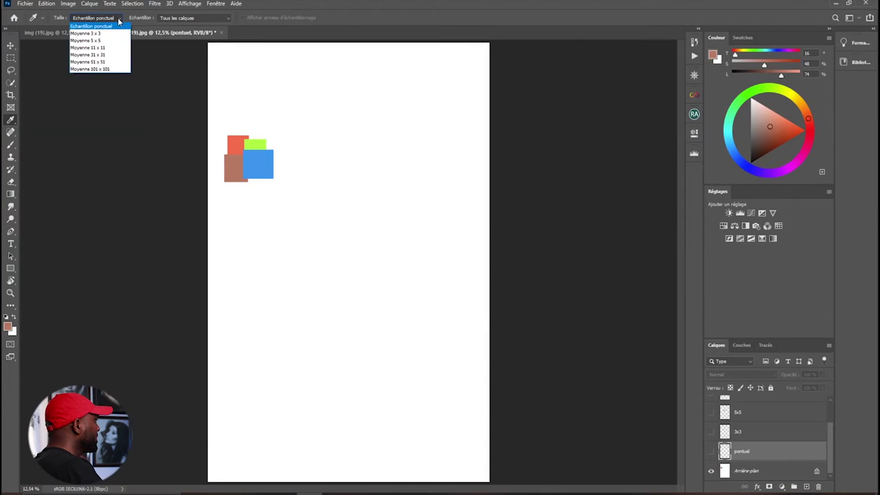
click(105, 70)
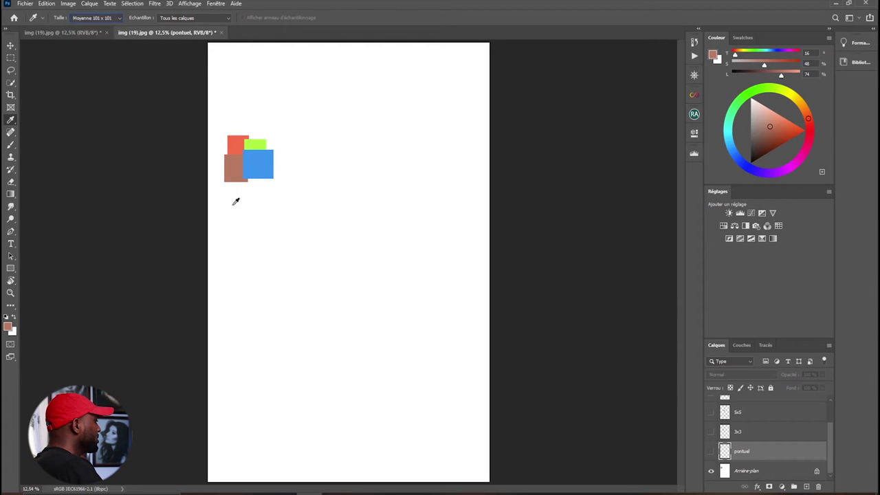
click(237, 145)
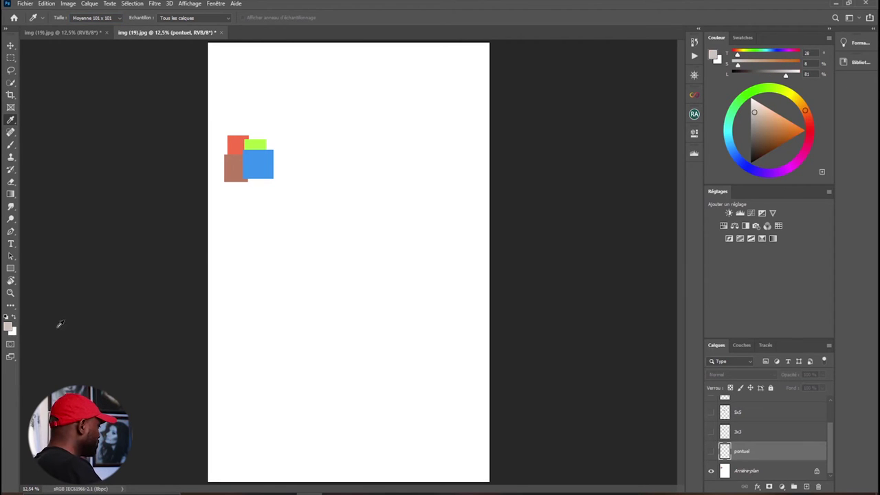
click(258, 145)
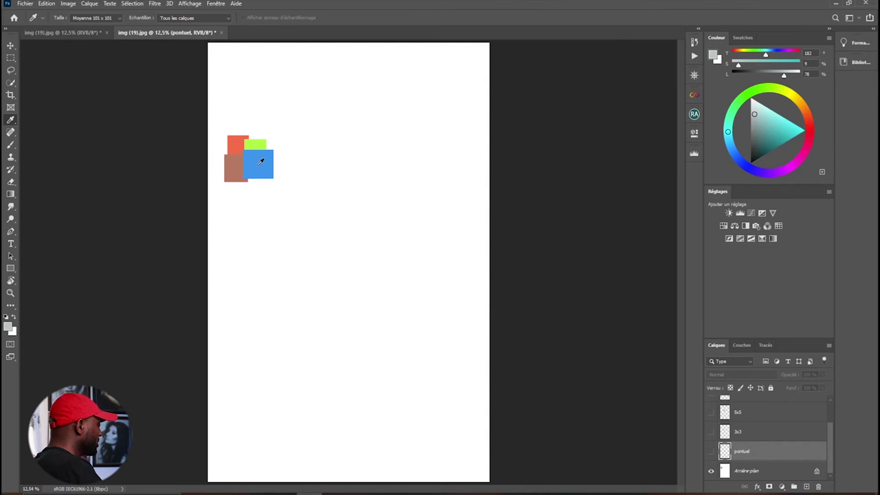
click(261, 160)
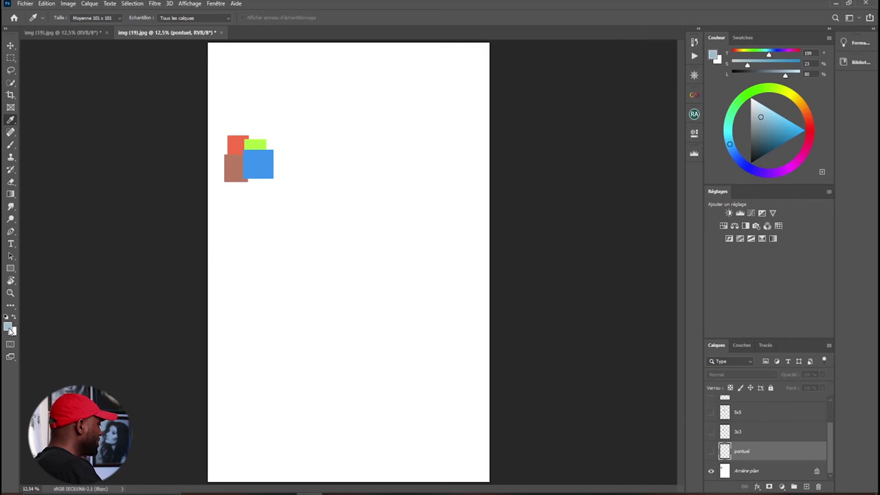
click(241, 160)
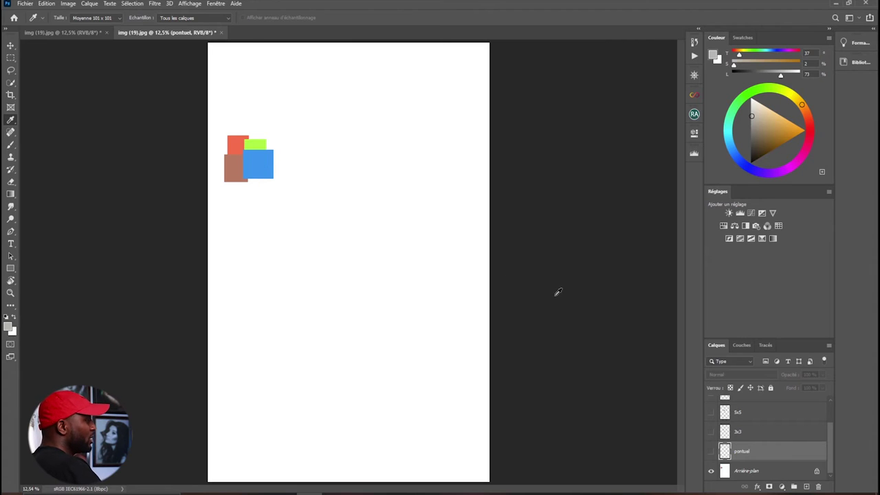
Show the "pontuel" layer, scale its black dot to about 125 % by 128 %, and place it on the blue square
click(712, 451)
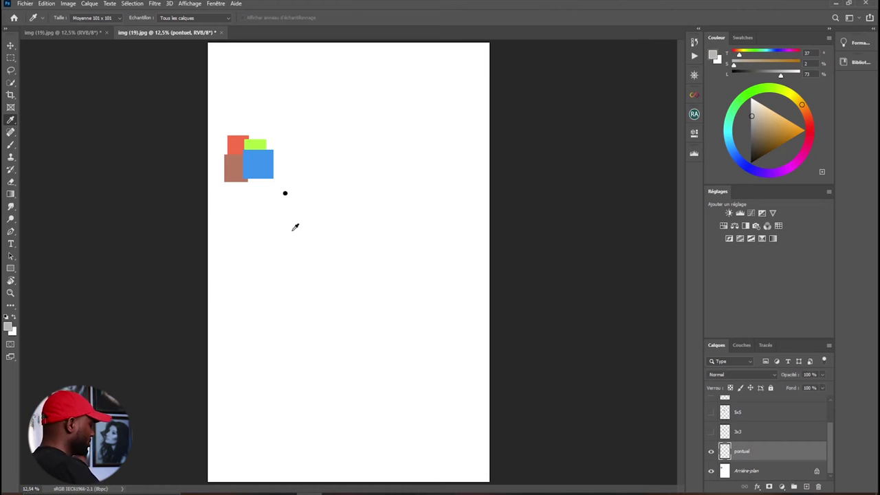
key(z)
drag(208, 127, 475, 218)
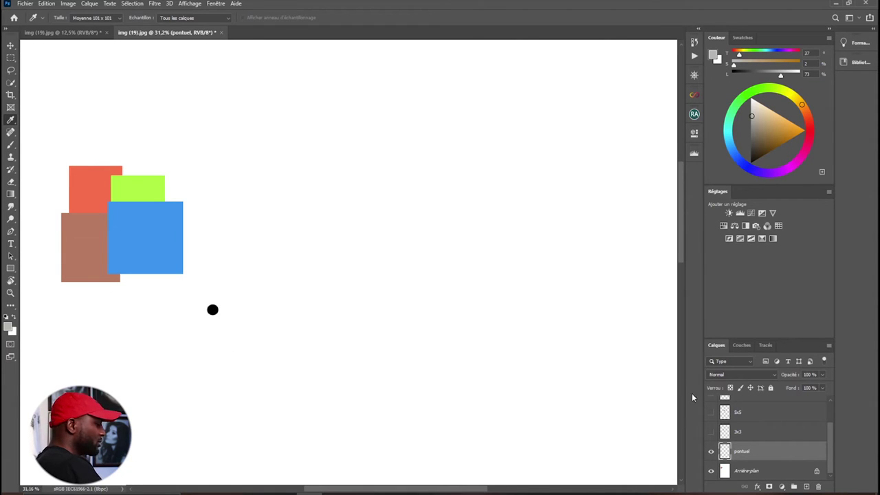
key(ctrl+t)
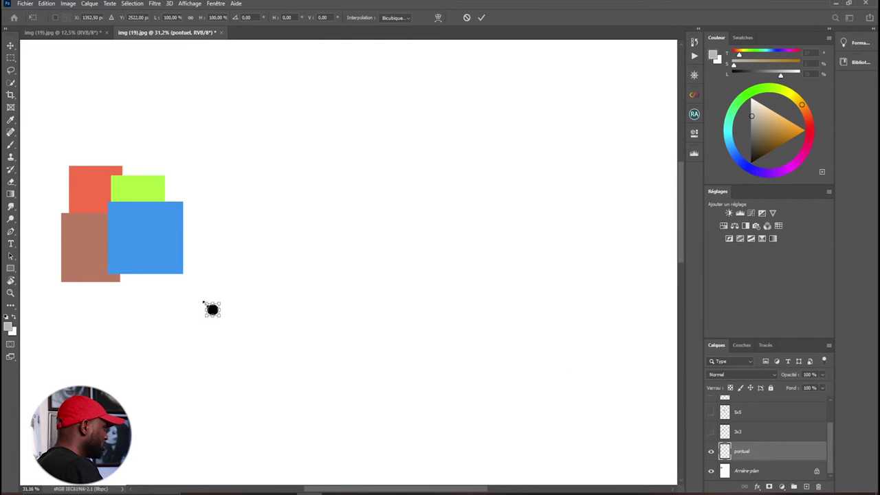
drag(203, 303, 138, 192)
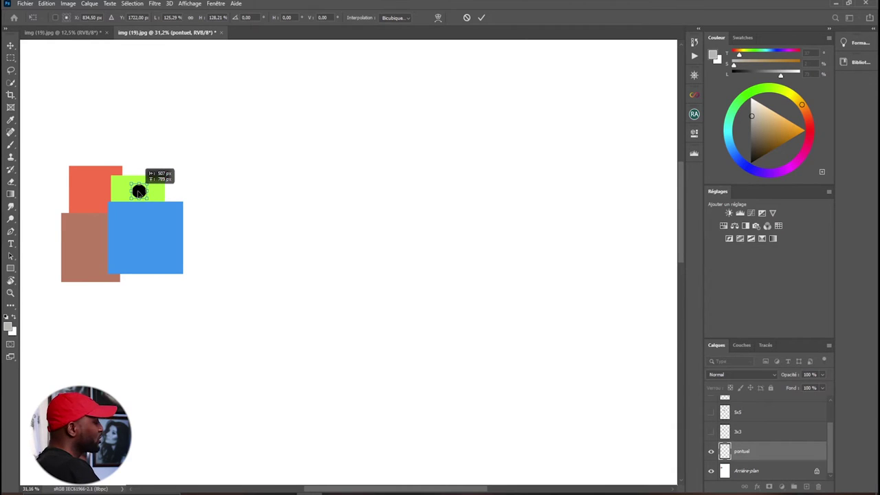
drag(139, 192, 146, 237)
Show the 3x3 layer, compare its oval with the dot on the "pontuel" layer, and leave "pontuel" hidden
click(712, 451)
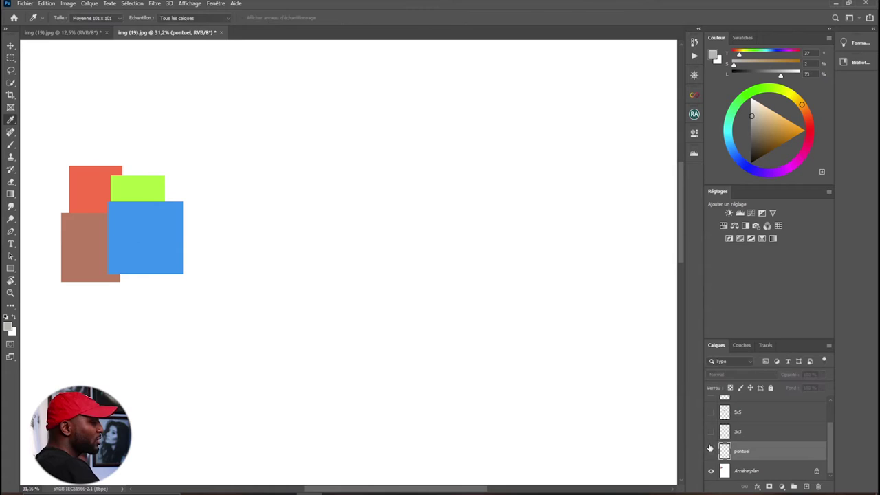
click(712, 432)
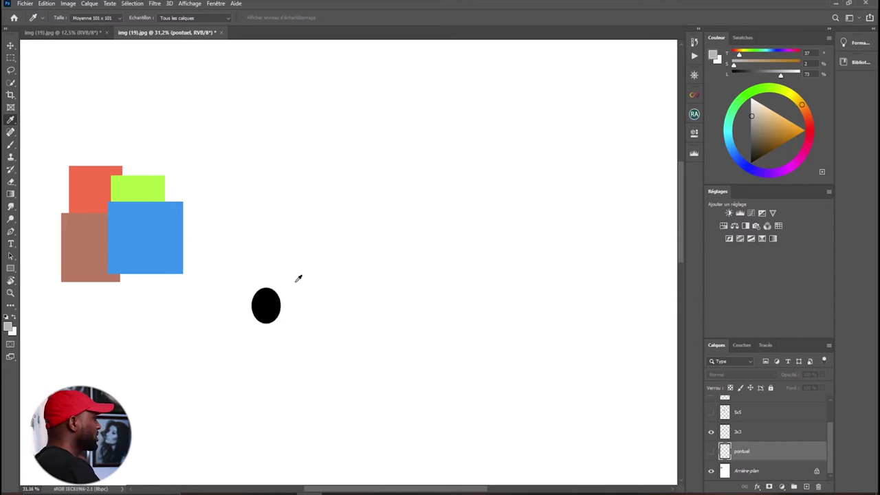
click(712, 452)
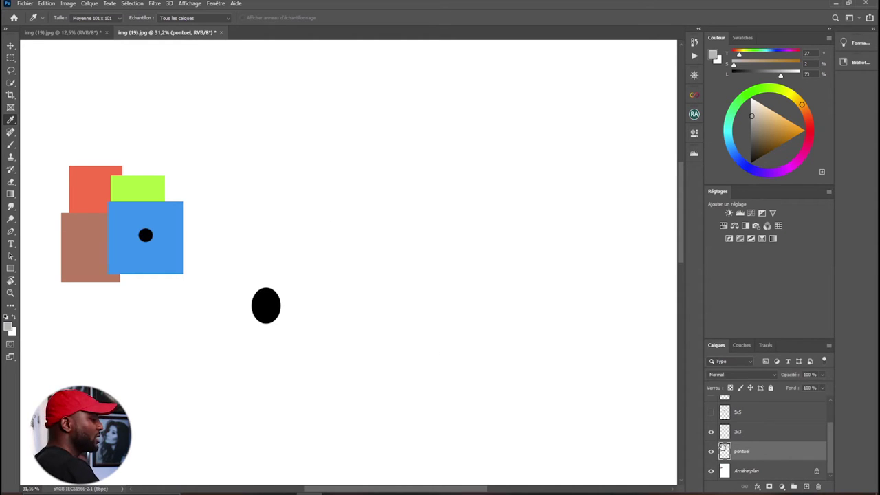
click(712, 451)
Move the 3x3 layer's oval over the meeting point of the four squares, and finally place it to the right of the blue square
click(731, 433)
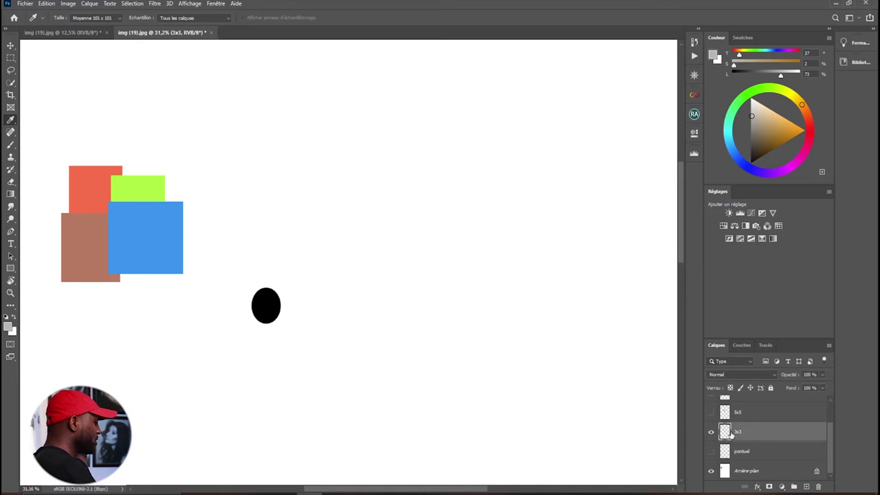
key(ctrl+t)
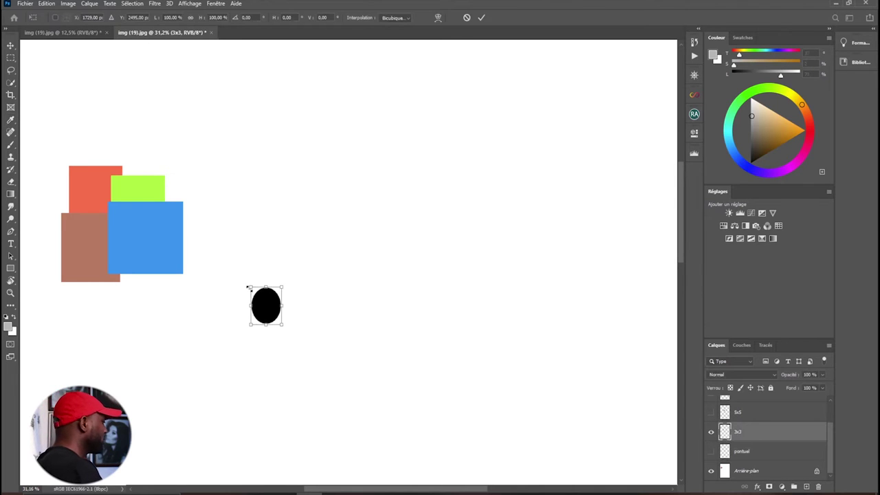
drag(263, 311, 107, 214)
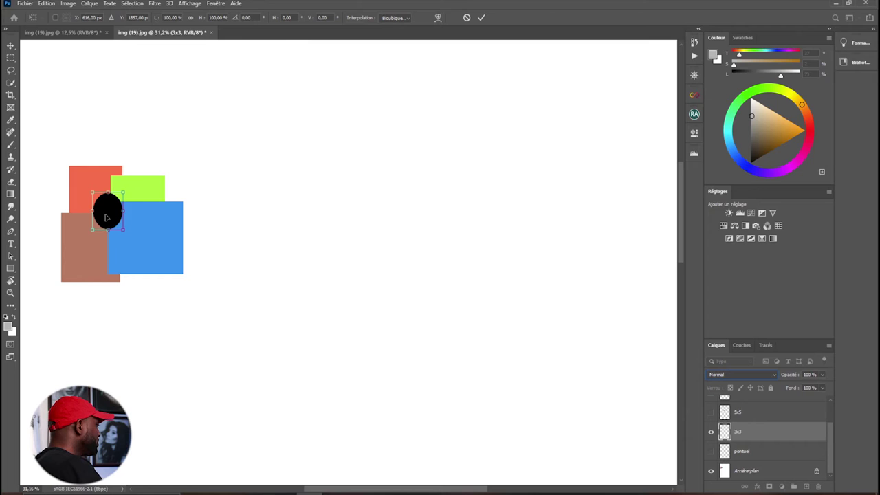
drag(106, 217, 106, 218)
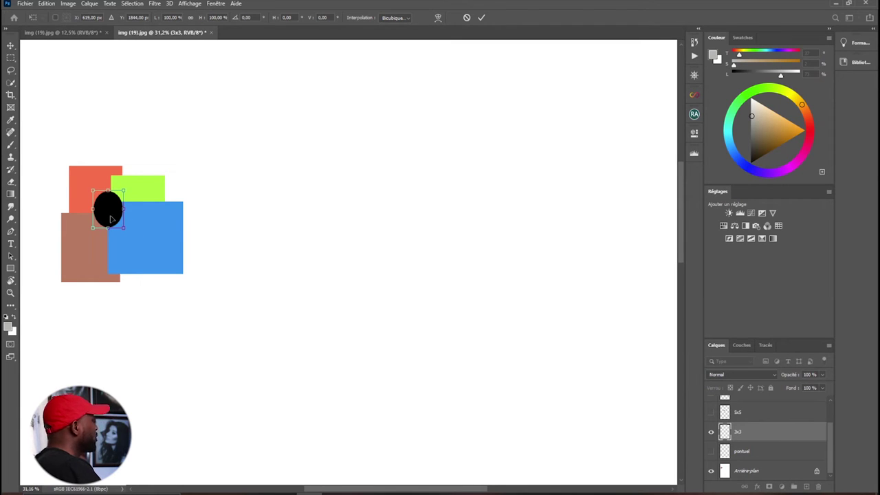
drag(110, 215, 215, 238)
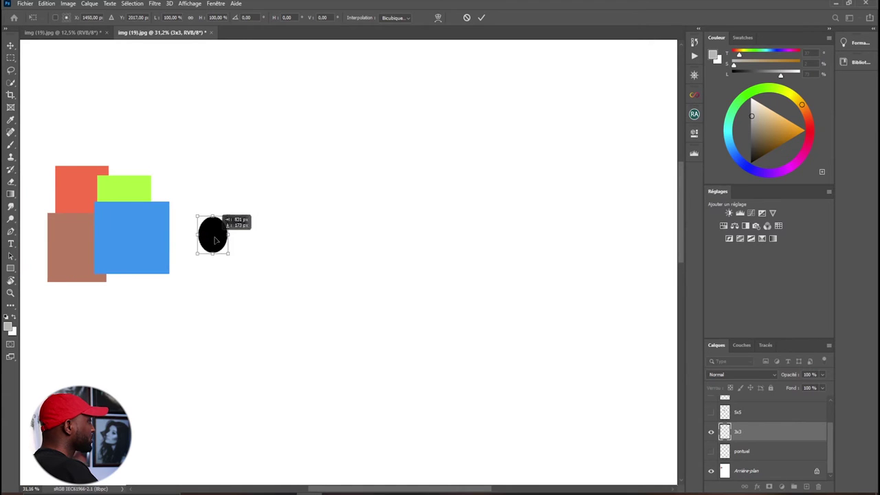
click(482, 18)
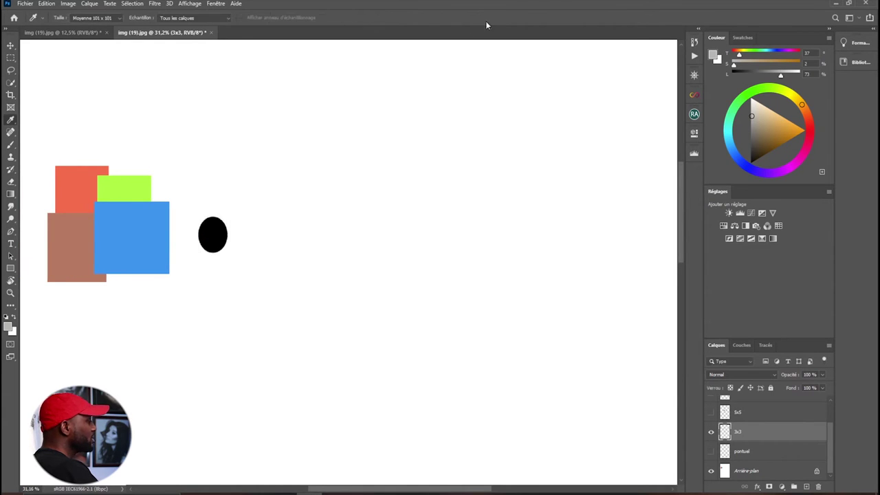
Show the 5x5 layer in place of the 3x3 layer and move its black circle onto the blue square
click(714, 432)
click(712, 413)
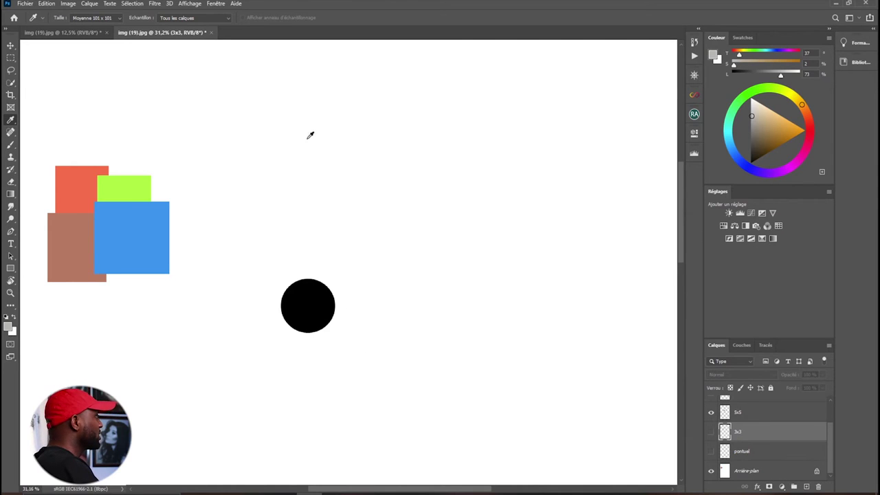
click(757, 413)
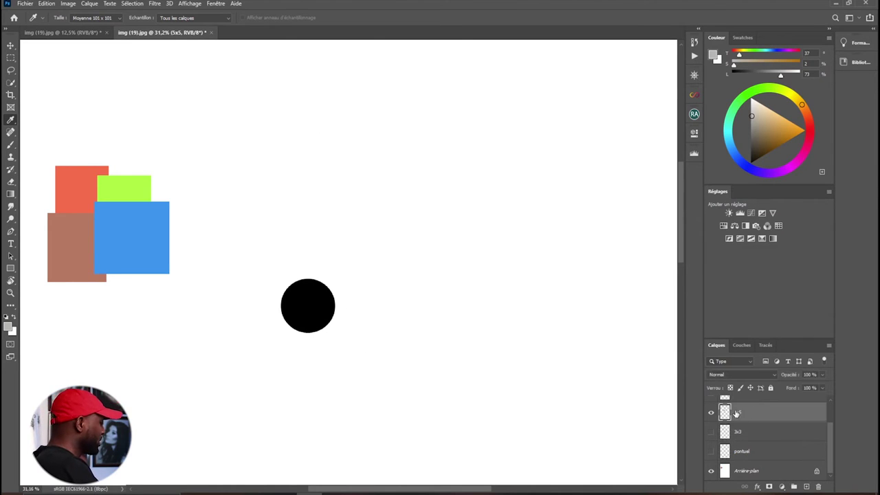
key(ctrl+t)
drag(308, 317, 154, 252)
click(482, 17)
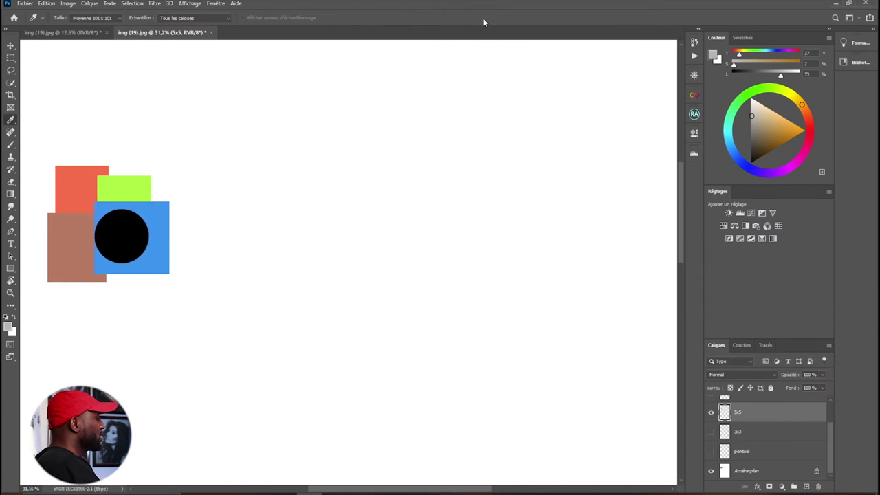
Show the 31x31 layer in place of the 5x5 layer and move its black circle closer to the coloured squares
click(711, 413)
drag(832, 439, 829, 417)
click(711, 407)
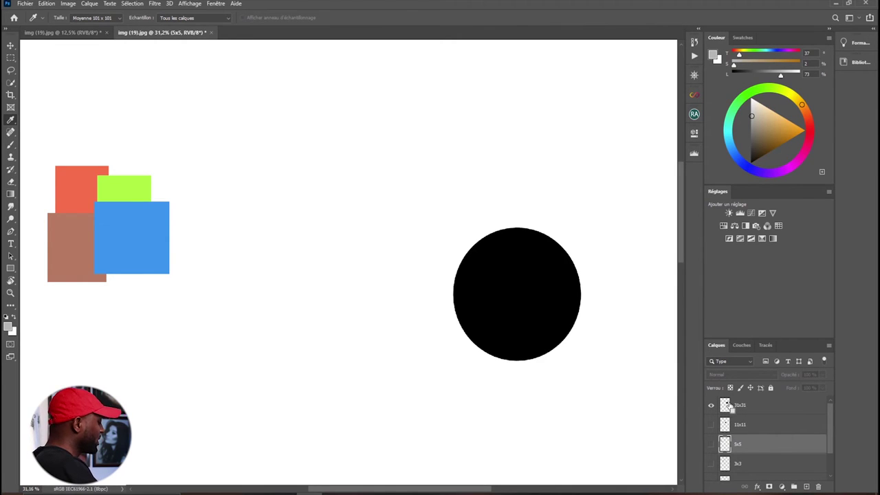
click(766, 405)
key(ctrl+t)
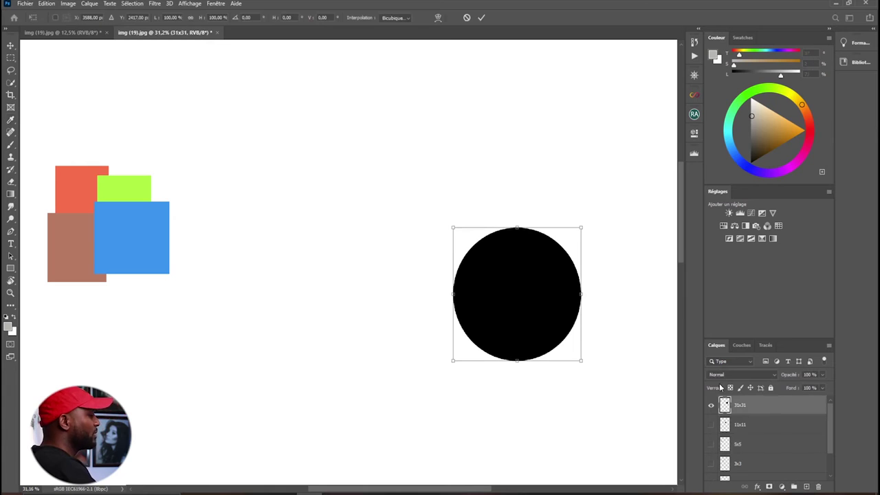
drag(513, 300, 333, 302)
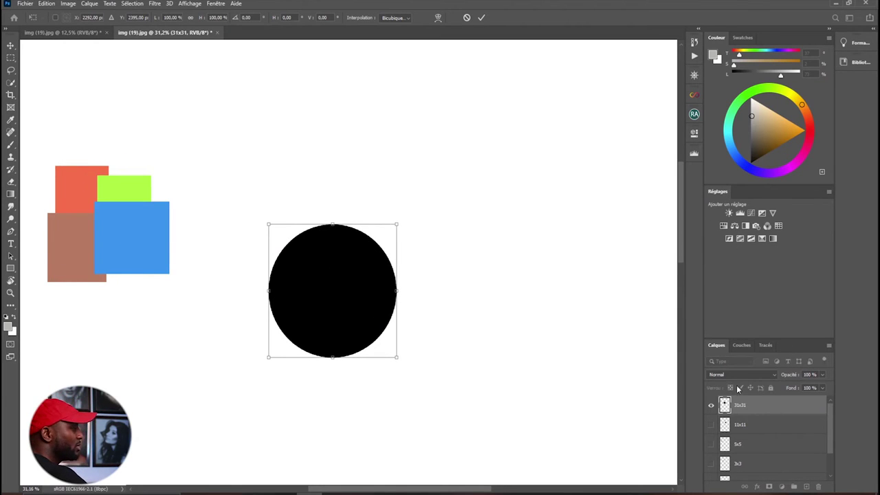
click(481, 18)
Set the Eyedropper's sample size to Echantillon ponctuel
click(114, 17)
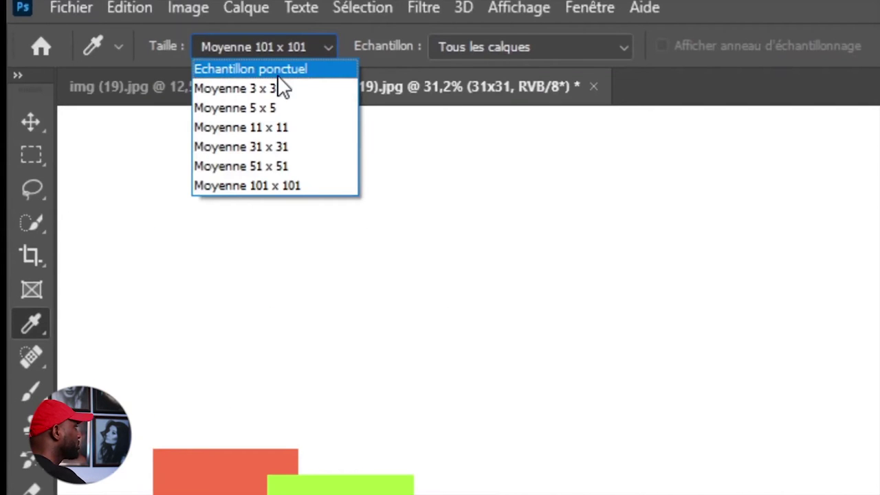
click(285, 66)
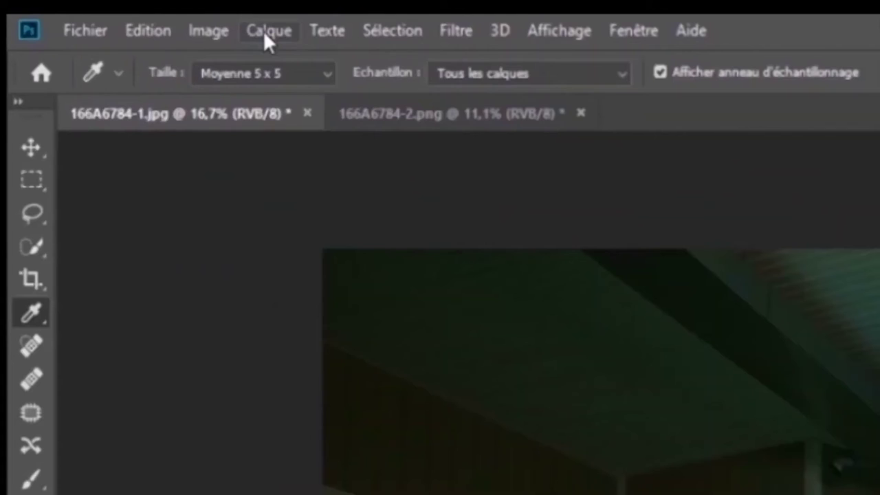
Add a Curves adjustment layer to the aeroplane photo, reviewing the colour and mode choices but keeping Sans, Normal and 100 % opacity
click(97, 14)
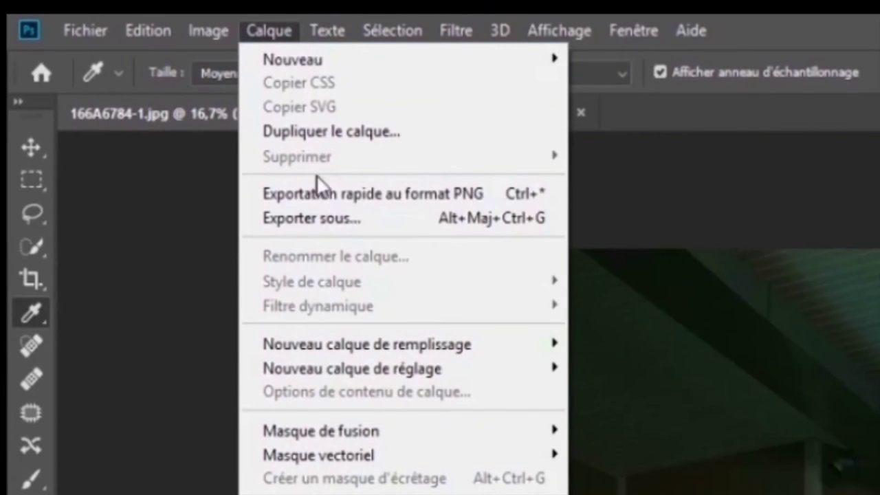
mouse_move(343, 369)
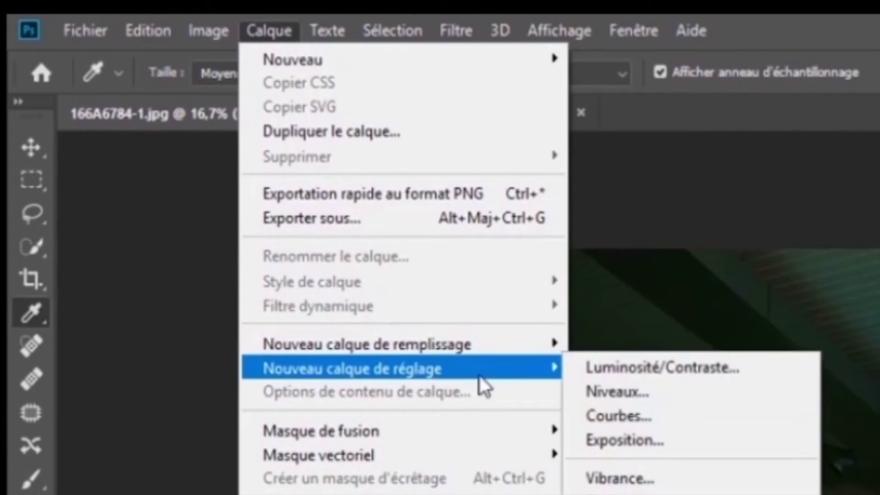
click(636, 417)
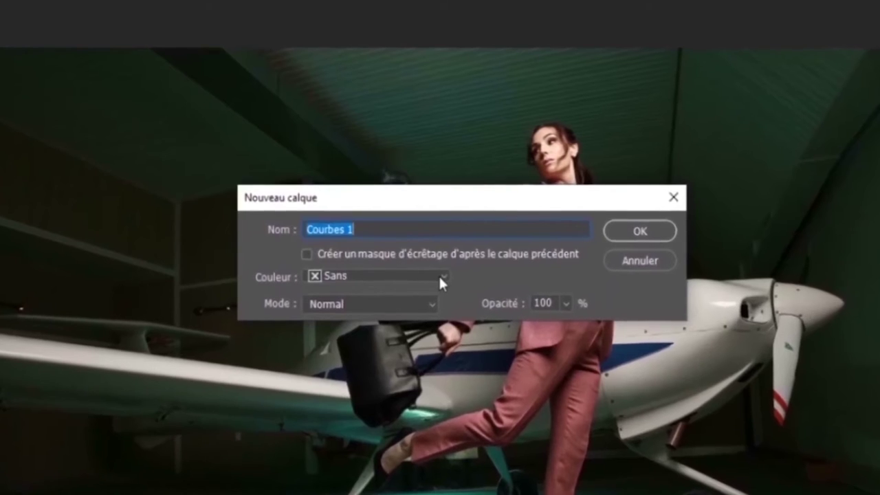
click(439, 273)
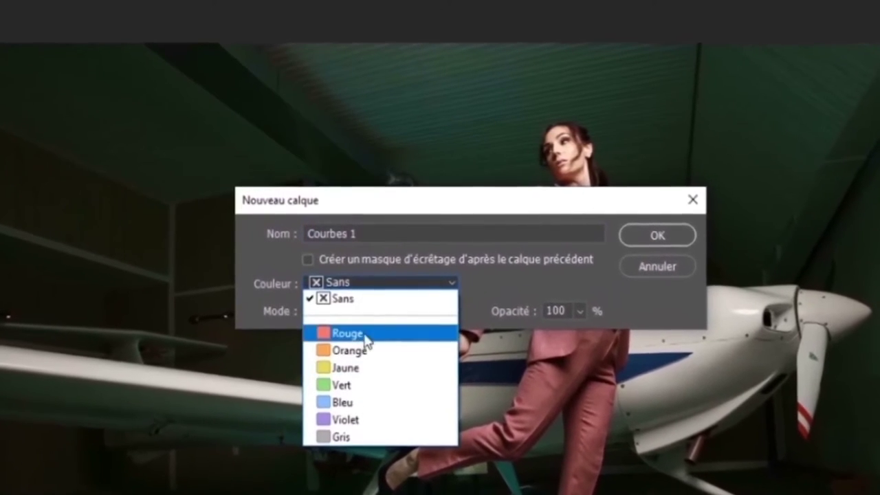
click(456, 287)
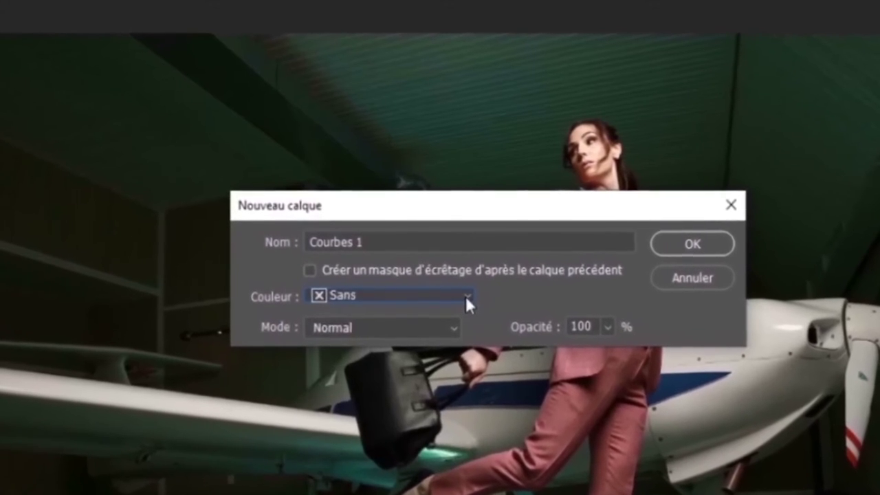
click(463, 294)
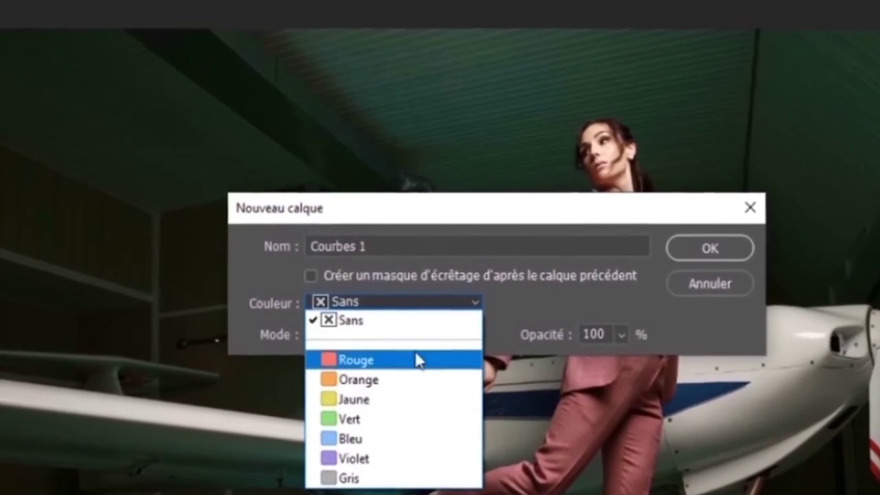
click(361, 301)
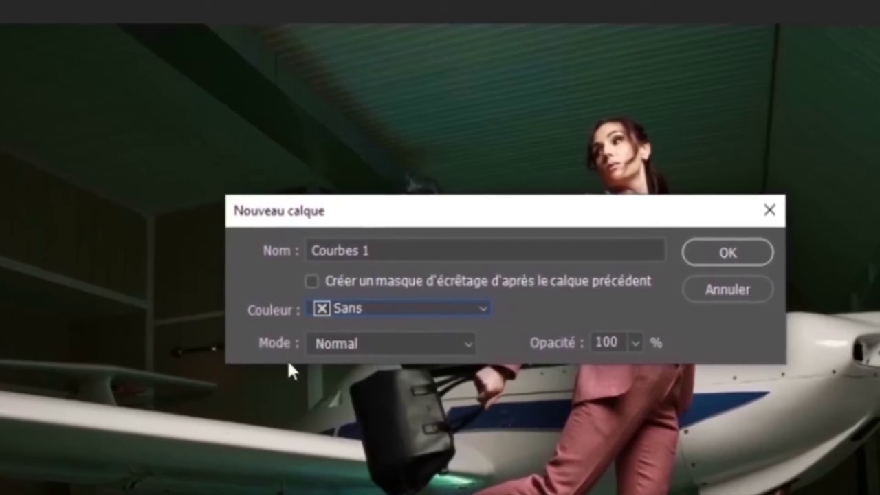
click(462, 351)
click(323, 364)
click(480, 359)
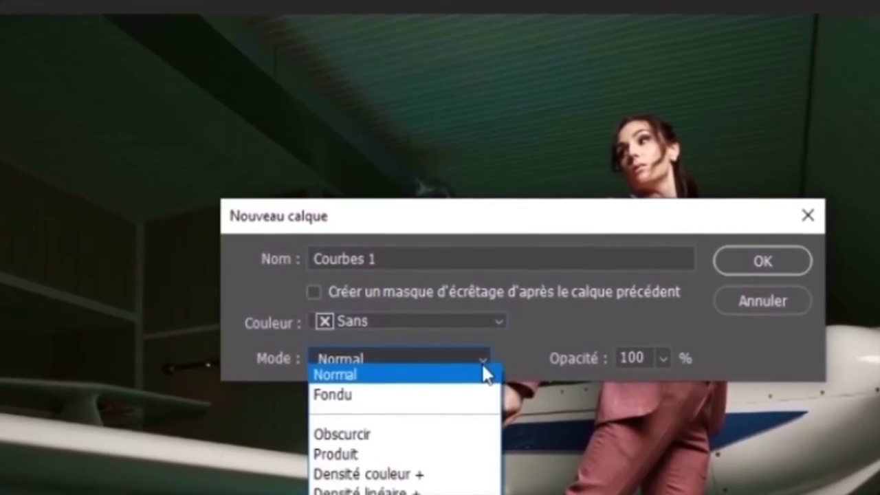
click(484, 377)
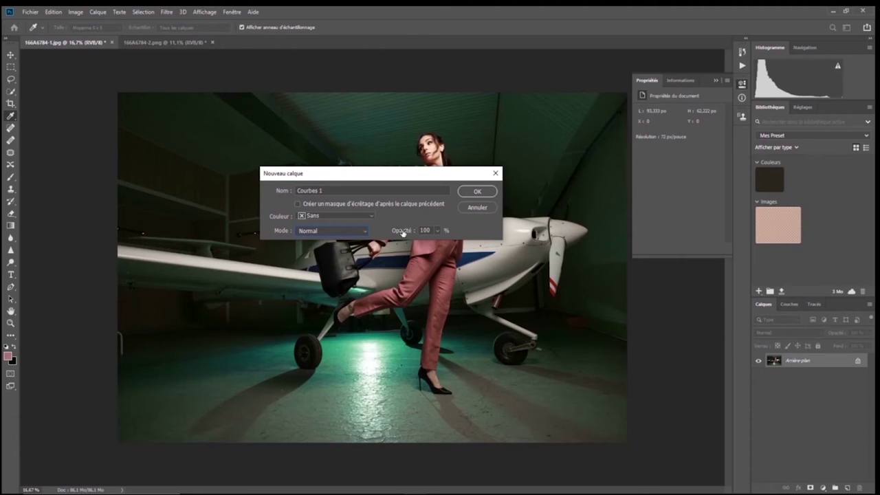
click(471, 194)
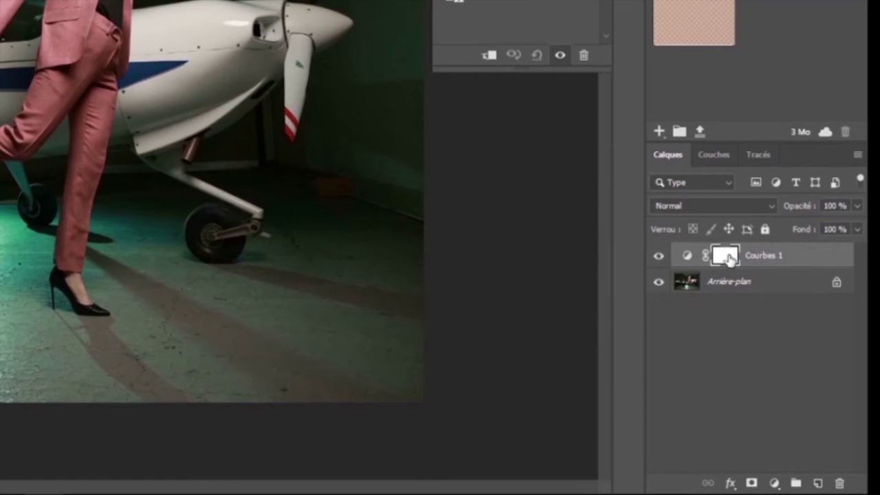
Select the Curves layer's adjustment thumbnail and delete the whole adjustment layer
click(687, 256)
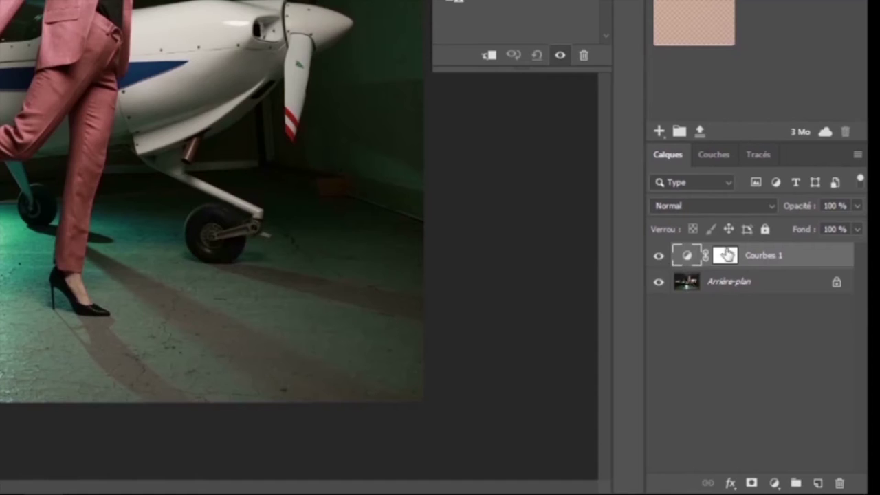
click(840, 484)
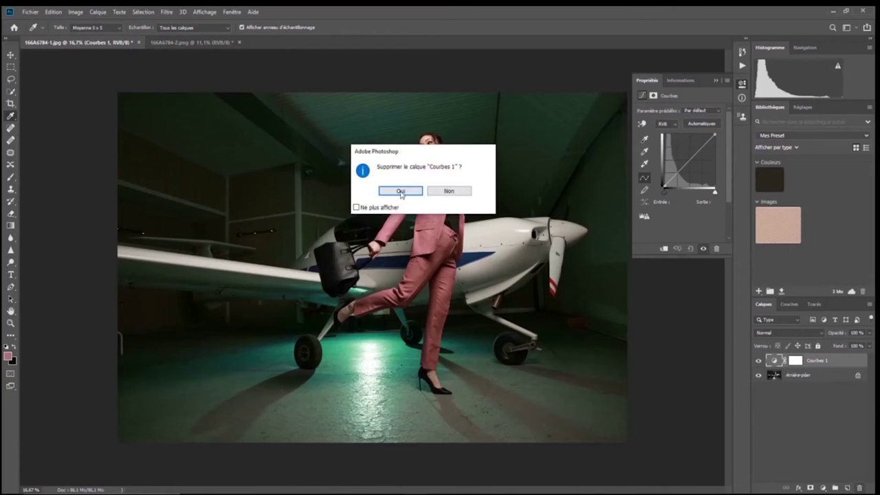
click(450, 191)
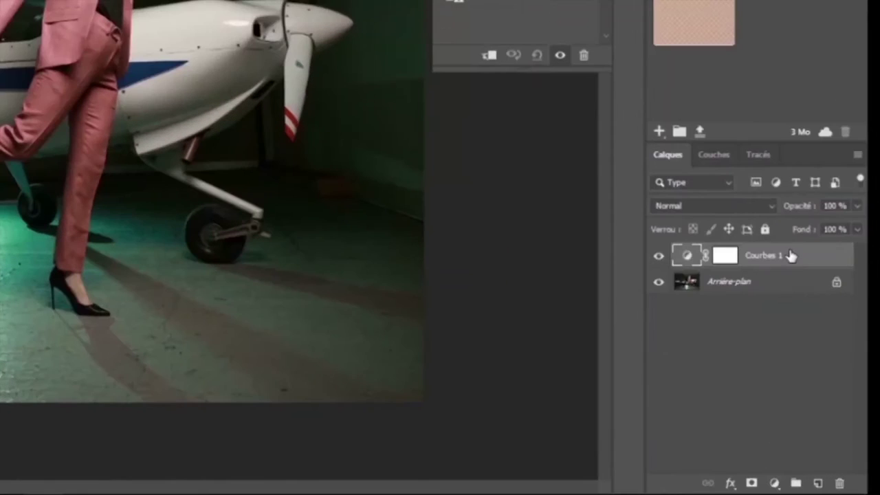
drag(831, 360, 859, 456)
drag(838, 428, 840, 482)
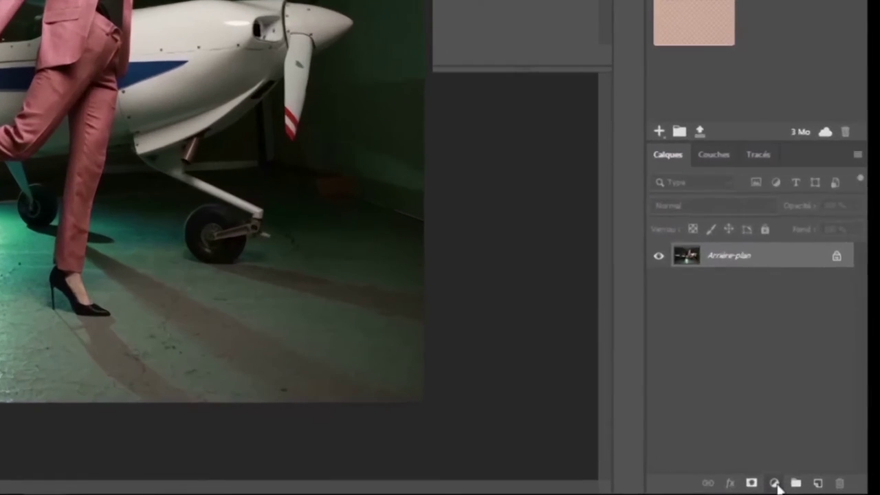
Add a Curves (Courbes) adjustment layer above the background and toggle its visibility, leaving it shown
click(823, 487)
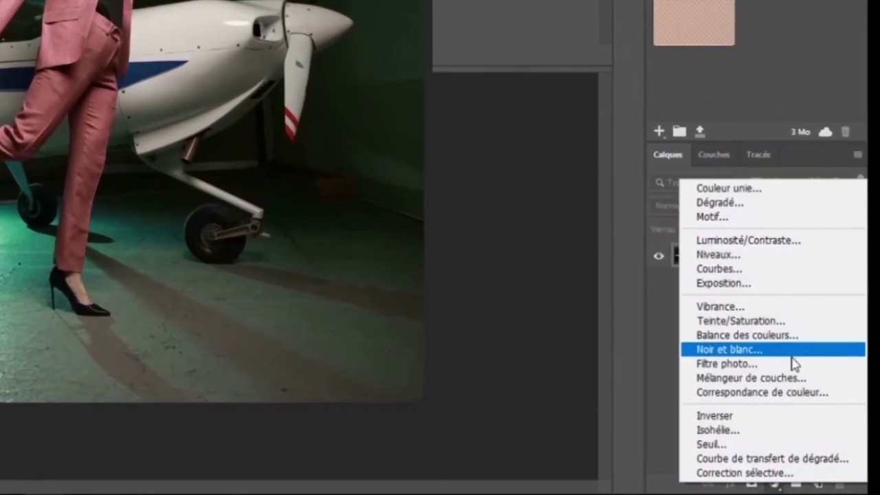
click(753, 269)
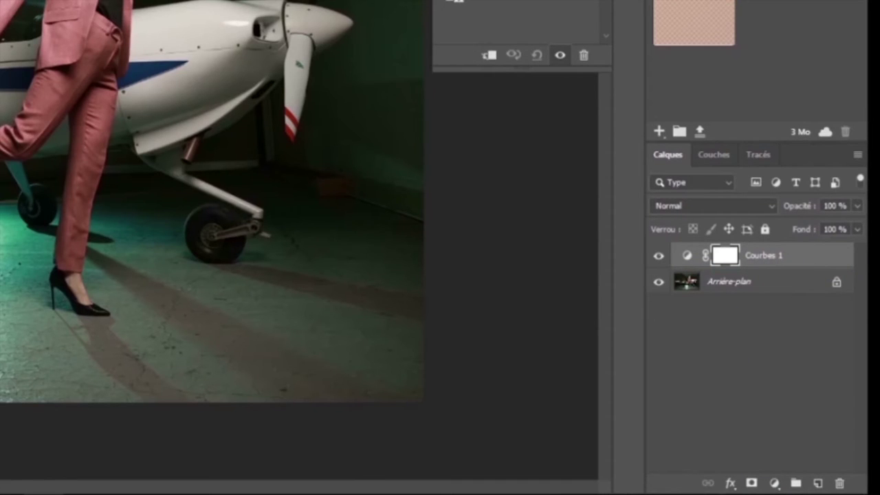
click(660, 260)
click(660, 260)
click(660, 260)
click(659, 257)
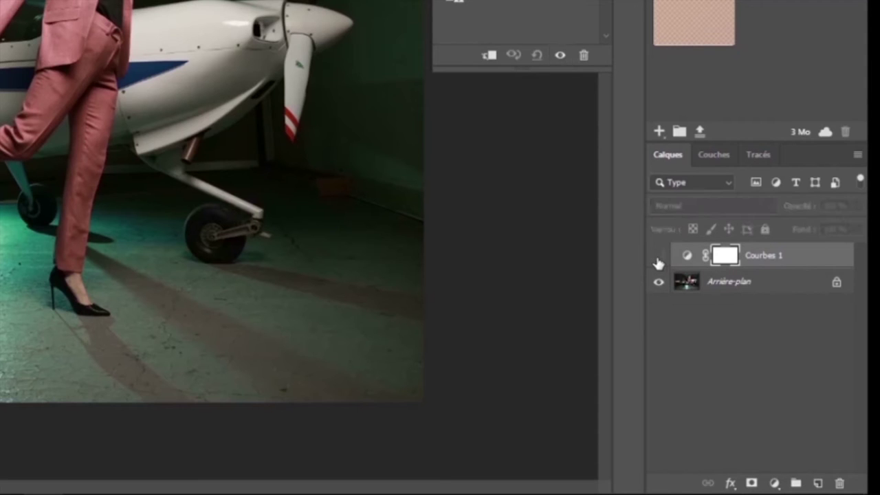
click(659, 256)
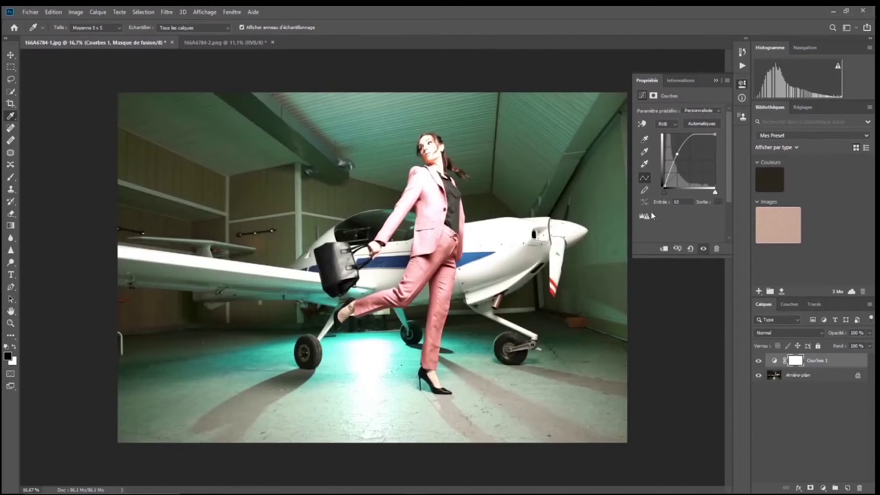
Try a brightening RGB curve with a point at input 86, compare it with the original photo, and reset the curve to default
drag(678, 157, 681, 159)
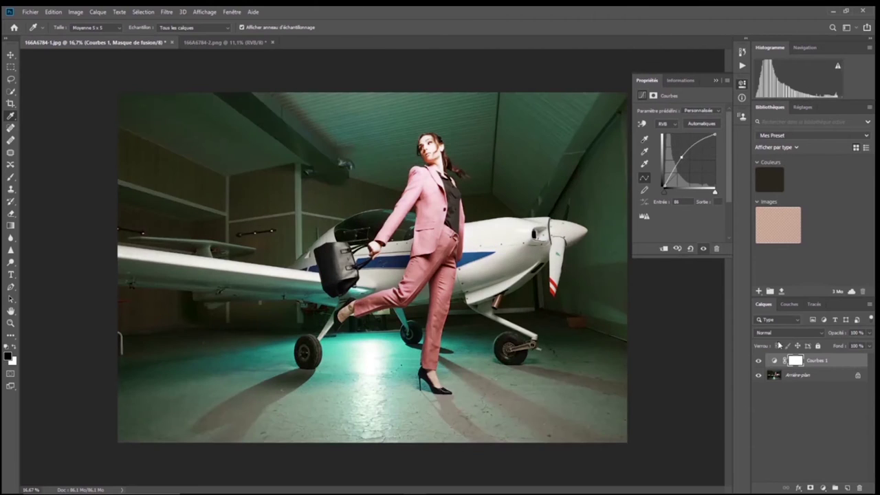
click(759, 362)
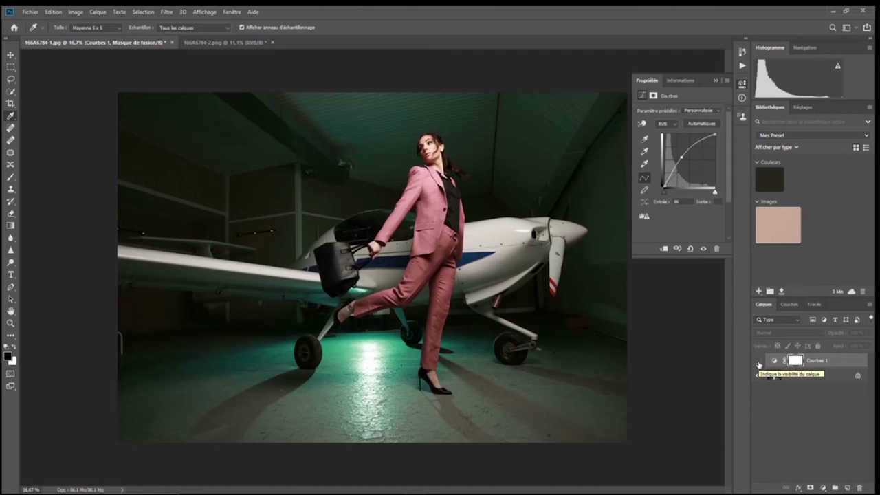
click(759, 362)
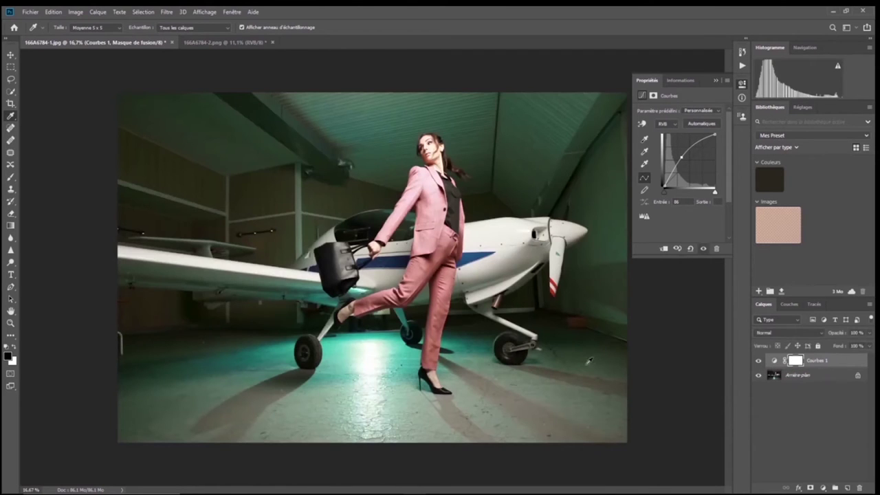
click(690, 249)
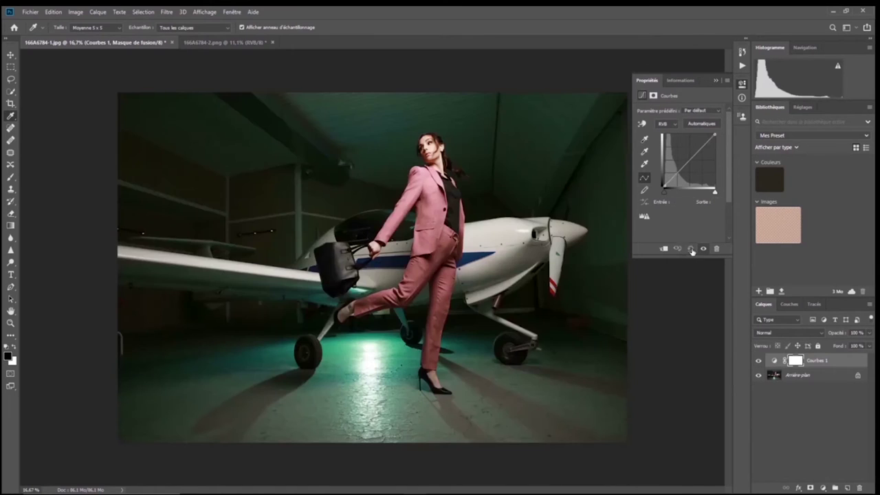
Select the Curves layer's adjustment thumbnail, and hide and reopen its properties twice
click(775, 362)
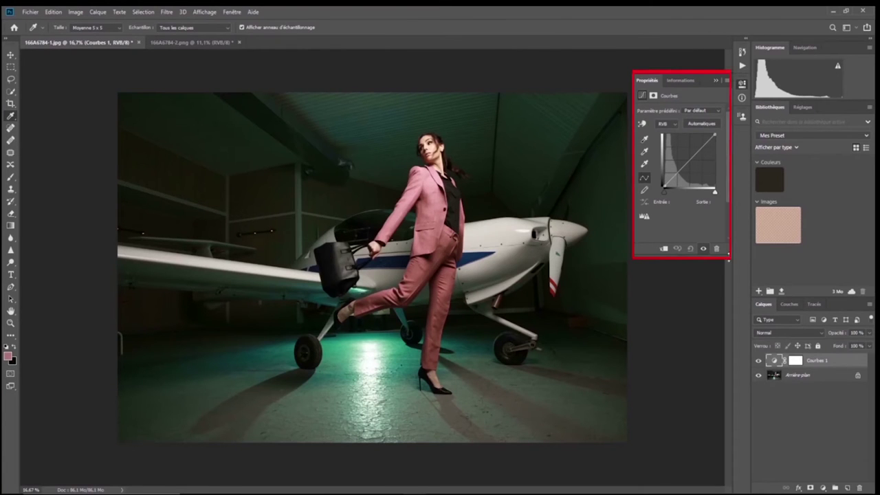
click(716, 82)
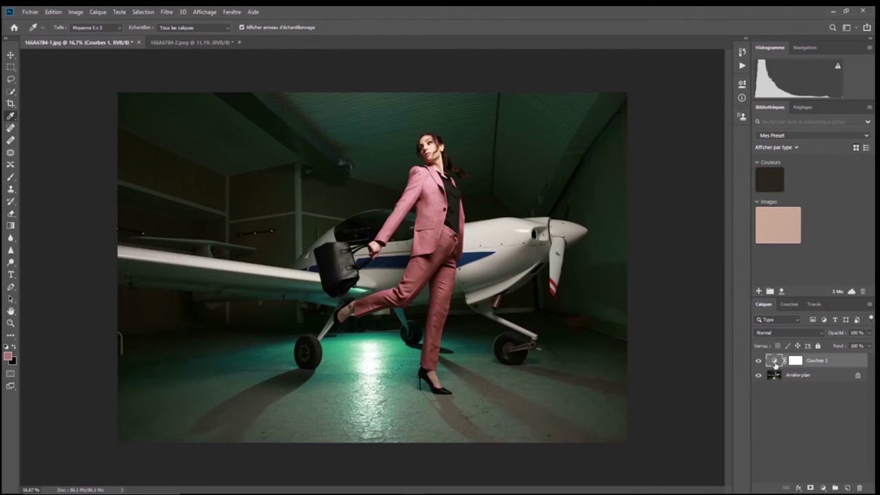
double_click(775, 363)
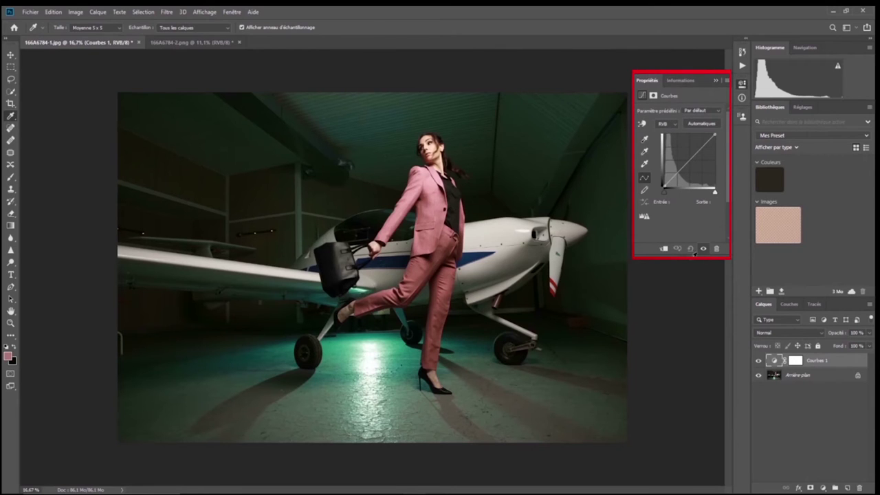
click(717, 80)
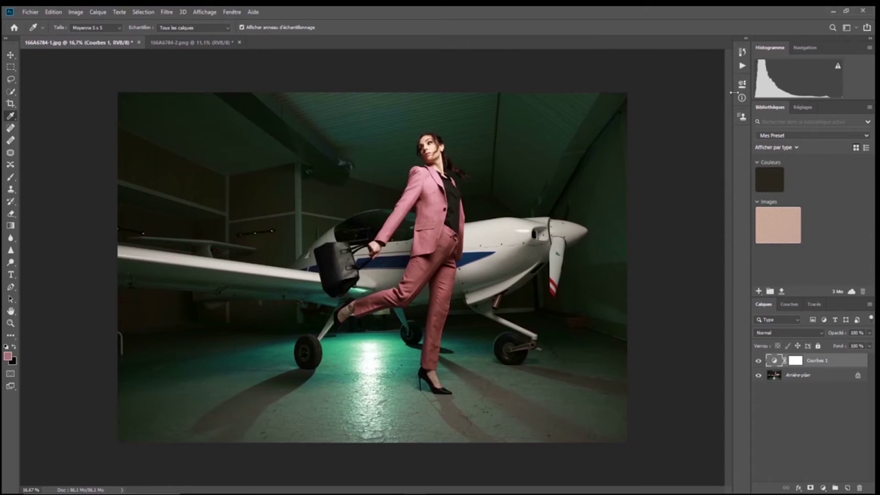
click(743, 85)
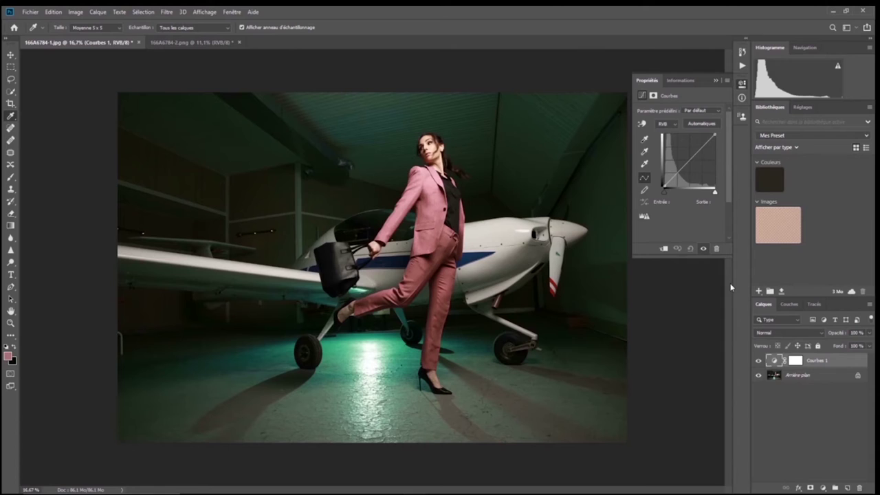
Compare the properties of the background with those of the Curves layer, leaving the curve adjustment selected
click(811, 378)
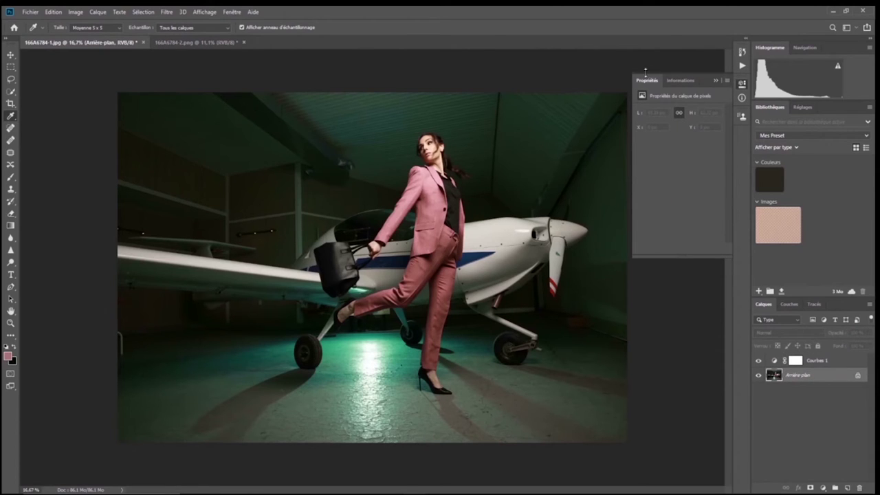
click(845, 365)
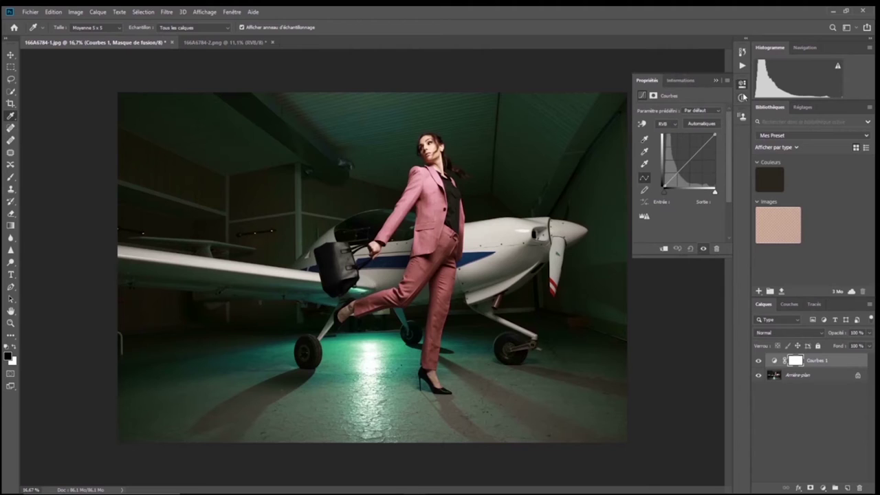
click(775, 362)
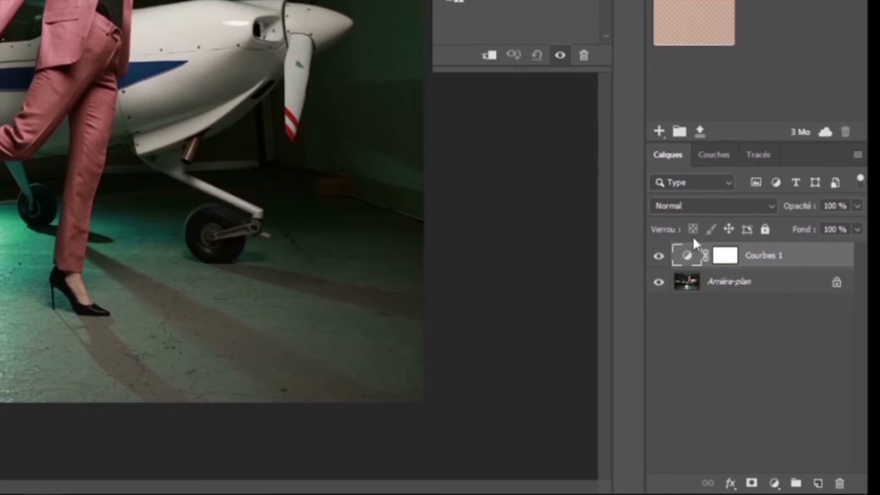
Compare the Curves layer's mask properties with its adjustment properties, leaving the layer mask selected
click(723, 258)
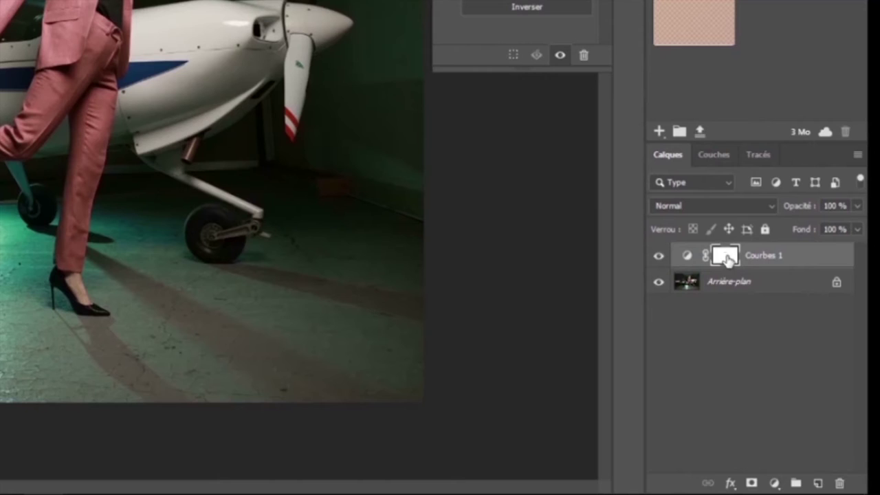
click(688, 256)
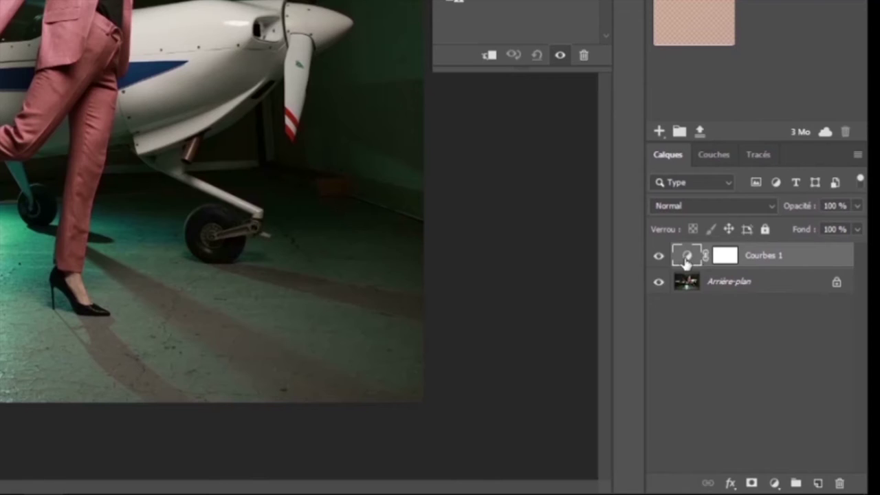
click(725, 260)
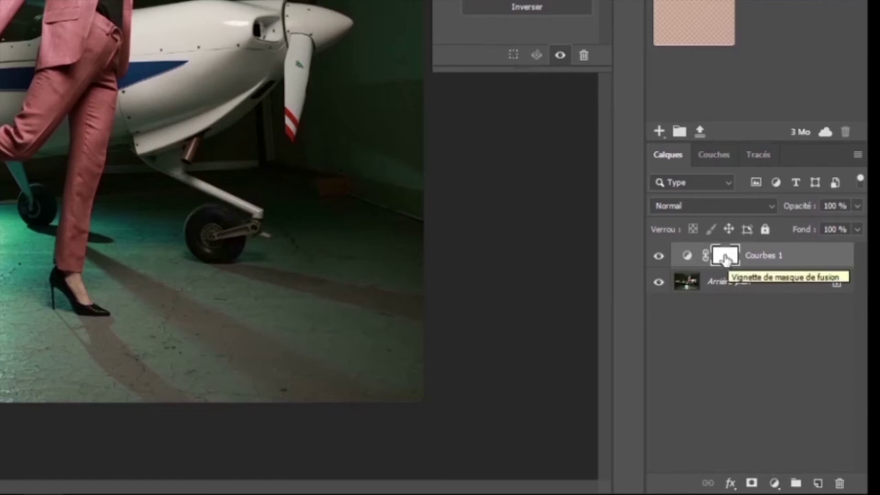
click(688, 259)
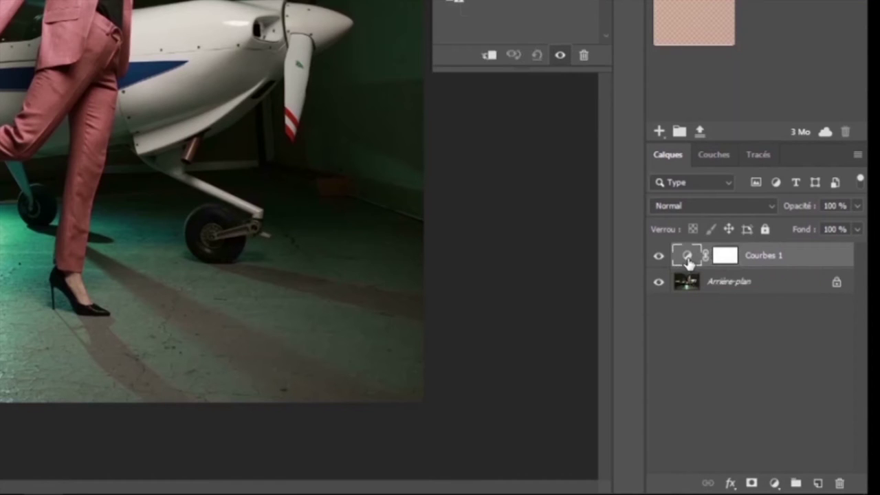
click(728, 263)
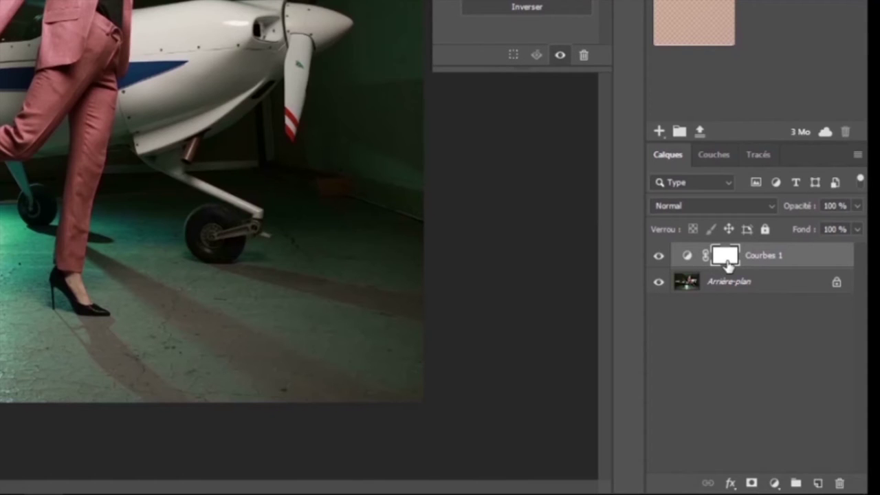
Add a Vibrance adjustment layer above the Curves layer, and delete it
click(775, 483)
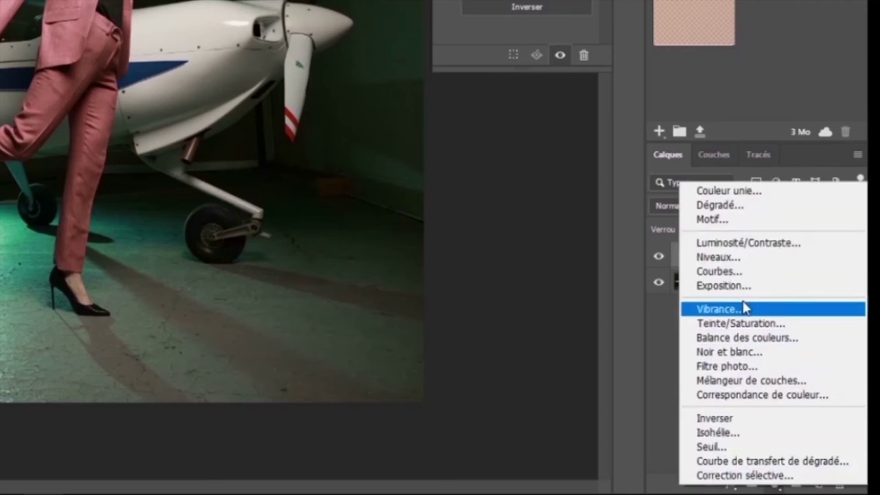
click(734, 310)
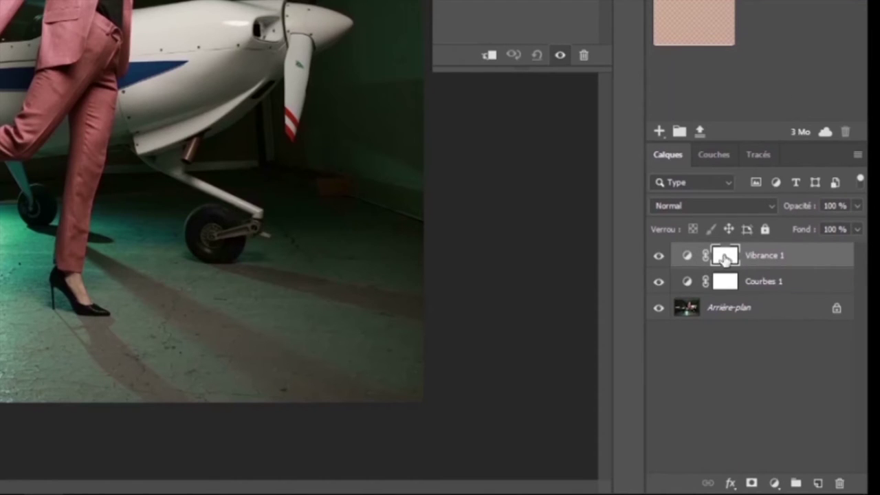
drag(796, 261, 840, 483)
Rename the Curves adjustment layer as "curve"
double_click(762, 257)
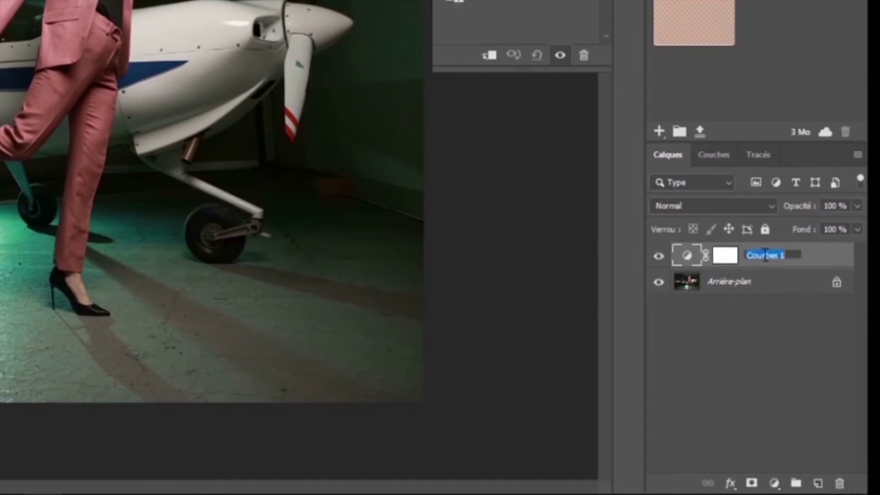
key(Return)
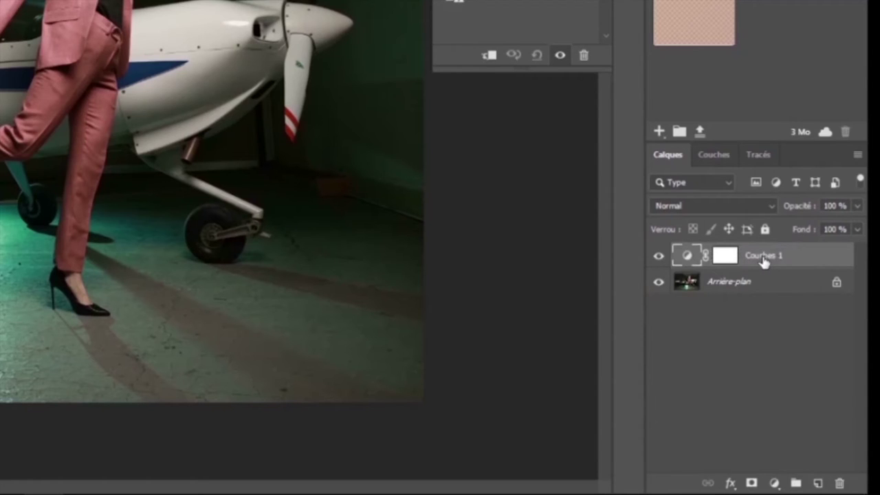
double_click(763, 256)
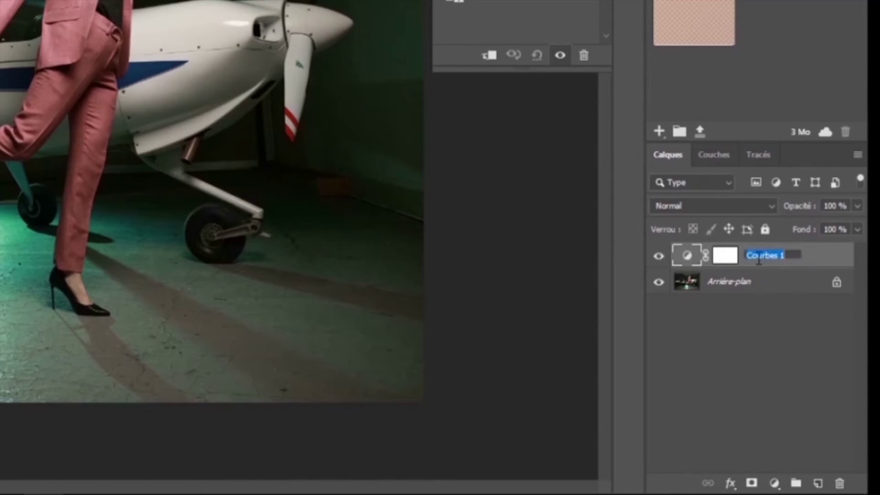
text(Curve)
click(820, 259)
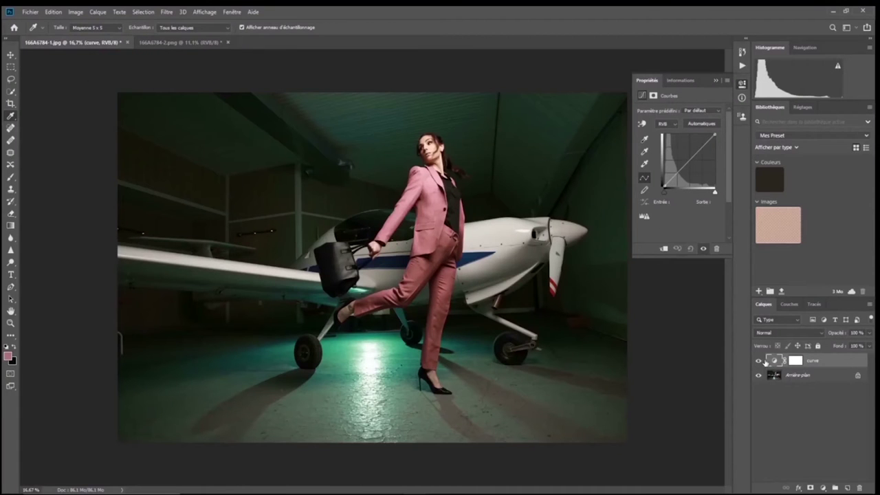
Toggle the visibility of the curve layer several times, leaving it shown
click(759, 362)
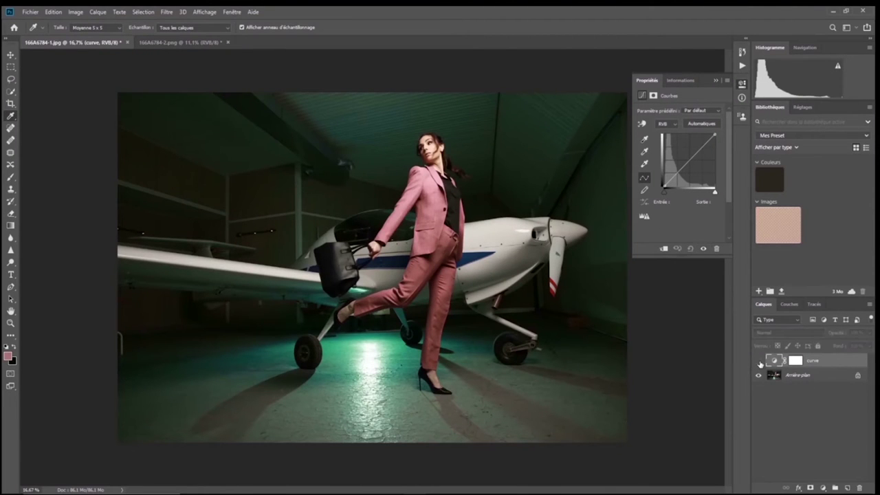
click(760, 362)
click(760, 361)
click(759, 362)
click(760, 362)
click(759, 362)
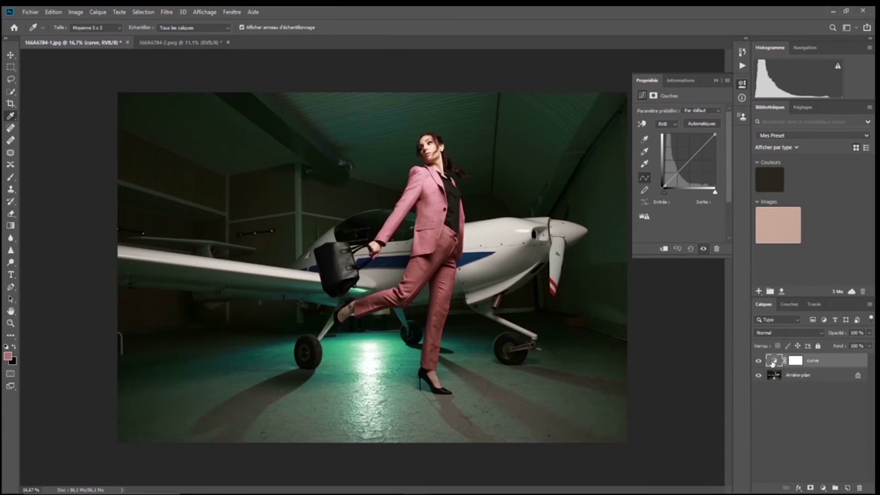
Examine the curve layer's mask and adjustment properties, and compare them with the Informations color readouts
click(795, 361)
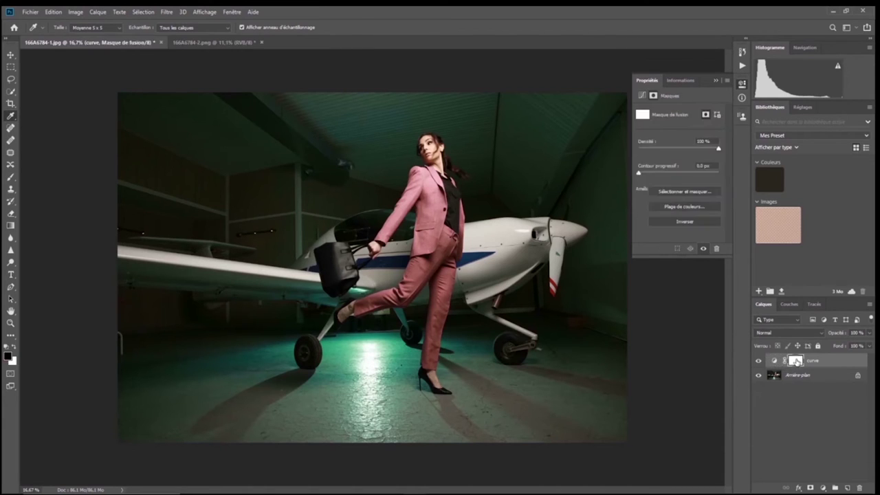
click(775, 361)
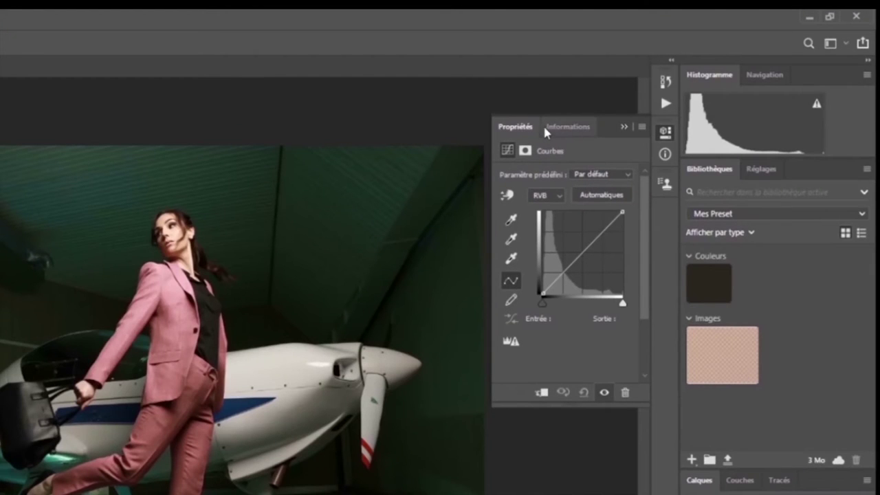
click(569, 128)
click(517, 127)
click(569, 131)
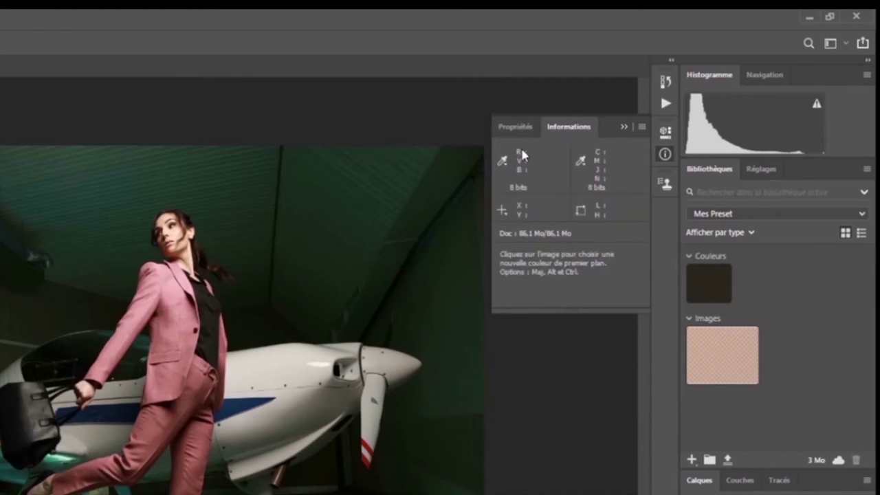
Hide and reopen the curve layer's adjustment properties, and examine the additional Curves options without applying any
click(623, 128)
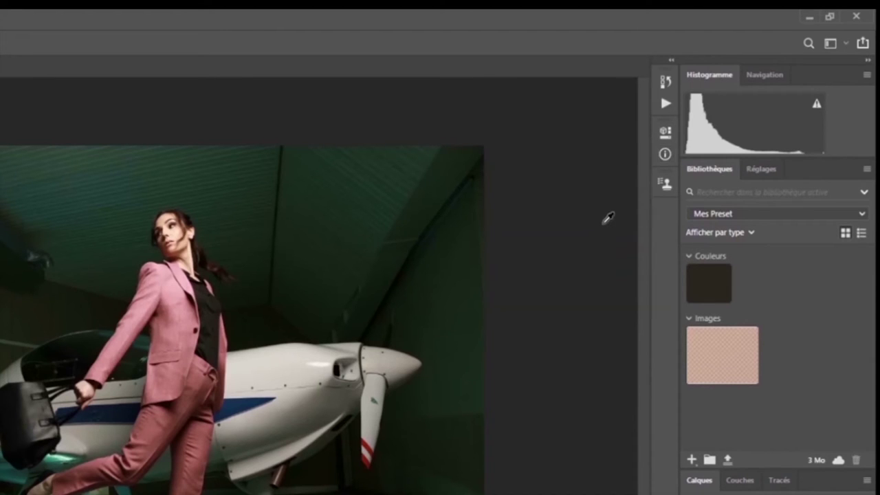
click(665, 134)
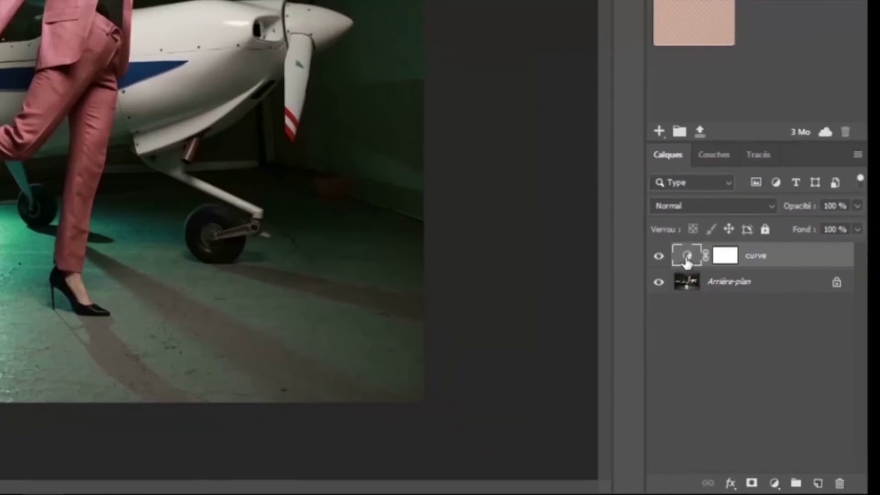
double_click(688, 257)
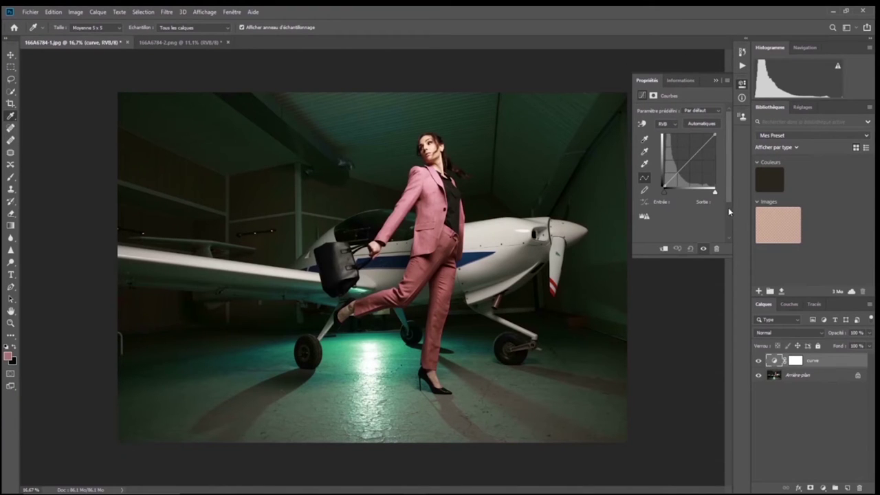
click(726, 82)
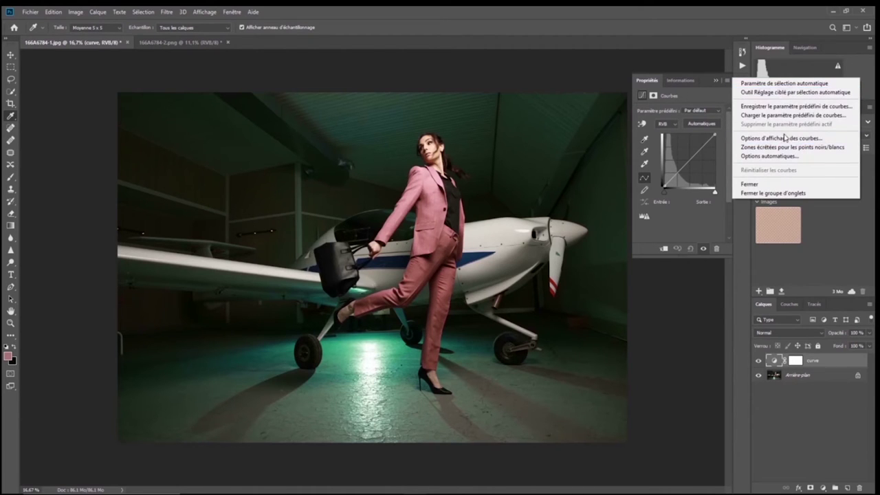
click(680, 81)
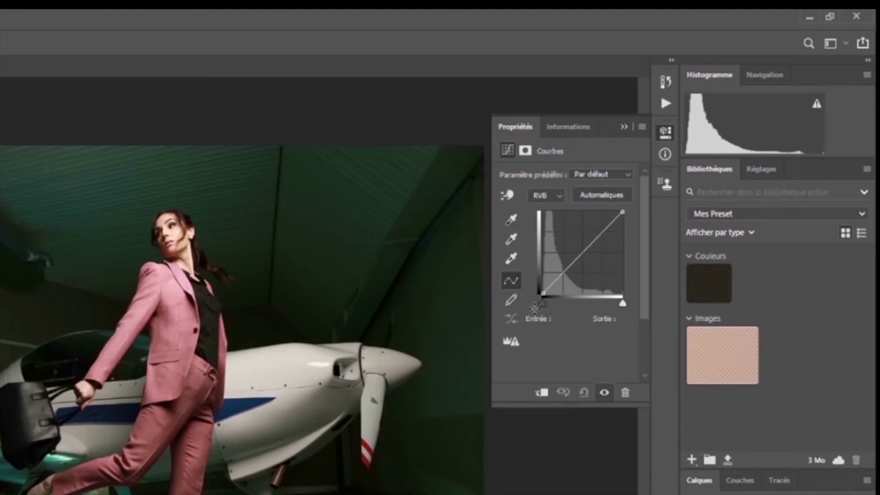
Add a shadow point to the RGB curve and try several brightening positions, leaving it at input 54
drag(539, 299, 544, 293)
click(567, 268)
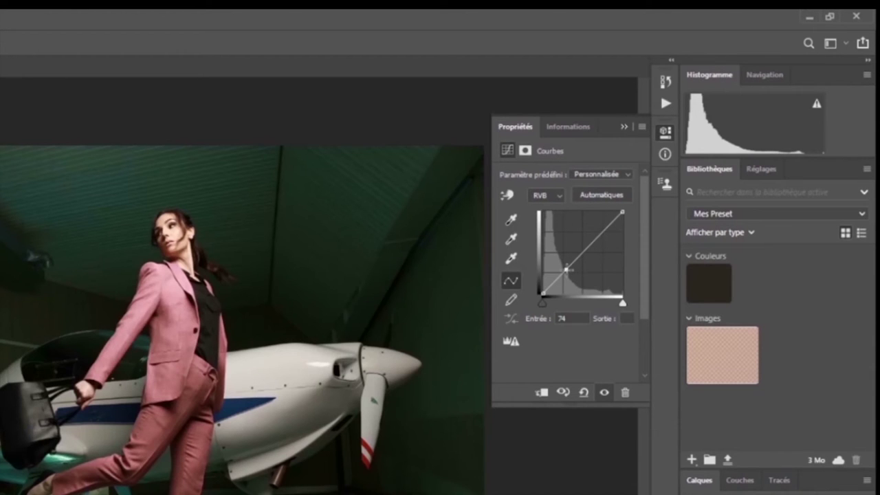
drag(566, 270, 562, 274)
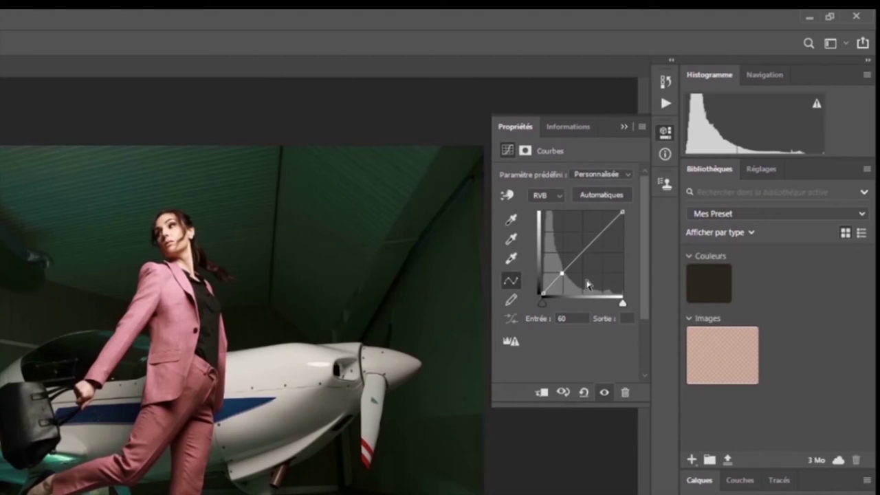
drag(562, 273, 560, 270)
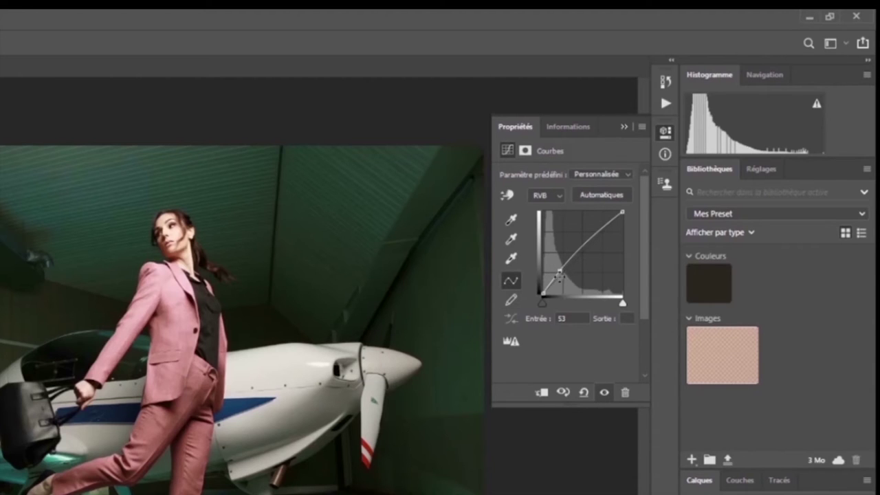
drag(560, 271, 557, 273)
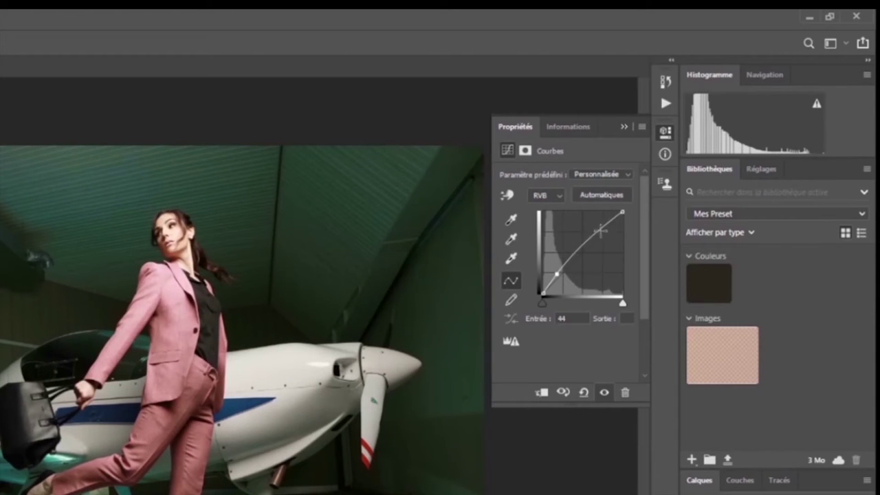
drag(554, 273, 560, 275)
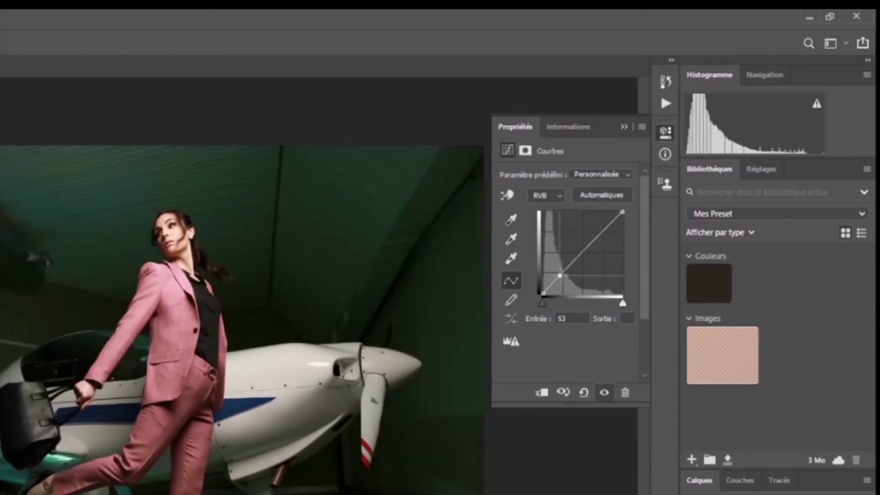
drag(559, 275, 558, 274)
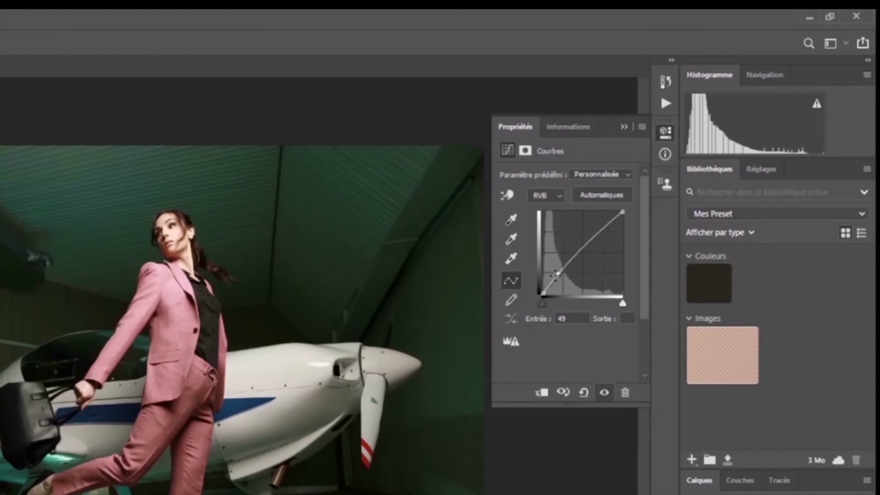
drag(557, 273, 559, 275)
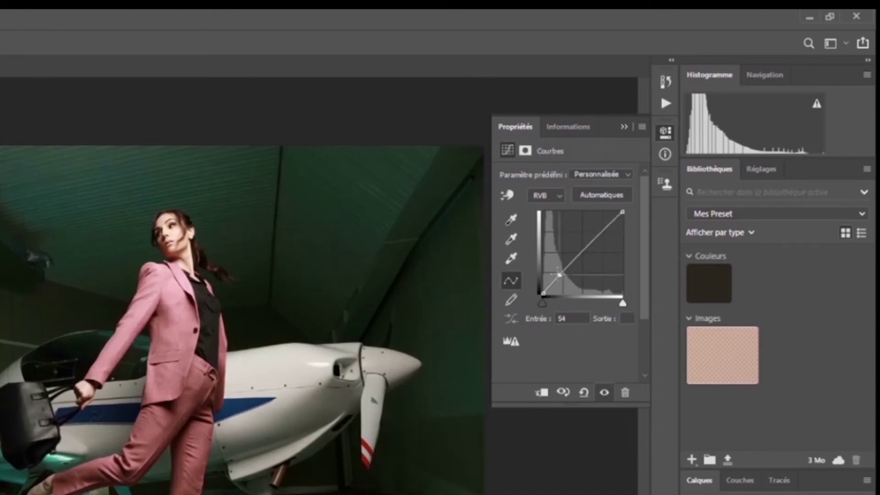
Add two anchor points on the upper part of the RGB curve, and adjust the shadow point to input 40
click(593, 242)
drag(558, 275, 556, 282)
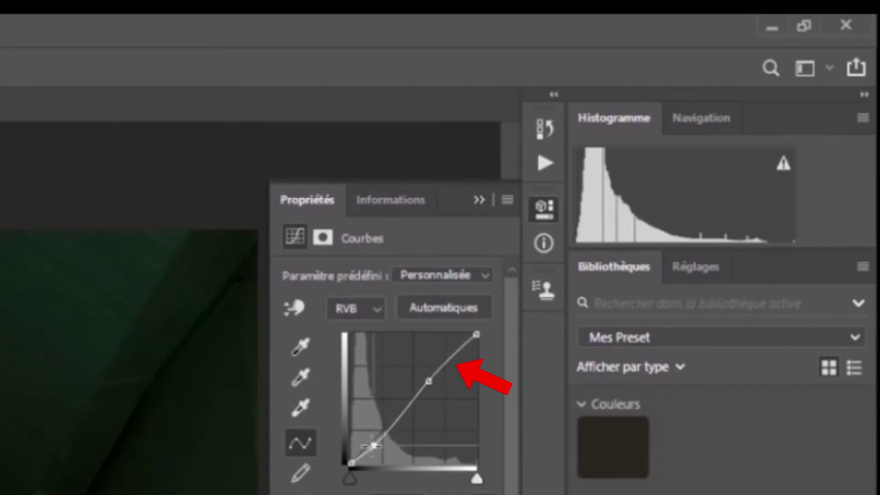
mouse_move(372, 446)
mouse_down()
mouse_move(365, 434)
mouse_move(370, 448)
mouse_up()
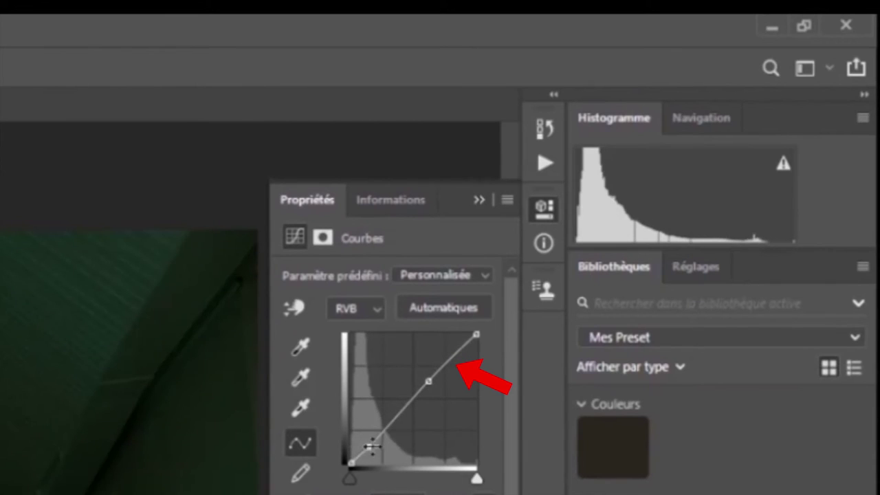
click(454, 357)
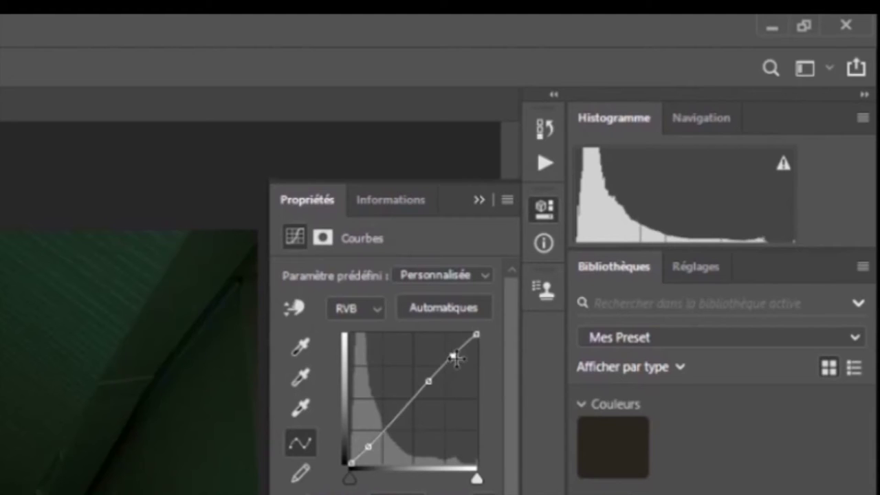
drag(368, 447, 370, 443)
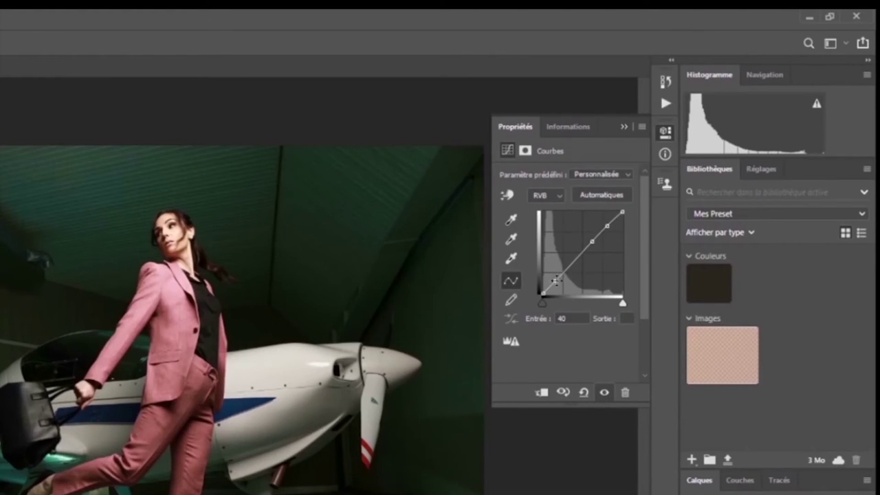
Remove the shadow point and the lower of the two upper anchor points from the RGB curve
drag(556, 281, 325, 267)
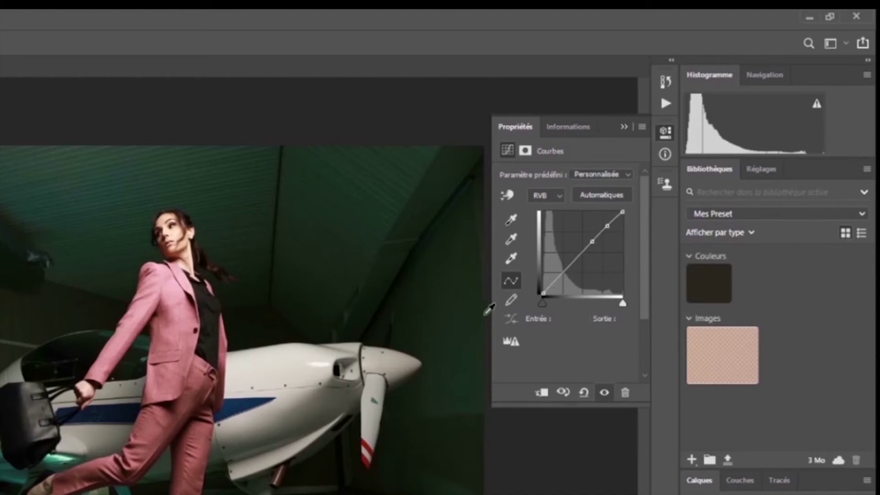
click(595, 240)
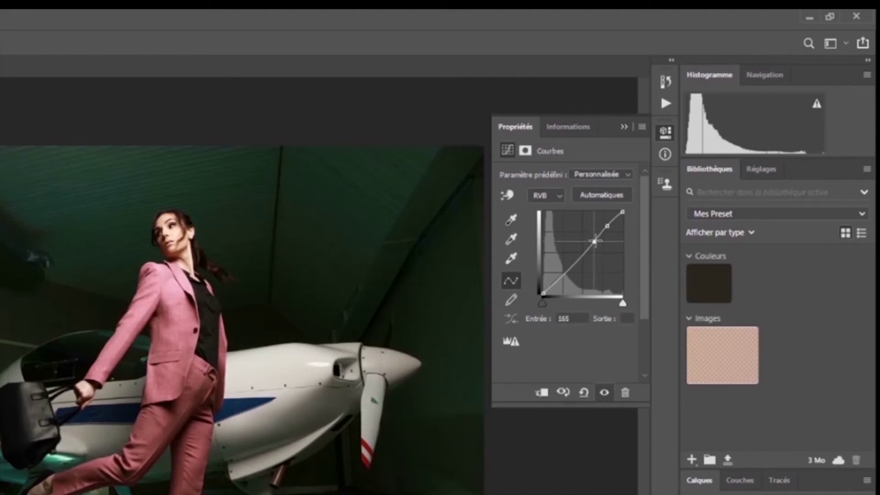
drag(594, 240, 637, 250)
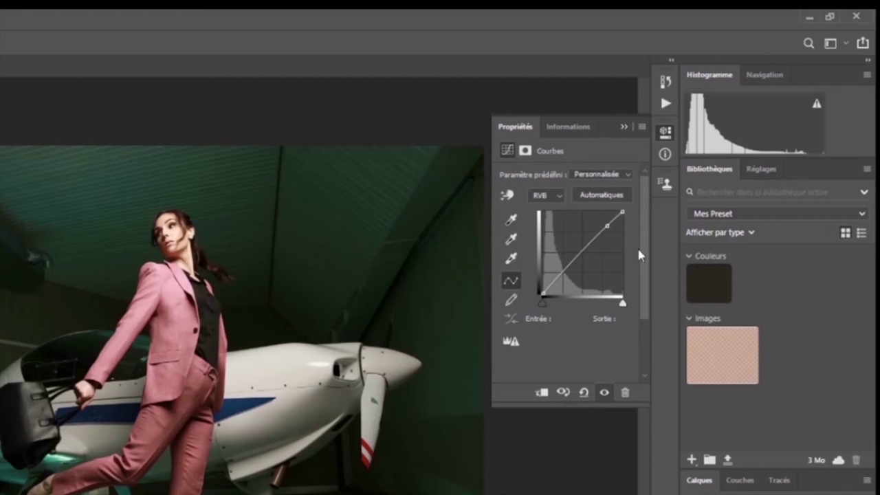
Remove the remaining upper anchor point from the RGB curve and select the black and white endpoint sliders in turn
click(609, 226)
drag(608, 226, 663, 238)
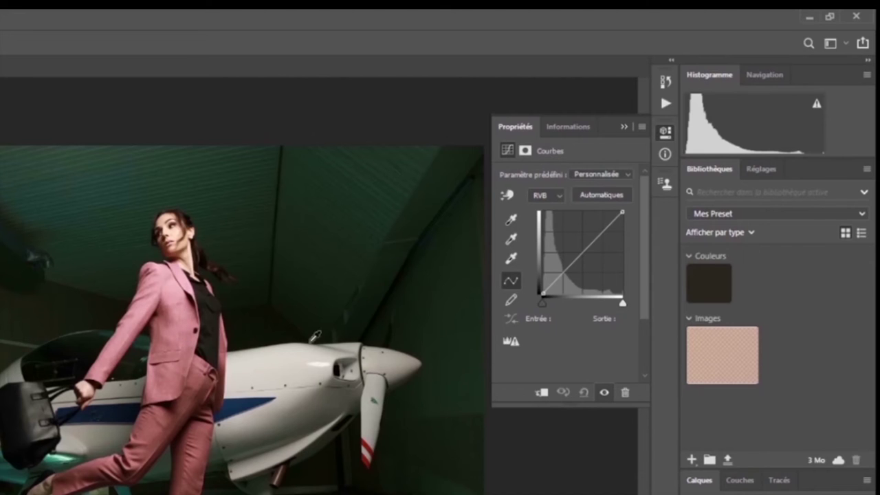
mouse_move(543, 309)
mouse_down()
mouse_move(555, 307)
mouse_move(538, 308)
mouse_up()
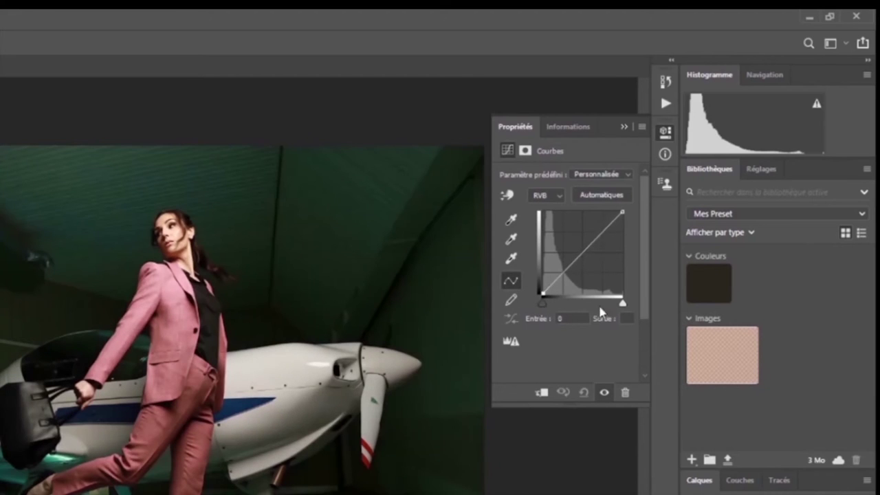
mouse_move(623, 307)
mouse_down()
mouse_move(601, 309)
mouse_move(627, 311)
mouse_up()
Add a midtone point to the RGB curve, try several brightening and darkening positions, and reset the curve to its default
click(589, 247)
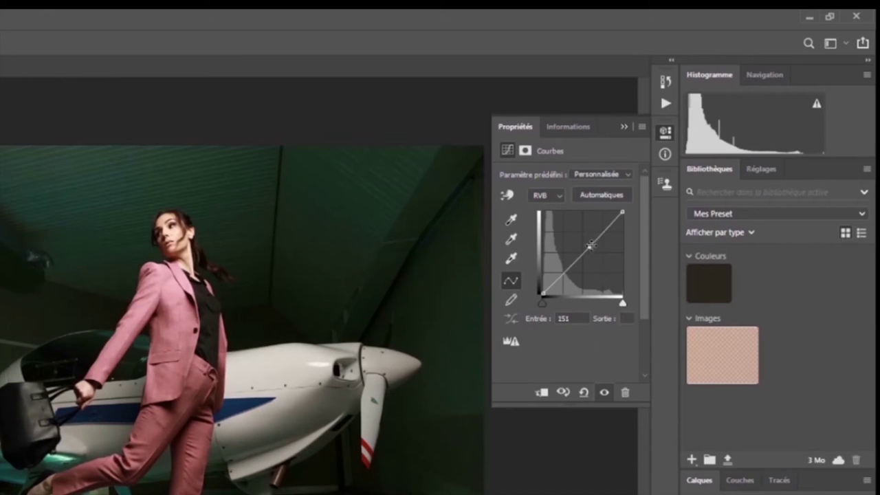
drag(590, 246, 584, 242)
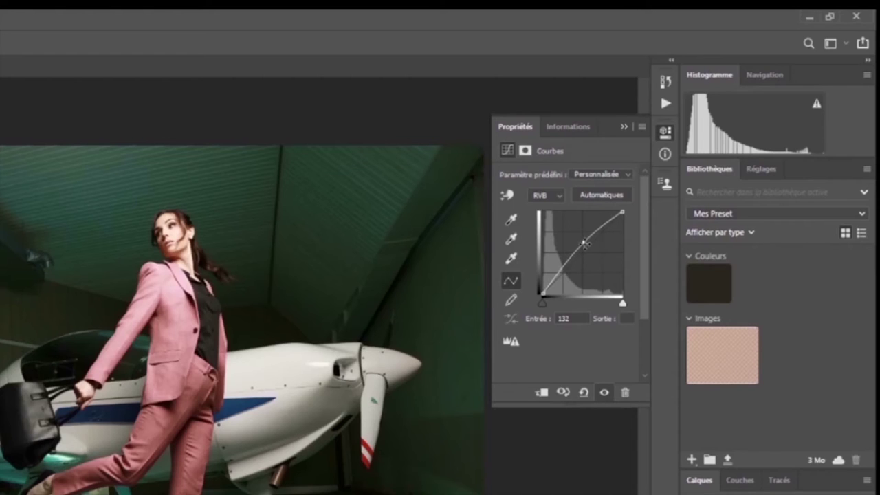
drag(584, 243, 584, 250)
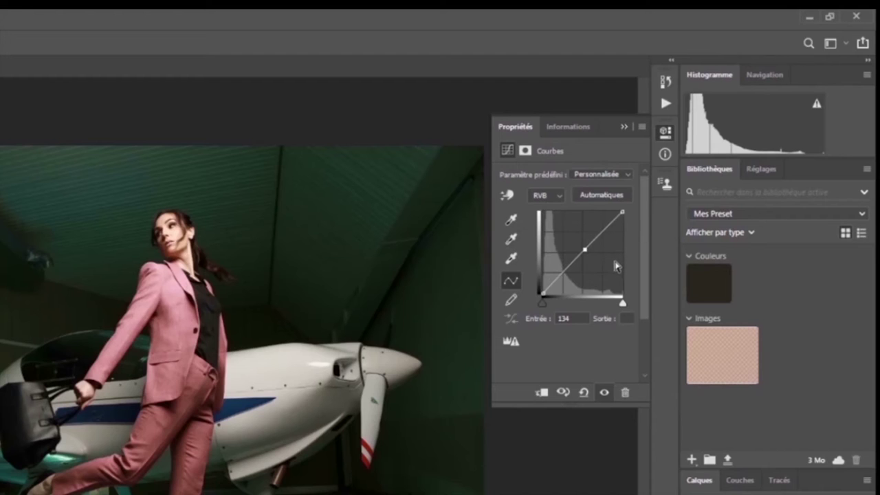
drag(584, 249, 595, 256)
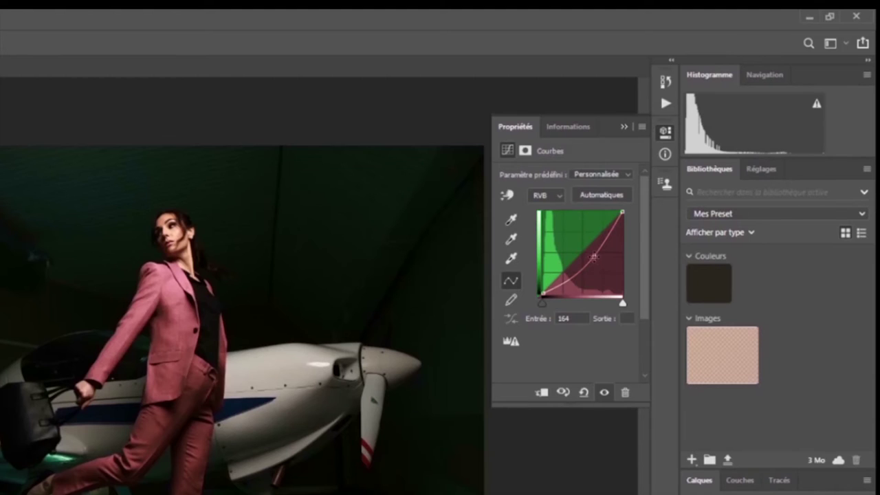
drag(595, 256, 578, 244)
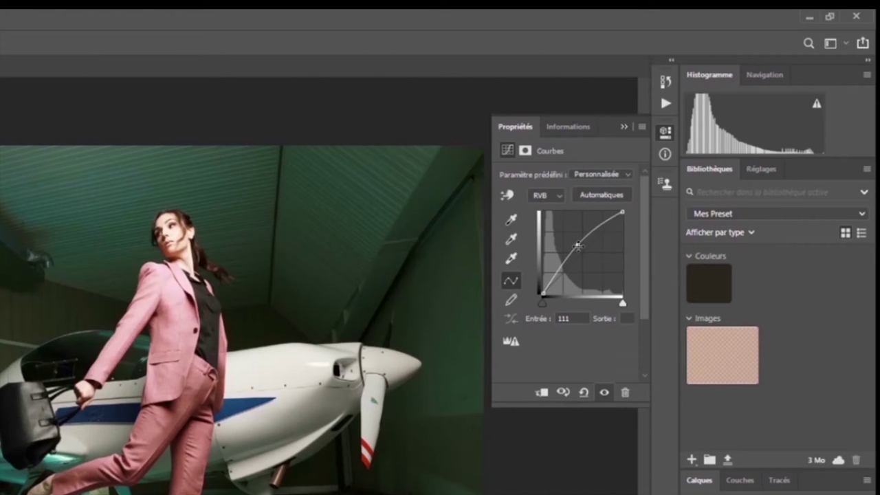
drag(578, 245, 593, 253)
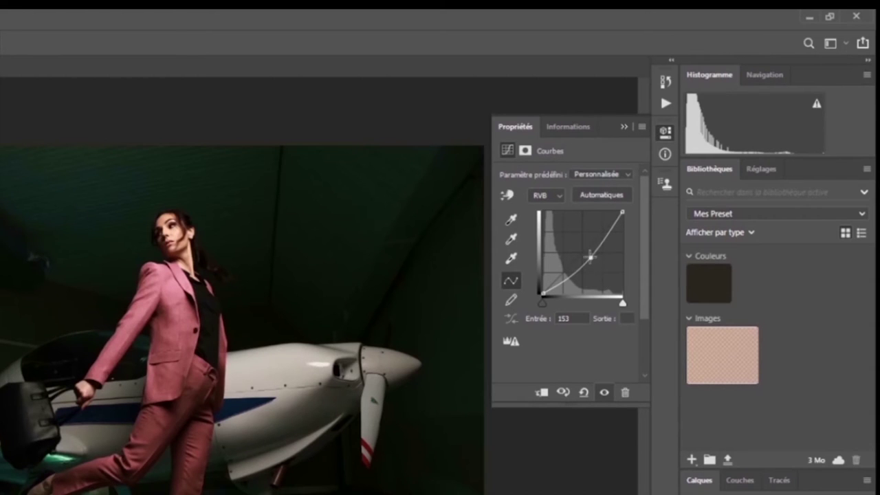
drag(591, 258, 586, 254)
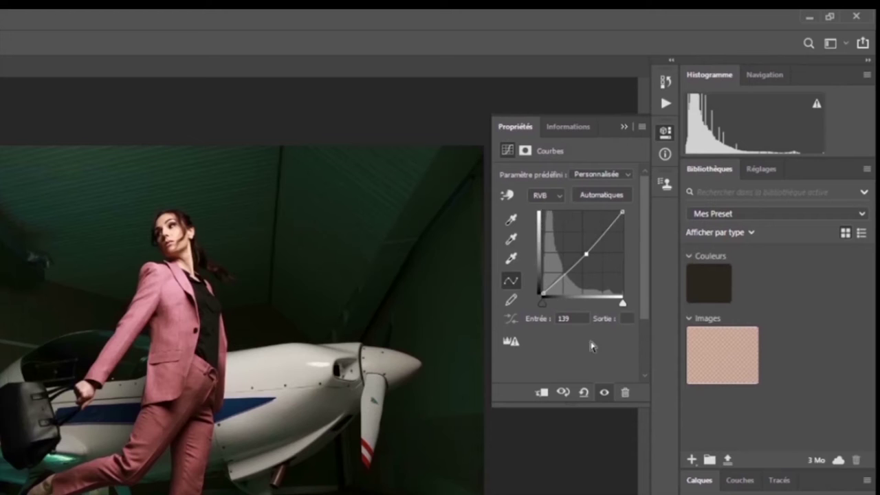
click(584, 392)
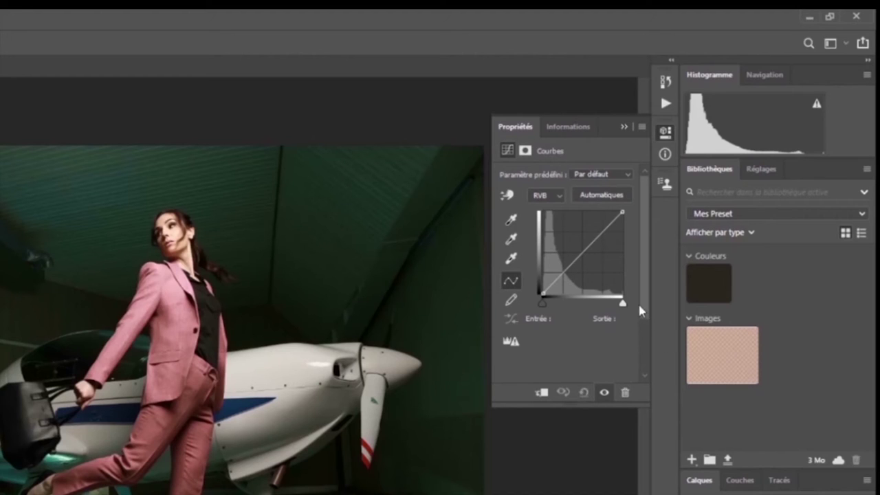
Form a contrast S-curve with a lowered shadow point at input 68 and a raised highlight point at input 181
click(602, 234)
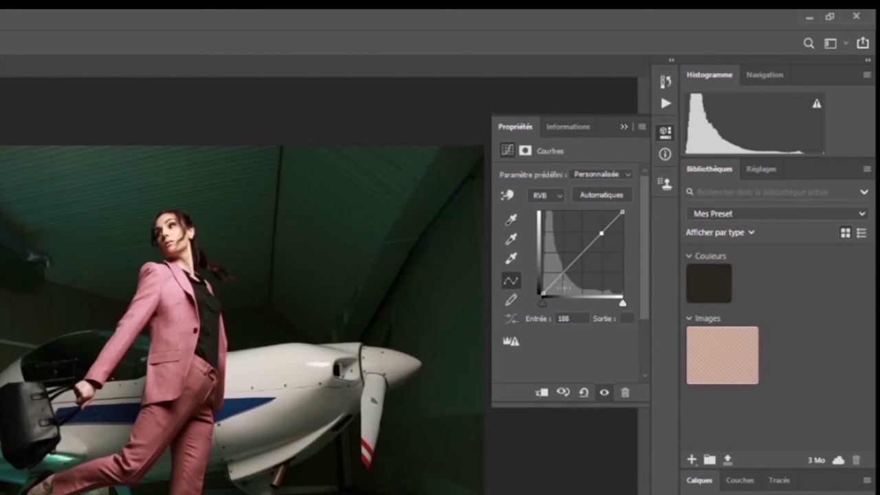
click(560, 273)
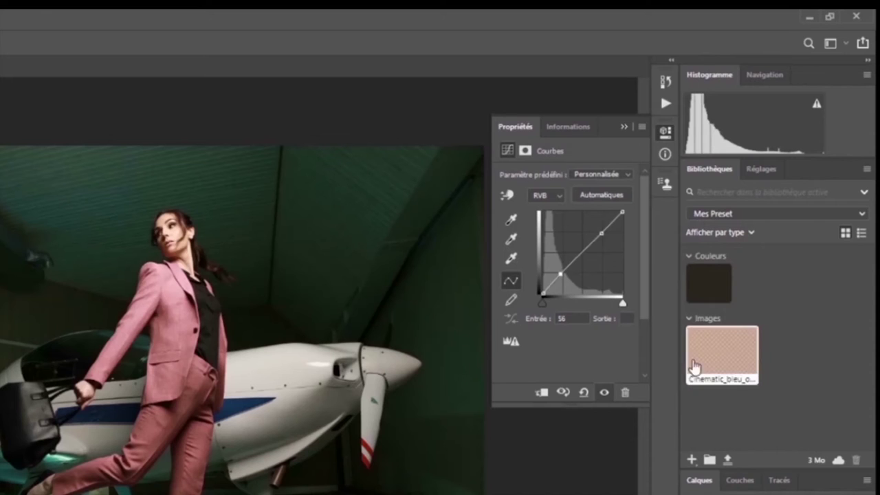
drag(560, 274, 564, 277)
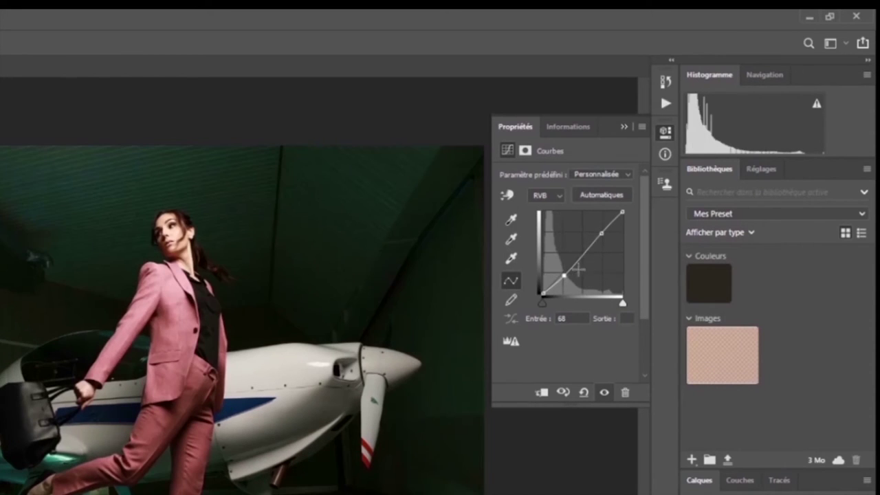
click(602, 234)
drag(601, 234, 599, 229)
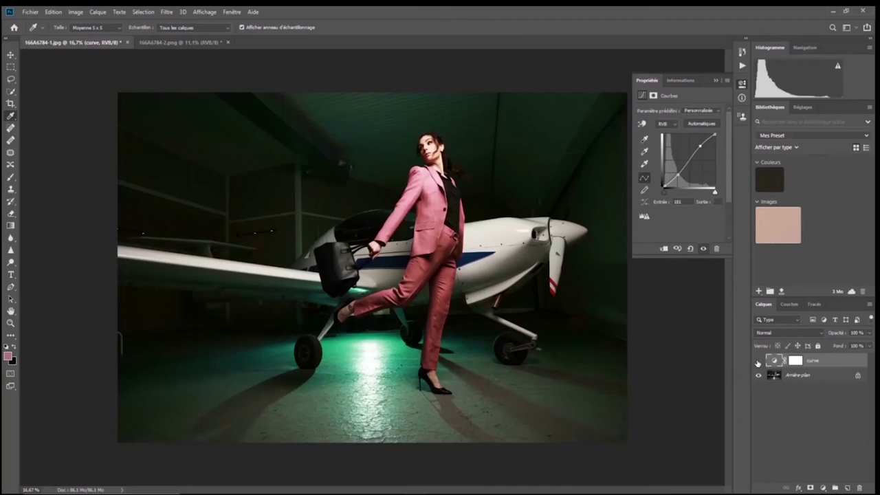
Compare the photo with and without the curve layer by toggling its visibility repeatedly, and reset the curve to its default
click(758, 361)
click(759, 361)
click(758, 361)
click(759, 362)
click(759, 362)
click(759, 361)
click(759, 361)
click(759, 361)
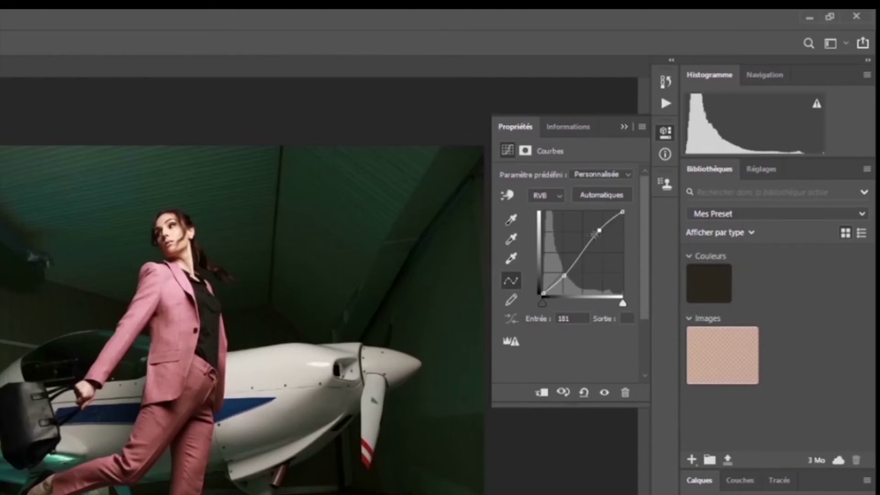
click(584, 393)
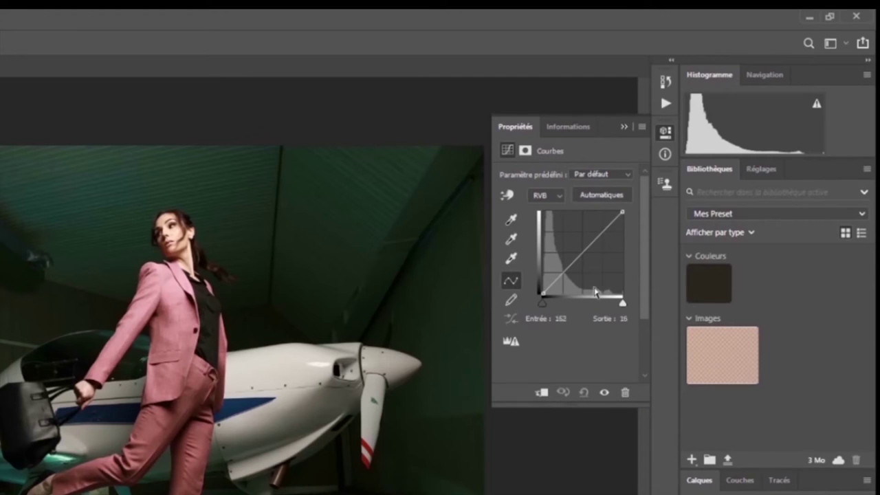
Examine the curve layer's mask properties and return to its Curves adjustment properties
click(526, 152)
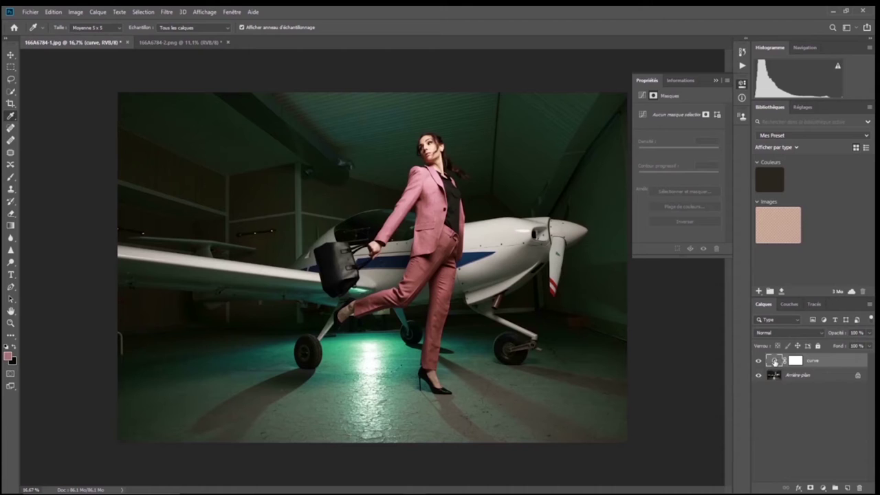
click(798, 362)
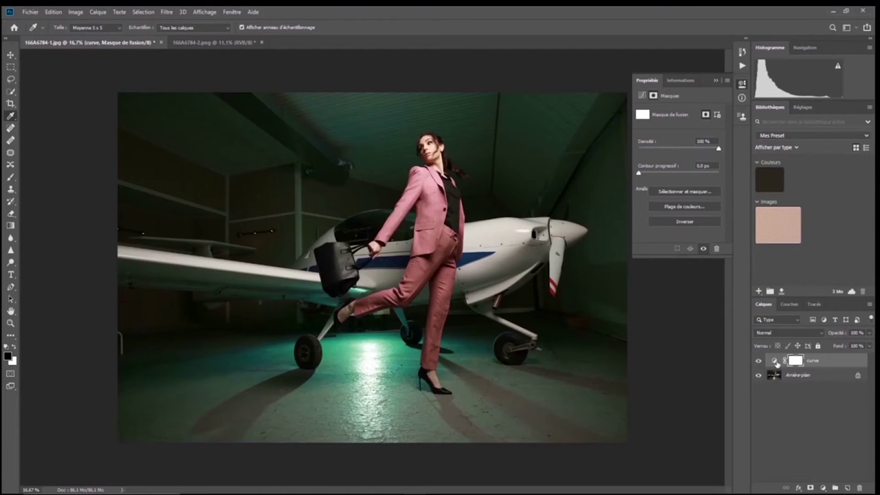
click(776, 361)
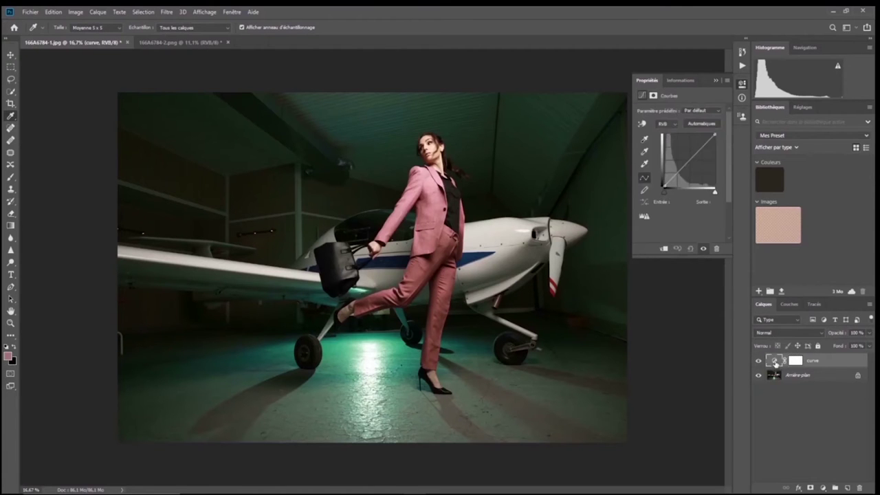
click(656, 96)
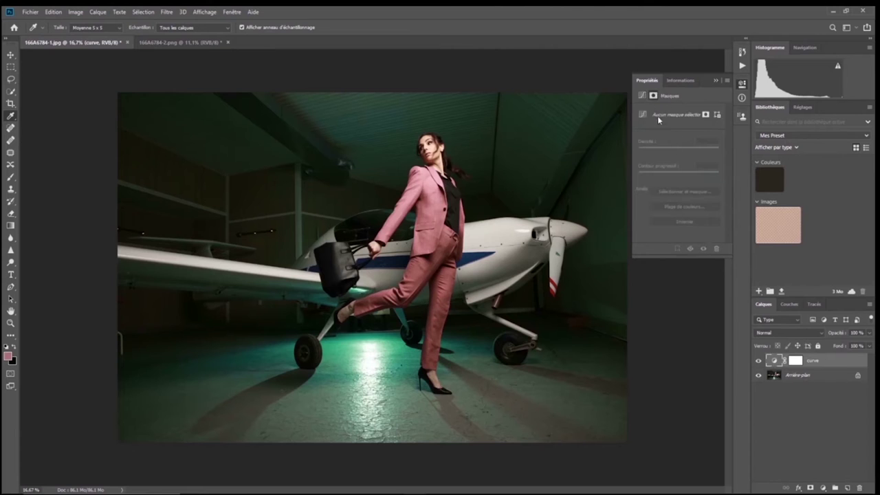
click(642, 95)
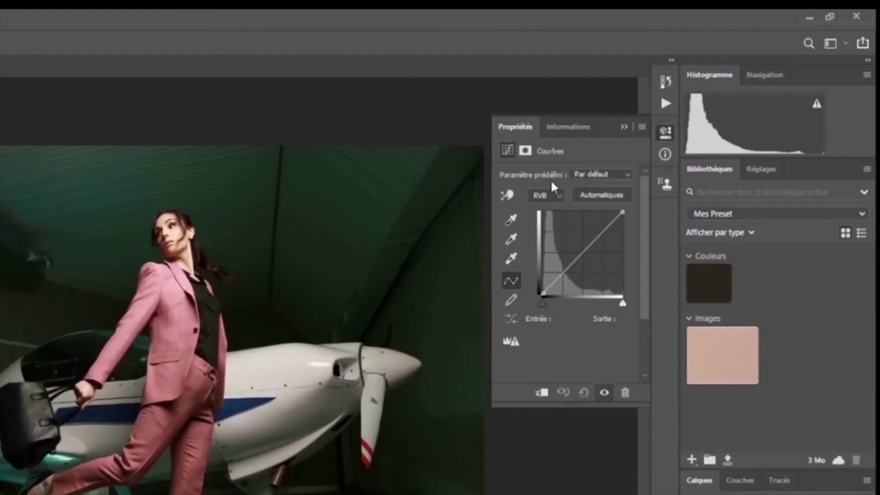
Try the Curves presets Plus clair (RVB) and Contraste moyen (RVB), and restore the Par défaut preset
click(621, 178)
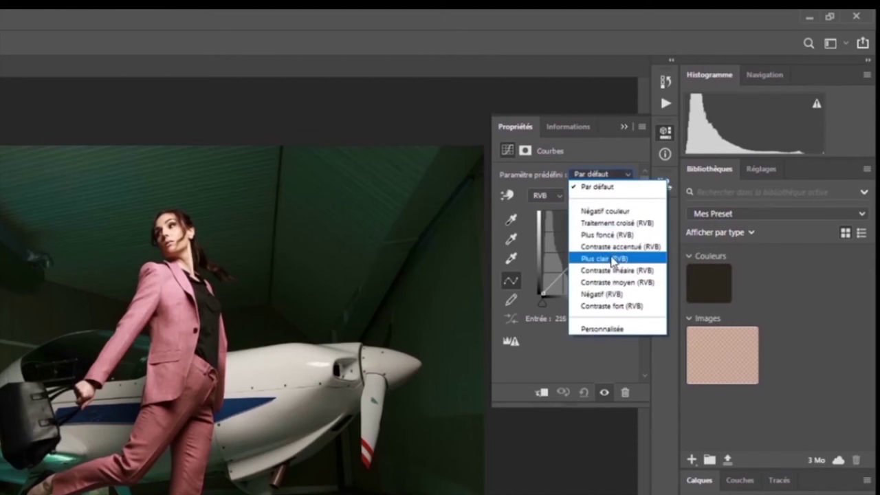
click(612, 259)
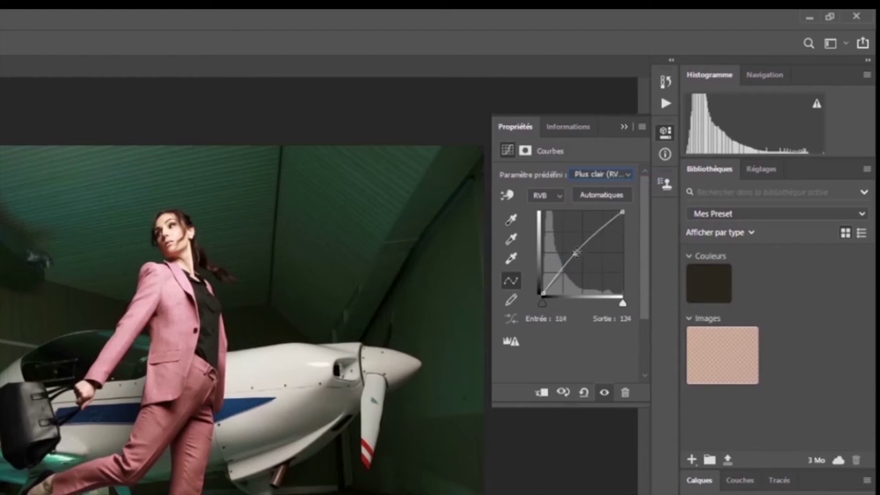
click(608, 176)
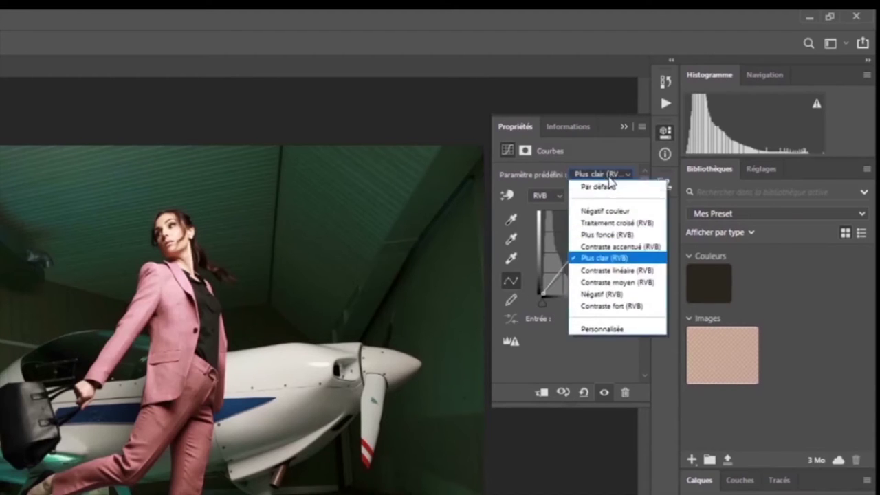
click(608, 282)
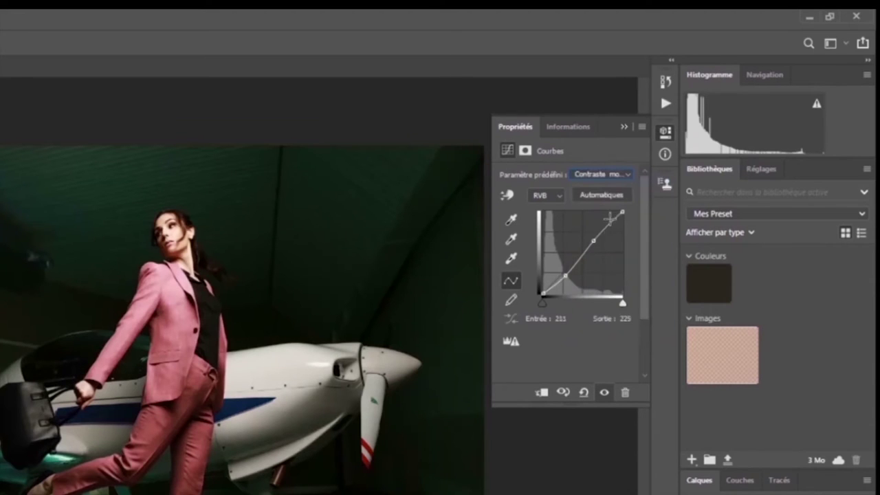
click(624, 176)
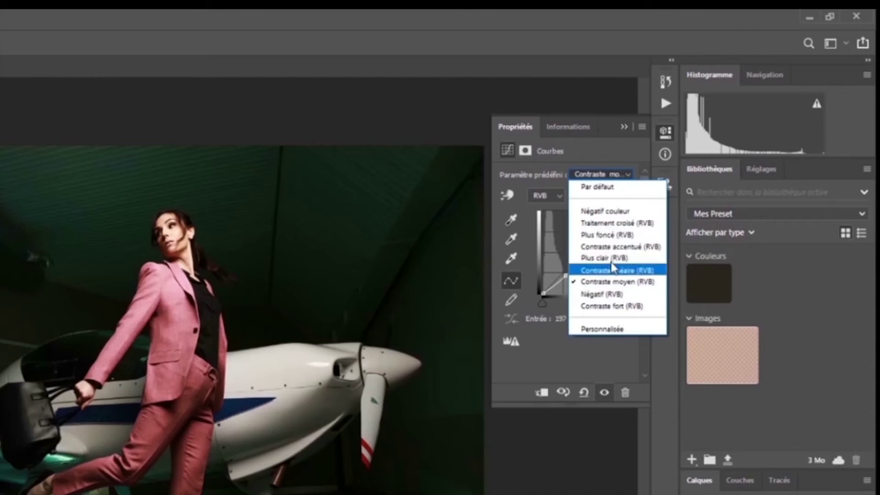
click(591, 150)
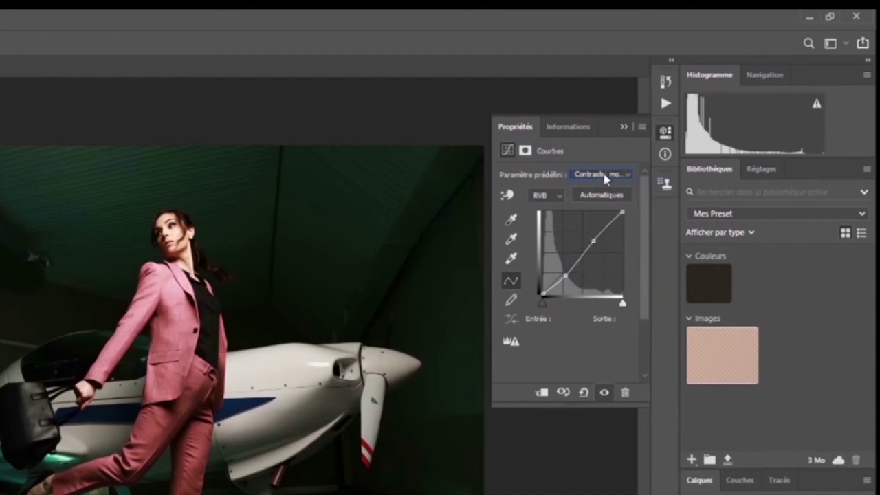
click(601, 177)
click(603, 185)
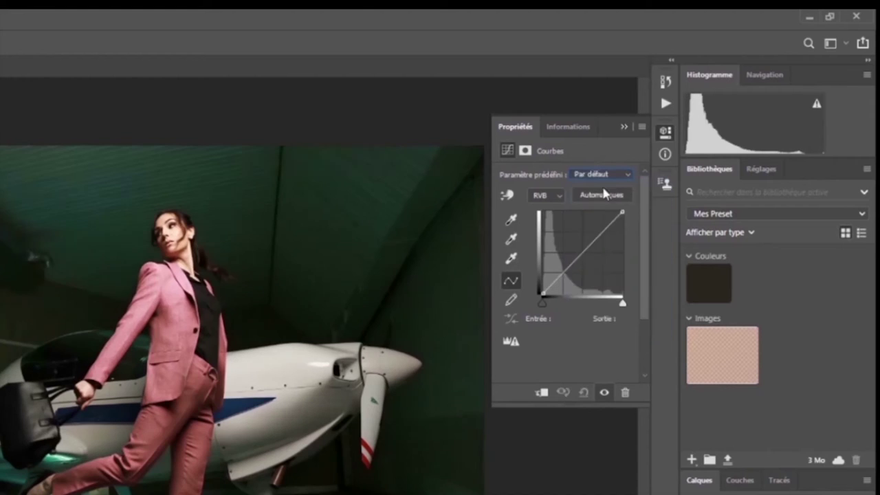
Activate the on-image curve adjustment tool, sample the plane's fuselage, try darkening the point to input 197, and reset the curve
click(509, 196)
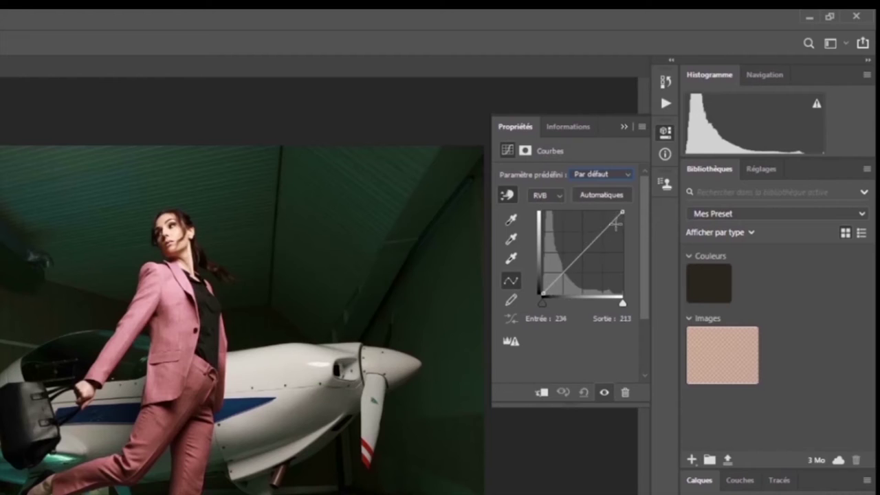
click(508, 196)
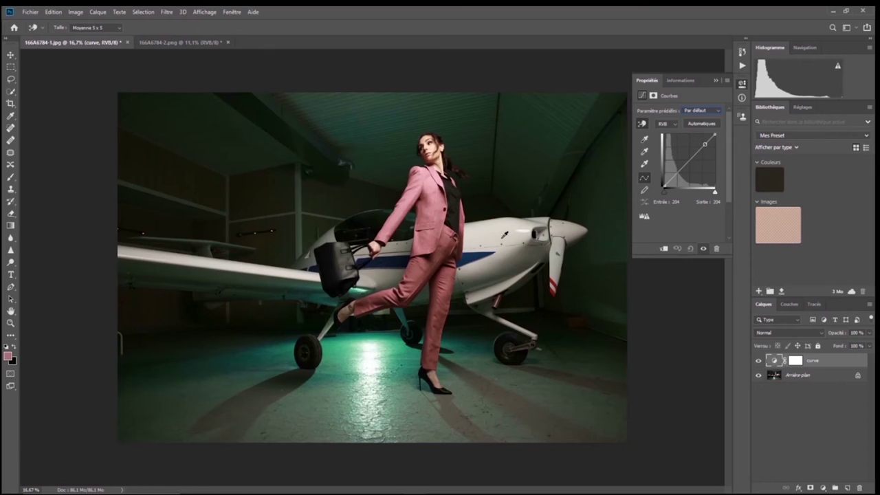
click(505, 235)
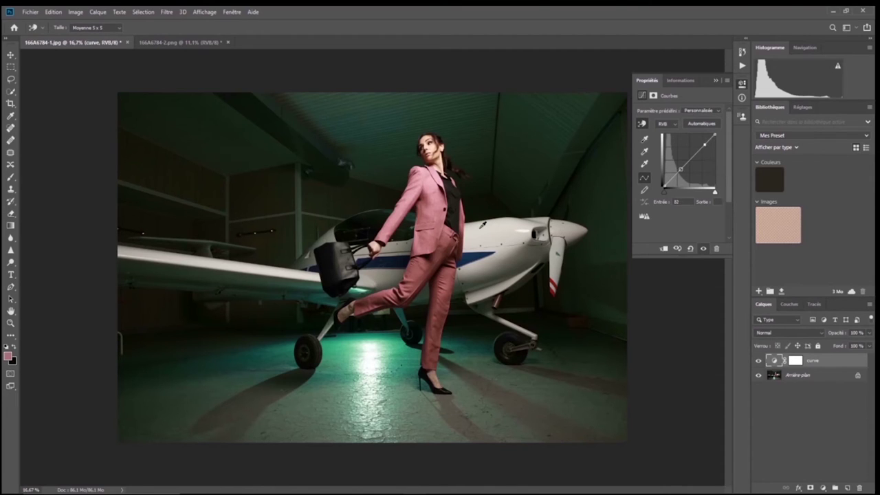
drag(705, 143, 704, 148)
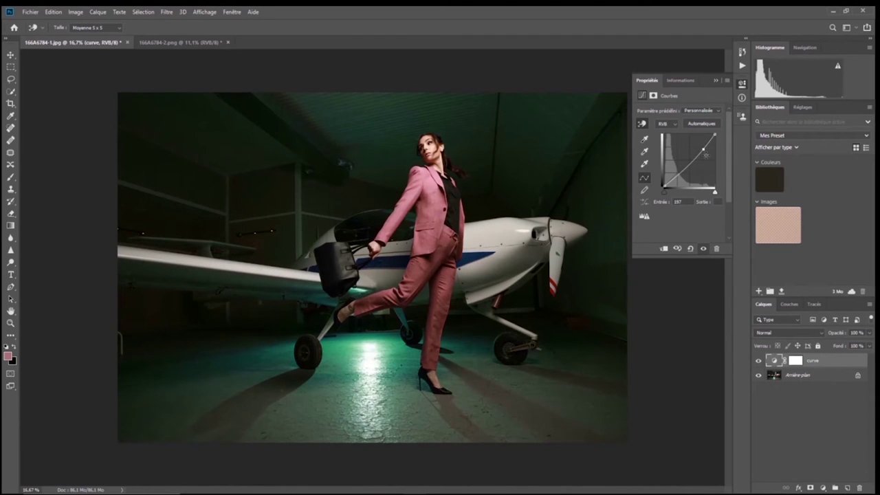
click(690, 249)
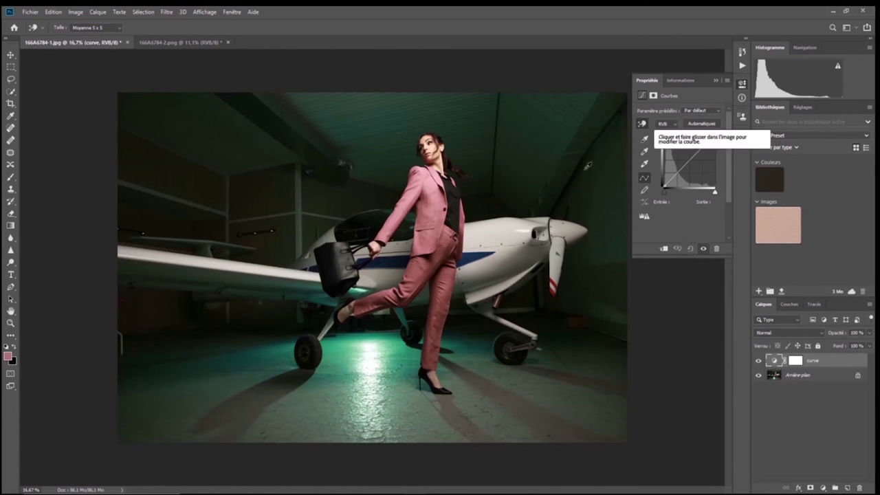
Sample the plane's bright fuselage with the on-image tool and darken its highlight curve point to input 213
drag(516, 245, 514, 237)
click(518, 300)
click(517, 239)
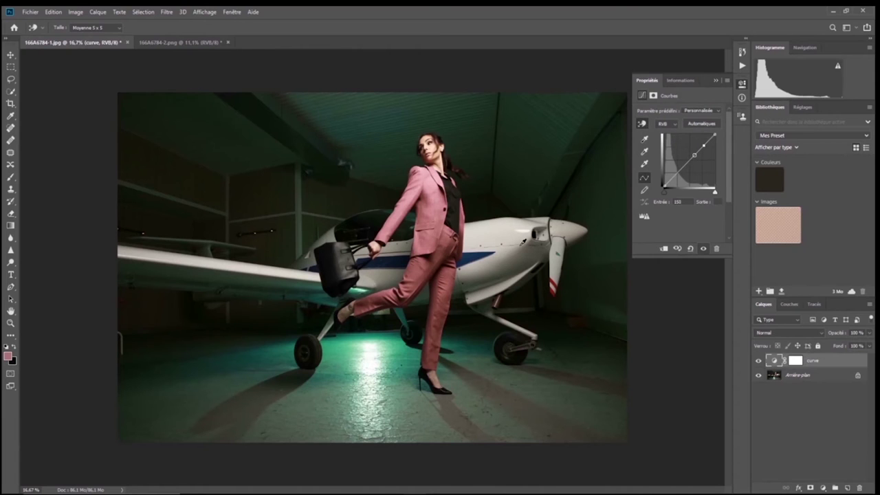
drag(703, 145, 707, 146)
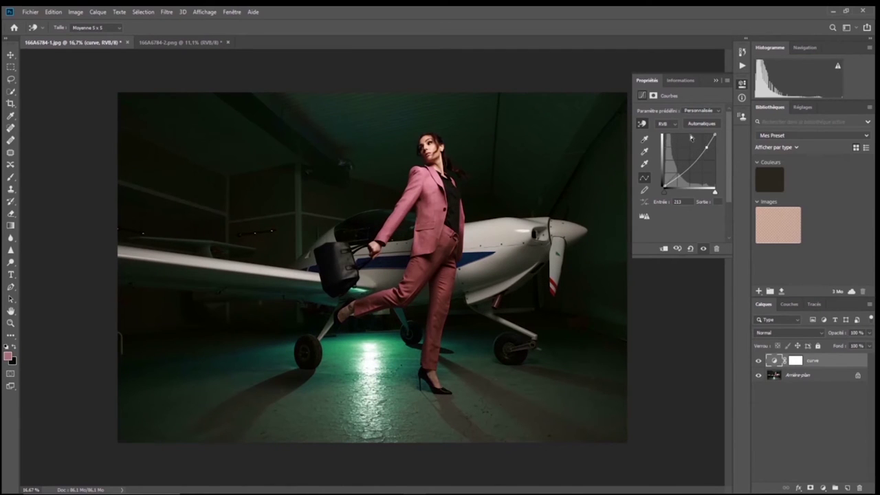
Compare the photo with and without the curve layer, and reset the curve to its default
click(703, 249)
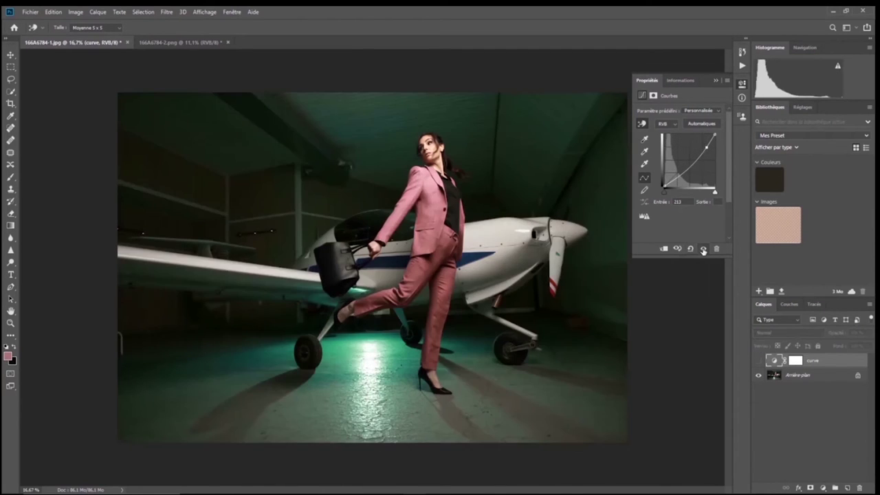
click(703, 249)
click(690, 249)
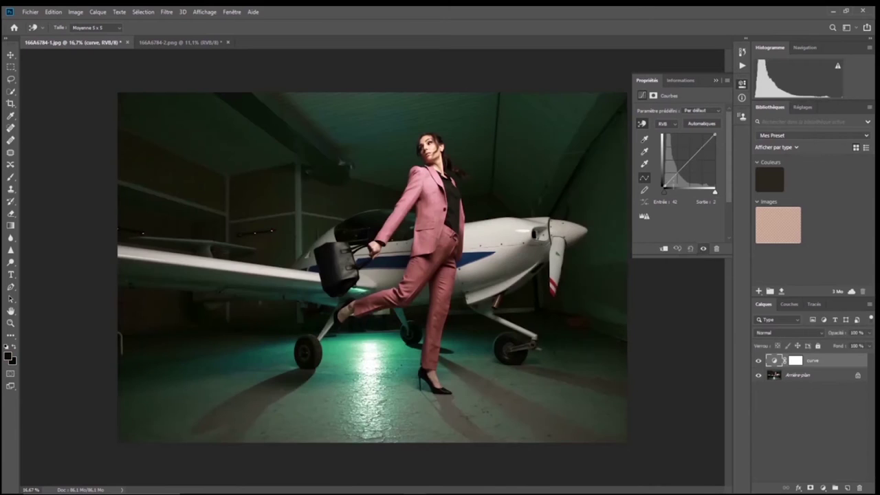
Sample the plane's fuselage with the on-image adjustment tool, try slightly adjusting its highlight curve point, and reset the curve
click(642, 124)
click(512, 236)
mouse_move(511, 237)
mouse_down()
mouse_move(511, 253)
mouse_move(513, 230)
mouse_move(518, 251)
mouse_move(519, 244)
mouse_up()
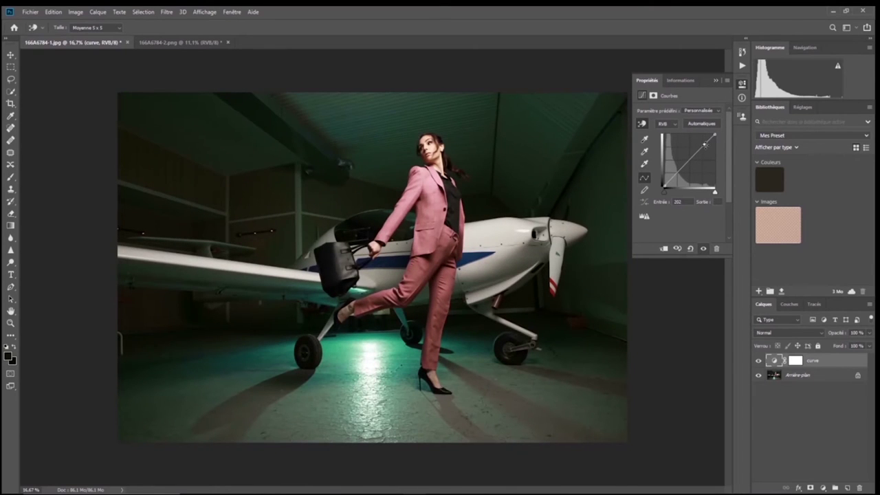
drag(520, 240, 519, 241)
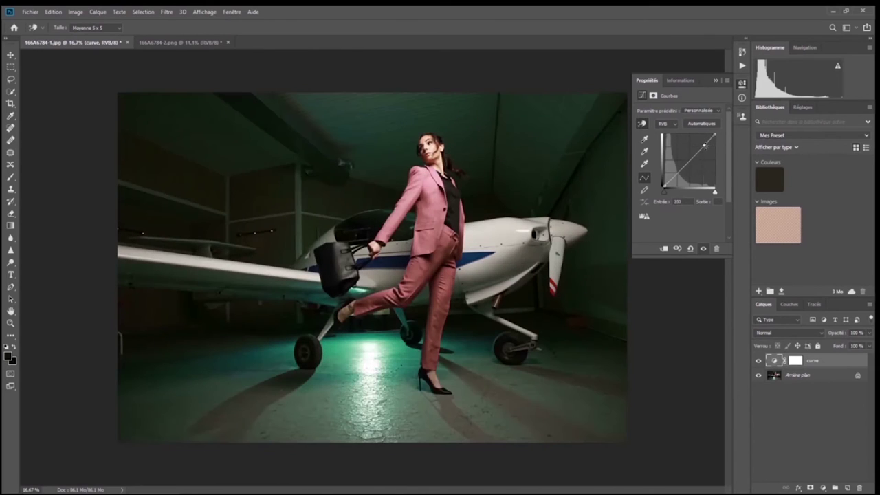
click(692, 249)
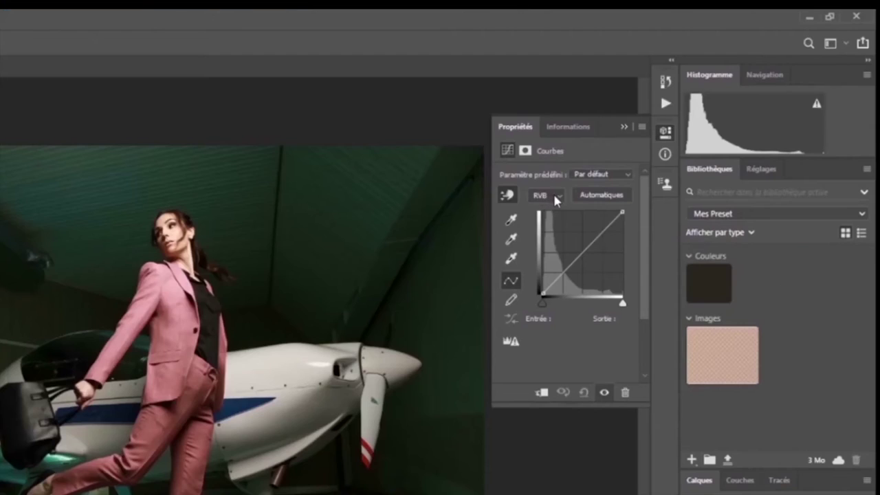
Examine the individual Vert, Rouge and Bleu channel curves of the Curves adjustment
click(675, 124)
click(558, 208)
click(557, 197)
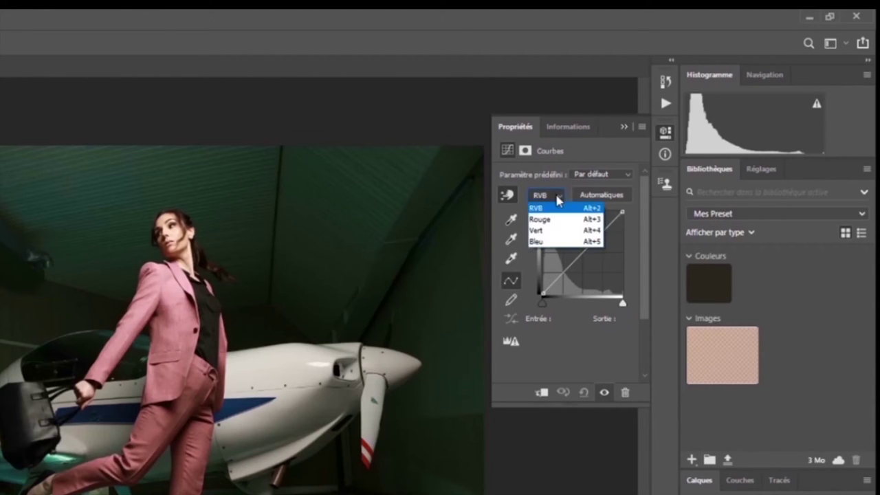
click(557, 198)
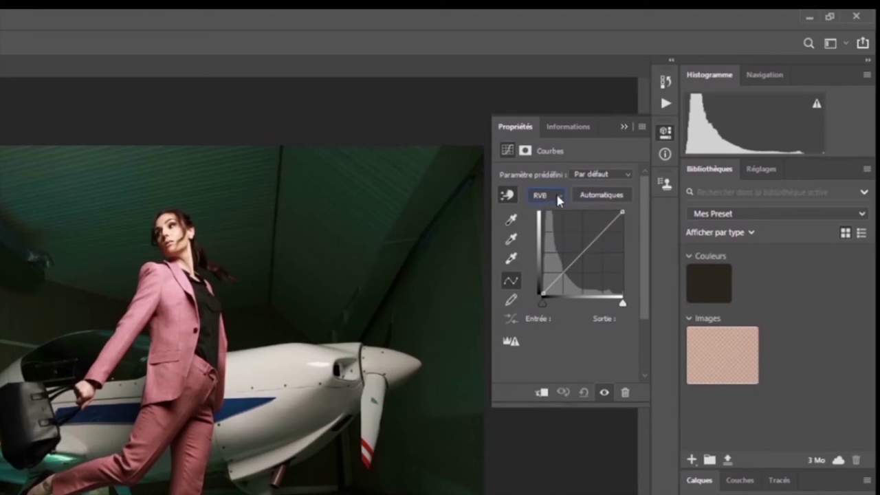
click(556, 195)
click(546, 231)
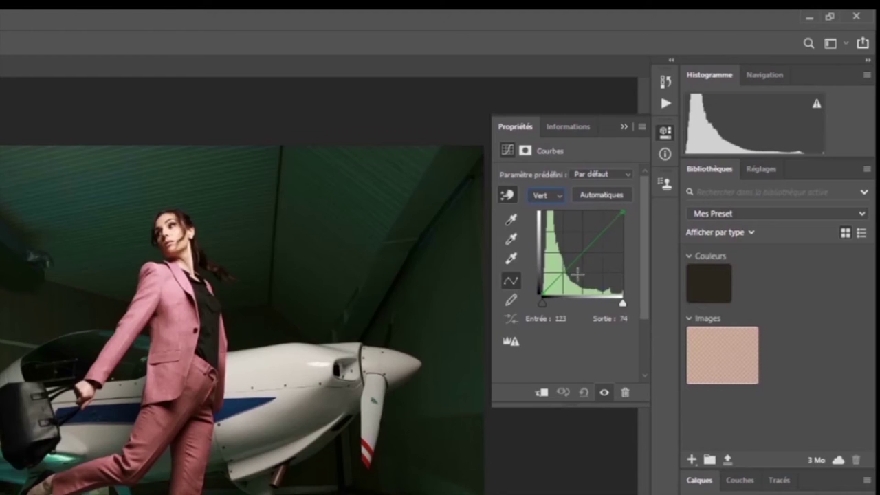
click(553, 284)
click(551, 196)
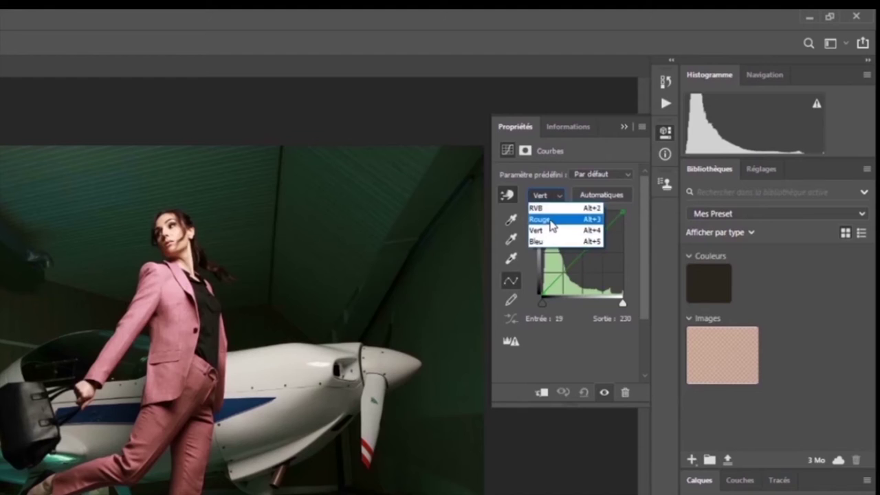
click(550, 213)
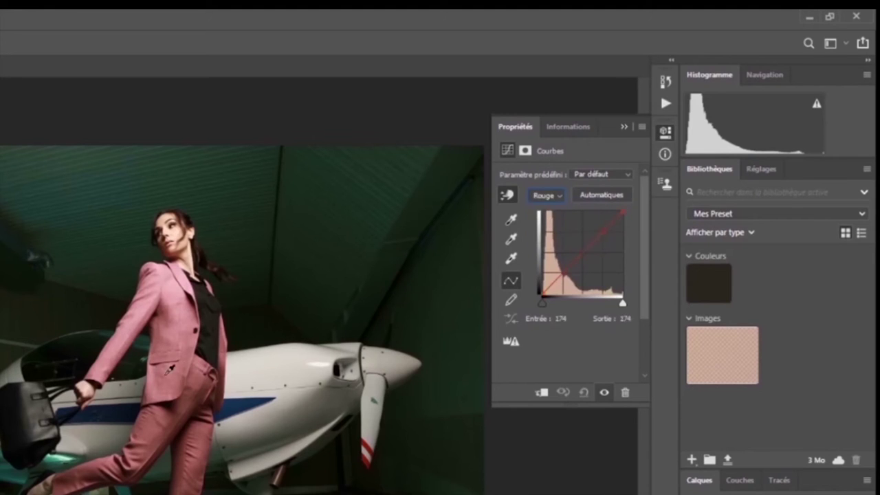
click(554, 196)
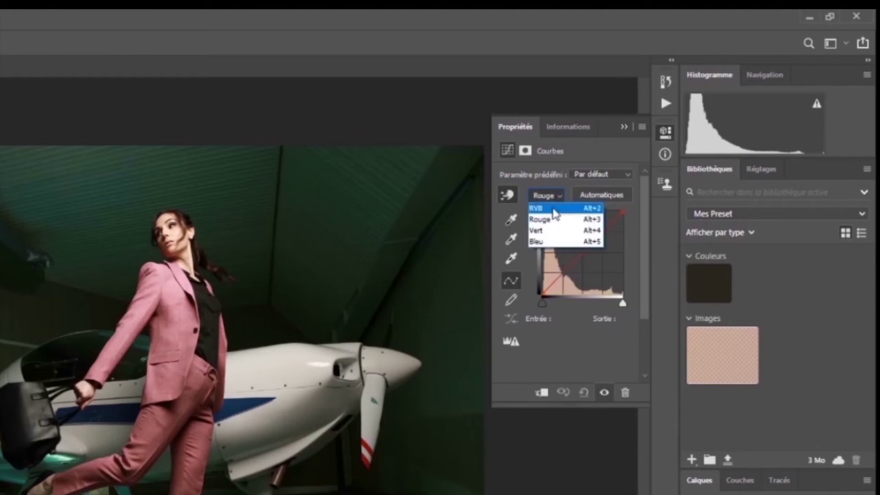
click(548, 244)
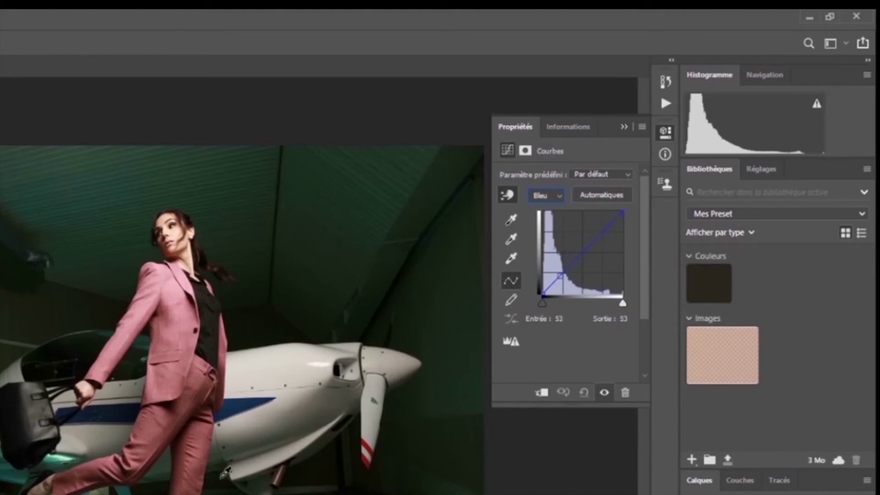
Try brightening the Vert channel by adding highlight and shadow points and raising its curve, and reset the curves
click(558, 198)
click(555, 228)
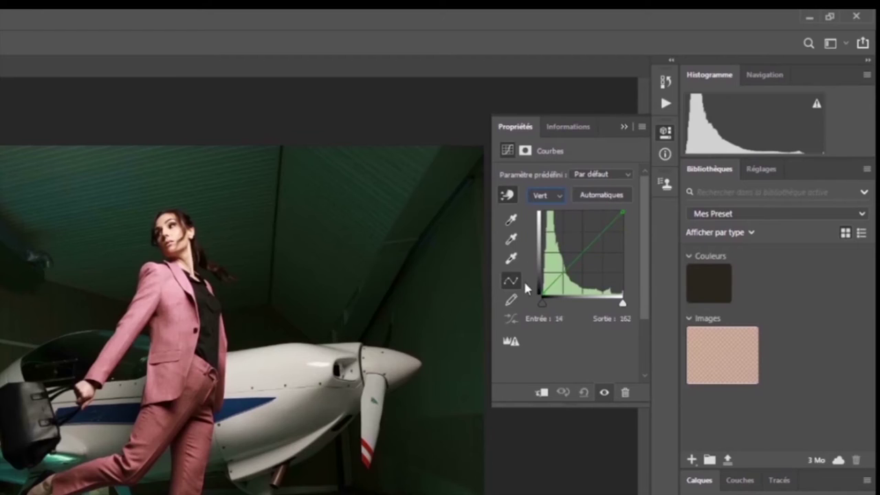
click(604, 230)
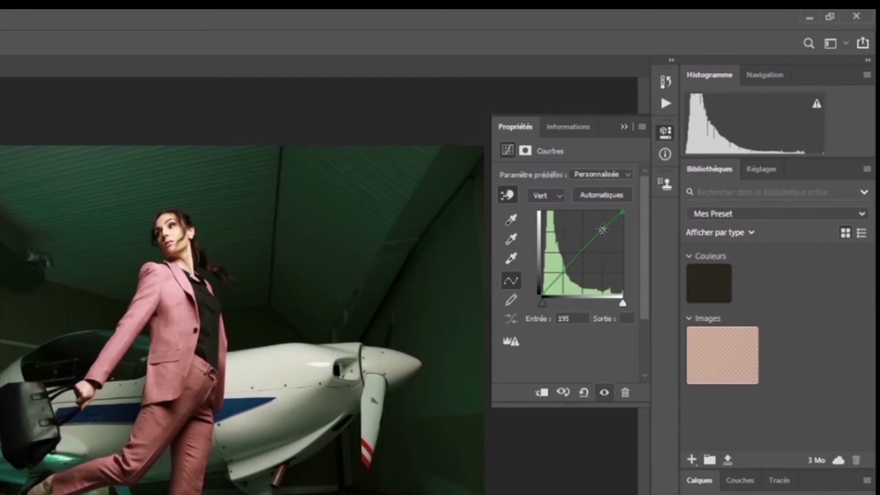
click(565, 266)
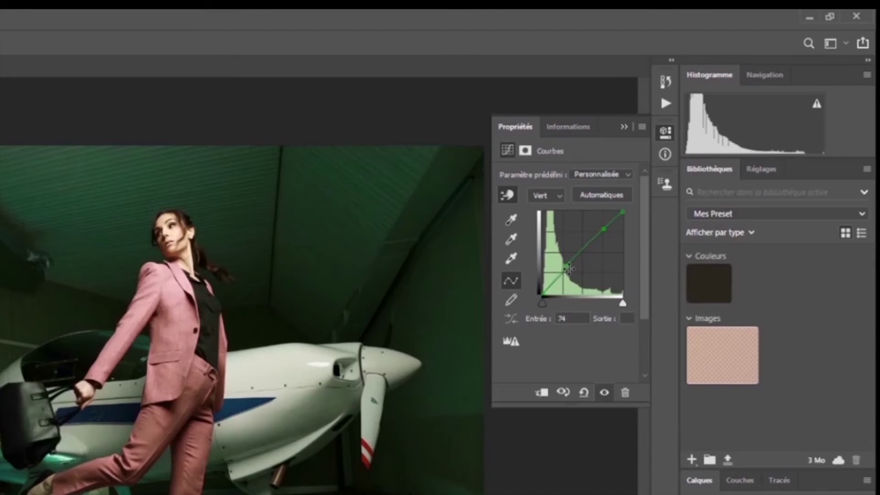
click(603, 228)
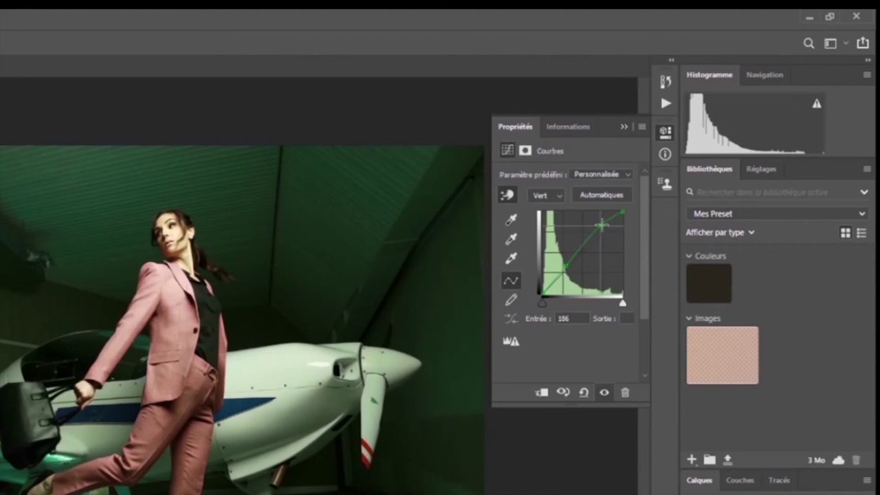
drag(604, 227, 597, 230)
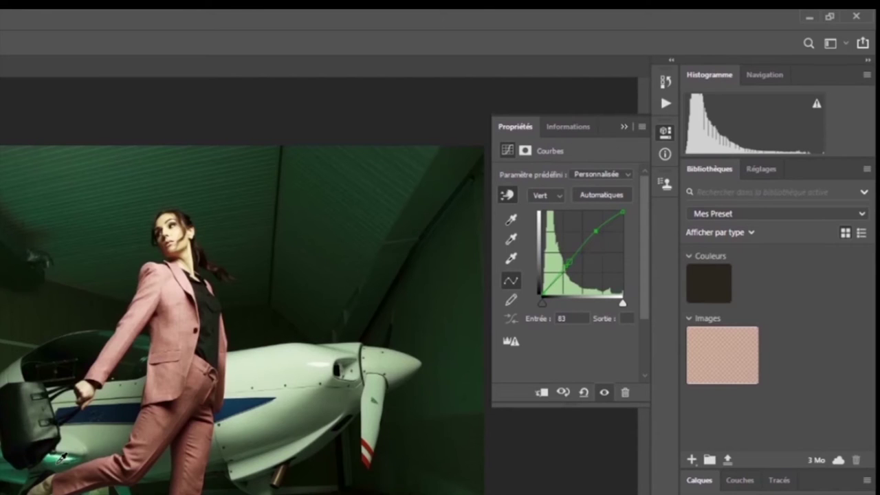
click(584, 392)
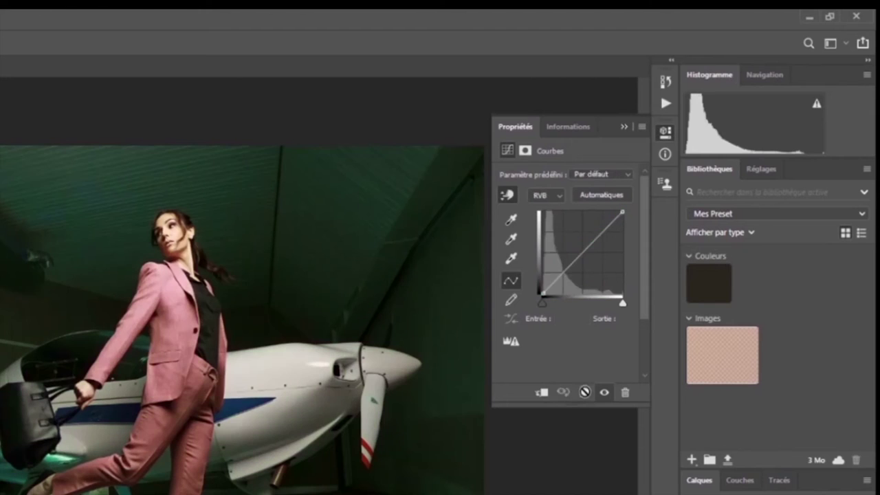
Apply the automatic correction to the Curves adjustment in the RVB channel
click(559, 194)
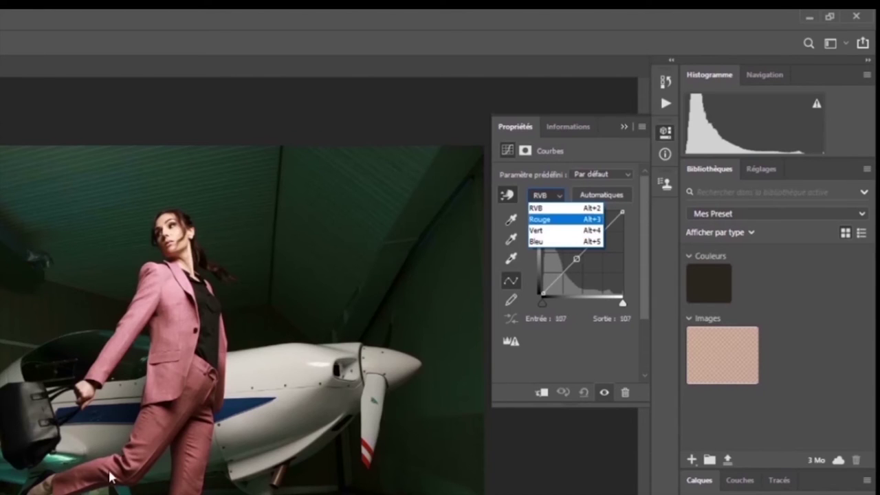
click(562, 196)
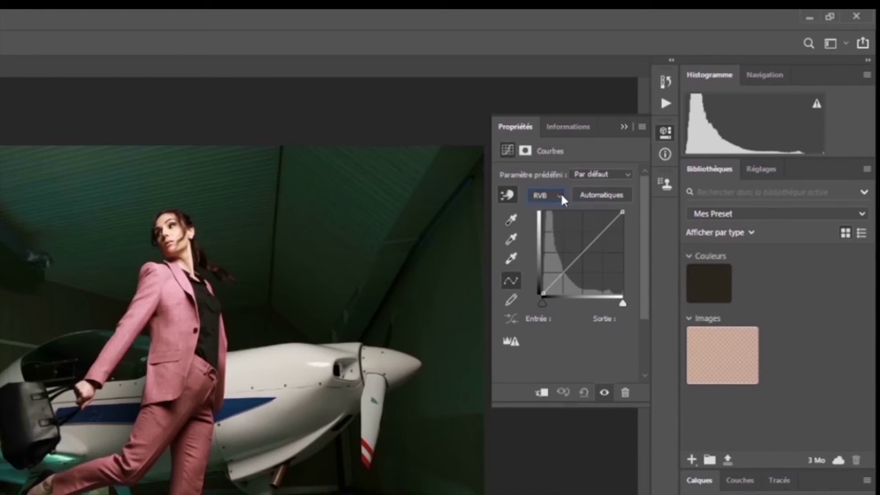
click(600, 196)
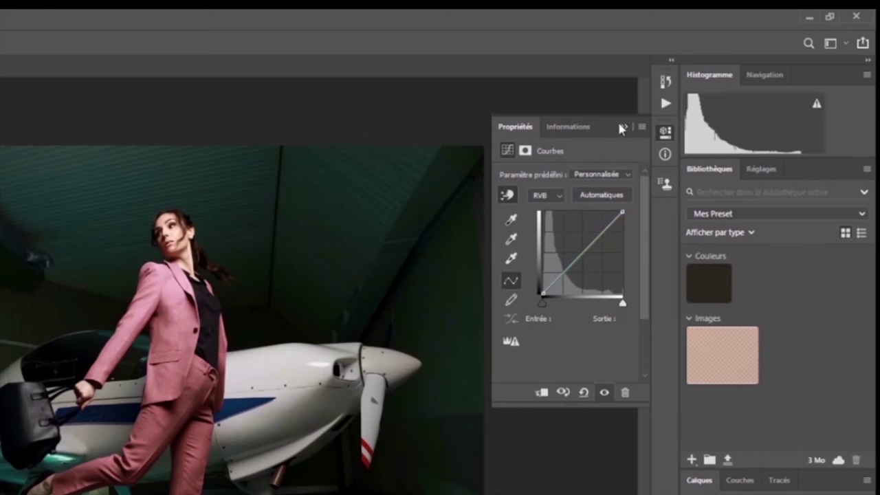
click(602, 198)
View the Informations read-outs, collapse the panel group, and reopen the curve layer's Curves properties
click(560, 131)
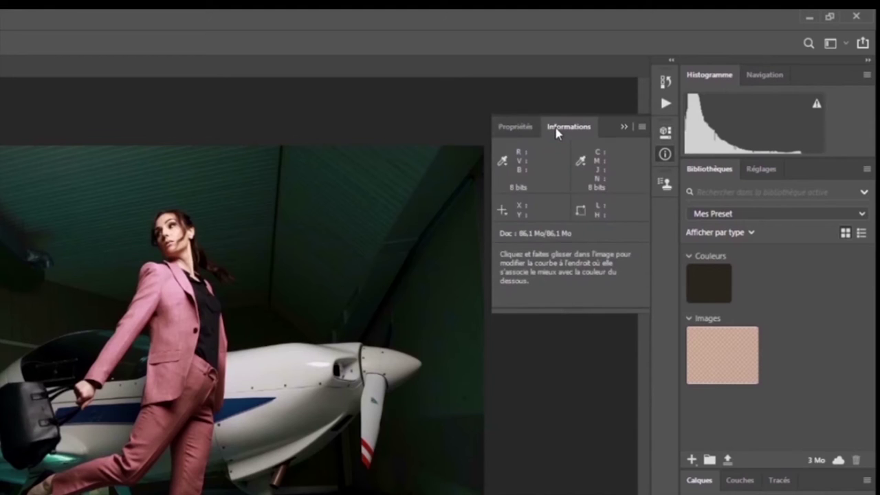
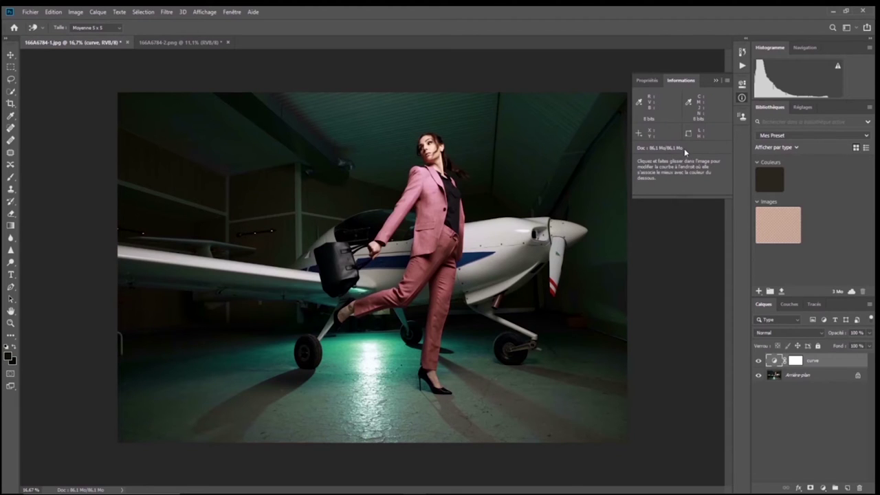
click(717, 80)
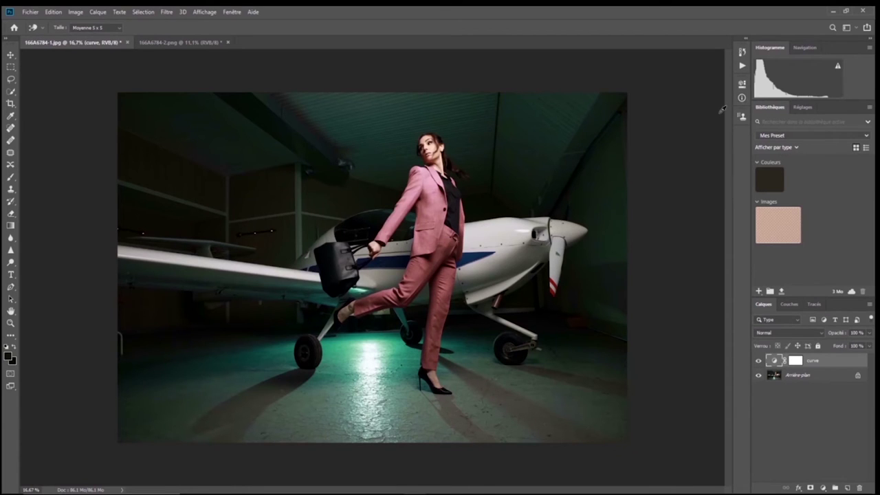
click(742, 84)
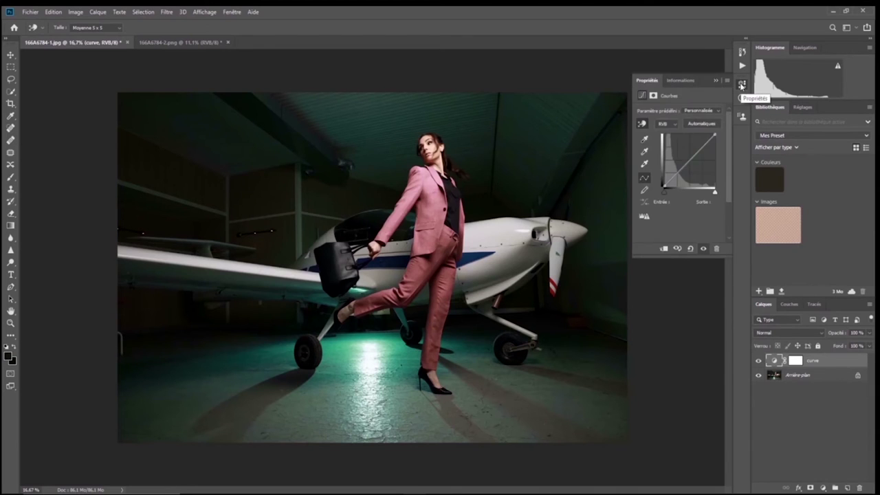
click(775, 363)
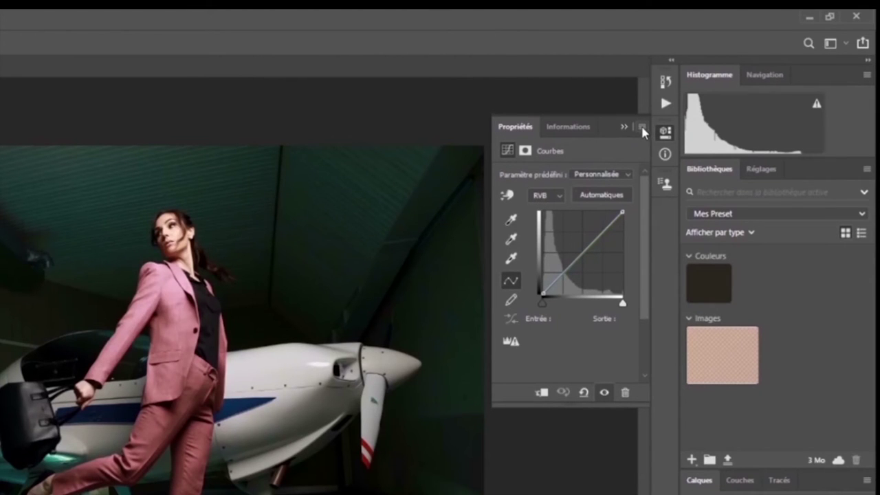
Open the dialog for saving the current curve as an ACV preset, inspect the file name, and cancel saving
click(641, 126)
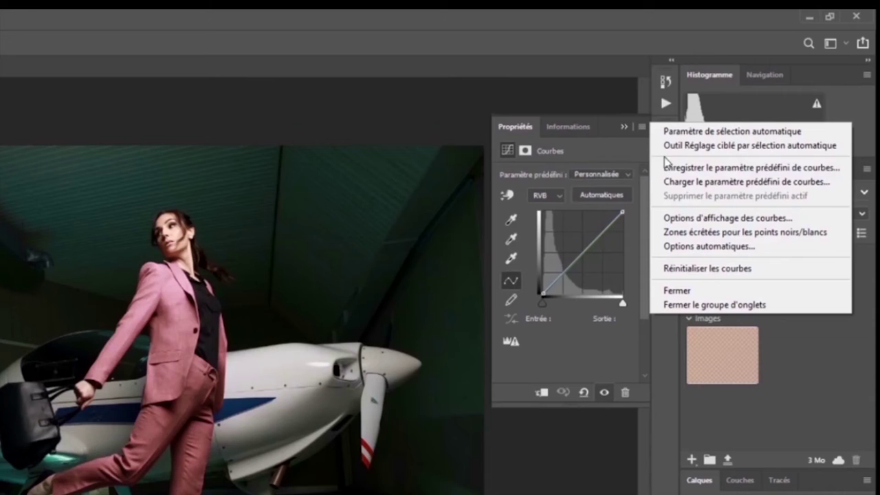
click(689, 172)
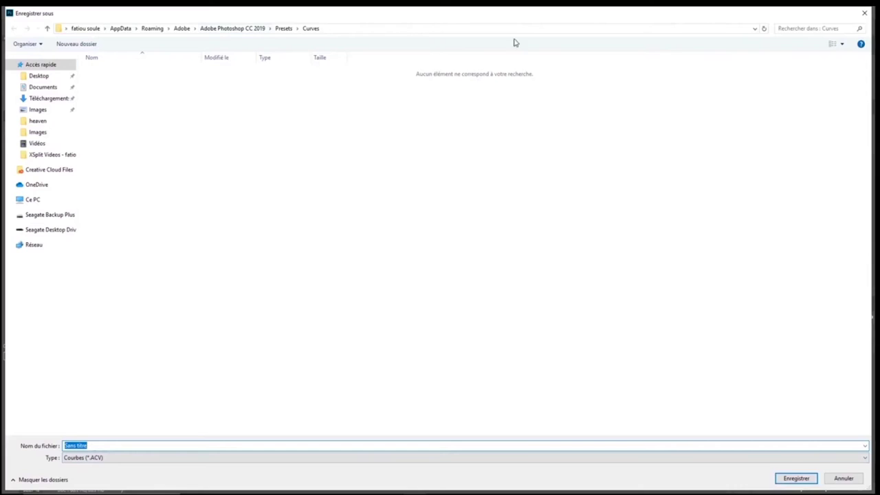
click(91, 445)
drag(91, 446, 61, 446)
click(97, 446)
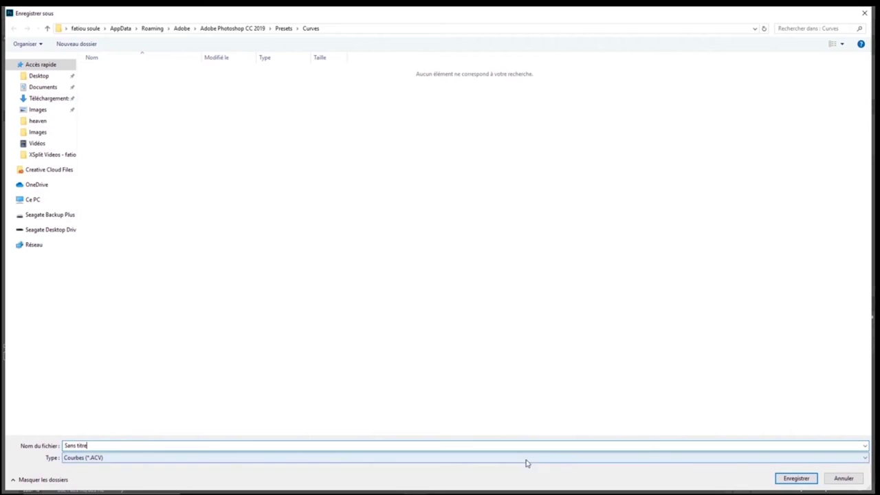
click(845, 479)
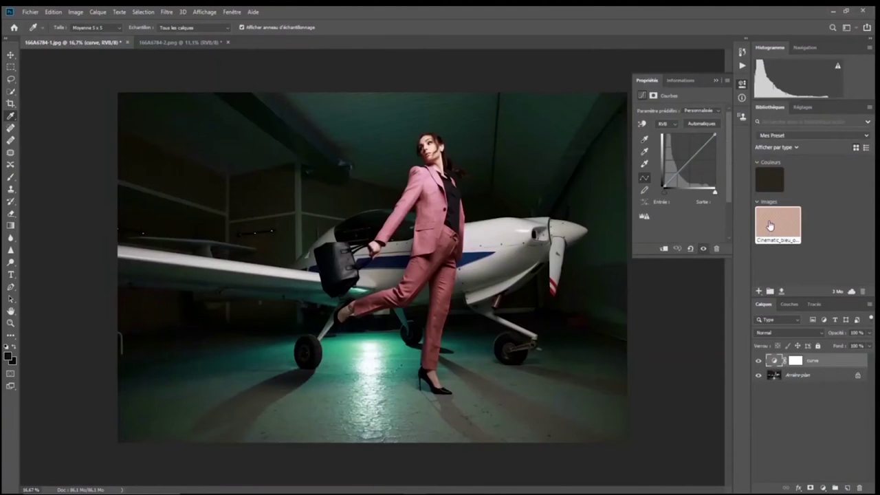
Open the dialog for loading a curves preset and close it without loading a file
mouse_move(770, 222)
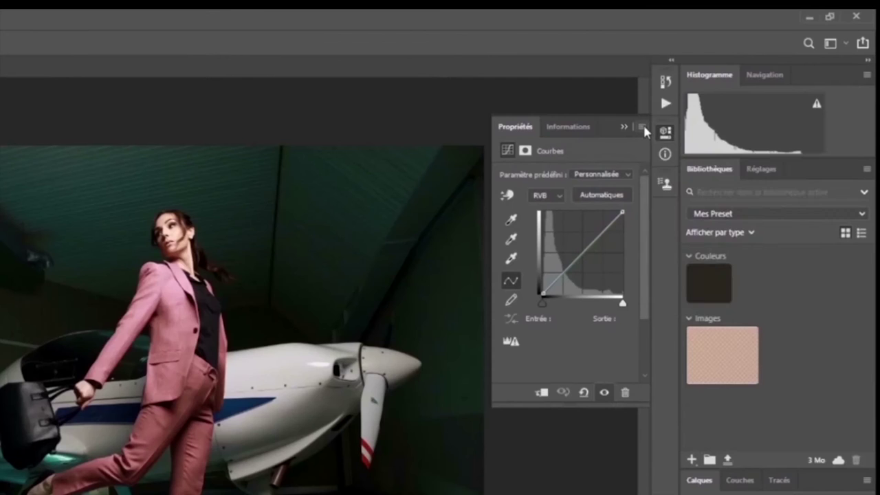
click(727, 81)
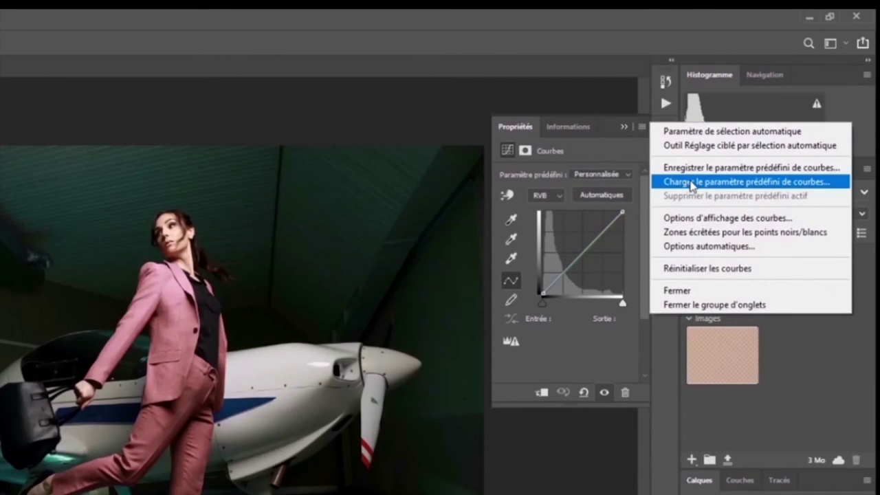
click(791, 182)
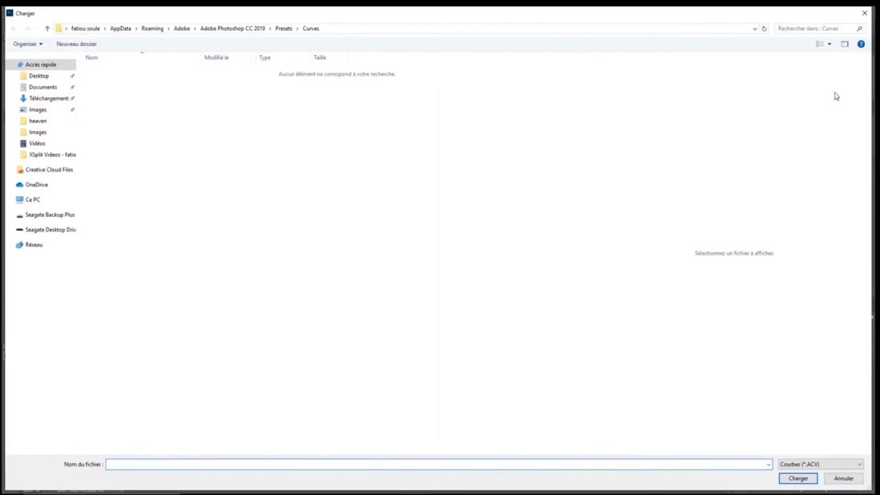
click(864, 13)
Open the curves display options, review the light or pigment quantity and overlay settings, and accept the dialog
click(727, 80)
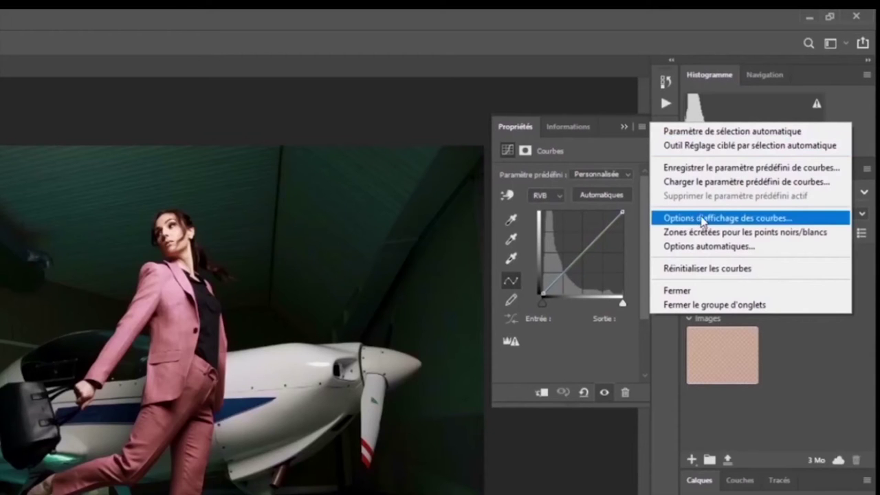
click(729, 220)
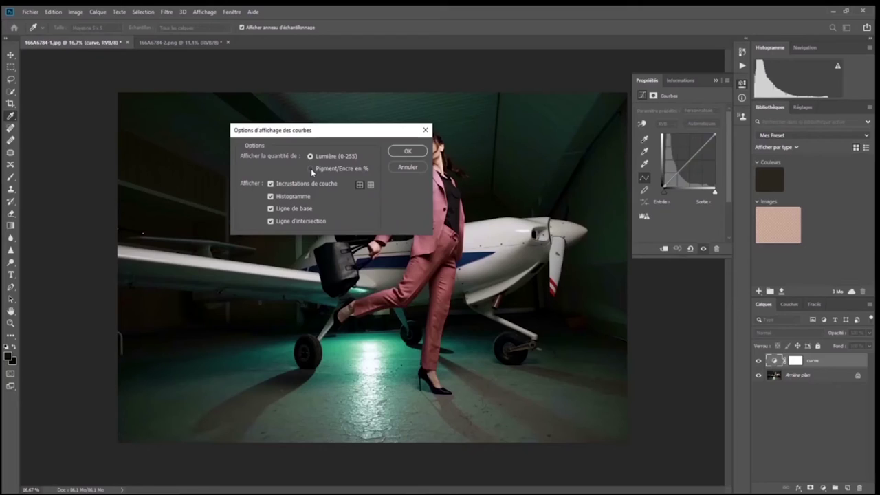
click(340, 199)
click(410, 151)
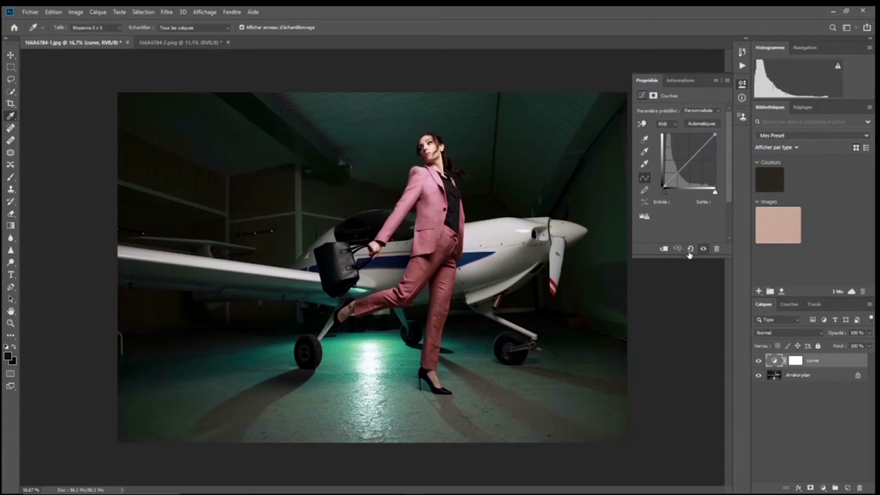
Reset the Curves adjustment to its defaults and raise the upper midtones of the Rouge channel curve slightly
click(691, 251)
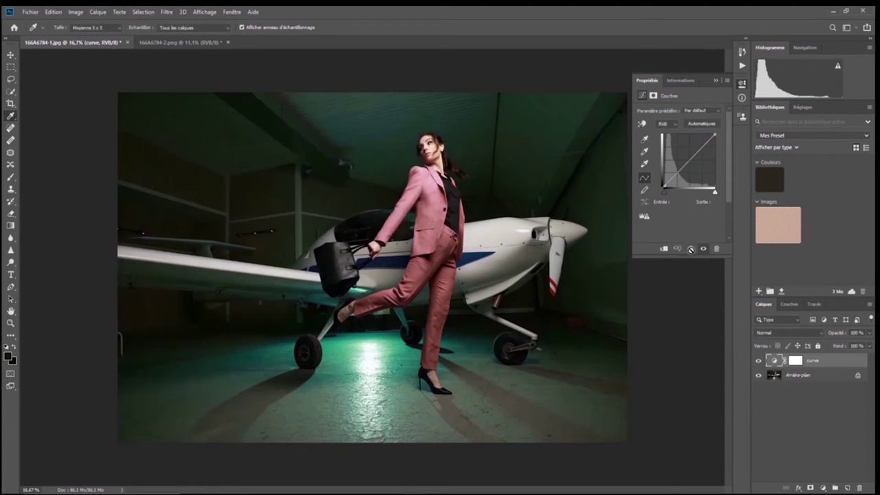
click(675, 124)
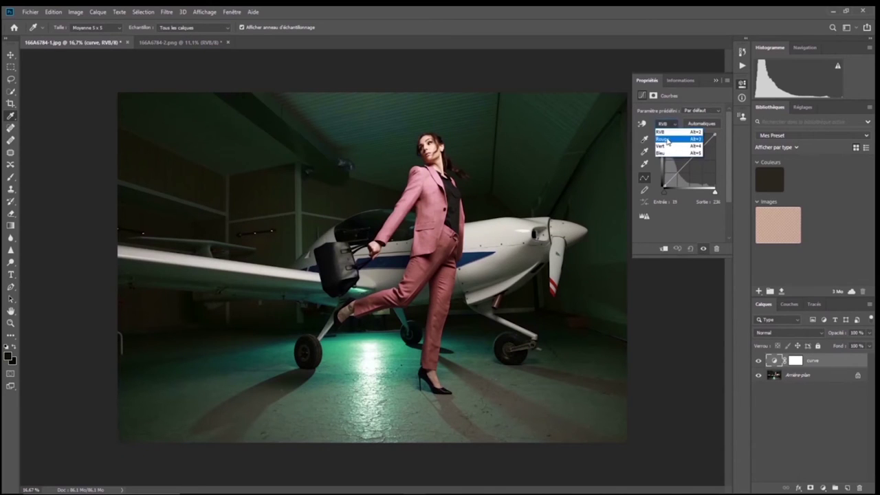
click(670, 141)
drag(694, 149, 695, 150)
Pull the midtones of the Vert channel curve downward to shift the image toward magenta
click(678, 125)
click(677, 150)
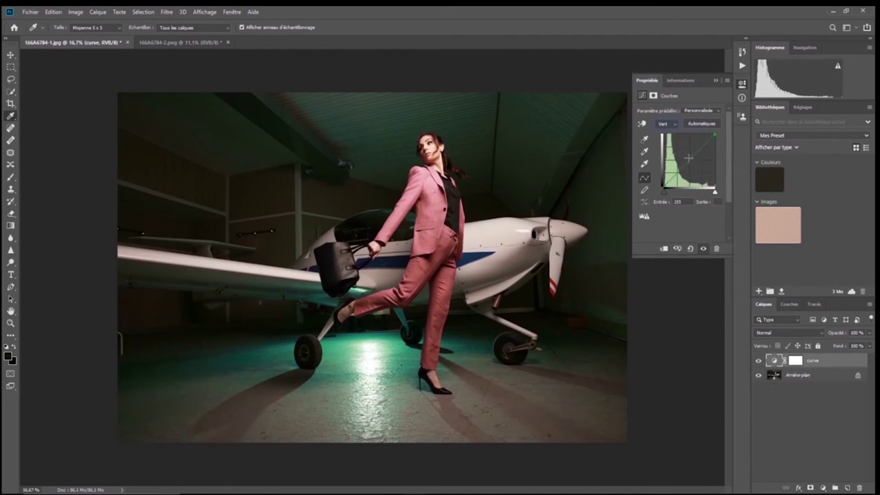
drag(690, 161, 694, 171)
Raise the midtones of the Bleu channel curve to add blue to the image
click(665, 124)
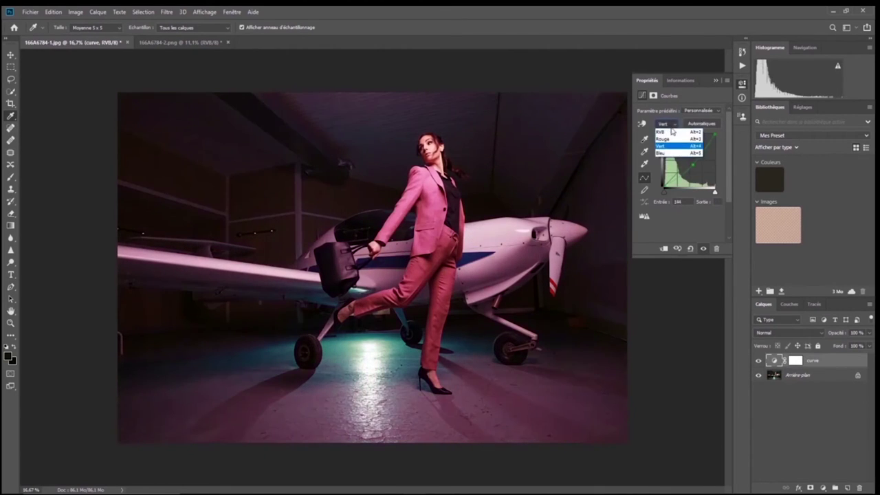
click(672, 154)
drag(690, 160, 689, 150)
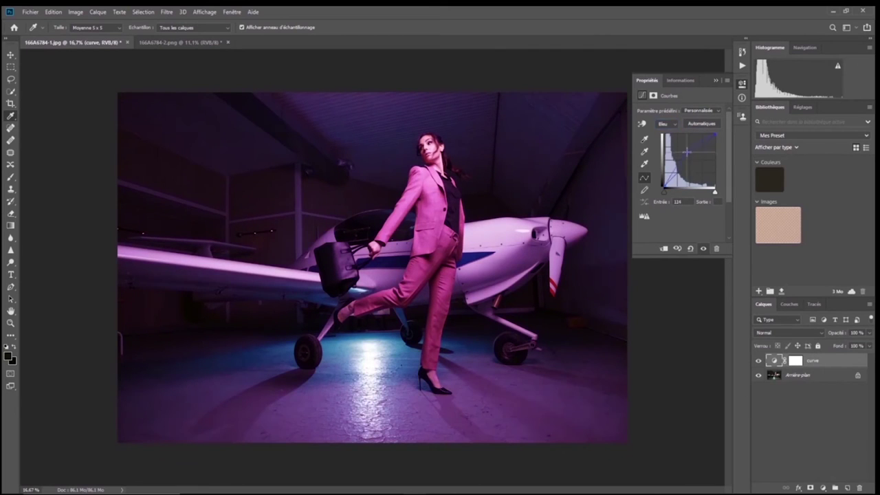
Switch the Curves adjustment from the blue channel to the composite RVB channel
click(674, 125)
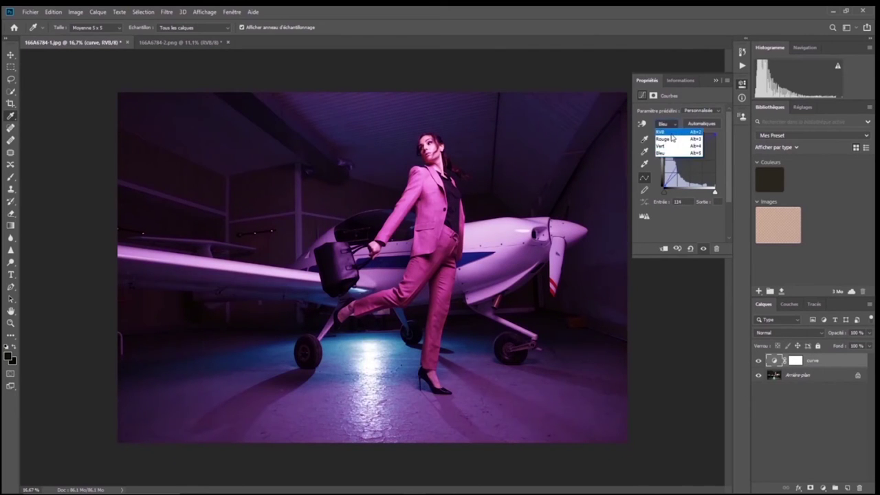
click(672, 136)
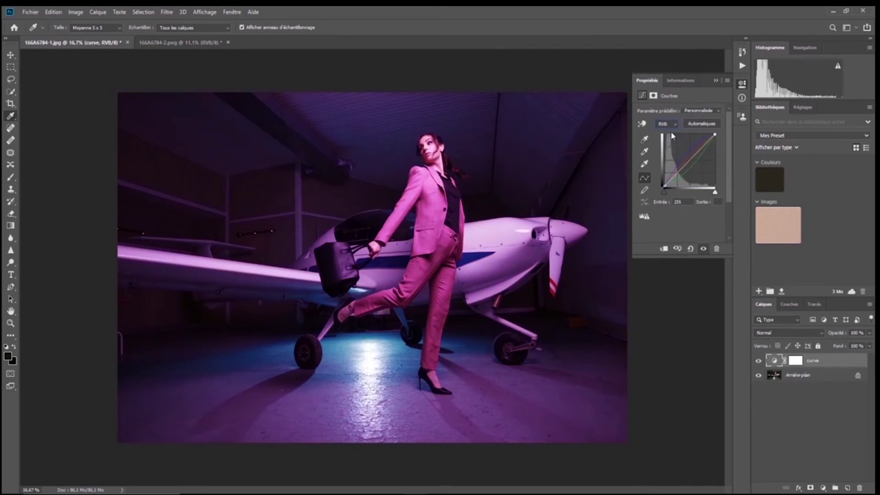
Try toggling the channel overlays and the finer grid in the curve display options, discarding the changes
click(726, 82)
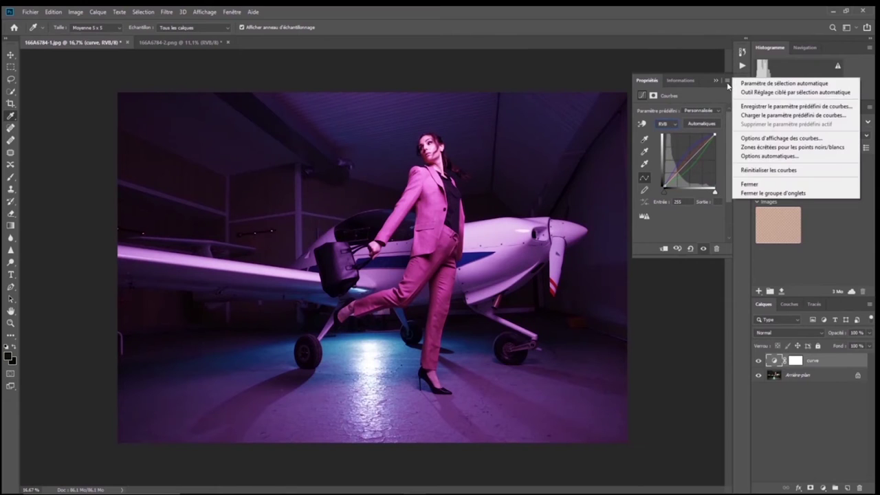
click(769, 140)
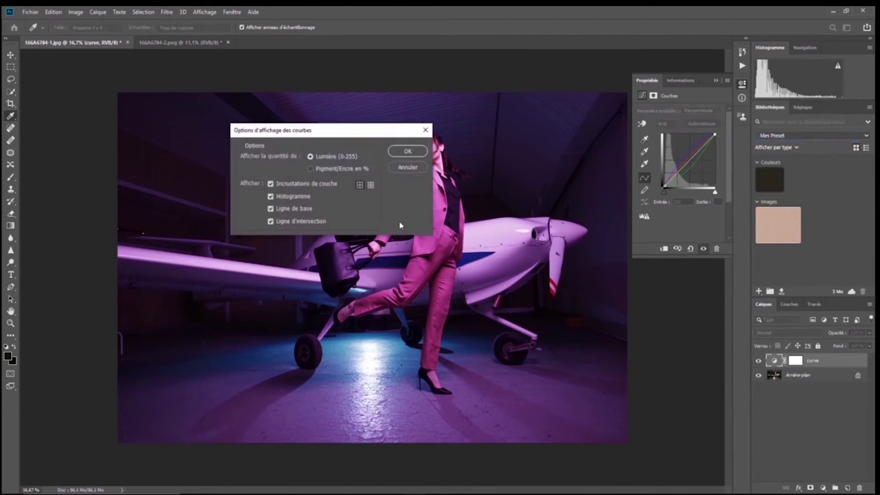
click(271, 184)
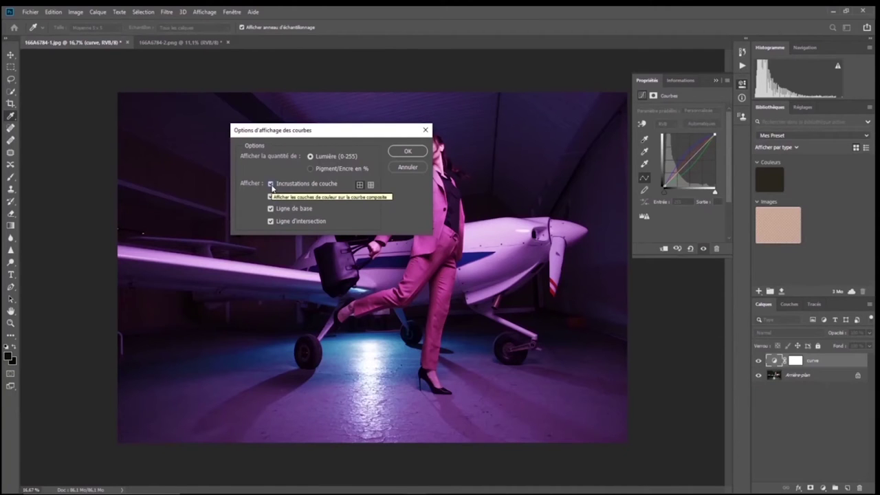
click(270, 185)
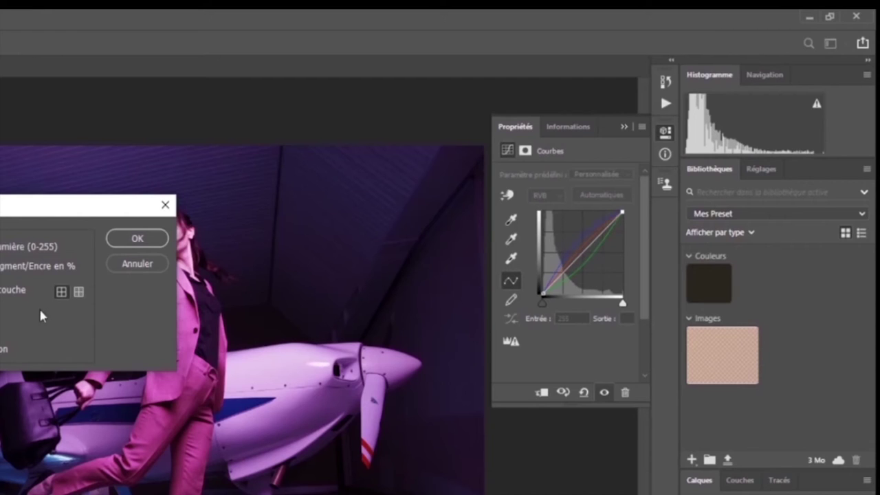
click(79, 294)
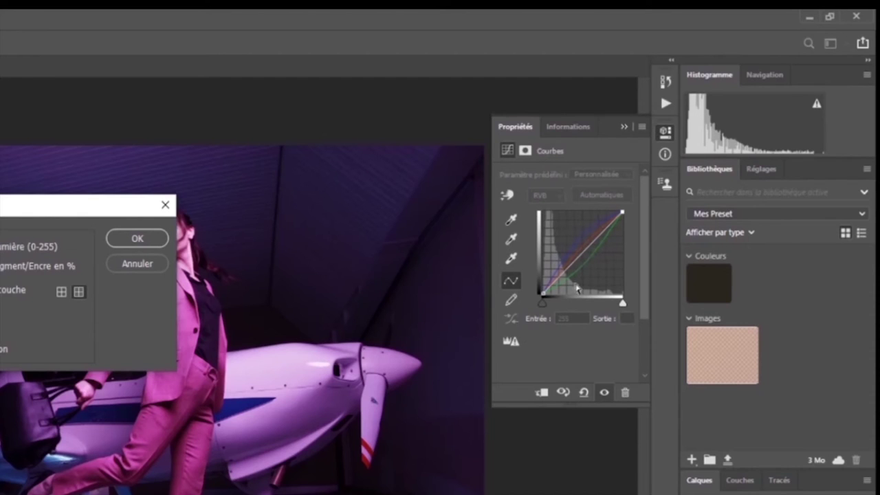
click(62, 293)
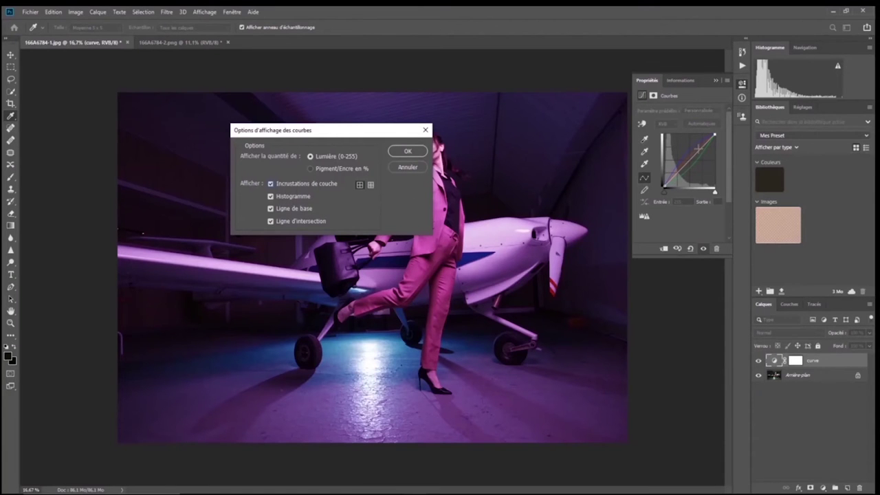
click(426, 132)
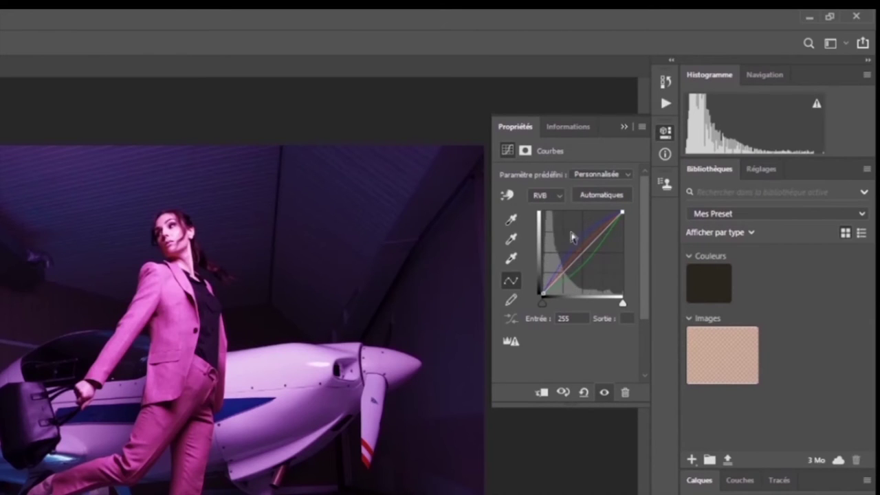
Hide the baseline in the curve display options and apply, keeping the channel overlays enabled
click(642, 127)
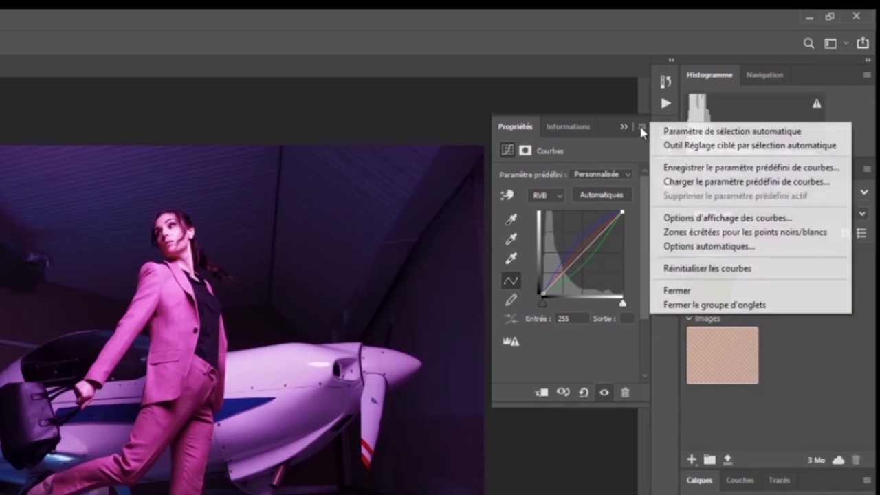
click(708, 219)
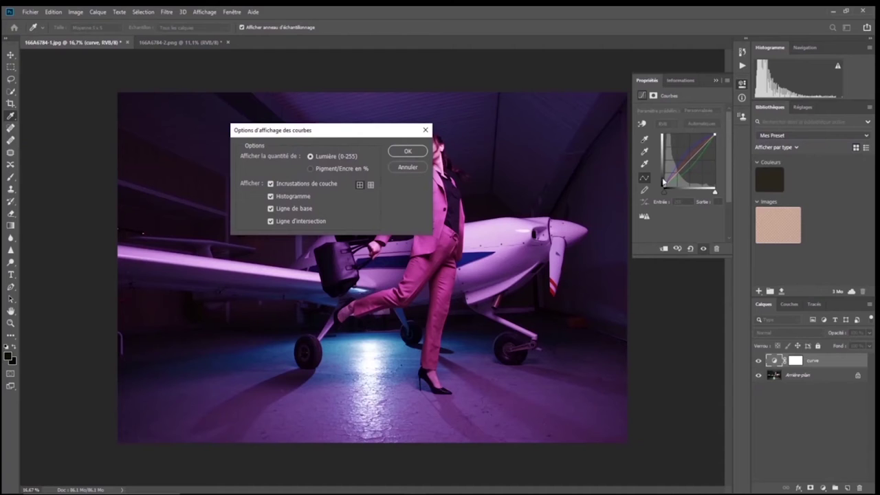
click(271, 209)
click(271, 185)
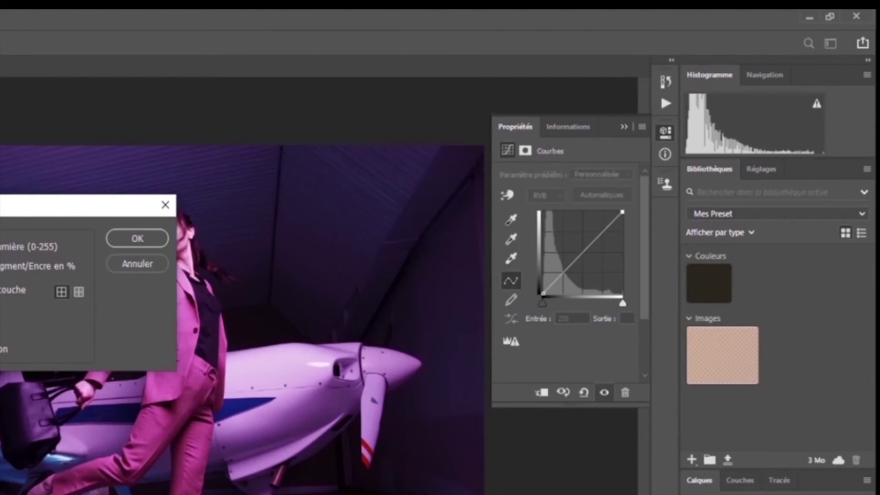
click(127, 239)
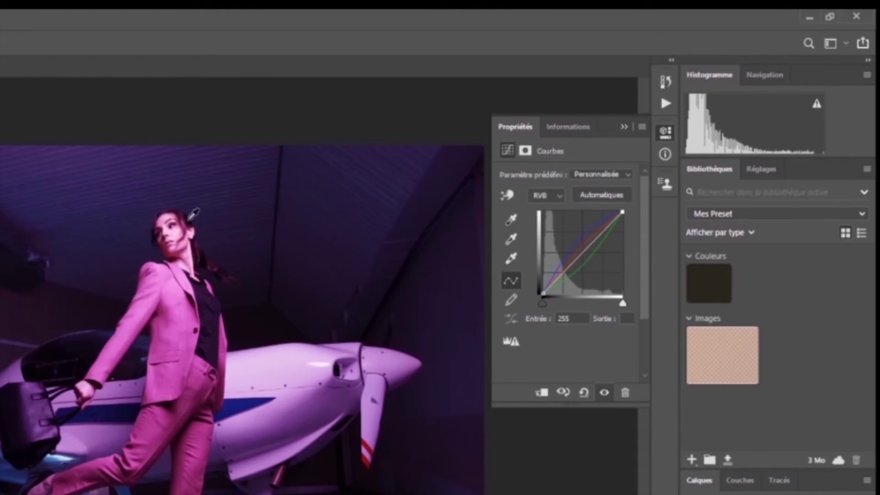
Reset the Curves adjustment and pull the RVB curve's midtones down with a point at input 144
click(583, 393)
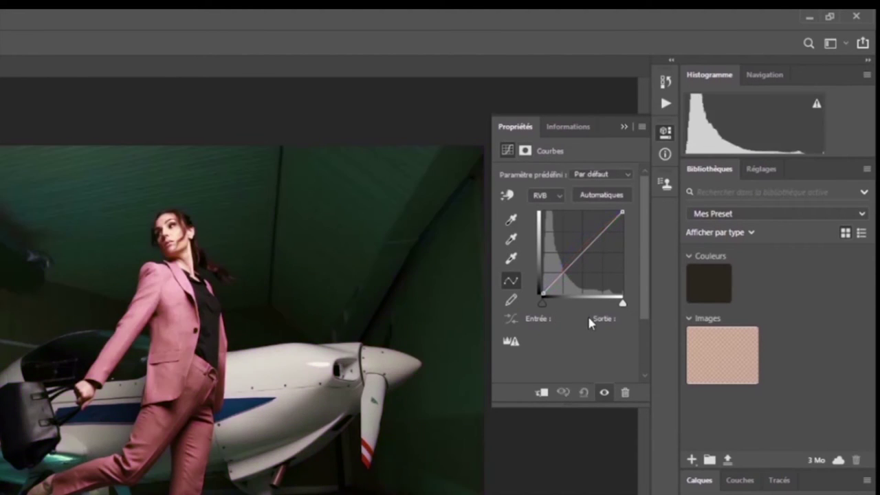
click(583, 251)
drag(583, 251, 588, 262)
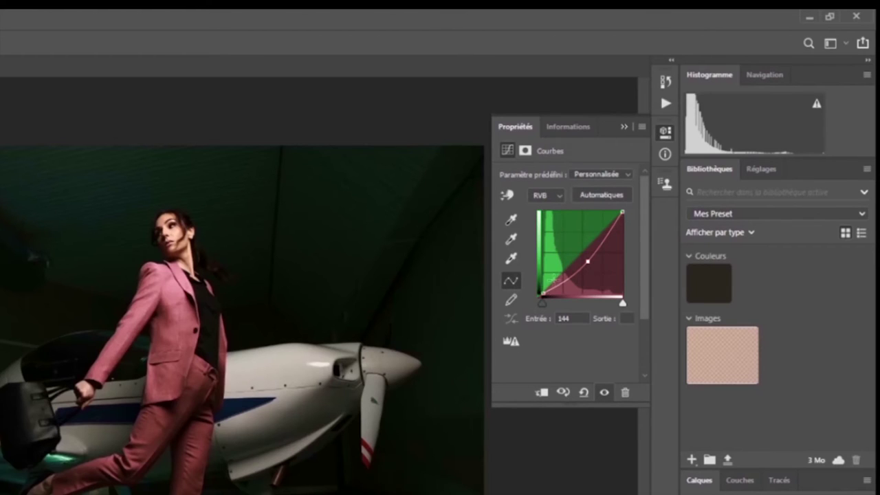
Turn the baseline back on in the curve display options
click(642, 127)
click(671, 216)
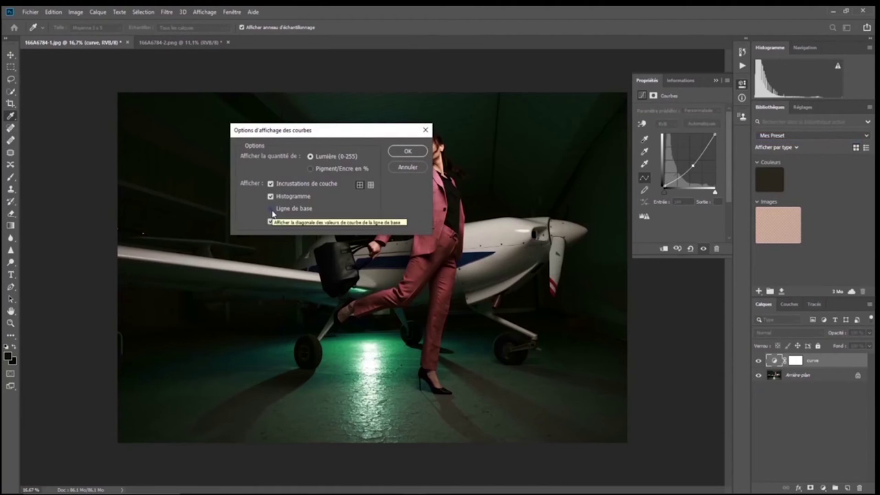
click(271, 211)
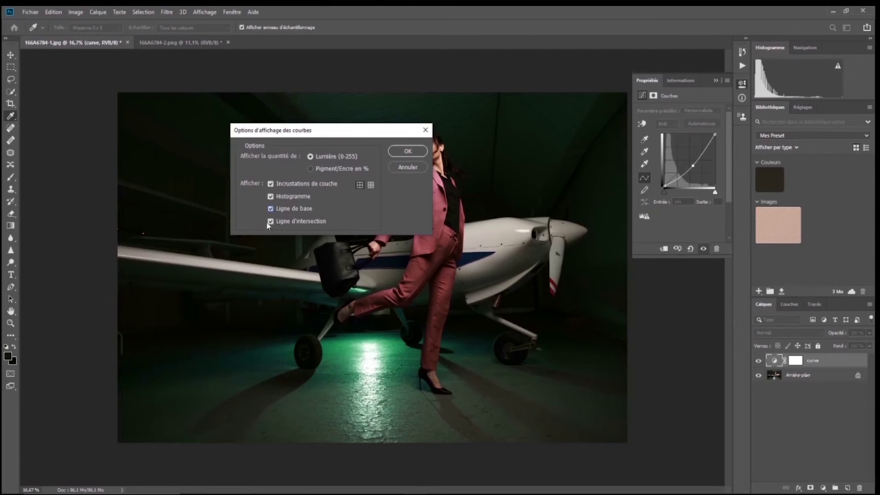
click(408, 151)
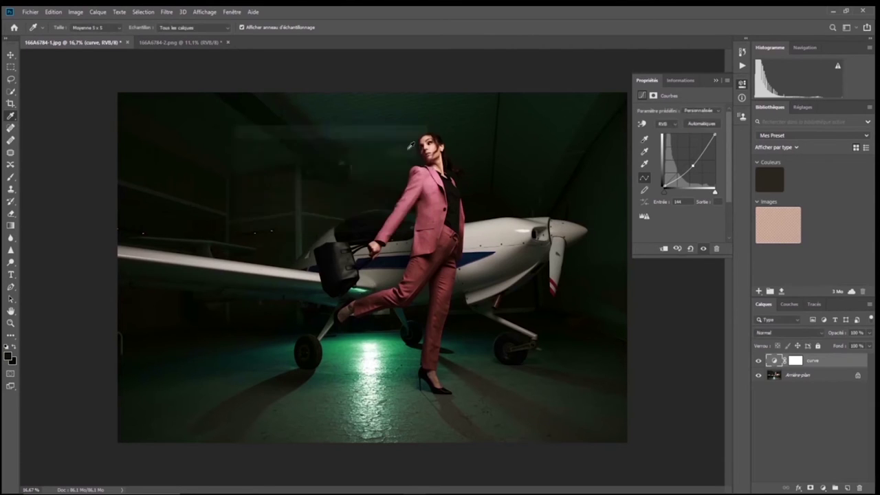
Reset the Curves adjustment and darken the RVB curve with a midtone point moved to input 150
click(690, 249)
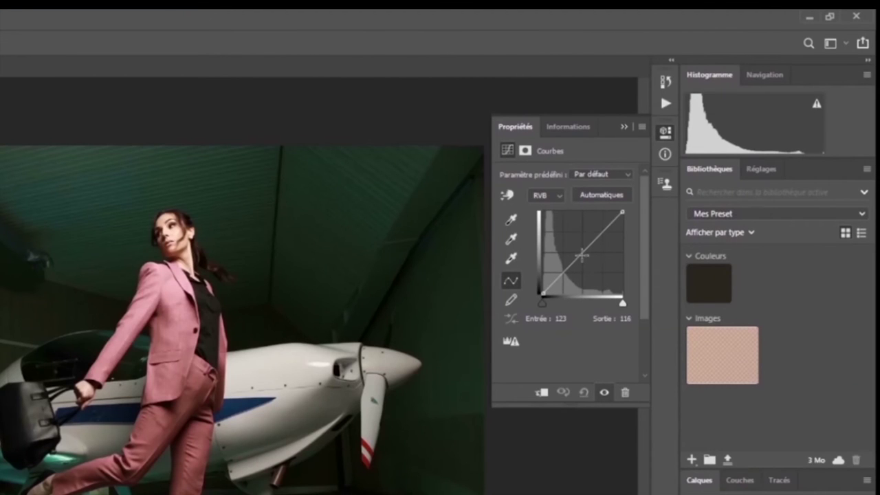
click(582, 255)
mouse_move(582, 255)
mouse_down()
mouse_move(589, 258)
mouse_move(574, 244)
mouse_move(582, 265)
mouse_move(575, 241)
mouse_move(590, 264)
mouse_move(580, 249)
mouse_move(586, 261)
mouse_move(589, 253)
mouse_up()
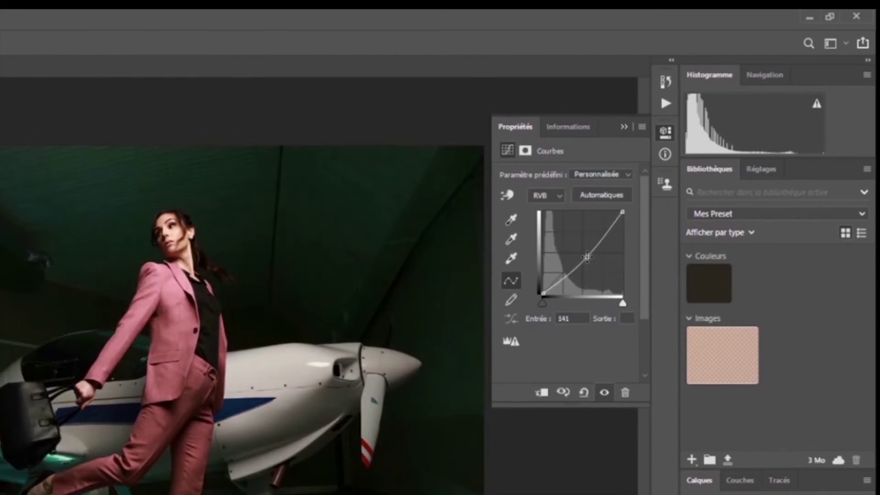
mouse_move(587, 257)
mouse_down()
mouse_move(578, 249)
mouse_move(590, 256)
mouse_up()
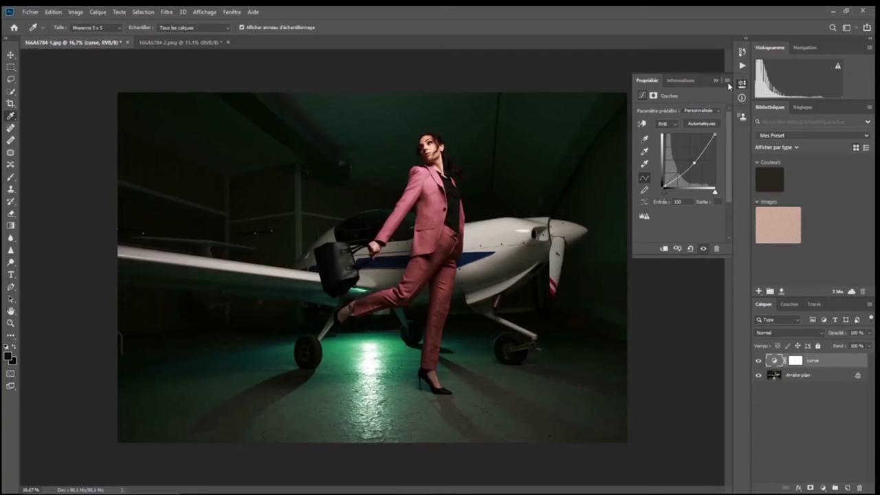
Turn off the intersection line in the curve display options
click(641, 127)
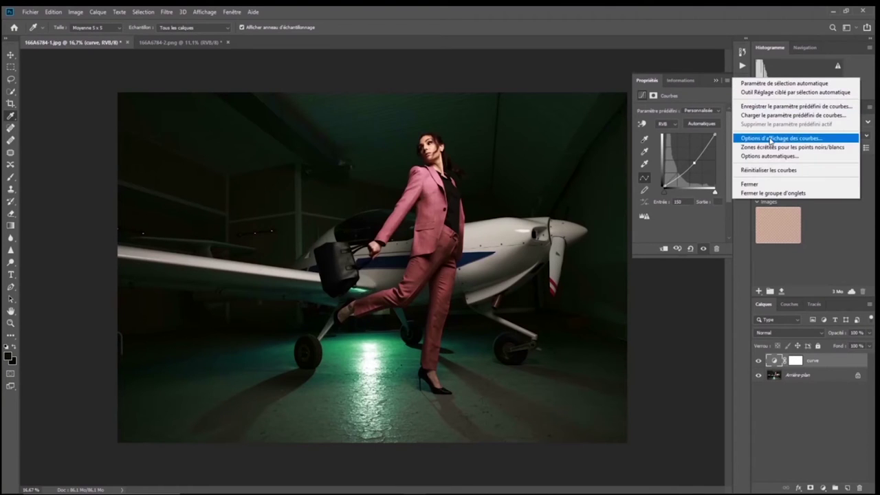
click(771, 139)
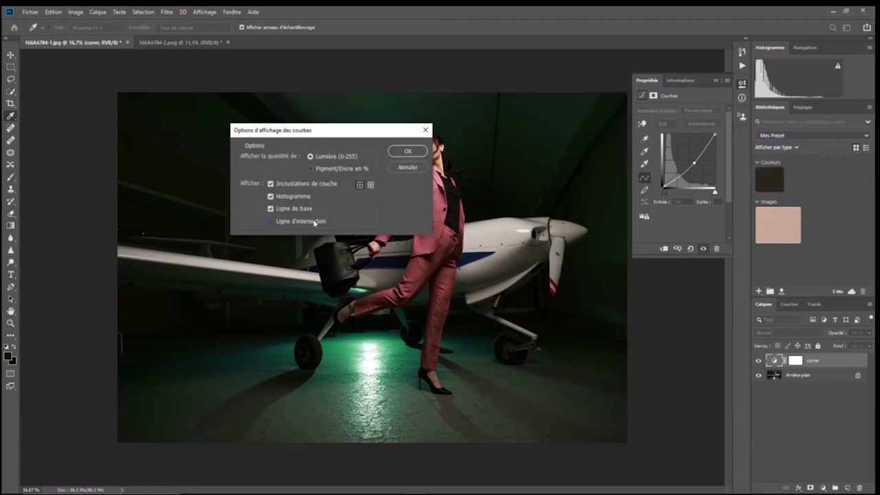
click(406, 151)
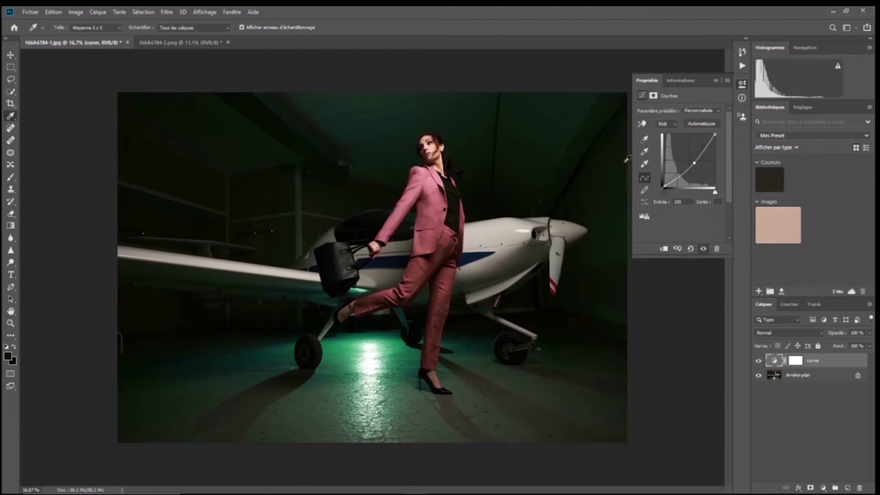
Reset the Curves adjustment and lower the RVB midtones slightly with a point at input 123
click(690, 248)
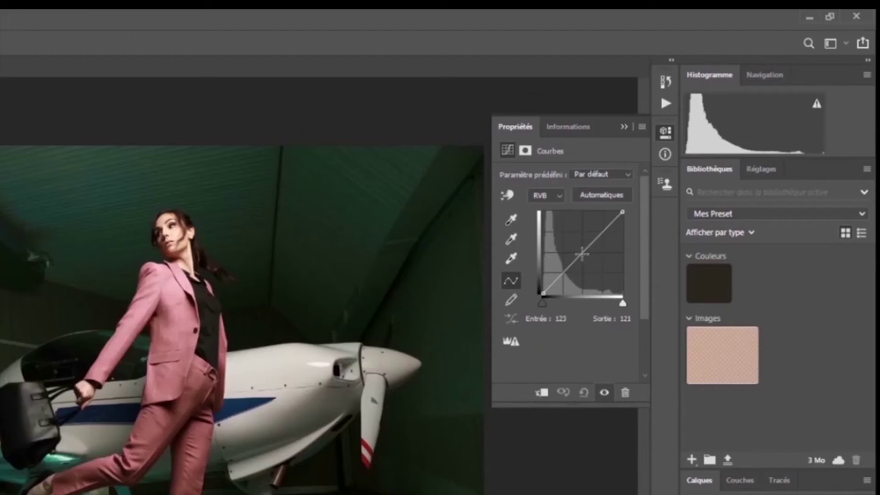
mouse_move(582, 254)
mouse_down()
mouse_move(592, 275)
mouse_move(573, 255)
mouse_move(598, 275)
mouse_move(568, 241)
mouse_move(586, 256)
mouse_move(571, 242)
mouse_move(584, 260)
mouse_move(564, 251)
mouse_move(590, 272)
mouse_move(575, 253)
mouse_move(581, 258)
mouse_up()
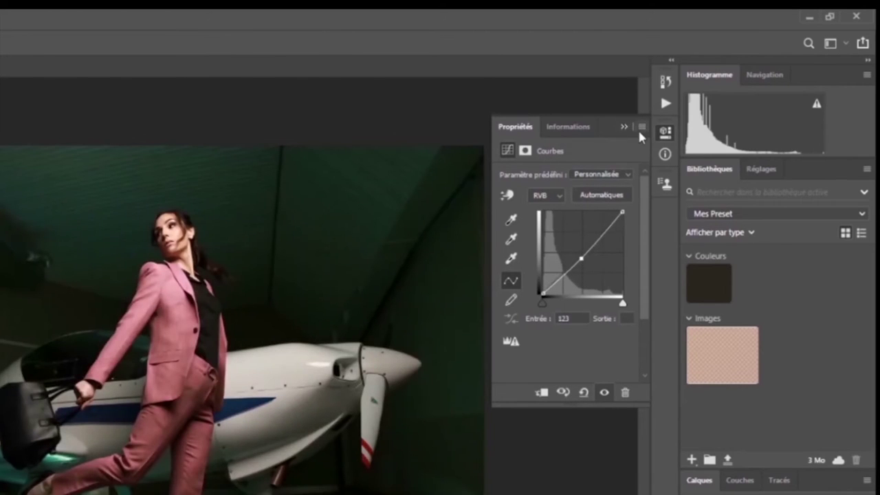
Turn the intersection line back on in the curve display options
click(642, 127)
click(702, 219)
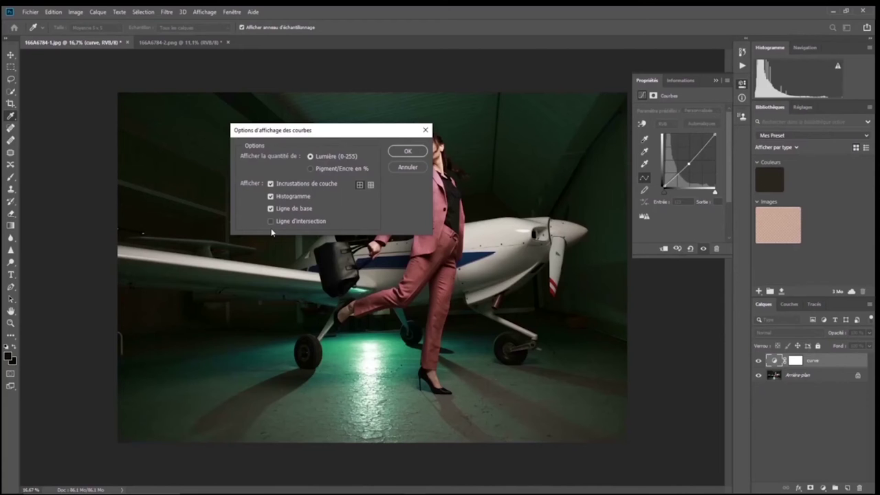
click(271, 222)
click(408, 152)
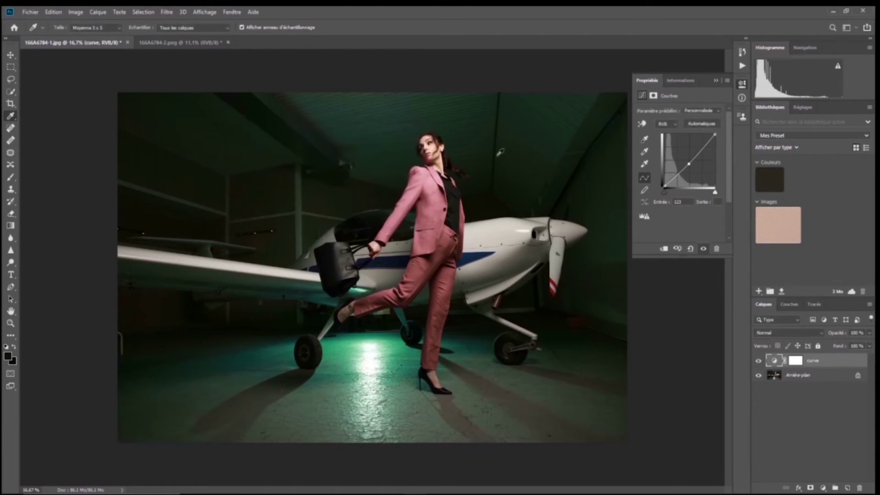
click(743, 85)
click(743, 86)
click(728, 81)
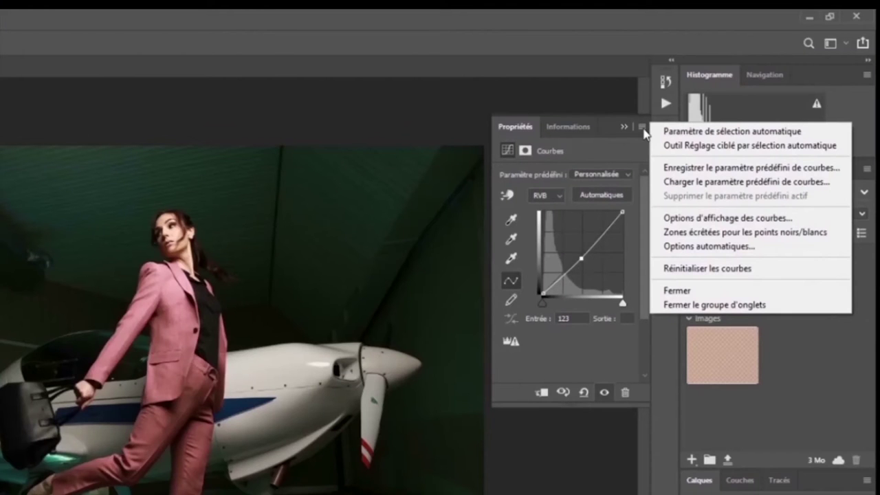
click(547, 313)
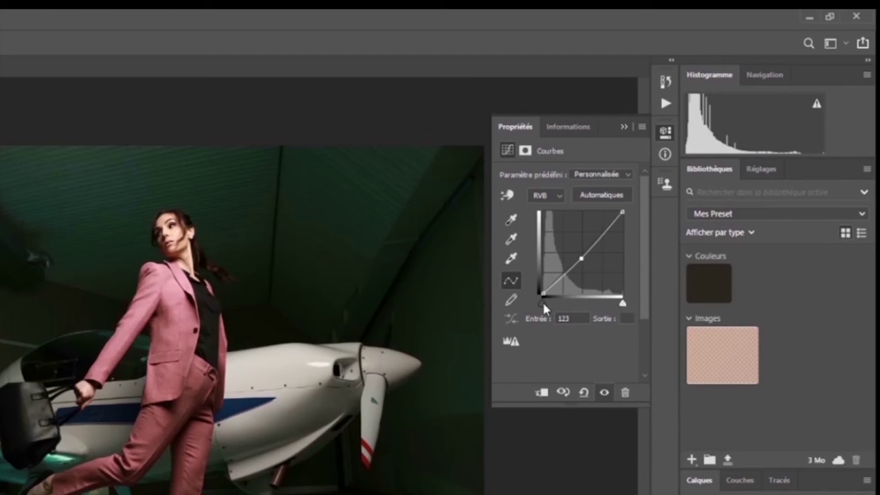
Try the curve's black and white point sliders, returning the black point to its original position
click(541, 307)
mouse_move(543, 305)
mouse_down()
mouse_move(557, 303)
mouse_move(543, 301)
mouse_up()
mouse_move(543, 295)
mouse_down()
mouse_move(558, 310)
mouse_move(540, 311)
mouse_up()
mouse_move(622, 304)
mouse_down()
mouse_move(612, 309)
mouse_move(627, 312)
mouse_up()
mouse_move(626, 309)
mouse_down()
mouse_move(618, 307)
mouse_move(633, 308)
mouse_up()
mouse_move(546, 311)
mouse_down()
mouse_move(557, 303)
mouse_move(544, 306)
mouse_move(550, 308)
mouse_up()
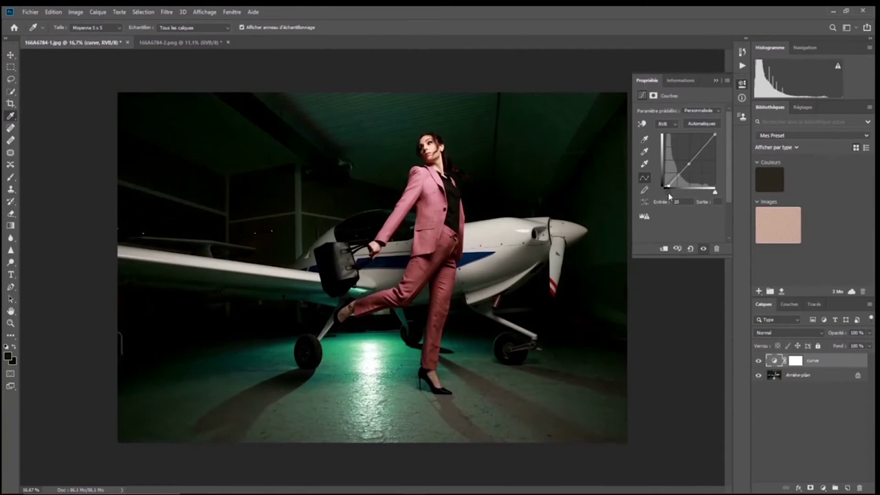
drag(669, 196, 664, 196)
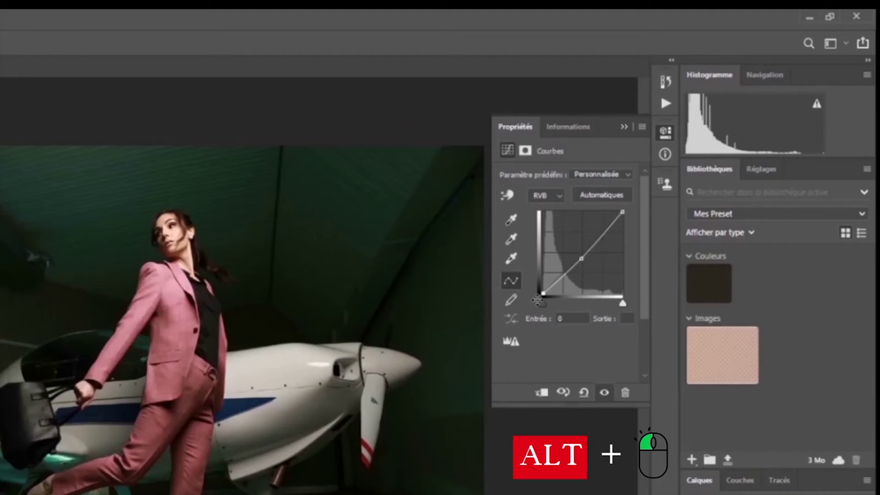
Try the black point at input 27 and preview highlight clipping with the white point at 246, returning the sliders to 0 and 255
drag(542, 302, 550, 300)
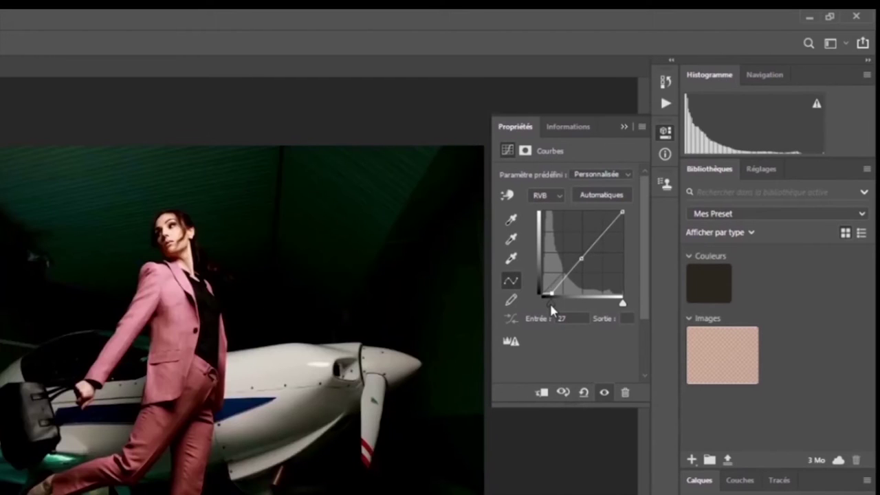
drag(550, 301, 535, 311)
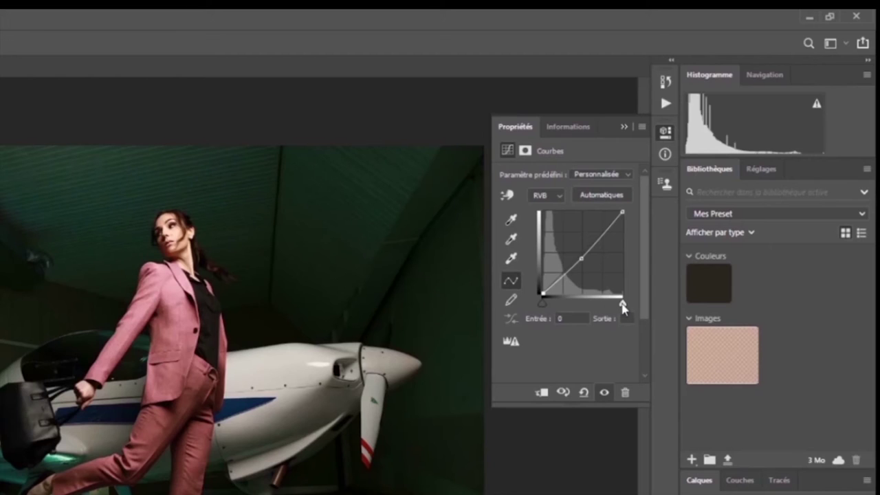
drag(622, 307, 621, 310)
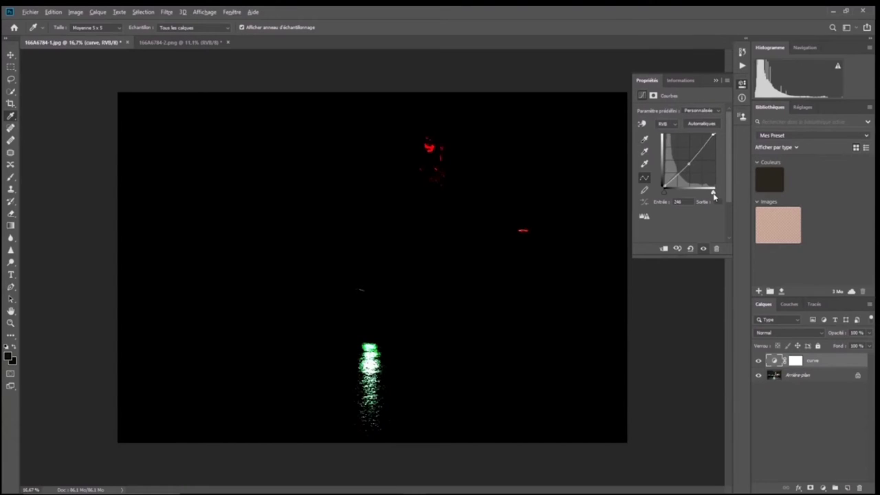
drag(714, 197, 717, 196)
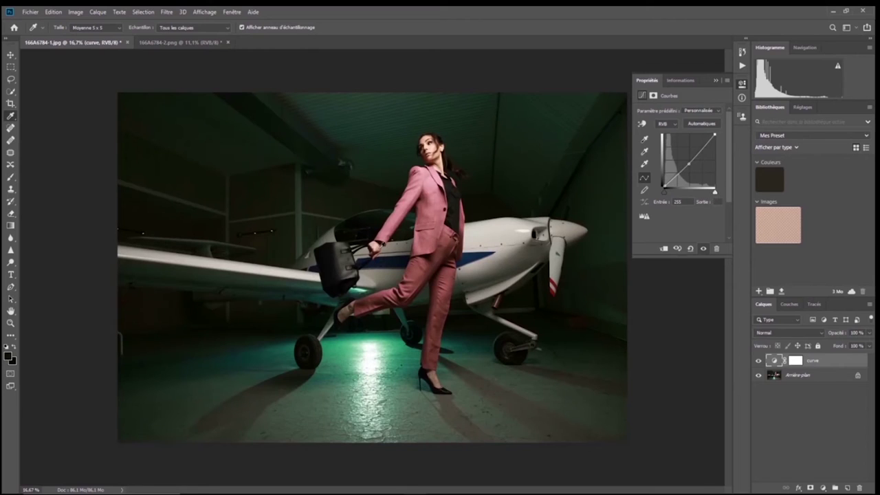
Turn on the clipping display for black and white points and test it with both sliders, keeping them at their end positions
click(728, 81)
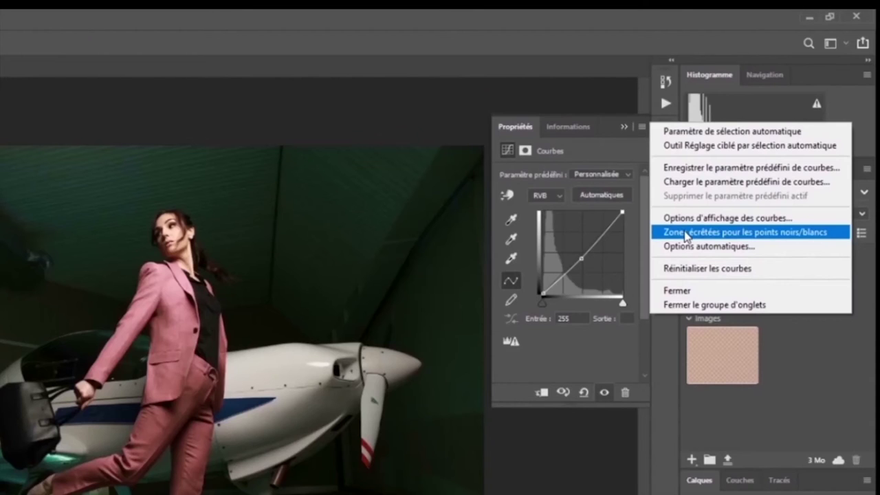
click(686, 233)
mouse_move(543, 305)
mouse_down()
mouse_move(550, 305)
mouse_move(542, 305)
mouse_up()
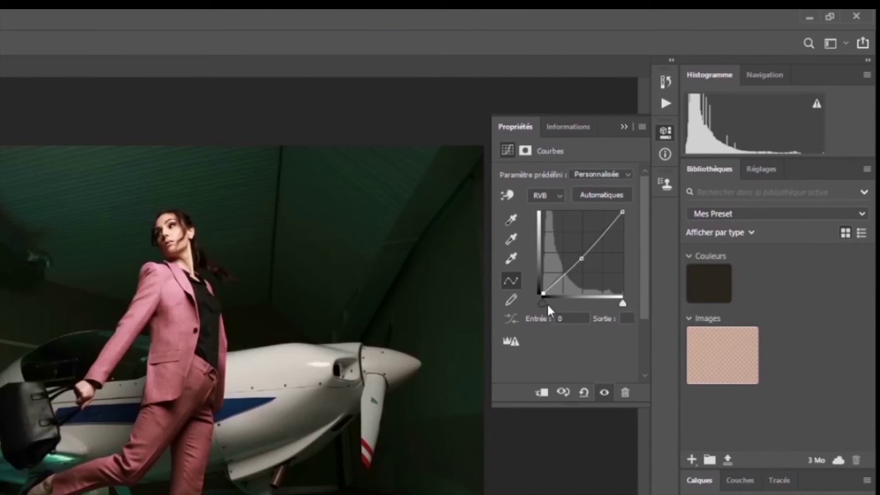
drag(543, 305, 546, 305)
drag(623, 304, 624, 309)
Turn off the clipping display for black and white points and check the black point slider without it
click(624, 126)
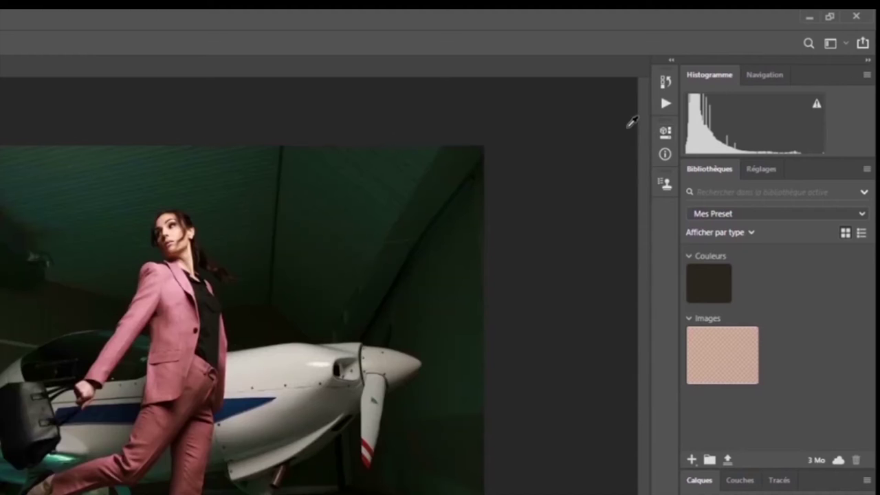
click(665, 131)
click(642, 126)
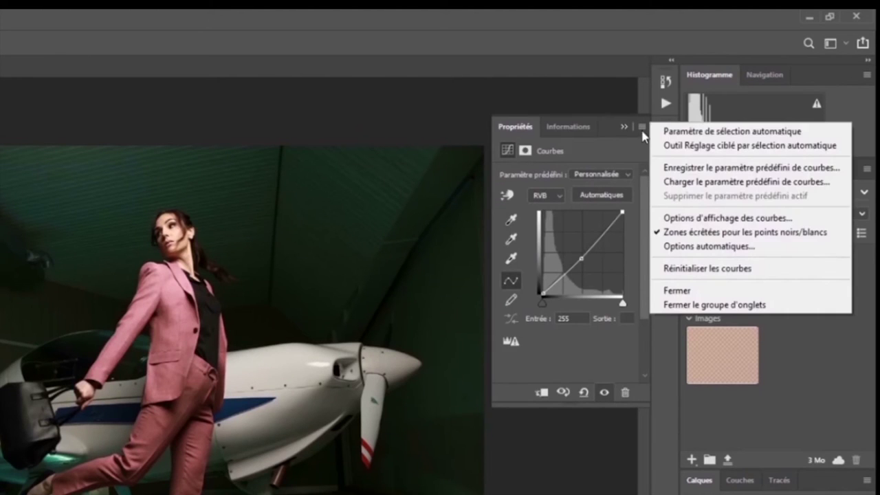
click(672, 234)
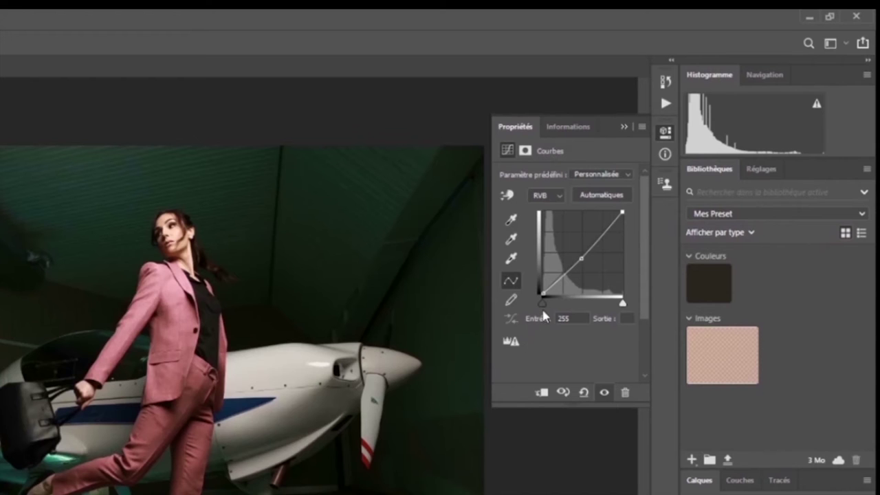
mouse_move(543, 306)
mouse_down()
mouse_move(557, 310)
mouse_move(543, 307)
mouse_up()
Try the automatic correction on the Curves adjustment and reset the adjustment to its default values
click(640, 127)
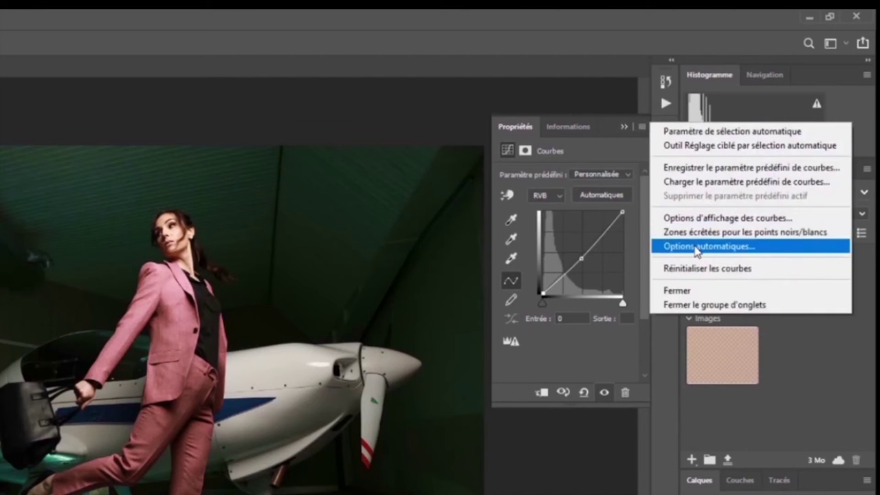
click(619, 148)
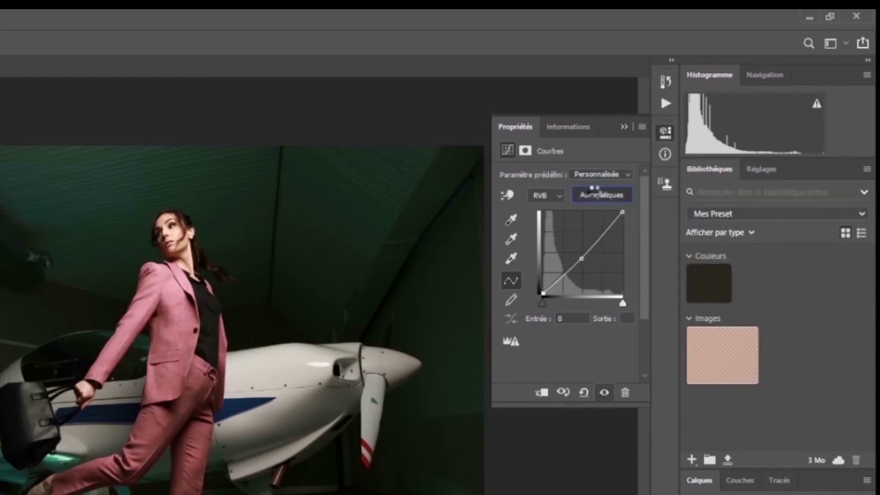
click(600, 196)
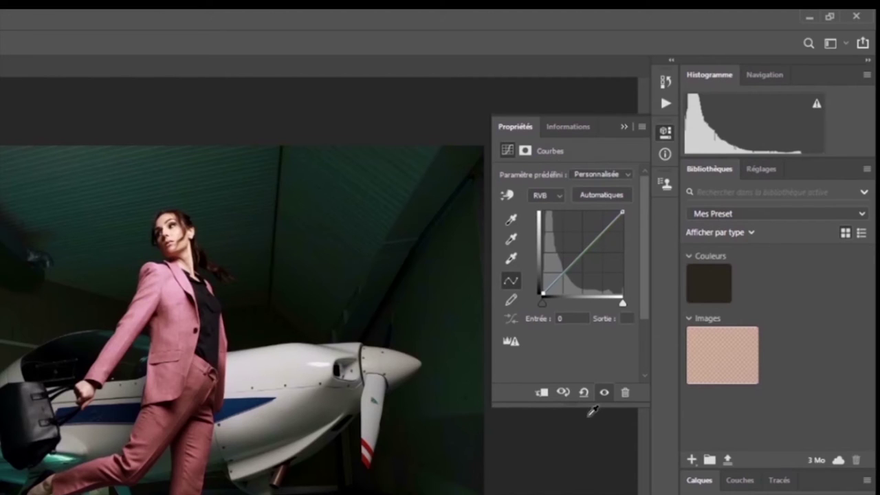
click(584, 392)
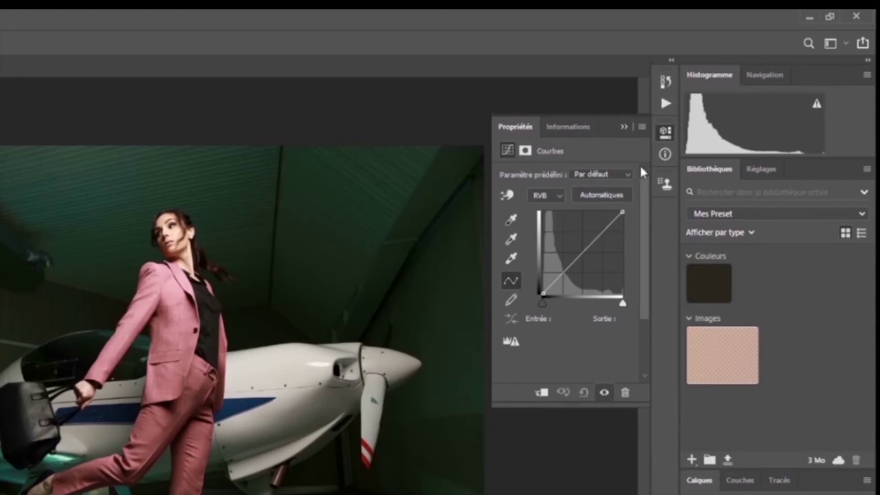
Open the automatic color correction options and compare the four algorithms on the photo, ending on "Rechercher les couleurs claires et foncées"
click(641, 127)
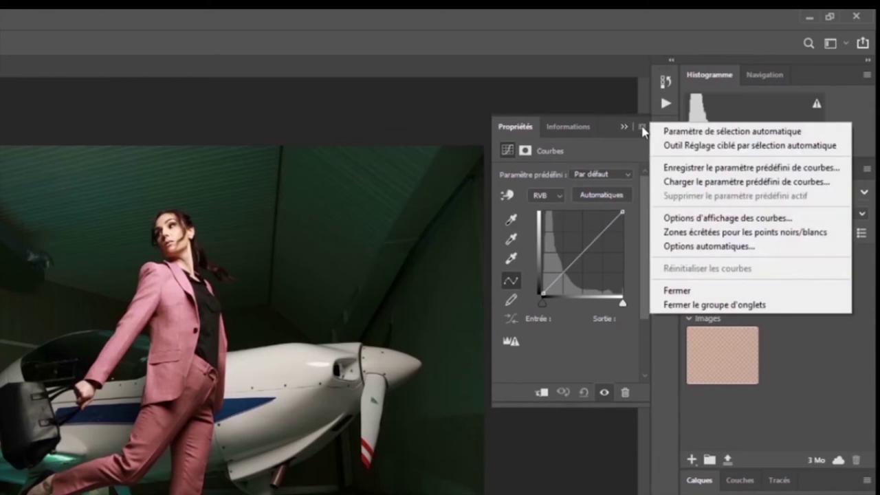
click(707, 246)
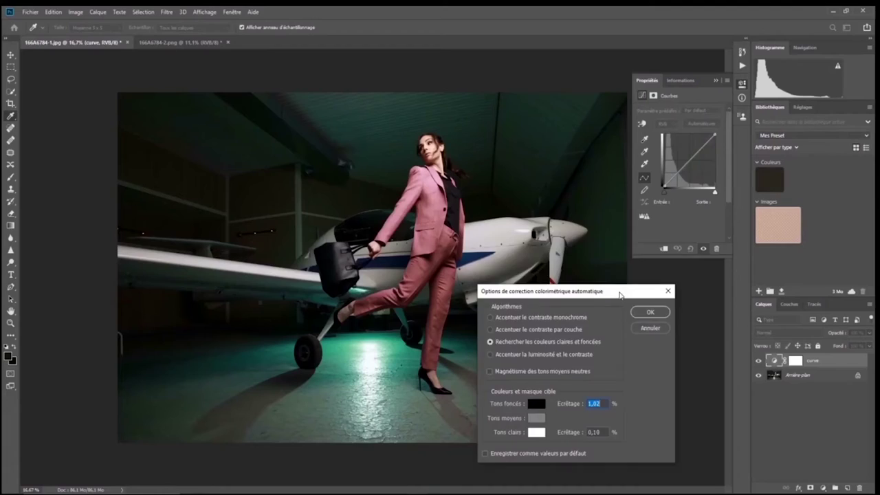
drag(474, 465, 647, 187)
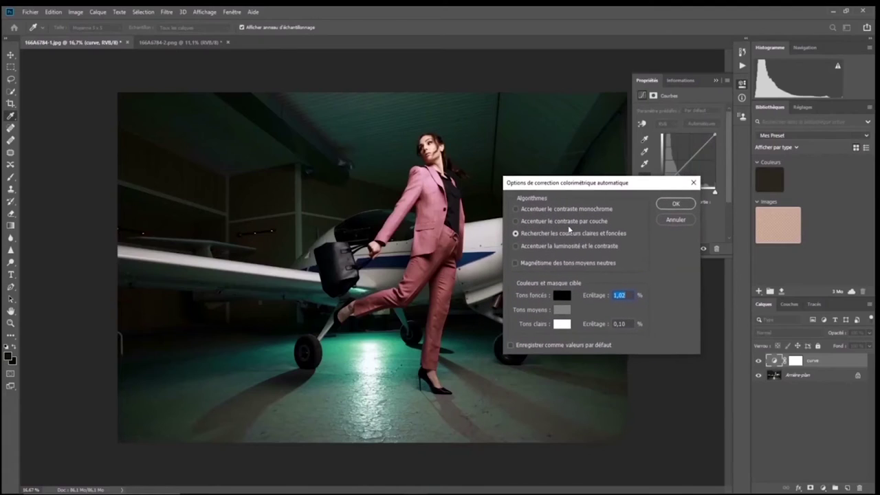
click(516, 245)
click(515, 233)
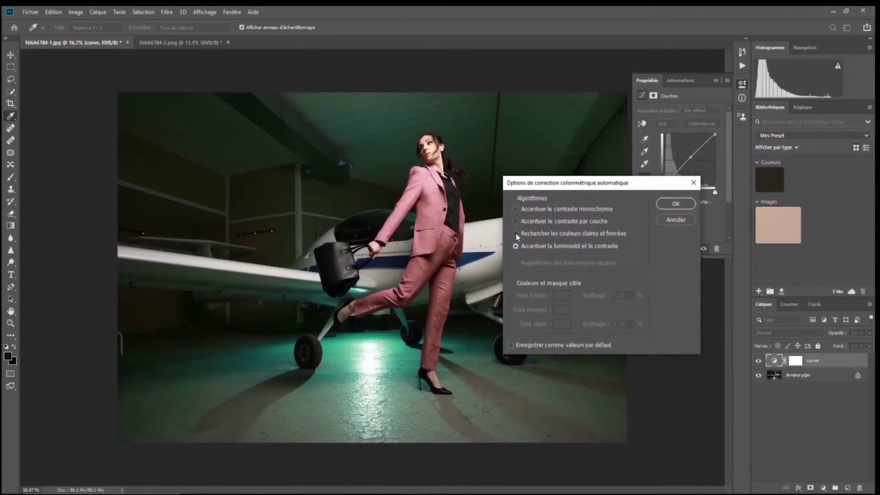
click(516, 221)
click(515, 208)
click(516, 233)
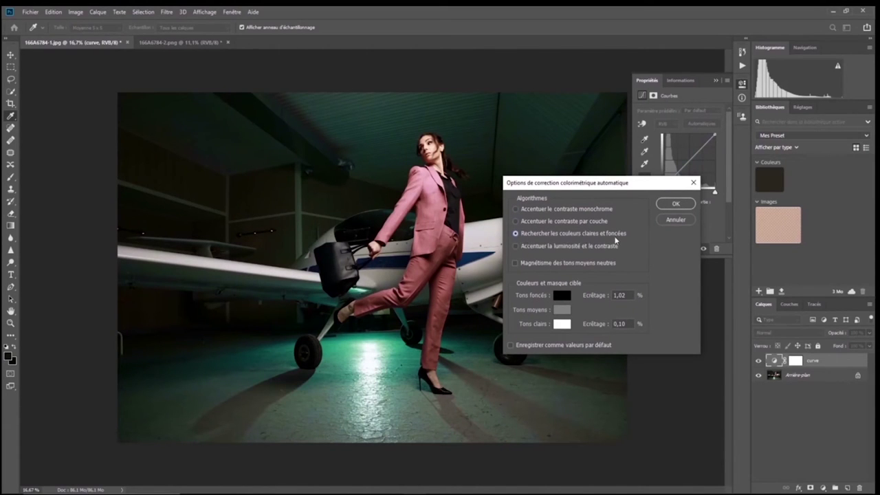
Save "Accentuer la luminosité et le contraste" as the default automatic algorithm and test the automatic correction on the reset curve
click(517, 246)
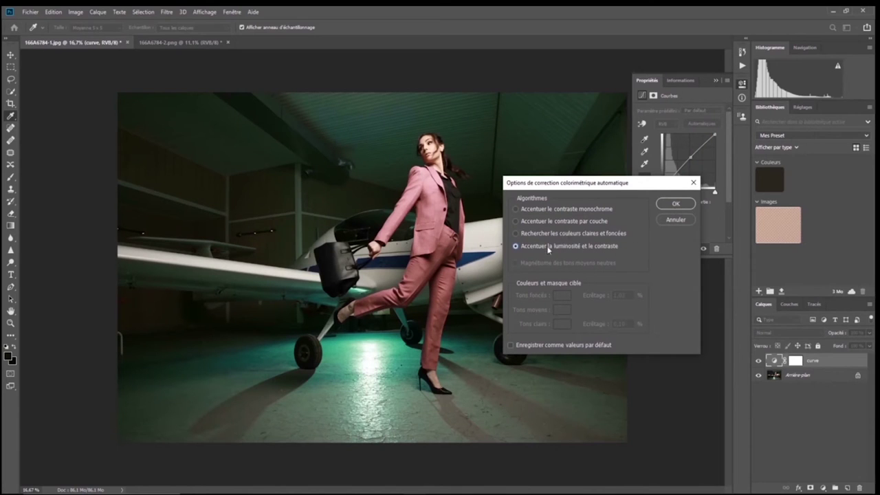
click(511, 346)
click(676, 205)
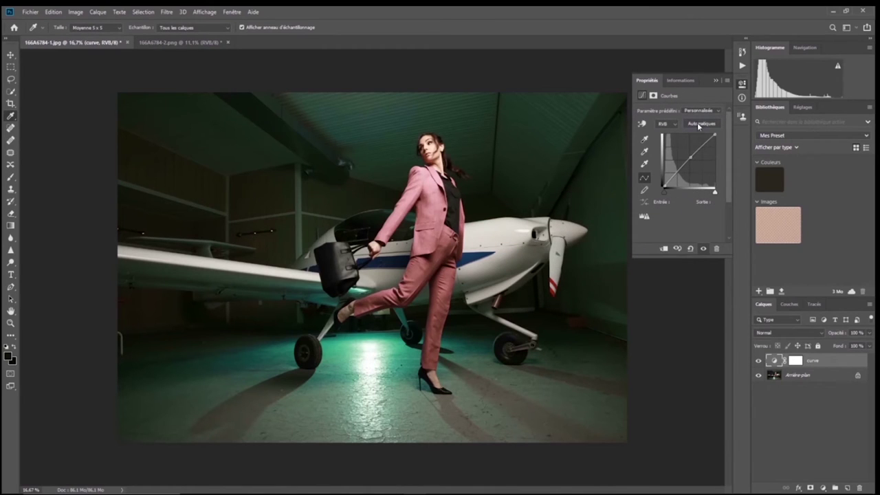
click(690, 248)
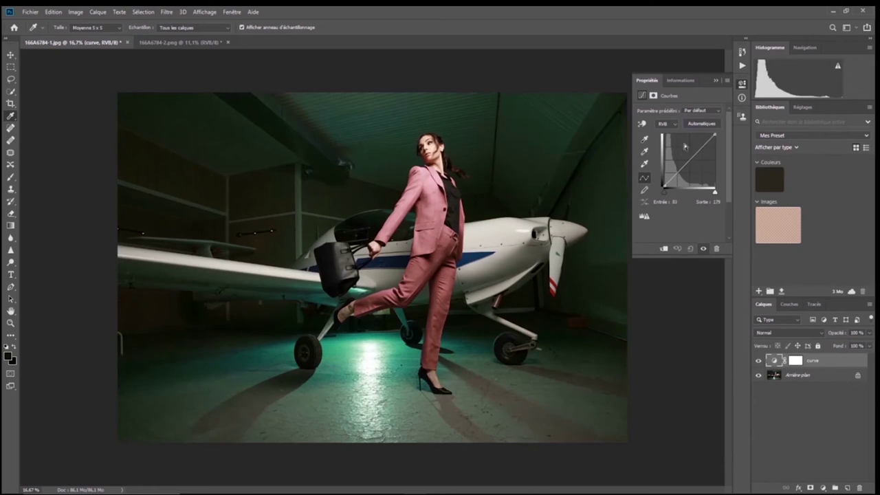
click(695, 123)
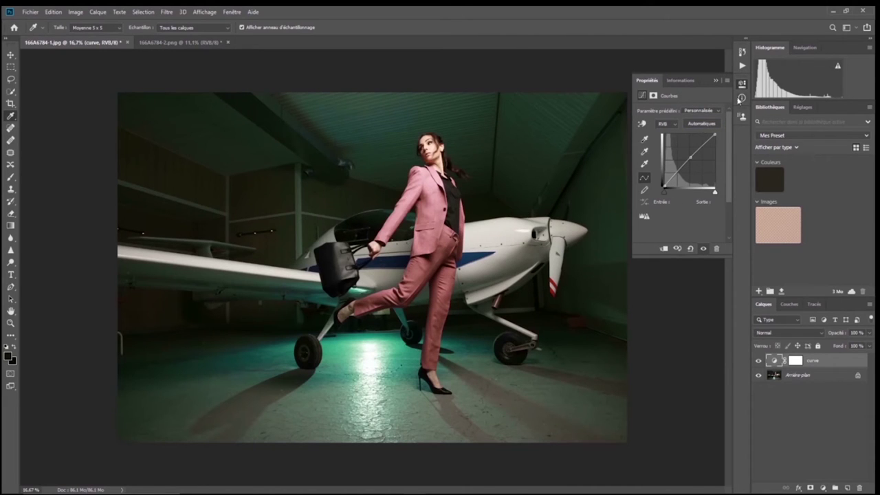
Save "Rechercher les couleurs claires et foncées" as the default automatic algorithm and reapply the automatic correction to the reset curve
click(727, 81)
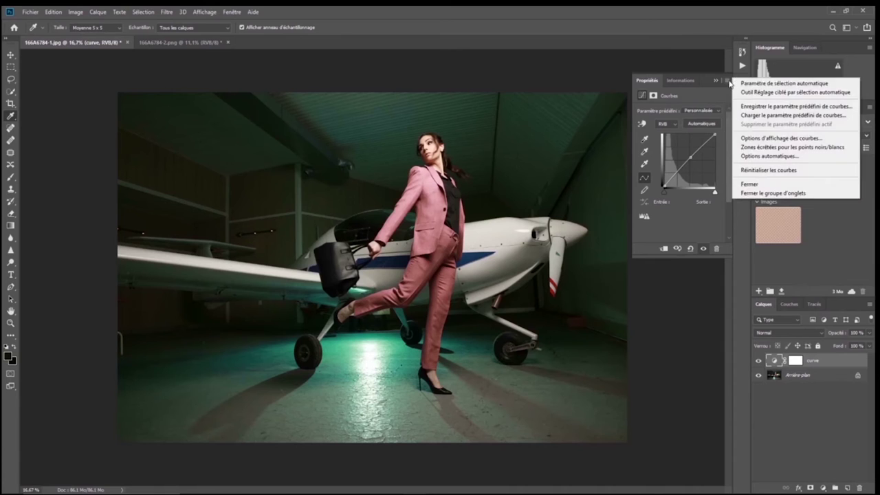
click(764, 156)
click(524, 235)
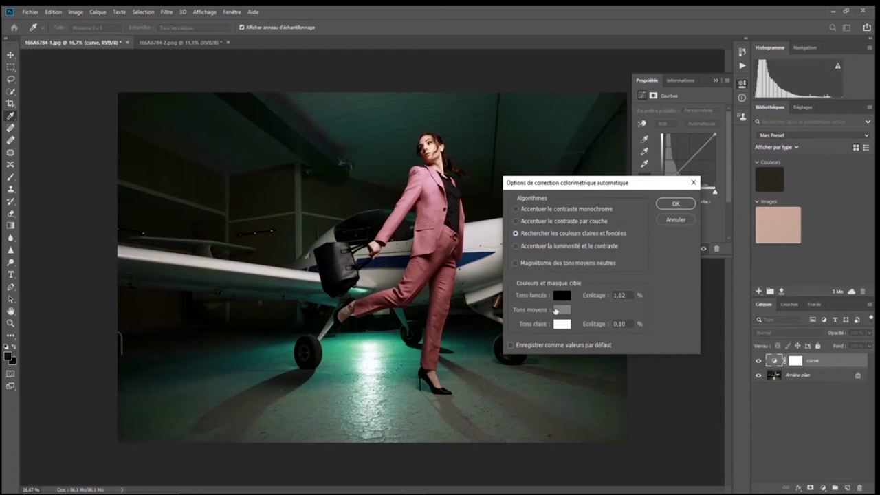
click(511, 346)
click(676, 207)
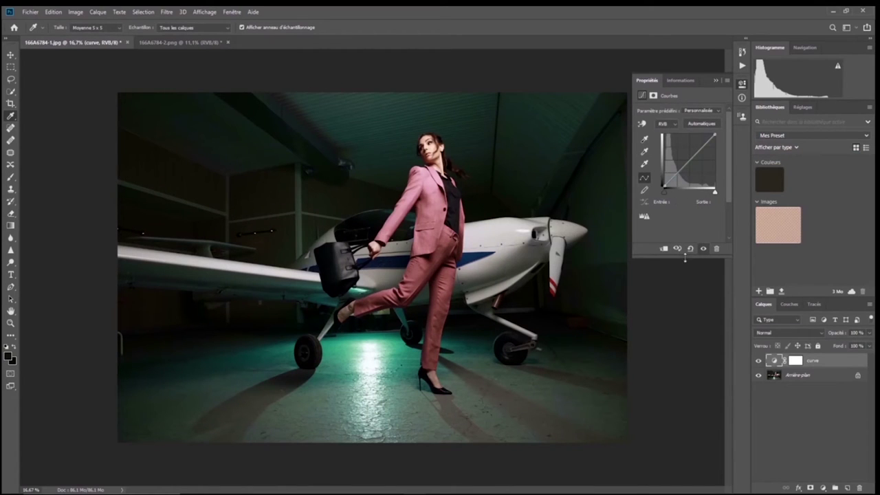
click(690, 249)
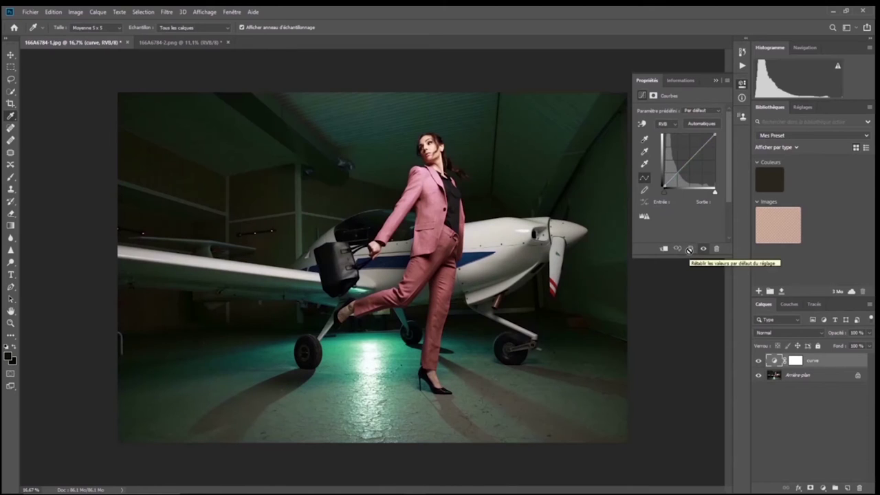
click(703, 123)
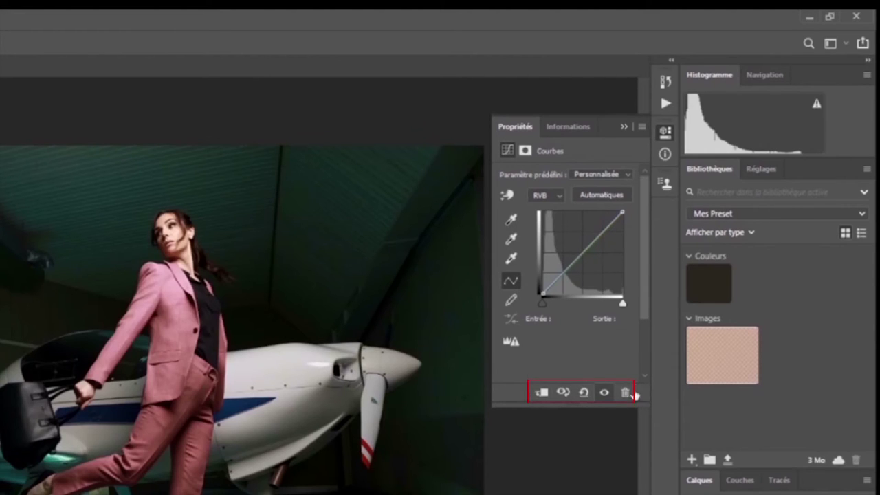
Brighten the photo by raising the RVB curve with a midtone point at input 90
click(543, 394)
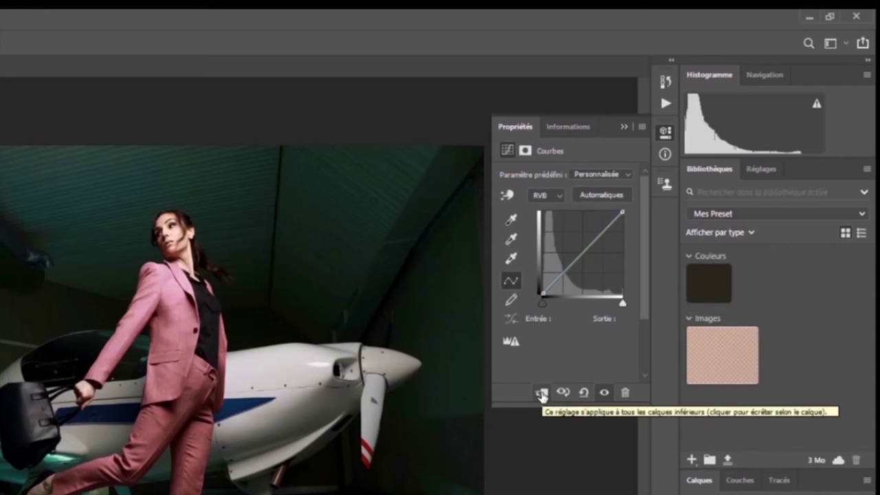
click(541, 395)
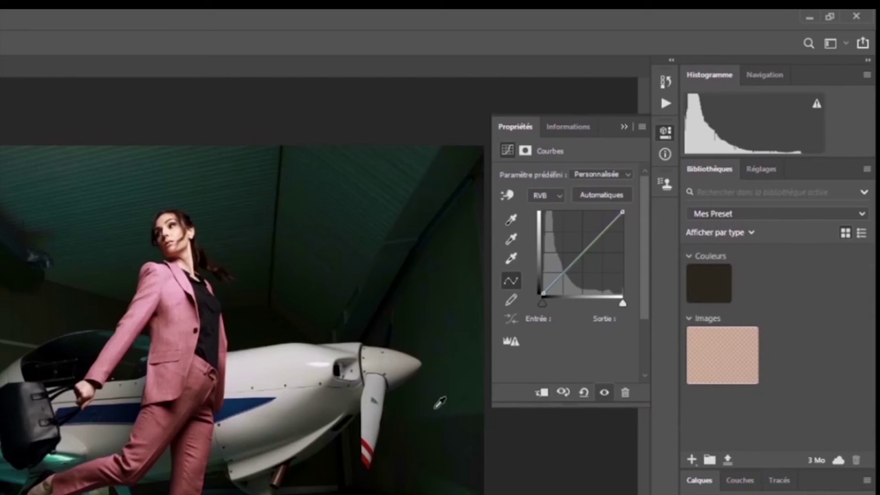
drag(582, 255, 572, 245)
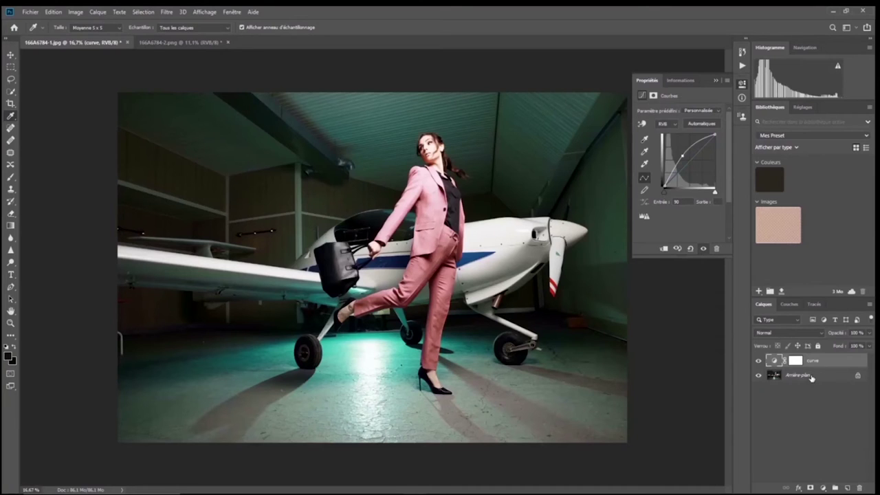
Select the curve layer, clip it to the Arrière-plan layer and release the clipping again
click(811, 377)
click(814, 365)
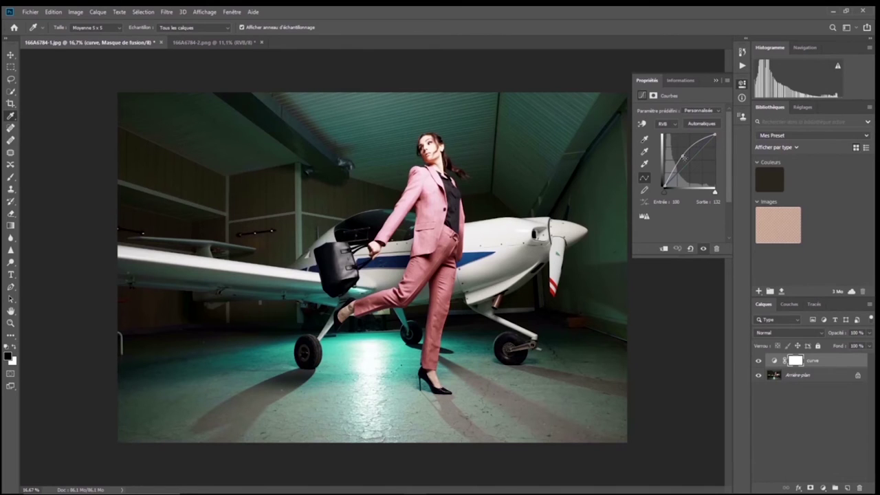
click(663, 250)
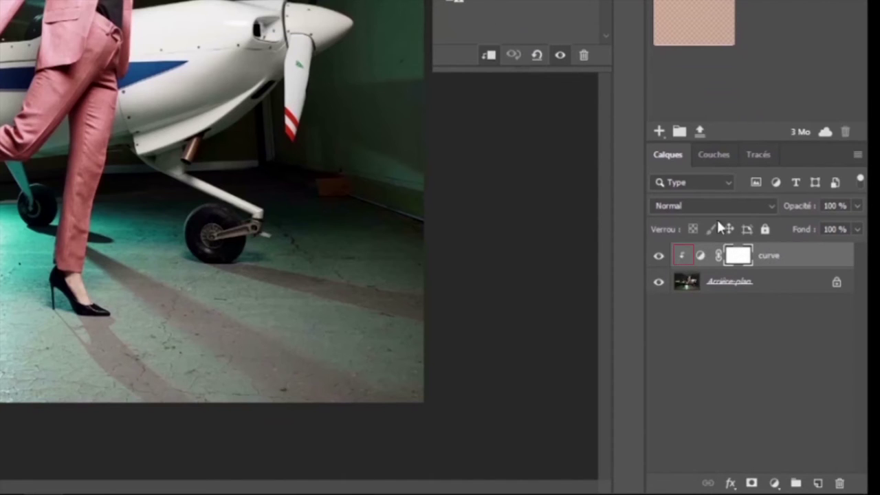
click(489, 56)
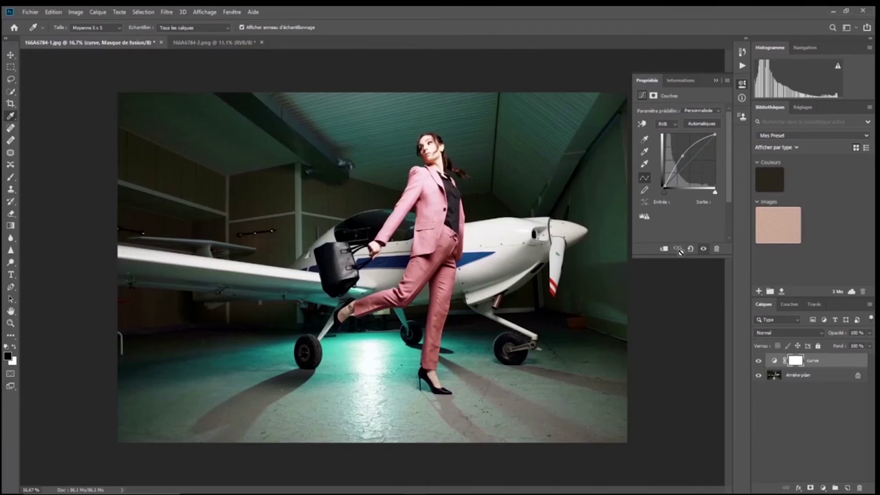
Reset the Curves adjustment and raise the RVB midtones strongly with a point at input 89
click(774, 361)
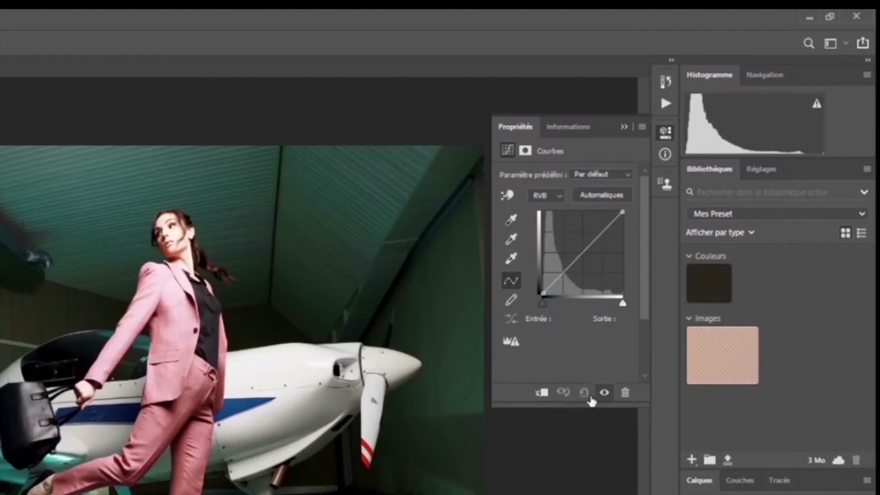
click(690, 248)
drag(682, 168, 685, 158)
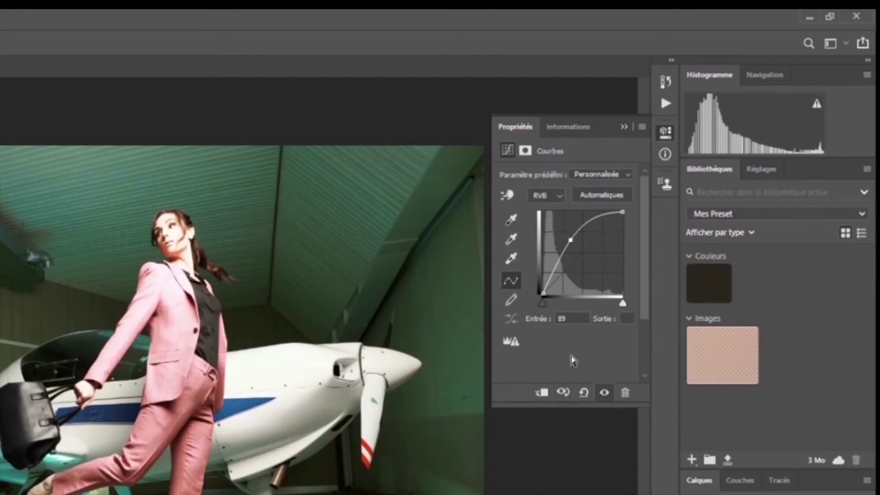
Compare the photo with and without the Curves adjustment by previewing its previous state and toggling the curve layer's visibility
click(564, 395)
click(564, 395)
click(563, 395)
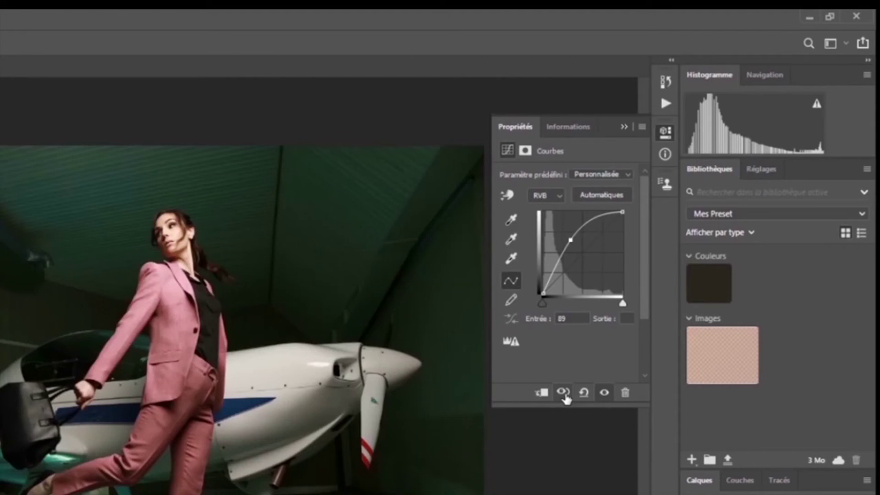
click(564, 395)
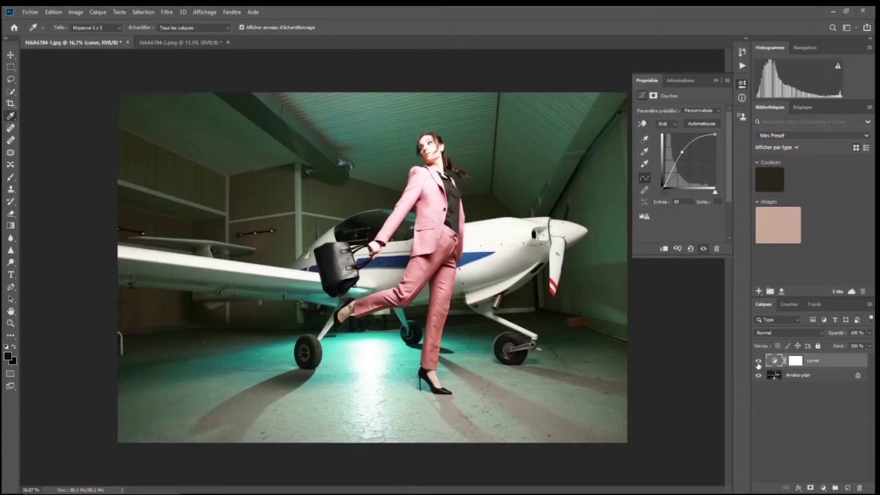
click(759, 362)
click(759, 362)
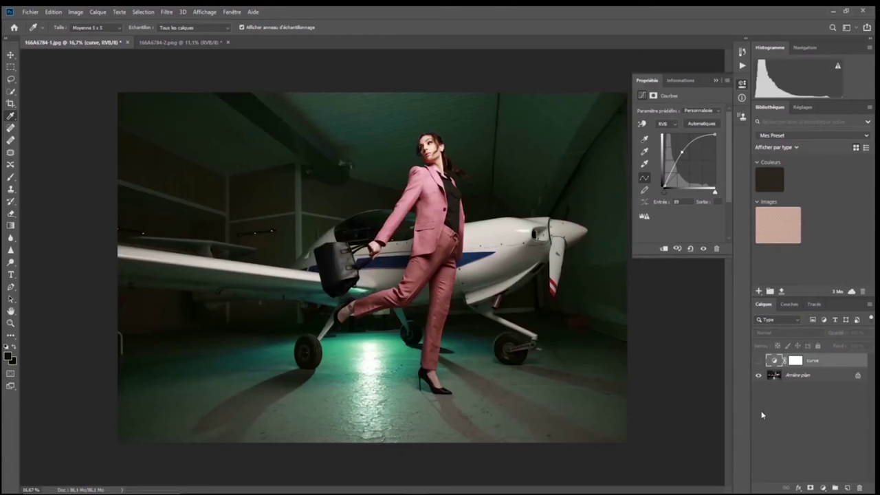
click(759, 365)
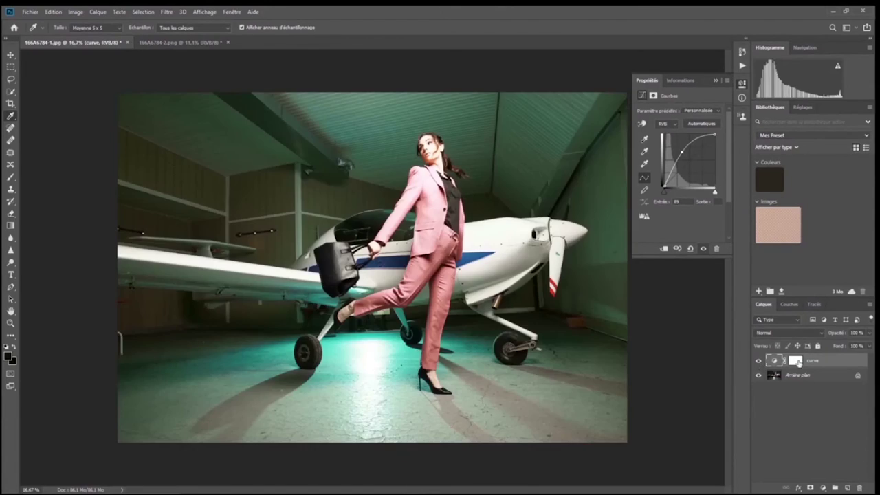
Preview the previous state of the Curves adjustment repeatedly to compare it with the brightened curve
click(677, 249)
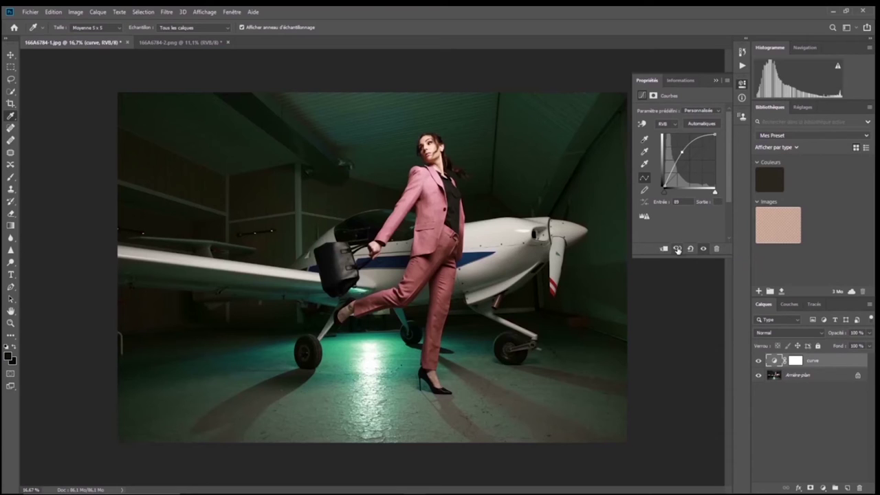
click(678, 250)
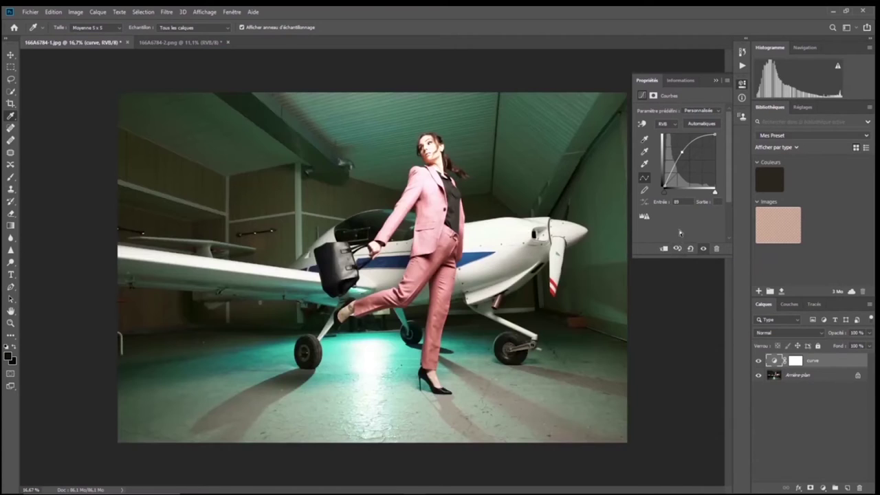
click(678, 250)
click(677, 250)
click(678, 249)
click(677, 250)
click(678, 250)
click(677, 250)
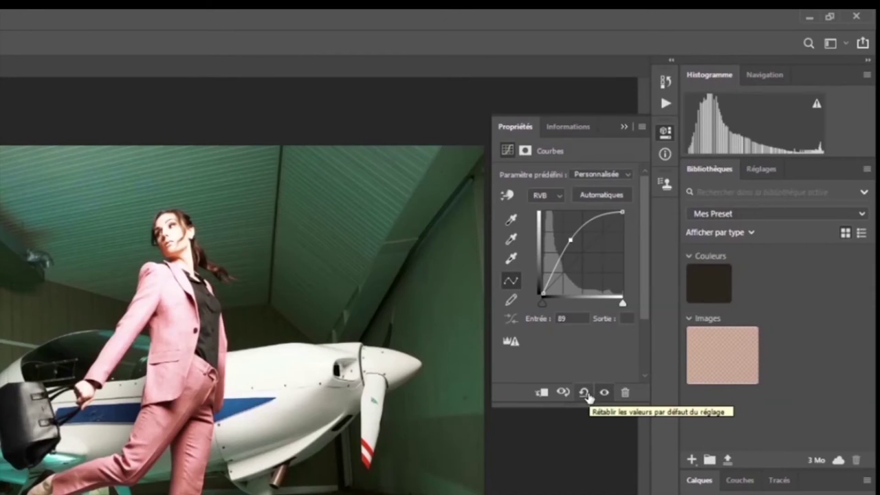
Reset the Curves adjustment to its default values and toggle the curve layer's visibility off and on
click(584, 392)
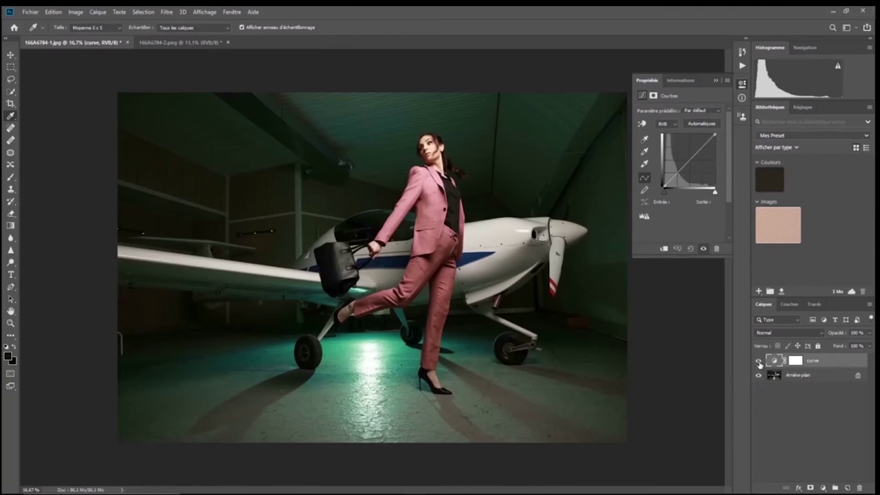
click(703, 250)
click(703, 250)
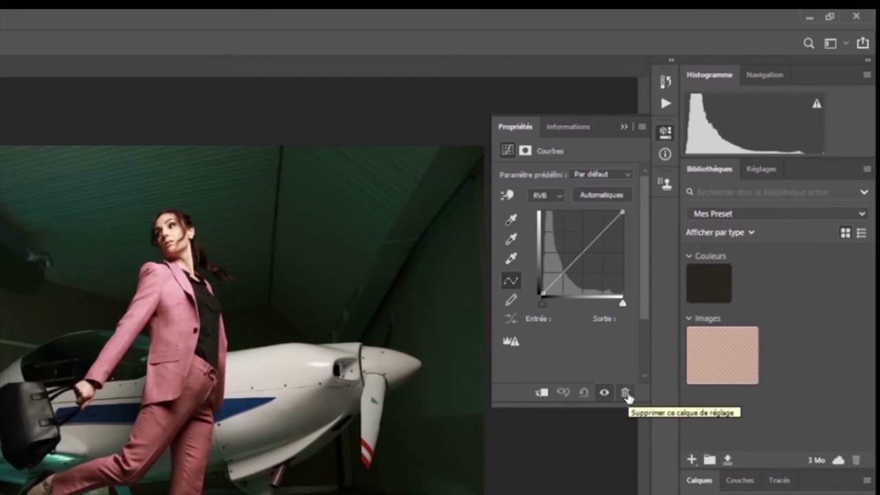
Request deletion of the curve adjustment layer and decline the confirmation
click(625, 393)
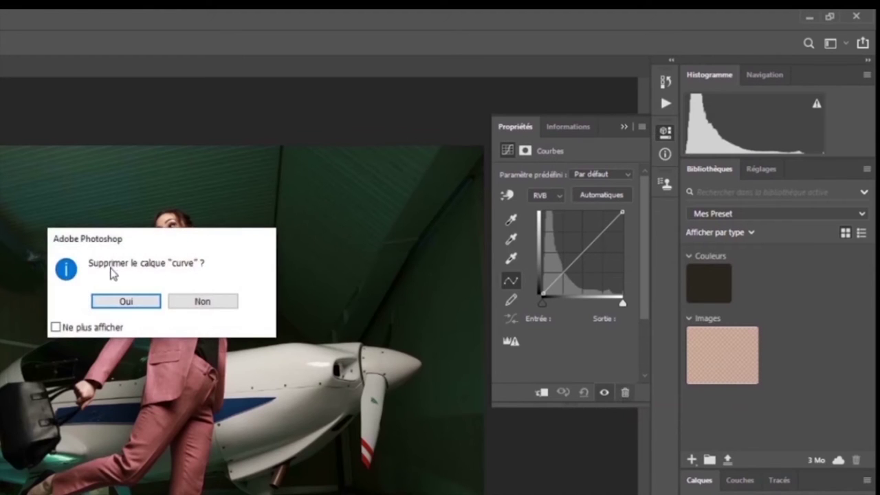
click(210, 304)
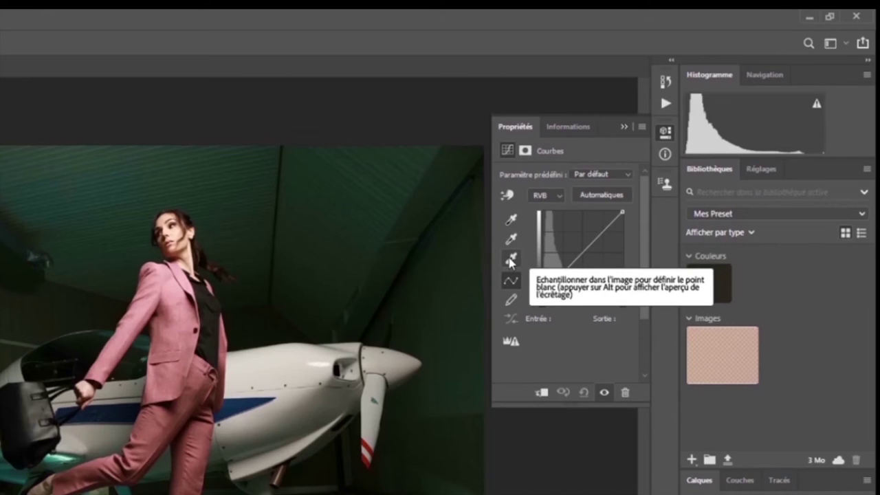
Set the black point by sampling the dark background below the airplane's wing and reset the Curves adjustment
click(513, 220)
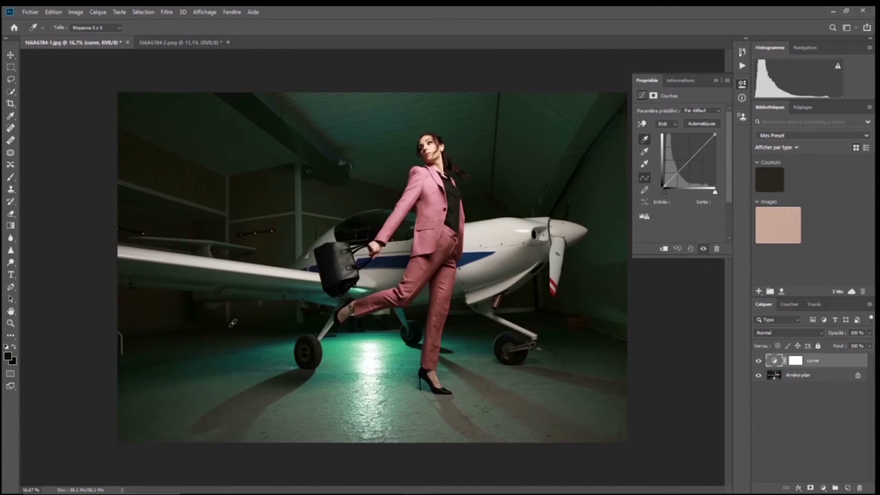
click(241, 320)
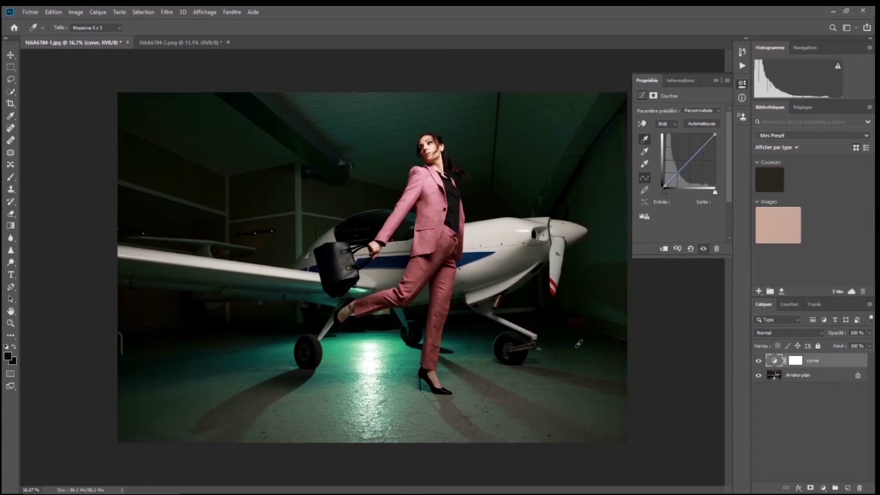
click(690, 248)
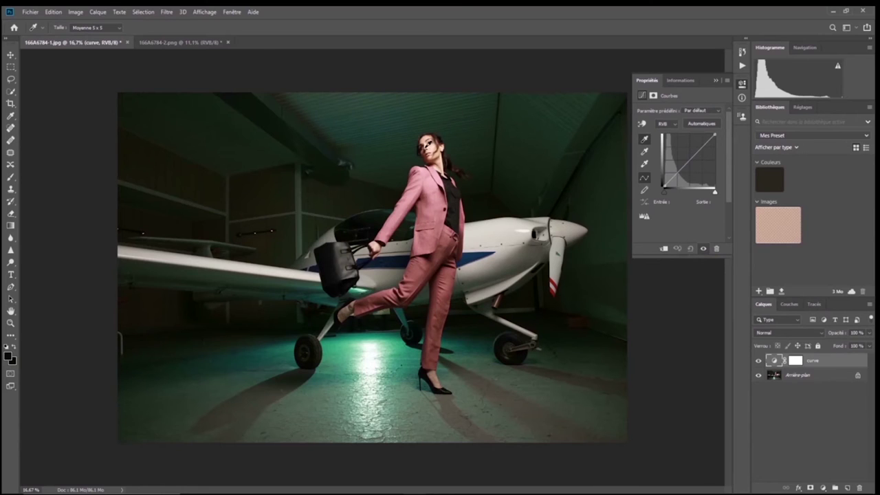
Sample the woman's face as the black point and reset the Curves adjustment
click(427, 143)
click(433, 146)
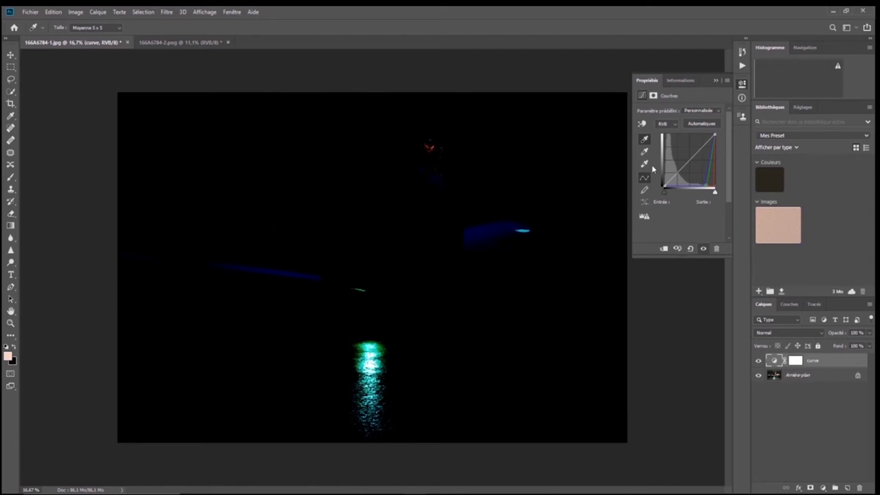
click(692, 250)
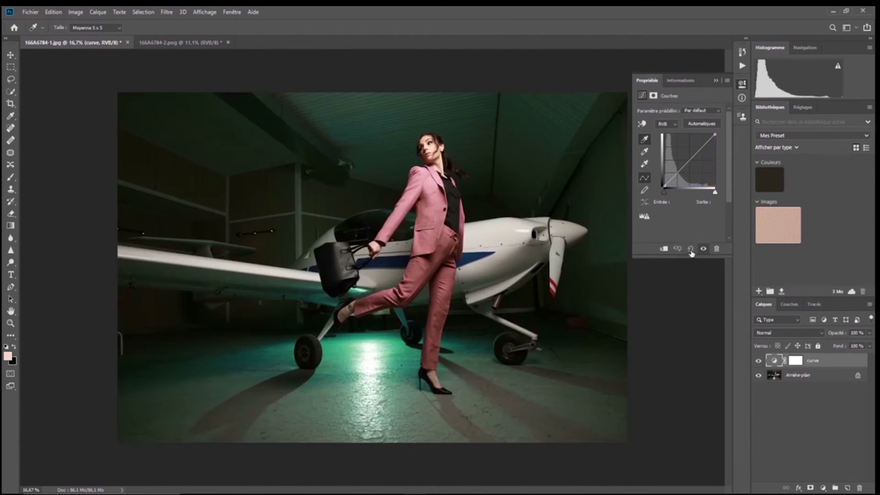
Switch to the white point eyedropper, sample the white airplane fuselage and reset the Curves adjustment
click(644, 140)
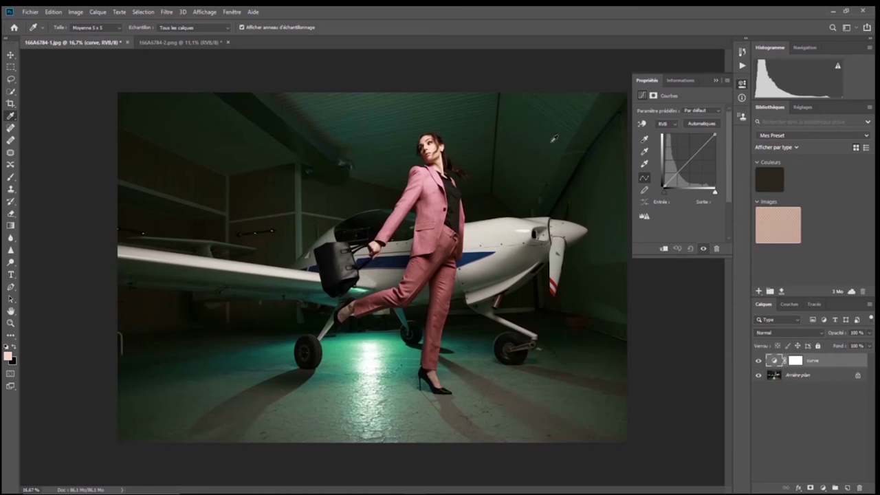
click(646, 164)
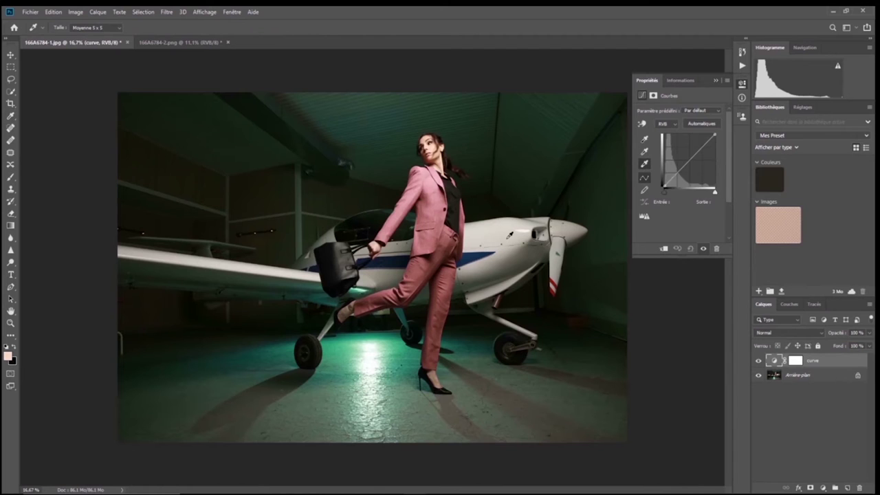
click(514, 234)
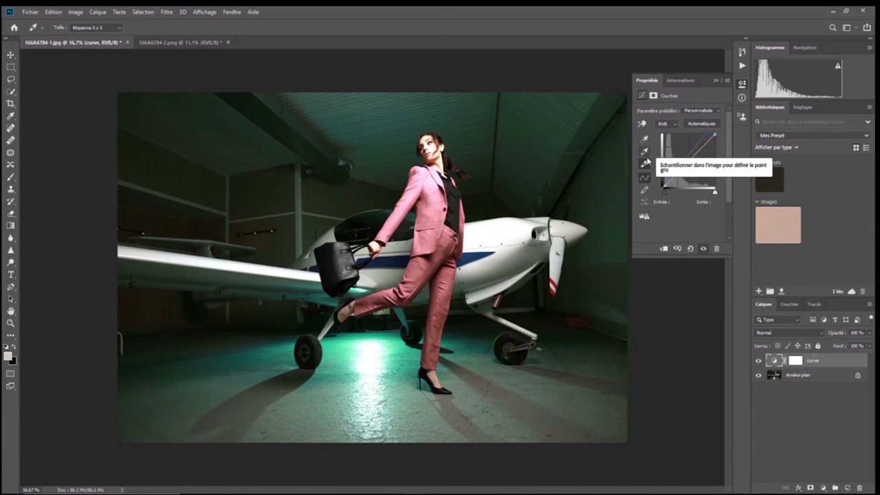
click(642, 163)
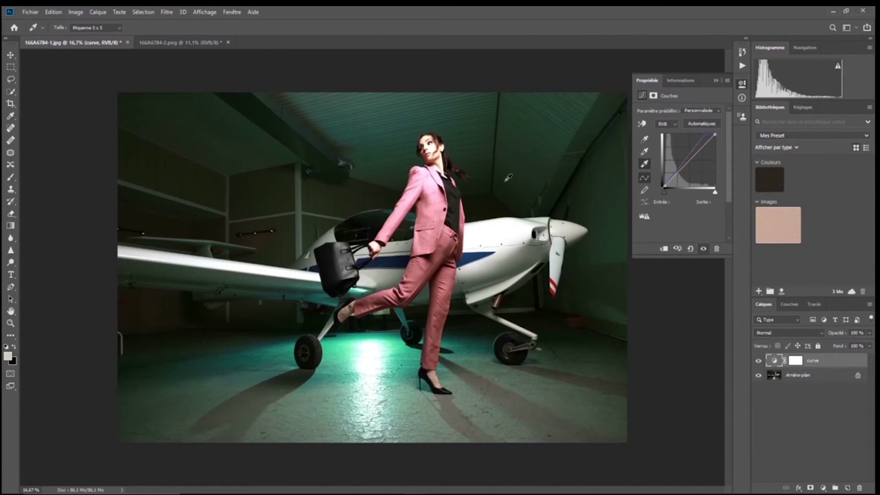
click(692, 249)
Set the black point on the dark background below the wing and the white point on the bright floor reflection
click(645, 139)
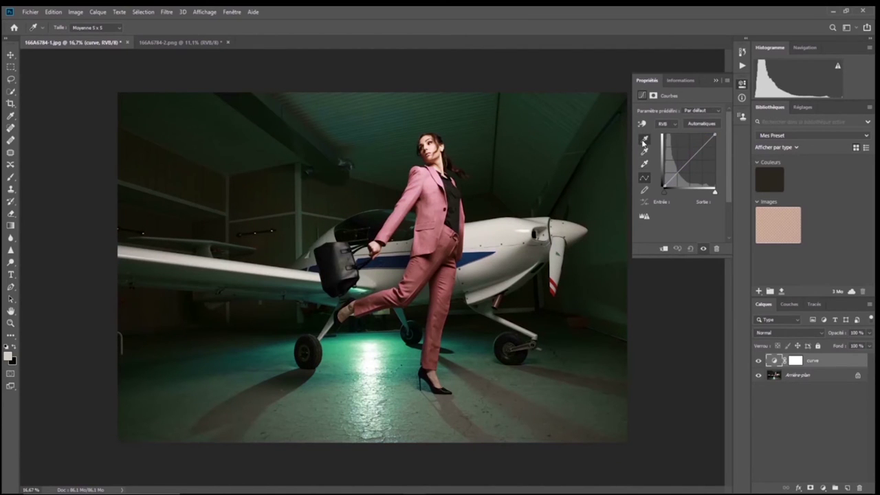
click(200, 317)
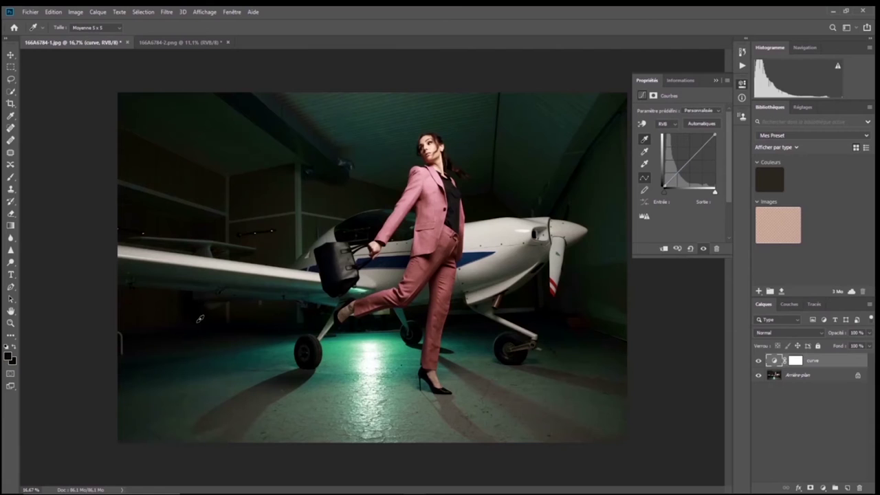
click(644, 165)
click(373, 367)
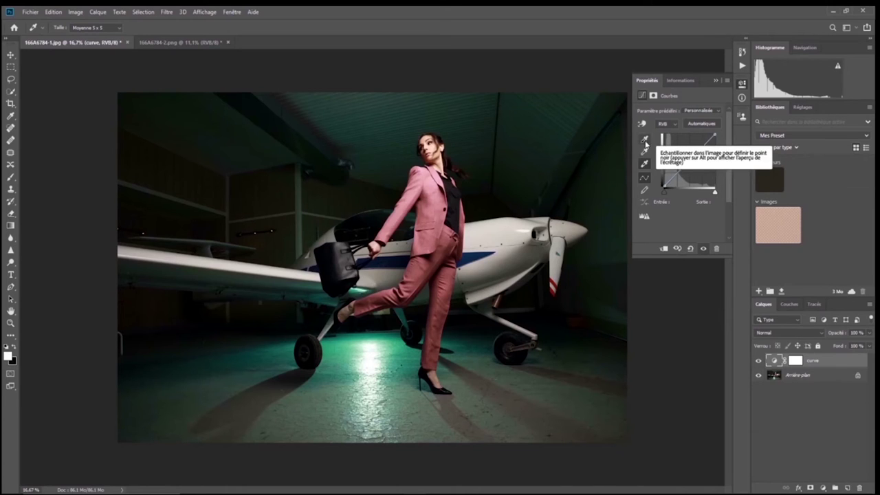
Open the black point eyedropper's target colour and try several hues and shades, ending on dark red #712727
click(645, 141)
click(645, 142)
click(645, 166)
double_click(645, 141)
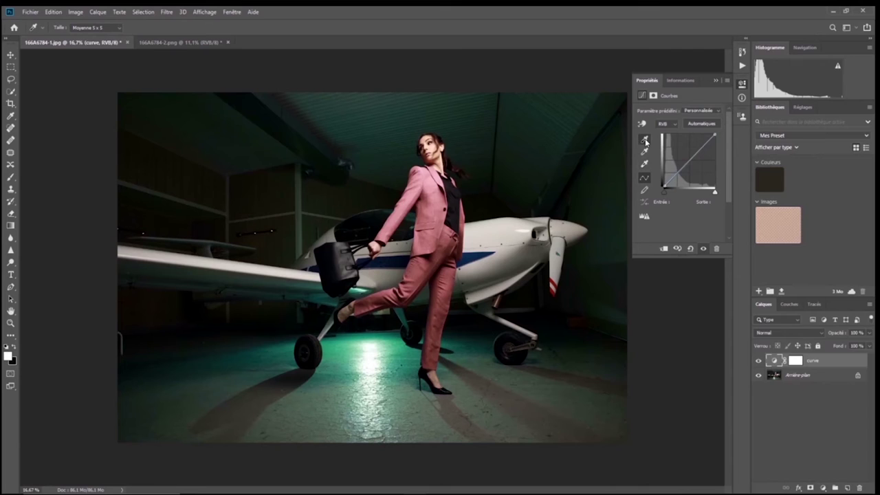
drag(758, 310, 736, 252)
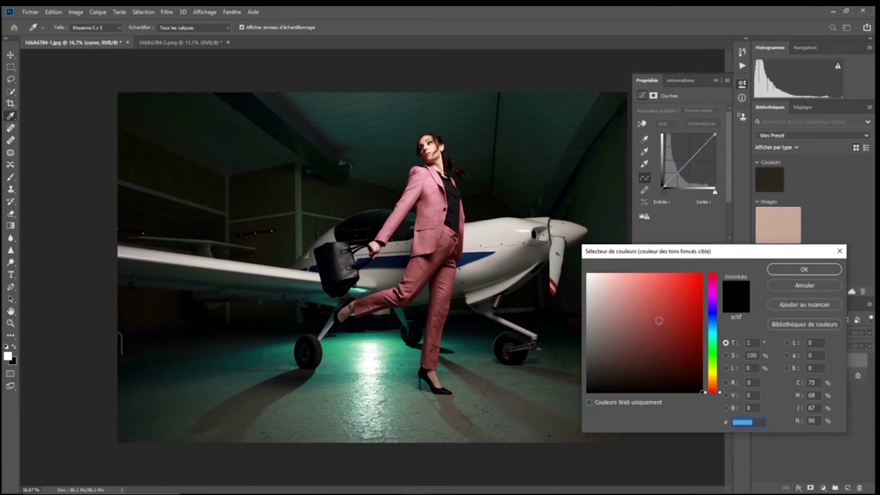
click(686, 293)
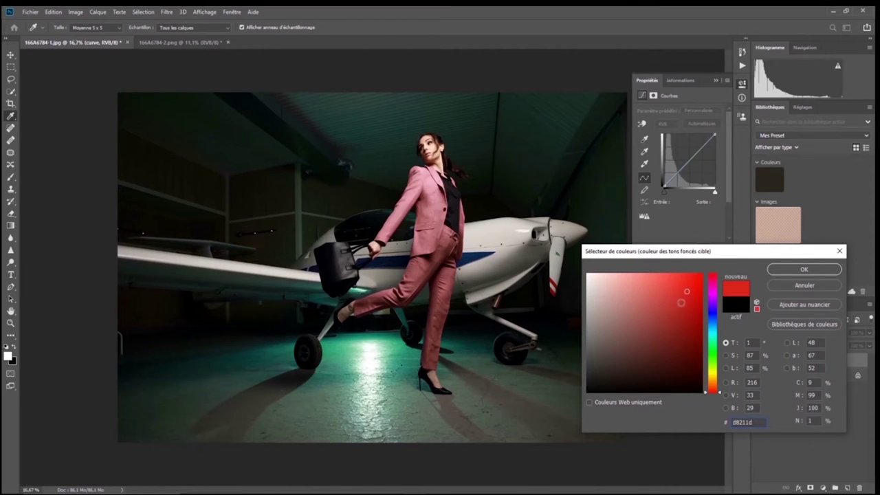
drag(686, 294, 632, 333)
mouse_move(721, 395)
mouse_down()
mouse_move(725, 278)
mouse_move(722, 382)
mouse_move(722, 287)
mouse_move(729, 382)
mouse_up()
mouse_move(622, 296)
mouse_down()
mouse_move(646, 295)
mouse_move(677, 326)
mouse_move(641, 339)
mouse_move(616, 317)
mouse_up()
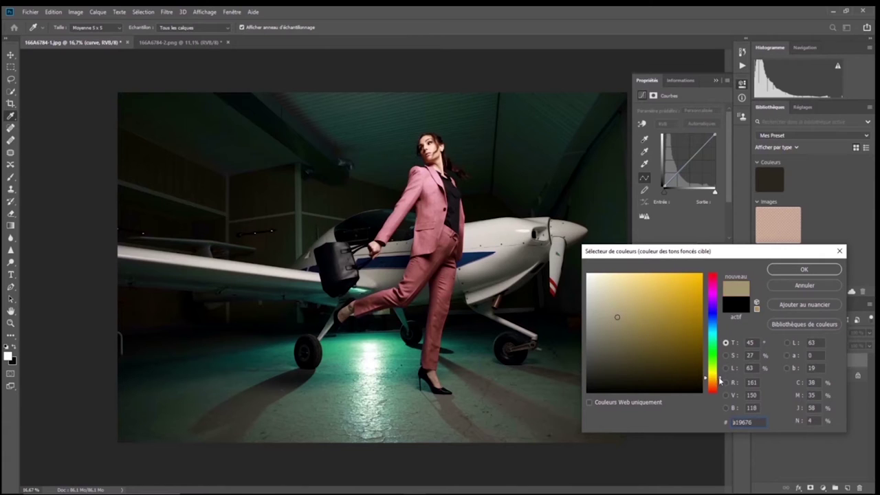
drag(720, 380, 722, 275)
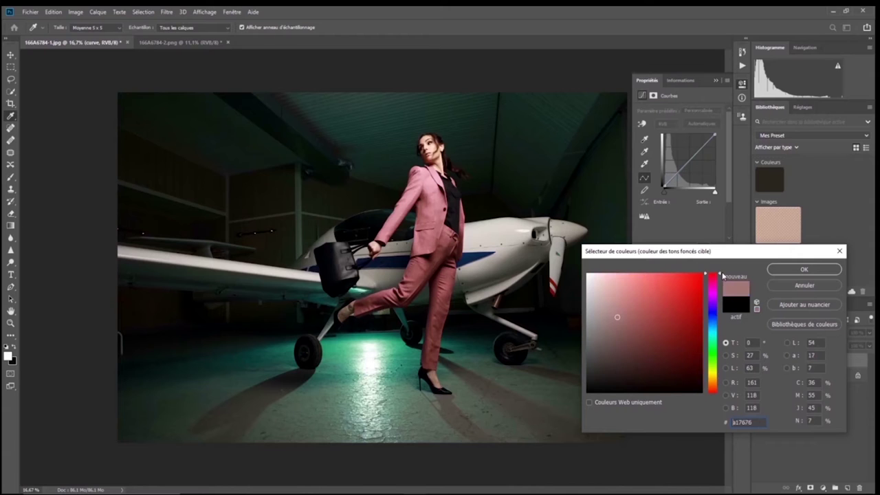
mouse_move(648, 308)
mouse_down()
mouse_move(691, 284)
mouse_move(679, 356)
mouse_move(662, 340)
mouse_up()
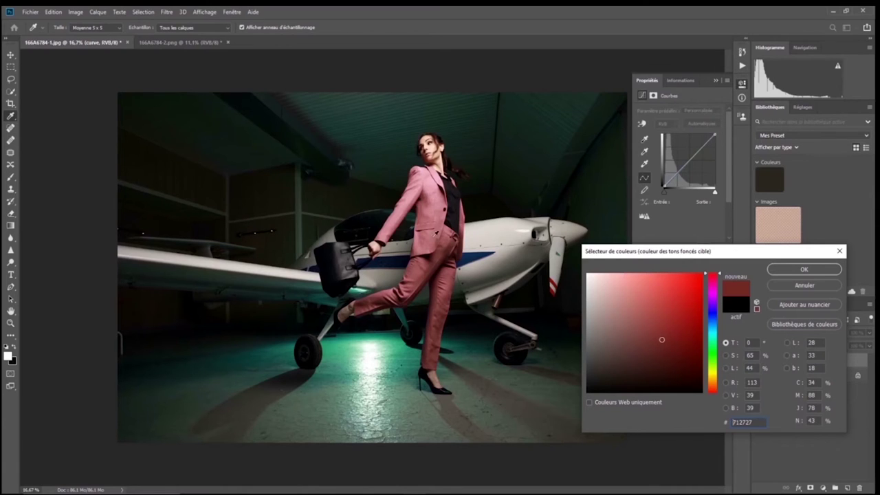
Sample trial target colours from the pink trousers, the green floor and the dark background of the photo
click(422, 271)
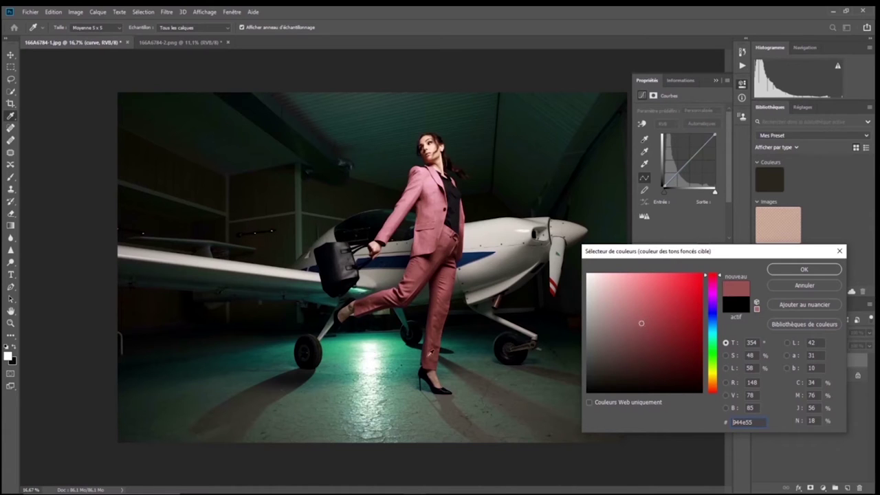
click(262, 356)
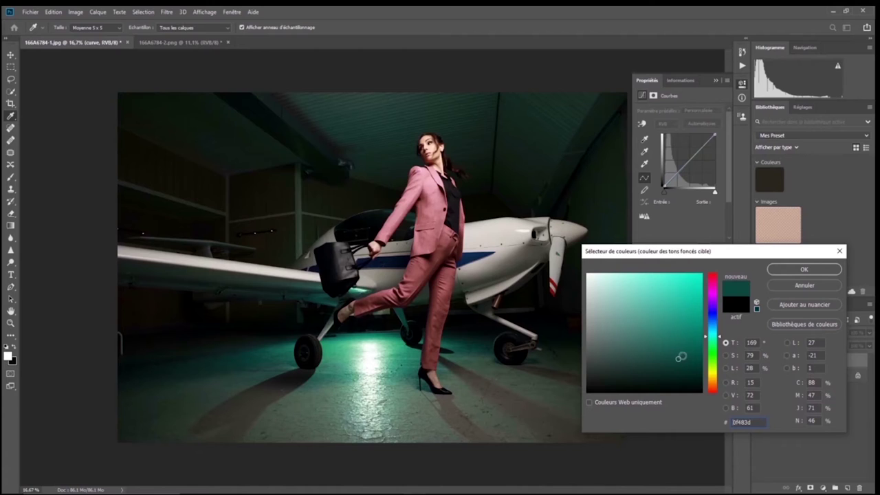
click(249, 315)
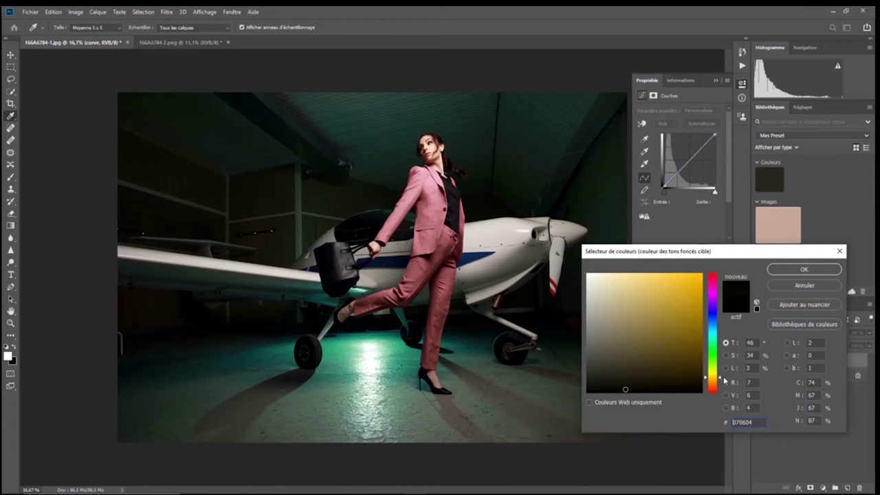
Set the dark-tone target colour to red #d92f3b and decline saving it as the default
drag(720, 377, 720, 277)
click(670, 292)
drag(671, 292, 678, 291)
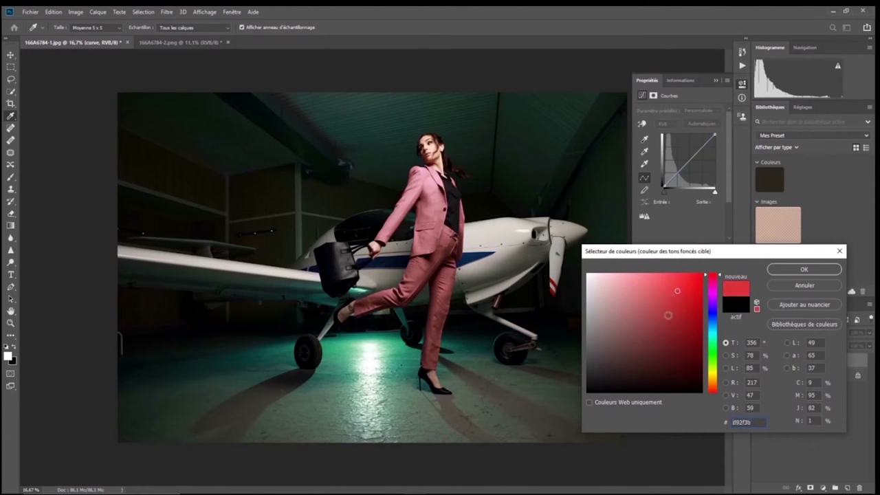
click(798, 270)
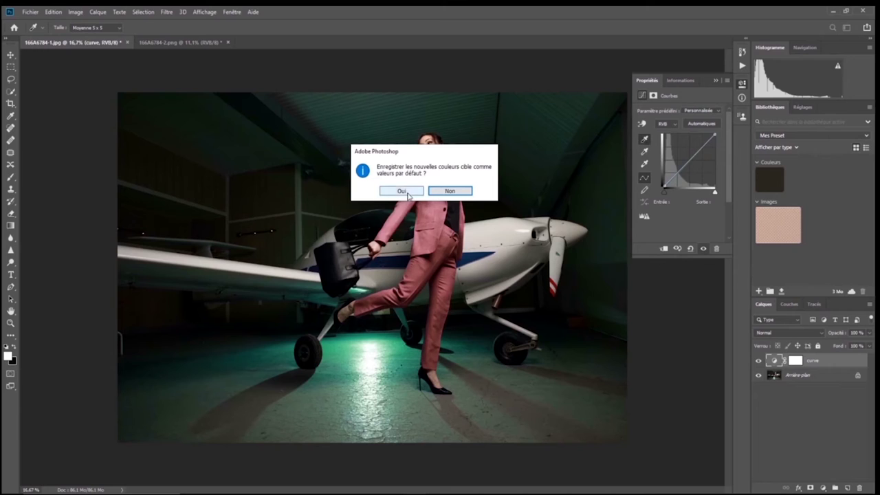
click(451, 192)
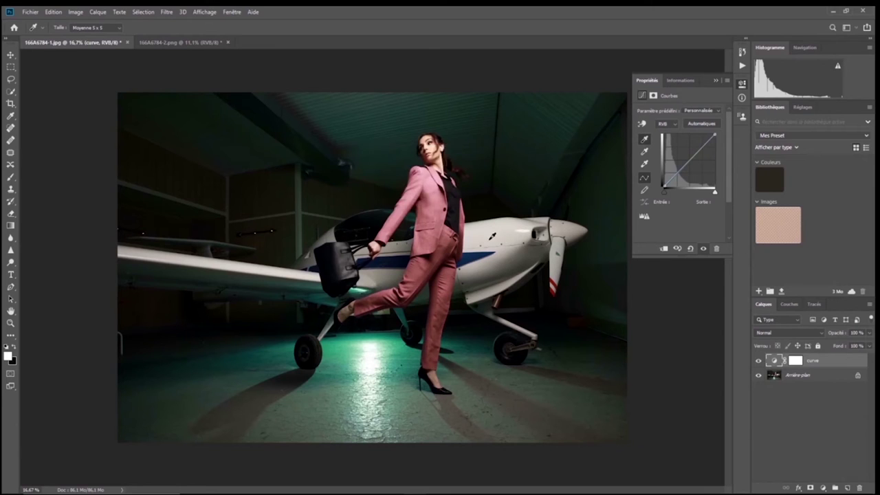
Try the black point eyedropper with its red target colour on the woman's pink jacket, and reset the curve
click(645, 140)
click(433, 213)
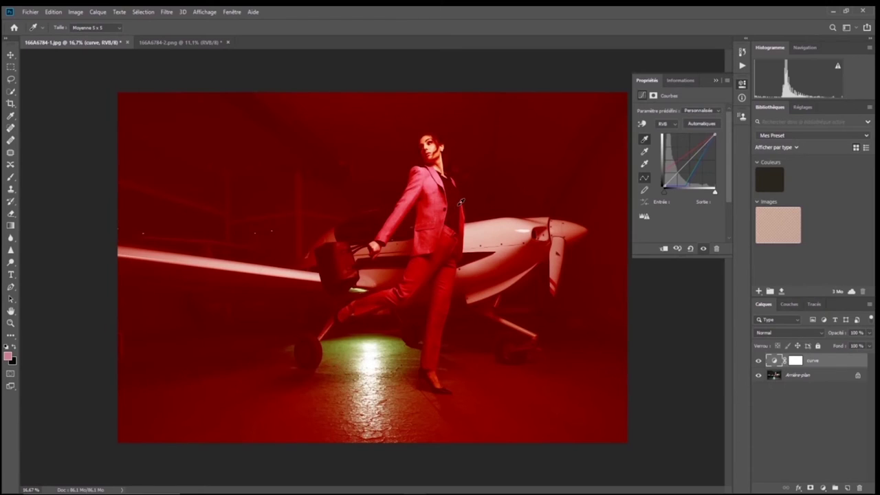
click(646, 139)
click(692, 250)
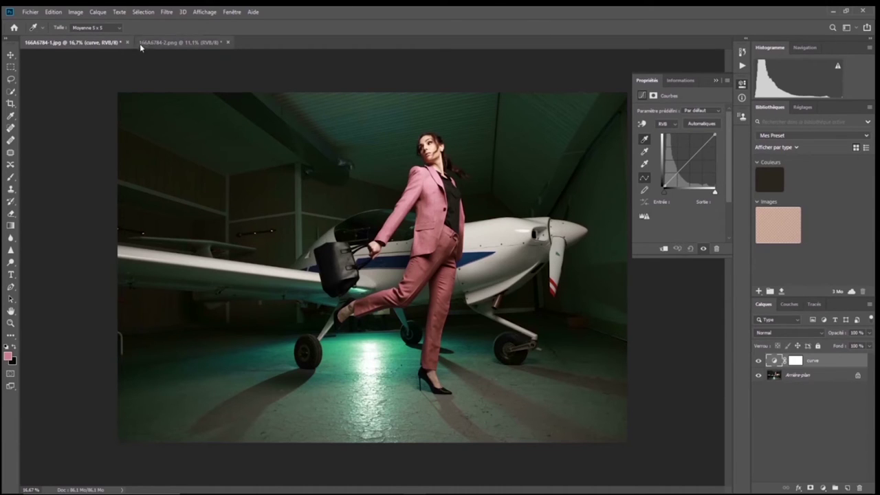
Switch to the 166A6784-2.png comparison document and add a new Curves adjustment layer above Courbes 1
click(162, 41)
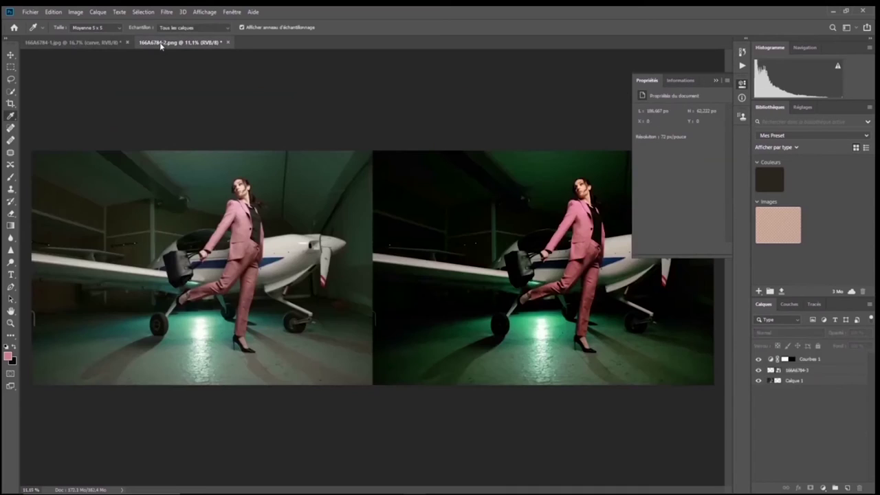
click(716, 82)
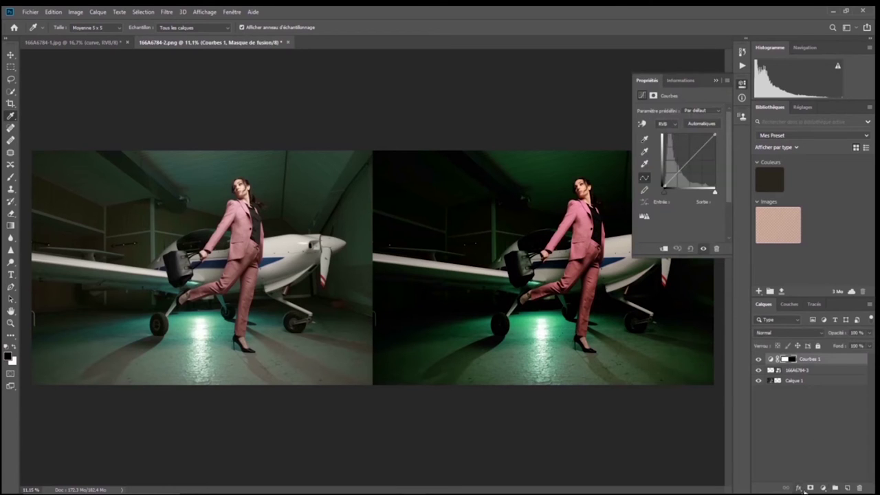
click(823, 488)
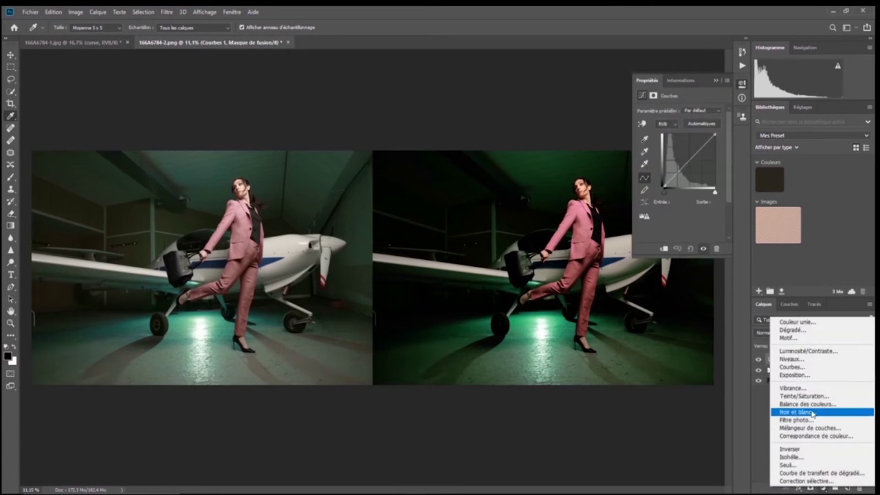
click(808, 367)
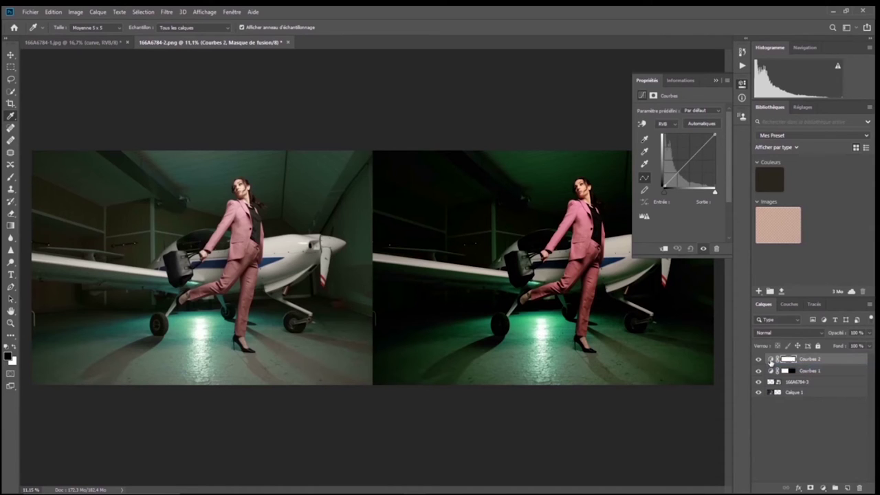
click(770, 360)
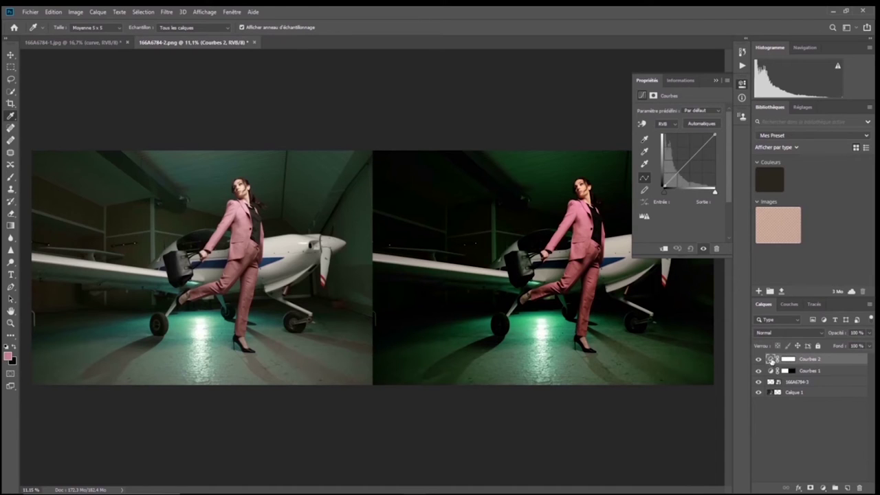
Sample dark-tone target #040402 from the reference photo's background, decline saving it as default, and set the black point on the original photo's dark background
double_click(645, 141)
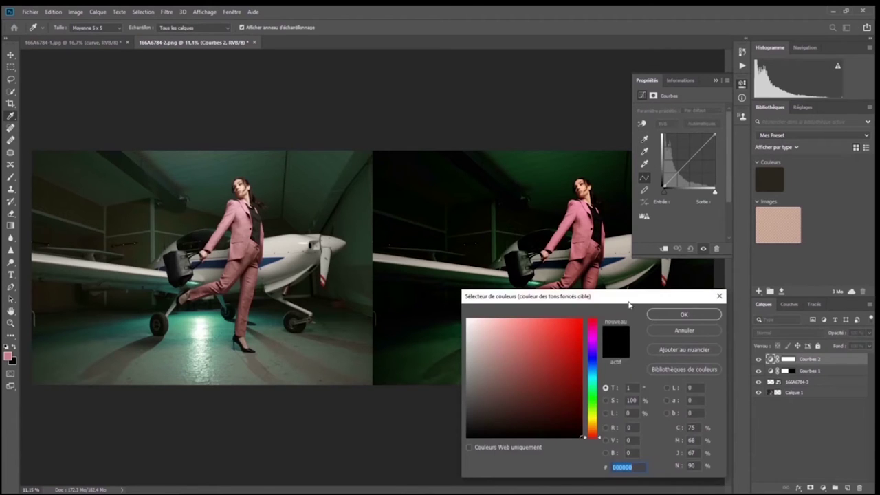
drag(627, 299, 676, 309)
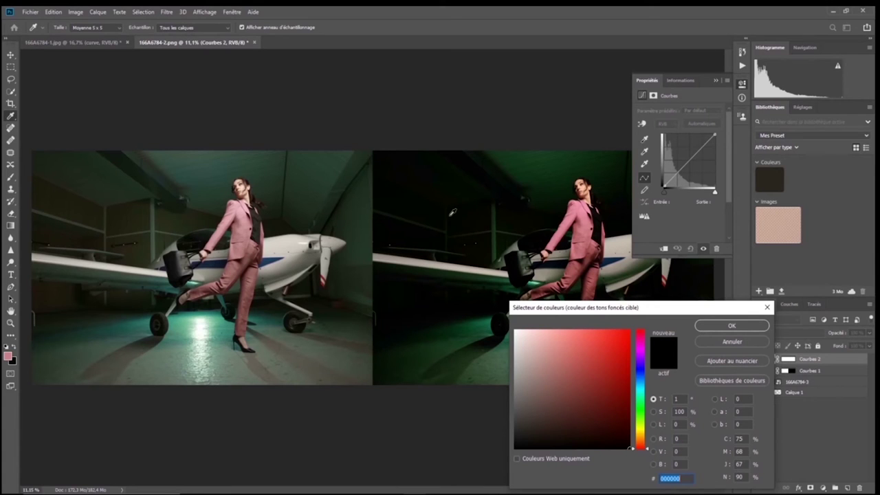
click(436, 209)
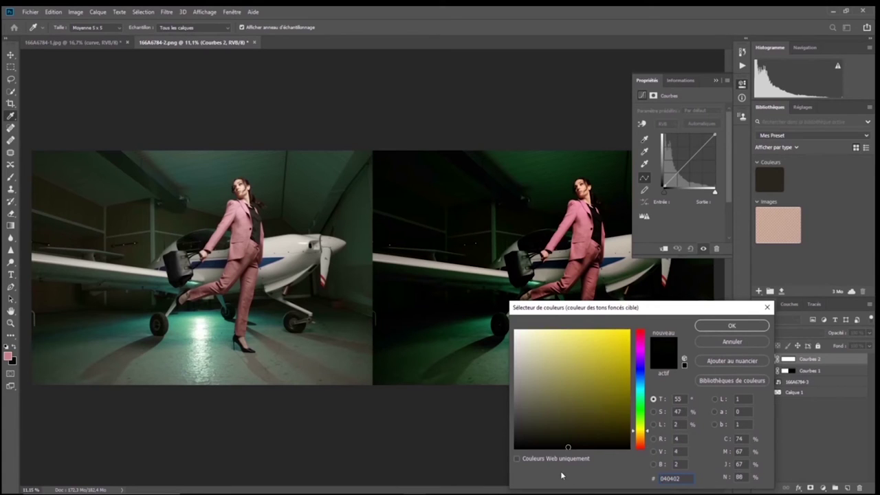
click(728, 329)
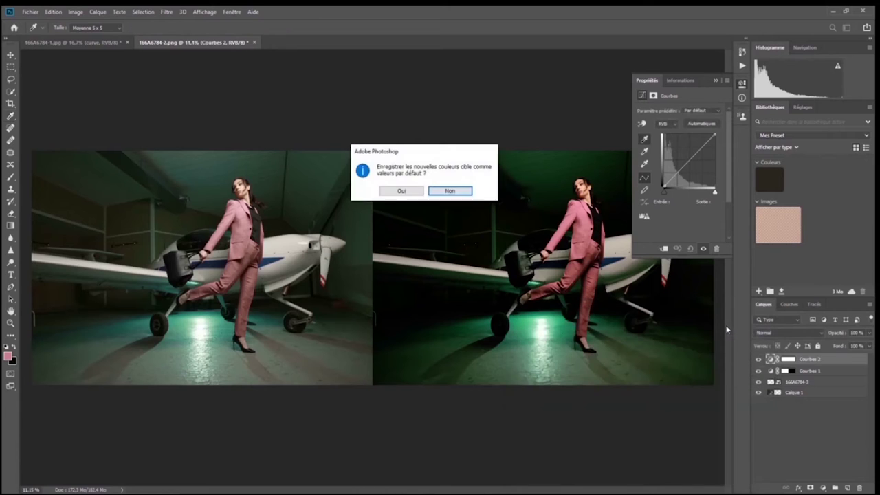
click(451, 191)
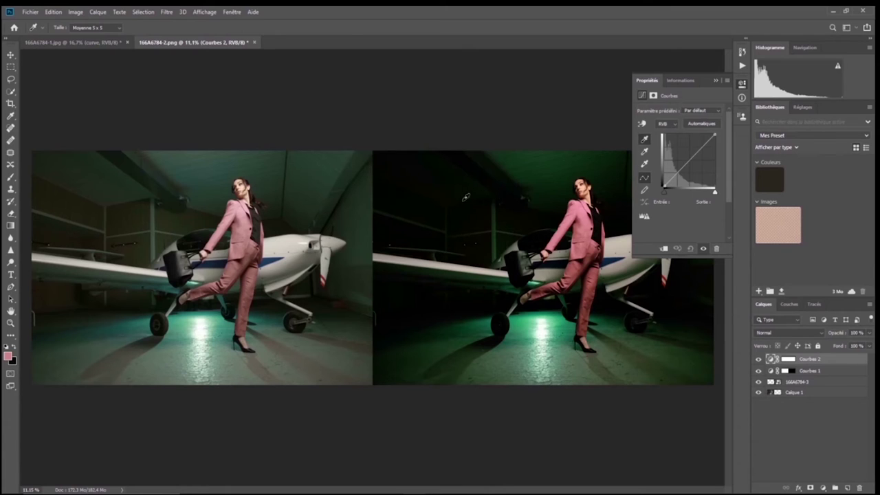
click(93, 214)
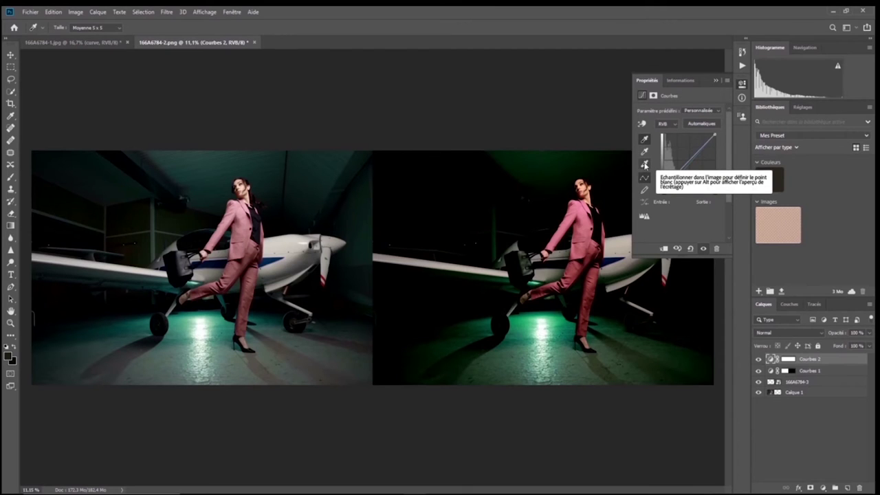
Sample light-tone target #fefffe from the reference photo's floor reflection, decline saving it as default, and set the white point on the original's floor reflection
double_click(645, 165)
drag(656, 311, 732, 305)
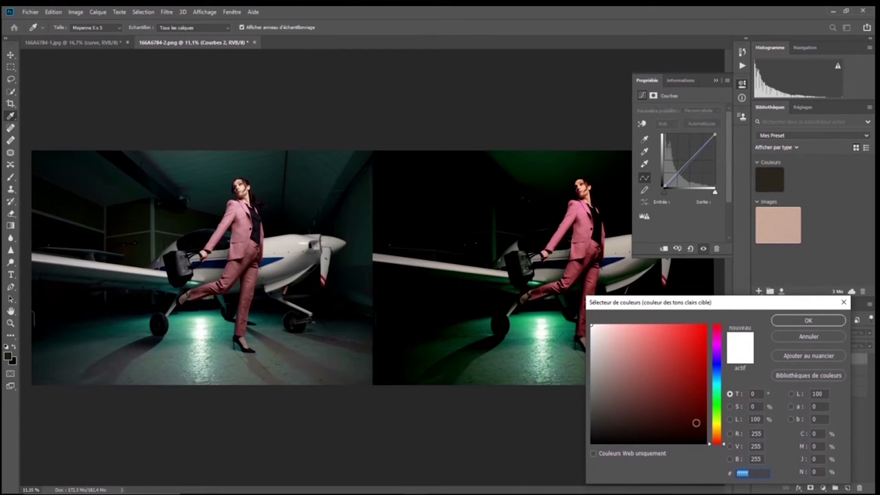
drag(729, 303, 304, 122)
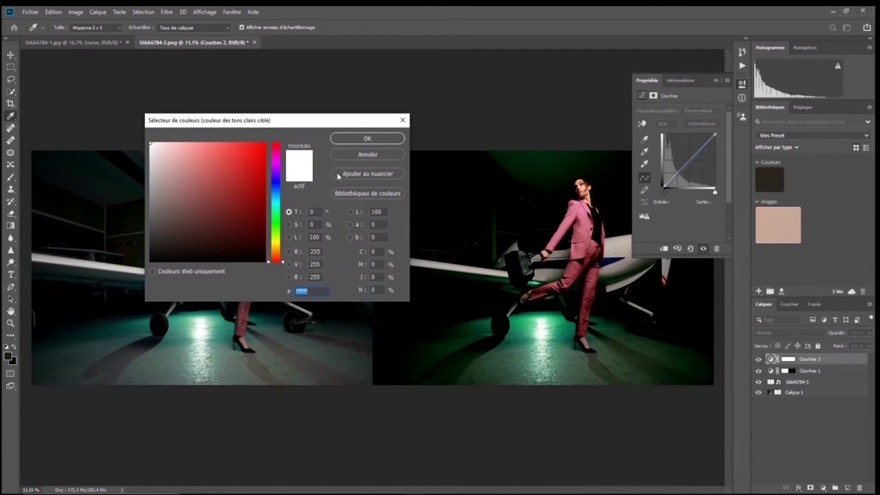
click(545, 332)
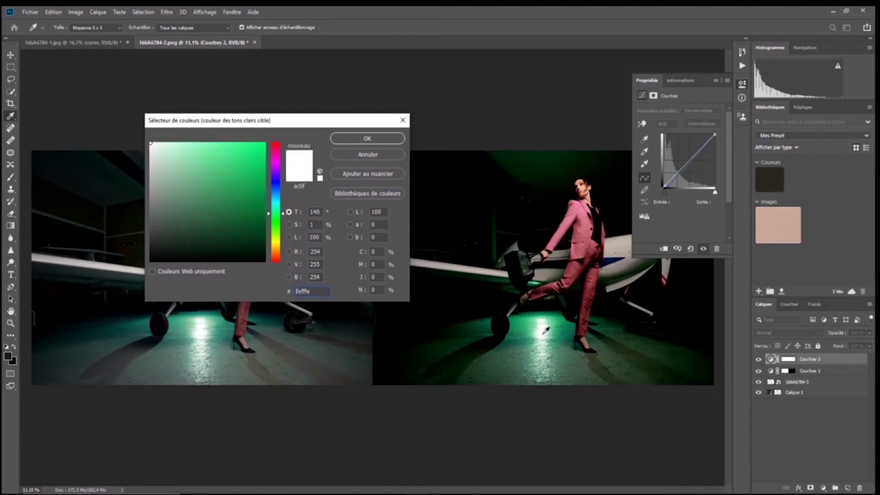
click(369, 140)
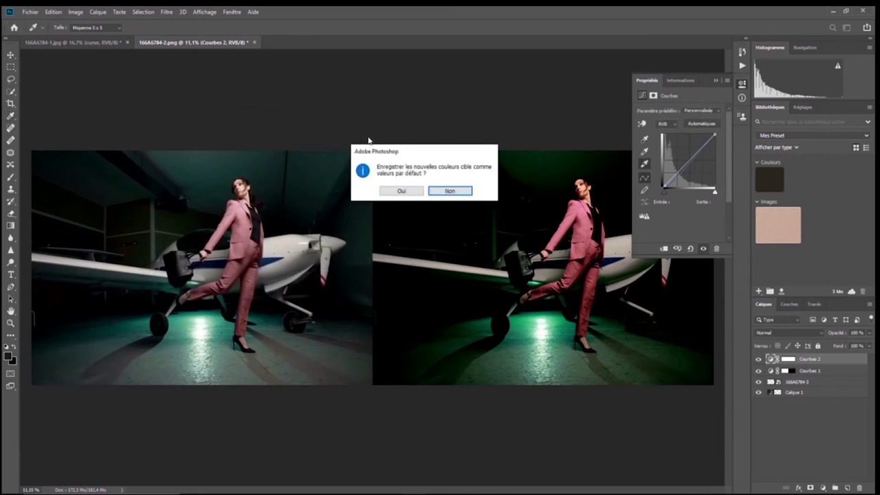
click(464, 194)
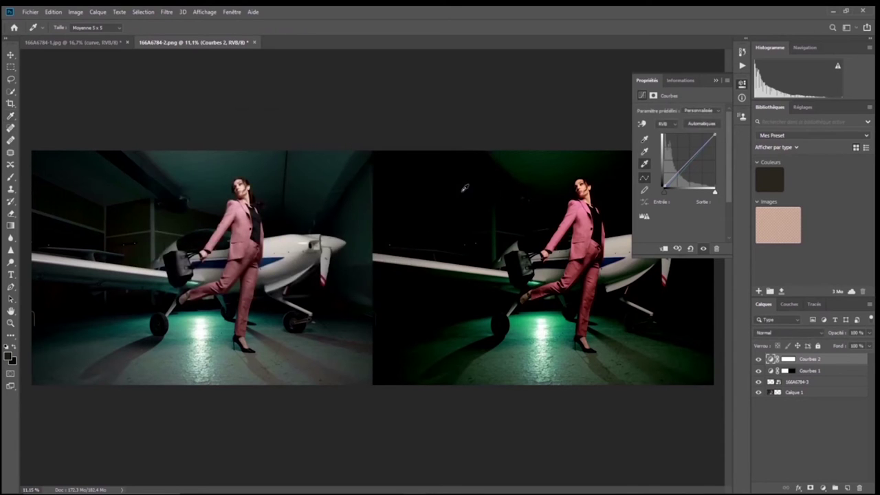
click(203, 337)
Sample midtone target #9d4a59 from the reference photo's pink jacket, decline saving it as default, and set the grey point on the original's jacket
double_click(645, 154)
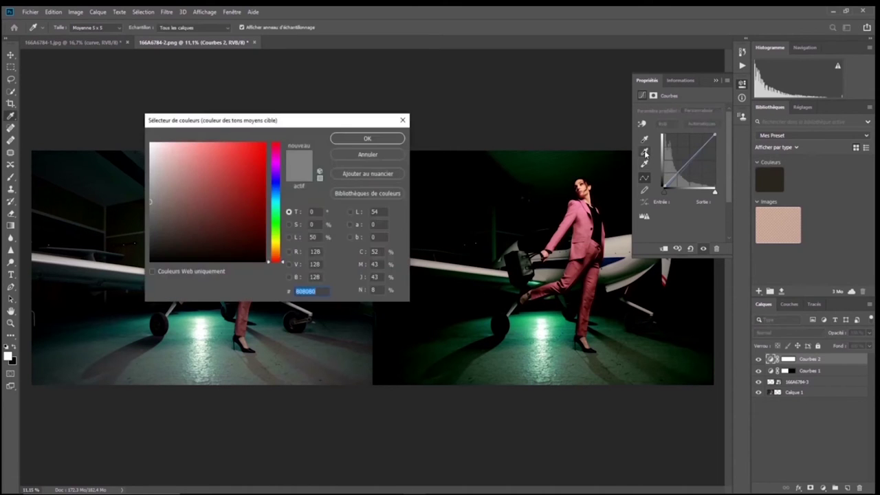
drag(288, 121, 682, 235)
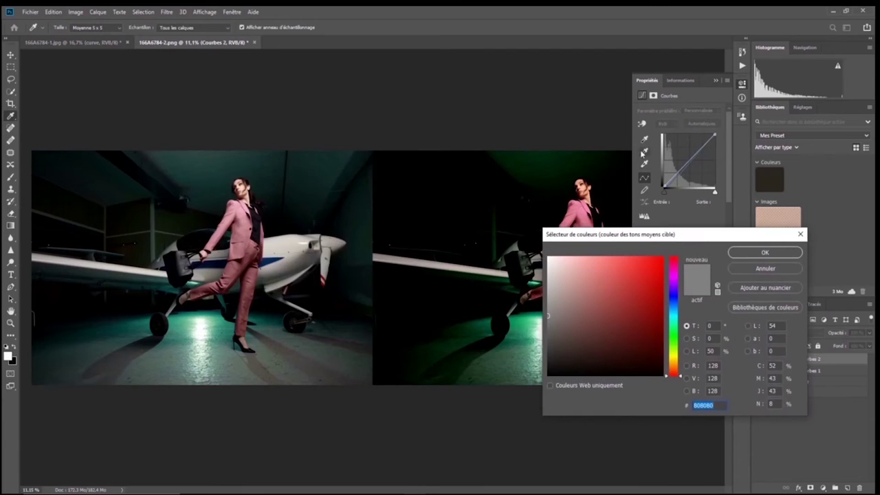
drag(701, 240, 320, 121)
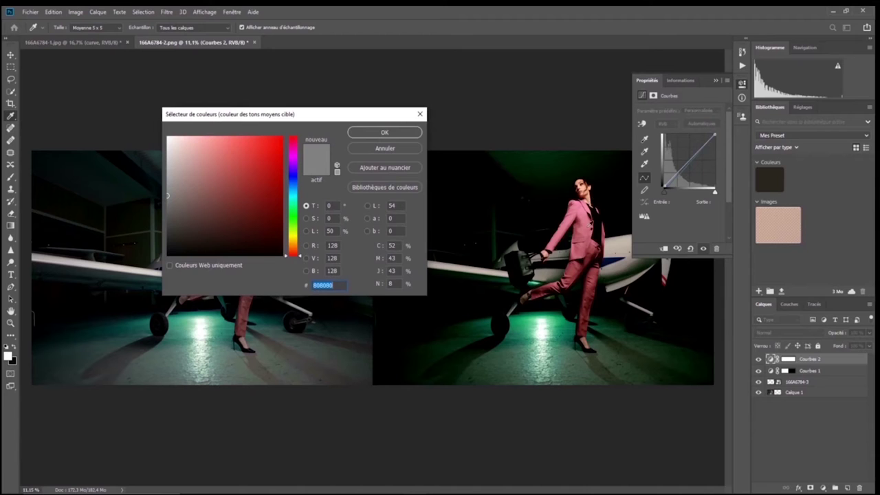
click(581, 238)
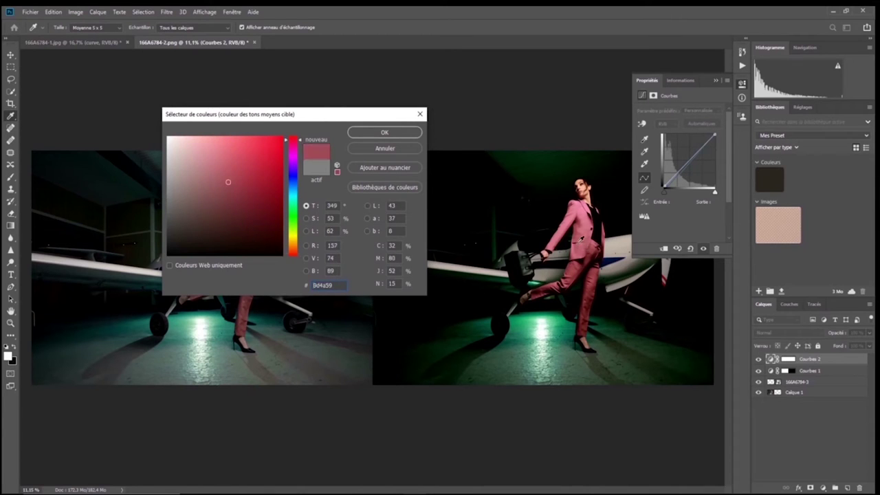
click(385, 133)
click(469, 196)
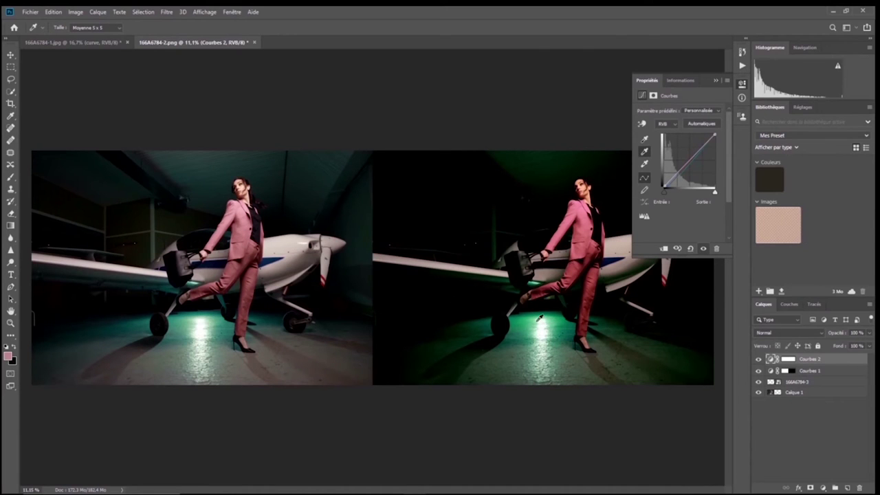
Hide the curve settings to compare both photos in full, and return to the 166A6784-1.jpg document
click(716, 81)
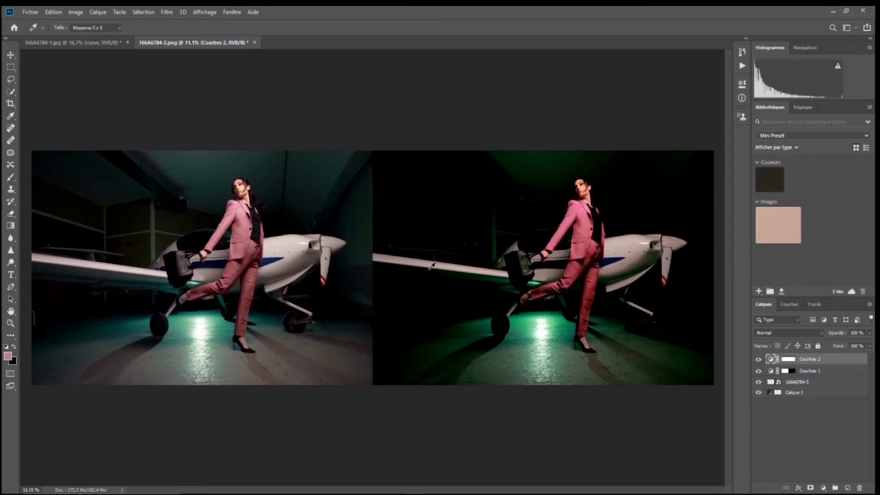
click(108, 41)
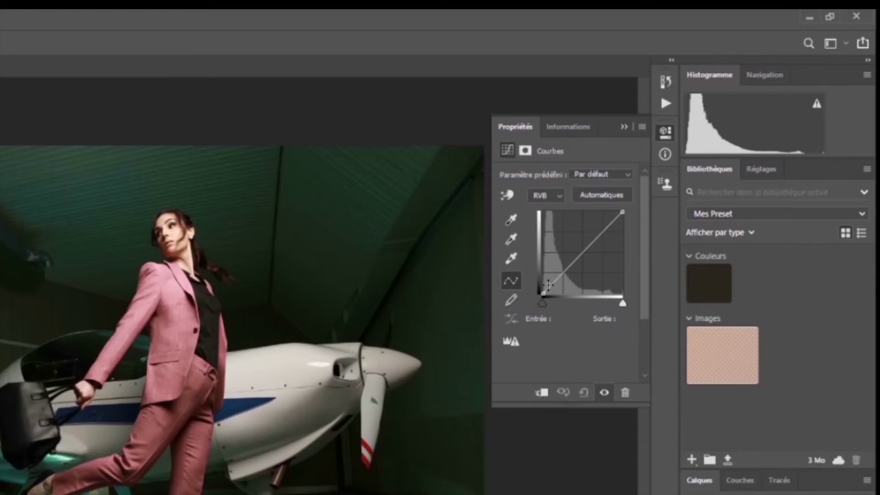
Try a two-point curve that lifts the shadows and lowers the highlights, and reset the adjustment
drag(564, 274, 562, 264)
drag(596, 234, 596, 242)
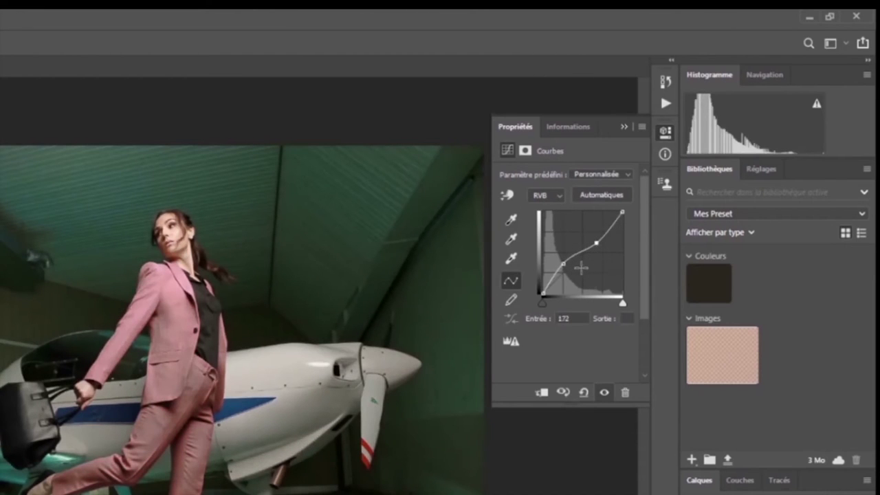
click(584, 392)
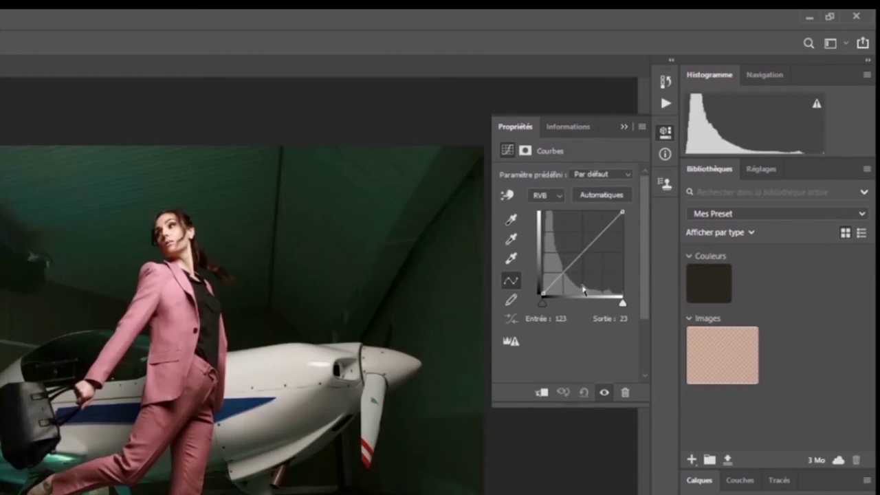
Draw separate freehand segments on the RGB curve with the pencil, one in the shadows and one raised through the highlights
click(511, 300)
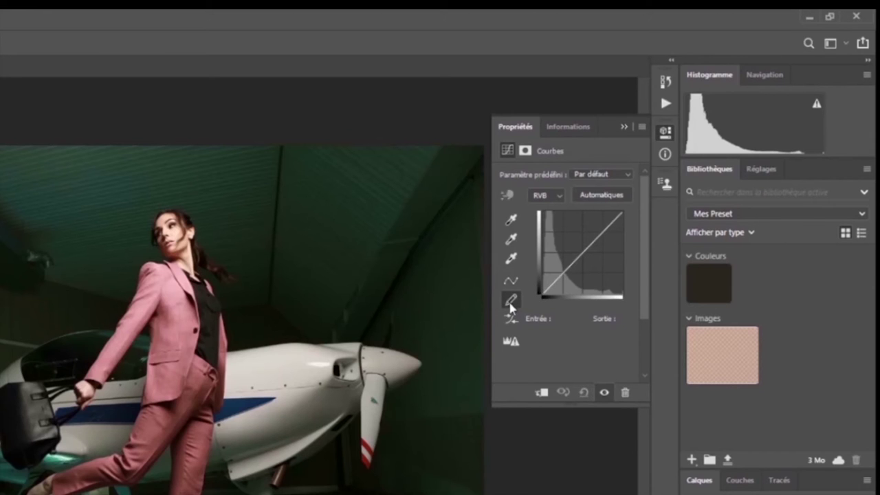
drag(551, 284, 566, 269)
drag(572, 229, 622, 216)
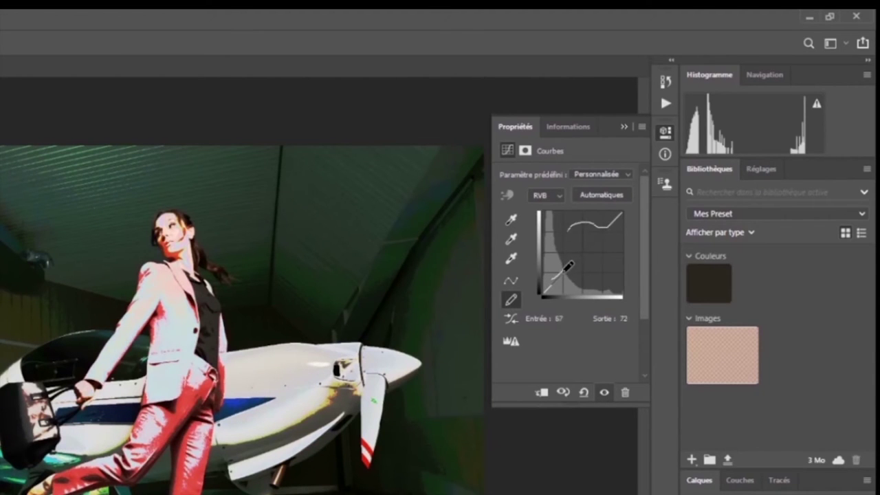
Smooth the hand-drawn curve repeatedly until its segments join into a soft line, and reset the adjustment
click(512, 321)
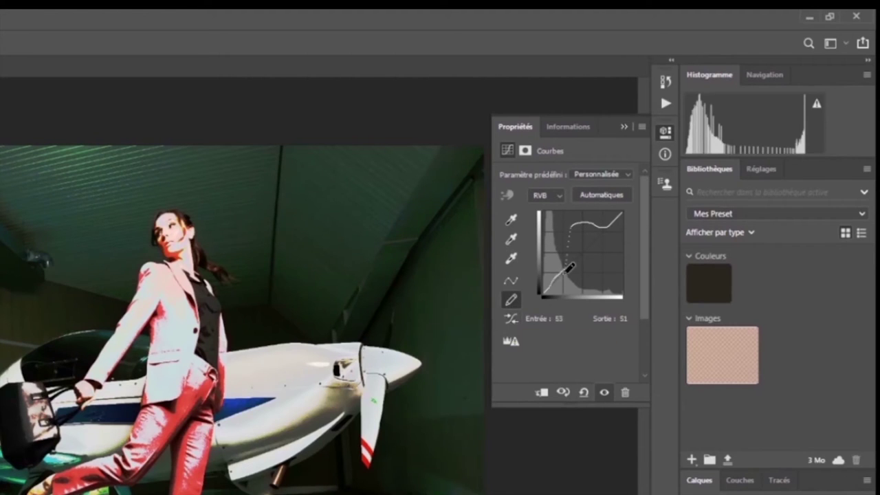
click(512, 322)
click(513, 322)
click(513, 322)
click(512, 321)
click(513, 322)
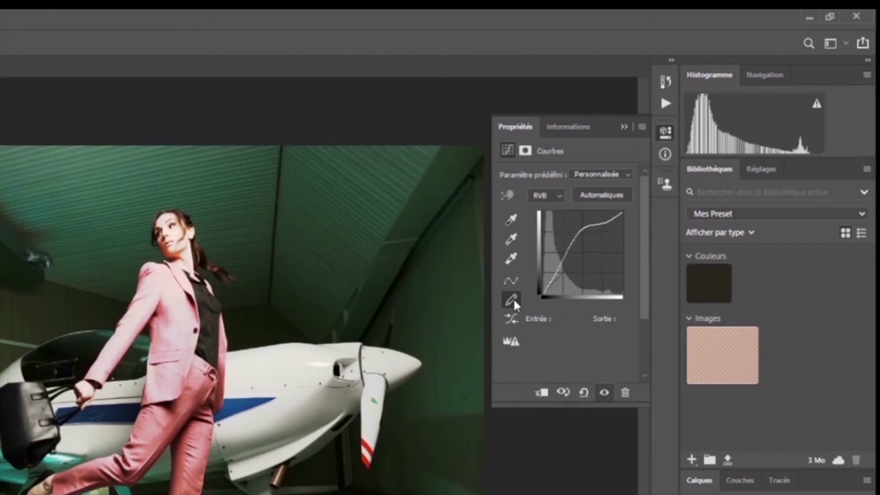
click(584, 393)
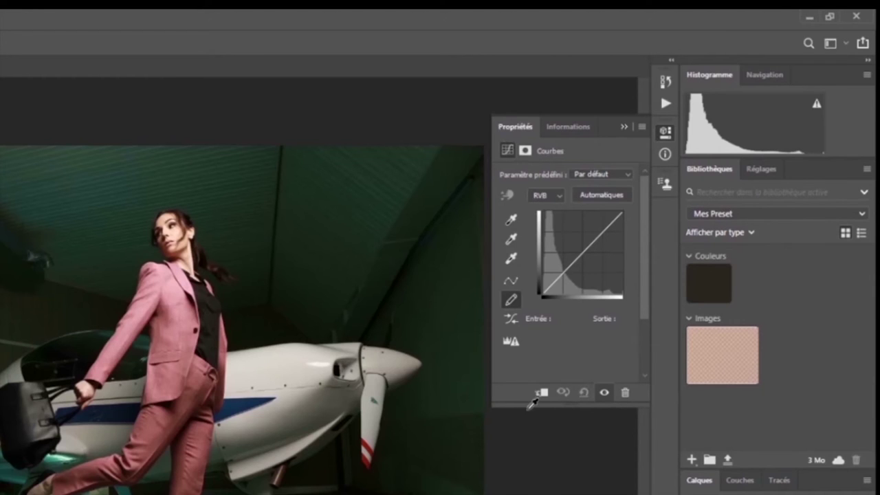
Examine the Informations colour read-out and its available options, and return to the Curves properties
click(573, 127)
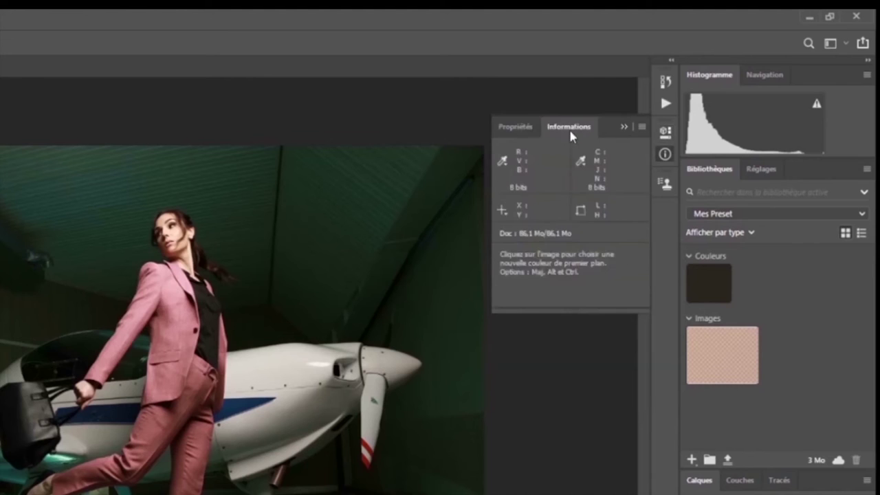
click(642, 126)
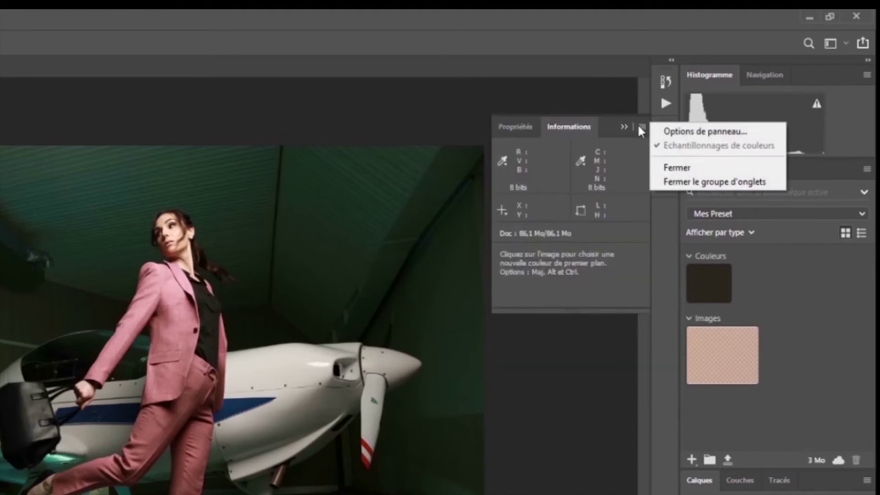
click(641, 127)
click(641, 128)
click(641, 126)
click(515, 126)
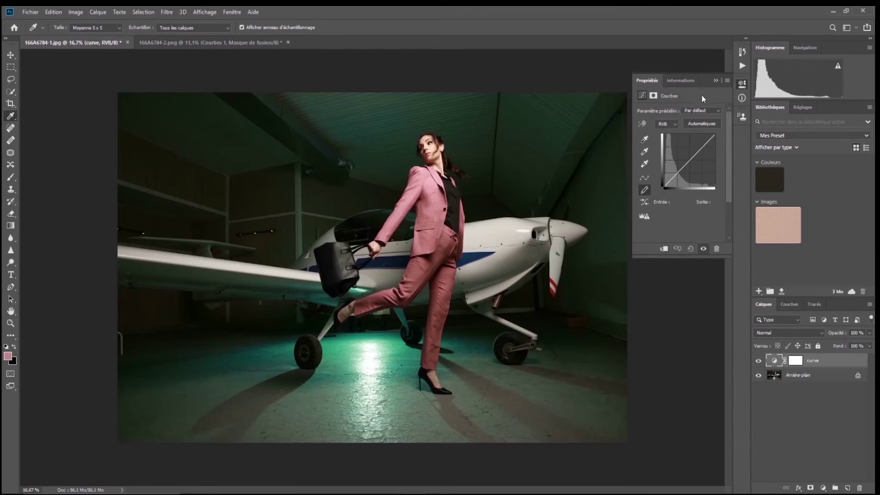
Delete the curve layer, restore the default foreground and background colours, and add a new Curves adjustment layer to the airplane photo
drag(823, 362, 862, 486)
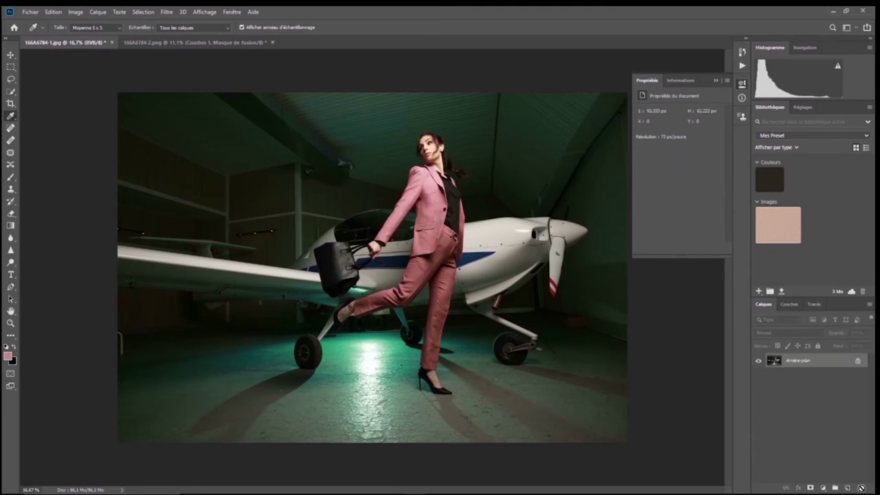
click(716, 80)
key(d)
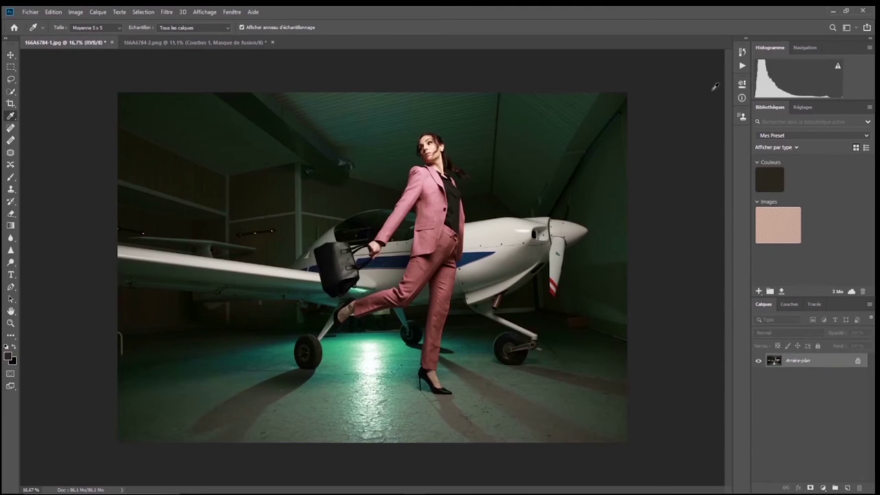
click(824, 487)
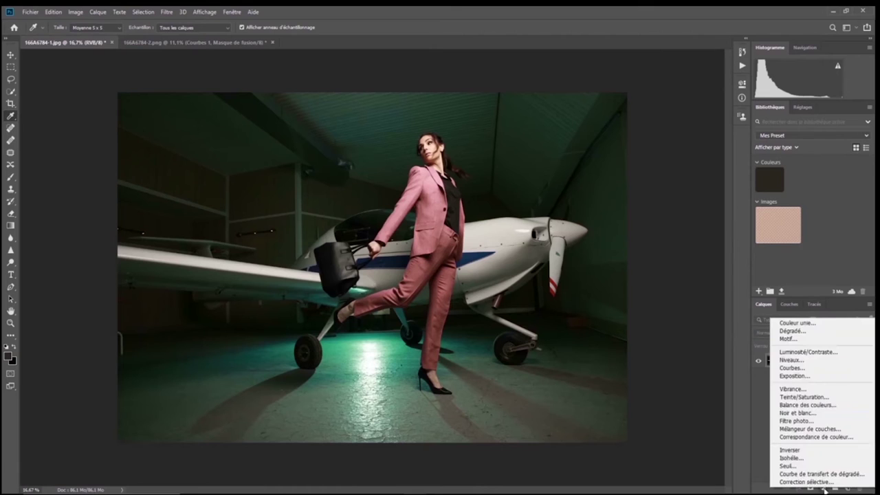
click(794, 369)
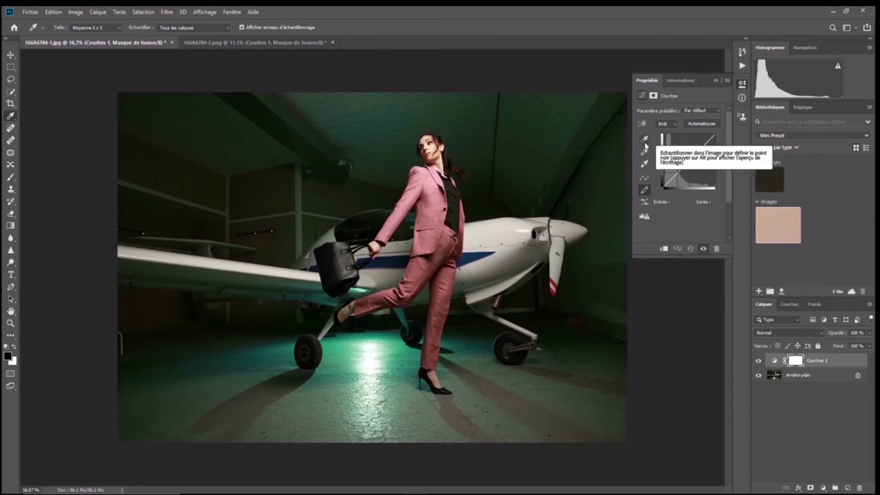
Try a point-edited RGB curve that anchors the highlights and darkens the shadows, and reset the adjustment
click(644, 180)
click(698, 151)
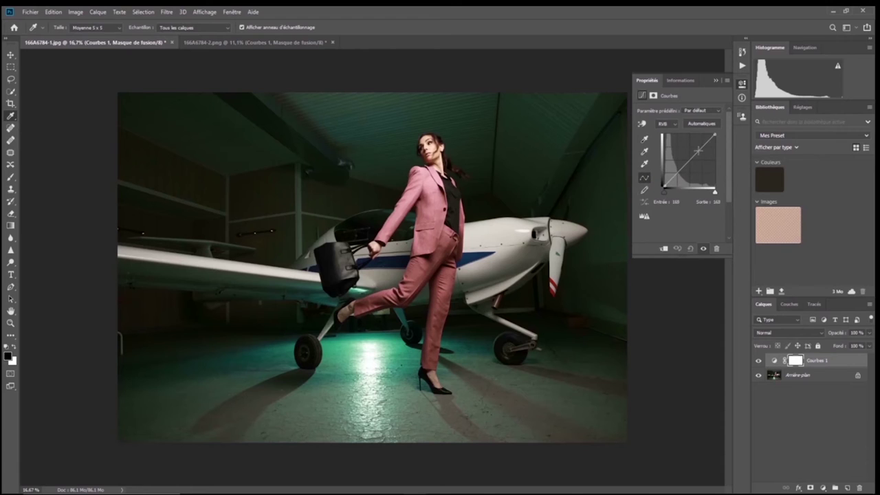
click(676, 173)
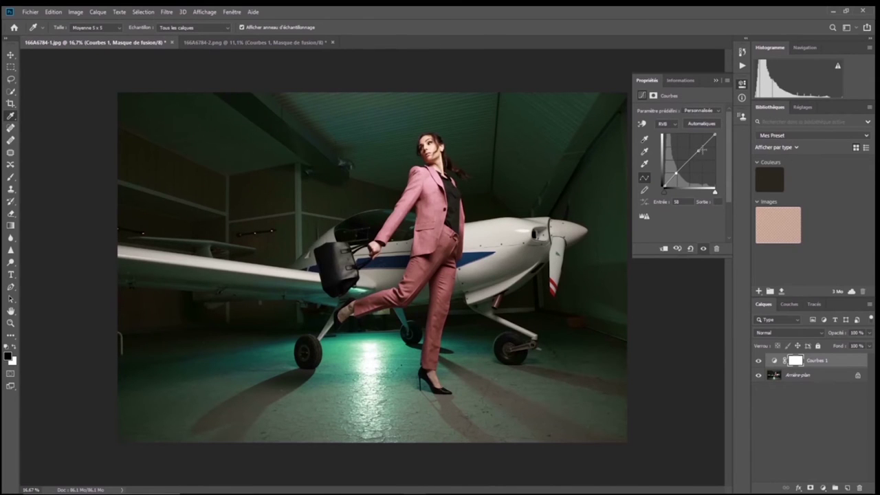
drag(676, 172, 678, 176)
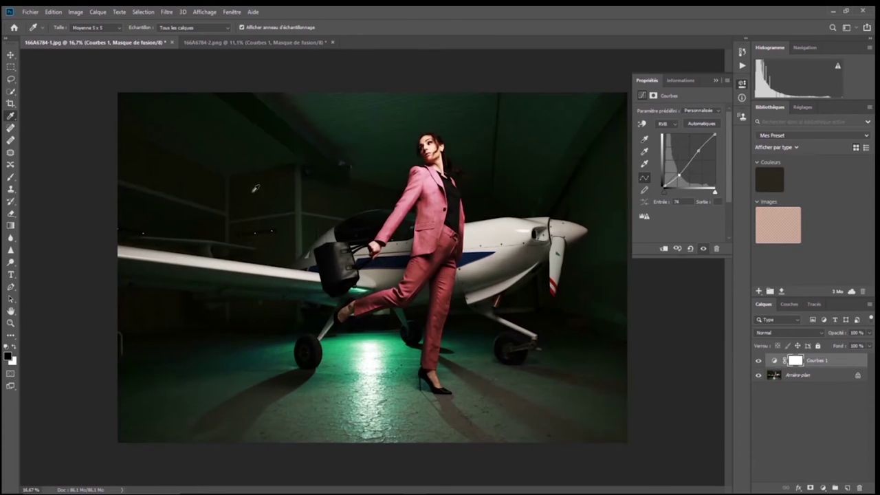
drag(679, 176, 681, 177)
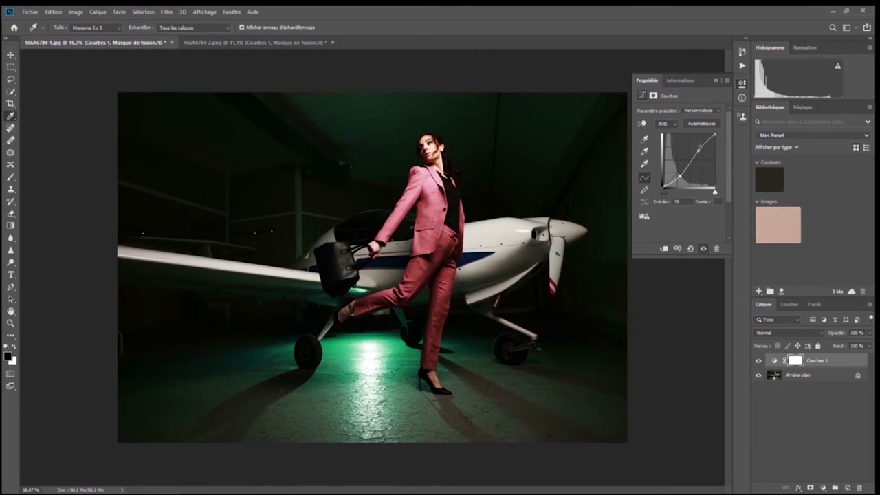
click(690, 248)
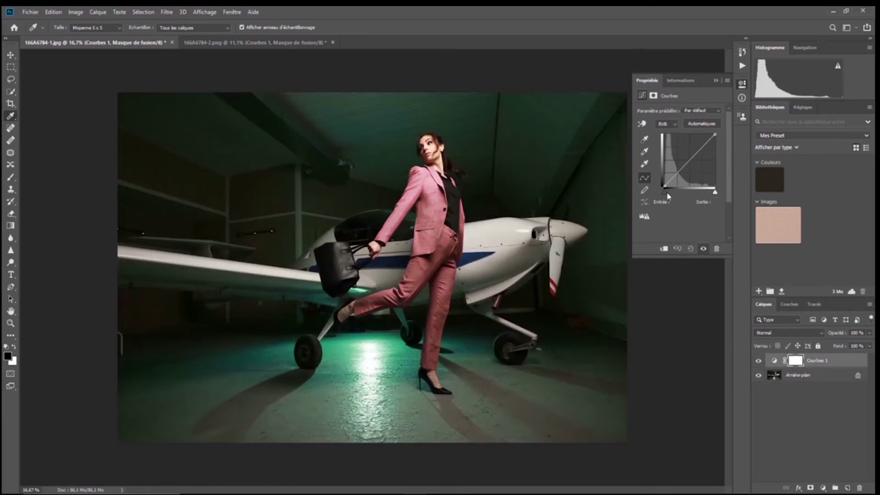
Raise the RGB curve's black input to 25 and adjust the green curve to tint the image greener
drag(663, 198, 670, 198)
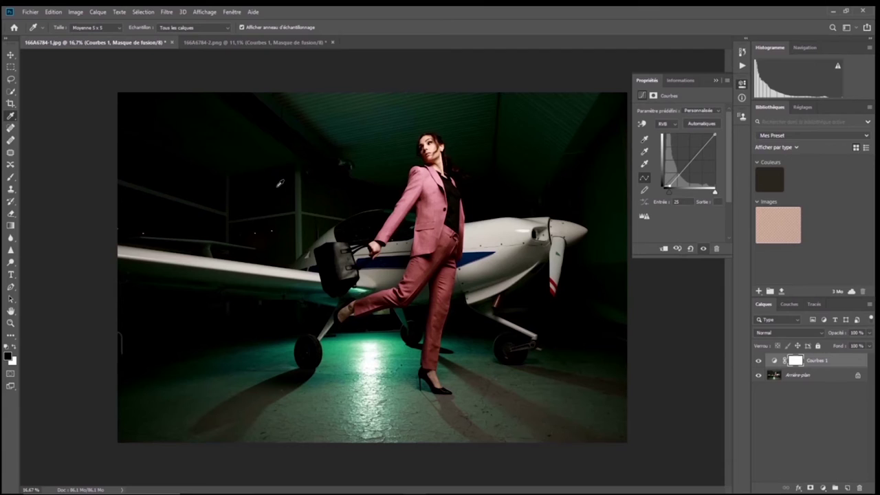
click(678, 124)
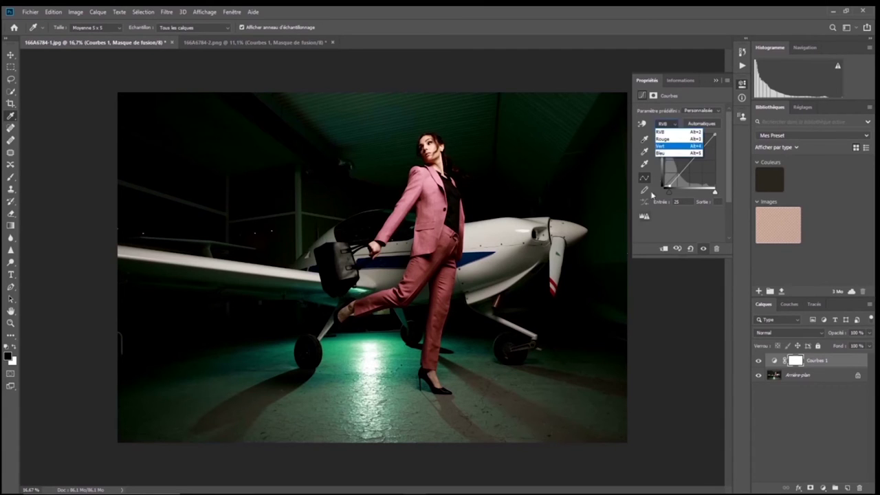
click(668, 147)
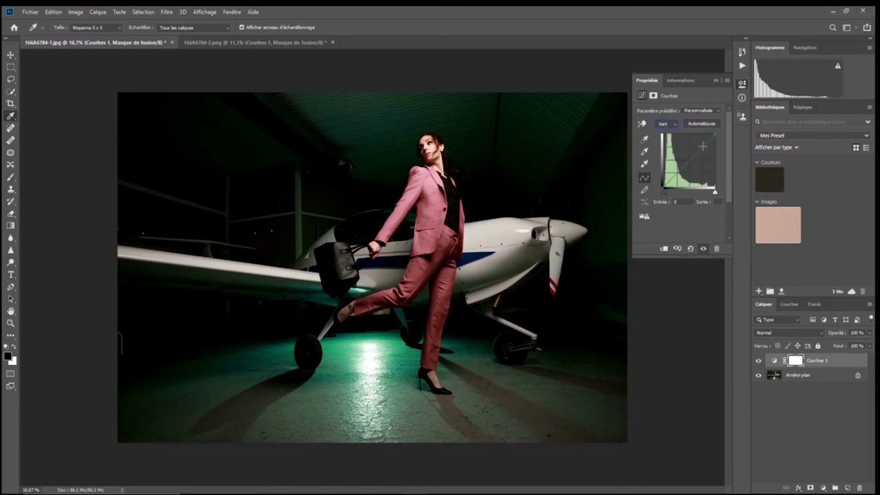
mouse_move(706, 144)
mouse_down()
mouse_move(699, 152)
mouse_move(704, 146)
mouse_up()
key(Left)
key(Left)
key(Left)
key(Left)
key(Left)
click(674, 126)
click(670, 128)
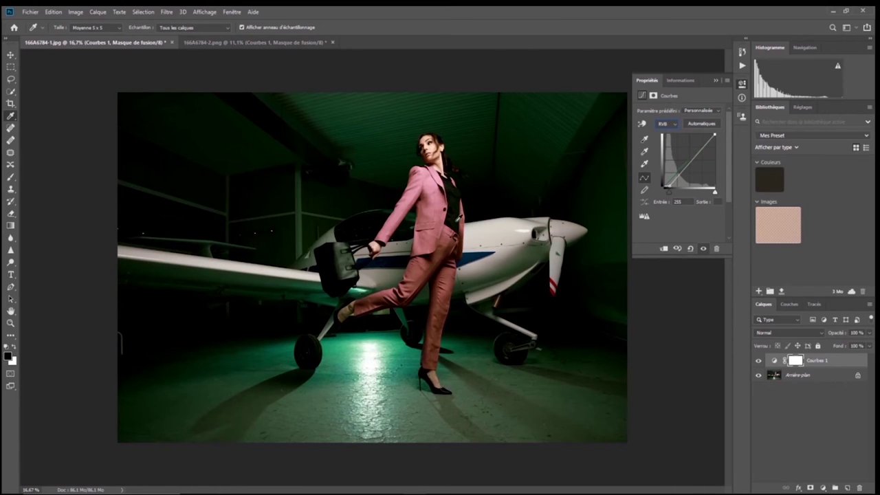
Add a midtone point to the red curve at input 132 and compare the photo with and without the Curves layer
click(673, 125)
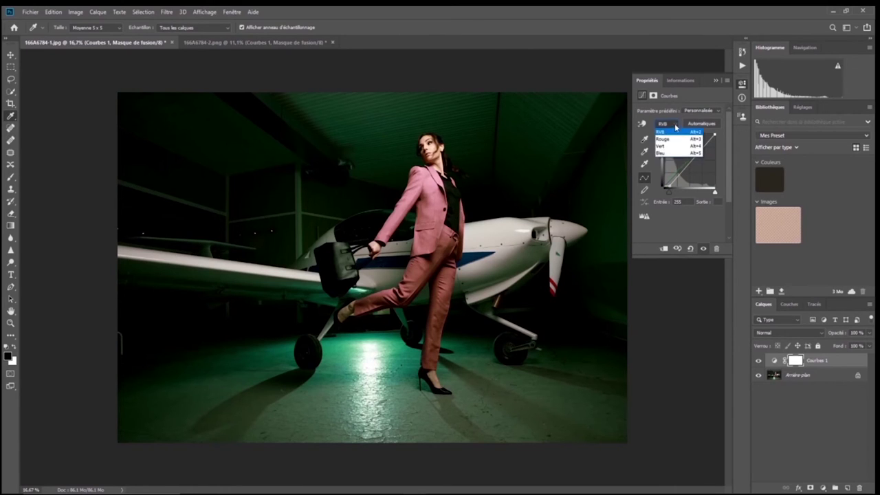
click(674, 137)
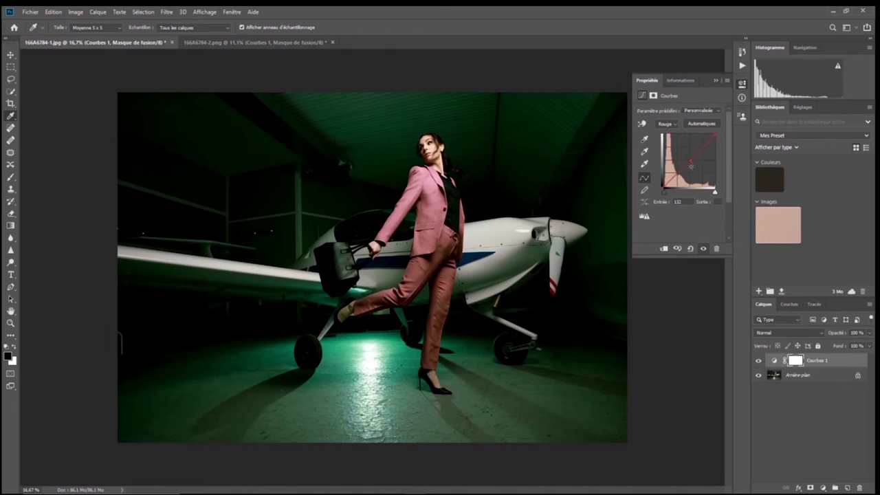
click(715, 82)
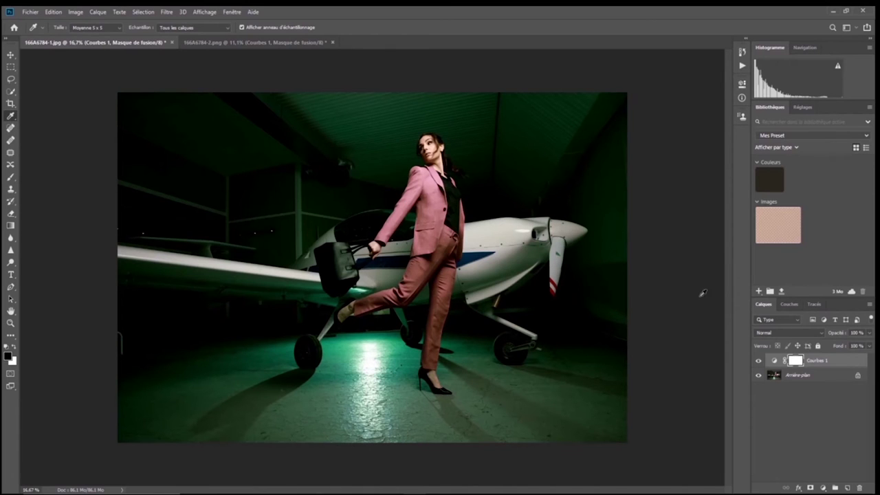
click(759, 362)
click(759, 362)
click(759, 362)
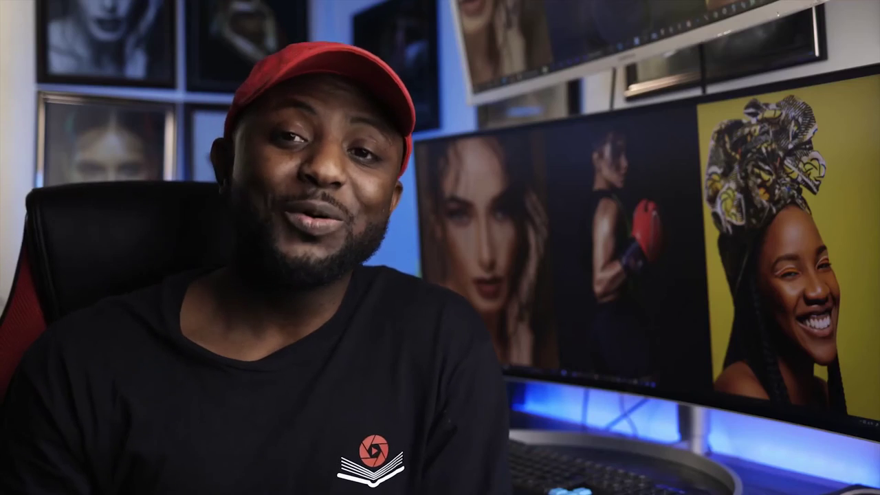
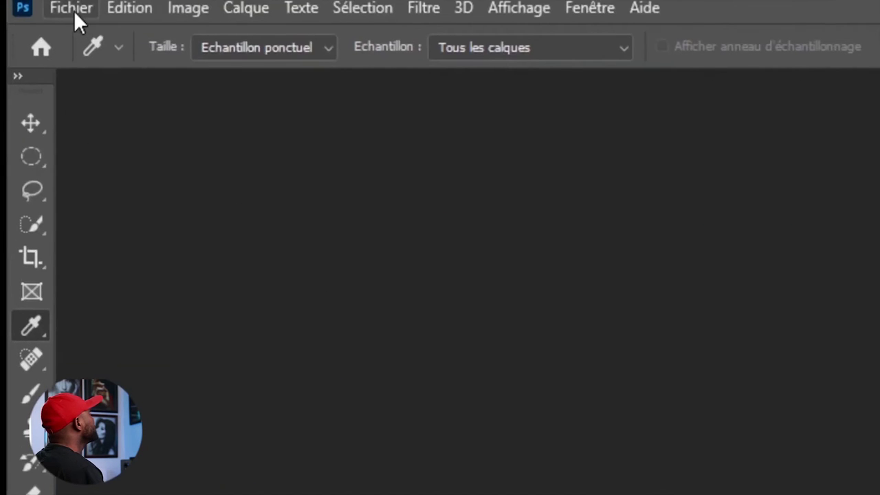
Open img (20).jpg from the images folder, keeping its embedded sRGB colour profile
click(77, 14)
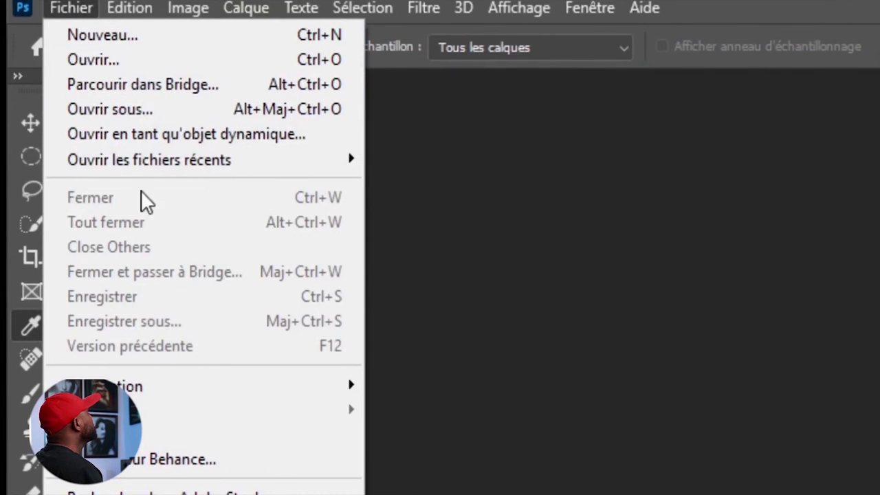
click(115, 62)
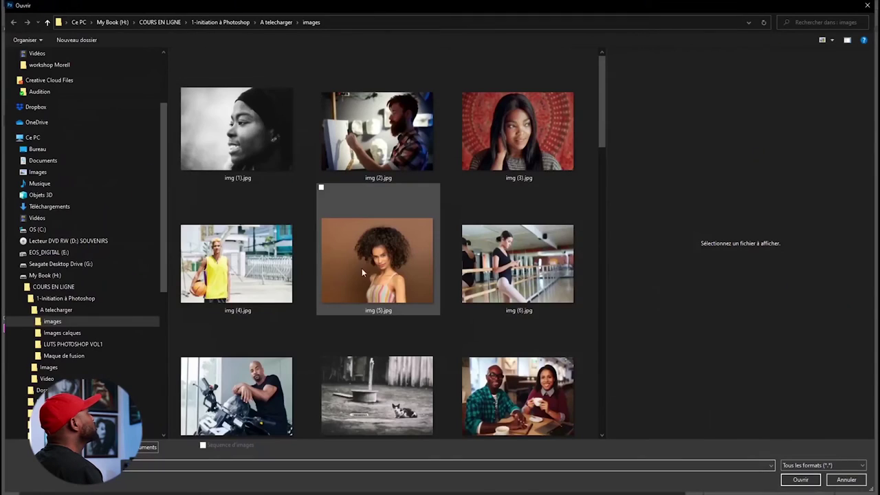
drag(602, 134, 608, 280)
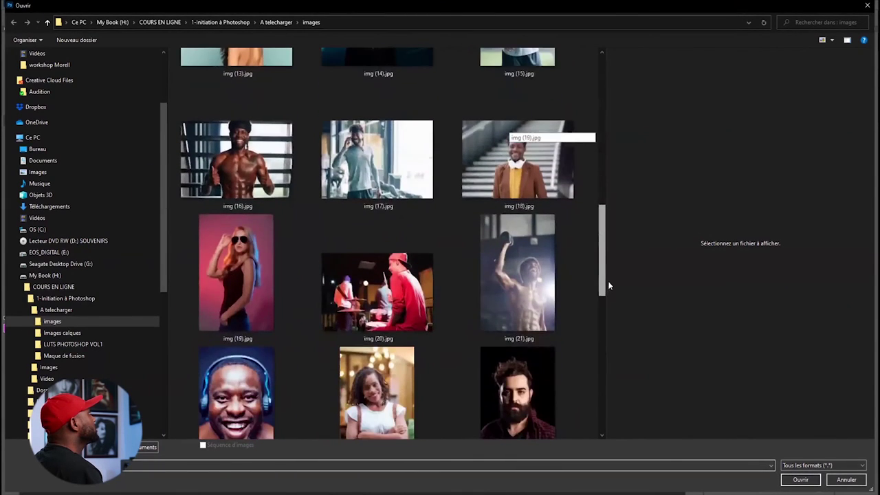
double_click(401, 325)
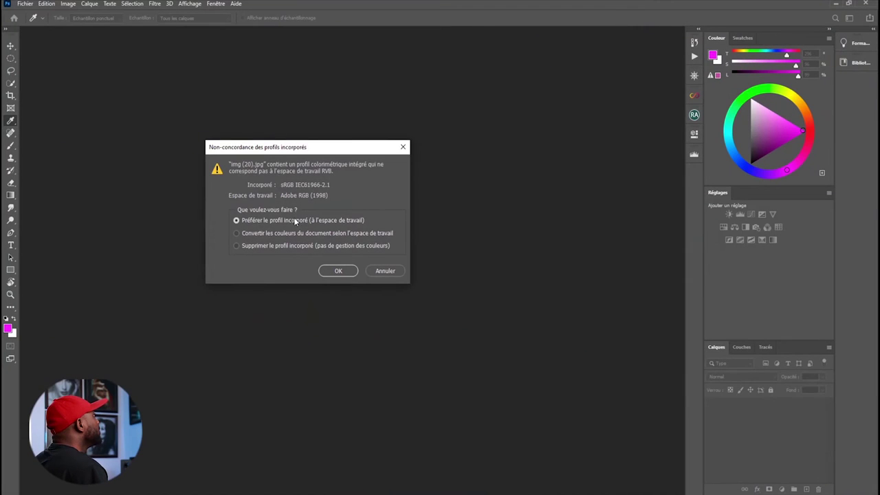
click(326, 272)
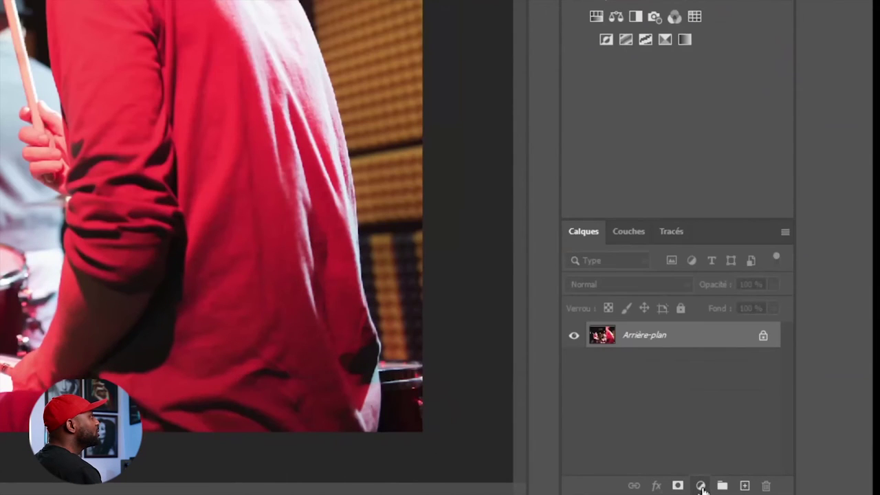
Add a Color Balance adjustment layer and review its tone ranges, keeping the midtones (Tons moyens) active
click(702, 487)
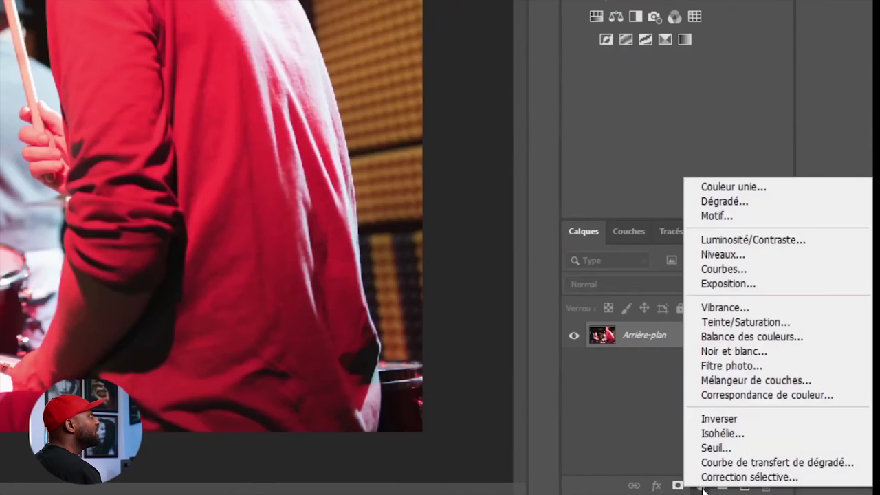
click(743, 341)
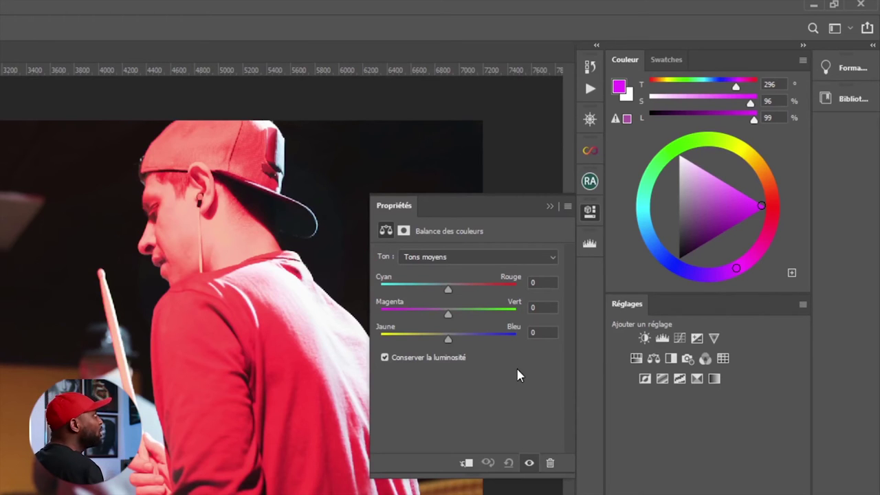
click(474, 257)
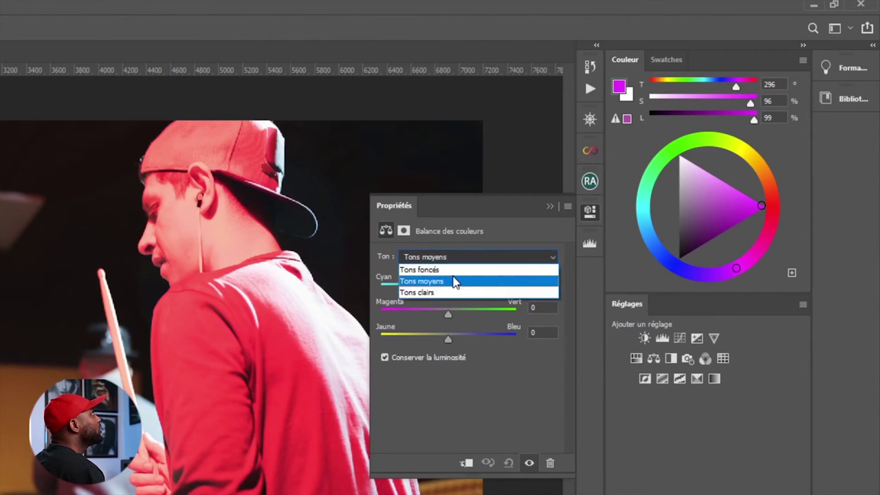
click(553, 262)
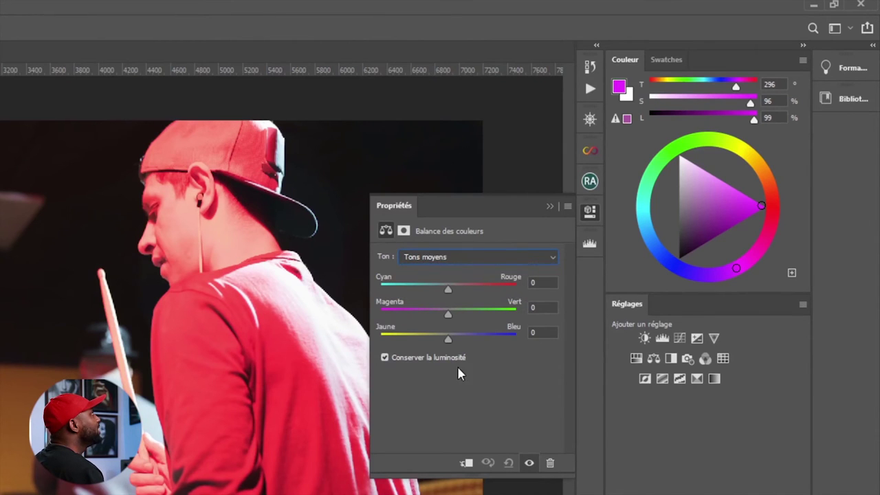
click(541, 258)
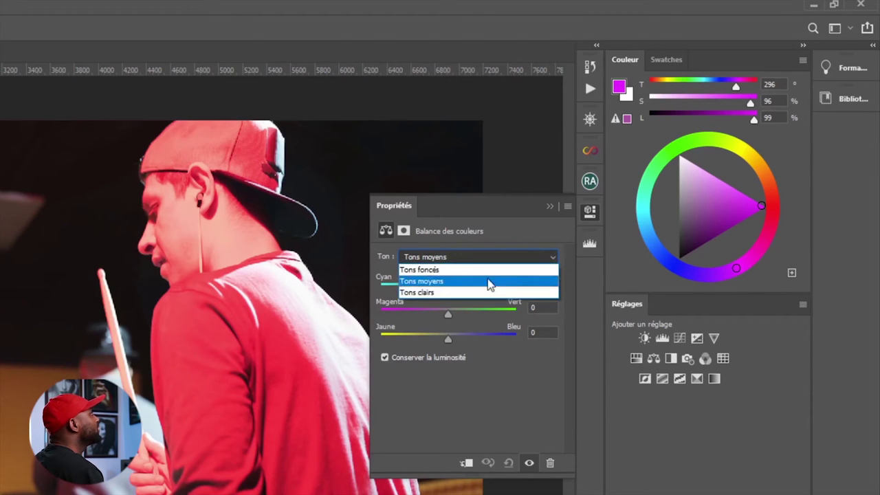
click(552, 257)
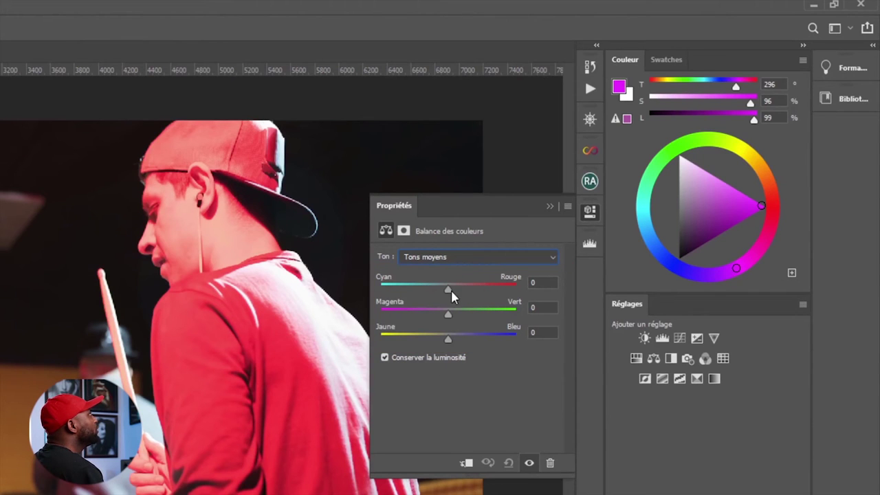
Try the midtone colour sliders in both directions, leaving Cyan–Red at +1, Magenta–Green at +1 and Yellow–Blue at +2
mouse_move(449, 290)
mouse_down()
mouse_move(491, 295)
mouse_move(447, 289)
mouse_up()
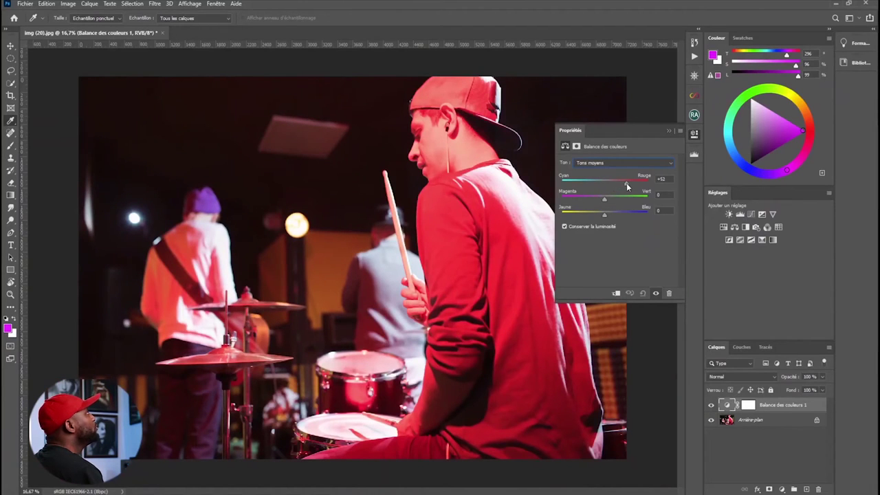
drag(627, 183, 593, 186)
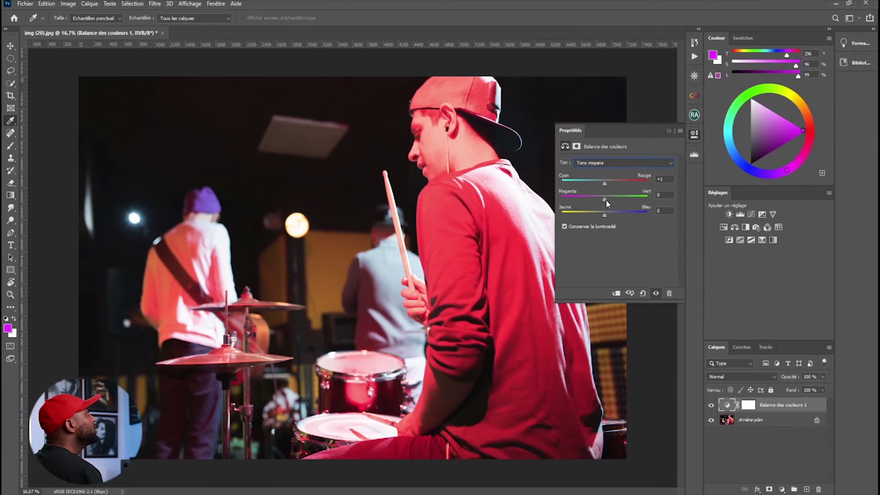
drag(630, 201, 612, 199)
mouse_move(596, 217)
mouse_down()
mouse_move(573, 215)
mouse_move(645, 215)
mouse_move(612, 223)
mouse_up()
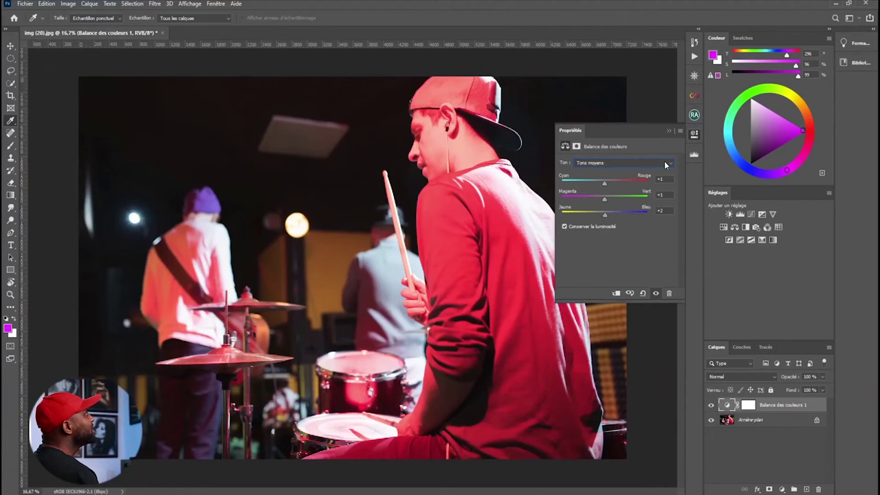
Shift the shadows (Tons foncés) toward cyan with a Cyan–Red value of about -54
click(664, 163)
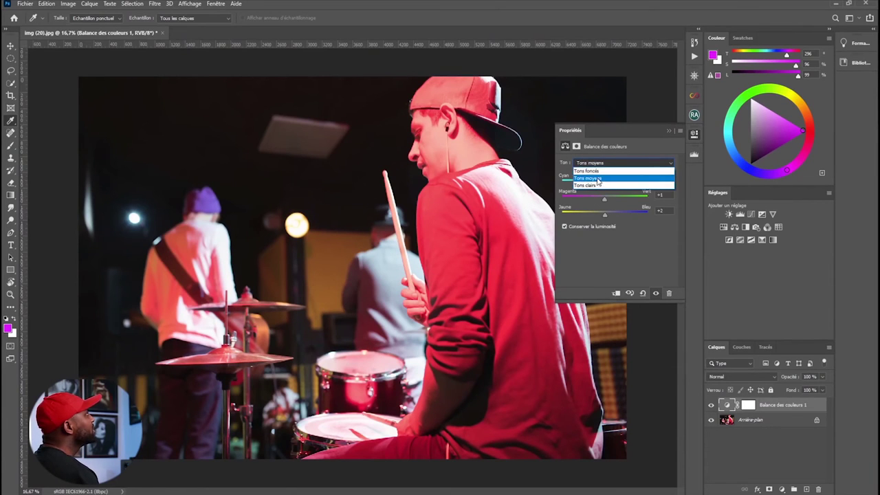
click(588, 171)
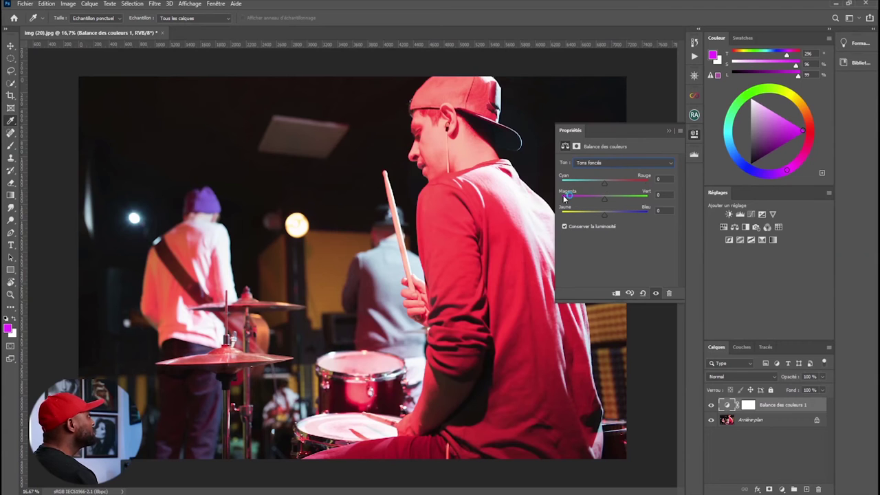
click(605, 184)
drag(604, 184, 597, 184)
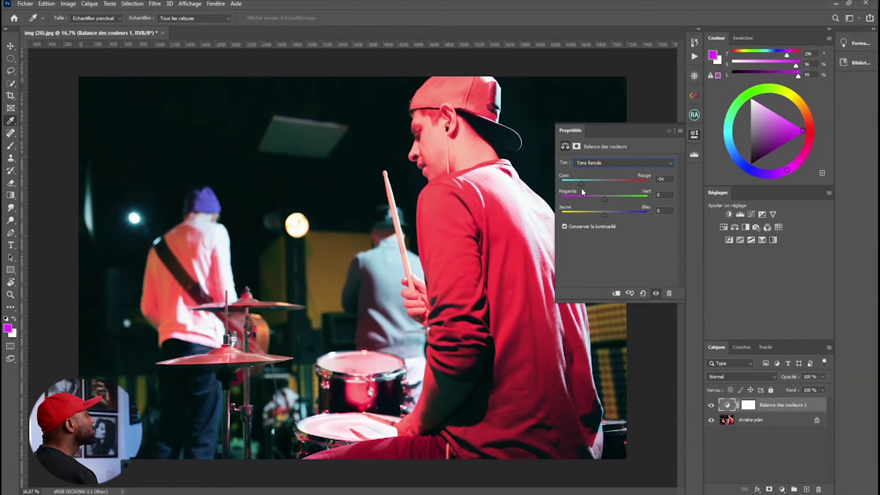
Shift the midtones (Tons moyens) toward cyan with a Cyan–Red value of -50
click(640, 160)
click(621, 172)
drag(603, 182, 583, 181)
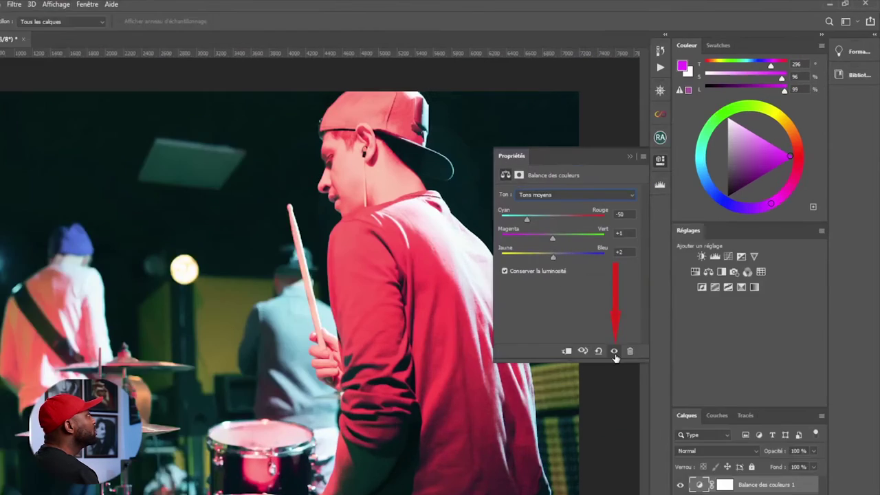
Compare the photo with and without the Color Balance adjustment by toggling the layer's visibility, leaving it visible
click(656, 293)
click(529, 463)
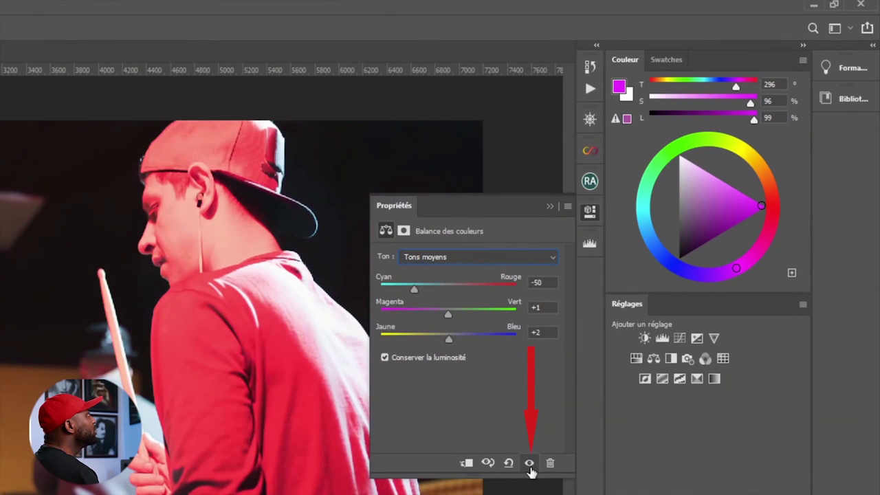
click(529, 463)
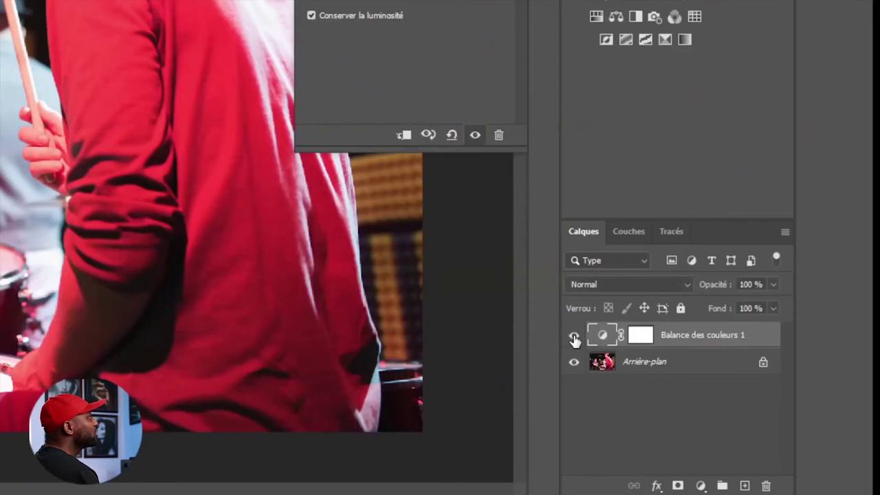
click(711, 406)
click(711, 406)
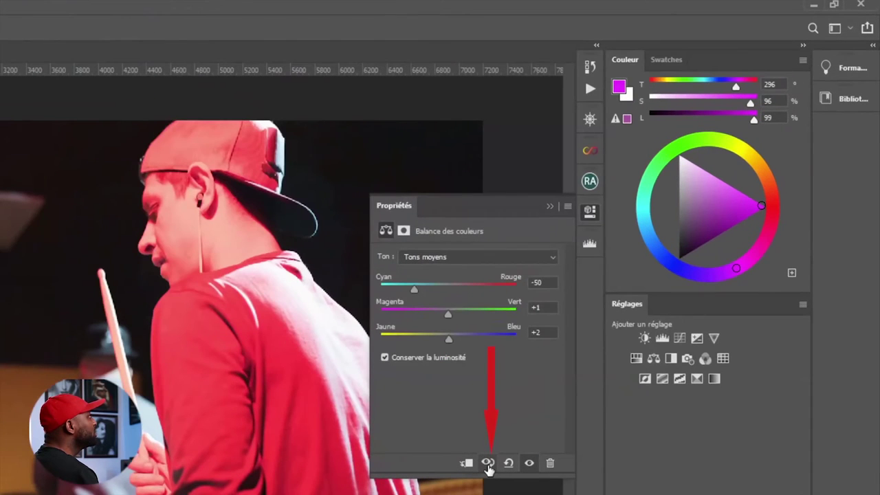
Compare the current Color Balance result repeatedly with its previous state on the drummer photo
click(630, 293)
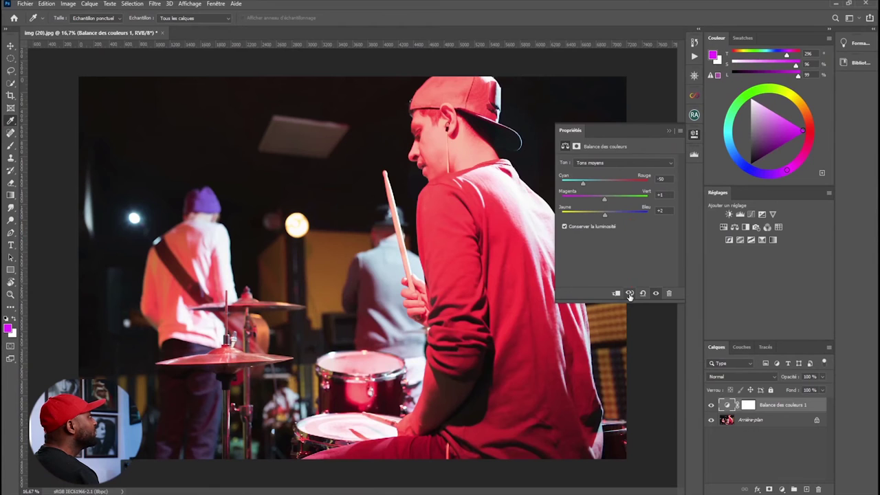
click(630, 294)
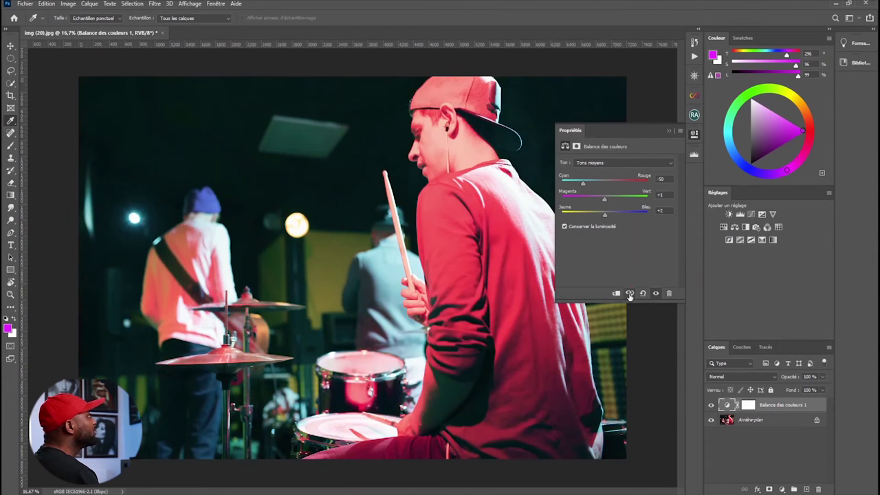
click(630, 293)
click(630, 294)
click(630, 294)
click(630, 293)
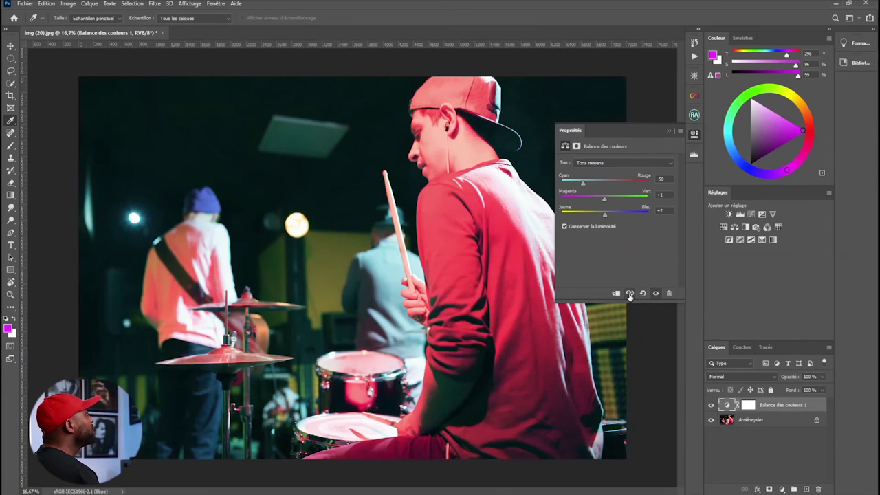
click(630, 293)
click(630, 293)
click(630, 293)
click(630, 294)
click(630, 293)
click(630, 294)
click(630, 293)
click(630, 294)
click(630, 293)
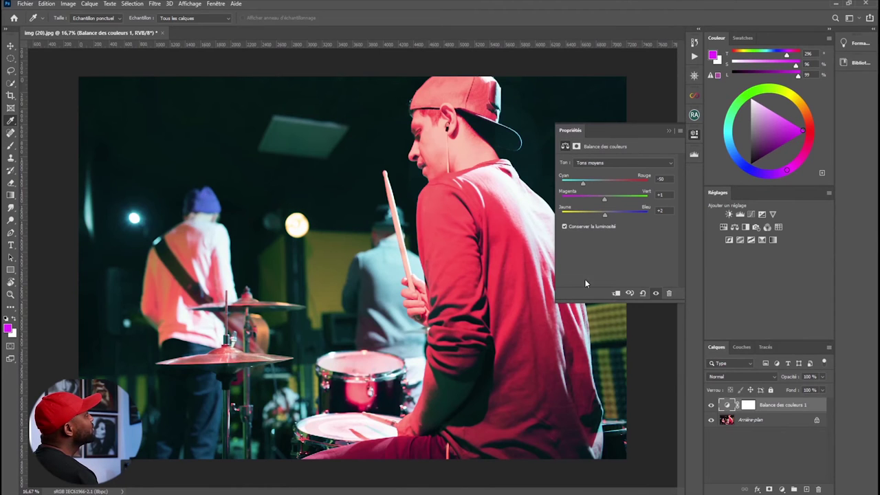
click(629, 294)
click(629, 294)
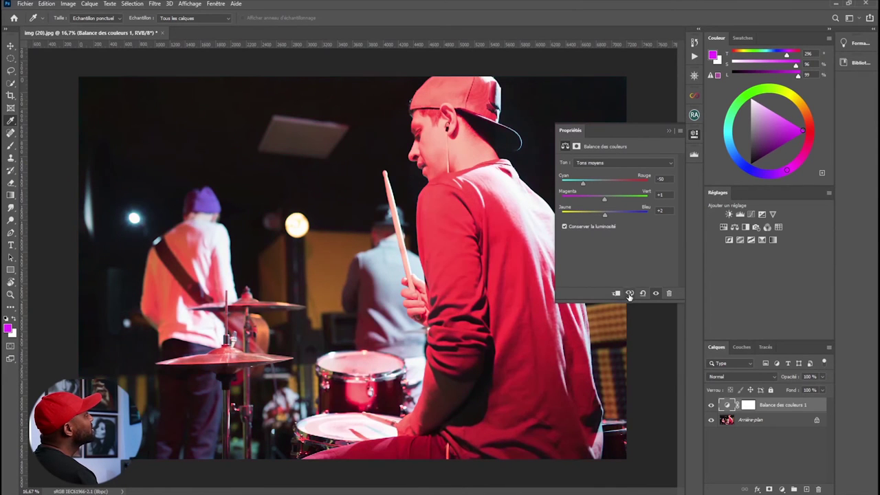
click(629, 294)
click(630, 294)
click(630, 294)
click(629, 294)
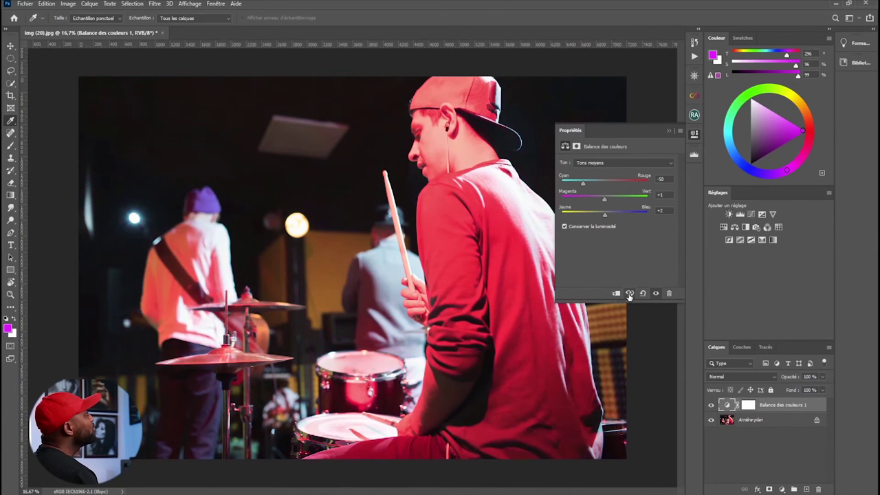
click(630, 294)
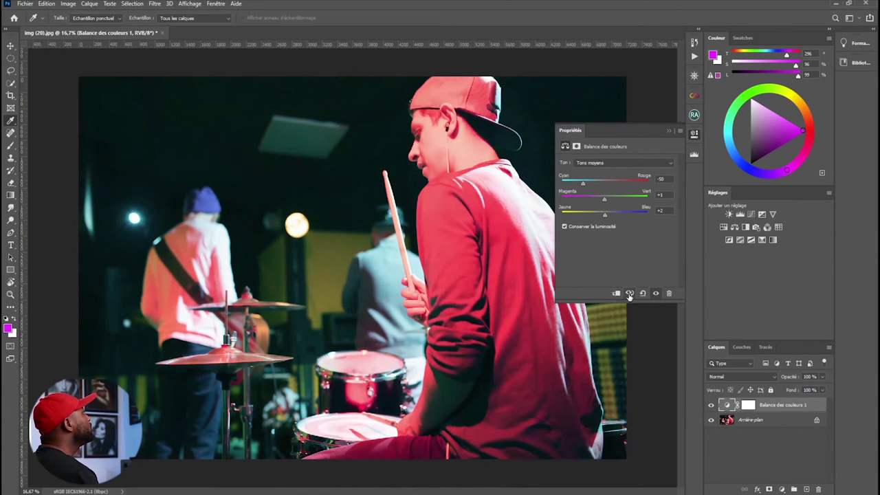
click(629, 294)
click(629, 293)
click(629, 294)
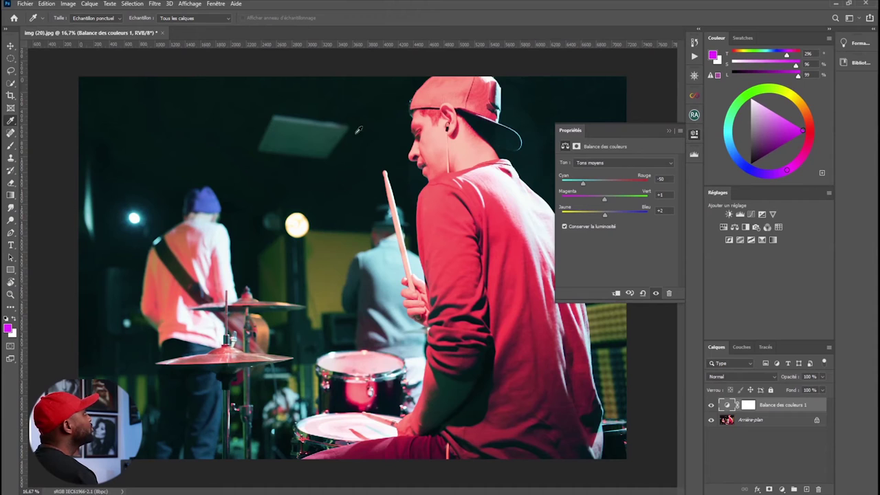
Shift the shadows (Tons foncés) slightly toward blue with a Yellow–Blue value of +9
click(627, 164)
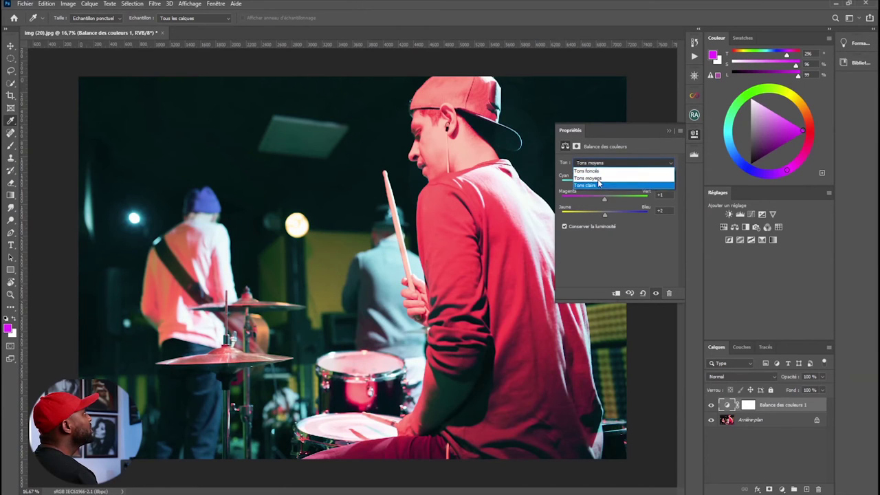
click(595, 170)
mouse_move(604, 214)
mouse_down()
mouse_move(613, 216)
mouse_move(600, 224)
mouse_move(609, 226)
mouse_move(595, 225)
mouse_move(614, 225)
mouse_move(601, 231)
mouse_move(608, 234)
mouse_move(608, 226)
mouse_up()
Shift the highlights (Tons clairs) slightly toward blue with a Yellow–Blue value of +9
click(645, 164)
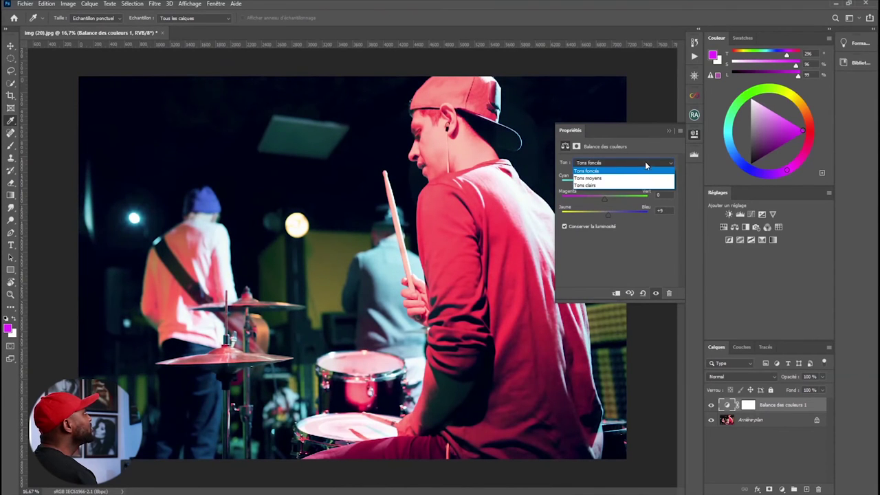
click(599, 184)
drag(602, 215, 607, 217)
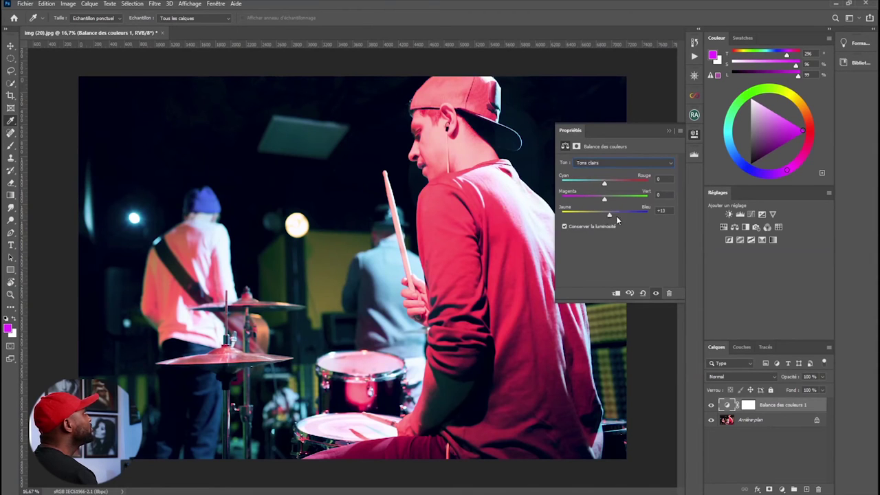
drag(614, 221, 611, 218)
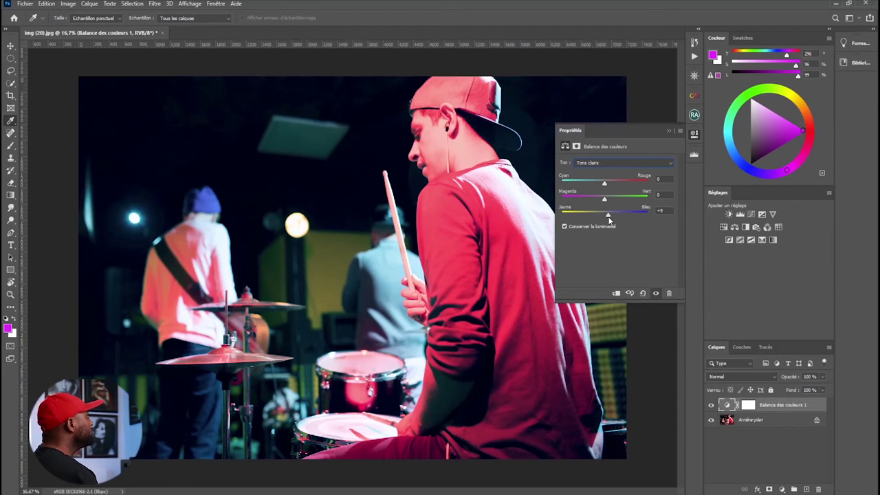
click(606, 162)
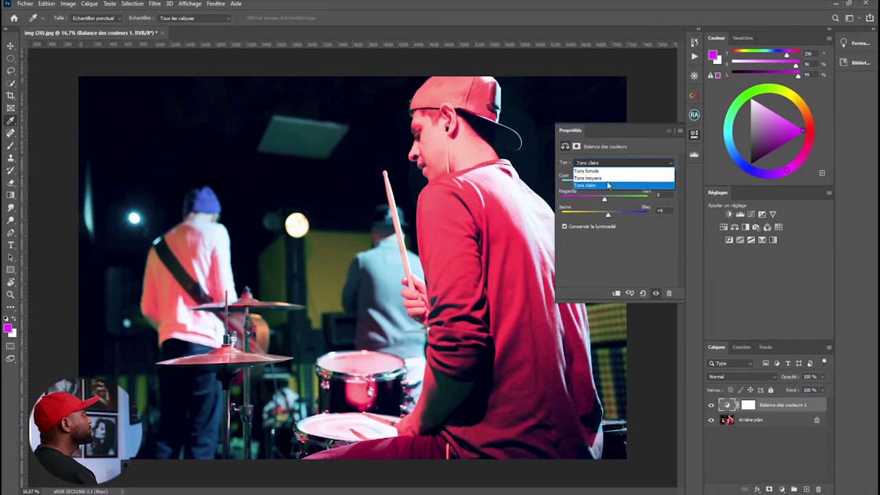
click(658, 165)
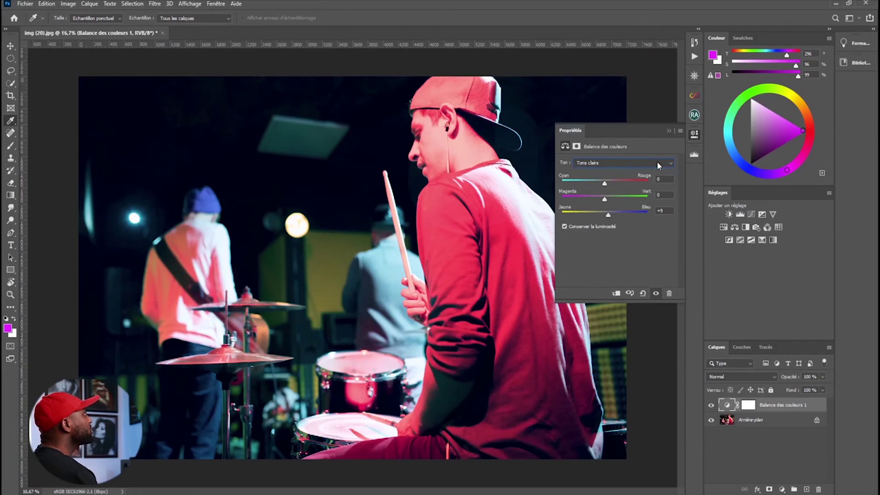
Compare the photo with Conserver la luminosité off and on, and reset the Color Balance adjustment
click(565, 227)
click(565, 227)
click(565, 227)
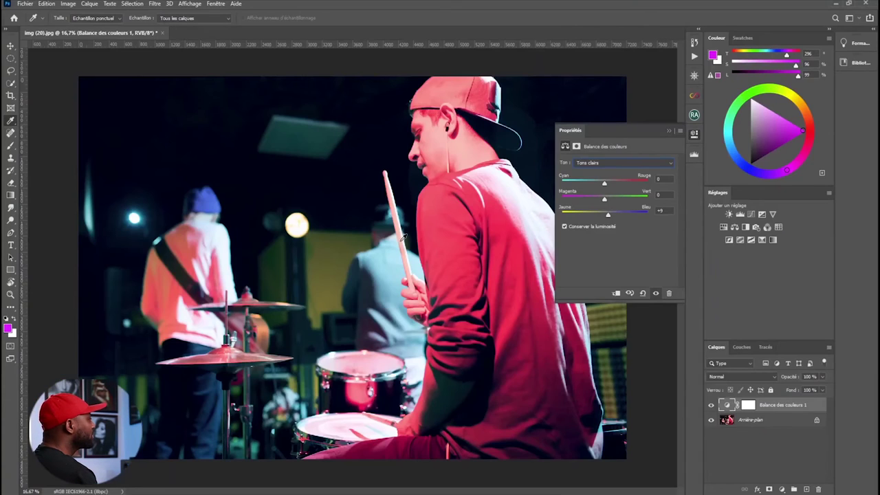
click(565, 227)
click(564, 227)
click(565, 228)
click(564, 227)
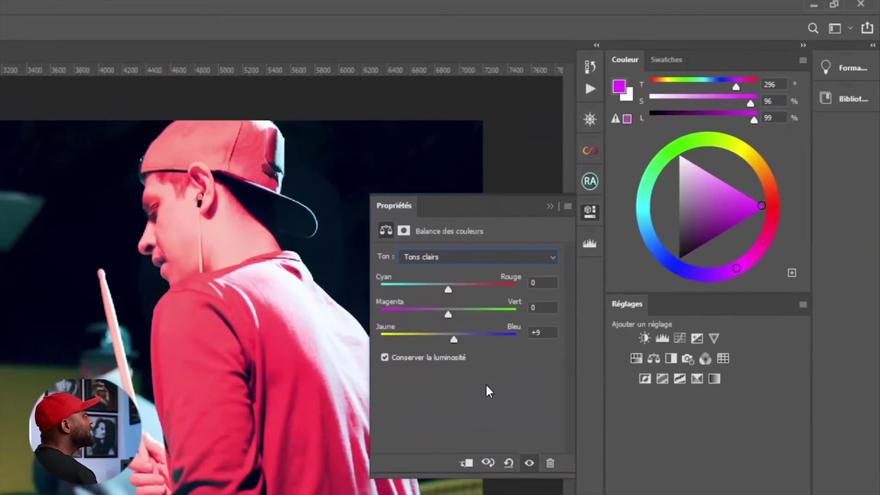
click(509, 465)
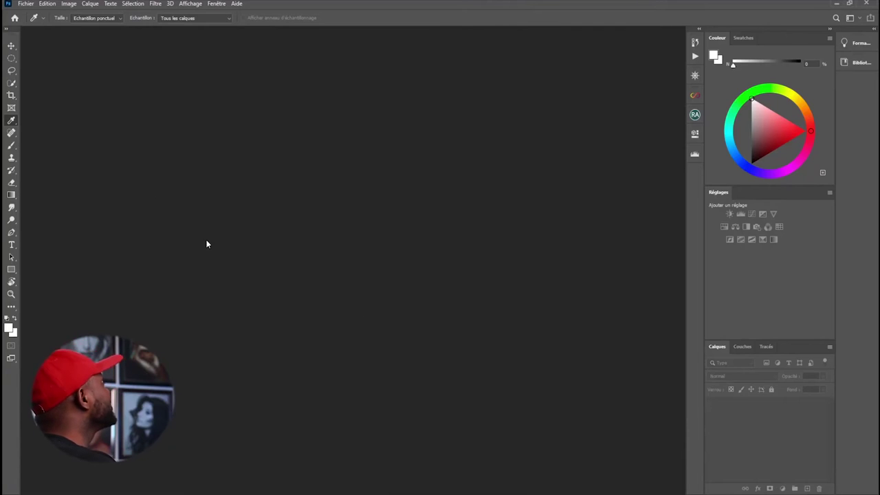
Open img (20).jpg from the images folder again, preferring its embedded sRGB IEC61966-2.1 profile over the working space
click(26, 3)
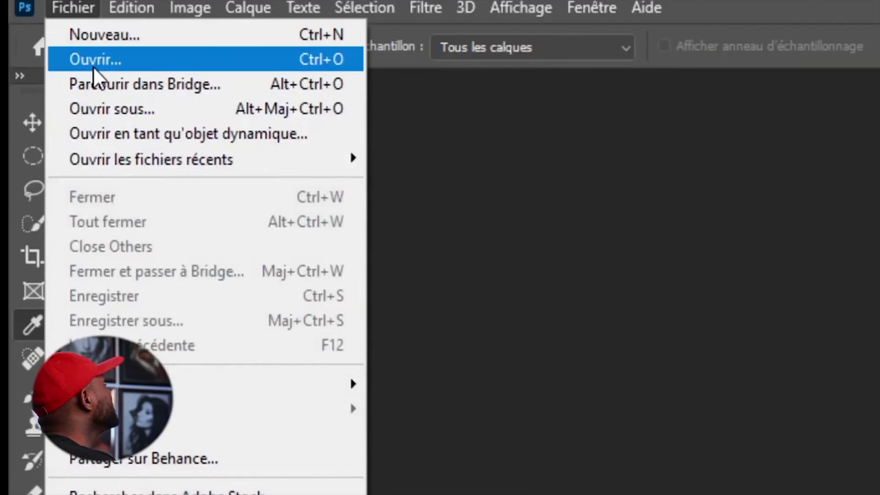
click(133, 62)
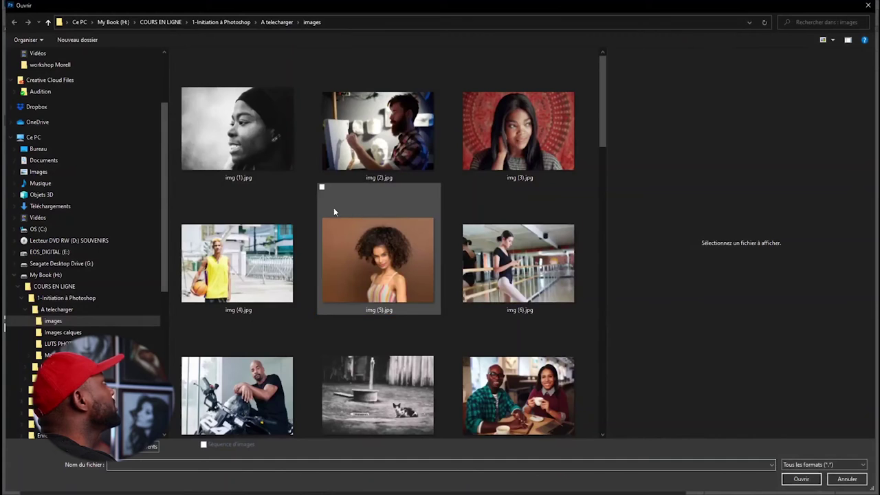
drag(604, 134, 608, 299)
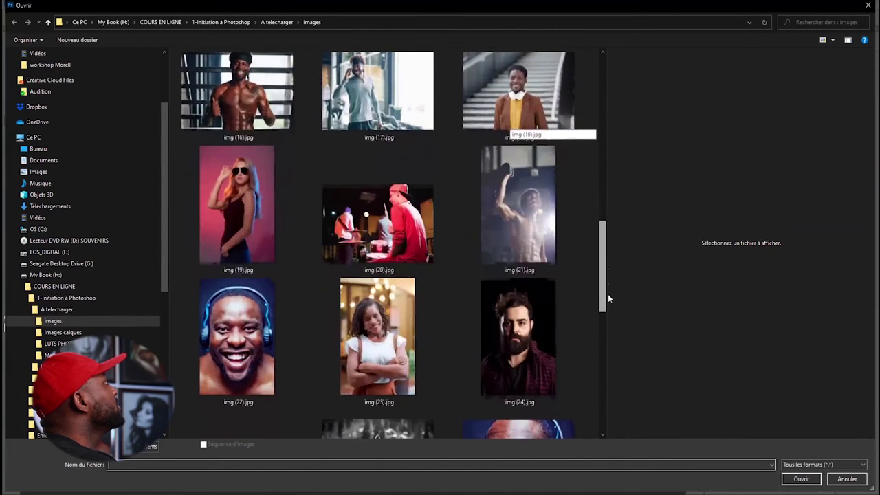
double_click(432, 269)
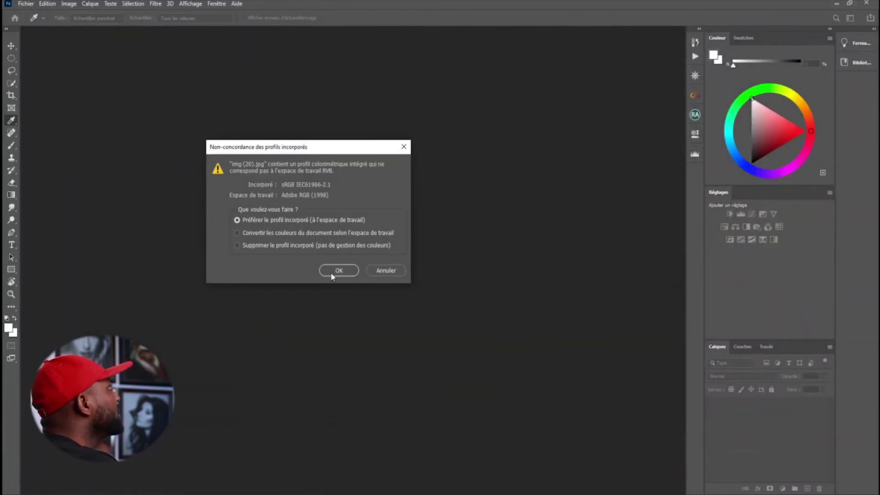
click(338, 271)
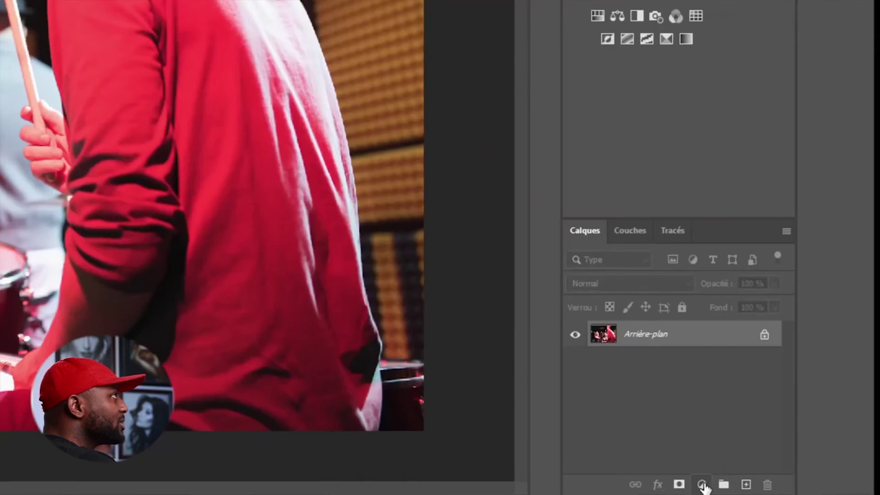
Add a Selective Color (Correction sélective) adjustment layer and switch between its mask properties and its colour settings
click(702, 485)
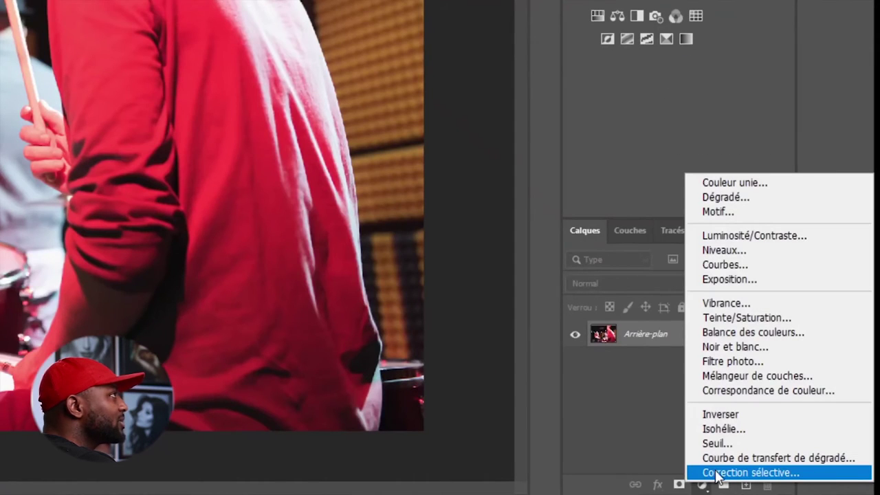
click(743, 473)
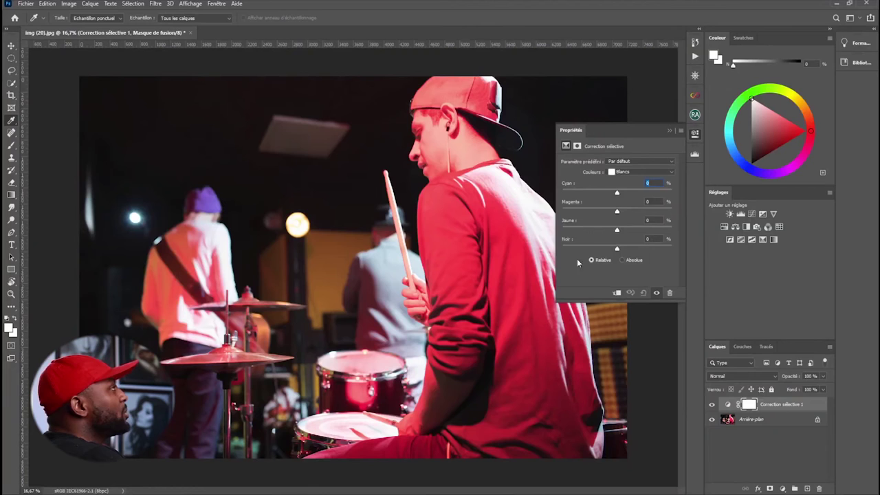
click(729, 406)
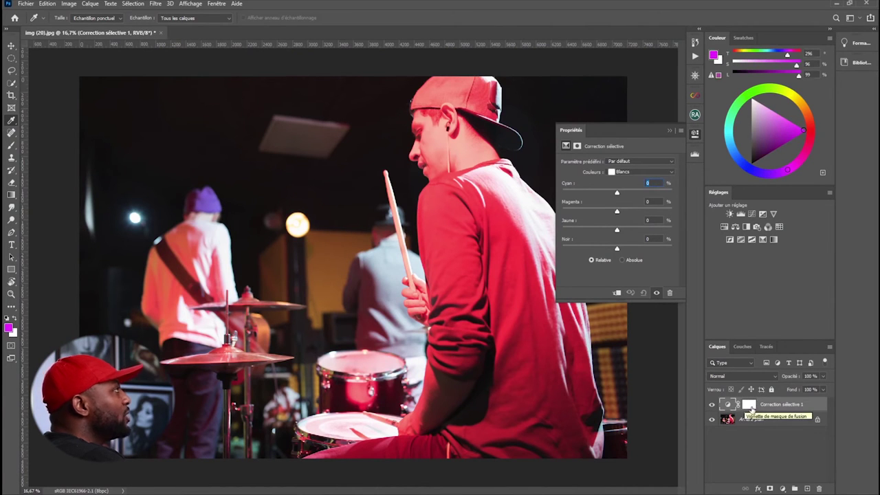
click(750, 405)
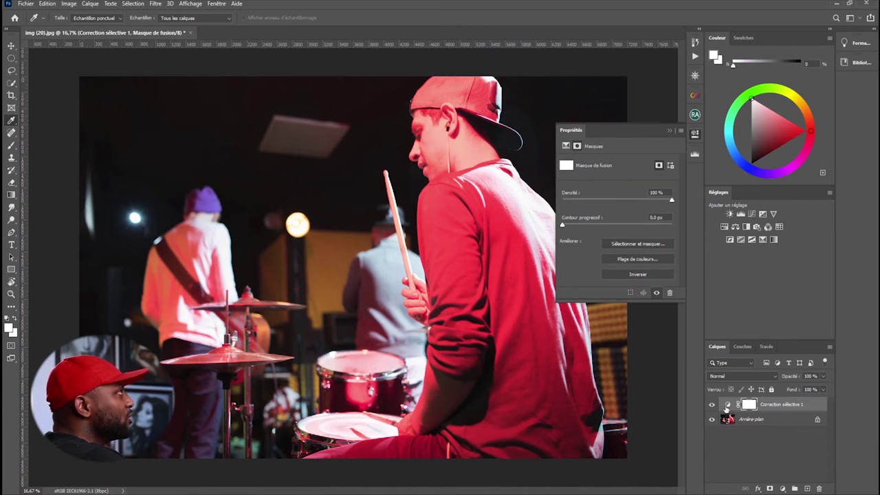
click(727, 407)
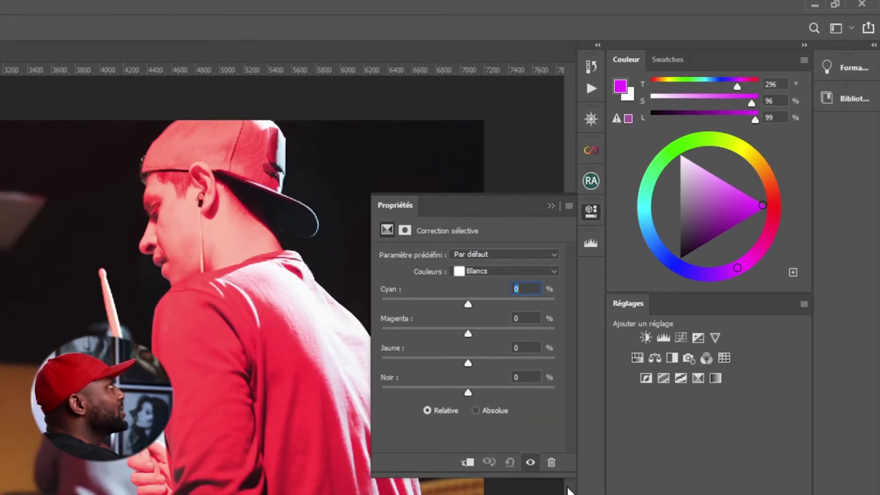
Hide the Selective Color properties, reopen them from the adjustment layer, and check where they are listed among the available windows
click(550, 207)
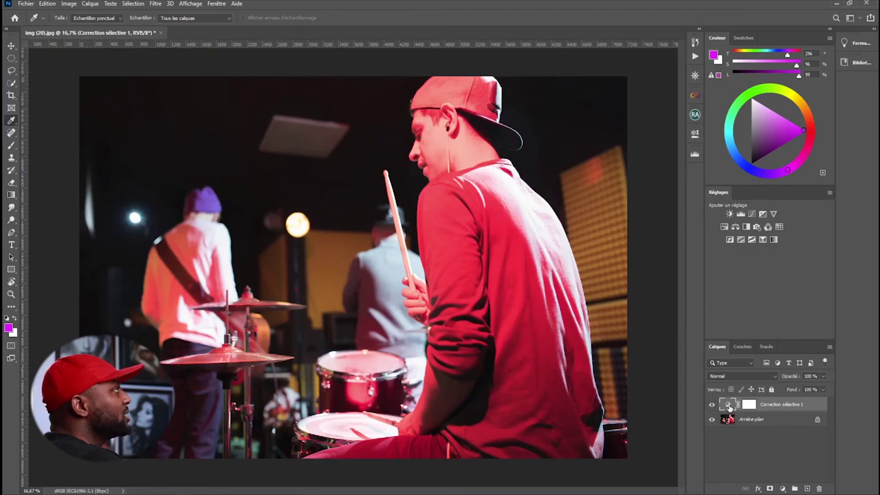
double_click(730, 407)
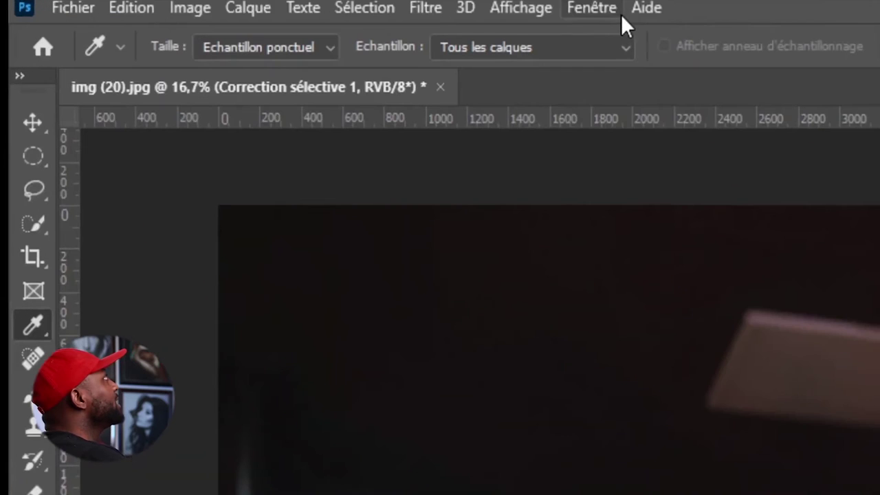
click(219, 4)
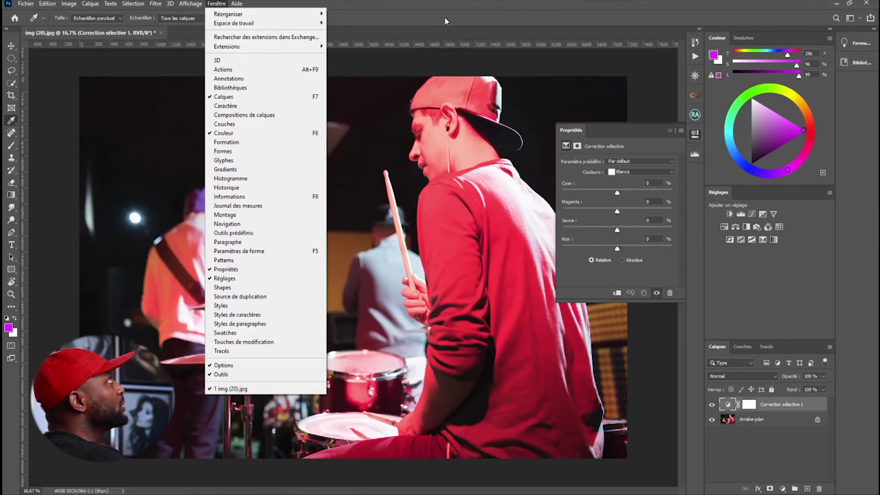
click(444, 17)
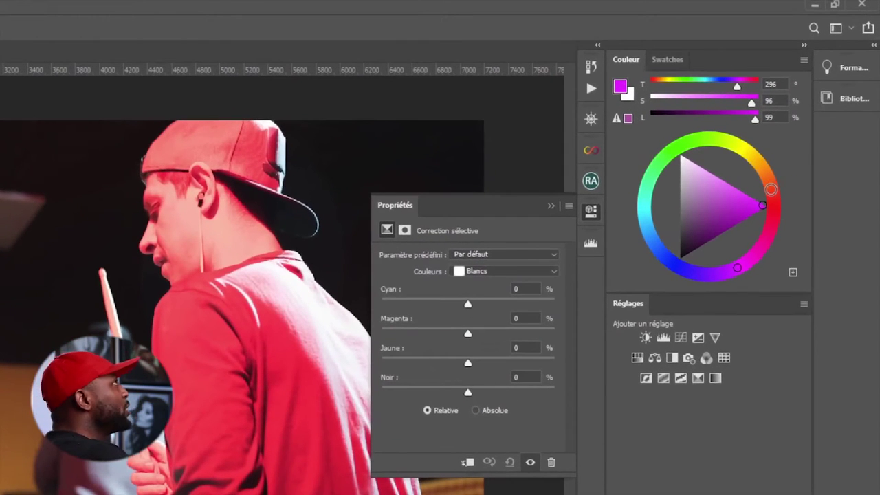
Try the Cube de teinte and Cube de luminosité displays for the colour picker and return to Roue chromatique
click(803, 60)
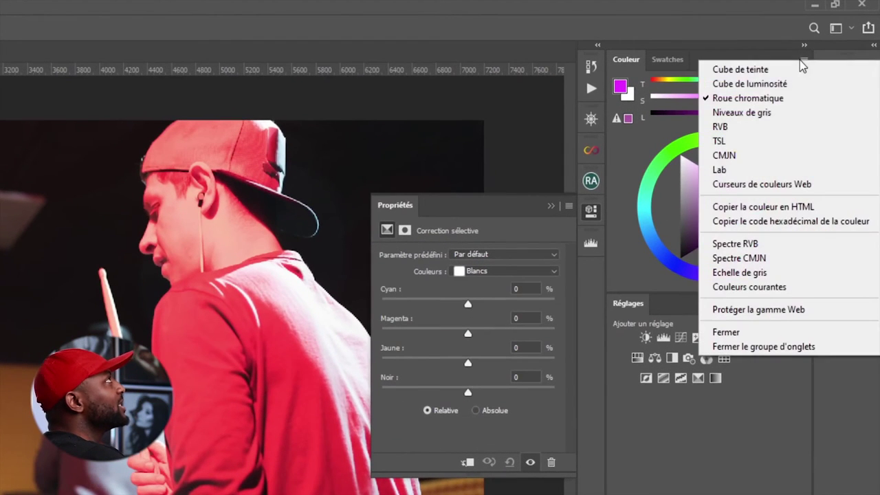
click(784, 69)
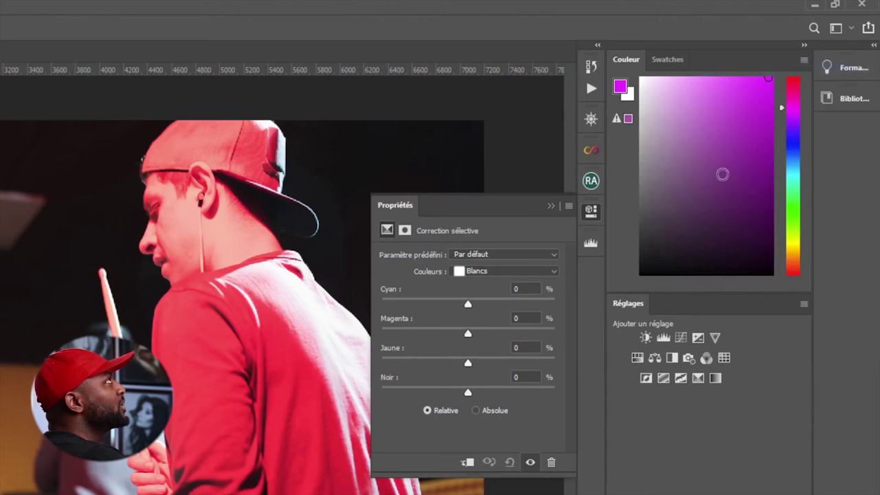
click(804, 60)
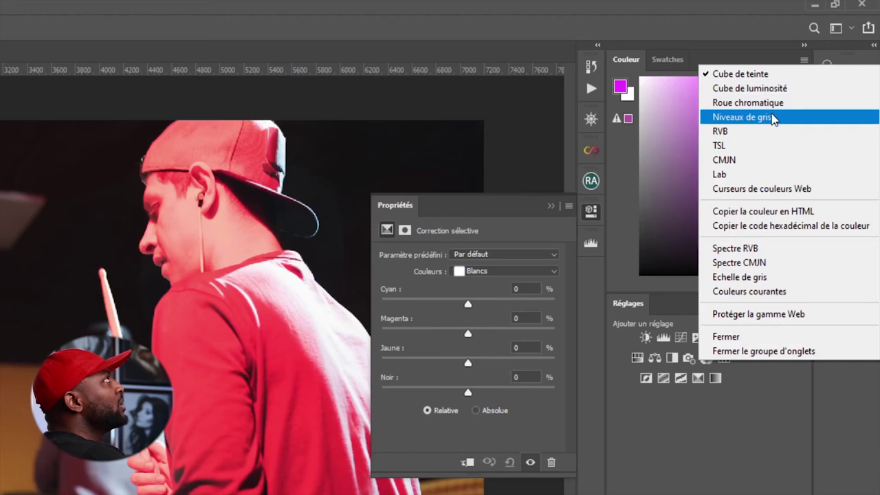
click(776, 88)
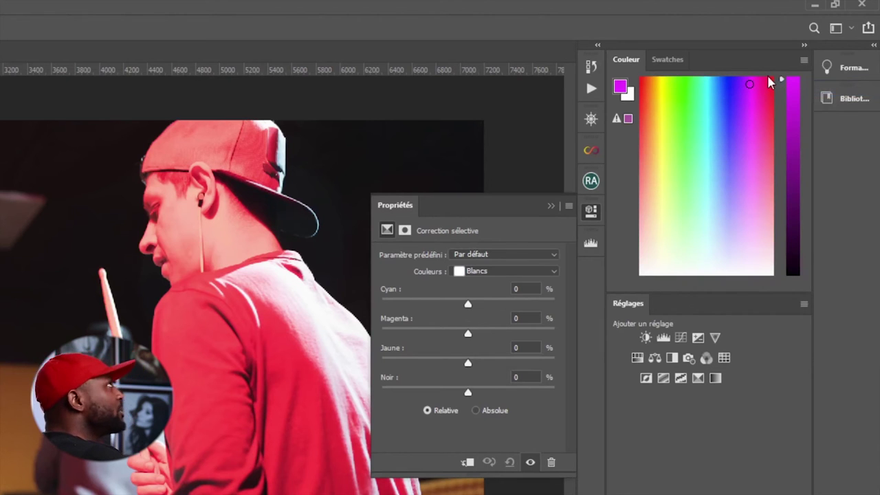
click(805, 61)
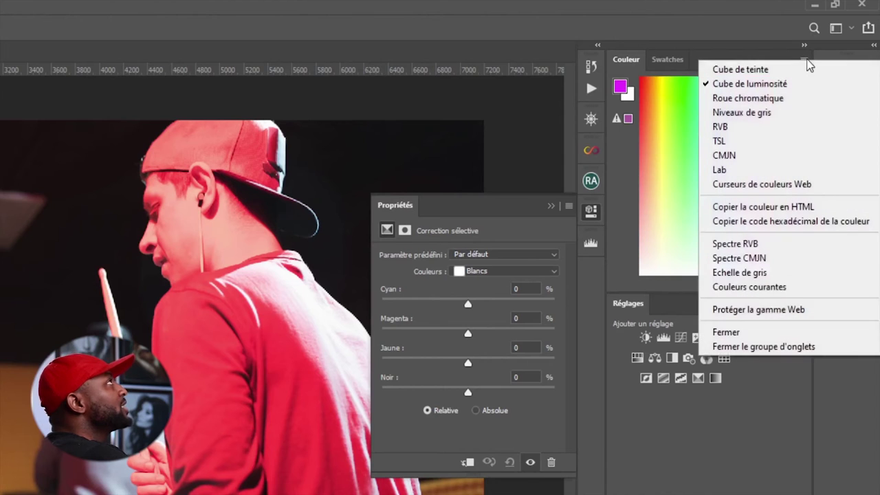
click(751, 100)
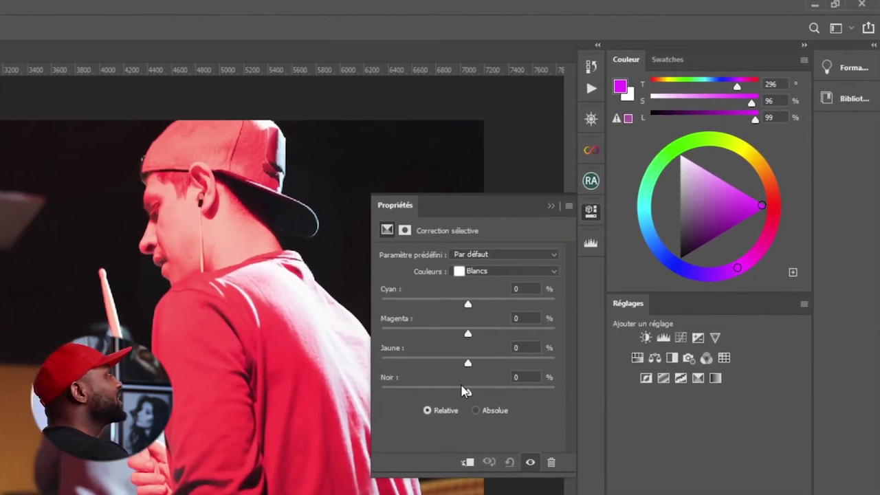
Review the colour ranges offered by the Selective Color adjustment and choose Rouges as the range to correct
click(489, 271)
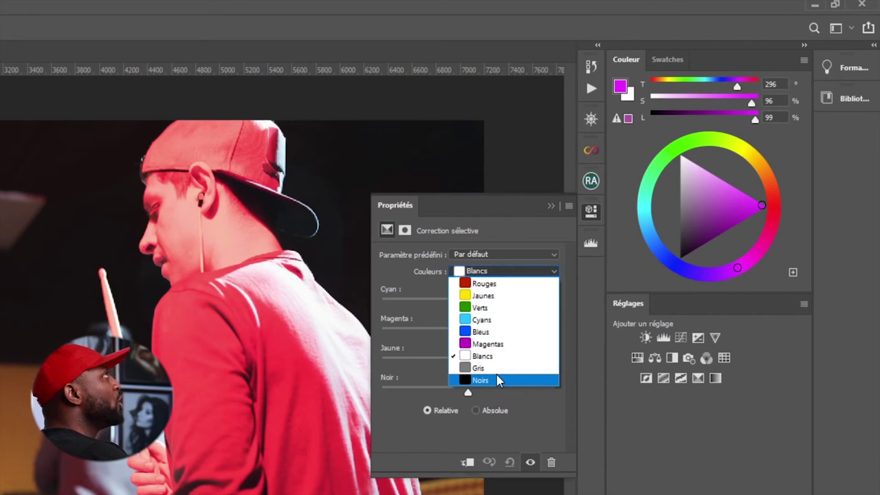
click(504, 293)
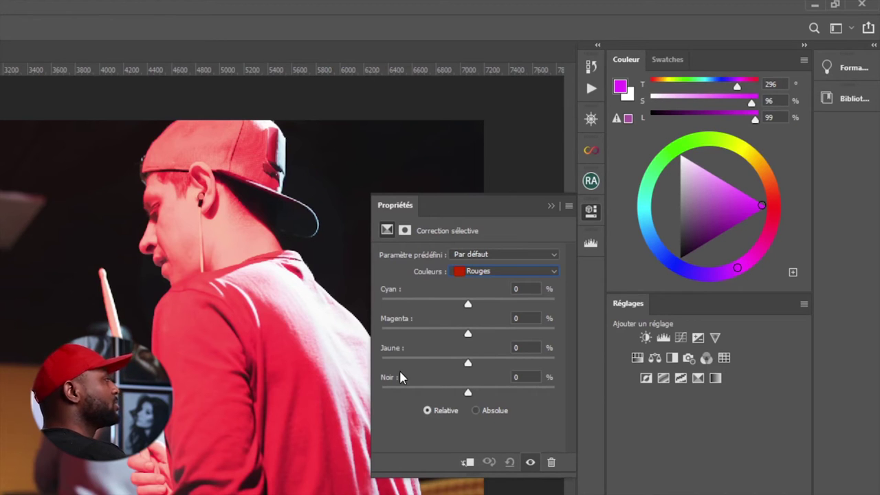
click(510, 272)
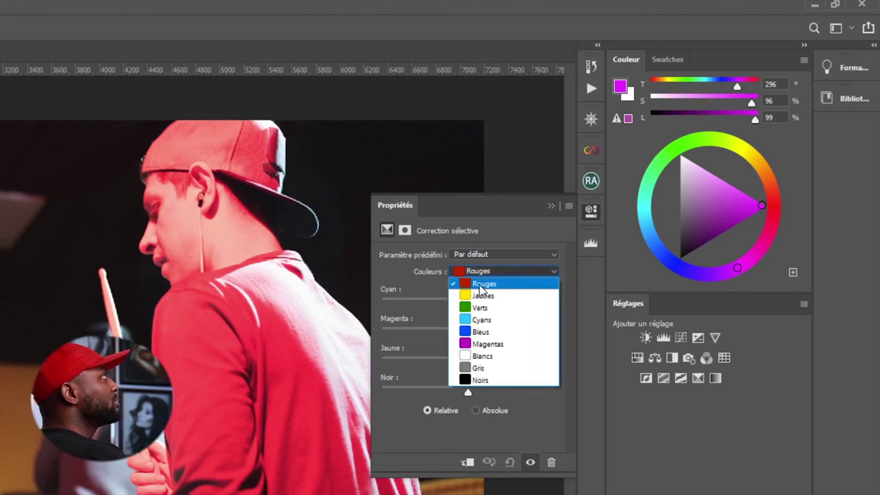
click(480, 286)
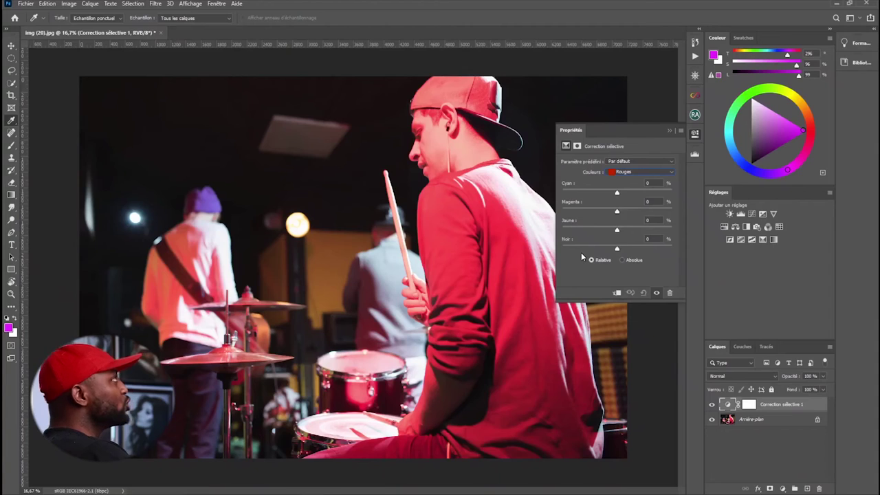
click(635, 172)
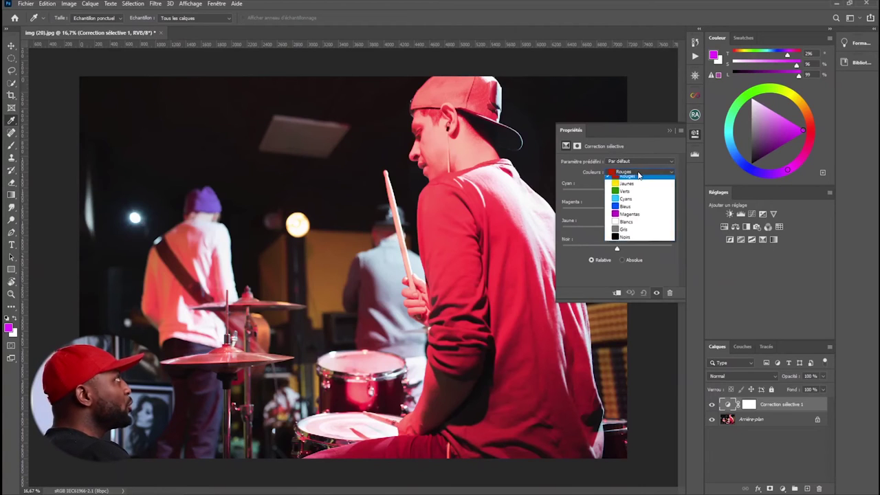
click(629, 181)
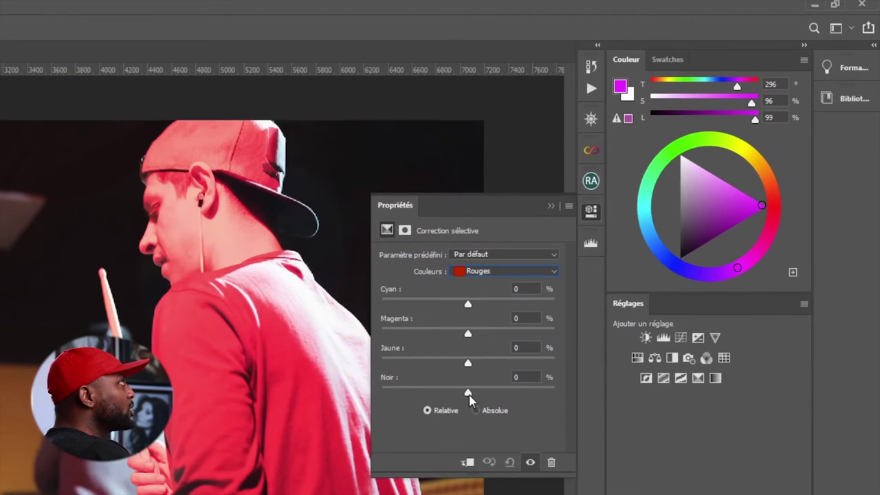
Raise Noir for the Rouges to +35 %, compare the photo with its previous state, and bring Noir back to +3 %
drag(469, 397, 499, 399)
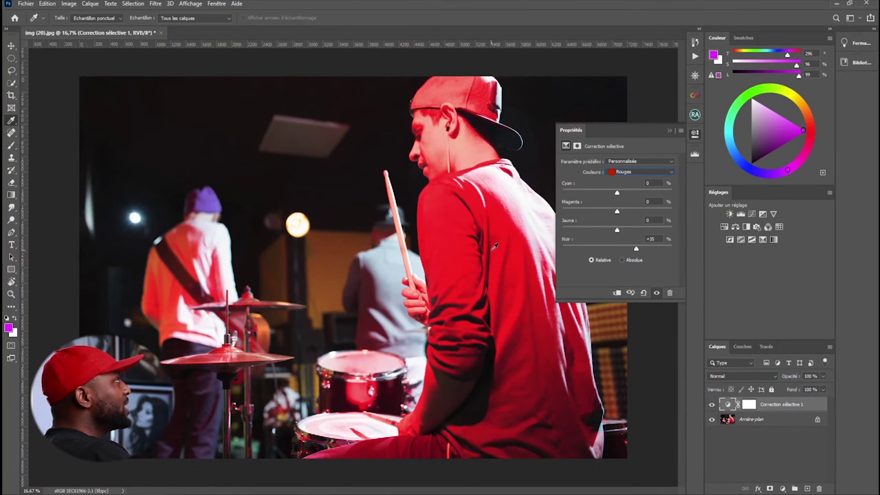
click(631, 293)
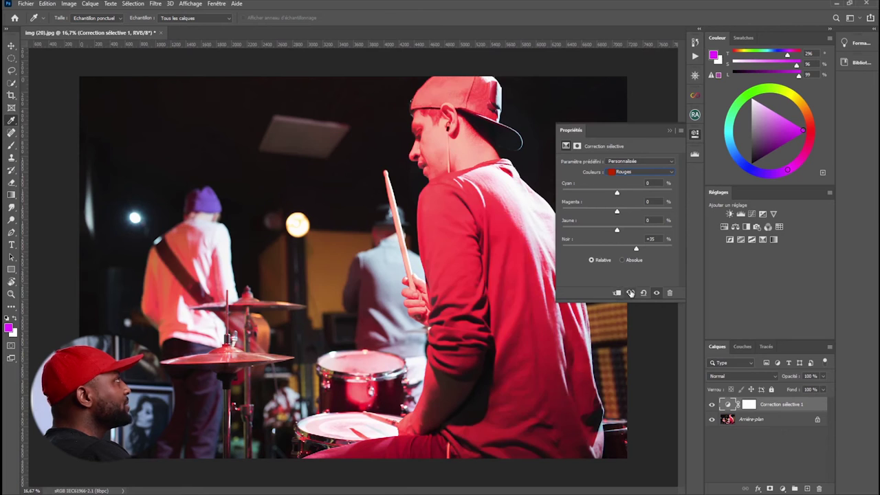
click(631, 293)
click(632, 294)
click(631, 294)
click(631, 293)
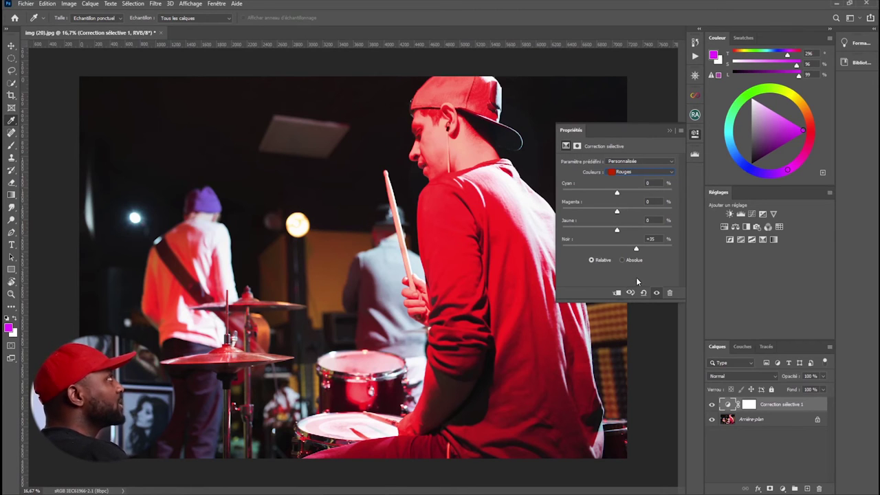
drag(636, 250, 619, 251)
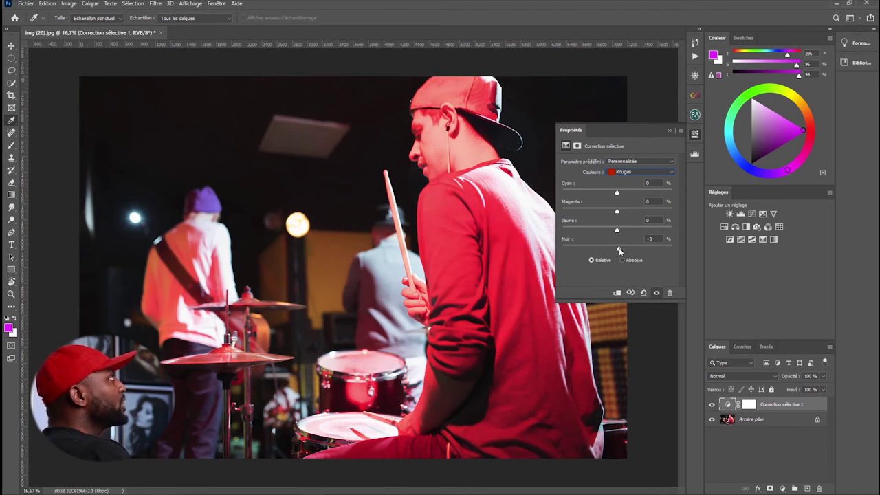
Target the Cyans range, try its Cyan value at +35 %, and bring it back to -1 %
click(632, 174)
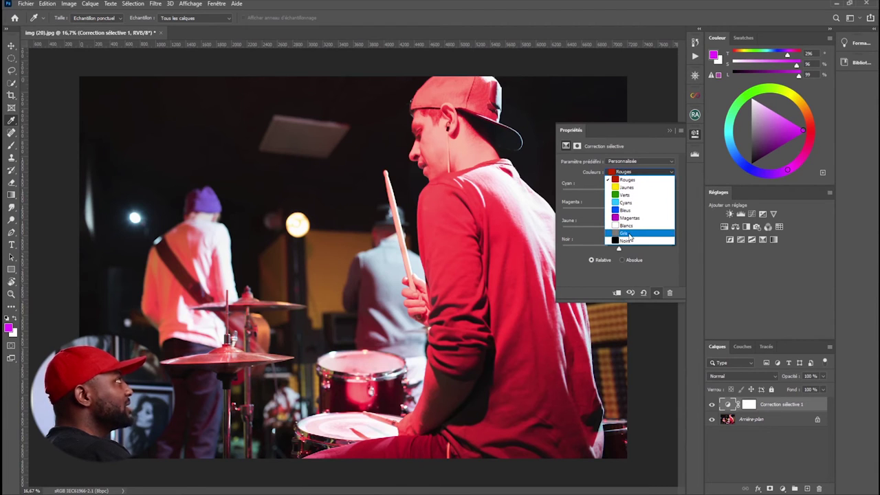
click(645, 204)
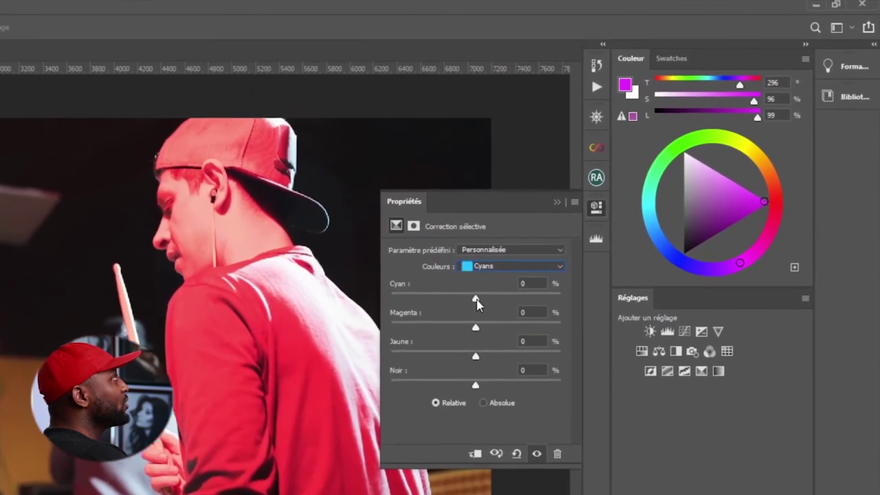
drag(506, 275, 535, 284)
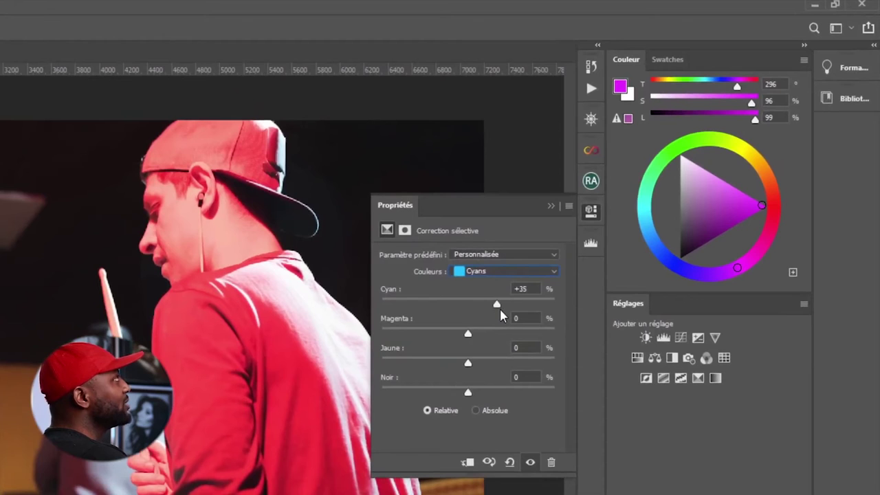
drag(504, 308, 467, 316)
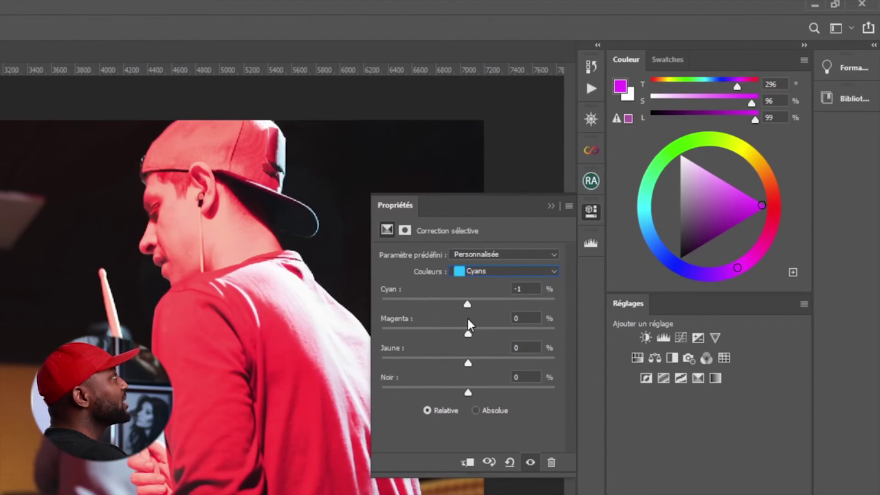
Target the Bleus range, try its Cyan value at +33, -32 and -48 %, and bring it back near neutral
click(535, 275)
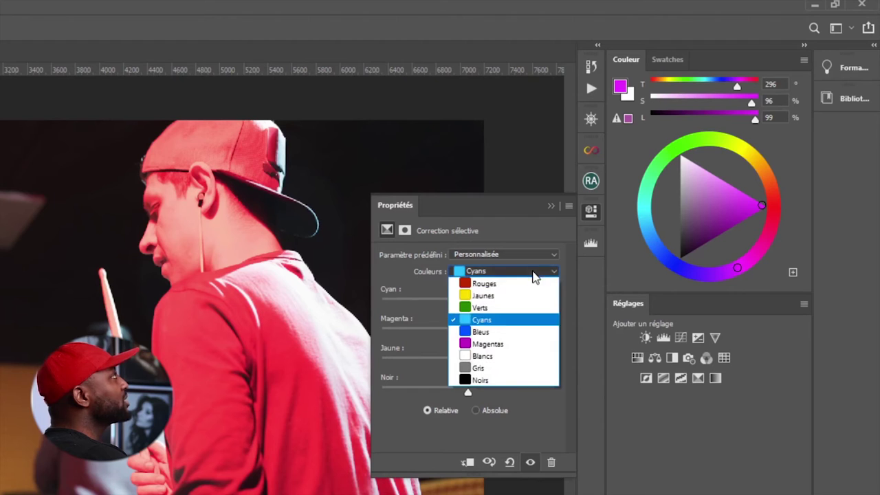
click(485, 333)
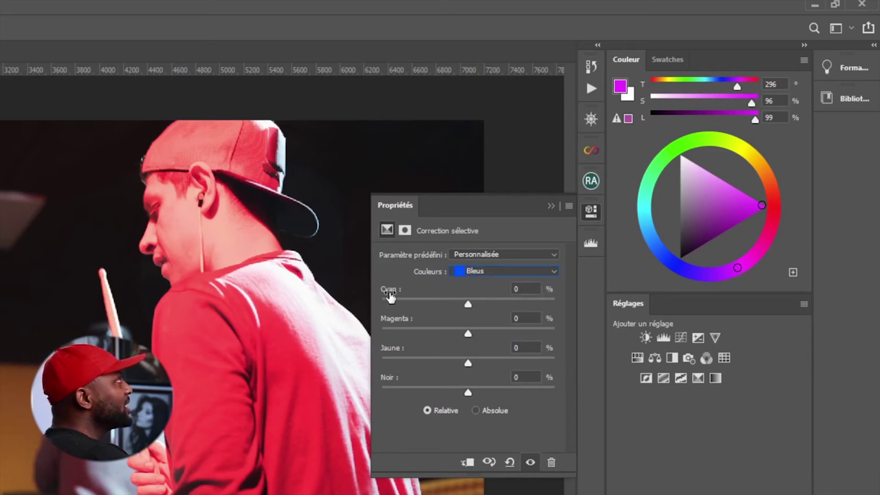
drag(466, 306, 497, 307)
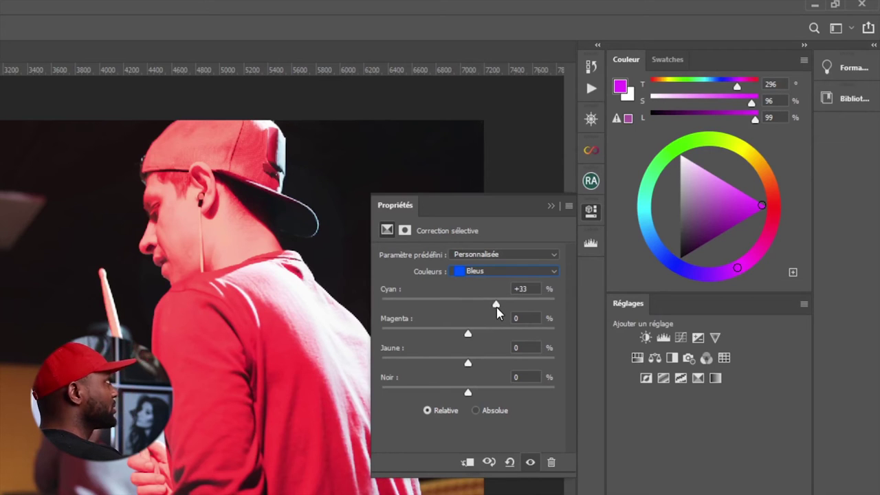
drag(496, 307, 440, 309)
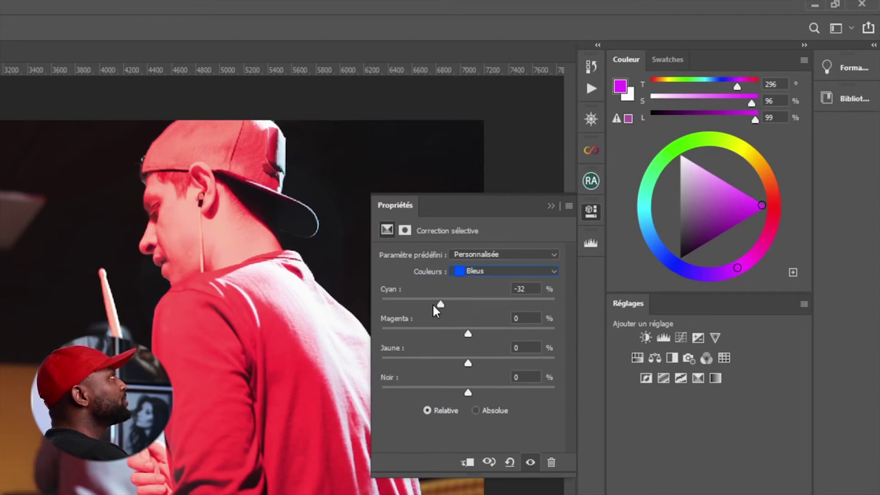
drag(443, 302, 425, 309)
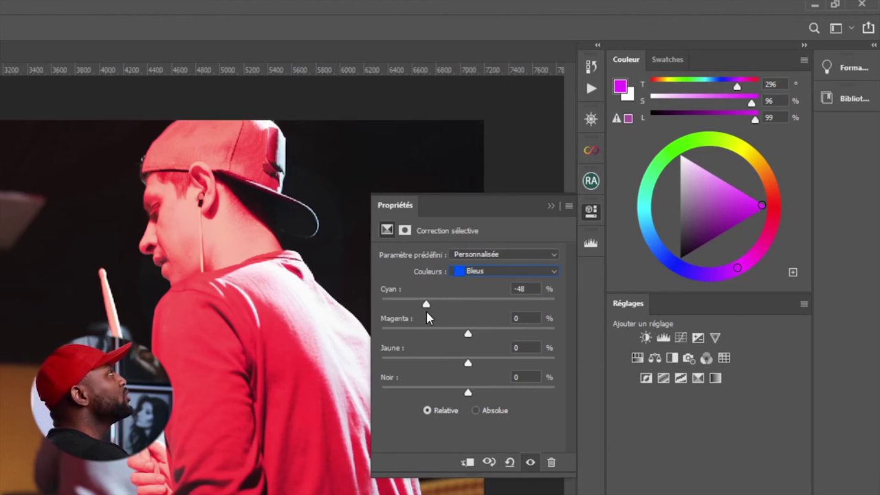
drag(426, 307, 467, 307)
Return to the Rouges range and set its Noir value to +1 %
click(494, 272)
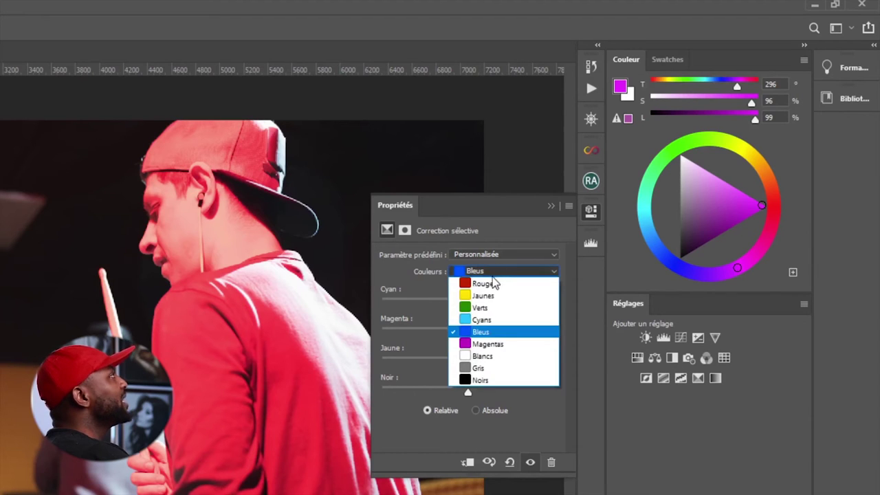
click(489, 288)
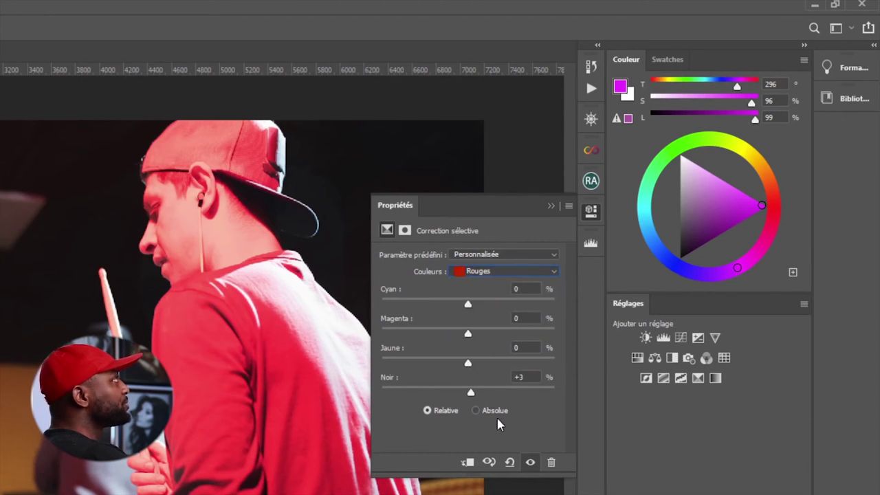
drag(471, 393, 468, 394)
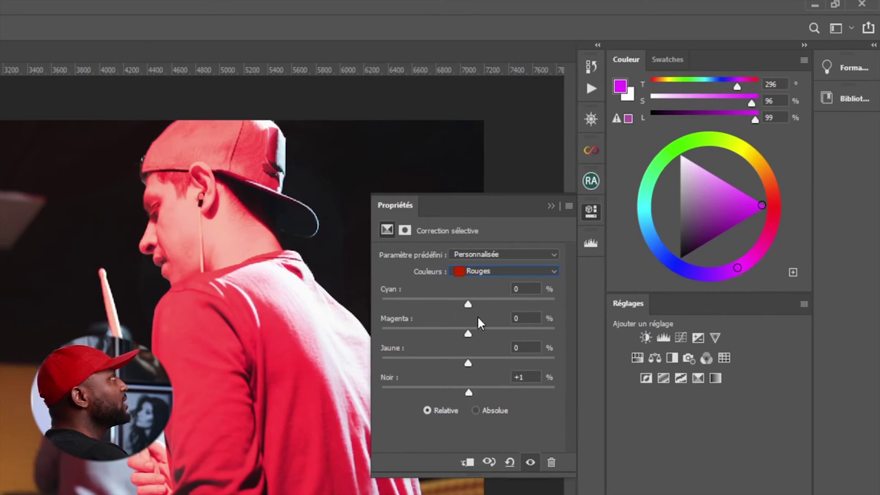
Lower Cyan for the Rouges to -80 %, compare with the previous state, try -100 %, and bring Cyan back to -2 %
drag(469, 307, 400, 314)
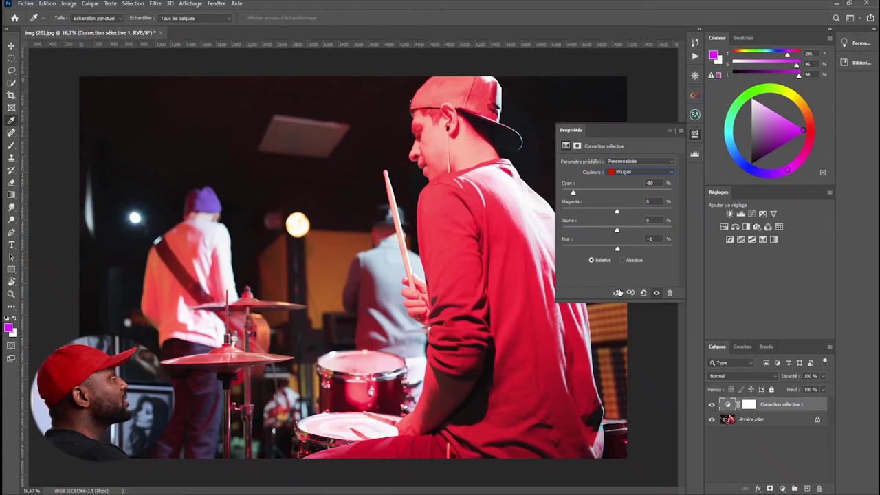
click(630, 292)
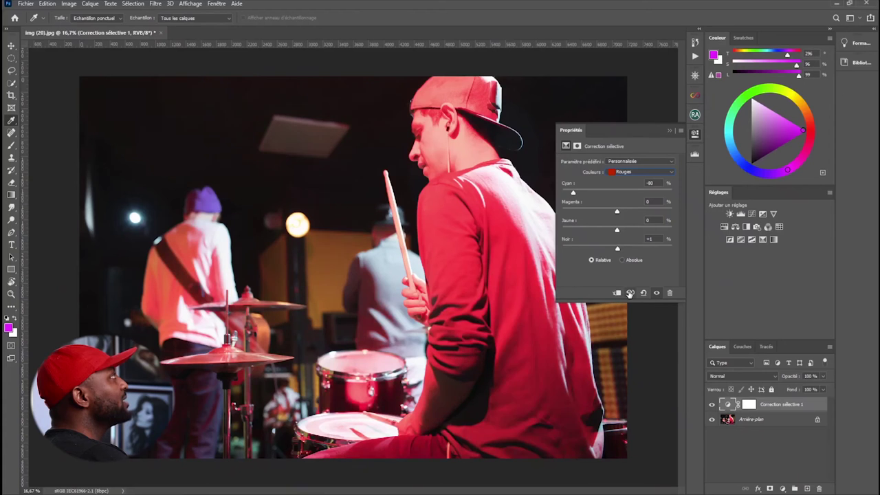
click(630, 293)
click(630, 293)
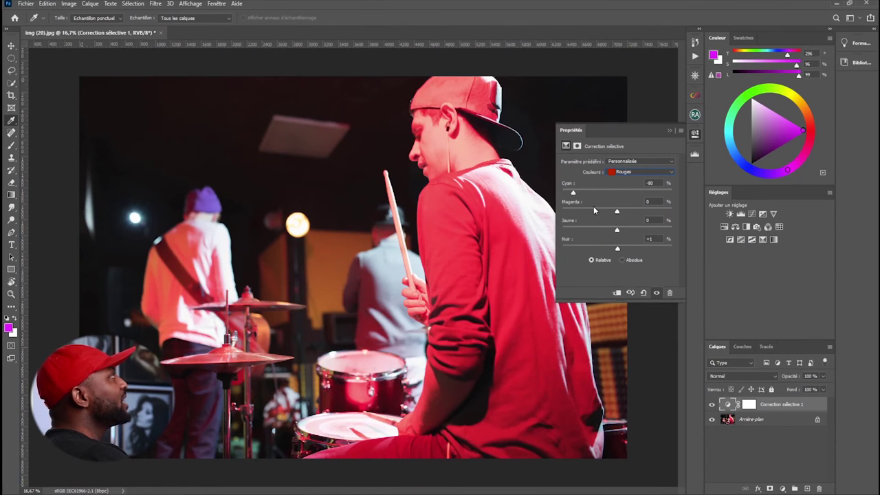
mouse_move(574, 193)
mouse_down()
mouse_move(564, 192)
mouse_move(596, 193)
mouse_move(562, 203)
mouse_up()
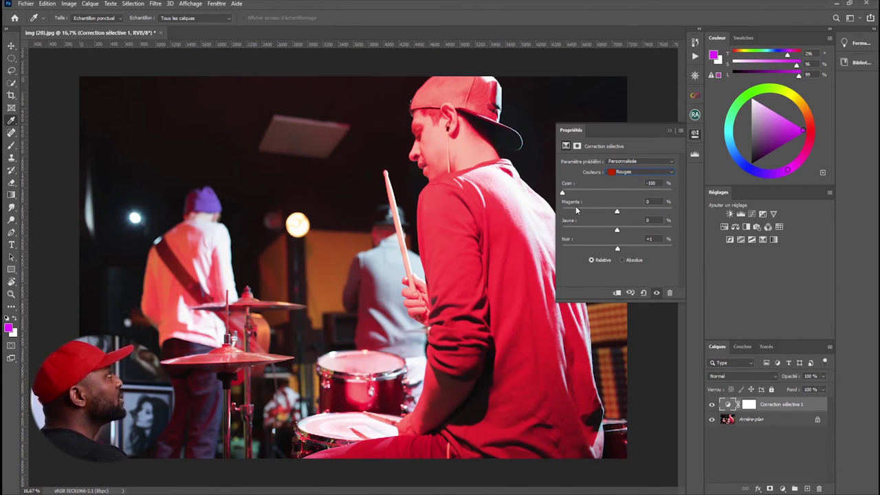
drag(563, 195, 592, 196)
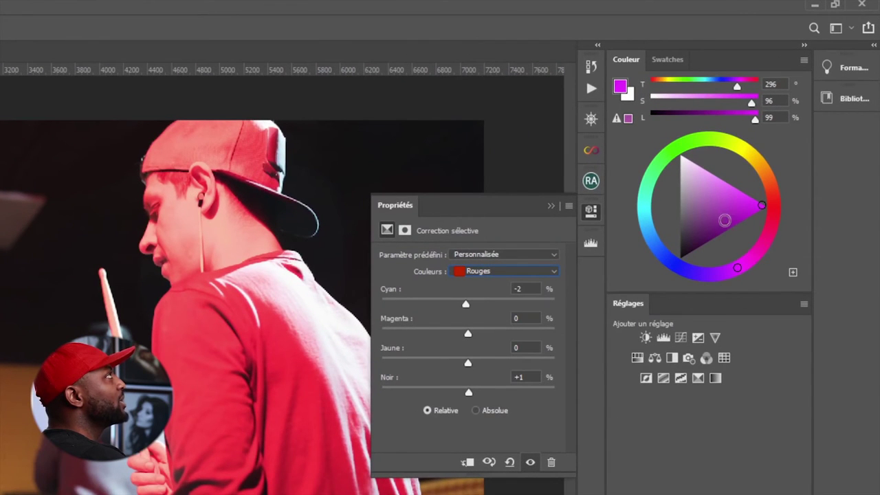
Try Magenta for the Rouges at -48 % and bring it back to +1 %
drag(468, 334, 427, 334)
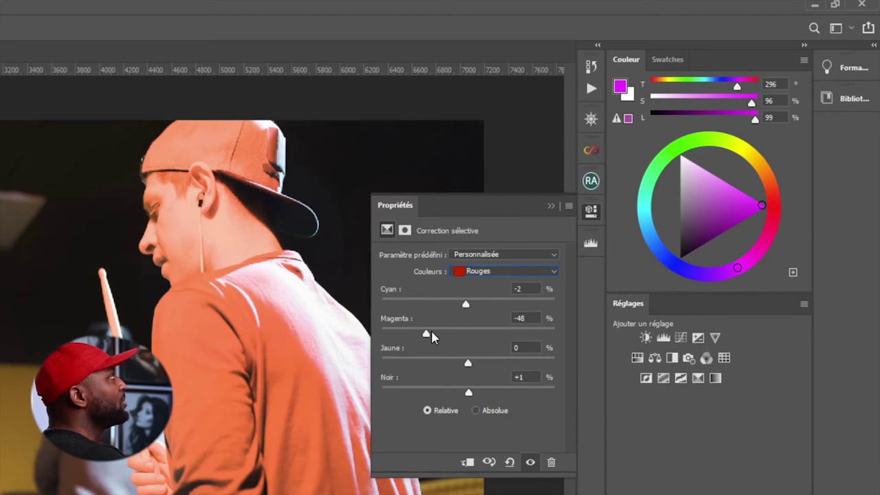
drag(427, 334, 471, 344)
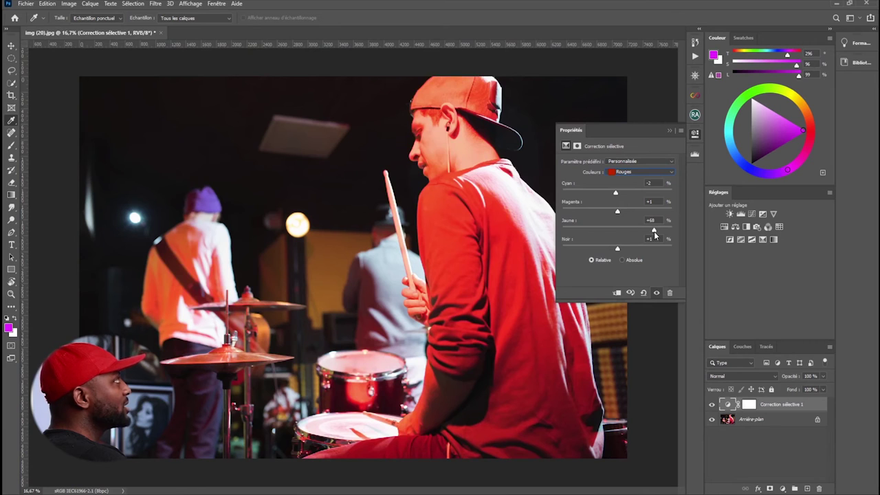
Lower Jaune for the Rouges from the positive side to -33 % and bring it back to 0 %
drag(655, 232, 592, 234)
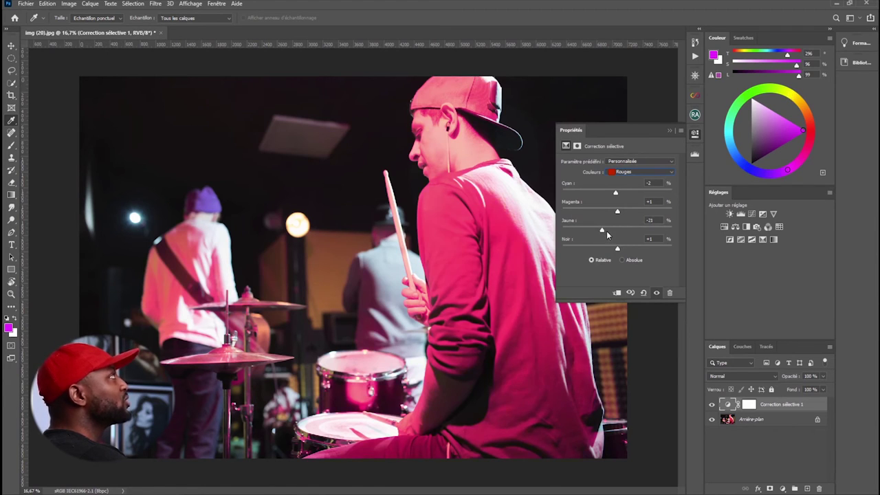
drag(617, 235, 621, 235)
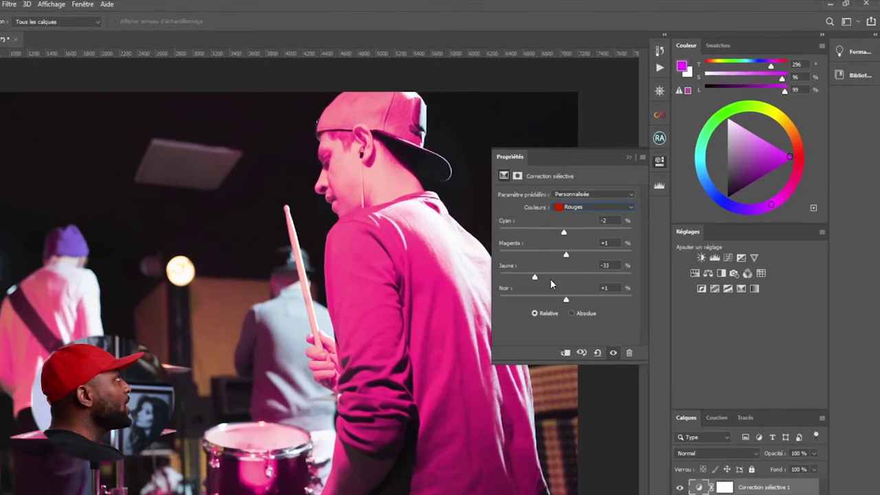
drag(536, 277, 565, 277)
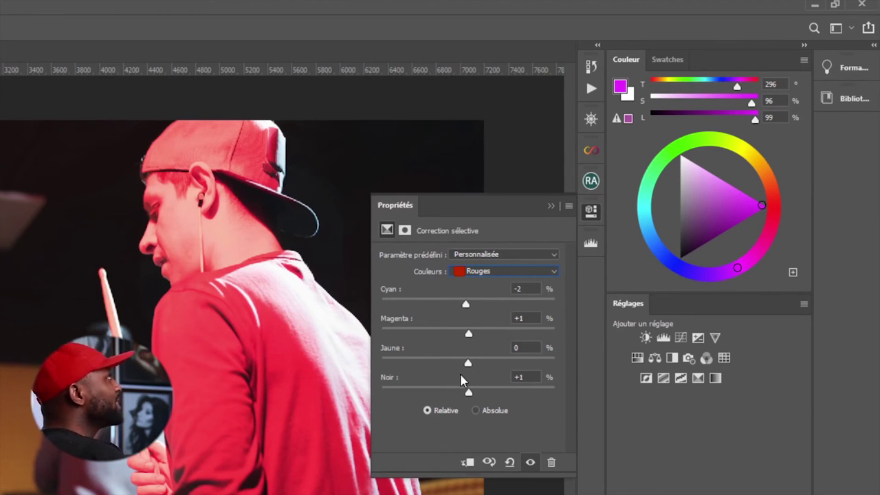
Target the Bleus range, try its Cyan value in both directions, and bring it back to -1 %
click(490, 273)
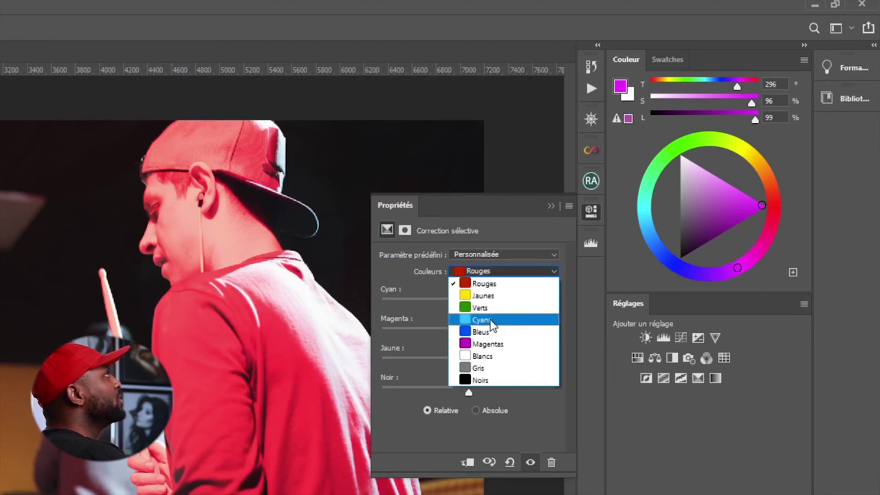
click(490, 333)
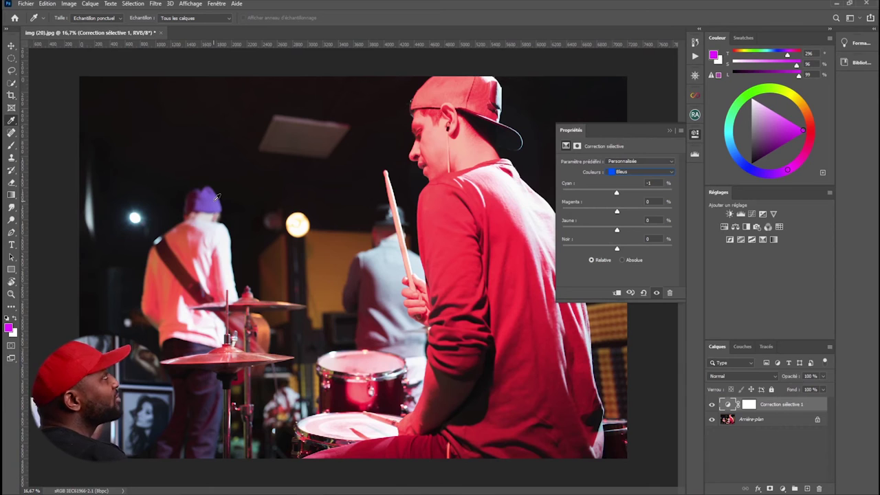
click(667, 173)
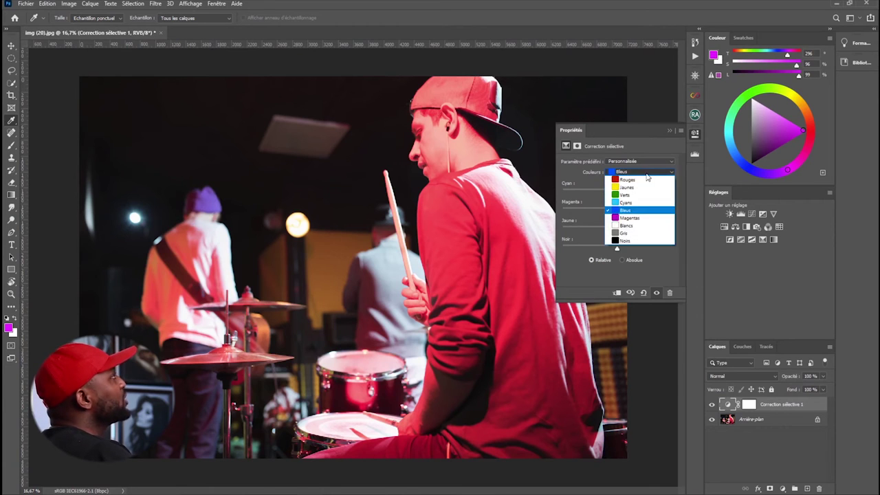
click(630, 210)
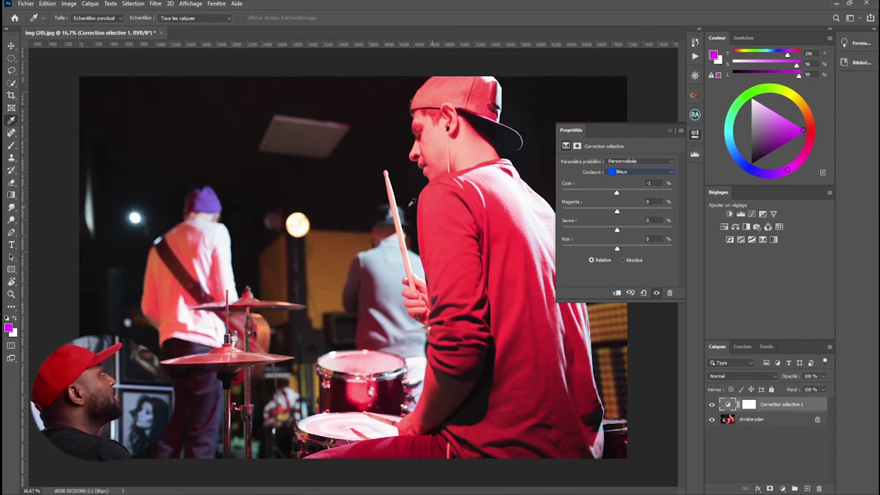
drag(617, 194, 649, 193)
mouse_move(604, 211)
mouse_down()
mouse_move(654, 215)
mouse_move(610, 209)
mouse_up()
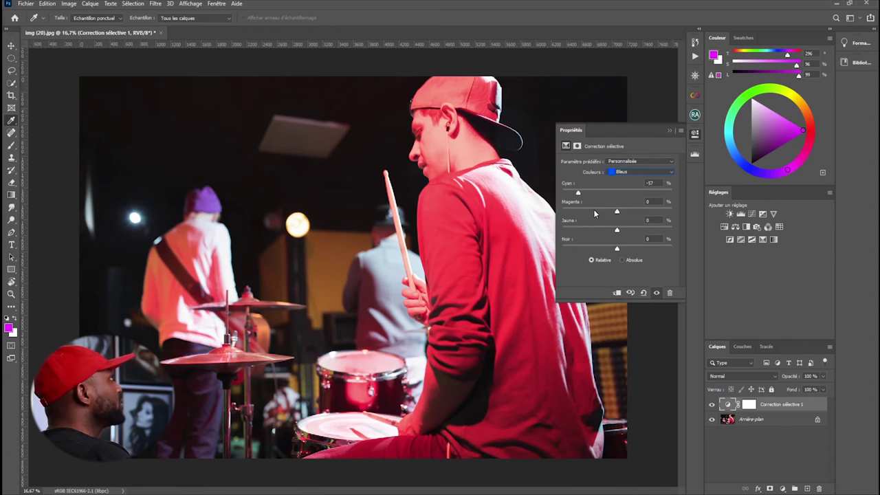
drag(606, 209, 619, 214)
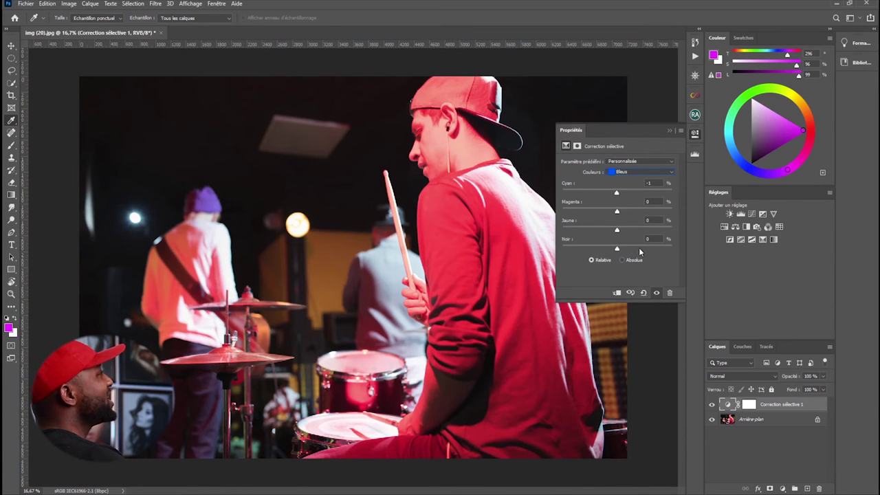
Try Magenta for the Bleus at -48 %, bring it back to +2 %, and leave Jaune at -2 %
drag(619, 214, 593, 229)
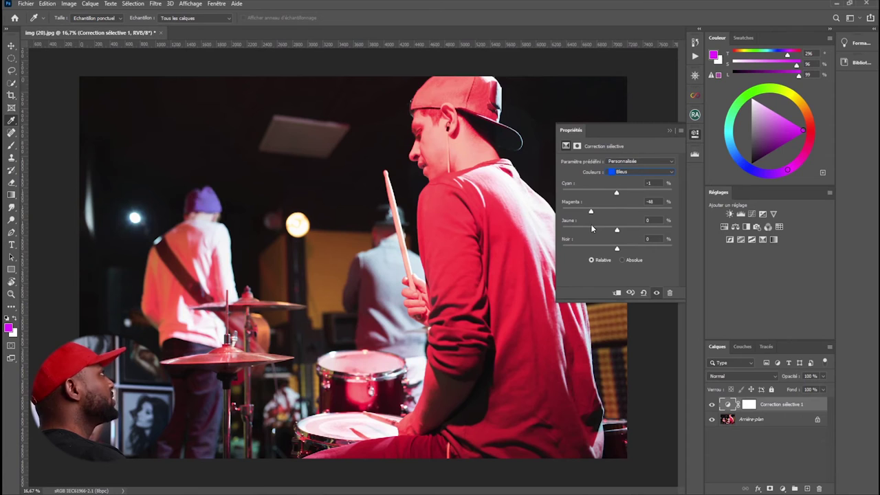
drag(590, 226, 616, 234)
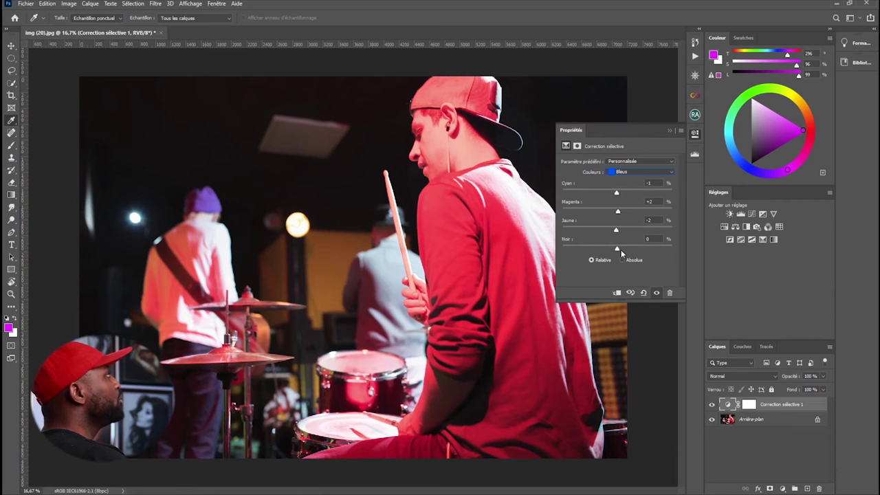
Raise Noir for the Bleus to +78 %, settle it at +68 %, and compare repeatedly with the previous state
drag(630, 249, 652, 251)
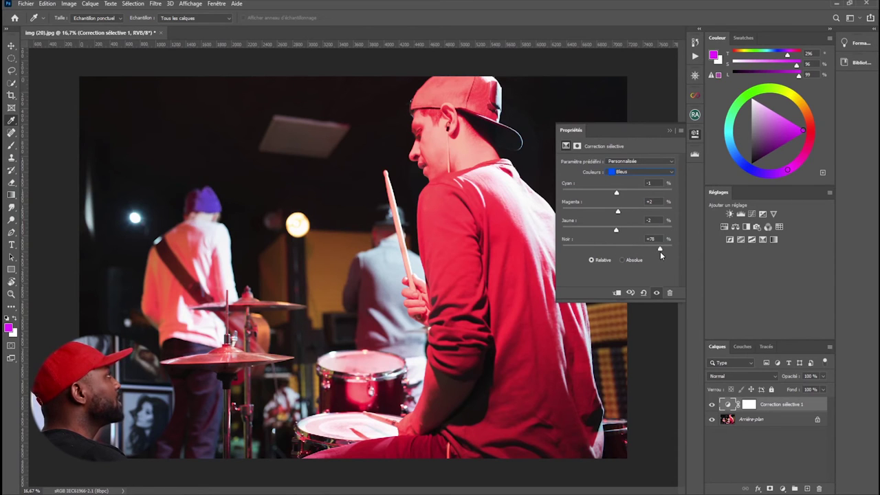
mouse_move(660, 250)
mouse_down()
mouse_move(617, 254)
mouse_move(655, 259)
mouse_up()
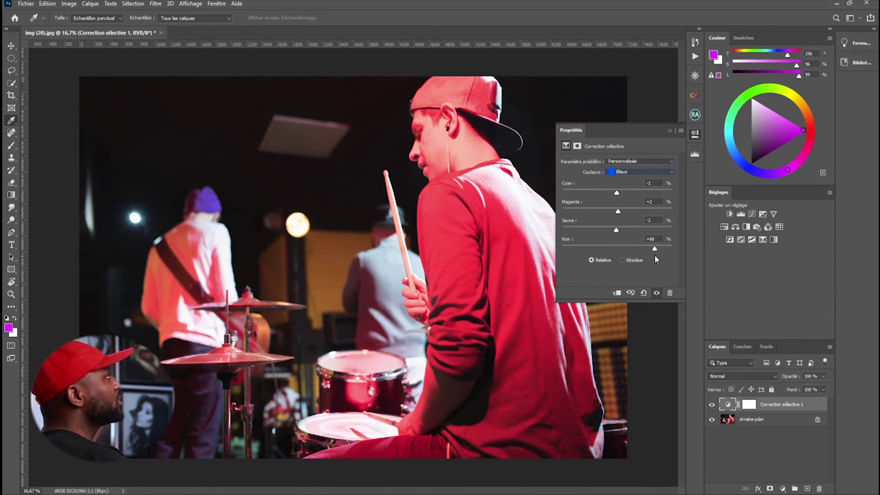
click(630, 292)
click(630, 292)
click(630, 292)
click(630, 293)
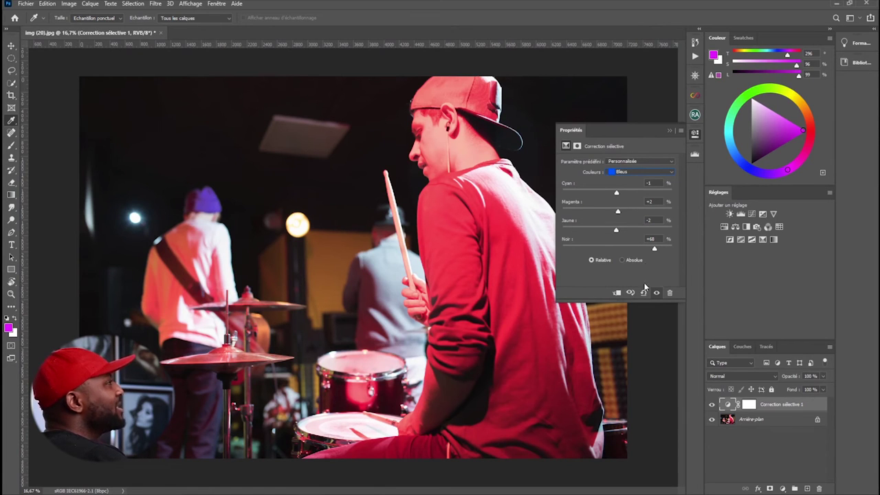
click(783, 488)
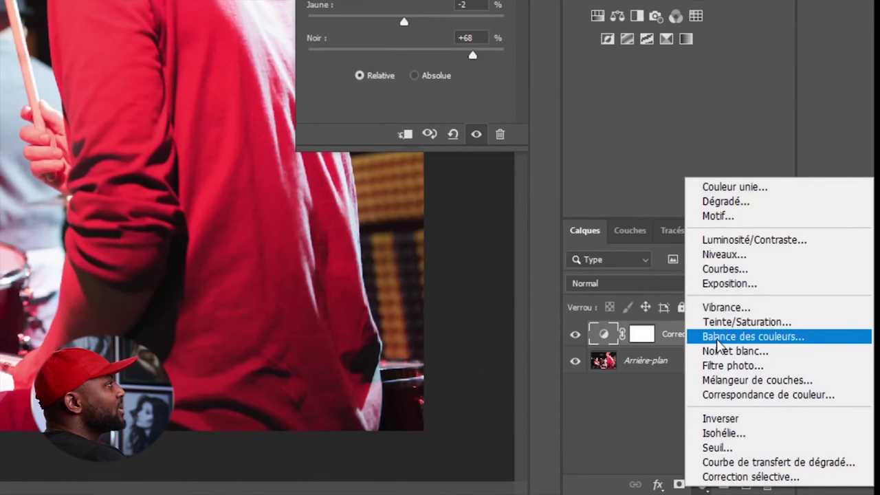
click(719, 342)
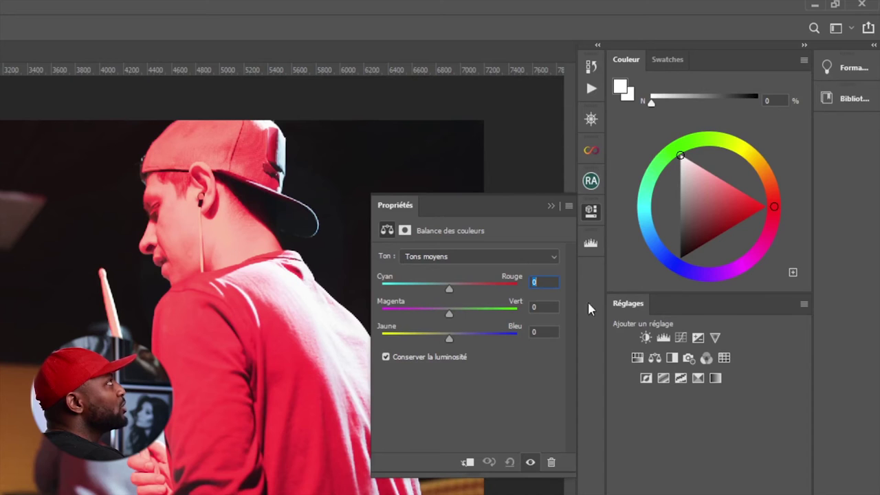
click(551, 205)
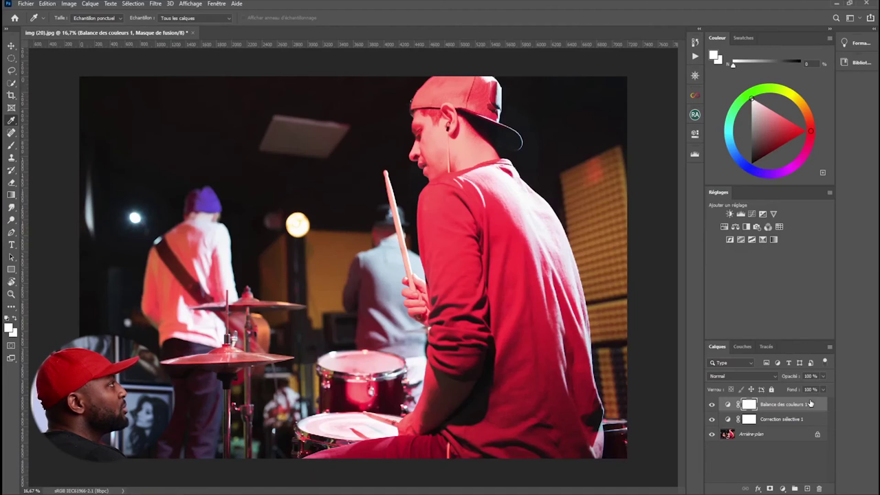
drag(813, 405, 819, 488)
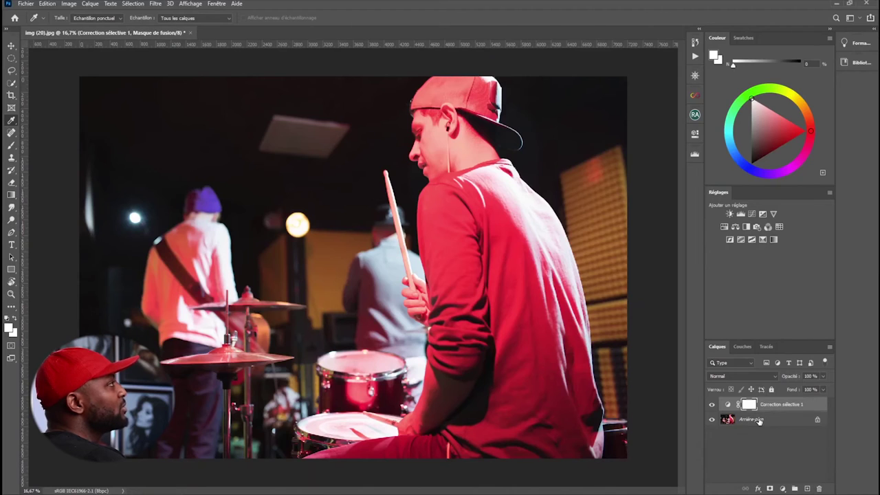
double_click(728, 405)
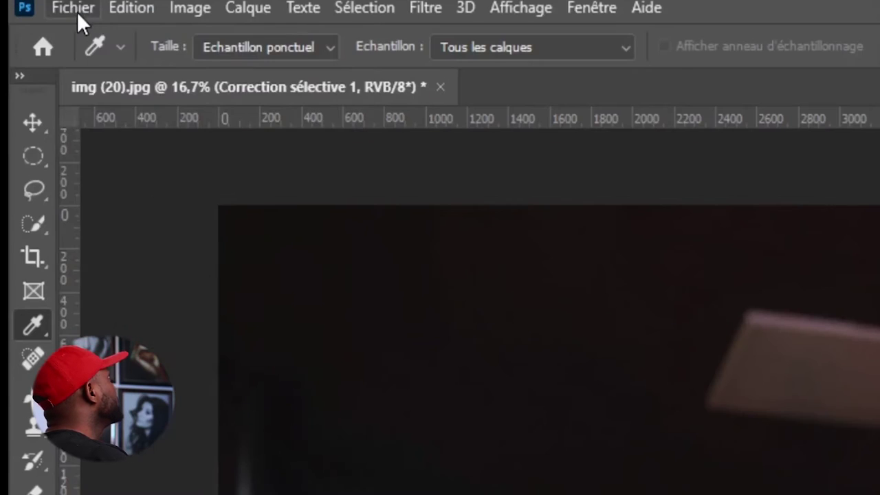
Open img (4).jpg with its embedded colour profile kept, and collapse the document properties to clear the view
click(27, 5)
click(83, 59)
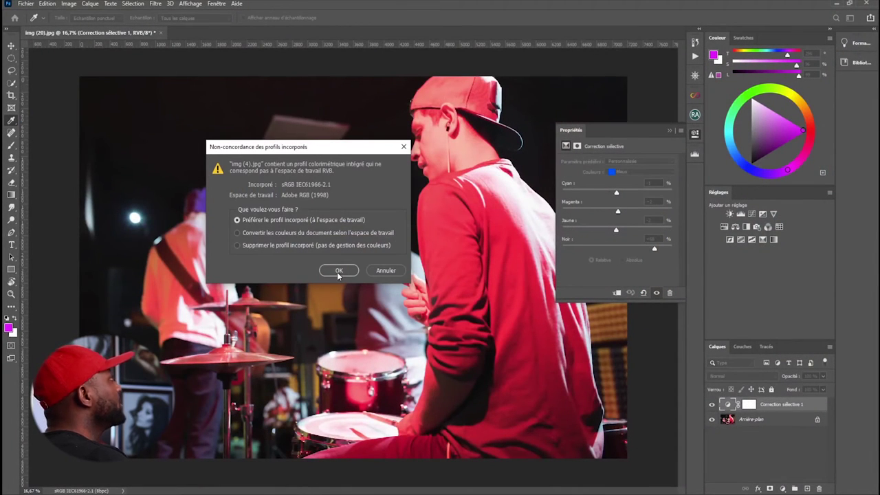
click(340, 271)
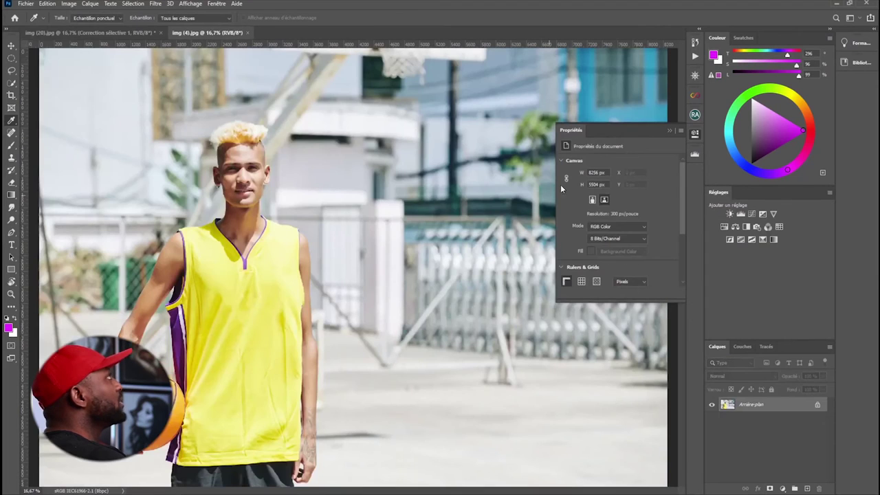
click(670, 132)
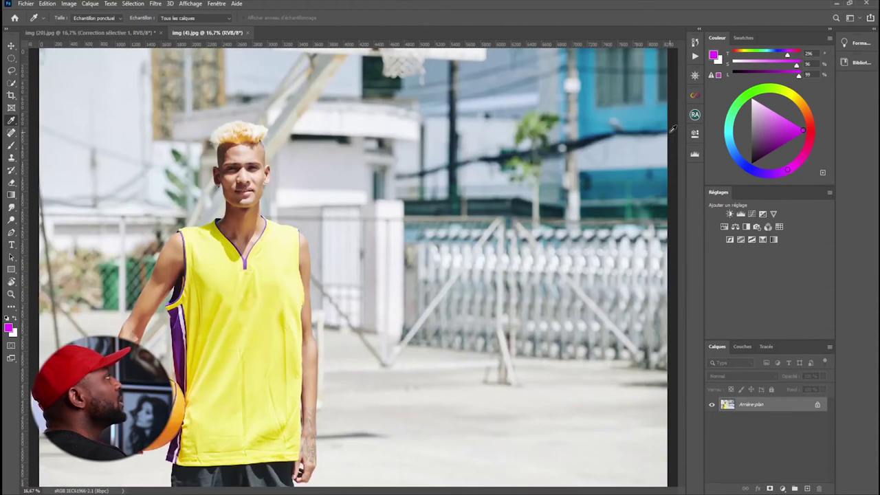
Add a Correction sélective adjustment layer above the background of img (4).jpg and select its adjustment rather than its mask
click(782, 487)
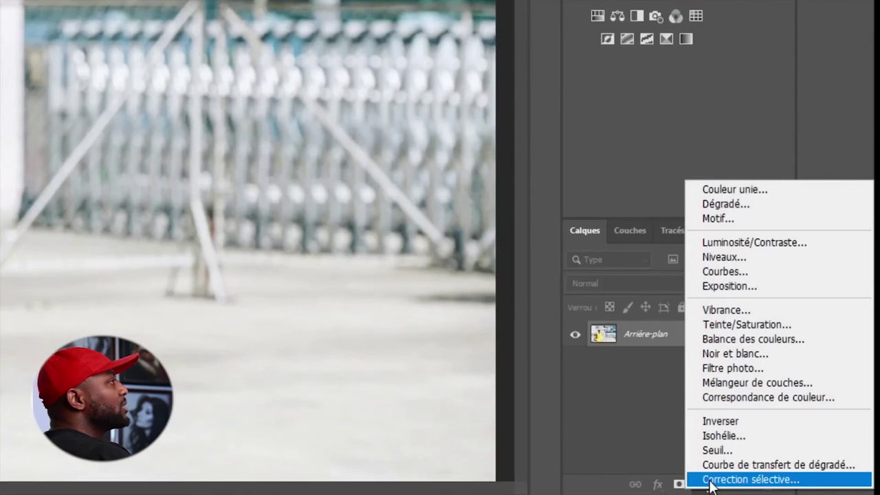
click(712, 485)
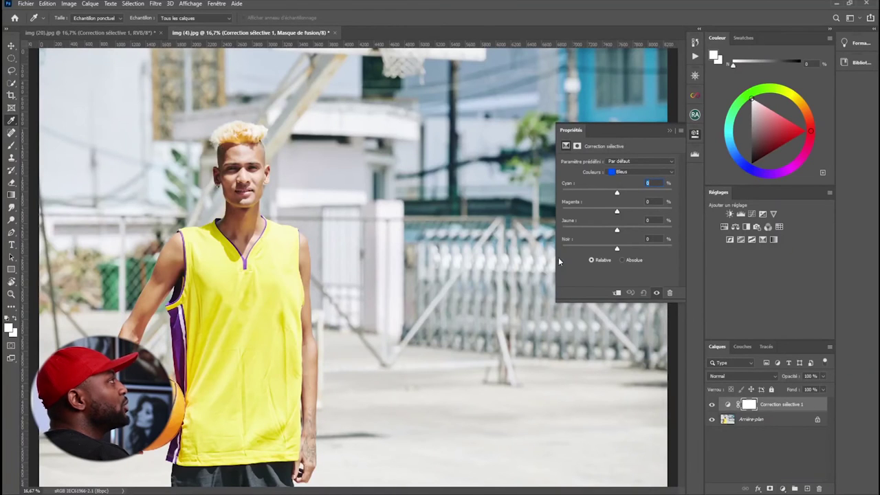
click(729, 407)
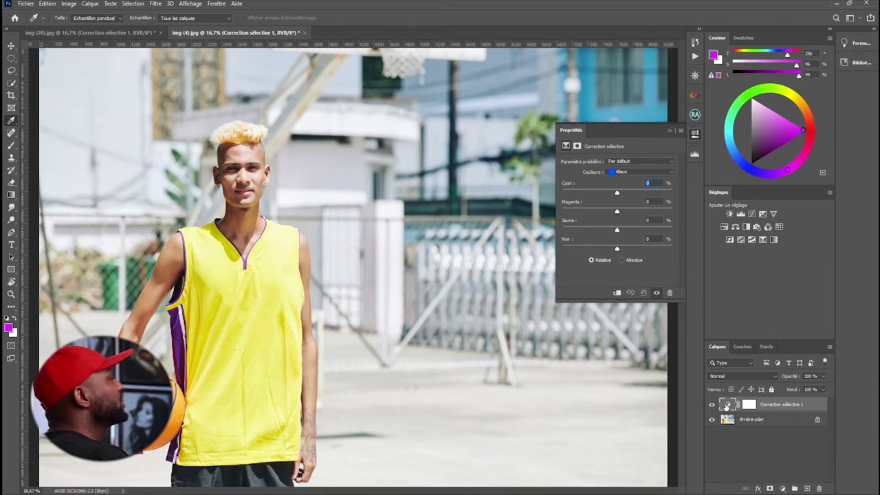
click(728, 406)
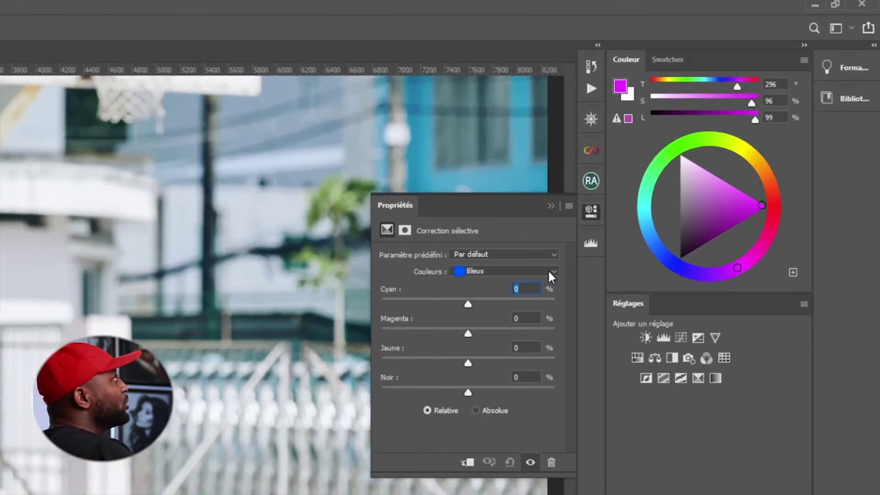
Target the Jaunes range and set its Noir value to +78 % to darken the yellow jersey
click(550, 275)
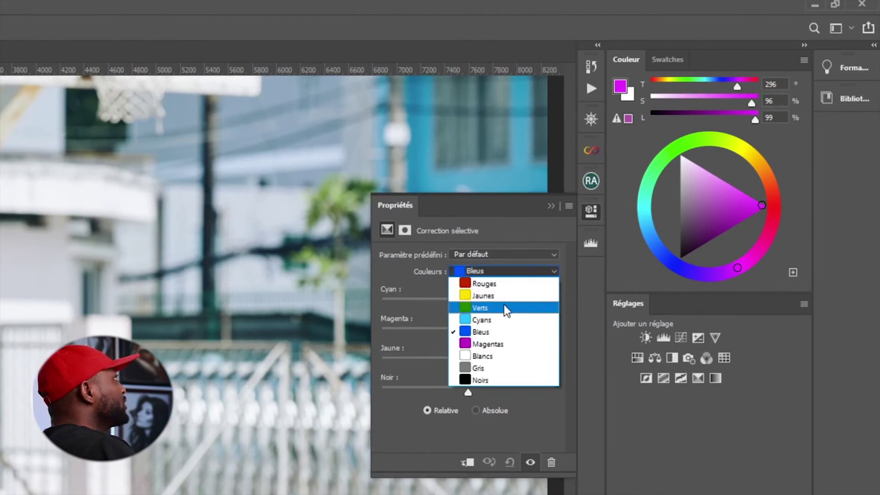
click(485, 293)
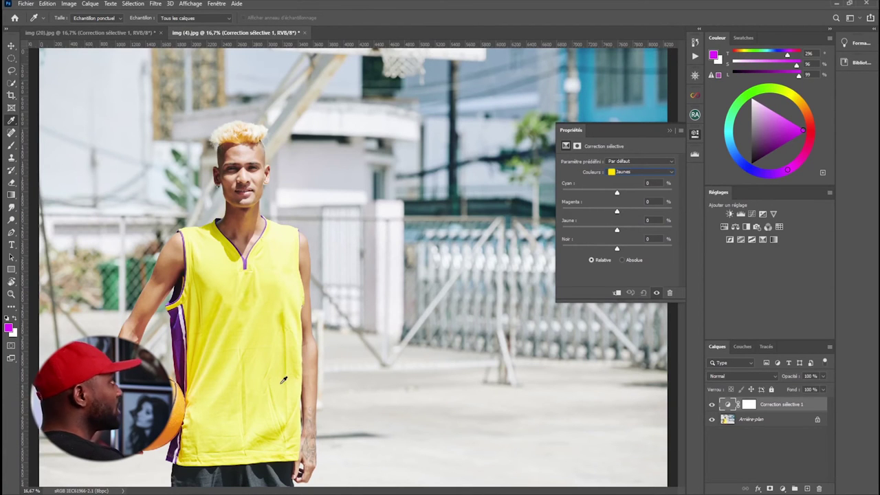
drag(618, 249, 656, 249)
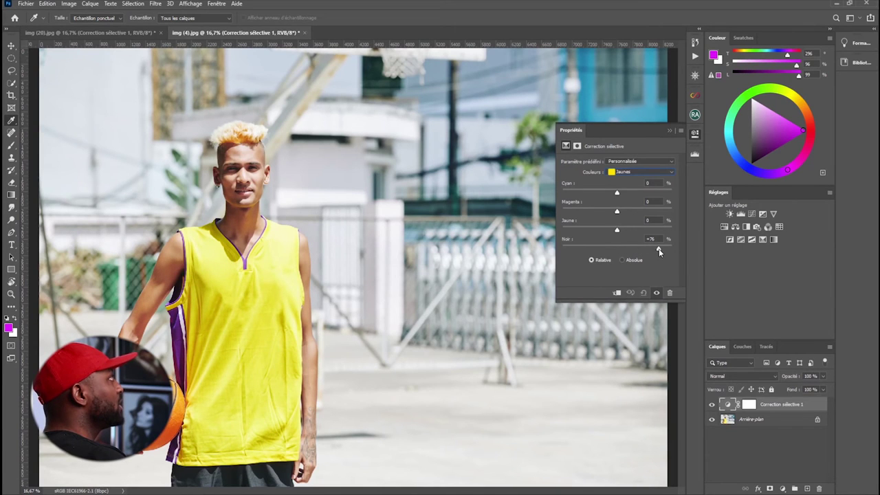
Compare the darkened yellows with the previous state several times, view the whole photo unobstructed, and reopen the adjustment's settings
click(632, 293)
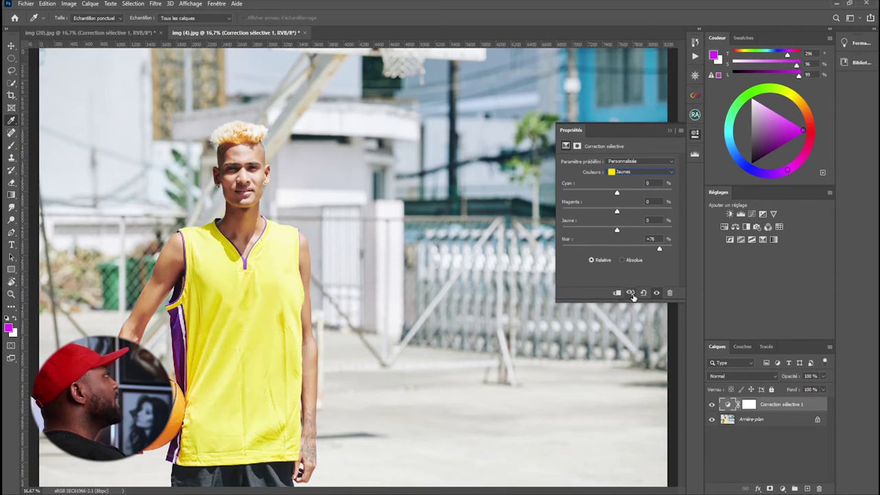
click(632, 294)
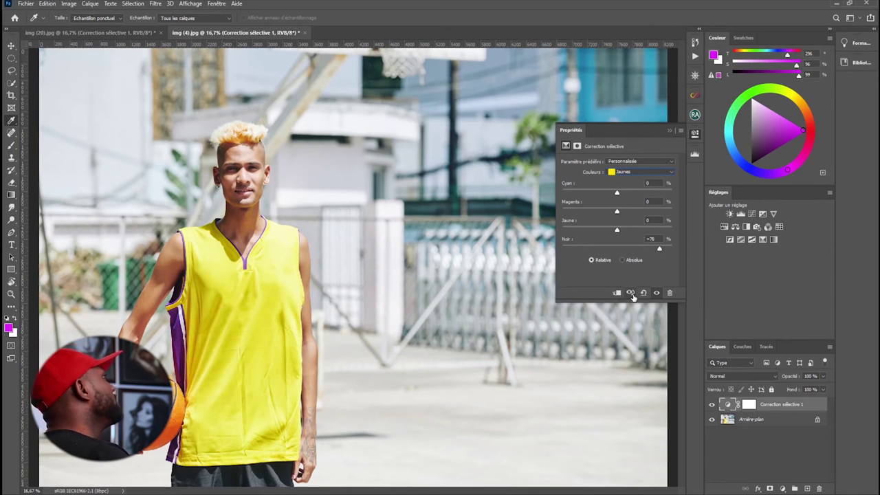
click(633, 295)
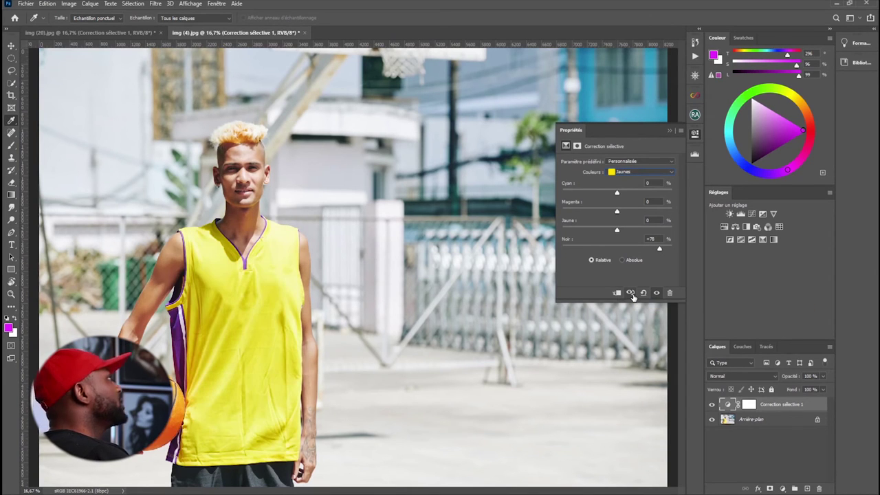
click(632, 294)
click(633, 294)
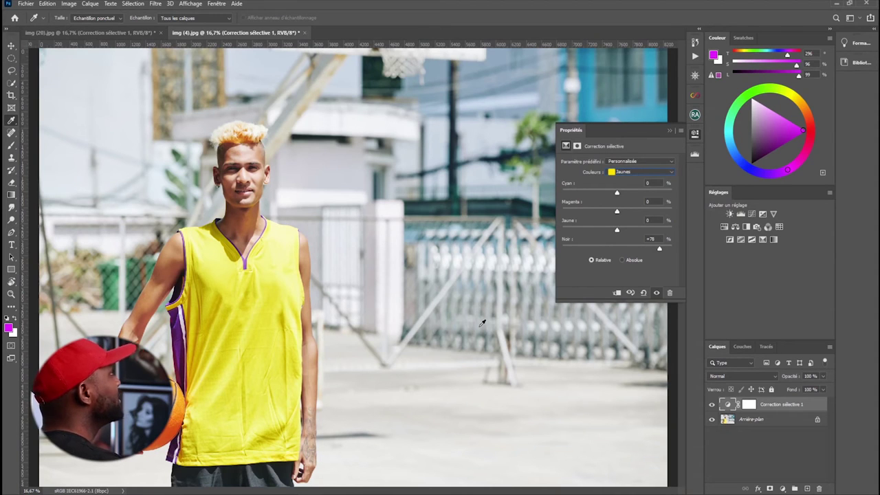
click(672, 130)
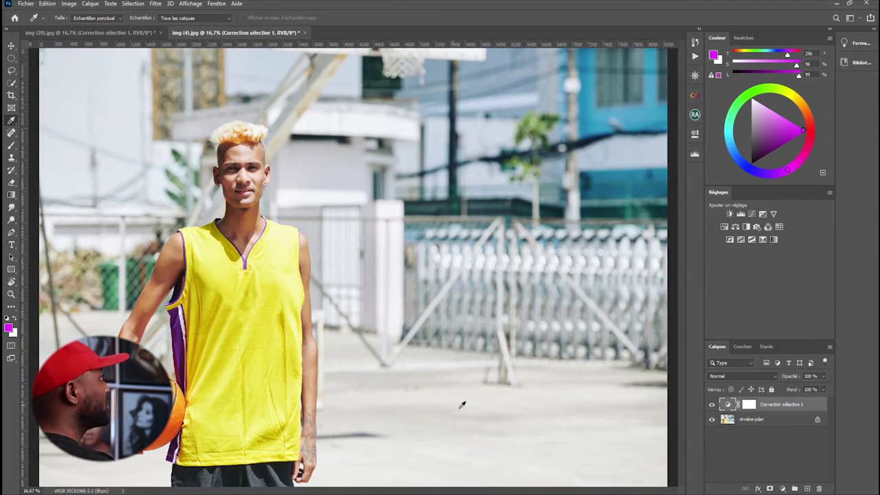
double_click(727, 404)
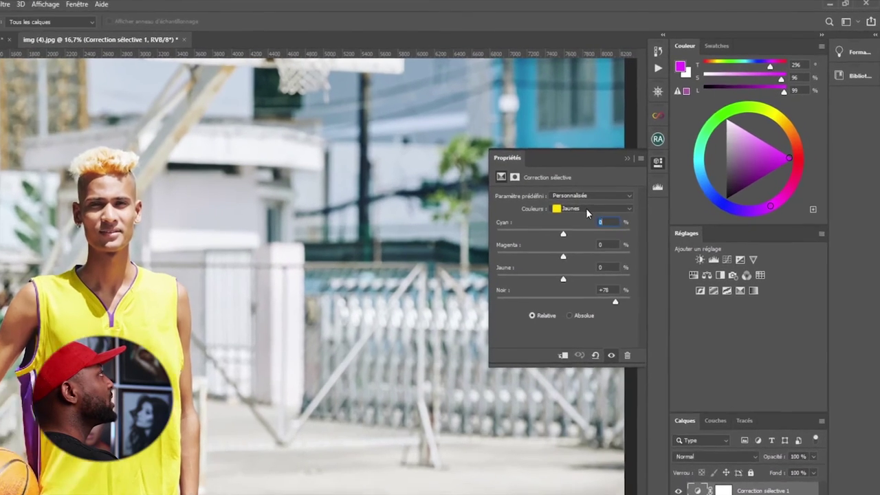
Target the Blancs range, lower its Jaune value to -100 %, and view the whole photo unobstructed
click(586, 209)
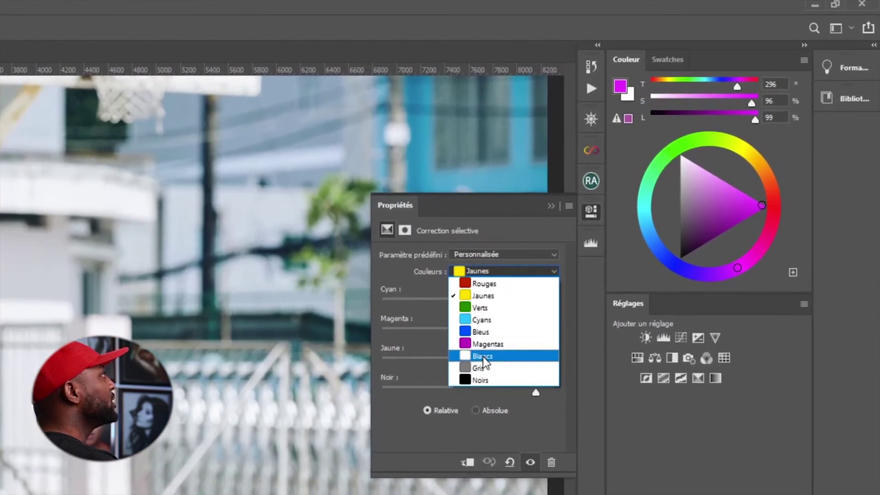
click(483, 356)
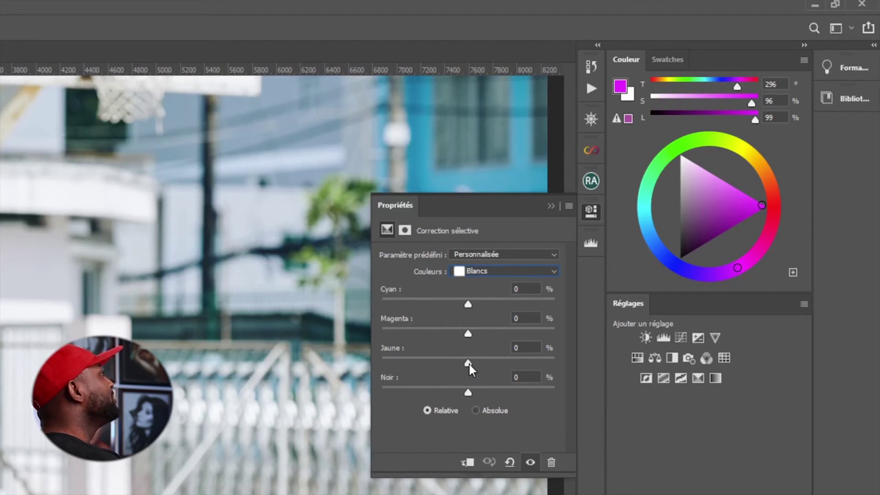
drag(469, 370, 451, 372)
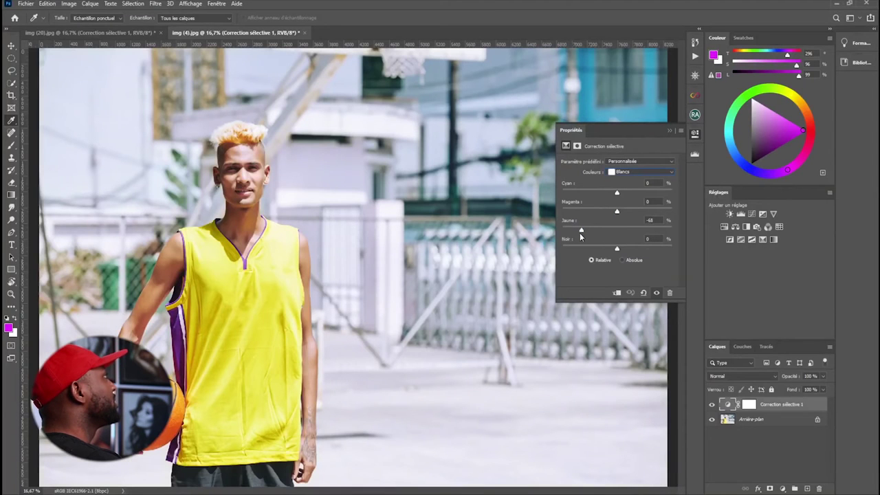
drag(580, 234, 562, 232)
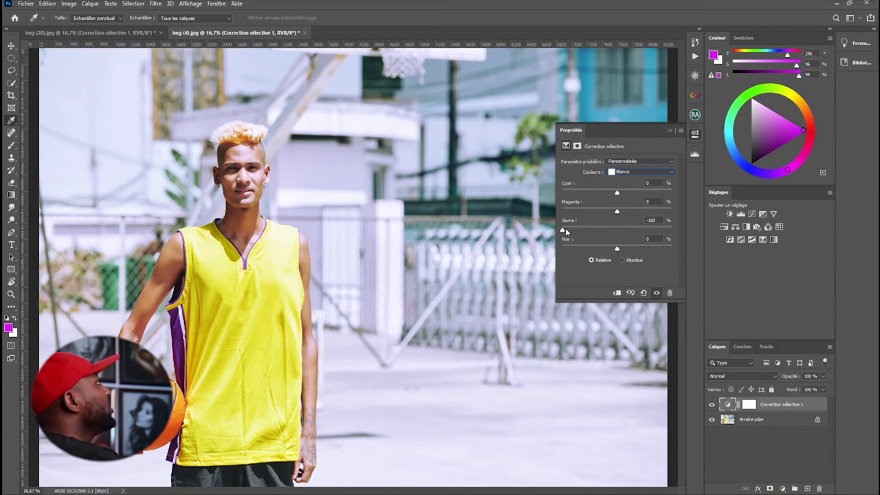
click(670, 131)
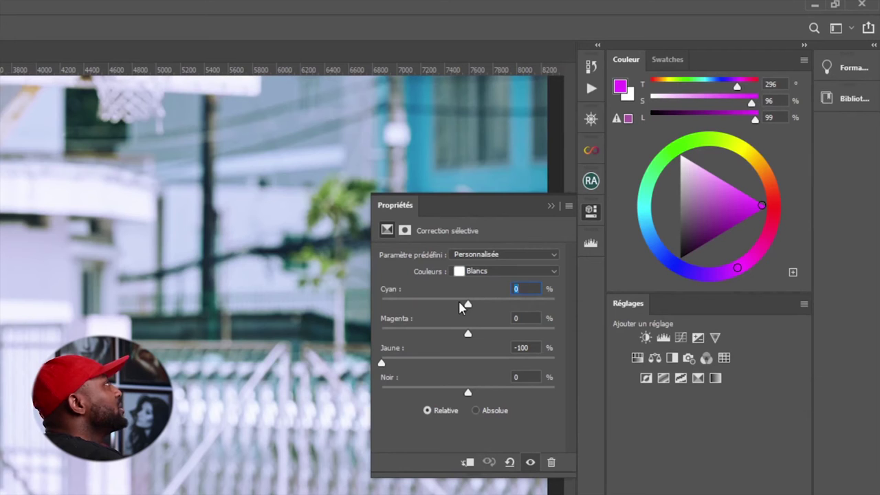
Target the Cyans range and set its Noir value to -92 % to lighten the blue building
click(484, 275)
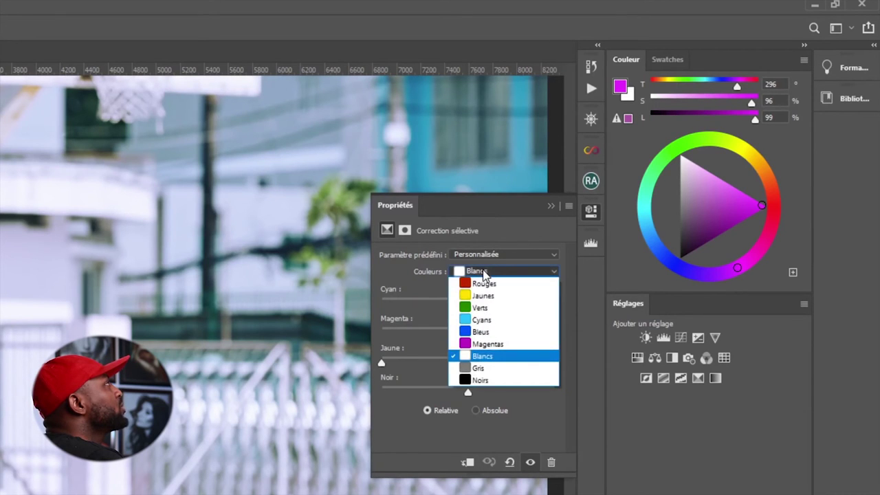
click(486, 320)
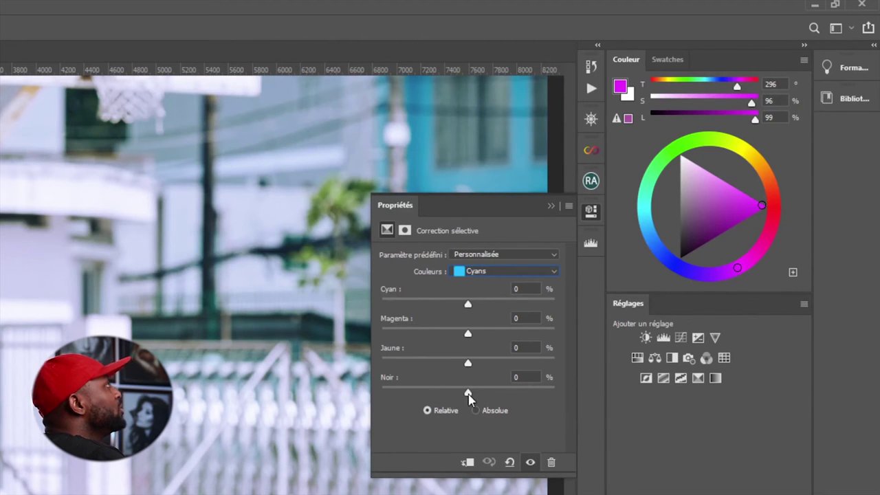
drag(468, 393, 388, 397)
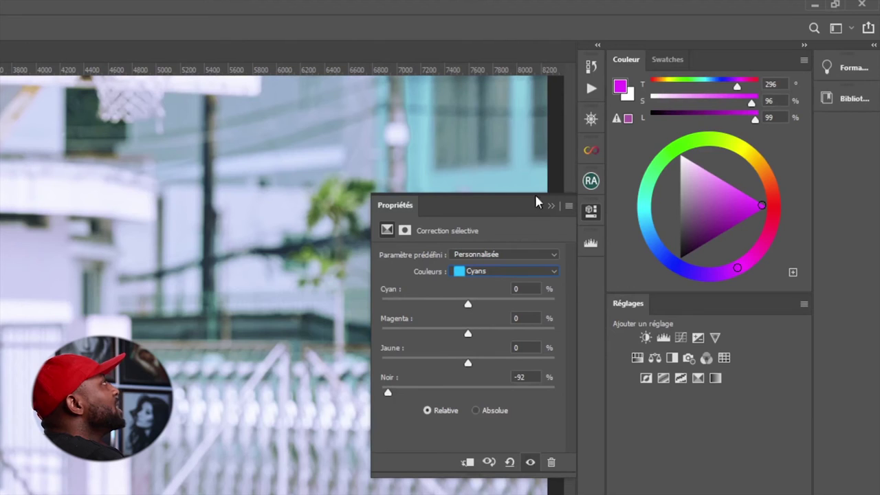
Compare the lightened cyans with the previous state several times, and view the whole photo unobstructed
click(490, 463)
click(490, 464)
click(490, 463)
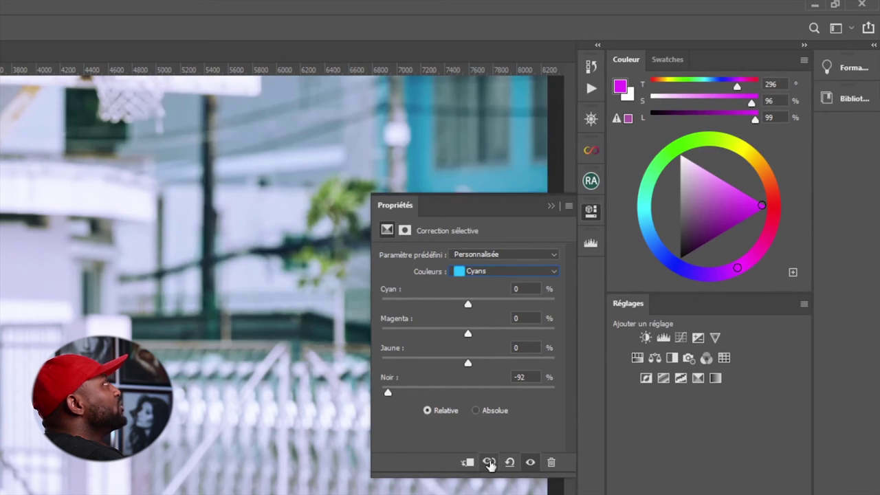
click(489, 463)
click(489, 464)
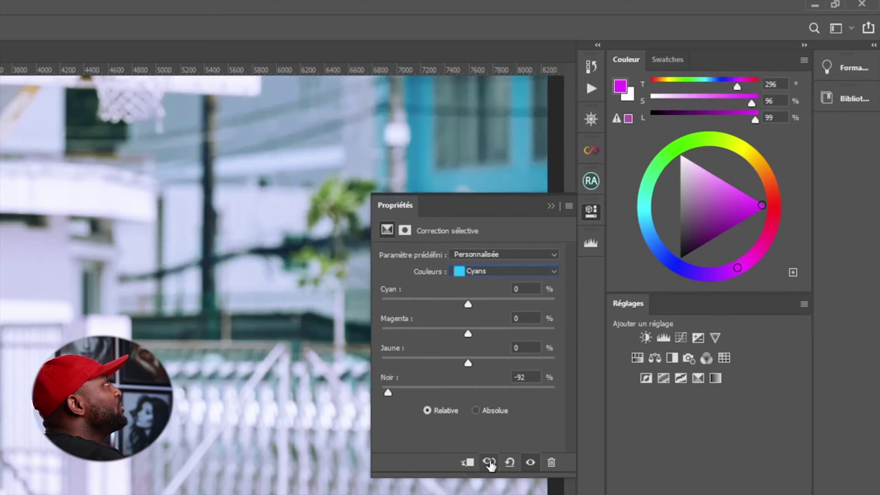
click(490, 463)
click(489, 464)
click(490, 463)
click(490, 463)
click(489, 464)
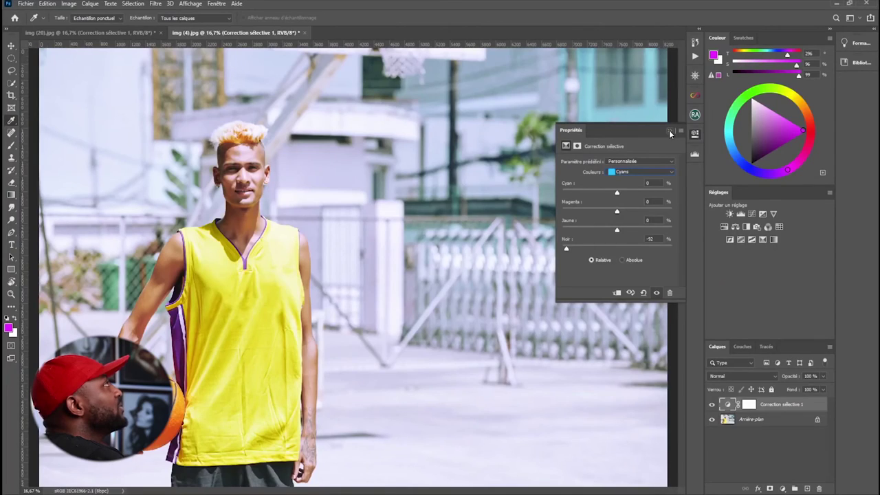
click(550, 207)
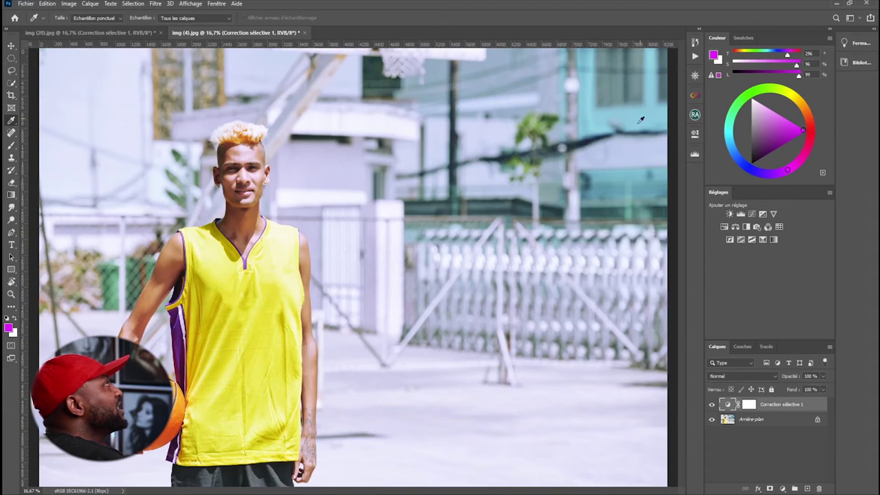
Hide the Correction sélective layer and sample the original colours of the blue building, the yellow jersey and the blond hair
click(713, 407)
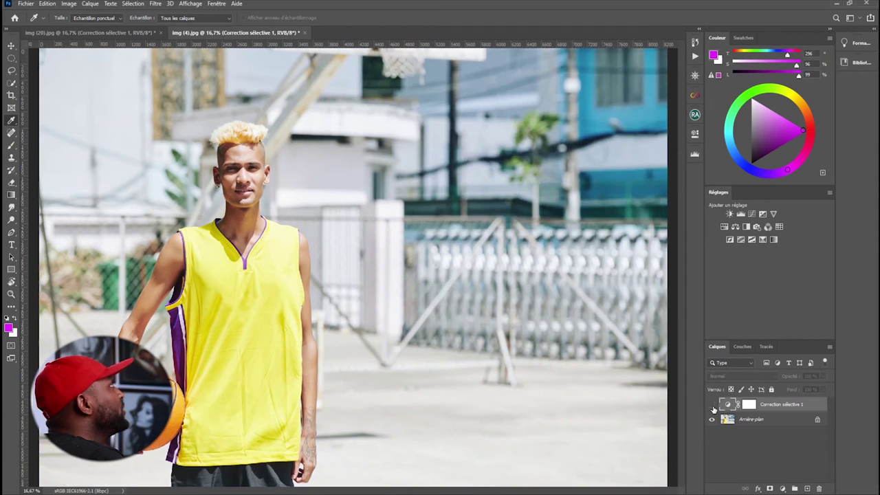
right_click(12, 121)
click(644, 110)
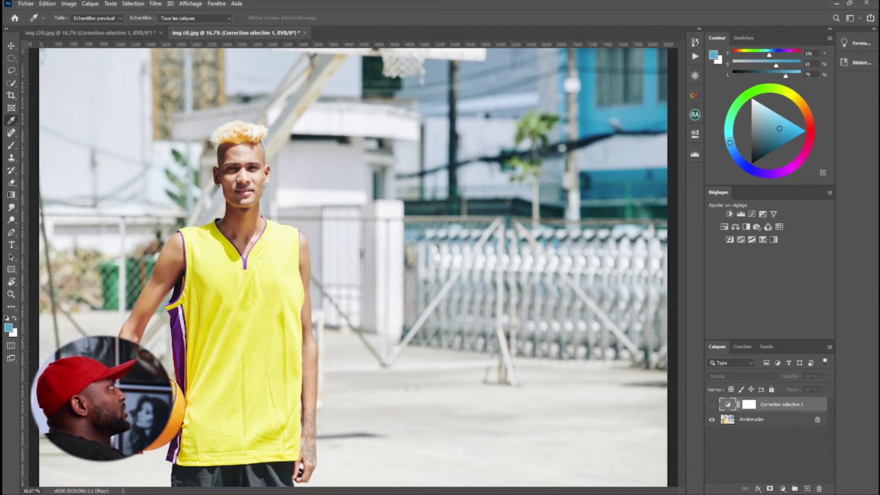
click(252, 352)
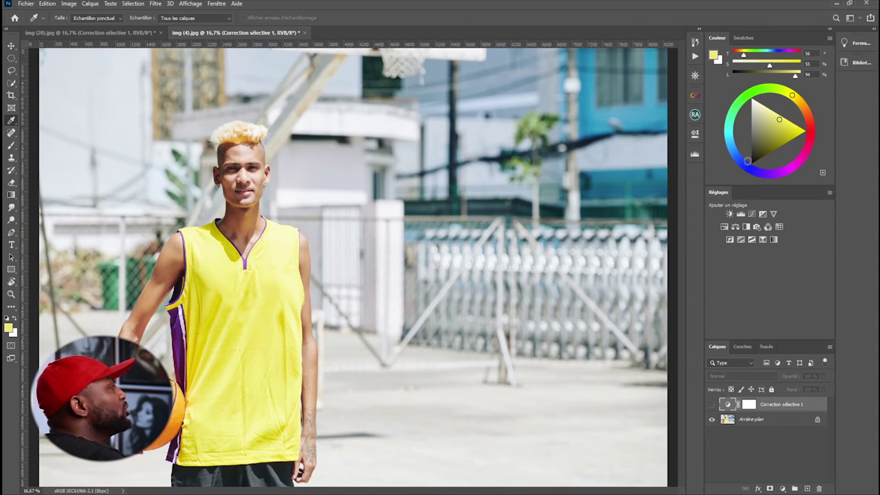
click(228, 337)
click(273, 291)
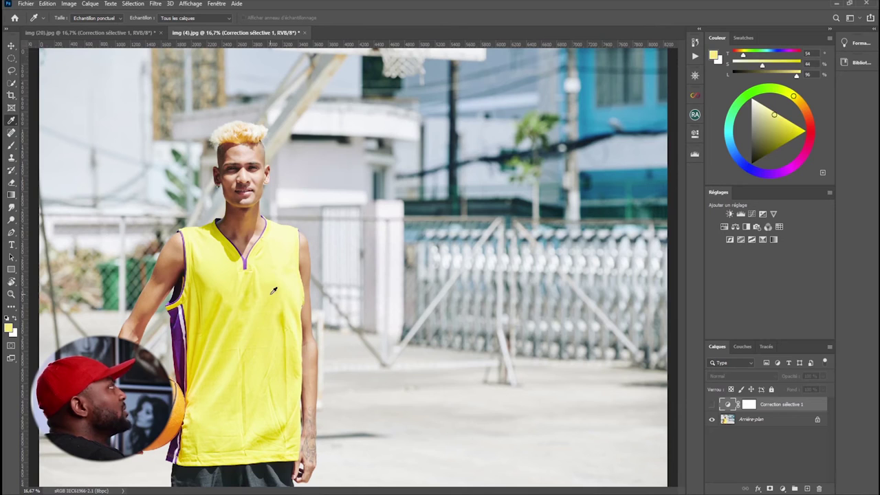
click(279, 250)
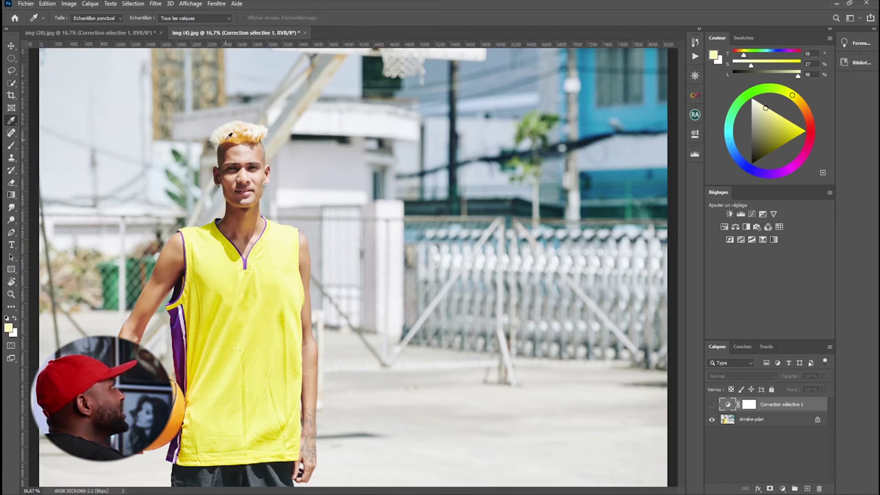
click(236, 149)
click(241, 226)
click(255, 306)
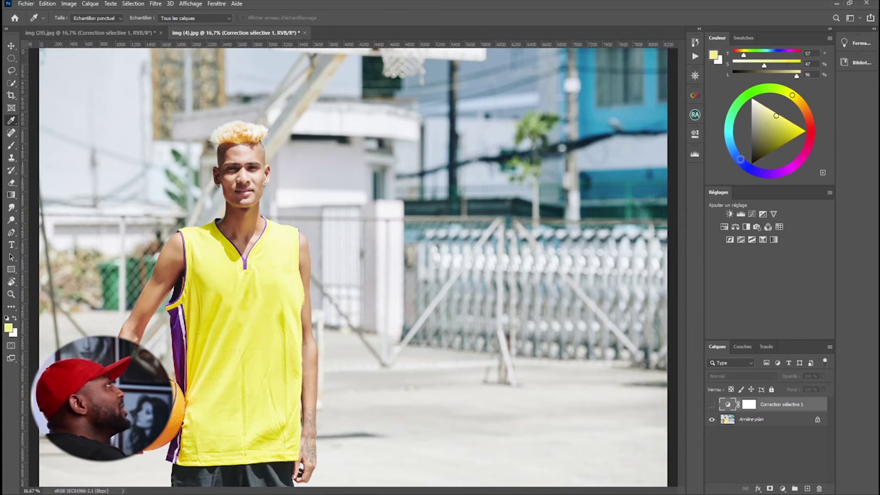
Show the Correction sélective layer again, reopen its settings, and examine the options for saving and loading a preset
click(712, 405)
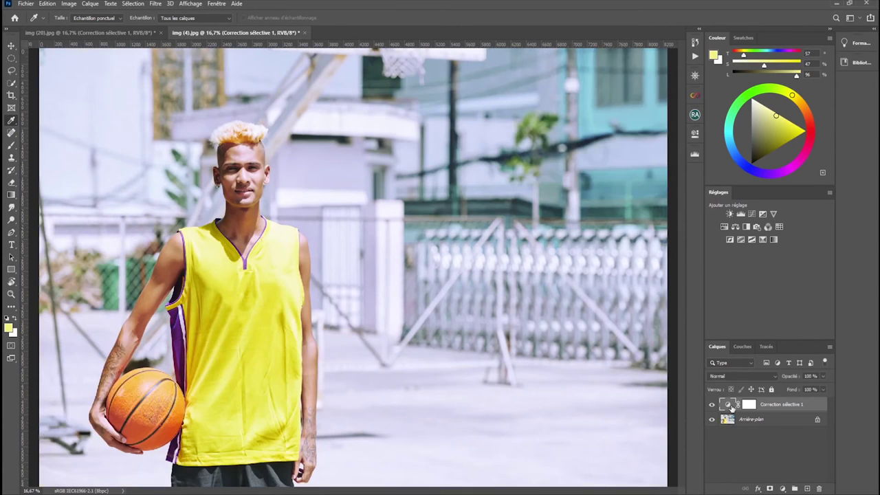
click(729, 404)
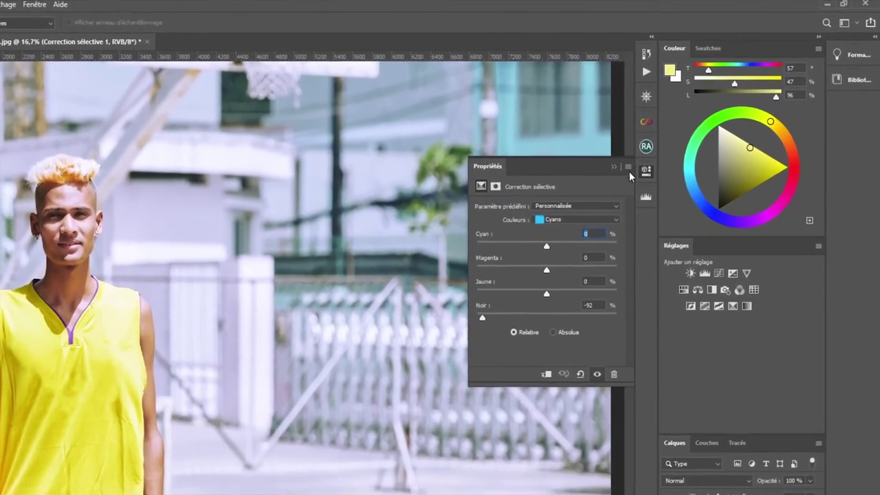
click(680, 131)
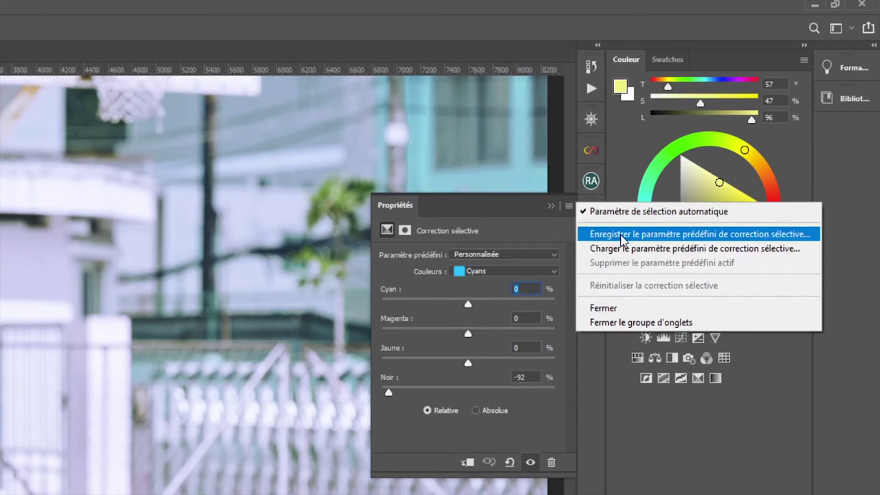
click(532, 225)
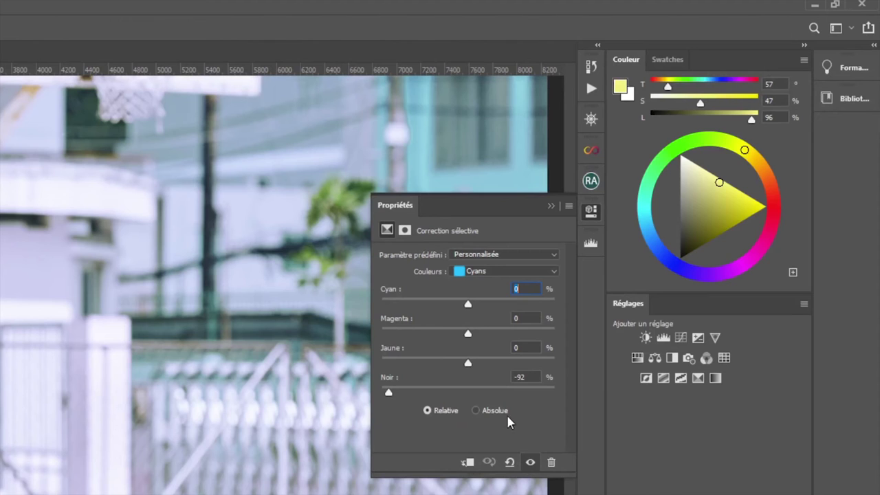
Set the Noir value of the Cyans range to +10 %
drag(389, 394, 465, 393)
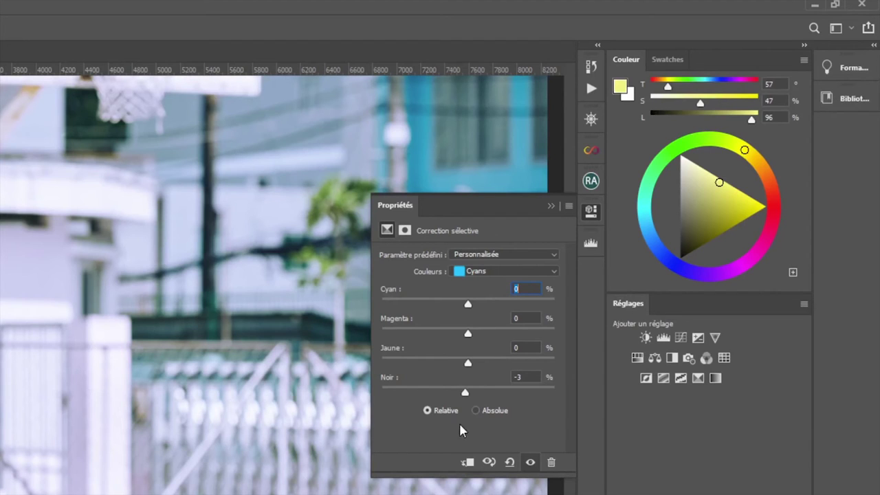
drag(465, 389, 479, 399)
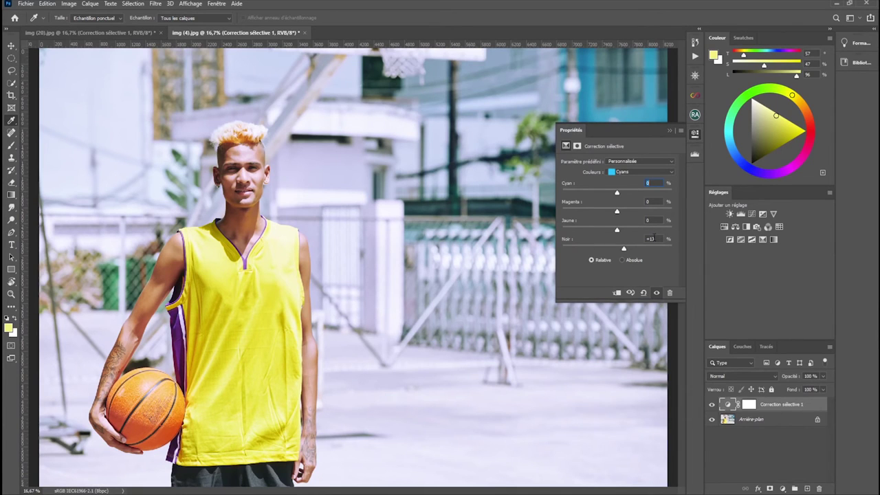
click(653, 239)
text(10)
key(Return)
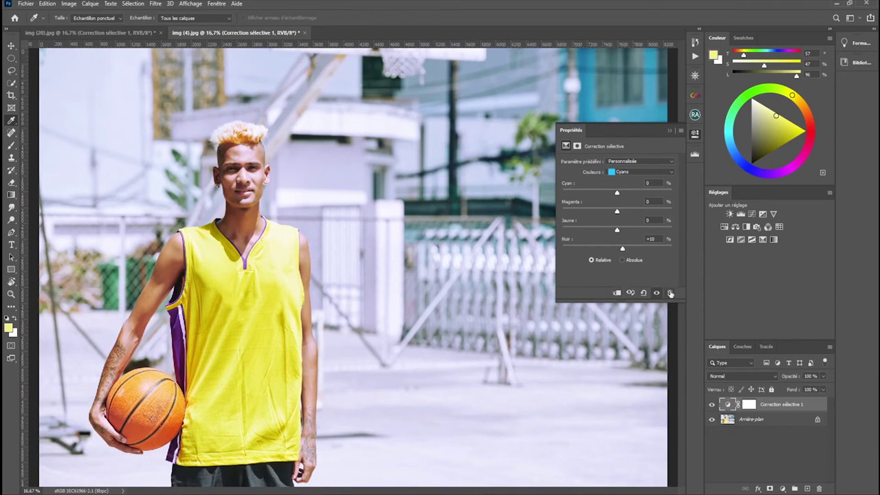
Preview the previous state of the photo, and reset the Correction sélective adjustment to its default values
click(629, 295)
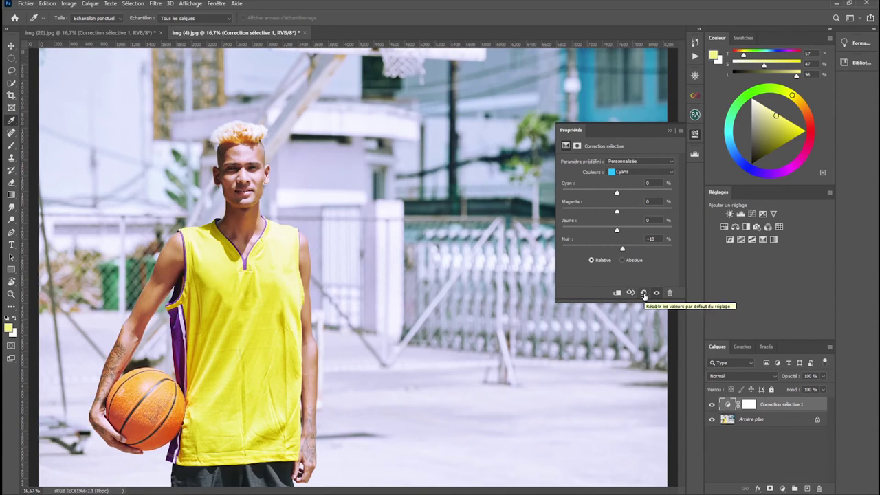
click(644, 294)
click(644, 294)
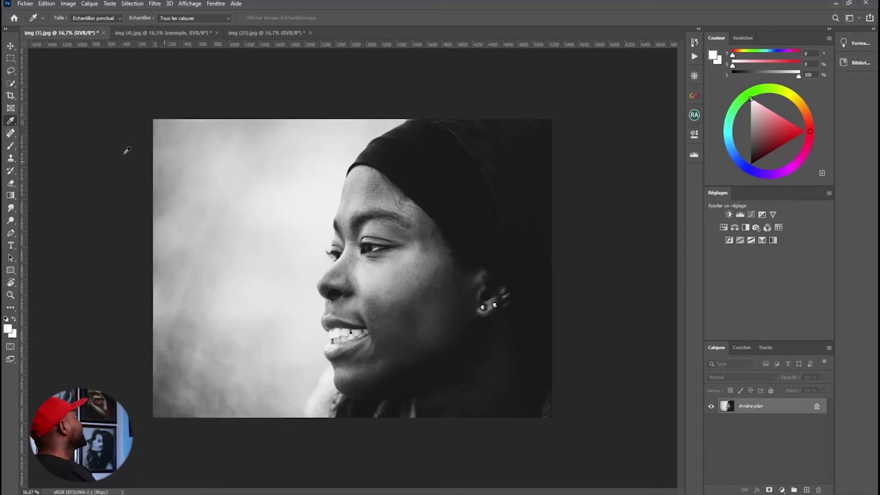
click(24, 6)
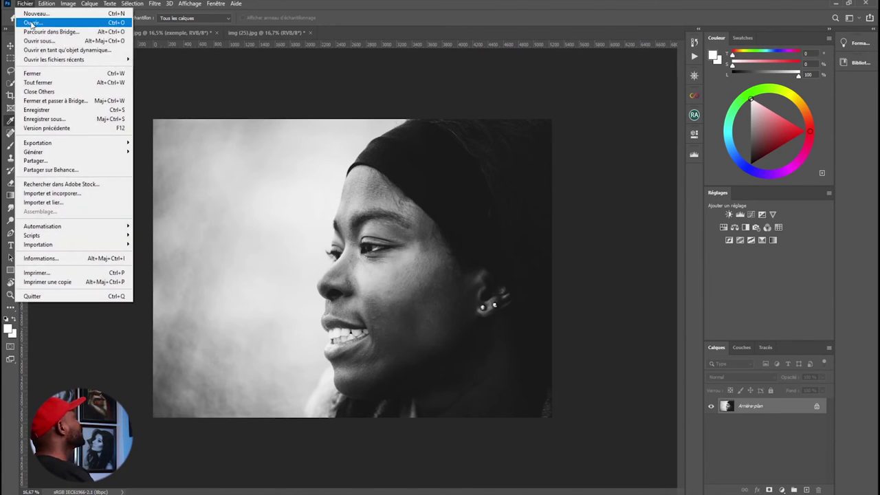
click(34, 22)
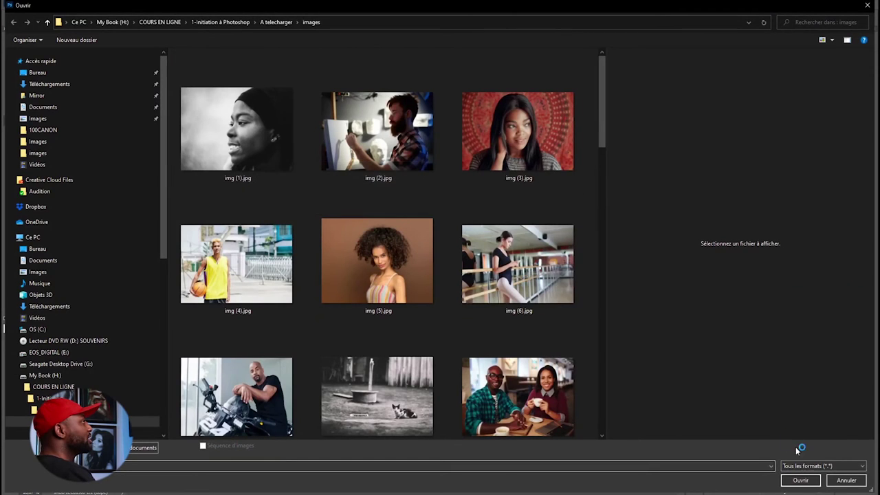
click(847, 481)
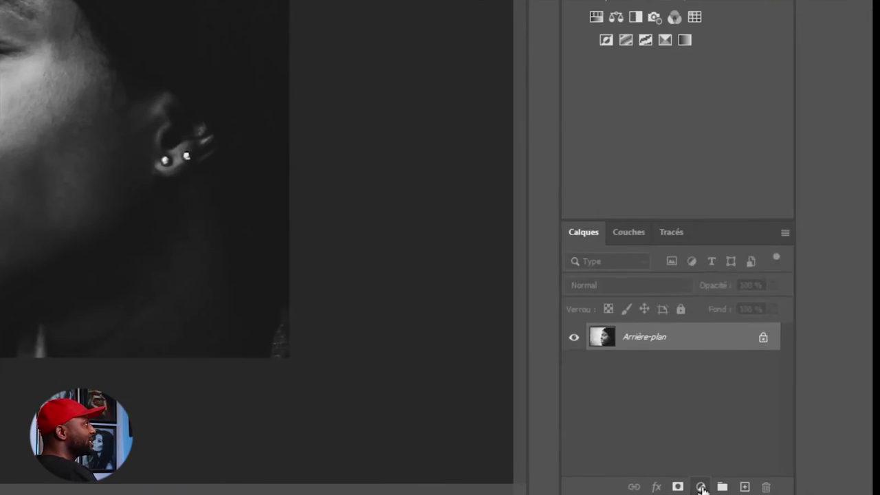
click(782, 488)
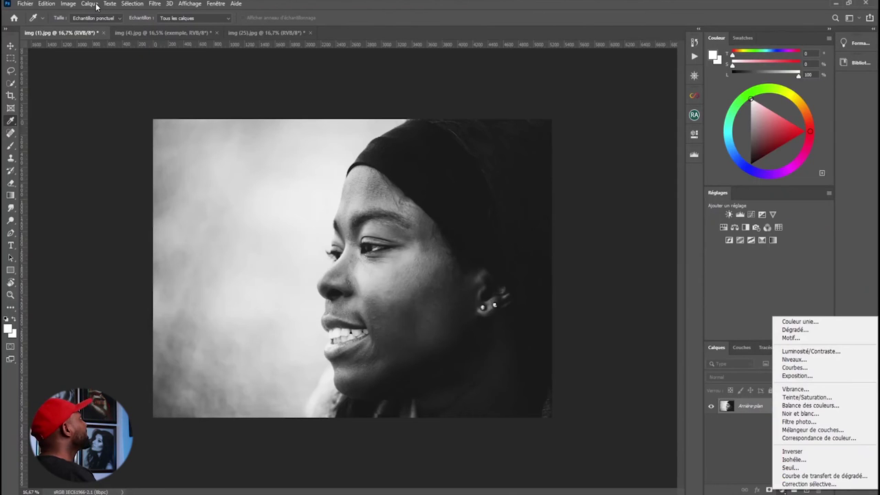
click(89, 4)
click(90, 4)
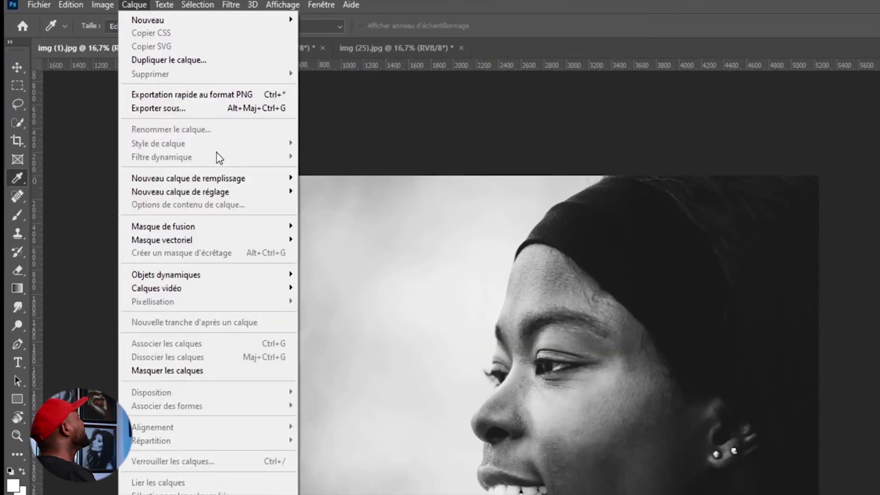
mouse_move(232, 191)
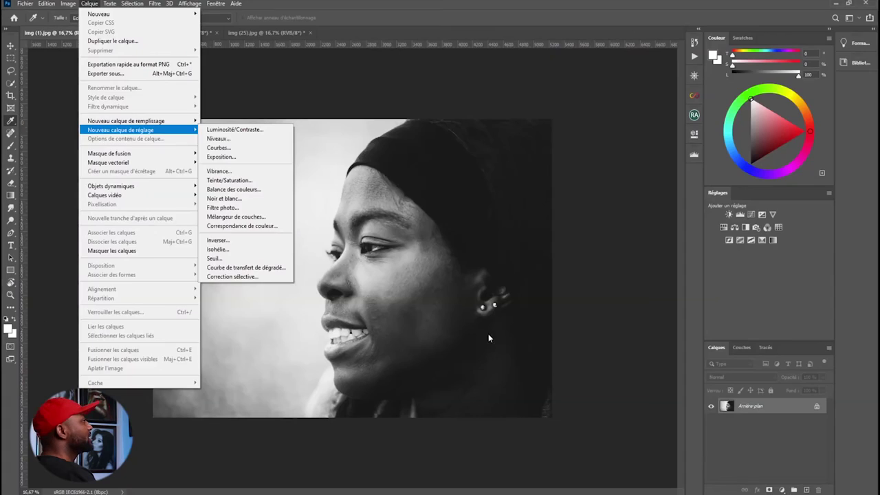
Add a Courbe de transfert de dégradé adjustment layer above the background of img (1).jpg
click(790, 485)
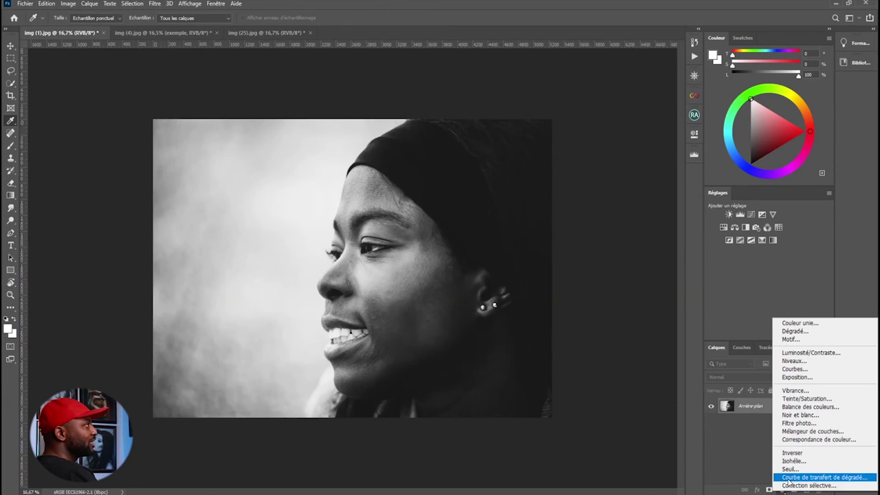
click(794, 477)
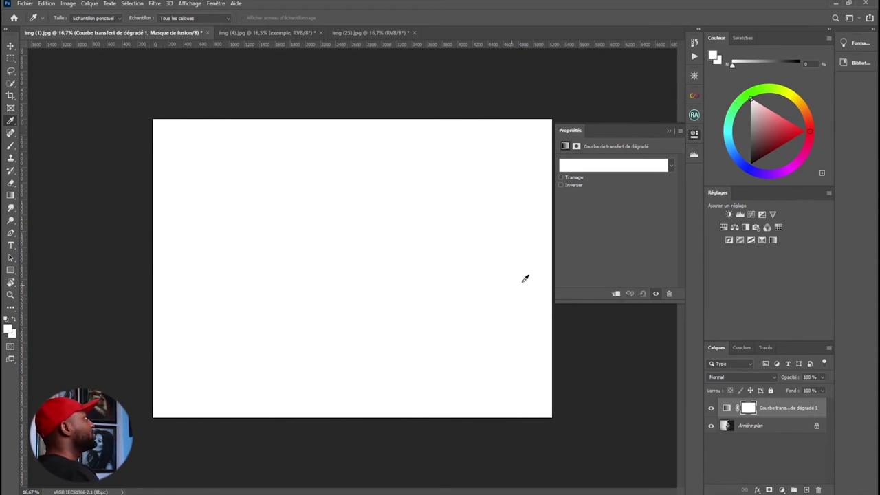
Open the adjustment's gradient for editing and set the colour stop at position 0 % to blue 12089a
click(619, 167)
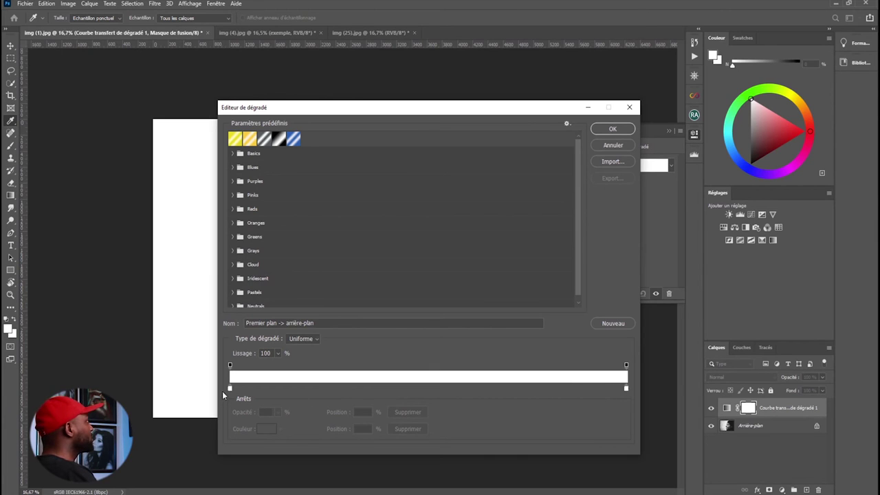
click(229, 389)
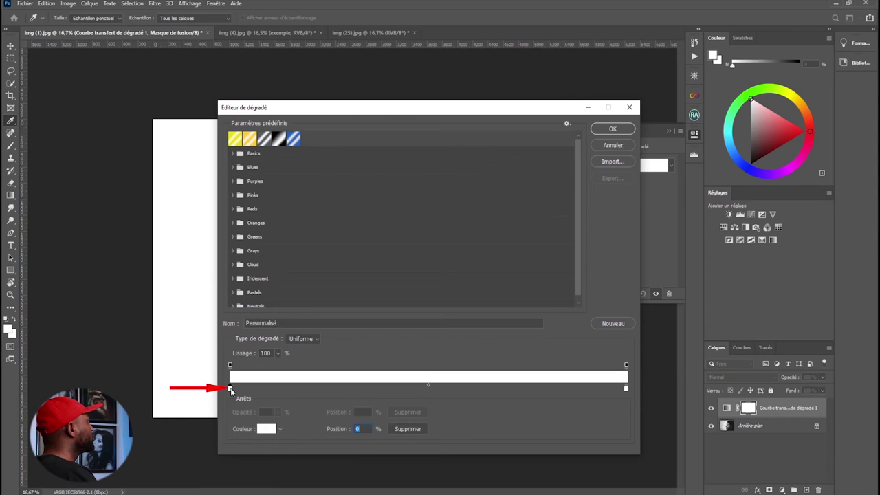
click(267, 428)
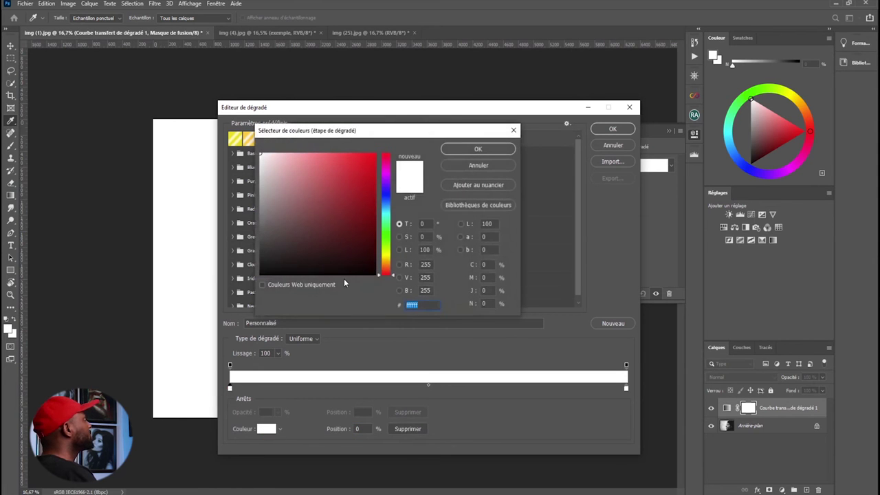
click(385, 191)
click(372, 201)
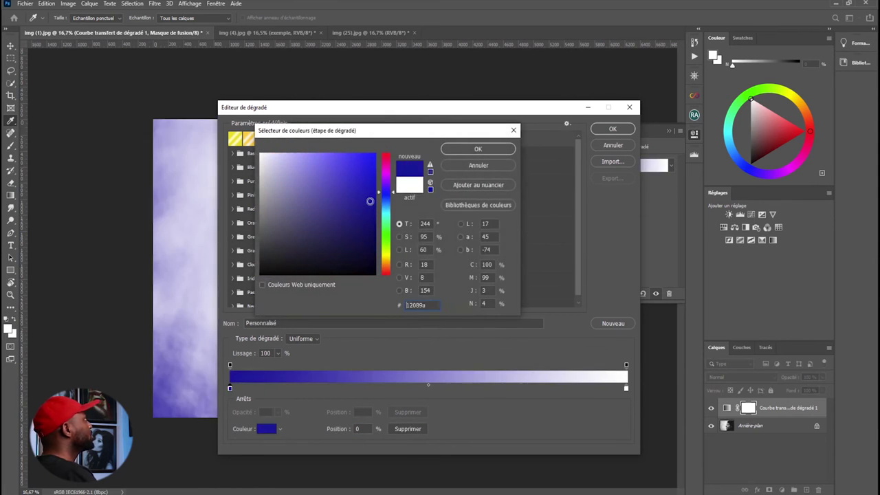
click(478, 148)
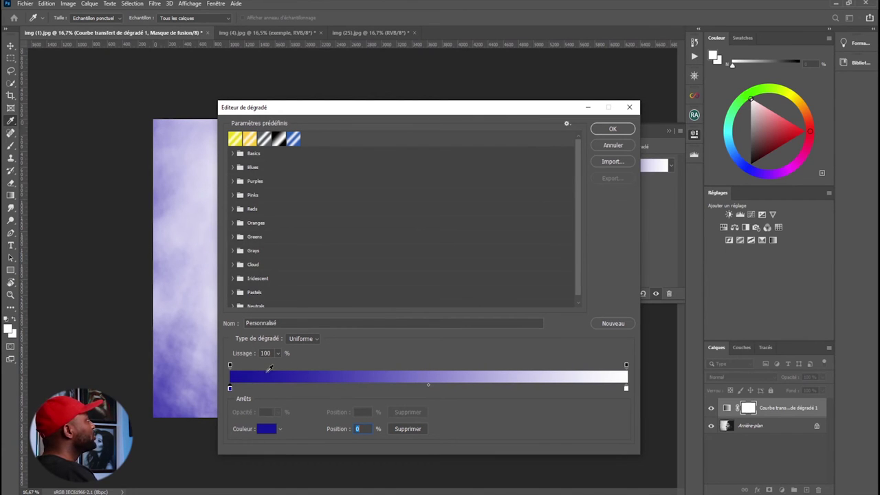
Set the colour stop at position 100 % to orange efa71c and apply the gradient to the photo
click(627, 391)
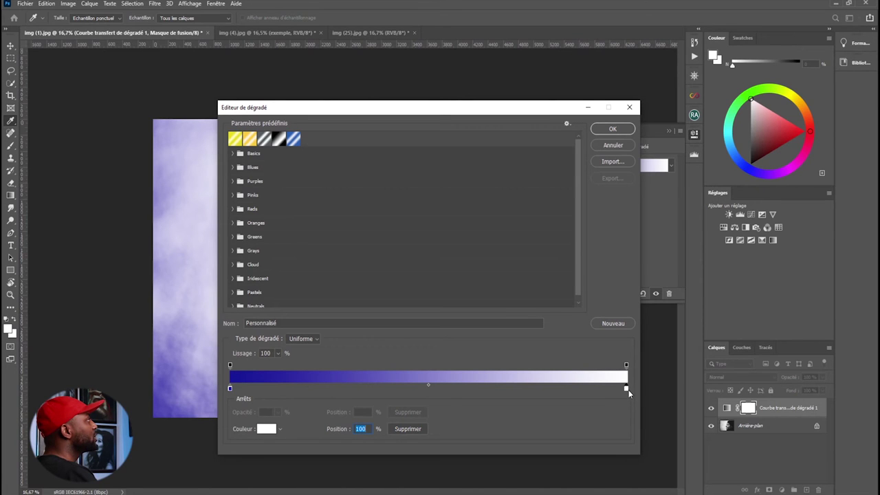
click(268, 429)
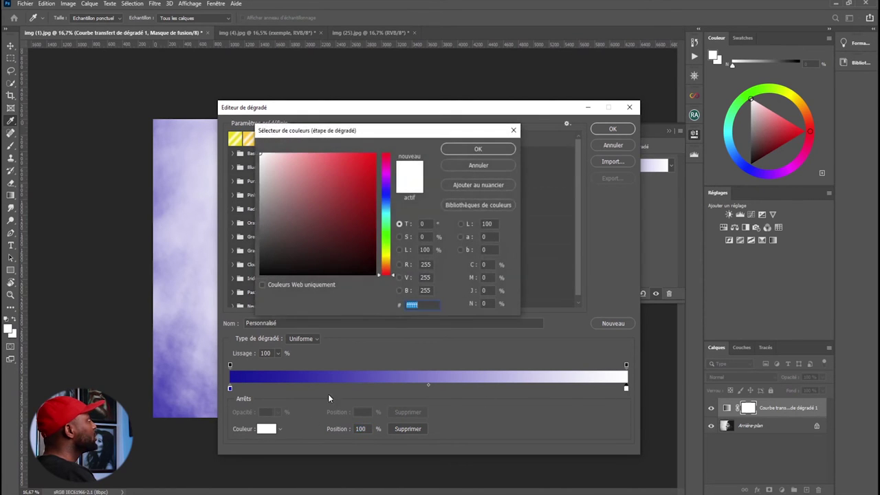
click(388, 262)
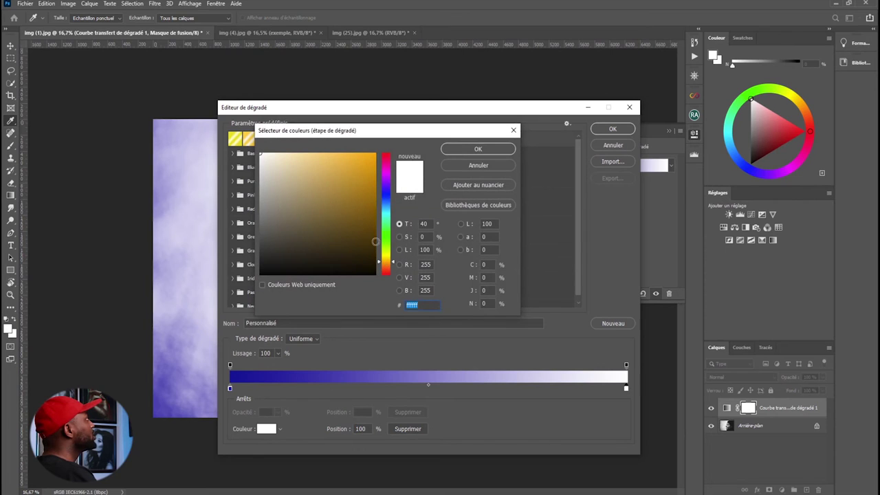
click(375, 240)
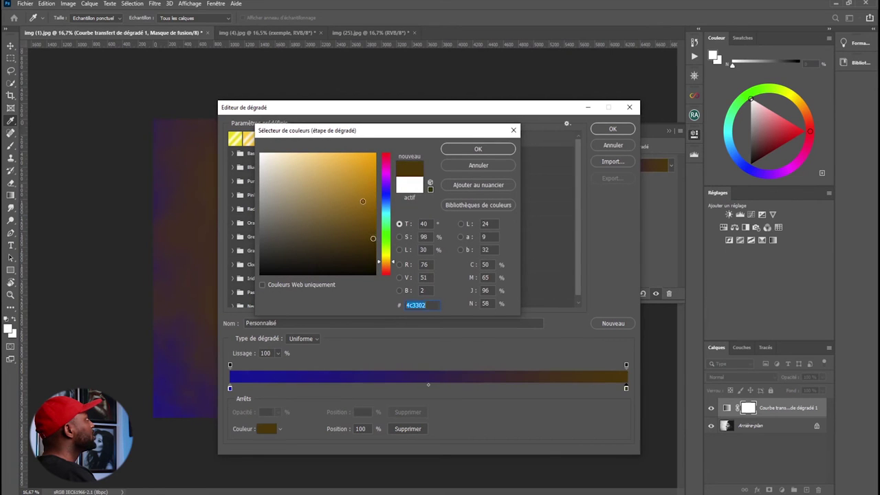
click(362, 160)
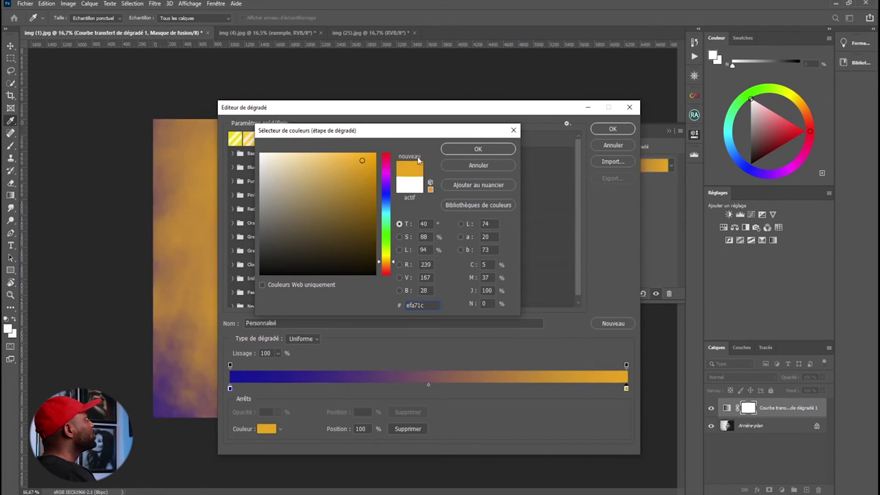
click(456, 150)
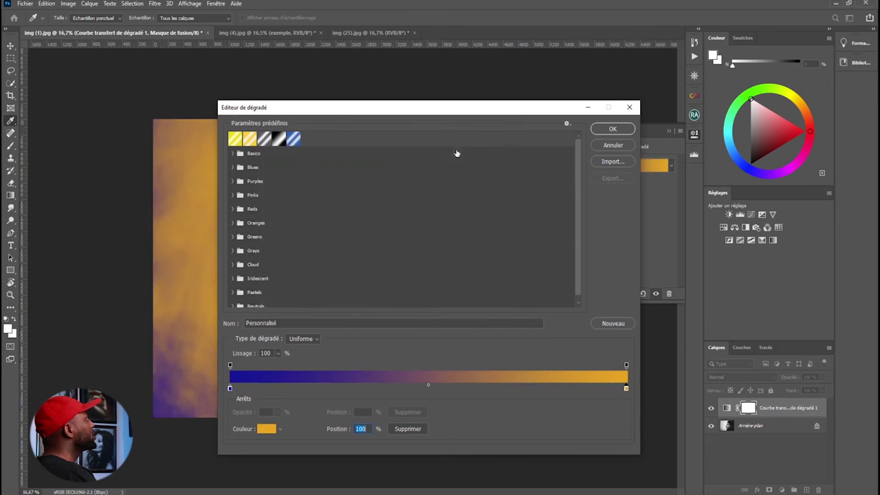
click(611, 129)
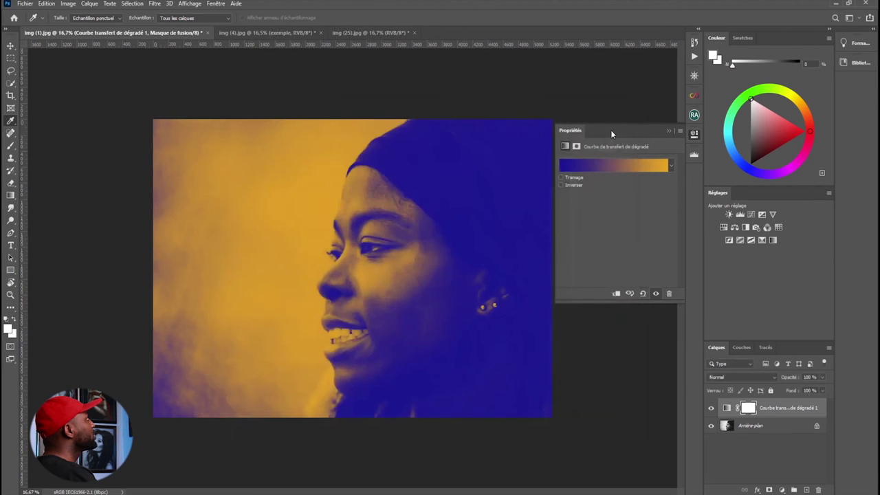
Preview the previous state and toggle the gradient map's visibility to compare the photo with and without it
click(628, 294)
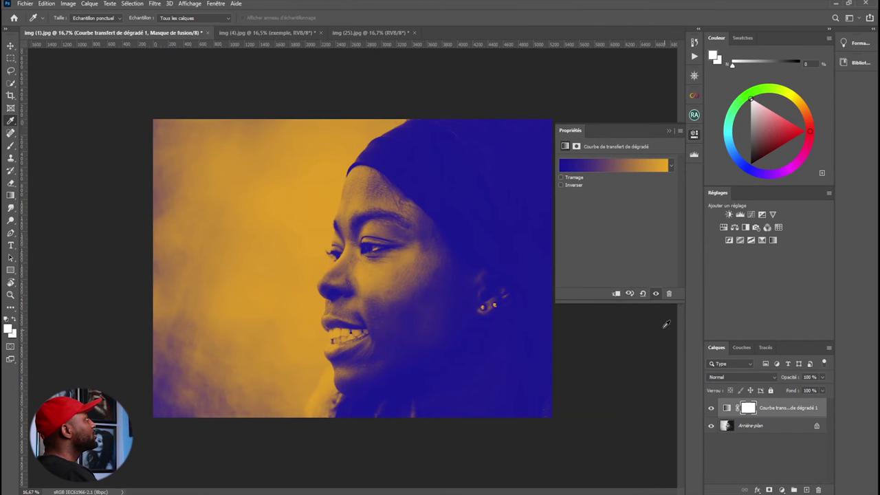
click(655, 294)
click(655, 294)
click(655, 294)
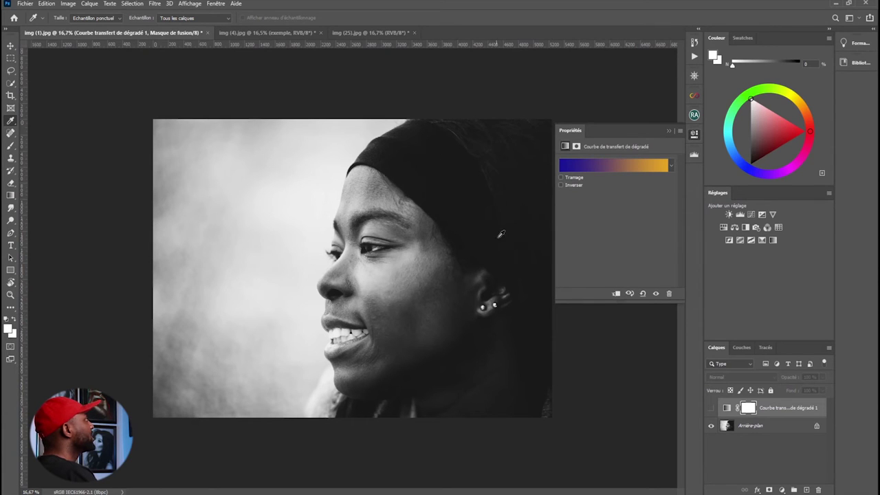
click(656, 295)
click(656, 295)
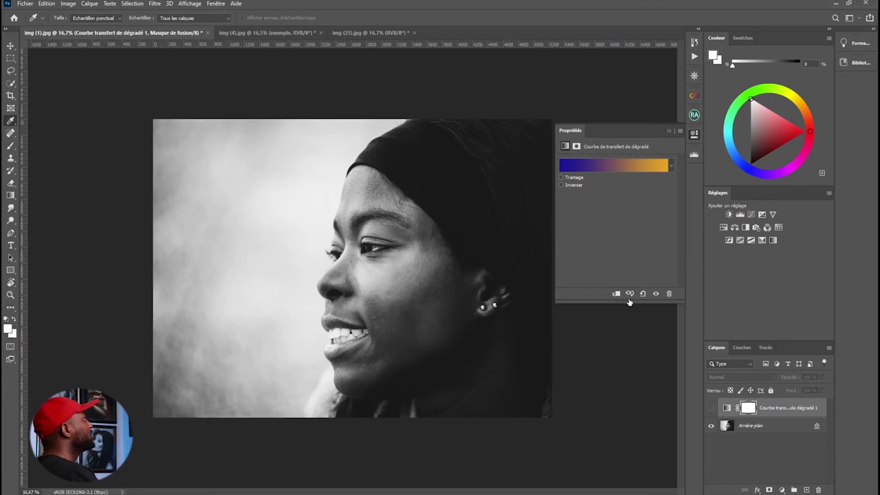
click(656, 294)
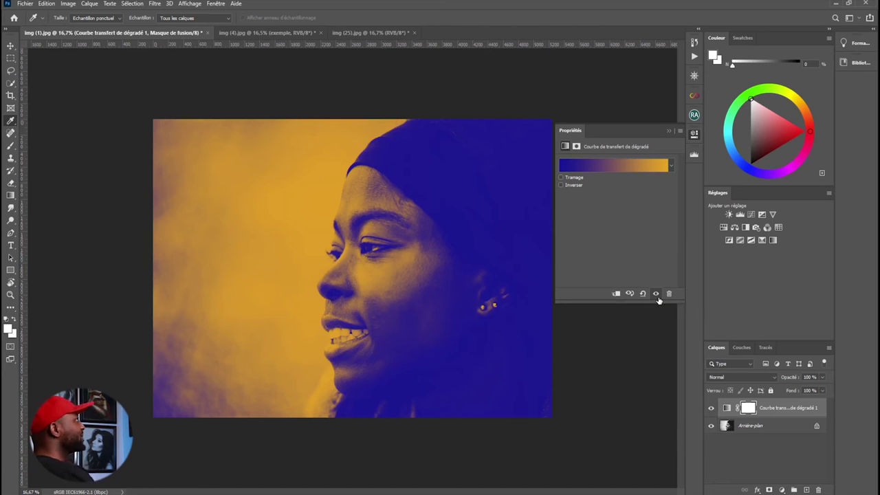
Examine the dialog for importing gradient files, and leave it and the gradient editor without loading anything
click(619, 167)
click(618, 167)
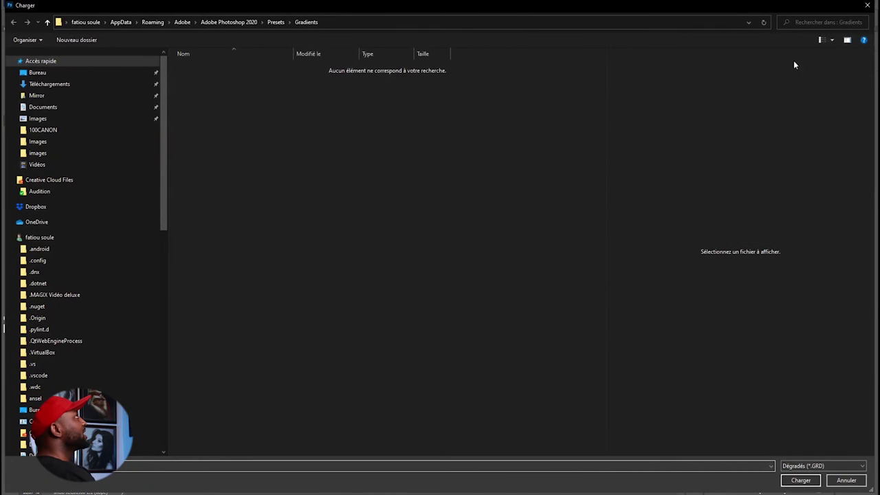
click(868, 5)
click(630, 107)
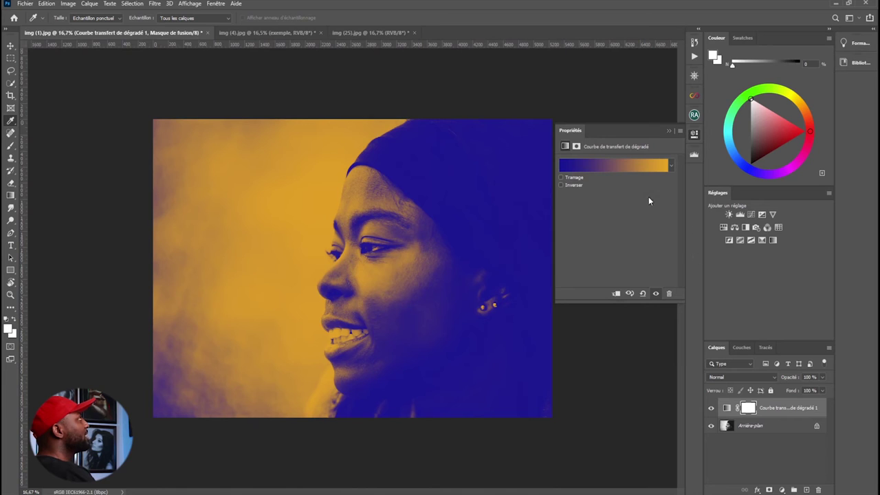
Select the adjustment of the Courbe de transfert de dégradé layer and check which panels are enabled
click(727, 409)
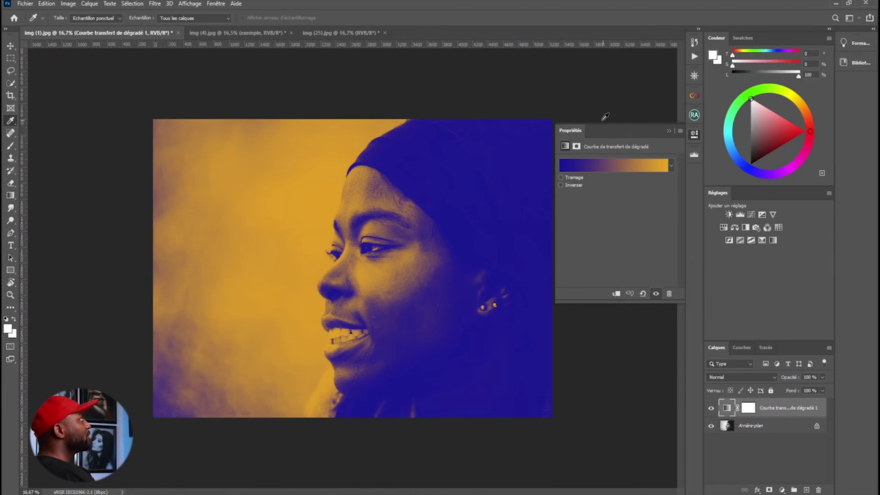
click(215, 4)
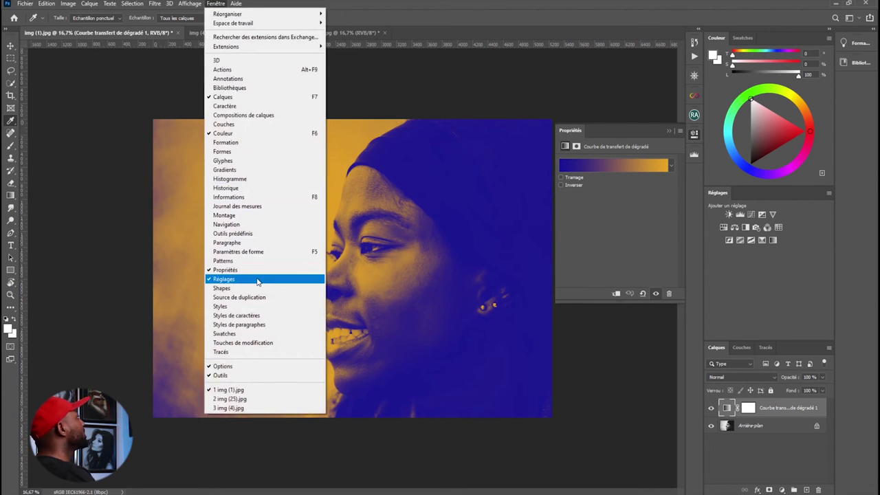
click(626, 128)
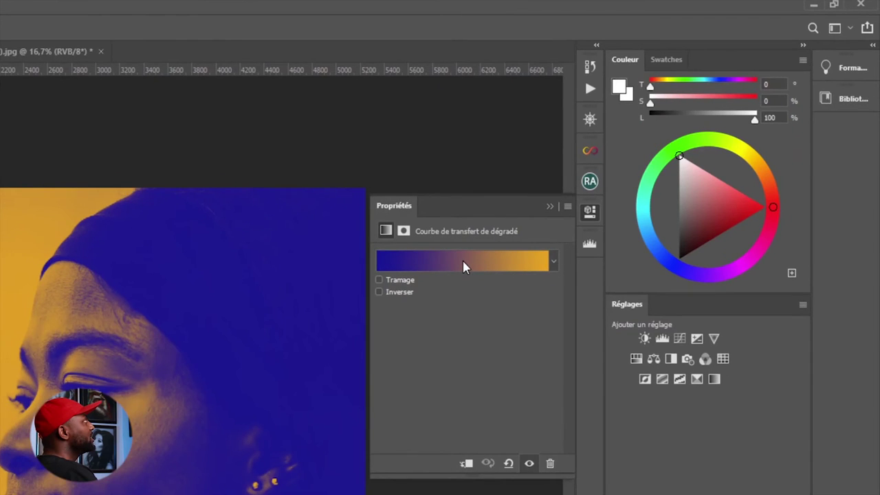
Reopen the gradient editor, move it off the face, and set the 0 % colour stop to dark blue 06032a
click(463, 264)
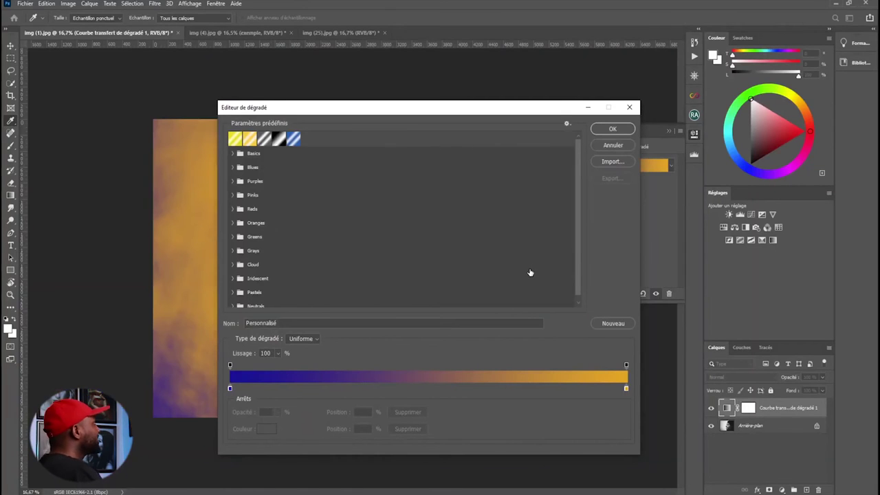
drag(391, 112, 579, 110)
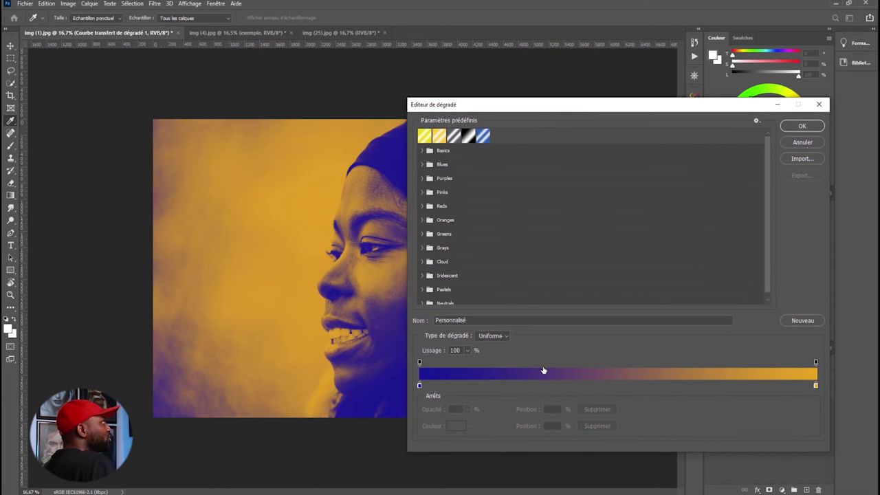
click(419, 384)
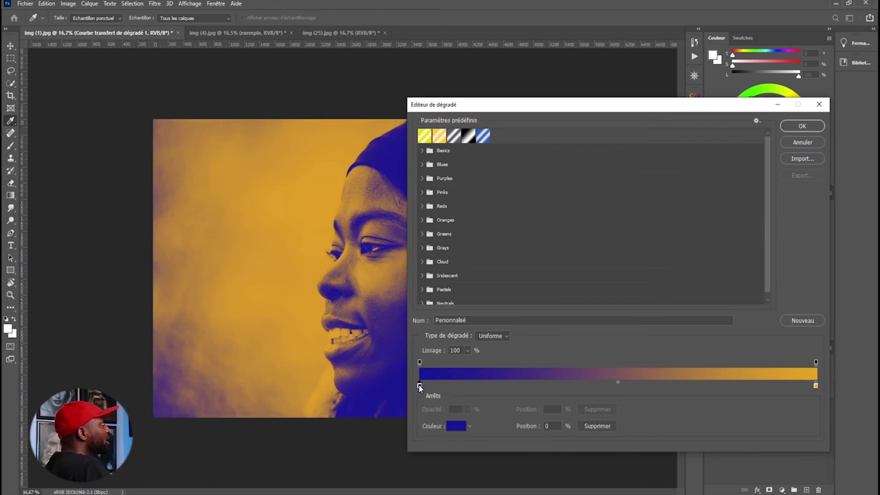
click(460, 427)
mouse_move(360, 250)
mouse_down()
mouse_move(355, 181)
mouse_move(315, 179)
mouse_move(310, 240)
mouse_move(368, 254)
mouse_up()
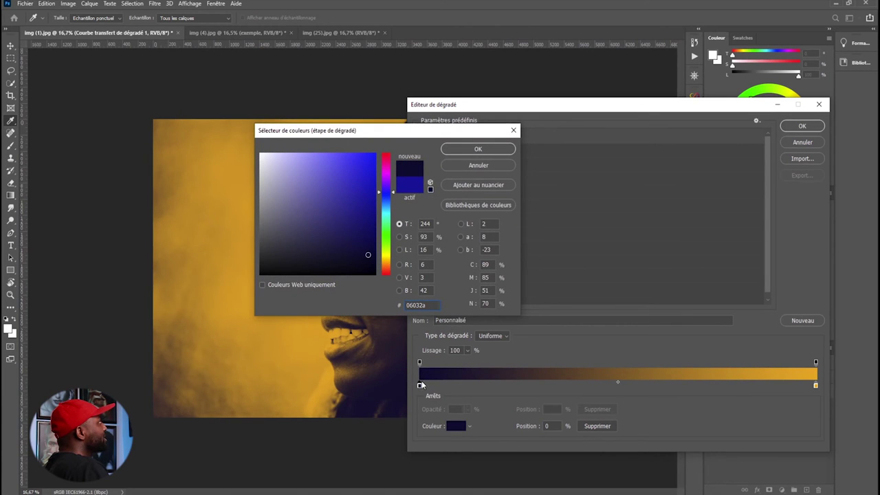
click(477, 149)
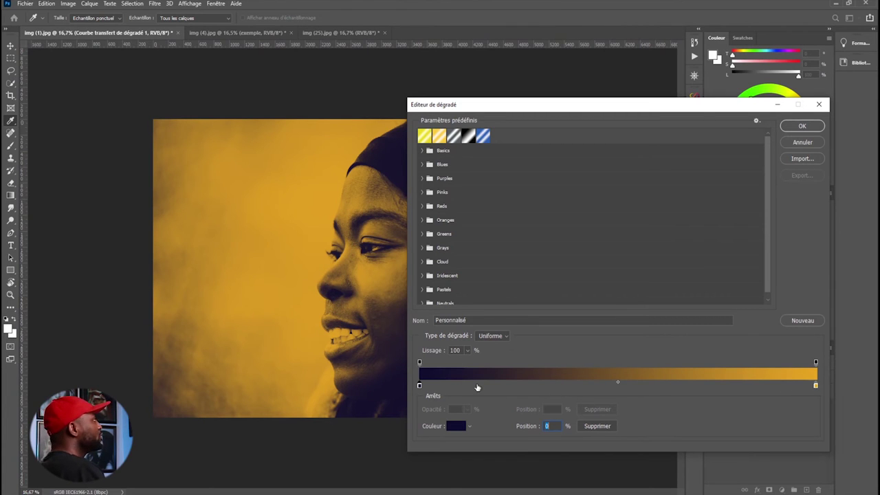
Set the colour stop at position 0 % to pinkish red ef104f
click(453, 427)
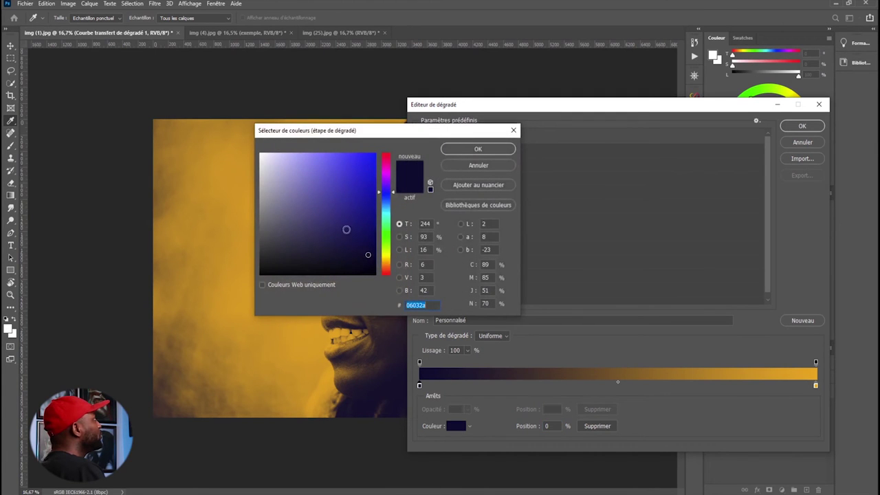
click(392, 158)
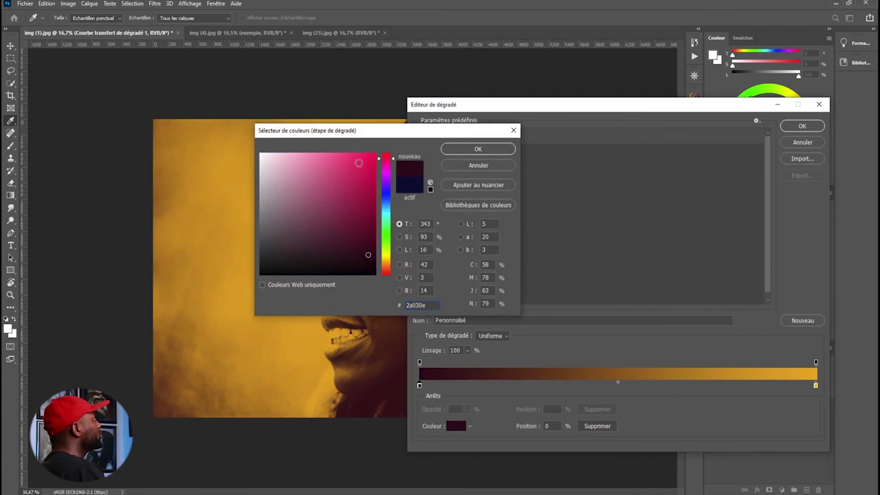
click(359, 162)
click(363, 206)
click(367, 161)
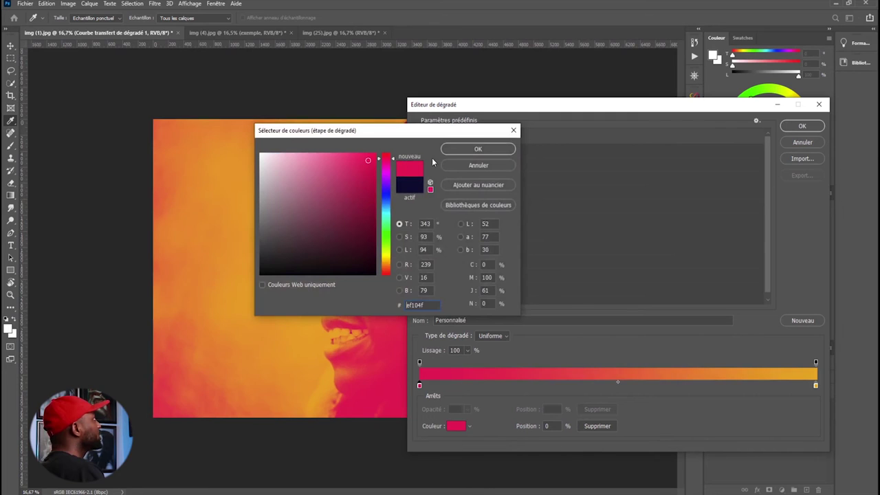
click(477, 150)
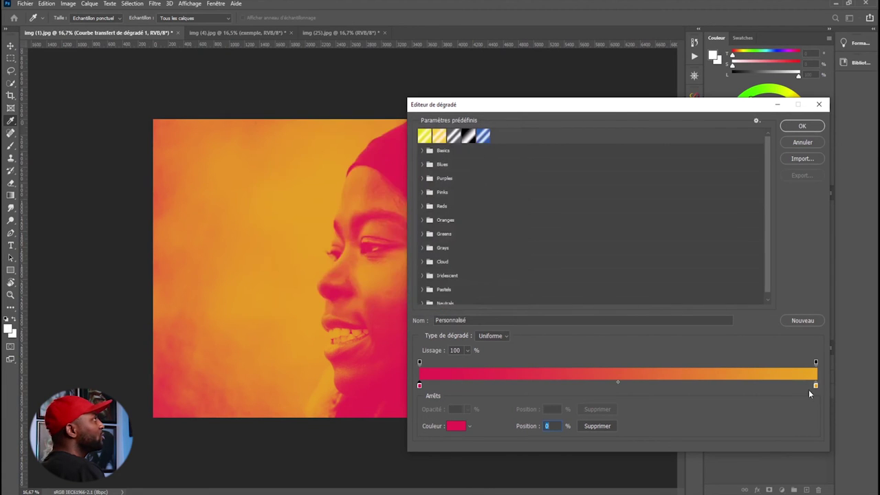
Set the colour stop at position 100 % to bright green 1cef1c
click(816, 385)
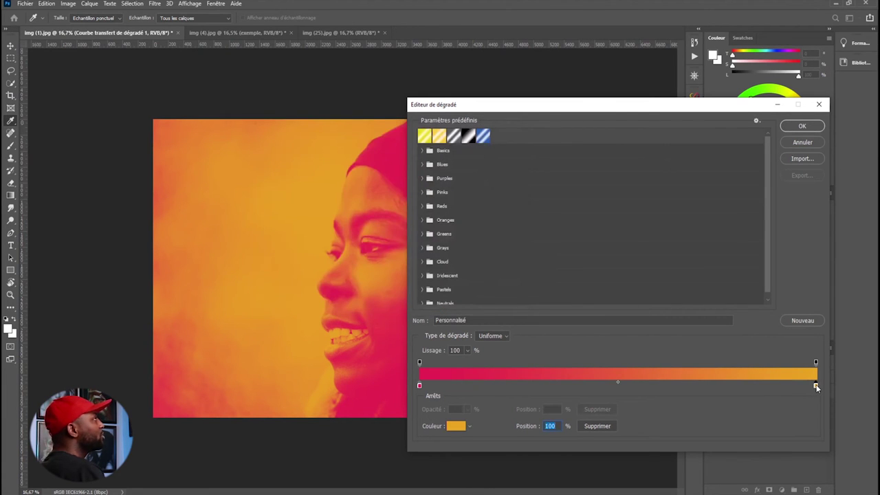
click(457, 426)
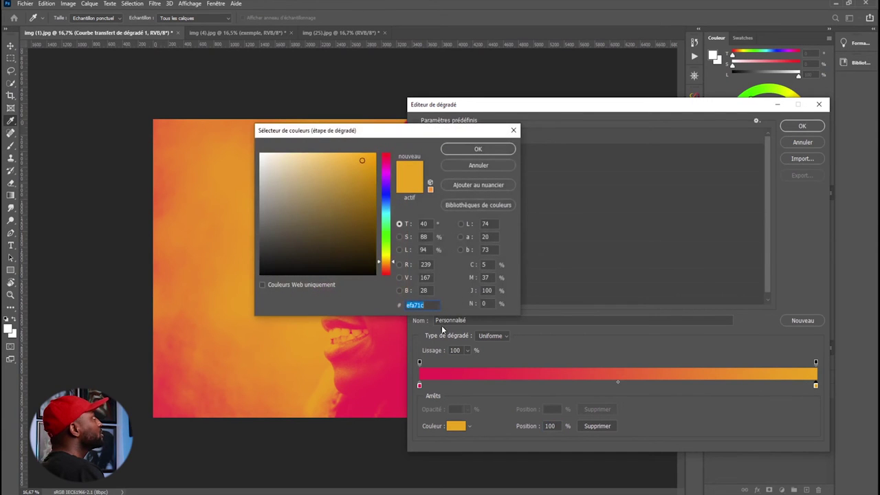
click(386, 236)
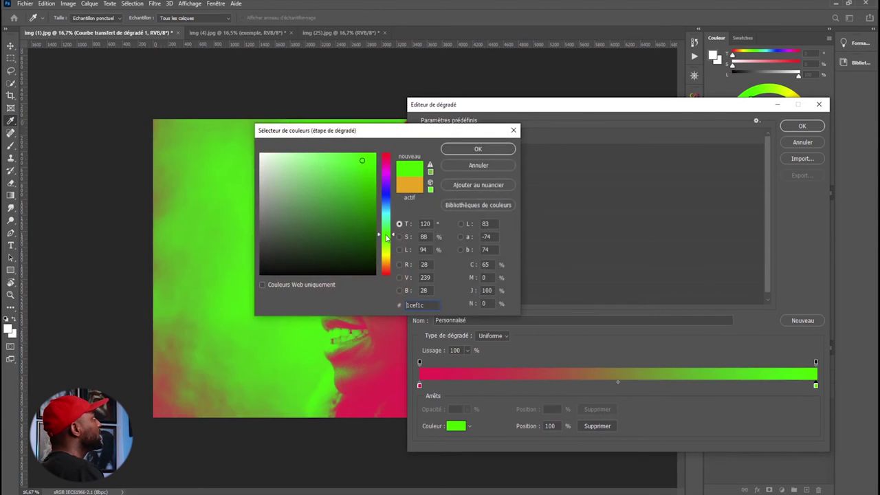
click(483, 149)
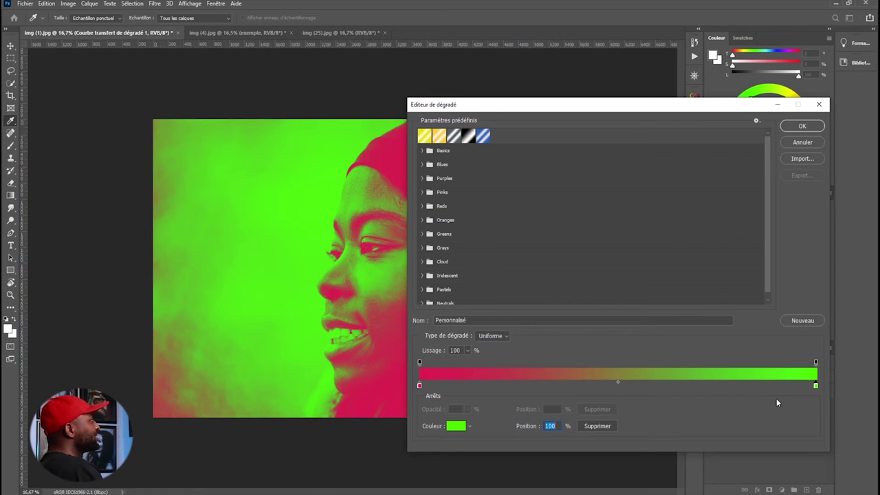
Try olive, light yellow and dark brown shades on the 0 % colour stop and cancel the colour change
click(418, 386)
click(457, 427)
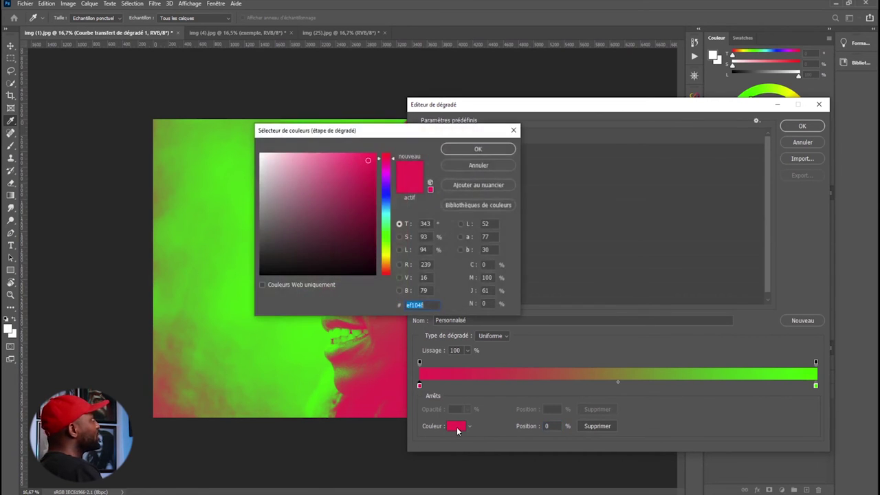
click(386, 247)
click(387, 259)
click(340, 180)
drag(348, 196, 356, 233)
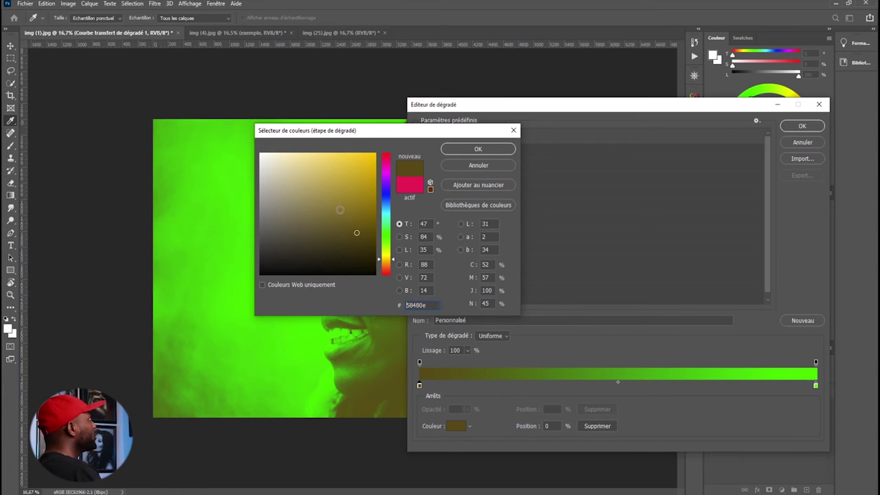
mouse_move(349, 194)
mouse_down()
mouse_move(352, 182)
mouse_move(316, 238)
mouse_move(321, 244)
mouse_move(345, 248)
mouse_move(359, 234)
mouse_move(357, 171)
mouse_move(339, 167)
mouse_up()
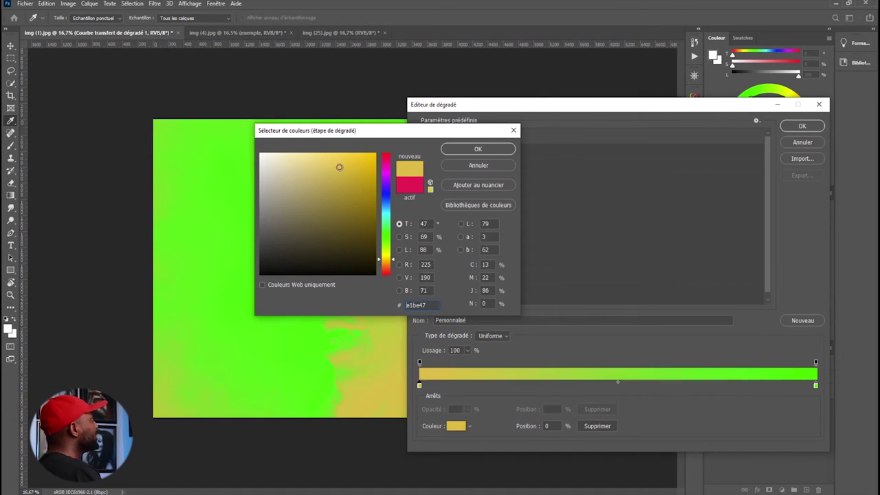
drag(357, 245, 346, 255)
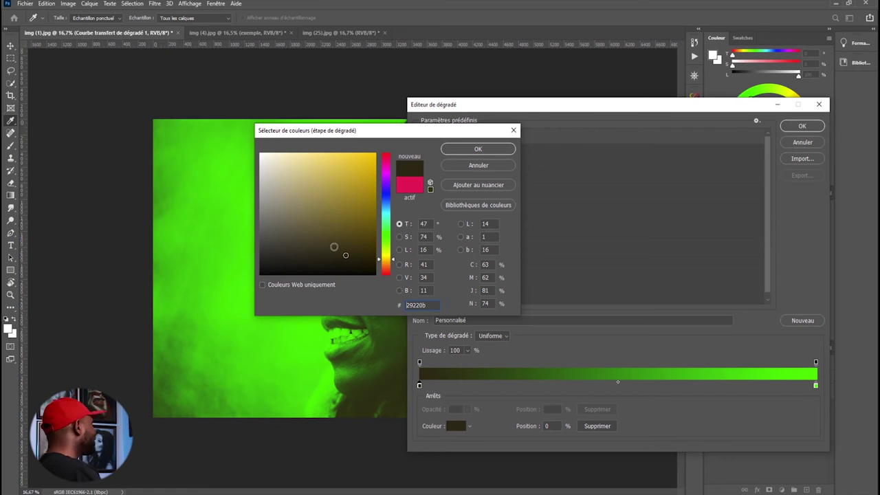
click(513, 132)
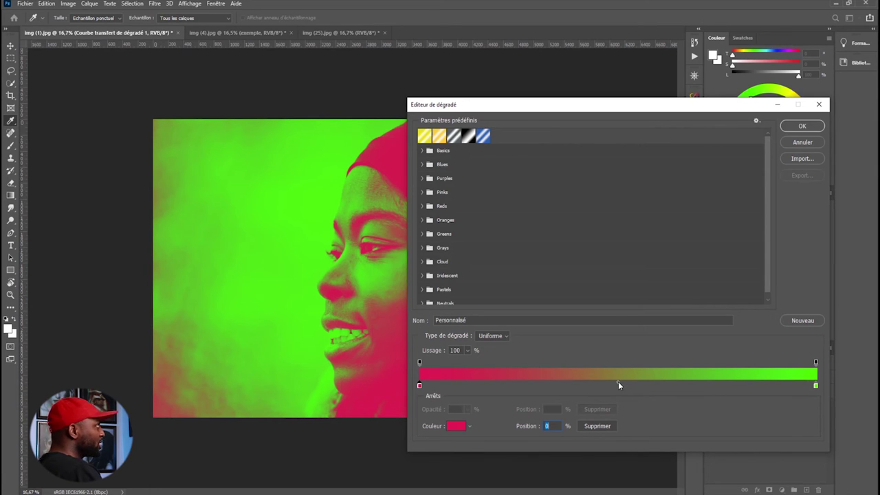
Try the midpoint between the pinkish red and green stops at 79 % and 17 %, and return it to 50 %
click(618, 383)
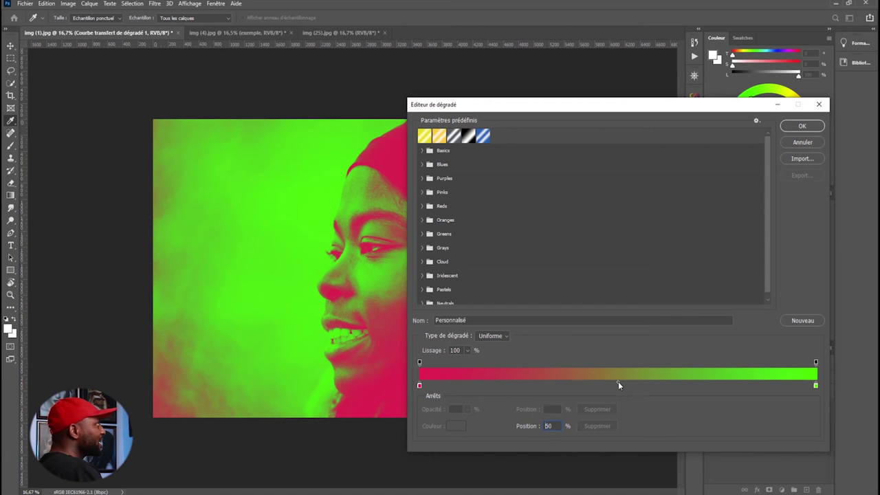
mouse_move(618, 385)
mouse_down()
mouse_move(553, 381)
mouse_move(698, 386)
mouse_move(541, 384)
mouse_move(695, 379)
mouse_move(559, 385)
mouse_move(626, 388)
mouse_up()
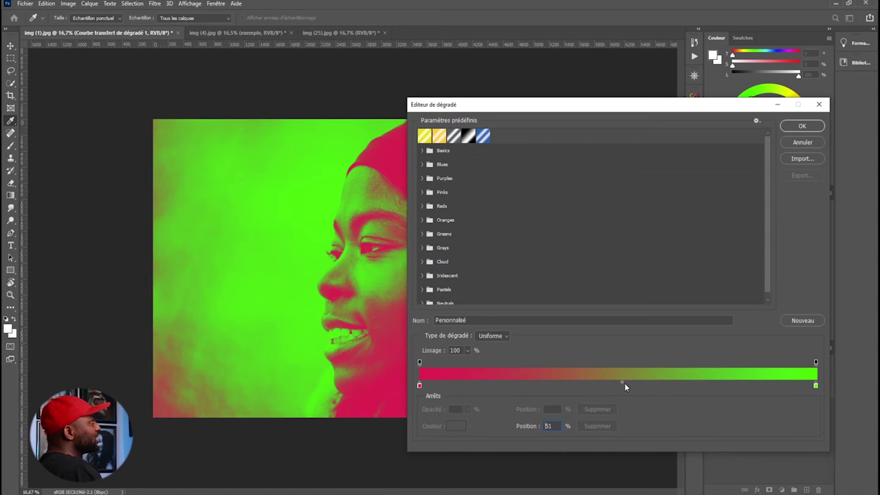
drag(624, 383, 719, 384)
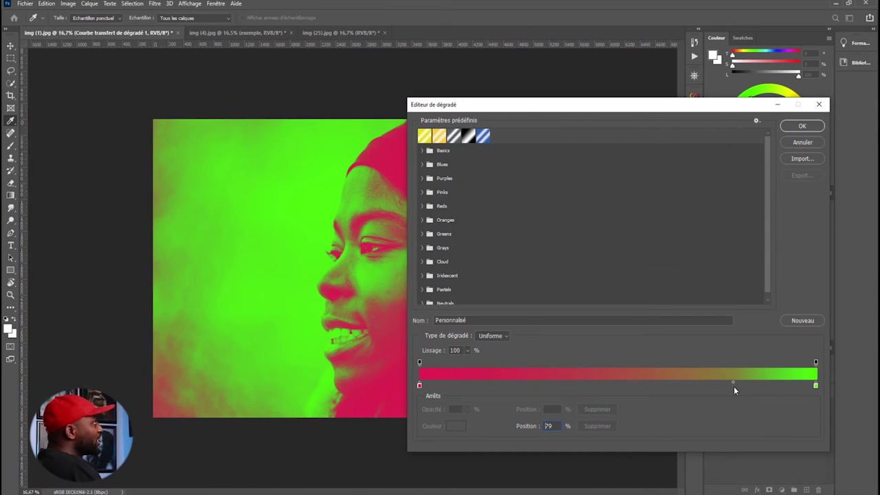
click(734, 387)
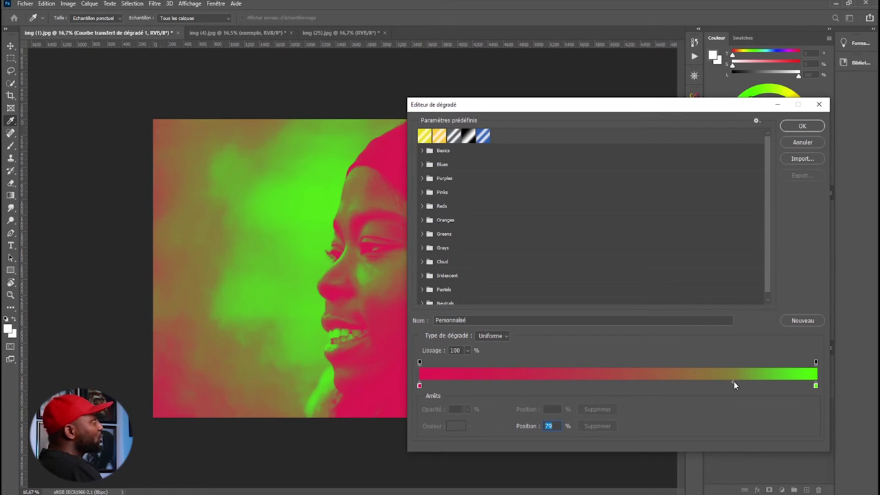
drag(734, 383, 491, 388)
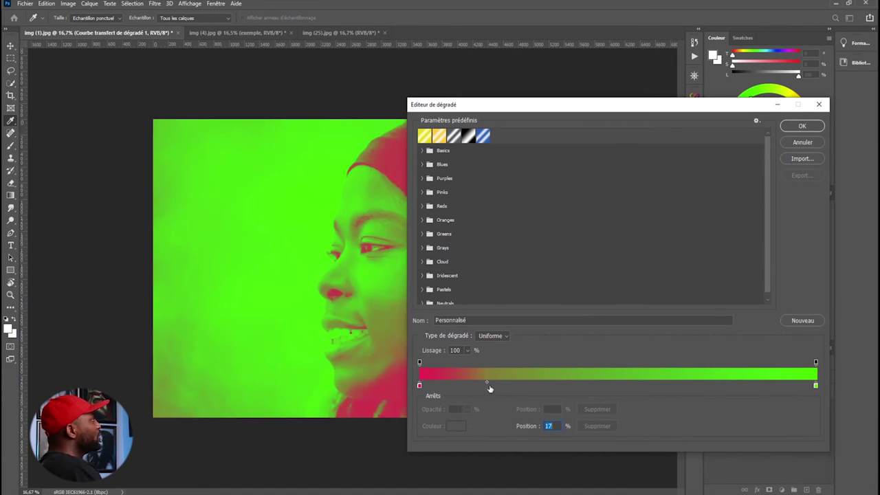
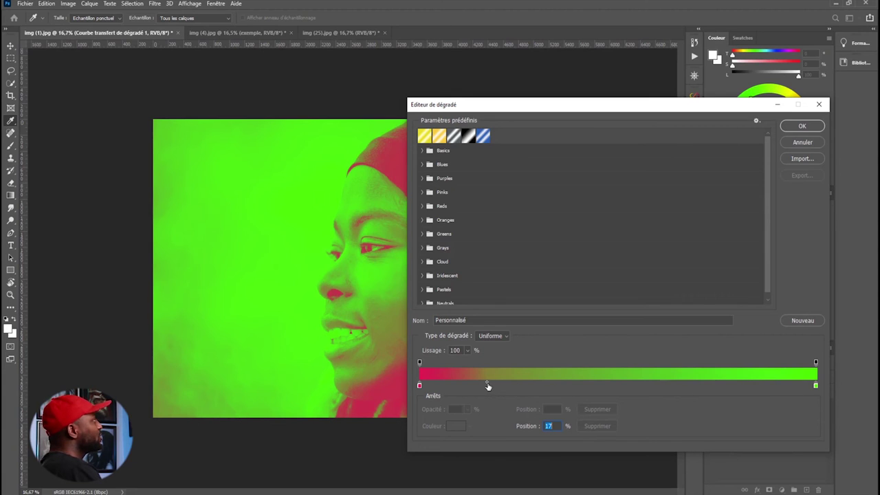
drag(487, 381, 611, 389)
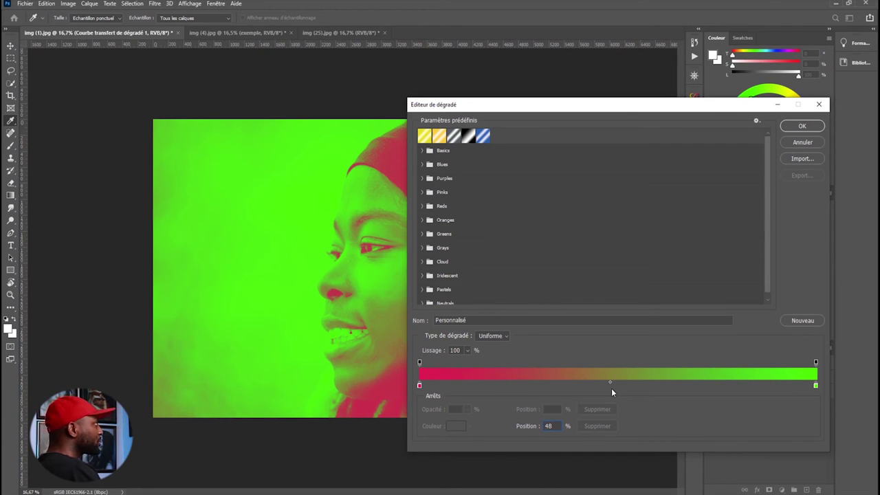
mouse_move(611, 387)
mouse_down()
mouse_move(588, 388)
mouse_move(637, 388)
mouse_move(618, 389)
mouse_up()
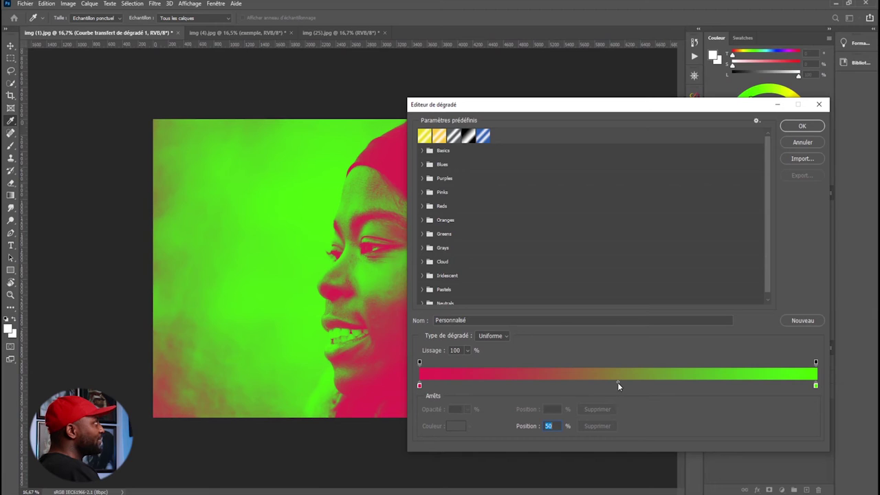
Sweep the gradient midpoint towards the green stop and back towards the red one, and reset it to 50 %
drag(617, 382, 765, 384)
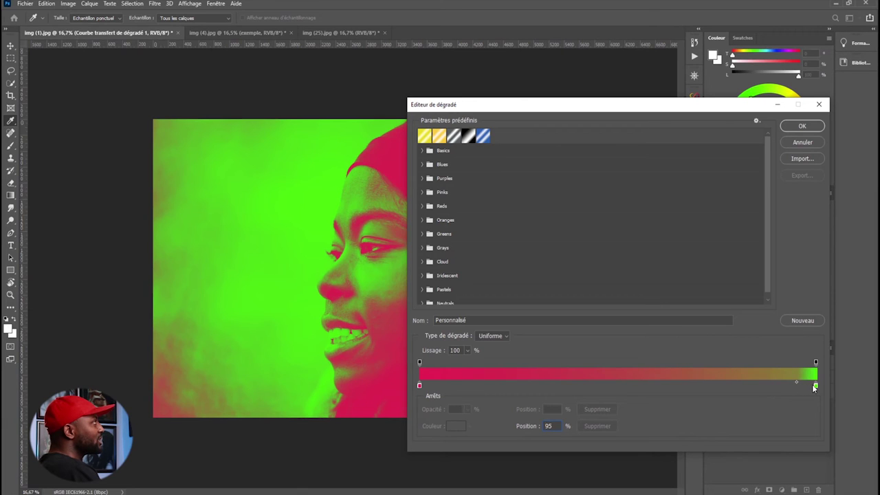
drag(800, 384, 556, 381)
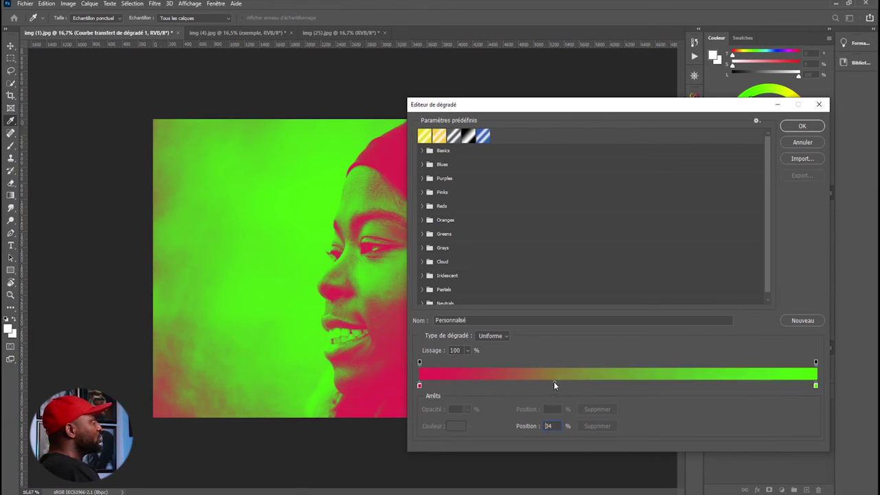
drag(471, 384, 596, 385)
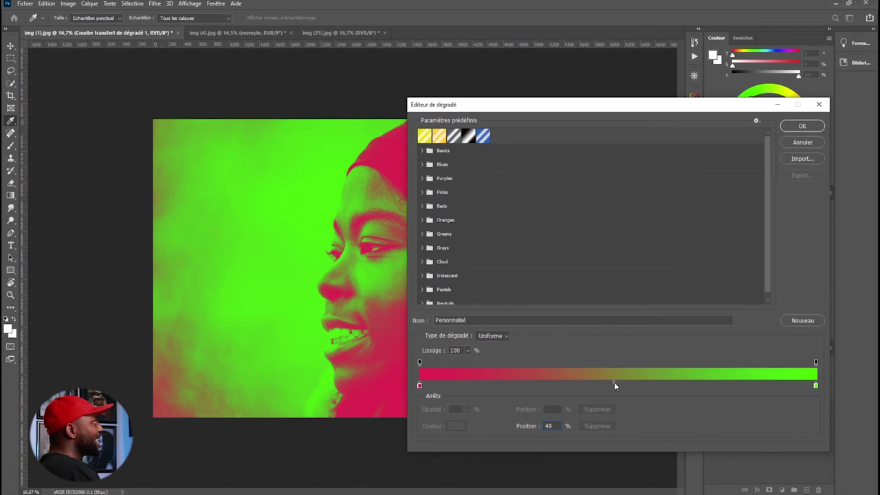
click(619, 381)
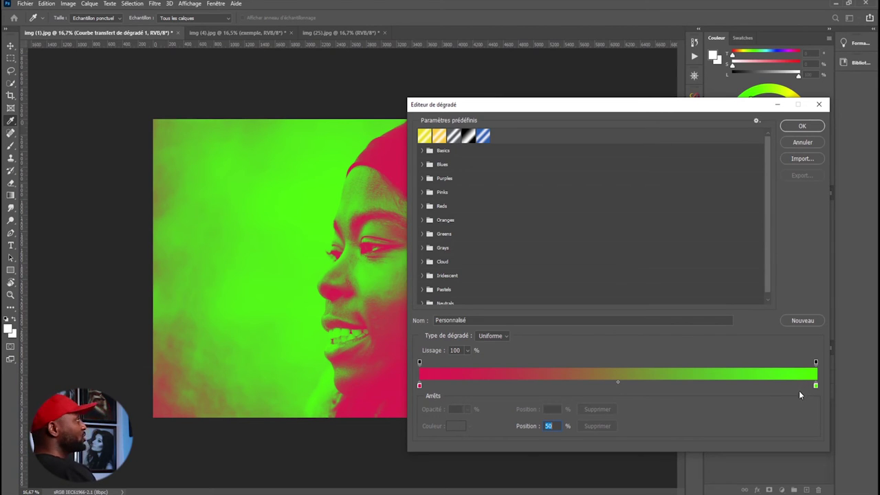
Add a colour stop at 51 % to the gradient and set it to yellow efe710
click(624, 384)
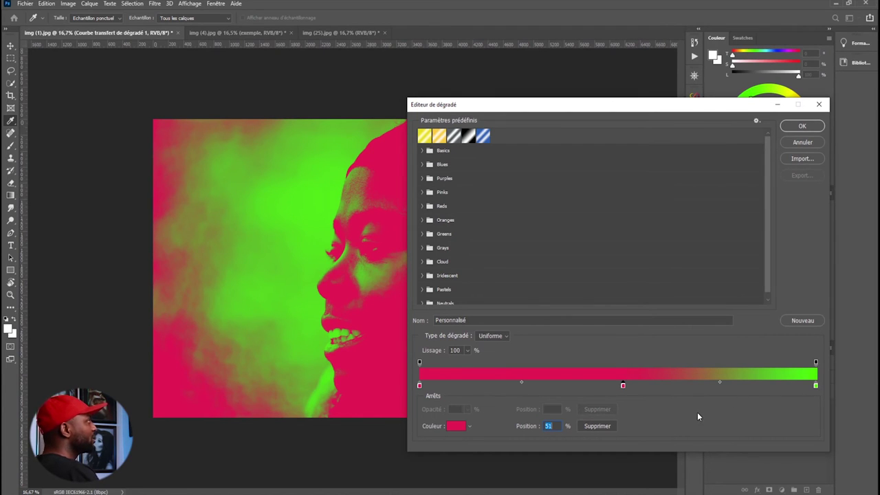
click(464, 428)
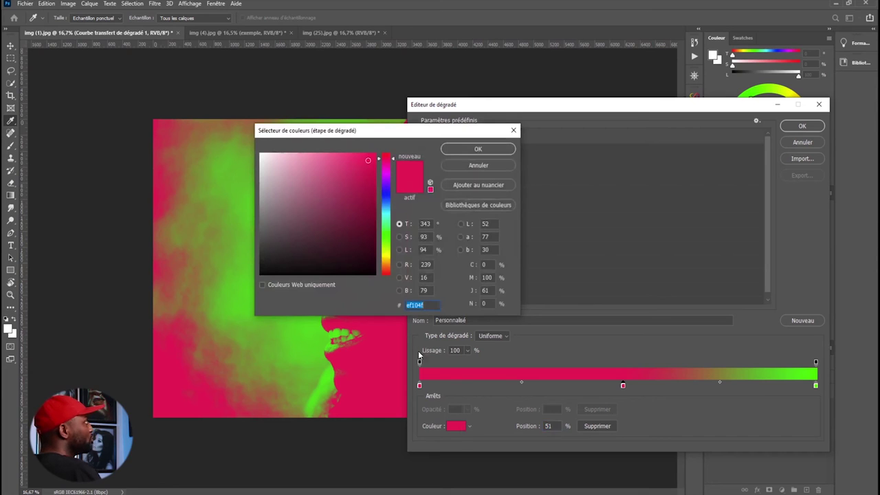
click(388, 257)
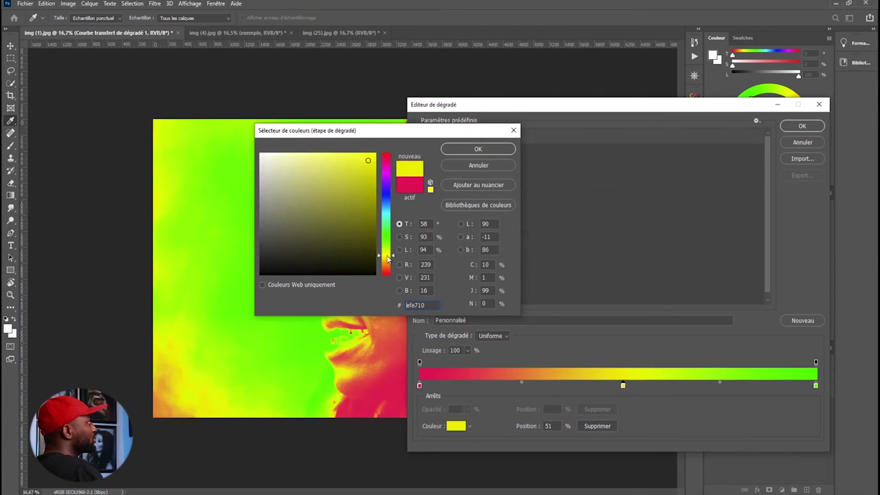
click(473, 155)
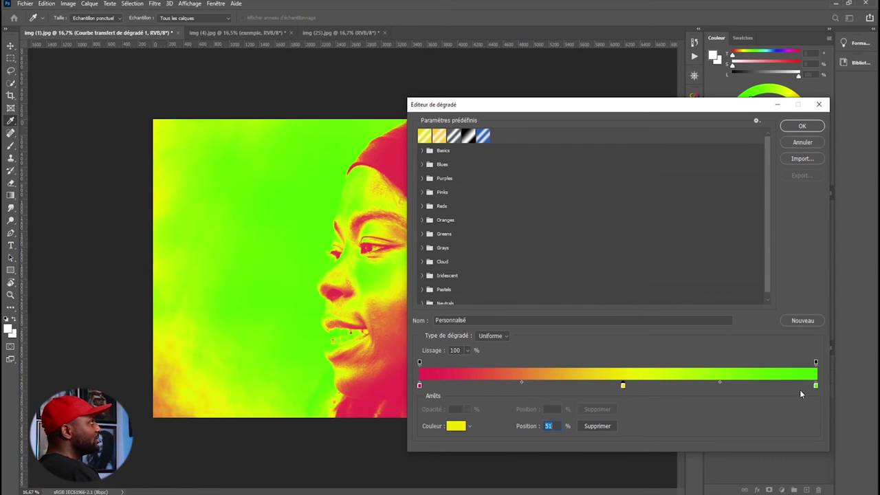
Try different midpoint positions between the yellow and green stops, and leave the midpoint at 53 %
click(720, 383)
drag(735, 383, 665, 384)
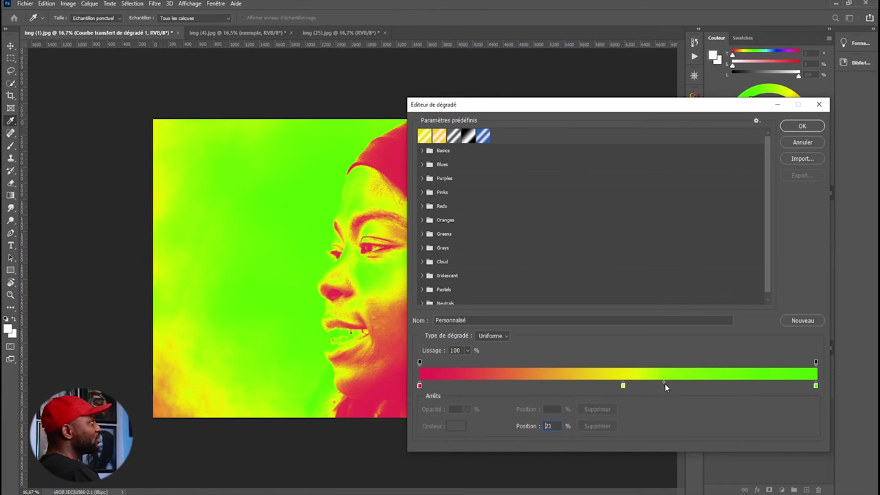
mouse_move(769, 390)
mouse_down()
mouse_move(703, 386)
mouse_move(755, 389)
mouse_up()
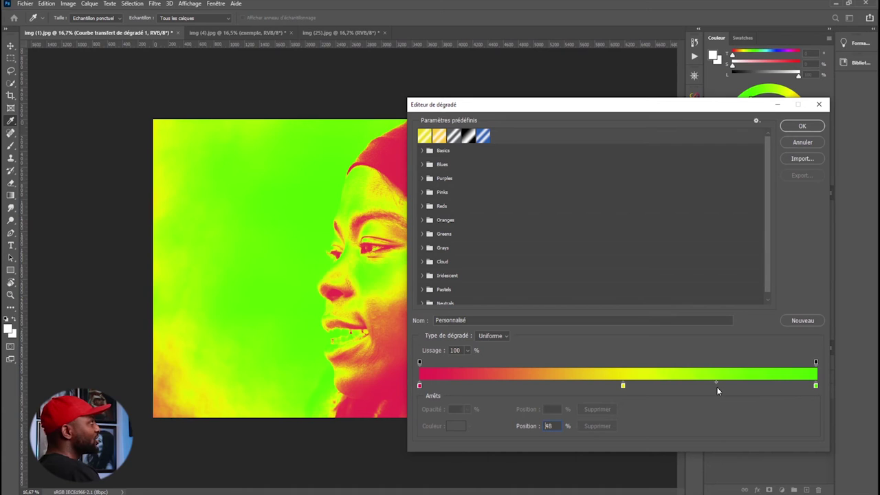
mouse_move(717, 386)
mouse_down()
mouse_move(770, 387)
mouse_move(637, 386)
mouse_move(725, 386)
mouse_up()
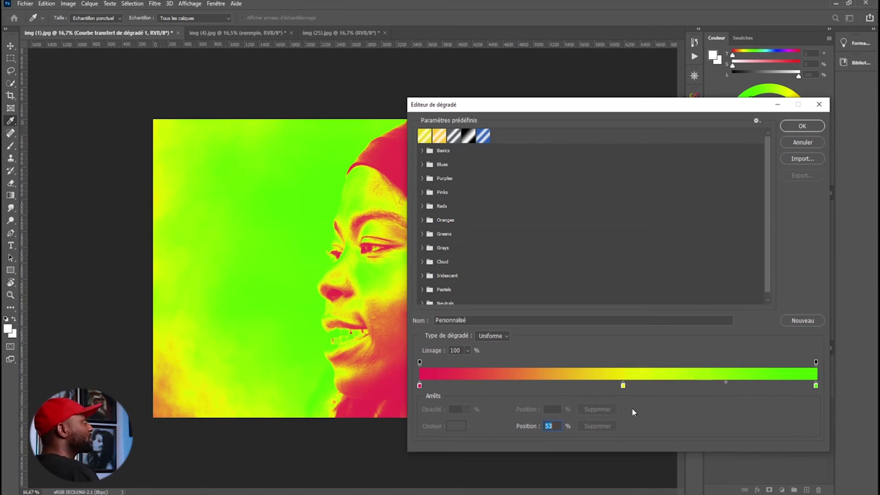
Try extra yellow stops at 23 % and 78 %, and remove every intermediate stop, including the one at 51 %
drag(534, 386, 509, 386)
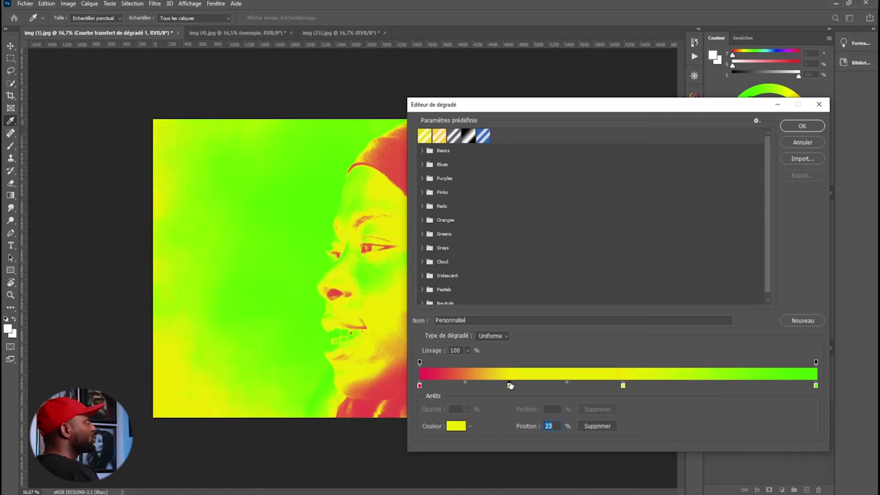
click(728, 385)
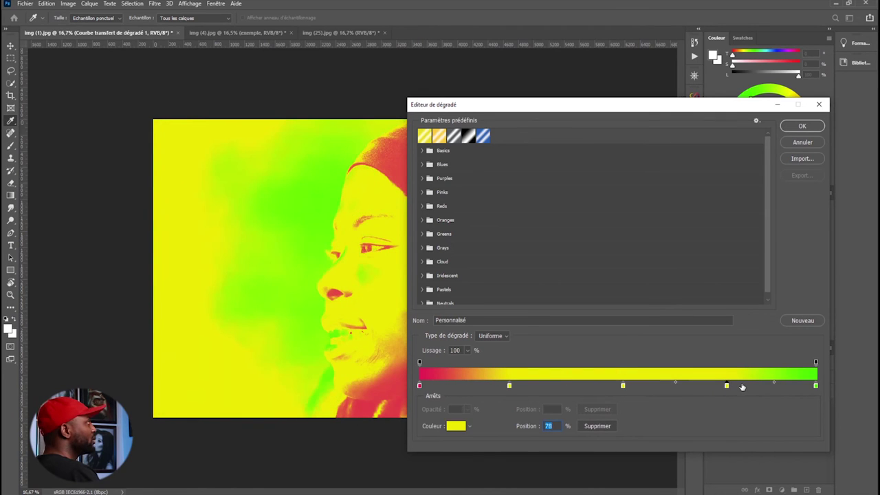
drag(733, 415, 734, 409)
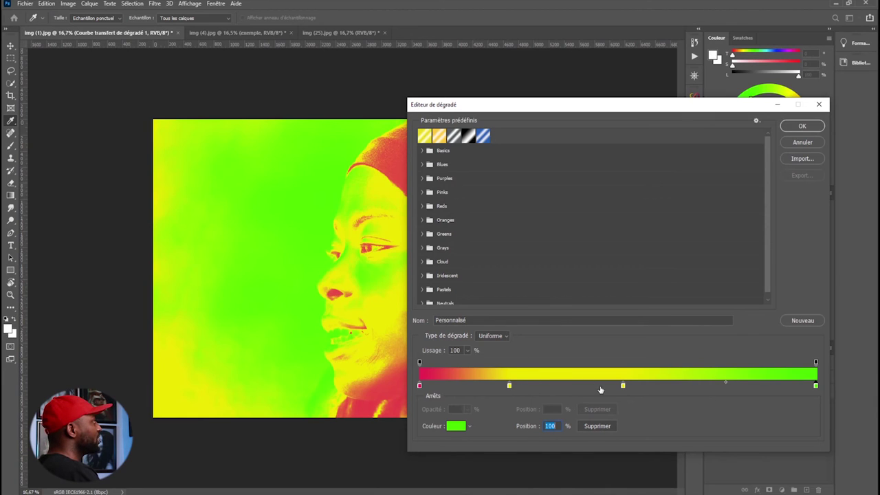
click(510, 386)
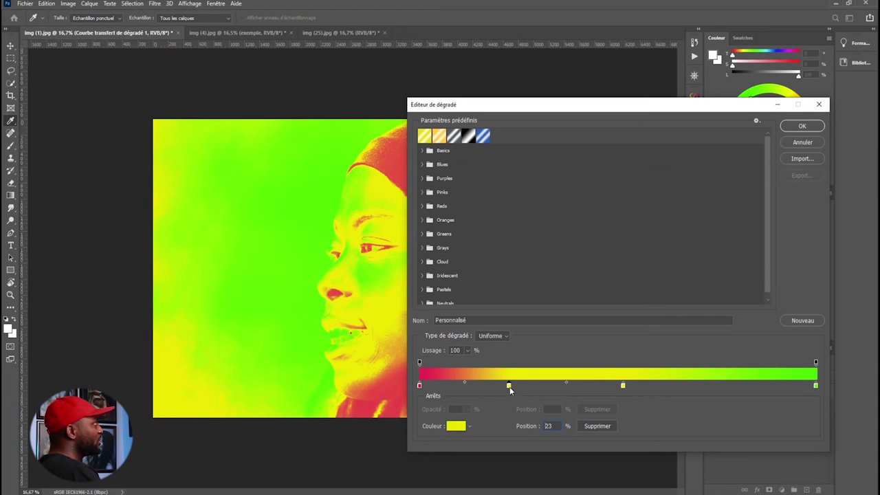
drag(509, 386, 512, 397)
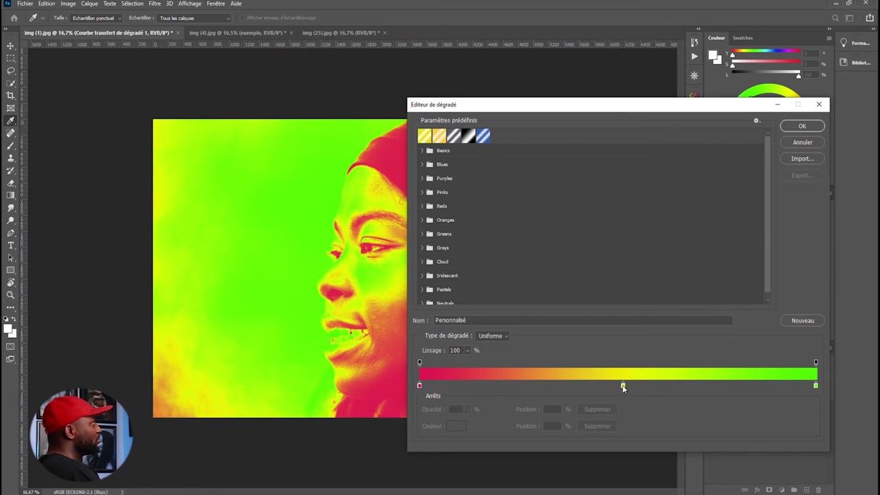
drag(623, 387, 627, 411)
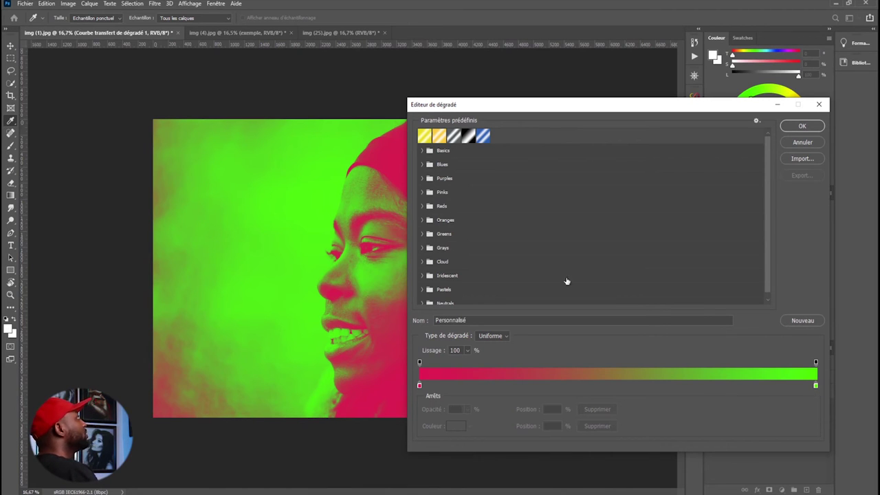
Move the gradient editor further off the face and set the 0 % colour stop to dark blue 01035d
drag(557, 99, 621, 101)
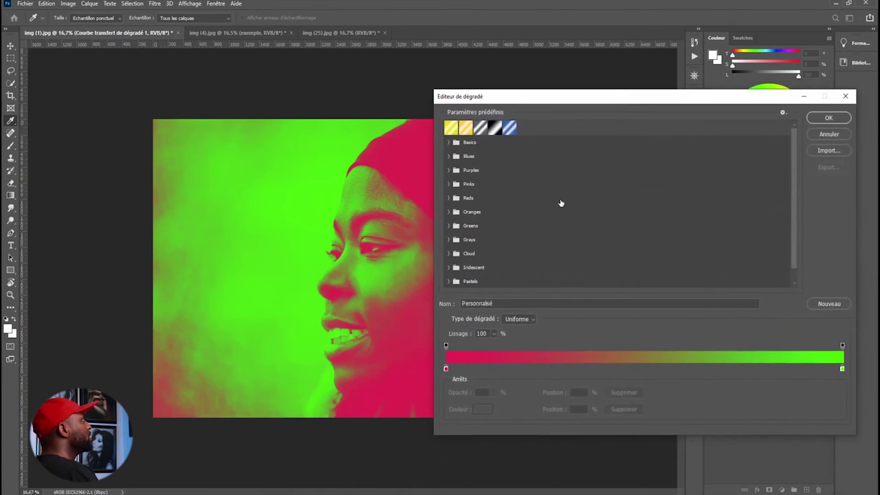
double_click(446, 370)
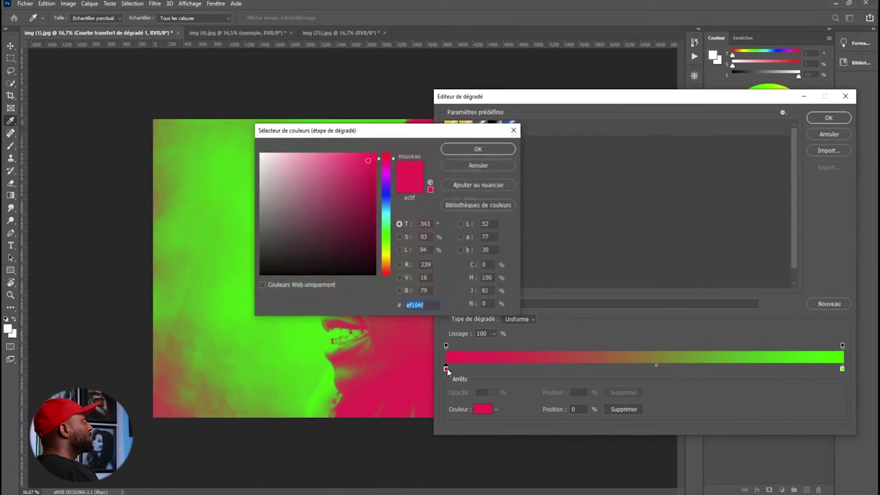
click(386, 194)
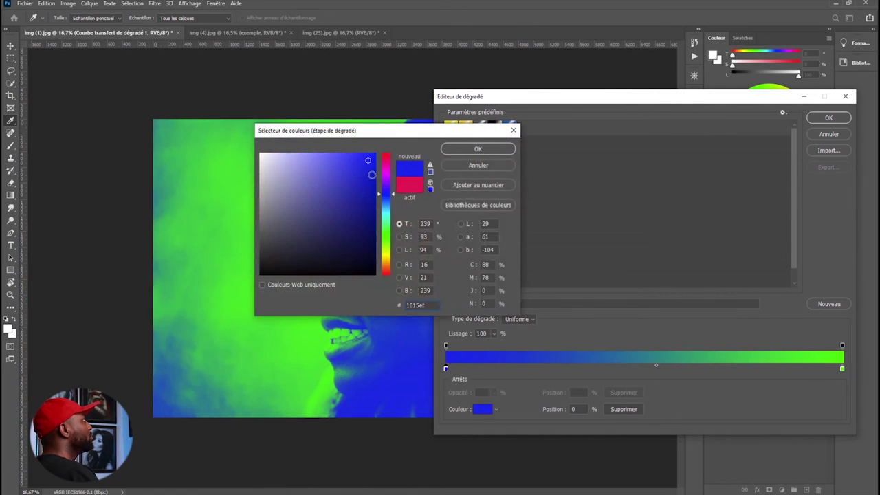
drag(369, 205, 375, 231)
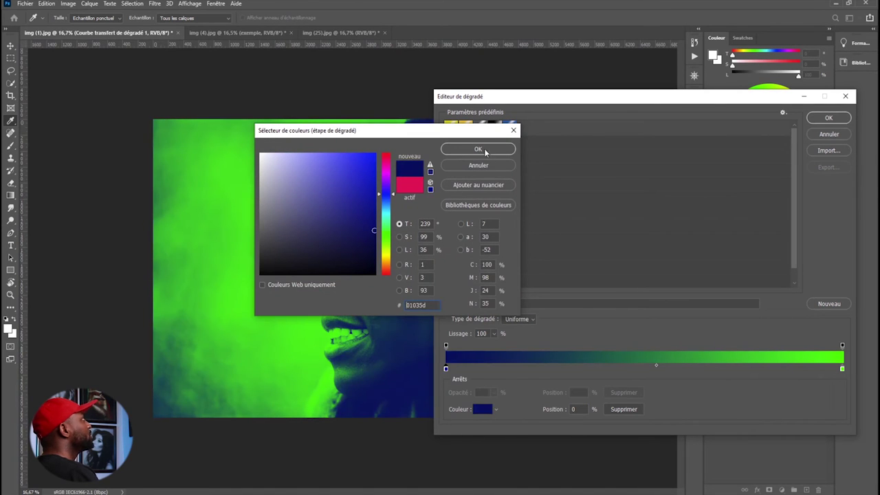
click(486, 150)
Set the 100 % colour stop to dark yellow c9a80c and apply the edited gradient
click(842, 370)
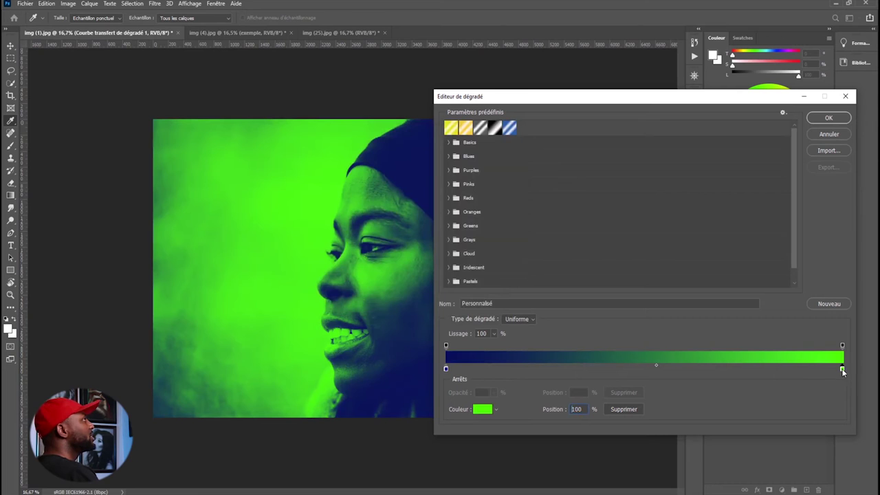
double_click(842, 369)
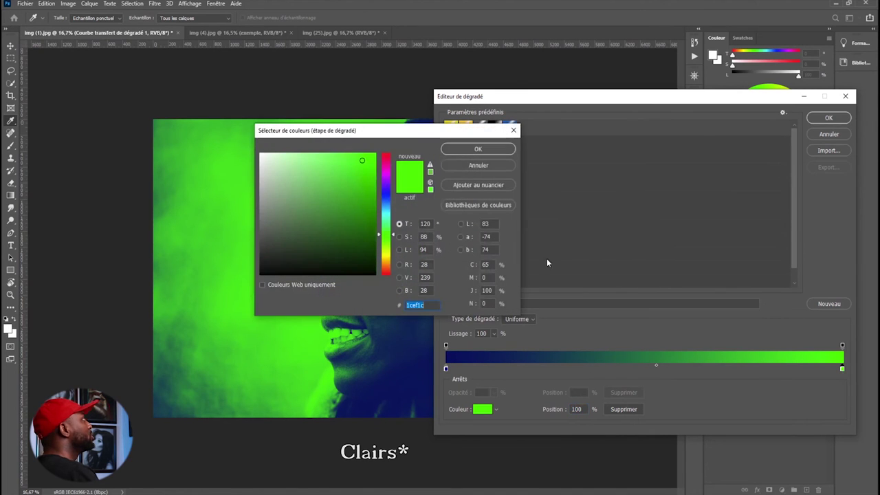
click(387, 264)
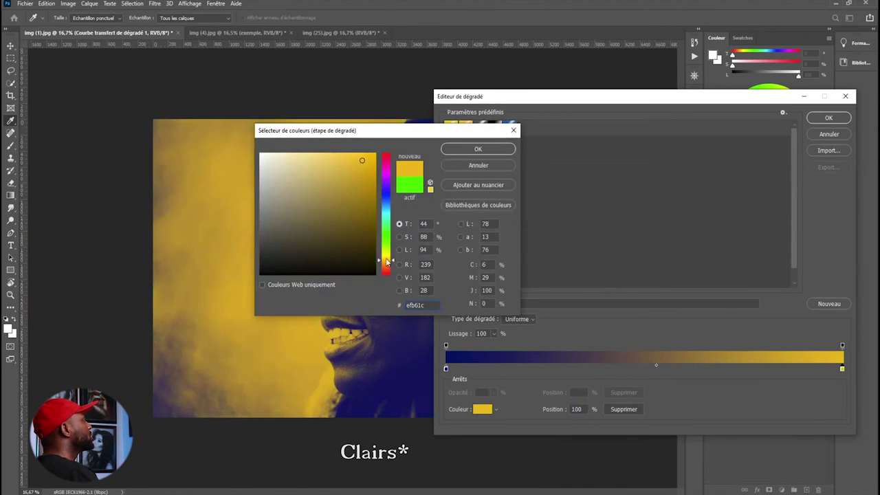
drag(386, 262, 387, 258)
click(369, 179)
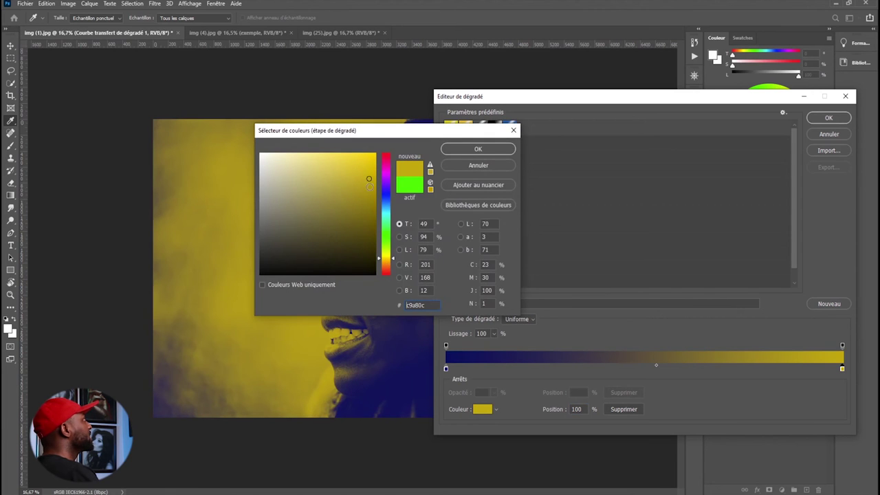
click(465, 151)
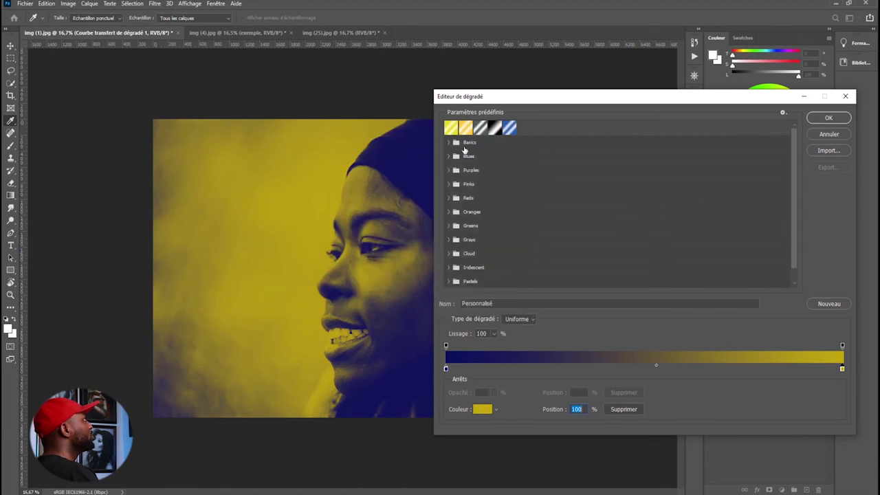
click(828, 118)
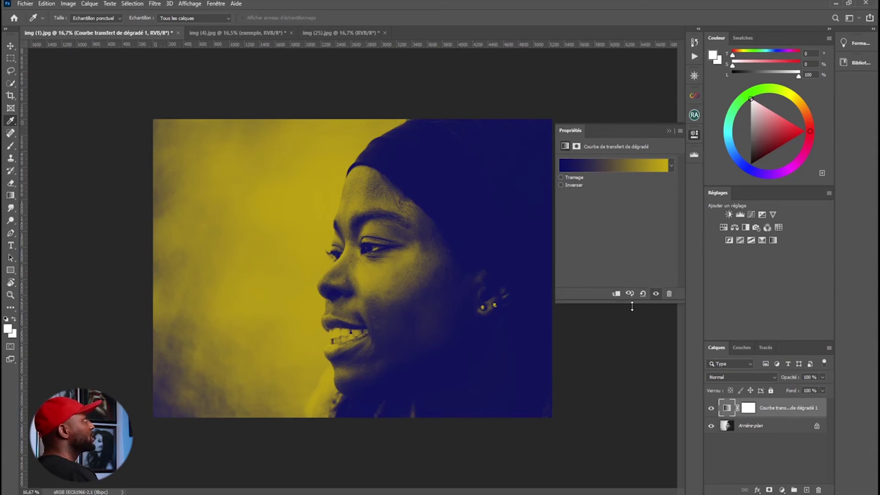
Toggle the gradient map's visibility on the portrait to compare with the original, leaving it hidden
click(657, 294)
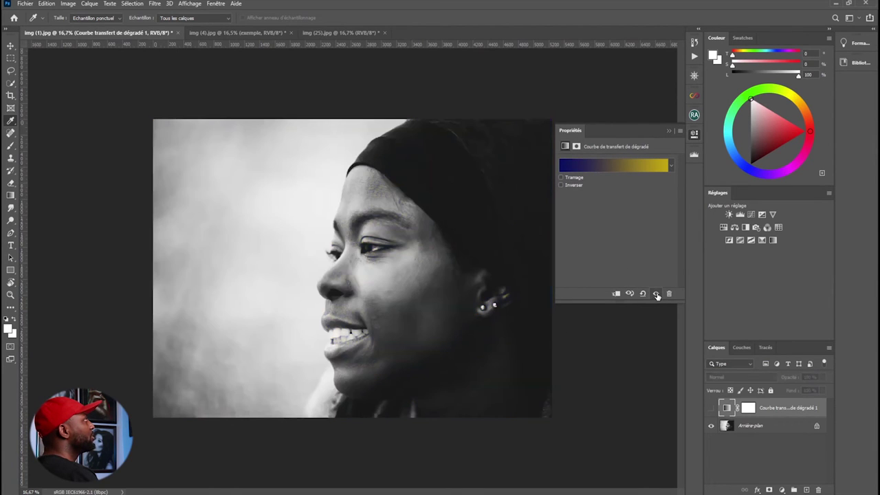
click(657, 294)
click(657, 294)
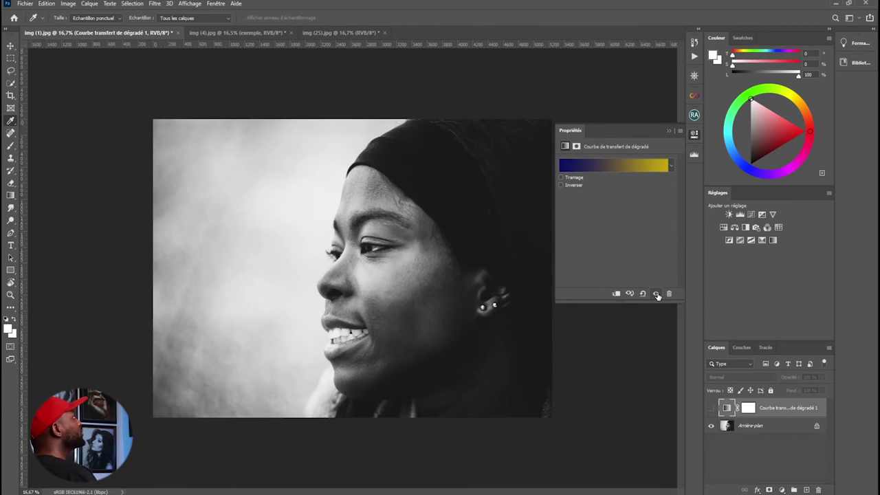
In the img (4).jpg document, show the exemple layer and hide the Arrière-plan layer
click(245, 32)
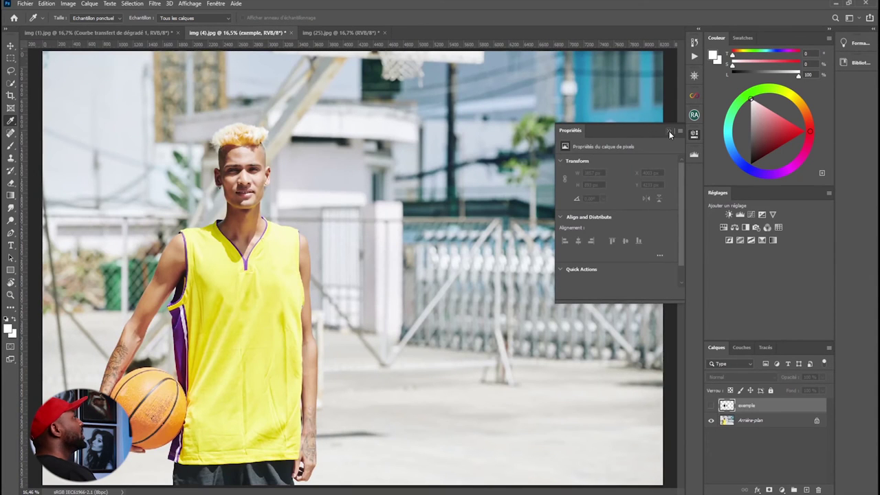
click(670, 131)
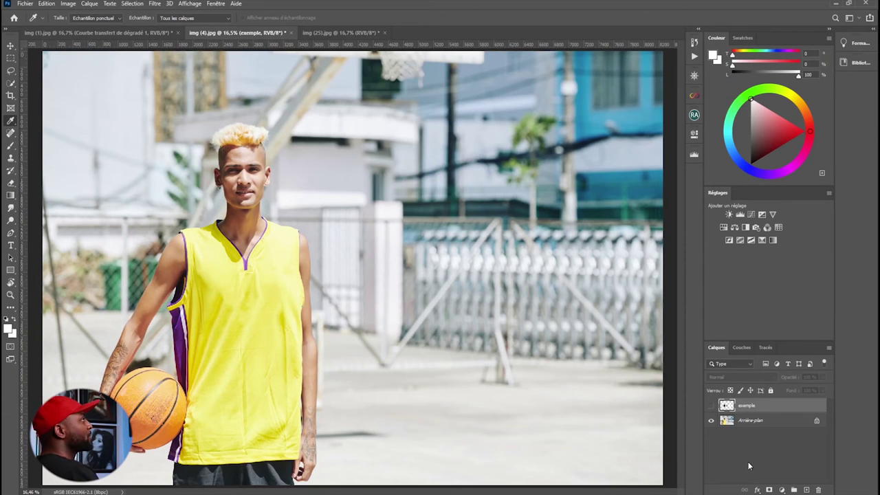
click(712, 406)
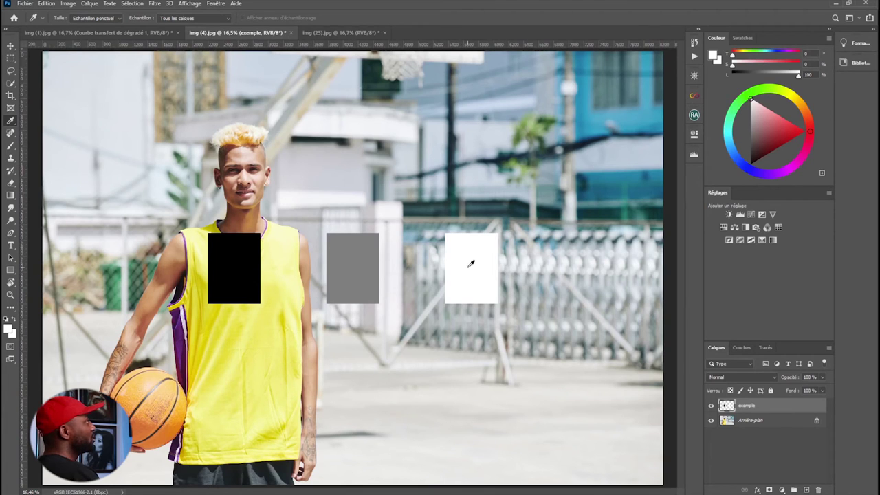
click(712, 421)
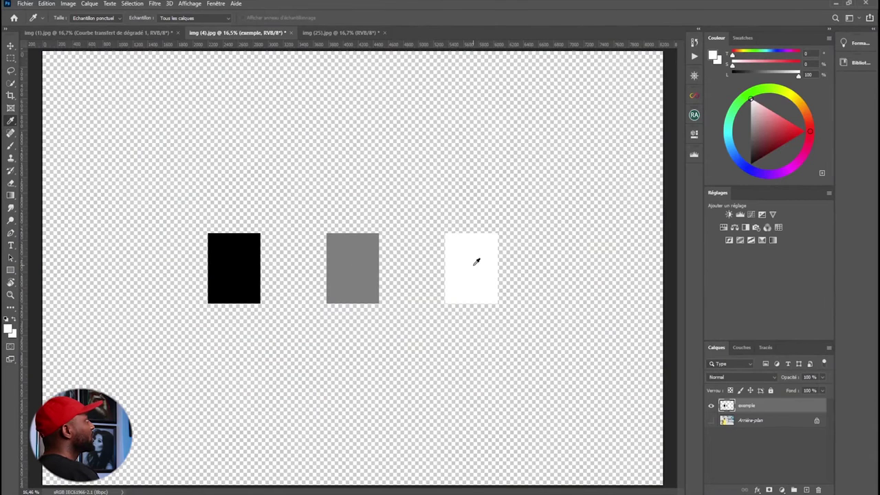
Add a gradient map adjustment layer (Courbe de transfert de dégradé) directly above the Arrière-plan layer
click(765, 420)
click(782, 490)
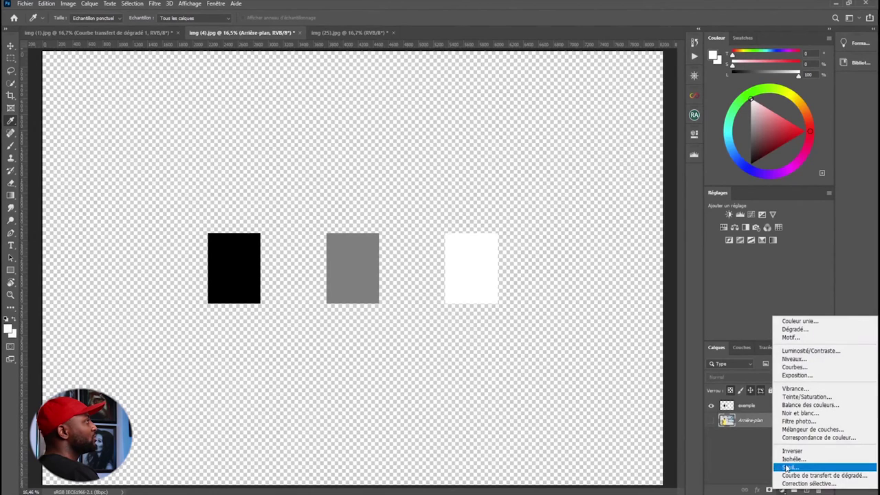
click(804, 478)
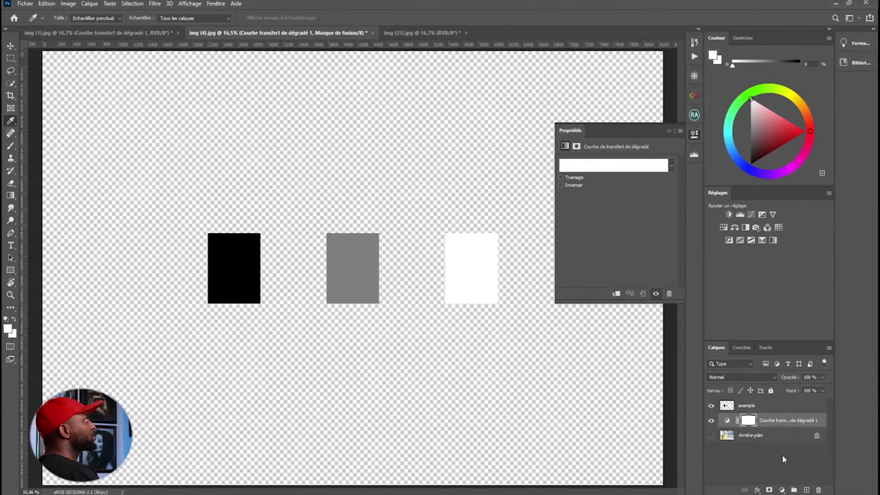
click(615, 166)
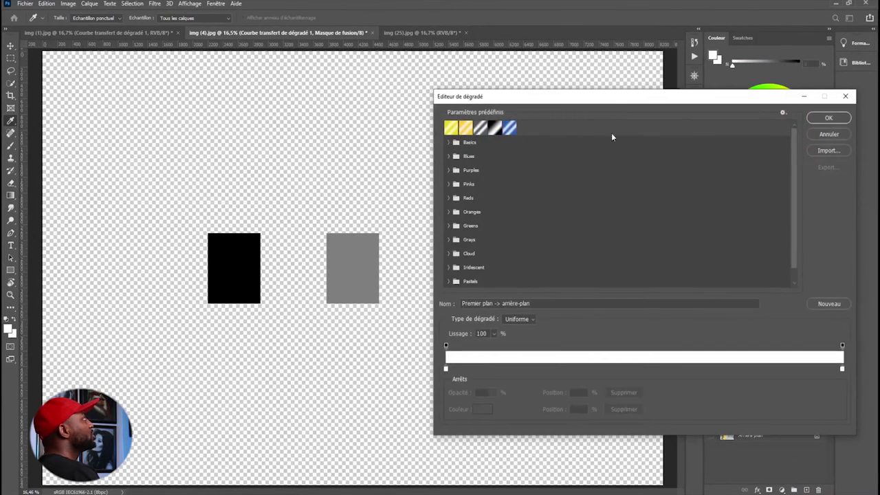
drag(616, 102, 498, 94)
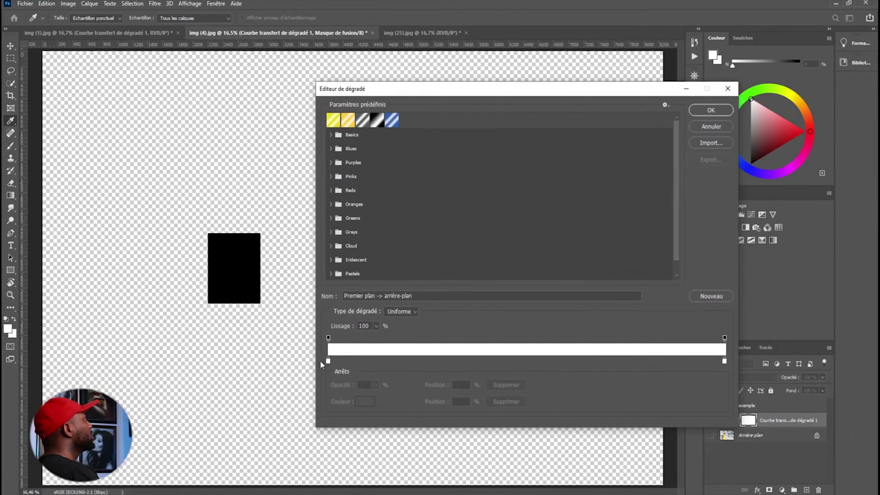
double_click(328, 362)
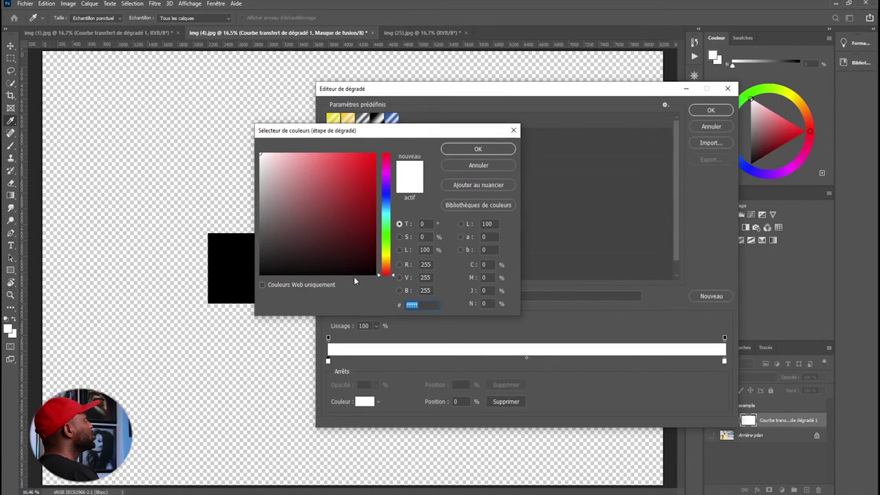
click(473, 148)
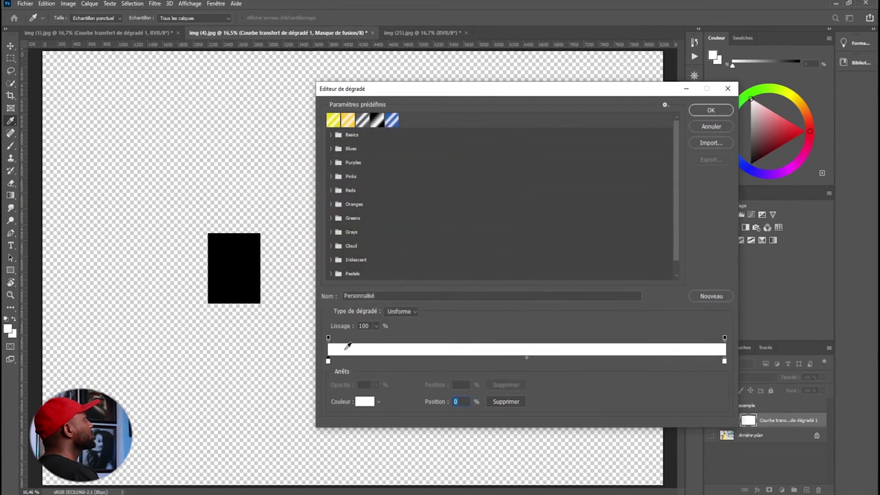
click(365, 402)
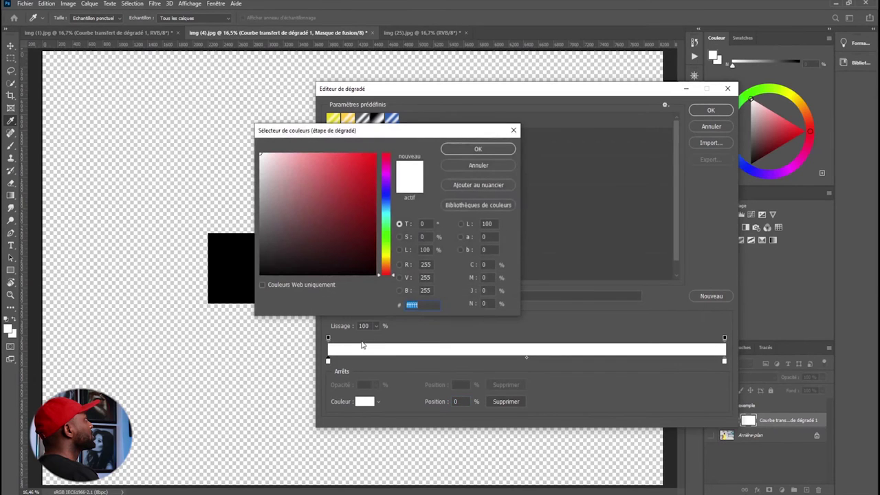
click(467, 150)
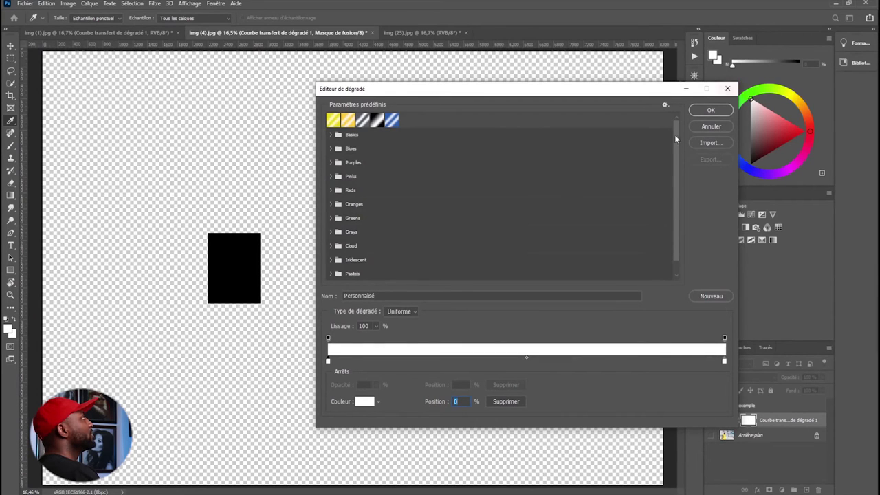
click(729, 90)
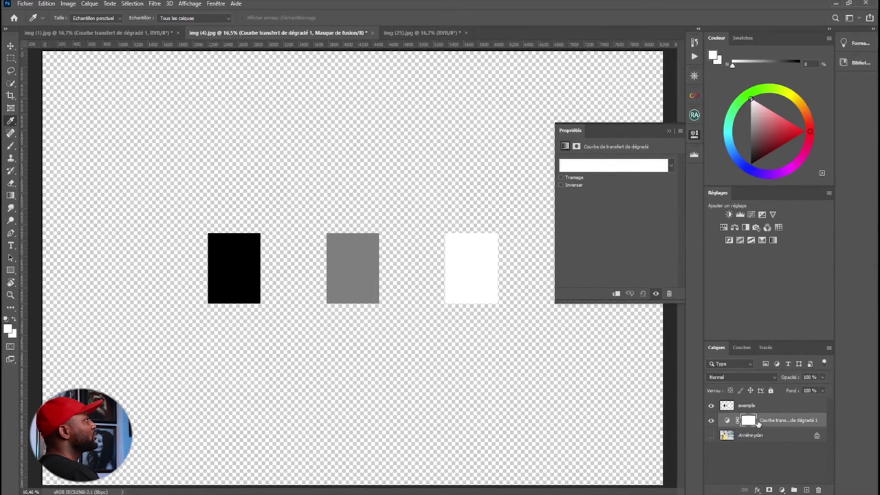
Set the gradient map's starting colour stop at position 0% to pure red, ff0000
click(728, 421)
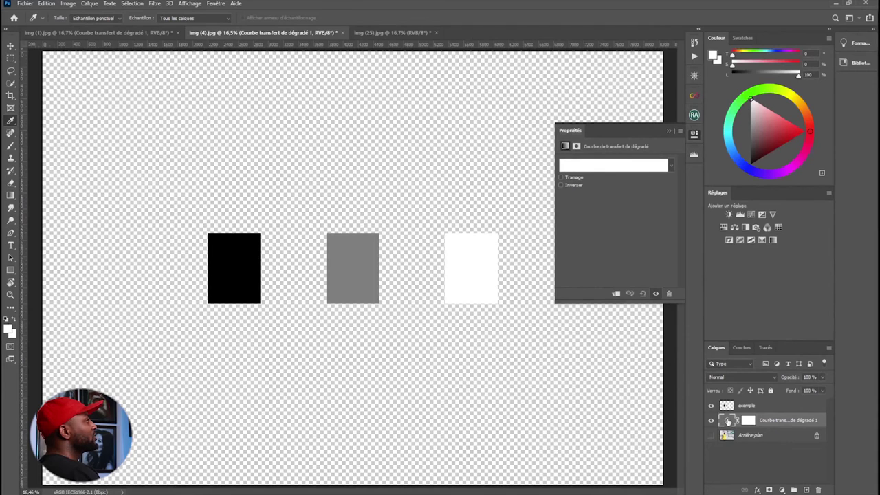
click(748, 421)
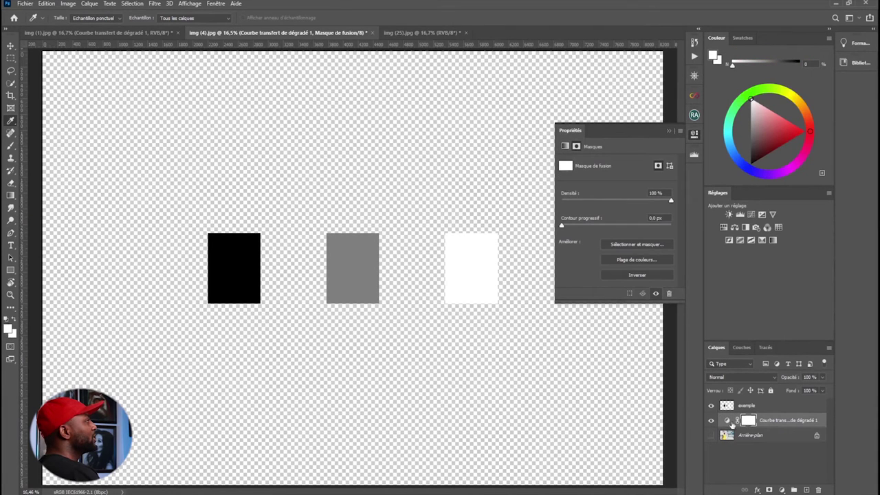
click(728, 422)
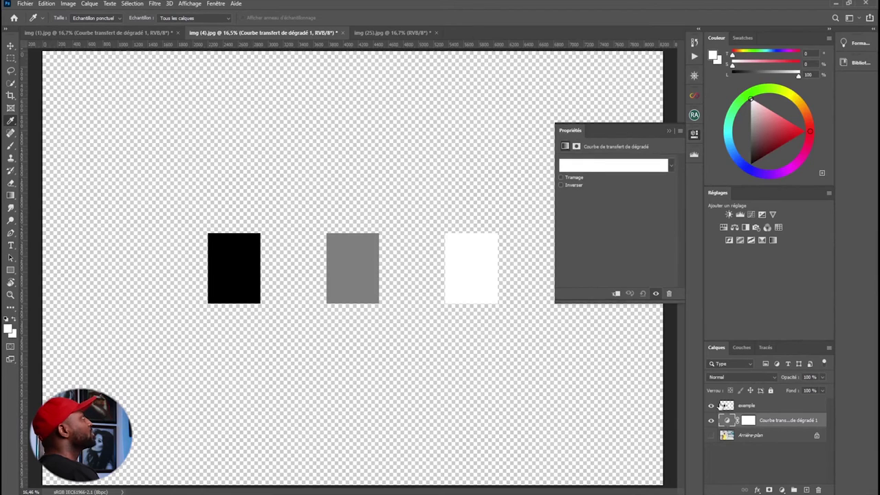
click(619, 167)
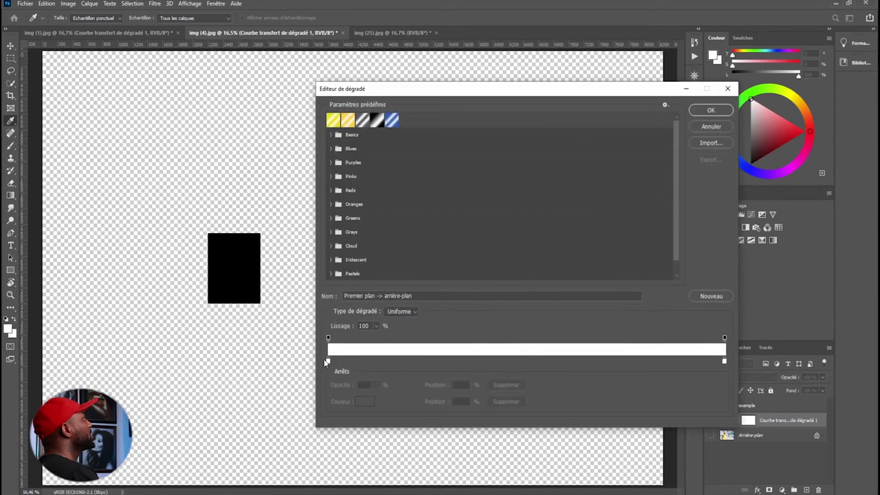
click(328, 361)
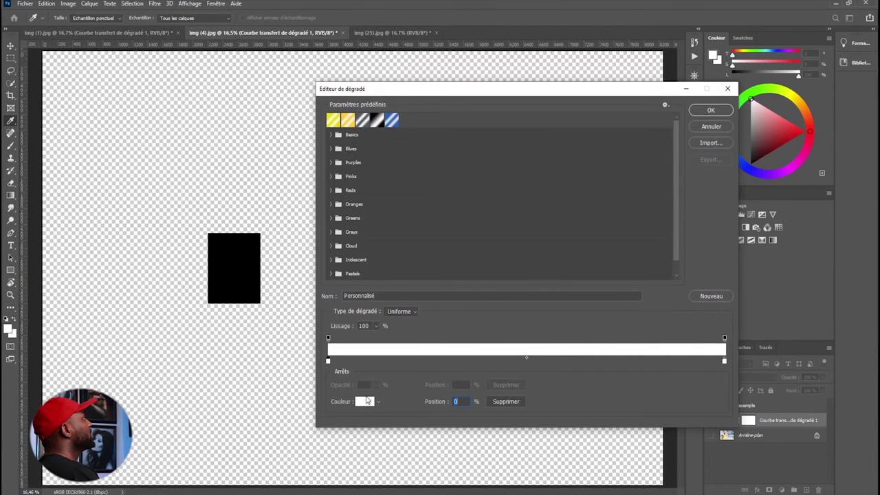
click(365, 402)
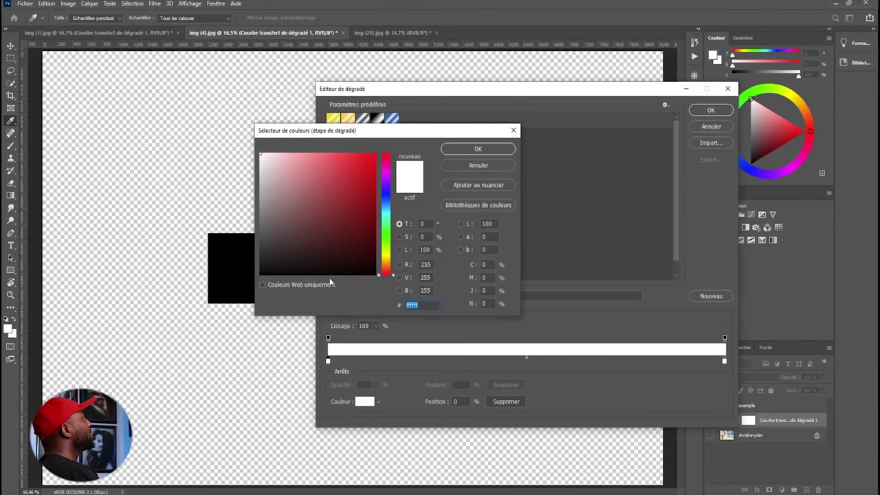
drag(291, 265, 380, 144)
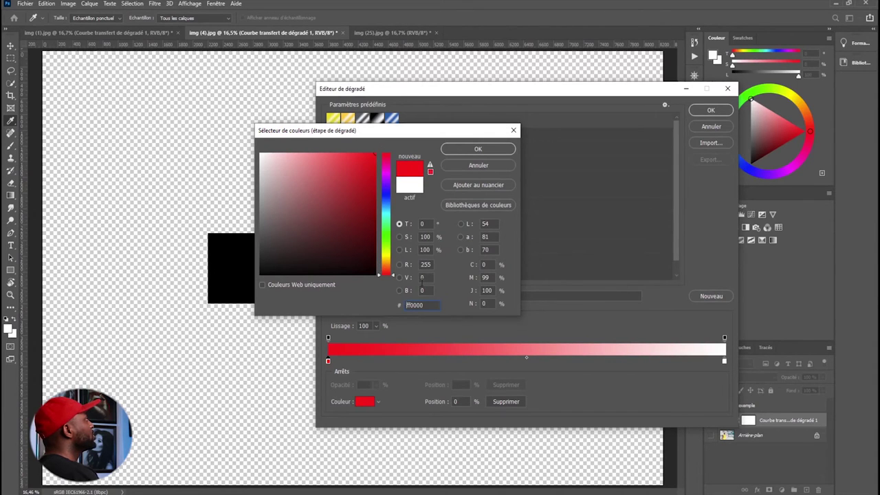
click(478, 150)
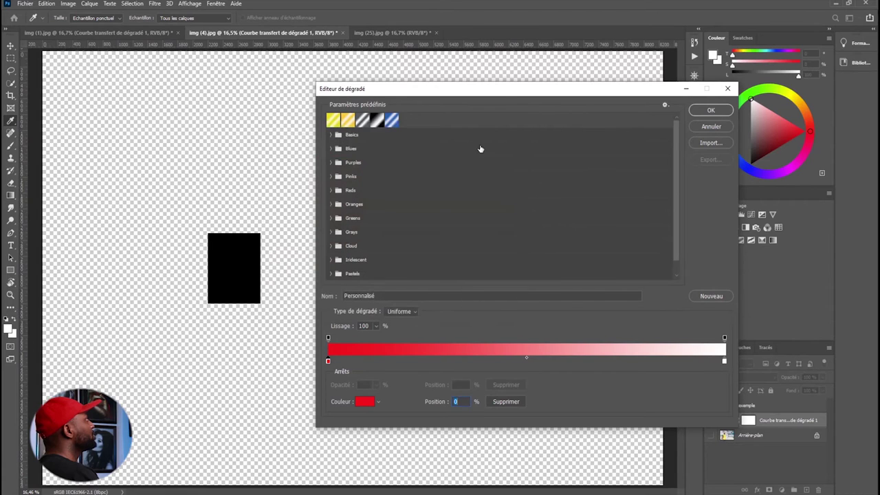
Set the gradient's end colour stop at position 100% to pure blue, 0000ff, and apply the gradient
double_click(724, 362)
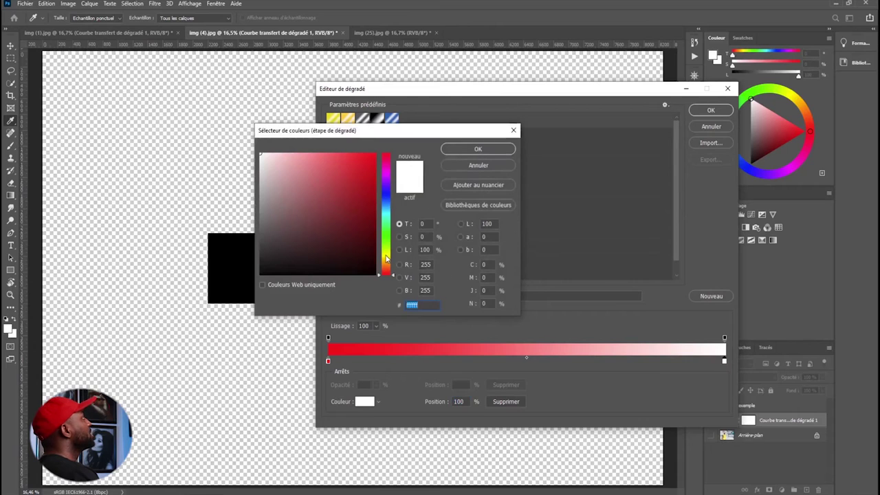
click(376, 196)
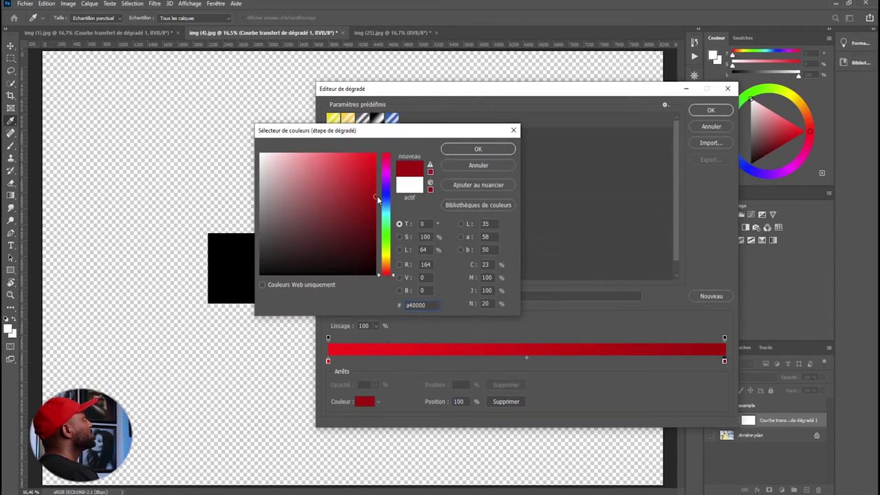
click(383, 194)
mouse_move(375, 159)
mouse_down()
mouse_move(373, 146)
mouse_move(374, 154)
mouse_up()
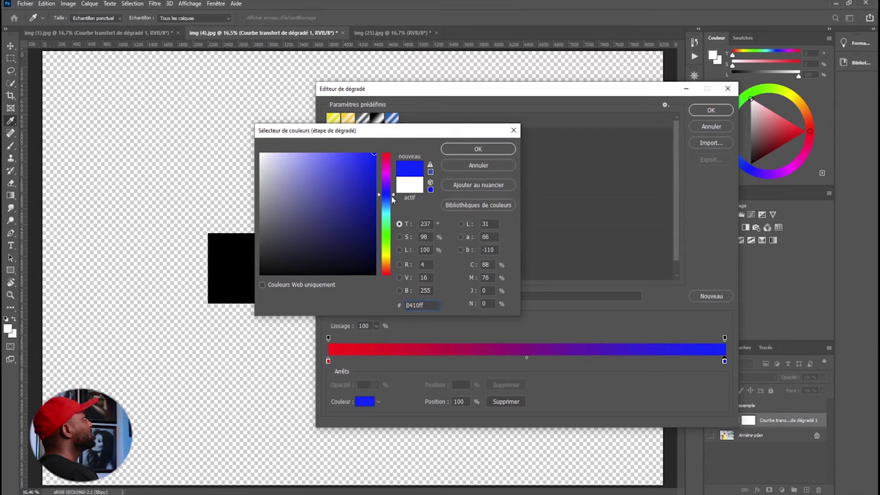
click(423, 277)
text(0)
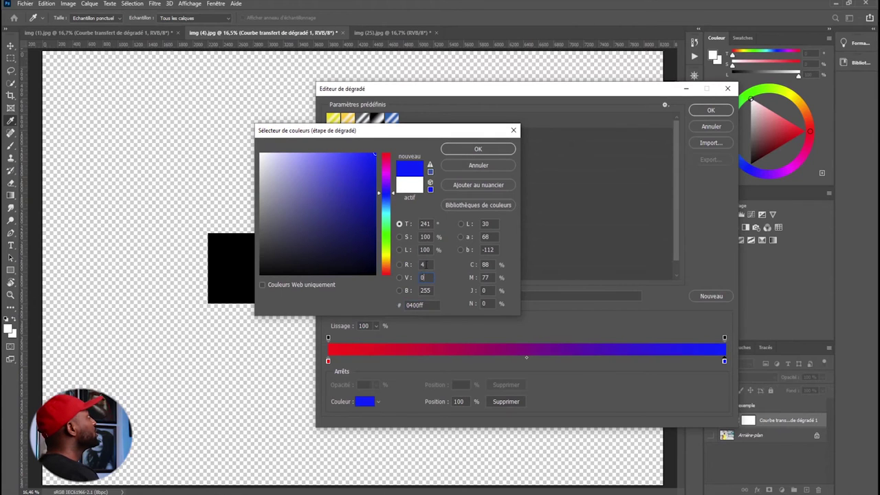
text(0)
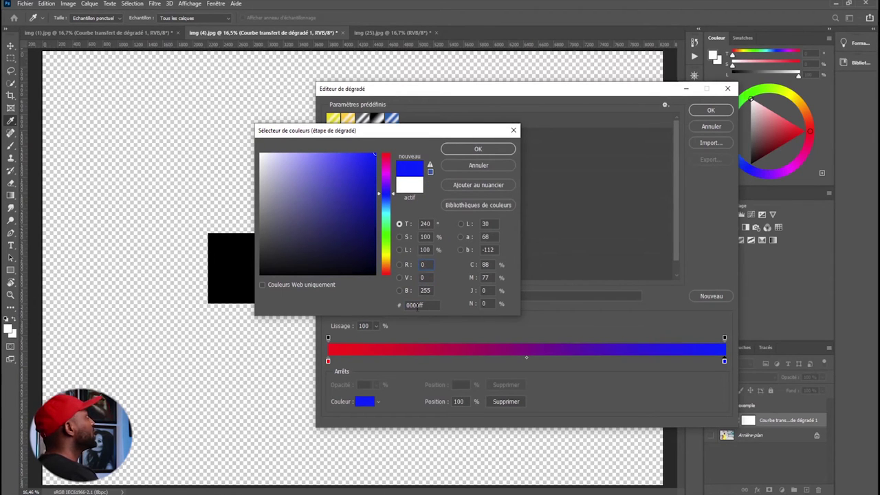
click(472, 149)
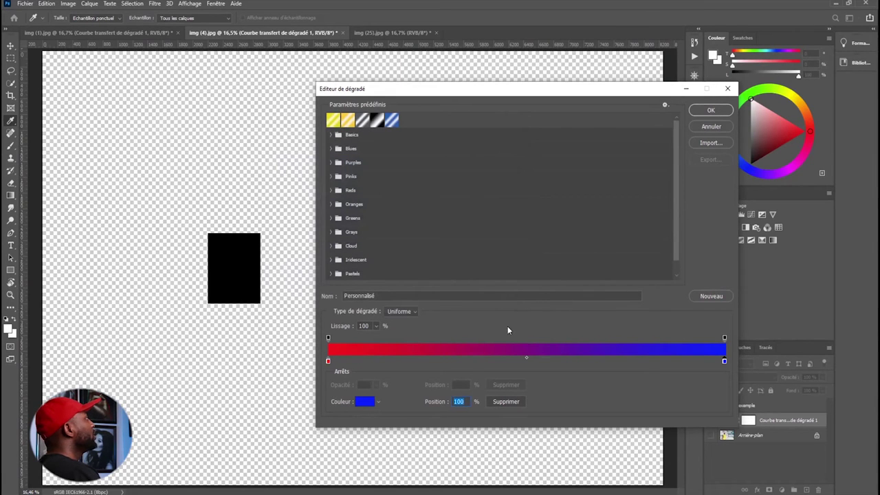
click(697, 113)
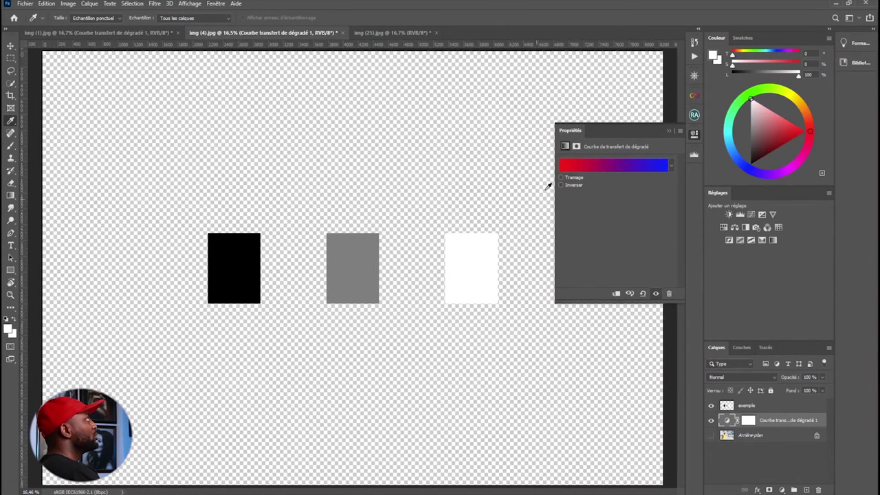
Move the gradient map layer above the exemple layer and display its properties
click(670, 131)
drag(769, 422, 765, 403)
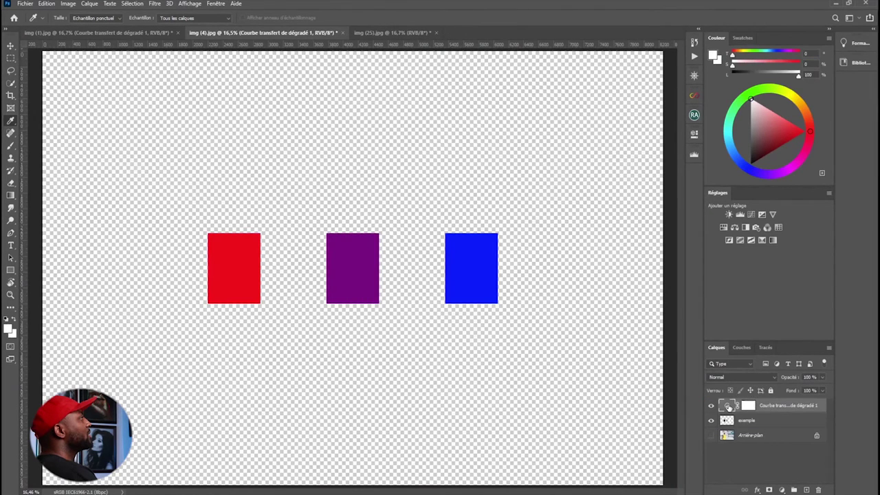
double_click(729, 406)
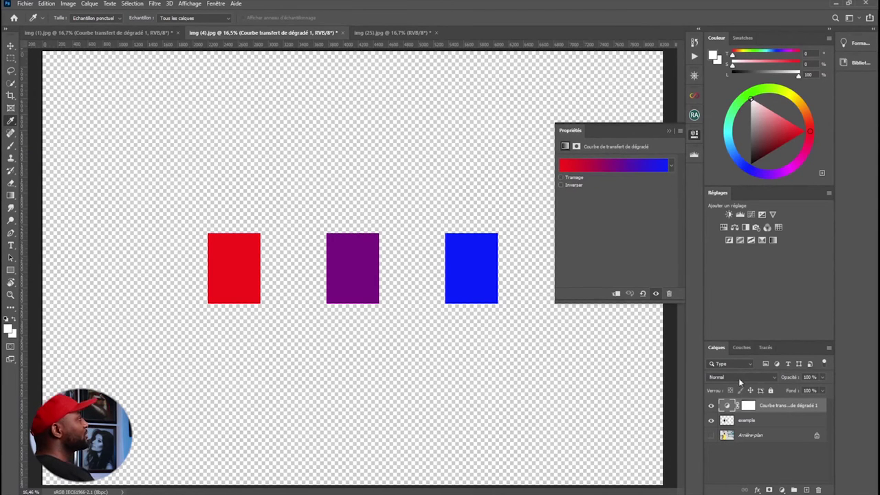
Select the exemple layer and hide the gradient map to view the squares' original tones
click(747, 421)
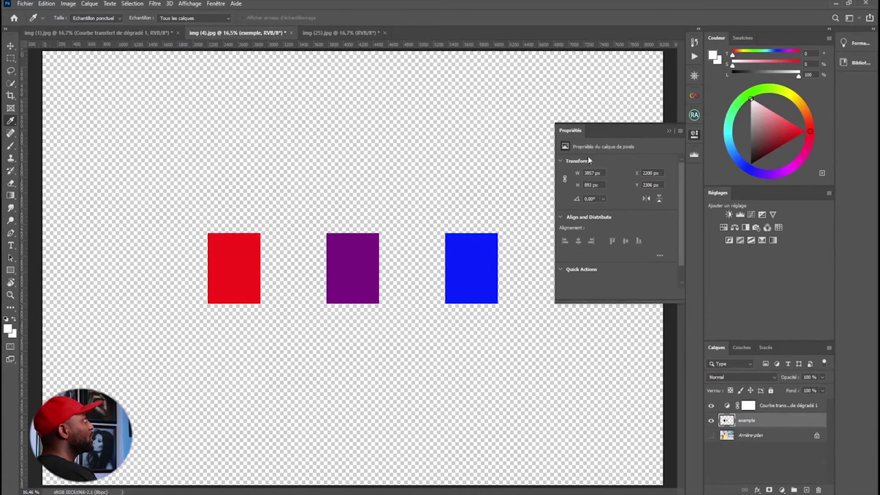
click(668, 131)
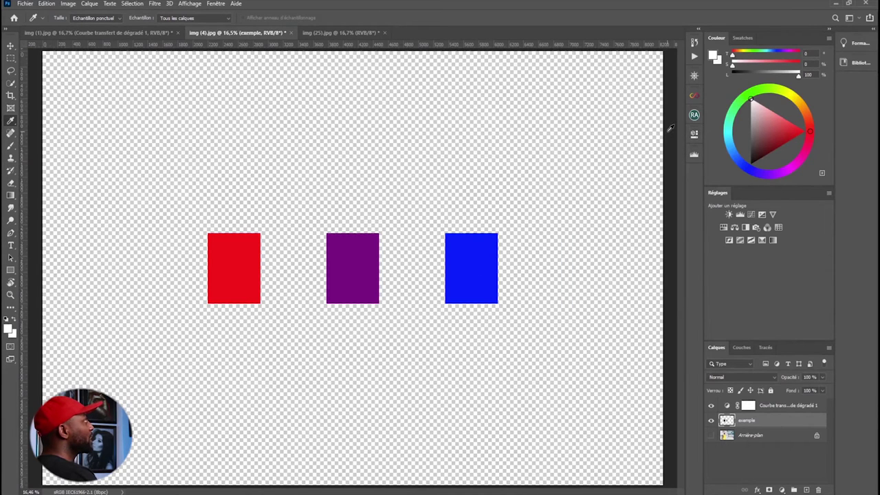
click(711, 406)
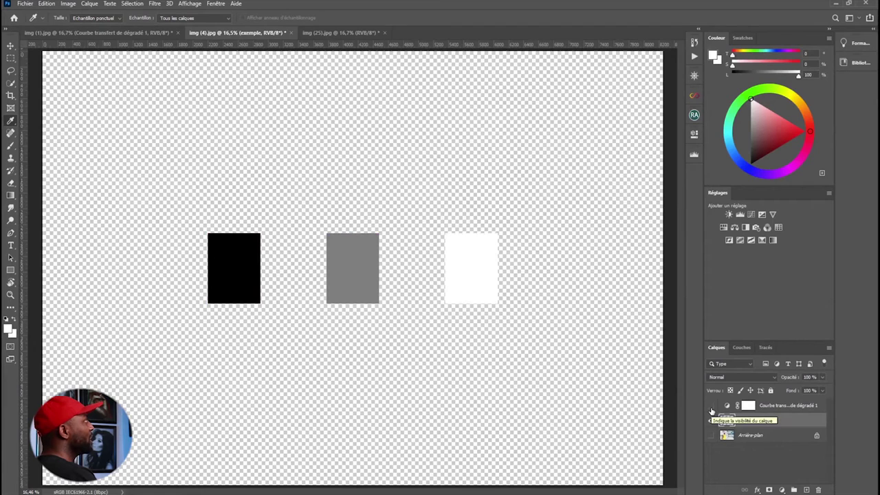
Show the gradient map again and add a yellow colour stop, fbec00, at position 49% of its red-to-blue gradient
click(711, 408)
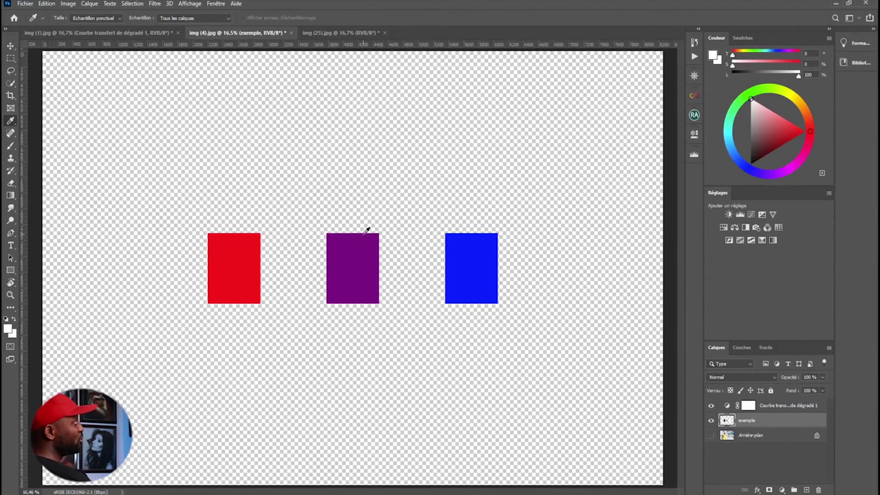
double_click(729, 407)
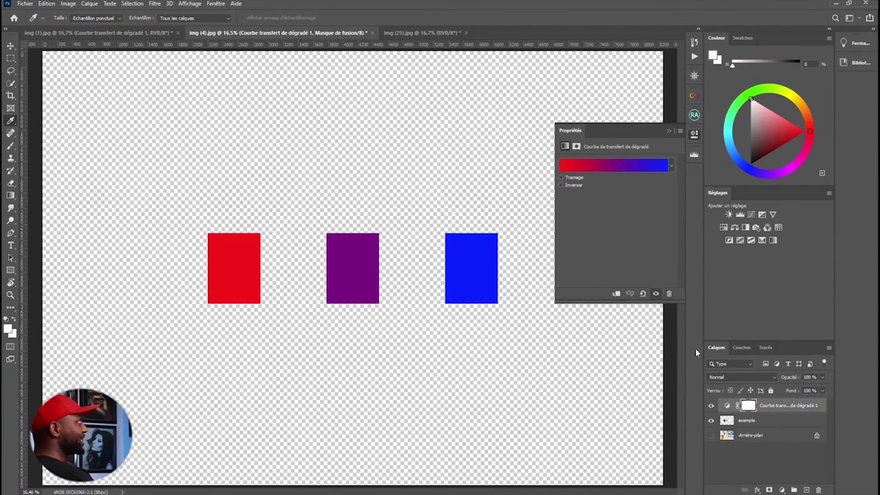
click(618, 168)
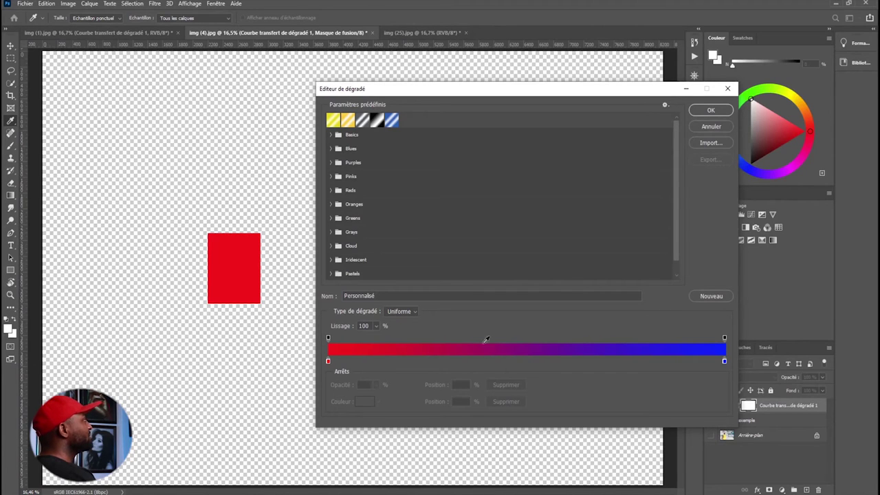
click(522, 361)
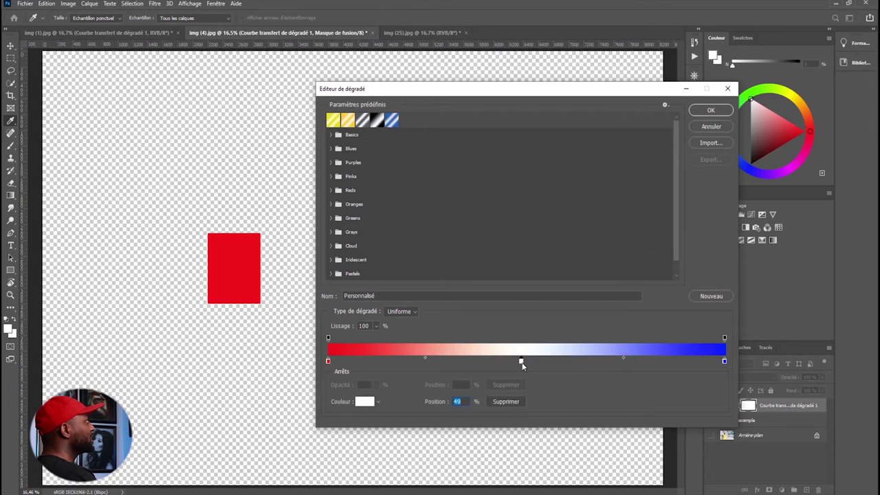
double_click(522, 363)
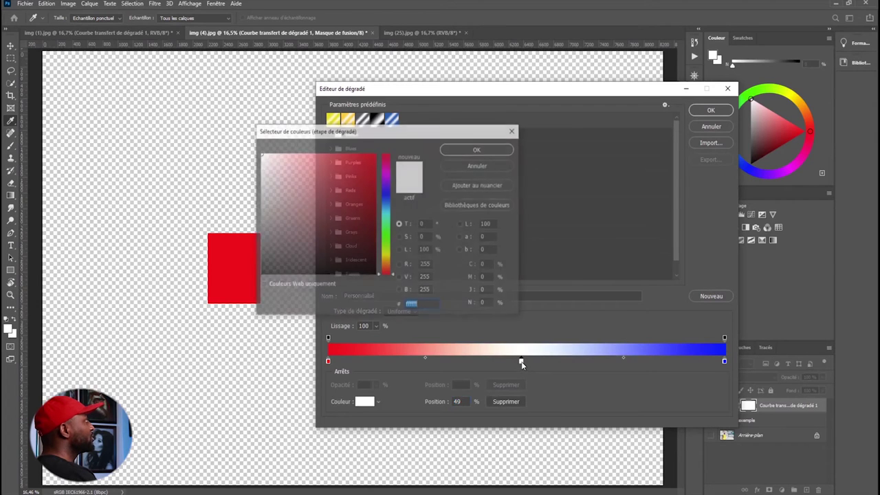
click(388, 255)
click(375, 155)
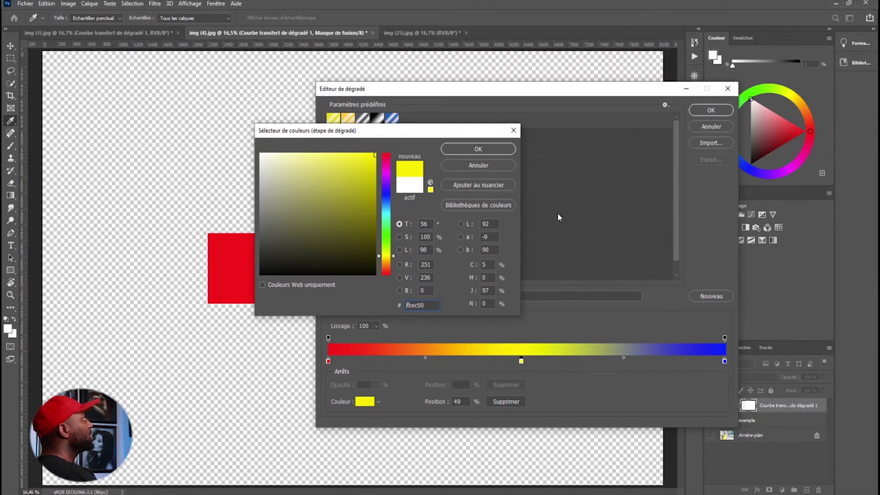
click(479, 150)
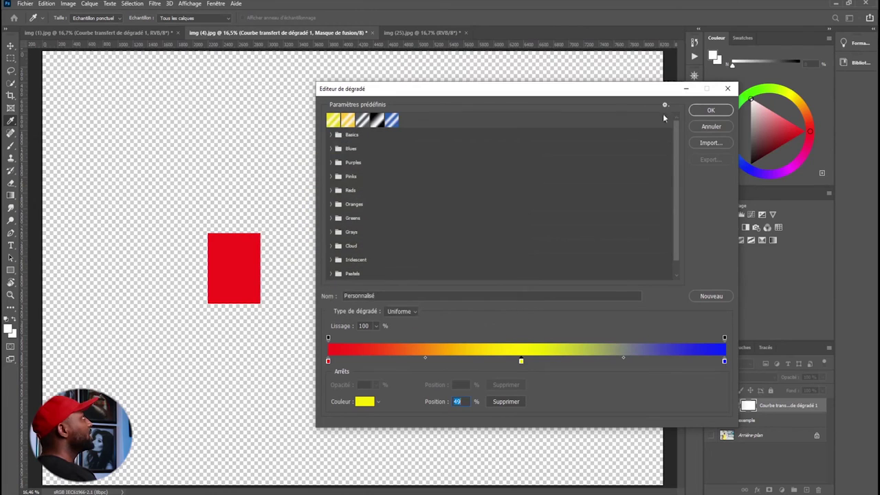
click(711, 111)
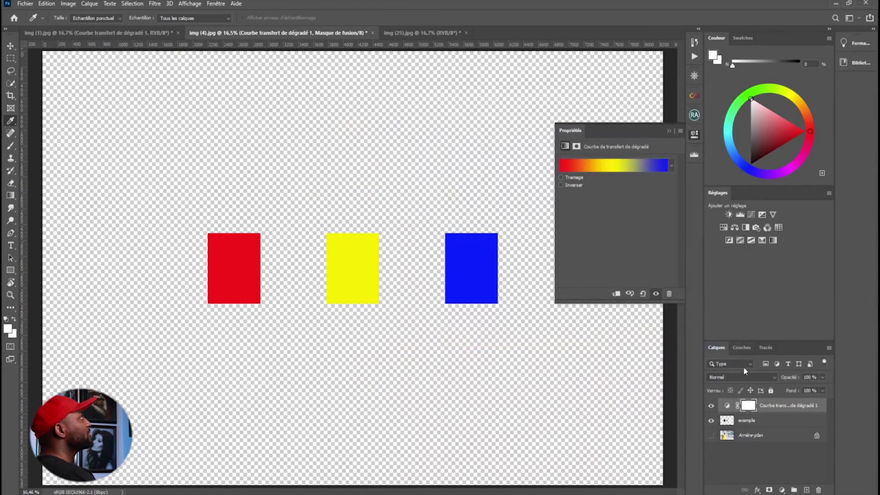
Toggle the gradient map's visibility to compare the squares' original tones with the red, yellow and blue result
click(712, 406)
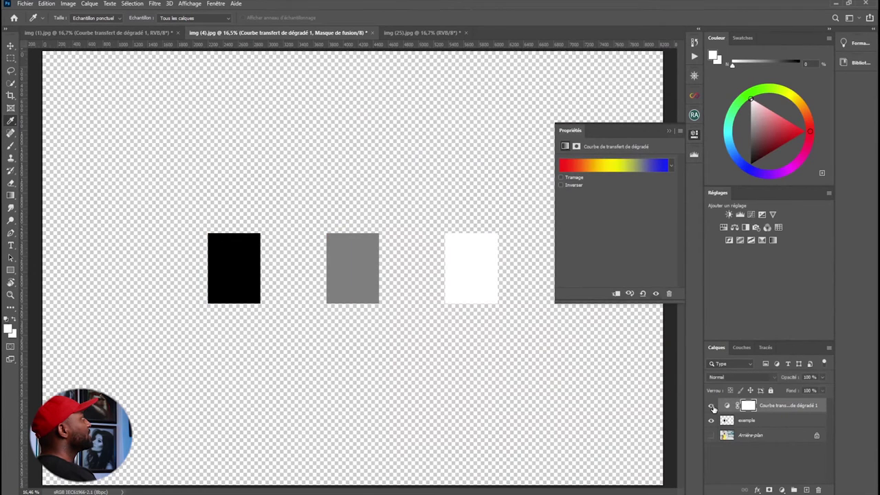
click(711, 407)
click(712, 406)
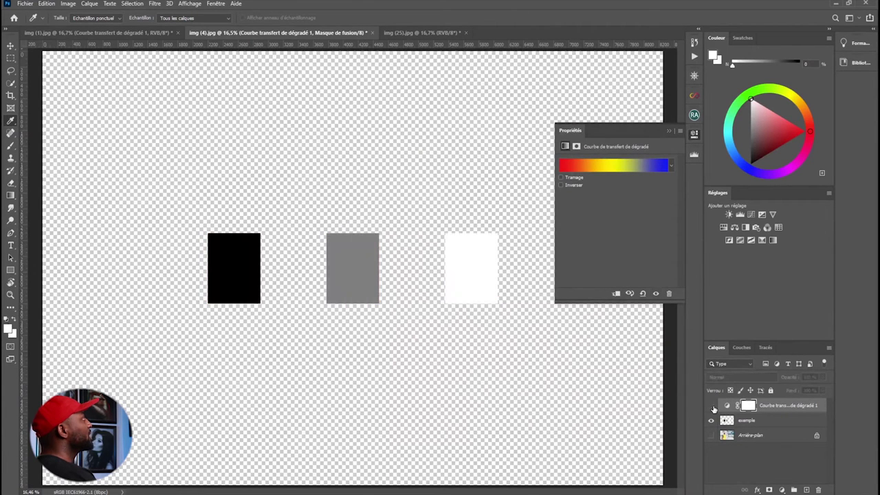
click(712, 406)
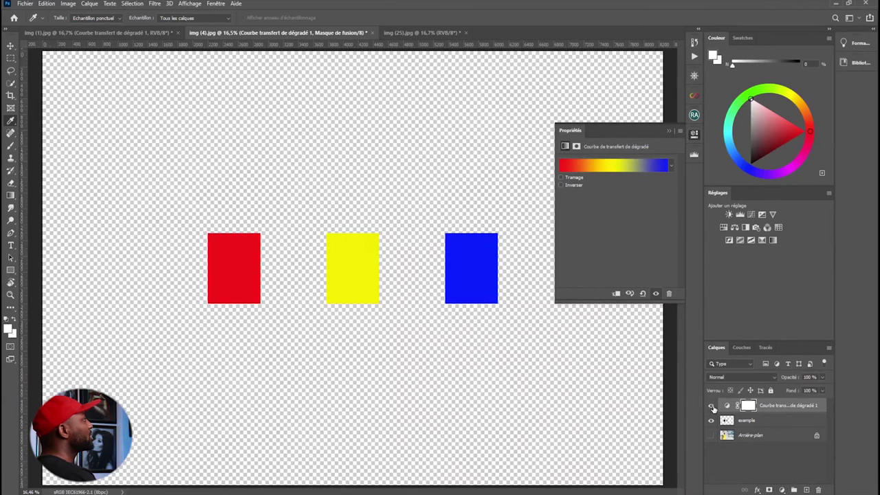
click(712, 407)
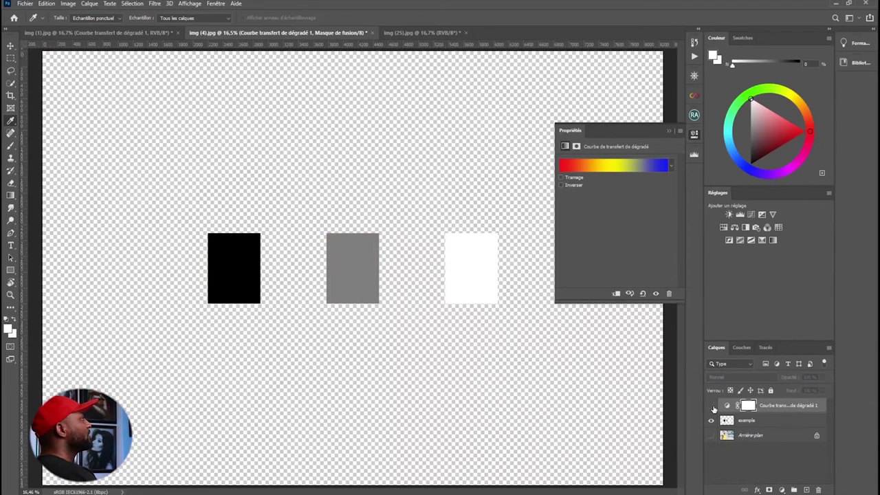
click(712, 406)
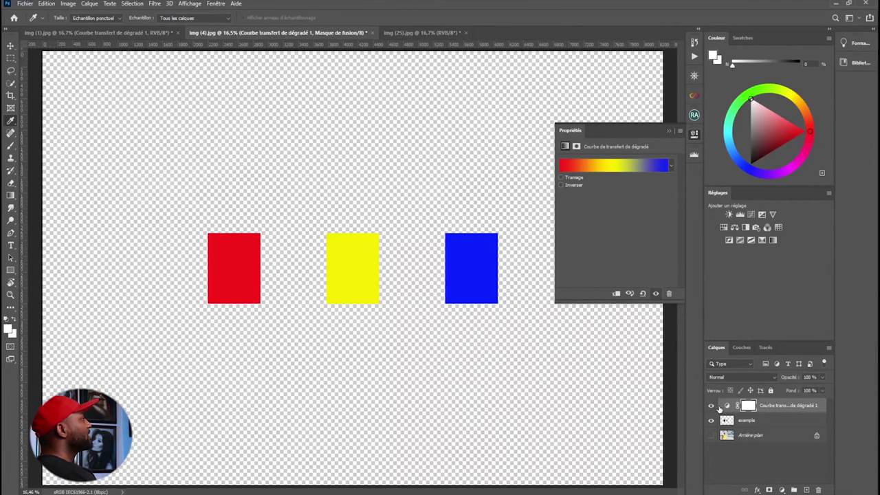
Delete the gradient map layer and the exemple layer, leaving only the background photo
click(727, 406)
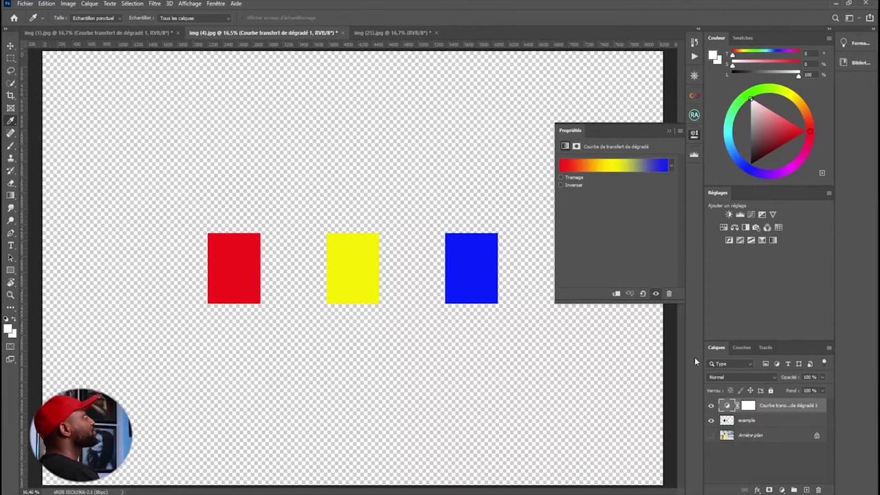
click(670, 131)
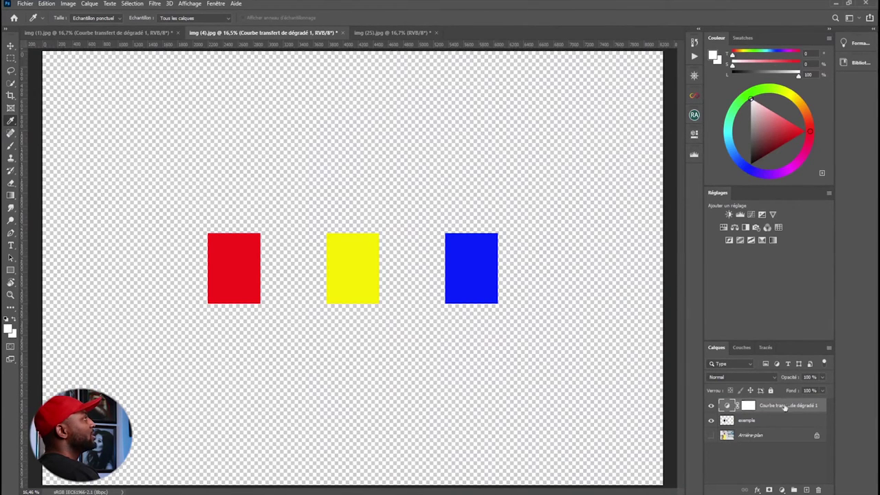
click(818, 490)
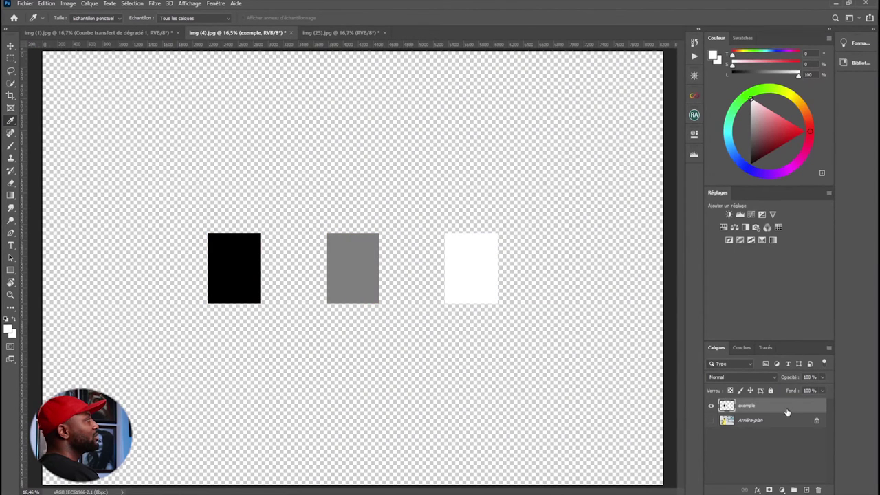
drag(787, 412, 820, 489)
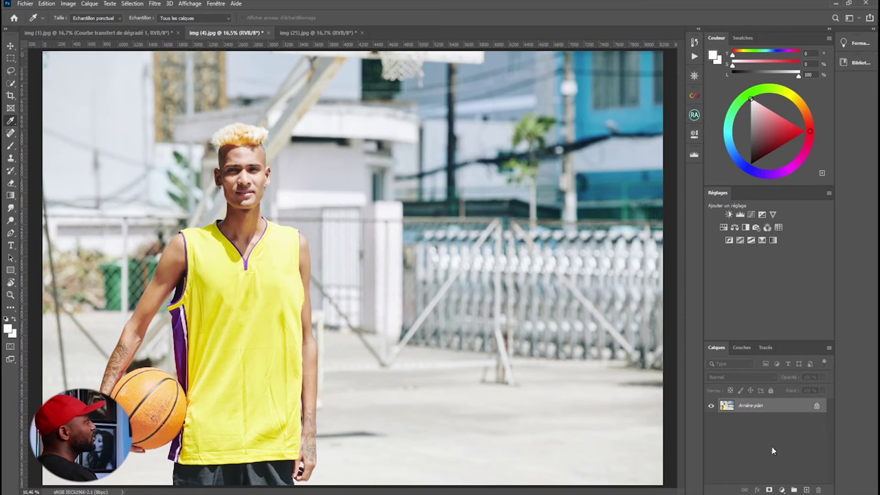
Add a gradient map above the basketball photo and set its starting colour stop at position 0% to dark yellow, 9a9104
click(782, 489)
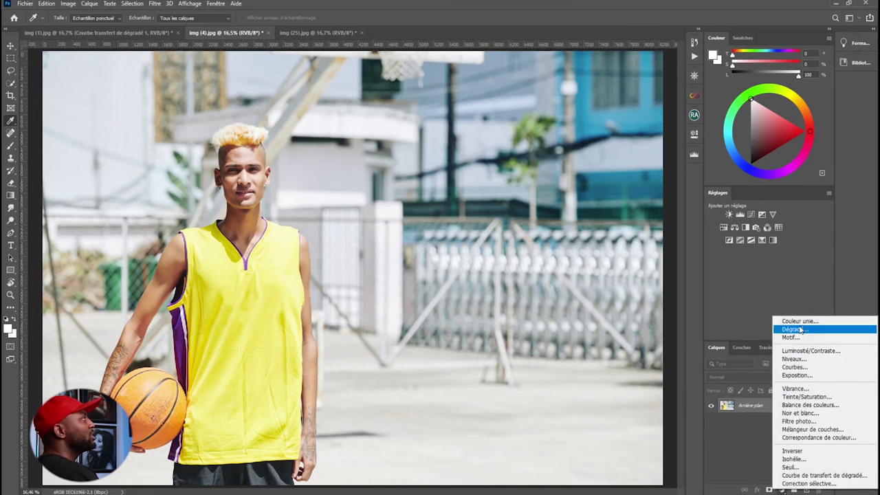
click(803, 476)
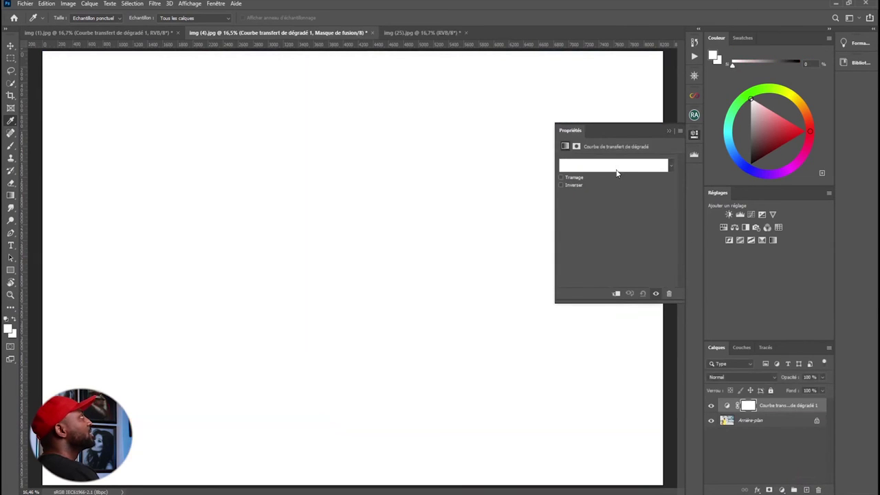
click(624, 167)
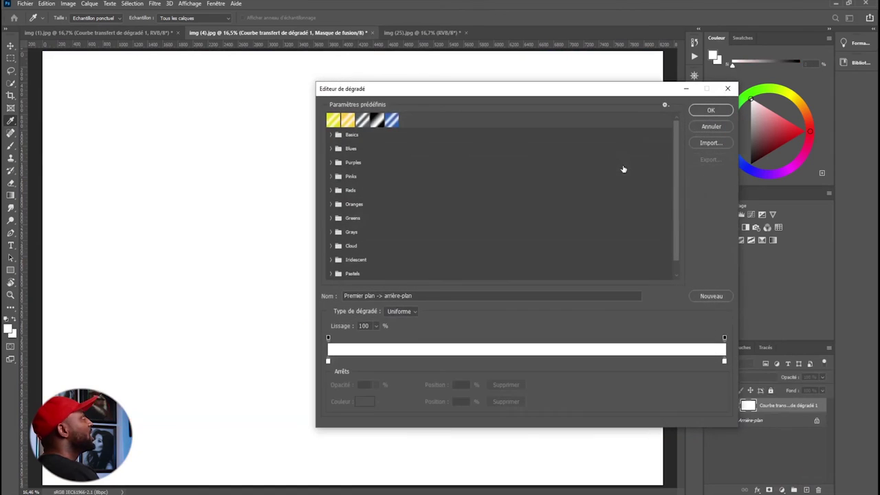
double_click(328, 361)
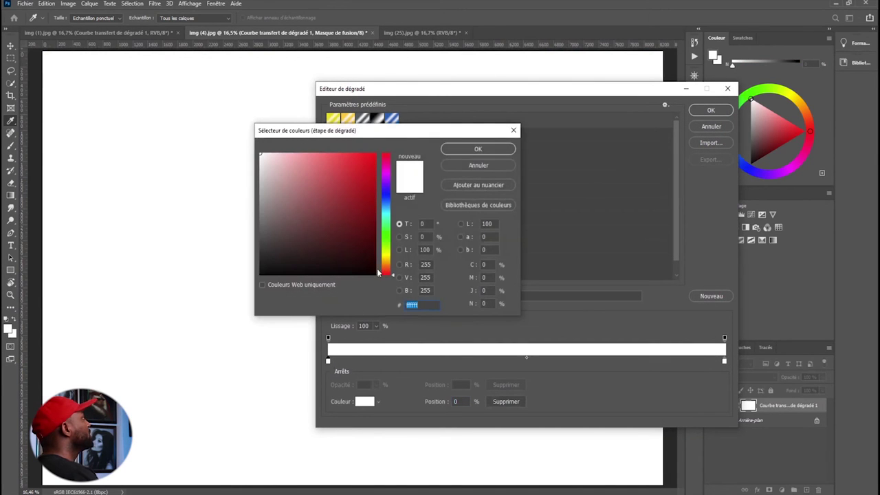
click(388, 262)
drag(391, 260, 390, 256)
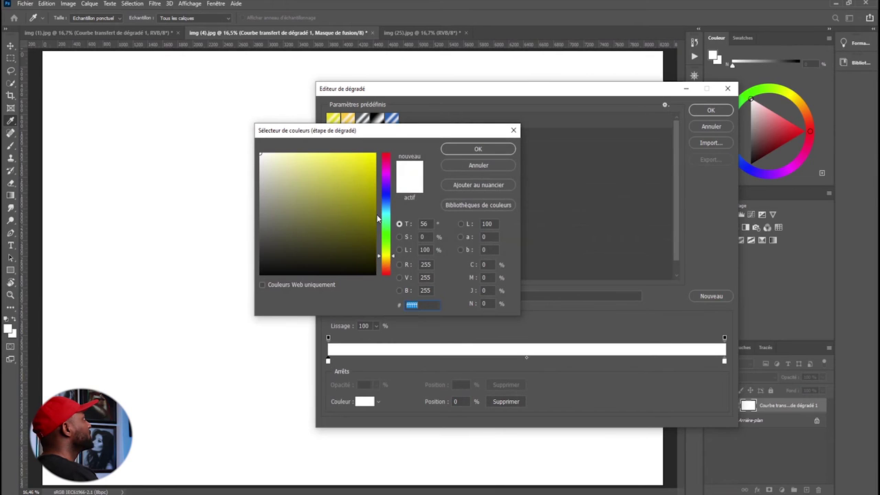
drag(365, 168, 373, 202)
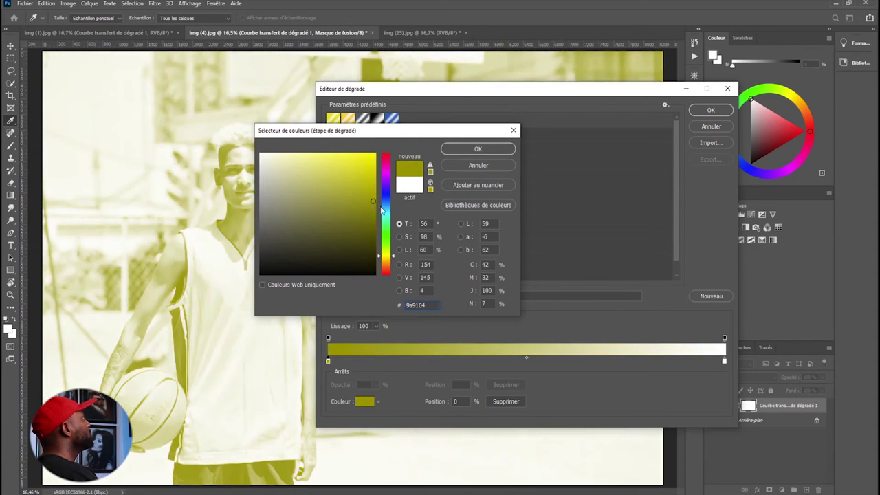
click(470, 151)
Set the gradient's end colour stop at position 100% to blue, 174eec, and apply the gradient
click(725, 362)
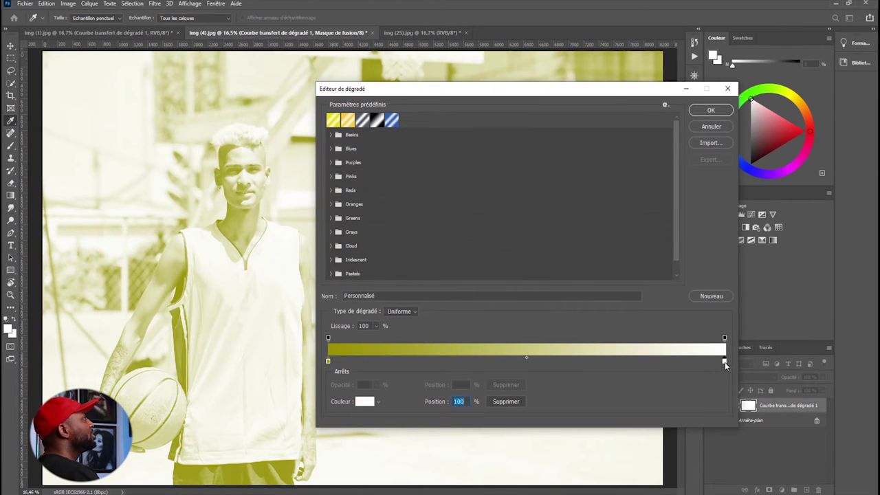
click(365, 402)
click(383, 198)
click(366, 198)
drag(369, 178, 364, 162)
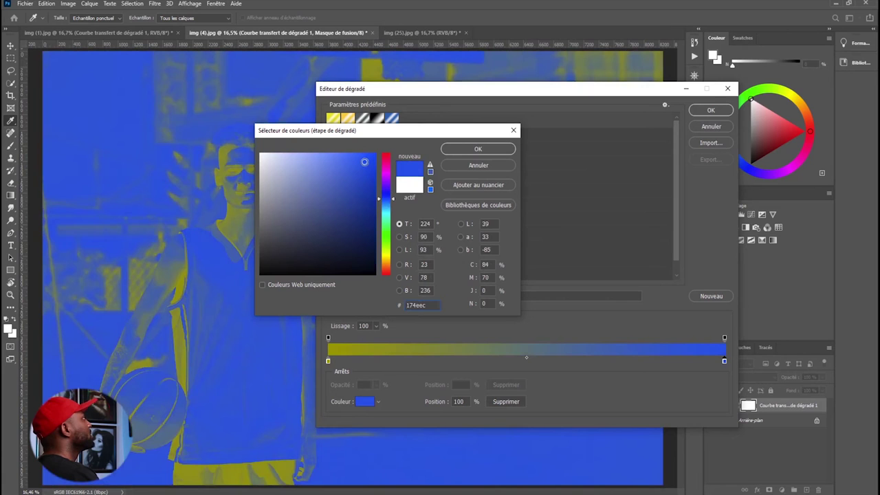
click(461, 149)
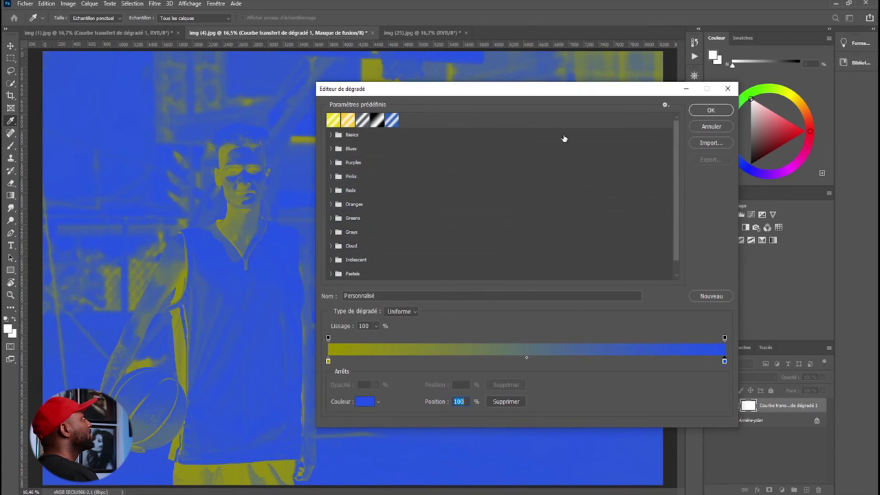
click(703, 112)
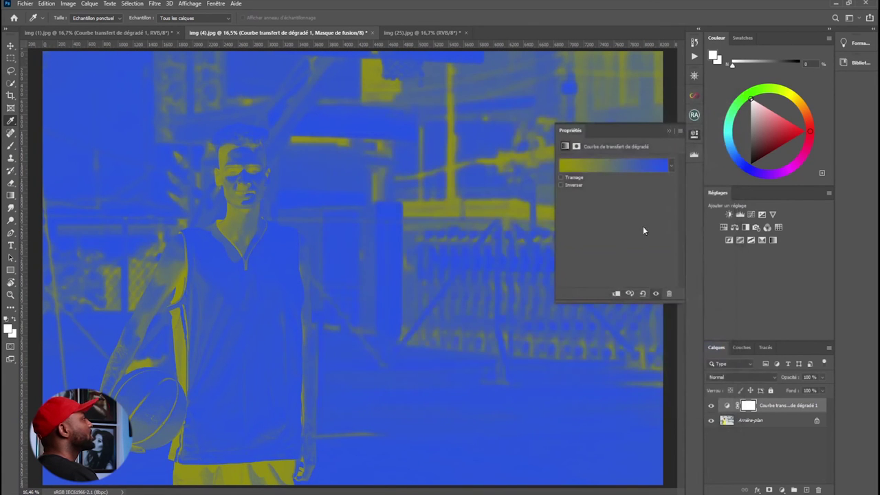
Collapse the gradient map's properties and lower the layer's opacity to 27%
click(670, 131)
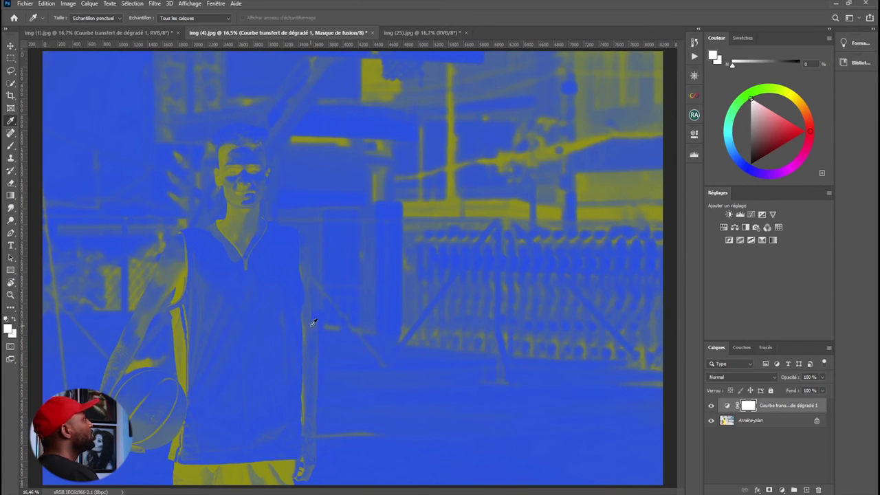
click(793, 379)
drag(795, 381, 761, 380)
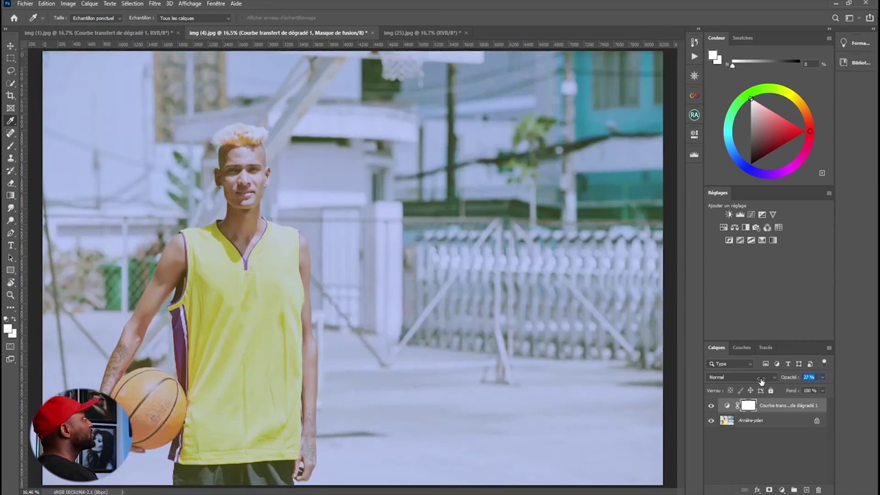
Toggle the gradient map's visibility repeatedly to compare the photo with and without the colour tint
click(712, 406)
click(712, 405)
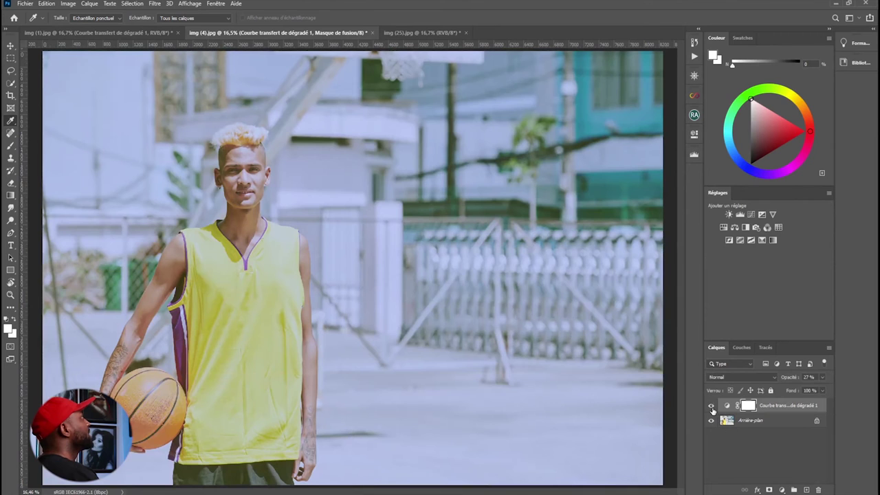
click(712, 407)
click(713, 407)
click(712, 407)
click(713, 407)
click(713, 407)
click(713, 407)
click(713, 407)
click(713, 408)
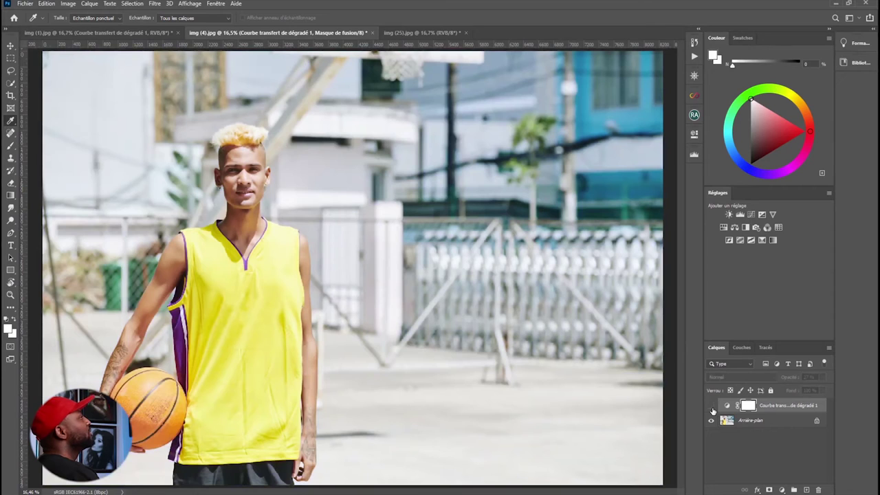
click(712, 408)
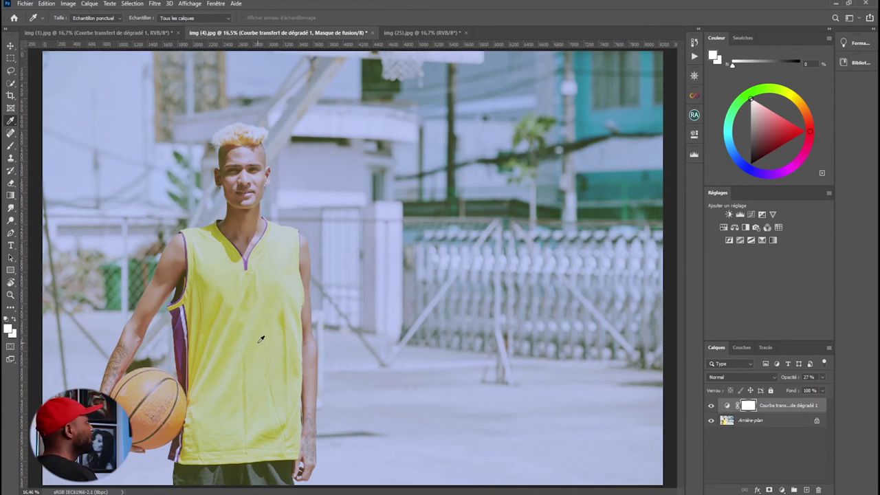
Reopen the gradient map on the basketball photo and set its end colour stop at 100% to muted blue, 6578ae
double_click(726, 406)
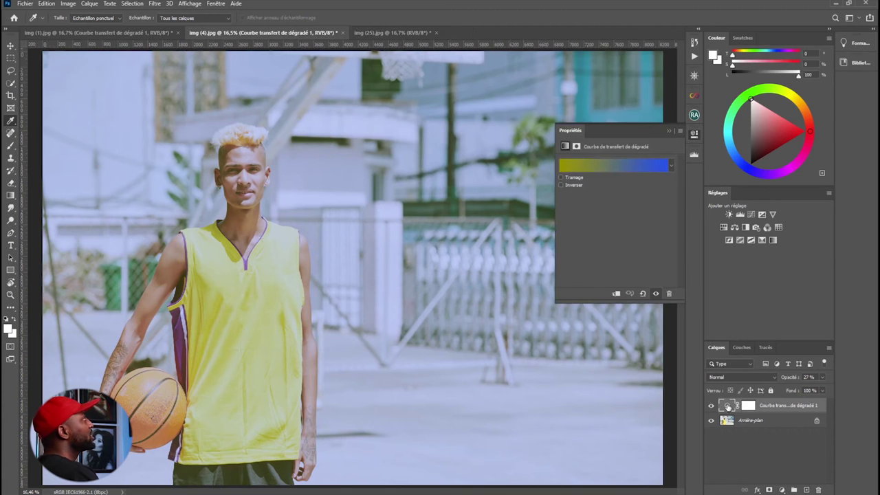
click(616, 166)
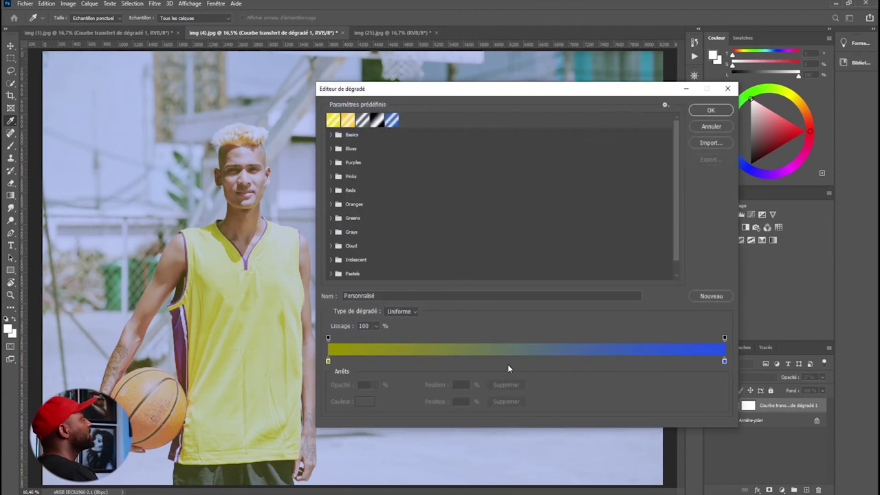
click(725, 362)
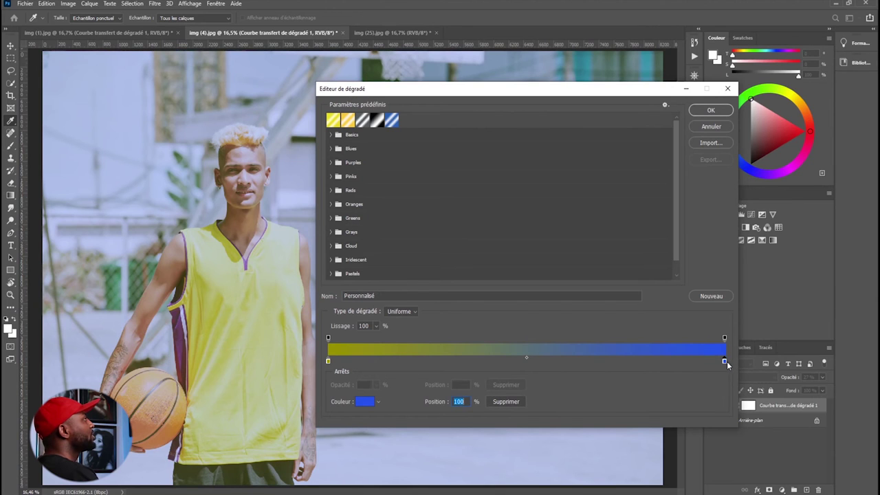
double_click(725, 361)
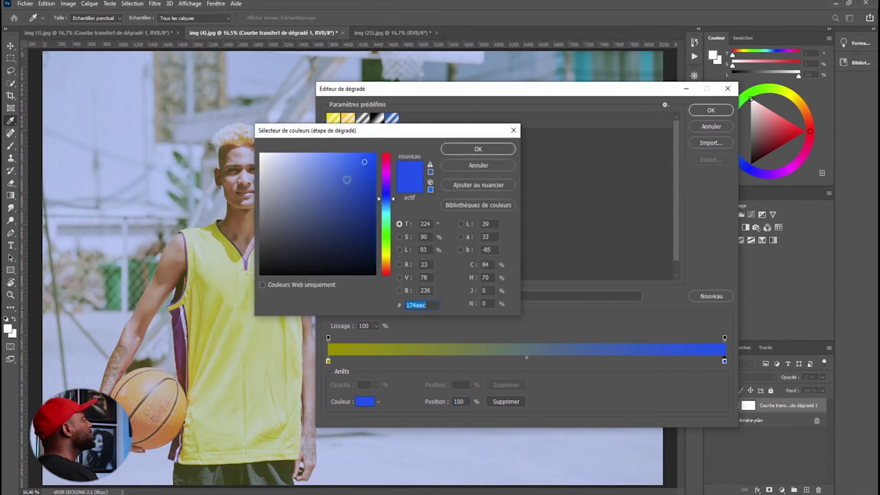
drag(292, 160, 308, 191)
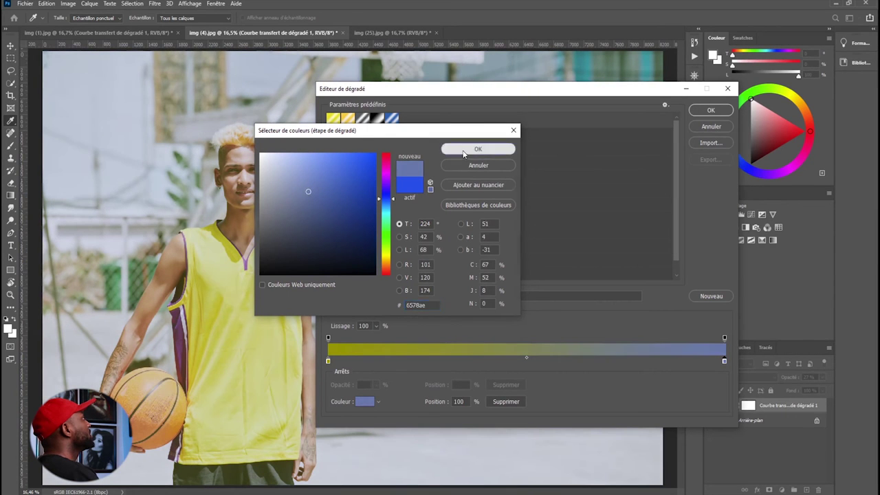
click(478, 149)
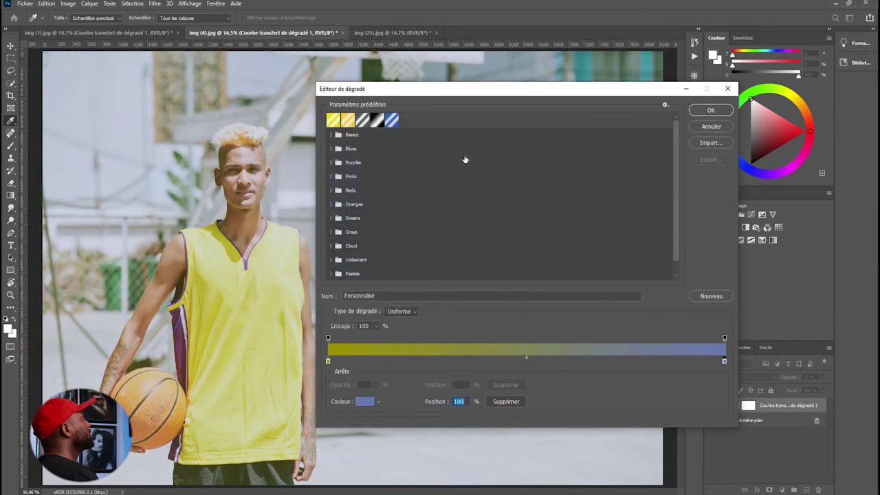
Set the gradient's starting colour stop at 0% to a dark navy blue and apply the gradient
double_click(328, 361)
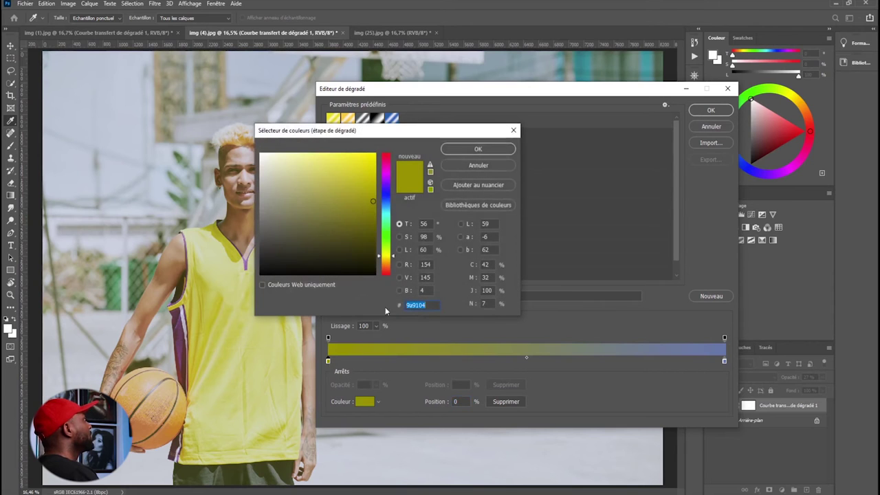
click(383, 196)
click(365, 229)
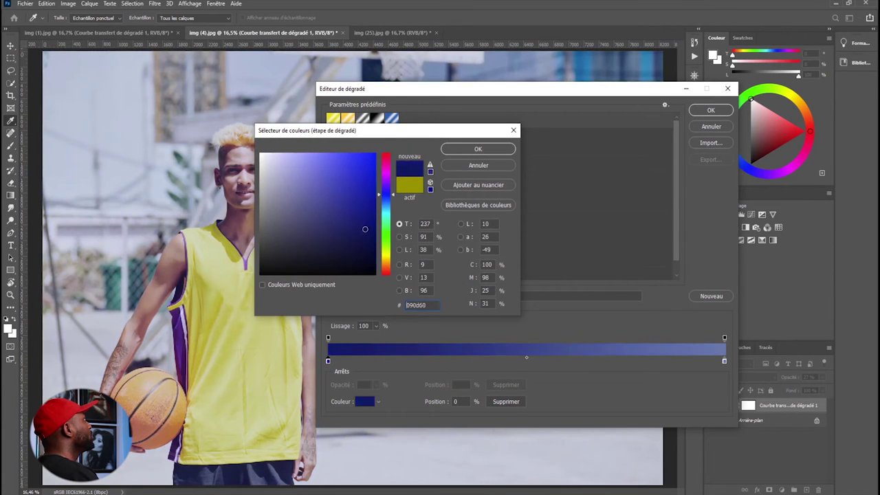
drag(366, 229, 362, 237)
click(460, 148)
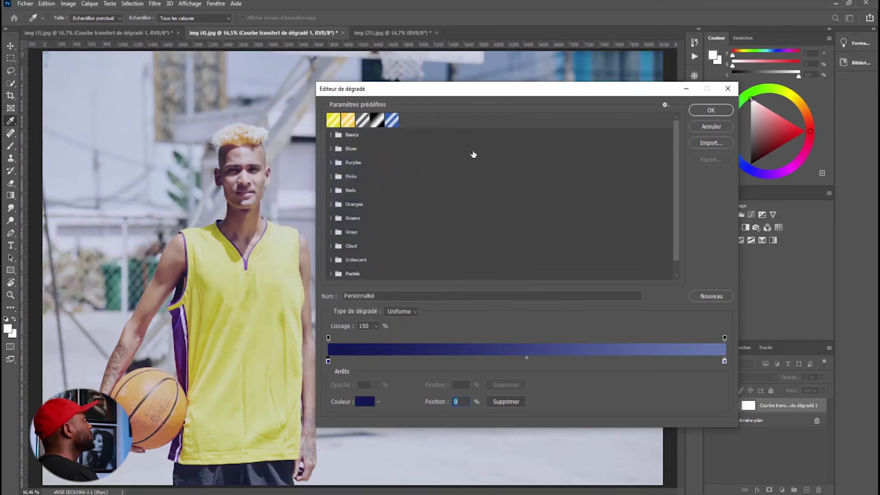
click(708, 111)
Toggle the gradient map's visibility to compare the basketball photo with and without the all-blue tint
click(710, 406)
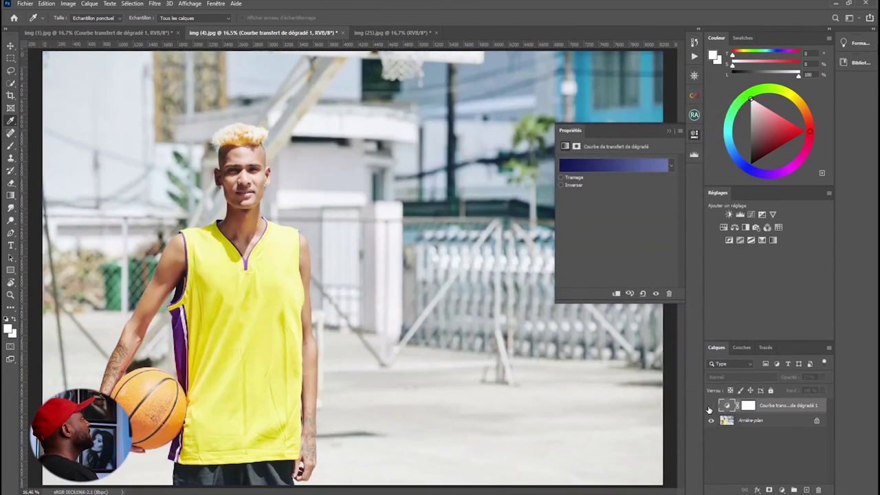
click(711, 406)
click(711, 407)
click(710, 406)
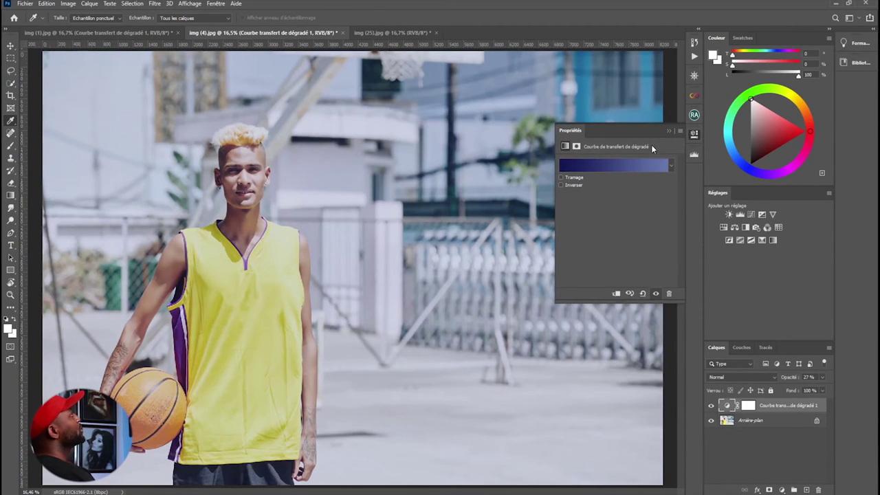
Collapse the gradient map's properties and set the layer's blending mode to Lumière tamisée
click(668, 131)
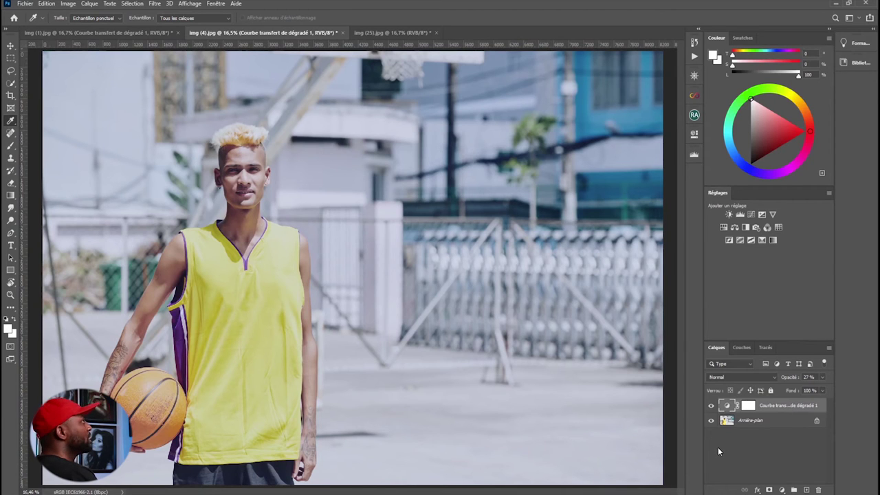
click(765, 377)
click(733, 381)
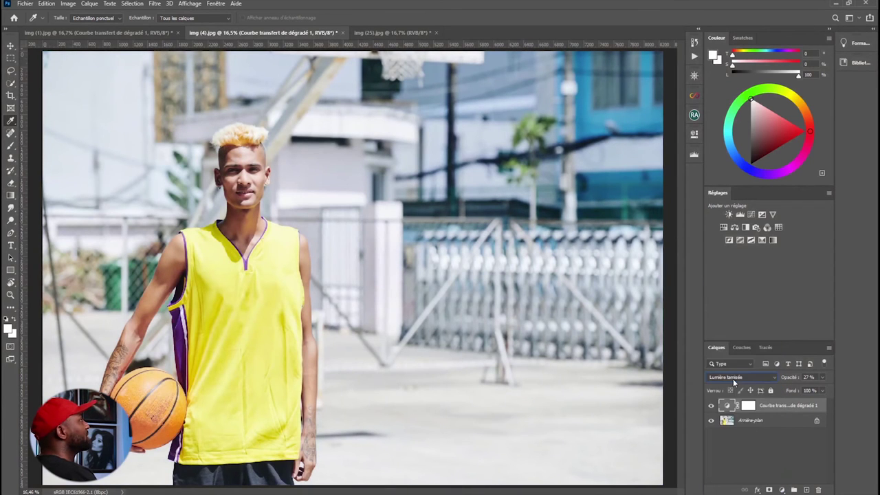
Toggle the gradient map's visibility repeatedly to judge the Lumière tamisée blend against the original photo
click(711, 406)
click(712, 406)
click(712, 407)
click(711, 408)
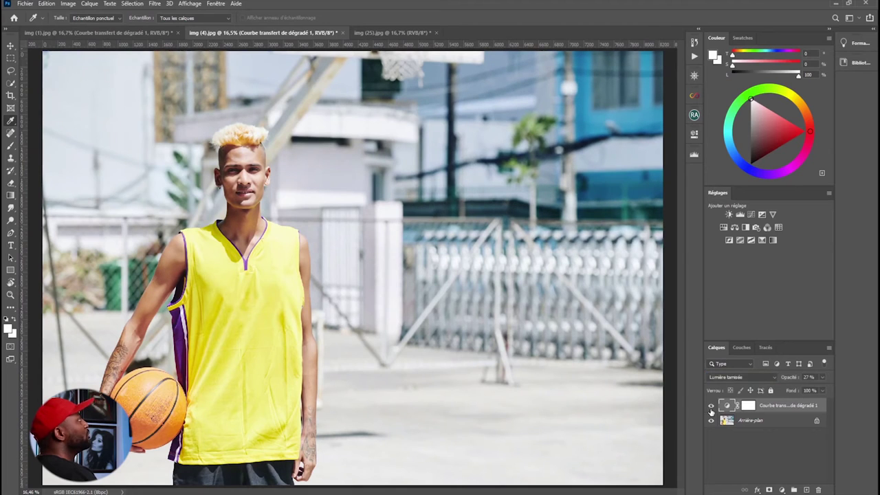
click(711, 406)
click(712, 407)
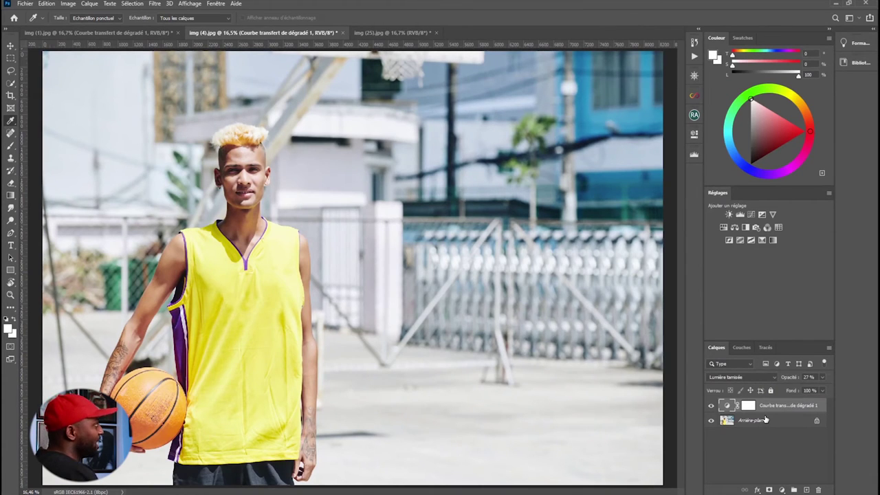
Change the gradient map's blending mode to Incrustation and compare the photo with and without the layer
click(769, 378)
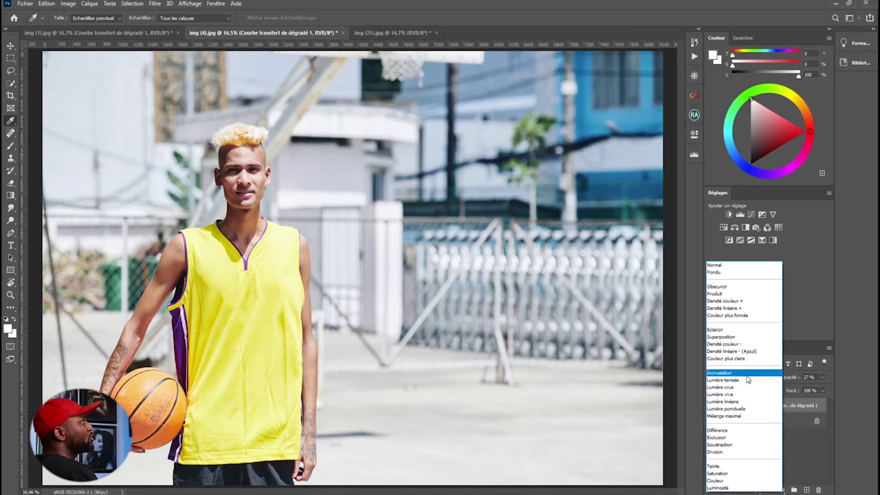
click(746, 375)
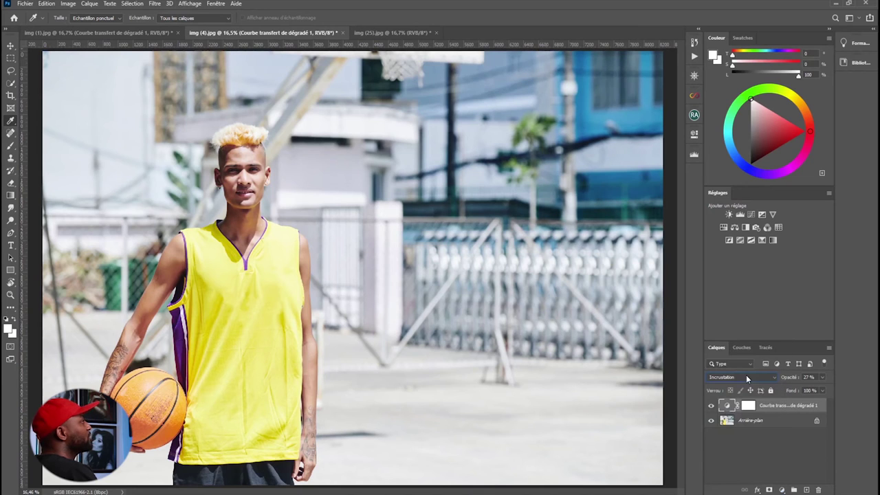
click(712, 406)
click(712, 406)
click(712, 406)
click(712, 406)
Raise the gradient map layer's opacity to 75% and finally to 100%
click(809, 378)
text(75)
key(Return)
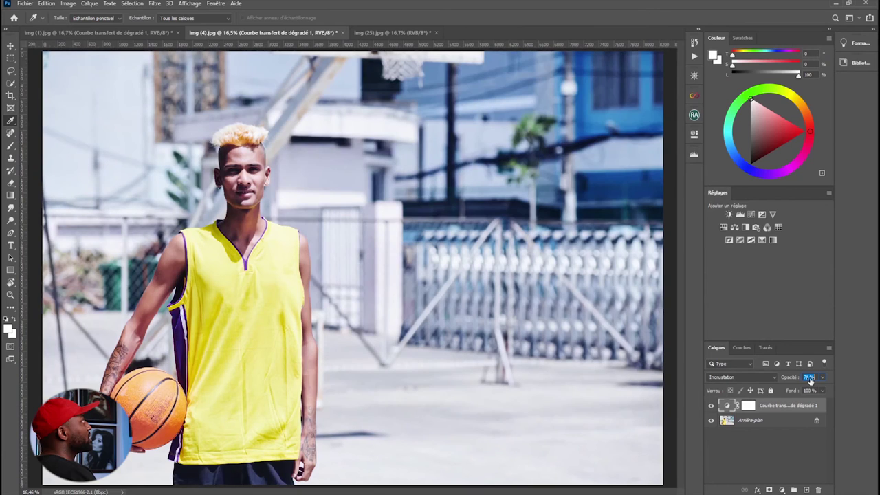
text(100)
key(Return)
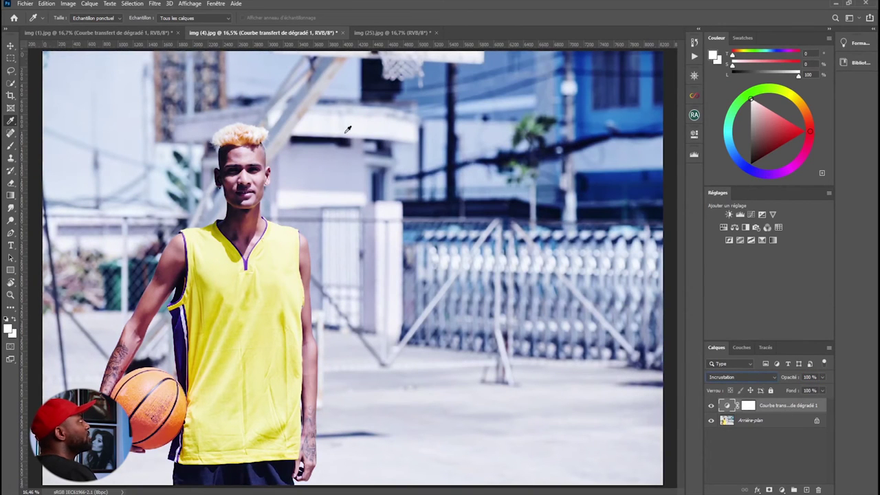
Examine the gradient map's colours in its properties, and compare the photo with the layer hidden and shown
double_click(729, 407)
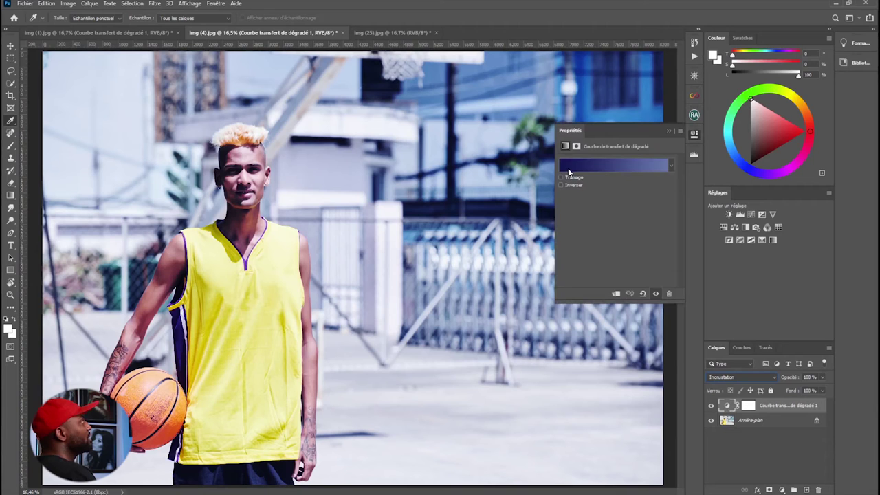
click(668, 132)
click(713, 407)
click(713, 407)
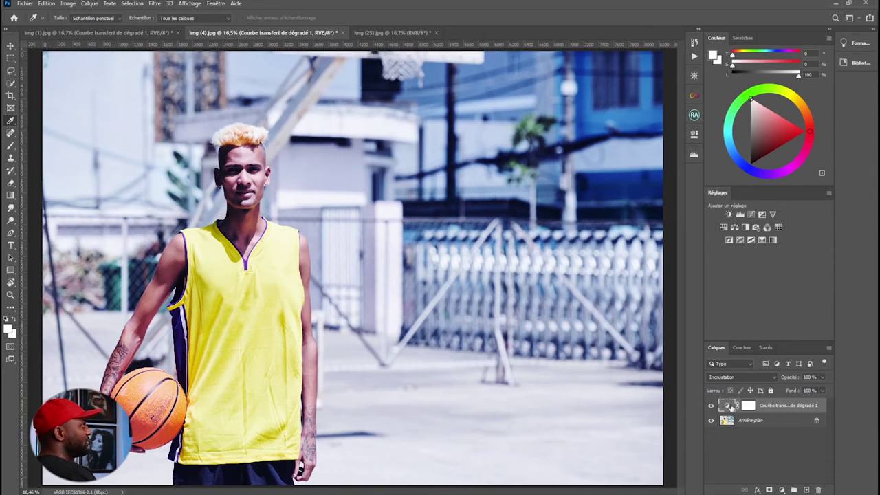
Try the Lumière tamisée blending mode at full opacity and delete the gradient map layer from the basketball photo
click(768, 377)
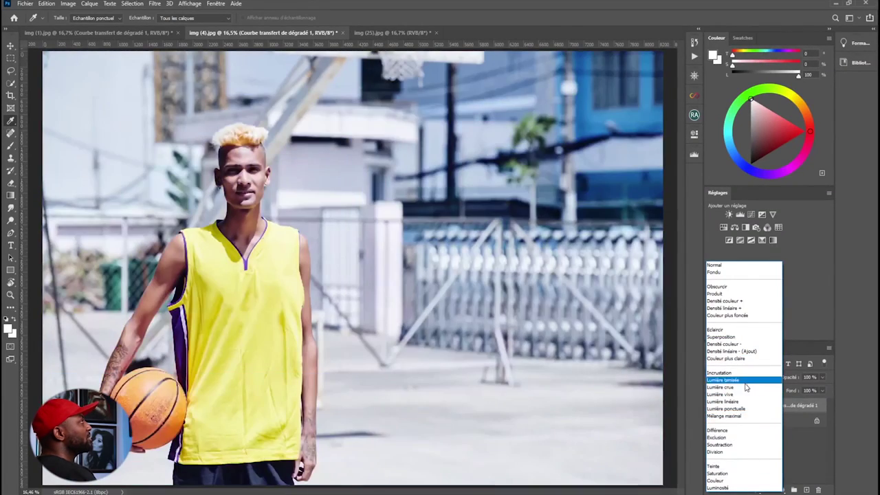
click(747, 380)
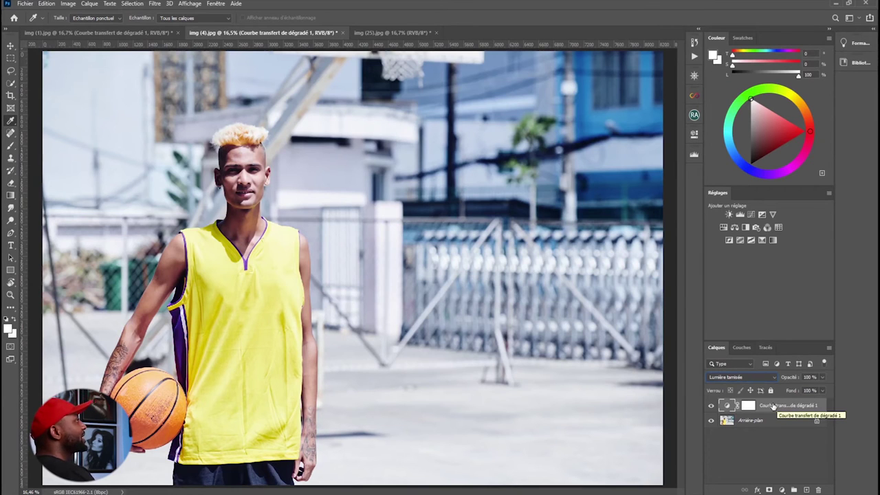
drag(794, 406, 819, 490)
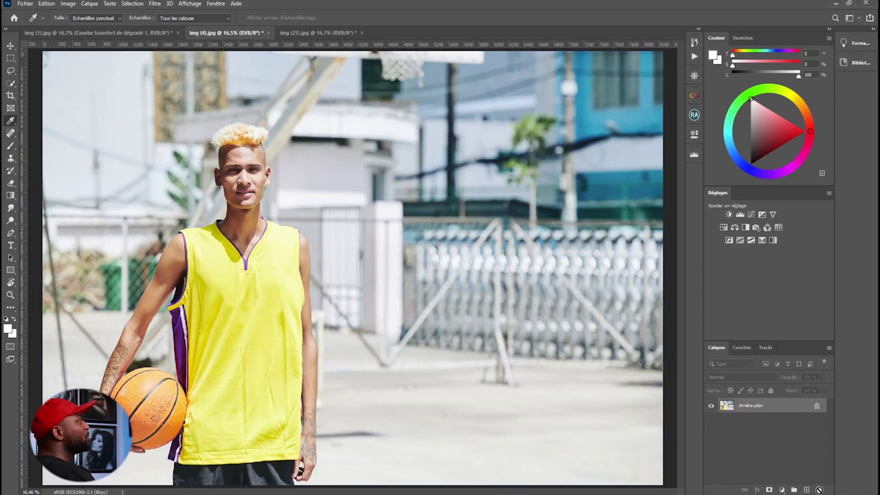
In img (25).jpg, add a gradient map above the smoking man's photo and set its 0% colour stop to dark violet-blue, 140458
click(306, 34)
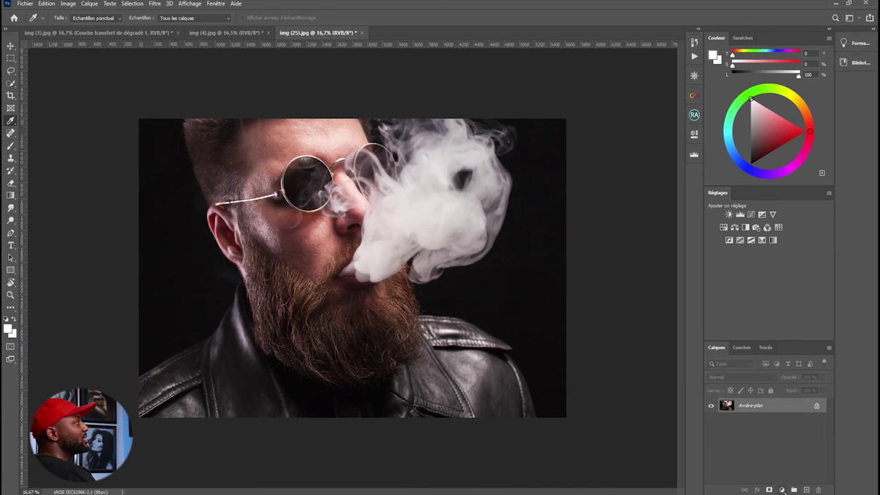
click(784, 491)
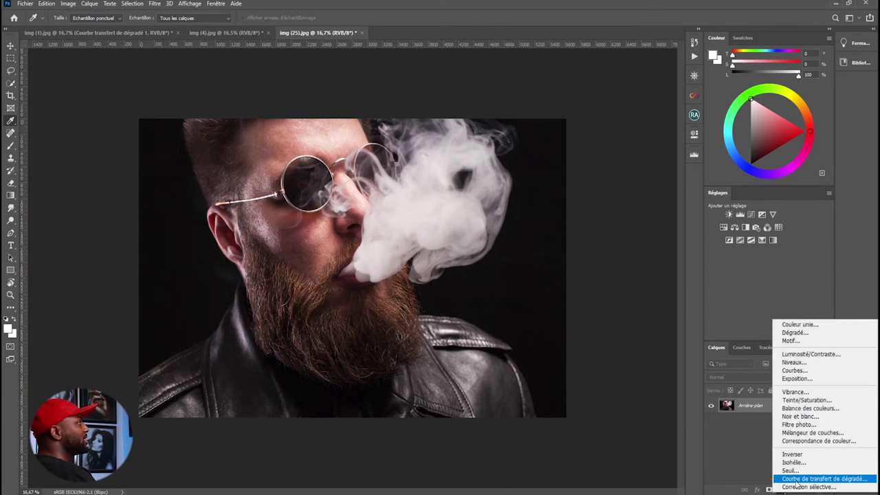
click(795, 480)
click(624, 165)
double_click(328, 362)
drag(384, 200, 371, 234)
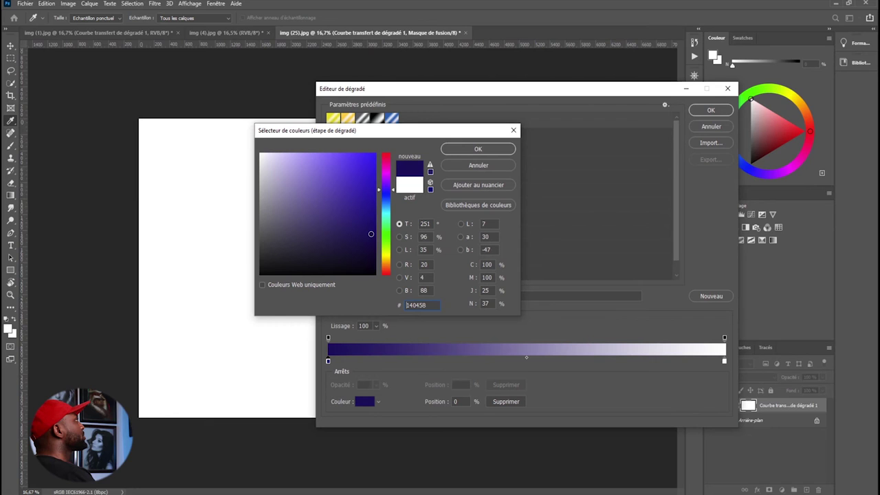
click(466, 149)
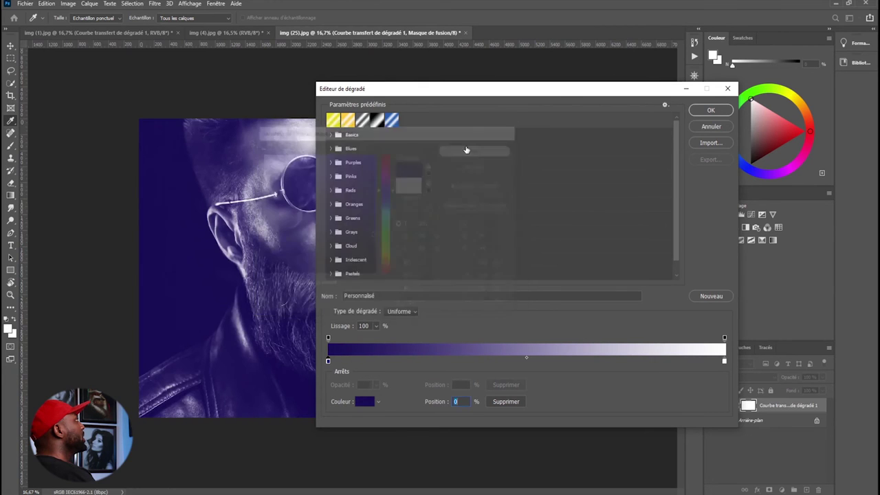
Move the gradient editor off the photo, set the 100% colour stop to orange, d88610, and apply the gradient
drag(511, 90, 621, 99)
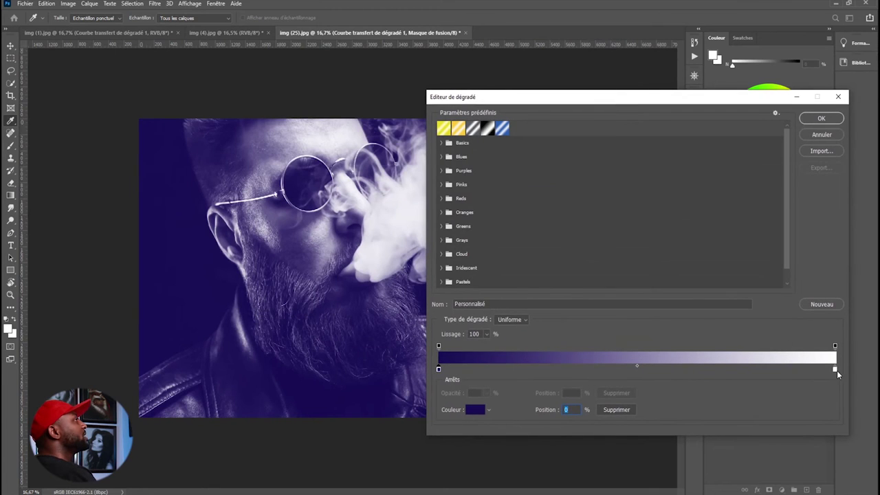
double_click(835, 370)
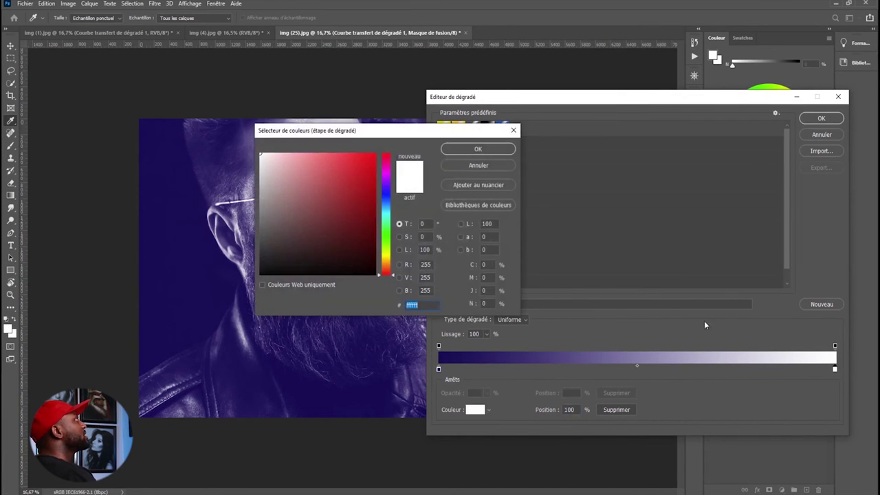
click(392, 264)
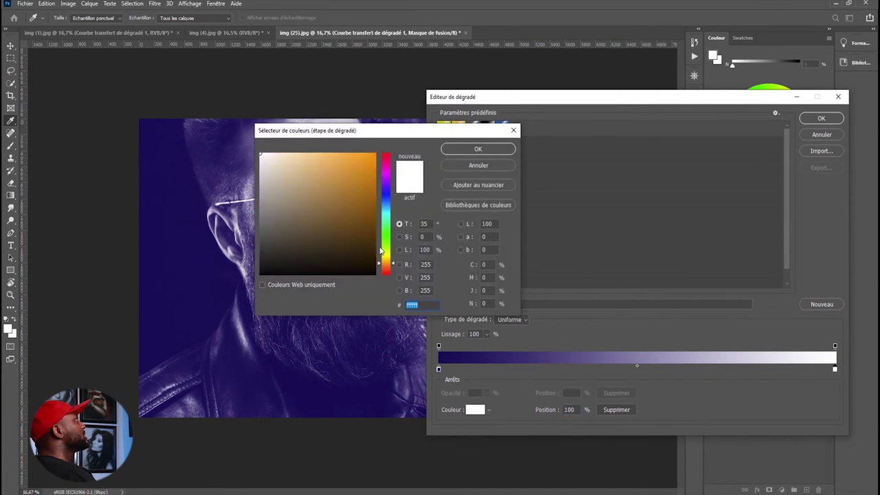
click(367, 182)
click(367, 172)
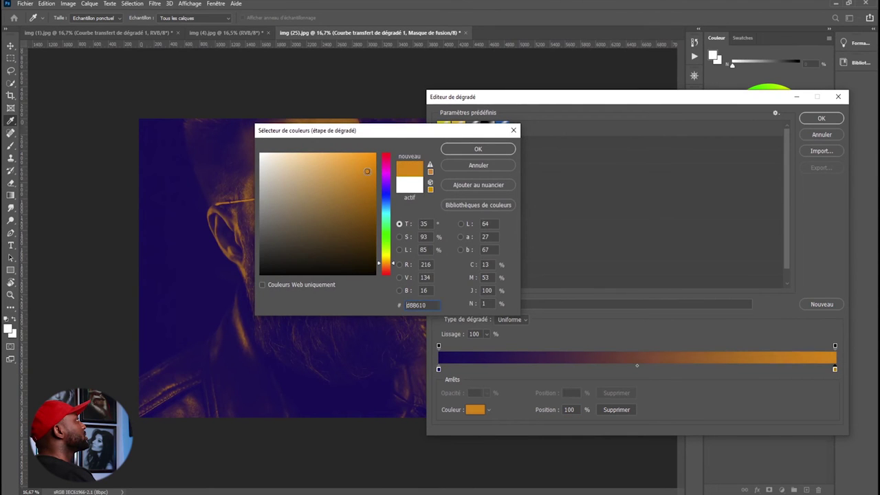
click(457, 149)
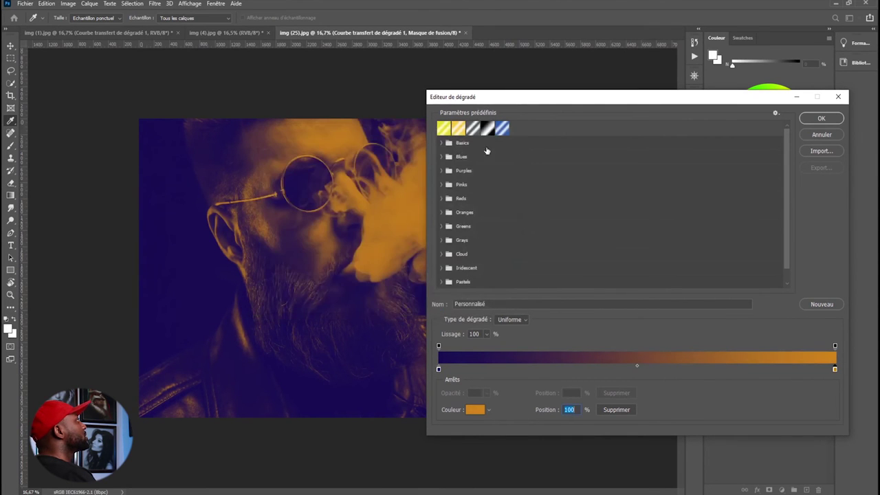
click(821, 118)
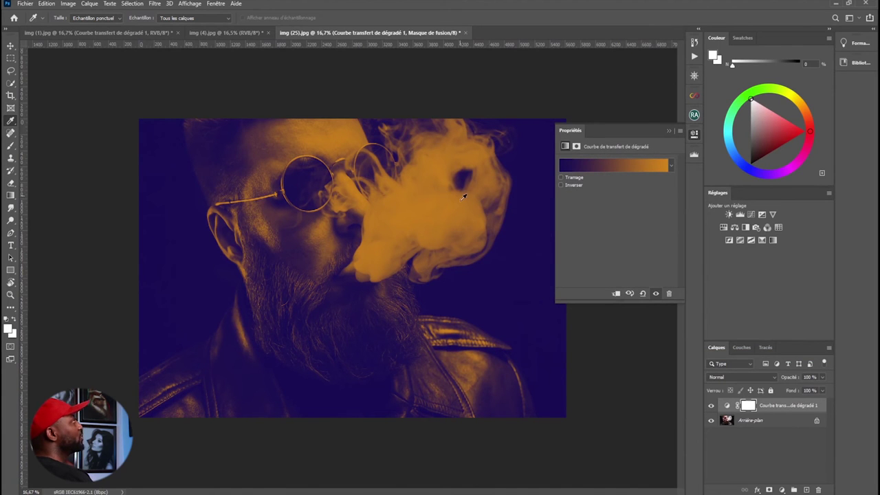
Compare the smoking man's photo with the violet-orange gradient map layer hidden and shown, examining the shadows and highlights
click(712, 406)
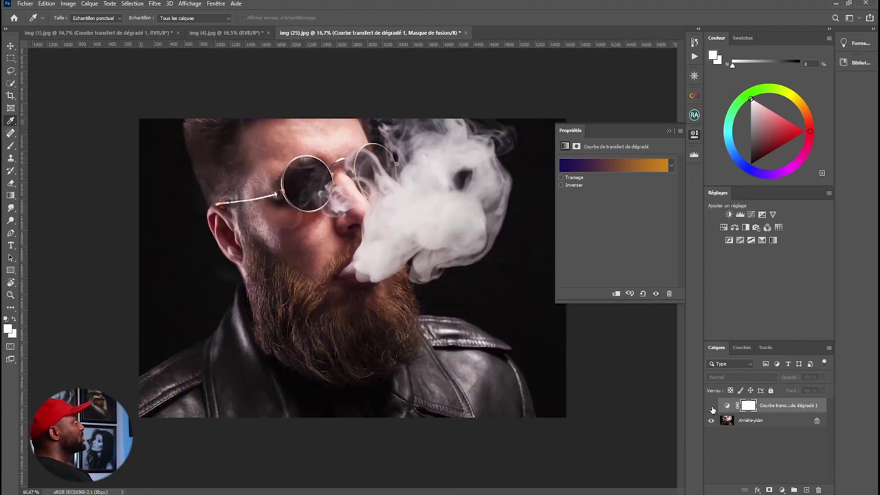
click(712, 406)
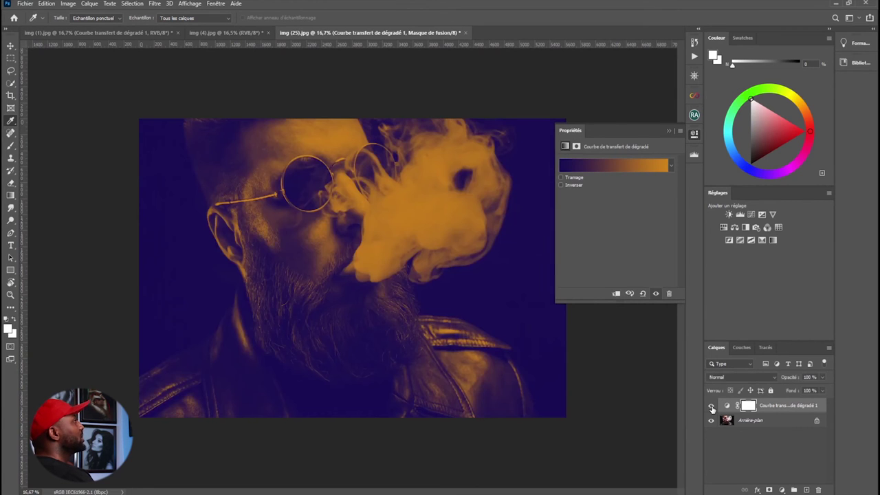
click(712, 406)
click(712, 406)
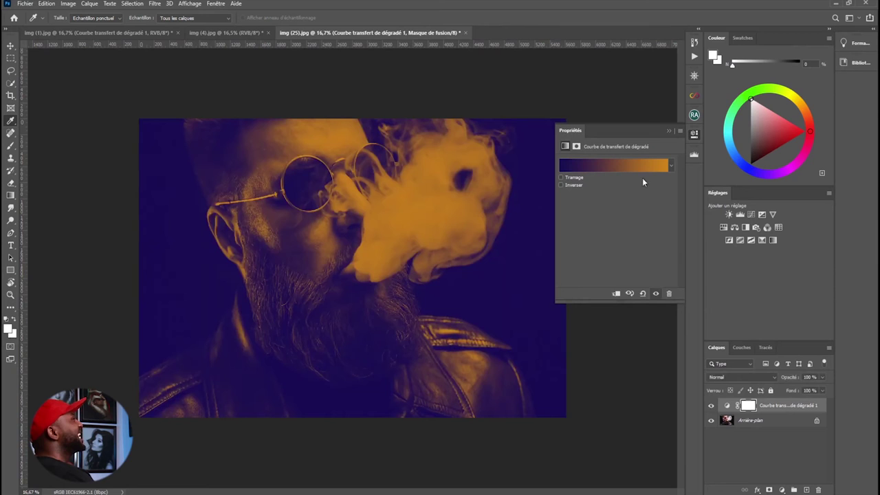
click(712, 407)
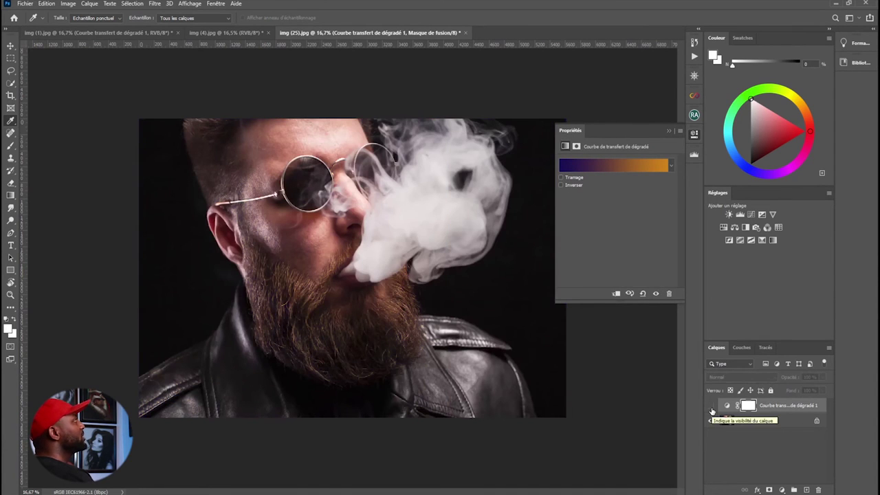
click(711, 406)
click(712, 406)
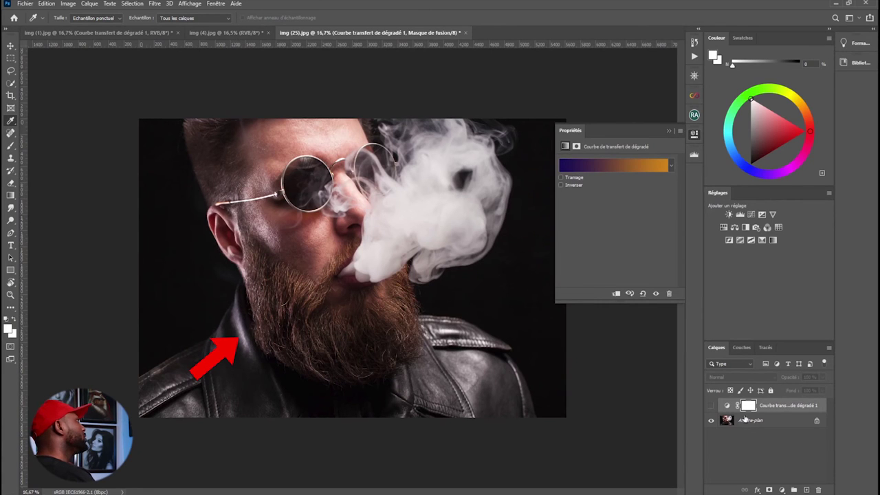
click(713, 406)
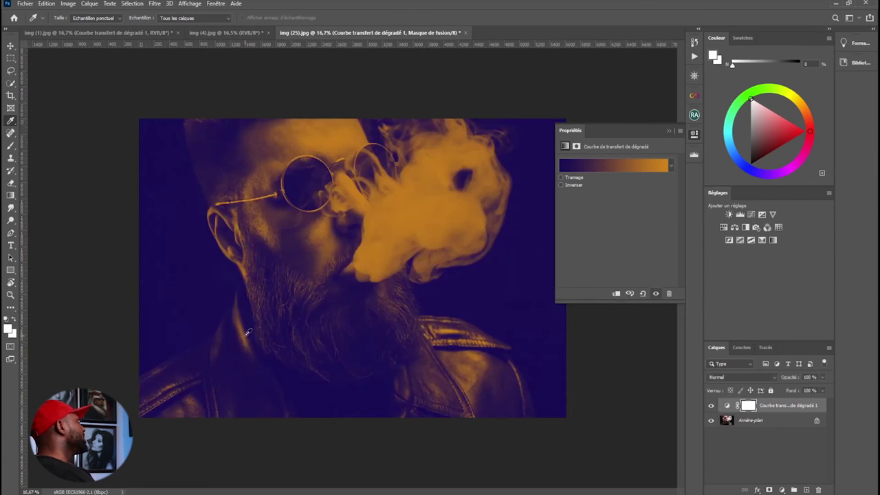
Collapse the gradient map's properties, set the layer's blending mode to Lumière tamisée and lower its opacity to 68%
click(670, 131)
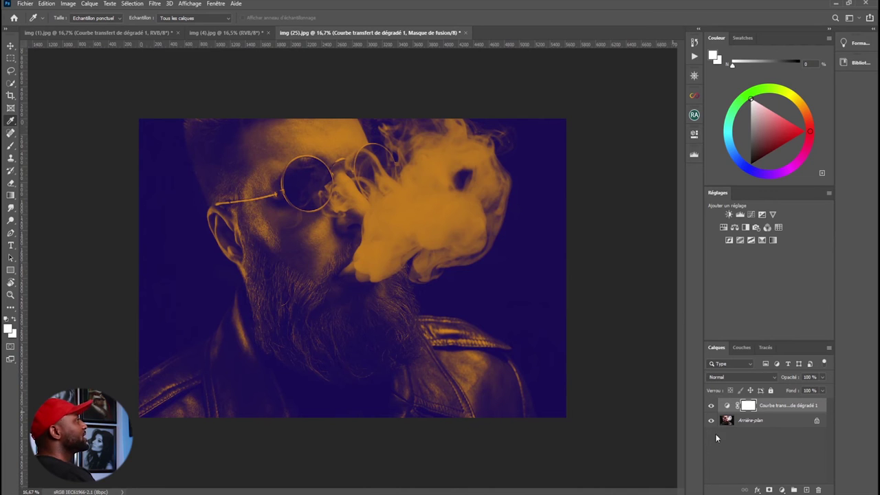
click(769, 379)
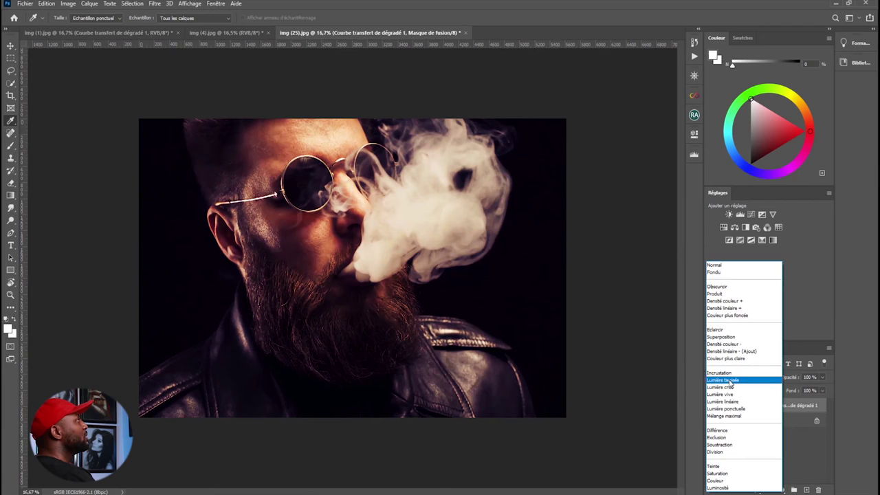
click(730, 381)
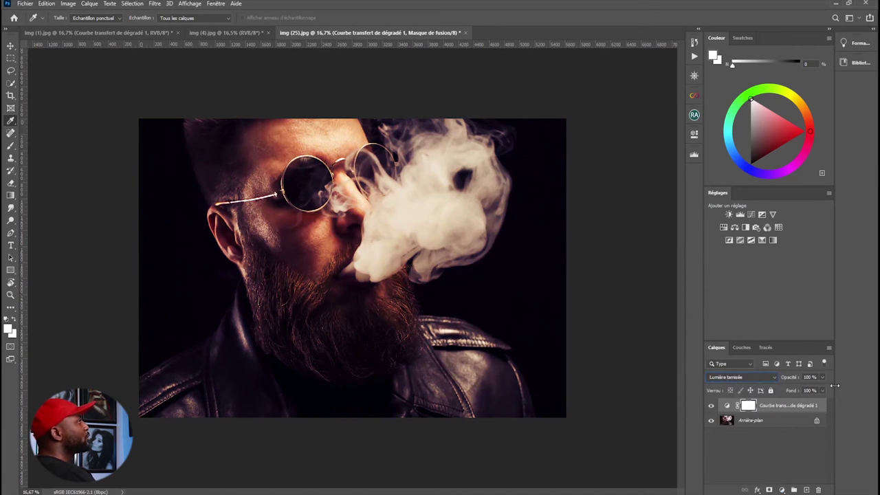
drag(791, 380, 765, 386)
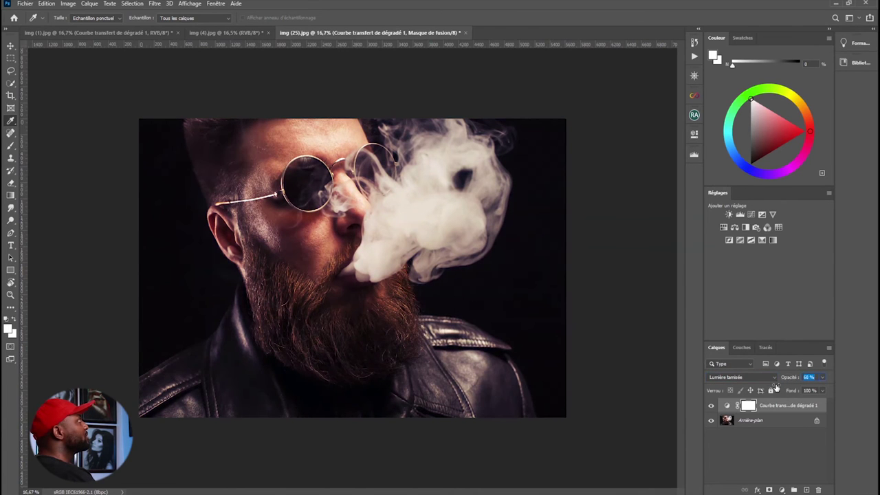
key(Return)
Compare the smoking man's portrait before and after the softened grading by repeatedly toggling the gradient map layer's visibility
click(713, 406)
click(712, 405)
click(712, 405)
click(712, 406)
click(713, 406)
click(713, 406)
click(712, 406)
click(712, 406)
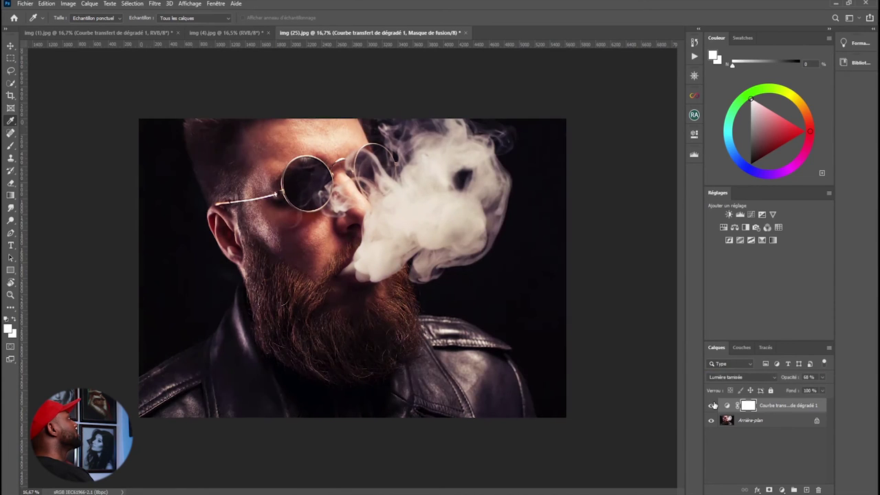
click(712, 405)
click(713, 406)
click(713, 405)
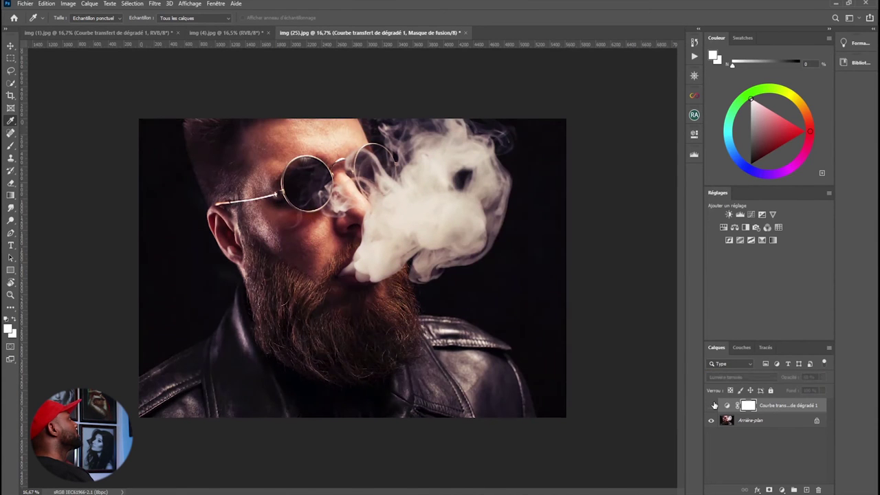
click(713, 406)
click(713, 406)
click(712, 405)
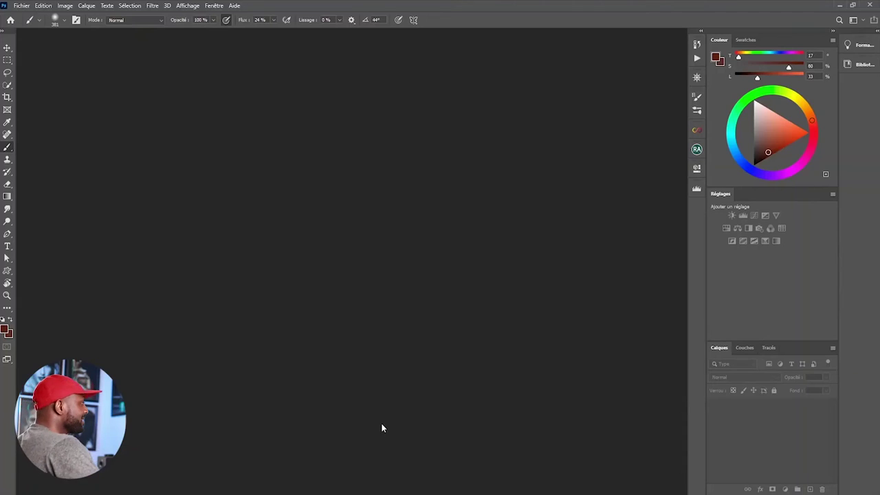
Open img (9).jpg from the images folder, keeping its embedded sRGB colour profile
click(21, 6)
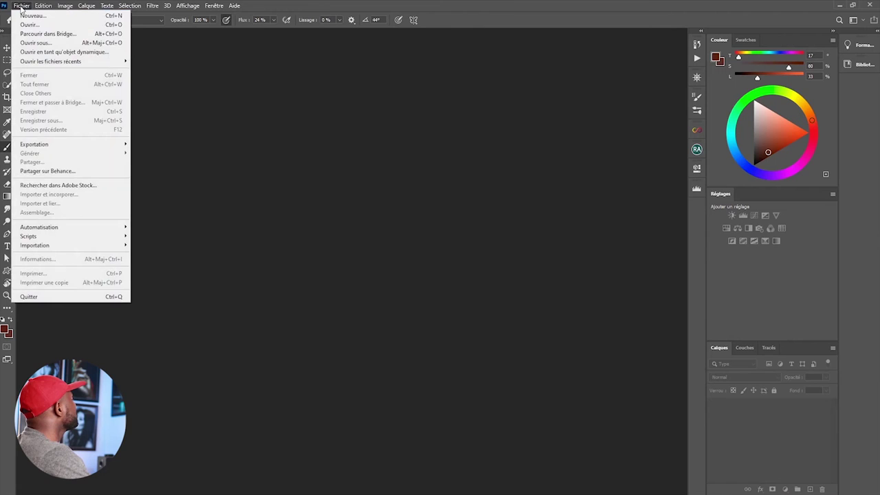
click(28, 26)
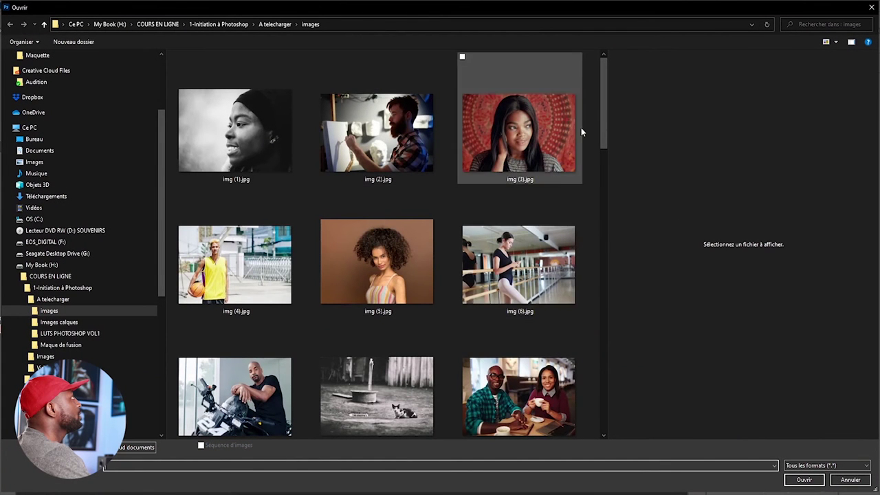
scroll(606, 134, down, 1)
double_click(532, 305)
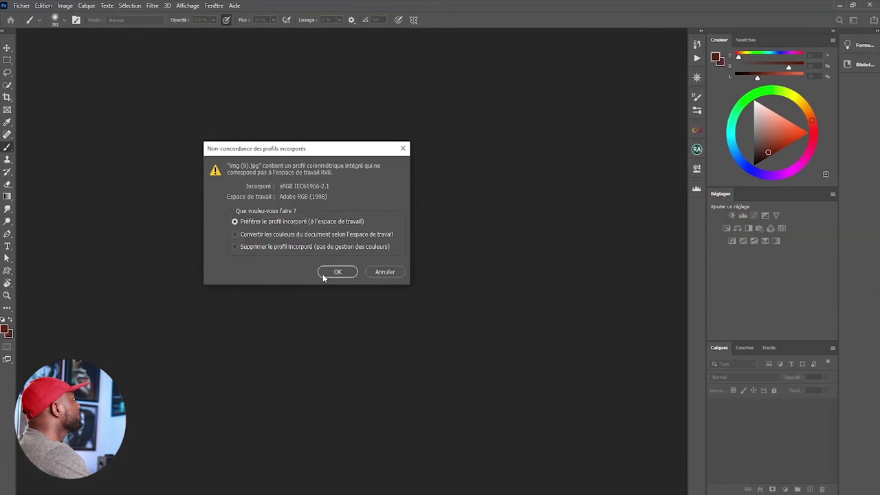
click(333, 272)
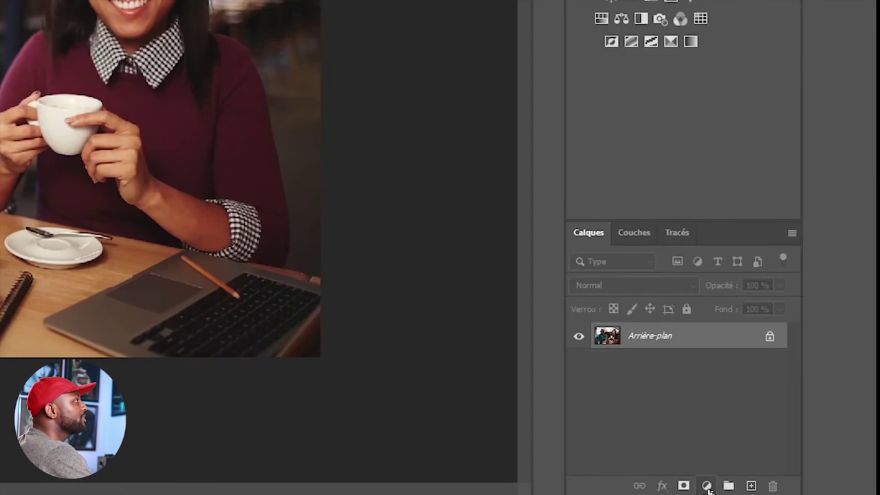
Add a Teinte/Saturation adjustment layer above the café couple's photo and apply the Augmenter la saturation preset
click(786, 490)
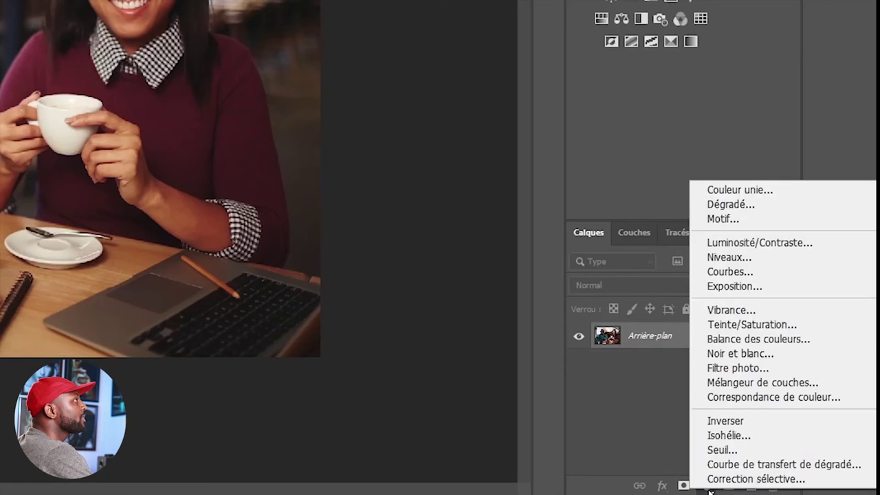
click(727, 325)
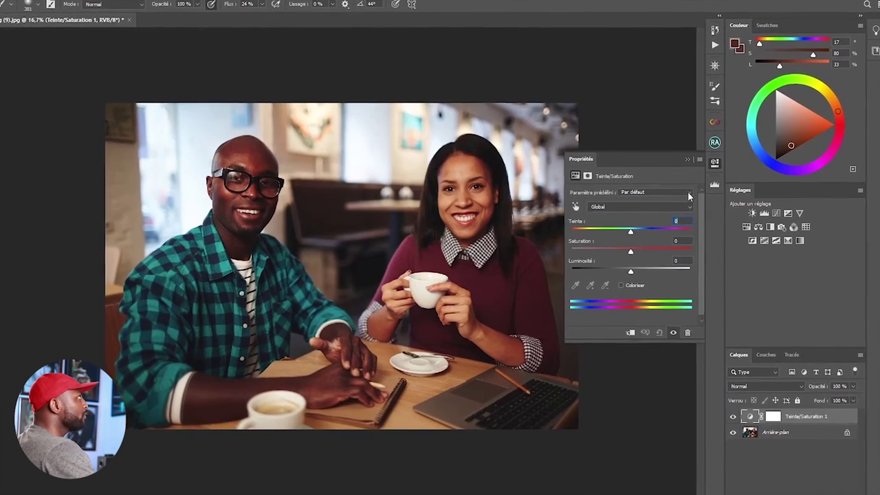
click(688, 194)
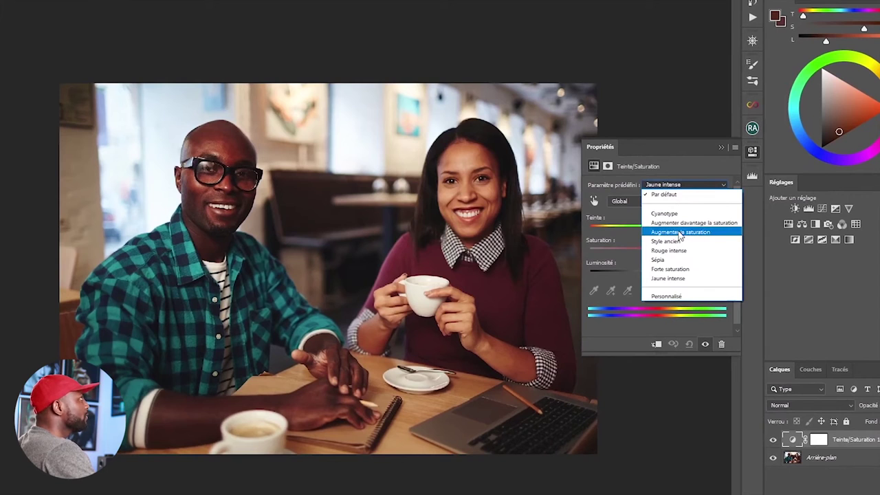
click(680, 233)
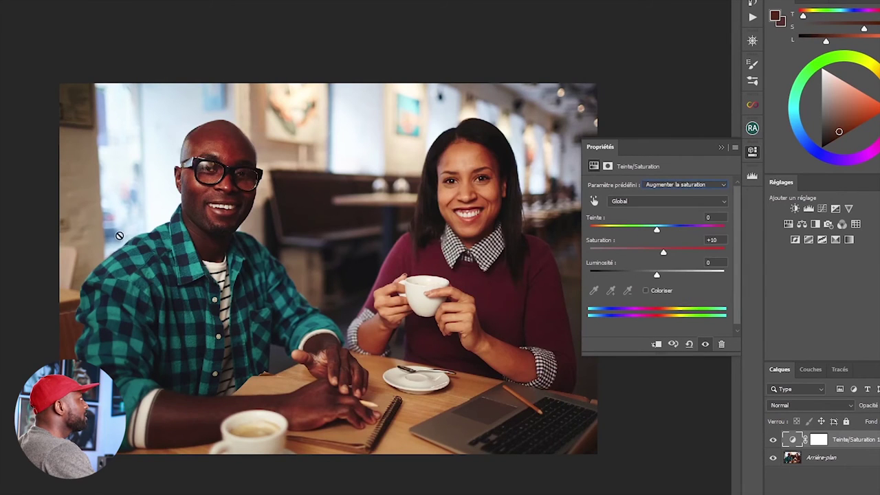
Try the Augmenter davantage la saturation and Rouge intense presets on the adjustment, and settle on Jaune intense
click(703, 185)
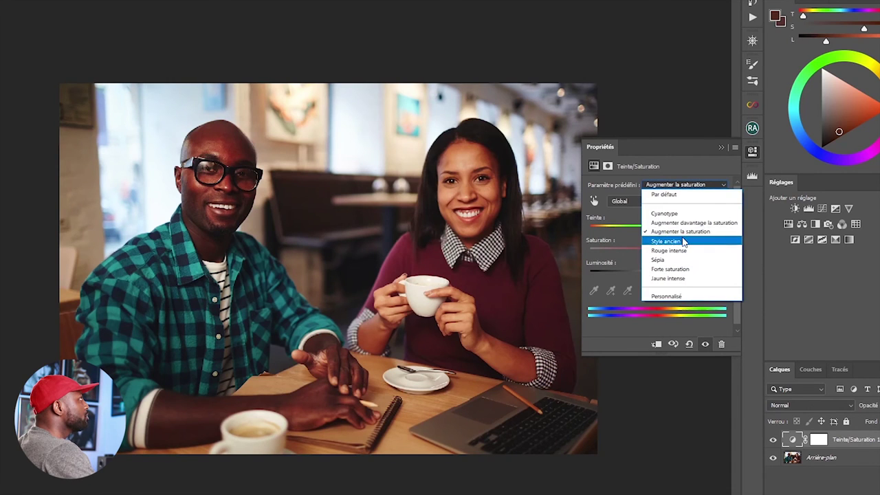
click(683, 224)
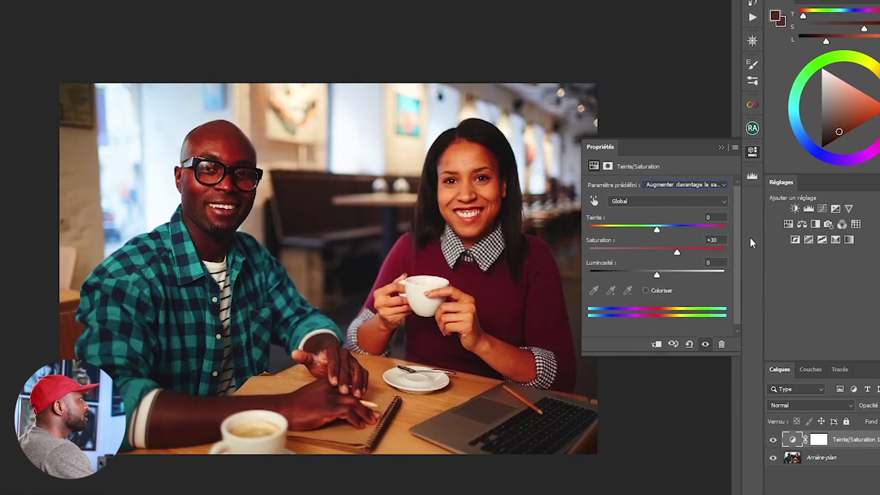
click(681, 190)
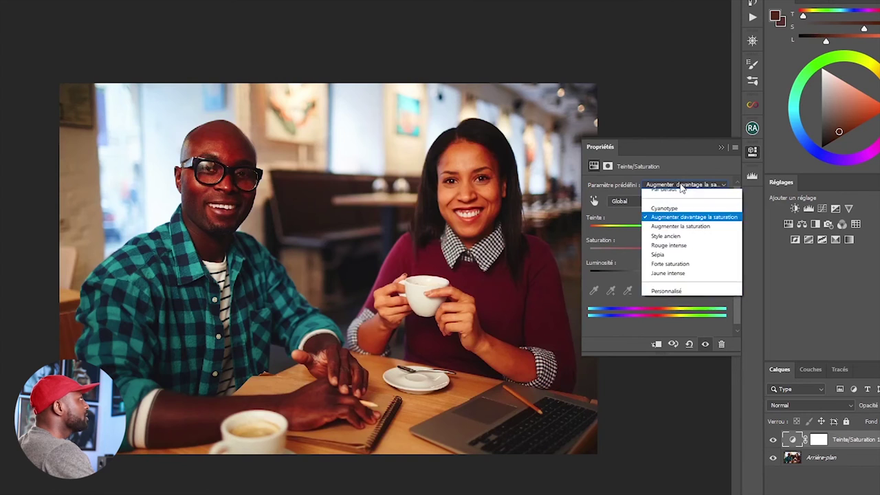
click(681, 251)
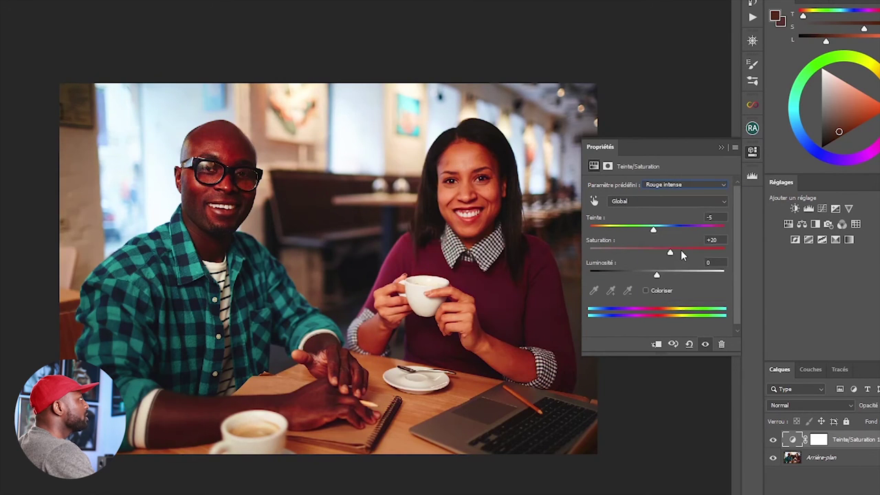
click(689, 186)
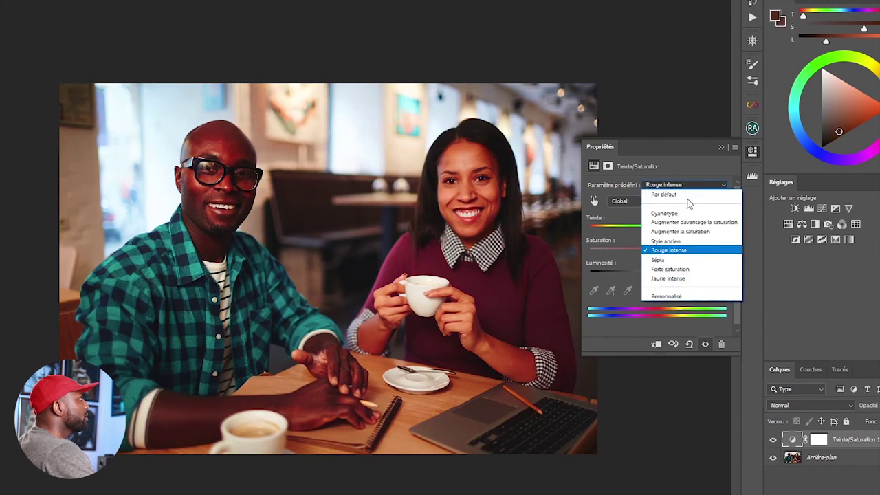
click(676, 279)
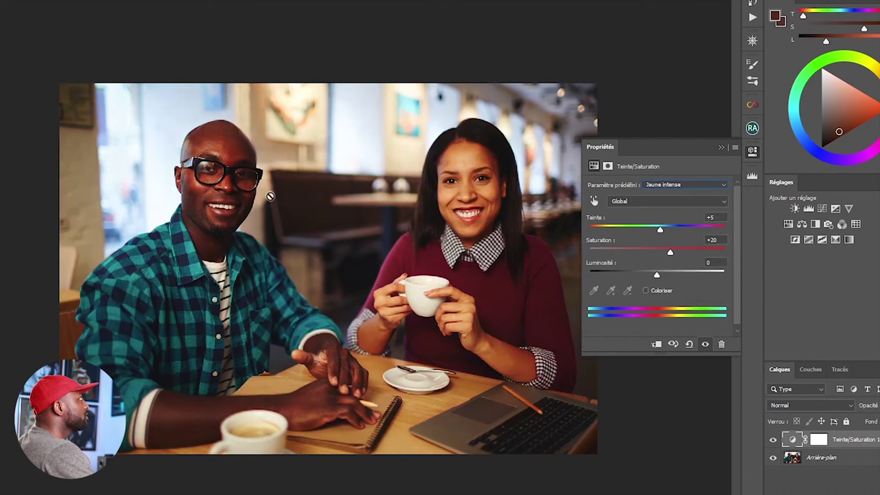
Look through the predefined settings and the colour ranges offered by the Teinte/Saturation adjustment
click(698, 185)
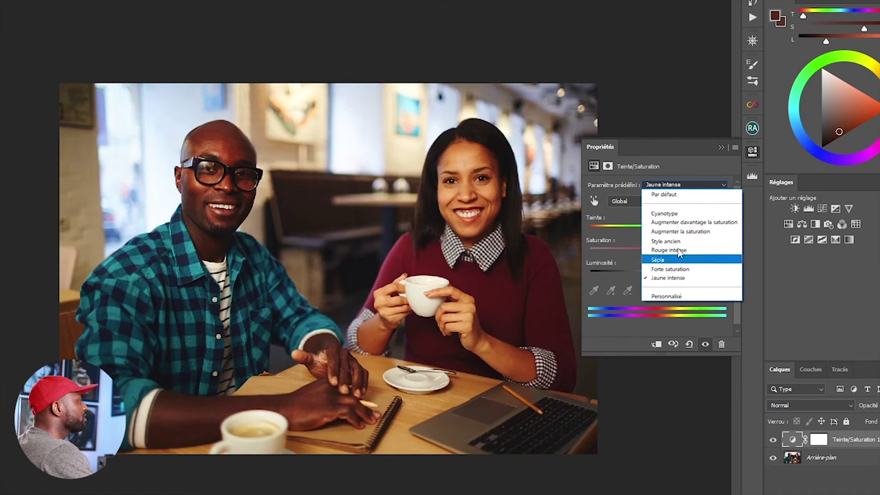
click(716, 187)
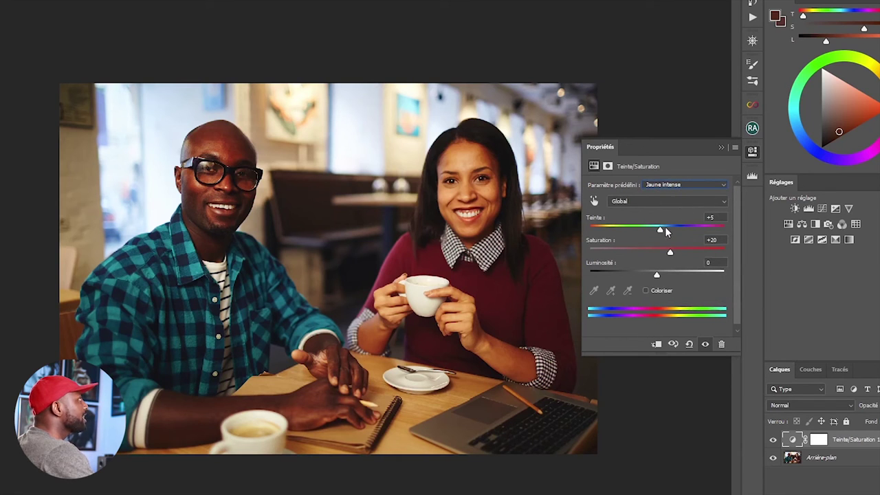
click(669, 203)
click(632, 209)
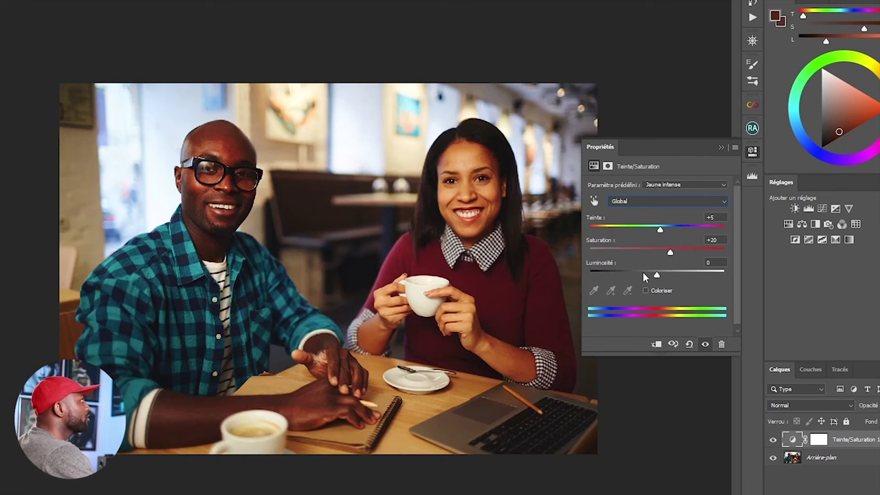
click(632, 202)
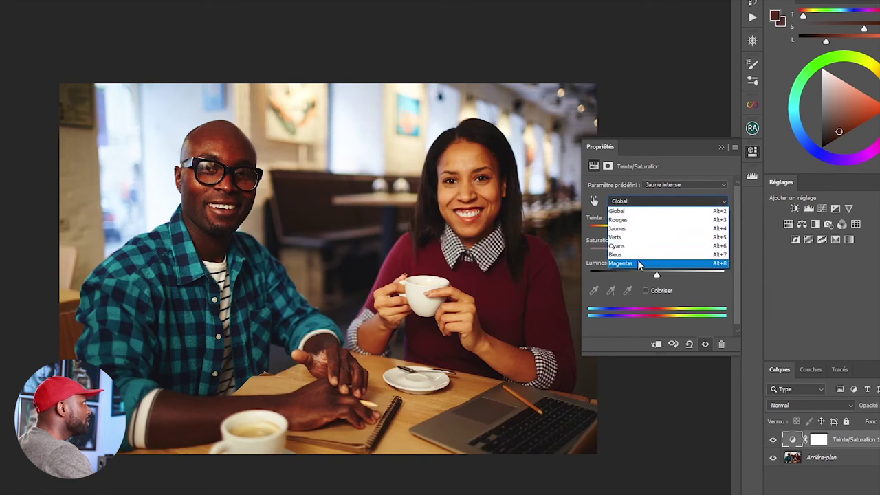
click(640, 200)
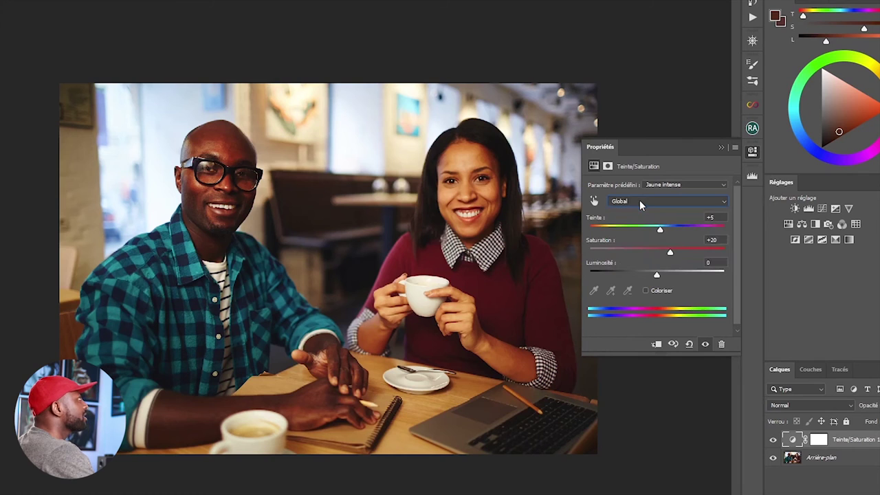
click(640, 200)
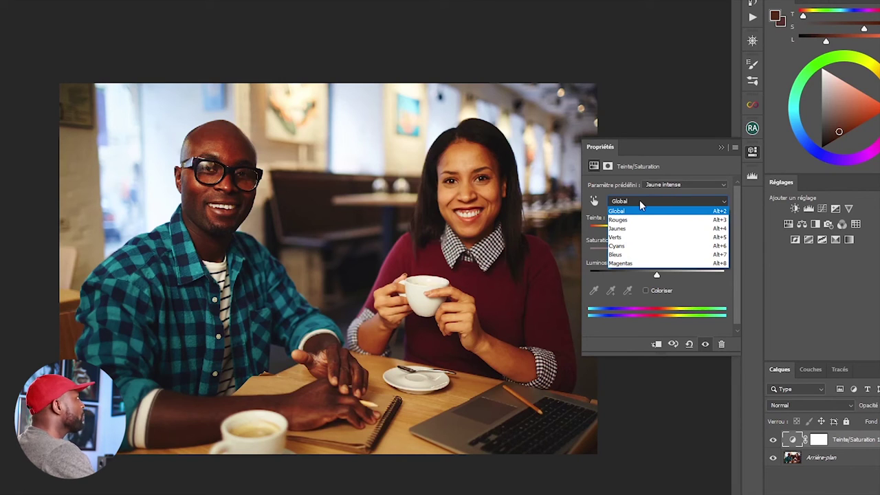
click(640, 200)
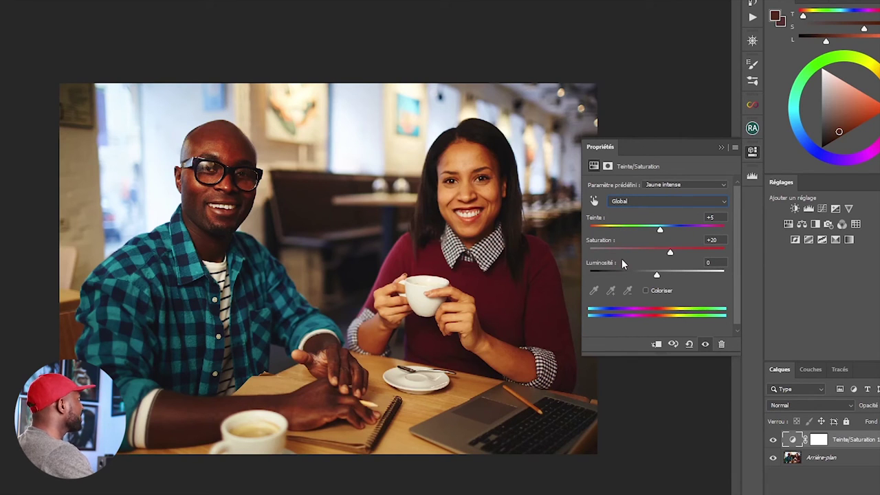
Target the Bleus range of the adjustment, try a Teinte of +74 and settle on +19
click(635, 201)
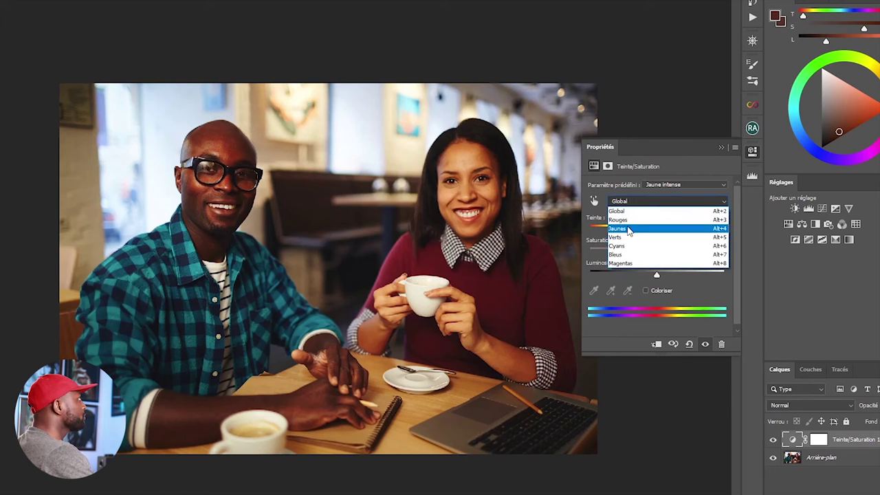
click(629, 255)
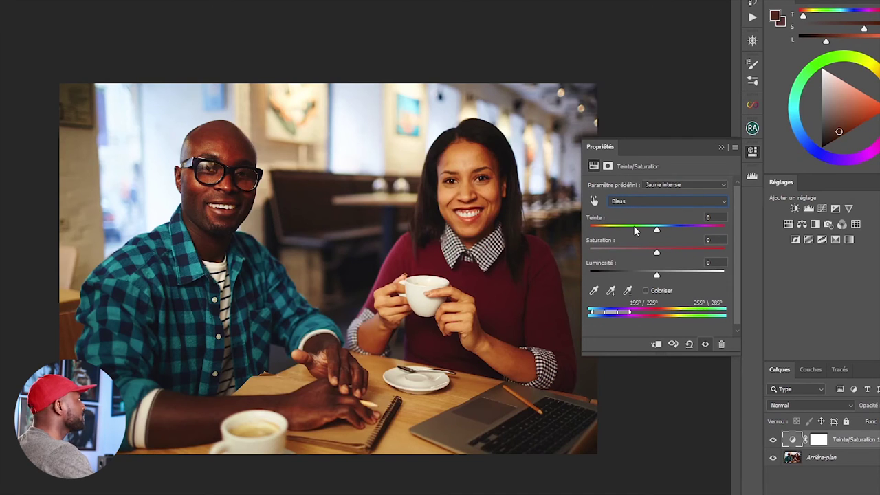
drag(656, 234, 697, 236)
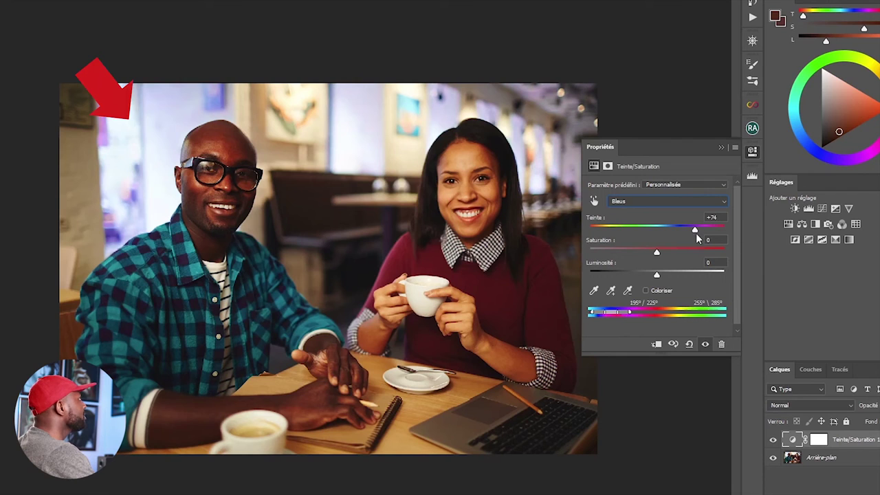
drag(696, 229, 669, 229)
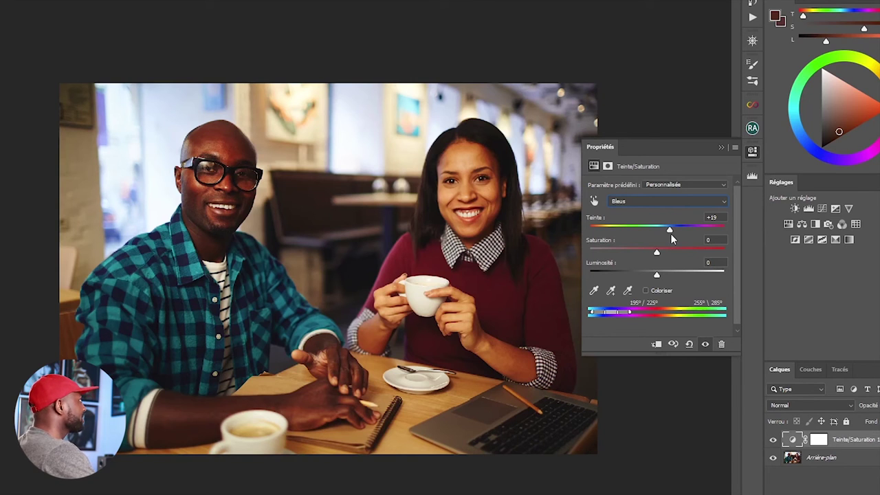
Sample the man's checked shirt on the image to target the Cyans, try a Teinte of +23 and settle on -1
click(593, 201)
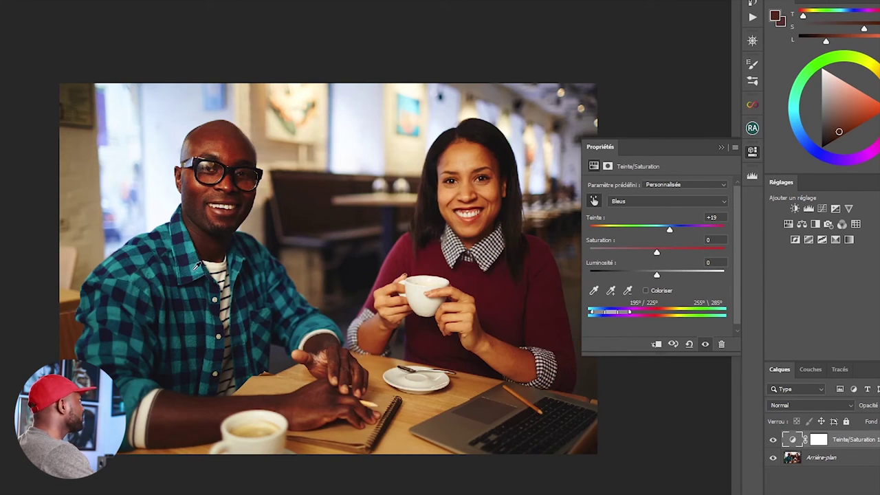
click(197, 263)
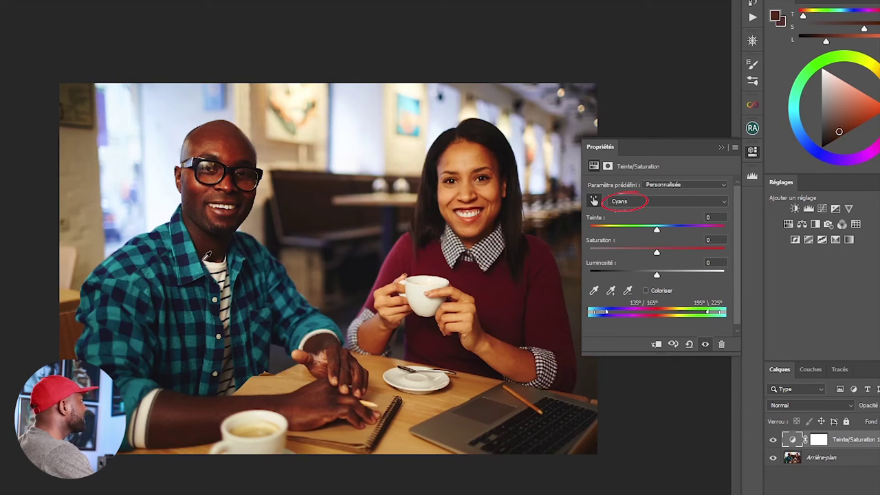
click(675, 203)
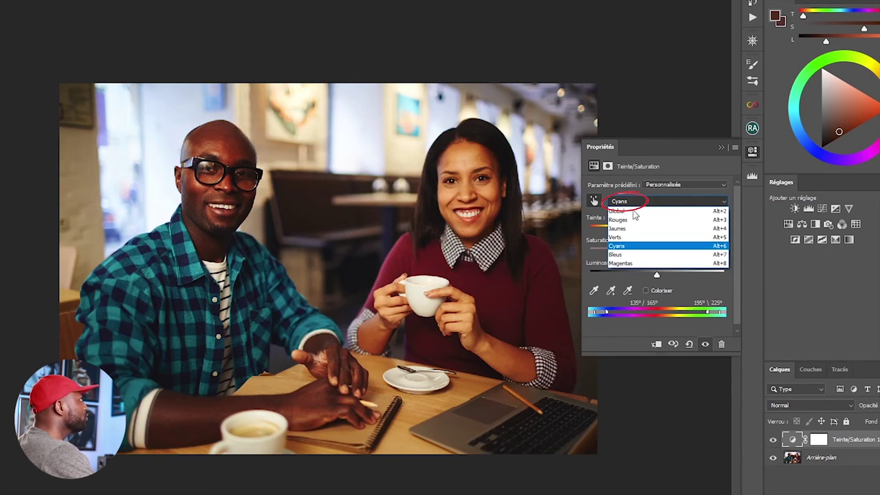
click(623, 247)
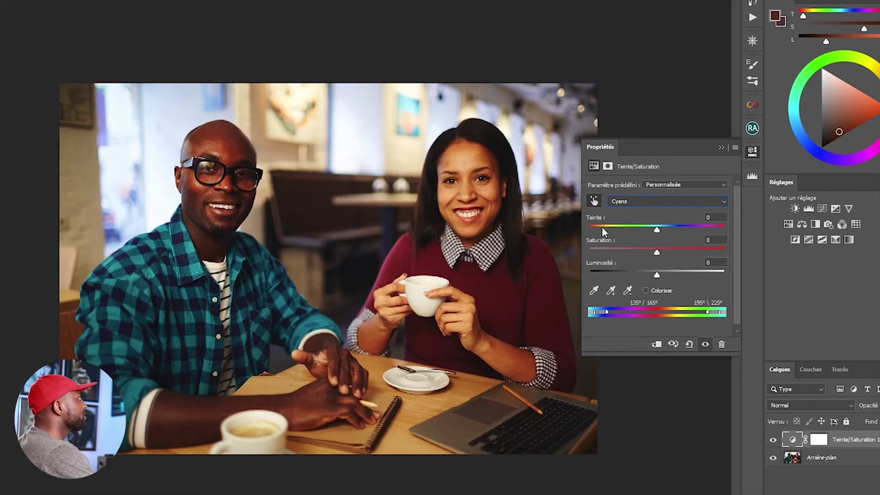
mouse_move(657, 229)
mouse_down()
mouse_move(680, 233)
mouse_move(634, 234)
mouse_move(685, 233)
mouse_move(654, 235)
mouse_move(673, 233)
mouse_up()
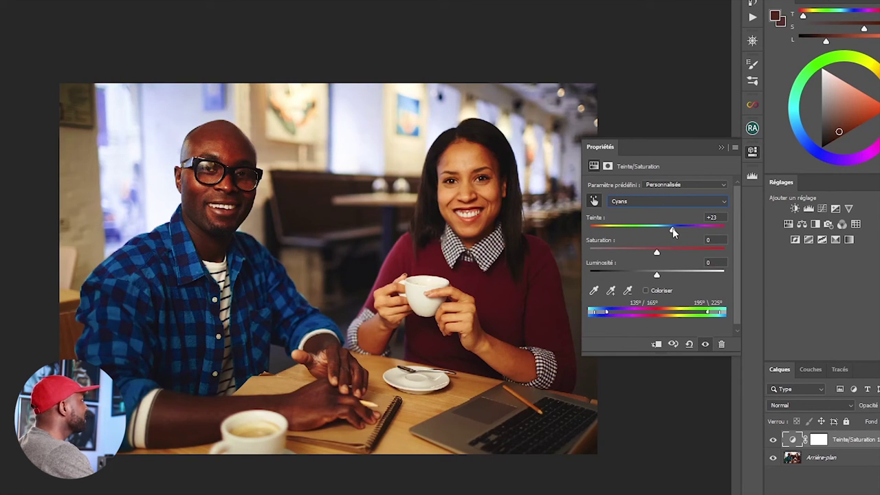
mouse_move(673, 228)
mouse_down()
mouse_move(635, 225)
mouse_move(680, 225)
mouse_move(612, 227)
mouse_move(681, 231)
mouse_move(624, 230)
mouse_move(657, 232)
mouse_up()
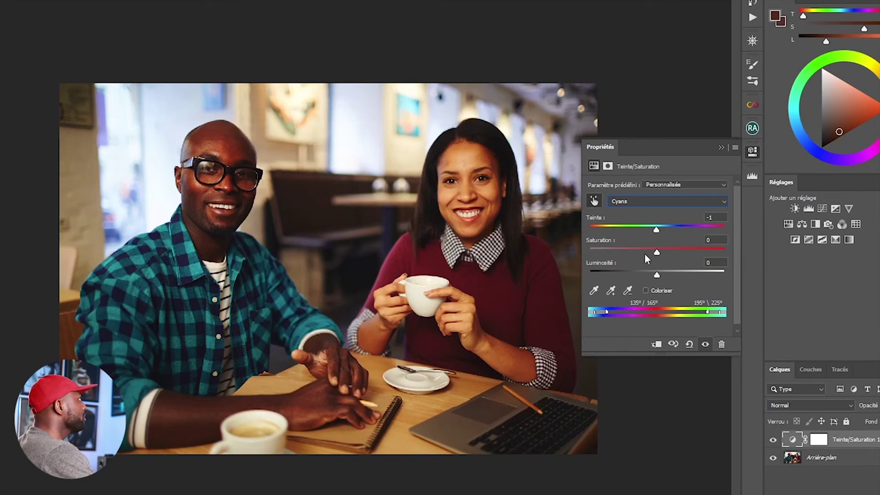
Try Saturation values of +28 and -100 on the Cyans range and settle on -2
drag(657, 252, 676, 254)
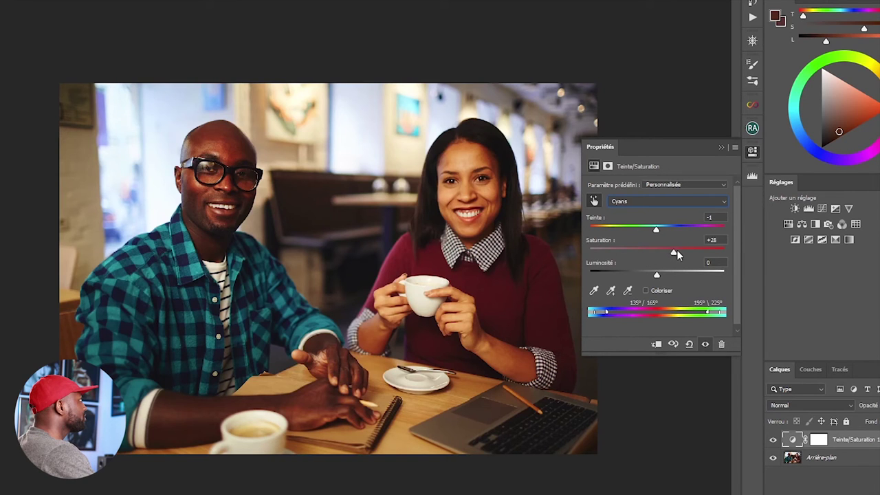
drag(711, 261, 588, 250)
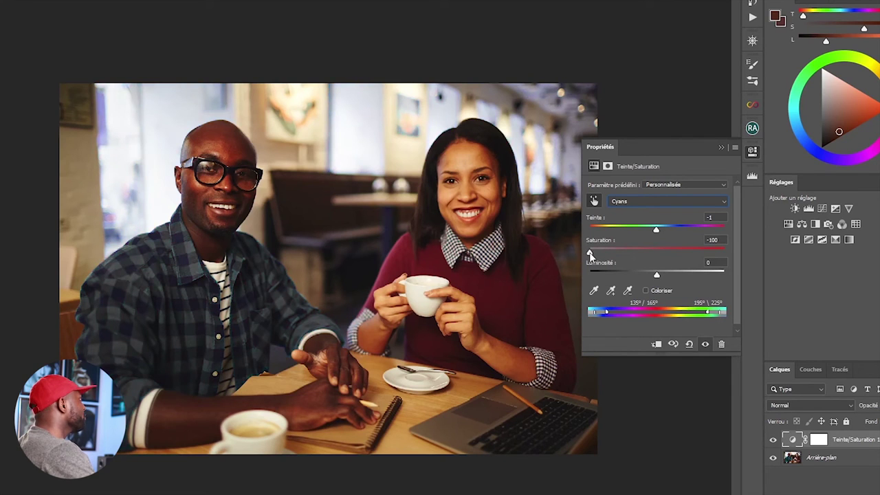
drag(590, 254, 657, 252)
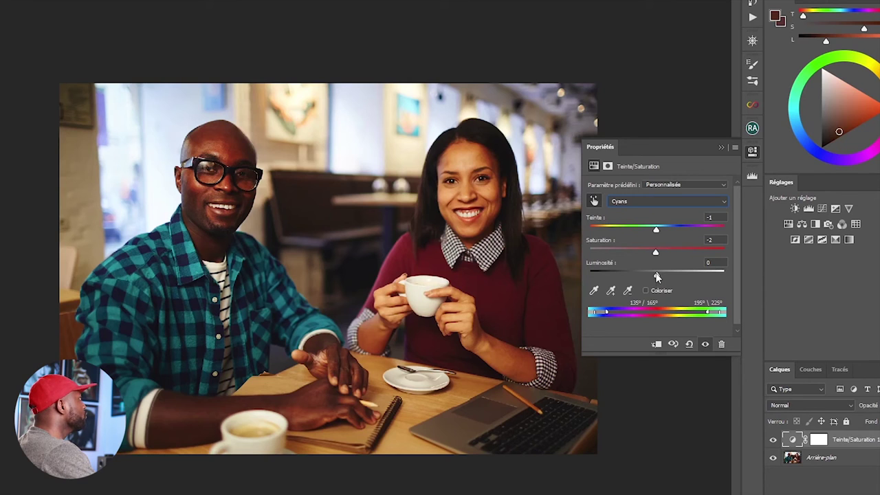
Try Luminosité values of +56, -27, +3 and +84 on the Cyans range and return it to 0
drag(657, 275, 682, 279)
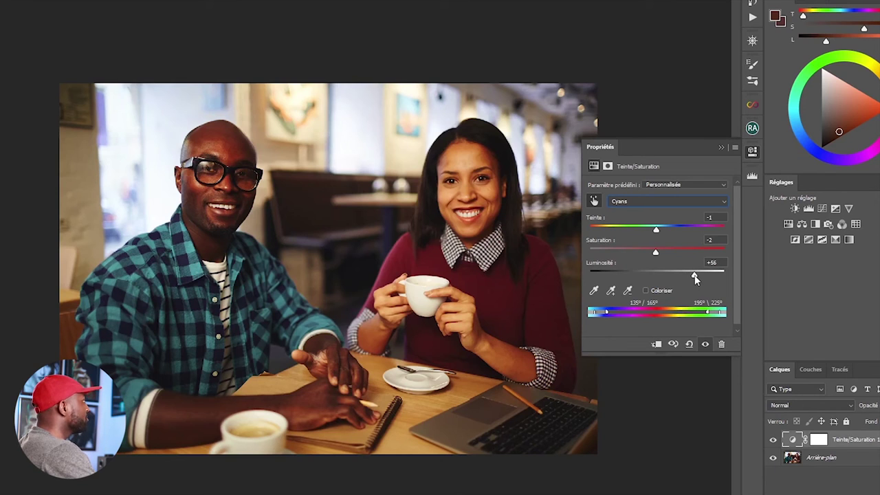
drag(695, 278, 643, 272)
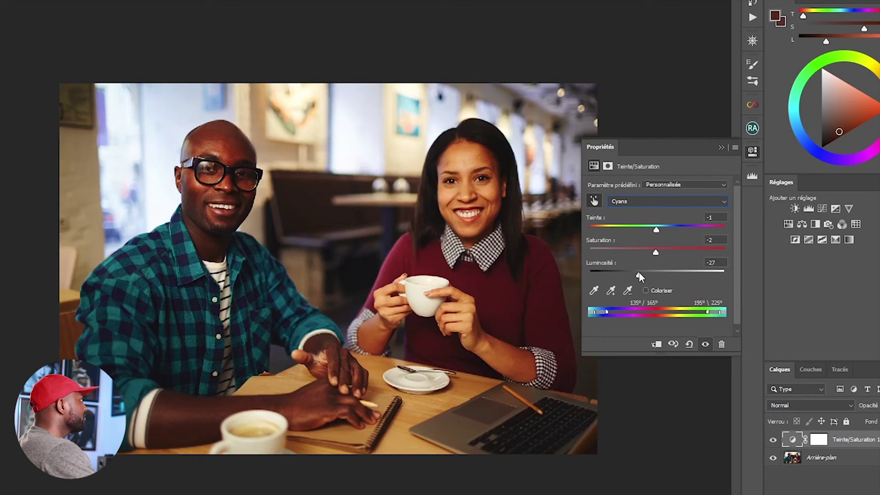
drag(637, 272, 659, 276)
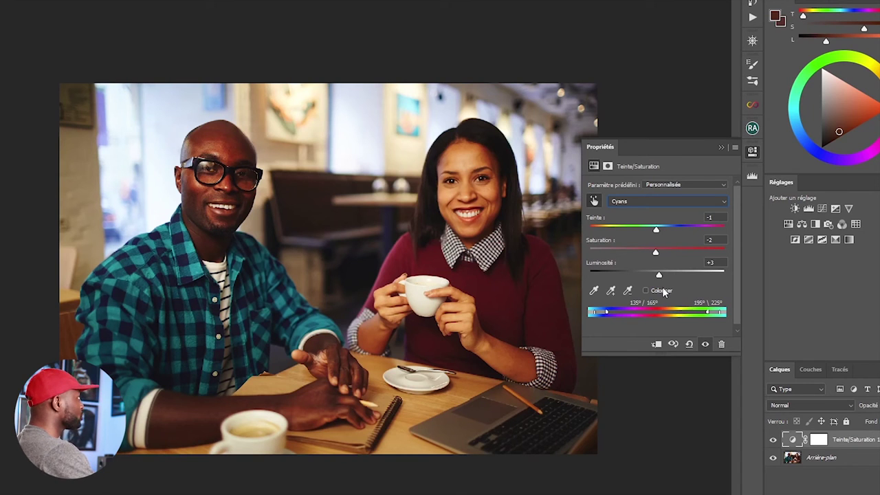
drag(659, 276, 696, 289)
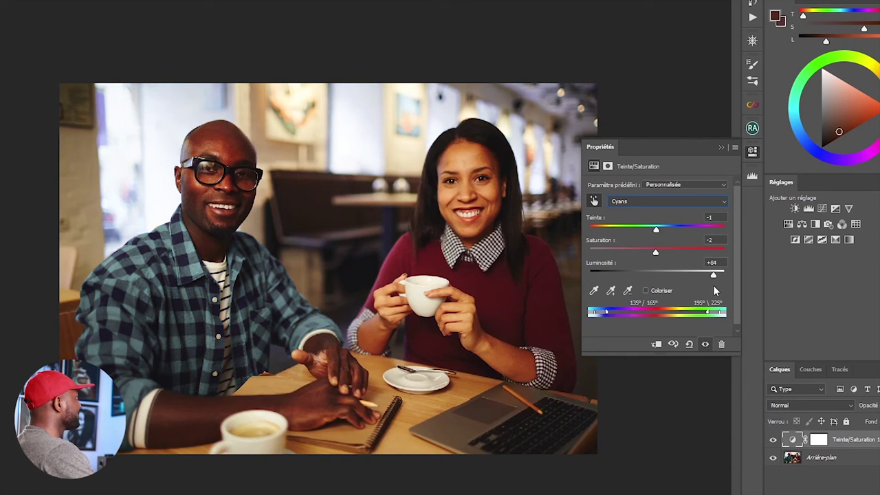
drag(712, 277, 658, 276)
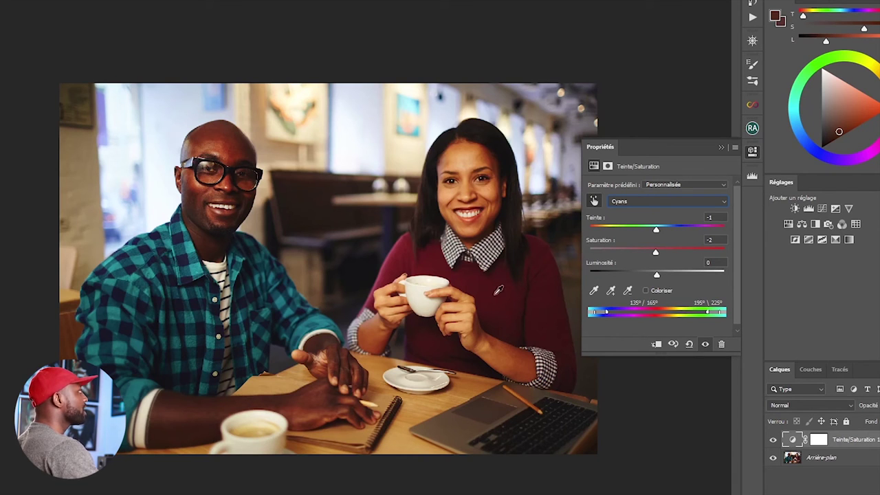
Target the Rouges range, try Teinte values of -17 and -10, and settle on -3
click(686, 204)
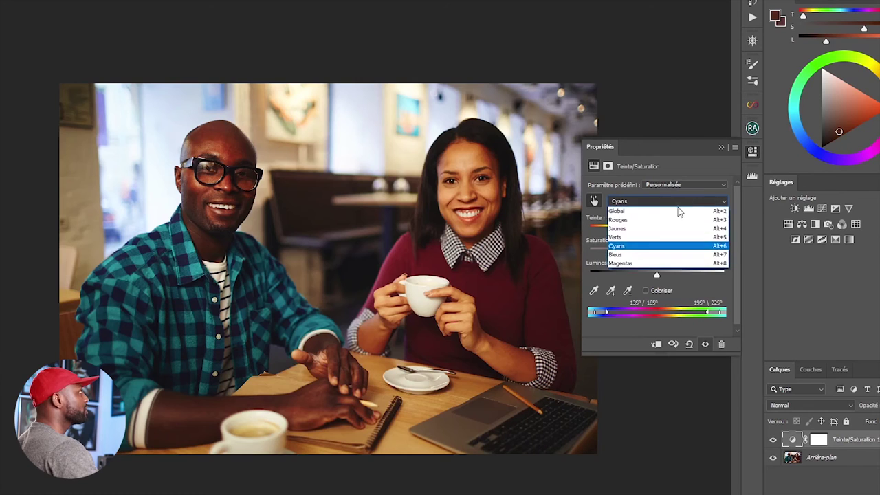
click(633, 221)
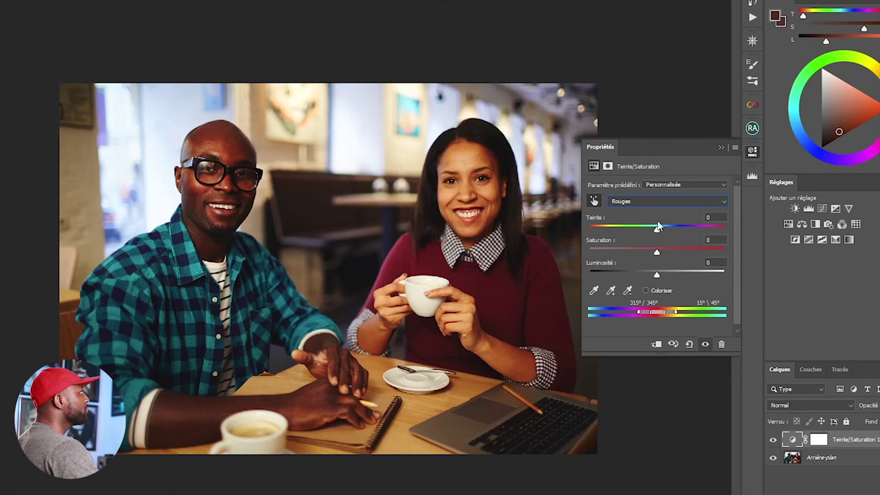
click(595, 204)
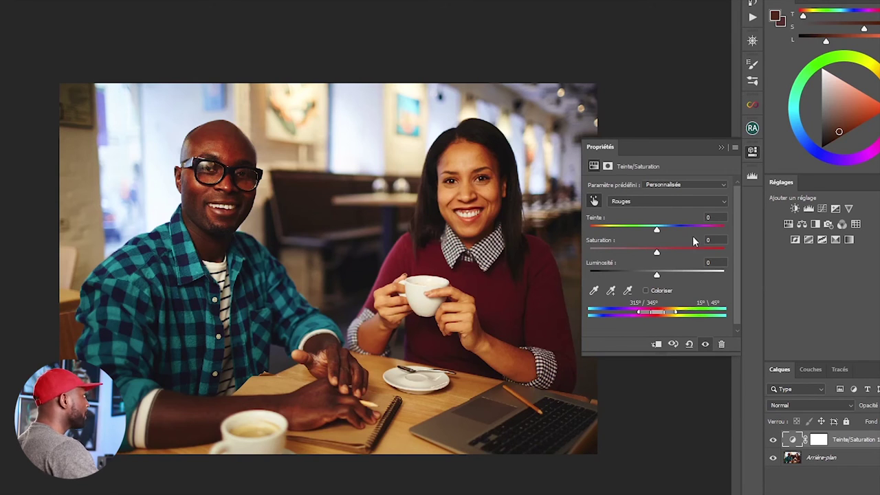
mouse_move(657, 232)
mouse_down()
mouse_move(617, 232)
mouse_move(701, 233)
mouse_move(620, 234)
mouse_move(646, 238)
mouse_up()
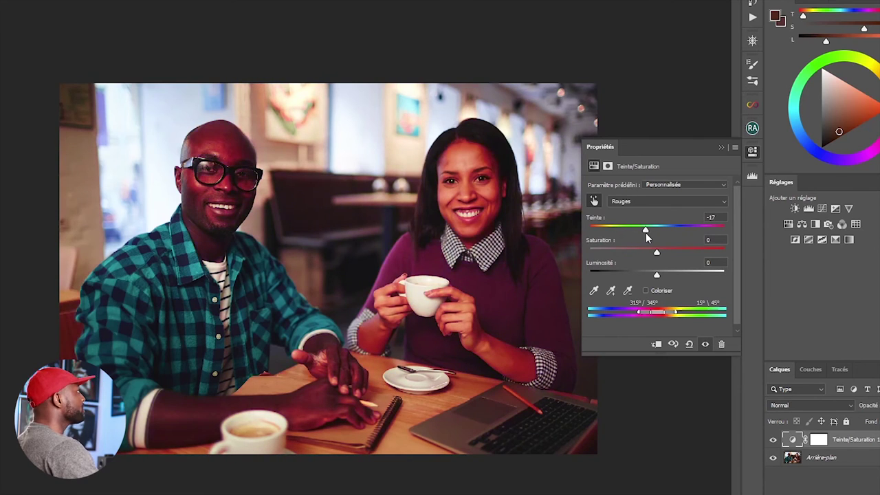
drag(647, 238, 652, 238)
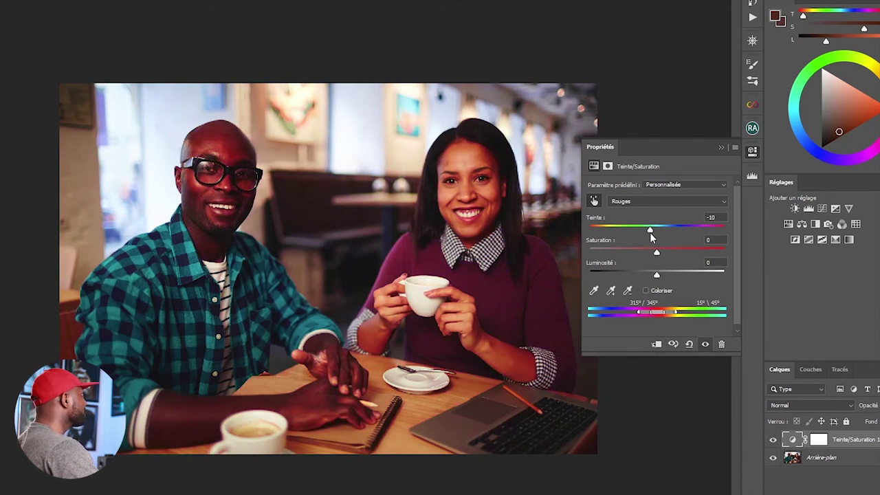
drag(652, 238, 656, 238)
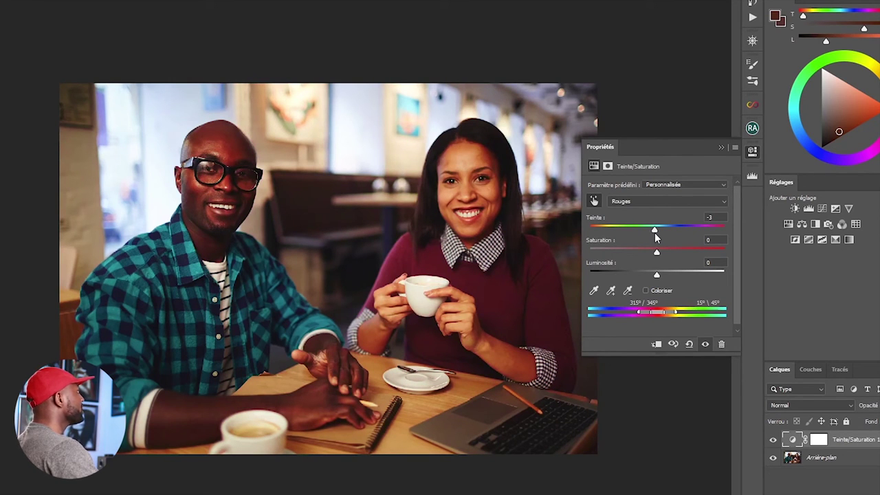
Adjust the Saturation of the Rouges range, trying -1 and raising it slightly from there
mouse_move(656, 238)
mouse_down()
mouse_move(630, 238)
mouse_move(671, 244)
mouse_move(632, 246)
mouse_move(657, 250)
mouse_up()
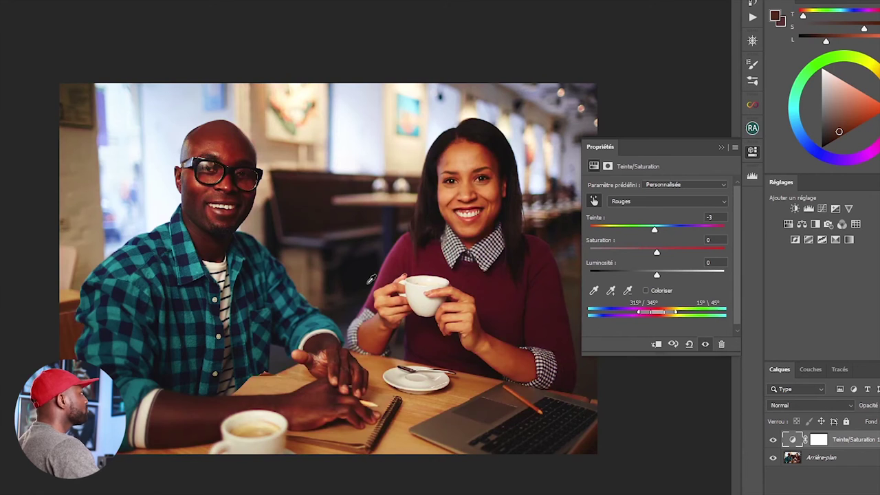
mouse_move(659, 254)
mouse_down()
mouse_move(699, 256)
mouse_move(606, 261)
mouse_move(703, 262)
mouse_move(620, 262)
mouse_move(657, 263)
mouse_up()
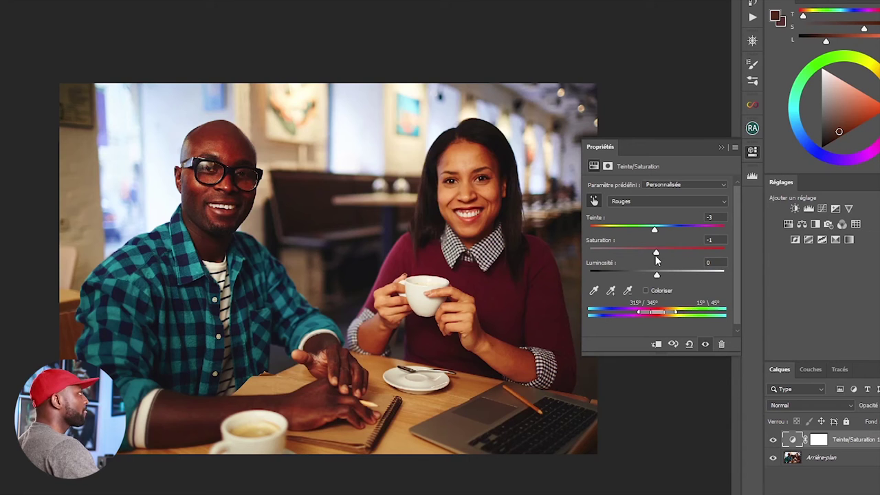
drag(657, 253, 664, 277)
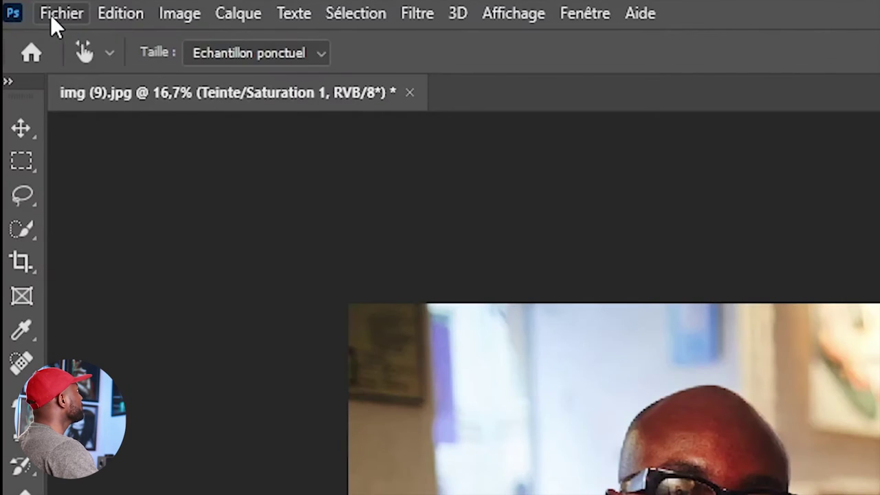
Open img (4).jpg from the images folder, keep its embedded colour profile, and collapse the document properties
click(19, 7)
click(69, 65)
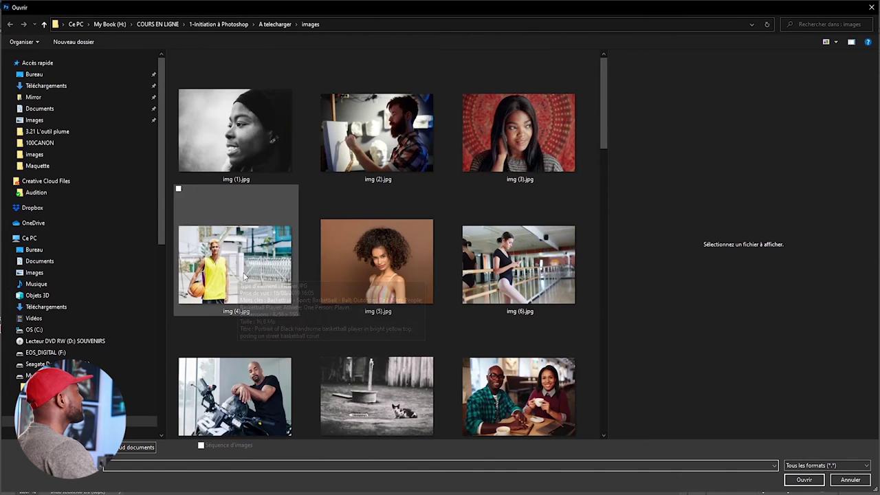
key(Escape)
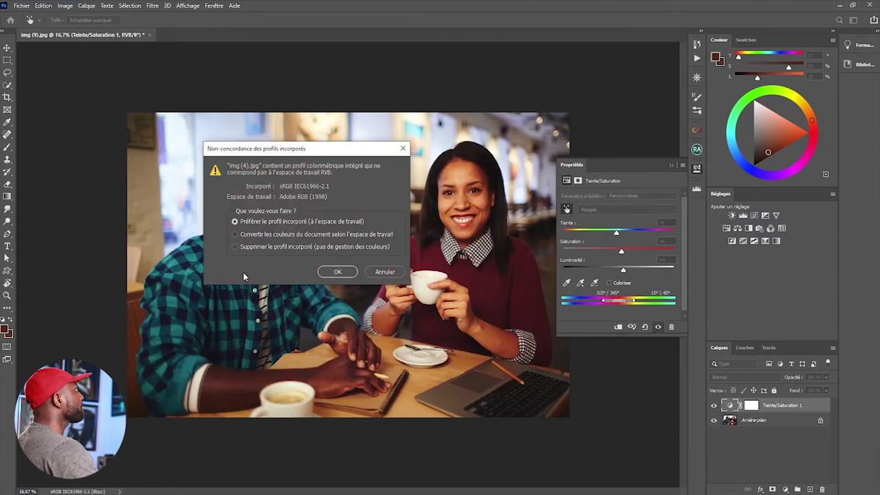
click(337, 272)
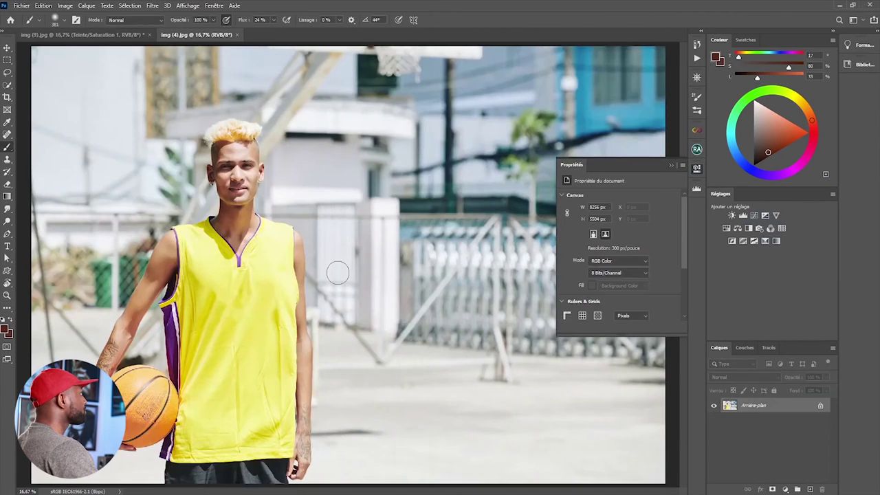
click(672, 166)
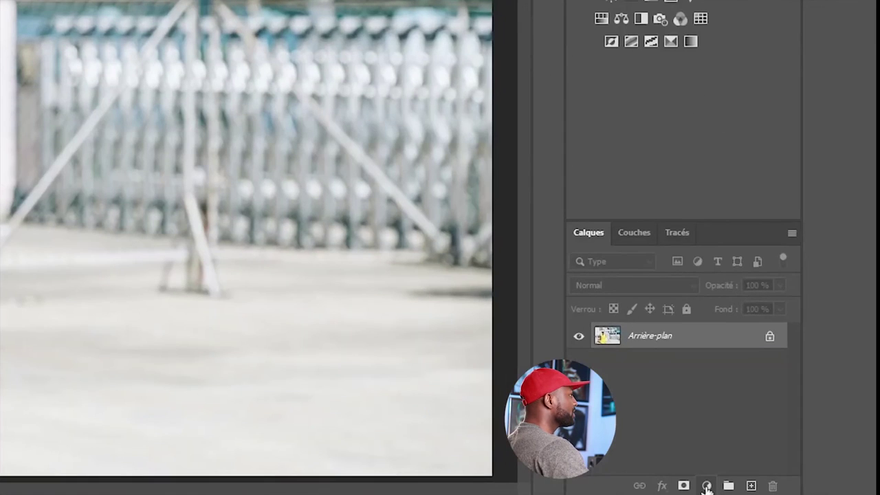
Add a Teinte/Saturation adjustment layer and target the Jaunes range by sampling the yellow jersey on the image
click(707, 487)
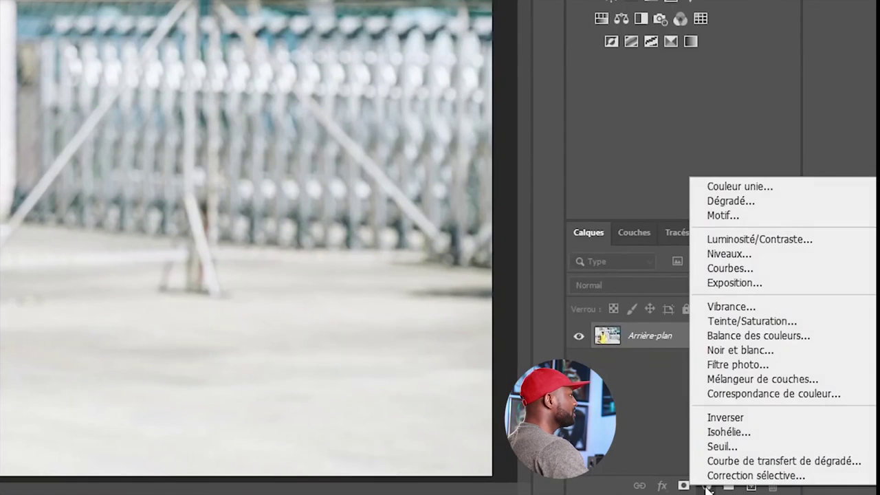
click(725, 320)
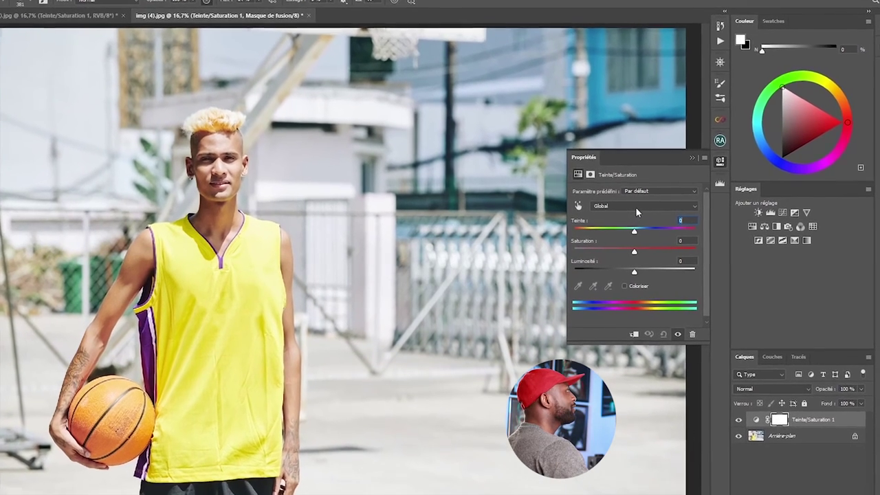
click(621, 210)
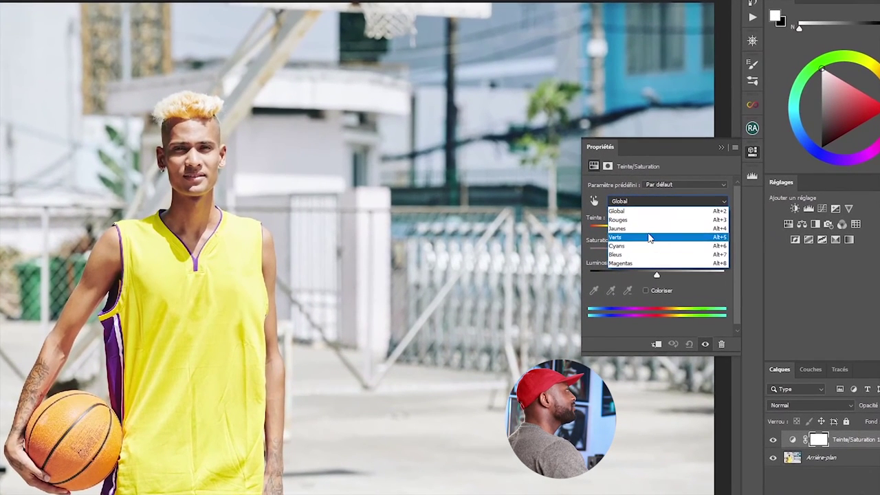
click(646, 197)
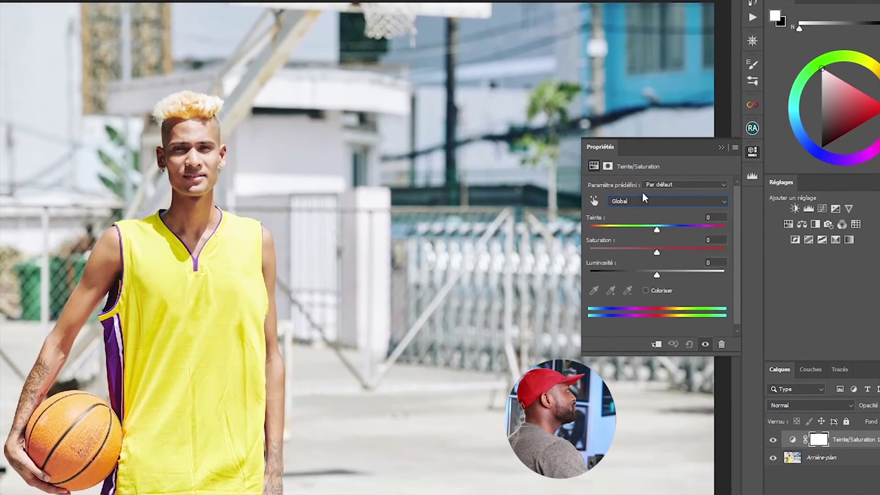
click(595, 202)
click(225, 322)
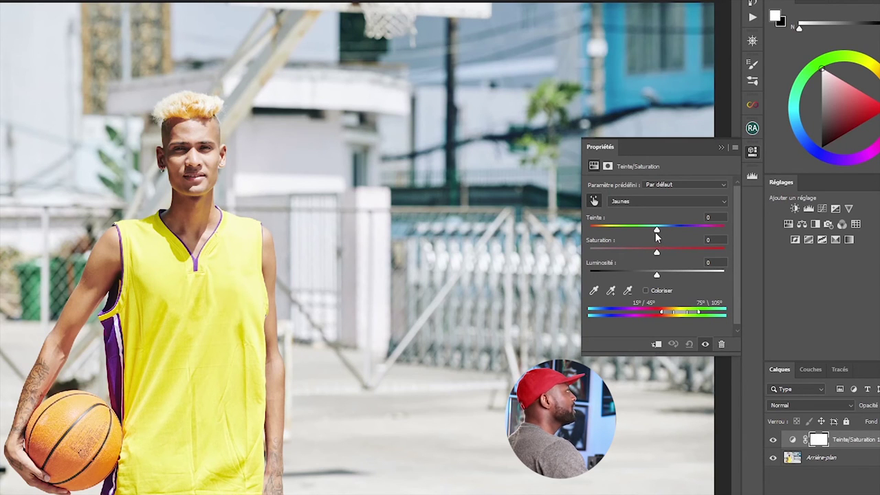
Try Teinte values of -43, -98 and +2 on the Jaunes range and return it to 0
drag(656, 232, 628, 234)
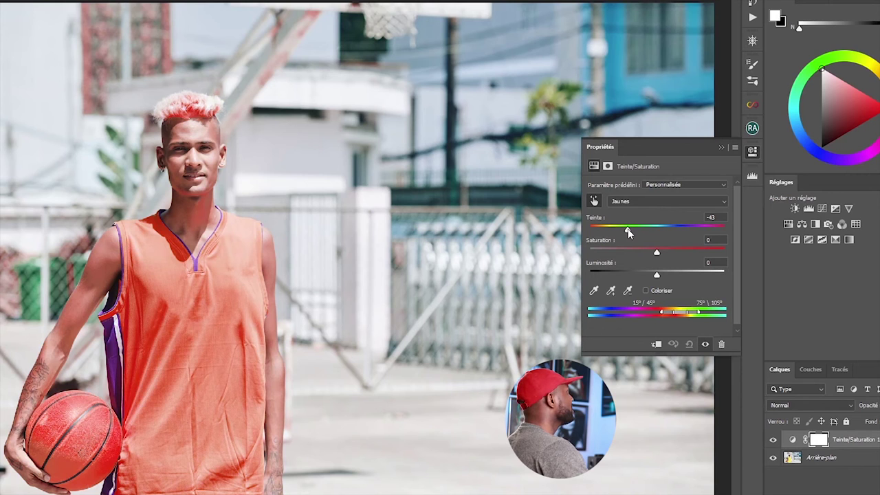
drag(626, 233, 614, 234)
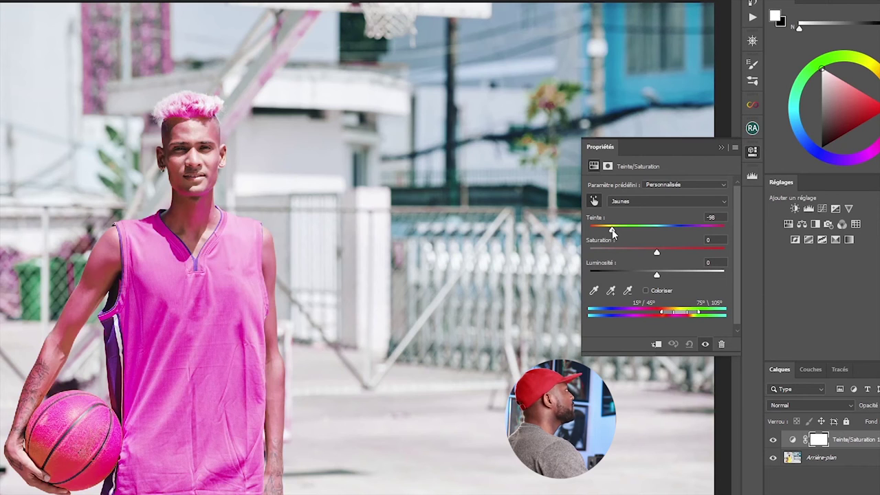
drag(612, 230, 658, 229)
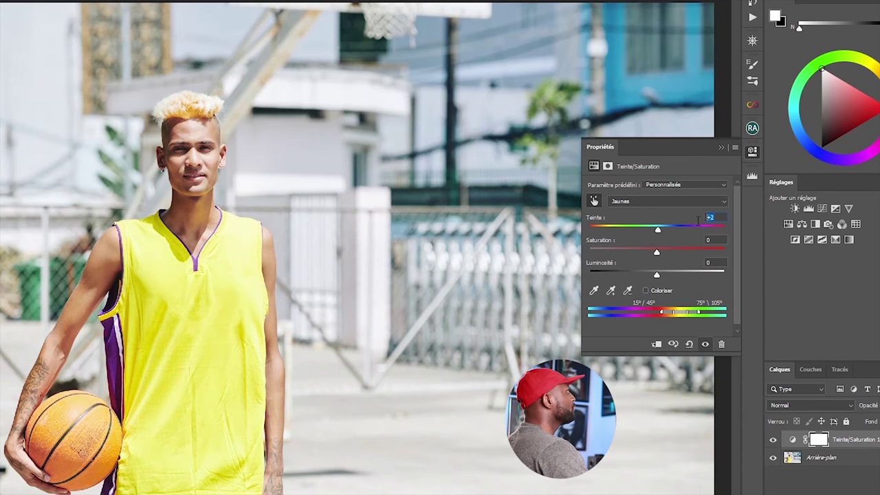
text(0)
key(Return)
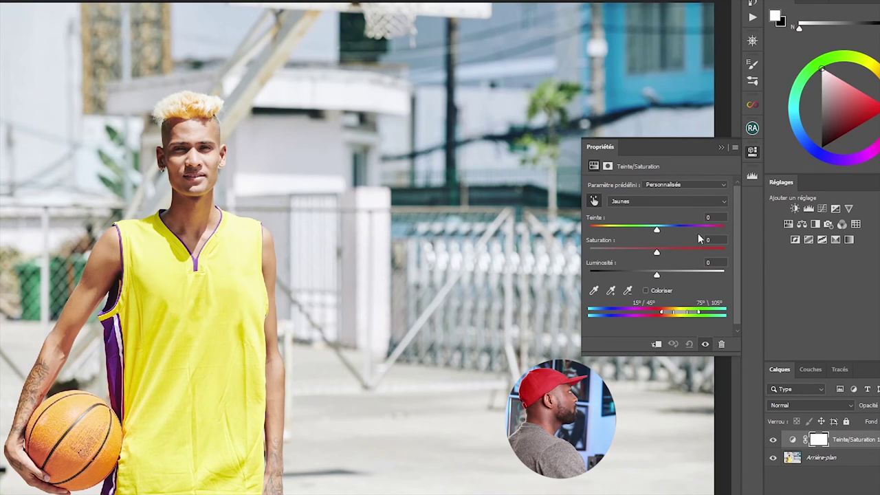
Try a Teinte of +94 on the Jaunes range and settle on Teinte -76, Saturation -37 and Luminosité -22
drag(652, 231, 695, 233)
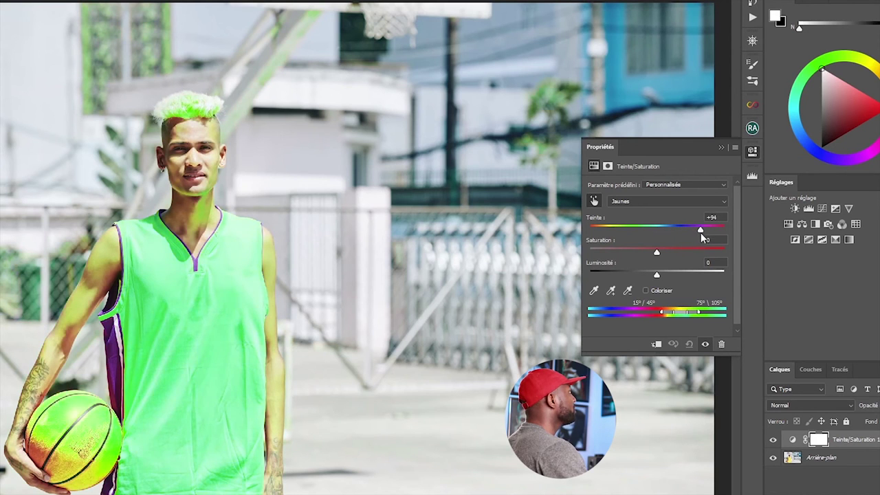
drag(703, 233, 618, 230)
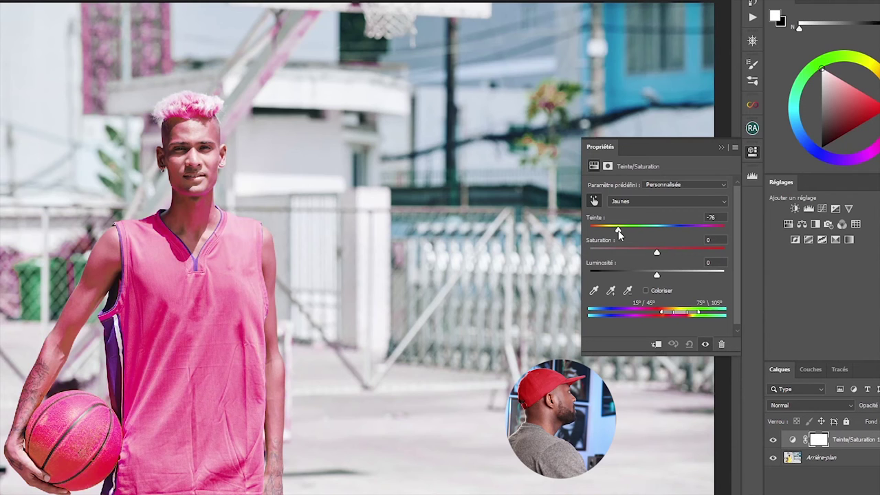
drag(657, 256, 633, 258)
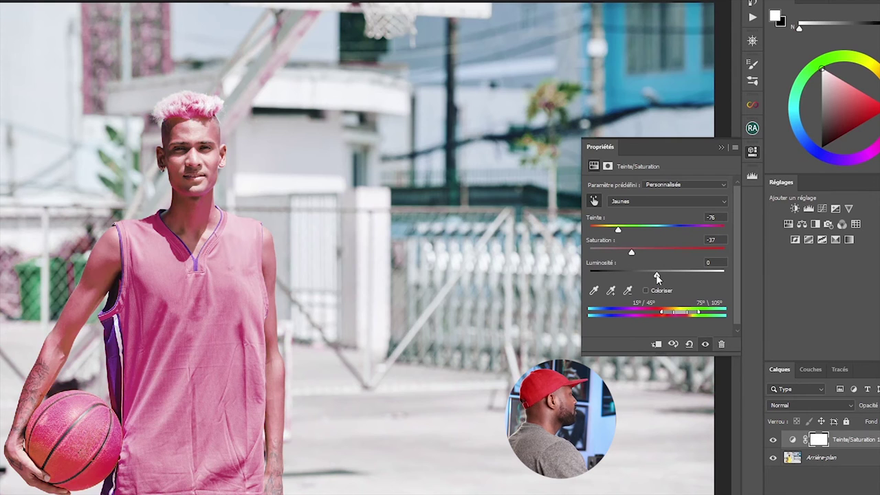
mouse_move(657, 277)
mouse_down()
mouse_move(681, 274)
mouse_move(642, 276)
mouse_up()
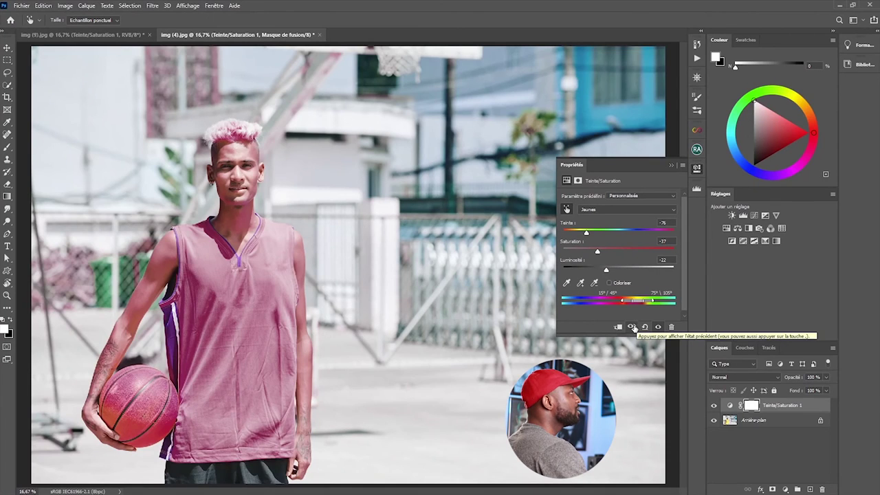
Compare the recoloured jersey repeatedly with the adjustment's previous state
click(633, 328)
click(634, 327)
click(633, 327)
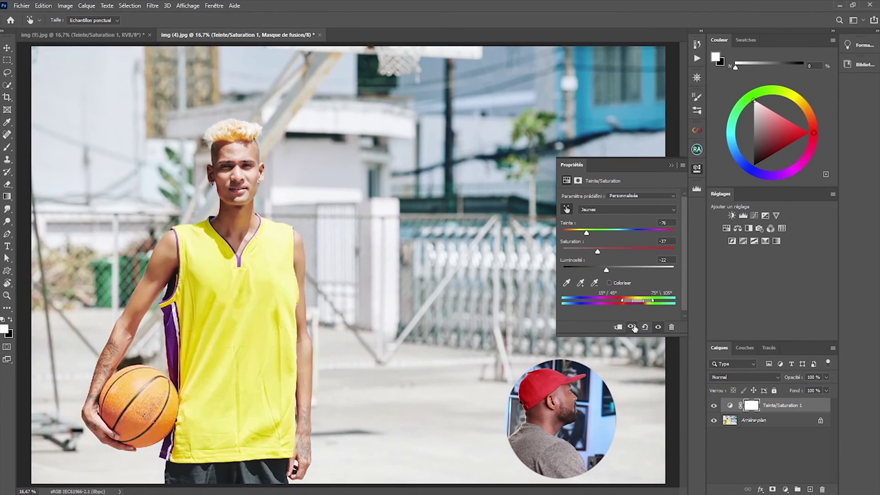
click(634, 327)
click(633, 328)
click(633, 327)
click(633, 328)
click(634, 328)
click(633, 328)
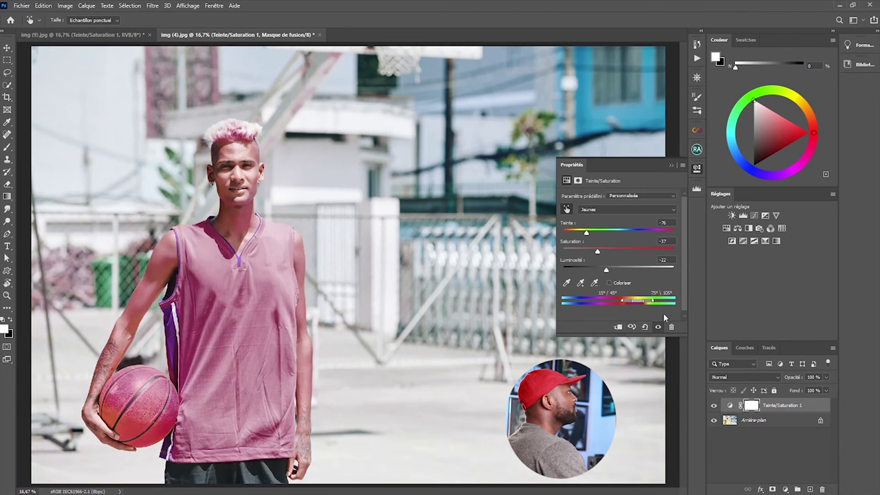
Switch the Teinte/Saturation 1 adjustment layer off and on repeatedly to compare before and after, leaving it visible
click(658, 328)
click(658, 328)
click(659, 328)
click(658, 328)
click(659, 328)
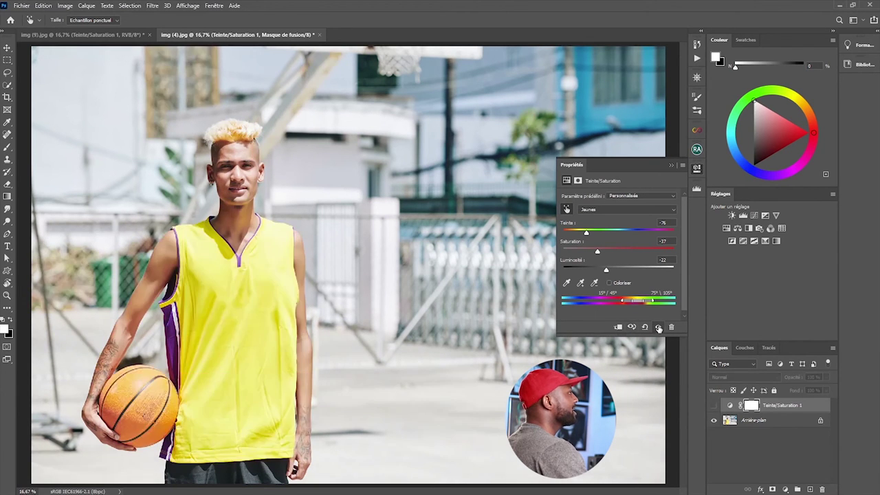
click(714, 408)
click(715, 409)
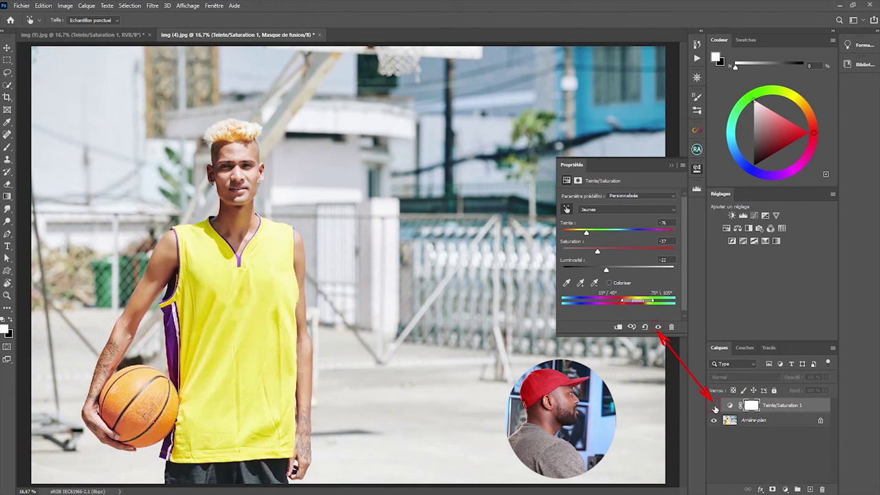
click(714, 408)
click(714, 408)
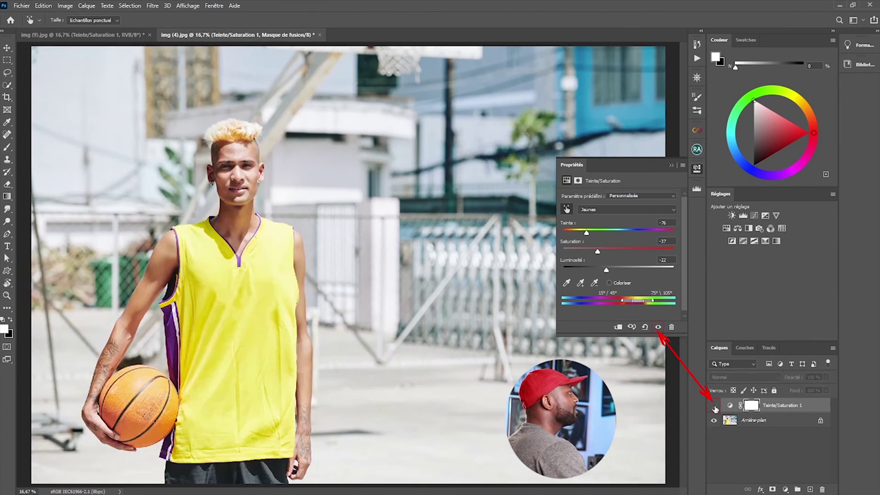
click(715, 408)
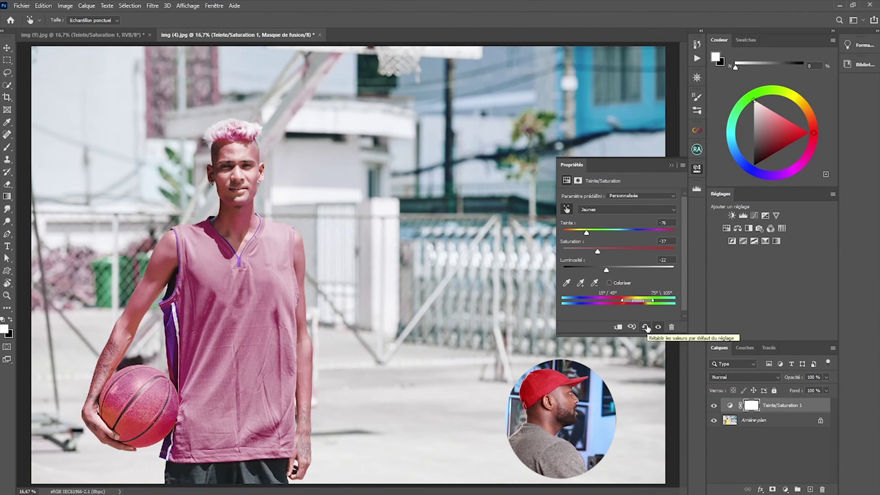
Reset the Teinte/Saturation adjustment to its default values and collapse its properties
click(646, 327)
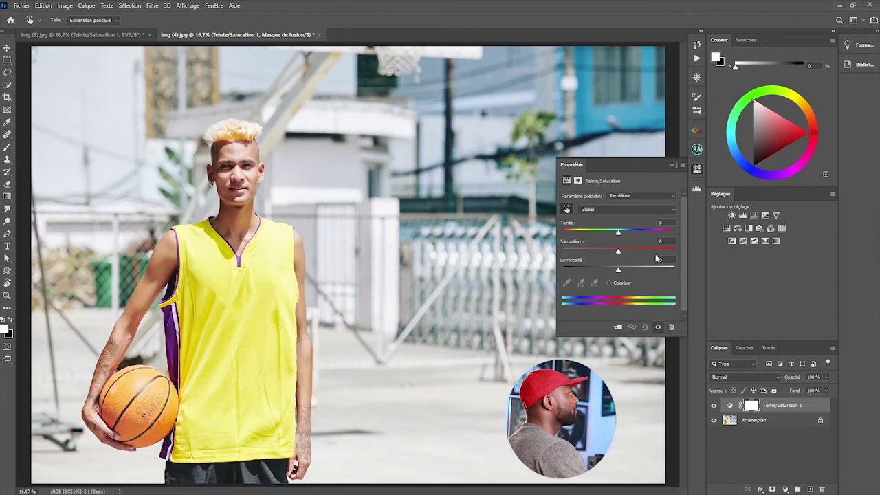
click(672, 165)
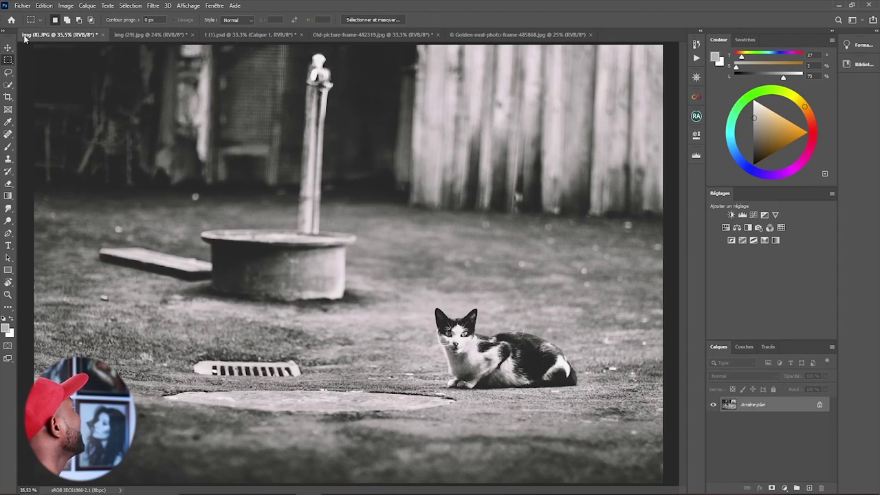
click(23, 7)
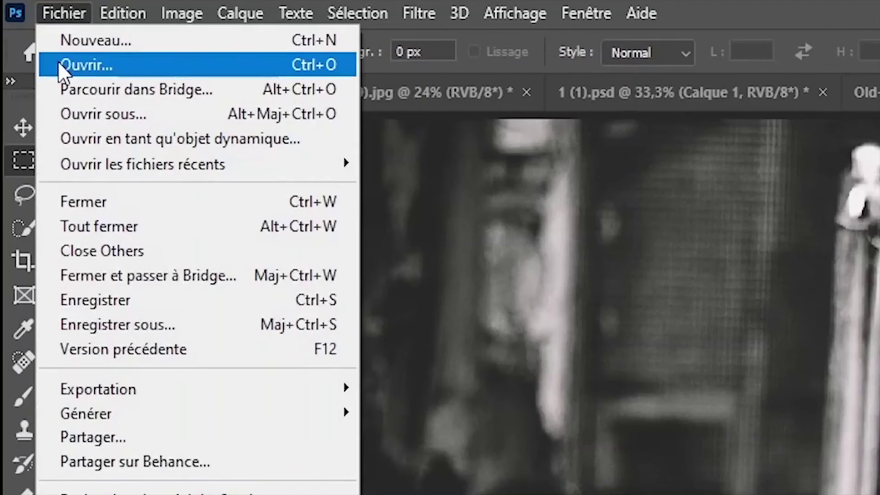
click(29, 27)
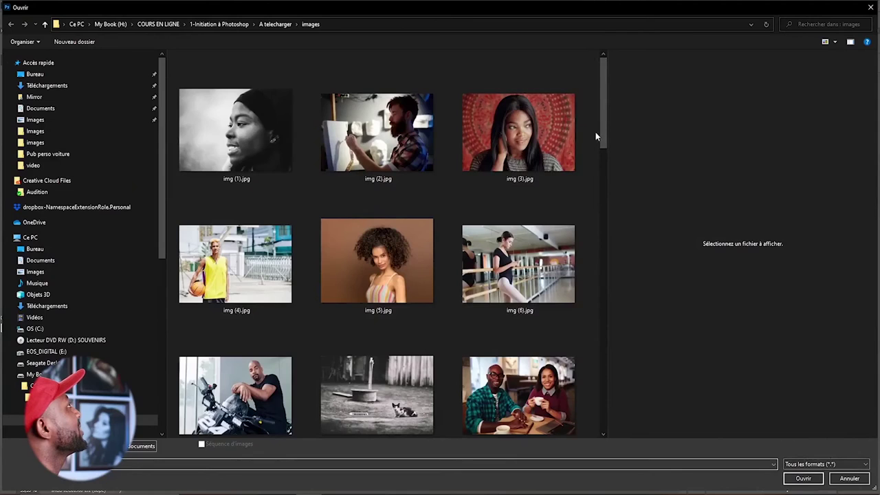
drag(606, 133, 607, 177)
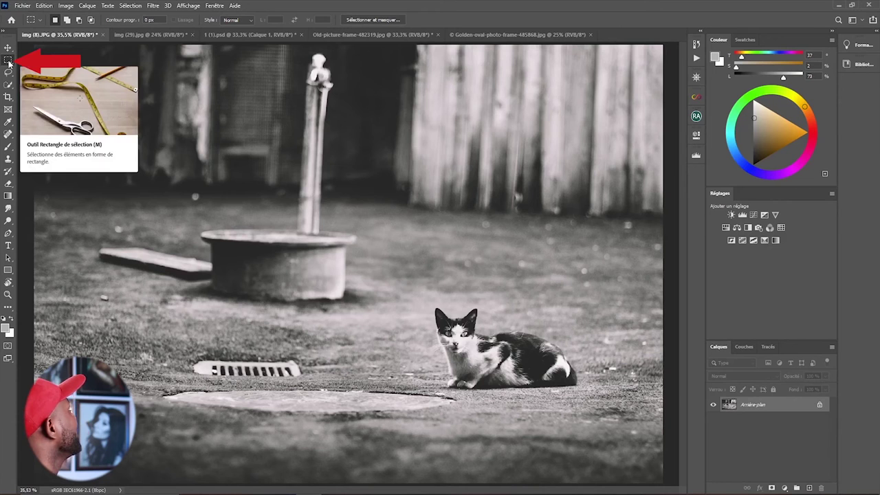
Choose the Rectangle de sélection tool and draw a rectangular selection around the cat in img (8).JPG
right_click(8, 61)
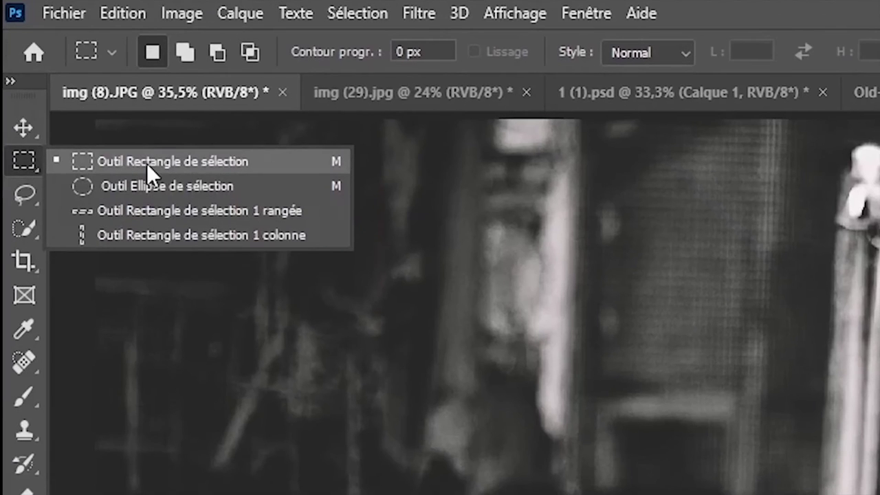
click(186, 163)
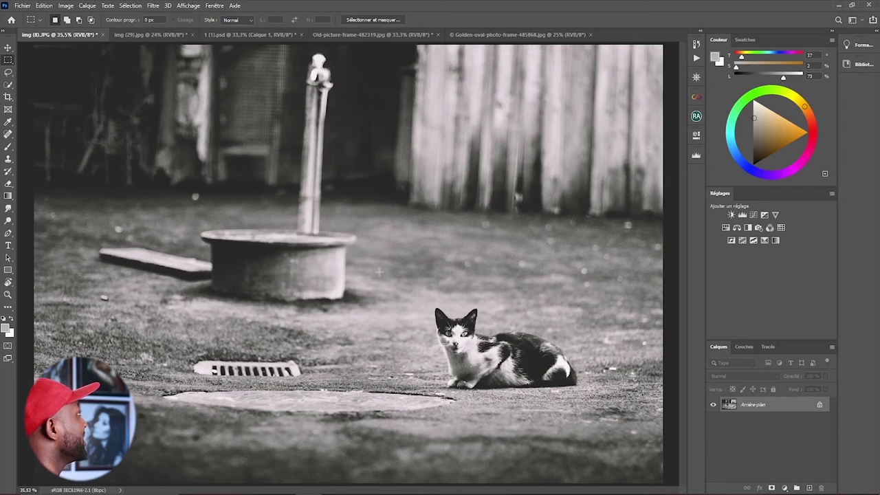
drag(379, 272, 623, 442)
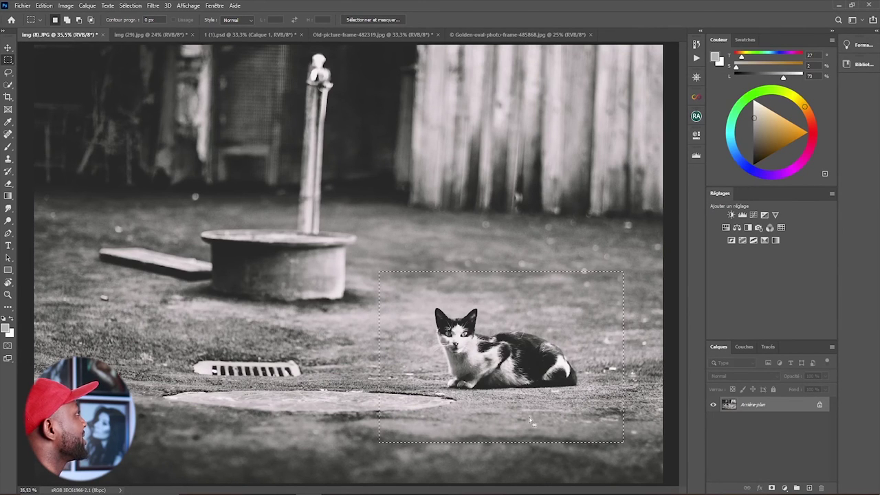
Try rectangular selections around the cat, the water pump, the plank fence and the cat again, and deselect
drag(385, 253, 630, 465)
drag(65, 92, 337, 312)
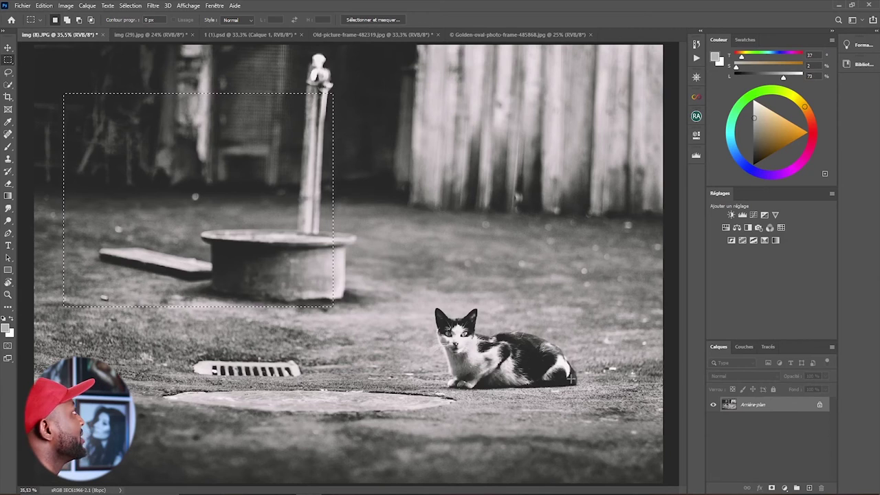
drag(404, 79, 626, 253)
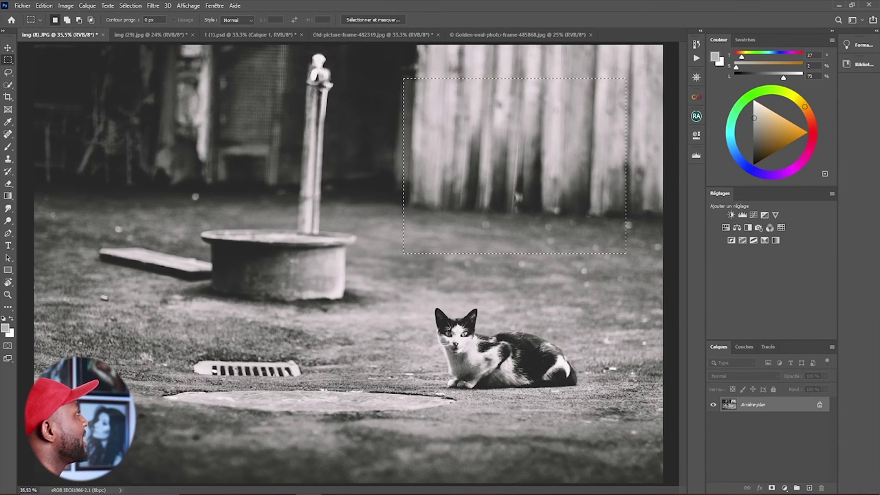
drag(372, 218, 637, 452)
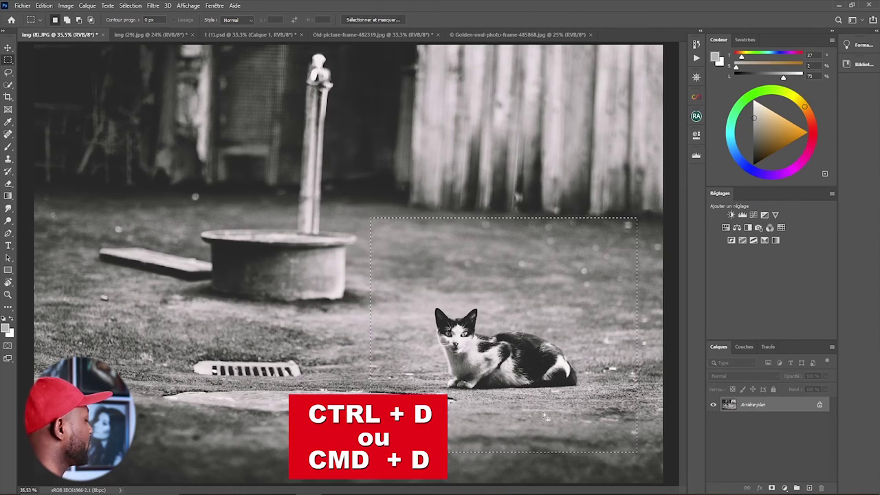
key(ctrl+d)
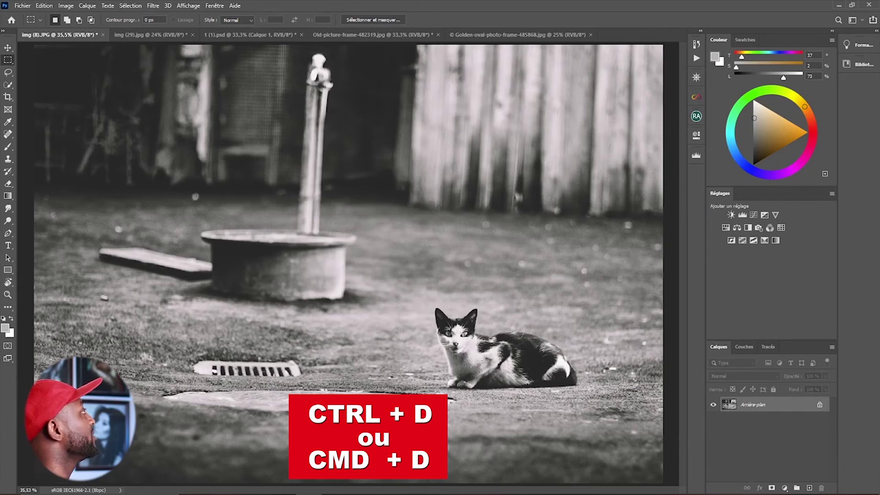
Try rectangular selections around the cat, on the plank fence and over a larger cat area, move the last one slightly, and deselect
drag(413, 280, 593, 425)
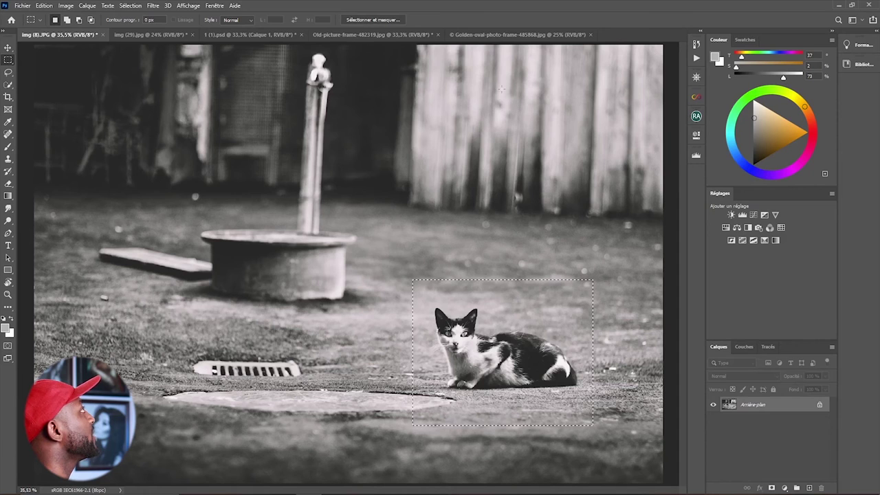
drag(488, 73, 606, 176)
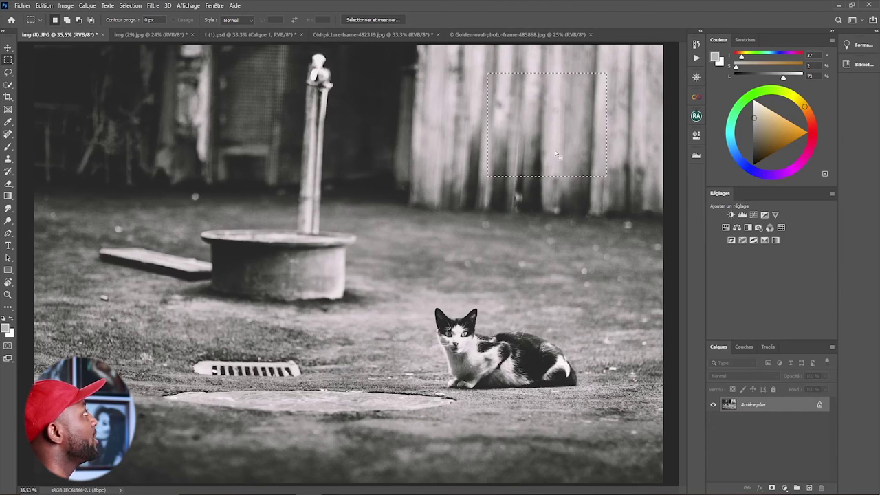
drag(375, 231, 639, 477)
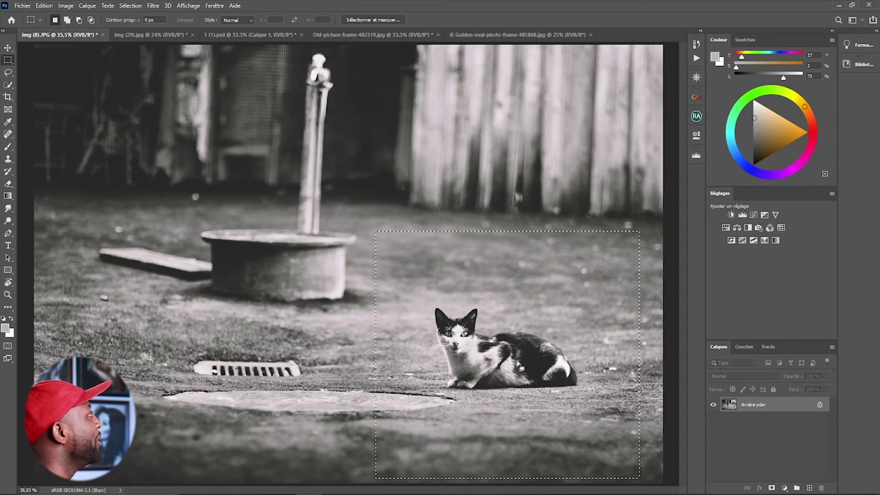
drag(512, 358, 519, 337)
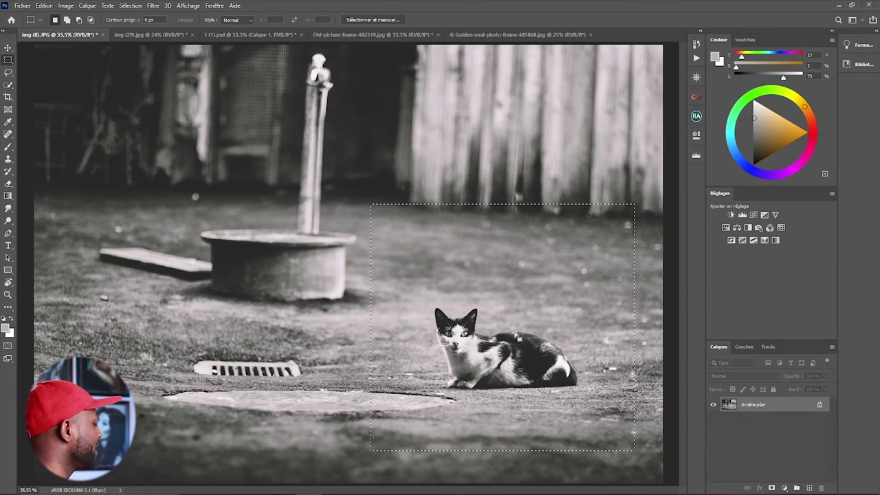
key(ctrl+d)
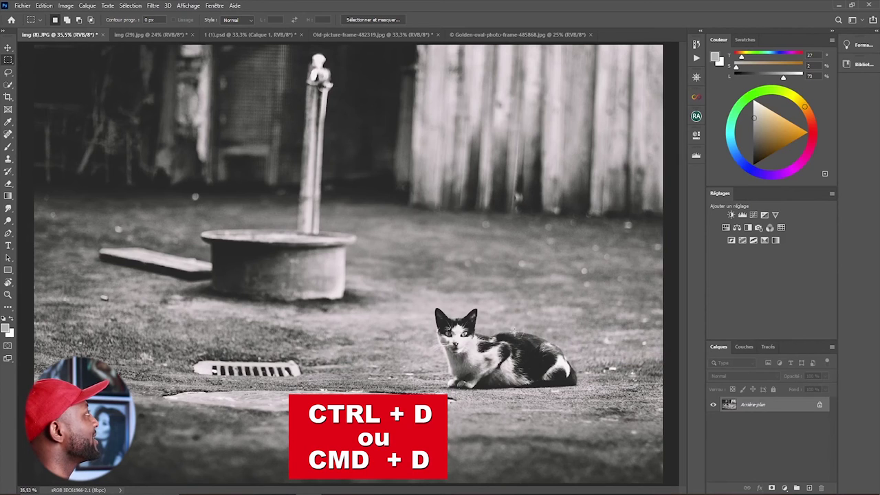
Draw a rectangular selection around the cat, shift it slightly, and enlarge it on all sides with Transformer la sélection
drag(421, 282, 593, 416)
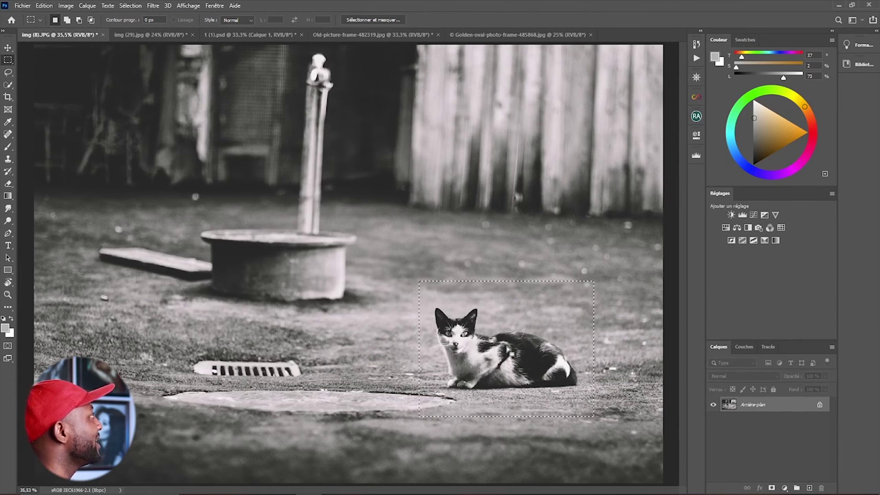
mouse_move(509, 351)
mouse_down()
mouse_move(418, 299)
mouse_move(455, 200)
mouse_move(482, 165)
mouse_move(360, 177)
mouse_move(381, 343)
mouse_move(517, 364)
mouse_move(521, 351)
mouse_up()
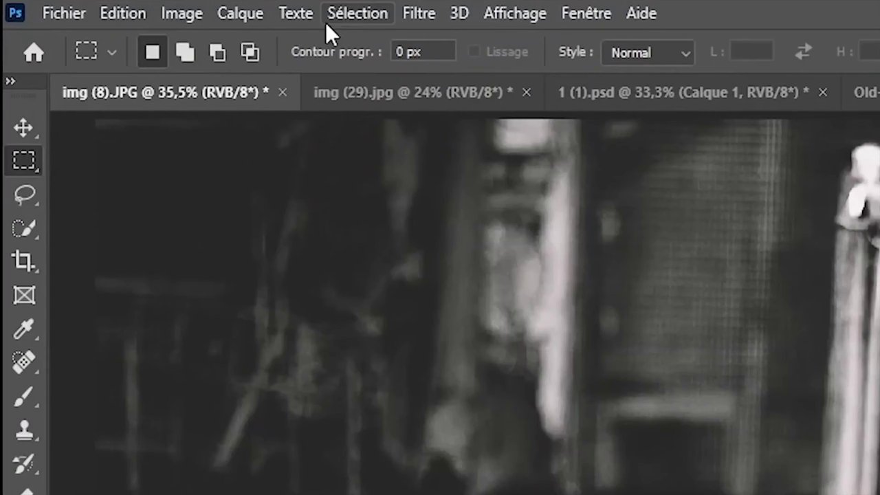
click(357, 15)
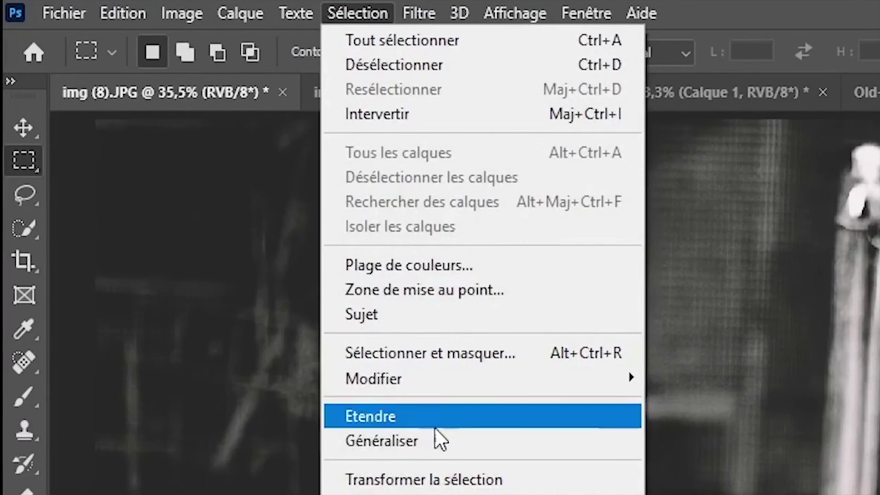
click(515, 481)
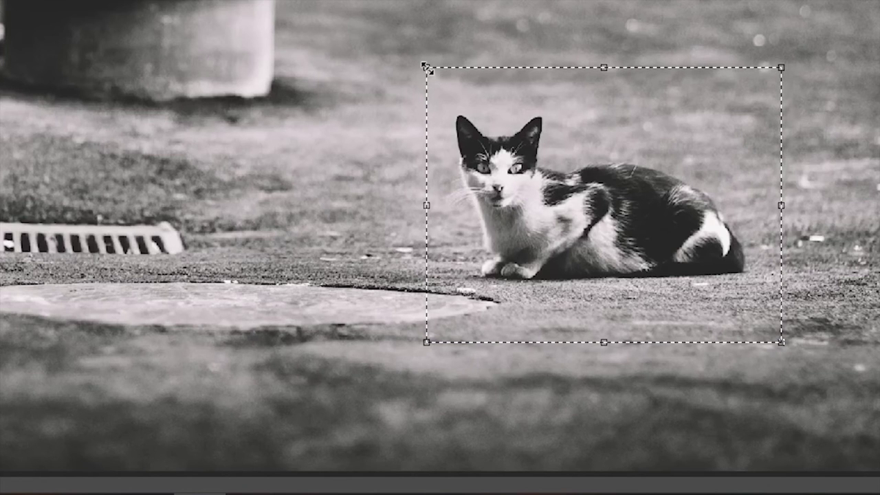
drag(426, 68, 399, 33)
drag(785, 344, 803, 359)
drag(399, 197, 368, 197)
drag(804, 197, 818, 196)
drag(593, 33, 593, 15)
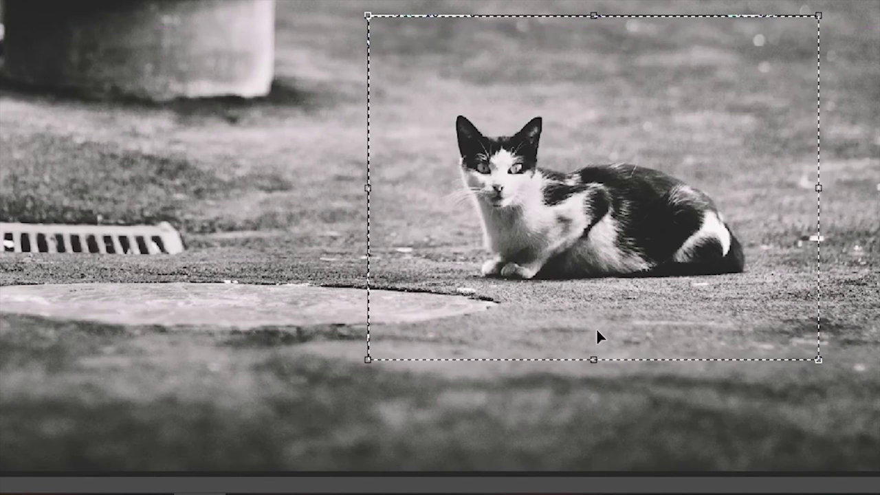
drag(595, 355, 593, 383)
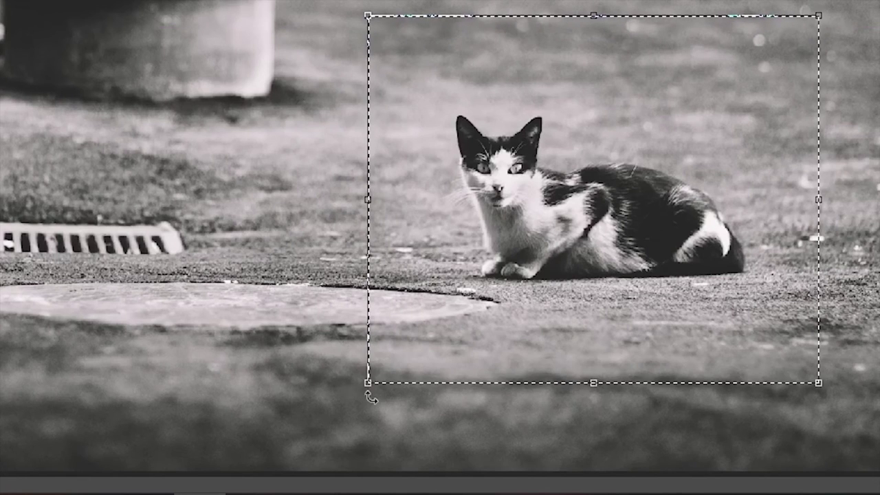
Pull the selection's lower-left and upper-right corners in closer to the cat and validate the transformation
drag(368, 384, 414, 345)
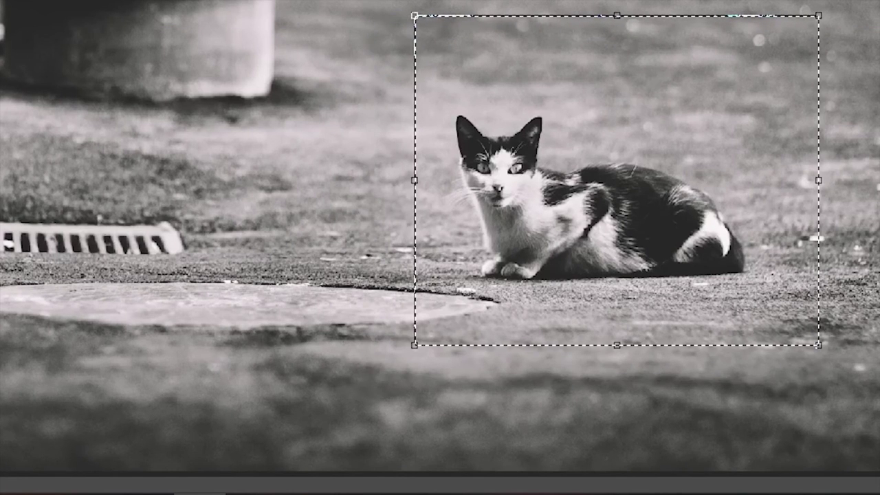
drag(822, 13, 790, 53)
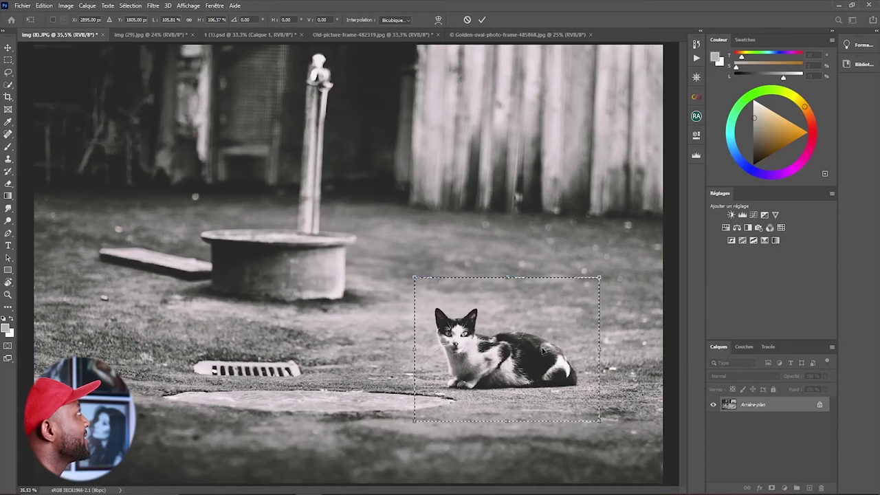
click(482, 19)
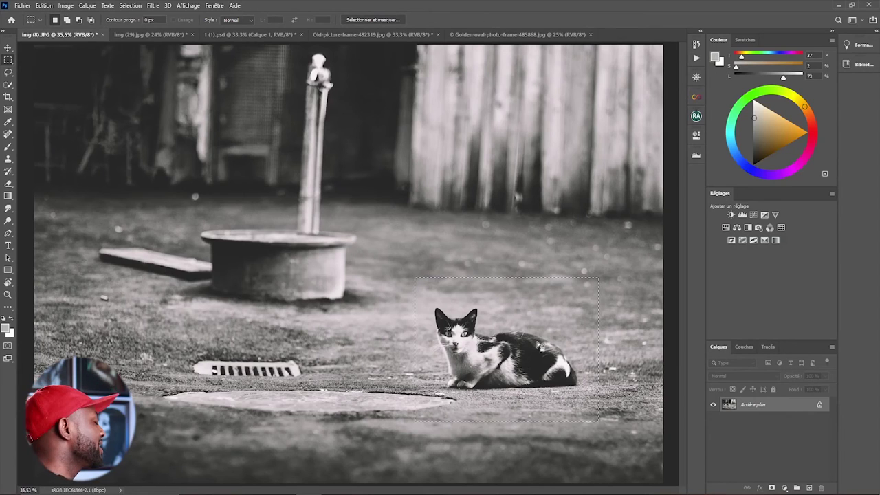
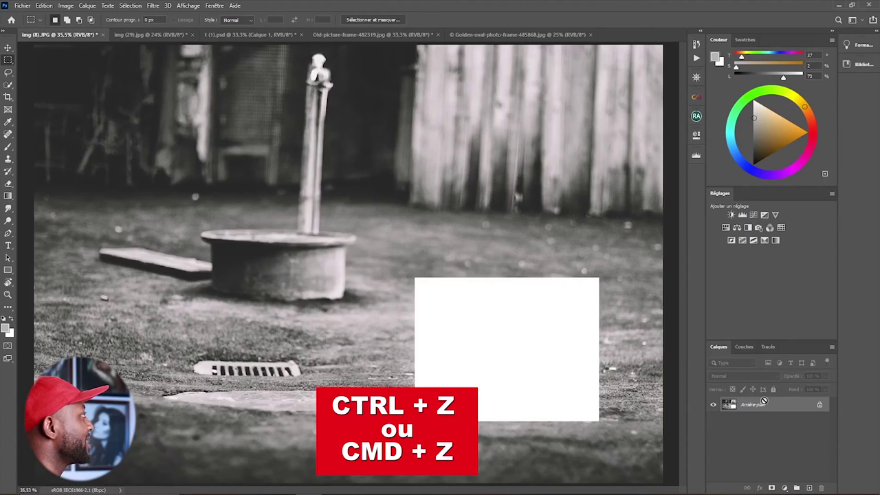
Undo the removal of the selected cat area, clear the selection, and duplicate the Arrière-plan layer, keeping the copy active
key(ctrl+z)
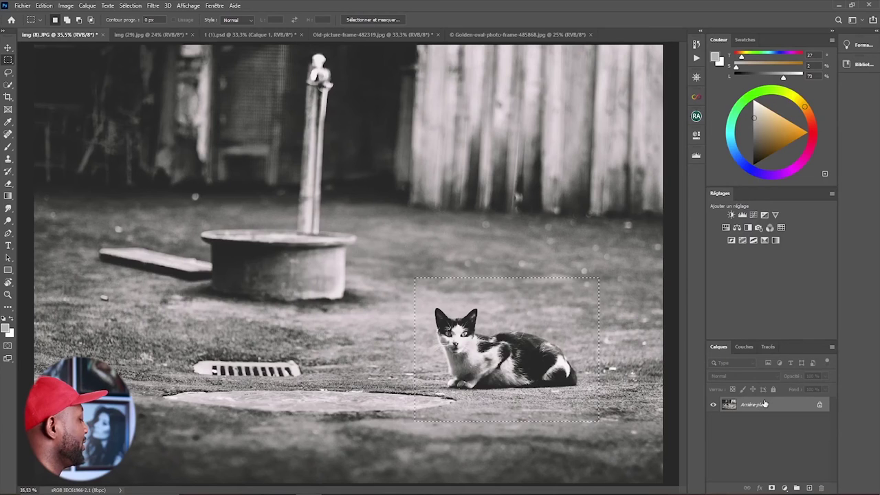
key(ctrl+d)
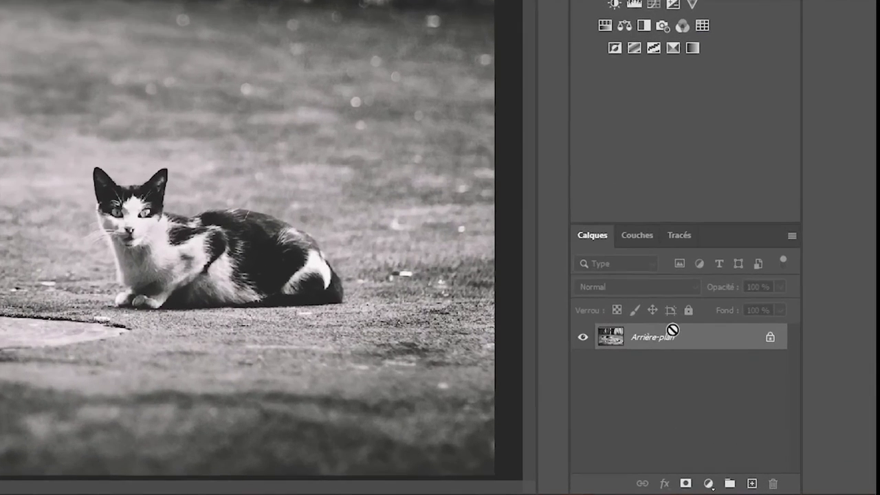
key(ctrl+j)
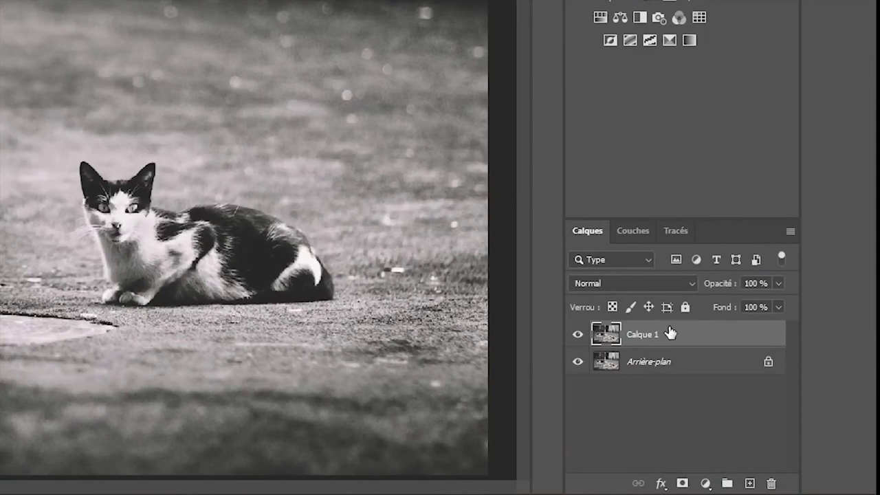
click(662, 363)
click(664, 335)
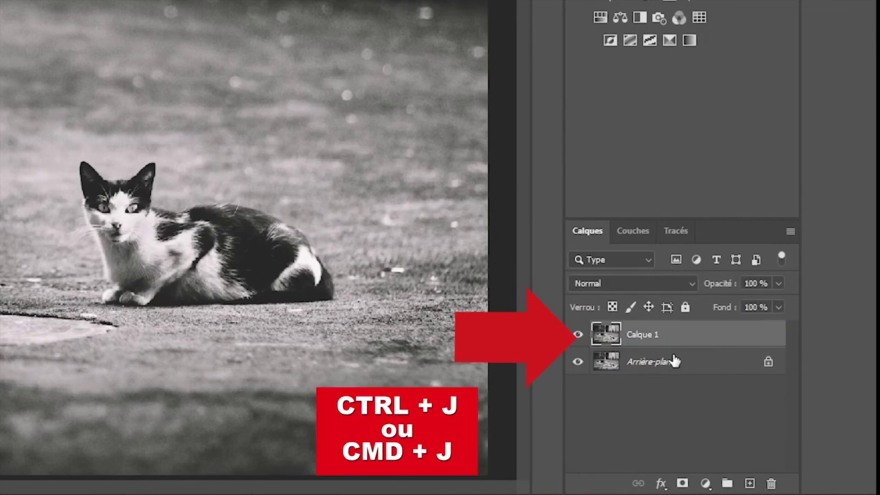
click(674, 363)
click(680, 338)
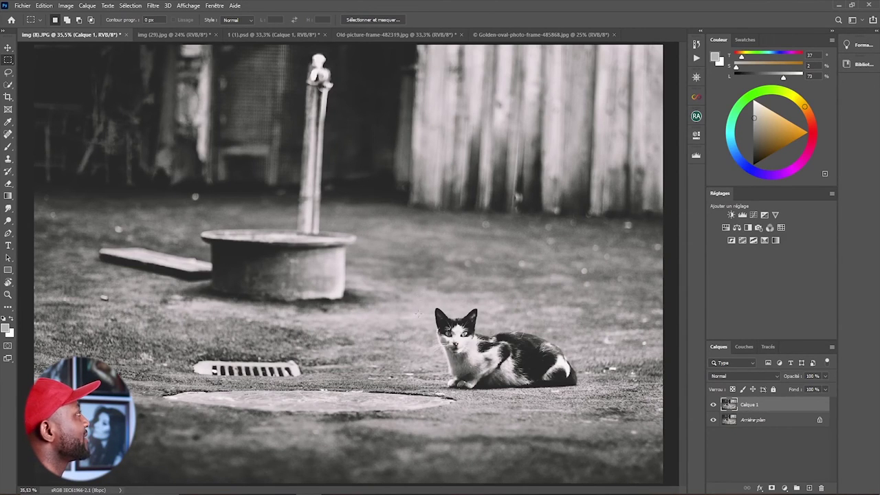
Cut a rectangular area around the cat from Calque 1 and paste it onto a rectangular selection drawn on the plank fence
drag(412, 274, 604, 421)
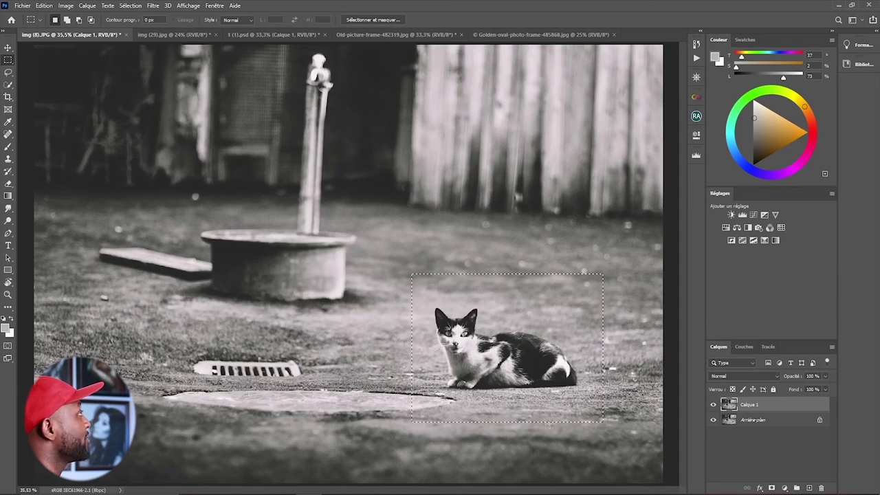
click(549, 424)
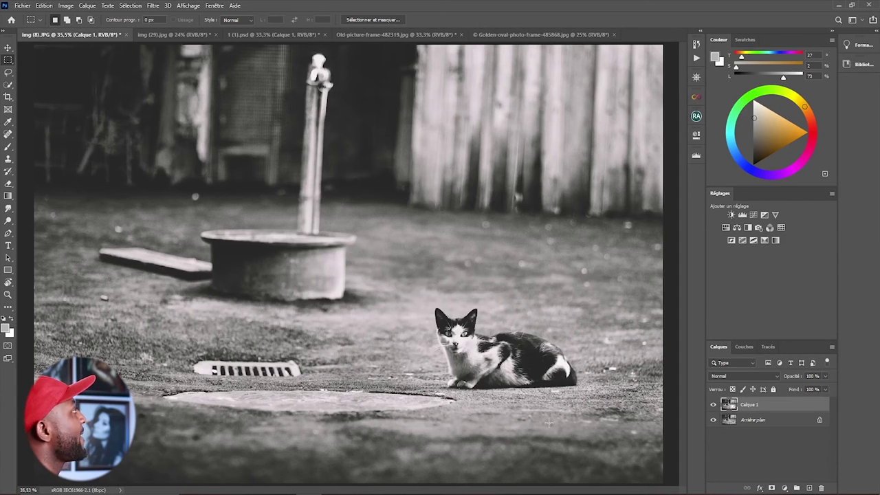
drag(426, 103, 553, 197)
key(ctrl+v)
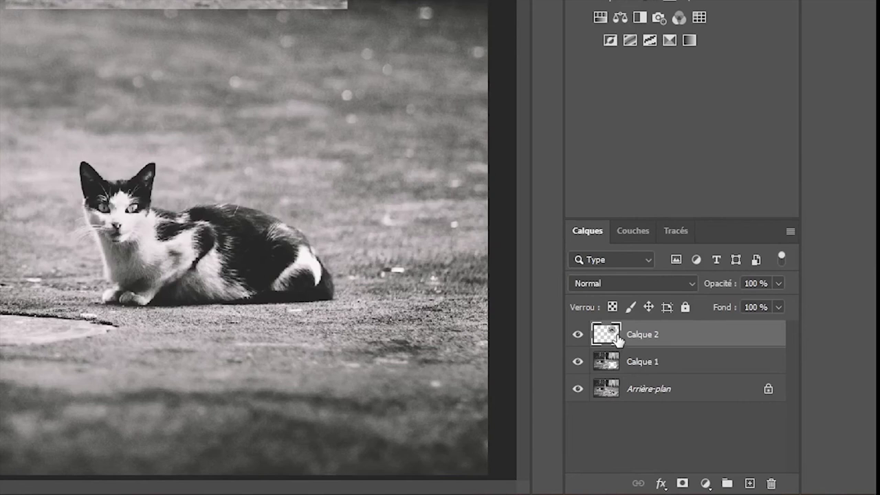
Switch Calque 2 off and on repeatedly to compare the image with and without the pasted cat, leaving it hidden
click(579, 335)
click(582, 336)
click(582, 335)
click(580, 336)
click(580, 336)
click(580, 336)
click(578, 335)
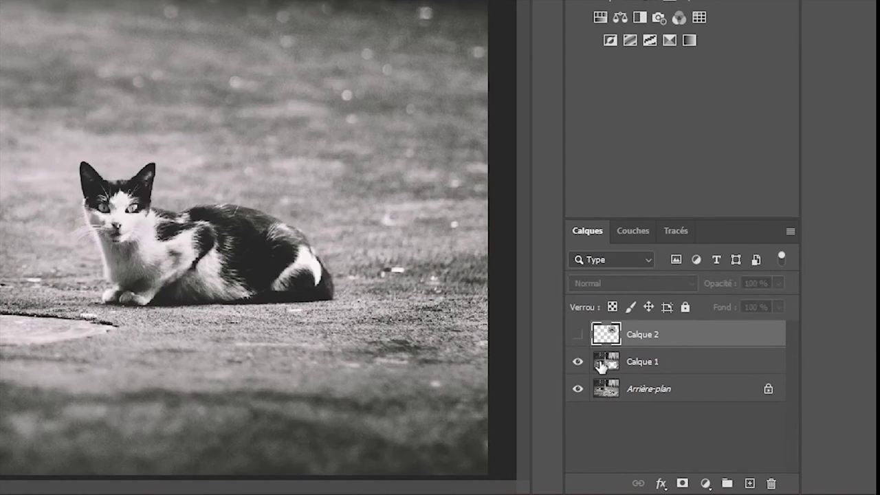
Hide the Arrière-plan layer and switch Calque 1 off and on to examine the area cut from it
click(603, 363)
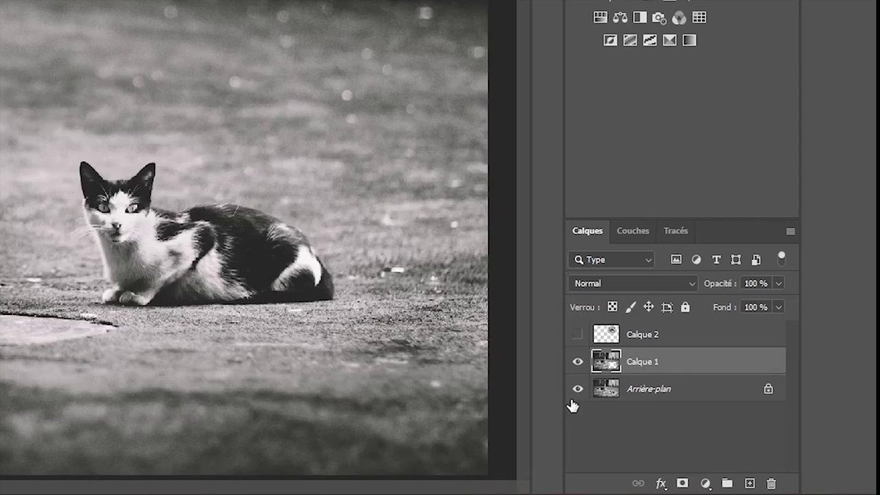
click(610, 392)
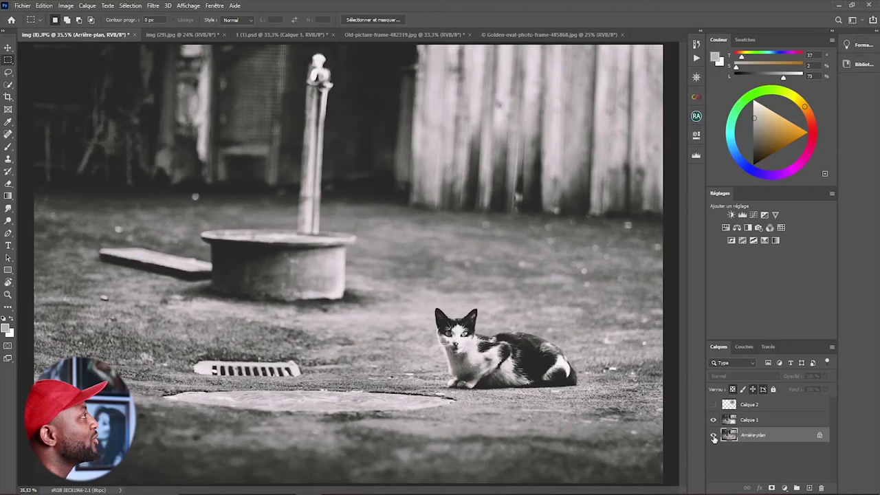
click(578, 389)
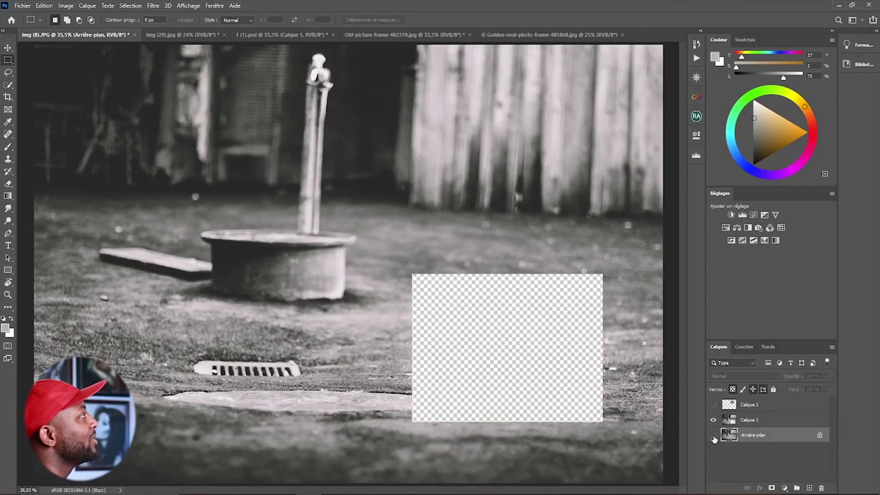
click(714, 421)
click(713, 421)
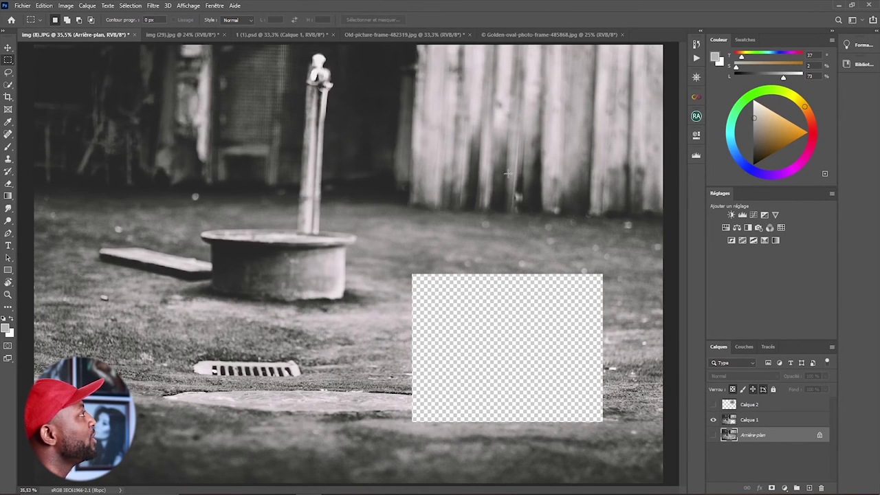
Show and activate Calque 2, and switch Arrière-plan on and off beneath the cut area, leaving it visible
click(714, 405)
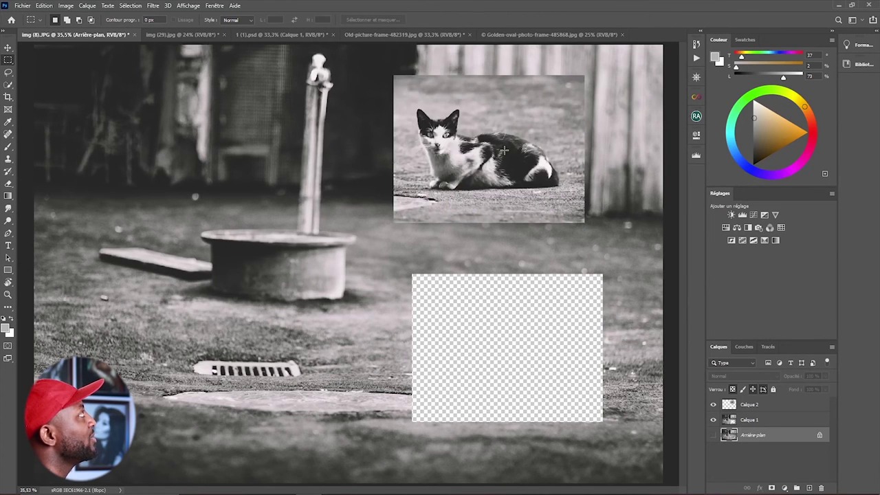
click(734, 423)
click(732, 407)
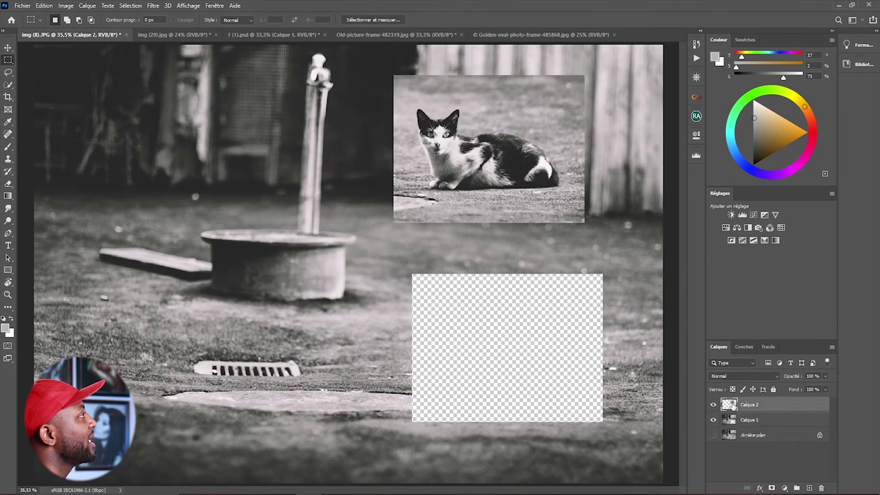
click(713, 435)
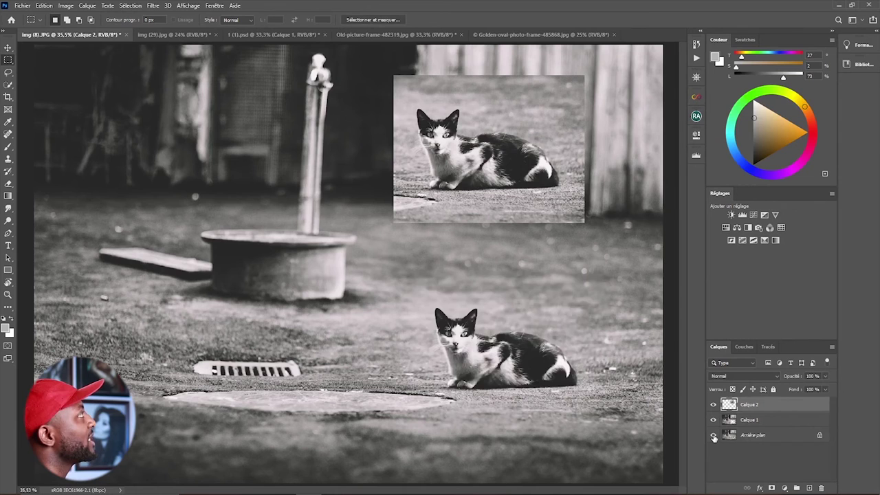
click(714, 435)
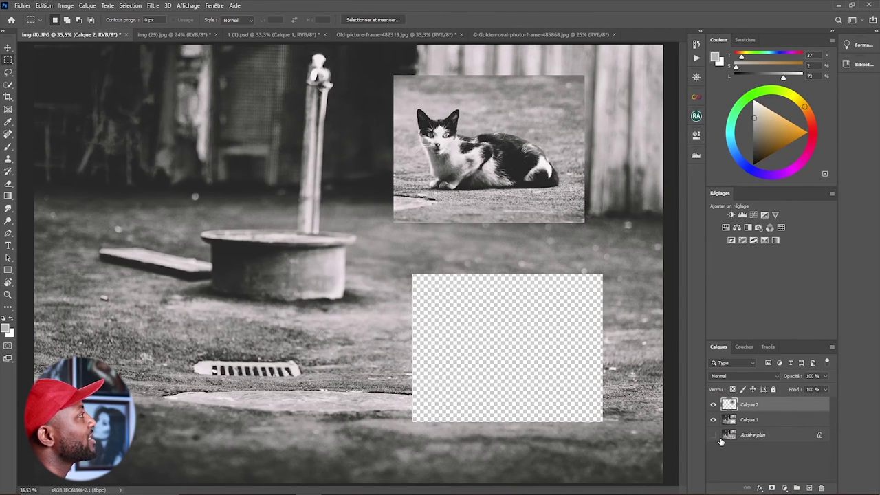
click(713, 436)
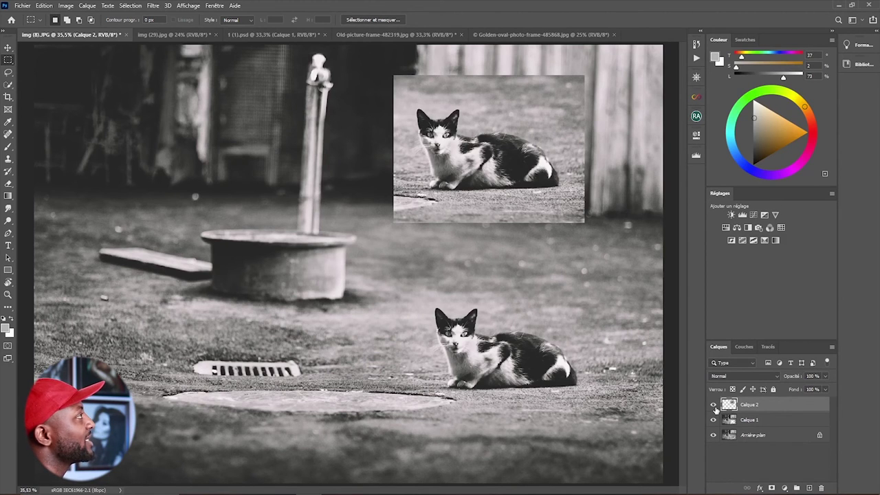
Hide Calque 2 and Calque 1, and switch Arrière-plan off and on to examine it alone, leaving it hidden
drag(714, 407, 715, 423)
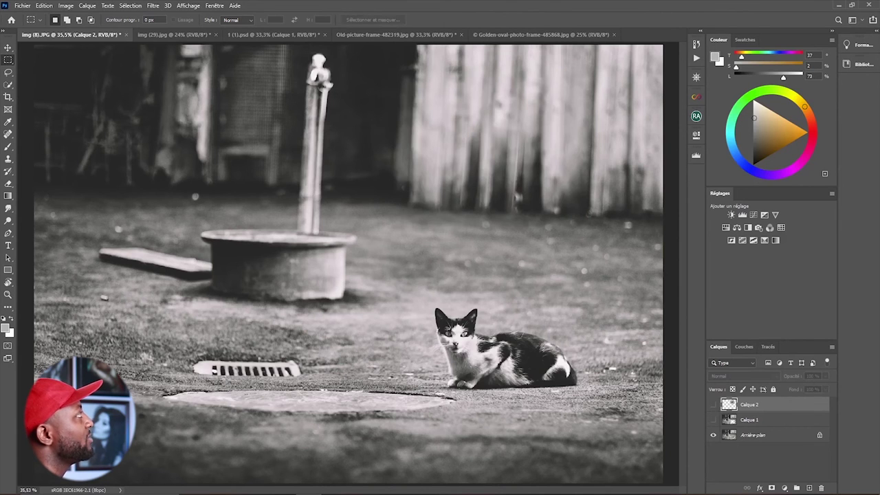
click(713, 434)
click(714, 435)
click(713, 436)
click(713, 435)
click(713, 435)
Switch Calque 1 on and off repeatedly to examine its cut area by itself, leaving the layer hidden
click(714, 420)
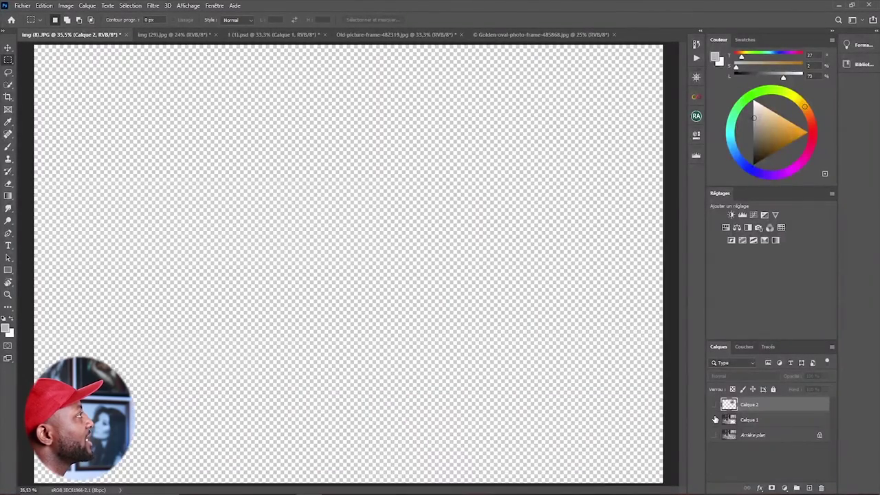
click(713, 420)
click(714, 419)
click(714, 420)
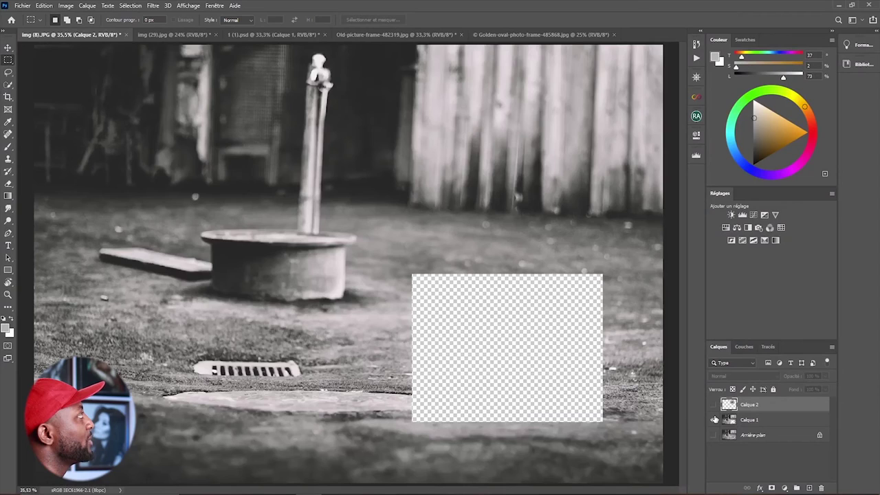
click(714, 419)
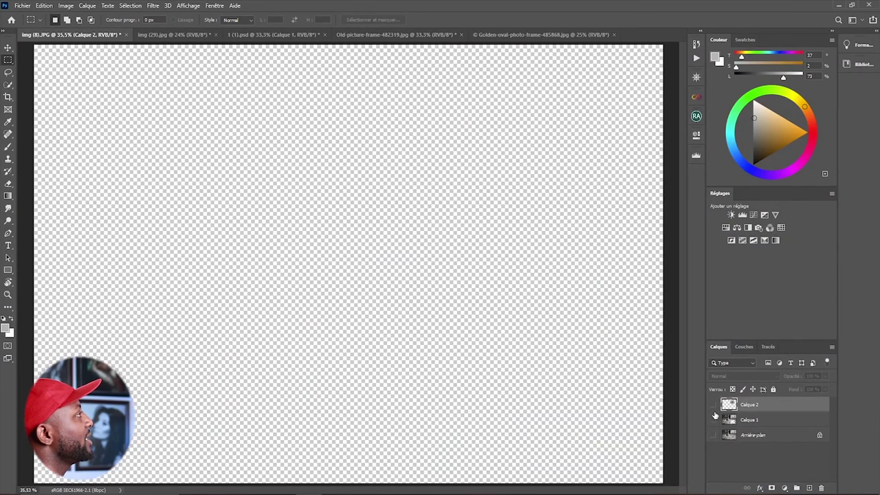
Switch Calque 2 on and off to examine the pasted cat by itself, leaving the layer shown
click(714, 406)
click(714, 406)
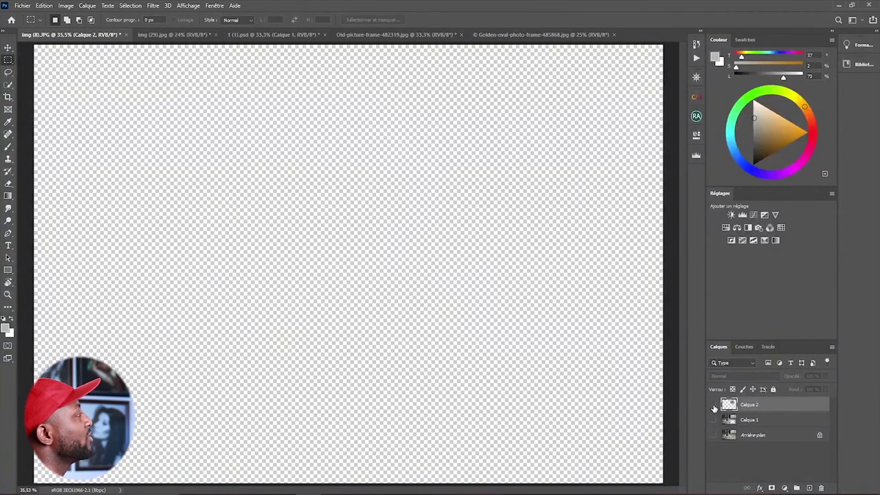
click(714, 406)
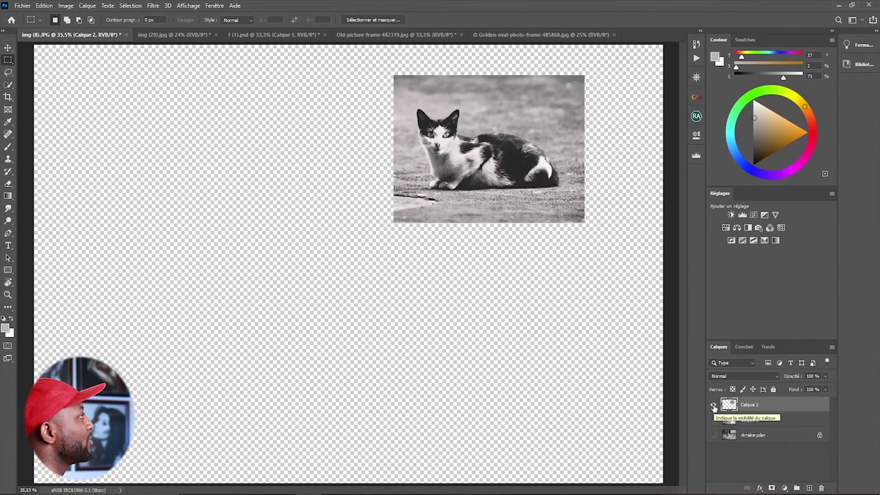
Show Calque 1 and Arrière-plan again, and delete Calque 2
click(714, 420)
click(714, 434)
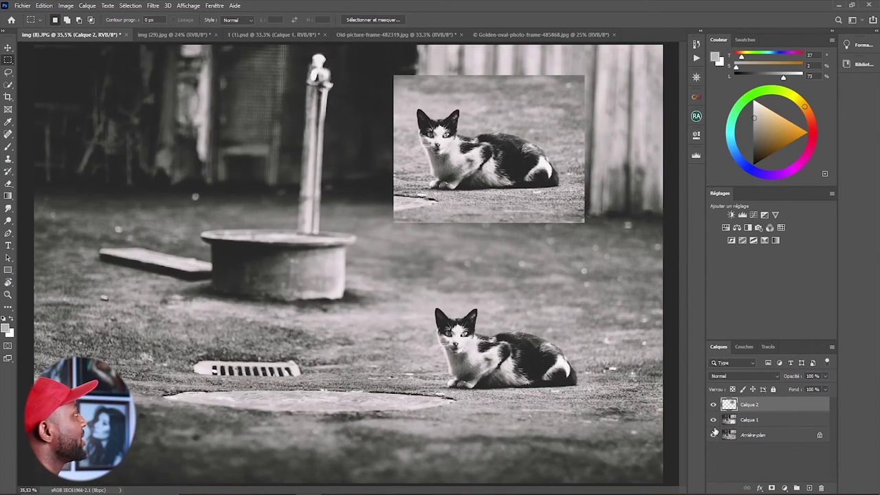
click(823, 488)
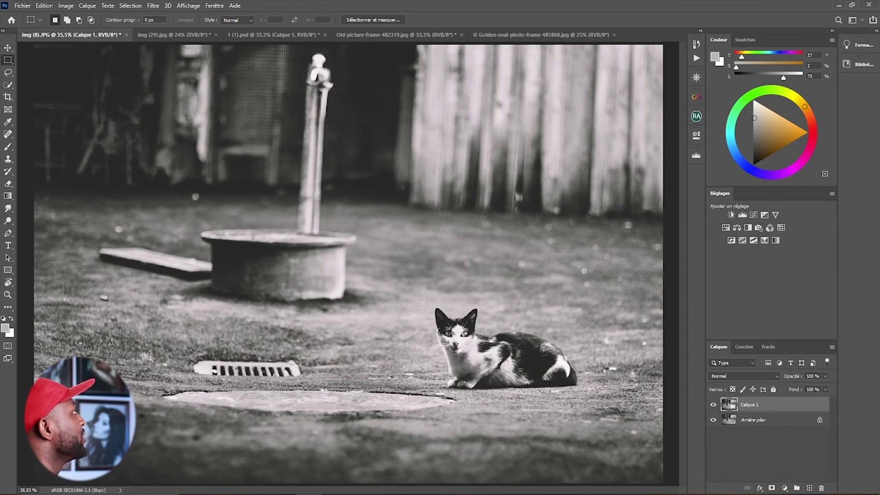
Try cutting a rectangular area around the cat from Calque 1 with Arrière-plan shown, and discard the cut
drag(410, 280, 593, 408)
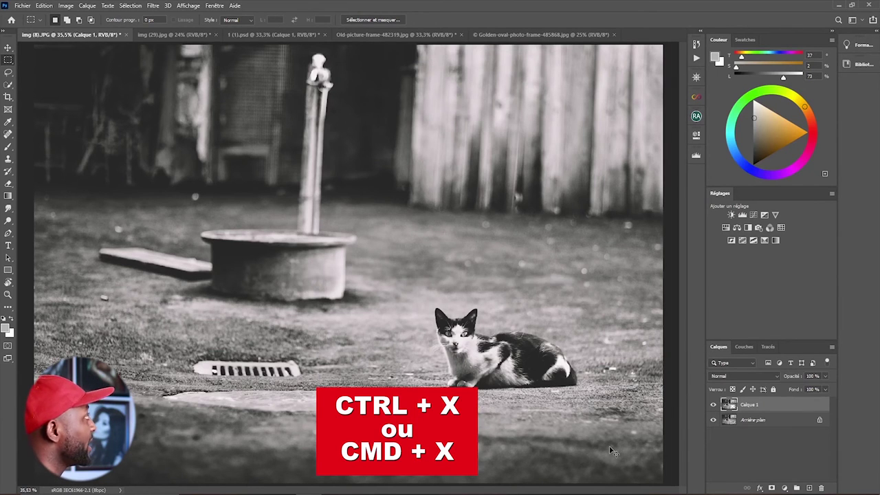
key(ctrl+x)
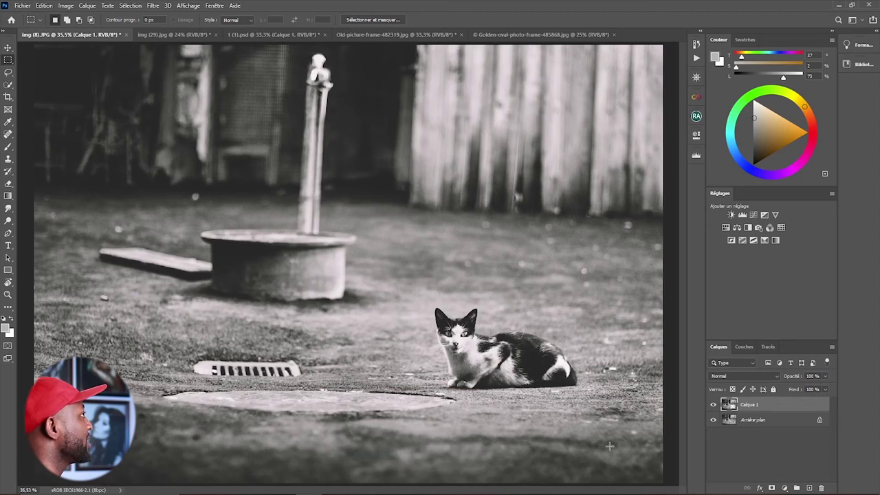
key(ctrl+z)
key(ctrl+d)
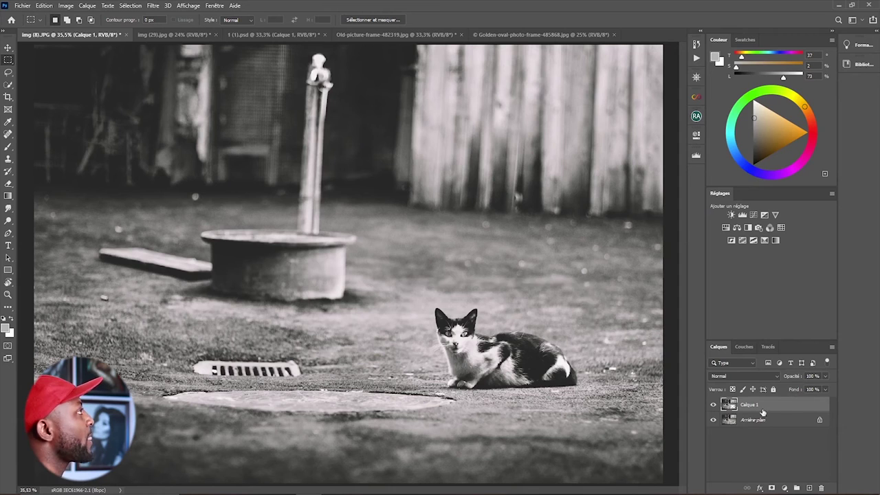
drag(784, 408, 822, 487)
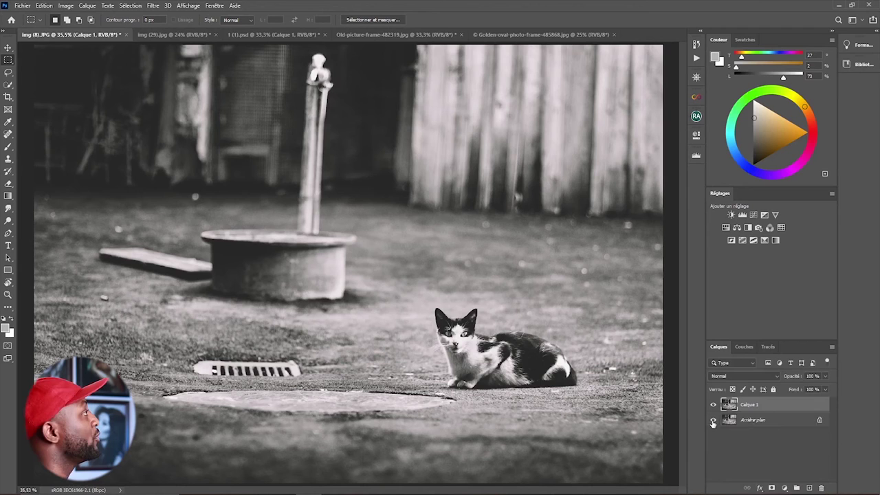
Hide the Arrière-plan layer and select a rectangular area around the cat on Calque 1
click(777, 425)
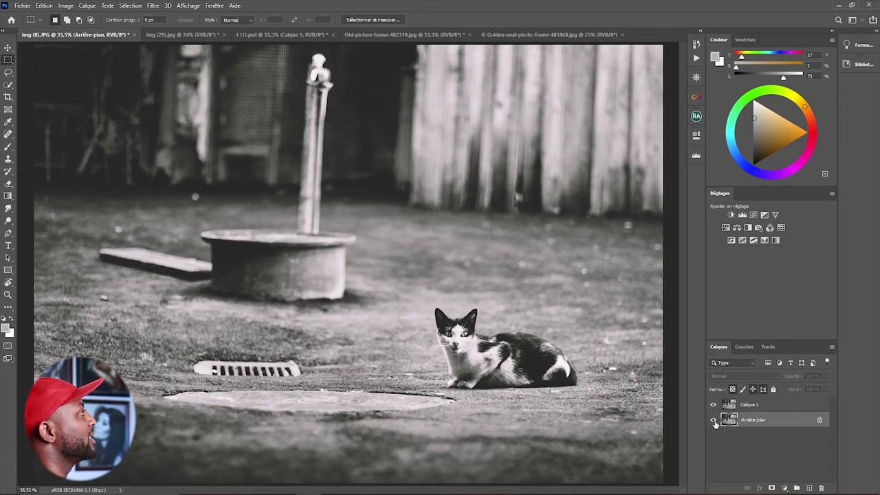
click(714, 420)
click(776, 406)
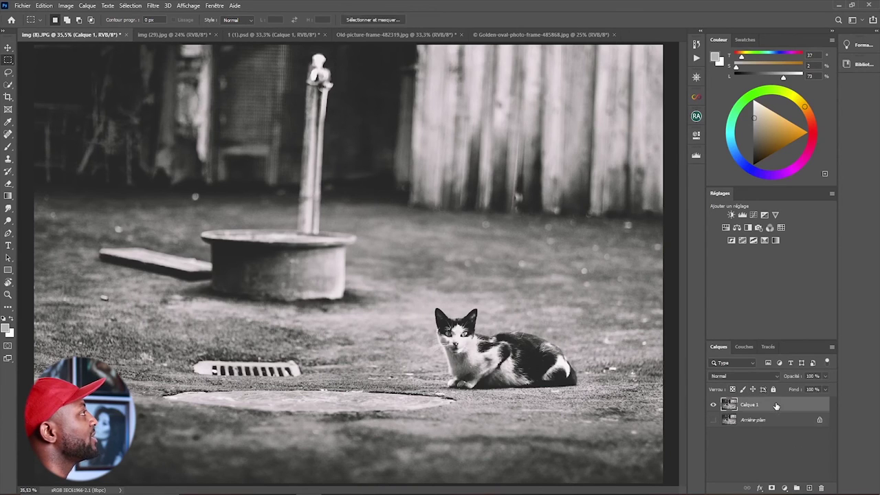
drag(415, 284, 597, 413)
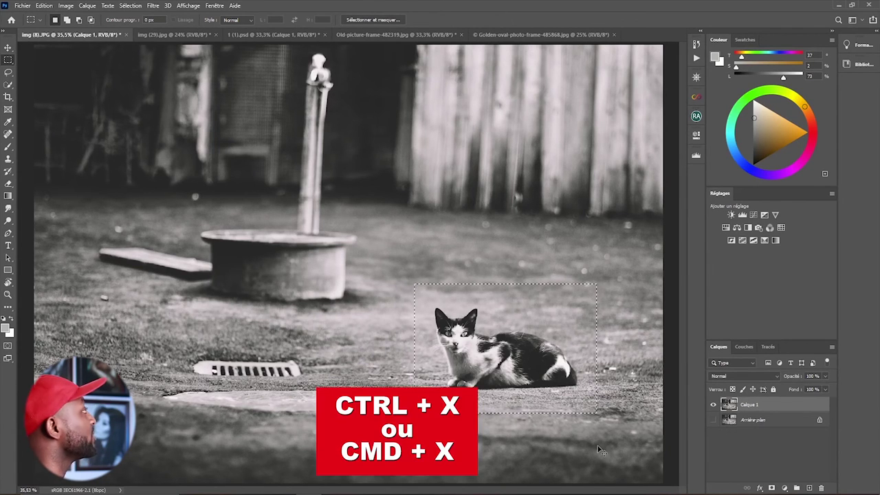
Cut the selected cat area from Calque 1 and paste it onto a small rectangular selection on the plank fence
key(ctrl+x)
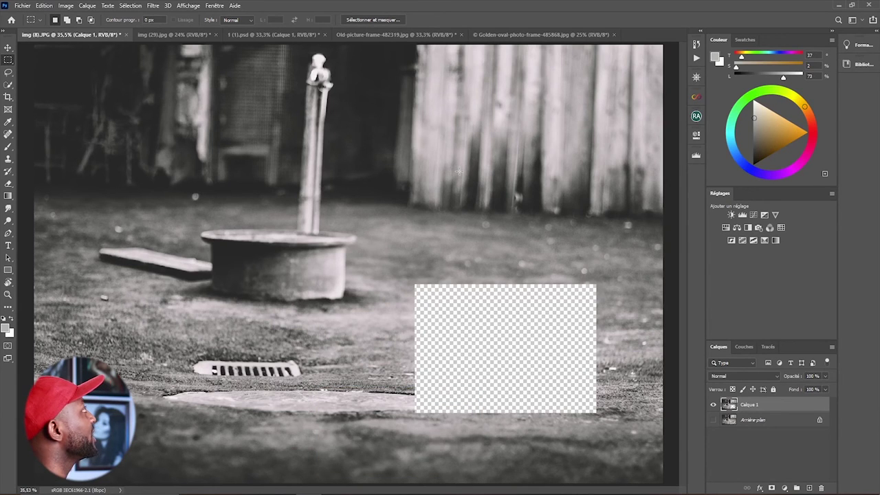
drag(482, 117, 523, 144)
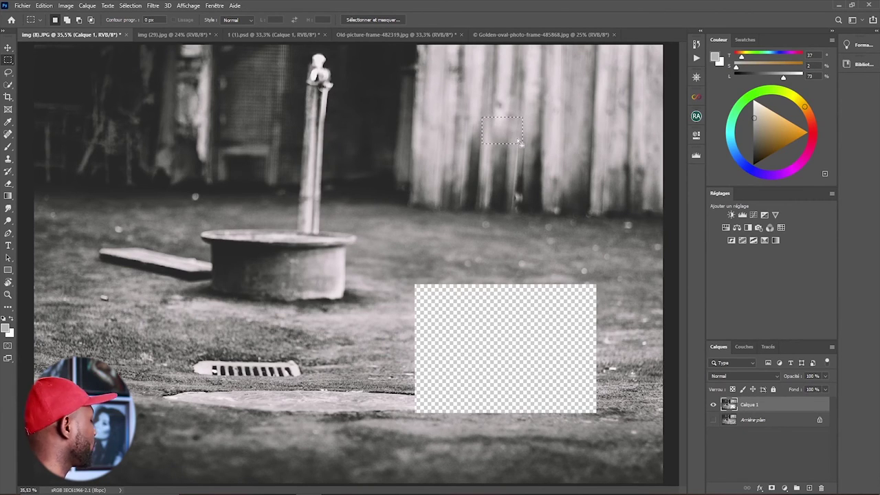
key(ctrl+v)
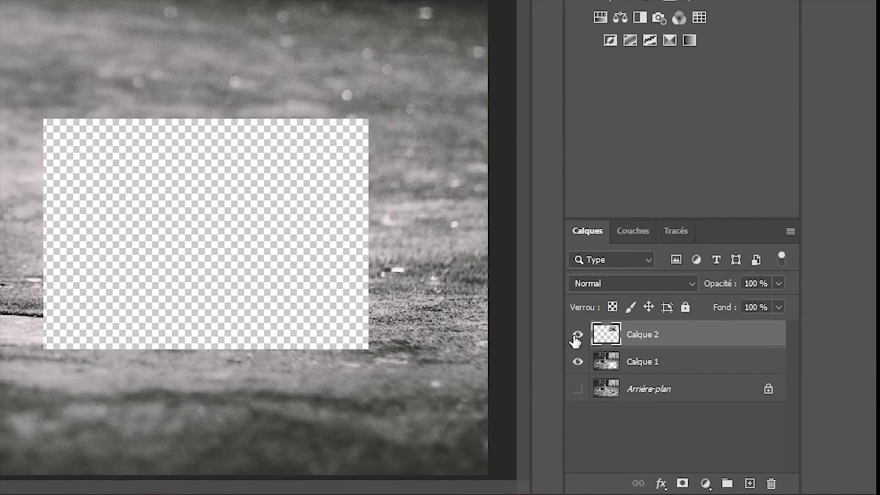
Switch Calque 2 off and on repeatedly to compare the image with and without the pasted cat
click(577, 336)
click(578, 335)
click(578, 336)
click(578, 335)
Undo the paste and the cut, back to the rectangular selection around the cat on Calque 1
key(ctrl+z)
key(ctrl+z)
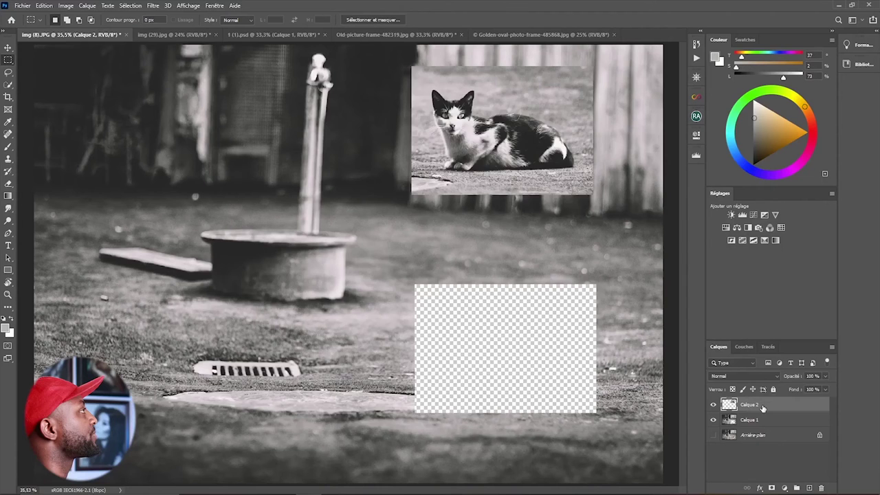
key(ctrl+z)
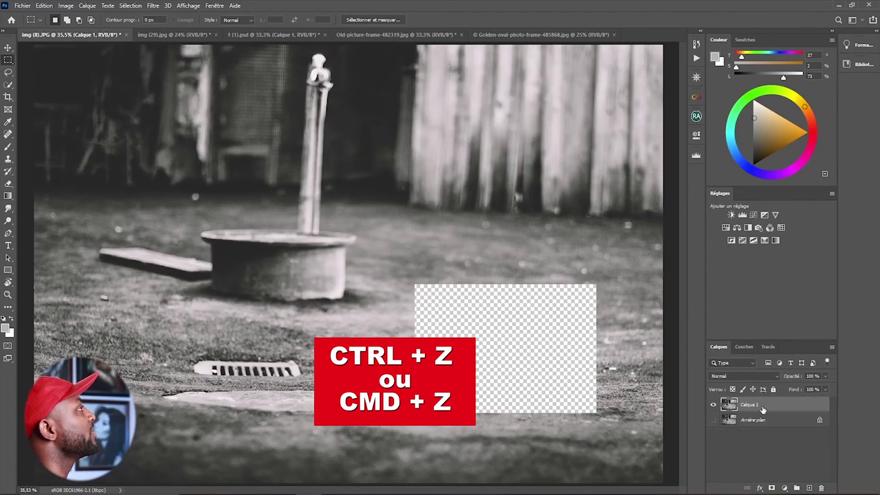
key(ctrl+z)
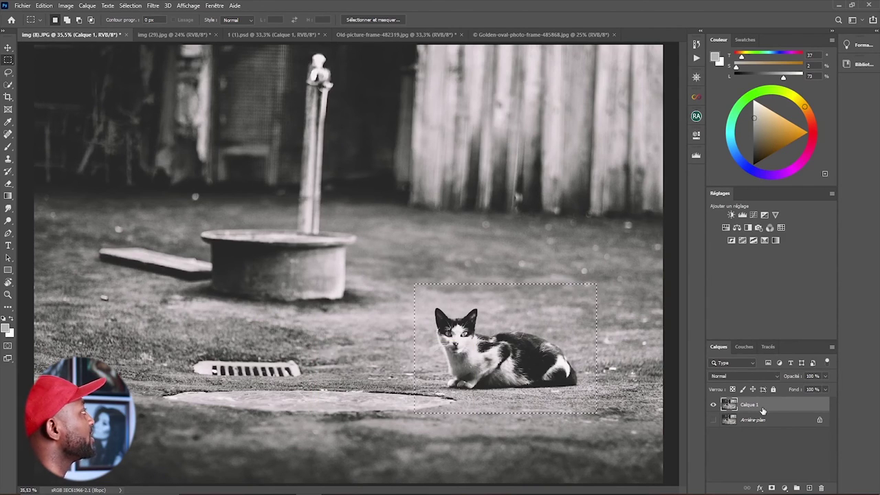
Copy the selected cat area and paste it onto a small rectangular selection drawn on the plank fence
key(ctrl+c)
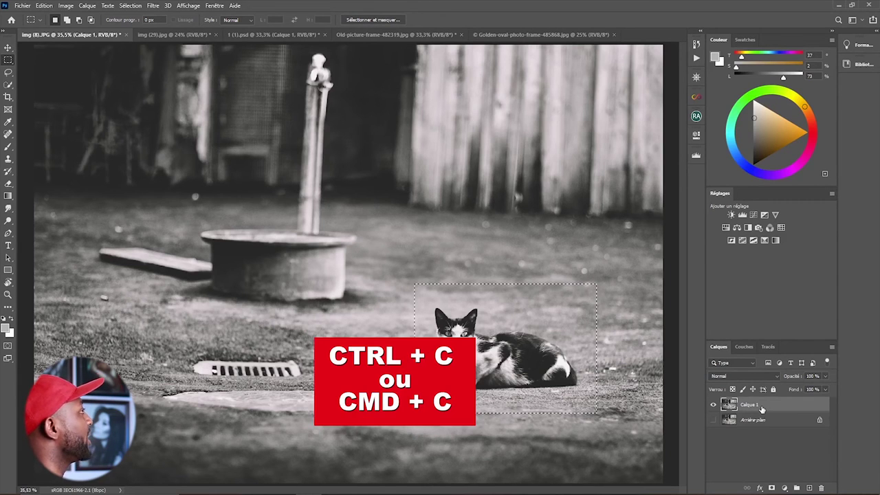
click(475, 117)
drag(473, 112, 534, 148)
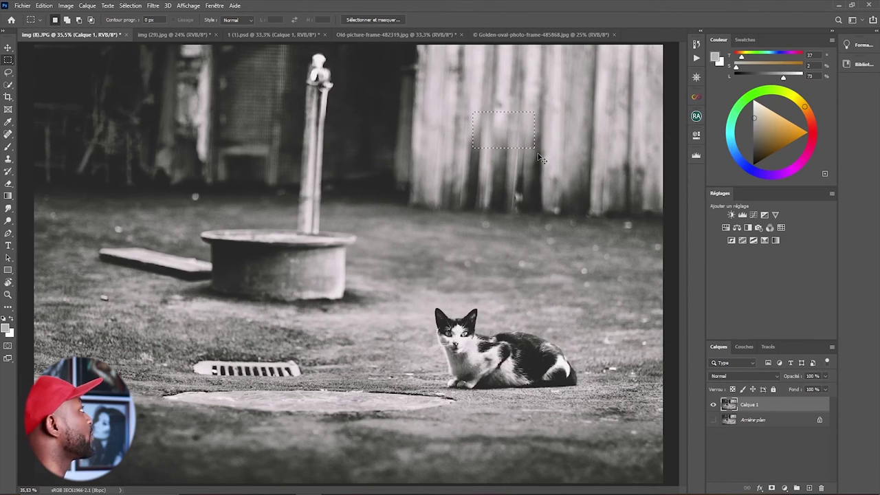
key(ctrl+v)
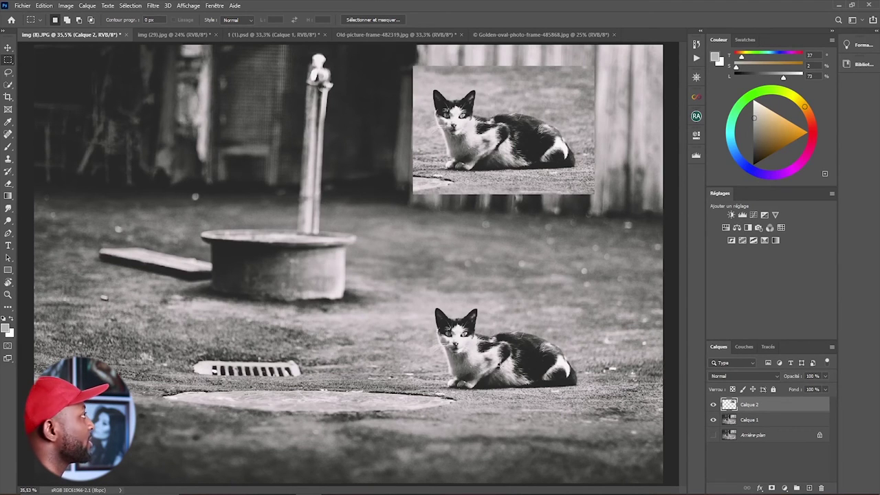
Switch the visibility of Calque 2 and Calque 1 to compare the copy with its source, and undo the paste
click(714, 406)
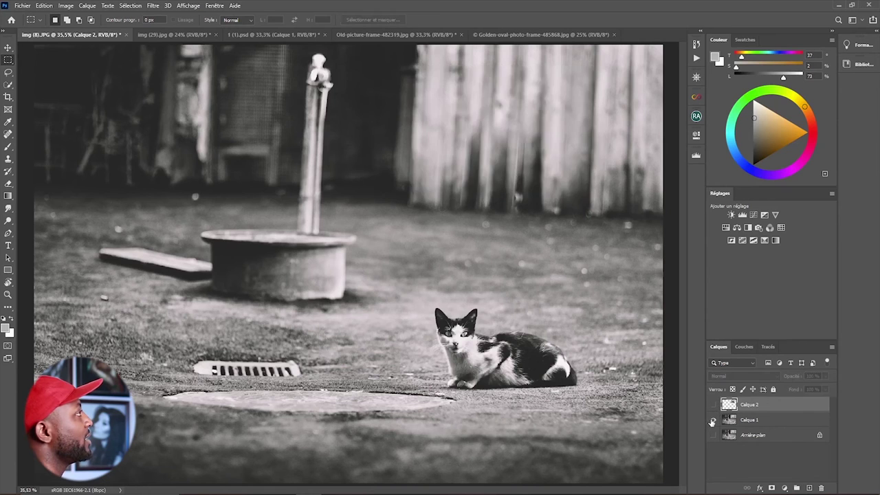
click(713, 421)
click(712, 420)
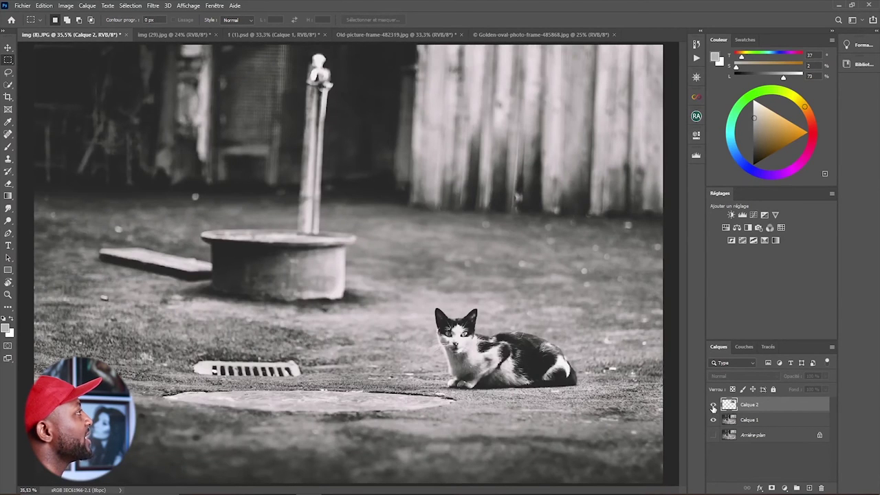
click(713, 407)
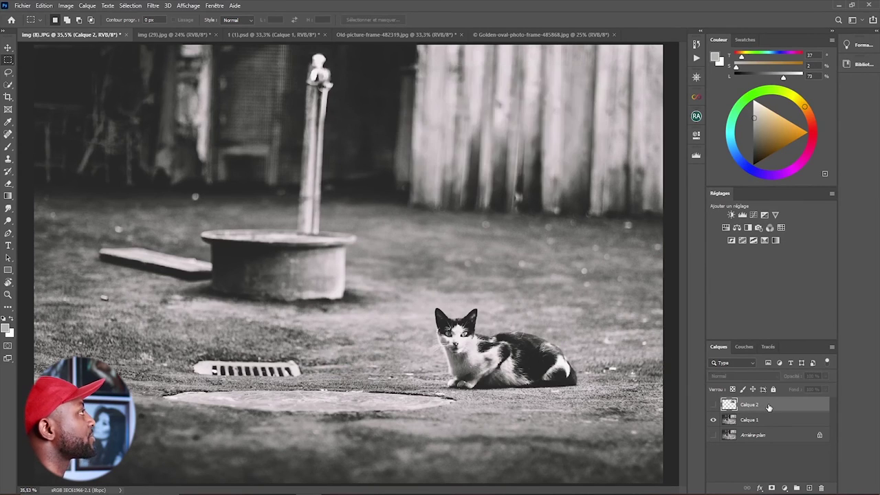
key(ctrl+z)
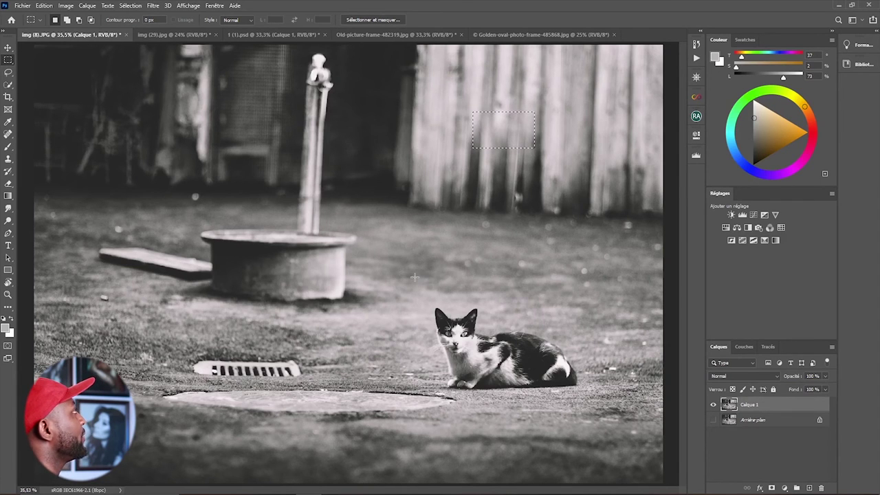
Select a rectangular area around the cat and move its pixels within Calque 1 up onto the plank fence
drag(414, 275, 595, 412)
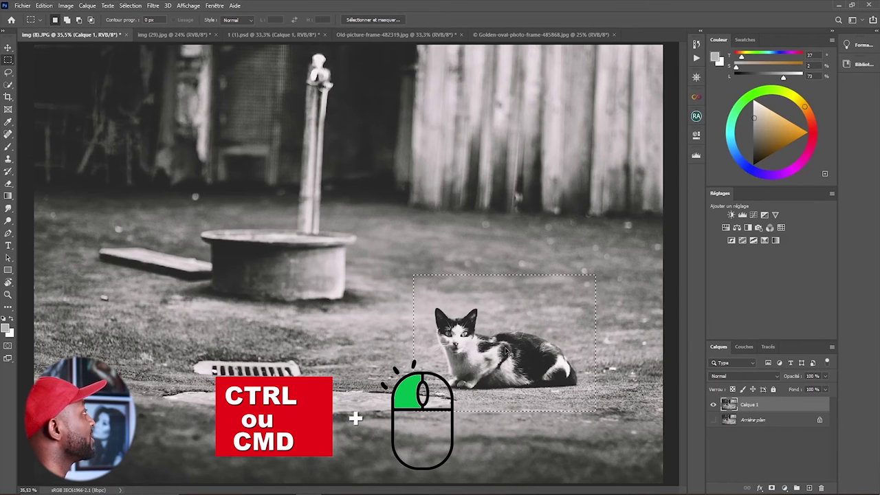
drag(505, 350, 511, 158)
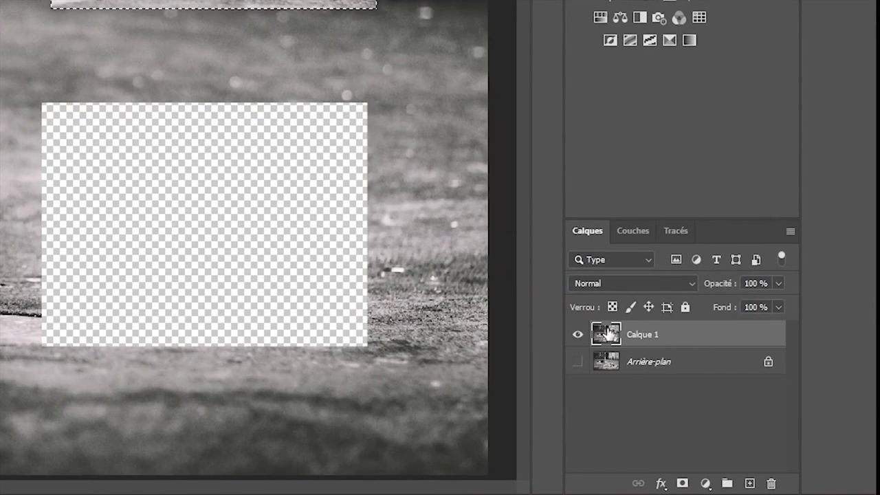
Switch Calque 1 off and on and Arrière-plan on and off to examine the area emptied by the move
click(578, 335)
click(579, 336)
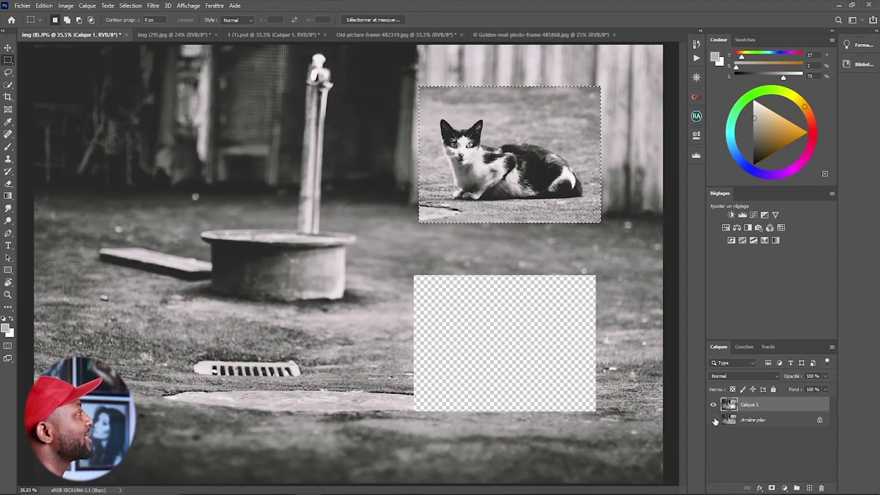
click(714, 421)
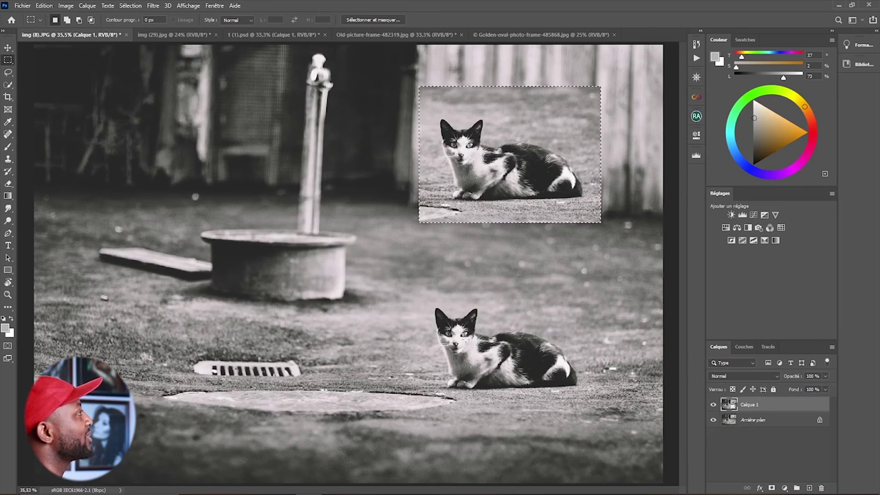
click(714, 420)
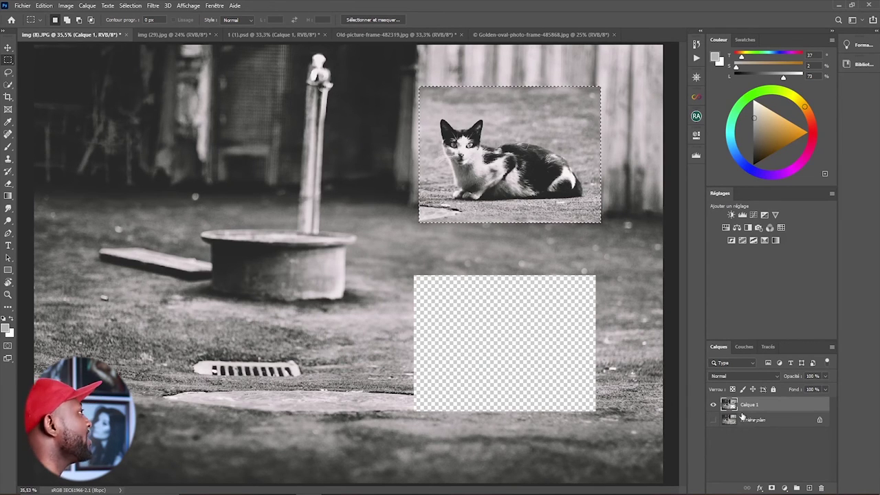
Step back through the recent changes until the move of the cat area within Calque 1 is undone
key(ctrl+z)
key(ctrl+shift+z)
key(ctrl+z)
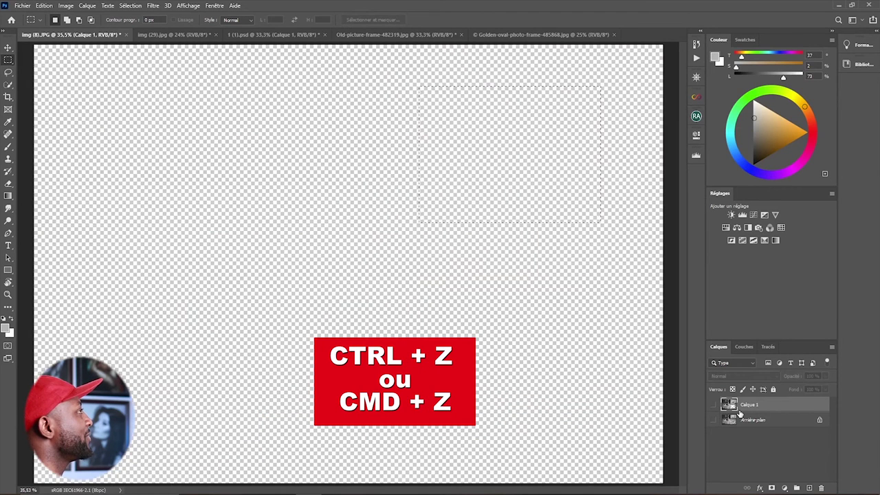
key(ctrl+z)
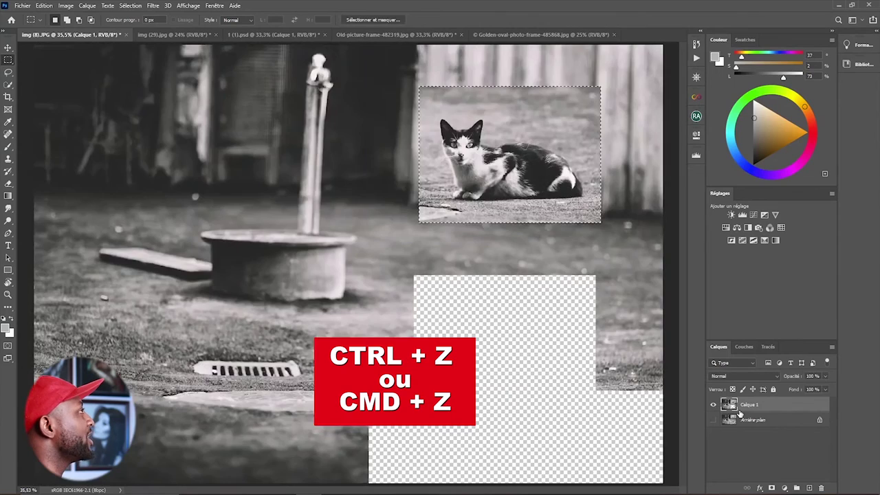
key(ctrl+z)
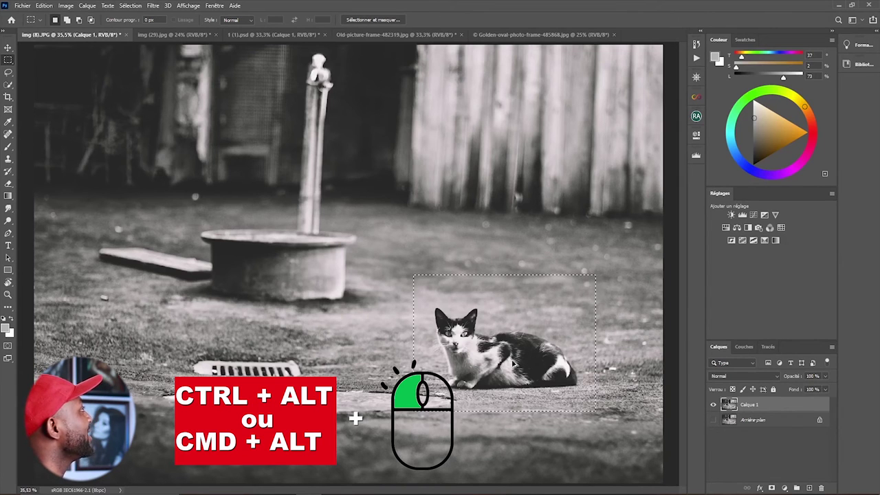
Duplicate the selected cat area within Calque 1 straight up onto the plank fence, and undo the duplicate with its selection
drag(508, 342, 511, 149)
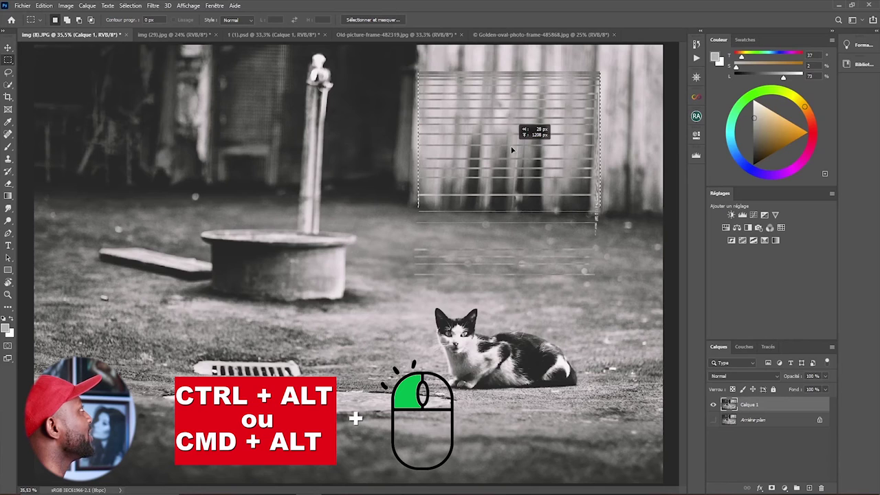
drag(512, 149, 512, 149)
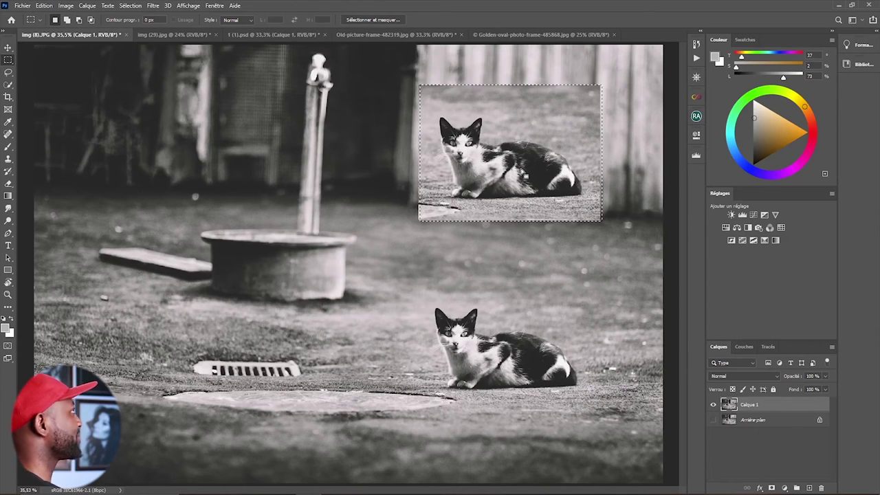
key(ctrl+z)
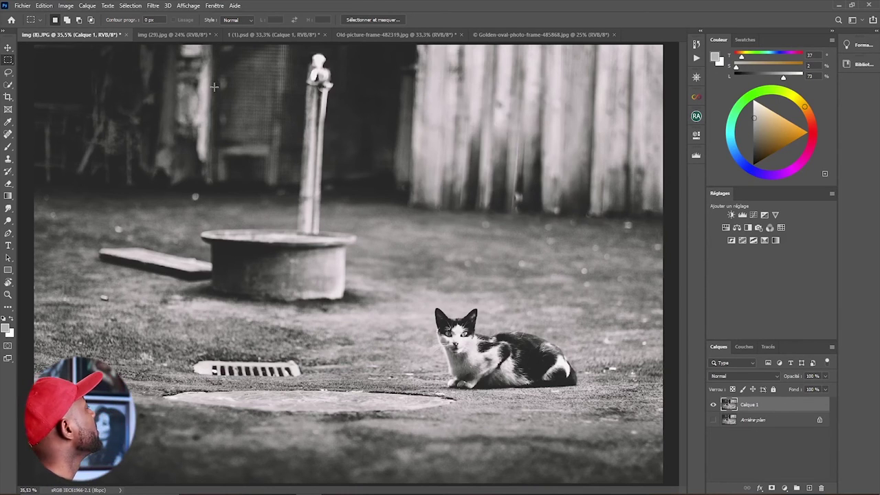
In img (29).jpg, drop a trial rectangular selection made on the face and duplicate the Arrière-plan layer
click(180, 34)
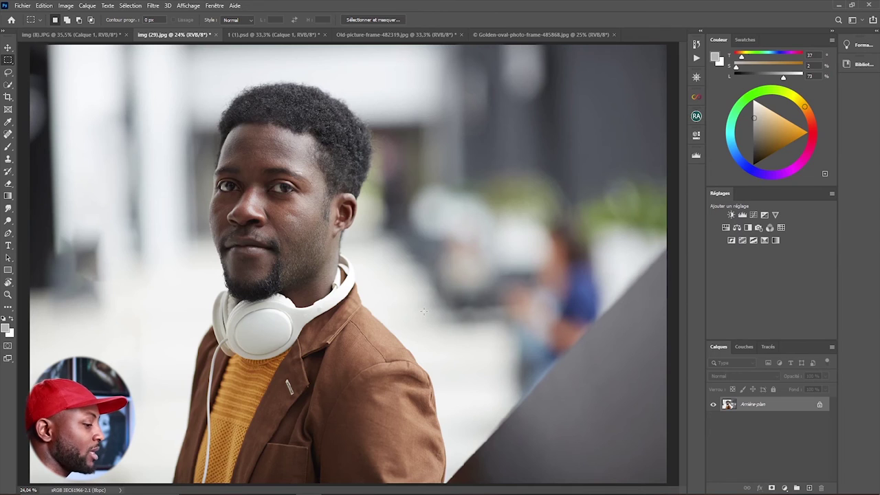
drag(260, 211, 377, 317)
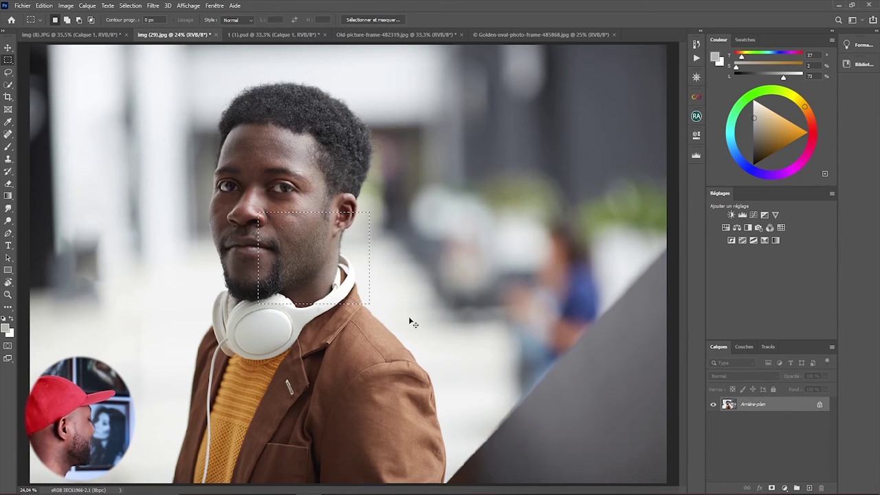
key(ctrl+d)
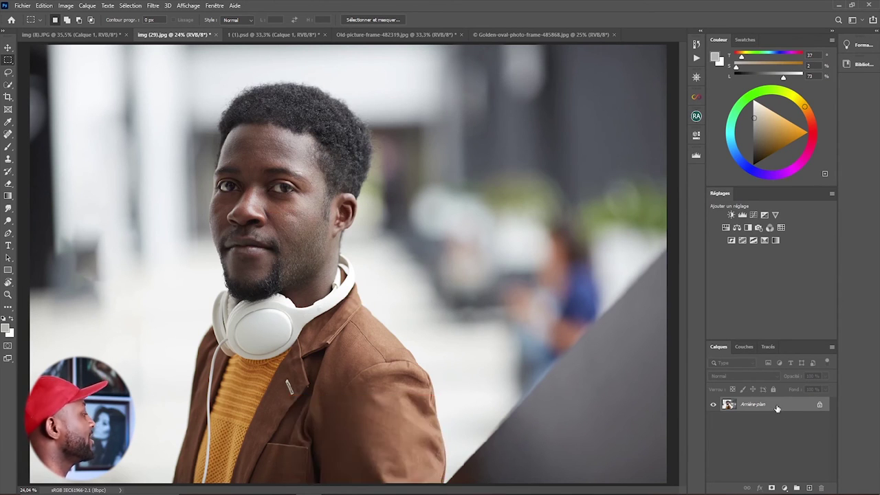
key(ctrl+j)
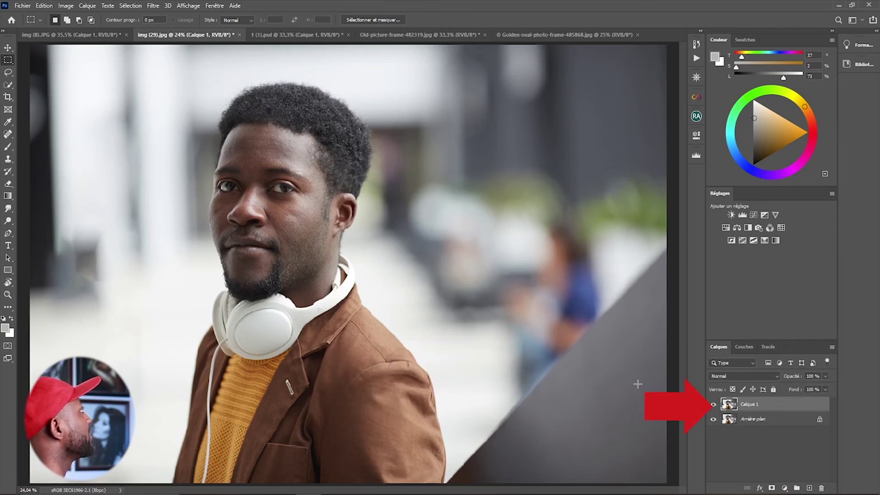
Duplicate a rectangular area of the man's jaw onto the blurred background and enlarge the copy to about 218% by 212%
drag(278, 226, 346, 291)
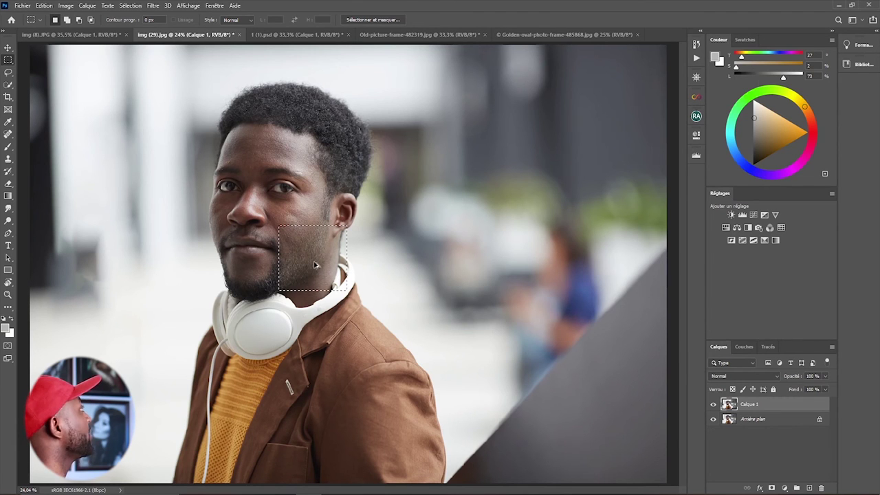
drag(314, 262, 460, 231)
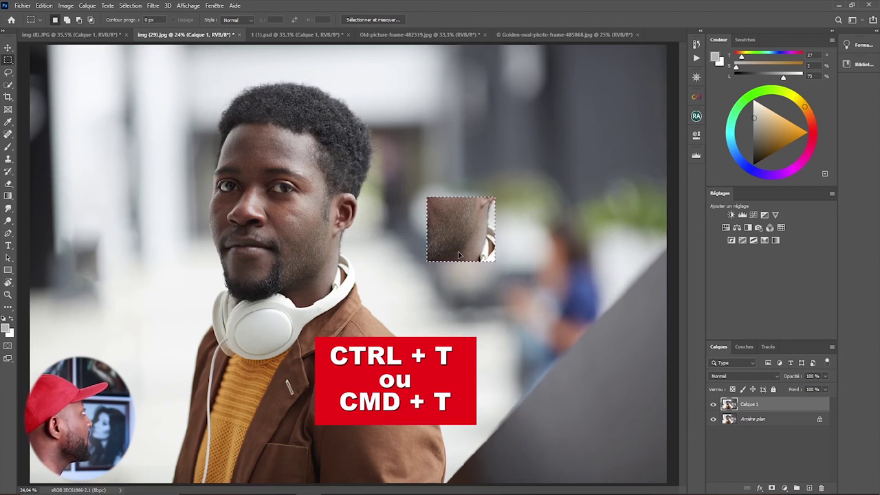
key(ctrl+t)
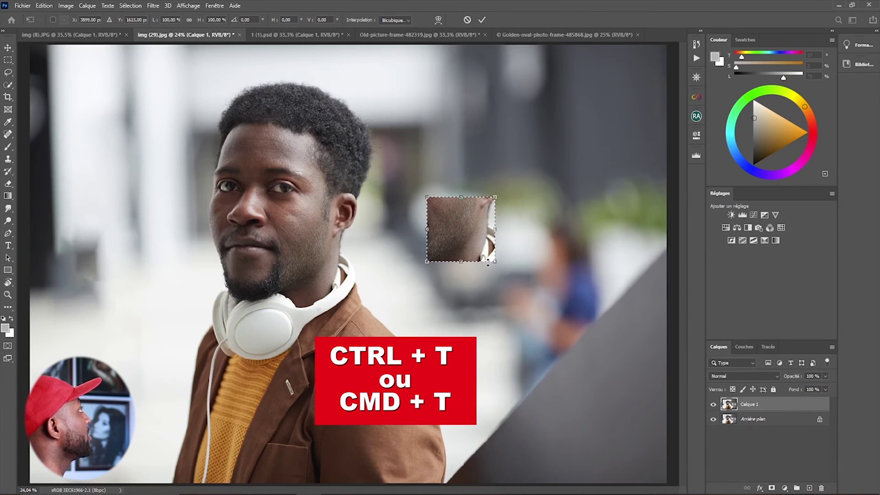
drag(496, 262, 575, 334)
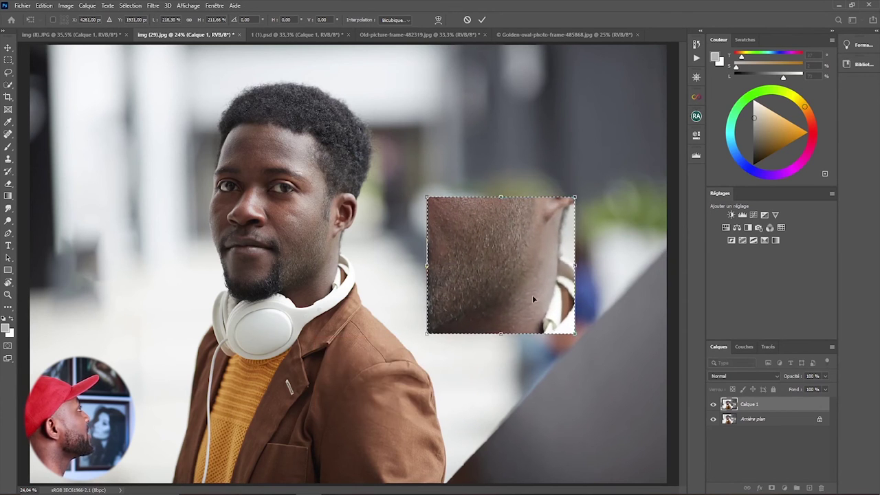
drag(518, 286, 526, 370)
click(482, 21)
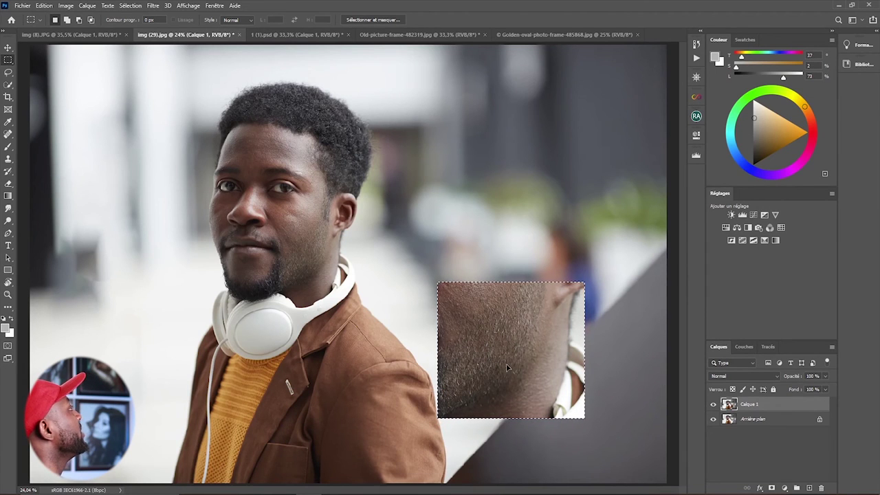
Switch to 1 (1).psd and compare the Background layer shown alone with the fully retouched portrait
click(297, 35)
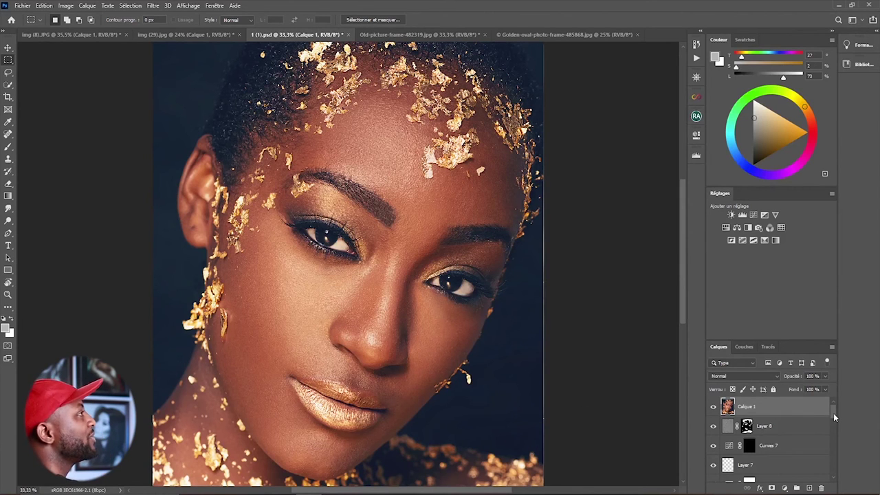
drag(833, 414, 838, 474)
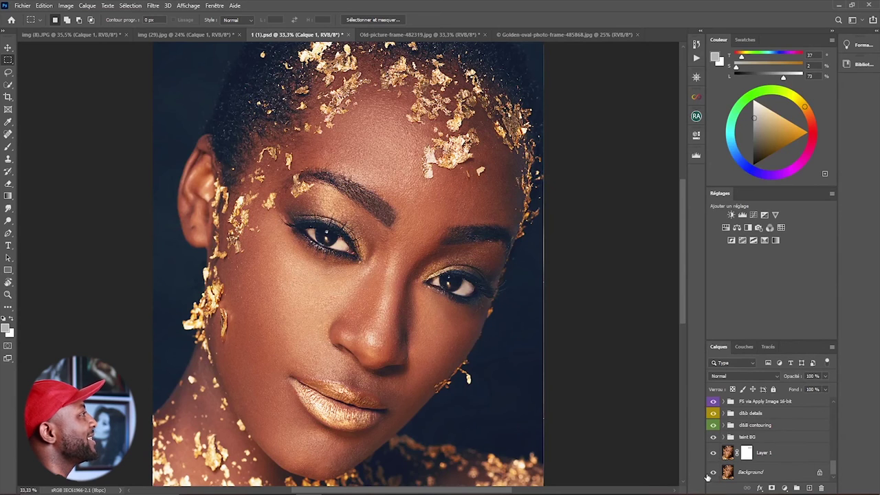
mouse_move(833, 475)
mouse_down()
mouse_move(831, 413)
mouse_move(836, 478)
mouse_up()
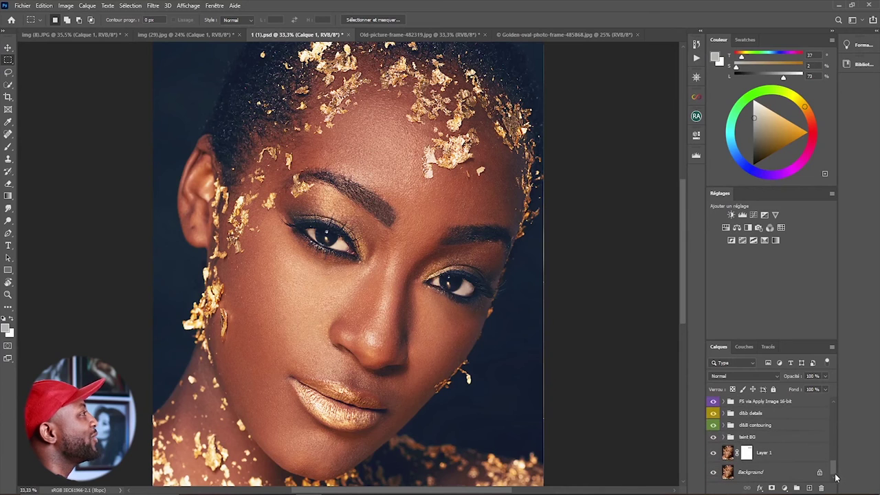
alt+click(714, 473)
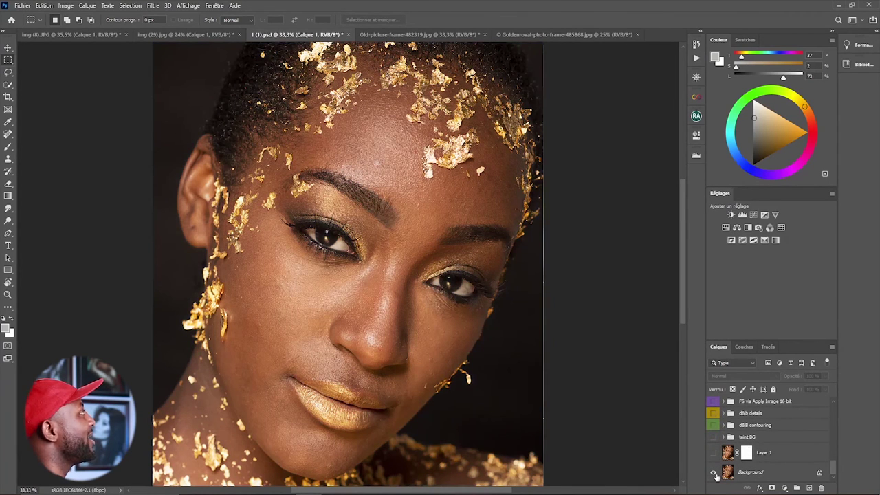
alt+click(714, 473)
alt+click(714, 473)
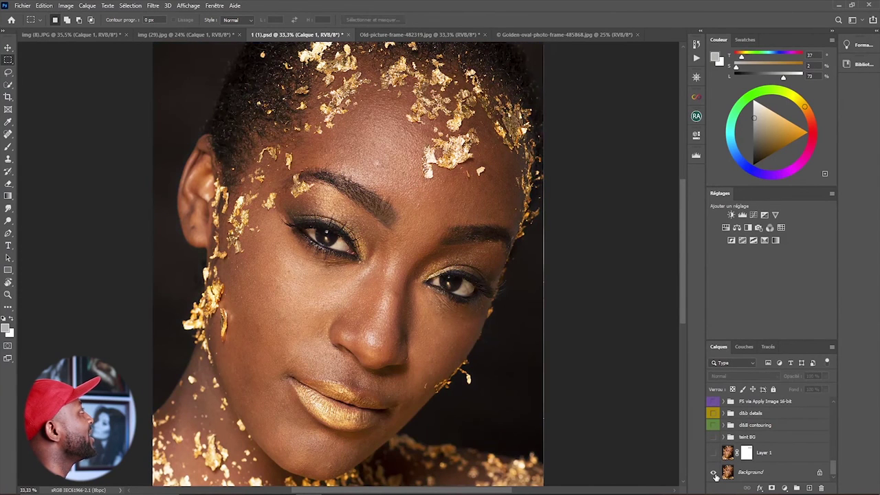
alt+click(714, 473)
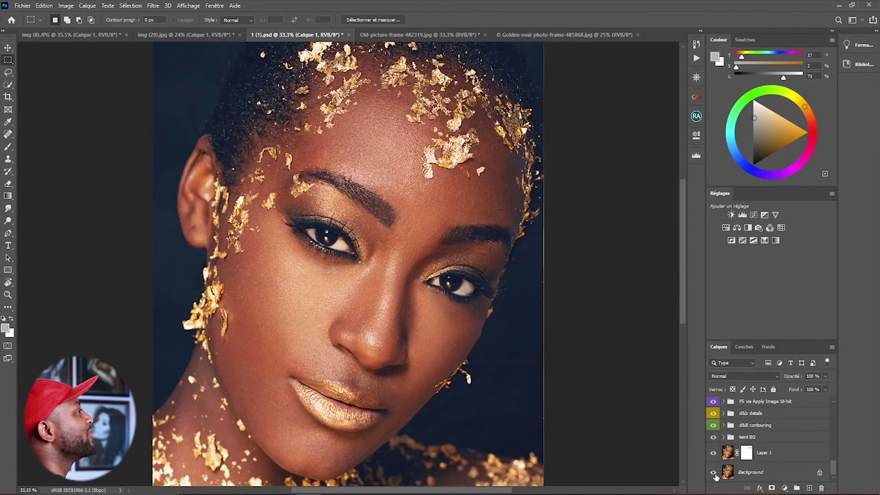
drag(833, 472, 832, 403)
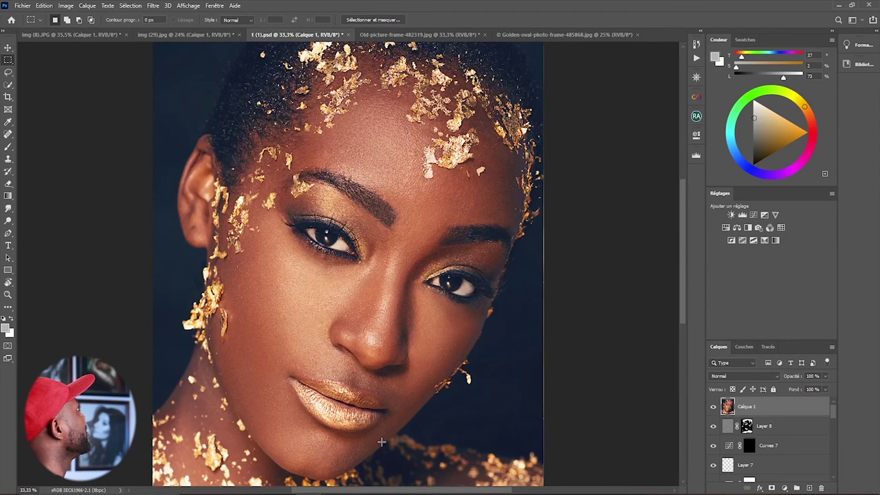
Duplicate a rectangular area around the lips on Calque 1 over the portrait's lower-right corner and scale the copy to about 115%
drag(274, 346, 414, 447)
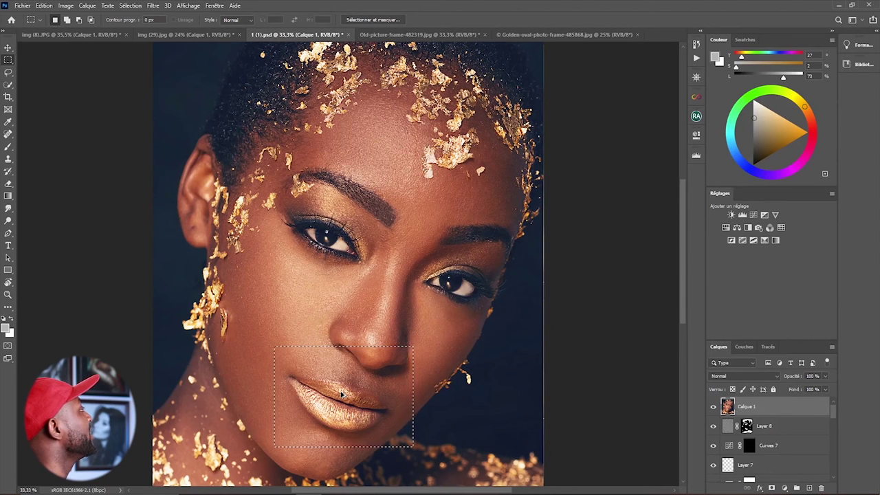
drag(342, 393, 467, 435)
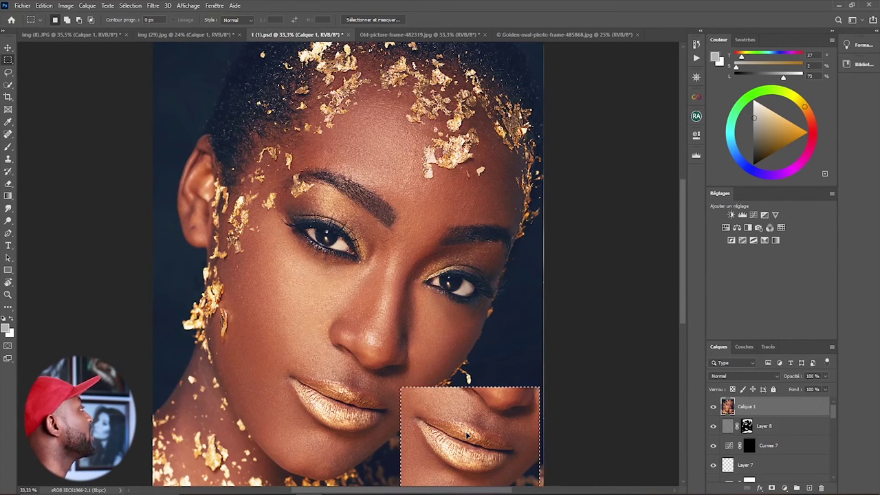
key(ctrl+t)
drag(401, 387, 335, 338)
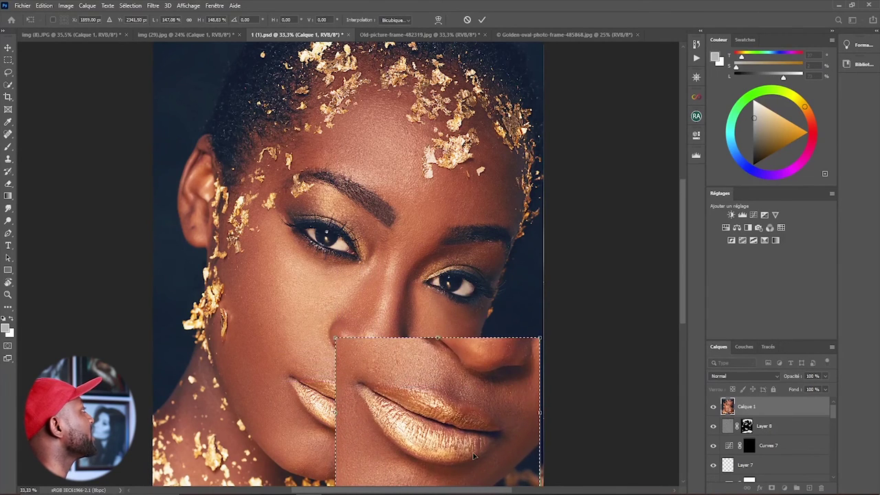
mouse_move(474, 456)
mouse_down()
mouse_move(282, 347)
mouse_move(447, 375)
mouse_move(484, 253)
mouse_move(493, 183)
mouse_move(481, 457)
mouse_up()
drag(342, 335, 387, 369)
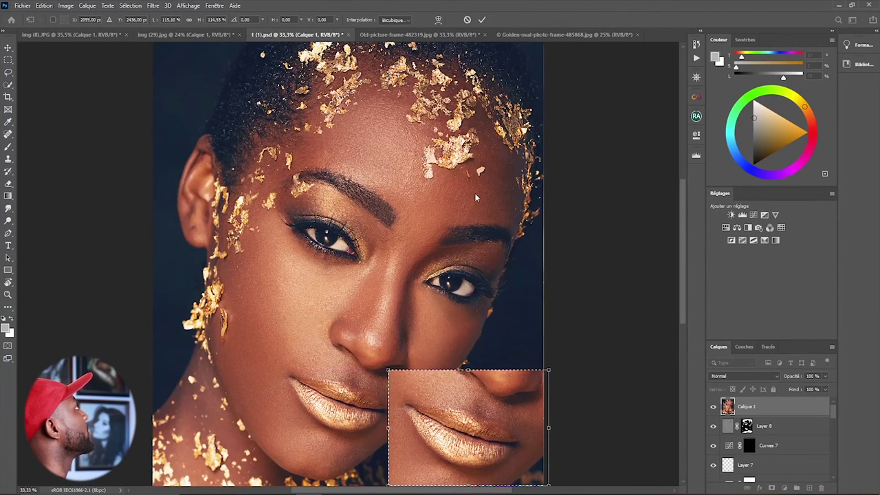
click(483, 21)
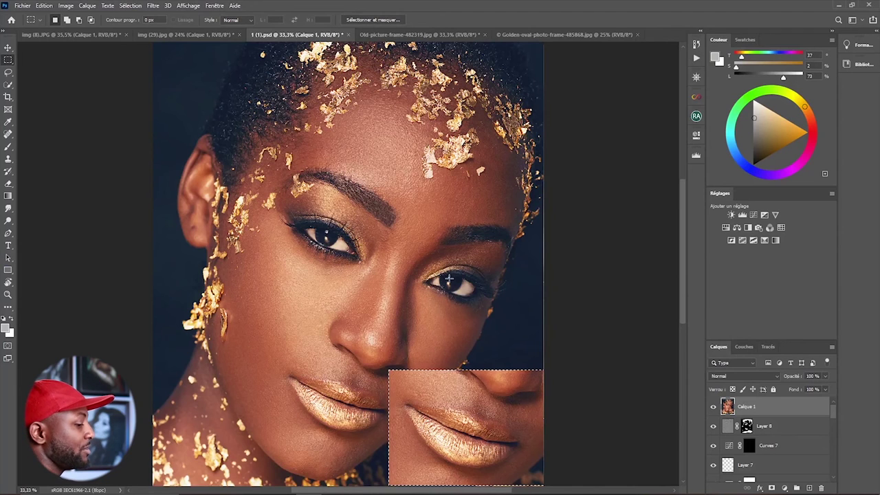
Close 1 (1).psd and remove the enlarged jaw copy with its selection from img (29).jpg
click(348, 35)
click(457, 189)
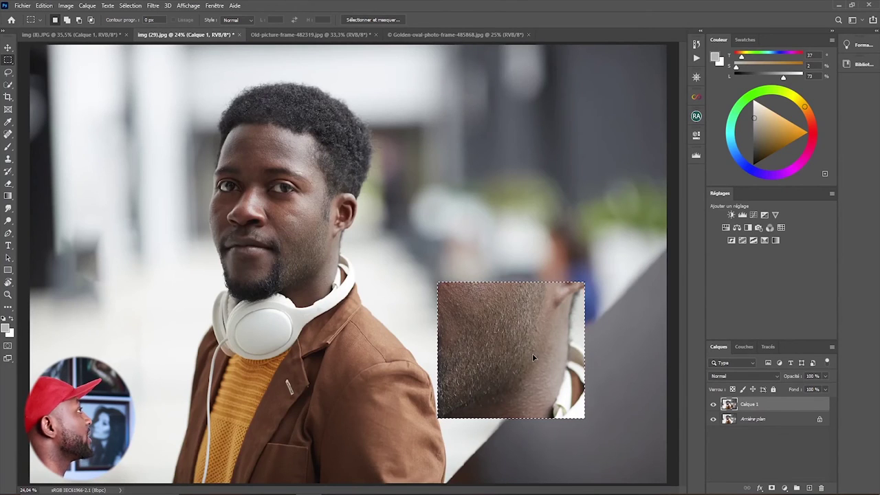
key(ctrl+z)
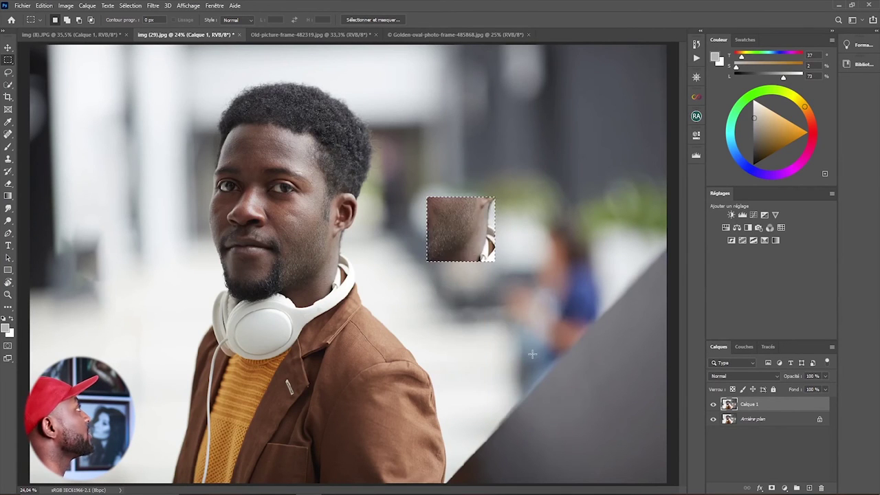
key(ctrl+z)
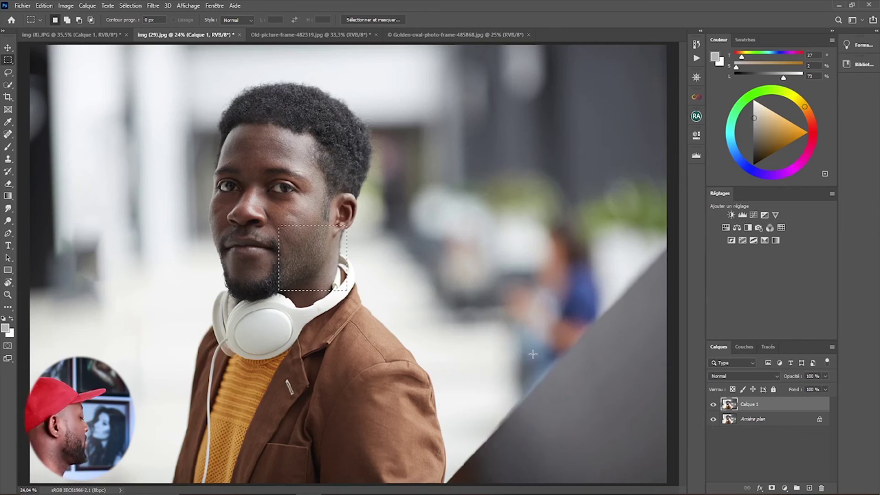
key(ctrl+d)
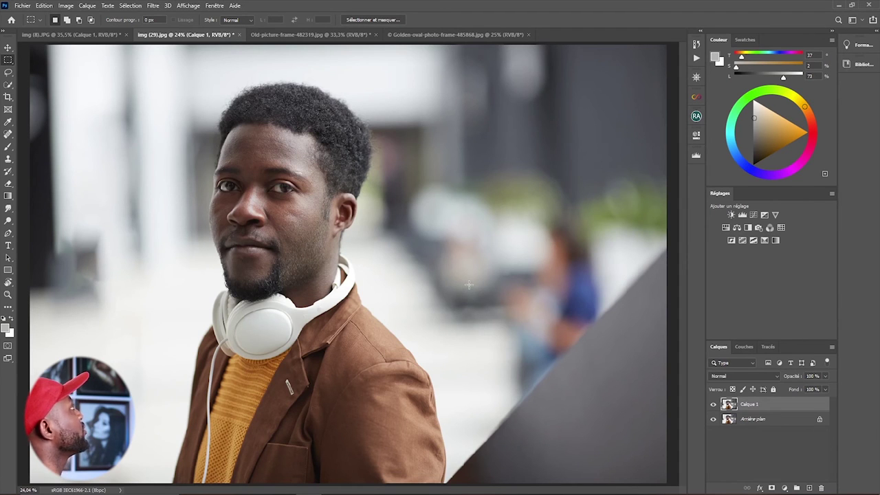
Select a rectangular area around the man's head and shoulders in img (29).jpg and copy it into Old-picture-frame-482319.jpg
click(312, 36)
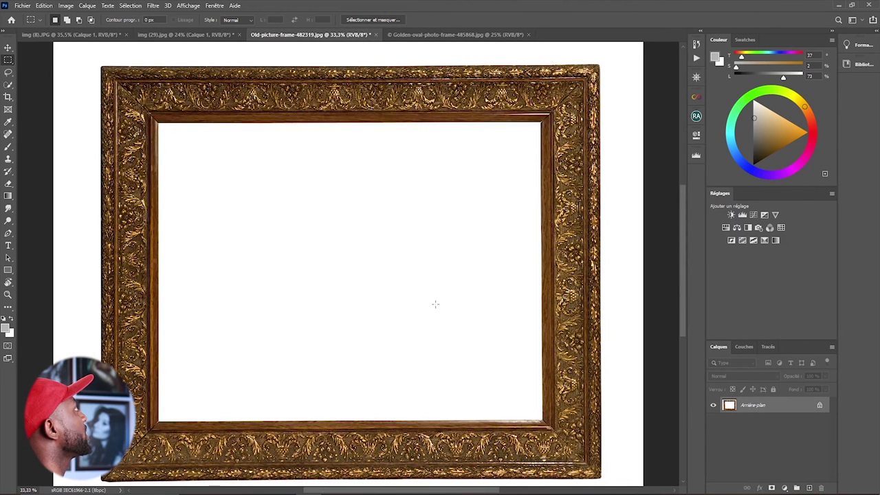
click(184, 34)
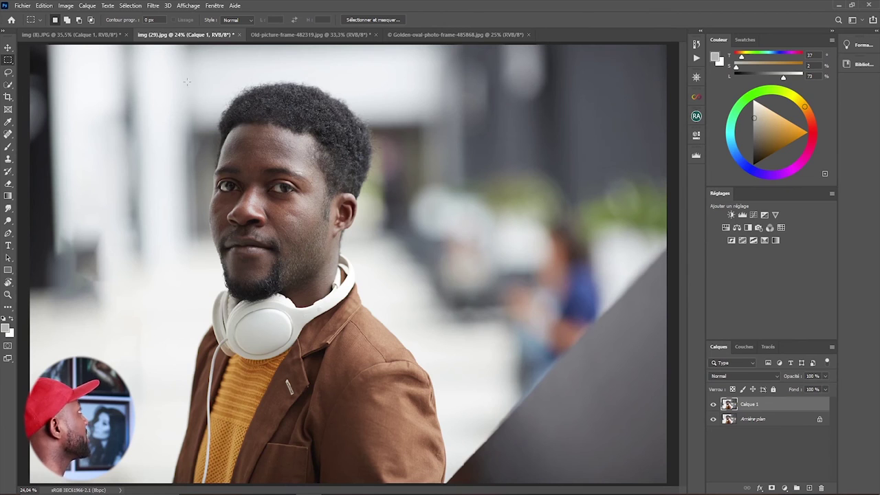
drag(105, 63, 501, 349)
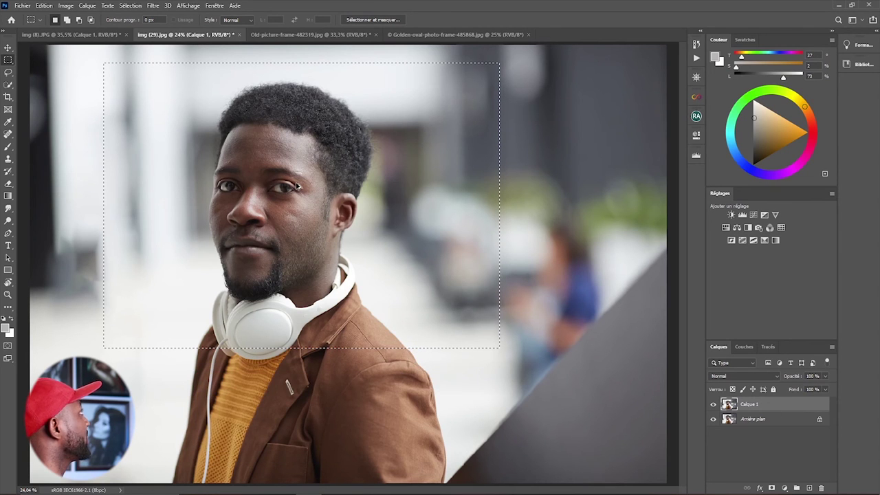
mouse_move(297, 185)
mouse_down()
mouse_move(284, 190)
mouse_move(288, 203)
mouse_move(333, 244)
mouse_move(359, 216)
mouse_move(395, 242)
mouse_move(361, 227)
mouse_move(403, 200)
mouse_move(375, 229)
mouse_move(394, 205)
mouse_up()
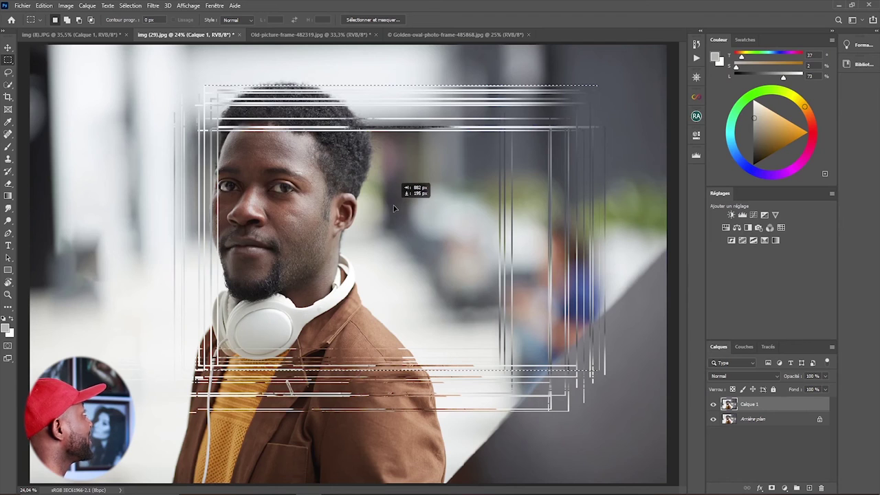
mouse_move(393, 205)
mouse_down()
mouse_move(367, 170)
mouse_move(312, 41)
mouse_move(359, 285)
mouse_up()
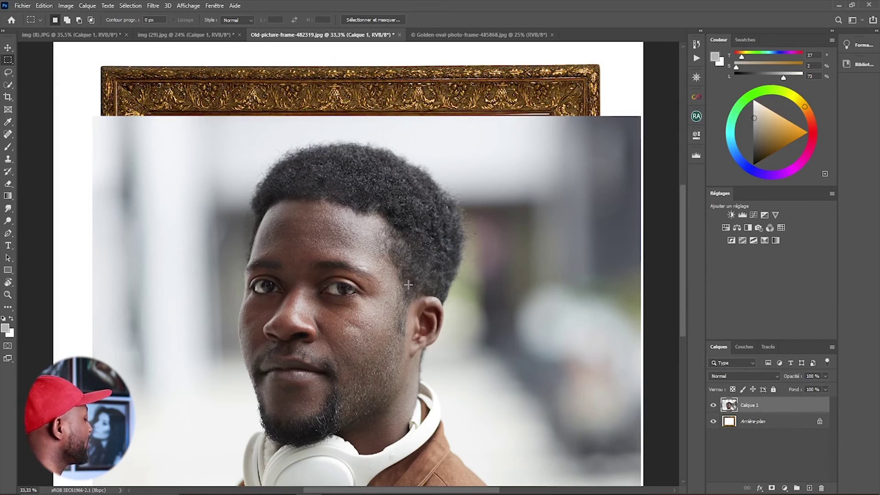
Try to scale the copied portrait to about 69.7% by 75.9% within the frame opening, cancel the transform and delete its layer
key(ctrl+t)
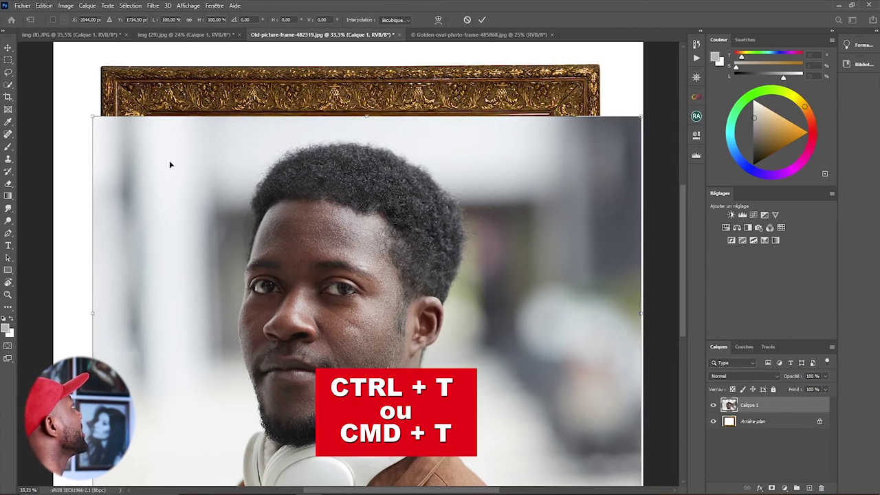
drag(92, 118, 238, 259)
drag(443, 394, 370, 275)
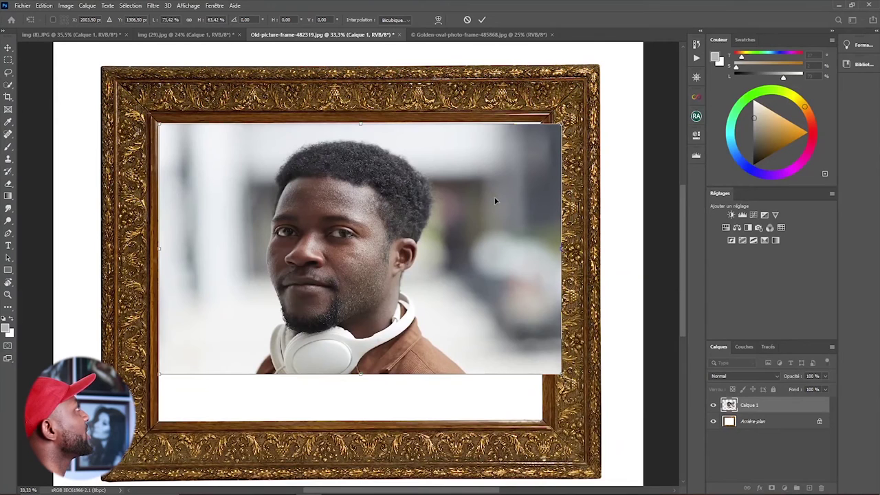
drag(562, 123, 542, 120)
drag(350, 375, 354, 422)
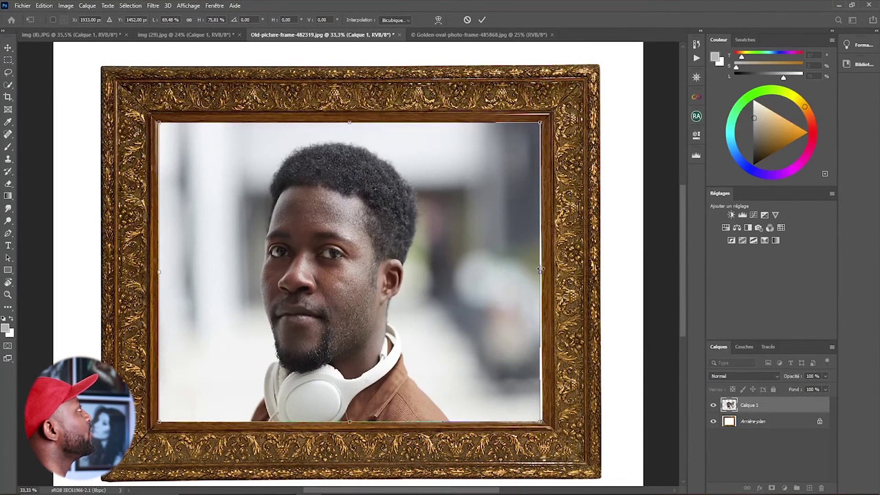
drag(541, 269, 542, 270)
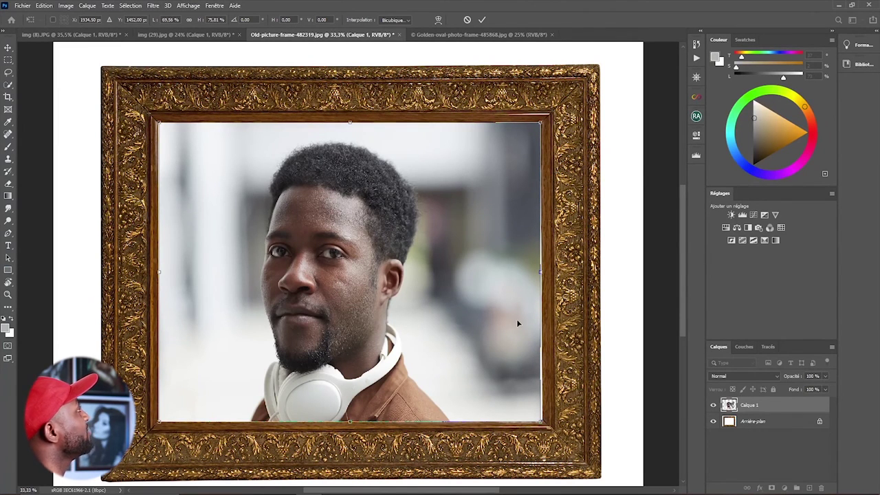
mouse_move(541, 271)
mouse_down()
mouse_move(505, 269)
mouse_move(543, 271)
mouse_up()
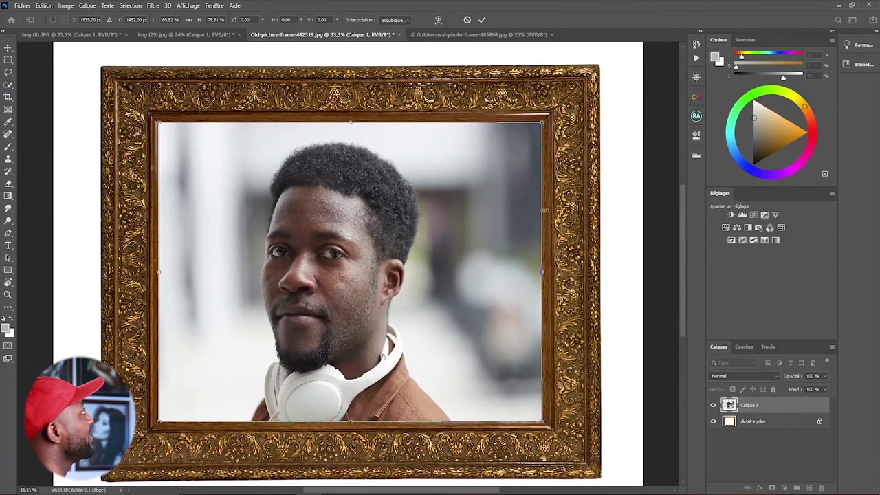
drag(543, 122, 542, 121)
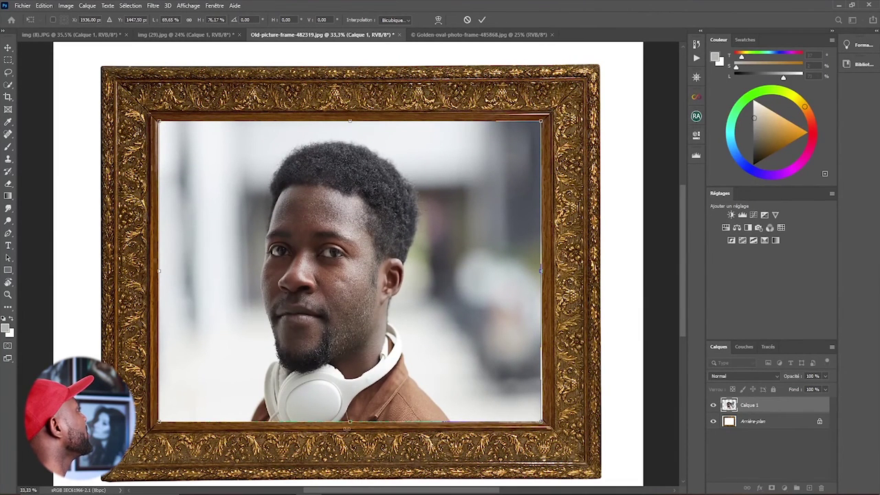
drag(350, 422, 350, 421)
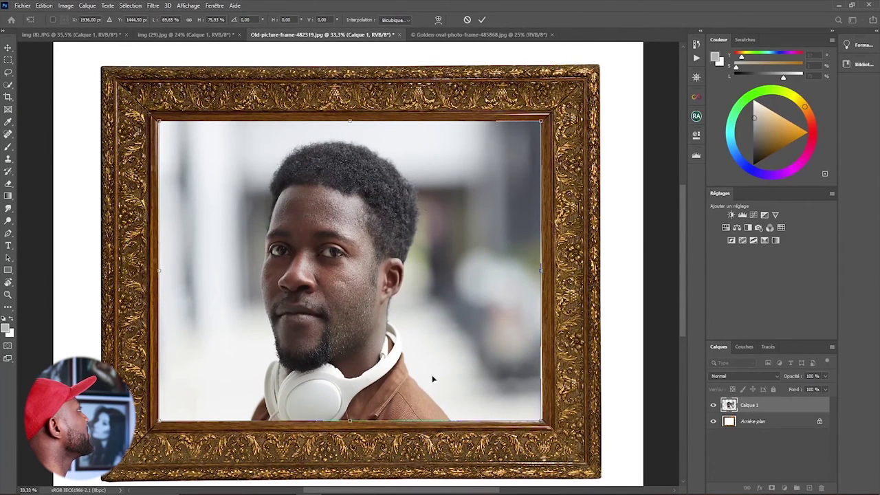
drag(541, 268, 542, 269)
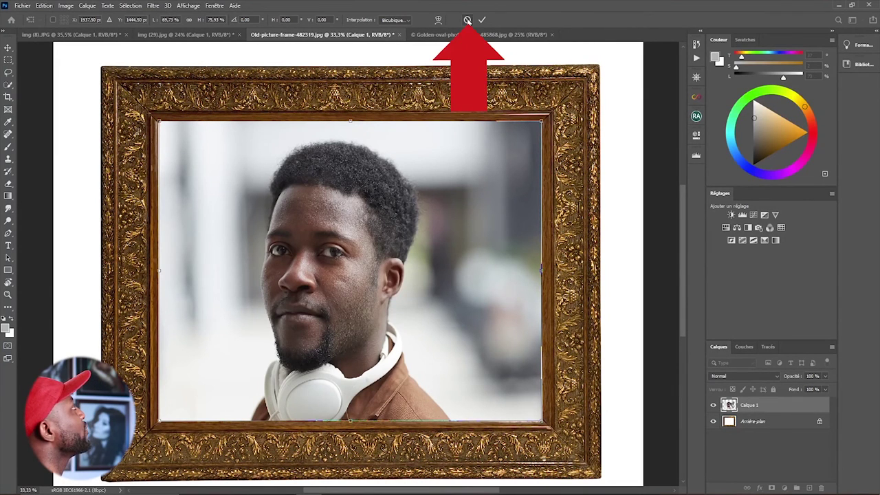
click(467, 20)
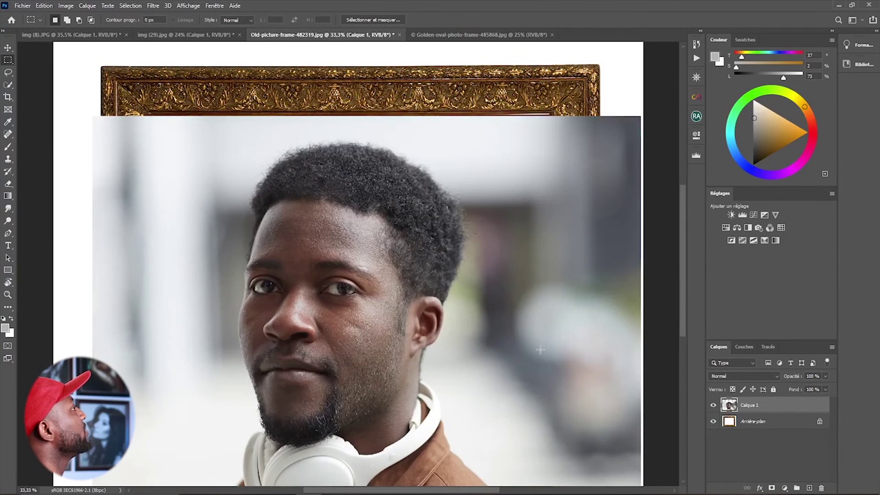
drag(776, 408, 820, 488)
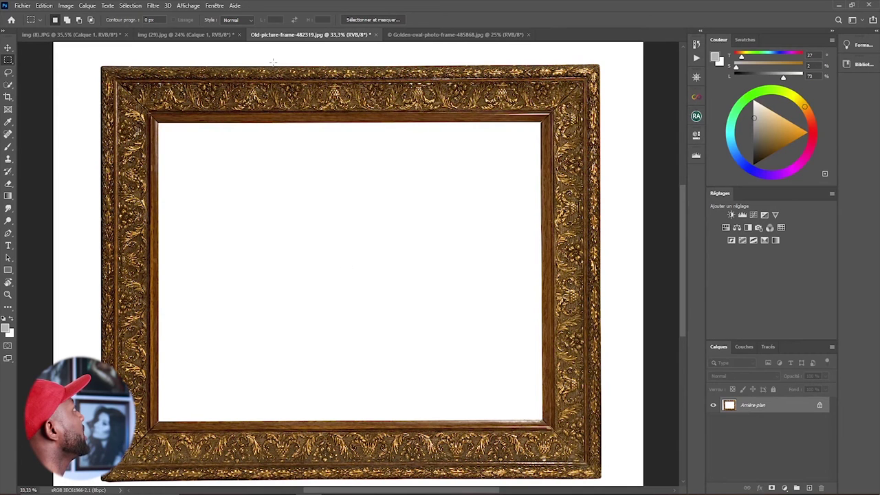
Select the inner opening of the old picture frame and transfer that selection outline onto the man's face in img (29).jpg
click(205, 38)
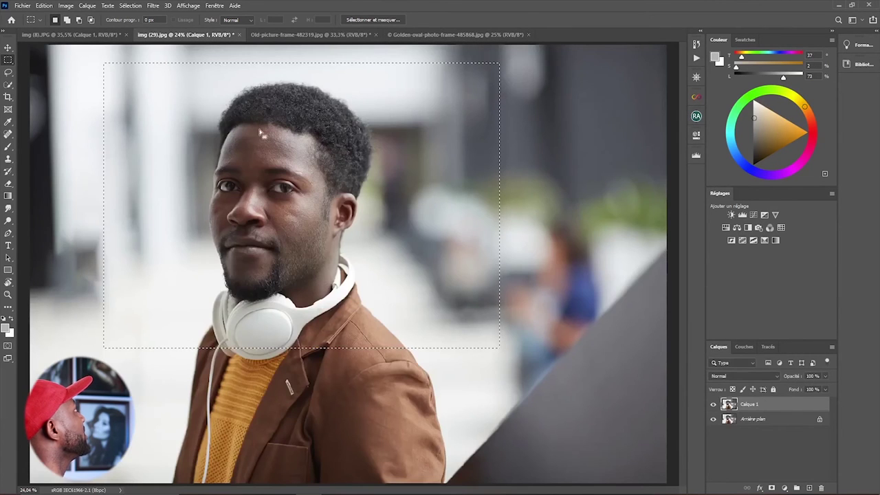
click(302, 34)
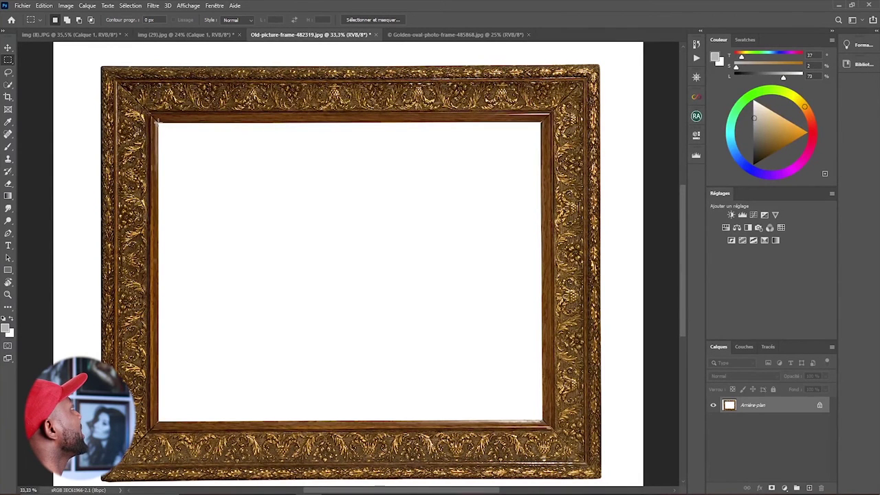
drag(157, 124, 544, 420)
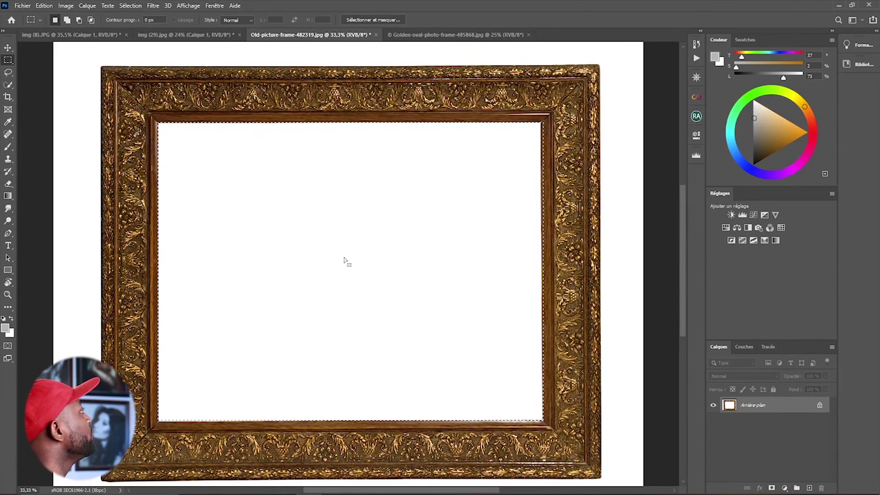
drag(342, 259, 212, 44)
click(208, 36)
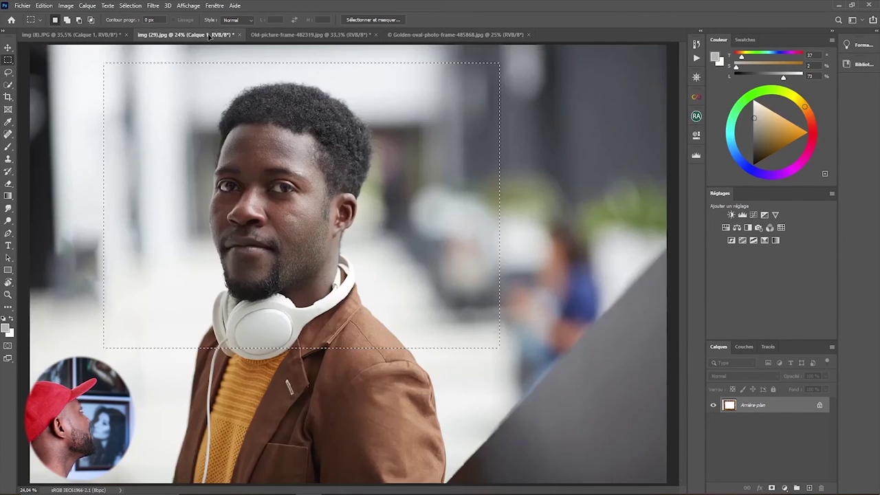
key(ctrl+v)
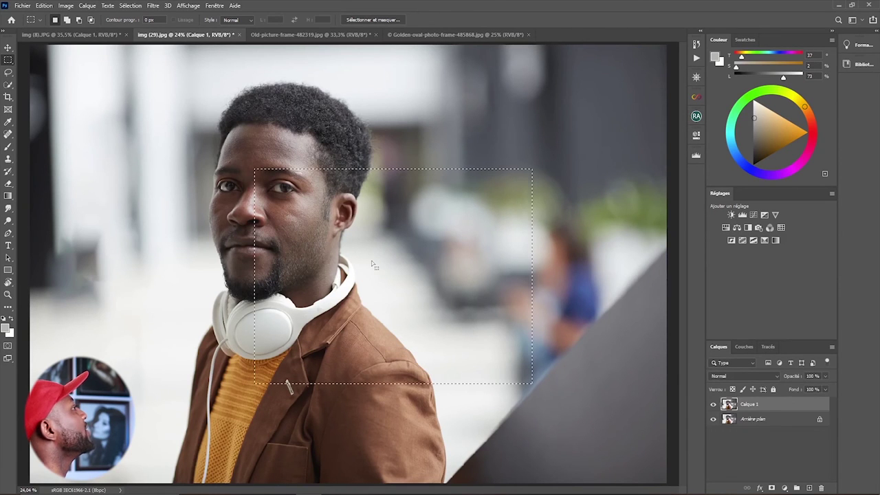
drag(402, 297, 317, 243)
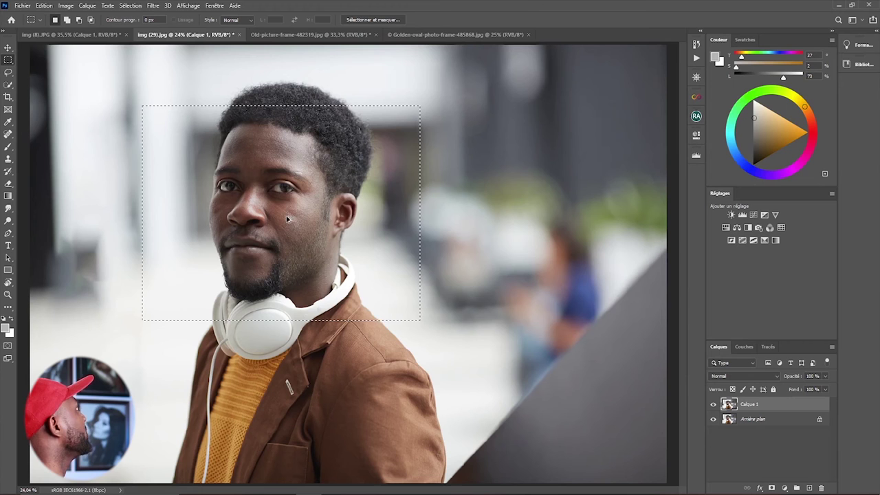
Copy the selected face area into Old-picture-frame-482319.jpg and align it at 100% scale with the frame opening
drag(288, 219, 351, 284)
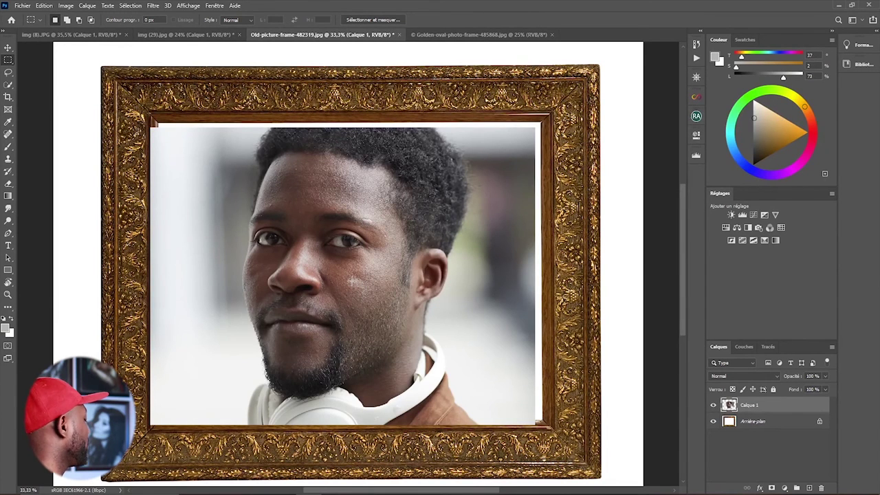
key(ctrl+t)
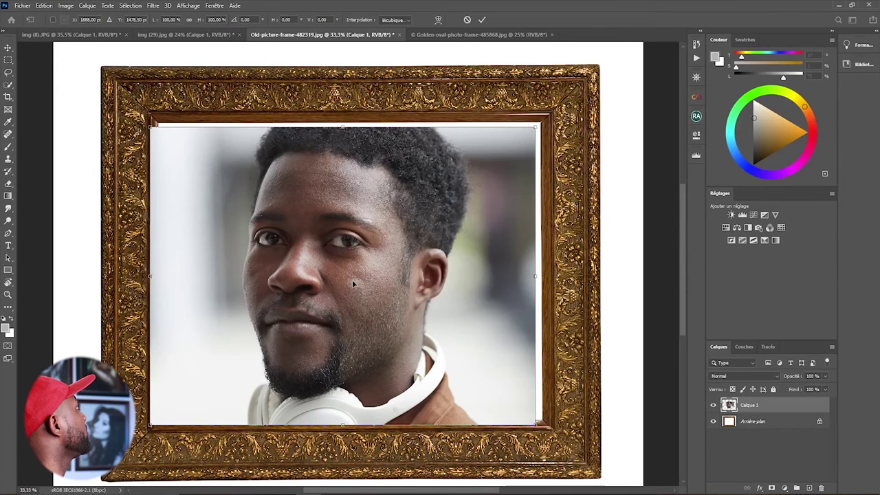
drag(331, 273, 341, 274)
key(Left)
key(Left)
key(Left)
key(Left)
key(Left)
key(Left)
key(Left)
key(Left)
key(Left)
key(Left)
key(Left)
key(Left)
key(Left)
key(Left)
key(Left)
key(Left)
key(Left)
key(Left)
key(Up)
key(Up)
key(Up)
key(Up)
key(Up)
key(Up)
key(Up)
key(Up)
key(Up)
key(Up)
key(Up)
key(Up)
key(Up)
key(Up)
key(Up)
key(Left)
key(Left)
key(Left)
key(Left)
key(Left)
key(Left)
key(Left)
key(Left)
key(Left)
key(Up)
key(Up)
key(Up)
key(Down)
key(Down)
key(Down)
key(Right)
key(Right)
key(Right)
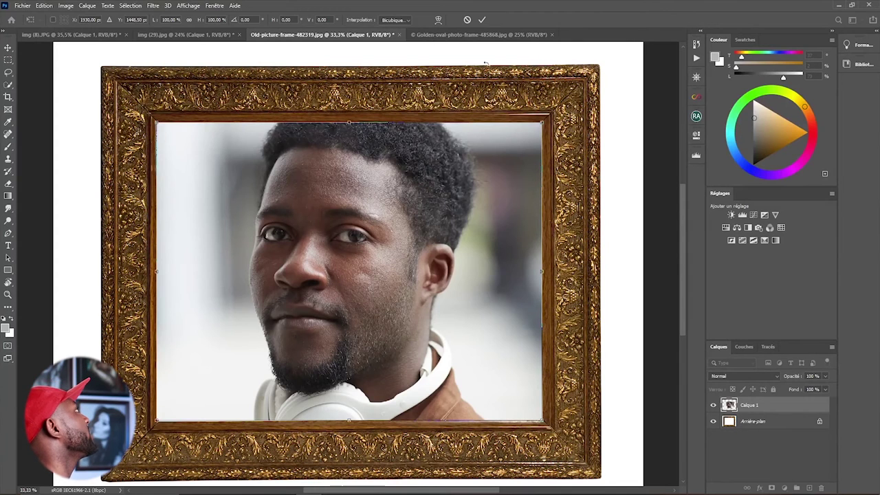
click(482, 19)
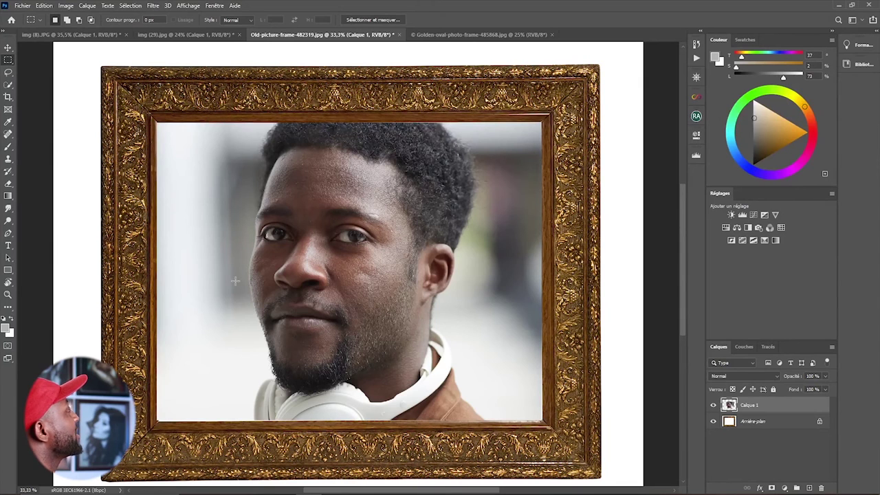
Switch to Golden-oval-photo-frame-485868.jpg and place an elliptical selection over the oval frame's inner opening
click(466, 35)
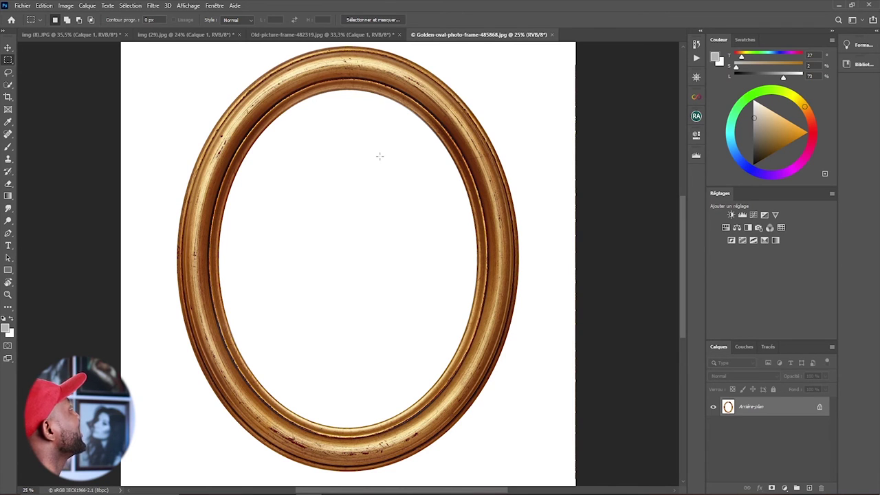
right_click(9, 60)
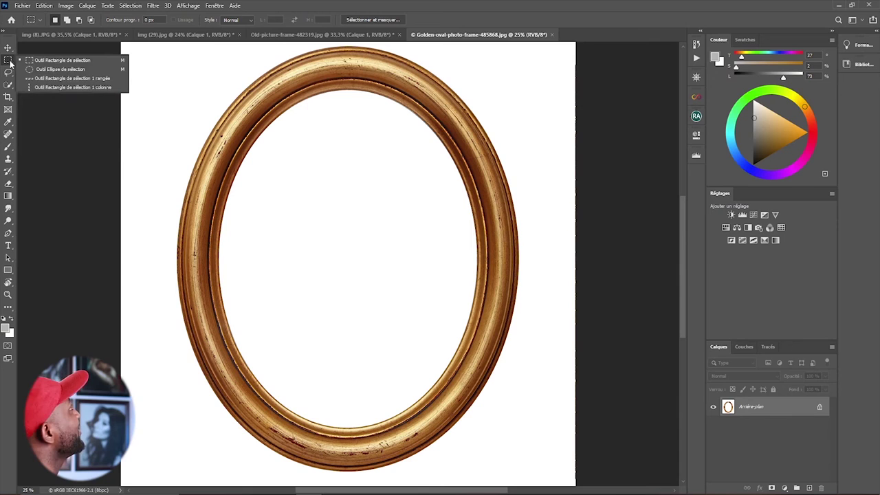
click(70, 70)
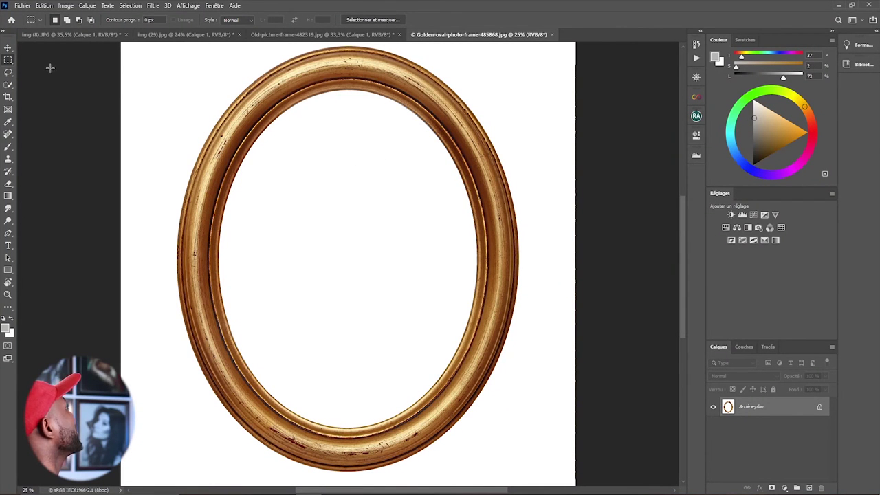
right_click(8, 60)
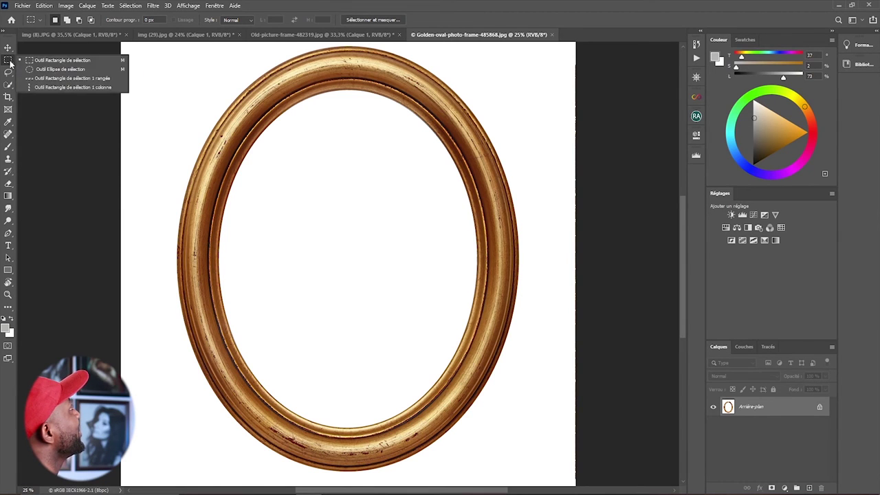
click(70, 68)
drag(370, 286, 328, 385)
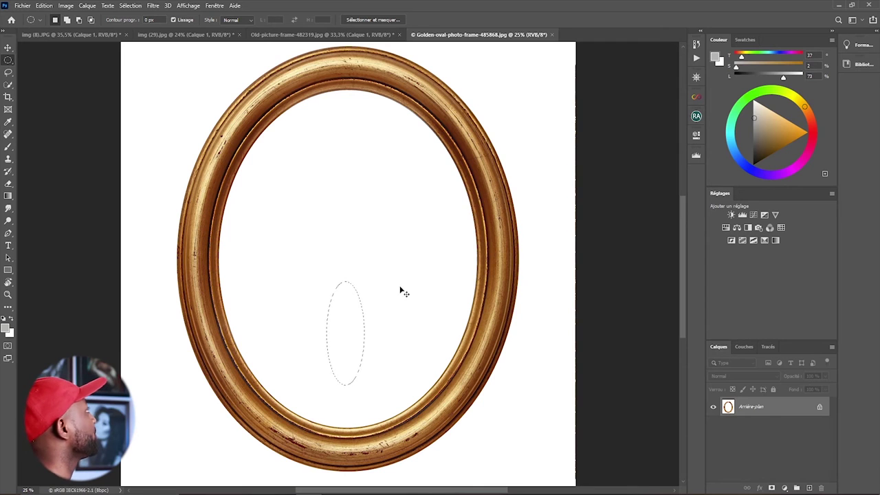
click(335, 114)
drag(355, 92, 122, 442)
drag(236, 281, 352, 263)
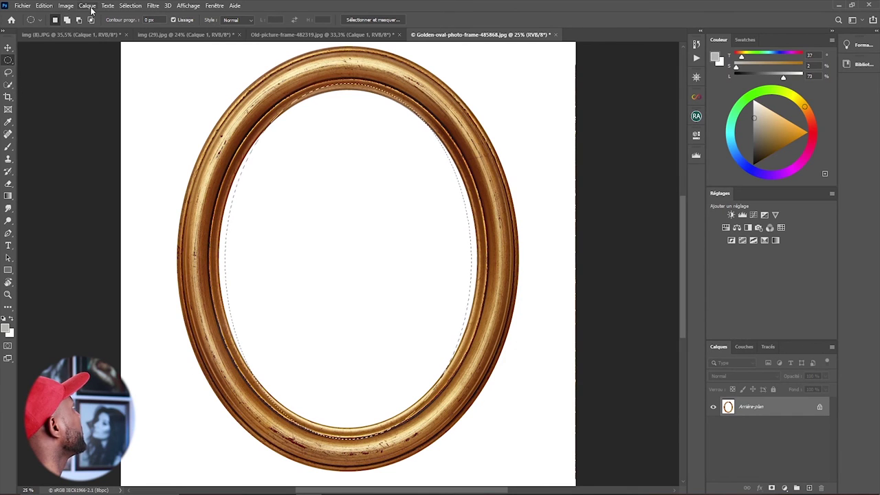
Transform the elliptical selection to about 104.1% width and 95.3% height so it fits the oval frame's inner opening
click(129, 6)
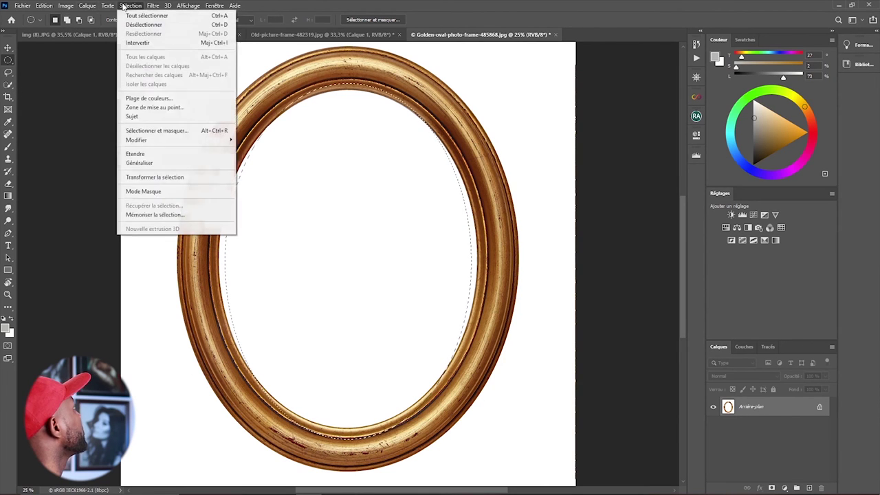
click(146, 177)
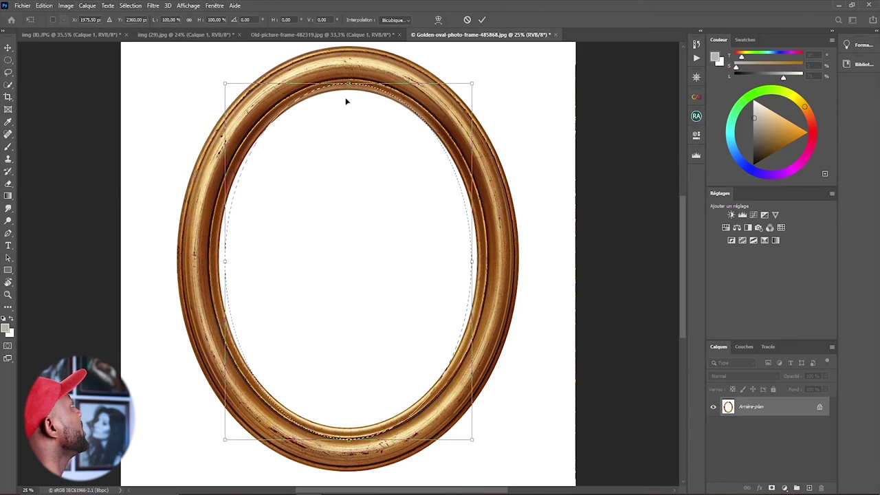
drag(348, 83, 349, 89)
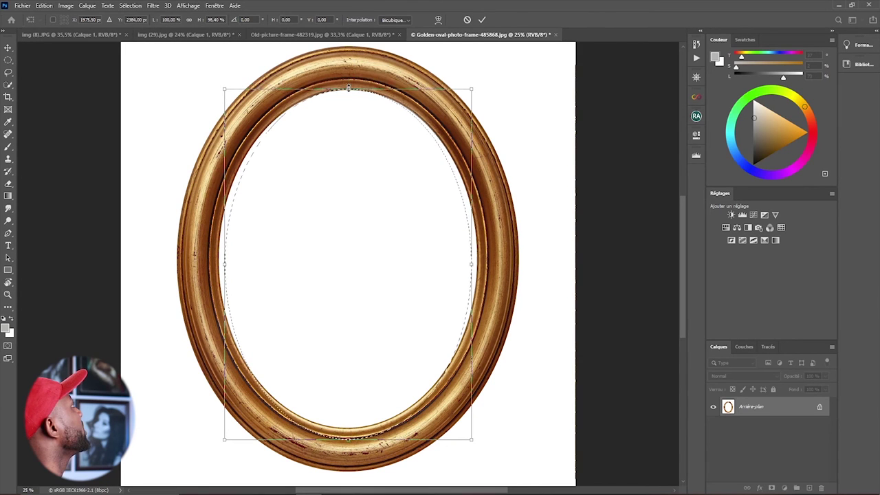
drag(222, 264, 215, 266)
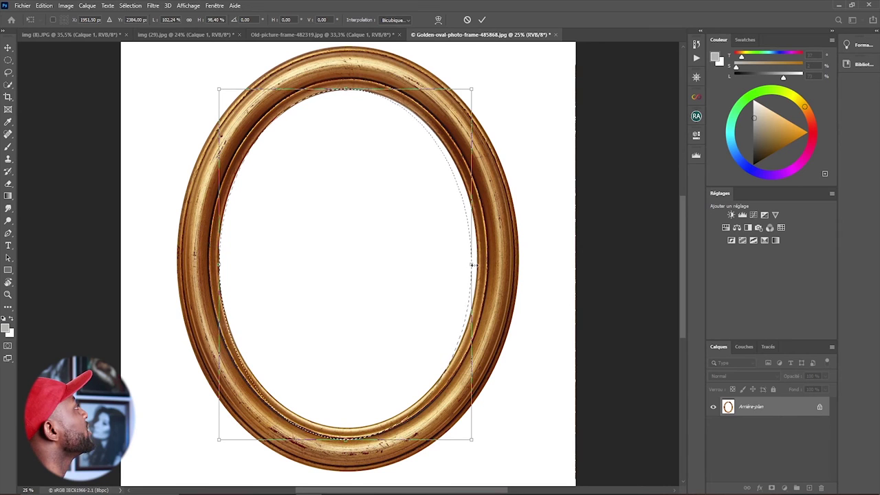
drag(472, 264, 474, 262)
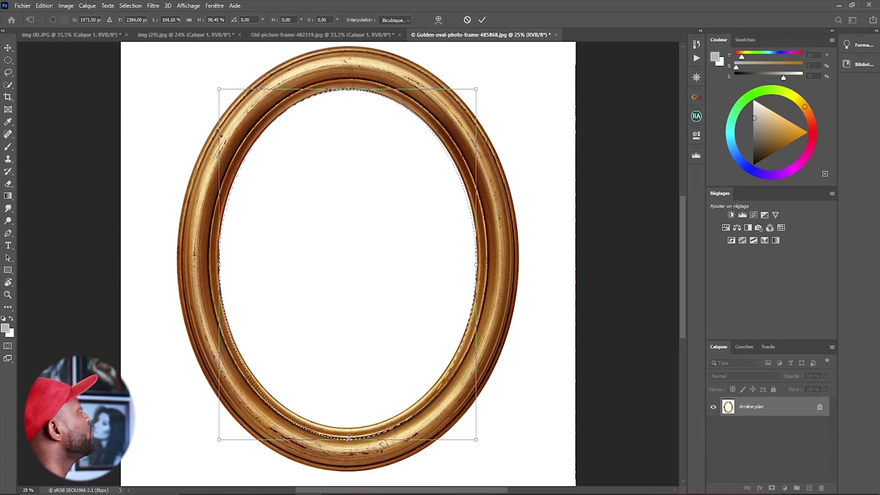
drag(348, 439, 348, 428)
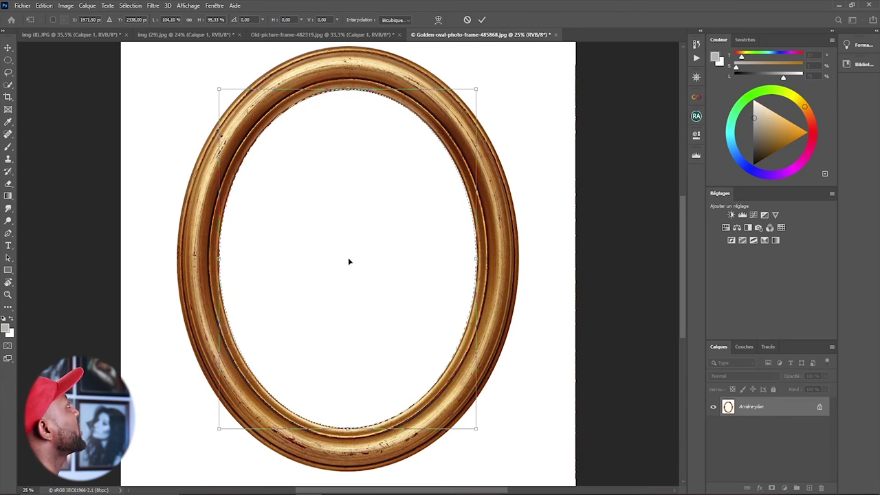
Transfer the fitted oval selection to img (29).jpg and position it around the man's head and collar
drag(344, 249, 331, 196)
drag(251, 133, 203, 48)
click(202, 35)
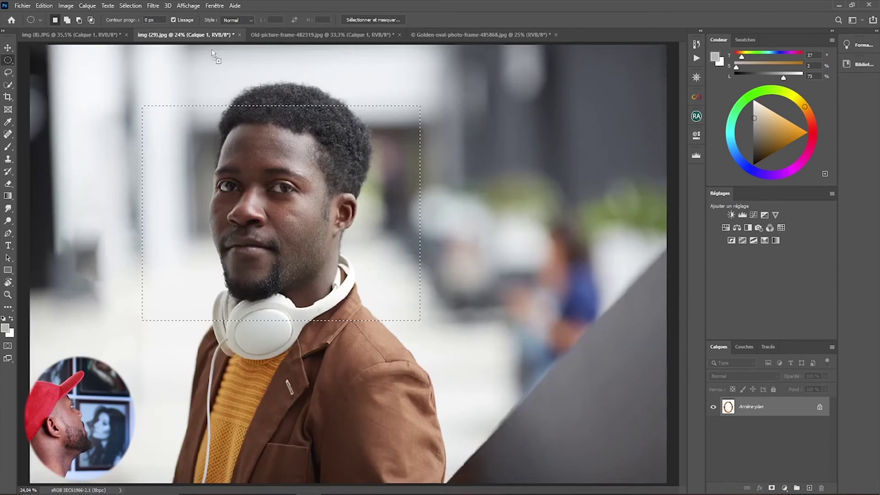
key(ctrl+v)
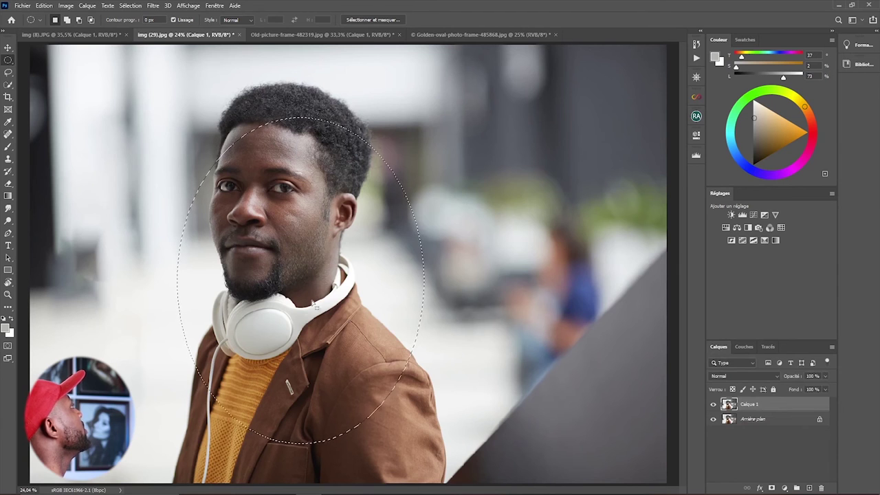
drag(311, 309, 303, 238)
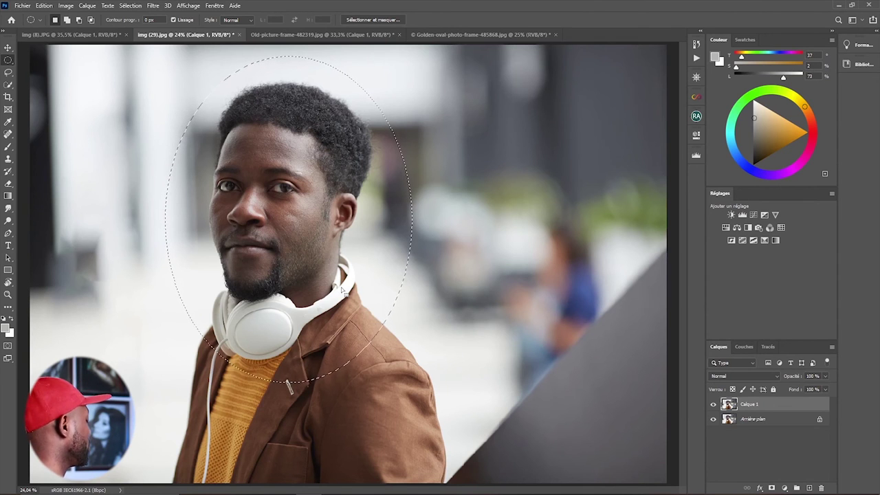
Copy the selected oval portrait into Golden-oval-photo-frame-485868.jpg and move it over the frame opening at 100% scale
drag(296, 220, 348, 372)
click(311, 37)
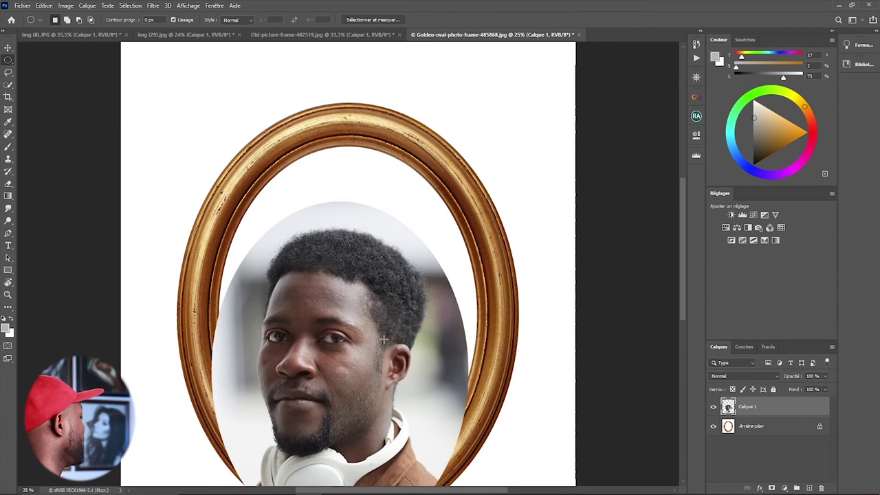
key(ctrl+t)
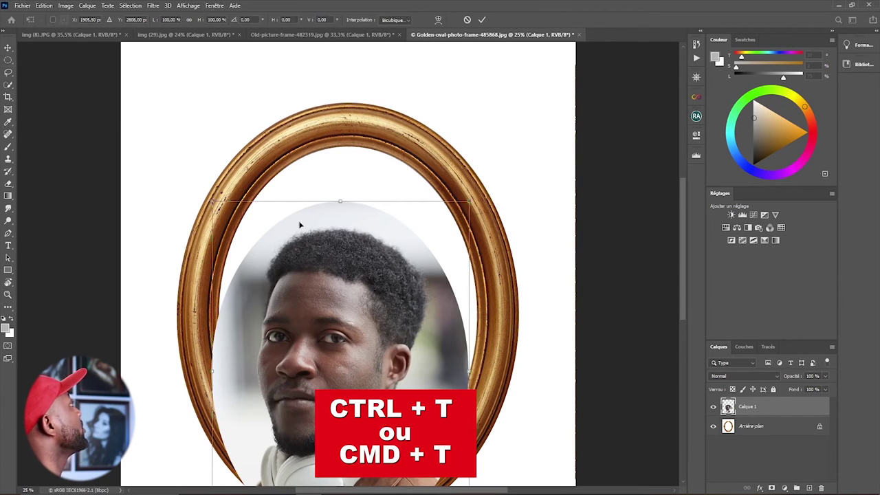
drag(326, 388, 334, 370)
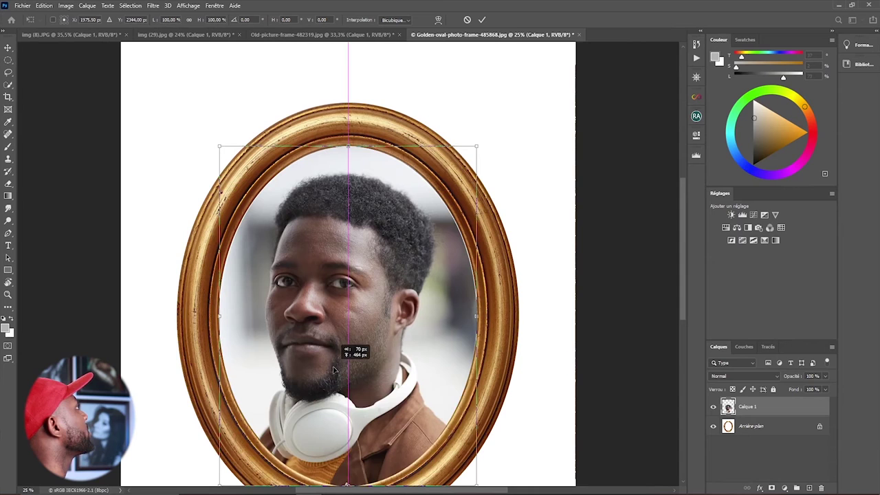
drag(334, 370, 337, 370)
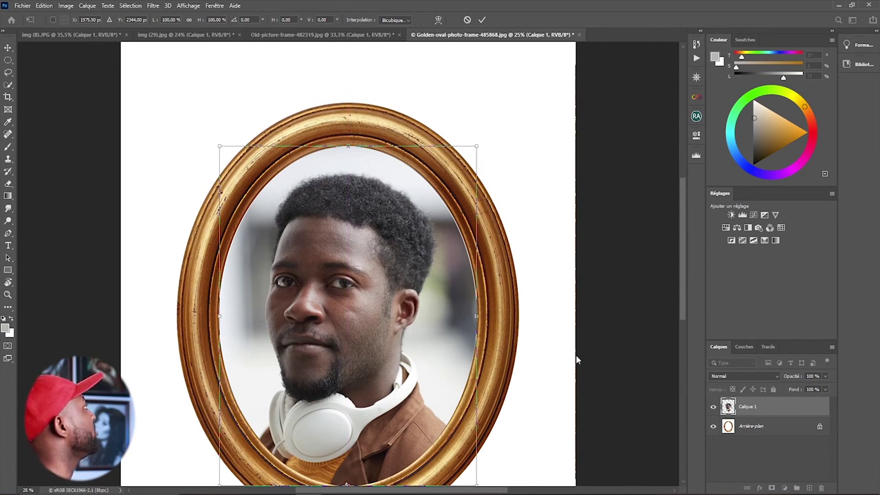
Nudge the portrait 4 px up and 4 px to the left within the oval frame and apply the transform
key(Up)
key(Up)
key(Up)
key(Up)
key(Left)
key(Left)
key(Left)
key(Left)
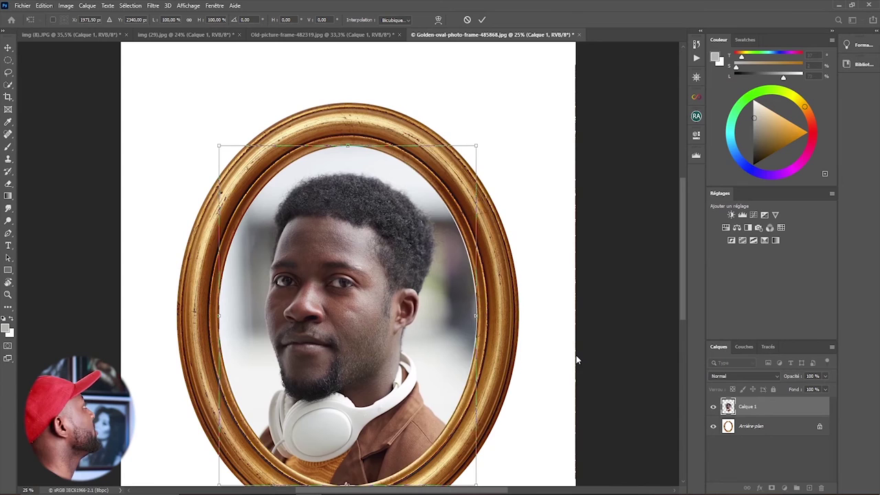
click(481, 21)
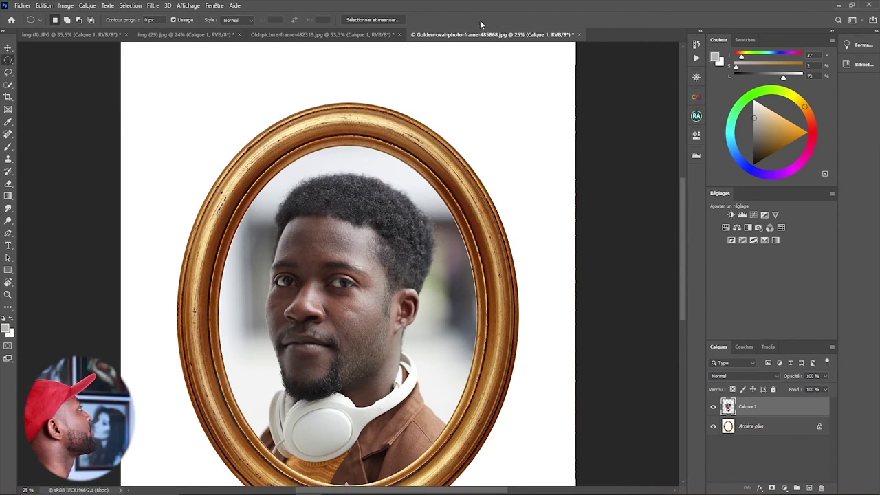
Switch to the img (8).JPG document with the black-and-white cat photo
drag(682, 199, 684, 215)
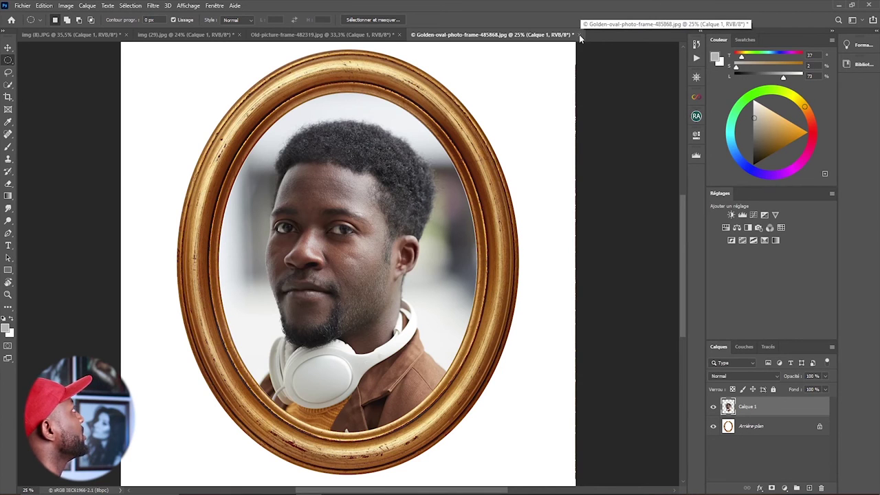
click(97, 33)
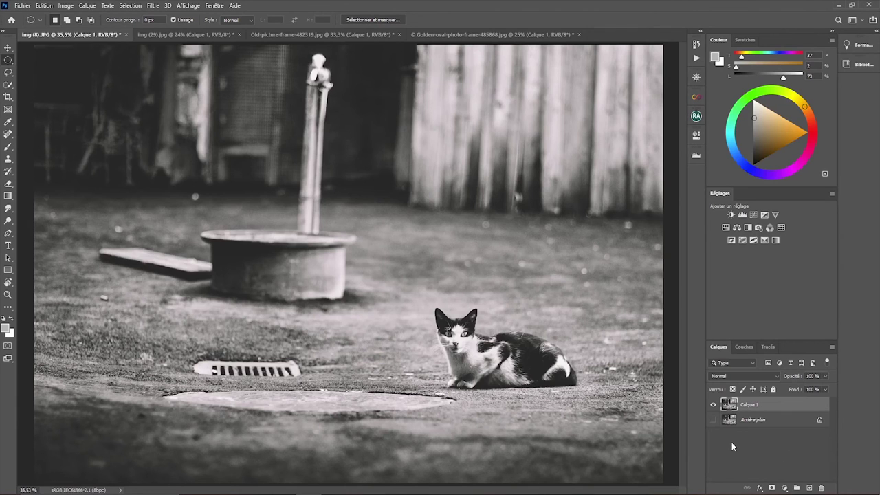
Add Courbes, Balance des couleurs, Courbe de transfert de dégradé and Niveaux adjustment layers above Calque 1
click(785, 488)
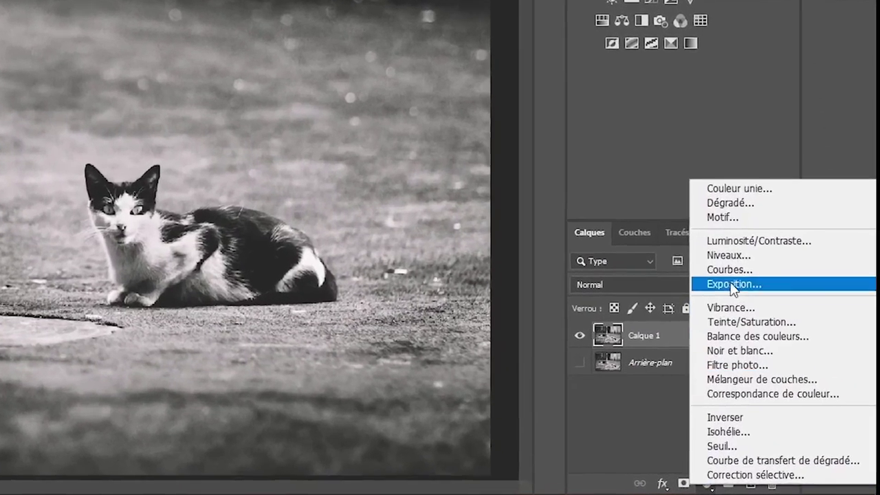
click(749, 299)
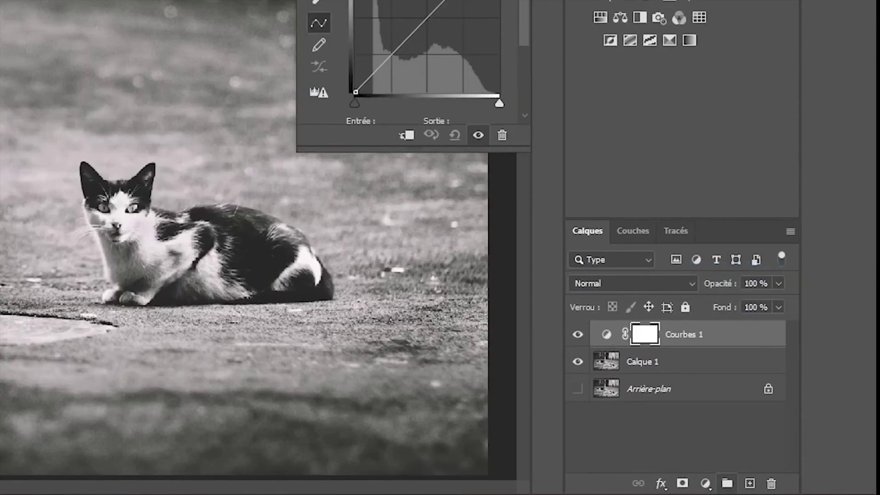
click(705, 484)
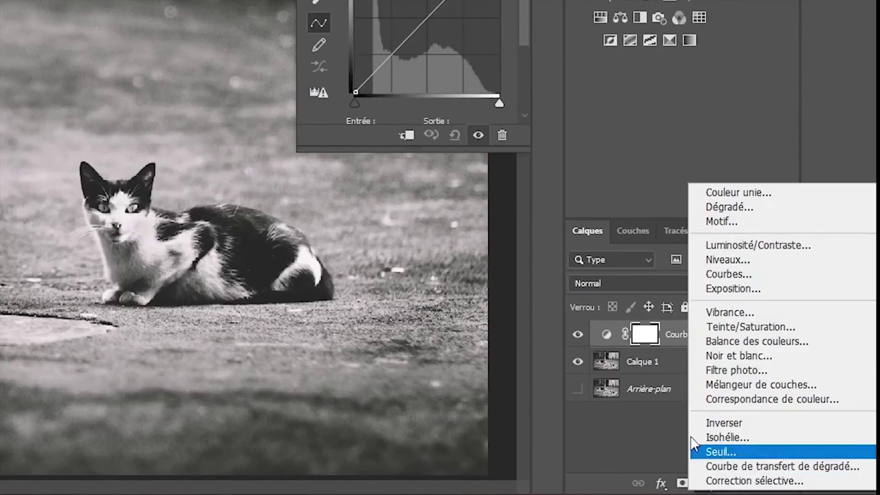
click(735, 341)
click(706, 484)
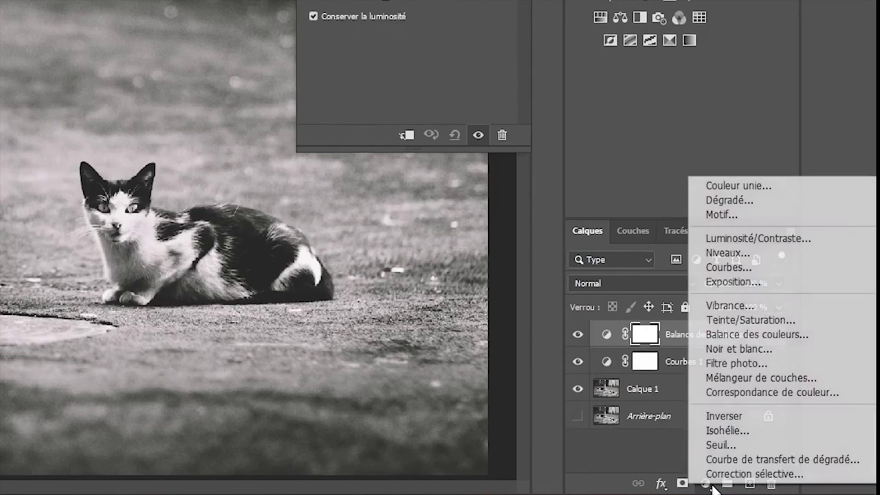
click(712, 460)
click(707, 484)
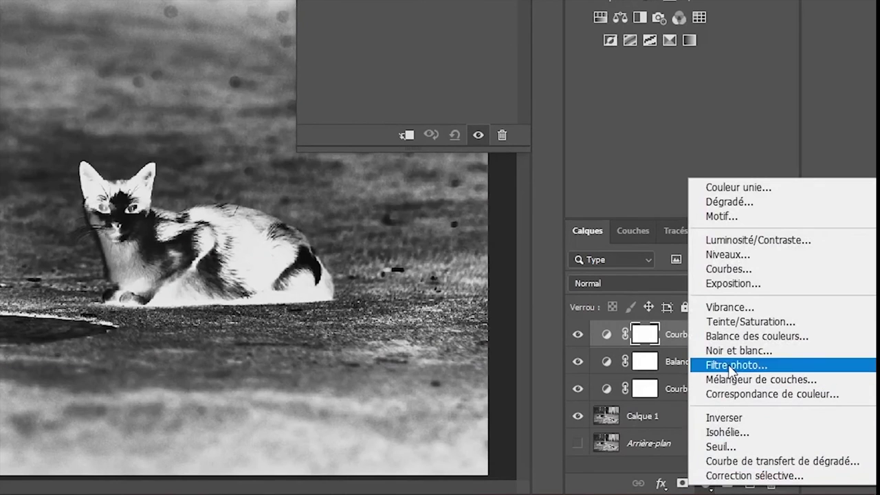
click(748, 259)
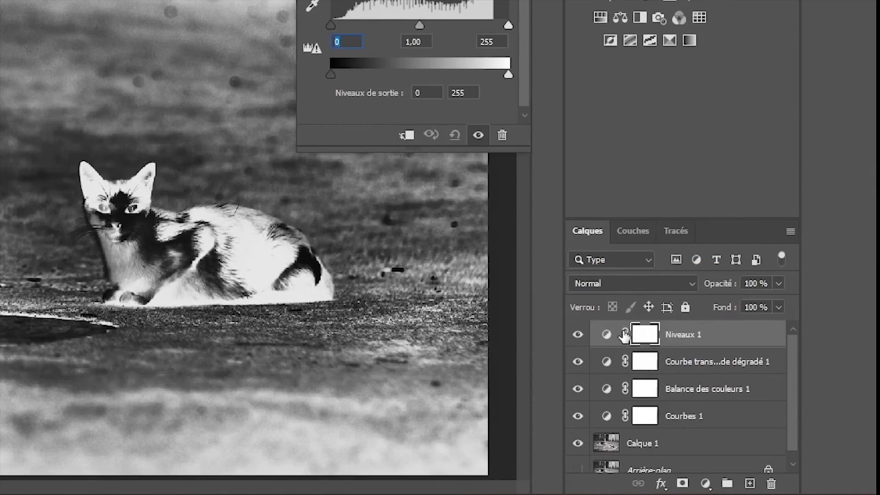
Examine the white layer masks attached to the Courbes, Balance des couleurs, Courbe de transfert de dégradé and Niveaux adjustment layers
click(641, 416)
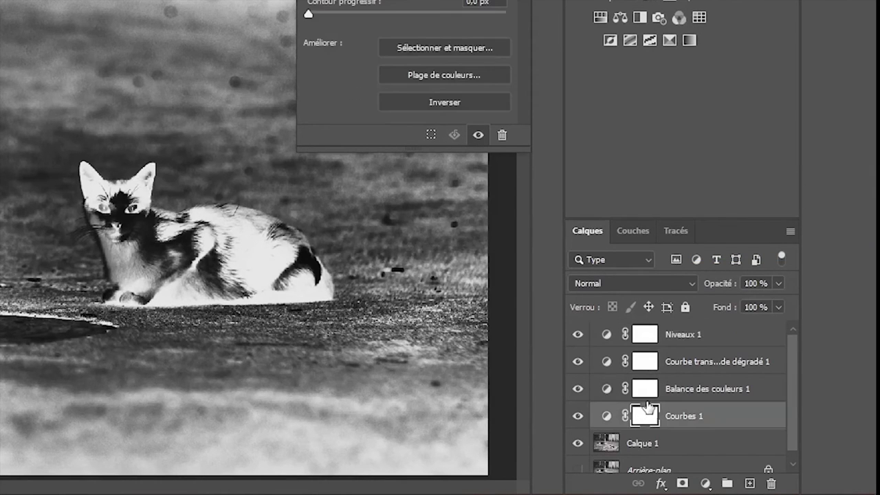
click(647, 390)
click(647, 364)
click(647, 337)
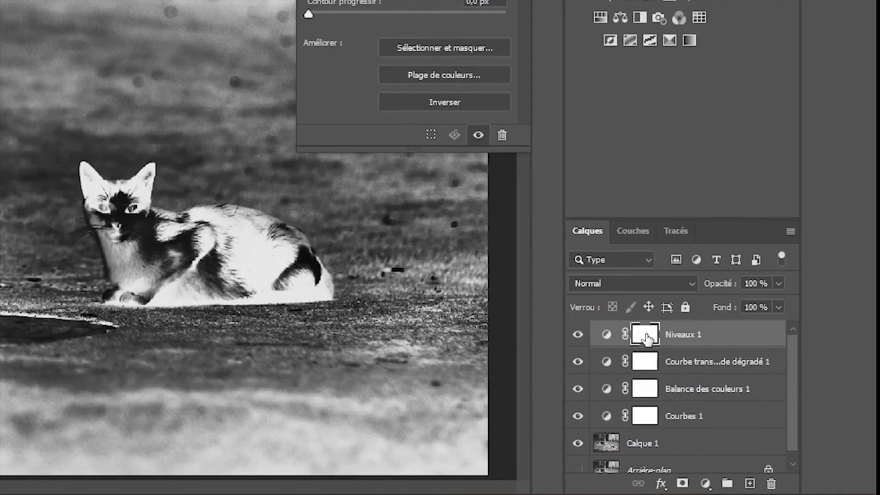
click(648, 360)
click(652, 386)
click(644, 417)
click(649, 393)
click(646, 364)
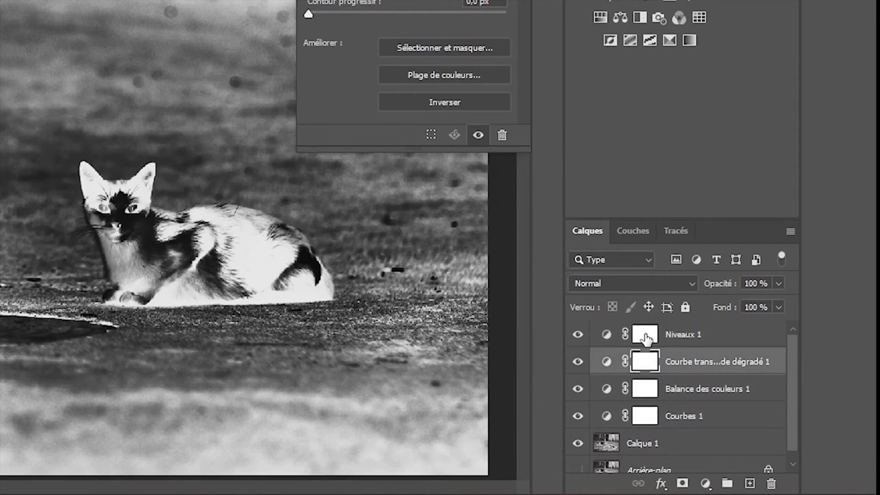
click(645, 337)
click(643, 364)
click(645, 392)
click(650, 420)
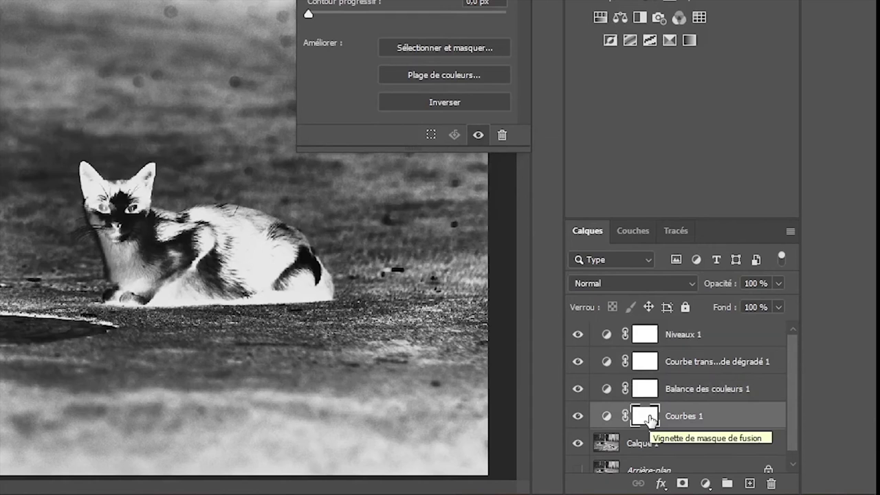
click(646, 394)
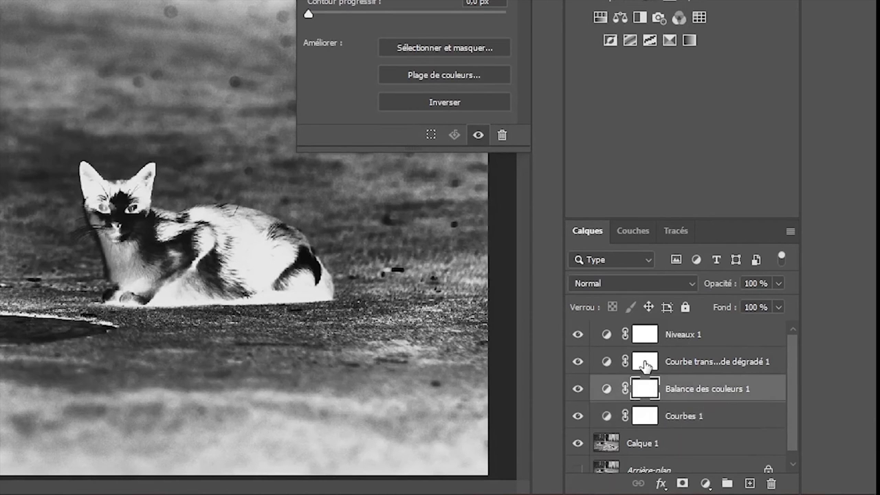
click(646, 358)
click(645, 333)
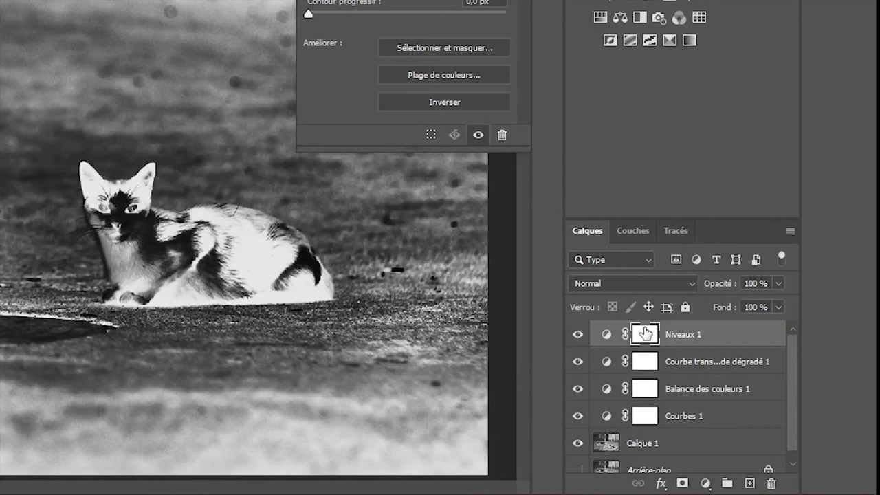
click(644, 361)
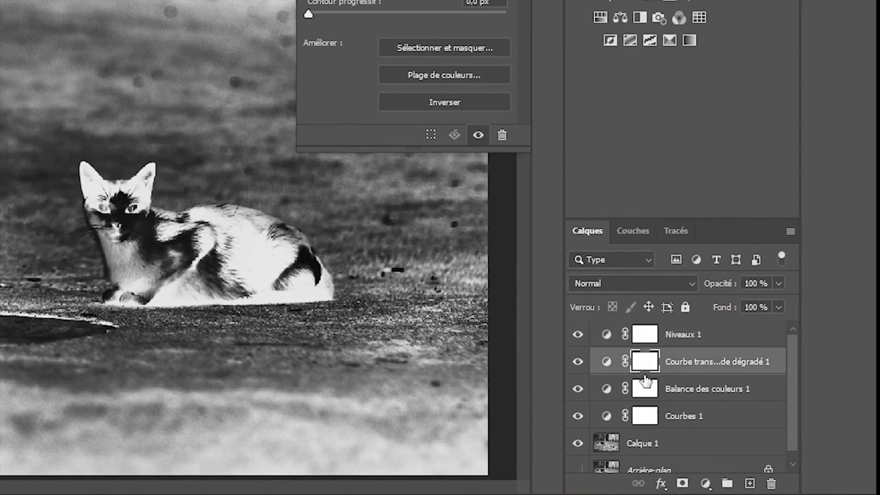
click(647, 396)
click(648, 414)
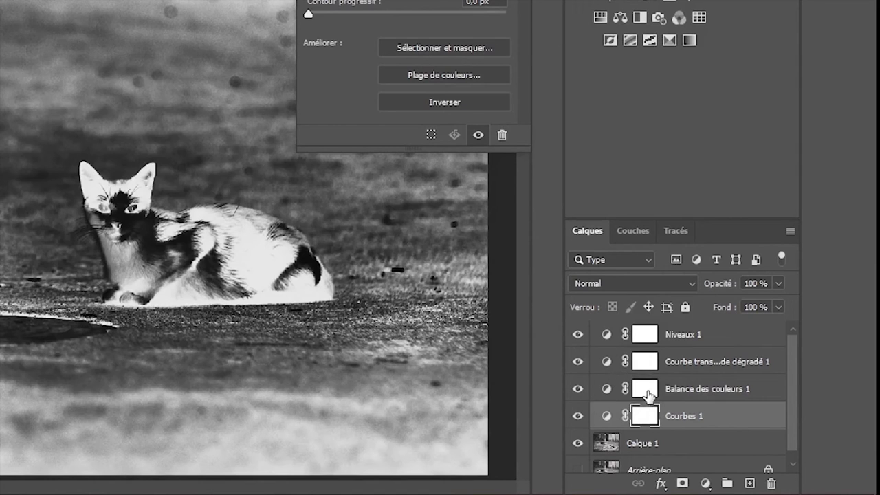
shift+click(652, 337)
shift+click(650, 336)
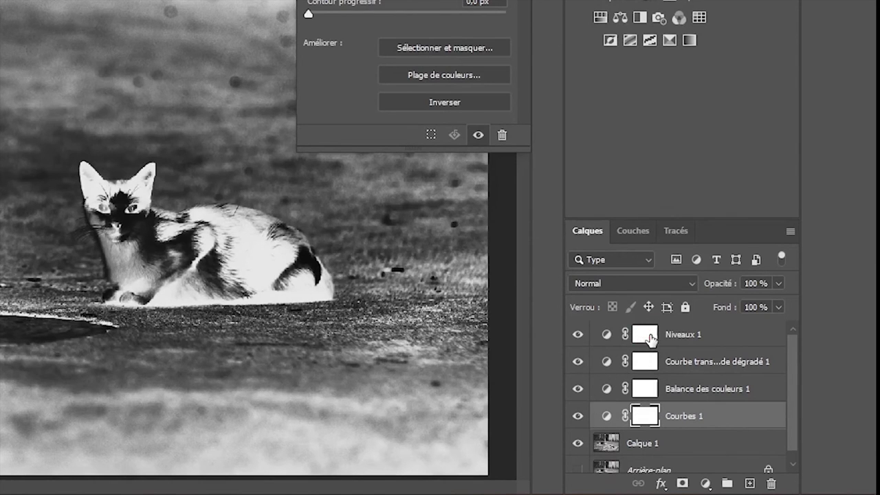
Delete the four adjustment layers above Calque 1 and collapse the layer properties
shift+click(609, 335)
drag(722, 334, 772, 484)
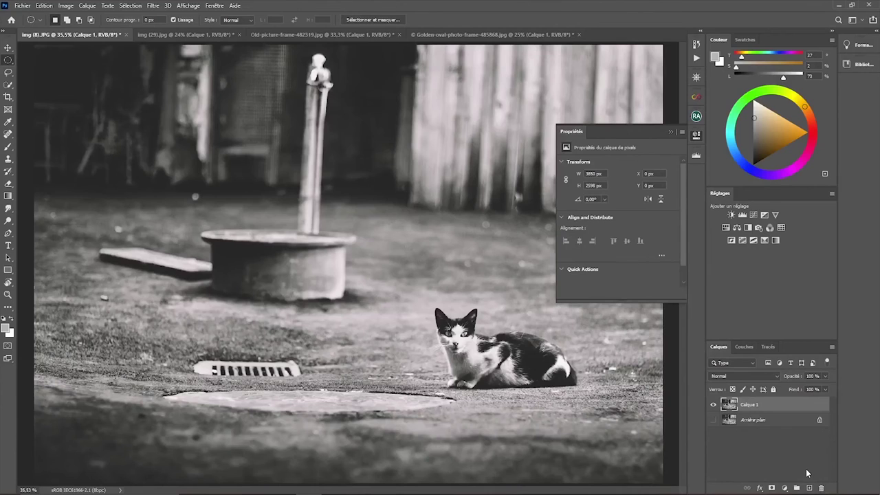
click(672, 132)
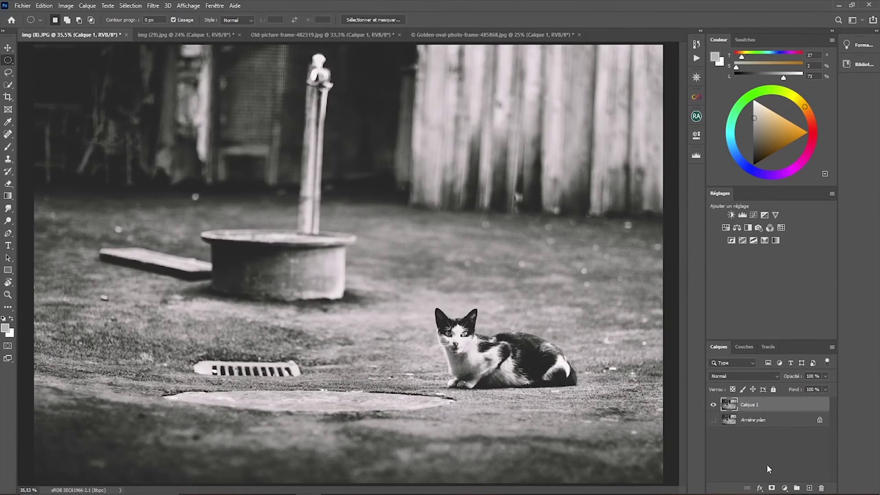
Add a Balance des couleurs adjustment layer above Calque 1 with midtones at Cyan-Rouge +41, Magenta-Vert -78 and Jaune-Bleu +68
click(785, 488)
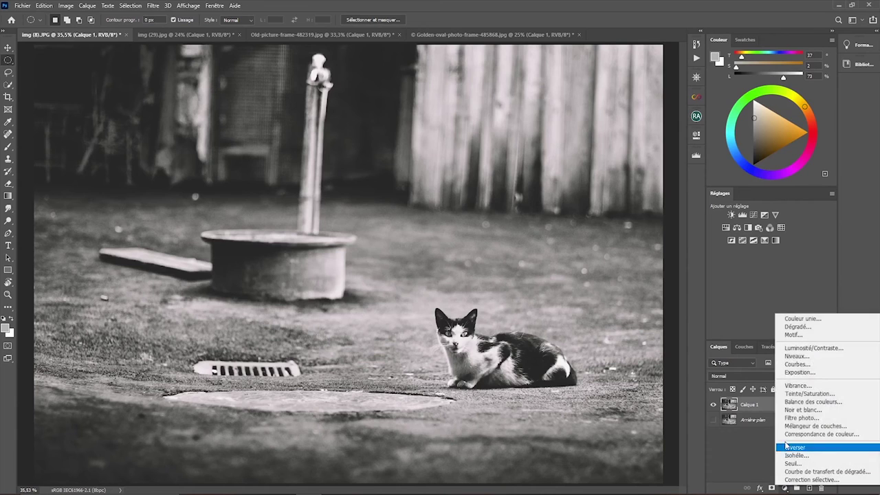
click(801, 403)
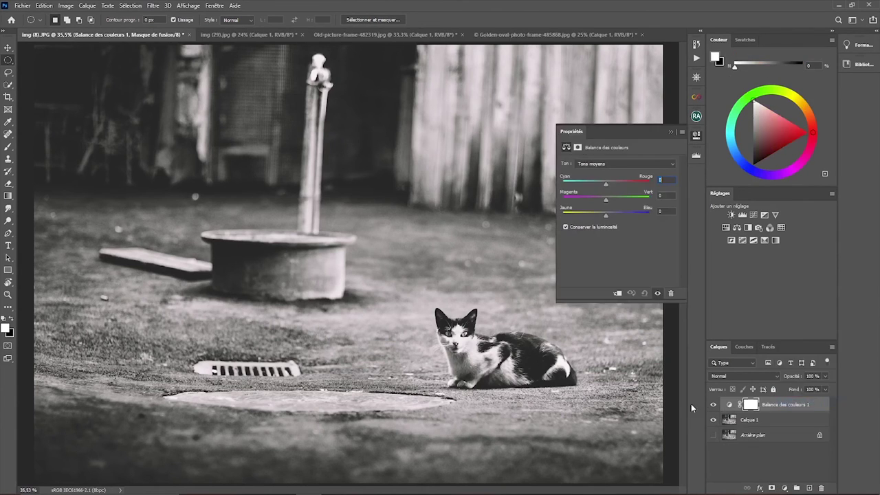
drag(615, 186, 573, 199)
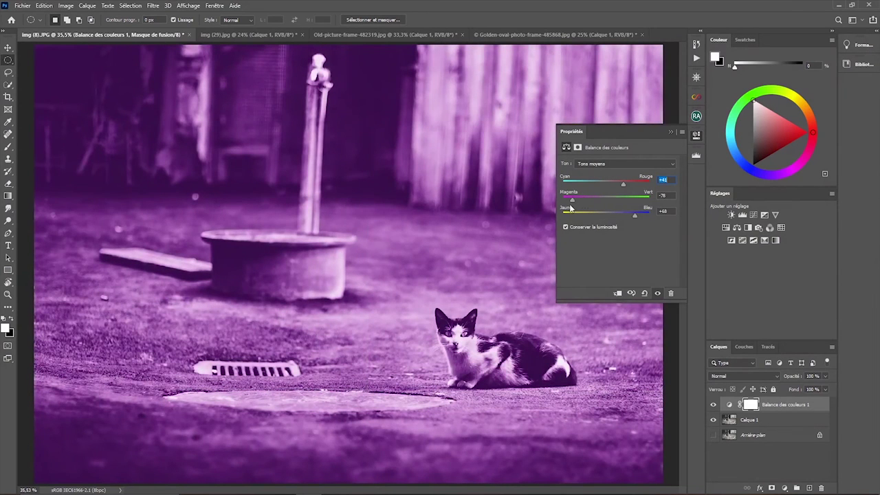
click(670, 132)
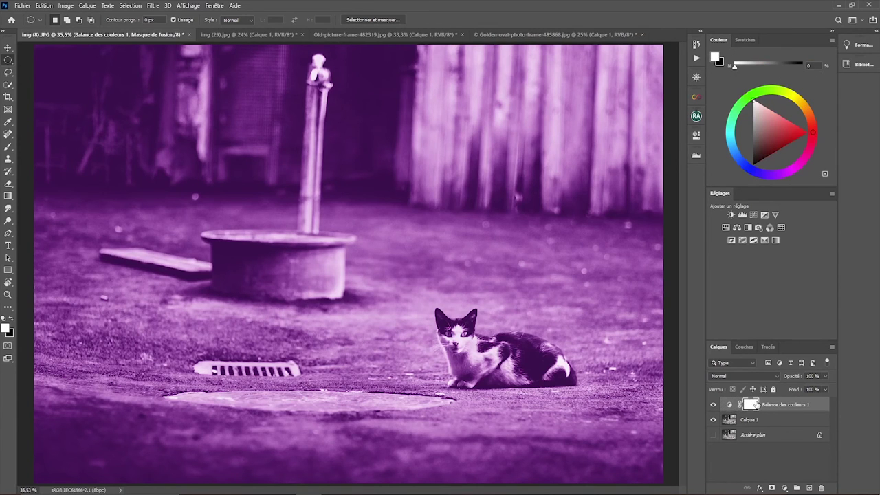
Paint black over the cat on the Balance des couleurs mask with a 900 px, 0 % hardness brush, and delete the adjustment layer
click(9, 147)
right_click(8, 147)
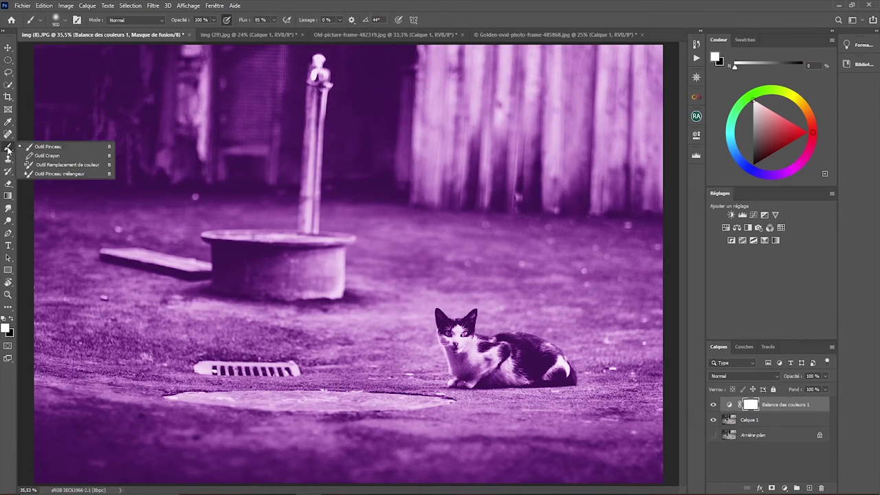
click(48, 146)
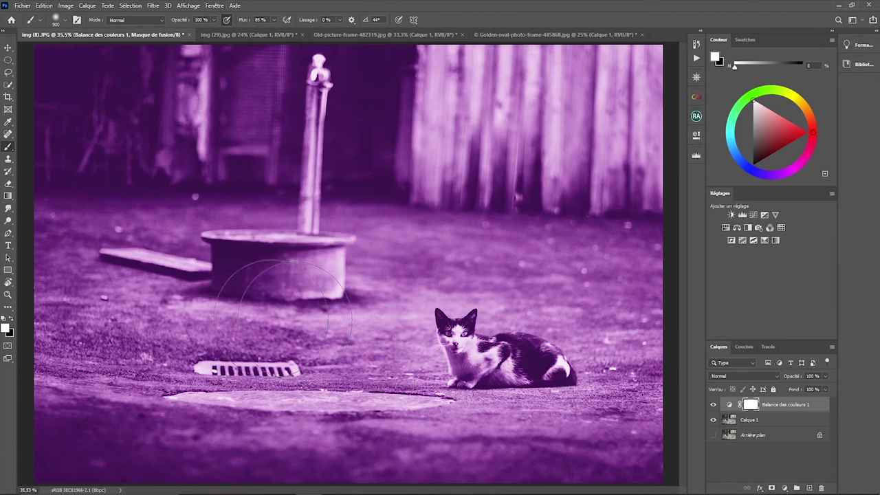
click(11, 320)
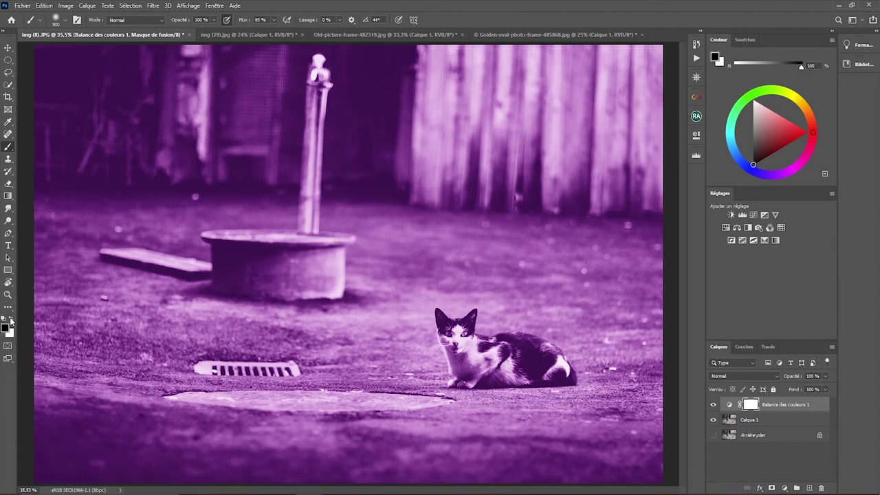
right_click(469, 329)
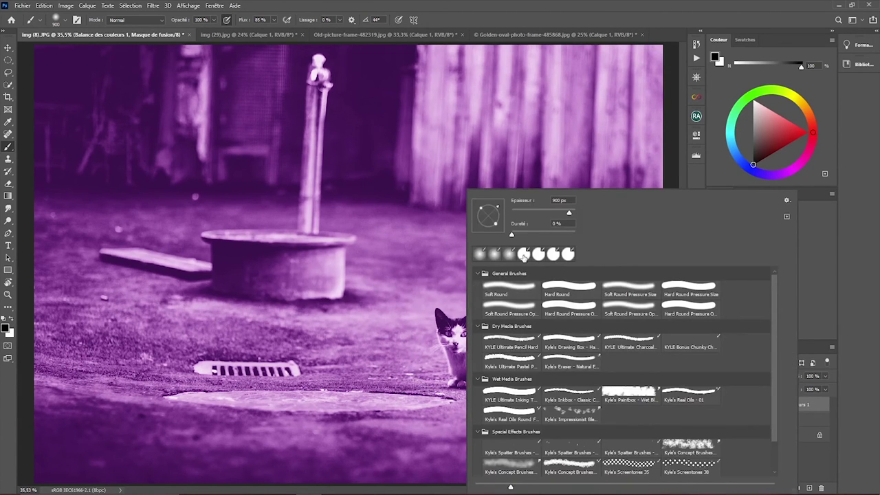
drag(541, 234, 504, 235)
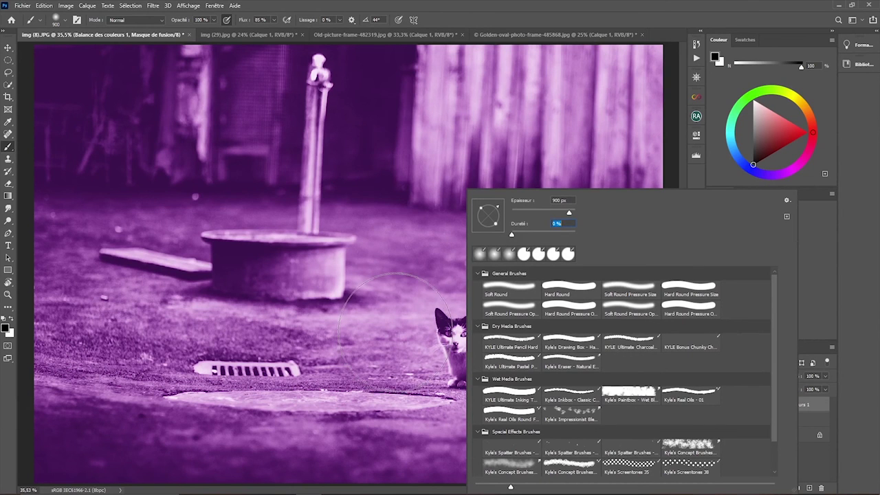
click(828, 233)
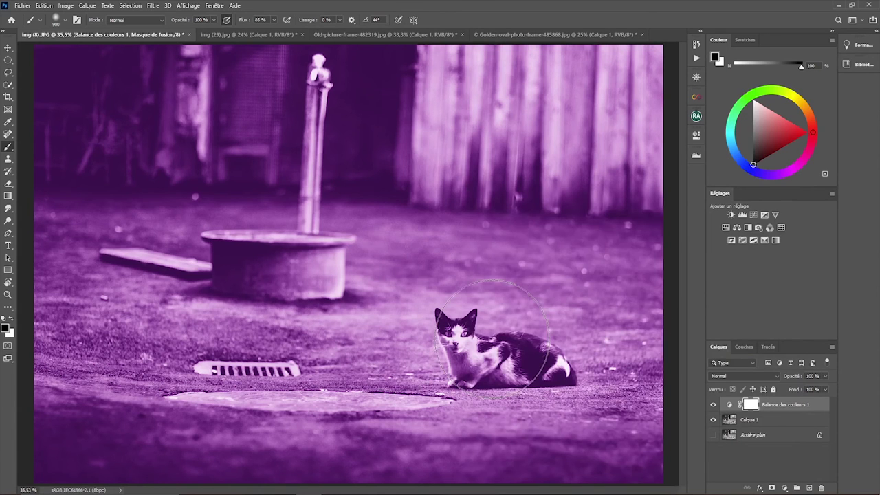
mouse_move(493, 335)
mouse_down()
mouse_move(436, 324)
mouse_move(495, 310)
mouse_move(544, 363)
mouse_move(557, 310)
mouse_up()
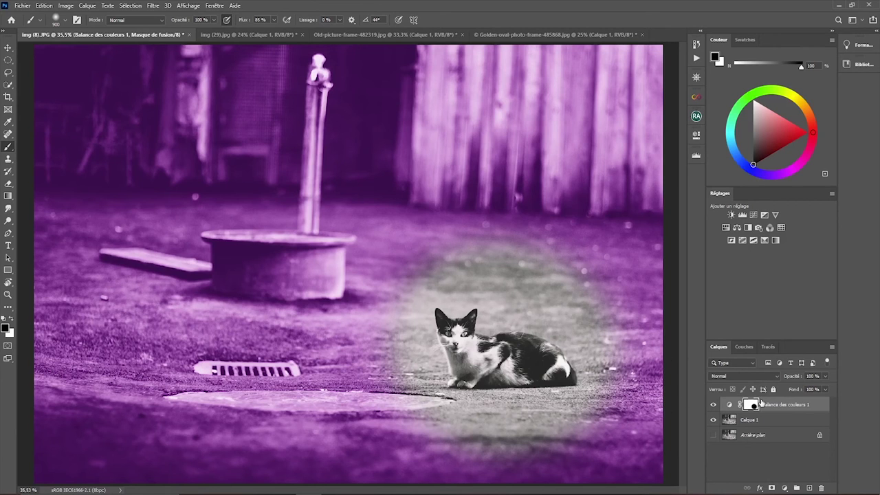
drag(801, 406, 822, 487)
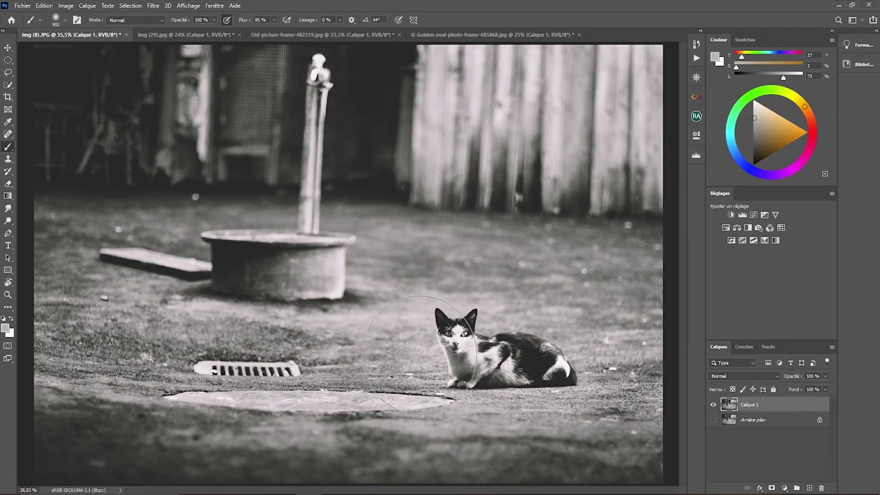
Draw an elliptical selection around the cat with the Ellipse de sélection tool
click(7, 61)
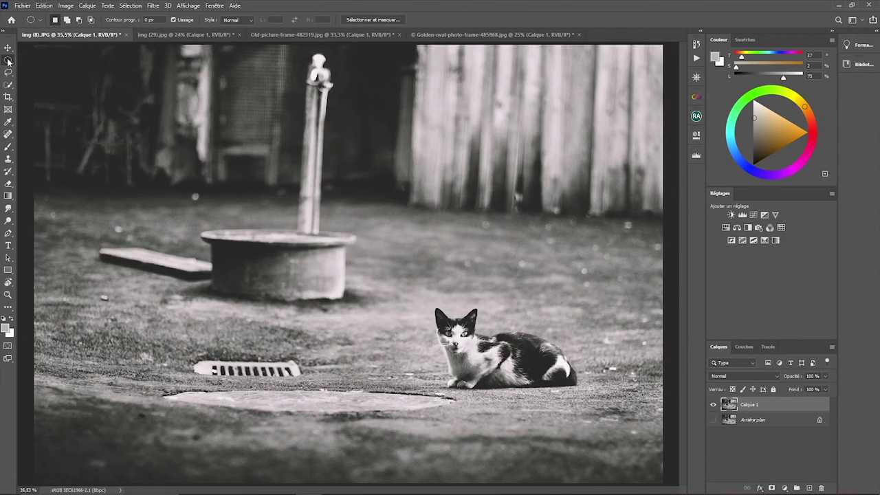
right_click(8, 61)
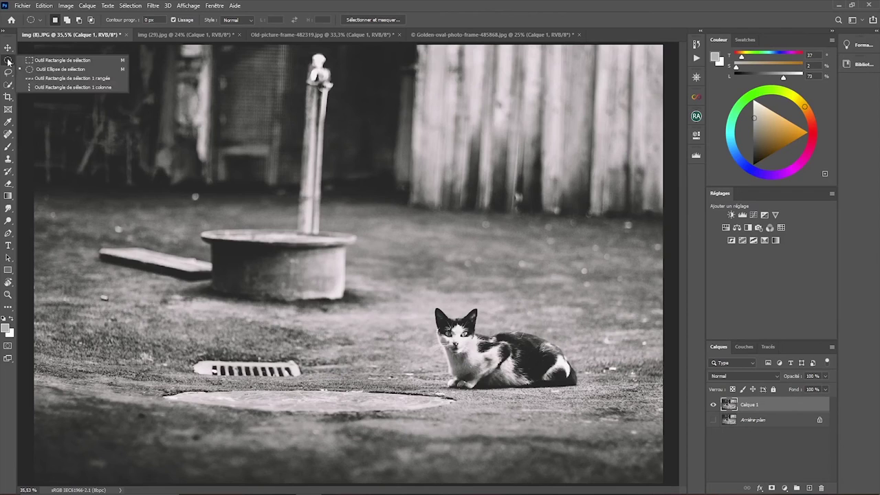
click(67, 72)
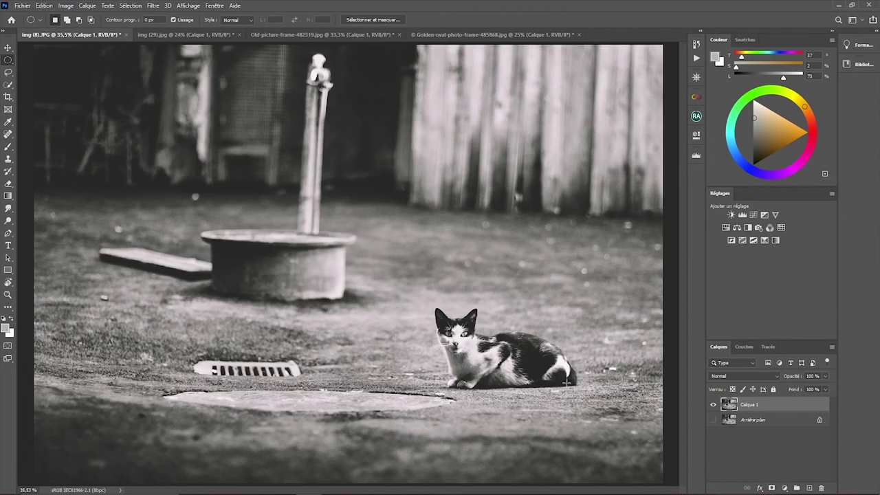
drag(546, 376, 506, 342)
Transform the elliptical selection around the cat to about 138 % width and 124 % height
click(128, 6)
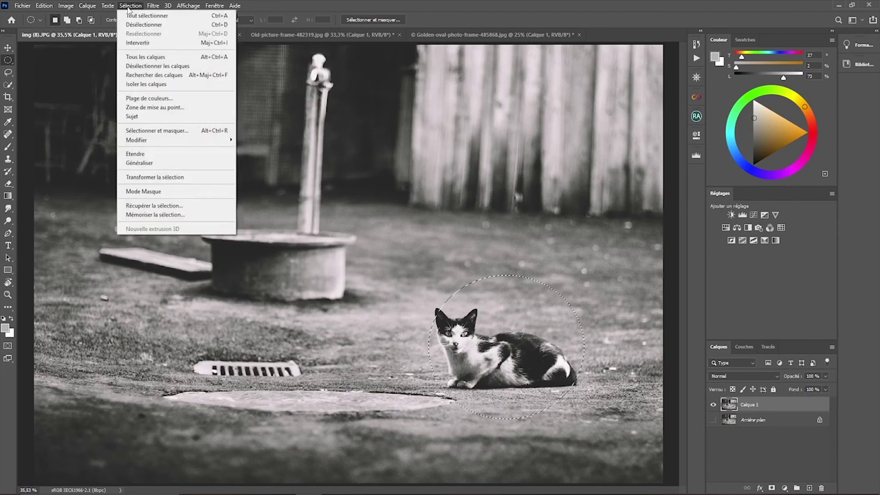
click(162, 179)
drag(422, 345, 394, 346)
drag(584, 346, 612, 345)
drag(500, 276, 501, 250)
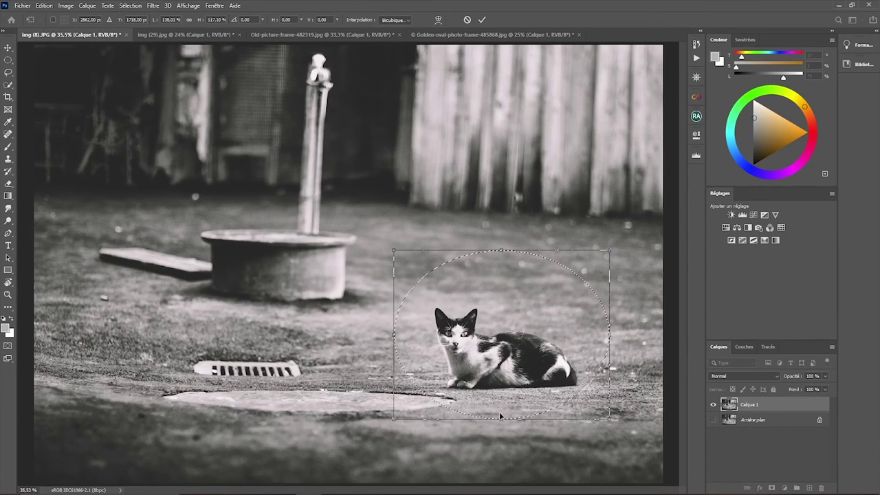
drag(500, 417, 501, 426)
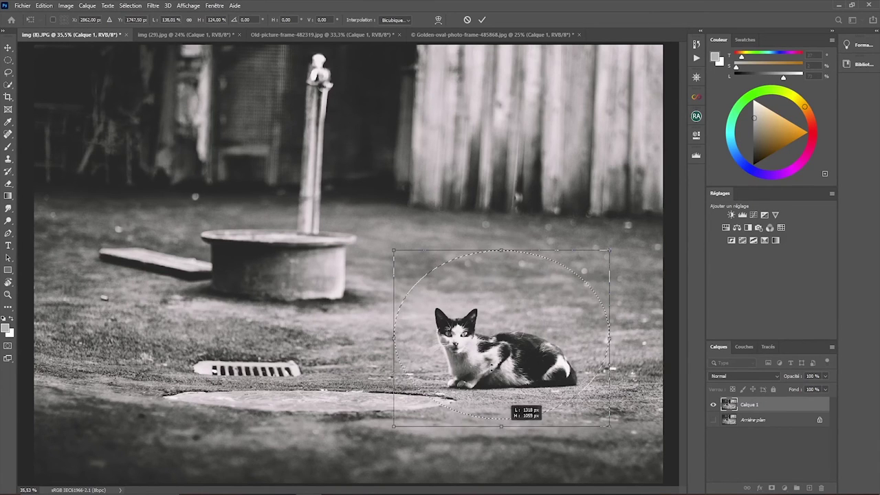
click(481, 20)
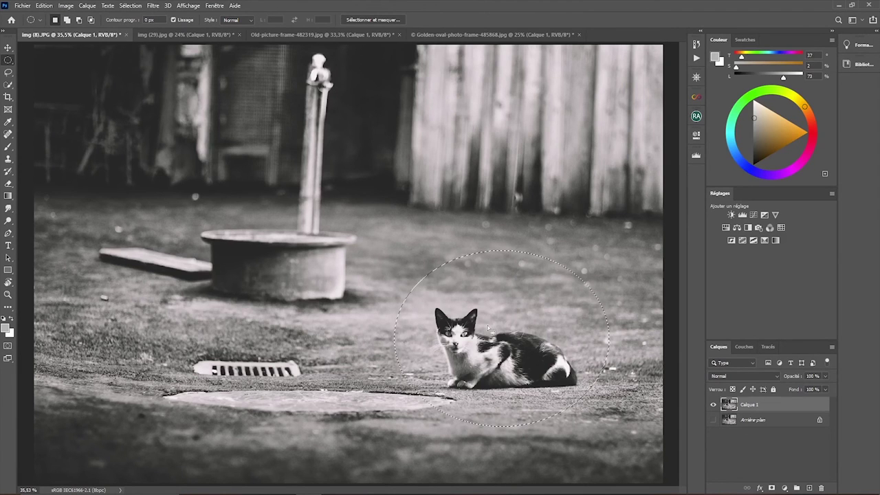
Add a Balance des couleurs adjustment layer masked by the ellipse, with Cyan-Rouge +71, Magenta-Vert -83 and Jaune-Bleu +91
click(784, 487)
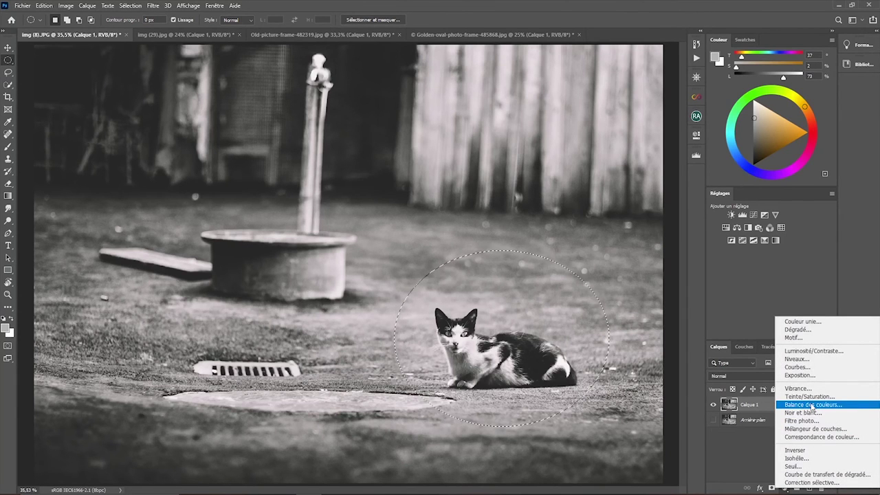
click(812, 405)
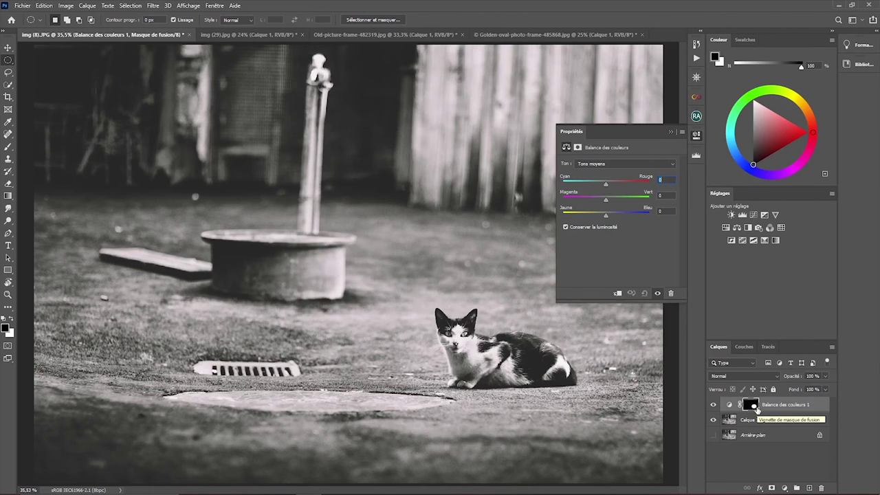
drag(607, 185, 571, 207)
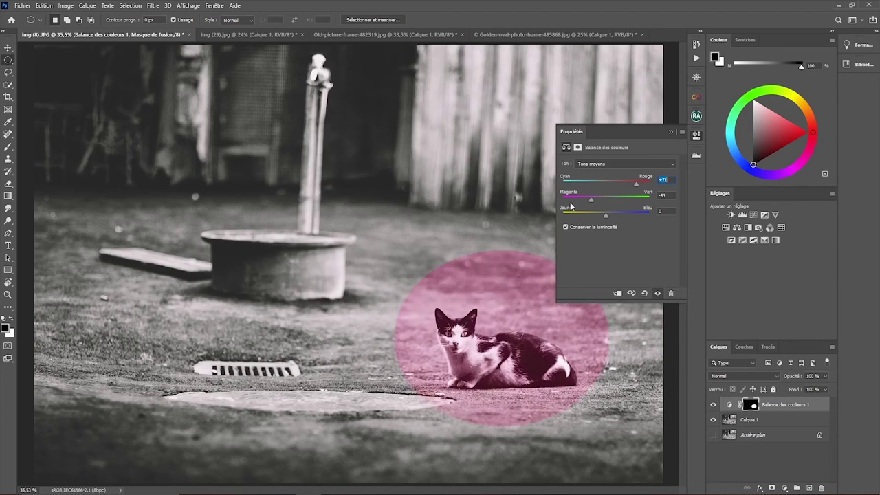
click(573, 217)
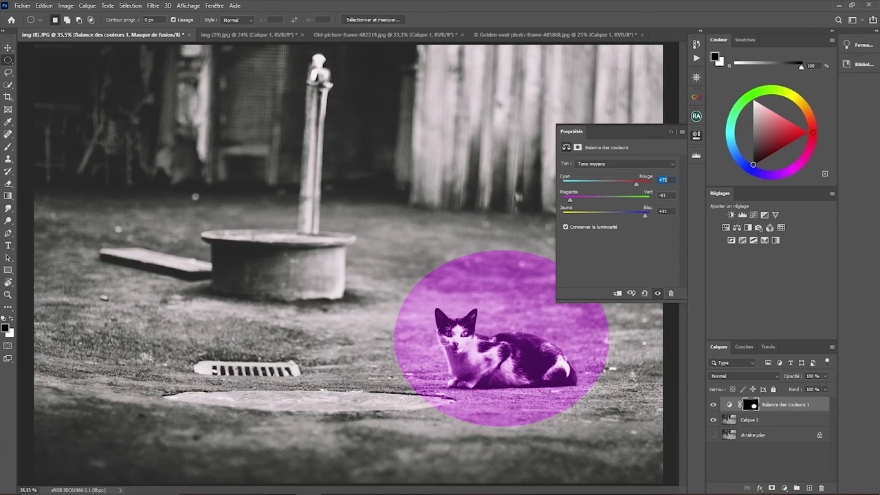
Readjust the colour balance inside the masked ellipse and delete the Balance des couleurs adjustment layer
drag(647, 215, 587, 216)
drag(636, 179, 587, 201)
click(672, 132)
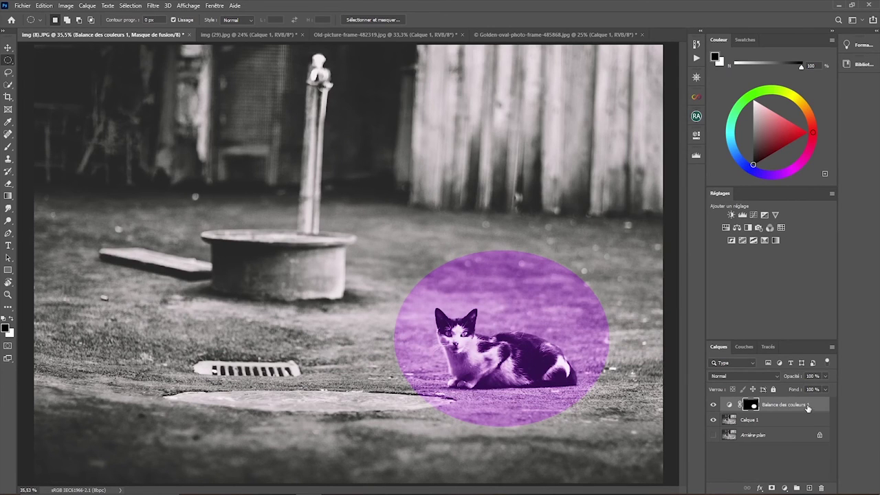
click(824, 487)
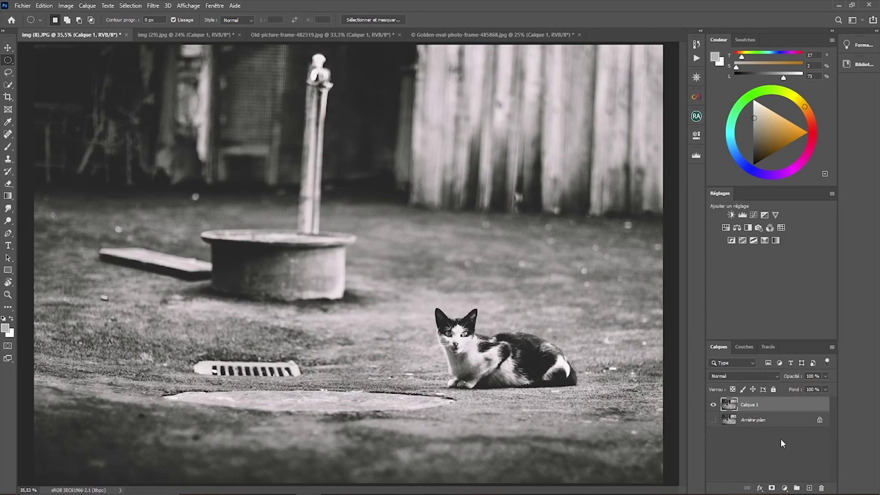
Draw a new elliptical selection around the cat and set the Brush tool's foreground colour to red f13300
drag(398, 253, 629, 444)
click(8, 147)
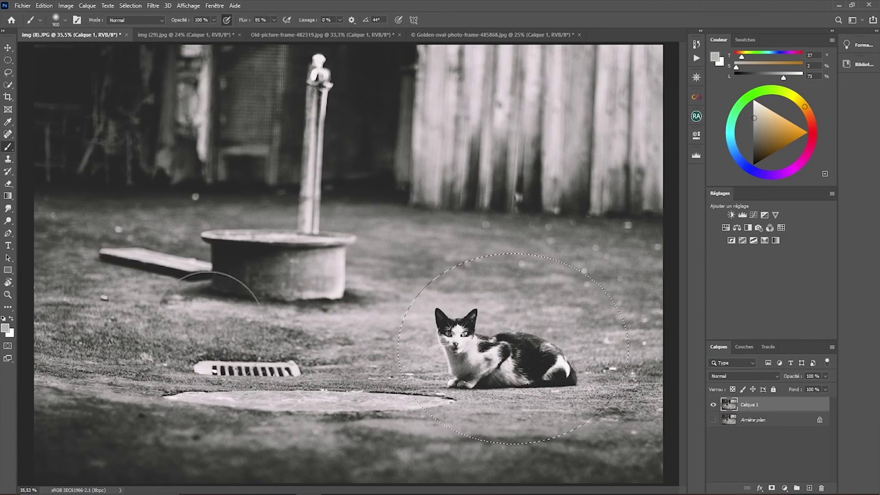
click(8, 330)
drag(386, 263, 386, 271)
click(376, 164)
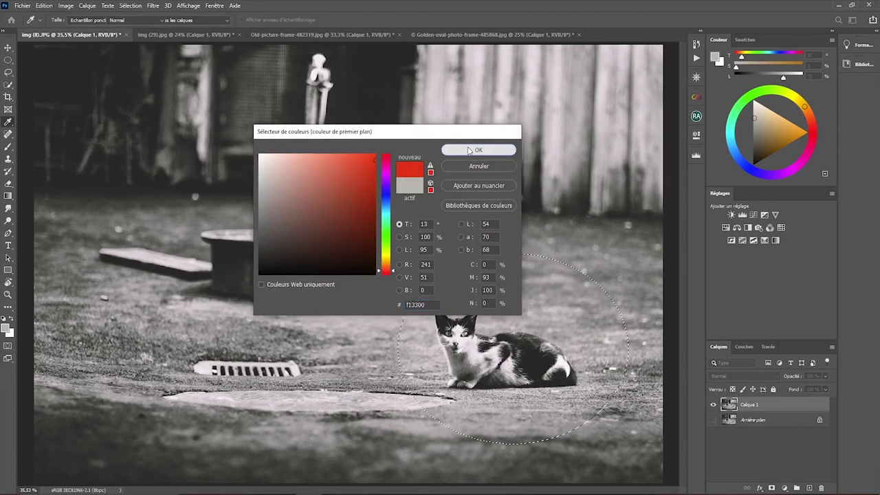
click(474, 150)
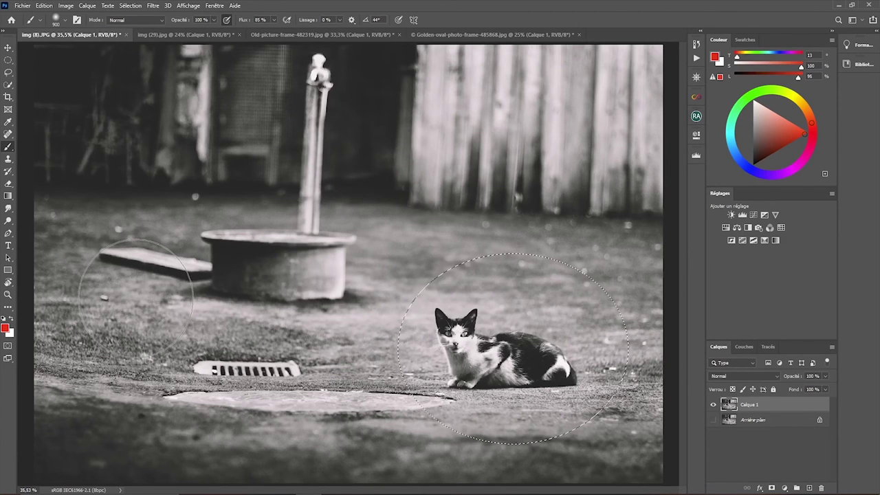
Paint over the cat in red with the 900 px brush inside the elliptical selection, and remove the paint
drag(467, 371, 438, 357)
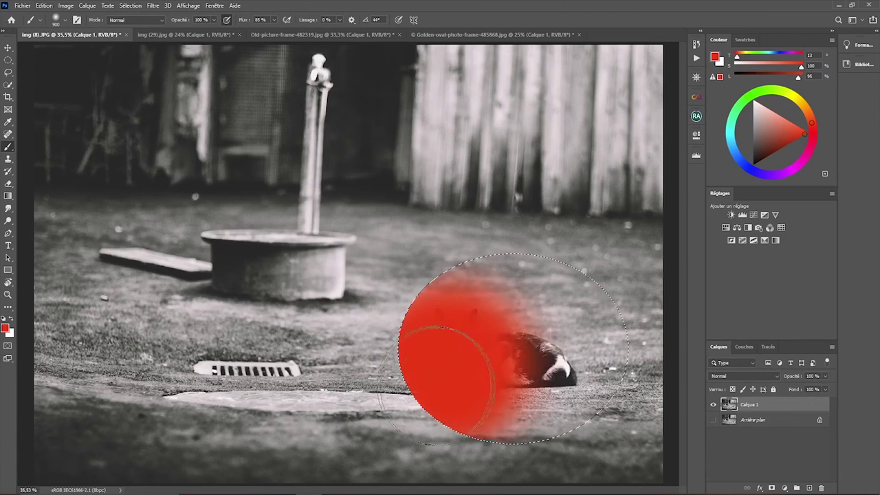
drag(530, 386, 592, 310)
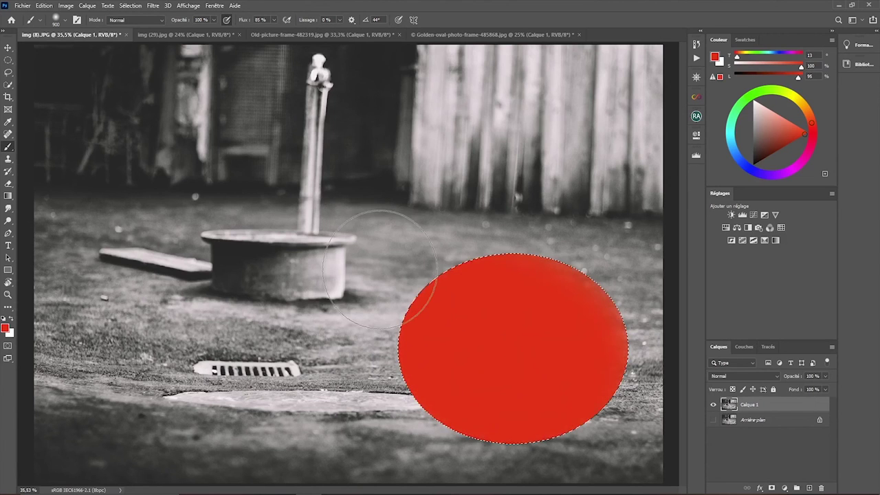
key(Delete)
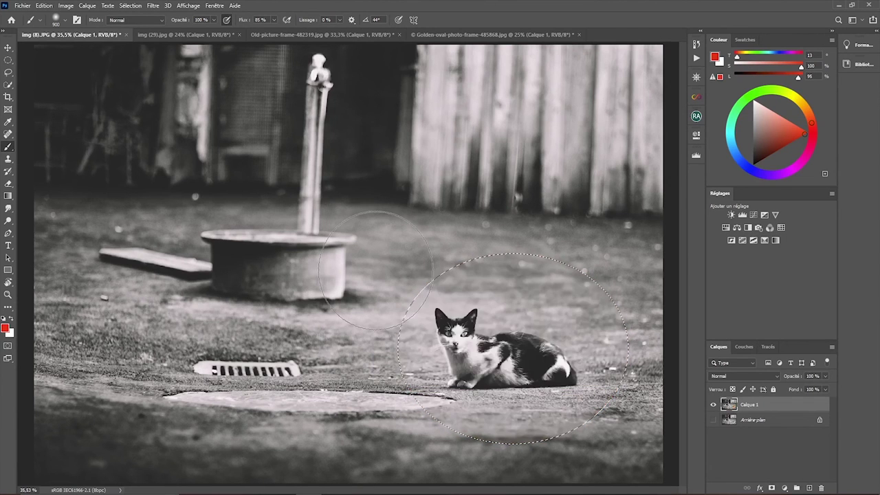
Reduce the brush to 60 px, cover the elliptical selection with red strokes, and clear the paint
key(bracketleft)
key(bracketleft)
key(bracketleft)
key(bracketleft)
key(bracketleft)
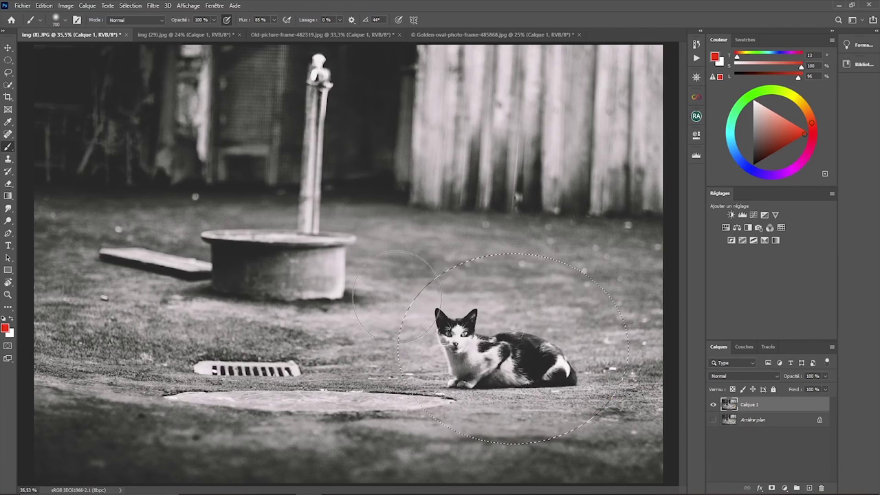
key(bracketleft)
key(bracketleft)
key(bracketleft)
key(bracketleft)
key(bracketleft)
key(bracketleft)
key(bracketleft)
key(bracketleft)
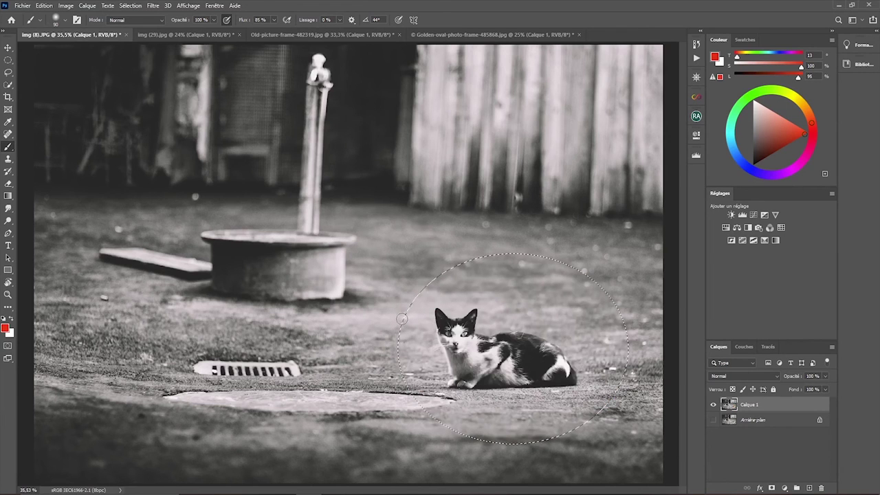
mouse_move(493, 399)
mouse_down()
mouse_move(468, 433)
mouse_move(548, 400)
mouse_move(543, 352)
mouse_move(570, 324)
mouse_move(506, 266)
mouse_move(494, 274)
mouse_move(484, 257)
mouse_move(472, 280)
mouse_move(413, 296)
mouse_move(401, 354)
mouse_move(434, 402)
mouse_move(469, 431)
mouse_move(522, 430)
mouse_move(567, 398)
mouse_move(616, 389)
mouse_move(593, 328)
mouse_move(564, 292)
mouse_move(572, 282)
mouse_move(526, 260)
mouse_move(459, 284)
mouse_move(444, 323)
mouse_move(416, 337)
mouse_move(426, 365)
mouse_move(417, 412)
mouse_up()
mouse_move(412, 382)
mouse_down()
mouse_move(477, 364)
mouse_move(466, 382)
mouse_move(511, 397)
mouse_move(508, 384)
mouse_move(525, 384)
mouse_move(535, 350)
mouse_move(508, 349)
mouse_move(511, 326)
mouse_move(570, 387)
mouse_move(611, 388)
mouse_move(624, 360)
mouse_move(623, 341)
mouse_move(607, 329)
mouse_move(643, 316)
mouse_move(599, 332)
mouse_move(615, 289)
mouse_move(598, 320)
mouse_move(604, 264)
mouse_move(586, 322)
mouse_move(587, 287)
mouse_up()
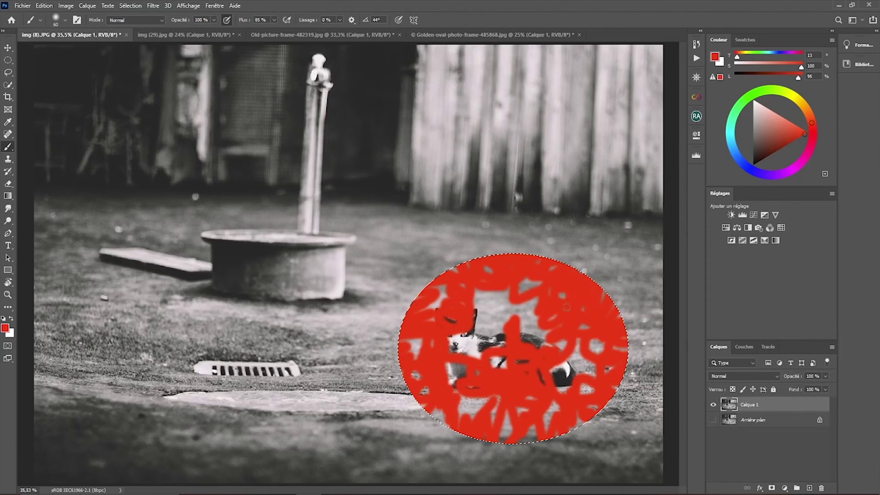
mouse_move(538, 284)
mouse_down()
mouse_move(537, 300)
mouse_move(502, 318)
mouse_move(495, 344)
mouse_move(464, 317)
mouse_move(481, 348)
mouse_move(499, 362)
mouse_move(571, 375)
mouse_move(578, 344)
mouse_move(597, 349)
mouse_move(487, 326)
mouse_move(463, 376)
mouse_move(515, 368)
mouse_up()
drag(546, 337, 516, 304)
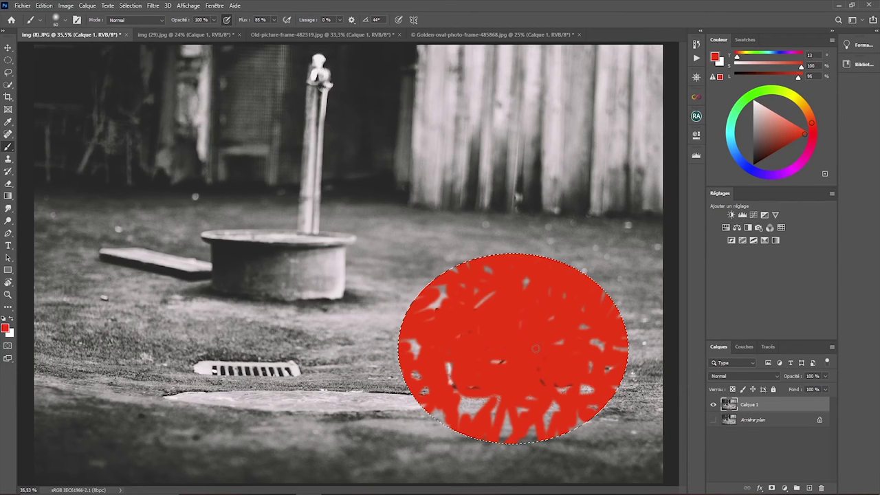
mouse_move(503, 370)
mouse_down()
mouse_move(482, 403)
mouse_move(487, 388)
mouse_move(460, 385)
mouse_move(450, 365)
mouse_up()
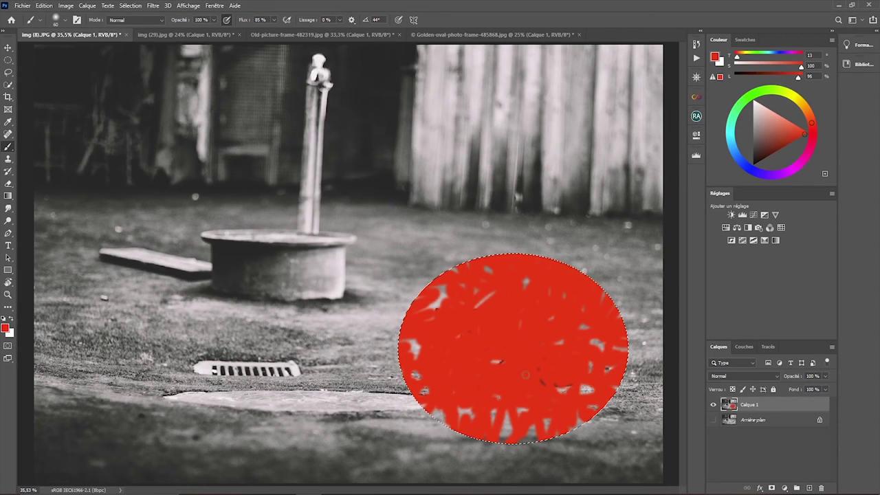
key(Delete)
Paint loose red strokes around and over the cat inside the elliptical selection with the 60 px brush
mouse_move(516, 301)
mouse_down()
mouse_move(494, 303)
mouse_move(483, 320)
mouse_move(452, 316)
mouse_move(492, 362)
mouse_move(584, 369)
mouse_move(595, 349)
mouse_move(566, 325)
mouse_move(559, 290)
mouse_move(524, 266)
mouse_move(499, 261)
mouse_move(496, 272)
mouse_move(474, 260)
mouse_up()
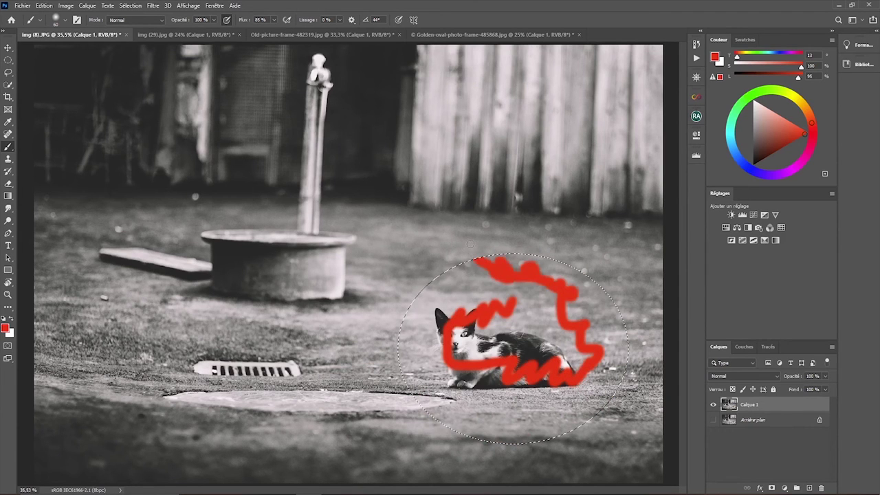
mouse_move(470, 294)
mouse_down()
mouse_move(447, 299)
mouse_move(428, 283)
mouse_up()
mouse_move(407, 325)
mouse_down()
mouse_move(440, 403)
mouse_move(502, 433)
mouse_move(571, 423)
mouse_move(619, 375)
mouse_move(604, 323)
mouse_move(569, 270)
mouse_move(526, 261)
mouse_move(499, 293)
mouse_move(454, 272)
mouse_move(416, 293)
mouse_move(464, 351)
mouse_move(550, 399)
mouse_move(544, 302)
mouse_move(509, 406)
mouse_move(433, 371)
mouse_move(484, 420)
mouse_move(500, 380)
mouse_up()
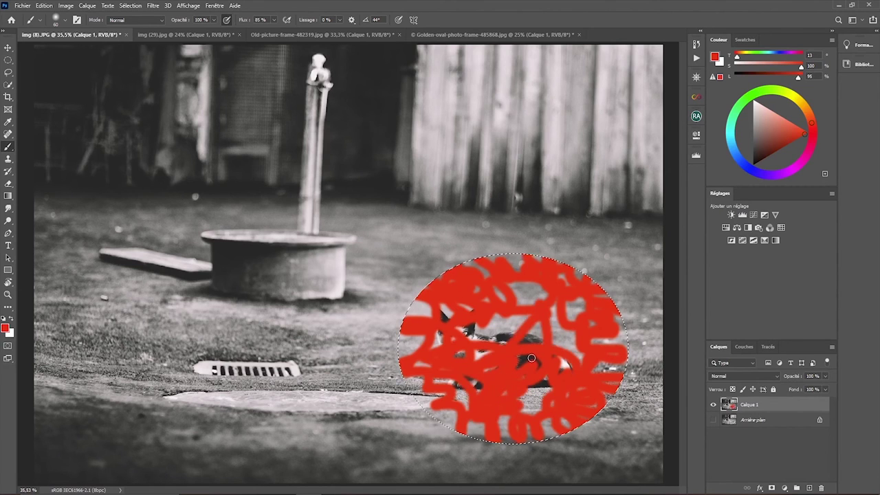
Undo the red brush strokes over the cat and deselect the elliptical selection
key(ctrl+z)
key(ctrl+z)
key(ctrl+z)
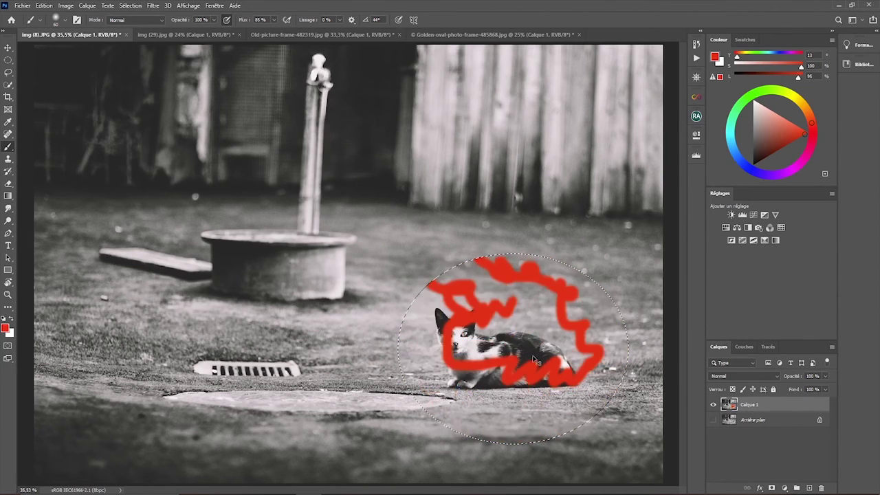
key(ctrl+z)
key(ctrl+z)
key(ctrl+d)
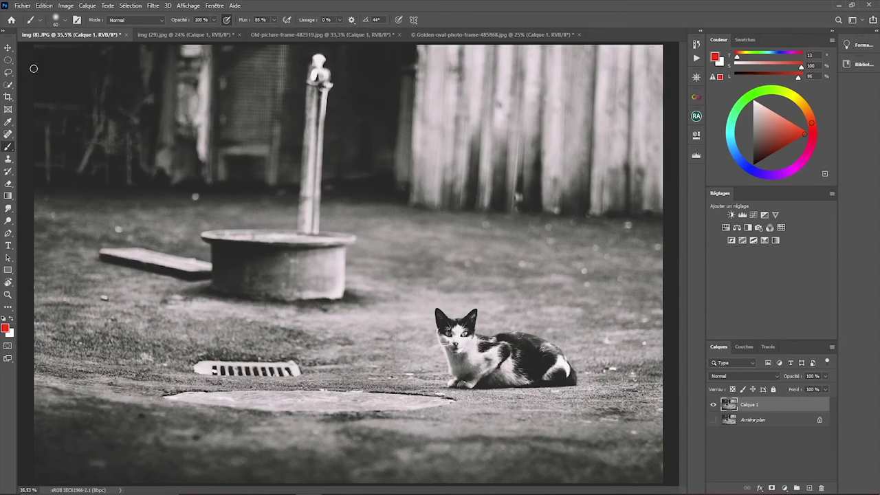
Draw a new elliptical selection around the cat and open it in Sélectionner et masquer
click(8, 60)
drag(371, 242, 616, 439)
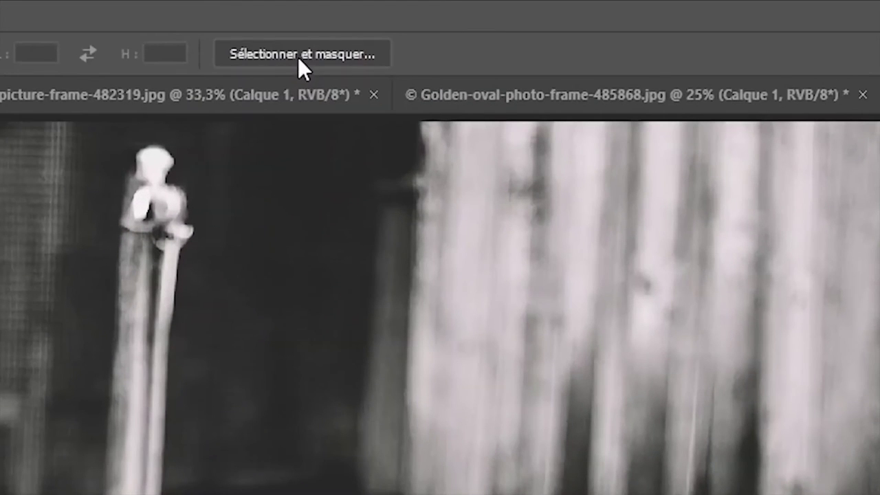
click(309, 55)
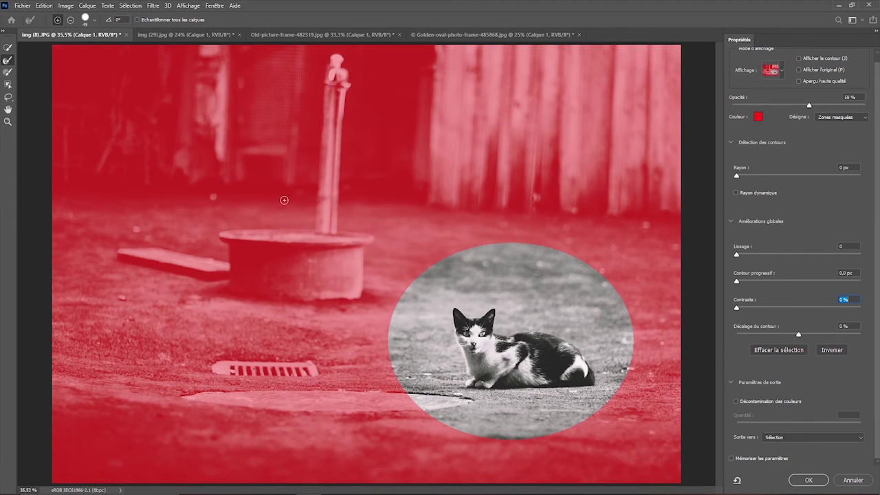
Preview the selection in the Sur blanc, Noir et blanc and Sur calques view modes, and return to Incrustation
click(782, 72)
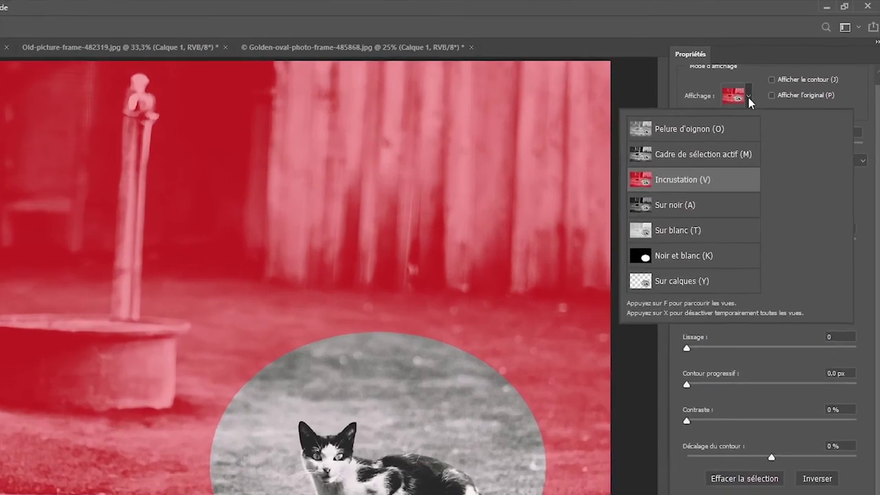
click(782, 72)
click(727, 111)
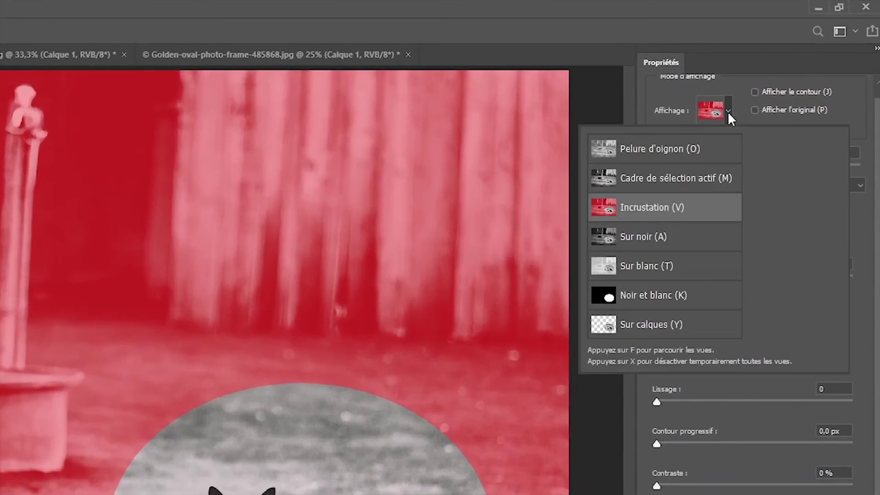
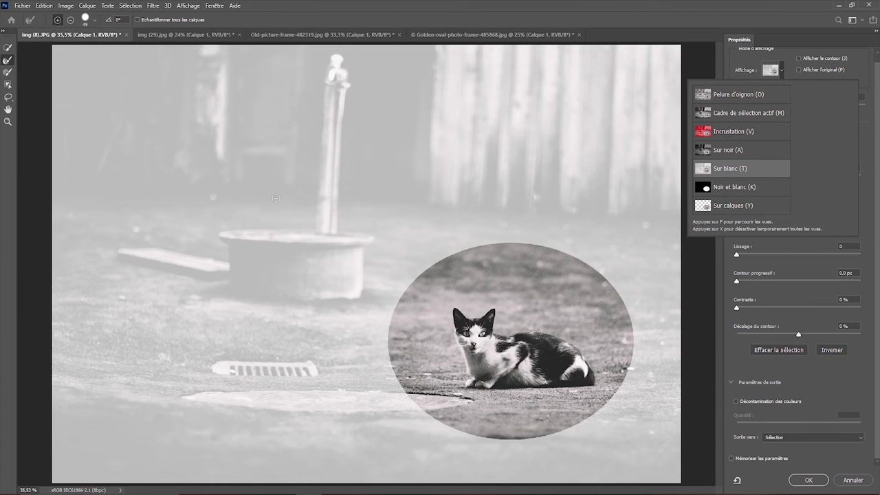
click(739, 190)
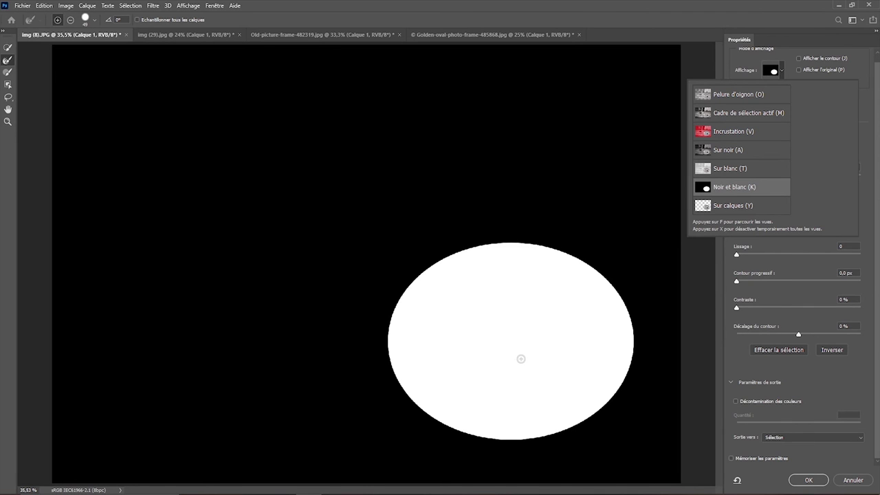
click(736, 208)
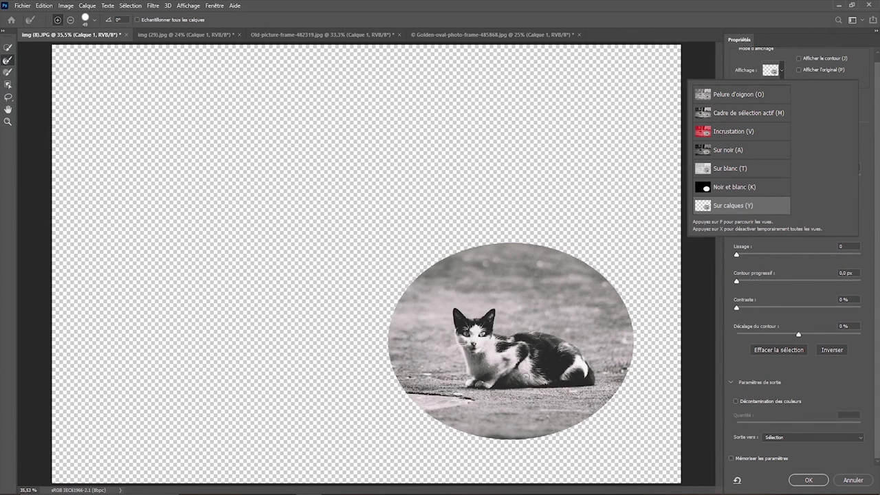
click(733, 132)
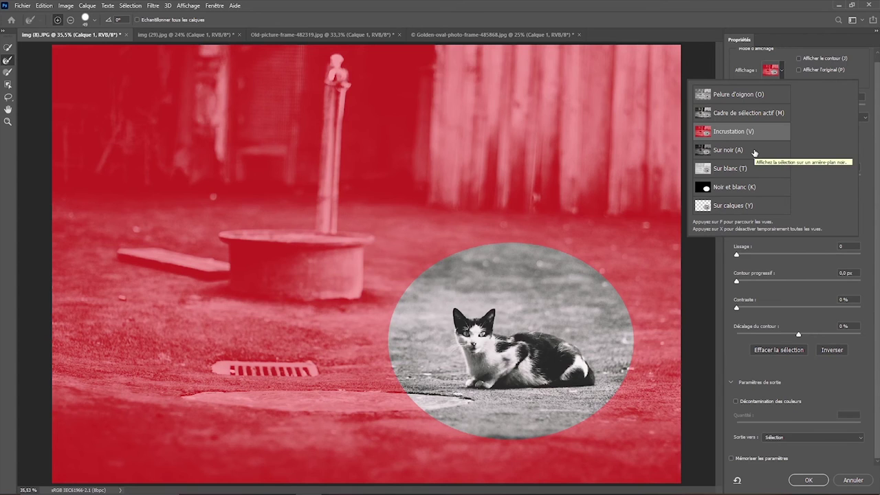
click(783, 73)
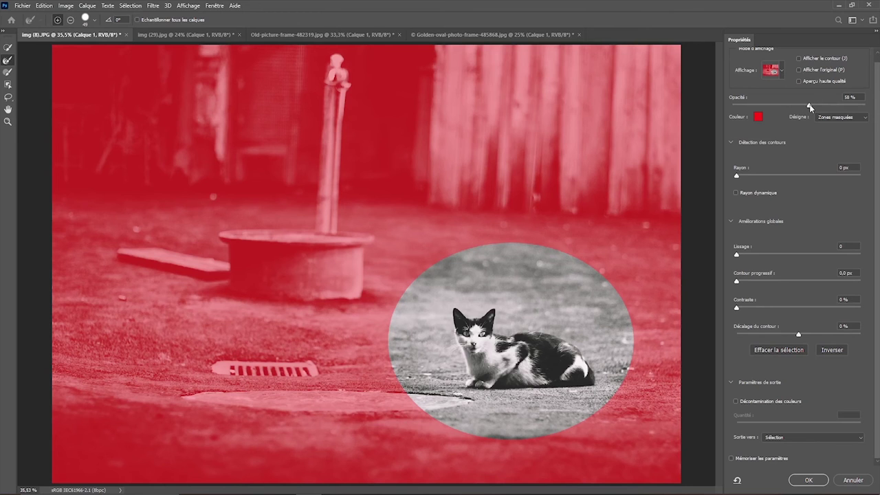
Raise the overlay opacity to 100 % and lower it to 51 %
drag(810, 104, 866, 105)
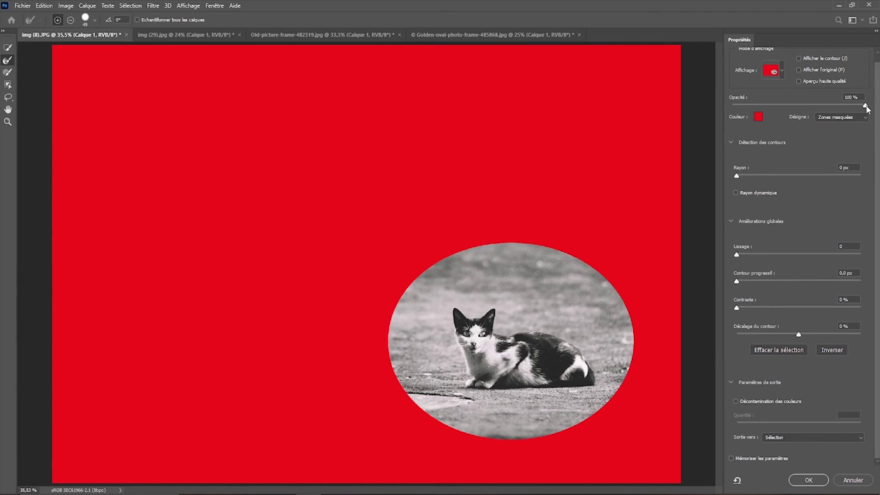
drag(866, 107, 805, 106)
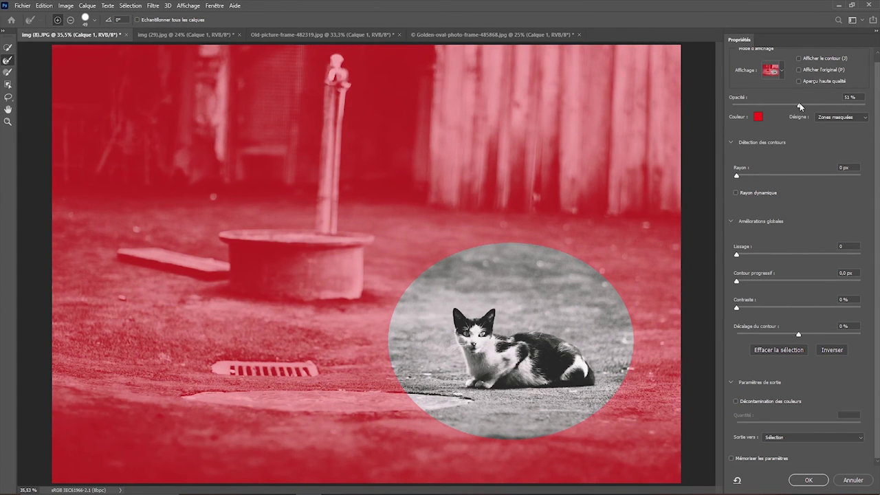
Check the selection in the Noir et blanc view mode and switch back to Incrustation
click(782, 70)
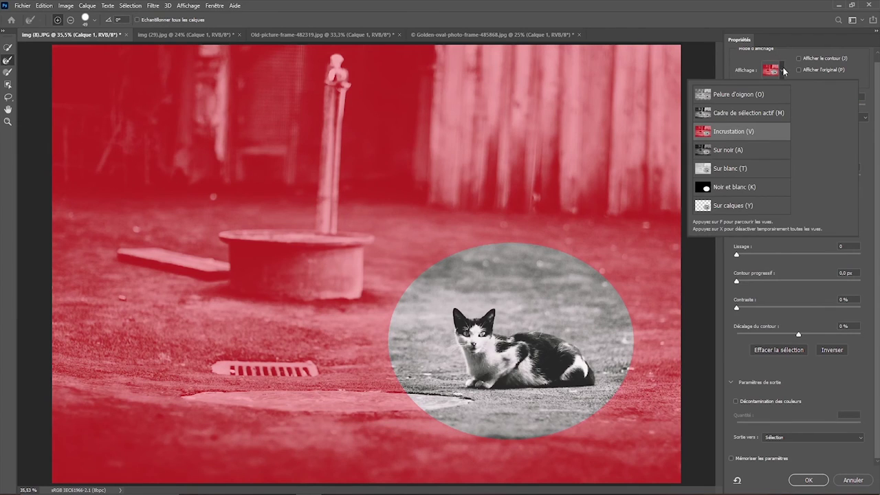
click(746, 188)
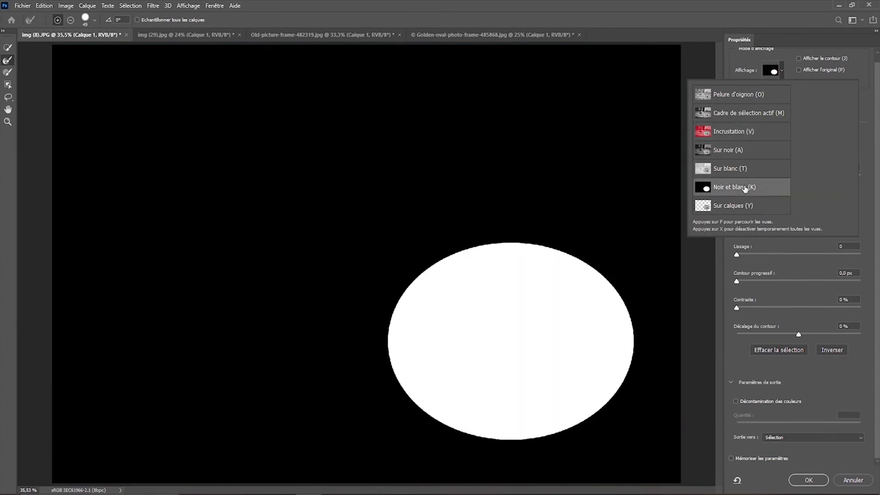
click(755, 132)
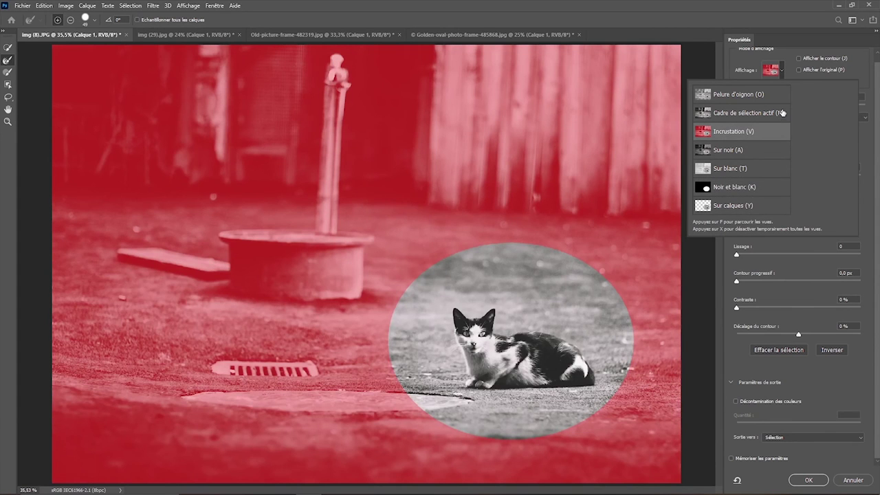
click(790, 70)
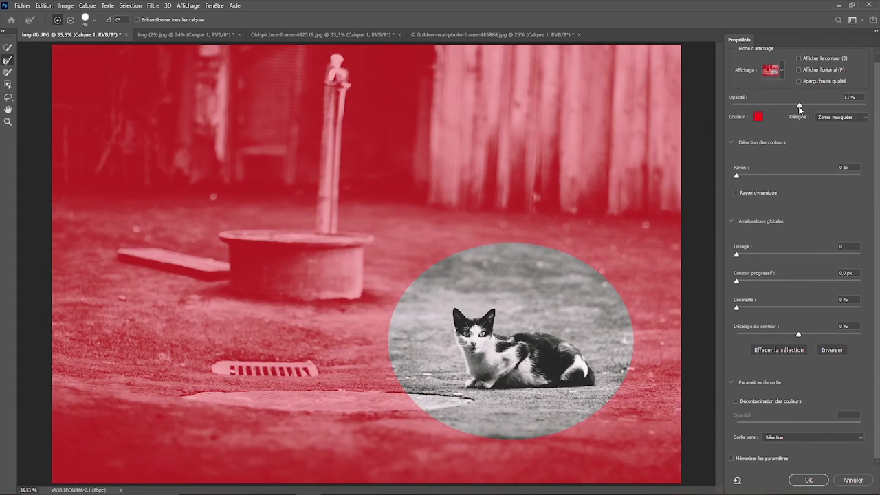
Try the overlay opacity at 100 % and 61 %, and set it to 73 %
drag(799, 106, 872, 114)
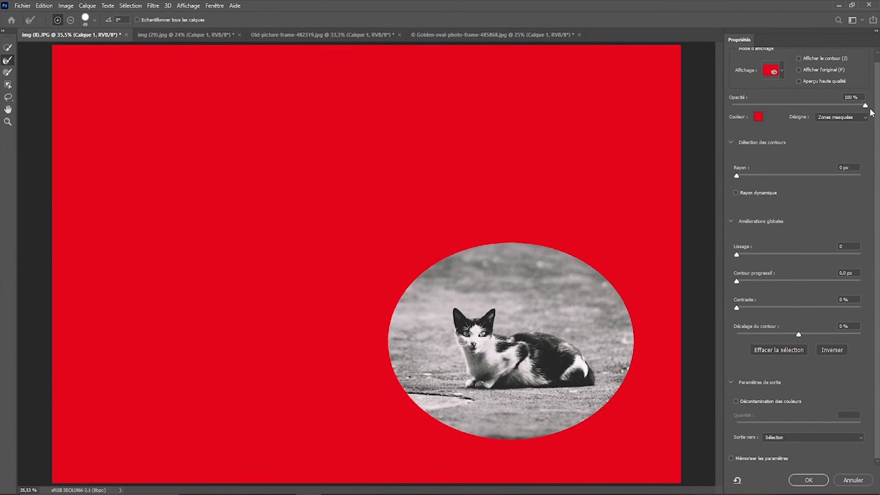
drag(870, 111, 814, 110)
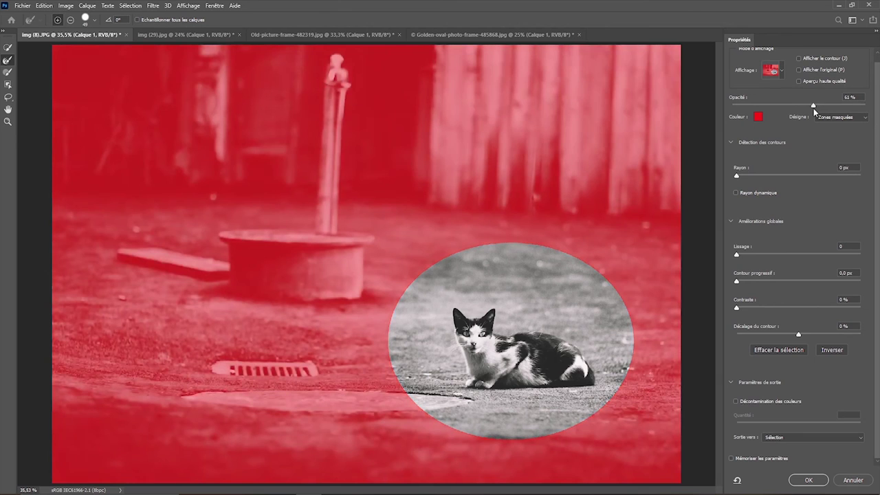
drag(826, 105, 831, 108)
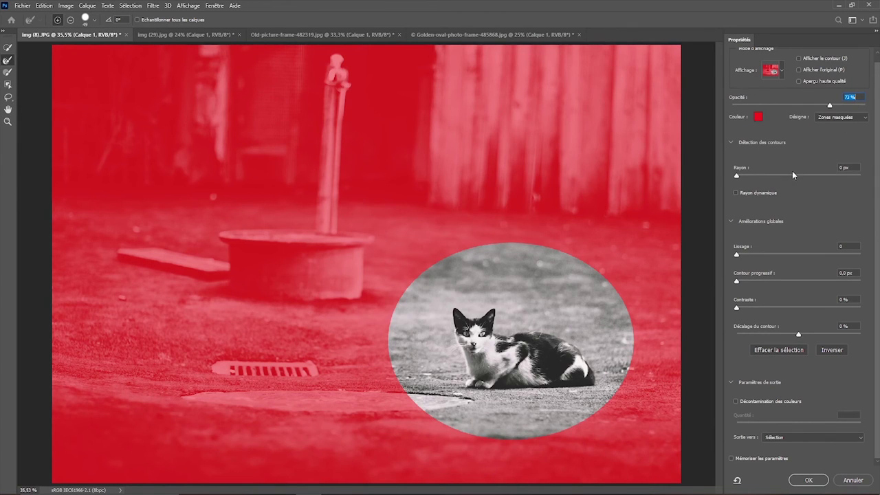
Change the overlay colour of the masked areas to blue, 1200ff
click(758, 119)
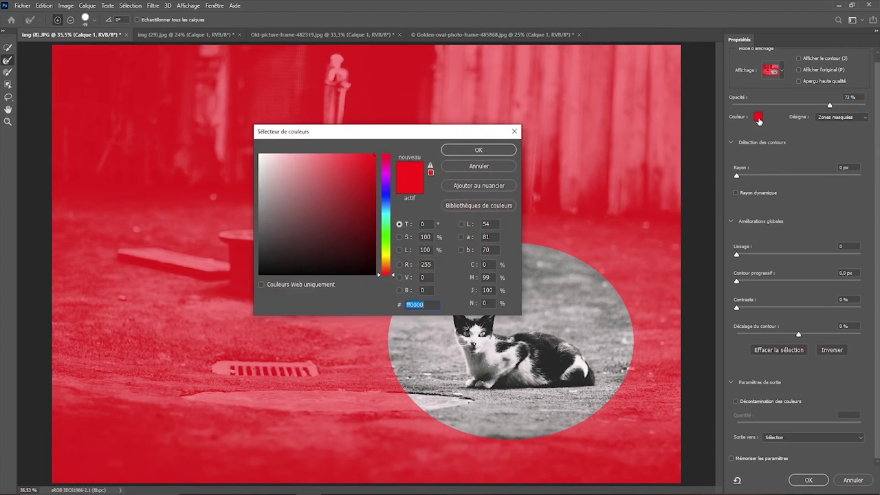
click(383, 192)
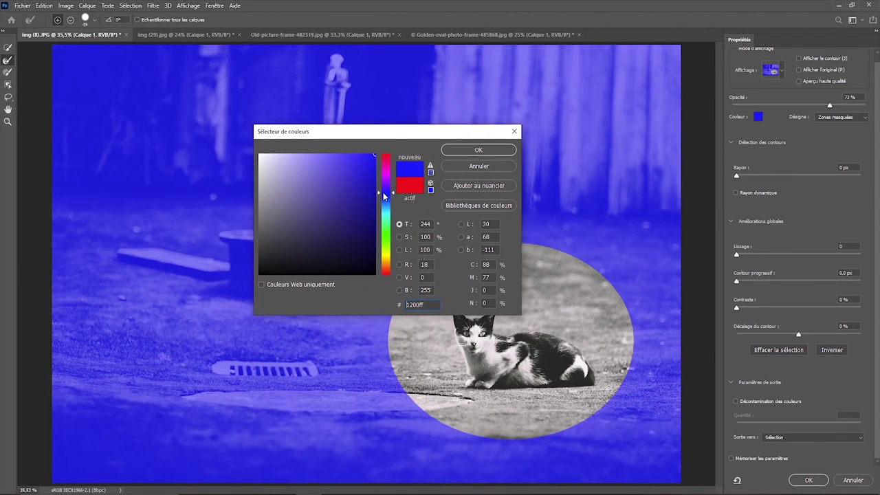
click(491, 150)
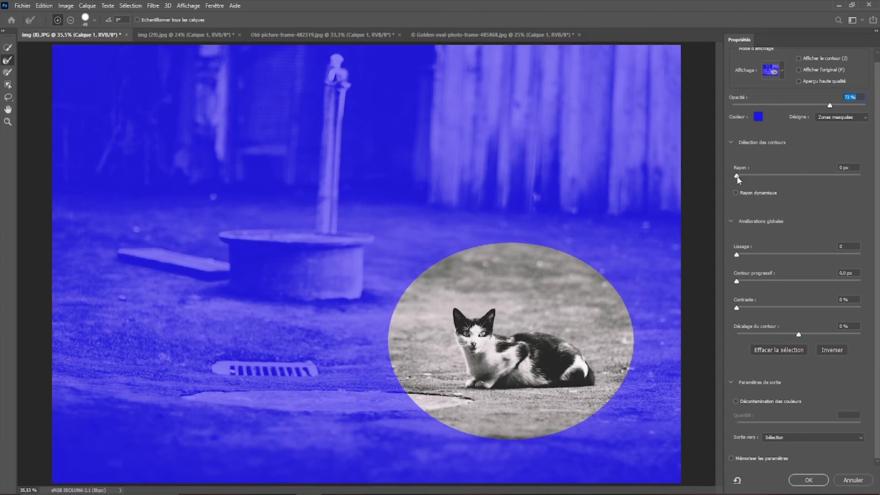
Set the edge detection radius of the selection to 76 px
drag(737, 178, 825, 178)
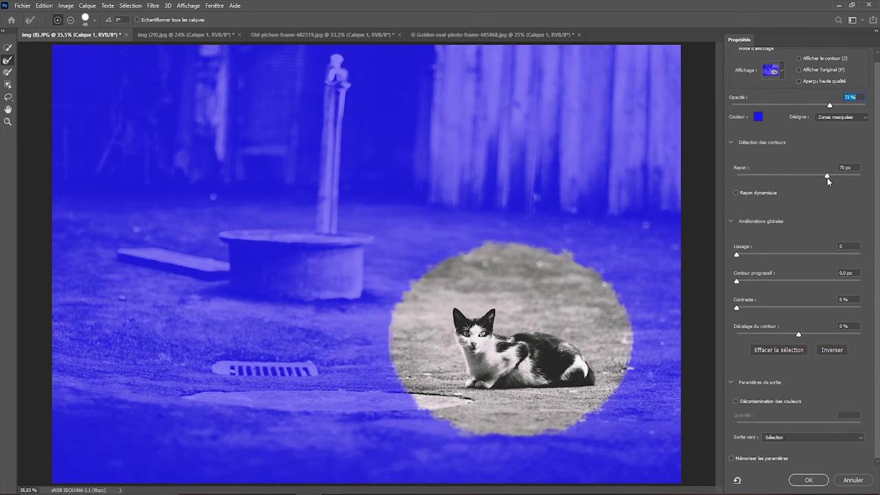
click(832, 177)
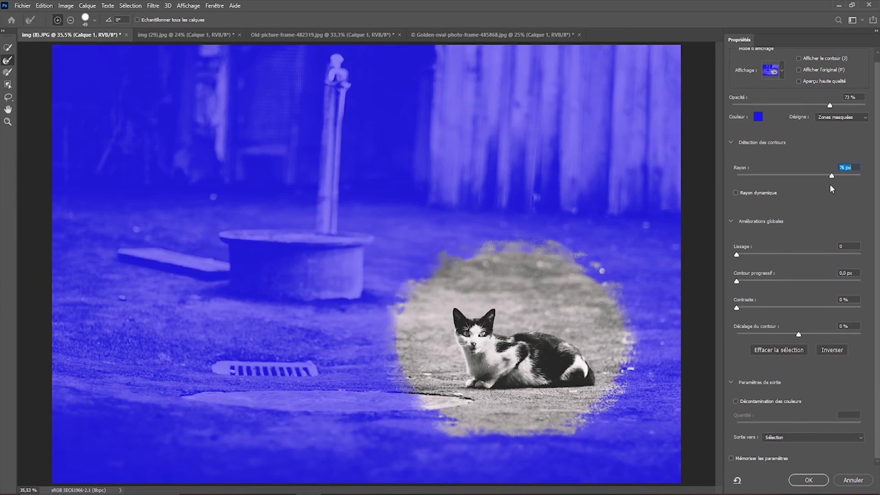
Reset the edge detection radius of the selection to 0 px
drag(833, 178, 751, 177)
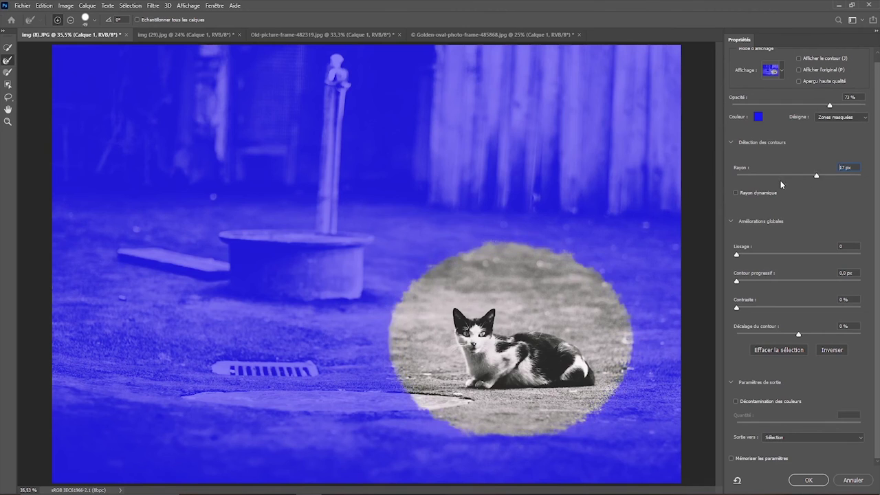
click(738, 181)
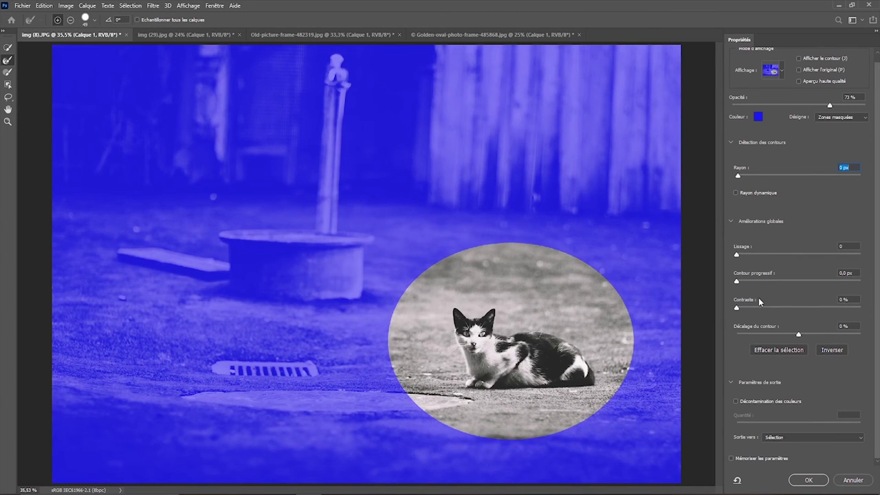
Try a smoothing (Lissage) value of 85 on the selection and bring it back down to 1
drag(737, 256, 850, 259)
text(85)
drag(782, 254, 738, 256)
Compare smoothing values of 64 and 99 close up on the ellipse's edge, reset smoothing to 0 and fit the image to the screen
key(z)
drag(533, 218, 578, 278)
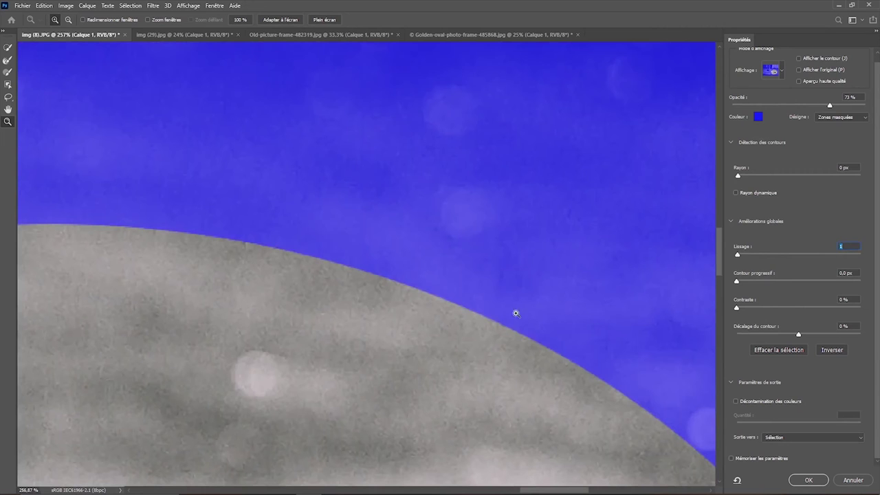
drag(442, 261, 536, 358)
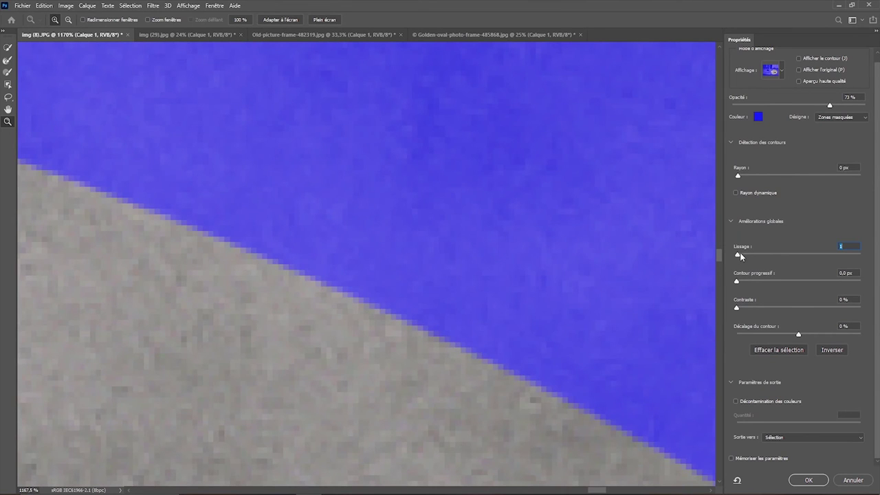
drag(740, 256, 747, 255)
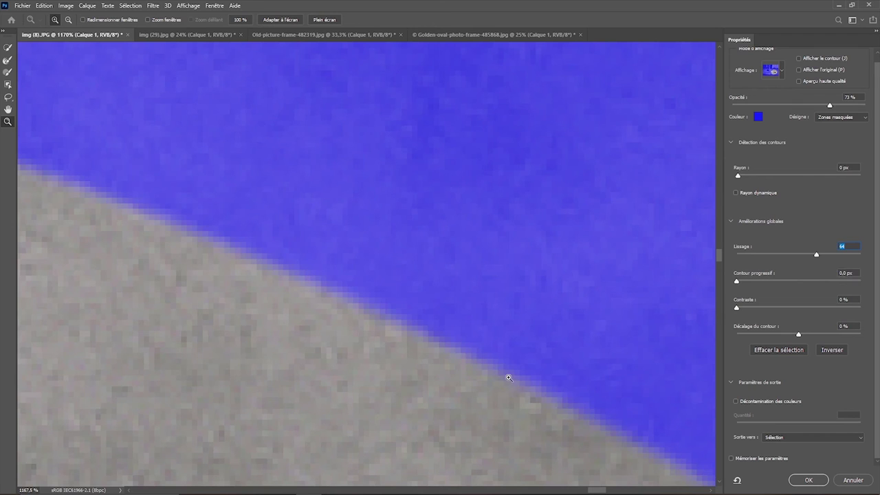
drag(817, 254, 860, 255)
text(99)
key(Return)
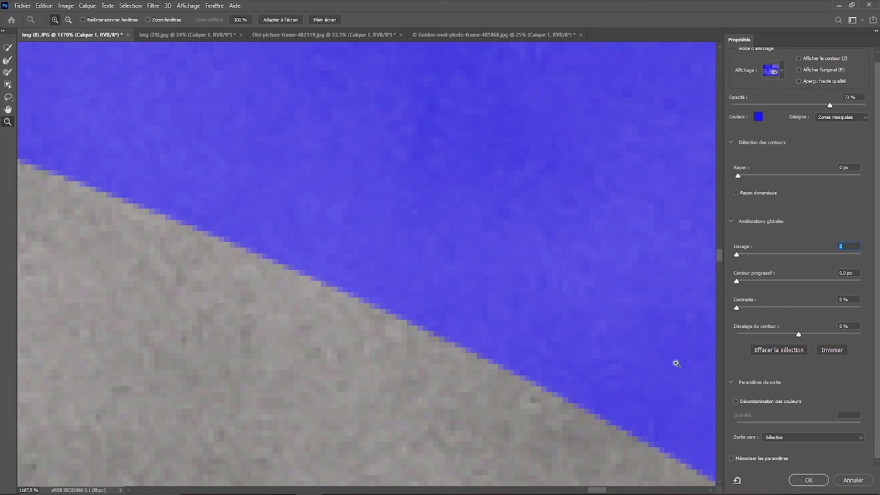
right_click(404, 296)
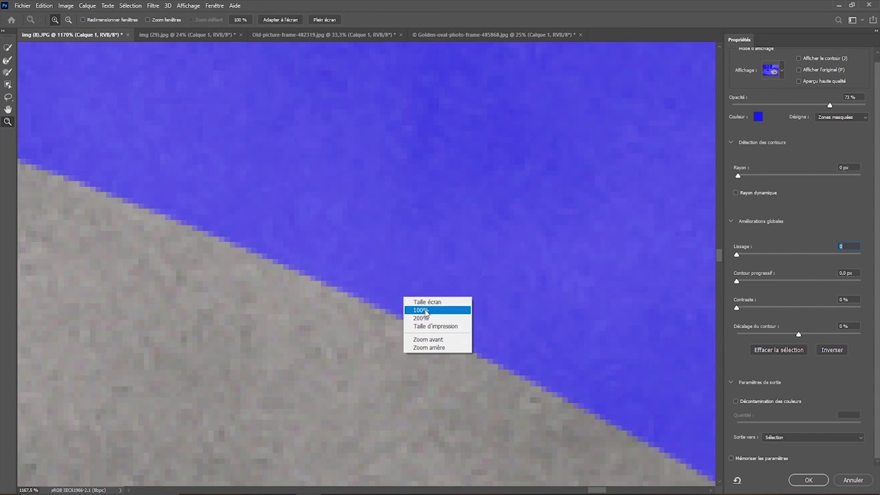
click(426, 303)
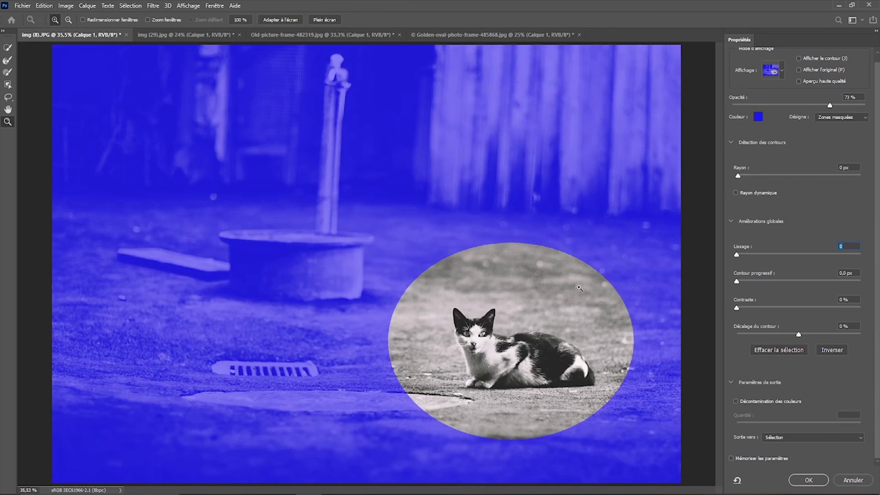
Try progressively stronger feathering (Contour progressif) of the selection, up to 112,8 px, and reset it to 0 px
drag(738, 281, 763, 281)
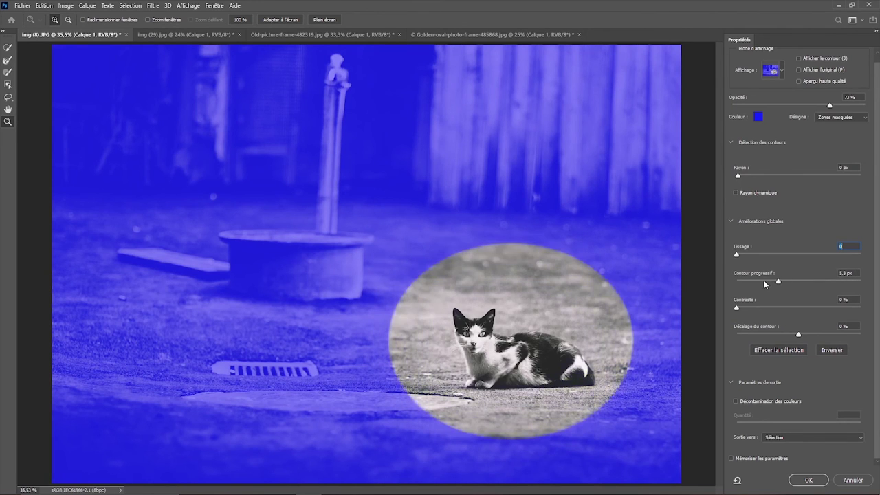
key(Tab)
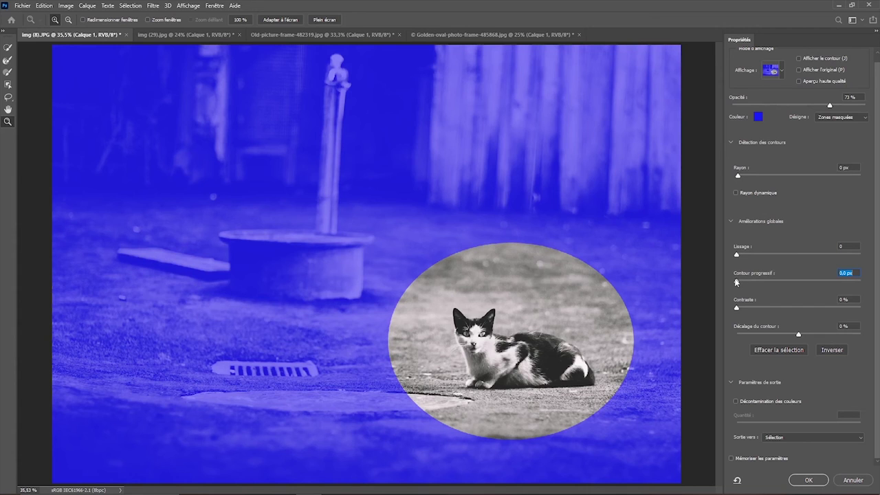
drag(738, 282, 812, 282)
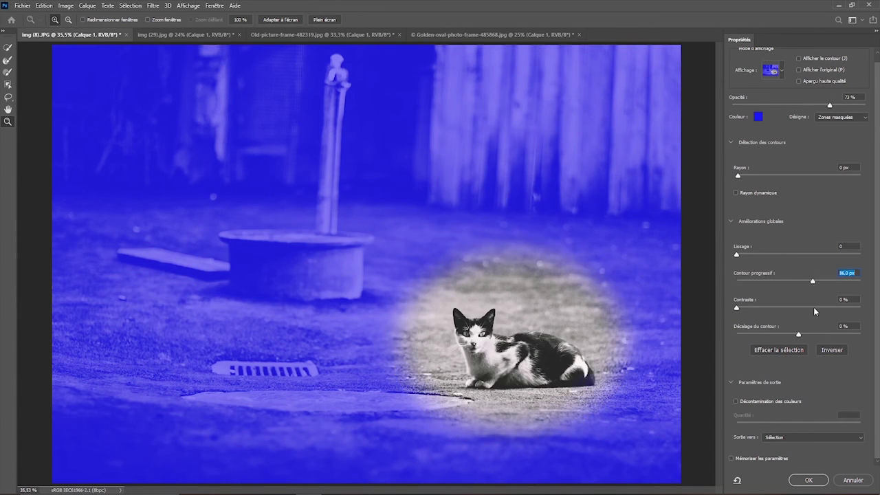
drag(813, 281, 818, 286)
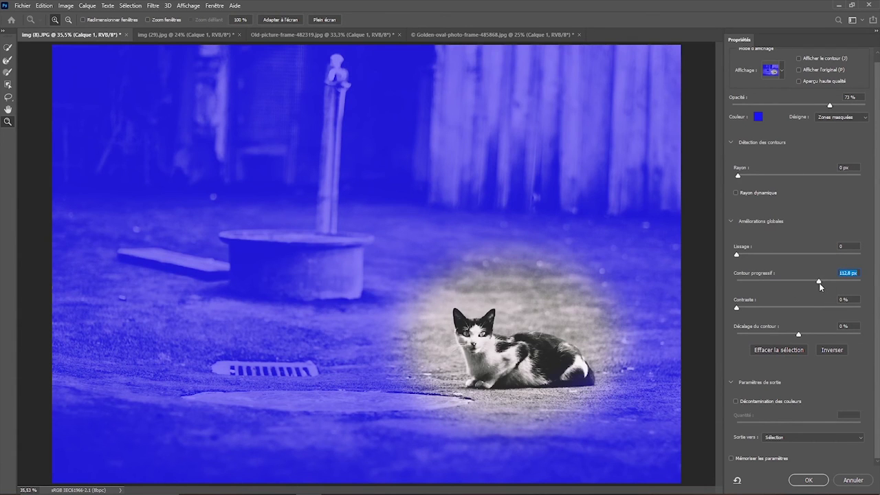
drag(820, 283, 733, 318)
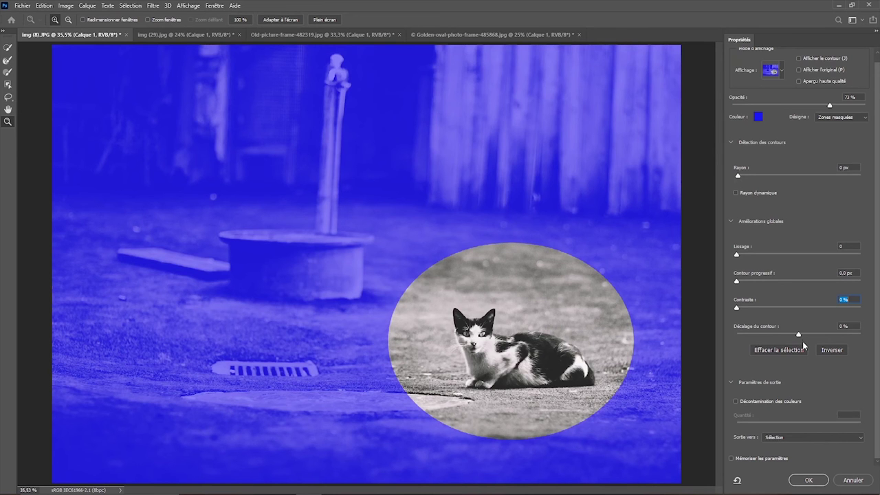
Set the selection output to Masque de fusion and apply it to Calque 1
click(853, 438)
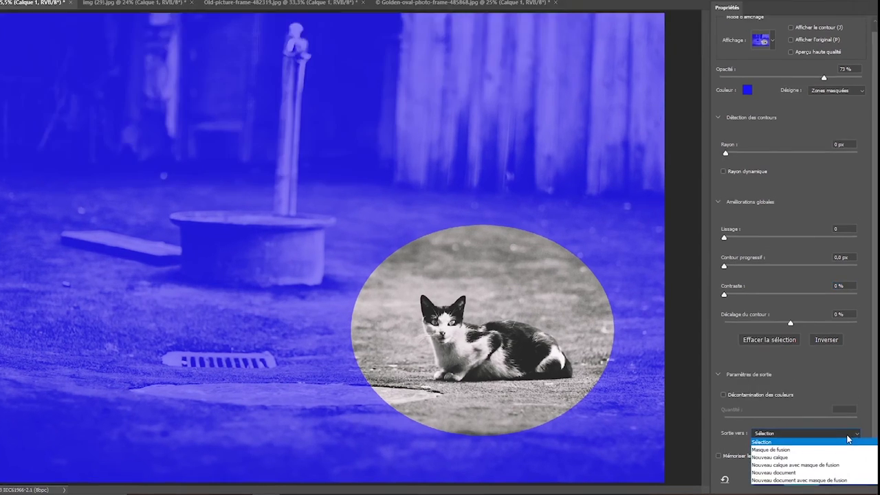
click(852, 440)
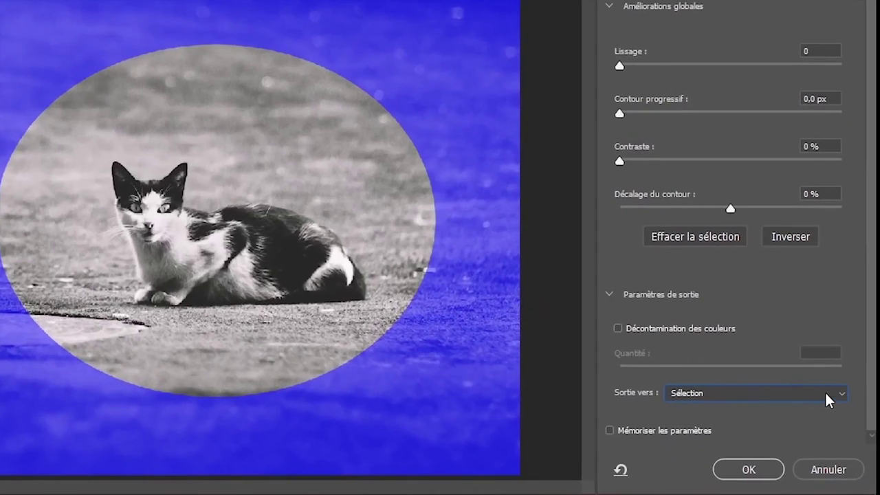
click(825, 391)
click(826, 390)
click(825, 389)
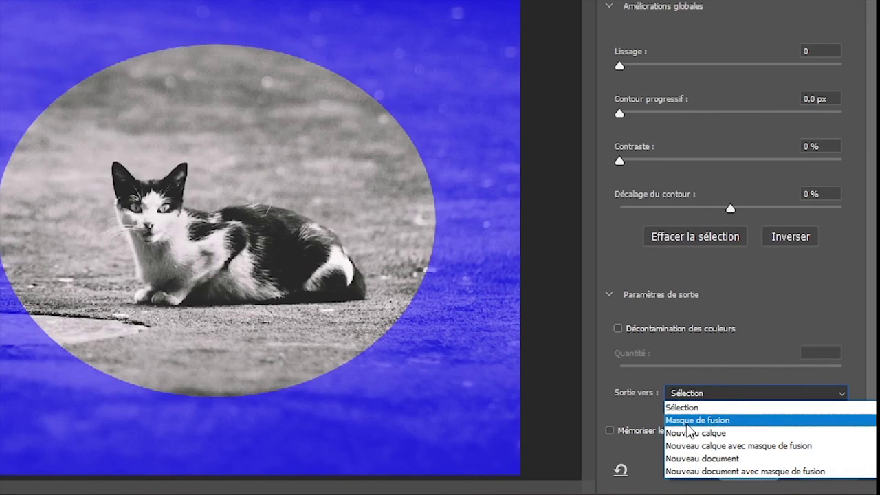
click(693, 423)
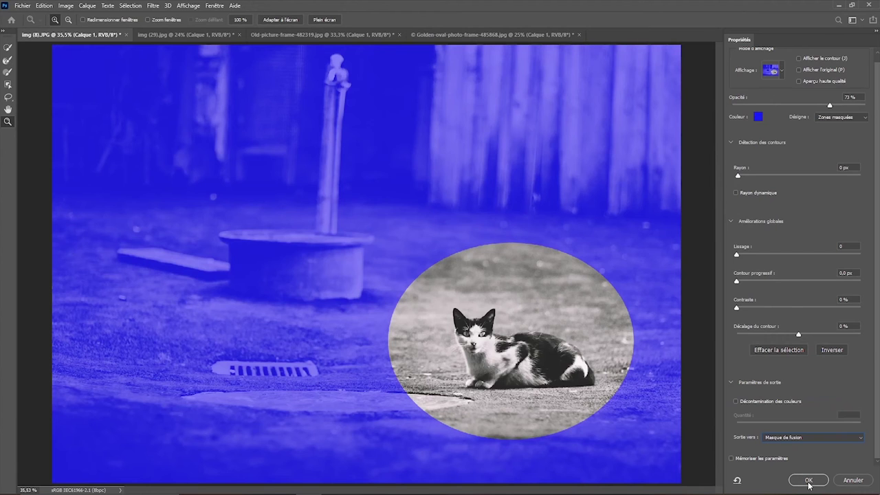
click(808, 481)
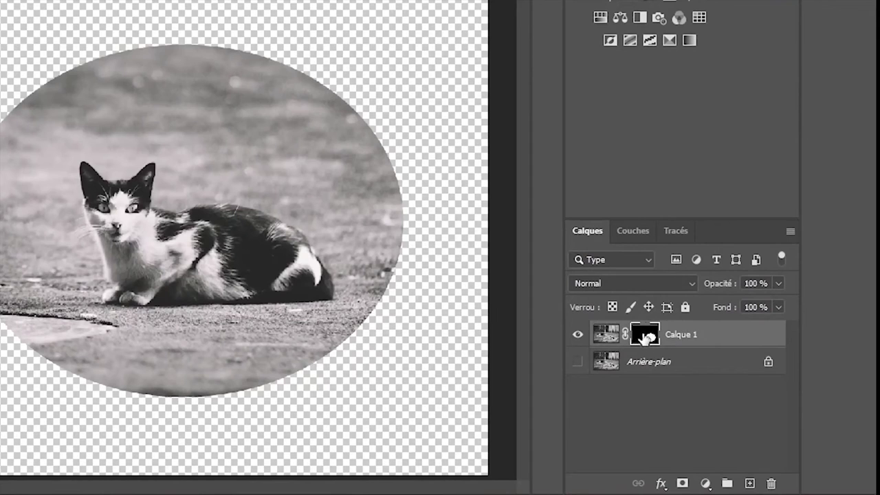
Delete the layer mask from Calque 1
drag(645, 336, 769, 480)
click(507, 190)
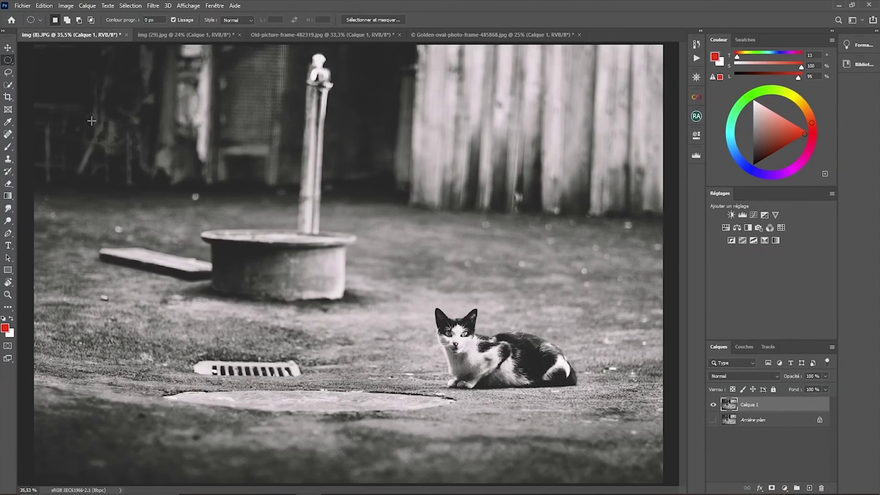
Draw a smaller elliptical selection around the cat and output it as a Masque de fusion through Sélectionner et masquer
drag(409, 278, 605, 432)
click(369, 20)
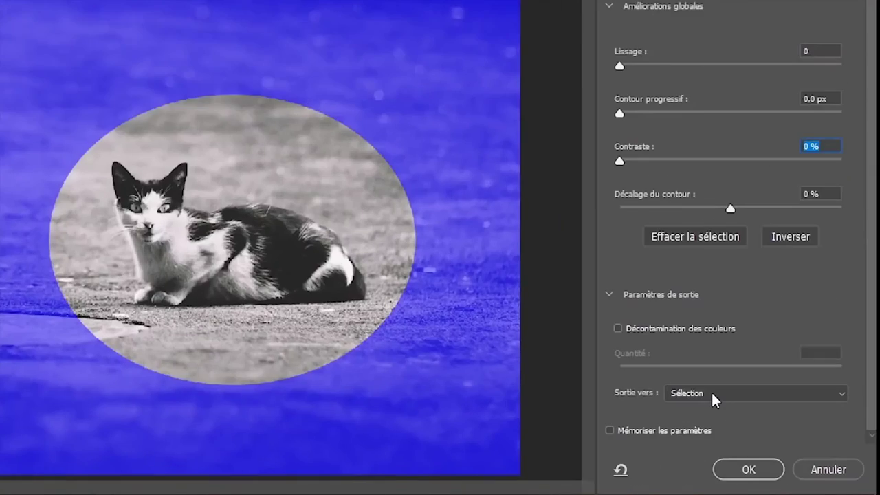
click(787, 437)
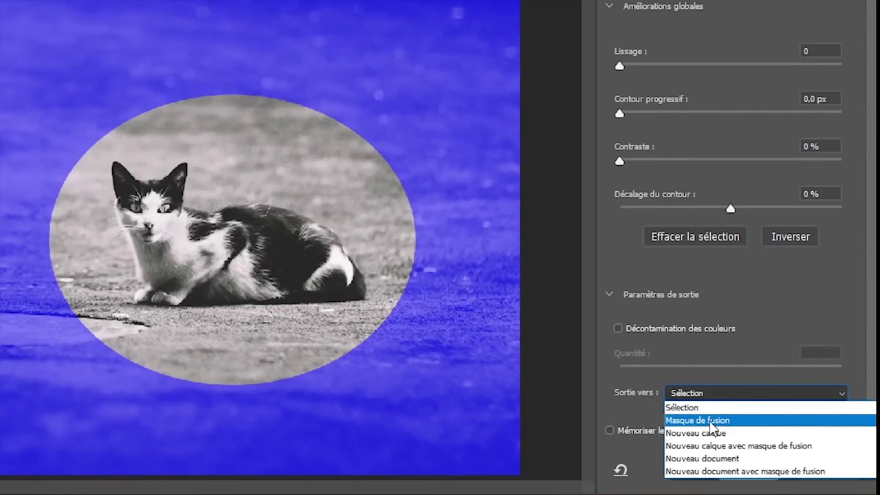
click(711, 421)
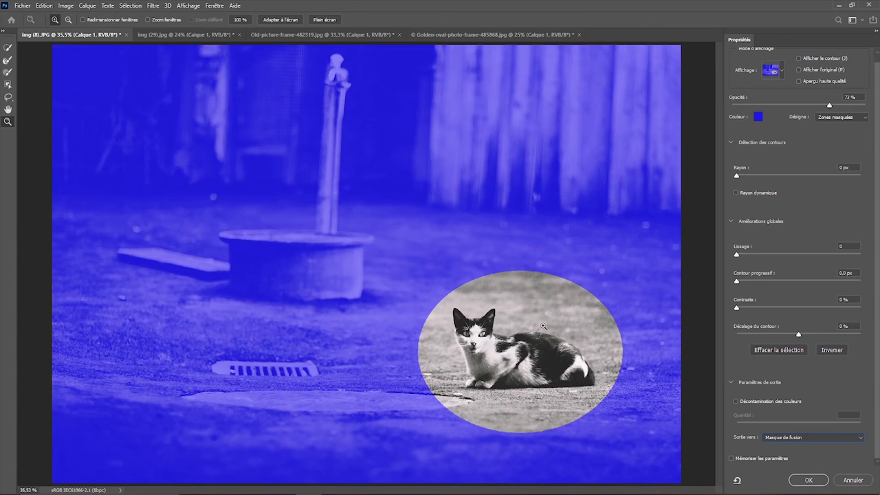
click(815, 485)
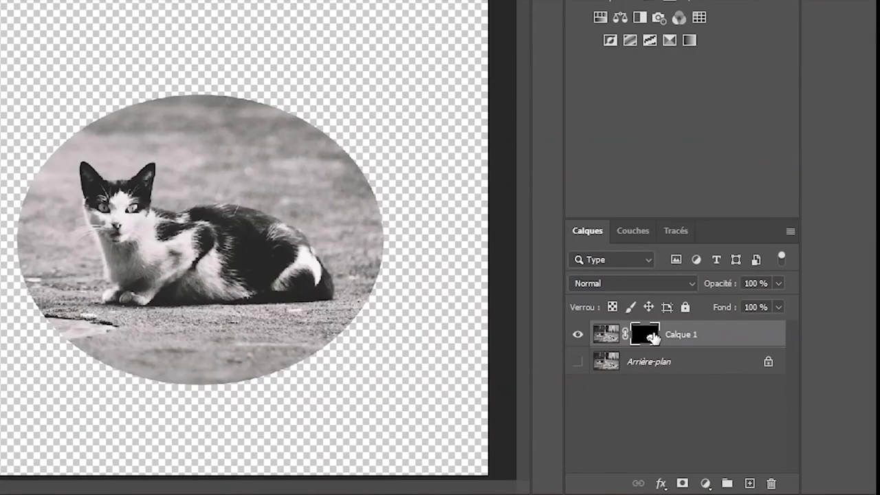
Undo the layer mask and output the same selection as Nouveau calque through Sélectionner et masquer
key(ctrl+z)
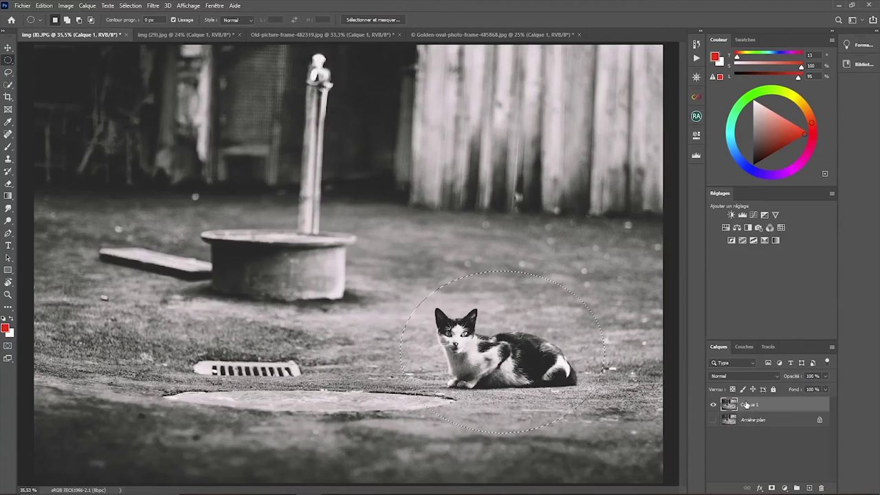
click(373, 20)
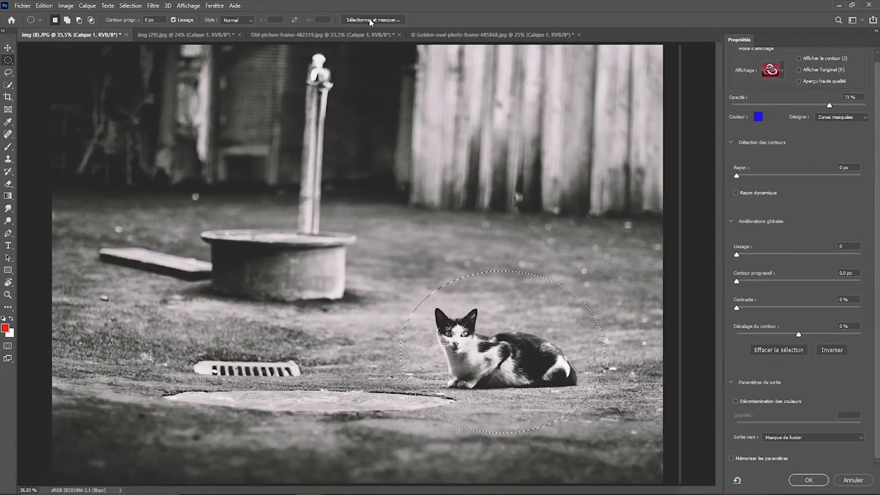
click(807, 439)
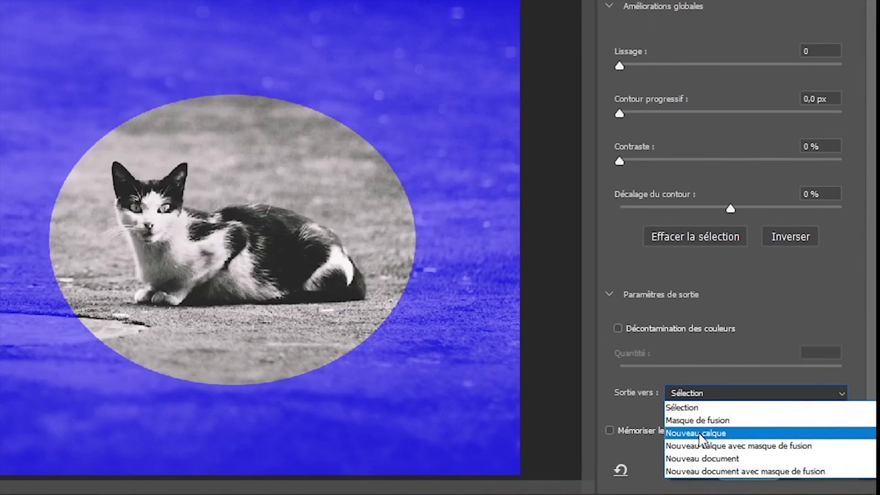
click(700, 434)
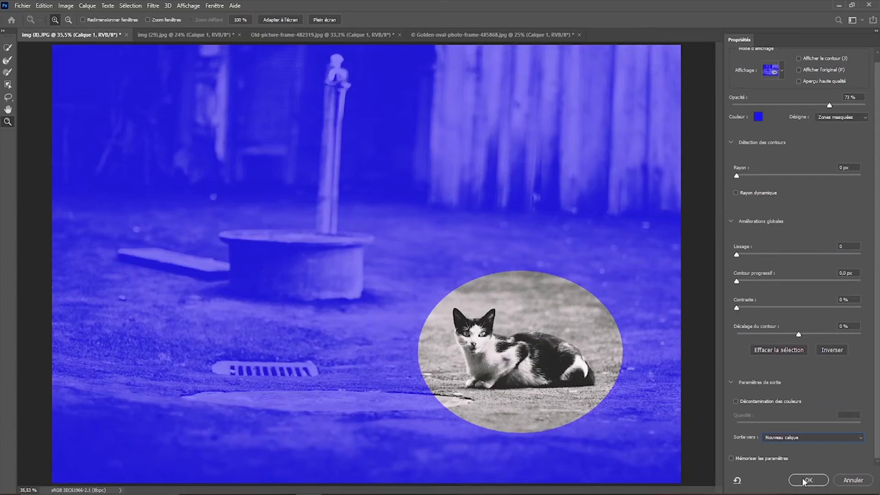
click(737, 470)
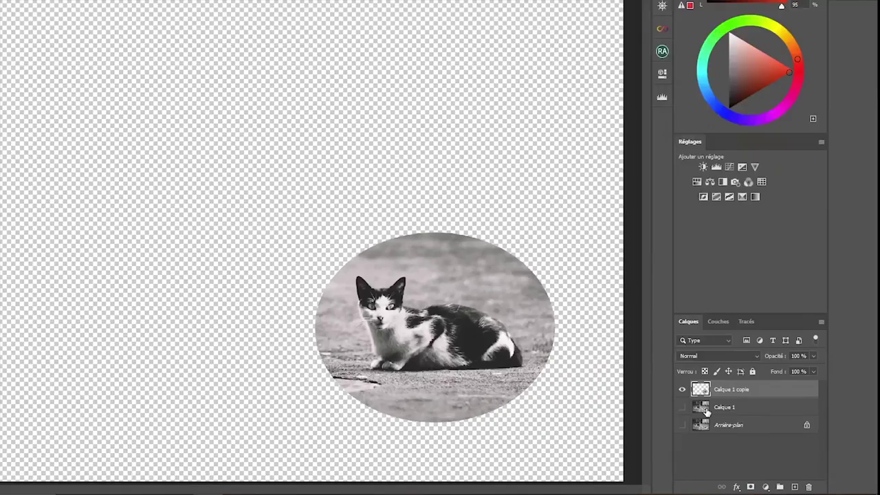
Examine what the Calque 1 copie layer contains by repeatedly hiding and showing it
click(706, 411)
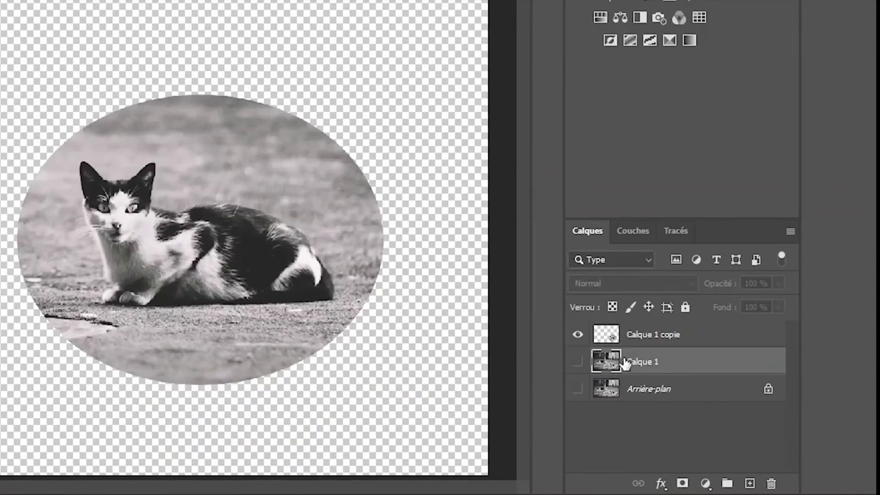
click(609, 335)
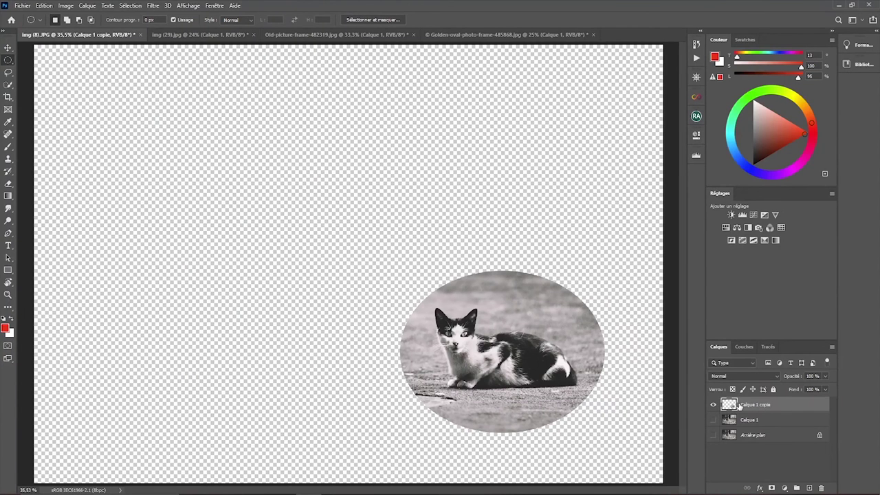
click(714, 406)
click(714, 407)
click(714, 407)
click(714, 406)
click(713, 406)
click(714, 407)
click(714, 407)
click(713, 407)
click(714, 407)
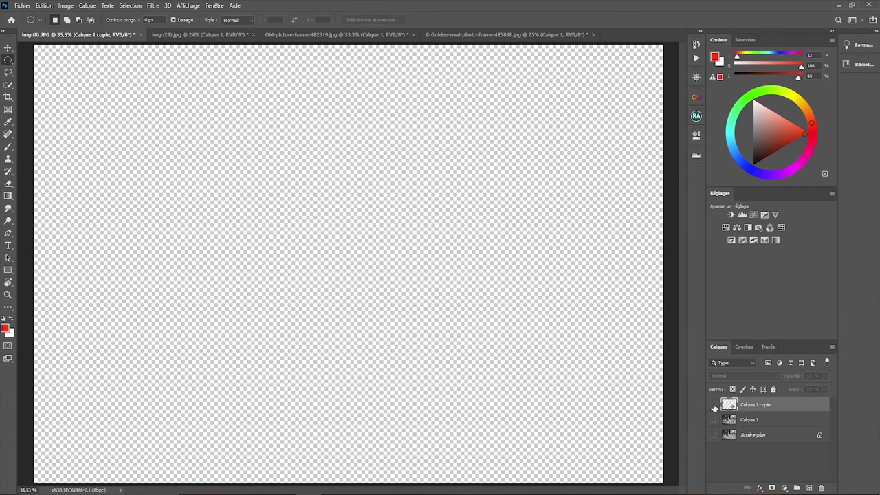
click(714, 406)
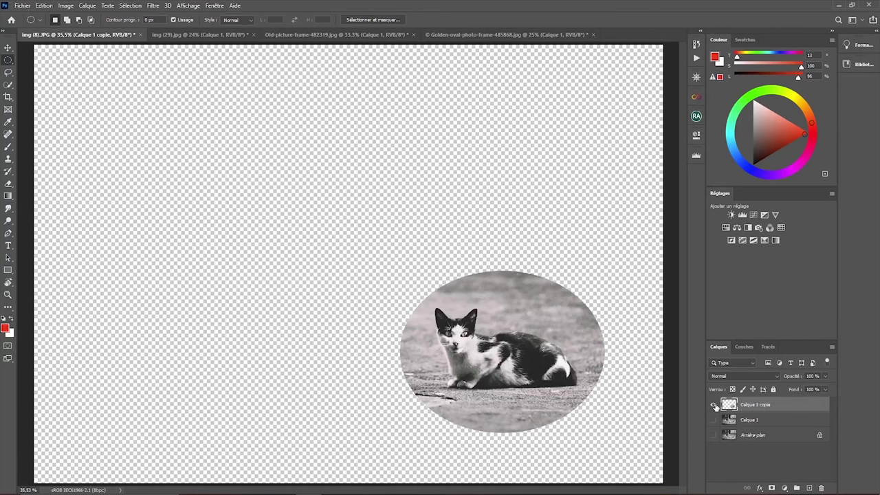
click(714, 406)
click(714, 407)
click(714, 407)
click(713, 407)
click(714, 407)
click(713, 407)
click(714, 406)
click(714, 407)
click(714, 407)
click(714, 407)
Delete the Calque 1 copie layer and make Calque 1 visible again
drag(732, 406, 823, 488)
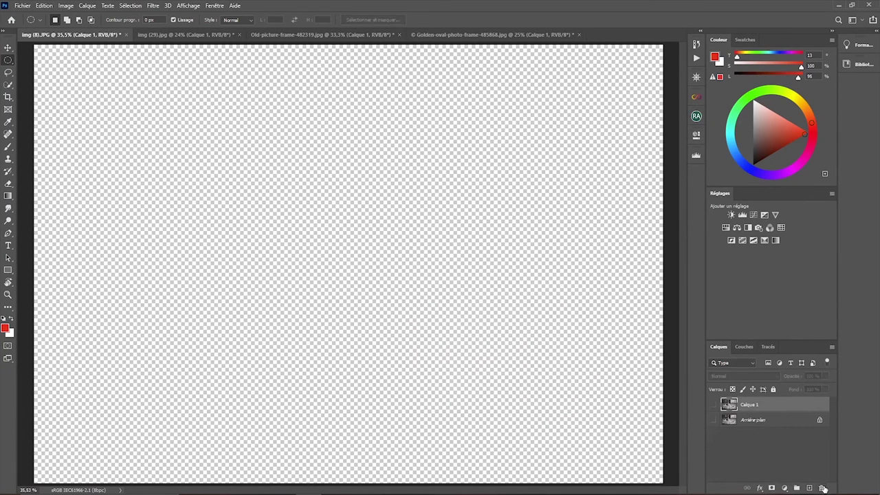
click(713, 406)
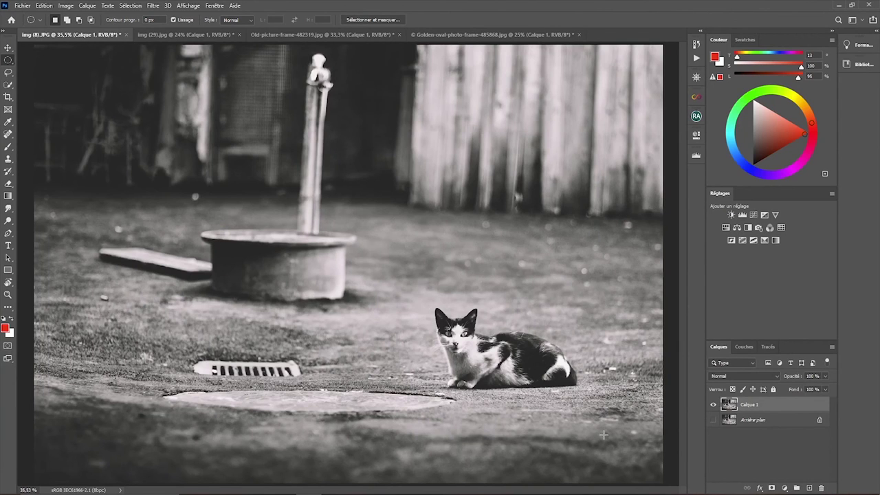
Output the elliptical cat selection as Nouveau calque avec masque de fusion, and select the new layer's image and mask in turn
click(392, 20)
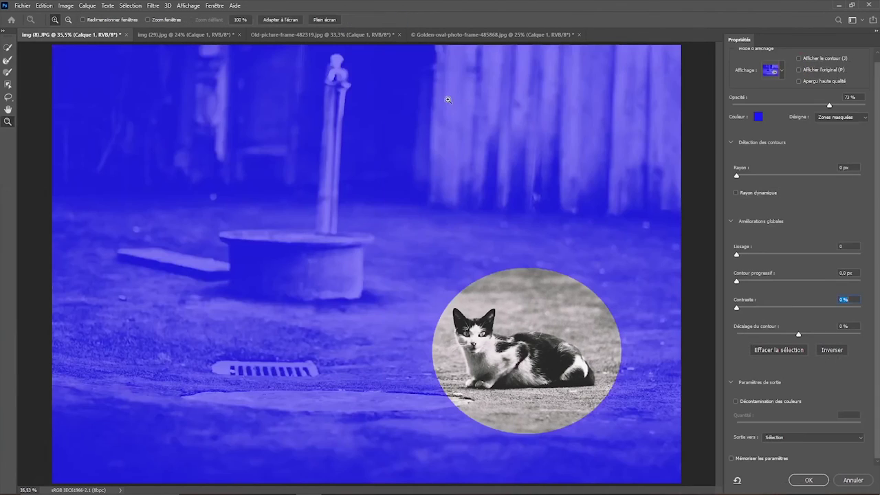
click(830, 439)
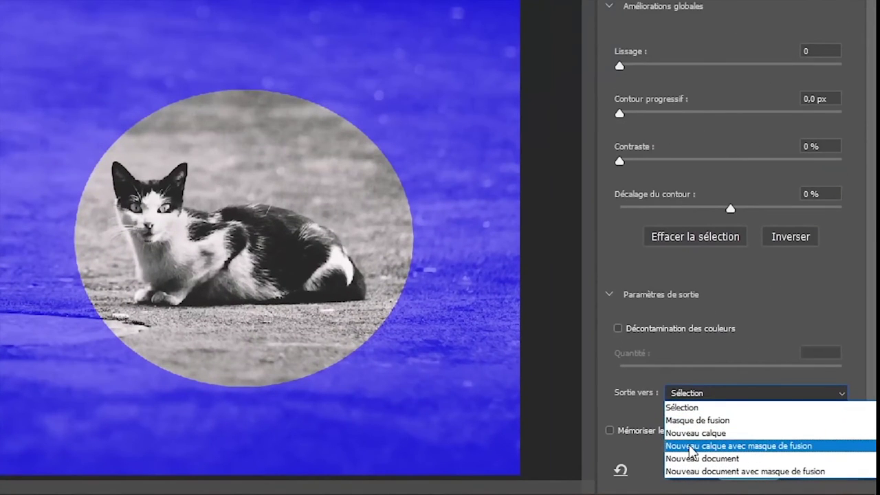
click(798, 447)
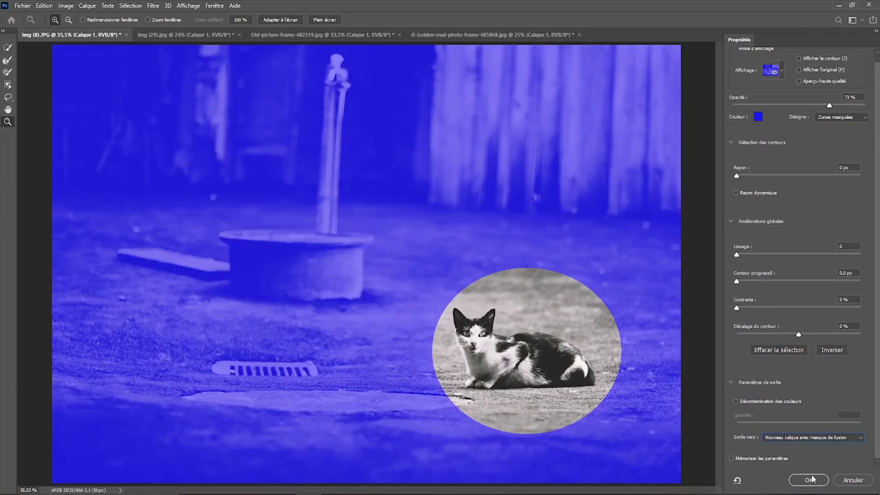
click(749, 470)
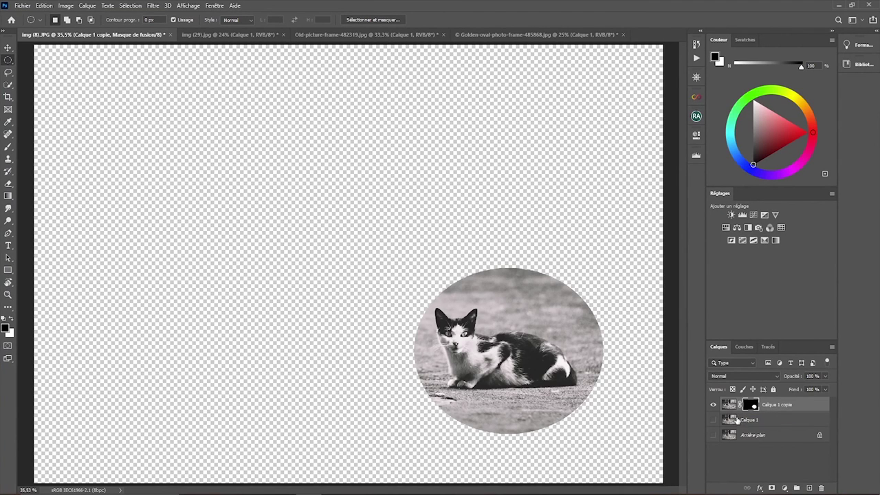
click(736, 420)
click(729, 405)
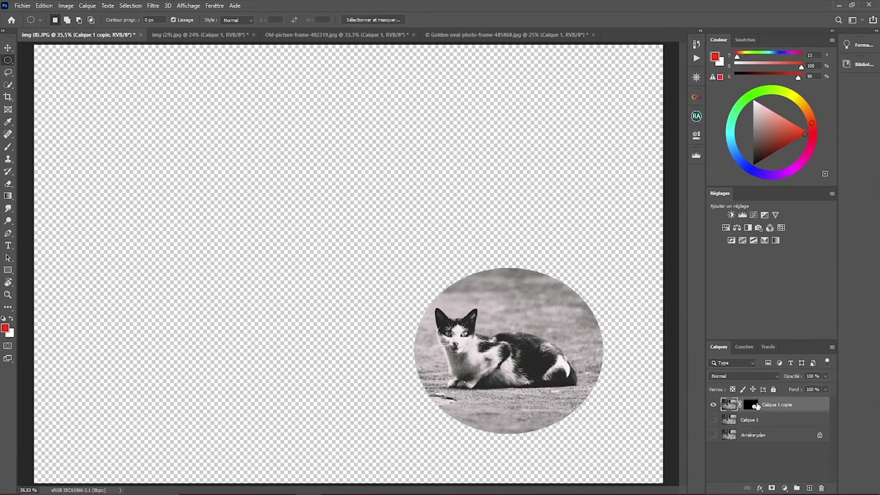
click(753, 405)
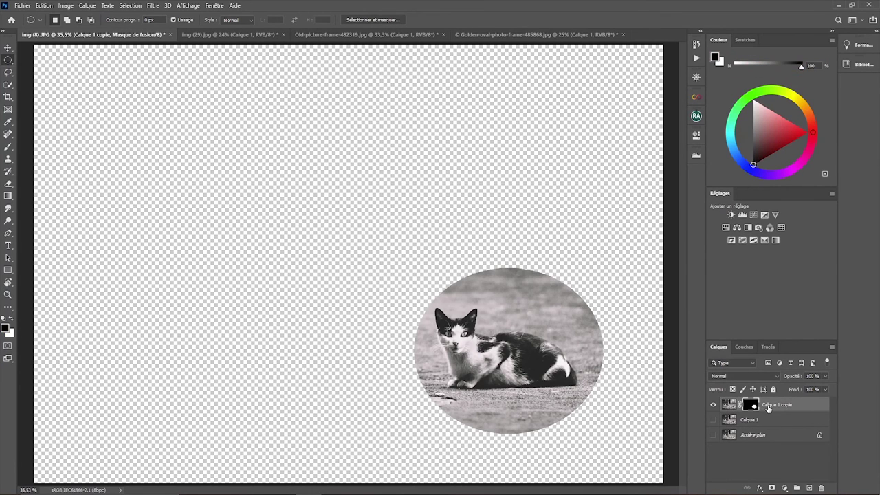
Delete the Calque 1 copie layer, show Calque 1 again, and draw a wider elliptical selection around the cat
drag(804, 409, 823, 487)
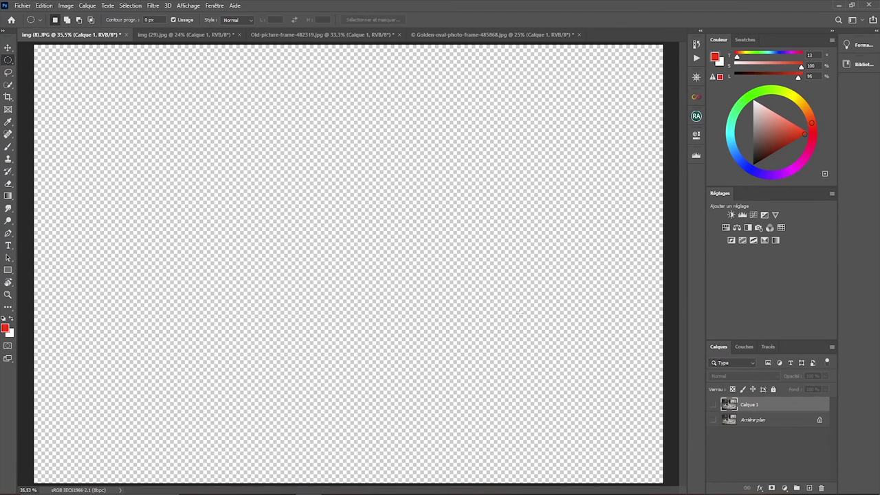
click(714, 404)
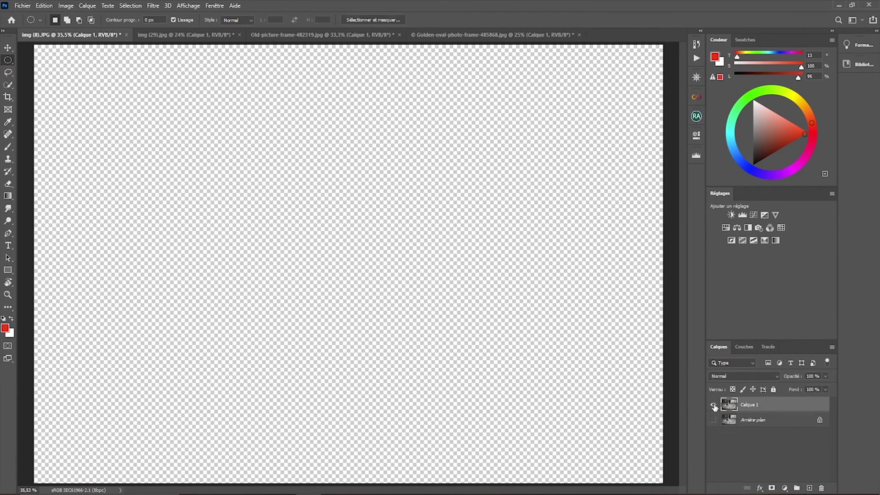
drag(618, 262, 407, 425)
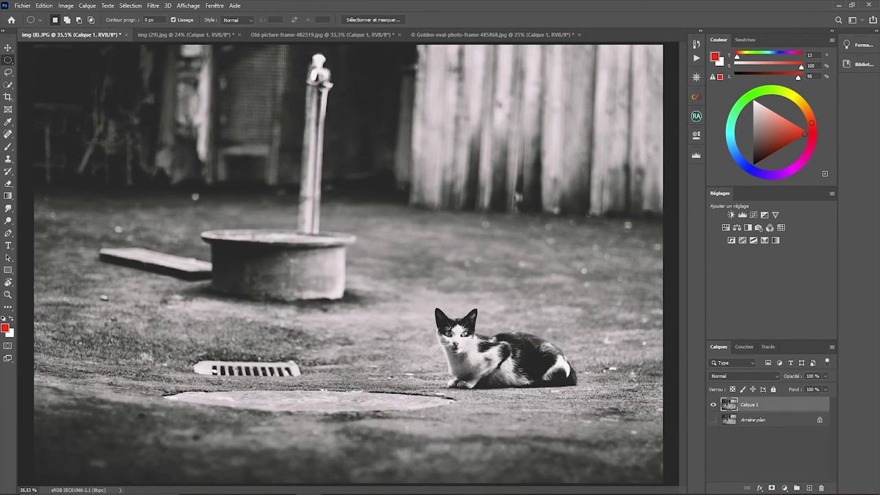
click(371, 19)
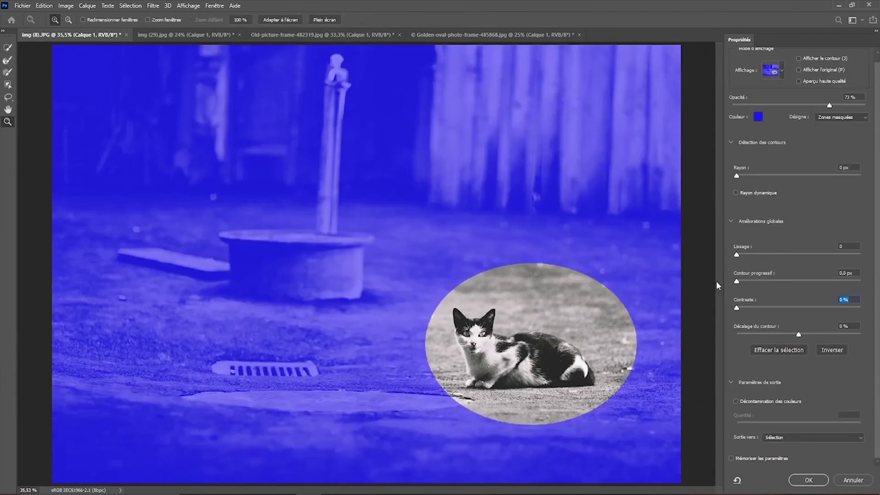
click(823, 437)
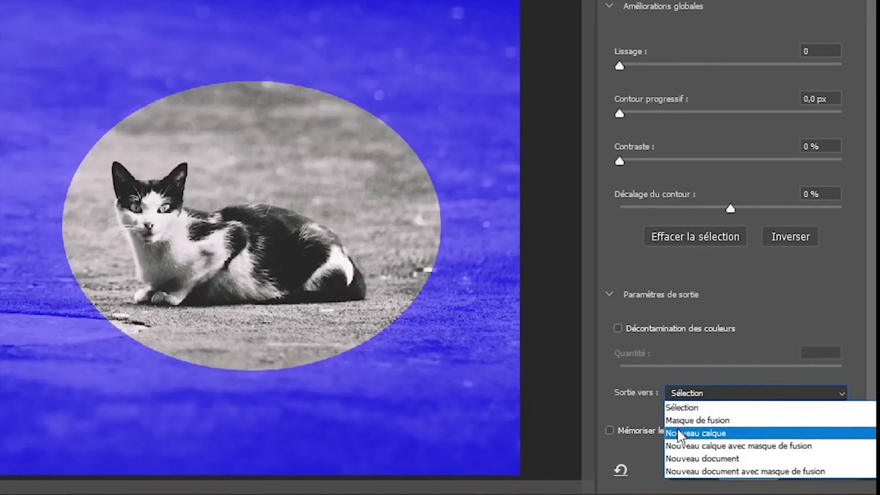
click(691, 421)
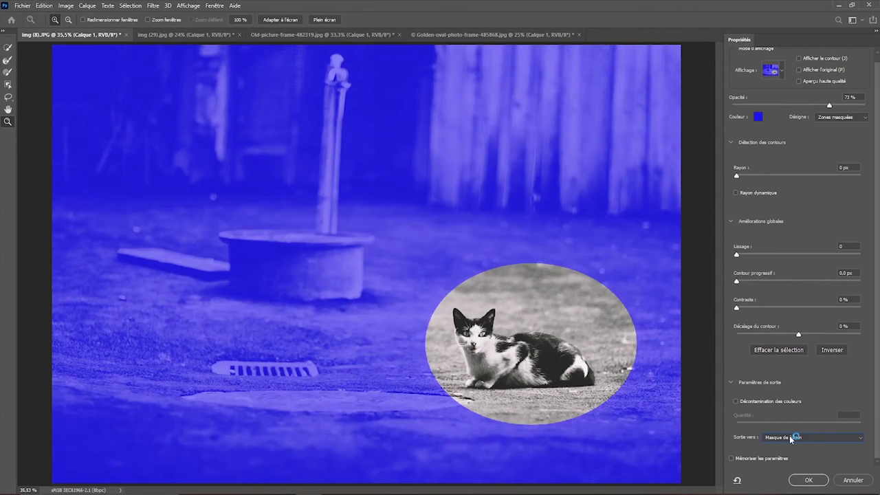
click(853, 480)
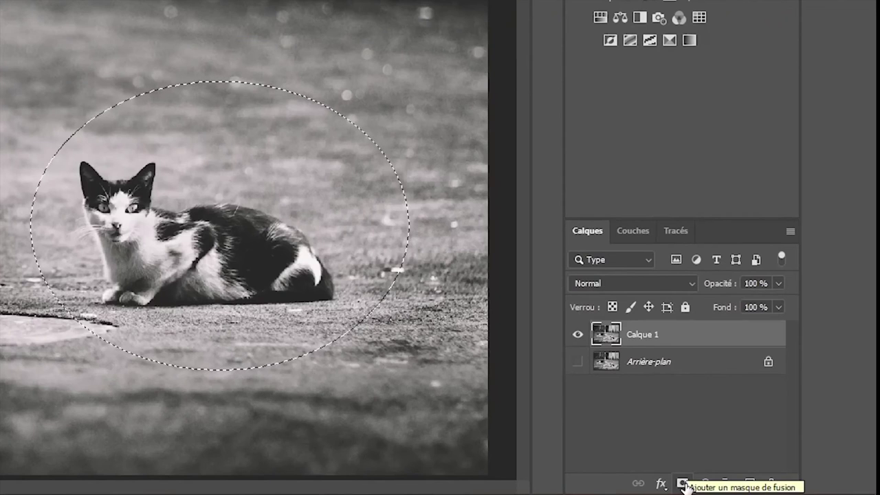
Add a layer mask to Calque 1 from the elliptical selection, and temporarily disable the mask to compare
click(683, 483)
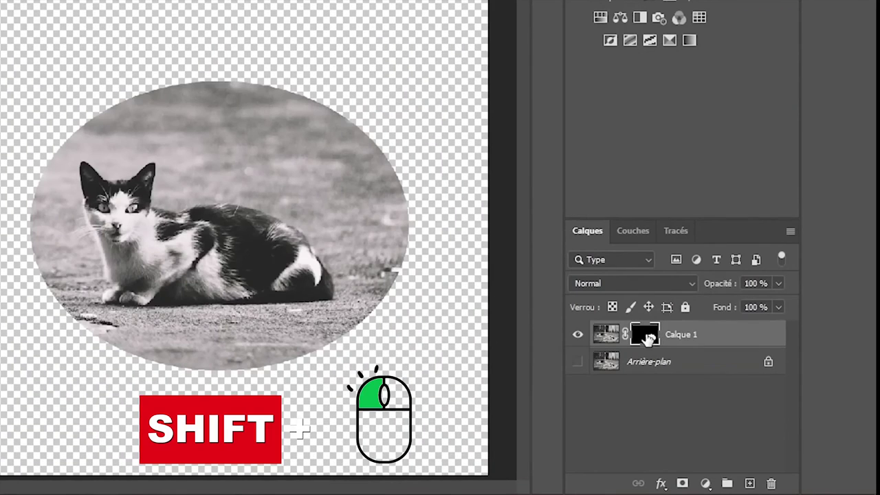
shift+click(647, 337)
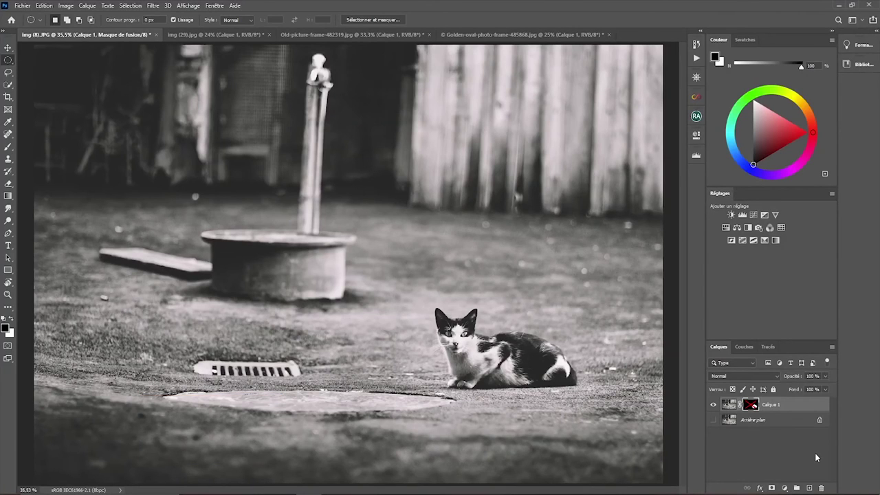
shift+click(751, 407)
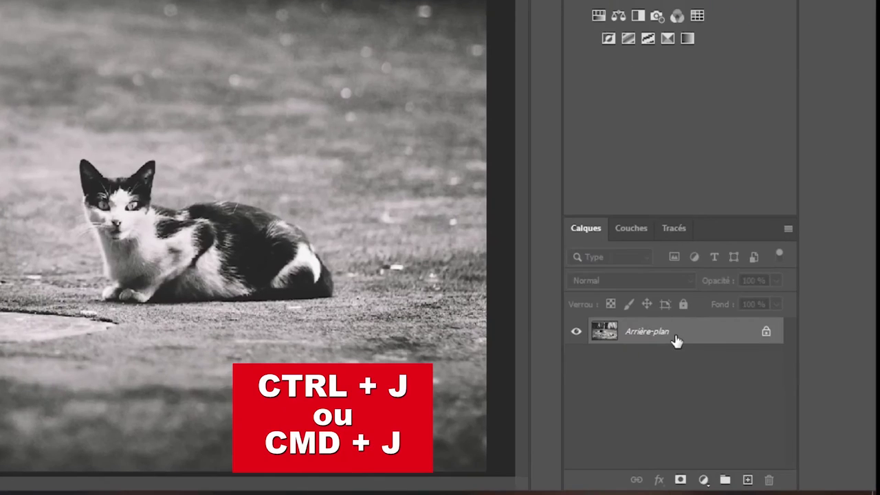
Duplicate the Arrière-plan layer and activate the Outil Lasso
key(ctrl+j)
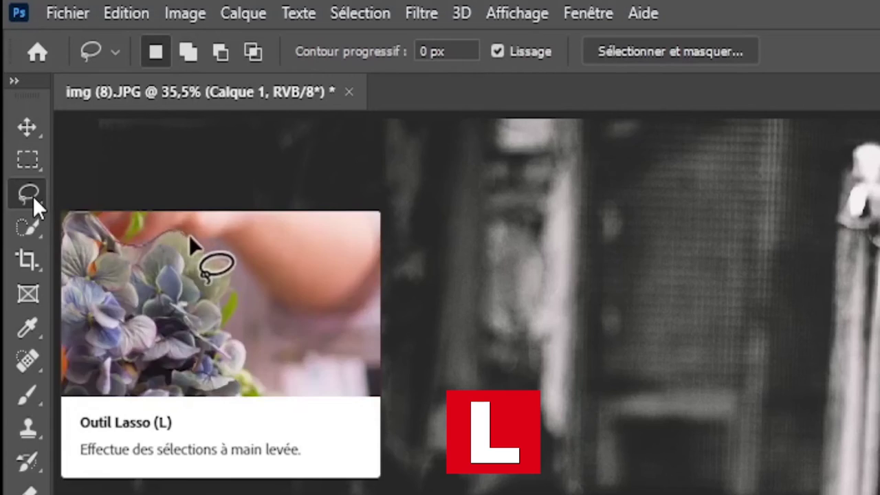
right_click(32, 194)
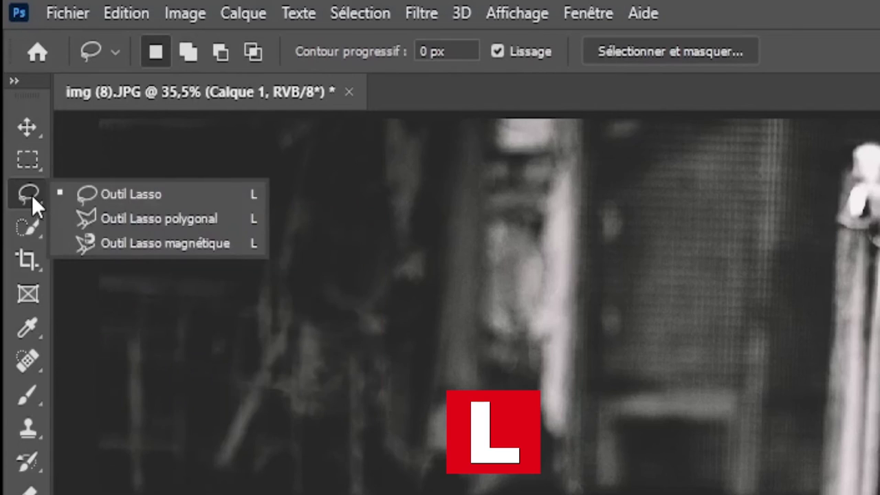
click(146, 196)
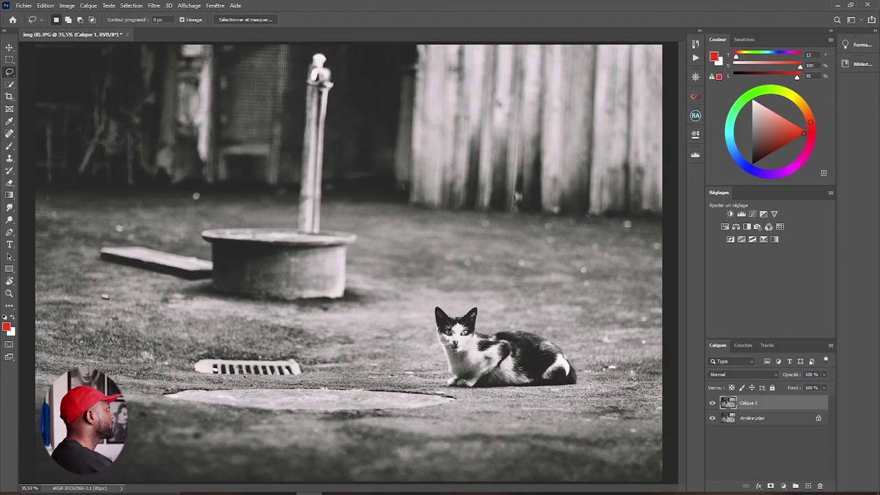
Draw a loose freehand lasso selection around the whole cat, discarding the first attempt
click(460, 297)
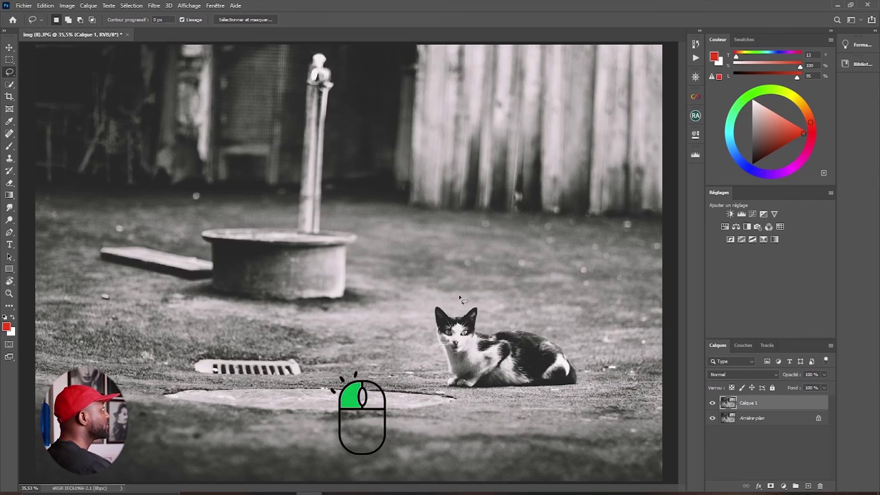
mouse_move(462, 298)
mouse_down()
mouse_move(573, 345)
mouse_move(584, 387)
mouse_move(448, 396)
mouse_move(449, 369)
mouse_move(425, 322)
mouse_move(437, 301)
mouse_up()
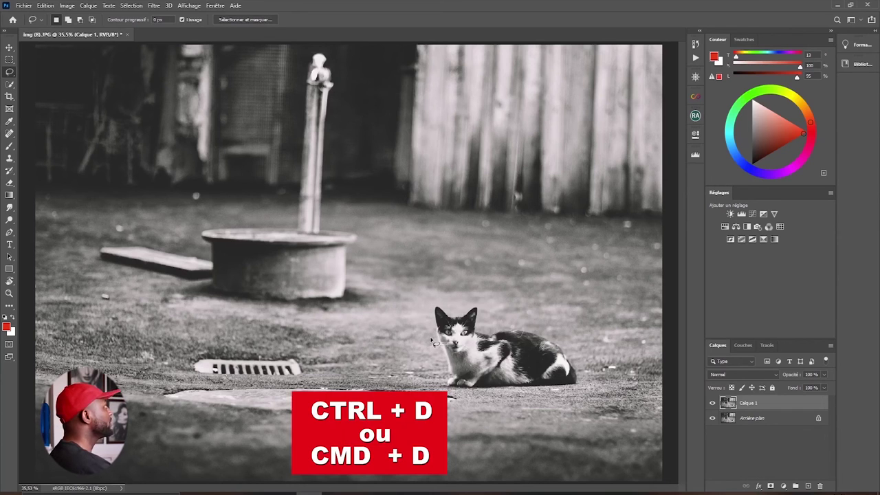
drag(468, 279, 578, 334)
mouse_move(586, 399)
mouse_down()
mouse_move(556, 410)
mouse_move(434, 392)
mouse_move(398, 355)
mouse_move(416, 294)
mouse_up()
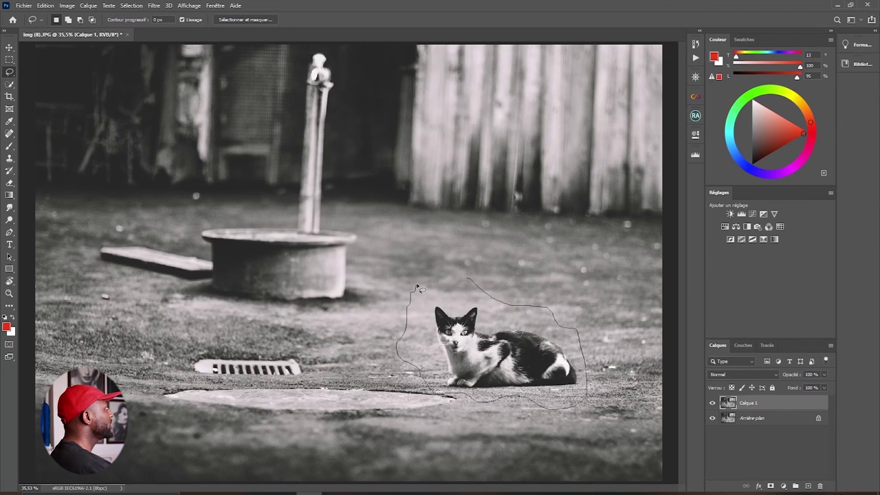
drag(421, 289, 418, 287)
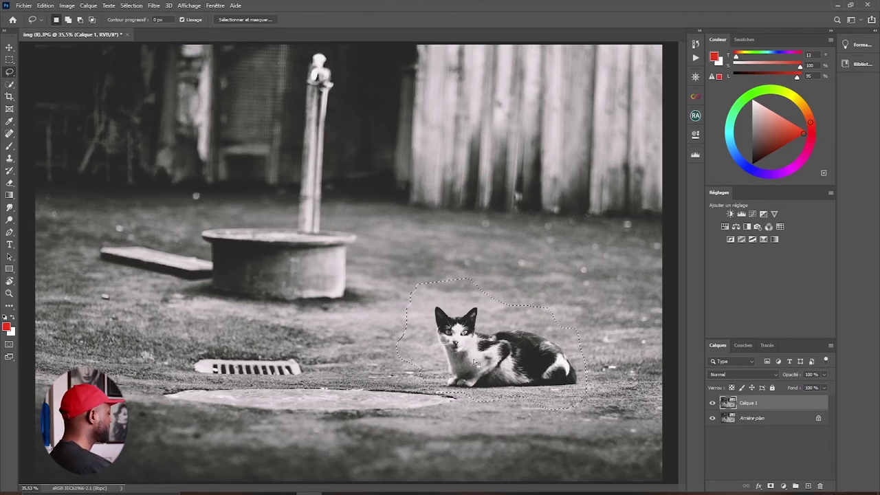
Try moving the lassoed cat area up in front of the wooden fence, undoing the first move and repeating it straight upward
mouse_move(474, 361)
mouse_down()
mouse_move(489, 356)
mouse_move(491, 188)
mouse_move(507, 225)
mouse_up()
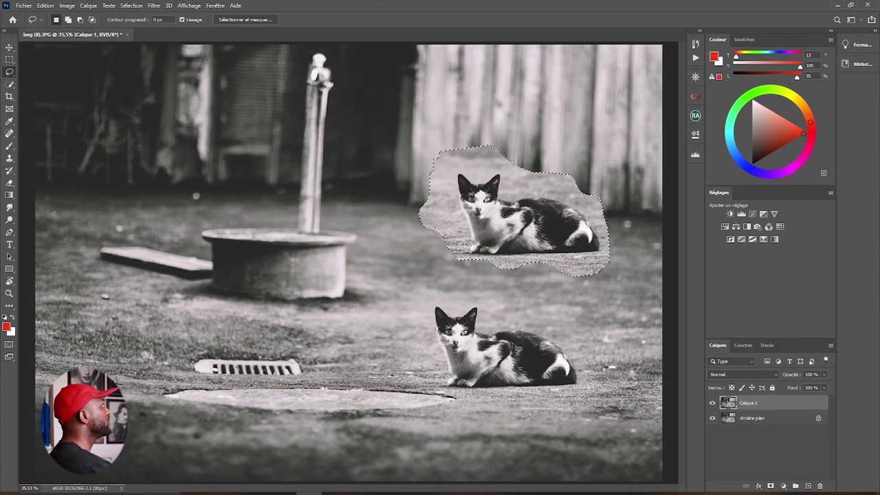
key(ctrl+z)
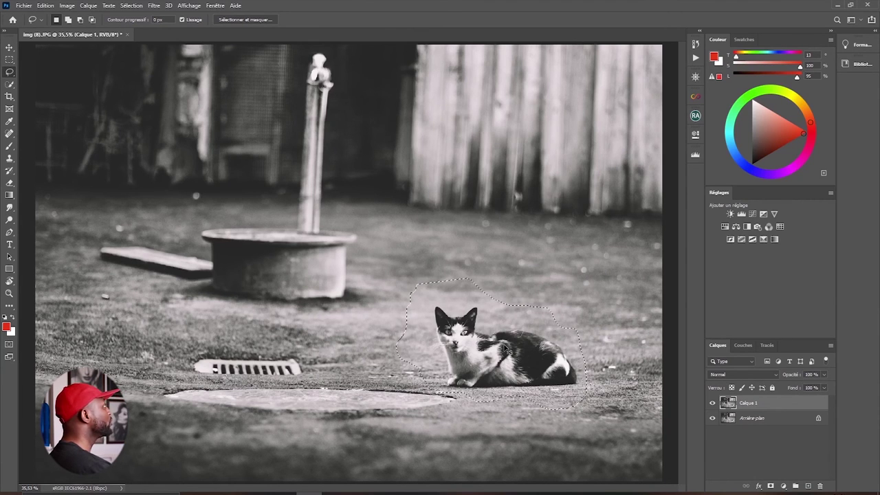
drag(505, 349, 507, 182)
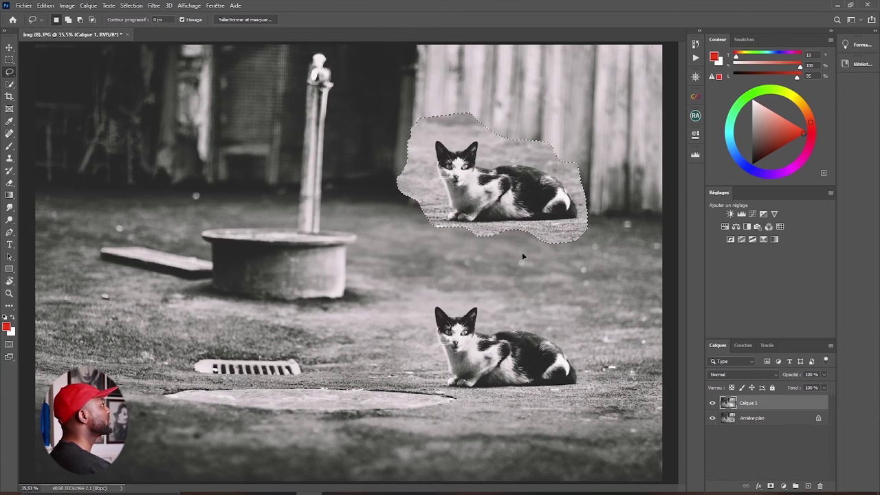
Hide and show Arrière-plan to examine the area cut out of Calque 1, and undo the cat's move
click(712, 419)
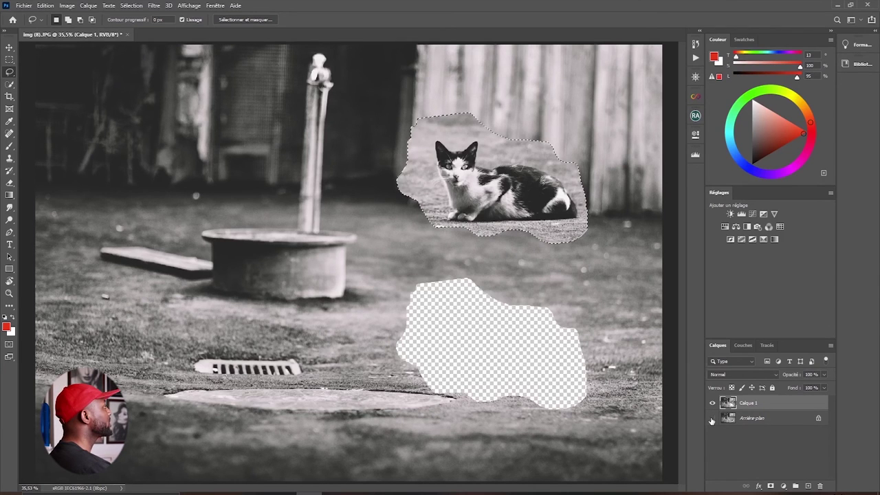
click(713, 419)
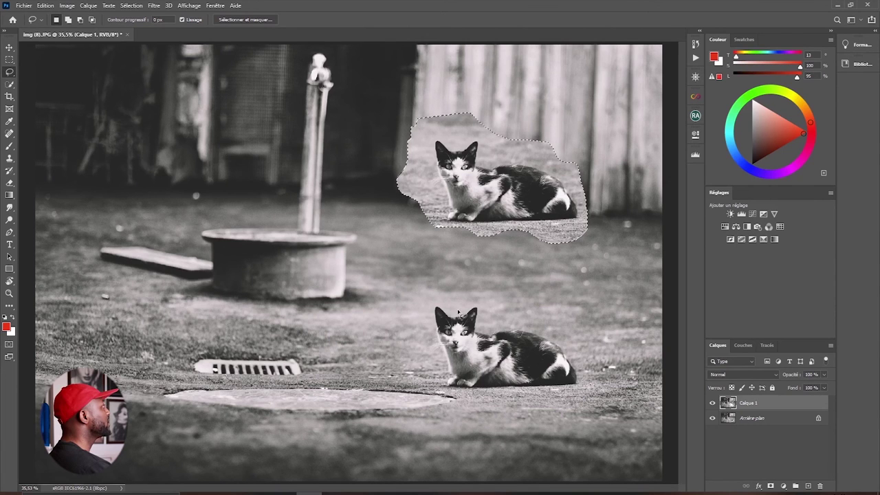
key(ctrl+comma)
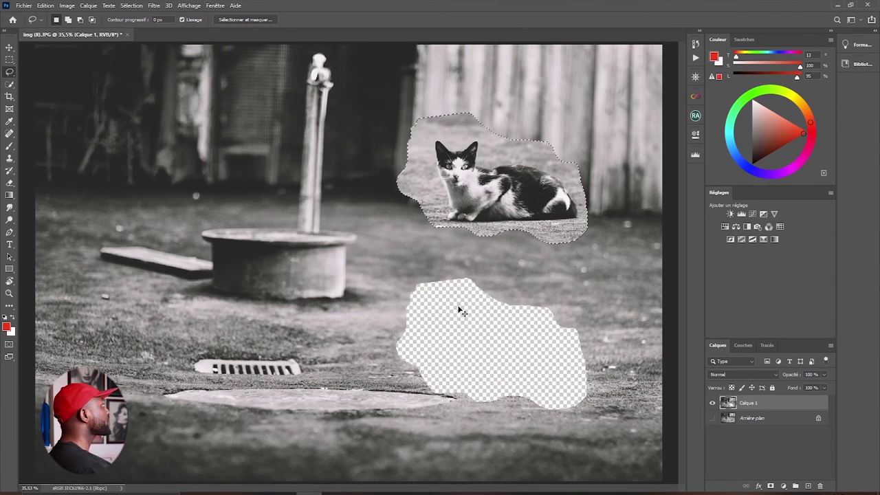
key(ctrl+comma)
key(ctrl+z)
Draw a tighter freehand lasso selection around the cat, and deselect it
click(464, 300)
mouse_move(460, 290)
mouse_down()
mouse_move(463, 300)
mouse_move(562, 331)
mouse_move(575, 397)
mouse_move(485, 397)
mouse_move(446, 383)
mouse_move(422, 353)
mouse_move(435, 298)
mouse_move(459, 293)
mouse_up()
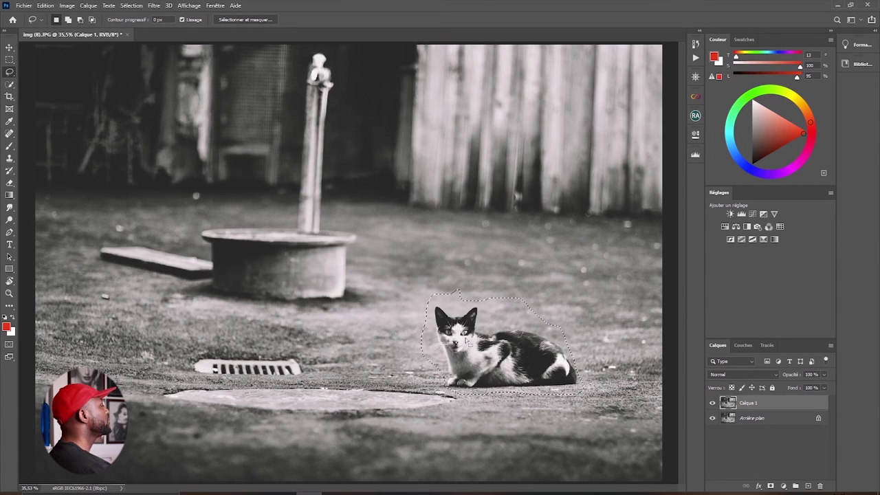
click(483, 431)
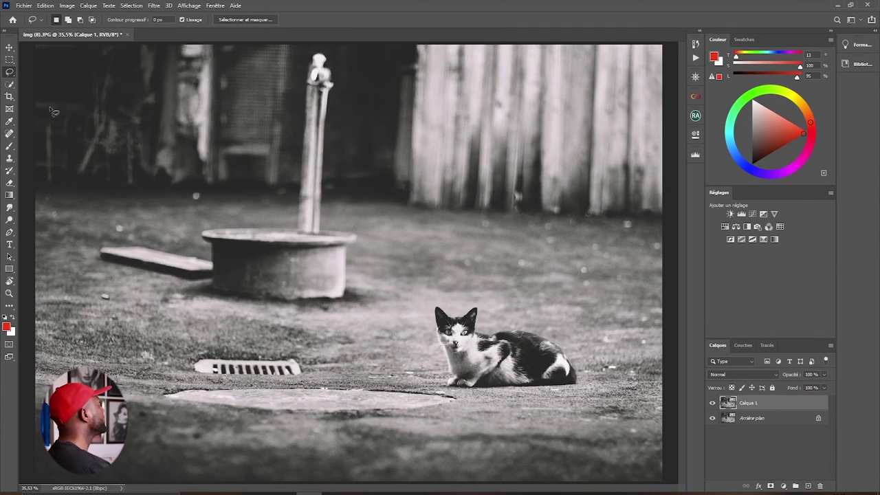
Start an outline around the cat with the Outil Lasso polygonal, running above its back, beneath its paws and up beside its head
right_click(13, 77)
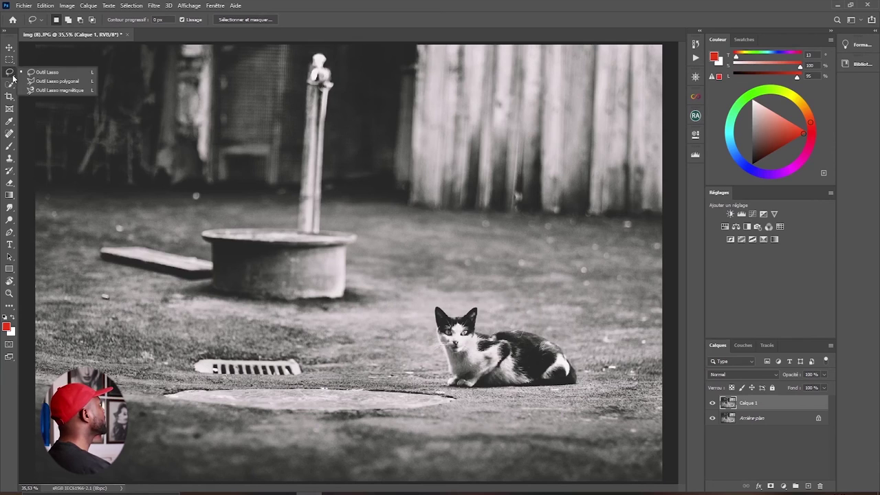
click(58, 81)
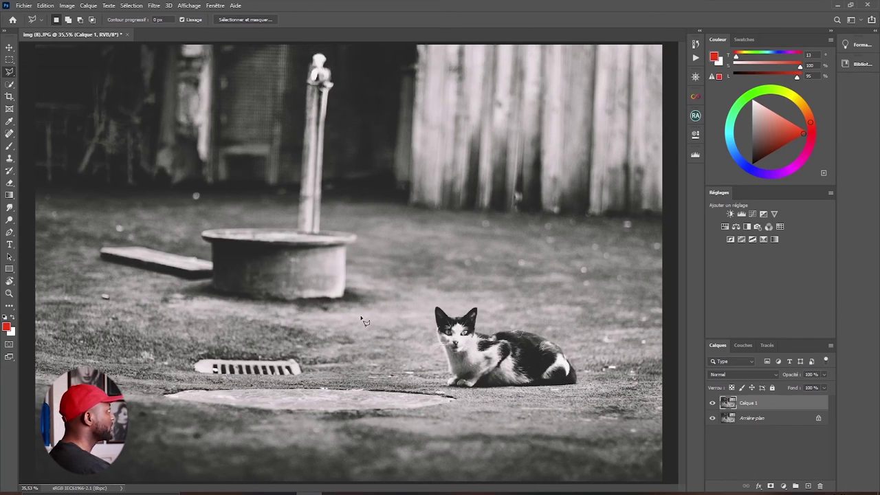
click(458, 294)
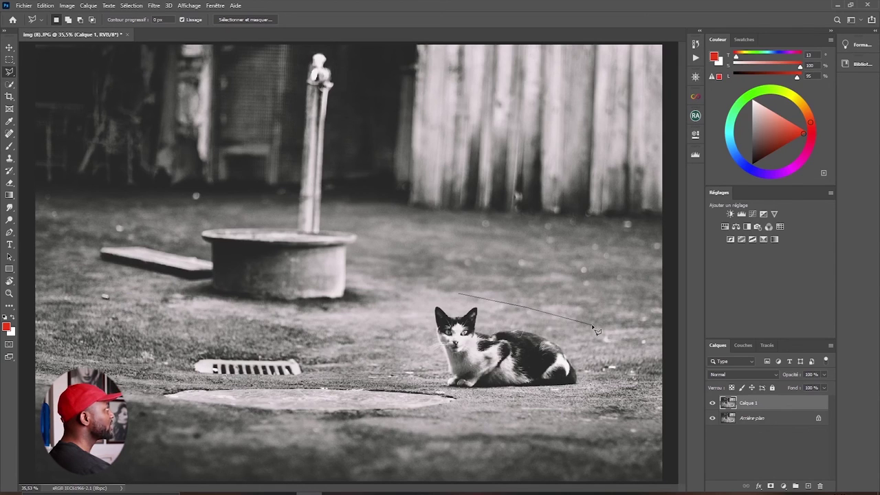
click(526, 307)
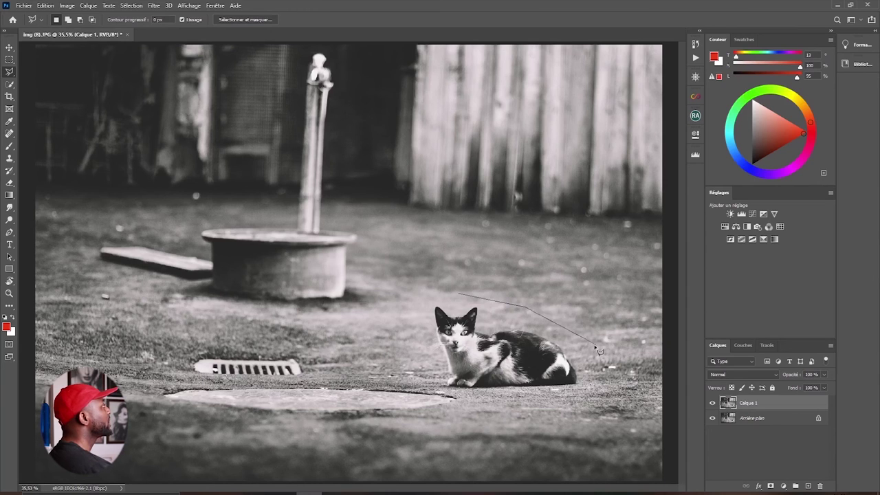
click(526, 307)
click(592, 340)
click(605, 391)
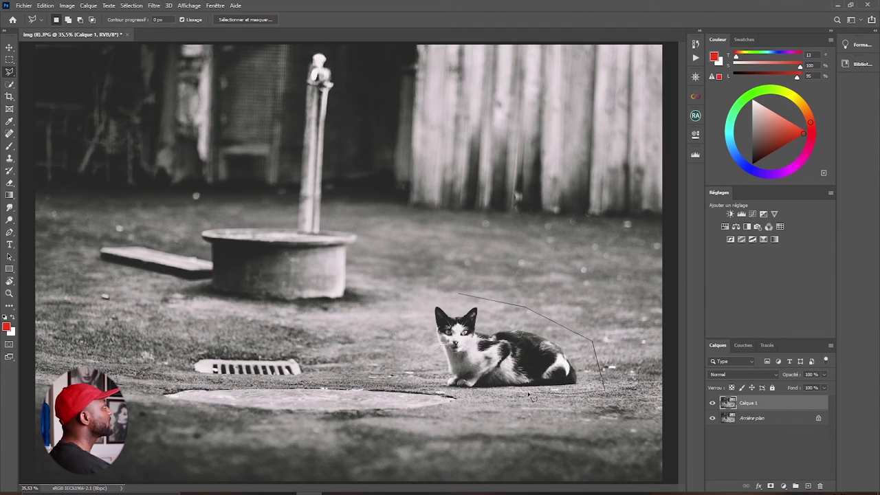
click(452, 389)
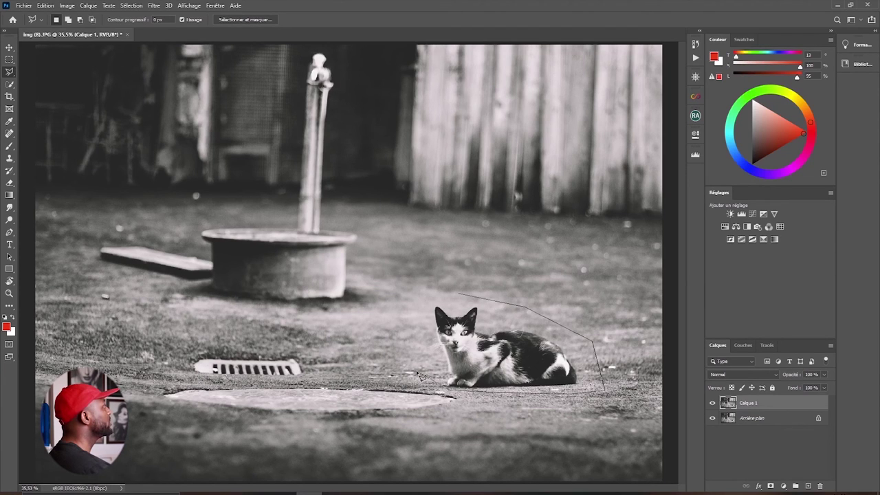
click(407, 343)
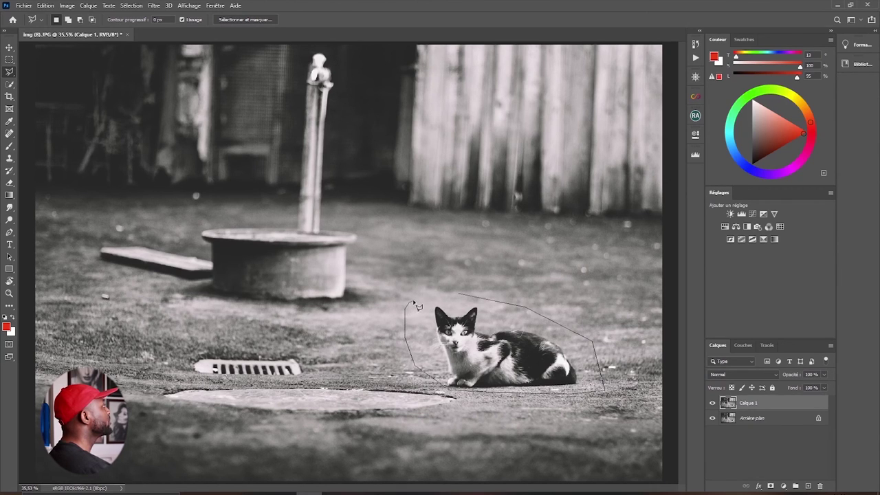
click(406, 294)
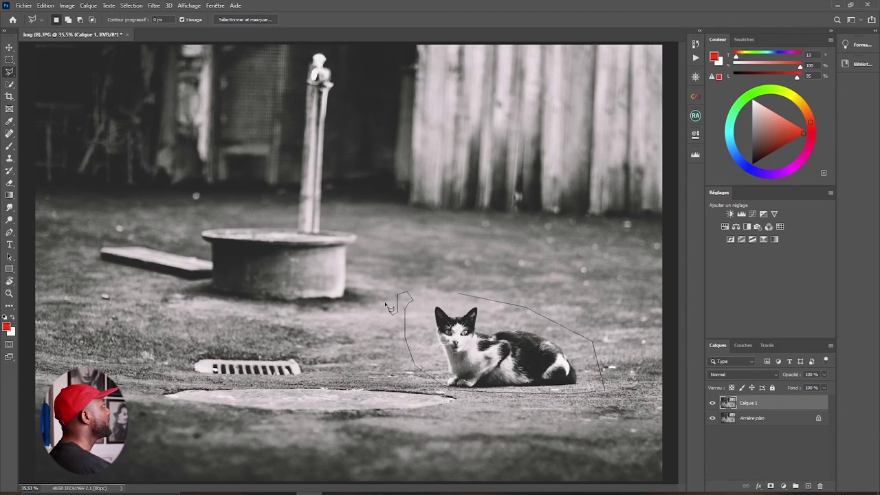
Extend the polygonal outline up across the wooden fence and back, close it at its starting point above the cat, and deselect it
click(381, 297)
click(373, 219)
click(412, 126)
click(530, 111)
click(589, 184)
click(575, 257)
click(472, 229)
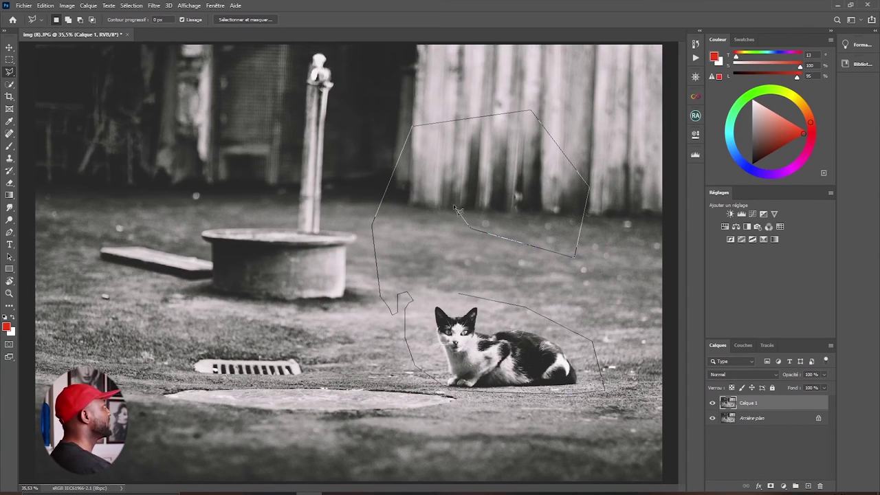
click(513, 204)
click(455, 183)
click(427, 213)
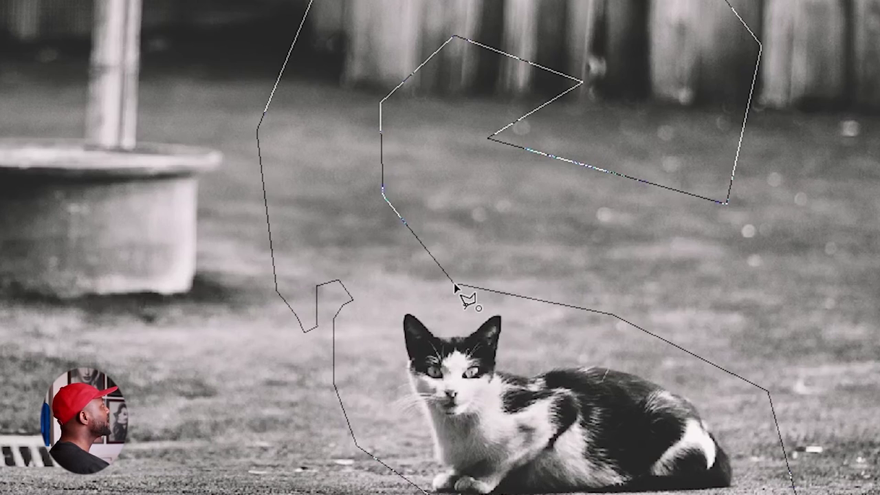
click(454, 282)
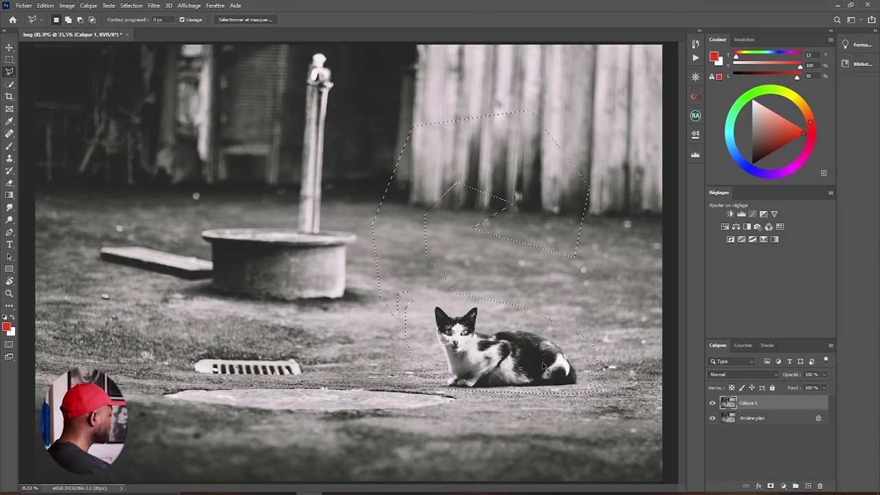
key(ctrl+d)
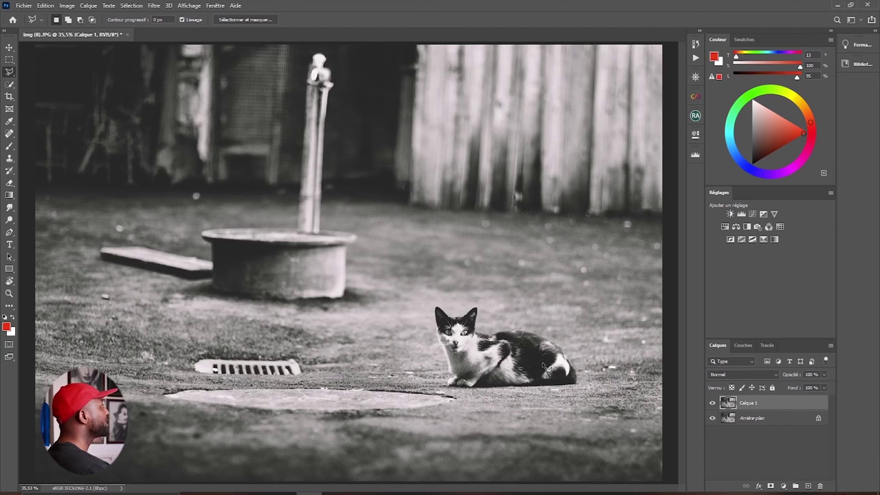
Draw a loose polygonal lasso selection around the whole cat, letting the last segment close automatically, and deselect it
mouse_move(528, 284)
mouse_down()
mouse_move(533, 308)
mouse_move(598, 346)
mouse_move(618, 340)
mouse_move(618, 420)
mouse_move(502, 413)
mouse_move(423, 423)
mouse_move(395, 327)
mouse_move(412, 276)
mouse_move(446, 275)
mouse_move(468, 297)
mouse_up()
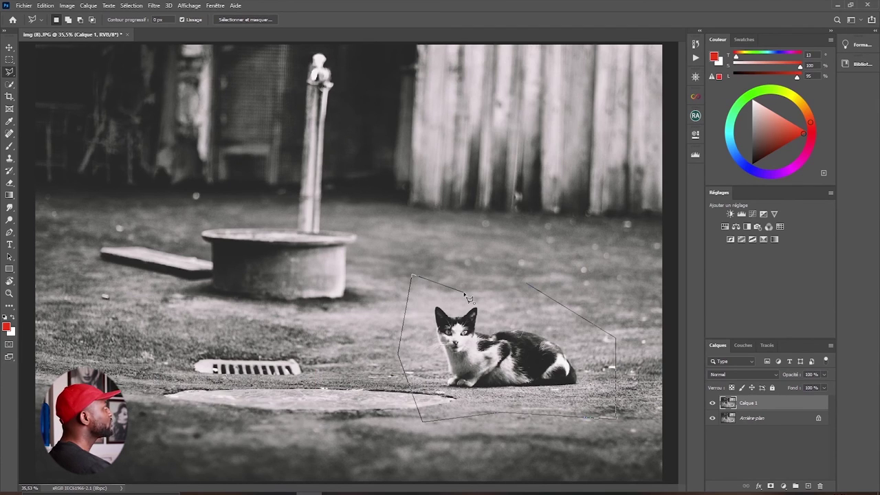
double_click(469, 296)
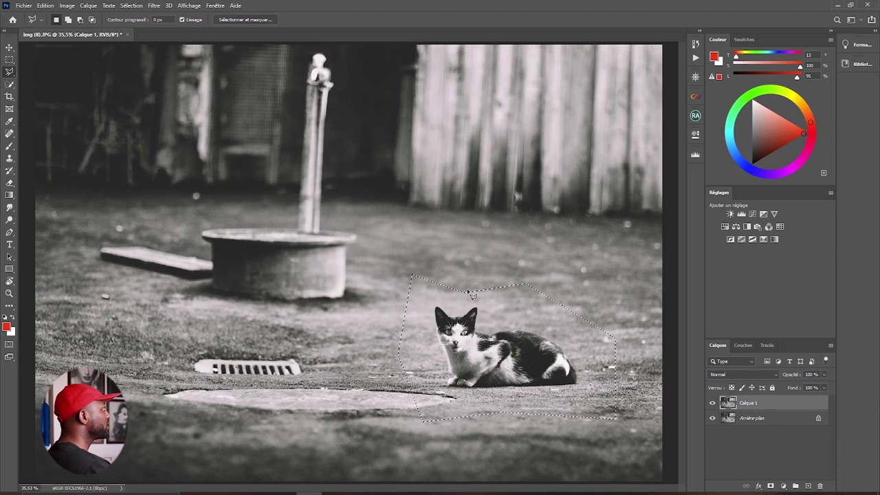
click(424, 304)
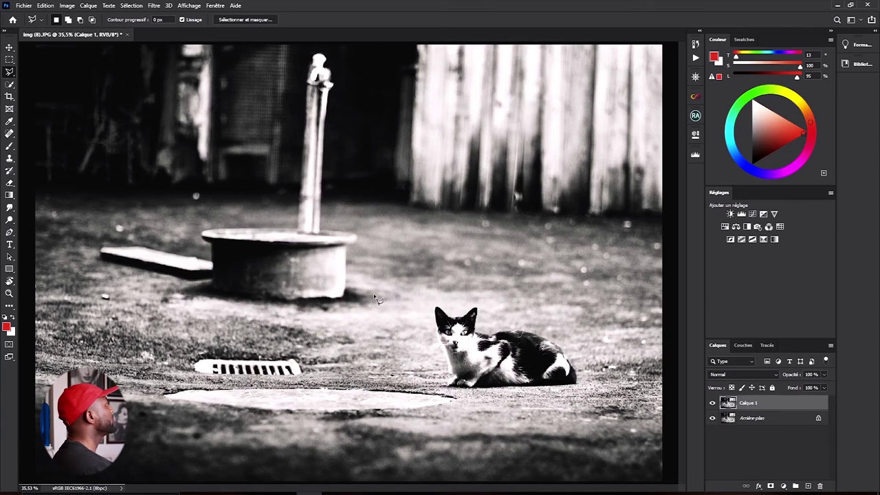
Enclose the cat in a roughly rectangular polygonal lasso selection and try duplicating it straight up over the fence, undoing the copy
click(388, 301)
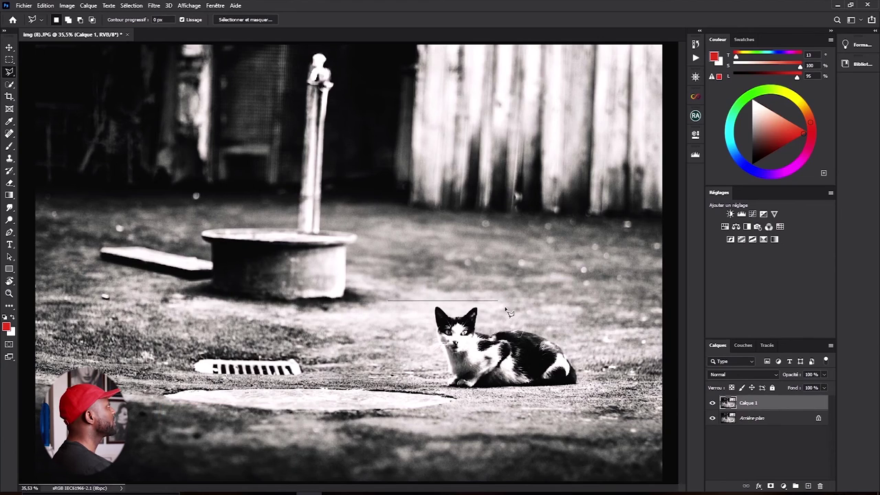
click(608, 301)
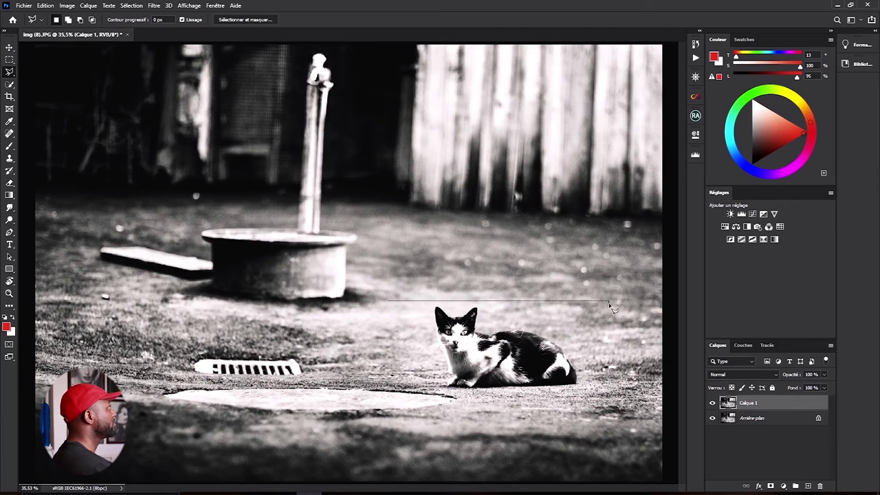
shift+click(609, 405)
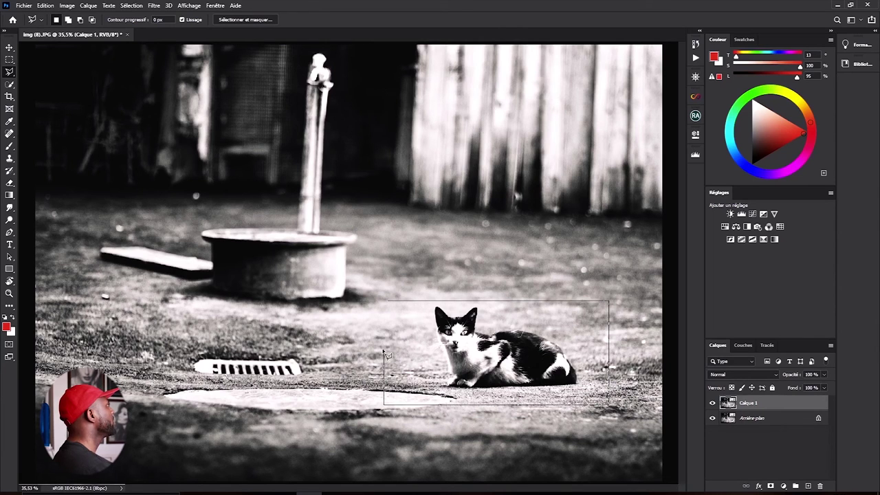
click(384, 333)
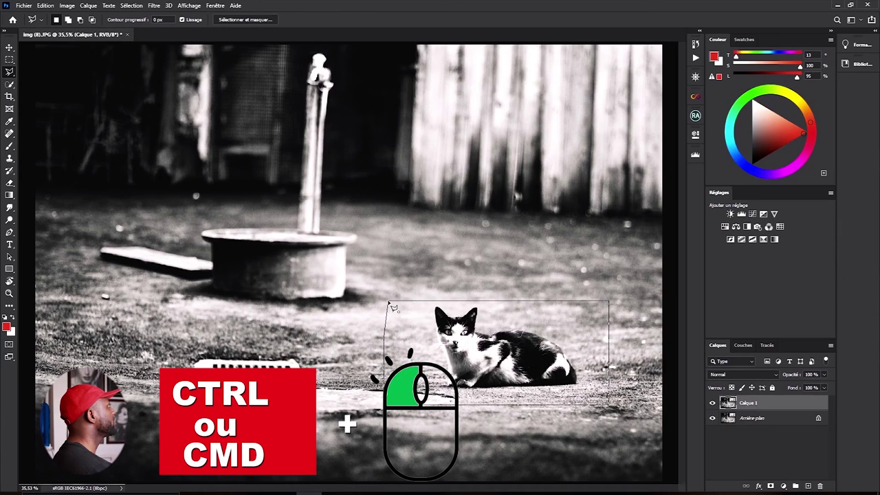
ctrl+click(393, 308)
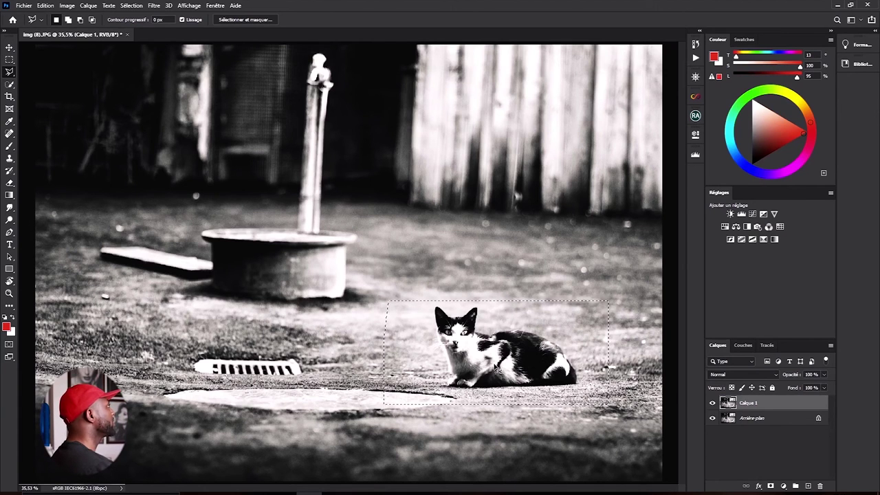
drag(500, 333, 497, 170)
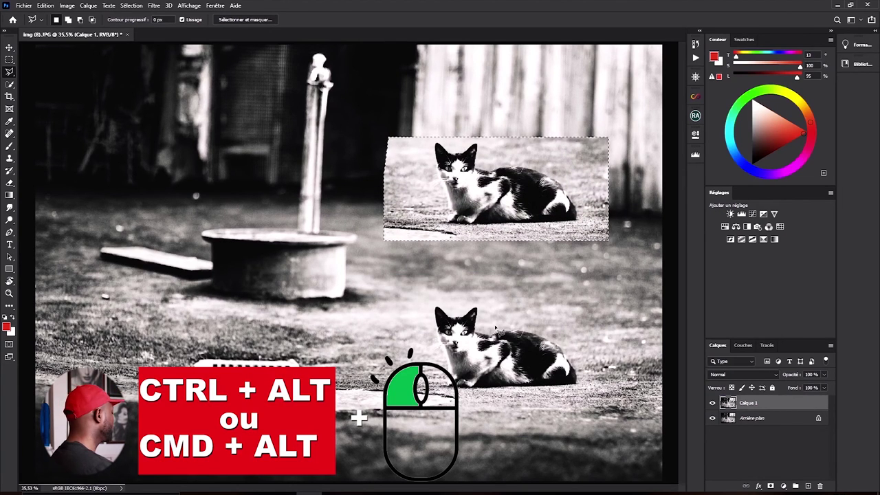
key(ctrl+z)
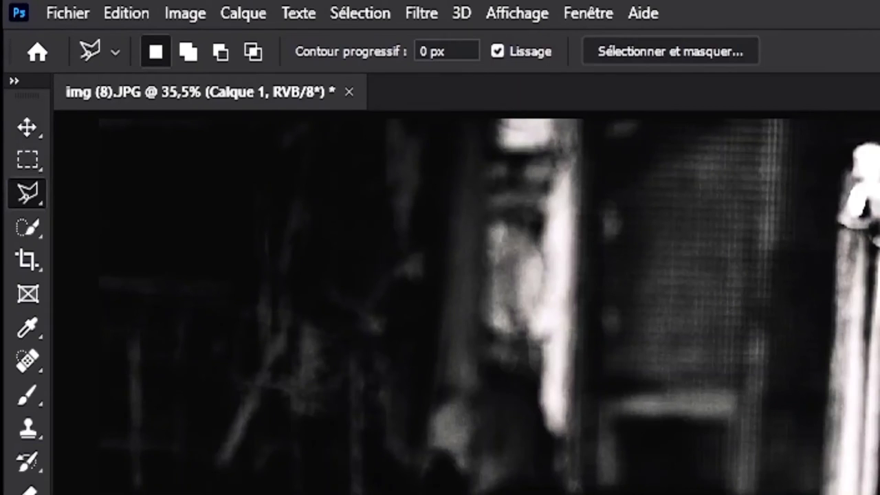
Trace the cat's full contour with the Outil Lasso magnétique, starting between its ears and closing the path there
right_click(33, 192)
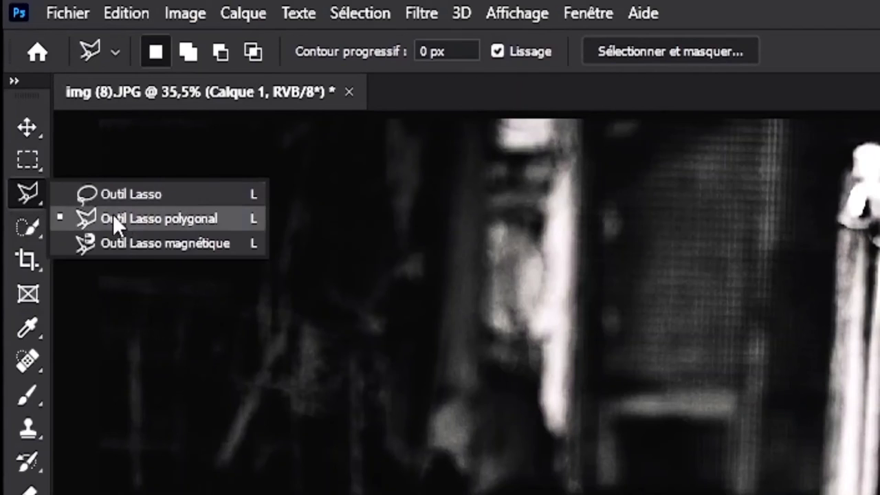
click(156, 246)
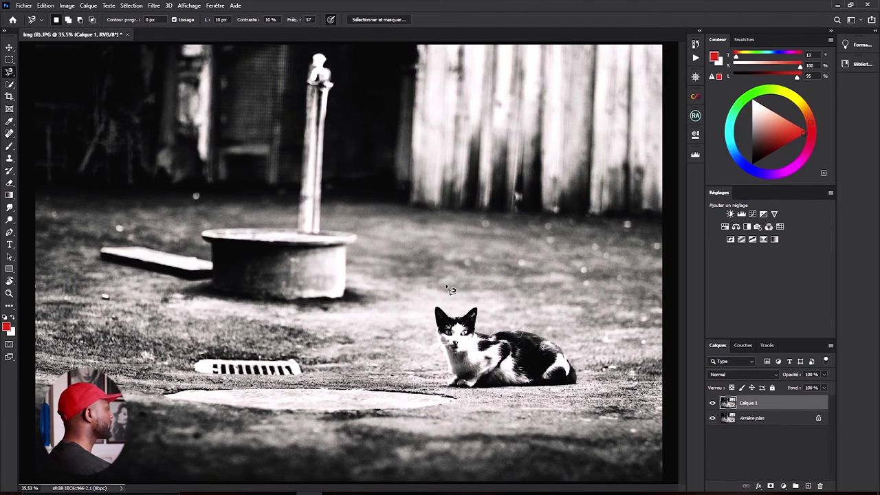
key(z)
mouse_move(408, 257)
mouse_down()
mouse_move(554, 430)
mouse_move(604, 437)
mouse_up()
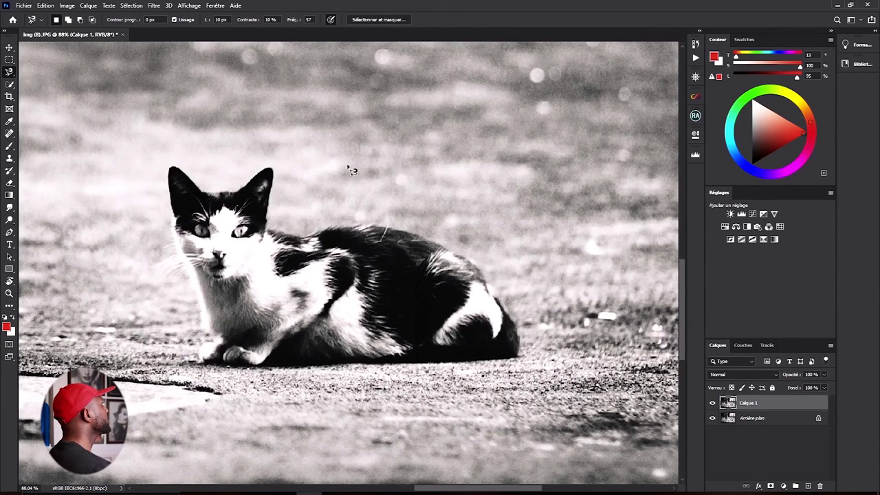
click(218, 191)
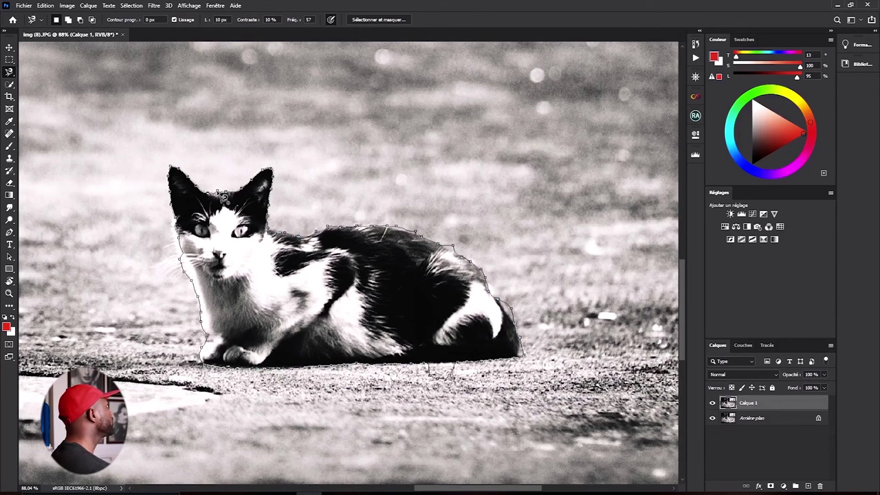
click(223, 197)
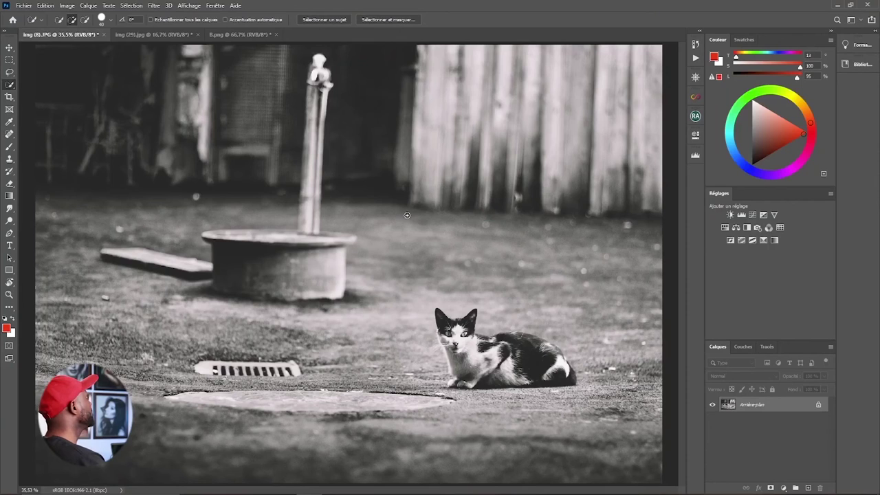
Choose the Outil Sélection rapide and select the black letter B in B.png
right_click(12, 87)
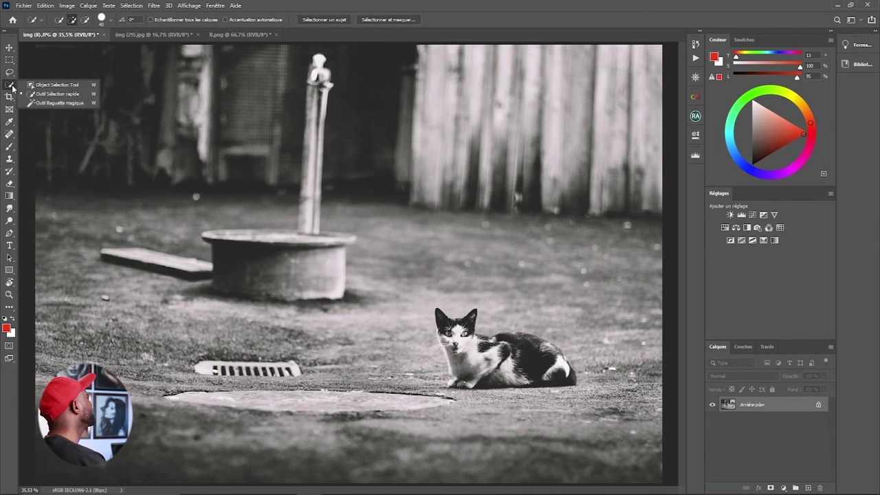
click(53, 94)
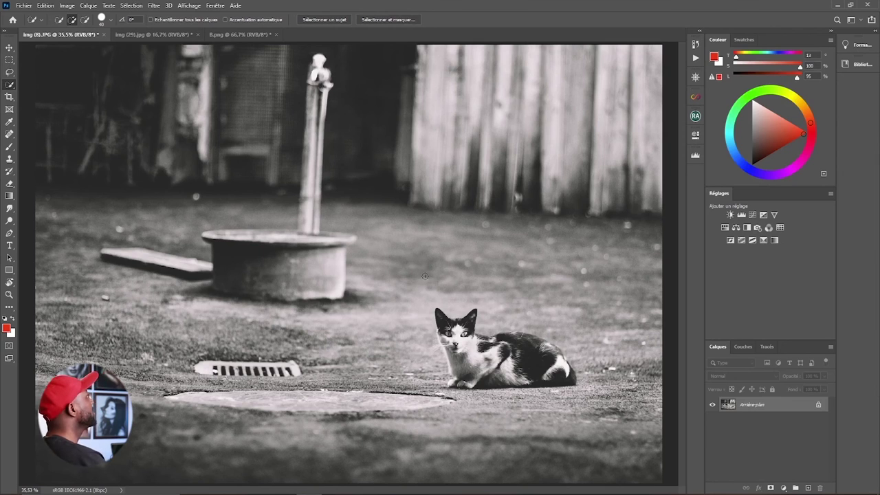
click(231, 34)
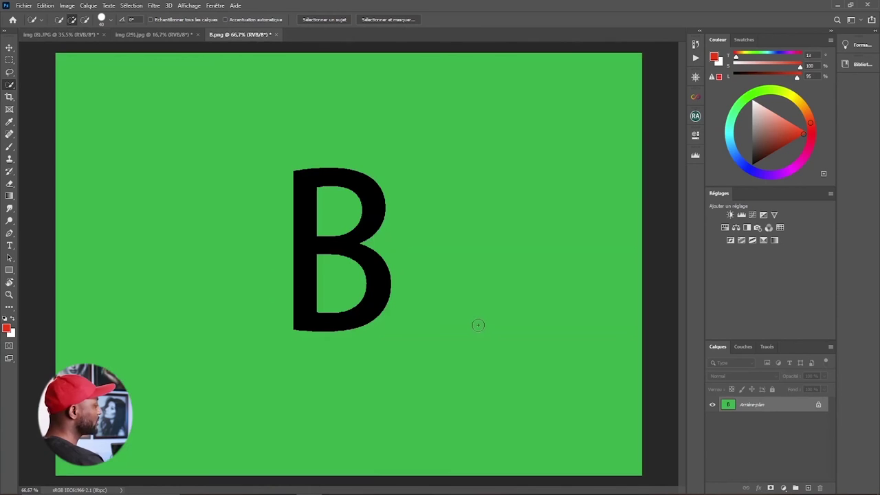
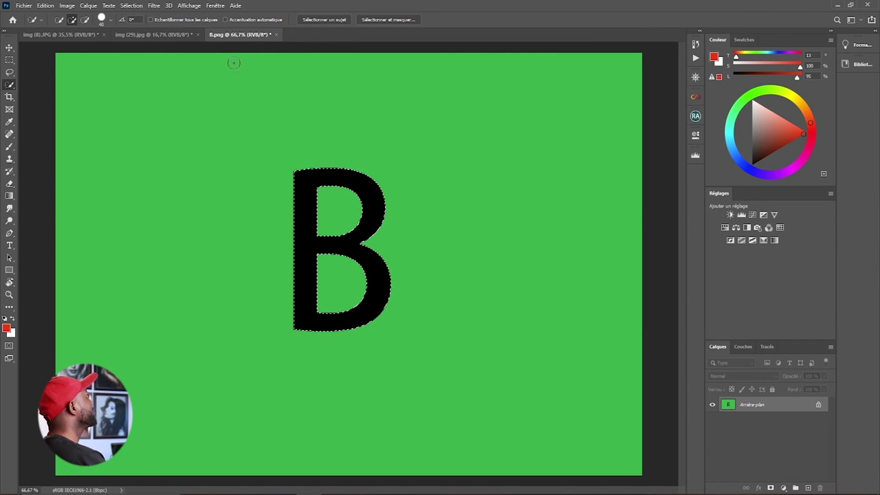
Return to img (8).JPG, paint a quick selection over the cat's body, and deselect it
click(79, 33)
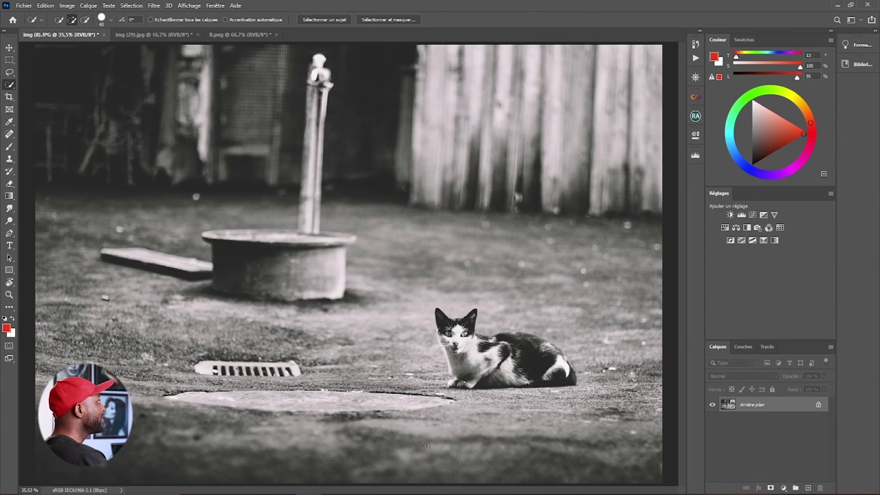
click(508, 353)
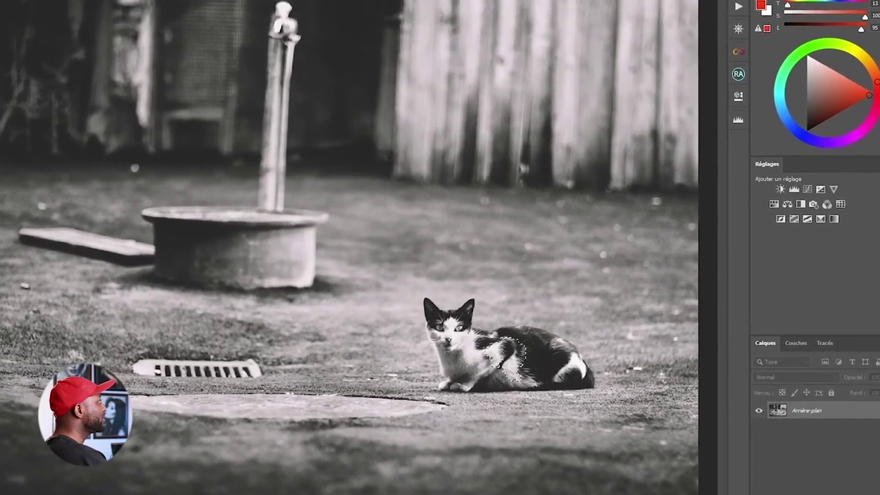
drag(509, 353, 515, 368)
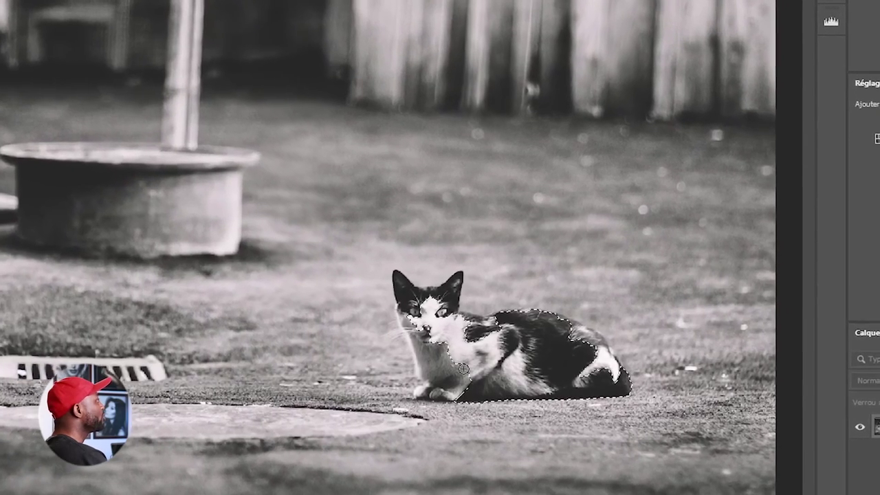
key(ctrl+d)
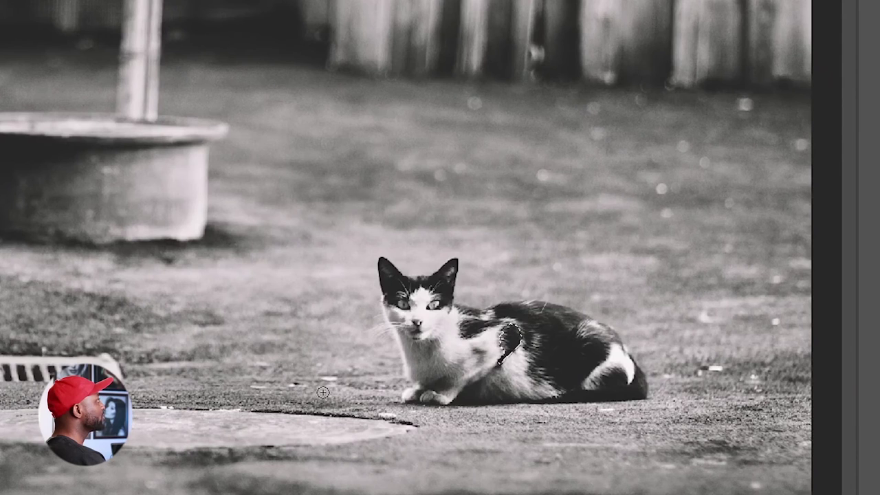
Build a quick selection of the whole cat by painting over its body, chest, front paws, face and ears
mouse_move(508, 324)
mouse_down()
mouse_move(502, 363)
mouse_move(517, 344)
mouse_up()
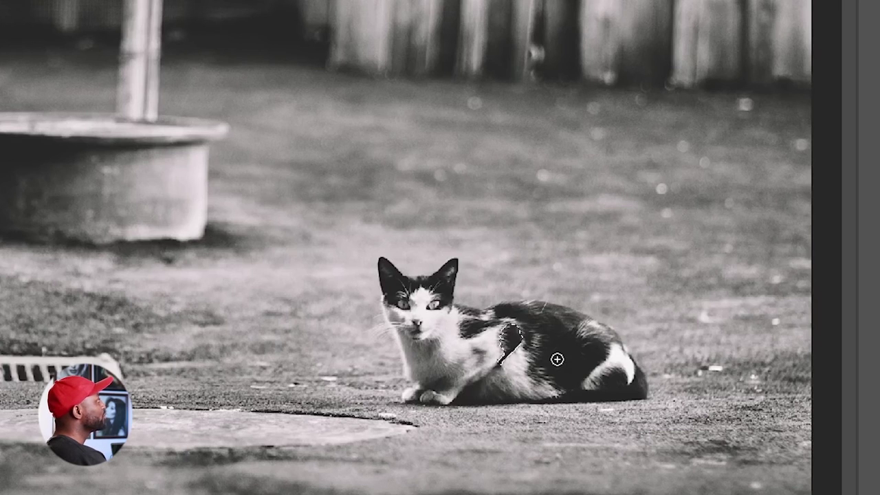
mouse_move(560, 356)
mouse_down()
mouse_move(514, 368)
mouse_move(455, 342)
mouse_up()
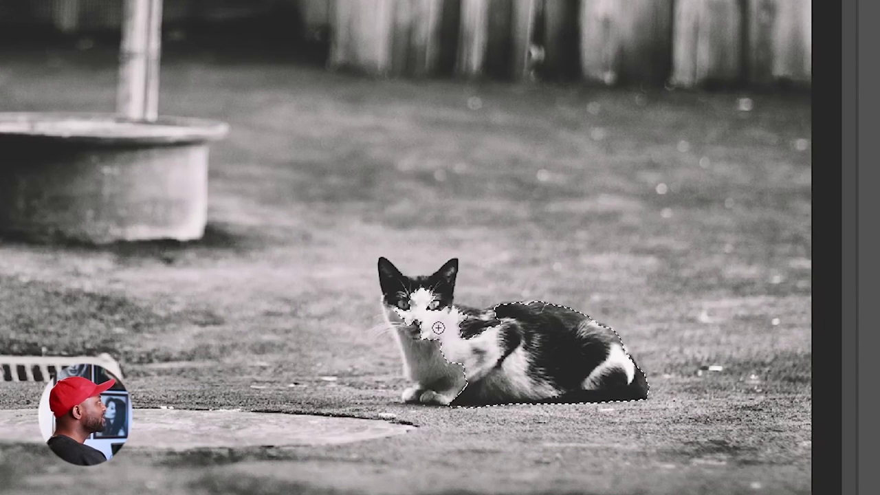
drag(446, 336, 435, 360)
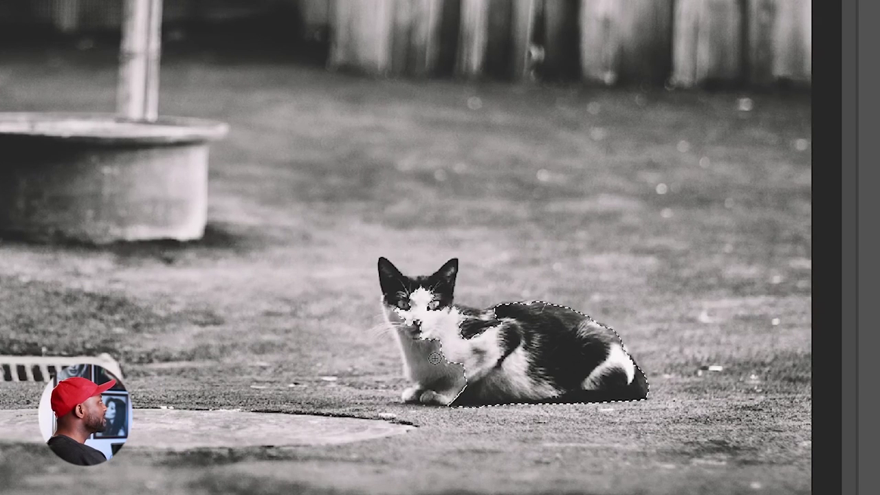
drag(425, 363, 430, 357)
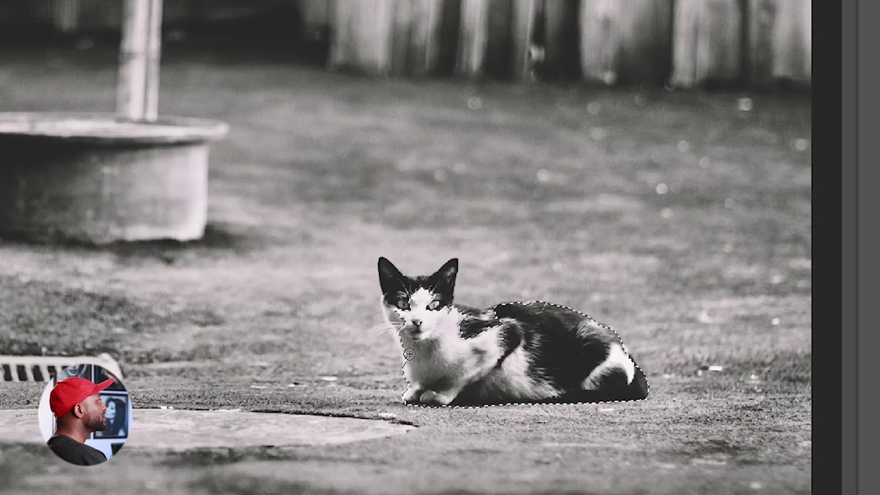
drag(406, 306, 401, 290)
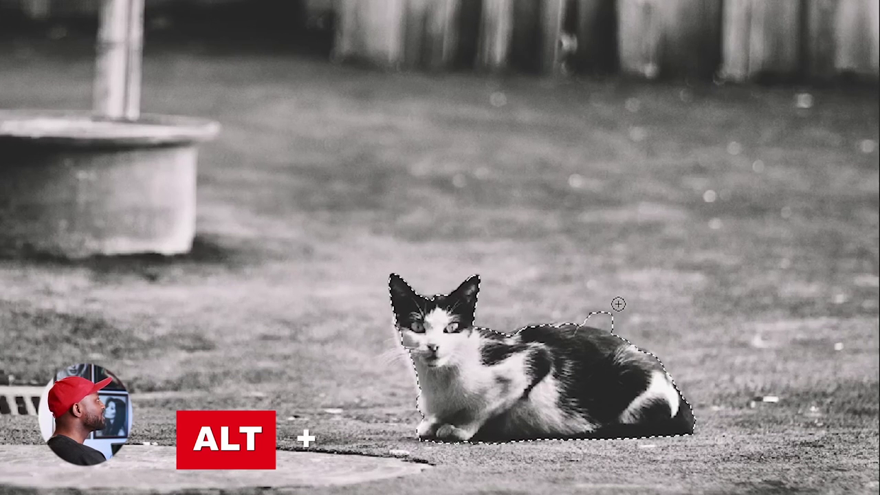
Subtract the spilled-over patch of ground above the cat's back from the selection
key(alt)
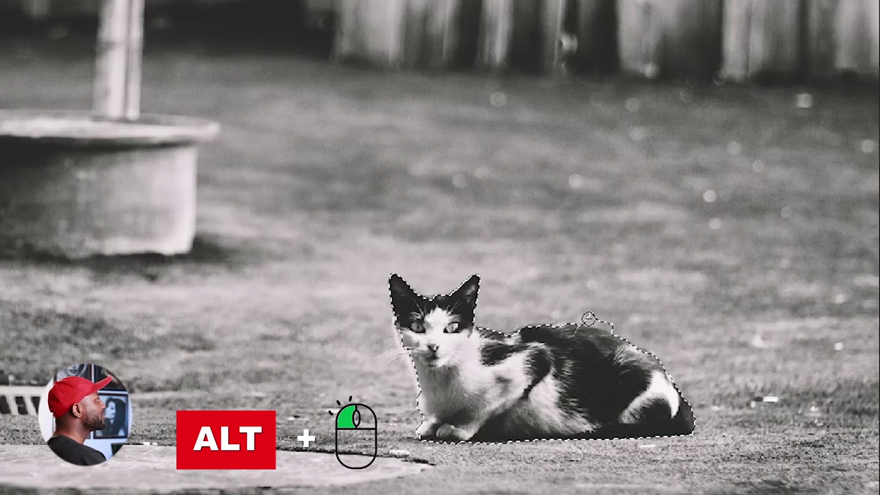
alt+click(600, 313)
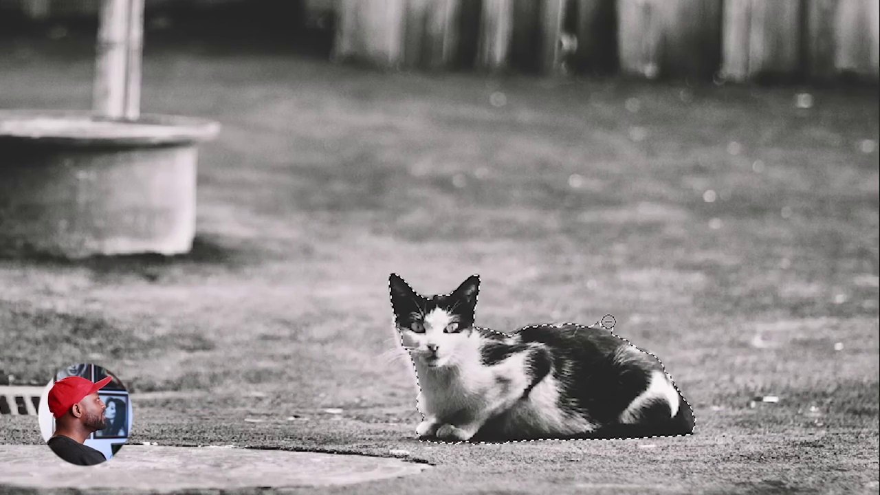
alt+click(597, 320)
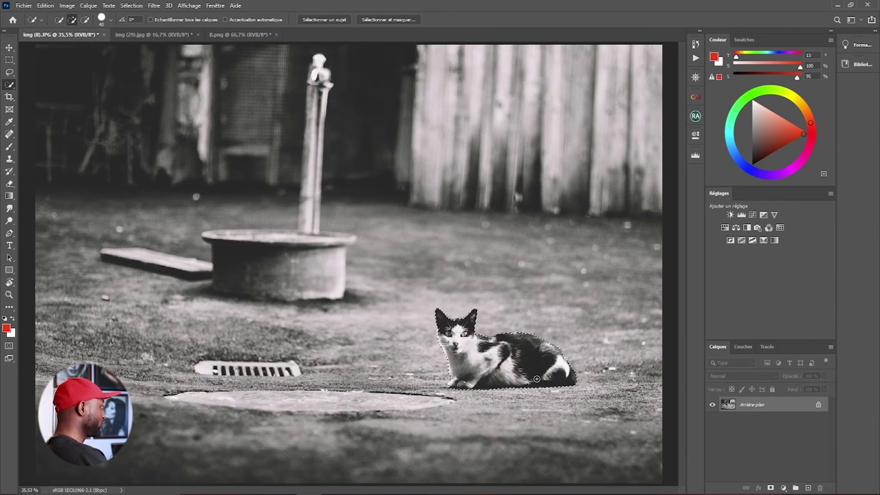
Add the area around the cat's whiskers to the quick selection and subtract the excess ground beneath them
key(z)
drag(609, 433, 607, 445)
key(w)
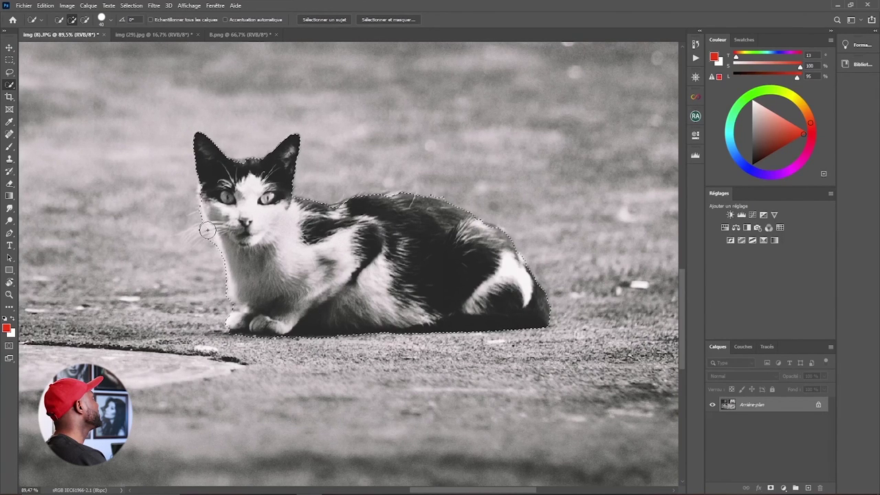
drag(197, 230, 199, 237)
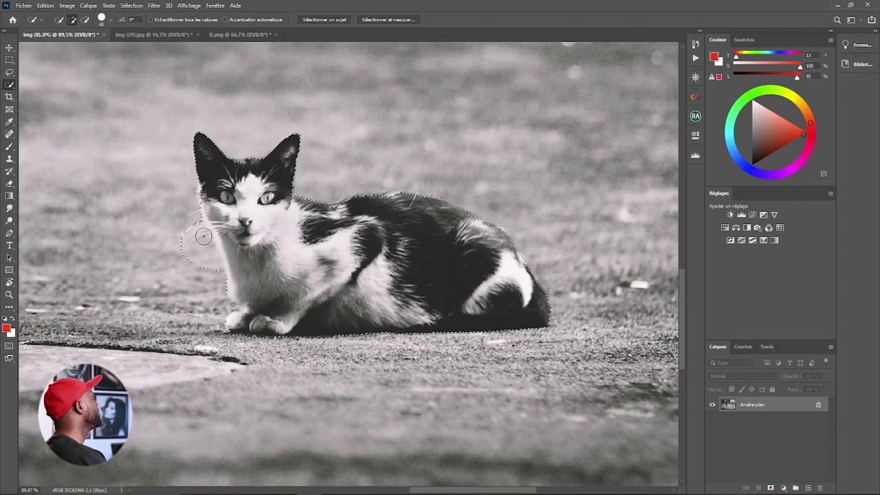
key(alt)
mouse_move(199, 265)
mouse_down()
mouse_move(214, 271)
mouse_move(188, 262)
mouse_up()
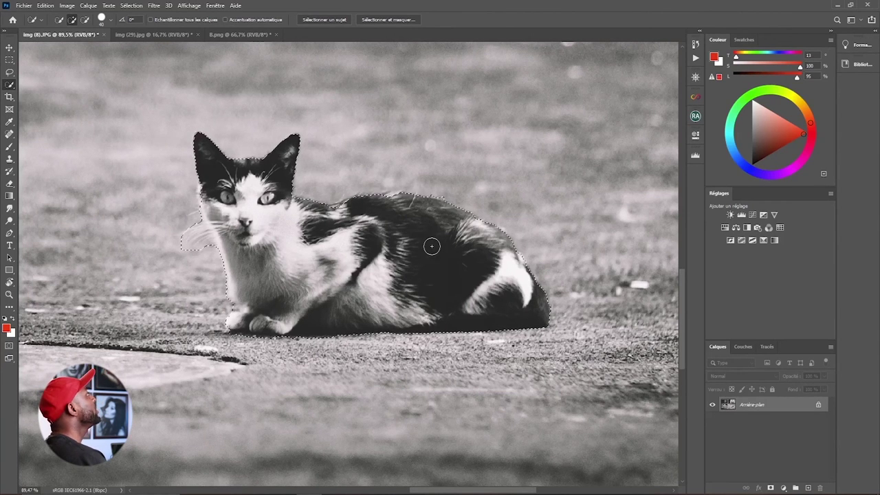
Open the cat selection in Sélectionner et masquer and set the overlay colour to red, ff0030
click(389, 21)
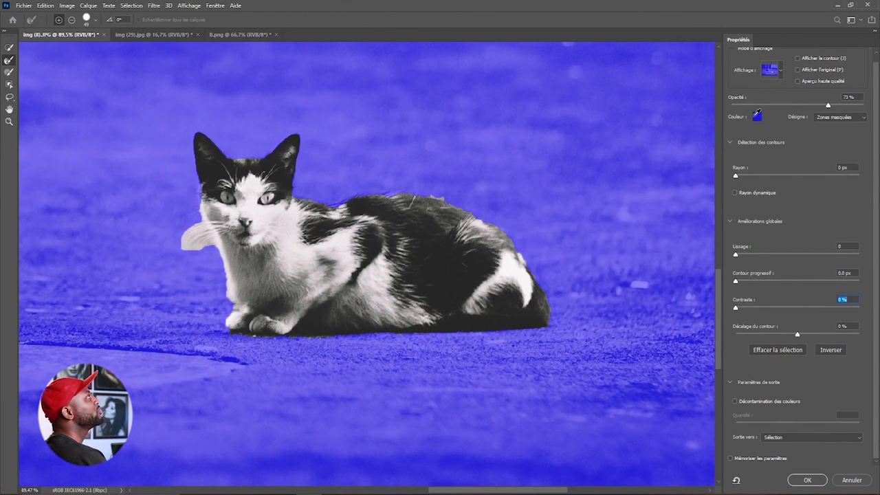
click(757, 116)
drag(628, 222, 625, 196)
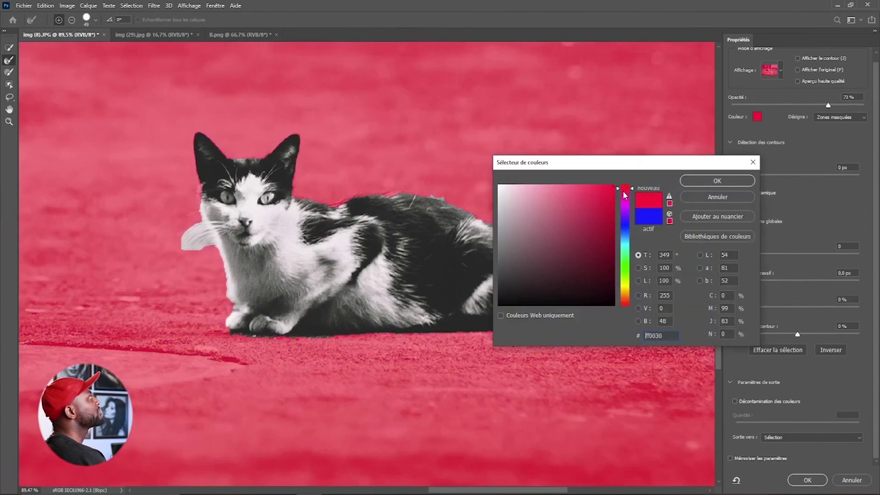
click(702, 183)
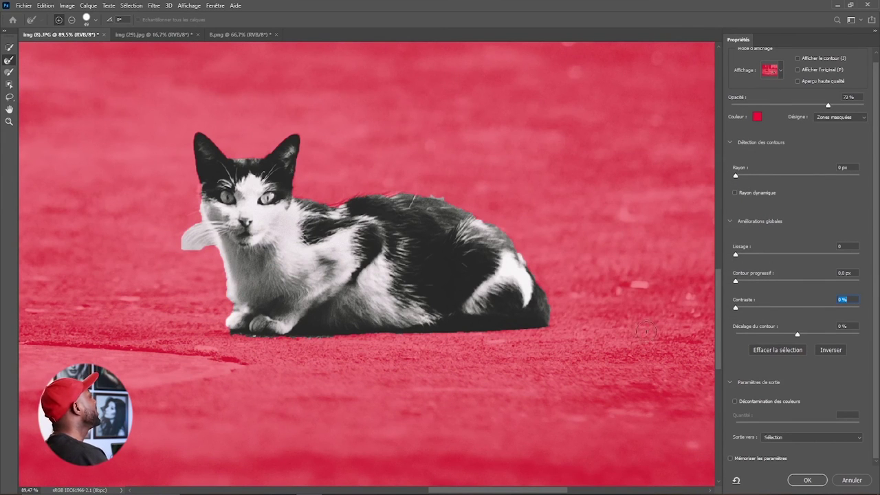
Brush over the cat's whiskers to refine the selection edge so the ground between the hairs is masked out
mouse_move(213, 234)
mouse_down()
mouse_move(186, 238)
mouse_move(218, 228)
mouse_move(191, 236)
mouse_move(219, 233)
mouse_up()
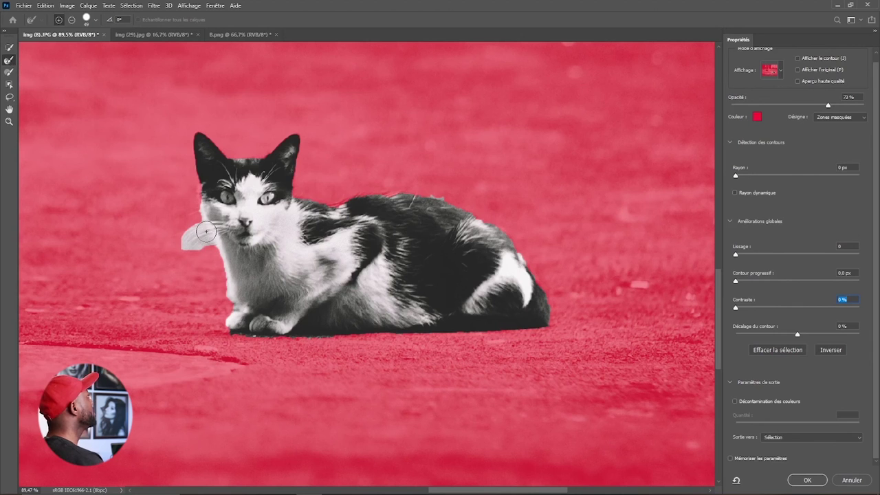
mouse_move(204, 234)
mouse_down()
mouse_move(187, 244)
mouse_move(196, 248)
mouse_move(197, 229)
mouse_up()
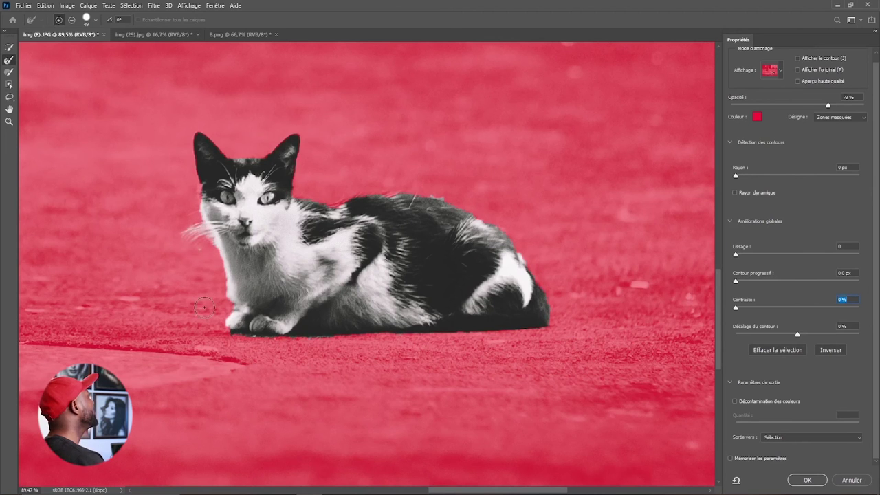
drag(201, 248, 193, 229)
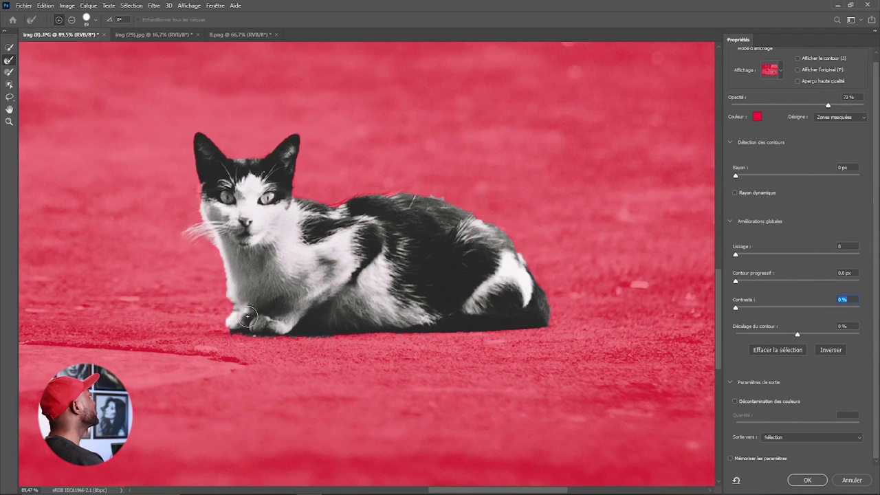
mouse_move(180, 239)
mouse_down()
mouse_move(229, 240)
mouse_move(213, 225)
mouse_up()
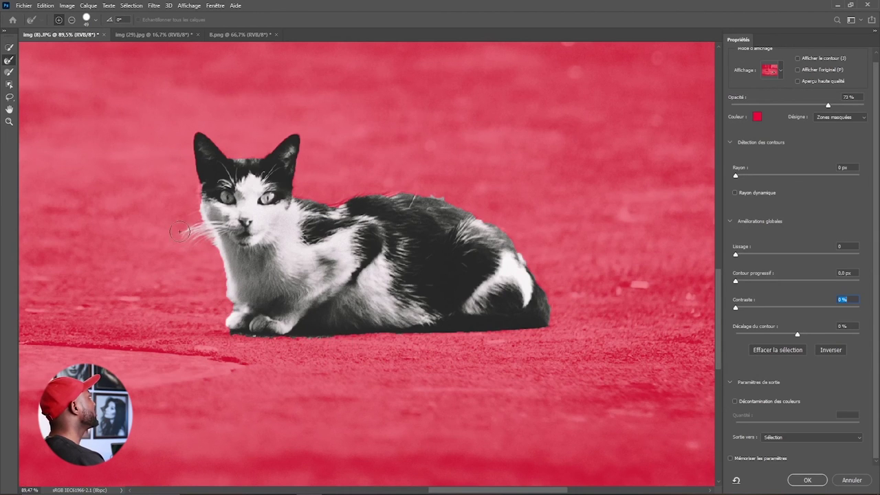
mouse_move(181, 231)
mouse_down()
mouse_move(221, 227)
mouse_move(196, 234)
mouse_up()
Preview the mask in several display modes, ending with Noir et blanc, and accept the refined selection
click(781, 71)
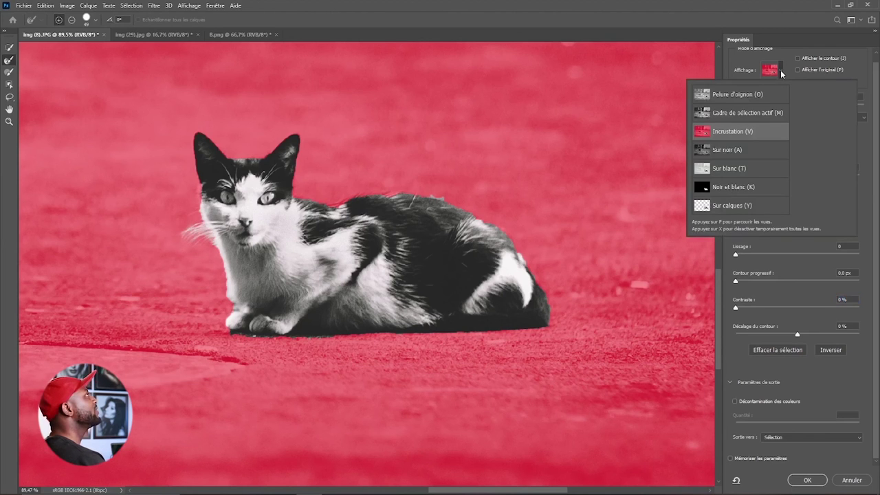
click(730, 151)
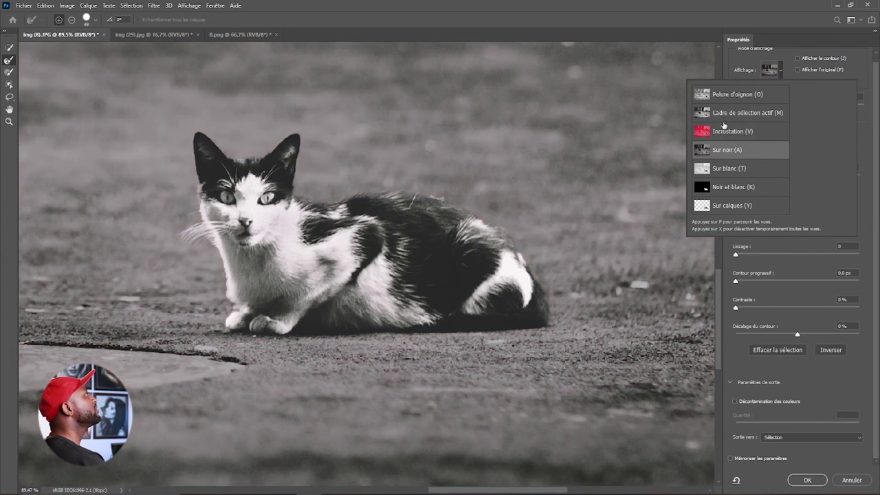
click(725, 113)
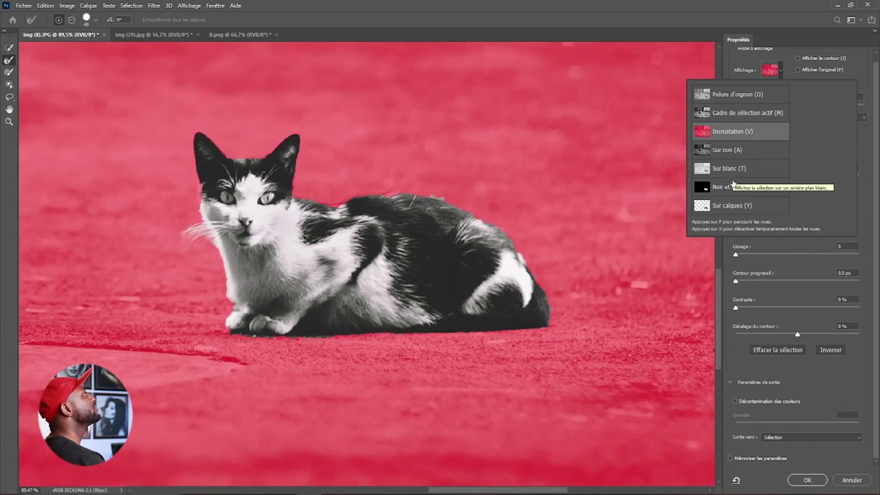
click(734, 186)
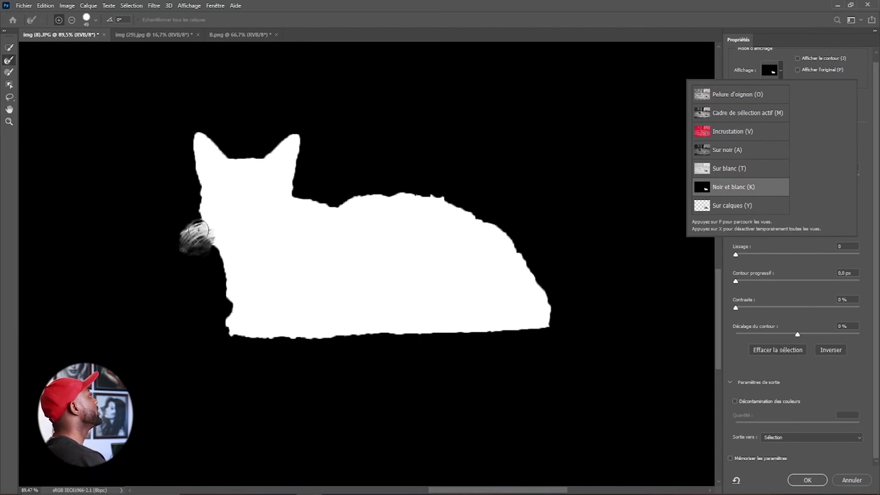
click(811, 482)
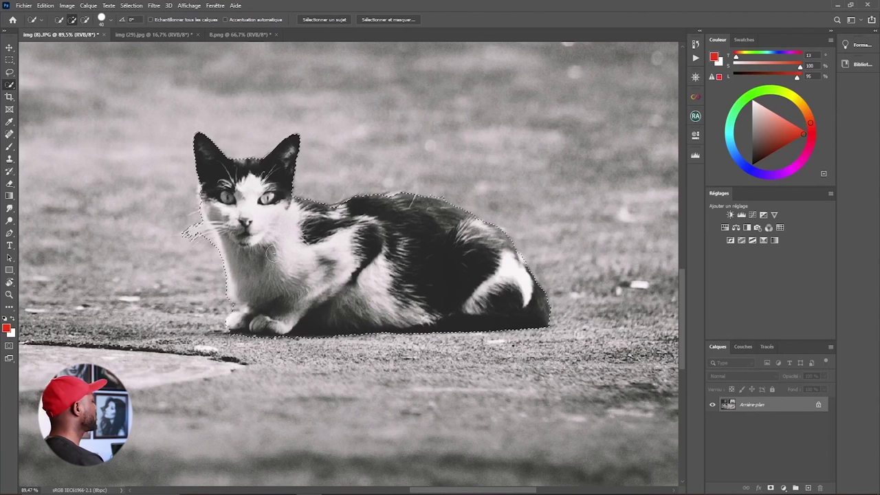
Try duplicating the selected cat up beside the original and again to its left, undoing the copies
drag(290, 266, 445, 175)
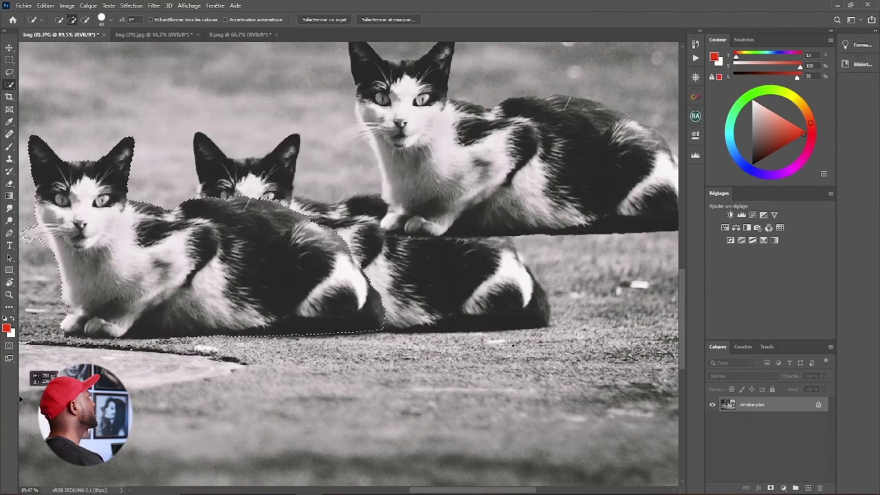
drag(372, 307, 61, 311)
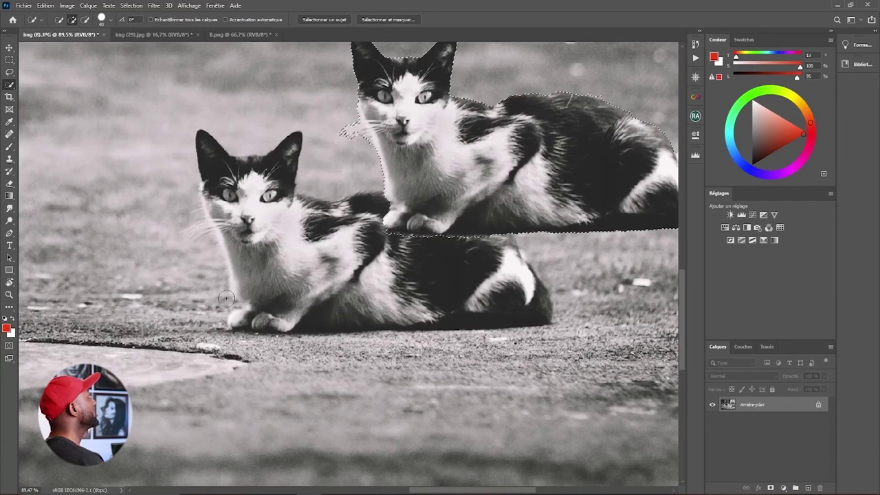
drag(202, 222, 228, 223)
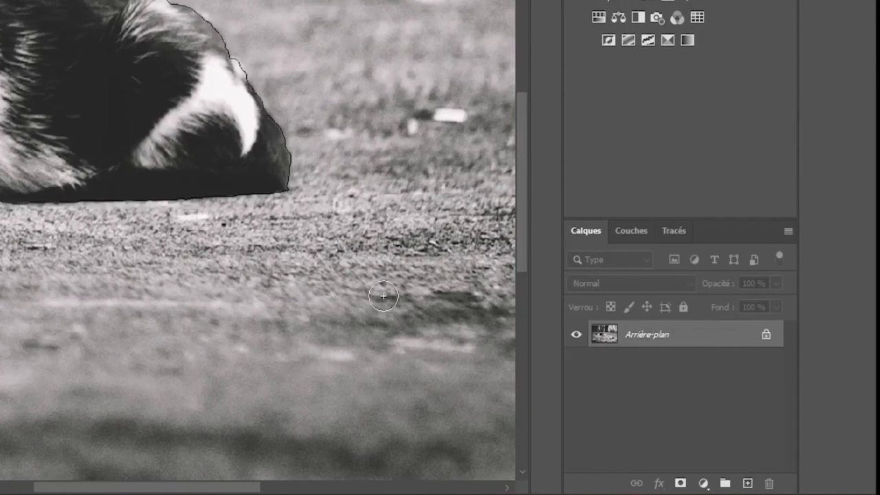
Deselect the cat, and in img (29).jpg duplicate the Arrière-plan layer
key(ctrl+d)
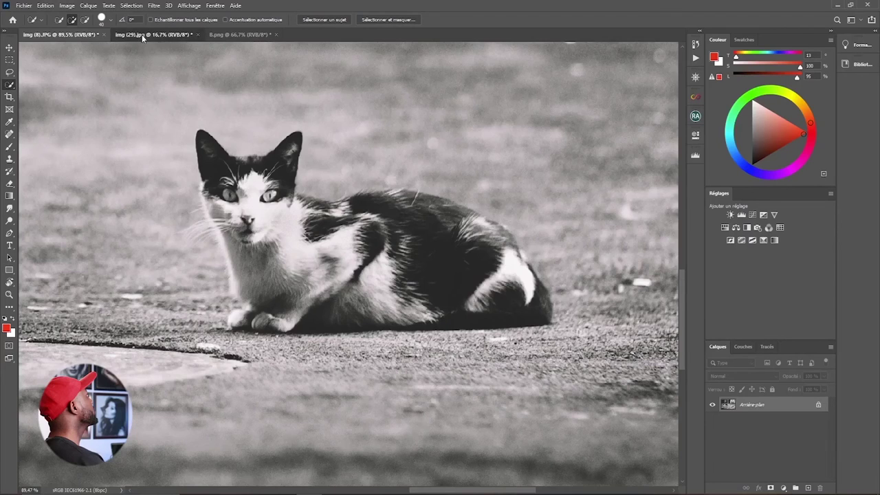
click(142, 34)
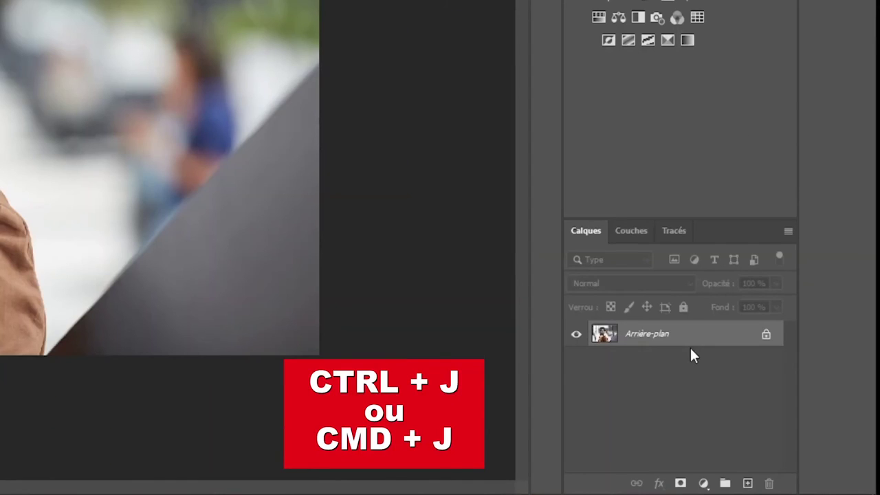
key(ctrl+j)
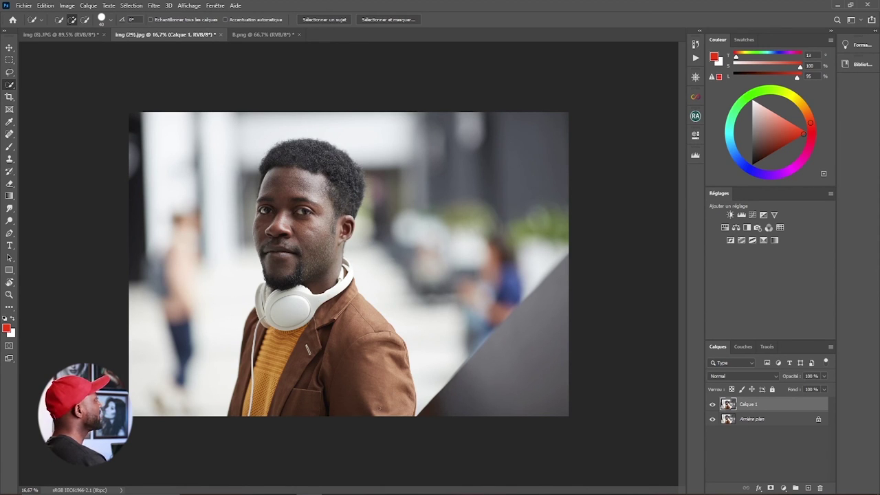
Paint a quick selection over the man's jacket, sweater, headphones, face and hair
drag(378, 409, 348, 353)
mouse_move(323, 384)
mouse_down()
mouse_move(288, 411)
mouse_move(276, 366)
mouse_move(260, 420)
mouse_move(239, 403)
mouse_up()
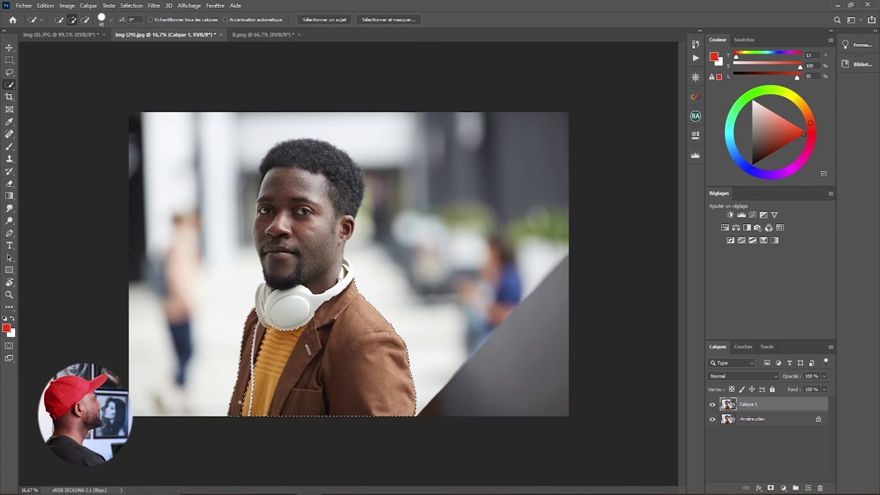
mouse_move(271, 303)
mouse_down()
mouse_move(347, 227)
mouse_move(318, 184)
mouse_move(360, 201)
mouse_move(315, 158)
mouse_move(272, 179)
mouse_move(266, 149)
mouse_move(320, 141)
mouse_move(359, 169)
mouse_move(272, 150)
mouse_up()
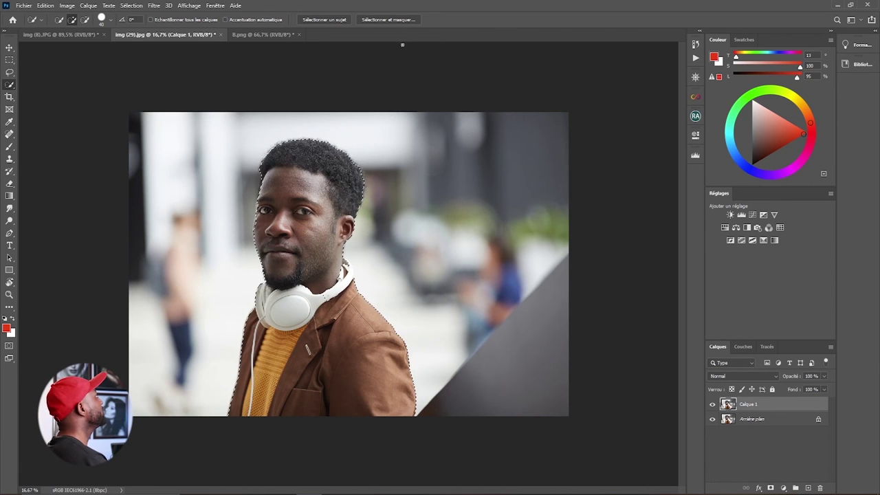
Check the man's mask in Sélectionner et masquer, cancel it, and touch up the quick selection along his hair and face
click(404, 20)
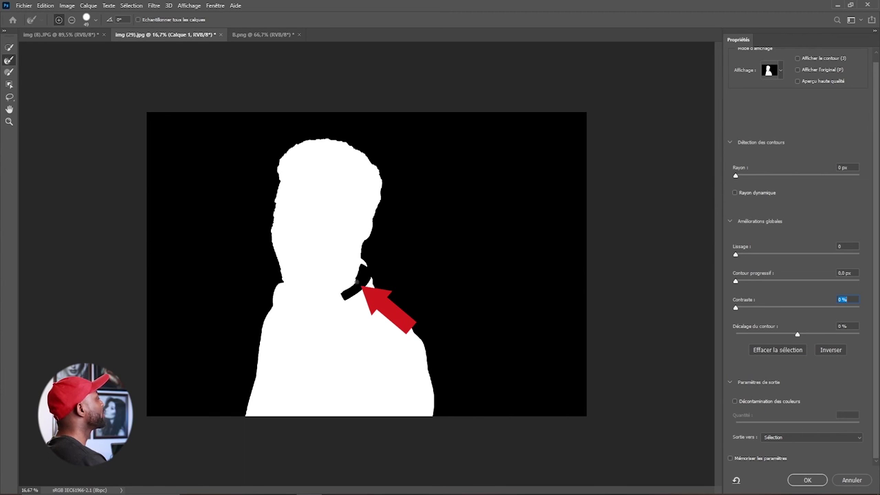
click(846, 480)
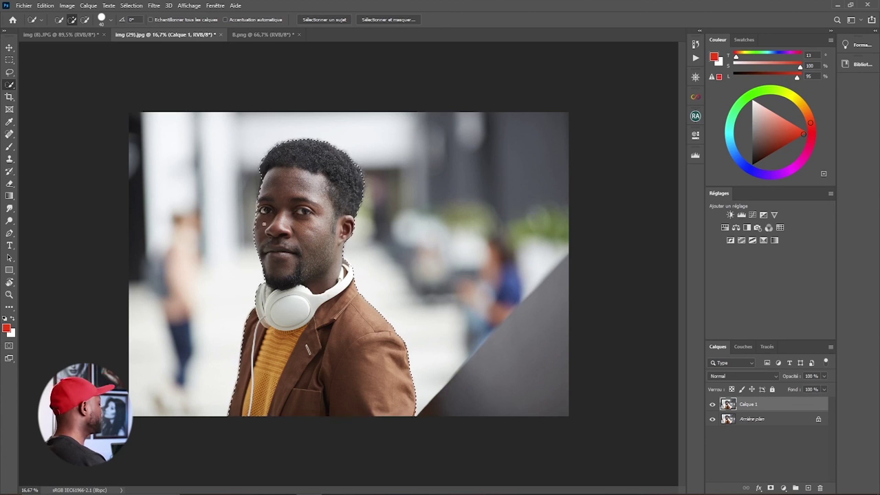
key(z)
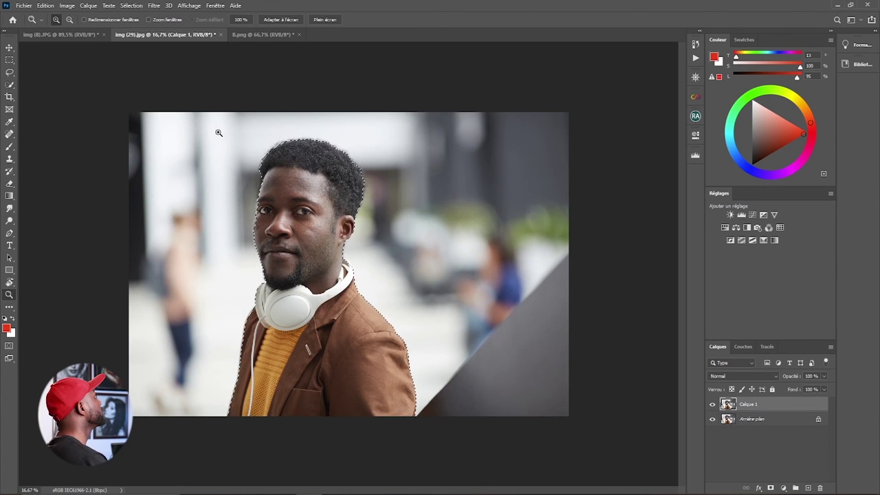
drag(233, 124, 391, 332)
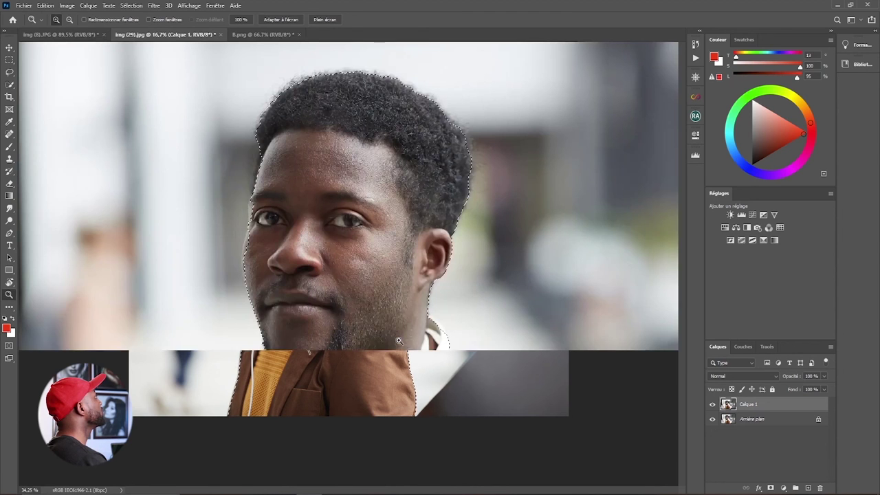
key(w)
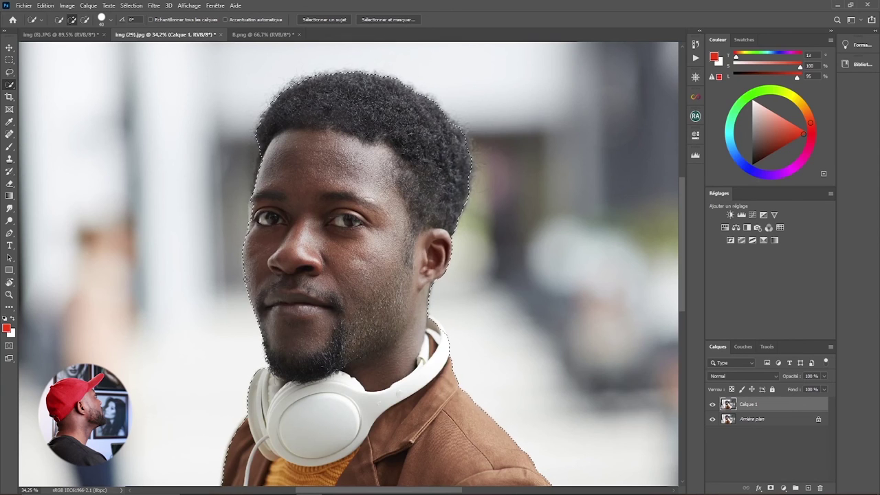
key(ctrl+d)
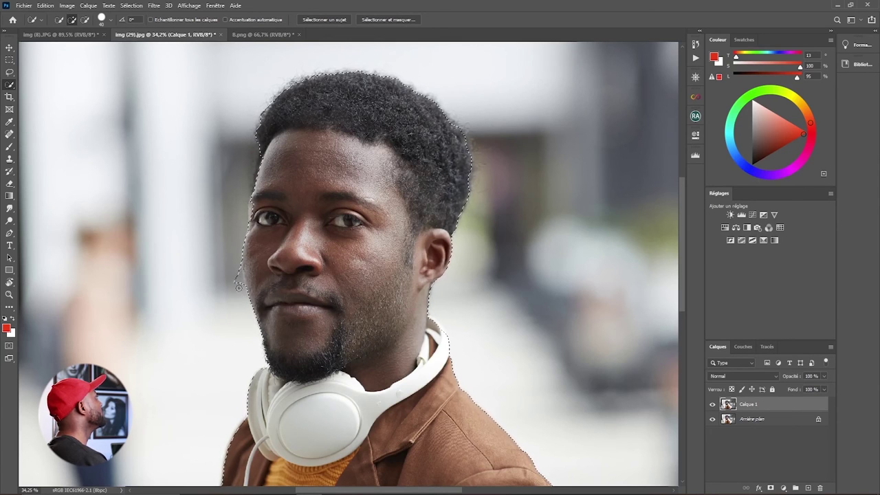
key(alt)
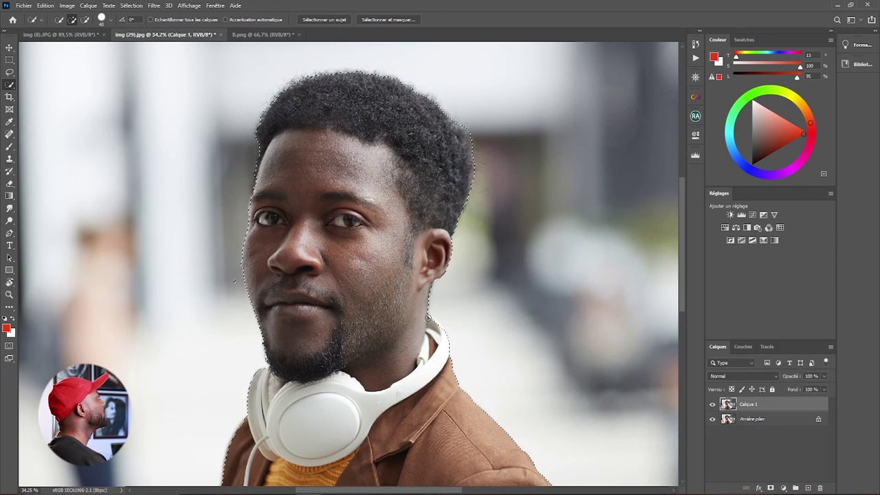
mouse_move(414, 447)
mouse_down()
mouse_move(399, 209)
mouse_move(415, 434)
mouse_up()
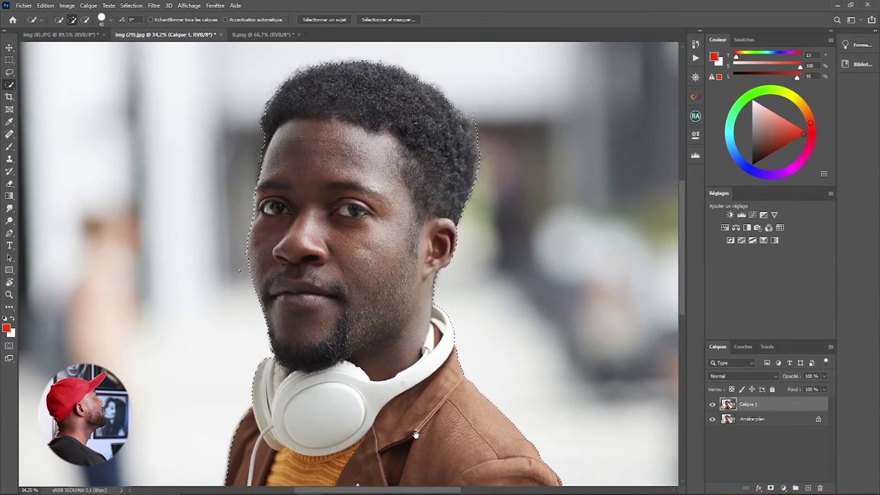
Open Sélectionner et masquer for the man's selection and display the masked areas as a red overlay
click(383, 20)
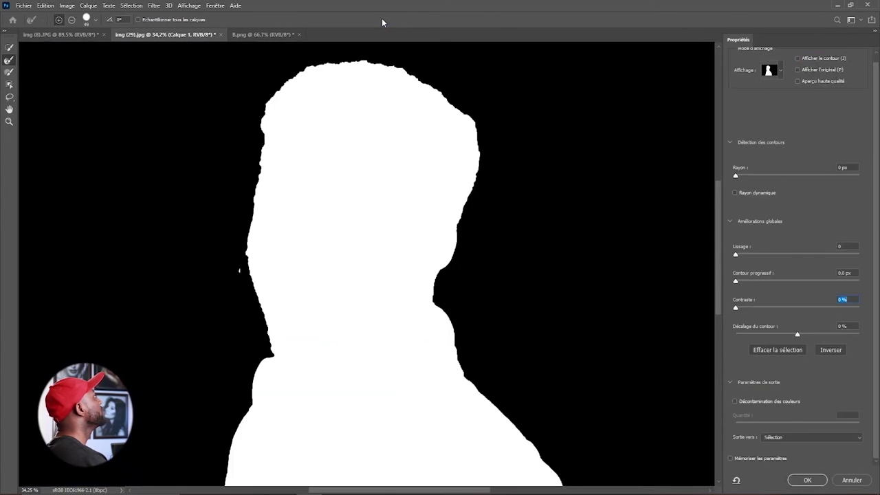
click(781, 72)
click(735, 133)
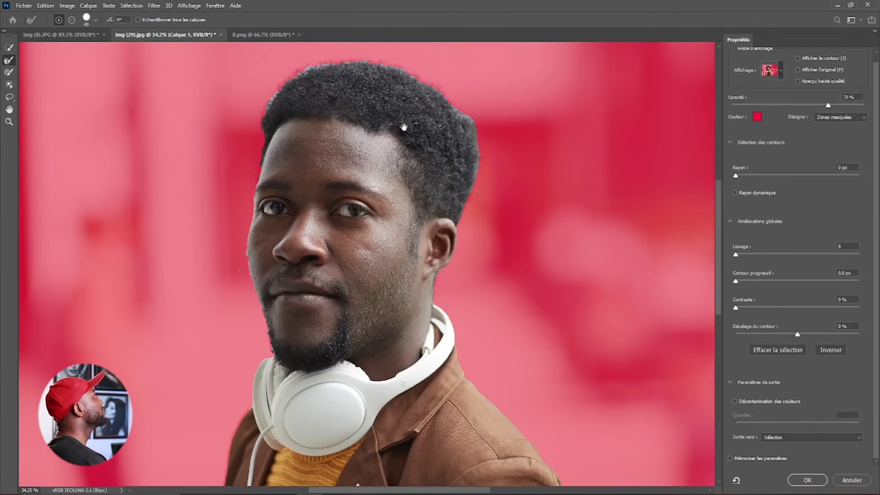
drag(405, 132, 407, 200)
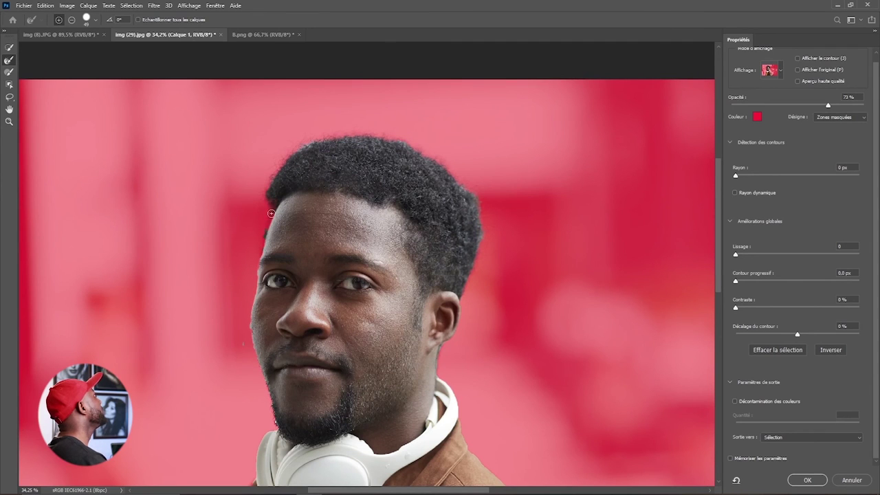
Refine the selection along the man's cheek and hair edges, and accept it with Sélection as the output
click(9, 49)
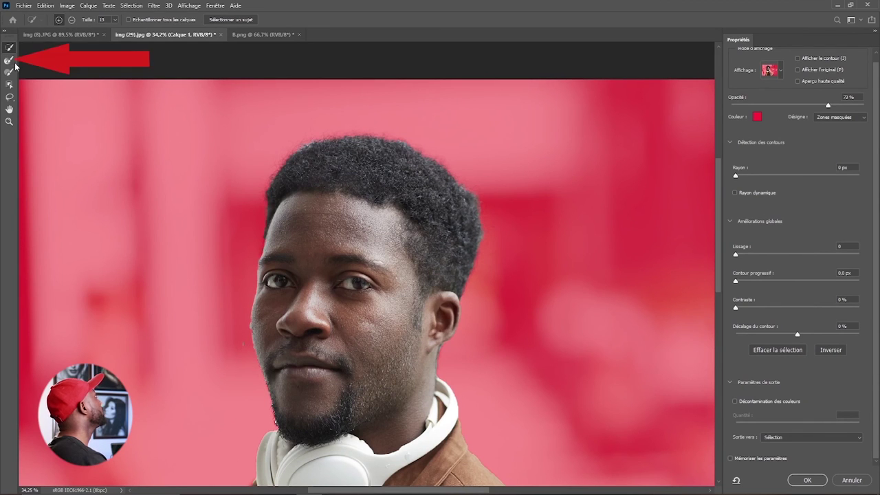
key(r)
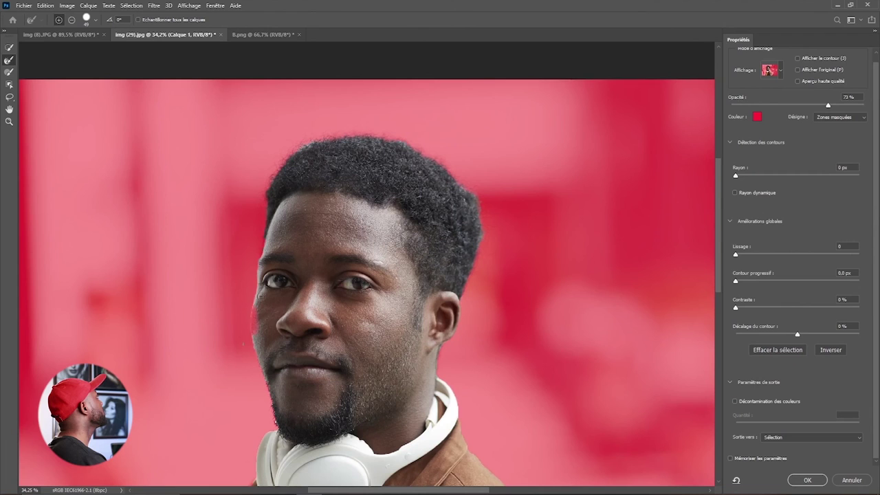
click(9, 48)
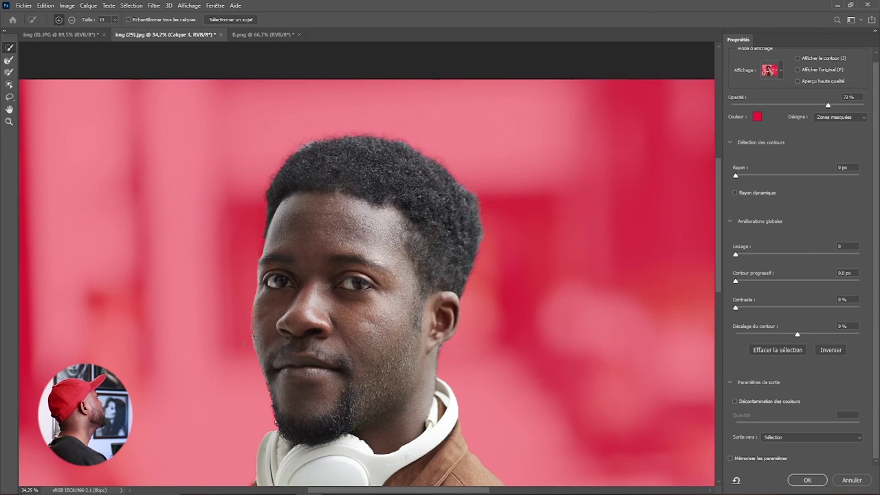
drag(252, 335, 240, 206)
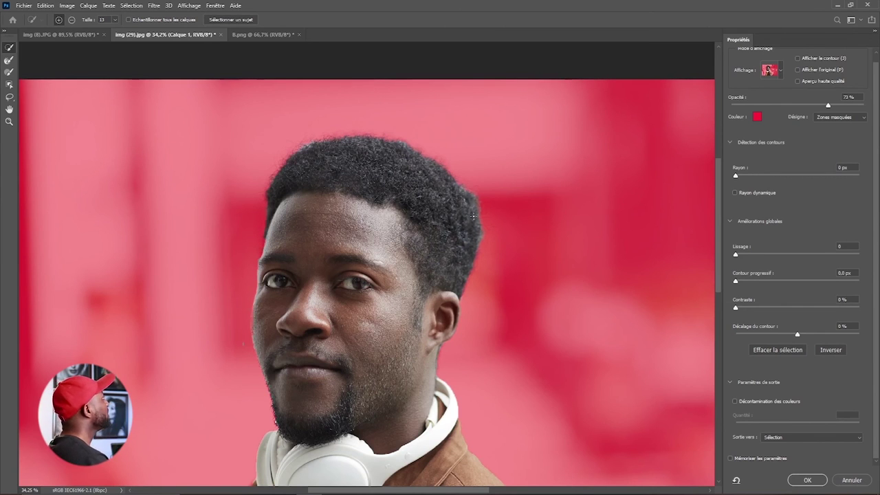
click(9, 60)
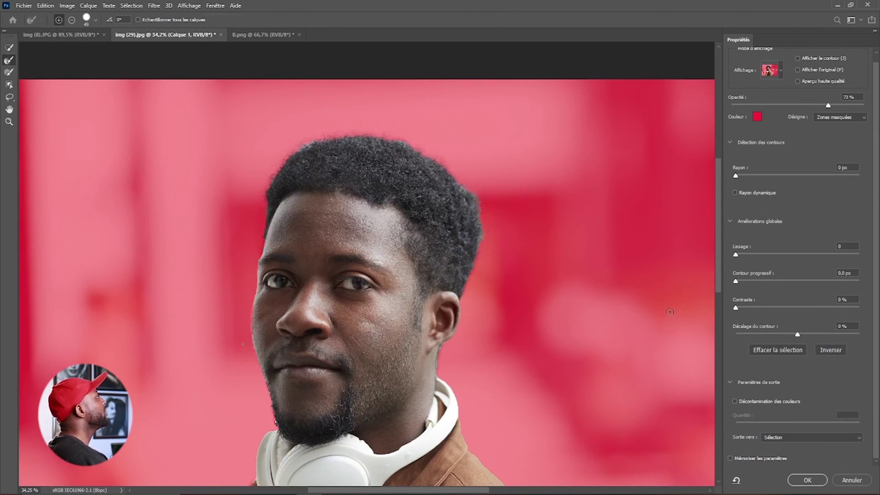
drag(720, 242, 719, 181)
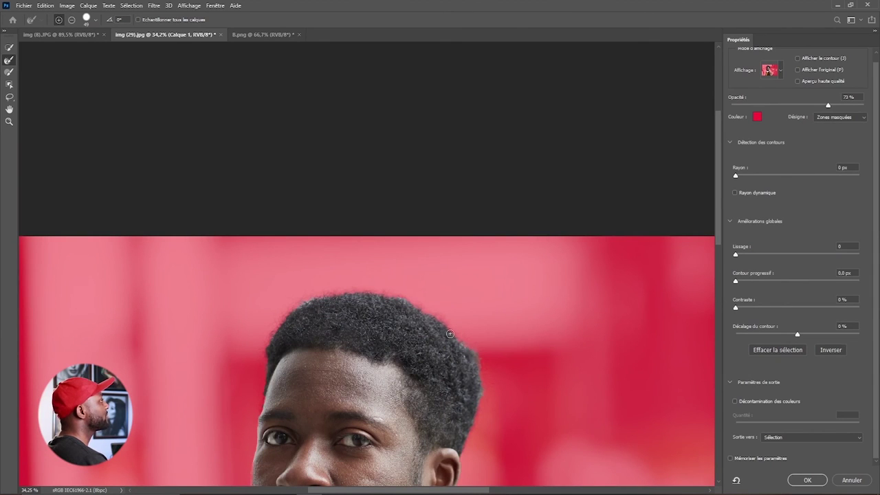
click(808, 480)
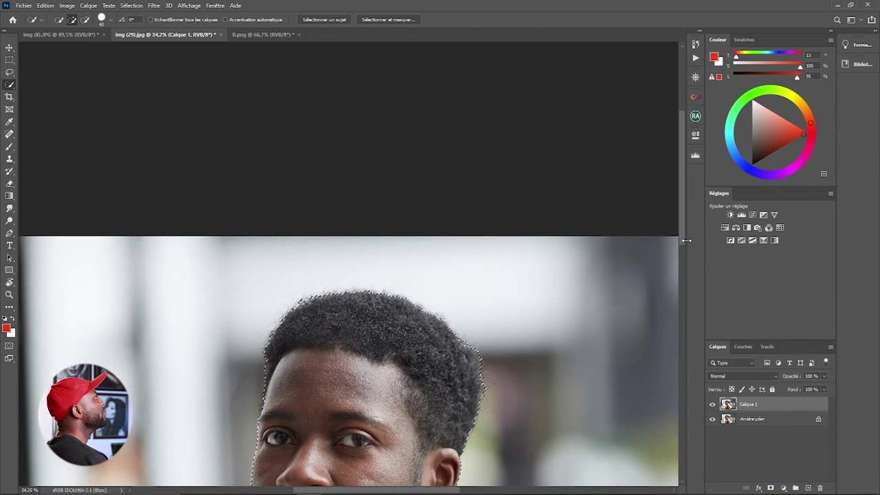
Fit the portrait to the screen and place a duplicate of the selected man to the right of the original on Calque 1
drag(684, 239, 684, 285)
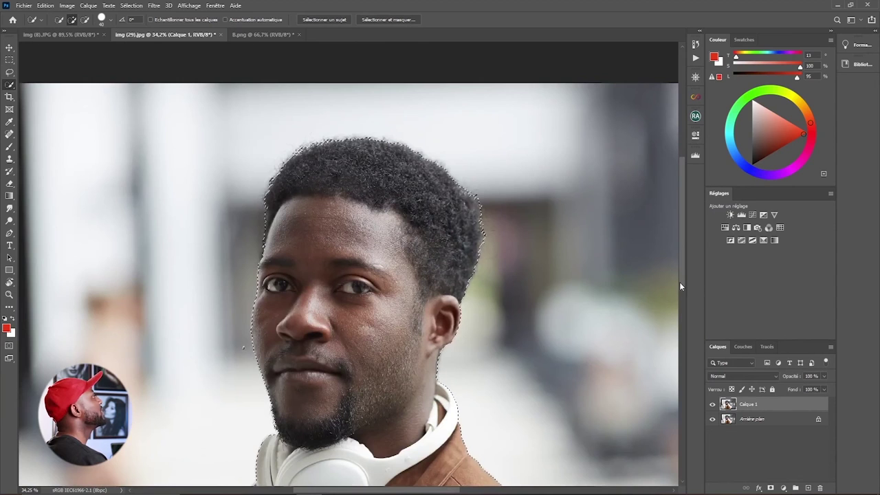
drag(682, 283, 686, 346)
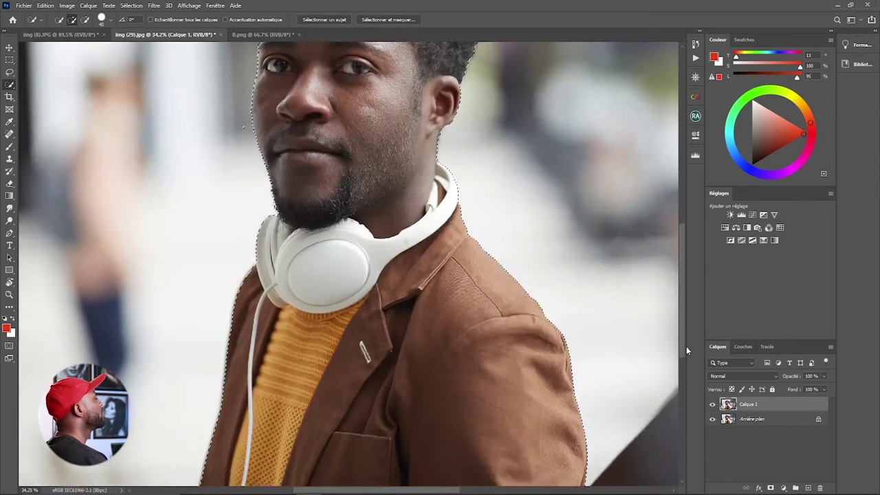
key(z)
right_click(427, 314)
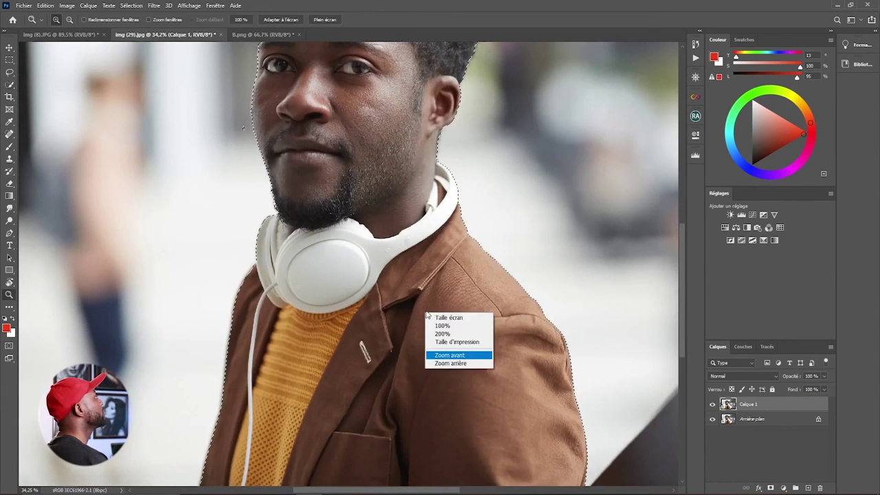
click(442, 319)
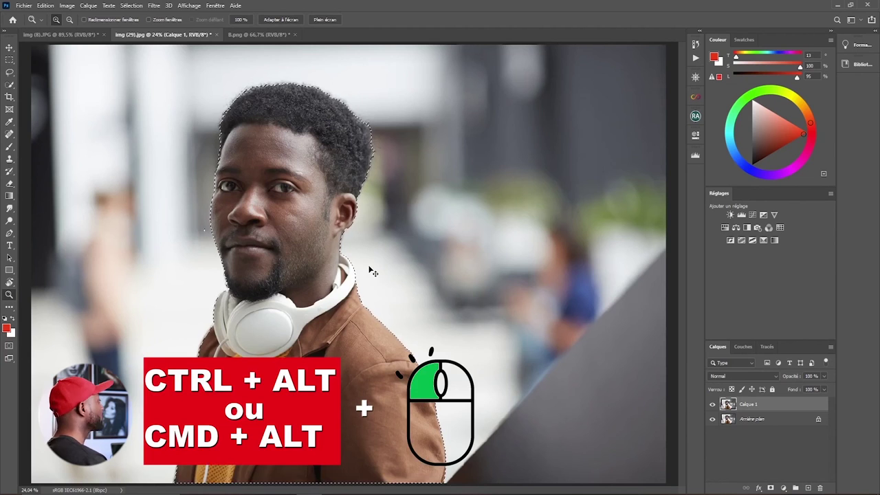
drag(300, 239, 520, 233)
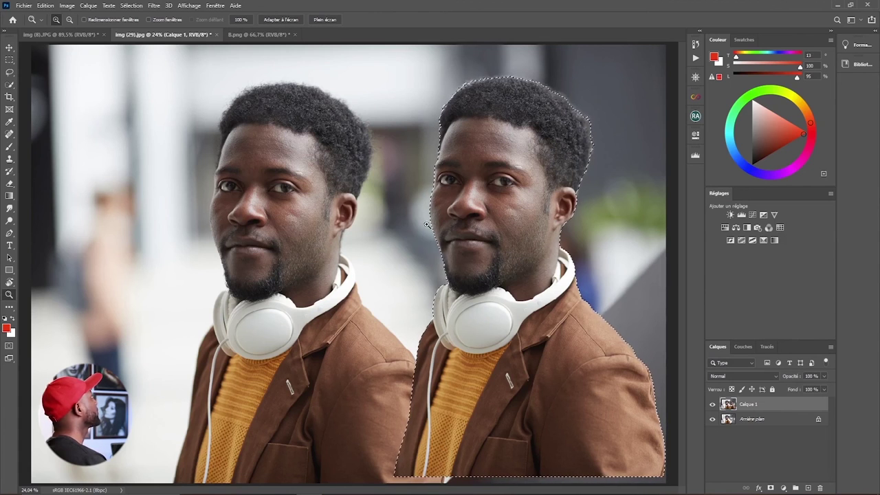
Delete Calque 1 with the duplicated man and deselect everything
click(11, 85)
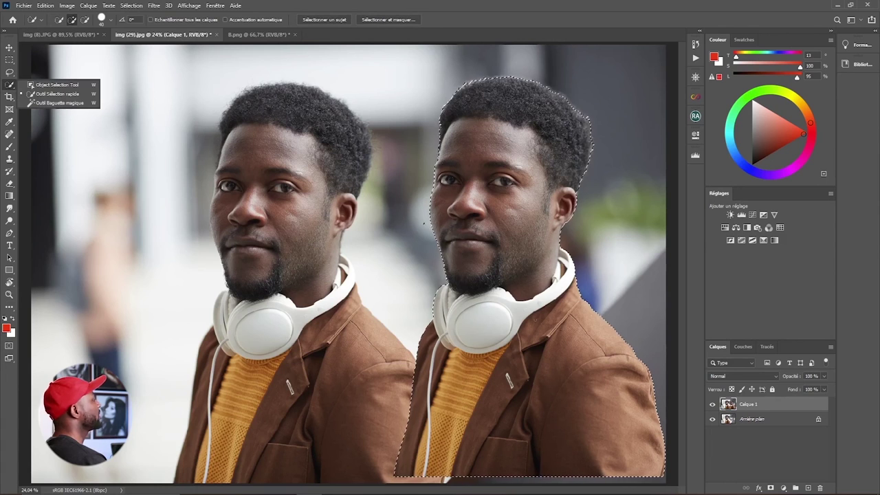
drag(787, 411, 821, 488)
key(ctrl+d)
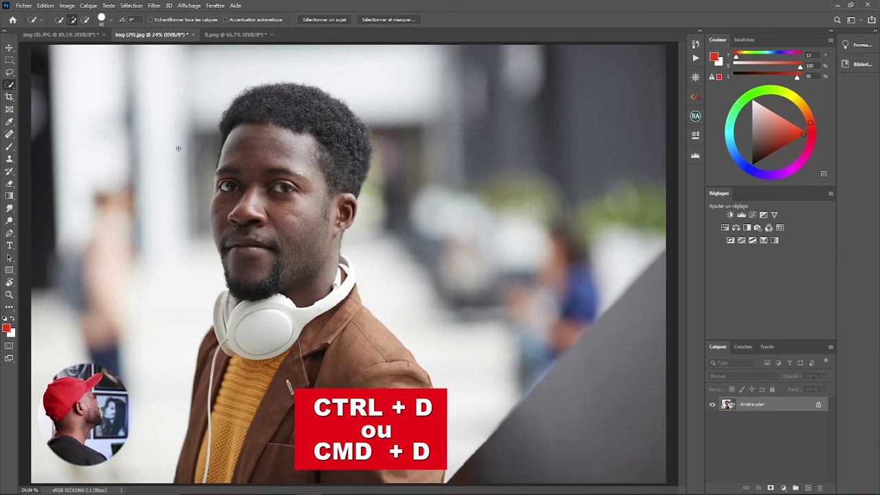
Switch to img (8).JPG, fit the cat photo to the screen, and duplicate the Arrière-plan layer
click(69, 33)
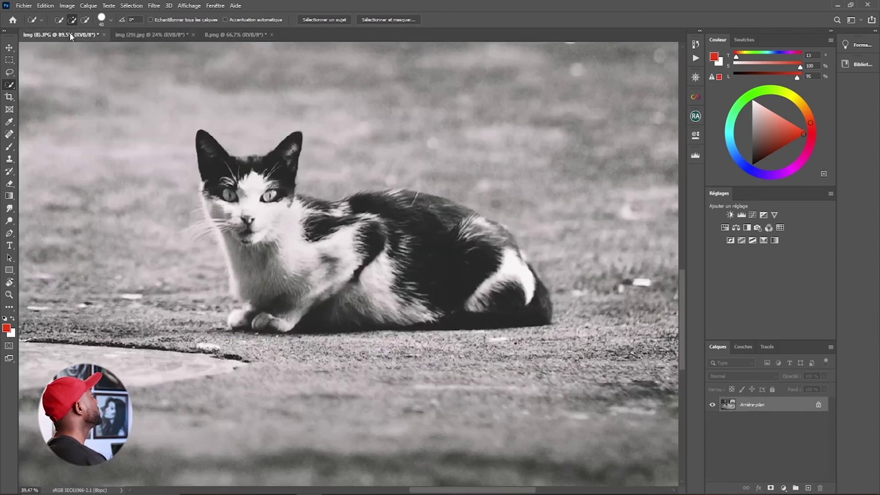
key(z)
right_click(434, 266)
click(446, 272)
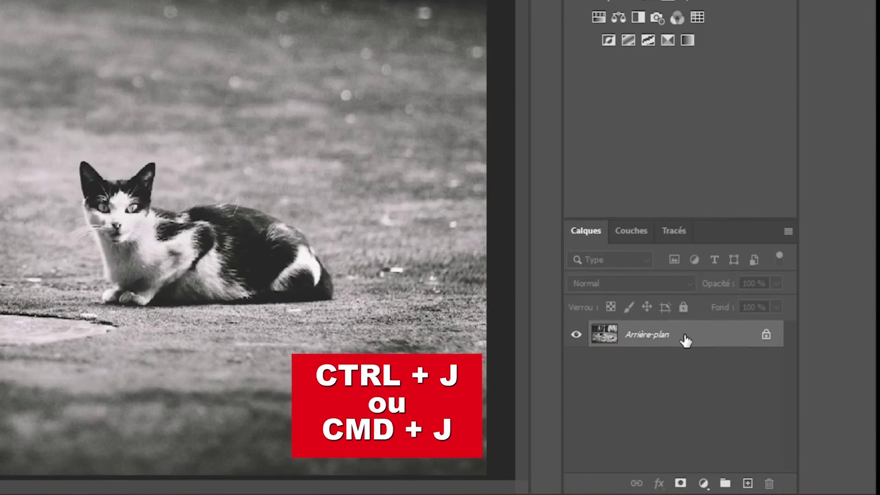
key(ctrl+j)
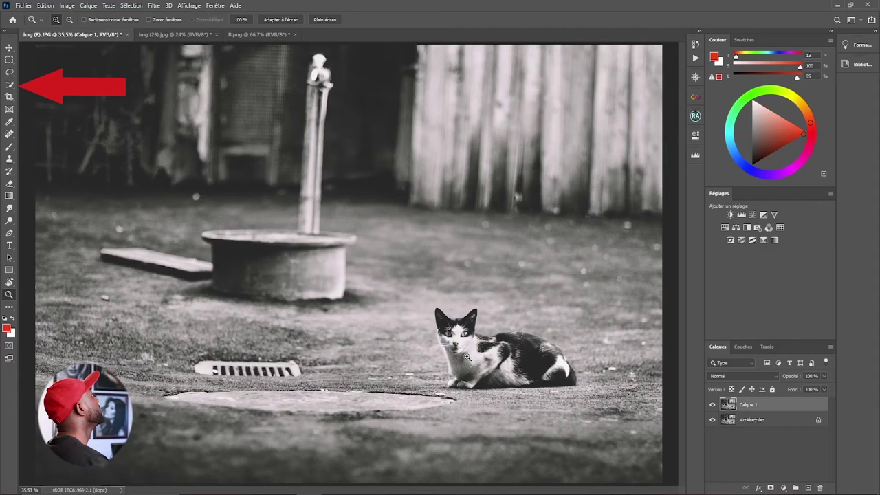
Use the Object Selection Tool in Rectangle mode to select the cat with a frame about 1363 by 946 px
click(12, 86)
right_click(12, 87)
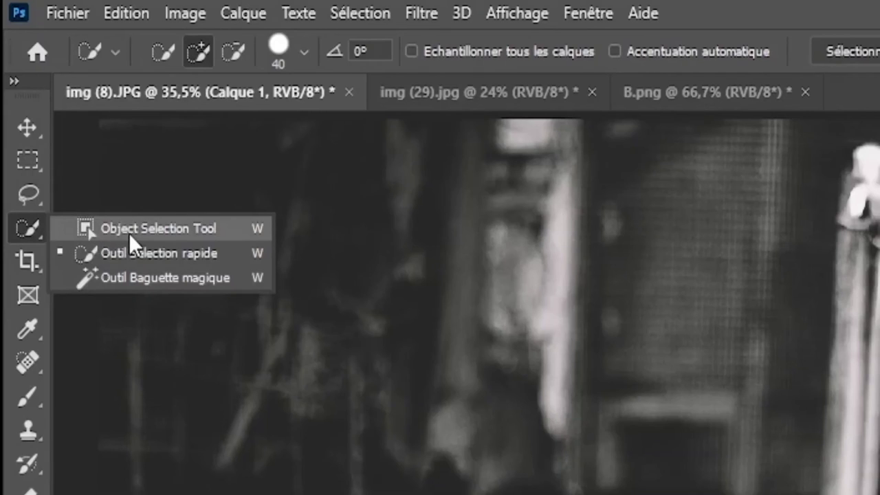
click(148, 230)
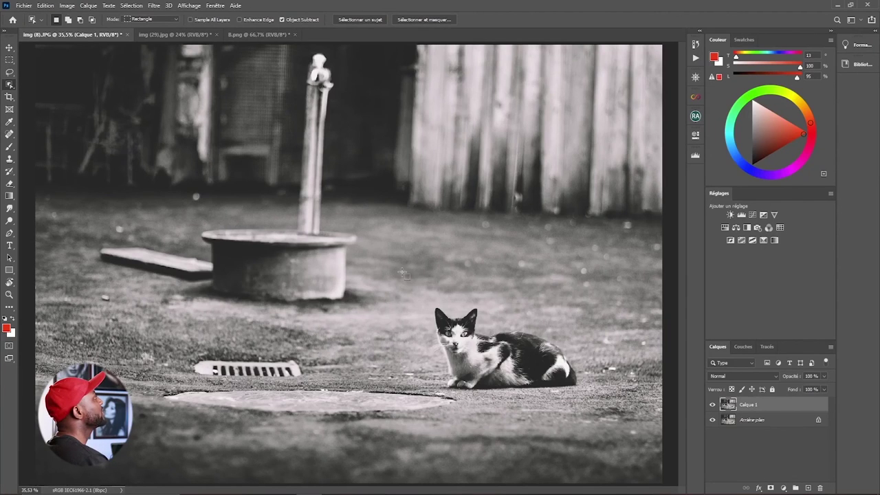
drag(399, 268, 622, 428)
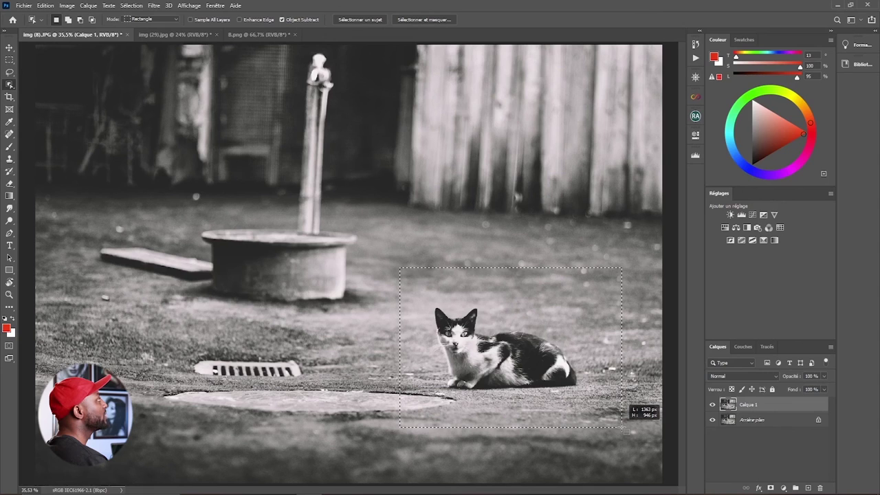
drag(622, 427, 621, 430)
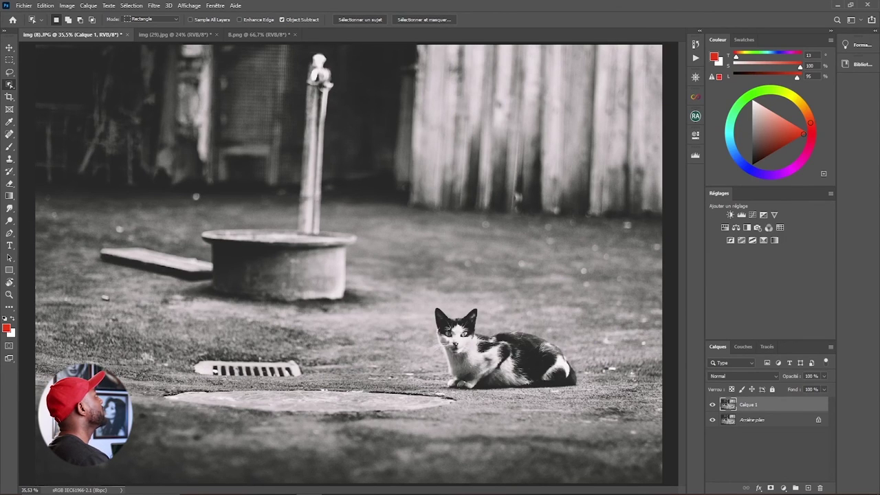
Select the metal post above the round basin with the Object Selection Tool, then frame the cat with a rectangle about 1254 by 1048 px
drag(297, 48, 347, 236)
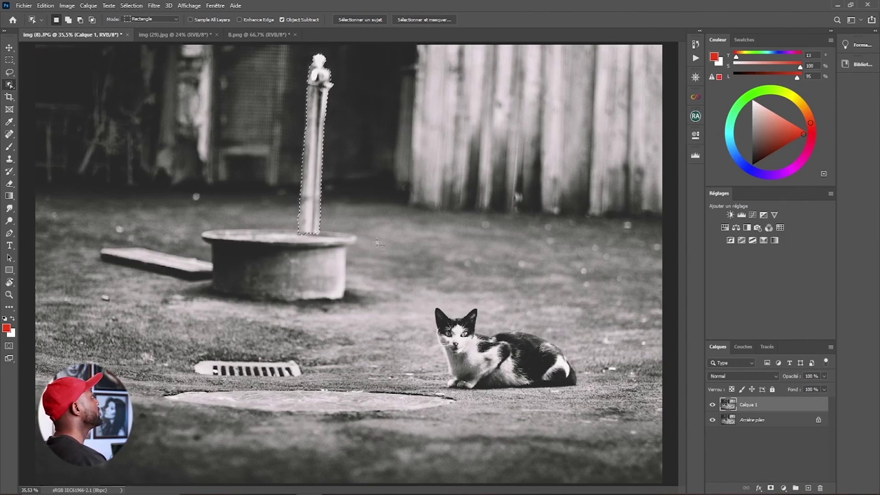
drag(409, 254, 614, 431)
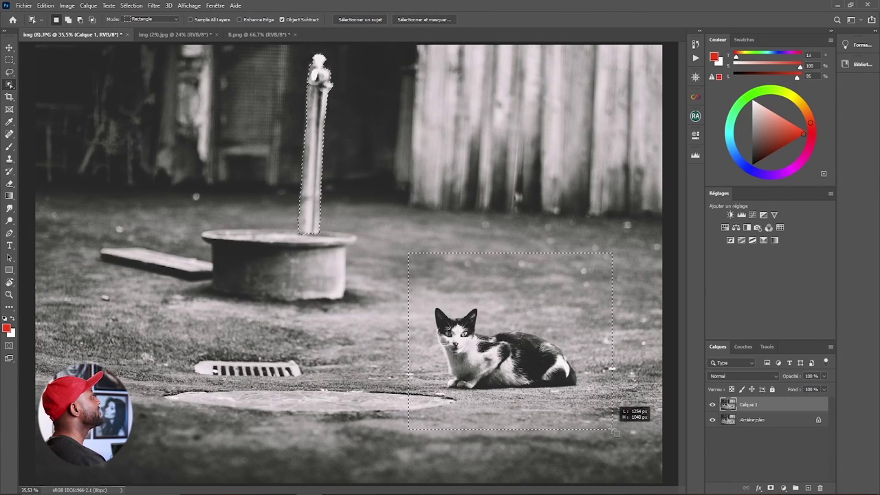
drag(614, 431, 613, 431)
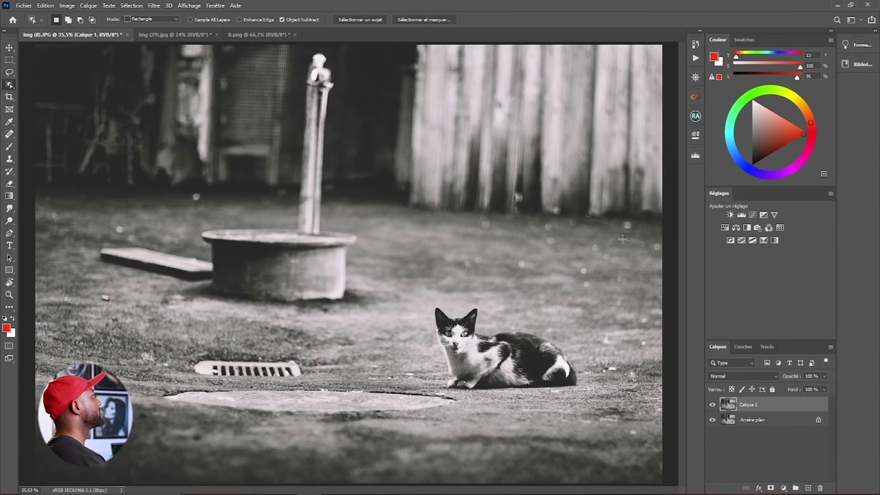
Try to frame the basin, post and cat on the cat photo with one large Object Selection Tool rectangle
drag(622, 138, 172, 434)
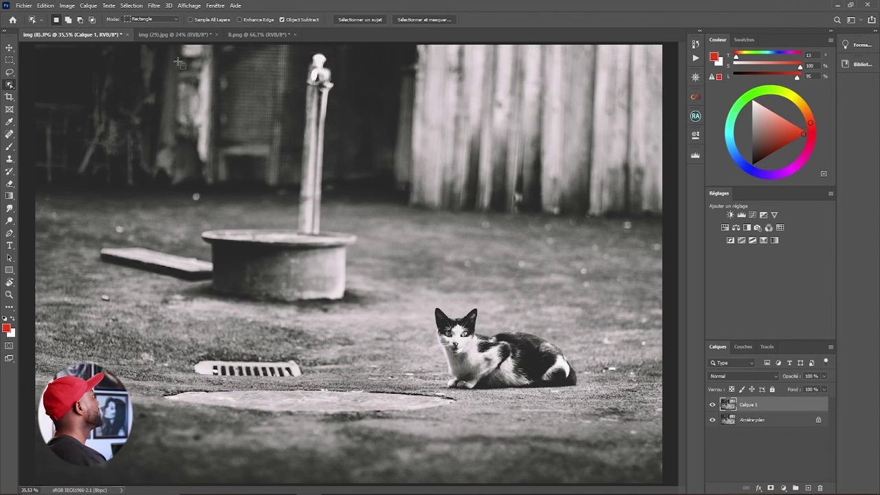
Switch to img (29).jpg and duplicate the Arrière-plan layer of the man's portrait
click(174, 34)
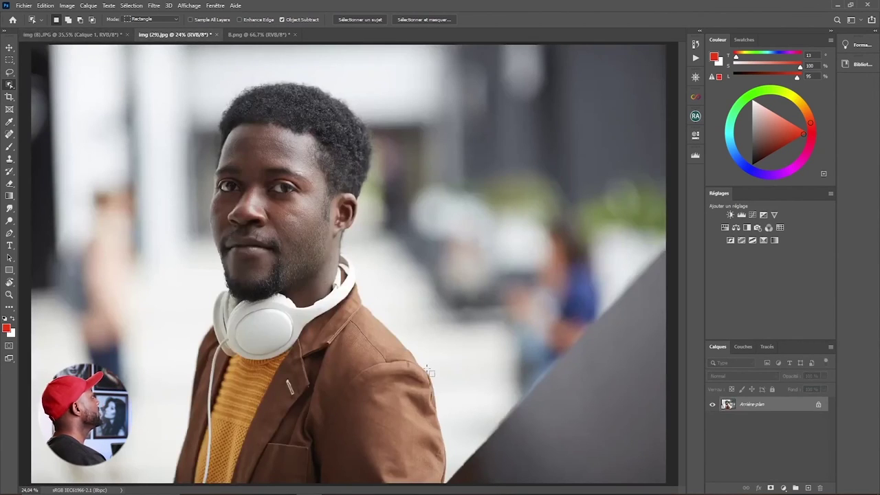
key(z)
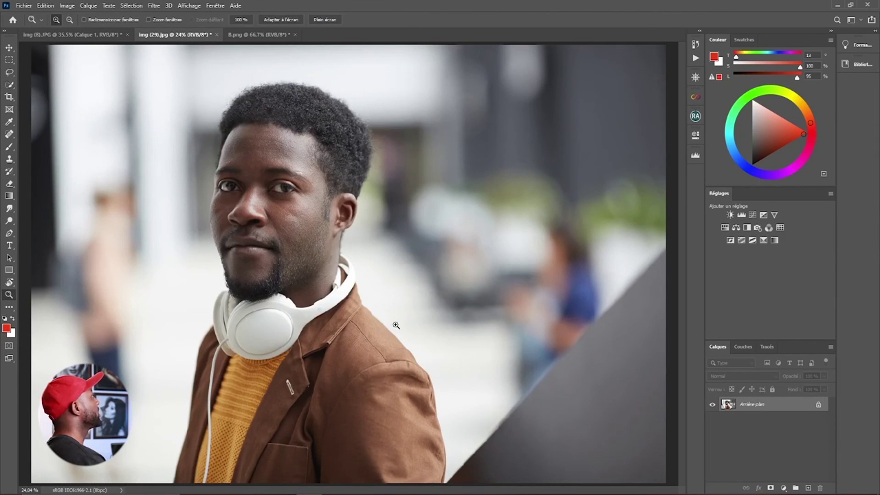
right_click(396, 329)
click(407, 331)
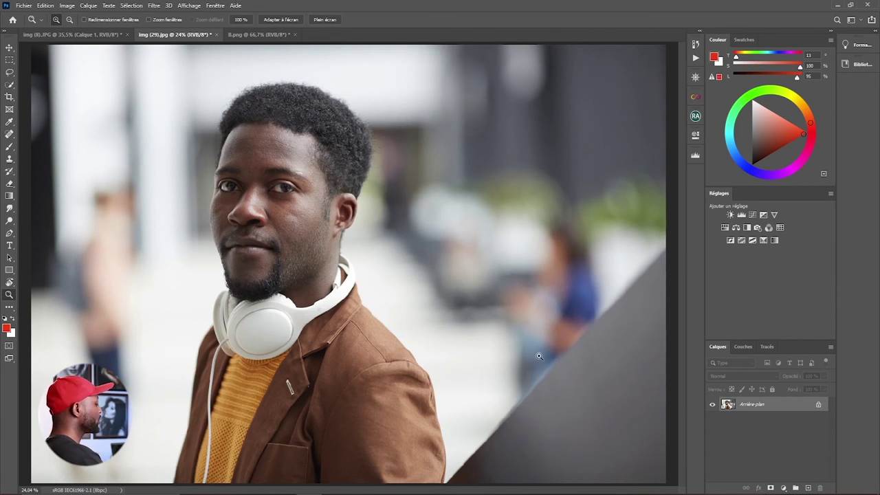
key(ctrl+j)
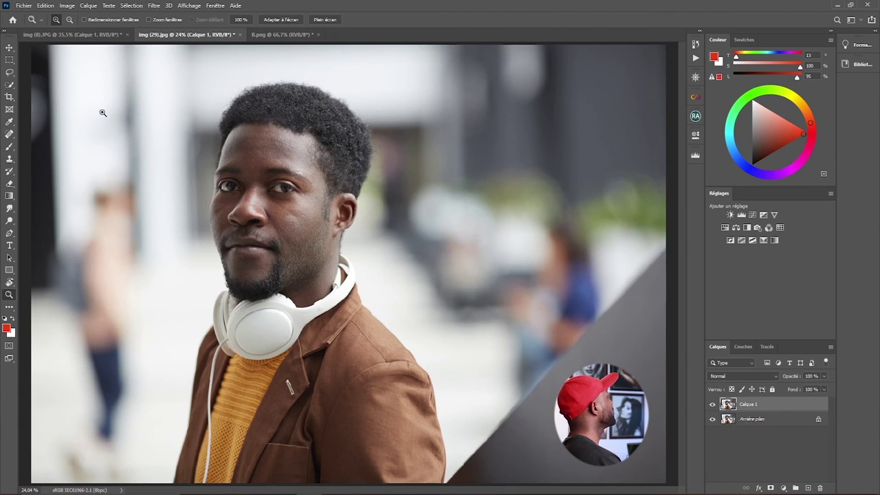
Select the blurred standing person behind the man with the Object Selection Tool, adding the feet to the selection
click(9, 86)
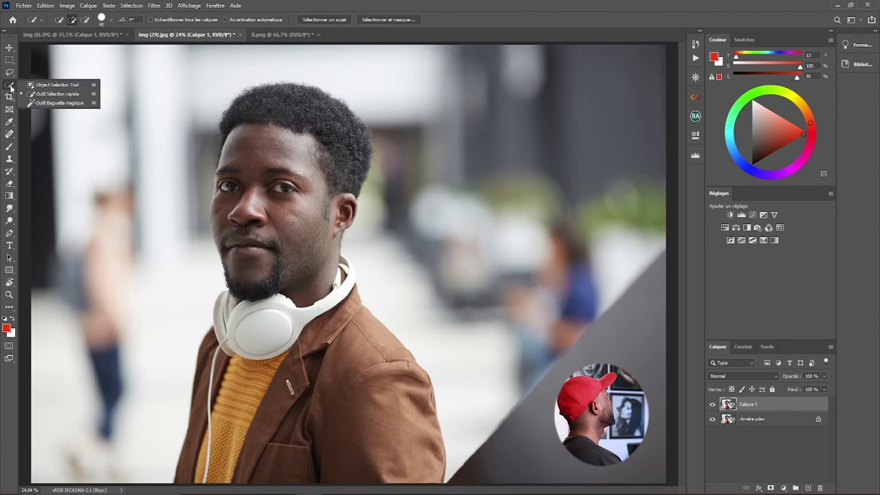
click(58, 85)
drag(46, 131, 156, 491)
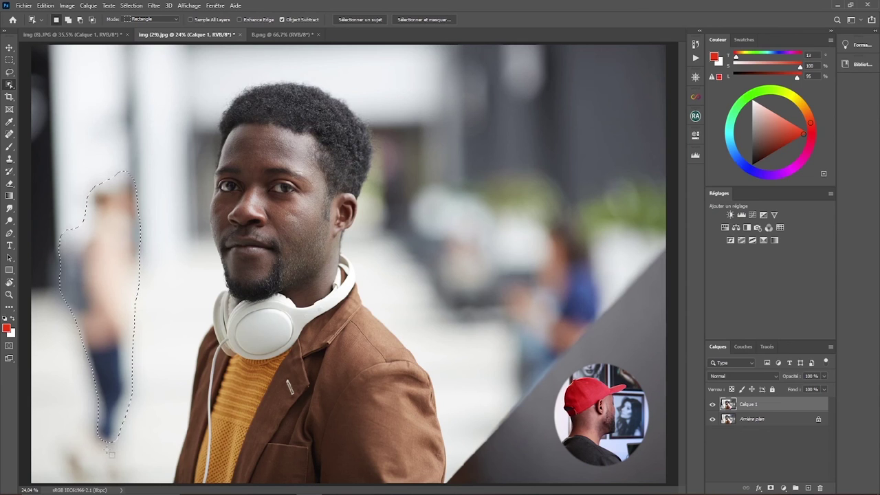
key(shift)
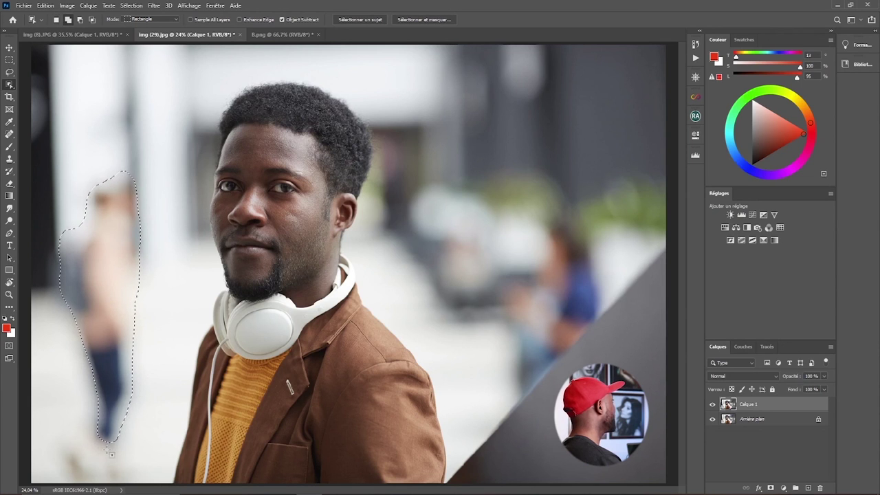
drag(69, 415, 128, 488)
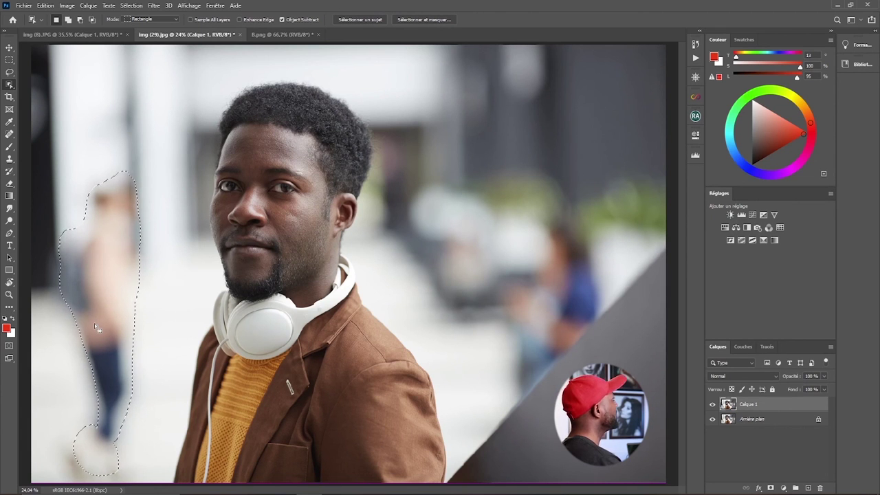
In B.png, clear the existing selection and select the black letter B by framing it with the Object Selection Tool
click(271, 35)
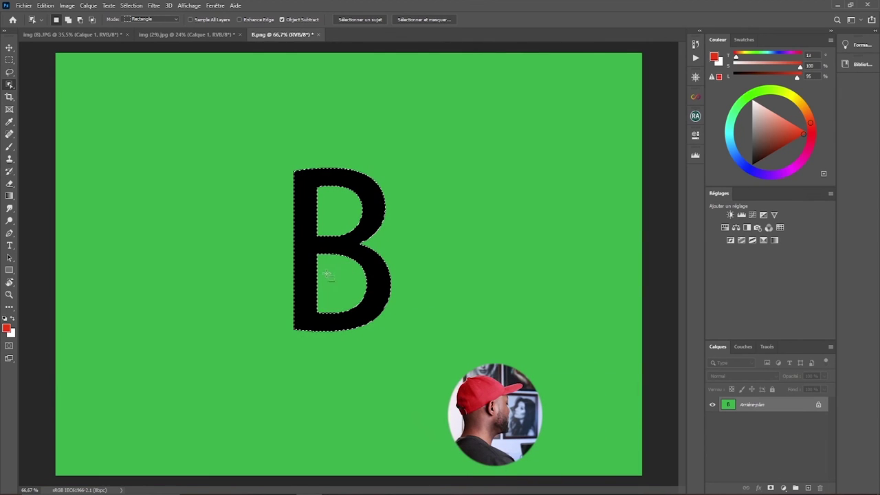
key(ctrl+d)
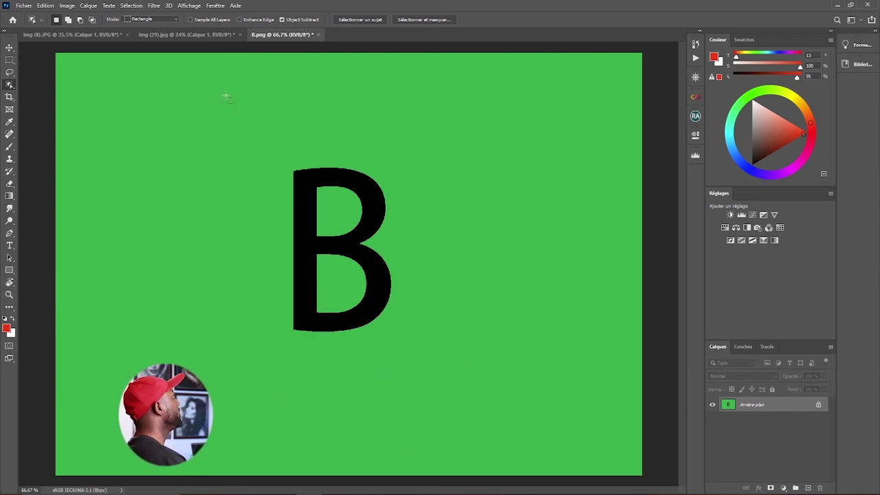
drag(203, 73, 513, 426)
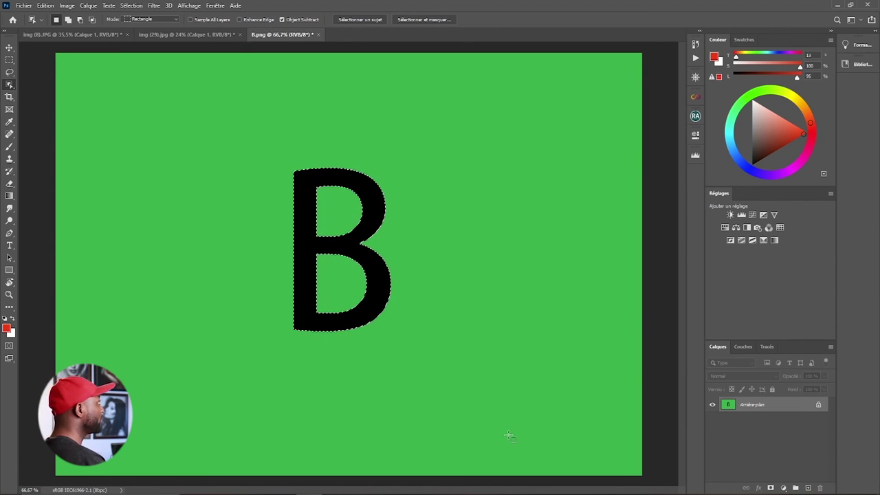
Change to the Outil Baguette magique in img (8).JPG and use it on the black letter B in B.png
click(99, 34)
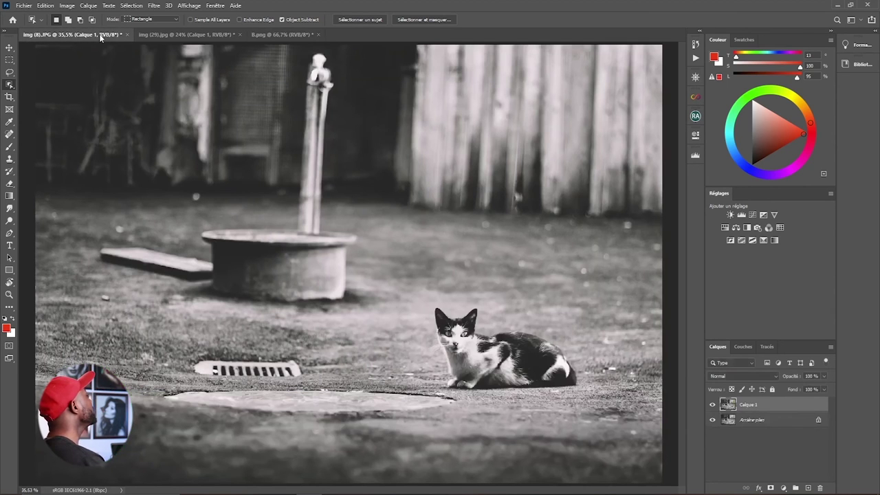
right_click(11, 86)
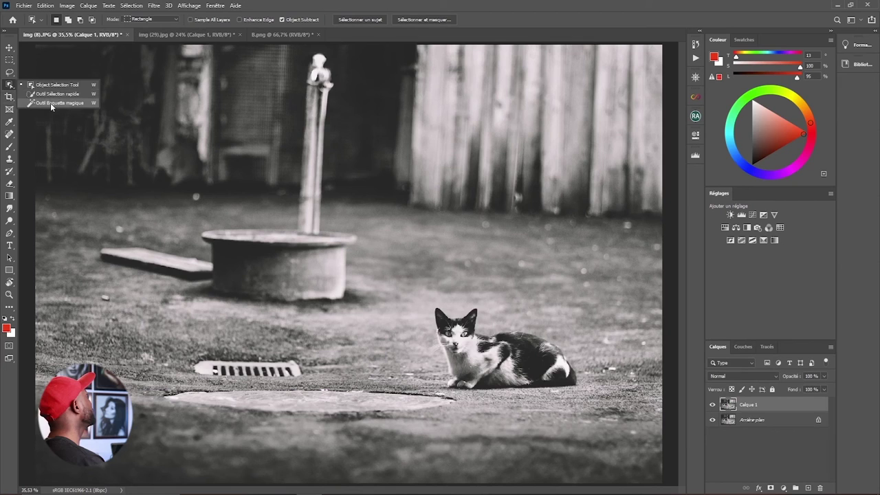
click(51, 103)
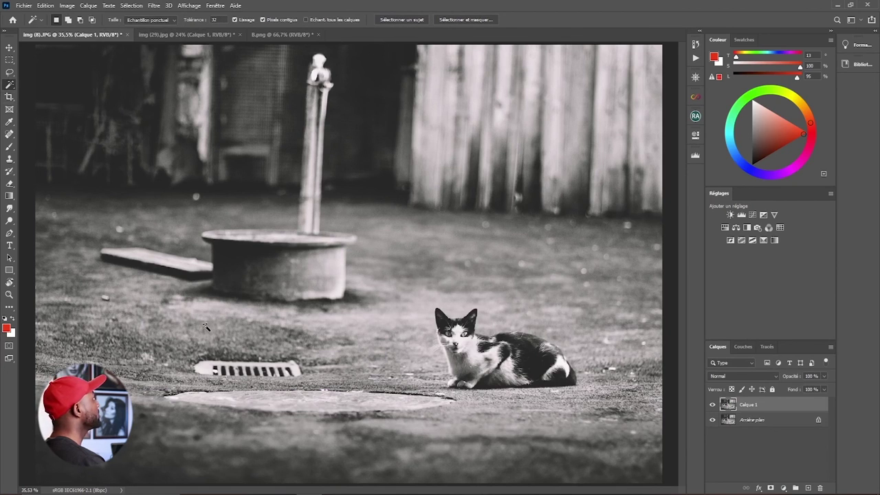
click(272, 38)
click(313, 196)
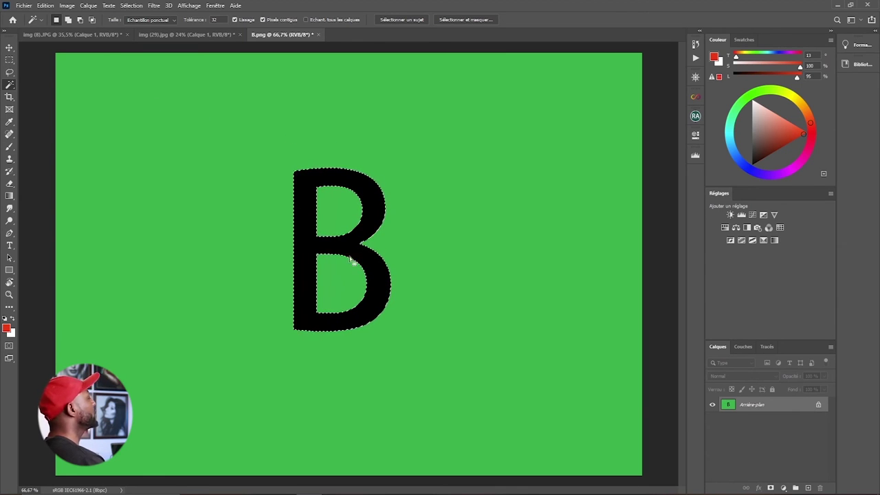
Deselect the letter, duplicate the Arrière-plan layer of B.png, and select the B on the copy with the Magic Wand
key(ctrl+d)
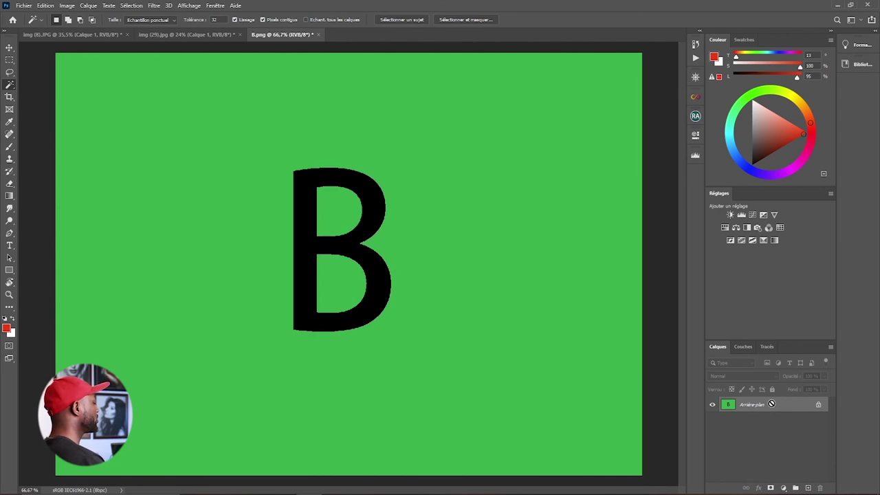
key(ctrl+j)
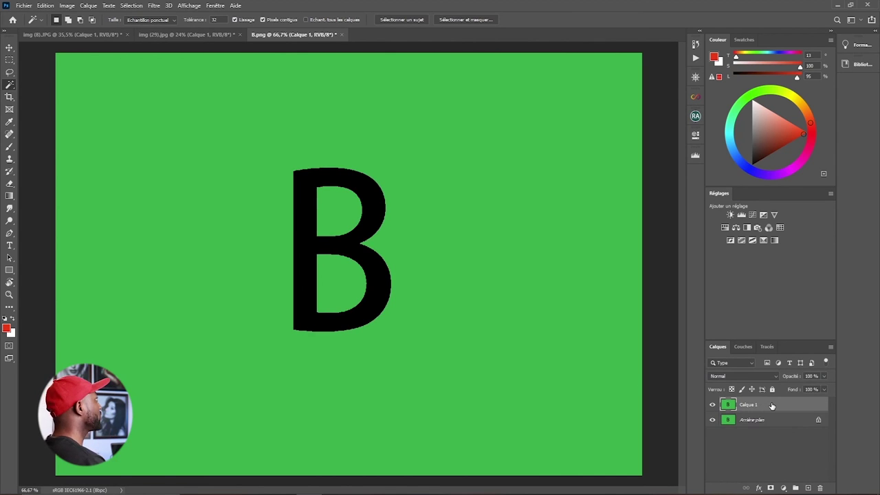
click(375, 304)
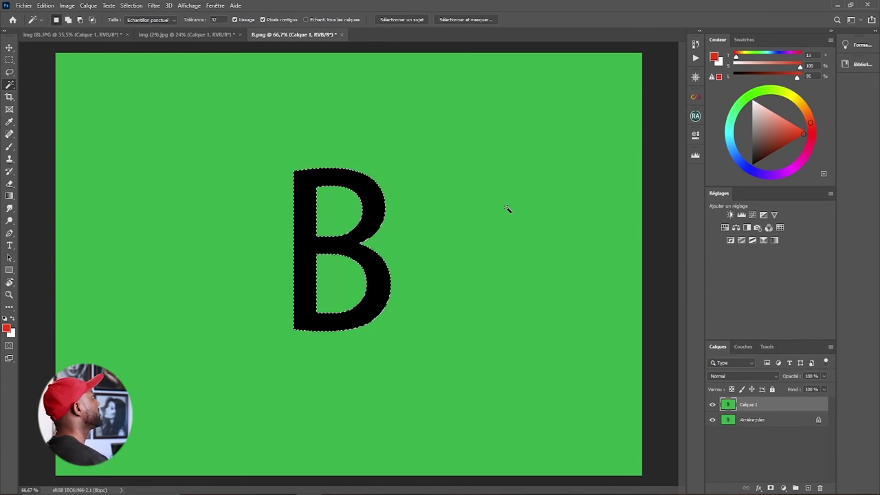
In img (29).jpg, clear the selection and test the Magic Wand on the brown jacket and on the white headphones
click(204, 36)
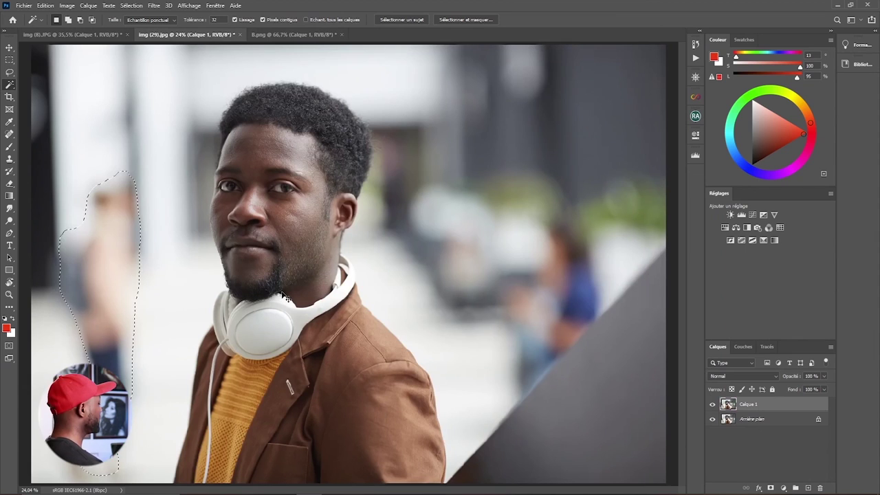
key(ctrl+d)
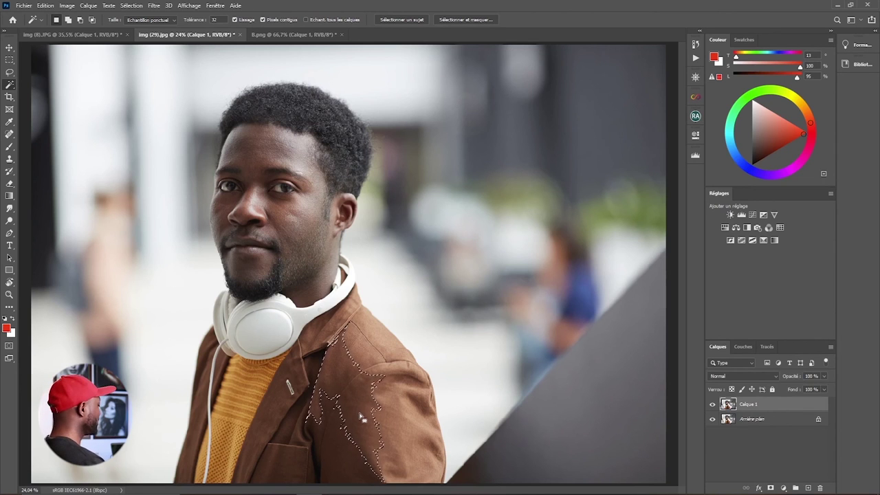
key(ctrl+d)
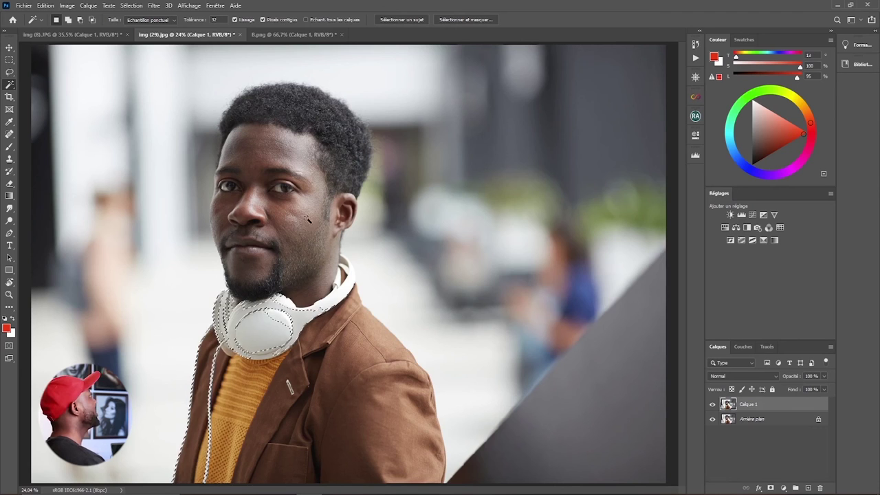
Apply the Magic Wand to the letter B in B.png again and return to img (29).jpg
click(289, 35)
click(310, 306)
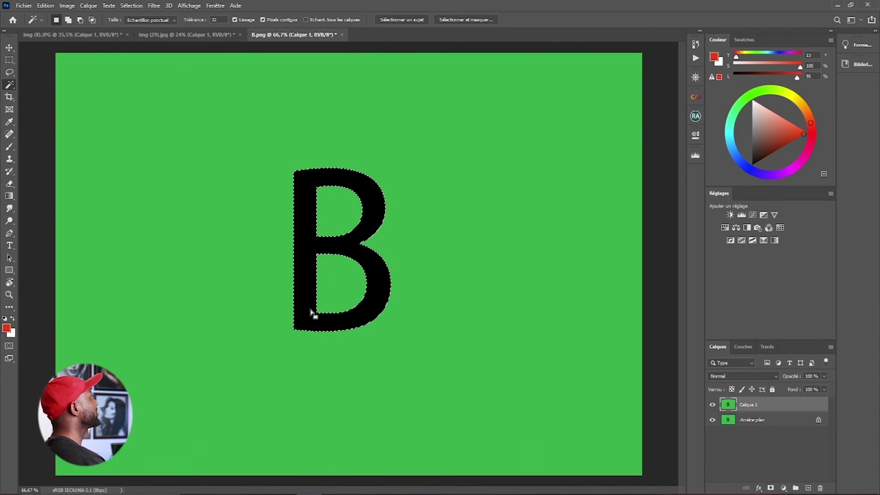
click(220, 35)
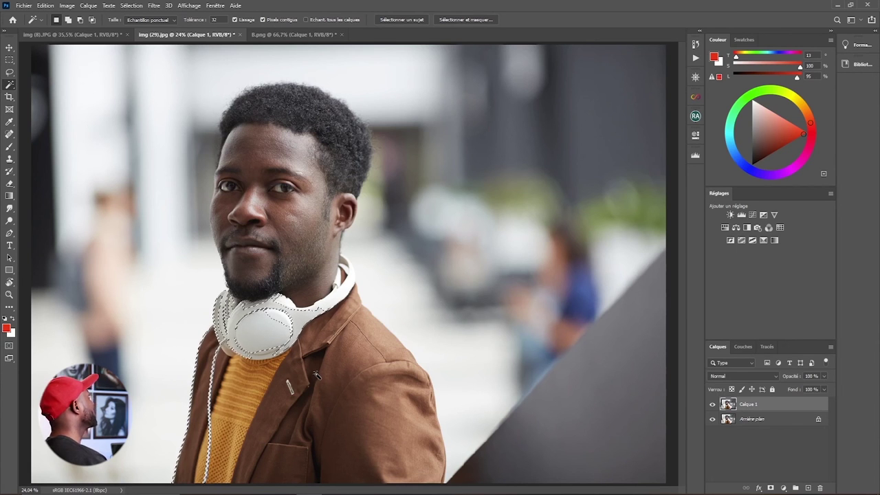
In img (8).JPG, test the Magic Wand on the cat's dark fur and the basin's shaded side, and deselect
click(100, 34)
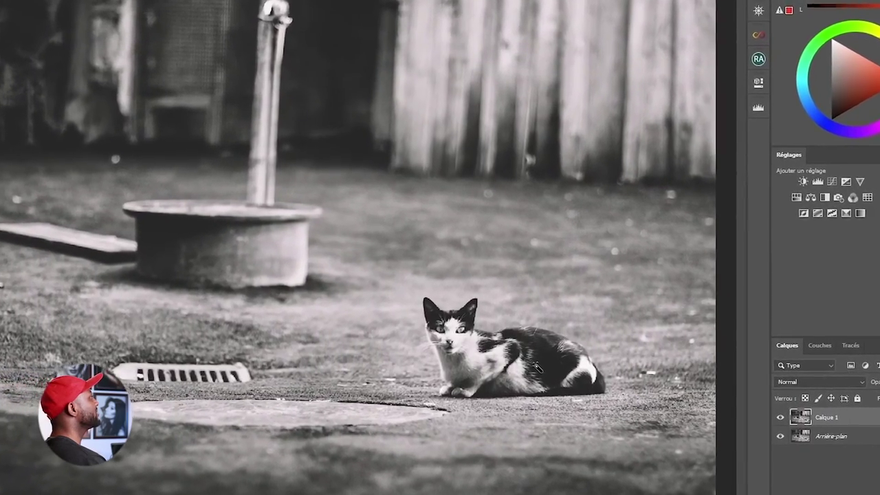
click(534, 369)
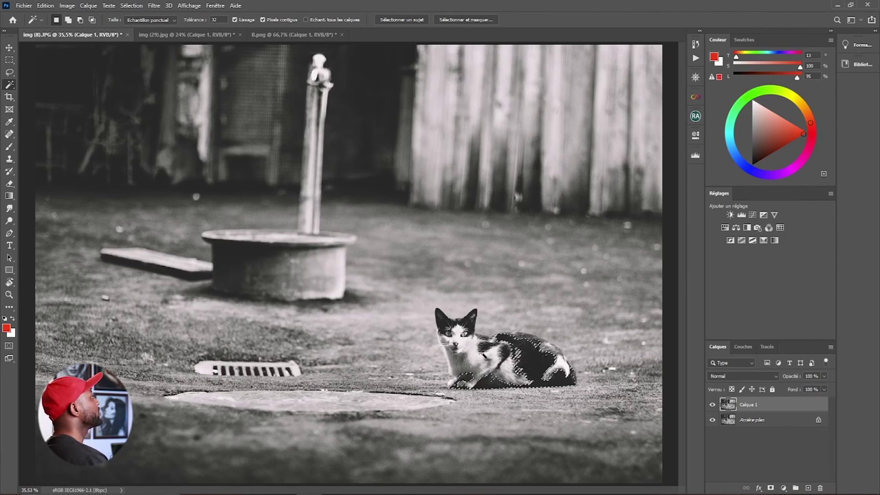
click(251, 279)
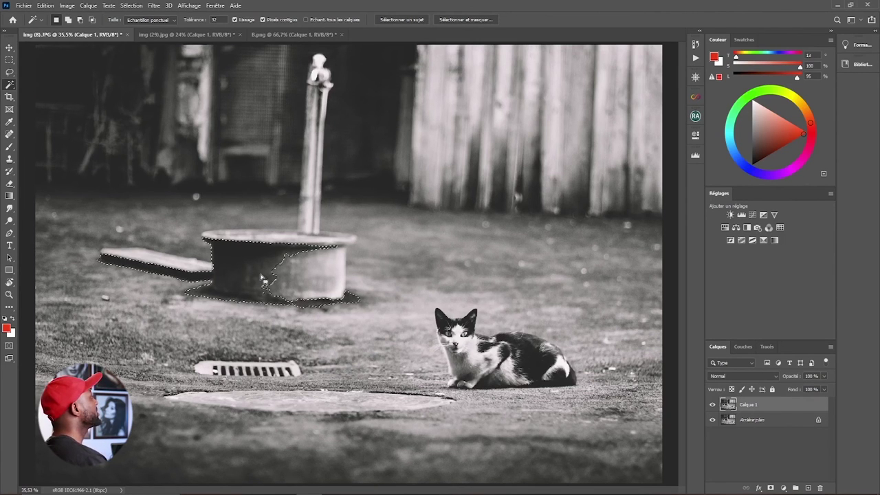
key(ctrl+d)
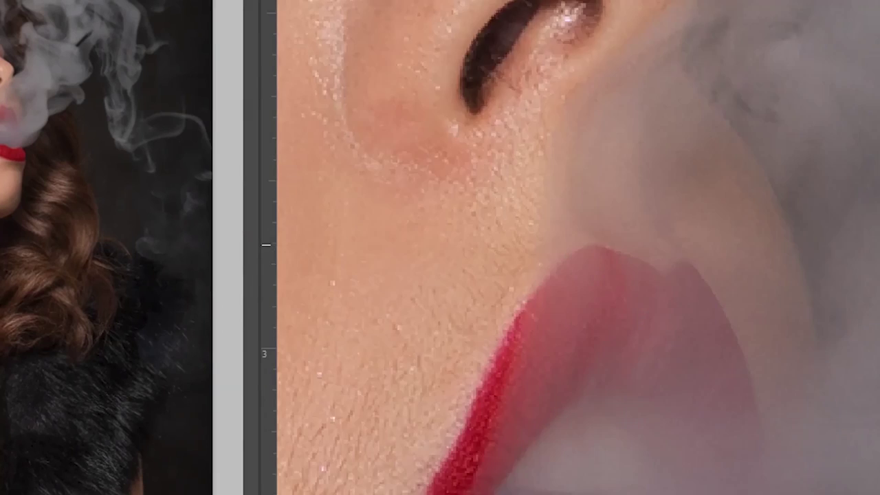
Outline the smoking woman's open red lips, turn the outline into a selection, and deselect it
scroll(578, 247, down, 5)
mouse_move(324, 321)
mouse_down()
mouse_move(333, 354)
mouse_move(399, 444)
mouse_up()
right_click(574, 385)
click(653, 71)
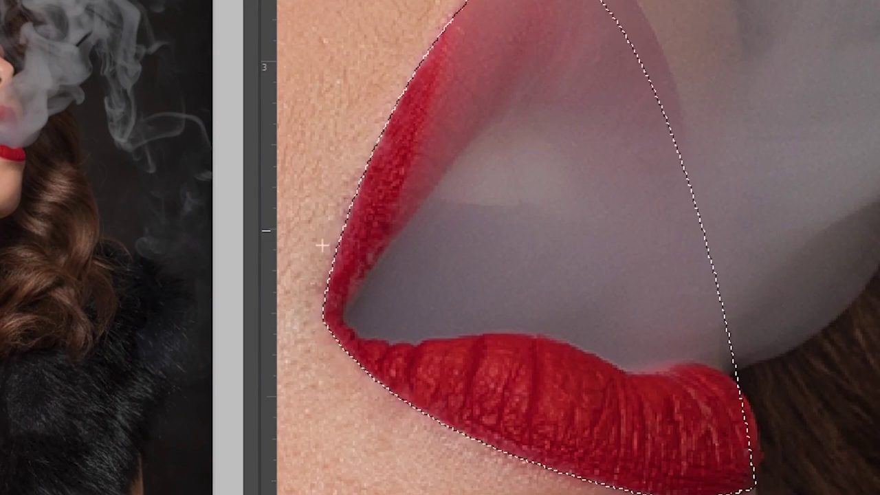
key(ctrl+d)
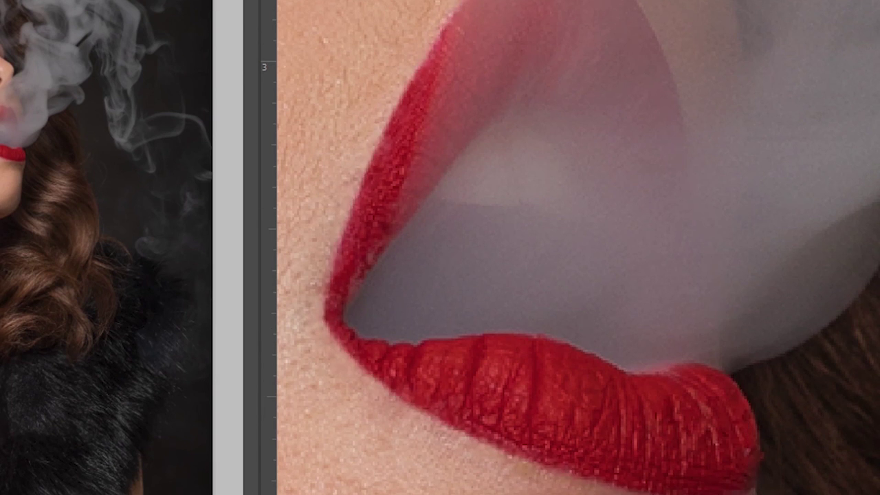
Magnify the skin on the woman's neck in Sans titre-1 to 700% to examine the individual pixels
key(ctrl+0)
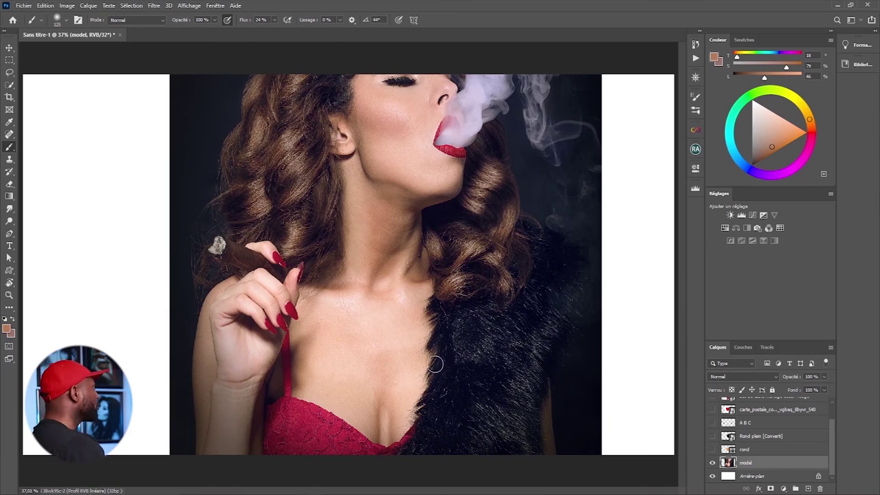
key(z)
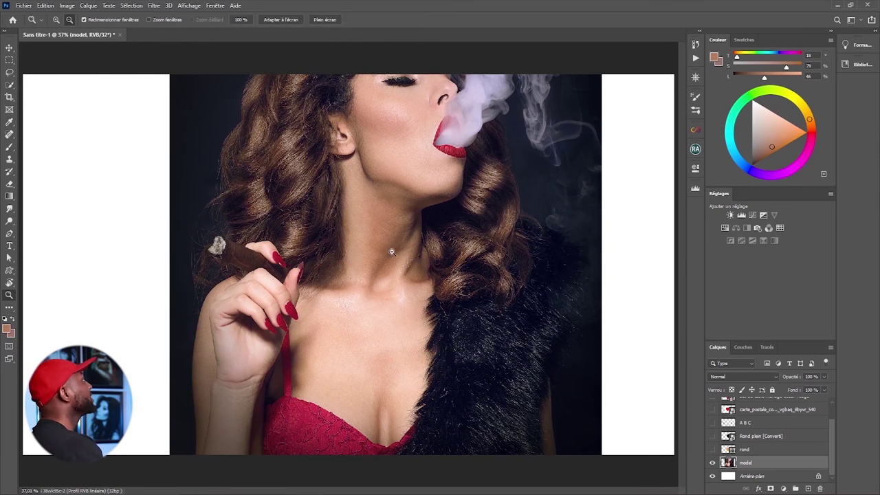
click(56, 19)
click(381, 244)
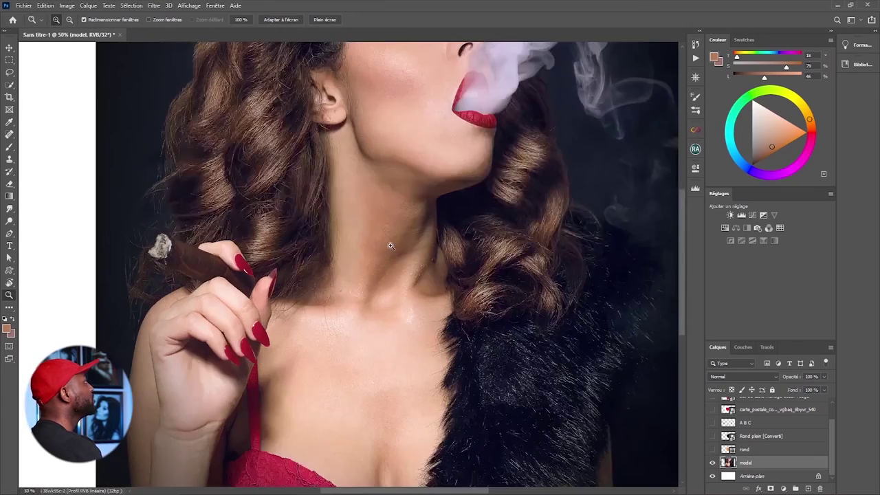
click(389, 239)
click(392, 239)
click(391, 245)
click(391, 245)
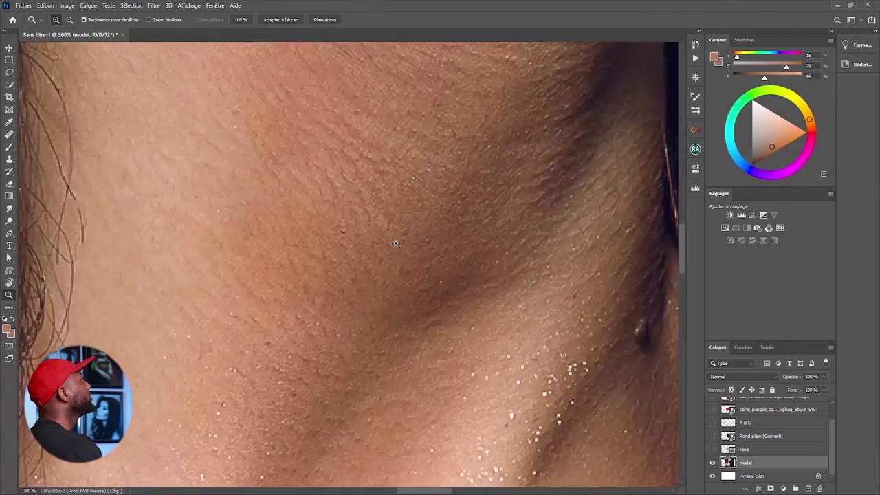
click(393, 242)
click(396, 241)
click(400, 238)
click(400, 239)
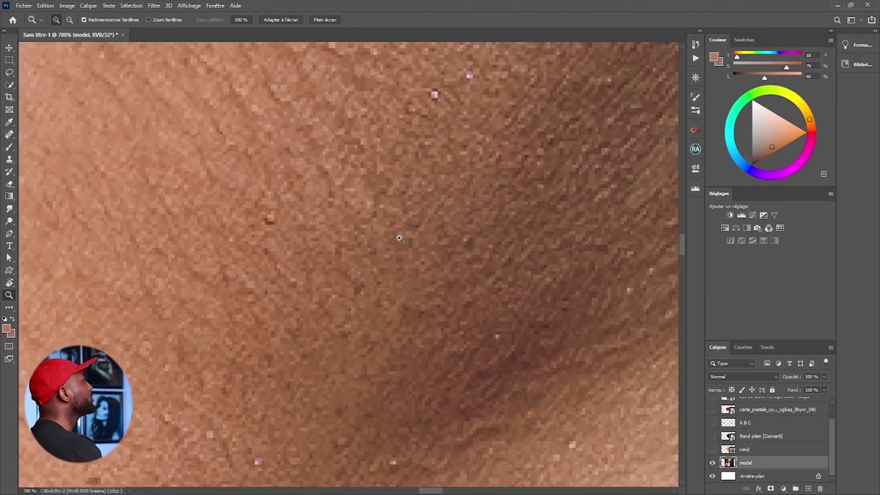
Magnify the skin on the woman's neck to 12800% to examine its individual square pixels
click(400, 238)
click(399, 239)
click(399, 239)
click(400, 238)
click(400, 238)
click(400, 238)
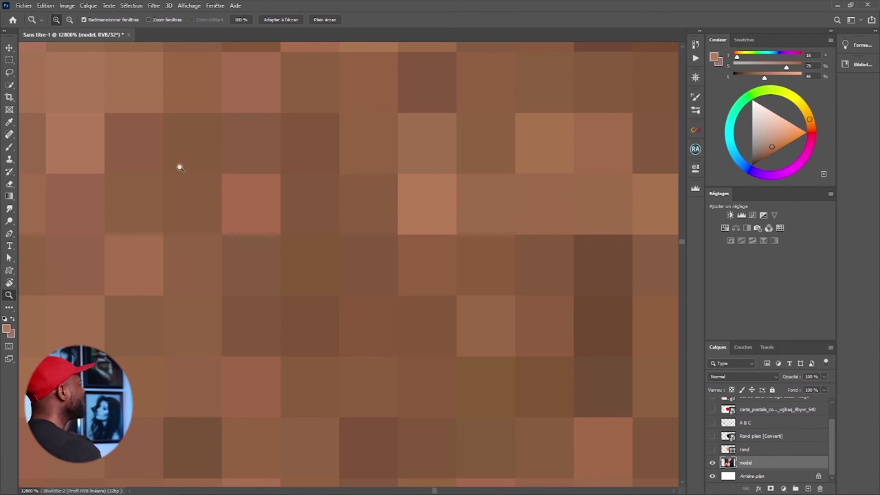
Reduce the magnification to 33.33% to see the smoking woman's photo within the full canvas
click(71, 22)
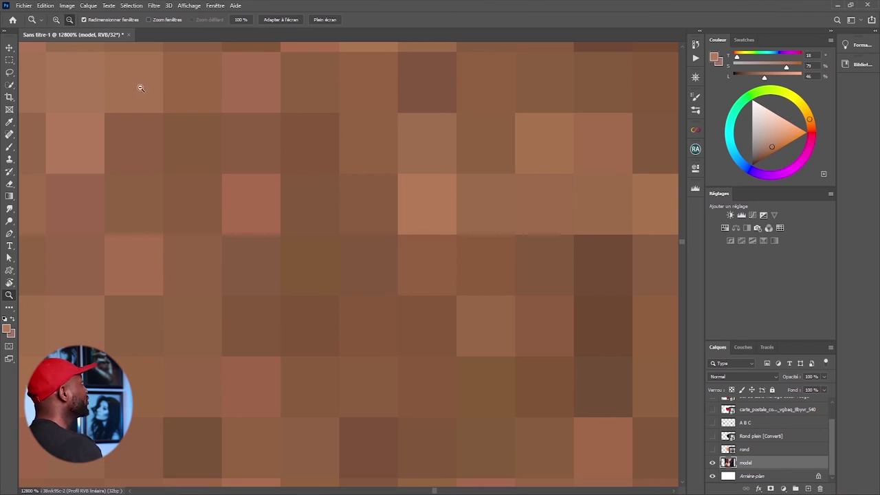
click(390, 269)
click(390, 269)
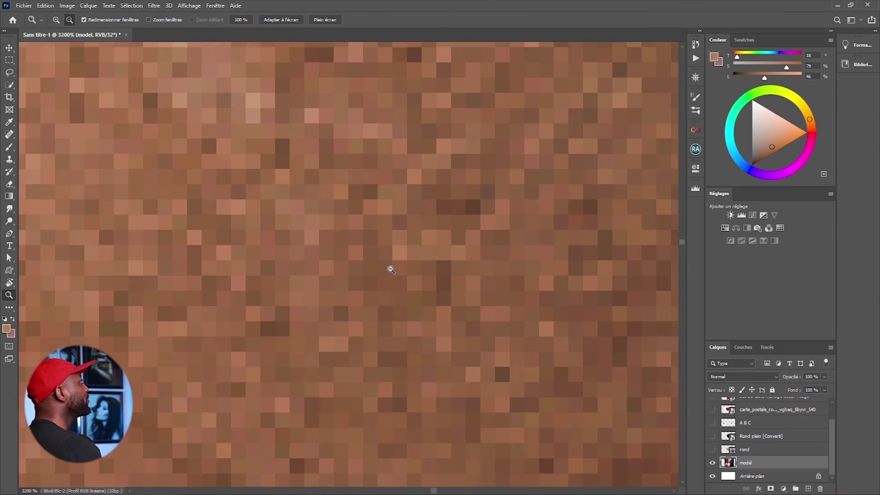
click(390, 269)
click(390, 269)
click(390, 269)
click(390, 269)
click(390, 269)
click(390, 269)
click(390, 269)
click(390, 269)
click(390, 269)
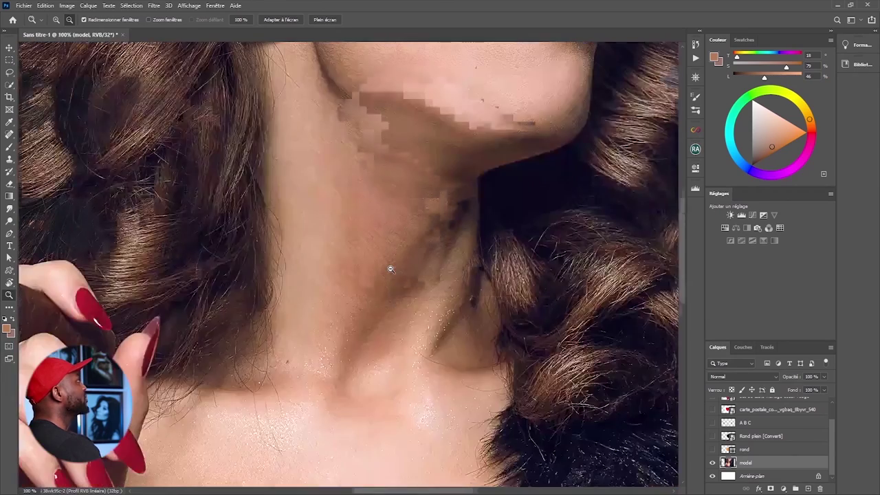
click(390, 269)
click(389, 269)
click(390, 269)
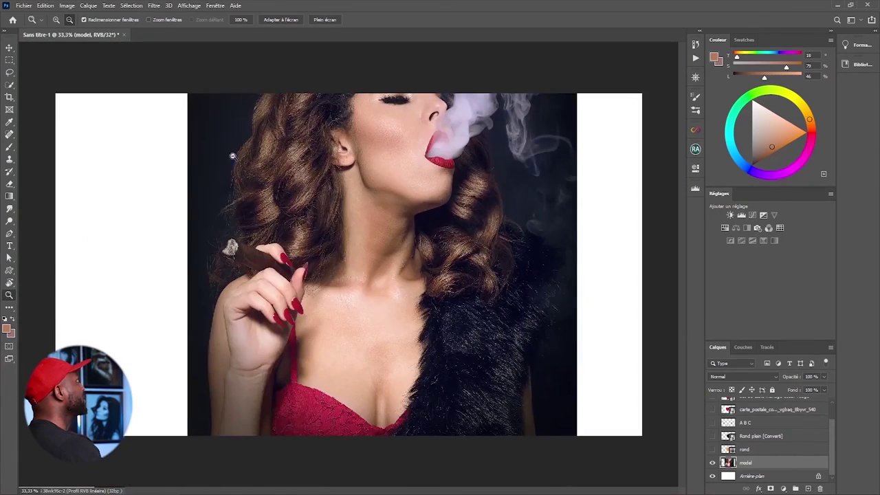
Magnify the shadowed side of the woman's neck back to 12800% to examine single pixels again
click(56, 20)
click(424, 283)
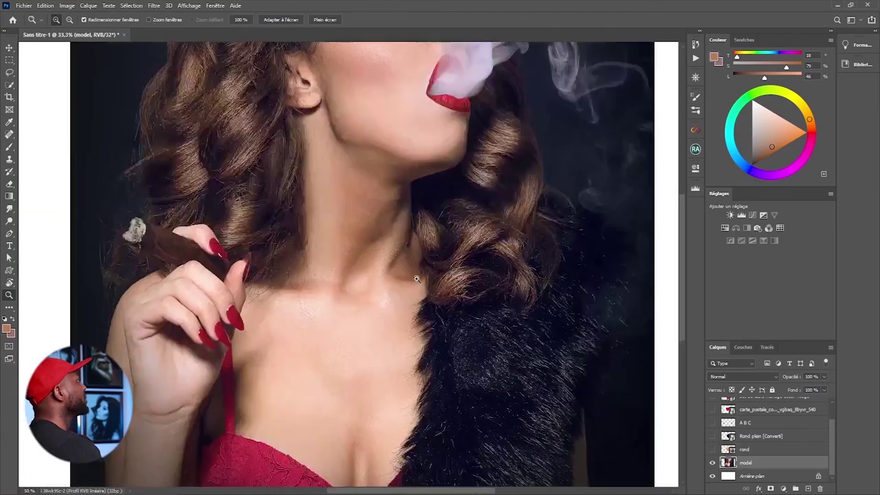
click(399, 268)
click(376, 241)
click(334, 185)
click(334, 184)
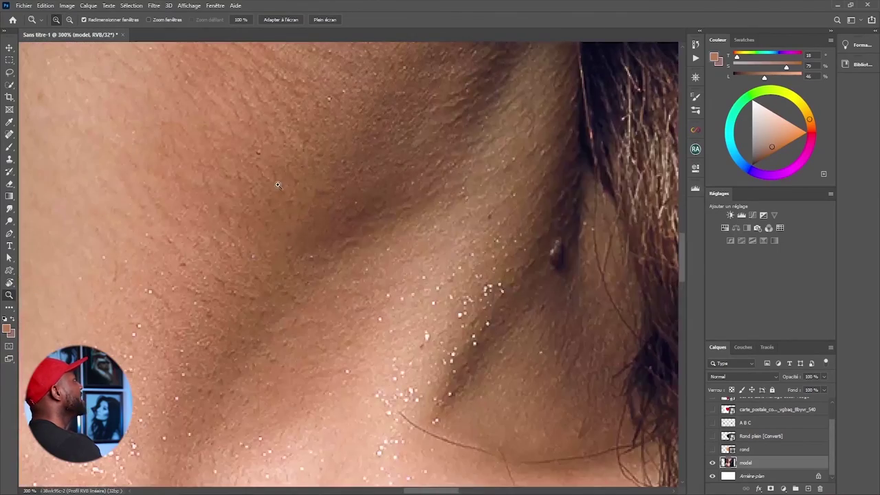
click(278, 185)
click(279, 185)
click(279, 185)
click(279, 185)
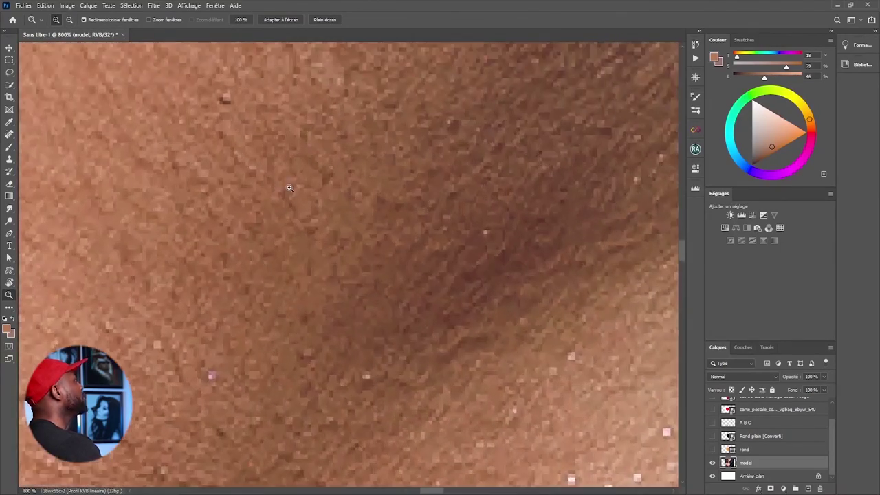
click(289, 187)
click(288, 188)
click(310, 192)
click(315, 196)
click(315, 196)
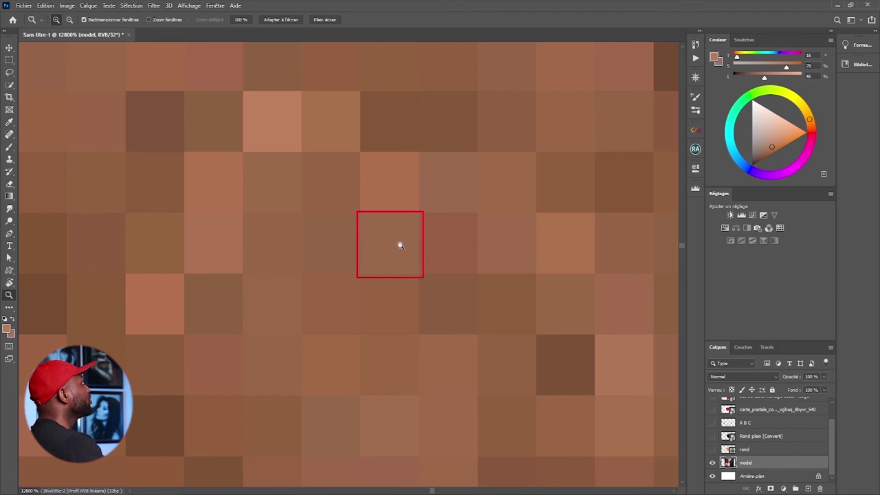
Sample one skin pixel as the foreground colour with the Eyedropper and open the Color Picker beside it
click(10, 123)
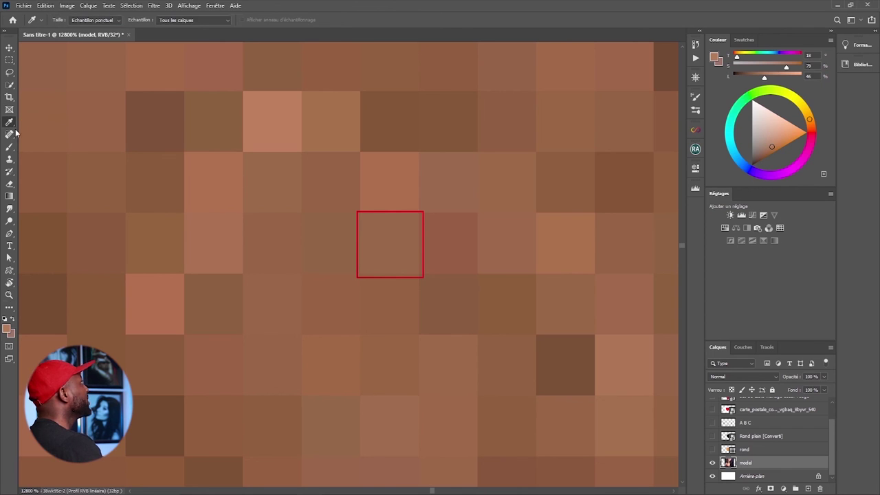
click(394, 239)
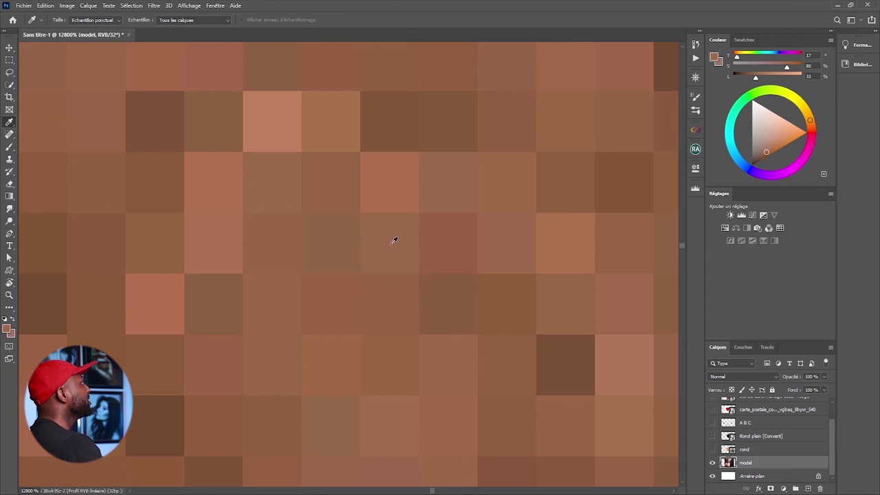
click(7, 331)
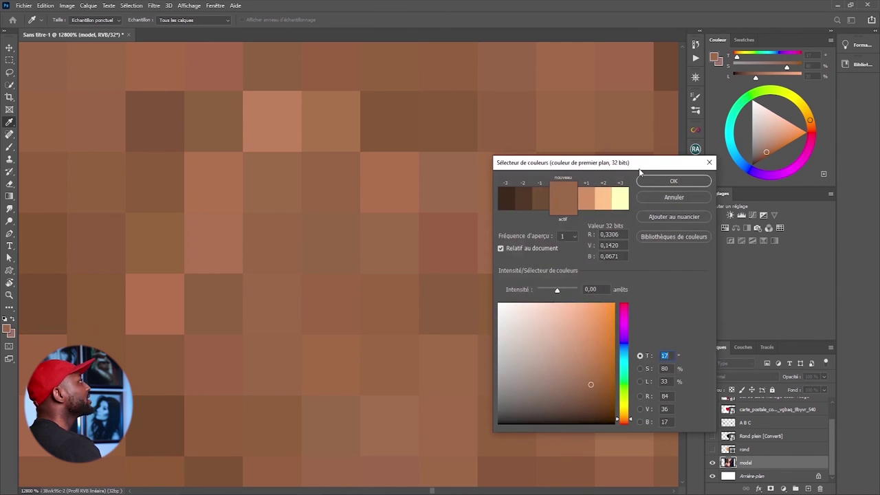
drag(647, 165, 248, 146)
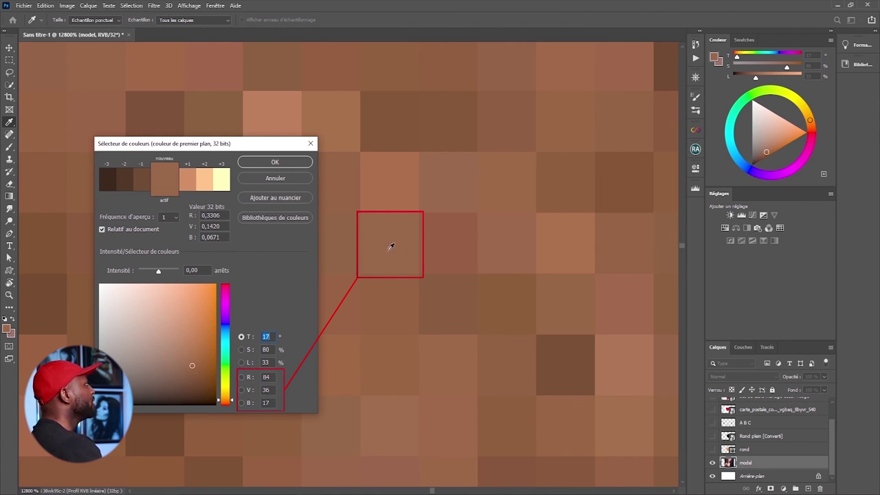
Sample several neighbouring light and dark pixels to compare their RGB values, and dismiss the Color Picker without applying a colour
click(451, 303)
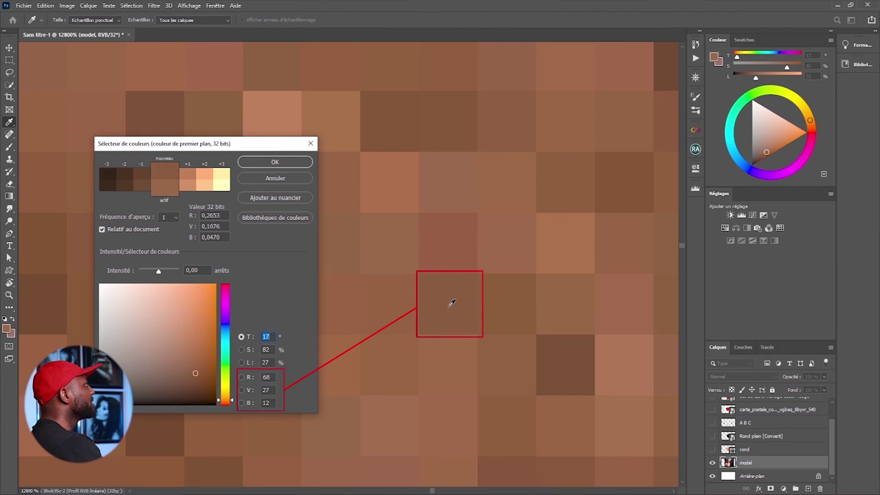
click(460, 368)
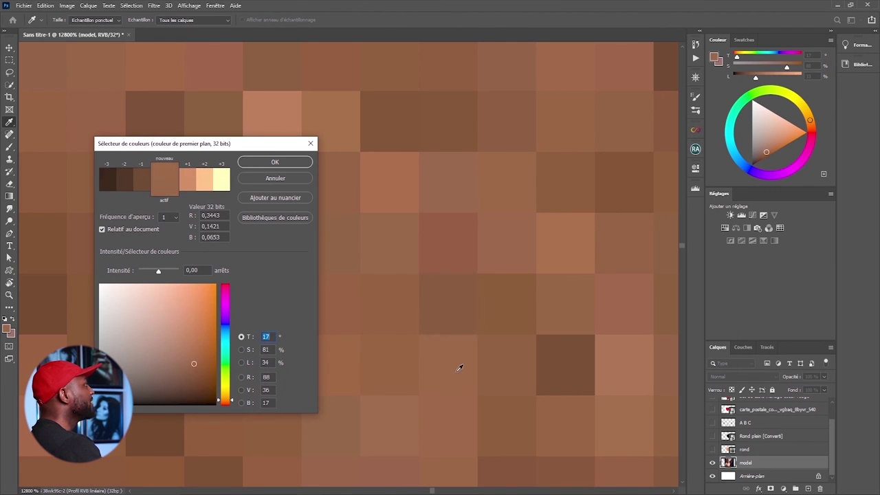
drag(510, 359, 572, 361)
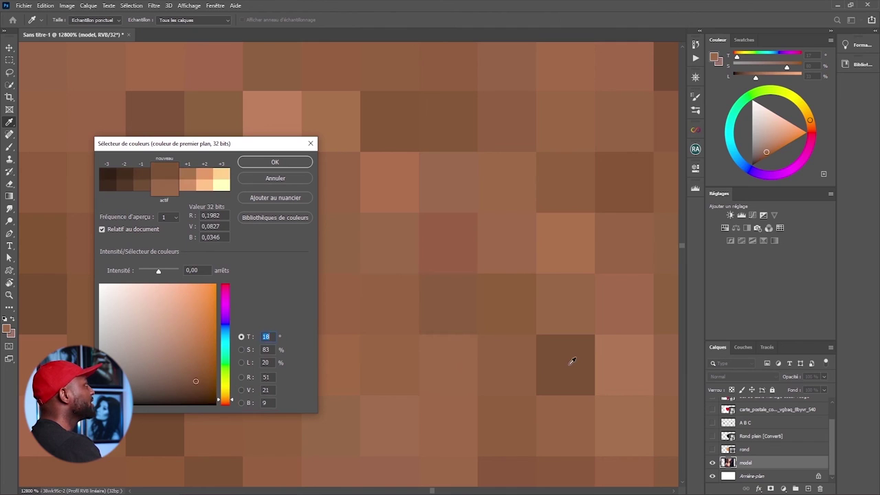
click(568, 237)
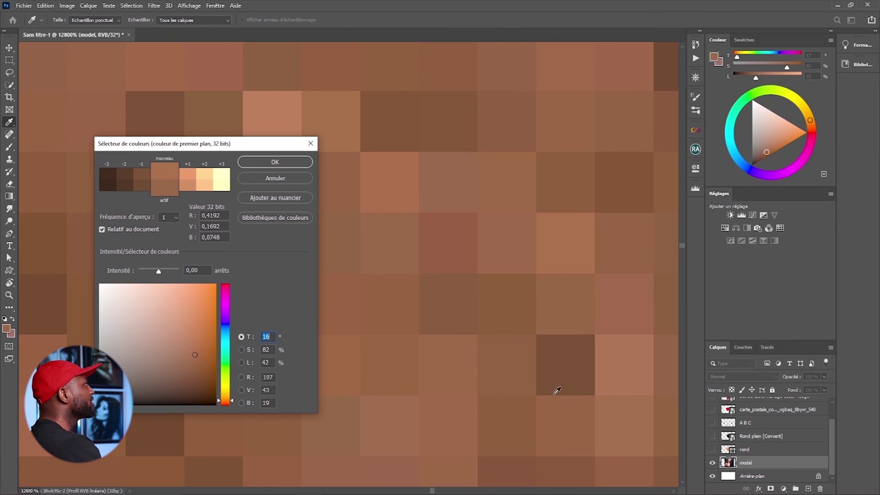
click(566, 364)
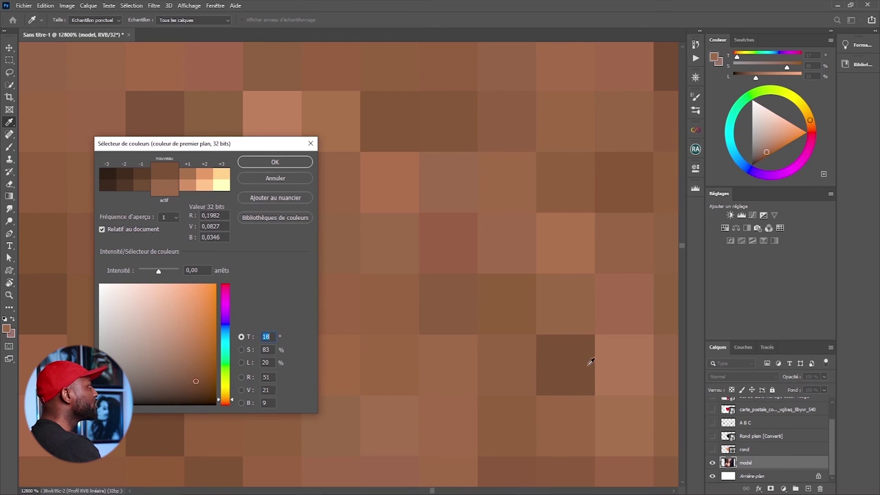
click(525, 367)
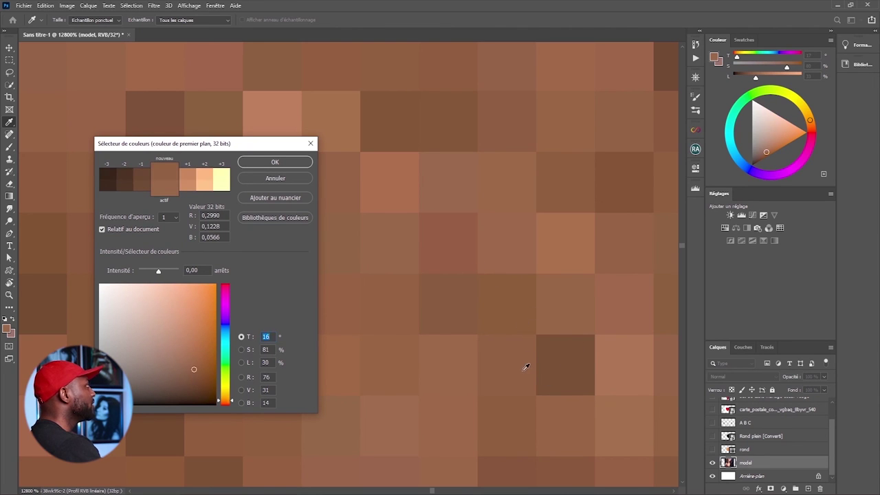
click(458, 320)
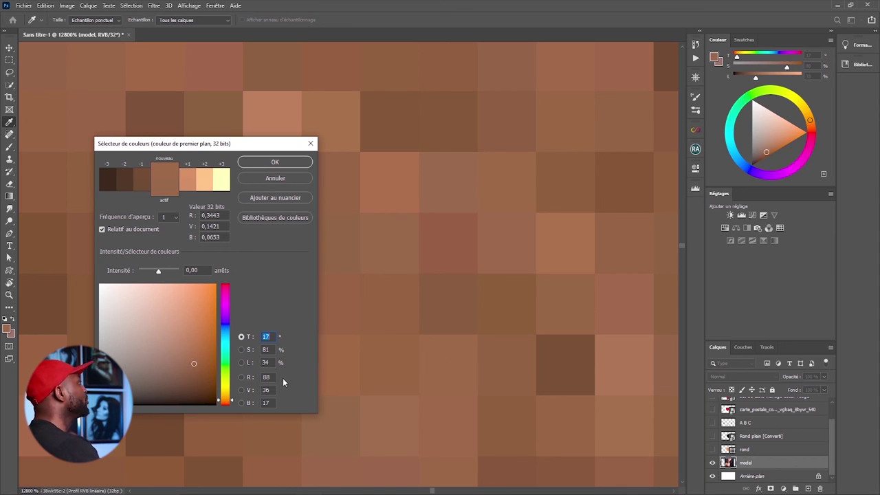
click(310, 143)
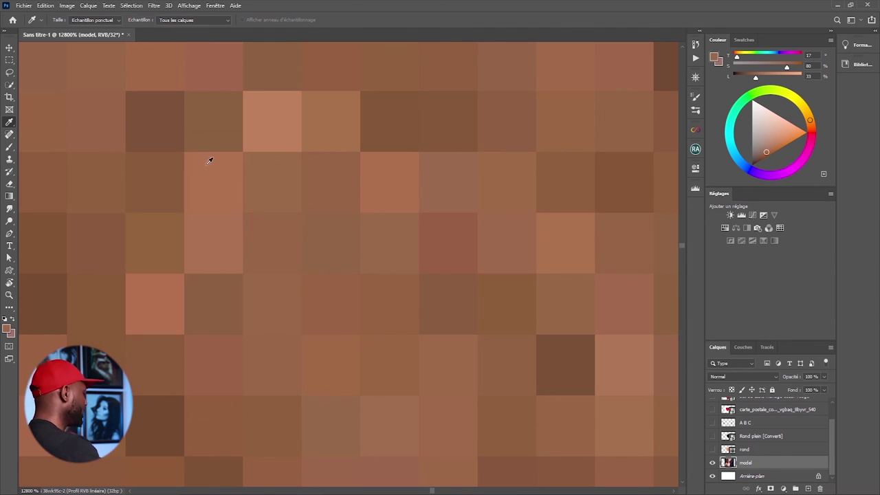
Delete the model layer and show the rond layer with the orange circle
key(z)
drag(311, 247, 324, 251)
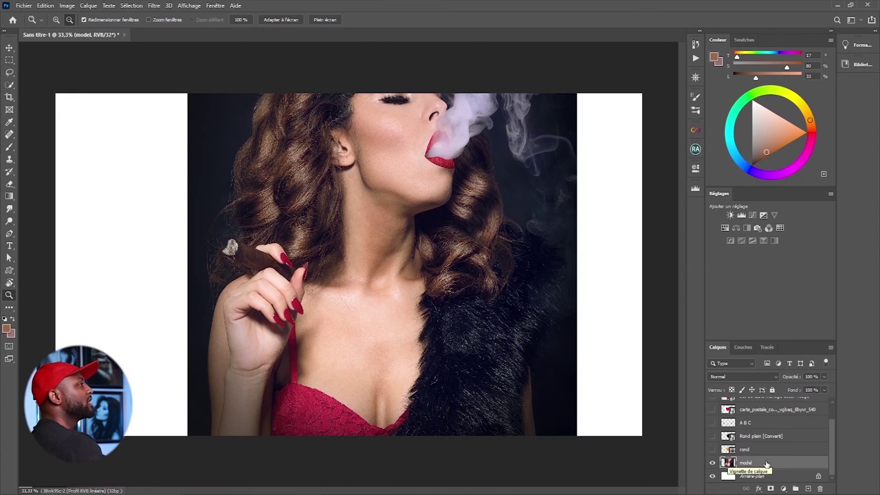
drag(767, 464, 820, 489)
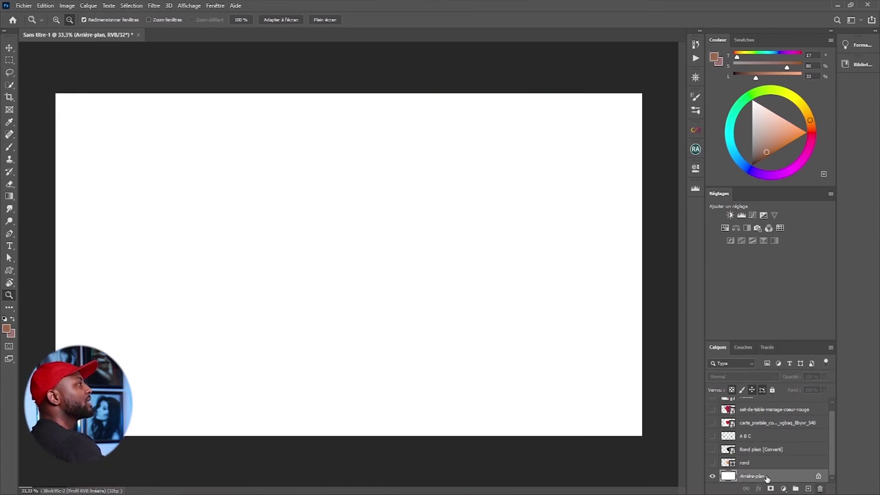
click(713, 464)
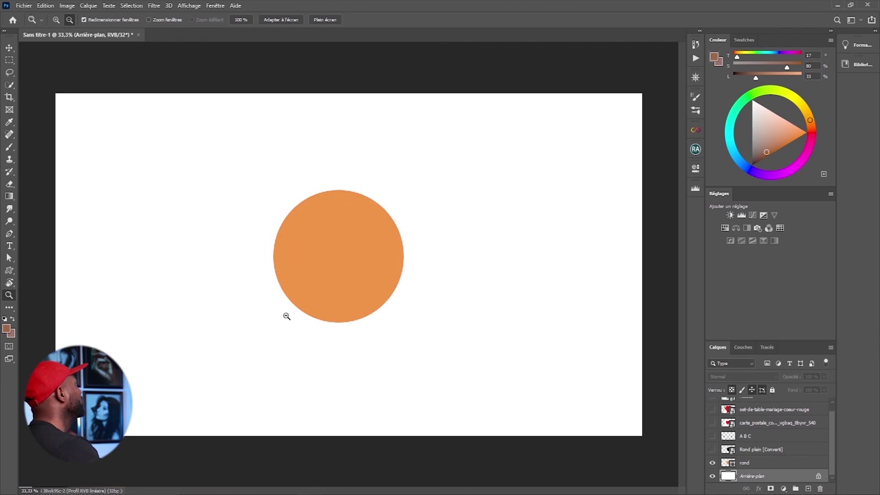
click(8, 270)
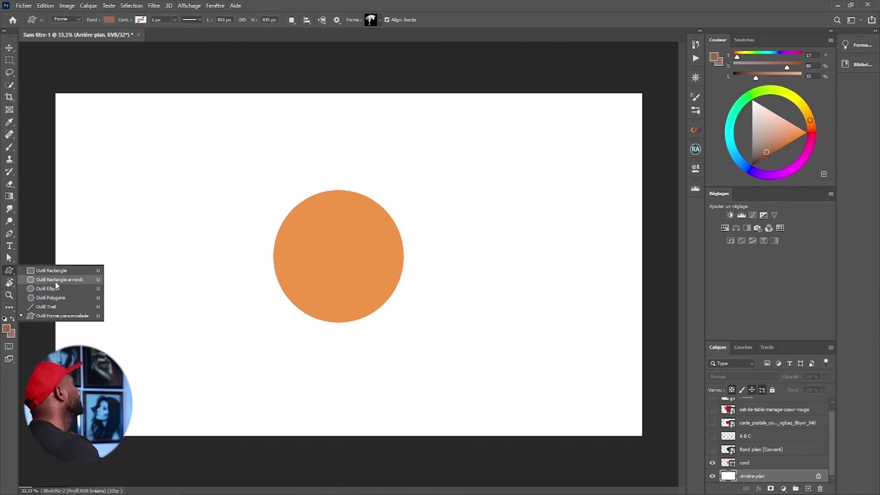
click(14, 275)
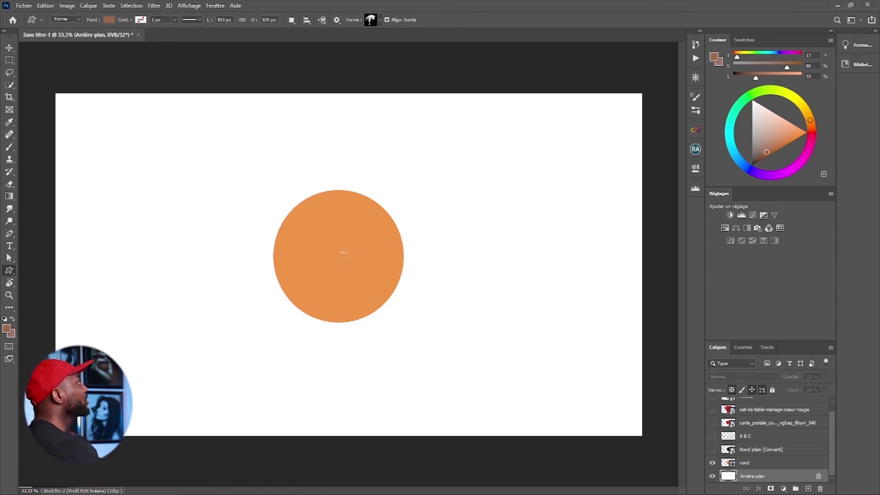
Examine the orange circle's edge all the way around at 200% magnification, and fit the whole canvas back in view
key(z)
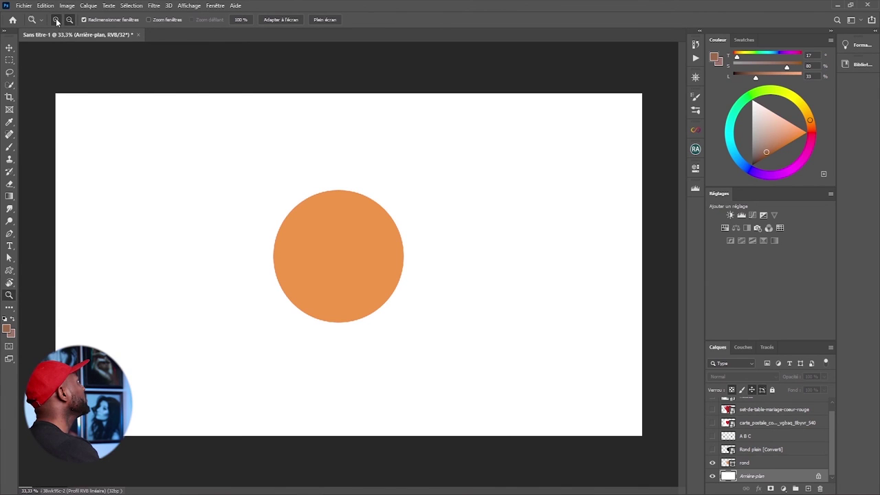
drag(386, 293, 394, 284)
click(394, 285)
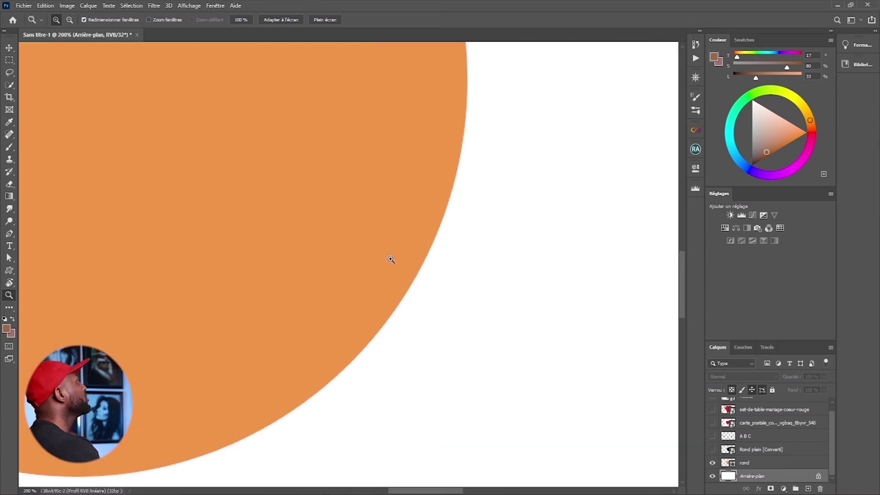
drag(379, 179, 406, 401)
drag(385, 175, 392, 371)
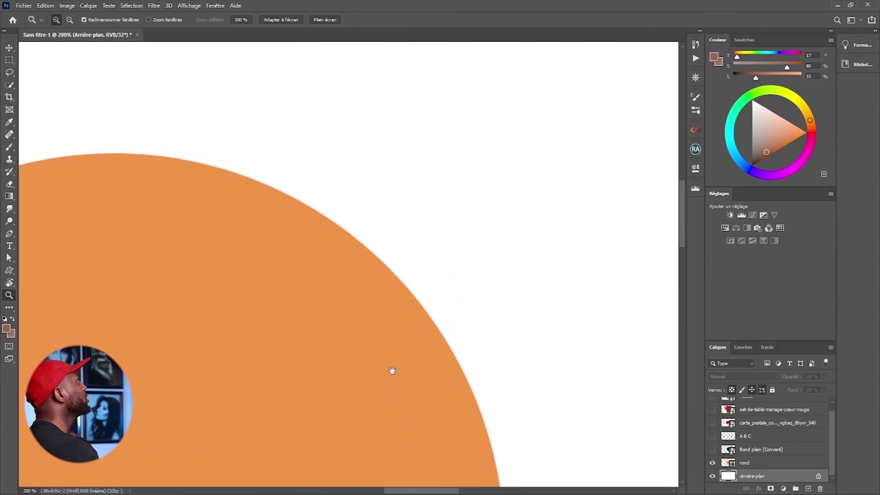
drag(253, 218, 418, 393)
drag(183, 399, 363, 287)
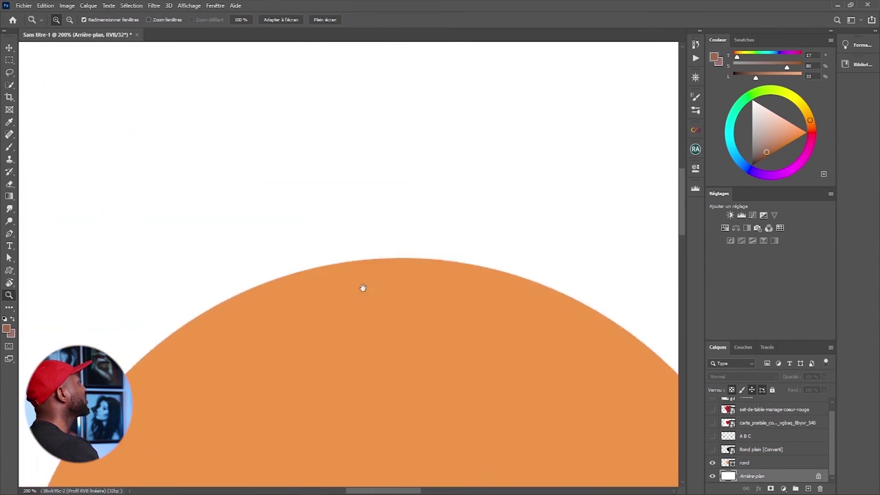
drag(206, 412, 261, 269)
drag(211, 354, 251, 301)
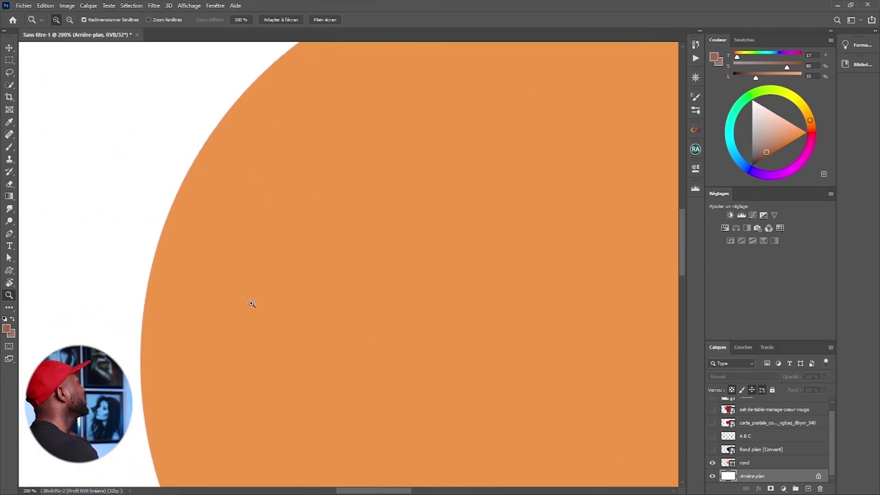
drag(230, 354, 224, 264)
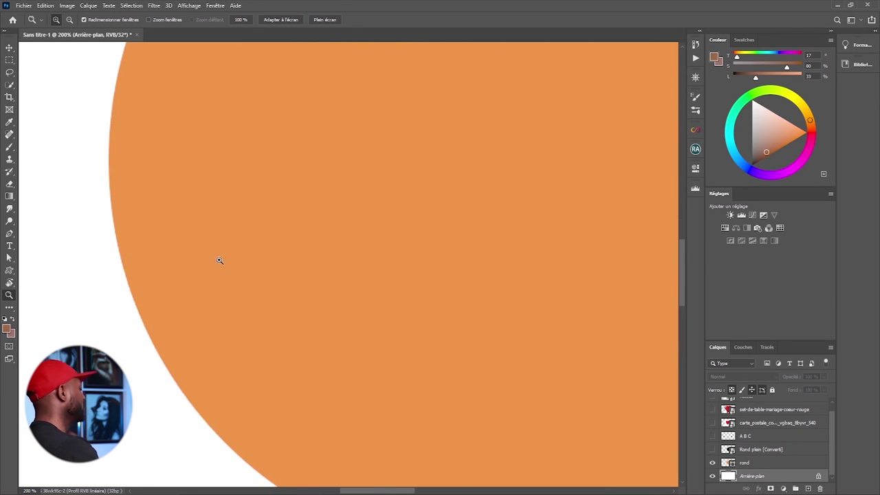
right_click(253, 265)
click(275, 268)
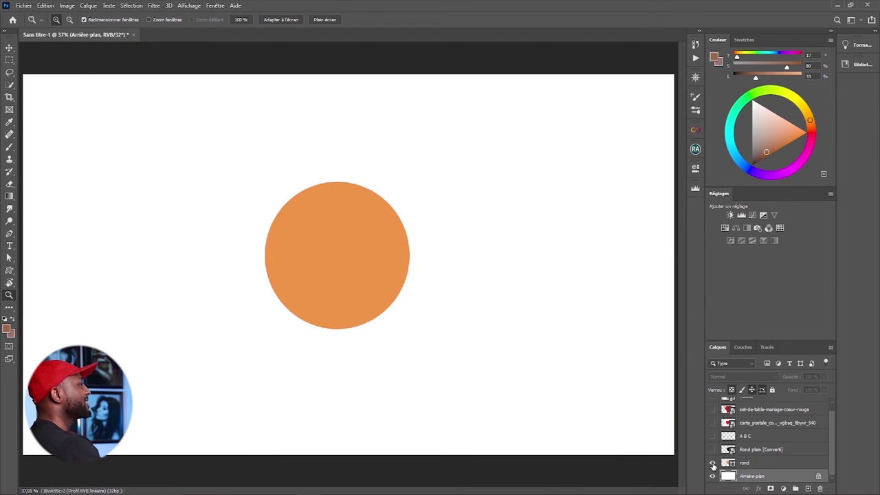
Hide the rond layer, and select and show the Rond plein [Converti] layer with the black circle
click(713, 465)
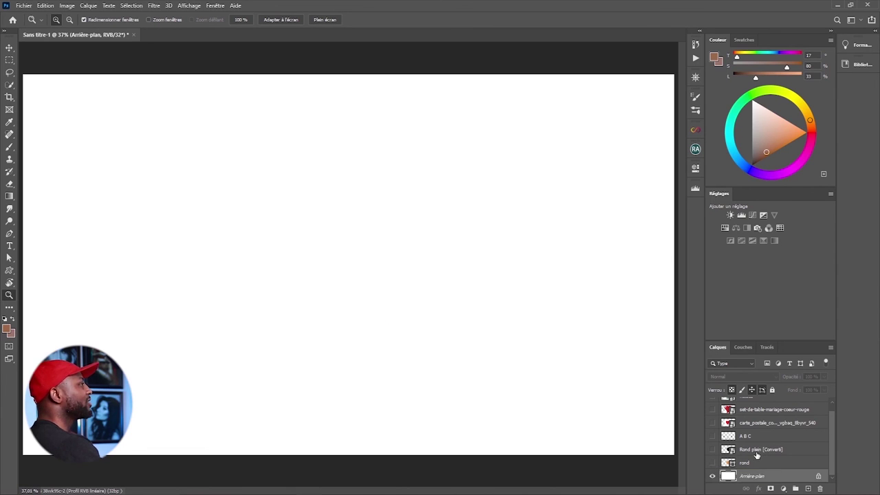
click(722, 451)
click(713, 450)
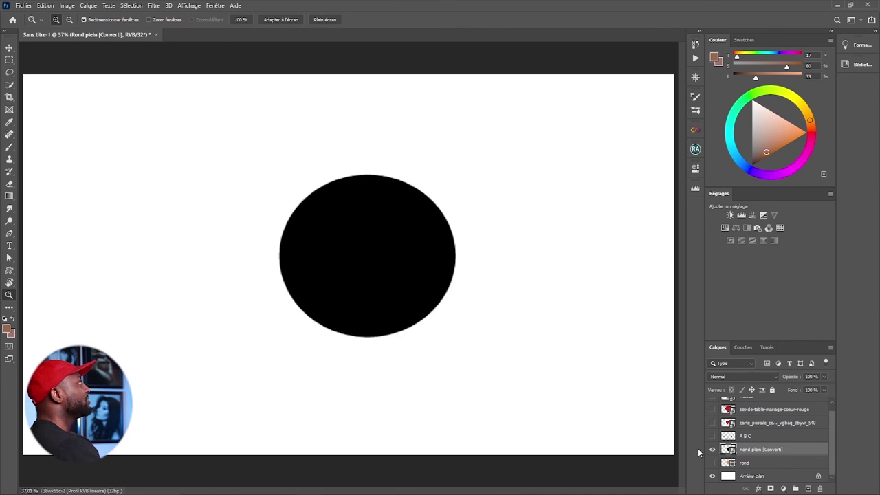
Examine the black circle's pixelated edge closely at 400% and then about 1170% magnification, and fit the whole canvas back in view
click(442, 294)
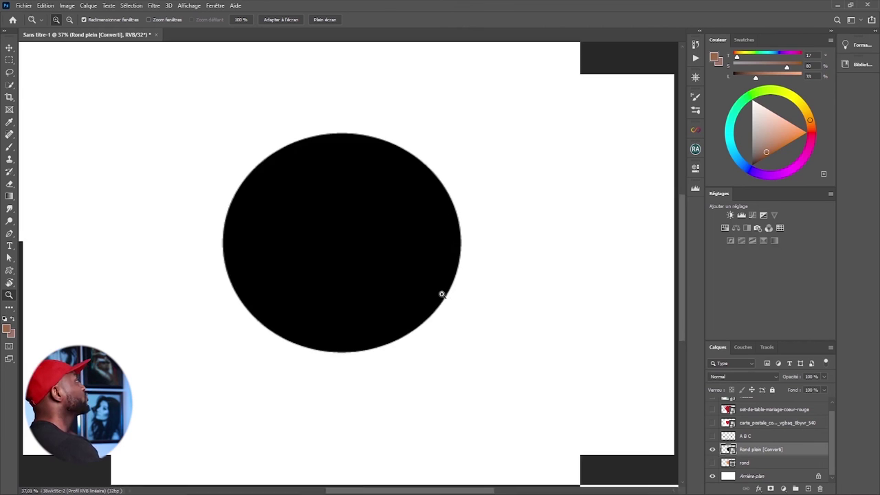
click(449, 293)
click(450, 293)
click(445, 290)
click(444, 289)
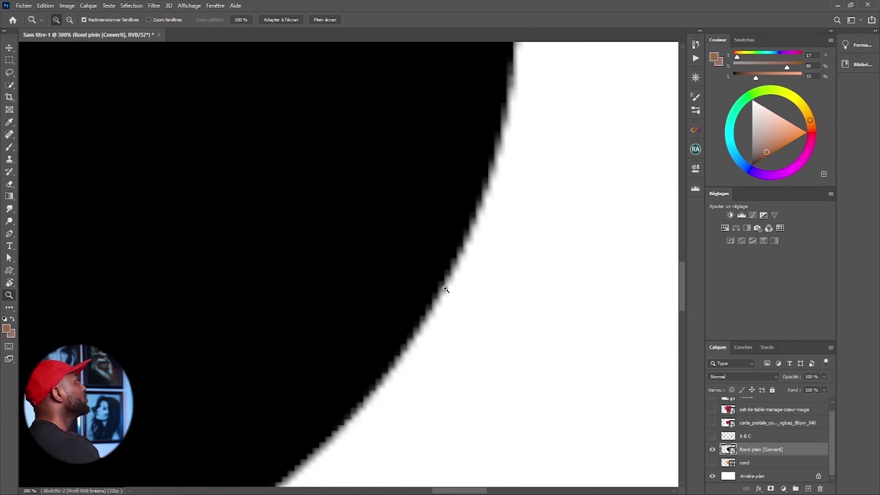
click(445, 293)
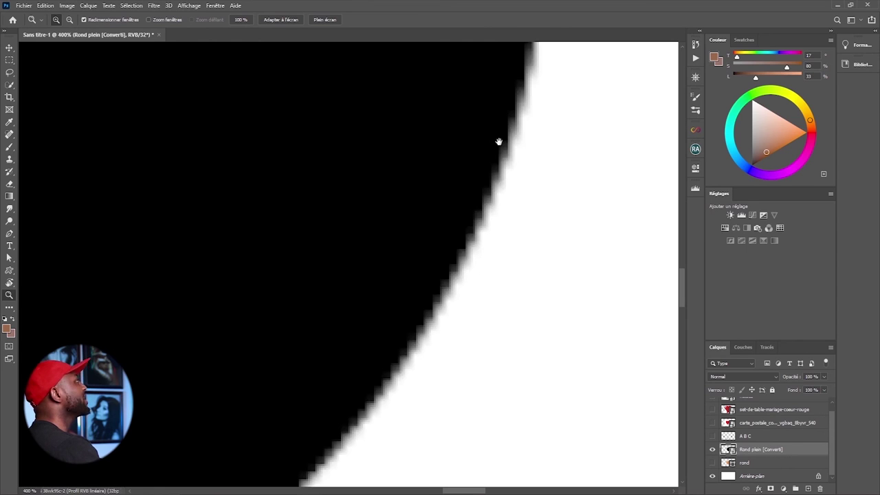
drag(499, 140, 434, 361)
drag(452, 148, 430, 300)
drag(408, 139, 454, 482)
drag(275, 218, 405, 365)
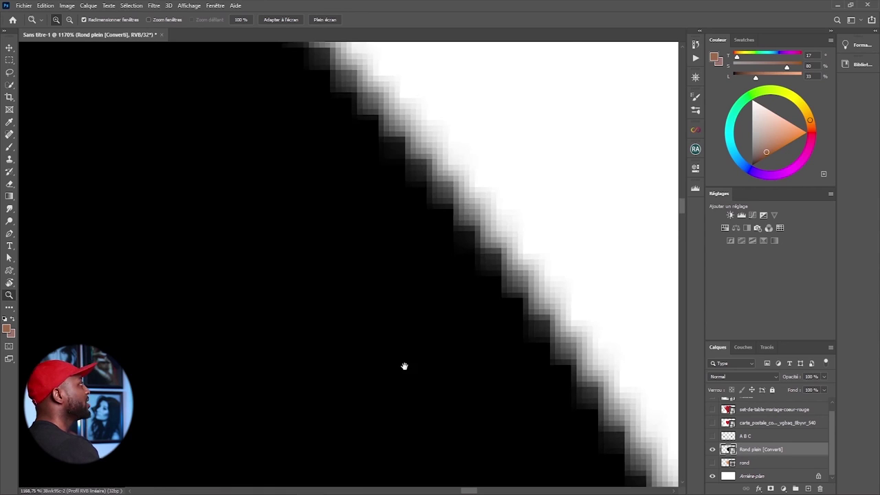
right_click(376, 323)
click(393, 329)
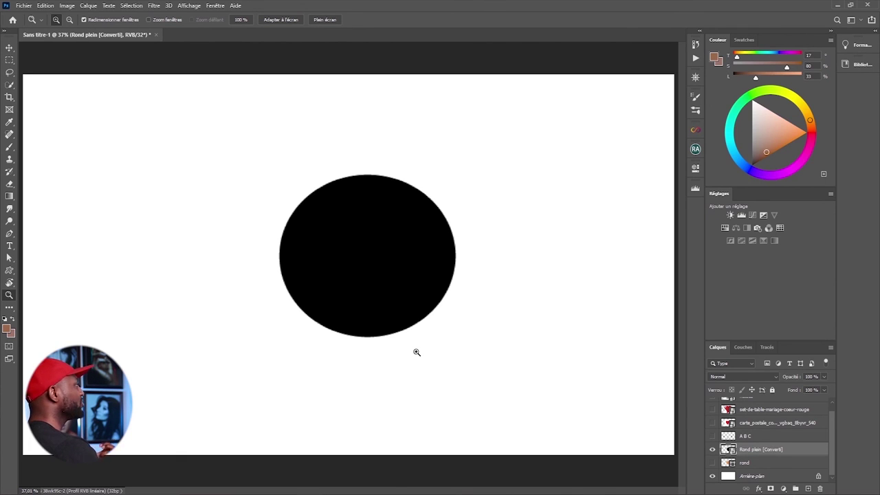
Show the rond layer instead of Rond plein [Converti] and examine the orange circle's edge at 300% magnification before fitting the whole canvas in view
click(713, 463)
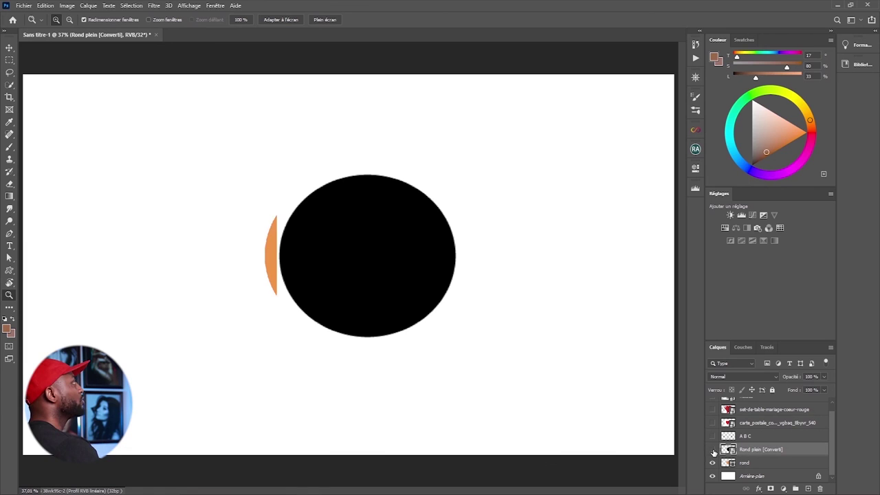
click(713, 449)
click(393, 301)
click(393, 302)
click(392, 302)
click(392, 302)
click(392, 302)
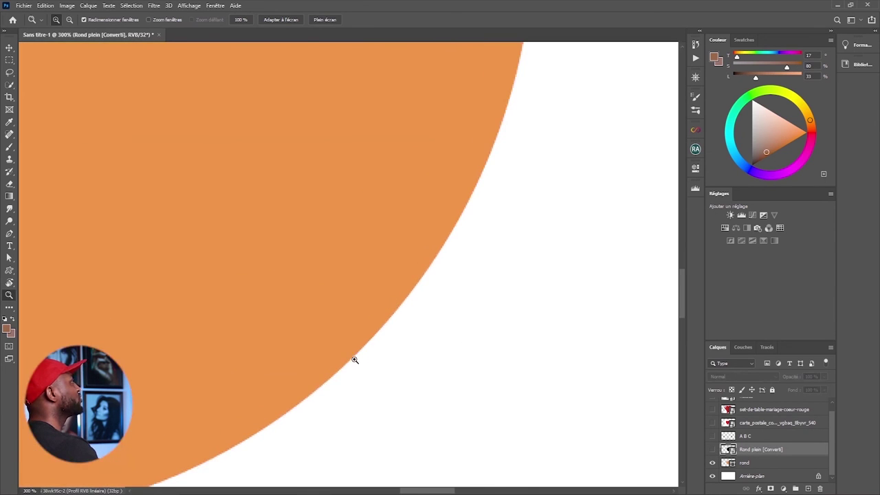
right_click(371, 340)
click(383, 346)
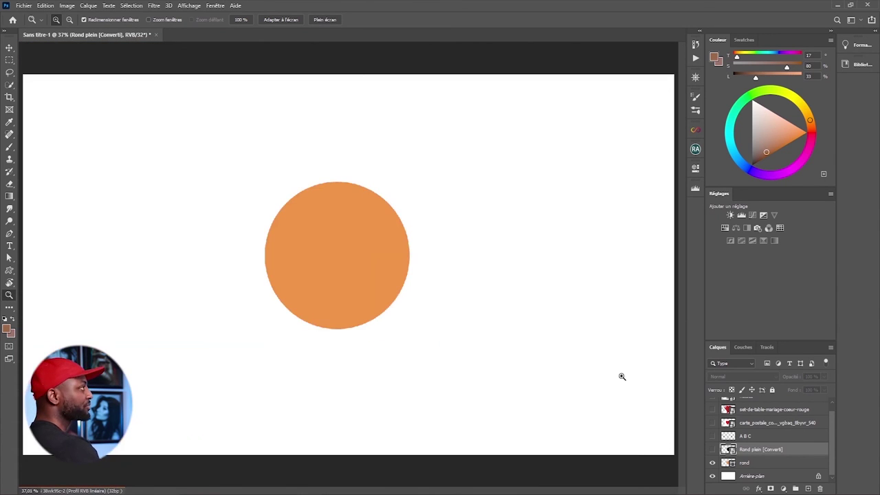
Hide the rond layer, keep Rond plein [Converti] hidden, and show the A B C layer
click(713, 463)
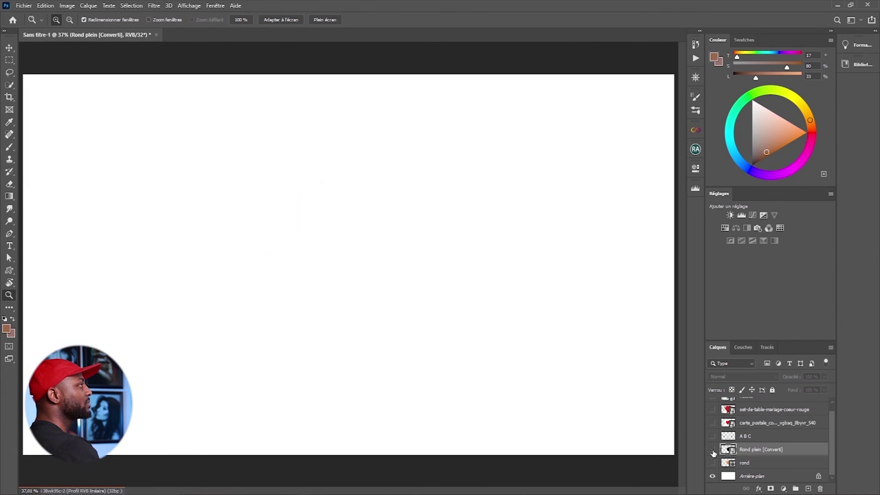
click(713, 449)
click(713, 450)
click(714, 437)
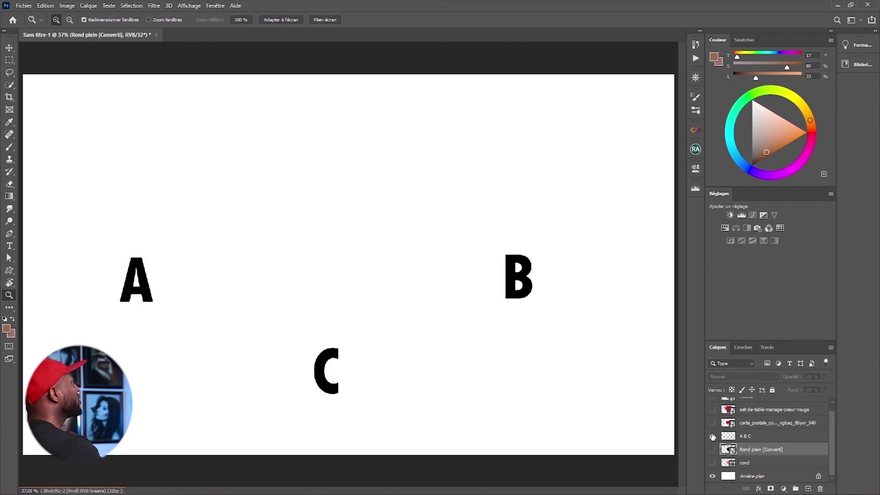
Draw a closed five-point straight-sided path with the Pen tool, starting above A, passing above B and around C, and ending at its first point
click(10, 234)
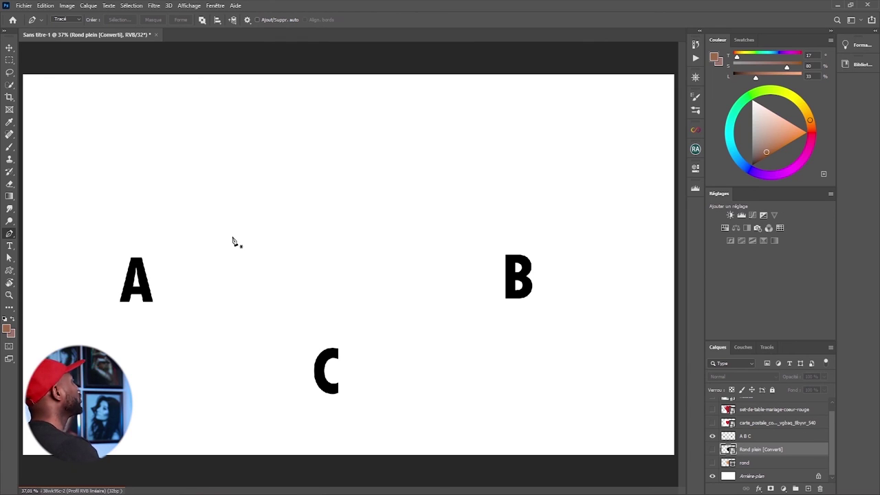
click(136, 241)
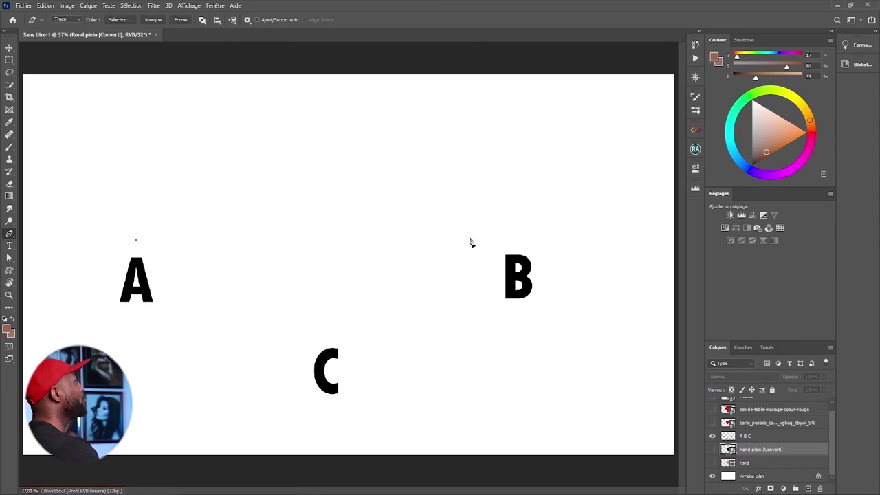
click(513, 234)
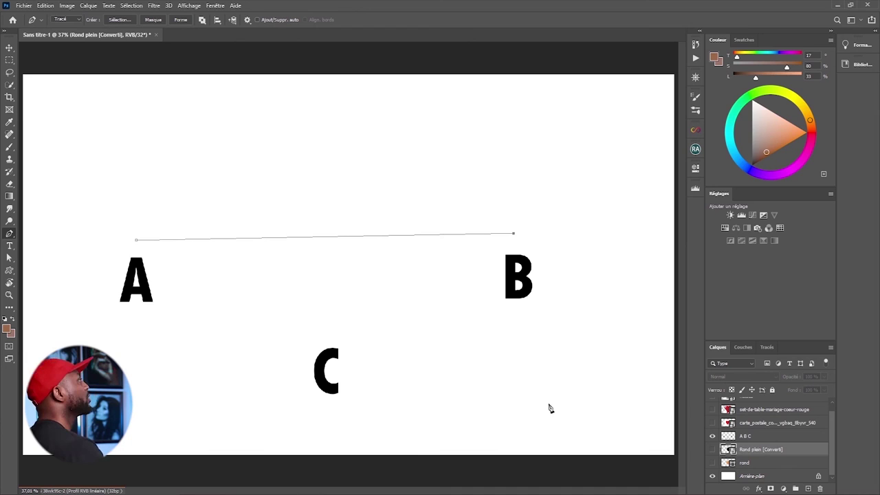
click(592, 376)
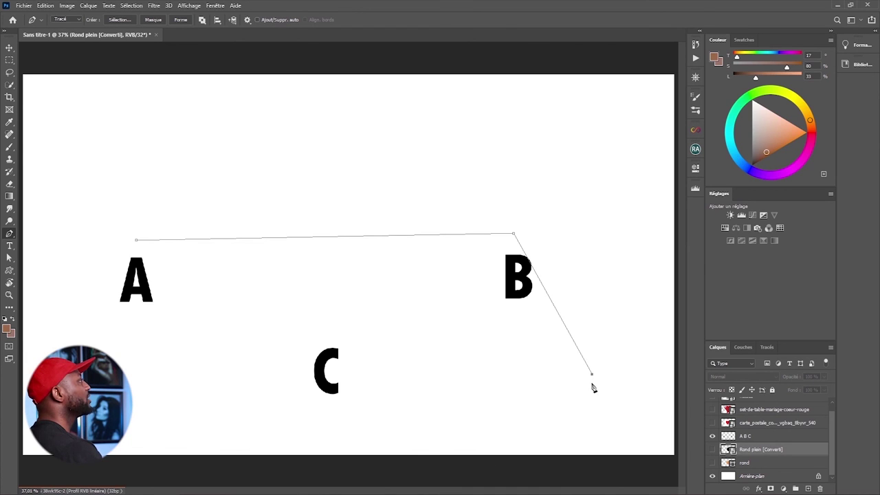
click(384, 386)
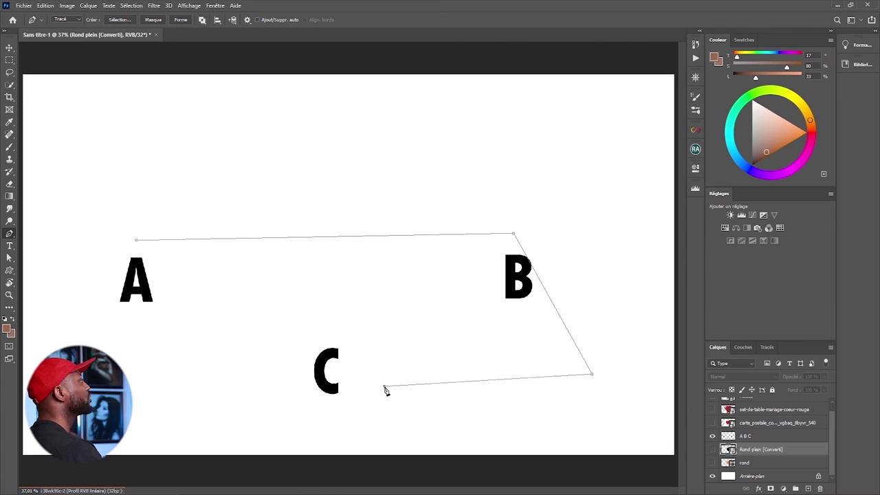
click(289, 299)
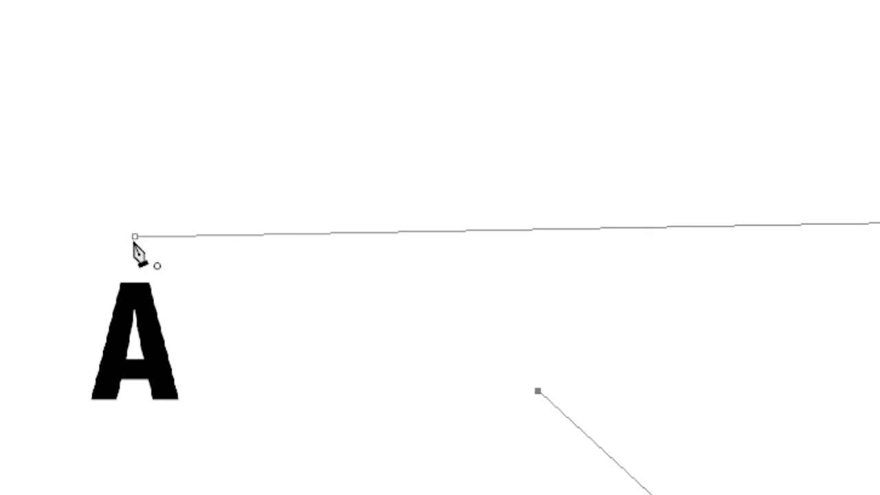
click(135, 236)
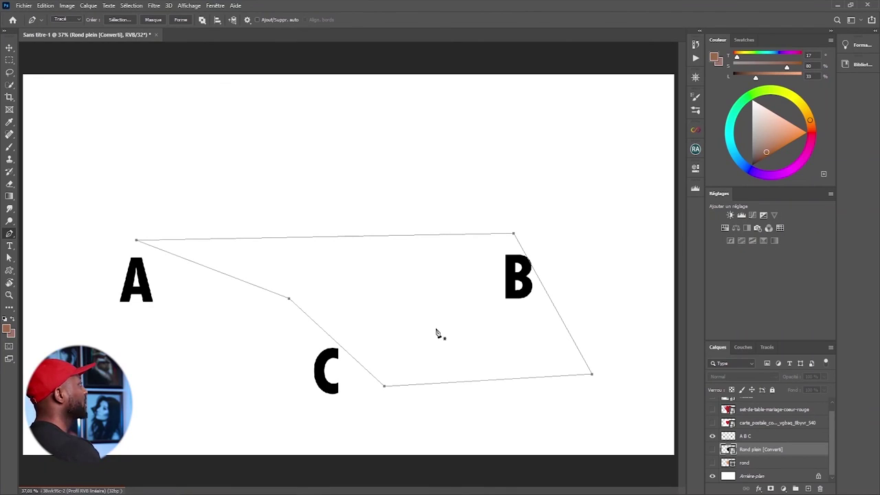
Undo every anchor point of the straight-sided path until the canvas holds only the letters
key(ctrl+z)
key(ctrl+z)
key(ctrl+z)
key(ctrl+z)
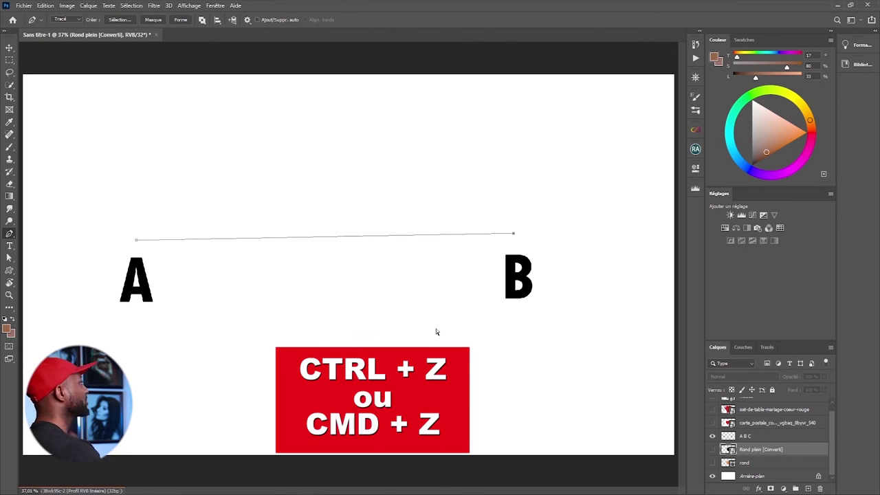
key(ctrl+z)
key(ctrl+z)
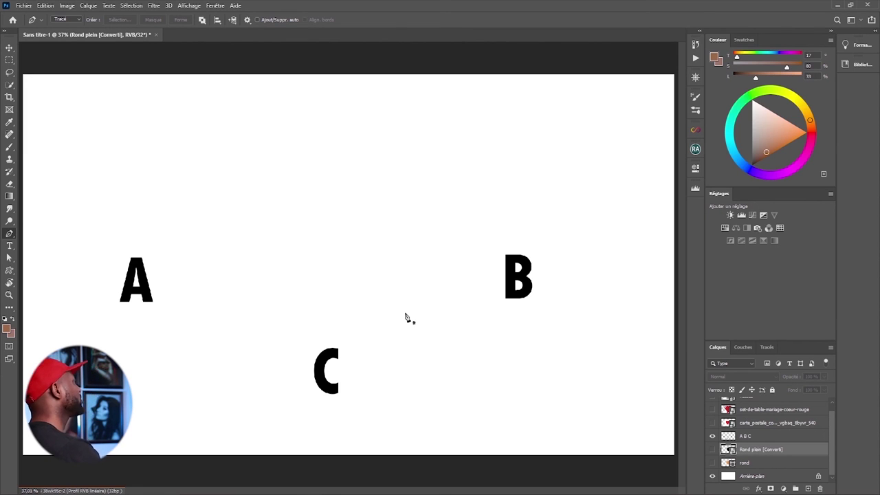
Draw a path segment from above A to the upper-left corner of B, pulling out direction handles at B to arch it upward
click(138, 237)
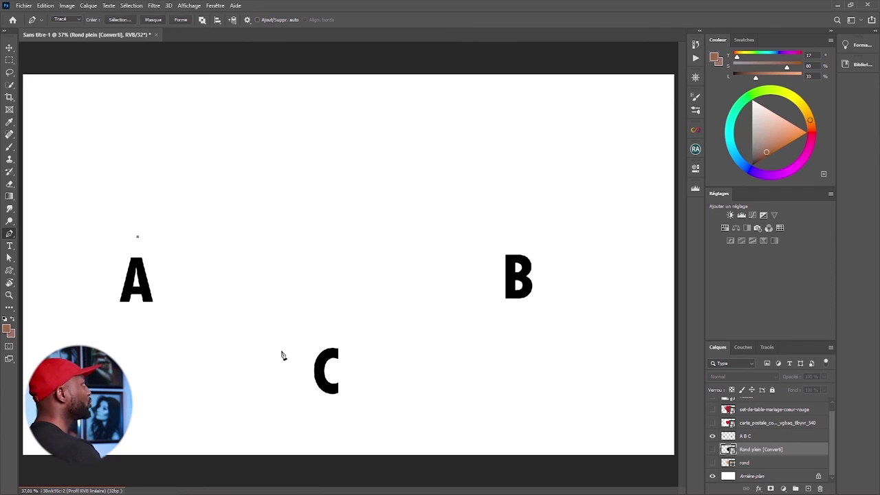
click(503, 241)
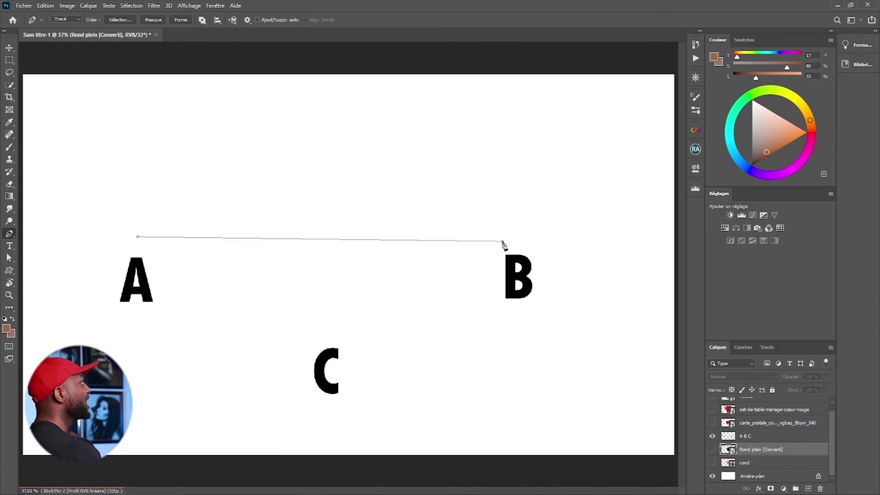
drag(504, 246, 516, 355)
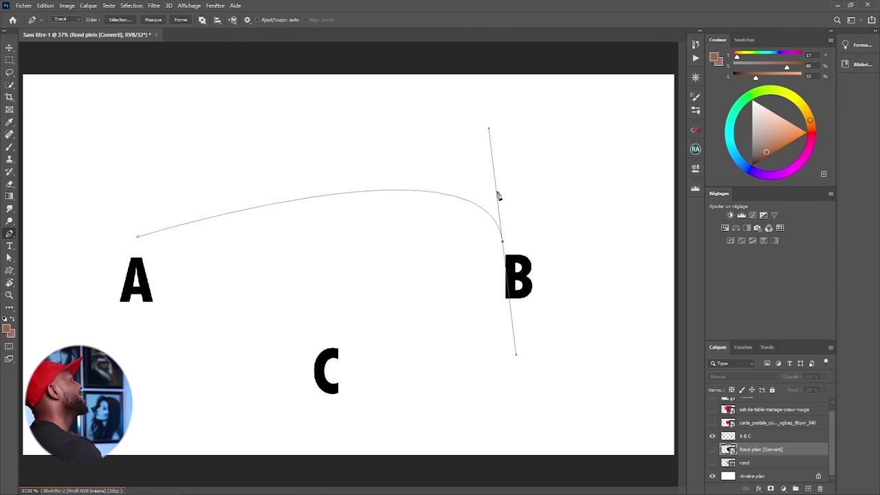
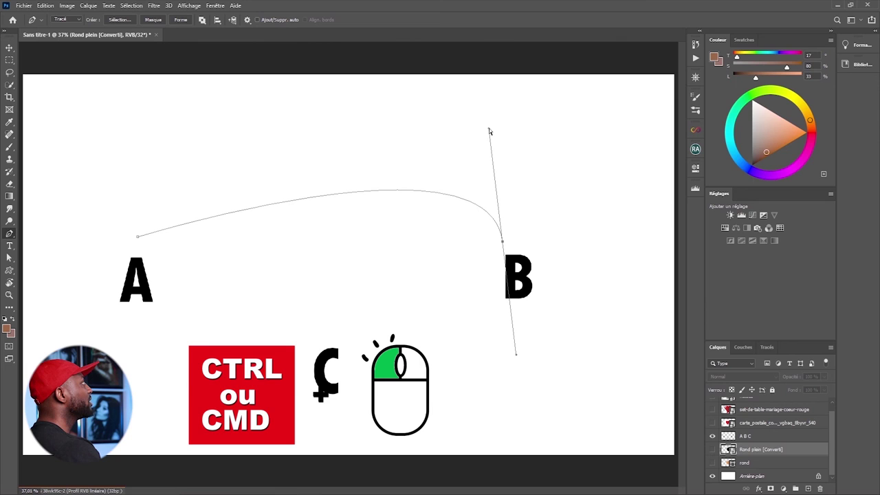
Reshape the arc between A and B by shortening, lengthening and slightly tilting the upper direction handle at B
drag(489, 131, 503, 233)
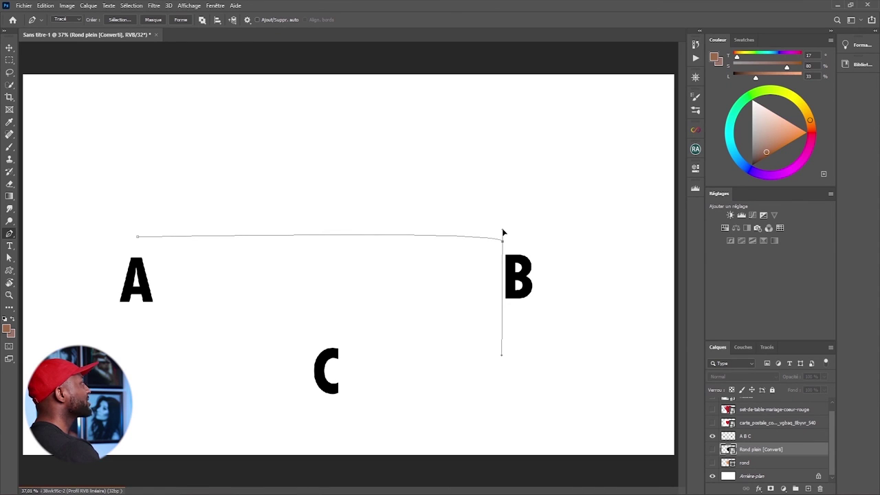
drag(503, 232, 507, 82)
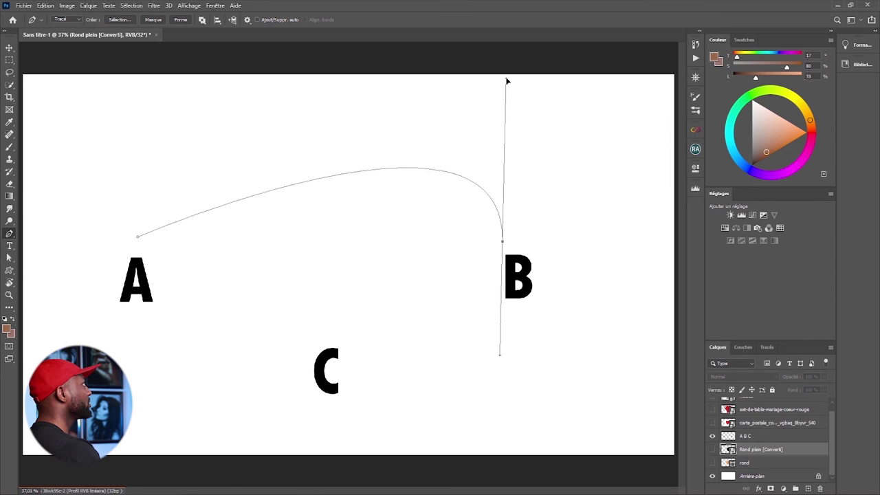
drag(507, 81, 507, 126)
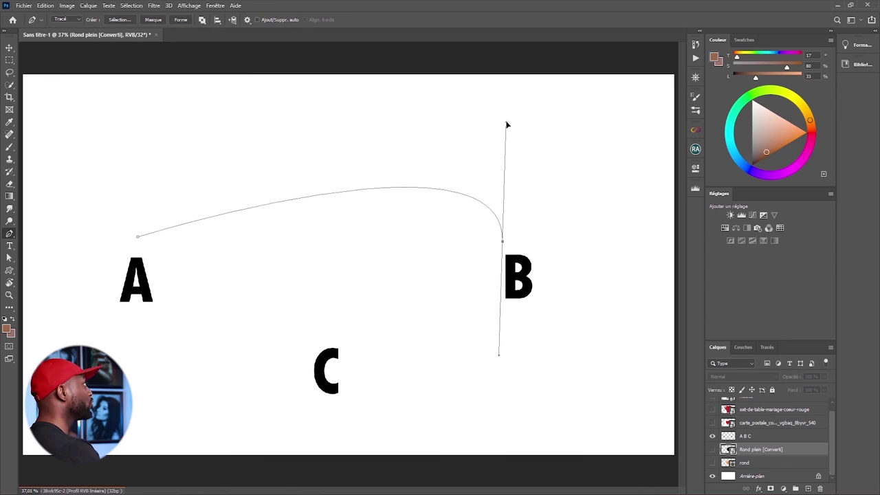
drag(506, 125, 504, 146)
drag(504, 177, 503, 141)
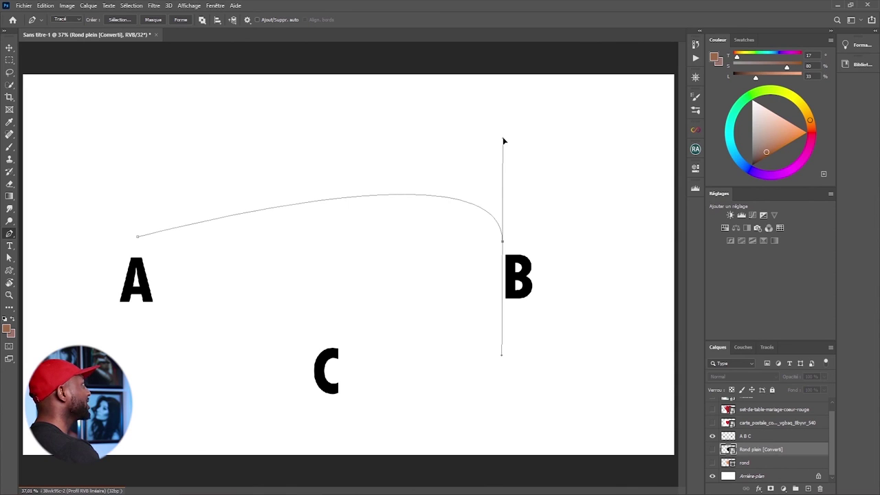
drag(504, 141, 523, 129)
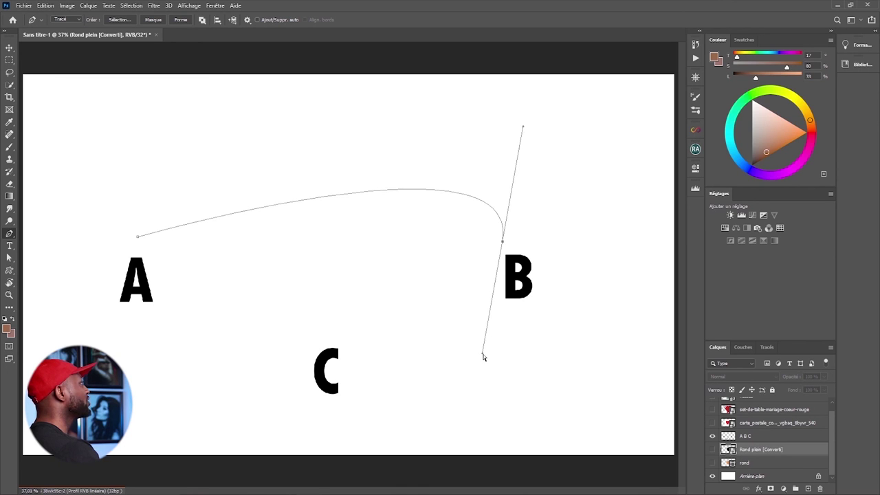
Vary the length and angle of the lower direction handle at B, leaving it extended down to about the height of C's top
drag(483, 355, 491, 390)
drag(493, 341, 497, 300)
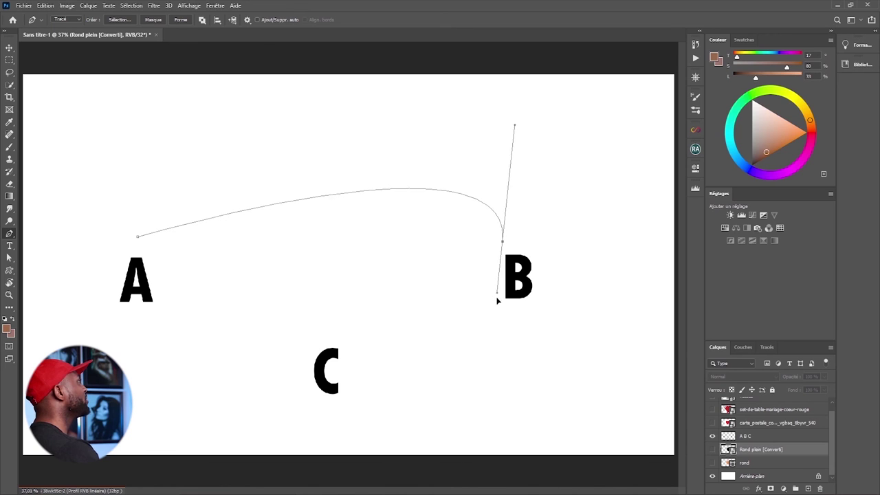
drag(489, 367, 495, 348)
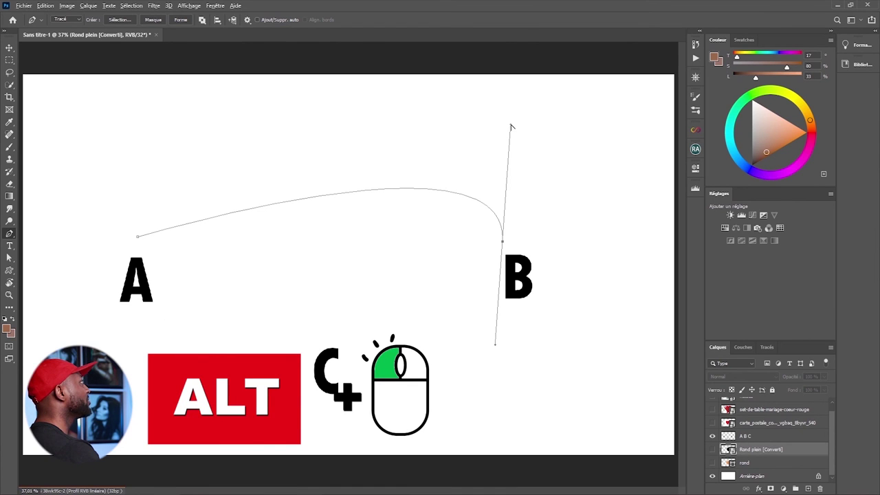
Break the direction handles at B apart, shortening the upper one independently and turning the lower one straight down
drag(511, 127, 536, 154)
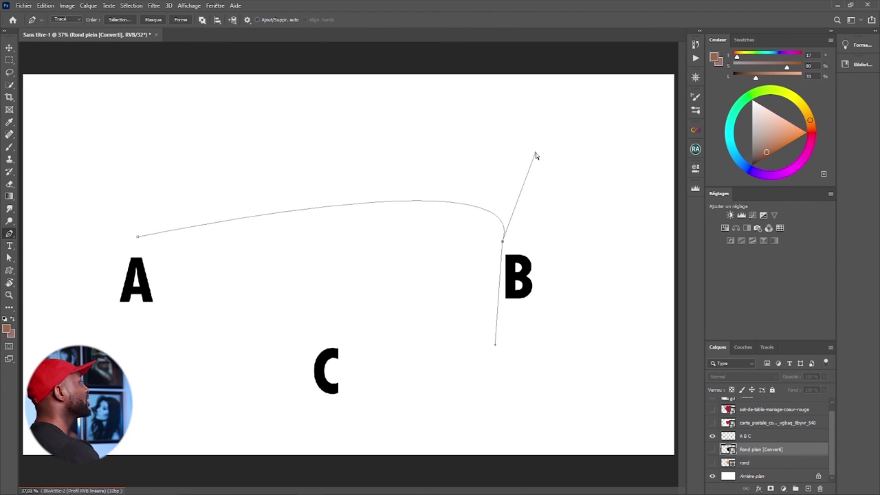
drag(536, 153, 511, 169)
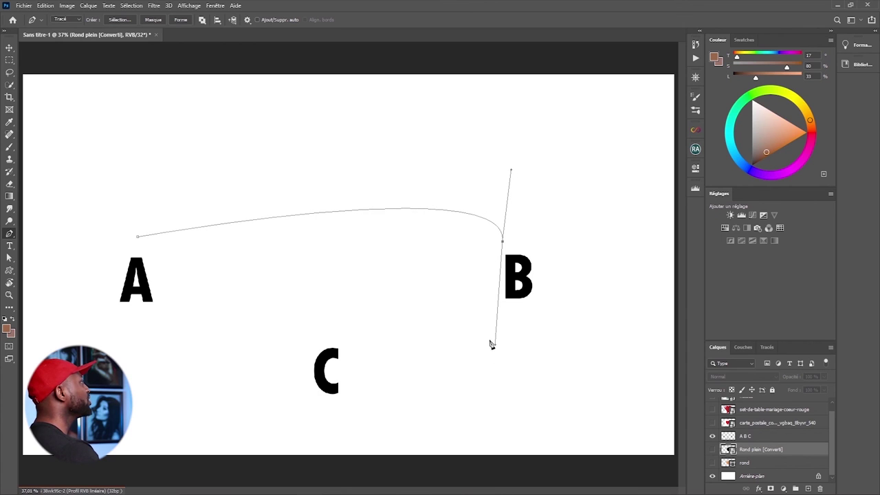
mouse_move(495, 346)
mouse_down()
mouse_move(467, 354)
mouse_move(494, 278)
mouse_move(545, 361)
mouse_move(487, 353)
mouse_move(503, 350)
mouse_up()
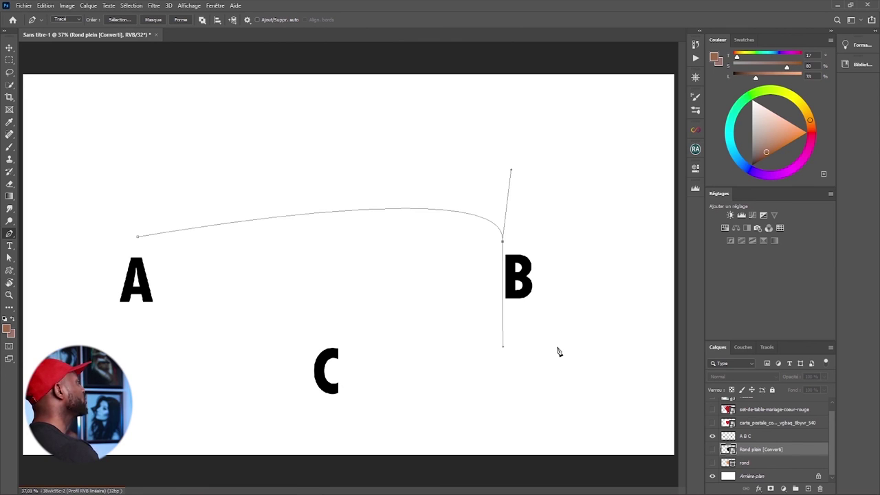
Extend the path from B with a curved segment to a point above C, and reselect the anchor point at B
click(337, 339)
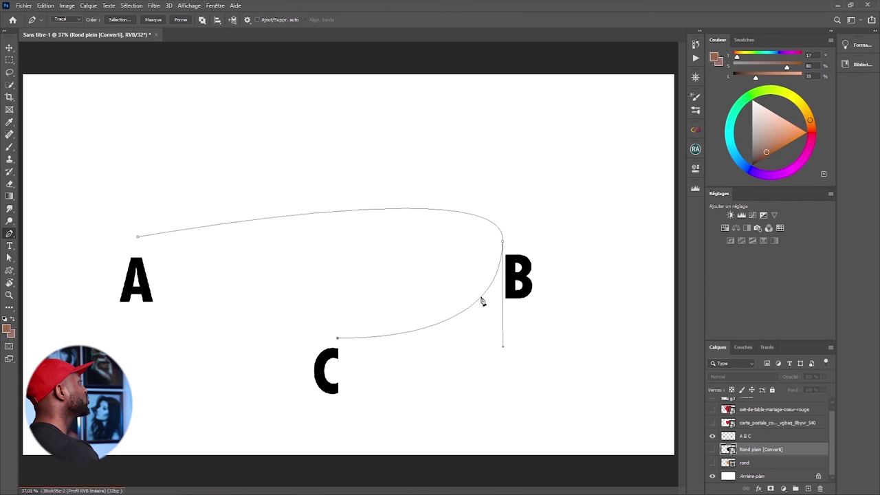
ctrl+click(502, 242)
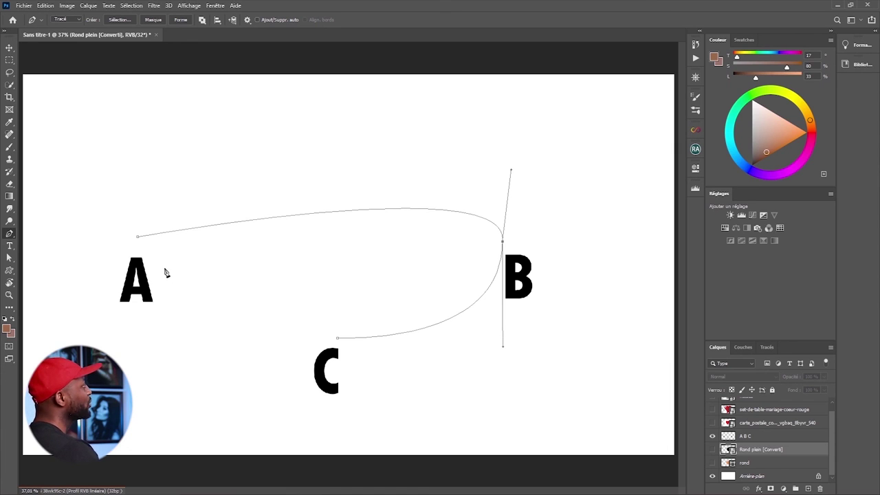
Try straight segments from a point above C back to A, undoing the path back to the anchor at B
click(138, 240)
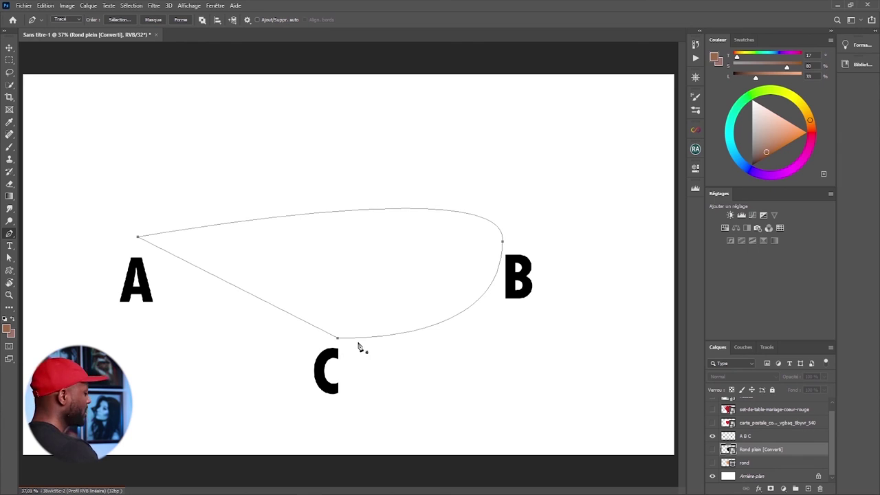
key(ctrl+z)
key(ctrl+z)
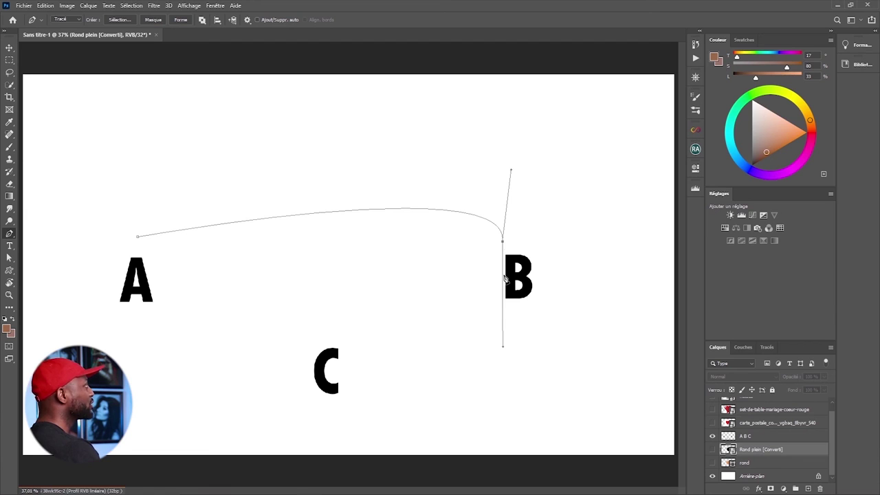
click(333, 340)
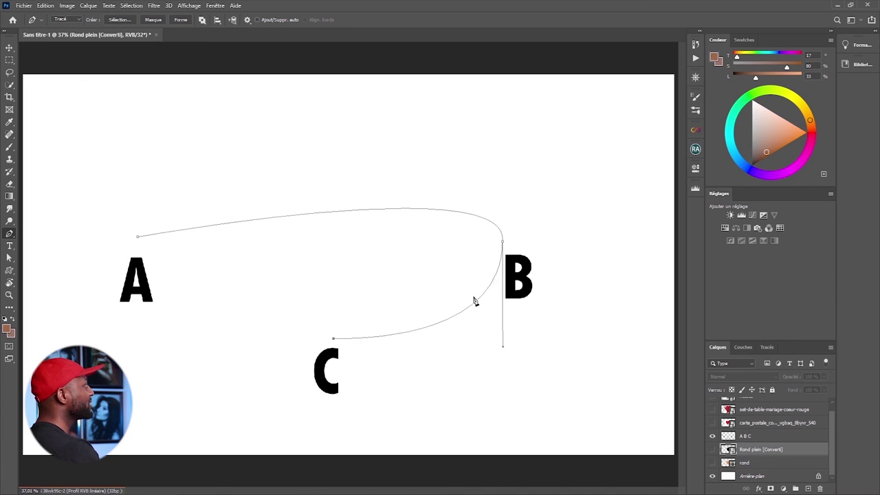
click(150, 249)
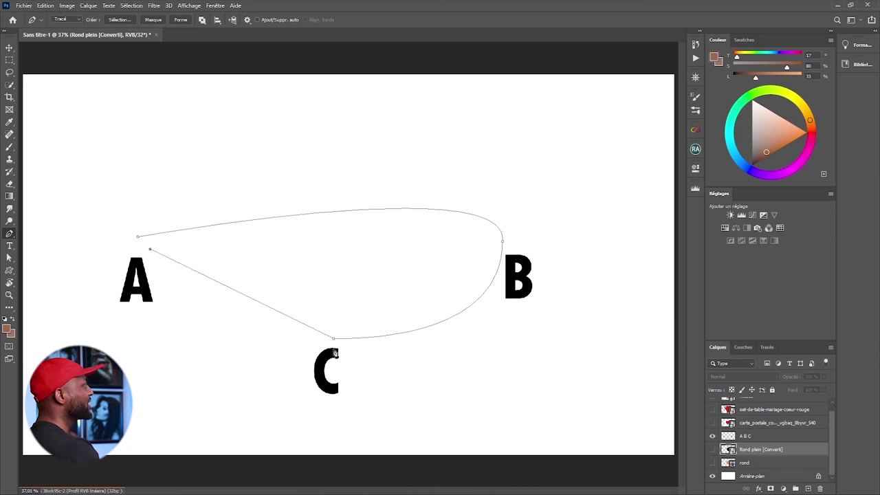
key(ctrl+z)
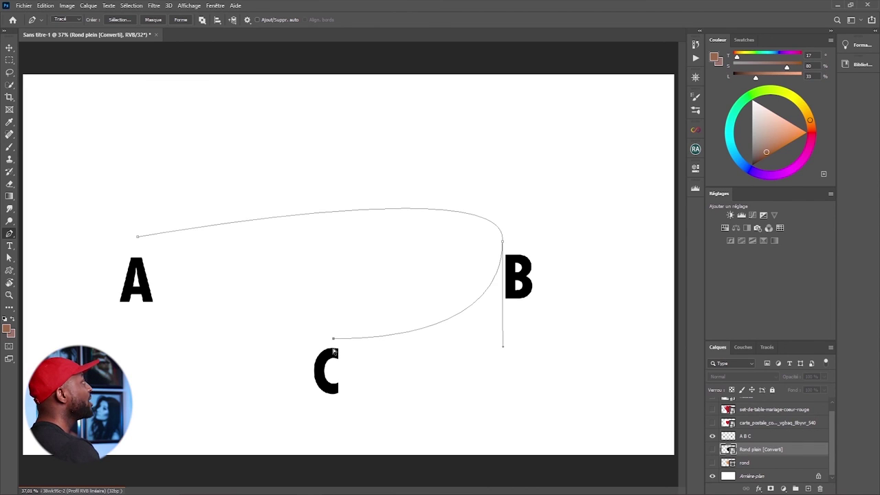
key(ctrl+z)
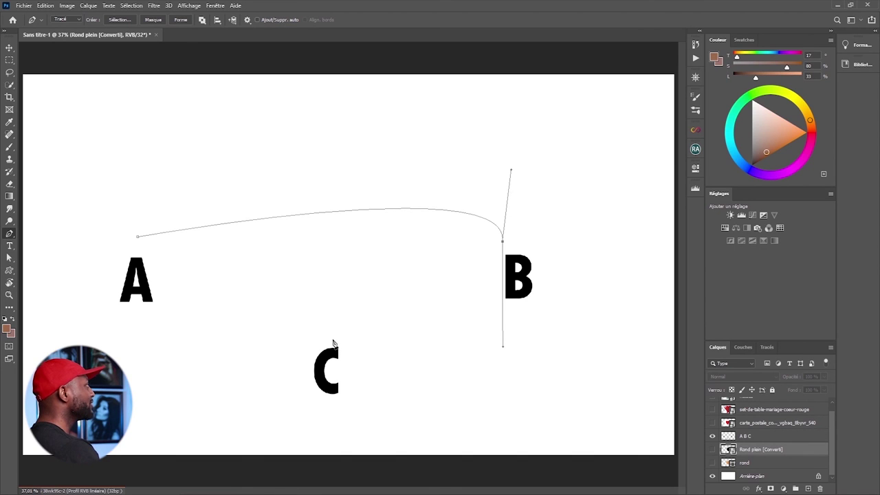
Place a curved anchor above C, then break its direction handles apart so both outer ends angle slightly downward
drag(333, 340, 264, 340)
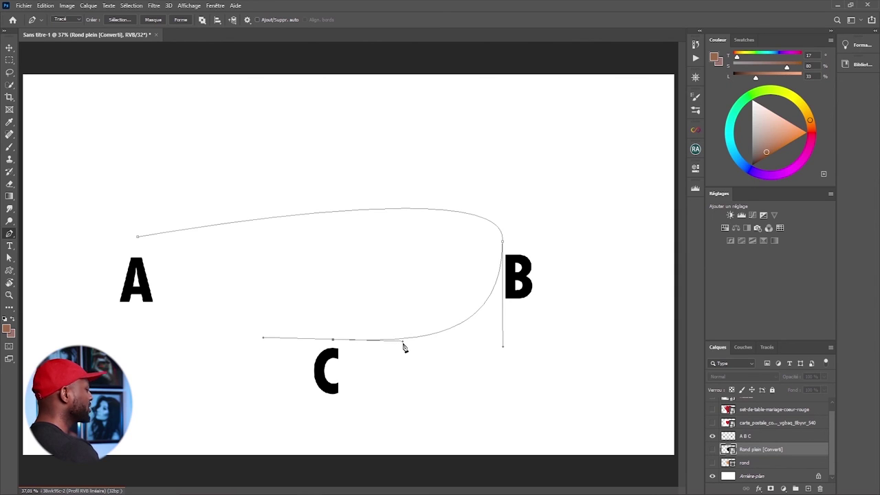
mouse_move(403, 343)
mouse_down()
mouse_move(385, 382)
mouse_move(405, 336)
mouse_move(391, 393)
mouse_move(406, 344)
mouse_move(392, 385)
mouse_move(403, 359)
mouse_up()
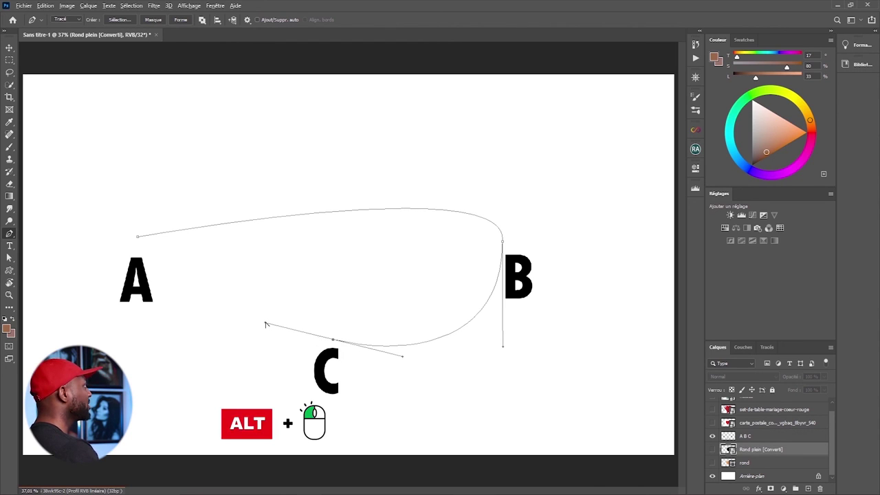
drag(266, 324, 261, 366)
drag(260, 365, 267, 351)
mouse_move(404, 358)
mouse_down()
mouse_move(393, 371)
mouse_move(405, 346)
mouse_move(403, 359)
mouse_up()
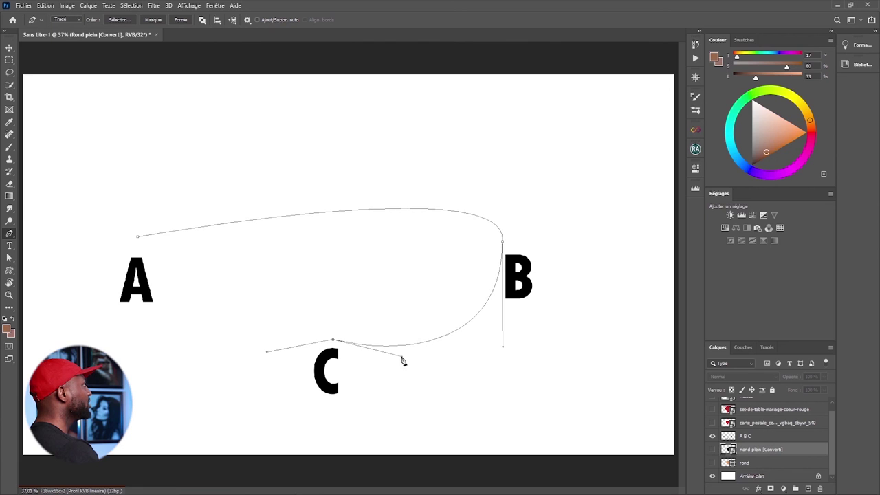
Tilt the lower handle at B slightly outward and close the path at the starting anchor above A
mouse_move(502, 349)
mouse_down()
mouse_move(518, 348)
mouse_move(508, 345)
mouse_up()
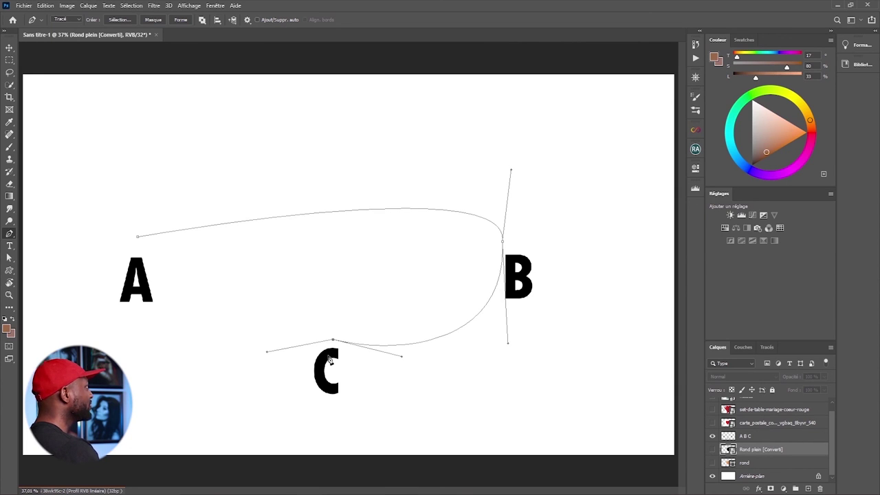
click(137, 238)
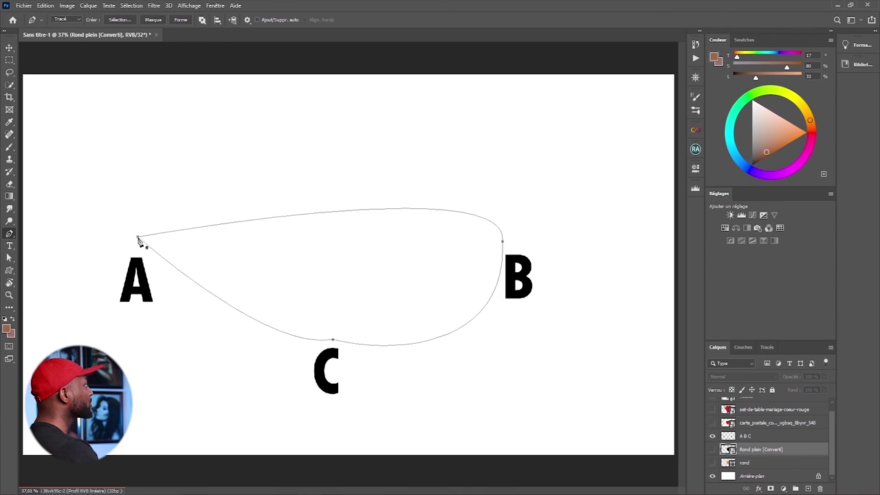
Select the anchor above C and move only that anchor straight down onto the top of the letter
ctrl+click(333, 340)
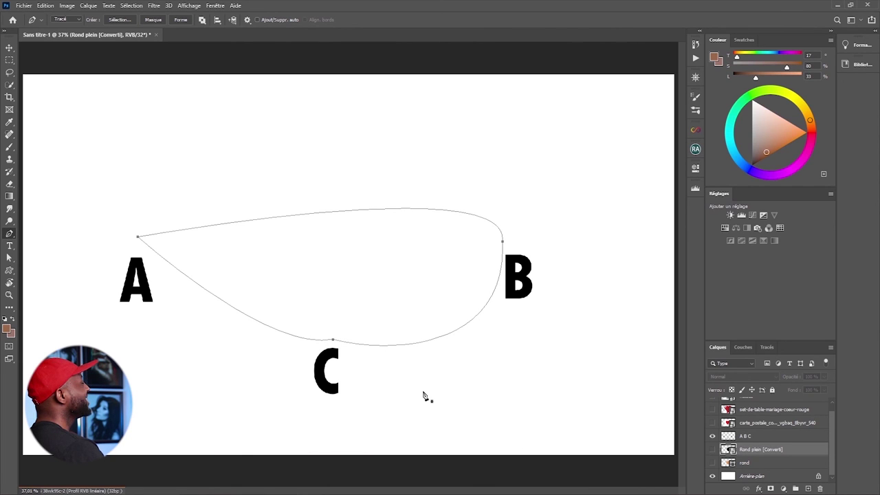
ctrl+click(502, 242)
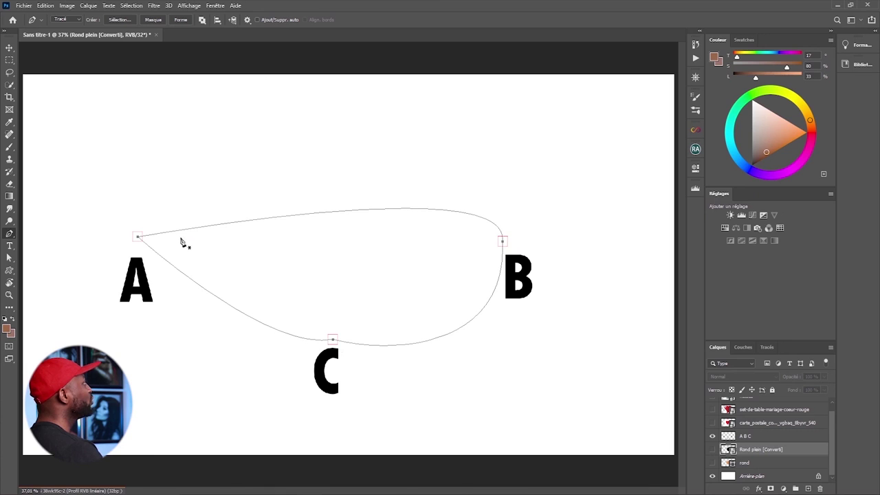
ctrl+click(333, 341)
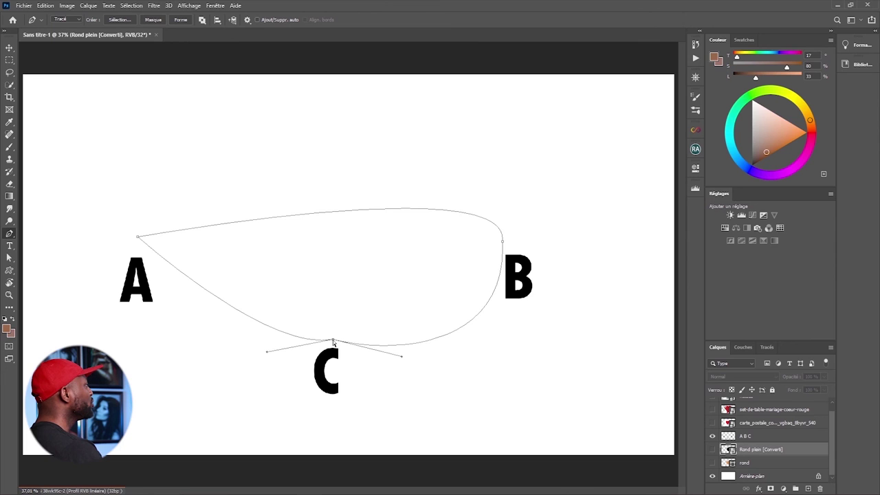
mouse_move(333, 340)
mouse_down()
mouse_move(332, 324)
mouse_move(346, 337)
mouse_move(313, 324)
mouse_move(324, 351)
mouse_move(341, 298)
mouse_move(324, 346)
mouse_move(364, 323)
mouse_move(321, 337)
mouse_move(354, 355)
mouse_move(330, 337)
mouse_move(333, 356)
mouse_up()
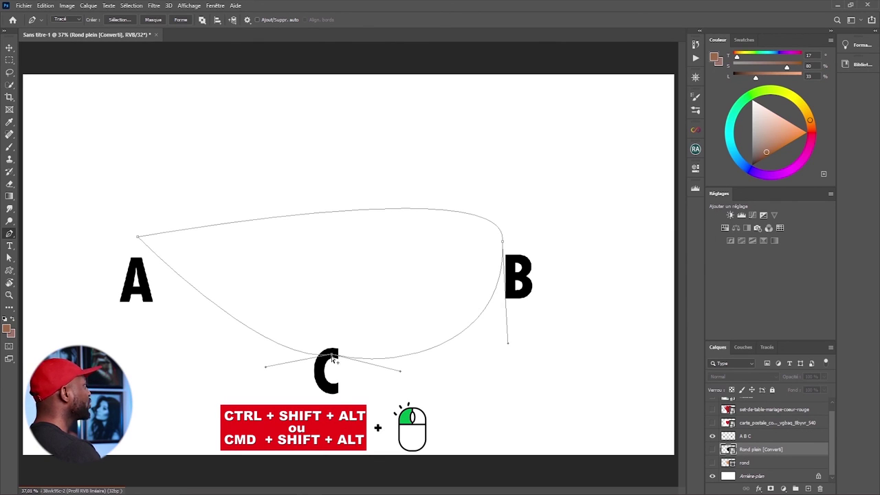
Select all the anchors and shift the whole closed path slightly up and to the left
click(503, 244)
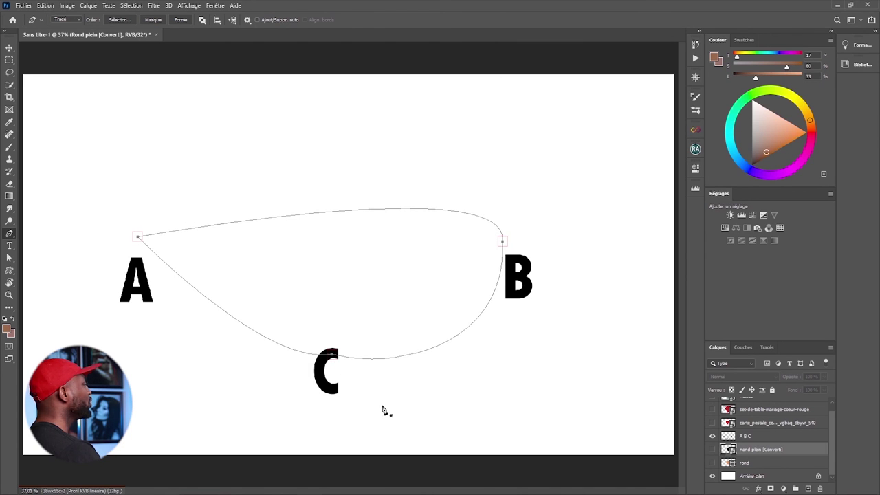
ctrl+click(332, 358)
mouse_move(332, 356)
mouse_down()
mouse_move(363, 345)
mouse_move(332, 329)
mouse_move(278, 338)
mouse_move(298, 315)
mouse_move(345, 360)
mouse_move(392, 331)
mouse_move(322, 357)
mouse_move(331, 337)
mouse_move(391, 346)
mouse_move(311, 357)
mouse_move(329, 363)
mouse_move(382, 336)
mouse_move(317, 363)
mouse_move(319, 350)
mouse_move(329, 359)
mouse_move(328, 345)
mouse_up()
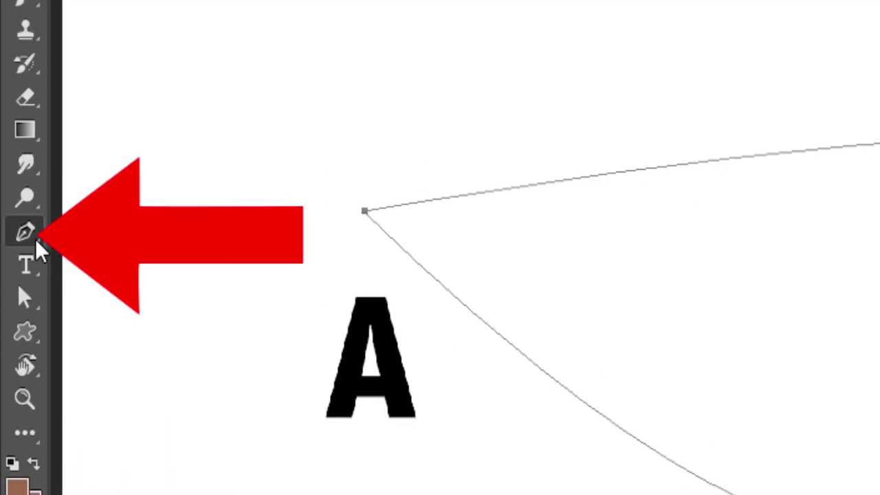
Add an anchor point on the curve between B and C and adjust its lower handle, returning to the Pen tool
right_click(12, 238)
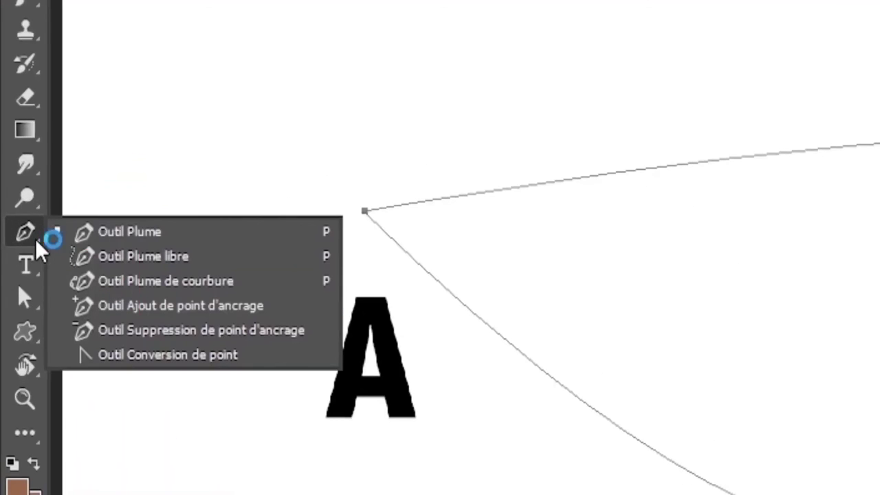
click(157, 308)
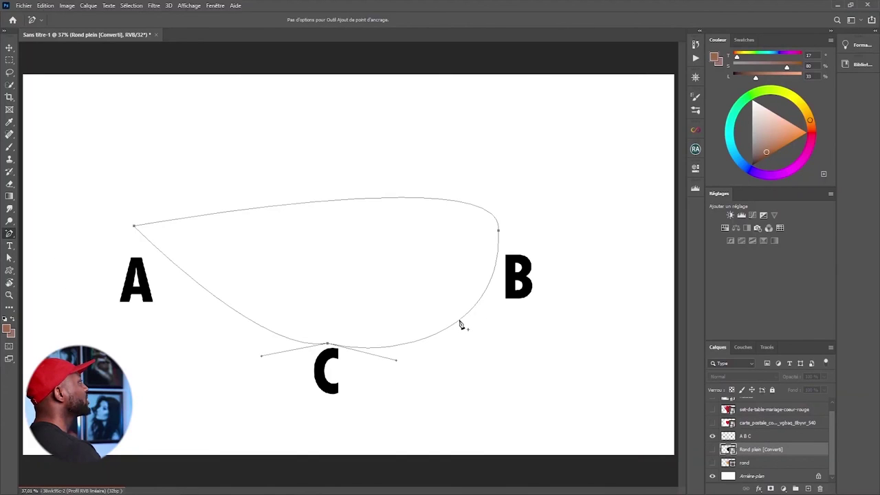
click(459, 319)
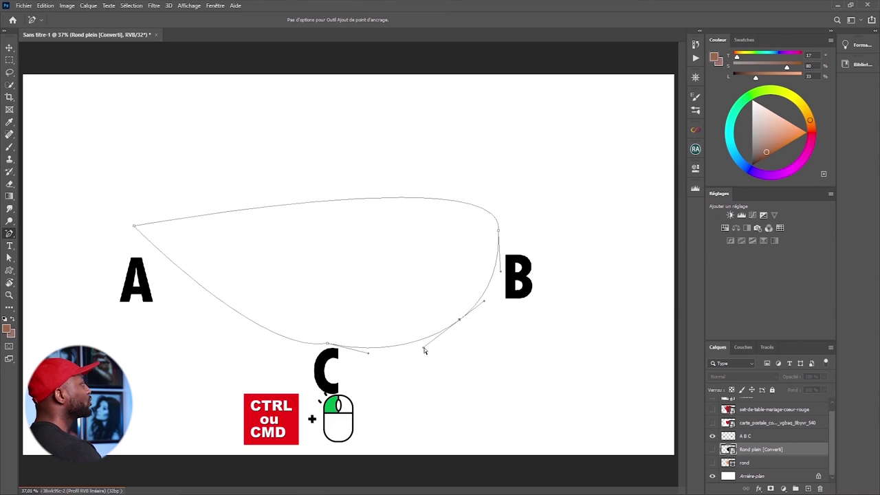
mouse_move(422, 348)
mouse_down()
mouse_move(450, 374)
mouse_move(427, 350)
mouse_up()
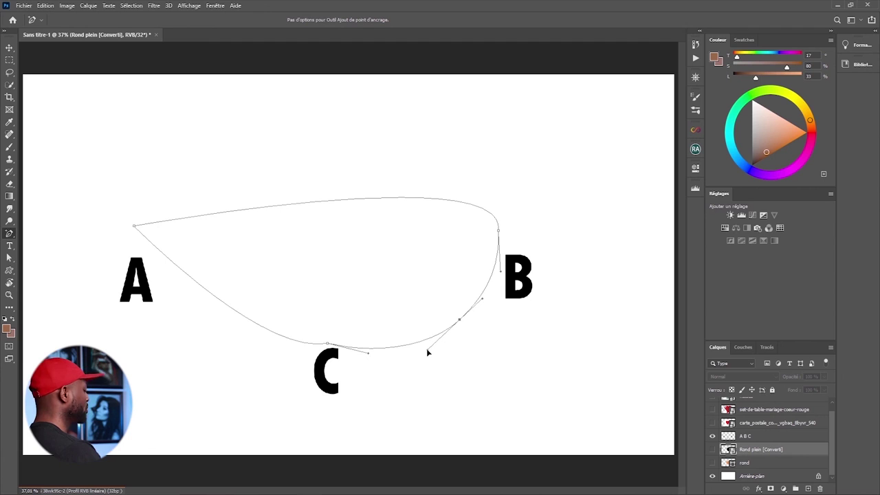
mouse_move(432, 351)
mouse_down()
mouse_move(463, 368)
mouse_move(422, 350)
mouse_up()
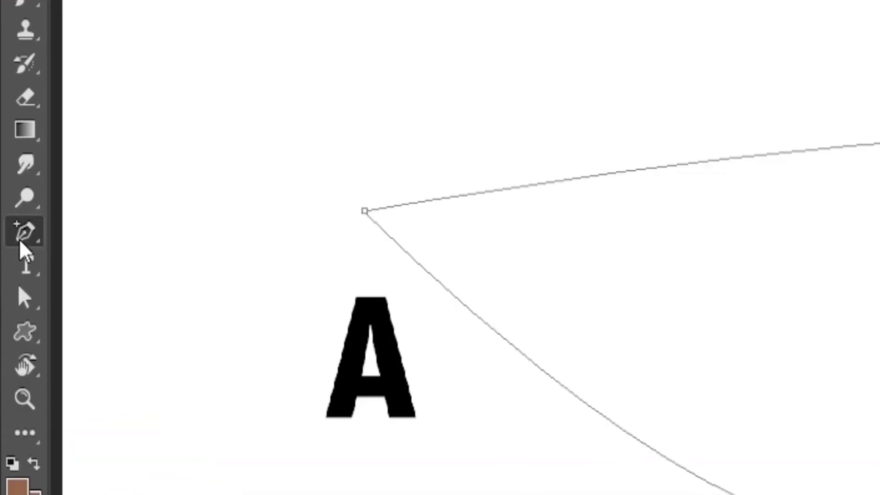
right_click(30, 240)
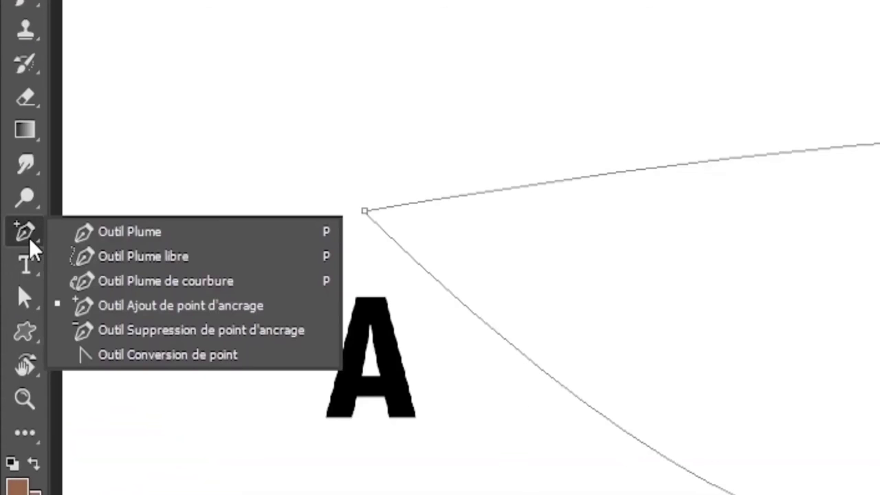
click(148, 234)
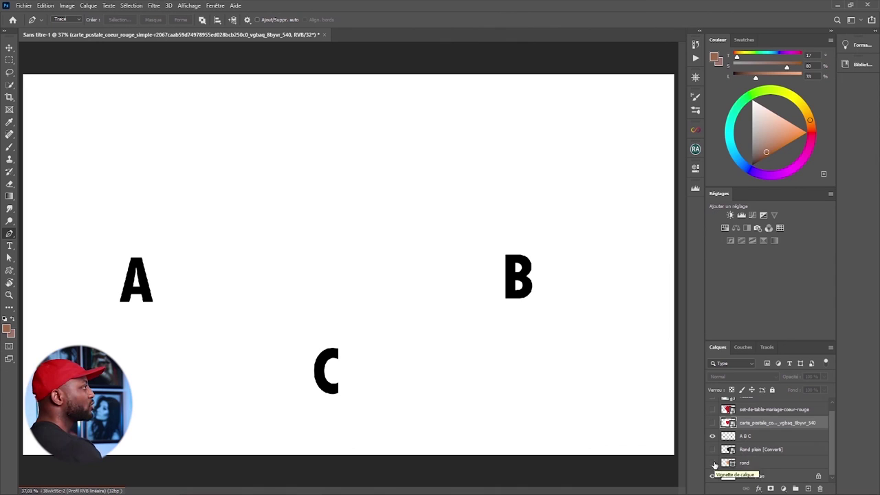
Show the rond layer, hide the A B C layer, and make rond the active layer
click(713, 464)
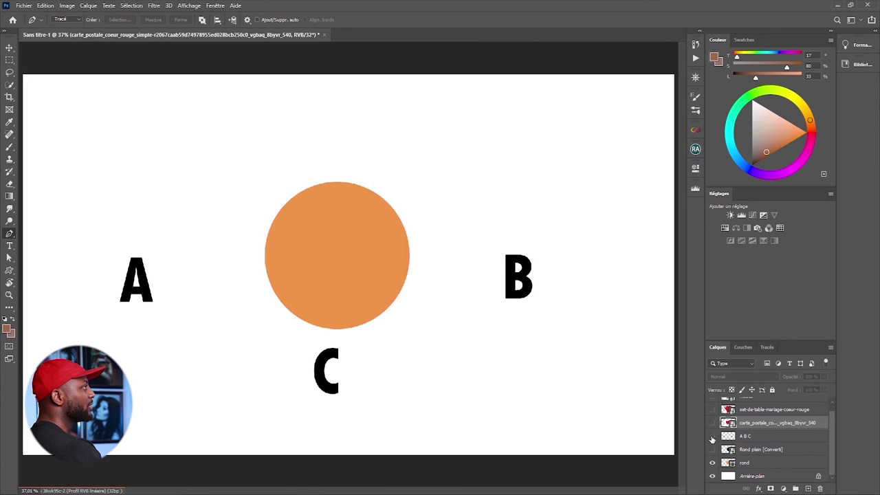
click(712, 438)
click(761, 465)
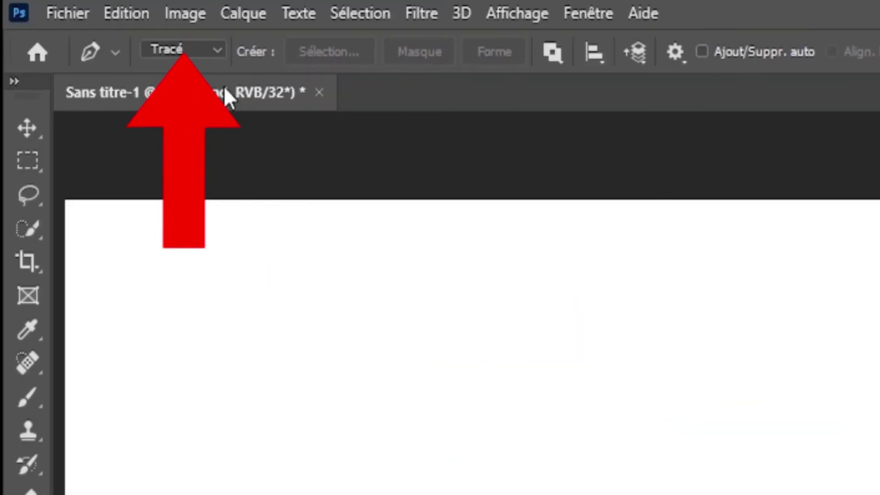
Set the Pen tool mode to Forme and draw a filled triangle beside the orange circle
click(204, 53)
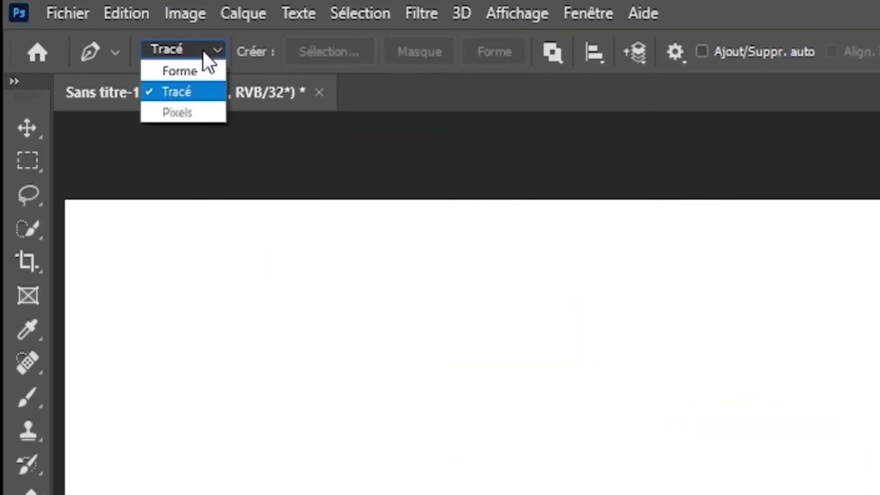
click(187, 92)
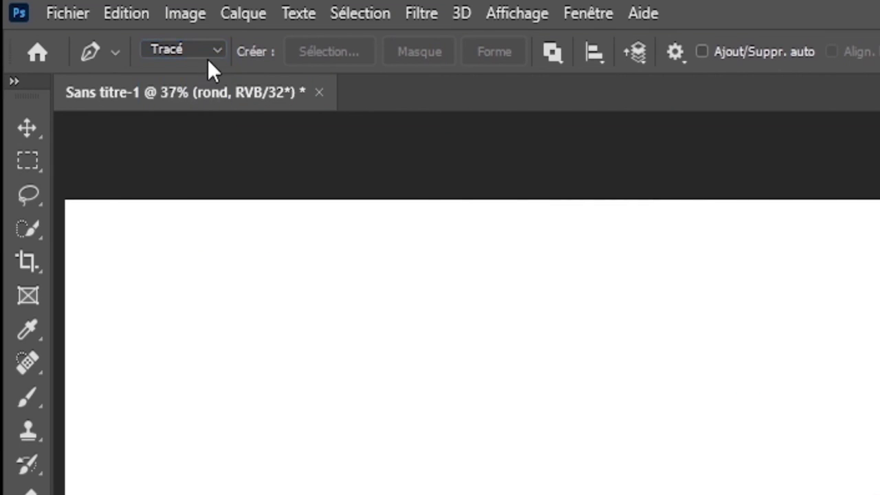
click(212, 51)
click(203, 72)
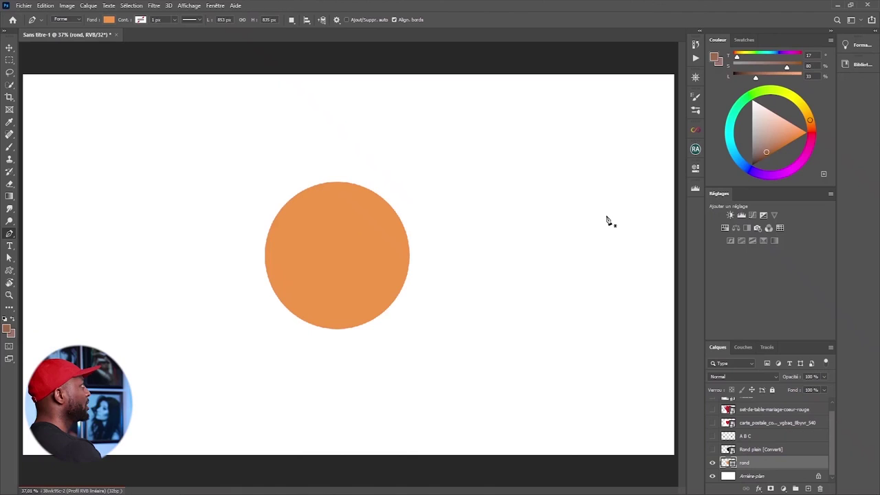
click(597, 189)
click(586, 342)
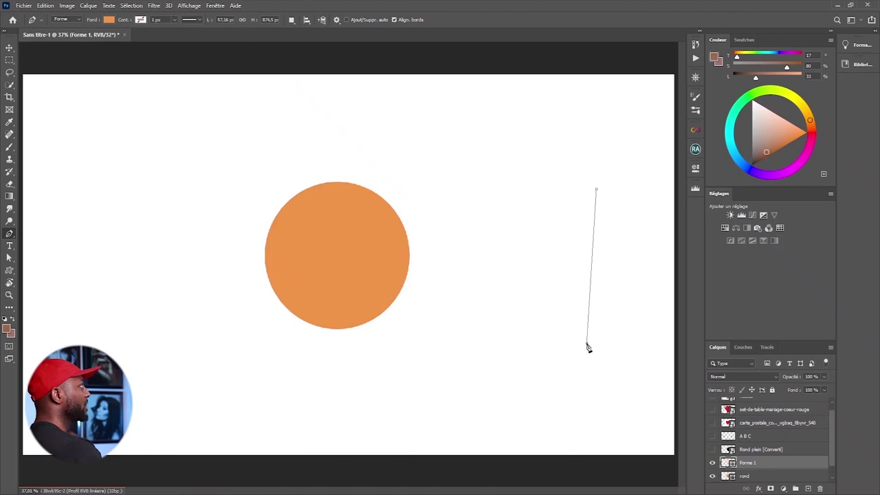
click(484, 254)
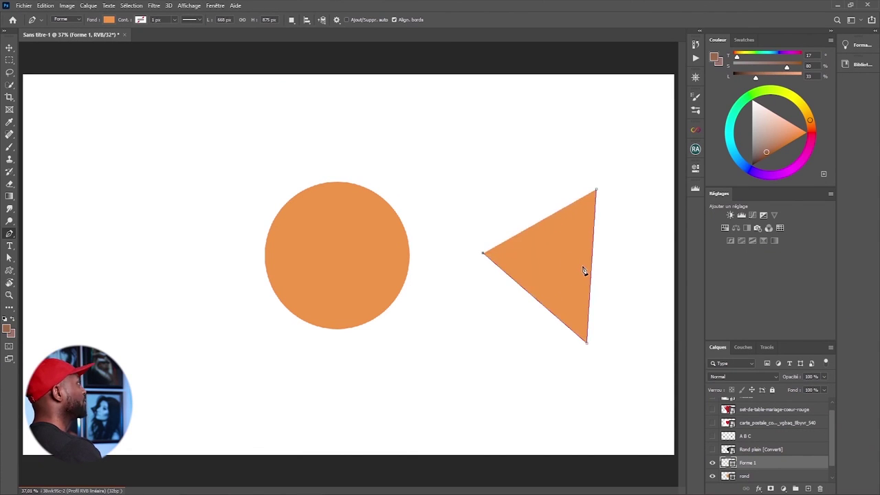
Set the Pen tool mode back to Tracé and undo the triangle shape
click(72, 20)
click(67, 34)
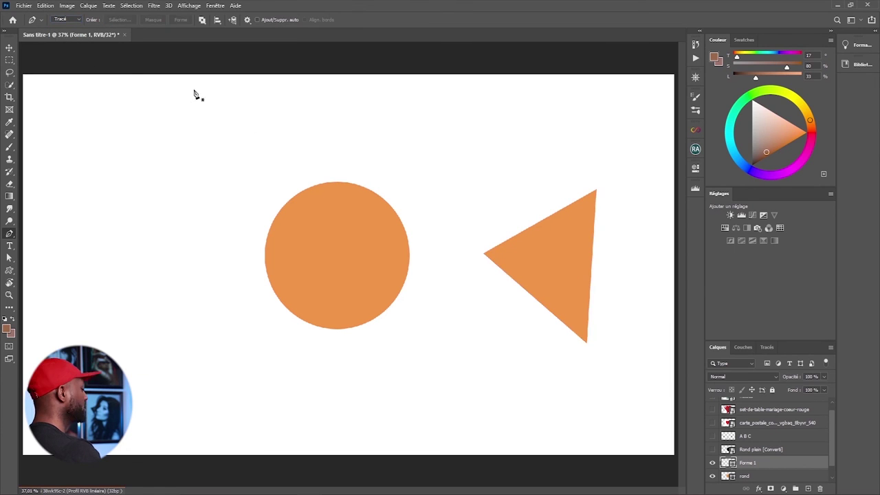
key(ctrl+z)
key(ctrl+z)
key(ctrl+z)
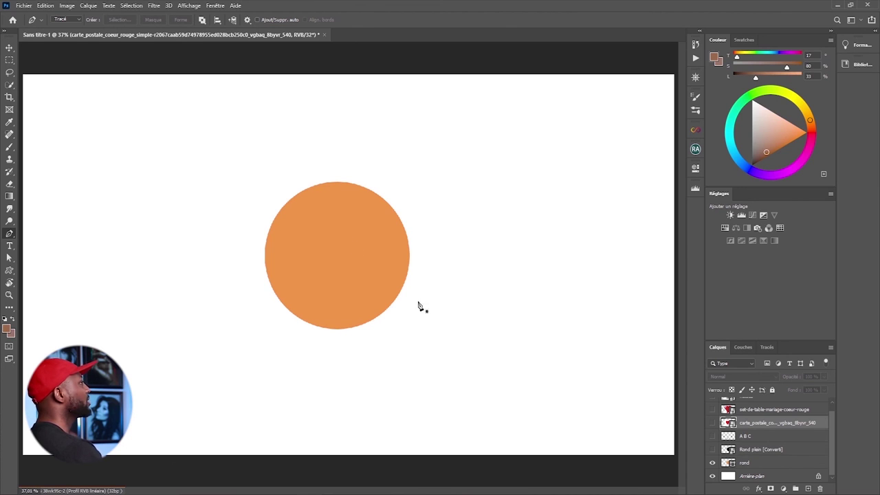
Move the active layer selection from rond to the Arrière-plan layer below it
click(755, 462)
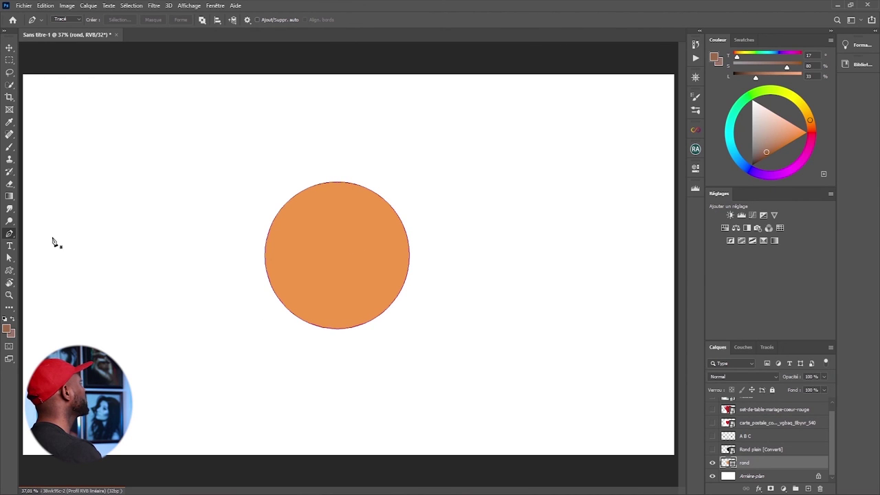
key(alt+bracketleft)
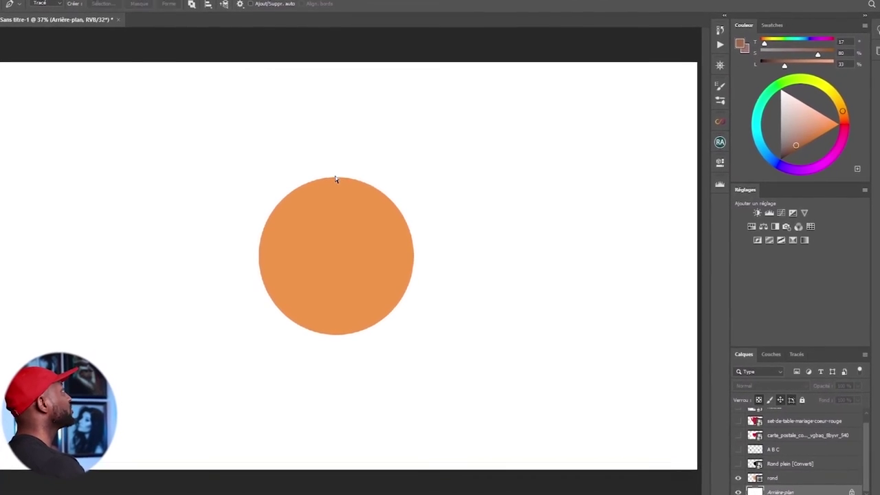
Trace the right half of the orange circle with curved anchors at its top, right and bottom, adjusting their handles to the edge
drag(335, 177, 437, 158)
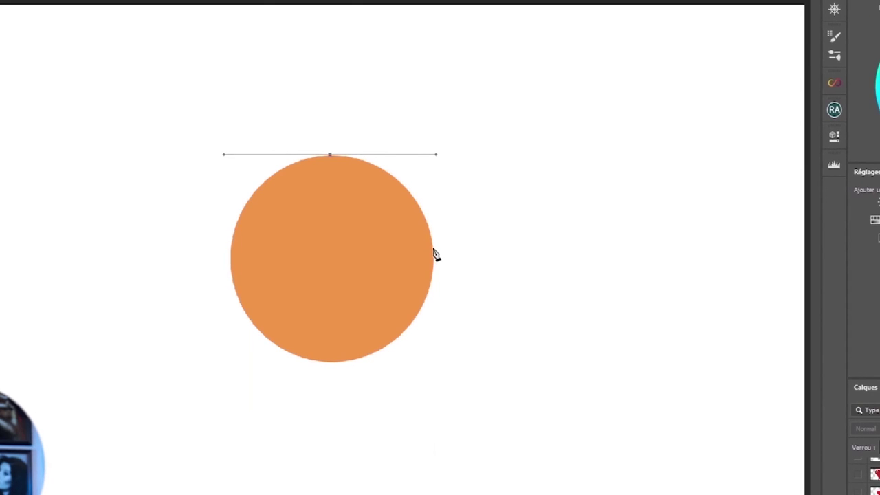
drag(432, 250, 433, 289)
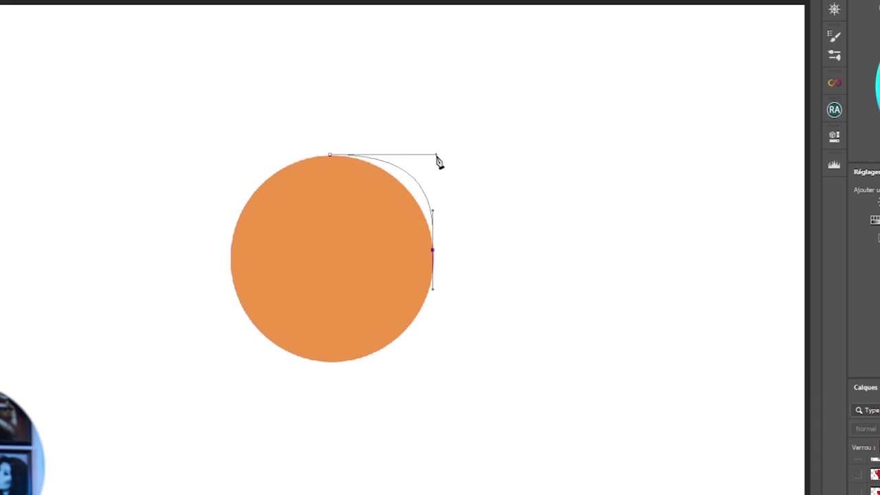
drag(437, 156, 393, 152)
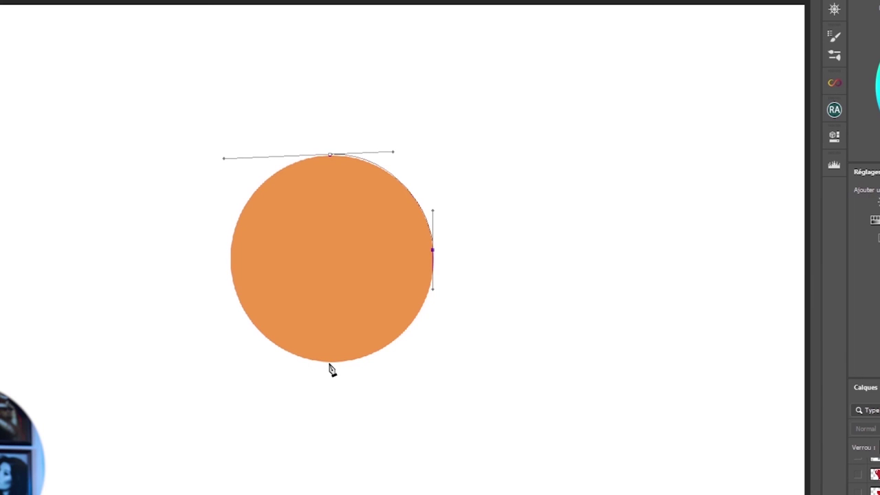
drag(329, 361, 250, 370)
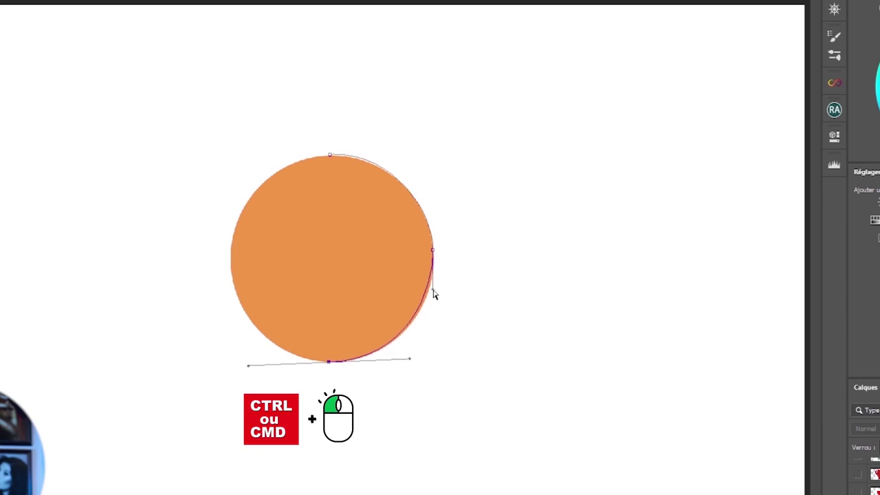
drag(433, 294, 436, 309)
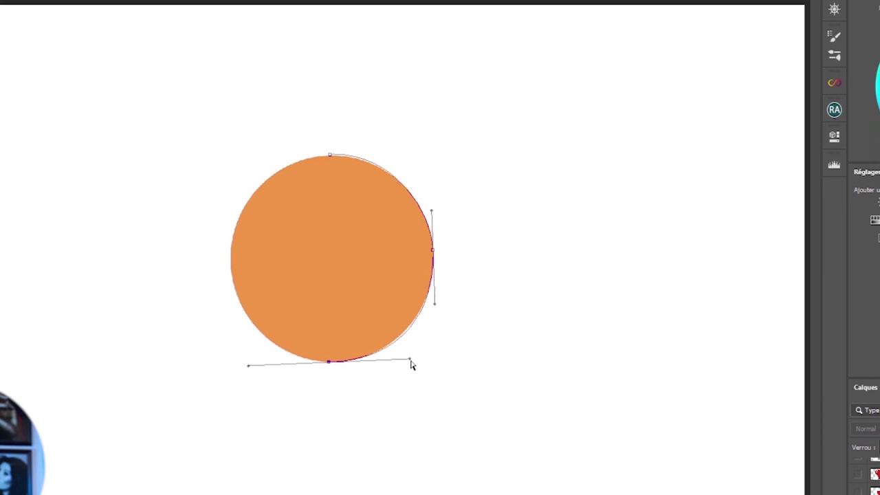
drag(409, 360, 405, 361)
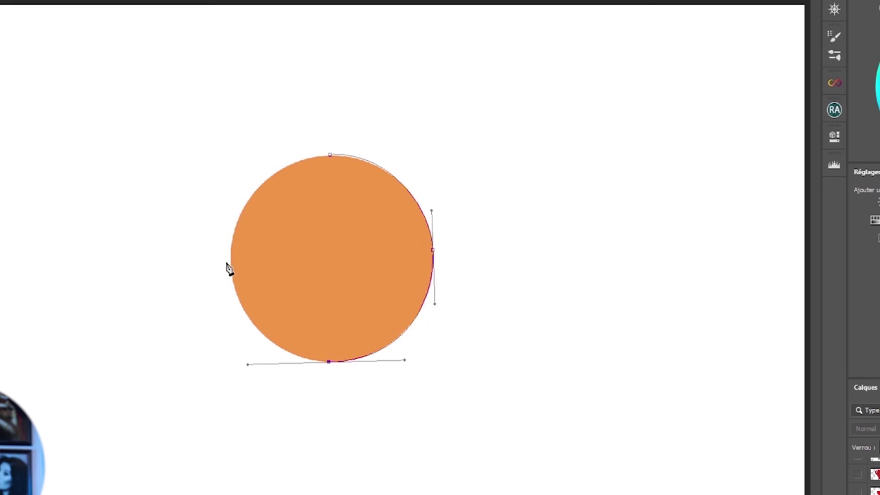
Add a curved anchor at the circle's left edge, fit the lower-left curve with its handles, and close the path at the top anchor
drag(232, 258, 240, 213)
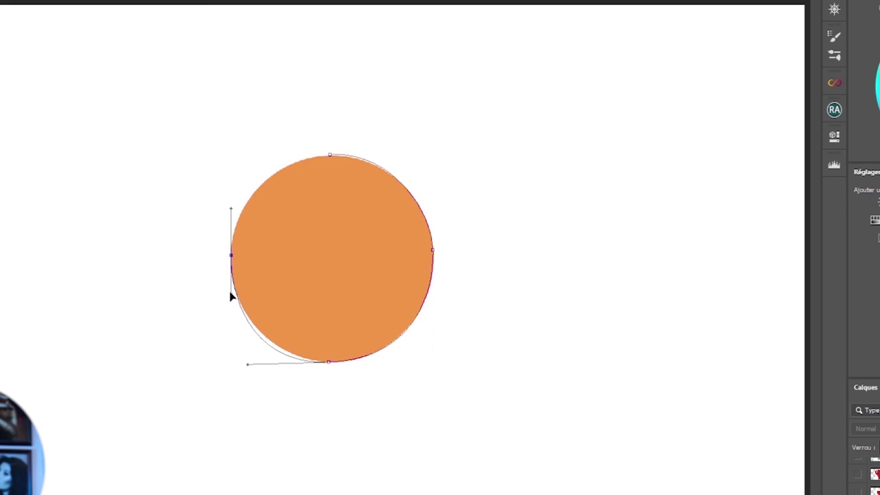
drag(231, 296, 232, 297)
drag(246, 366, 252, 357)
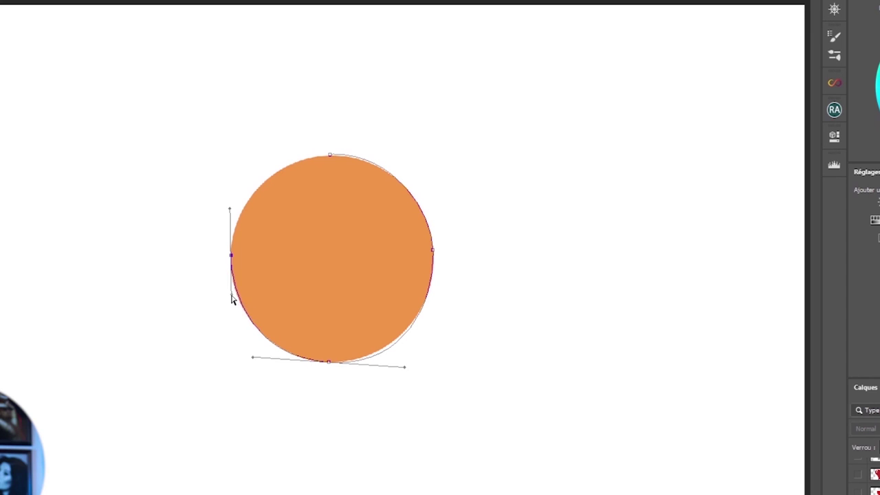
drag(231, 301, 231, 303)
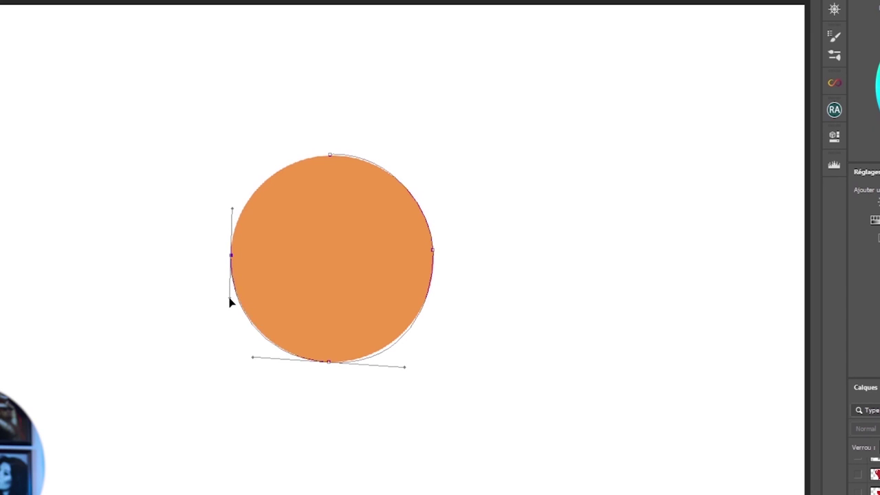
click(331, 160)
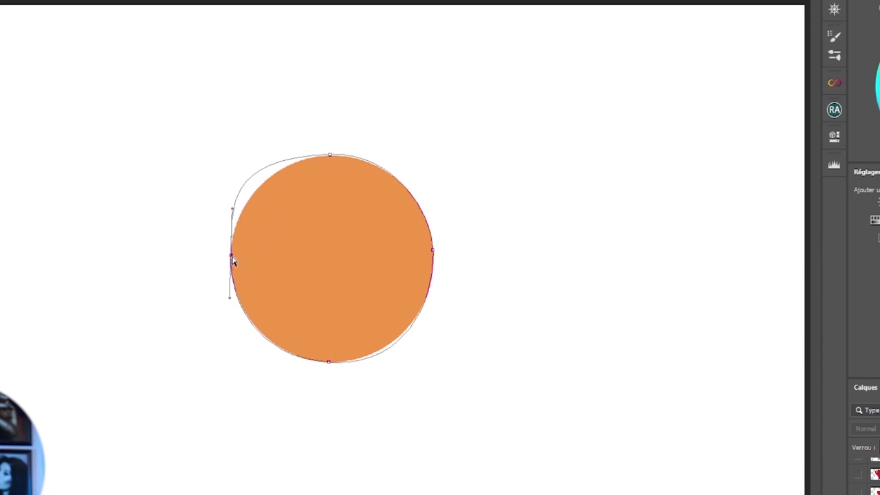
Shorten the left anchor's upper handle, convert the top anchor to a corner, and pull out new handles to fit the circle
mouse_move(233, 213)
mouse_down()
mouse_move(234, 237)
mouse_move(234, 229)
mouse_up()
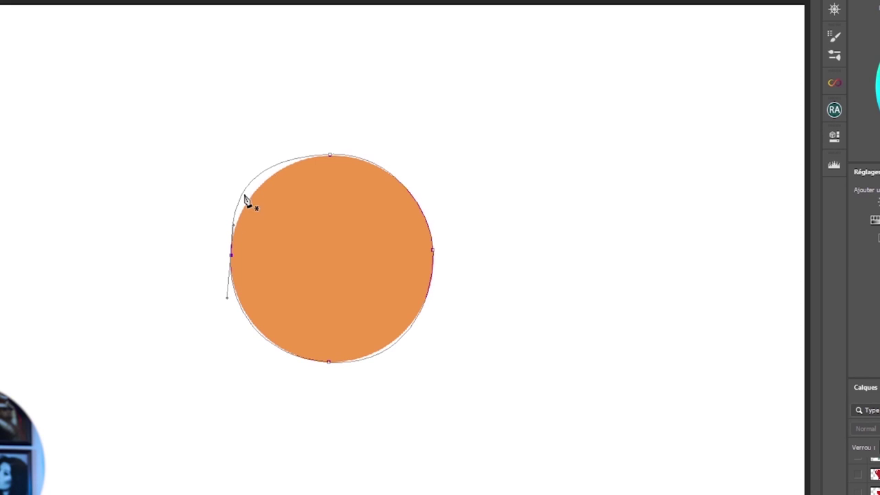
alt+click(330, 157)
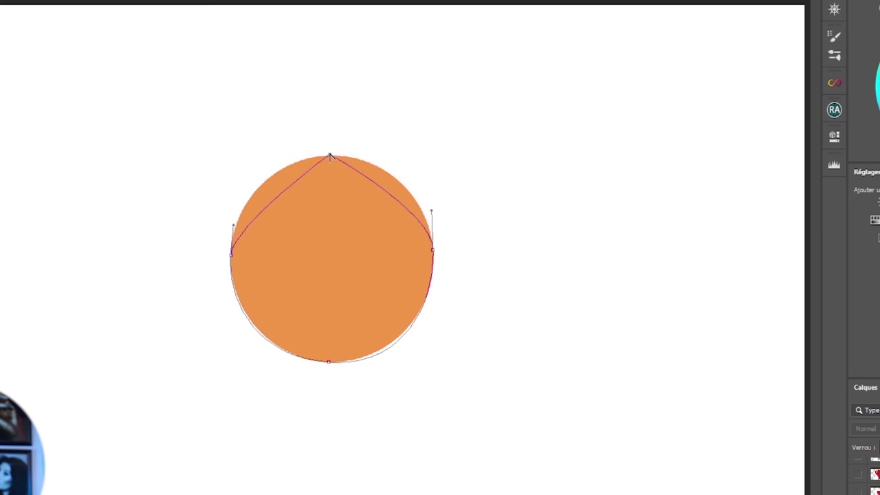
drag(331, 157, 410, 155)
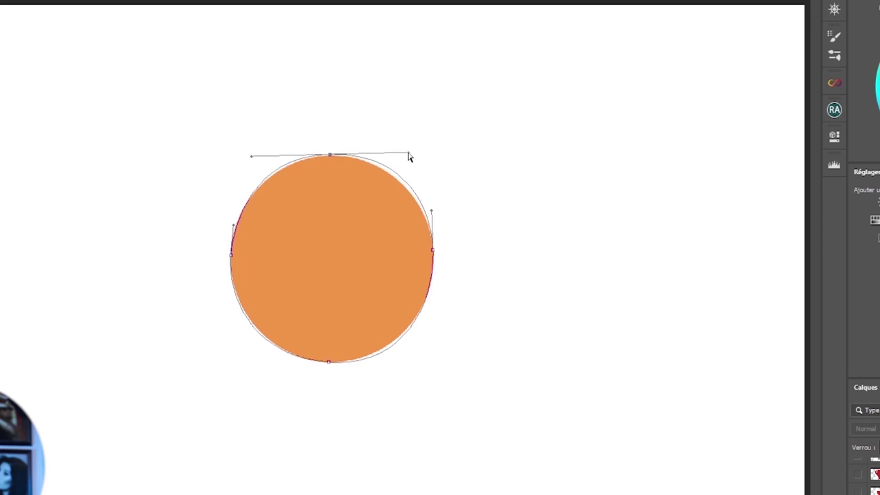
drag(409, 158, 403, 159)
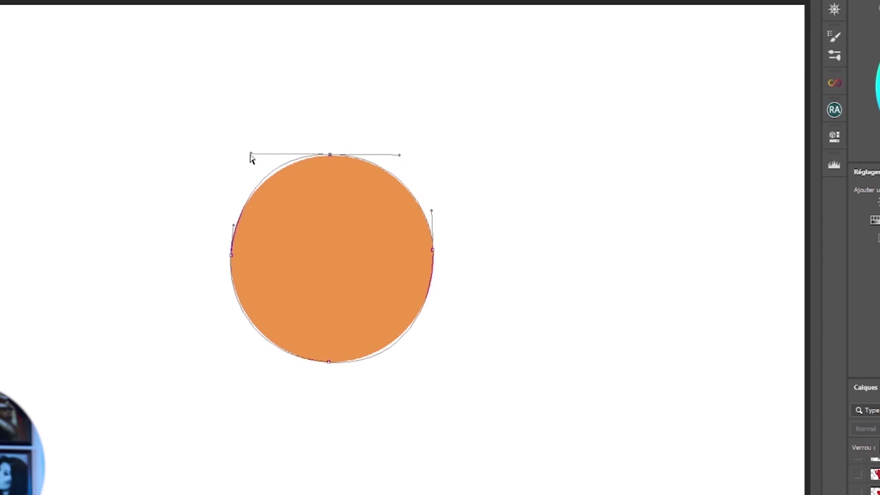
drag(251, 158, 262, 169)
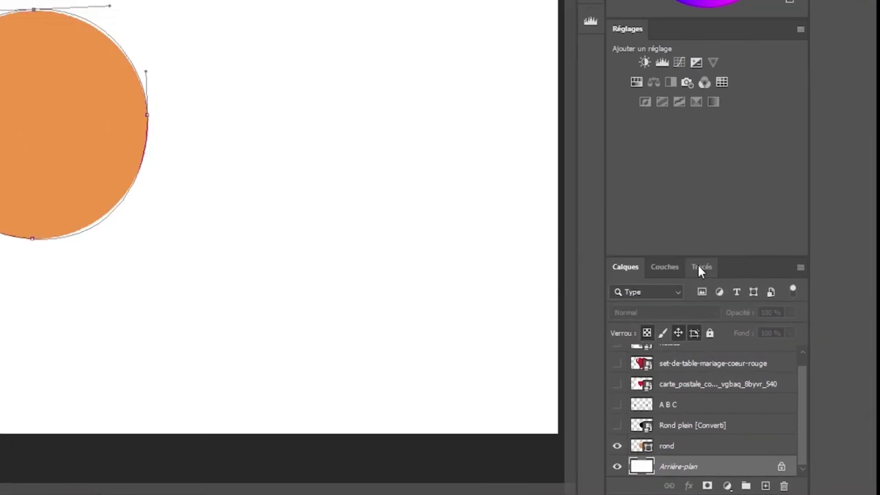
Delete the path drawn around the orange circle
click(767, 347)
drag(754, 363, 820, 456)
drag(772, 429, 771, 483)
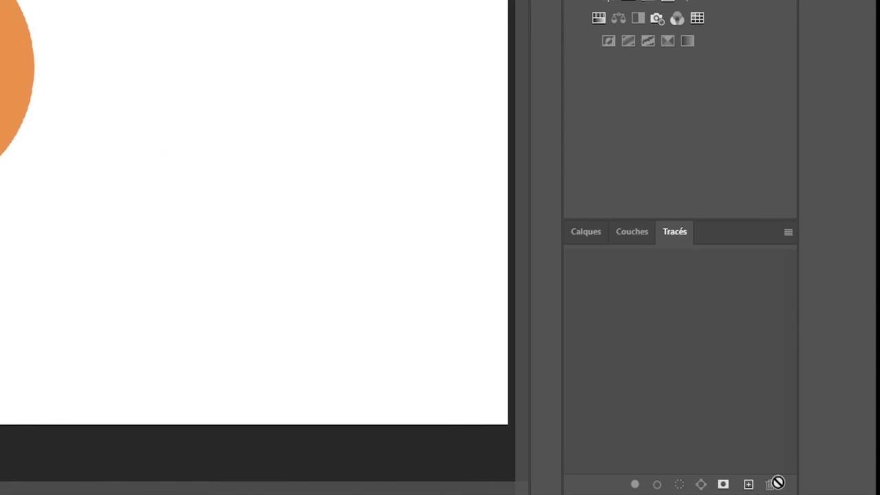
Show the carte_postale_coeur_rouge heart layer, hide the rond layer, and make Arrière-plan the active layer
click(584, 232)
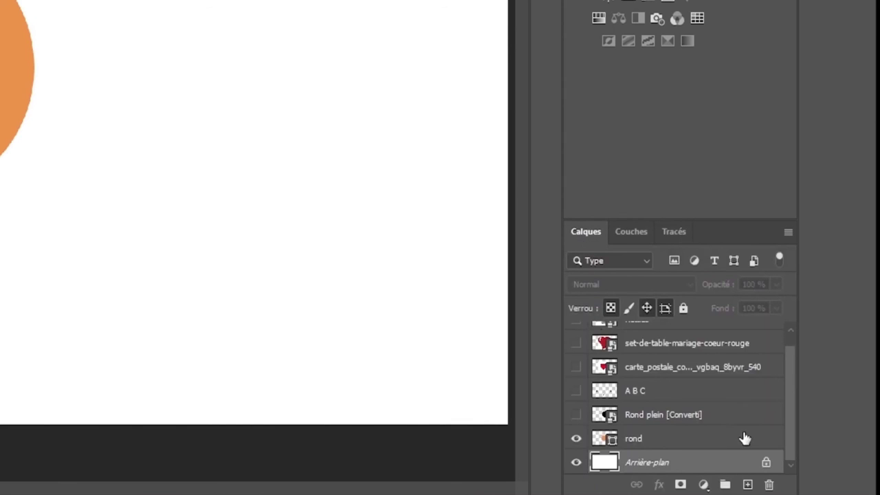
drag(791, 406, 791, 393)
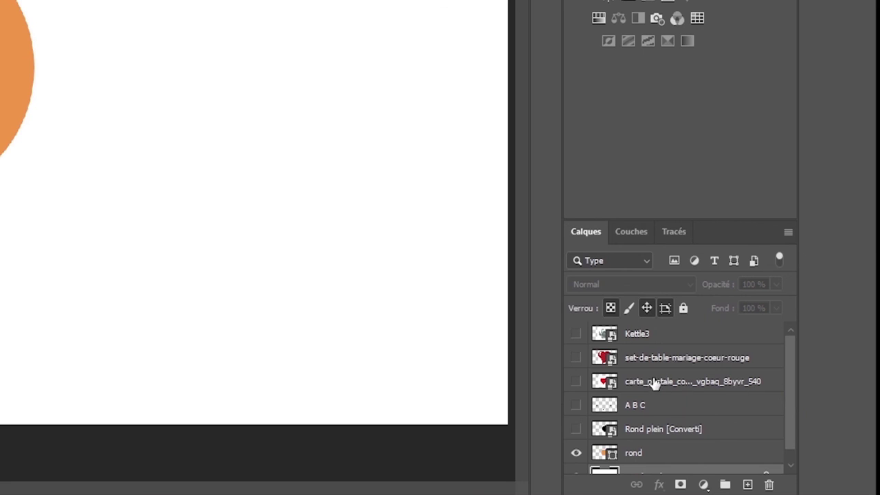
click(628, 381)
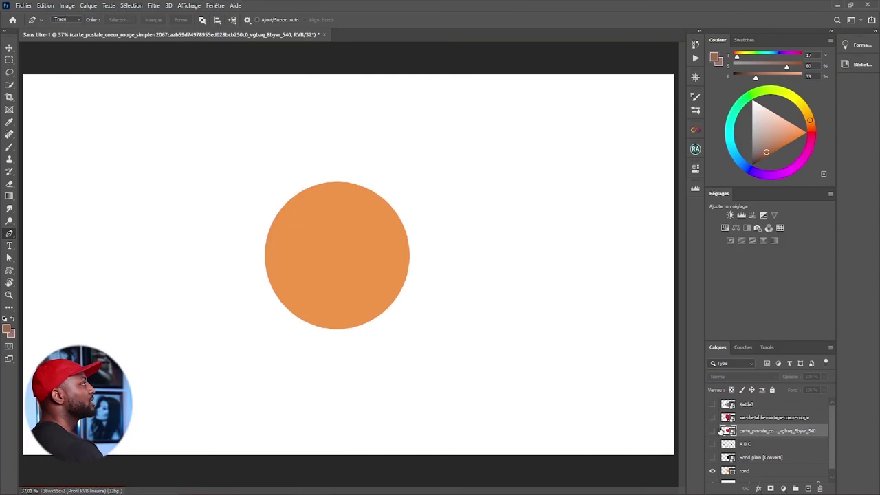
alt+click(713, 431)
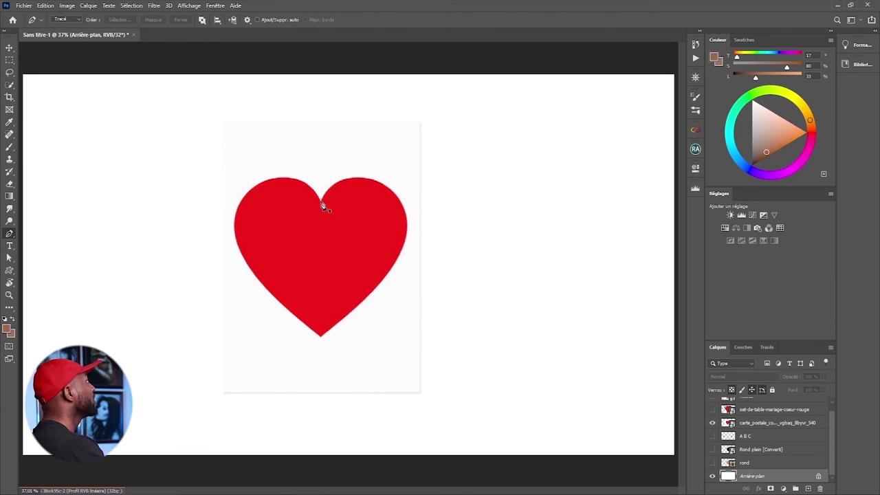
Start a Pen path with a curved anchor at the heart's top notch and a second one at its bottom tip
drag(321, 200, 354, 202)
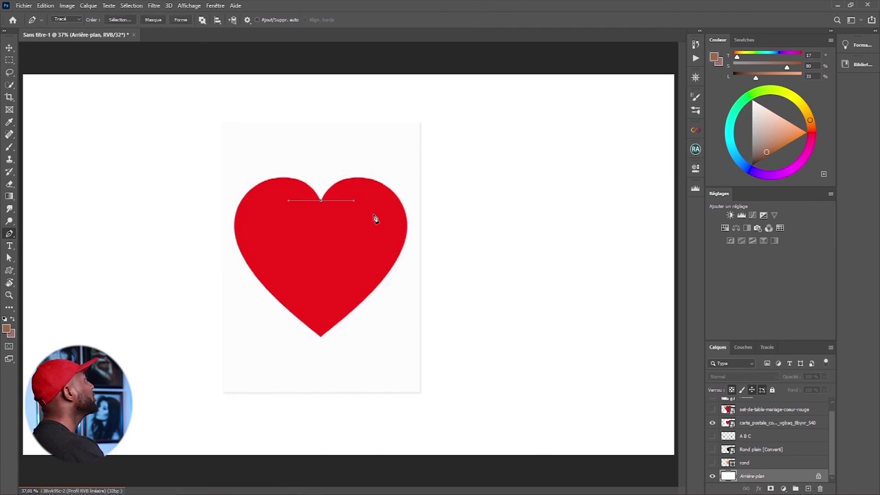
click(322, 337)
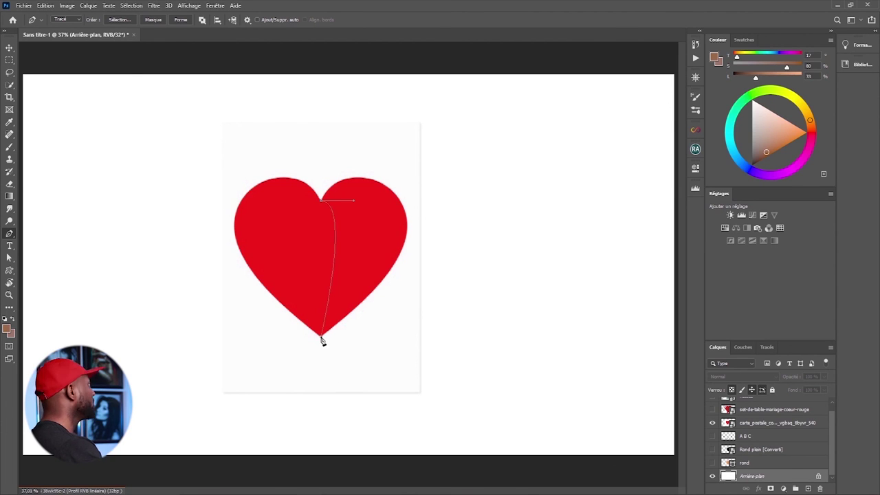
drag(321, 338, 261, 351)
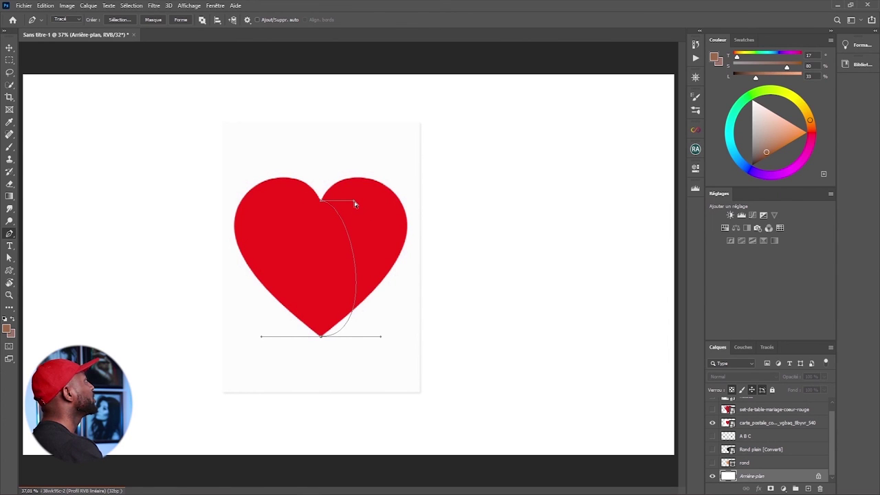
Adjust the notch and bottom-tip handles so the path roughly follows the heart's right side
drag(354, 201, 383, 106)
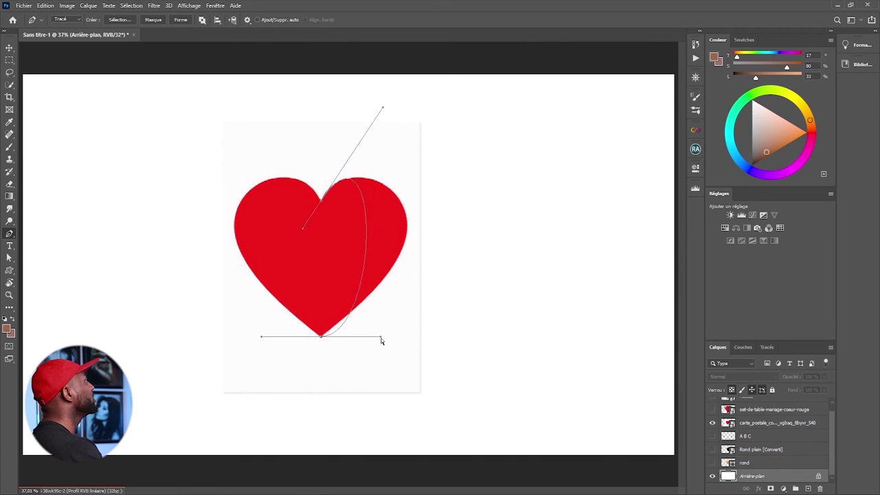
drag(380, 337, 482, 224)
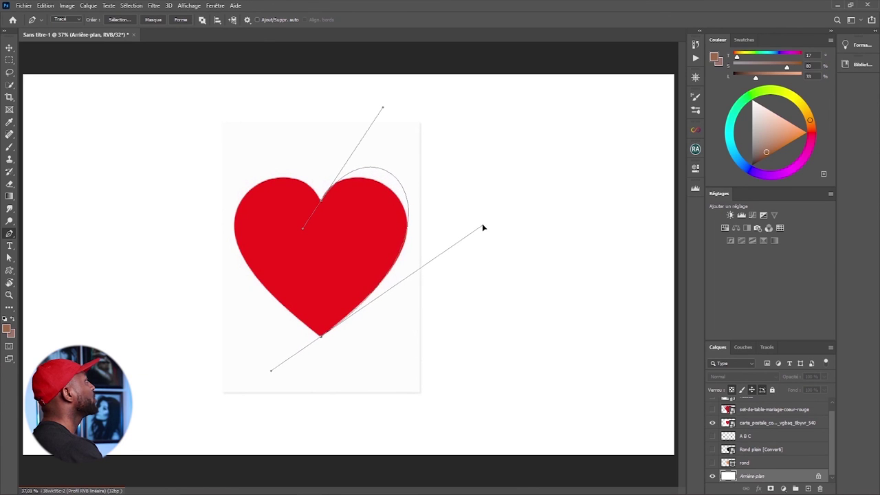
drag(383, 111, 359, 124)
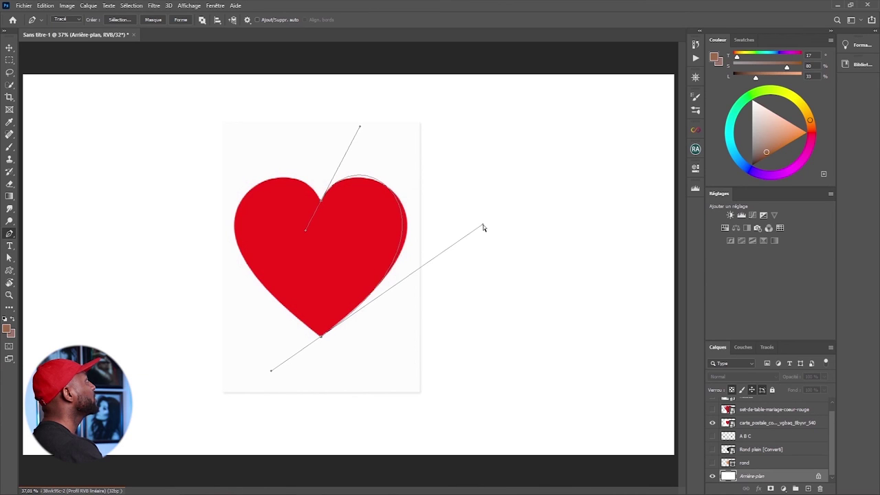
drag(483, 224, 493, 230)
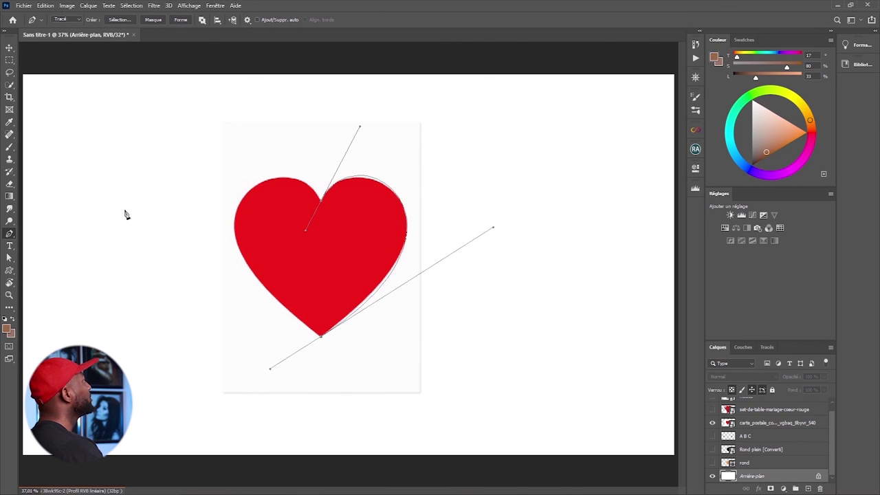
Use Outil Ajout de point d'ancrage to add a curved anchor on the path at the heart's upper-right edge
right_click(11, 235)
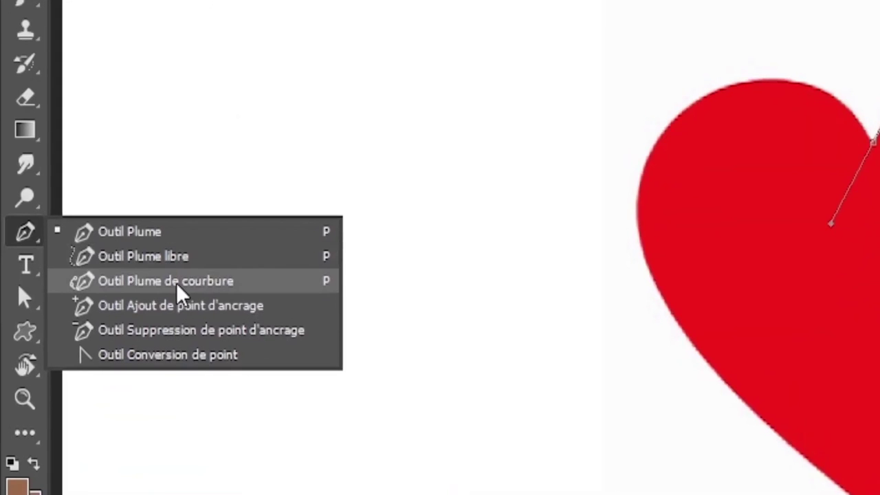
click(210, 310)
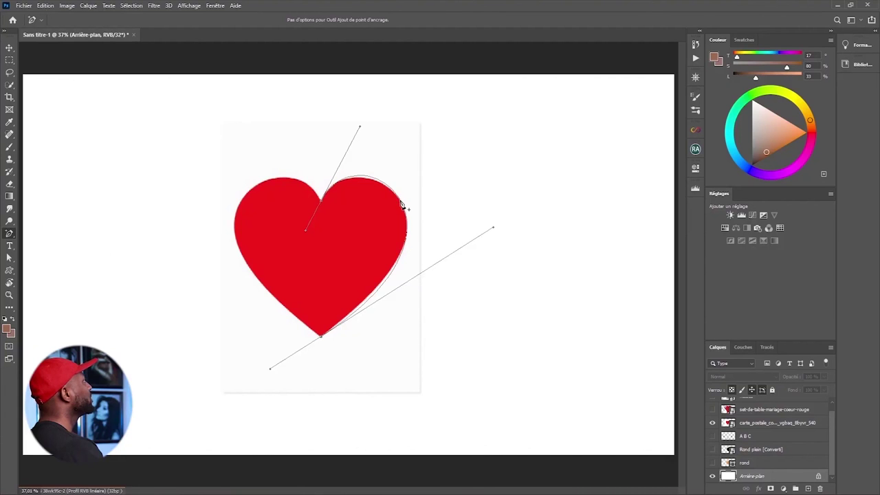
drag(401, 203, 417, 227)
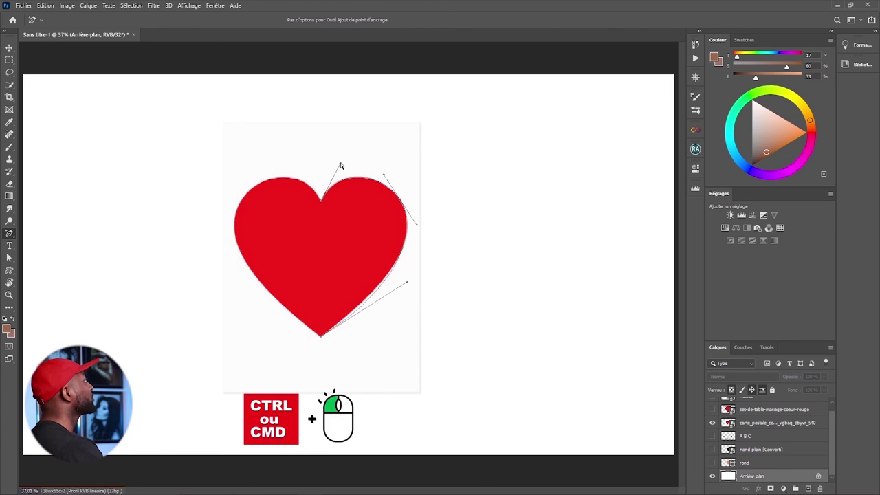
Return to Outil Plume and refine the right-side anchors' handles to fit the path to the heart's right contour
right_click(10, 236)
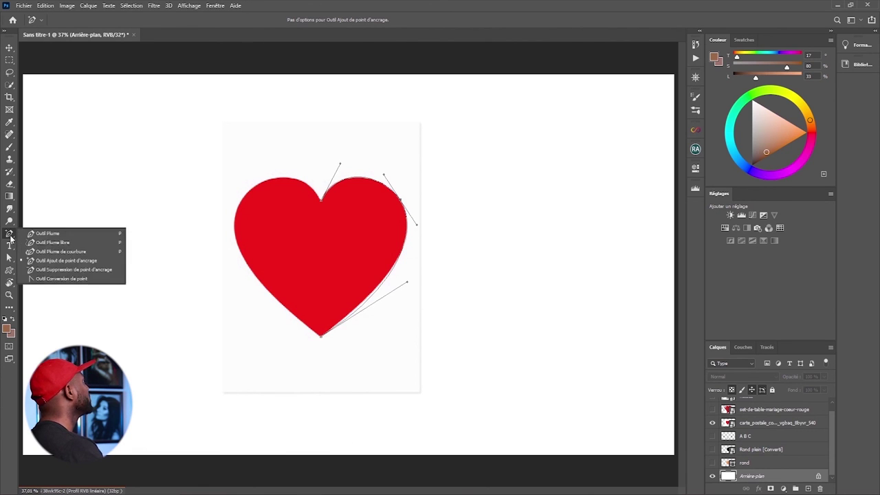
click(51, 233)
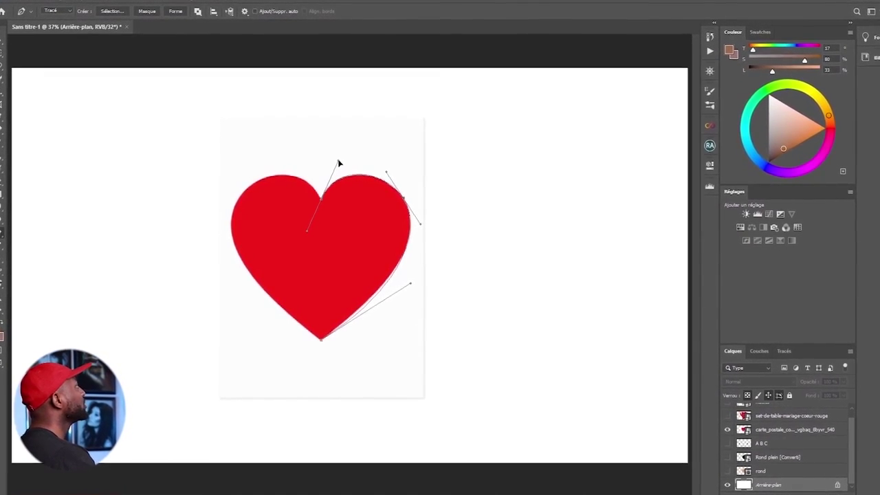
ctrl+click(412, 285)
mouse_move(407, 291)
mouse_down()
mouse_move(375, 310)
mouse_move(398, 297)
mouse_up()
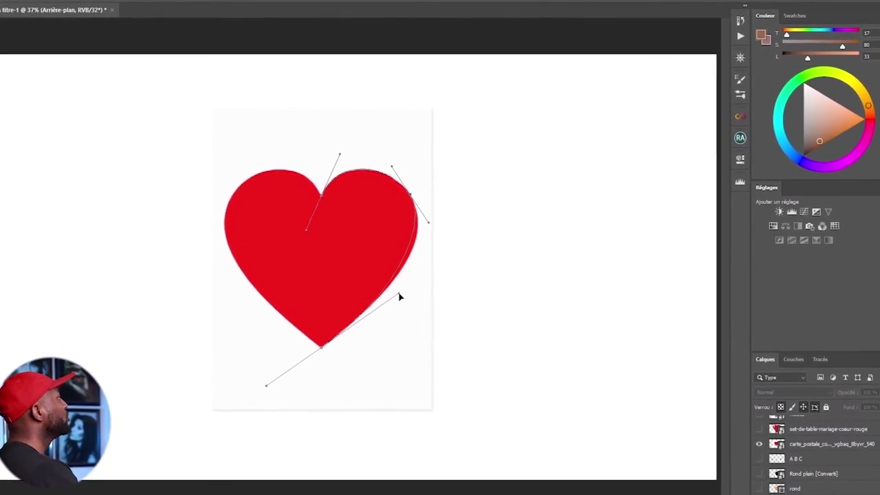
drag(432, 224, 442, 232)
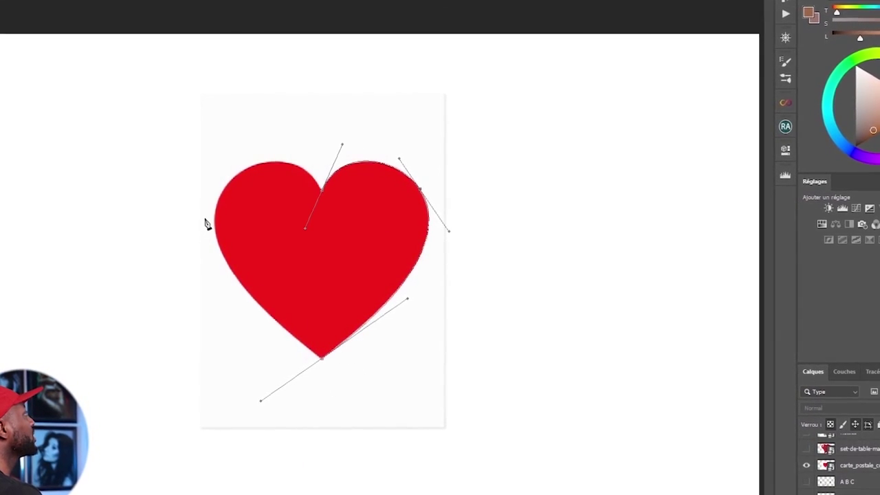
Add a curved anchor on the heart's left edge, try moving the bottom tip's linked handle upward, and undo that handle change
drag(215, 219, 218, 179)
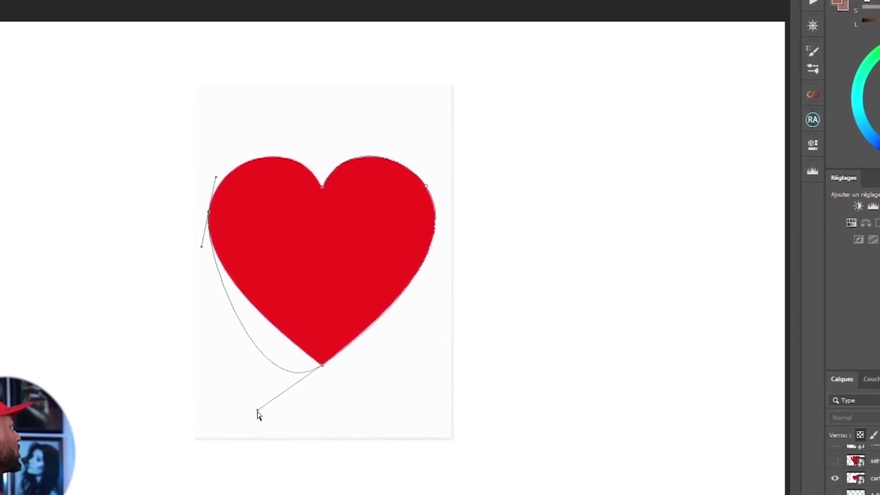
drag(278, 394, 269, 377)
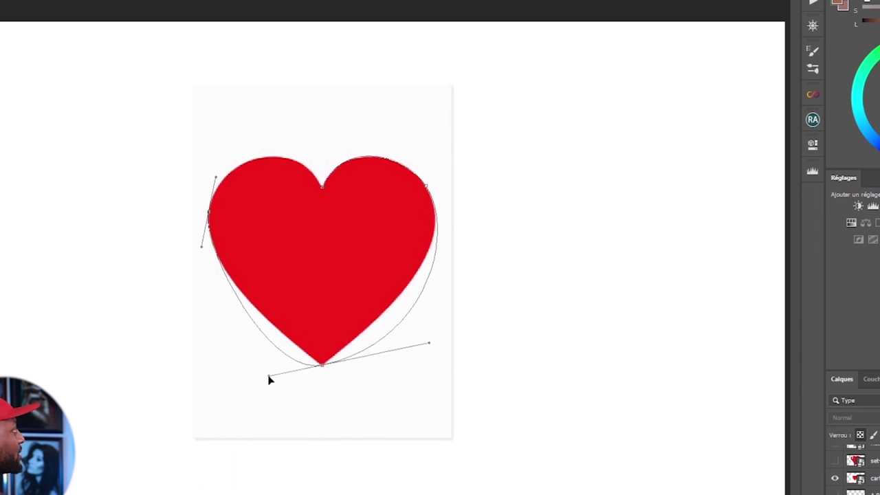
key(ctrl+z)
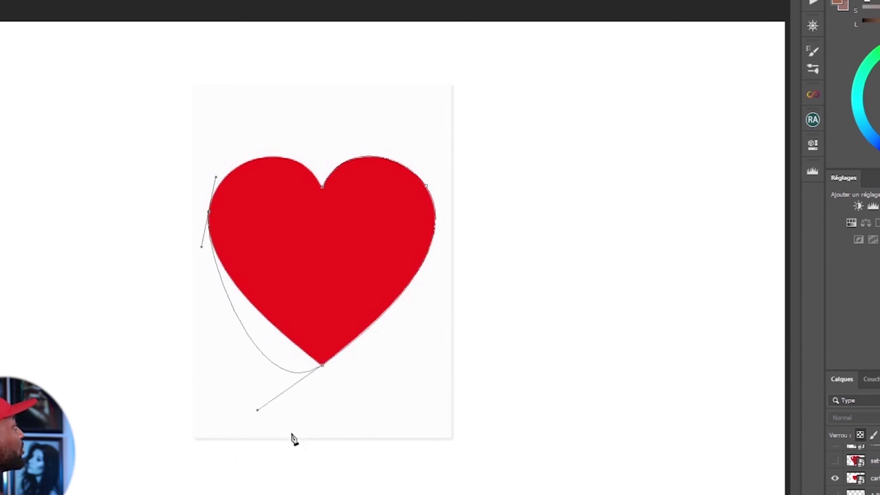
Move the bottom tip's left handle independently and lengthen the left-edge anchor's lower handle to fit the path to the heart's lower-left contour
ctrl+click(323, 366)
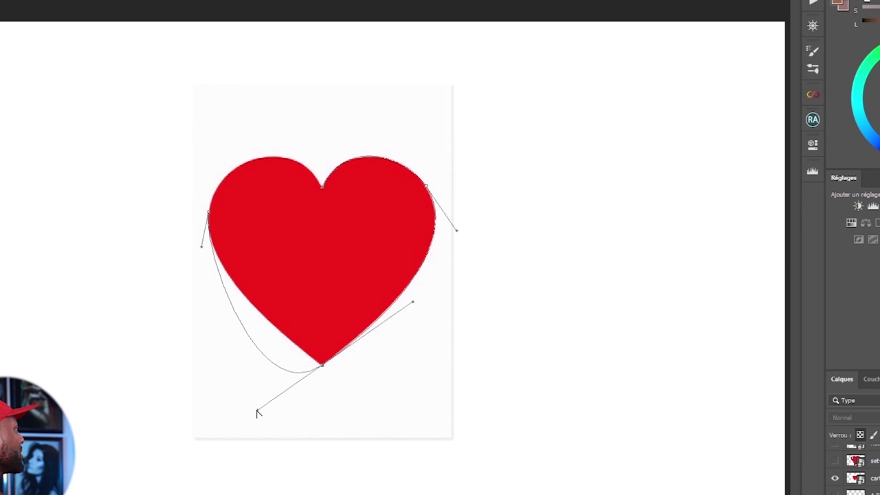
drag(256, 411, 265, 334)
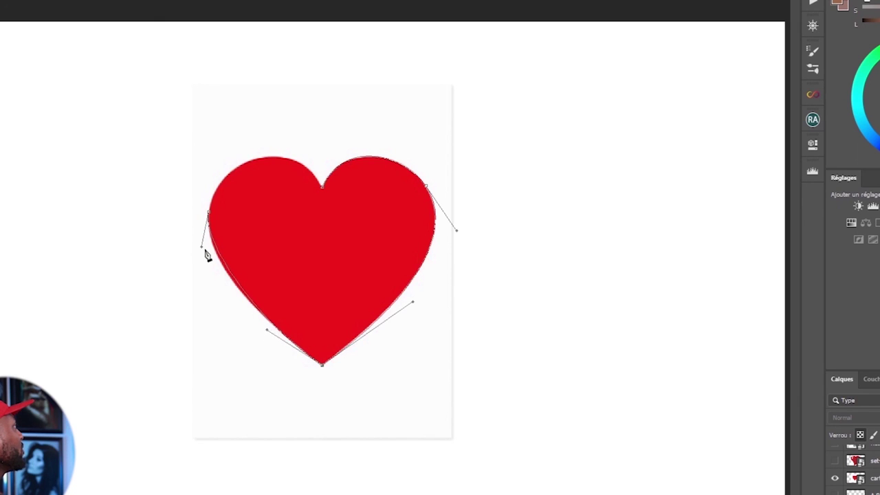
drag(202, 250, 200, 264)
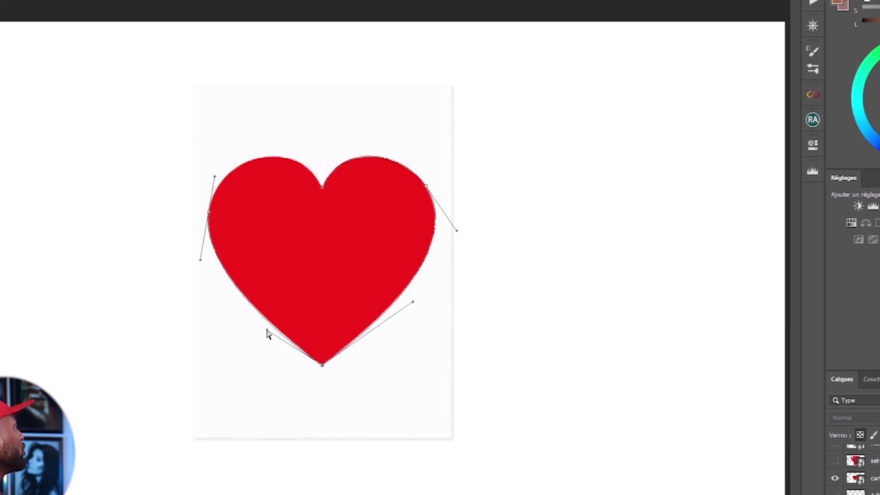
drag(267, 331, 271, 329)
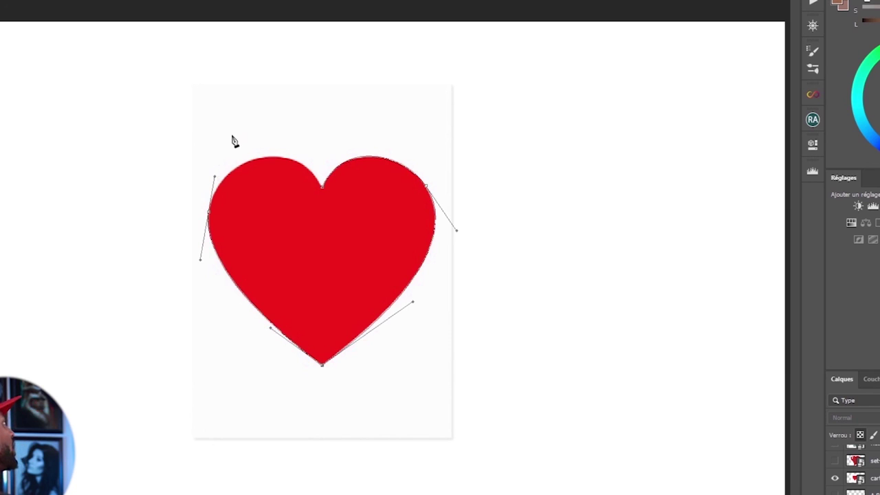
Close the path at the heart's top notch and move the notch's left handle independently of the right one to fit the left lobe
click(325, 192)
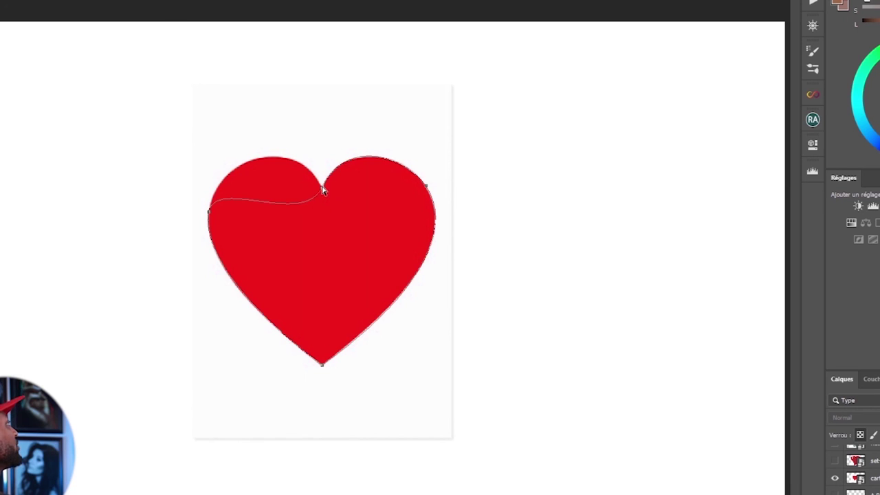
drag(324, 191, 306, 233)
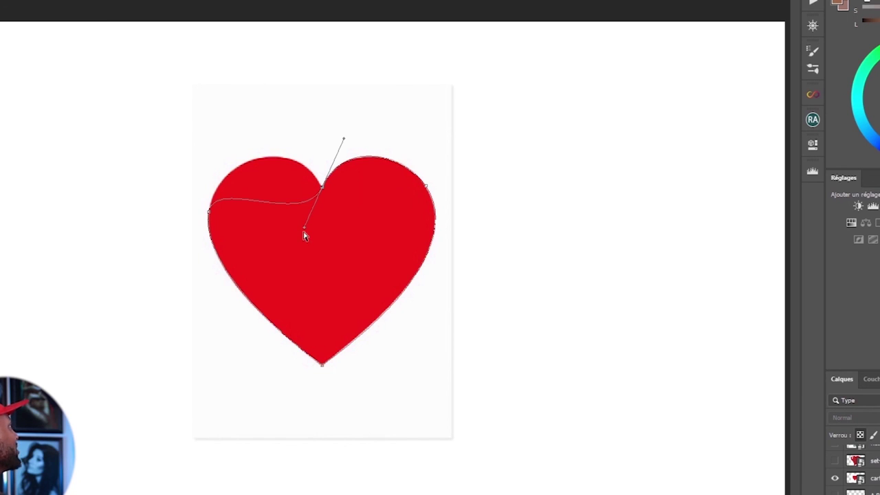
drag(307, 233, 272, 123)
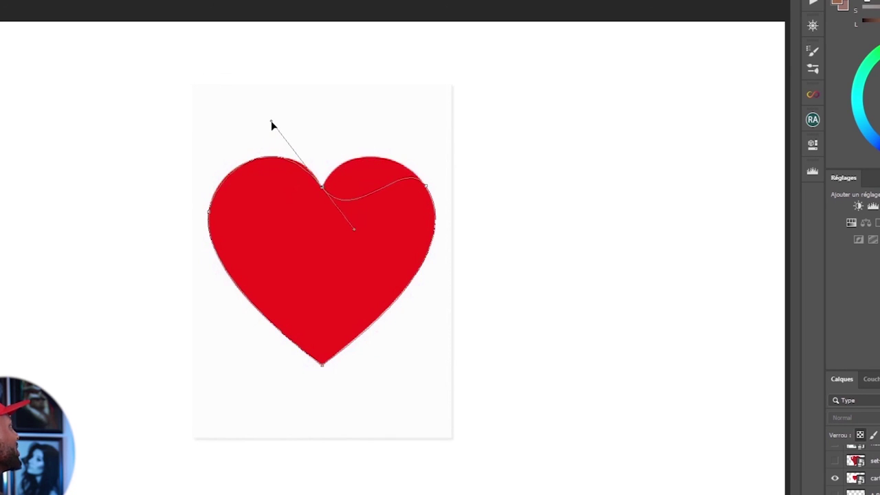
key(ctrl+z)
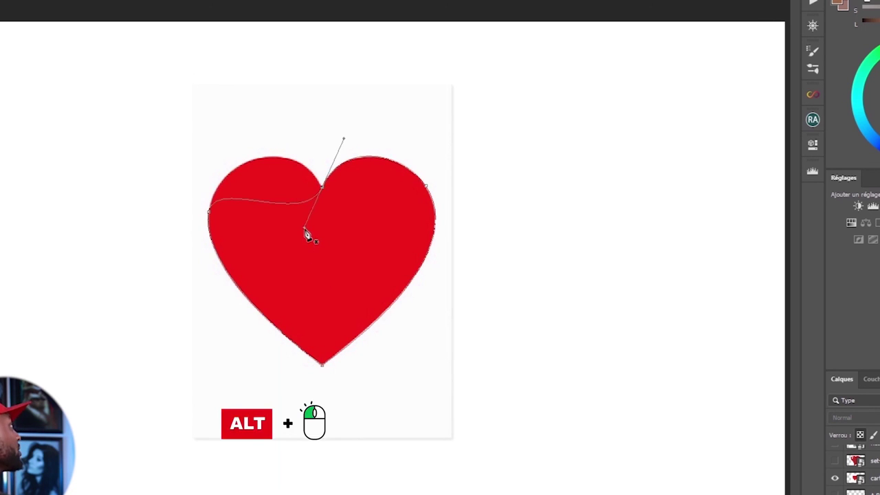
drag(304, 231, 296, 219)
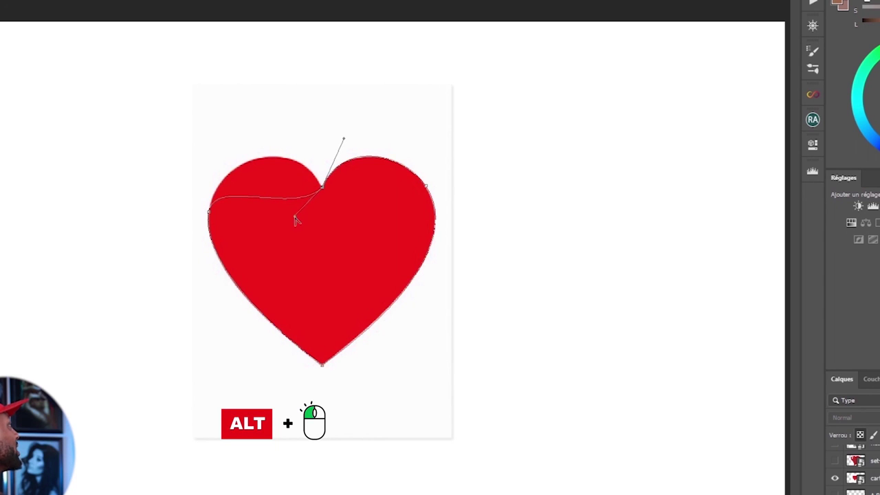
Fit the path over the heart's left lobe by reshaping the direction handles at the notch and the left-side anchor independently
drag(296, 220, 289, 126)
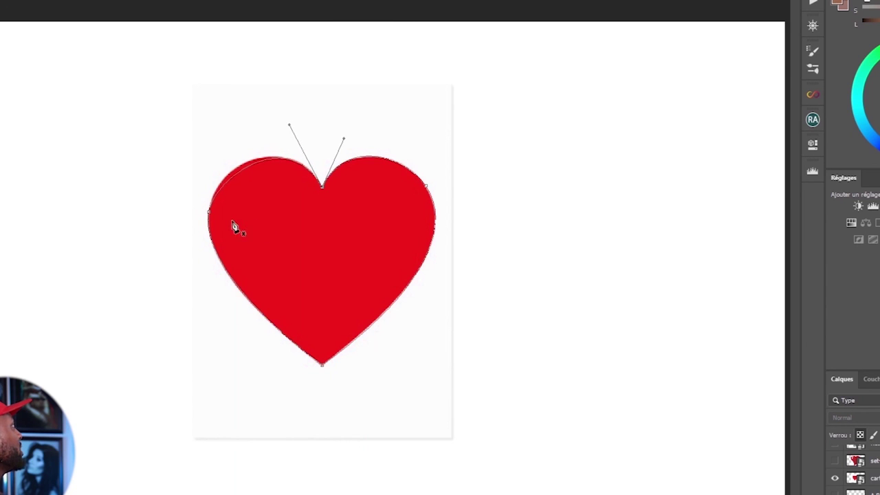
click(210, 215)
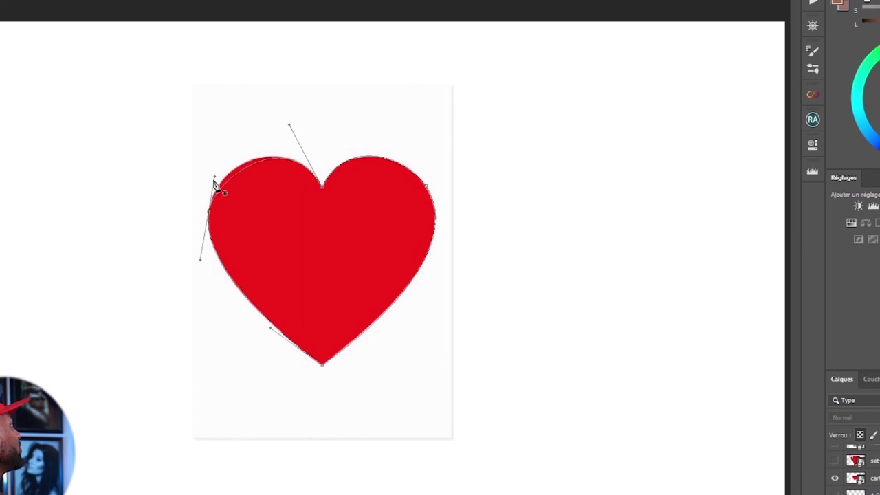
mouse_move(214, 178)
mouse_down()
mouse_move(211, 172)
mouse_move(219, 180)
mouse_move(211, 180)
mouse_up()
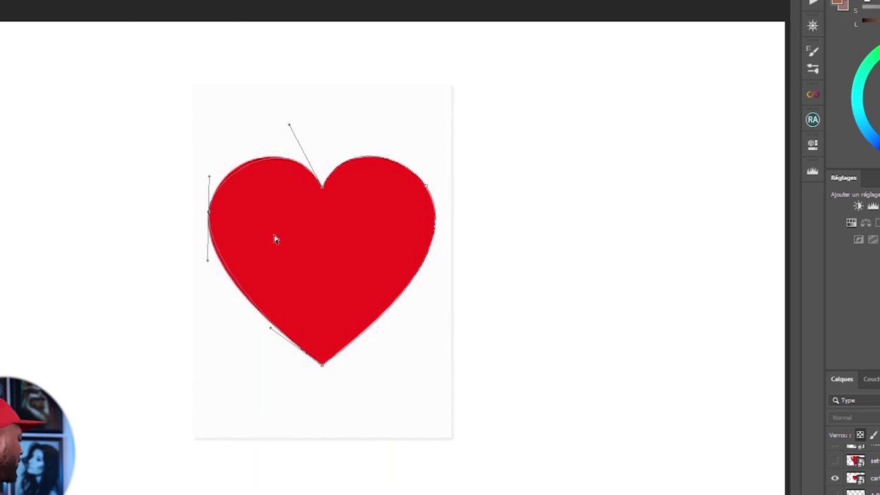
key(ctrl+z)
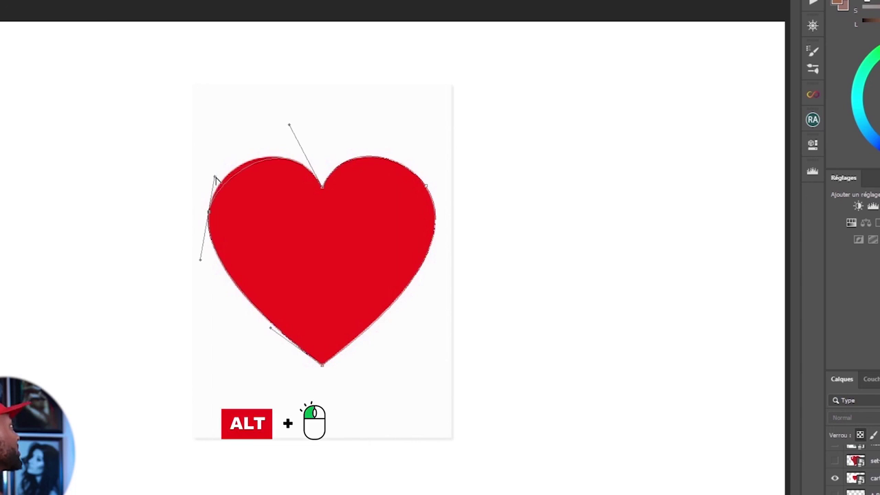
drag(215, 178, 212, 170)
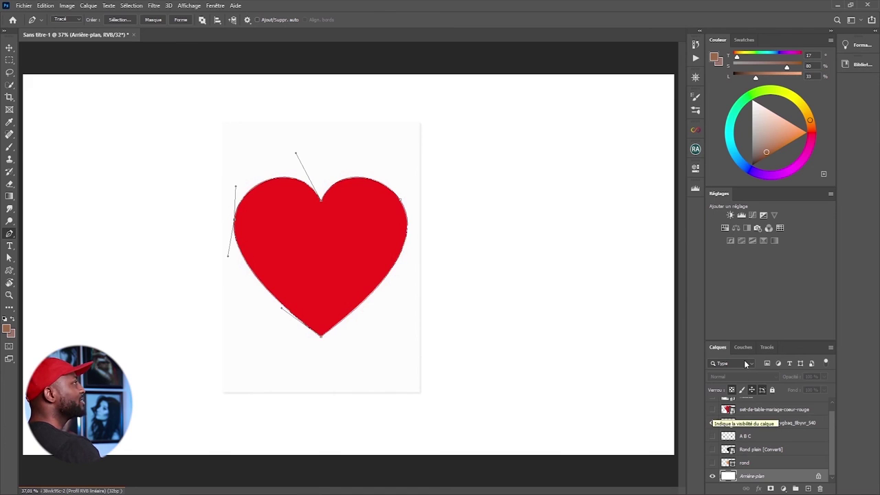
Delete the traced path and show the set-de-table-mariage-coeur-rouge layer in place of the carte_postale heart layer
click(767, 347)
click(763, 480)
click(720, 348)
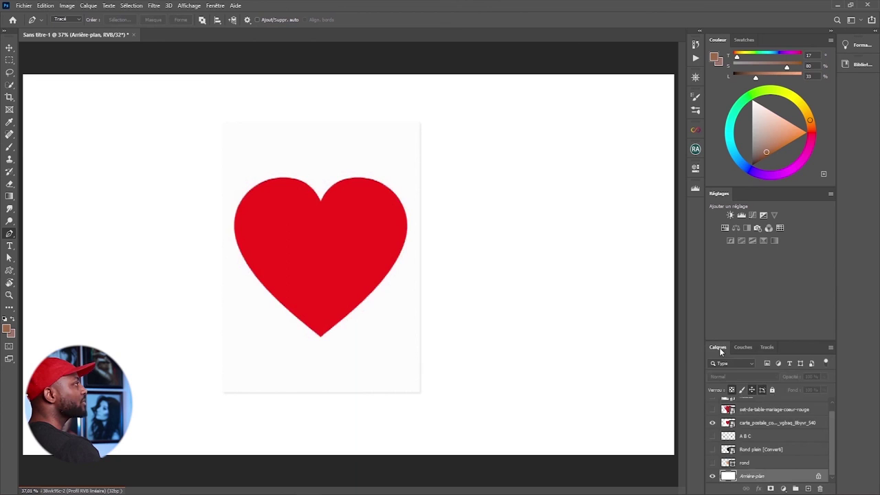
click(713, 409)
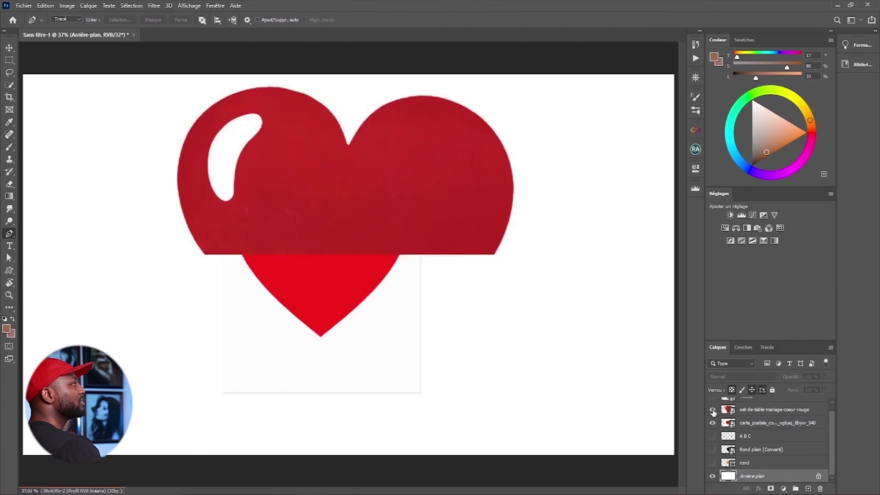
click(712, 423)
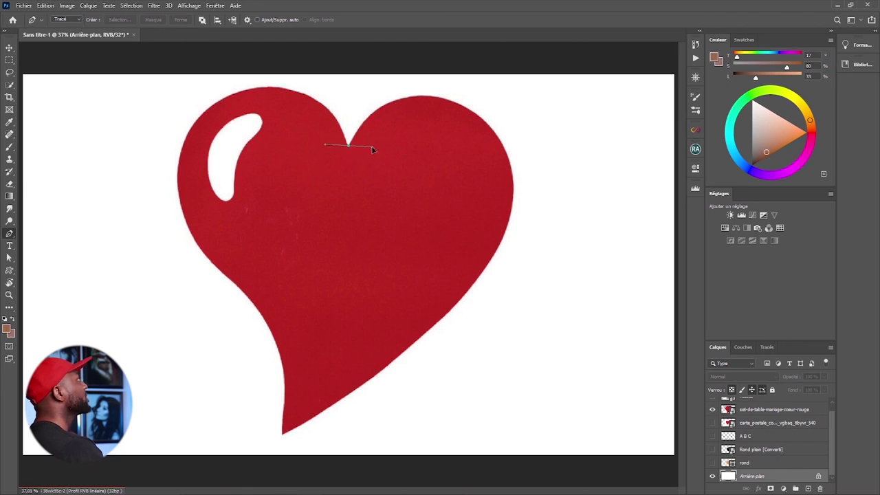
Start a Pen tool path at the heart's notch and curve it along the right lobe to an anchor on the right edge
drag(376, 151, 377, 149)
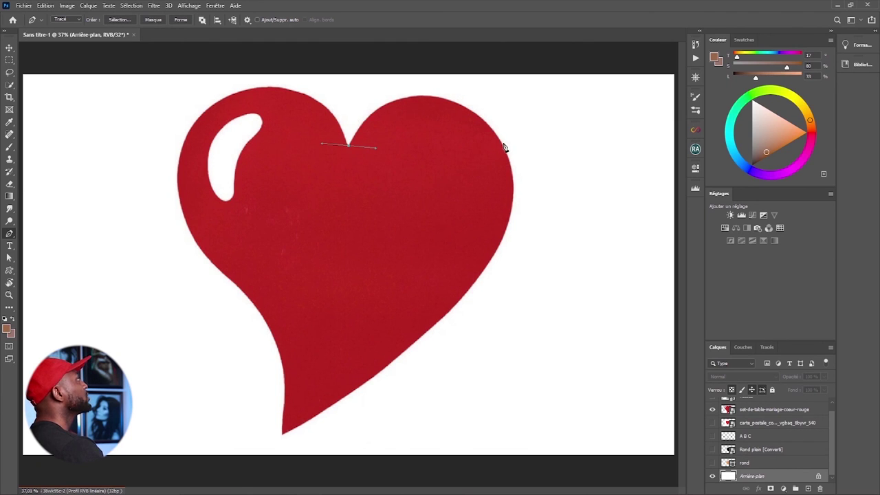
drag(503, 147, 526, 194)
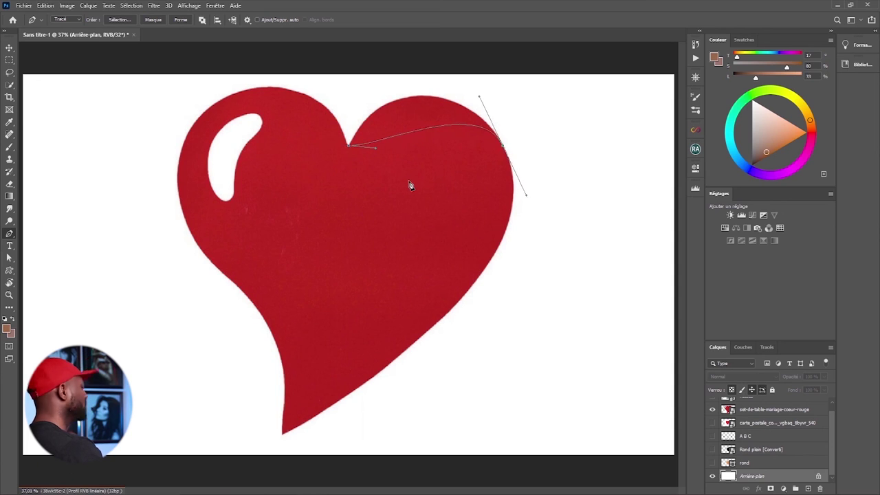
drag(376, 151, 388, 64)
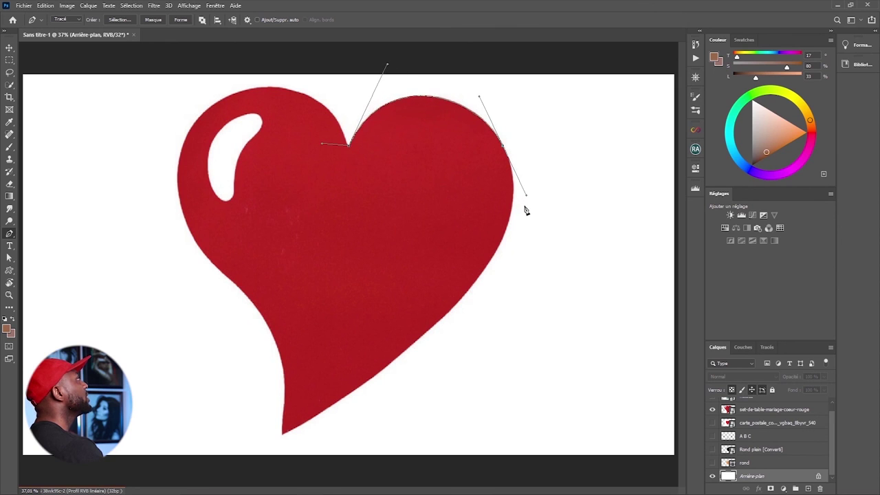
Extend the path to the heart's bottom tip and adjust both handles so the curve follows the right edge
drag(283, 435, 436, 367)
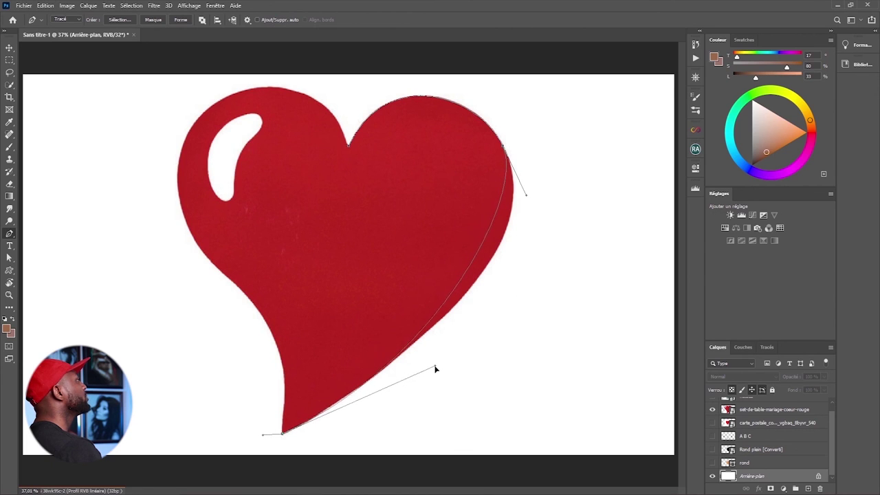
drag(526, 198, 551, 243)
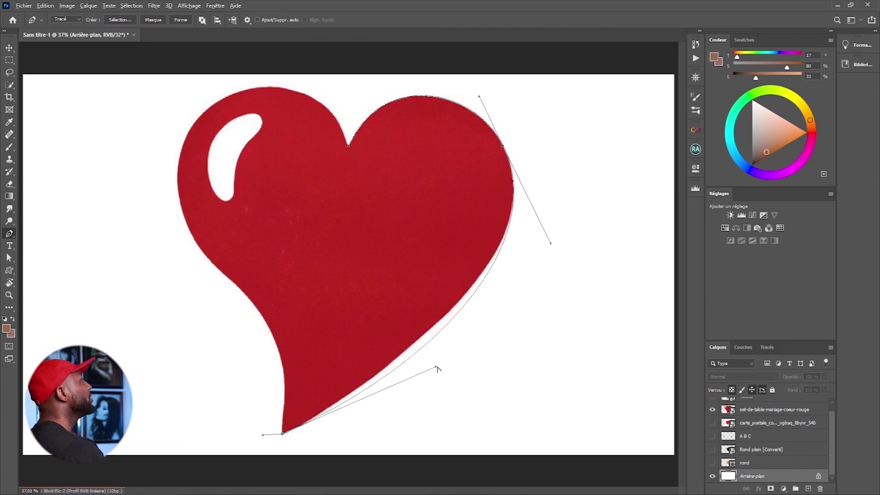
drag(436, 368, 381, 386)
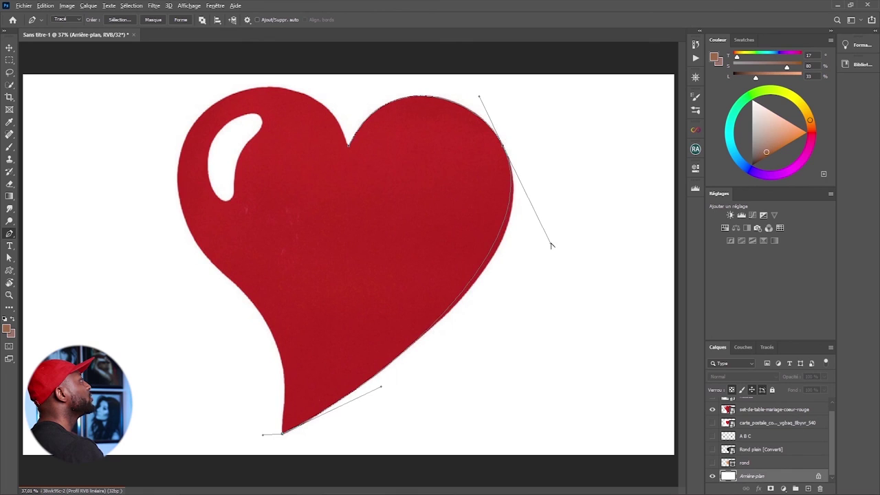
drag(552, 245, 561, 257)
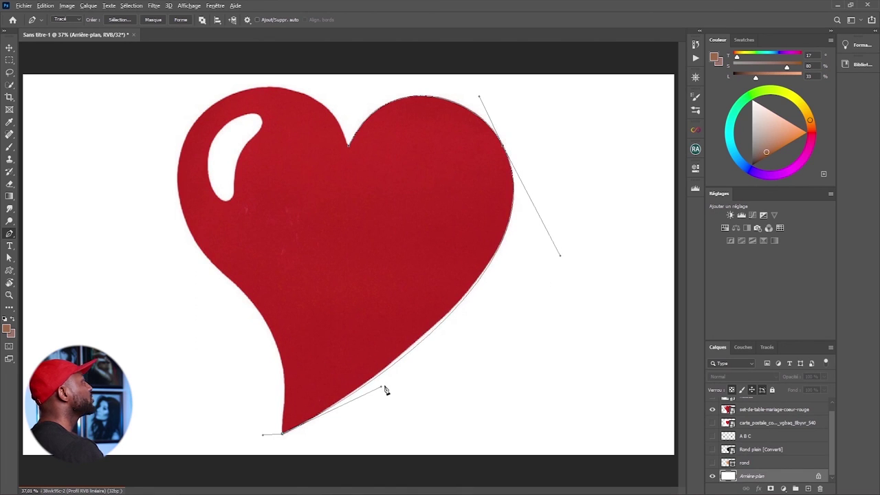
mouse_move(382, 389)
mouse_down()
mouse_move(365, 395)
mouse_move(386, 377)
mouse_move(374, 384)
mouse_up()
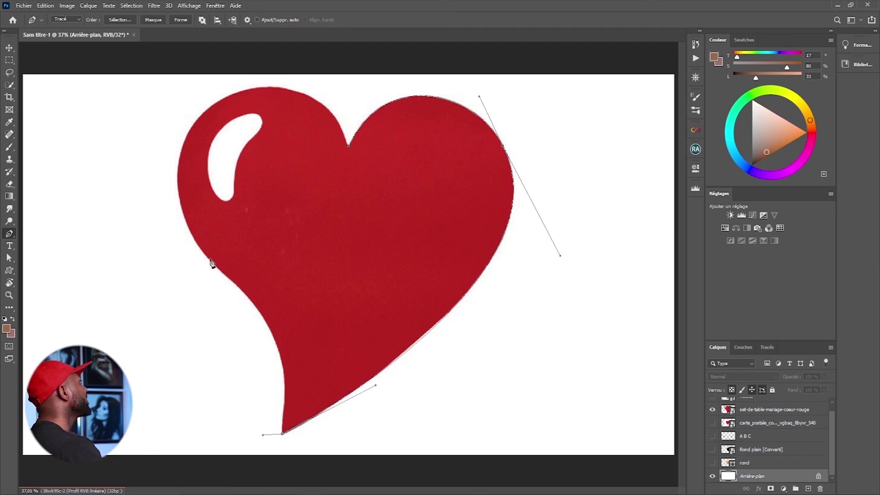
Add an anchor on the heart's lower-left edge and shape the handles so the curve follows the concave side up from the tip
drag(209, 260, 181, 215)
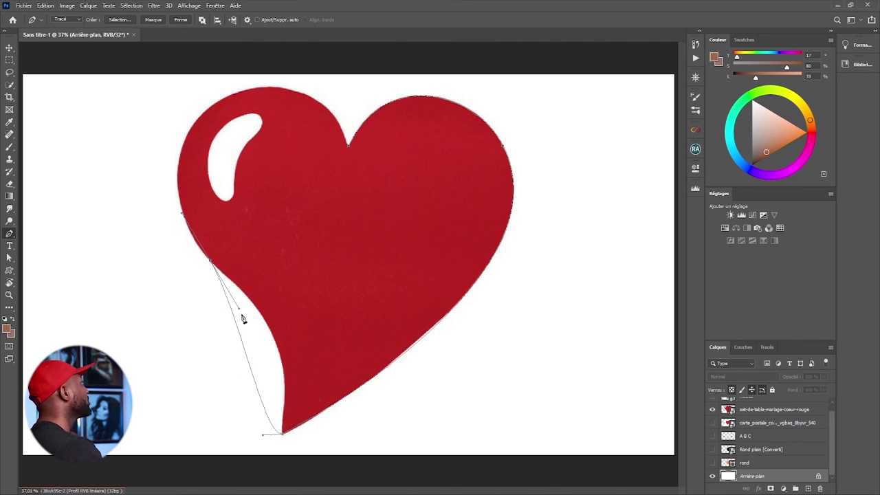
drag(238, 312, 268, 317)
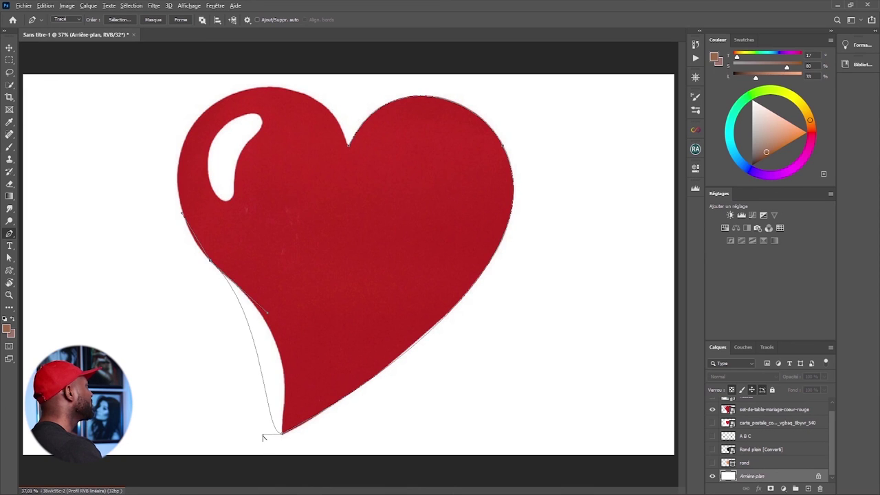
drag(263, 438, 290, 337)
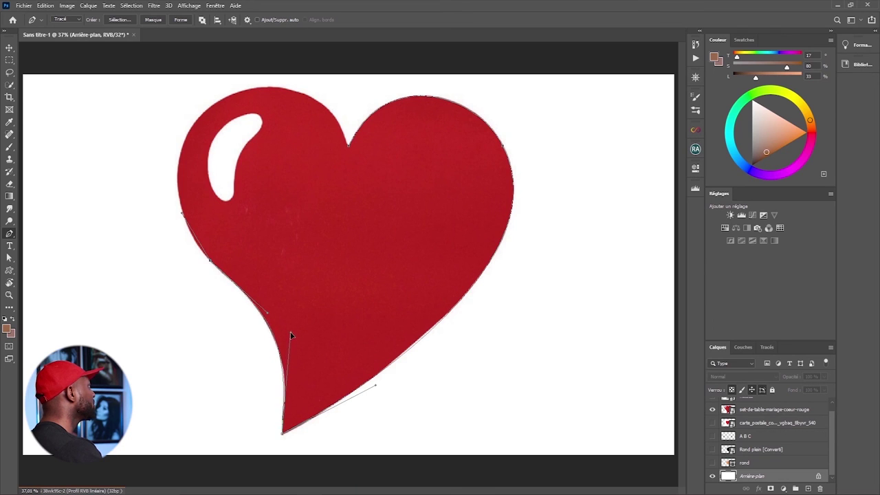
drag(291, 335, 291, 334)
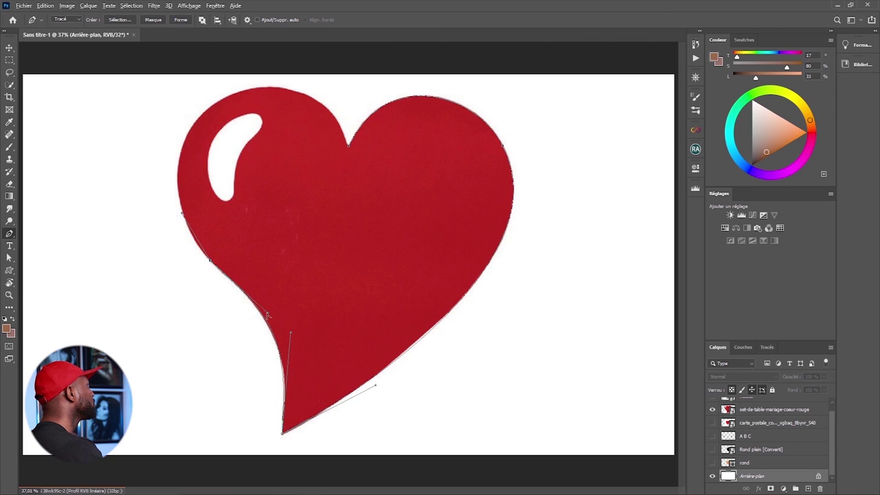
click(267, 314)
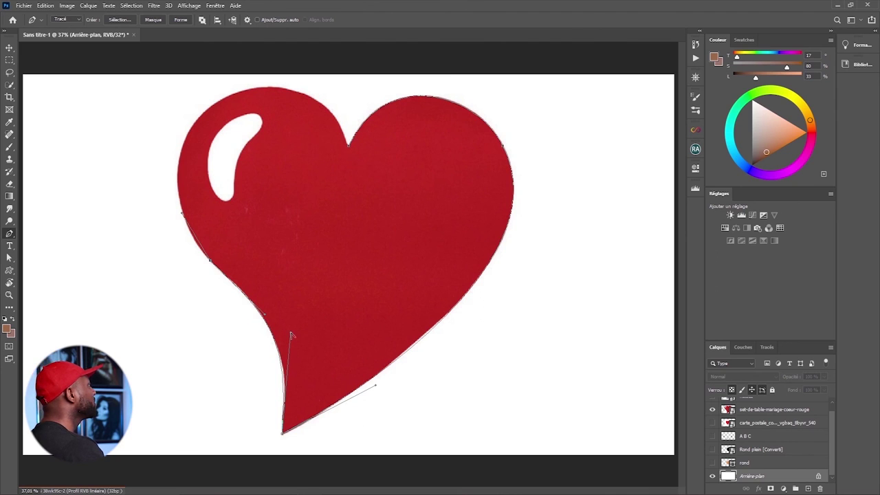
drag(292, 335, 294, 336)
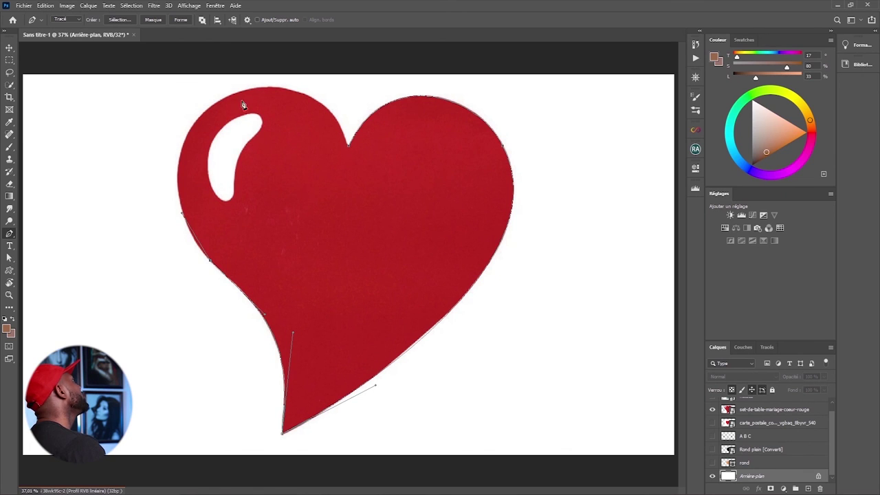
Try to close the path from the lower-left anchor to the notch and wrap the whole left lobe with a single curve
click(351, 152)
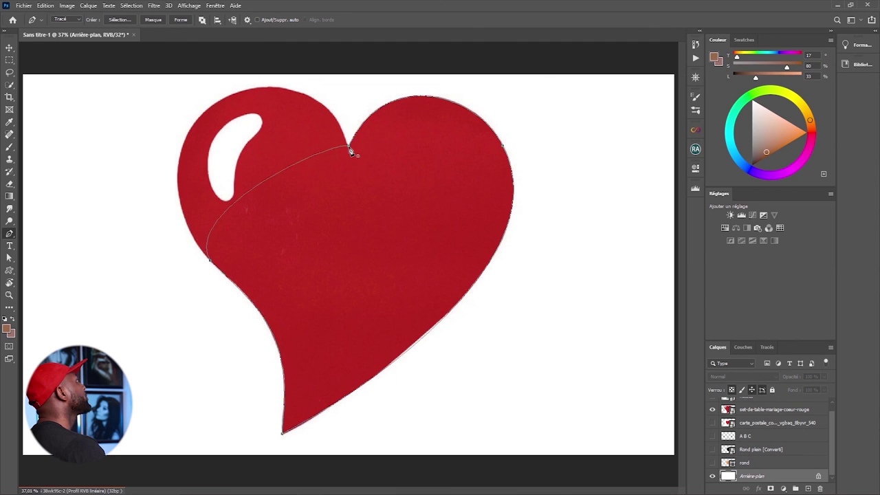
click(211, 265)
drag(183, 217, 83, 92)
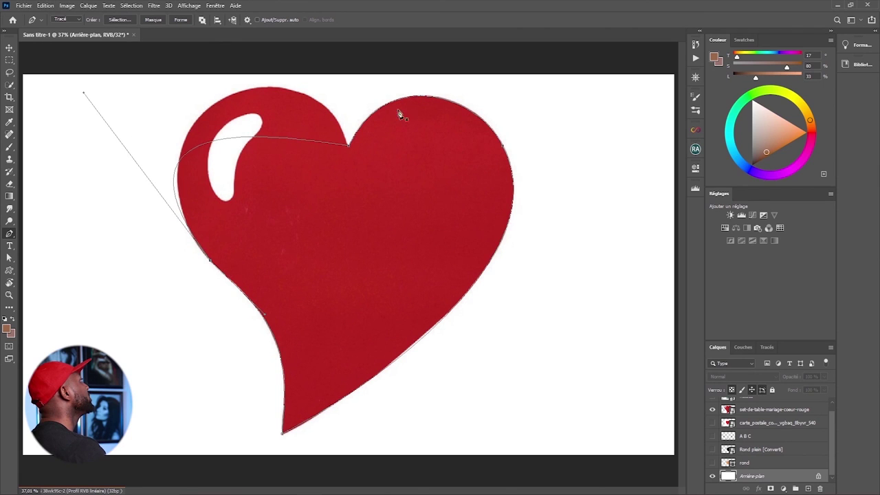
click(348, 147)
drag(323, 145, 326, 34)
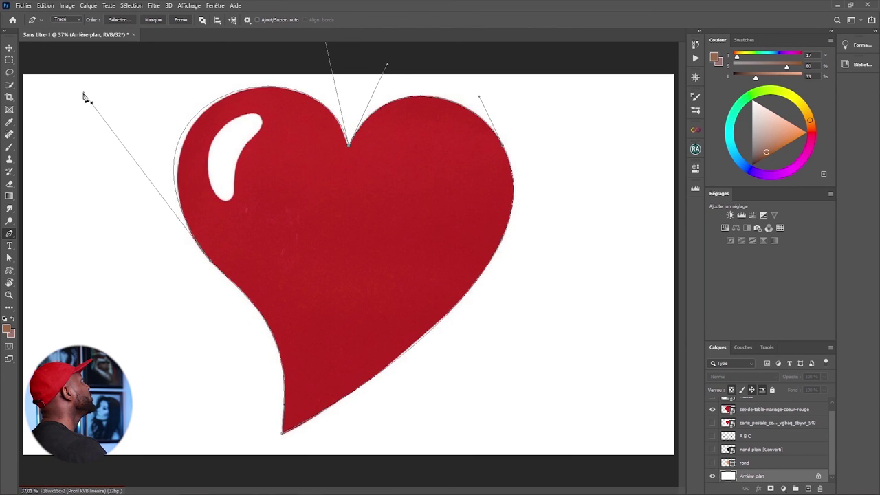
mouse_move(84, 92)
mouse_down()
mouse_move(80, 105)
mouse_move(93, 95)
mouse_move(91, 105)
mouse_up()
key(ctrl+z)
drag(233, 172, 277, 183)
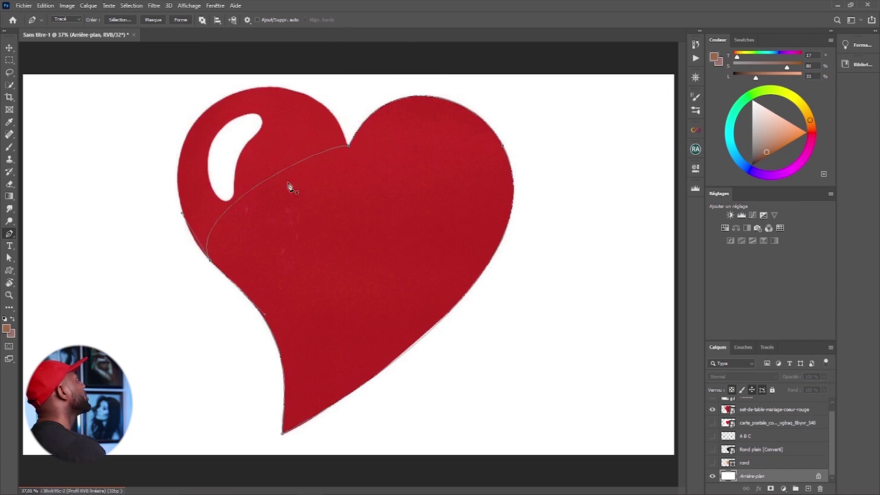
key(ctrl+z)
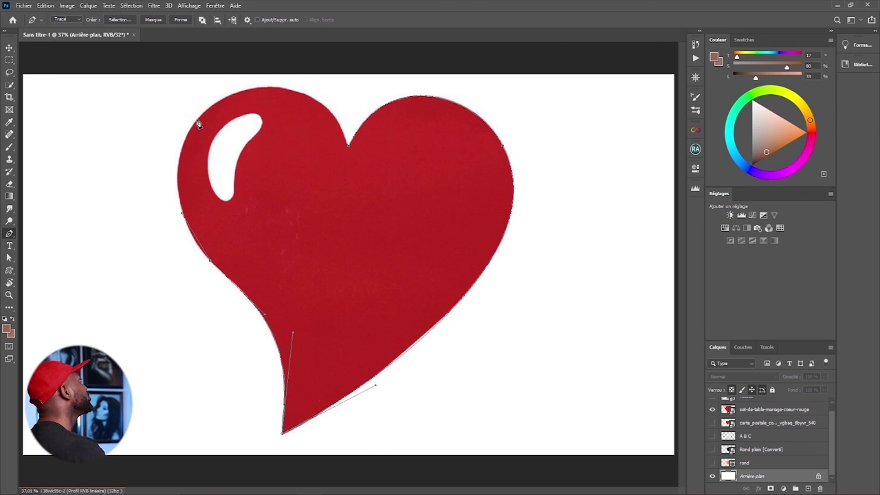
Add an anchor on the left lobe's upper edge, fit the curve along the heart's left side, and close the path at the notch
drag(198, 123, 215, 105)
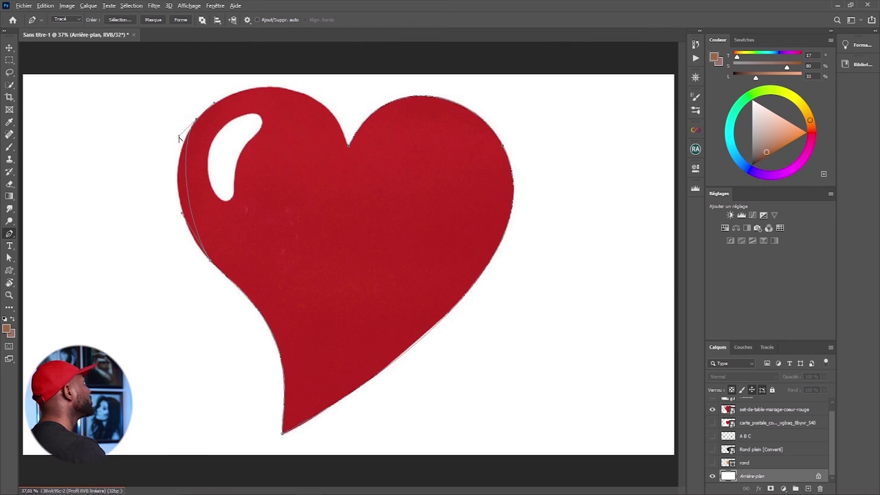
drag(178, 137, 163, 159)
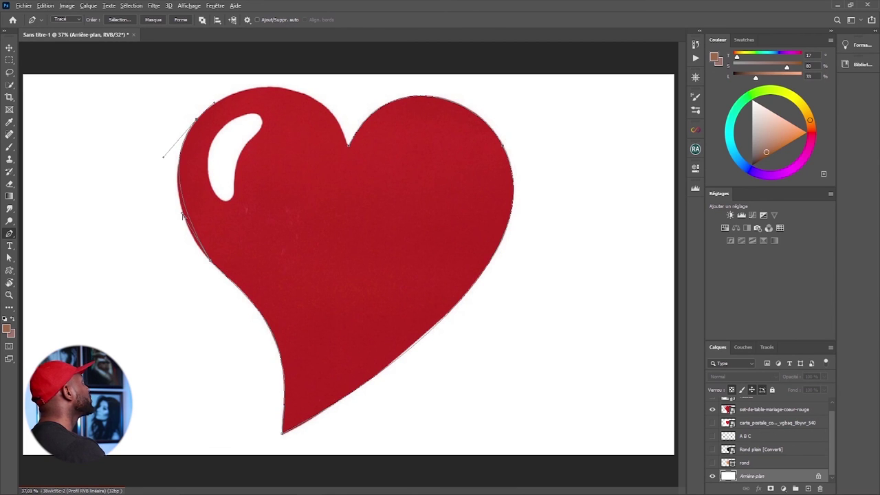
drag(183, 217, 178, 235)
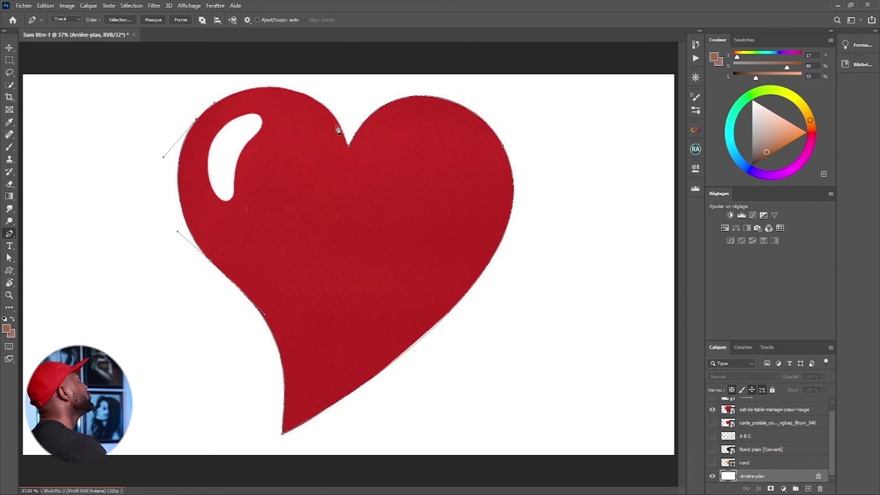
click(352, 151)
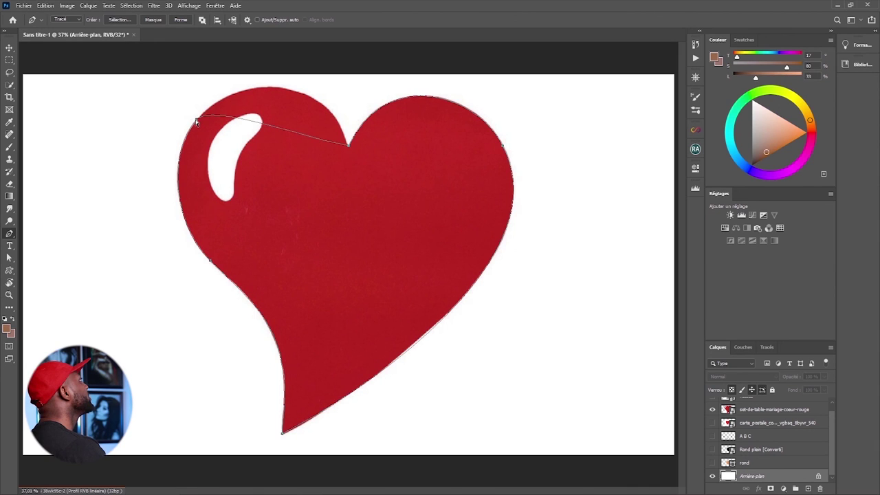
Try to bend the closing segment over the left lobe using the handles at its upper-left anchor and the notch
drag(195, 119, 276, 43)
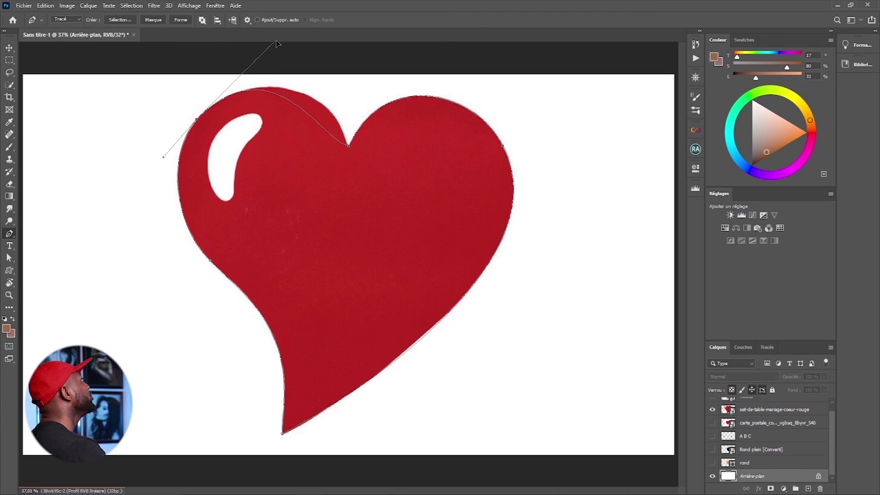
click(349, 148)
drag(349, 147, 323, 137)
drag(323, 126, 334, 125)
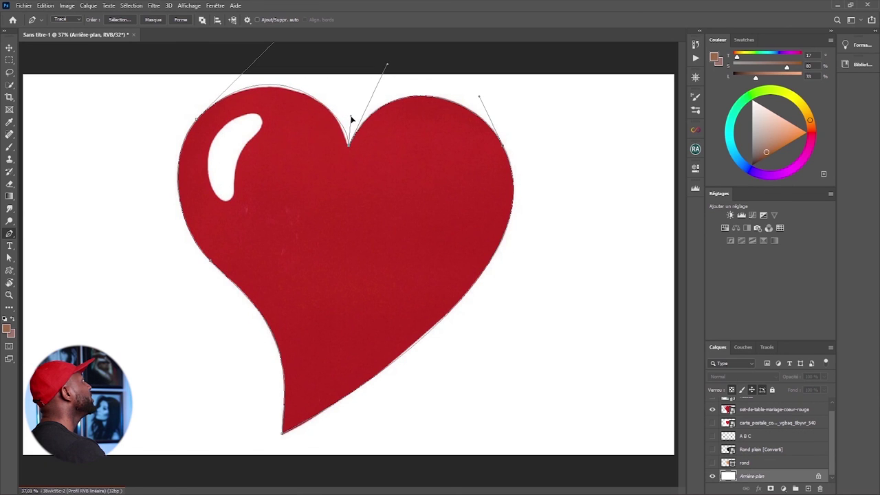
drag(355, 118, 357, 122)
drag(356, 122, 339, 119)
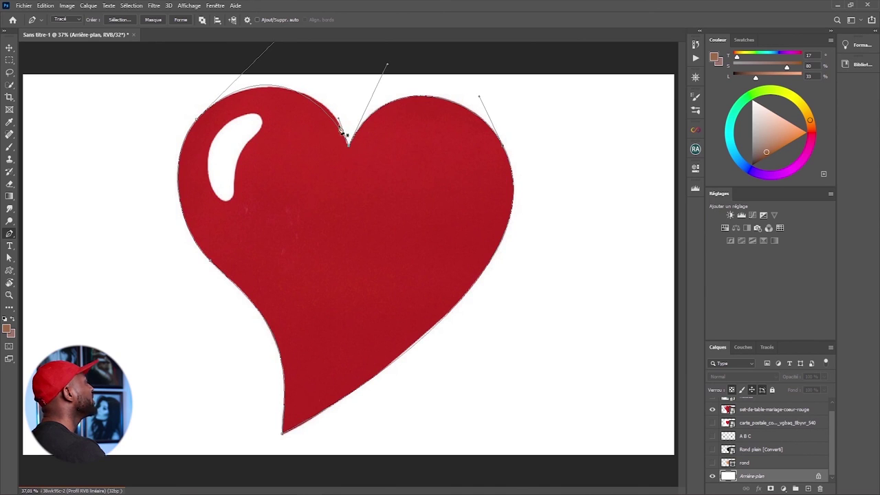
alt+click(362, 158)
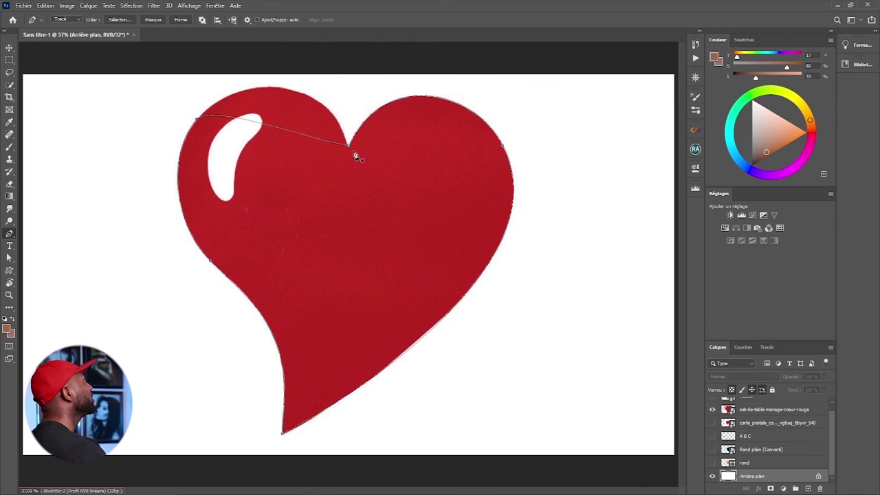
drag(350, 146, 317, 111)
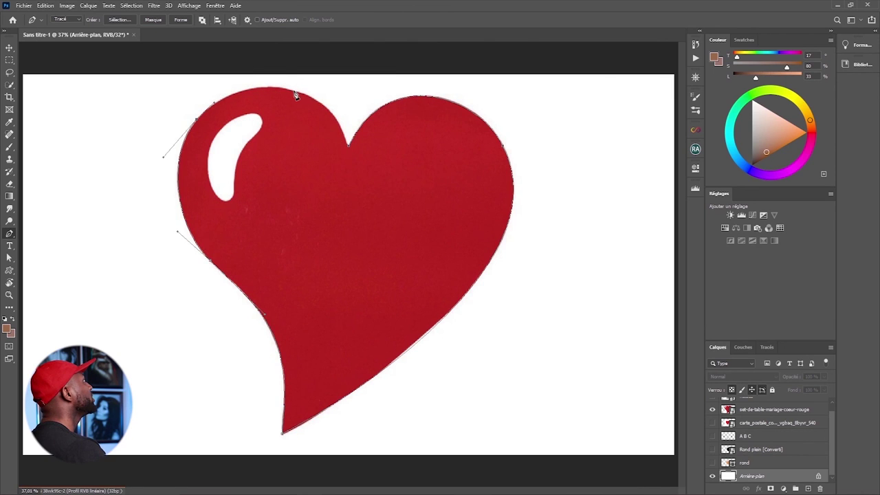
click(307, 95)
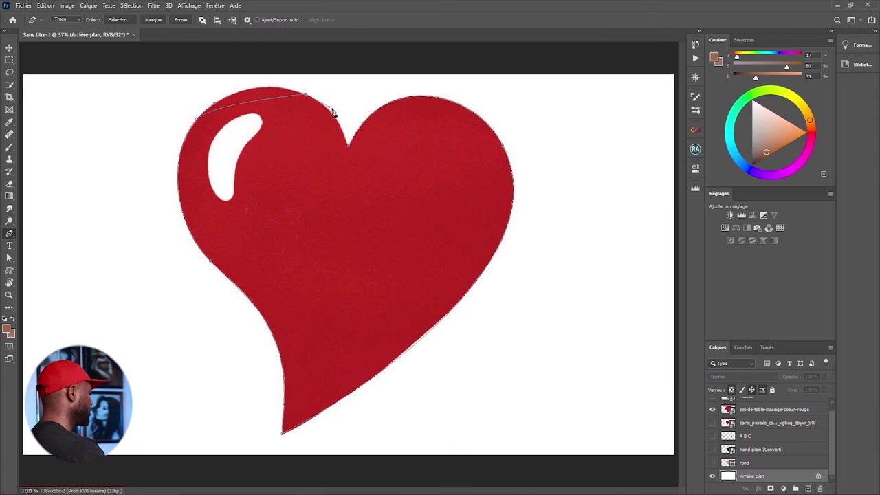
click(336, 111)
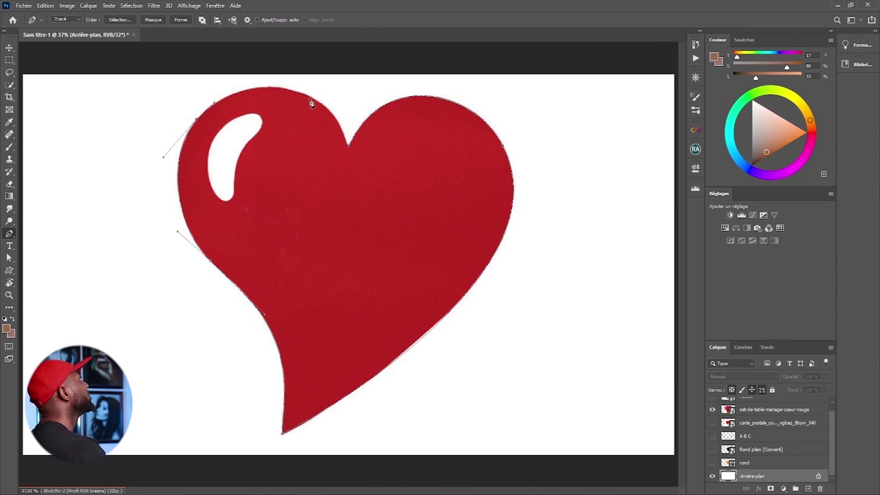
Add a curved anchor on the upper-right edge of the heart's left lobe and close the path at the notch
click(307, 98)
drag(307, 98, 324, 105)
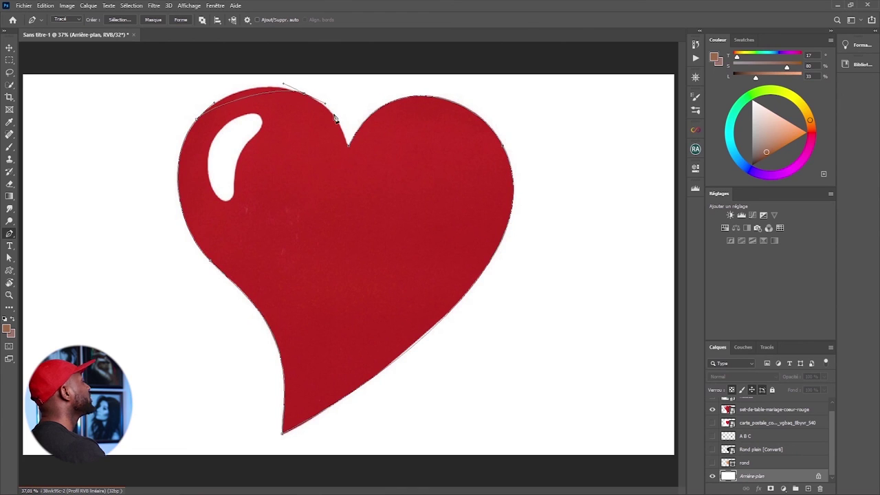
click(350, 146)
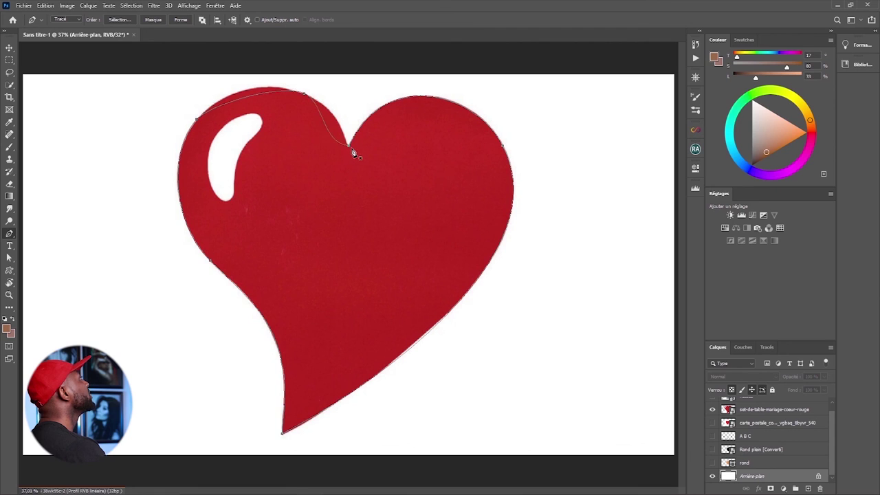
Fit the left lobe's curves to its edge by adjusting both handles of its upper-right anchor and the left handle of the notch anchor
ctrl+click(307, 99)
drag(283, 85, 249, 78)
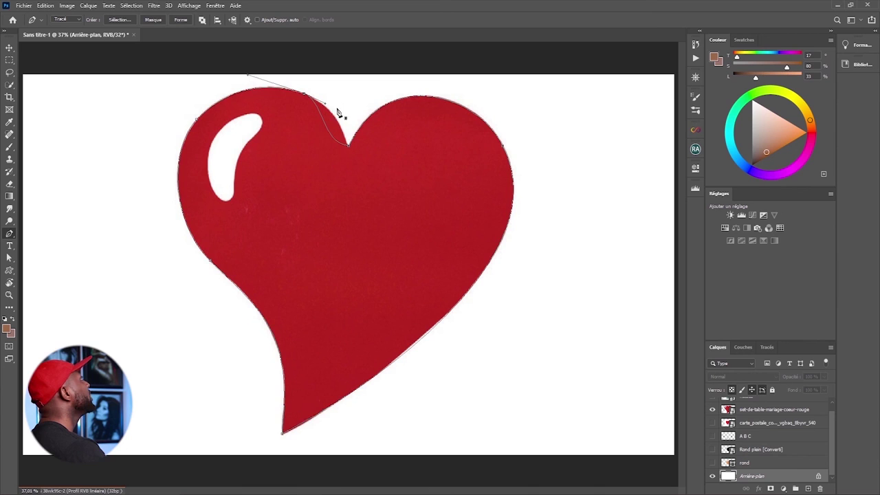
drag(325, 105, 355, 117)
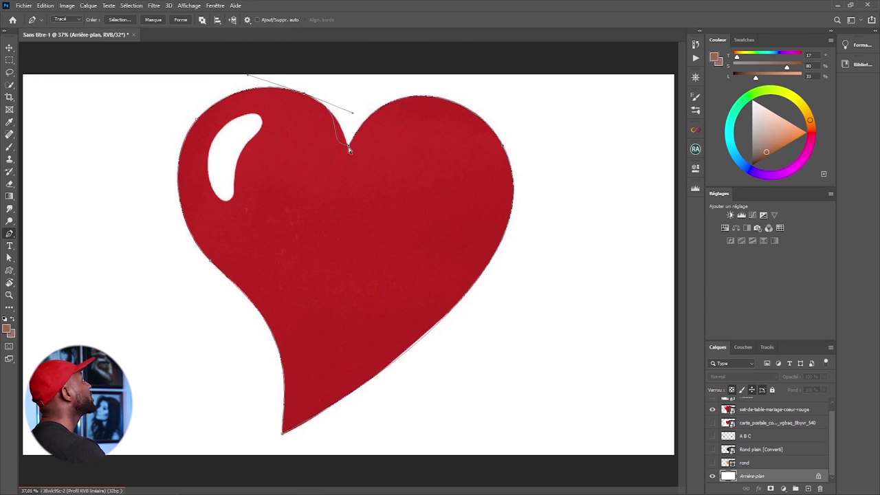
click(349, 147)
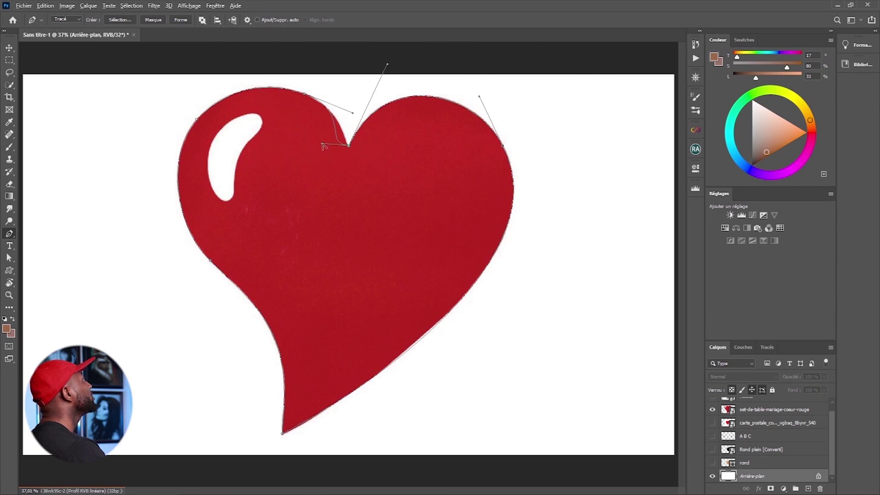
drag(322, 146, 338, 130)
drag(352, 115, 348, 114)
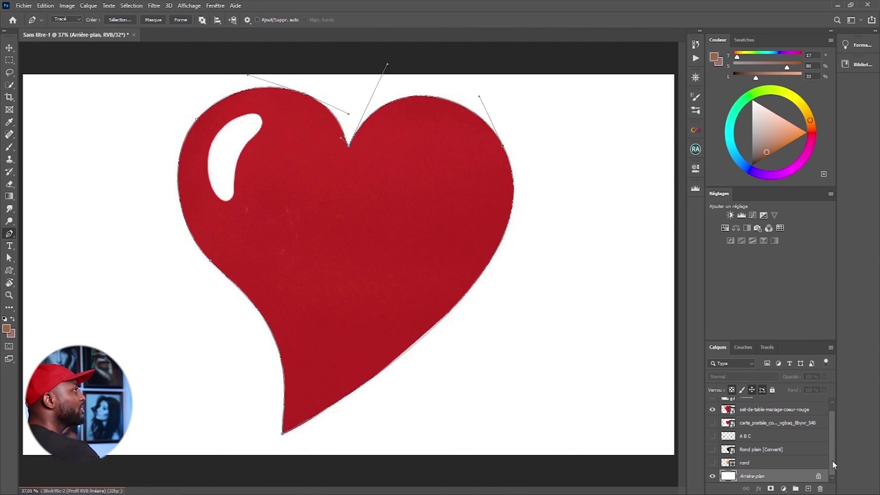
Hide the set-de-table-mariage-coeur-rouge layer and delete the path traced around the heart
drag(832, 460, 826, 448)
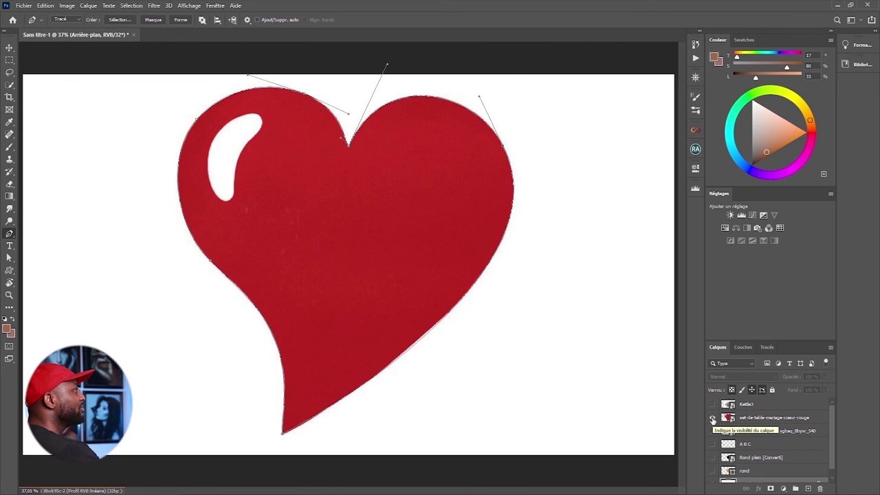
click(713, 418)
mouse_move(832, 429)
mouse_down()
mouse_move(834, 443)
mouse_move(832, 424)
mouse_up()
click(767, 347)
drag(758, 367, 822, 489)
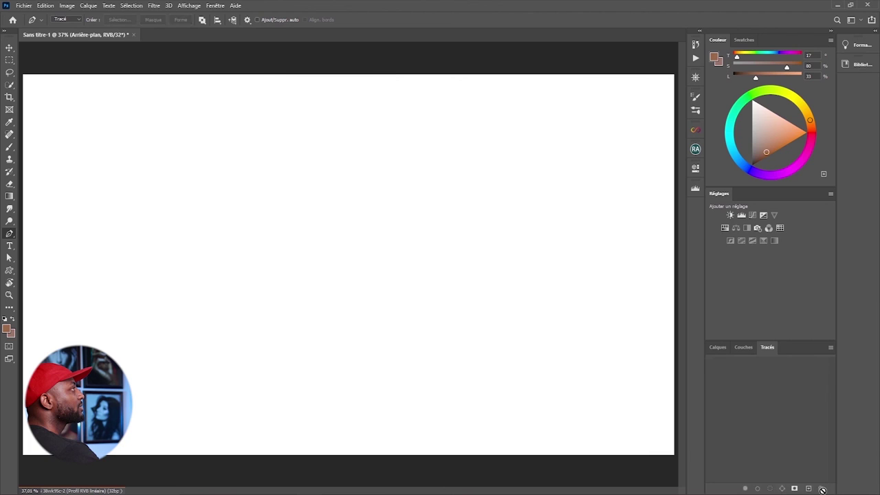
Make the kettle image layer visible on the canvas
click(719, 347)
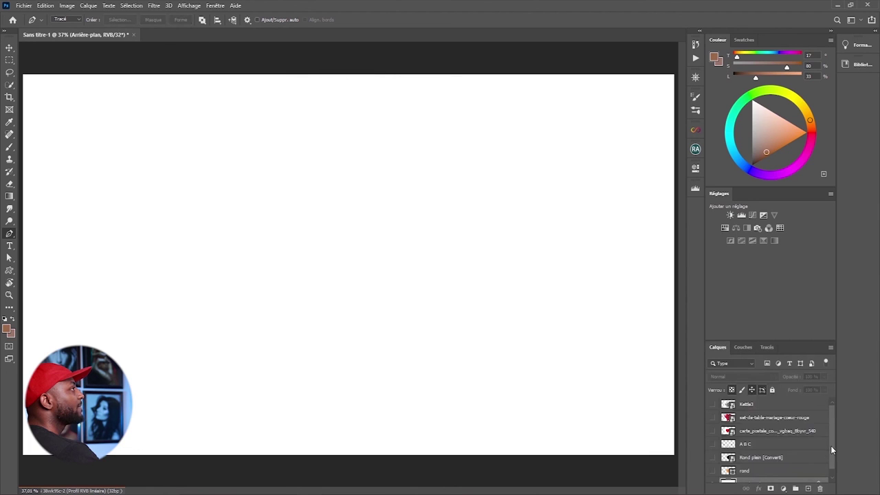
click(714, 404)
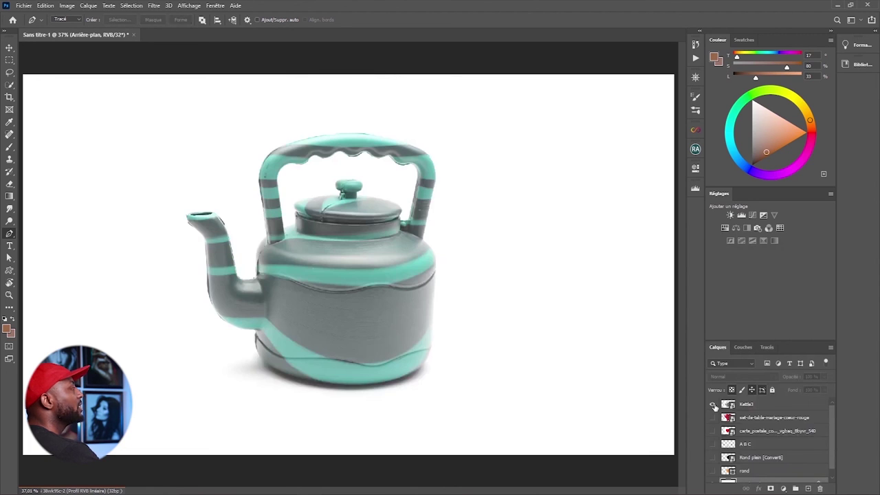
scroll(713, 412, down, 1)
Start a Pen path on the kettle handle's outer edge with curved anchors at its left shoulder, top centre and right shoulder
key(z)
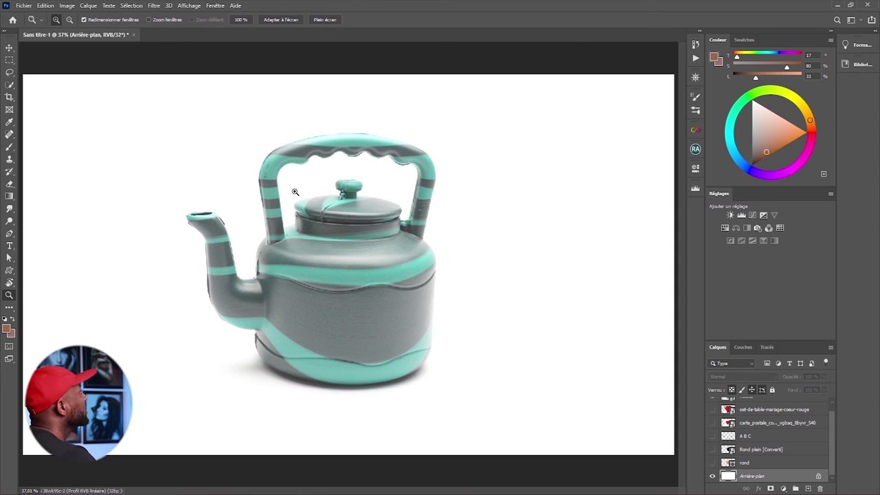
click(331, 189)
click(331, 189)
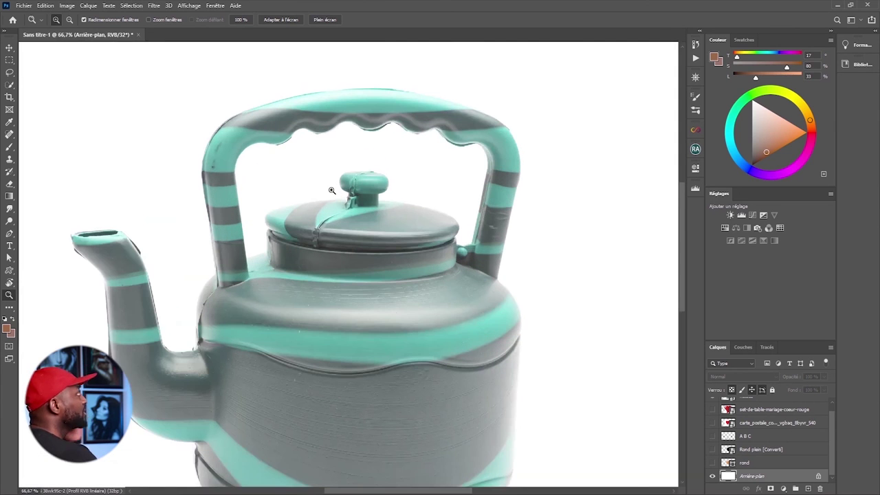
click(324, 172)
drag(328, 149, 326, 255)
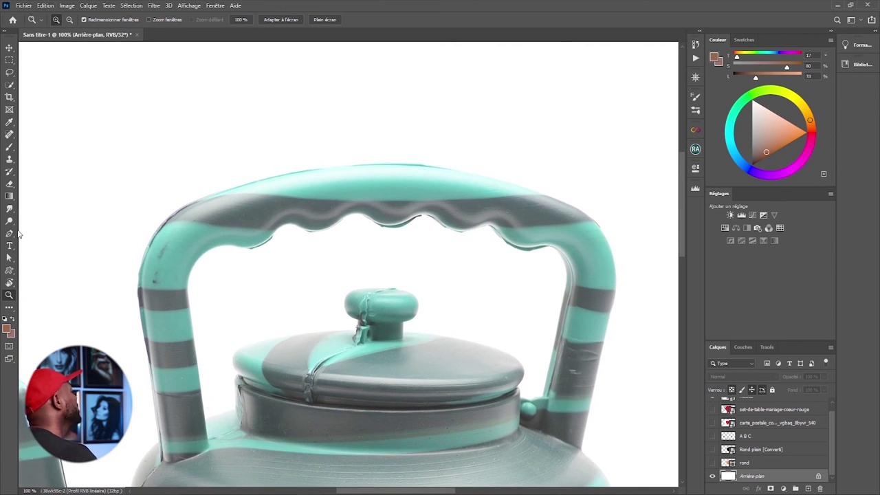
key(p)
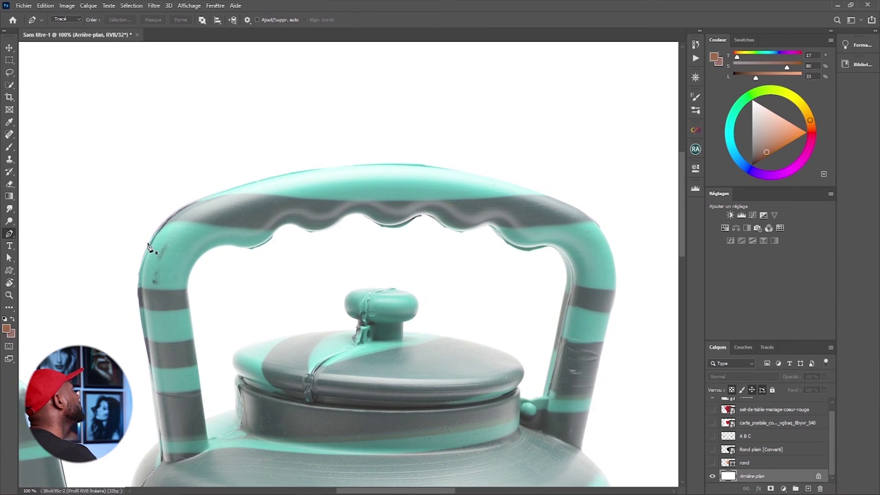
drag(130, 272, 121, 300)
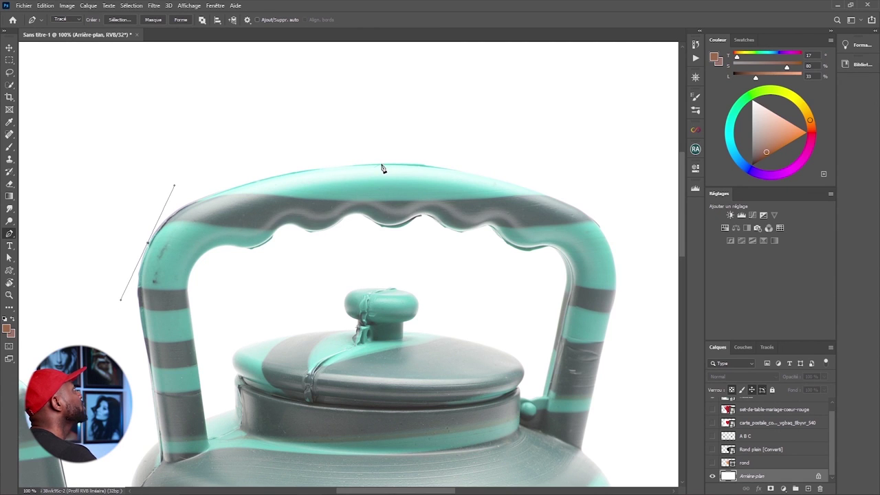
drag(382, 165, 437, 168)
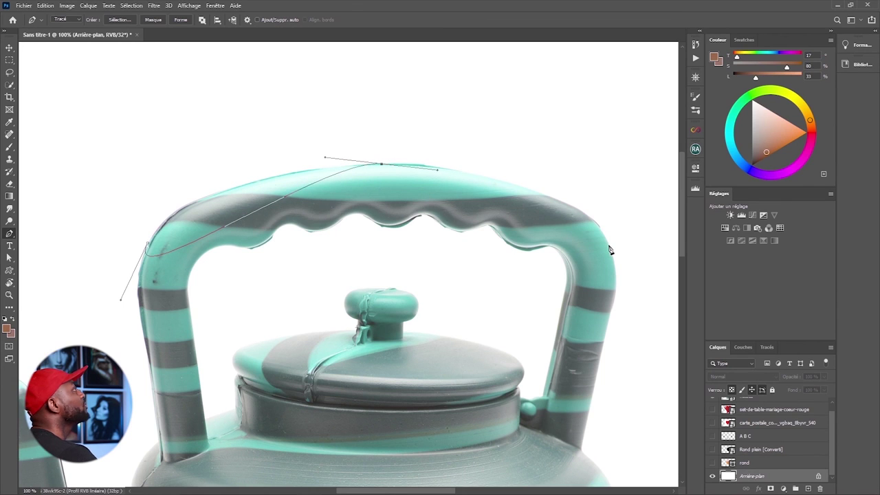
drag(609, 245, 627, 298)
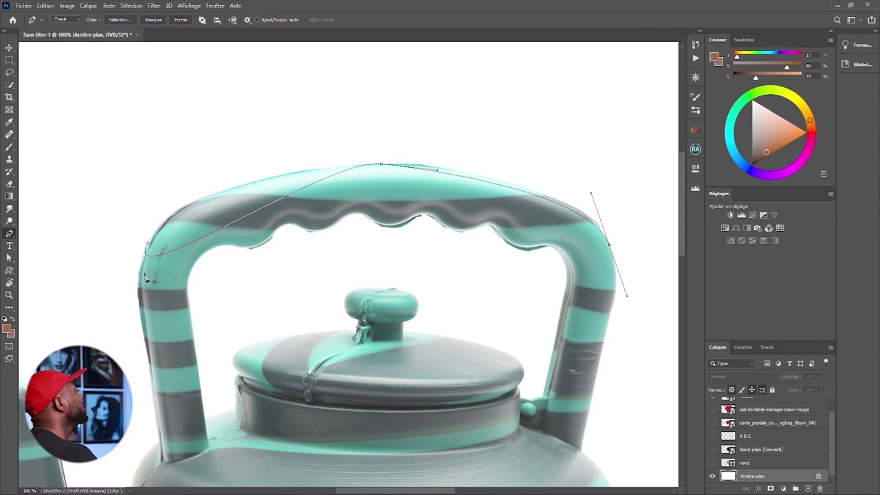
Redirect and lengthen the direction handles of the left-shoulder anchor so the first segment arches over the kettle handle's outer edge
click(147, 246)
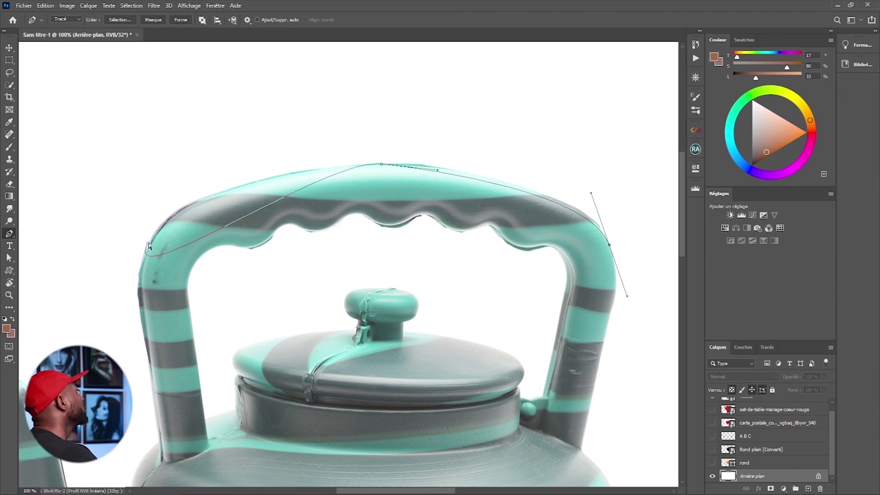
drag(148, 244, 174, 186)
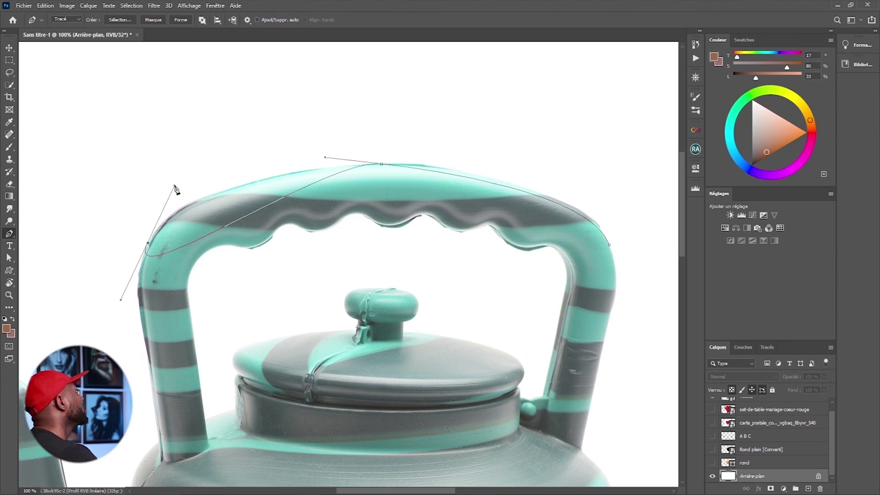
drag(175, 186, 118, 310)
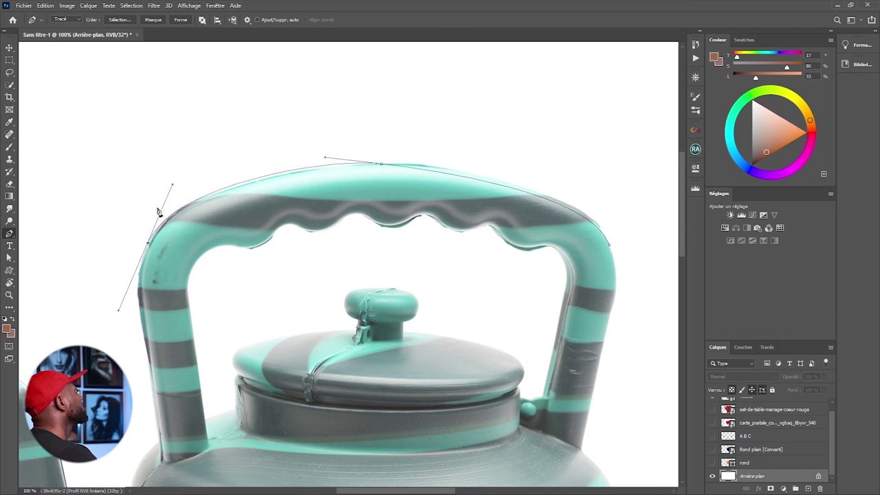
mouse_move(173, 186)
mouse_down()
mouse_move(177, 170)
mouse_move(184, 176)
mouse_up()
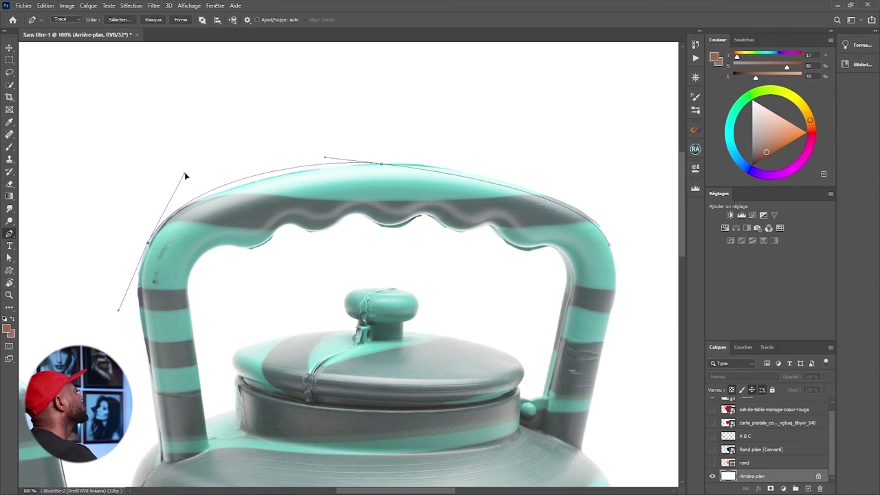
Adjust the two direction handles of the top-centre anchor independently so both adjoining curves follow the kettle handle's upper edge
click(325, 158)
drag(325, 159, 355, 160)
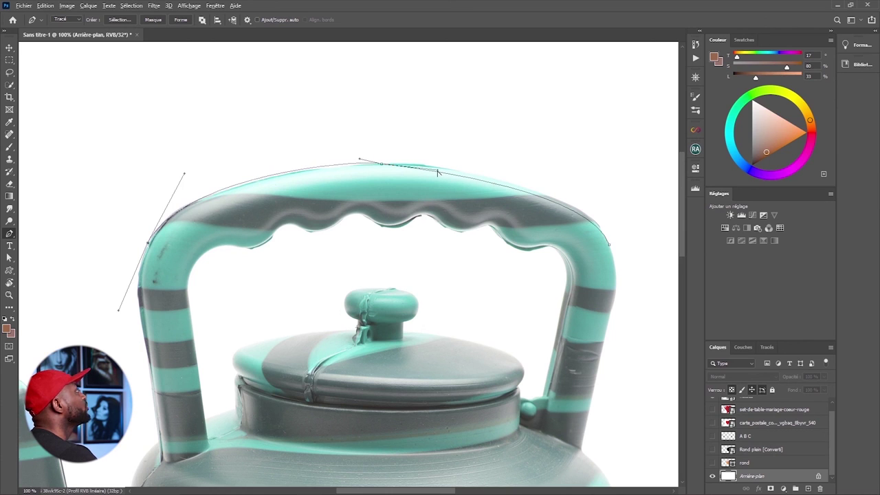
drag(438, 170, 444, 157)
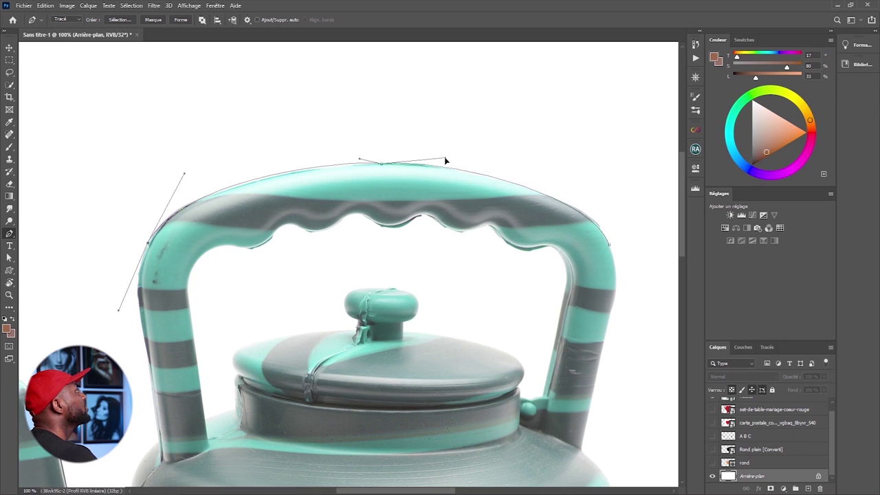
Move the right-shoulder anchor up along the kettle handle's outer edge and shorten its upper direction handle to fit the curve
click(609, 248)
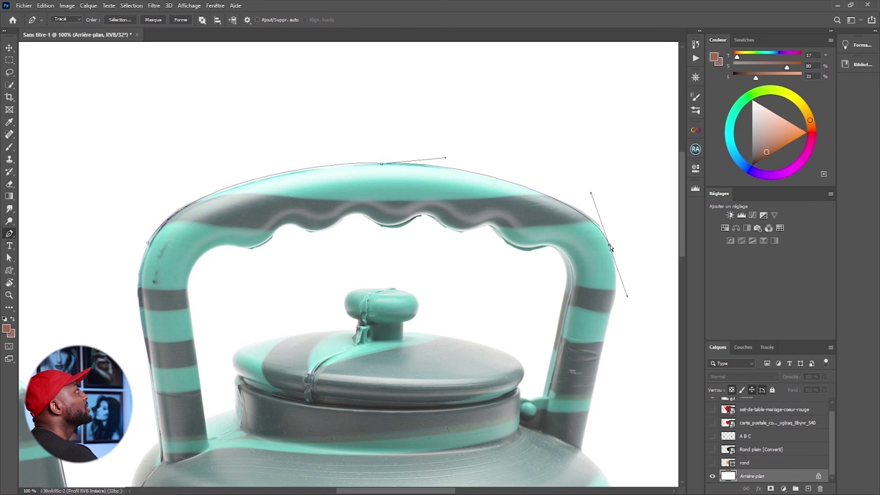
drag(610, 248, 613, 245)
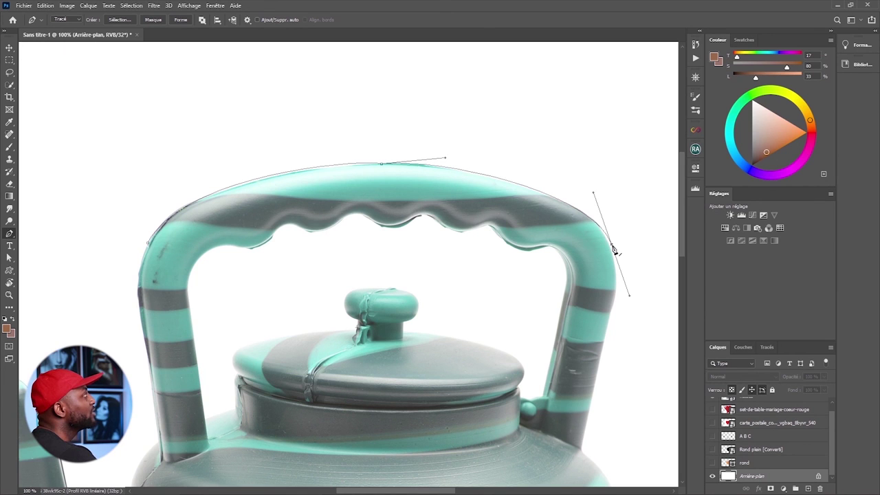
drag(612, 248, 600, 229)
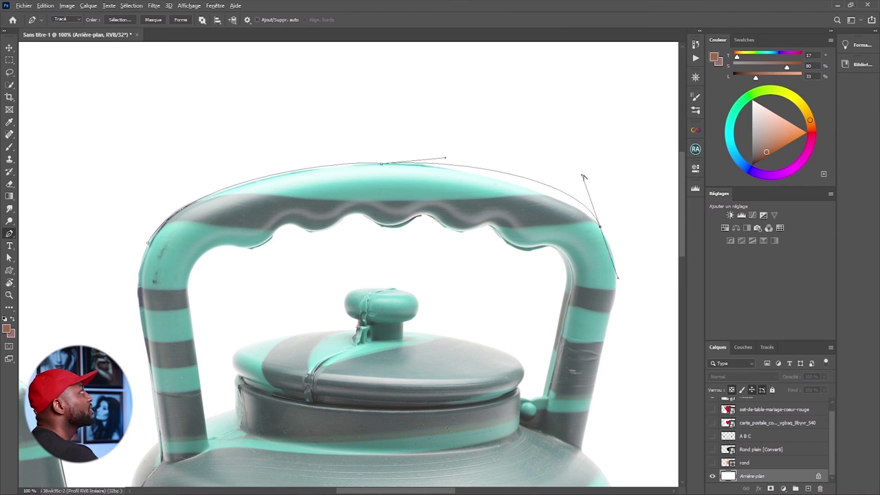
drag(582, 176, 577, 192)
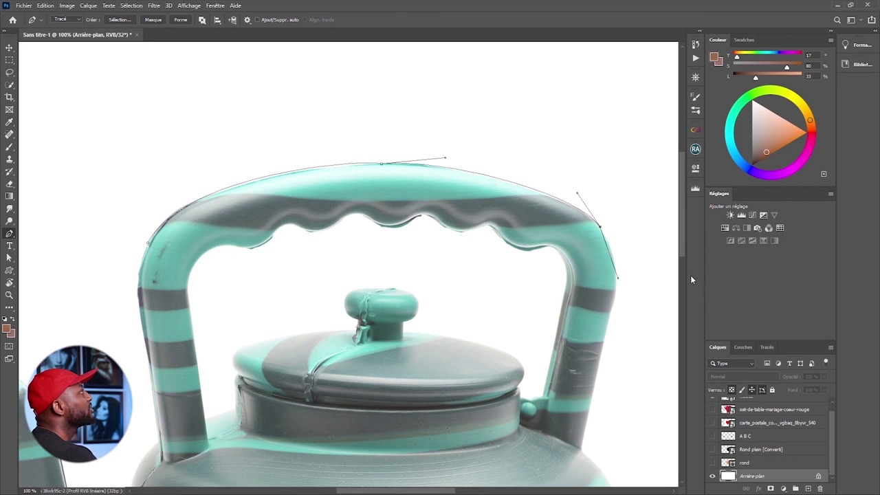
Add a curved anchor on the handle's right outer edge below the shoulder and shorten the right-shoulder anchor's lower direction handle to fit
drag(680, 248, 679, 264)
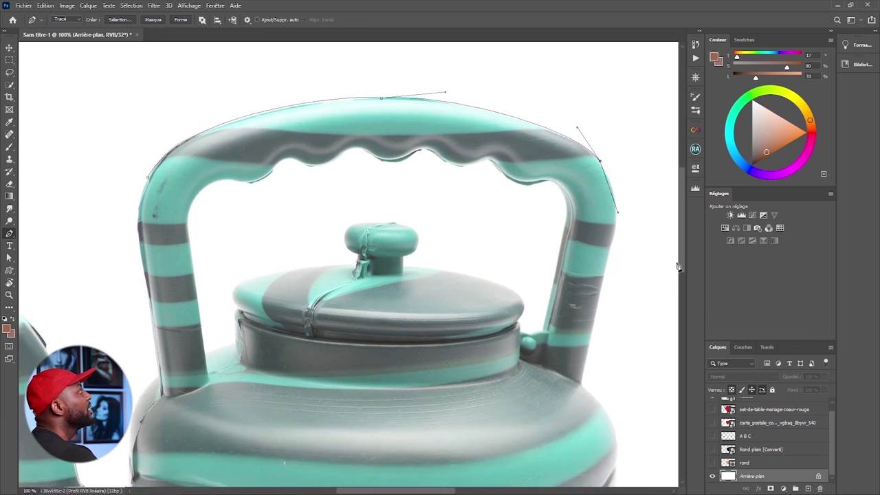
click(616, 230)
drag(616, 234, 615, 251)
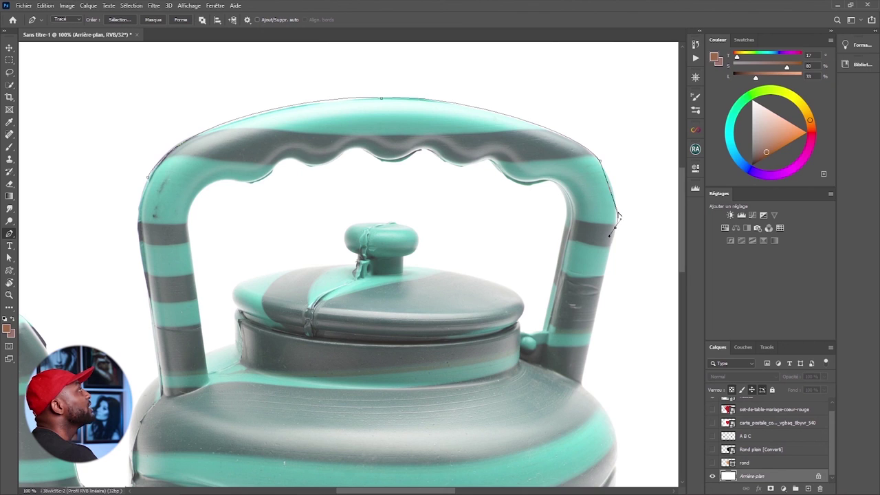
drag(618, 215, 614, 180)
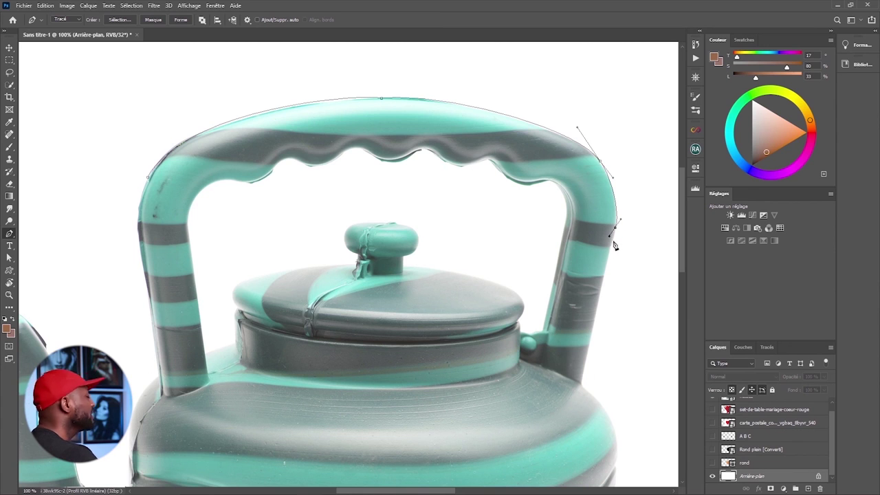
Add an anchor slightly farther down the handle's right edge at 200% zoom and redirect the previous anchor's lower direction handle along it
key(z)
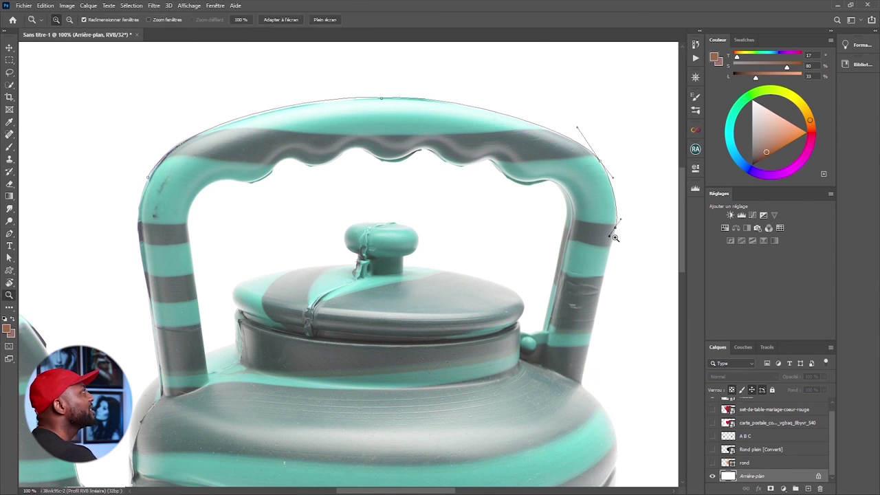
click(616, 237)
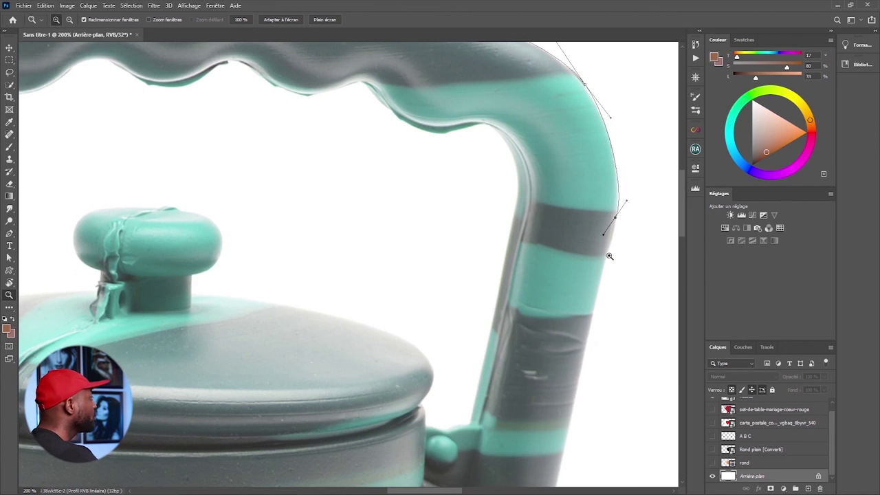
key(p)
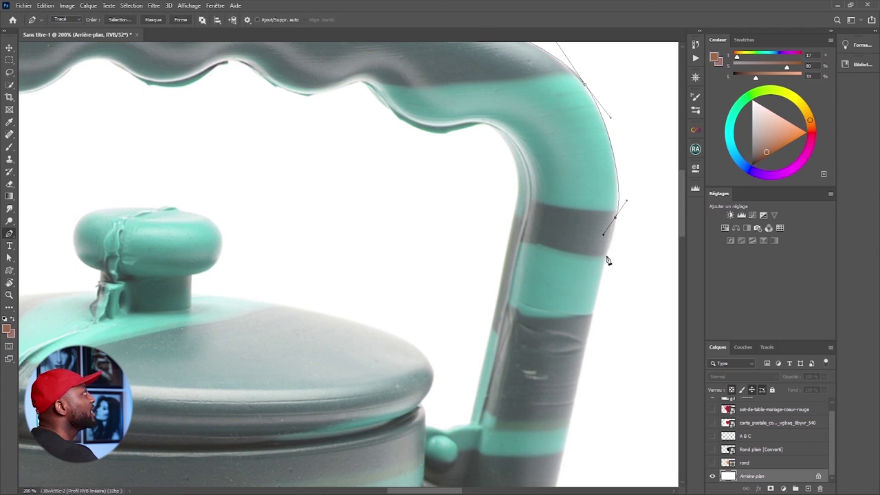
drag(608, 260, 617, 261)
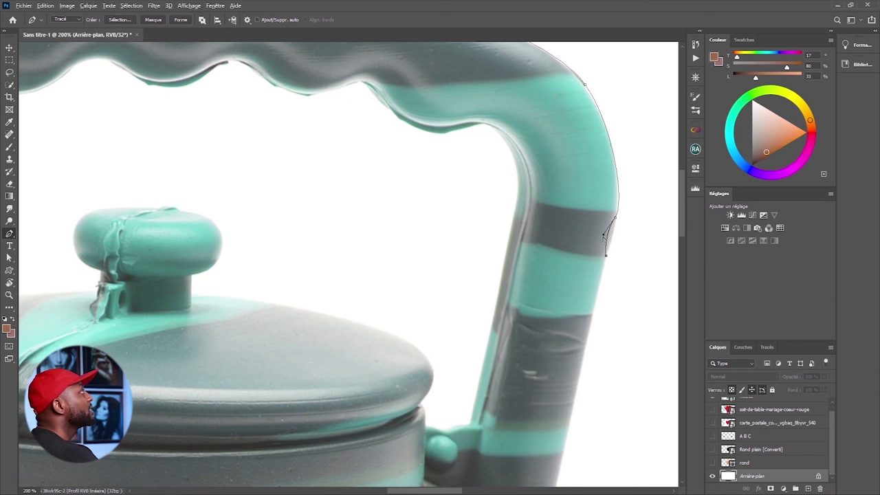
drag(604, 236, 616, 235)
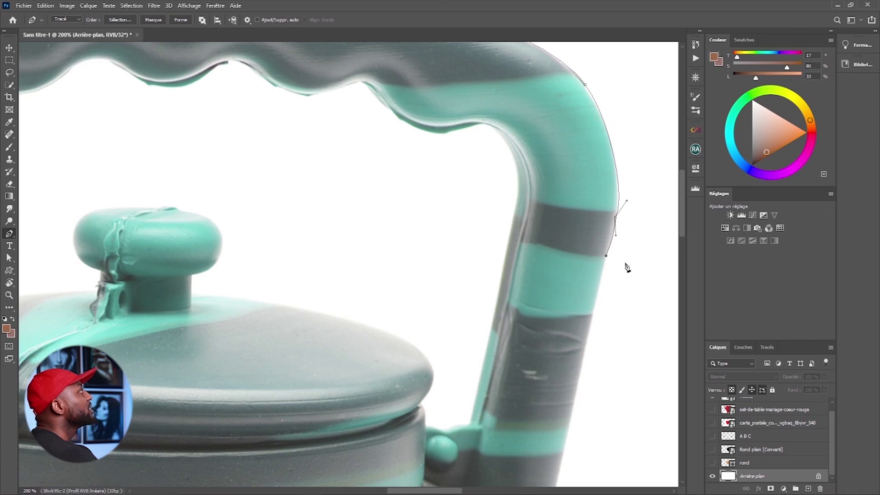
Trace the handle's right leg with straight anchors down to a curved anchor at the kettle body, aligning its upper direction handle with the leg
click(594, 314)
drag(681, 221, 682, 246)
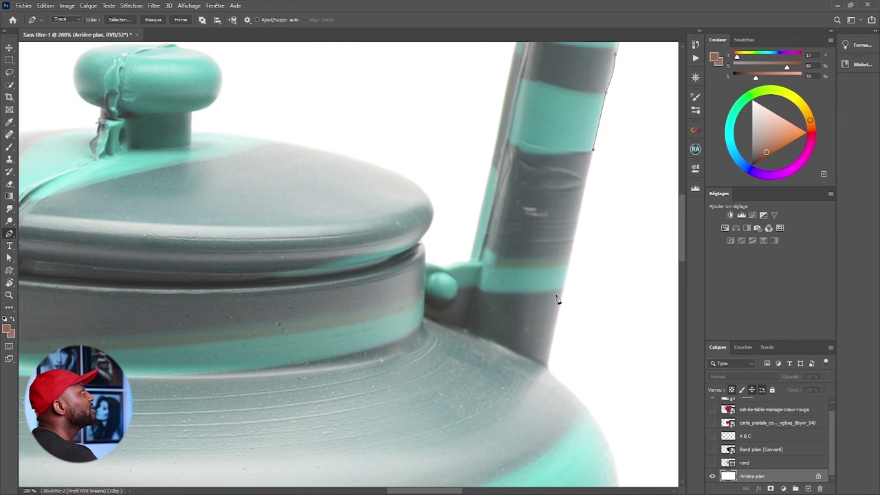
click(583, 198)
click(572, 252)
click(564, 290)
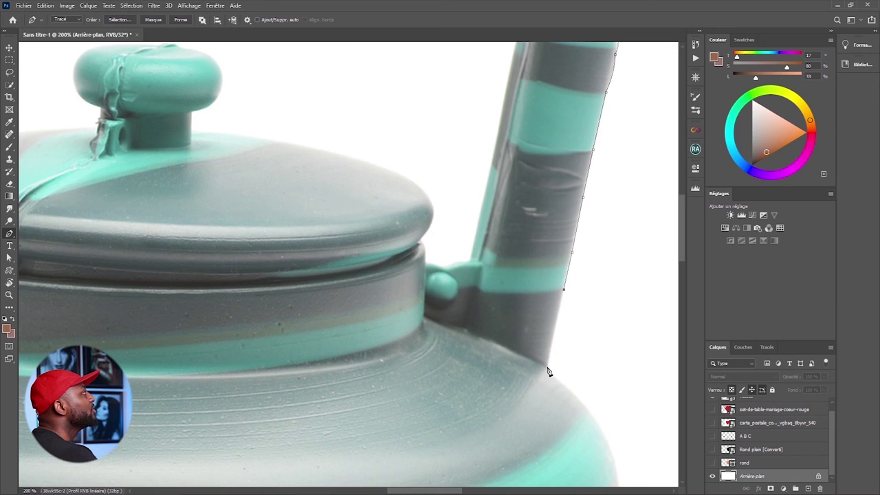
drag(548, 368, 555, 382)
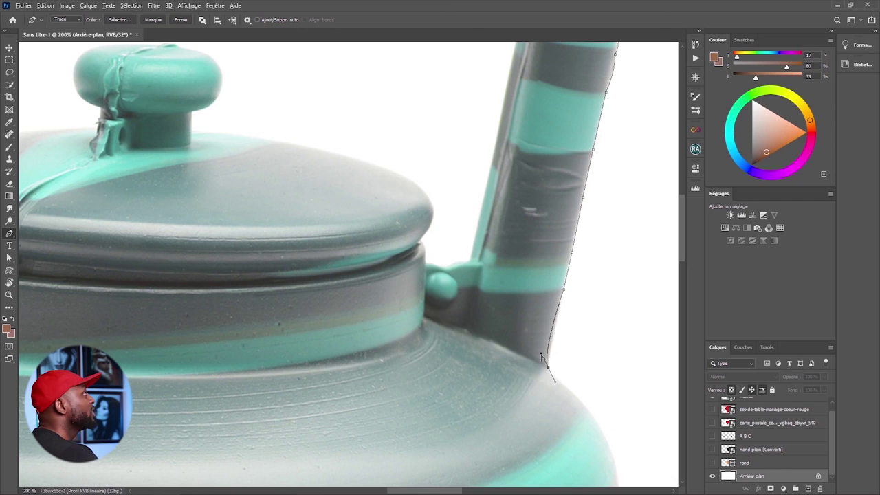
drag(543, 355, 548, 356)
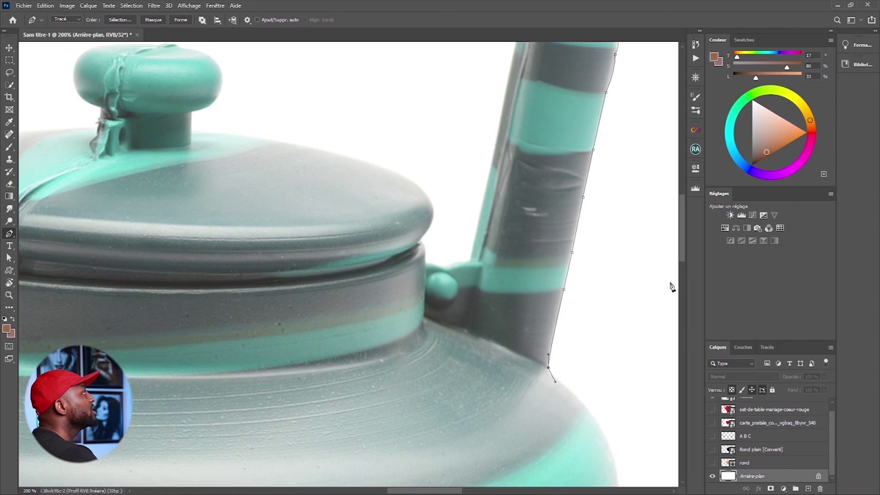
Curve the path around the kettle body's right shoulder to an anchor at the ridge, adjusting the direction handles at both ends
drag(680, 250, 668, 275)
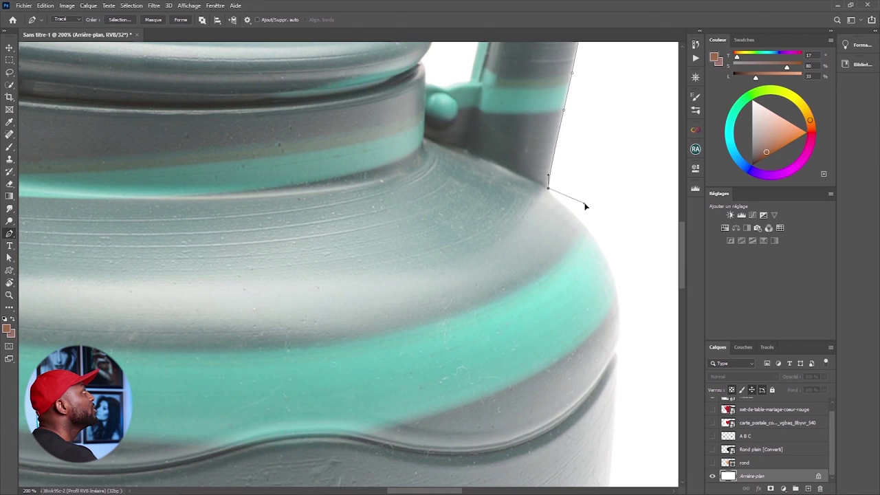
click(617, 352)
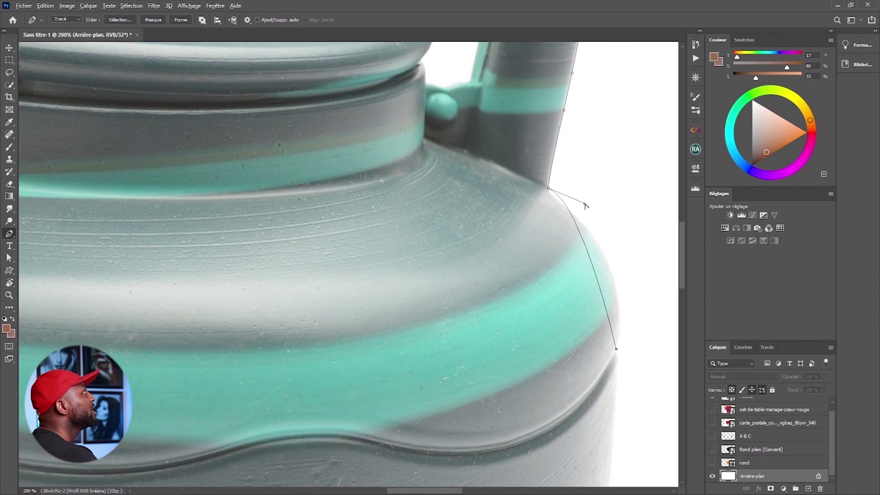
drag(584, 205, 618, 236)
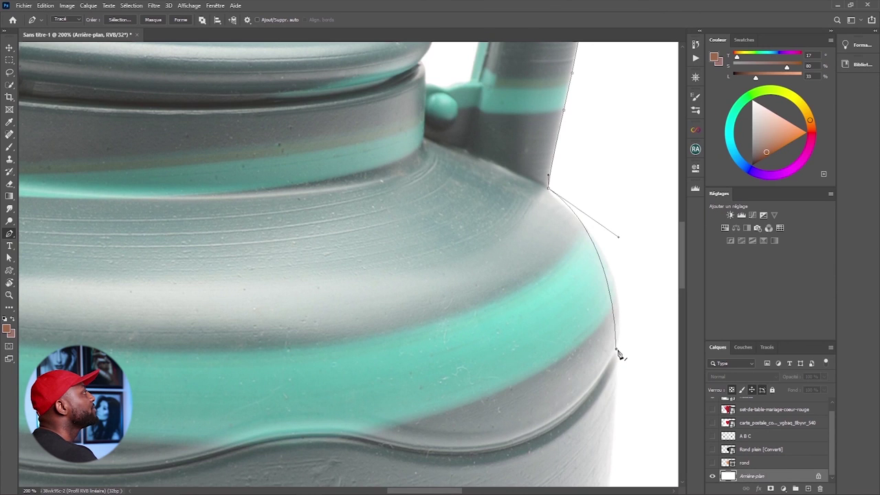
drag(617, 351, 635, 330)
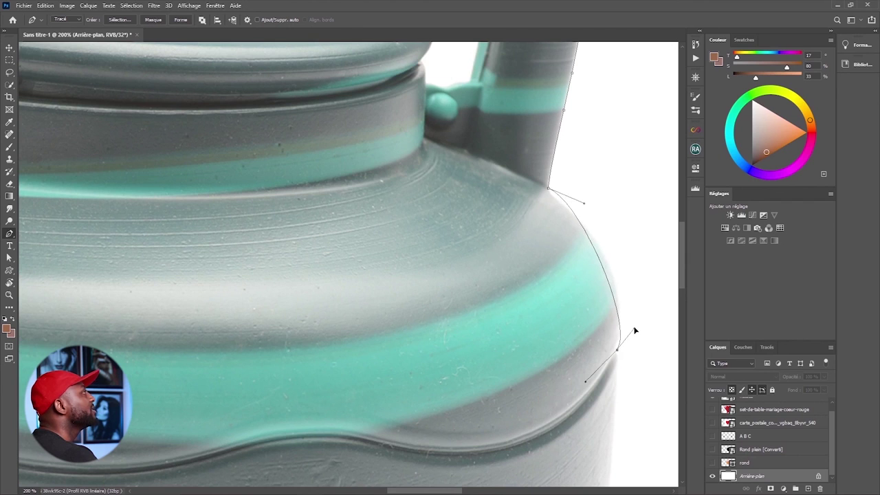
drag(584, 203, 617, 229)
Continue the path down the kettle body's right side and around its base to the lower left with curved anchors
scroll(645, 232, down, 5)
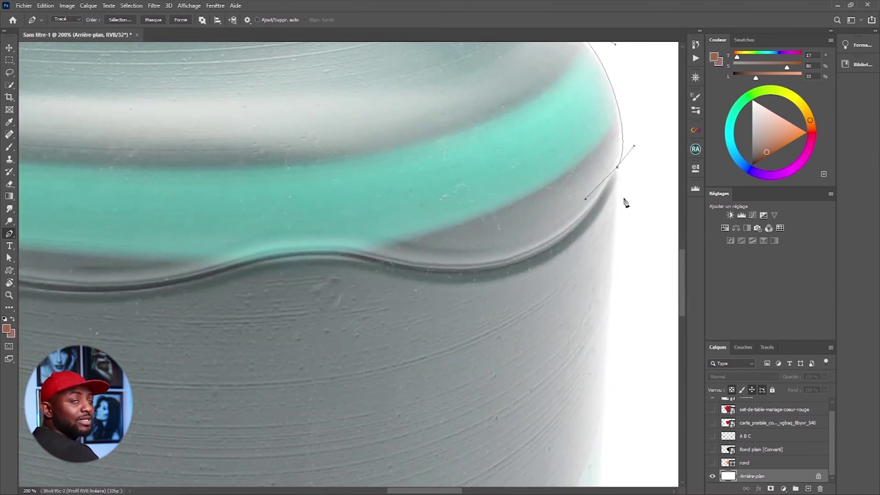
click(604, 438)
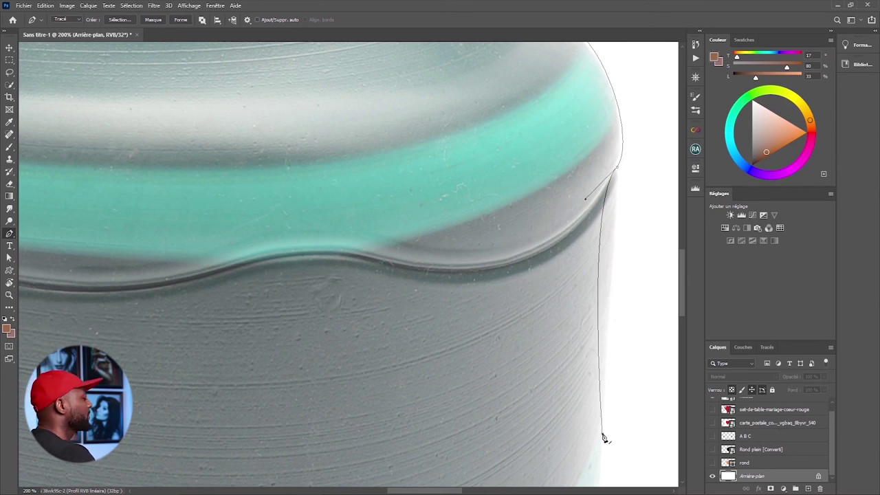
scroll(595, 275, down, 5)
drag(512, 403, 475, 413)
scroll(474, 413, down, 3)
scroll(275, 344, up, 3)
scroll(275, 343, left, 3)
drag(79, 308, 71, 303)
scroll(323, 241, up, 1)
scroll(323, 241, left, 4)
Adjust the anchor where the spout meets the lower body and trace the spout's underside and outer edge upward
drag(325, 237, 306, 330)
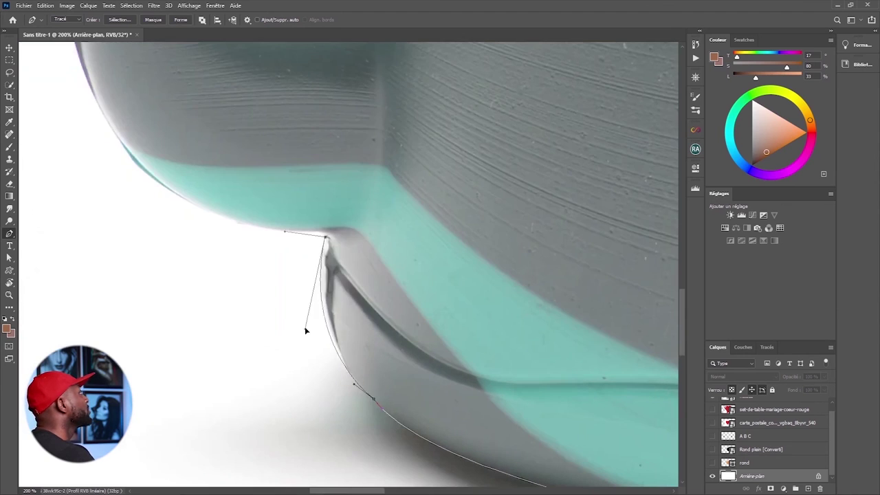
scroll(306, 330, up, 3)
drag(202, 187, 245, 383)
scroll(246, 384, up, 3)
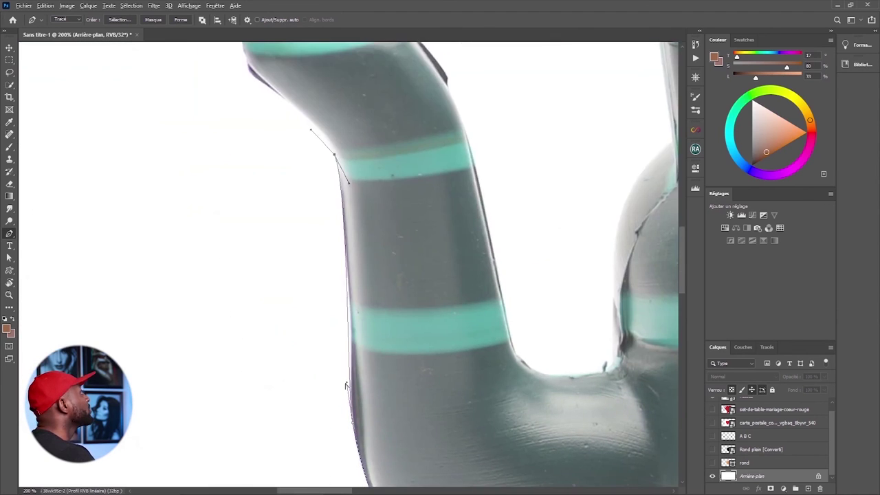
Trace around the spout's mouth and down its inner edge to the kettle body, adjusting the direction handles at the corners
scroll(346, 385, up, 3)
scroll(346, 385, left, 2)
mouse_move(343, 227)
mouse_down()
mouse_move(354, 216)
mouse_move(345, 231)
mouse_up()
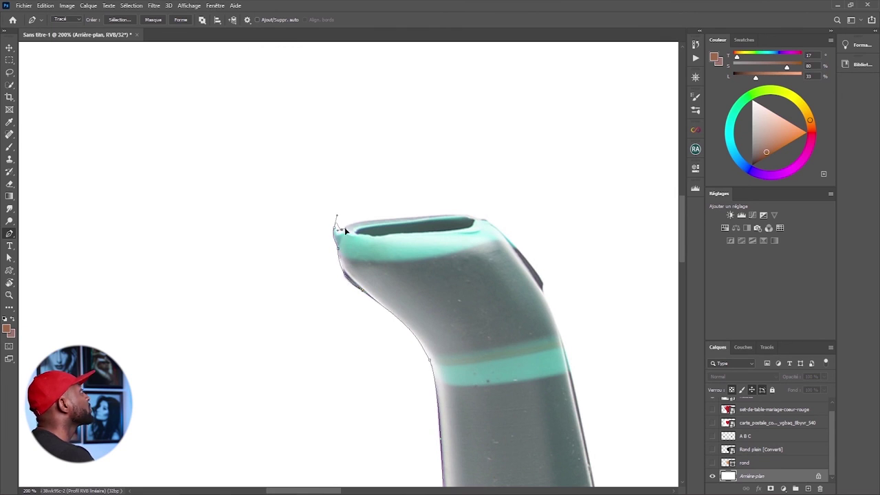
click(483, 217)
drag(542, 284, 460, 173)
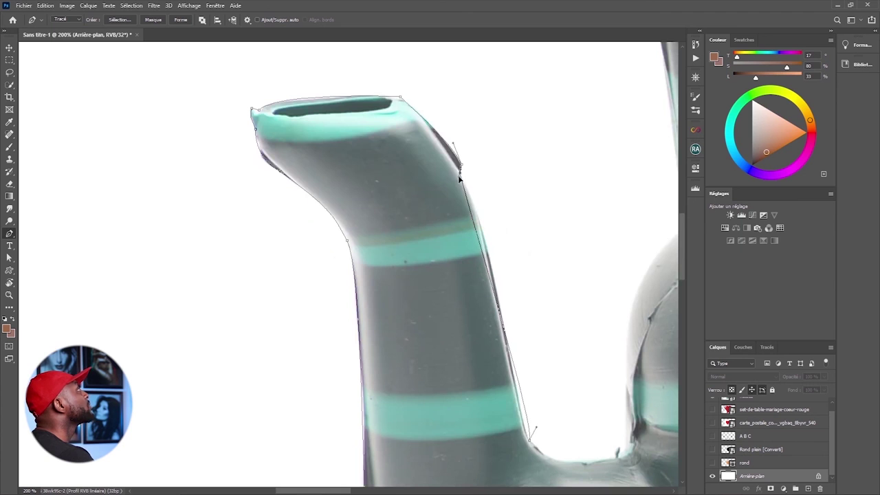
drag(628, 445, 456, 309)
Trace up the handle's left leg, close the kettle path at its left-shoulder anchor with a curve, and reactivate the Pen tool
drag(440, 235, 513, 96)
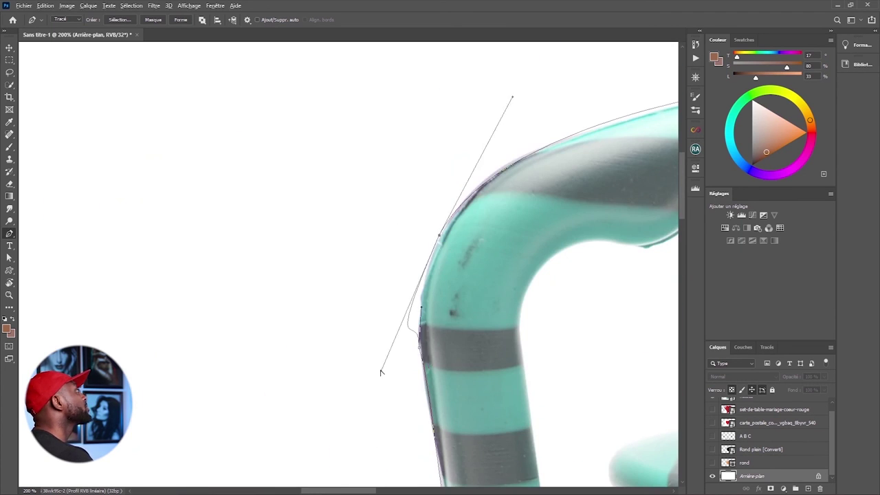
right_click(388, 310)
key(Escape)
key(z)
key(ctrl+0)
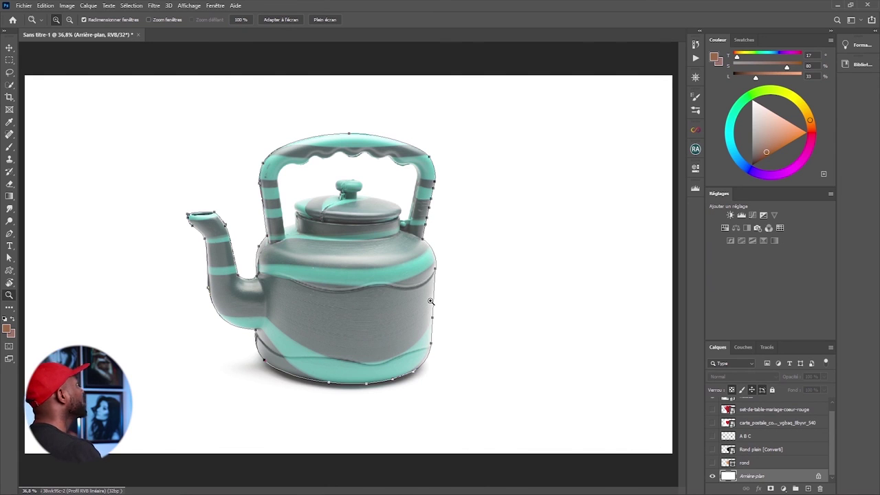
click(10, 233)
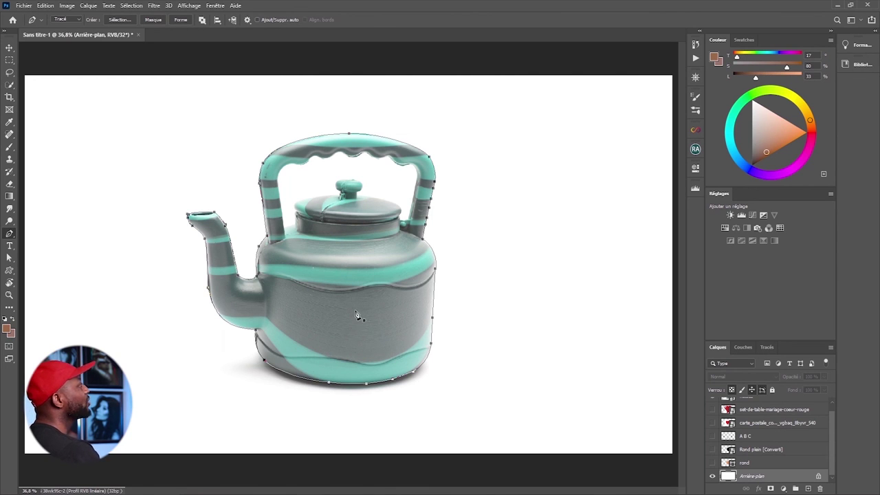
right_click(10, 234)
click(48, 234)
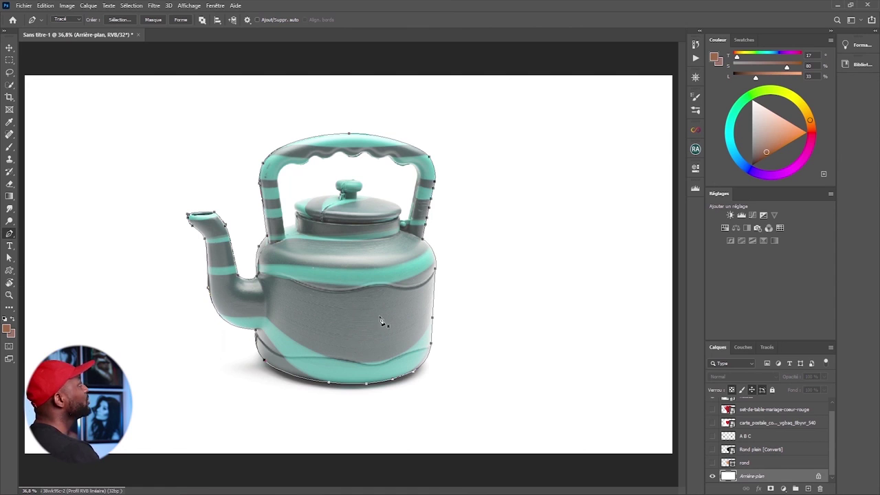
right_click(358, 316)
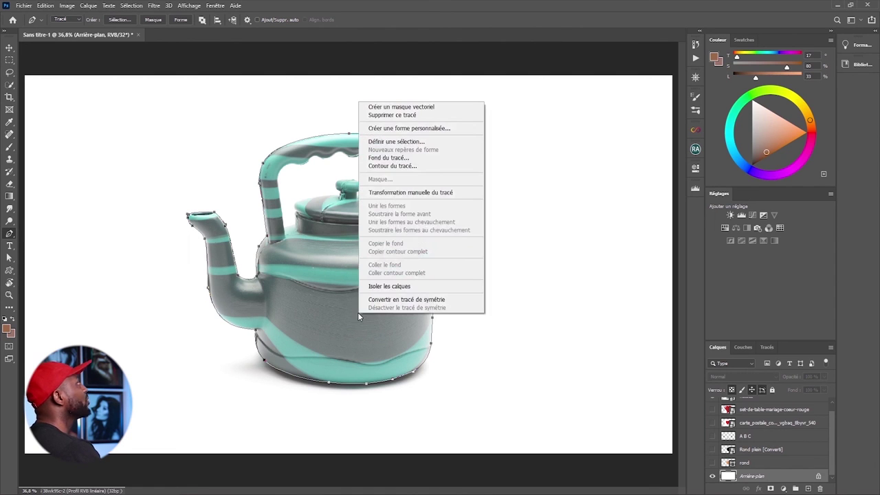
click(396, 142)
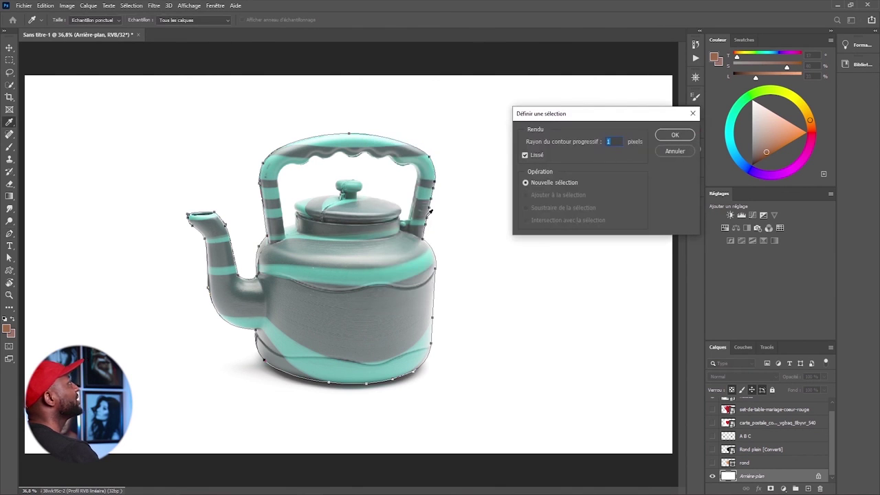
click(674, 137)
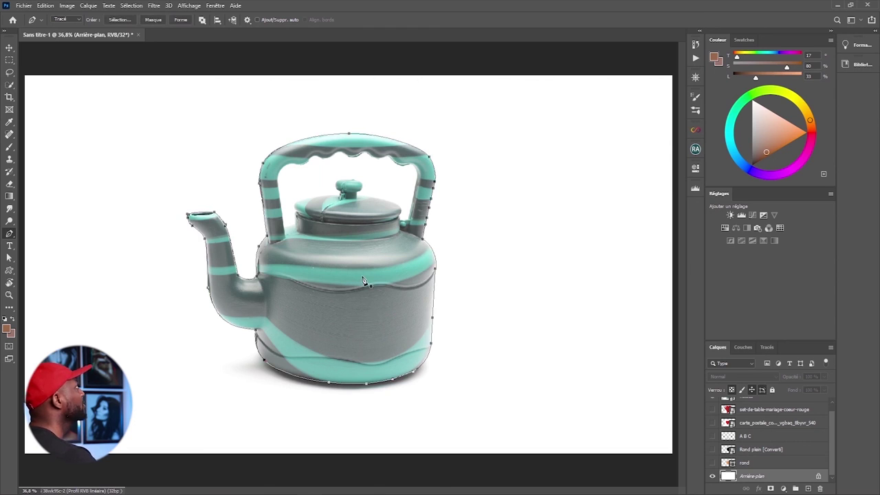
Convert the closed kettle path into a new anti-aliased selection with a feather radius of 1 pixel
click(119, 21)
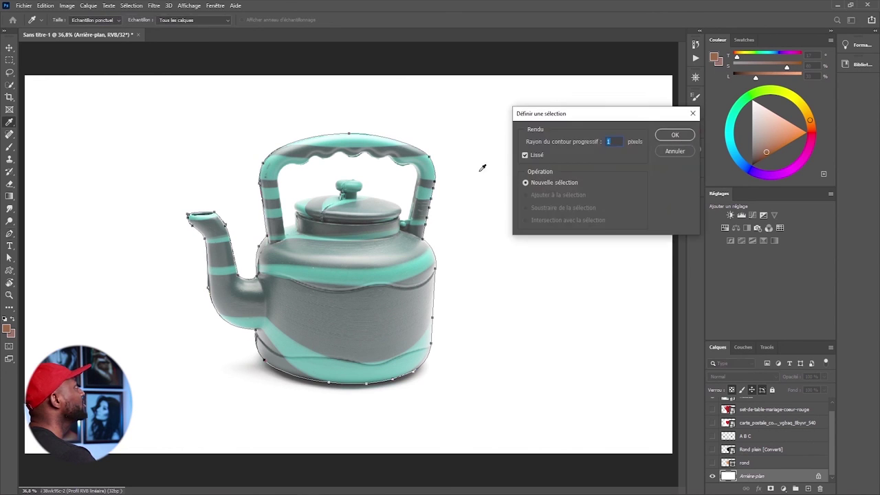
click(667, 137)
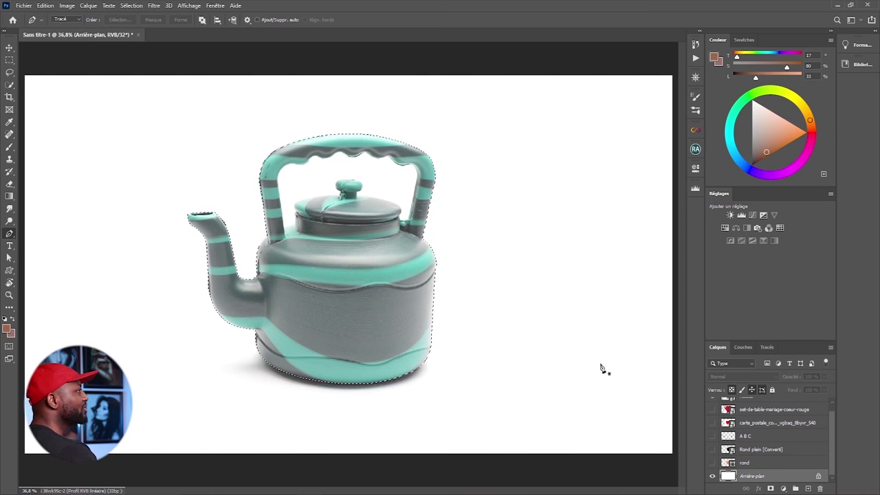
Create a new layer and move it to the top of the layer stack, above Kettle3
click(808, 489)
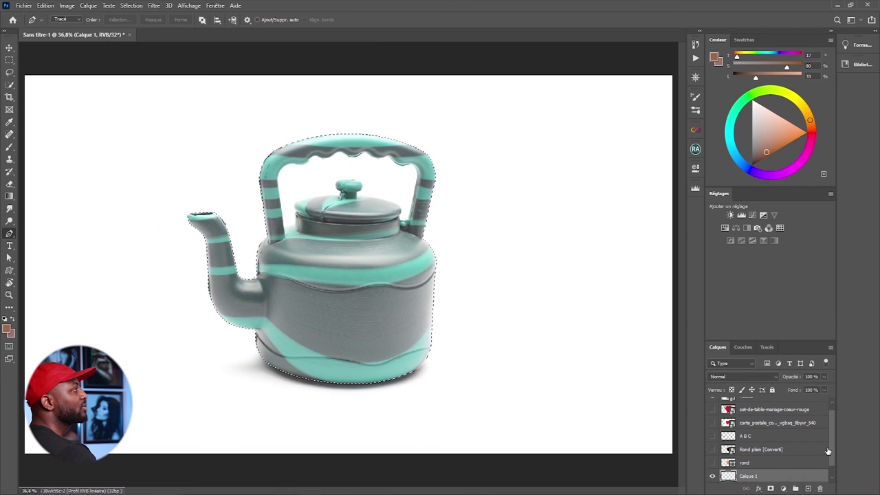
drag(787, 478, 785, 405)
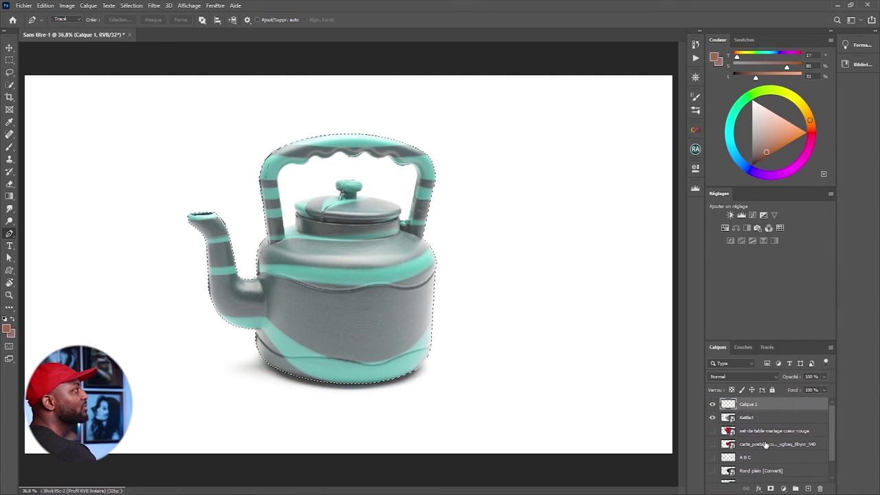
Add a Curves adjustment layer masked to the kettle selection and pull the RGB curve's midtones down to darken the kettle
click(770, 488)
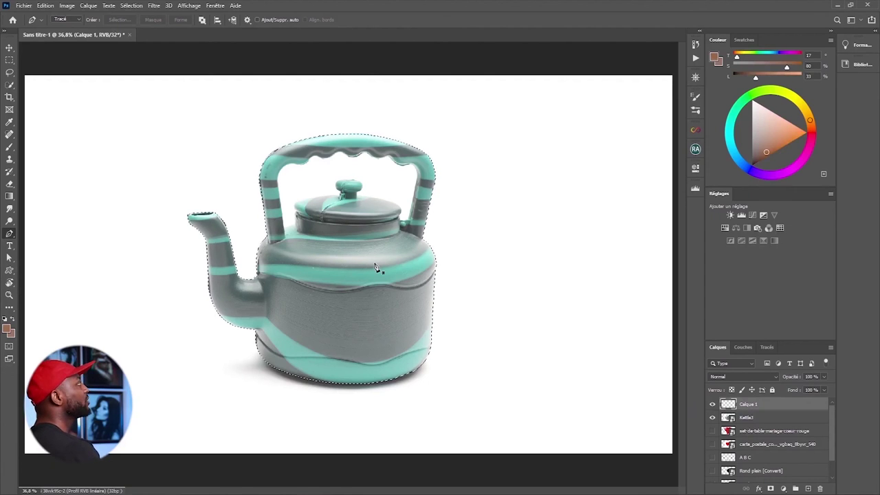
click(783, 489)
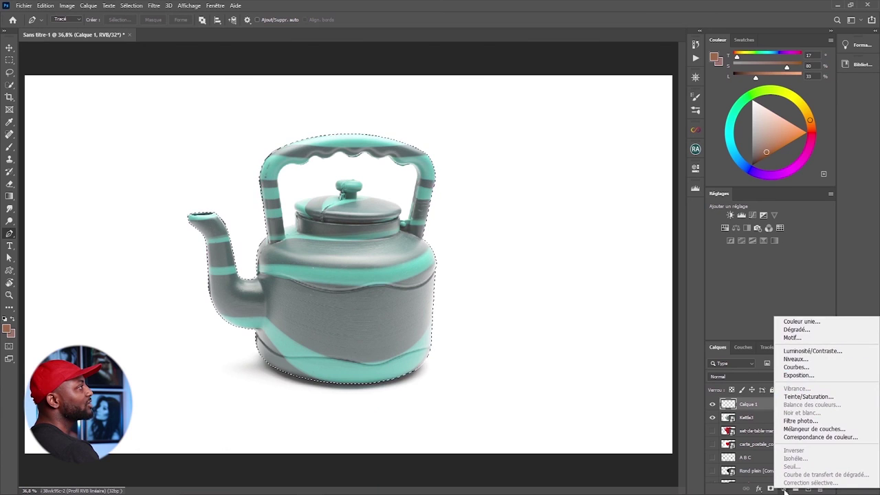
click(798, 367)
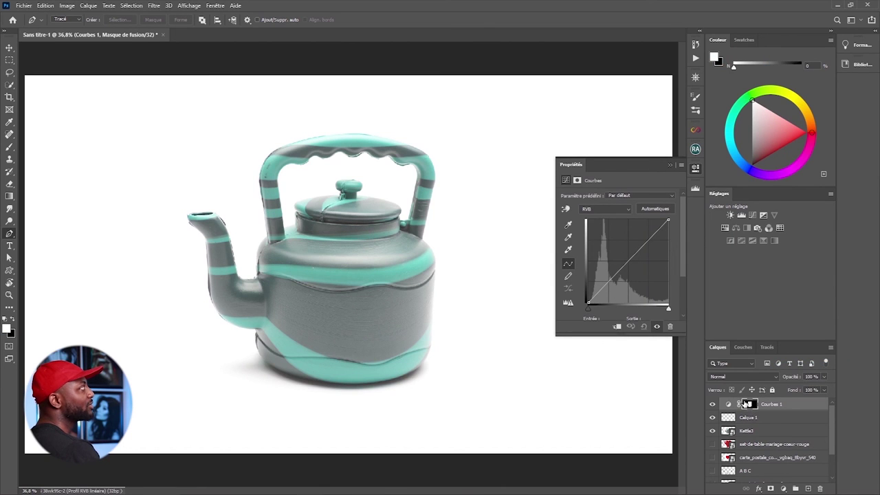
drag(627, 259, 643, 278)
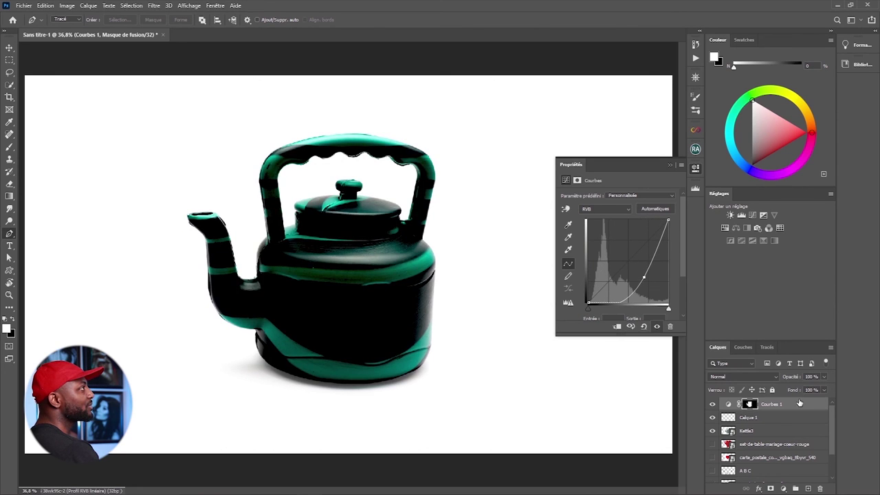
Undo the Curves adjustment, the new layer and the selection to return to the closed kettle path, and collapse the properties
key(Delete)
key(ctrl+z)
key(ctrl+z)
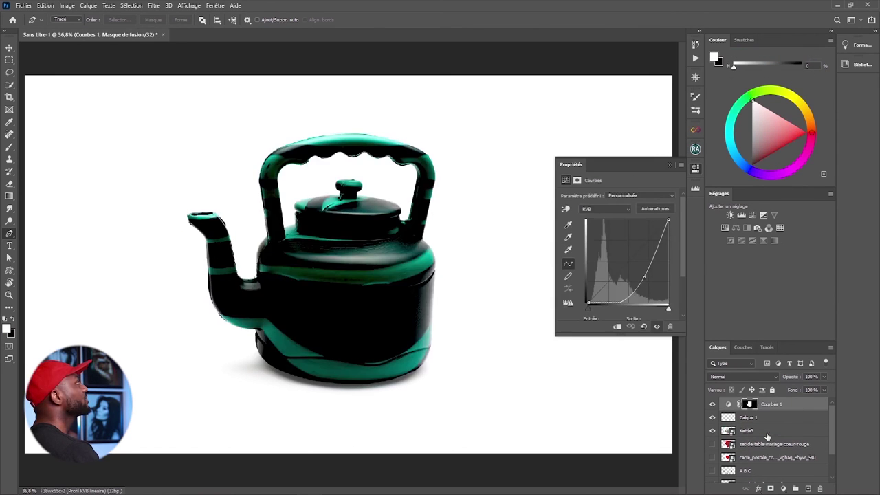
key(ctrl+z)
key(ctrl+z)
key(ctrl+z)
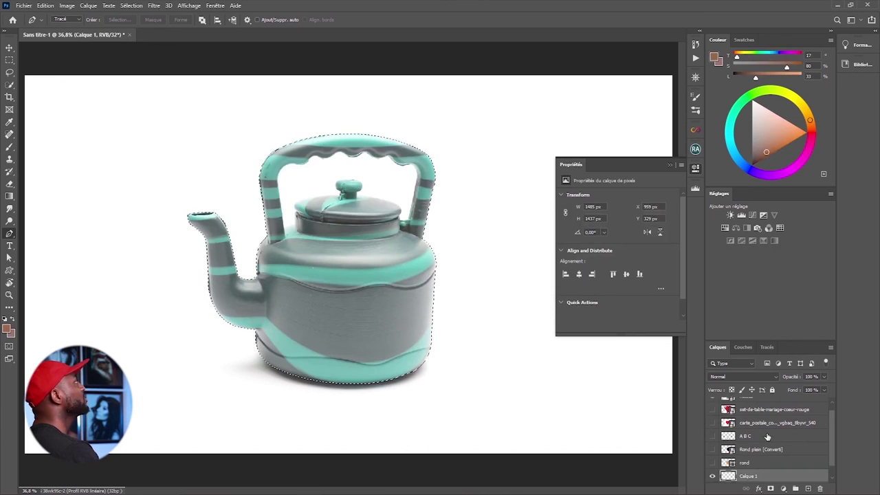
key(ctrl+z)
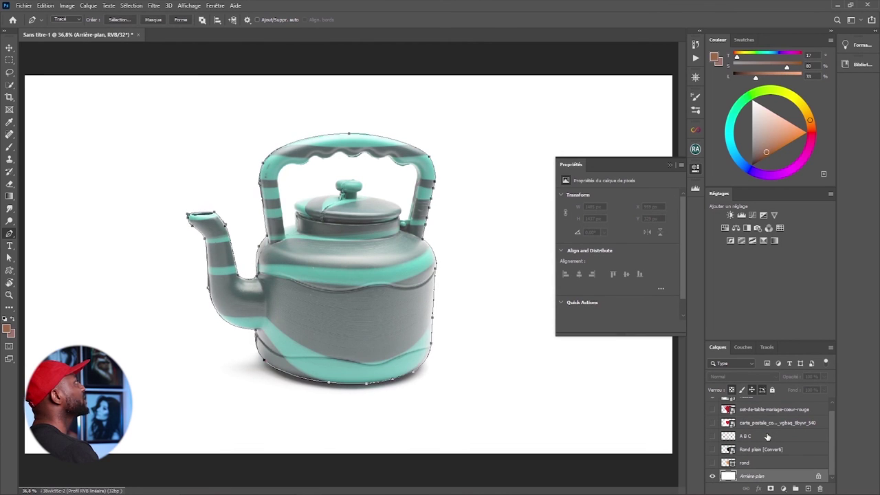
click(670, 165)
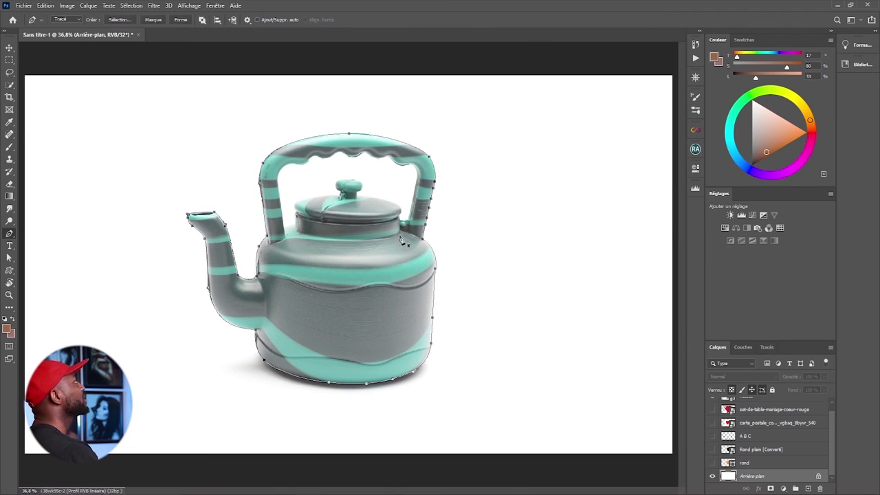
Create a shape layer from the kettle path and toggle the Kettle3 layer's visibility to check the filled silhouette
click(181, 20)
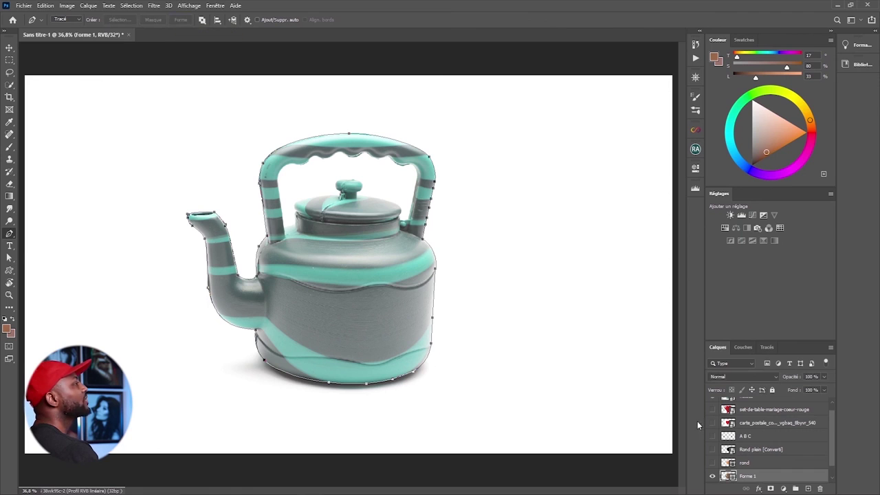
scroll(829, 455, up, 2)
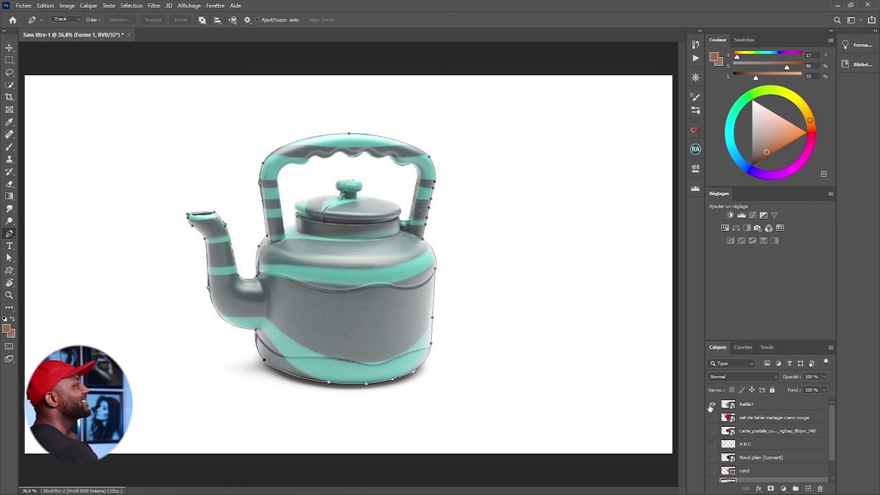
click(712, 406)
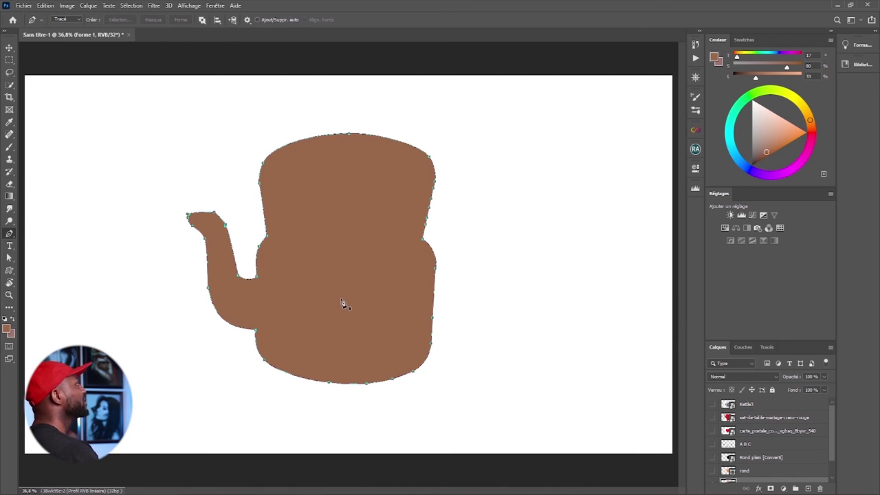
click(711, 405)
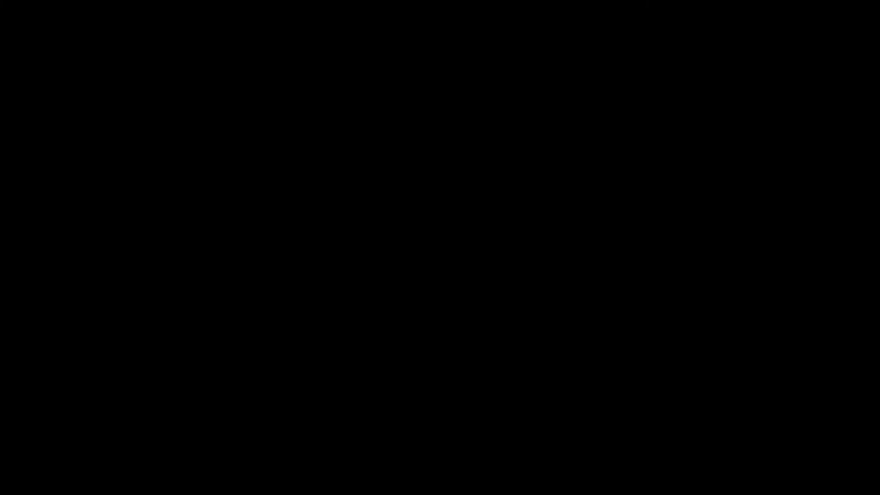
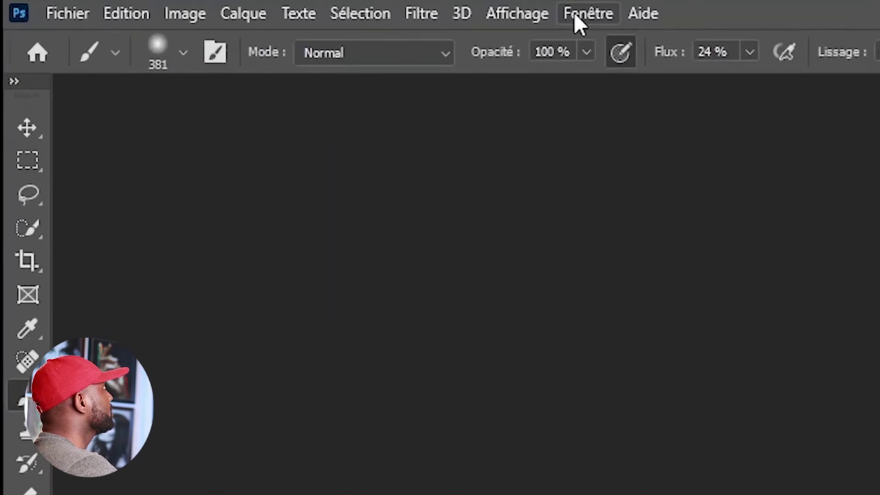
Display the Actions panel and look at the History panel grouped with it
click(210, 6)
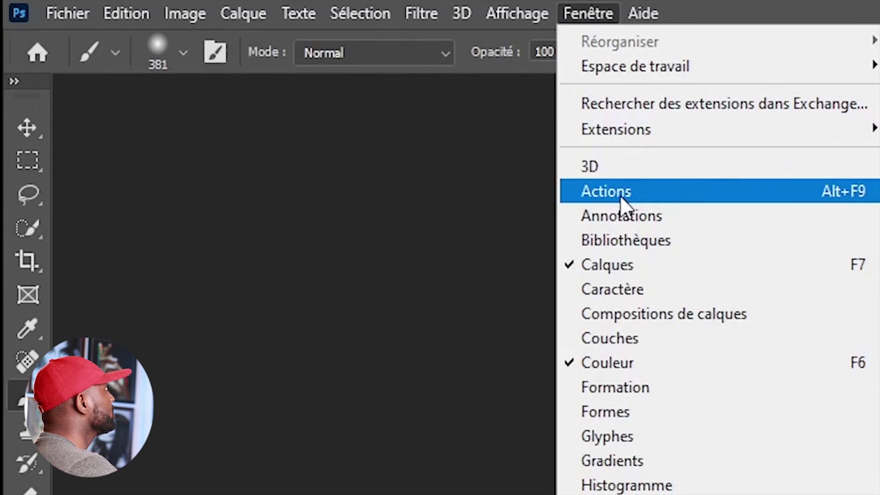
click(700, 191)
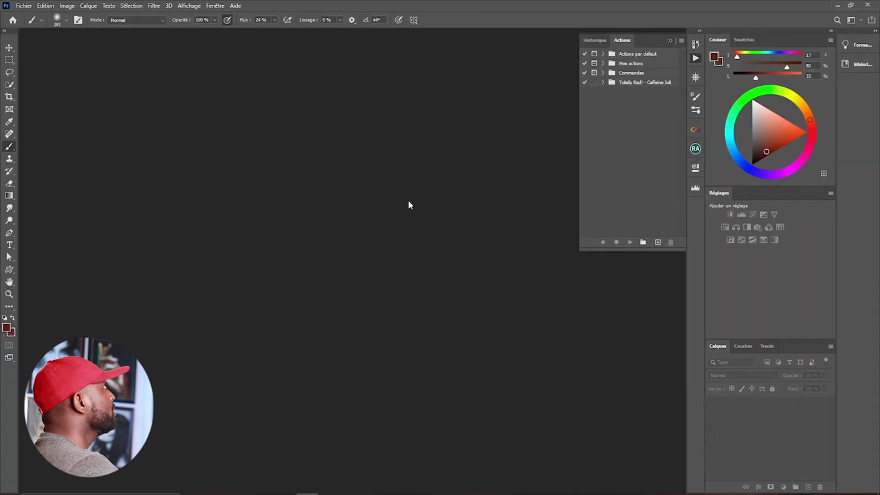
click(593, 41)
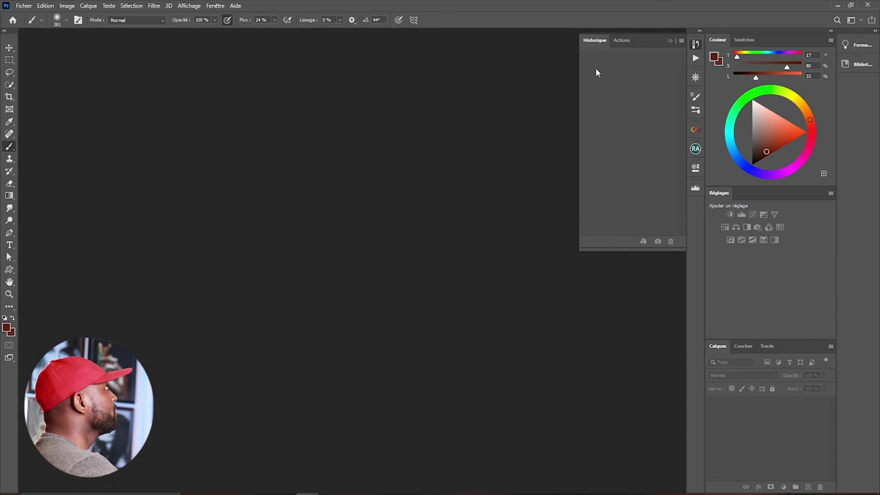
click(621, 41)
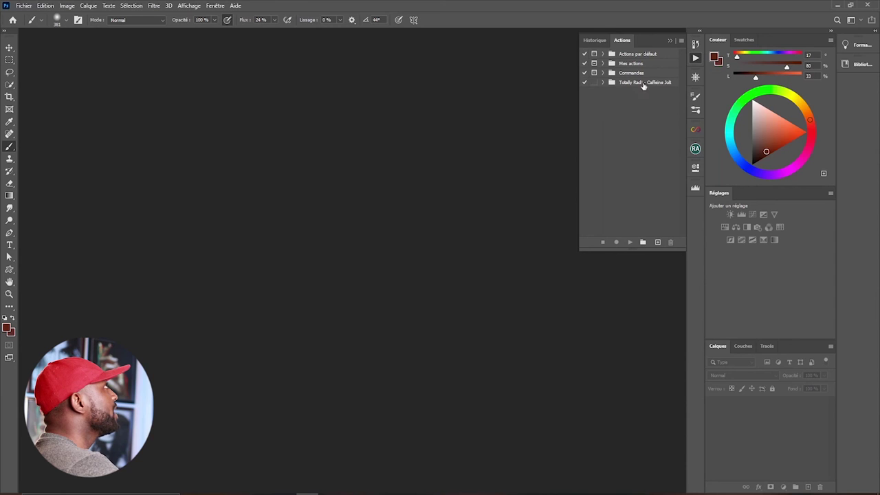
Review the commands available for managing actions, including loading action sets, and collapse the Actions panel
click(681, 40)
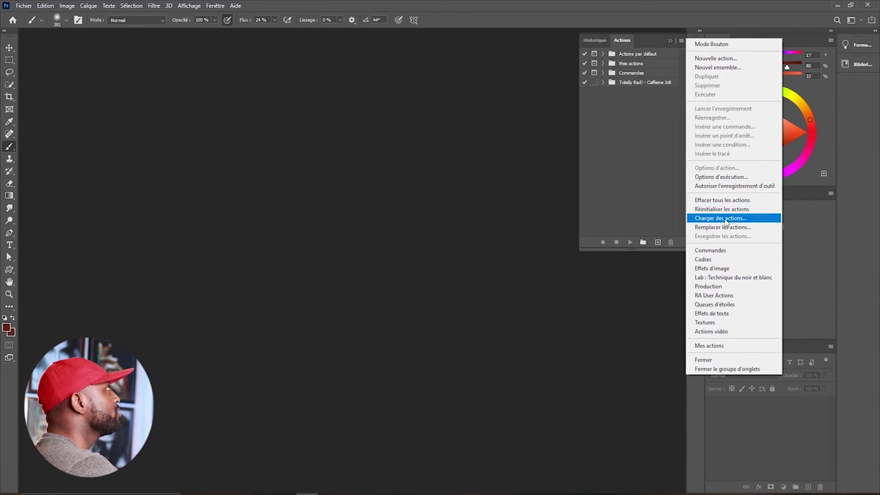
click(643, 184)
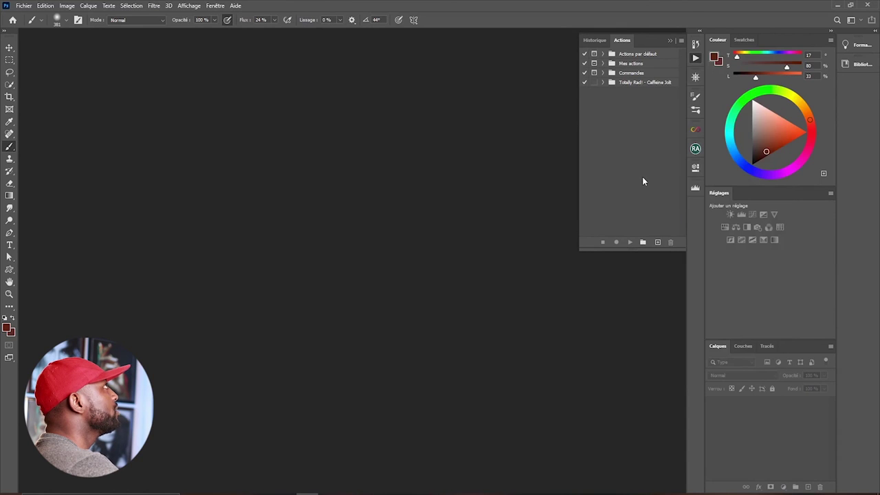
click(670, 41)
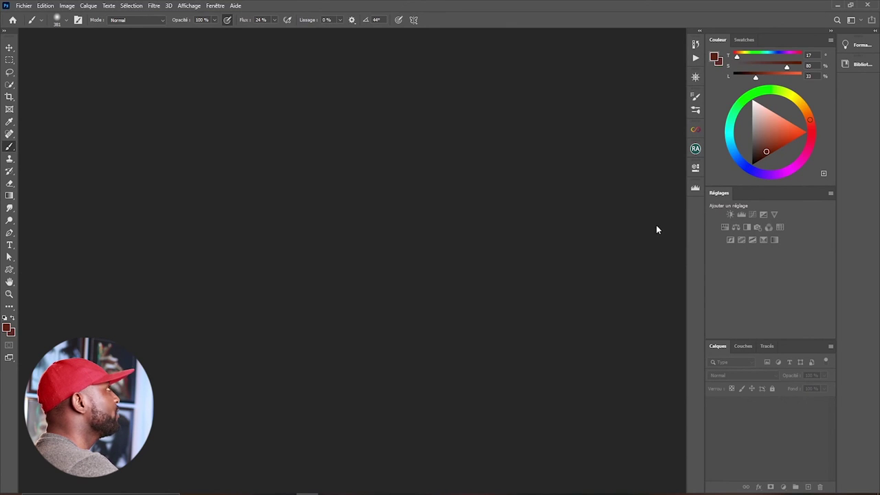
Load ActionFousemedias.atn from the Les actions folder as an action set, and expand the set to check its actions before collapsing it
click(696, 60)
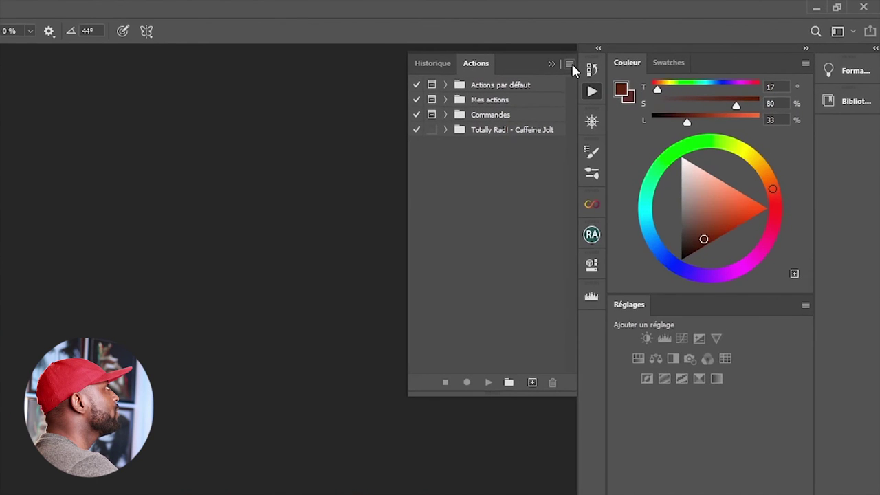
click(570, 64)
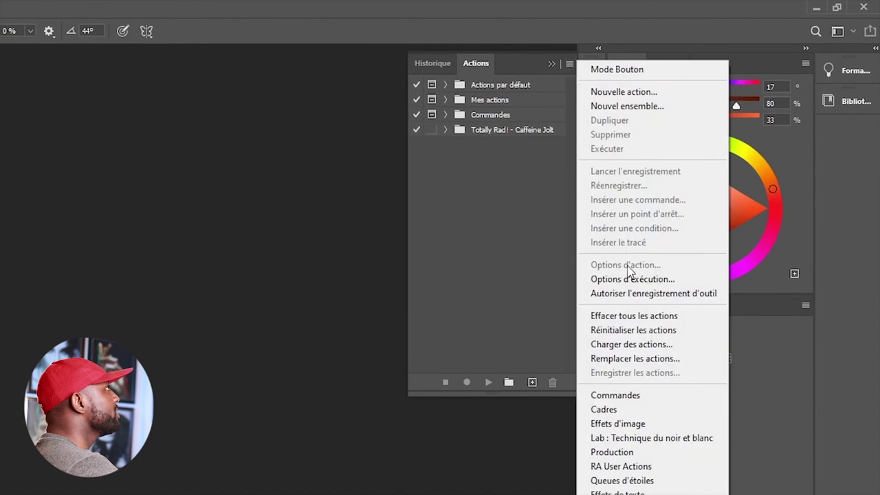
click(627, 345)
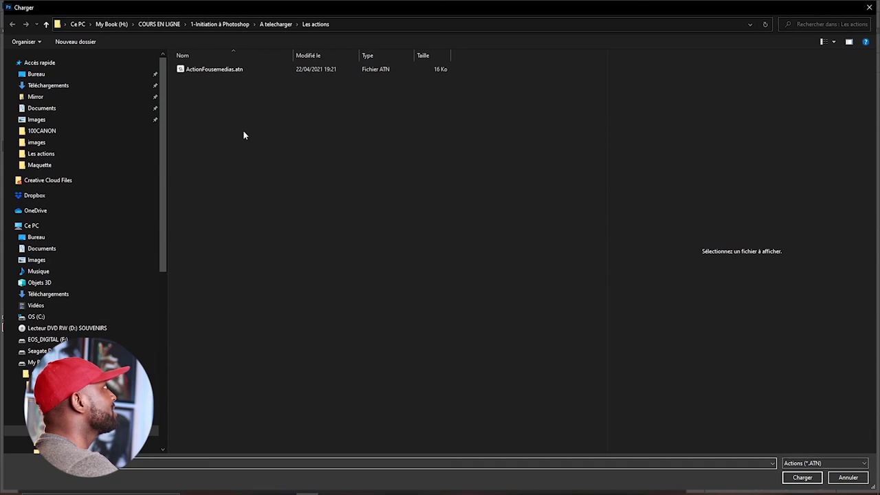
click(205, 71)
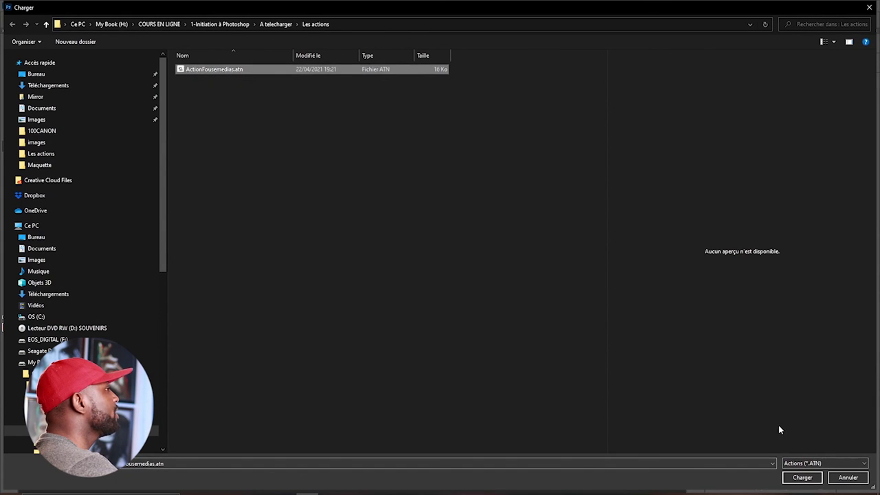
click(799, 479)
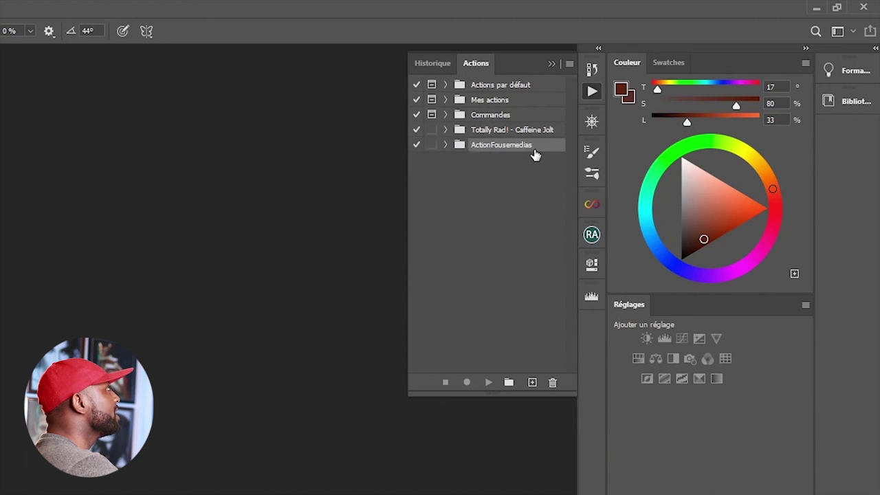
click(445, 145)
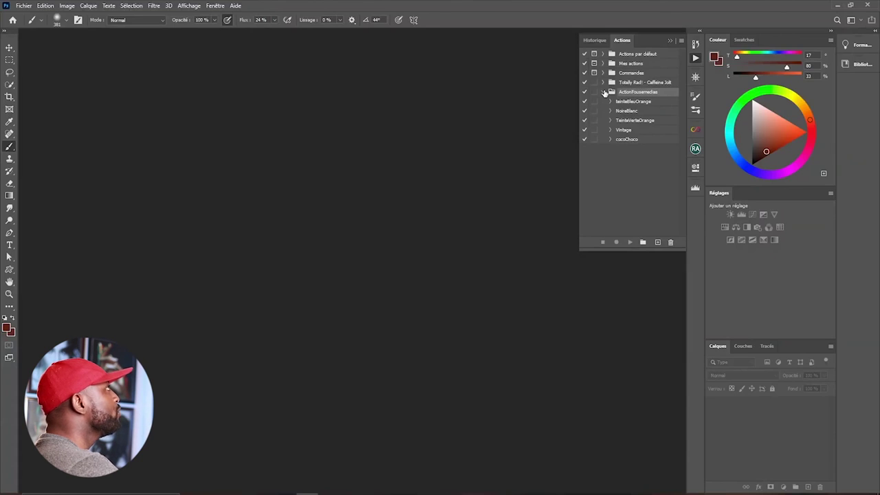
click(604, 92)
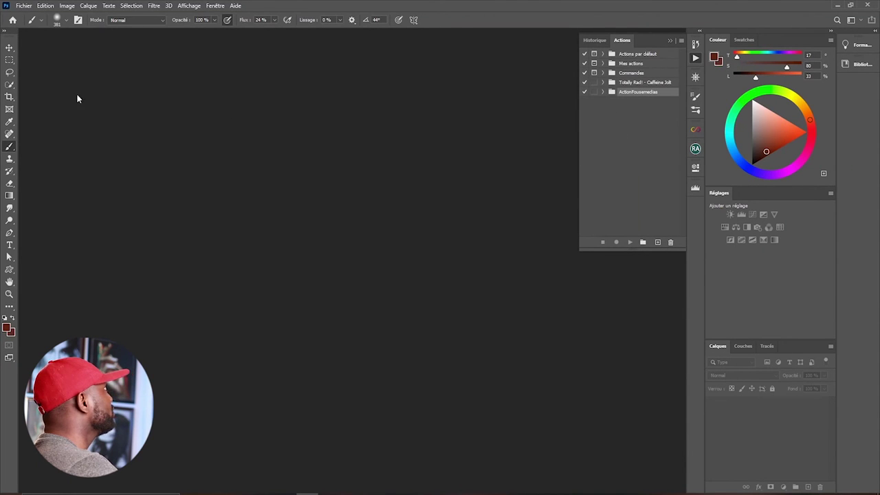
Open img (2).jpg from the images folder, keeping its embedded color profile
click(23, 5)
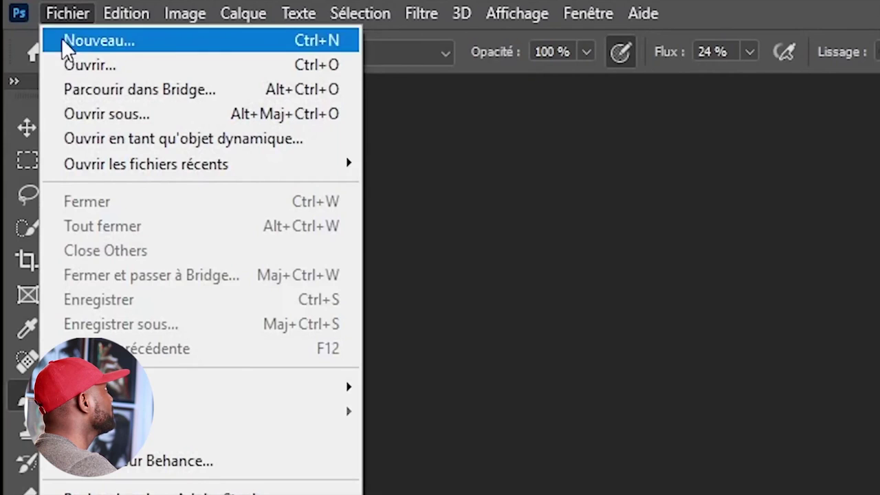
click(76, 64)
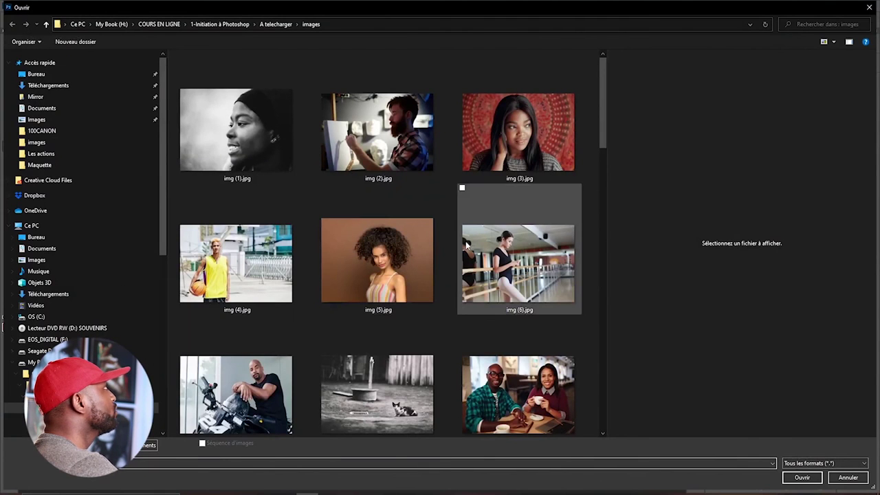
click(383, 147)
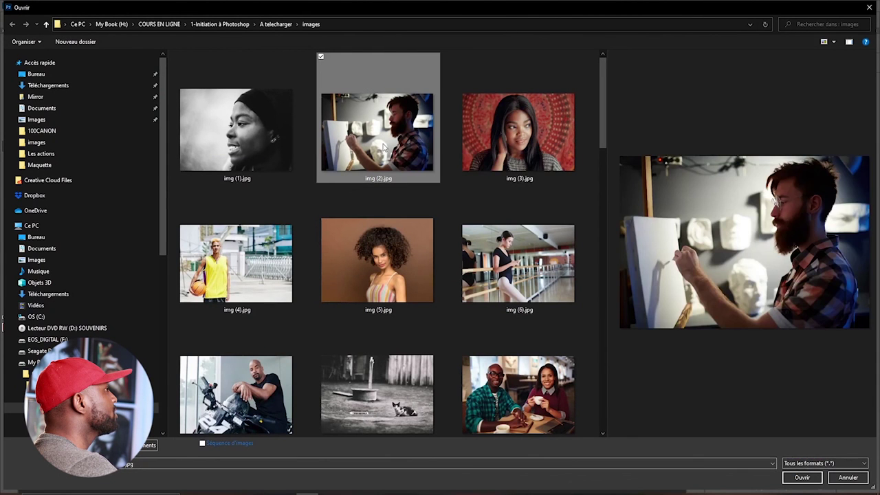
click(802, 477)
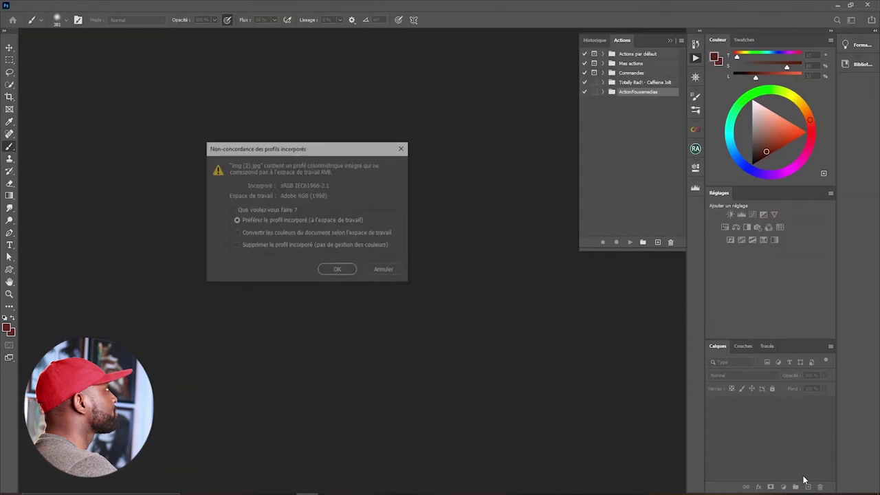
click(332, 272)
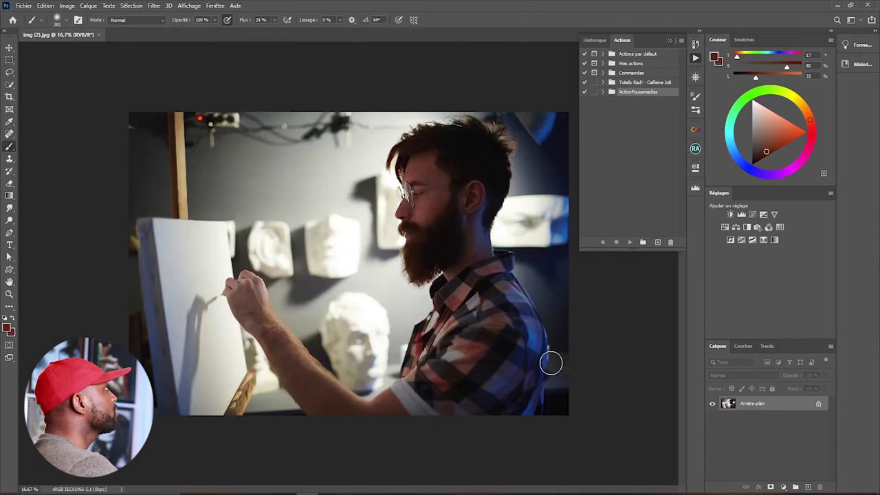
Expand the ActionFousemedias set and go through its five actions, from teinteBleuOrange to cocoChoco
click(603, 93)
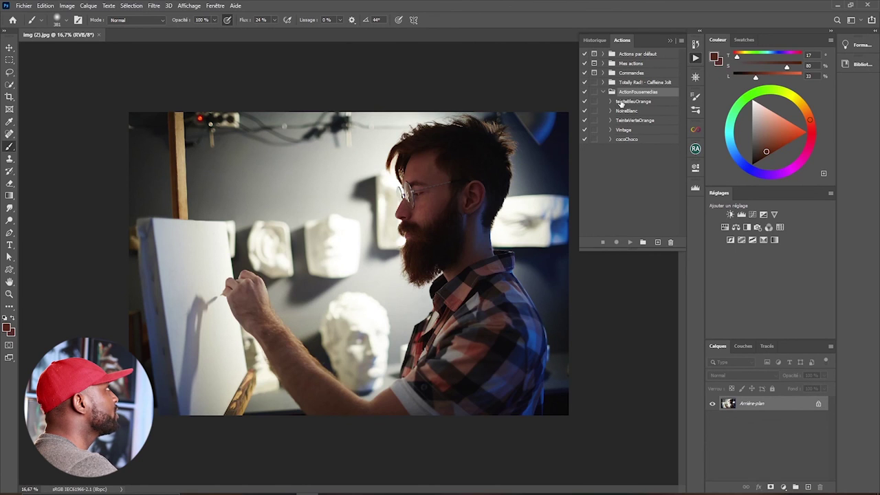
click(621, 103)
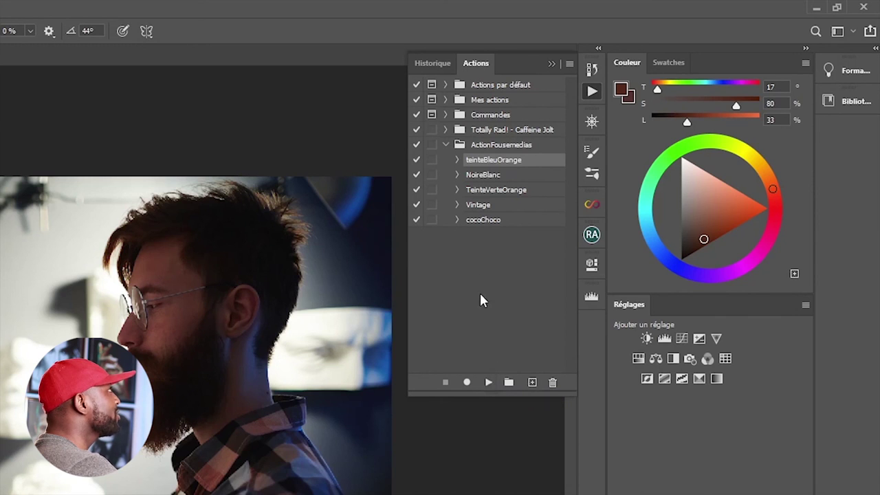
click(473, 176)
click(477, 191)
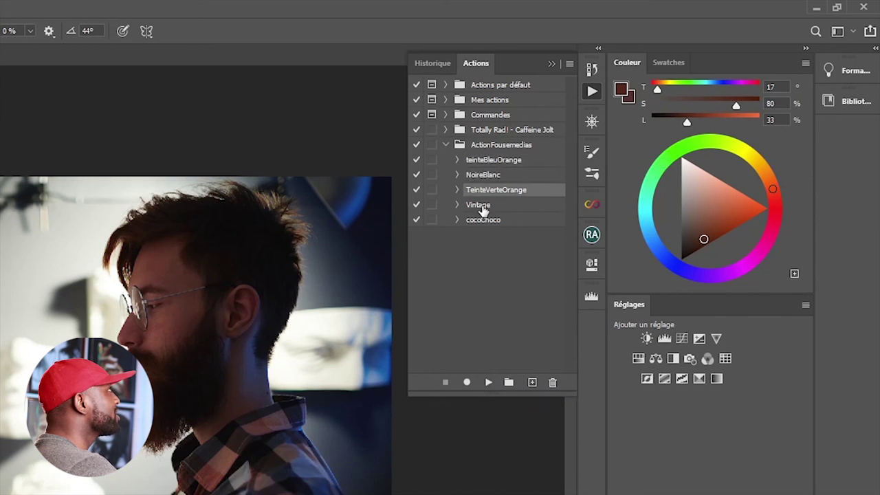
click(482, 206)
click(485, 220)
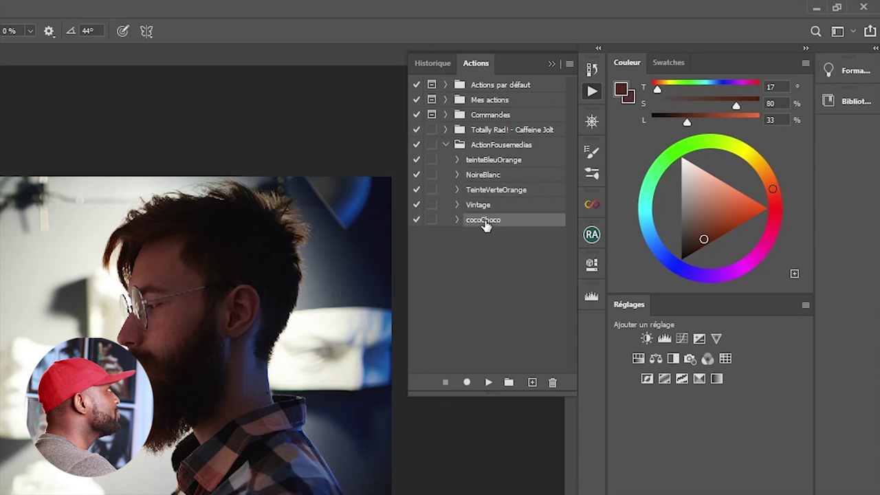
Run the teinteBleuOrange action on the photo and repeatedly hide and show its gradient map layer to compare before and after
click(473, 161)
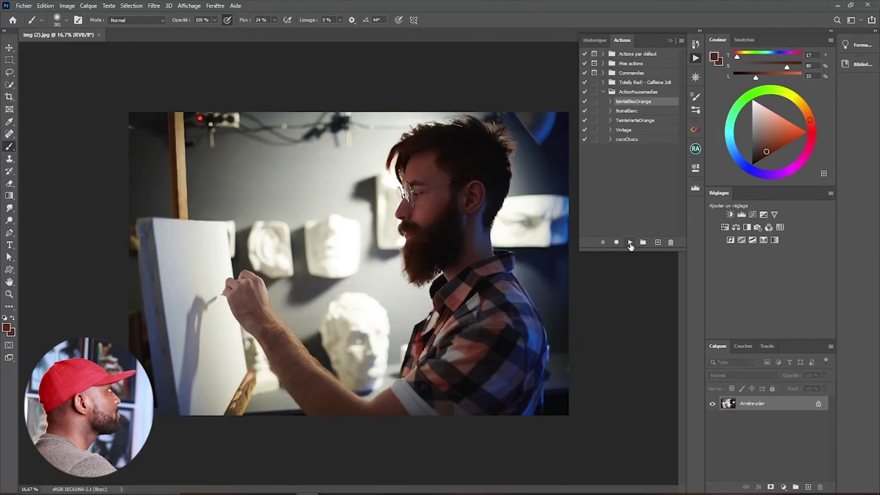
click(630, 243)
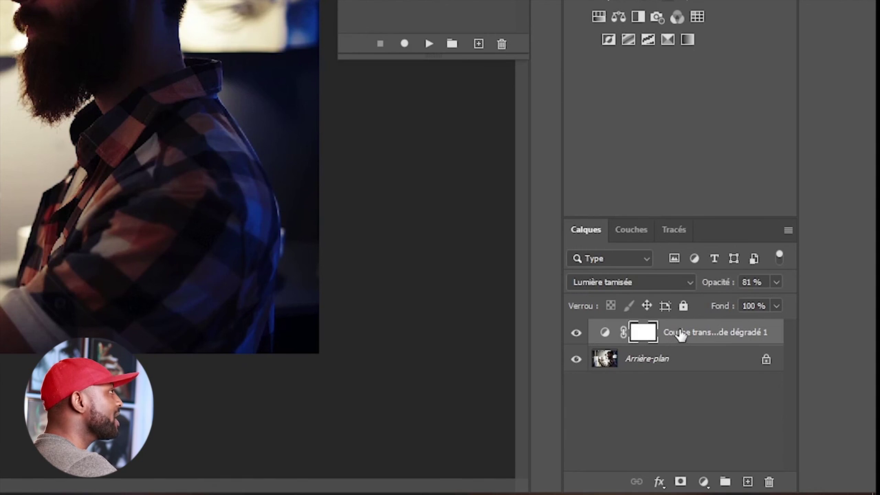
click(577, 333)
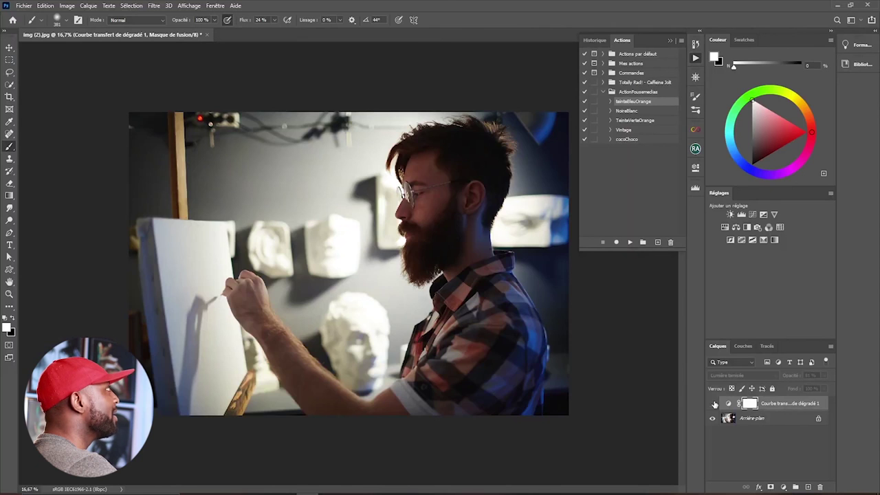
click(714, 404)
click(714, 405)
click(714, 405)
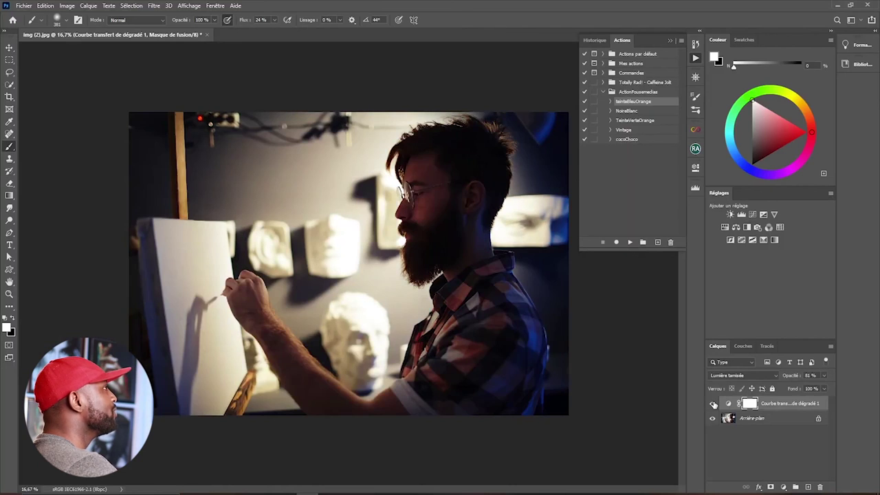
click(714, 404)
click(714, 404)
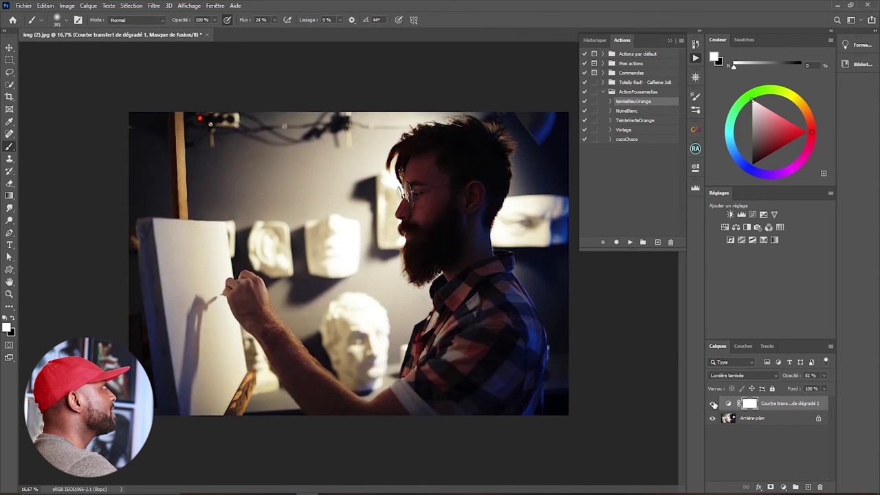
click(714, 404)
click(714, 405)
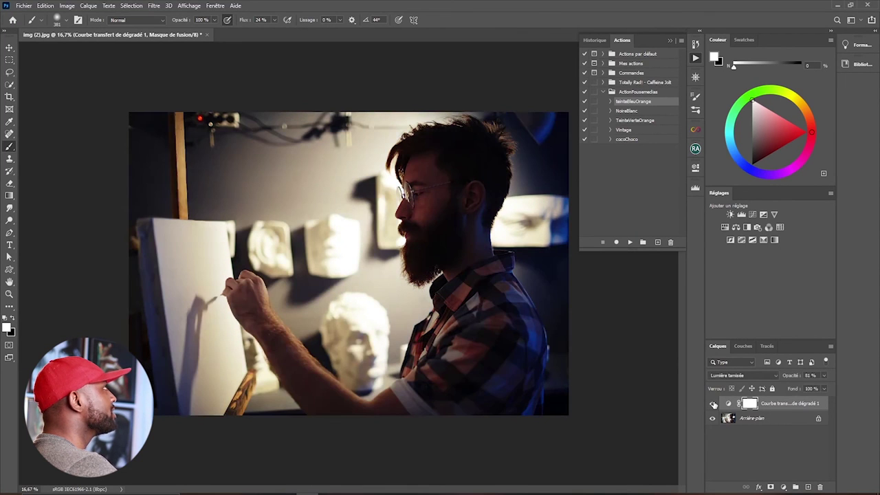
click(714, 404)
click(714, 404)
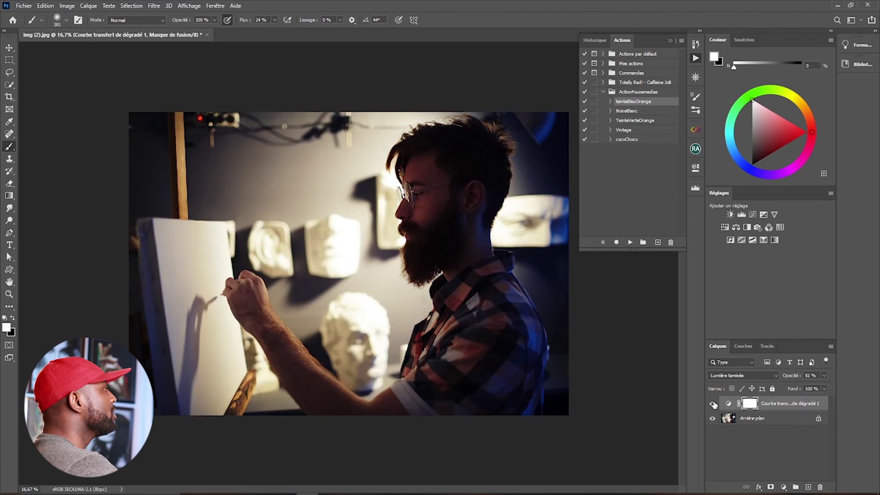
click(714, 404)
click(714, 404)
click(714, 404)
click(714, 404)
click(714, 404)
click(714, 405)
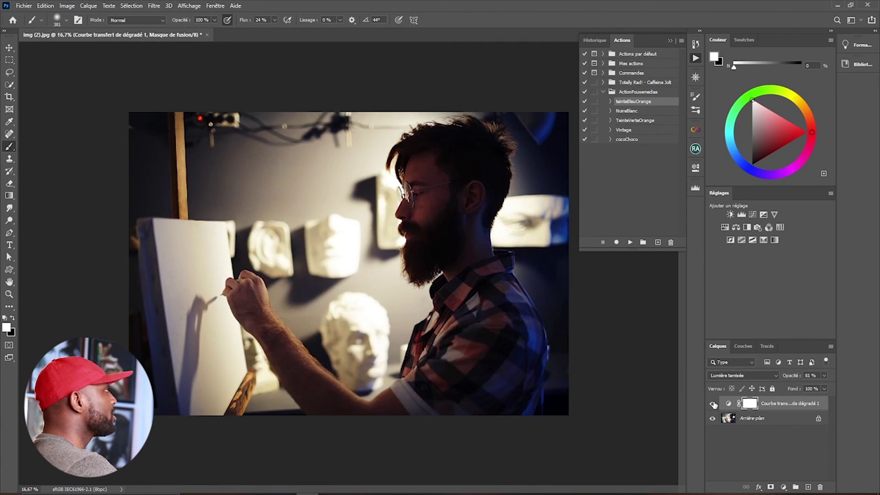
click(713, 404)
click(713, 404)
click(713, 405)
click(713, 404)
click(714, 404)
click(713, 404)
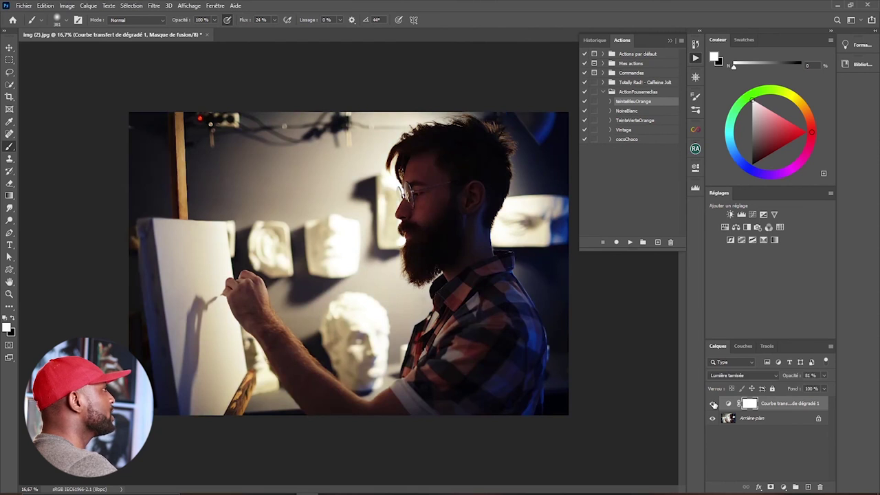
click(713, 404)
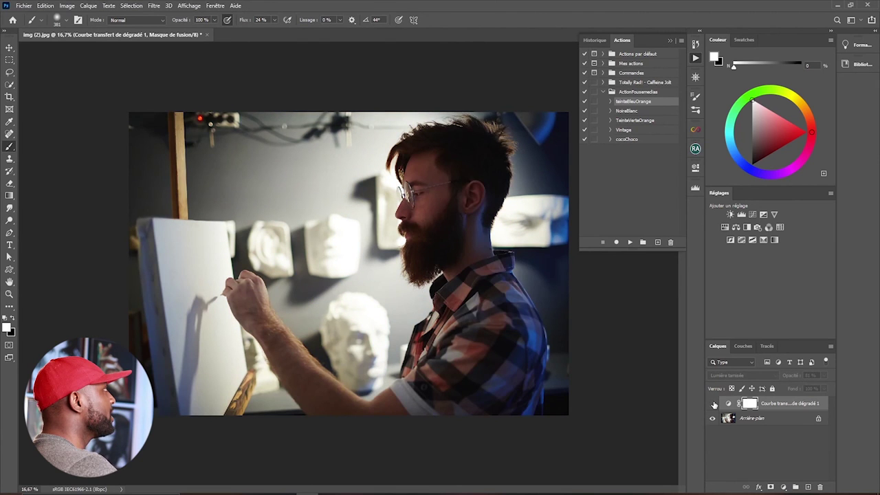
click(713, 404)
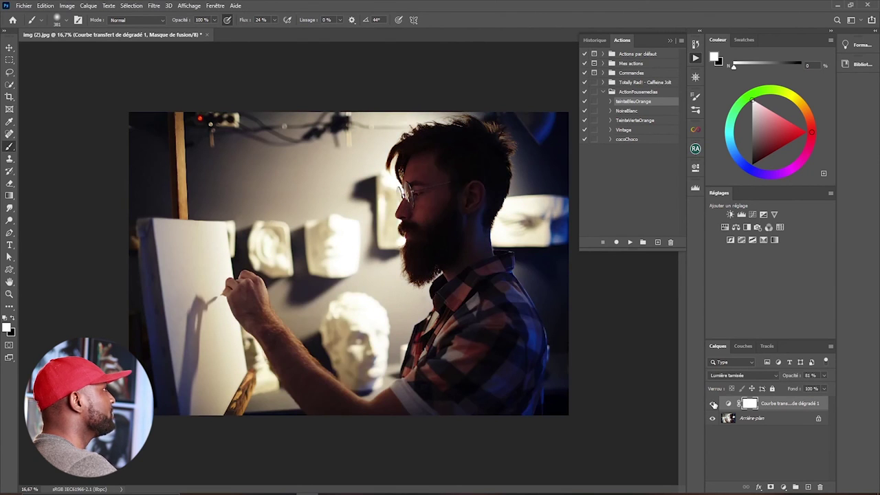
click(714, 405)
click(713, 404)
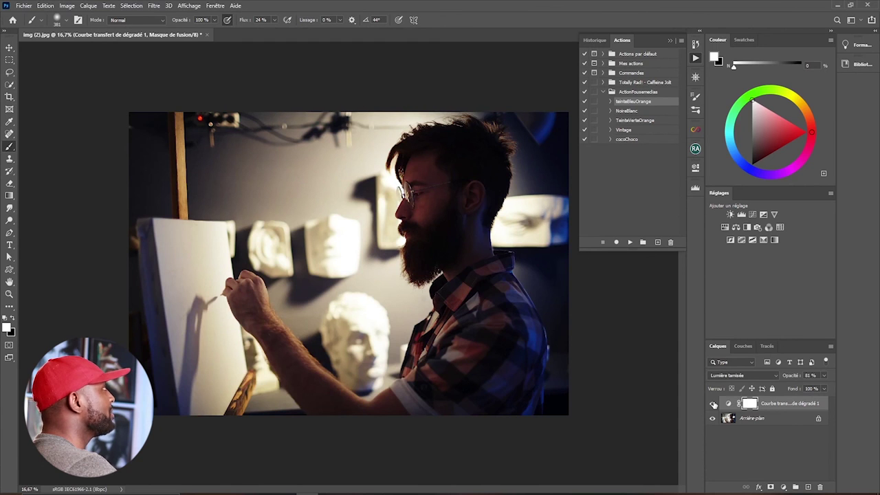
click(714, 405)
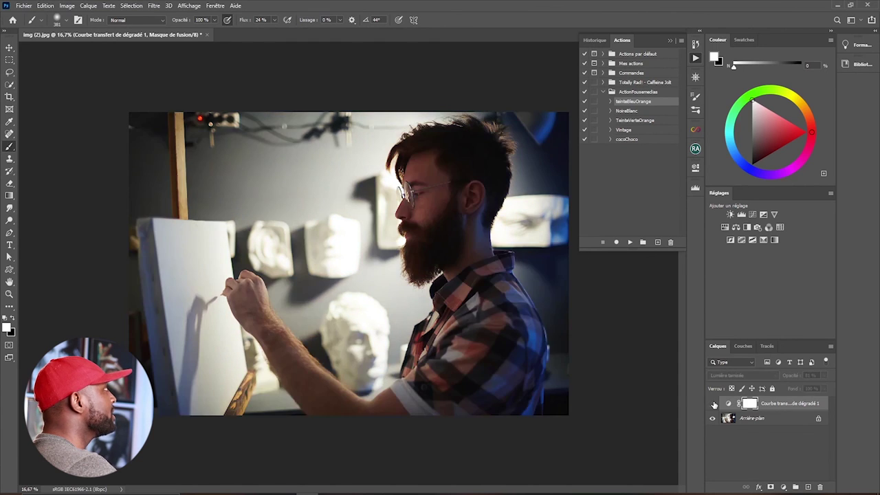
click(713, 404)
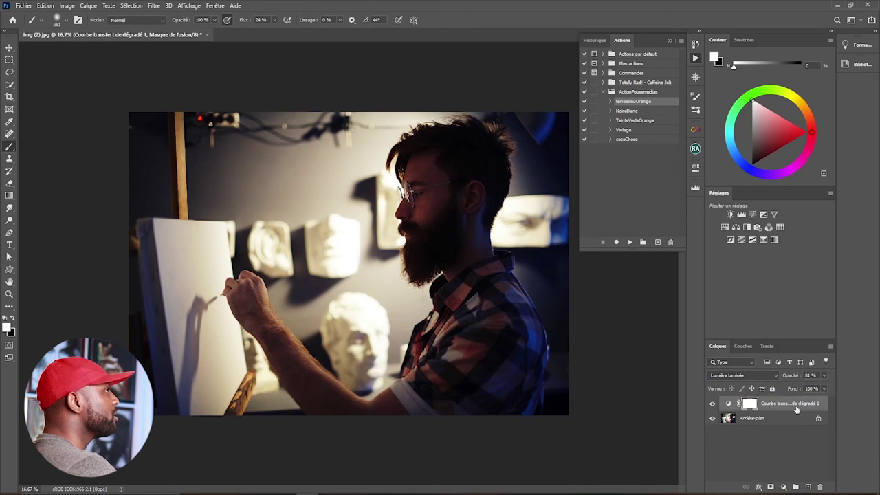
Delete the gradient map adjustment layer and run the NoireBlanc action on the photo
drag(797, 409, 820, 487)
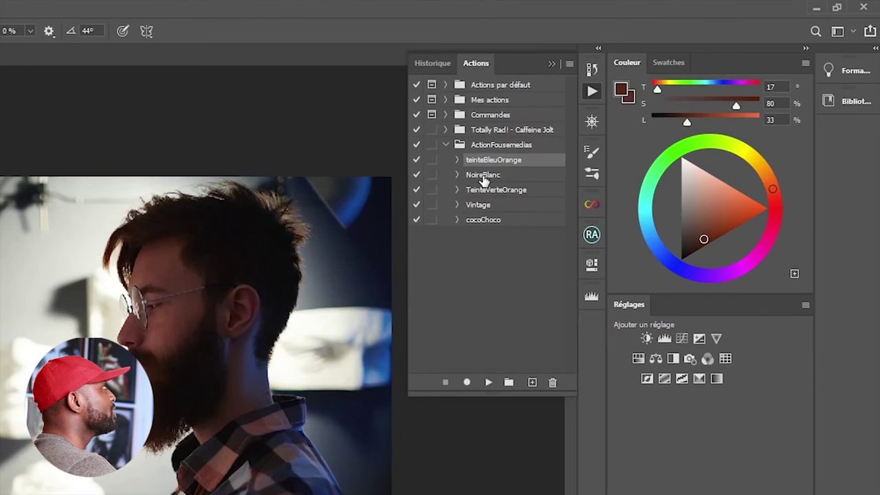
click(627, 112)
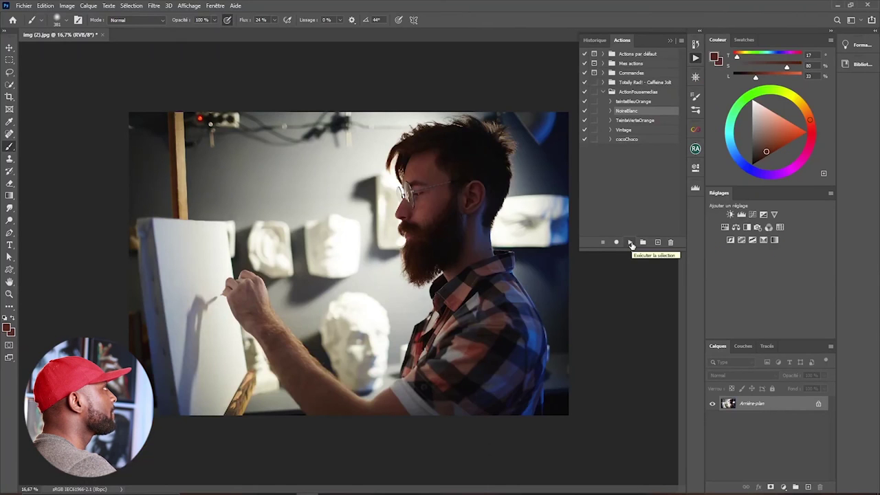
click(631, 245)
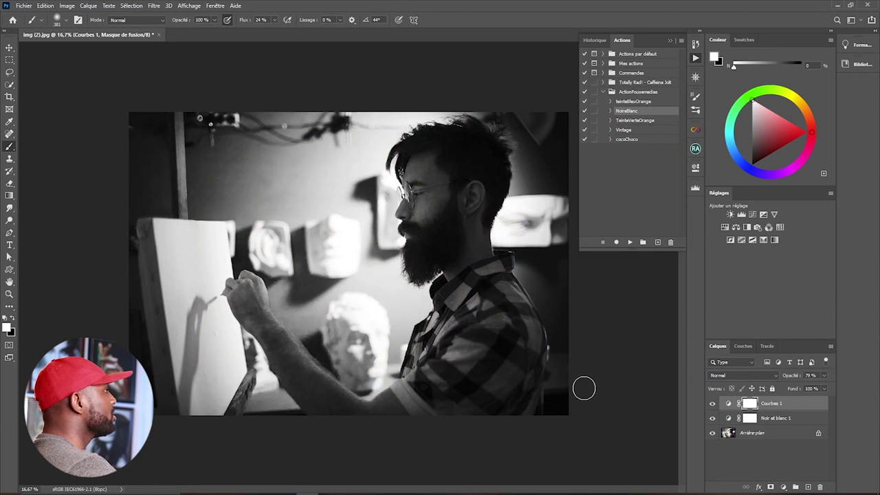
Hide and show the Courbes 1 and Noir et blanc 1 adjustment layers to compare each one's effect on the photo
click(756, 420)
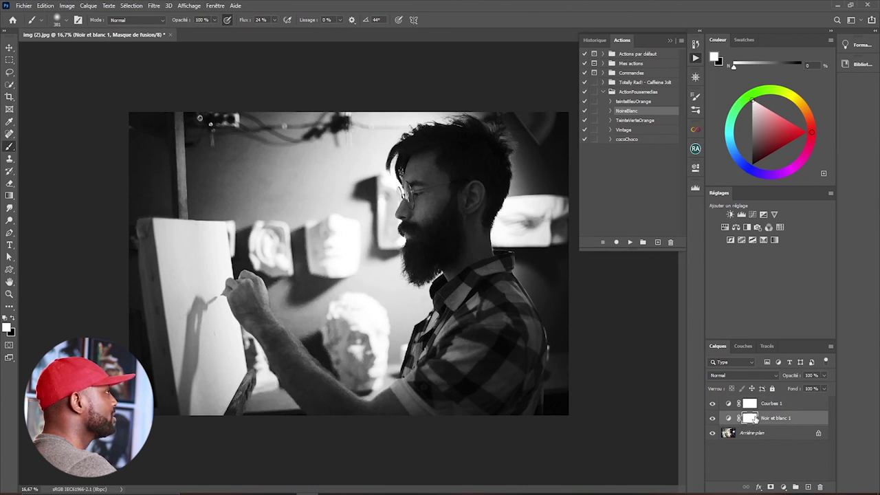
click(713, 406)
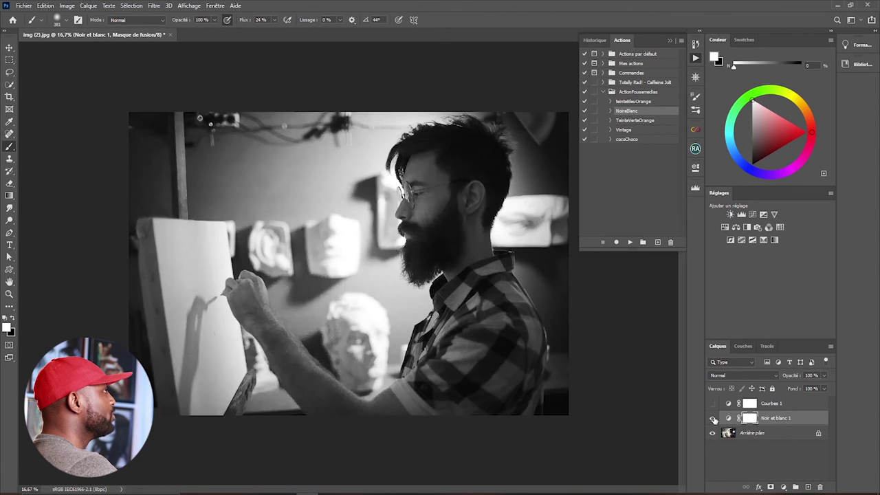
click(713, 418)
click(713, 418)
click(713, 418)
click(713, 418)
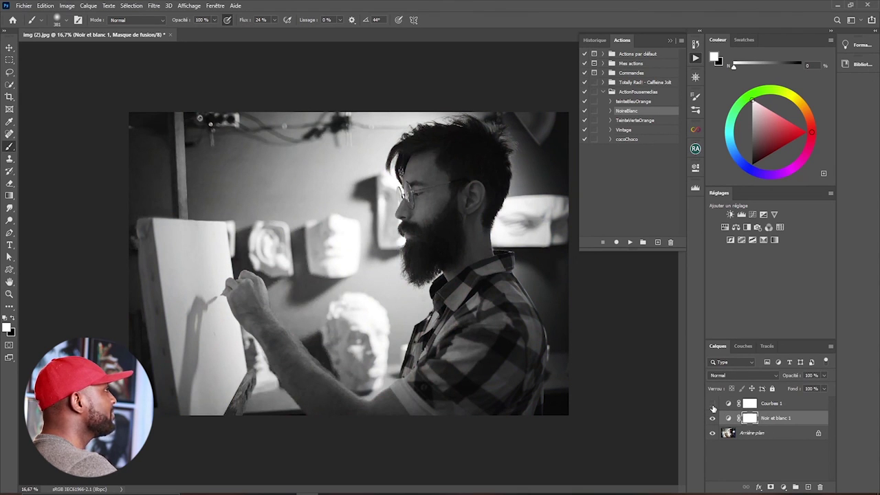
click(713, 405)
click(713, 406)
click(715, 407)
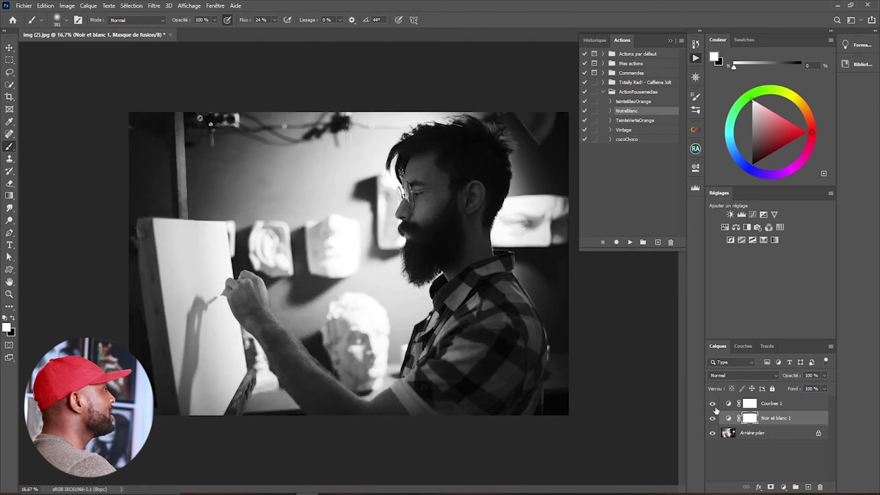
click(713, 406)
click(713, 420)
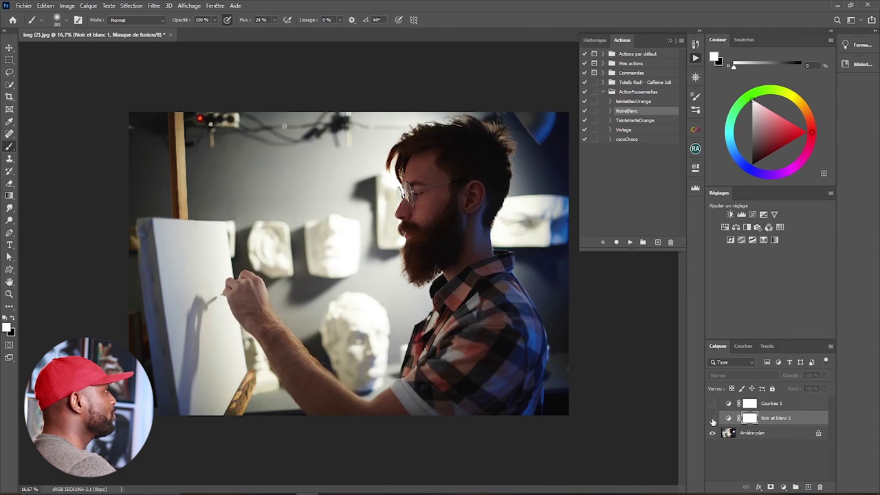
click(713, 420)
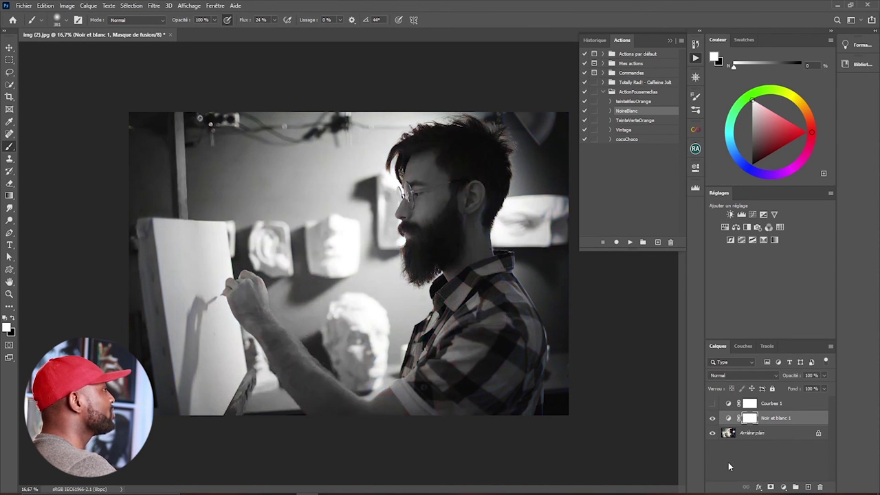
click(712, 404)
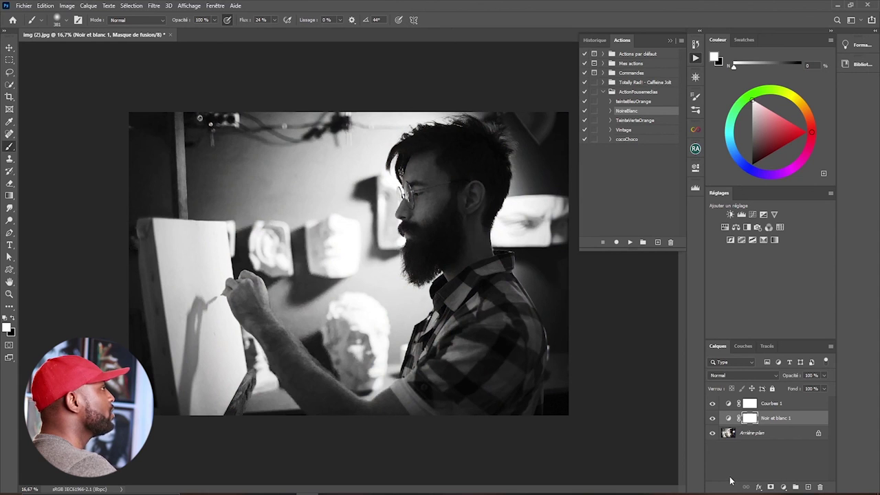
Select the Courbes 1 and Noir et blanc 1 adjustment layers together and delete them
click(754, 407)
click(751, 418)
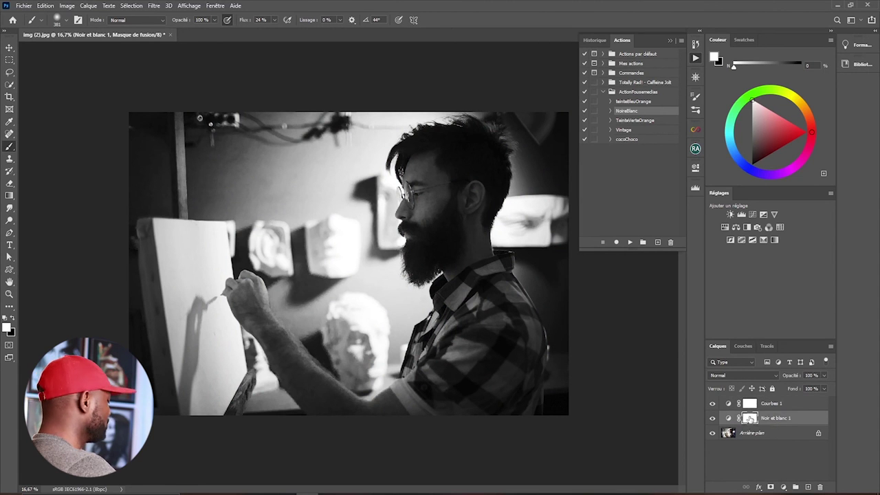
click(752, 405)
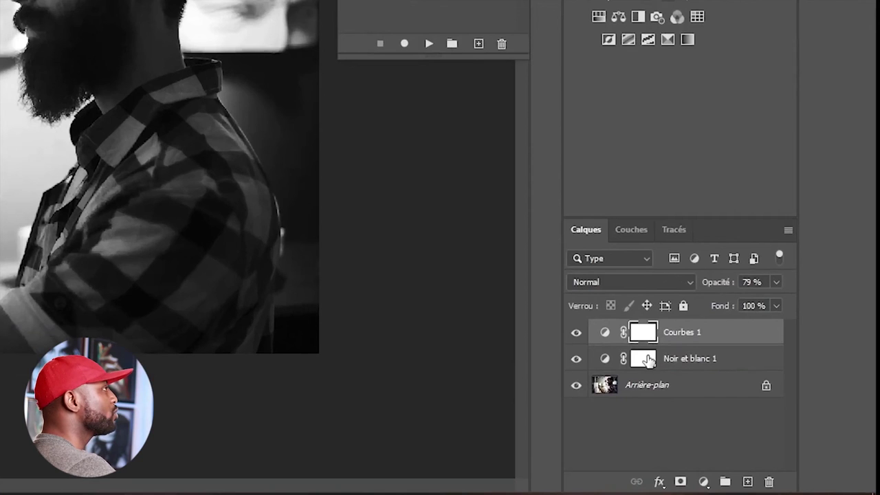
shift+click(740, 363)
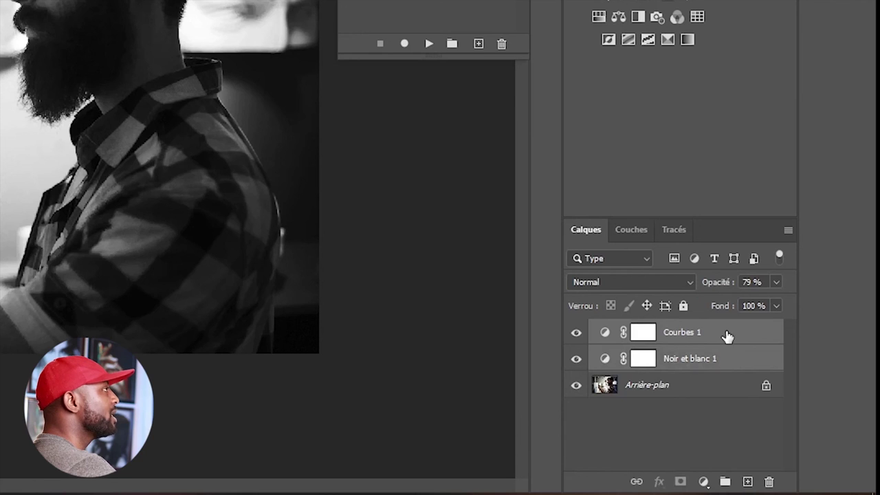
drag(736, 337, 771, 486)
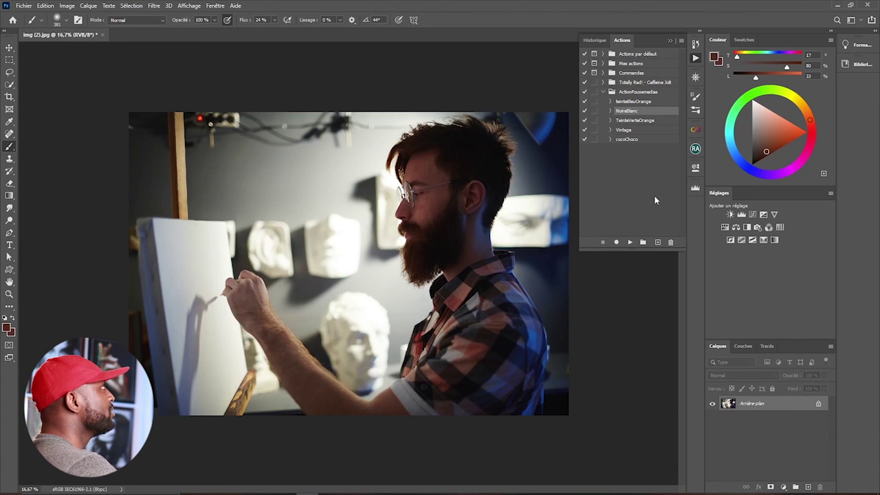
Run the Vintage action on the photo and hide and show its Teinte/Saturation layer to compare before and after
click(623, 130)
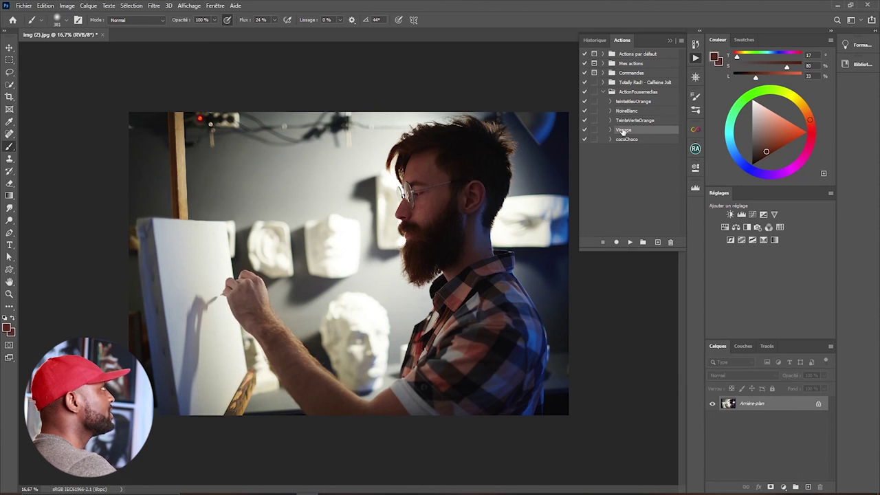
click(630, 242)
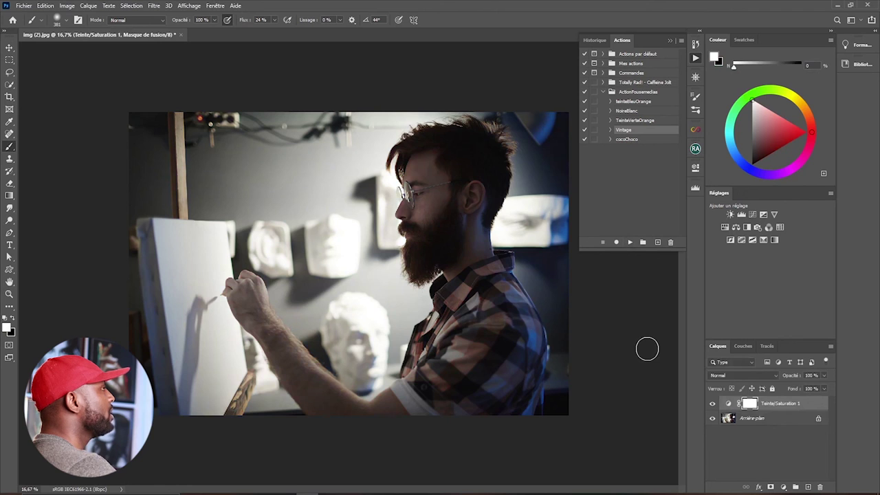
click(712, 405)
click(712, 405)
click(712, 405)
click(712, 405)
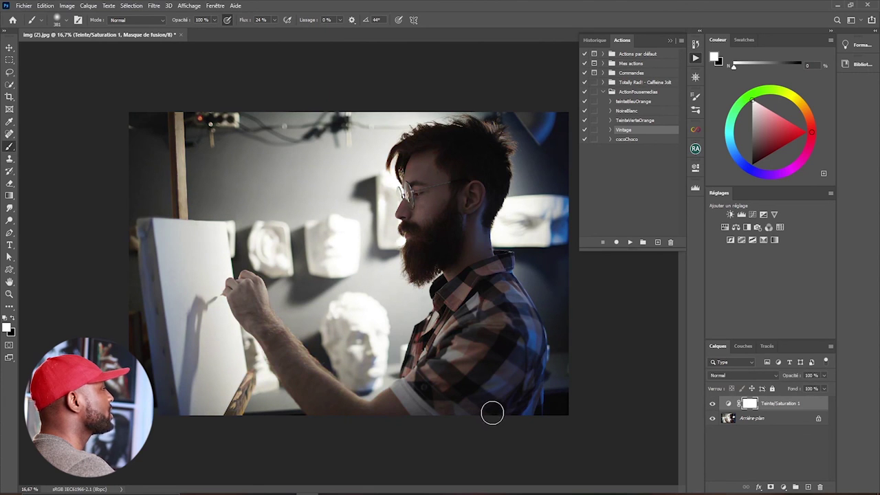
Delete the Teinte/Saturation 1 layer and open img (33).jpg from the images folder, keeping its embedded color profile
drag(810, 408, 820, 487)
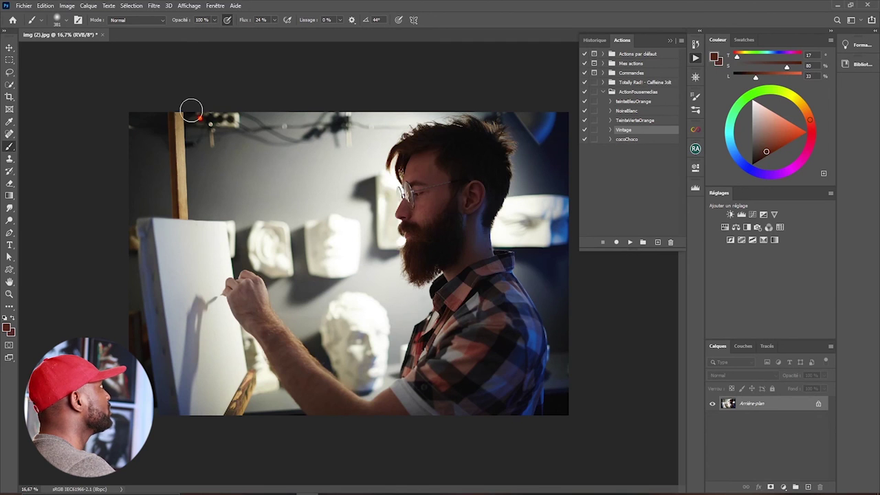
click(24, 5)
click(29, 25)
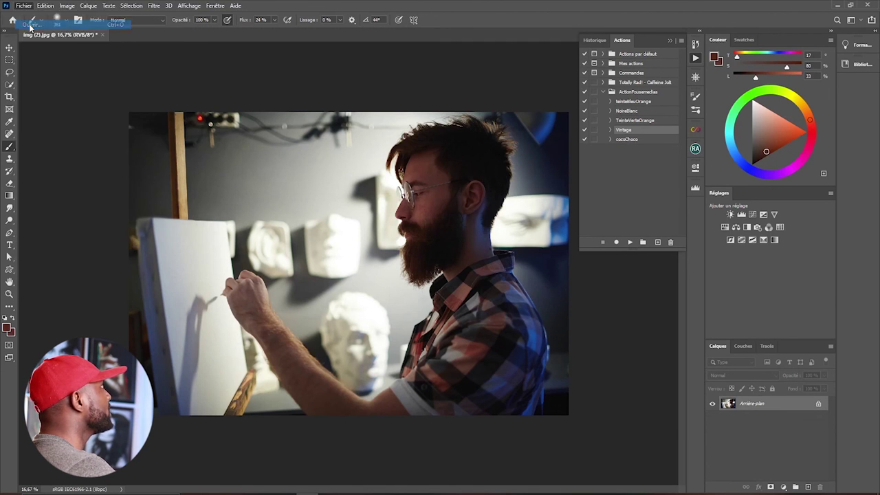
drag(603, 113, 621, 391)
click(537, 273)
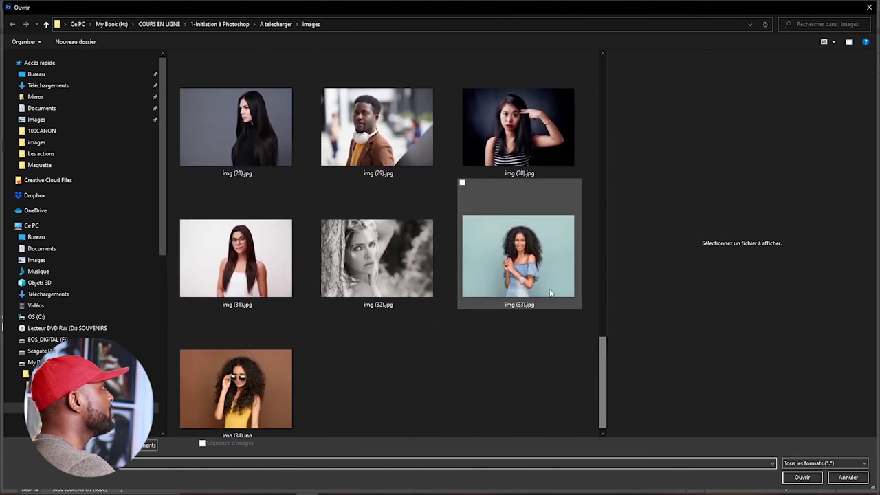
click(800, 478)
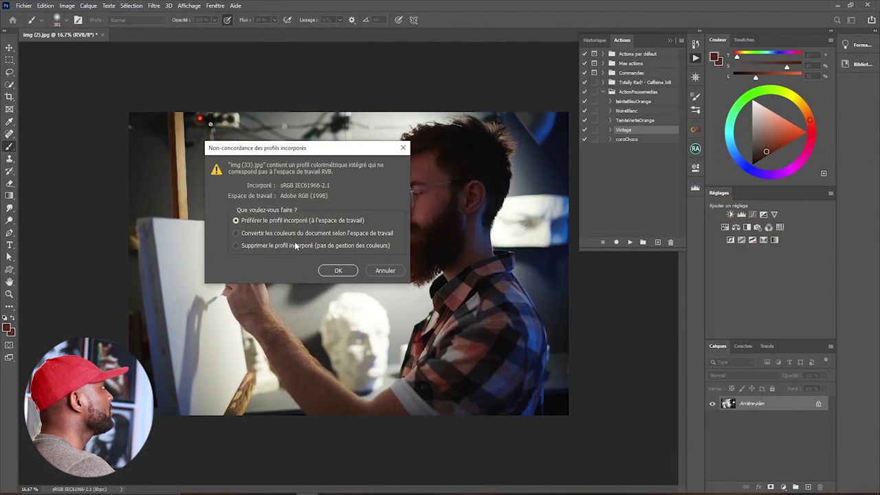
click(338, 271)
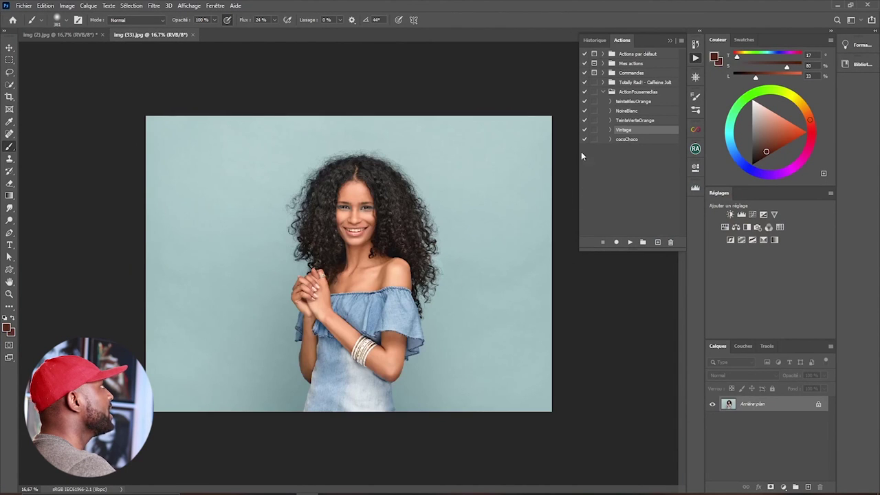
Run the cocoChoco action on img (33).jpg, hide its three adjustment layers and show them again one by one from Noir et blanc upward
click(620, 140)
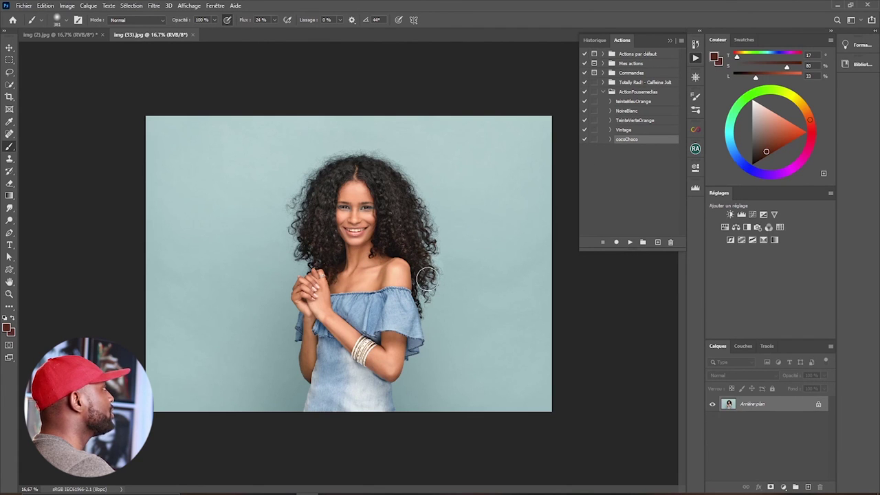
click(630, 243)
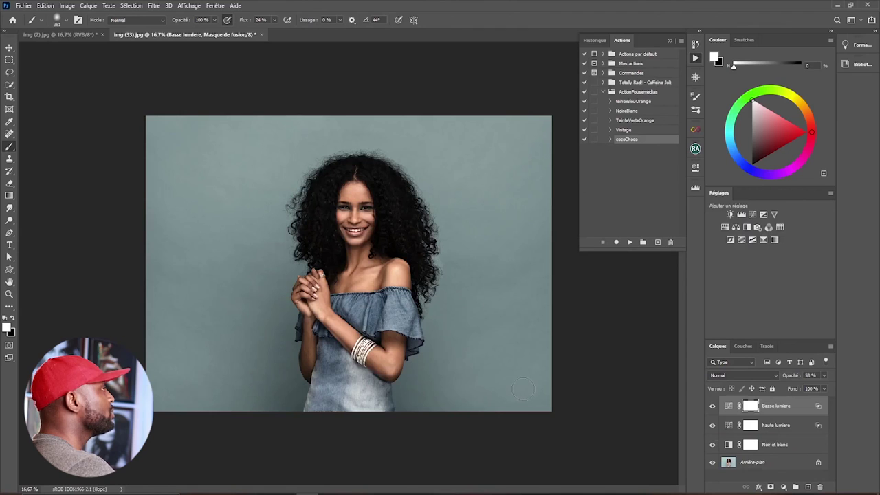
click(711, 407)
click(713, 444)
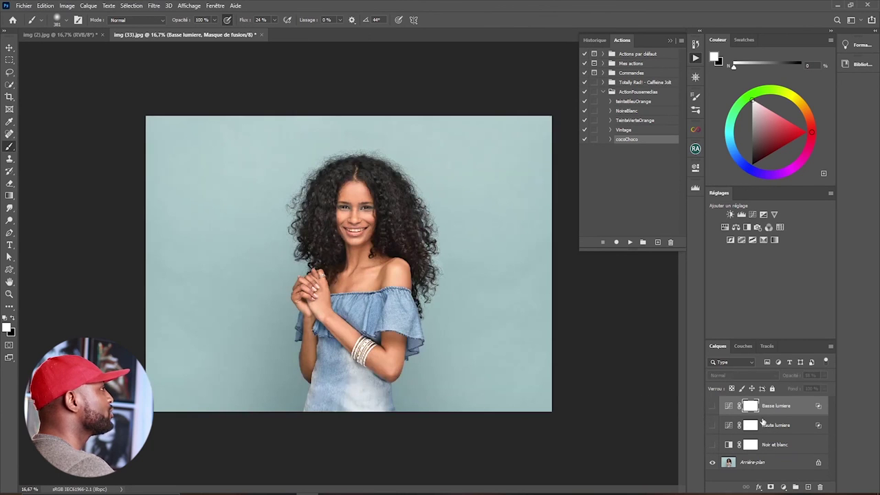
click(713, 446)
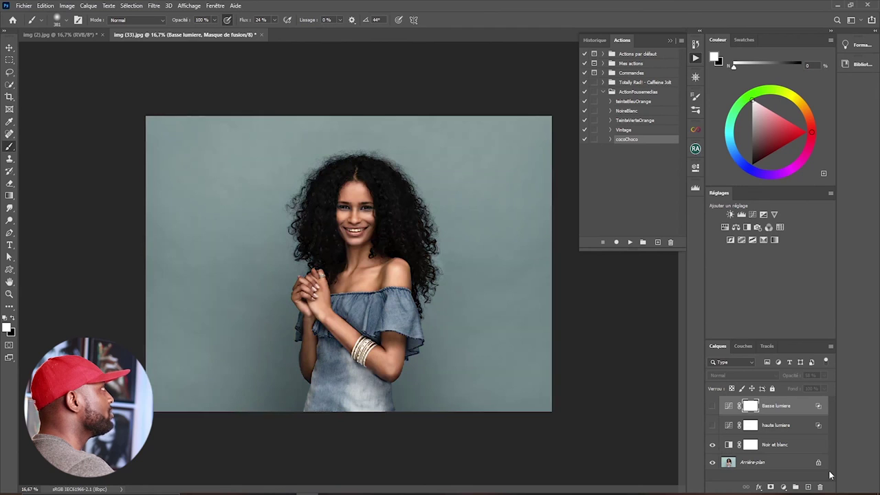
click(713, 428)
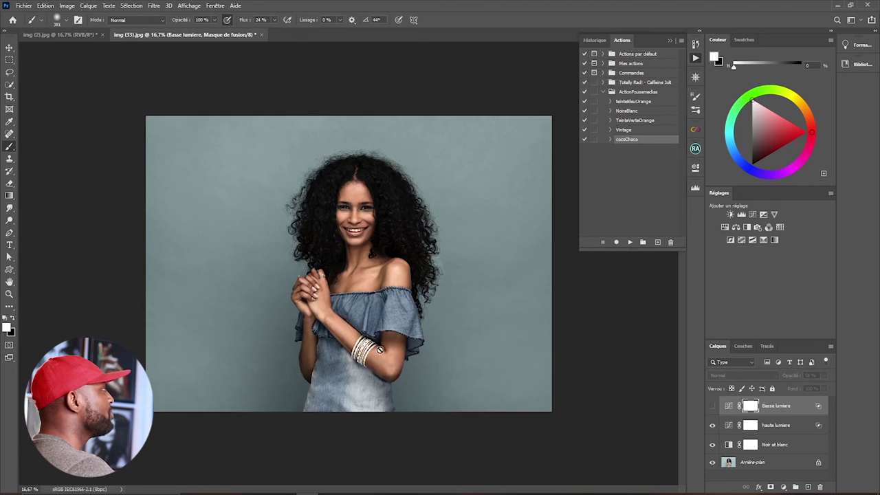
click(713, 407)
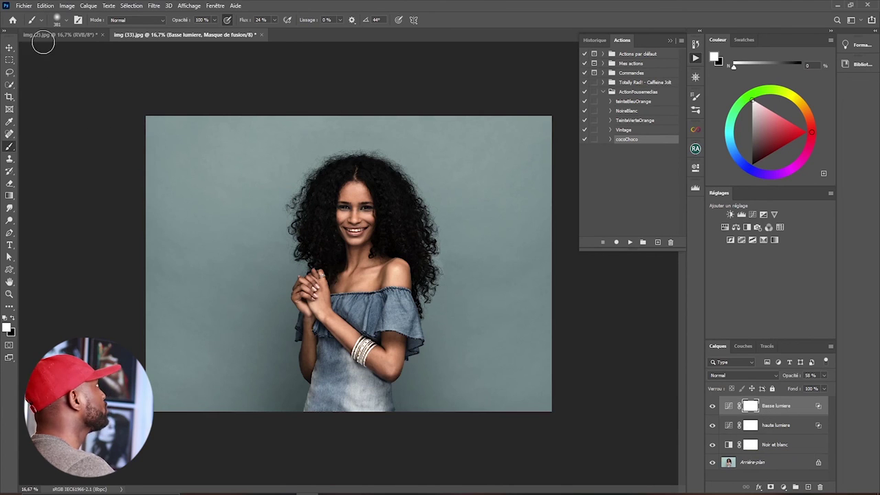
Open img (3).jpg from the images folder, keeping its embedded color profile
click(24, 5)
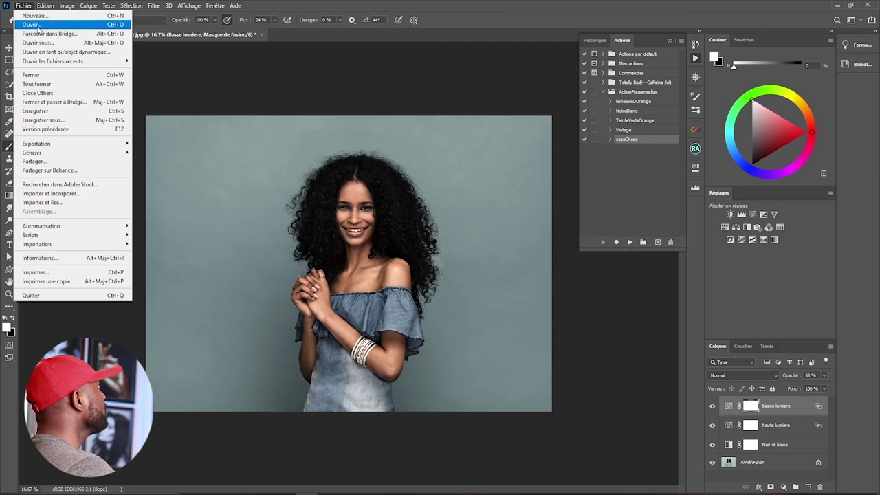
click(39, 28)
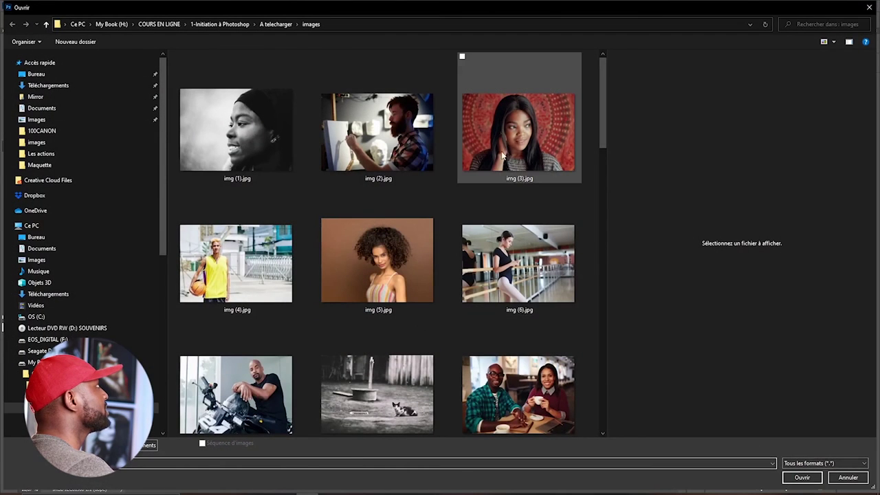
double_click(542, 148)
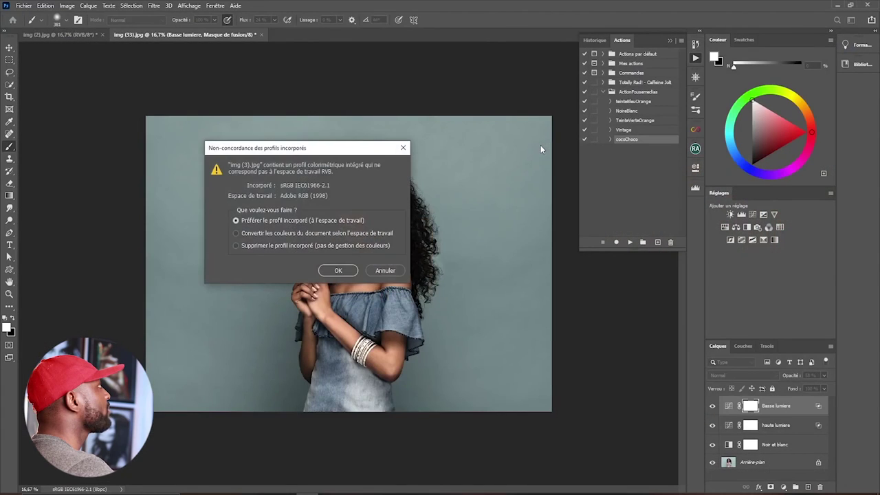
click(338, 271)
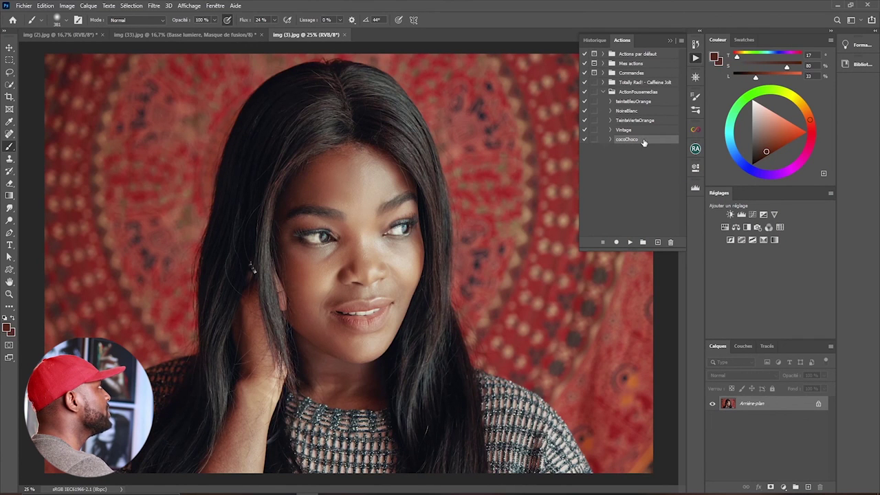
Run the cocoChoco action on img (3).jpg and repeatedly isolate the Arrière-plan layer to compare before and after
click(630, 244)
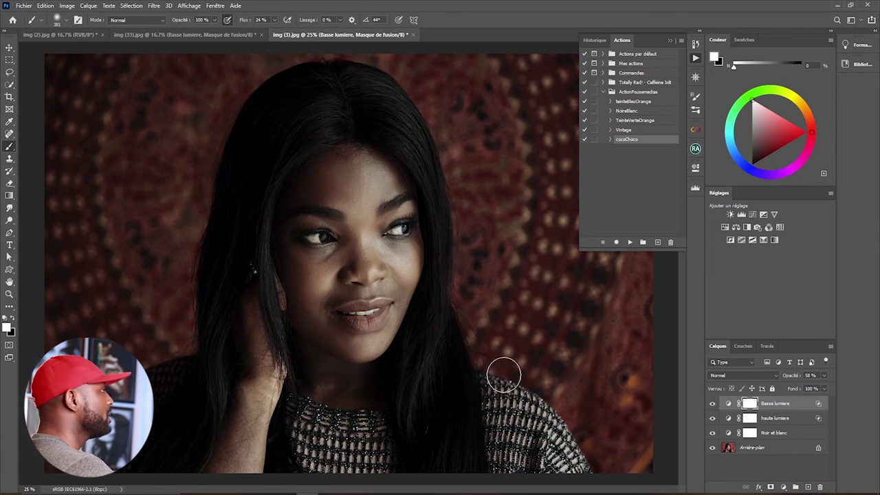
alt+click(713, 448)
alt+click(712, 447)
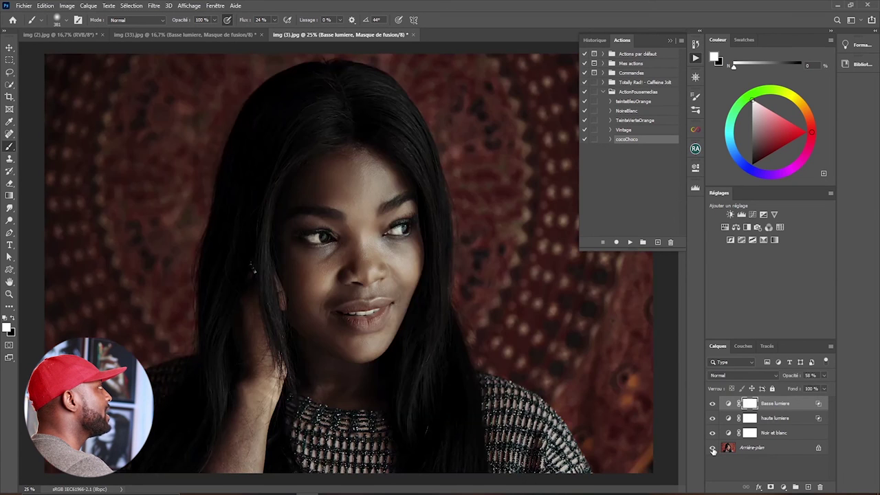
alt+click(712, 448)
alt+click(713, 447)
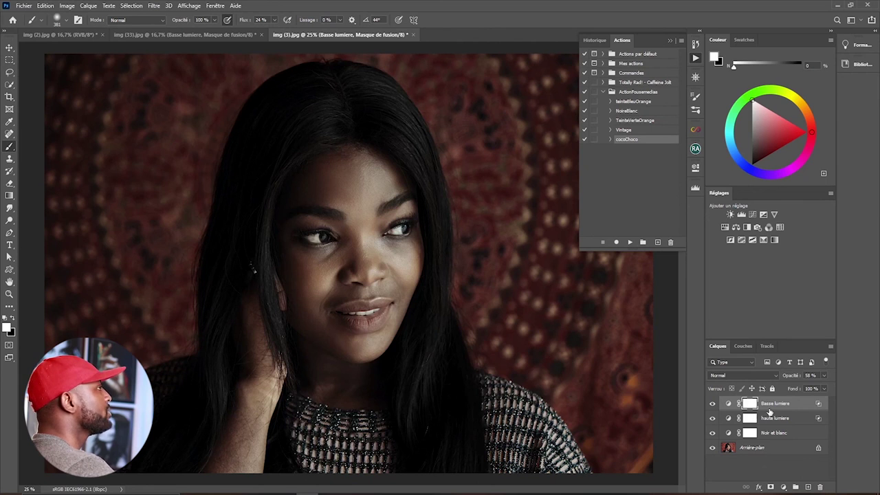
Delete the Basse lumiere, haute lumiere and Noir et blanc adjustment layers from img (3).jpg
drag(785, 406, 820, 487)
drag(794, 404, 820, 487)
drag(794, 406, 821, 485)
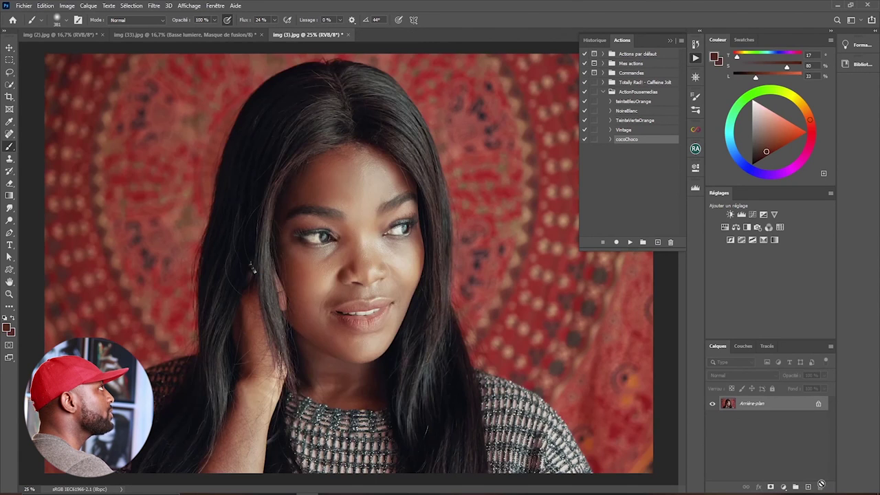
Run the Vintage action on img (3).jpg to compare before and after, and delete its Teinte/Saturation 1 layer
click(625, 132)
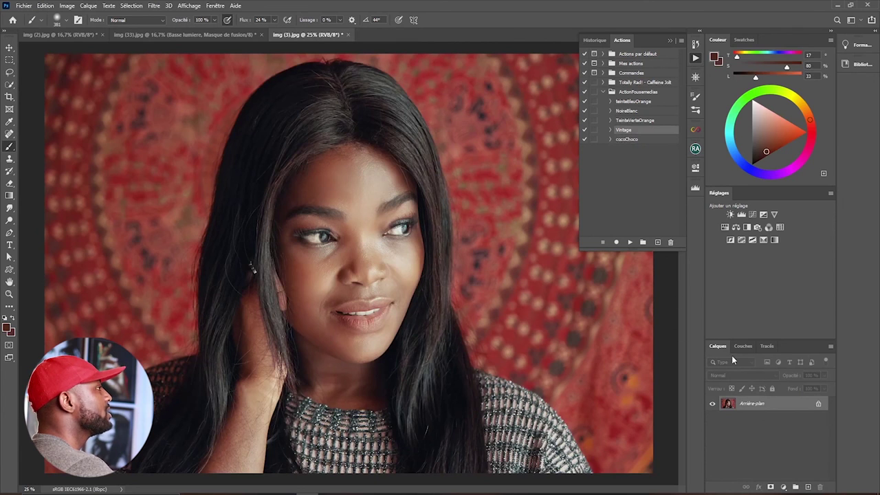
click(630, 242)
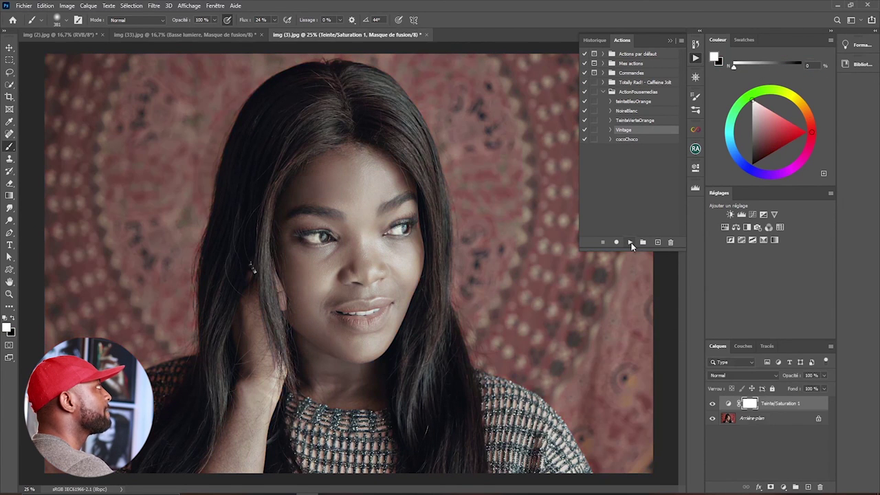
click(713, 404)
click(713, 403)
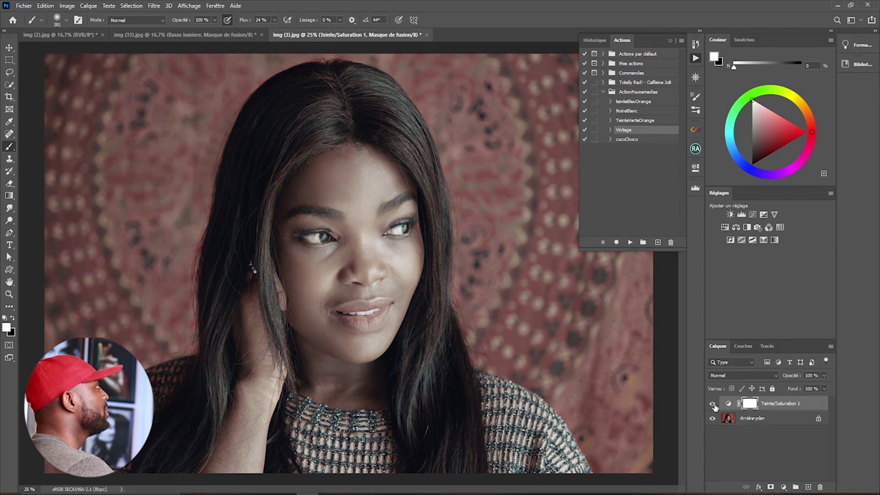
click(713, 405)
click(714, 404)
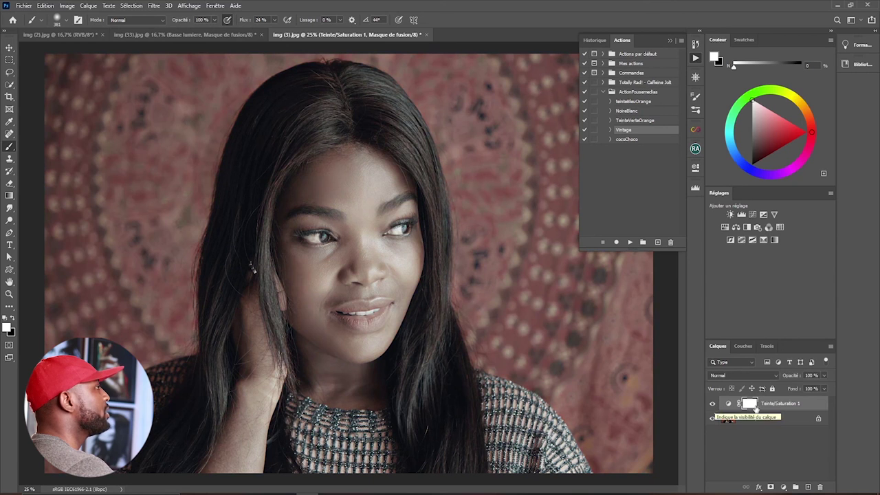
drag(828, 404, 821, 487)
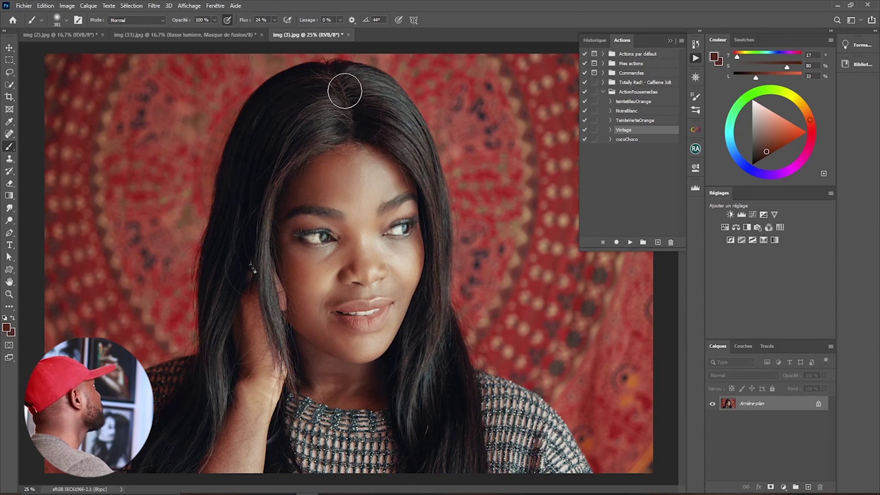
Open img (7).jpg from the images folder, keeping its embedded color profile
click(20, 6)
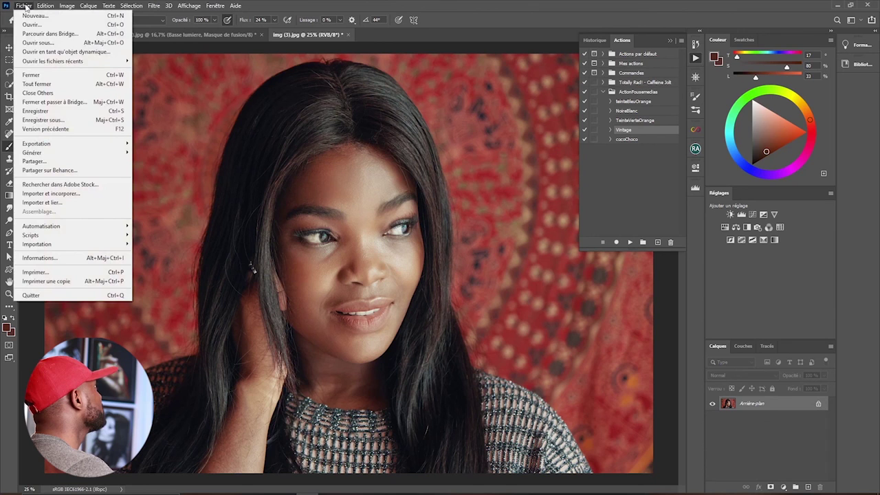
click(31, 24)
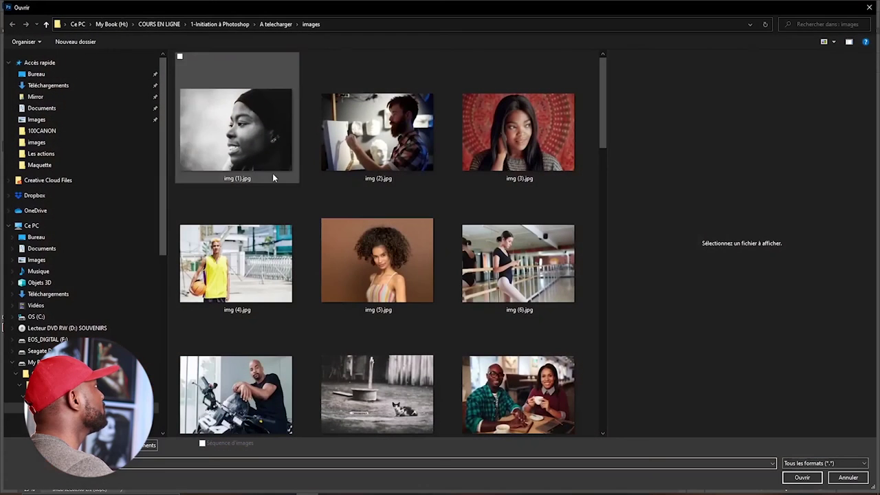
drag(599, 142, 601, 172)
double_click(252, 278)
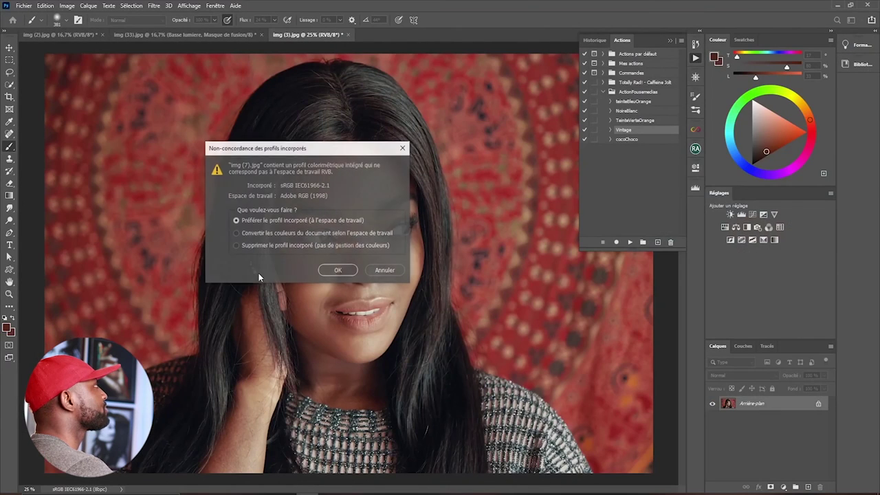
click(337, 271)
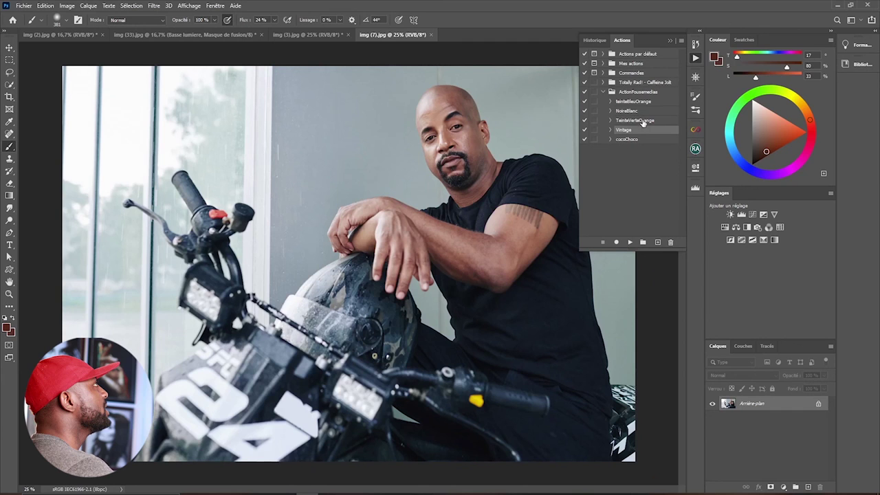
Run the teinteBleuOrange action on img (7).jpg, and hide and show its gradient map layer to compare before and after
click(651, 104)
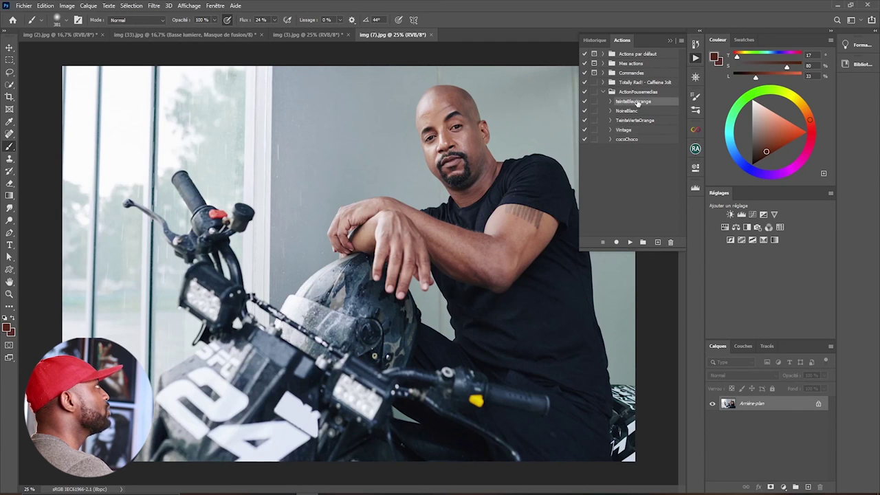
click(630, 243)
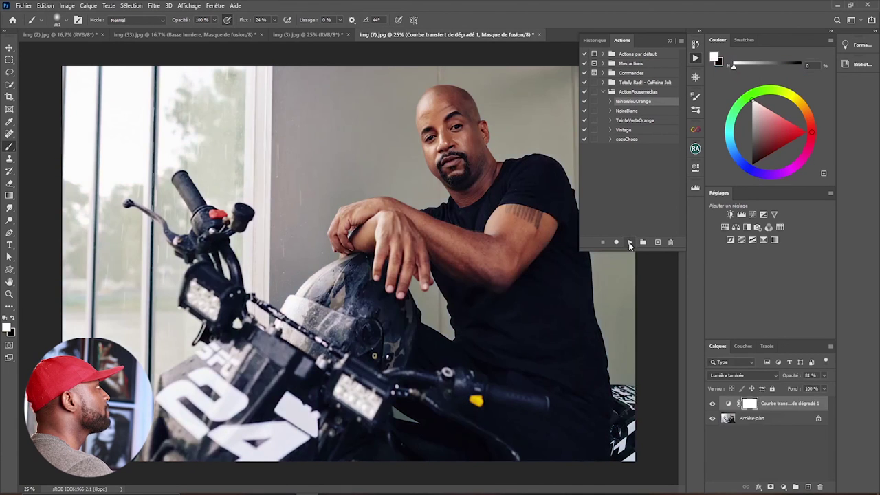
click(667, 41)
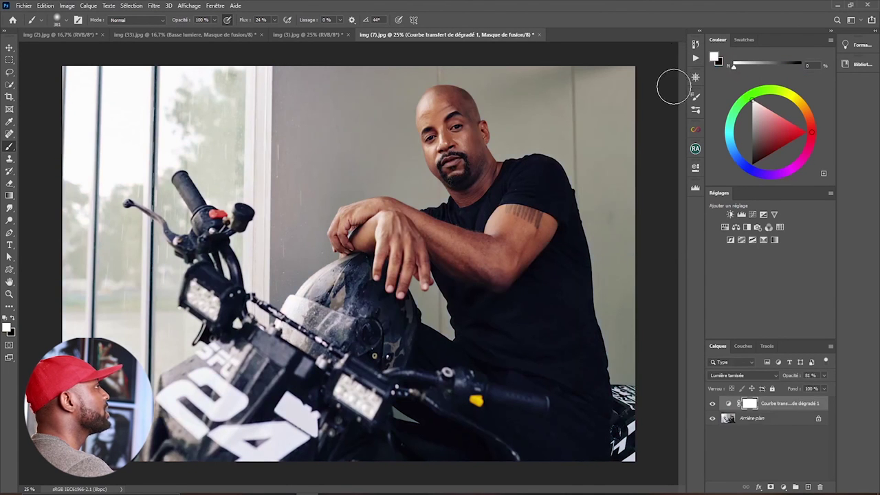
click(713, 403)
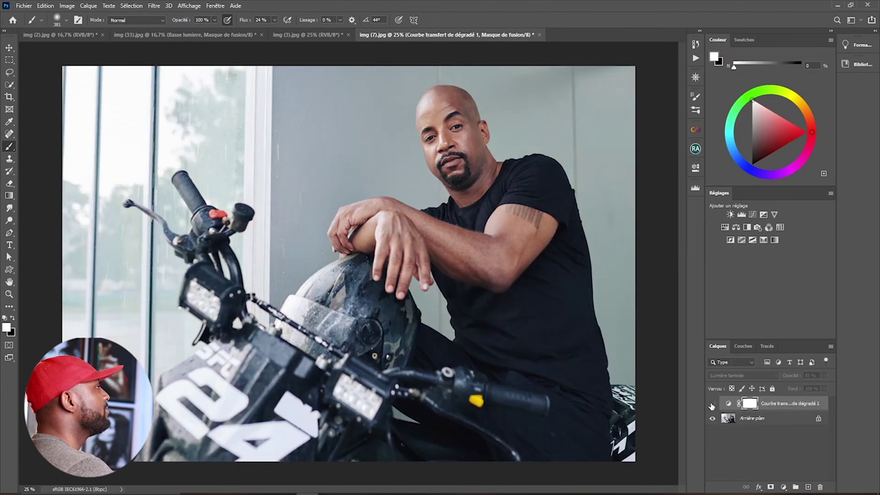
click(712, 404)
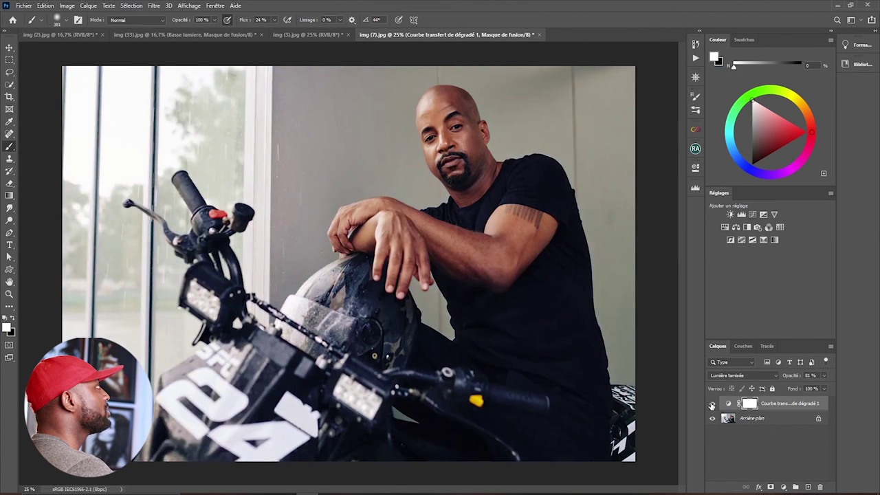
click(713, 404)
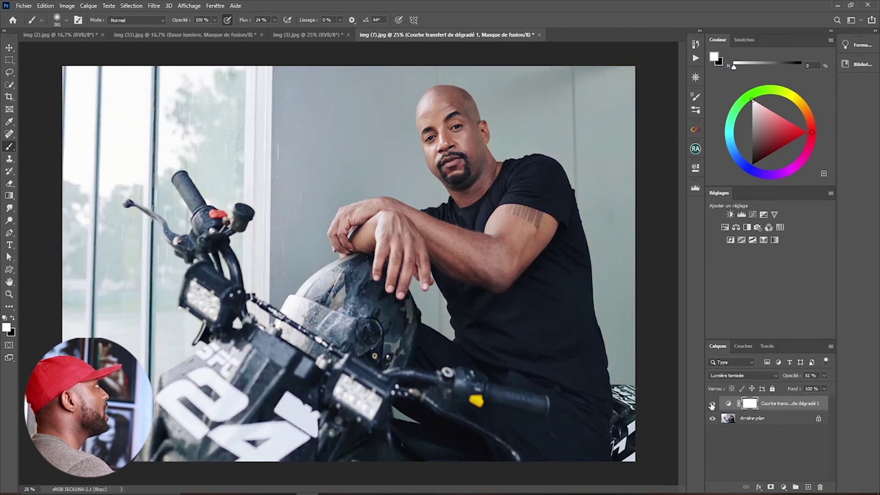
click(712, 404)
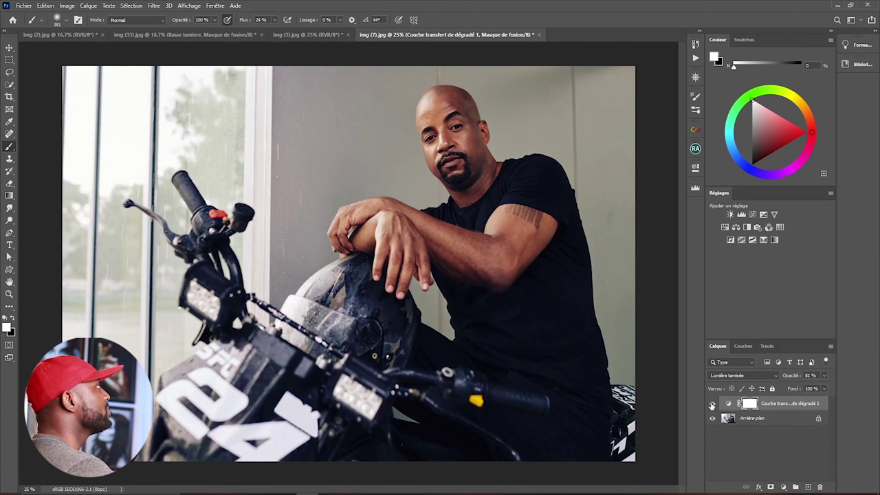
Hide and show the gradient map layer on img (7).jpg to compare before and after, and delete that layer
click(713, 404)
click(713, 404)
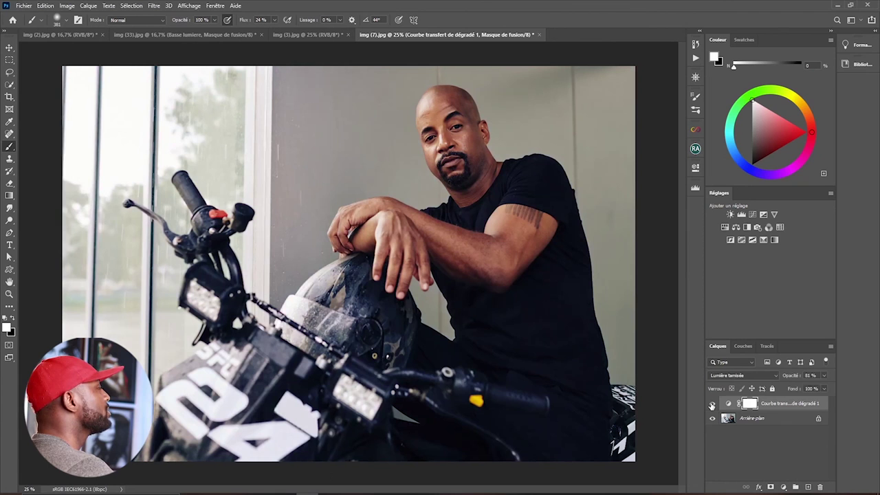
drag(784, 408, 825, 486)
Run the TeinteVerteOrange action on img (7).jpg to compare before and after, and delete its gradient map layer
click(695, 58)
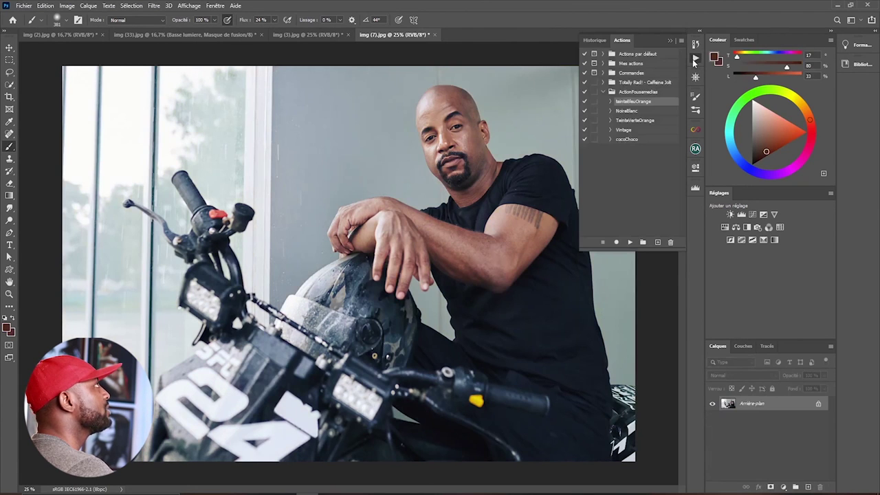
click(629, 121)
click(630, 243)
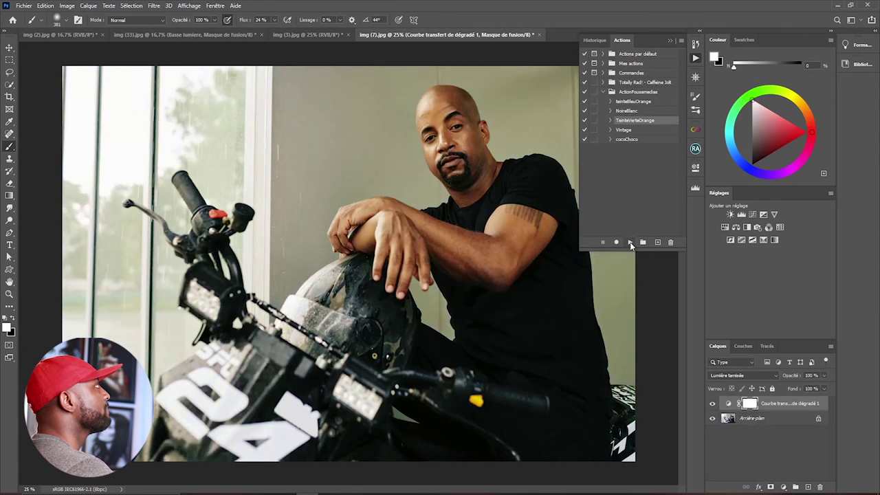
click(713, 405)
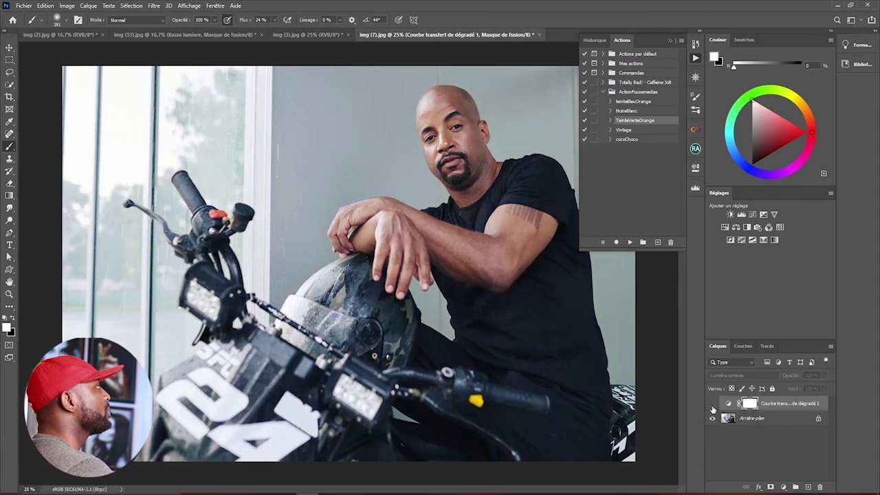
click(713, 405)
click(712, 405)
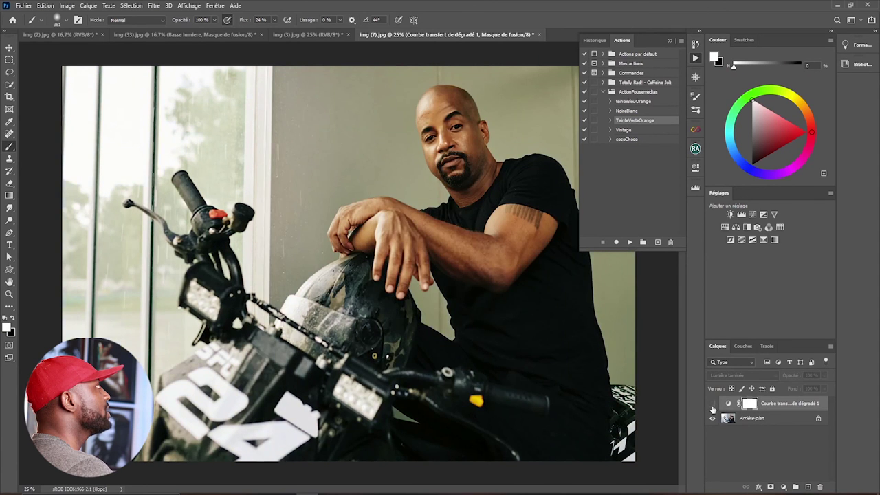
click(713, 405)
click(713, 405)
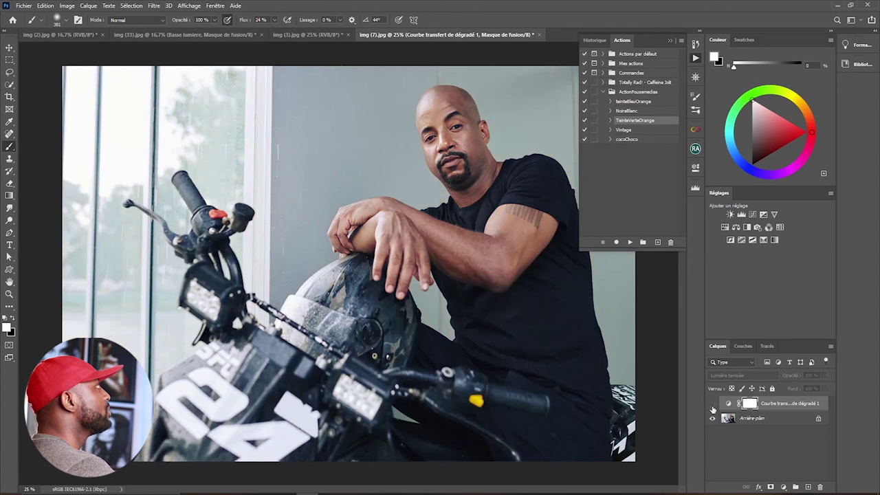
click(712, 405)
click(672, 41)
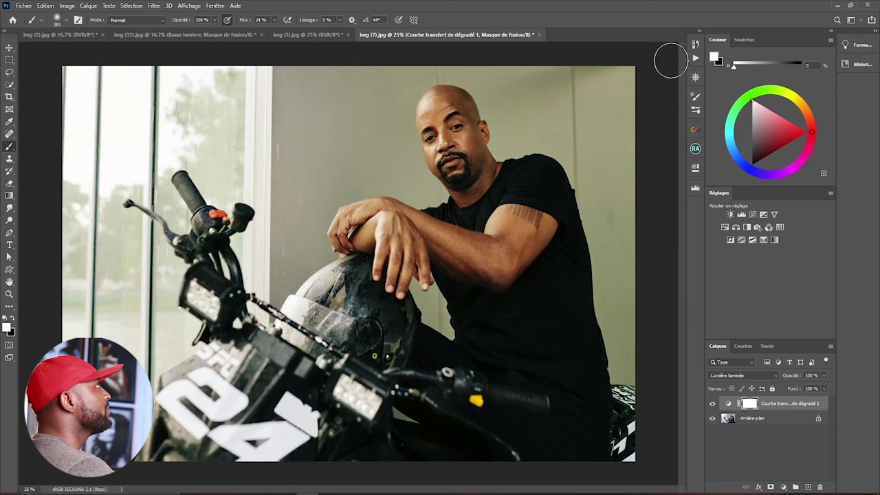
drag(777, 406, 819, 487)
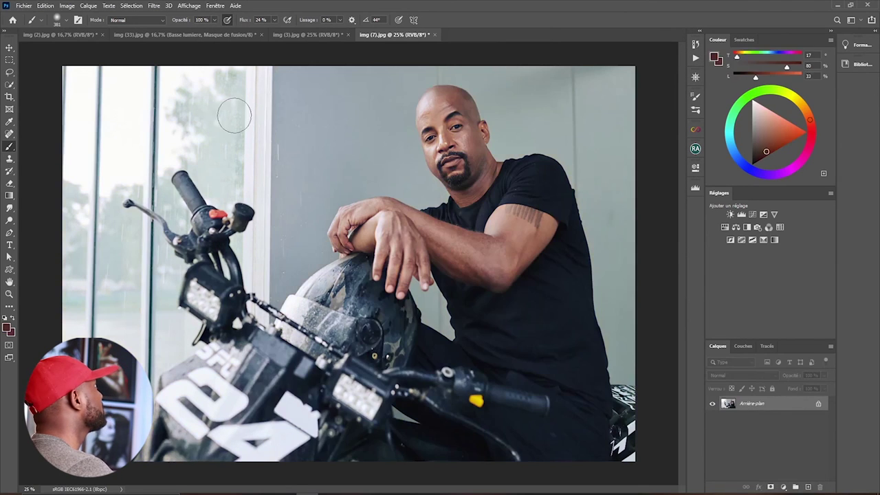
Open img (18).jpg from the images folder, keeping its embedded color profile
click(25, 6)
click(29, 21)
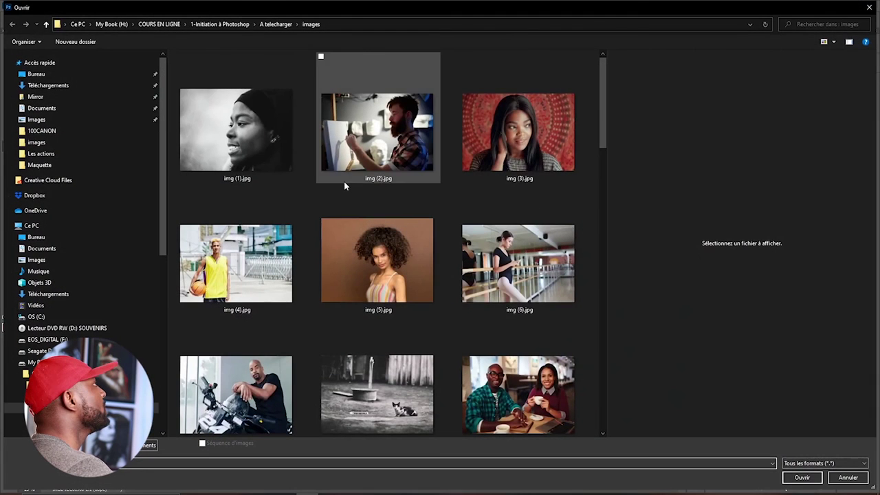
drag(603, 97, 610, 226)
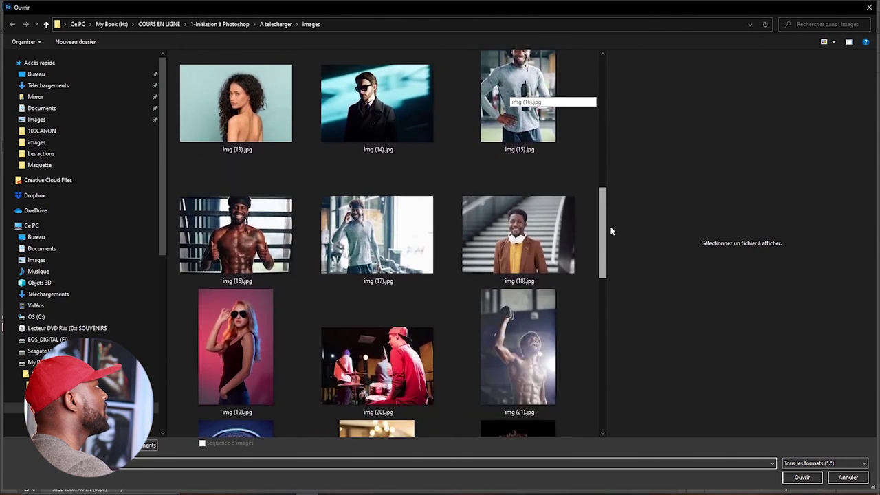
double_click(524, 242)
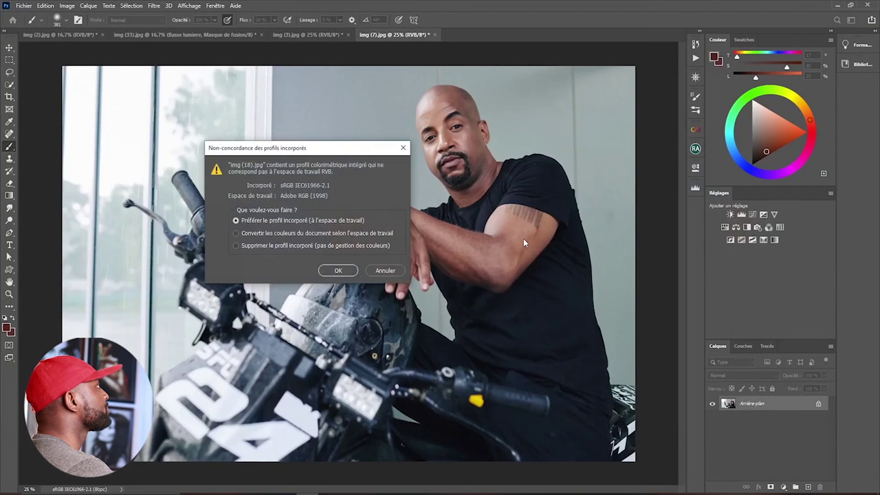
click(344, 270)
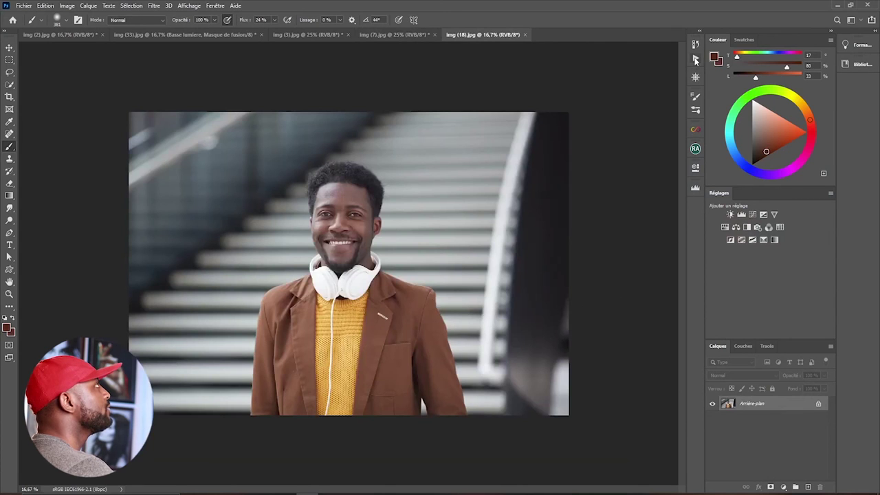
Run the cocoChoco action on img (18).jpg, and hide and show its adjustment layers to compare before and after
click(694, 60)
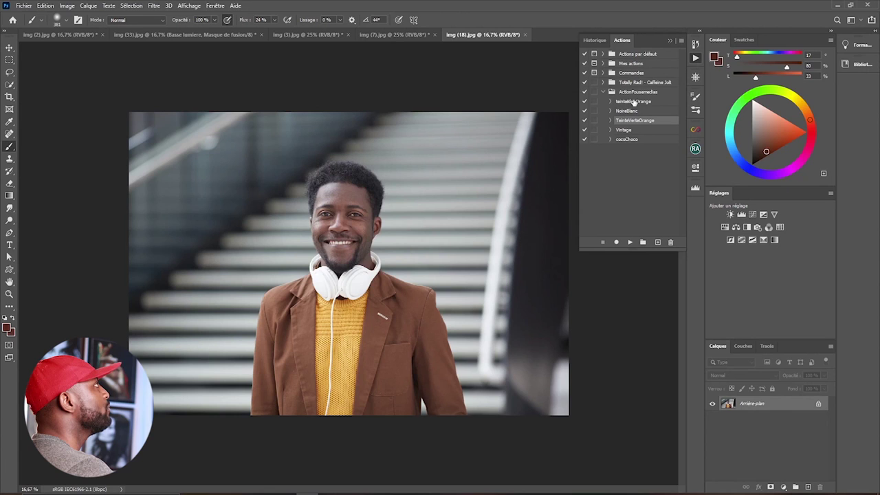
click(634, 140)
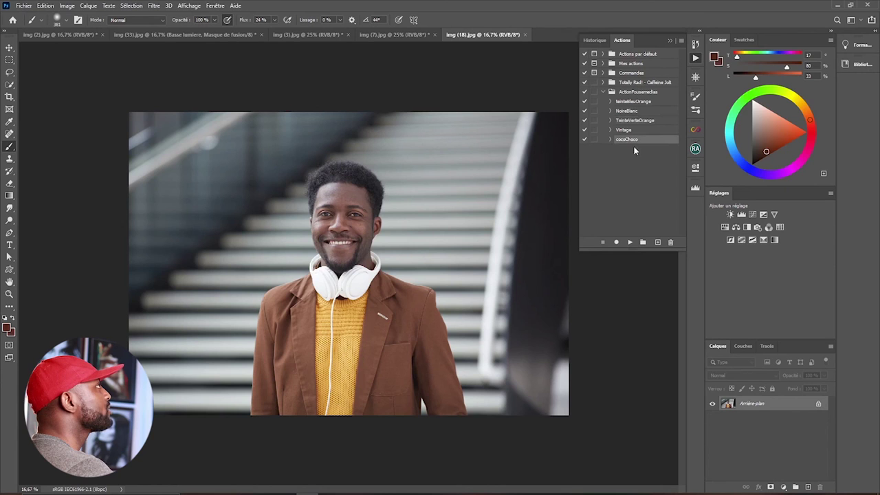
click(630, 242)
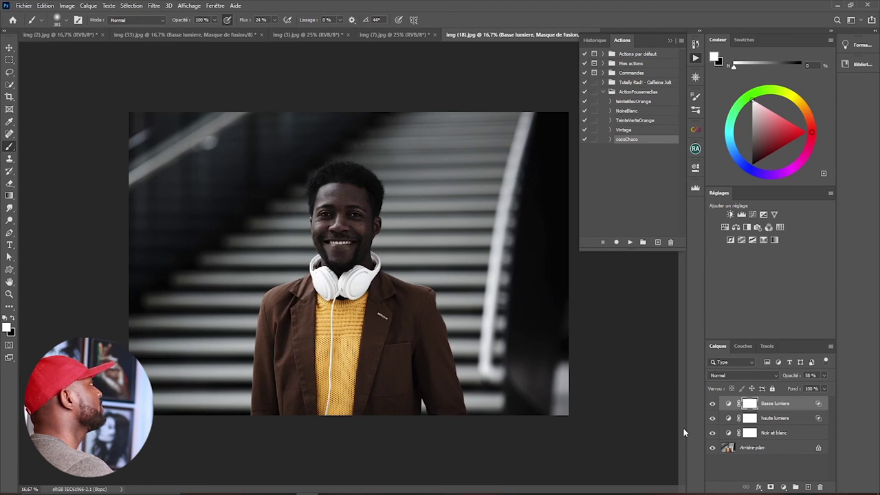
alt+click(713, 448)
alt+click(714, 449)
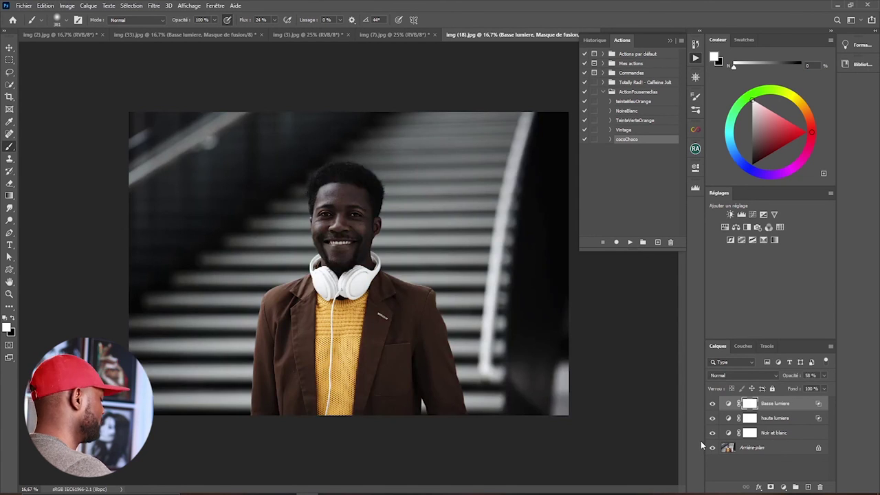
alt+click(713, 447)
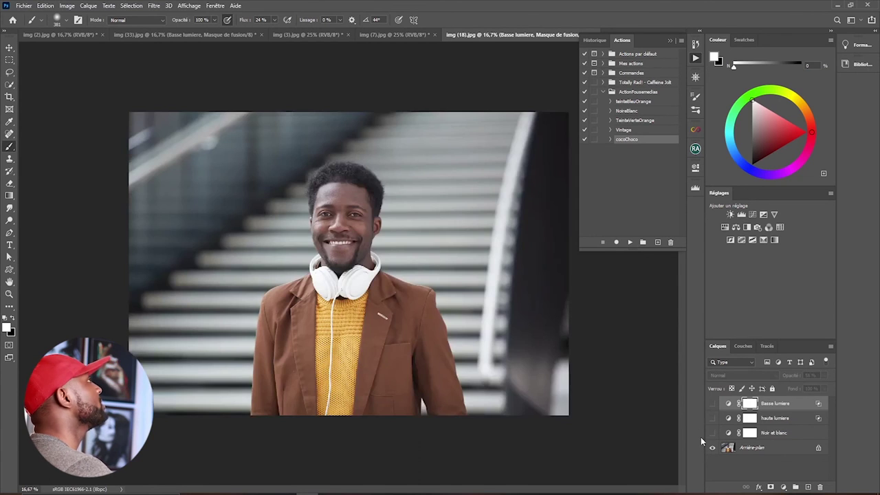
Delete the Basse lumiere, haute lumiere and Noir et blanc adjustment layers from img (18).jpg
click(621, 102)
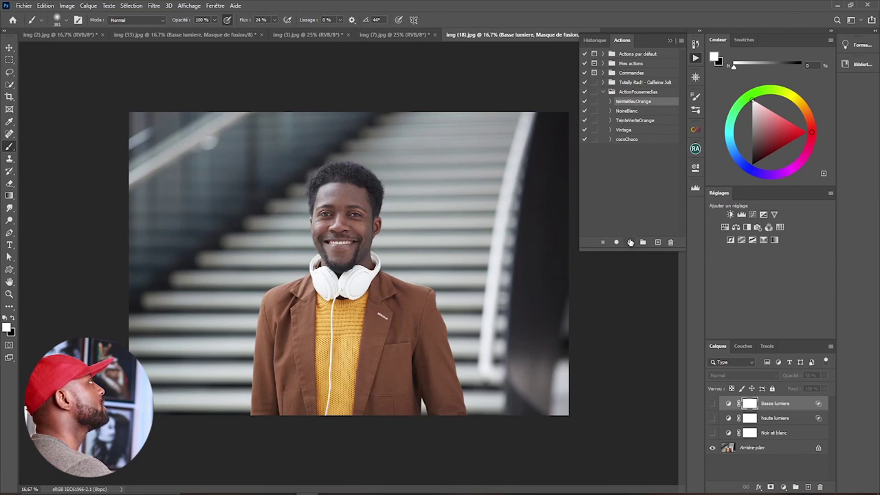
drag(796, 406, 820, 487)
drag(796, 403, 820, 487)
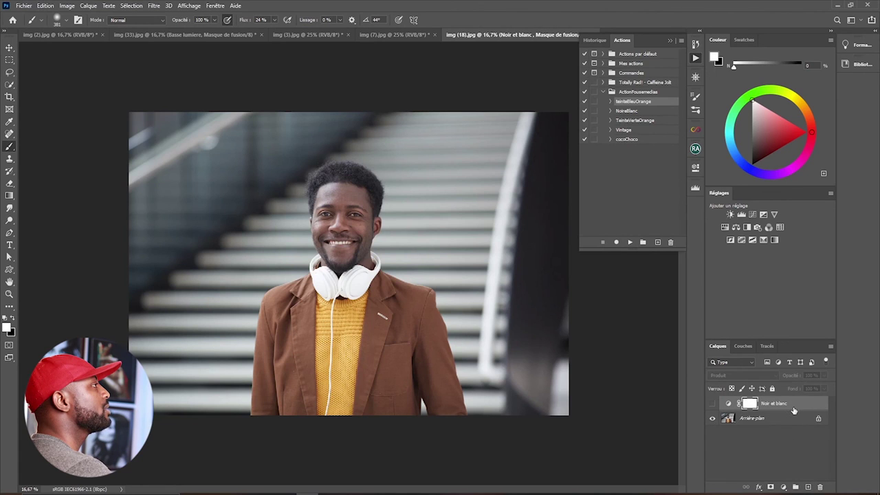
drag(798, 408, 820, 487)
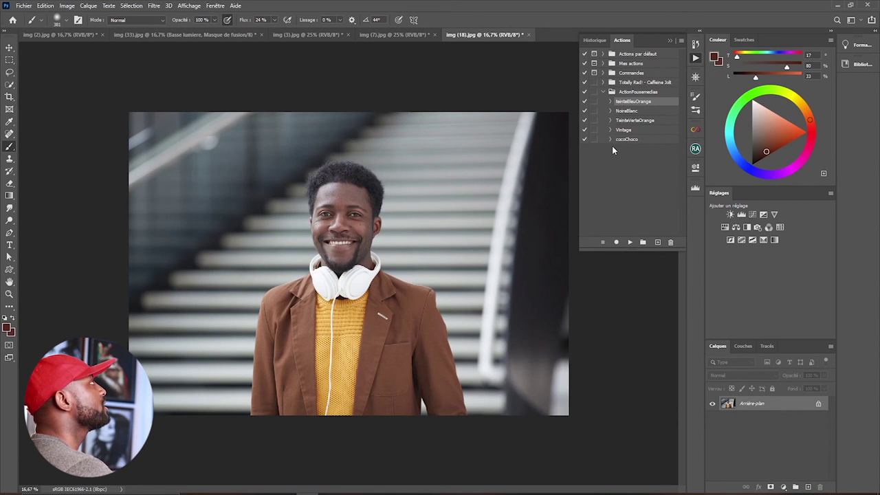
Run the teinteBleuOrange action on img (18).jpg, and repeatedly hide and show its gradient map layer to compare before and after
click(630, 243)
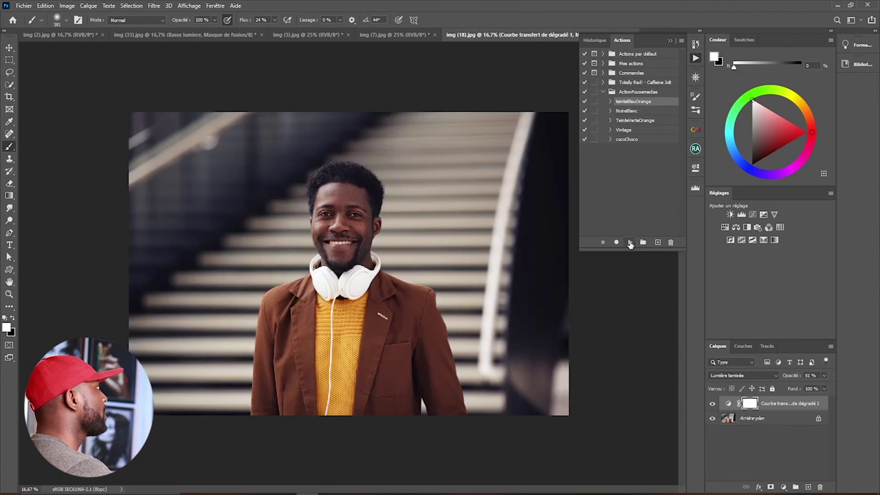
click(713, 403)
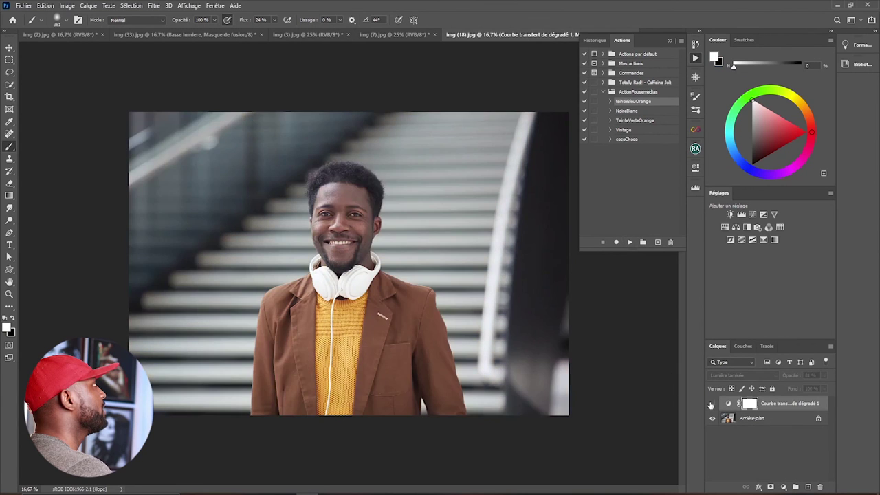
click(712, 404)
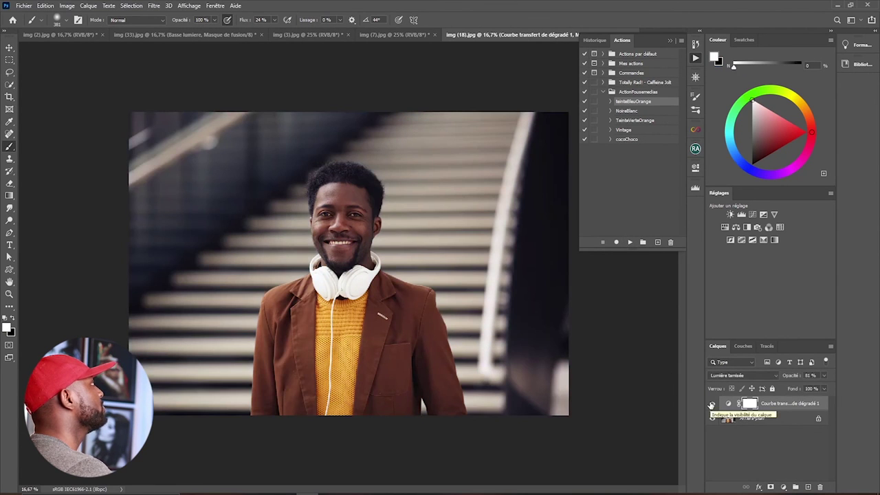
click(711, 404)
click(711, 404)
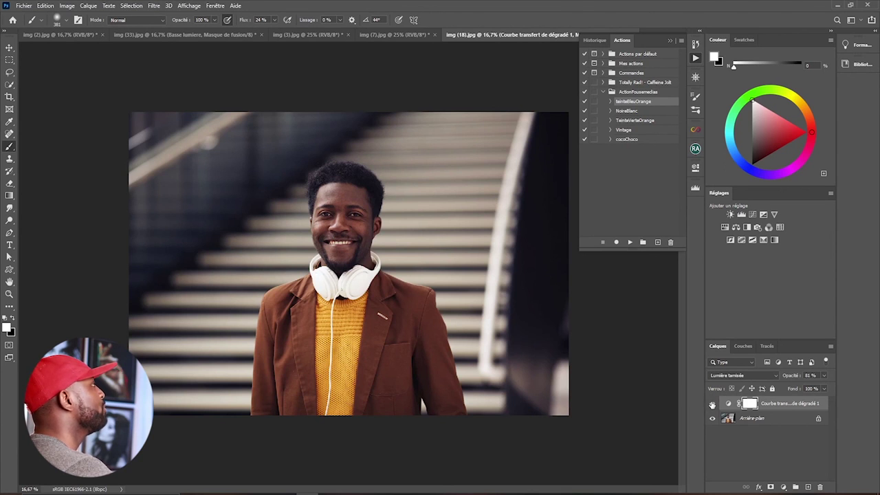
click(712, 405)
click(713, 406)
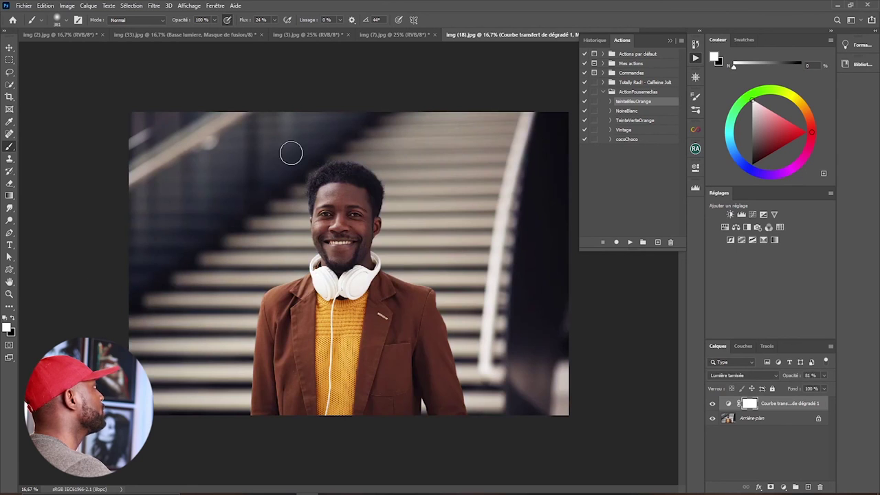
click(713, 405)
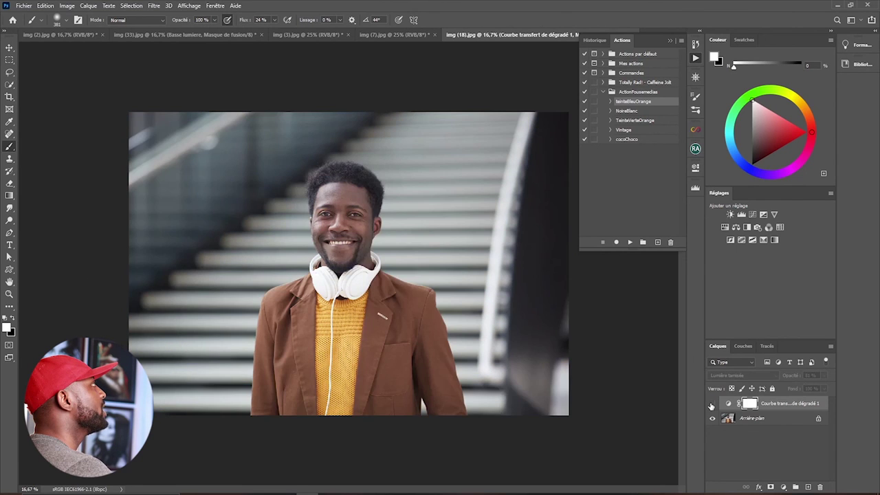
click(712, 406)
click(712, 405)
click(713, 405)
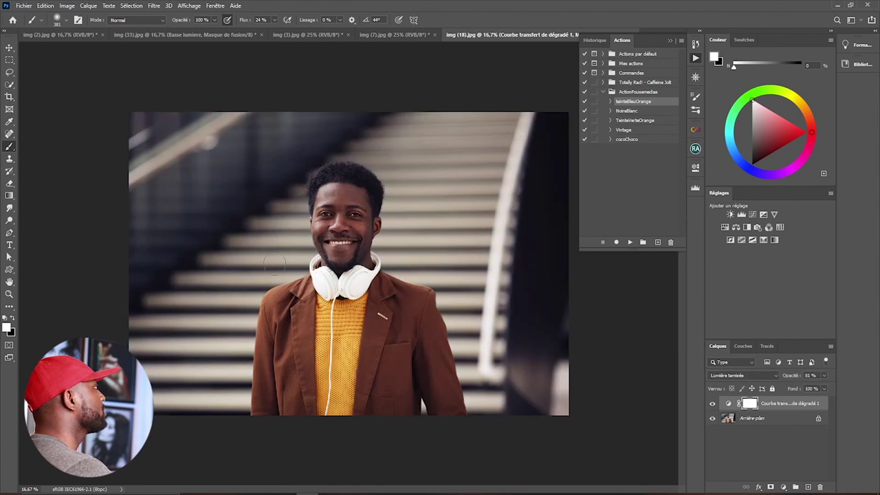
click(713, 406)
click(713, 406)
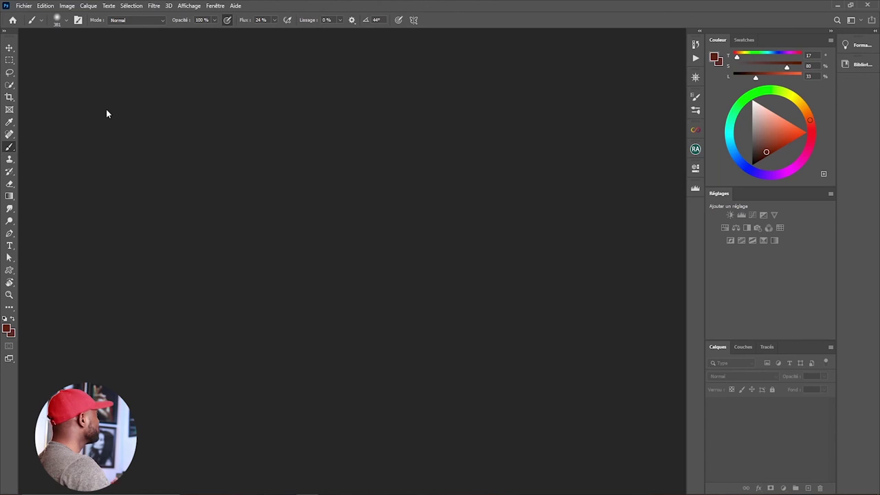
Open img (7).jpg from the images folder, keeping its embedded color profile
click(24, 6)
click(29, 24)
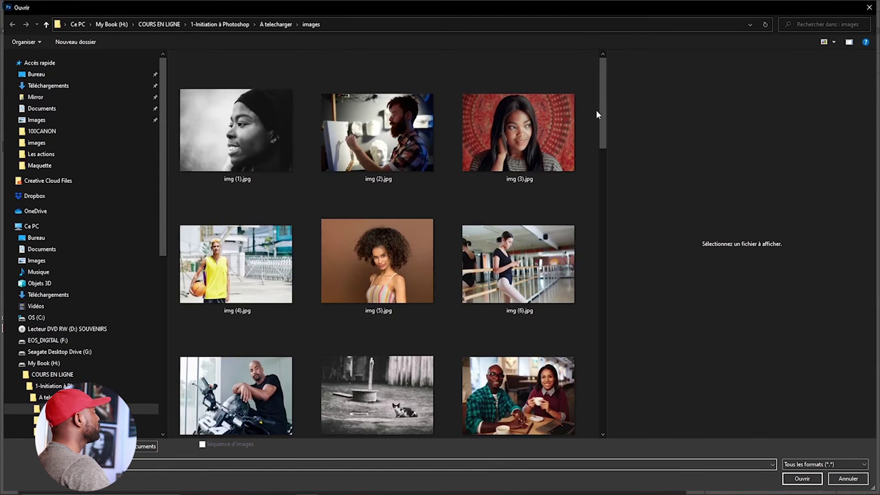
scroll(601, 108, down, 2)
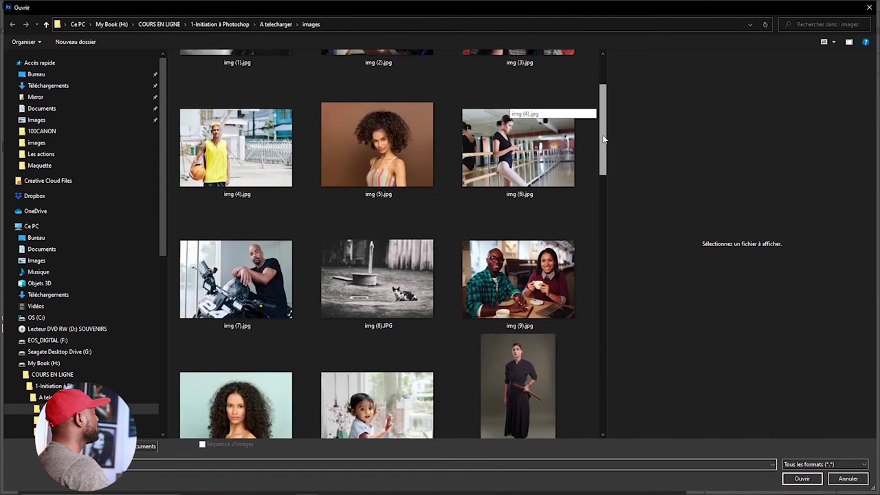
double_click(248, 289)
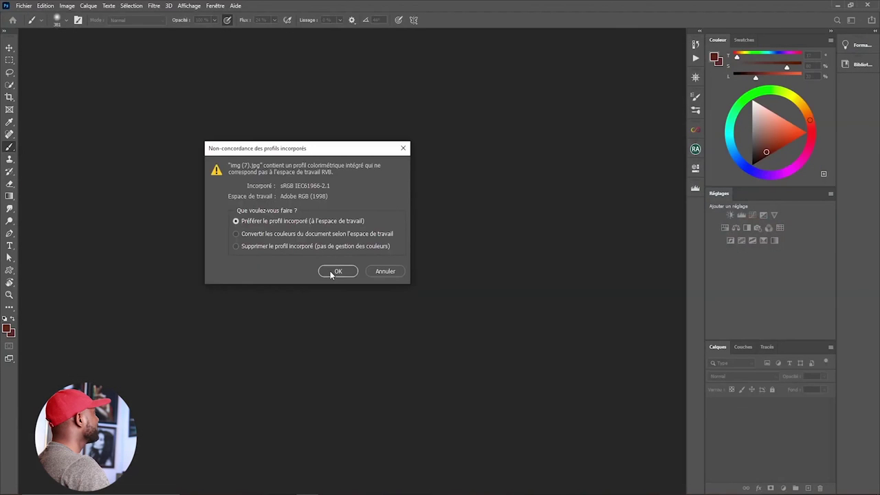
click(331, 272)
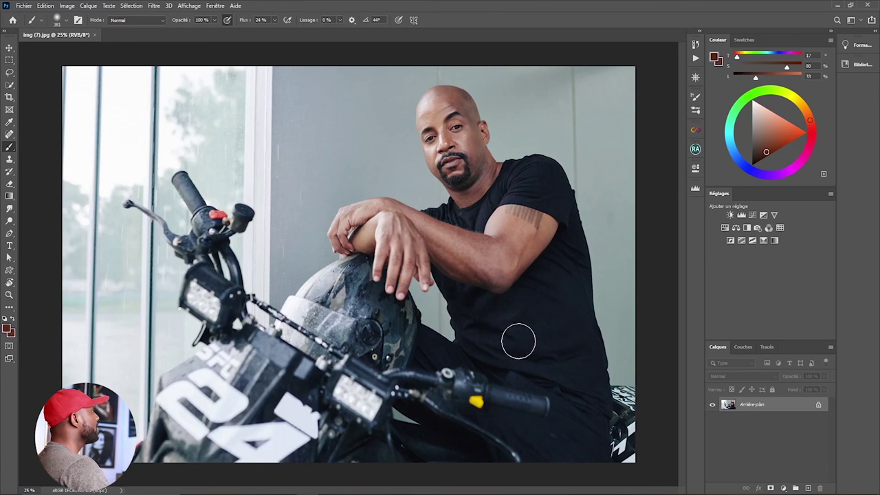
Add a gradient map adjustment layer to the photo and set the gradient's starting color stop to dark blue 03153d
click(784, 489)
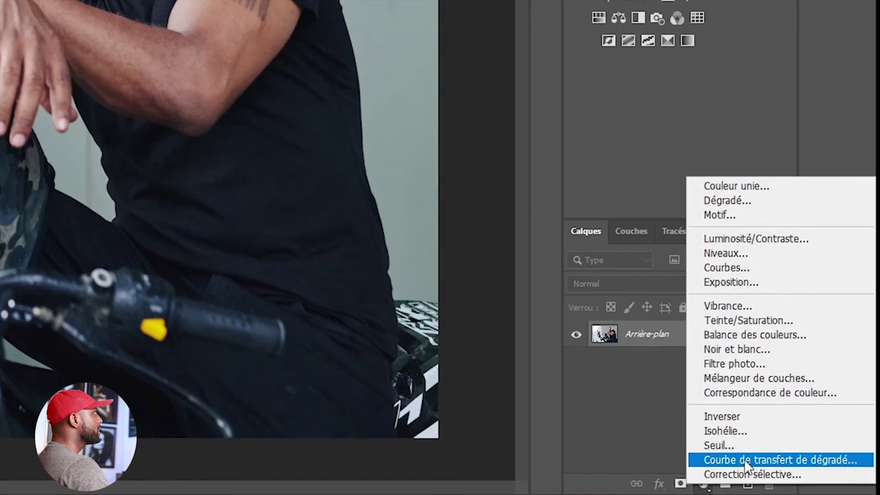
click(743, 460)
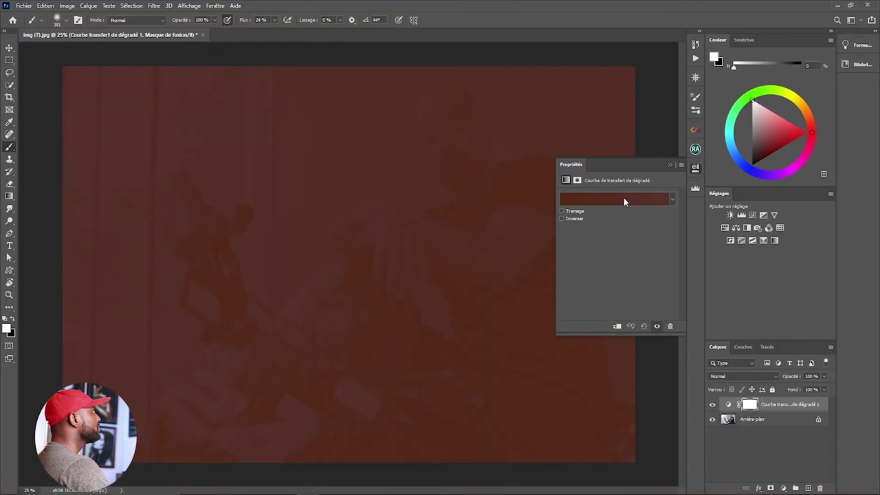
click(624, 200)
double_click(221, 348)
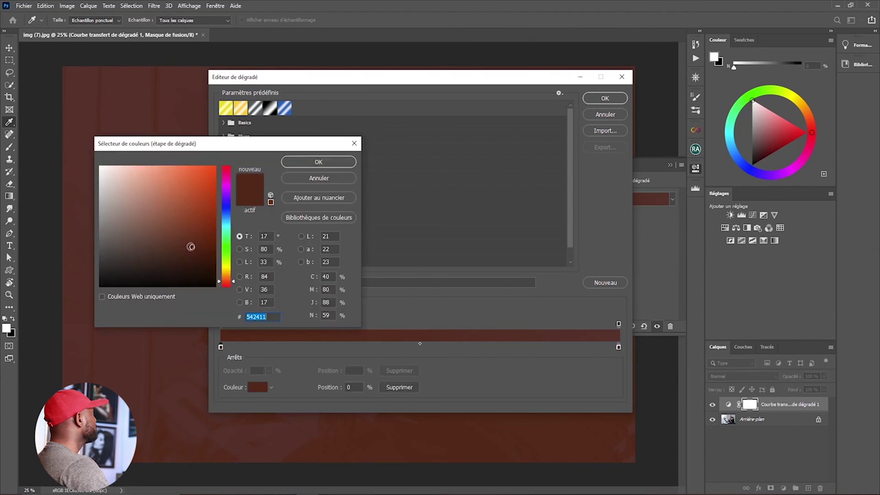
click(229, 212)
mouse_move(212, 246)
mouse_down()
mouse_move(196, 256)
mouse_move(209, 258)
mouse_up()
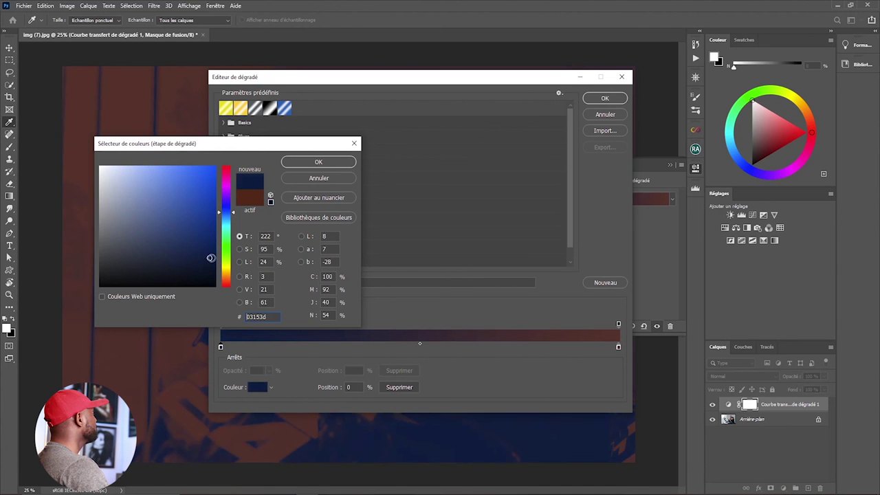
click(319, 162)
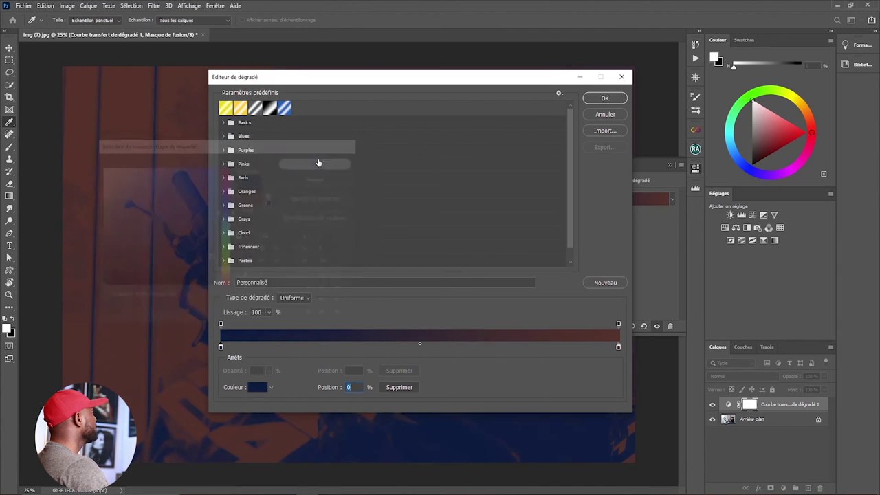
Set the gradient's ending color stop to orange e47817
double_click(619, 347)
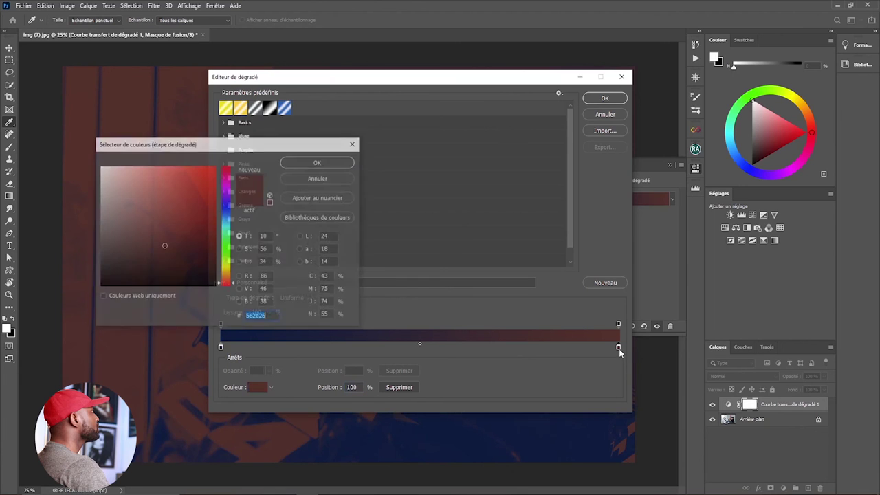
click(228, 277)
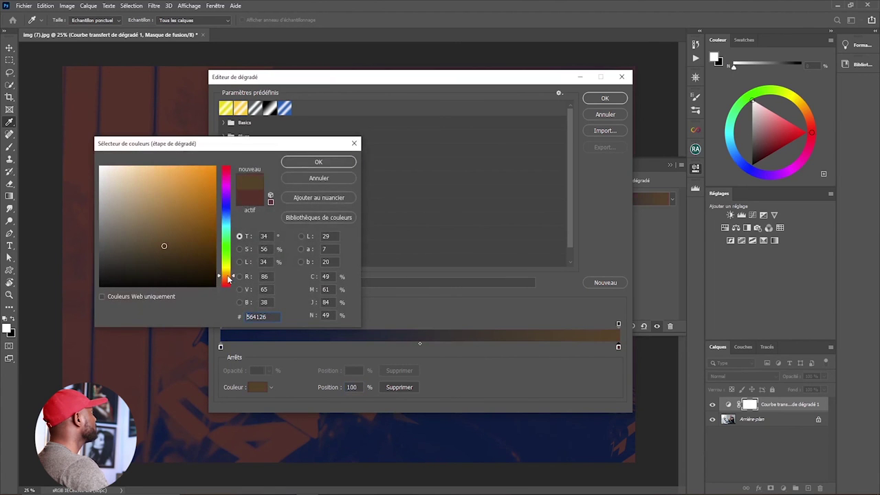
drag(229, 278, 229, 280)
drag(205, 191, 204, 178)
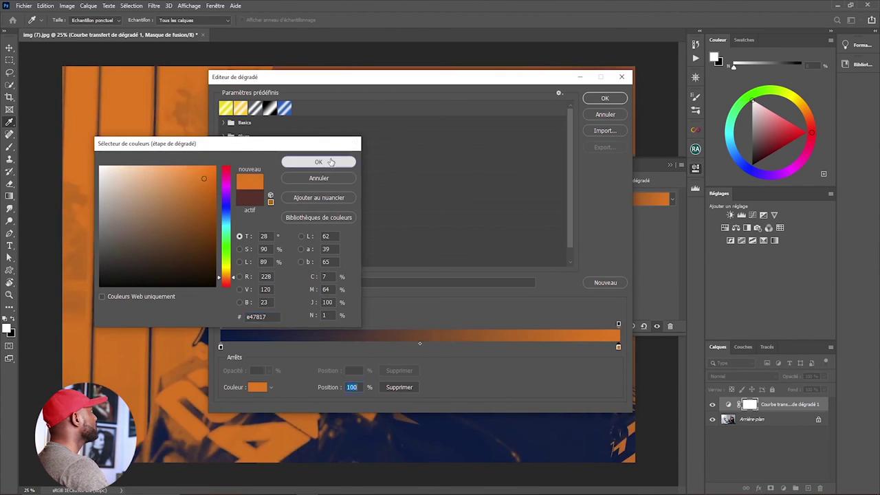
click(319, 162)
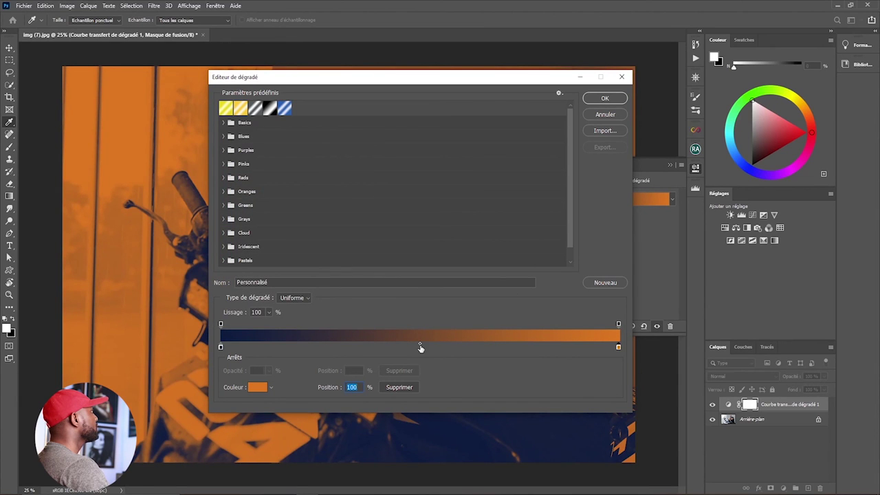
Adjust the midpoint between the blue and orange stops to 54% and apply the gradient
drag(420, 344, 408, 344)
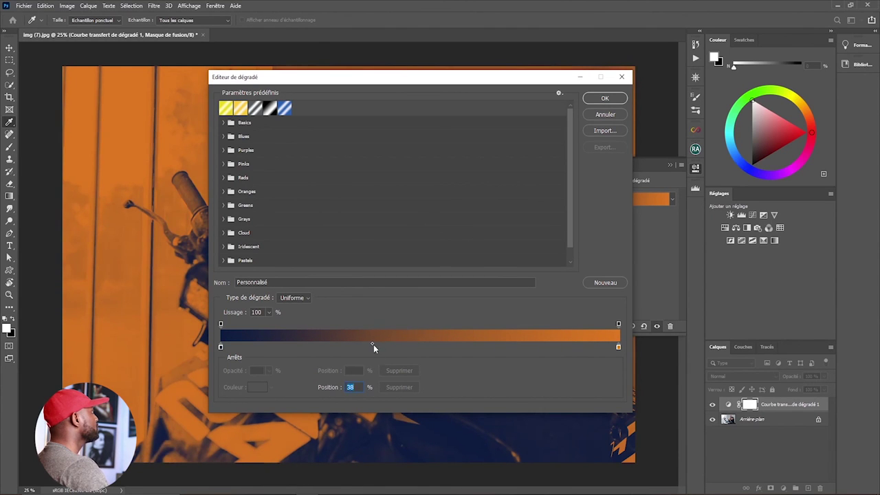
drag(372, 344, 439, 352)
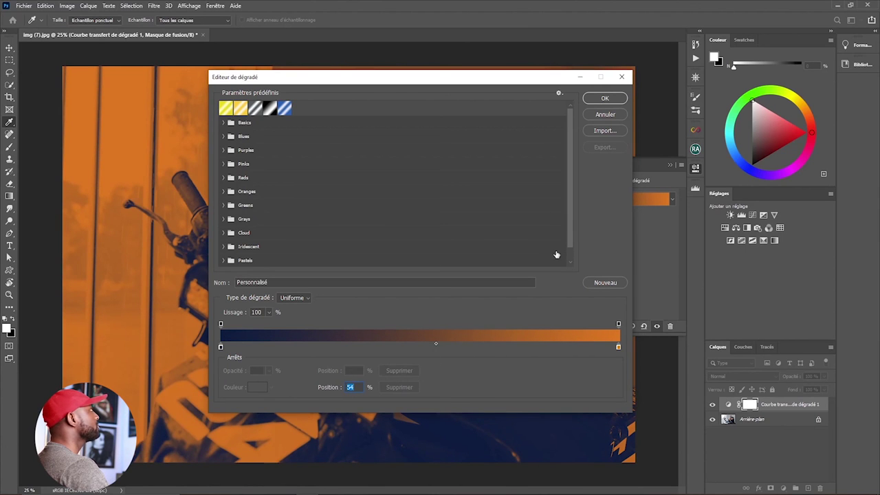
click(598, 99)
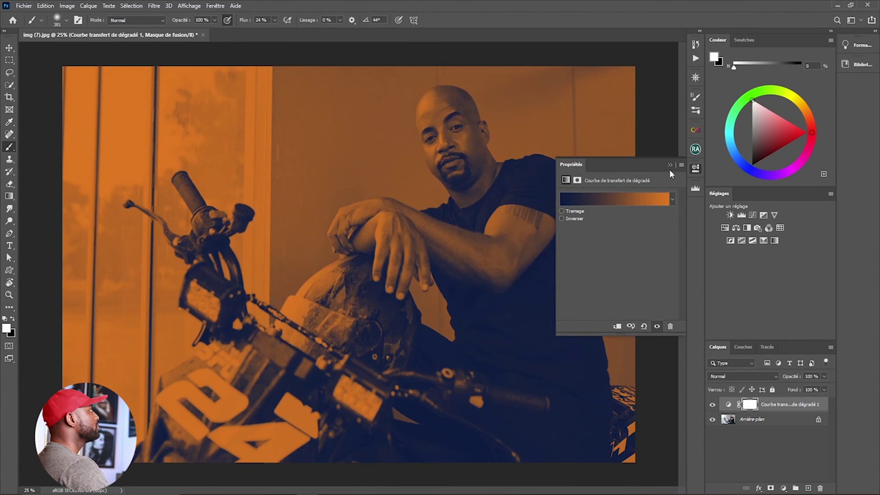
click(671, 166)
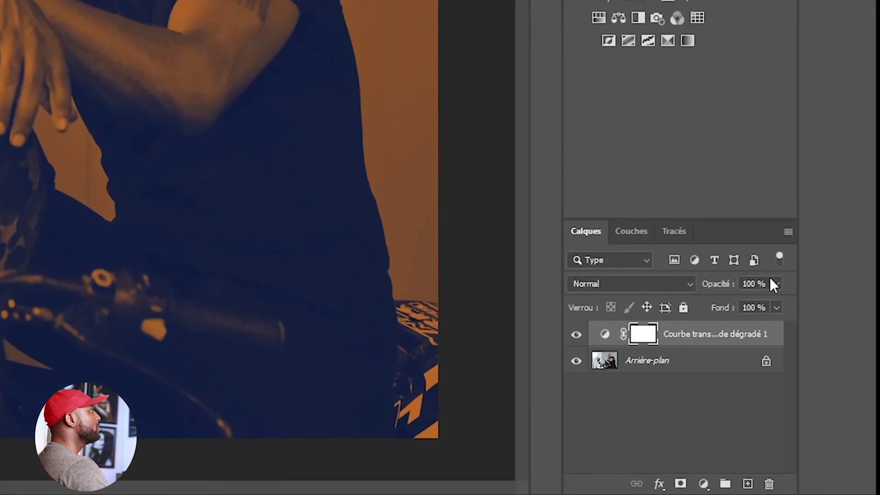
Set the gradient map layer's blend mode to Lumière tamisée, and hide and show the layer to compare before and after
click(777, 283)
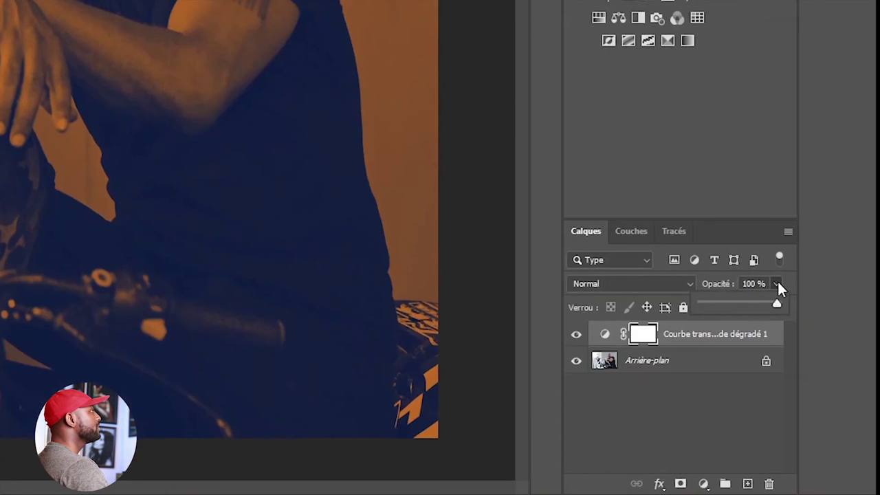
click(679, 284)
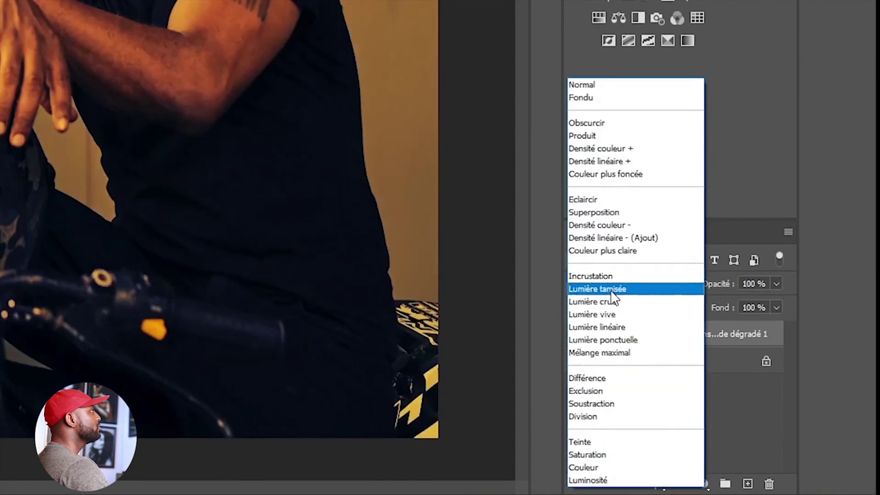
click(611, 290)
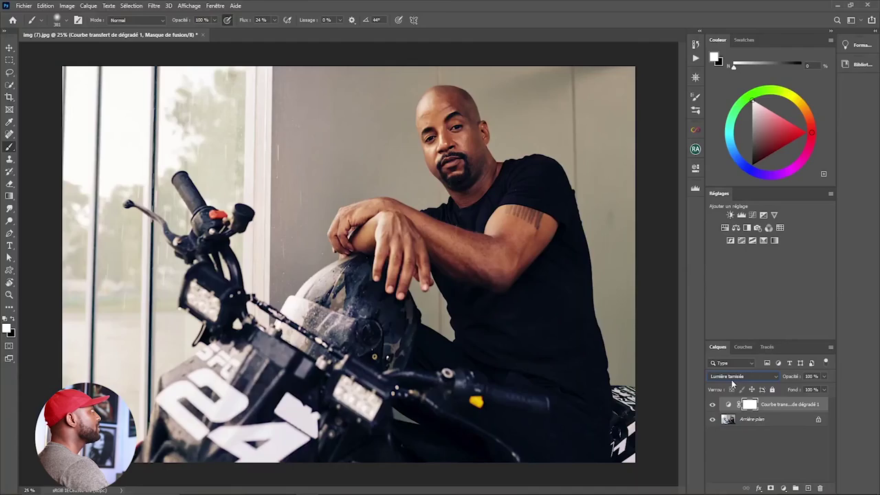
click(713, 406)
click(712, 408)
click(713, 405)
click(712, 406)
Add a Courbes adjustment layer with a slight S-curve on the RVB channel, lowering the shadows and raising the highlights
click(784, 488)
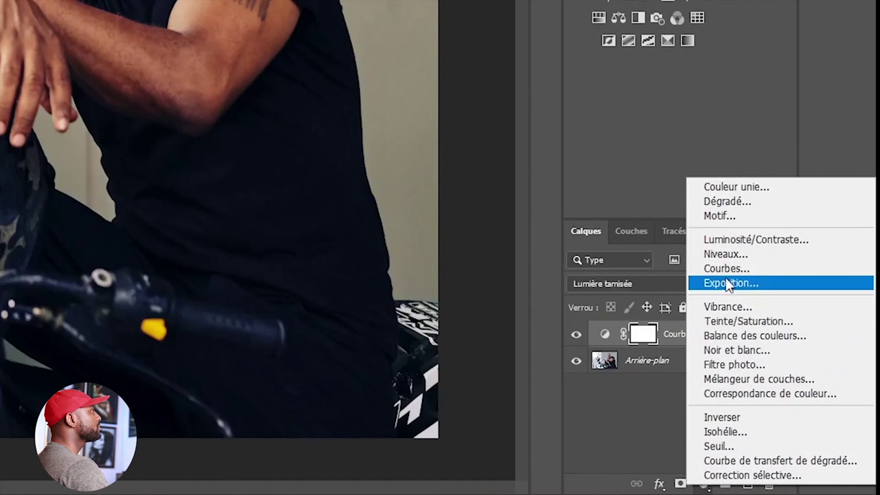
click(726, 269)
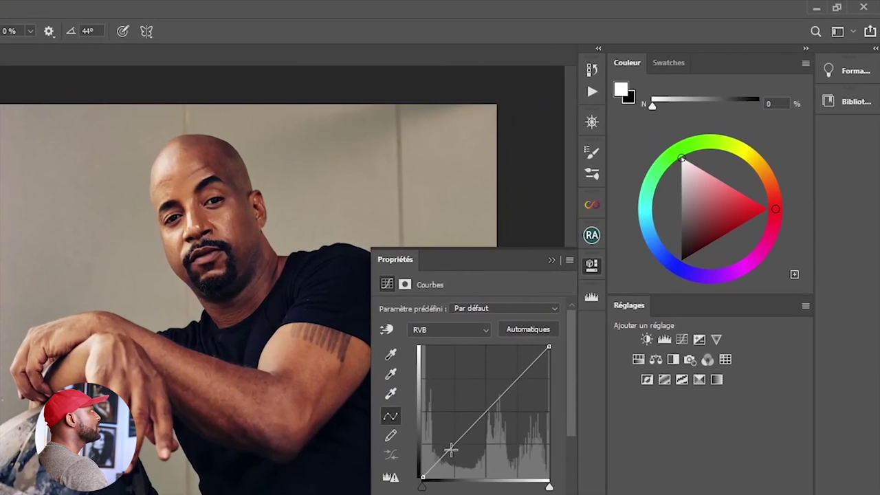
click(451, 448)
drag(519, 376, 517, 372)
drag(451, 448, 452, 452)
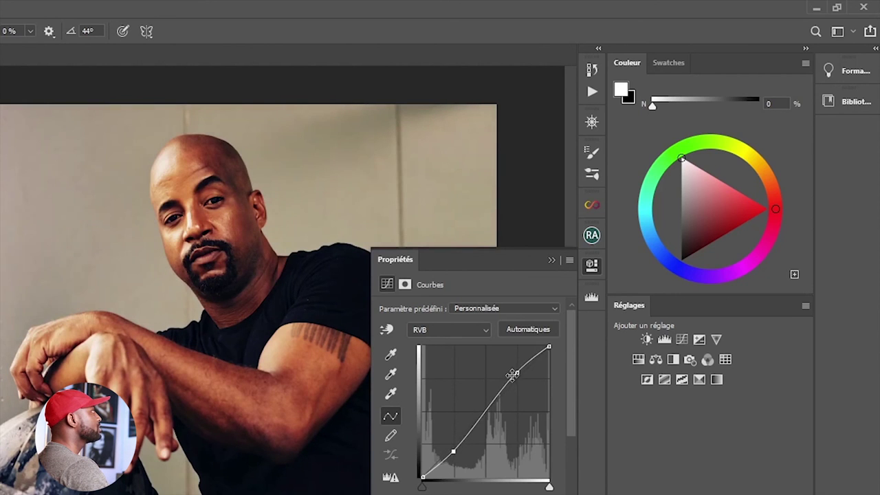
drag(515, 372, 518, 370)
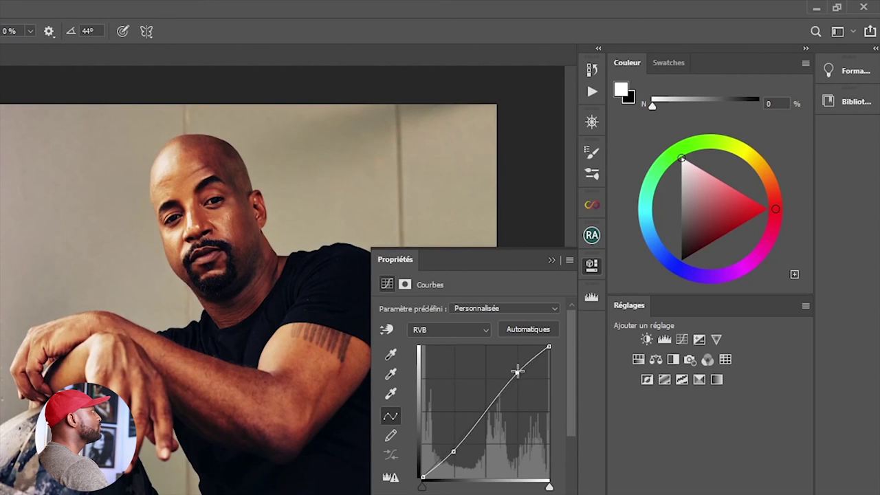
click(553, 260)
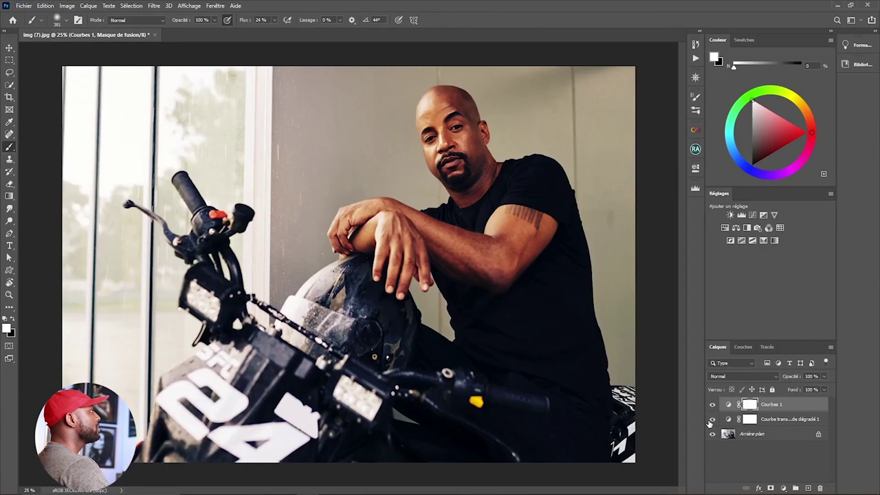
Hide and show the curves and gradient map layers to compare before and after, and delete both adjustment layers
click(712, 405)
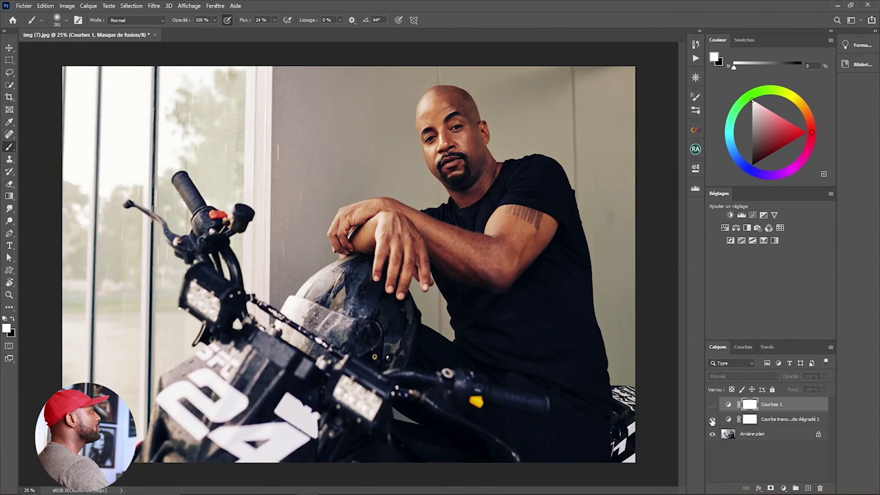
click(712, 419)
click(713, 420)
click(712, 405)
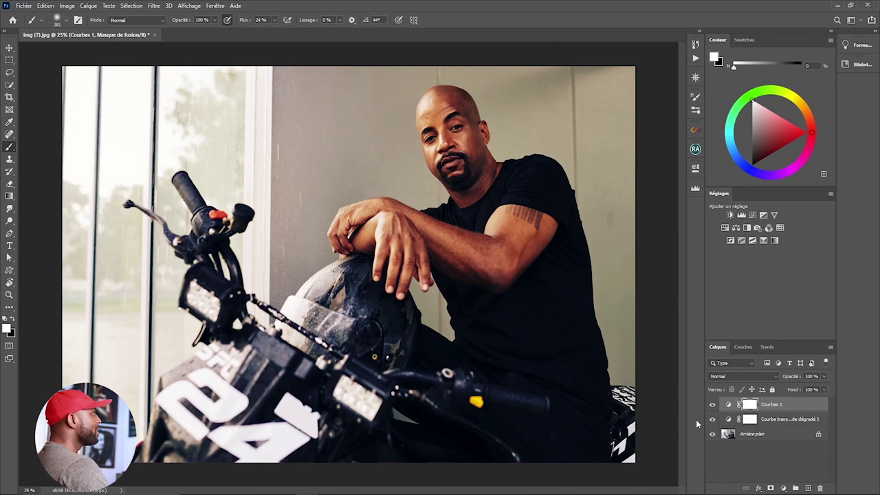
drag(796, 407, 823, 488)
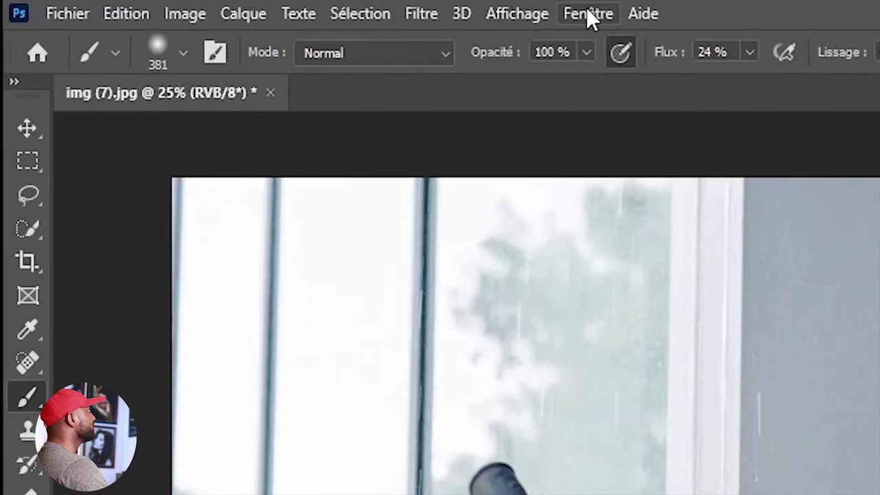
Start creating a new action and assign it to the ActionFousemedias set
click(215, 6)
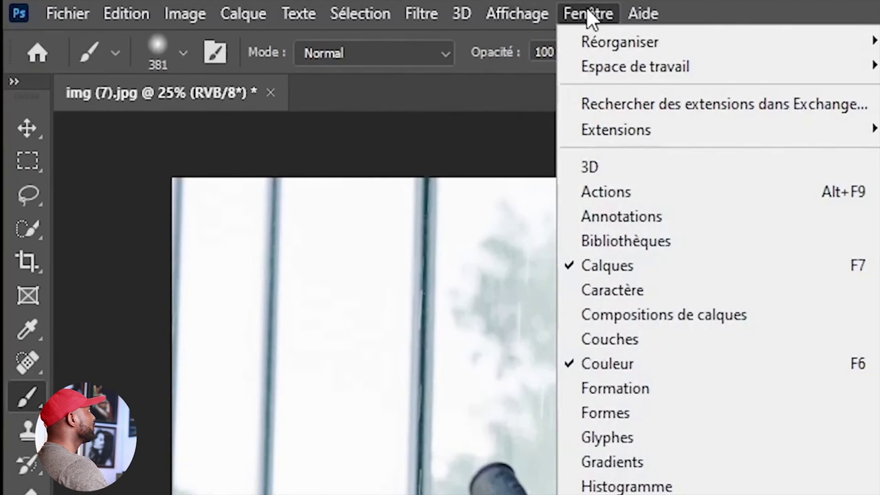
click(636, 196)
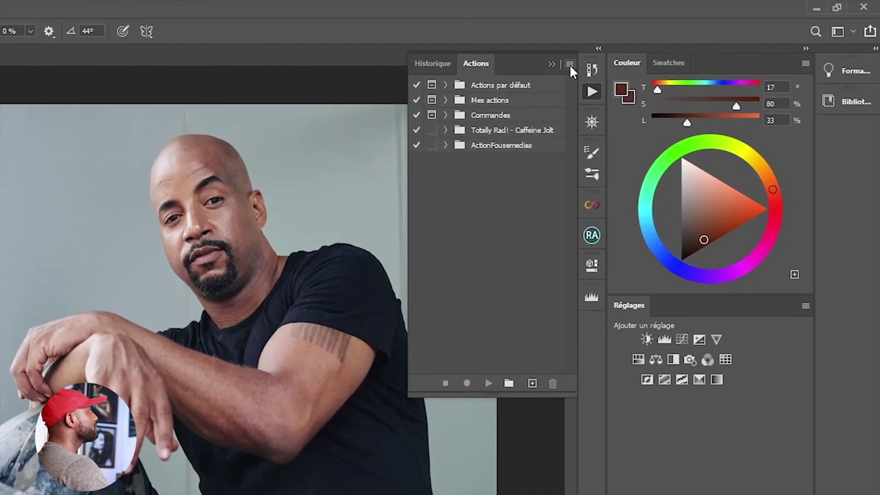
click(570, 64)
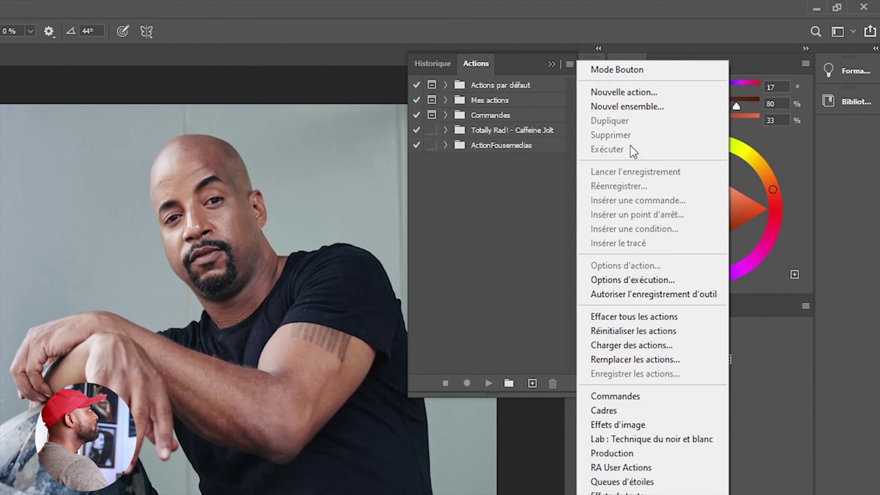
click(630, 93)
drag(359, 212, 222, 213)
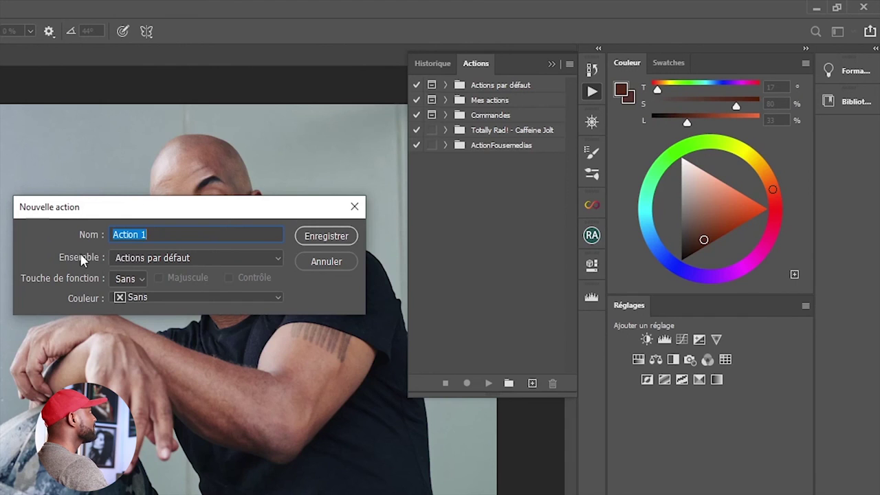
click(262, 257)
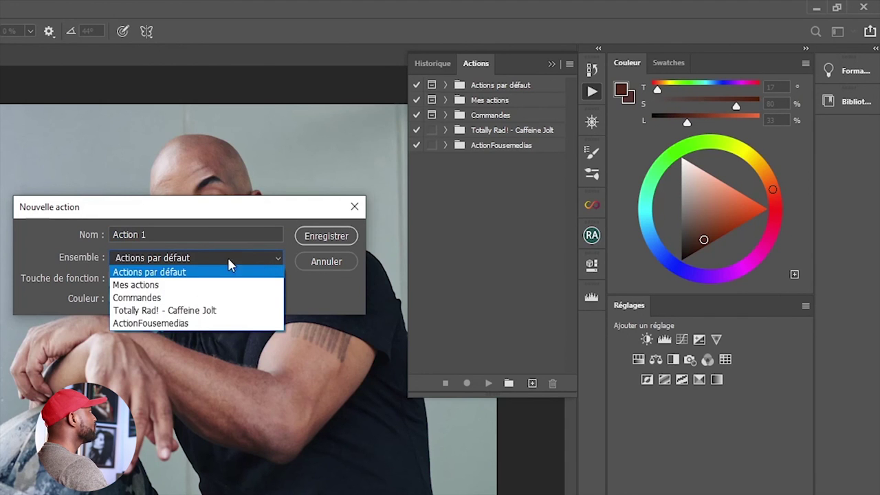
click(162, 324)
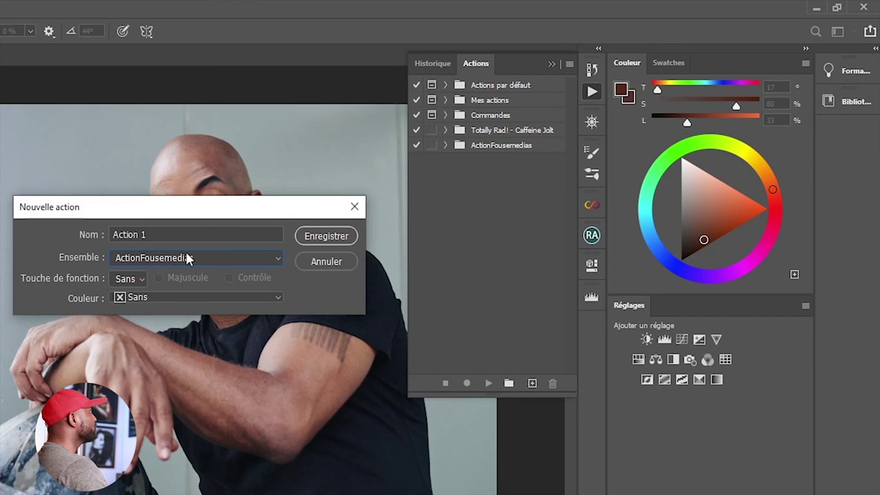
click(262, 257)
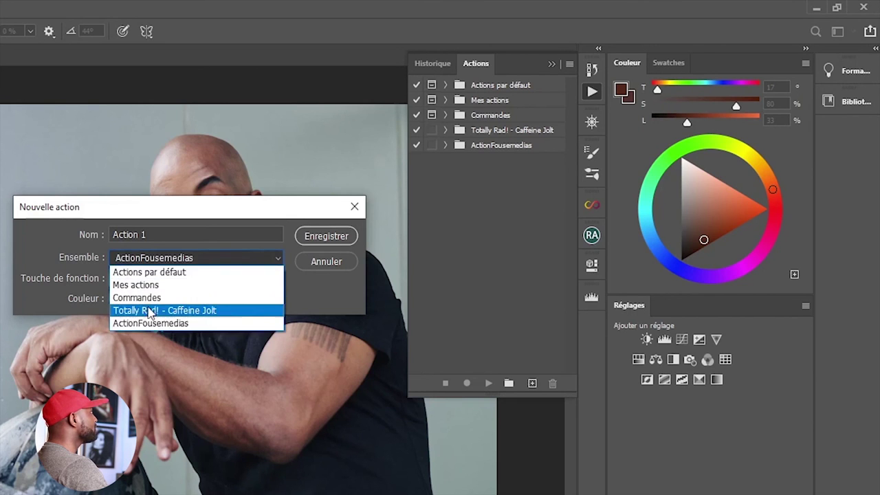
click(191, 323)
Name the new action "premiere action crer" and start recording it in the ActionFousemedias set
click(157, 234)
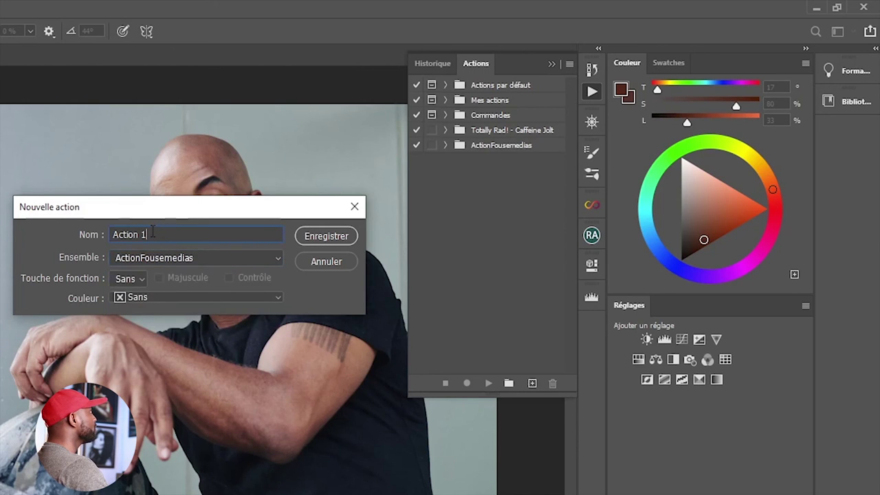
key(ctrl+a)
text(pr)
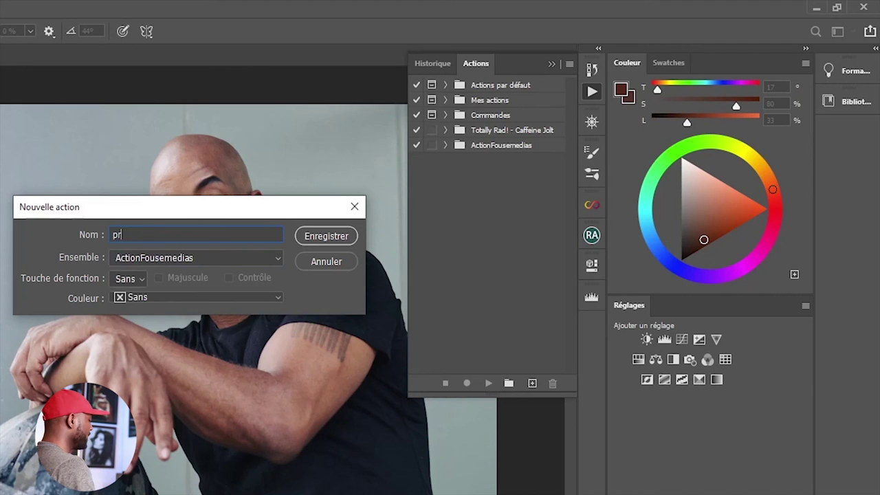
text(emiere action crer)
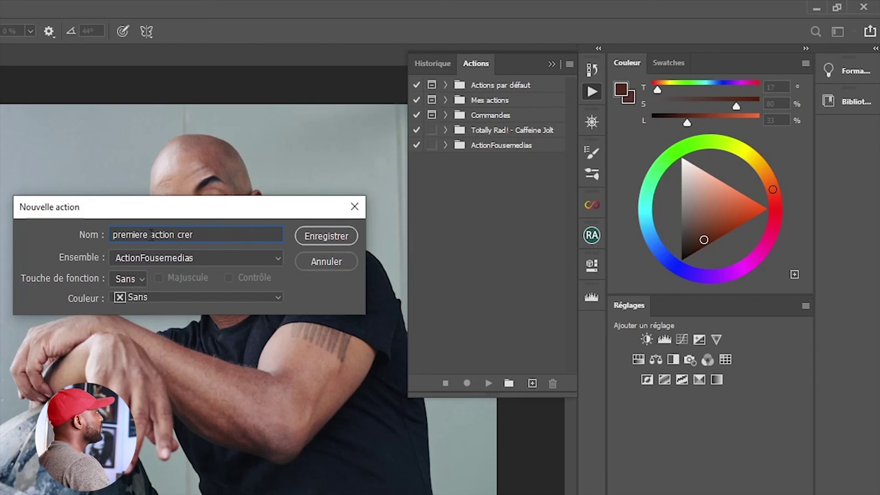
drag(113, 235, 198, 234)
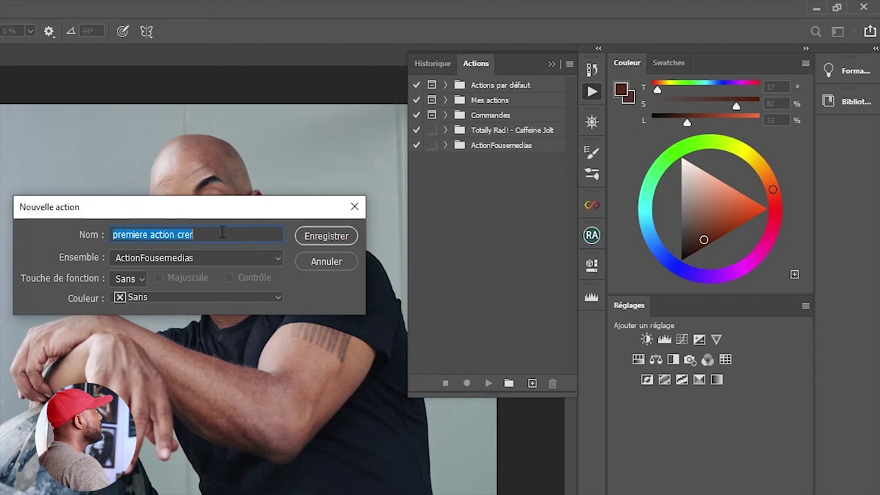
click(222, 232)
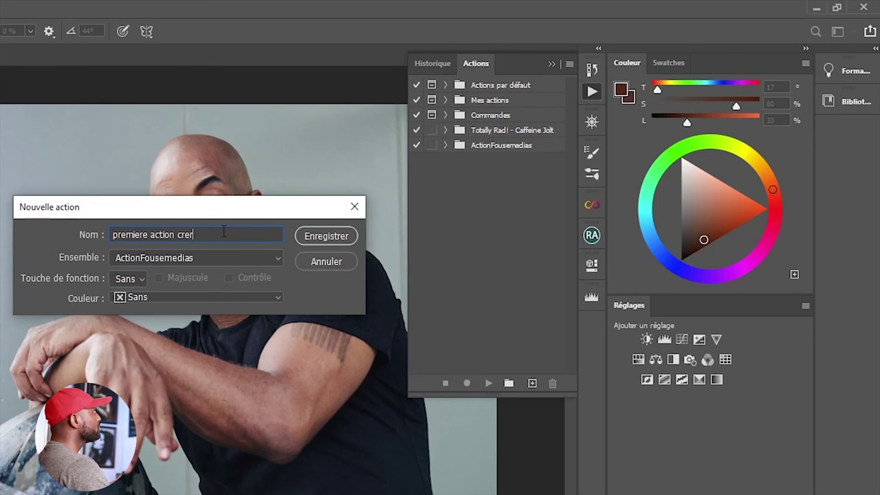
click(315, 237)
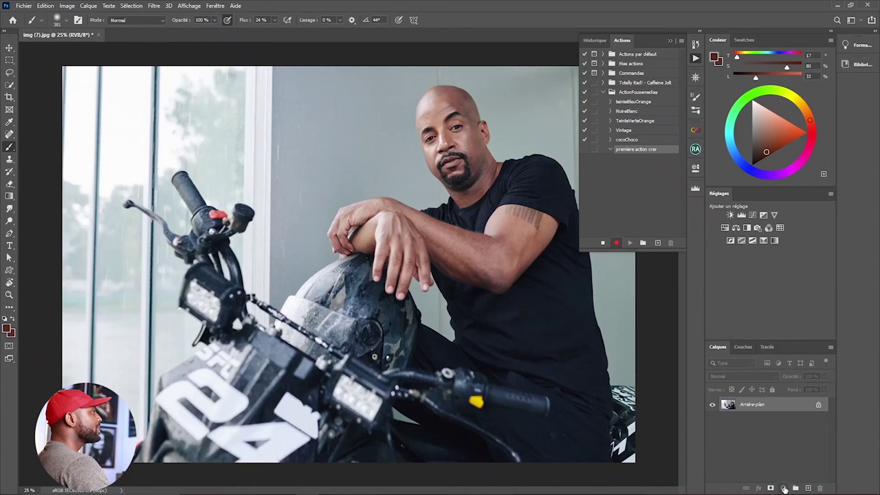
Add a Courbe de transfert de dégradé adjustment layer and set its gradient's starting color stop to dark blue #07012b
click(784, 488)
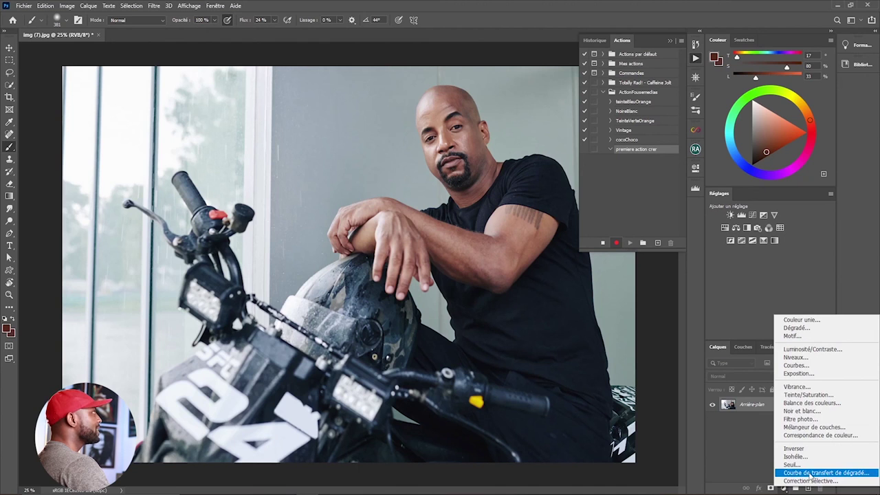
click(812, 474)
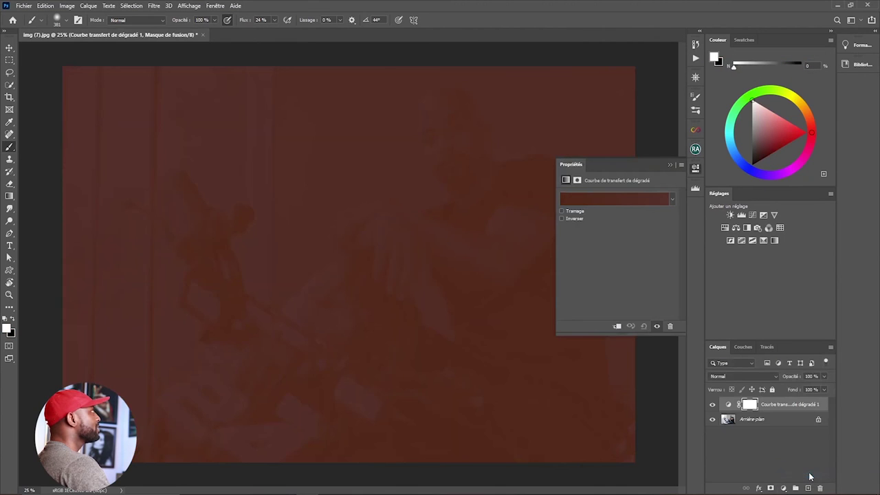
click(617, 200)
double_click(220, 348)
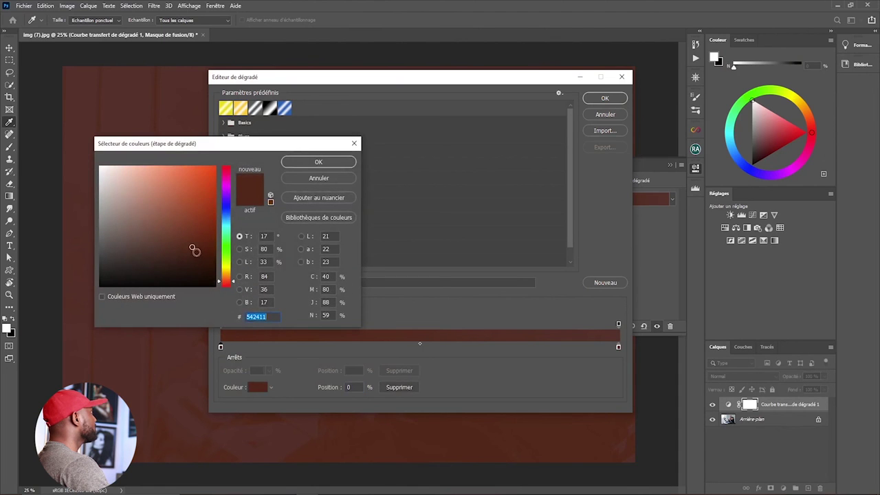
click(225, 204)
drag(205, 264, 212, 267)
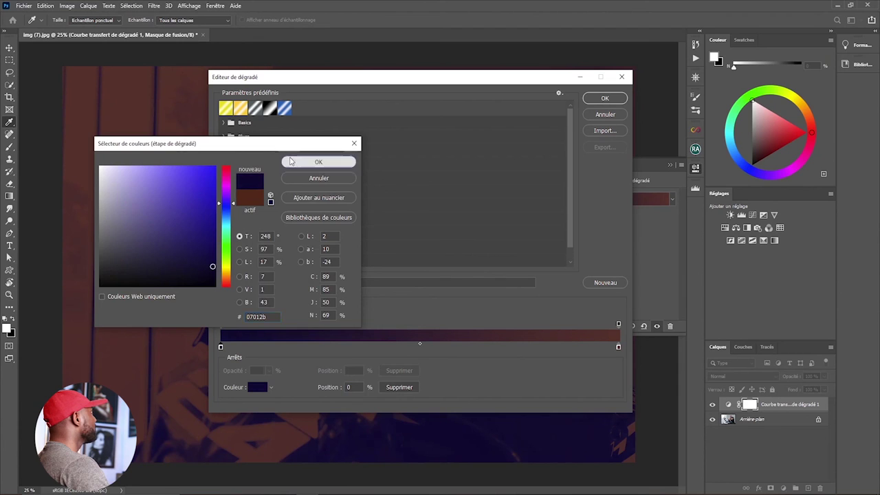
click(306, 162)
Set the gradient's ending color stop to orange #db7702, move the color midpoint to 70%, and apply the gradient
double_click(619, 347)
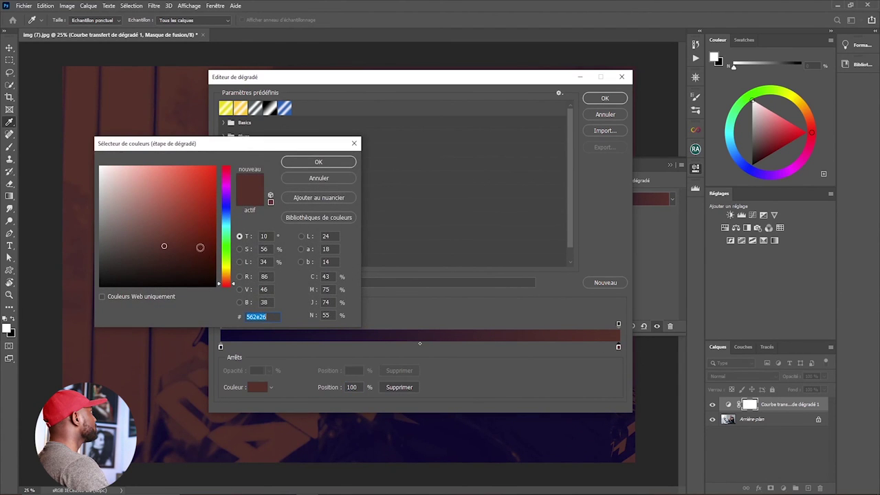
click(227, 276)
drag(227, 277, 226, 278)
drag(202, 222, 215, 183)
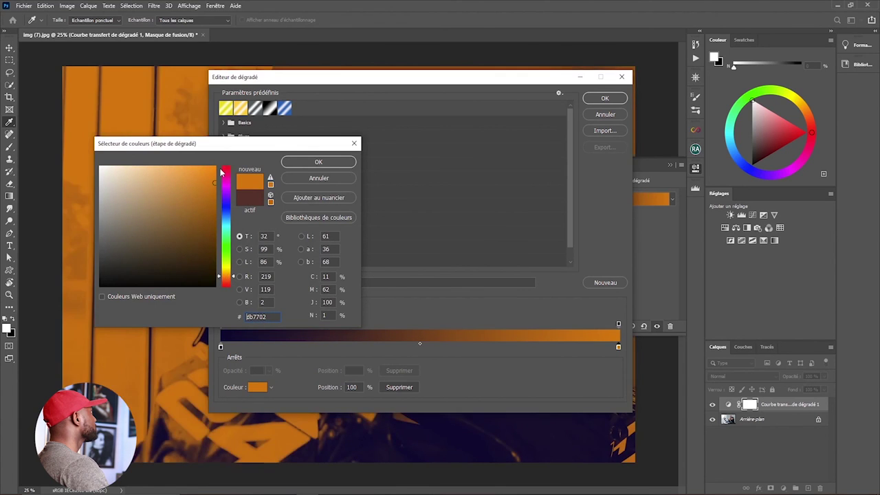
click(301, 161)
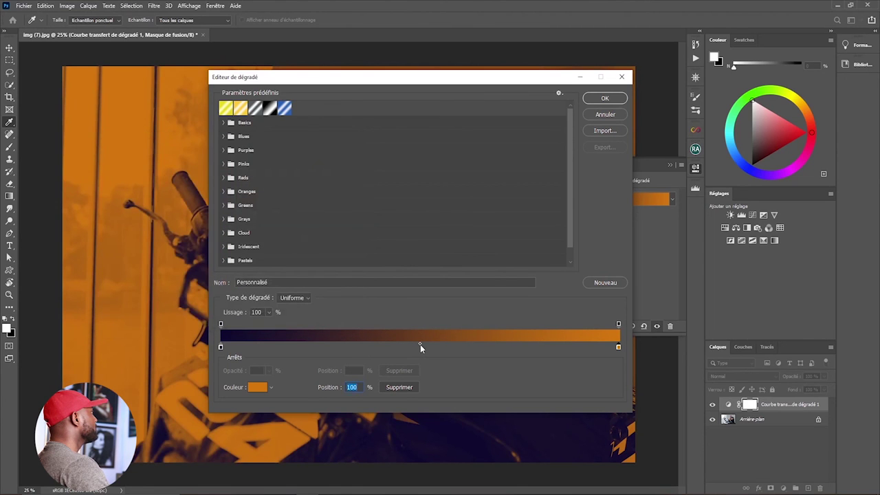
drag(420, 344, 489, 344)
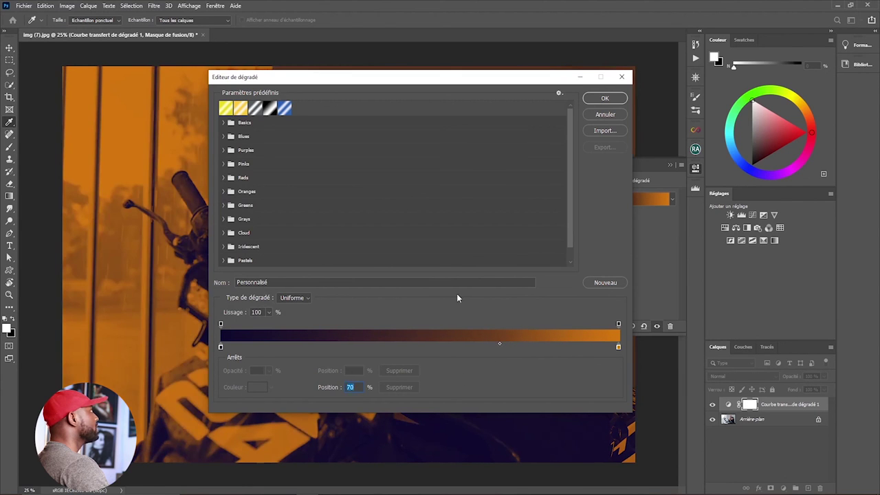
click(592, 99)
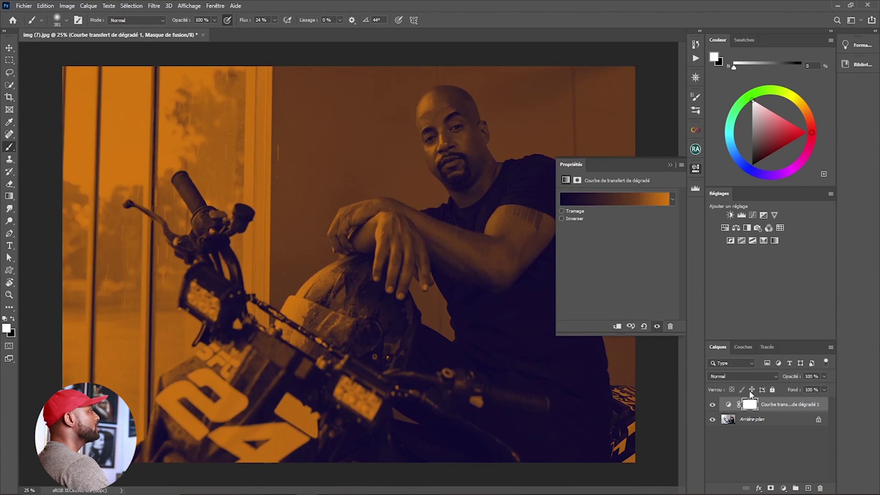
Set the gradient map layer's blend mode to Lumière tamisée, hide and show the layer, and display the recorded actions
click(774, 376)
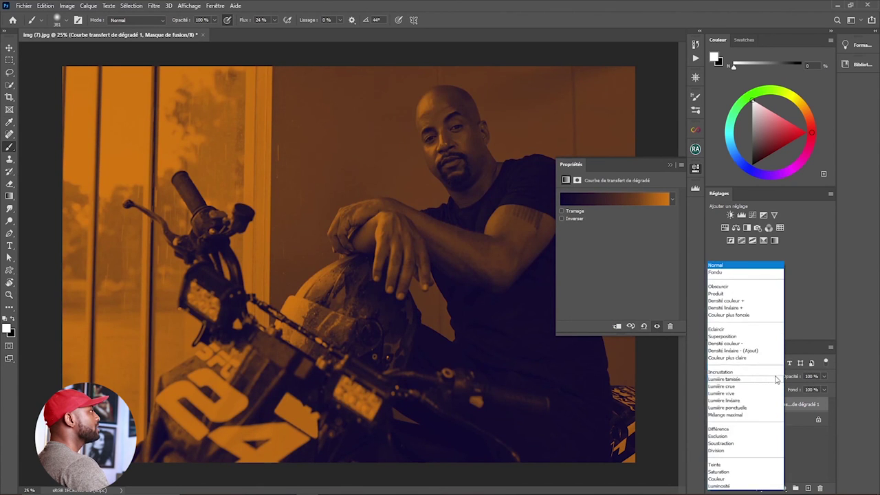
click(737, 380)
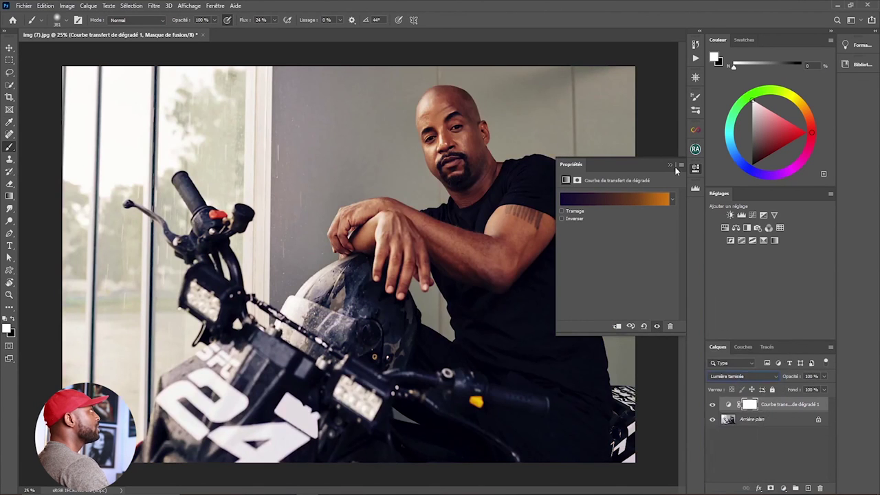
click(671, 166)
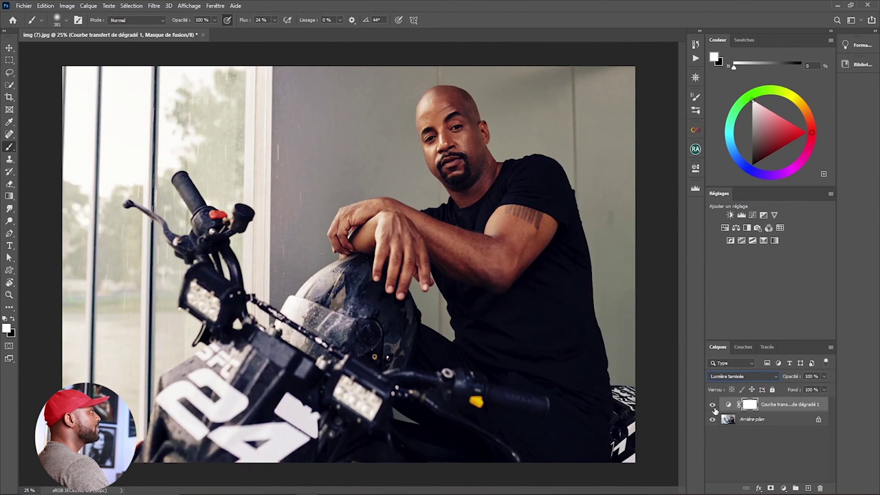
click(713, 406)
click(712, 406)
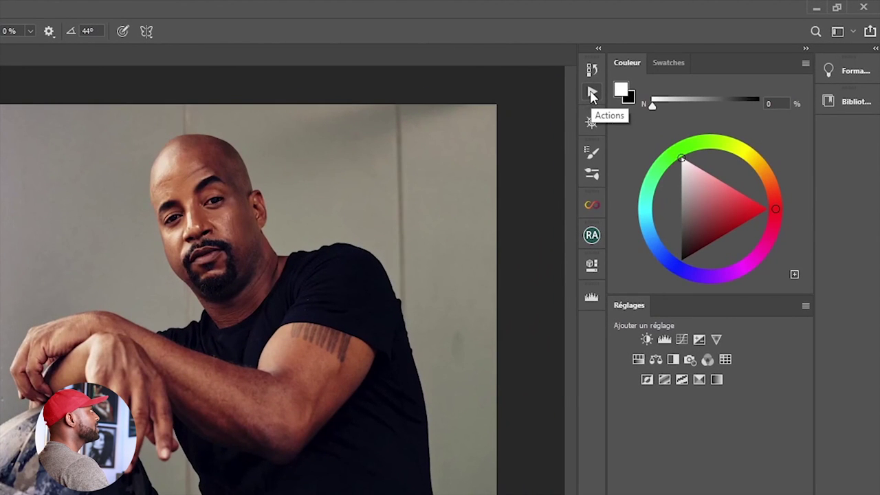
click(592, 95)
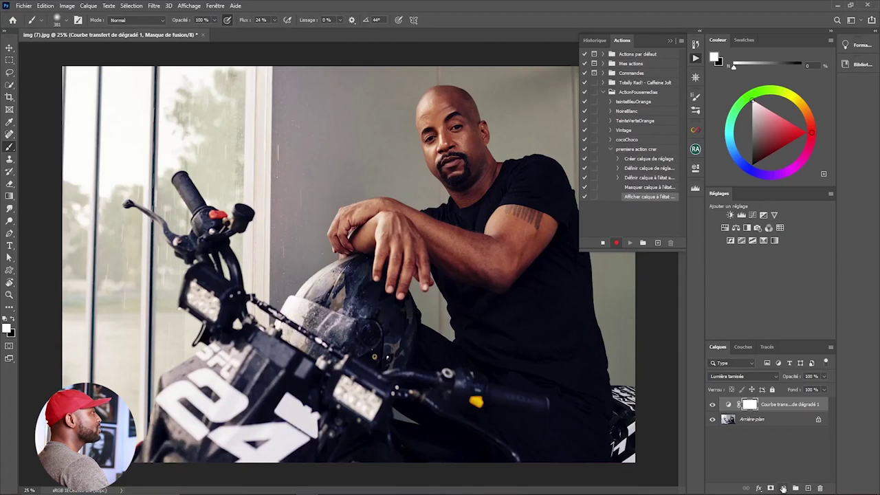
Add a Courbes adjustment layer with a slight RVB S-curve, and hide and show it to compare before and after
click(782, 489)
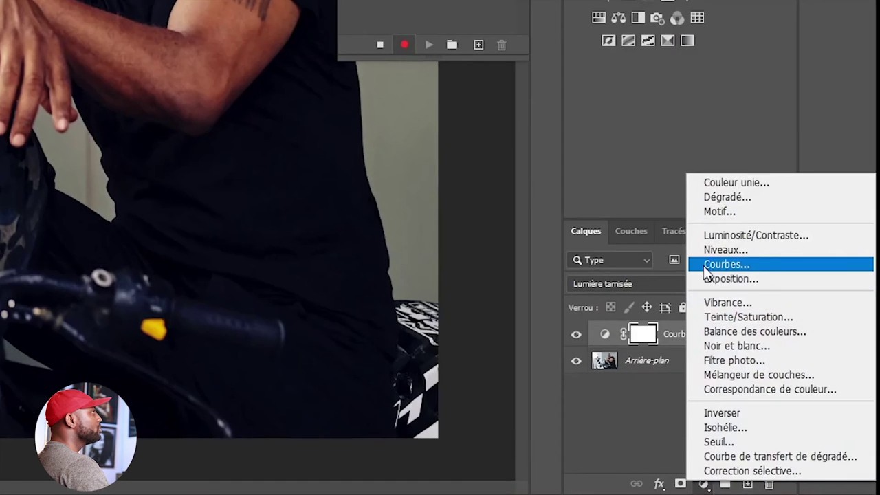
click(705, 266)
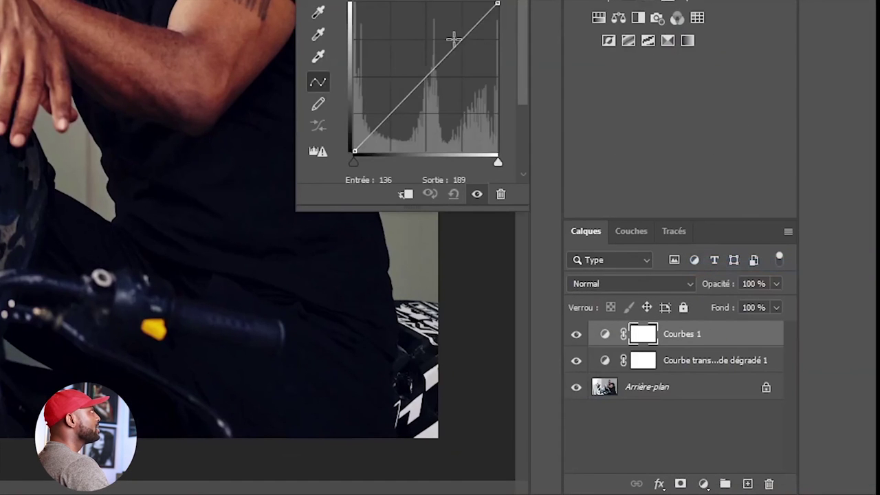
click(460, 34)
drag(611, 277, 612, 282)
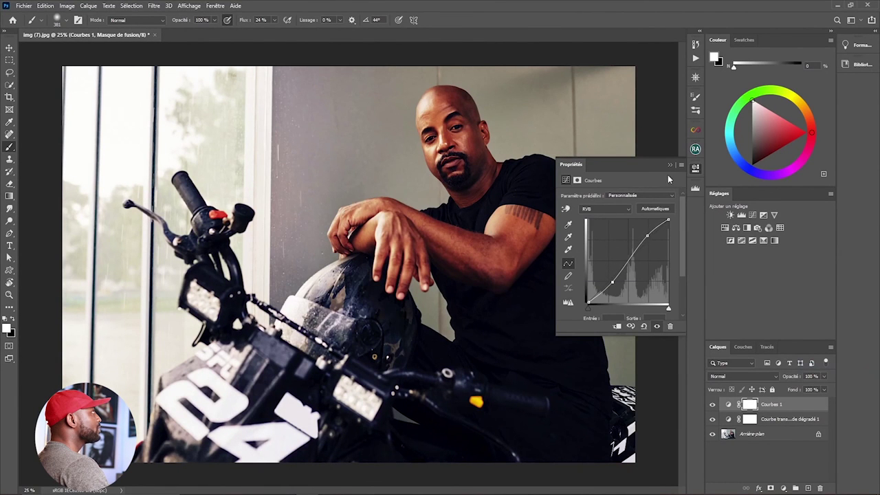
click(669, 168)
click(712, 405)
click(713, 406)
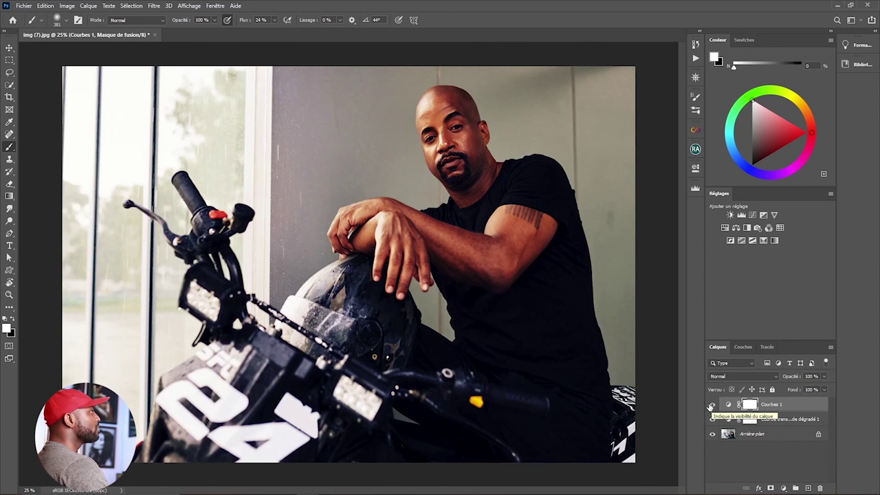
Stop recording the action, and expand and collapse premiere action crer to review its recorded steps
click(696, 60)
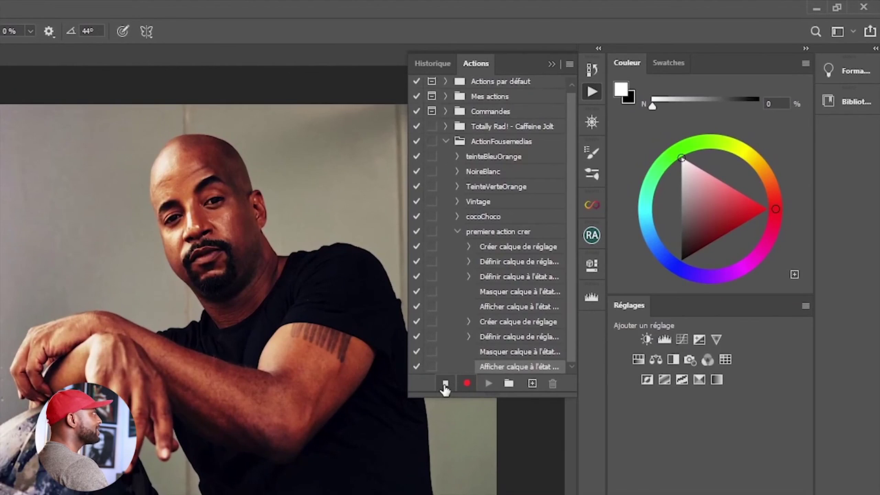
click(445, 387)
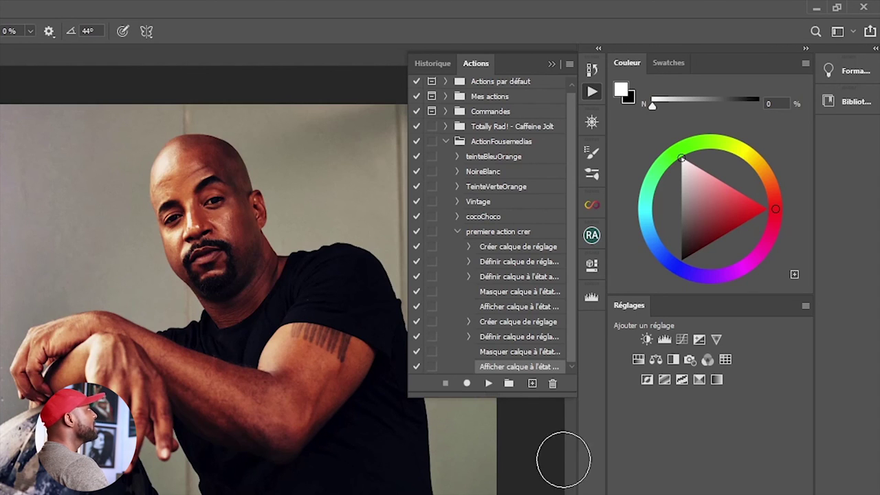
click(456, 233)
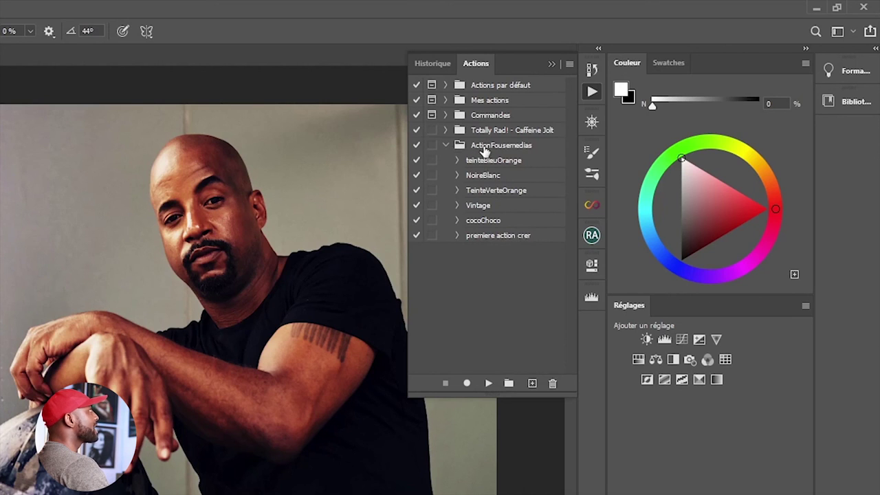
click(458, 236)
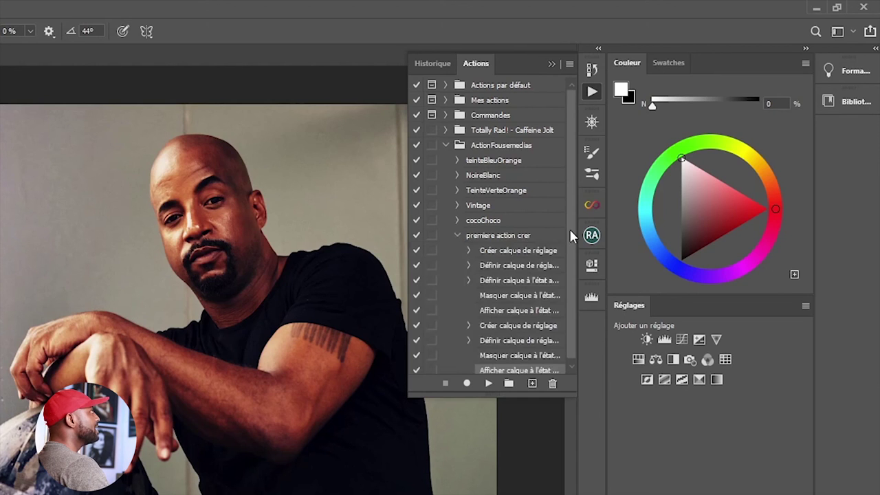
drag(569, 229, 570, 250)
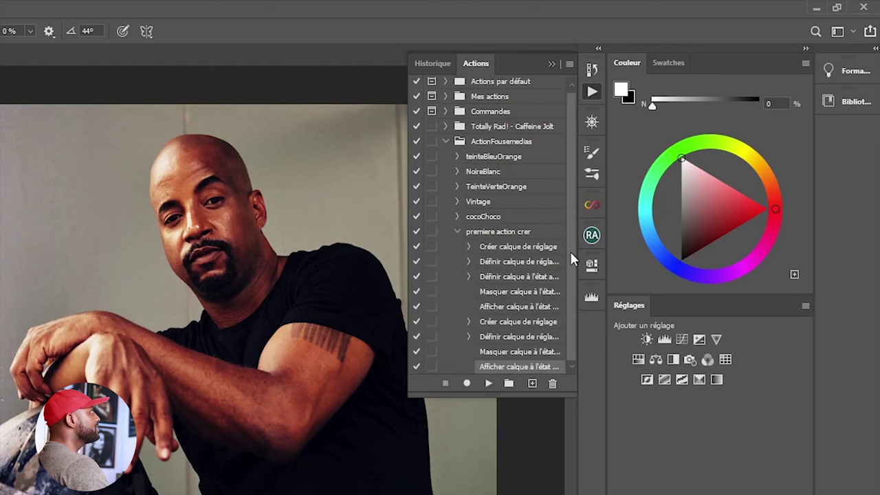
click(457, 231)
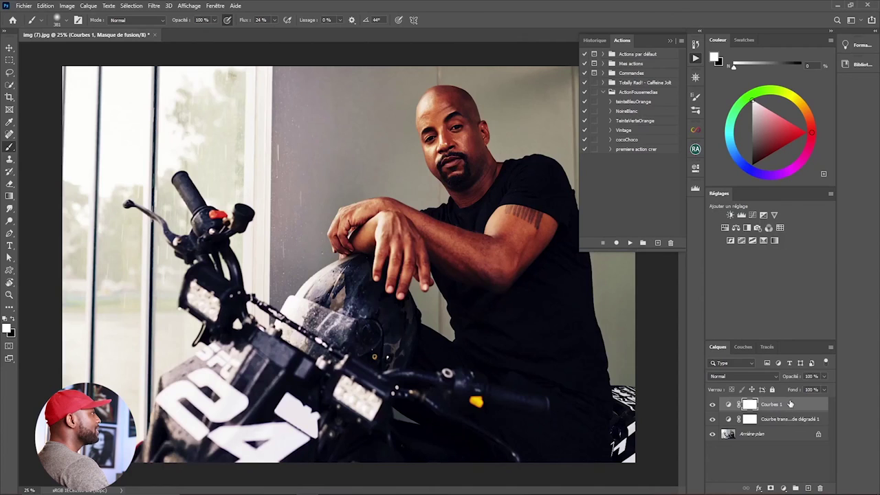
Delete the curves and gradient map layers, and play premiere action crer on the original image
drag(791, 404, 820, 487)
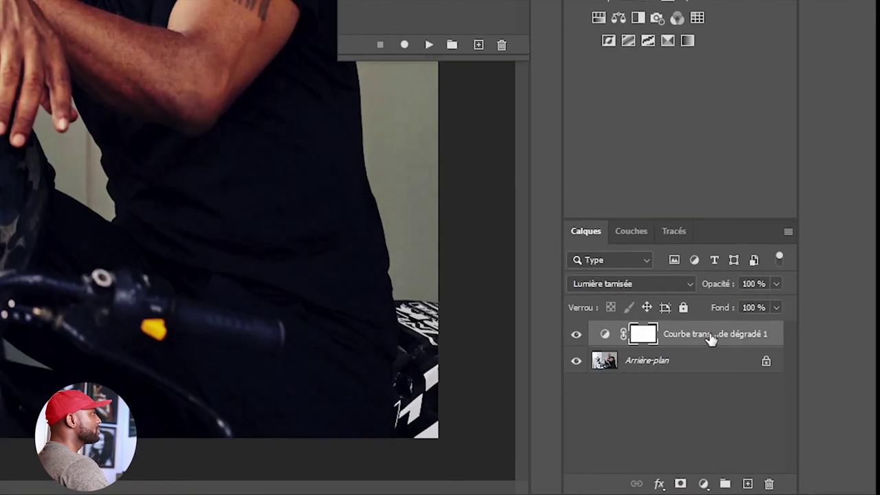
drag(712, 339, 771, 484)
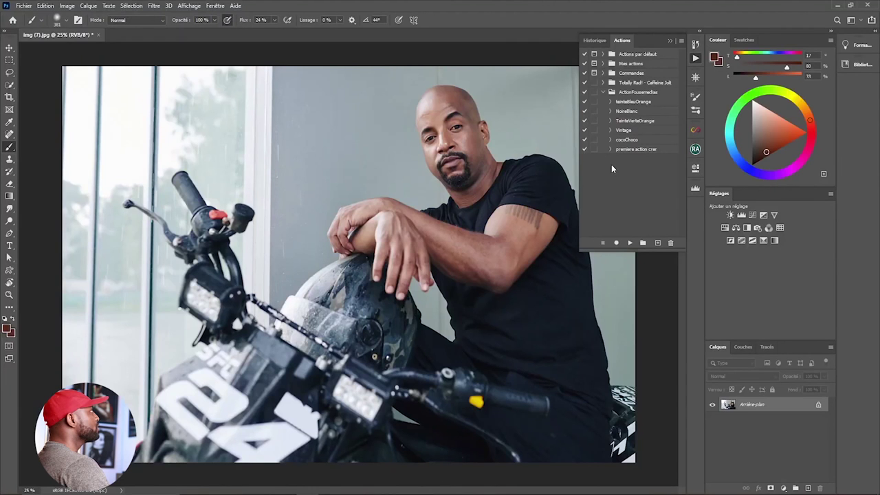
click(622, 150)
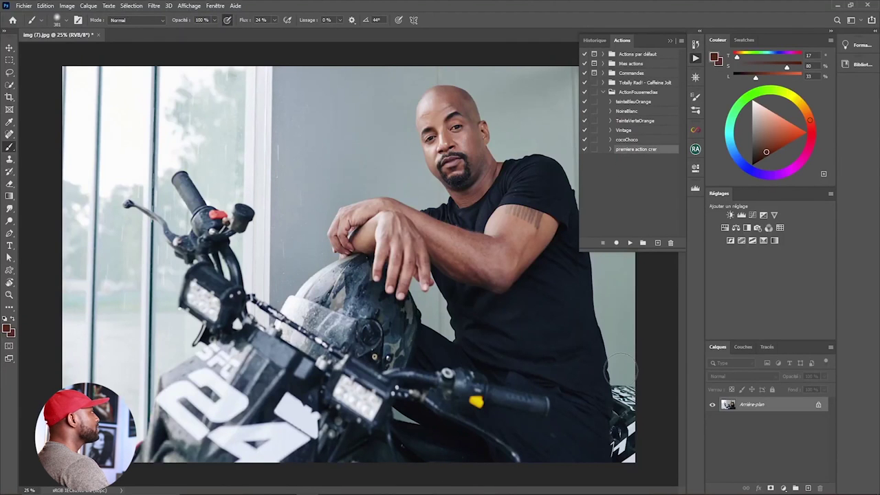
click(630, 243)
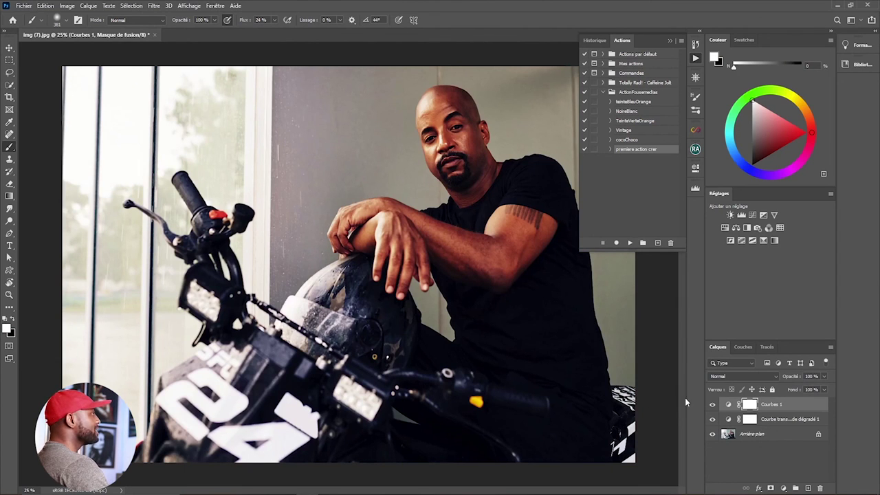
Hide the Courbes 1 layer, and hide and show the gradient map layer to compare its effect alone
click(712, 405)
click(713, 420)
click(713, 419)
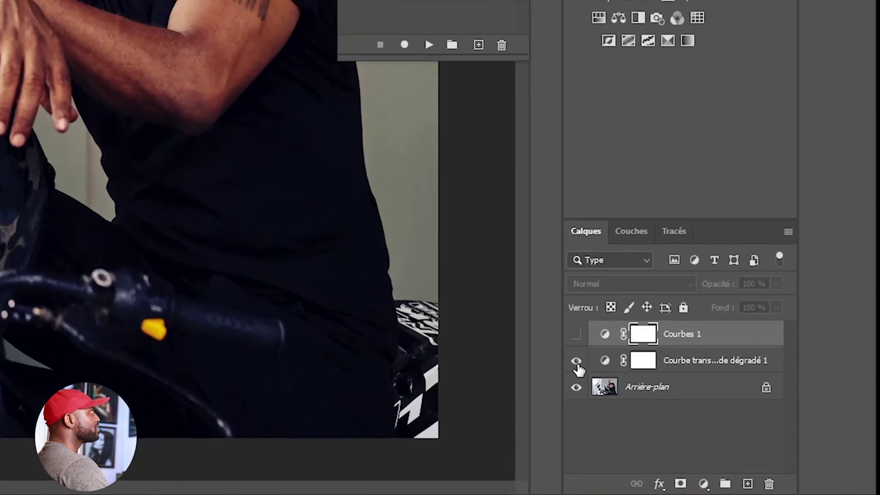
click(577, 362)
click(577, 363)
click(577, 363)
click(577, 363)
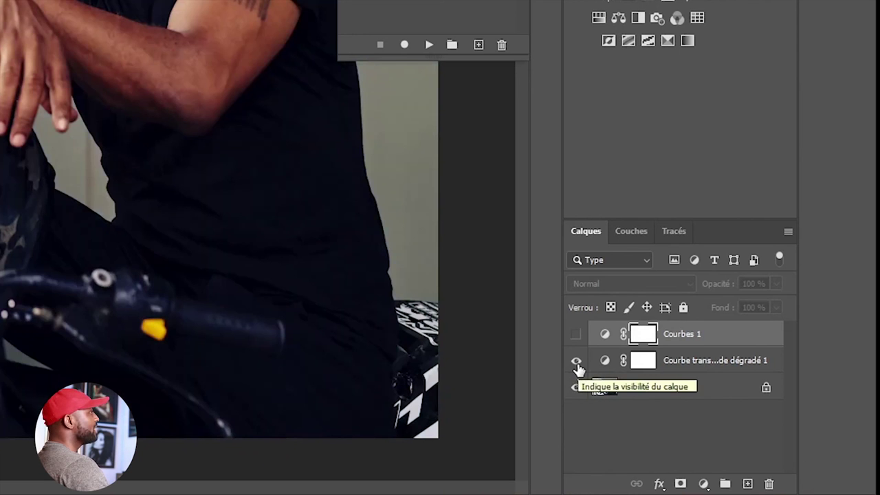
click(577, 363)
click(577, 363)
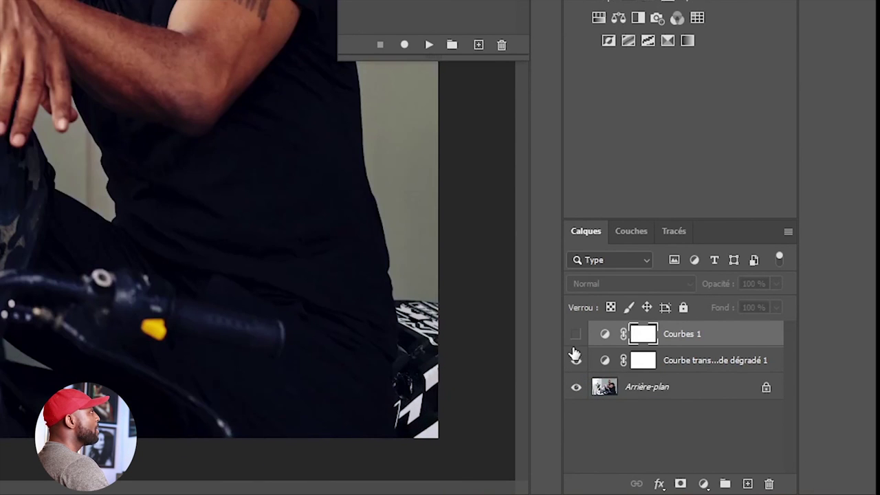
Hide and show the Courbes 1 layer to compare the image with and without it, leaving it visible
click(576, 335)
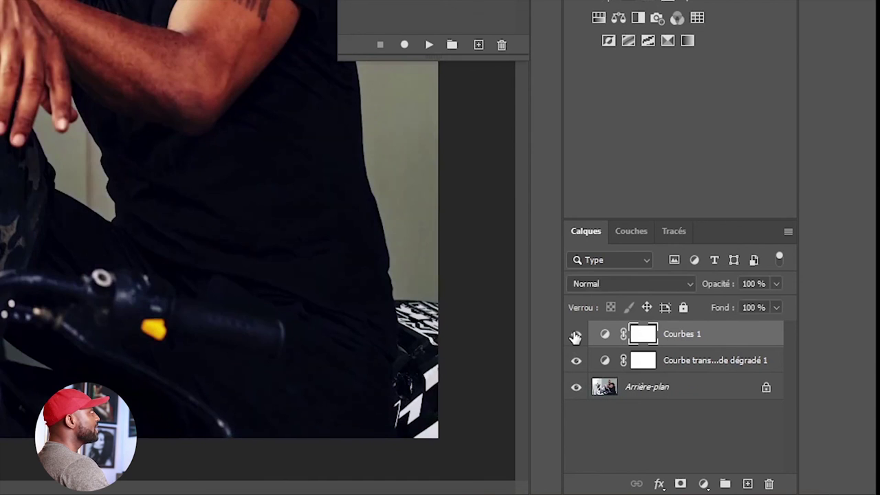
click(576, 335)
click(575, 335)
click(576, 335)
click(576, 335)
click(576, 335)
click(576, 335)
click(576, 335)
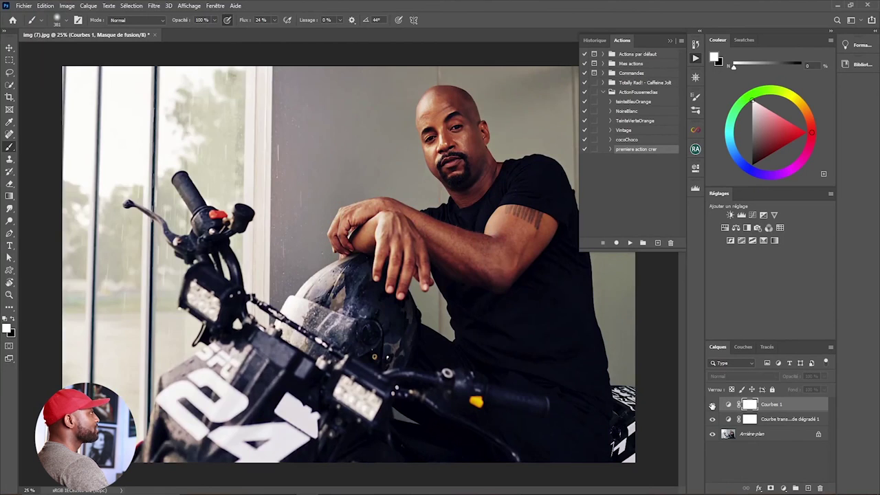
click(712, 405)
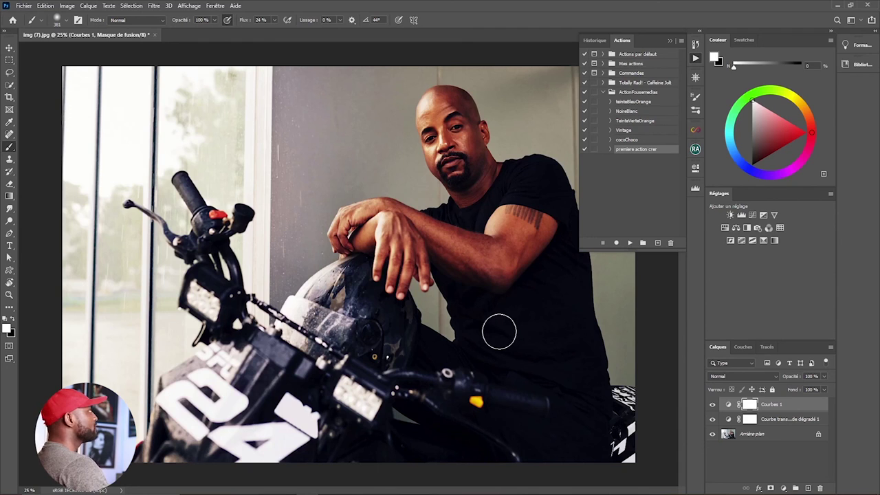
Go through the actions in the ActionFousemedias set, delete premiere action crer, and select teinteBleuOrange
click(626, 103)
click(621, 112)
click(623, 121)
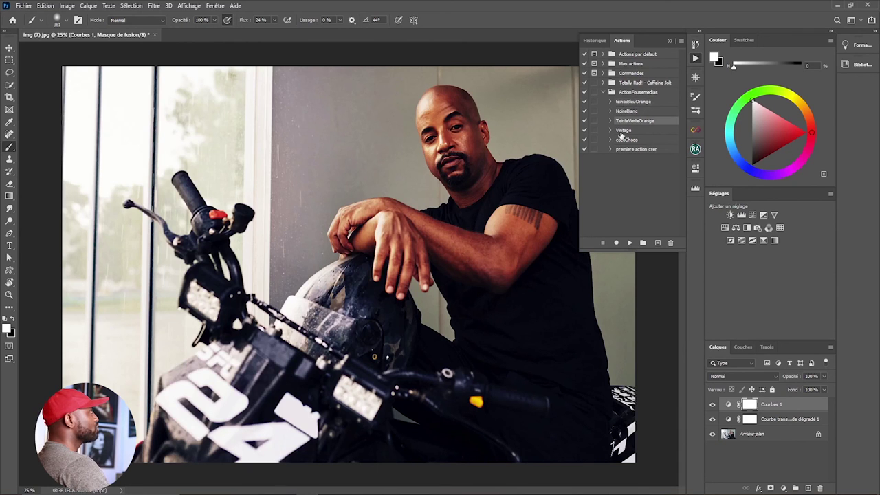
click(623, 130)
click(625, 140)
click(626, 150)
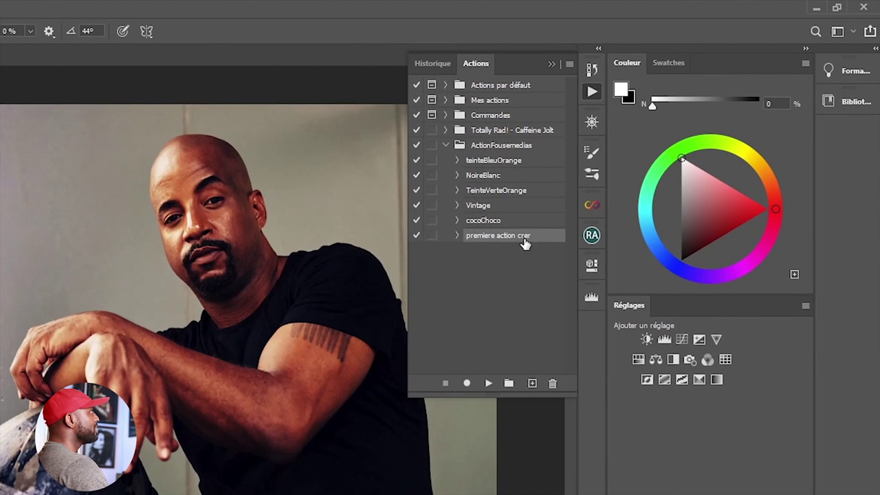
click(553, 385)
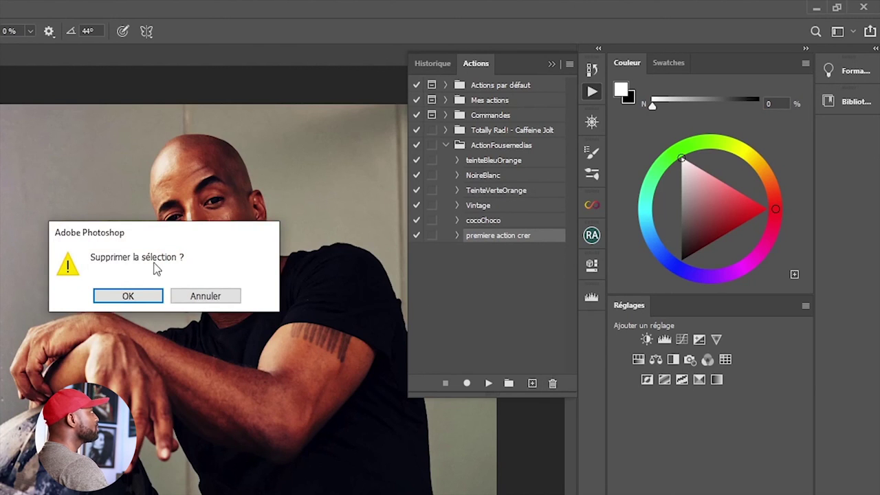
click(127, 297)
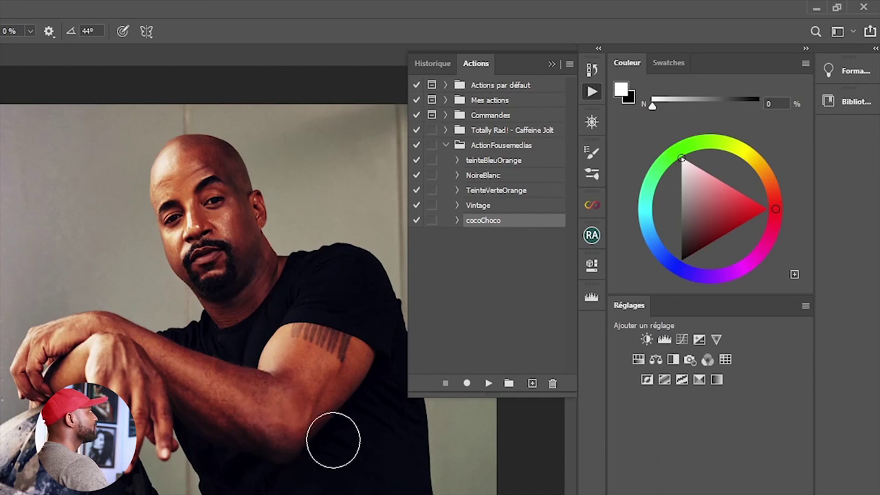
click(488, 163)
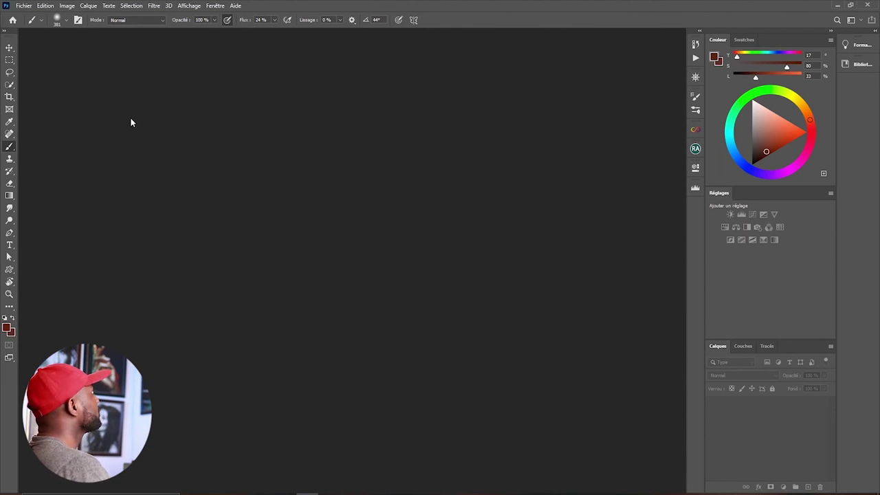
Open img (15).jpg from the images folder, keeping its embedded colour profile
click(23, 5)
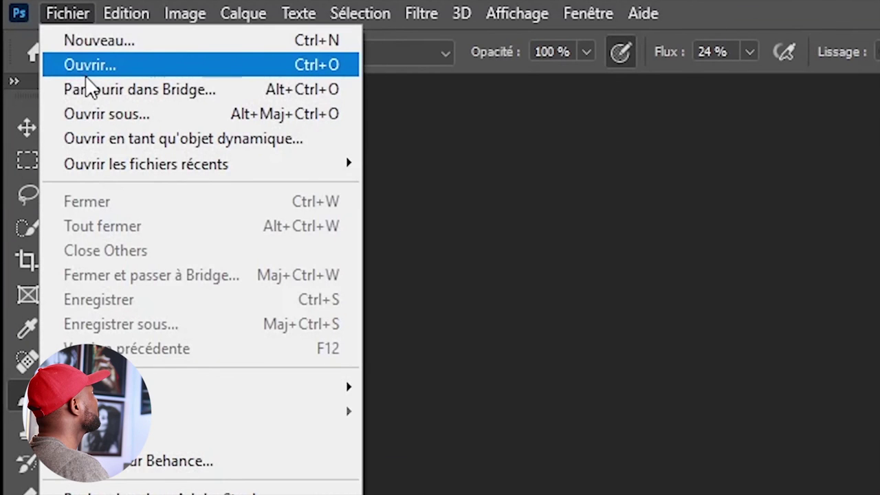
click(102, 64)
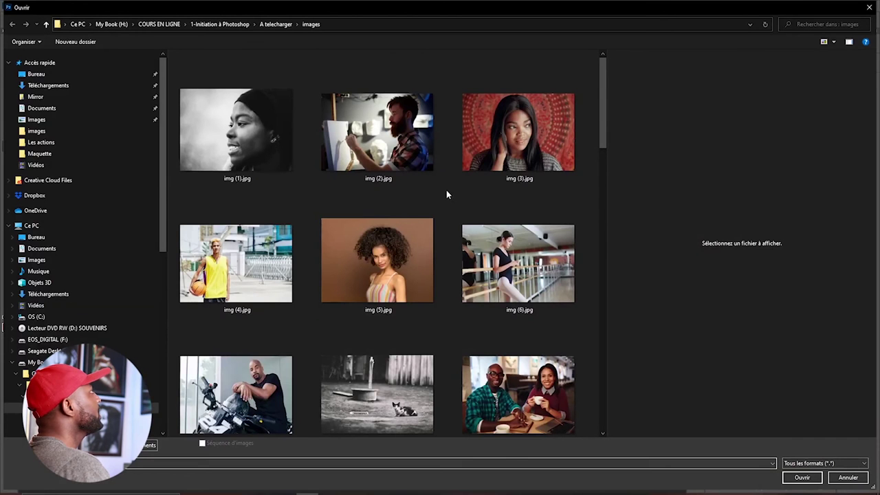
drag(603, 121, 609, 203)
double_click(521, 263)
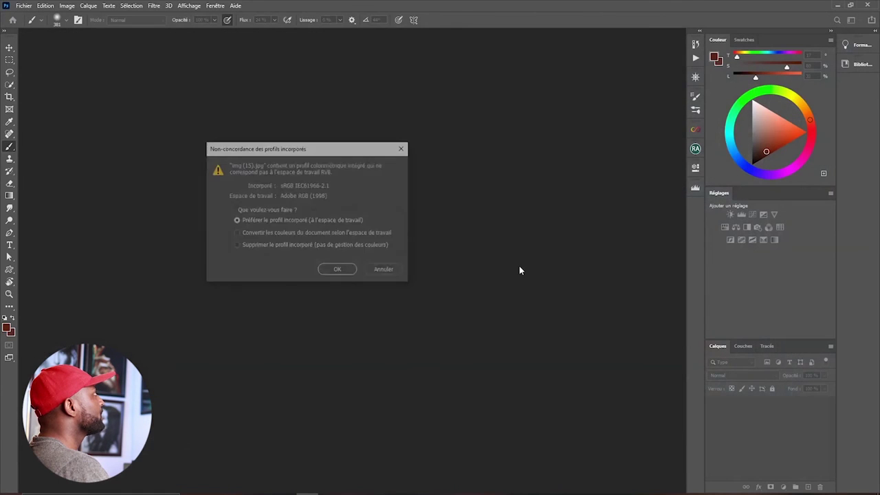
click(338, 270)
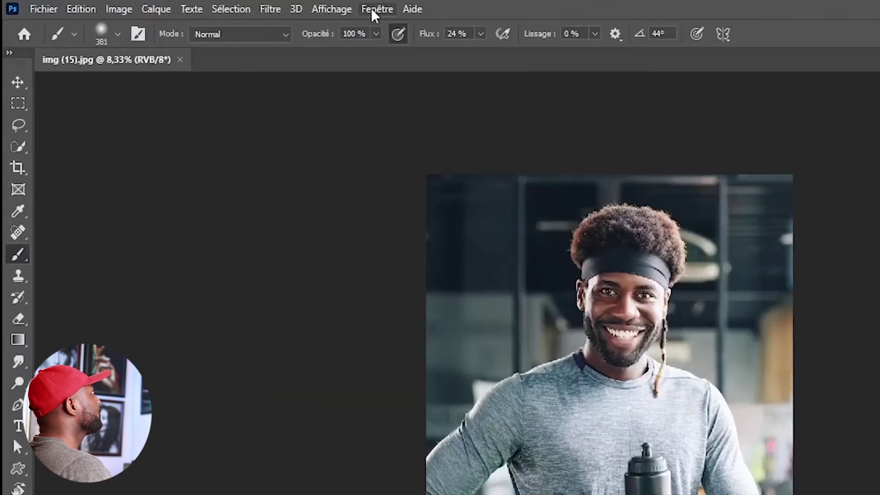
Add a Correspondance de couleur adjustment layer and load Légé_LUTs (6).CUBE from LUTS PHOTOSHOP VOL1 as its 3D LUT
click(215, 6)
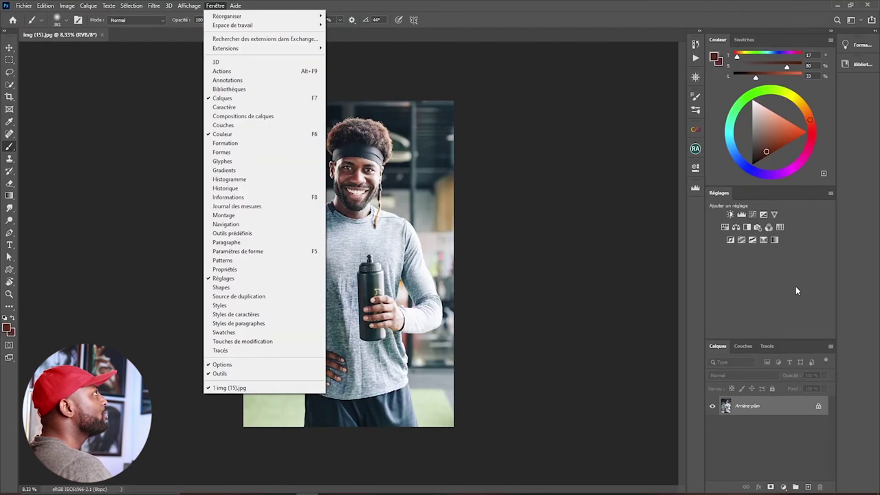
click(794, 291)
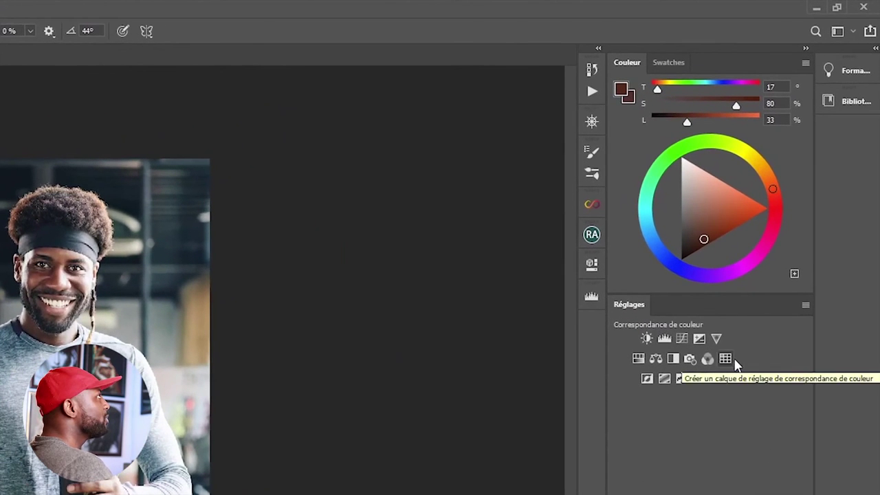
click(725, 359)
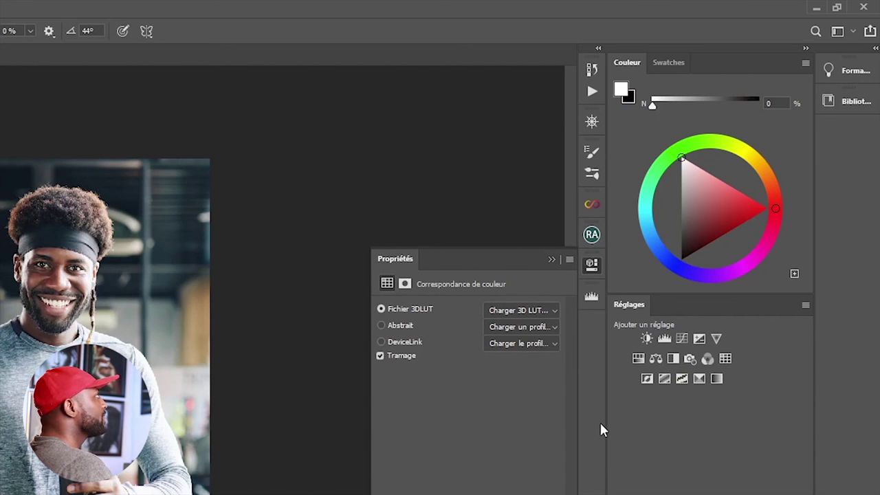
click(513, 308)
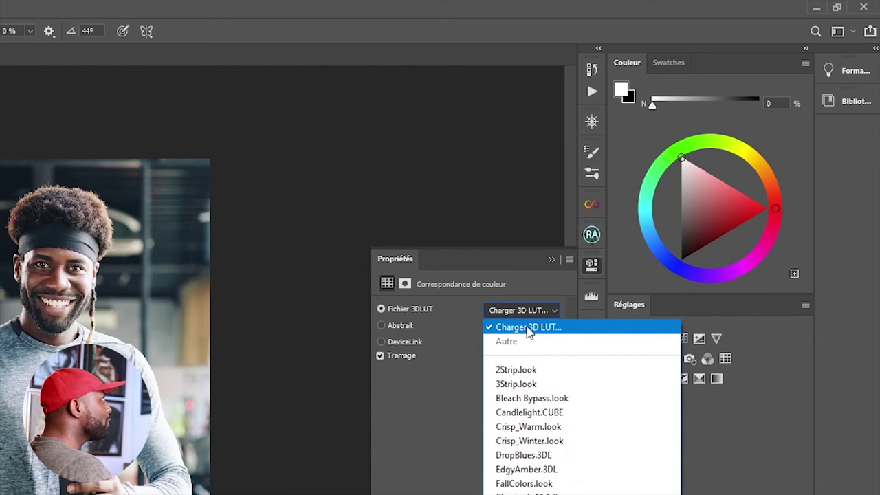
click(569, 329)
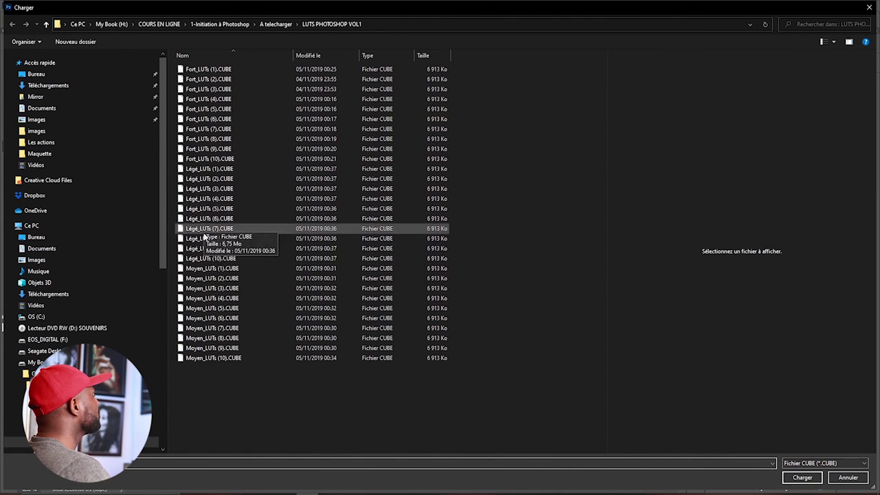
double_click(209, 218)
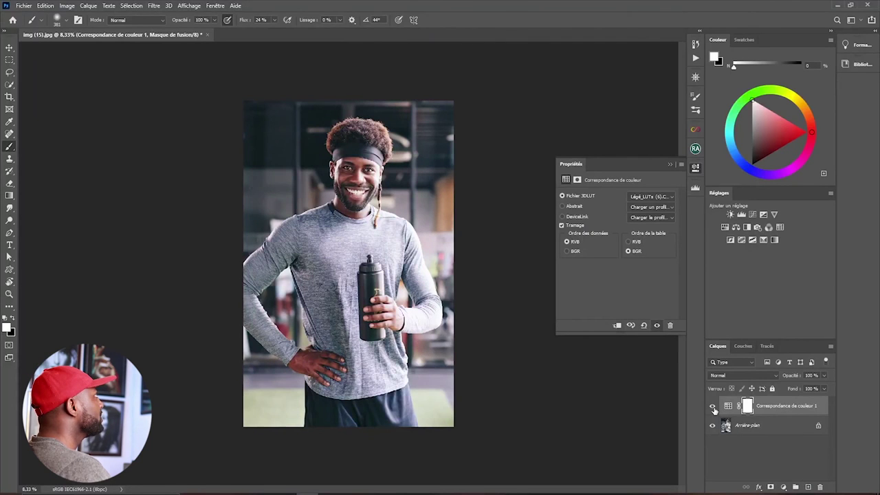
Hide and show the Légé_LUTs (6) colour lookup layer to compare before and after, and delete it
click(713, 407)
click(714, 410)
click(714, 409)
click(714, 409)
click(714, 409)
click(713, 409)
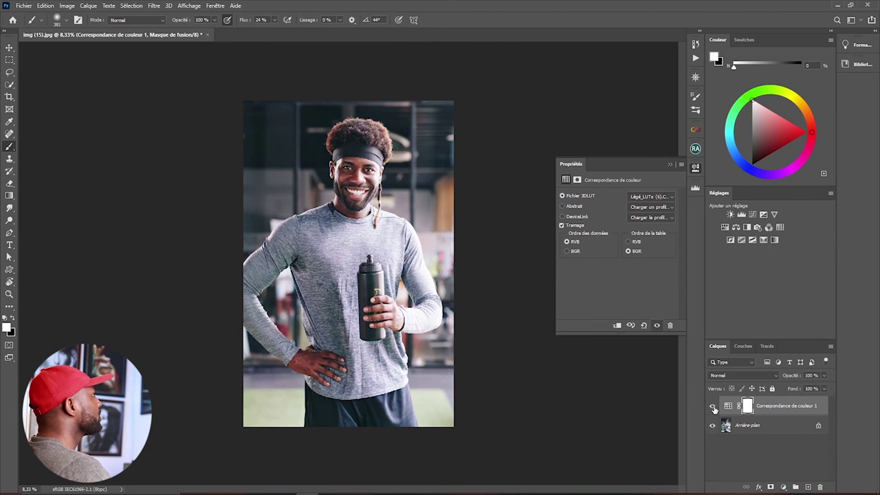
drag(788, 410, 822, 487)
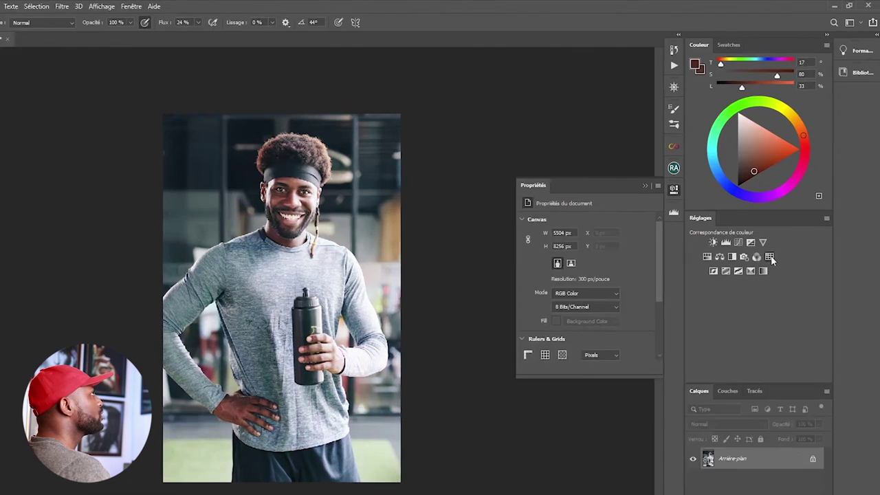
Add a new Correspondance de couleur adjustment layer and load Fort_LUTs (1).CUBE as its 3D LUT
click(770, 256)
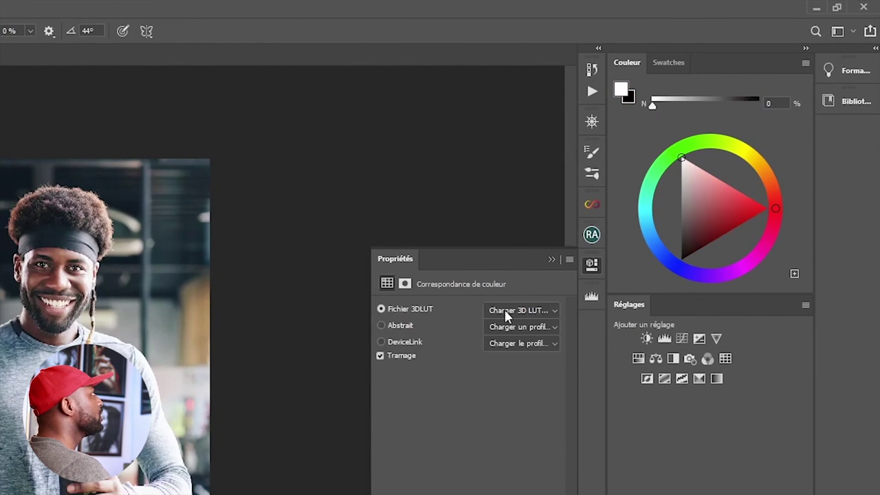
click(507, 314)
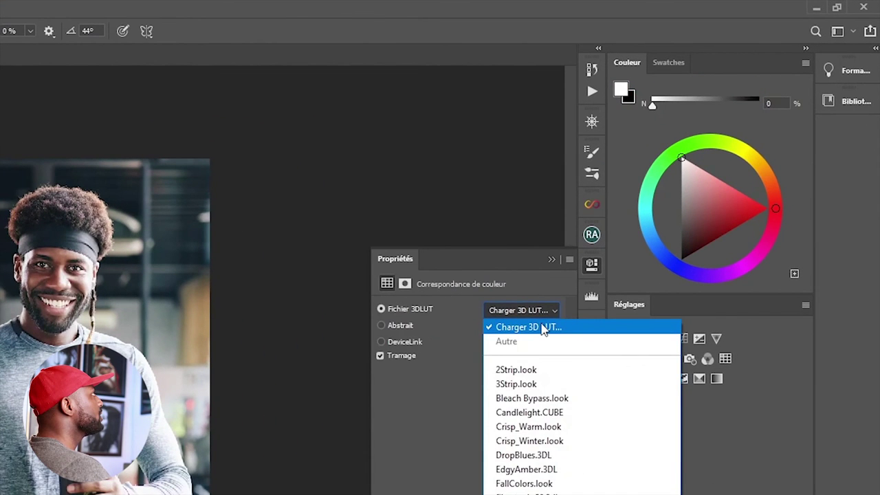
click(571, 332)
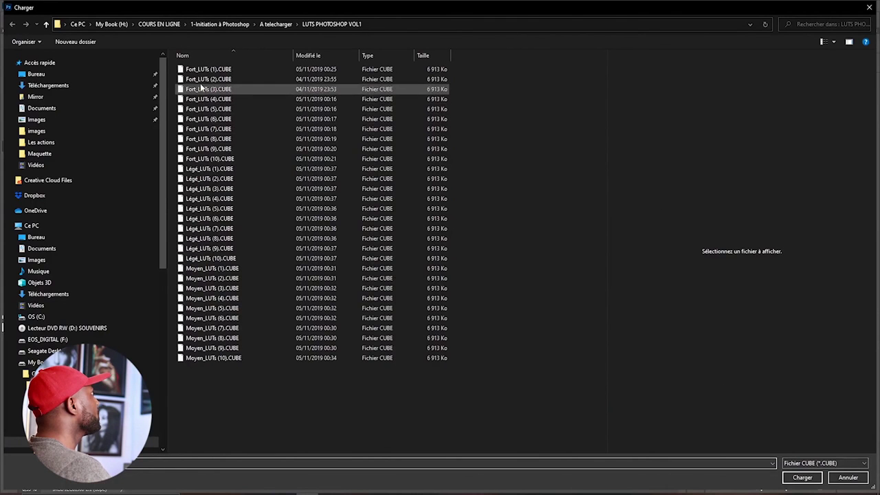
click(203, 71)
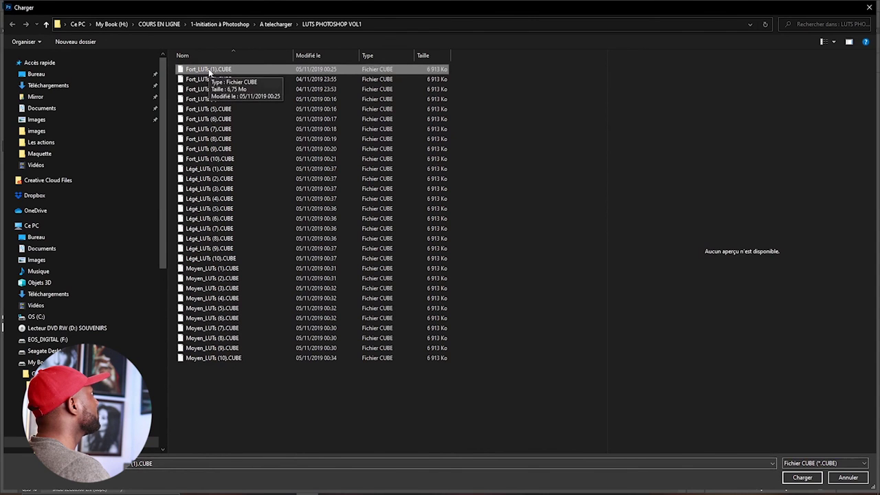
double_click(209, 71)
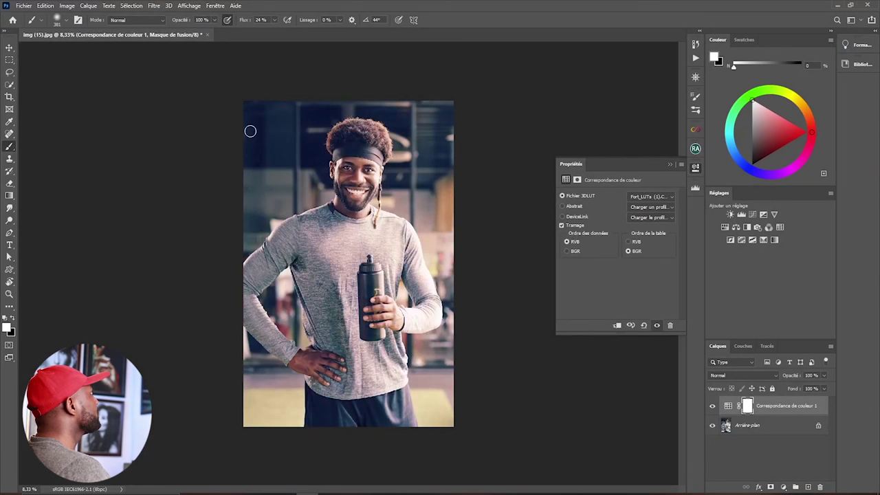
Hide and show the Fort_LUTs (1) colour lookup layer to check its effect, and delete it
click(712, 407)
click(711, 408)
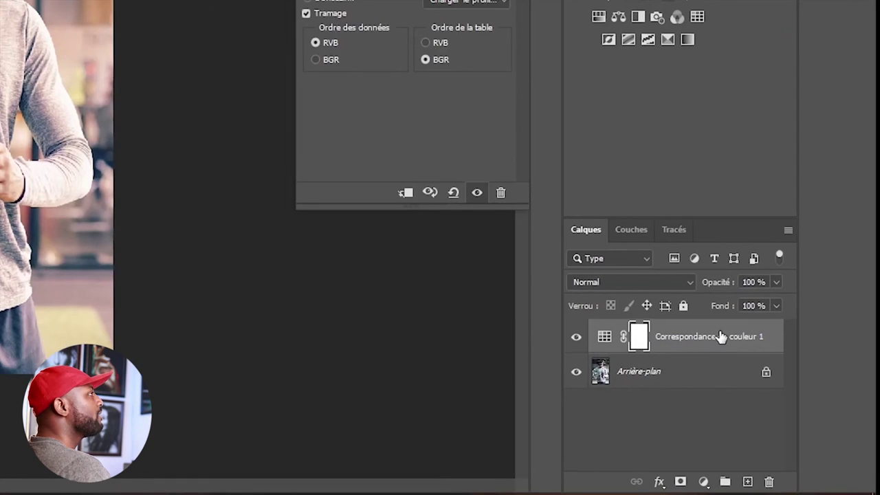
drag(794, 407, 776, 475)
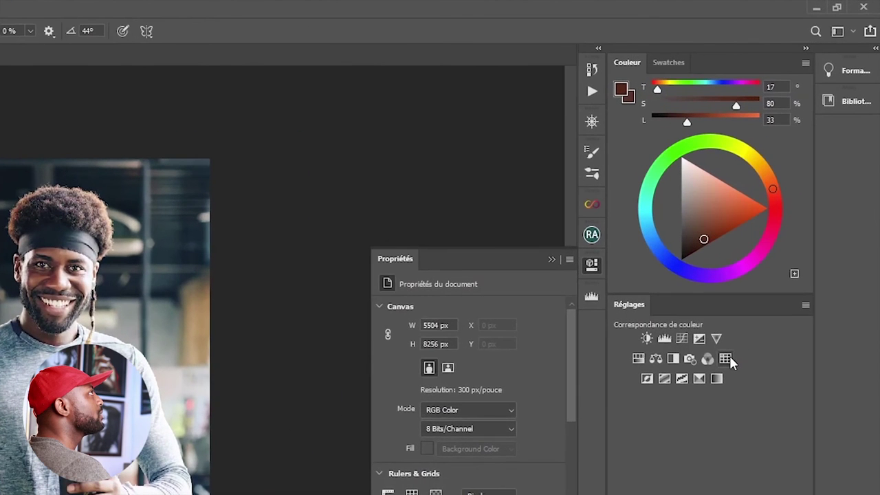
Add another Correspondance de couleur adjustment layer and load Fort_LUTs (10).CUBE as its 3D LUT
click(781, 227)
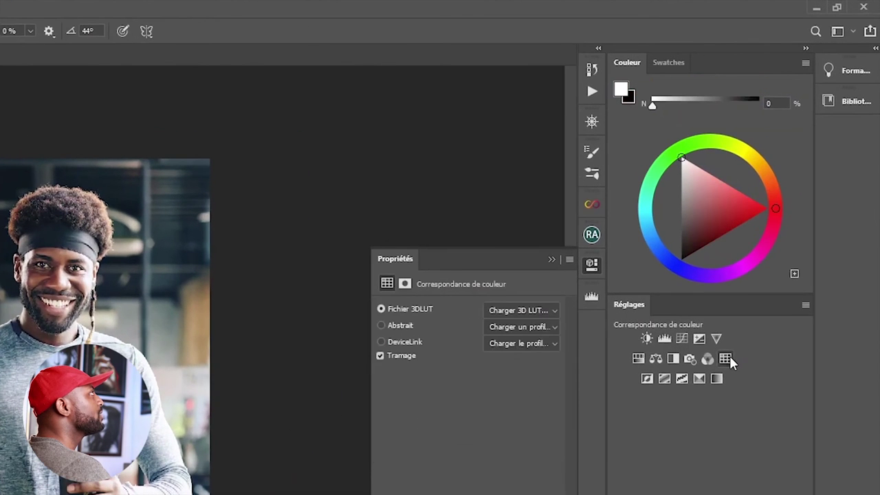
click(509, 310)
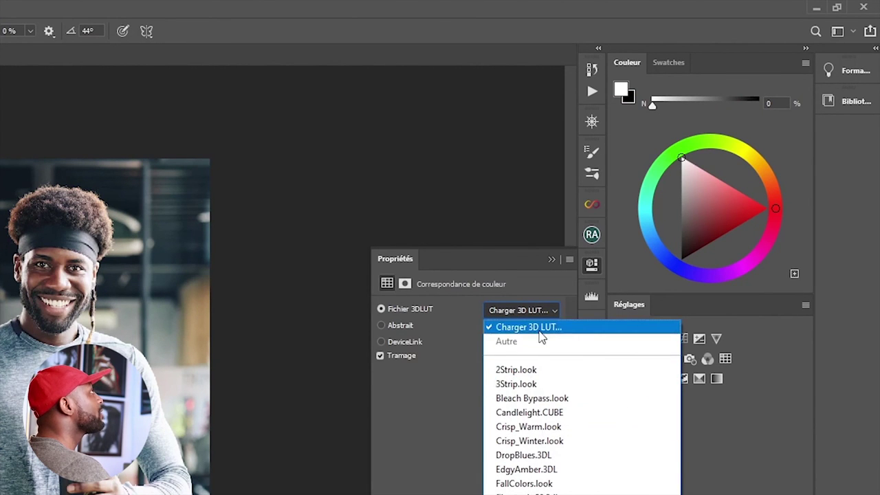
click(586, 334)
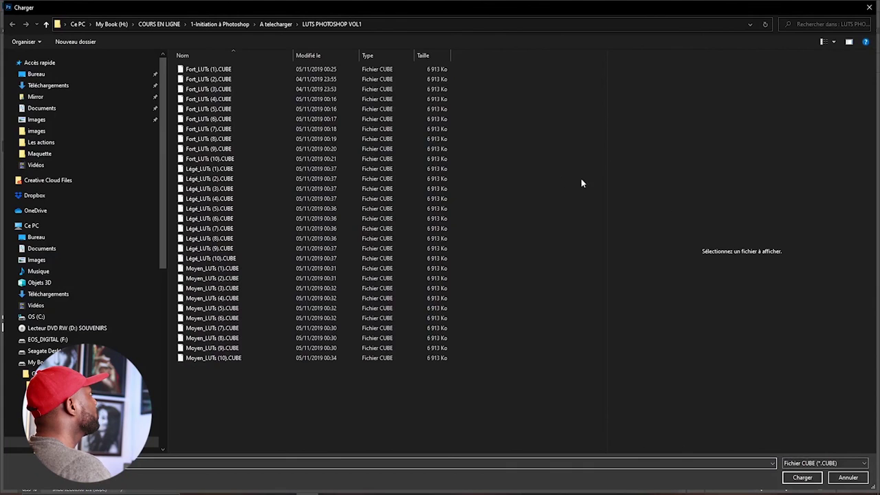
click(197, 159)
click(792, 480)
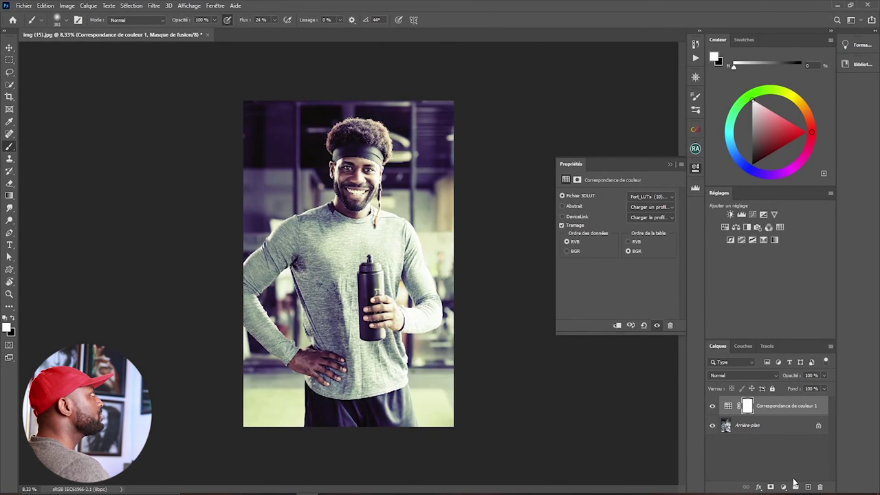
Hide and show the Fort_LUTs (10) colour lookup layer to compare the image before and after
click(712, 406)
click(712, 407)
click(713, 407)
click(713, 406)
click(713, 406)
click(712, 406)
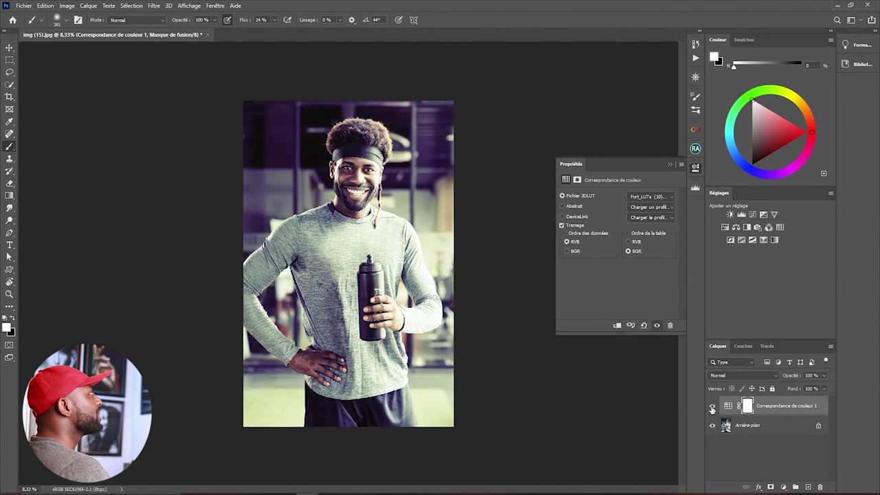
Toggle the Fort_LUTs (10) colour lookup layer to check its effect, and lower its opacity to 81 %
click(713, 408)
click(713, 407)
click(712, 408)
click(712, 408)
drag(791, 376, 770, 379)
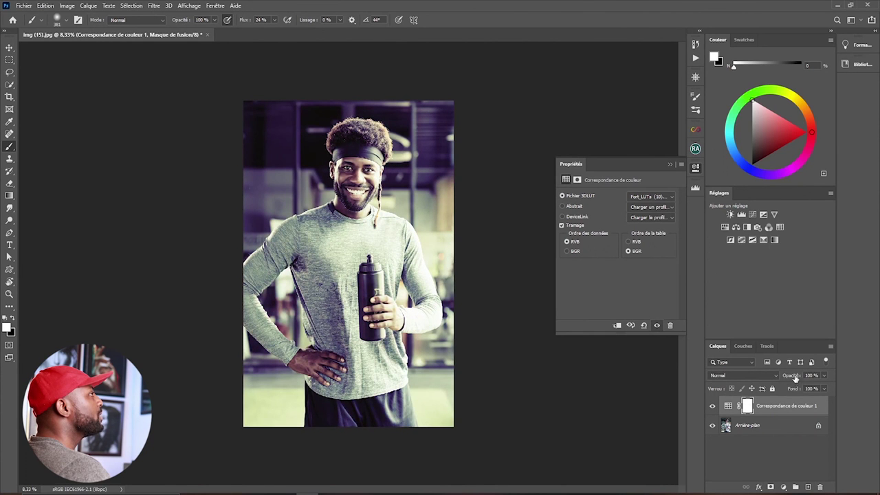
drag(679, 288, 713, 295)
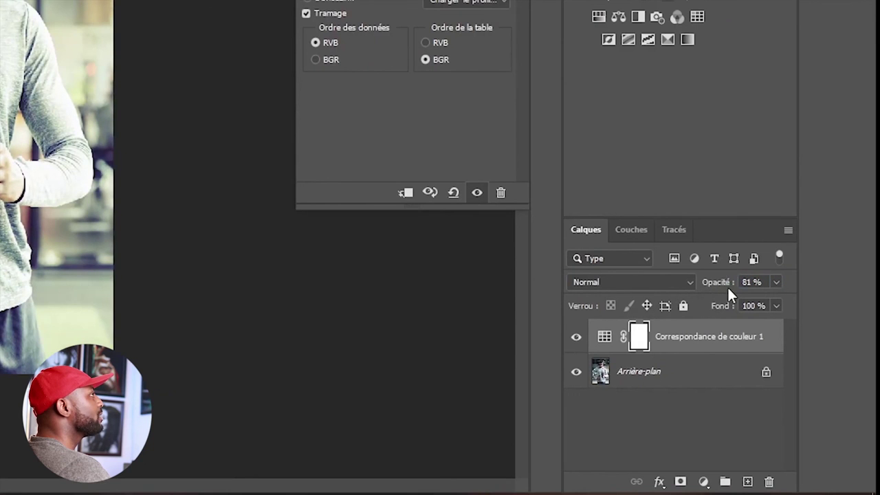
Hide and show the Correspondance de couleur 1 layer at its reduced opacity to compare the grading with the original image
click(576, 337)
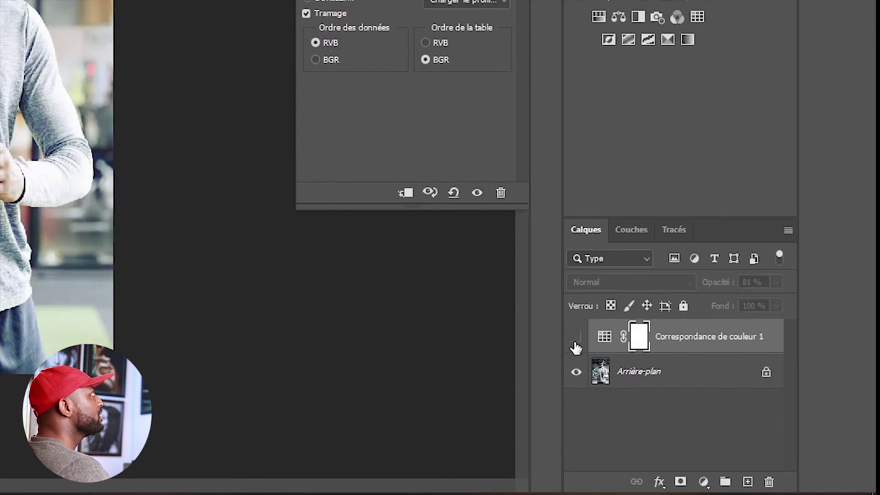
click(576, 336)
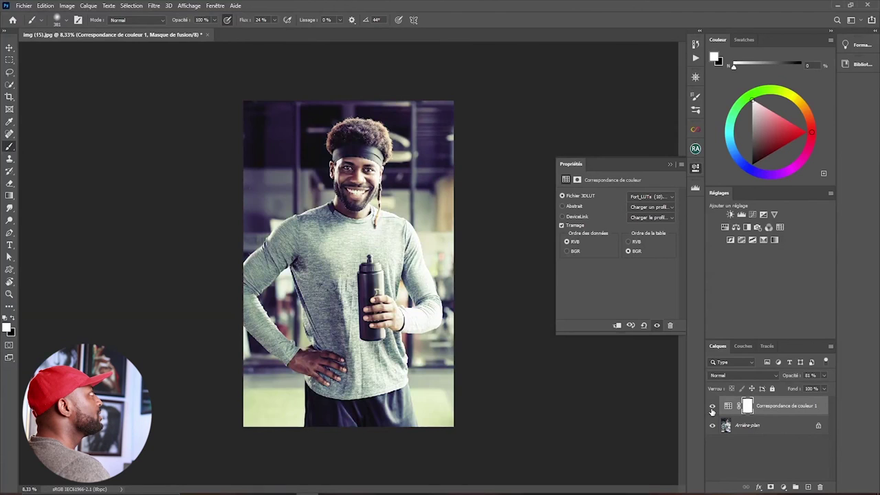
click(713, 407)
click(713, 407)
click(712, 407)
click(712, 407)
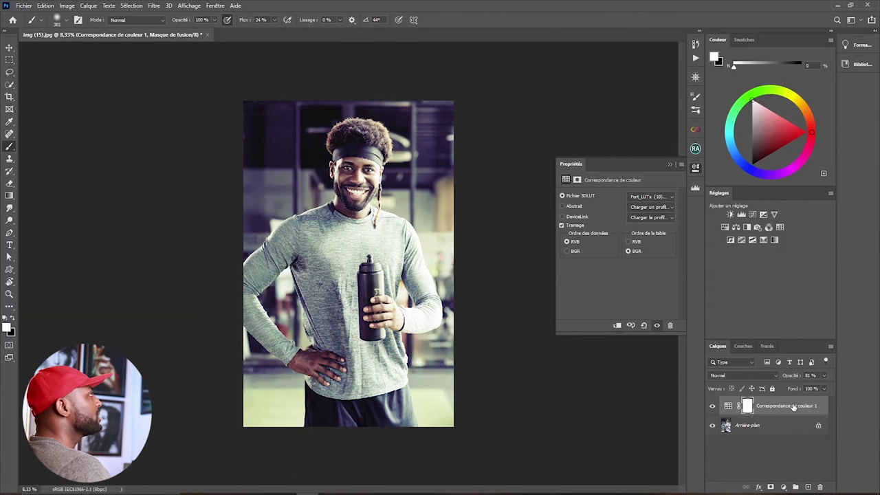
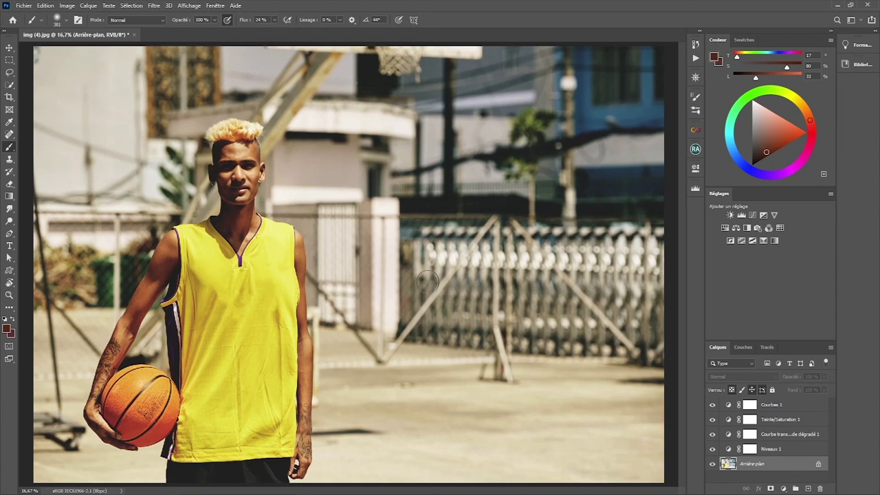
Hide the four adjustment layers of img (4).jpg and show them again one by one, from Niveaux 1 up to Courbes 1
click(711, 405)
click(713, 420)
click(713, 435)
click(712, 449)
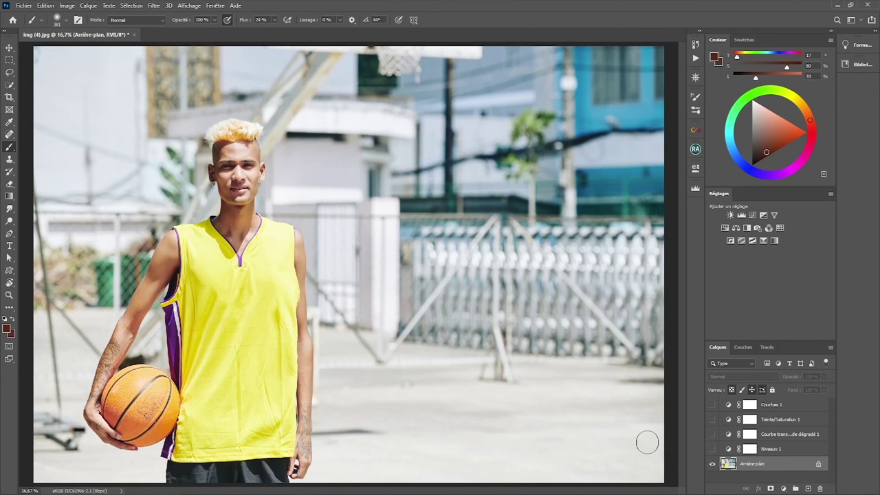
click(712, 449)
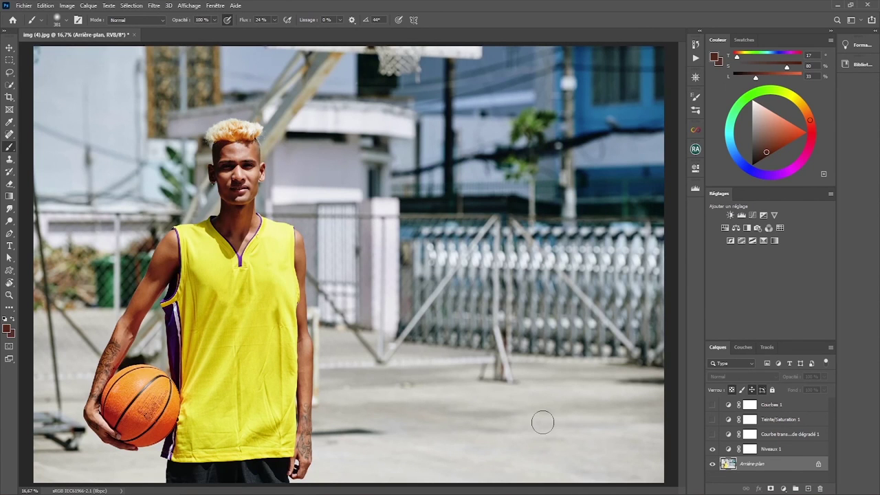
click(713, 435)
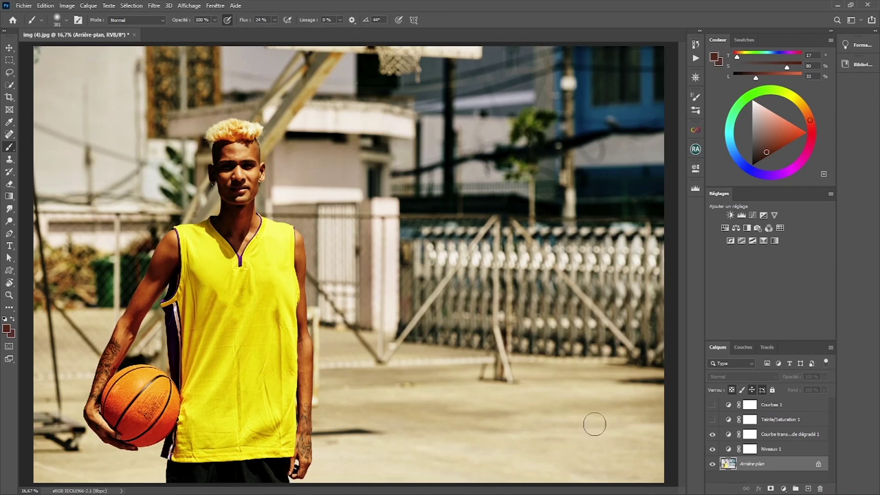
click(712, 420)
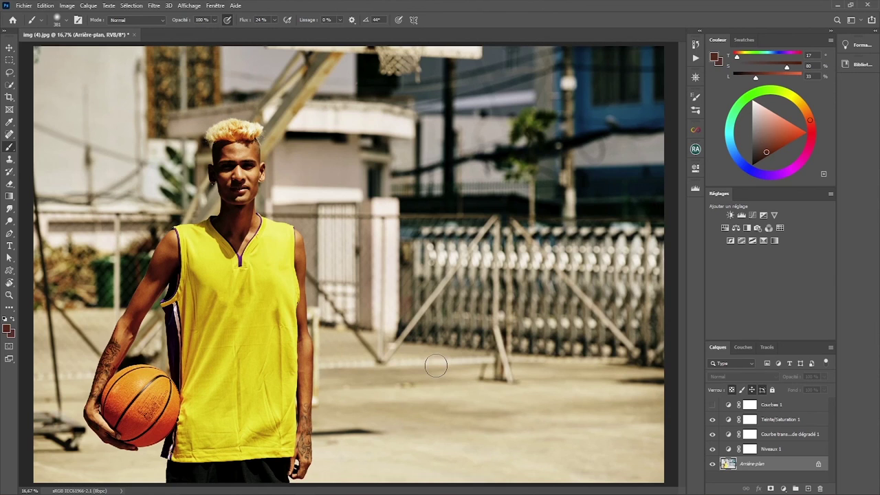
click(712, 406)
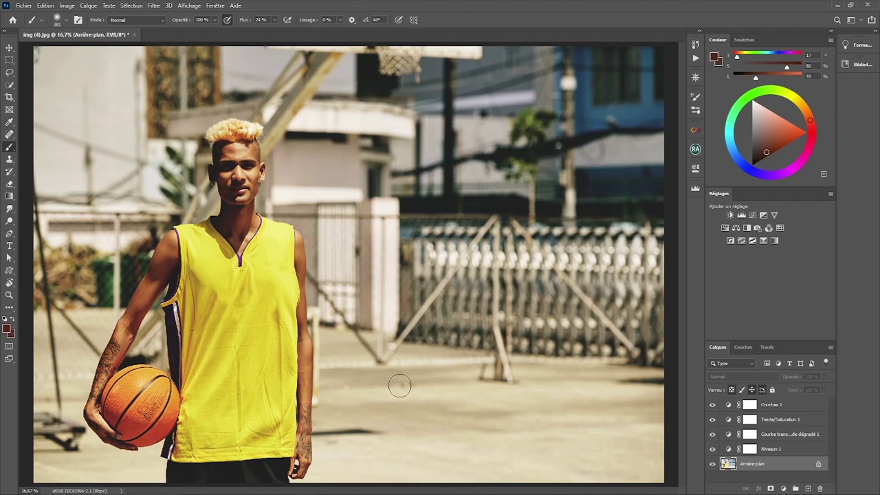
Isolate the Arrière-plan layer and restore all adjustment layers together to compare the photo before and after grading
alt+click(713, 465)
alt+click(714, 466)
alt+click(714, 465)
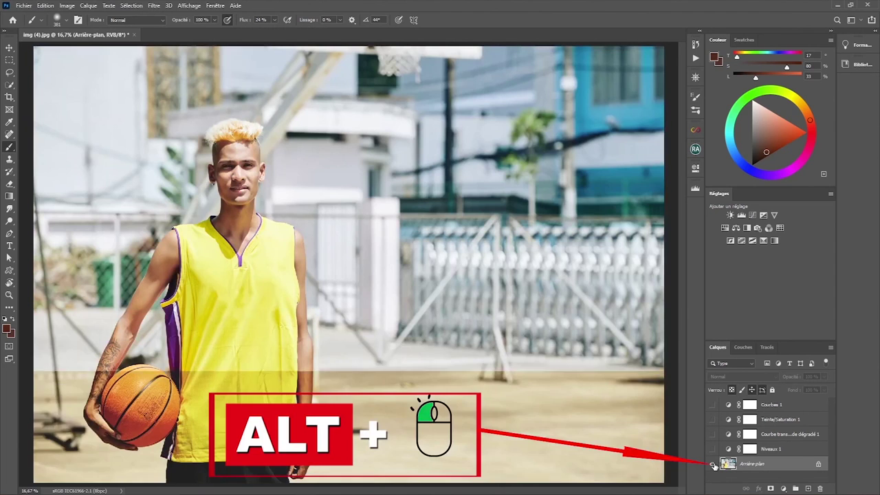
alt+click(714, 466)
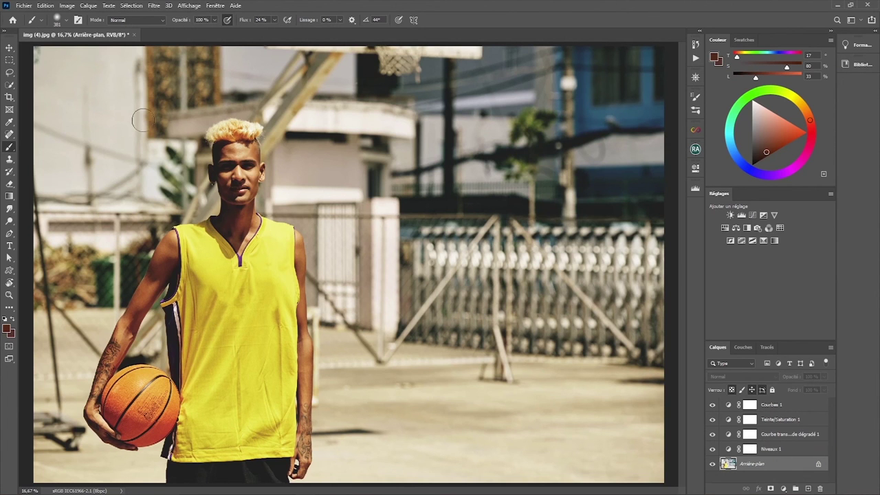
Start exporting the grading as colour lookup tables, with the description basket and the copyright fousemedias
click(24, 6)
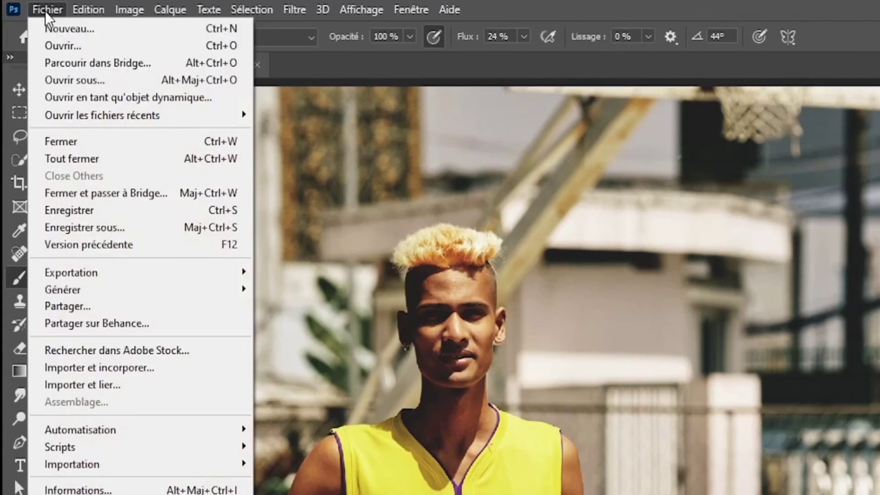
mouse_move(99, 275)
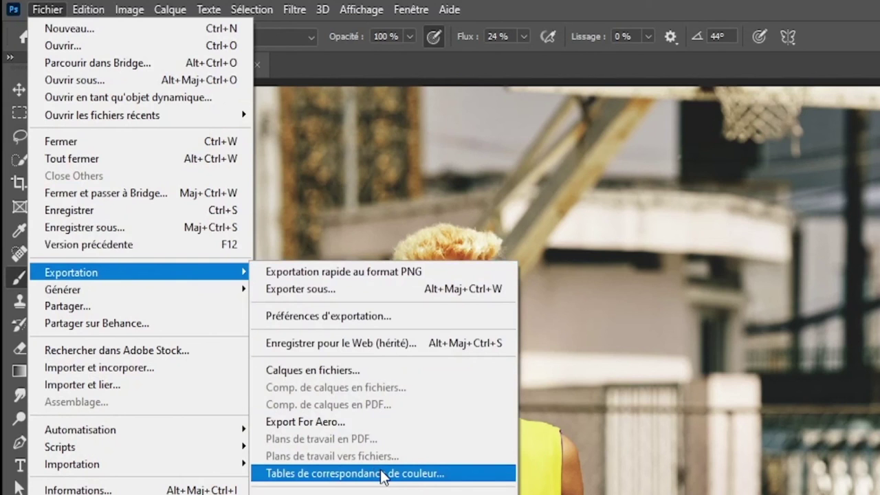
click(406, 474)
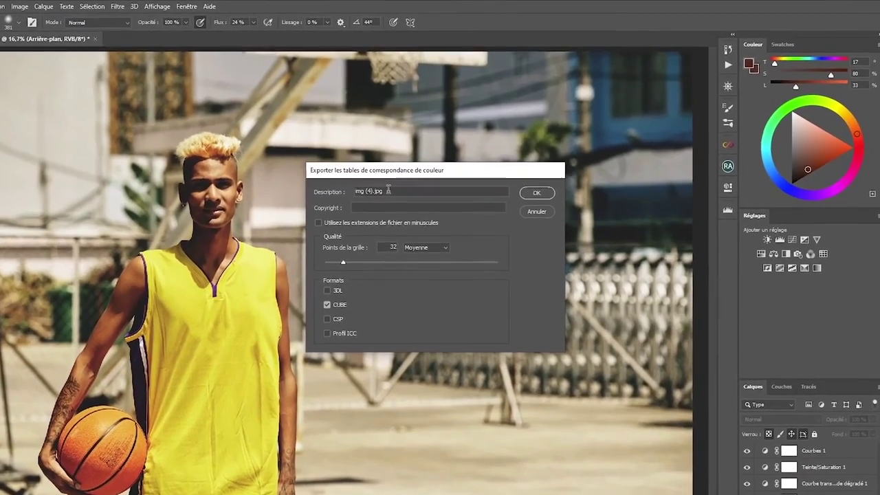
drag(383, 180, 343, 190)
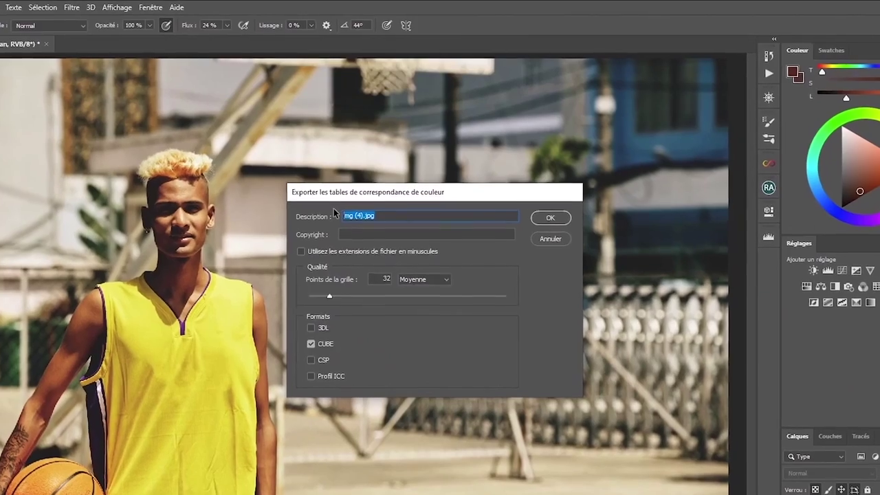
text(bask)
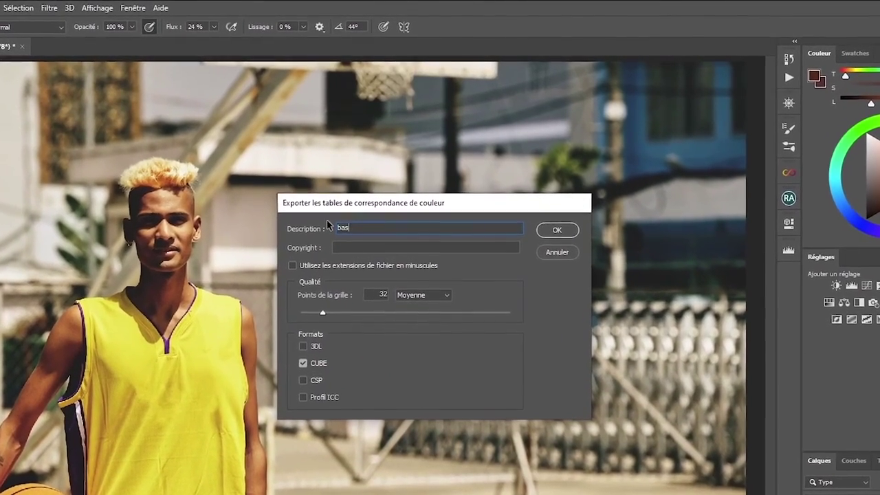
text(et)
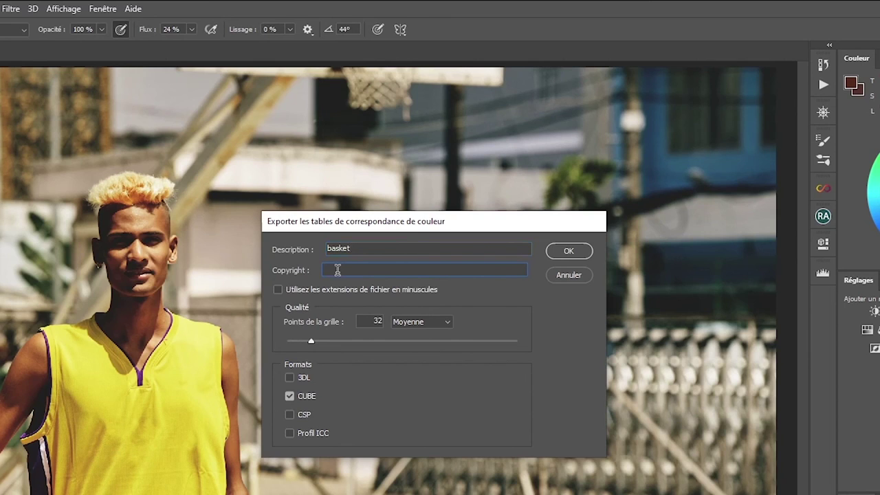
text(fousemedias)
Set the lookup table quality to Elevée with 64 grid points and confirm the export in CUBE format
click(440, 323)
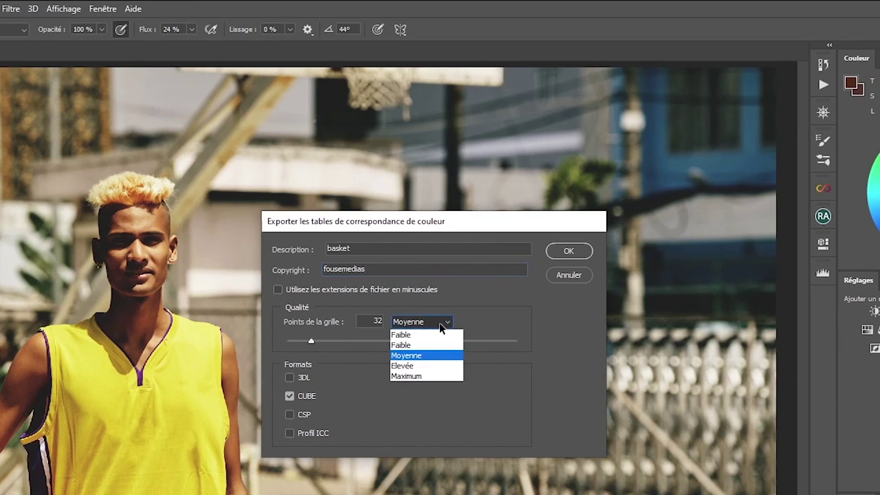
click(423, 367)
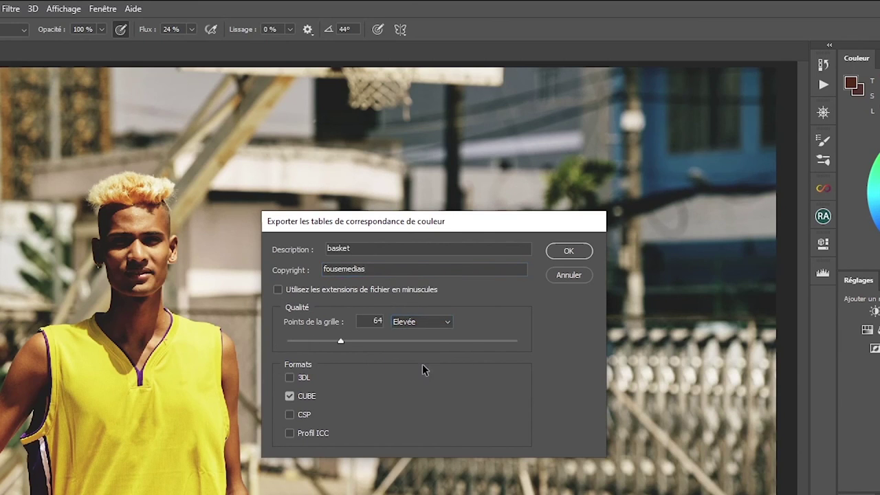
click(436, 321)
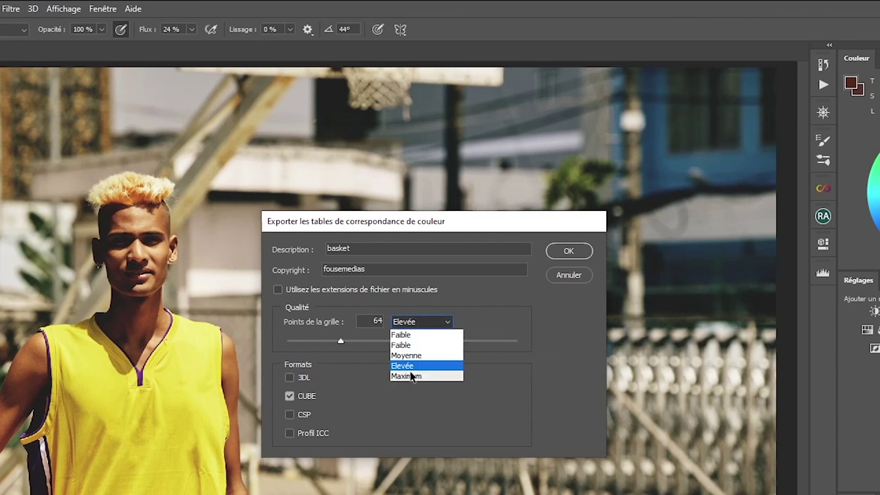
click(427, 365)
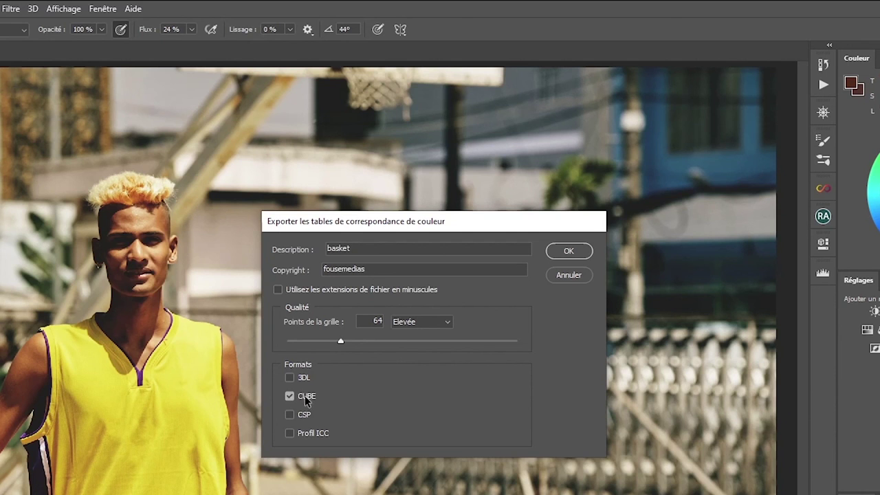
click(565, 251)
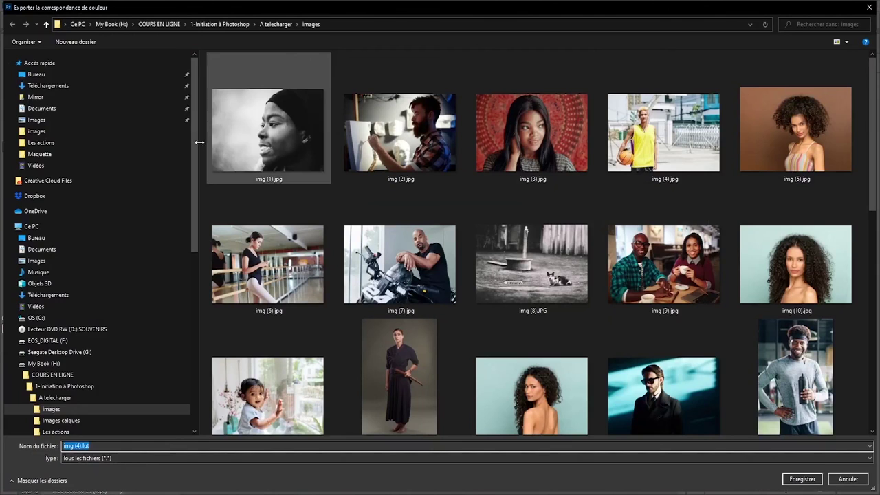
Create a folder named mes luts inside A telecharger and open it as the export location
mouse_move(194, 138)
mouse_down()
mouse_move(196, 230)
mouse_move(196, 141)
mouse_up()
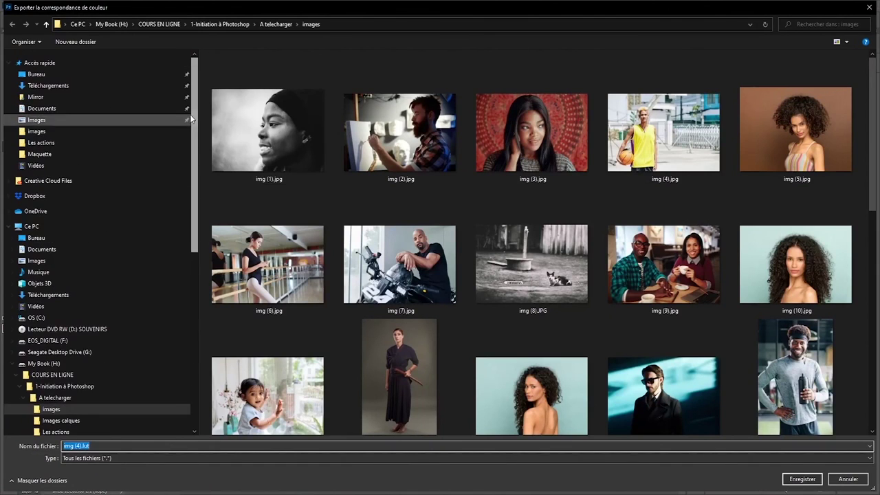
click(278, 24)
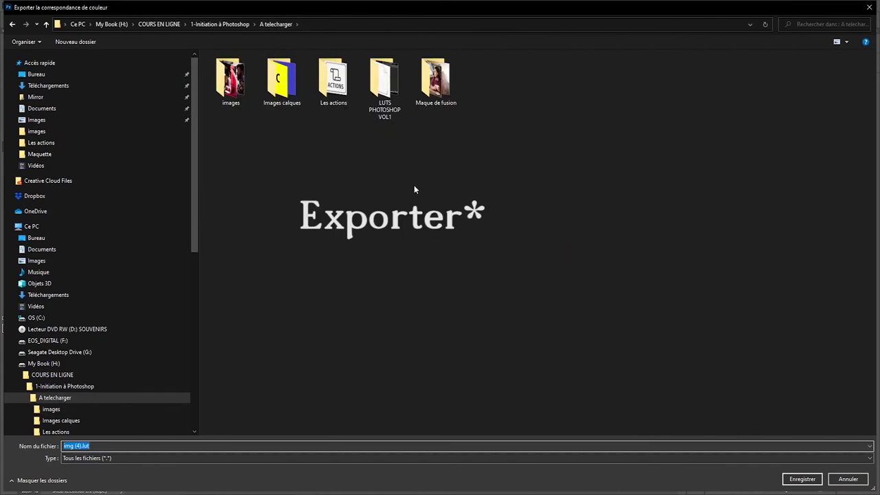
right_click(423, 157)
mouse_move(389, 269)
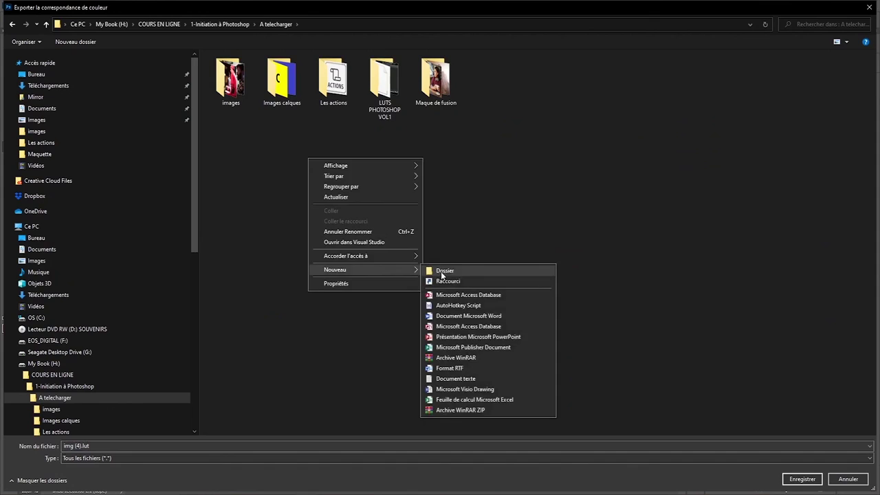
click(442, 271)
text(mes lut)
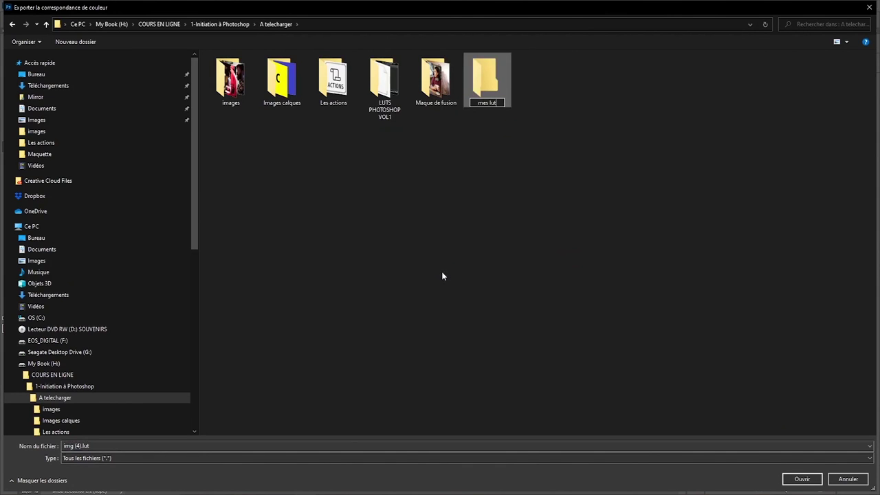
text(s)
key(Return)
click(508, 134)
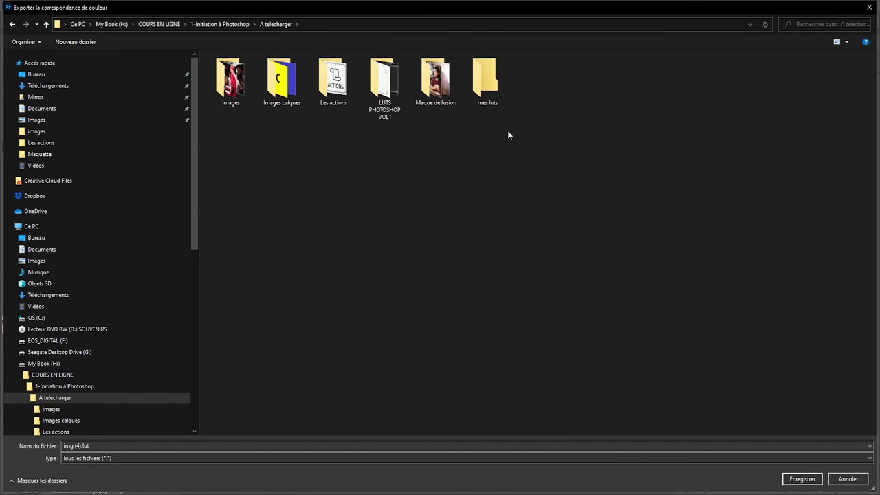
double_click(490, 86)
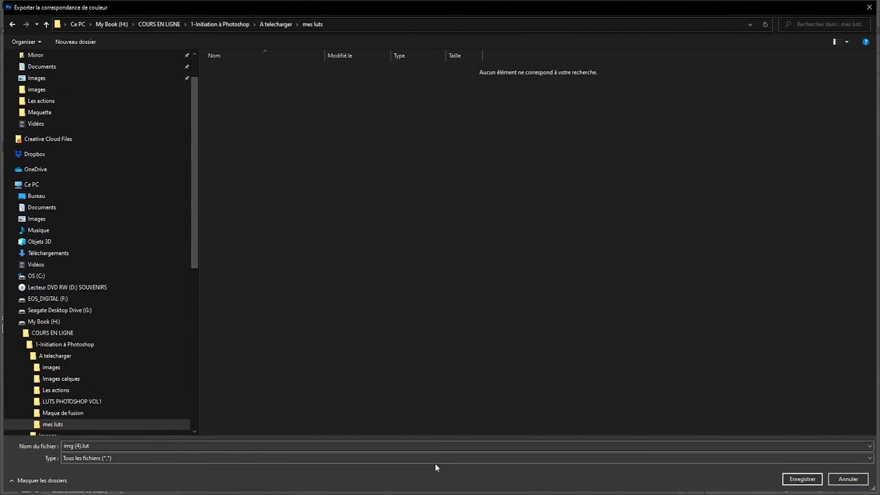
Name the exported lookup table basket and save it in the mes luts folder
double_click(106, 446)
click(106, 446)
drag(106, 446, 45, 450)
text(basket)
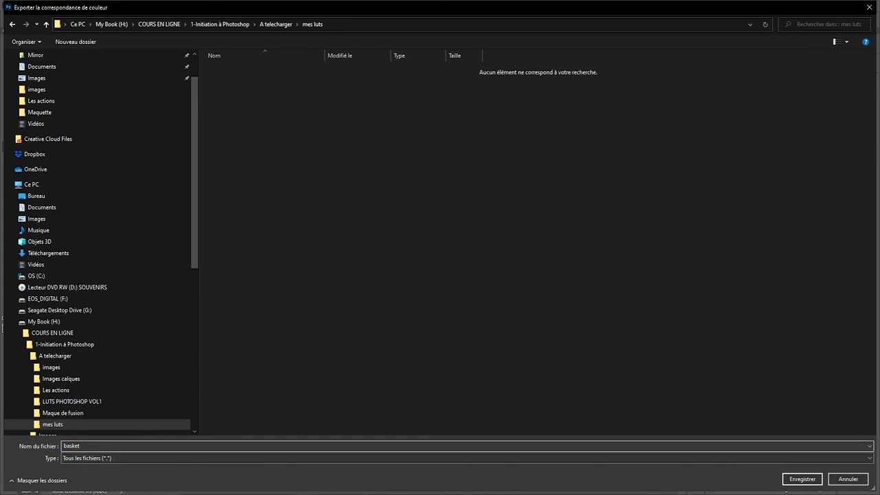
click(802, 479)
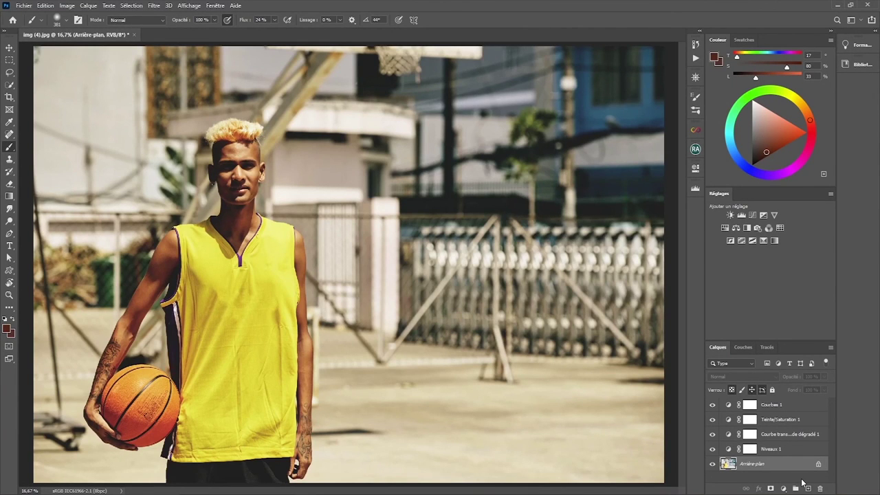
Delete the four adjustment layers from Courbes 1 down to Niveaux 1, keeping only the background photo
click(779, 411)
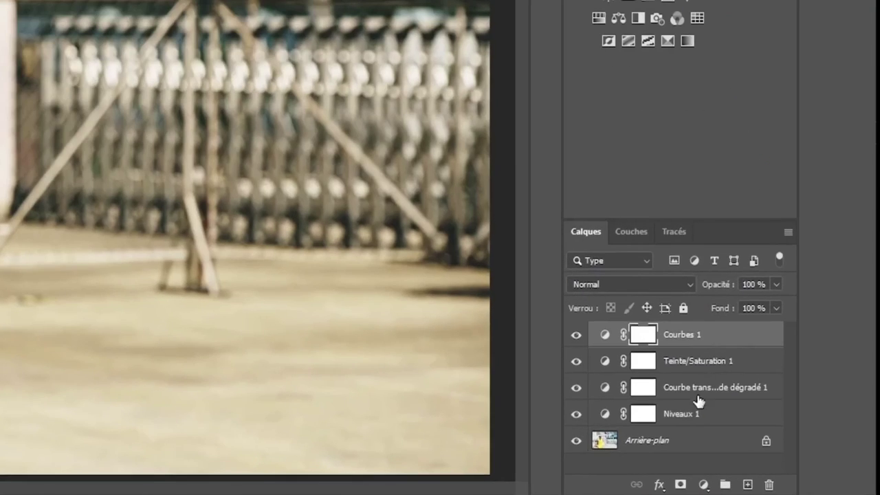
shift+click(780, 450)
drag(713, 337, 773, 484)
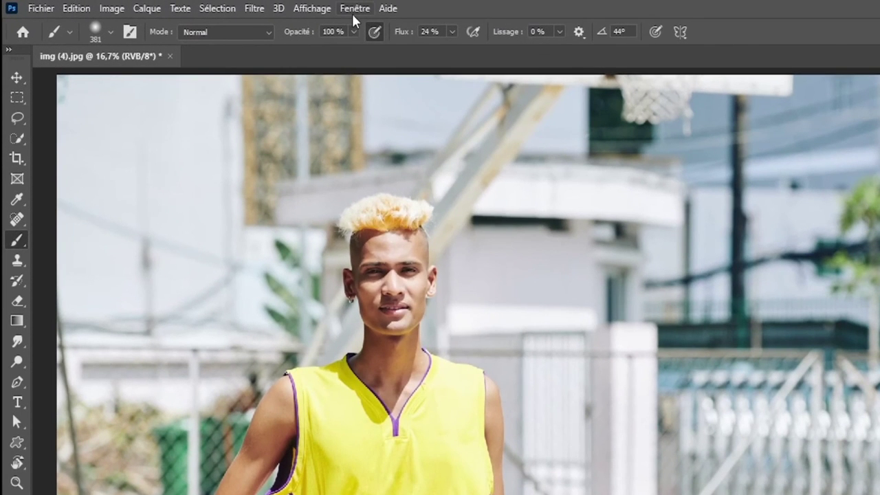
Add a Correspondance de couleur adjustment layer above the photo and load basket.CUBE from the mes luts folder as its 3D LUT
click(215, 5)
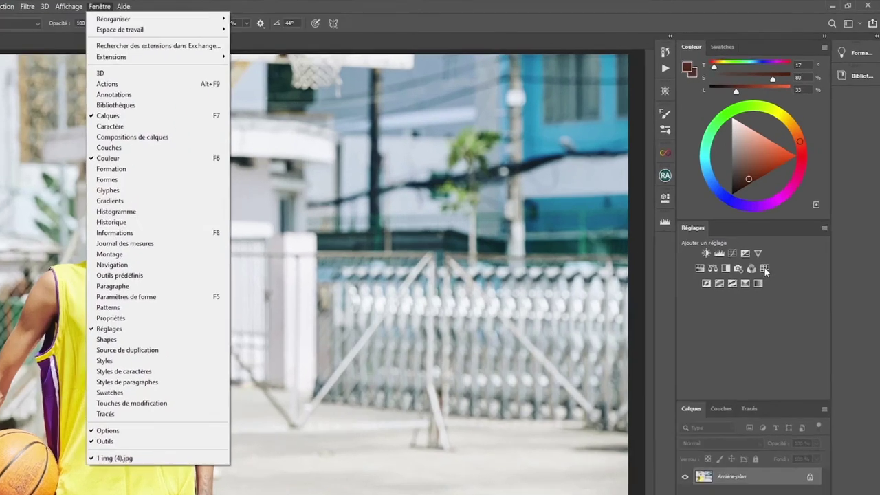
click(781, 227)
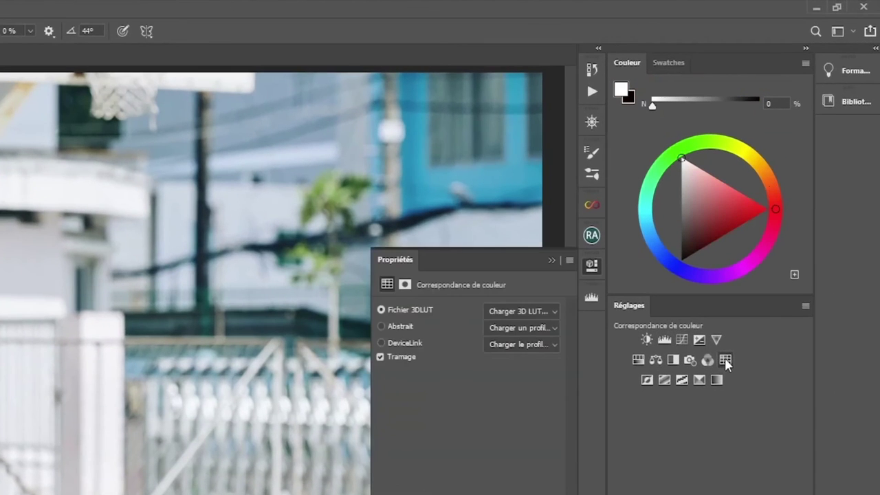
click(509, 311)
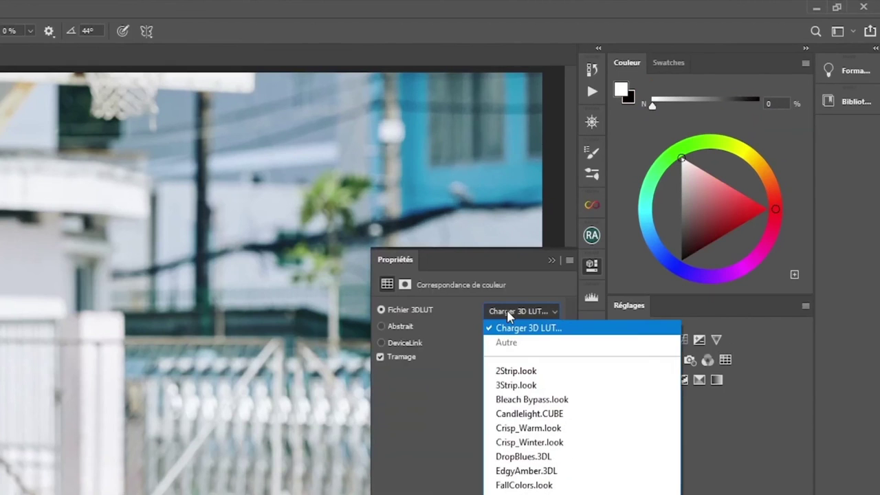
click(544, 329)
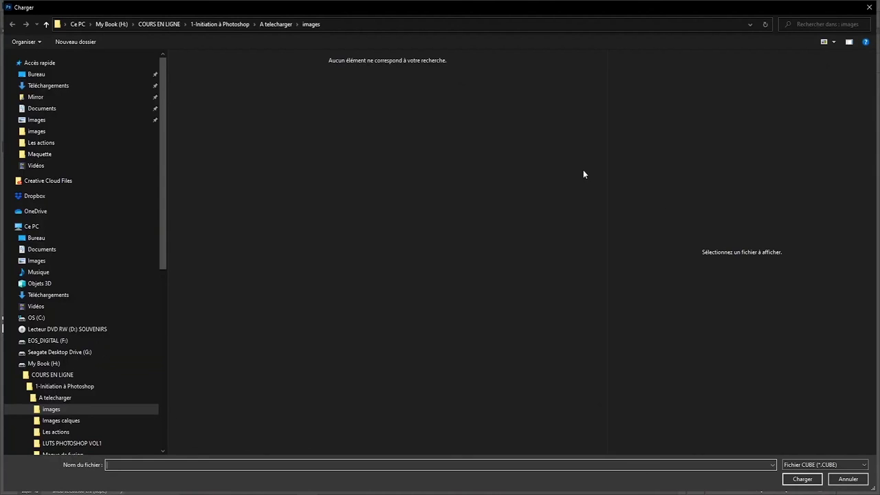
click(281, 26)
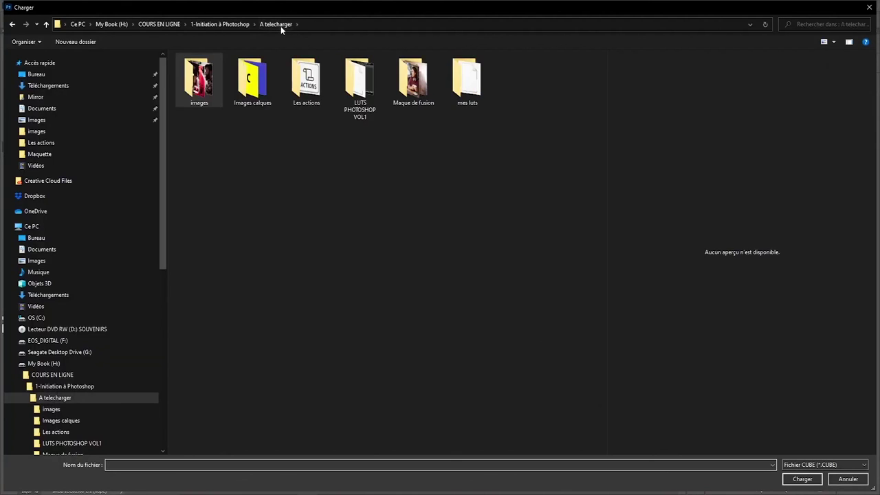
double_click(466, 81)
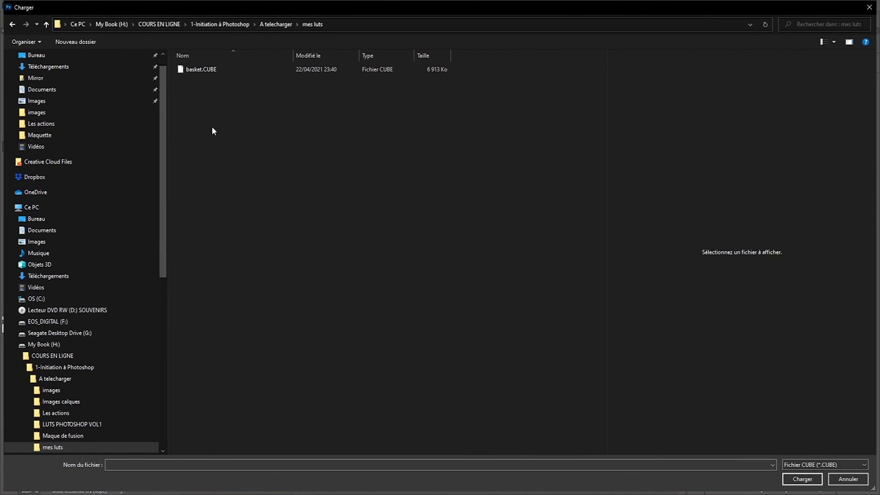
double_click(196, 71)
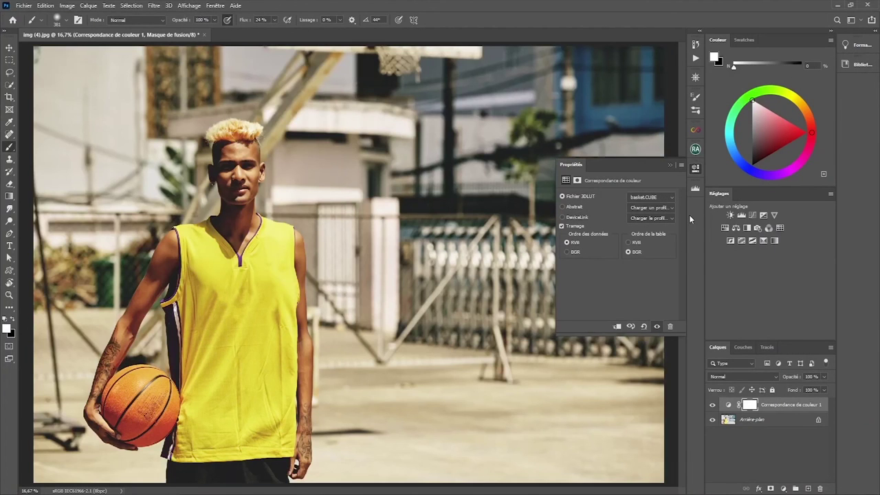
Collapse the adjustment's properties and compare the photo with and without the Correspondance de couleur 1 layer
click(671, 166)
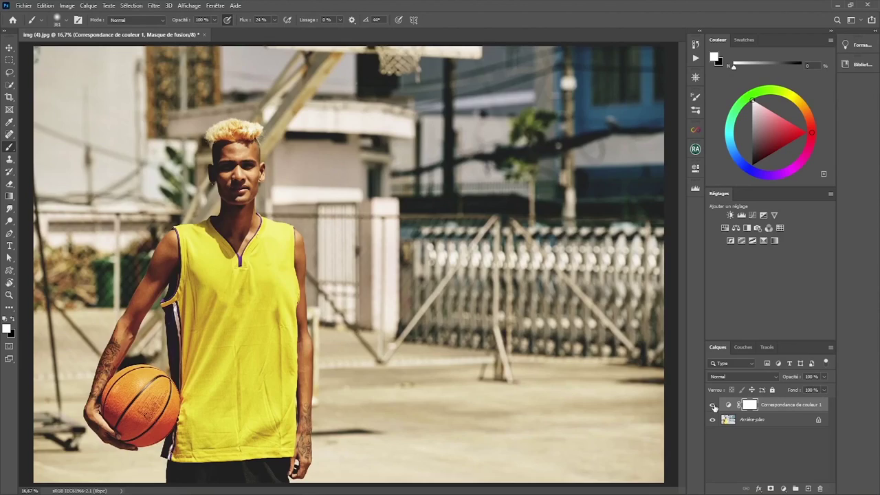
click(576, 335)
click(577, 335)
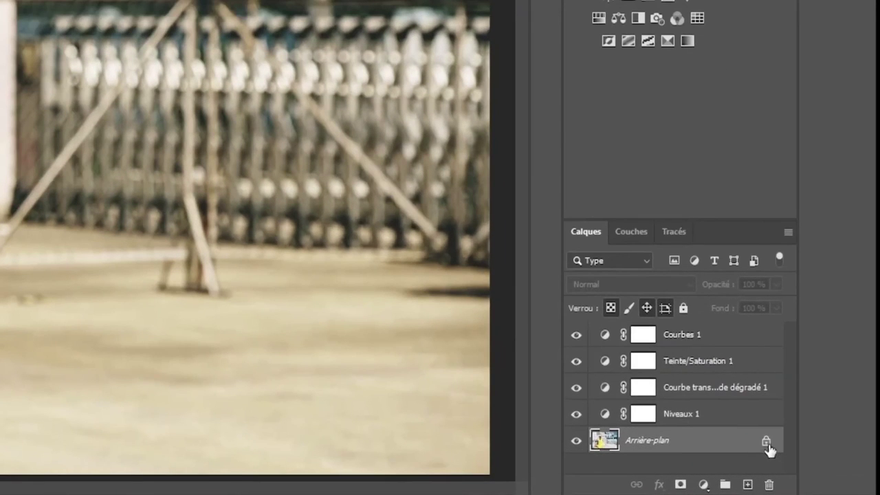
Unlock the Arrière-plan layer and try to export the grading as color lookup tables
click(767, 444)
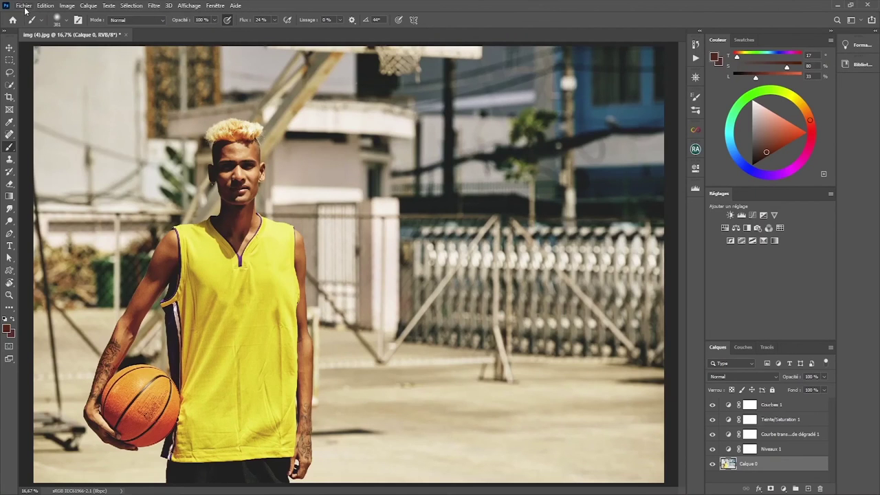
click(24, 6)
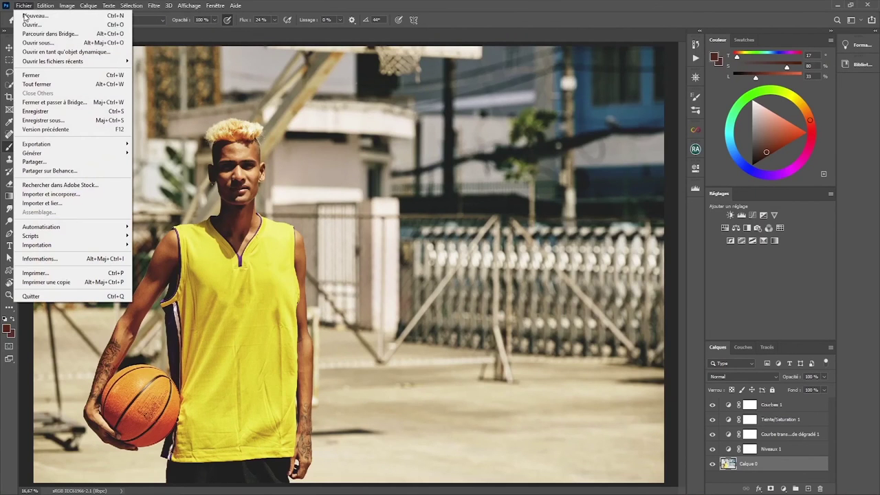
mouse_move(66, 144)
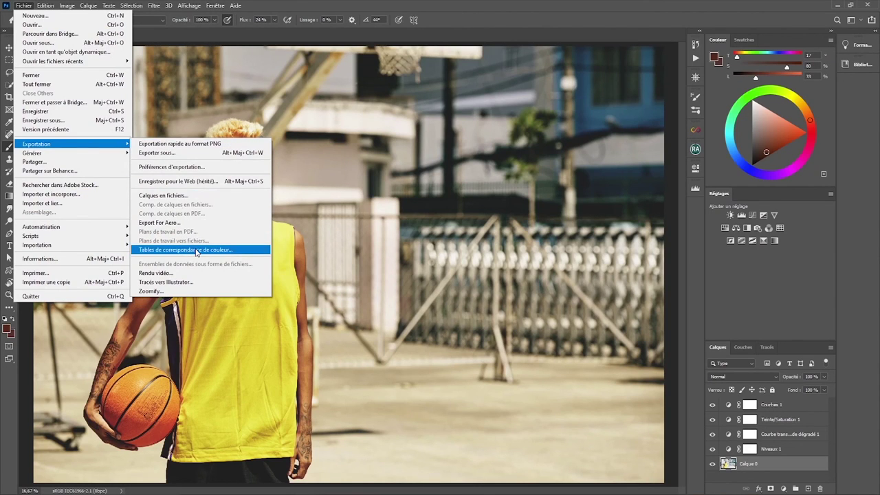
click(220, 254)
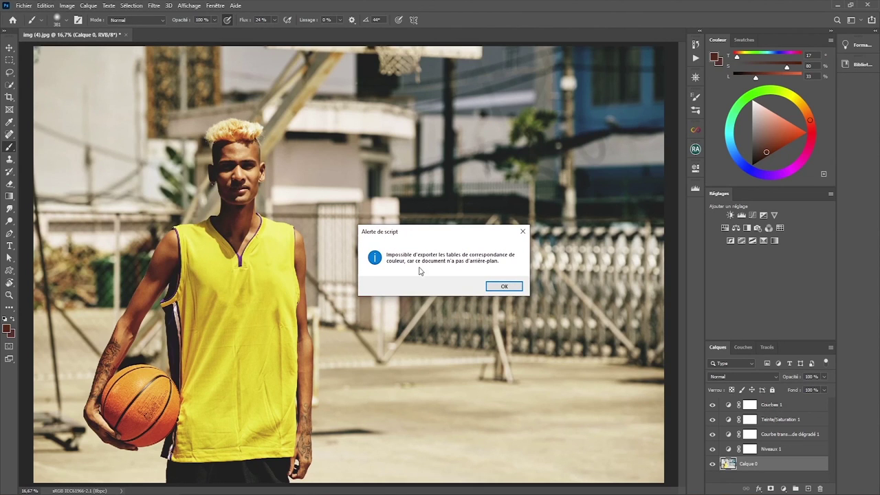
click(522, 233)
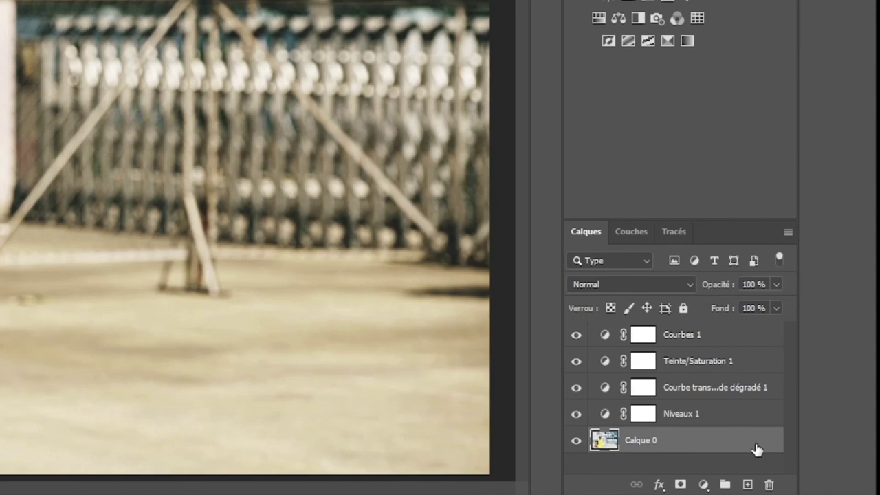
Convert the Calque 0 layer back into the document's background with Arrière-plan d'après un calque
click(721, 418)
click(723, 440)
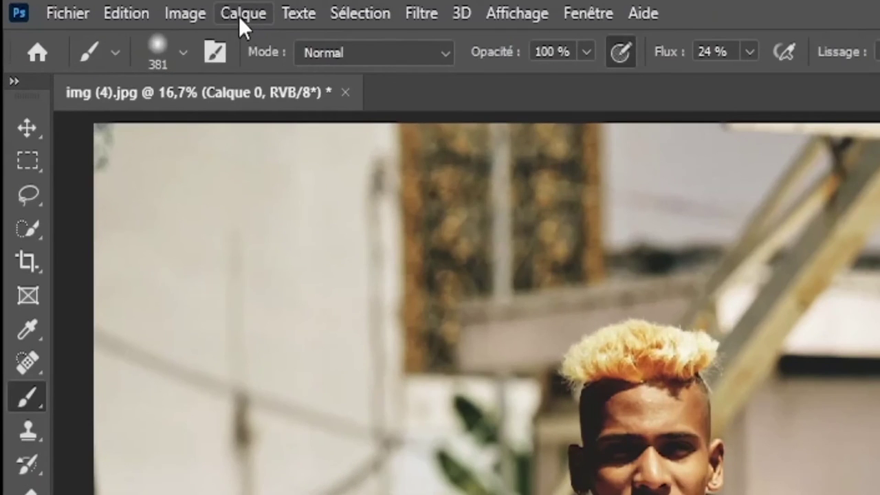
click(88, 6)
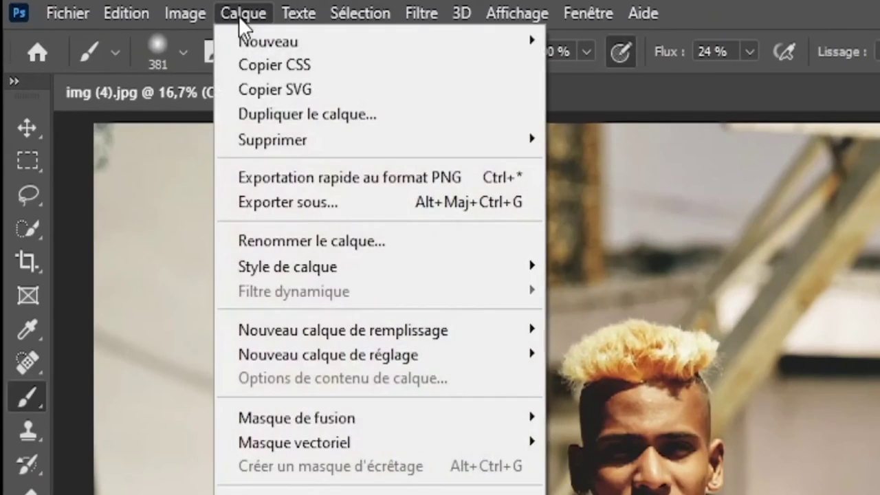
mouse_move(472, 55)
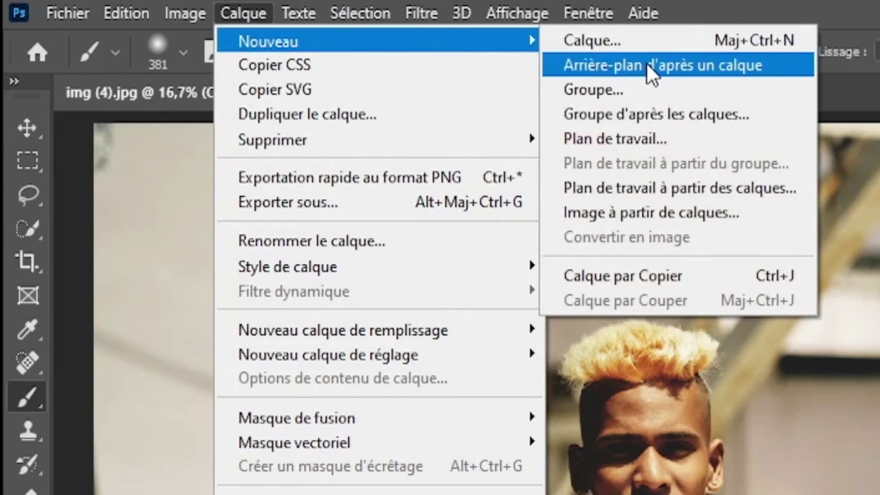
click(703, 67)
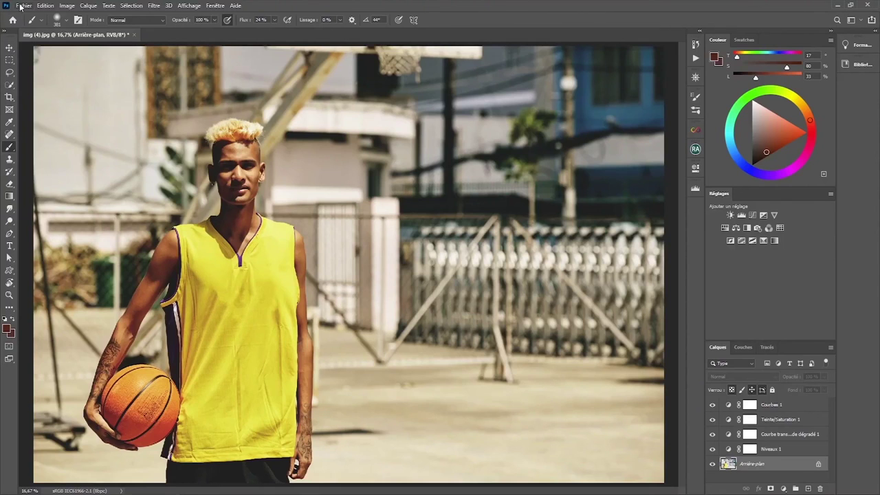
Check the color lookup table export options for the restored background document and leave them without exporting
click(20, 6)
mouse_move(60, 144)
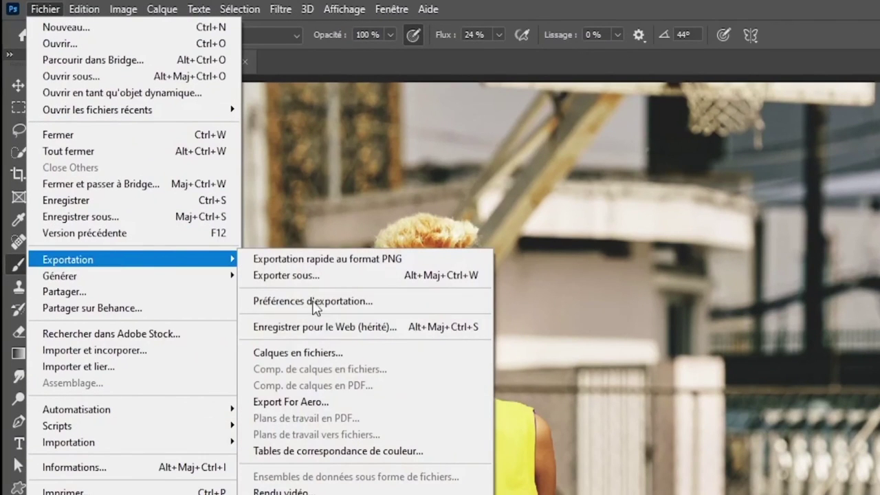
click(367, 451)
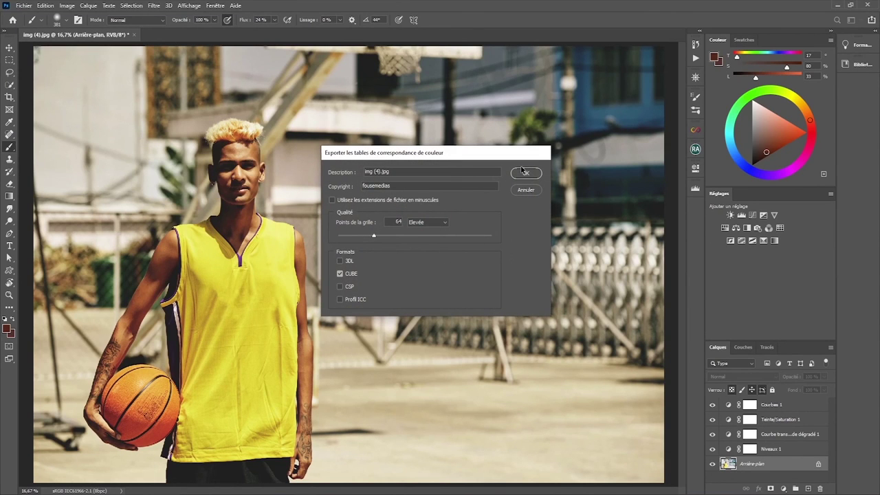
click(524, 190)
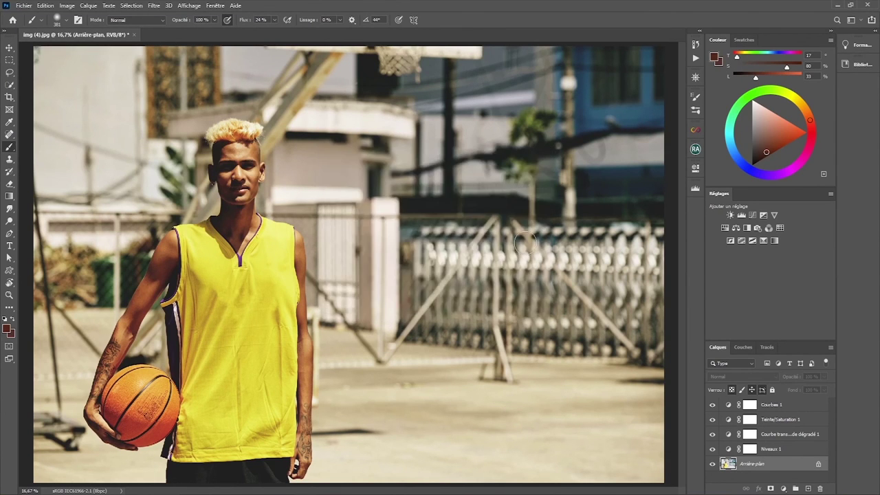